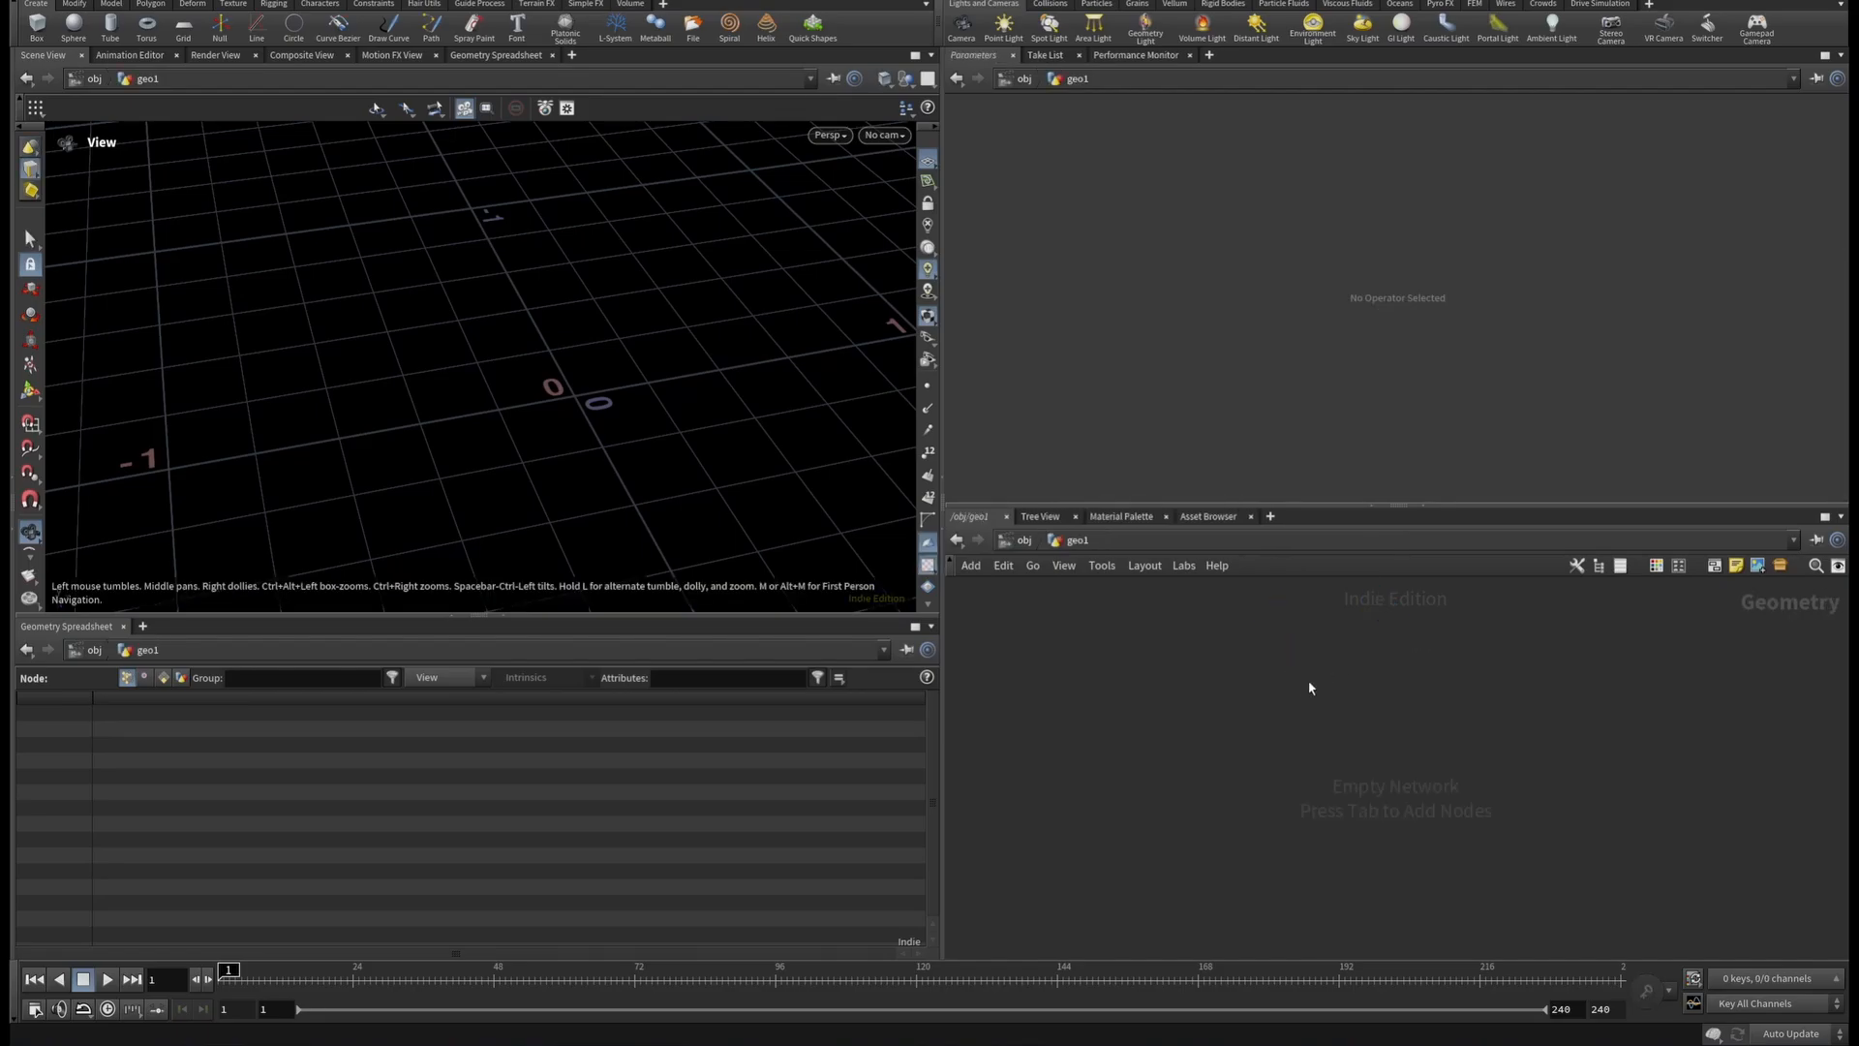
Add a polygon sphere node and set its Y radius to 0.35.
{"action": "key", "text": "Tab"}
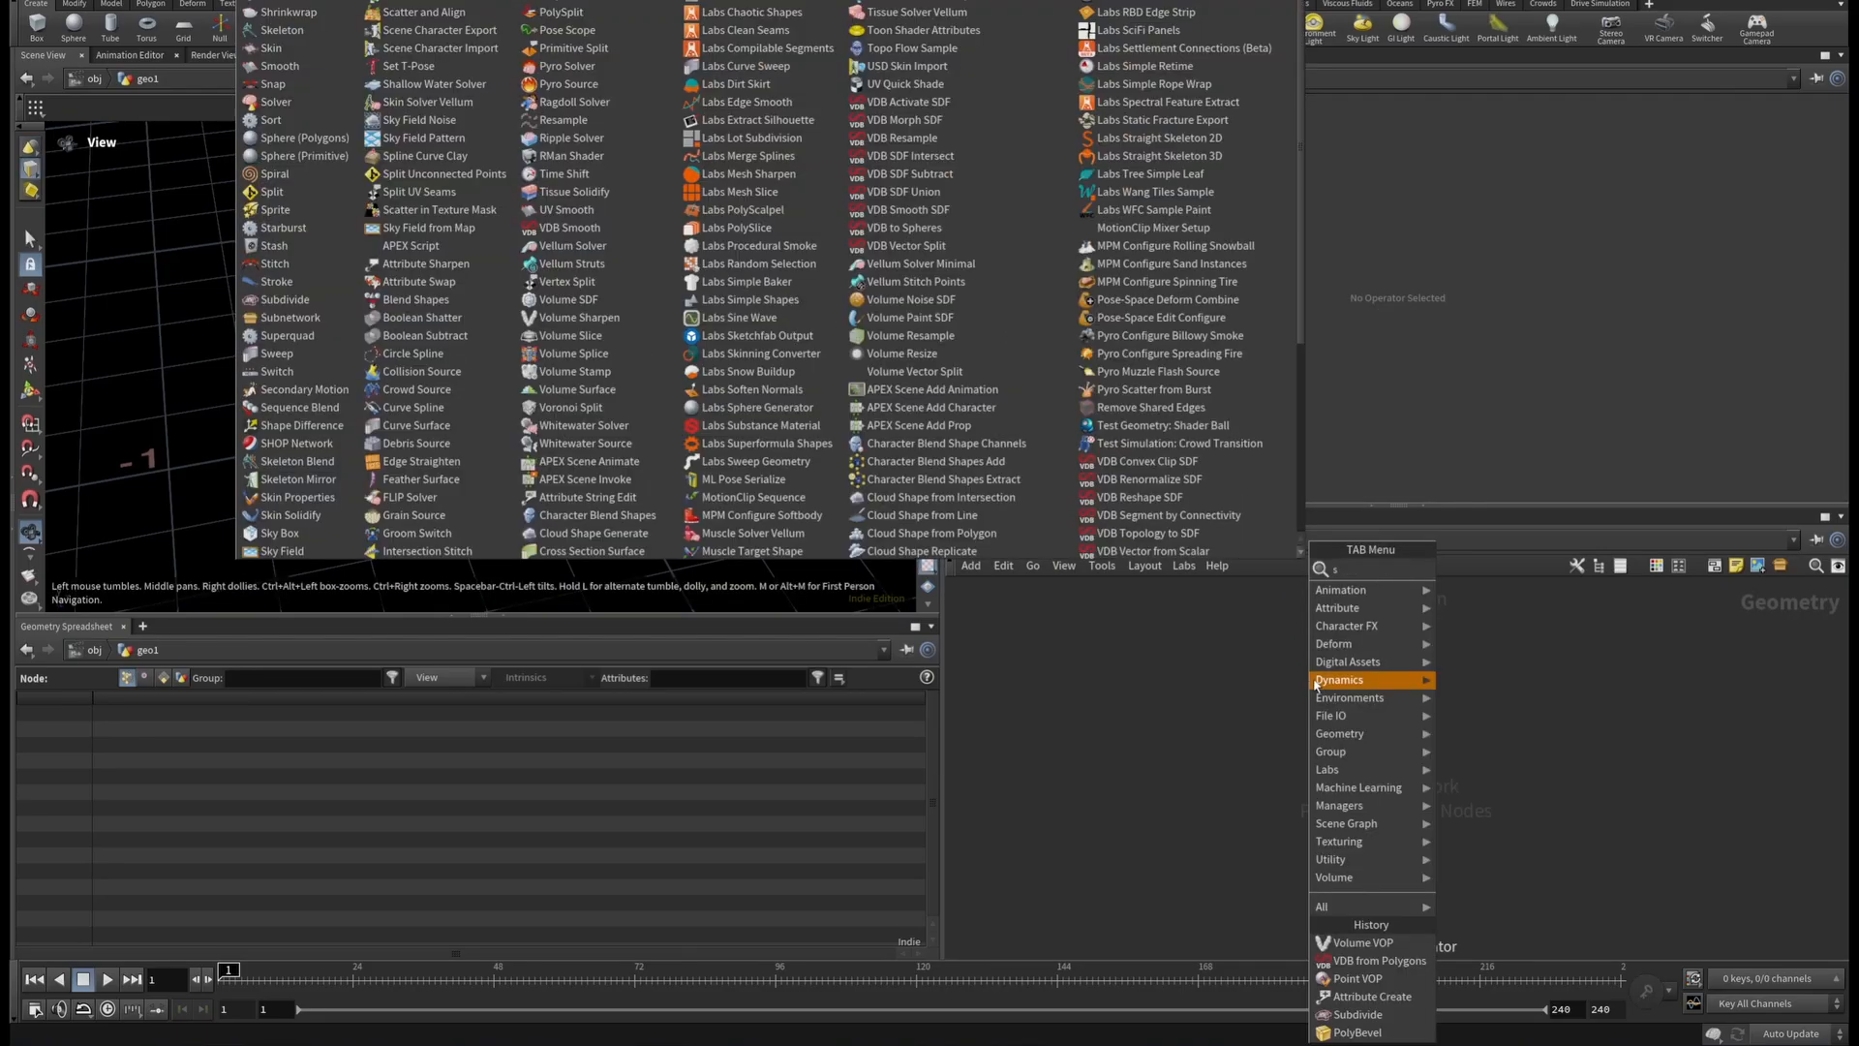
{"action": "type", "text": "spher"}
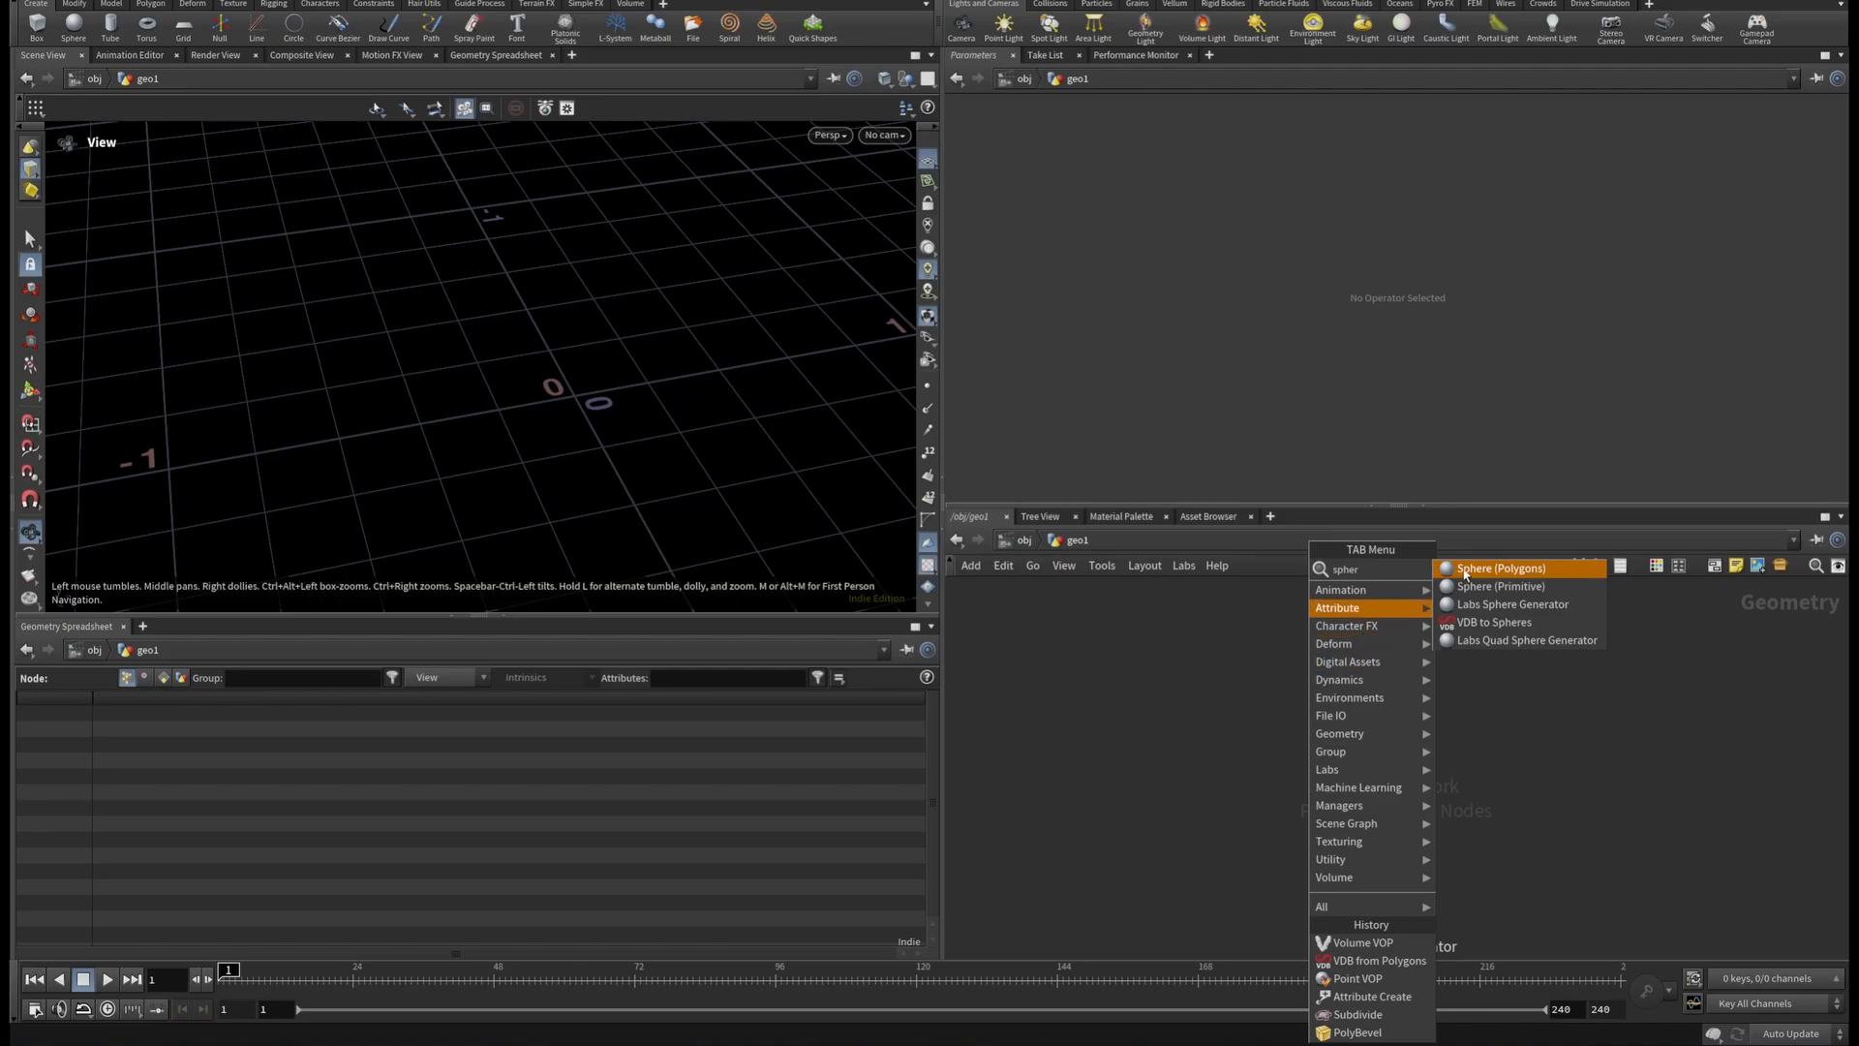
{"action": "key", "text": "Return"}
{"action": "left_click", "coordinate": [1374, 711]}
{"action": "left_click", "coordinate": [1368, 171]}
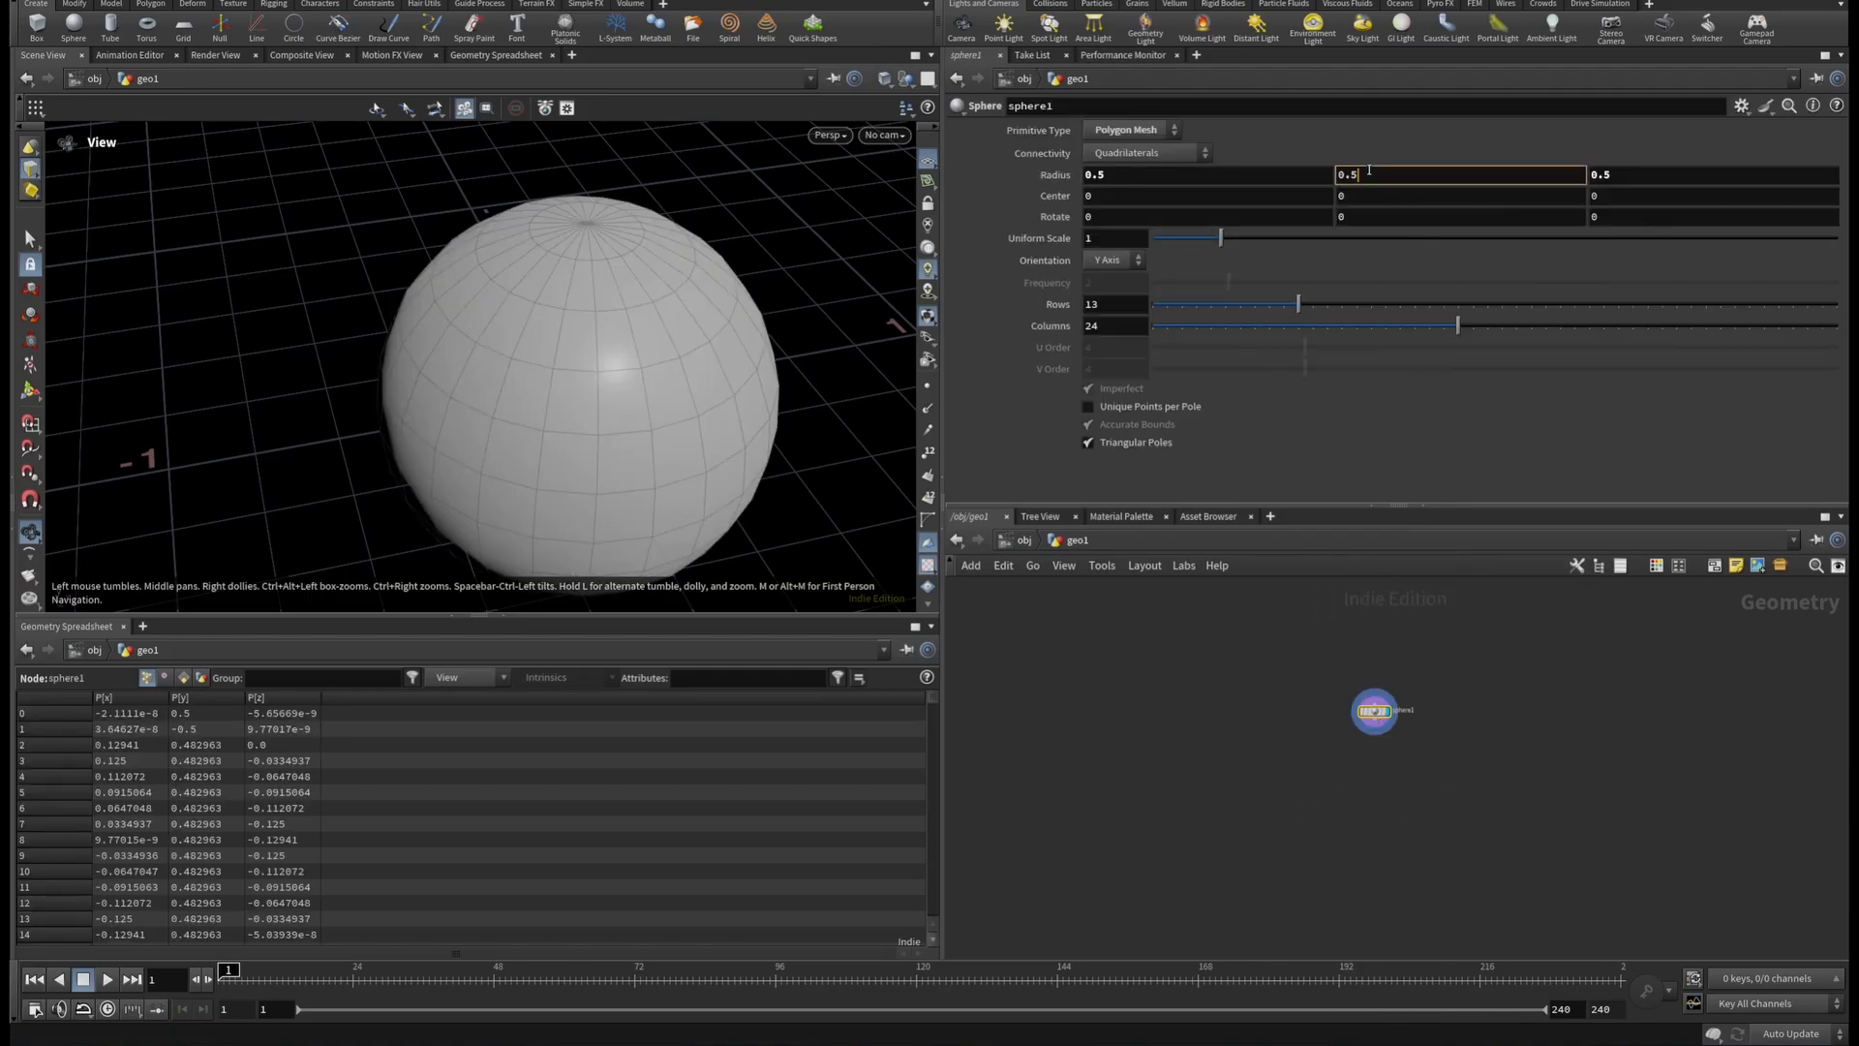
{"action": "type", "text": "35"}
{"action": "key", "text": "Return"}
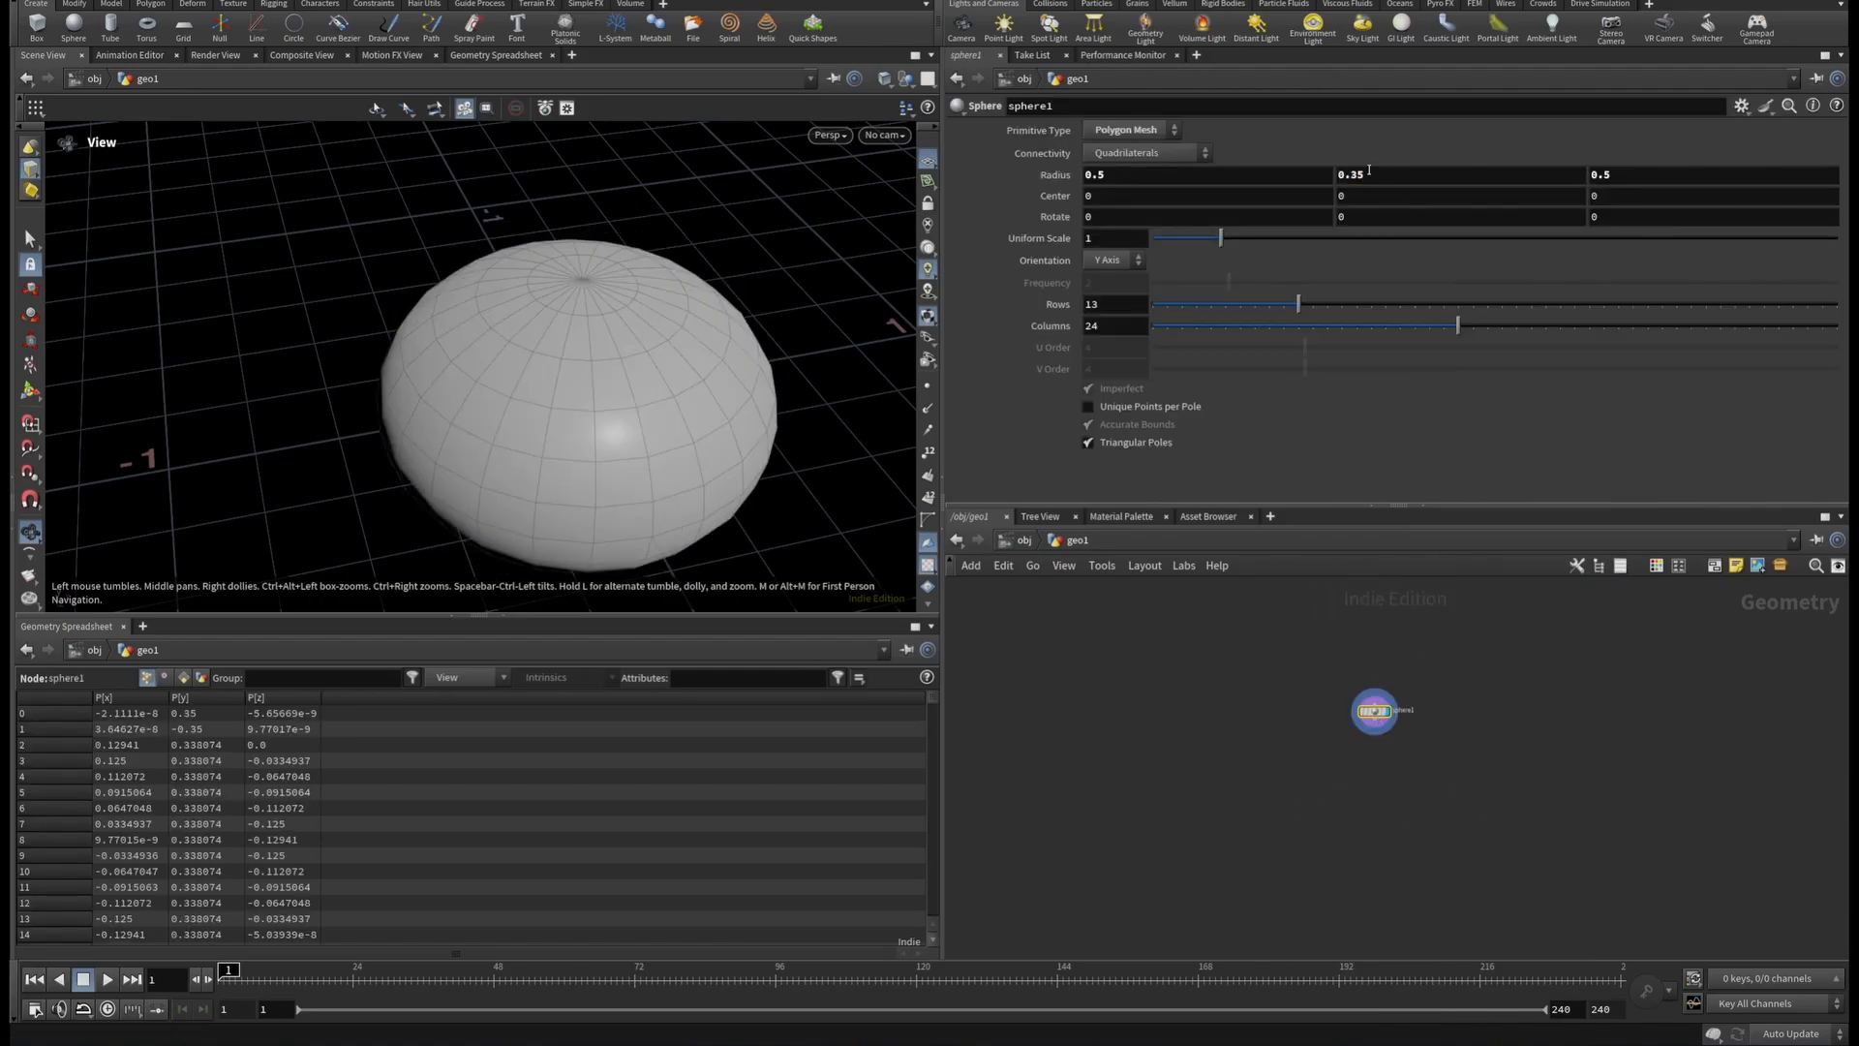
Add a Clip node wired to the output of sphere1.
{"action": "scroll", "coordinate": [1363, 734], "scroll_direction": "up", "scroll_amount": 2}
{"action": "left_click", "coordinate": [1380, 697]}
{"action": "key", "text": "Tab"}
{"action": "type", "text": "v"}
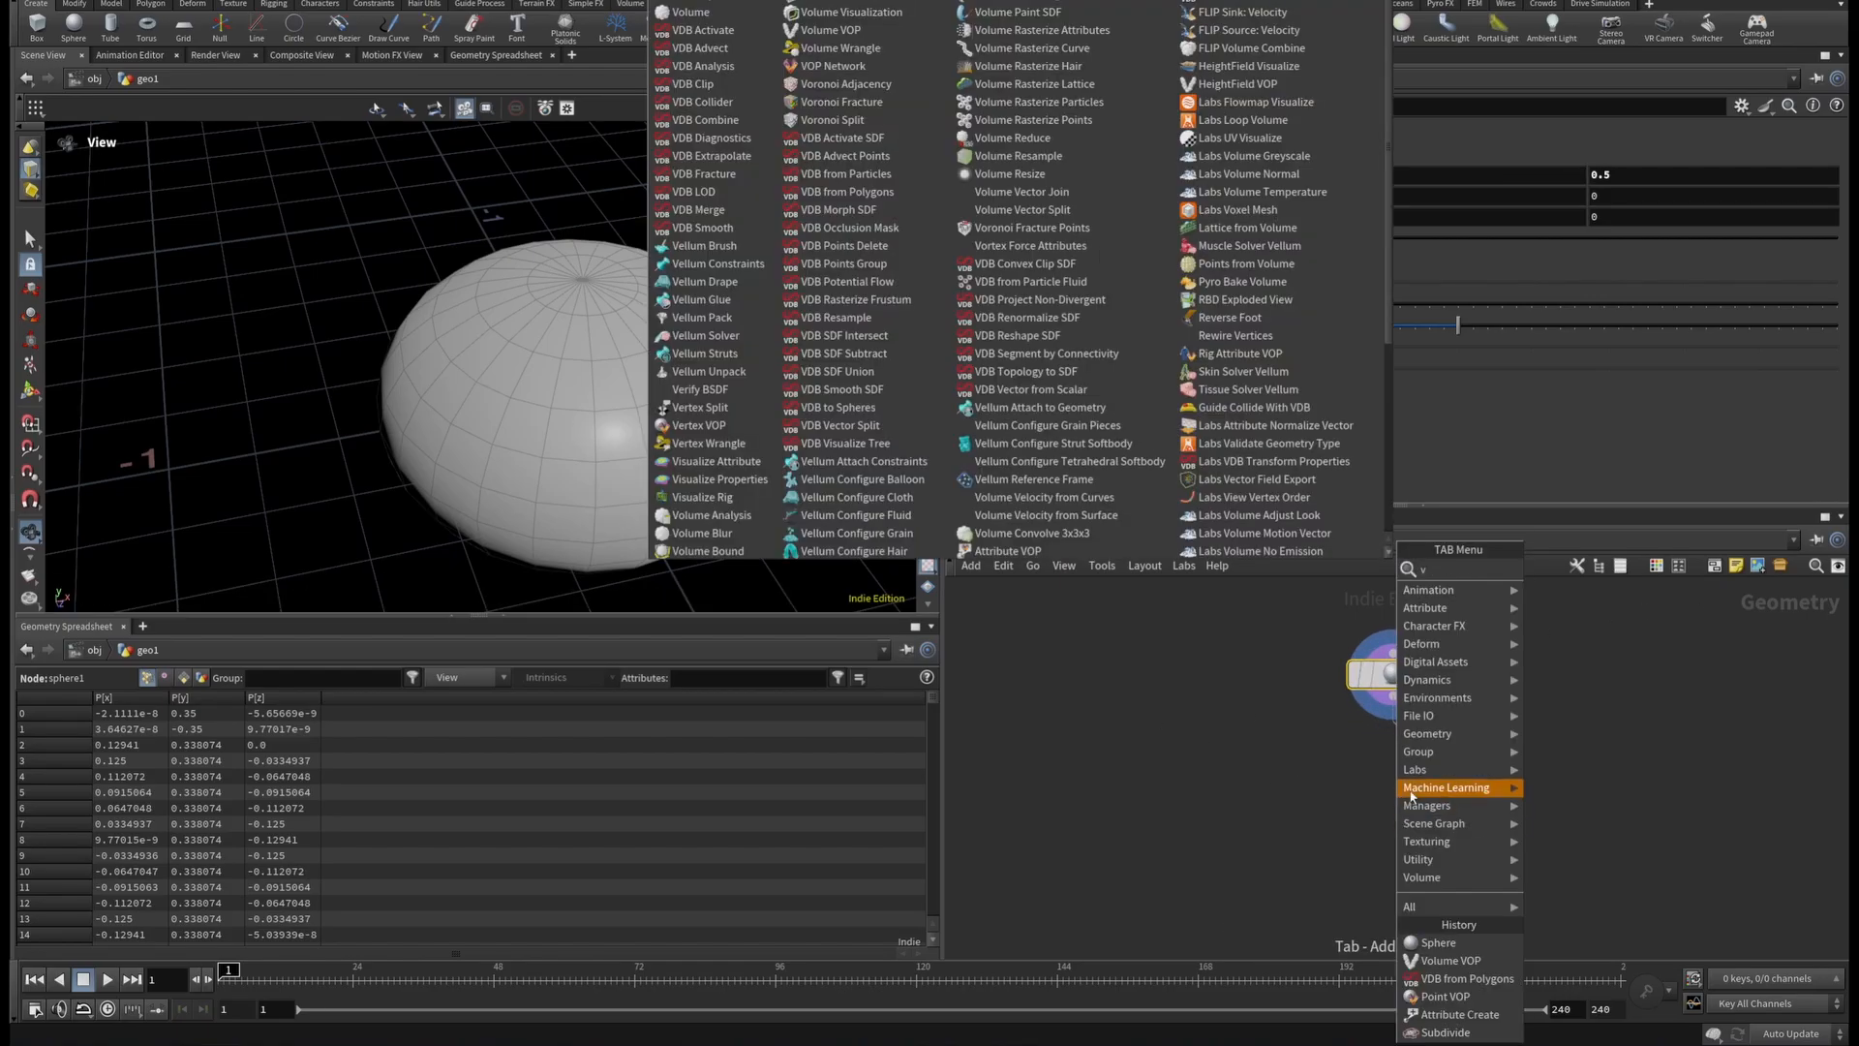
{"action": "key", "text": "BackSpace"}
{"action": "type", "text": "clip"}
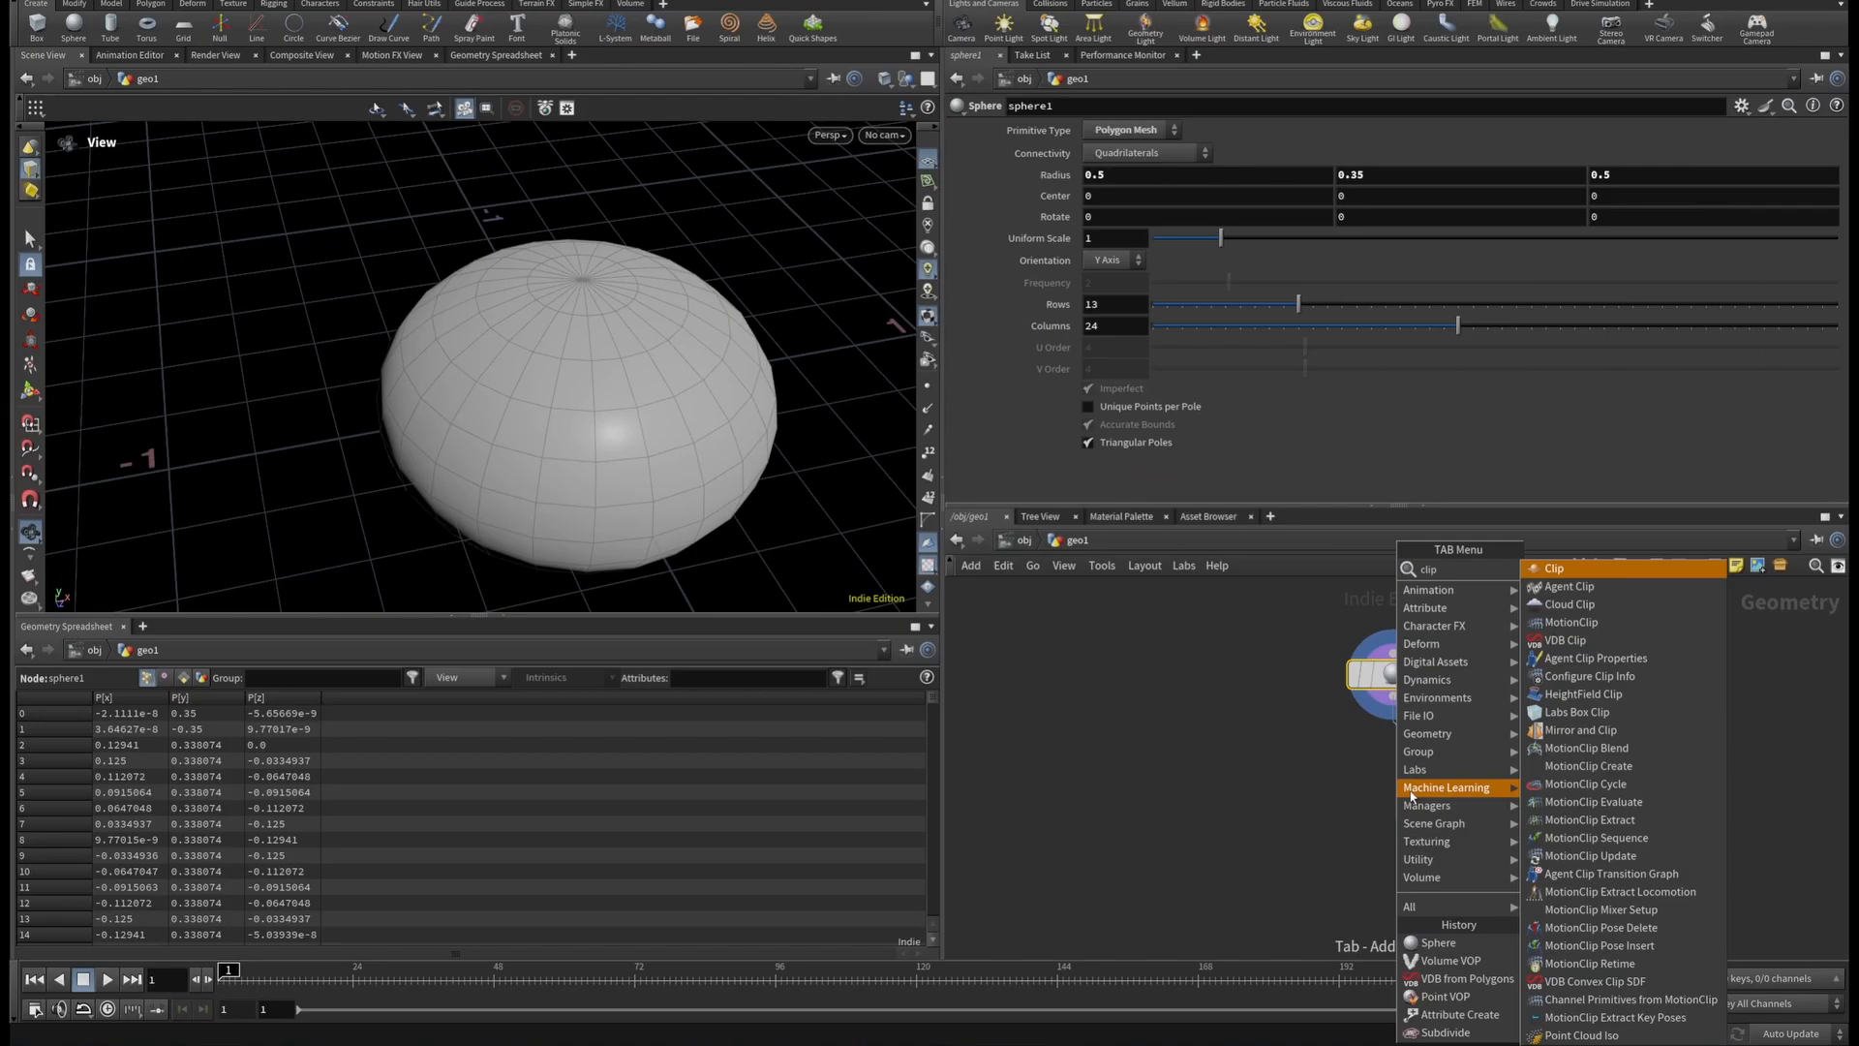
{"action": "left_click", "coordinate": [1602, 562]}
{"action": "left_click", "coordinate": [1406, 819]}
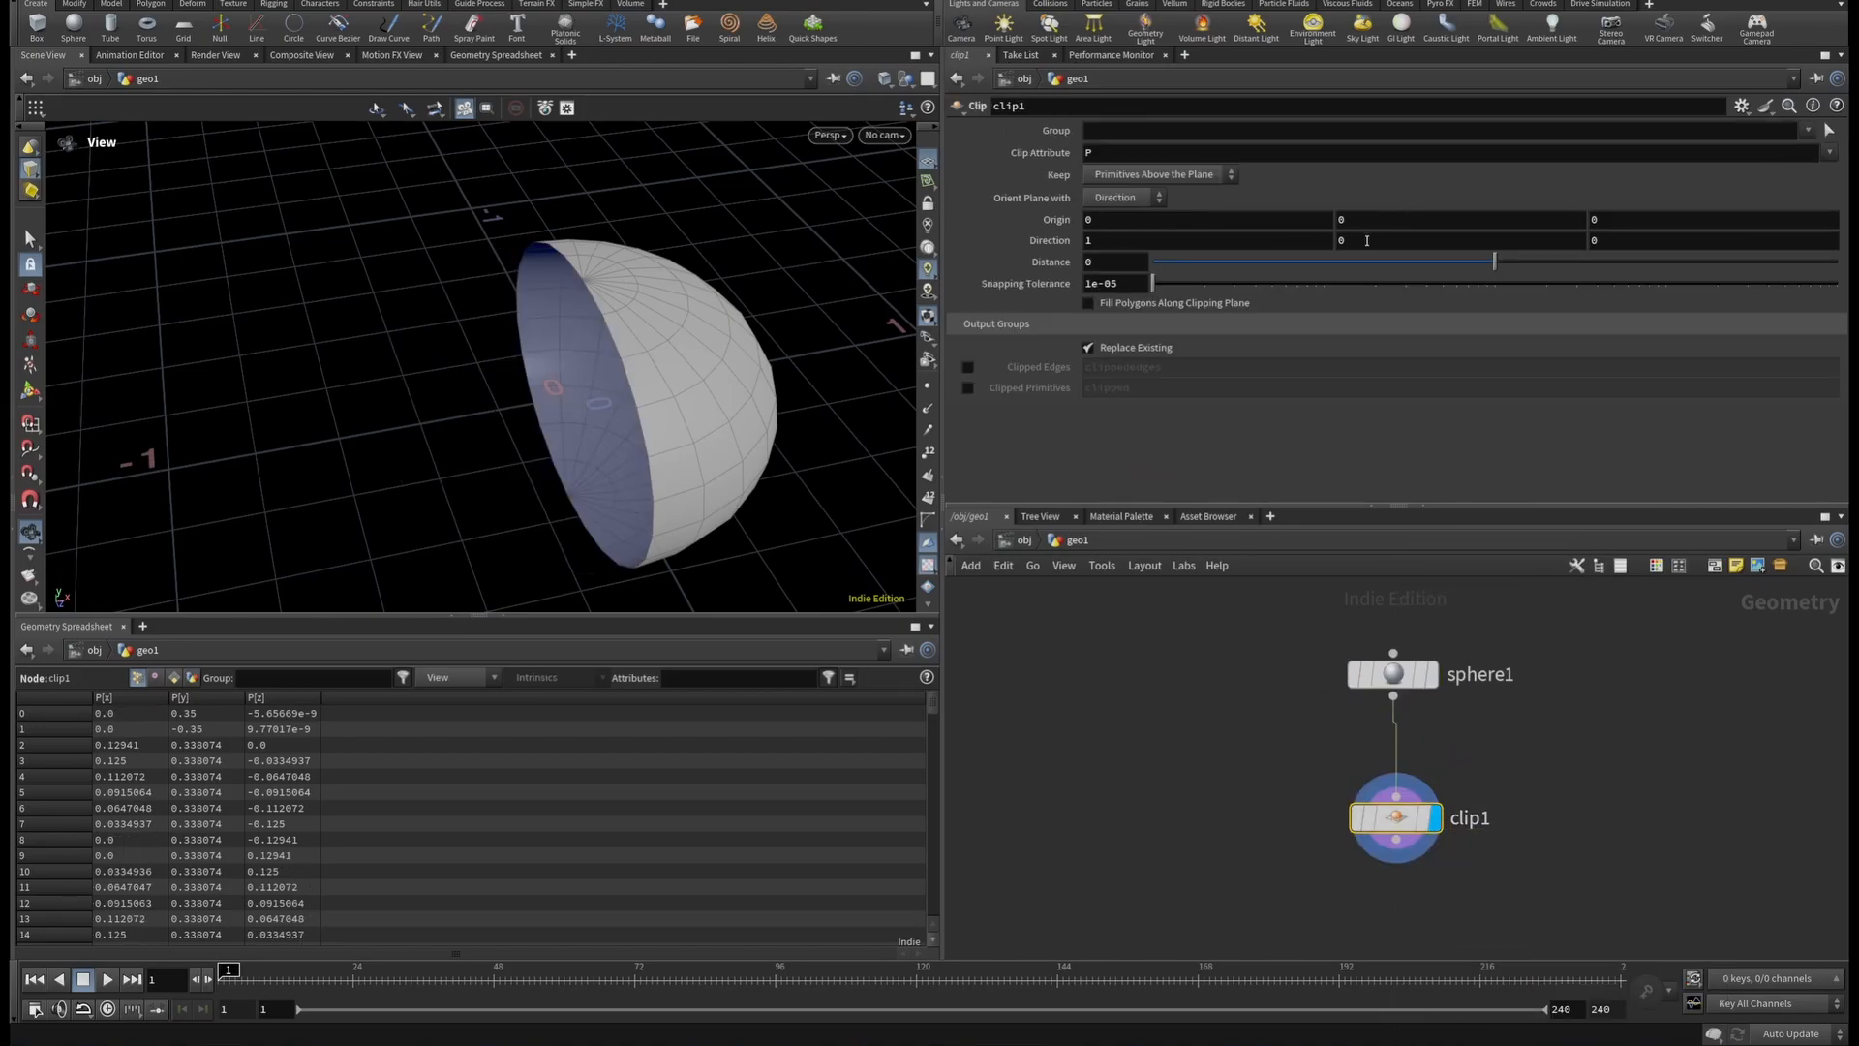
Set the clip plane's direction to 0, 1, 0 so only the upper half of the sphere is kept.
{"action": "left_click_drag", "start_coordinate": [1367, 240], "coordinate": [1334, 241]}
{"action": "type", "text": "1"}
{"action": "key", "text": "shift+Tab"}
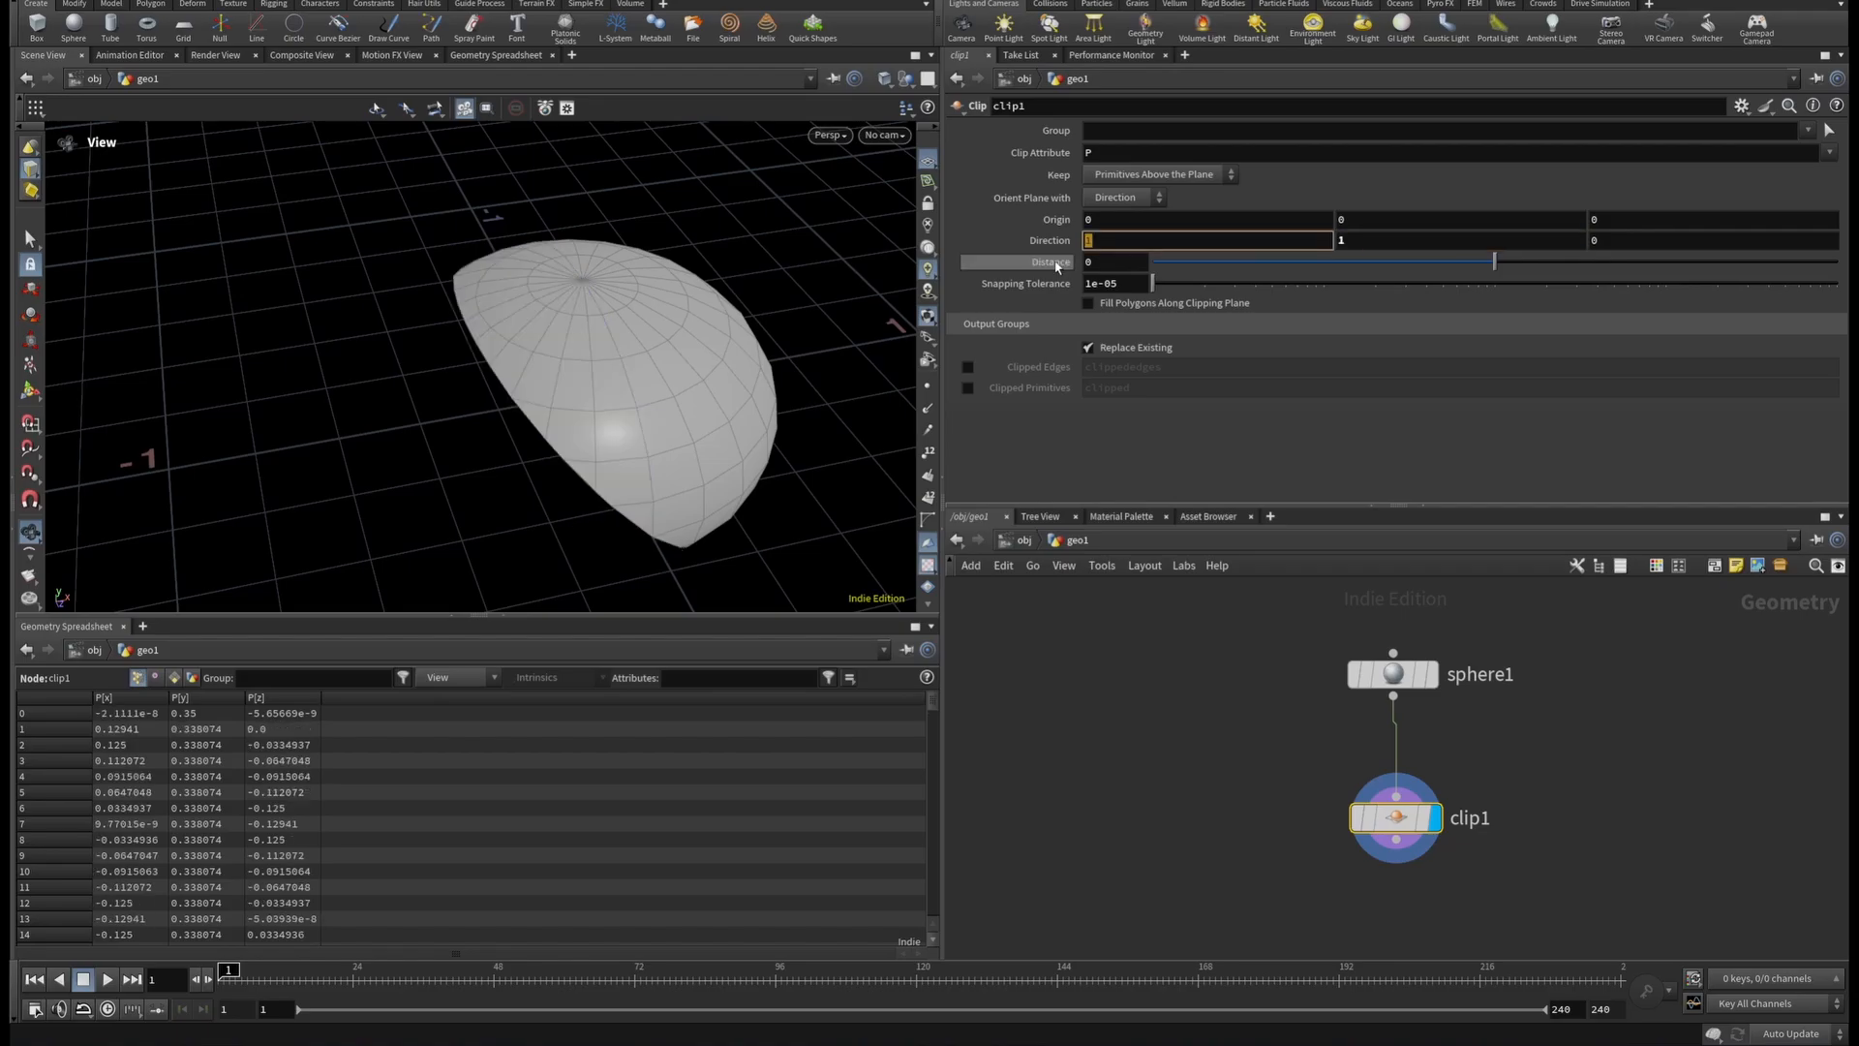
{"action": "type", "text": "0"}
{"action": "key", "text": "Return"}
Close the open base of the half sphere with a PolyFill node after clip1, using the Quadrilateral Fan fill mode.
{"action": "left_click_drag", "start_coordinate": [606, 469], "coordinate": [562, 308], "text": "alt"}
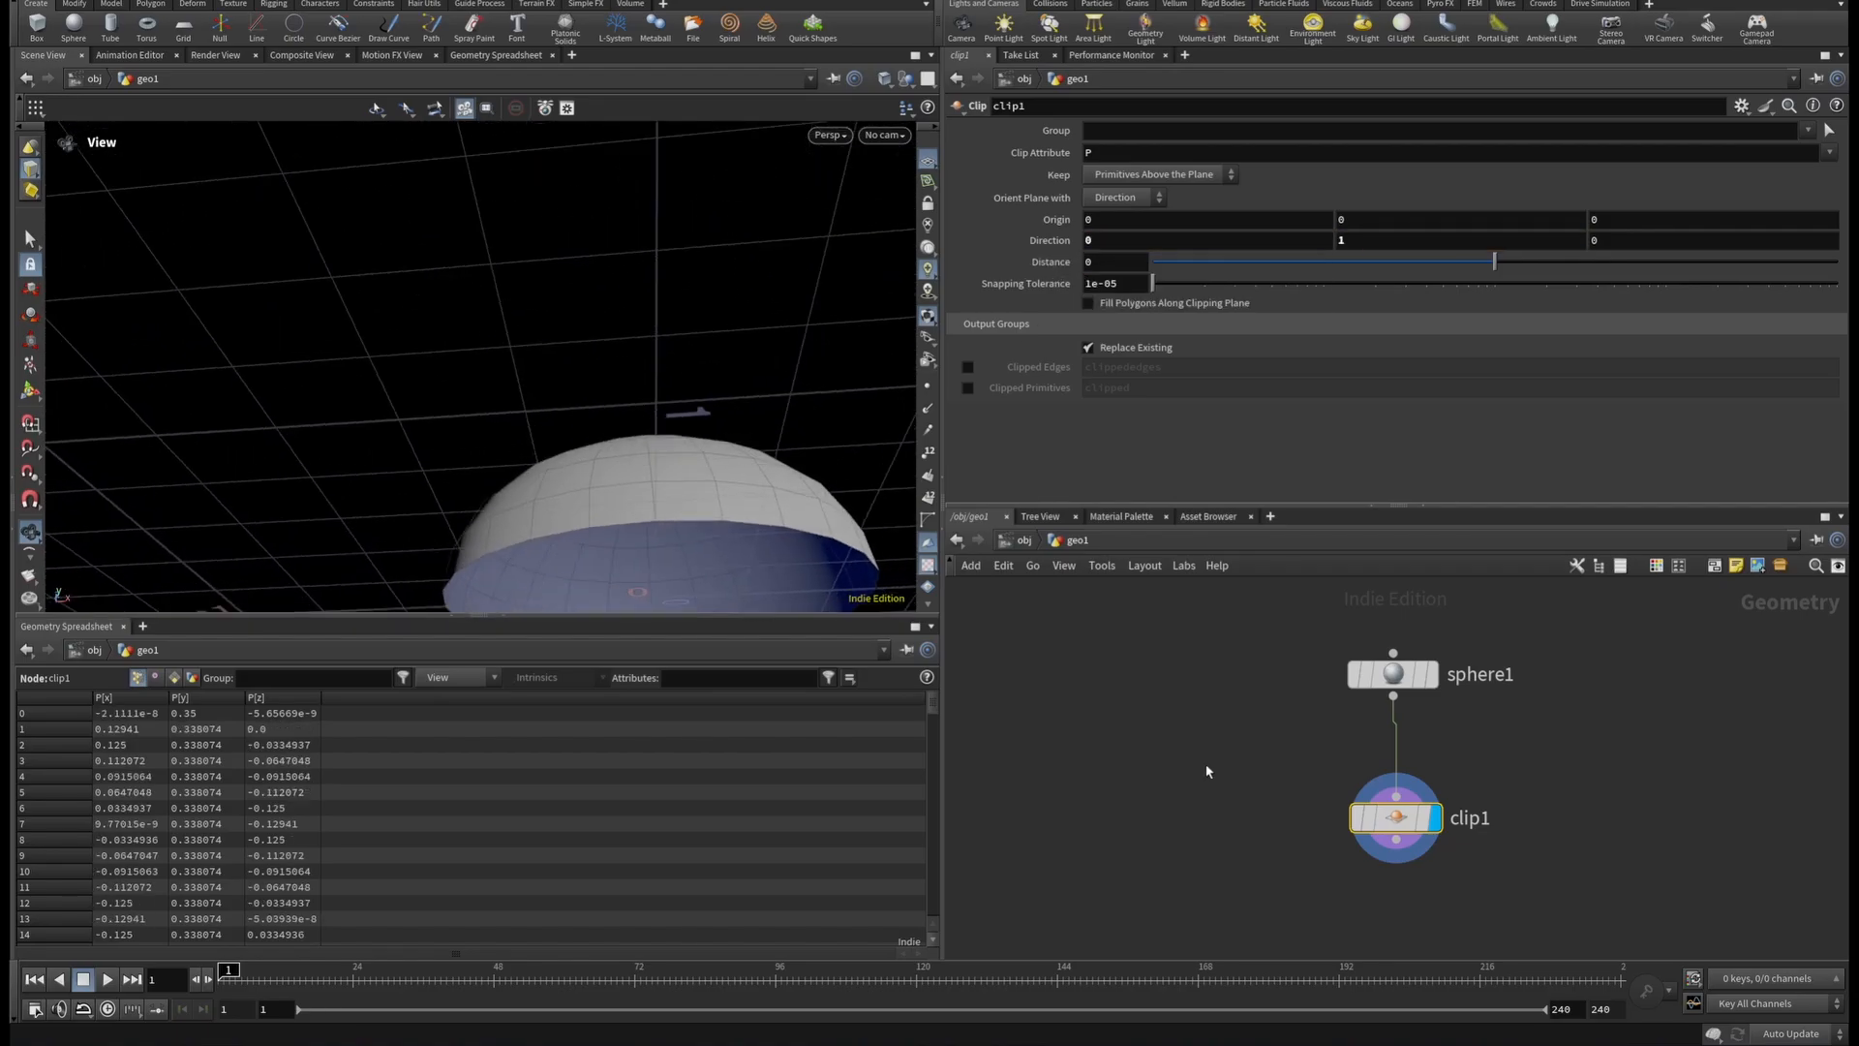
{"action": "left_click", "coordinate": [1395, 861]}
{"action": "left_click", "coordinate": [1367, 896]}
{"action": "type", "text": "polyfill"}
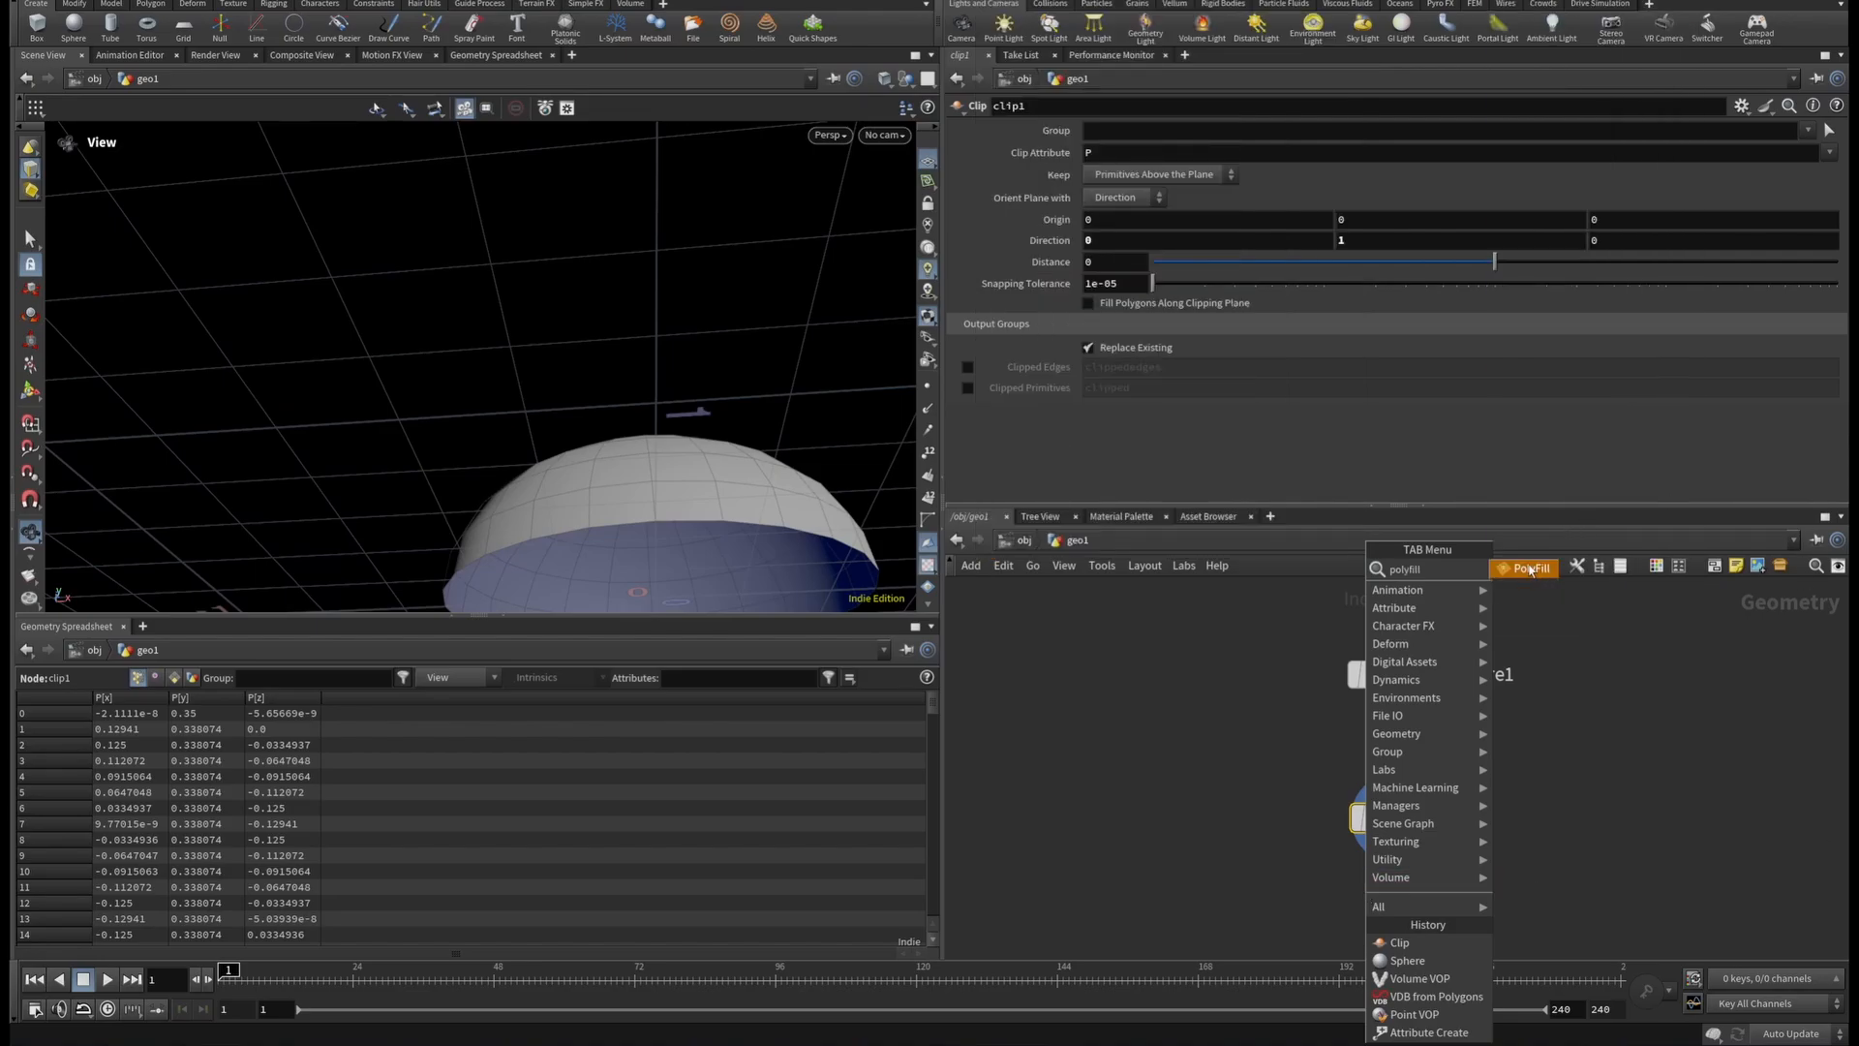
{"action": "left_click", "coordinate": [1528, 570]}
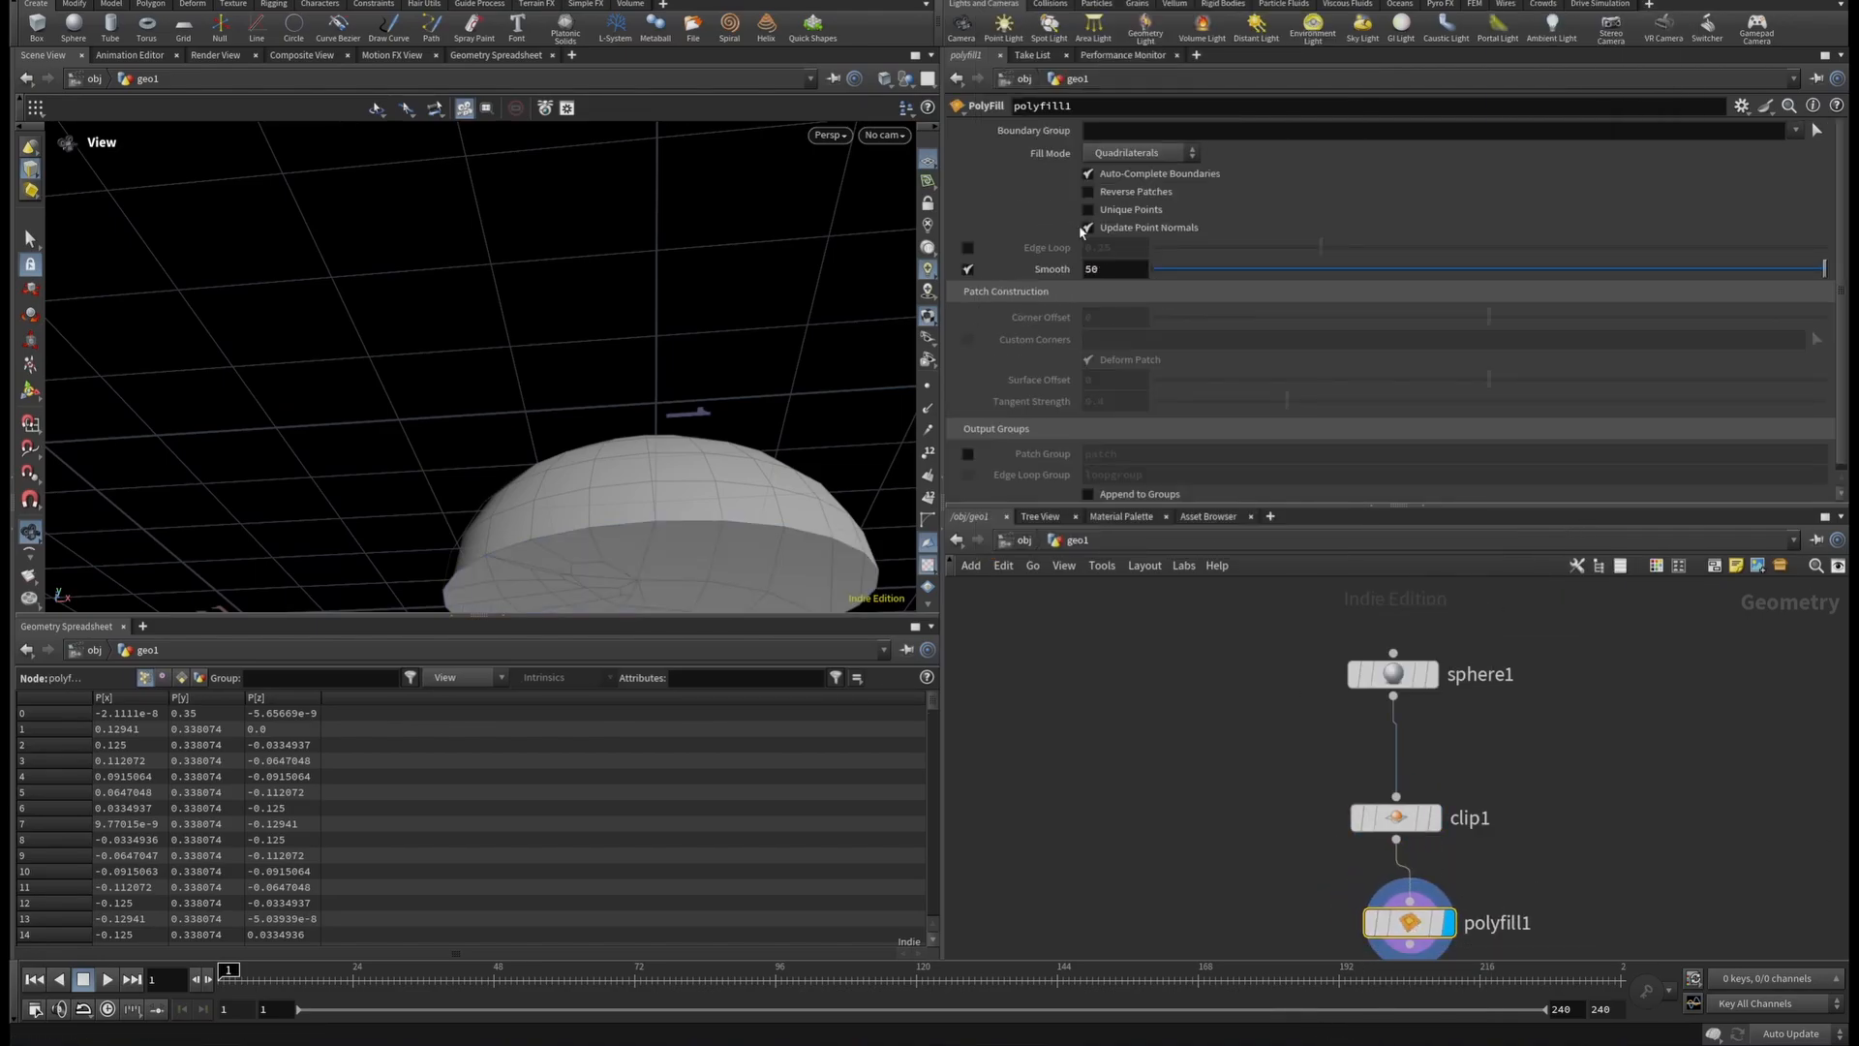
{"action": "left_click", "coordinate": [1130, 154]}
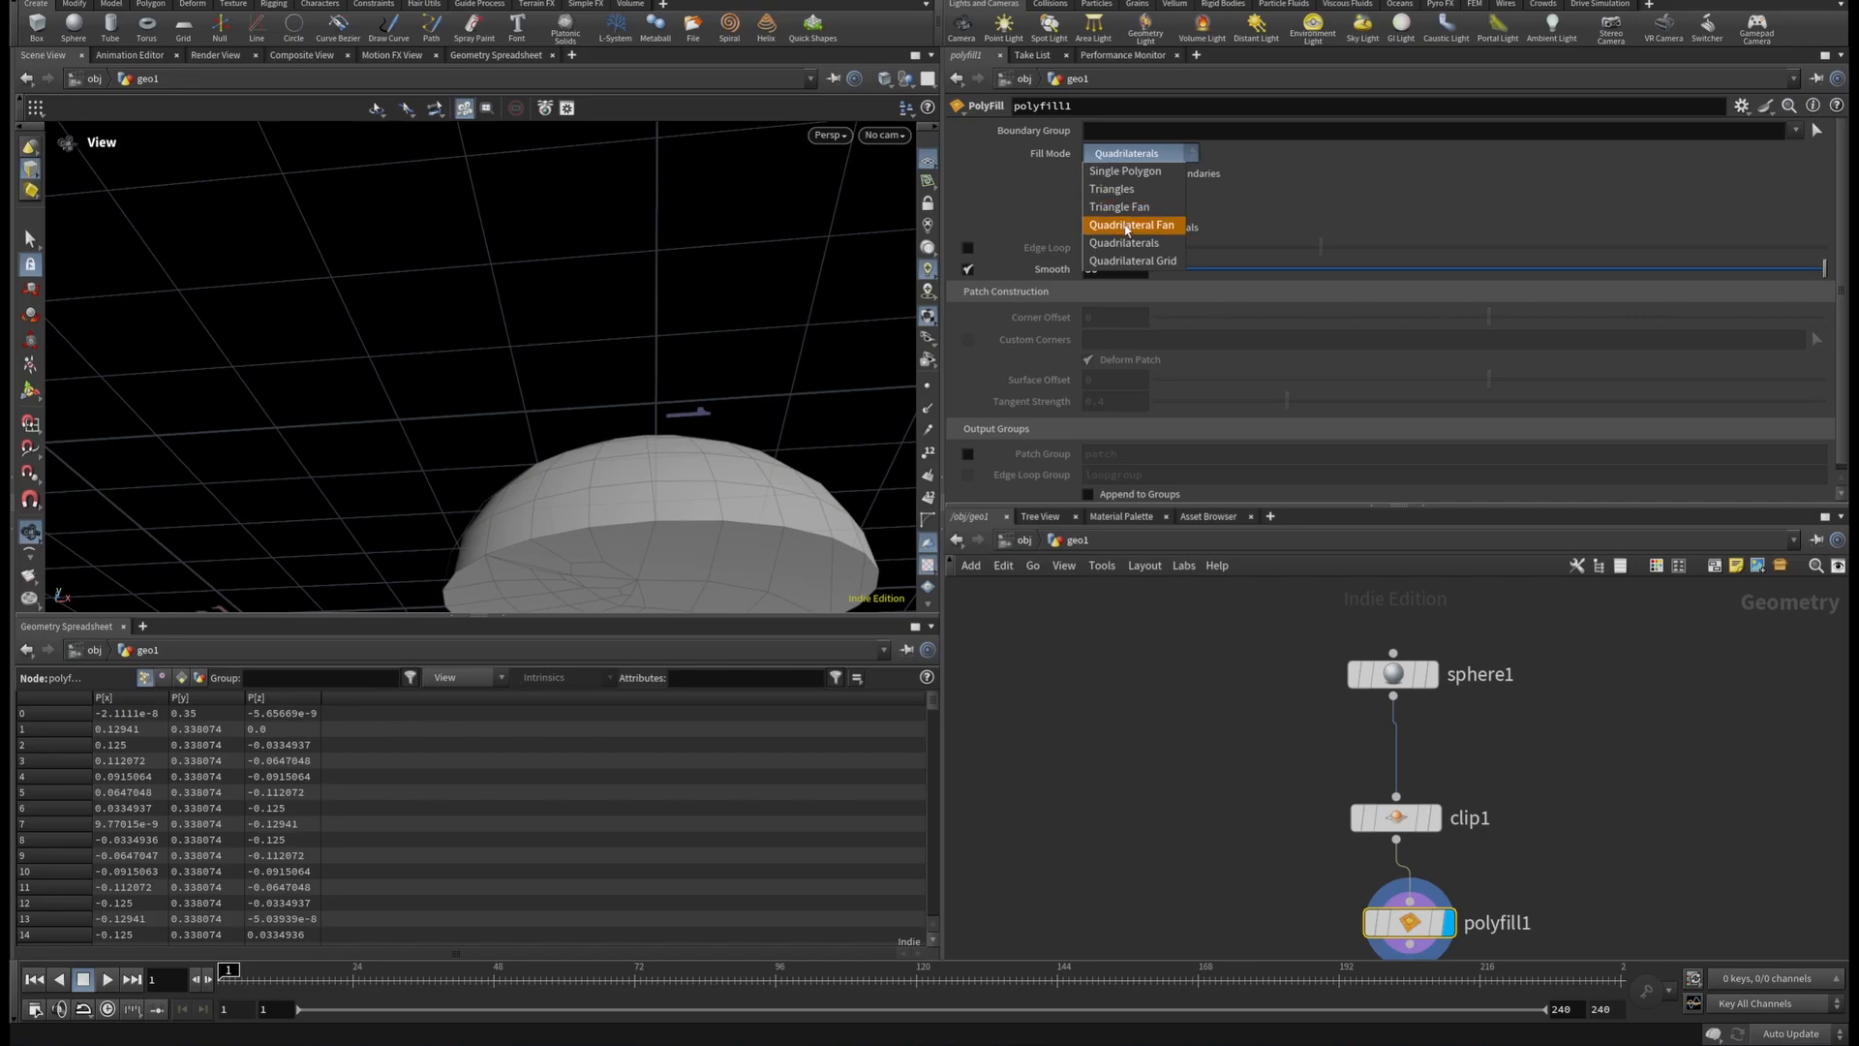
{"action": "left_click", "coordinate": [1127, 225]}
Add a Null node after polyfill1 and rename it OUT_COOKIE.
{"action": "left_click_drag", "start_coordinate": [672, 365], "coordinate": [562, 309]}
{"action": "scroll", "coordinate": [1614, 824], "scroll_direction": "down", "scroll_amount": 3}
{"action": "scroll", "coordinate": [1607, 900], "scroll_direction": "up", "scroll_amount": 5}
{"action": "middle_click_drag", "start_coordinate": [1608, 901], "coordinate": [1606, 684]}
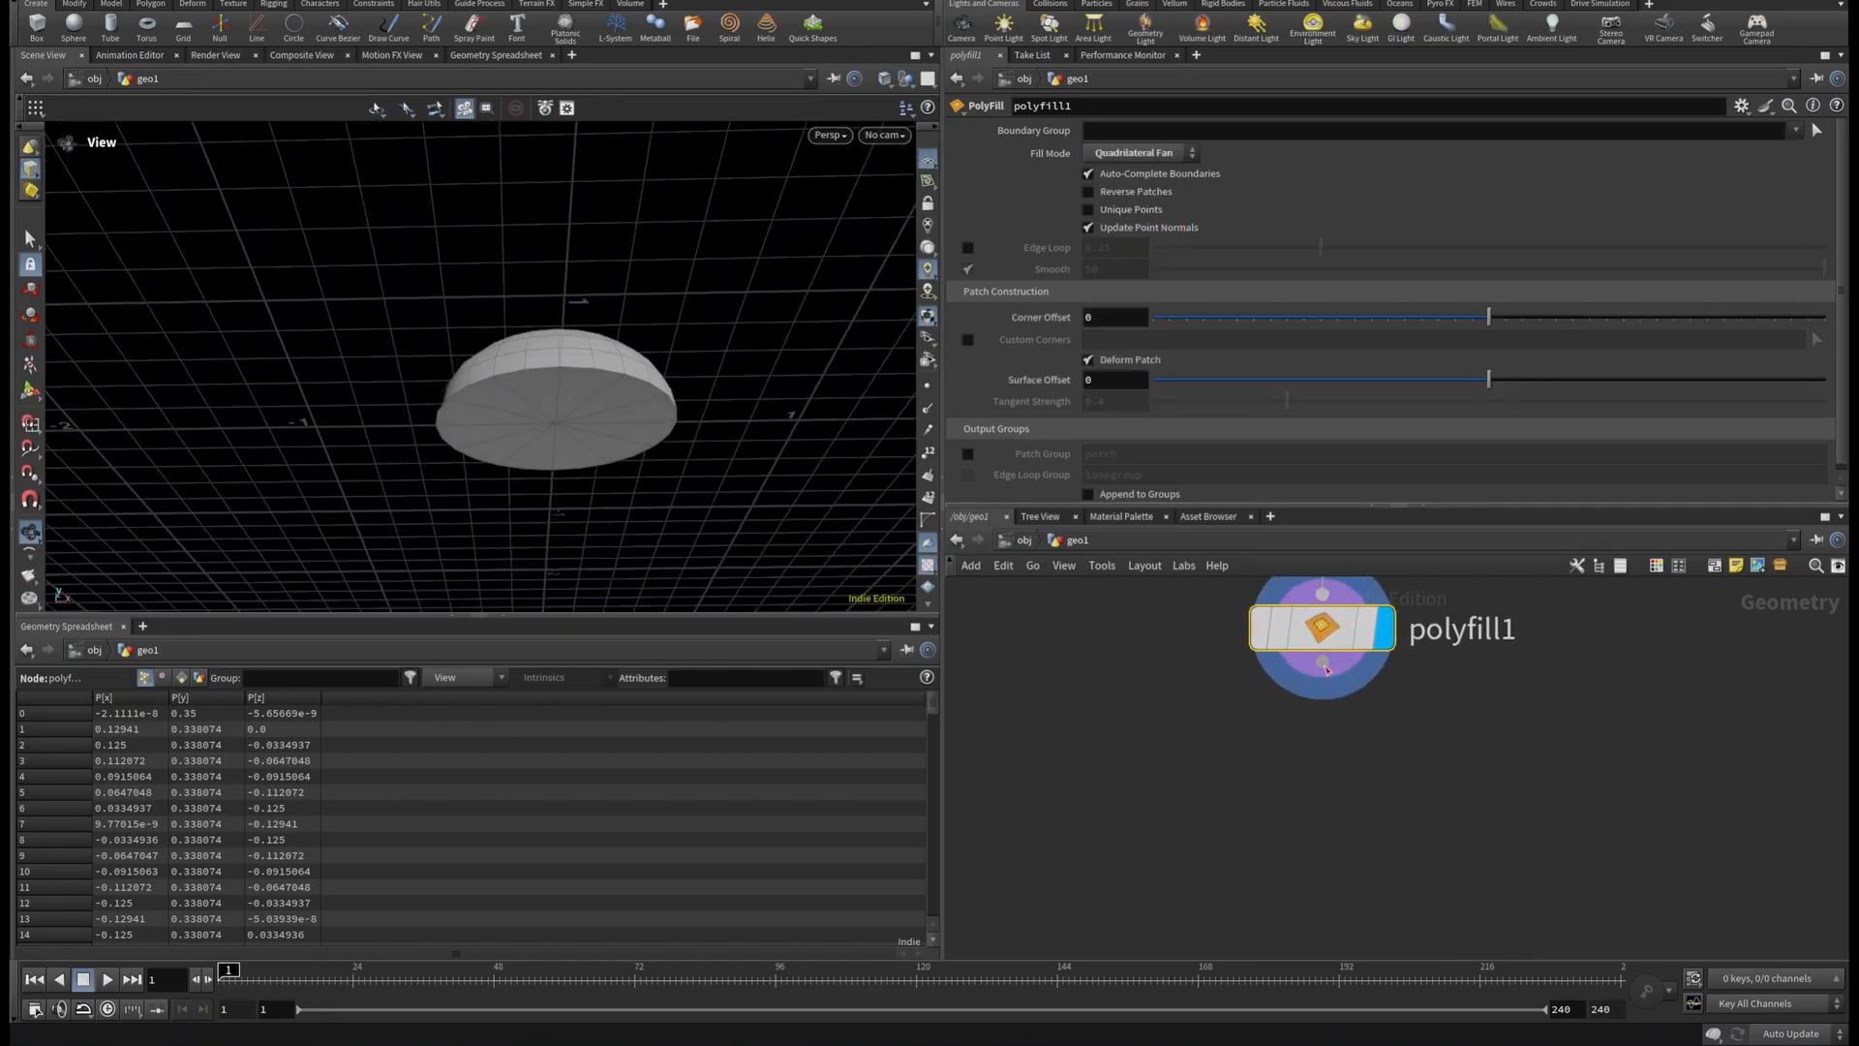
{"action": "left_click", "coordinate": [1323, 662]}
{"action": "key", "text": "Tab"}
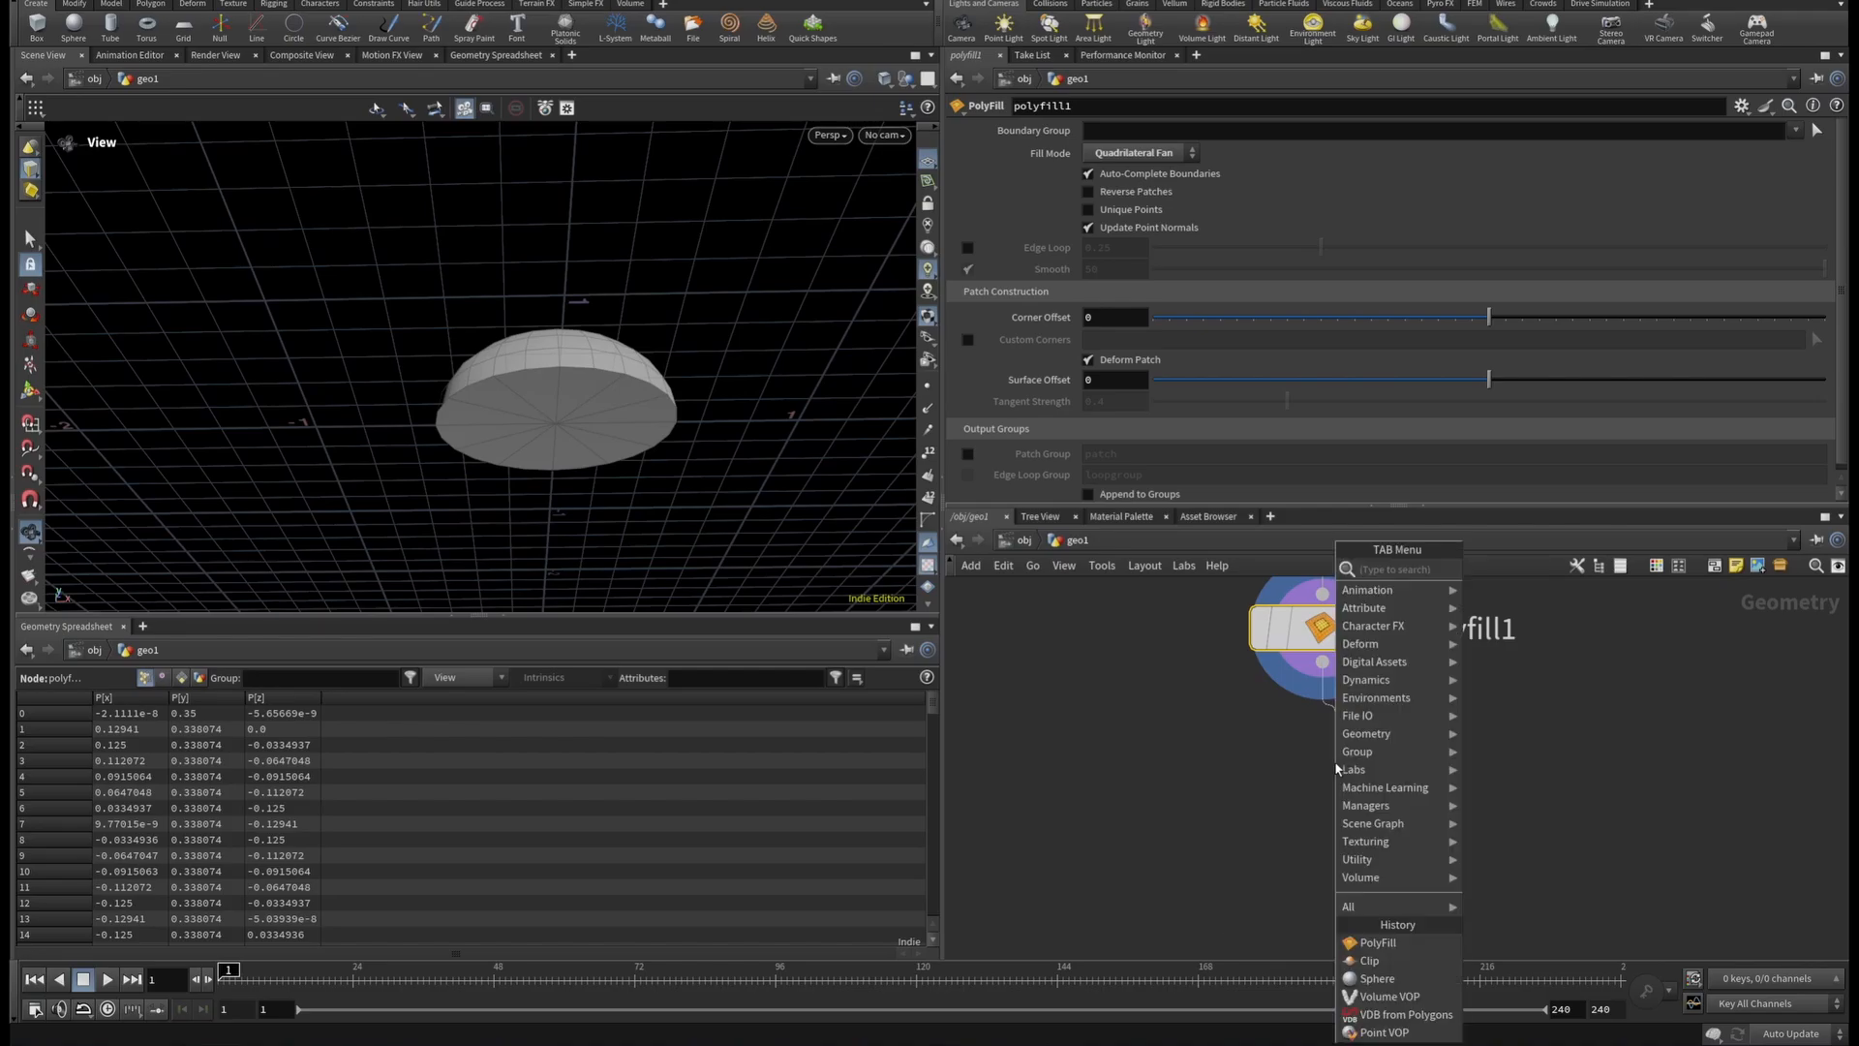
{"action": "type", "text": "null"}
{"action": "left_click", "coordinate": [1493, 569]}
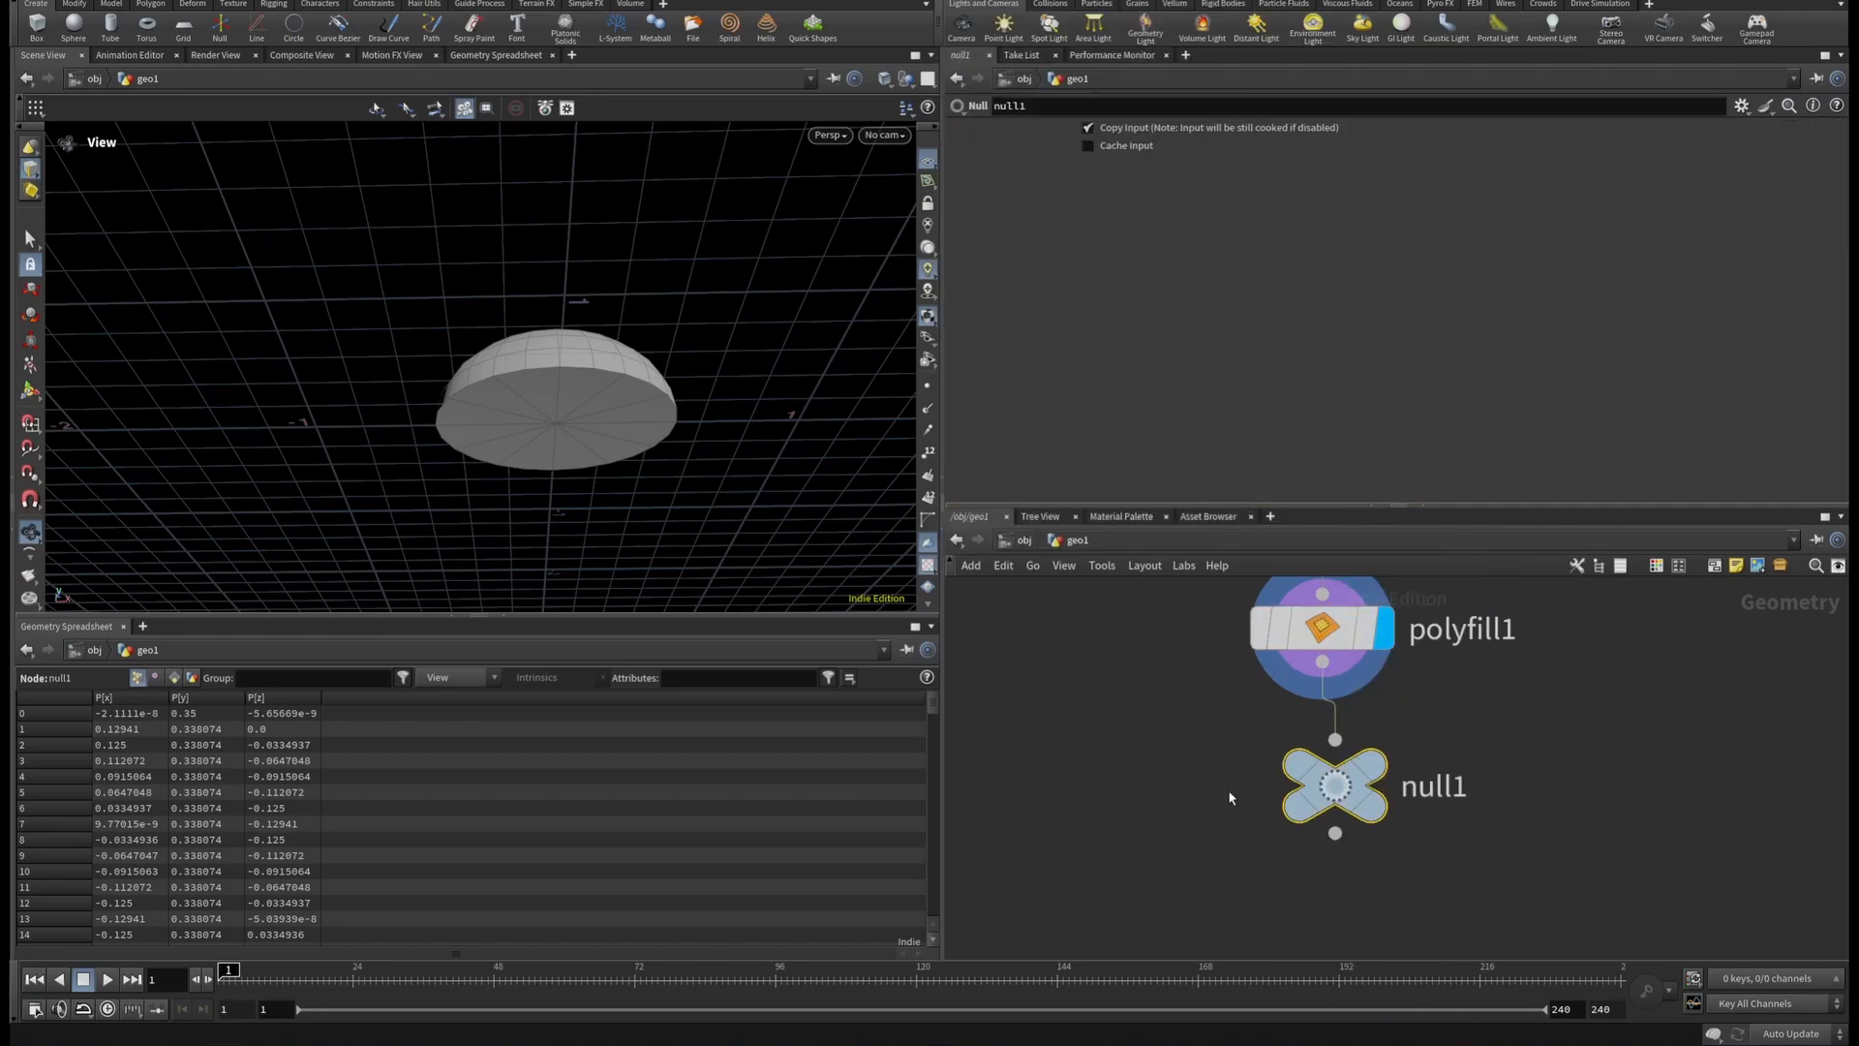
{"action": "double_click", "coordinate": [1443, 789]}
{"action": "type", "text": "OUT_COOKIE"}
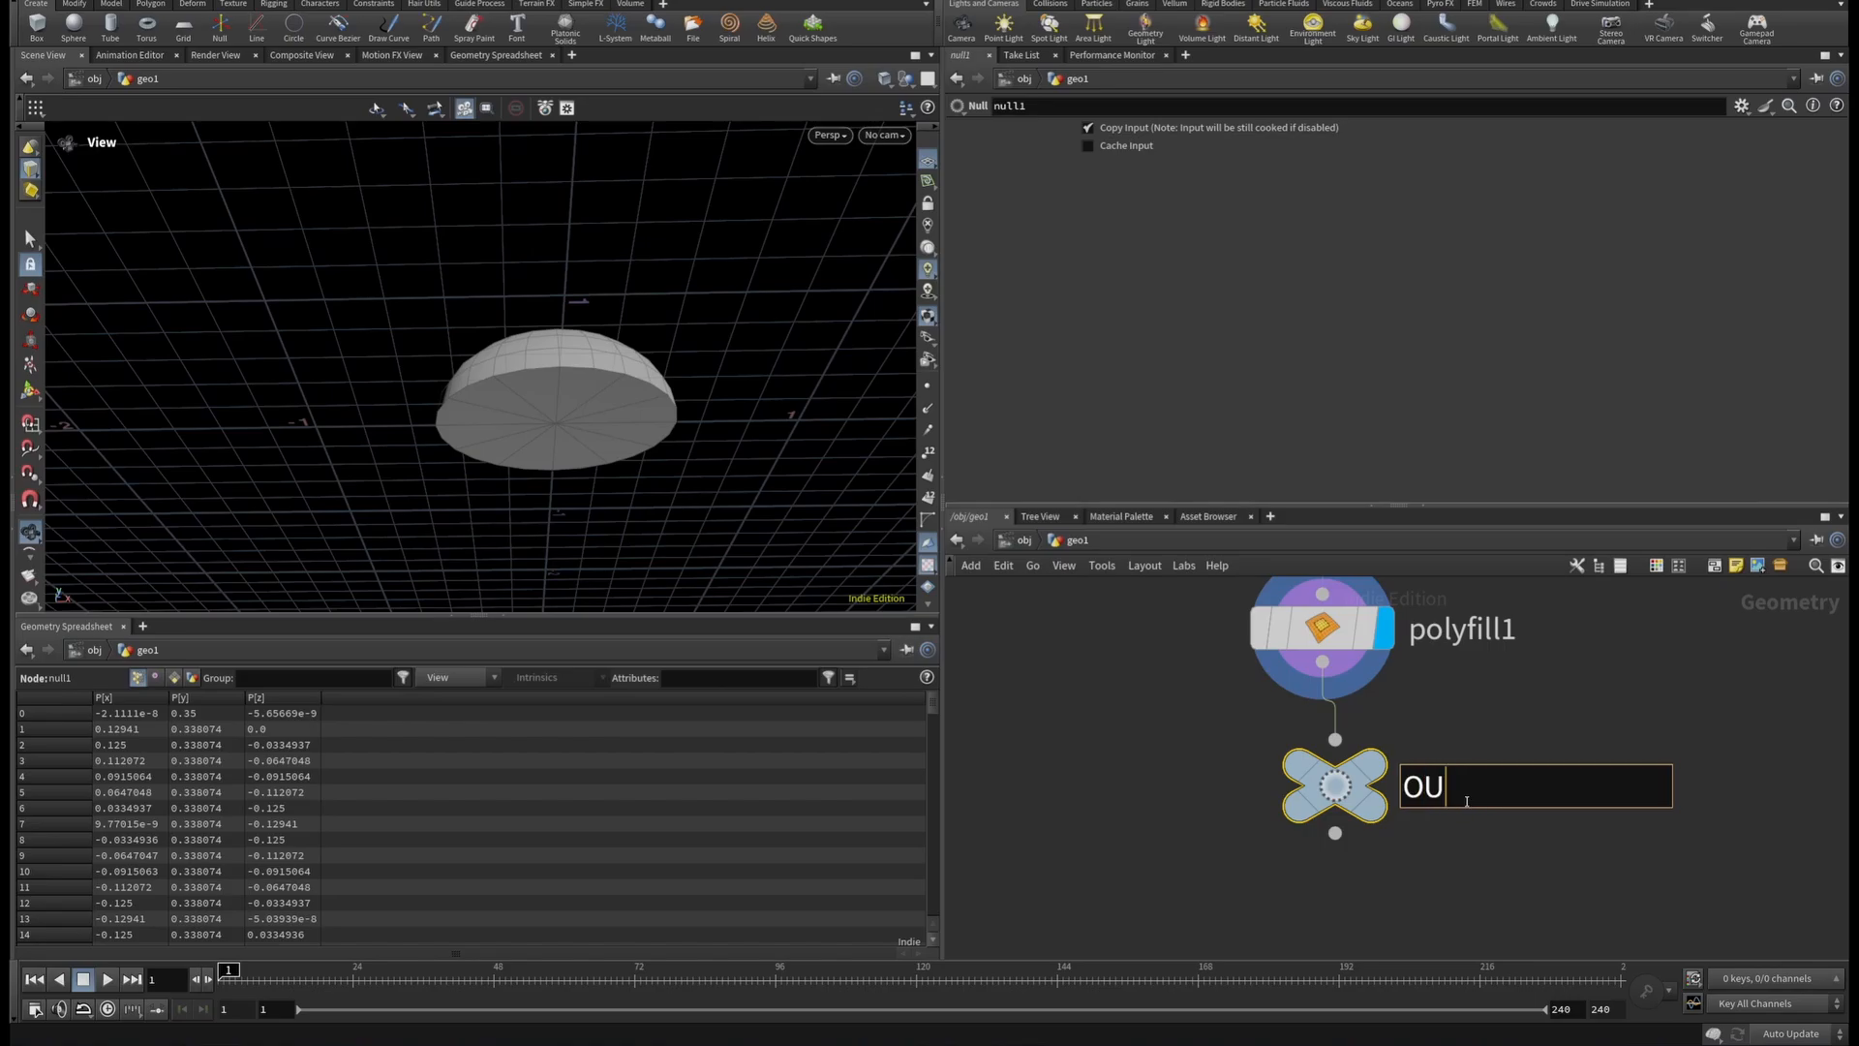
{"action": "key", "text": "Return"}
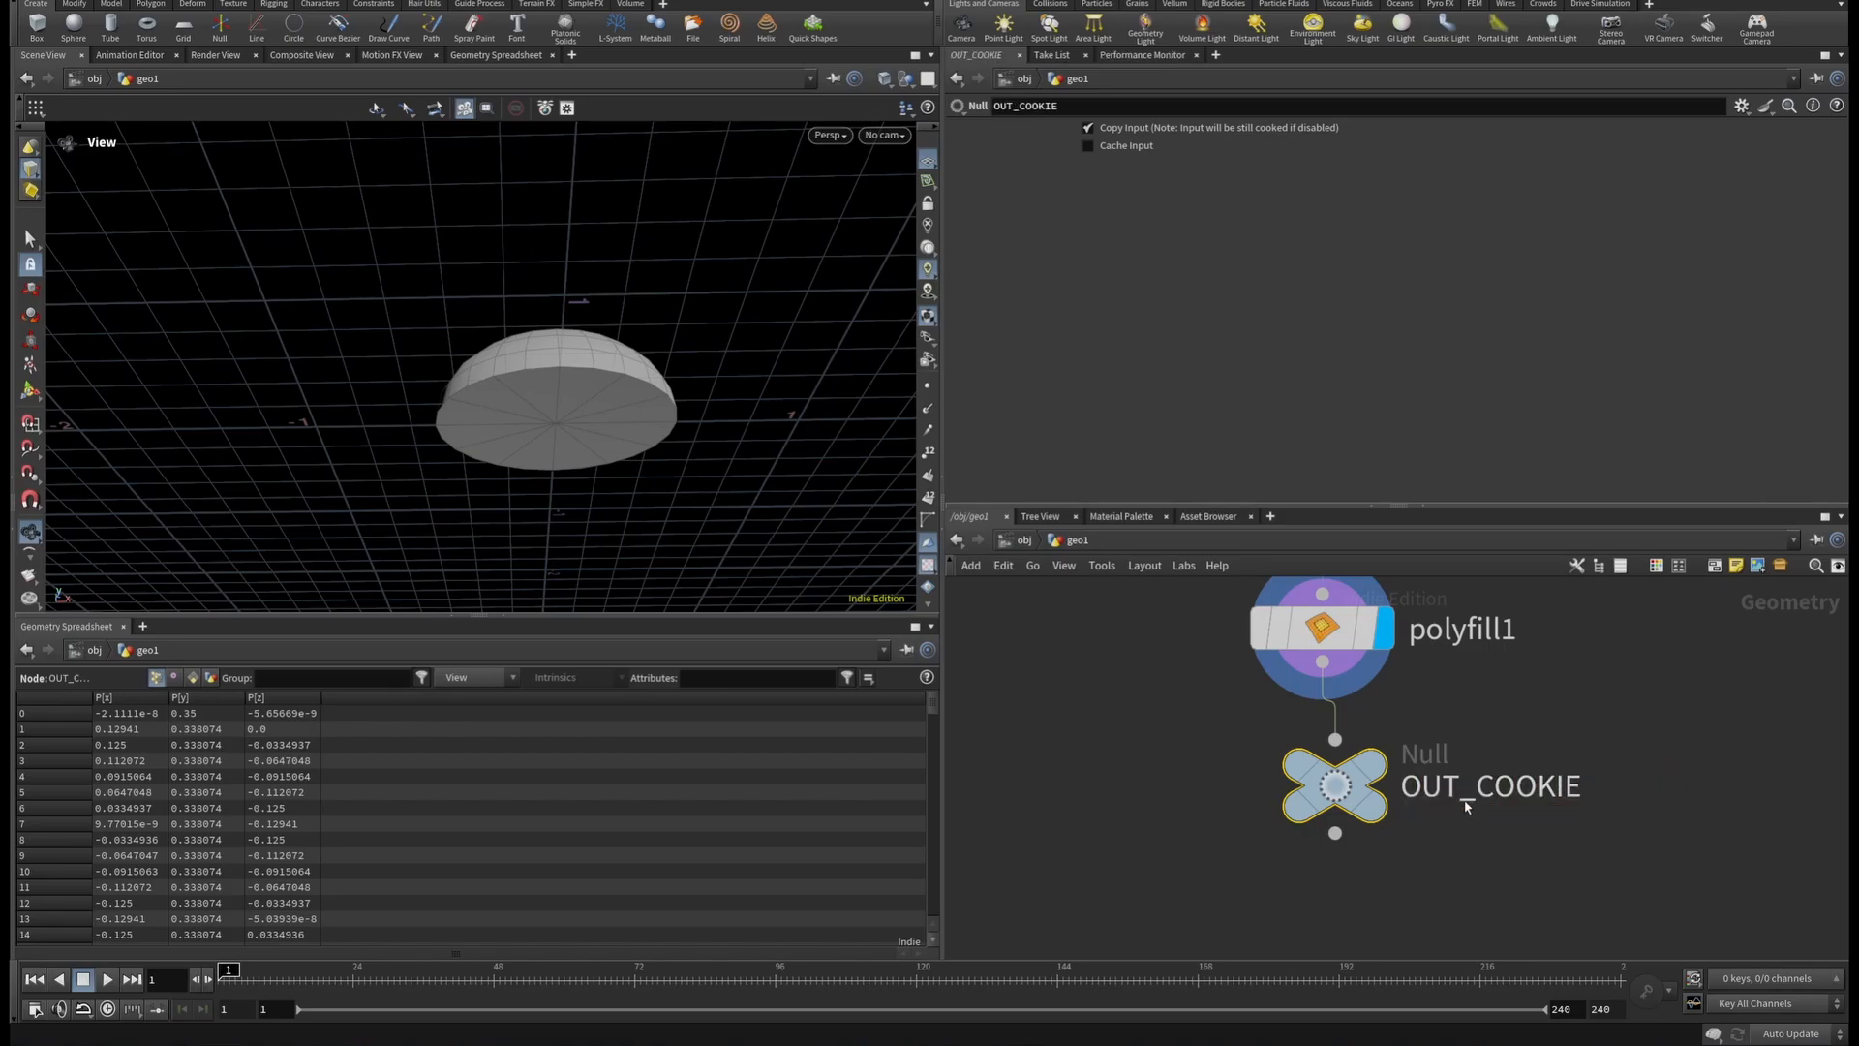
Add a PolyBevel node after OUT_COOKIE and display its result.
{"action": "scroll", "coordinate": [1466, 805], "scroll_direction": "down", "scroll_amount": 5}
{"action": "middle_click_drag", "start_coordinate": [1468, 802], "coordinate": [1369, 710]}
{"action": "left_click", "coordinate": [1262, 722]}
{"action": "key", "text": "Tab"}
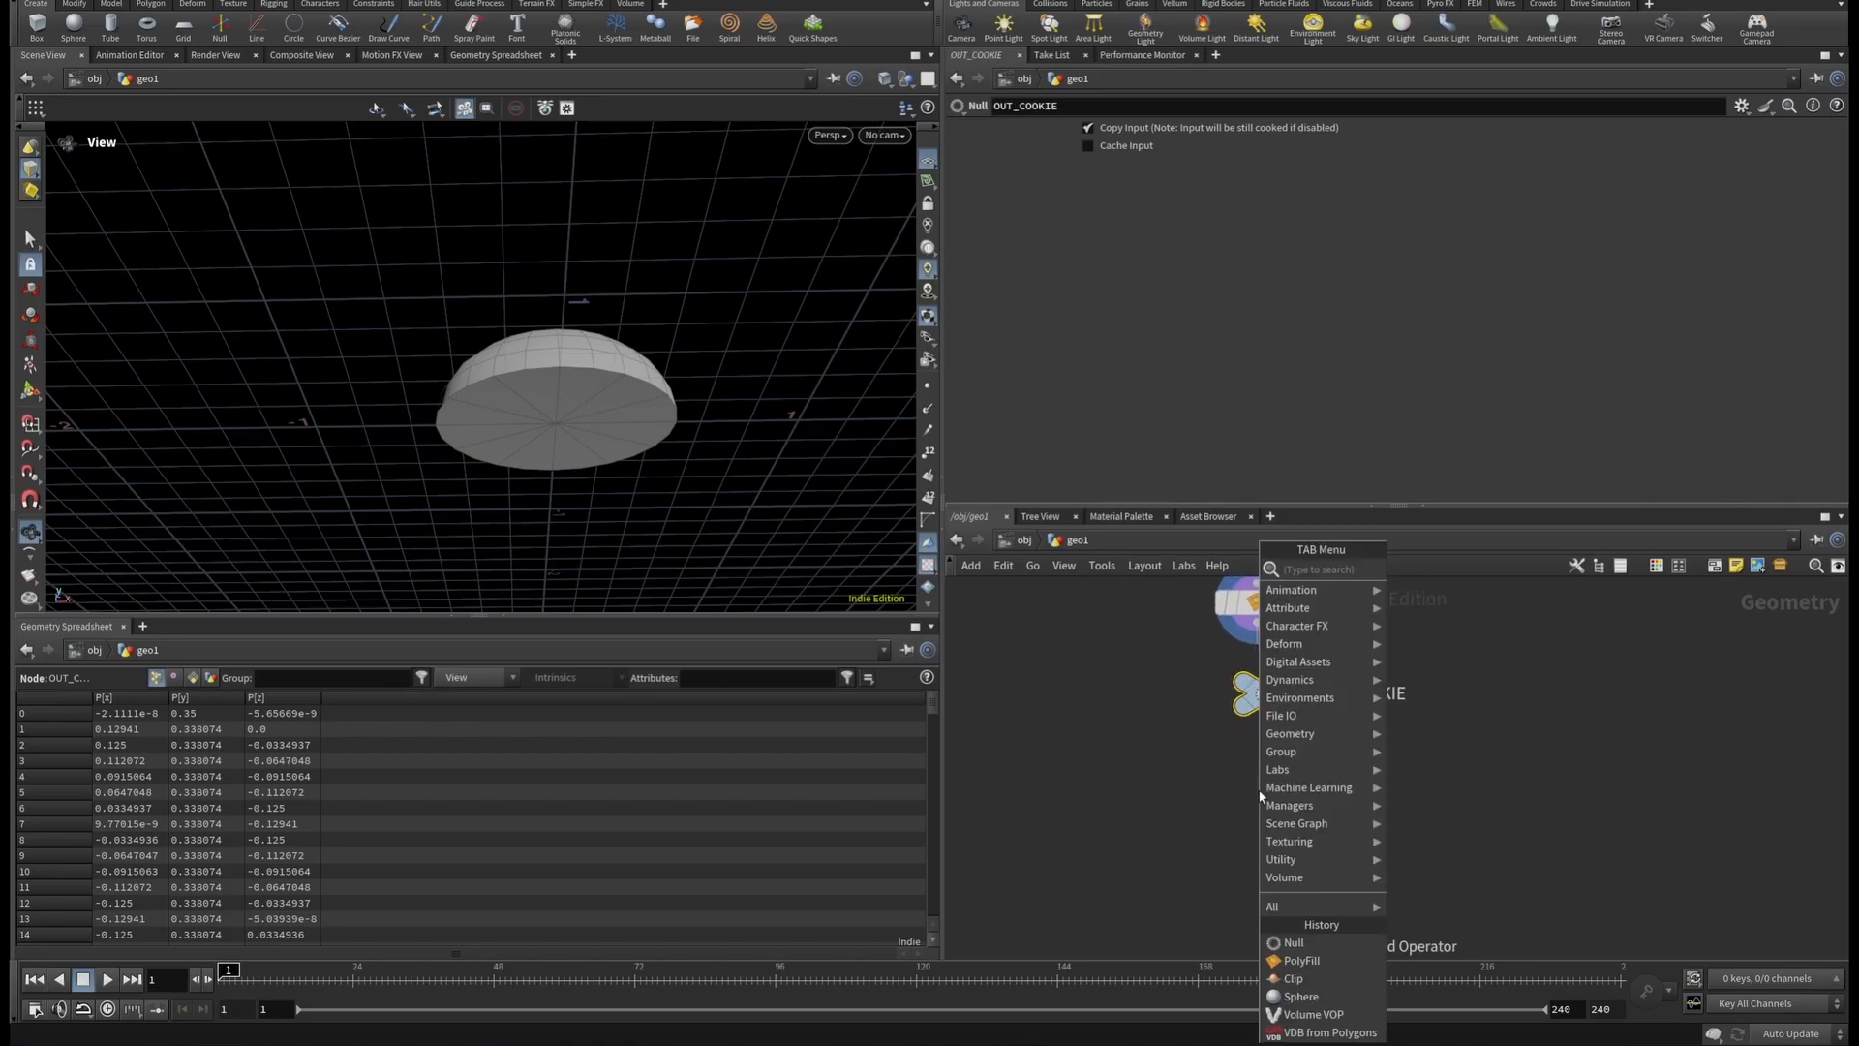
{"action": "type", "text": "POLYB"}
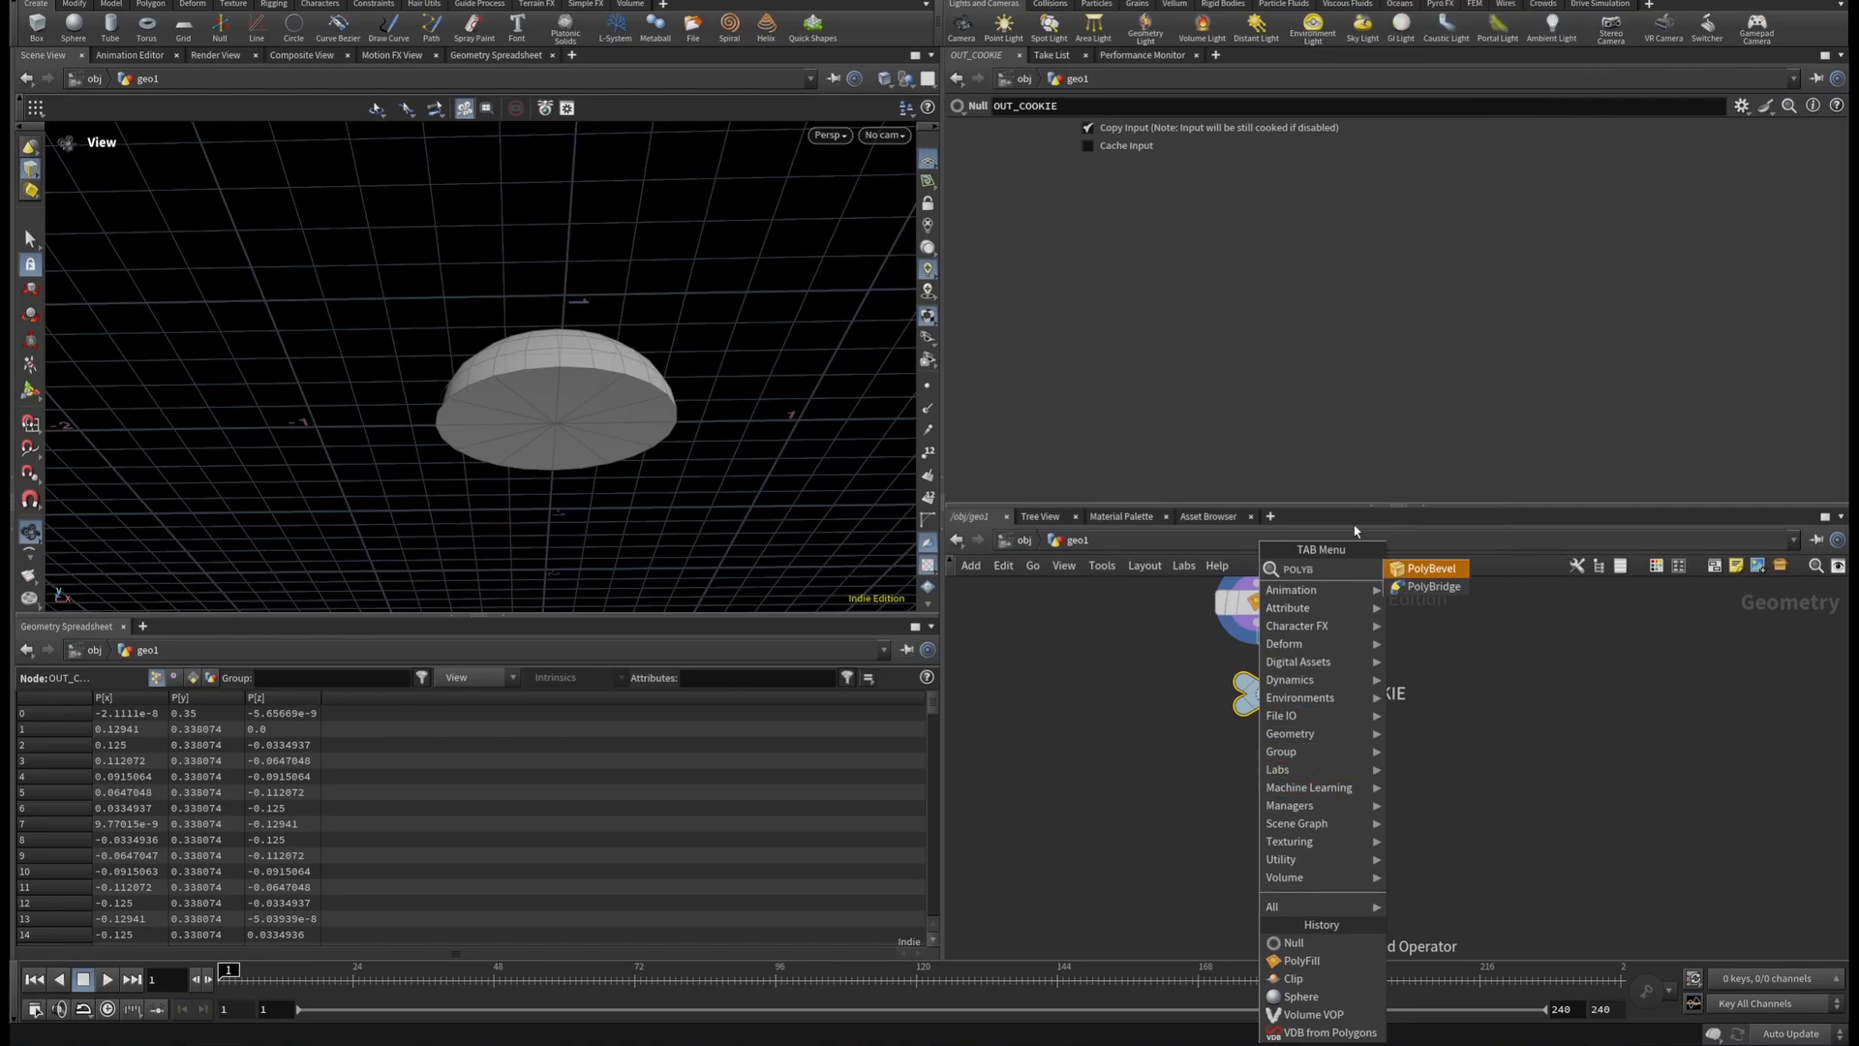
{"action": "left_click", "coordinate": [1409, 572]}
{"action": "right_click_drag", "start_coordinate": [533, 360], "coordinate": [824, 372]}
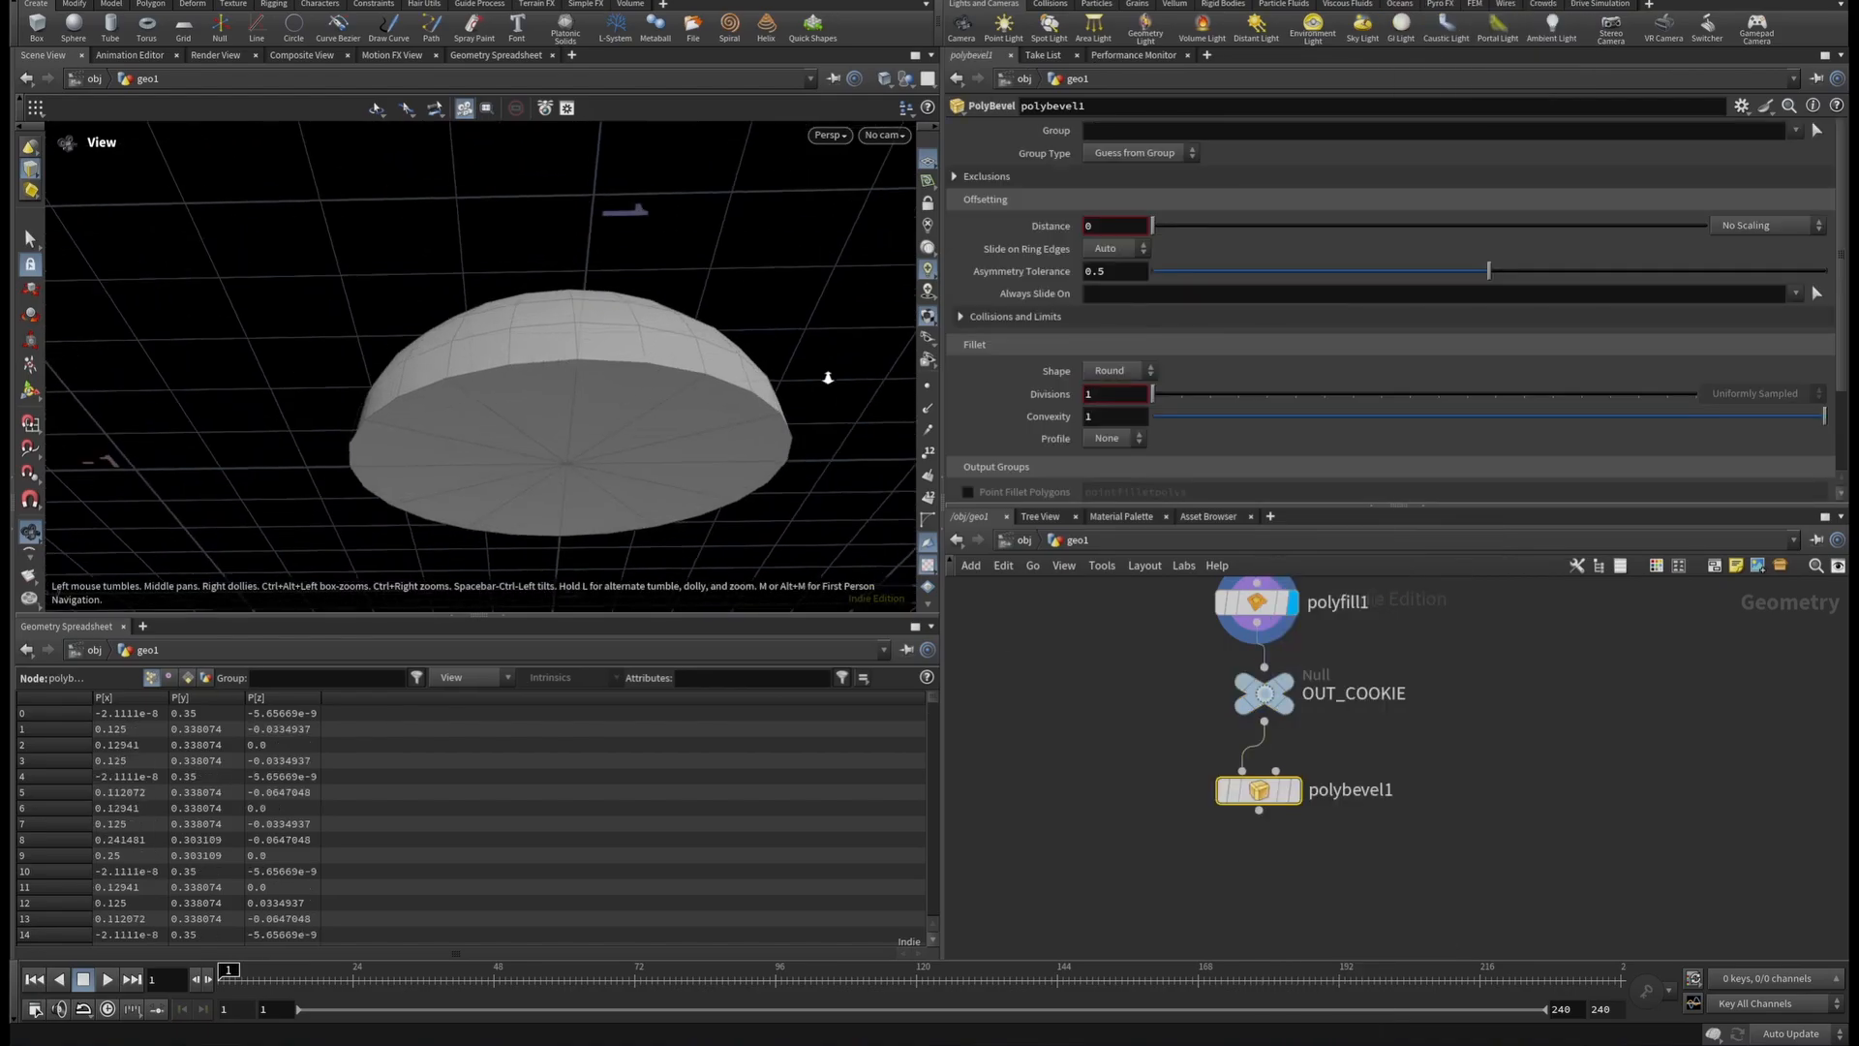
{"action": "left_click", "coordinate": [1295, 790]}
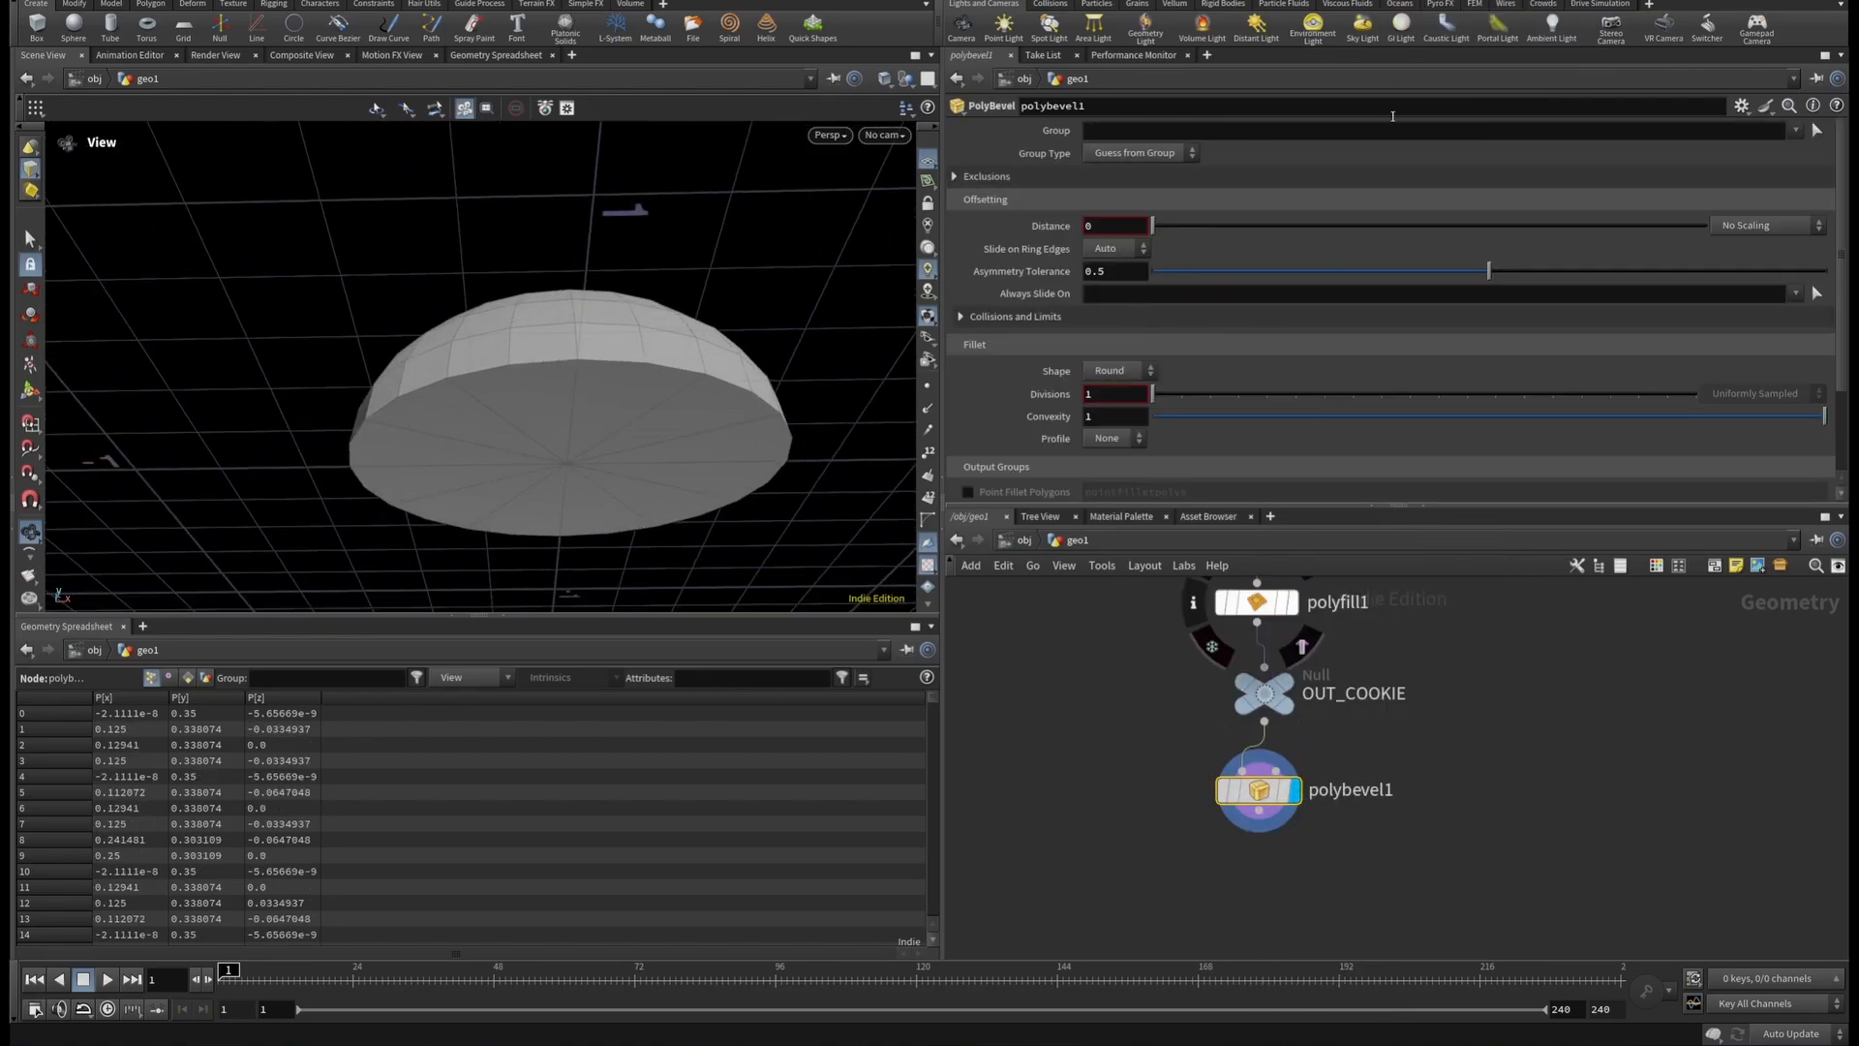
Assign the edge loop around the dome's flat base as the bevel group.
{"action": "left_click", "coordinate": [1816, 130]}
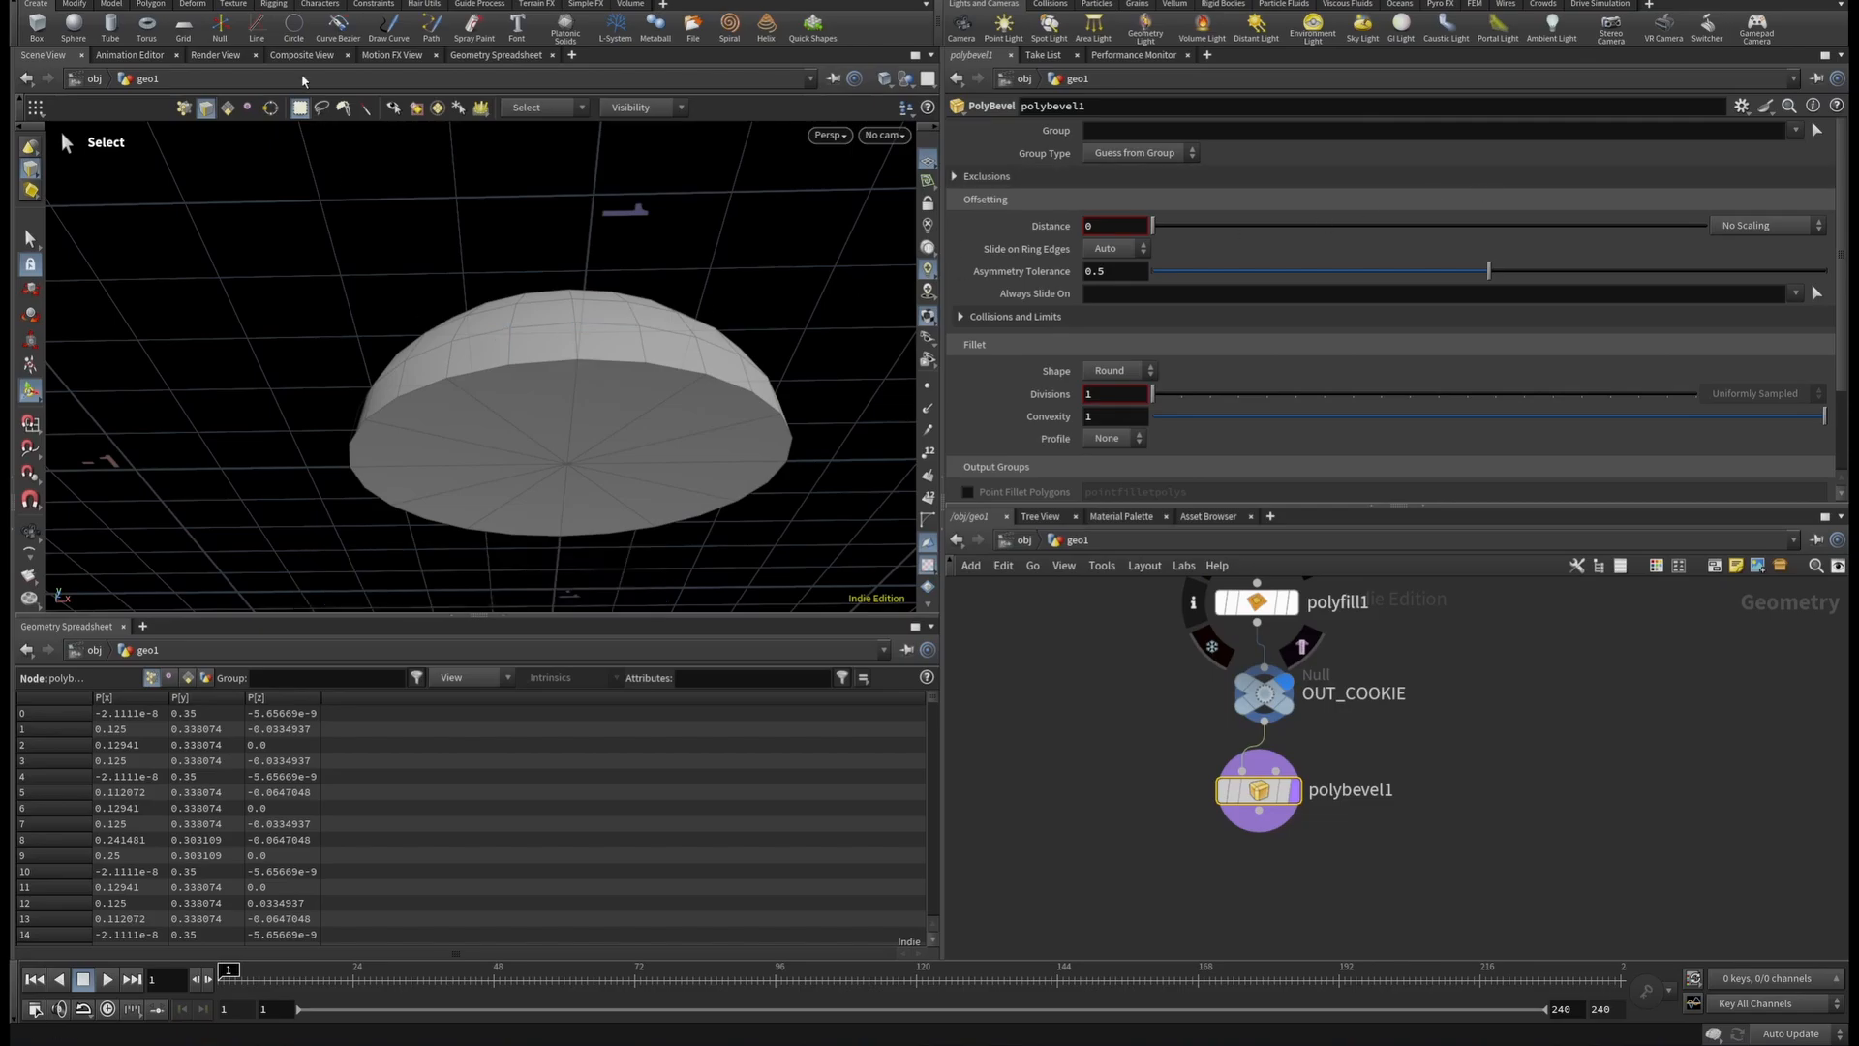
{"action": "double_click", "coordinate": [566, 367]}
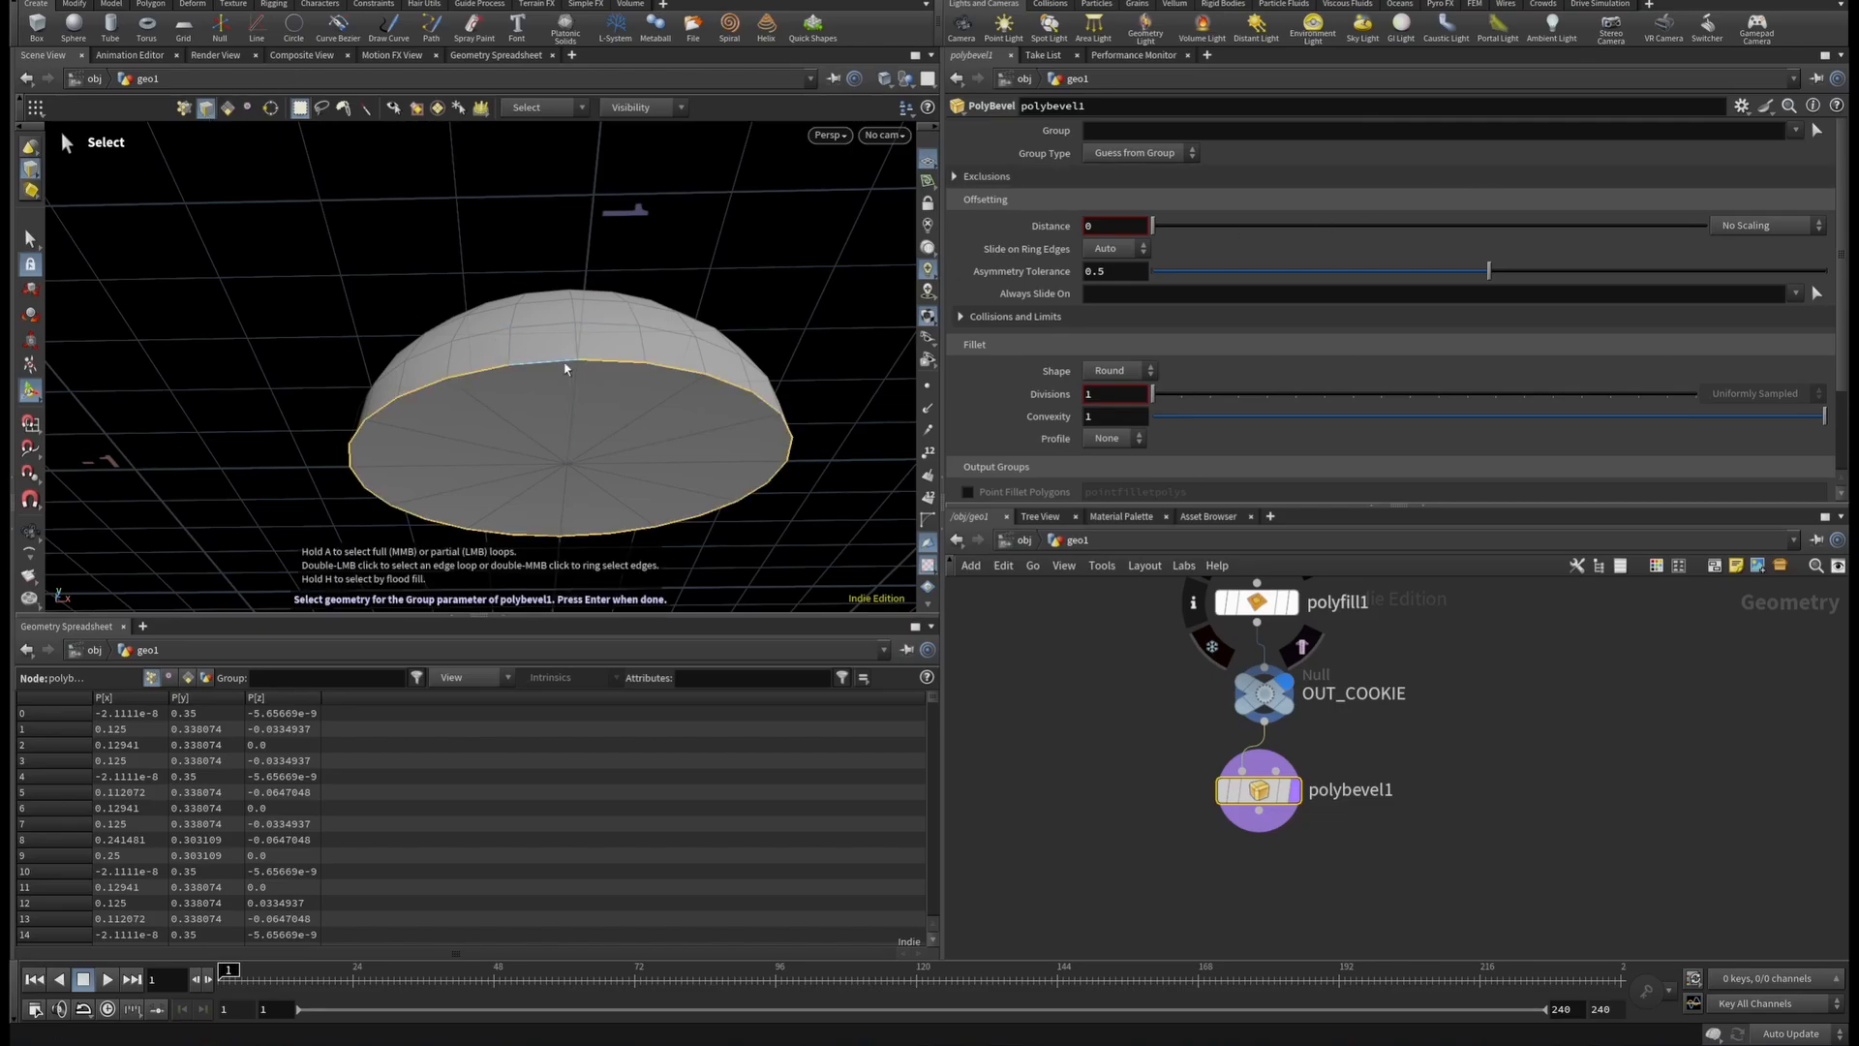
{"action": "key", "text": "Return"}
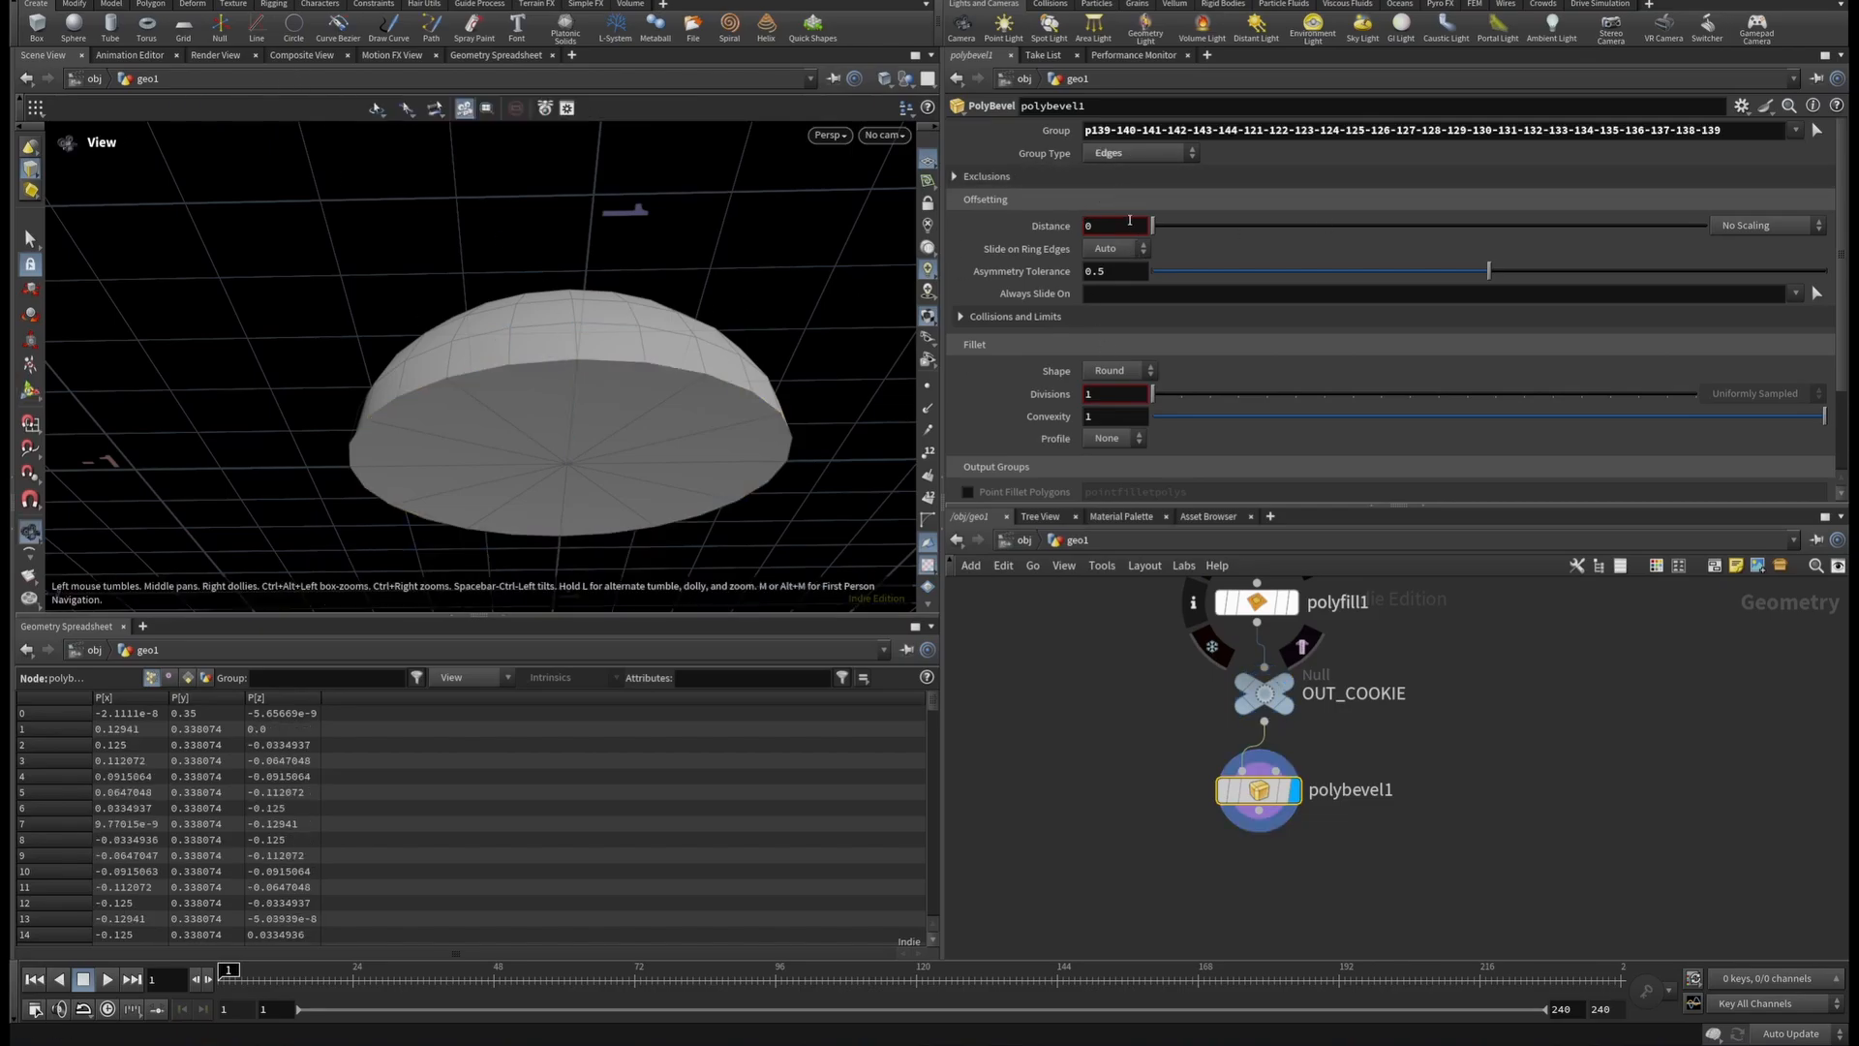
Set the bevel distance to 0.035, Slide on Ring Edges to Always, and the fillet divisions to 3.
{"action": "left_click", "coordinate": [1124, 225]}
{"action": "type", "text": ".035"}
{"action": "key", "text": "Return"}
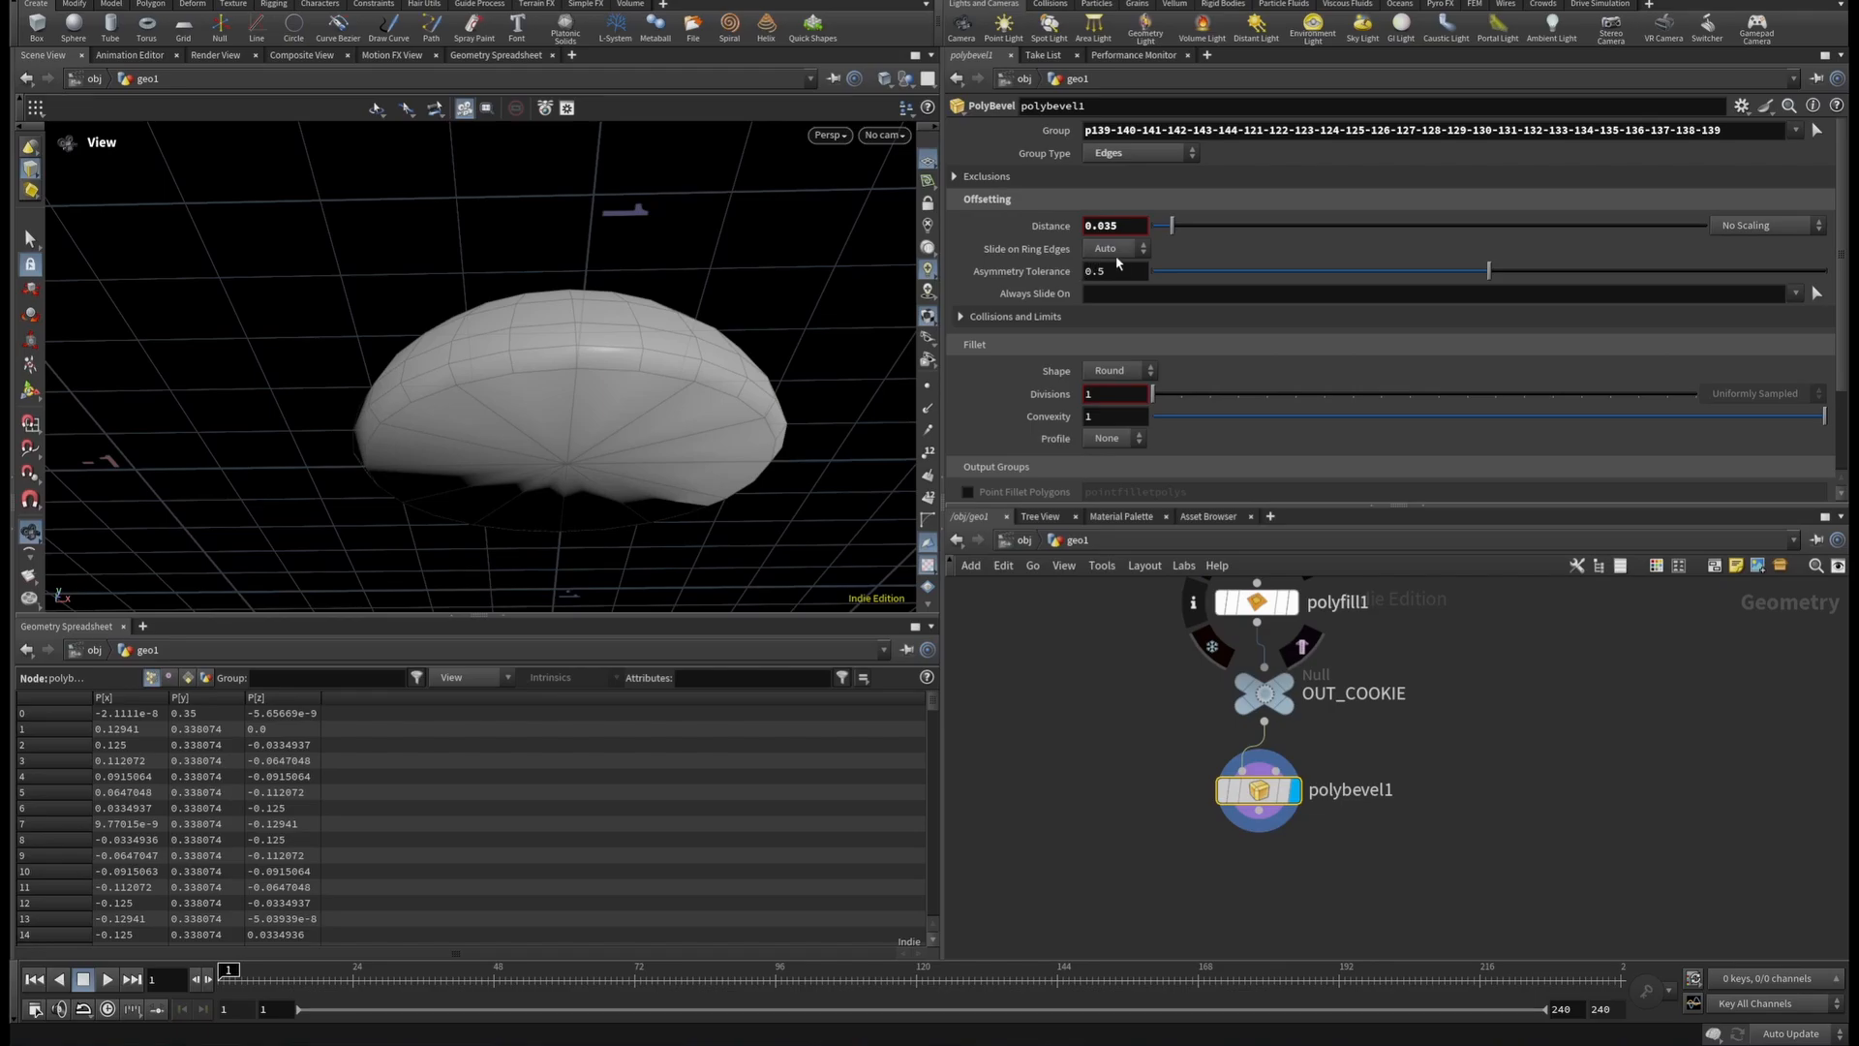
{"action": "left_click", "coordinate": [1114, 249]}
{"action": "left_click", "coordinate": [1113, 271]}
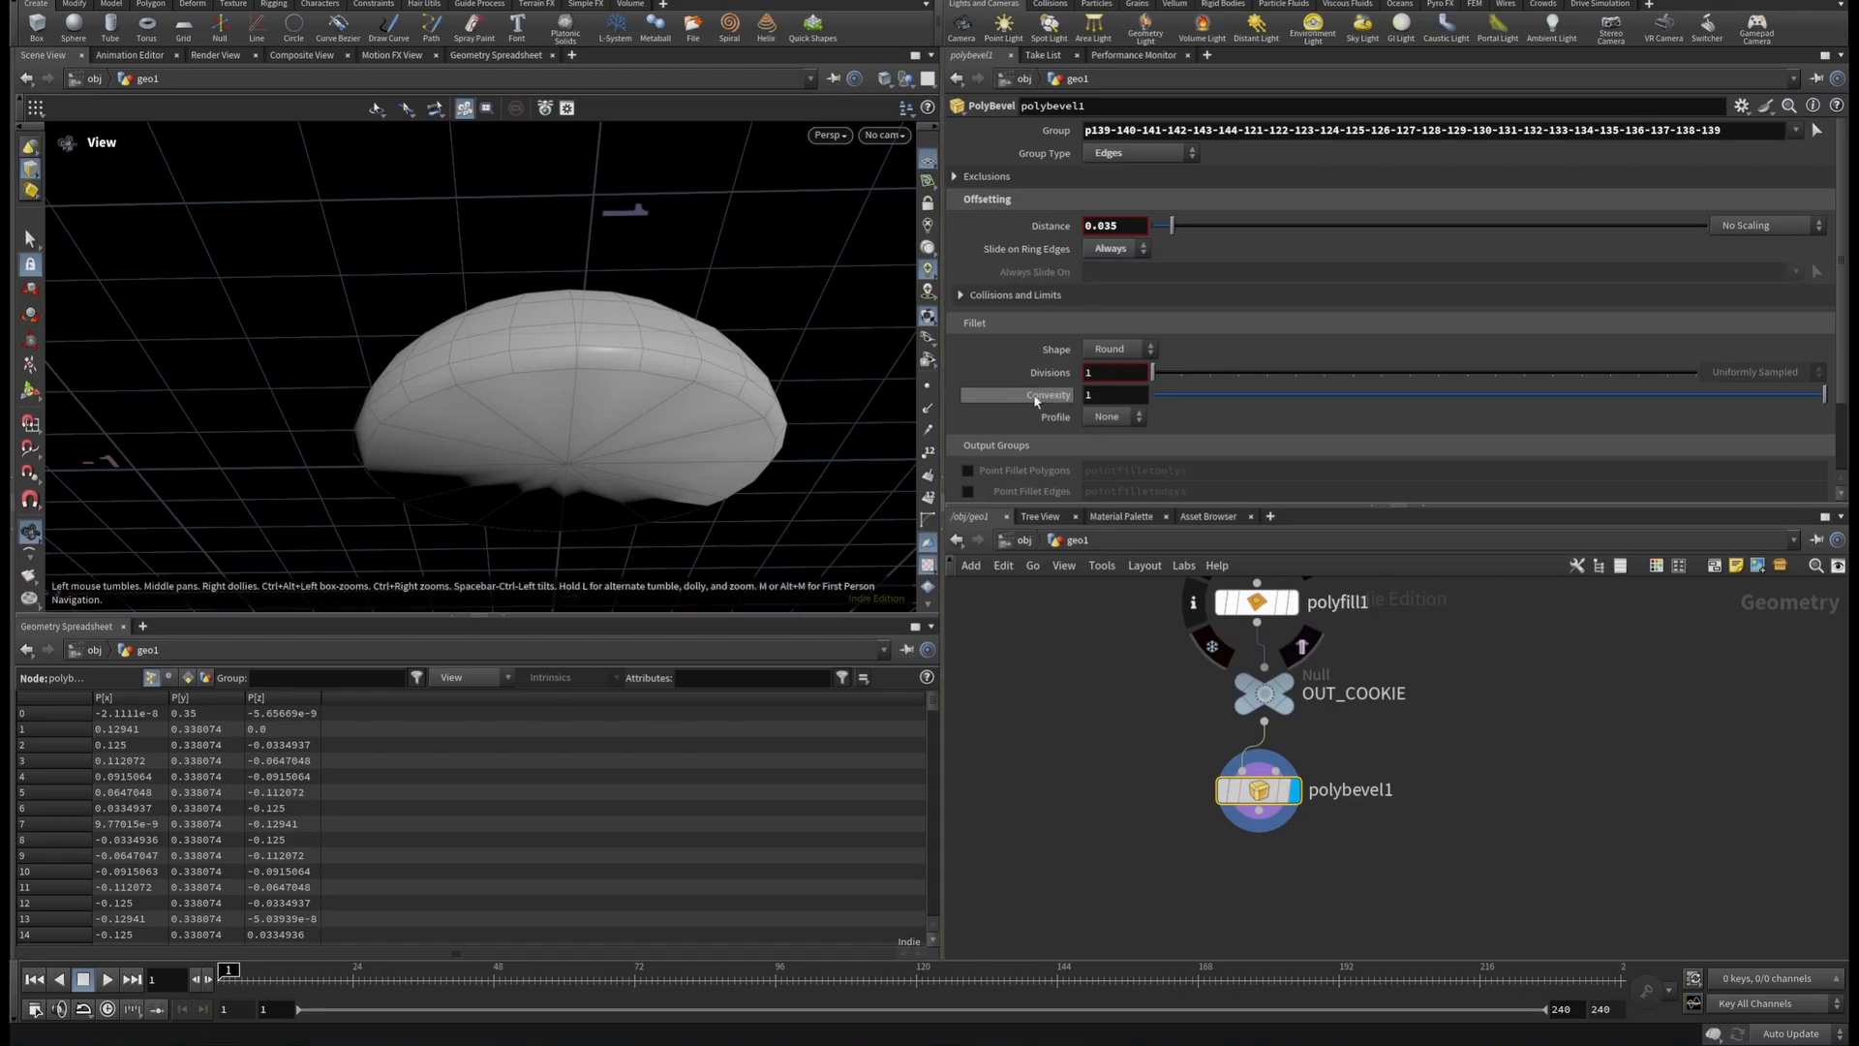
{"action": "left_click_drag", "start_coordinate": [1154, 373], "coordinate": [1216, 381]}
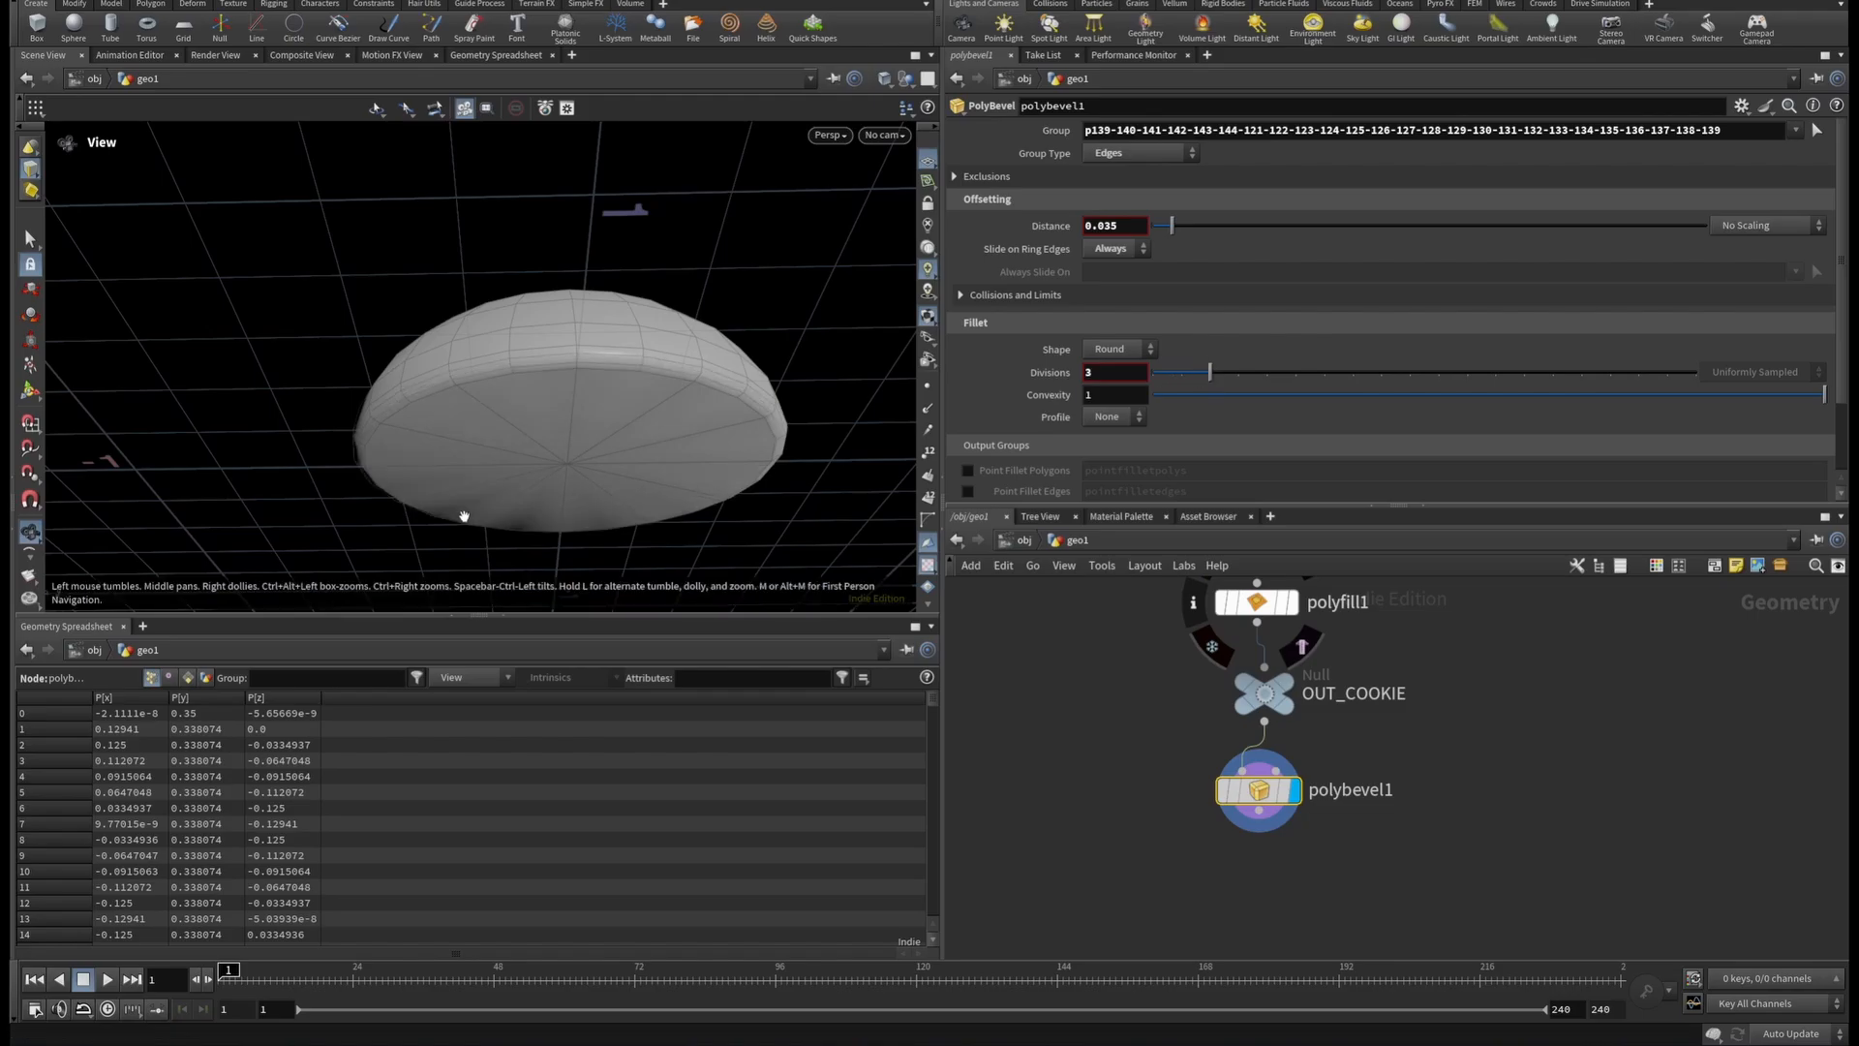
Add a Subdivide node after polybevel1 with a depth of 2.
{"action": "left_click_drag", "start_coordinate": [555, 358], "coordinate": [595, 414]}
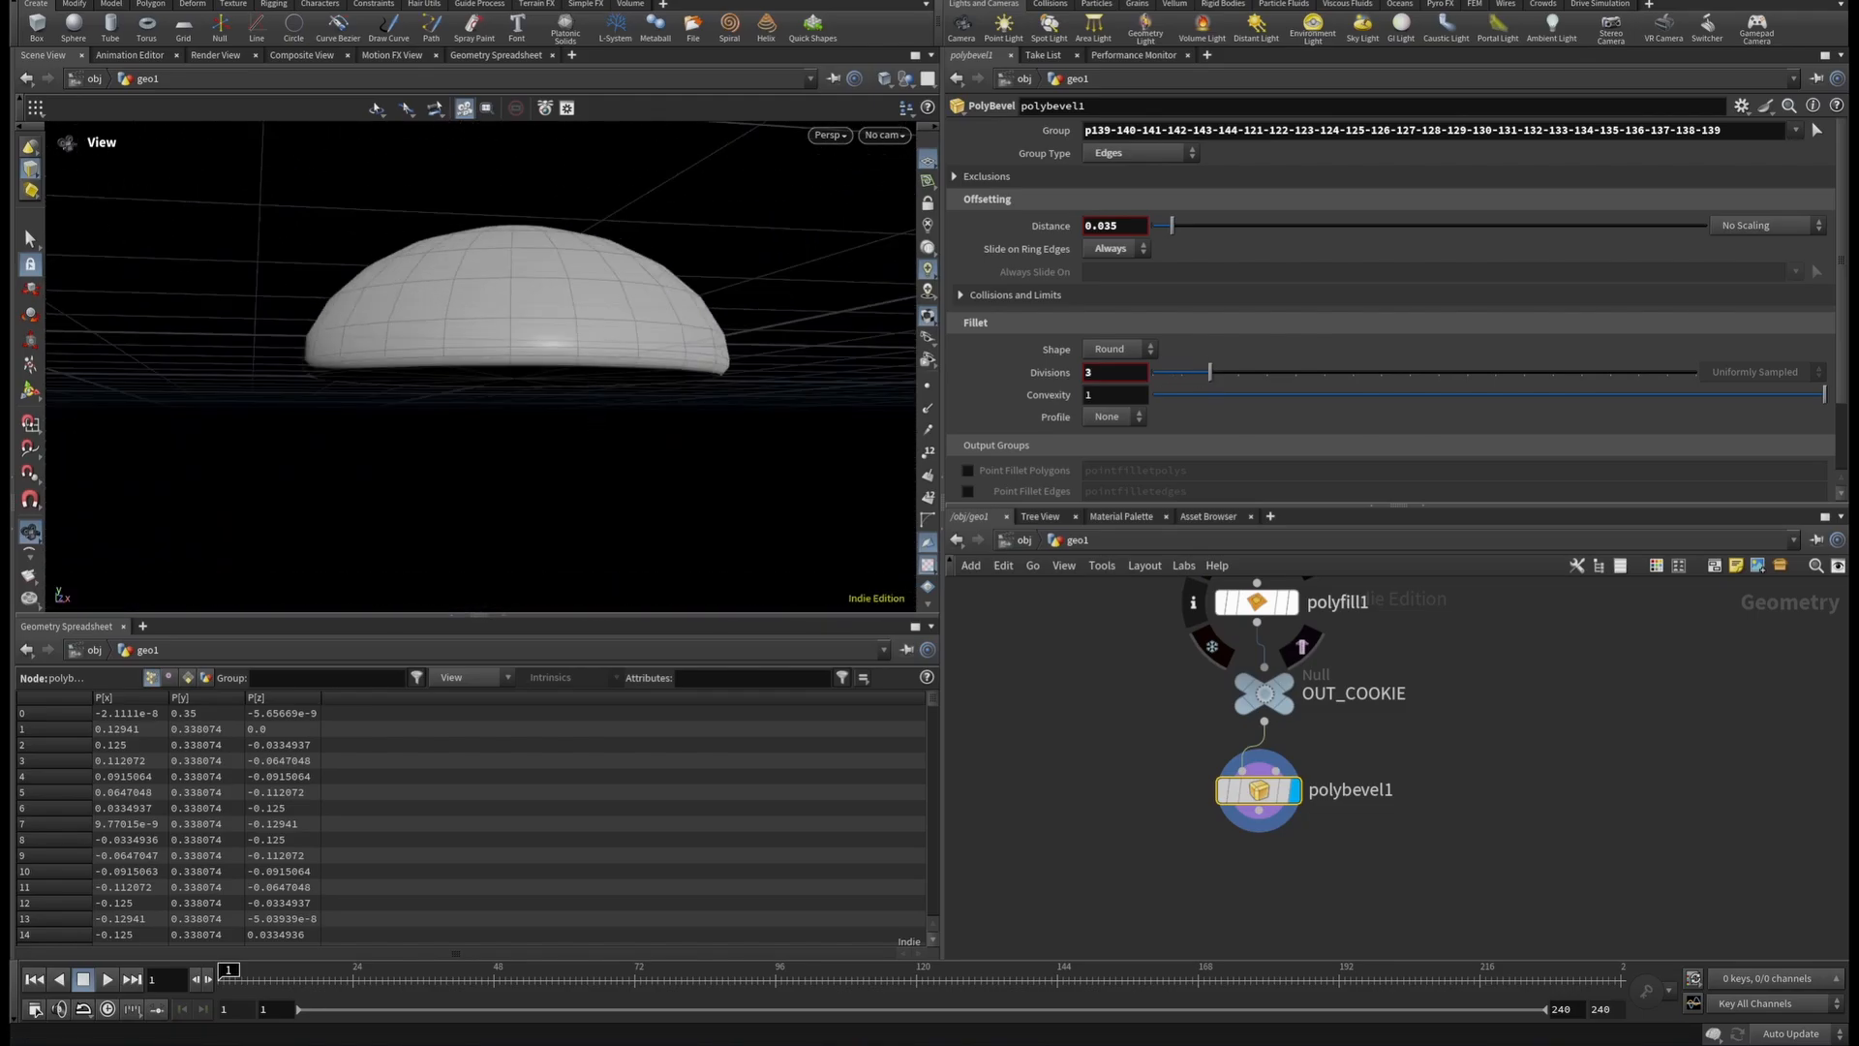
{"action": "key", "text": "Tab"}
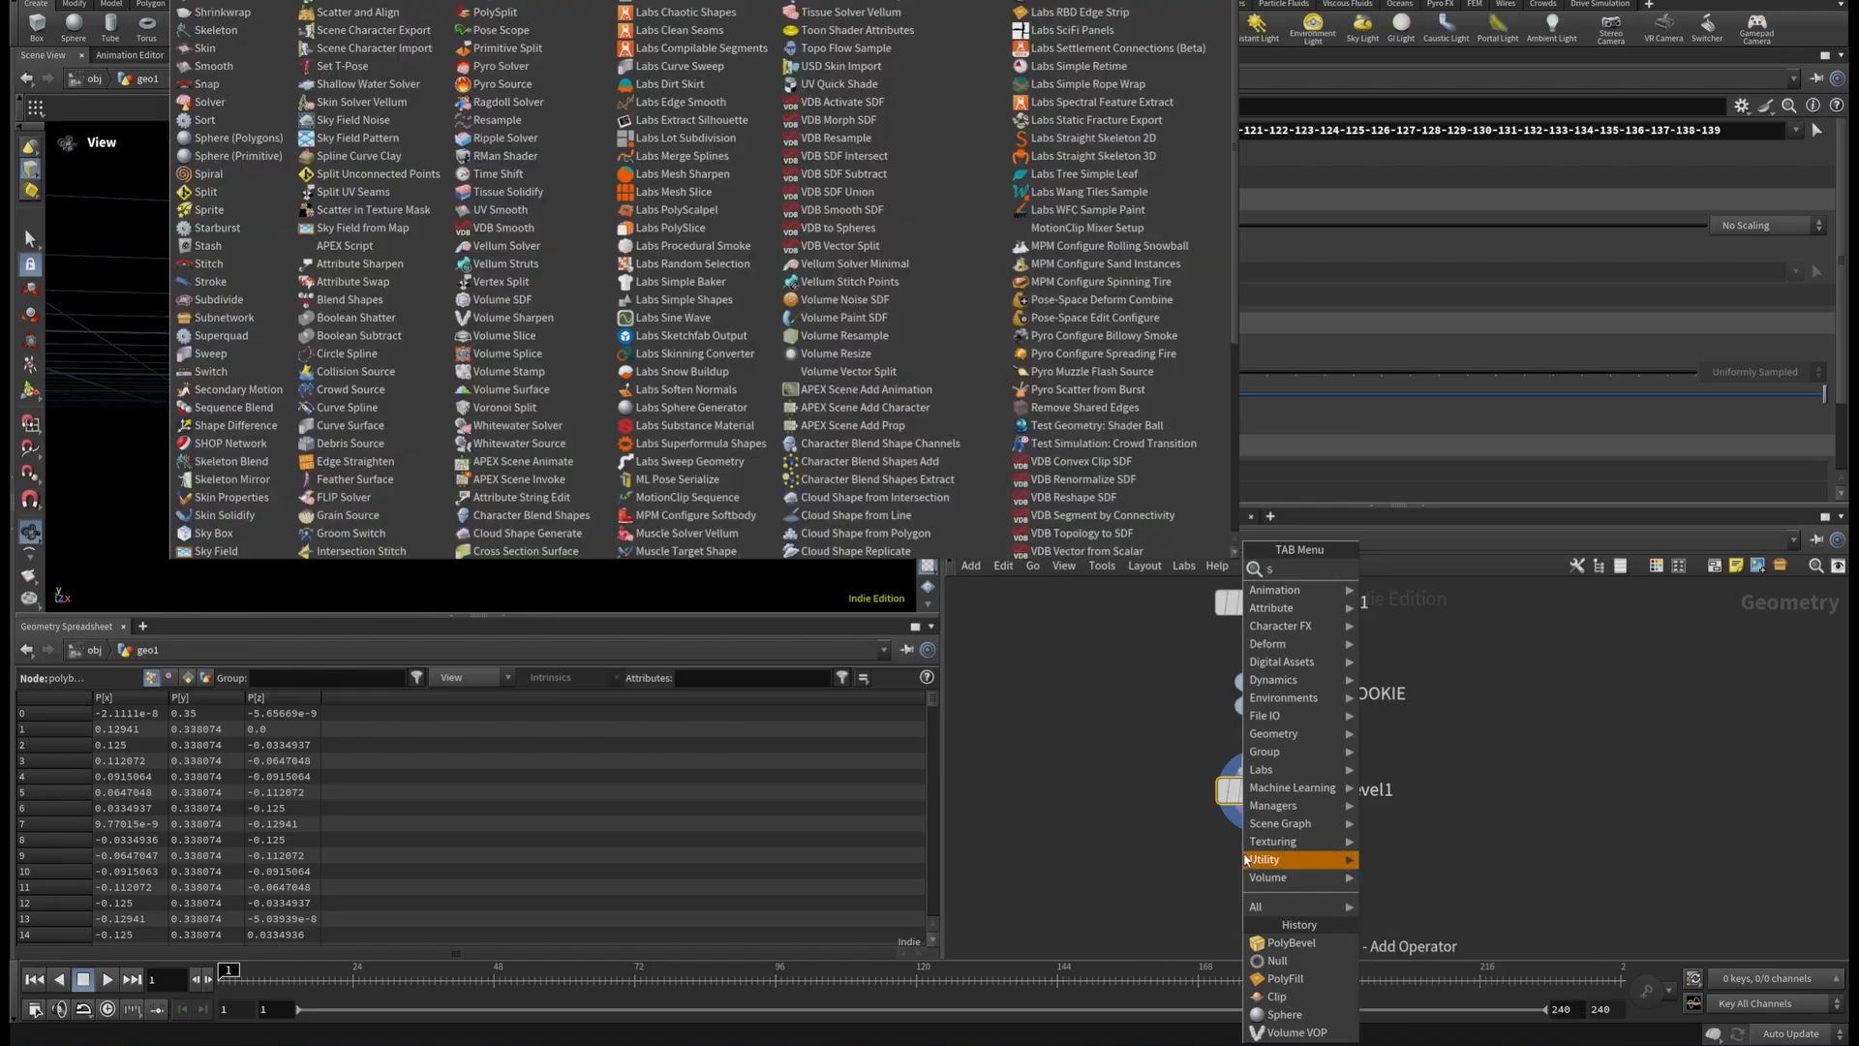
{"action": "type", "text": "subd"}
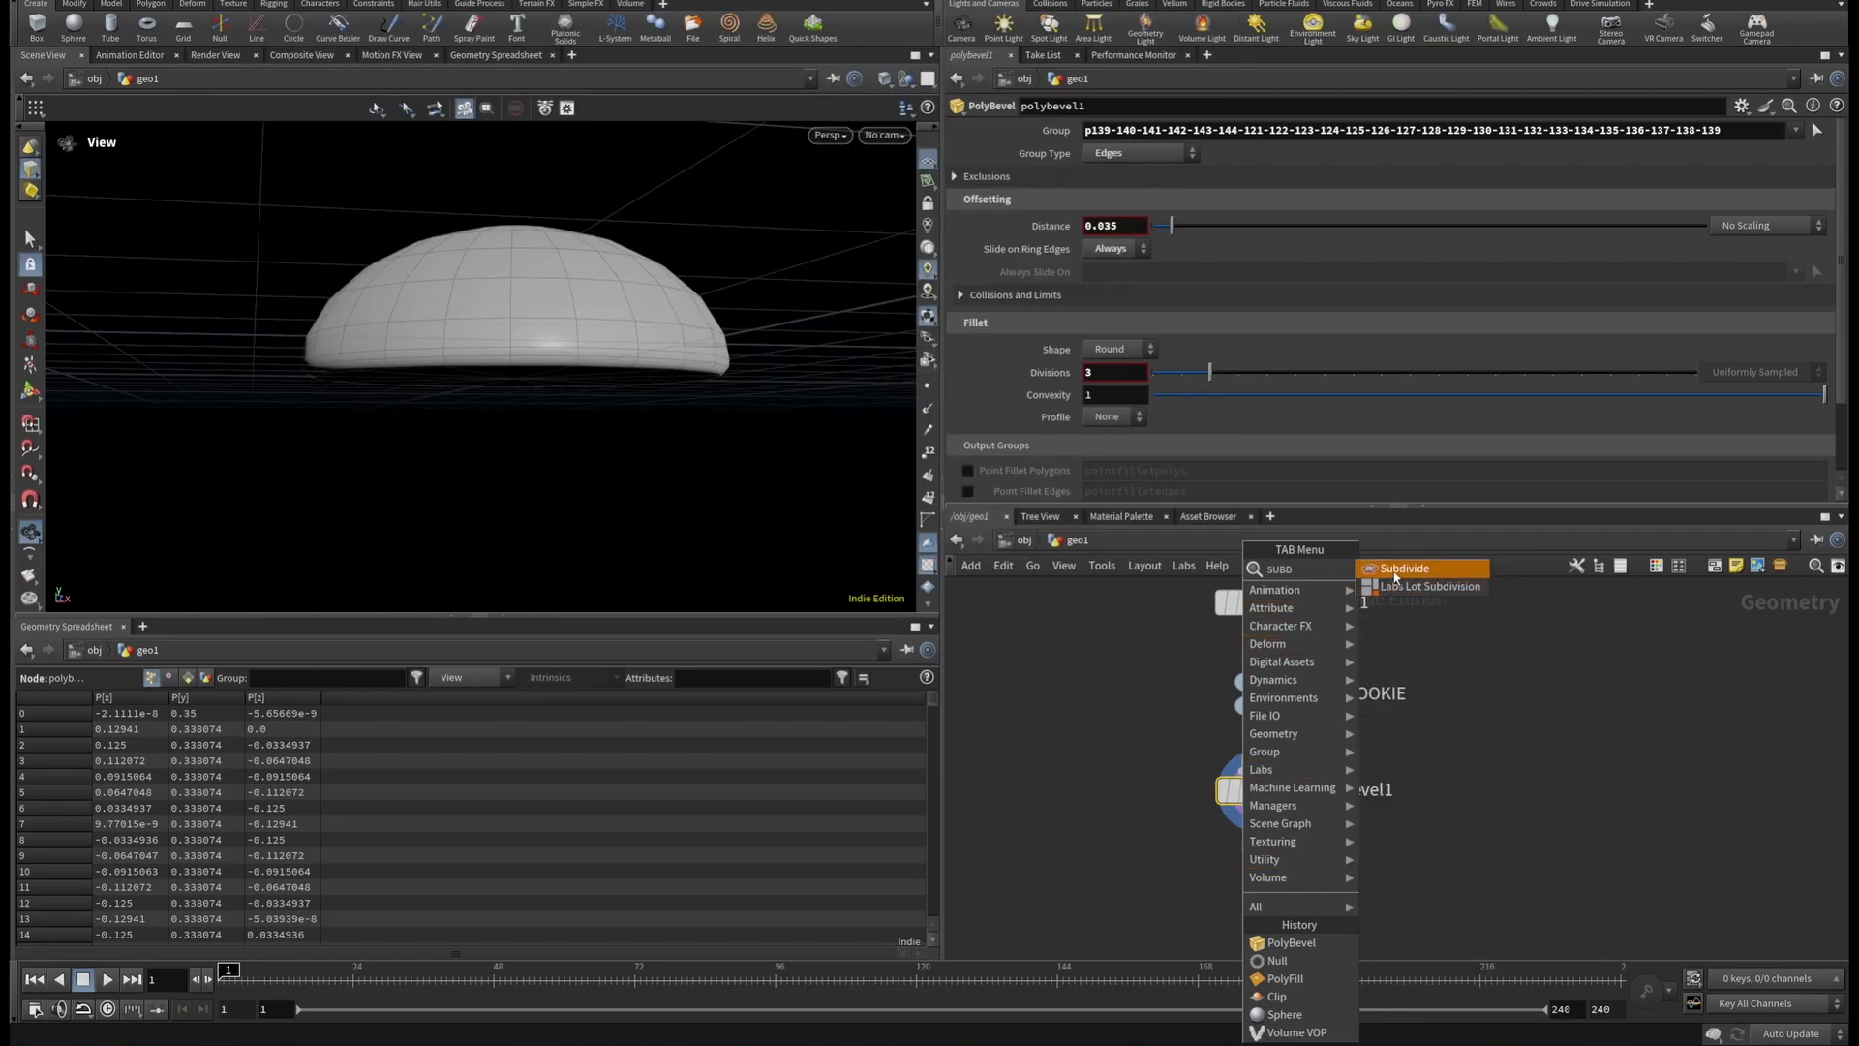
{"action": "key", "text": "Return"}
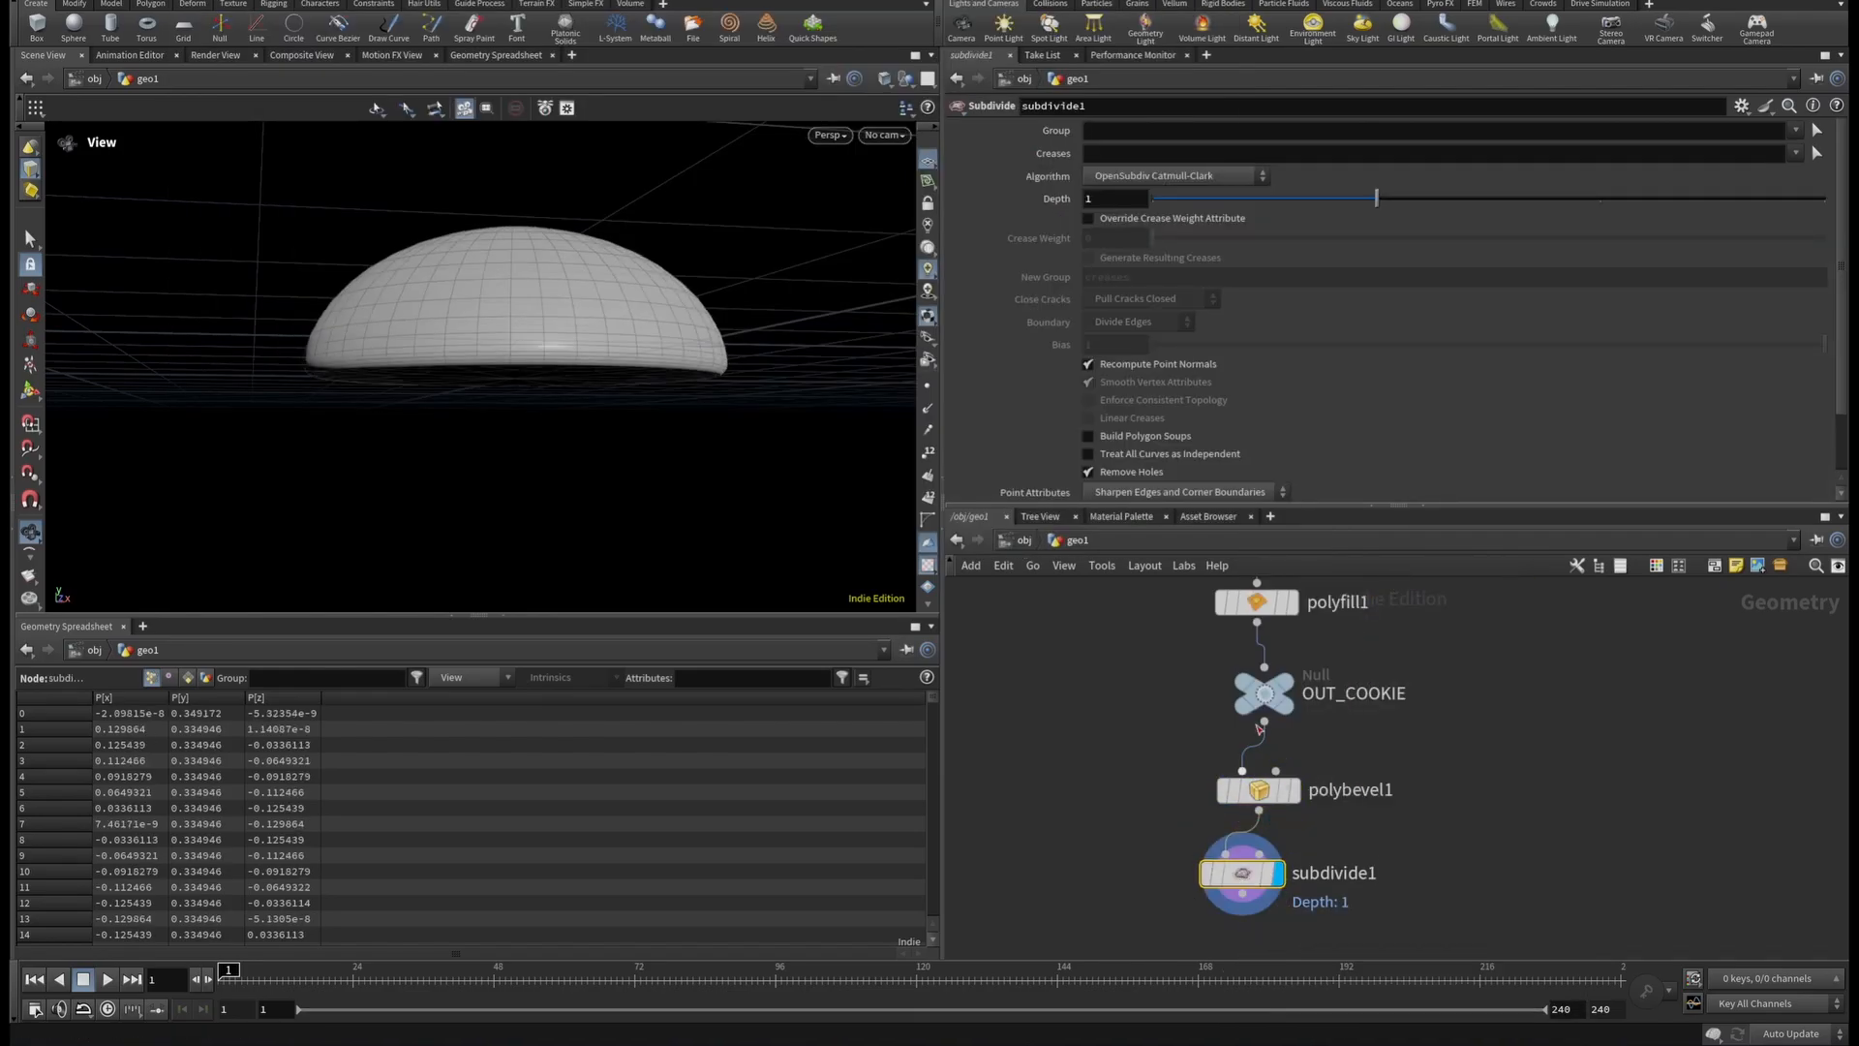
{"action": "left_click", "coordinate": [1596, 199]}
Add a VDB from Polygons node after subdivide1 to convert the dome into a distance volume.
{"action": "left_click_drag", "start_coordinate": [375, 313], "coordinate": [578, 282]}
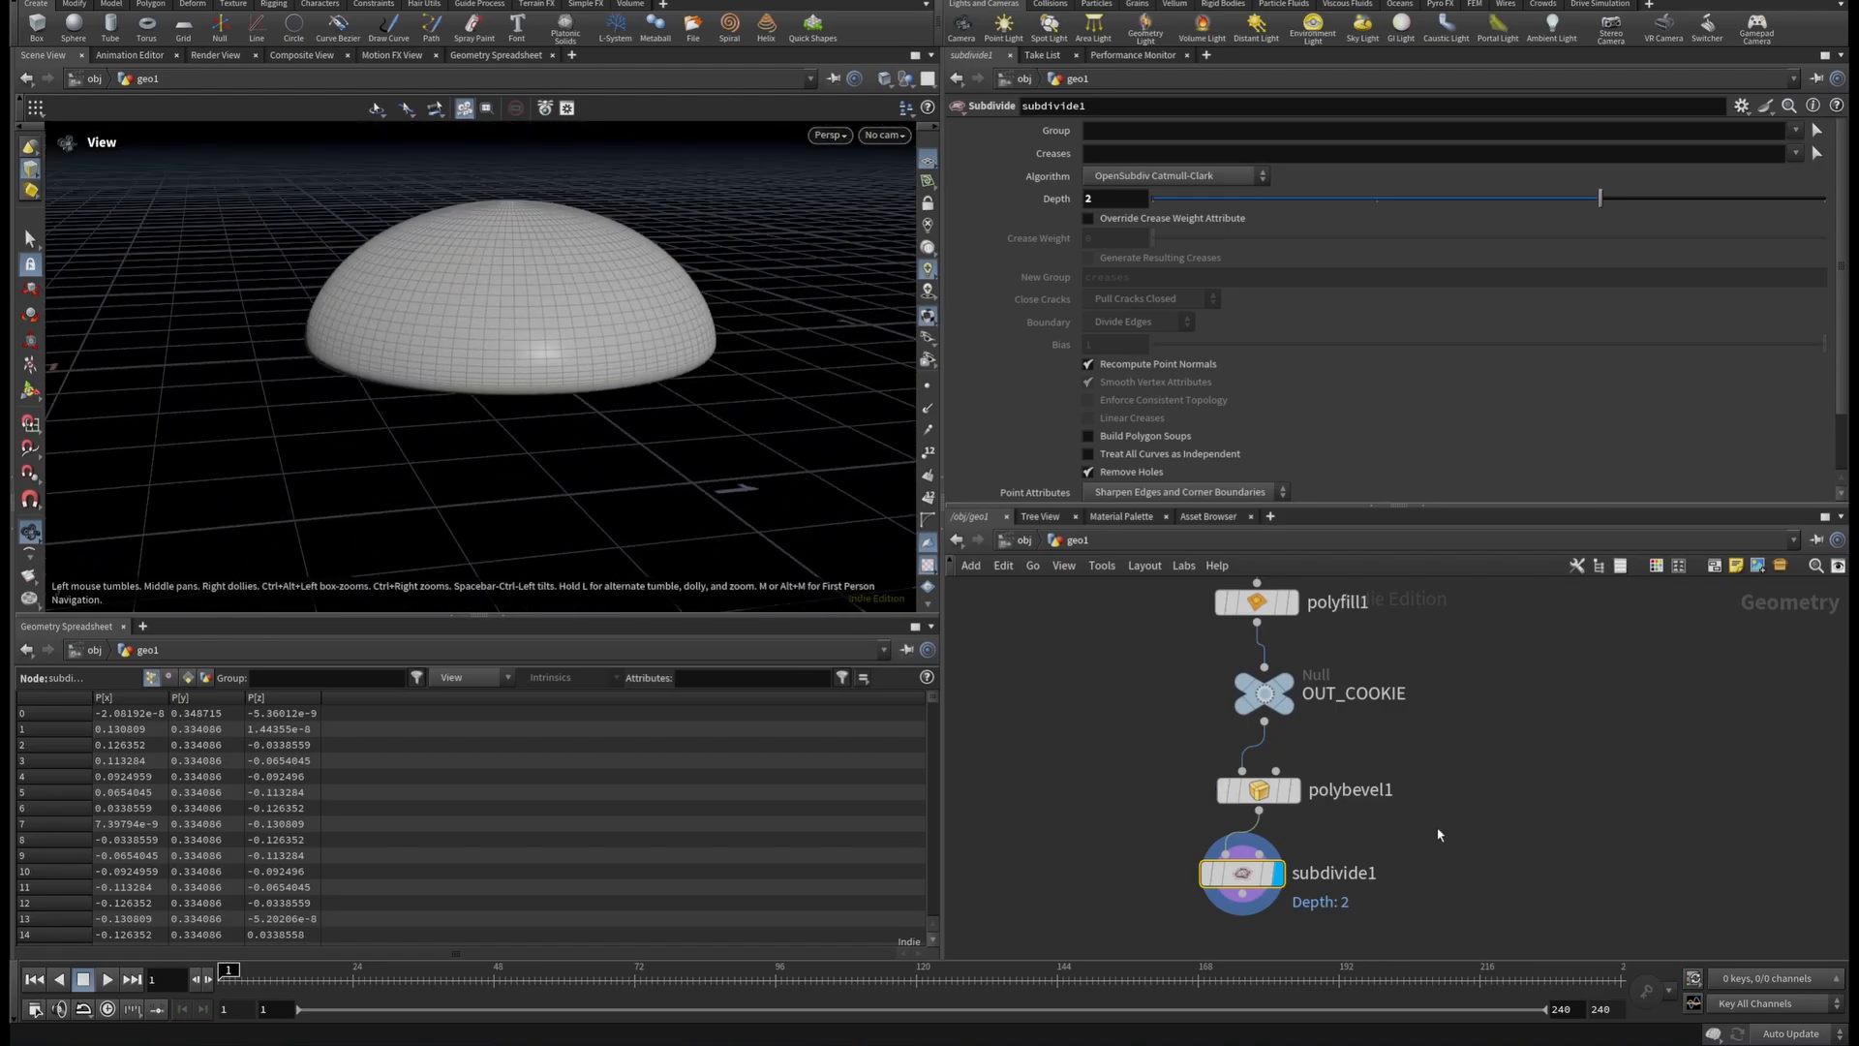
{"action": "middle_click_drag", "start_coordinate": [1438, 834], "coordinate": [1433, 651]}
{"action": "left_click", "coordinate": [1238, 711]}
{"action": "key", "text": "Tab"}
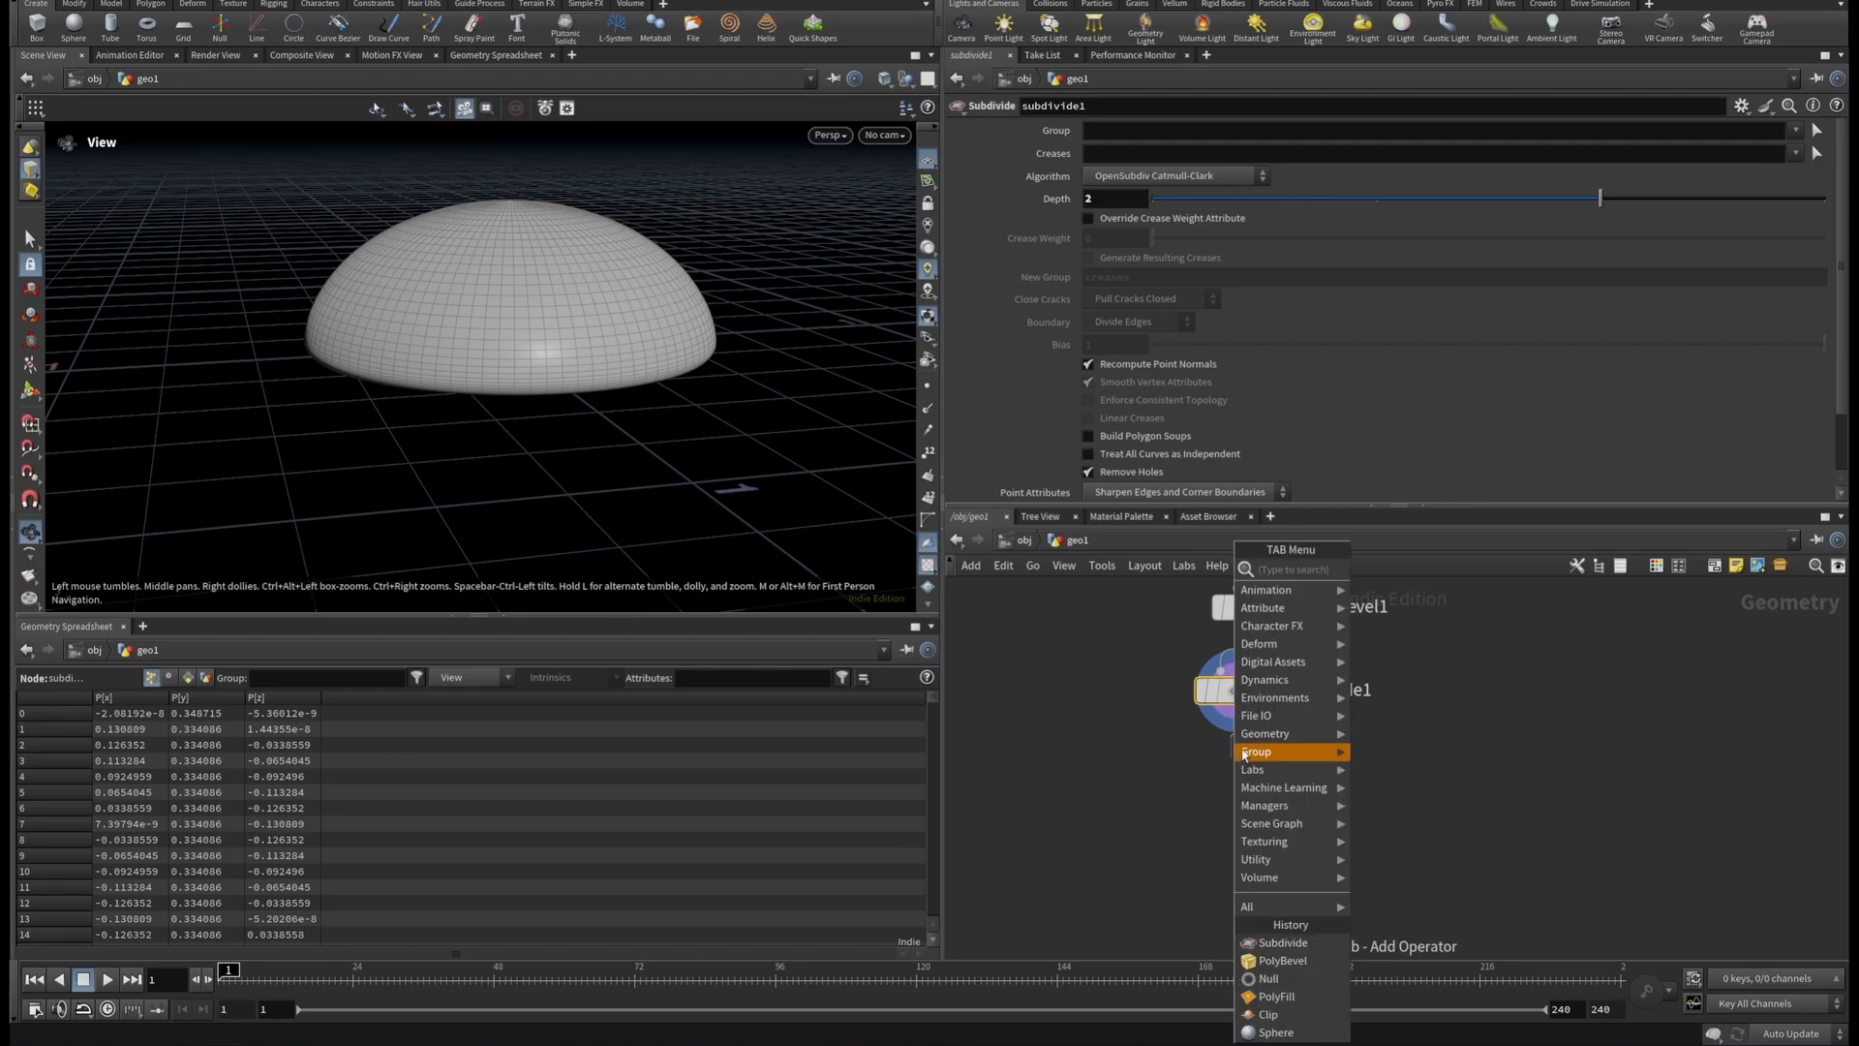
{"action": "type", "text": "VDBFR"}
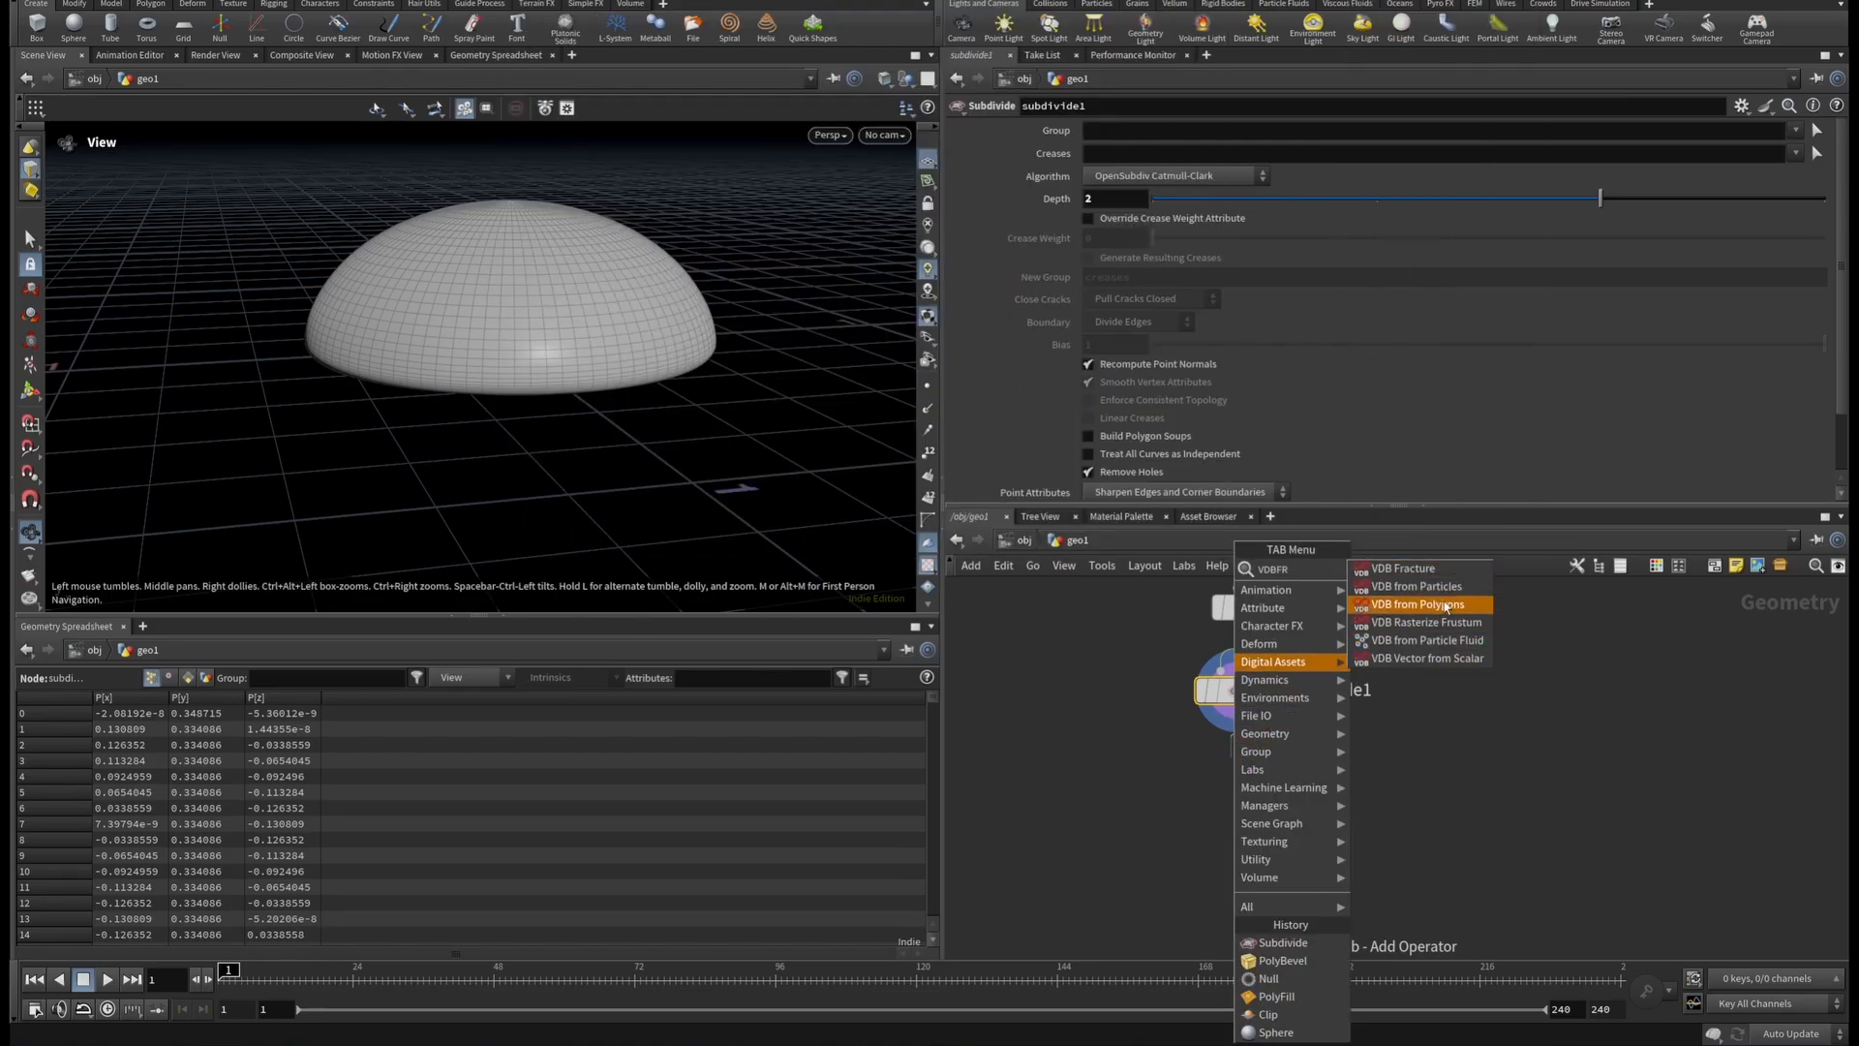
{"action": "left_click", "coordinate": [1446, 605]}
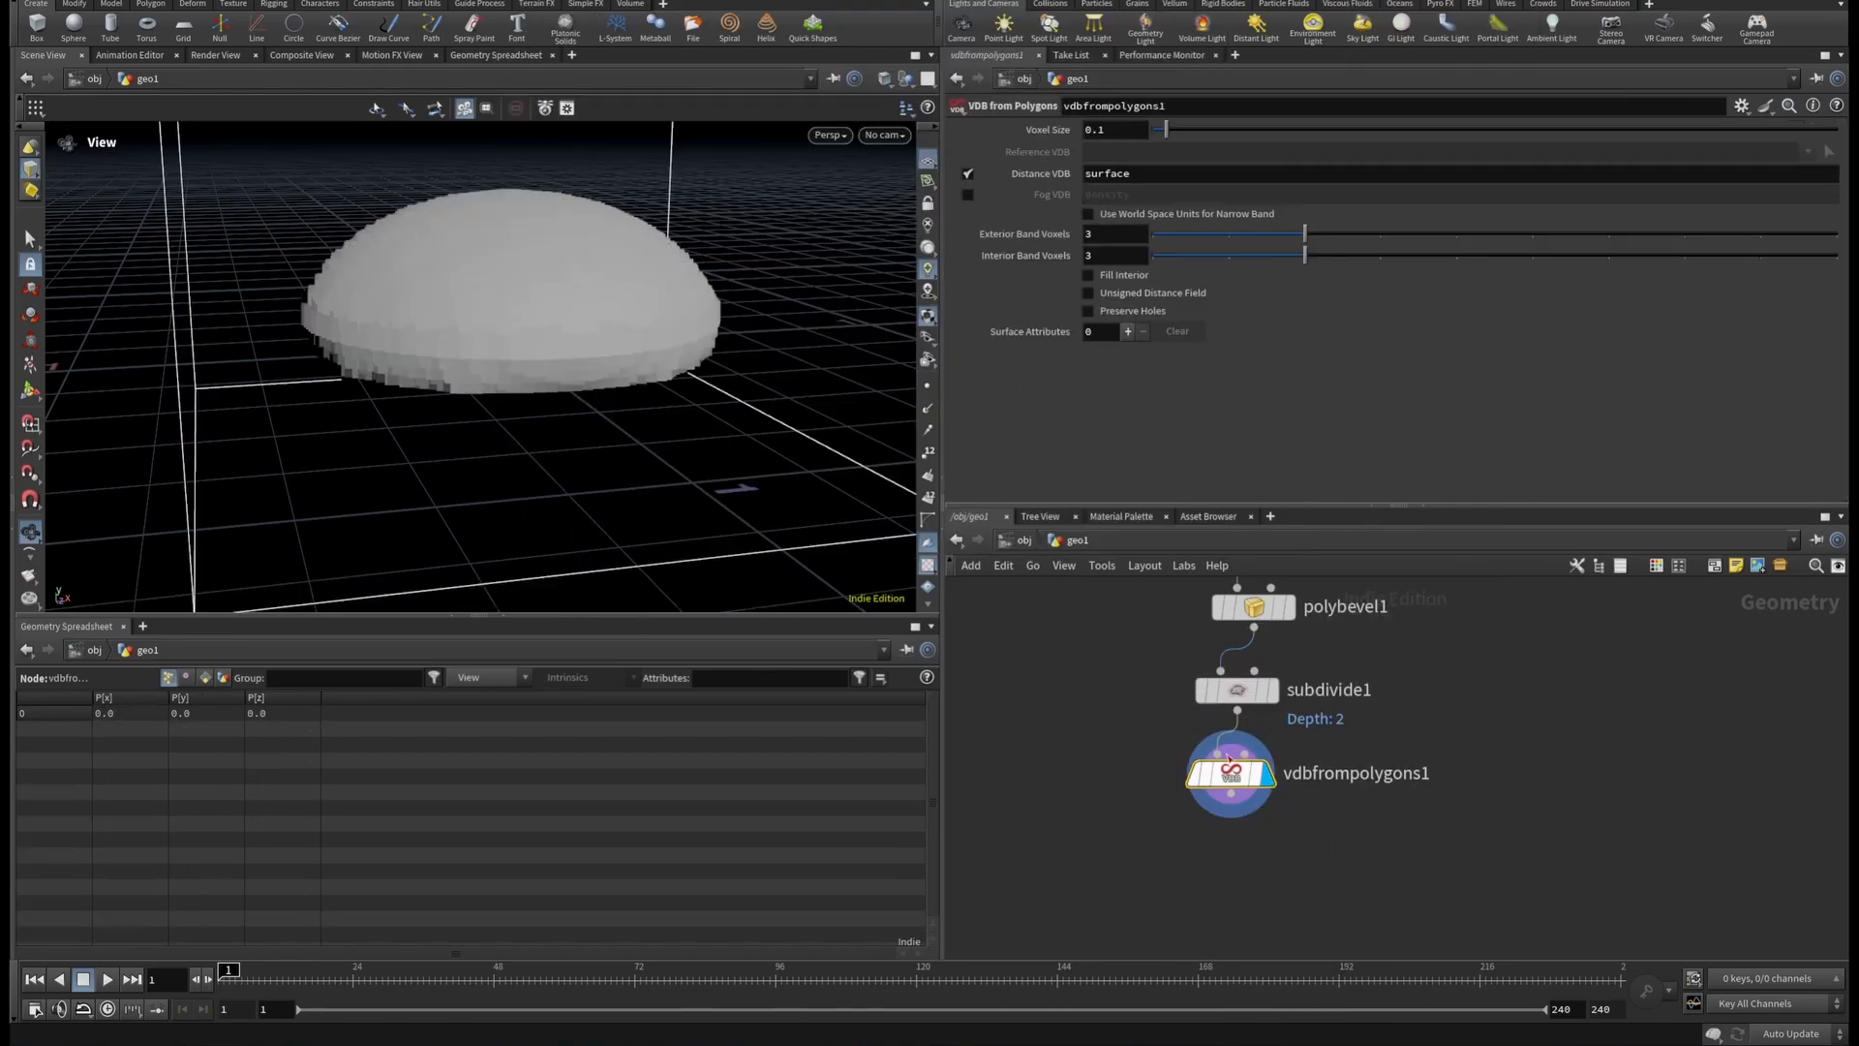
Set the VDB voxel size to 0.004 and the exterior band voxels to 30, with Fill Interior enabled.
{"action": "left_click", "coordinate": [1114, 132]}
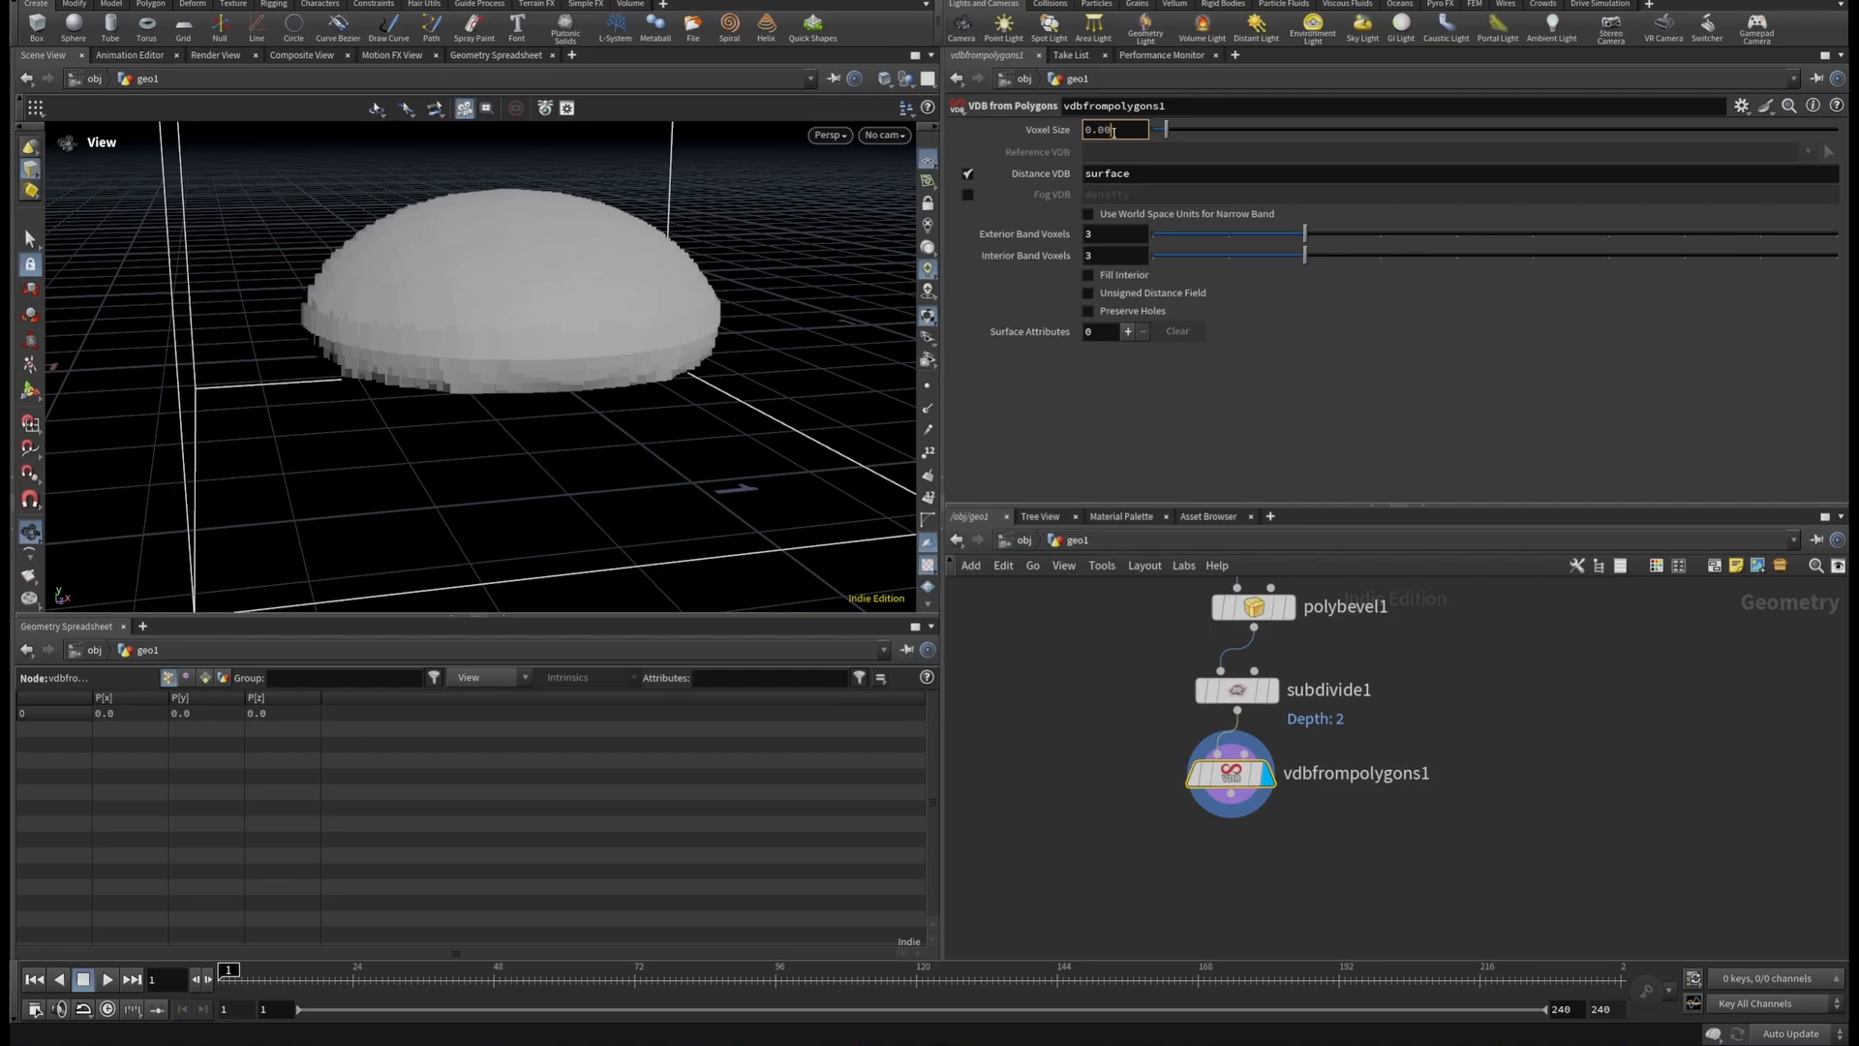
{"action": "type", "text": "04"}
{"action": "key", "text": "Return"}
{"action": "left_click", "coordinate": [1123, 236]}
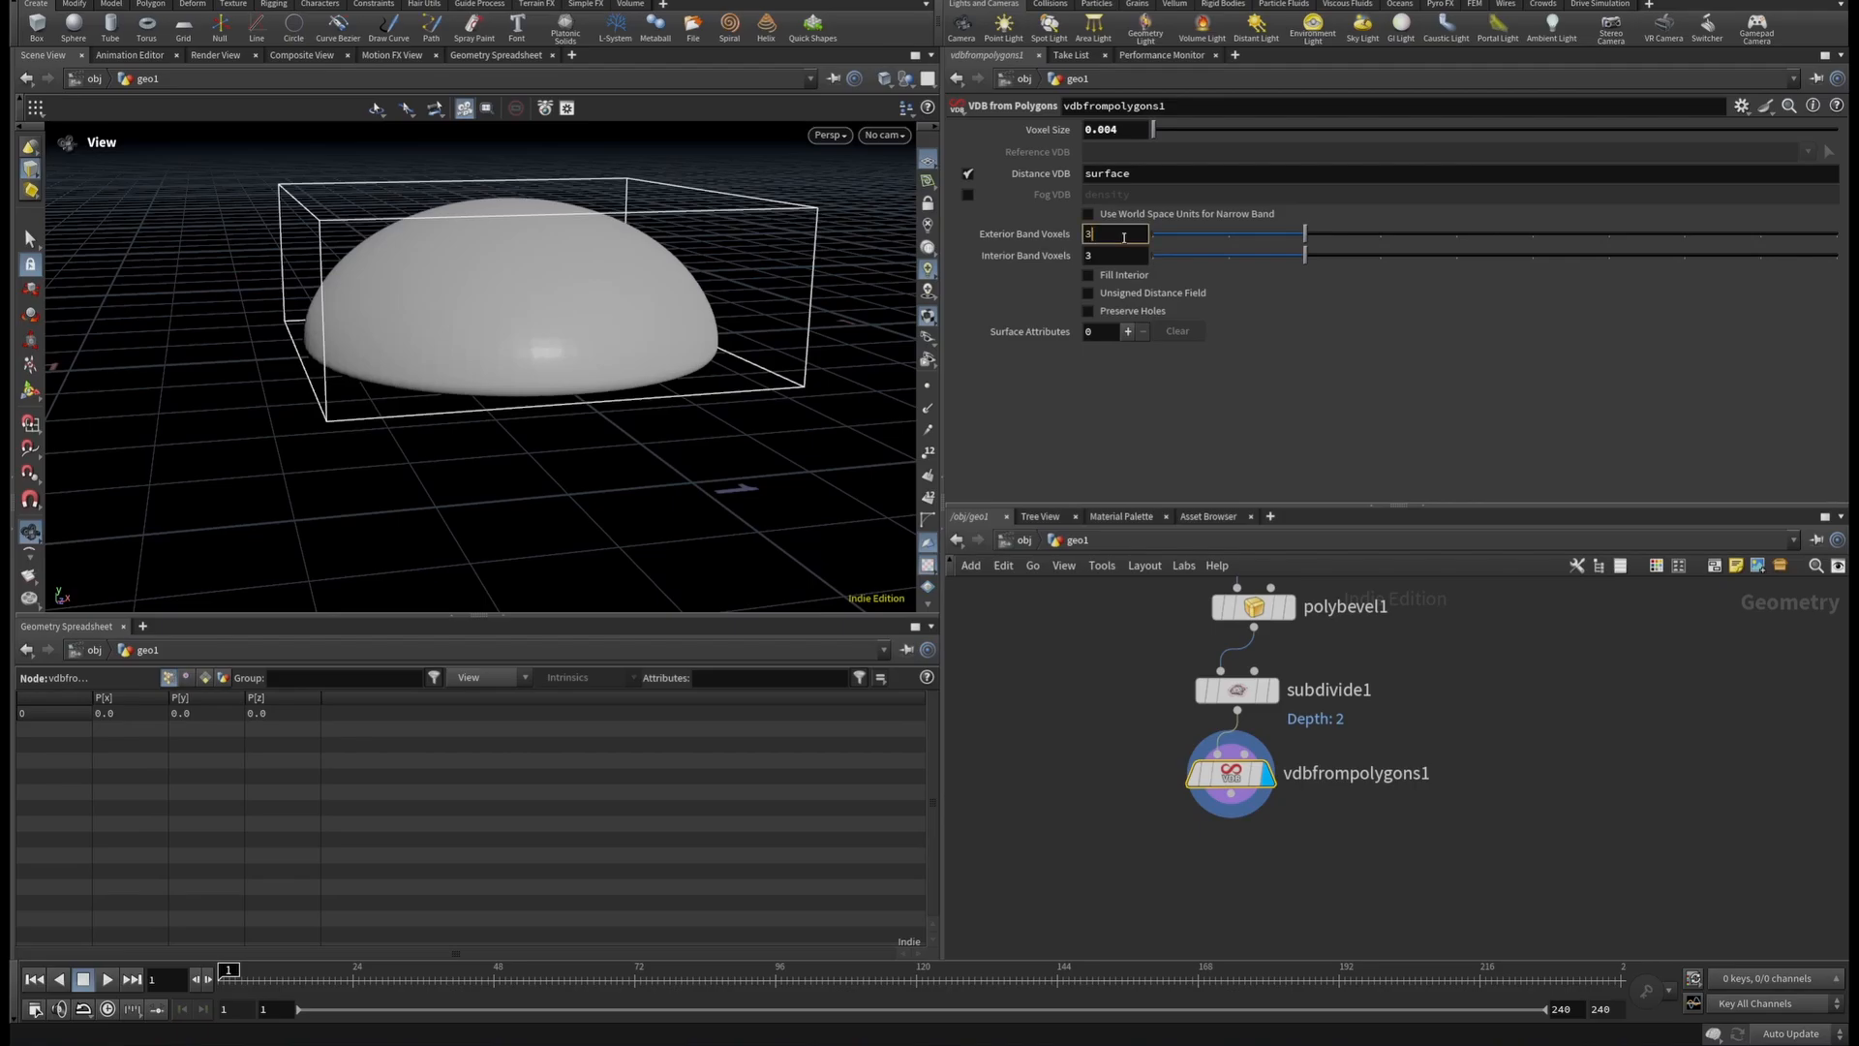
{"action": "type", "text": "0"}
{"action": "key", "text": "Return"}
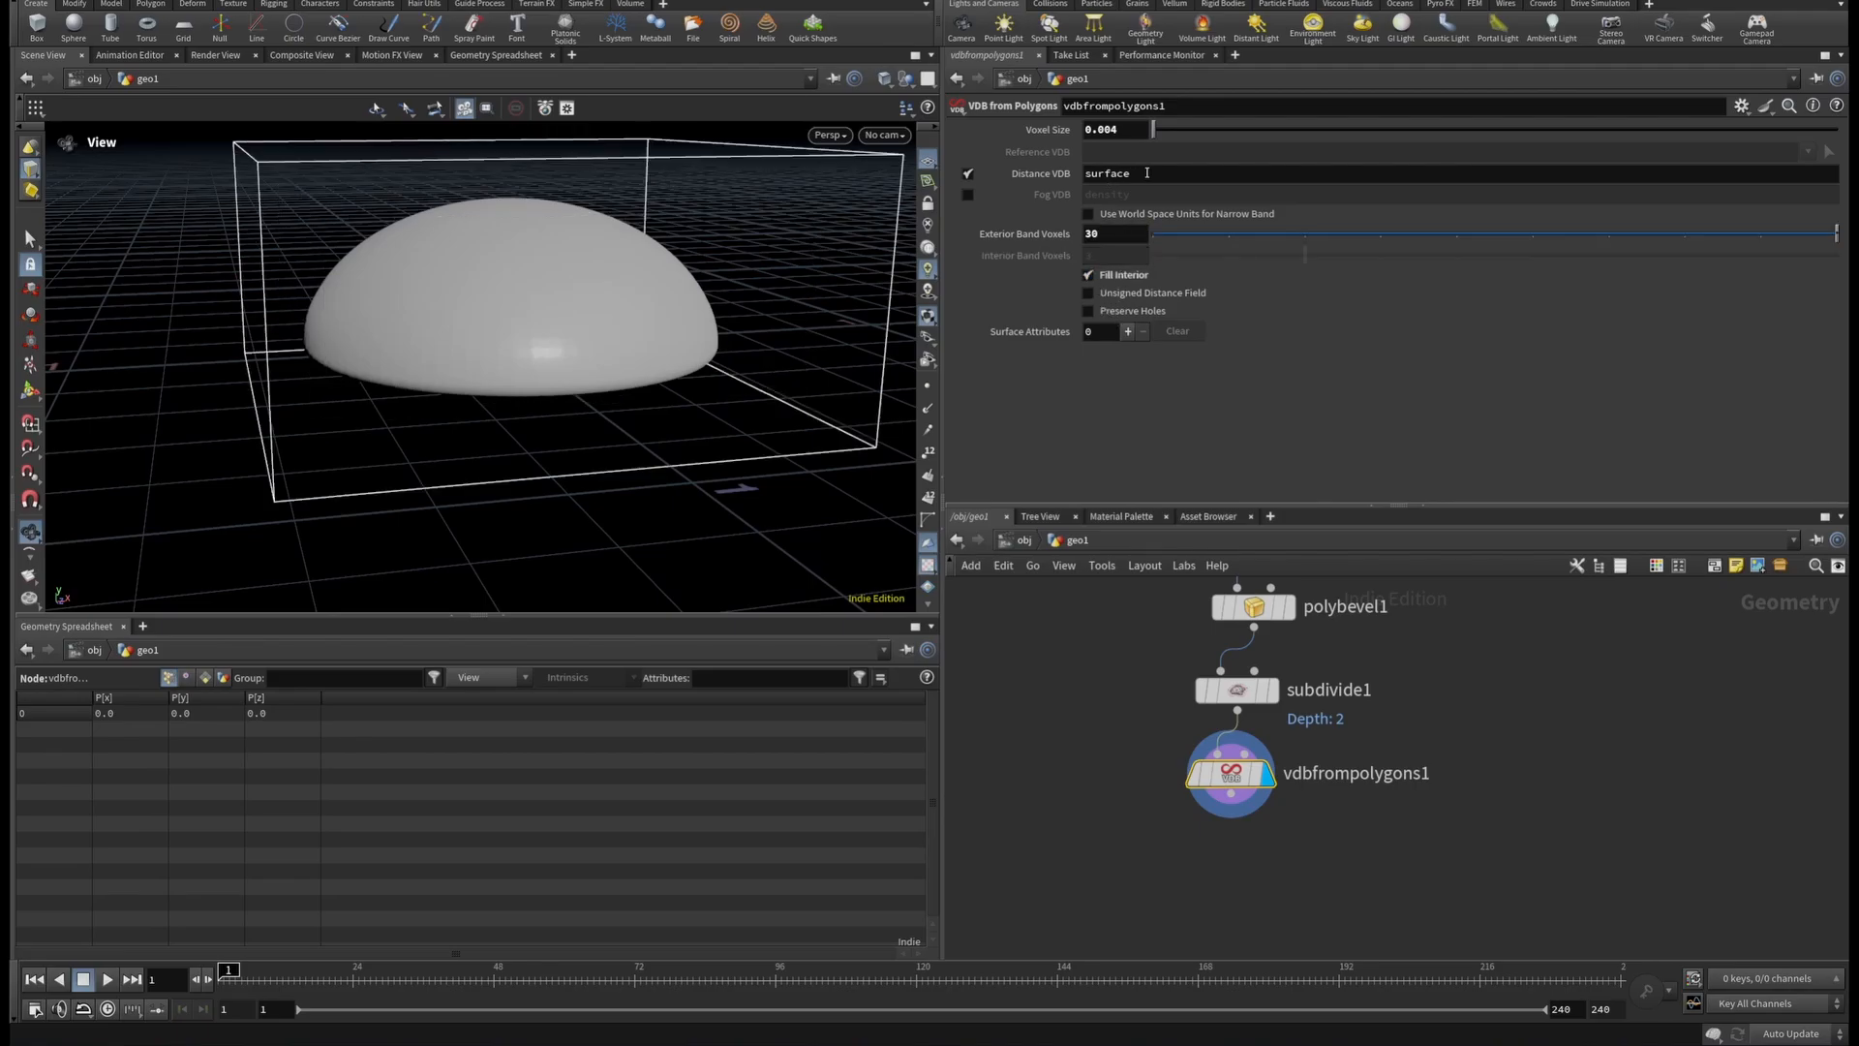
Rename the distance VDB from surface to density.
{"action": "left_click", "coordinate": [1071, 171]}
{"action": "type", "text": "density"}
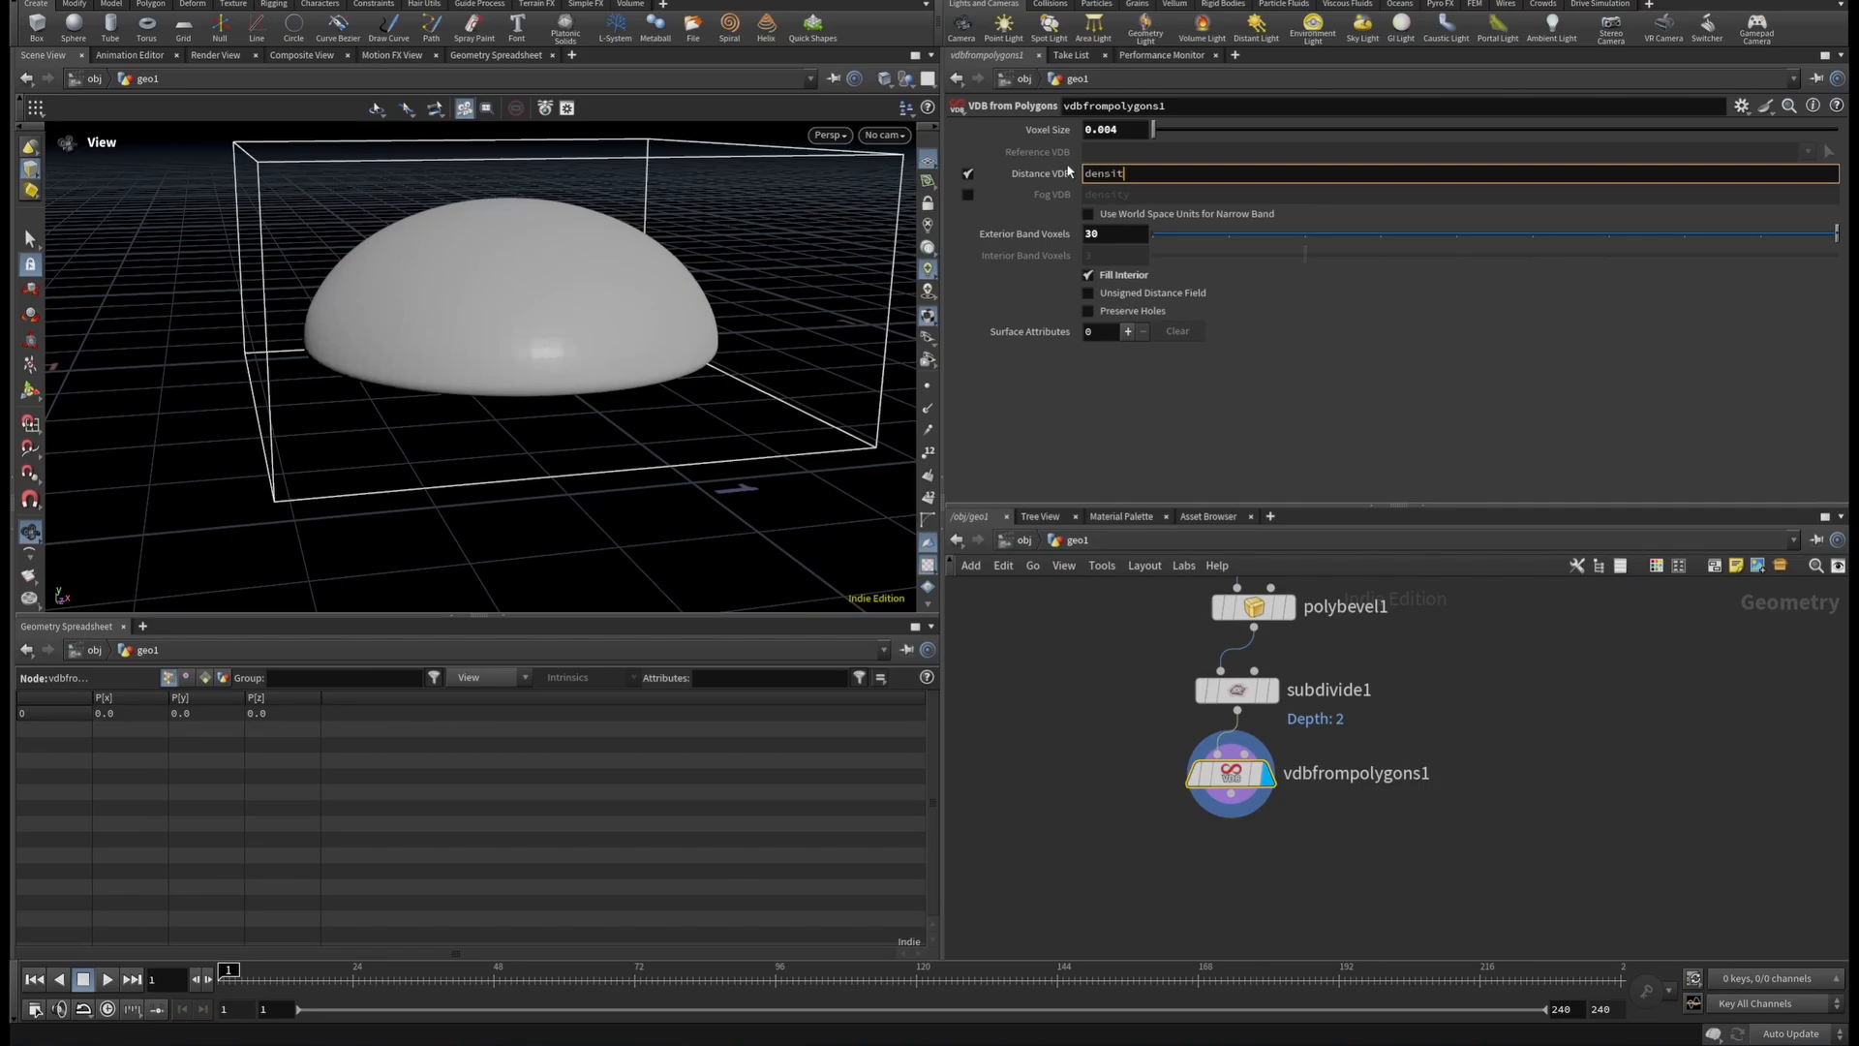
{"action": "key", "text": "Return"}
{"action": "left_click_drag", "start_coordinate": [559, 323], "coordinate": [523, 230]}
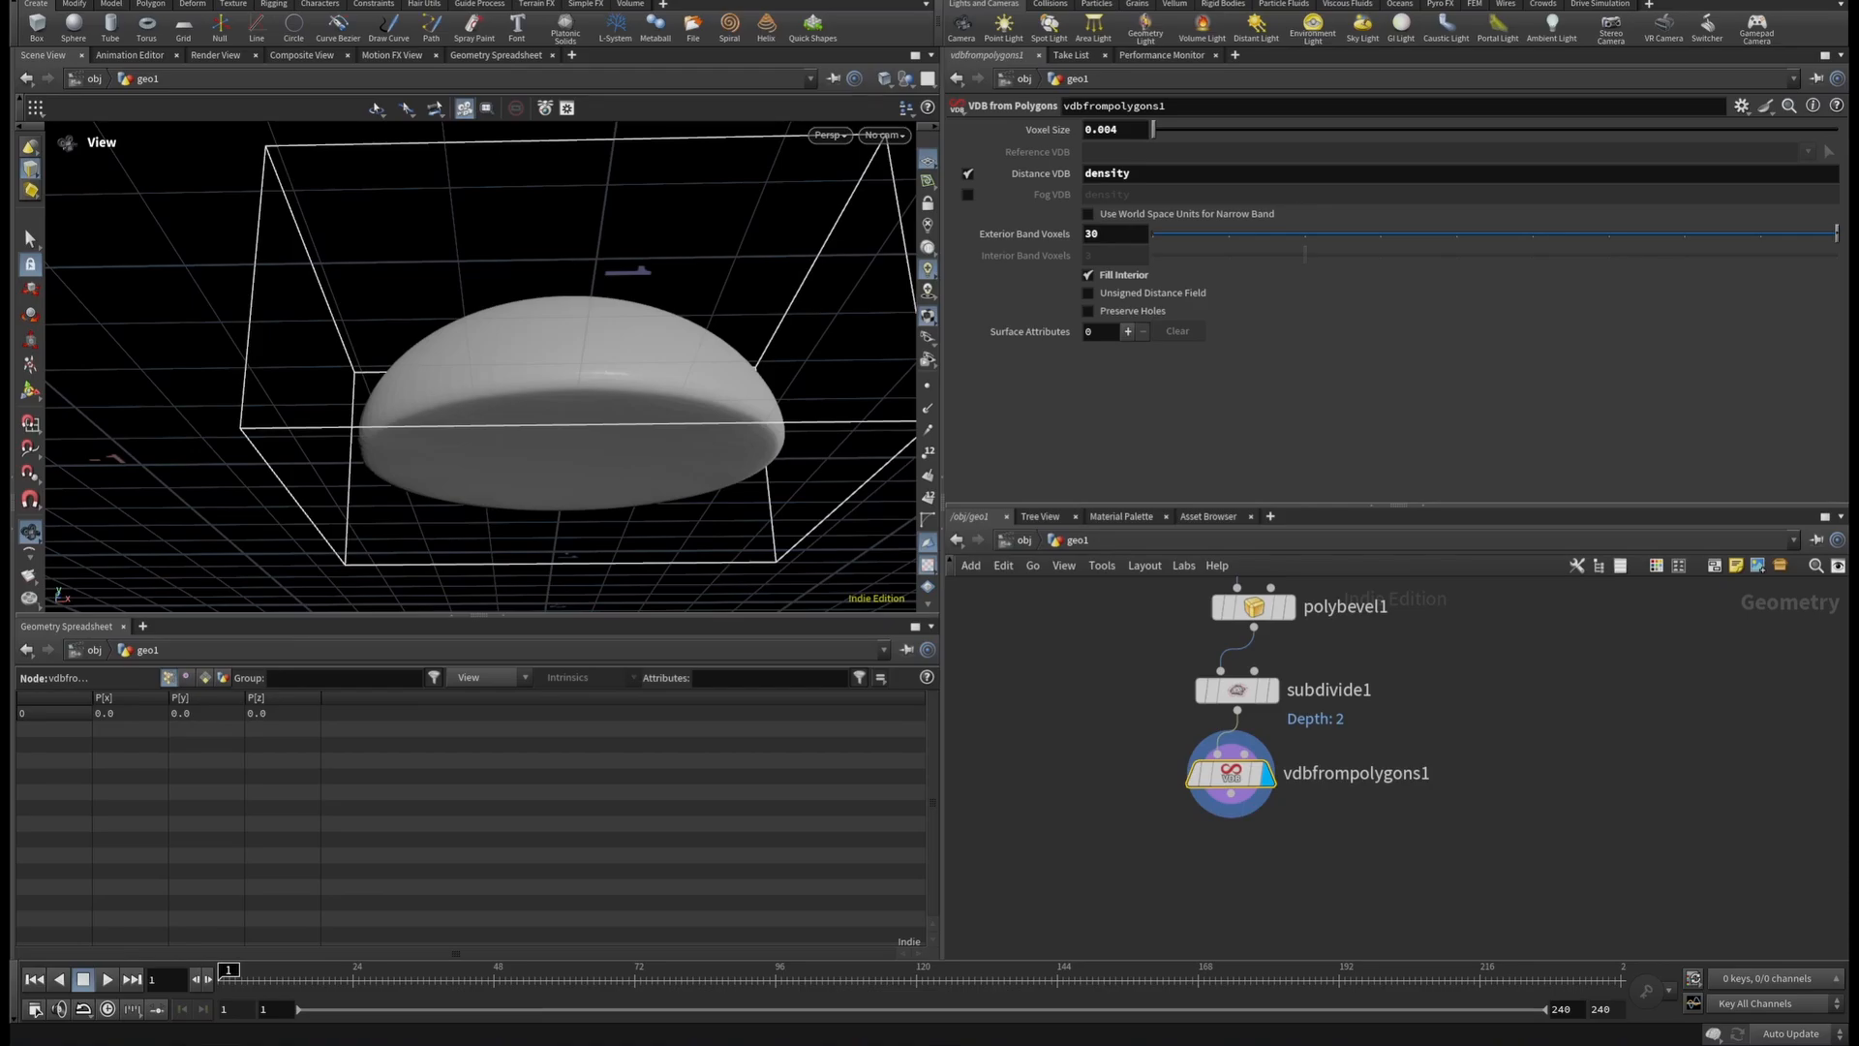
Add a Volume VOP node after vdbfrompolygons1 and display it.
{"action": "left_click", "coordinate": [1231, 796]}
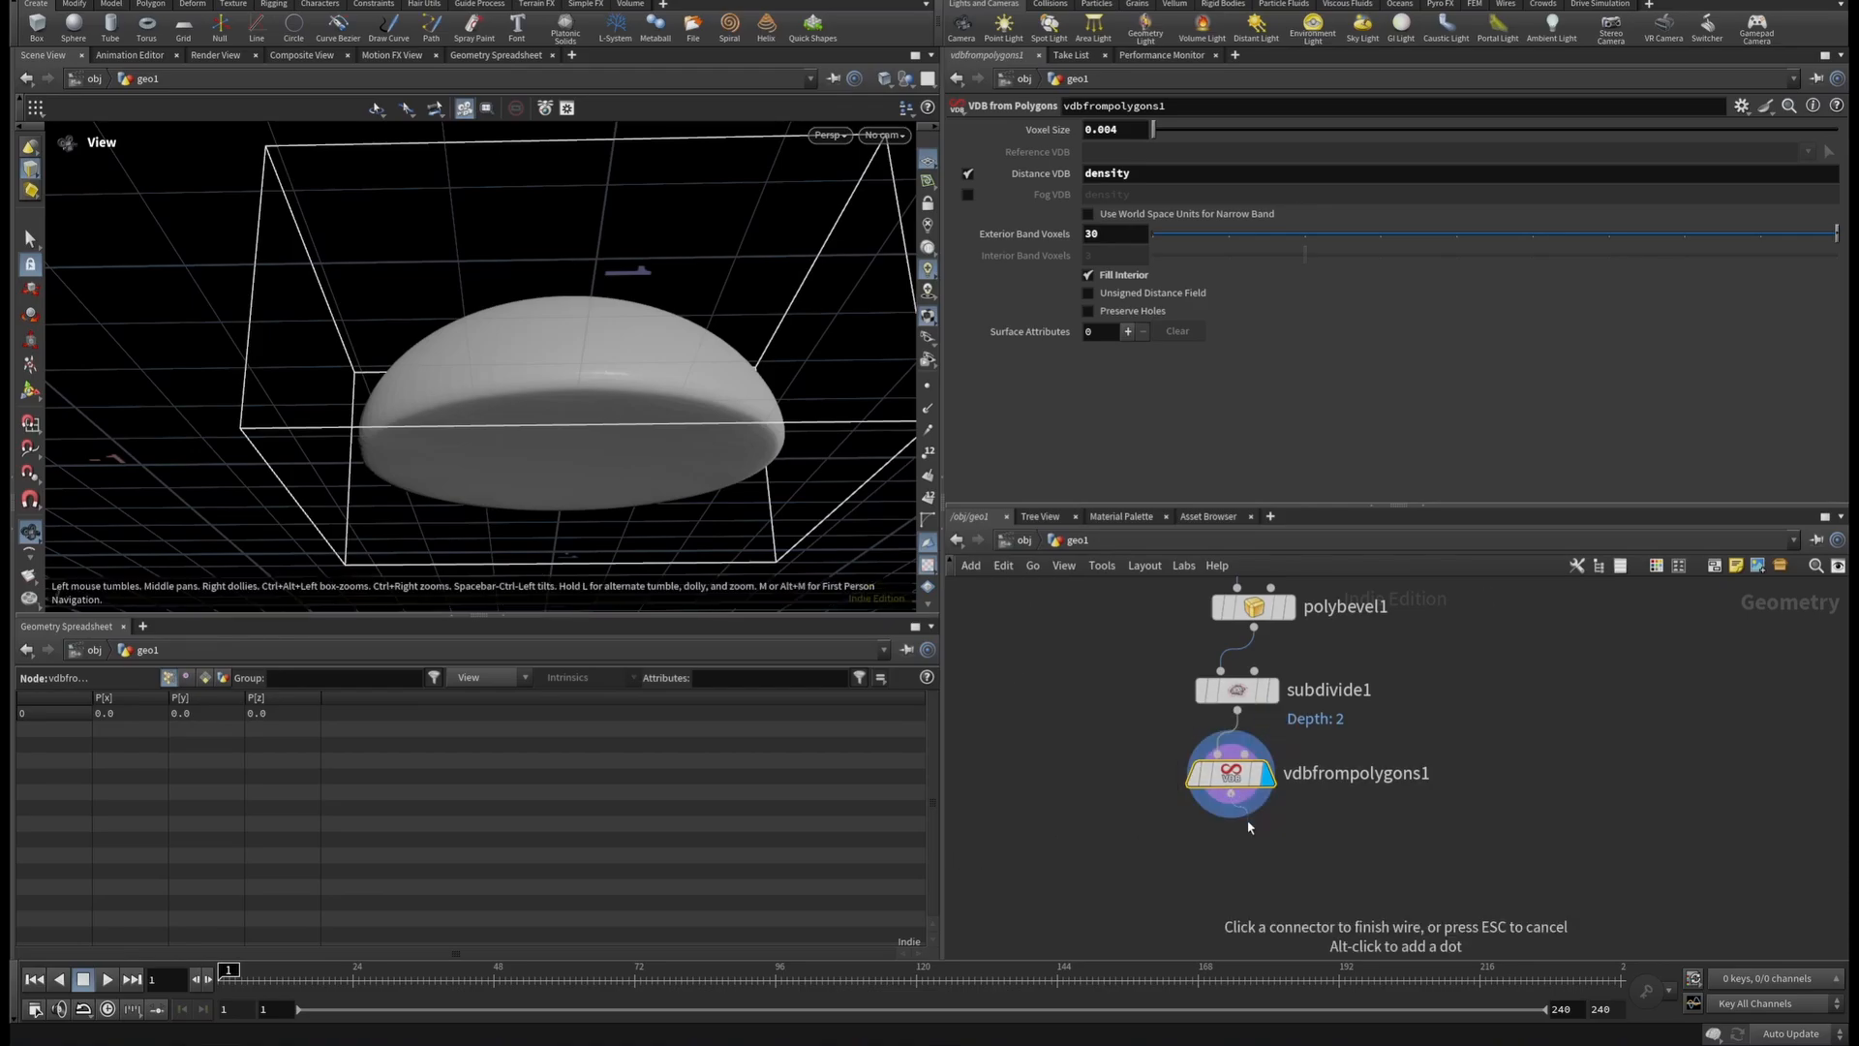
{"action": "left_click", "coordinate": [1248, 861]}
{"action": "type", "text": "volum"}
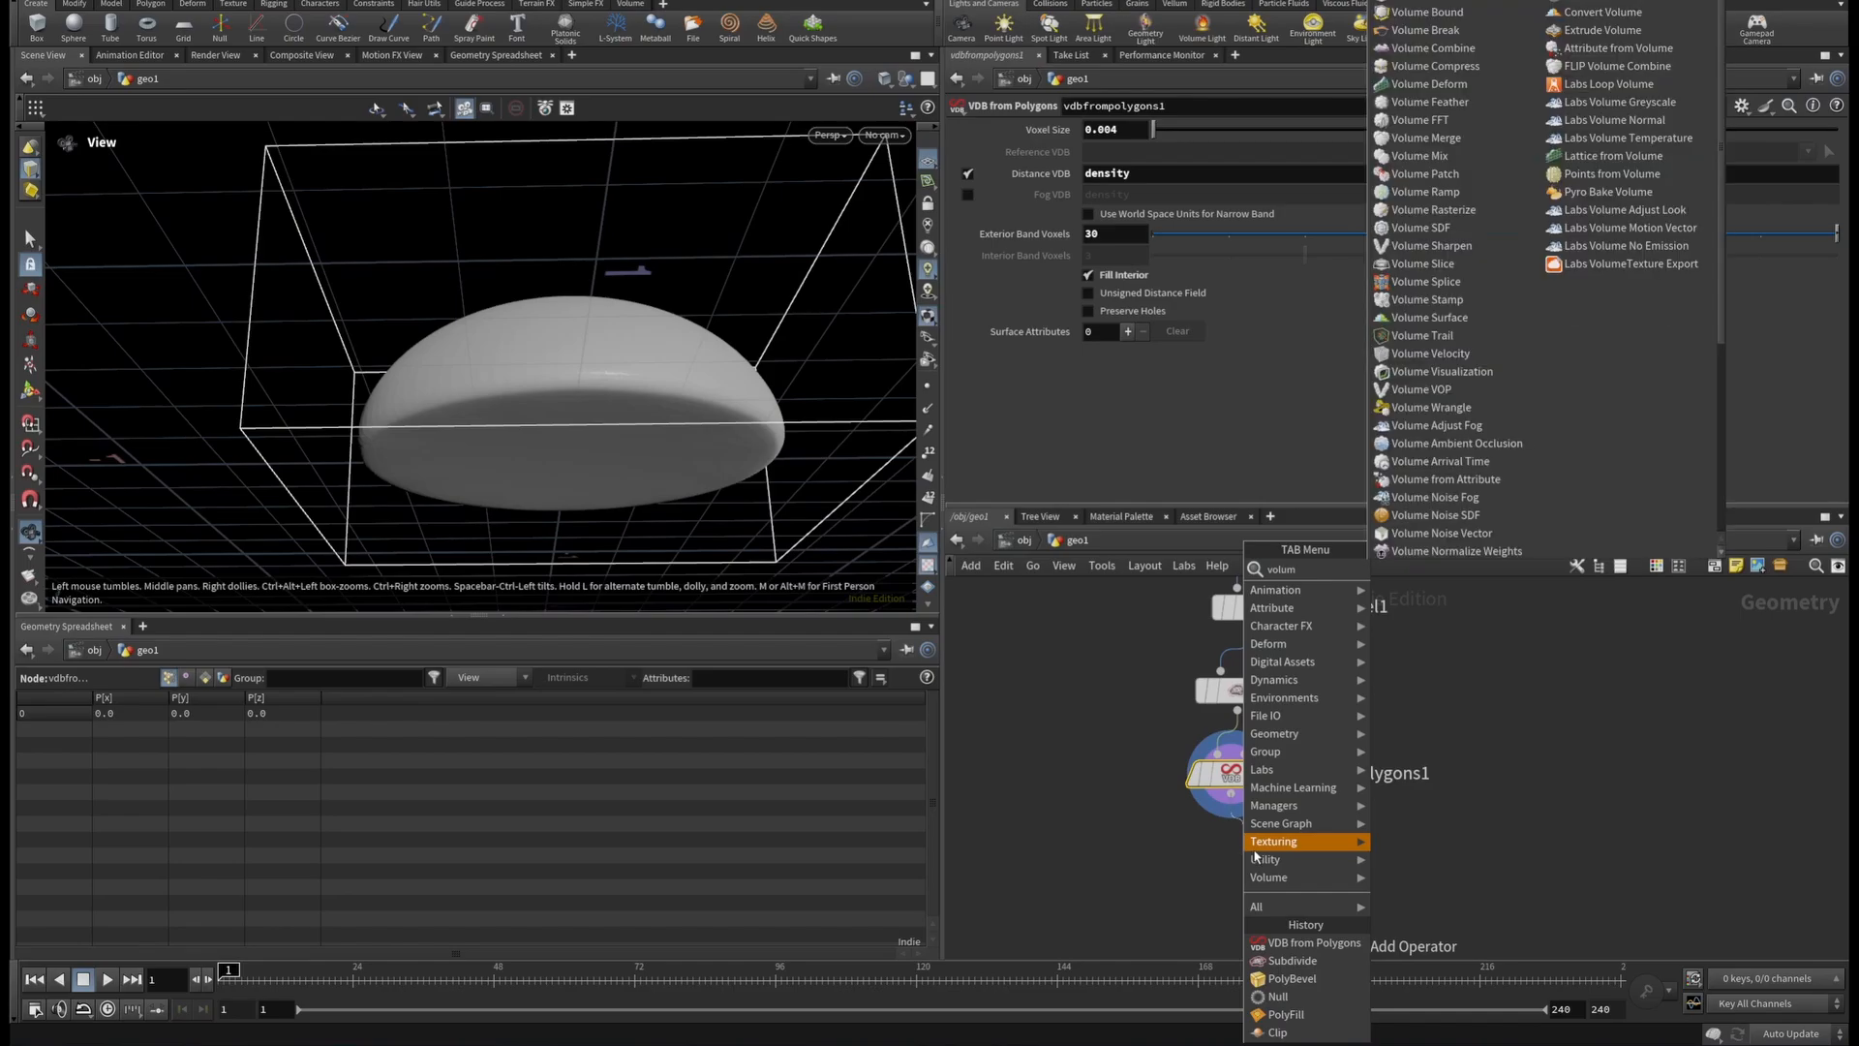
{"action": "type", "text": "eb"}
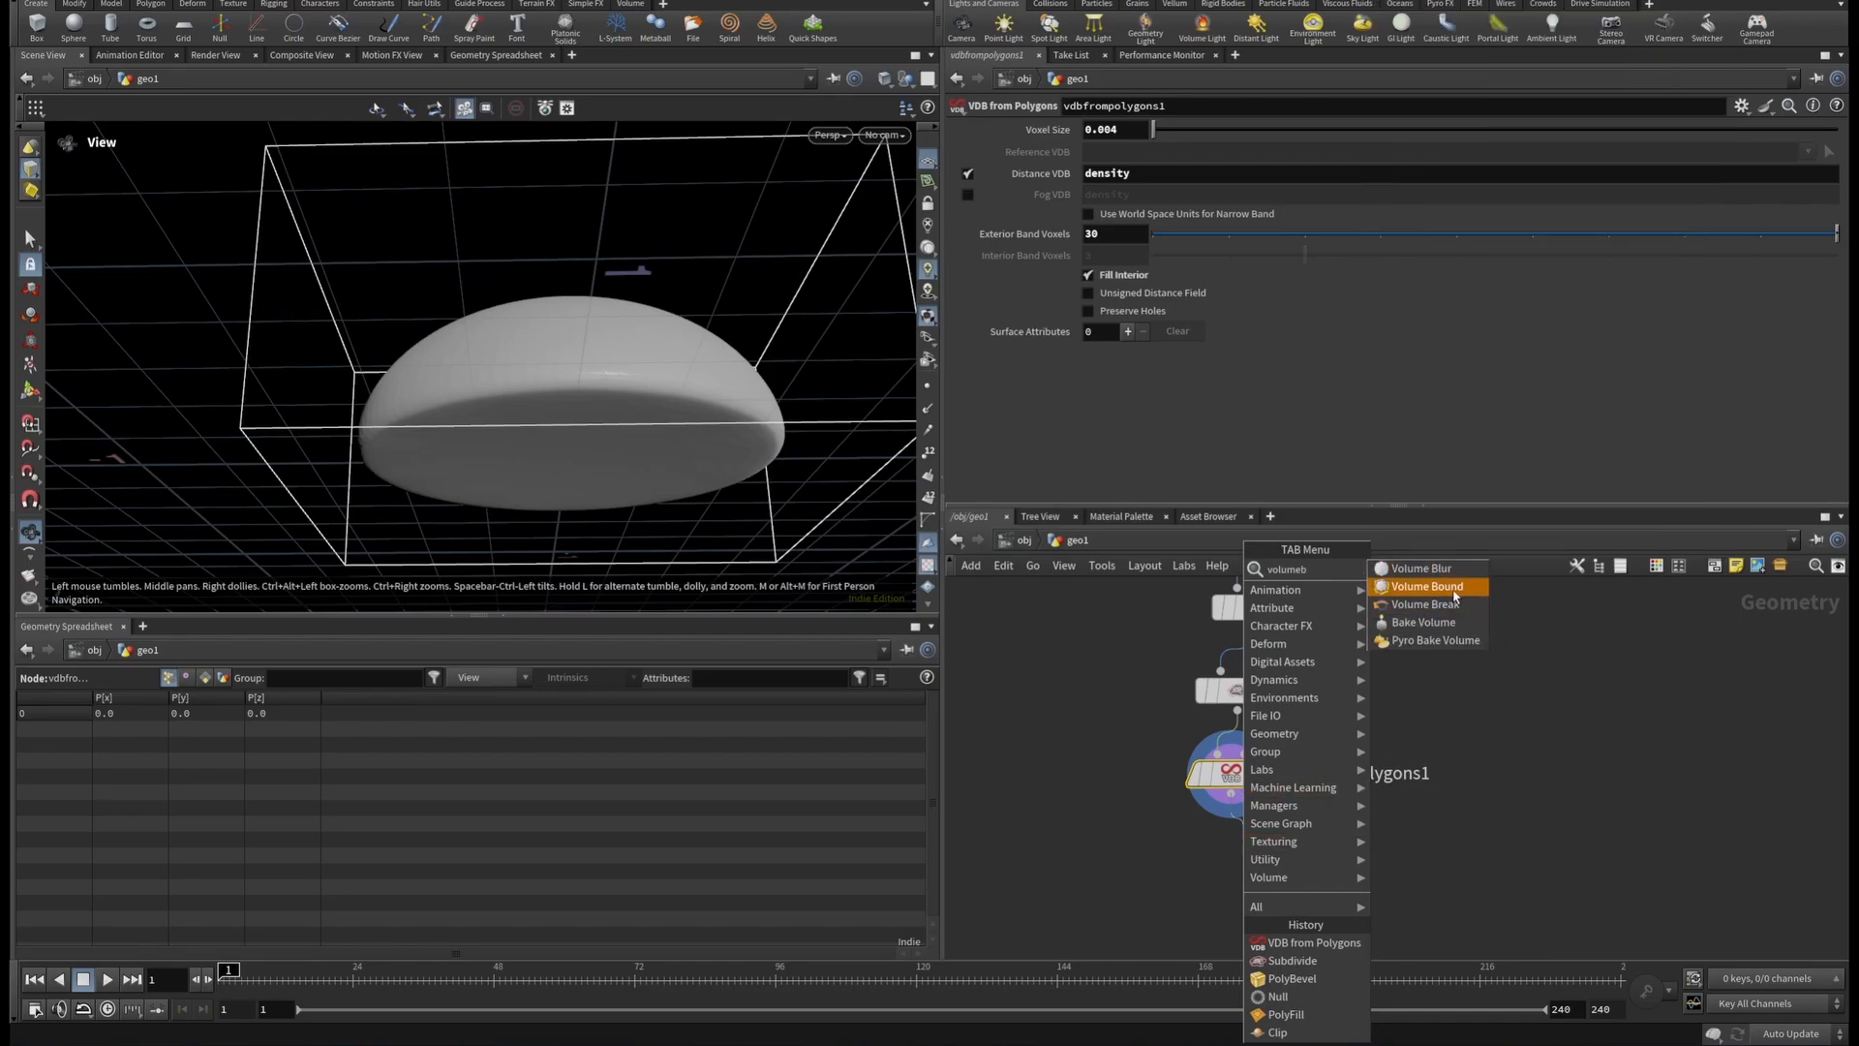
{"action": "key", "text": "BackSpace"}
{"action": "type", "text": "vo"}
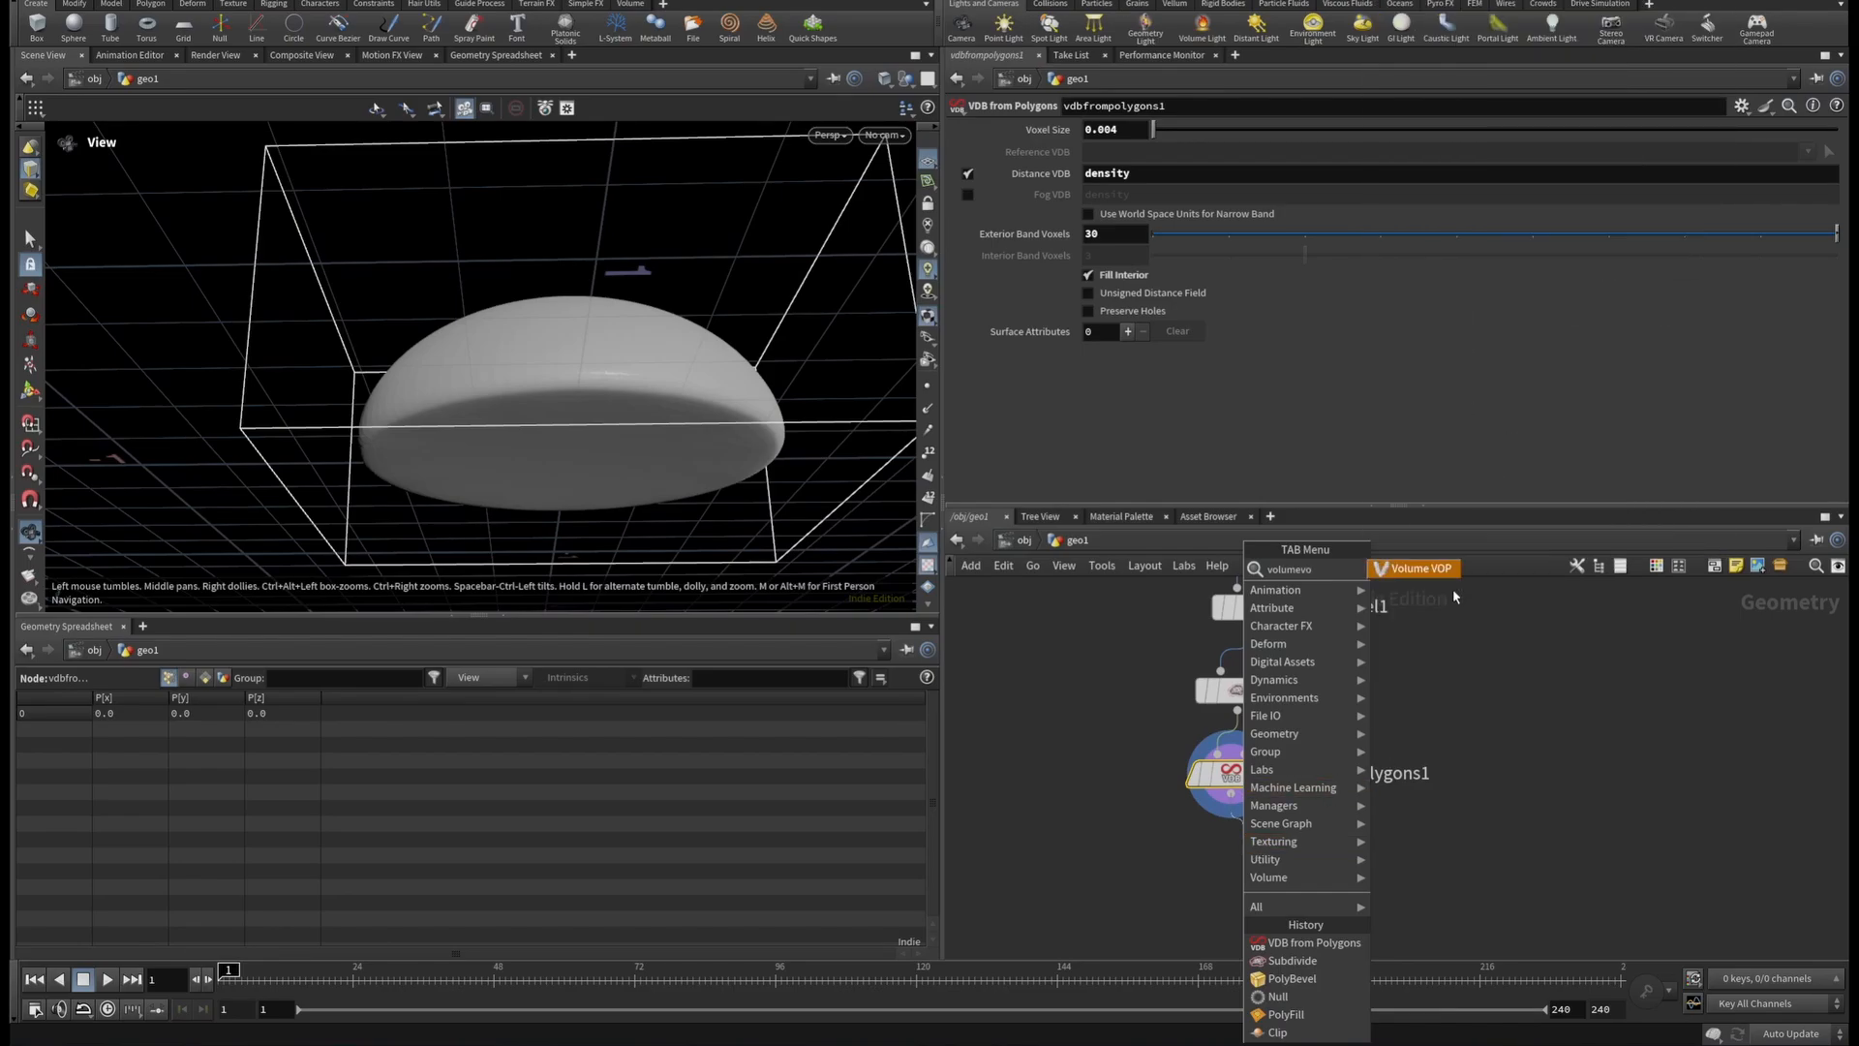
{"action": "key", "text": "Return"}
{"action": "left_click", "coordinate": [1288, 815]}
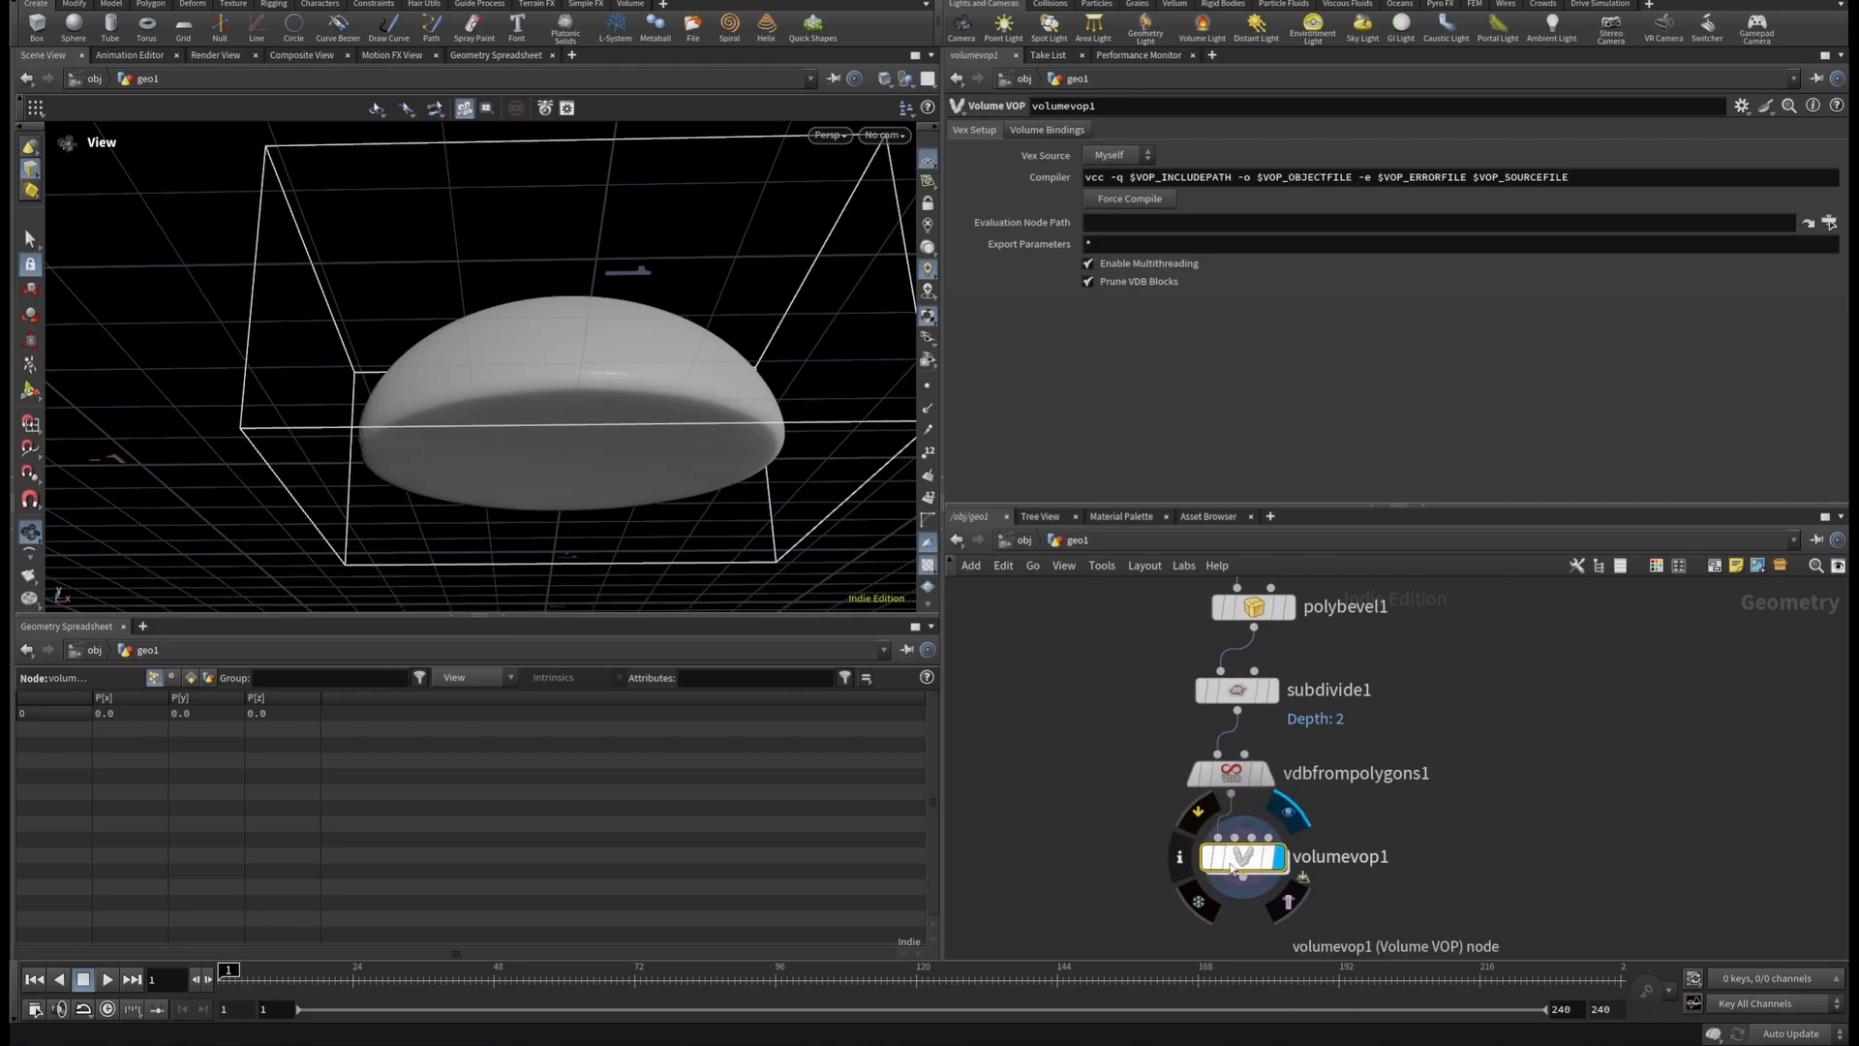
Add a Turbulent Noise node inside the volumevop1 network, between the global parameters and the output.
{"action": "double_click", "coordinate": [1231, 863]}
{"action": "left_click_drag", "start_coordinate": [1484, 655], "coordinate": [1751, 730]}
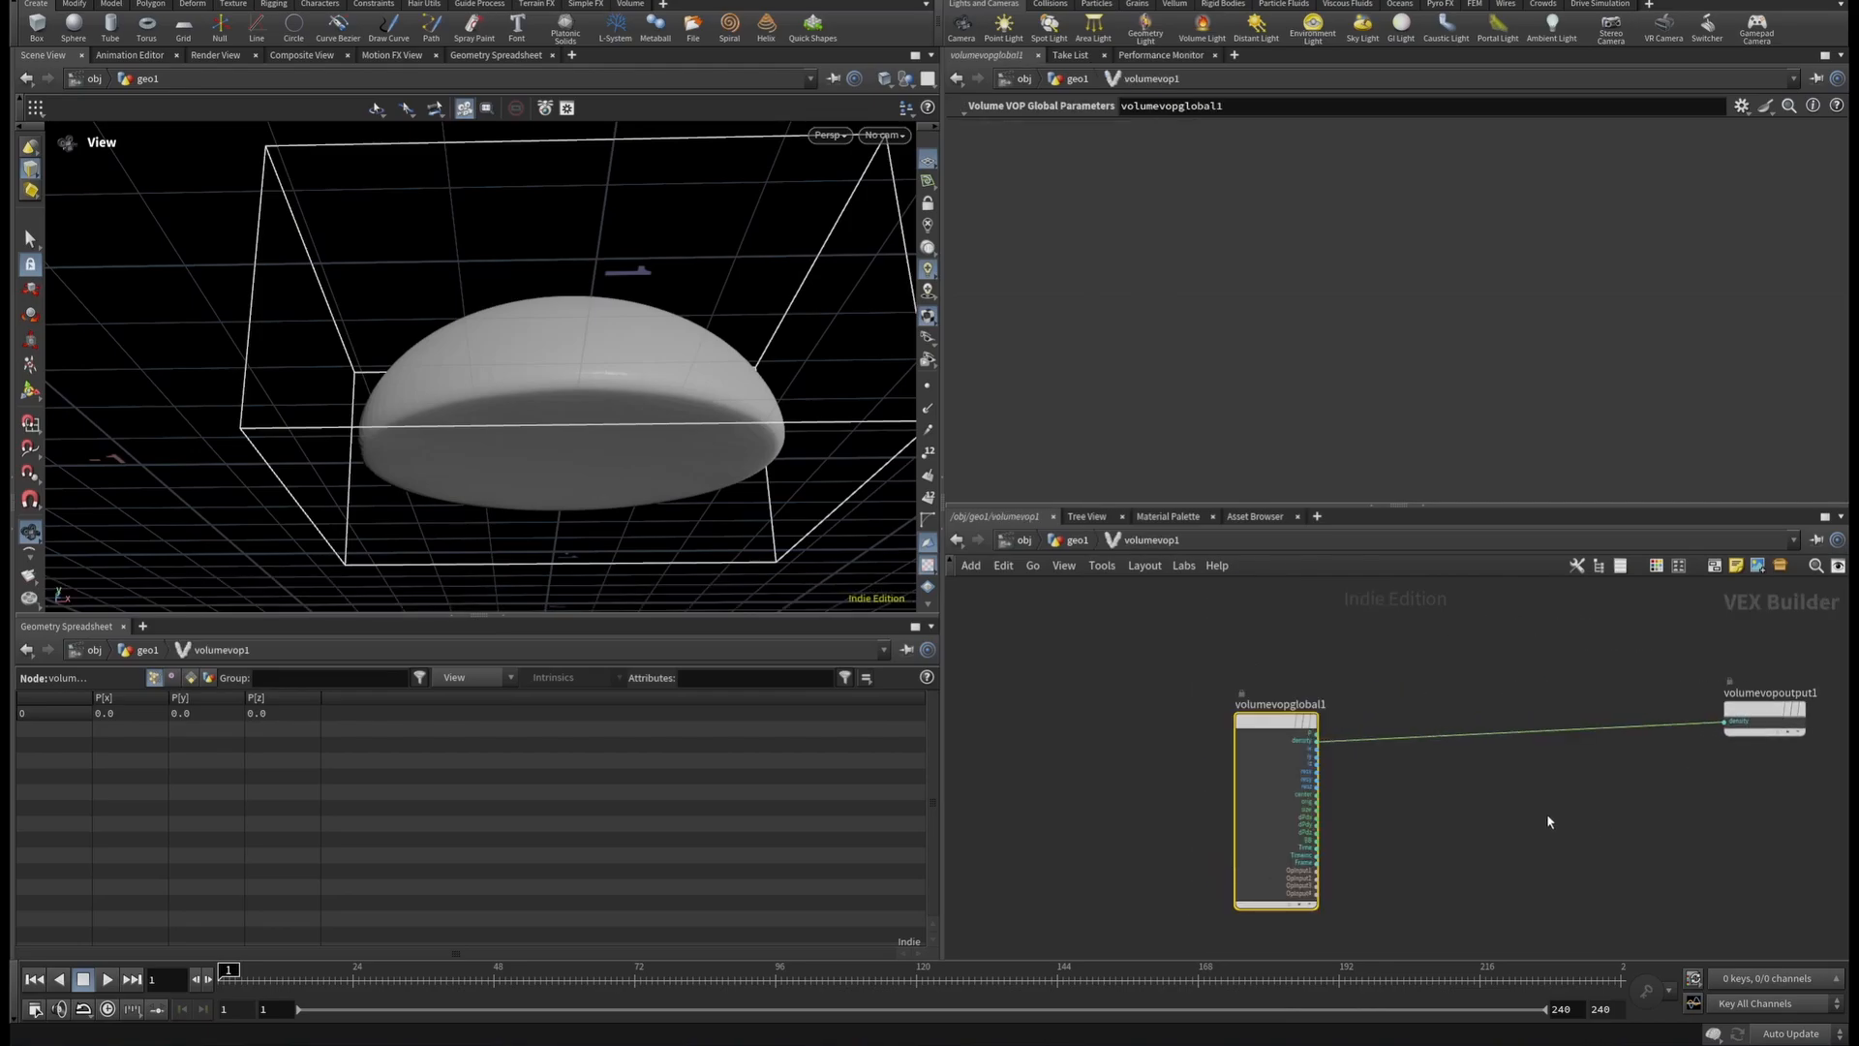
{"action": "middle_click_drag", "start_coordinate": [1548, 817], "coordinate": [1327, 821]}
{"action": "key", "text": "Tab"}
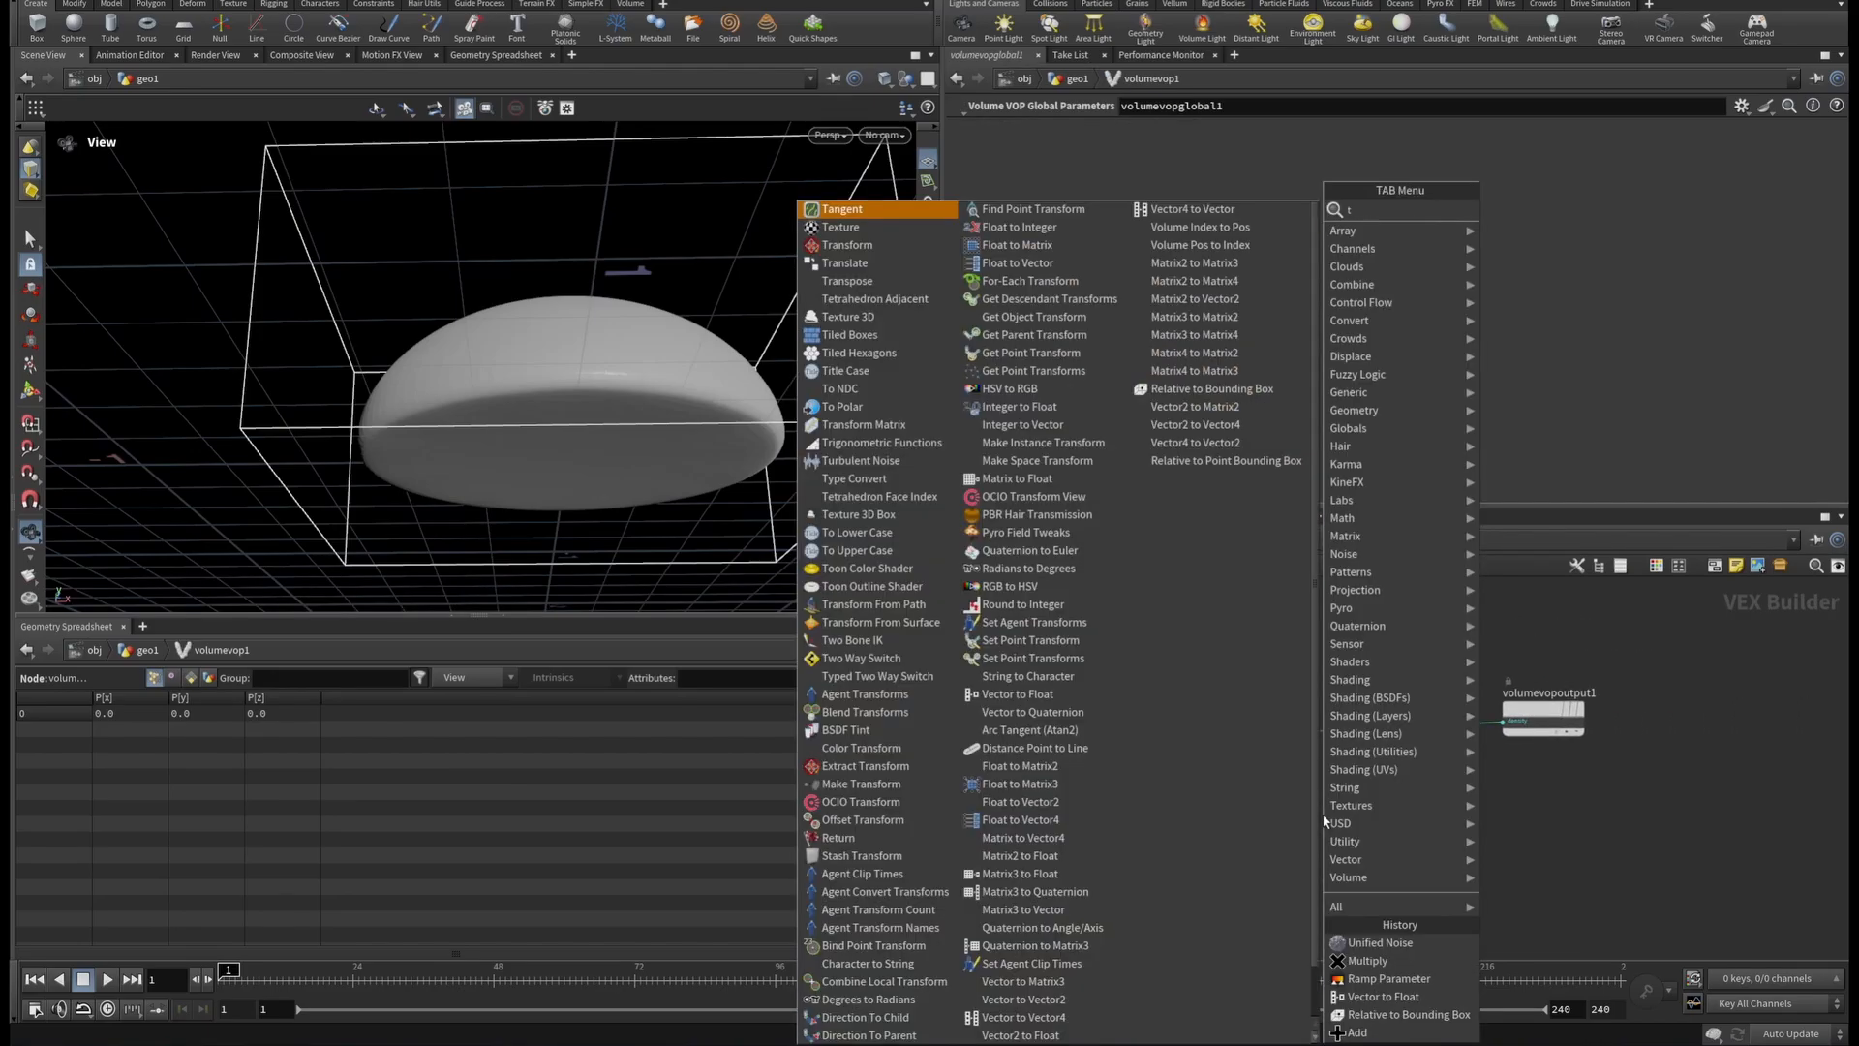
{"action": "type", "text": "turb"}
{"action": "left_click", "coordinate": [1527, 218]}
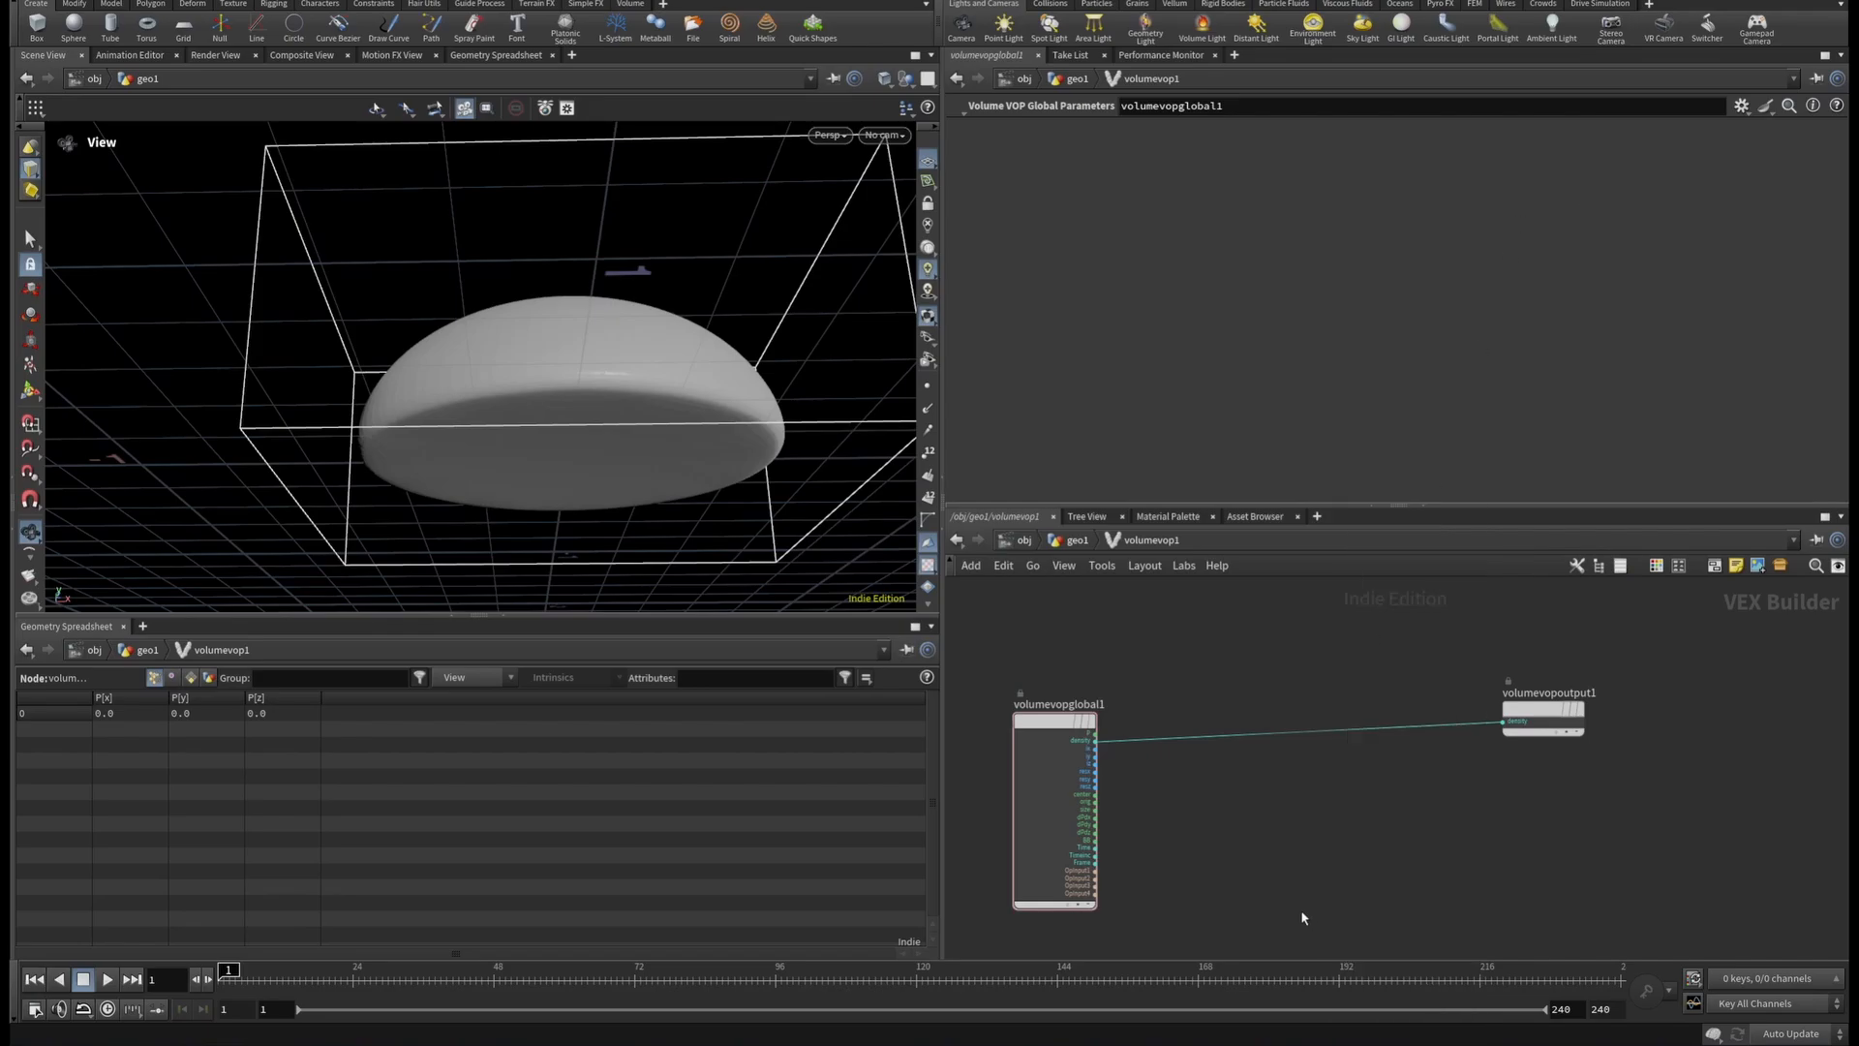
{"action": "key", "text": "Tab"}
{"action": "type", "text": "turb"}
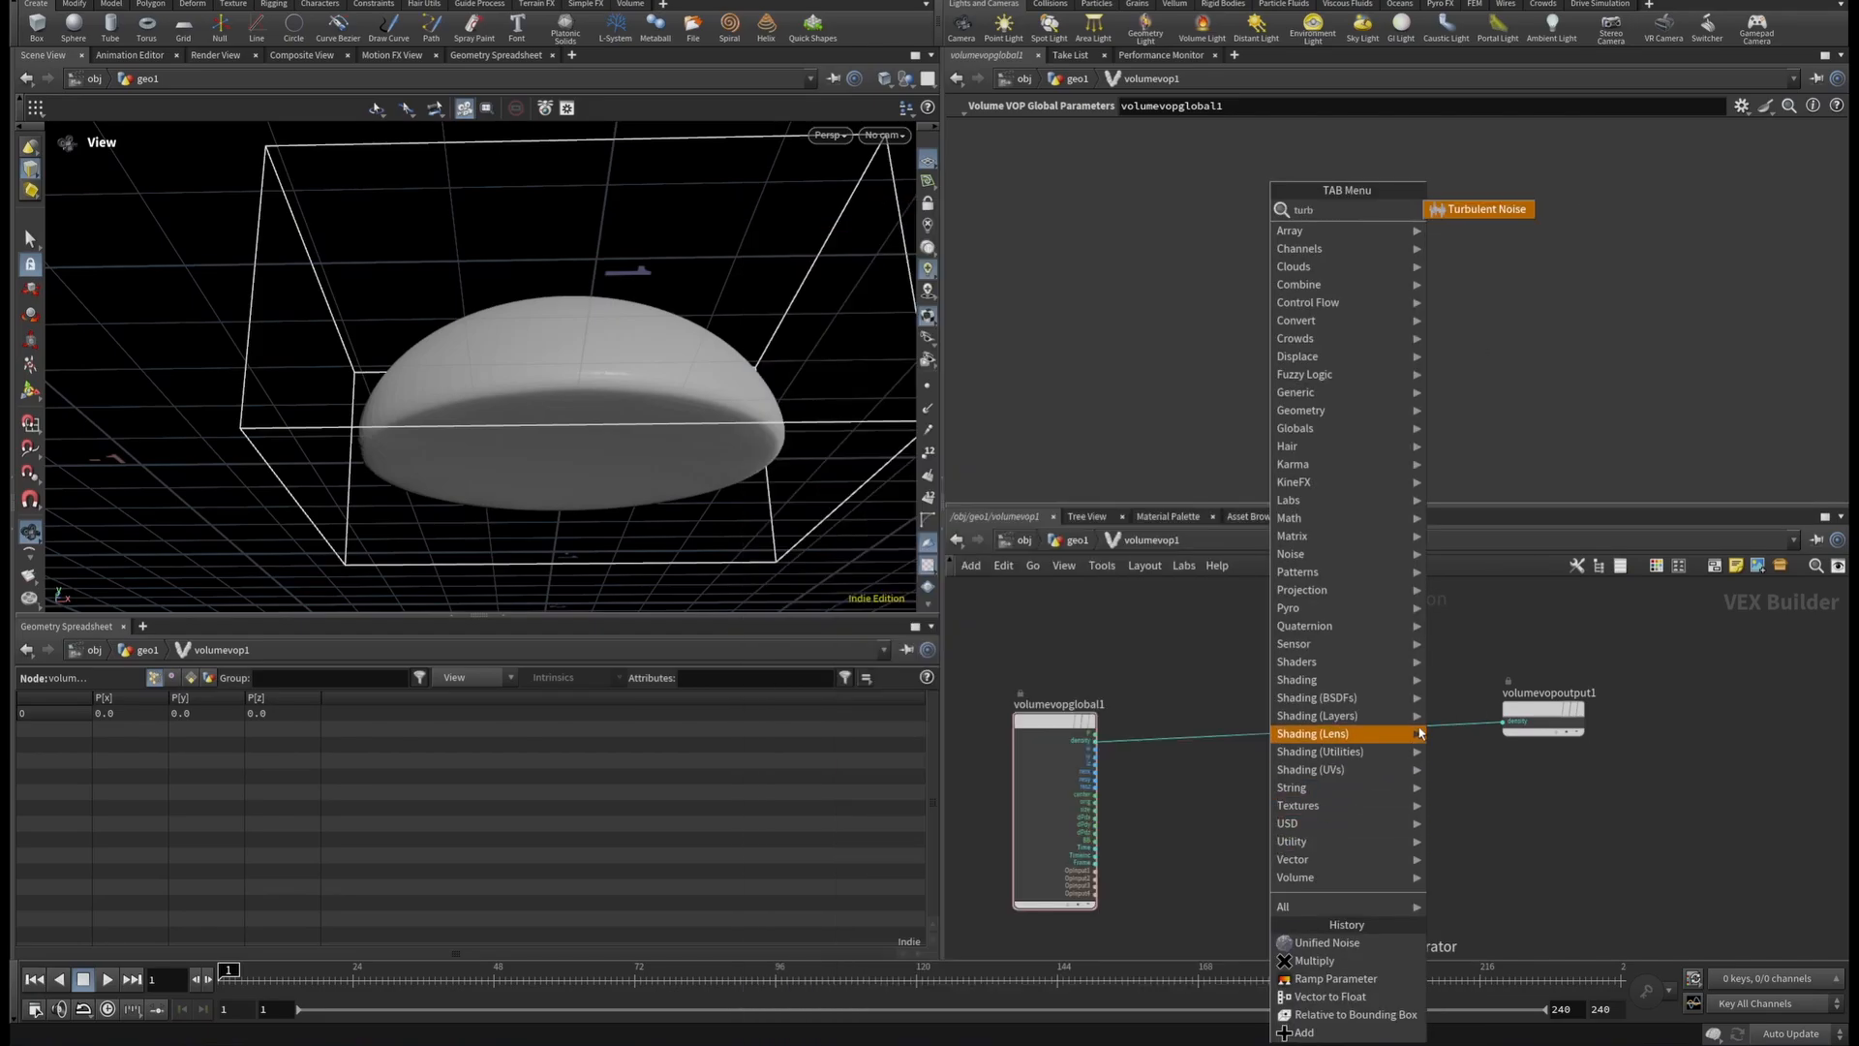
{"action": "left_click", "coordinate": [1527, 218]}
{"action": "left_click", "coordinate": [1322, 824]}
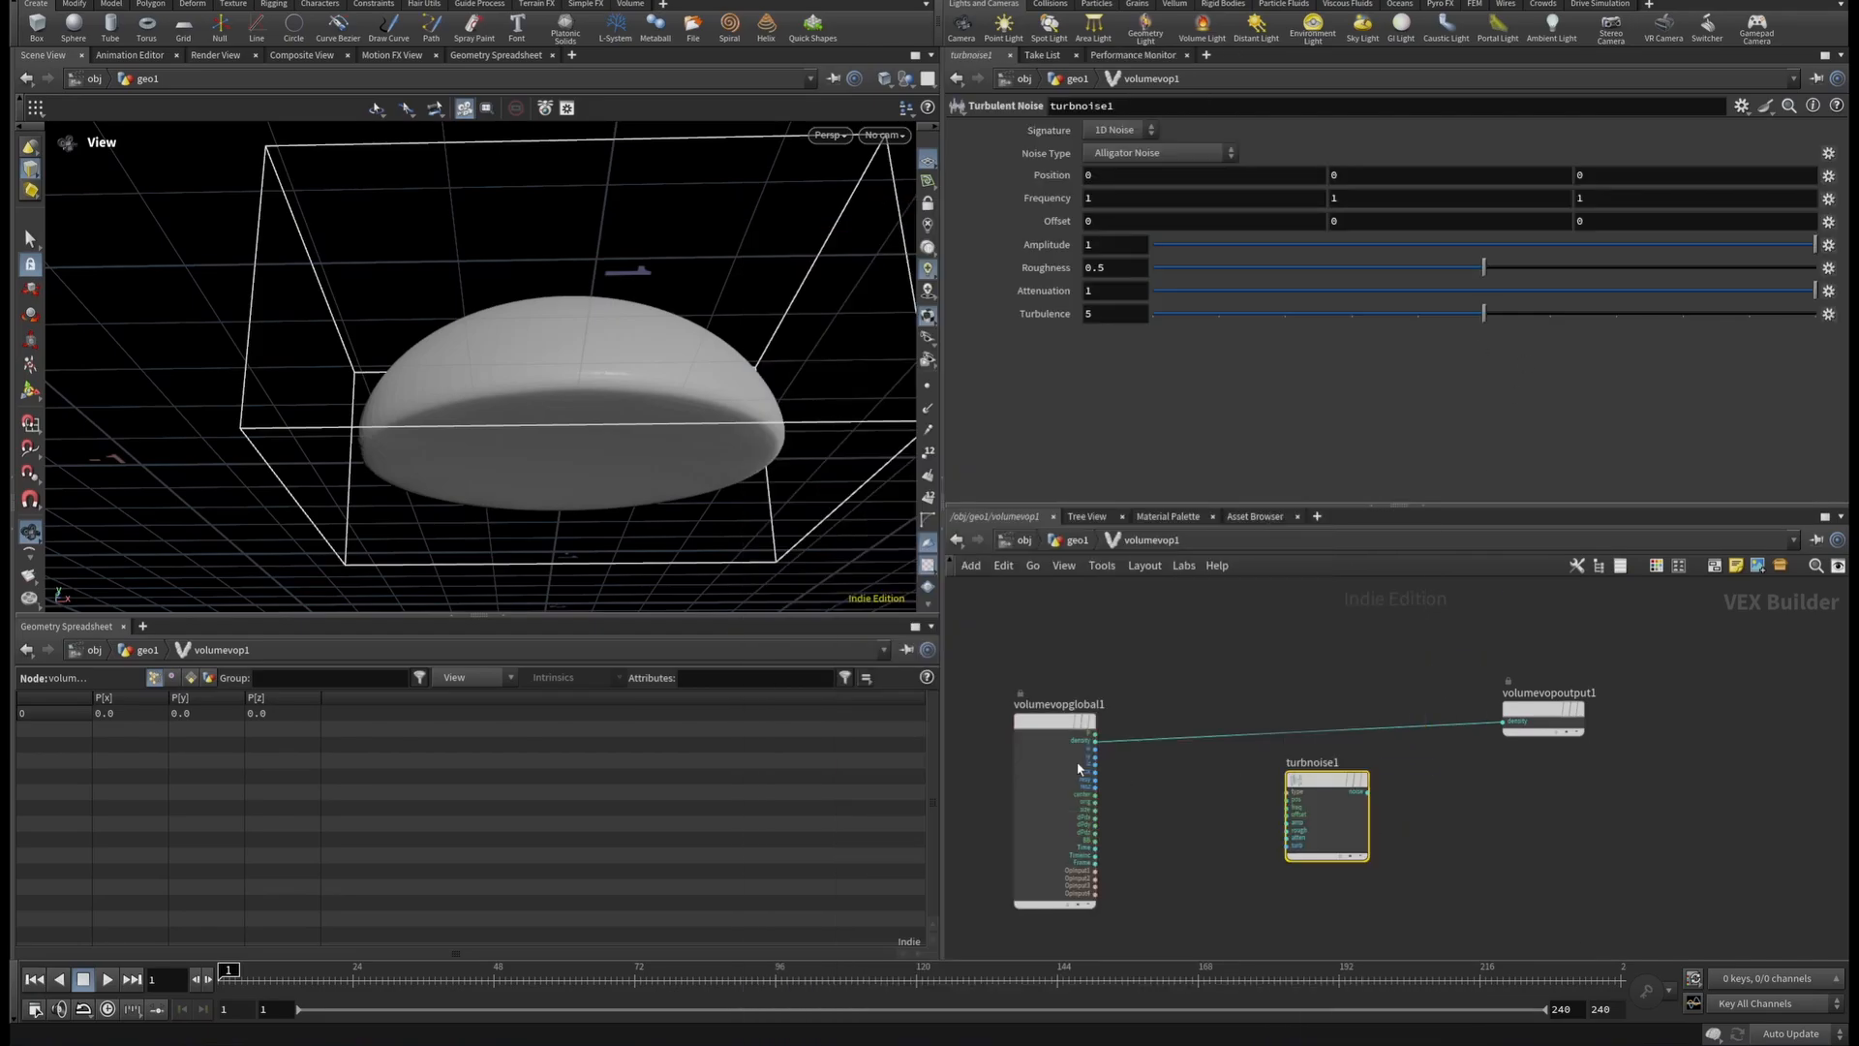
Connect the P output of volumevopglobal1 to the pos input of turbnoise1.
{"action": "scroll", "coordinate": [1079, 758], "scroll_direction": "up", "scroll_amount": 3}
{"action": "left_click", "coordinate": [1123, 693]}
{"action": "left_click", "coordinate": [1599, 858]}
{"action": "scroll", "coordinate": [1500, 823], "scroll_direction": "down", "scroll_amount": 4}
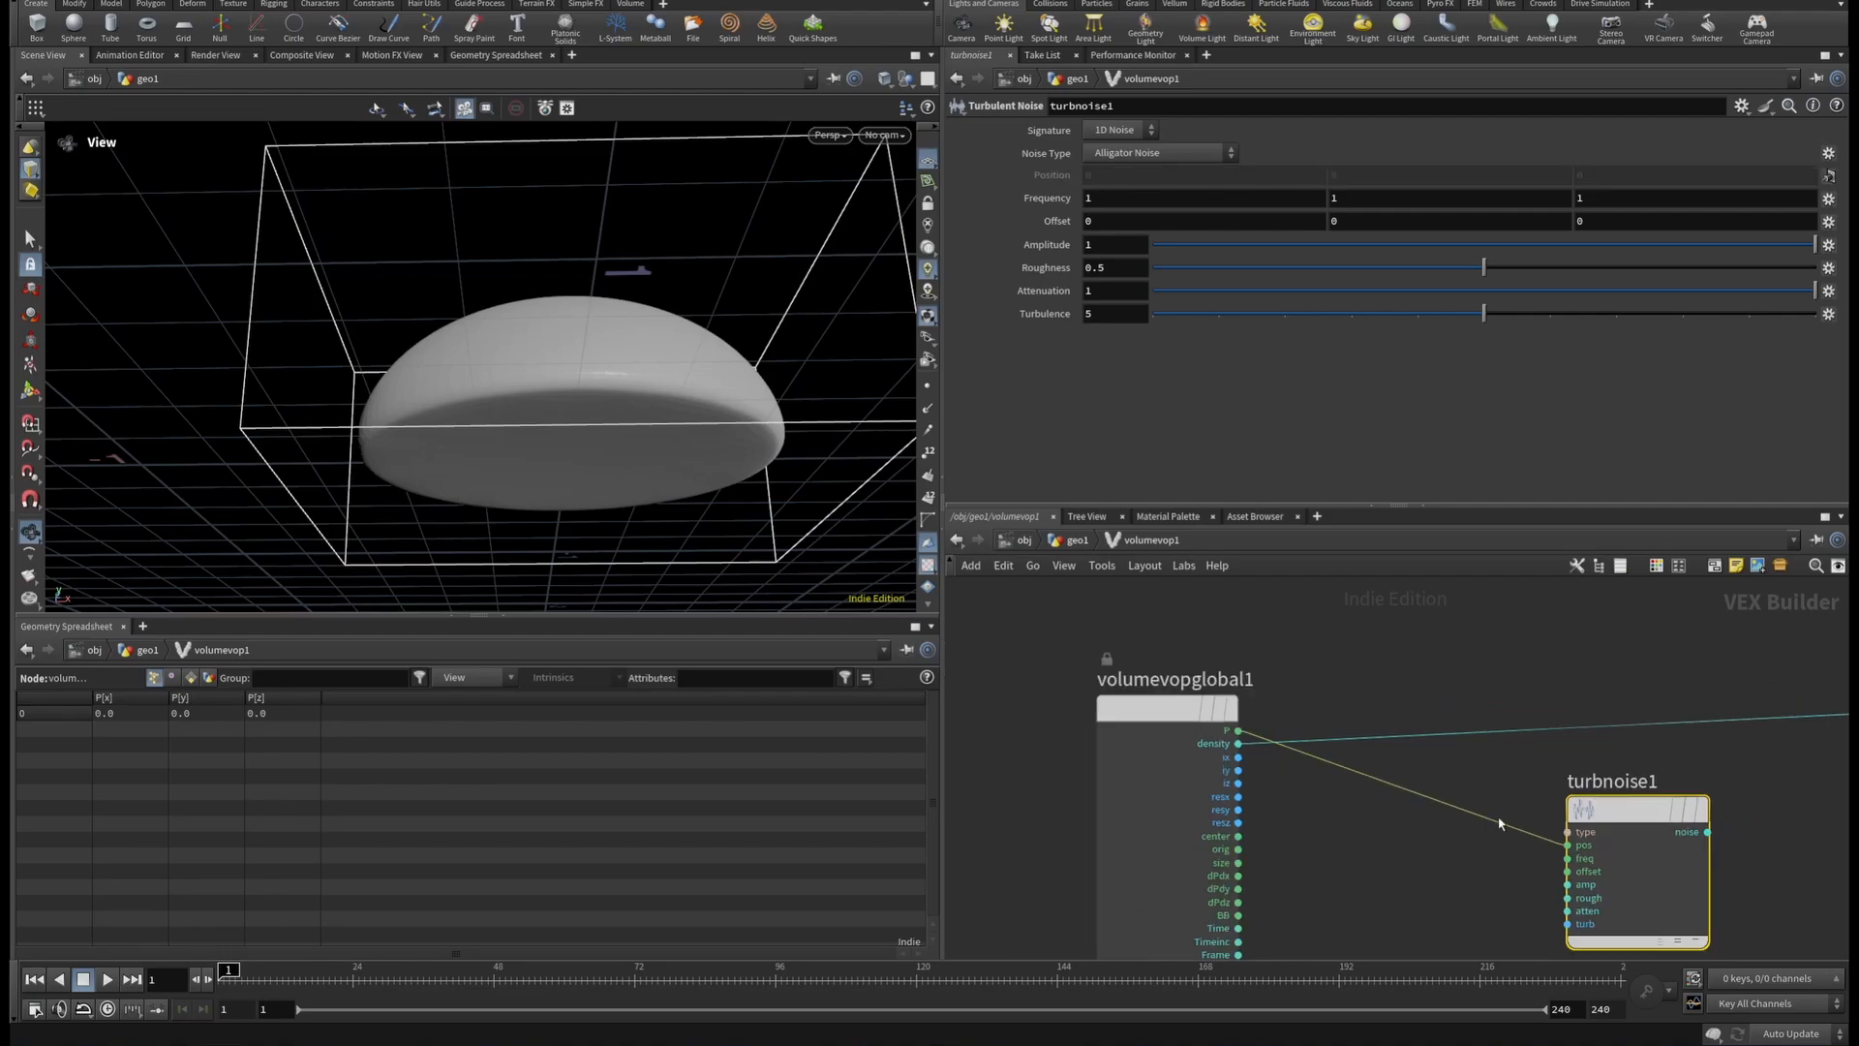
Insert an Add node on the density wire before the output and connect the turbulent noise to its second input.
{"action": "middle_click_drag", "start_coordinate": [1656, 823], "coordinate": [1187, 826]}
{"action": "left_click_drag", "start_coordinate": [1353, 738], "coordinate": [1617, 731]}
{"action": "key", "text": "Tab"}
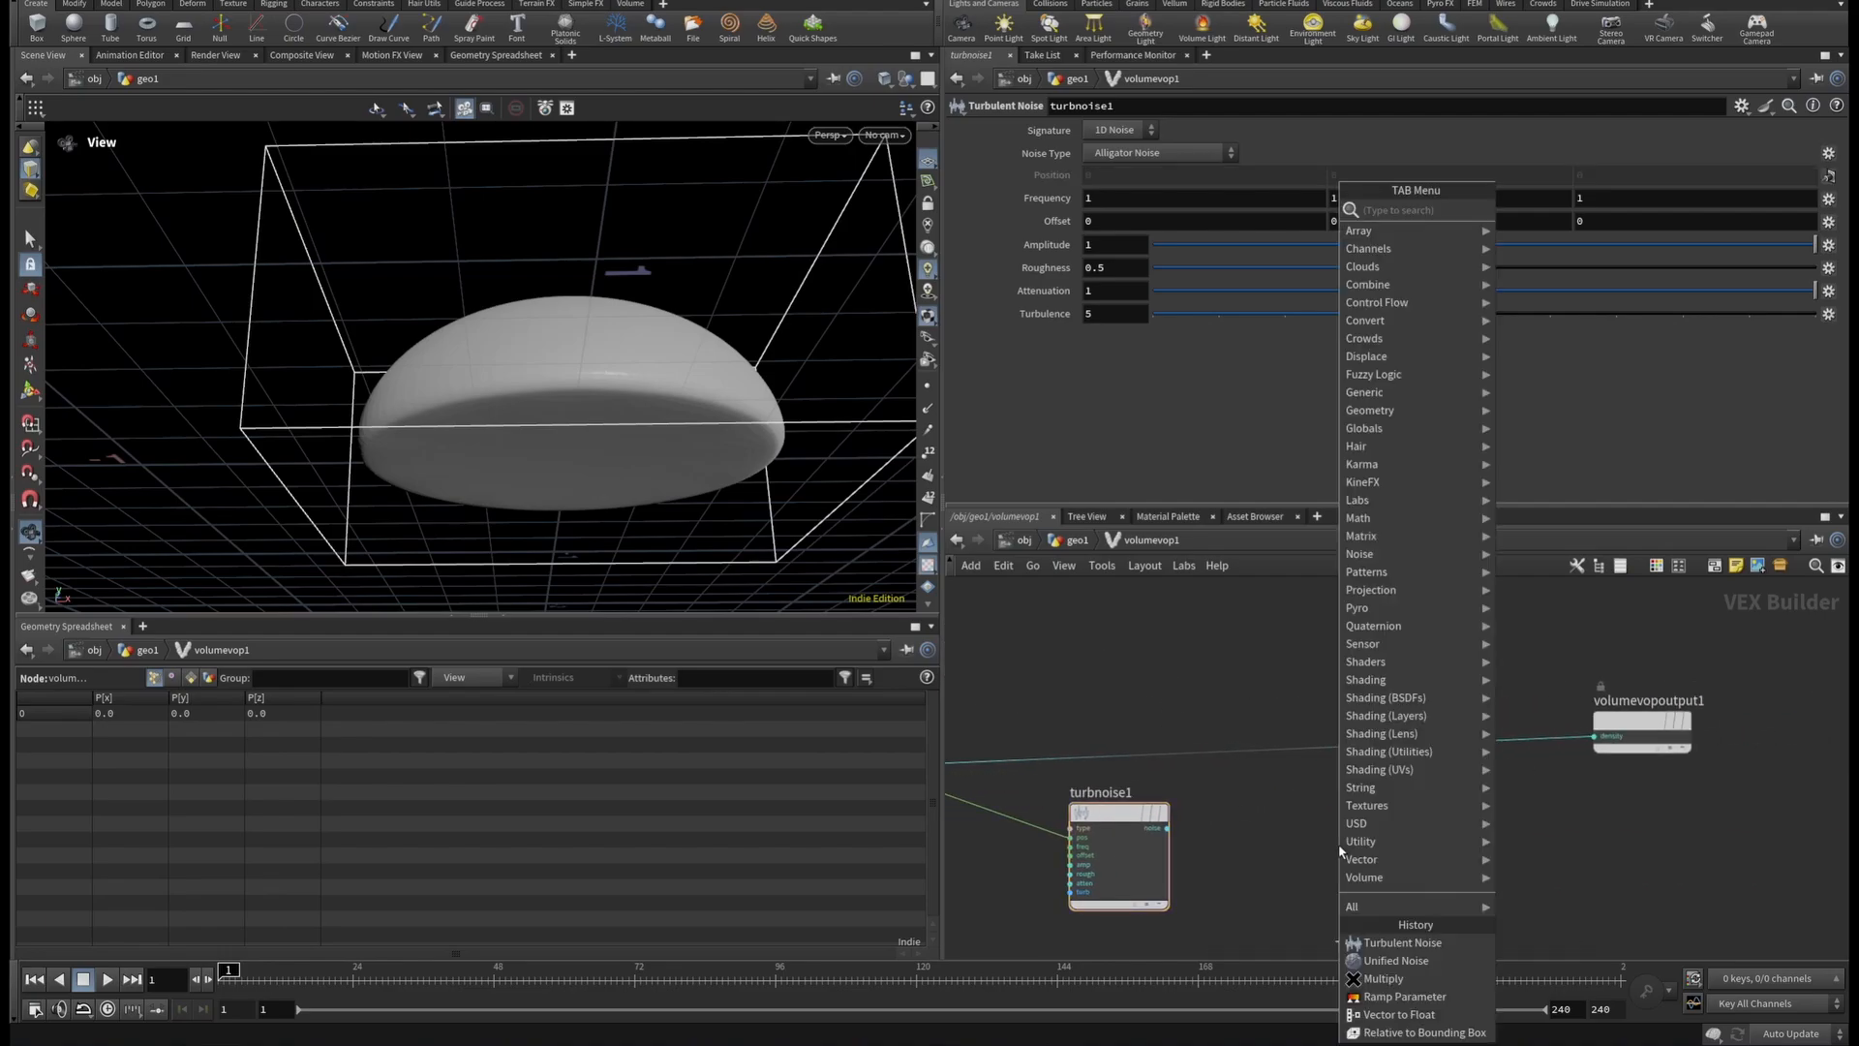
{"action": "type", "text": "add"}
{"action": "left_click", "coordinate": [1530, 210]}
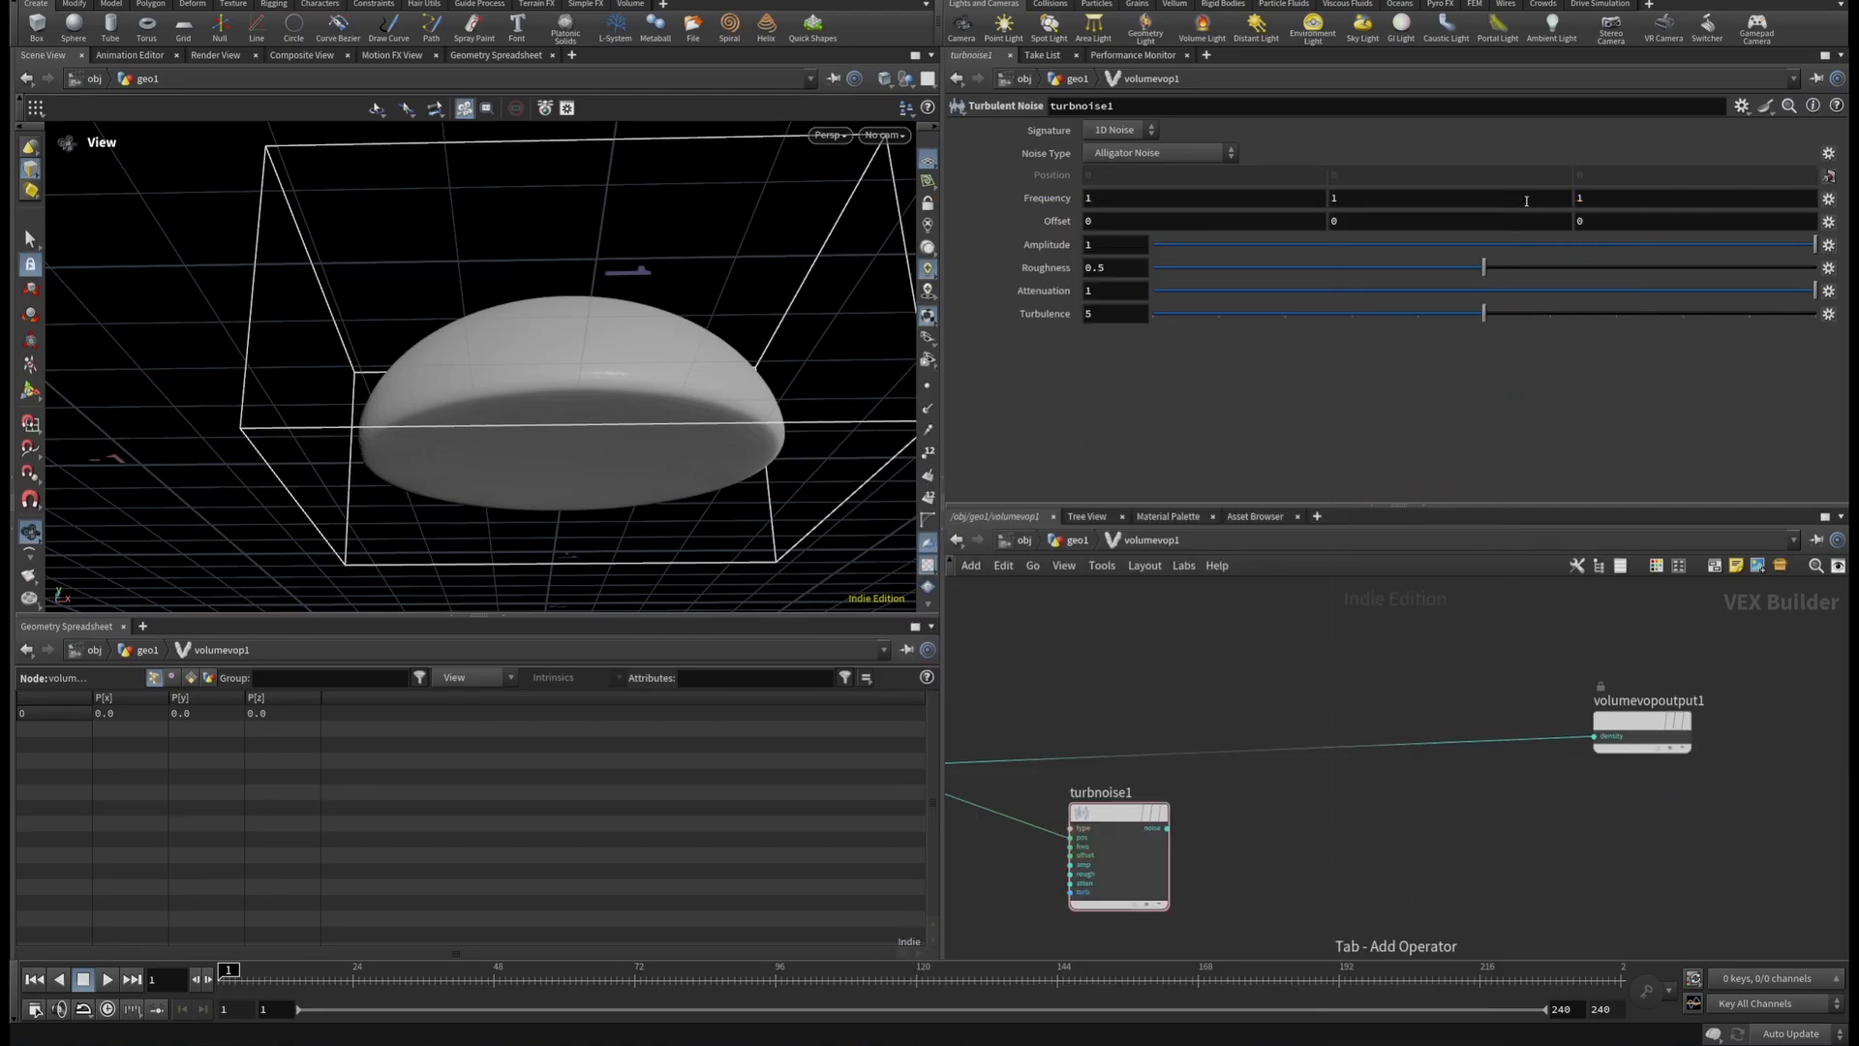
{"action": "left_click", "coordinate": [1392, 749]}
{"action": "scroll", "coordinate": [1153, 838], "scroll_direction": "up", "scroll_amount": 4}
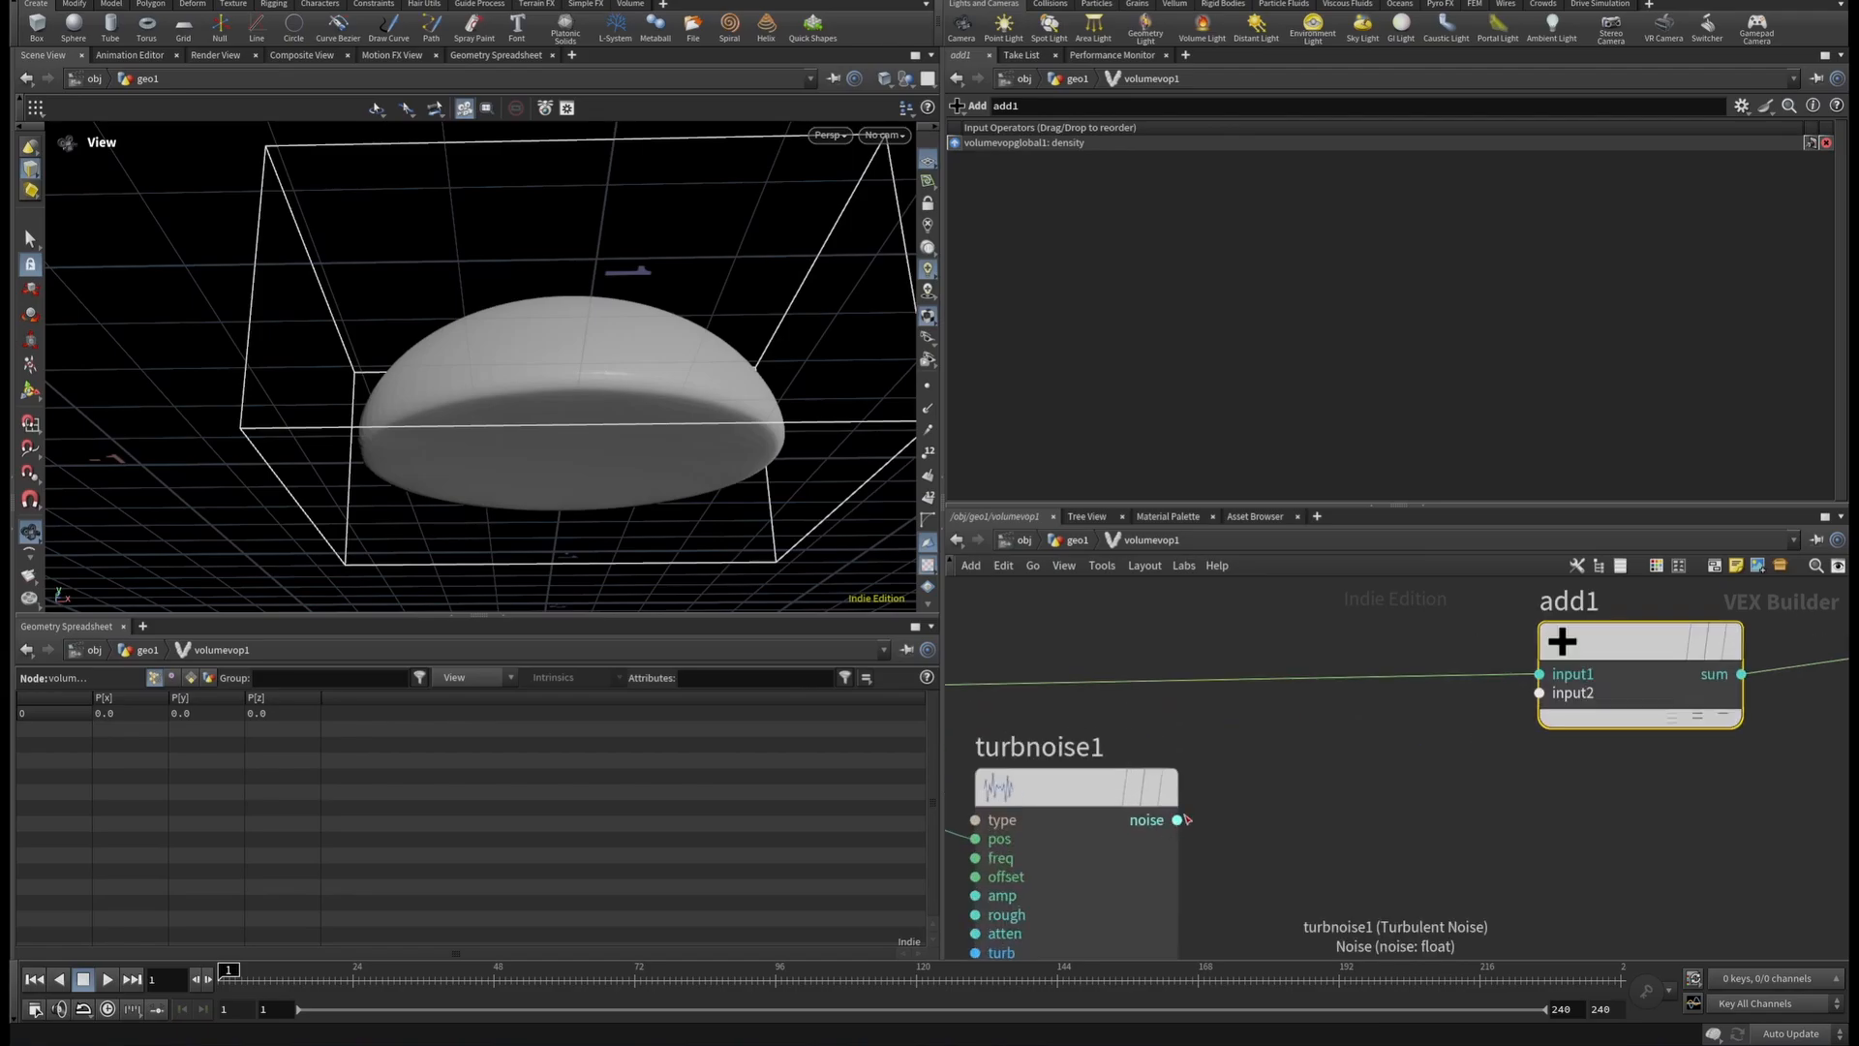
{"action": "left_click", "coordinate": [1178, 821]}
{"action": "left_click", "coordinate": [1540, 692]}
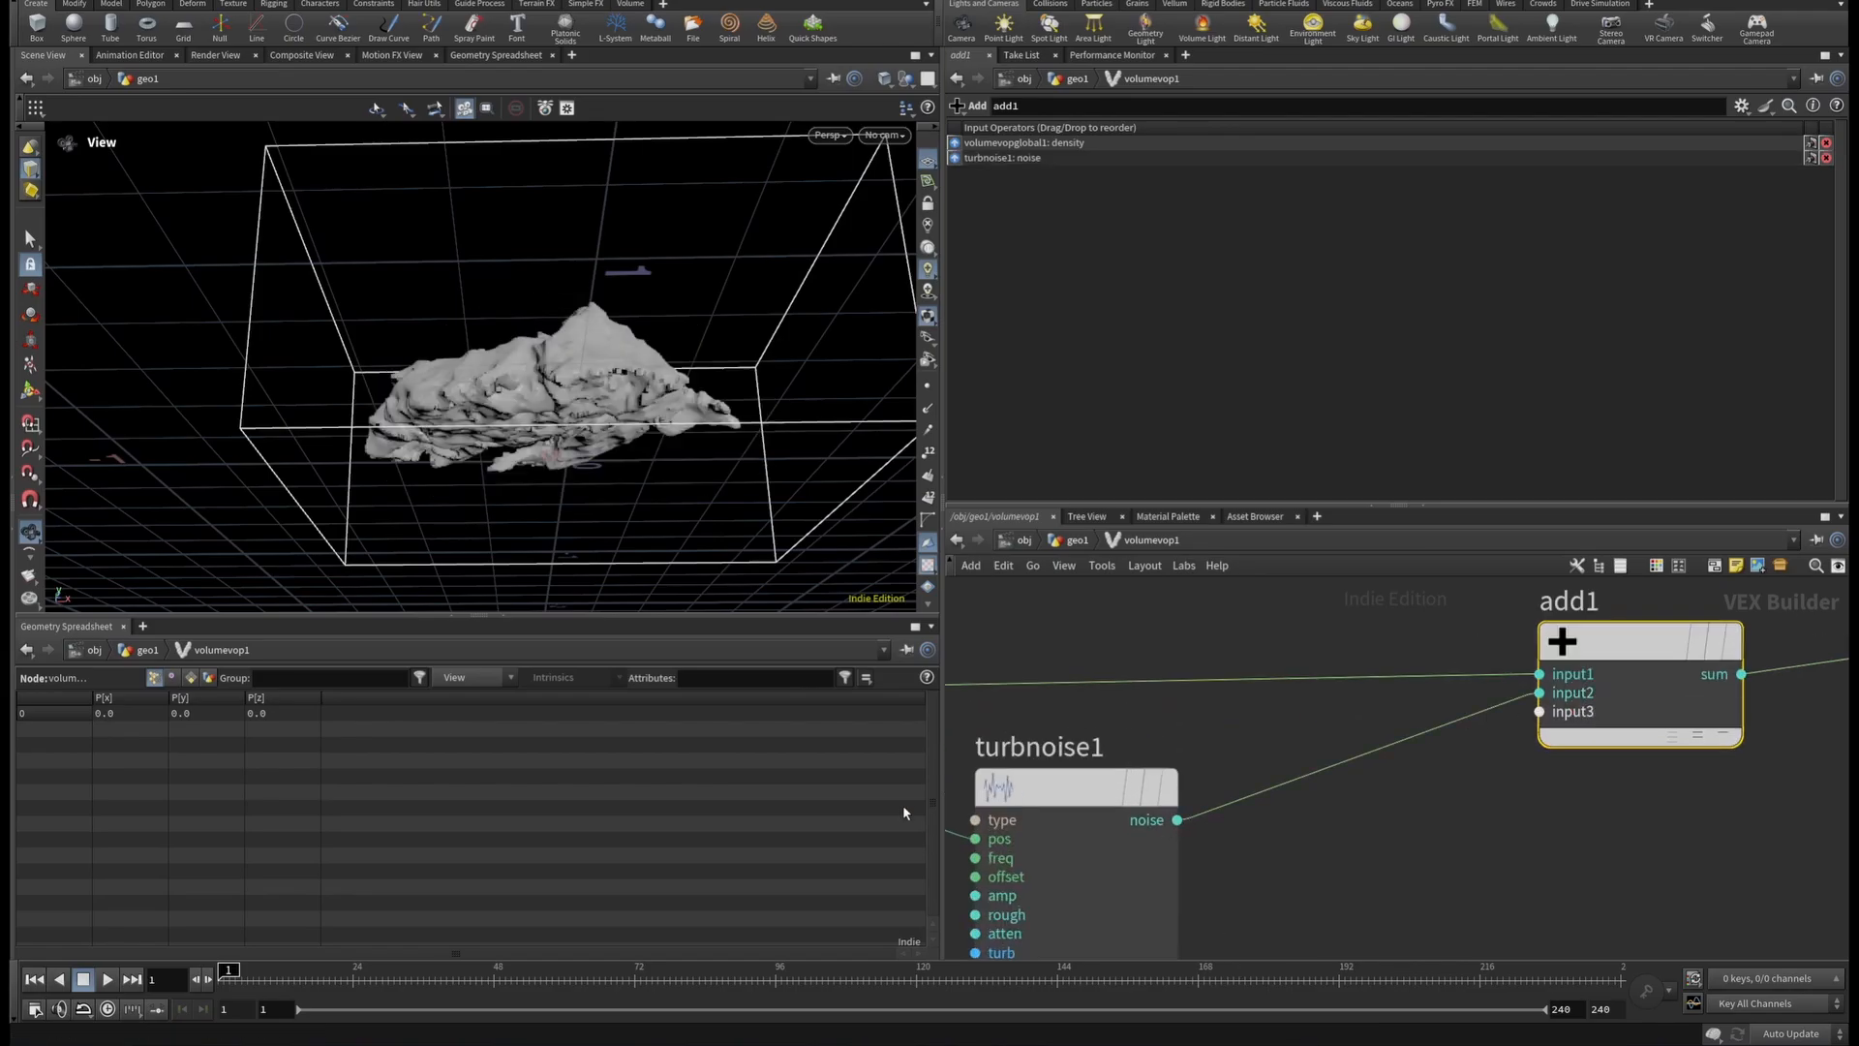
Set the amplitude of turbnoise1 to -0.03.
{"action": "left_click_drag", "start_coordinate": [581, 368], "coordinate": [572, 517]}
{"action": "left_click", "coordinate": [1101, 786]}
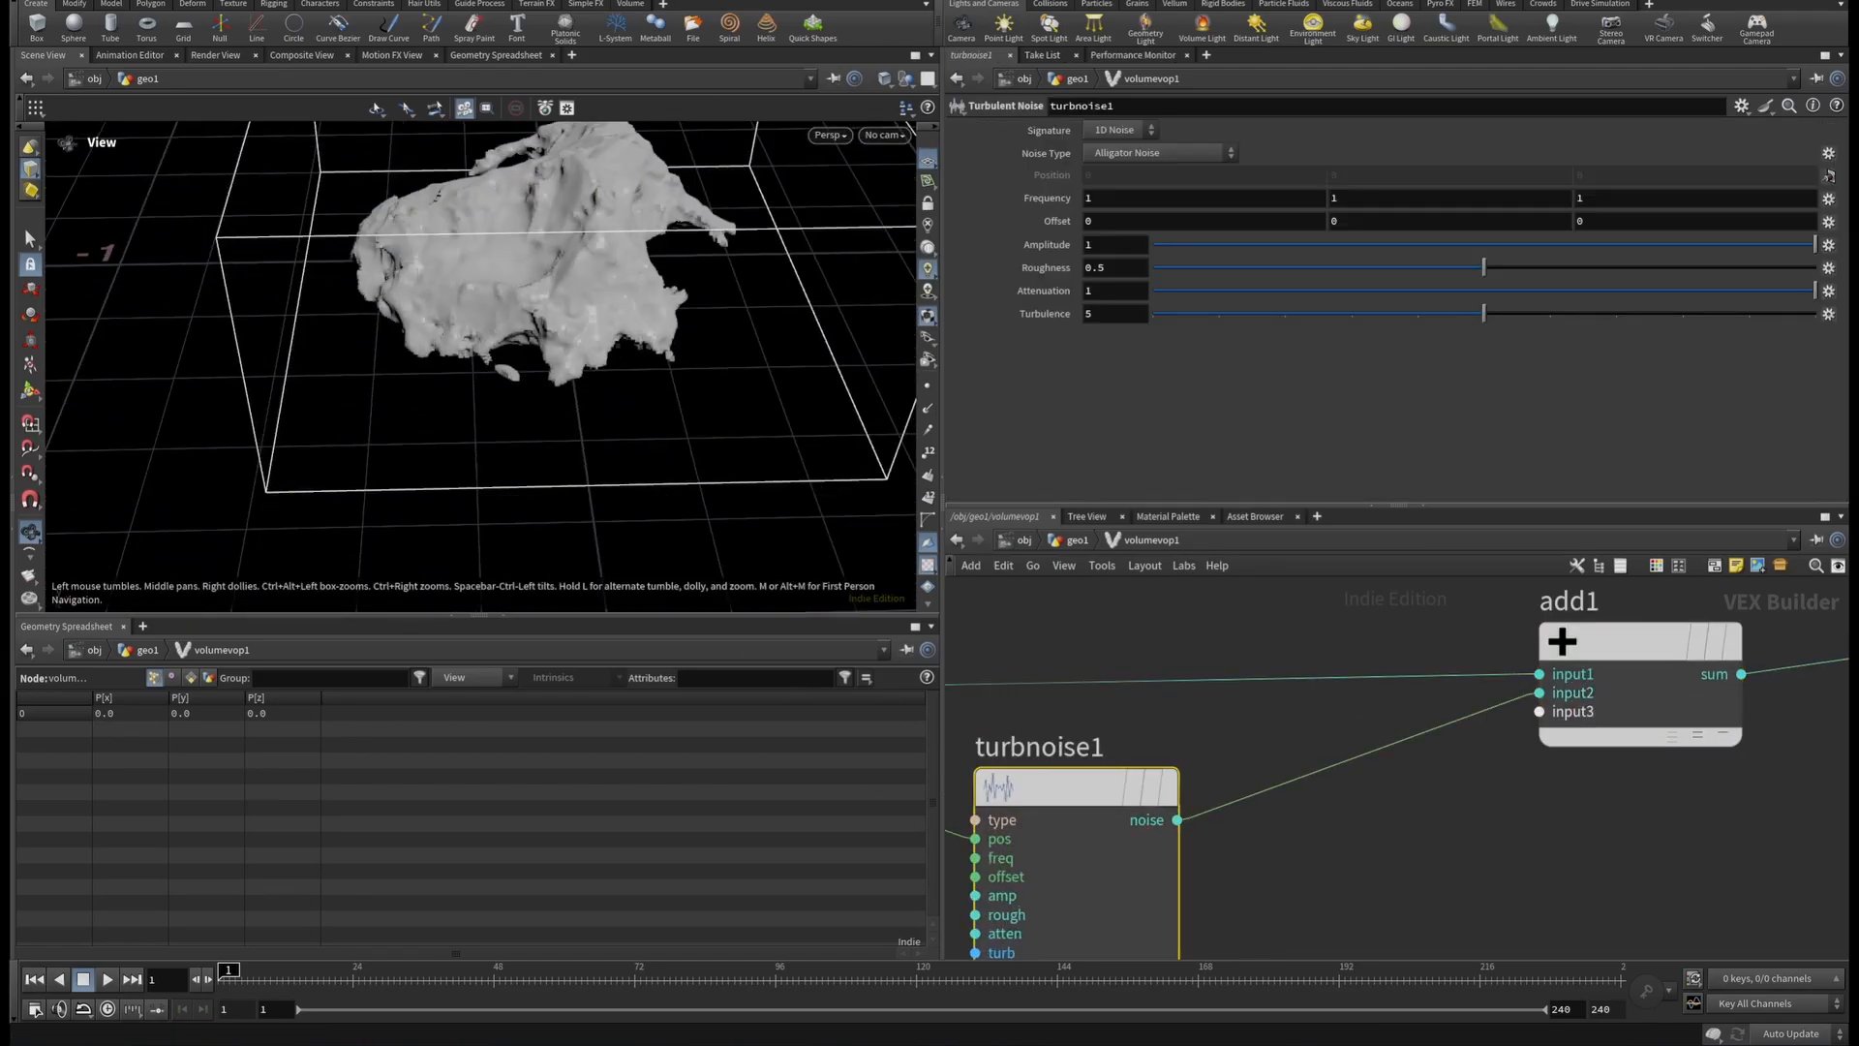
{"action": "left_click", "coordinate": [1088, 245]}
{"action": "type", "text": "-0.03"}
{"action": "key", "text": "Return"}
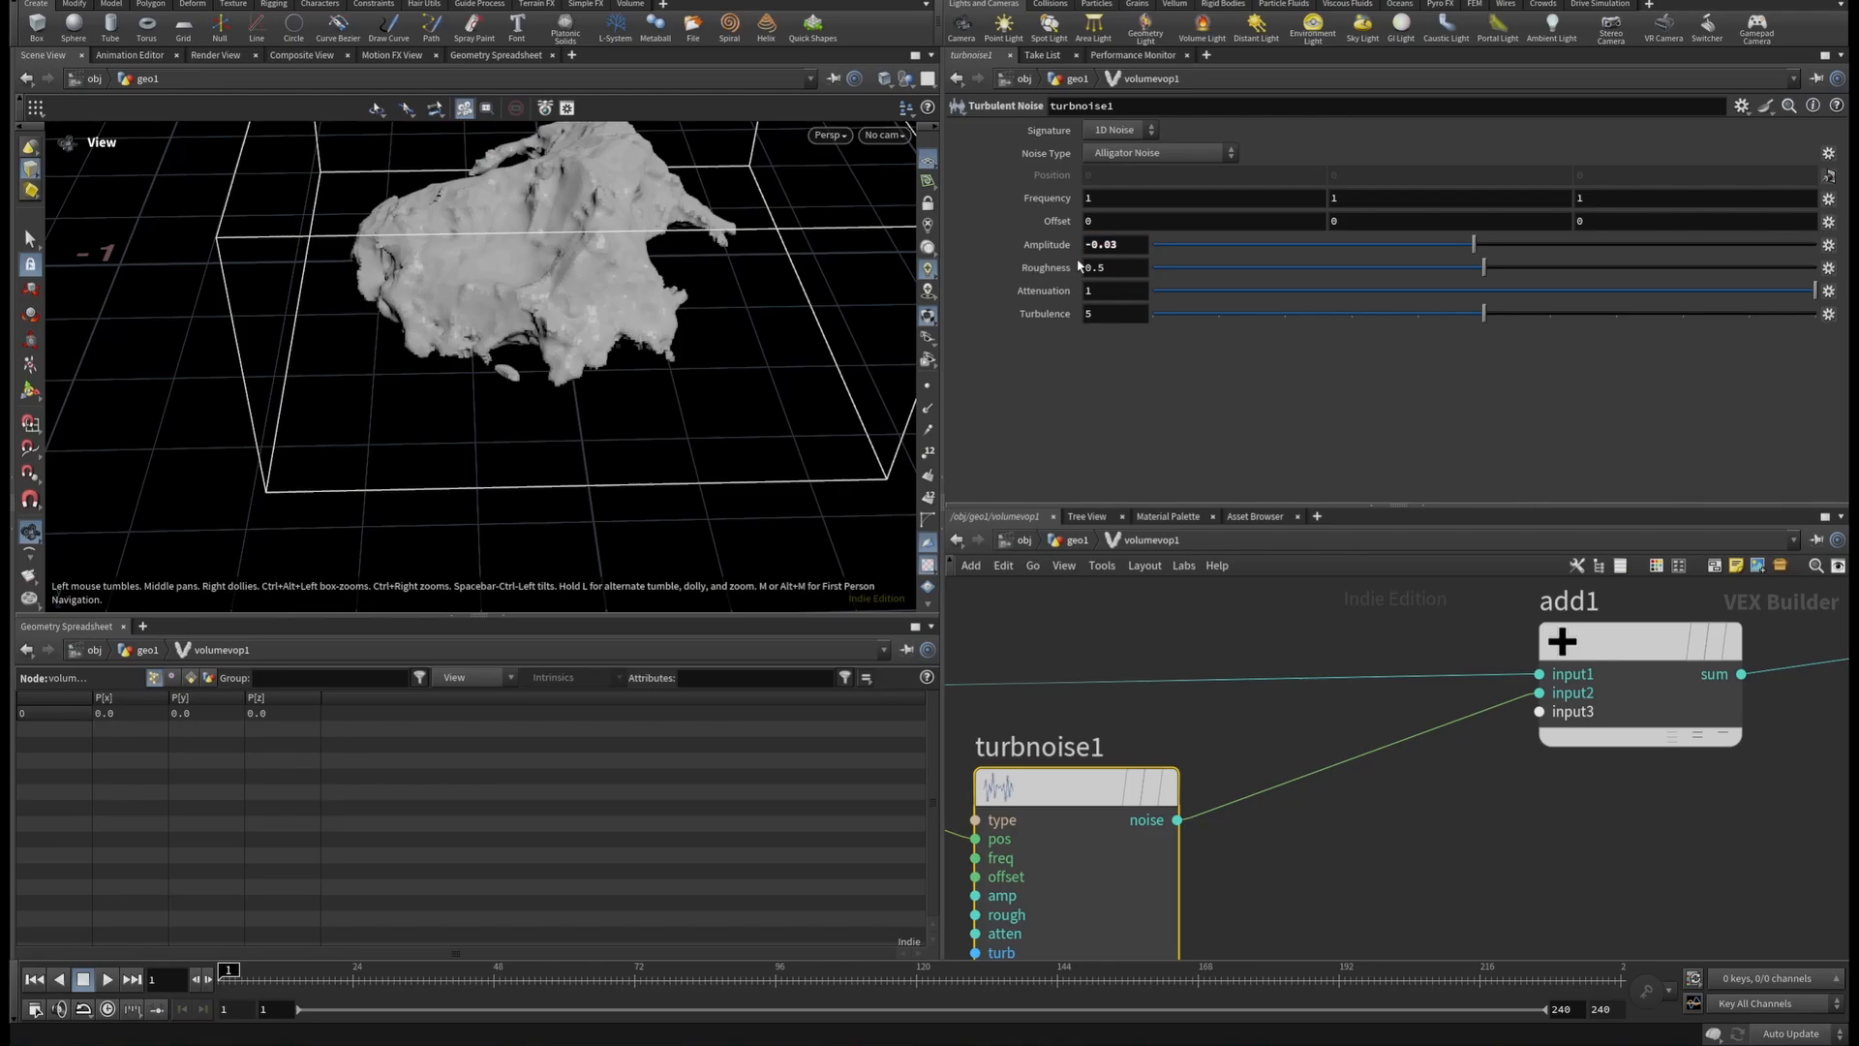
Set the first frequency component of turbnoise1 to 30.
{"action": "left_click_drag", "start_coordinate": [677, 299], "coordinate": [672, 249]}
{"action": "left_click", "coordinate": [1088, 199]}
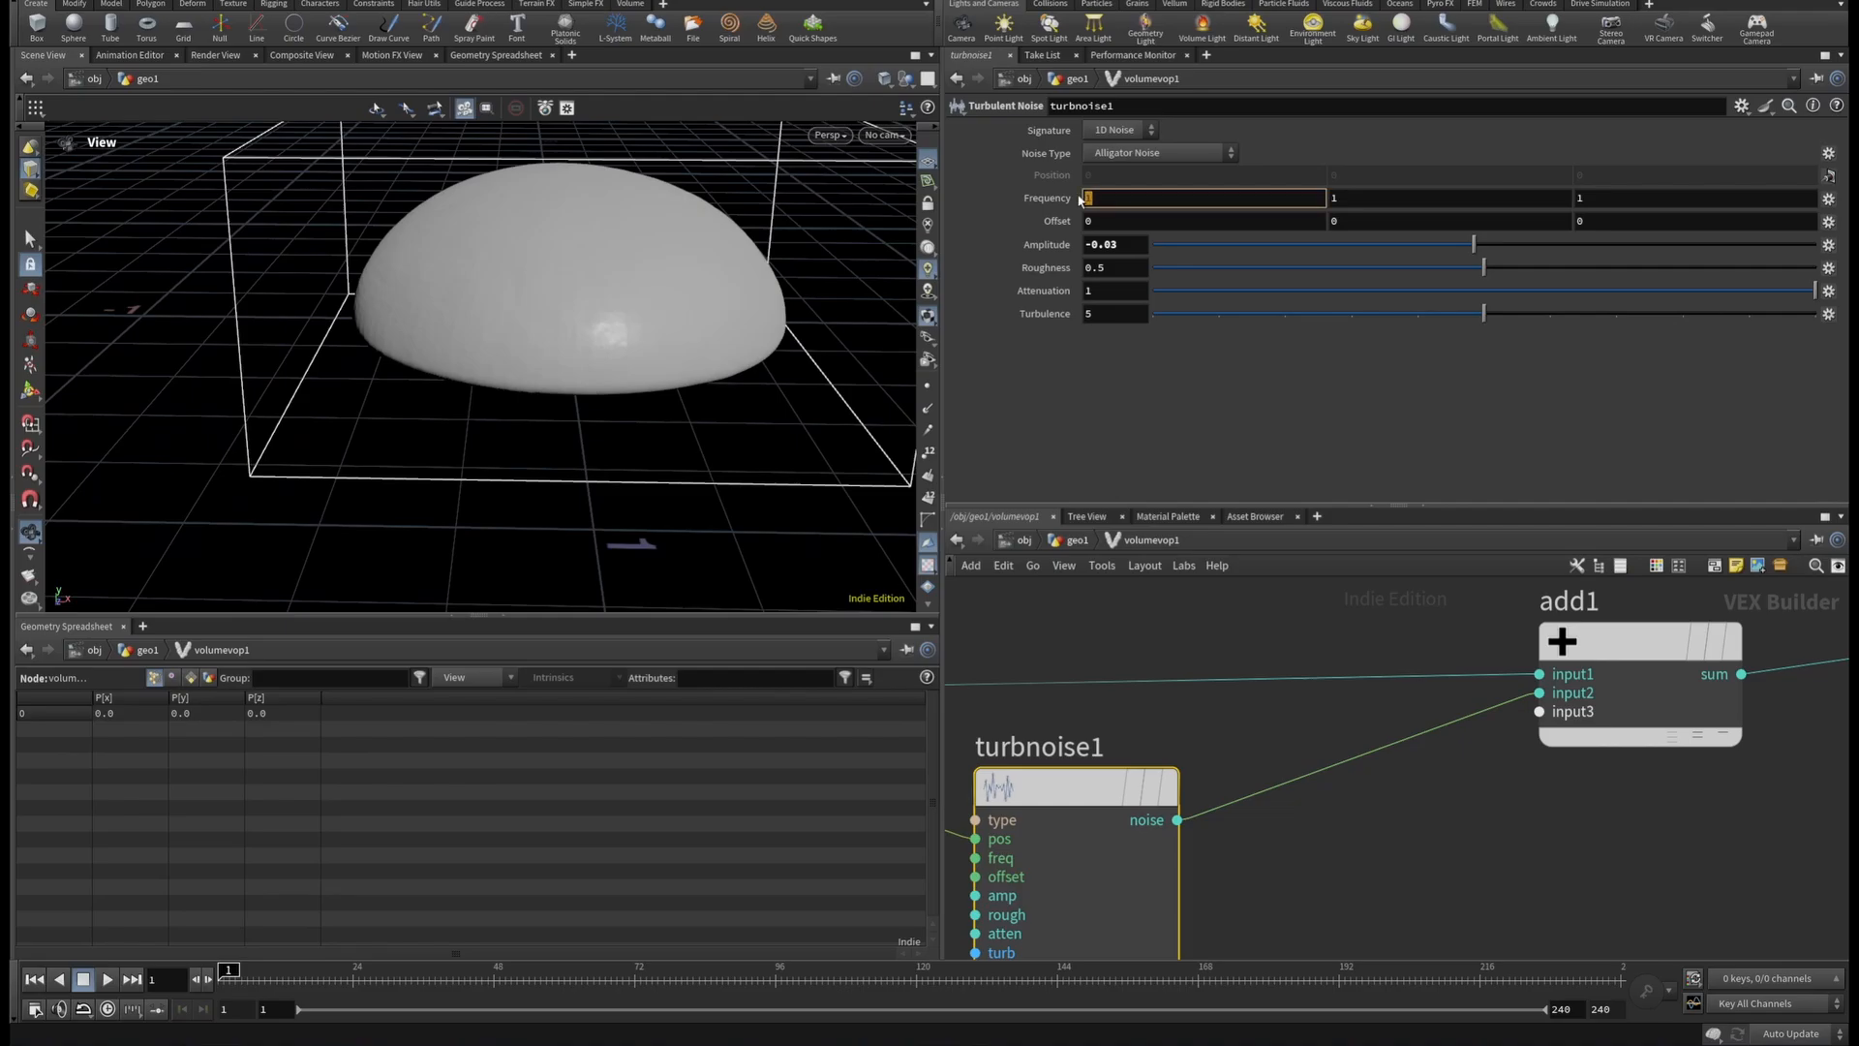
{"action": "type", "text": "30"}
{"action": "key", "text": "Return"}
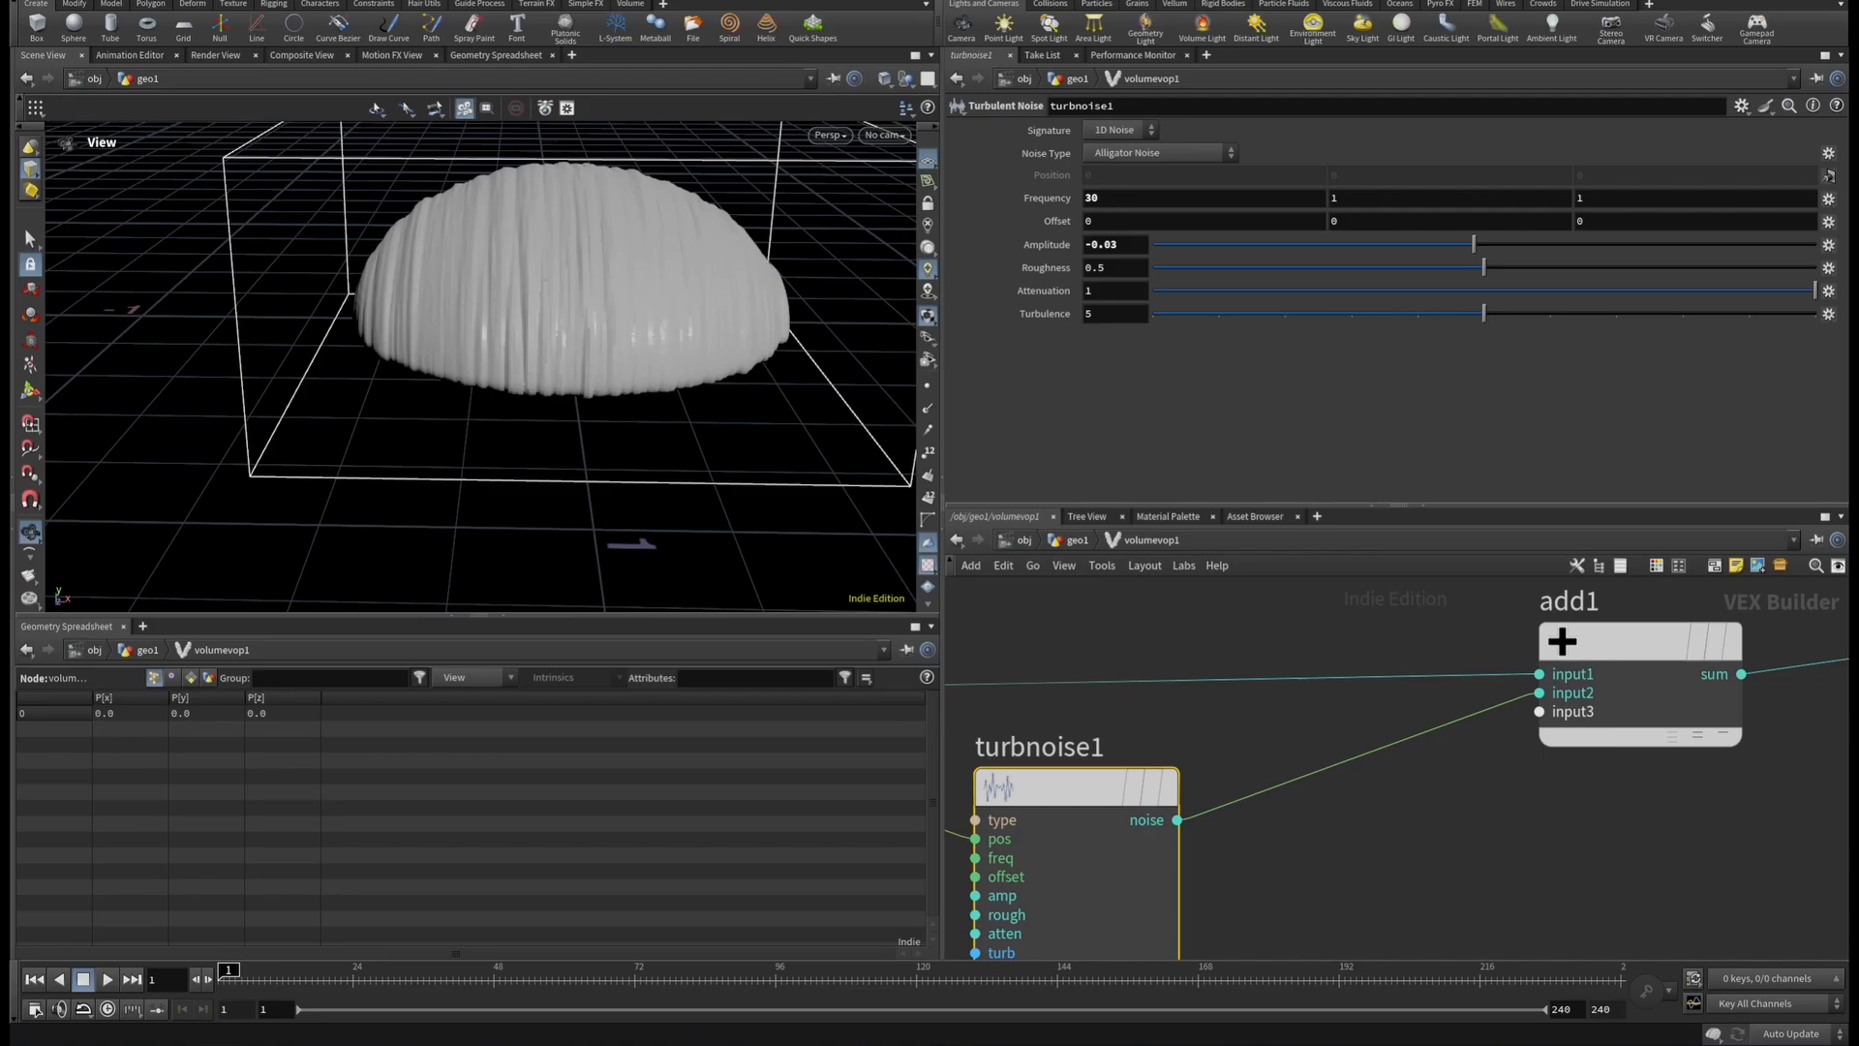
{"action": "left_click", "coordinate": [1376, 199]}
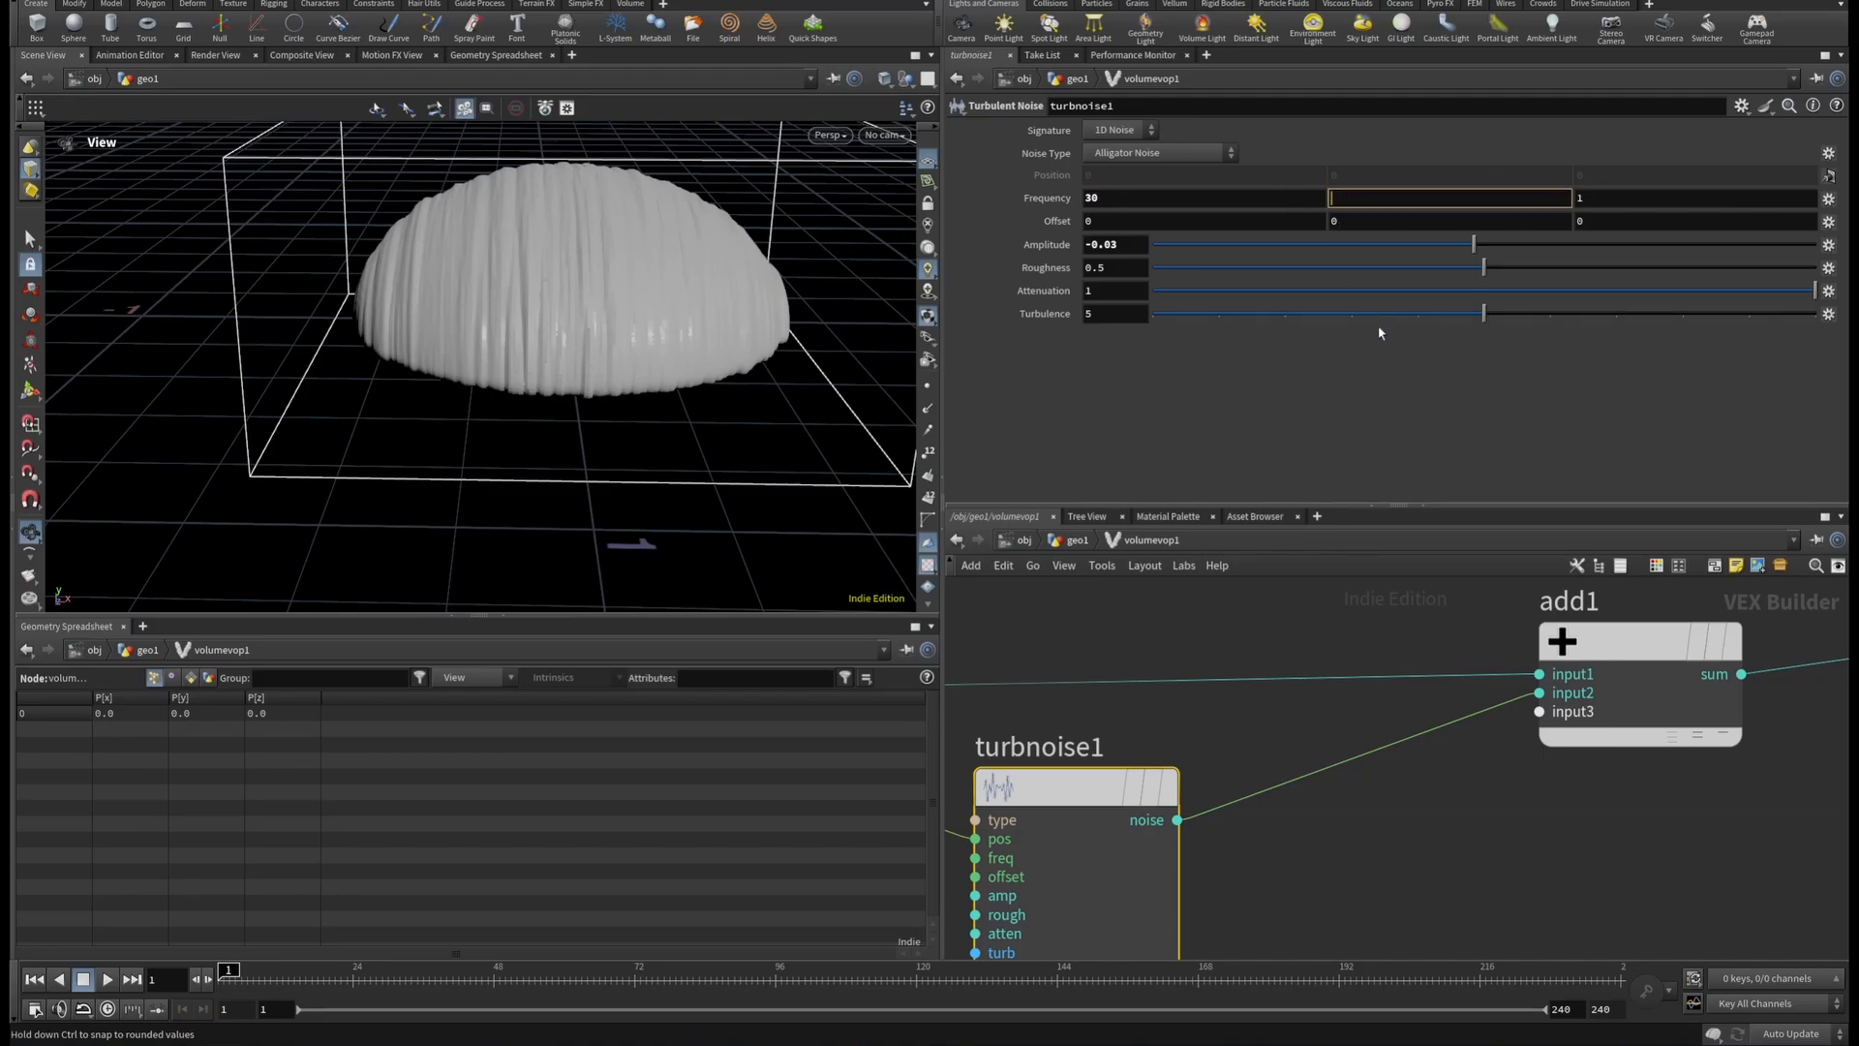
{"action": "type", "text": "1"}
{"action": "left_click", "coordinate": [1230, 701]}
Set the second and third frequency components of turbnoise1 to 30.
{"action": "left_click_drag", "start_coordinate": [504, 308], "coordinate": [555, 249]}
{"action": "middle_click_drag", "start_coordinate": [478, 267], "coordinate": [468, 348]}
{"action": "right_click_drag", "start_coordinate": [469, 349], "coordinate": [581, 407]}
{"action": "left_click_drag", "start_coordinate": [581, 407], "coordinate": [622, 325]}
{"action": "right_click_drag", "start_coordinate": [622, 324], "coordinate": [469, 394]}
{"action": "left_click_drag", "start_coordinate": [469, 394], "coordinate": [393, 410]}
{"action": "right_click_drag", "start_coordinate": [557, 418], "coordinate": [900, 453]}
{"action": "left_click_drag", "start_coordinate": [1382, 201], "coordinate": [1267, 215]}
{"action": "type", "text": "3"}
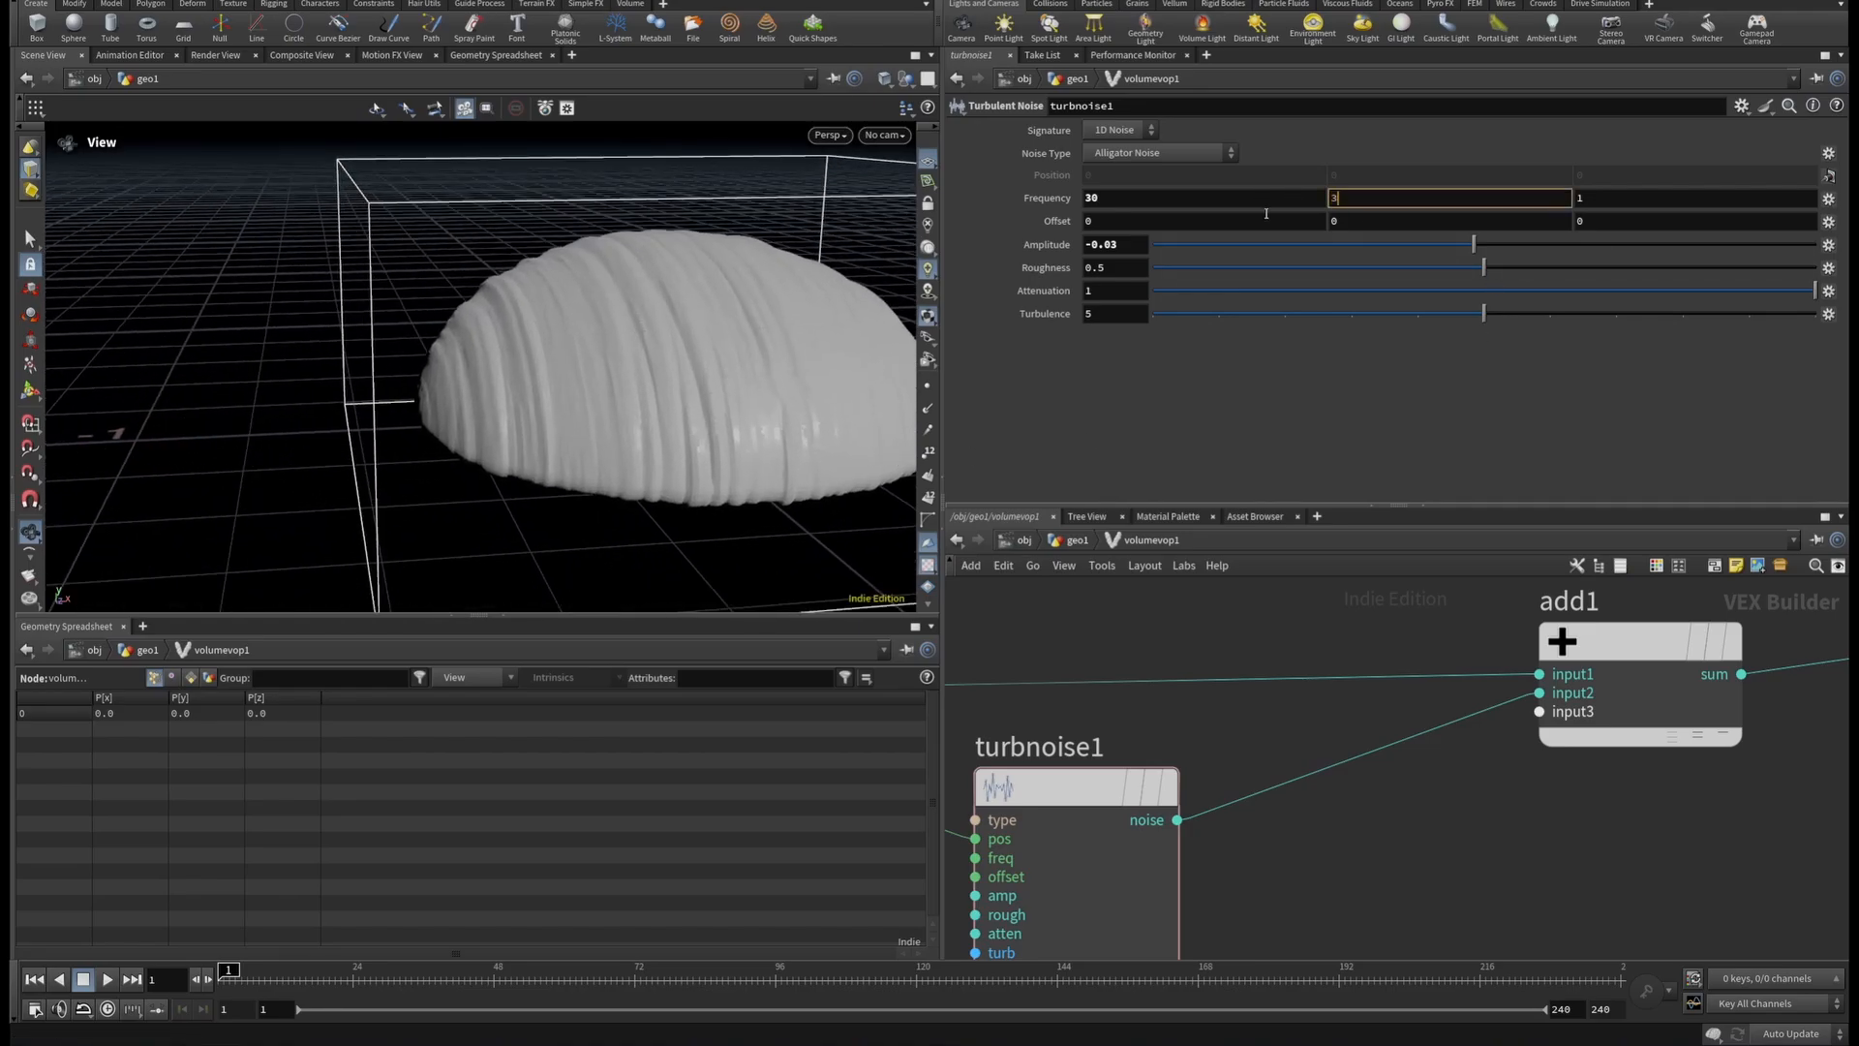
{"action": "type", "text": "0"}
{"action": "key", "text": "Return"}
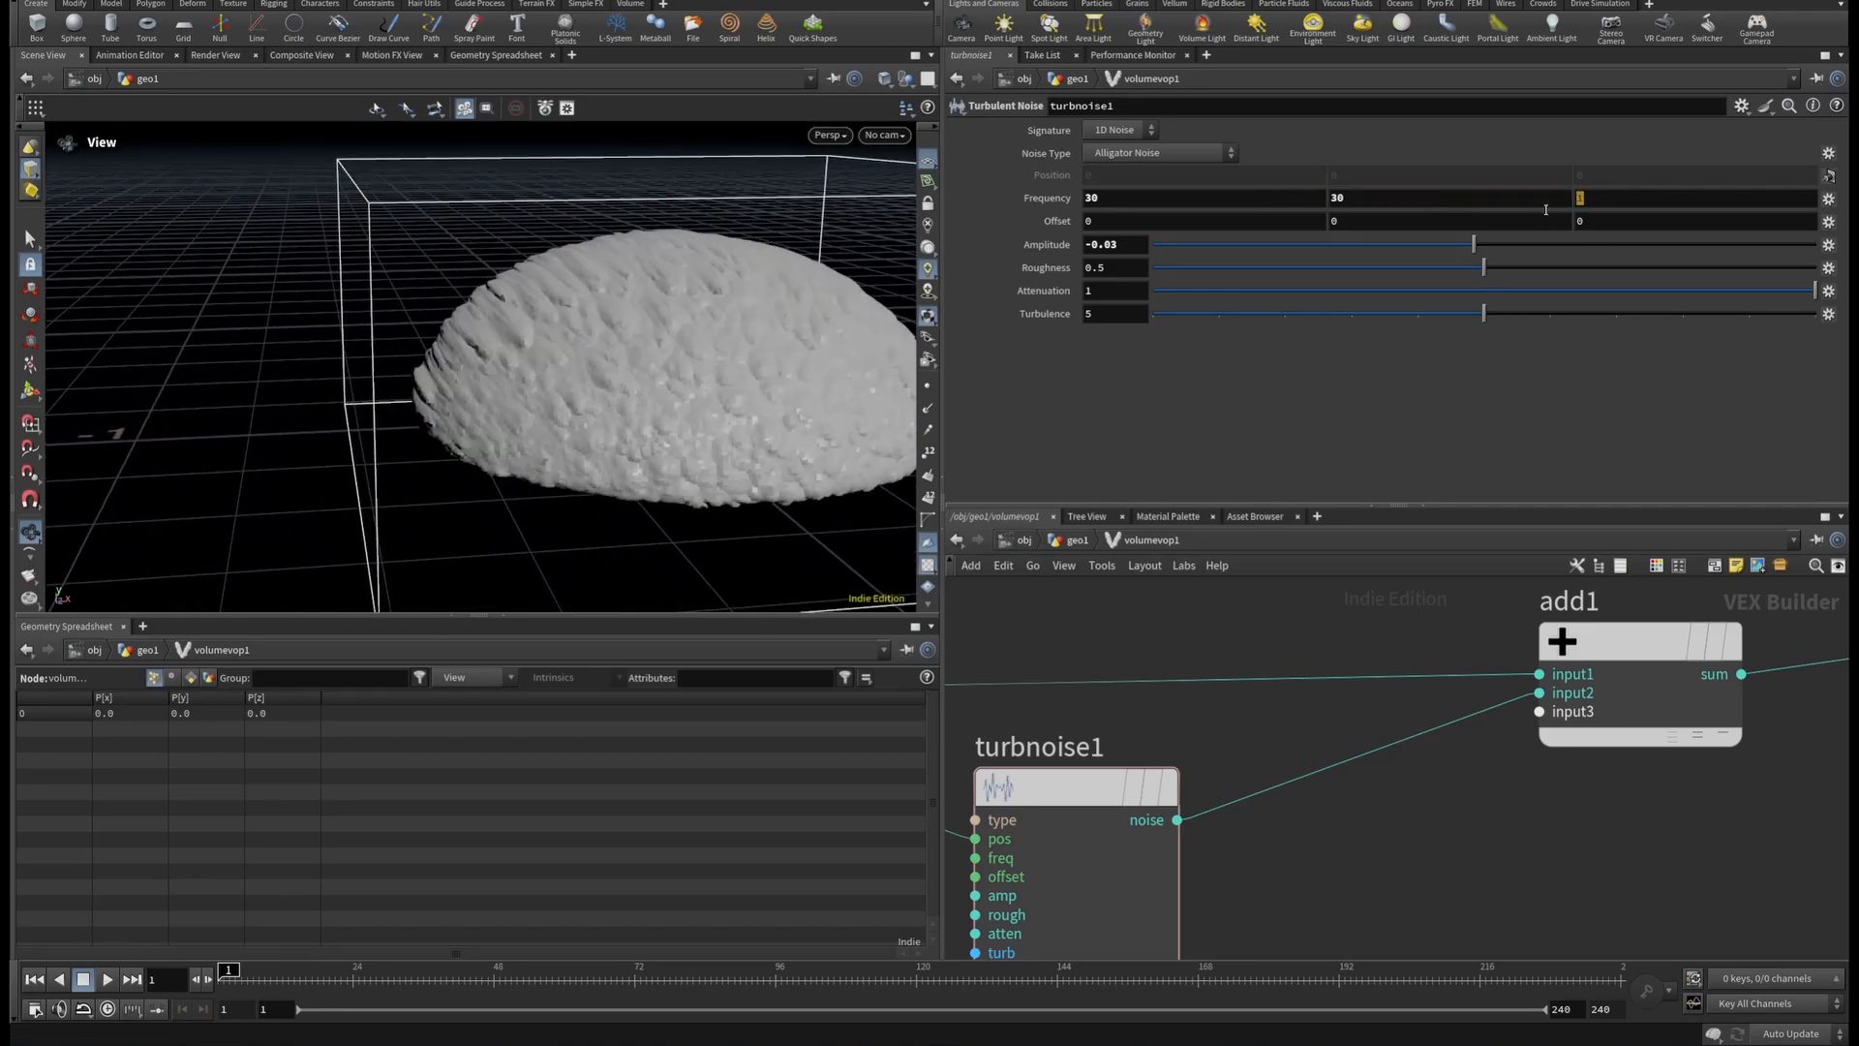
{"action": "key", "text": "Return"}
{"action": "left_click_drag", "start_coordinate": [875, 332], "coordinate": [562, 286]}
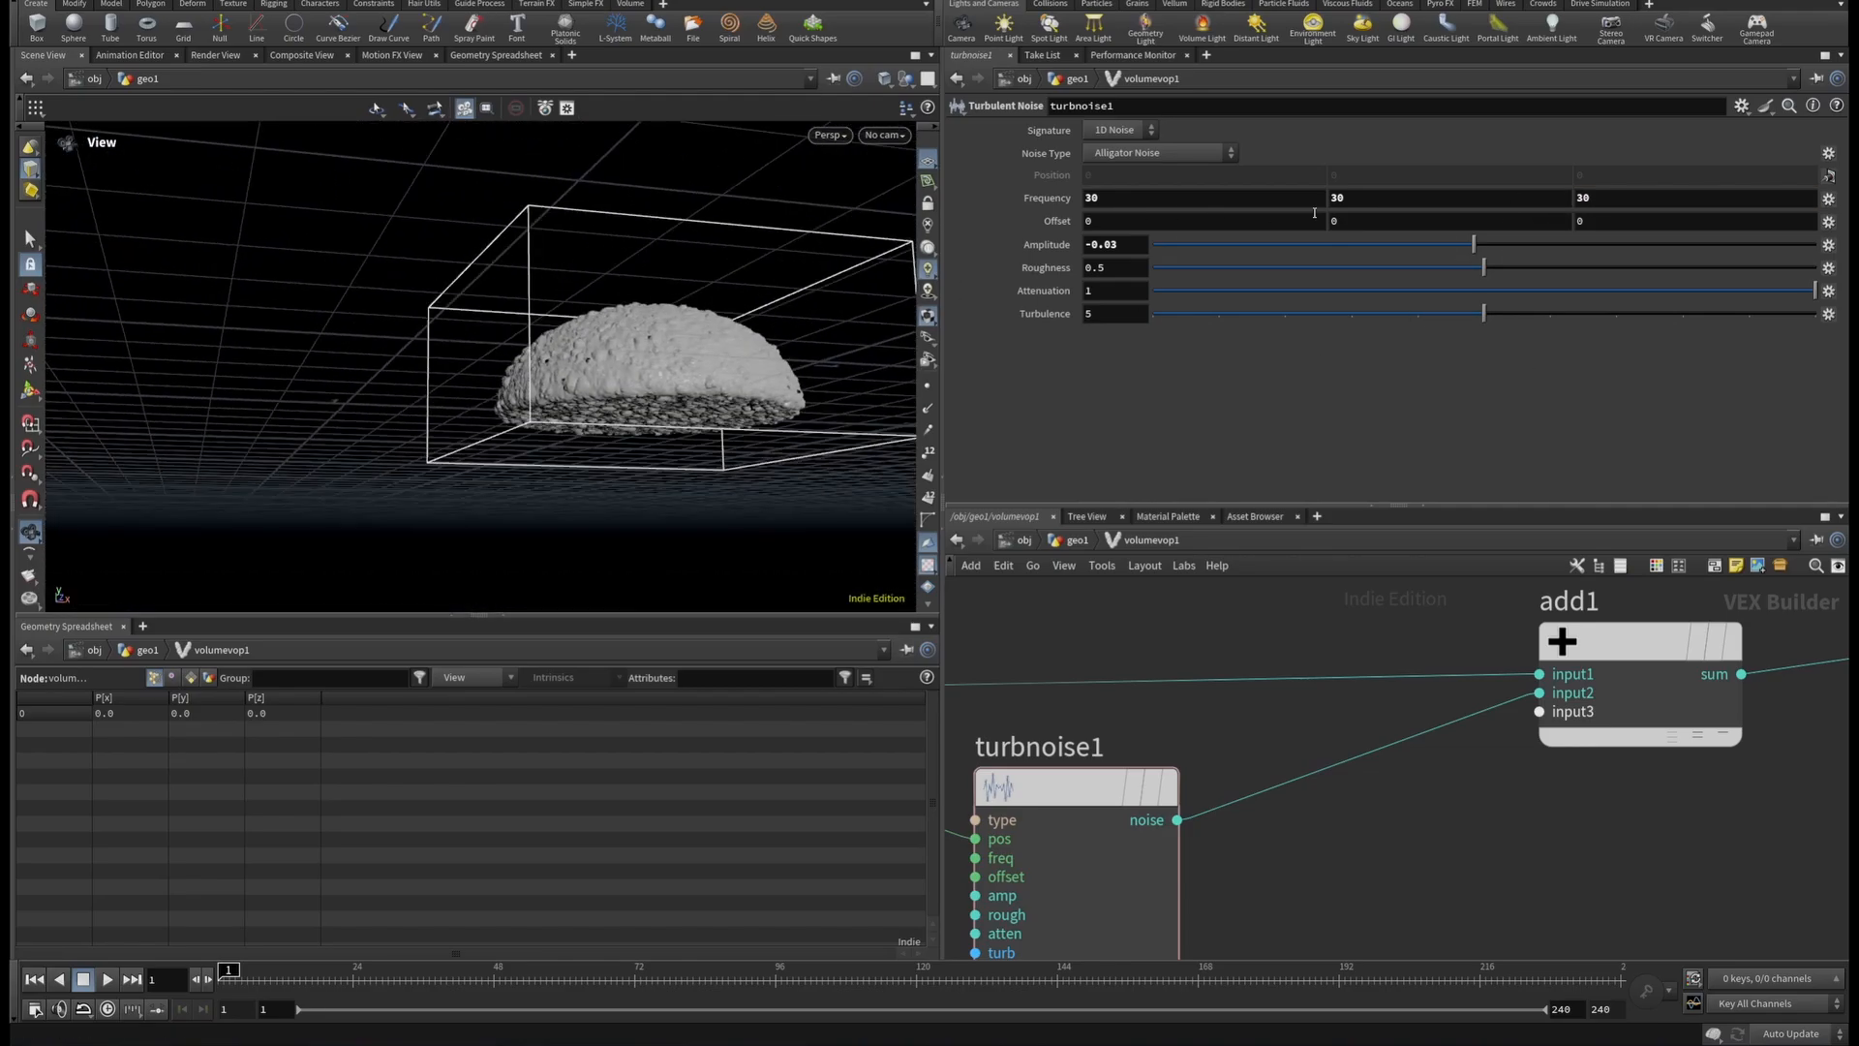
Set the roughness of turbnoise1 to 0.509 and its turbulence to 7.
{"action": "left_click", "coordinate": [1137, 271]}
{"action": "key", "text": "Return"}
{"action": "scroll", "coordinate": [629, 357], "scroll_direction": "up", "scroll_amount": 8}
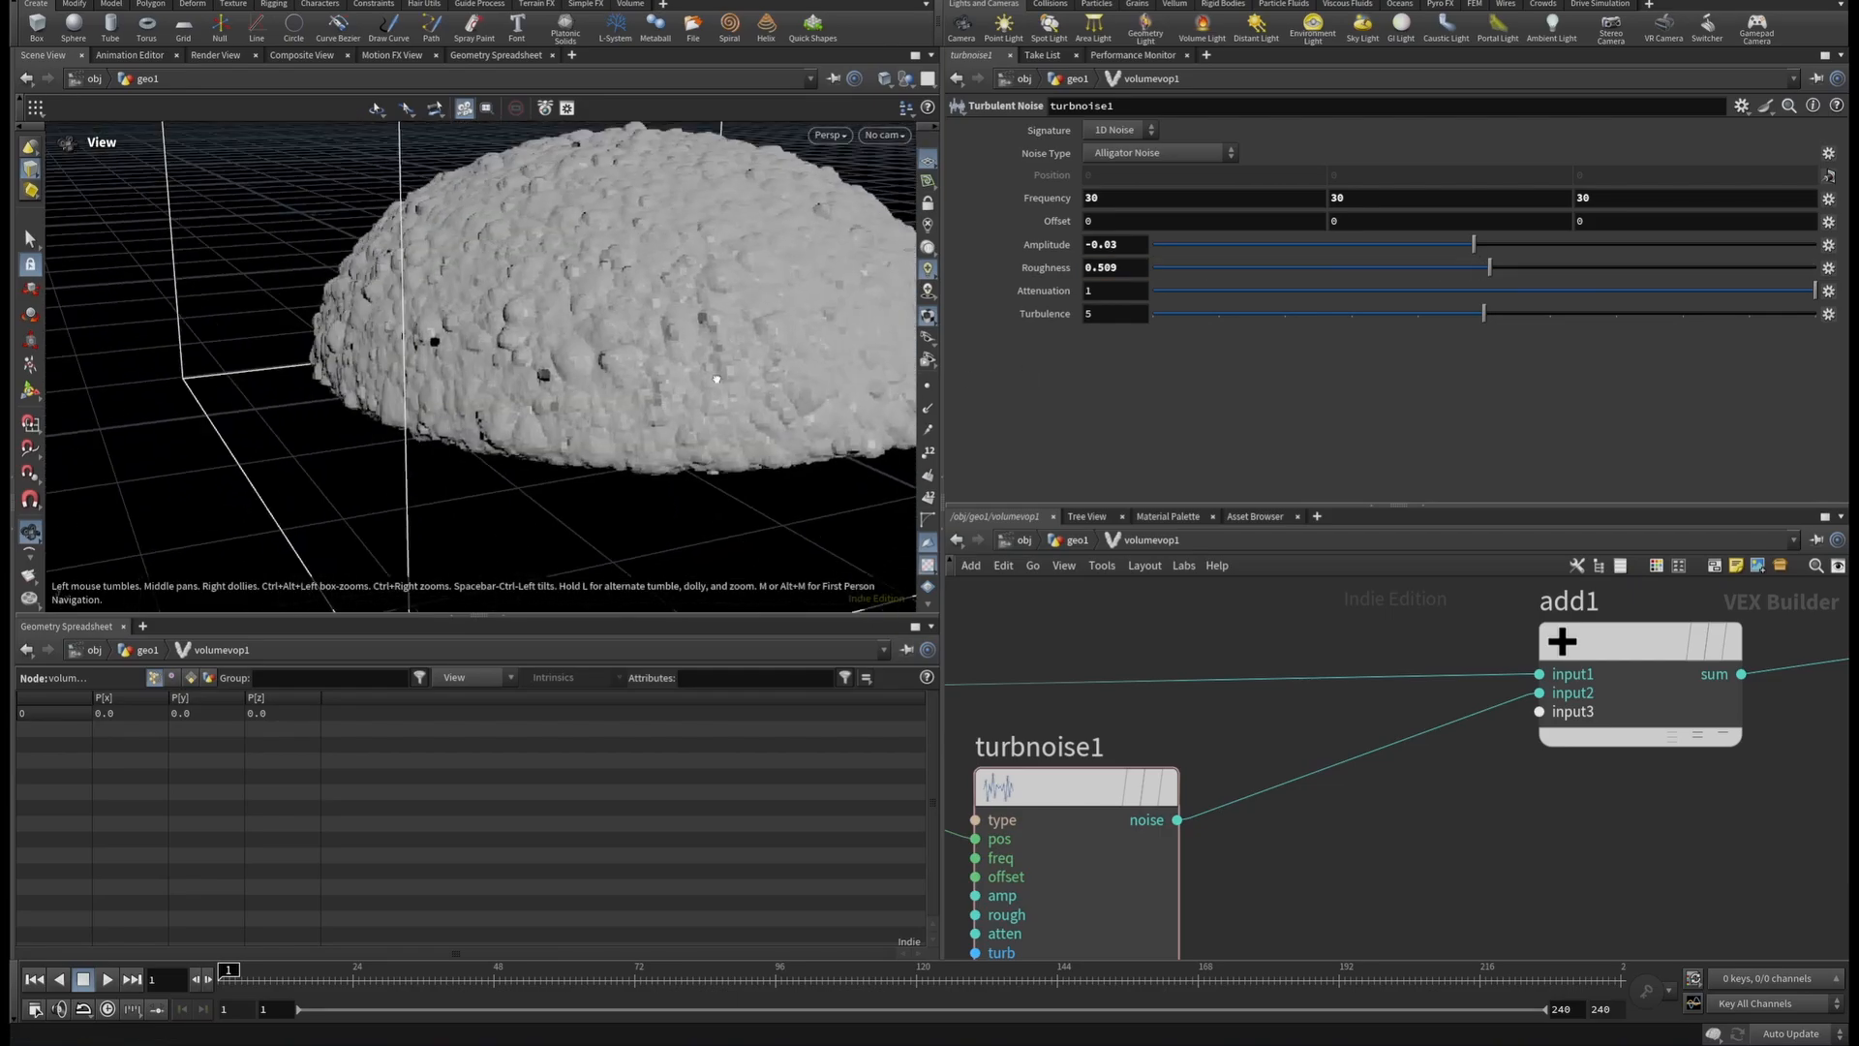
{"action": "left_click_drag", "start_coordinate": [713, 369], "coordinate": [716, 373]}
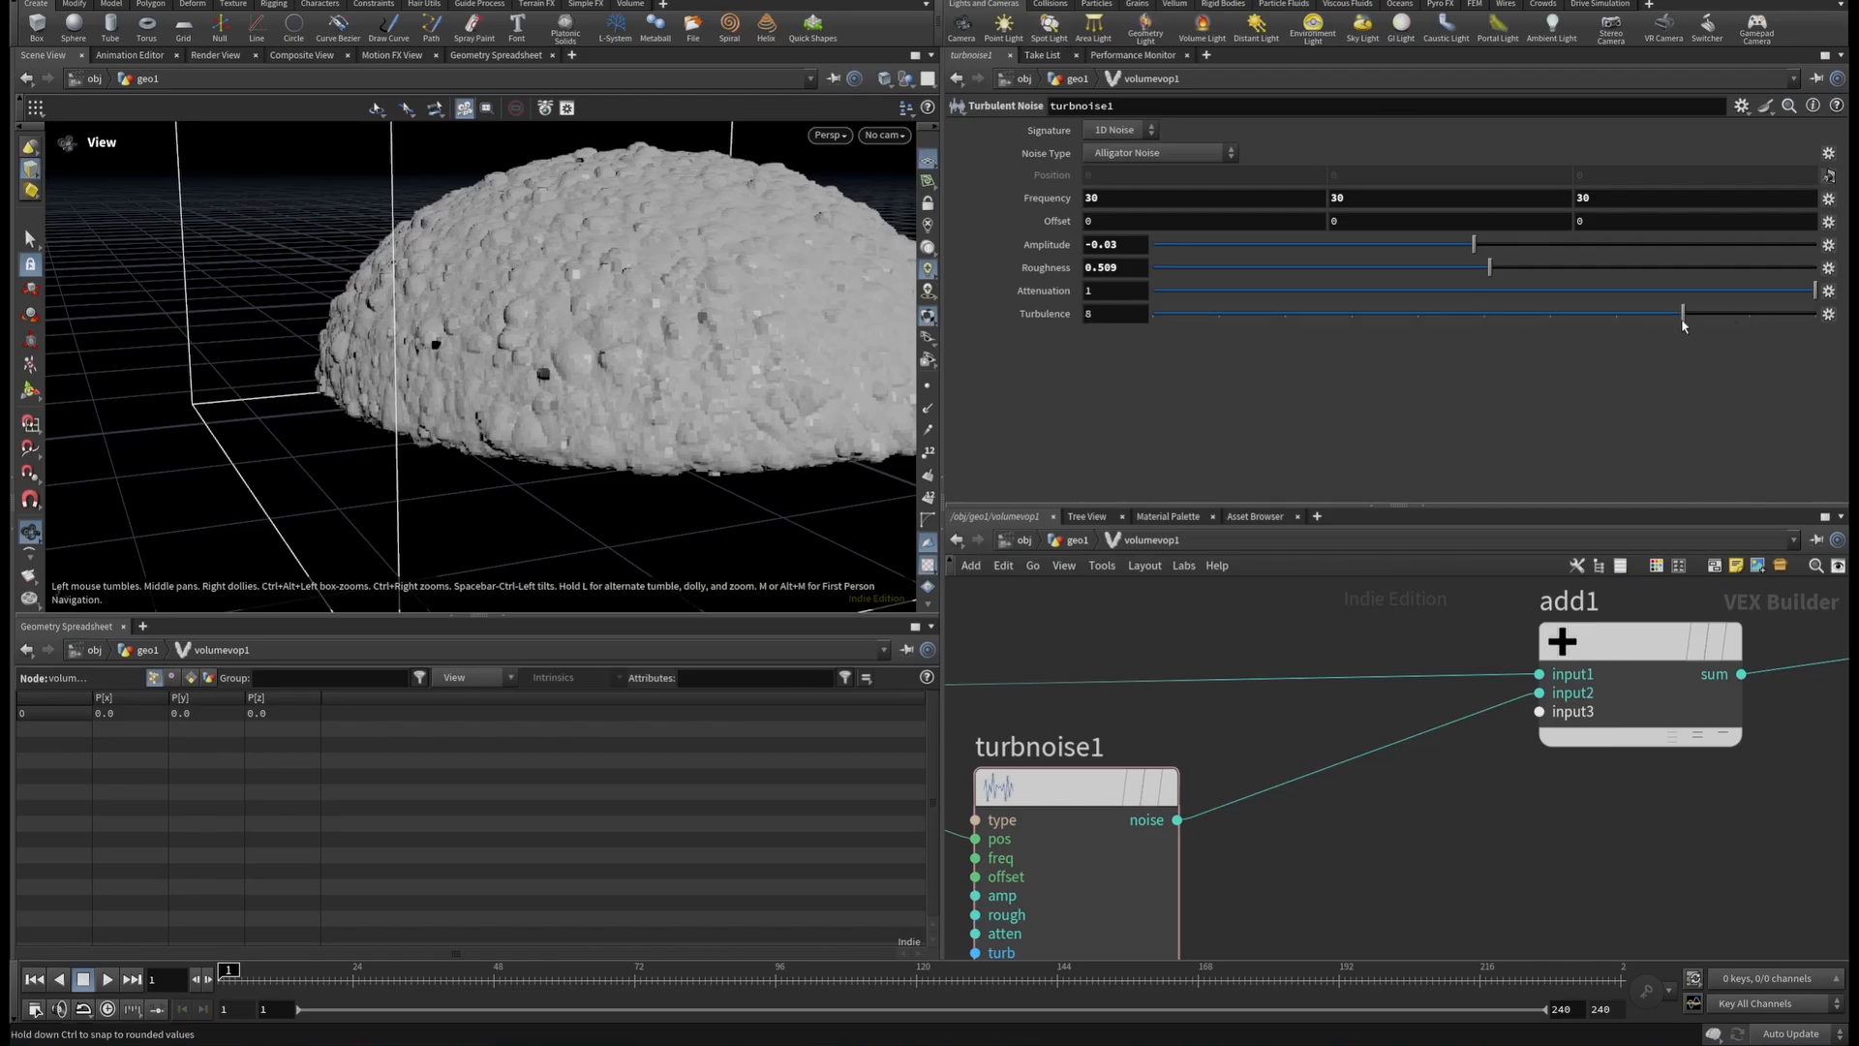
{"action": "left_click_drag", "start_coordinate": [1683, 321], "coordinate": [1614, 321]}
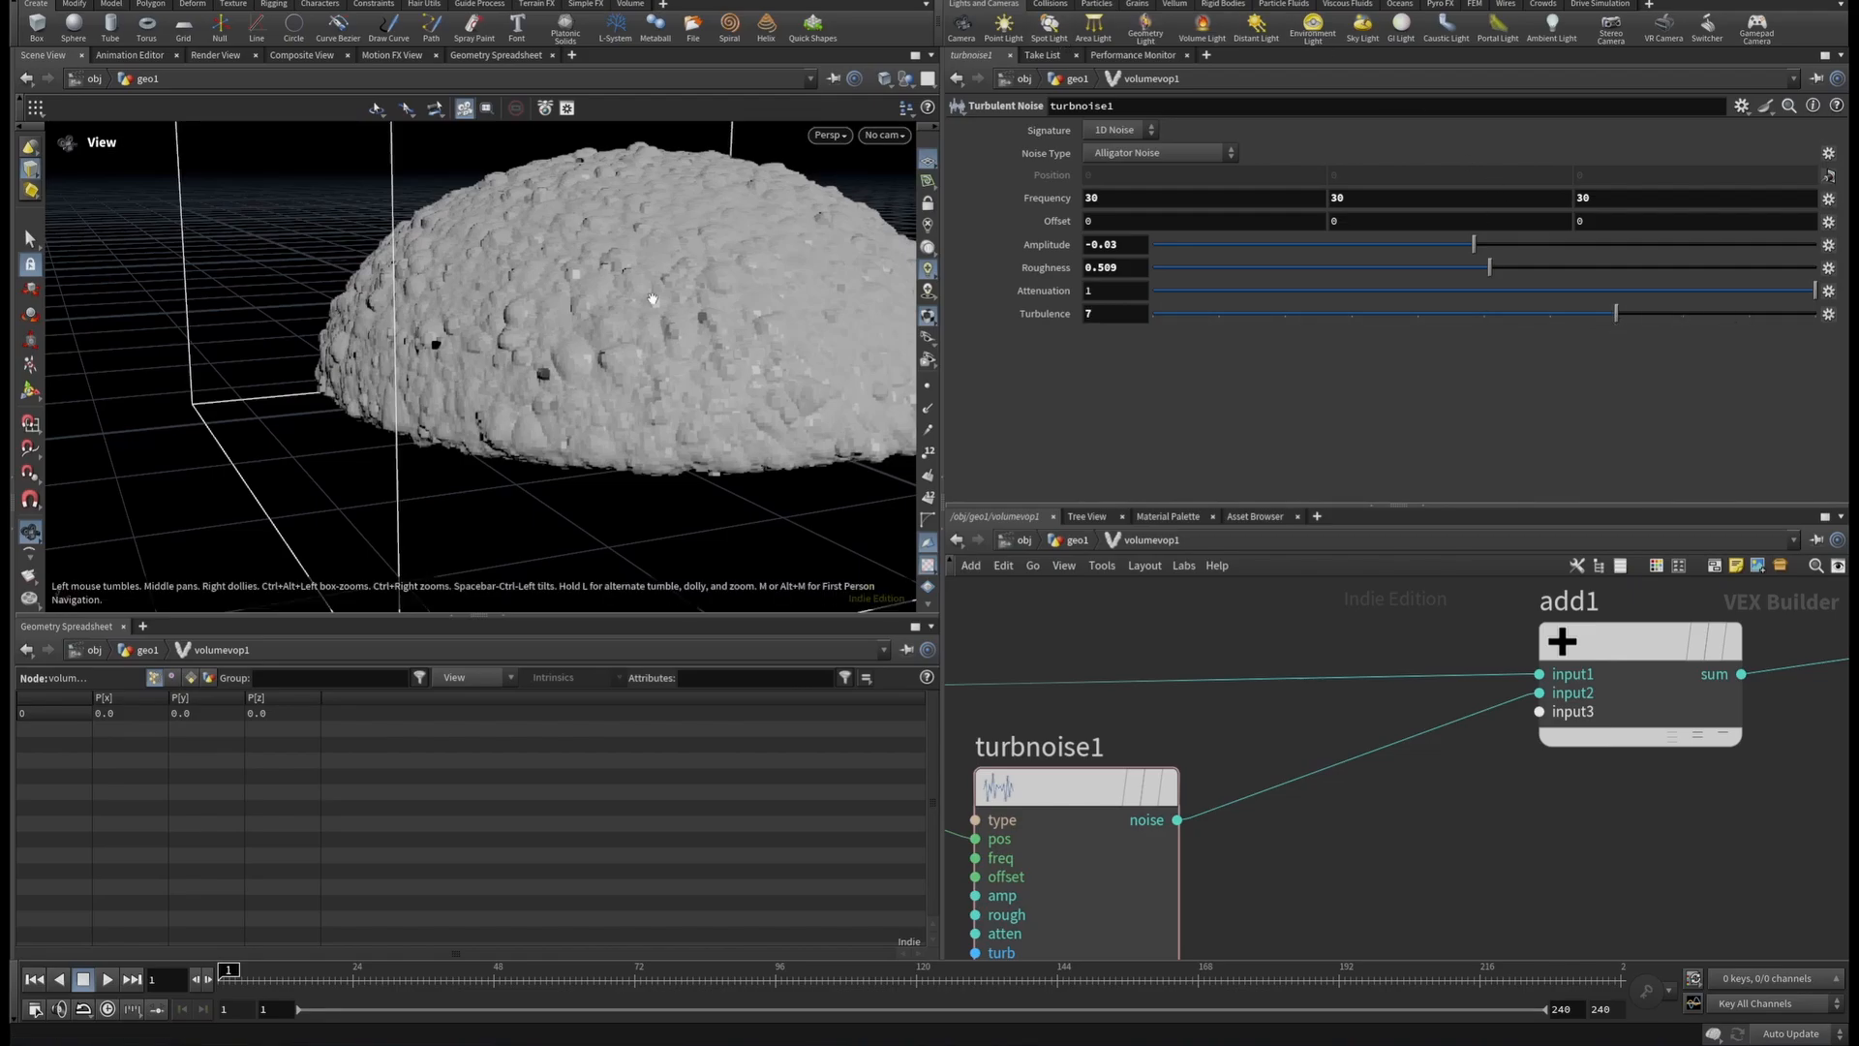
Examine the cookie's noisy surface up close and from several angles for holes and bump detail.
{"action": "left_click_drag", "start_coordinate": [602, 291], "coordinate": [591, 360]}
{"action": "right_click_drag", "start_coordinate": [591, 361], "coordinate": [494, 334]}
{"action": "middle_click_drag", "start_coordinate": [549, 322], "coordinate": [246, 369]}
{"action": "right_click_drag", "start_coordinate": [246, 369], "coordinate": [494, 358]}
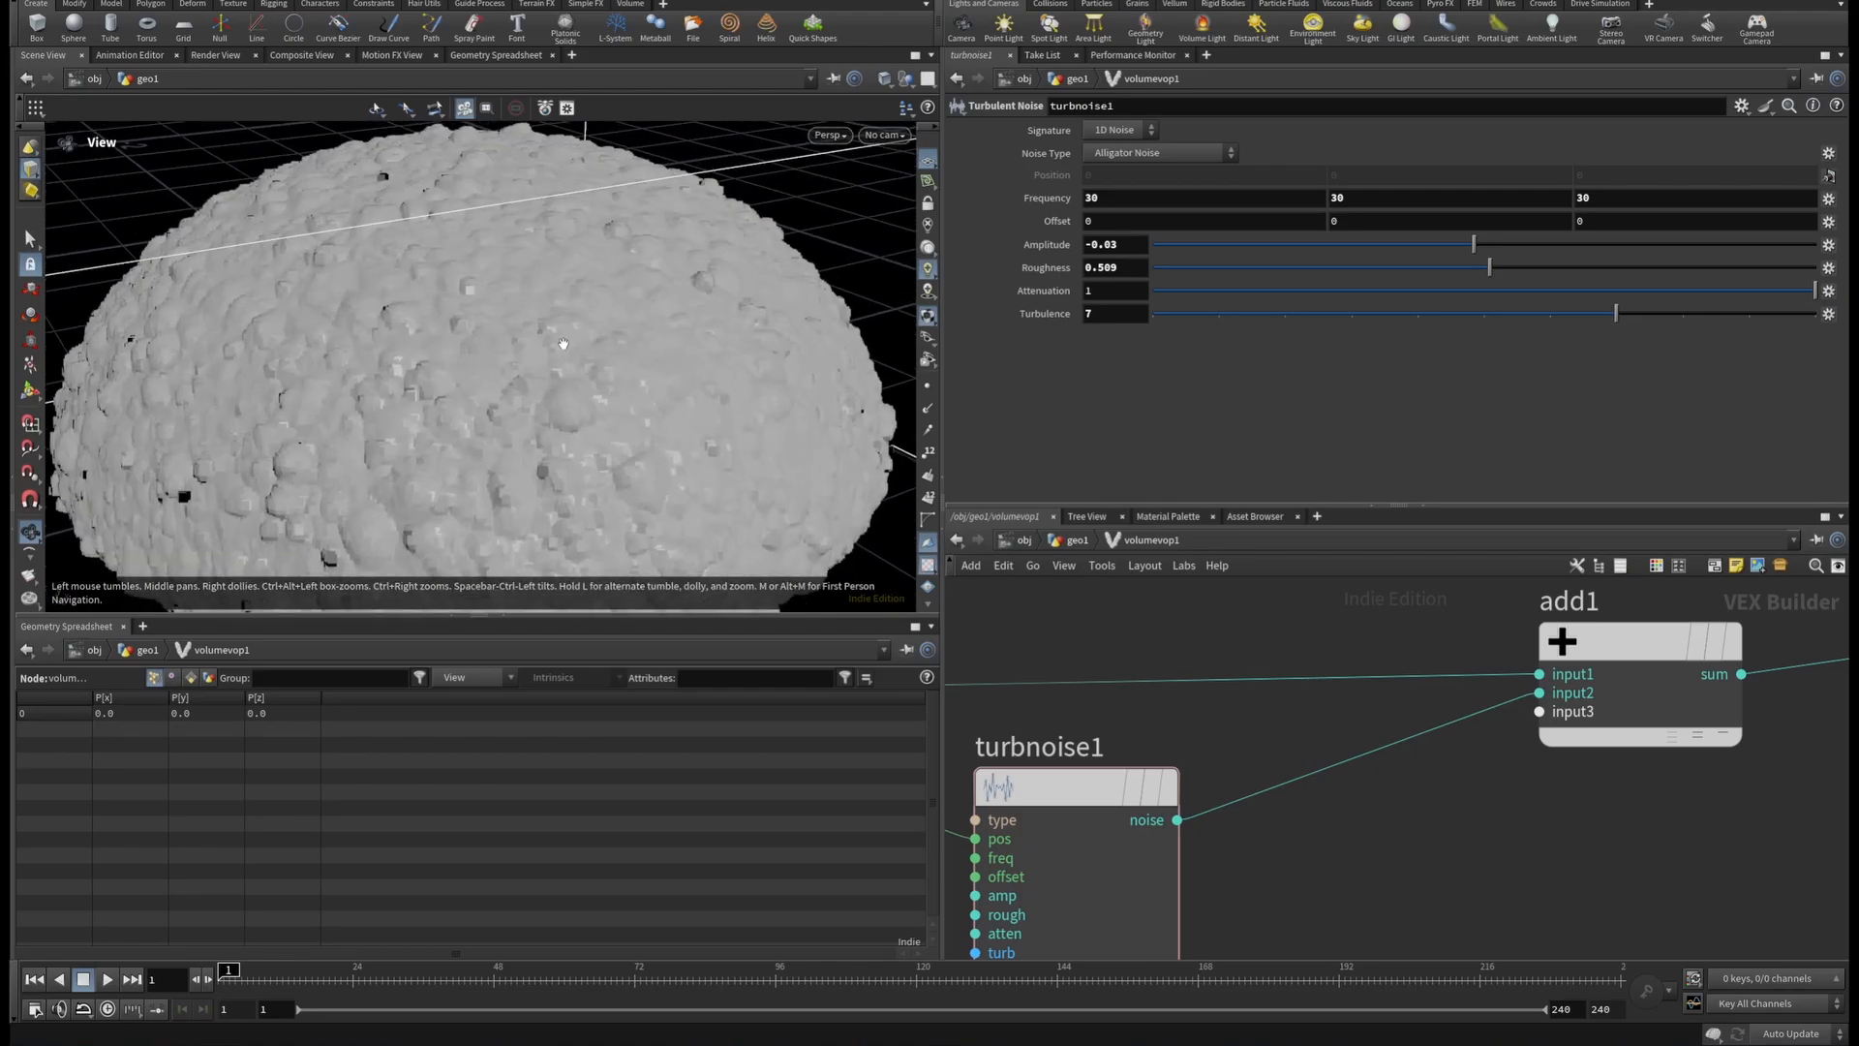
{"action": "left_click_drag", "start_coordinate": [513, 348], "coordinate": [542, 416]}
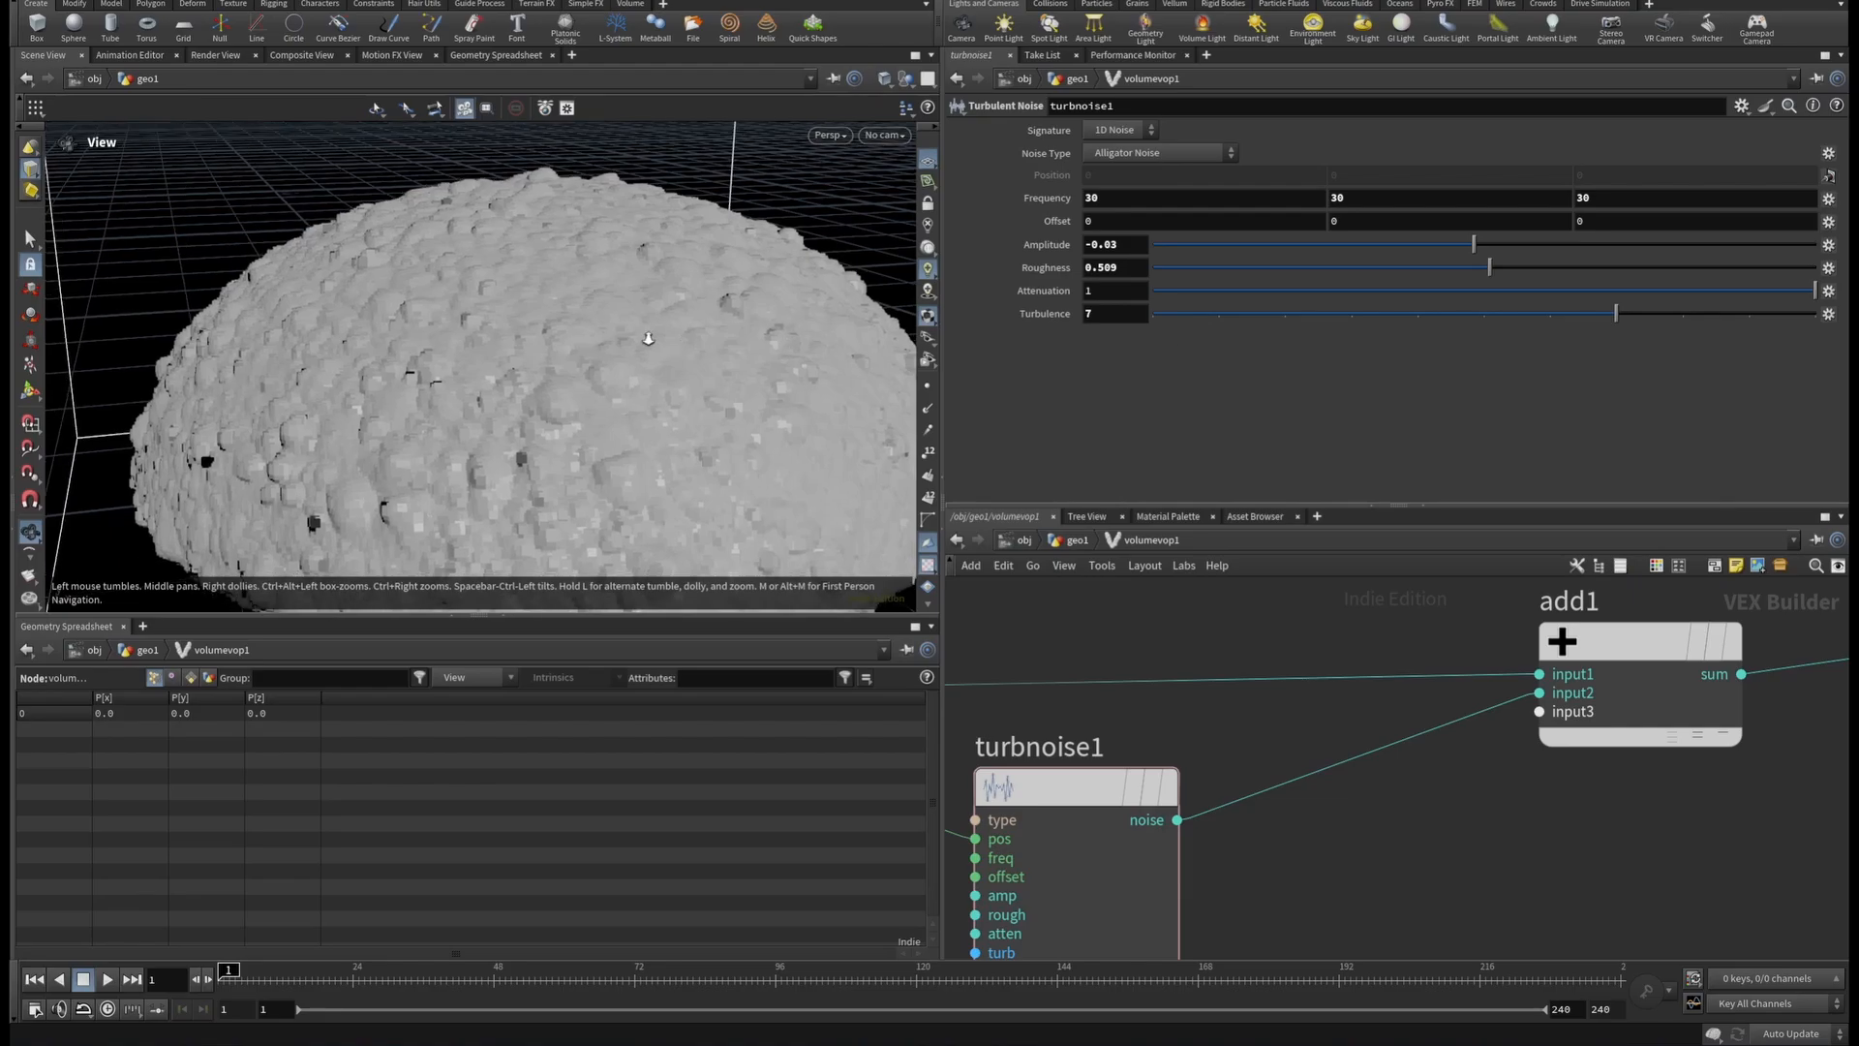
{"action": "right_click_drag", "start_coordinate": [644, 339], "coordinate": [560, 337]}
{"action": "left_click_drag", "start_coordinate": [560, 337], "coordinate": [579, 413]}
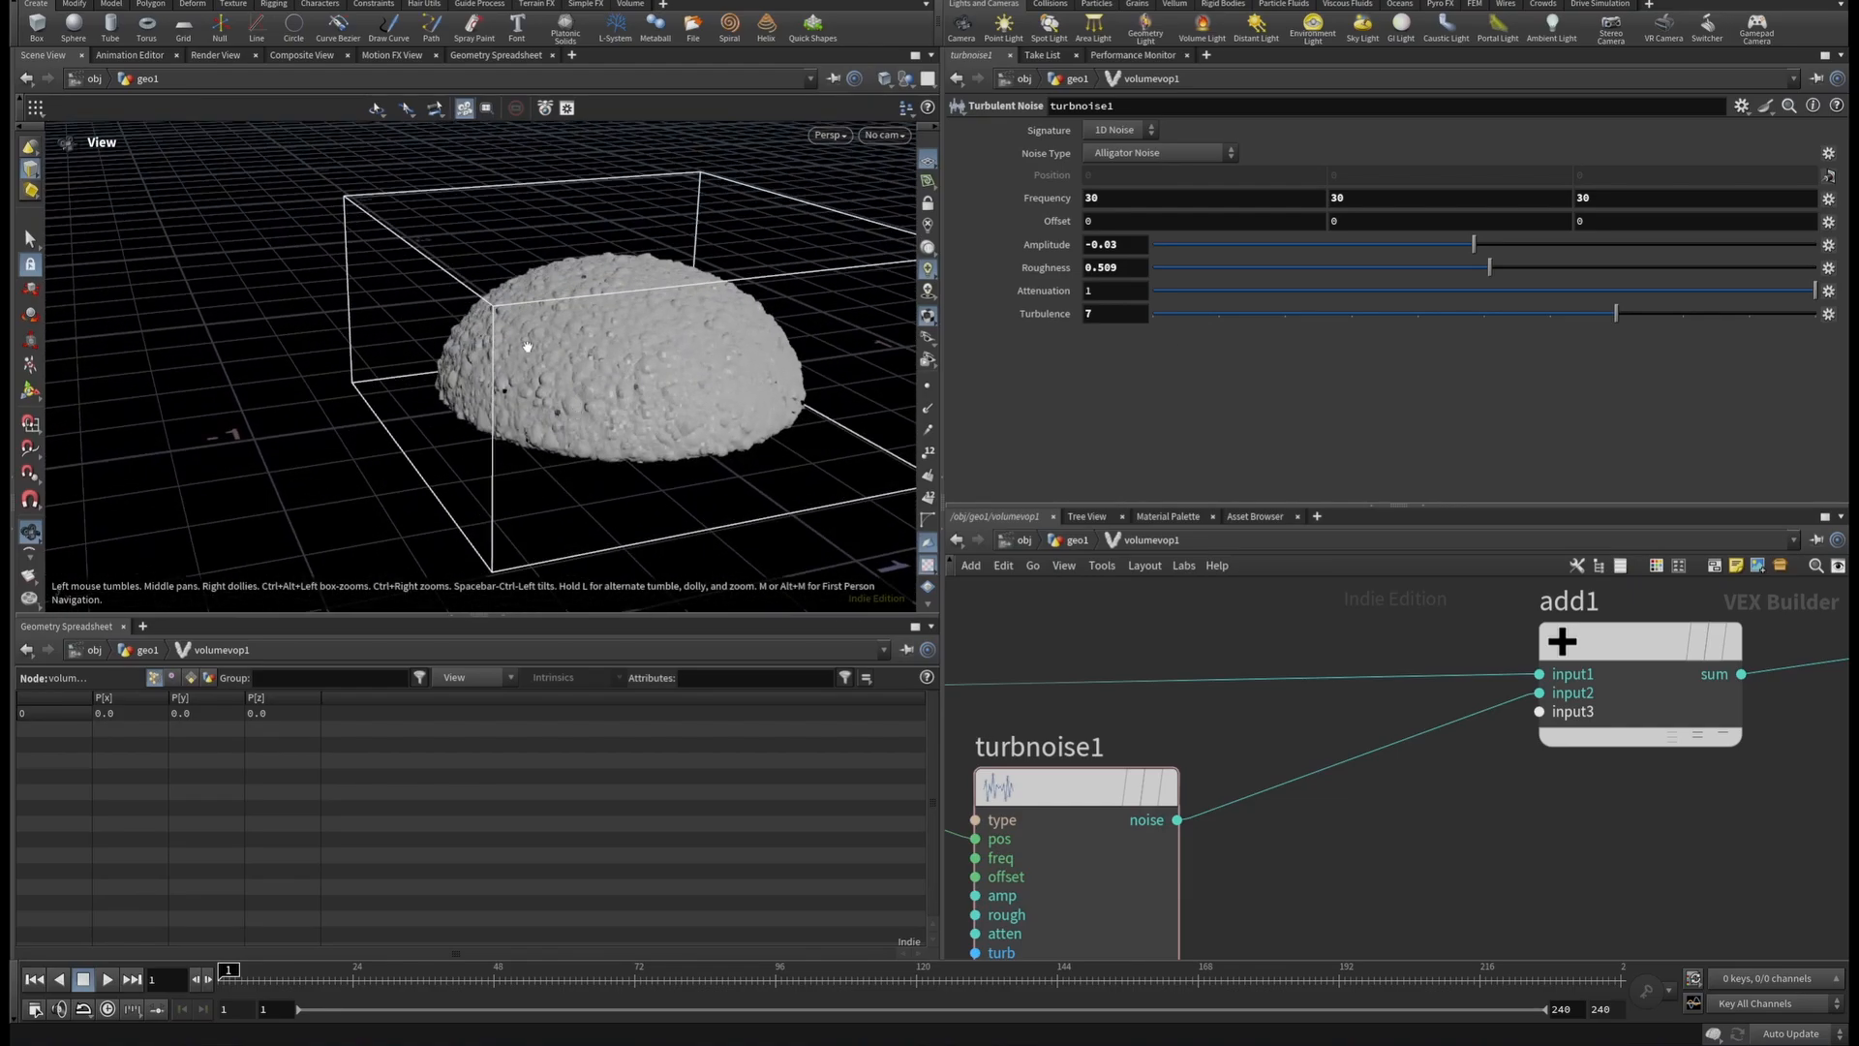
{"action": "scroll", "coordinate": [536, 372], "scroll_direction": "up", "scroll_amount": 3}
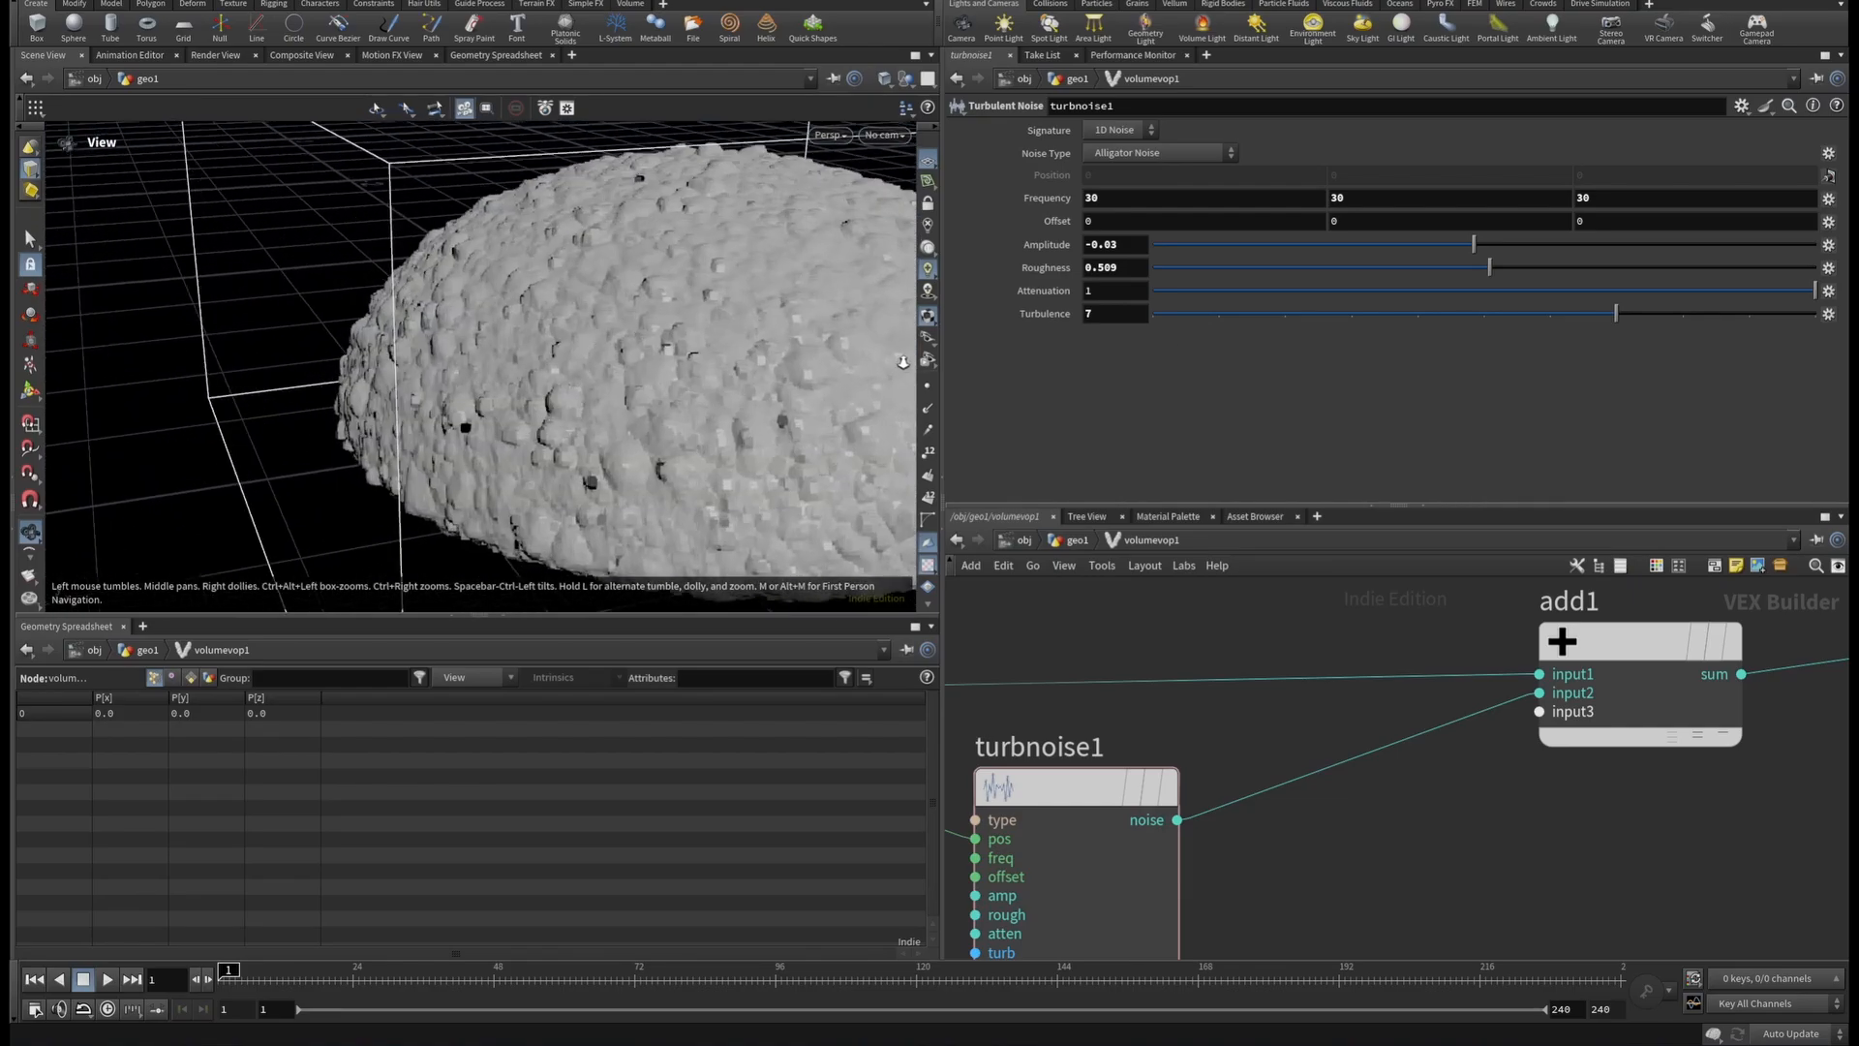
Add a Relative to Bounding Box node with its file input wired from OpInput1 of the volume globals.
{"action": "left_click_drag", "start_coordinate": [729, 419], "coordinate": [593, 331]}
{"action": "scroll", "coordinate": [1454, 801], "scroll_direction": "down", "scroll_amount": 5}
{"action": "middle_click_drag", "start_coordinate": [1256, 823], "coordinate": [1309, 760]}
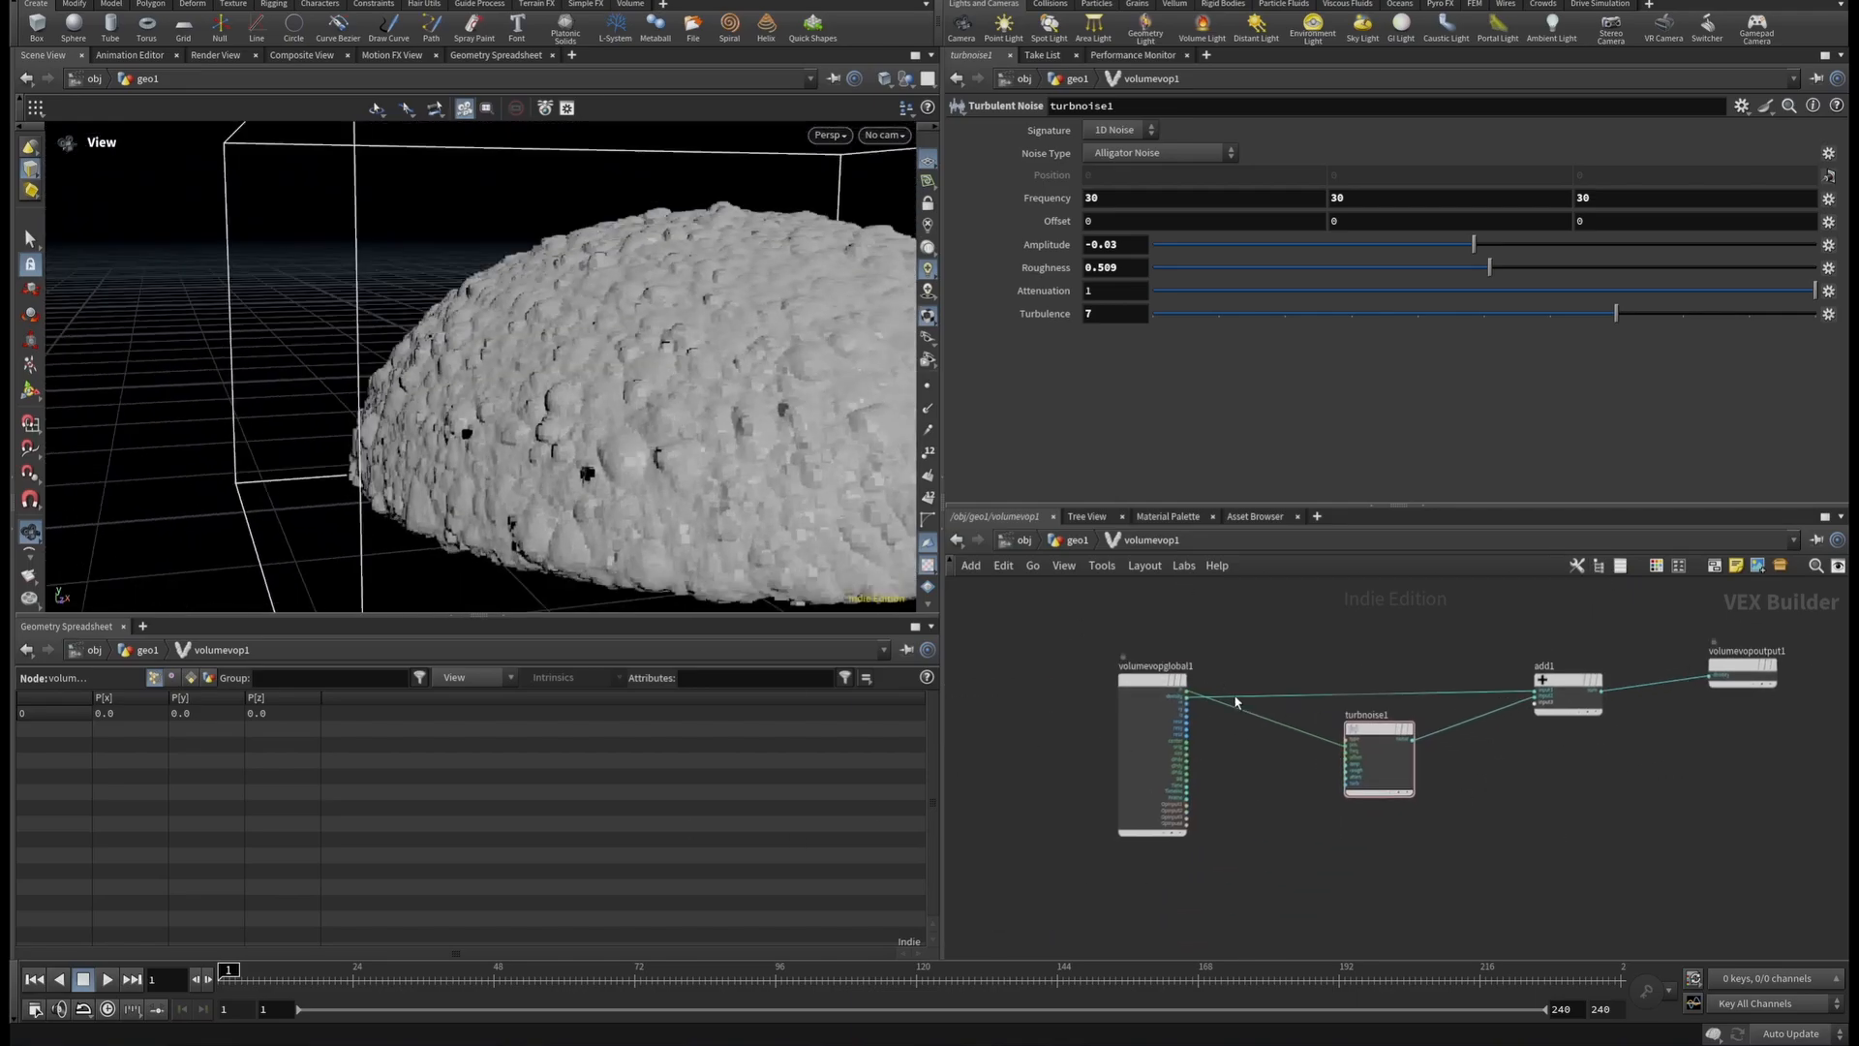
{"action": "scroll", "coordinate": [1237, 703], "scroll_direction": "up", "scroll_amount": 5}
{"action": "scroll", "coordinate": [1117, 772], "scroll_direction": "down", "scroll_amount": 3}
{"action": "middle_click_drag", "start_coordinate": [1130, 902], "coordinate": [1054, 747]}
{"action": "scroll", "coordinate": [1034, 741], "scroll_direction": "up", "scroll_amount": 3}
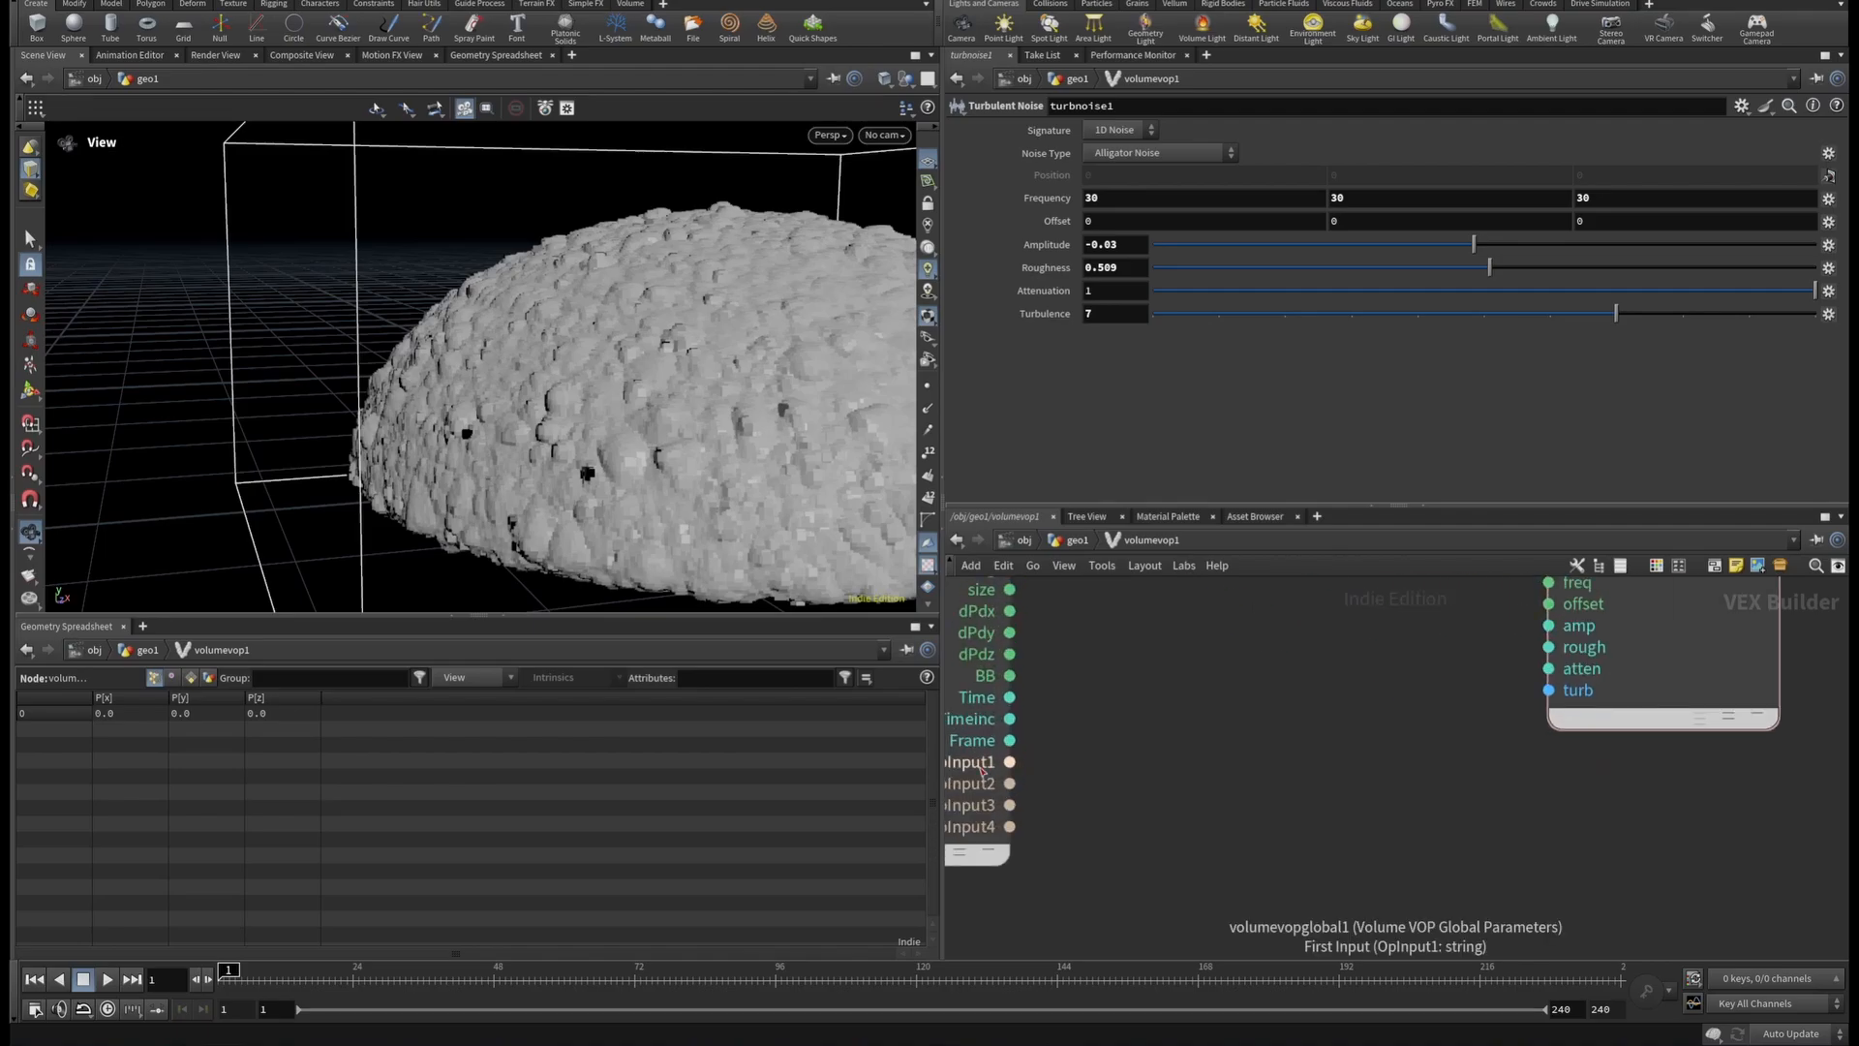
{"action": "scroll", "coordinate": [723, 469], "scroll_direction": "down", "scroll_amount": 5}
{"action": "left_click_drag", "start_coordinate": [718, 465], "coordinate": [547, 390]}
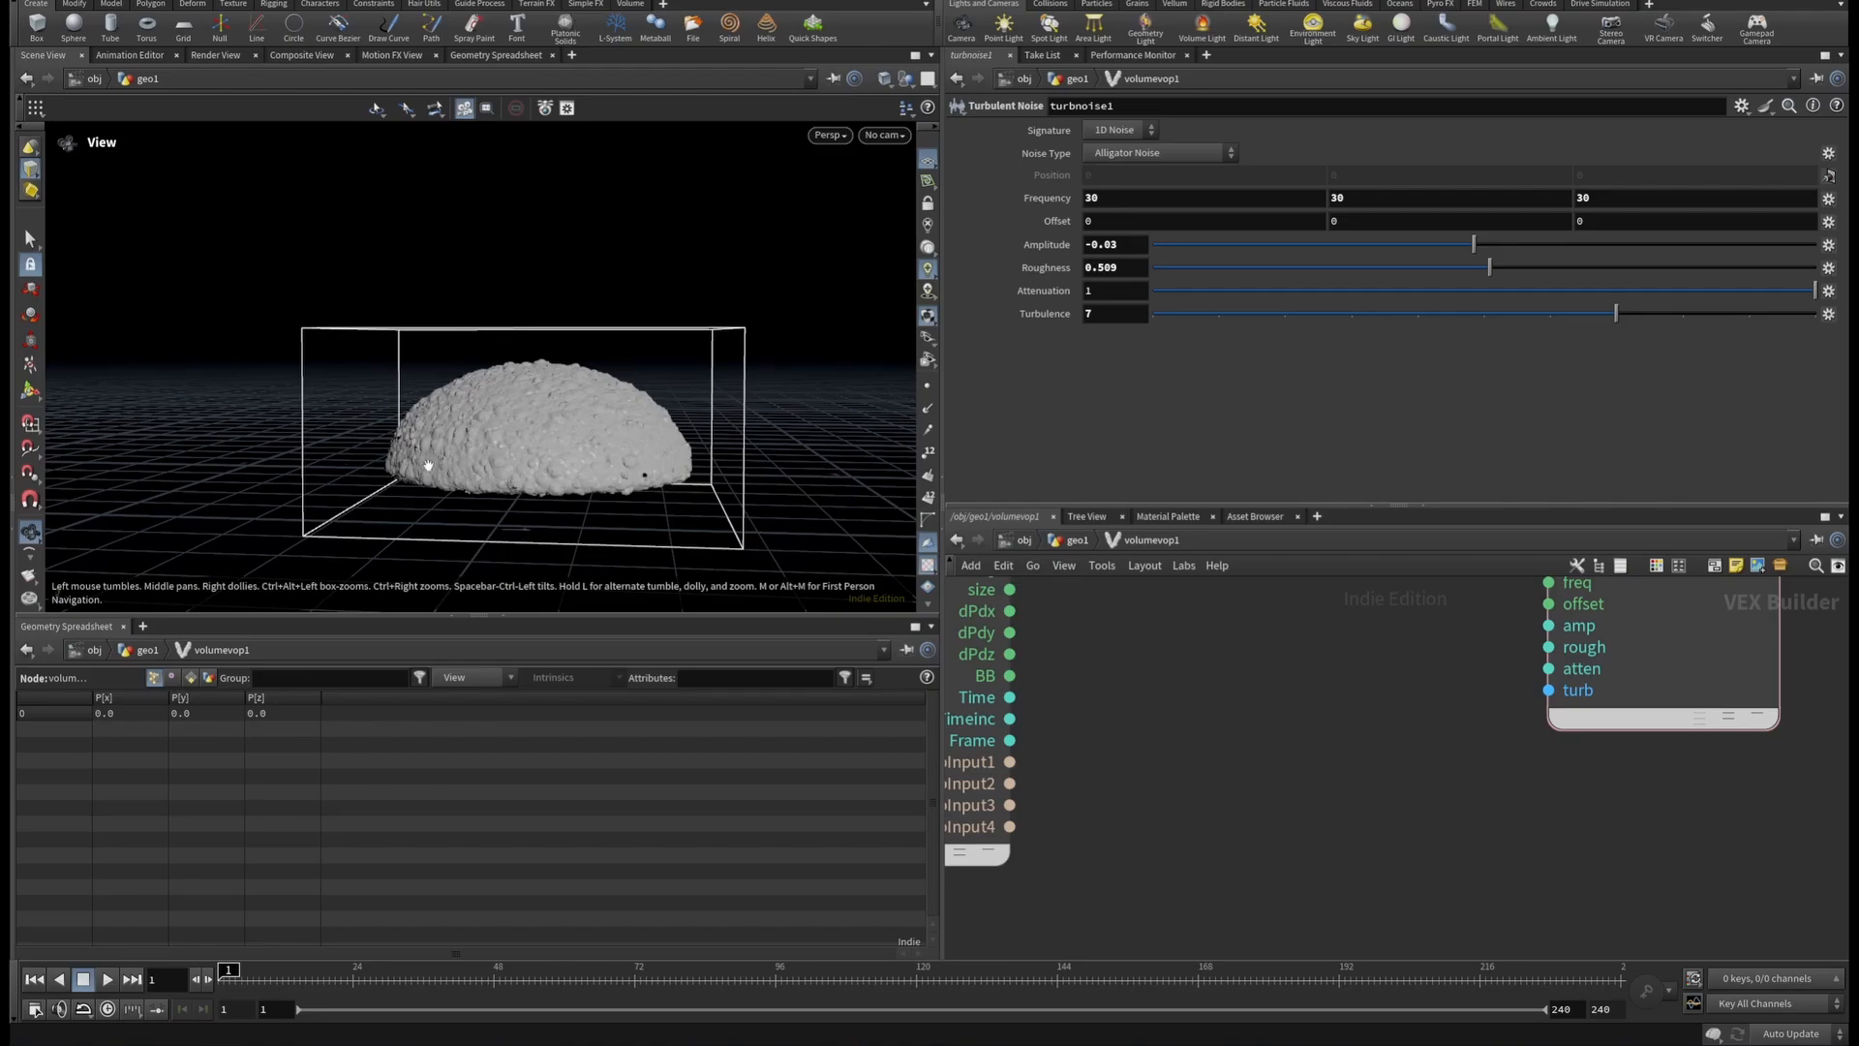
{"action": "left_click", "coordinate": [1009, 762]}
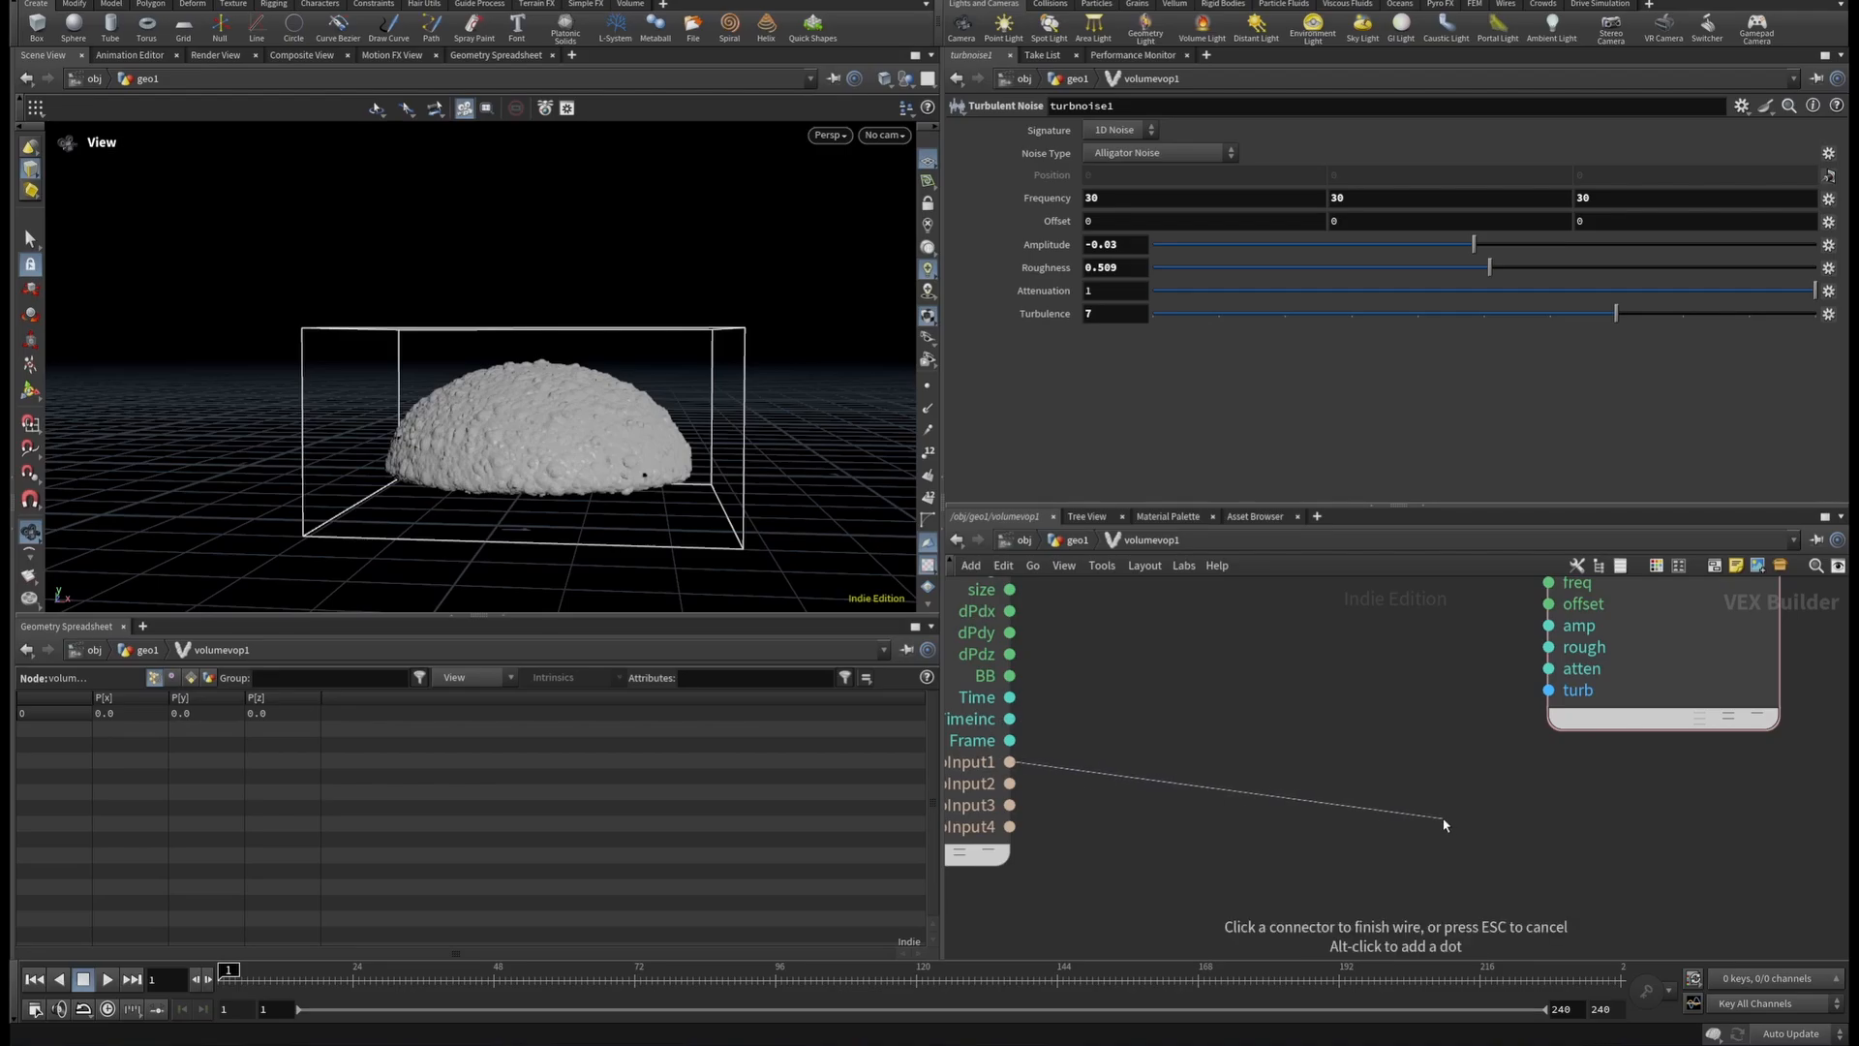
{"action": "key", "text": "Tab"}
{"action": "type", "text": "rel"}
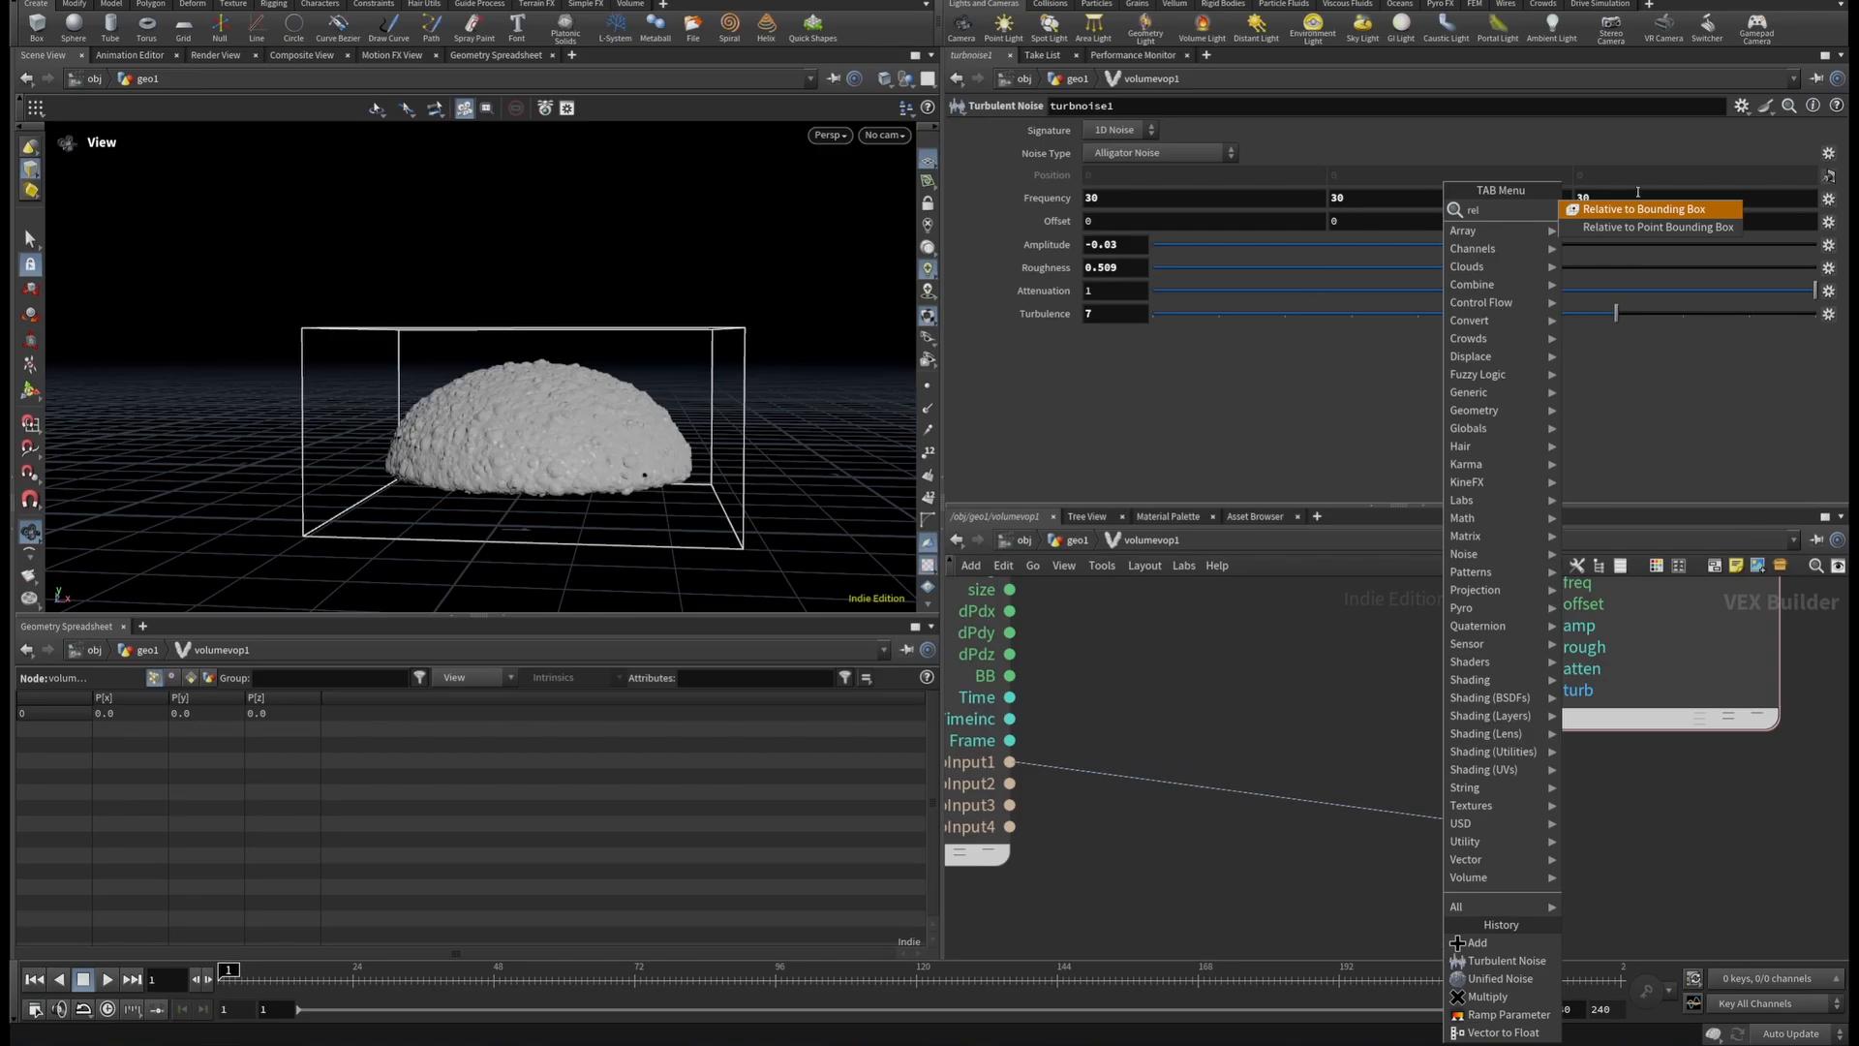
{"action": "key", "text": "Escape"}
{"action": "left_click", "coordinate": [1442, 828]}
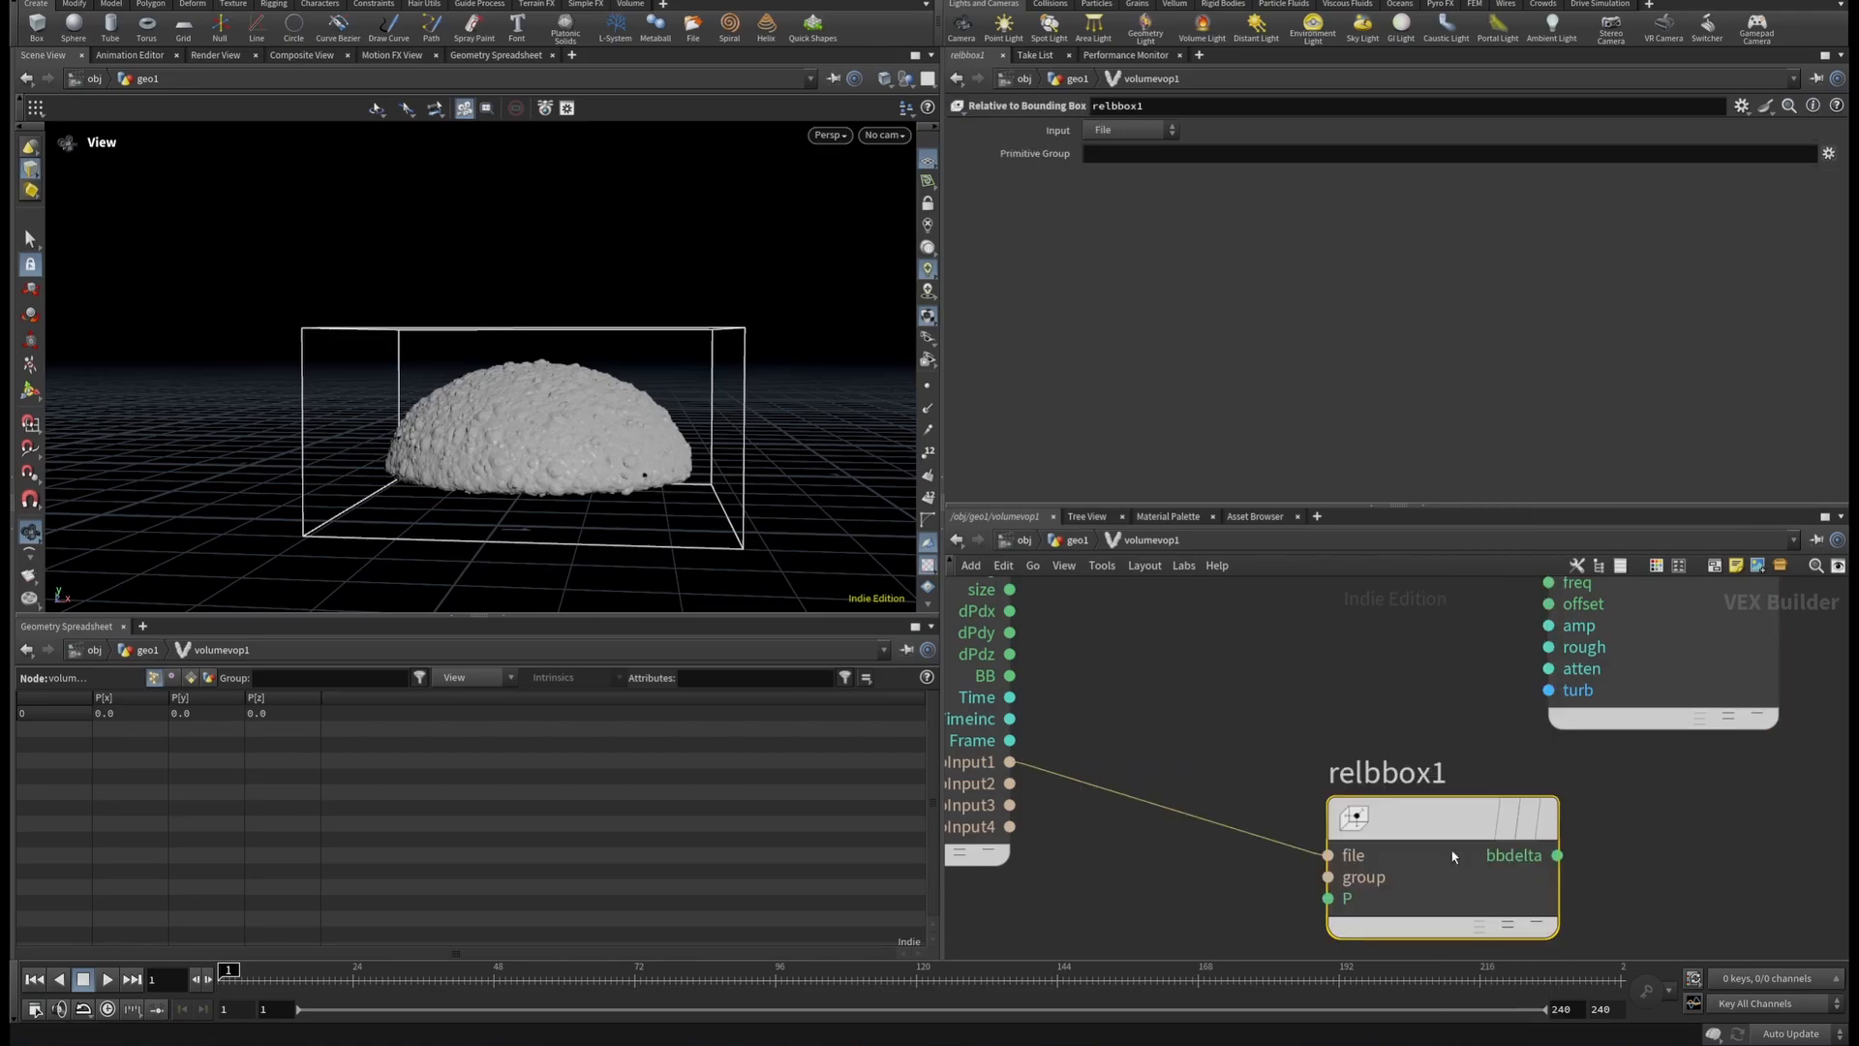
Add a Vector to Float node fed by the bbdelta output of relbbox1.
{"action": "key", "text": "h"}
{"action": "scroll", "coordinate": [1441, 850], "scroll_direction": "up", "scroll_amount": 5}
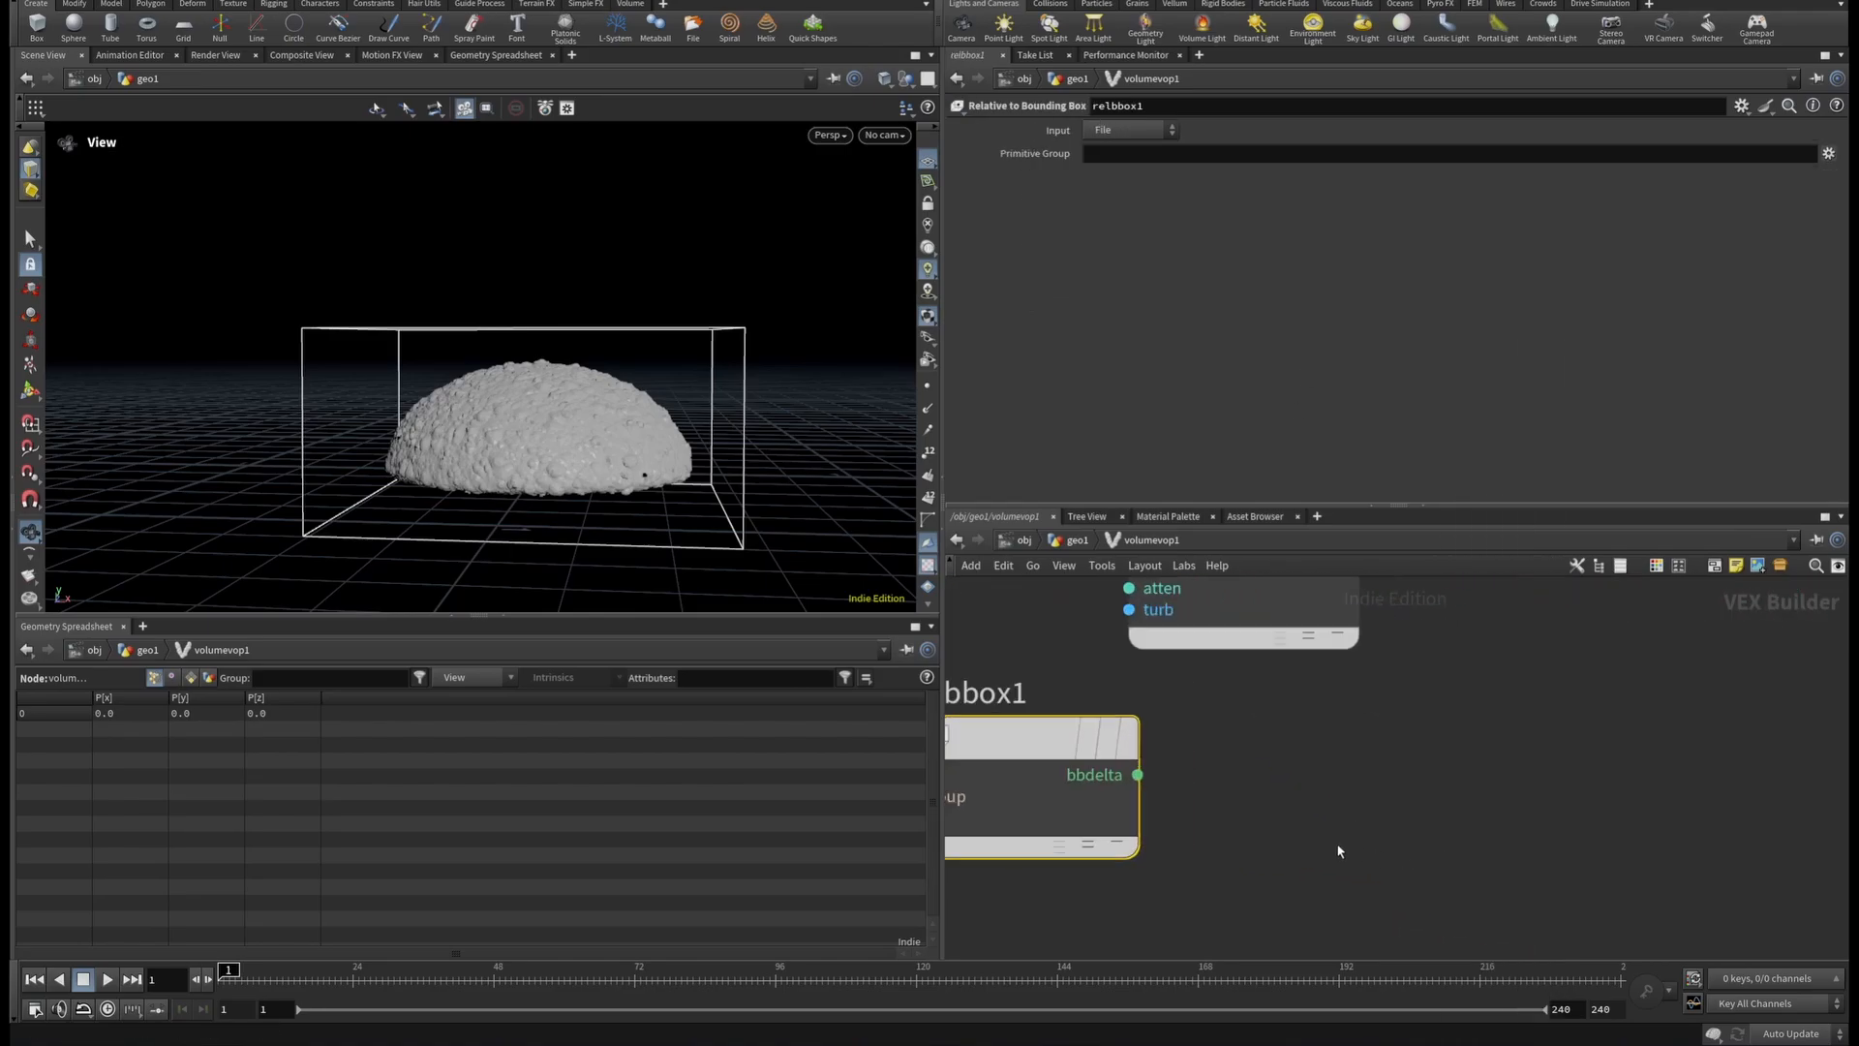
{"action": "left_click", "coordinate": [1138, 775]}
{"action": "key", "text": "Tab"}
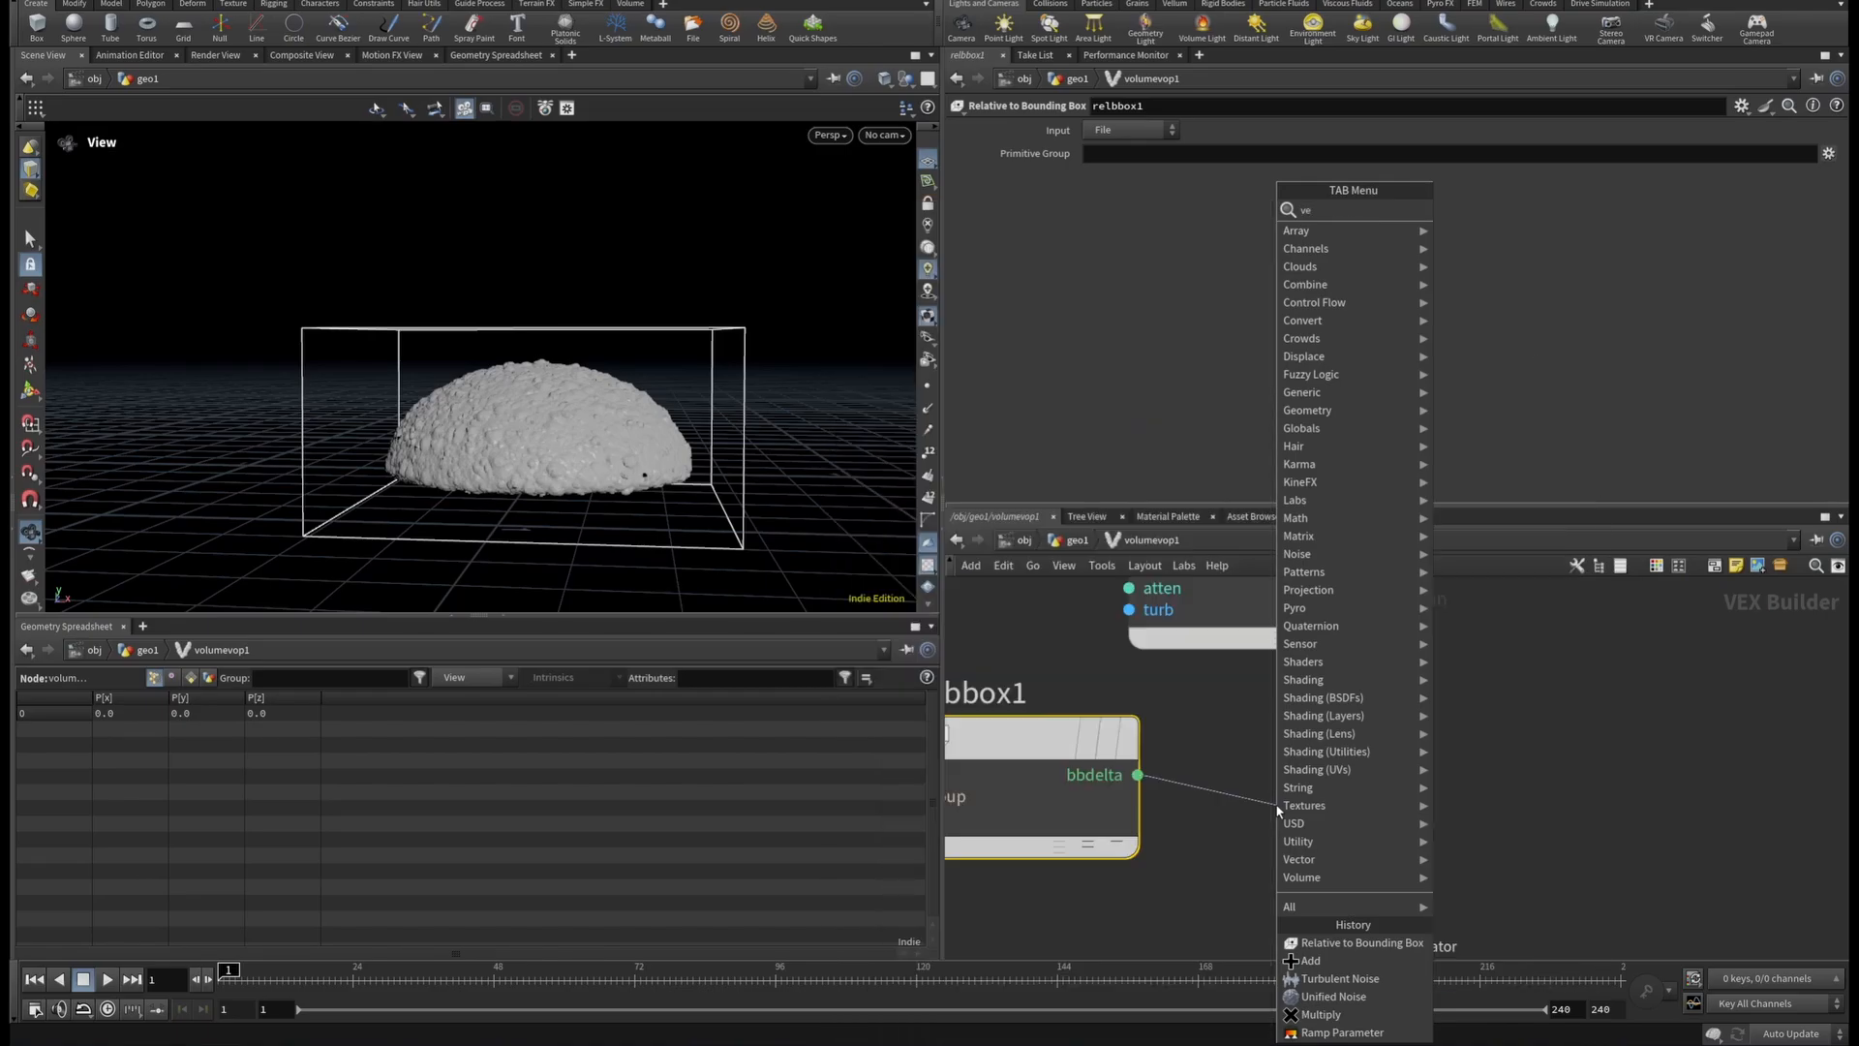
{"action": "type", "text": "vecto"}
{"action": "left_click", "coordinate": [1490, 227]}
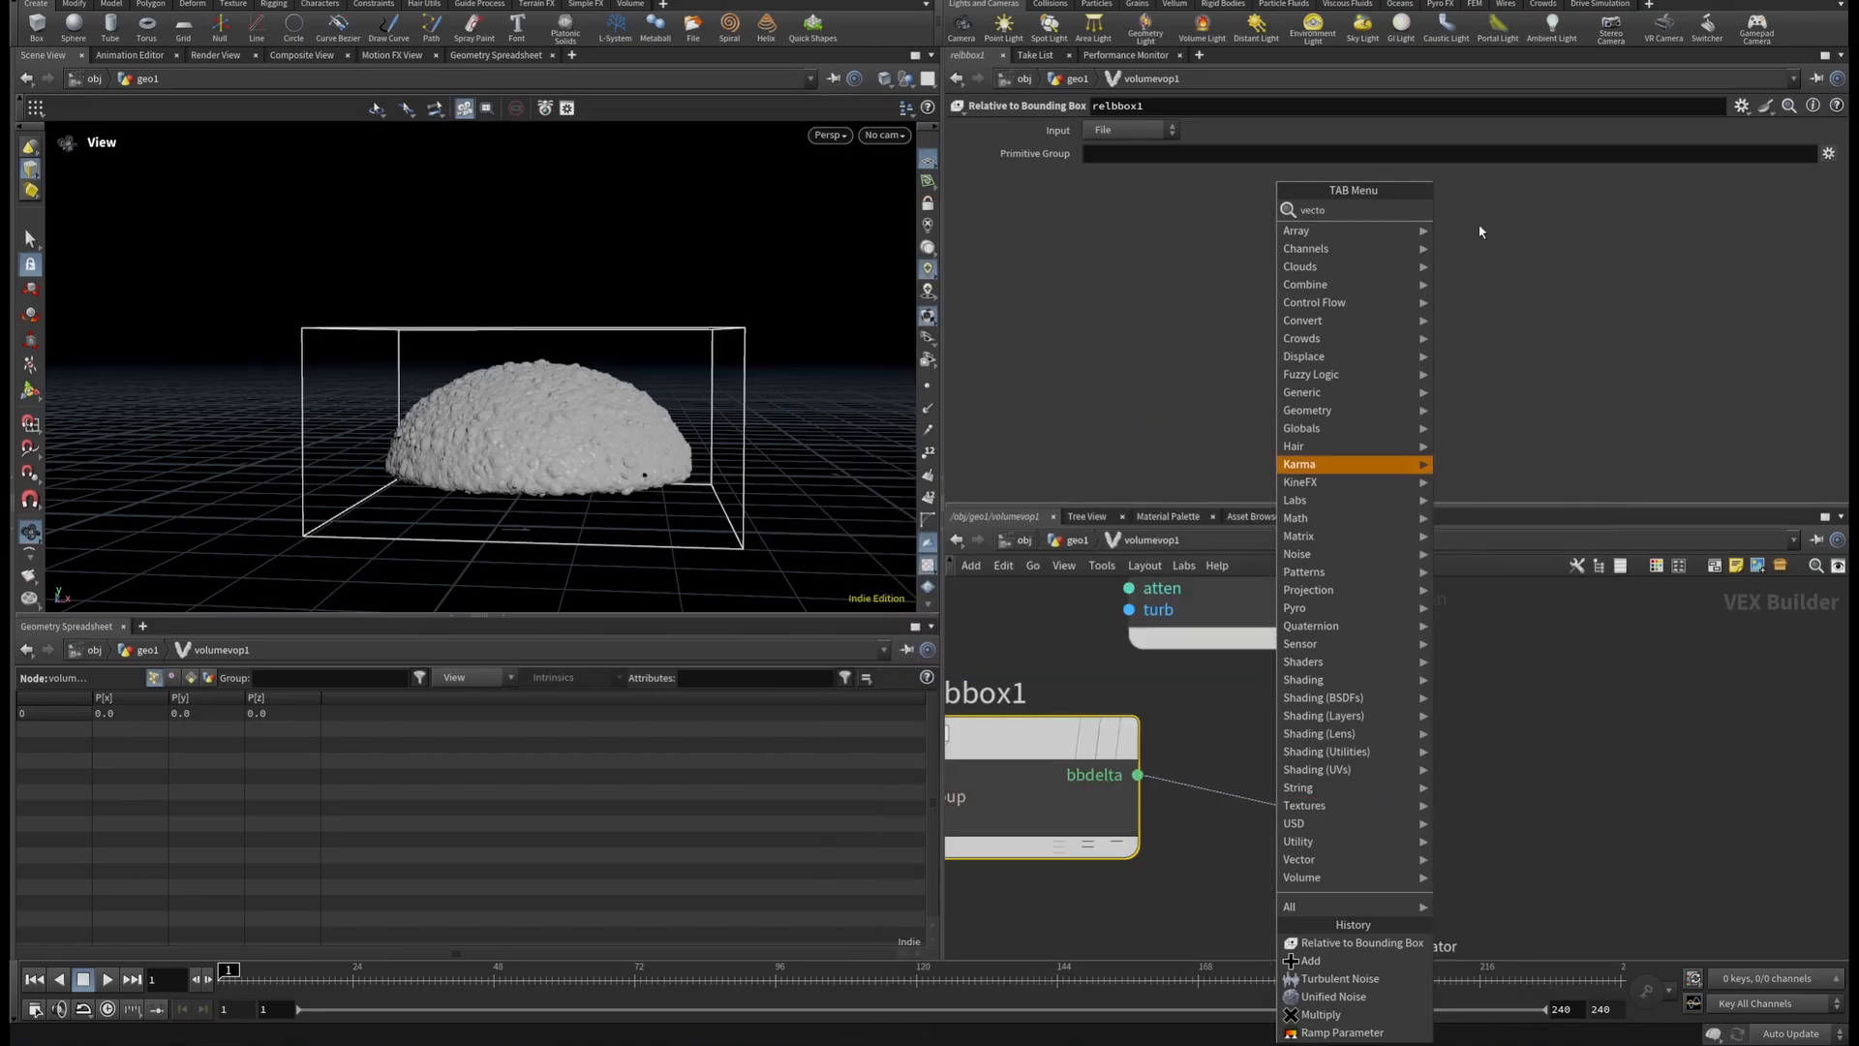
{"action": "left_click", "coordinate": [1245, 748]}
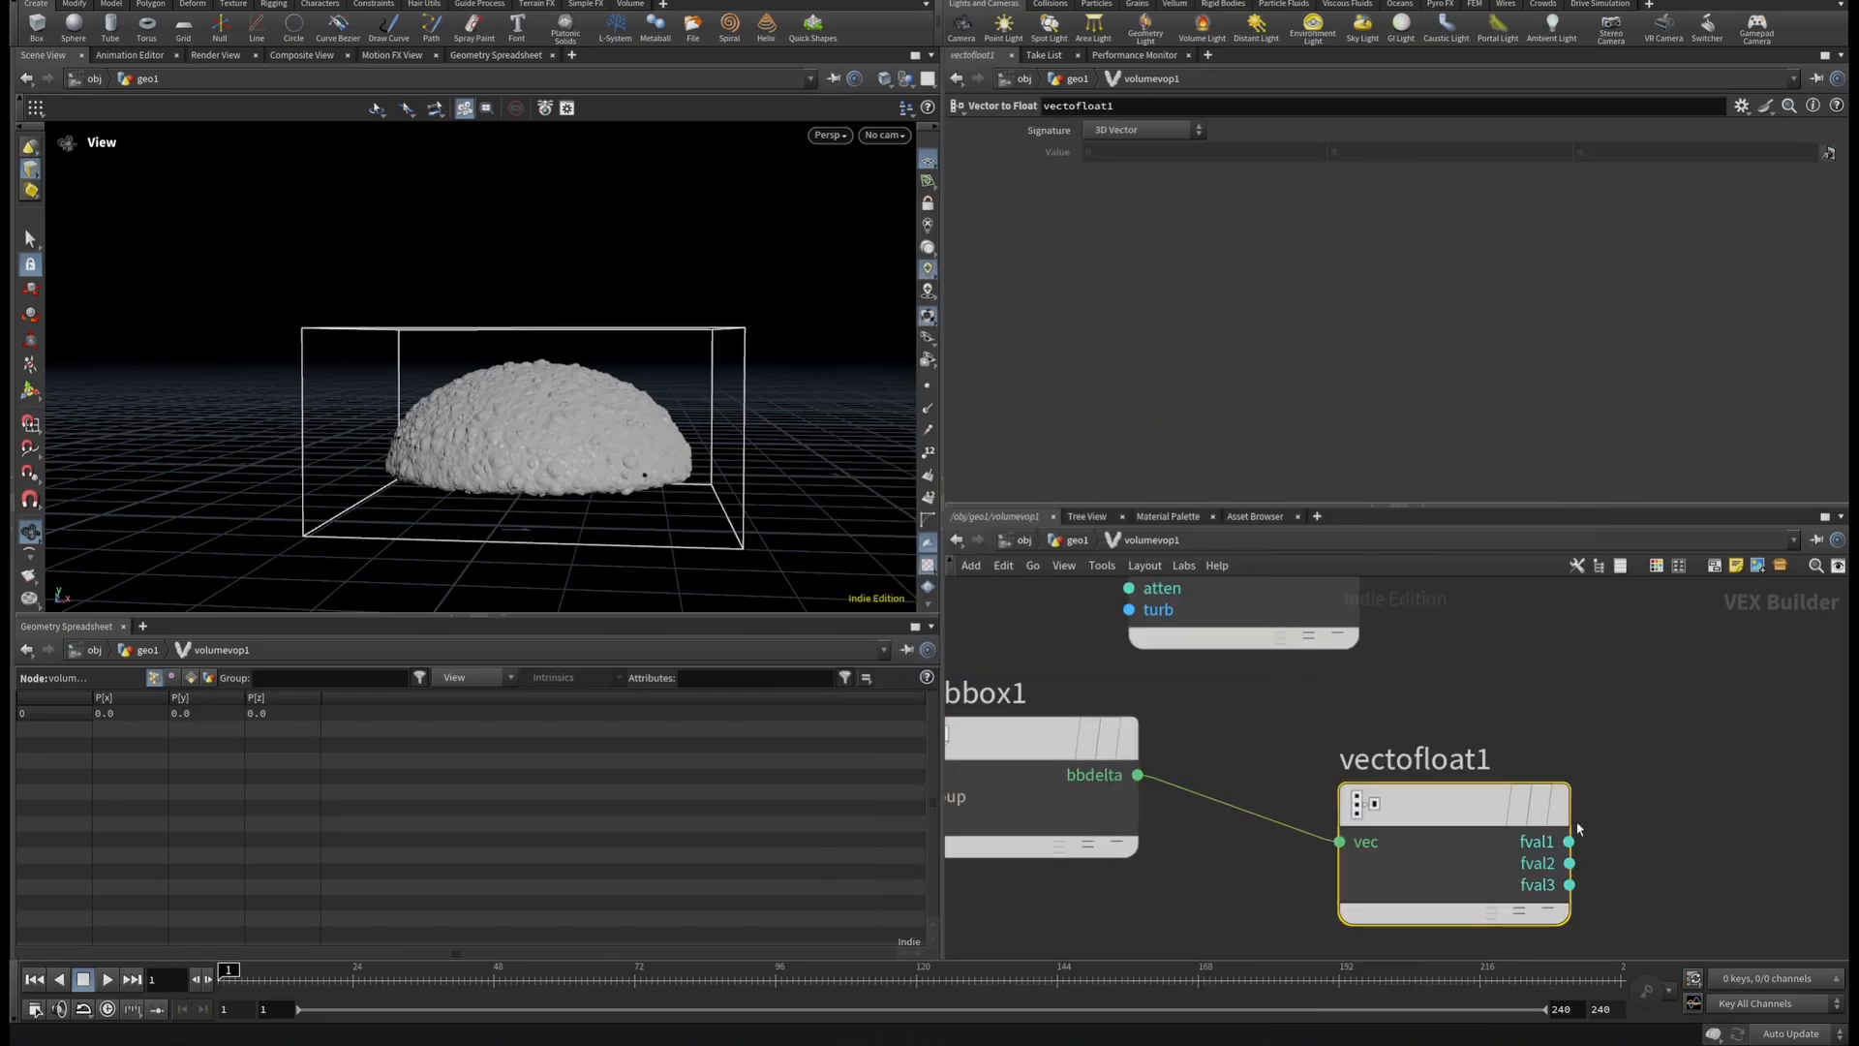
Add a Ramp Parameter node fed by the fval2 output of vectofloat1.
{"action": "scroll", "coordinate": [1579, 845], "scroll_direction": "down", "scroll_amount": 4}
{"action": "middle_click_drag", "start_coordinate": [1492, 823], "coordinate": [1344, 830]}
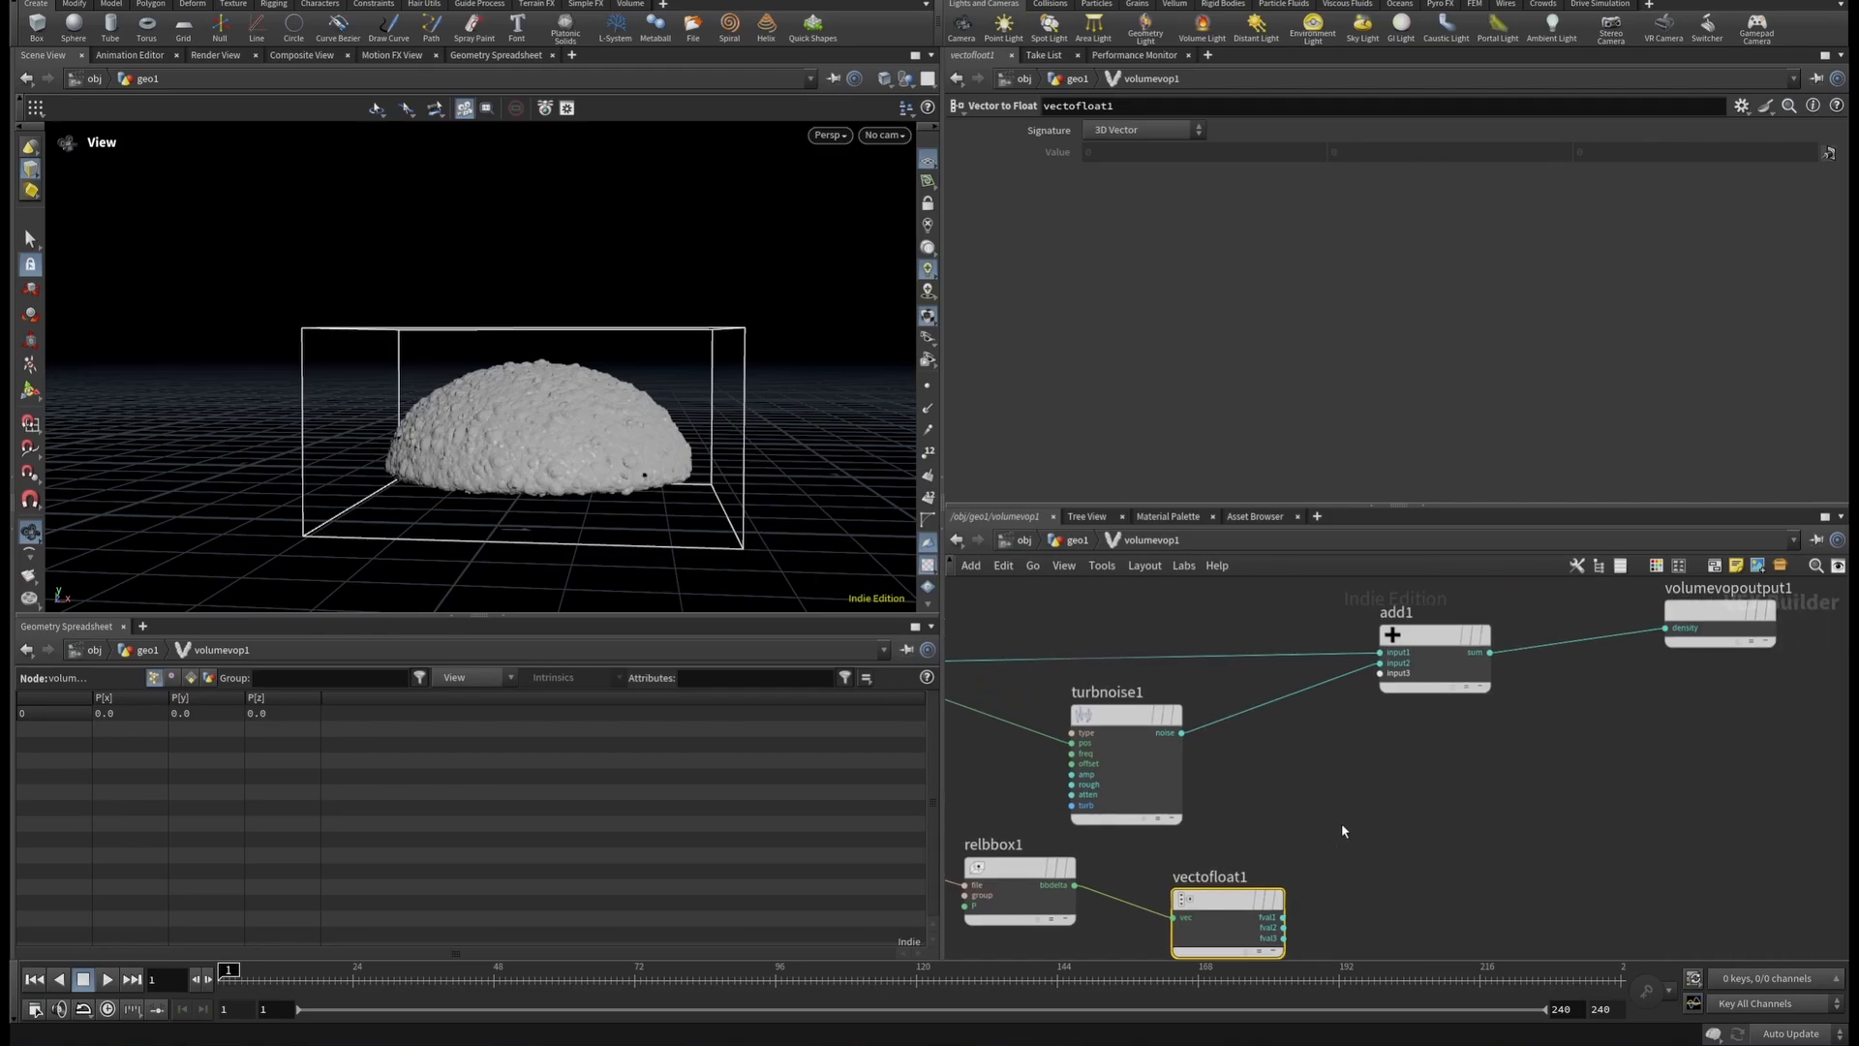
{"action": "middle_click_drag", "start_coordinate": [1483, 843], "coordinate": [1483, 736]}
{"action": "scroll", "coordinate": [1347, 816], "scroll_direction": "up", "scroll_amount": 4}
{"action": "left_click", "coordinate": [1217, 821]}
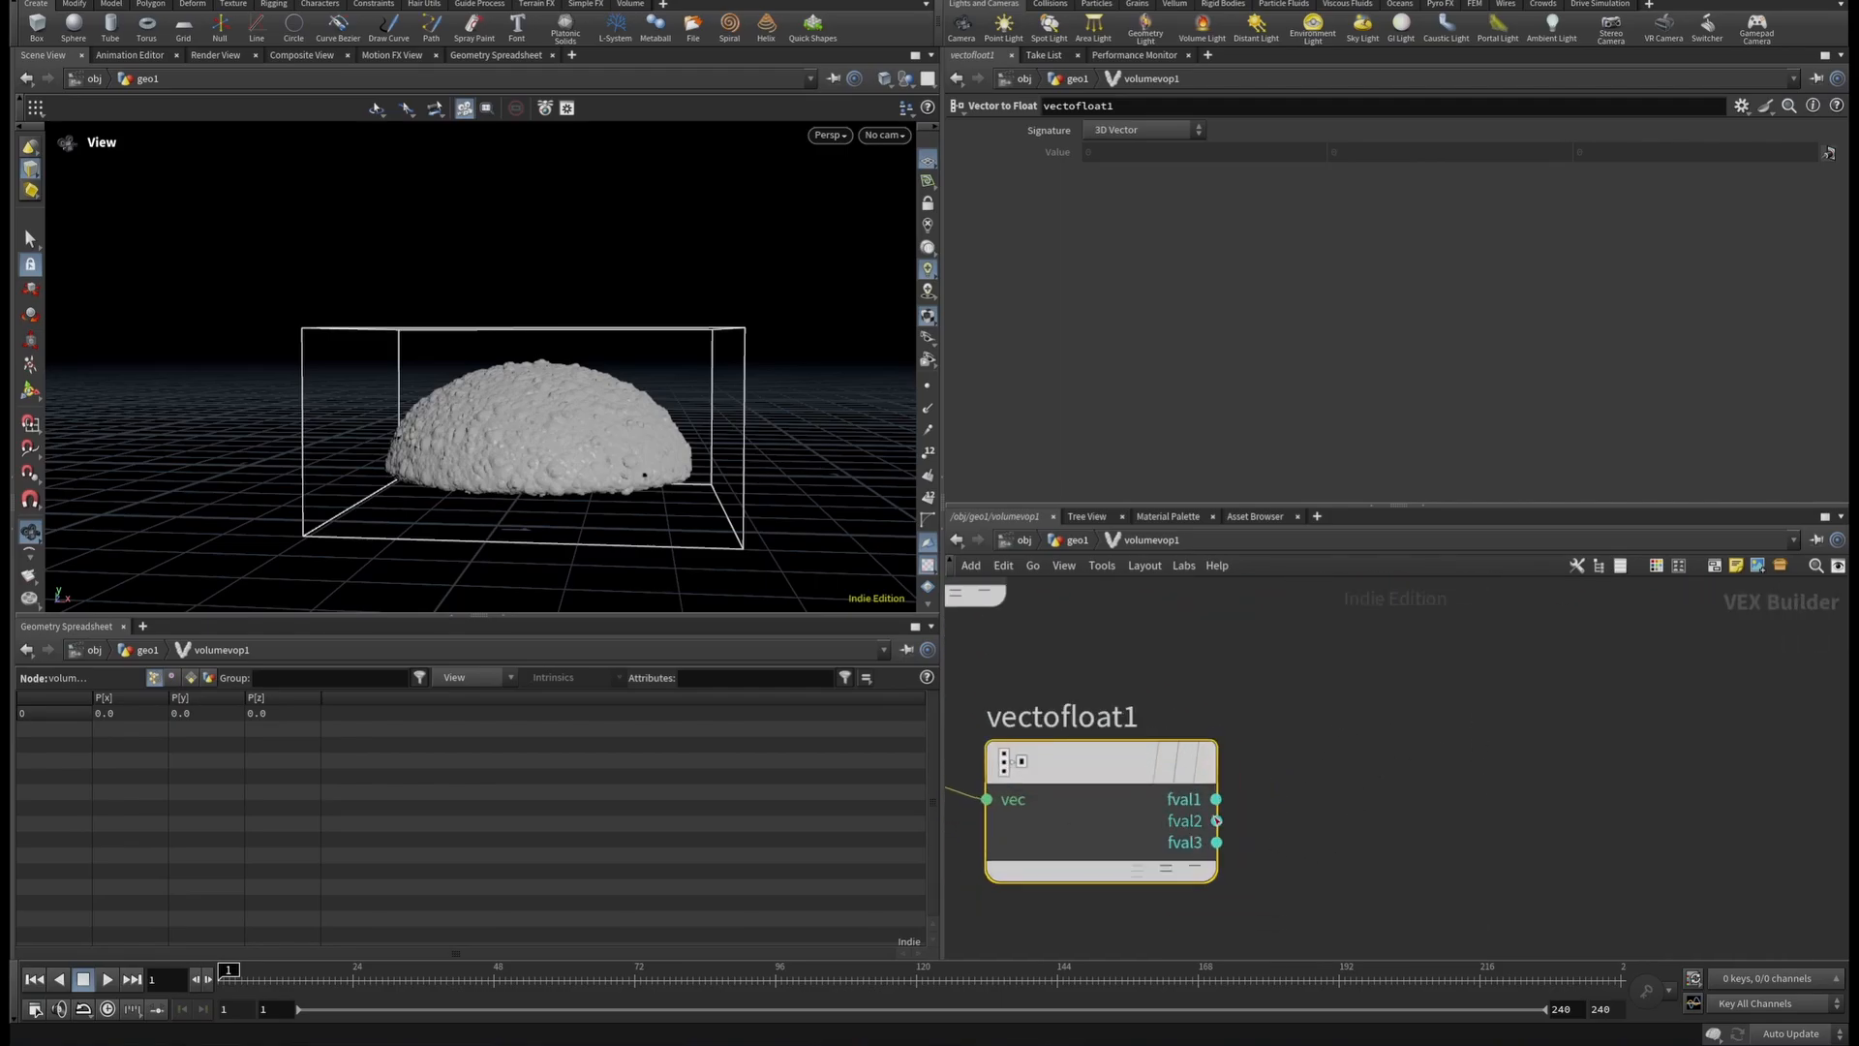
{"action": "key", "text": "Tab"}
{"action": "type", "text": "ramp"}
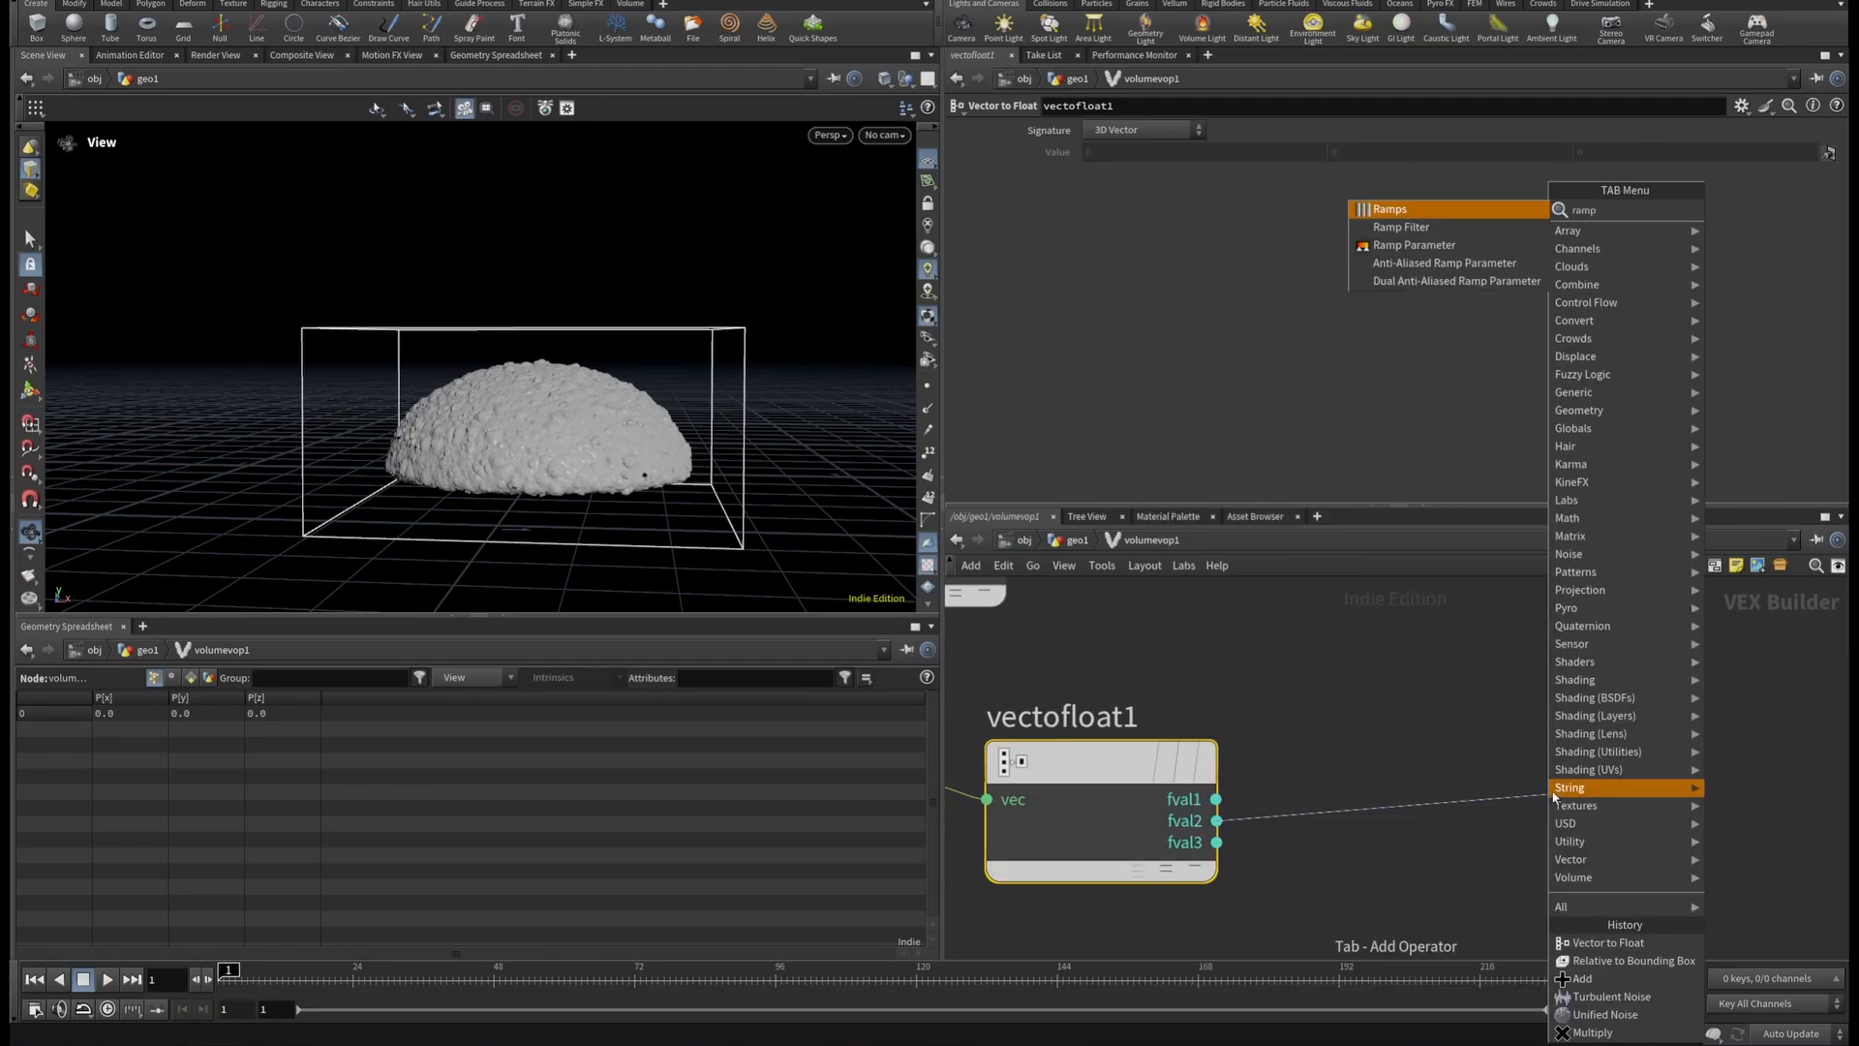
{"action": "left_click", "coordinate": [1512, 263]}
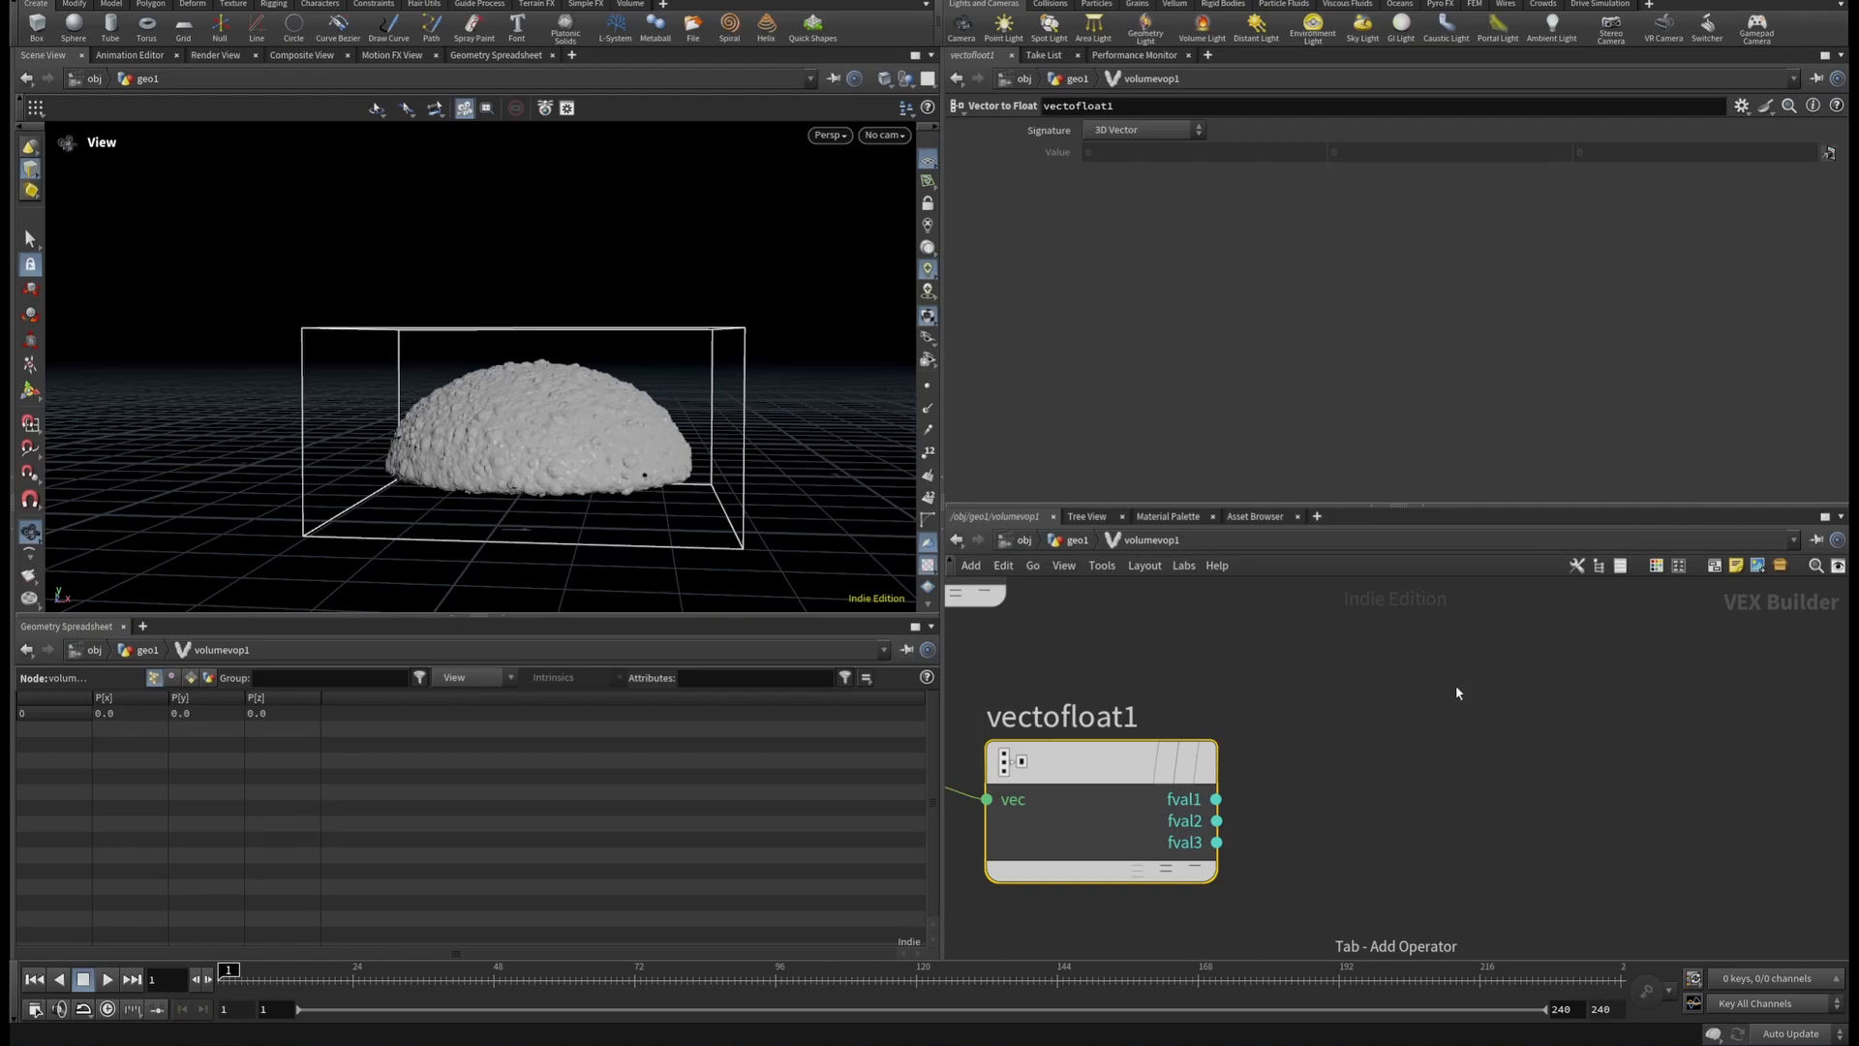
{"action": "left_click", "coordinate": [1507, 775]}
Set the ramp parameter's ramp type to Spline Ramp (float) and its name to heightone.
{"action": "left_click", "coordinate": [1112, 241]}
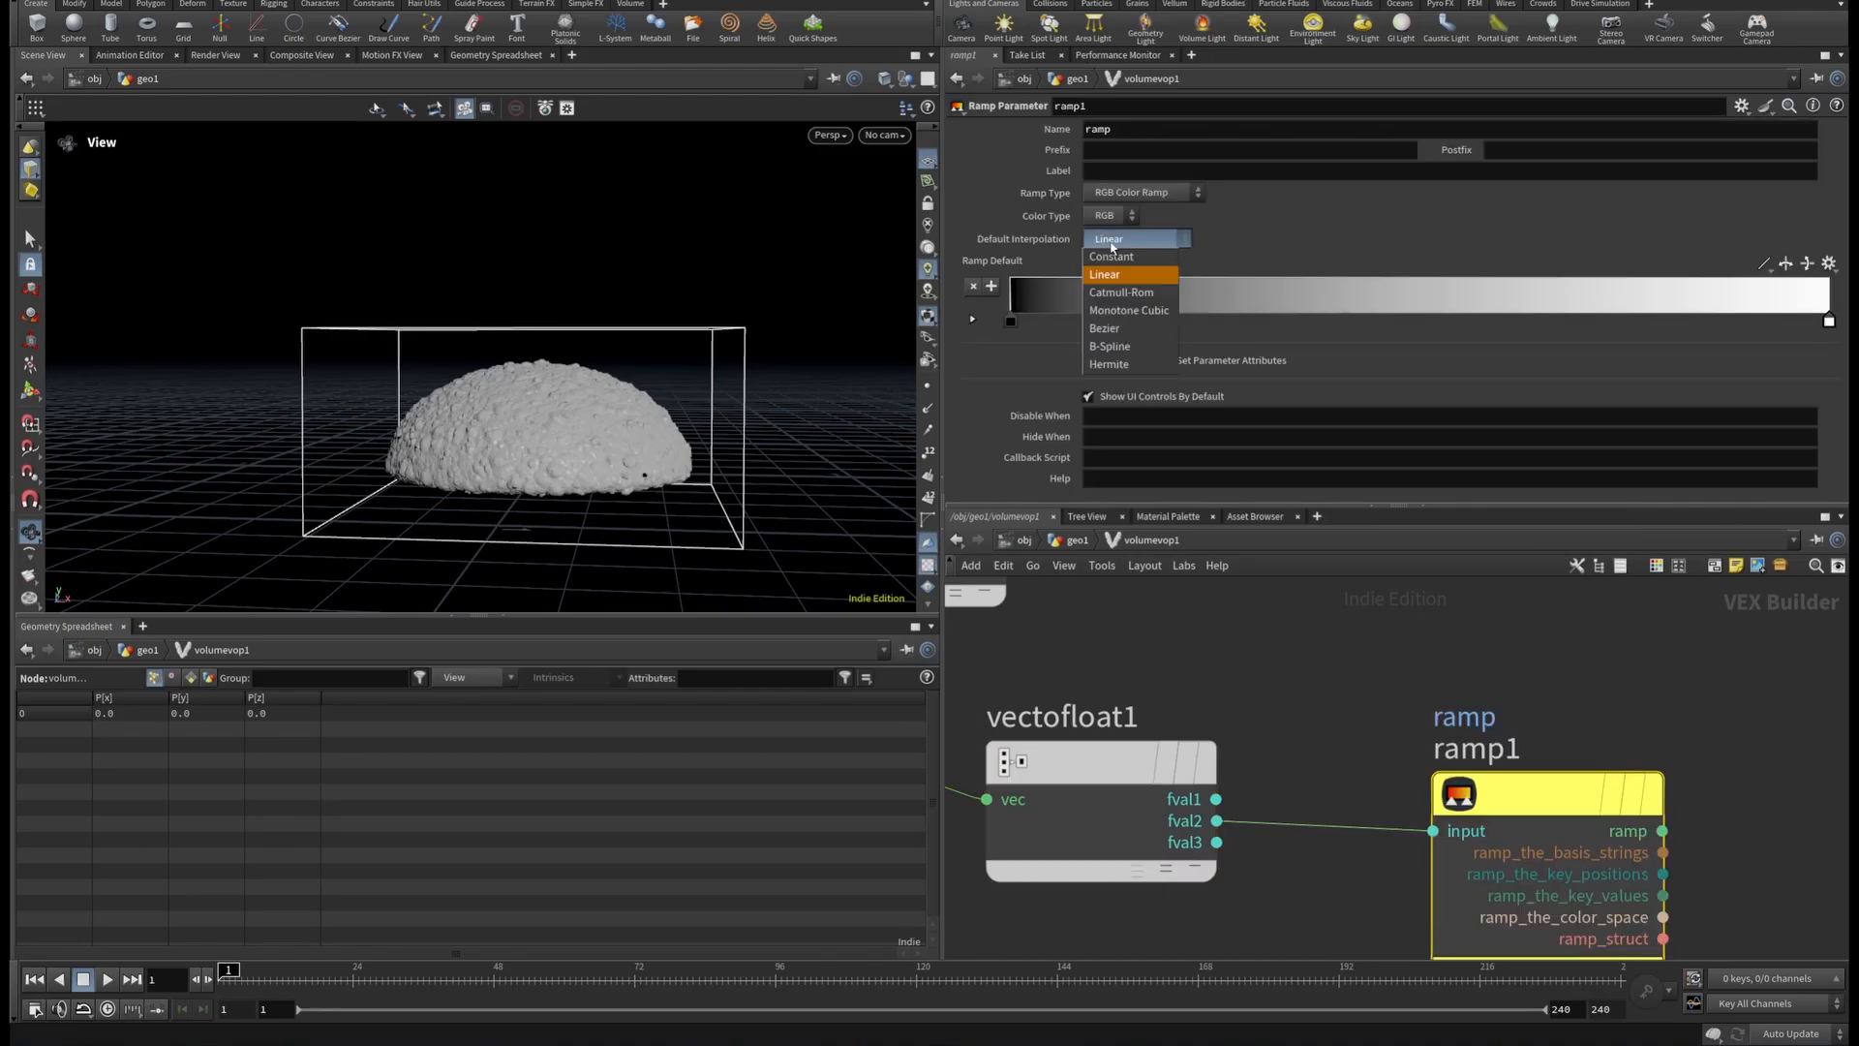
{"action": "left_click", "coordinate": [1112, 246]}
{"action": "left_click", "coordinate": [1138, 192]}
{"action": "left_click", "coordinate": [1125, 234]}
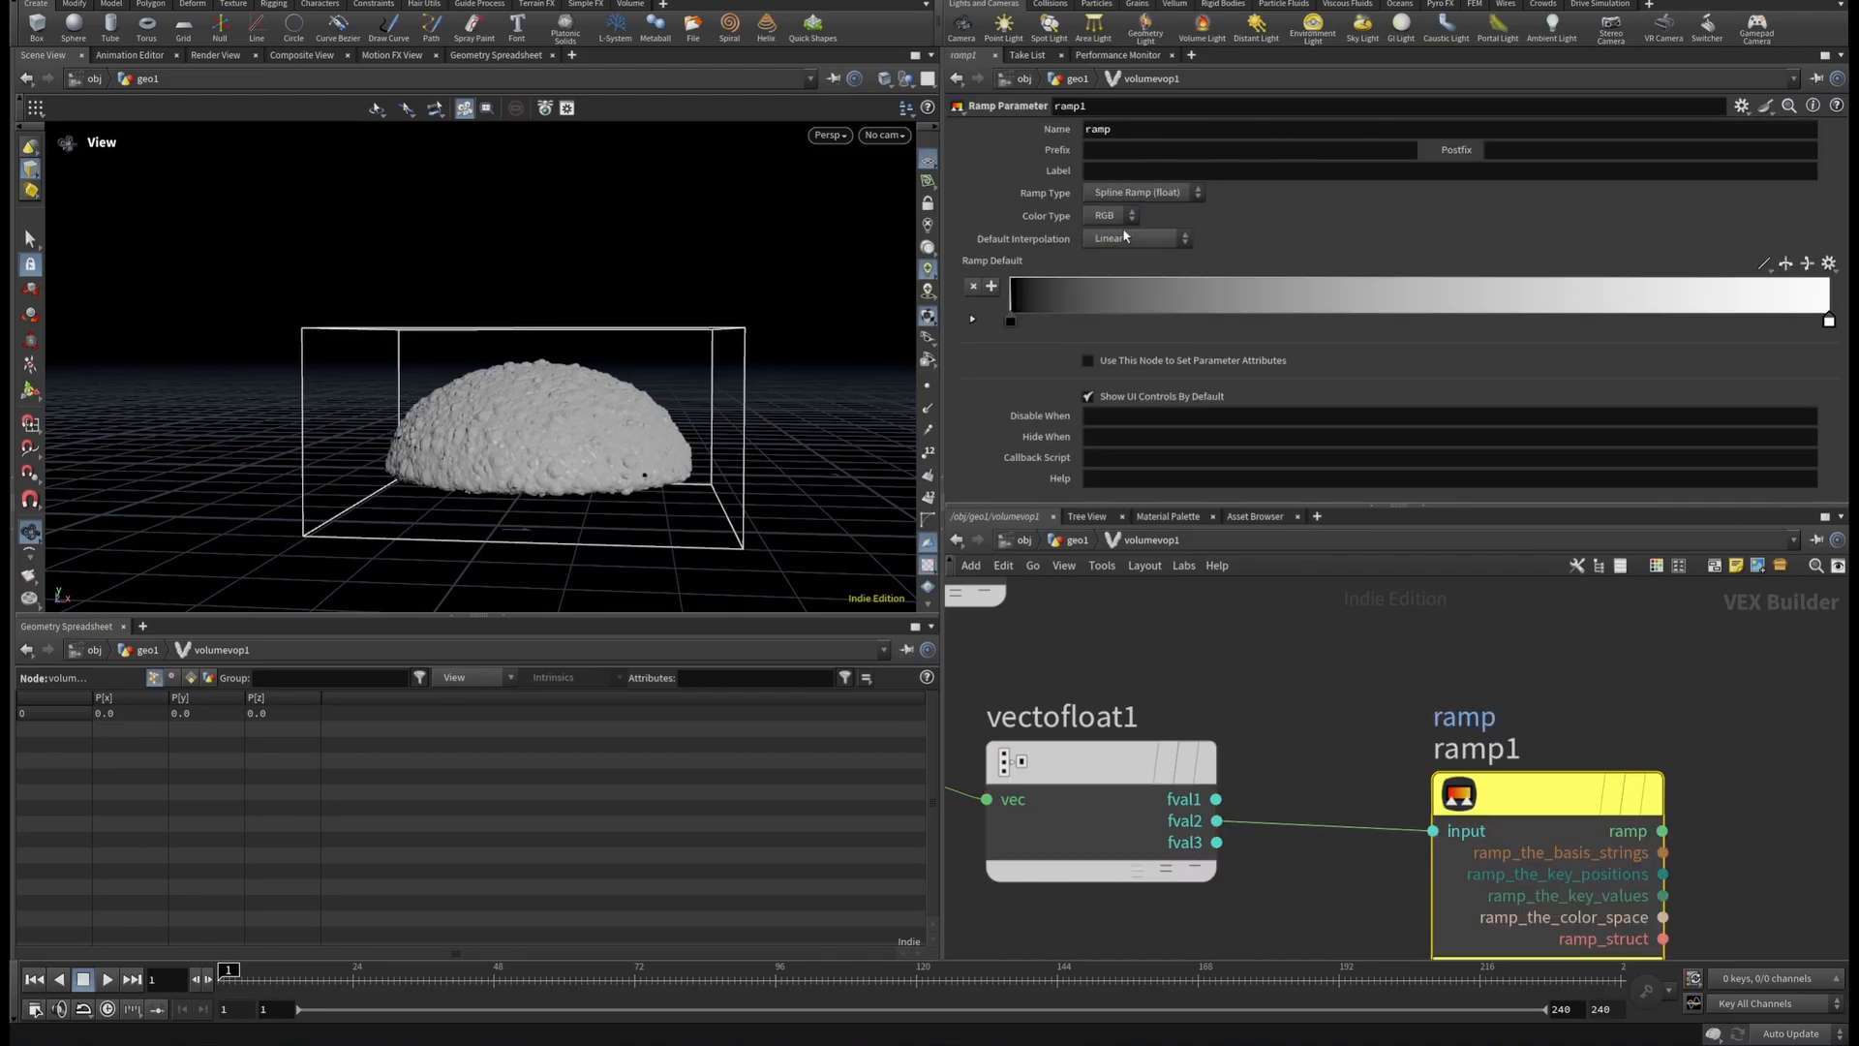
{"action": "double_click", "coordinate": [1100, 129]}
{"action": "type", "text": "heightone"}
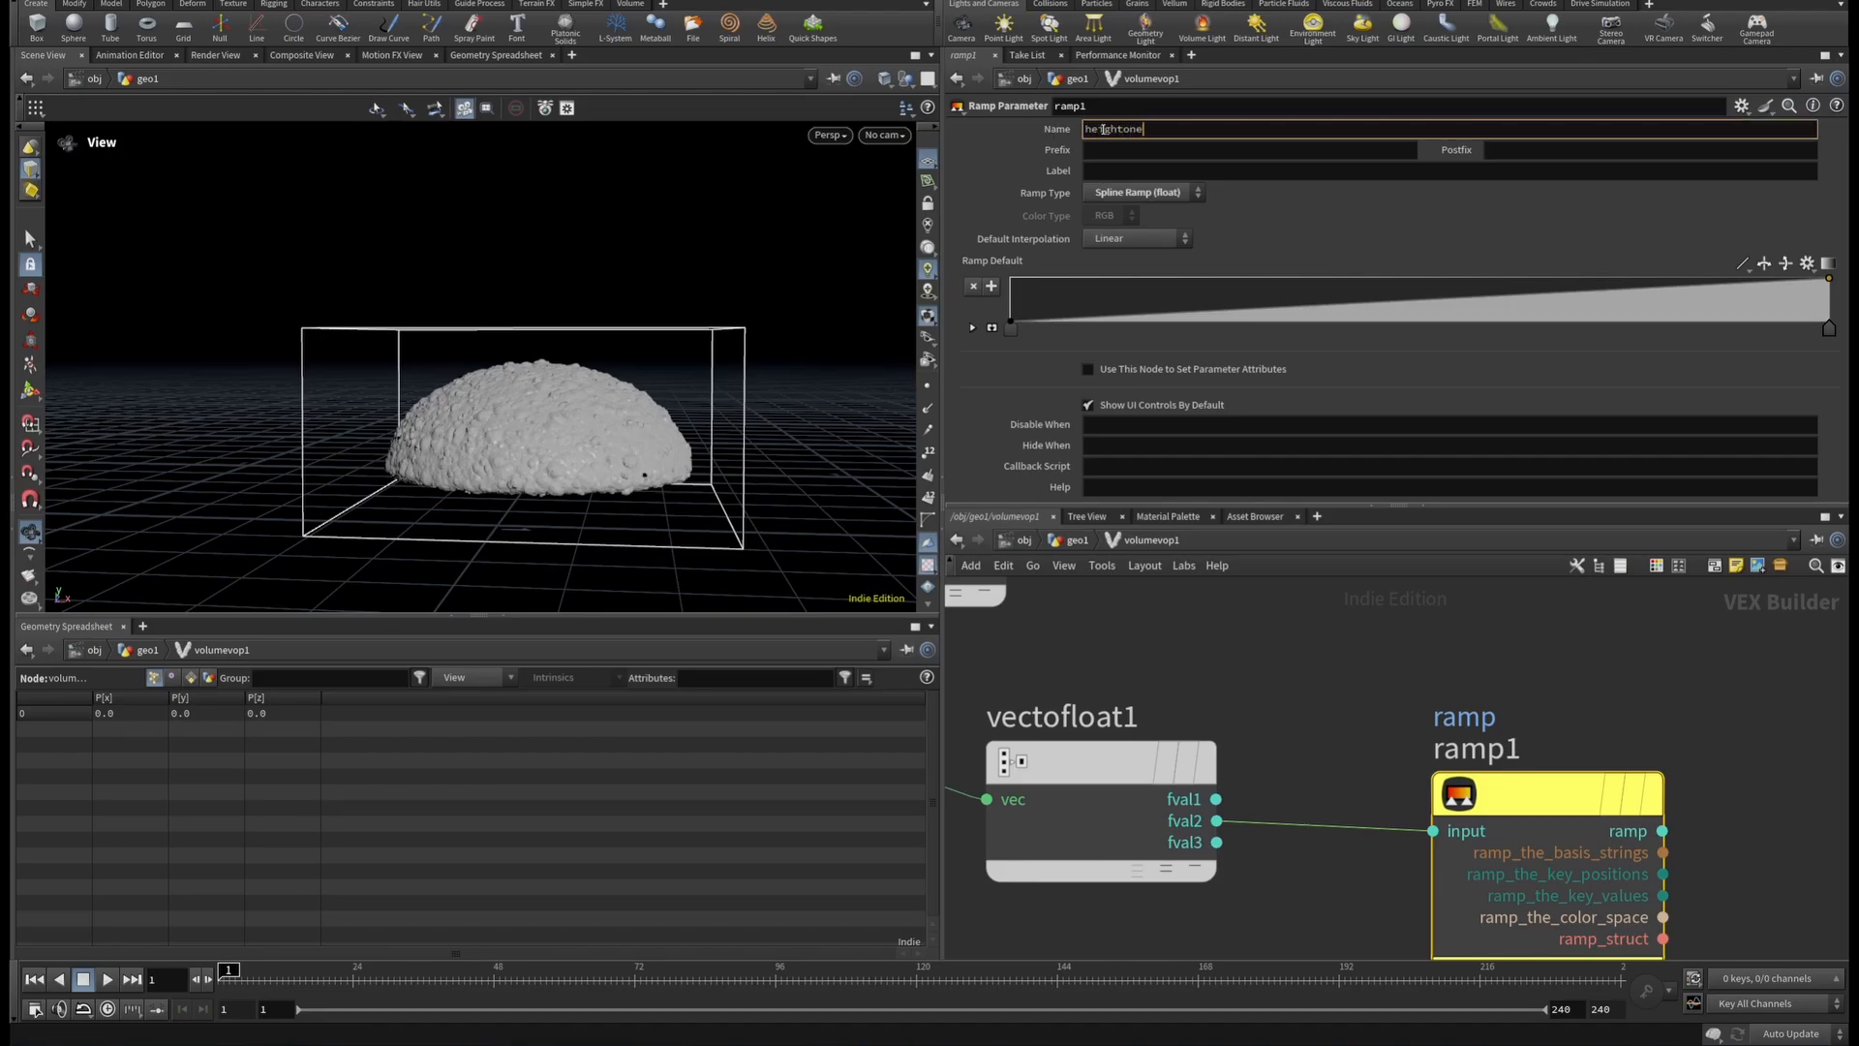
{"action": "key", "text": "Return"}
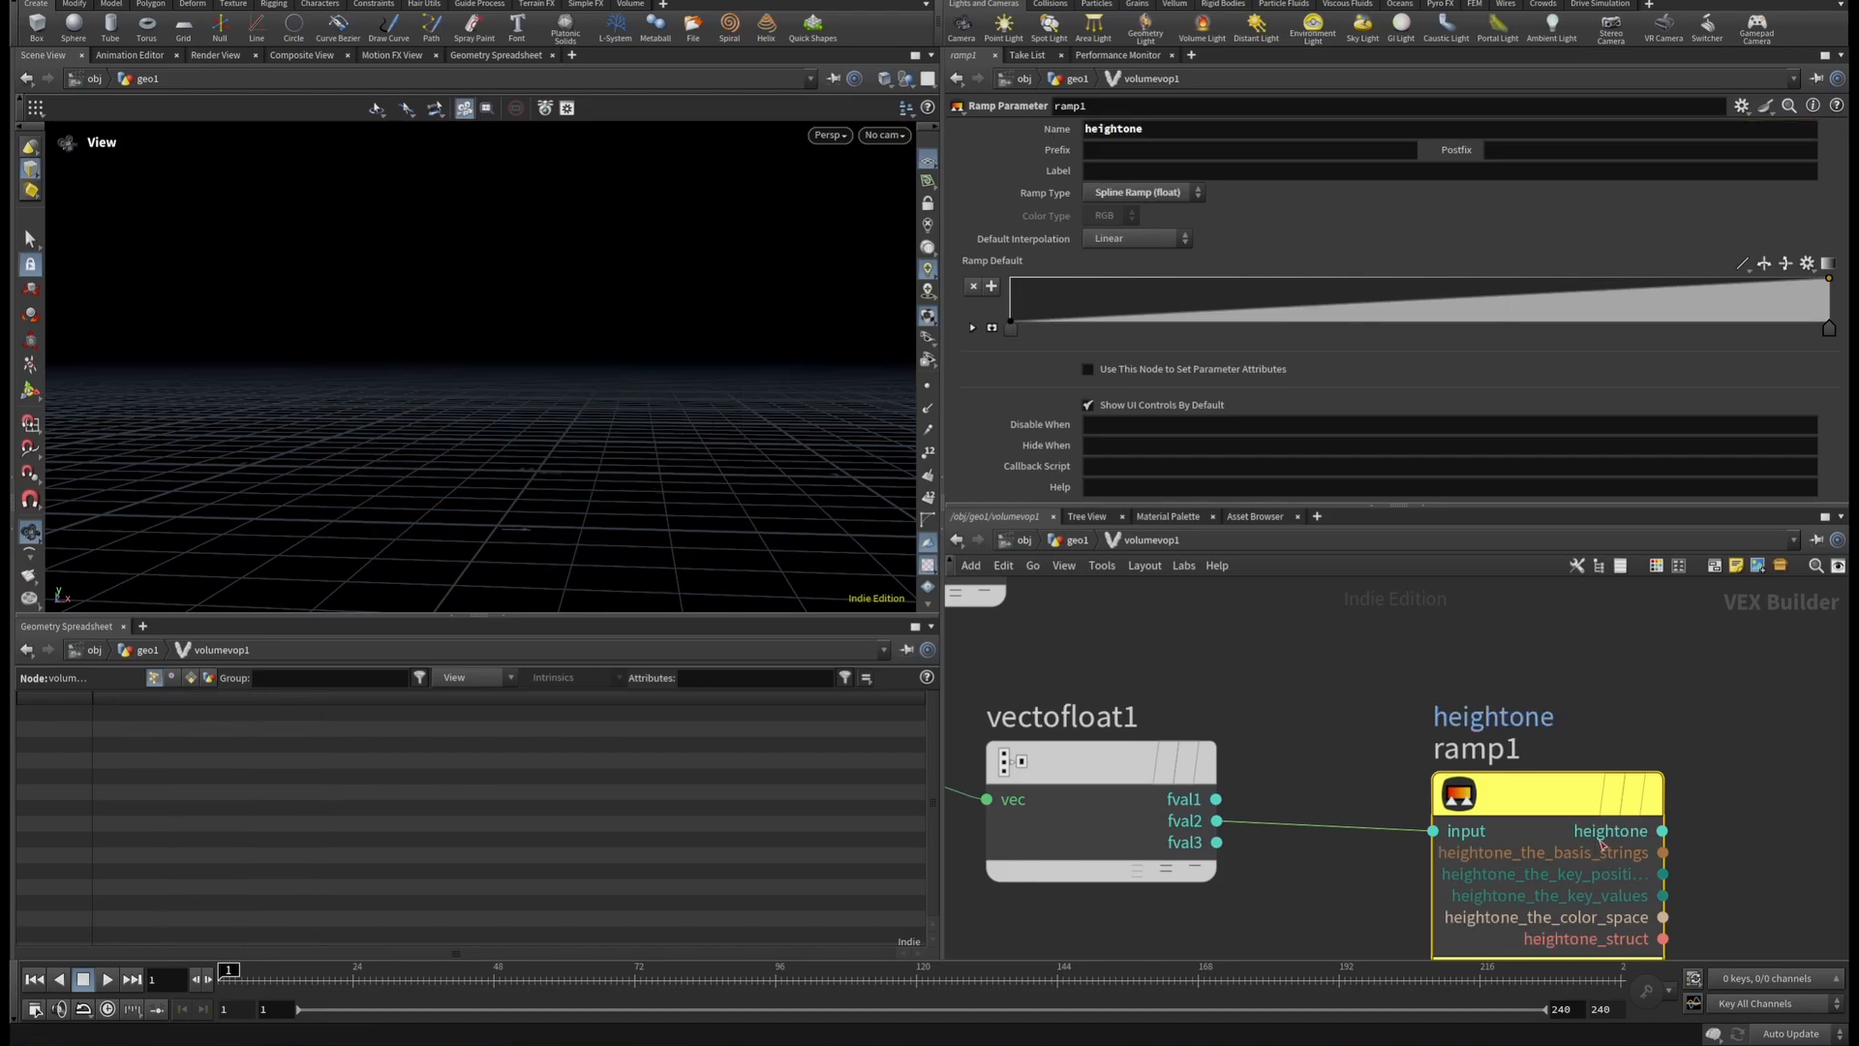
Place a Multiply node in the free space between add1 and ramp1.
{"action": "scroll", "coordinate": [1599, 782], "scroll_direction": "down", "scroll_amount": 5}
{"action": "middle_click_drag", "start_coordinate": [1640, 755], "coordinate": [1506, 776]}
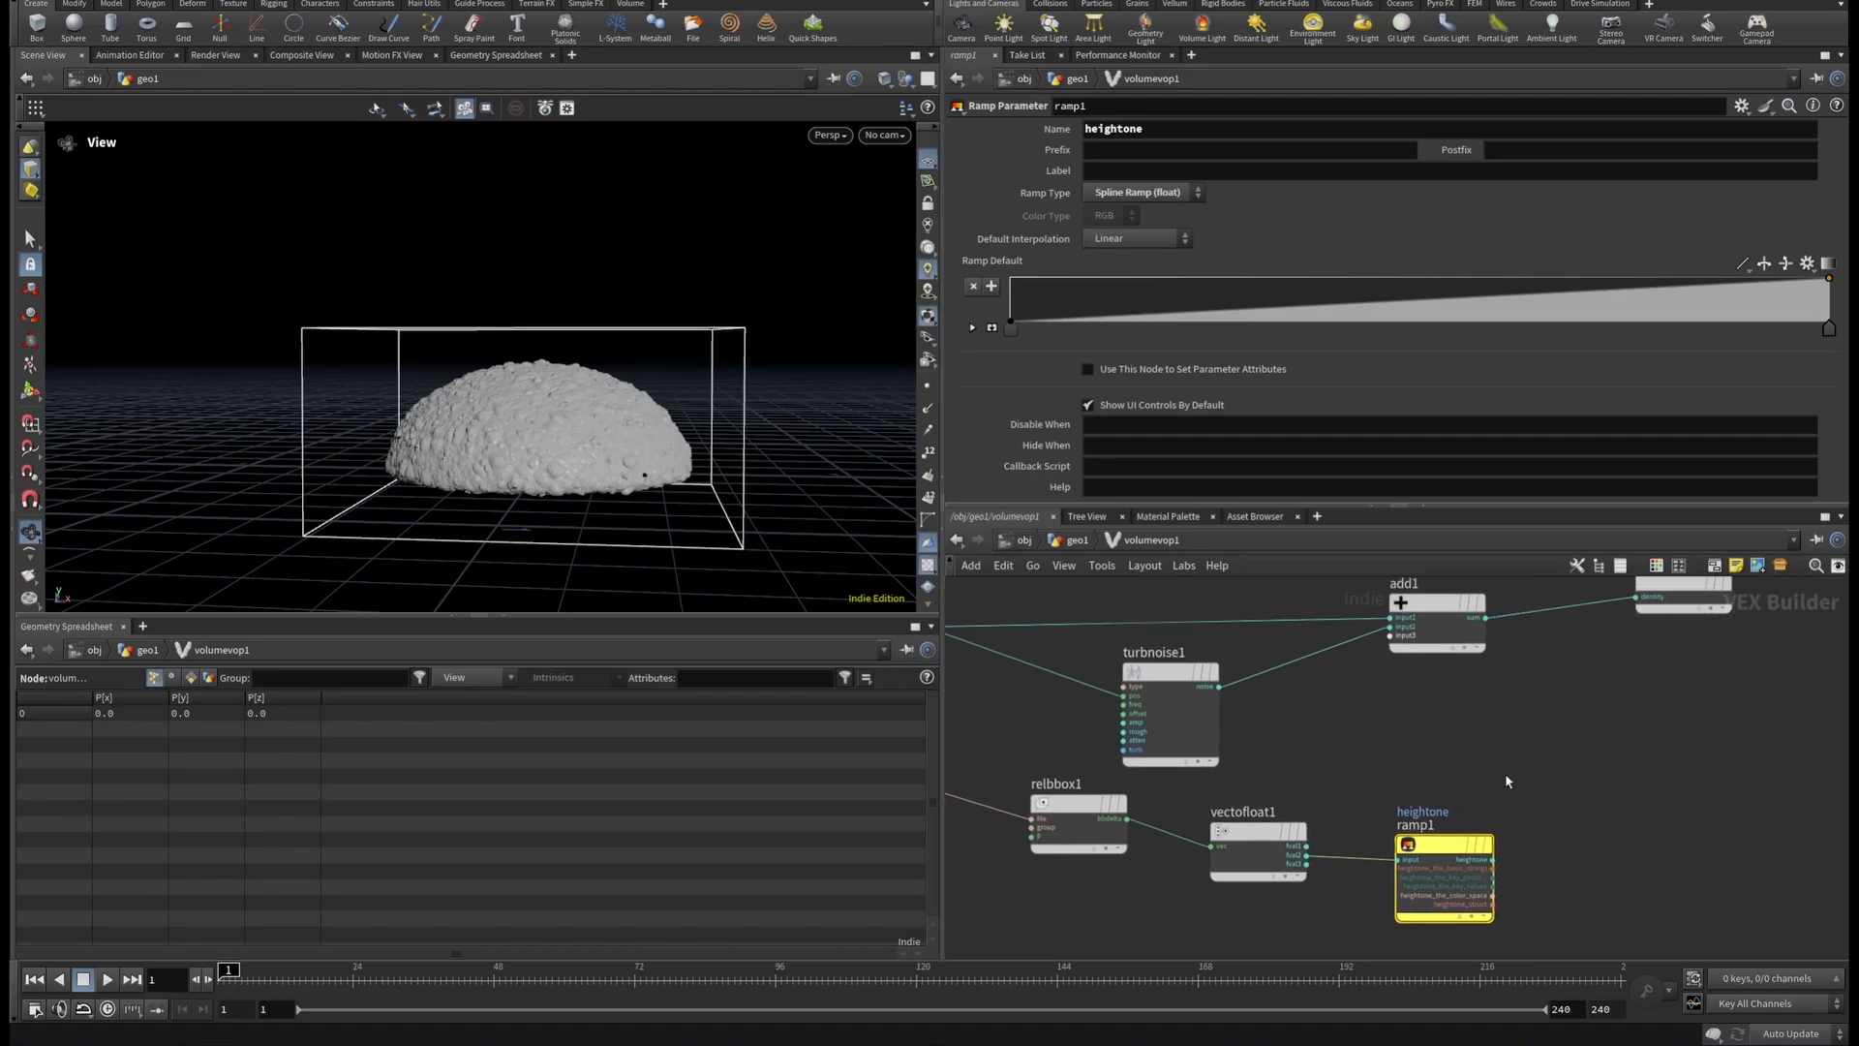
{"action": "key", "text": "Tab"}
{"action": "type", "text": "m"}
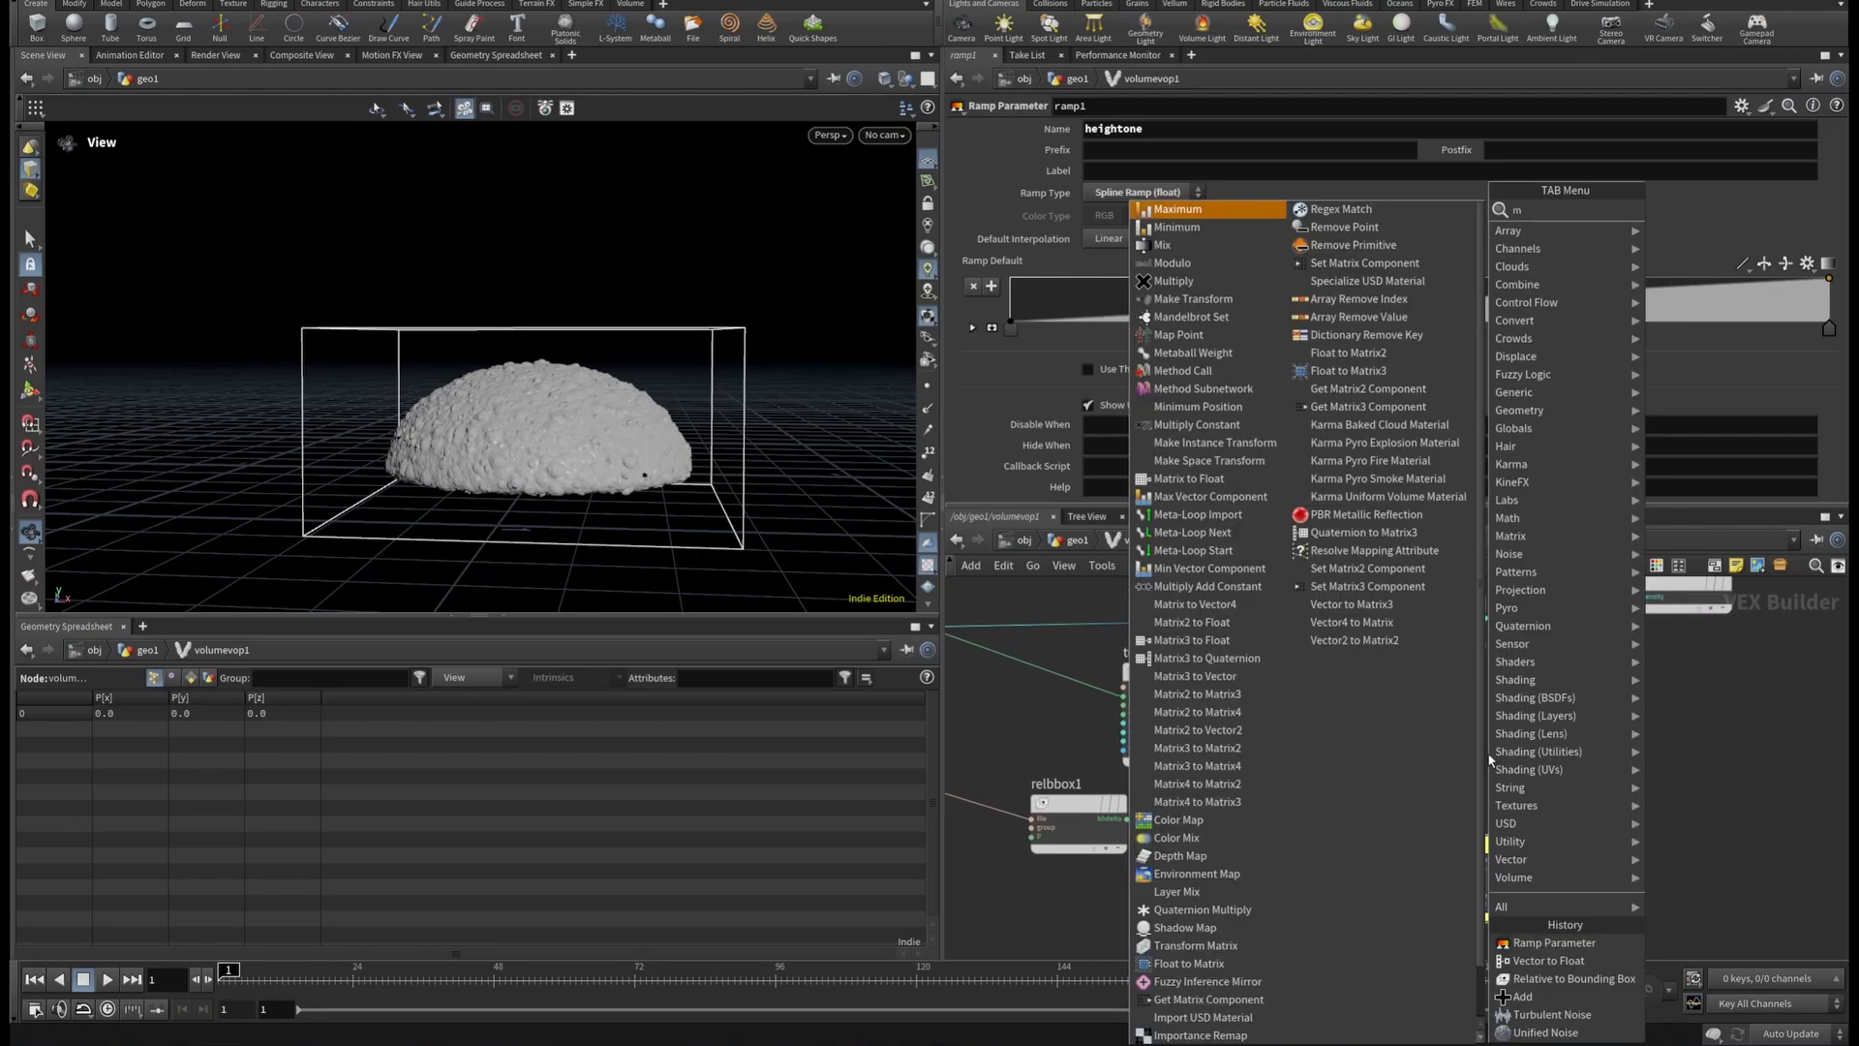
{"action": "type", "text": "ult"}
{"action": "left_click", "coordinate": [1667, 212]}
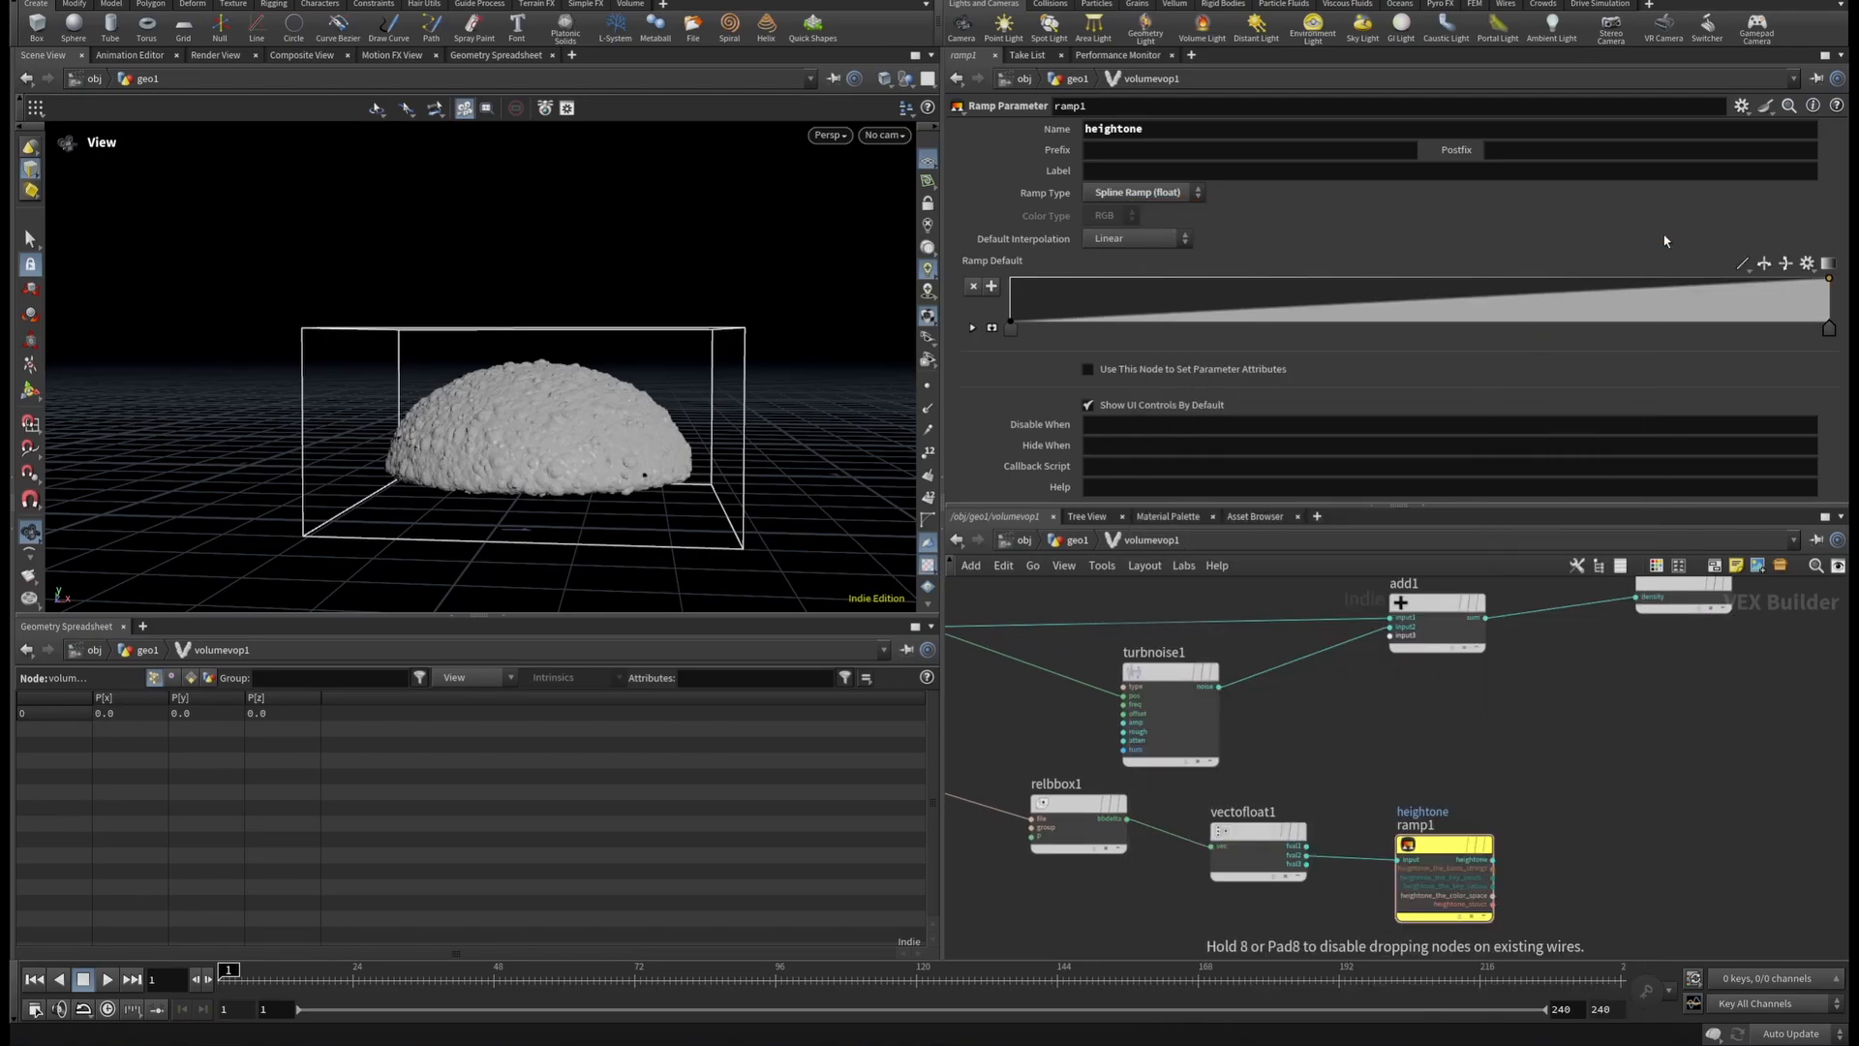
{"action": "left_click", "coordinate": [1527, 765]}
Wire turbnoise1's noise output into multiply1's first input and ramp1's heightone output into its second input.
{"action": "left_click", "coordinate": [1575, 772]}
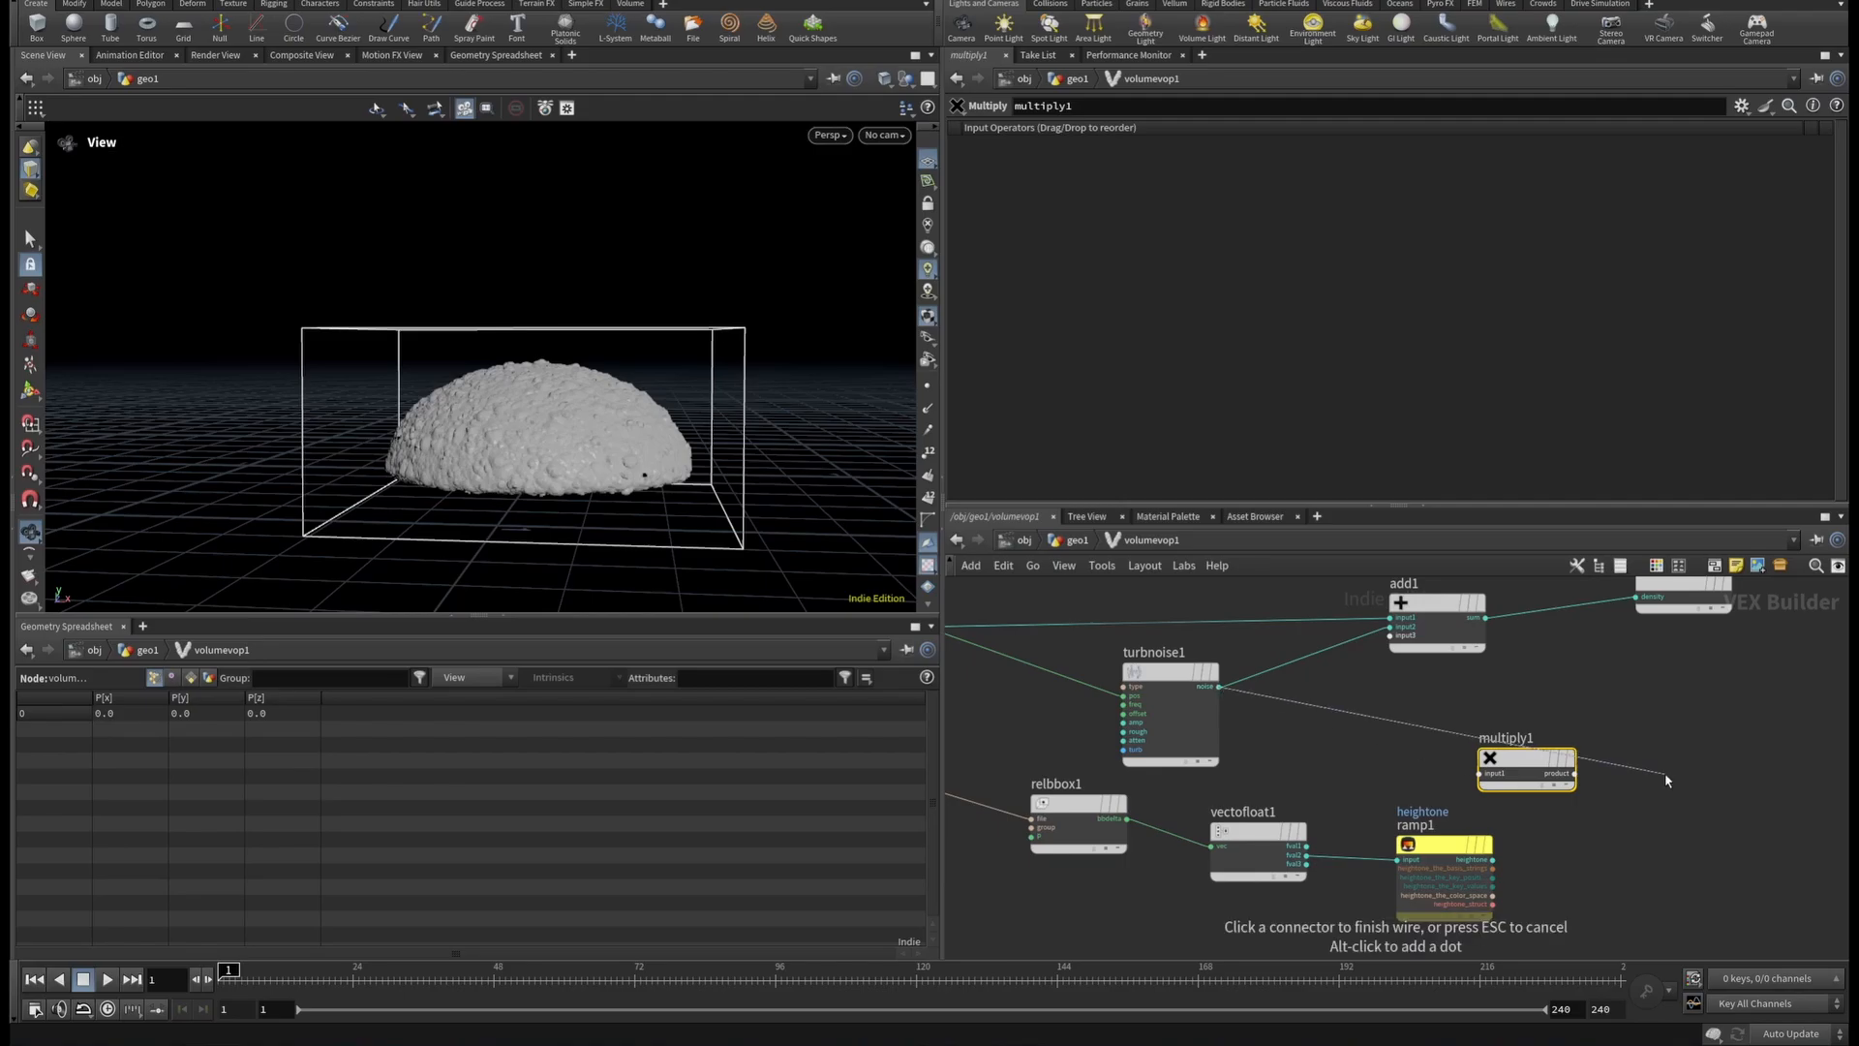
{"action": "left_click", "coordinate": [1515, 787]}
{"action": "scroll", "coordinate": [1493, 854], "scroll_direction": "up", "scroll_amount": 4}
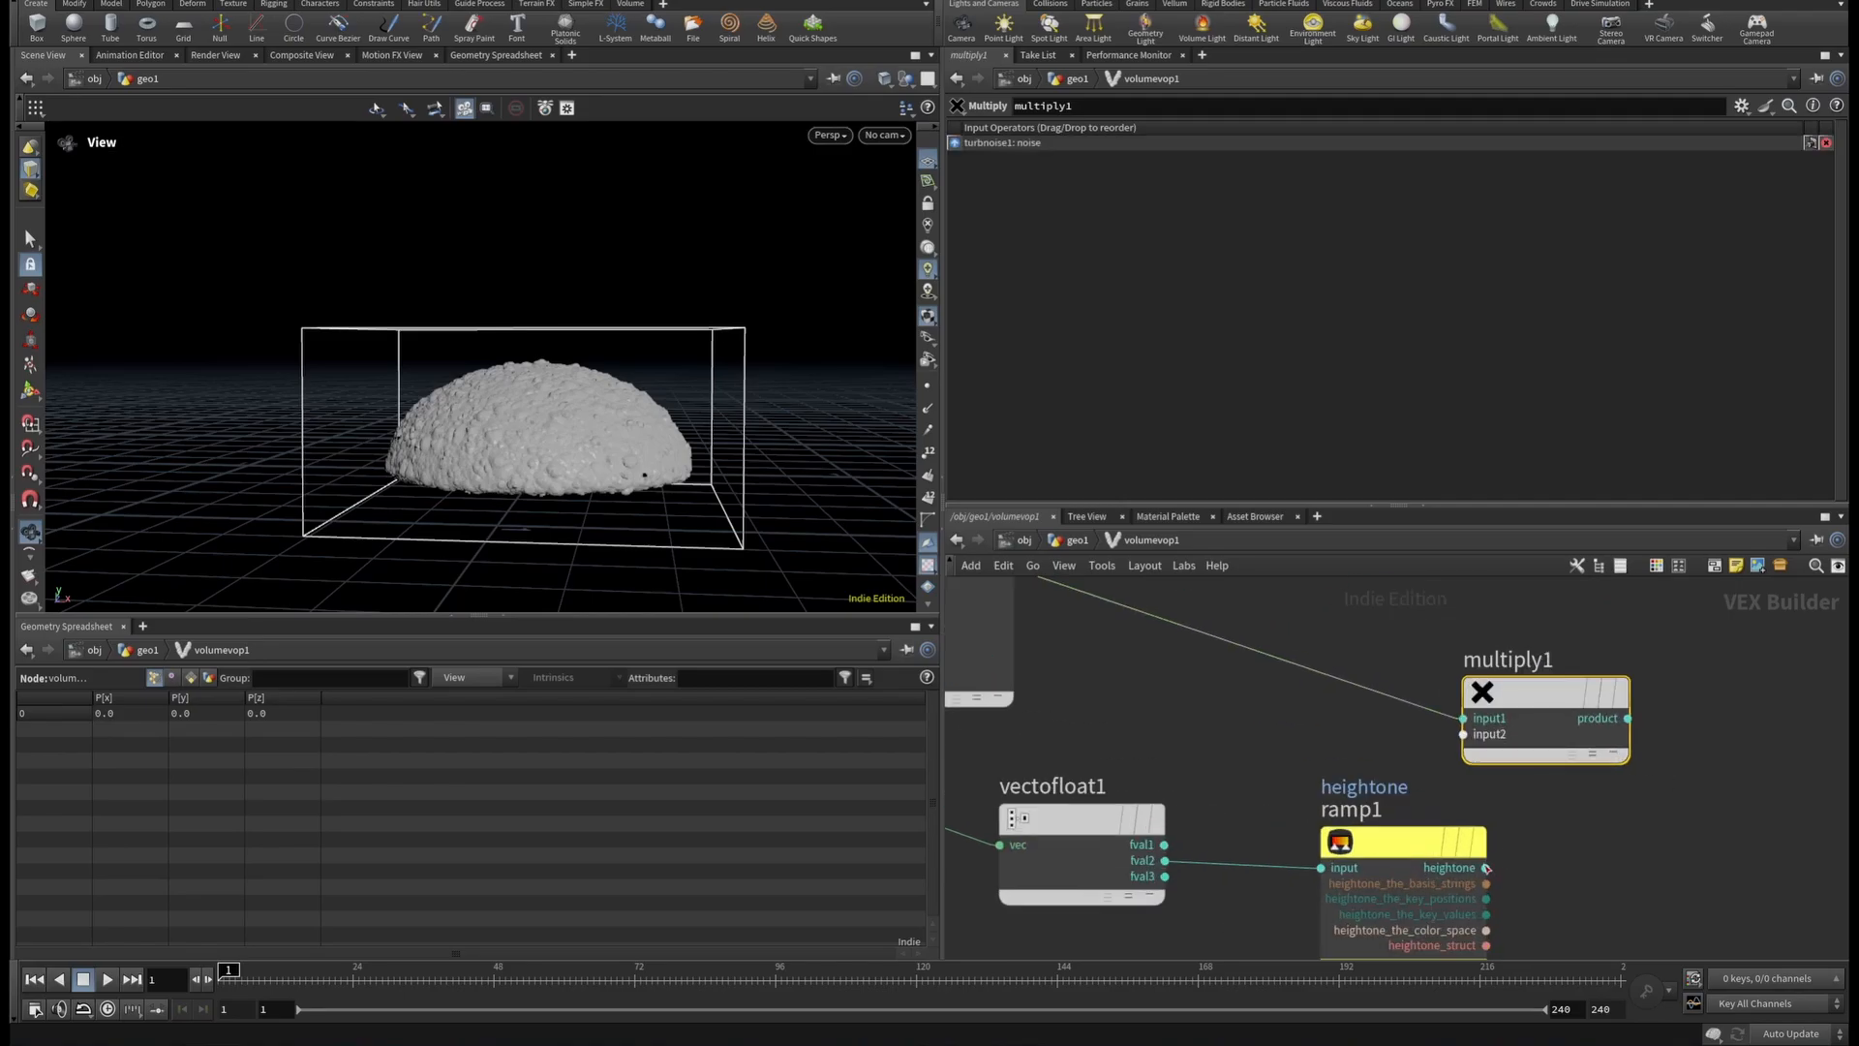
{"action": "left_click", "coordinate": [1637, 875]}
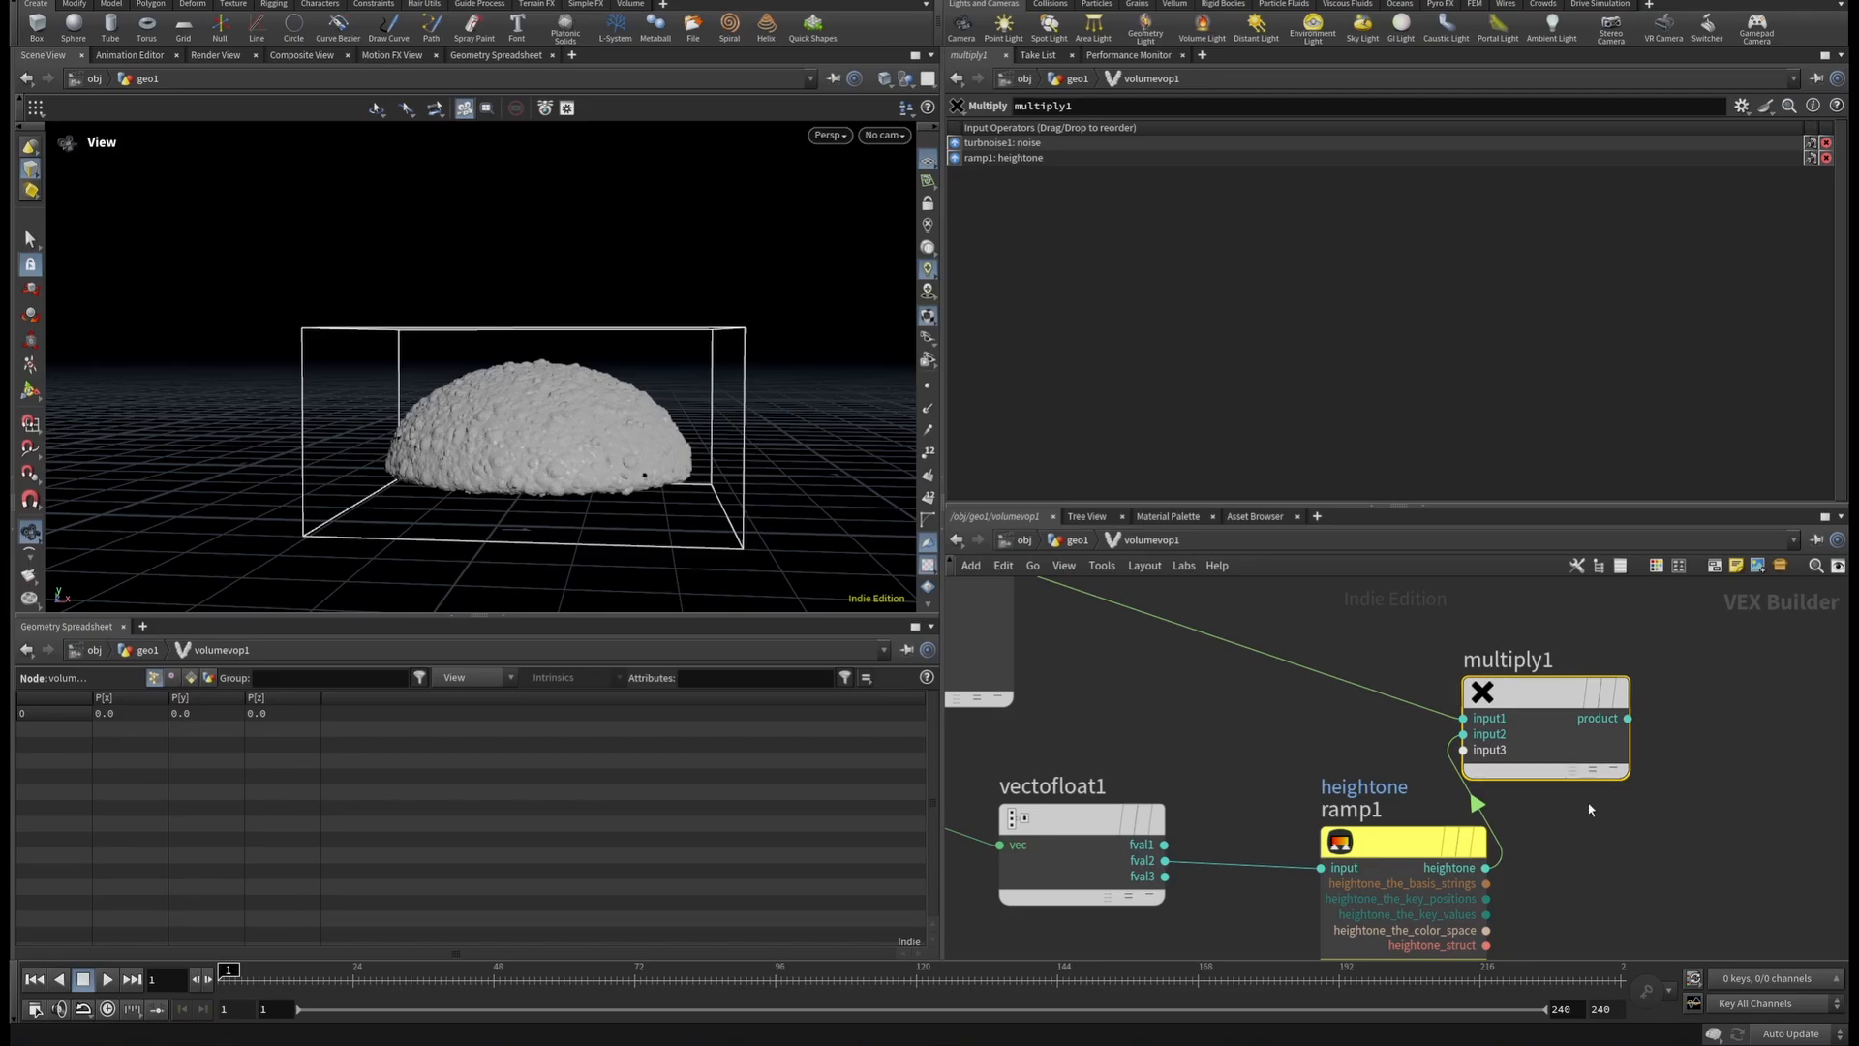
Wire multiply1's product into add1's second input in place of the direct noise connection.
{"action": "scroll", "coordinate": [1590, 809], "scroll_direction": "down", "scroll_amount": 3}
{"action": "left_click", "coordinate": [1557, 825]}
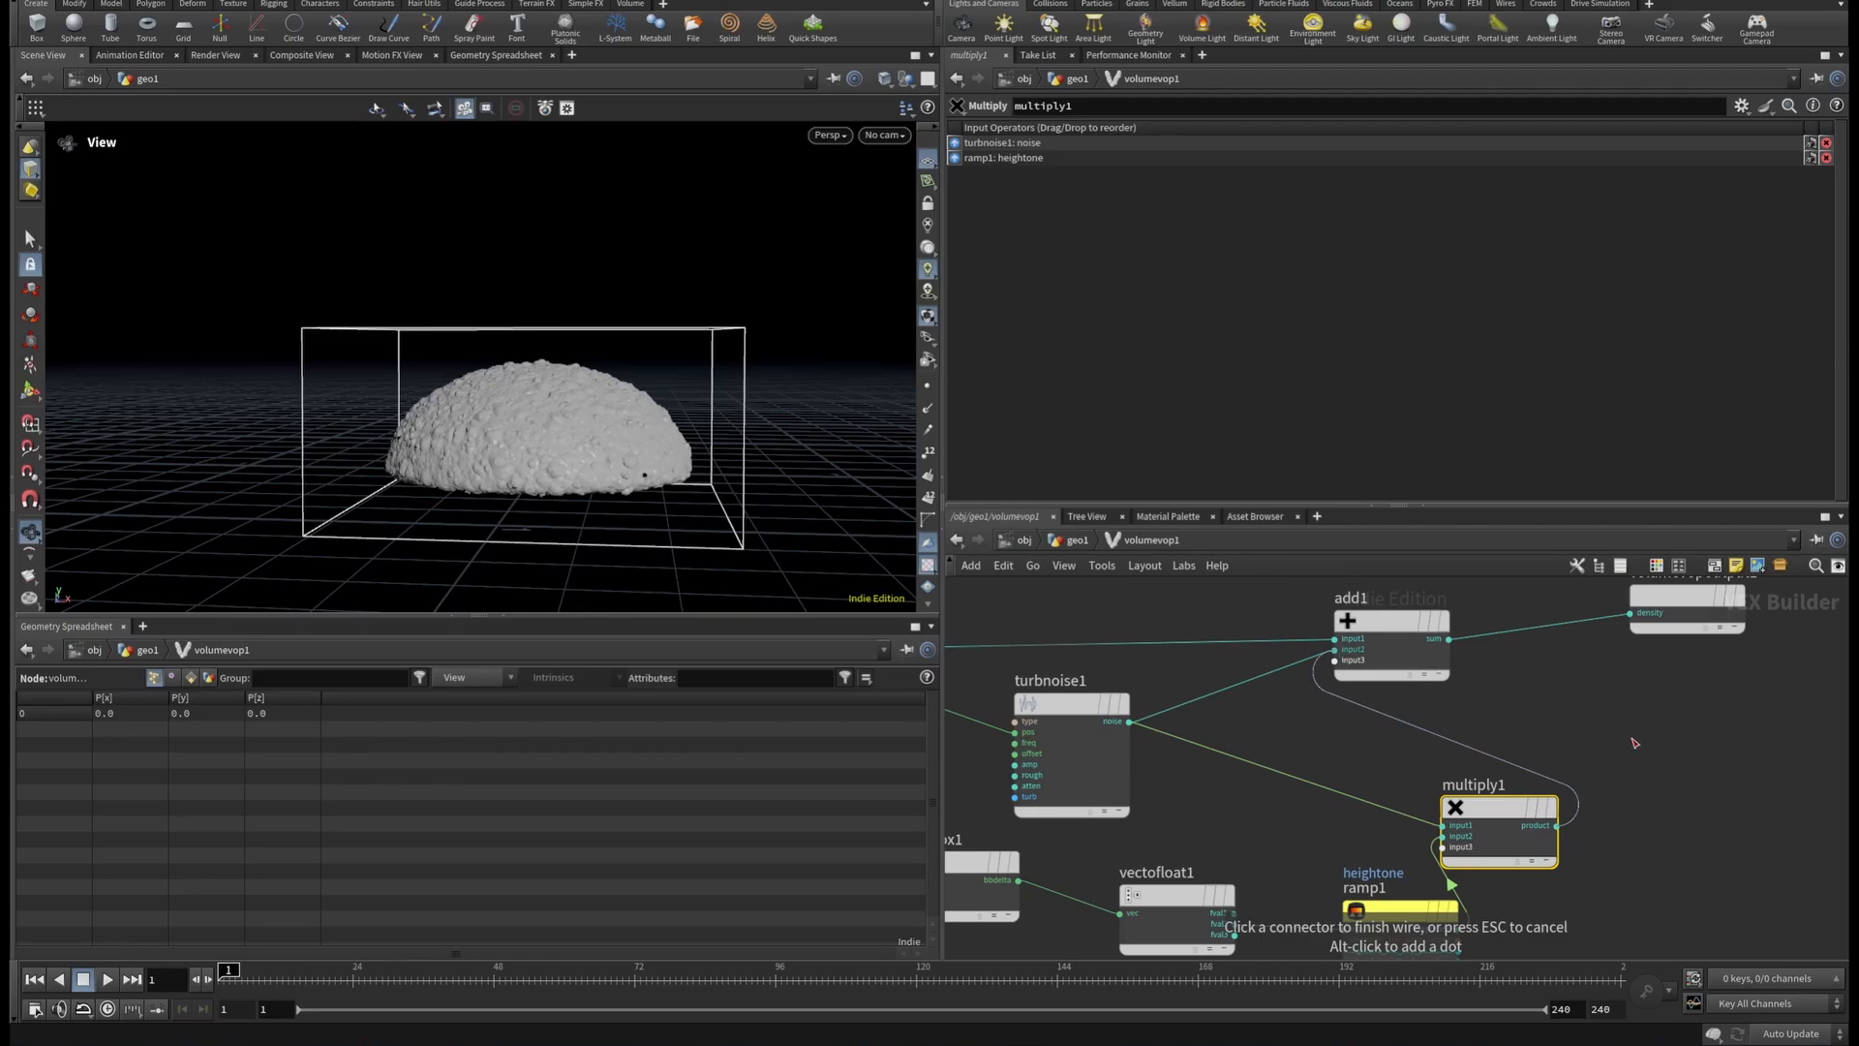
{"action": "key", "text": "h"}
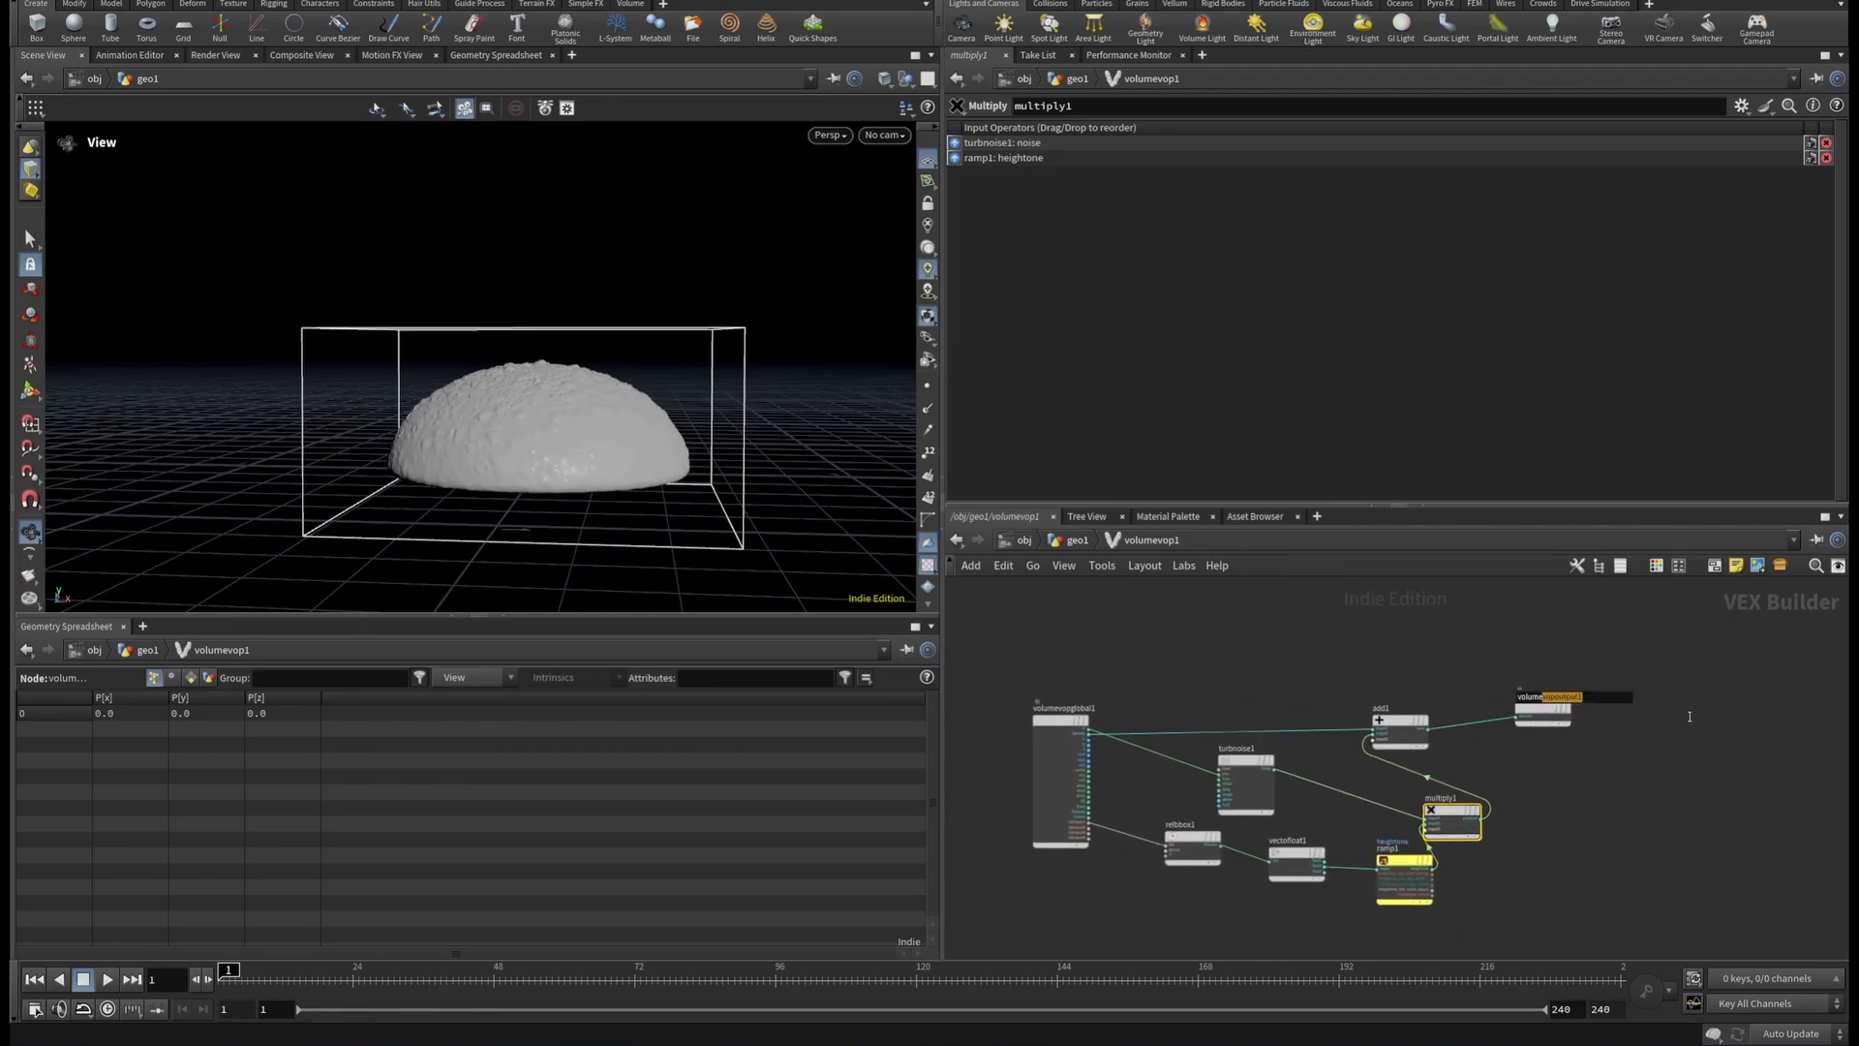
Space out the network by moving volumevopoutput1 and add1 farther from turbnoise1.
{"action": "left_click_drag", "start_coordinate": [1544, 712], "coordinate": [1649, 714]}
{"action": "left_click", "coordinate": [1388, 740]}
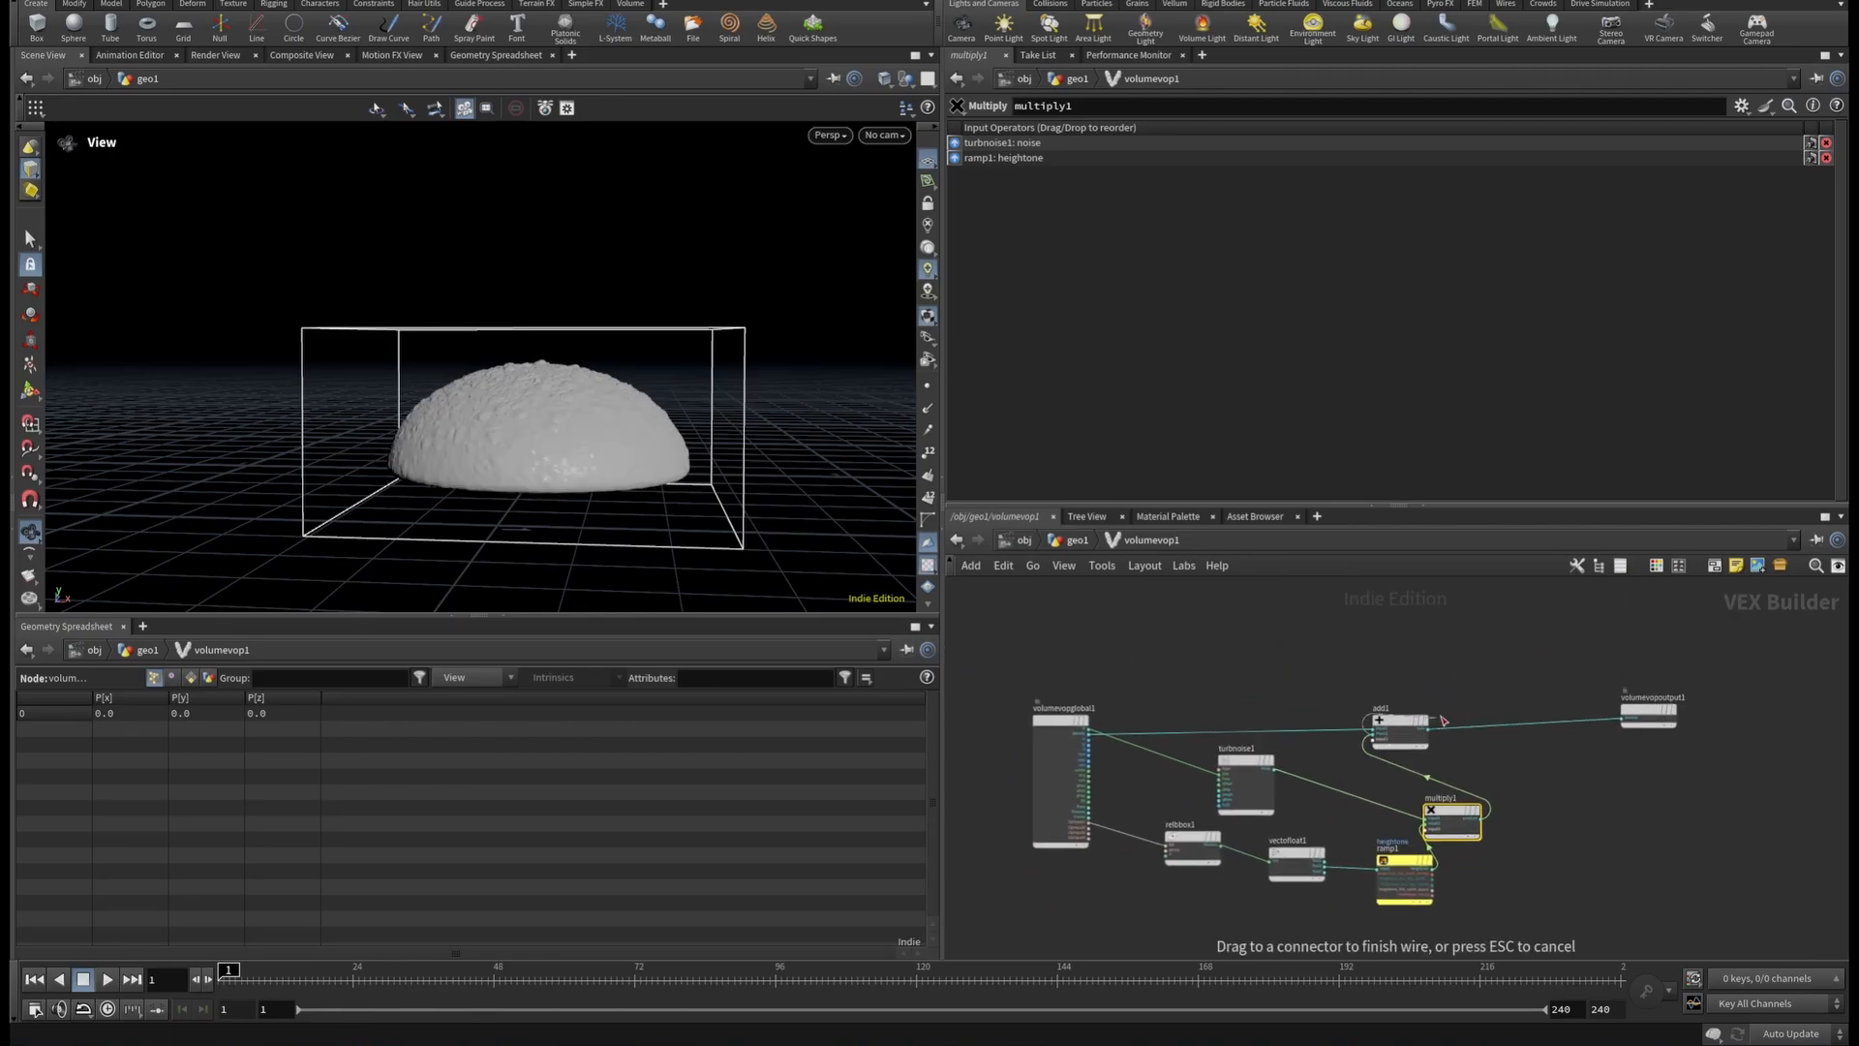
{"action": "scroll", "coordinate": [1315, 735], "scroll_direction": "up", "scroll_amount": 5}
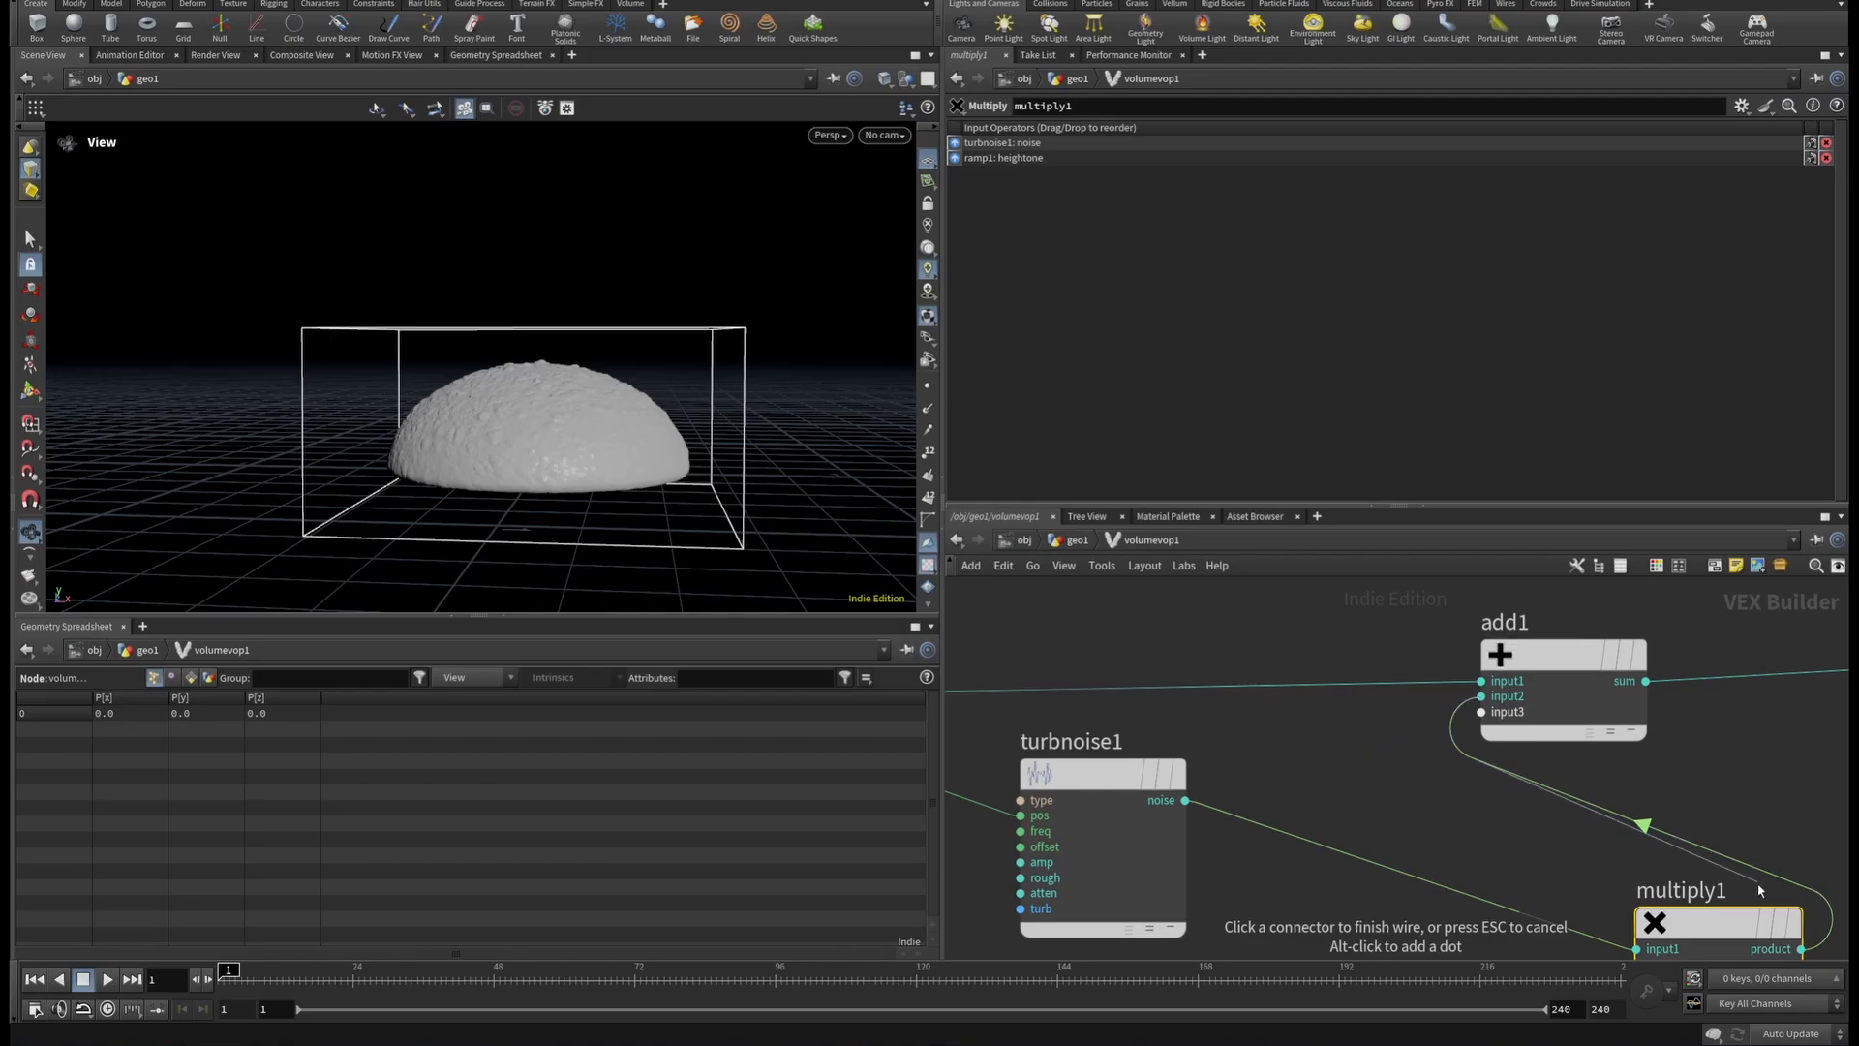
{"action": "left_click", "coordinate": [1799, 947]}
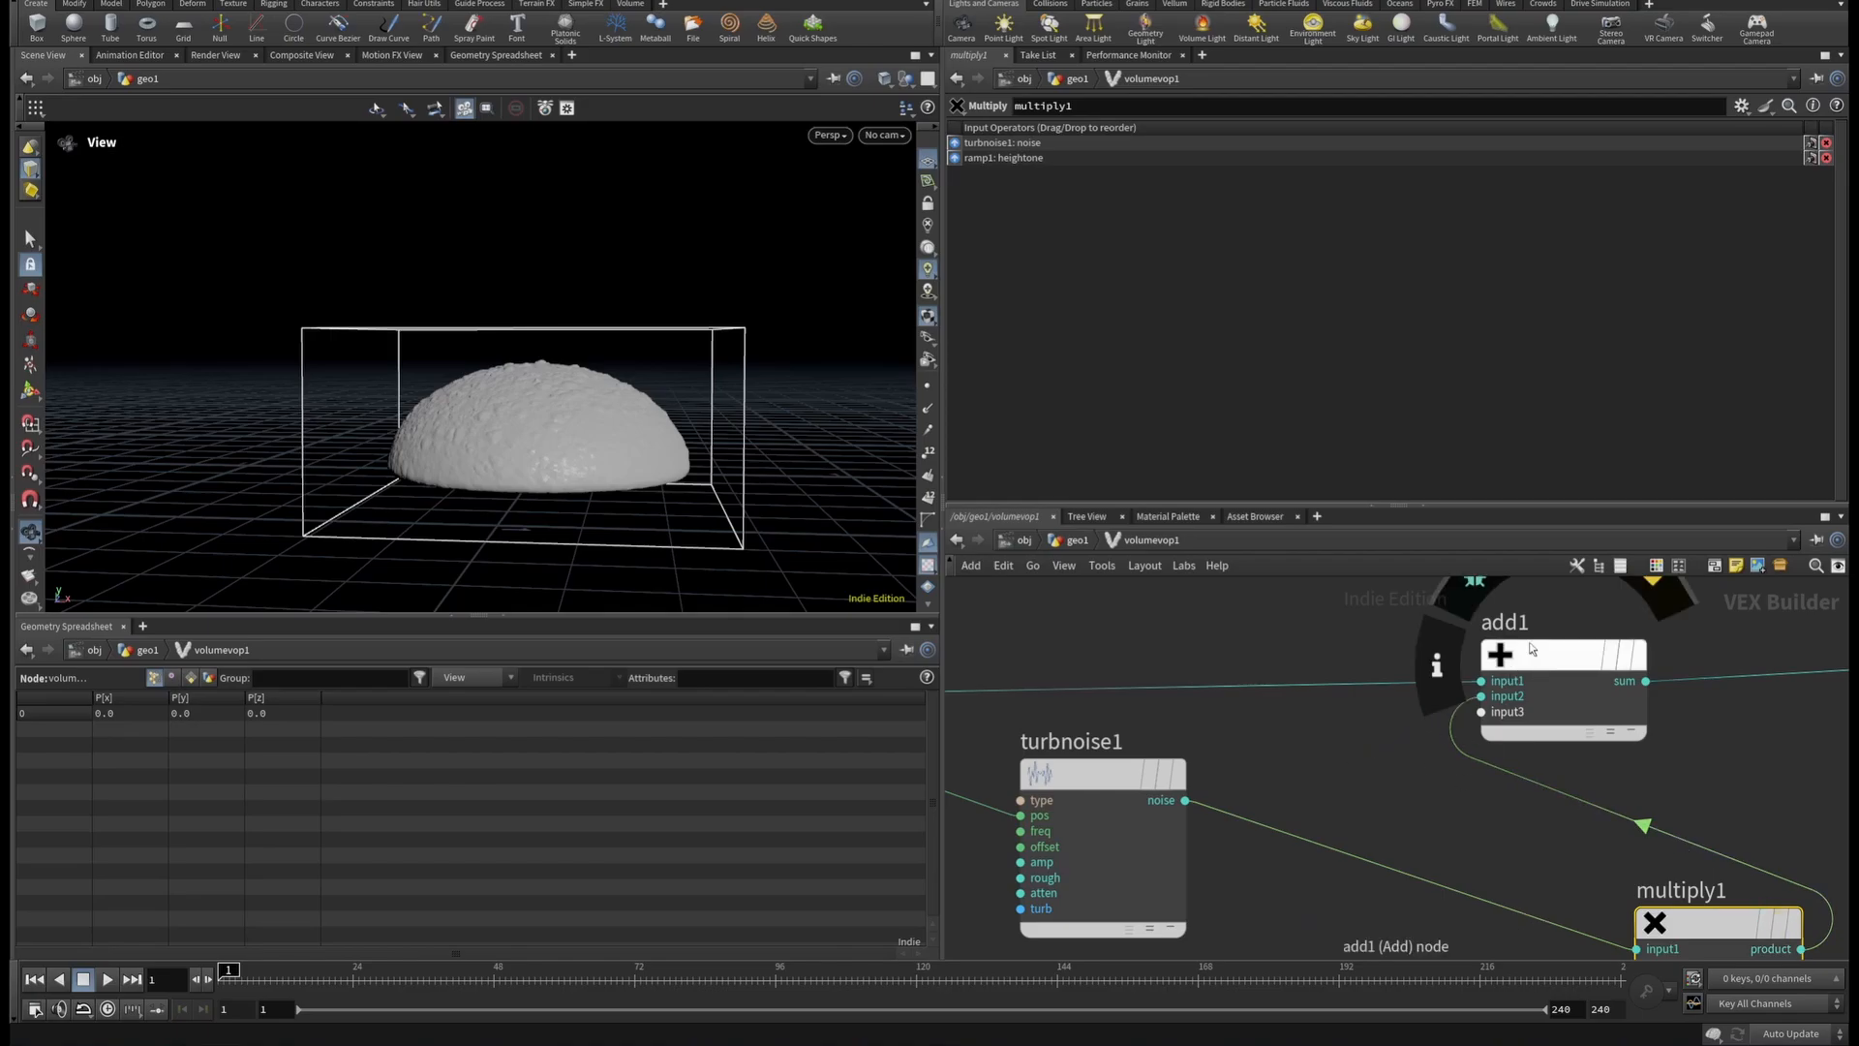
{"action": "left_click_drag", "start_coordinate": [1529, 657], "coordinate": [1727, 654]}
Examine the height-masked noise on the cookie's sides and underside from several angles.
{"action": "scroll", "coordinate": [558, 478], "scroll_direction": "up", "scroll_amount": 5}
{"action": "left_click_drag", "start_coordinate": [534, 464], "coordinate": [586, 502]}
{"action": "scroll", "coordinate": [542, 484], "scroll_direction": "down", "scroll_amount": 5}
{"action": "left_click_drag", "start_coordinate": [469, 456], "coordinate": [442, 254]}
{"action": "middle_click_drag", "start_coordinate": [559, 528], "coordinate": [560, 395]}
{"action": "left_click_drag", "start_coordinate": [559, 394], "coordinate": [601, 427]}
{"action": "scroll", "coordinate": [1557, 753], "scroll_direction": "down", "scroll_amount": 3}
{"action": "scroll", "coordinate": [1556, 753], "scroll_direction": "up", "scroll_amount": 4}
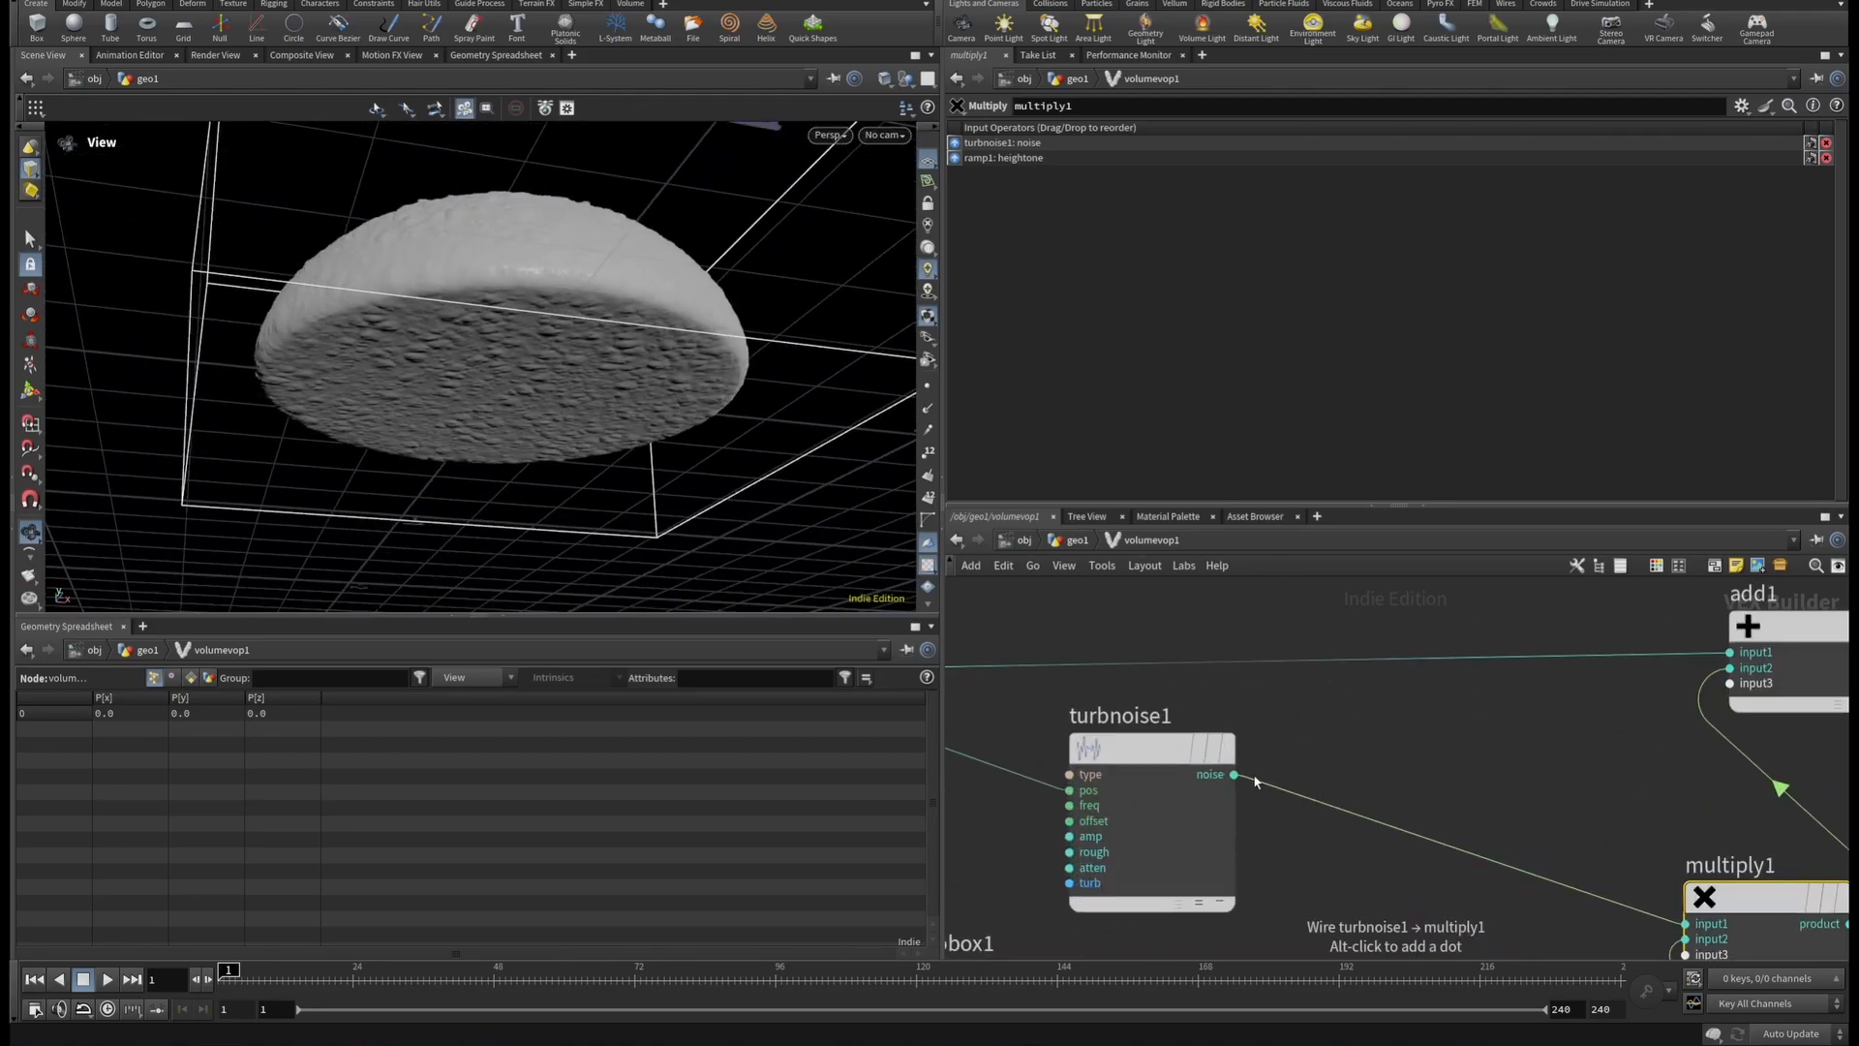
Wire turbnoise1's noise directly into add1's second input to compare the unmasked surface, and reconnect multiply1's product there.
{"action": "left_click", "coordinate": [1234, 775]}
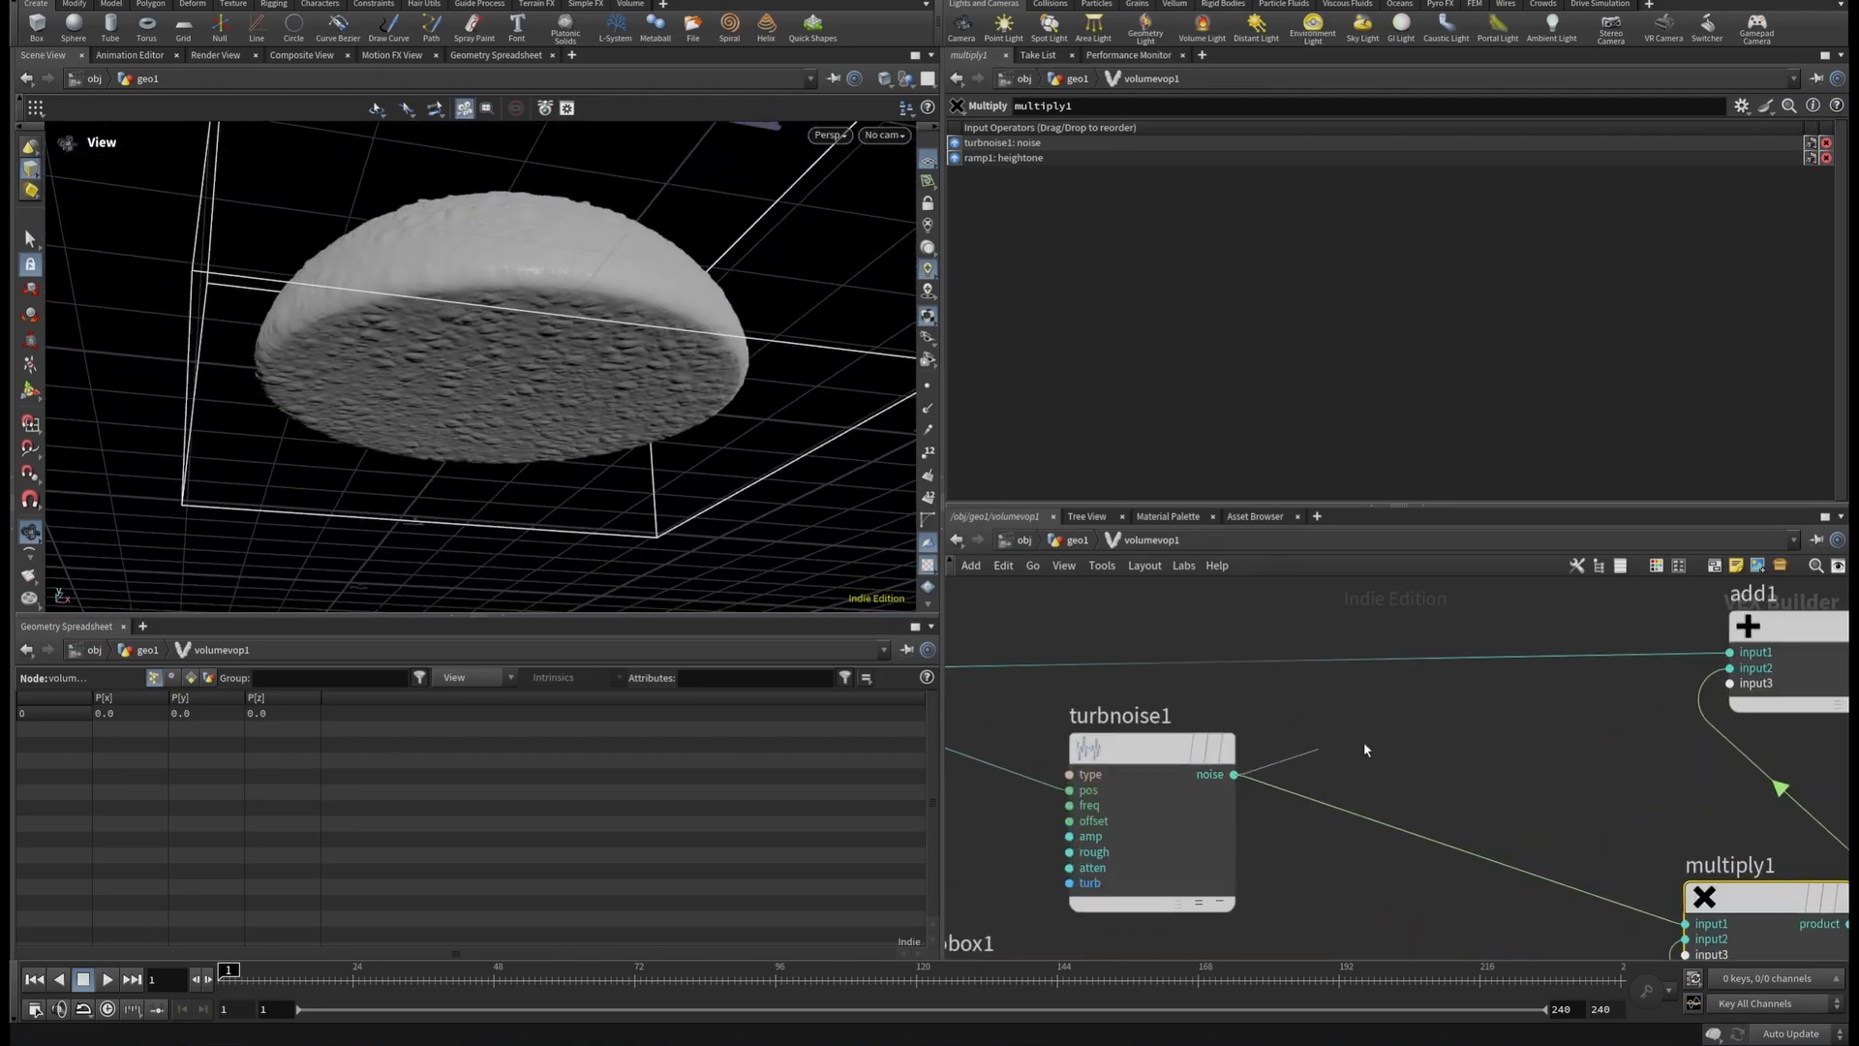
{"action": "left_click", "coordinate": [1729, 668]}
{"action": "scroll", "coordinate": [1658, 792], "scroll_direction": "down", "scroll_amount": 3}
{"action": "scroll", "coordinate": [1490, 812], "scroll_direction": "up", "scroll_amount": 4}
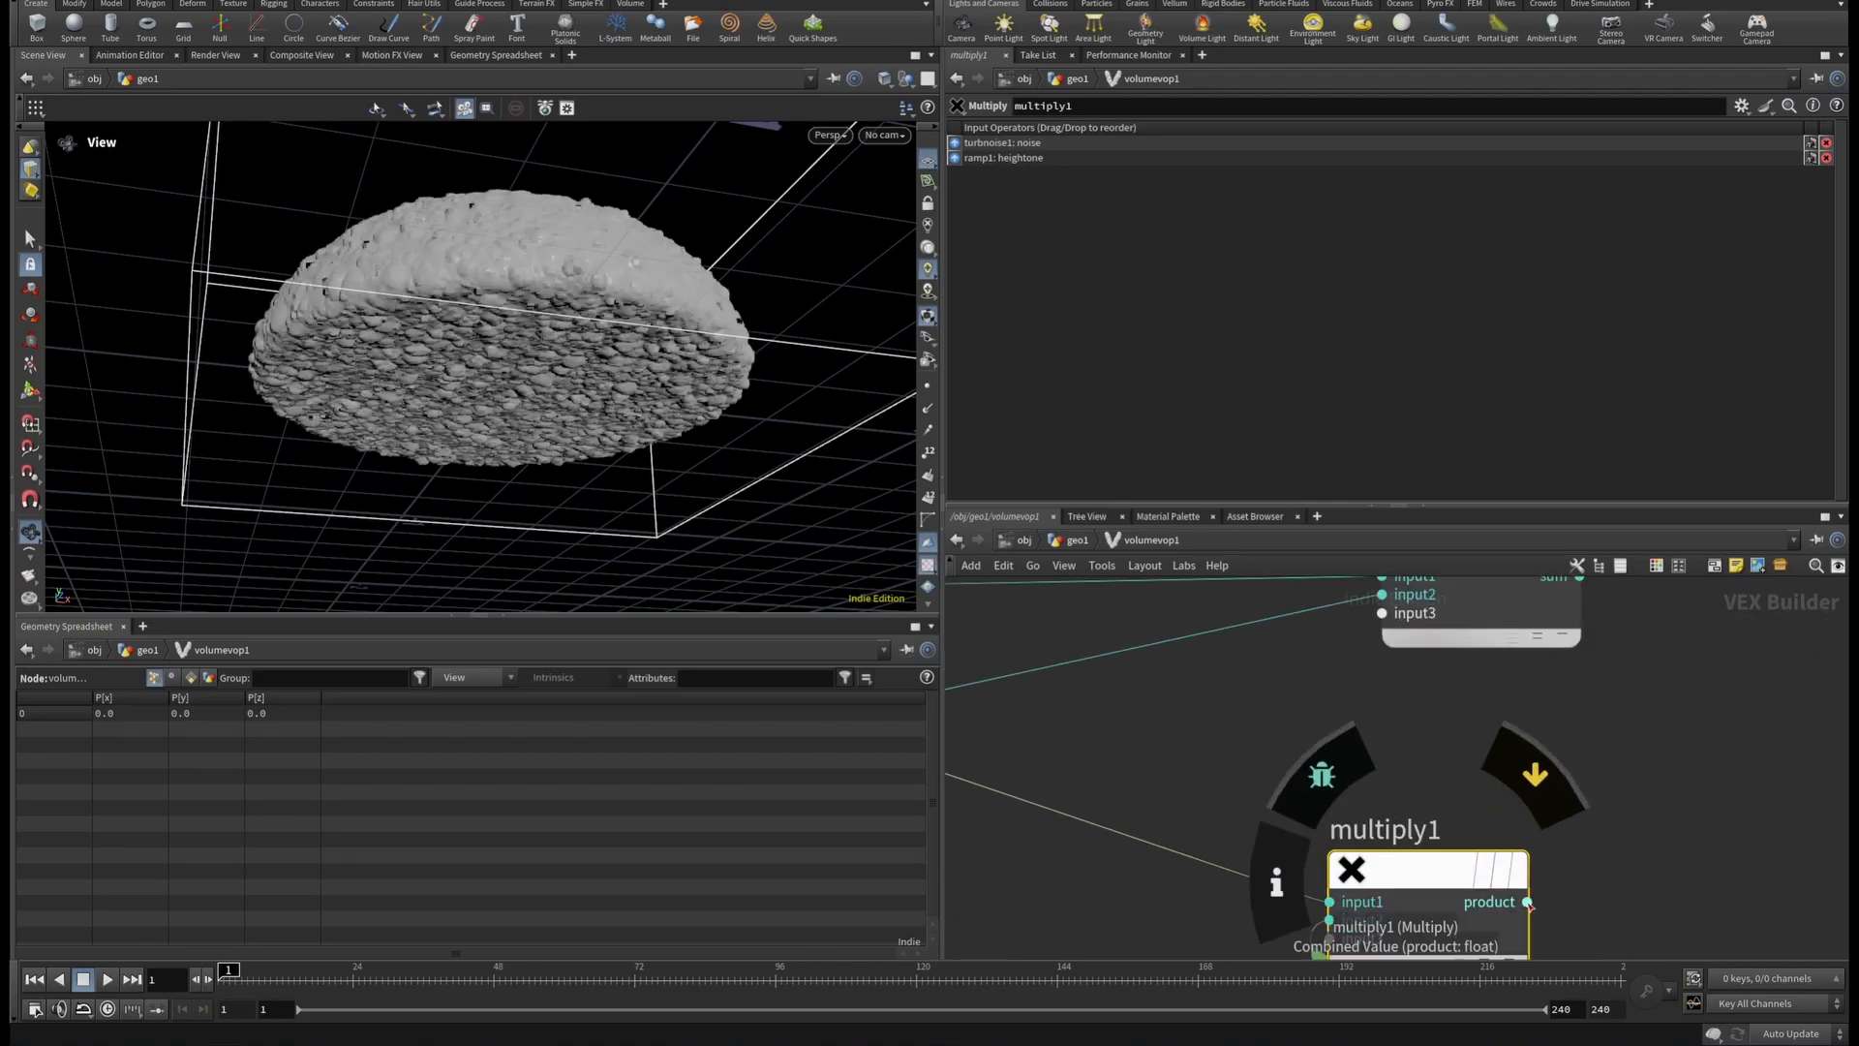
{"action": "left_click", "coordinate": [1528, 903]}
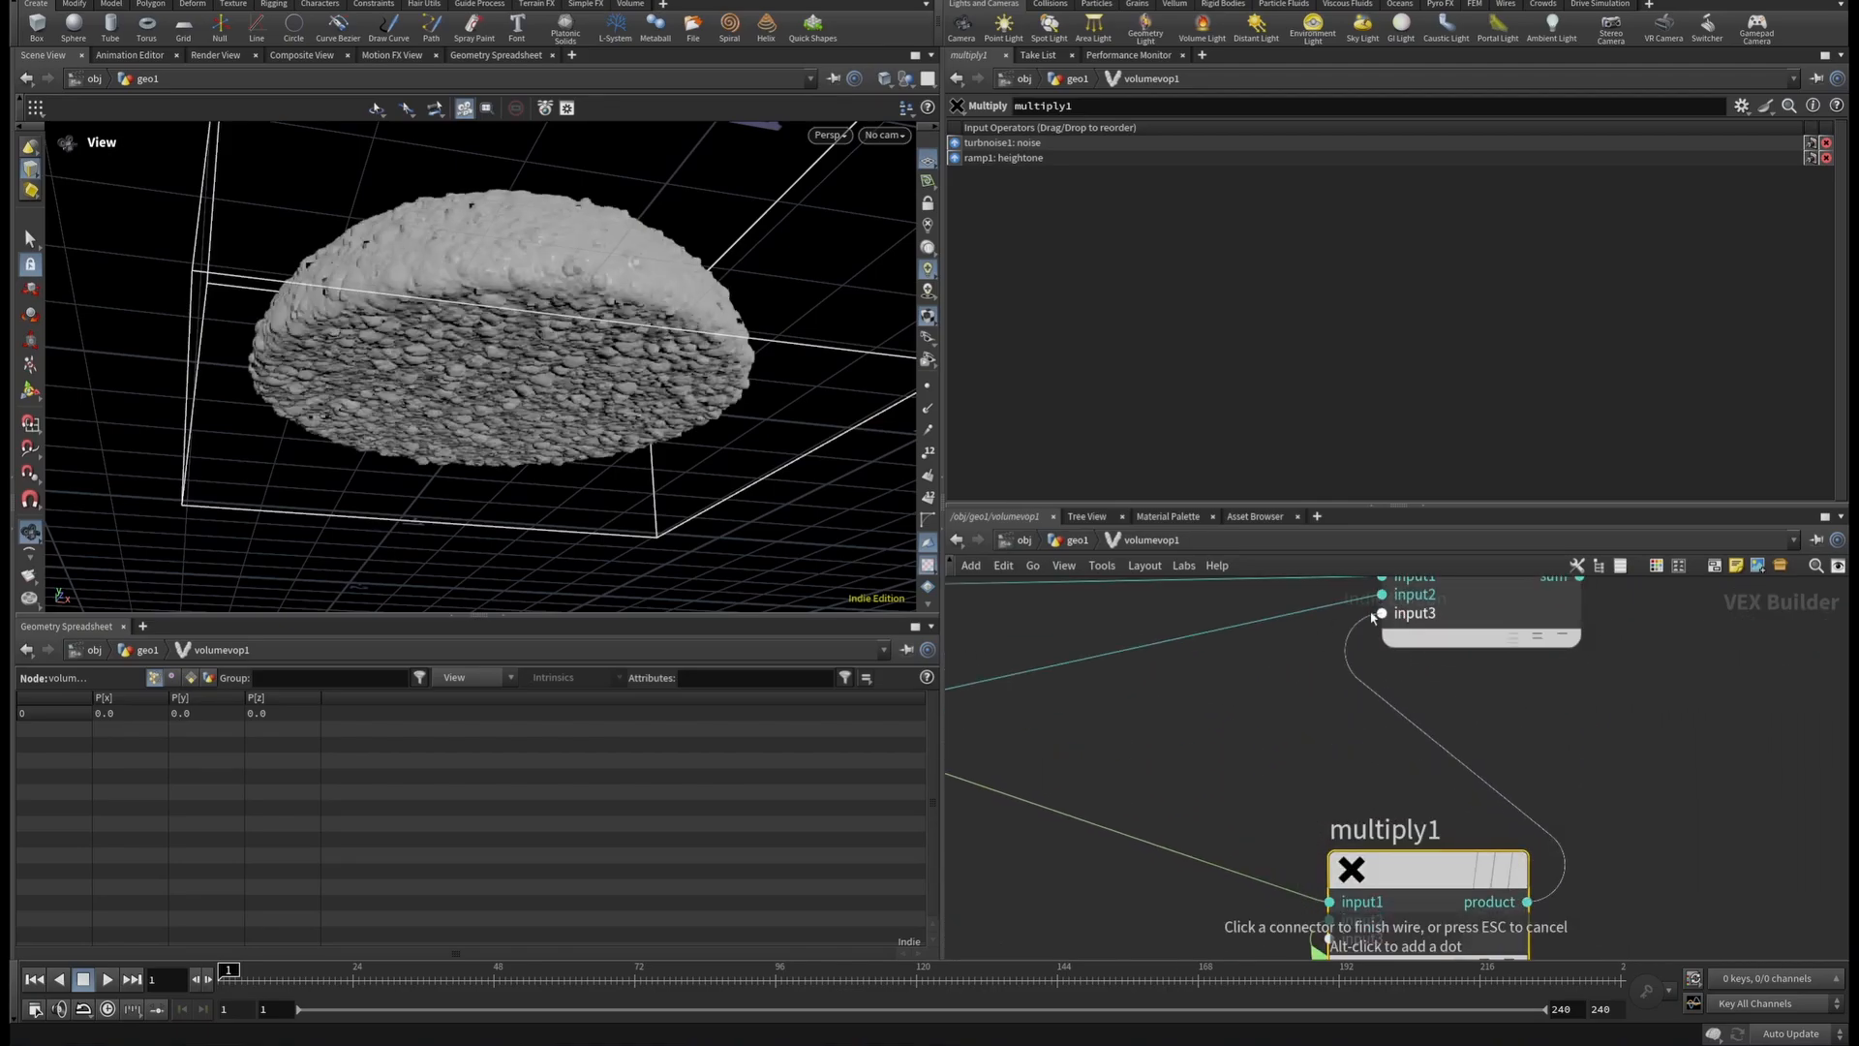
{"action": "scroll", "coordinate": [1374, 616], "scroll_direction": "down", "scroll_amount": 2}
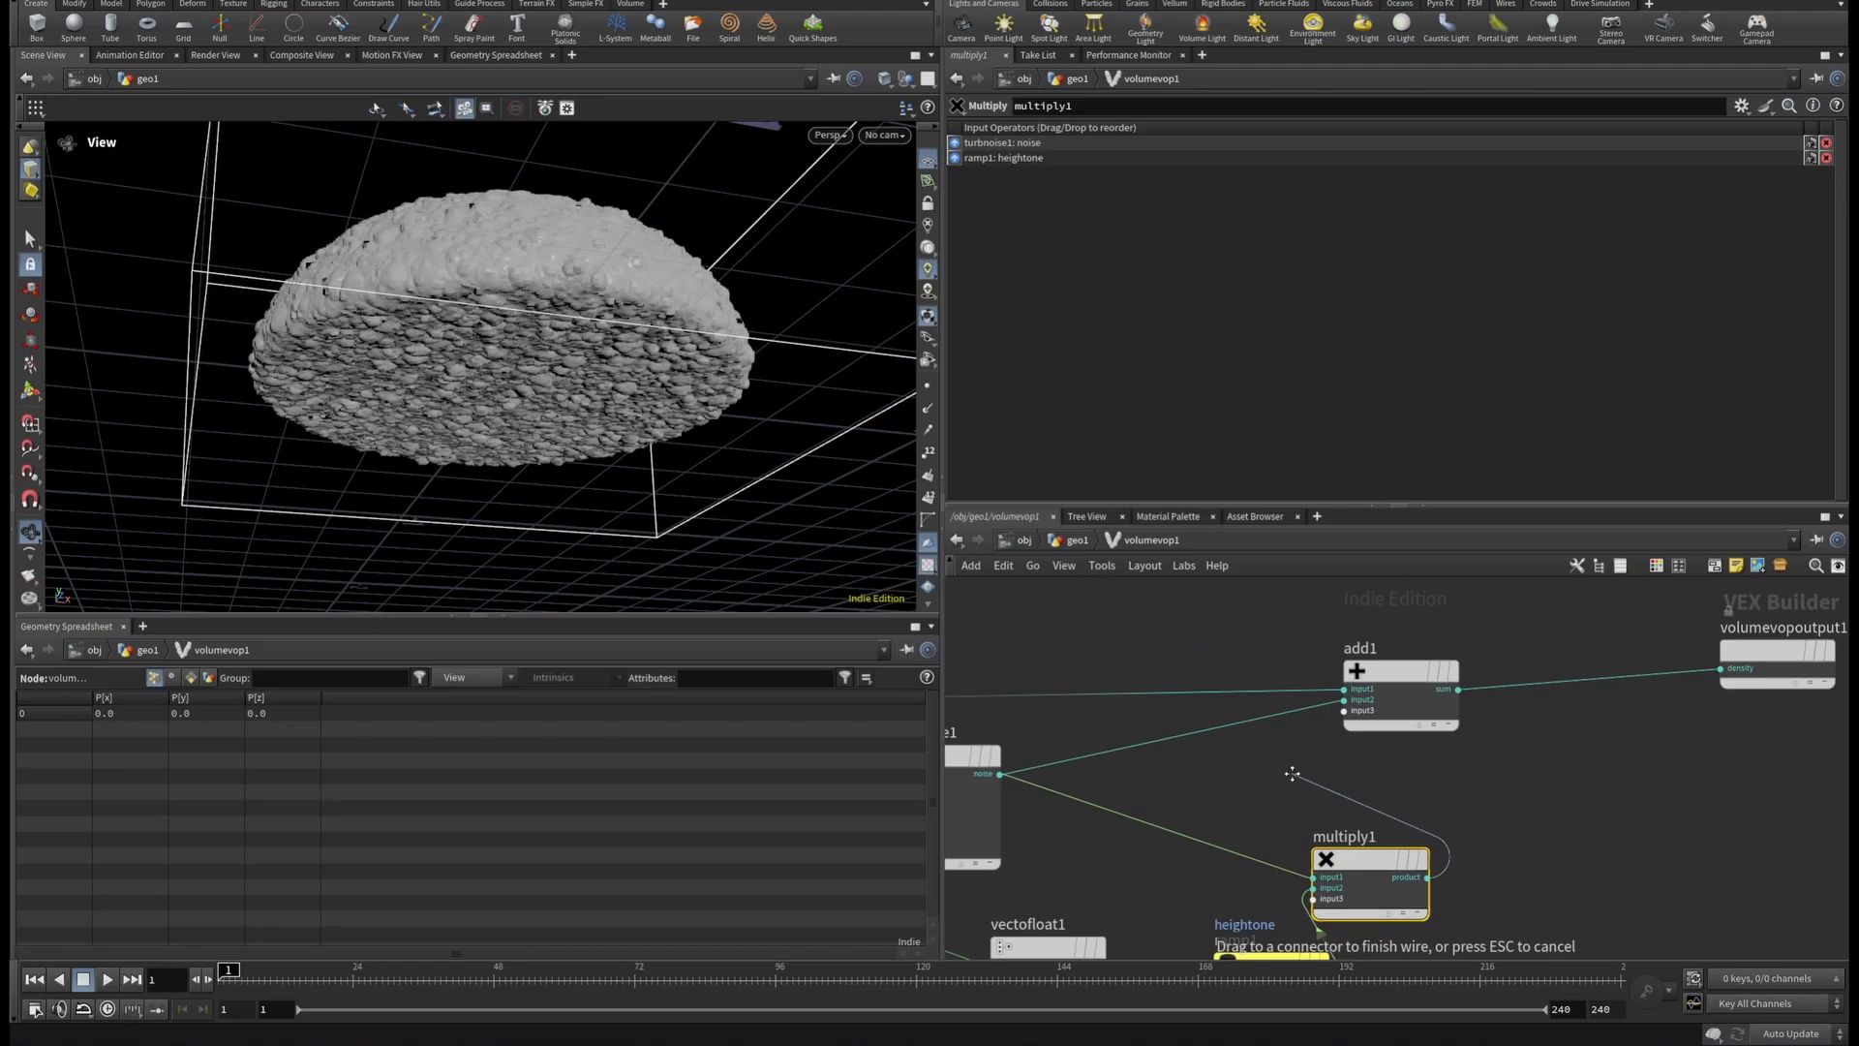
{"action": "left_click", "coordinate": [1343, 699]}
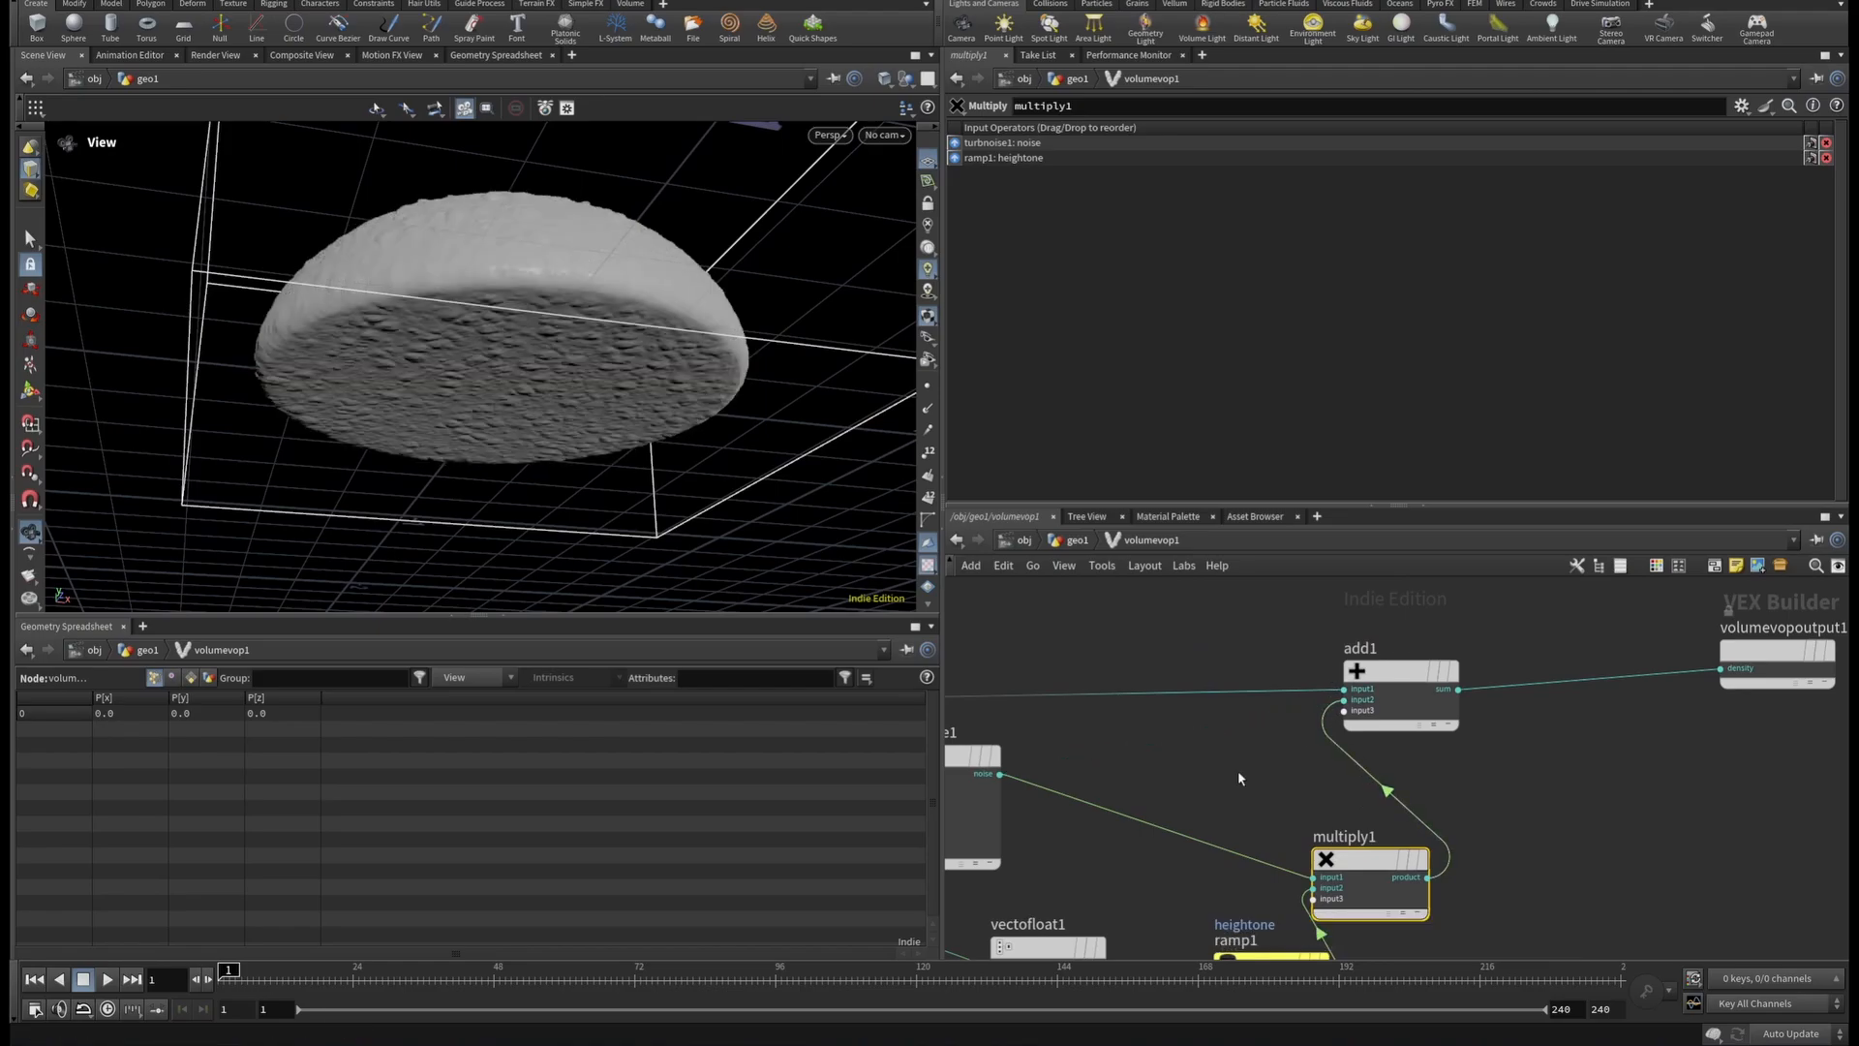
Return to the geo1 network and add two heightone ramp points, at position about 0.43 and at about 0.38 with value 0.05.
{"action": "key", "text": "u"}
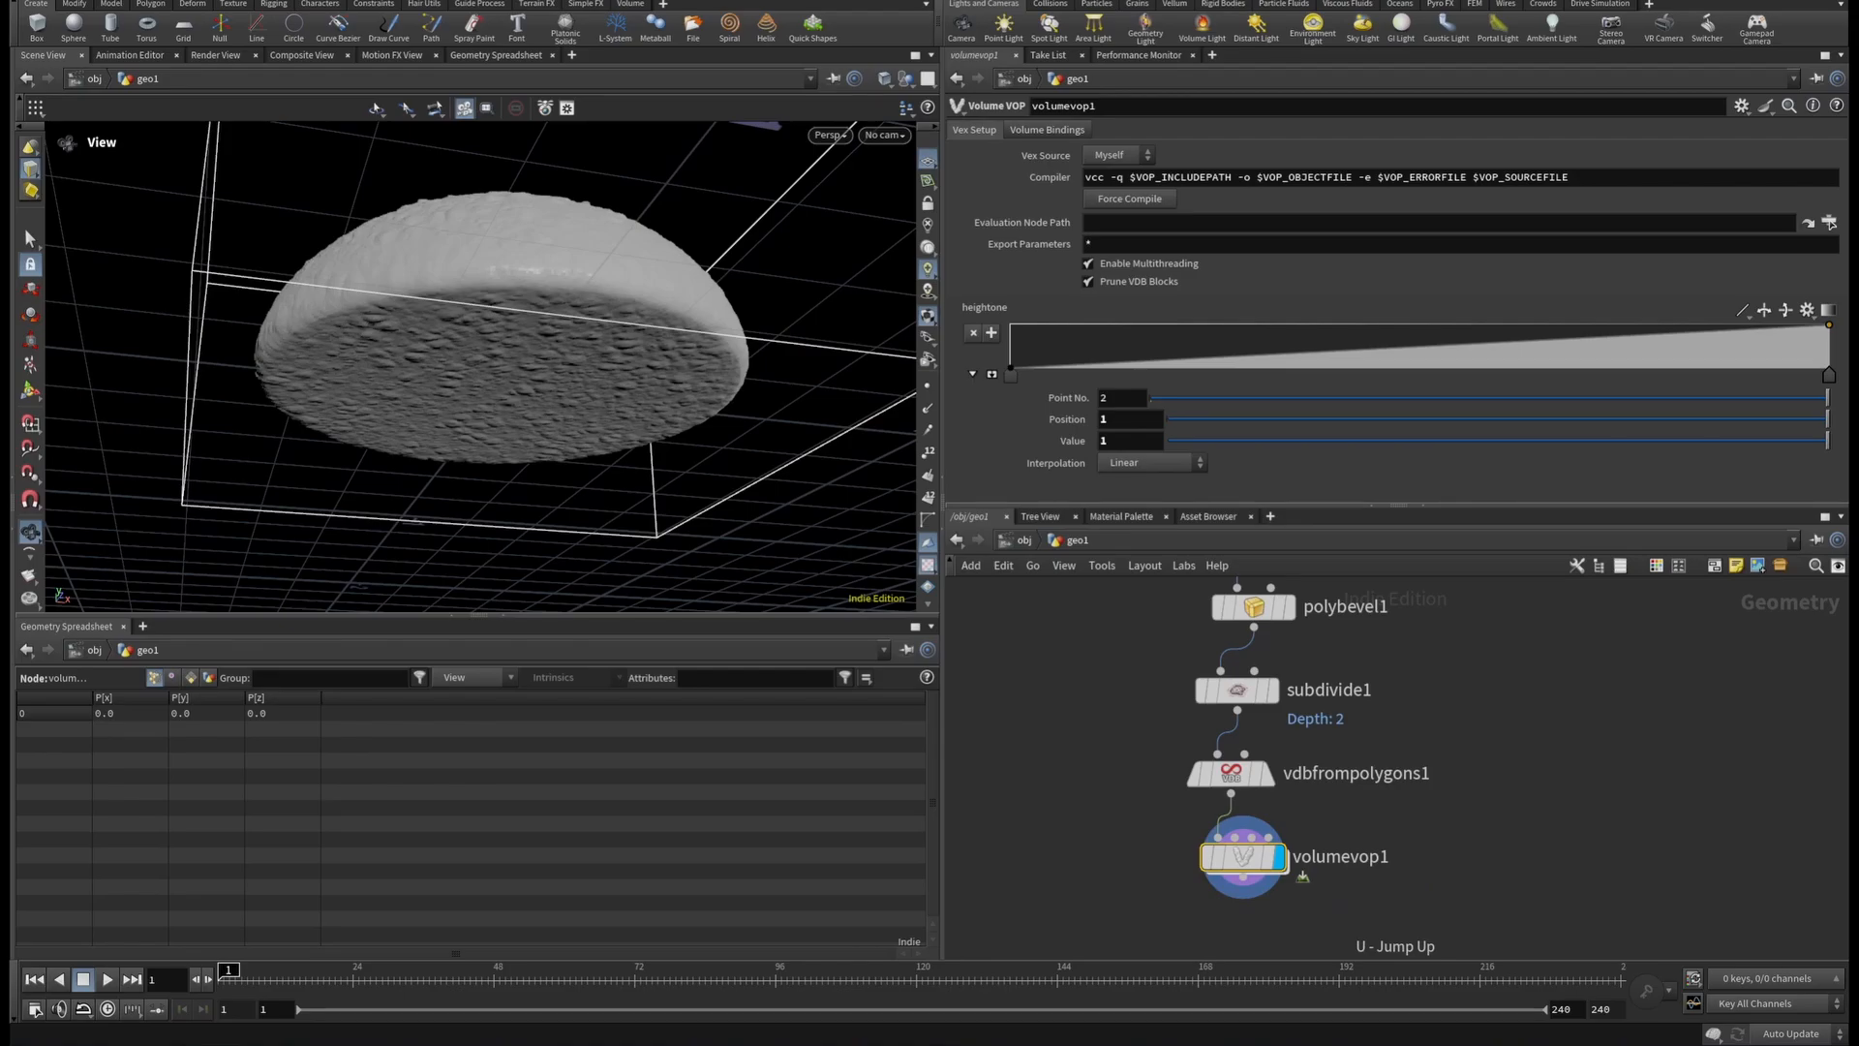
{"action": "left_click_drag", "start_coordinate": [643, 258], "coordinate": [647, 455]}
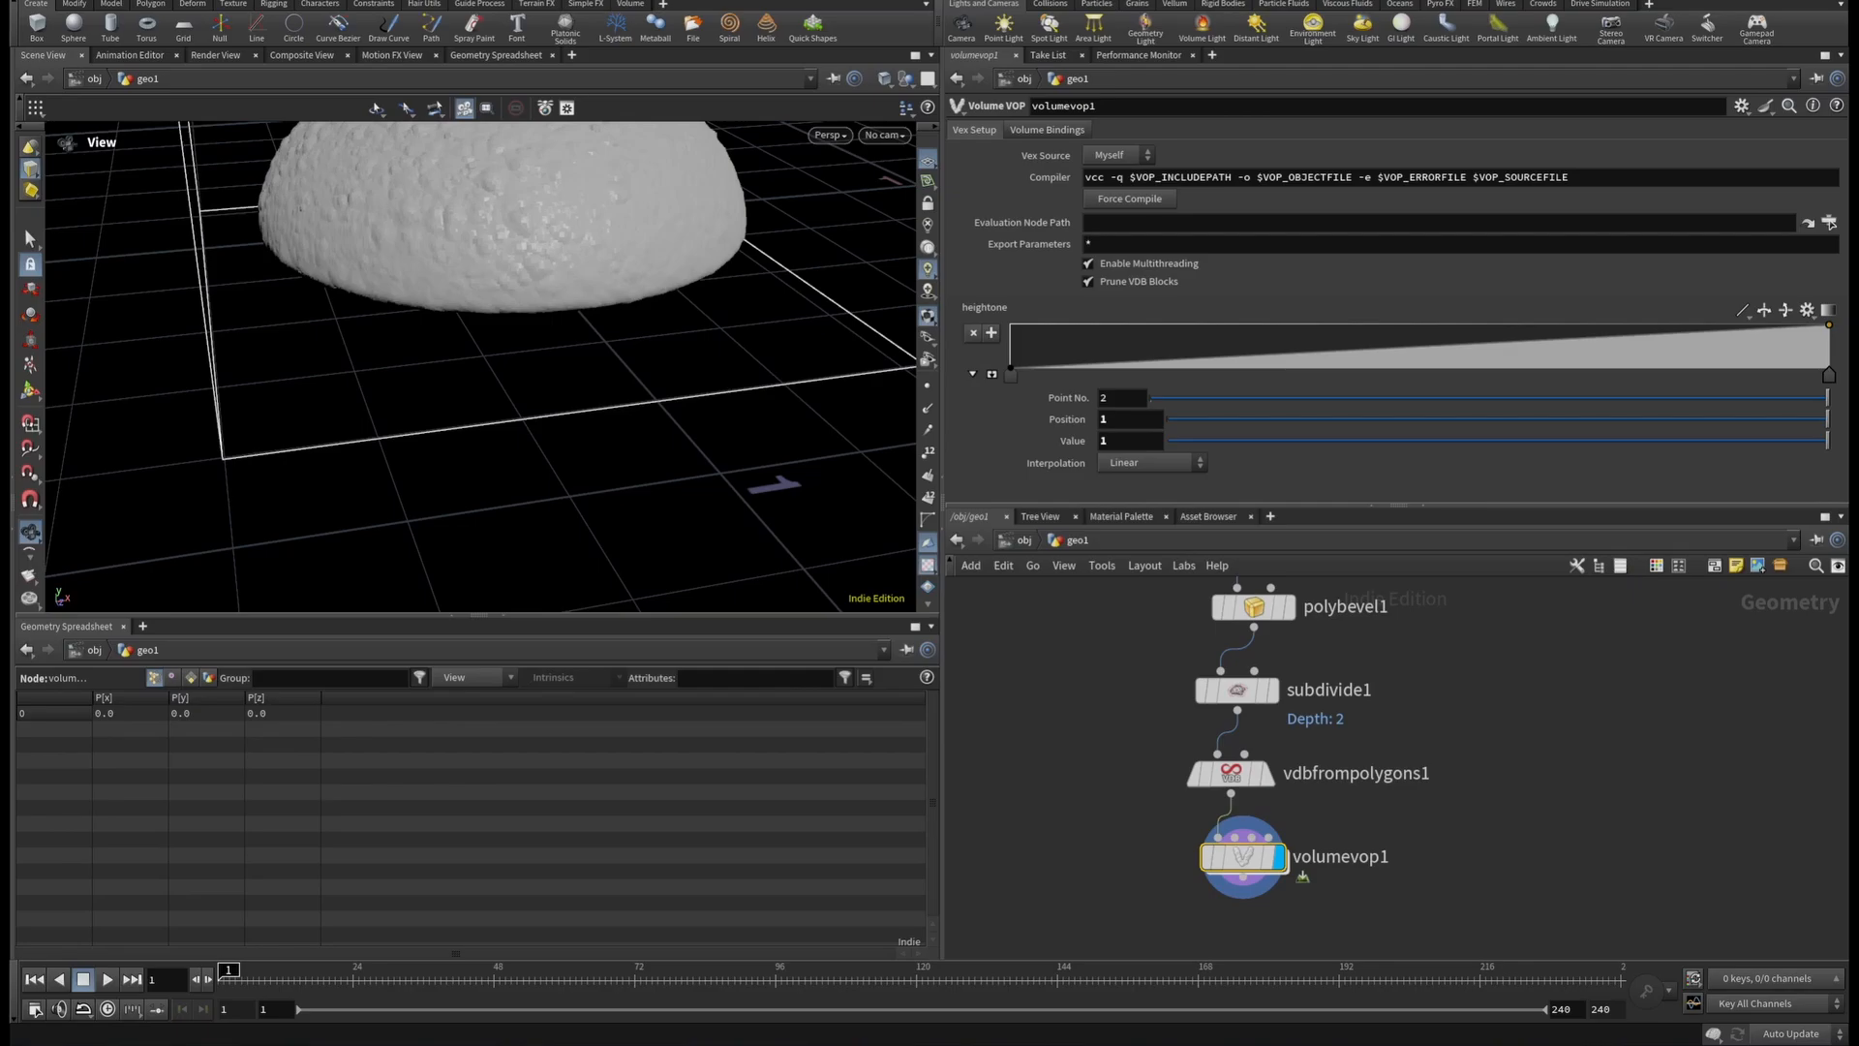
{"action": "left_click", "coordinate": [1366, 363]}
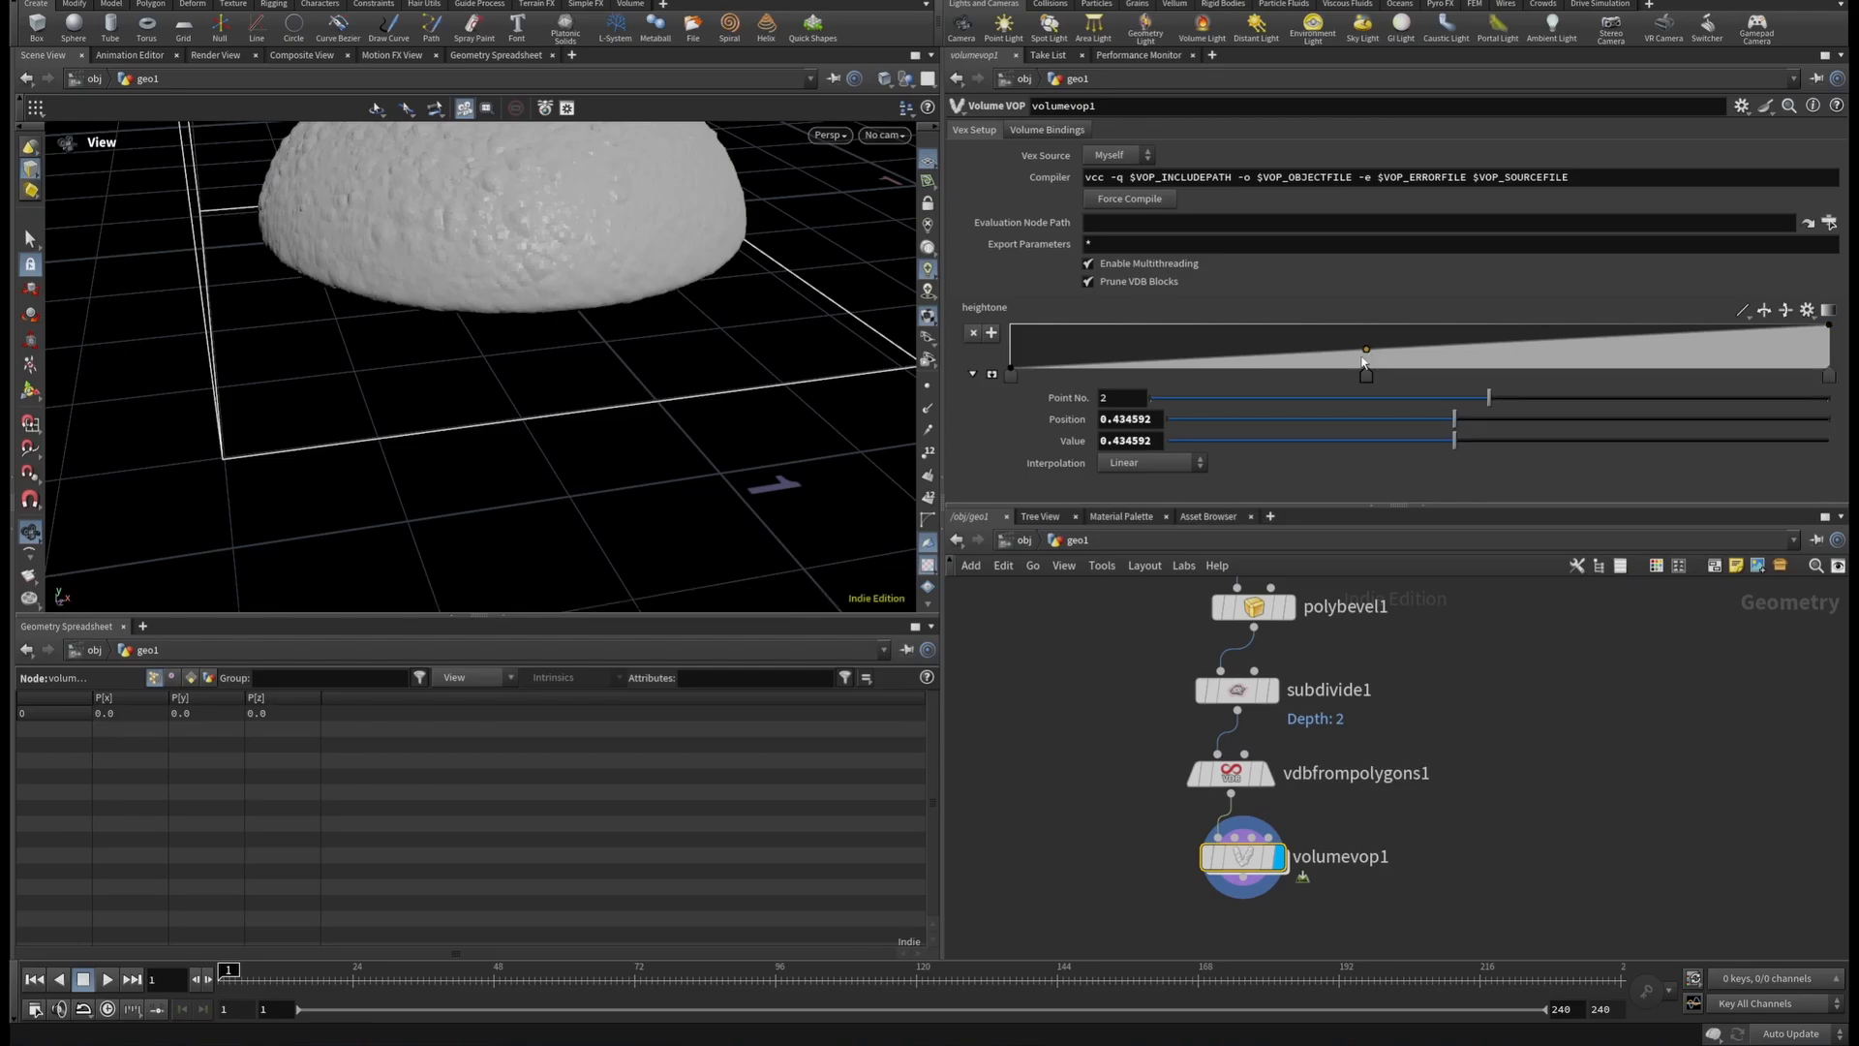
{"action": "left_click", "coordinate": [1320, 364]}
{"action": "left_click", "coordinate": [1320, 366]}
{"action": "left_click_drag", "start_coordinate": [1319, 366], "coordinate": [1319, 369]}
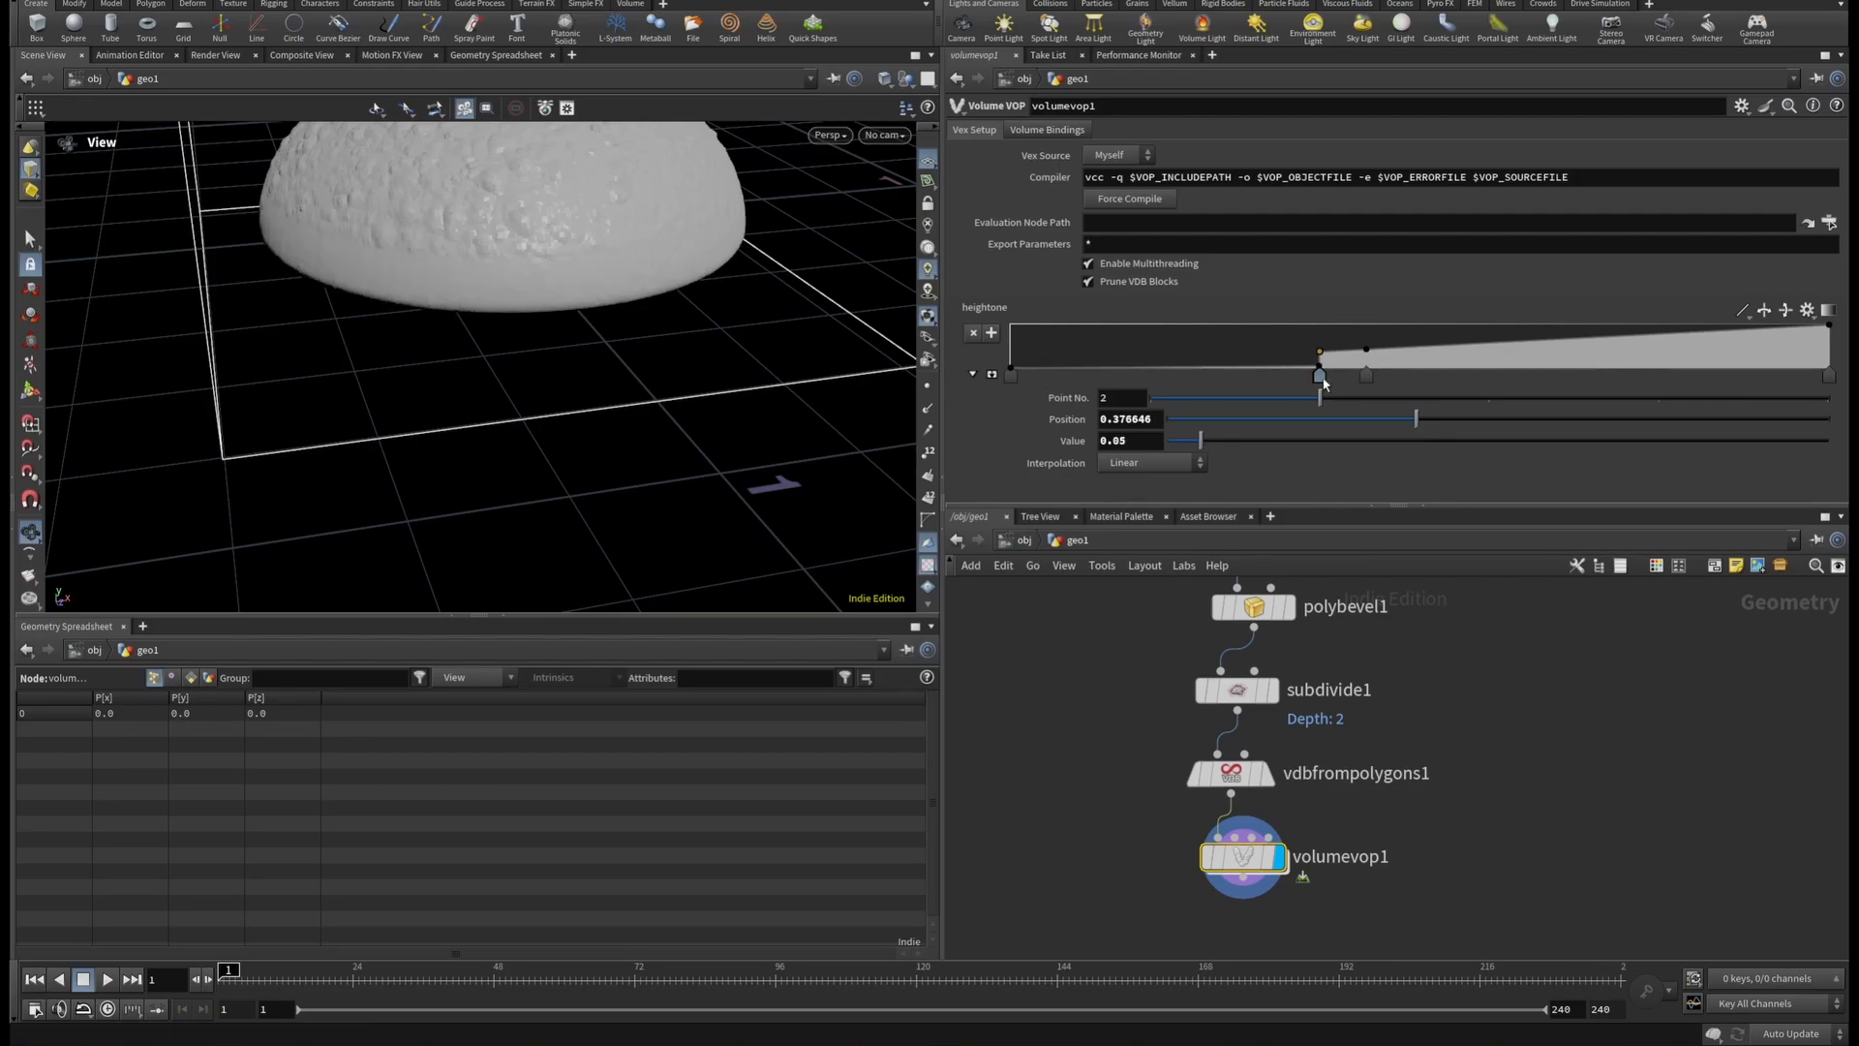
Set heightone ramp point 2 to position about 0.372 and value 0.1, and shift point 3 to position about 0.4.
{"action": "left_click", "coordinate": [1298, 384]}
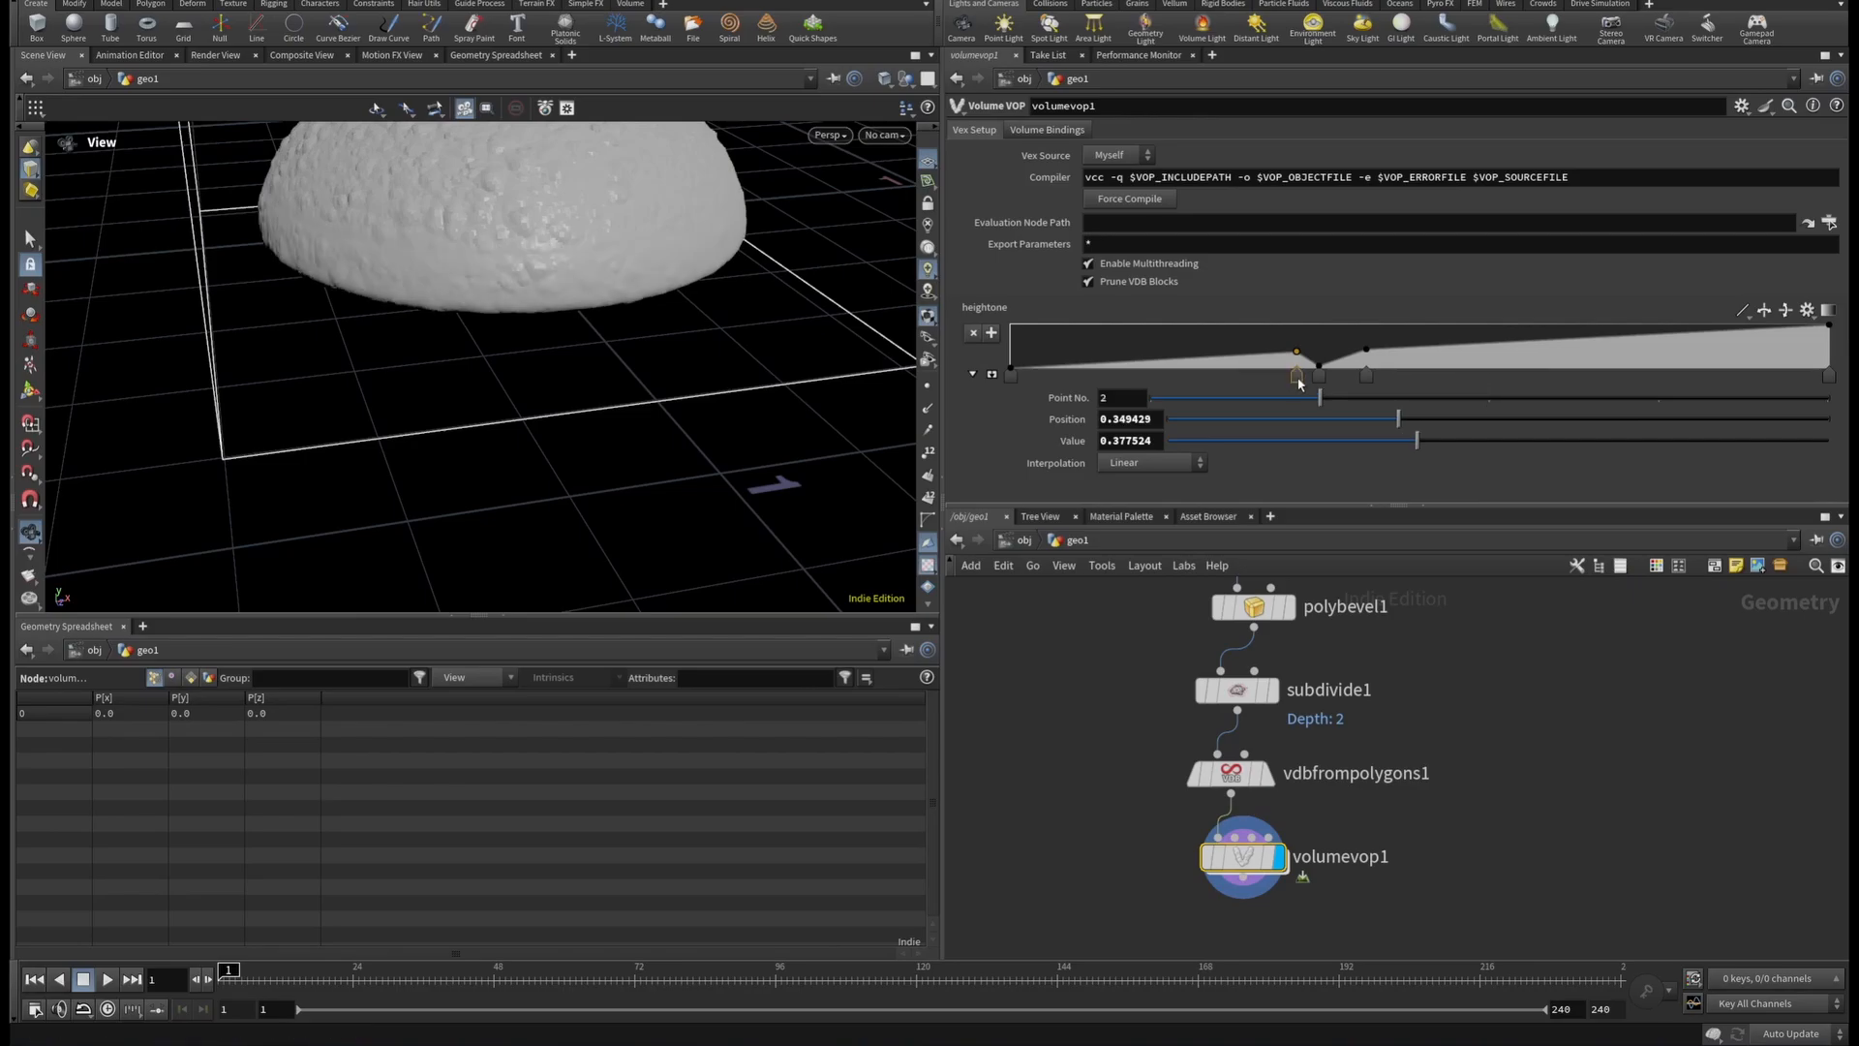
{"action": "left_click", "coordinate": [1298, 383], "text": "ctrl"}
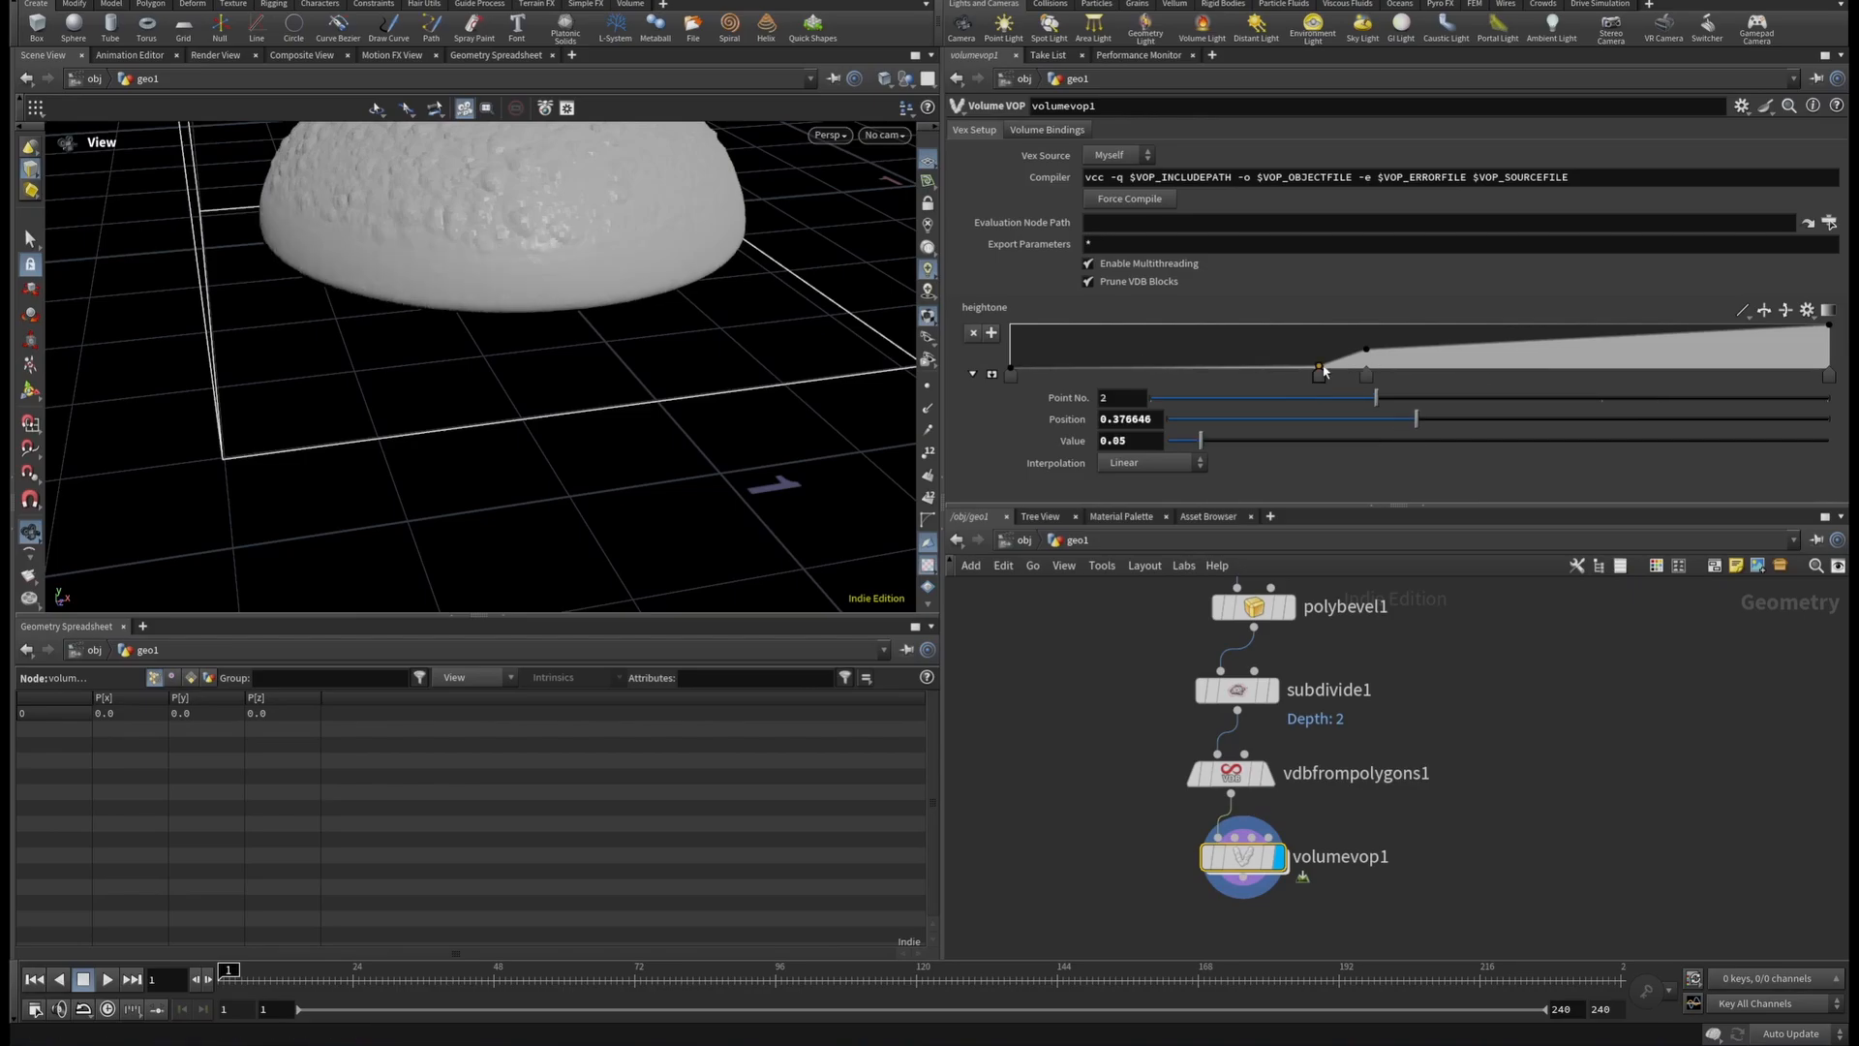
{"action": "left_click_drag", "start_coordinate": [1317, 369], "coordinate": [1353, 353]}
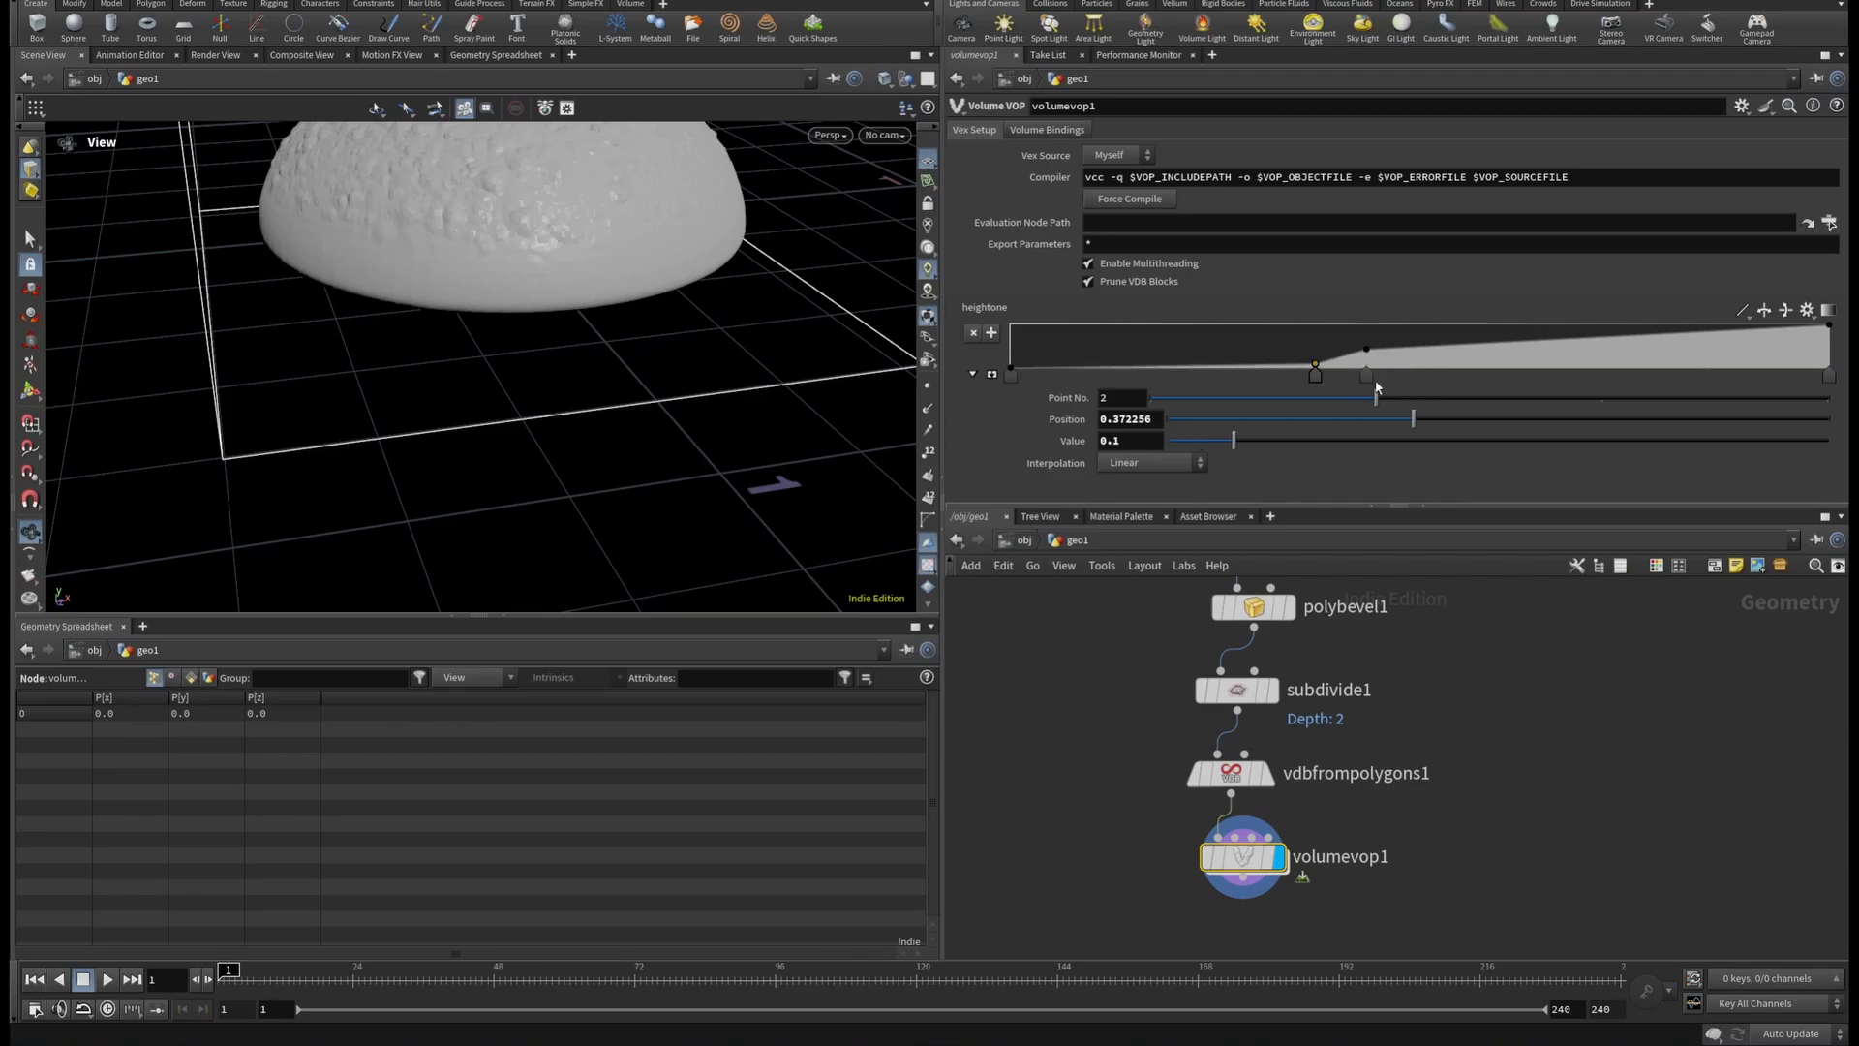
{"action": "left_click", "coordinate": [1367, 380]}
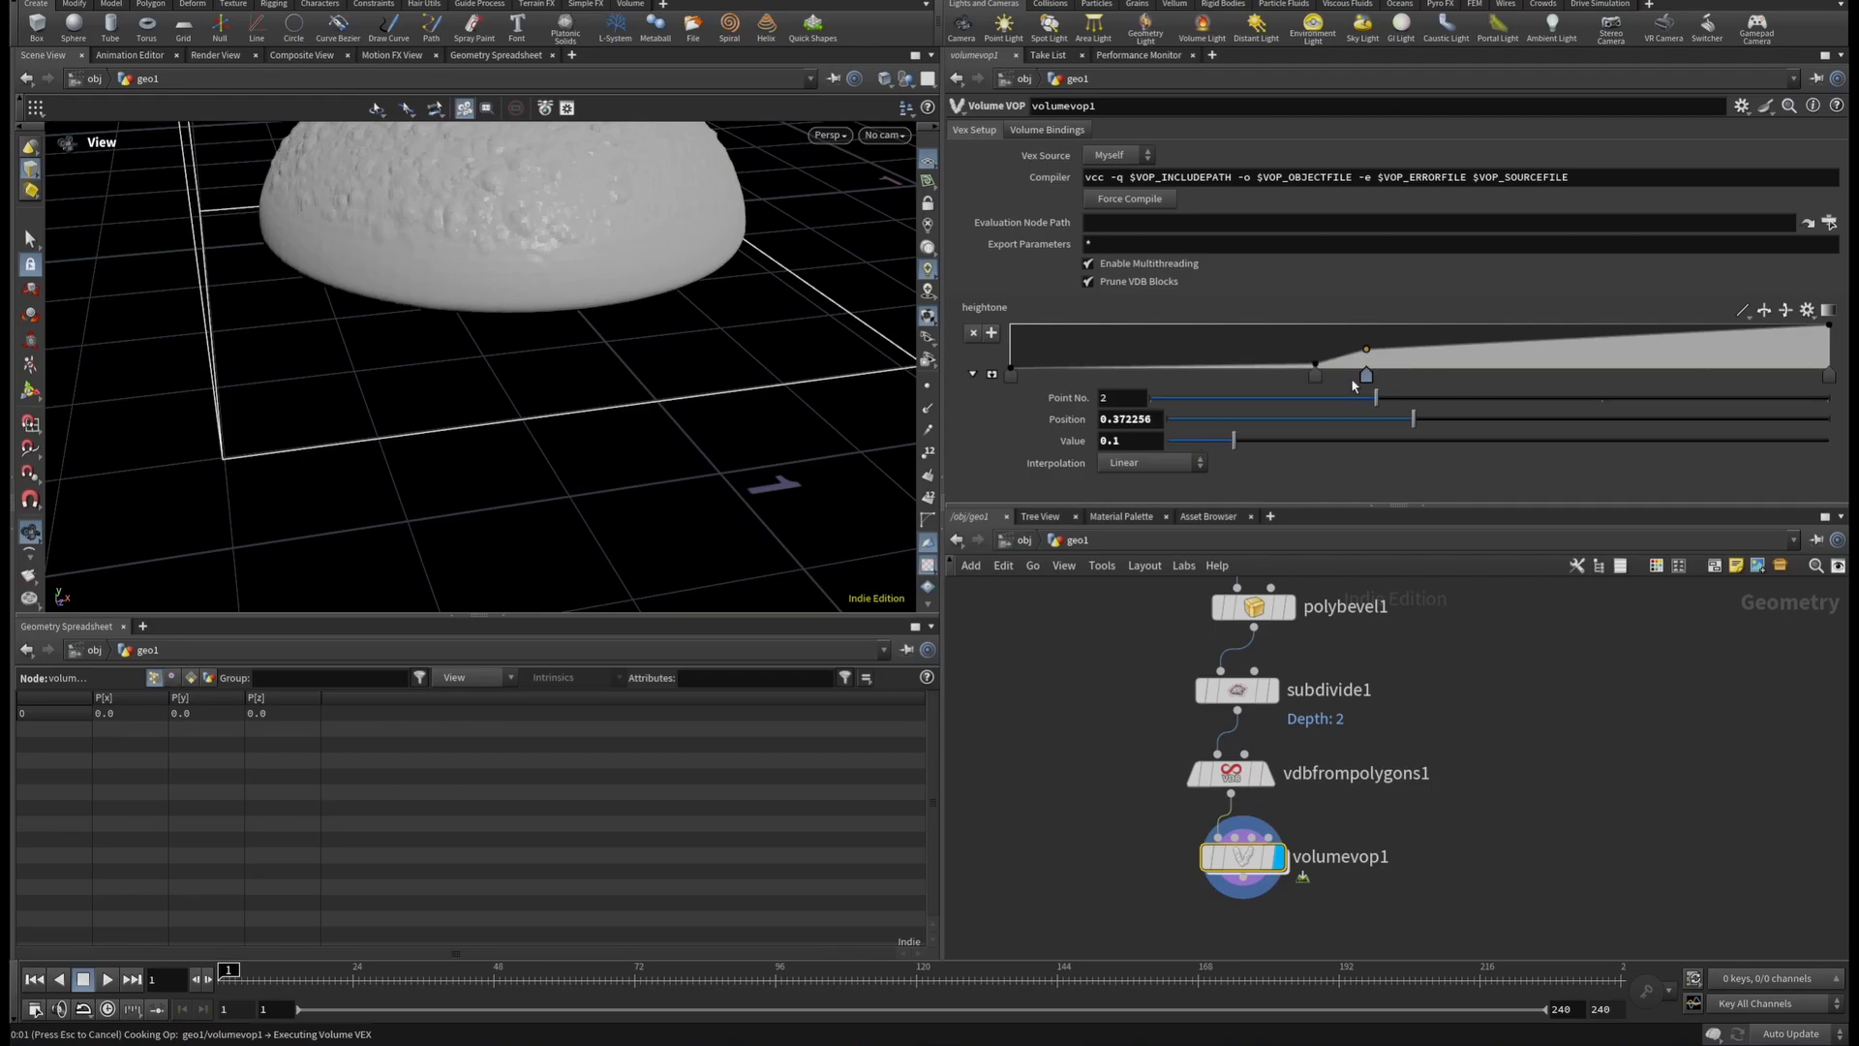
{"action": "left_click", "coordinate": [1353, 383]}
{"action": "left_click_drag", "start_coordinate": [1354, 383], "coordinate": [1329, 381]}
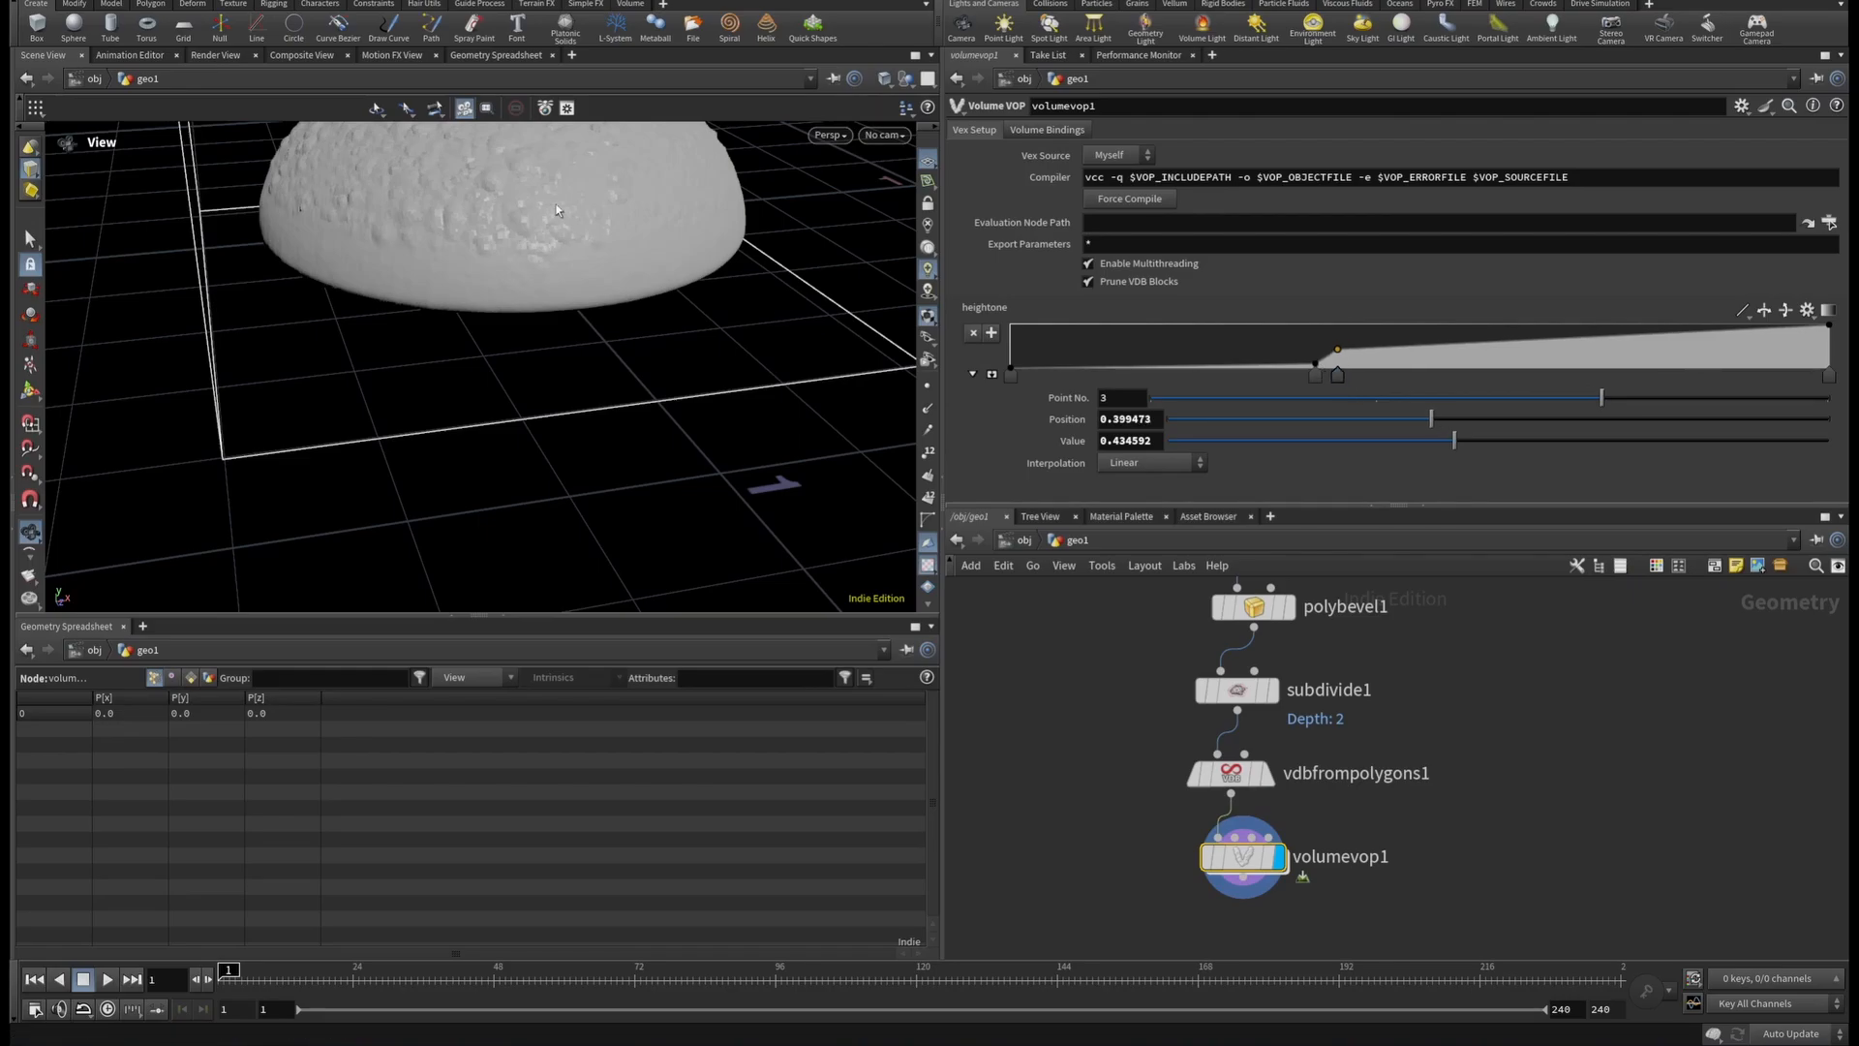
Soften the heightone ramp's transition by moving point 3 to a higher position and setting point 2 to position about 0.368, value 0.2.
{"action": "left_click_drag", "start_coordinate": [590, 111], "coordinate": [513, 323]}
{"action": "scroll", "coordinate": [512, 324], "scroll_direction": "up", "scroll_amount": 5}
{"action": "left_click_drag", "start_coordinate": [823, 349], "coordinate": [277, 390]}
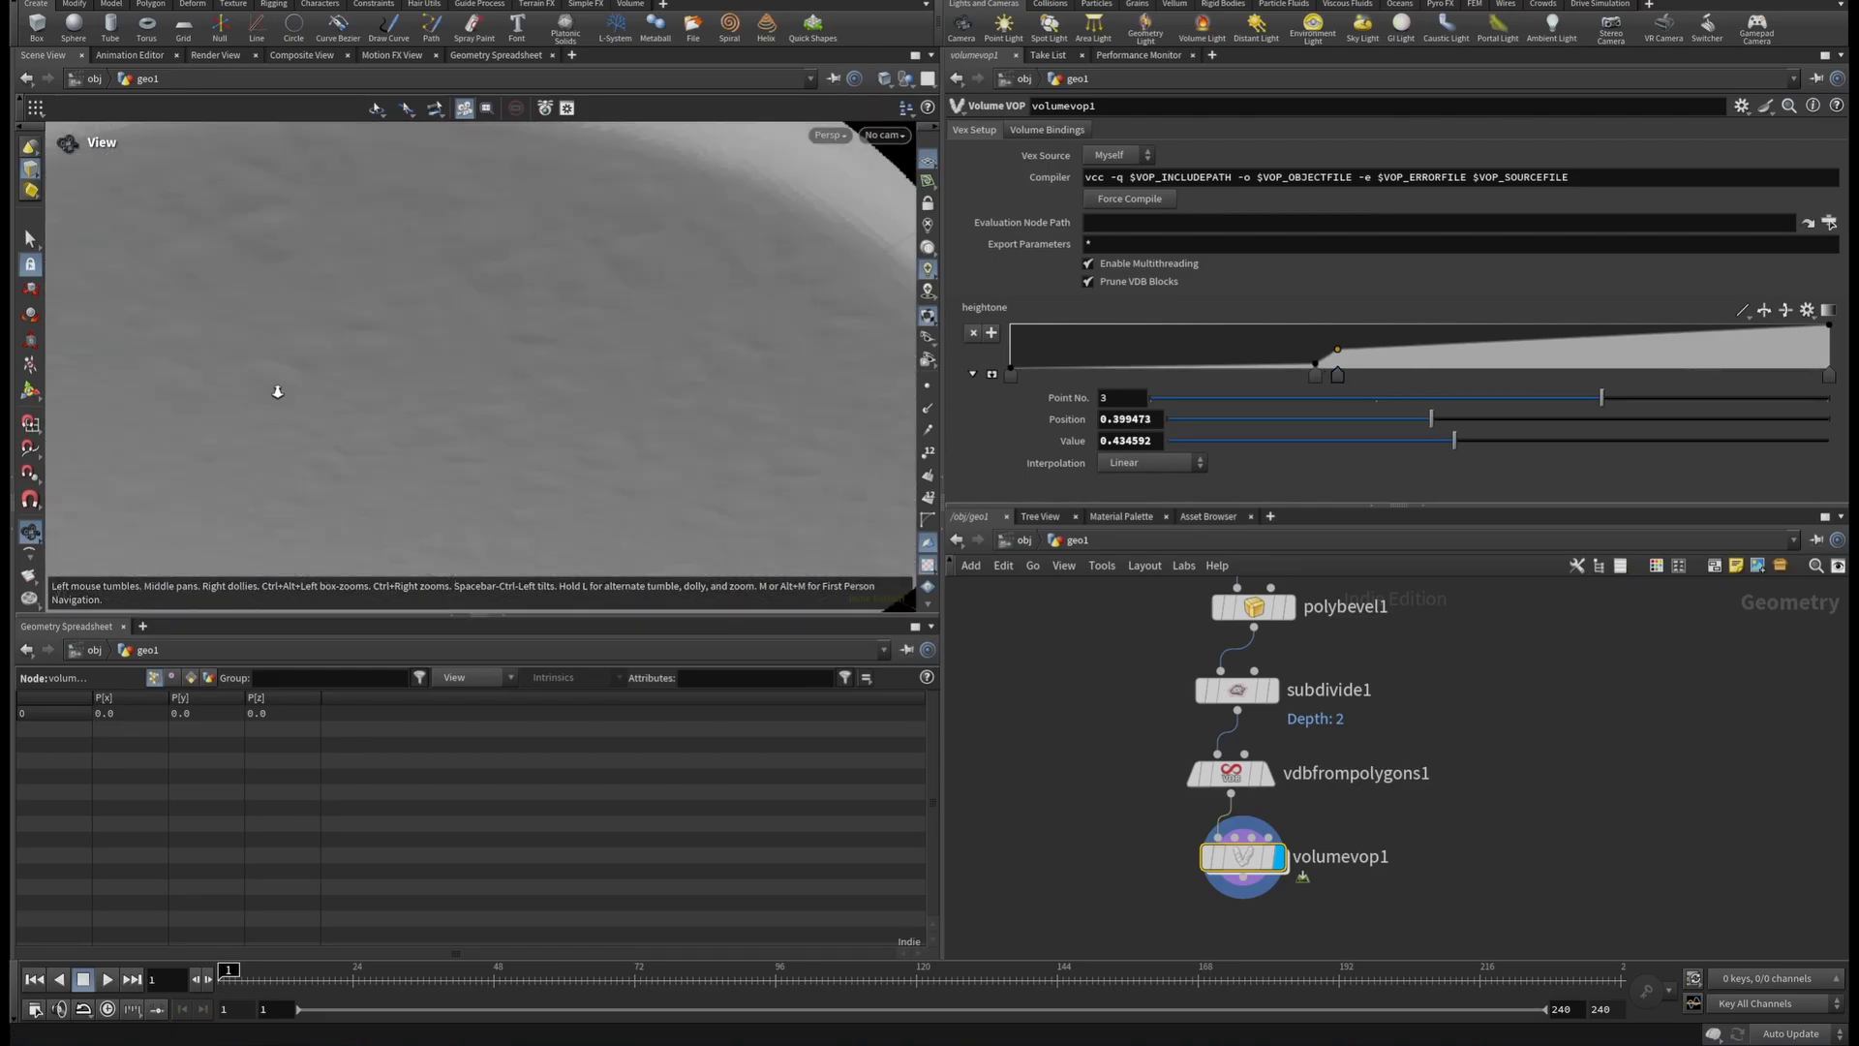
{"action": "scroll", "coordinate": [607, 377], "scroll_direction": "down", "scroll_amount": 4}
{"action": "left_click_drag", "start_coordinate": [607, 377], "coordinate": [515, 356]}
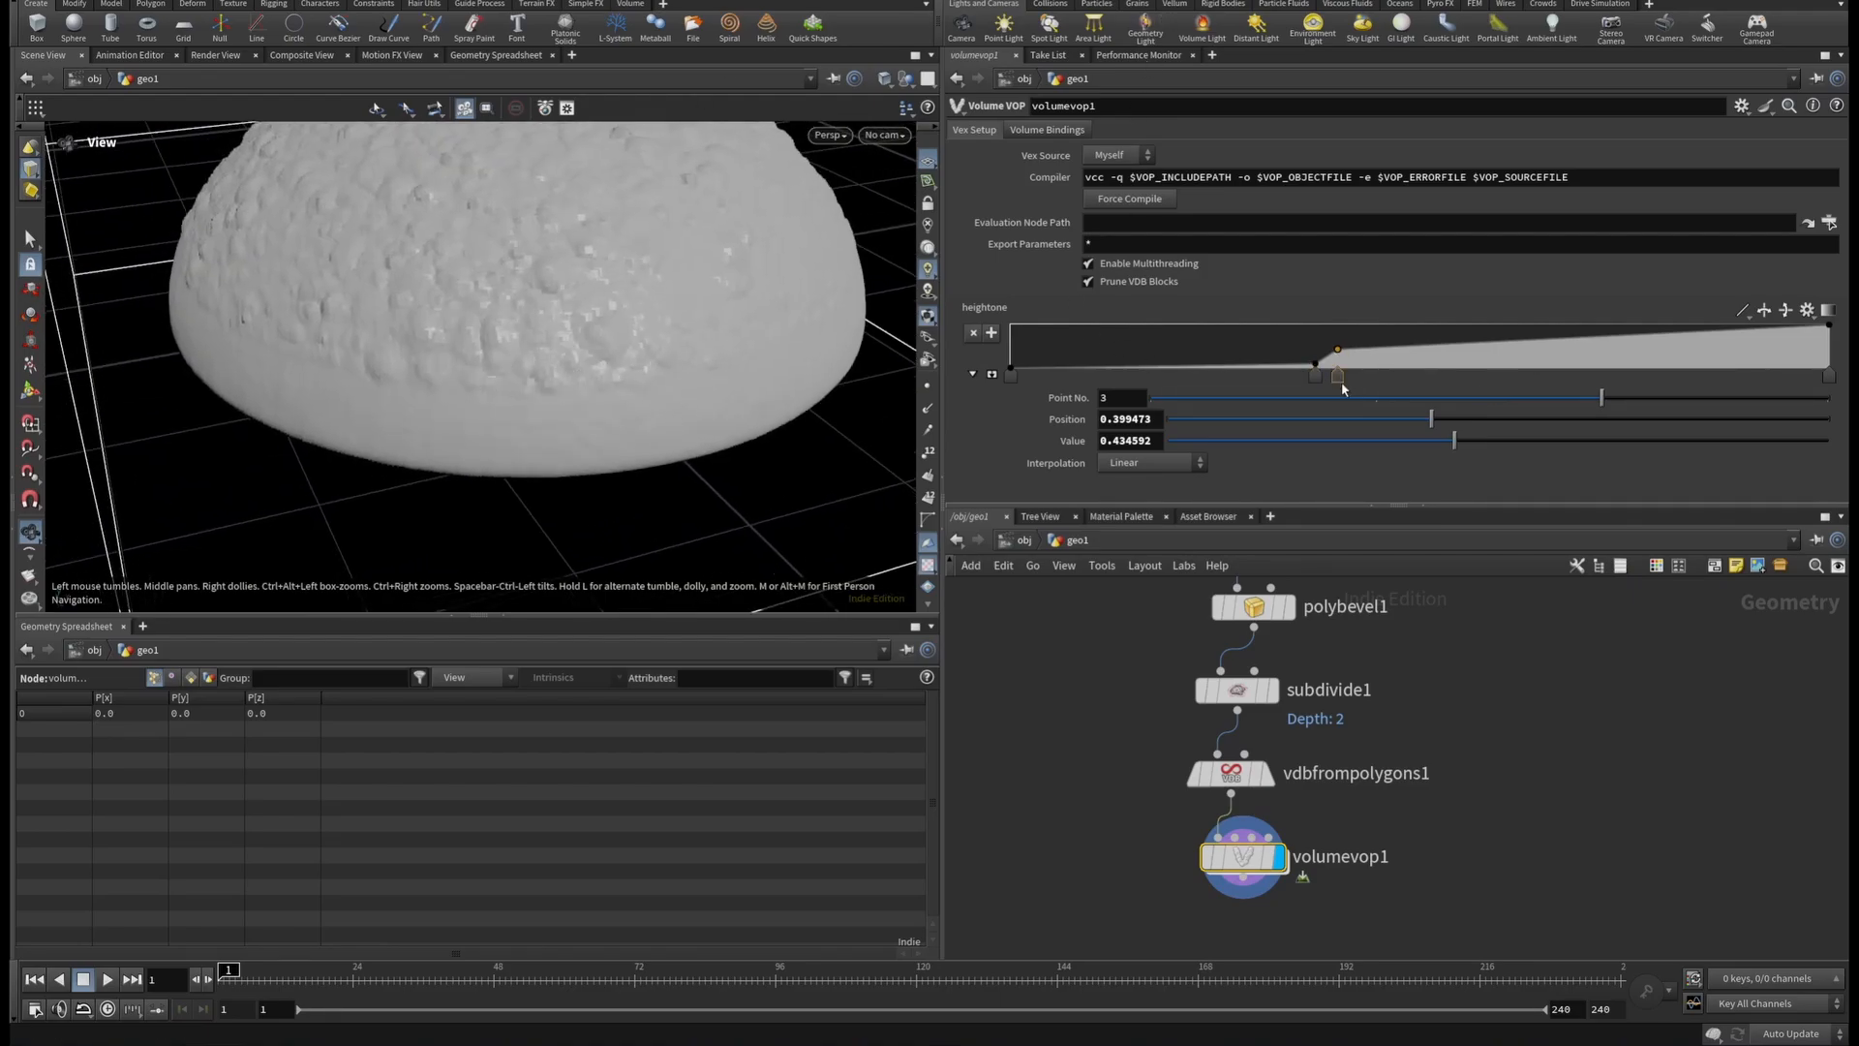
{"action": "left_click_drag", "start_coordinate": [1341, 384], "coordinate": [1383, 386]}
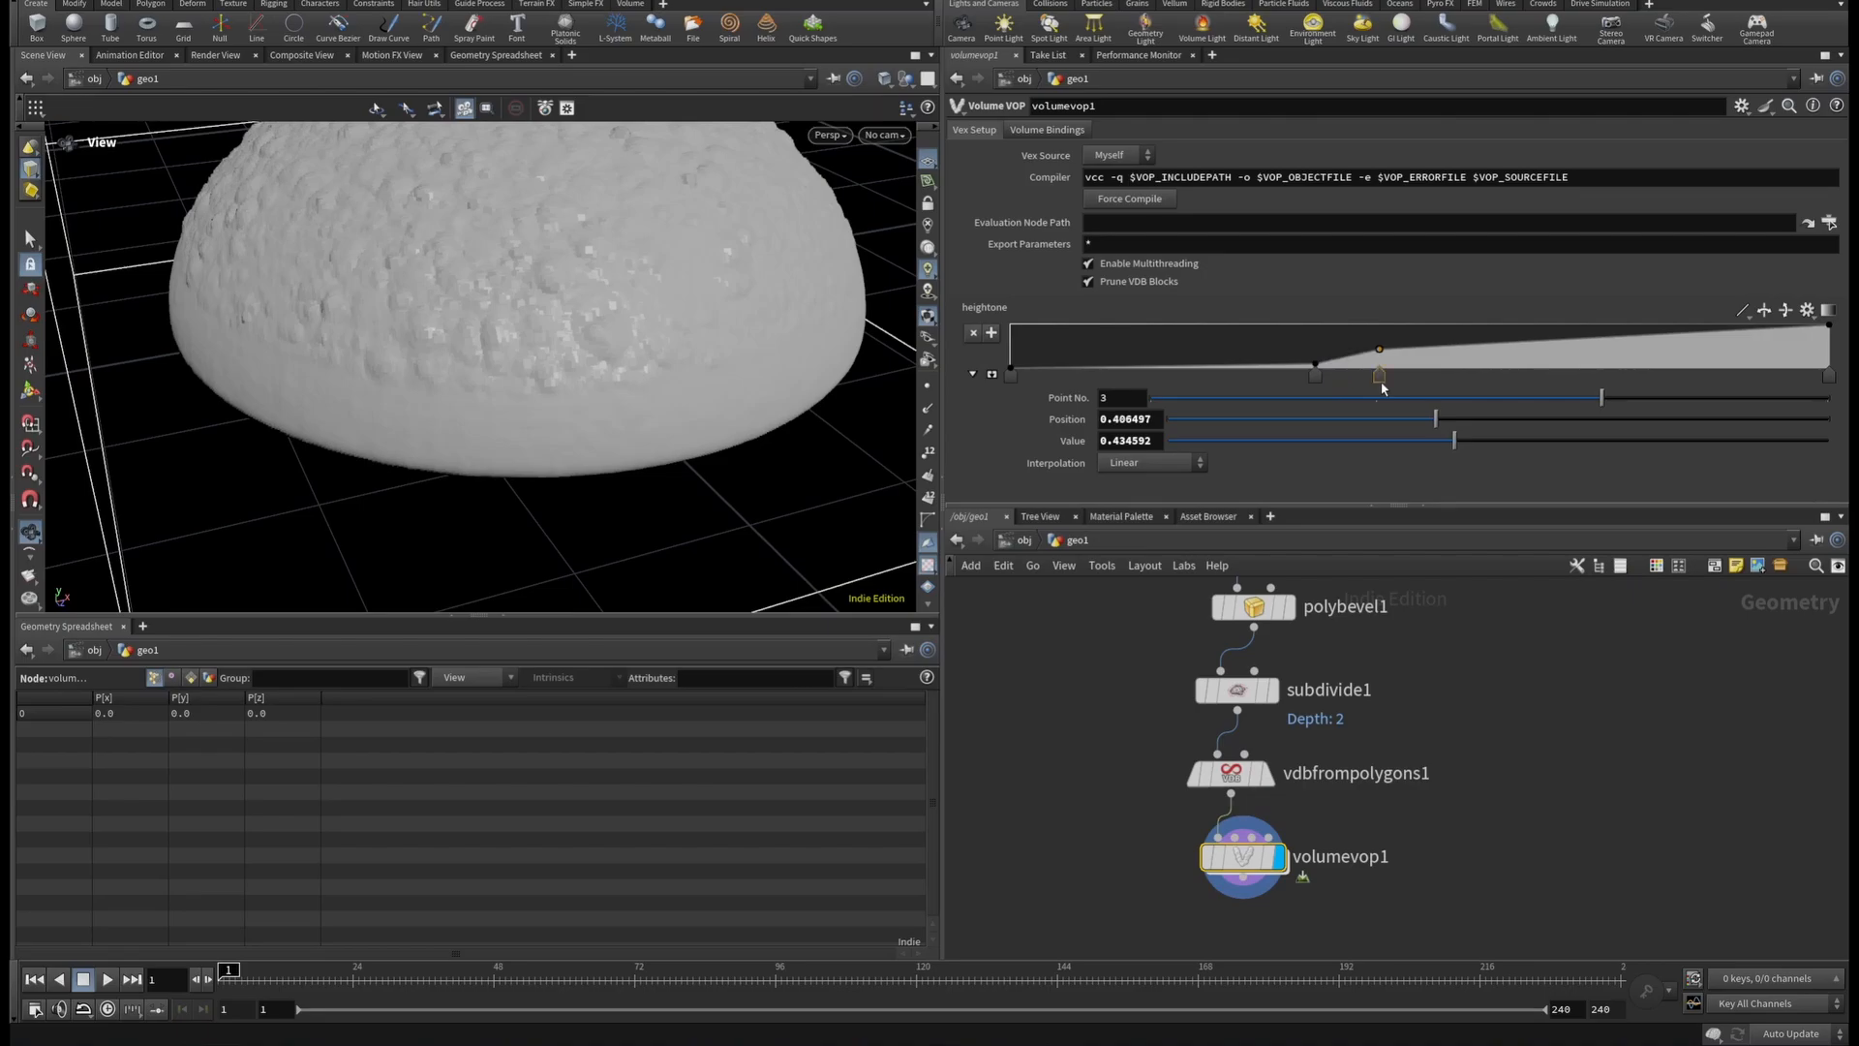
{"action": "left_click", "coordinate": [1315, 365]}
{"action": "left_click_drag", "start_coordinate": [1315, 365], "coordinate": [1313, 364]}
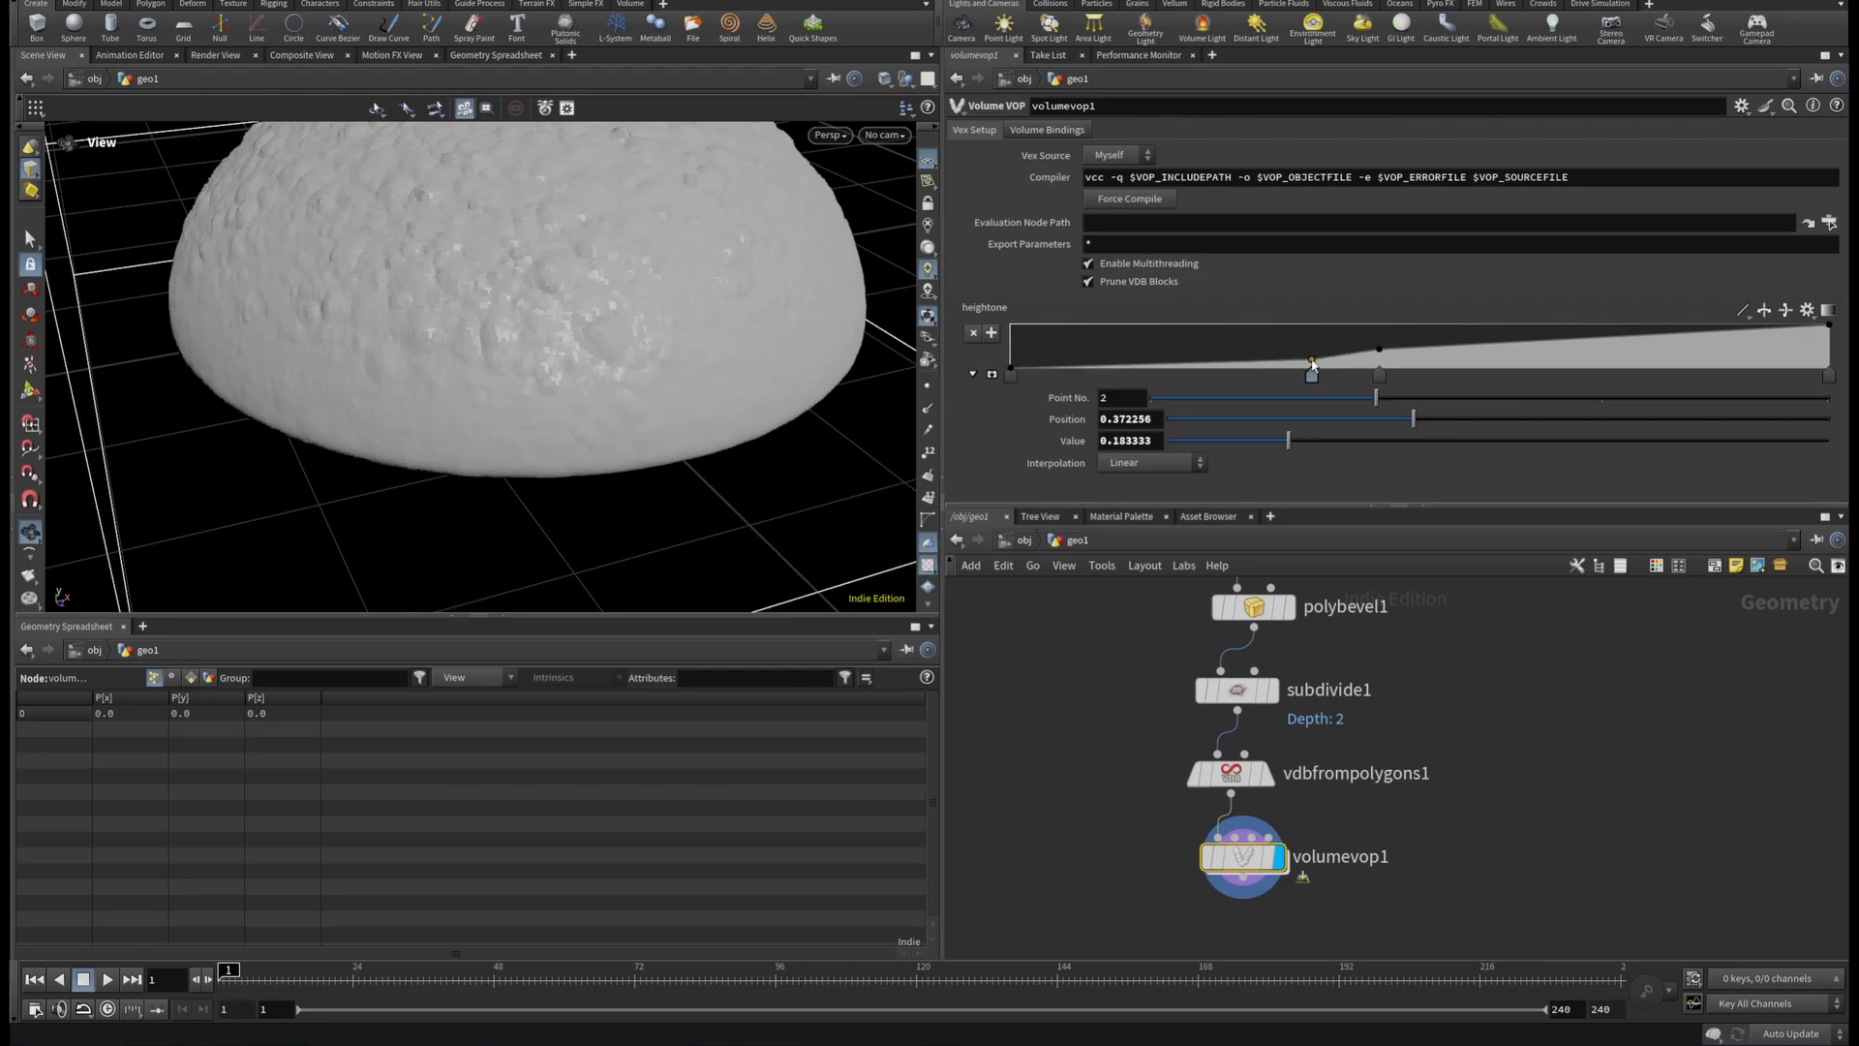
{"action": "left_click_drag", "start_coordinate": [397, 306], "coordinate": [329, 465]}
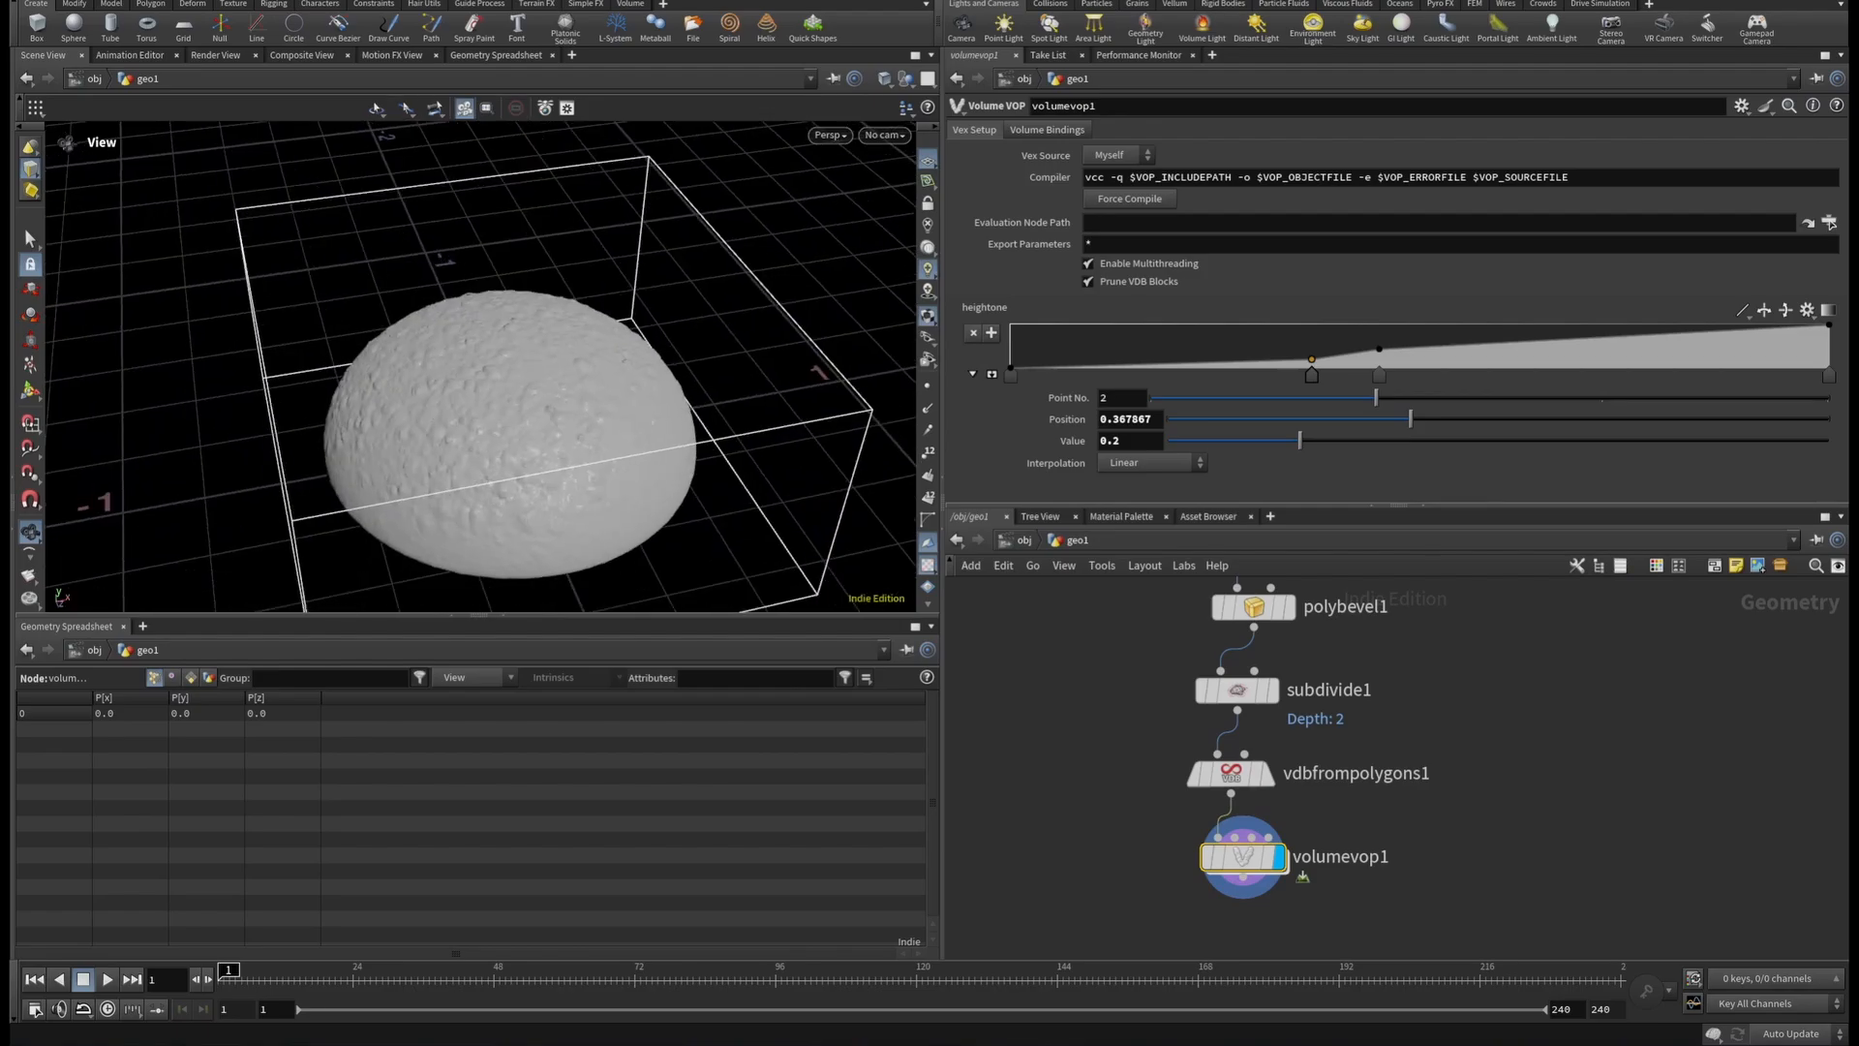
Go inside volumevop1 and move volumevopoutput1 and add1 farther from the noise nodes to make room.
{"action": "scroll", "coordinate": [1188, 833], "scroll_direction": "up", "scroll_amount": 3}
{"action": "double_click", "coordinate": [1270, 869]}
{"action": "scroll", "coordinate": [1298, 853], "scroll_direction": "down", "scroll_amount": 6}
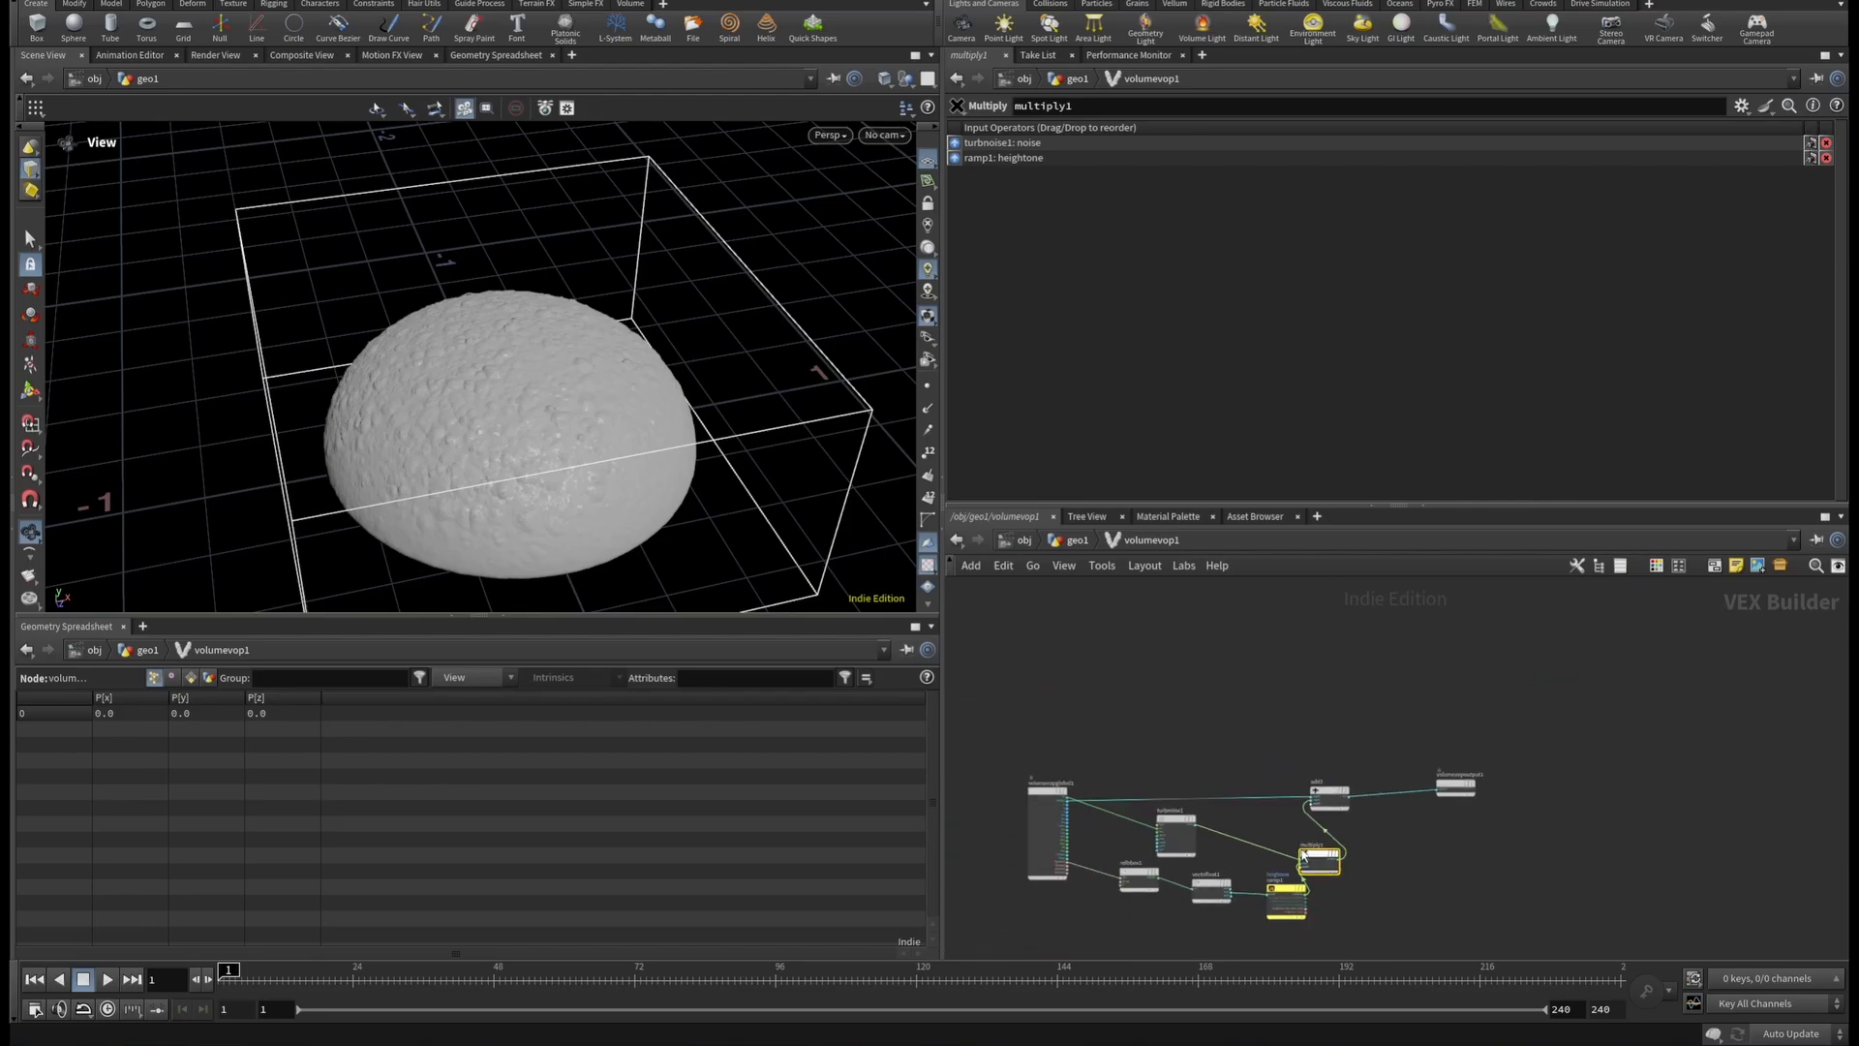
{"action": "scroll", "coordinate": [1356, 823], "scroll_direction": "up", "scroll_amount": 3}
{"action": "left_click_drag", "start_coordinate": [1286, 744], "coordinate": [1131, 714]}
{"action": "scroll", "coordinate": [1607, 690], "scroll_direction": "down", "scroll_amount": 3}
{"action": "middle_click_drag", "start_coordinate": [1622, 678], "coordinate": [1317, 680]}
{"action": "left_click_drag", "start_coordinate": [1482, 717], "coordinate": [1627, 714]}
{"action": "left_click_drag", "start_coordinate": [1359, 729], "coordinate": [1445, 756]}
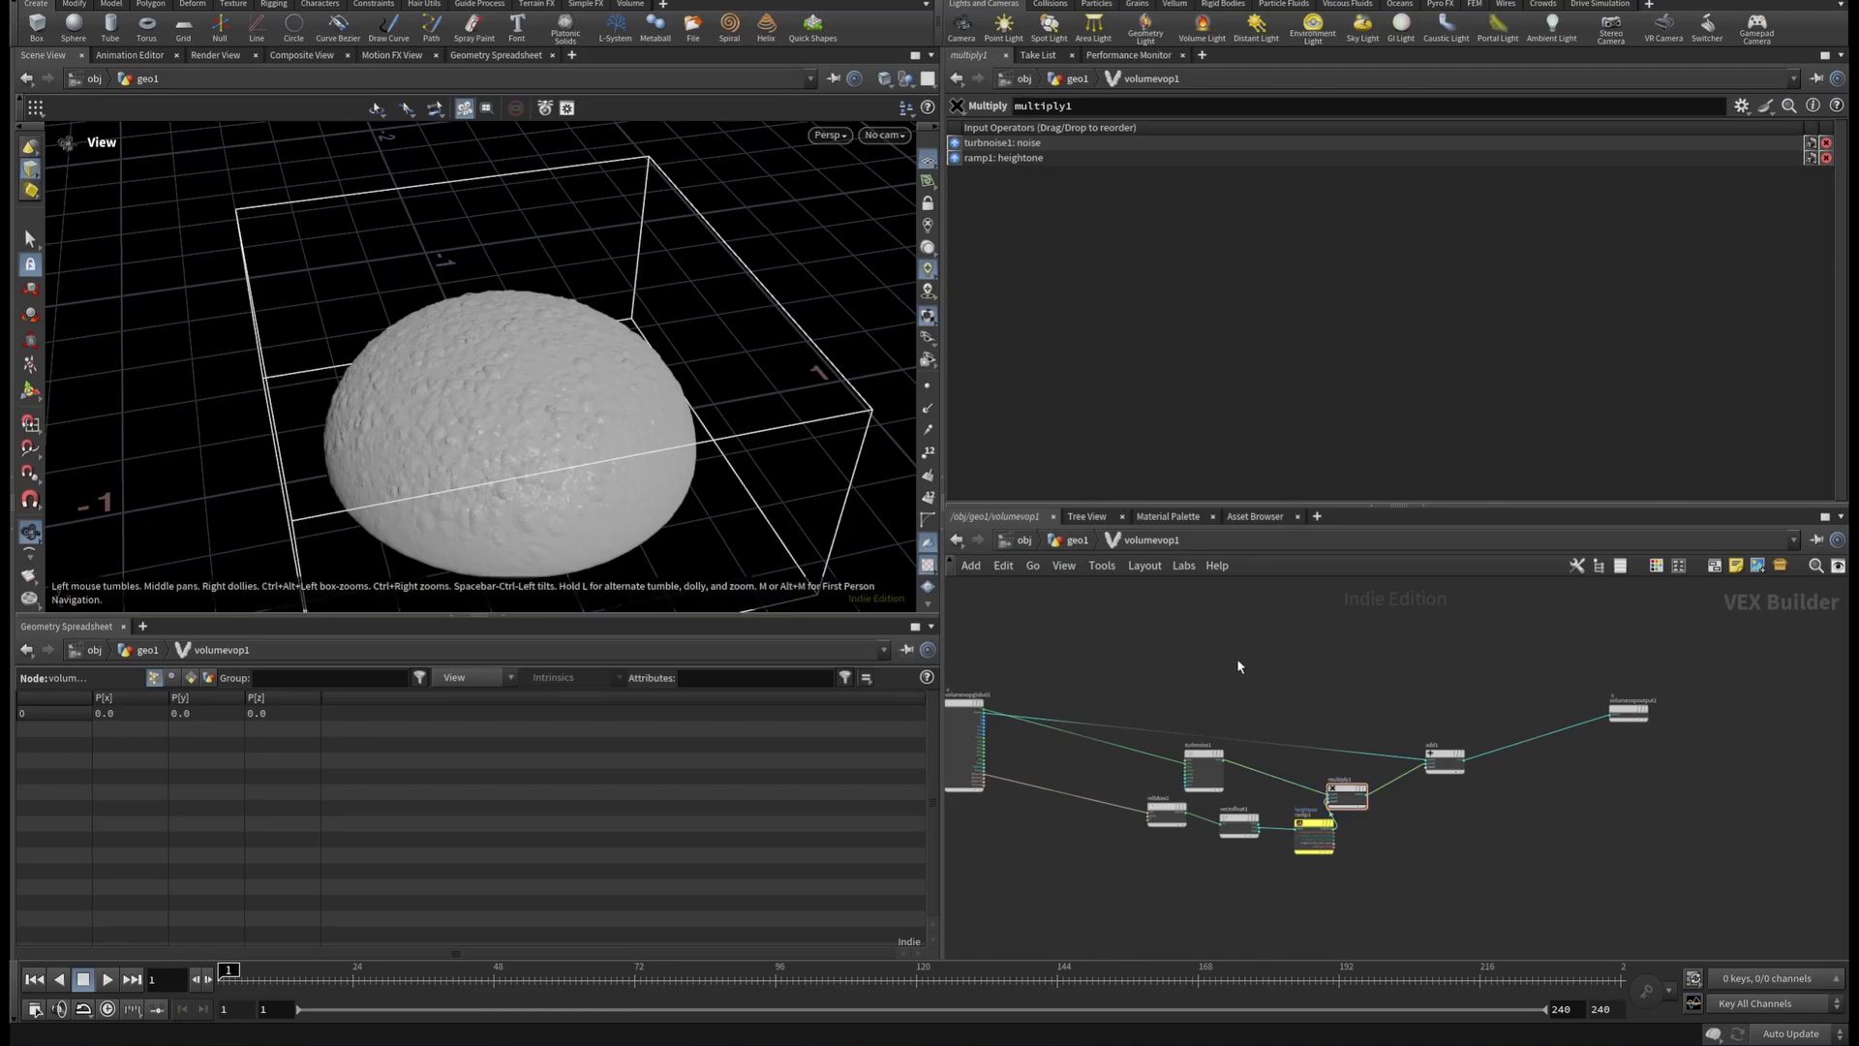
Add a Unified Noise - Static node above turbnoise1 and collapse its Fractal, Warping and Output Correction inputs.
{"action": "key", "text": "Tab"}
{"action": "type", "text": "unifi"}
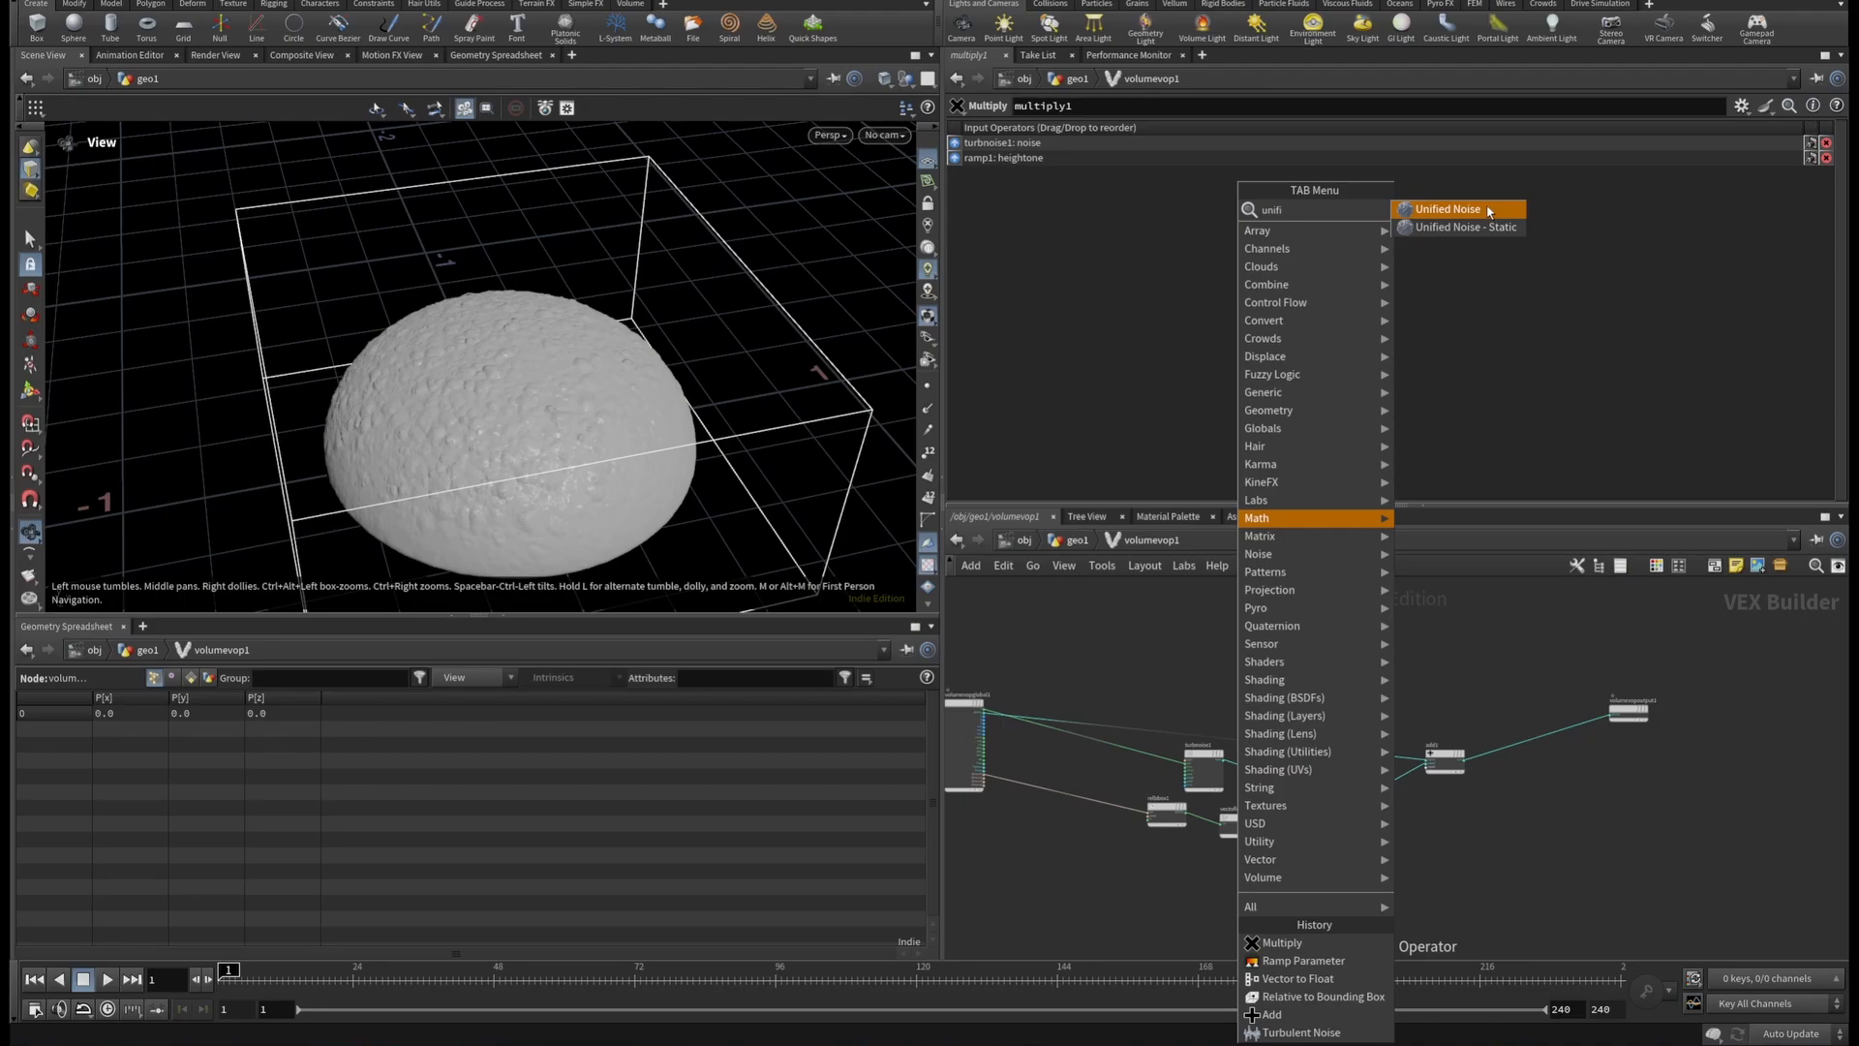
{"action": "left_click", "coordinate": [1467, 227]}
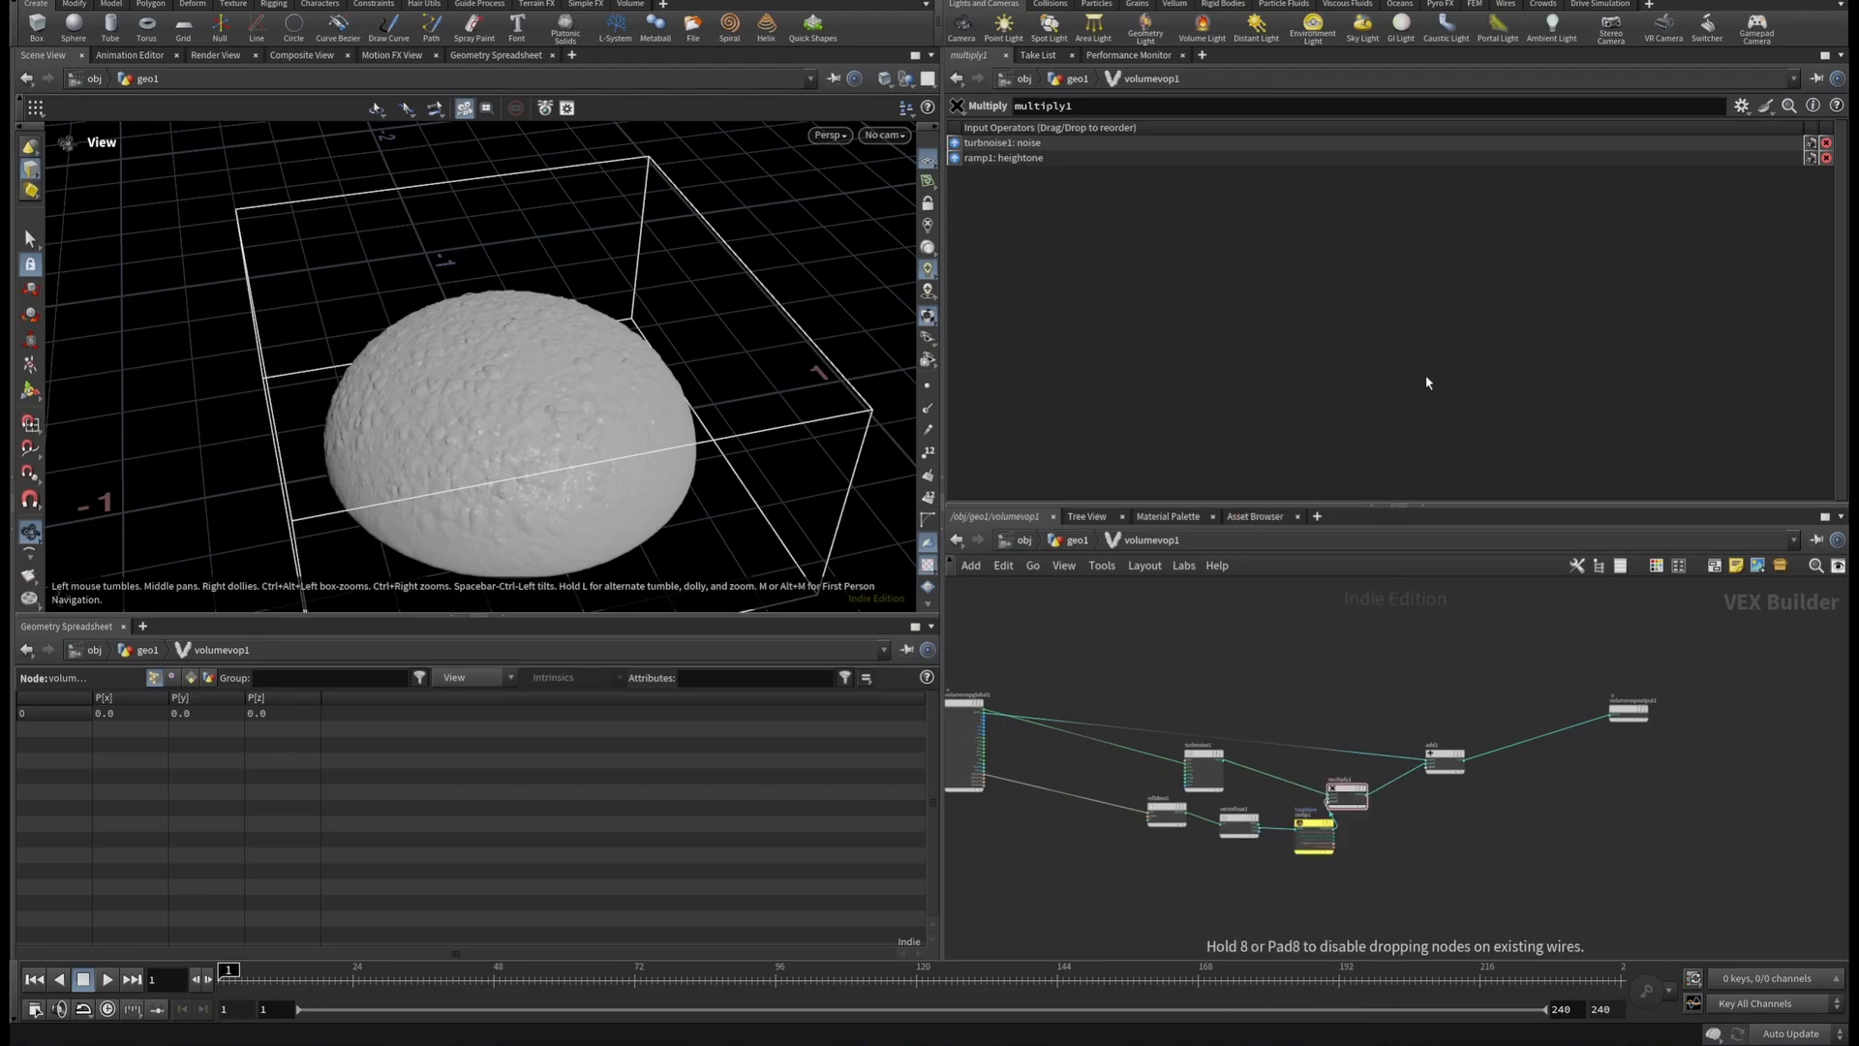
{"action": "left_click", "coordinate": [1218, 654]}
{"action": "scroll", "coordinate": [1215, 683], "scroll_direction": "up", "scroll_amount": 8}
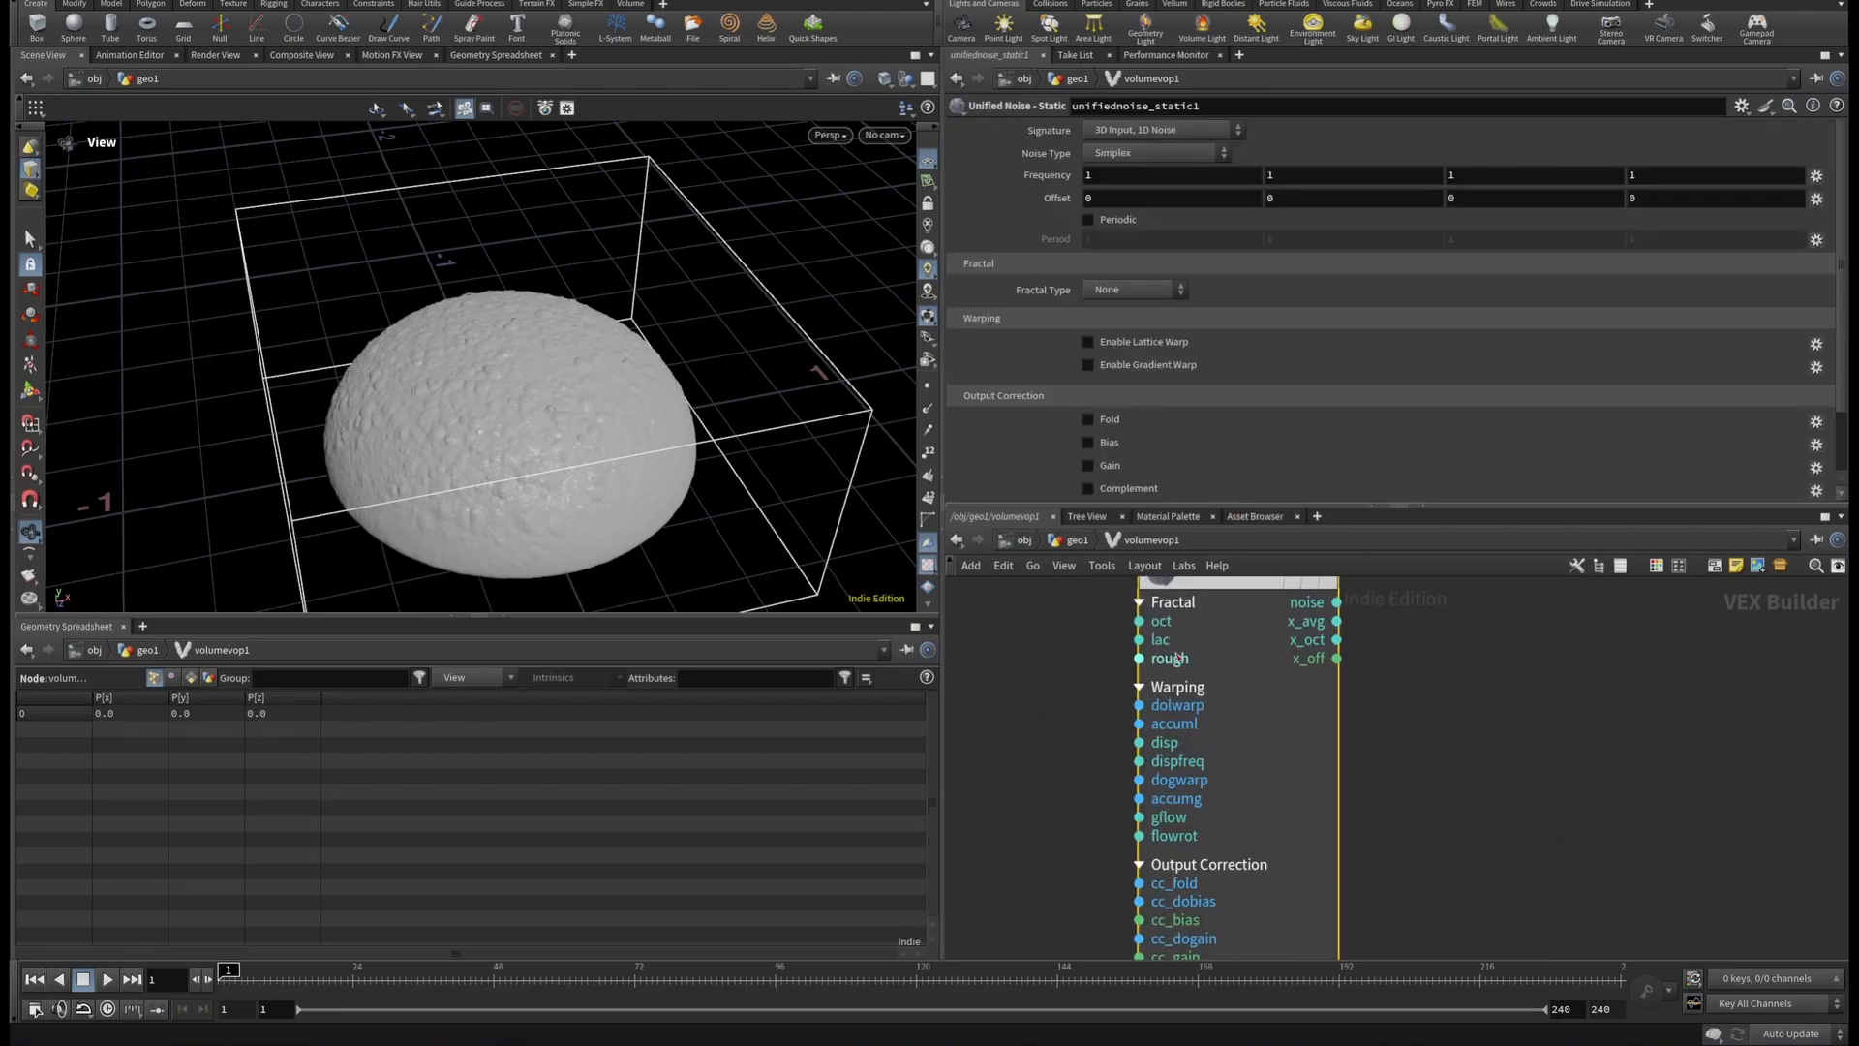
{"action": "left_click", "coordinate": [1140, 603]}
{"action": "left_click", "coordinate": [1140, 621]}
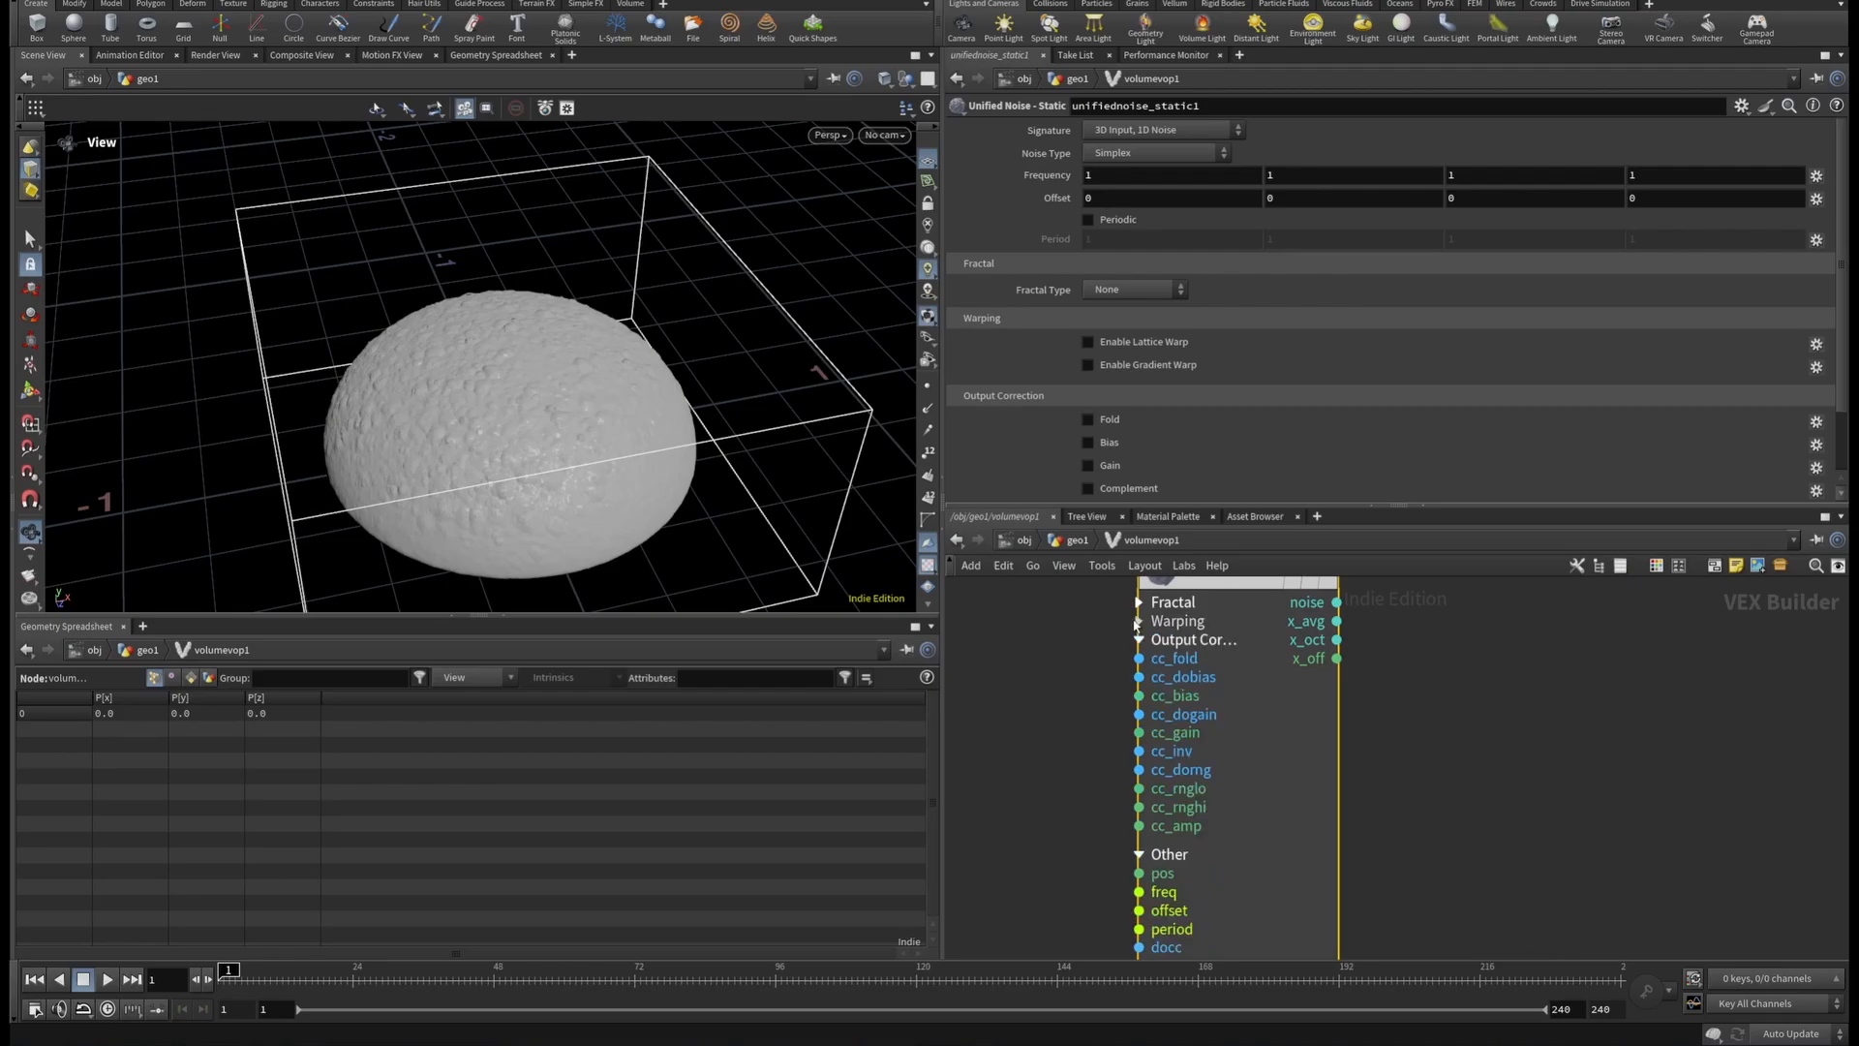
{"action": "left_click", "coordinate": [1140, 639]}
Wire the P output of the volume VOP's global node into unifiednoise_static1's pos input.
{"action": "scroll", "coordinate": [1141, 718], "scroll_direction": "down", "scroll_amount": 5}
{"action": "middle_click_drag", "start_coordinate": [1104, 738], "coordinate": [1492, 705]}
{"action": "scroll", "coordinate": [1154, 747], "scroll_direction": "up", "scroll_amount": 5}
{"action": "left_click", "coordinate": [1013, 751]}
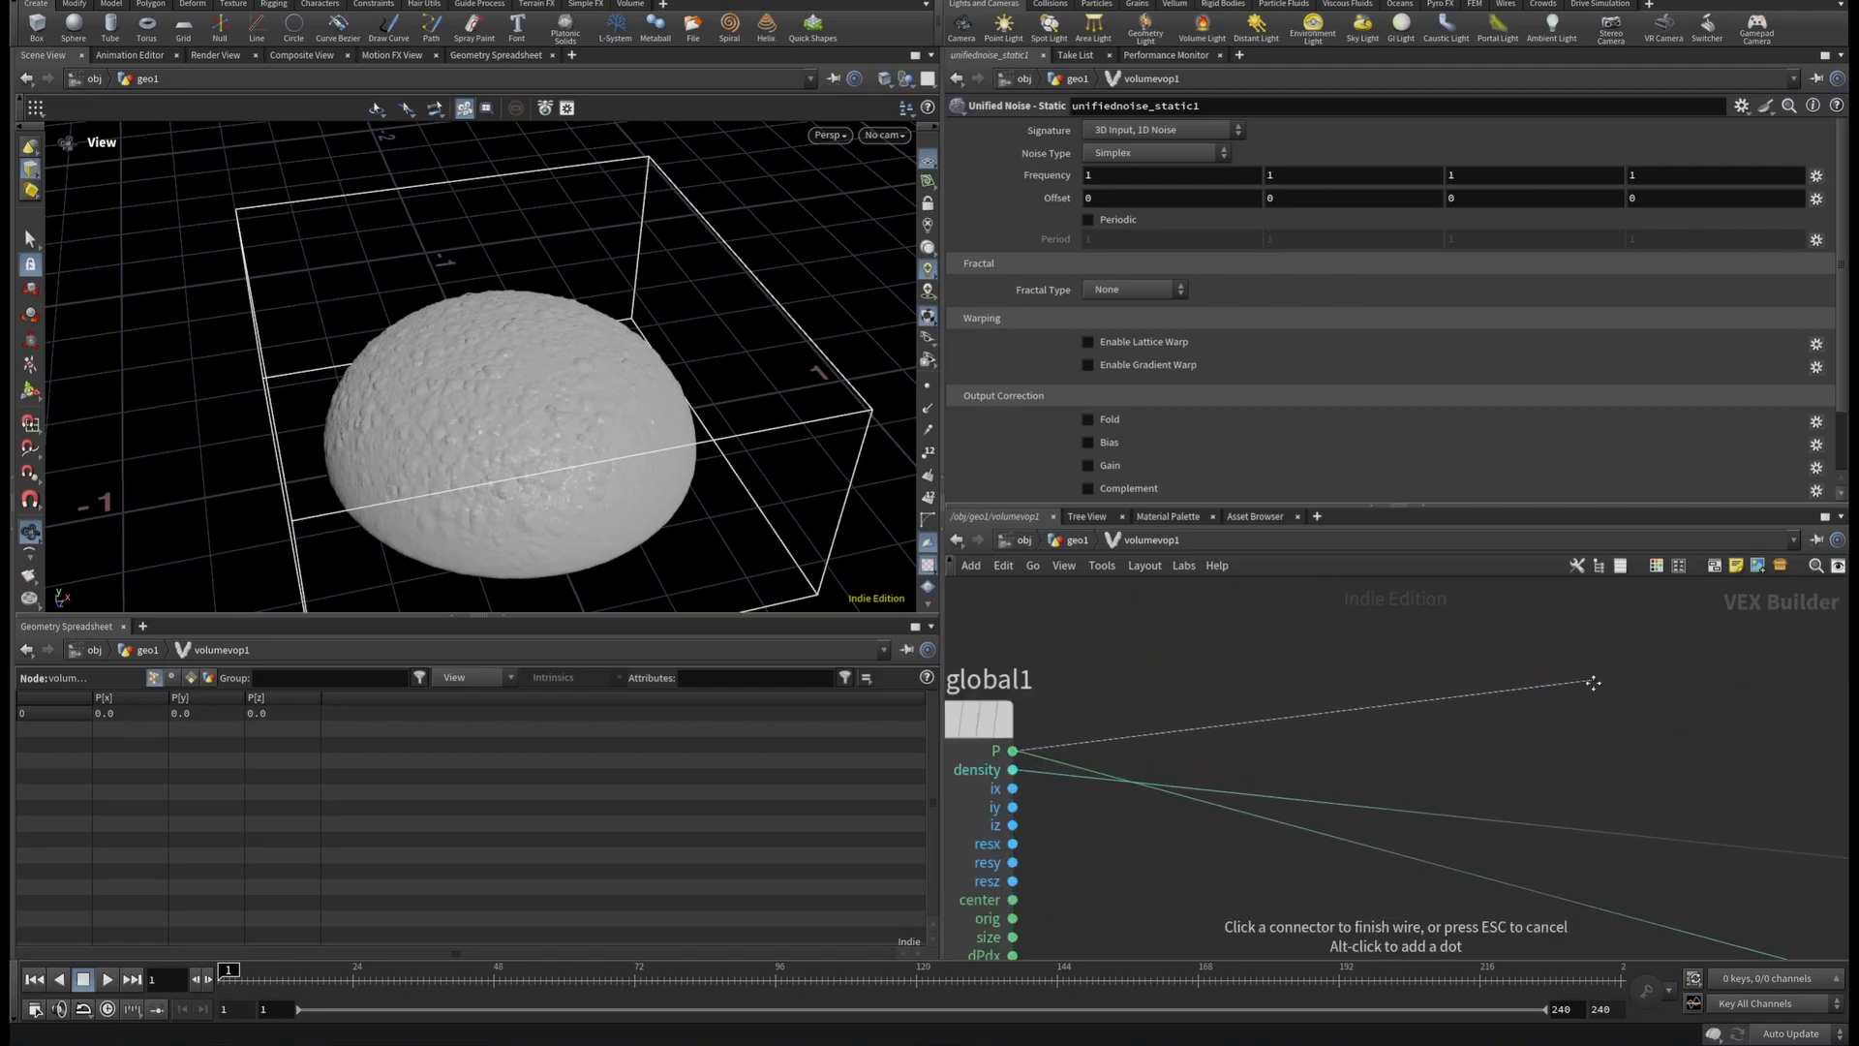
{"action": "middle_click_drag", "start_coordinate": [1594, 677], "coordinate": [1245, 788]}
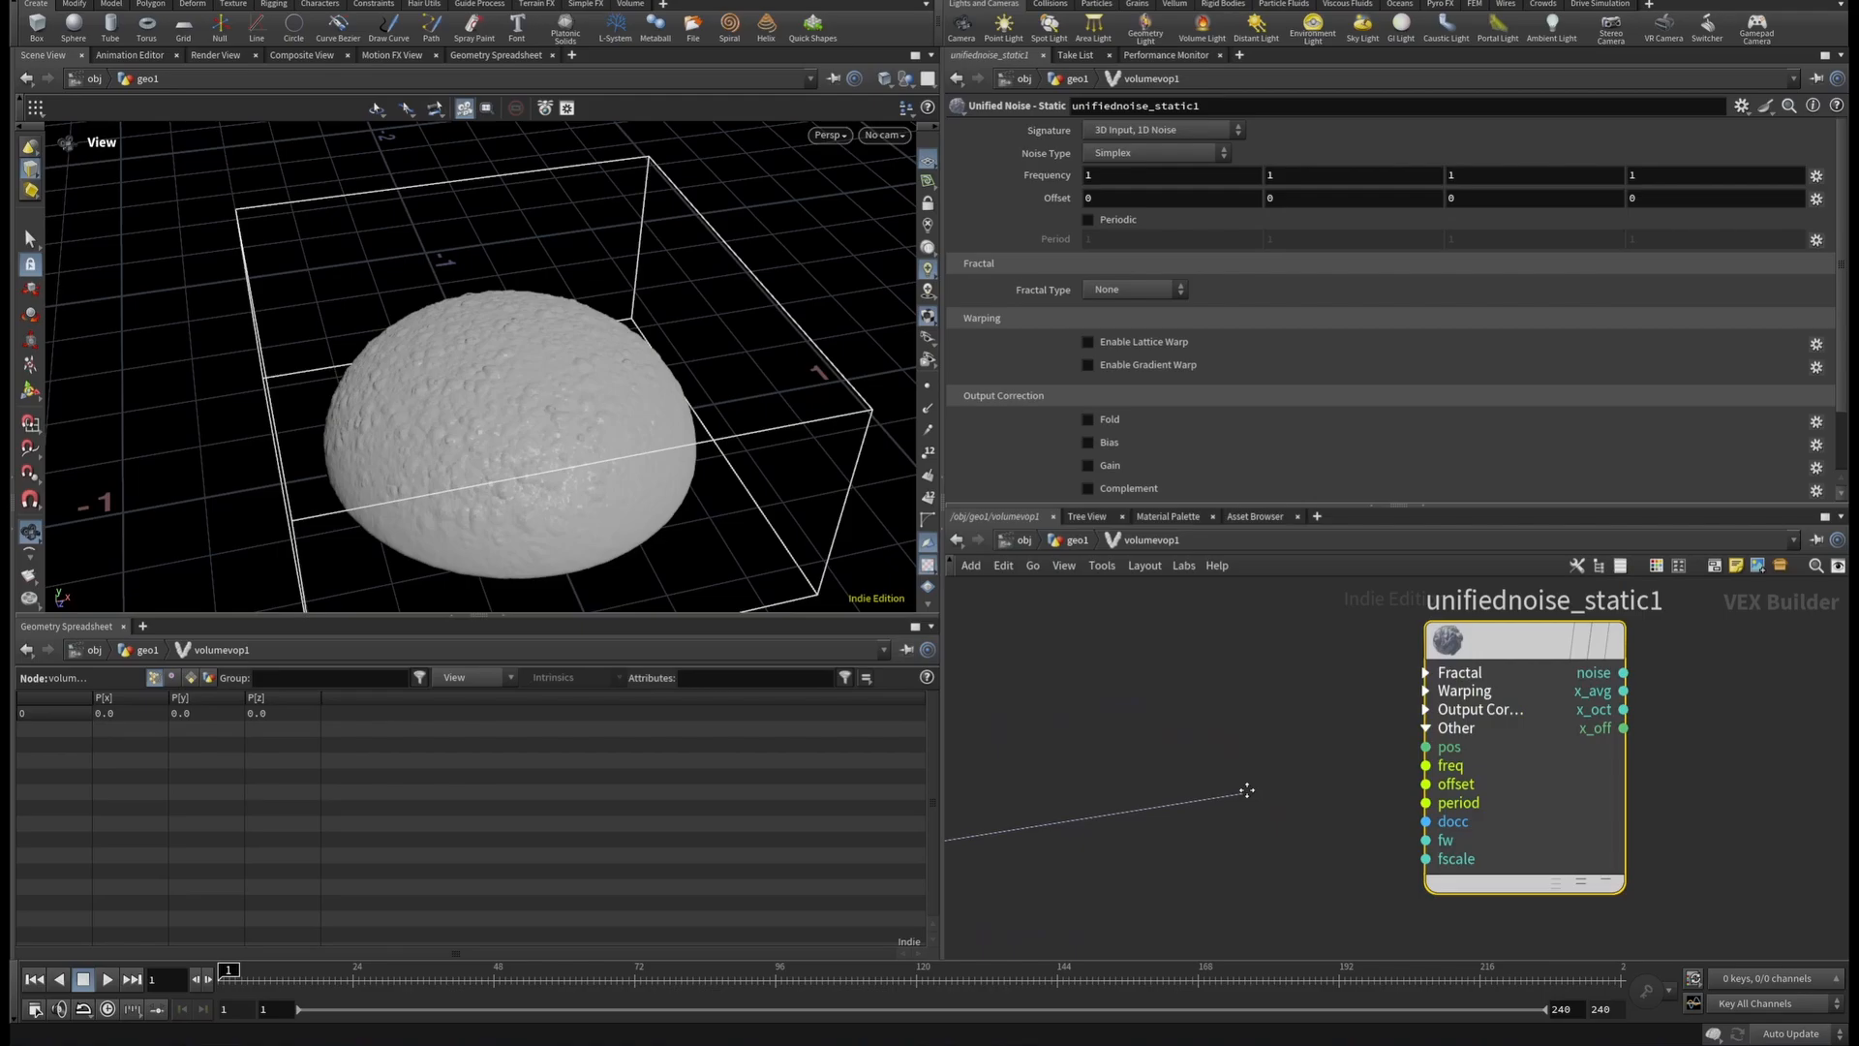
{"action": "left_click", "coordinate": [1422, 749]}
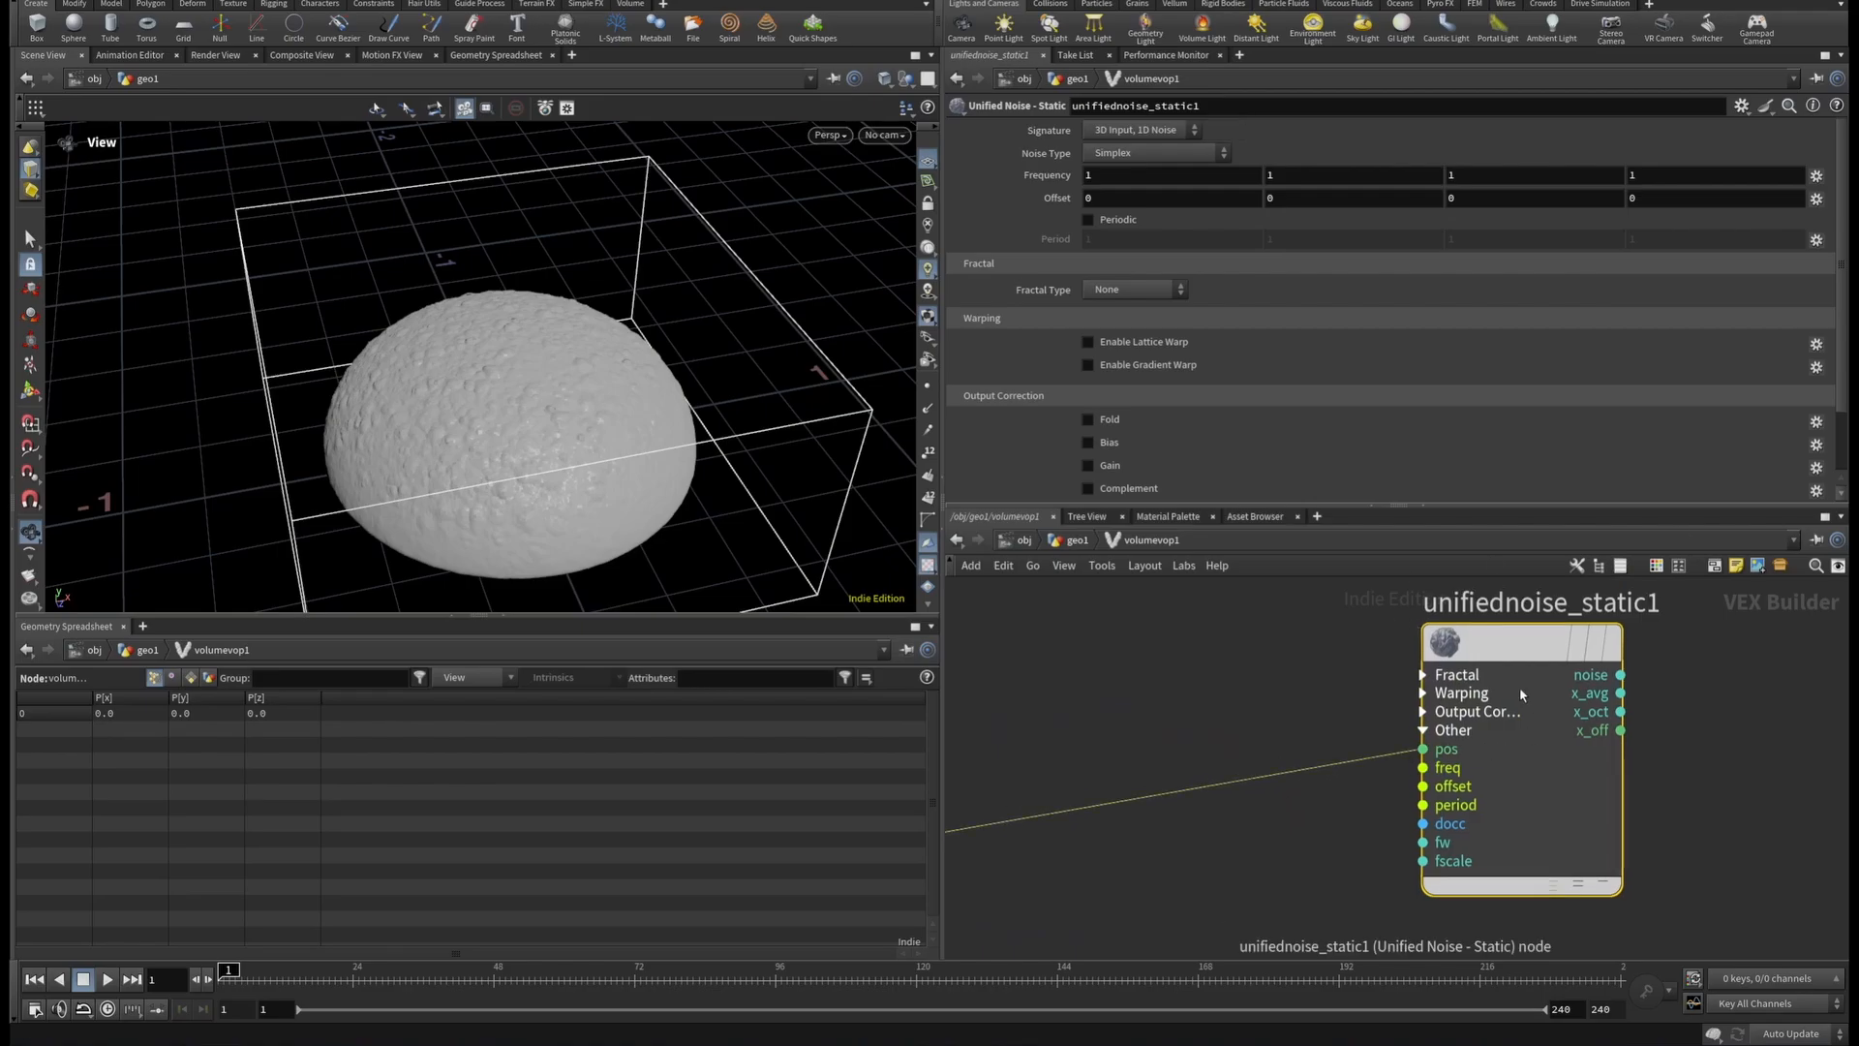
Wire unifiednoise_static1's noise output into add1's second input in place of multiply1's product.
{"action": "scroll", "coordinate": [1519, 687], "scroll_direction": "down", "scroll_amount": 5}
{"action": "middle_click_drag", "start_coordinate": [1566, 658], "coordinate": [1523, 738]}
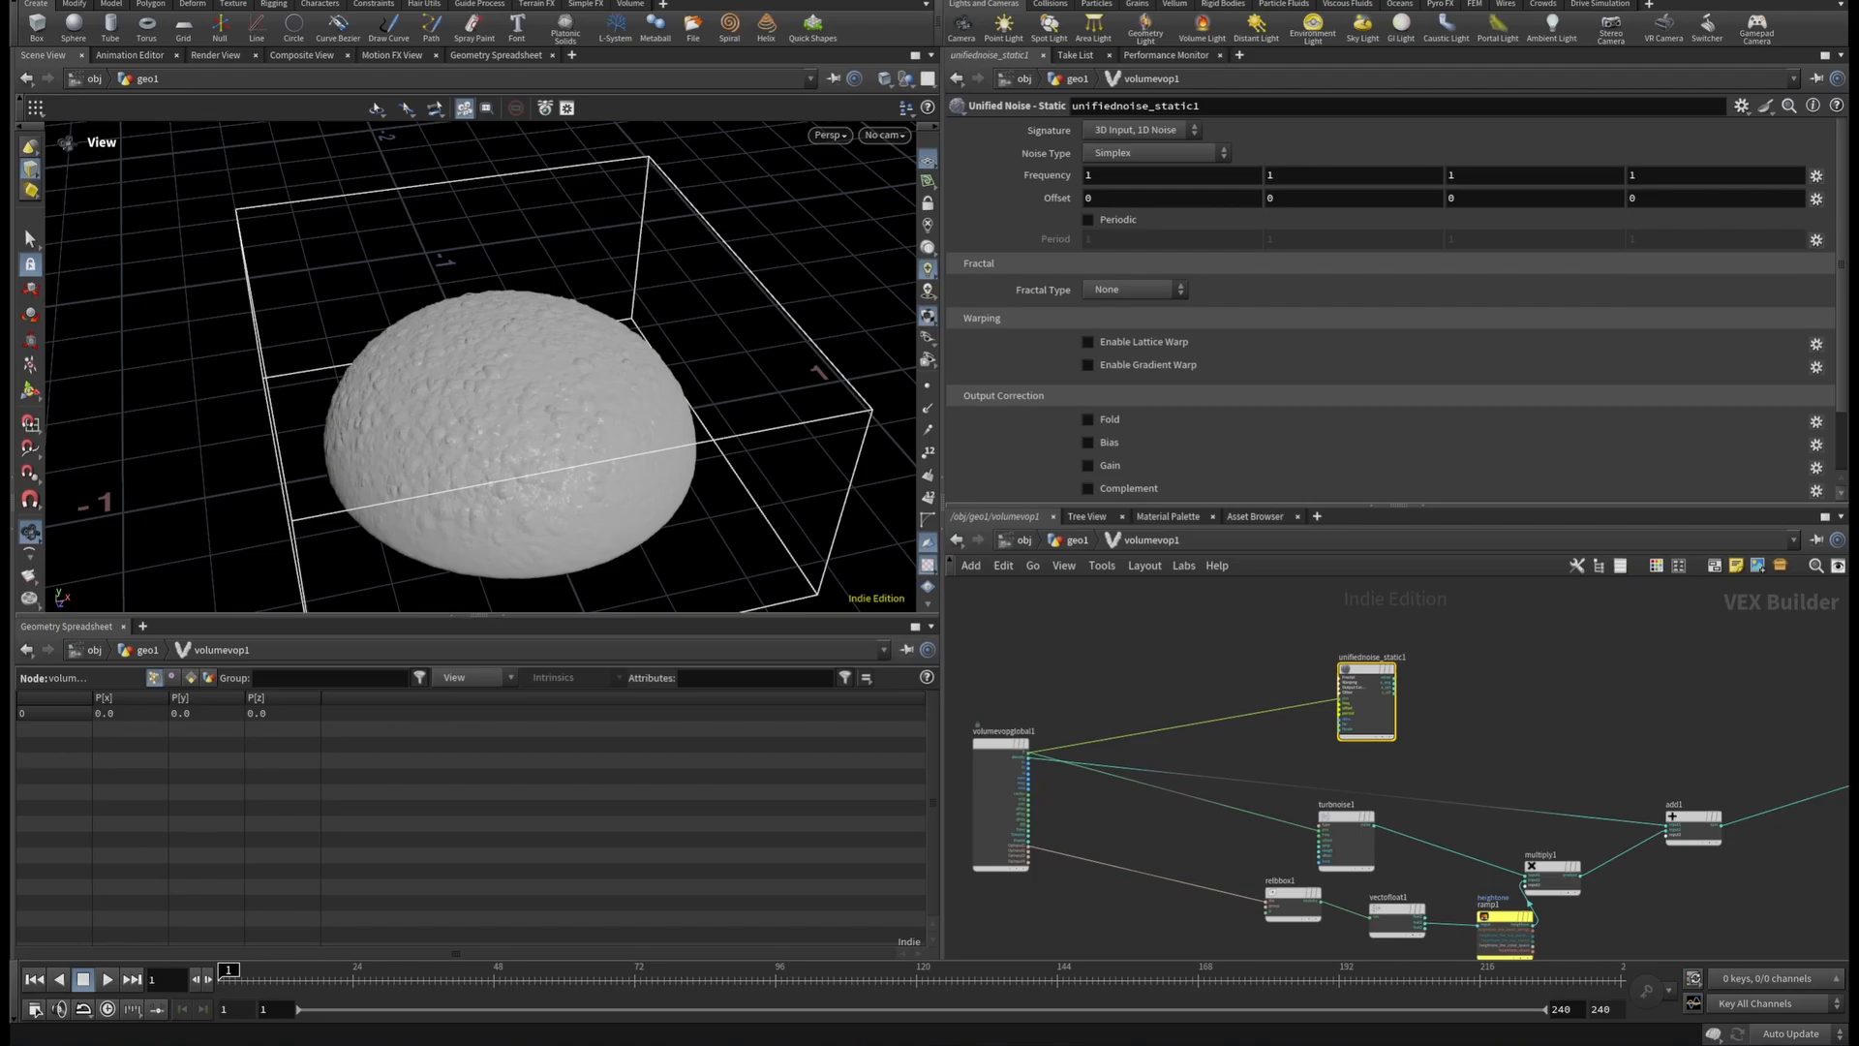
{"action": "scroll", "coordinate": [1738, 649], "scroll_direction": "down", "scroll_amount": 3}
{"action": "middle_click_drag", "start_coordinate": [1714, 653], "coordinate": [1487, 659]}
{"action": "scroll", "coordinate": [1338, 684], "scroll_direction": "up", "scroll_amount": 5}
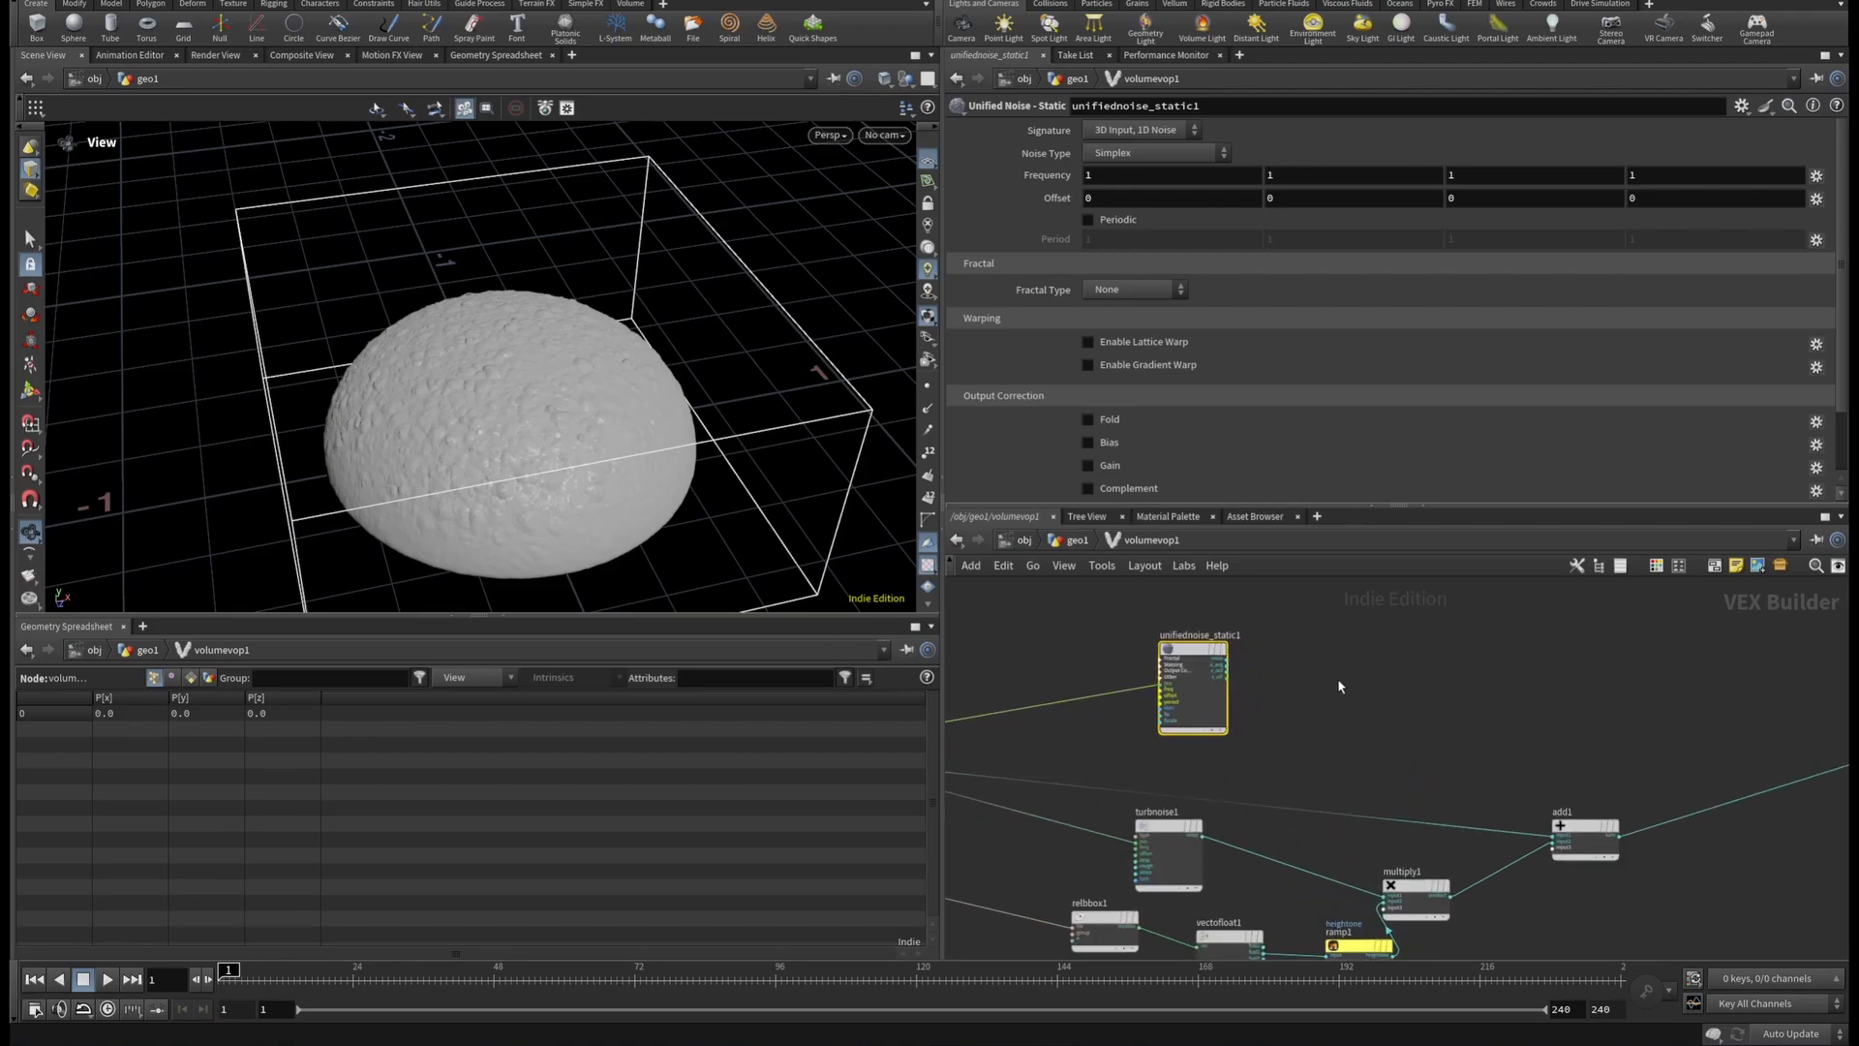
{"action": "scroll", "coordinate": [1230, 667], "scroll_direction": "up", "scroll_amount": 2}
{"action": "scroll", "coordinate": [1228, 663], "scroll_direction": "up", "scroll_amount": 3}
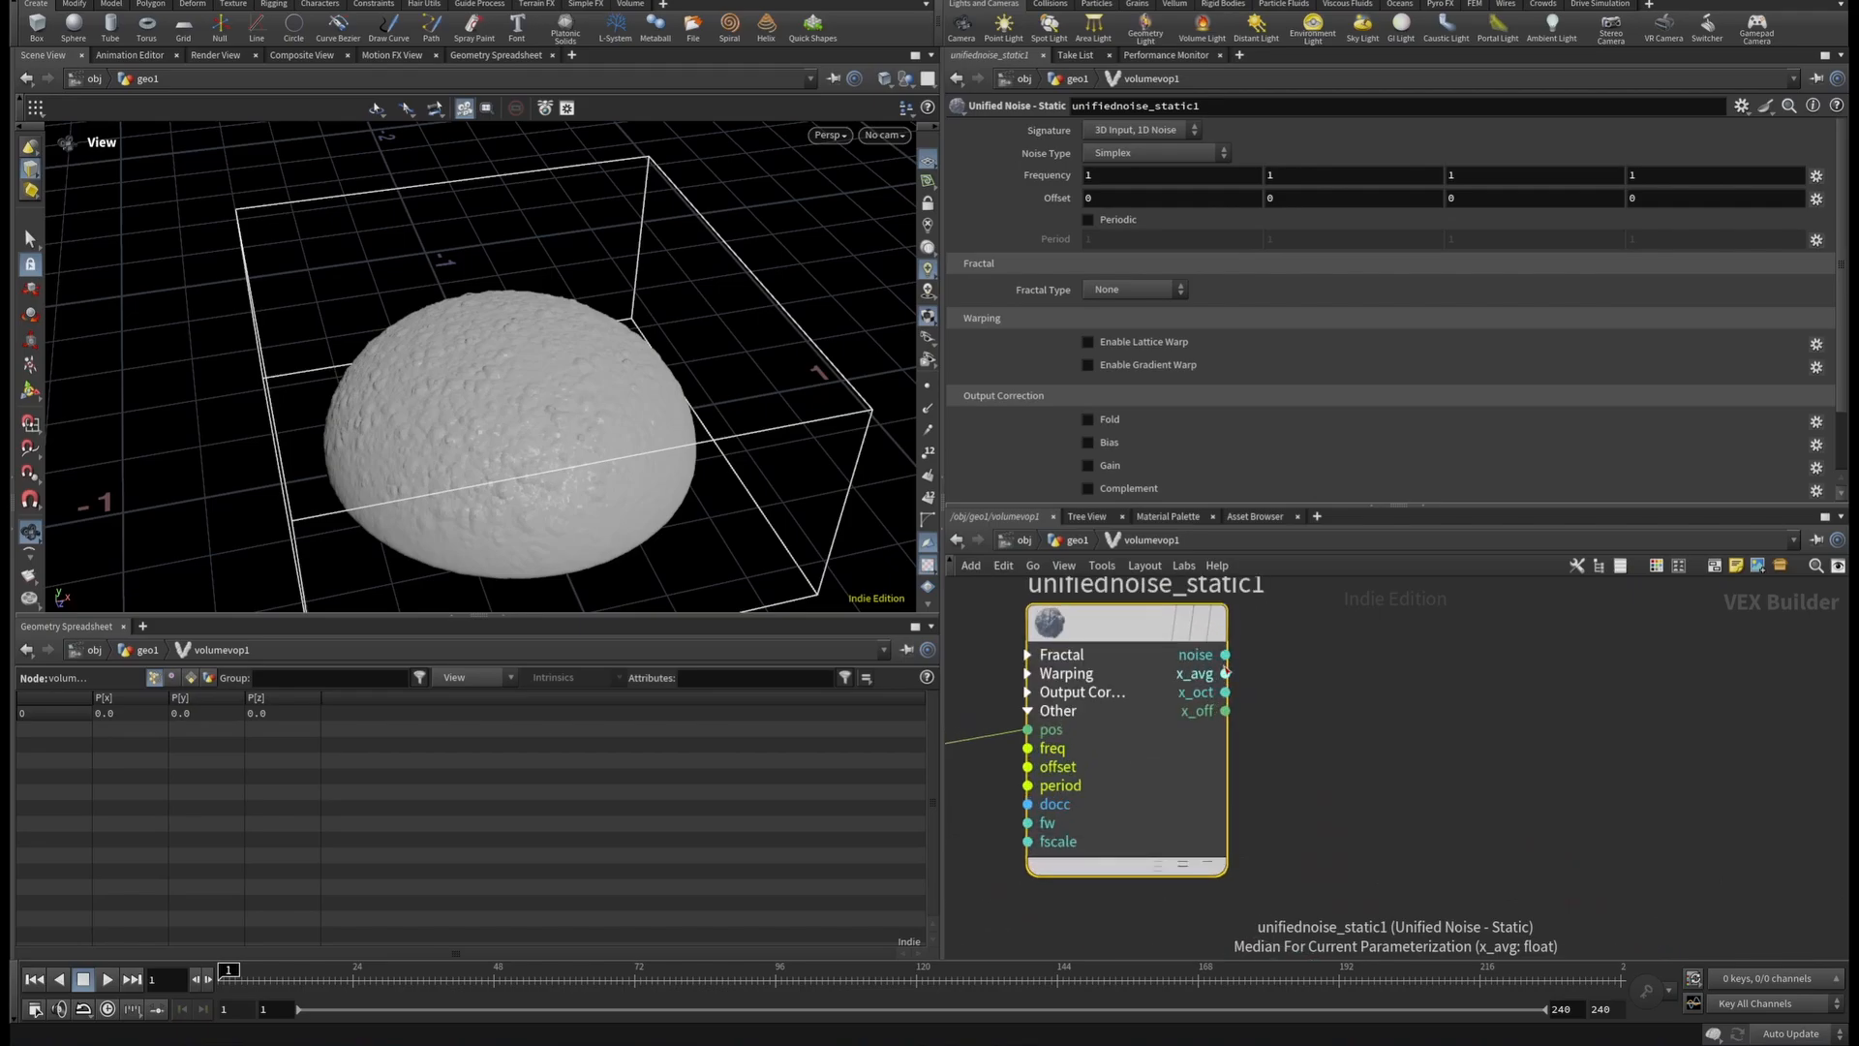
{"action": "left_click", "coordinate": [1225, 655]}
{"action": "scroll", "coordinate": [1346, 666], "scroll_direction": "down", "scroll_amount": 5}
{"action": "middle_click_drag", "start_coordinate": [1561, 747], "coordinate": [1276, 660]}
{"action": "scroll", "coordinate": [1426, 780], "scroll_direction": "up", "scroll_amount": 4}
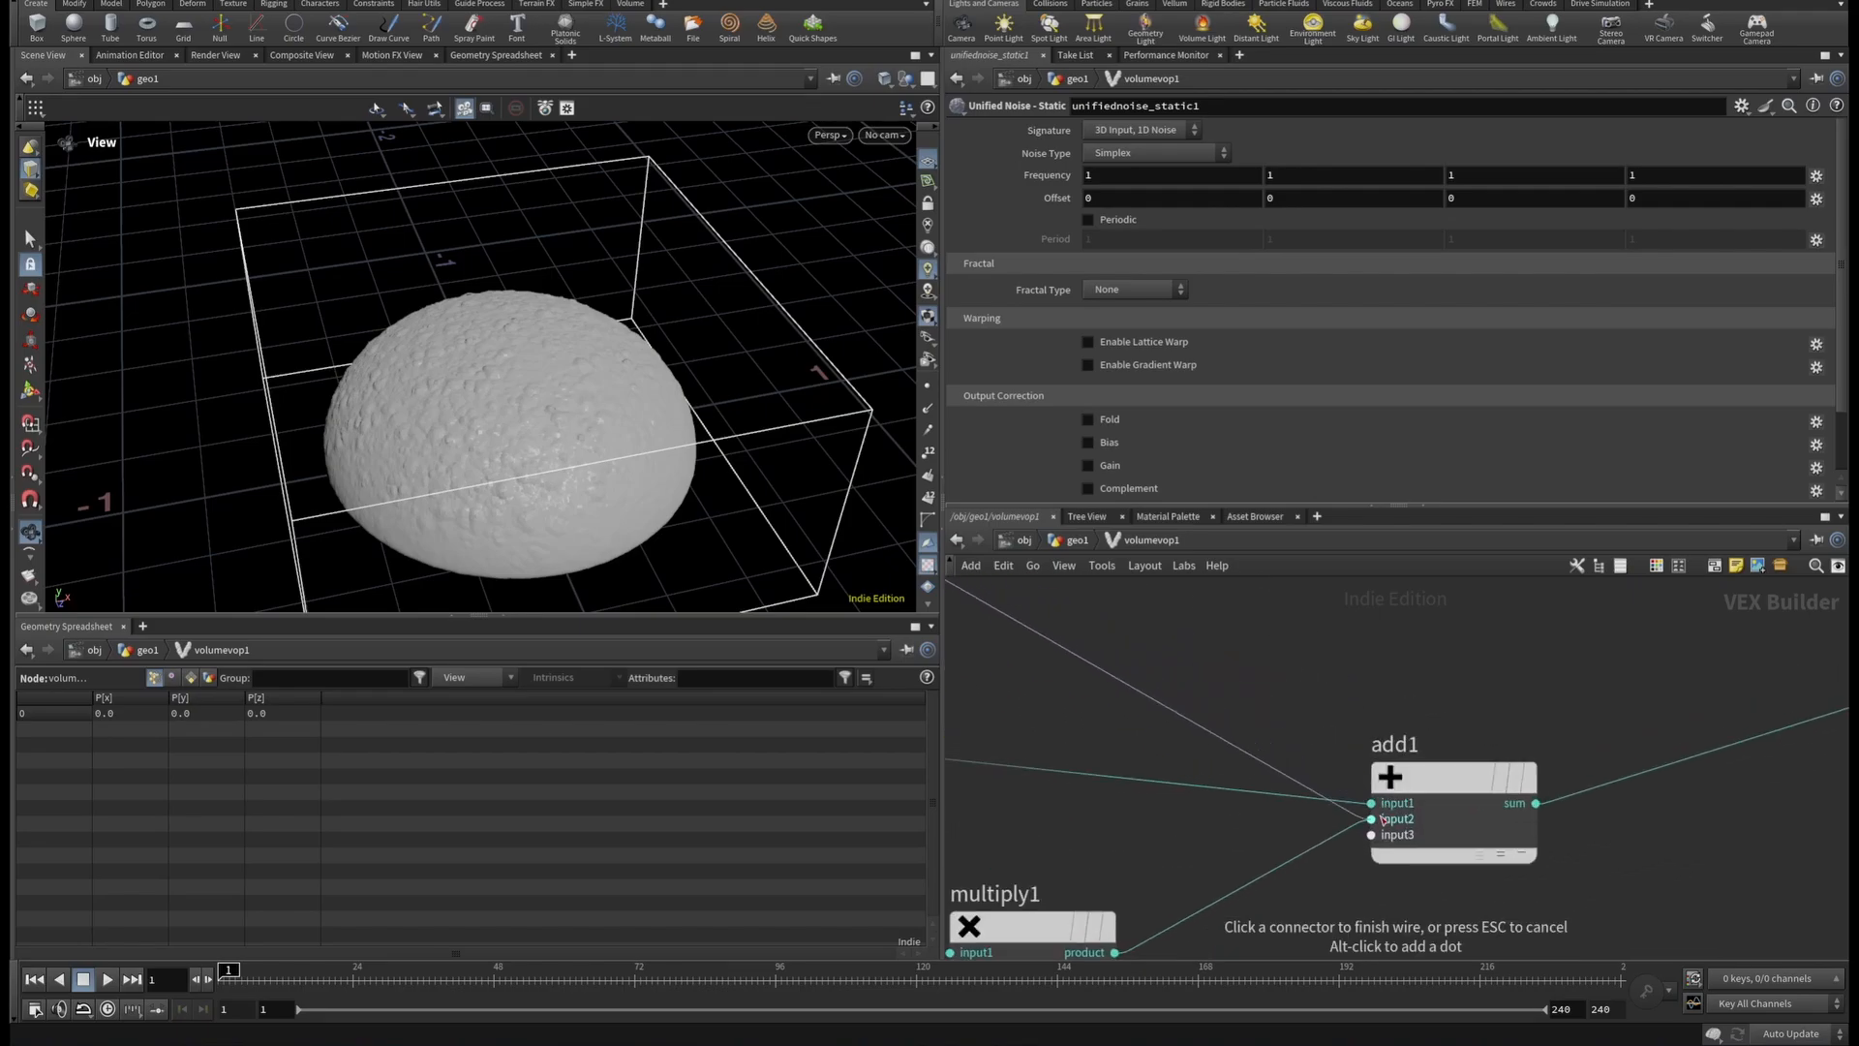
{"action": "left_click", "coordinate": [1380, 819]}
{"action": "scroll", "coordinate": [1346, 624], "scroll_direction": "down", "scroll_amount": 4}
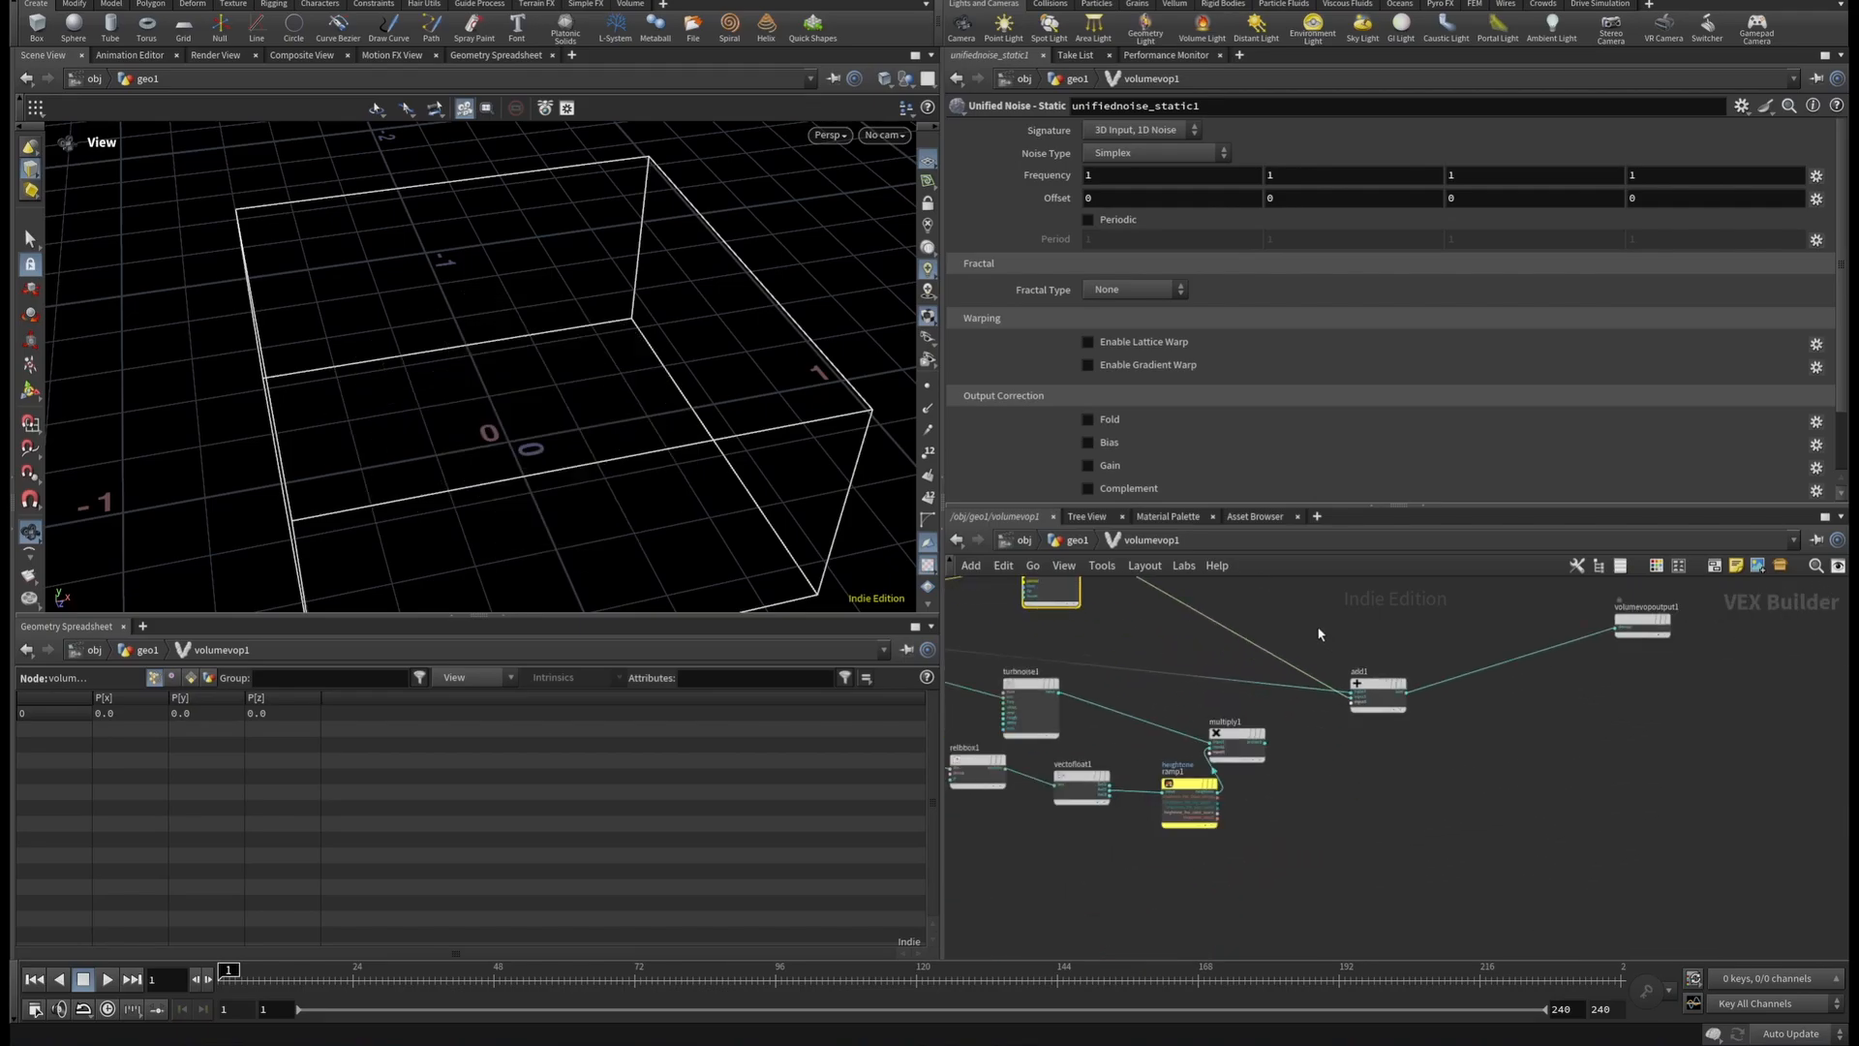
Set unifiednoise_static1's noise type to Worley Cellular F2-F1.
{"action": "scroll", "coordinate": [1261, 629], "scroll_direction": "up", "scroll_amount": 2}
{"action": "middle_click_drag", "start_coordinate": [1260, 630], "coordinate": [1346, 718]}
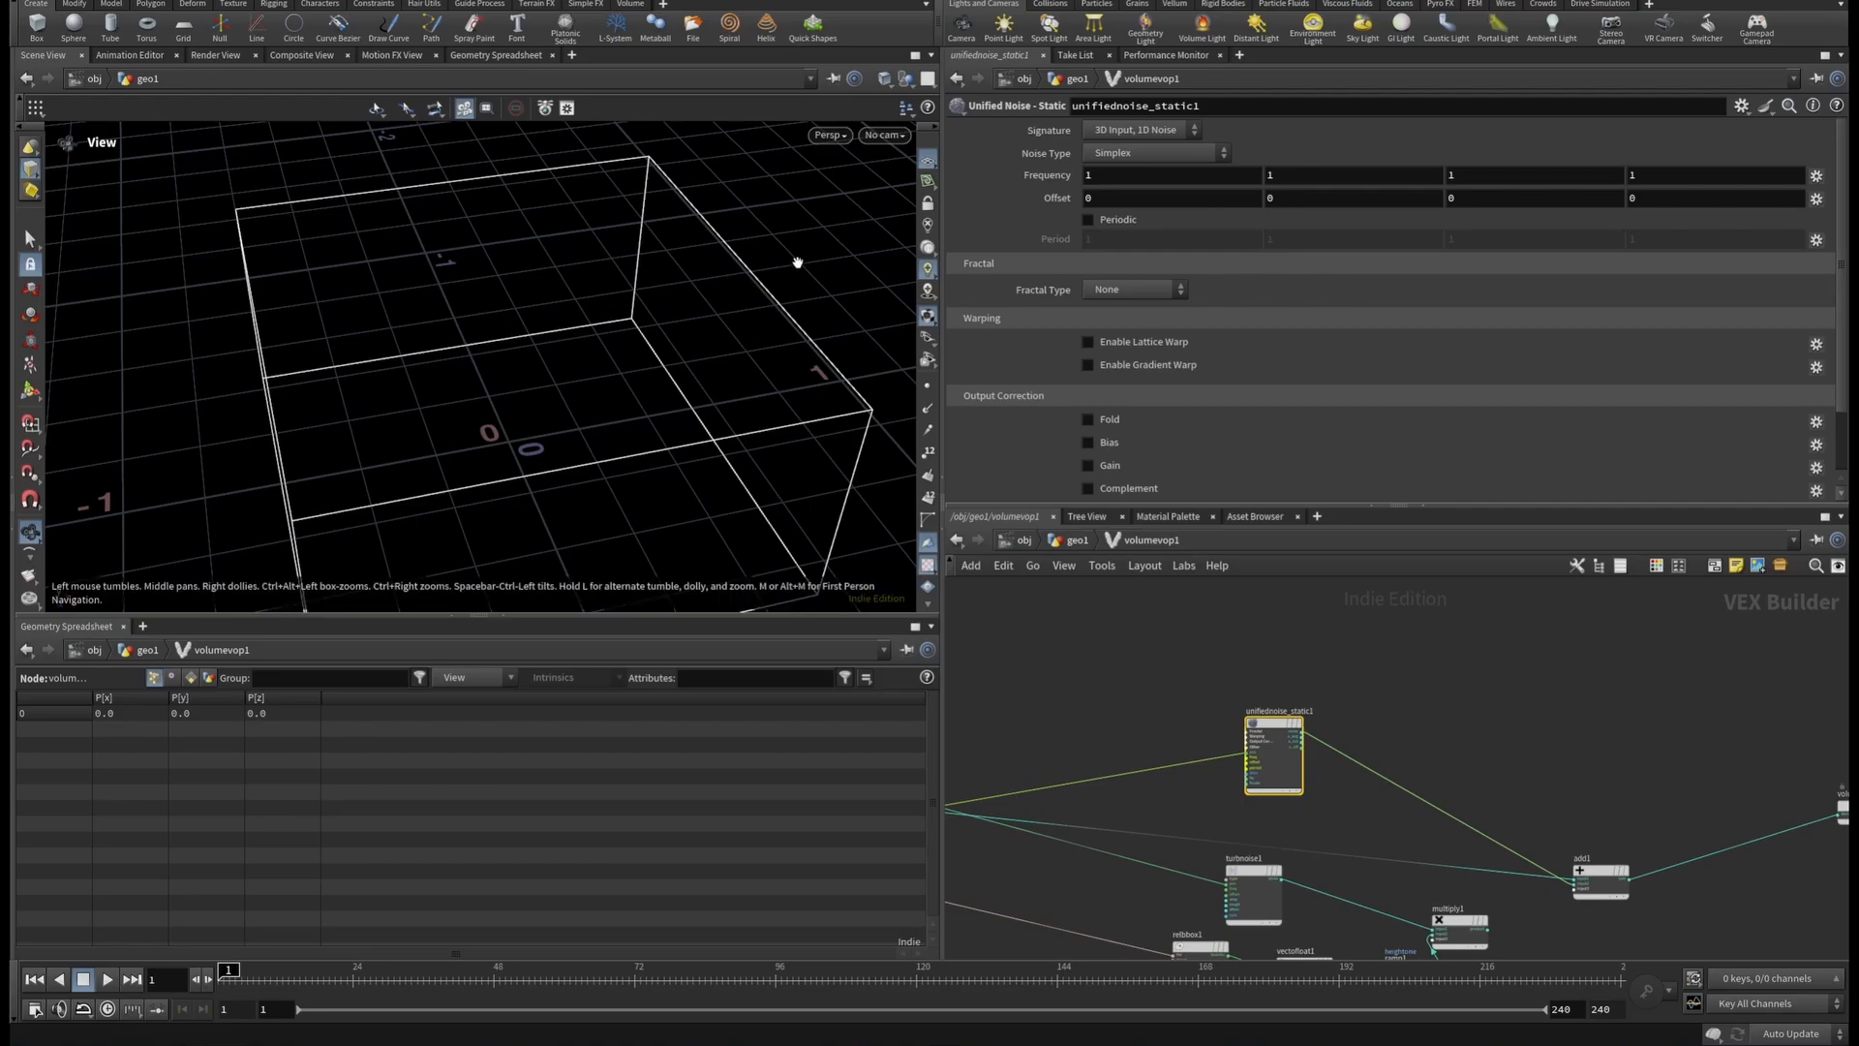
{"action": "left_click", "coordinate": [1157, 153]}
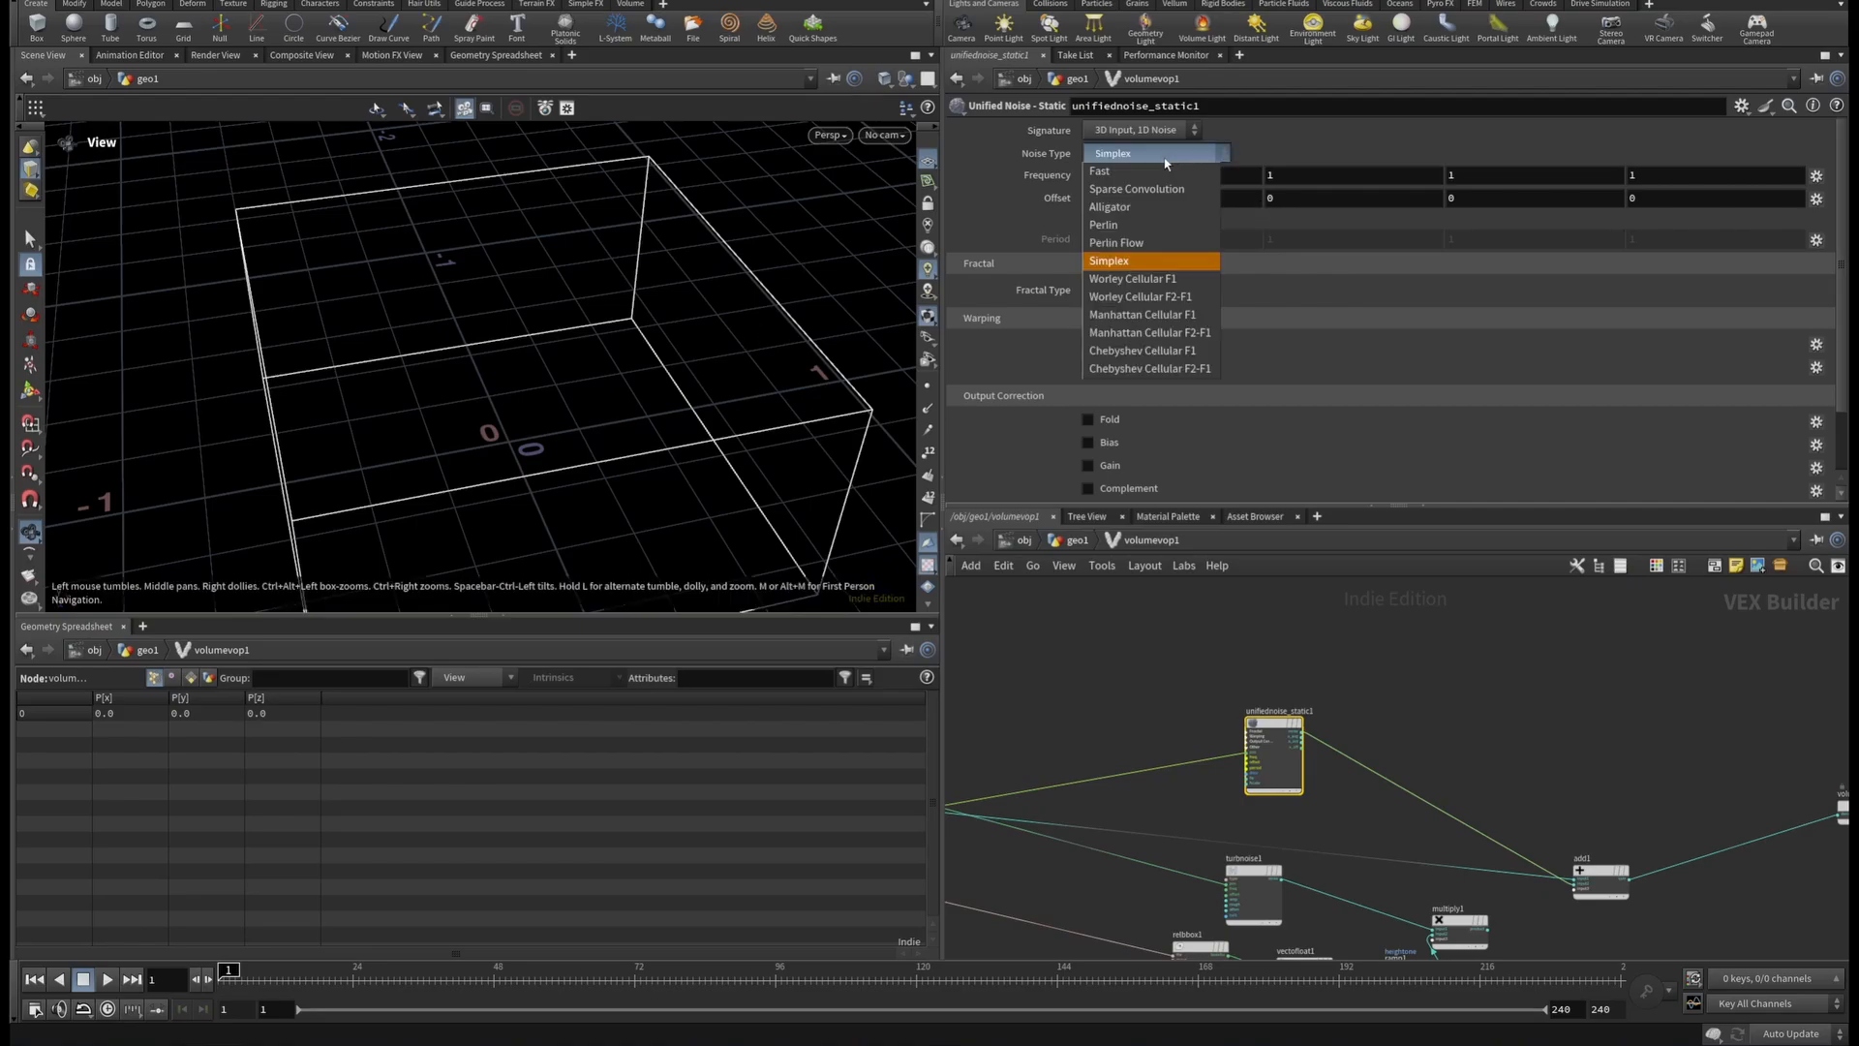
{"action": "left_click", "coordinate": [1144, 298]}
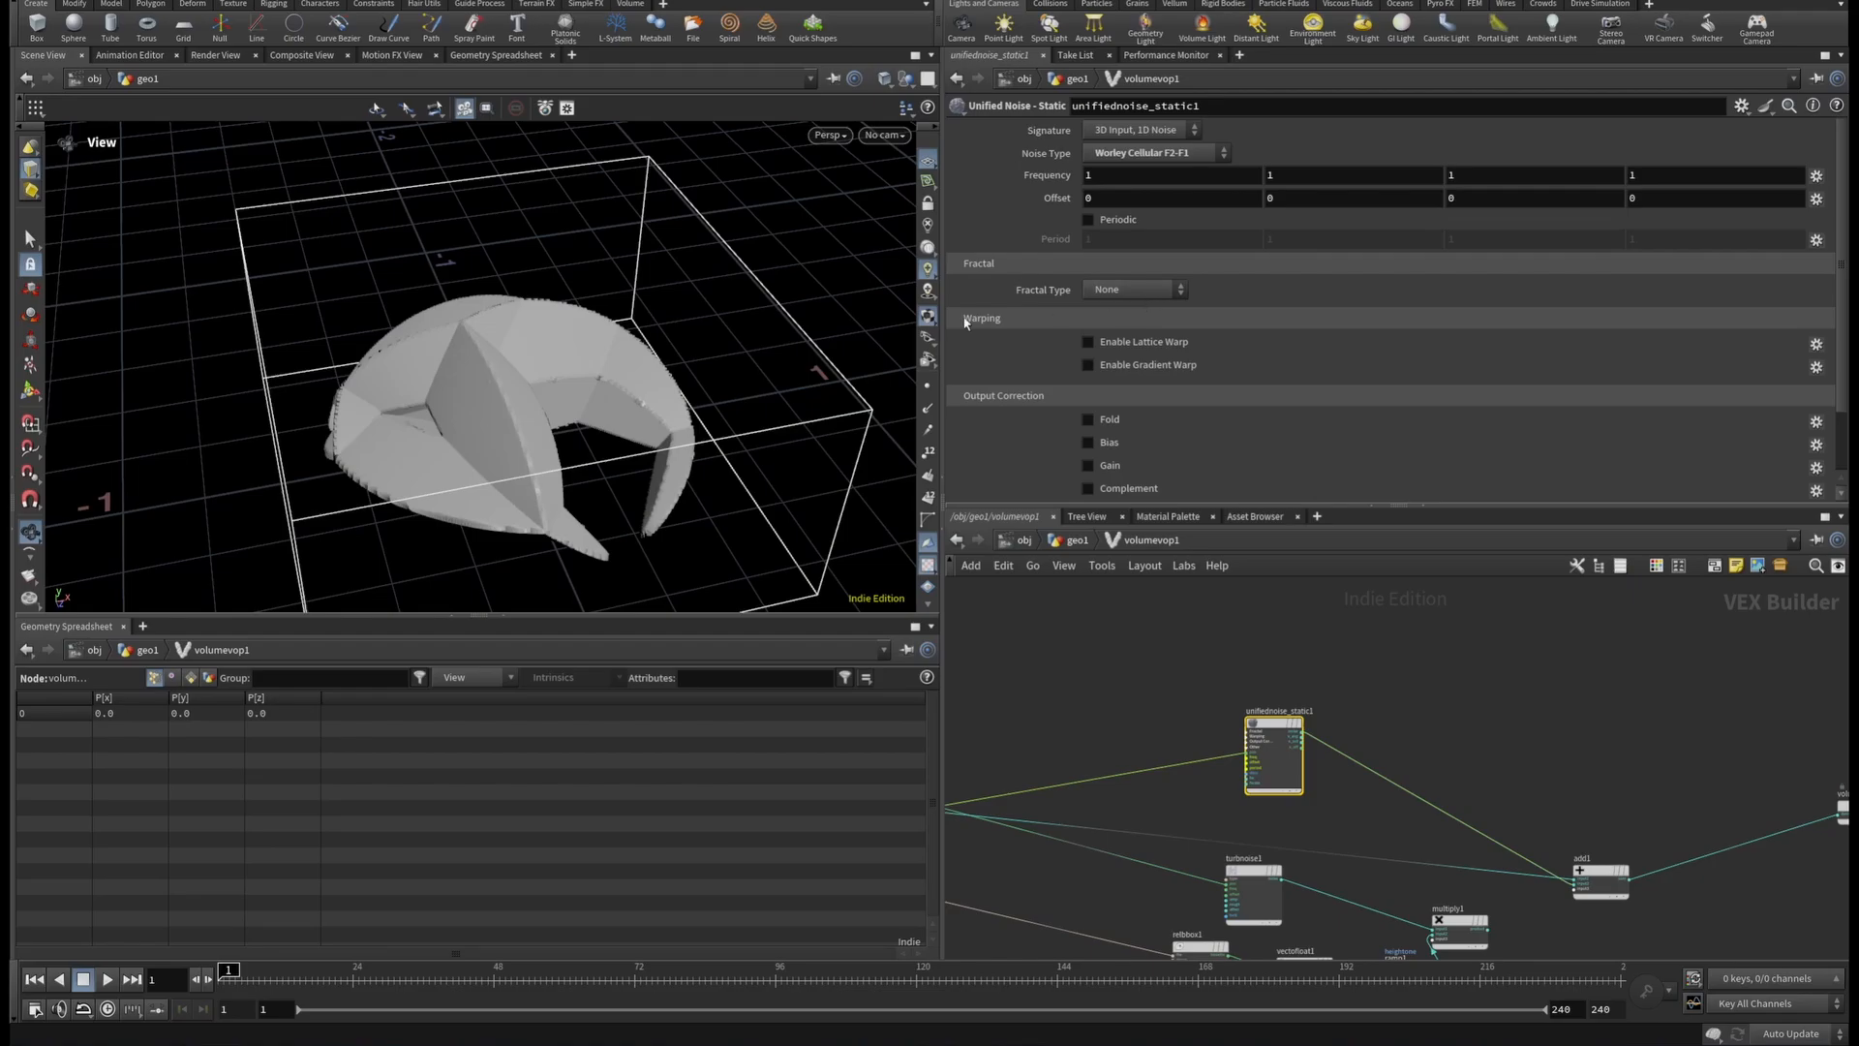
Set the four frequency components of unifiednoise_static1 to 10, 20, 10 and 10.
{"action": "left_click", "coordinate": [1129, 178]}
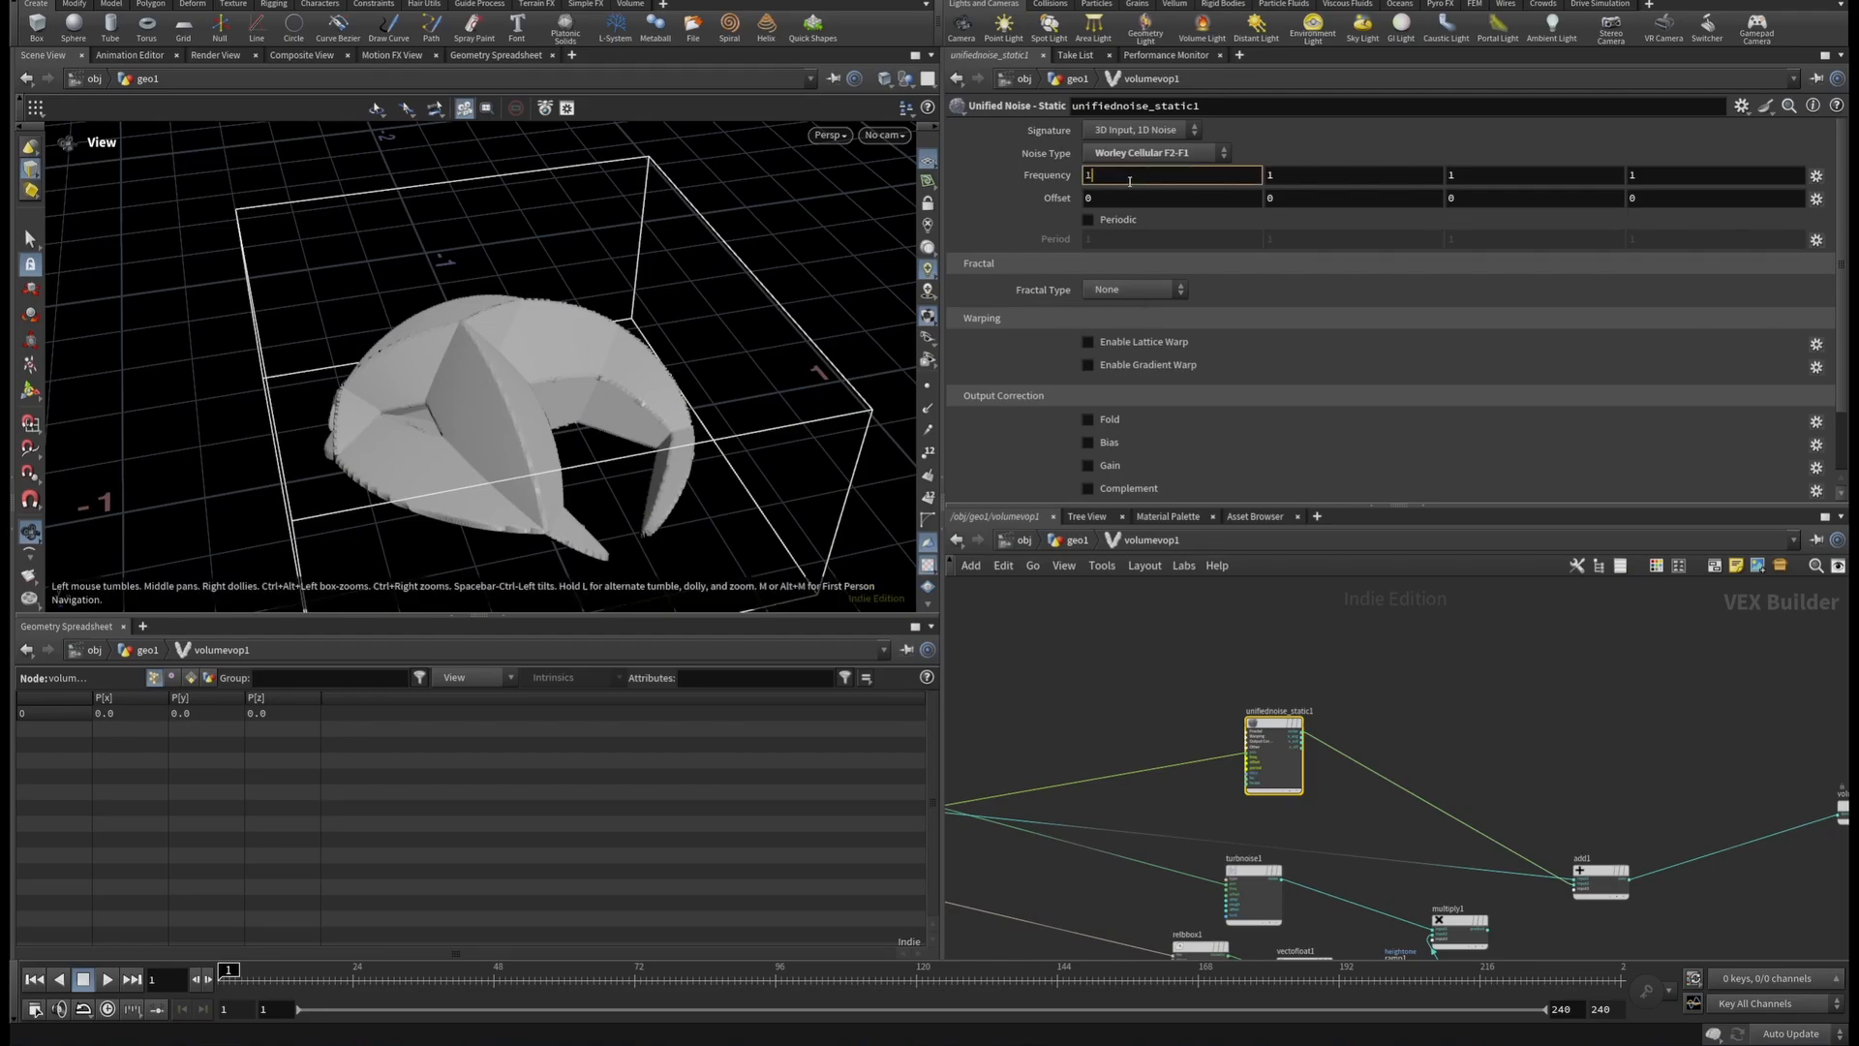
{"action": "type", "text": "0"}
{"action": "left_click", "coordinate": [1302, 177]}
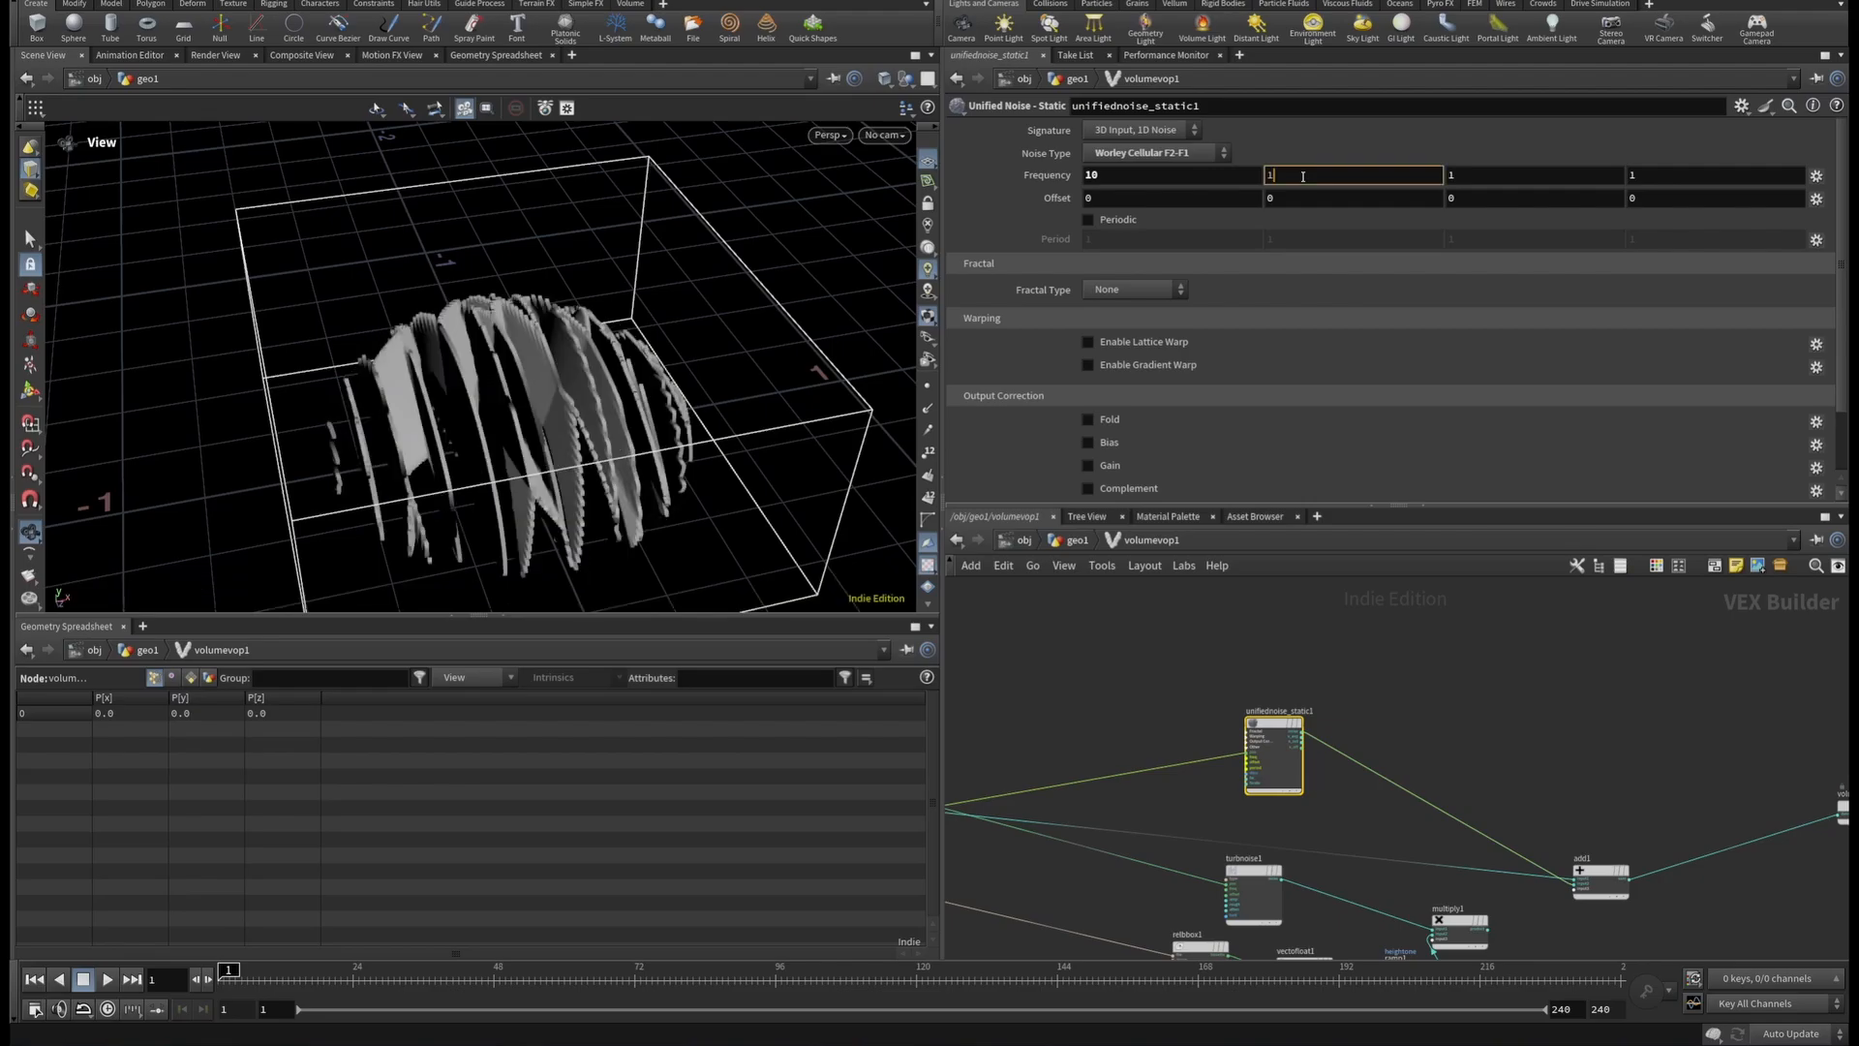
{"action": "type", "text": "20"}
{"action": "key", "text": "Return"}
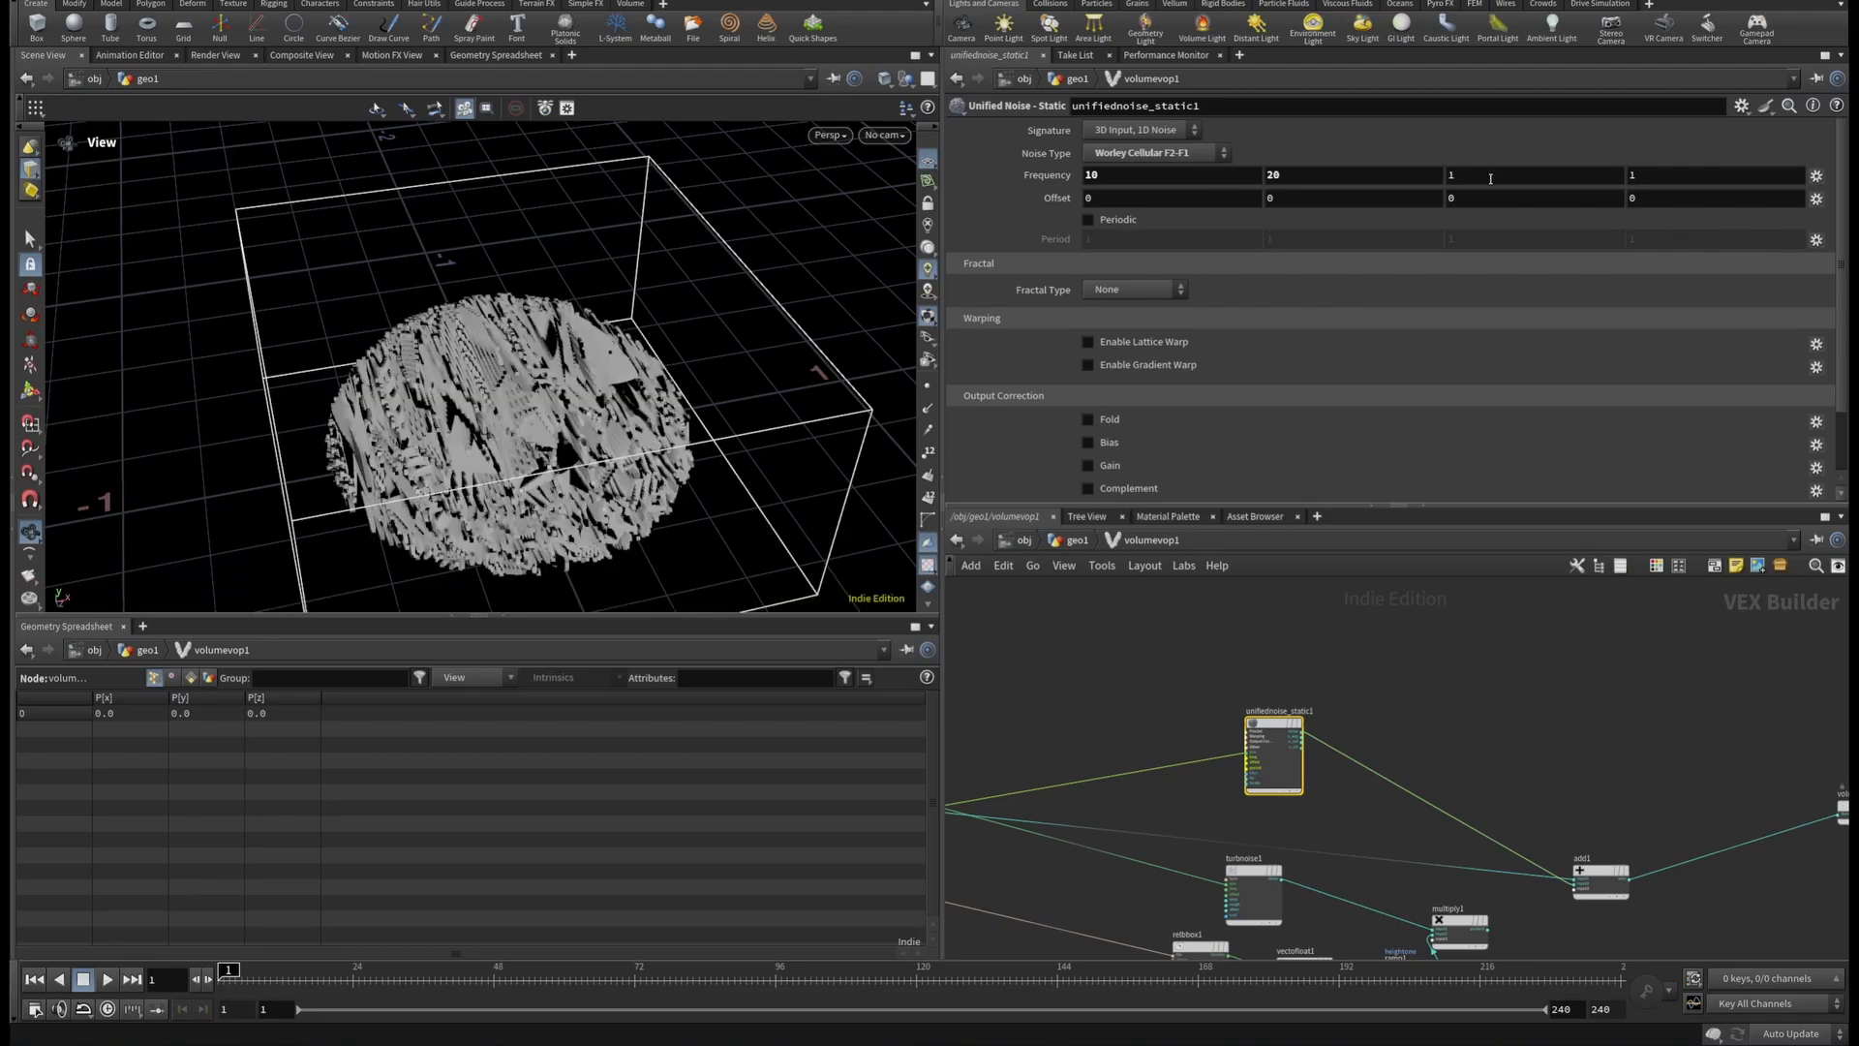
{"action": "left_click", "coordinate": [1490, 179]}
{"action": "type", "text": "0"}
{"action": "left_click", "coordinate": [1660, 178]}
{"action": "type", "text": "0"}
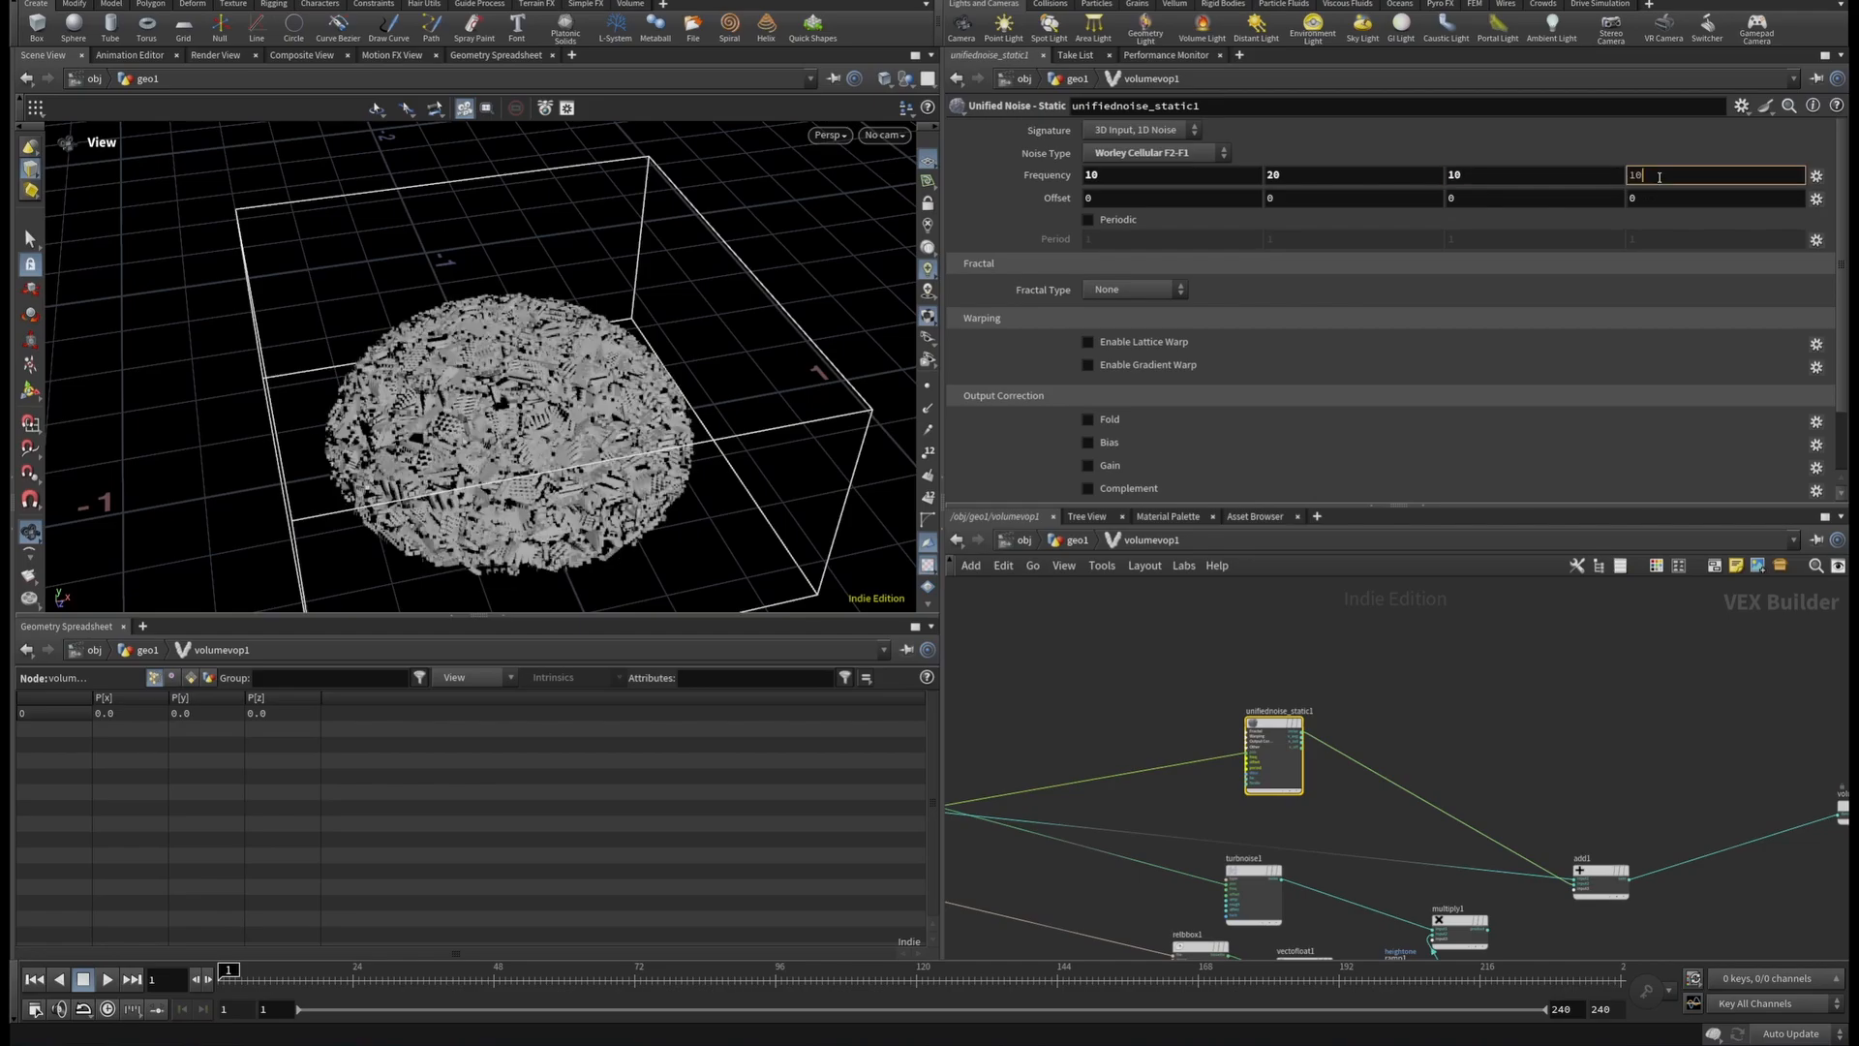
Set unifiednoise_static1's fractal type to Standard (fBm), with lacunarity 1.6 and roughness 0.53.
{"action": "left_click", "coordinate": [1672, 634]}
{"action": "left_click", "coordinate": [1144, 293]}
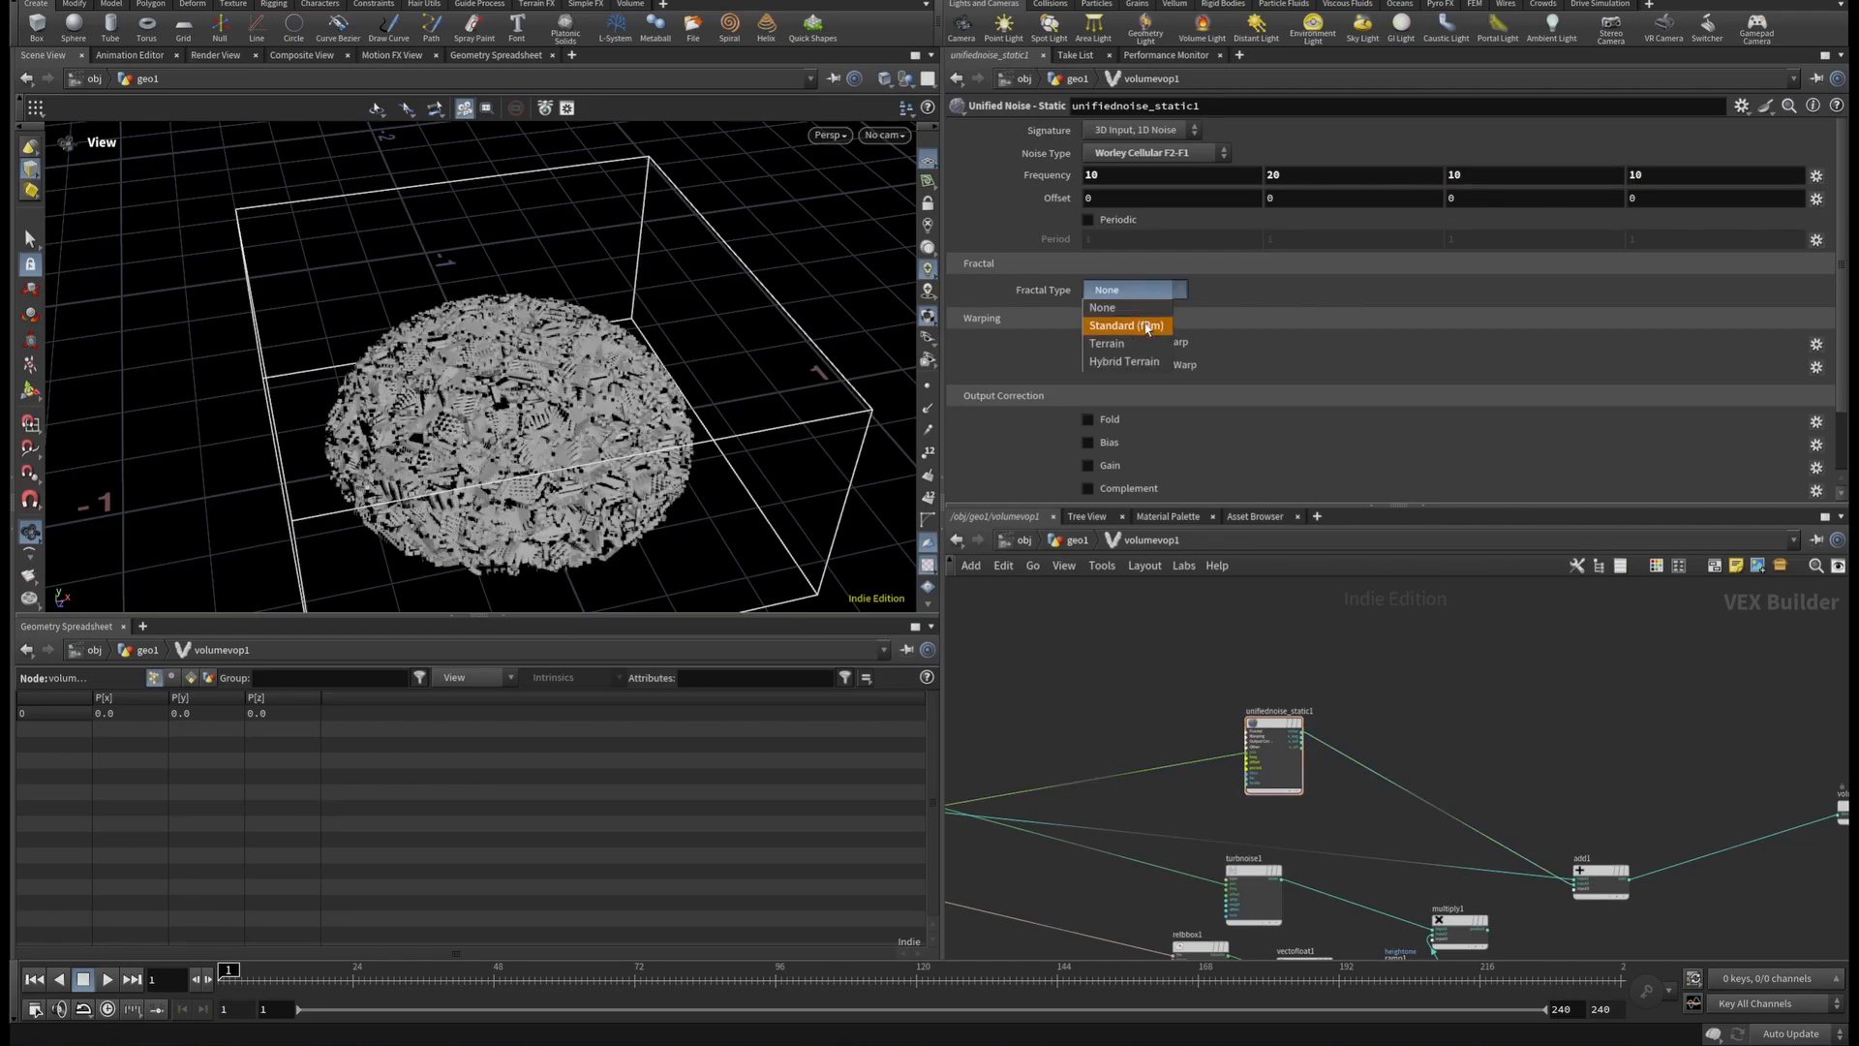
{"action": "left_click", "coordinate": [1147, 326]}
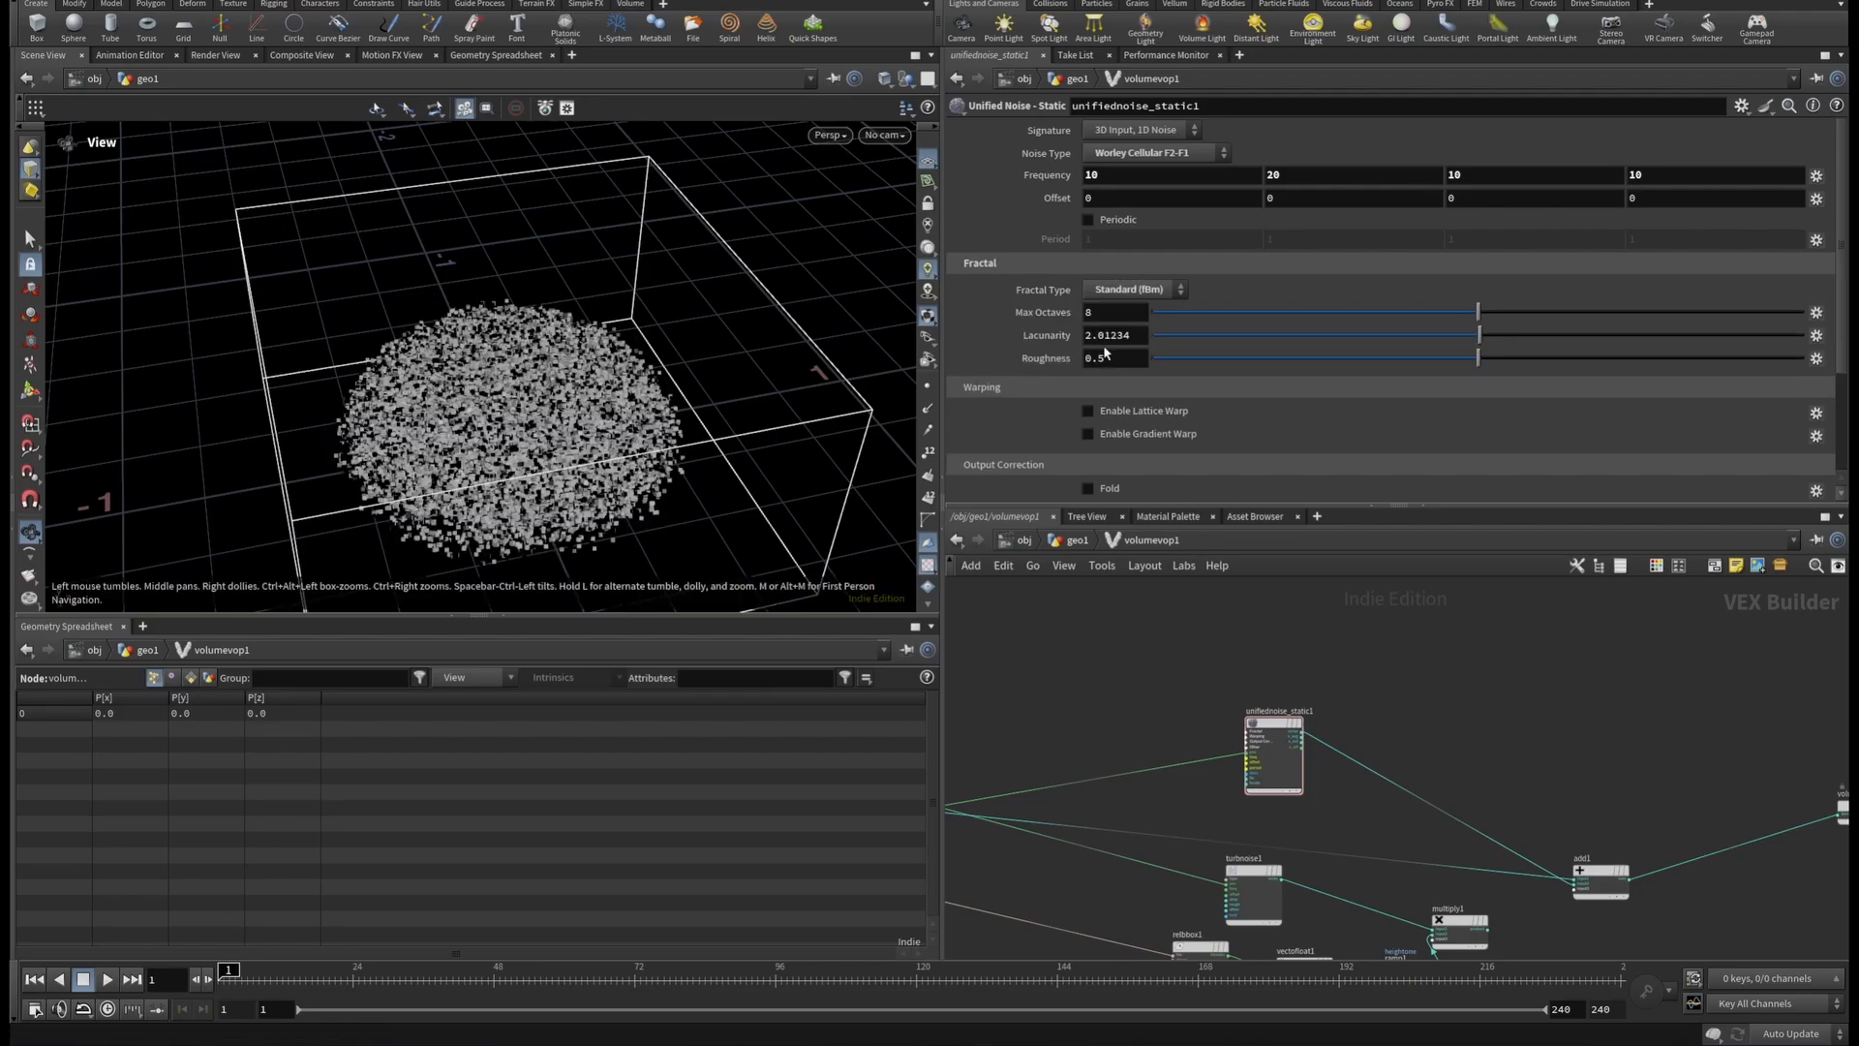
{"action": "left_click", "coordinate": [1140, 334]}
{"action": "double_click", "coordinate": [1123, 336]}
{"action": "type", "text": "1."}
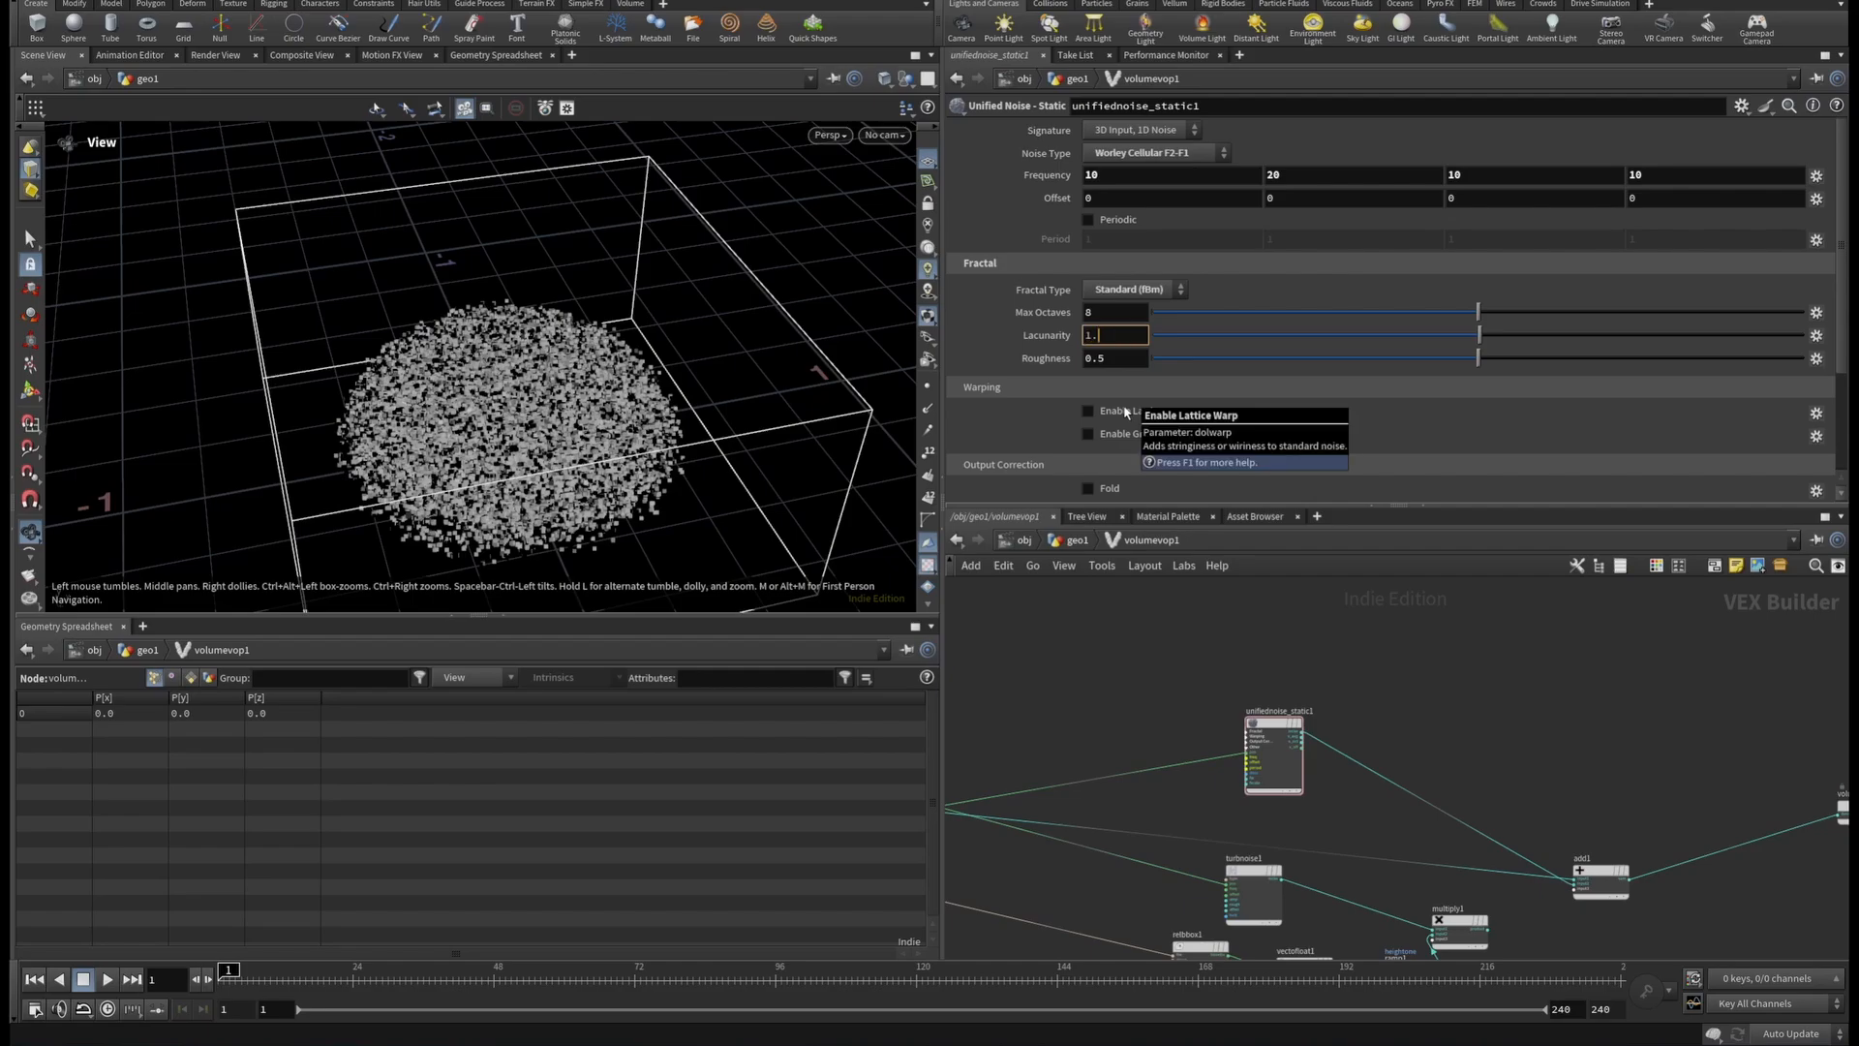
{"action": "type", "text": "6"}
{"action": "key", "text": "Return"}
{"action": "left_click", "coordinate": [1122, 359]}
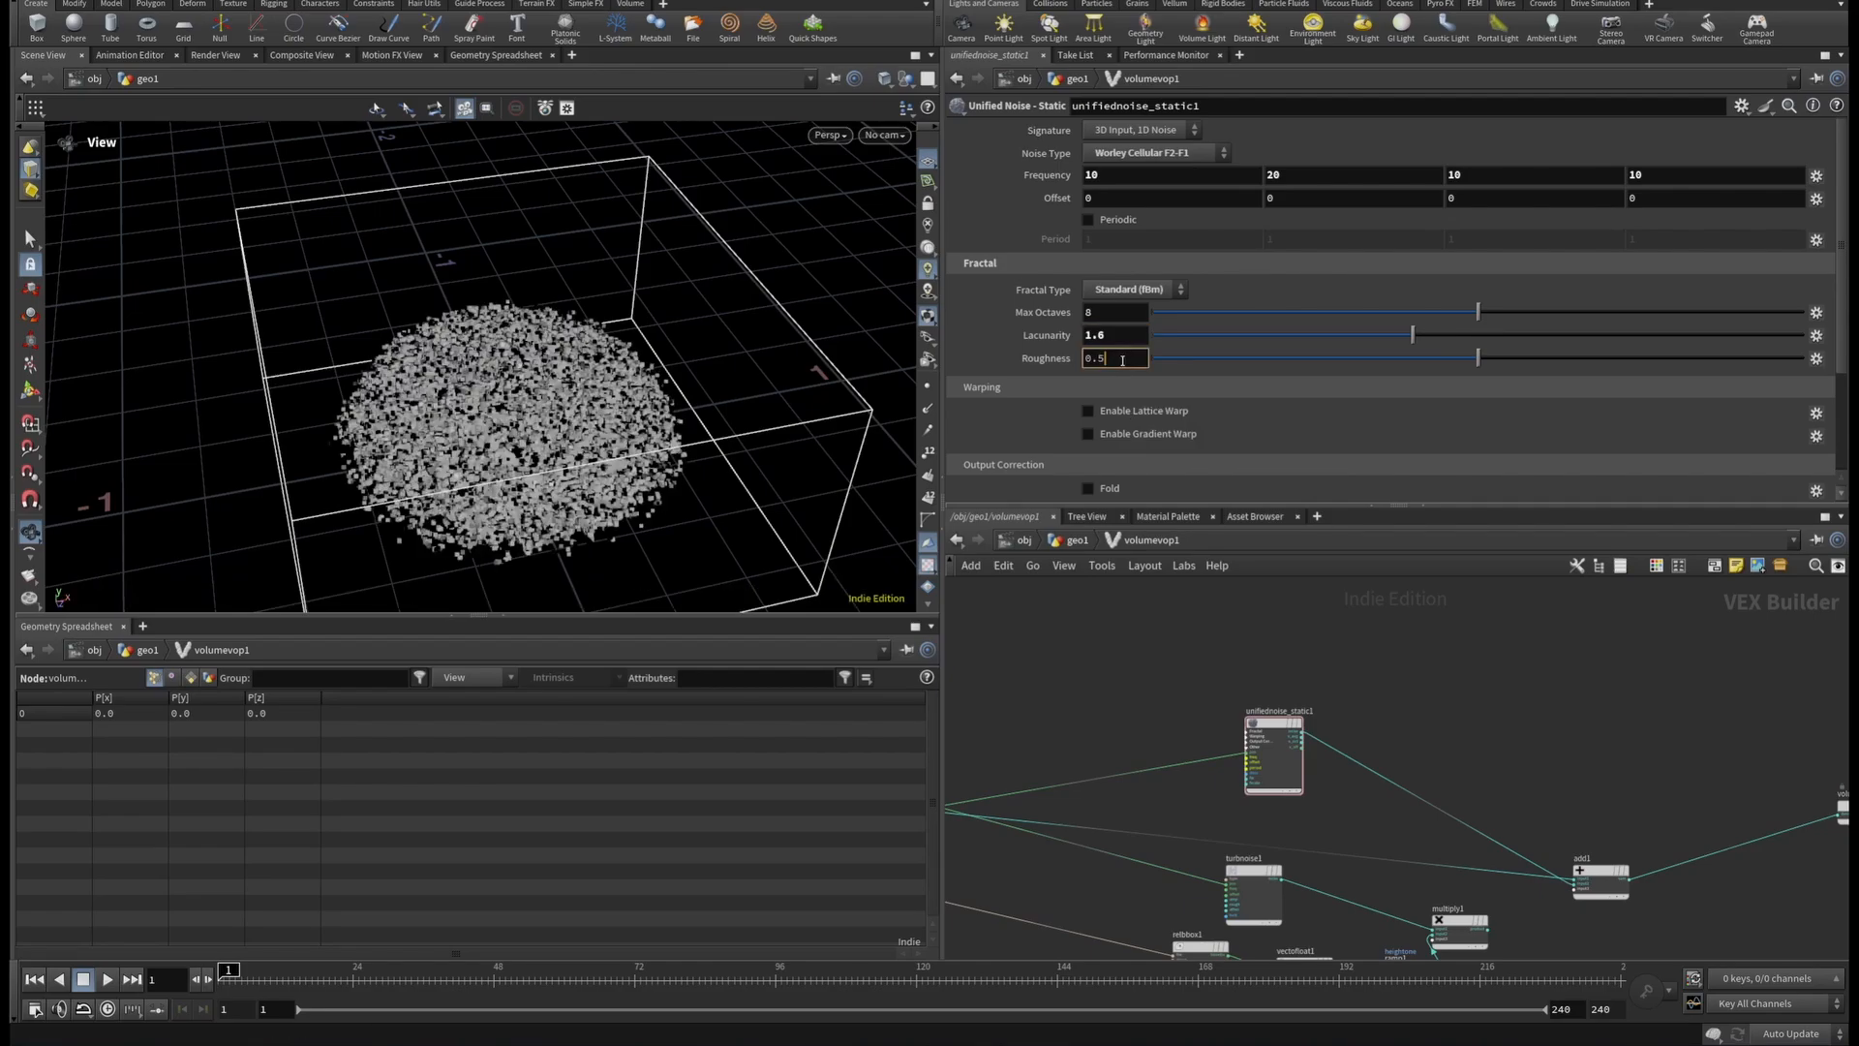
{"action": "type", "text": "3"}
{"action": "key", "text": "Return"}
Enable Complement on unifiednoise_static1 and set all three final amplitude components to .1.
{"action": "scroll", "coordinate": [1099, 393], "scroll_direction": "down", "scroll_amount": 3}
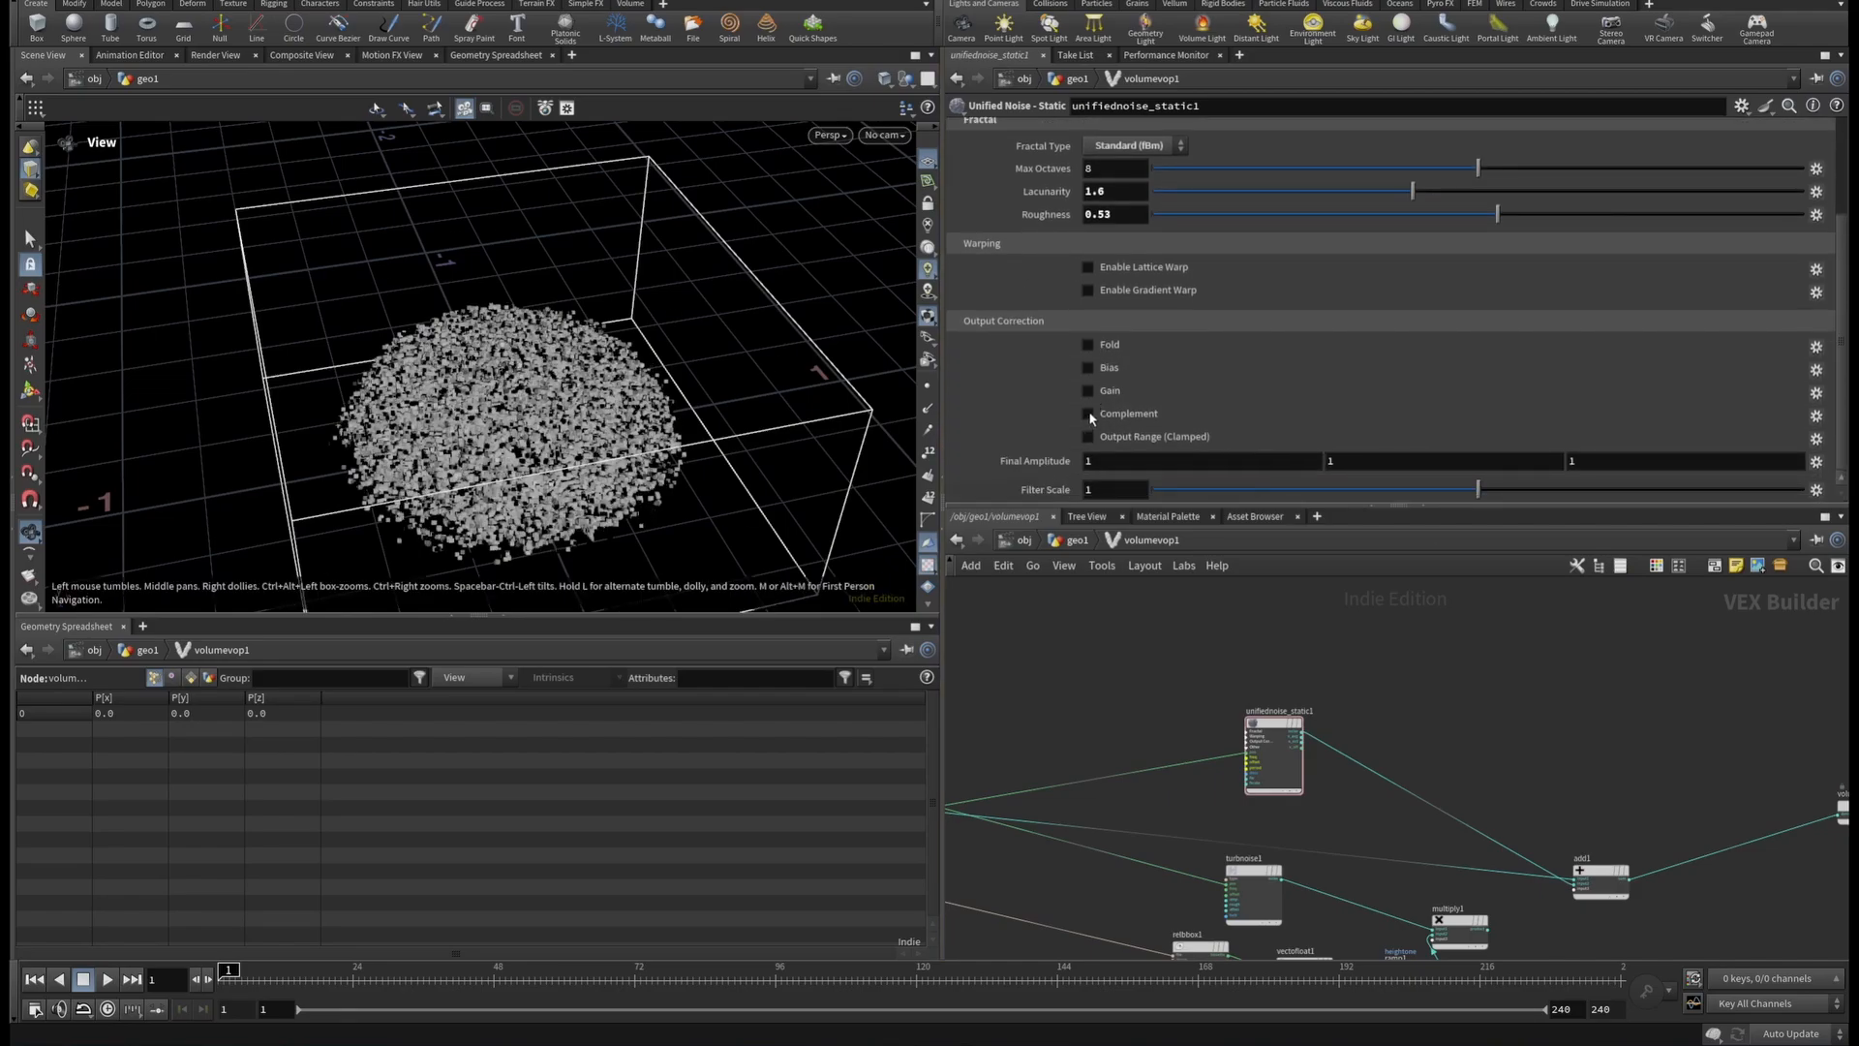
{"action": "left_click", "coordinate": [1089, 415]}
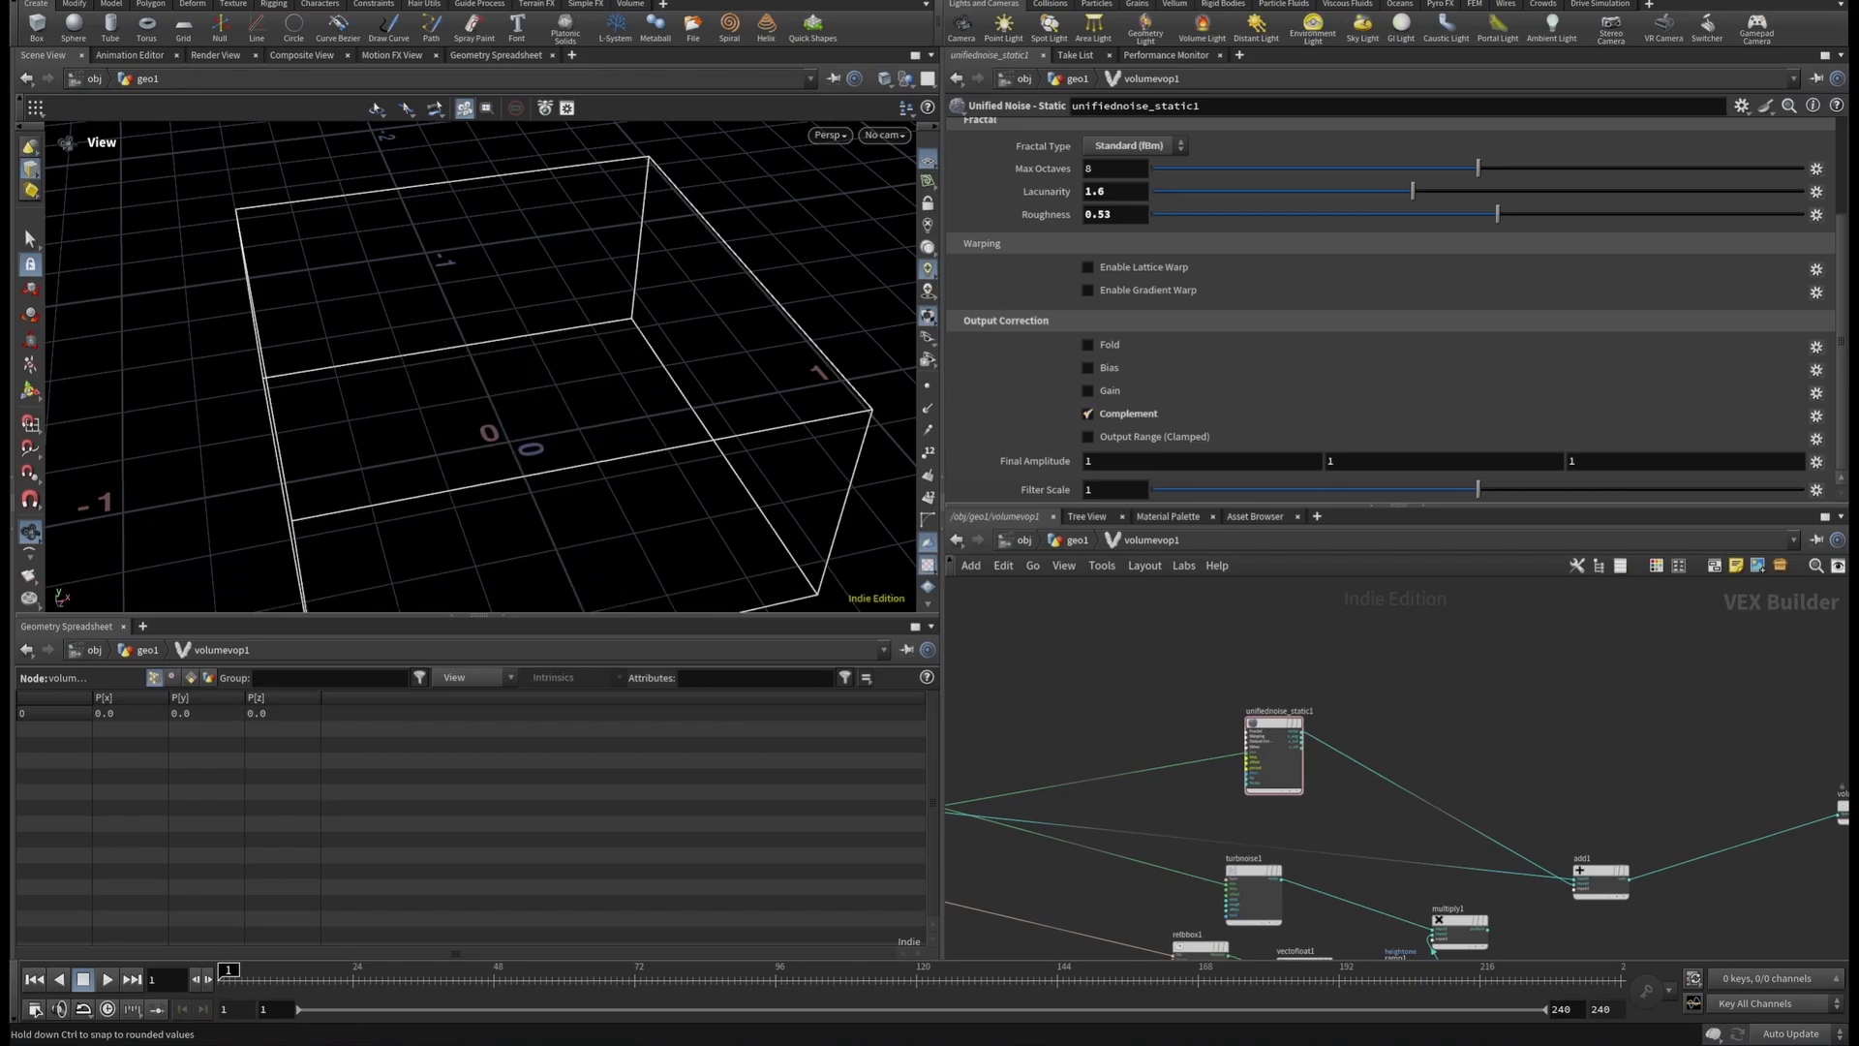
{"action": "left_click", "coordinate": [1092, 462]}
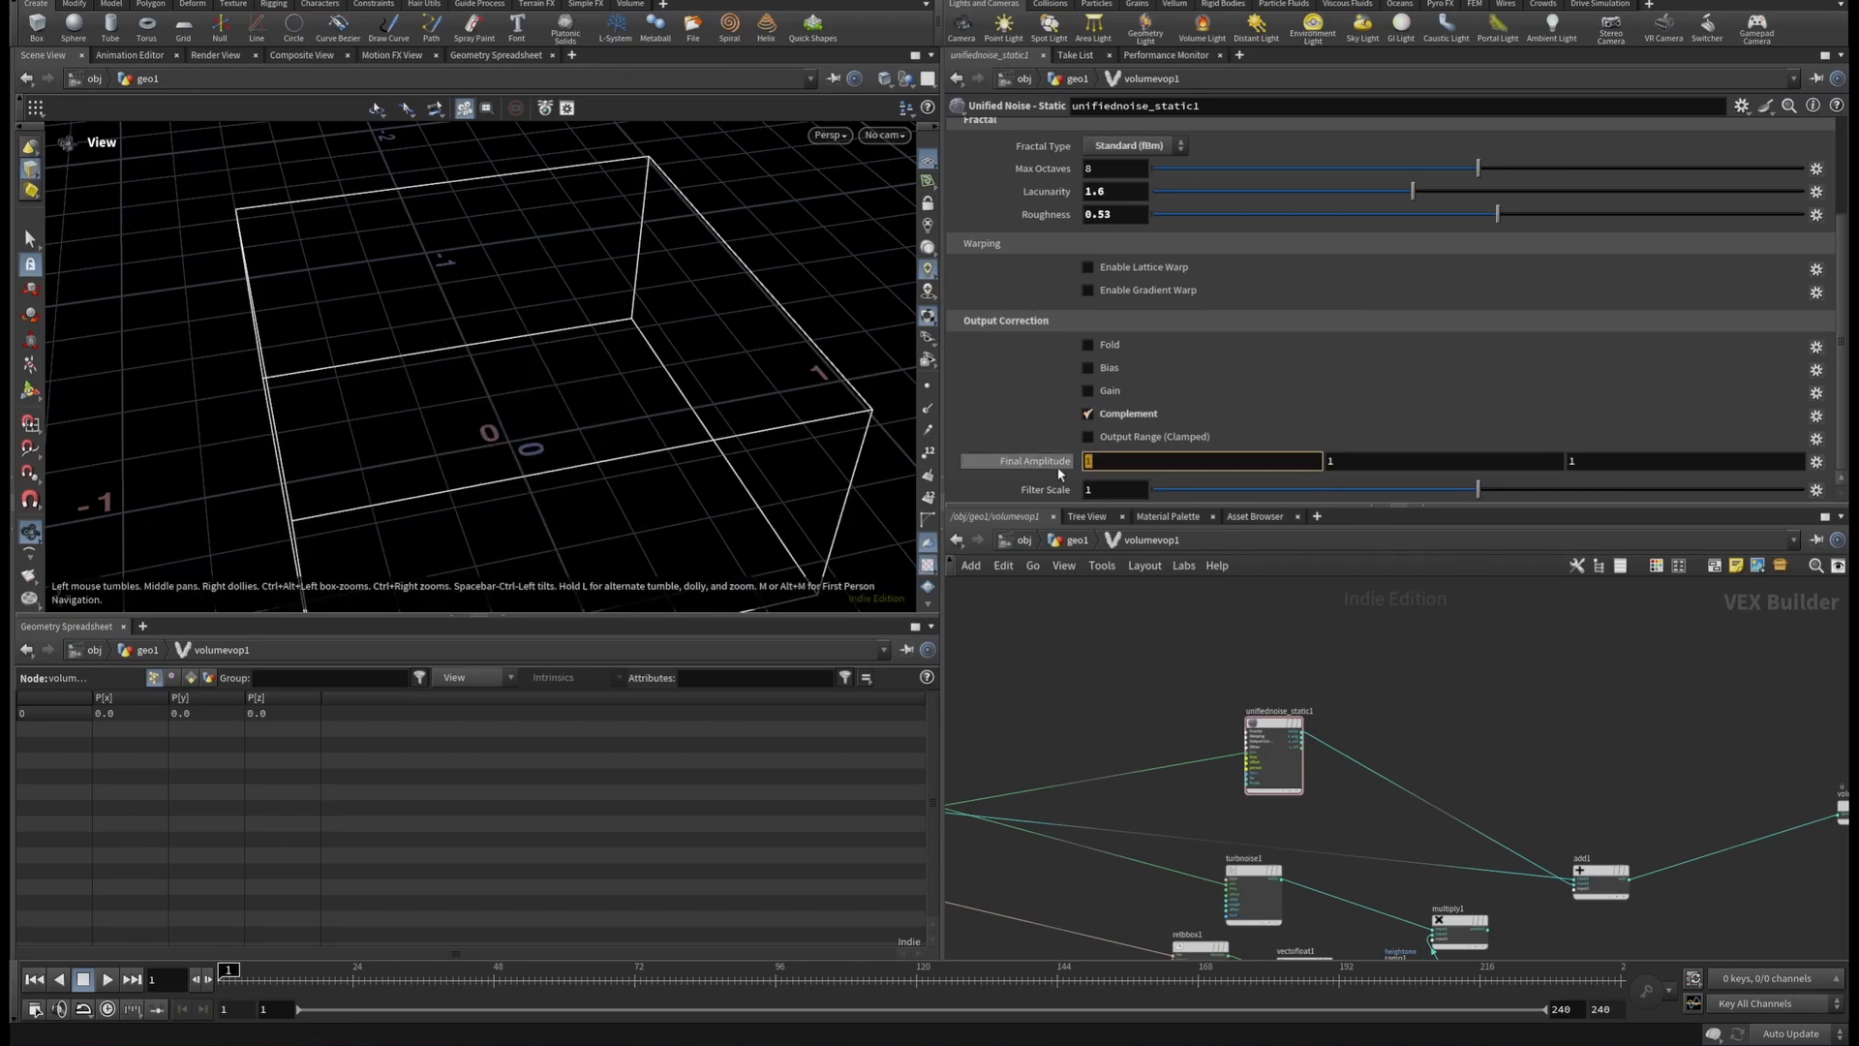
{"action": "type", "text": ".1"}
{"action": "key", "text": "Return"}
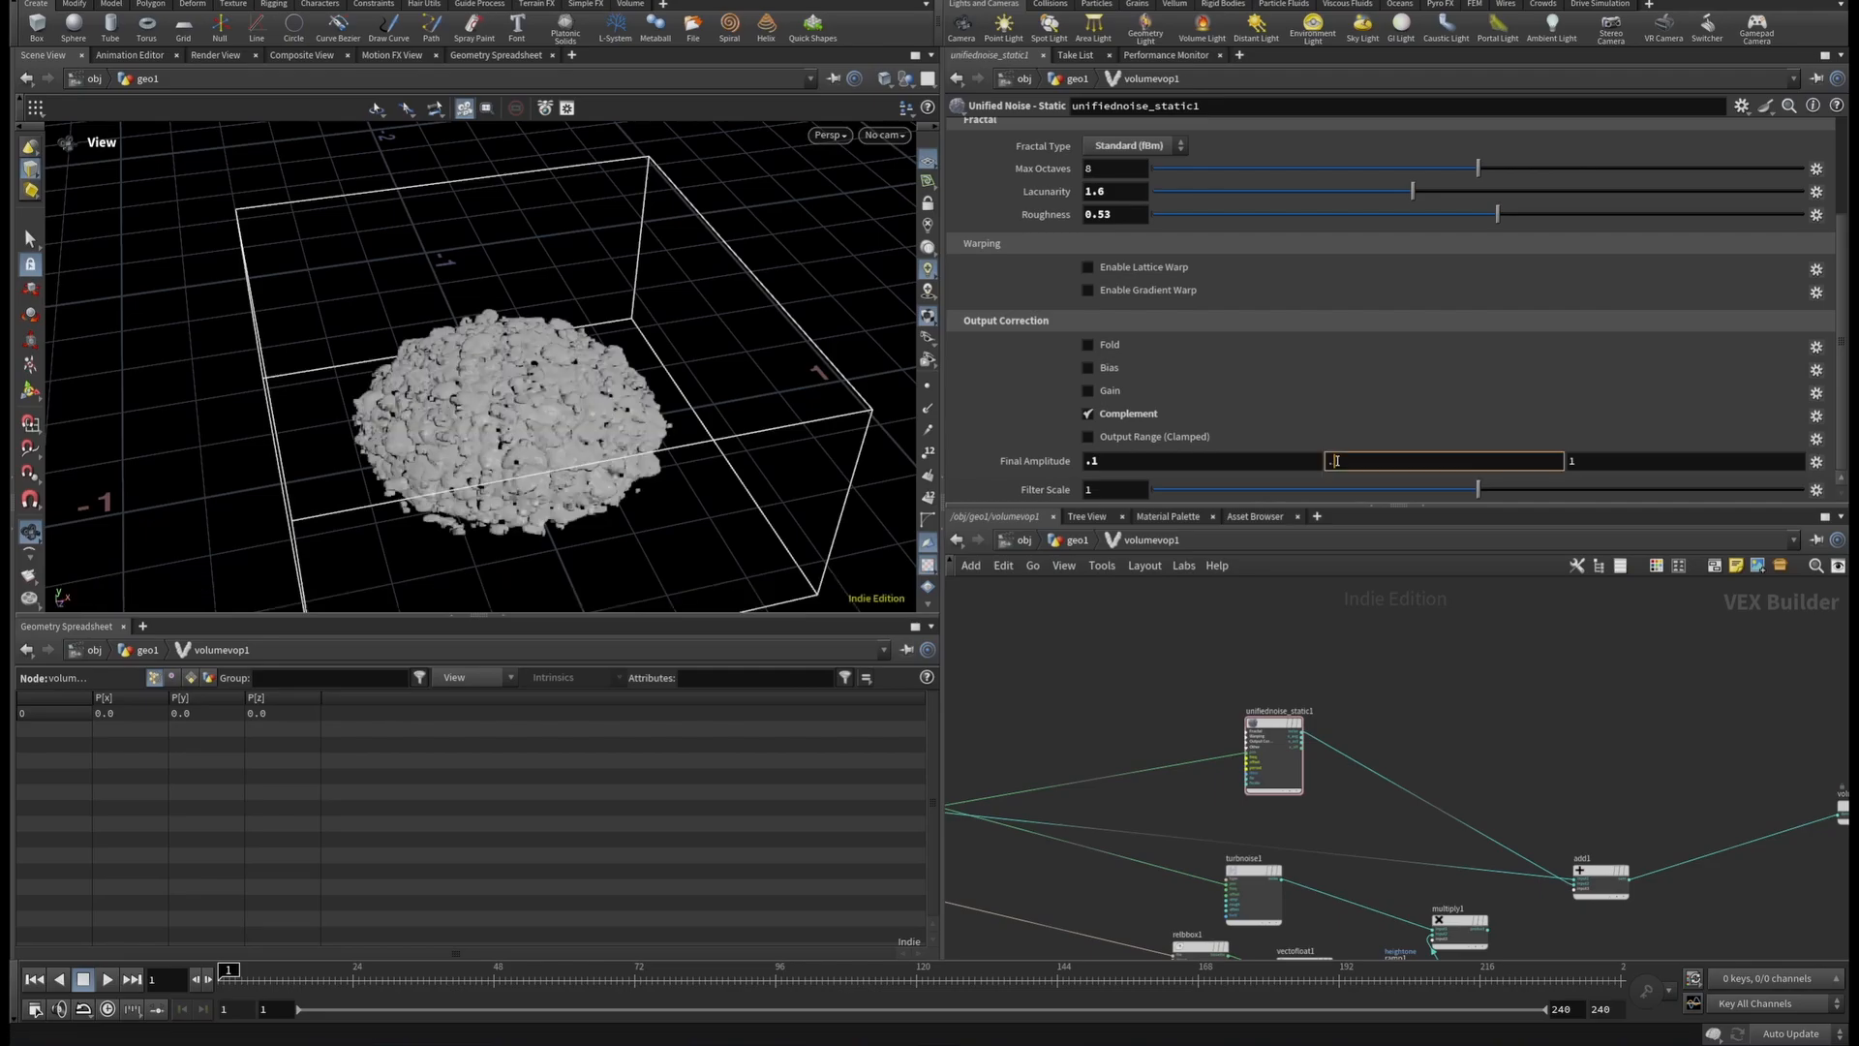
{"action": "type", "text": ".1"}
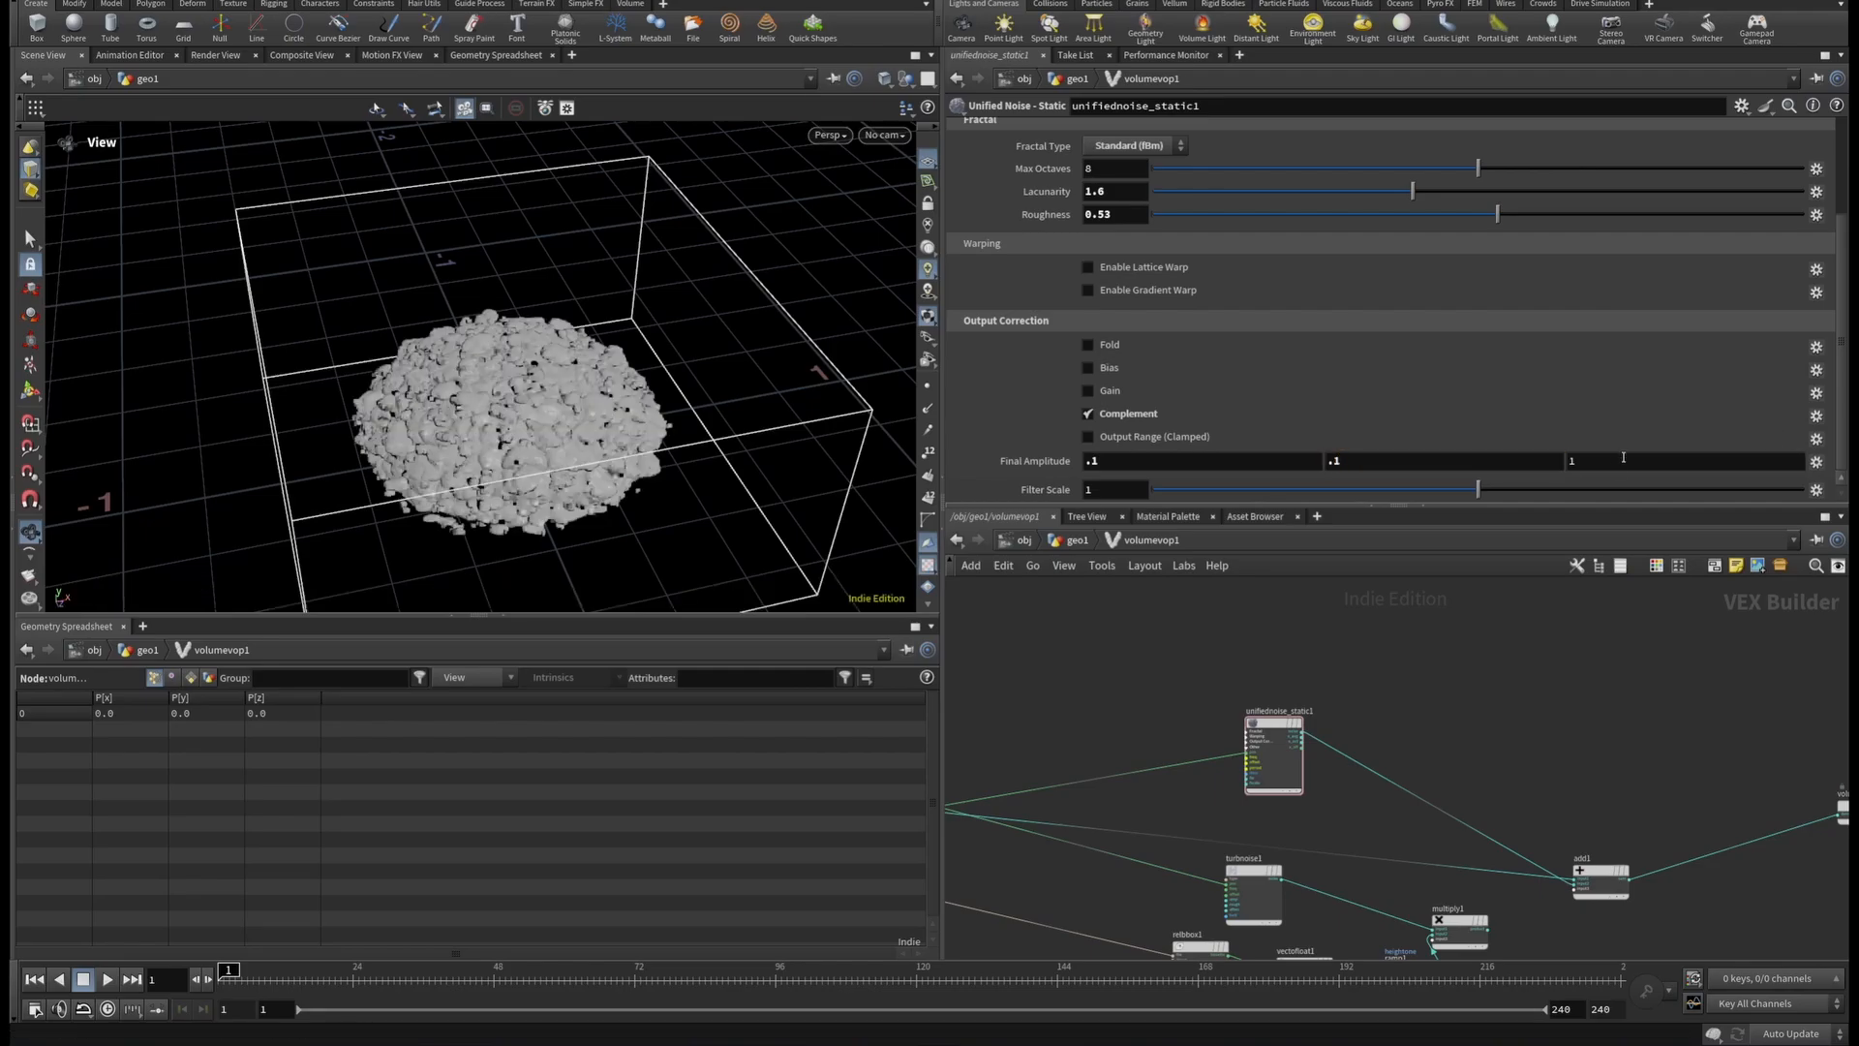
{"action": "key", "text": "Tab"}
{"action": "type", "text": ".1"}
{"action": "key", "text": "Return"}
{"action": "right_click_drag", "start_coordinate": [748, 395], "coordinate": [699, 473]}
{"action": "left_click_drag", "start_coordinate": [700, 473], "coordinate": [682, 382]}
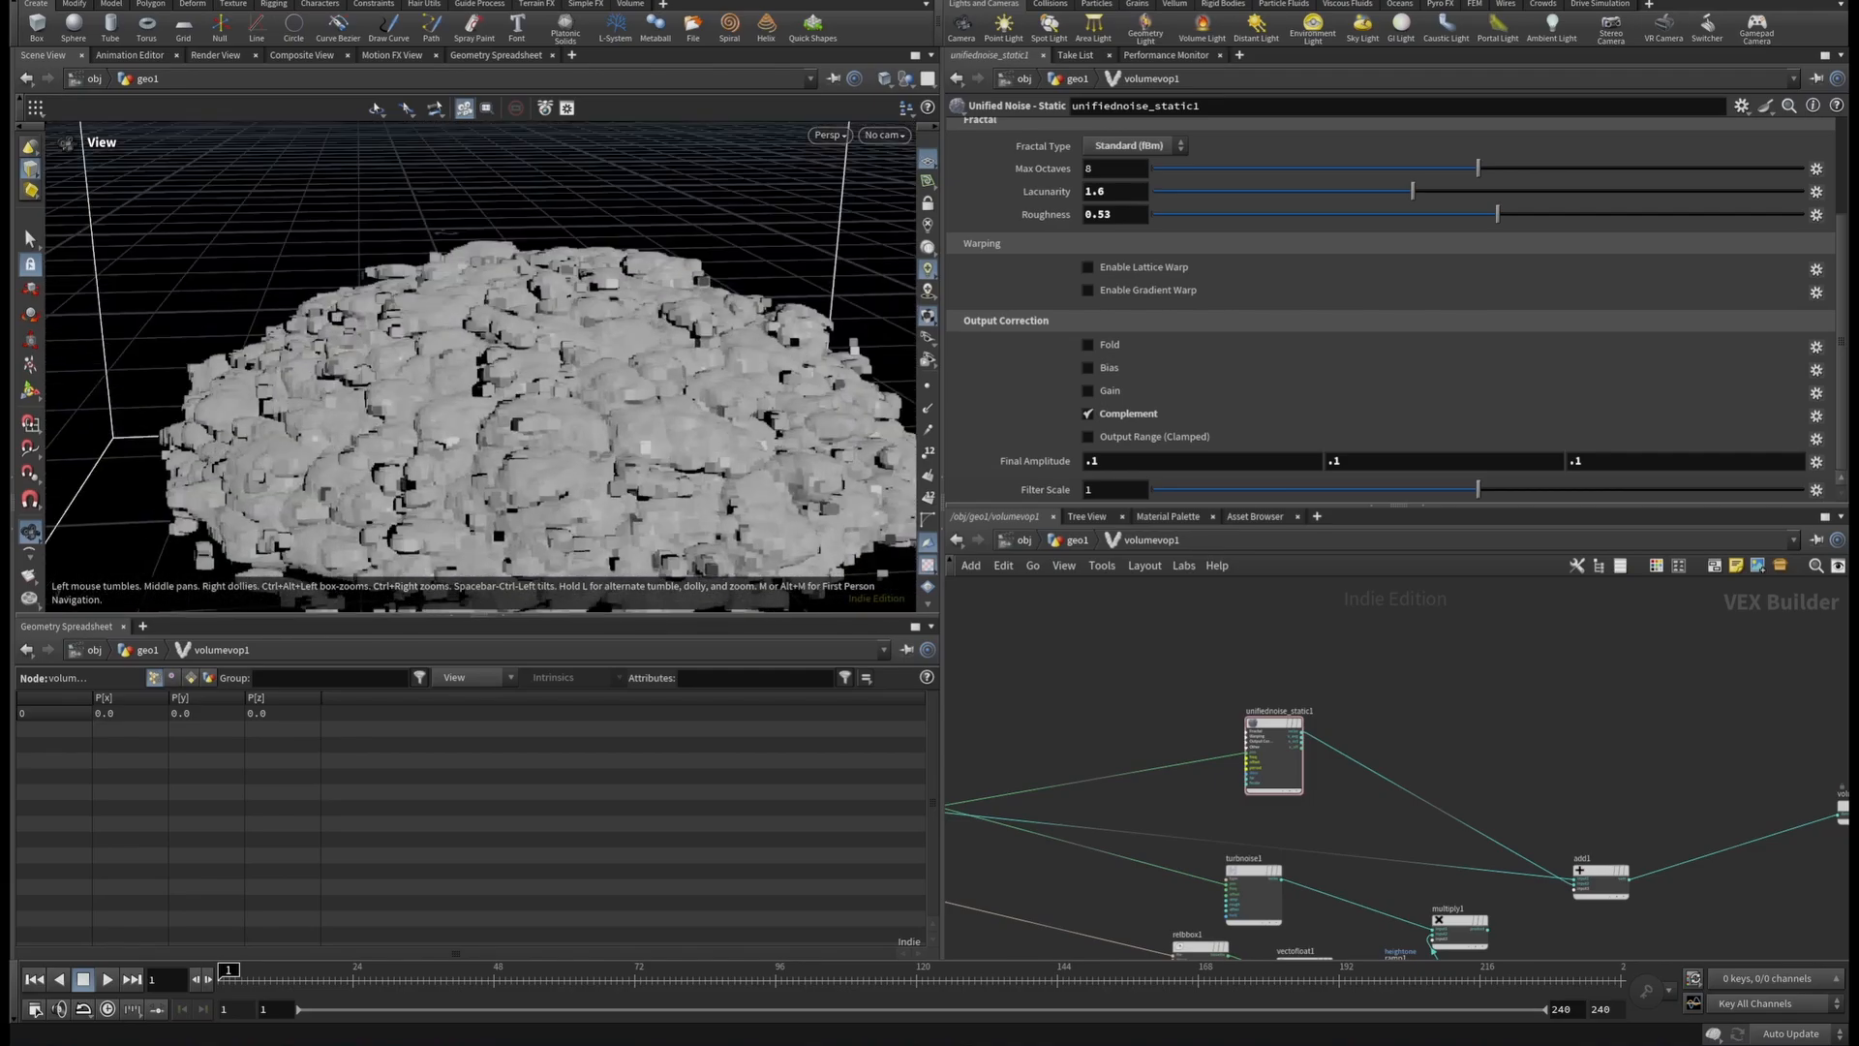
Insert a Fit Range node on the wire between unifiednoise_static1's noise output and add1.
{"action": "scroll", "coordinate": [1393, 724], "scroll_direction": "up", "scroll_amount": 3}
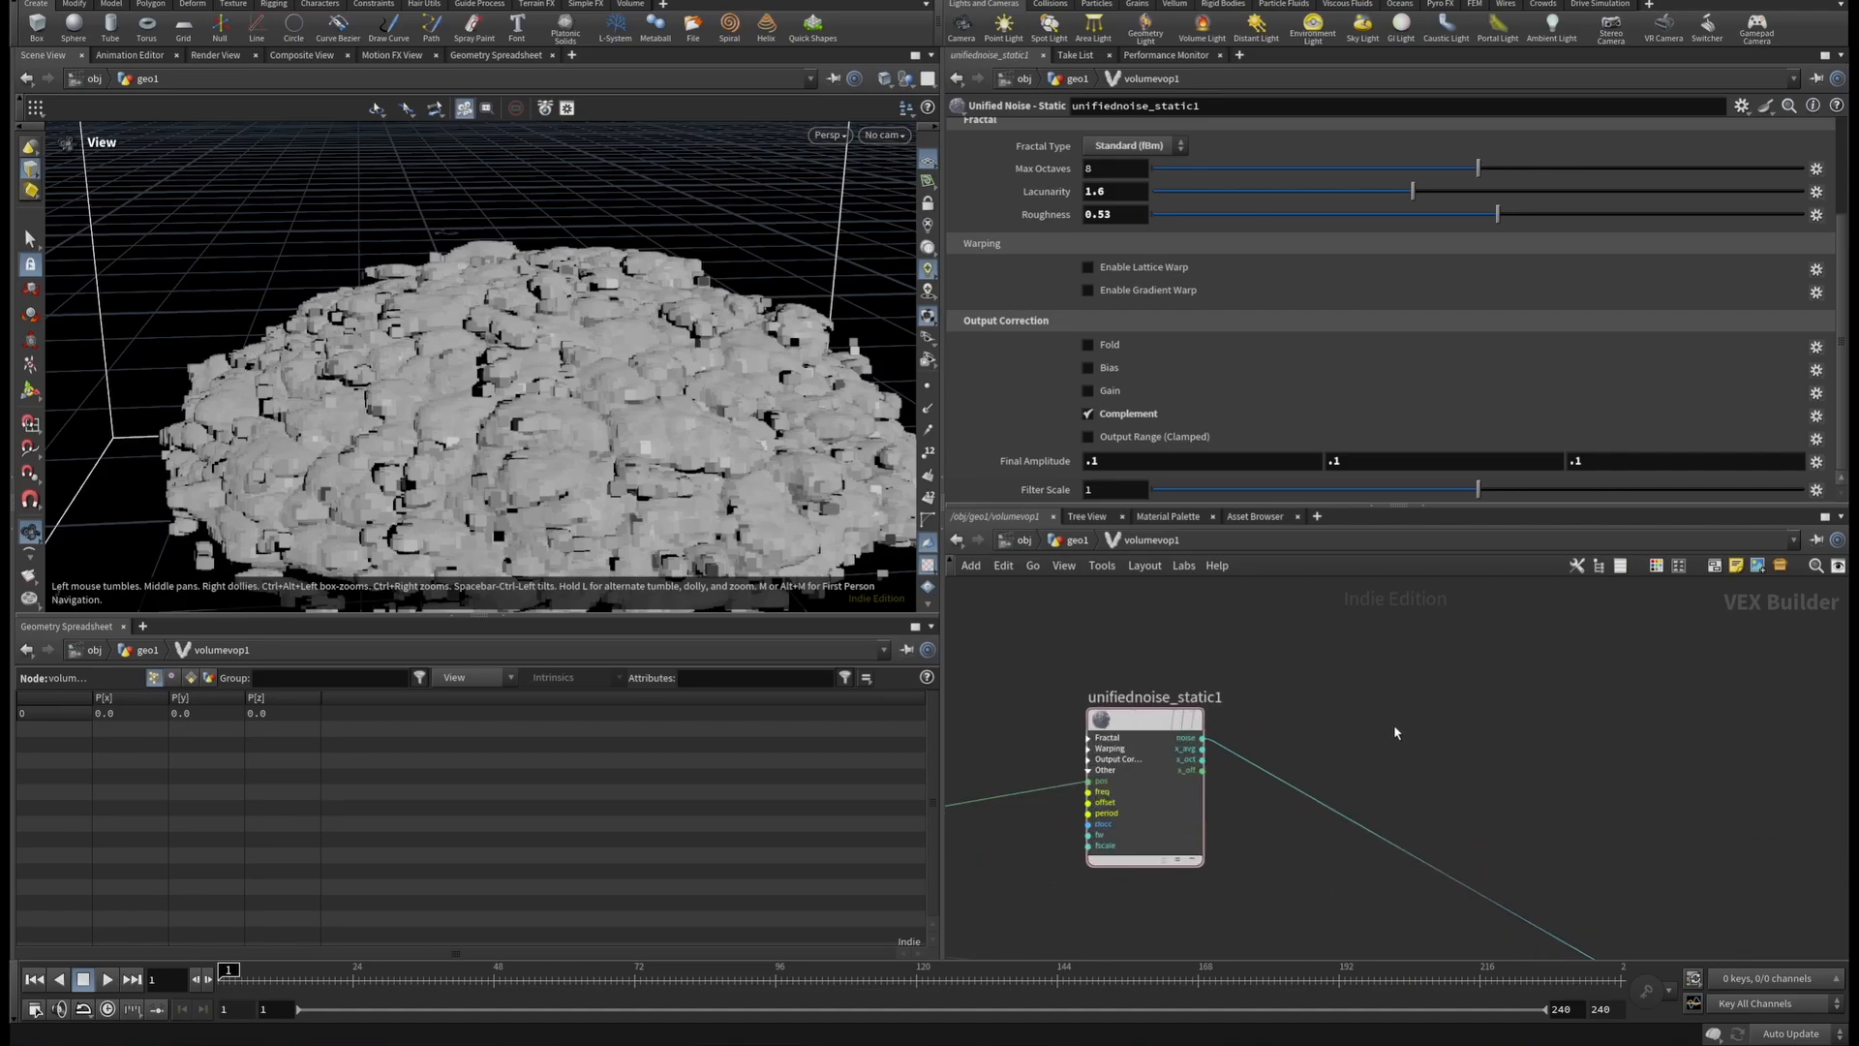
{"action": "key", "text": "Tab"}
{"action": "type", "text": "fit"}
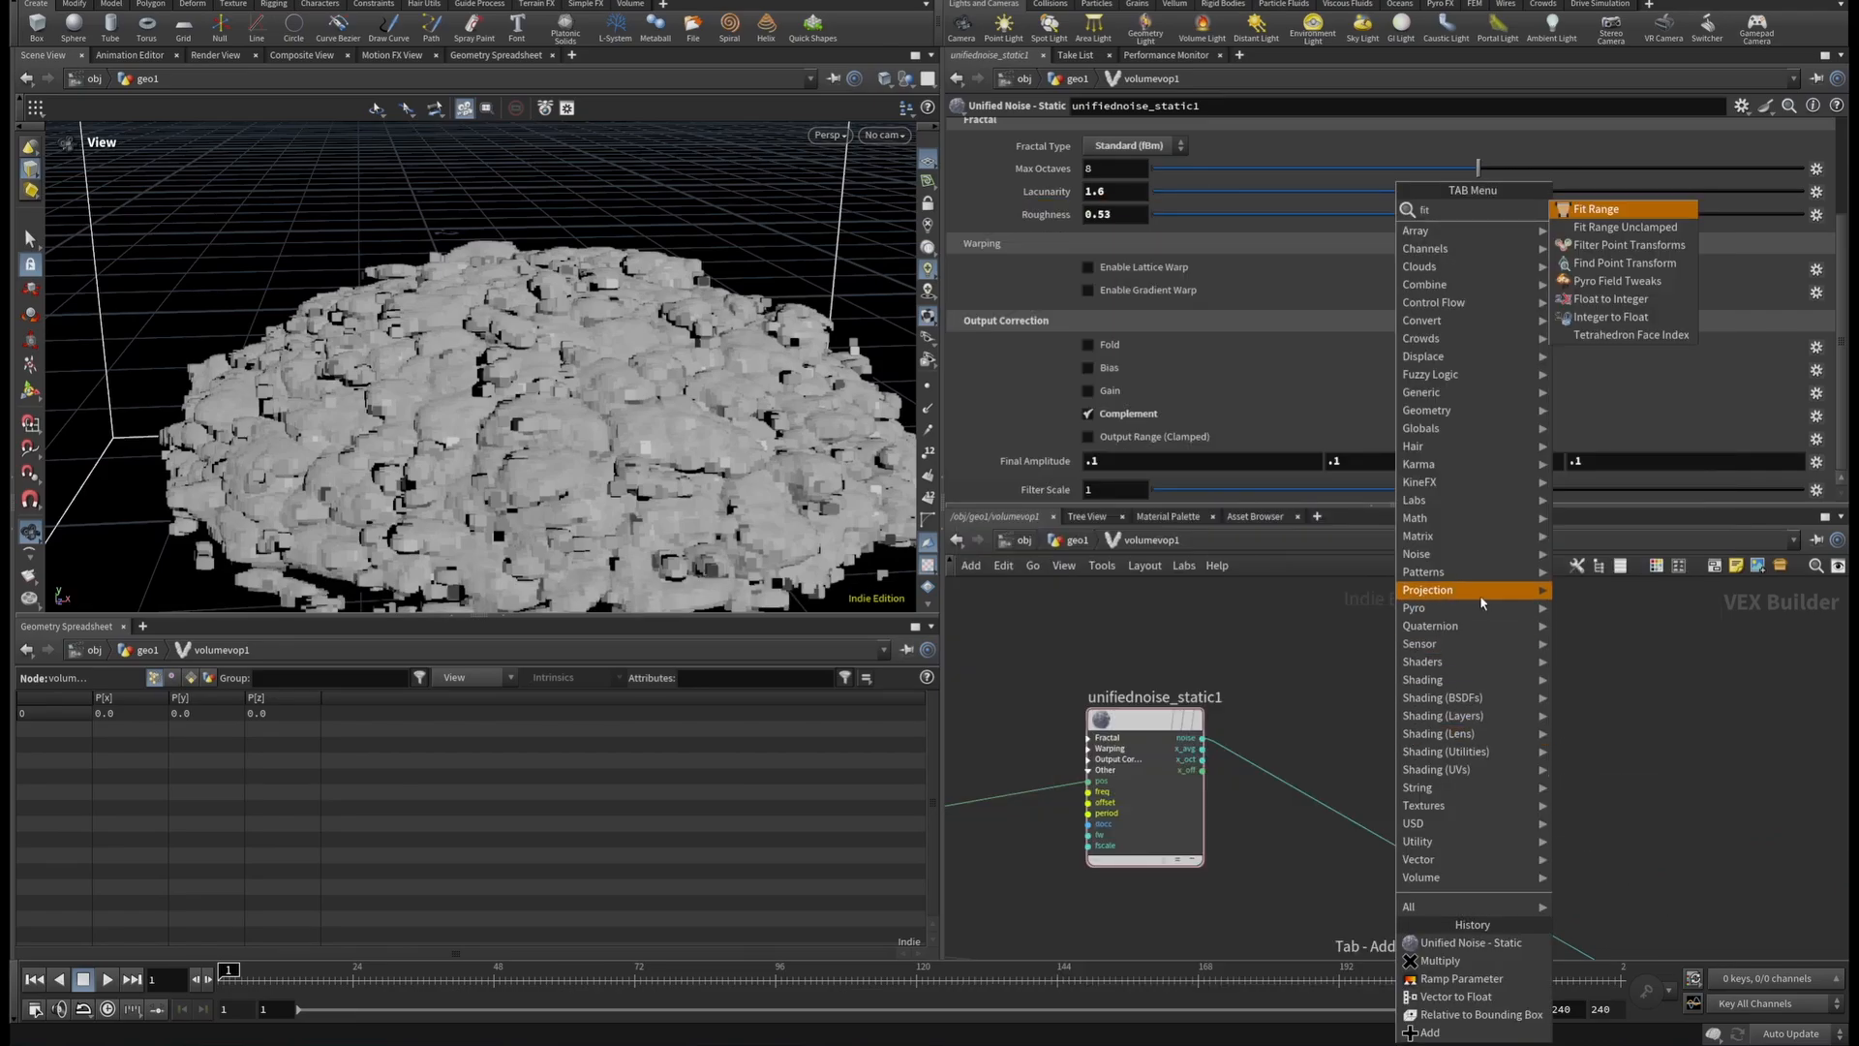
{"action": "key", "text": "Return"}
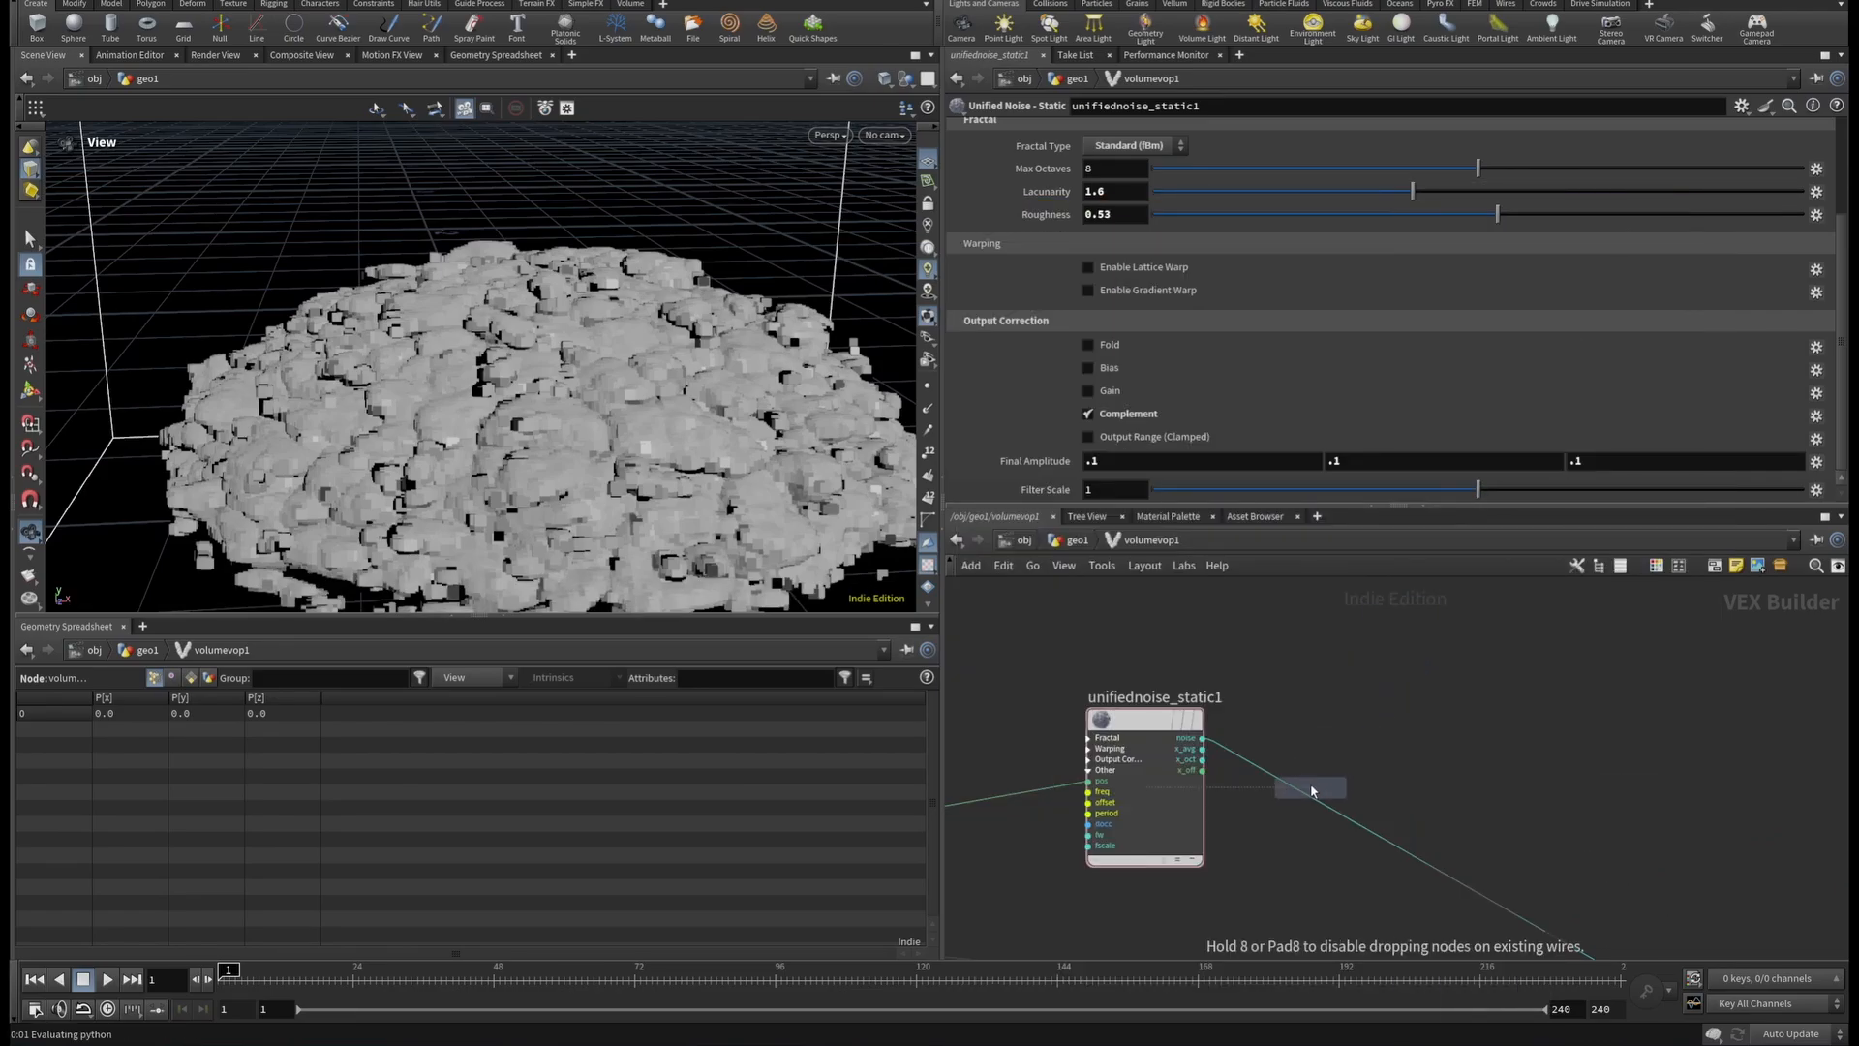
{"action": "left_click", "coordinate": [1312, 786]}
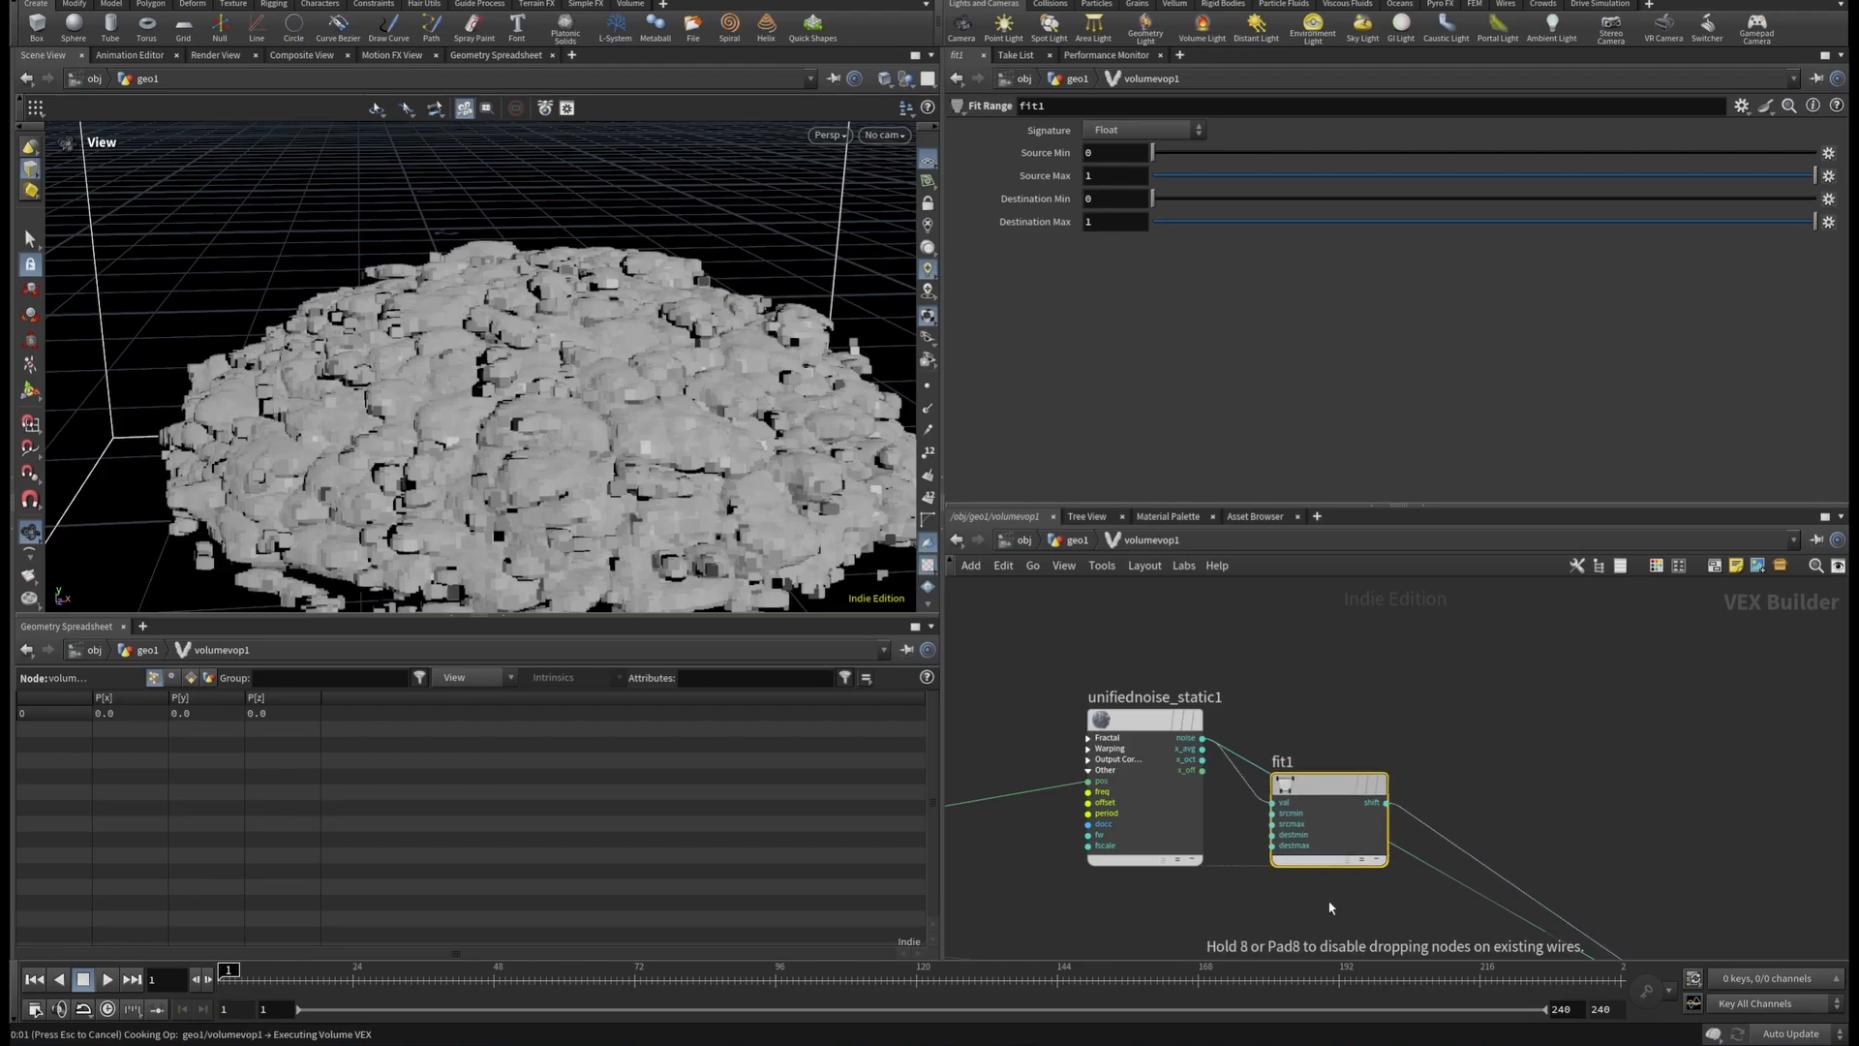
{"action": "left_click_drag", "start_coordinate": [1319, 786], "coordinate": [1362, 756]}
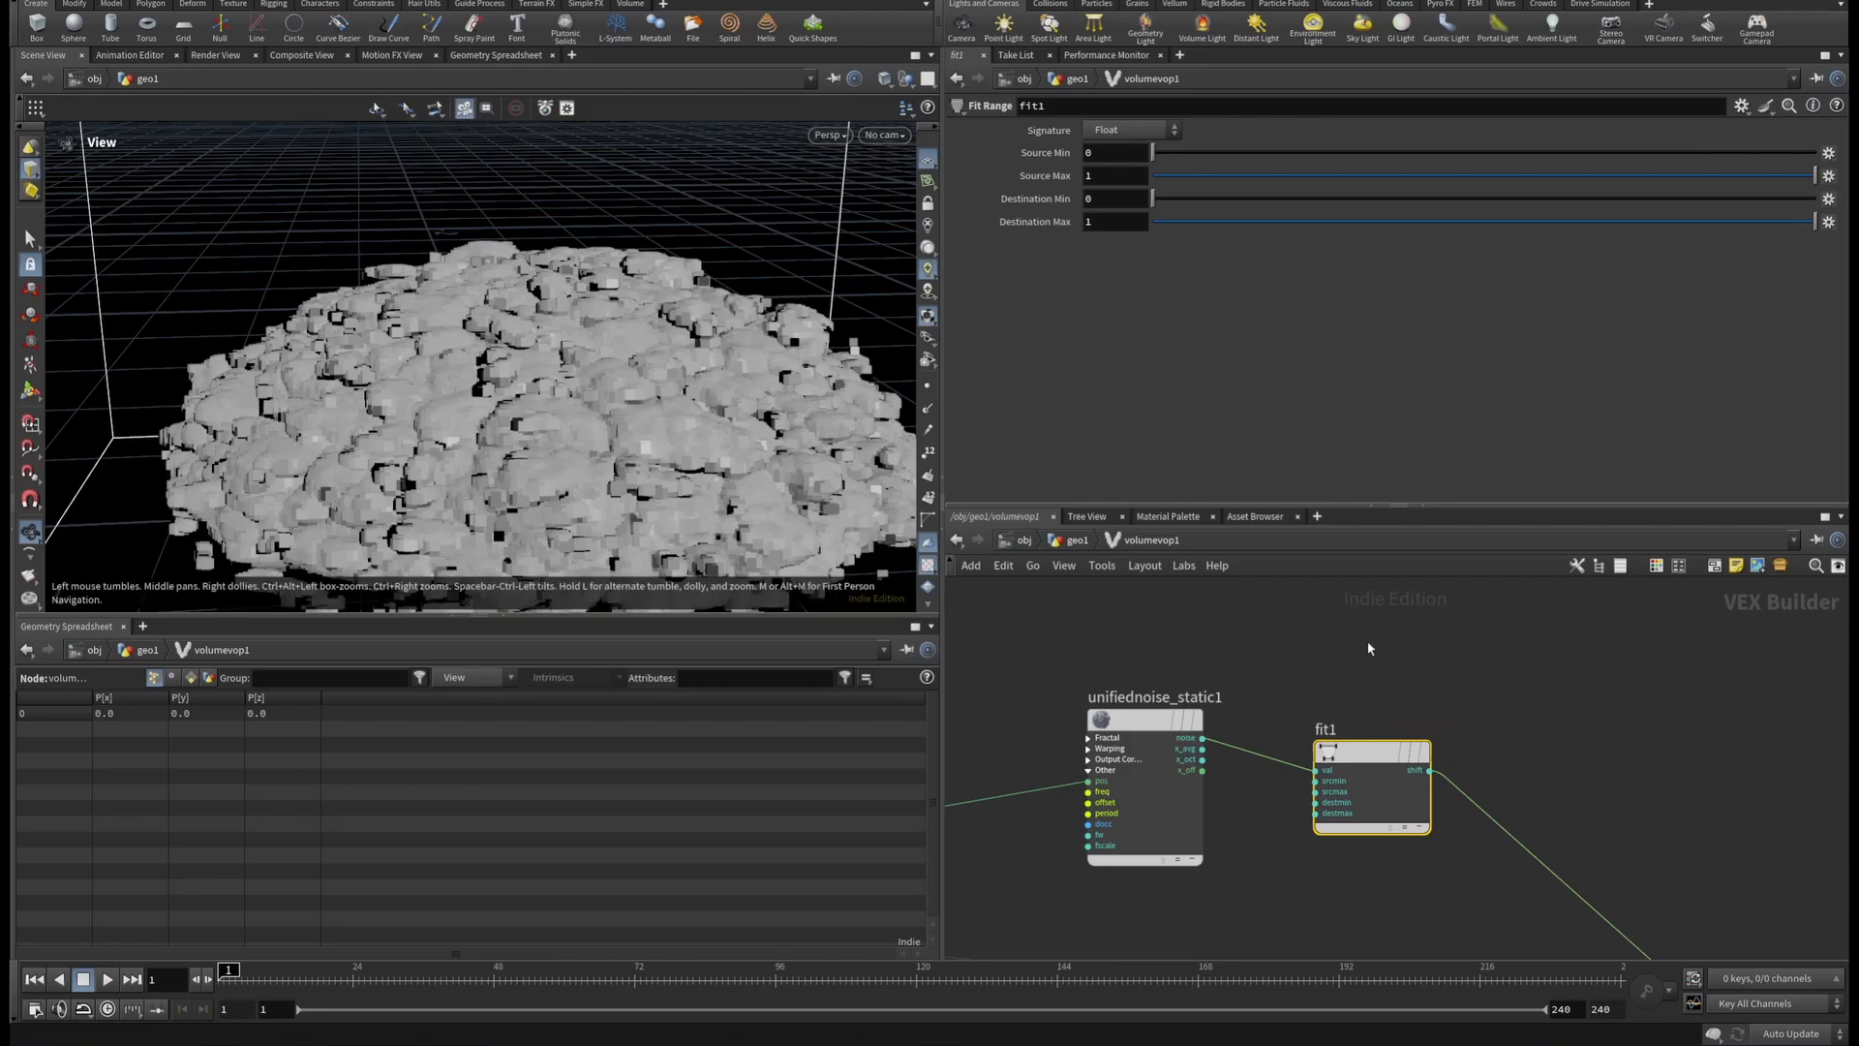
Set fit1's source minimum to 0.09.
{"action": "left_click", "coordinate": [1130, 153]}
{"action": "type", "text": ".09"}
{"action": "key", "text": "Return"}
{"action": "scroll", "coordinate": [550, 374], "scroll_direction": "down", "scroll_amount": 4}
{"action": "scroll", "coordinate": [416, 392], "scroll_direction": "down", "scroll_amount": 4}
{"action": "left_click_drag", "start_coordinate": [412, 382], "coordinate": [622, 379]}
{"action": "mouse_move", "coordinate": [623, 380]}
{"action": "right_mouse_down"}
{"action": "mouse_move", "coordinate": [954, 378]}
{"action": "mouse_move", "coordinate": [620, 380]}
{"action": "right_mouse_up"}
{"action": "left_click_drag", "start_coordinate": [416, 387], "coordinate": [402, 311]}
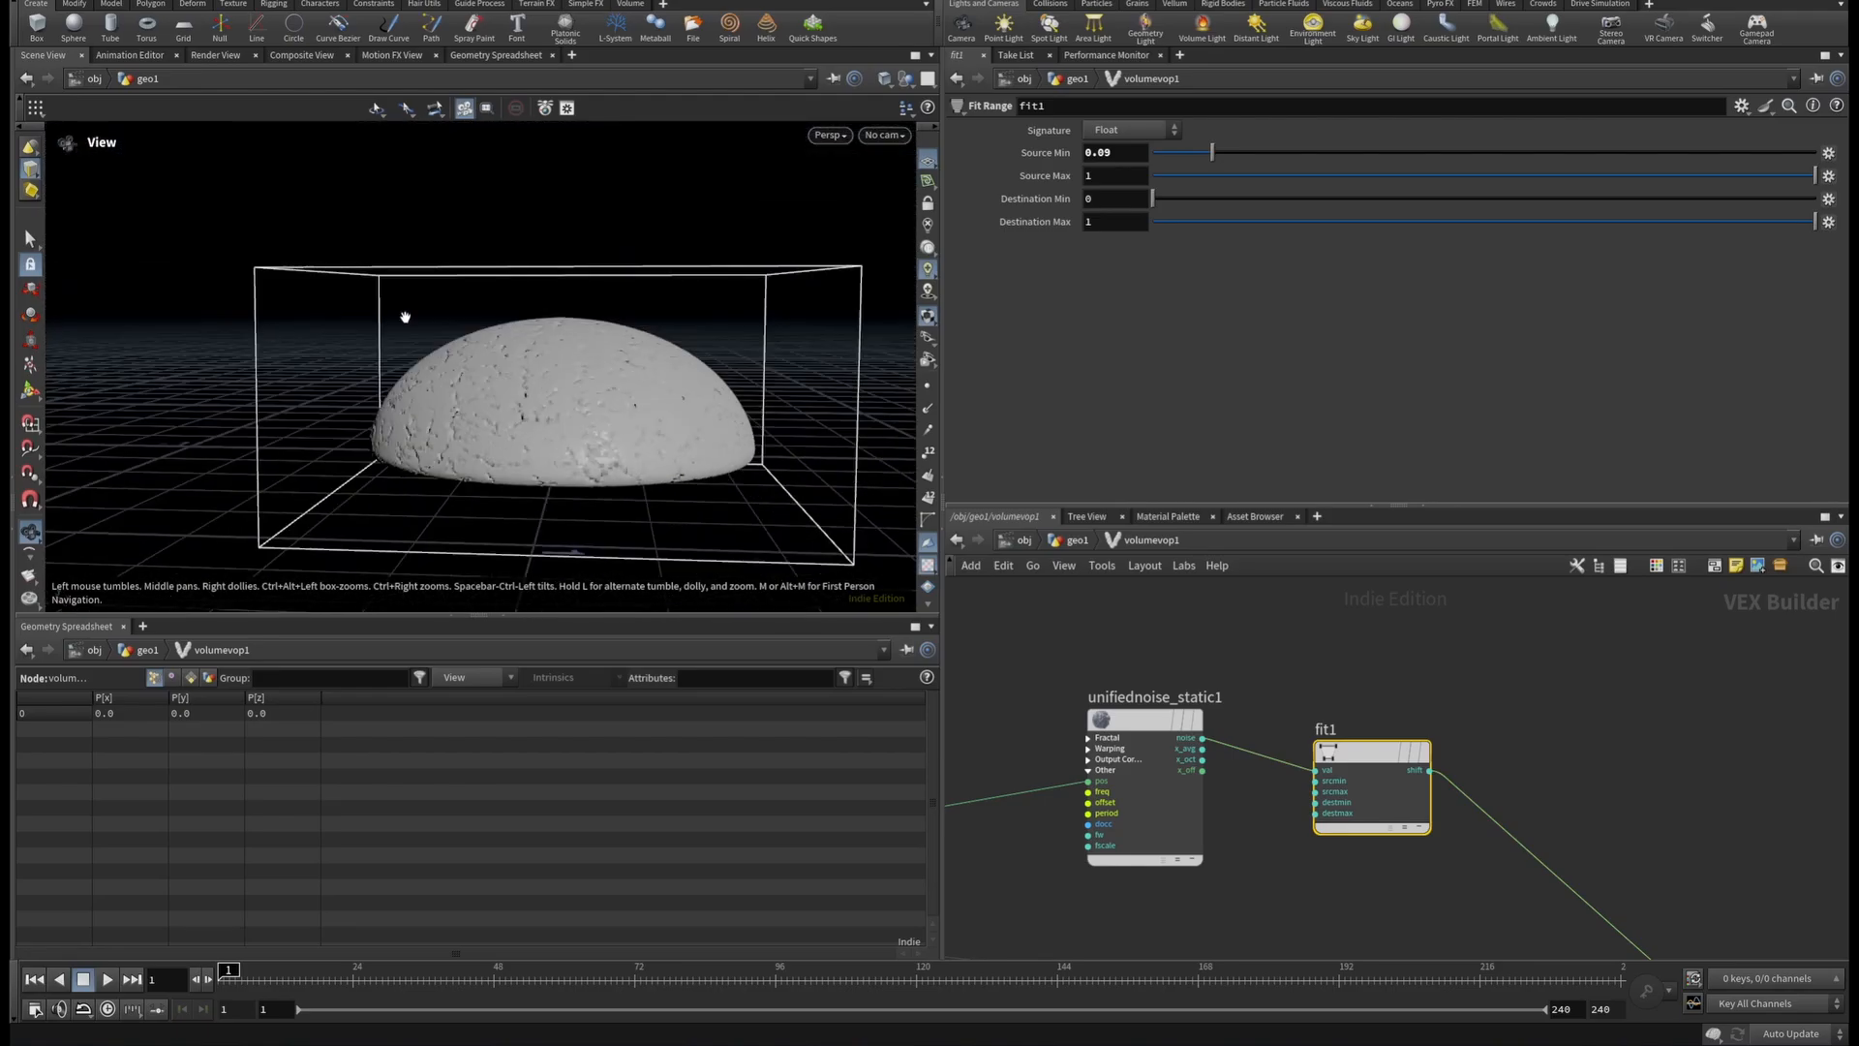
Set fit1's source maximum to .12 and its destination maximum to .3.
{"action": "double_click", "coordinate": [1107, 178]}
{"action": "type", "text": ".1"}
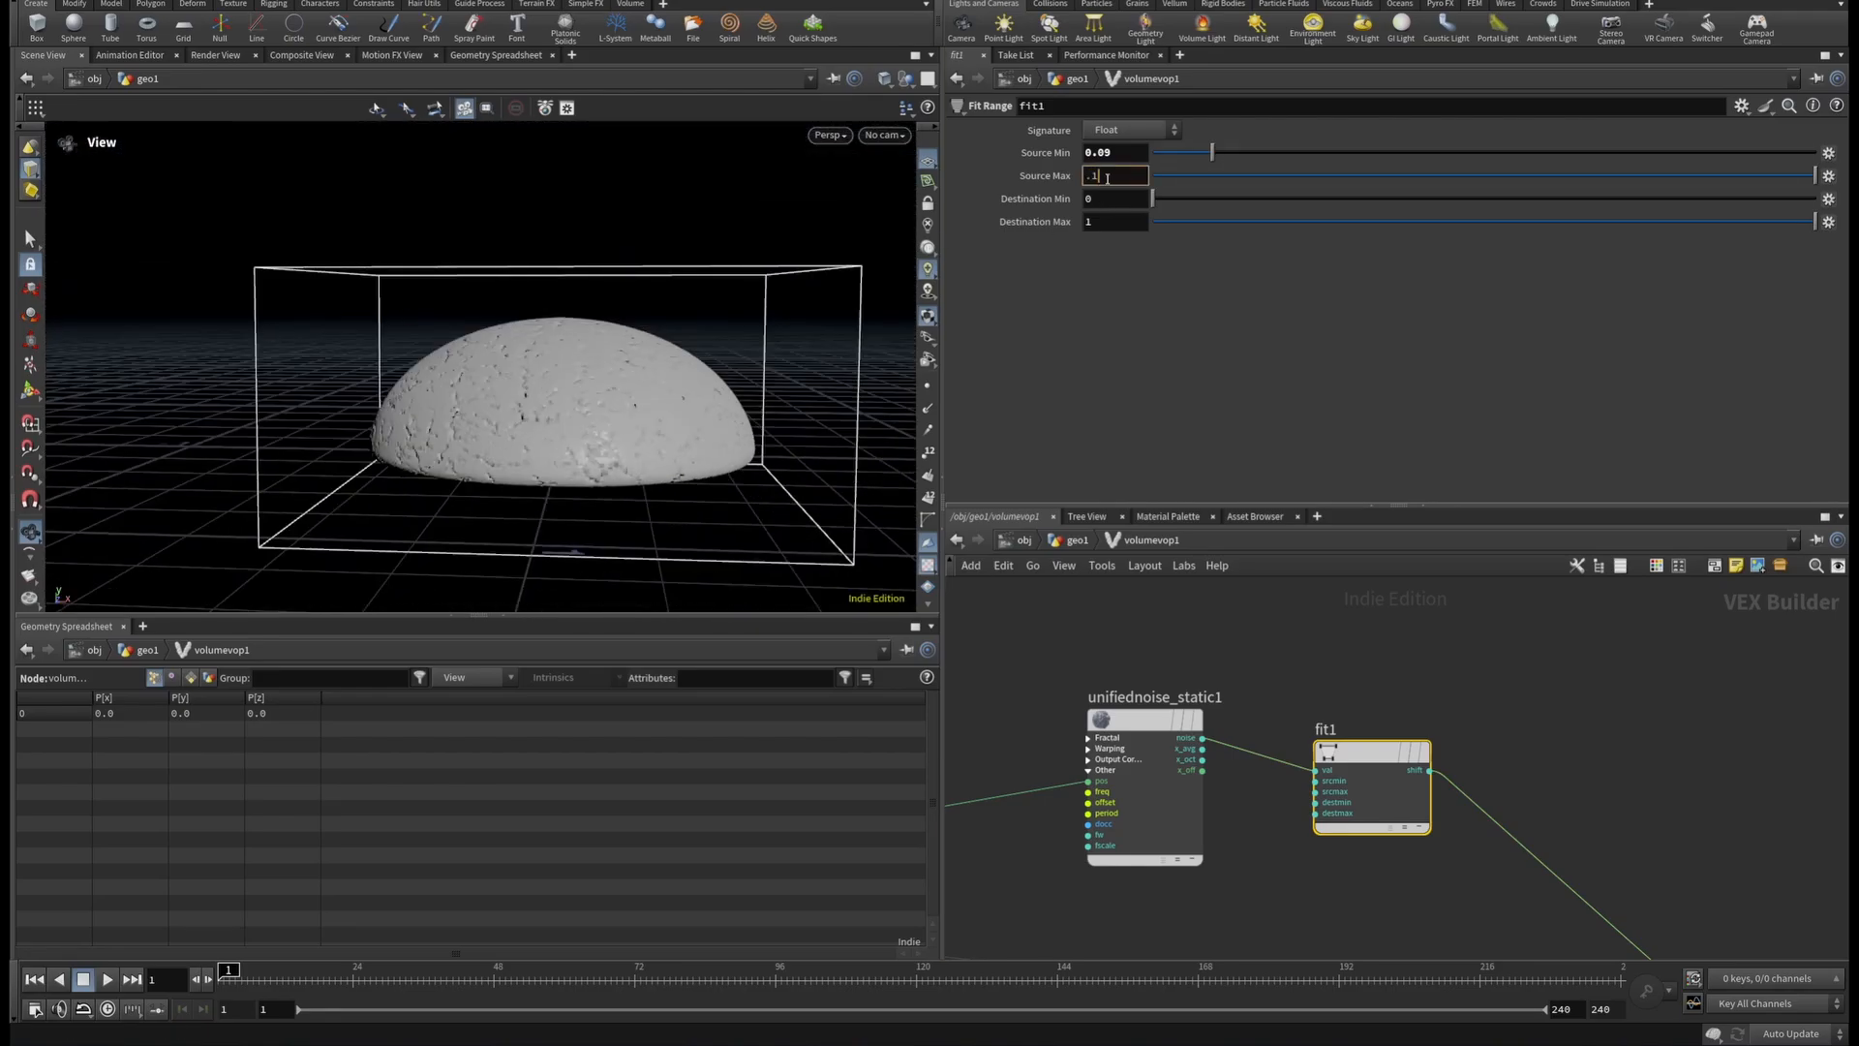
{"action": "type", "text": "2"}
{"action": "key", "text": "Return"}
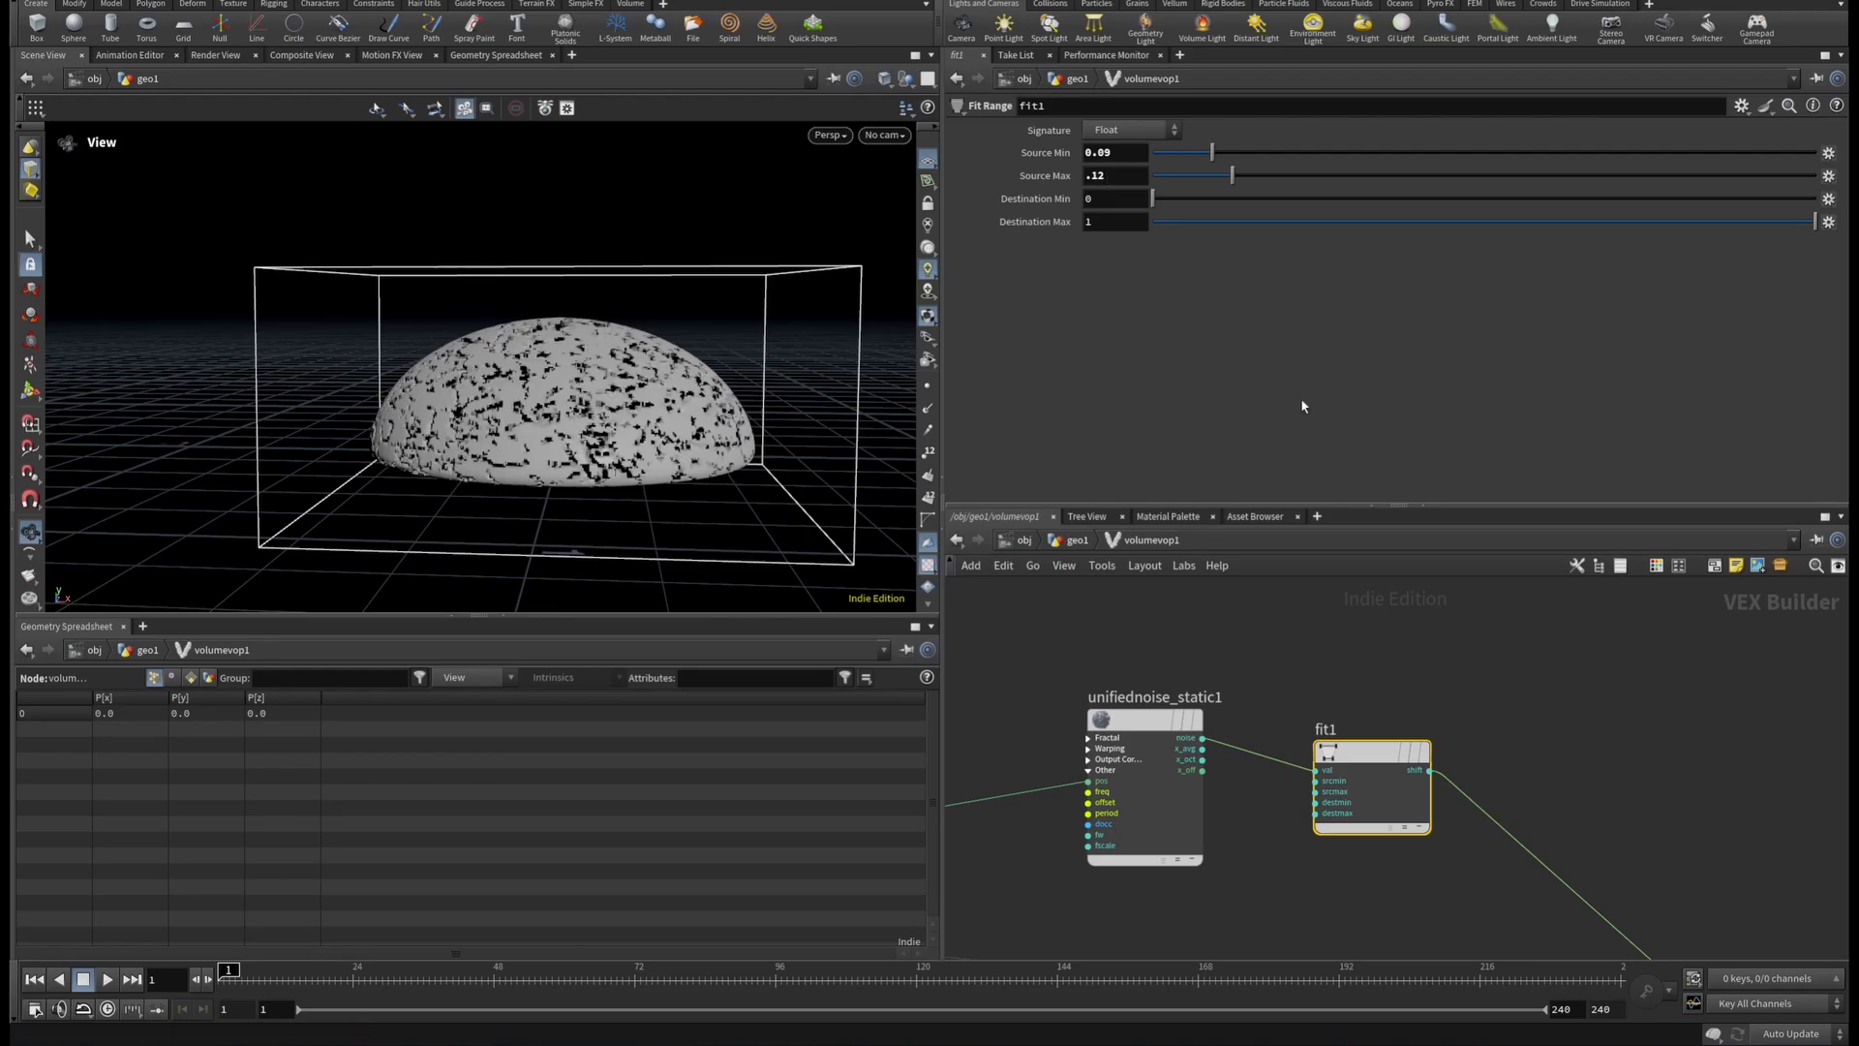
{"action": "mouse_move", "coordinate": [572, 276]}
{"action": "left_mouse_down"}
{"action": "mouse_move", "coordinate": [593, 350]}
{"action": "mouse_move", "coordinate": [590, 266]}
{"action": "left_mouse_up"}
{"action": "scroll", "coordinate": [576, 352], "scroll_direction": "up", "scroll_amount": 5}
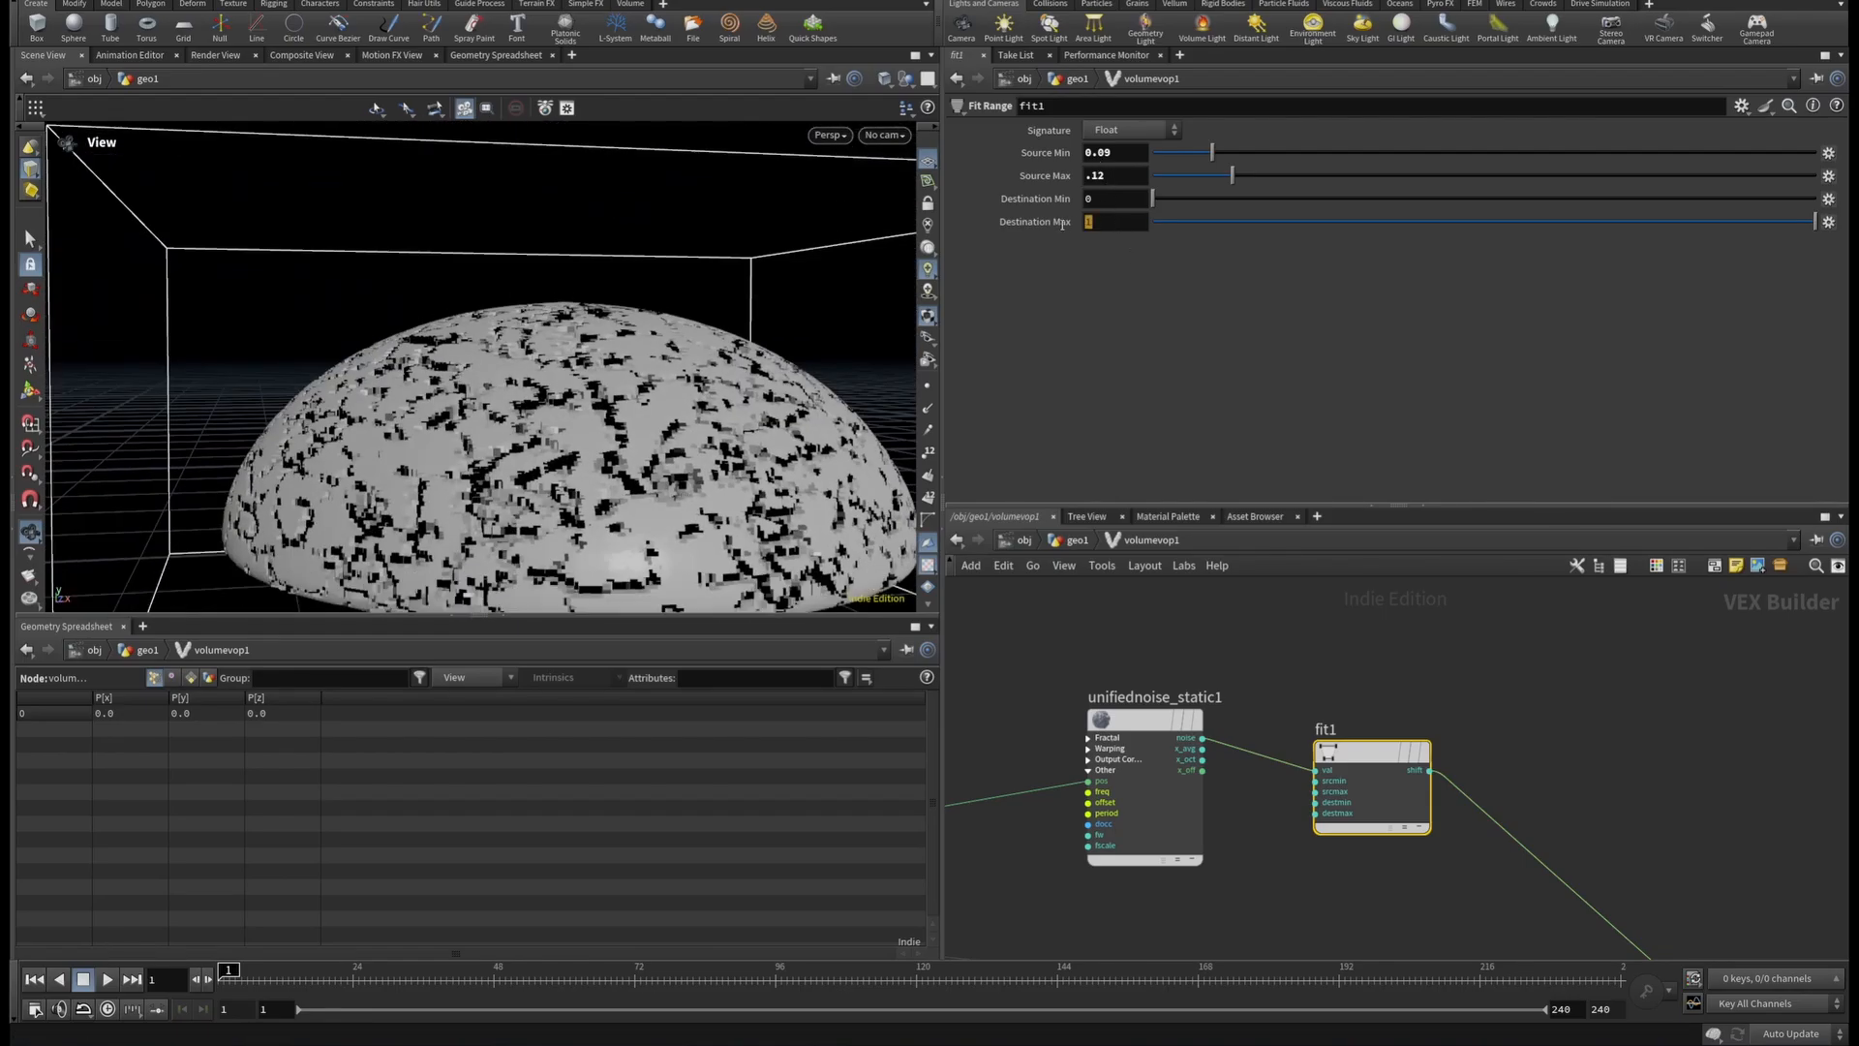
{"action": "key", "text": "Return"}
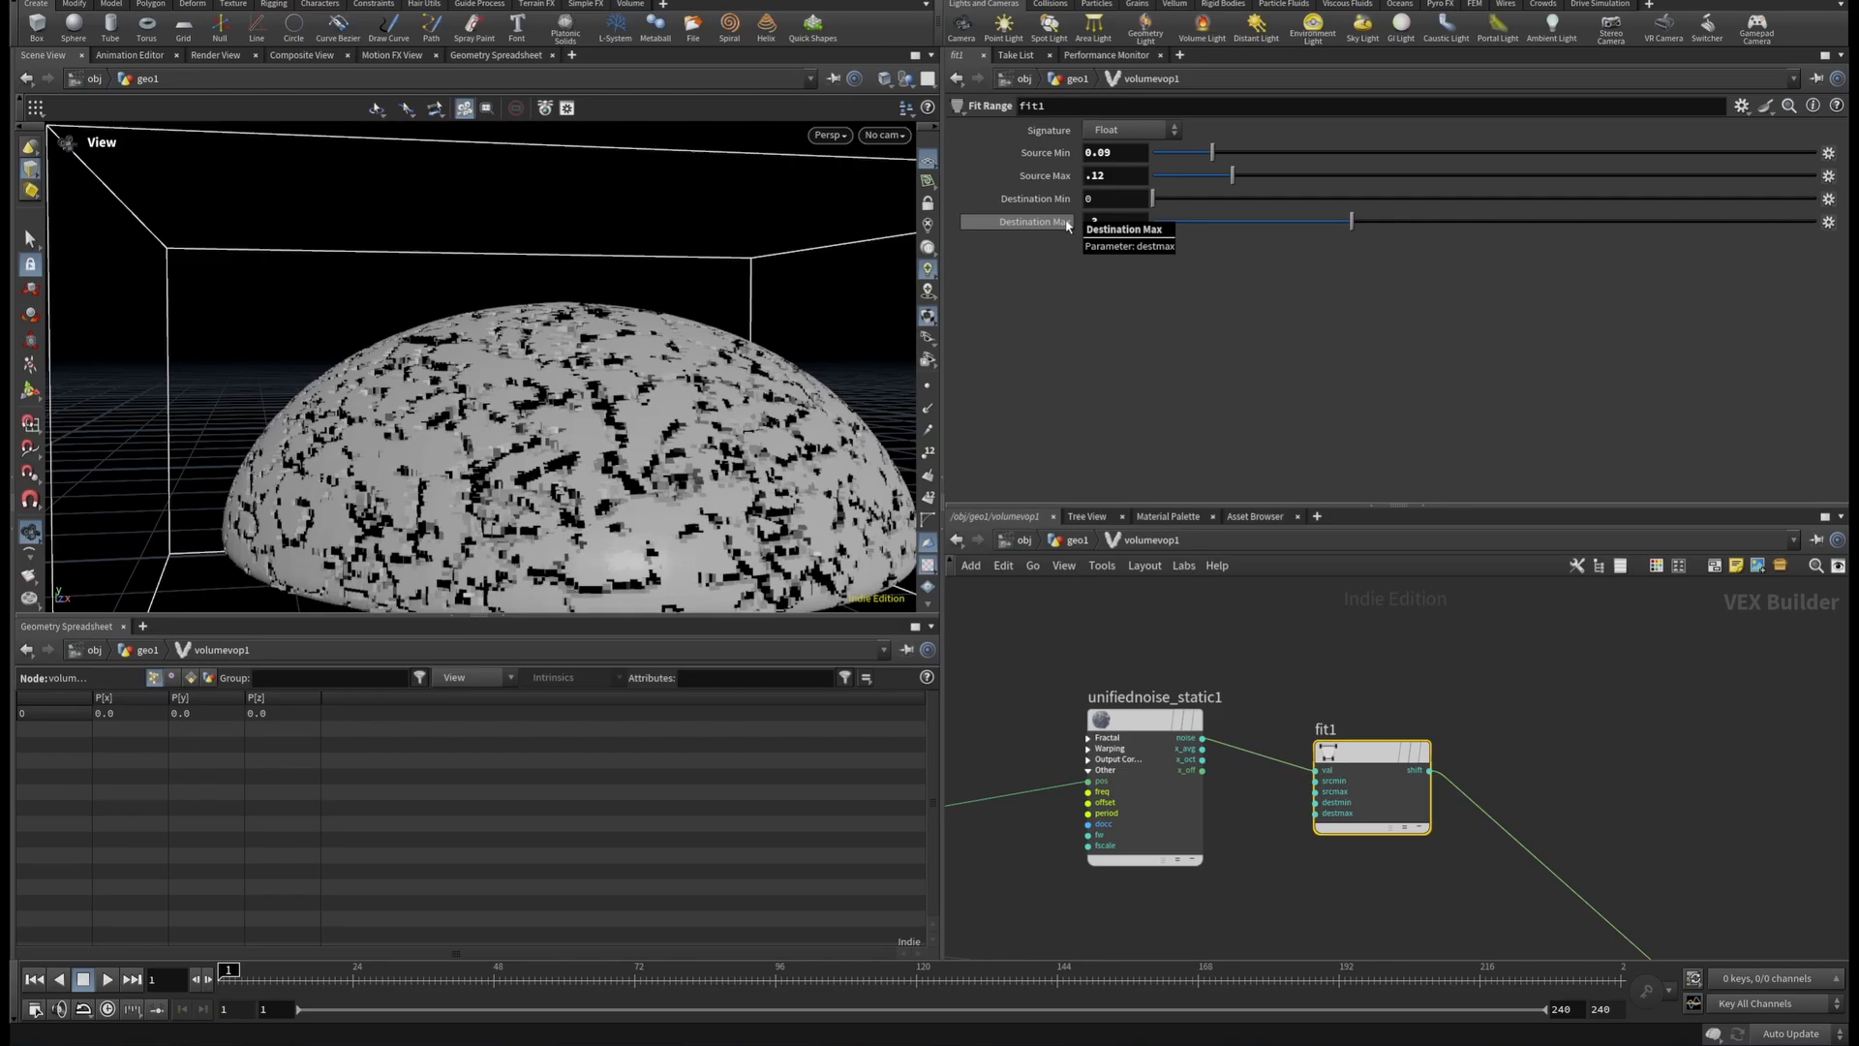
Examine the cracks on the dome's surface from above, from the side and up close.
{"action": "scroll", "coordinate": [469, 387], "scroll_direction": "down", "scroll_amount": 5}
{"action": "left_click_drag", "start_coordinate": [427, 339], "coordinate": [472, 513]}
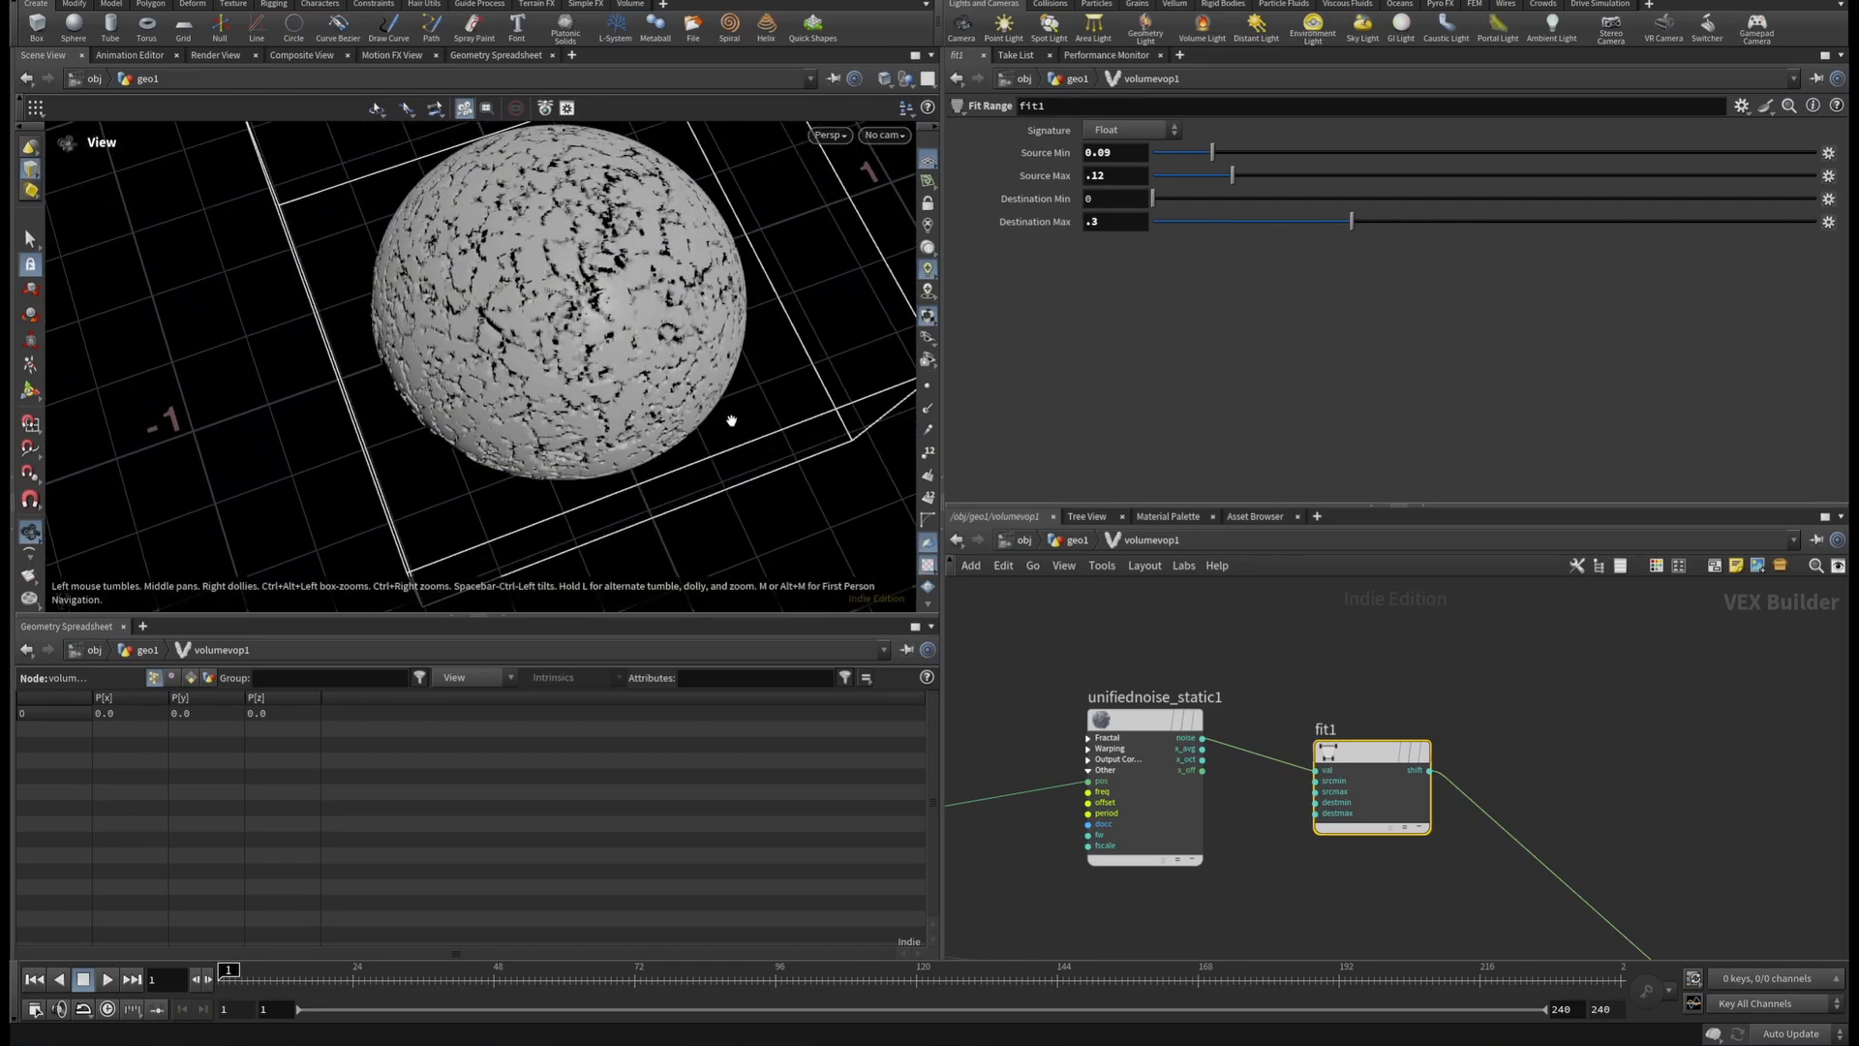
{"action": "scroll", "coordinate": [752, 312], "scroll_direction": "down", "scroll_amount": 2}
{"action": "left_click_drag", "start_coordinate": [753, 312], "coordinate": [742, 124]}
{"action": "right_click_drag", "start_coordinate": [513, 373], "coordinate": [1036, 399]}
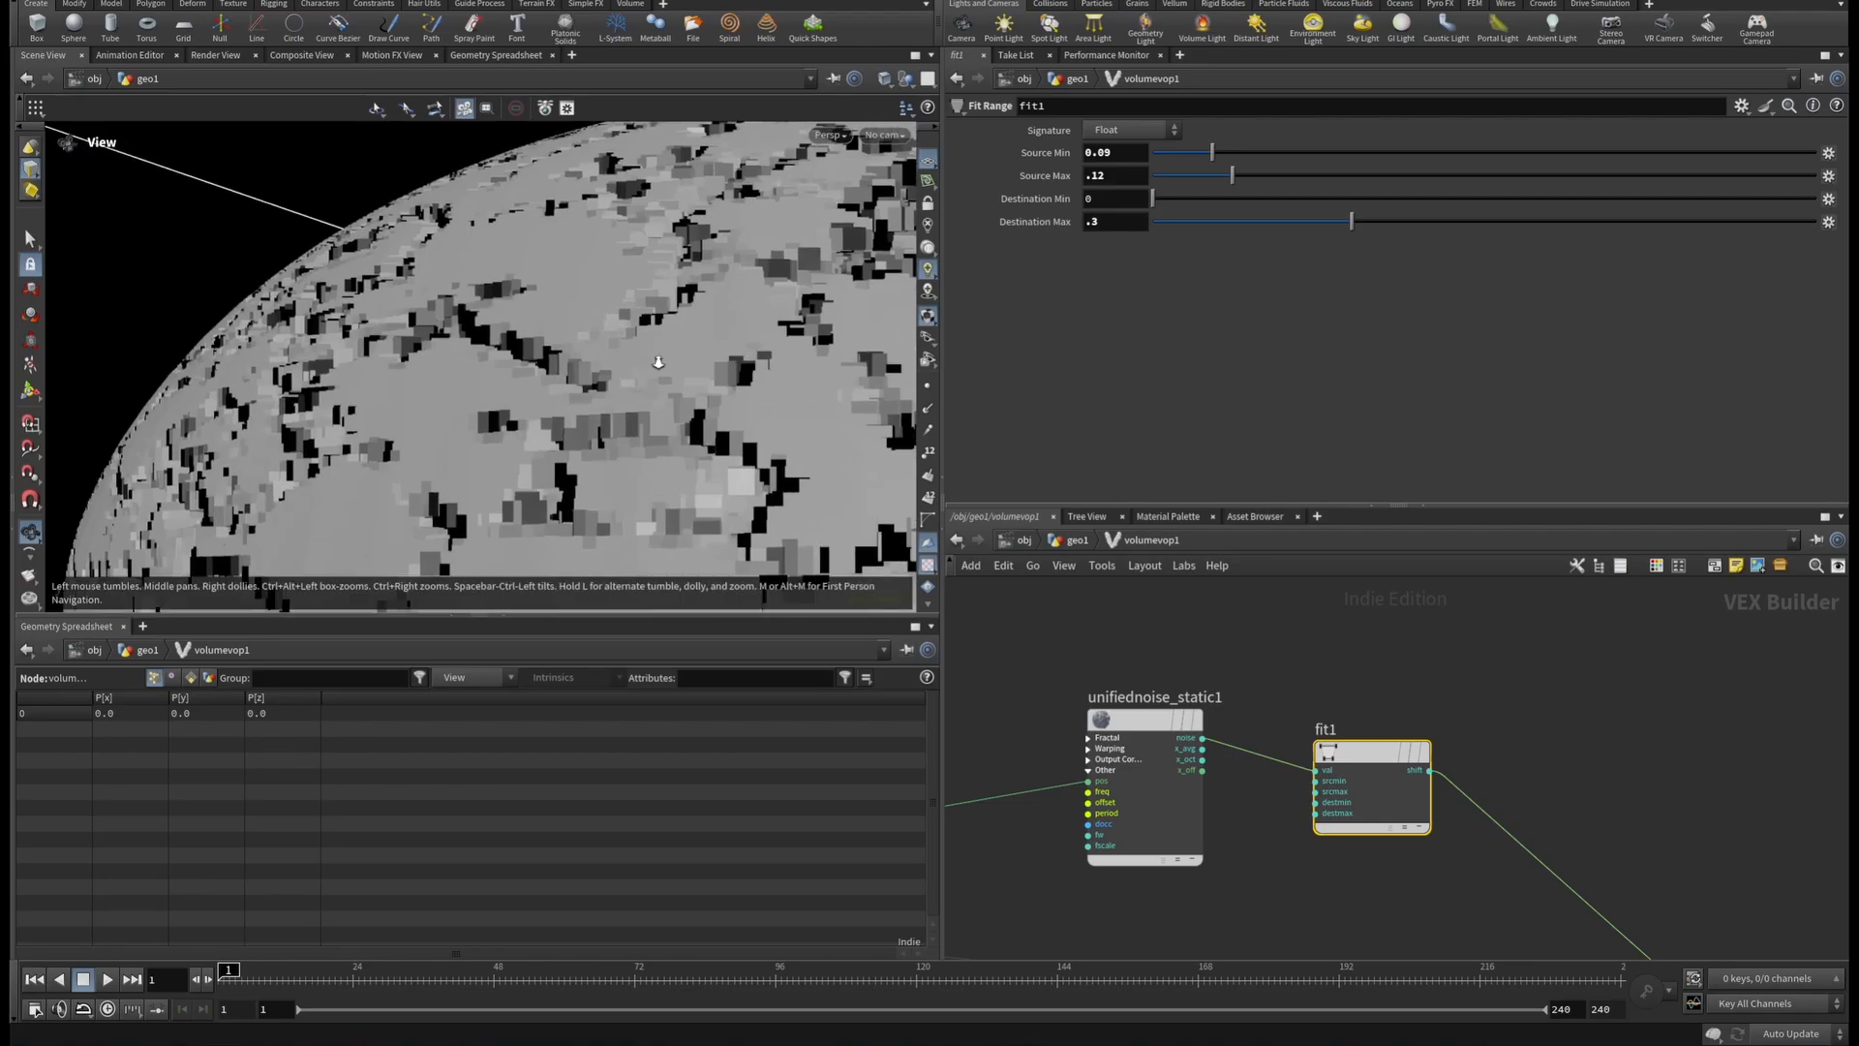
{"action": "right_click_drag", "start_coordinate": [656, 361], "coordinate": [299, 377]}
{"action": "left_click_drag", "start_coordinate": [300, 378], "coordinate": [624, 462]}
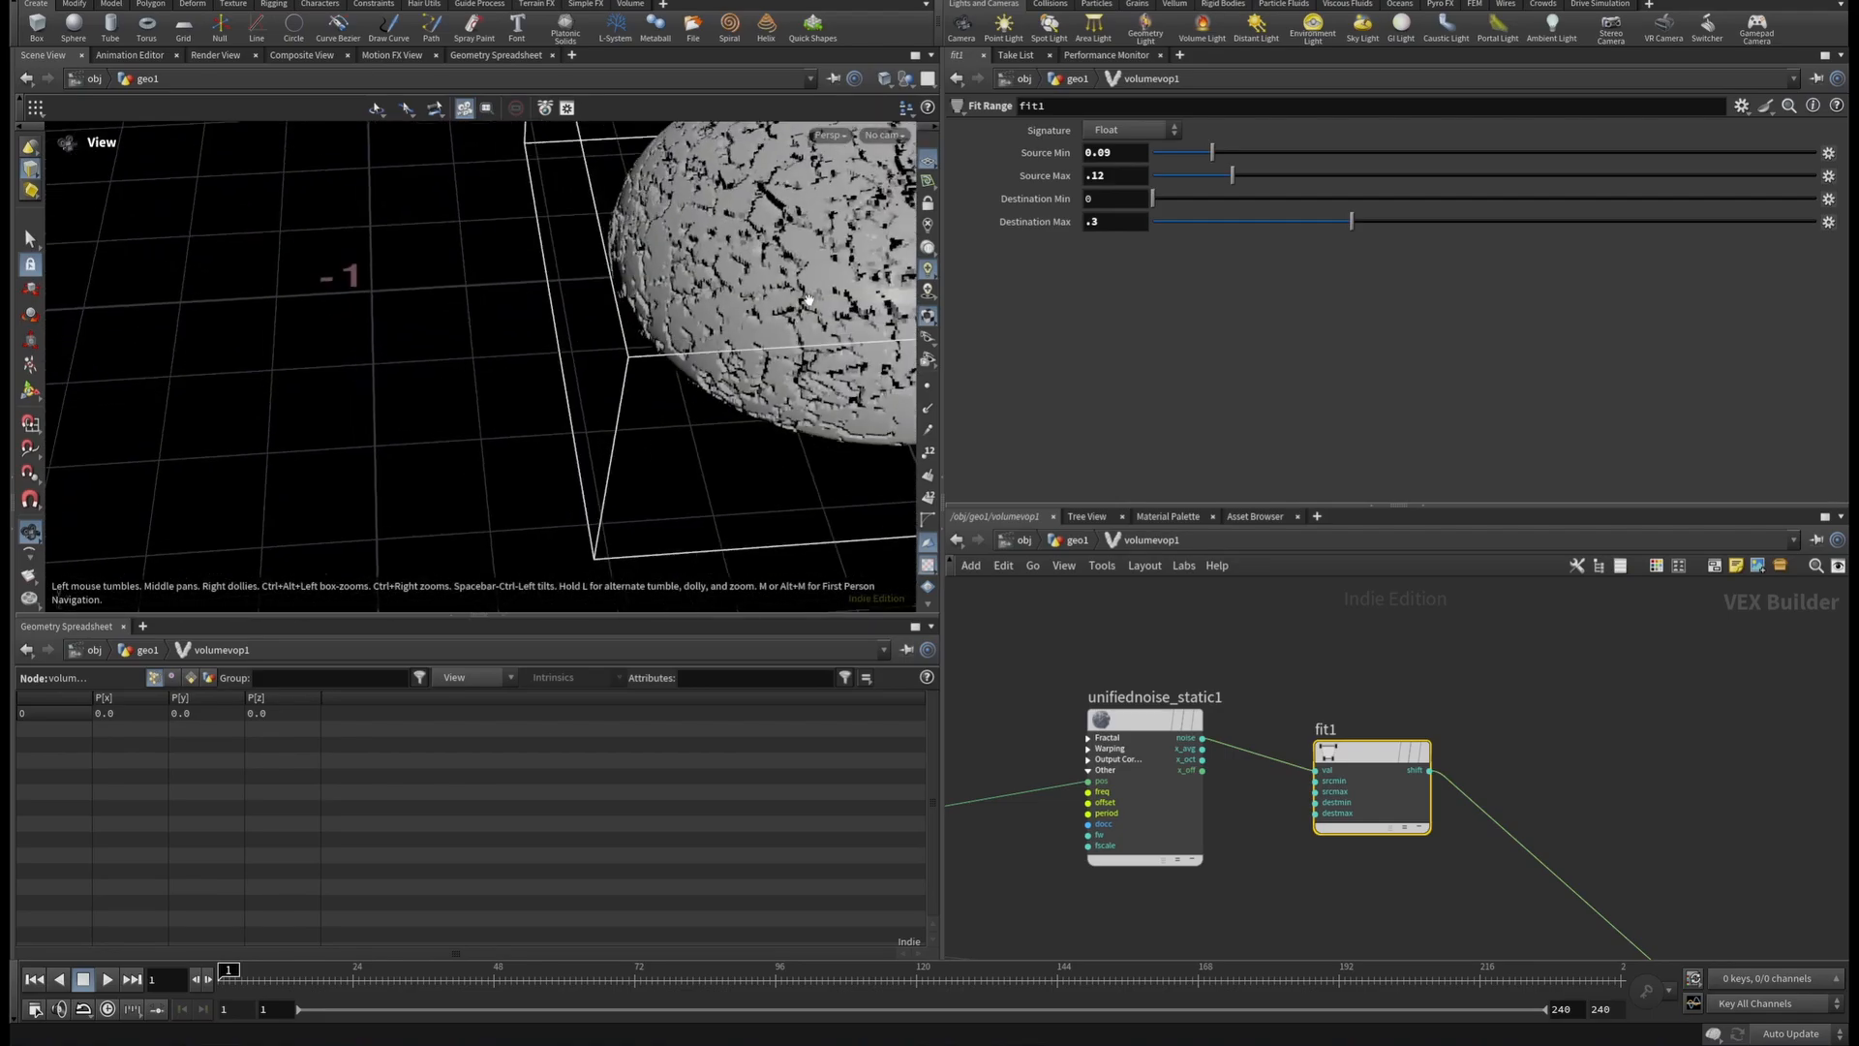
{"action": "key", "text": "h"}
Move unifiednoise_static1 and fit1 further up in the network to make room above the turbulent noise nodes.
{"action": "scroll", "coordinate": [1455, 717], "scroll_direction": "down", "scroll_amount": 3}
{"action": "middle_click_drag", "start_coordinate": [1550, 750], "coordinate": [1420, 706]}
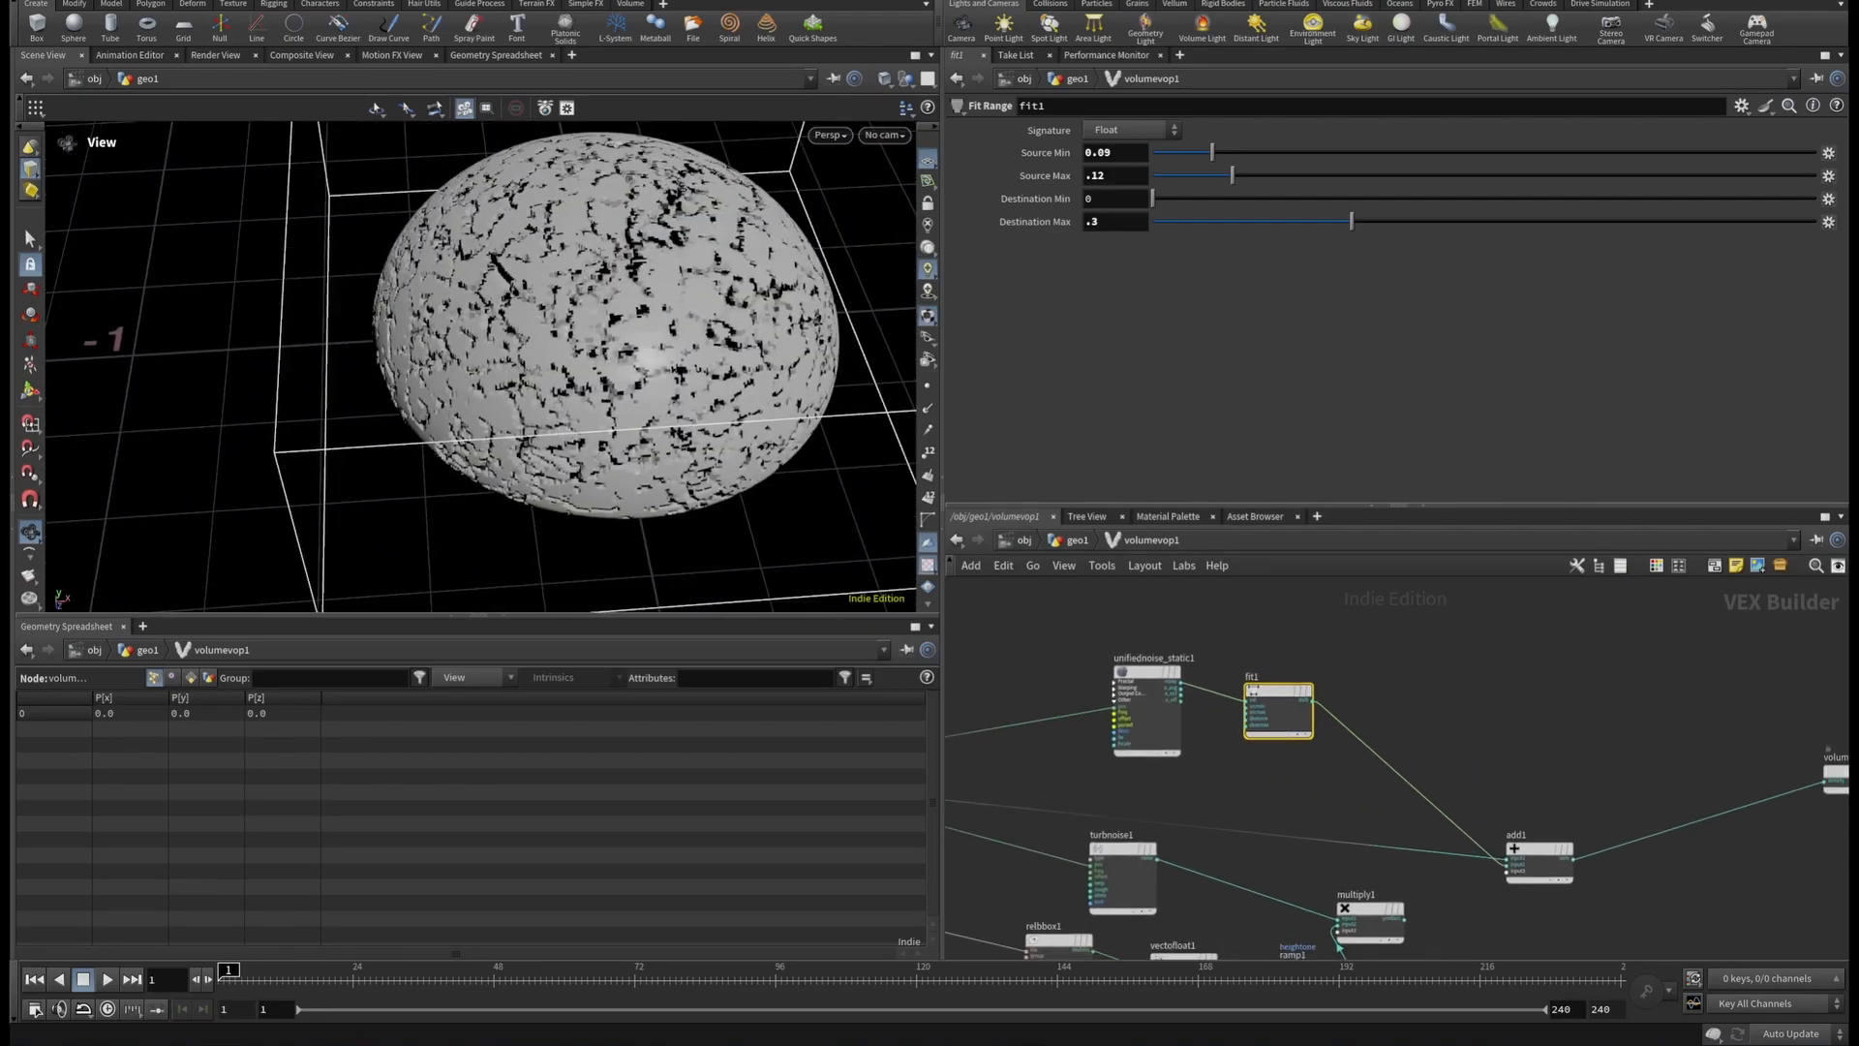
{"action": "scroll", "coordinate": [1486, 722], "scroll_direction": "down", "scroll_amount": 3}
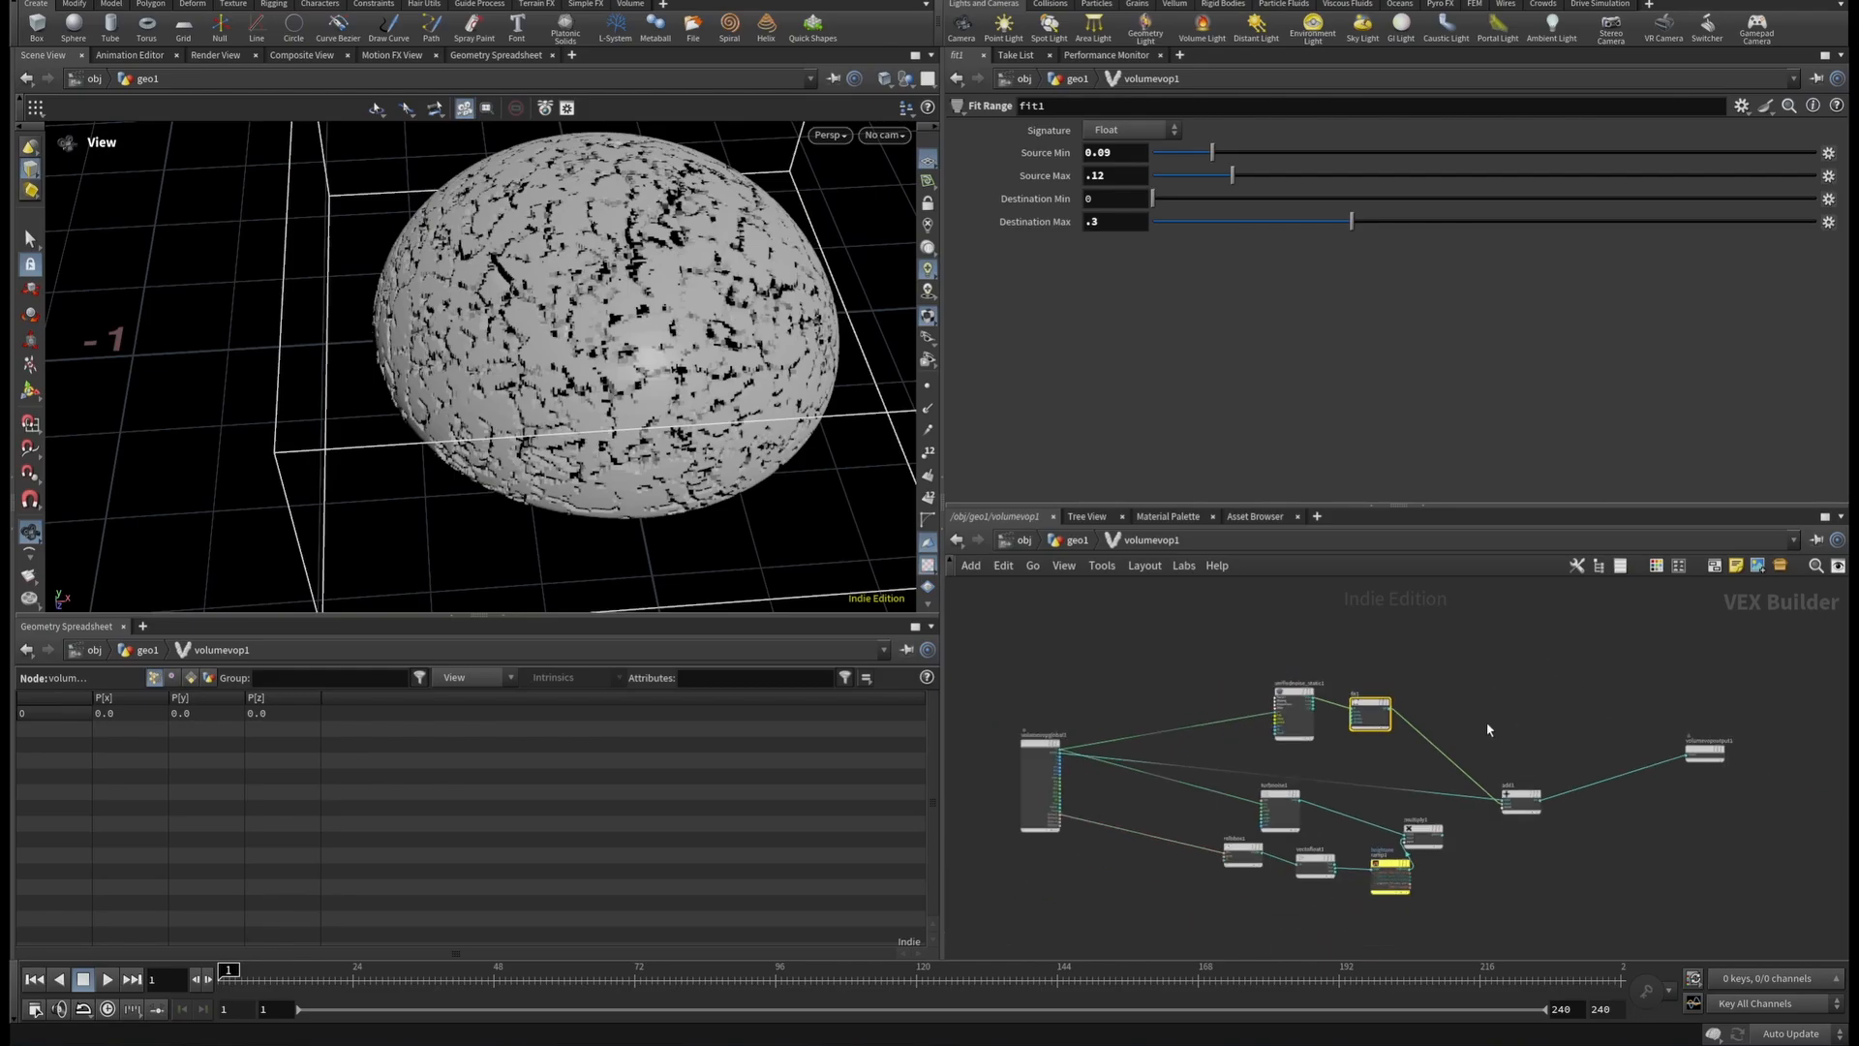
{"action": "scroll", "coordinate": [1321, 711], "scroll_direction": "up", "scroll_amount": 3}
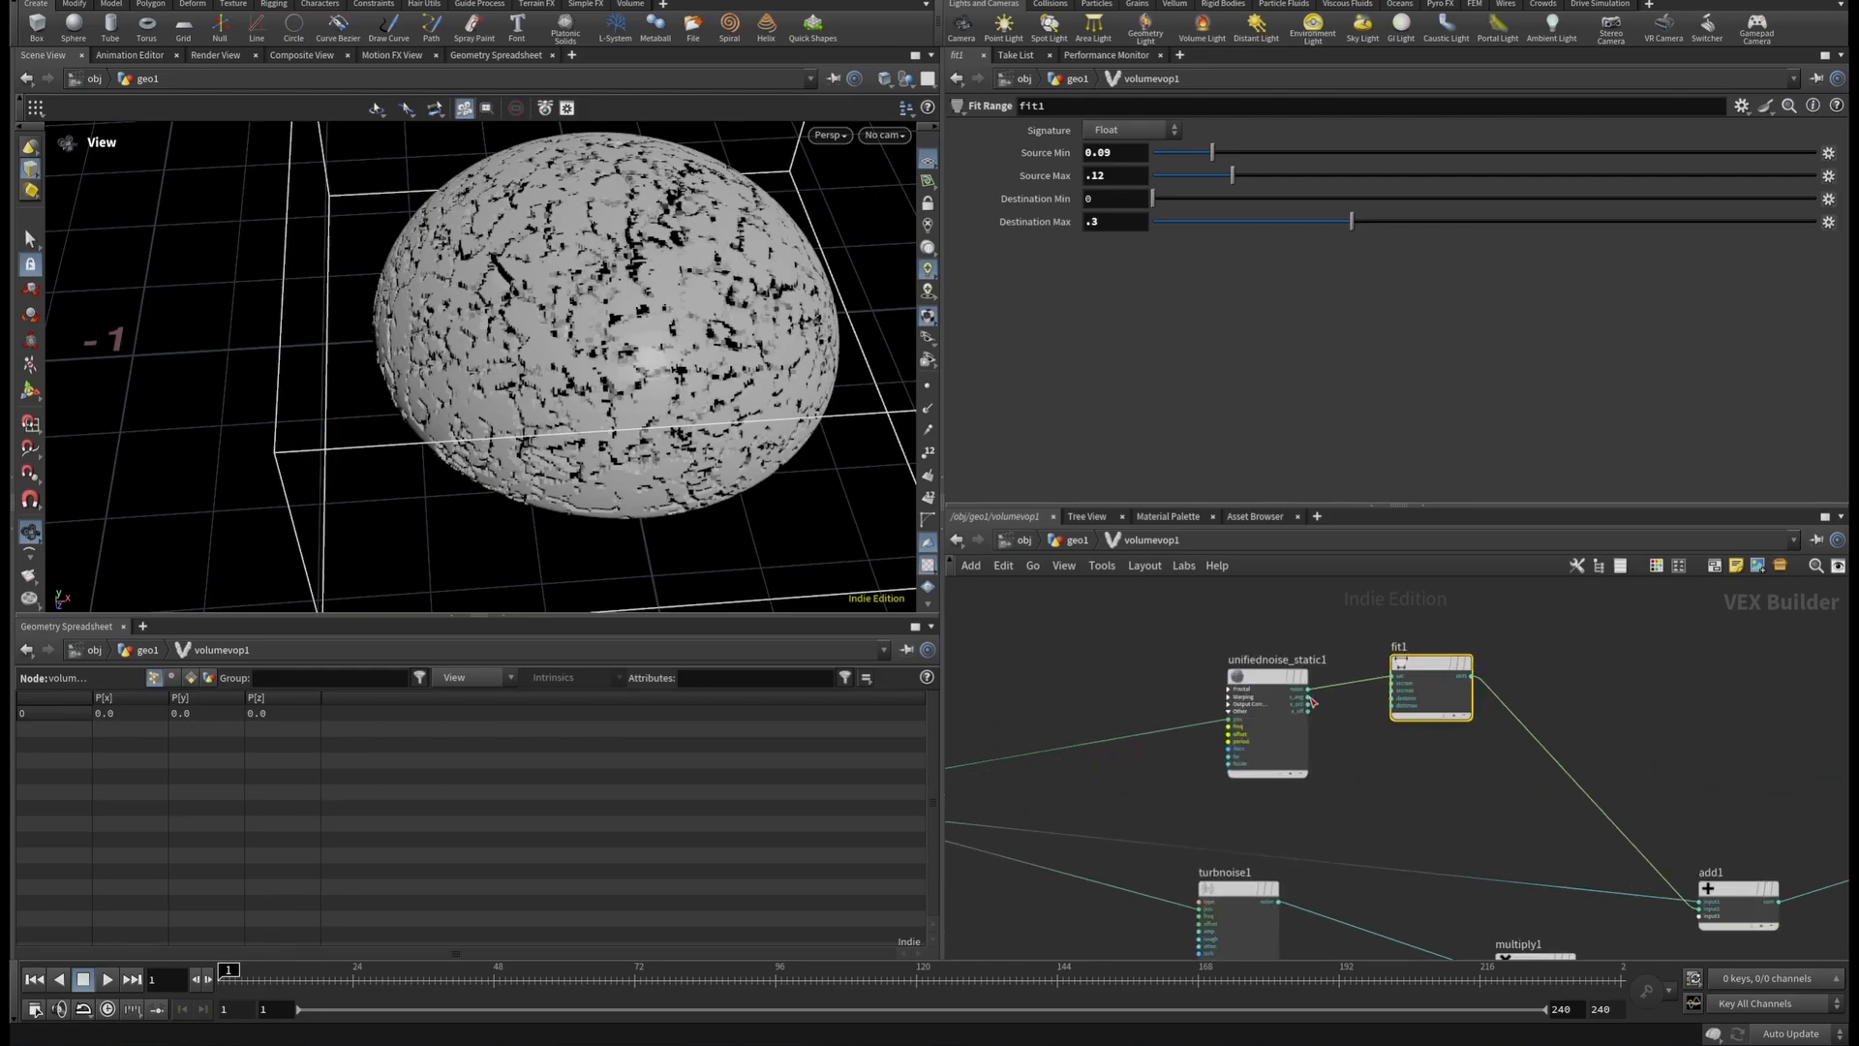
{"action": "left_click_drag", "start_coordinate": [1261, 697], "coordinate": [1251, 644]}
{"action": "scroll", "coordinate": [1261, 662], "scroll_direction": "down", "scroll_amount": 4}
{"action": "middle_click_drag", "start_coordinate": [1313, 746], "coordinate": [1323, 803]}
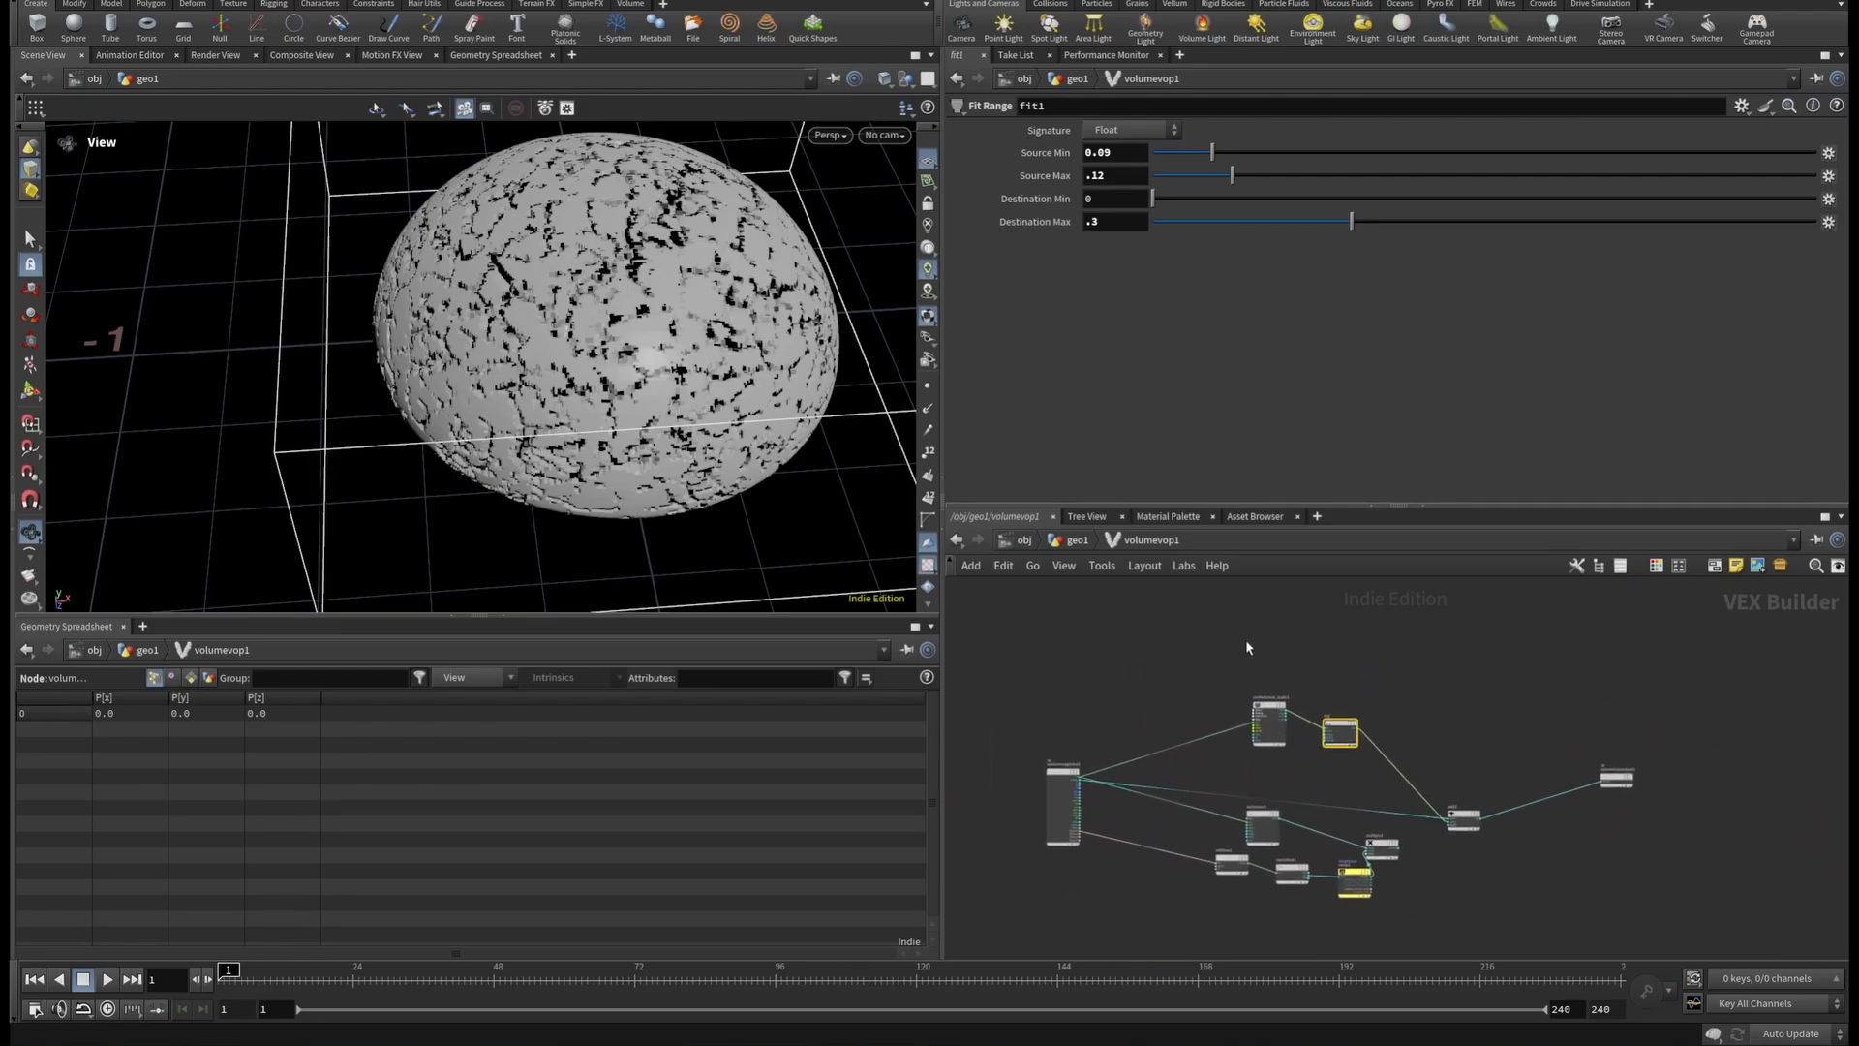
{"action": "left_click_drag", "start_coordinate": [1245, 639], "coordinate": [1395, 793]}
{"action": "left_click_drag", "start_coordinate": [1341, 729], "coordinate": [1348, 662]}
Duplicate the chain of relbbox1, vectofloat1 and ramp1 into the space below the unified noise and fit nodes.
{"action": "scroll", "coordinate": [1375, 884], "scroll_direction": "up", "scroll_amount": 2}
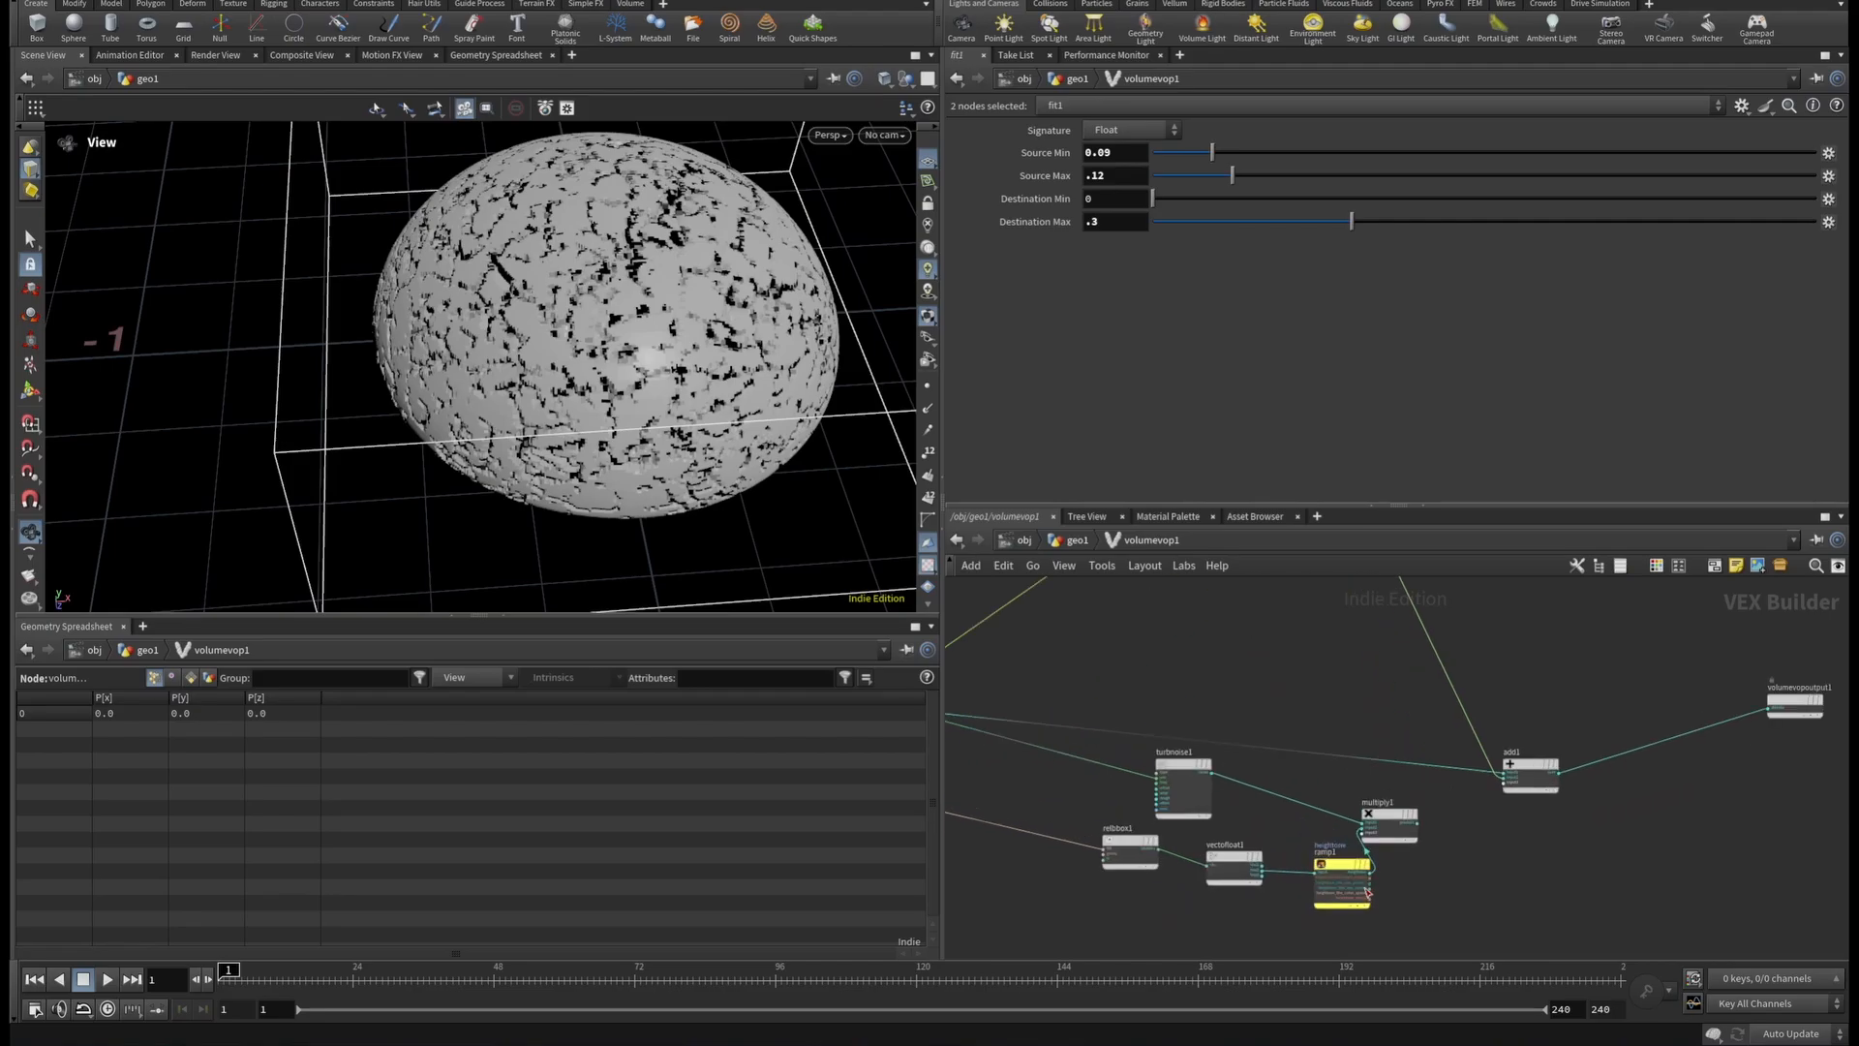
{"action": "left_click", "coordinate": [1364, 883]}
{"action": "scroll", "coordinate": [1390, 874], "scroll_direction": "up", "scroll_amount": 3}
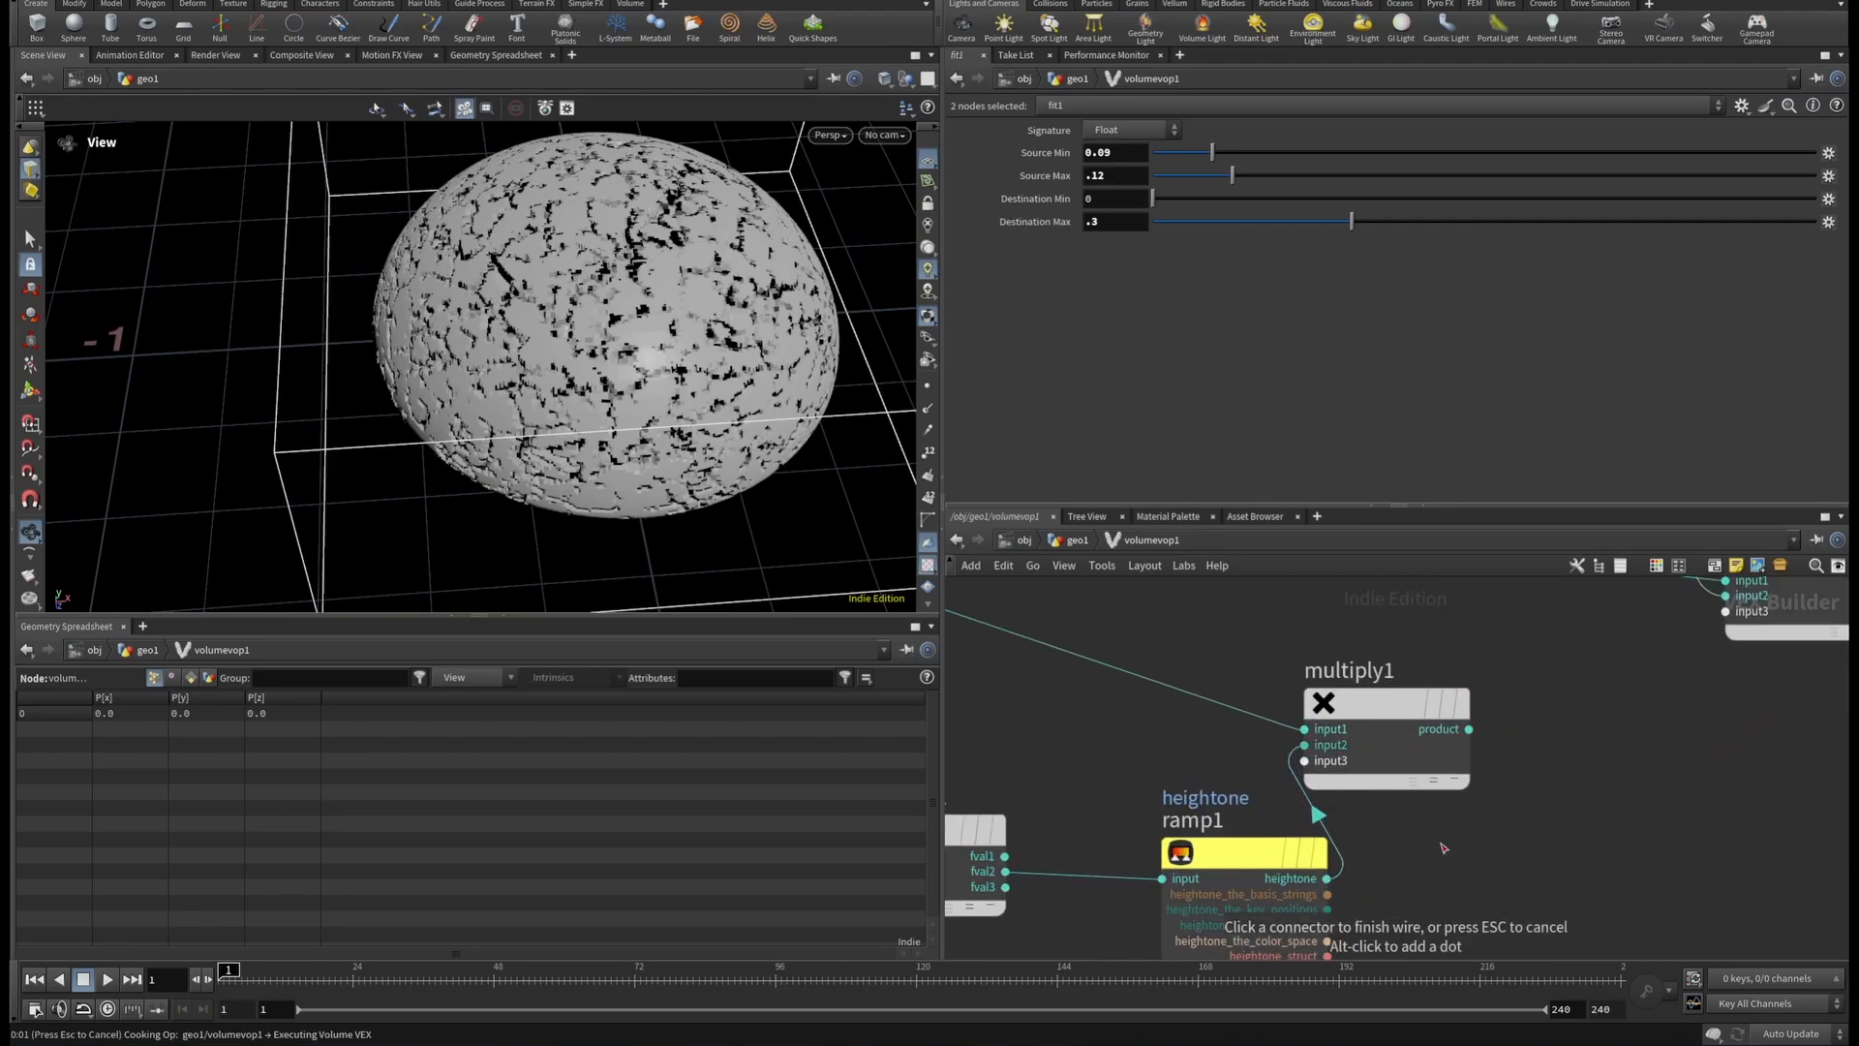
{"action": "scroll", "coordinate": [1440, 842], "scroll_direction": "down", "scroll_amount": 4}
{"action": "middle_click_drag", "start_coordinate": [1439, 840], "coordinate": [1595, 803]}
{"action": "left_click_drag", "start_coordinate": [1366, 806], "coordinate": [1194, 813]}
{"action": "left_click_drag", "start_coordinate": [1516, 833], "coordinate": [1466, 836]}
{"action": "left_click_drag", "start_coordinate": [1512, 933], "coordinate": [1153, 793]}
{"action": "key", "text": "ctrl+c"}
{"action": "scroll", "coordinate": [1493, 680], "scroll_direction": "down", "scroll_amount": 3}
{"action": "middle_click_drag", "start_coordinate": [1492, 673], "coordinate": [1455, 820]}
{"action": "left_click", "coordinate": [1403, 762]}
{"action": "key", "text": "ctrl+v"}
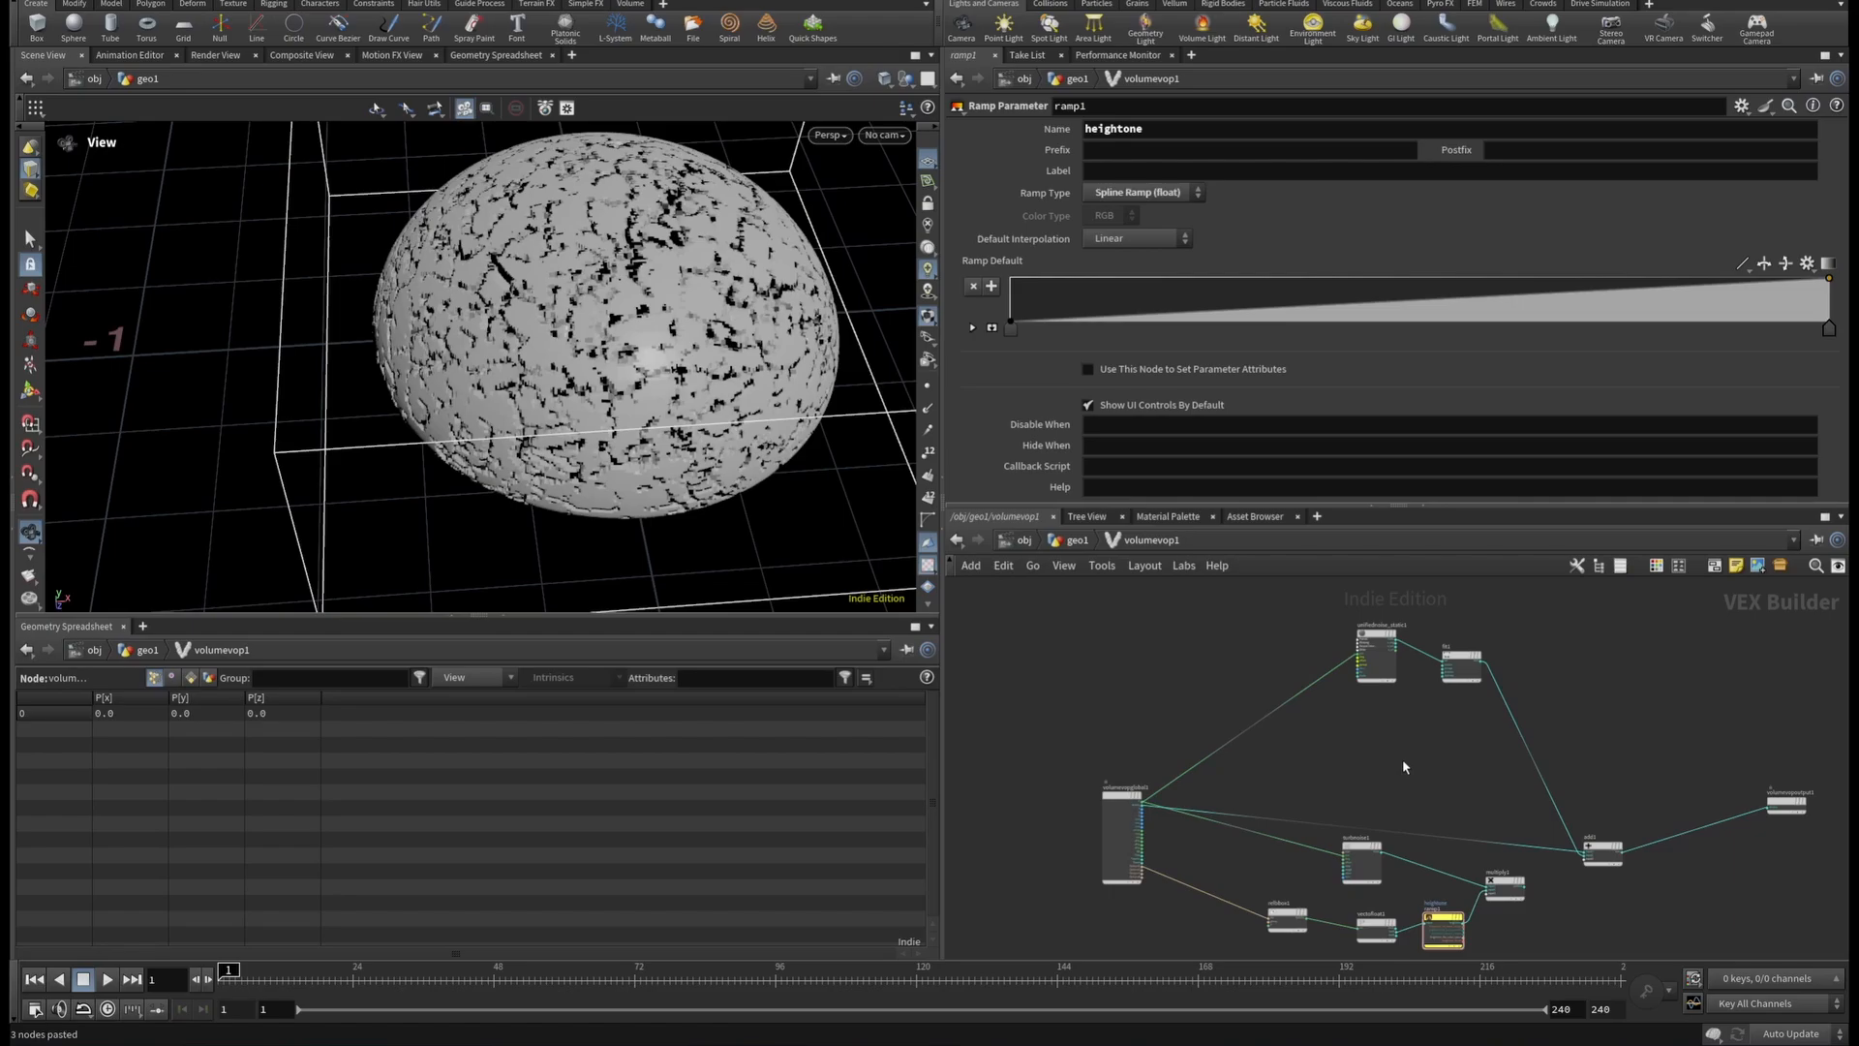
Rename the duplicated ramp2's parameter to heighttwo.
{"action": "scroll", "coordinate": [1433, 765], "scroll_direction": "up", "scroll_amount": 5}
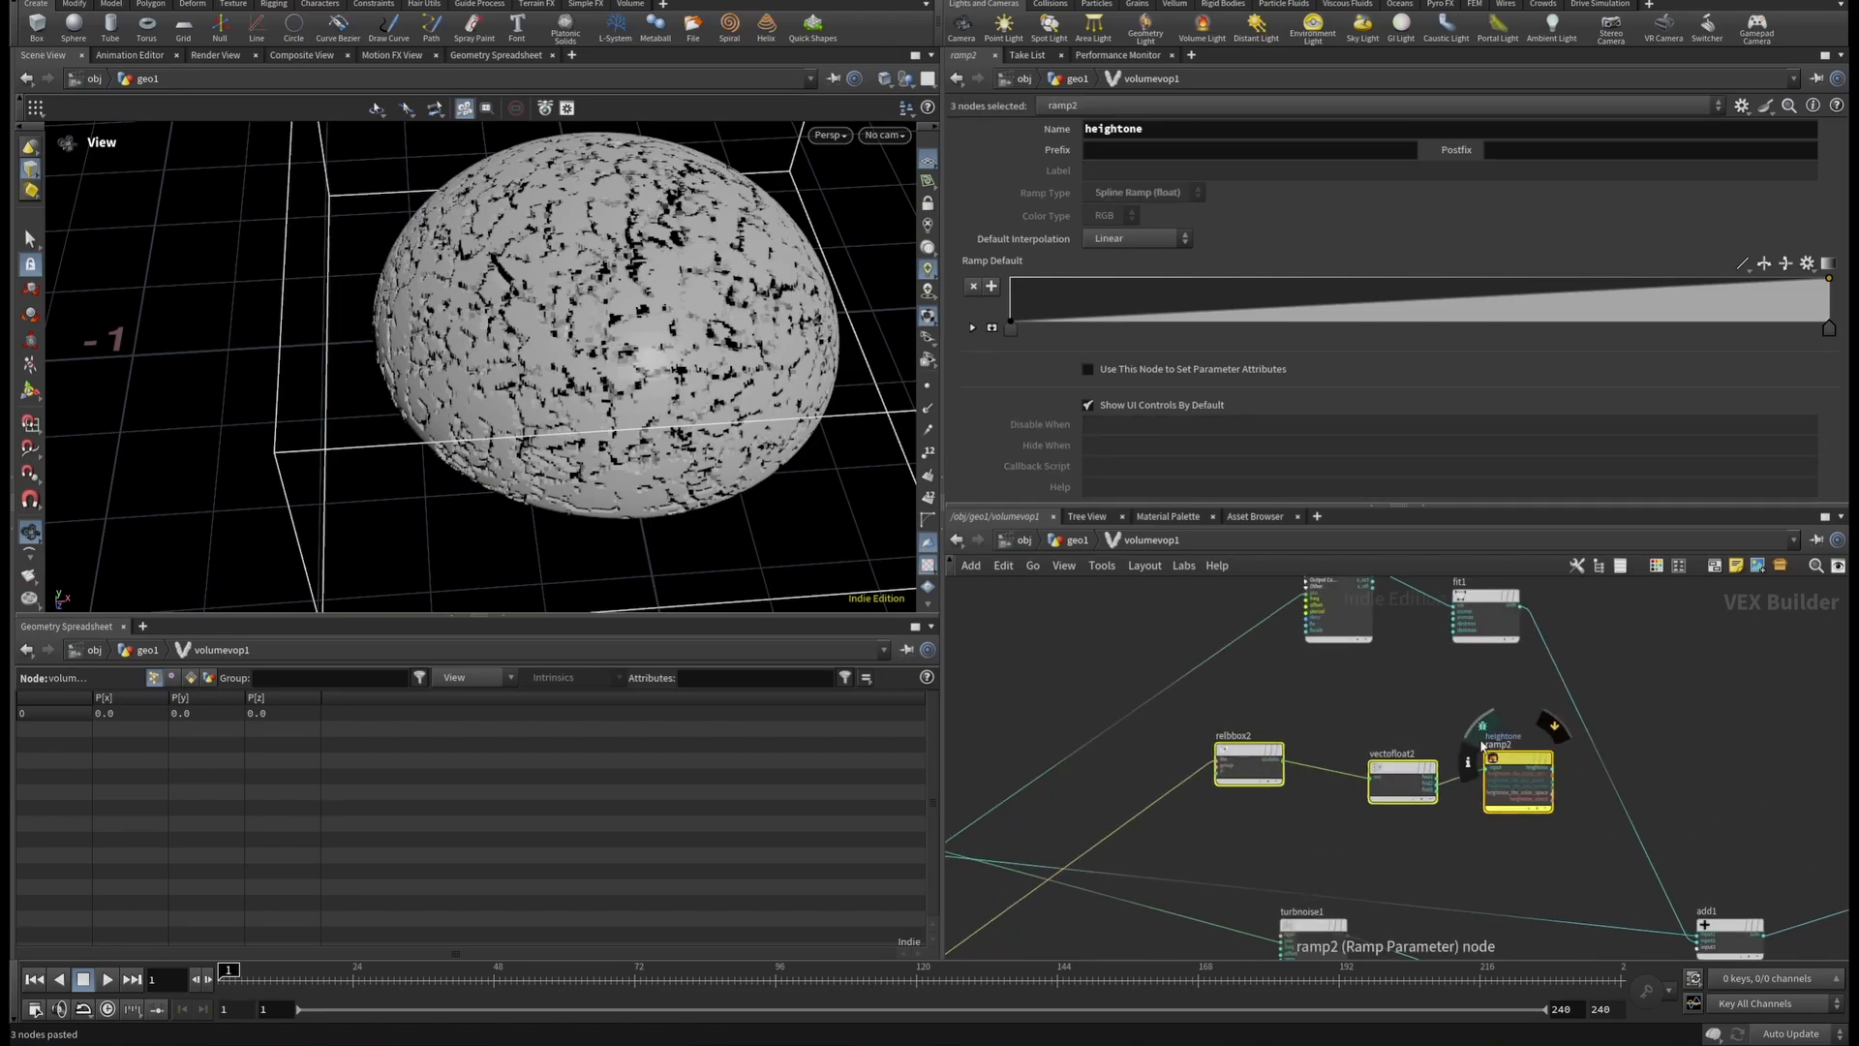
{"action": "left_click", "coordinate": [1484, 889]}
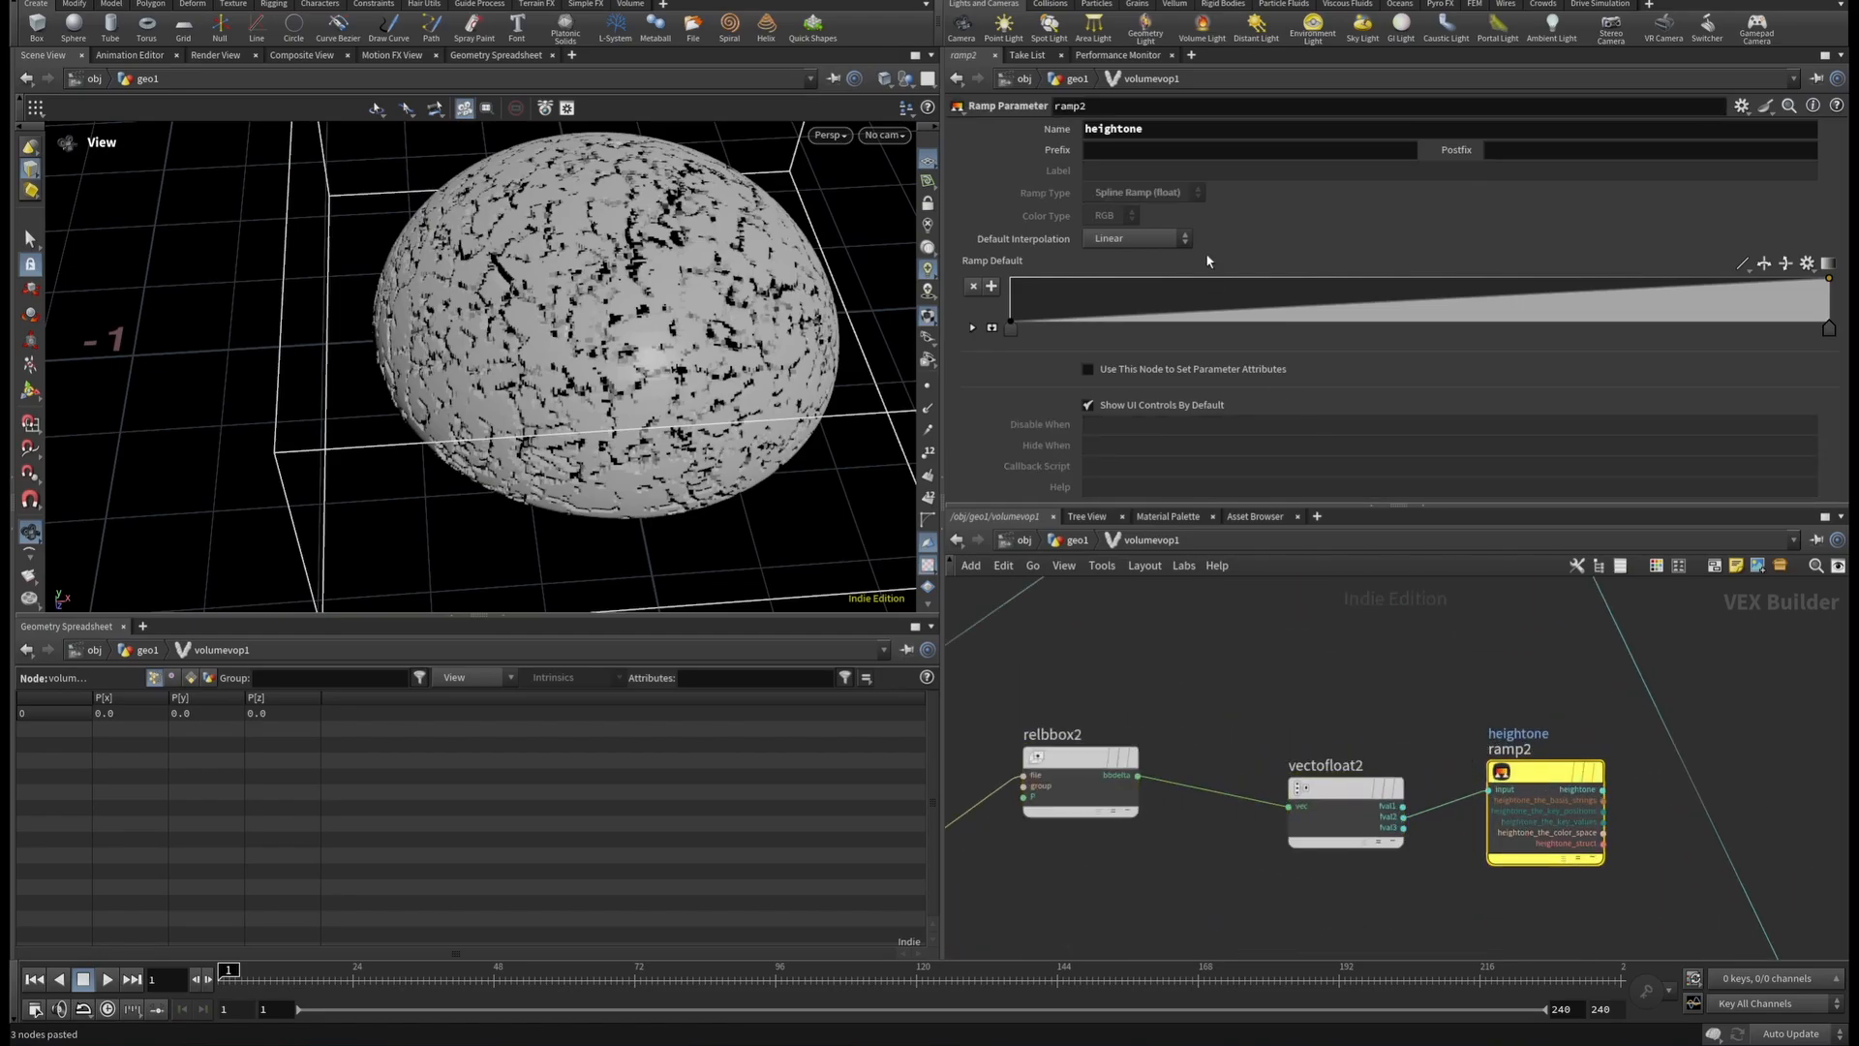
{"action": "left_click", "coordinate": [1159, 123]}
{"action": "key", "text": "BackSpace"}
{"action": "key", "text": "BackSpace"}
{"action": "key", "text": "BackSpace"}
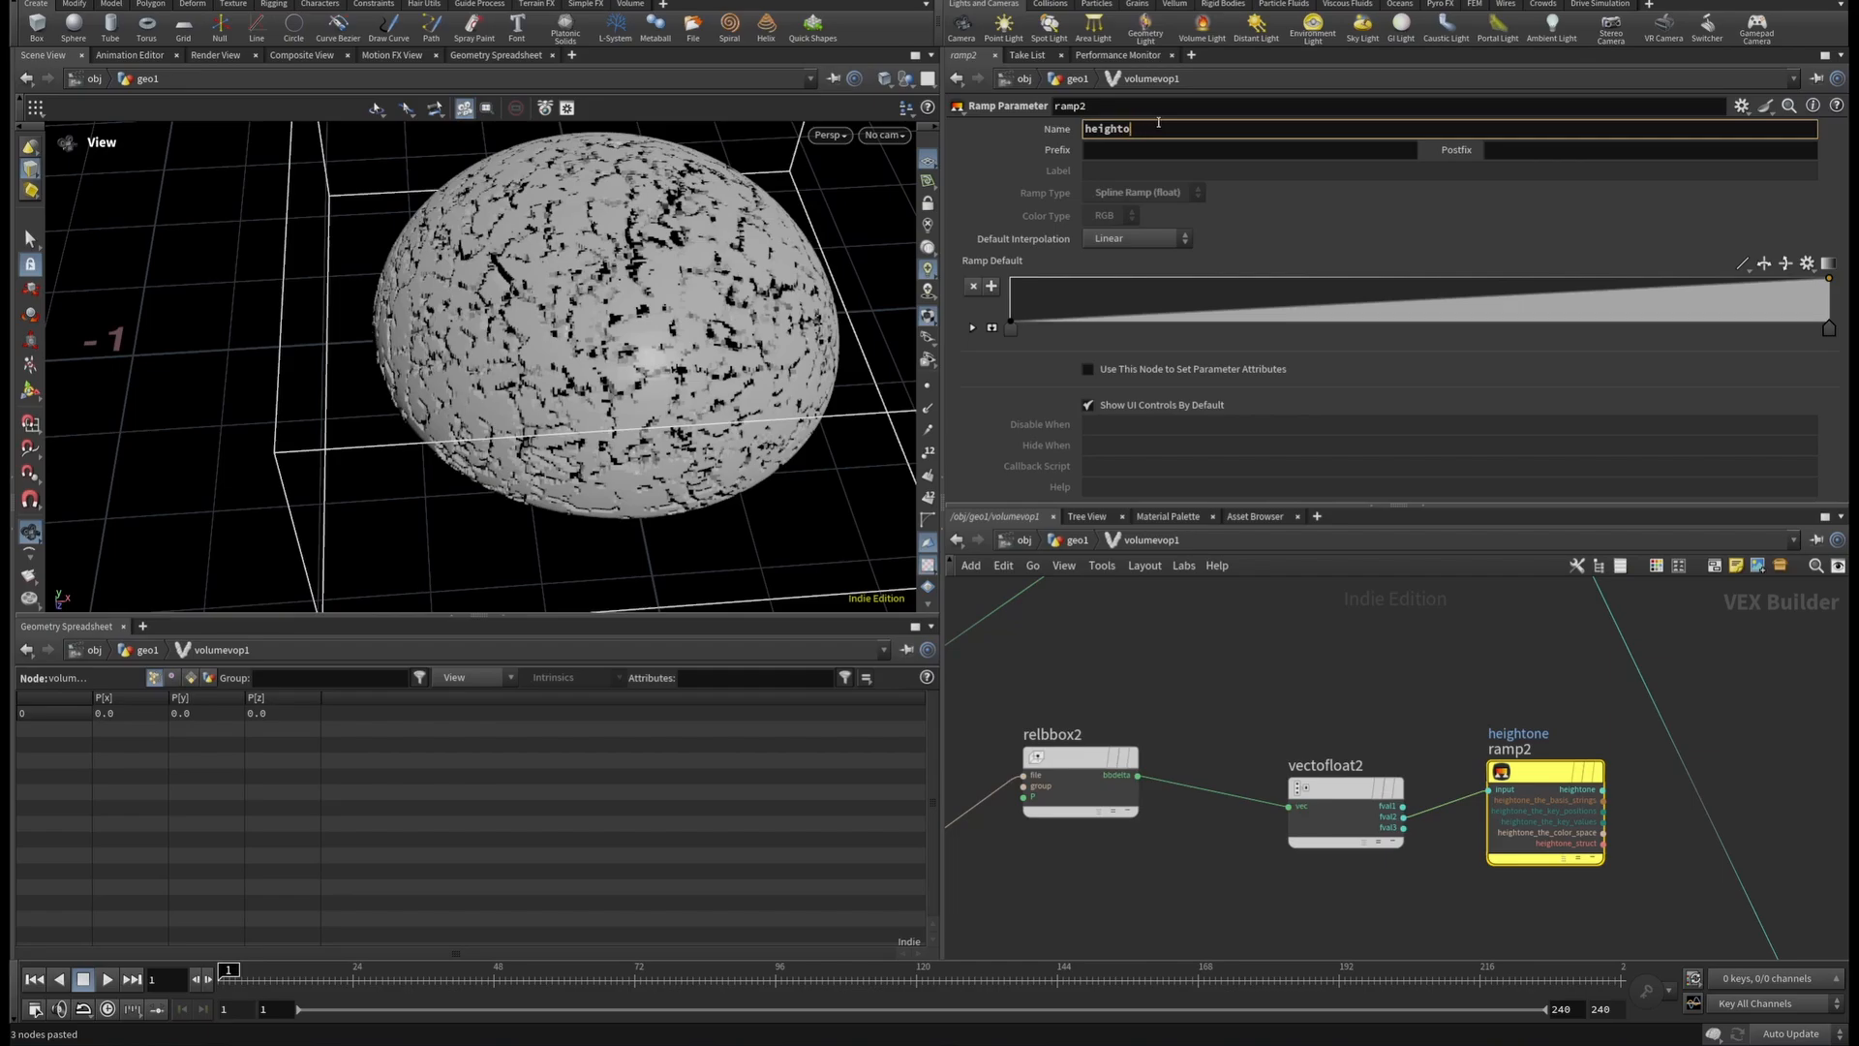
{"action": "type", "text": "two"}
{"action": "key", "text": "Return"}
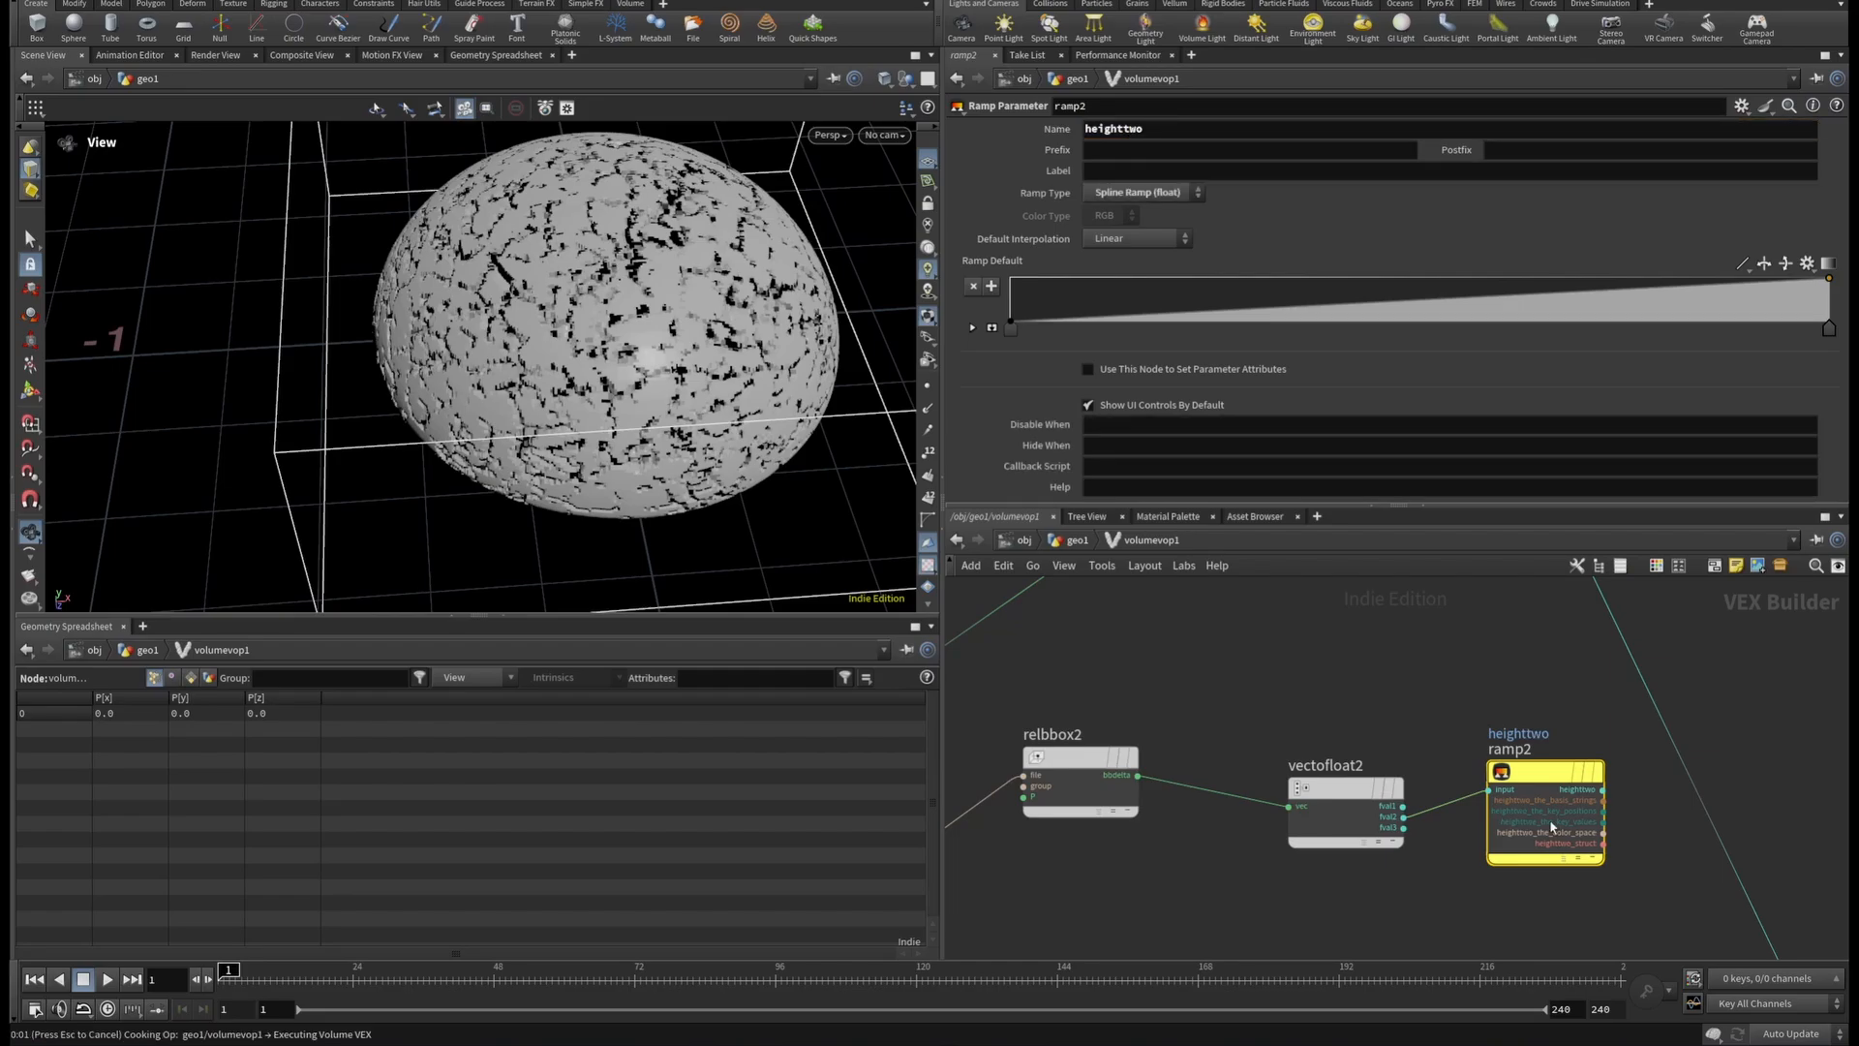
Spread out the network by moving add1, the volume output and the duplicated relbbox2, vectofloat2 and ramp2 nodes.
{"action": "scroll", "coordinate": [1552, 828], "scroll_direction": "down", "scroll_amount": 5}
{"action": "key", "text": "ctrl+v"}
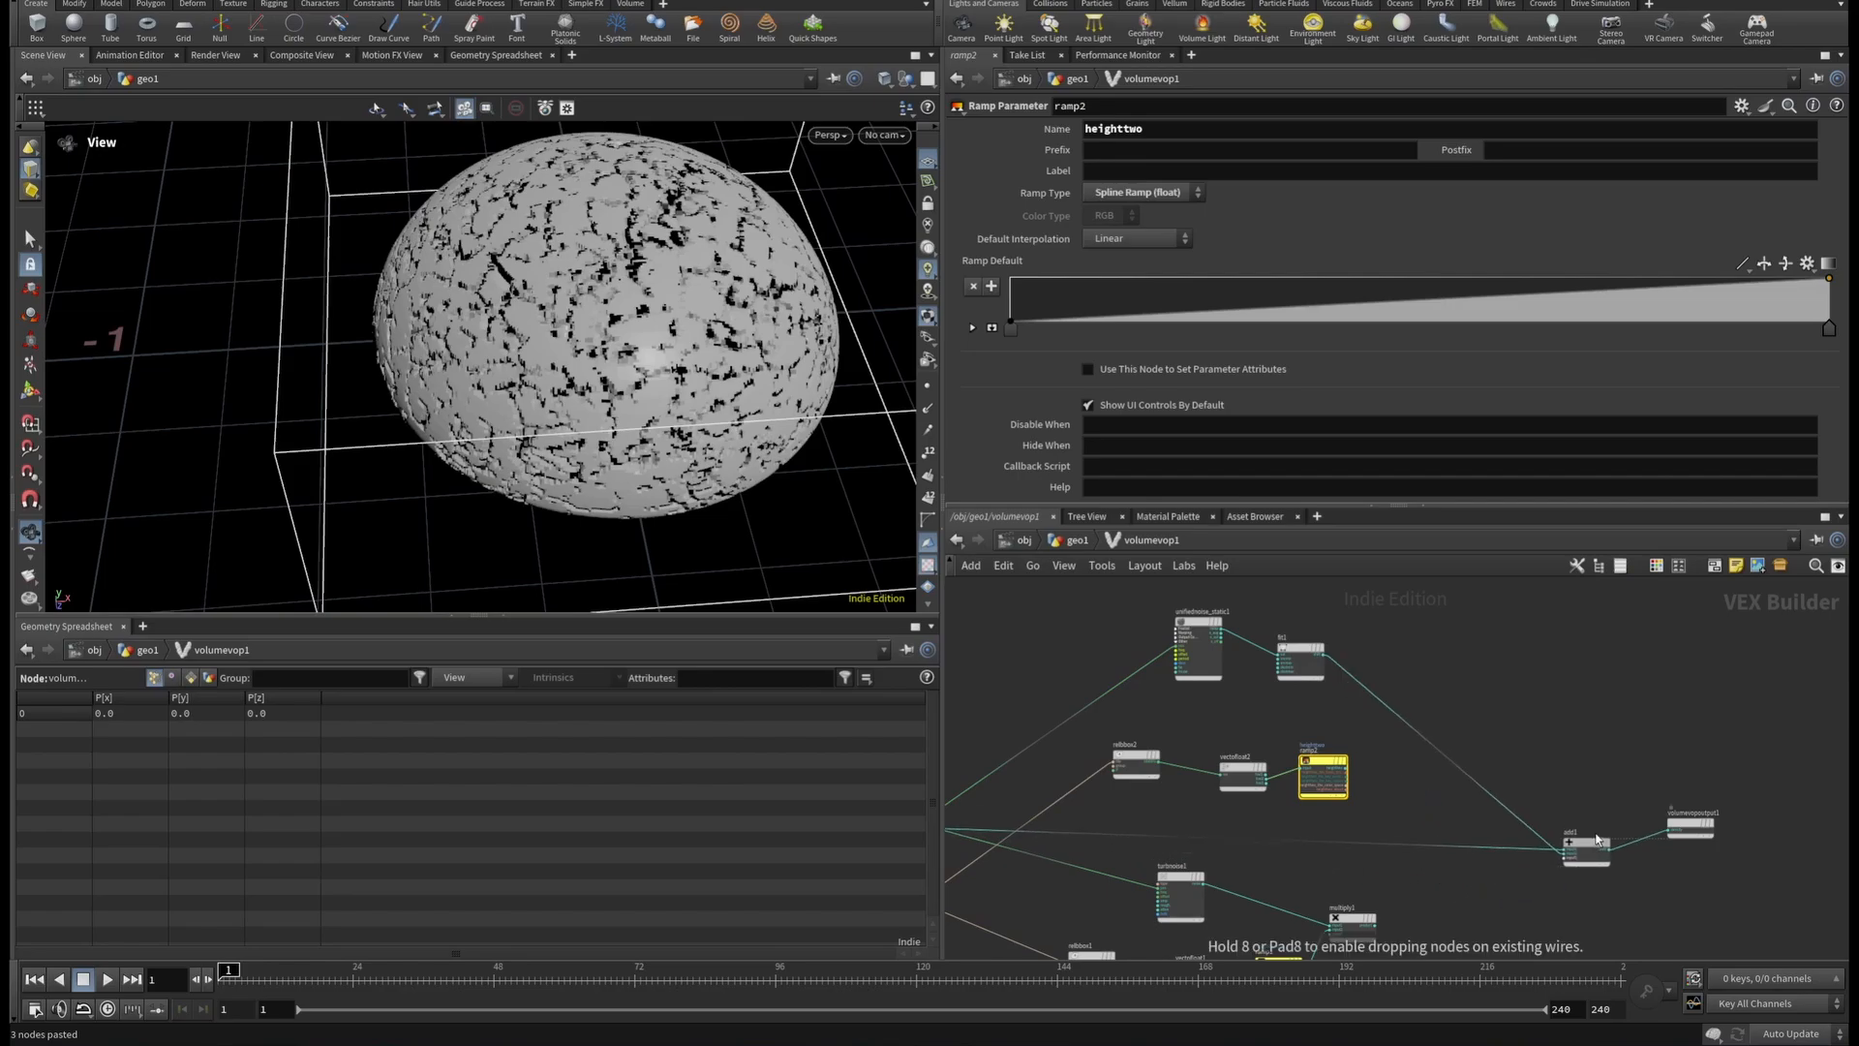
{"action": "left_click_drag", "start_coordinate": [1598, 839], "coordinate": [1597, 783]}
{"action": "left_click_drag", "start_coordinate": [1693, 823], "coordinate": [1756, 787]}
{"action": "mouse_move", "coordinate": [1337, 770]}
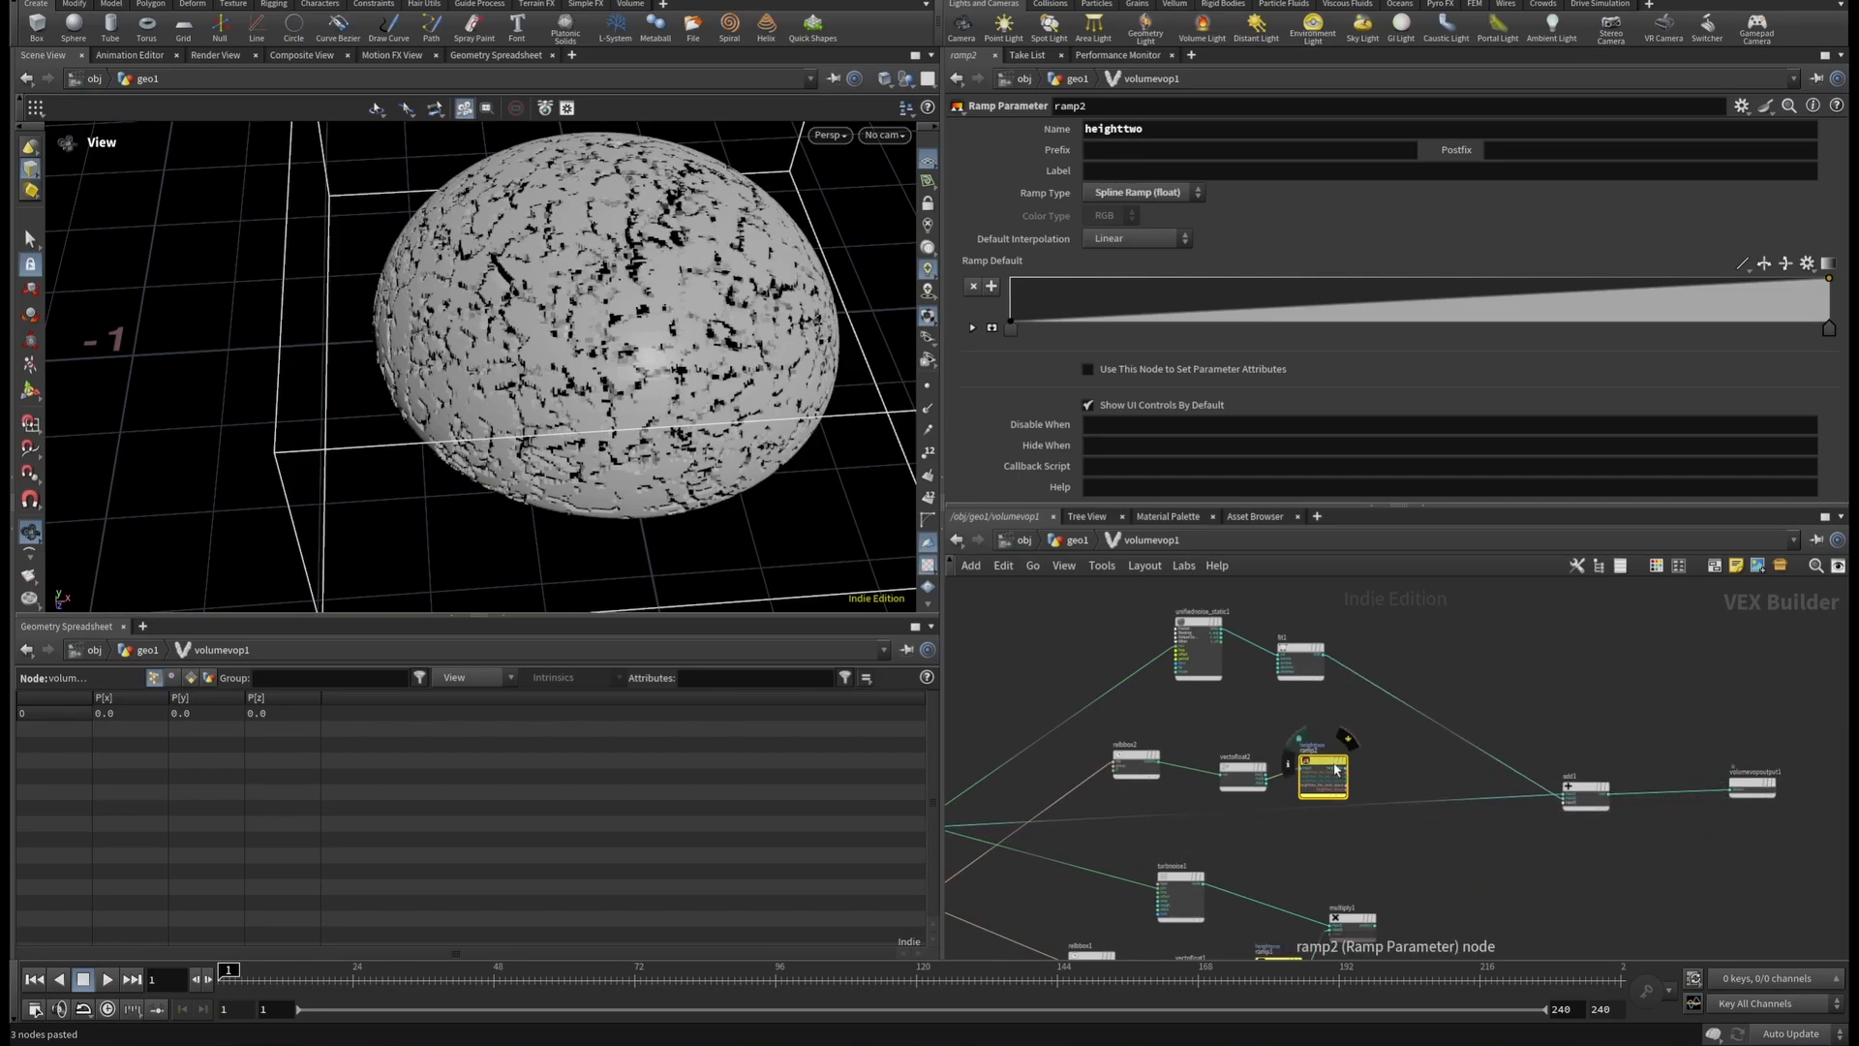
{"action": "left_click_drag", "start_coordinate": [1337, 770], "coordinate": [1234, 731]}
{"action": "left_click_drag", "start_coordinate": [1140, 769], "coordinate": [1138, 765]}
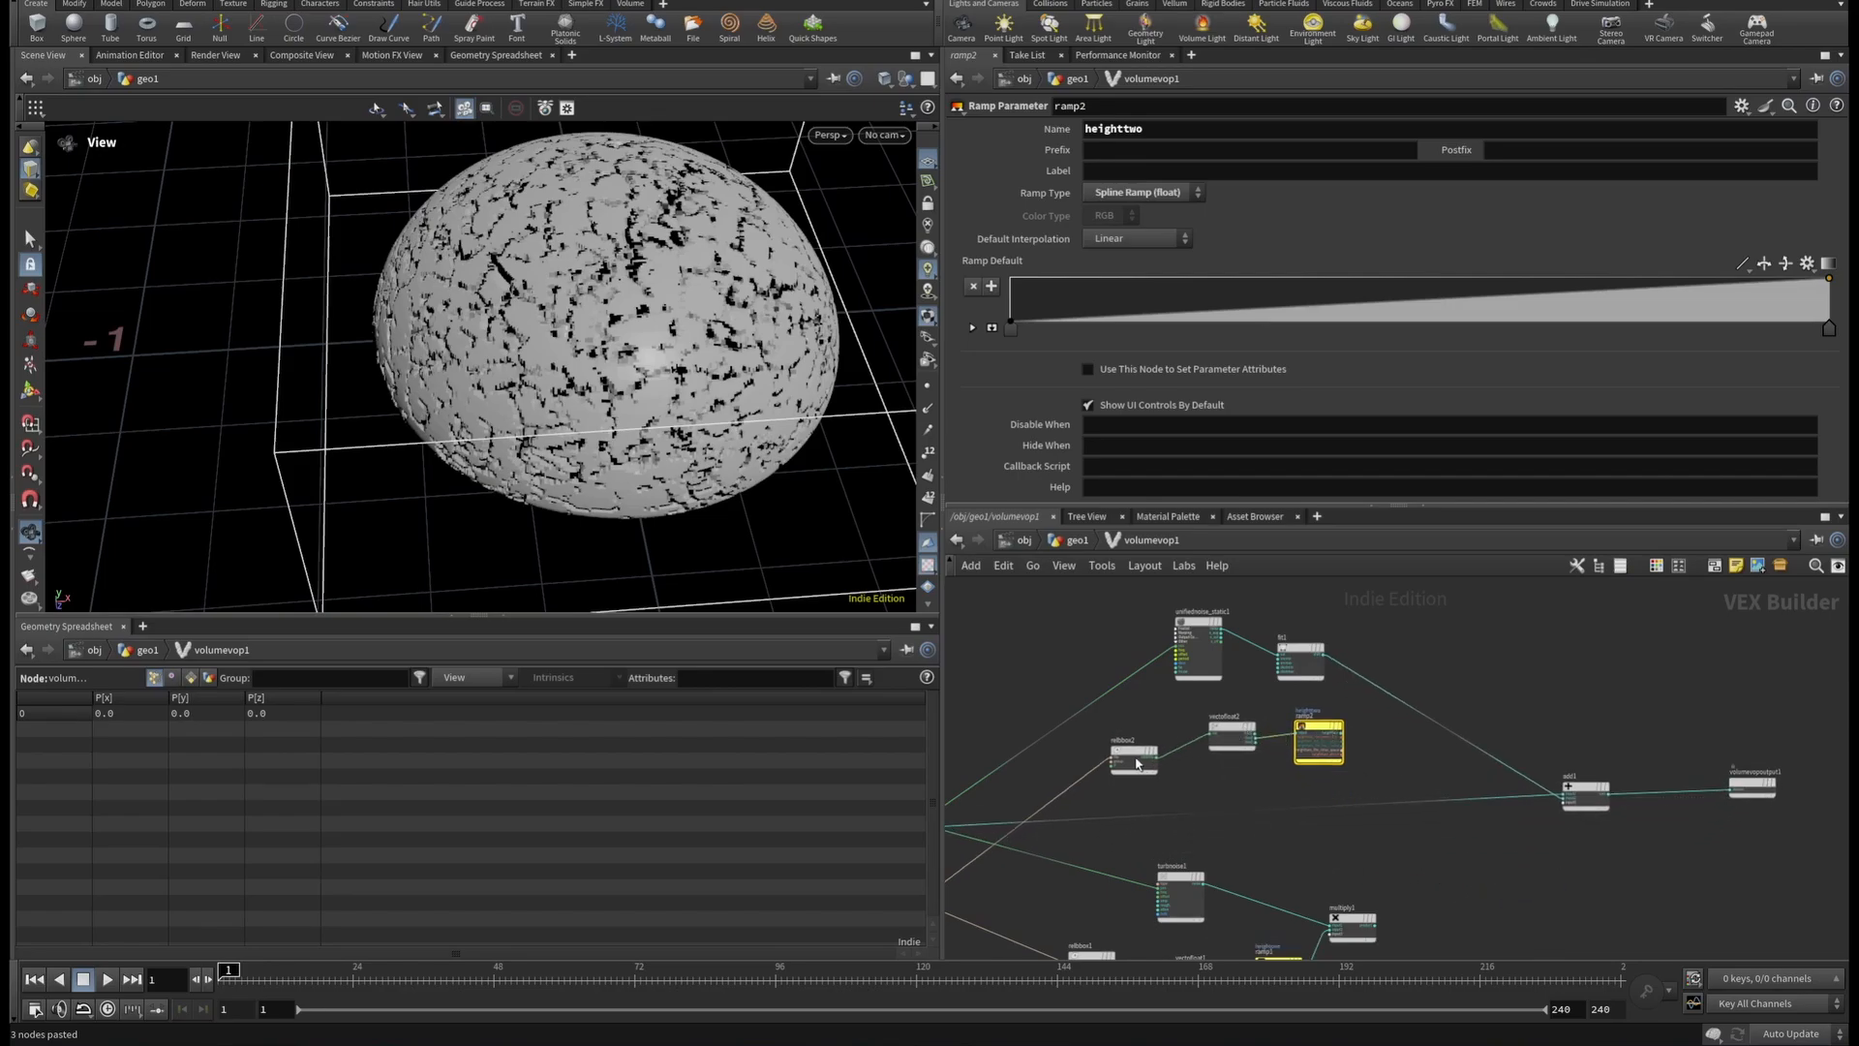
Add a Multiply node beside fit1 and feed it the fit1 output and ramp2's heighttwo output.
{"action": "key", "text": "Tab"}
{"action": "type", "text": "mul"}
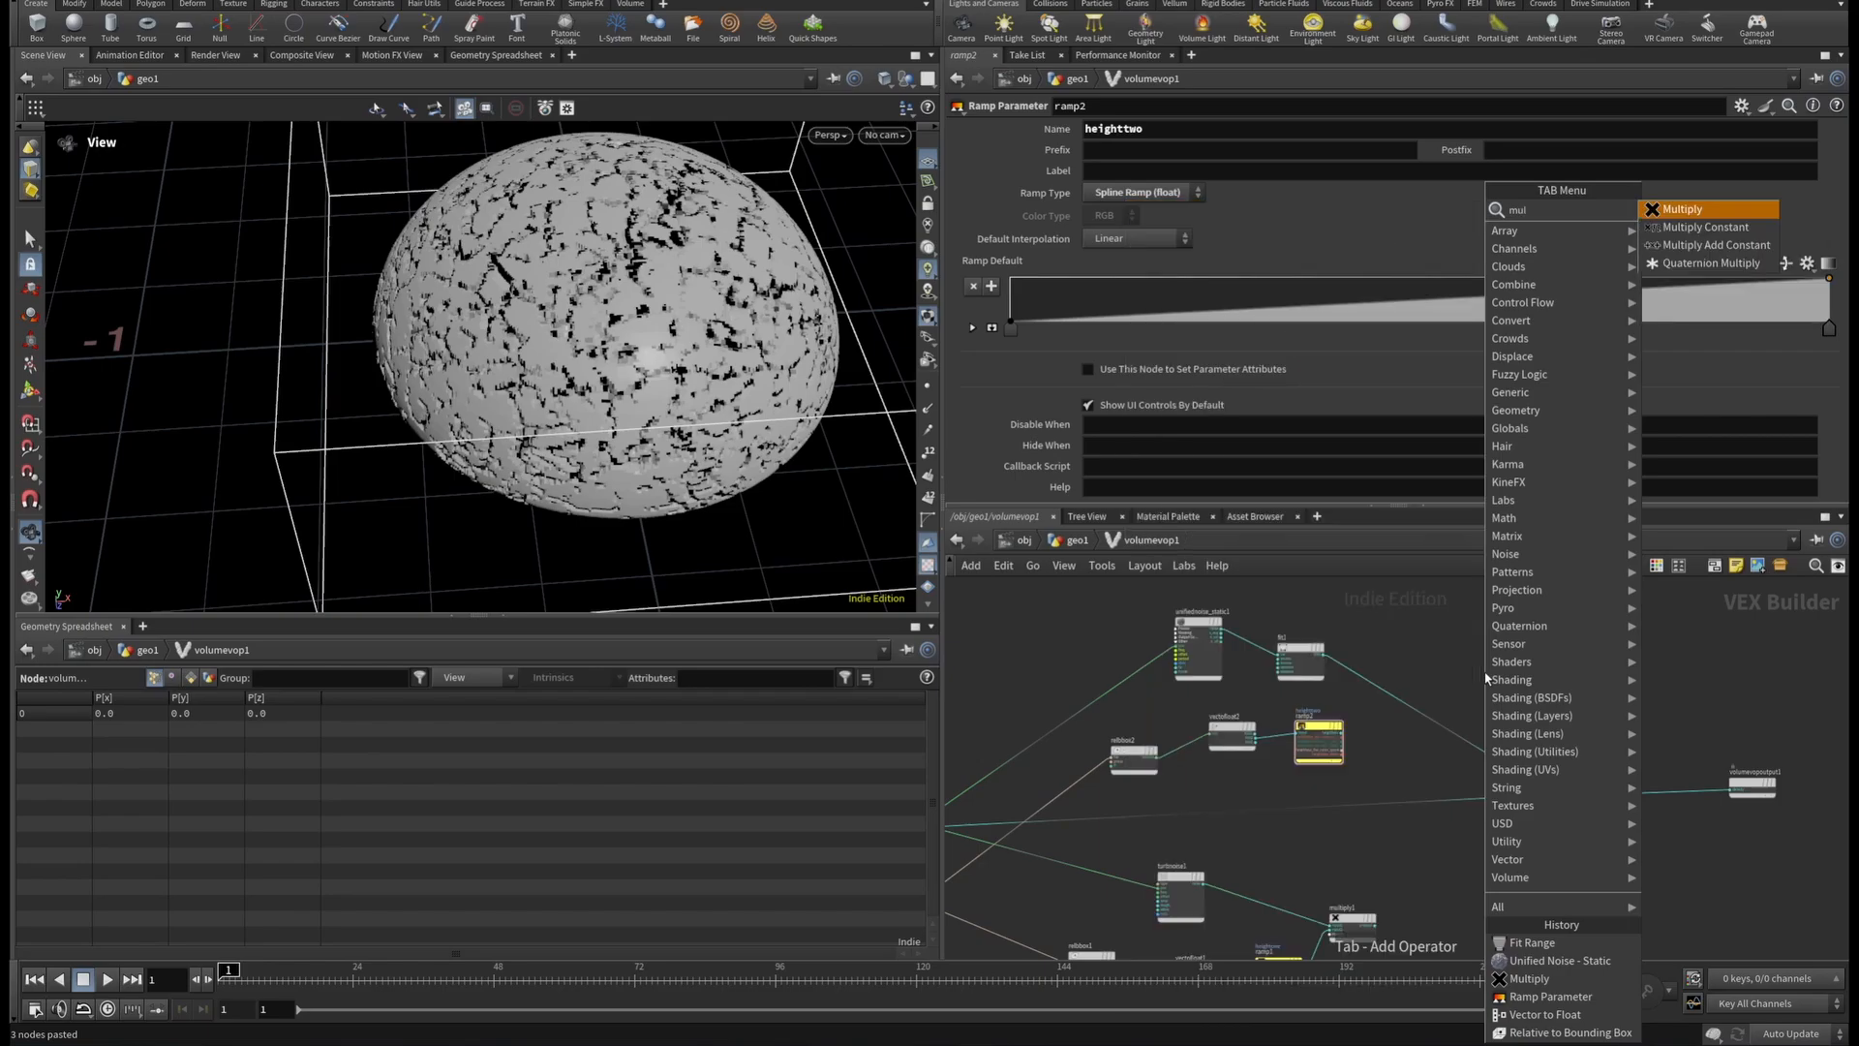
{"action": "left_click", "coordinate": [1654, 244]}
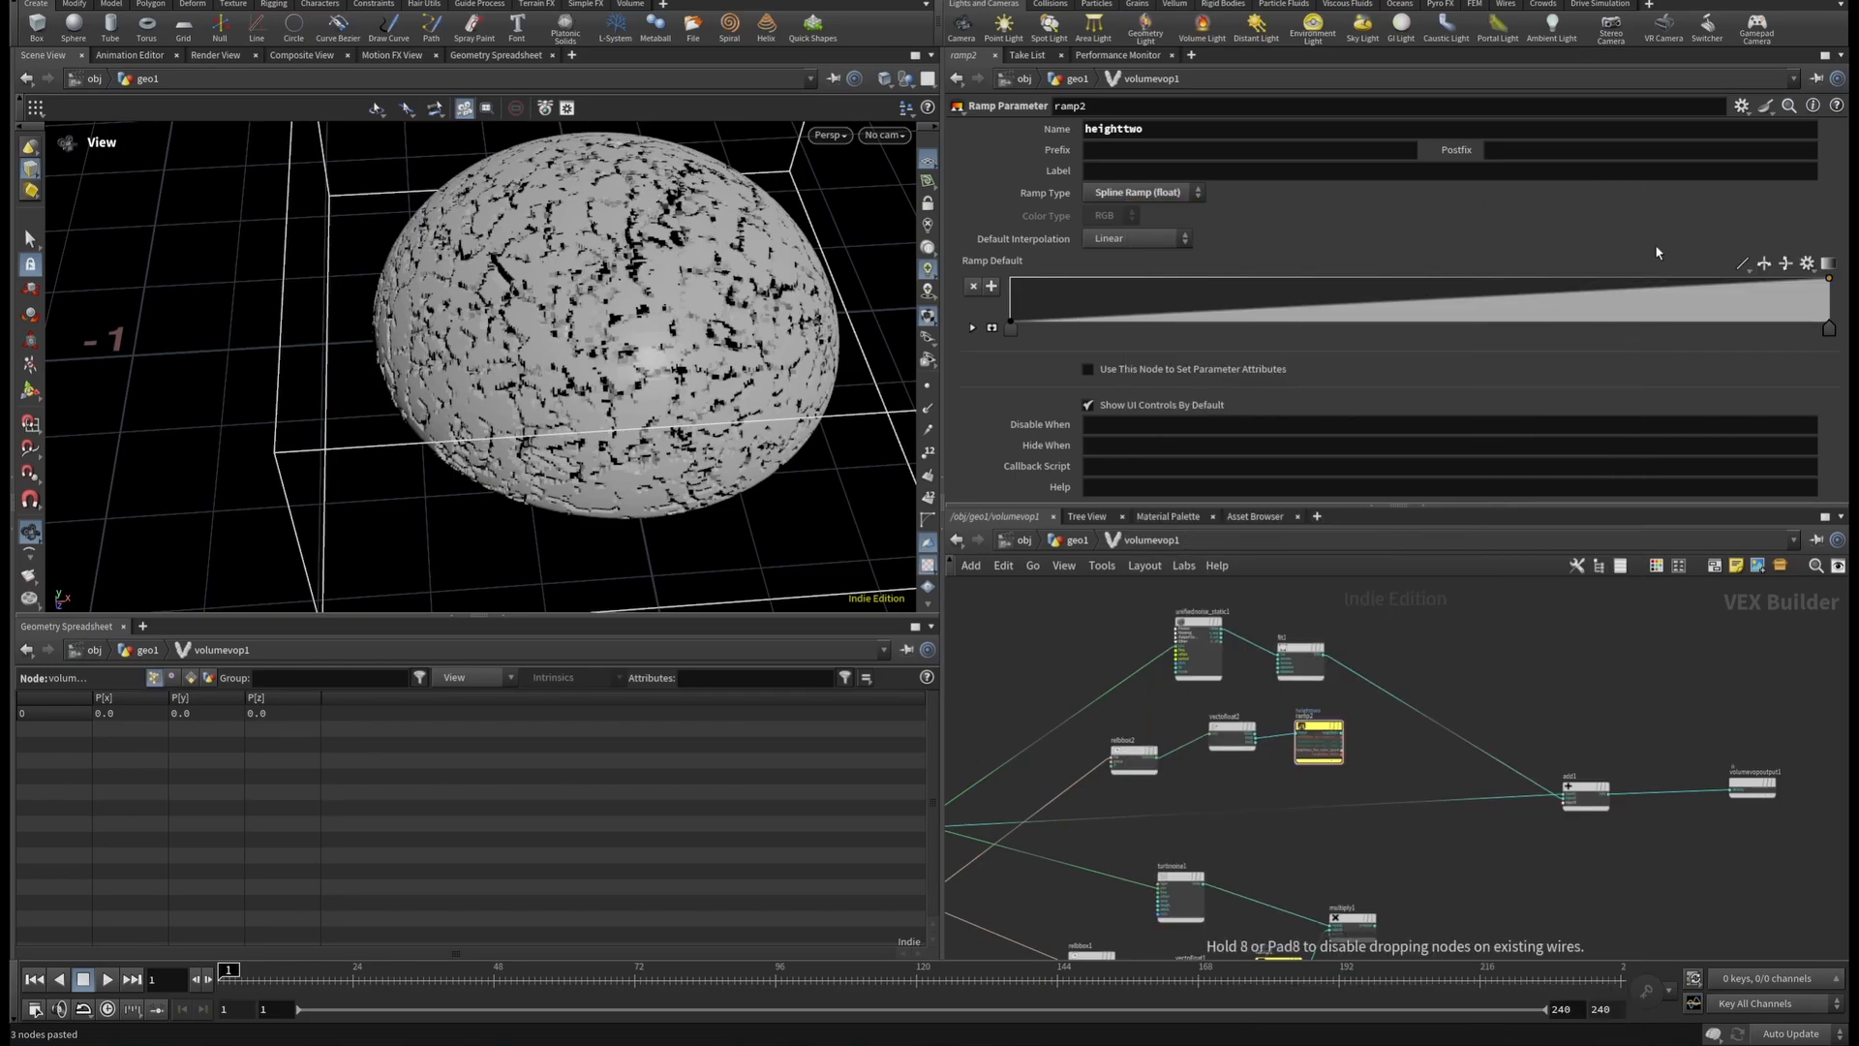
{"action": "left_click", "coordinate": [1414, 666]}
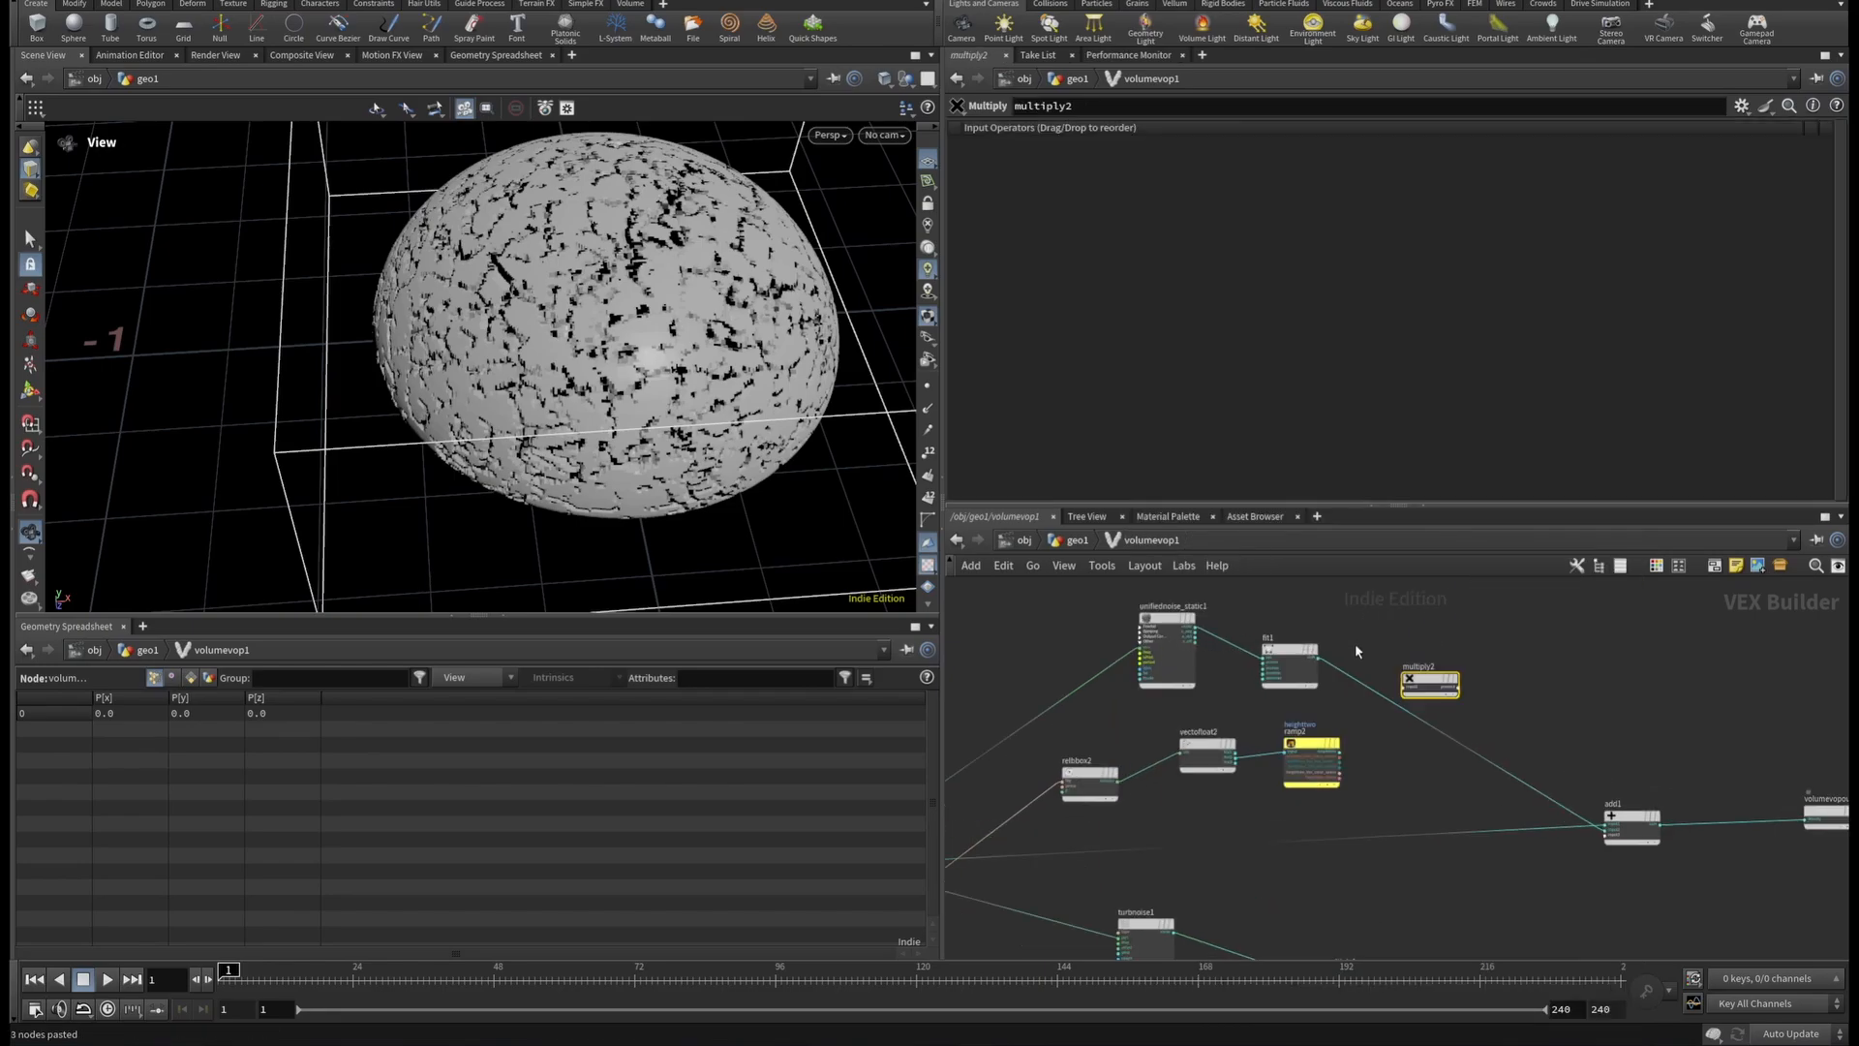
{"action": "scroll", "coordinate": [1355, 643], "scroll_direction": "up", "scroll_amount": 3}
{"action": "left_click", "coordinate": [1291, 660]}
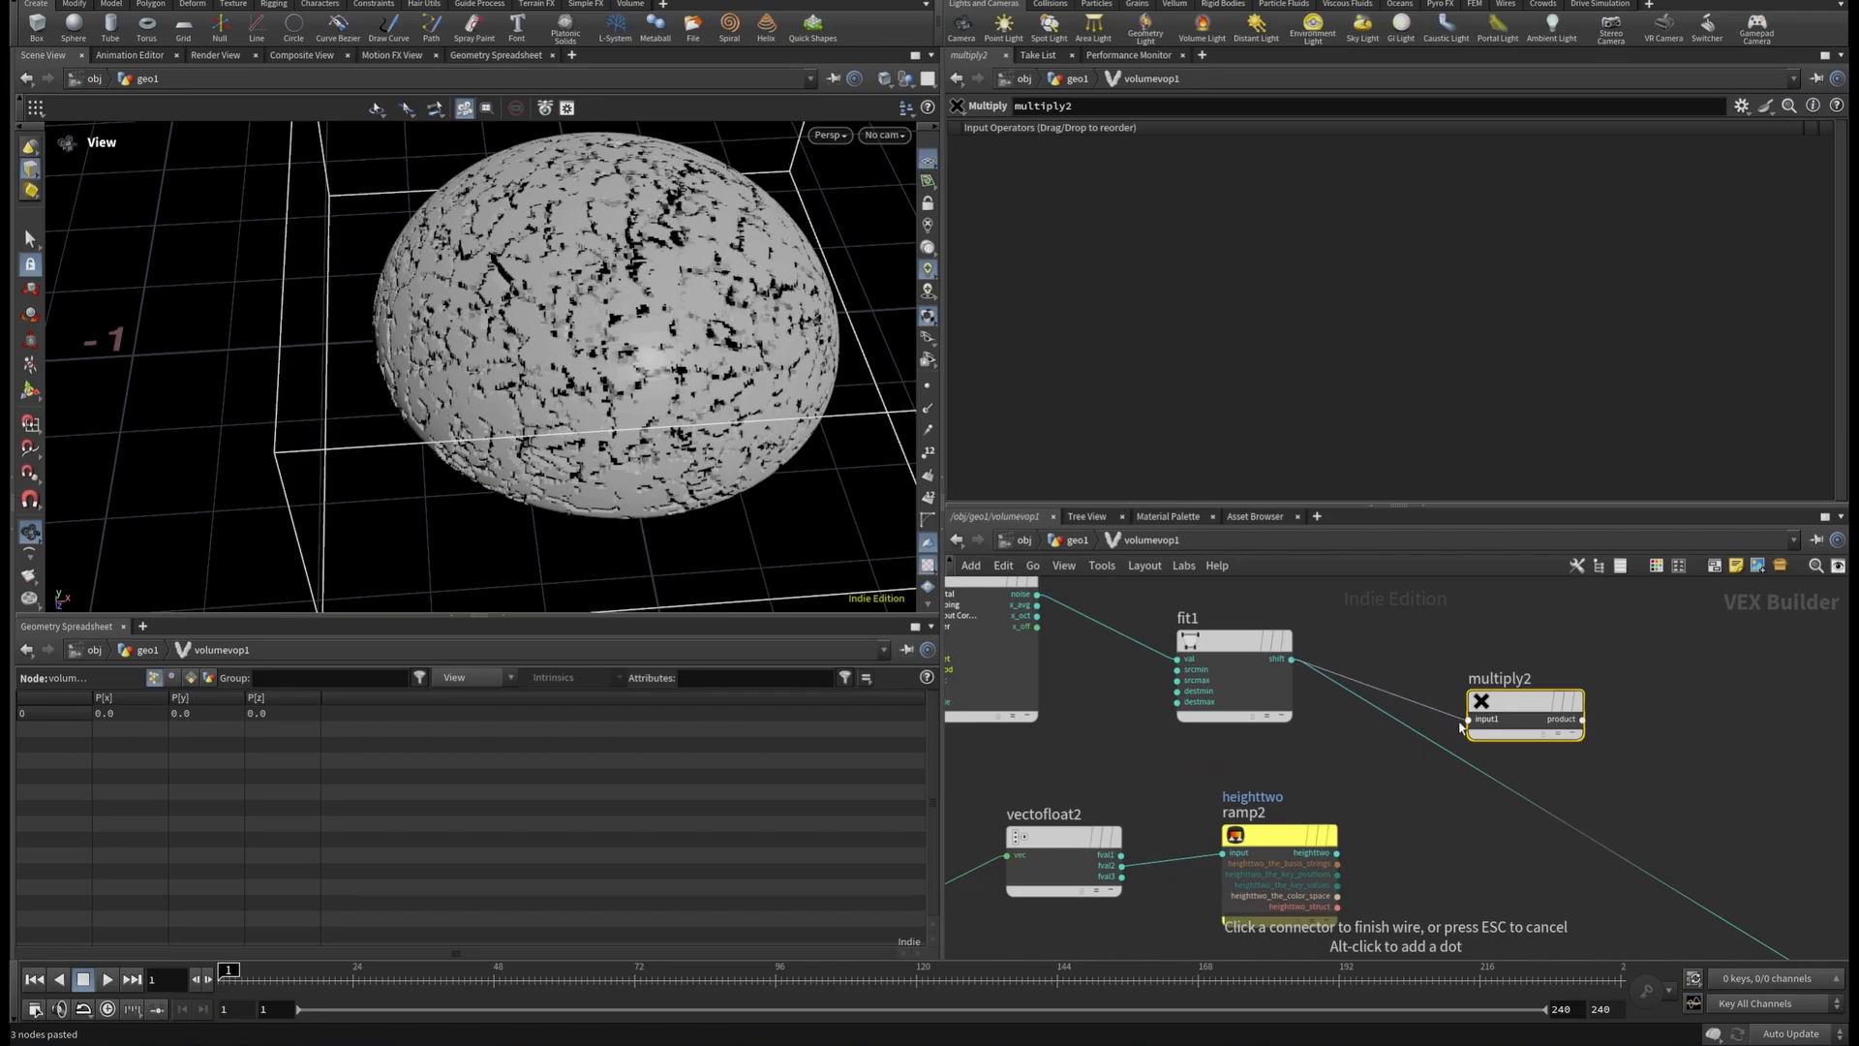
{"action": "left_click", "coordinate": [1338, 852]}
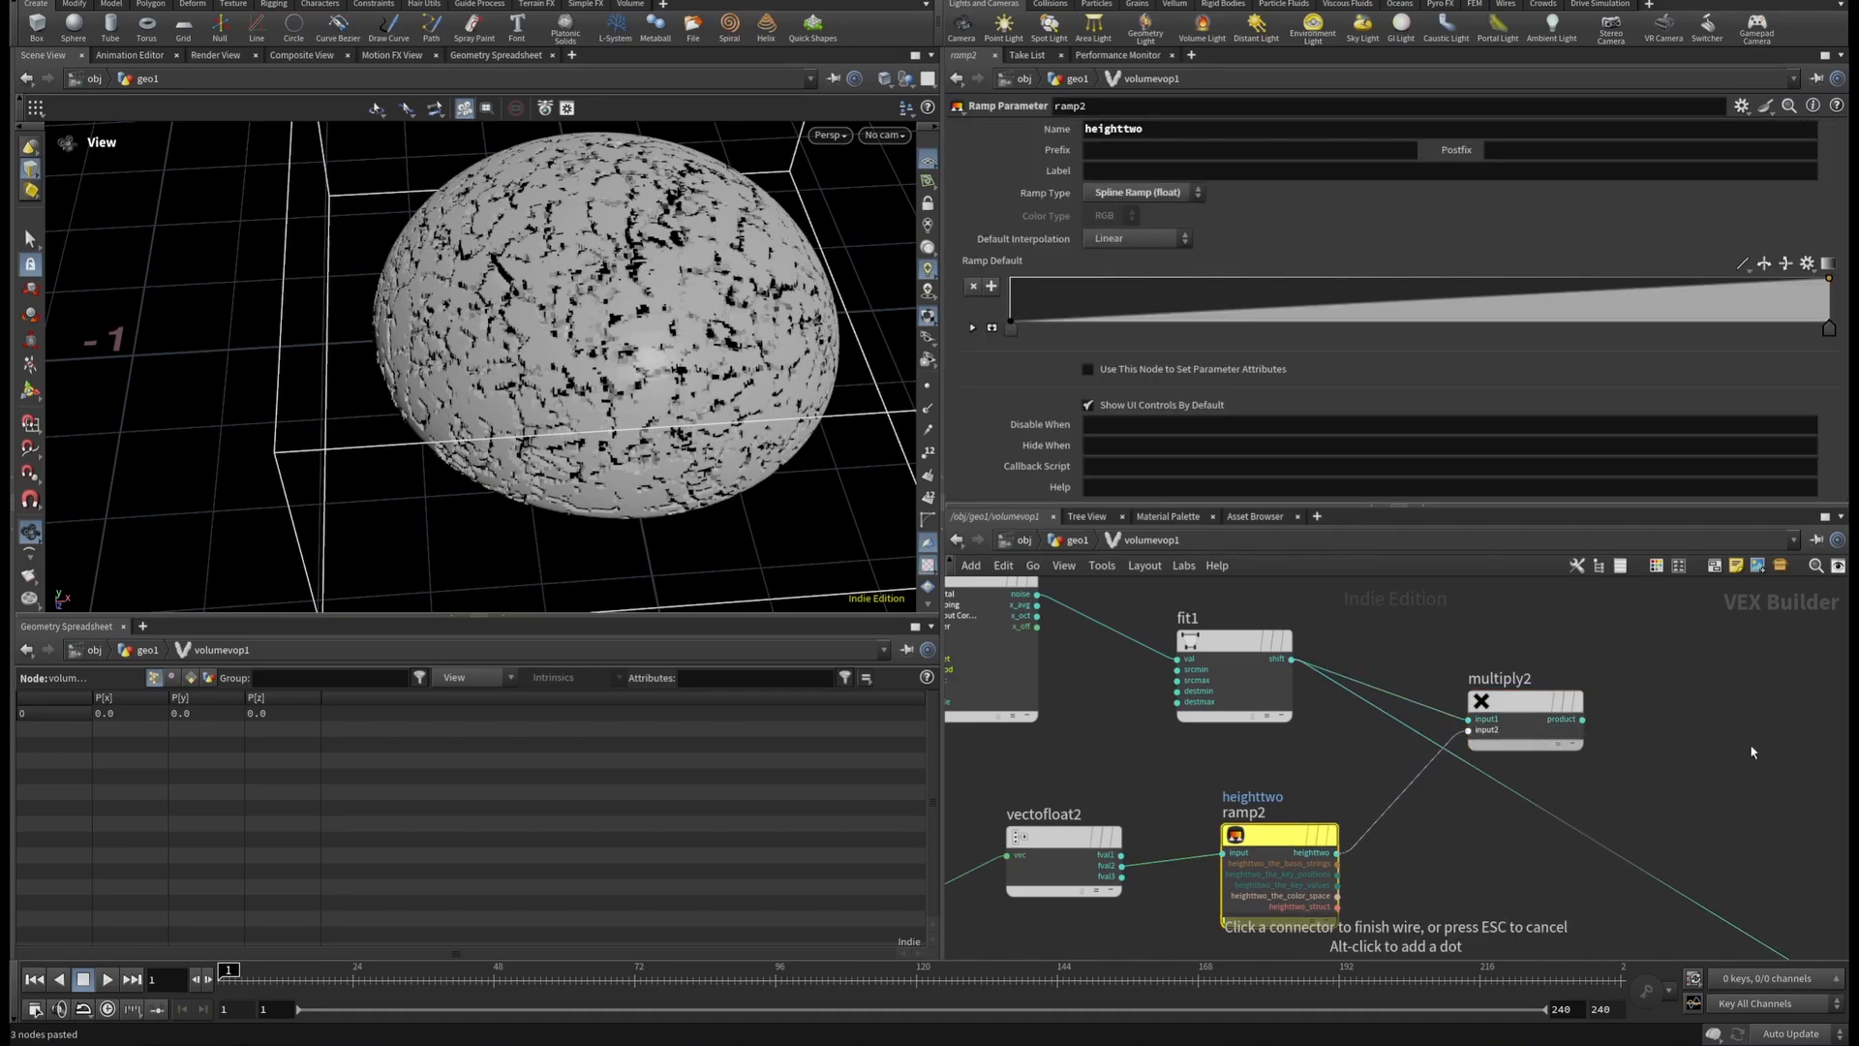
{"action": "left_click", "coordinate": [1468, 730]}
Wire multiply2's product into add1's second input, replacing the direct connection from fit1.
{"action": "scroll", "coordinate": [1398, 611], "scroll_direction": "down", "scroll_amount": 5}
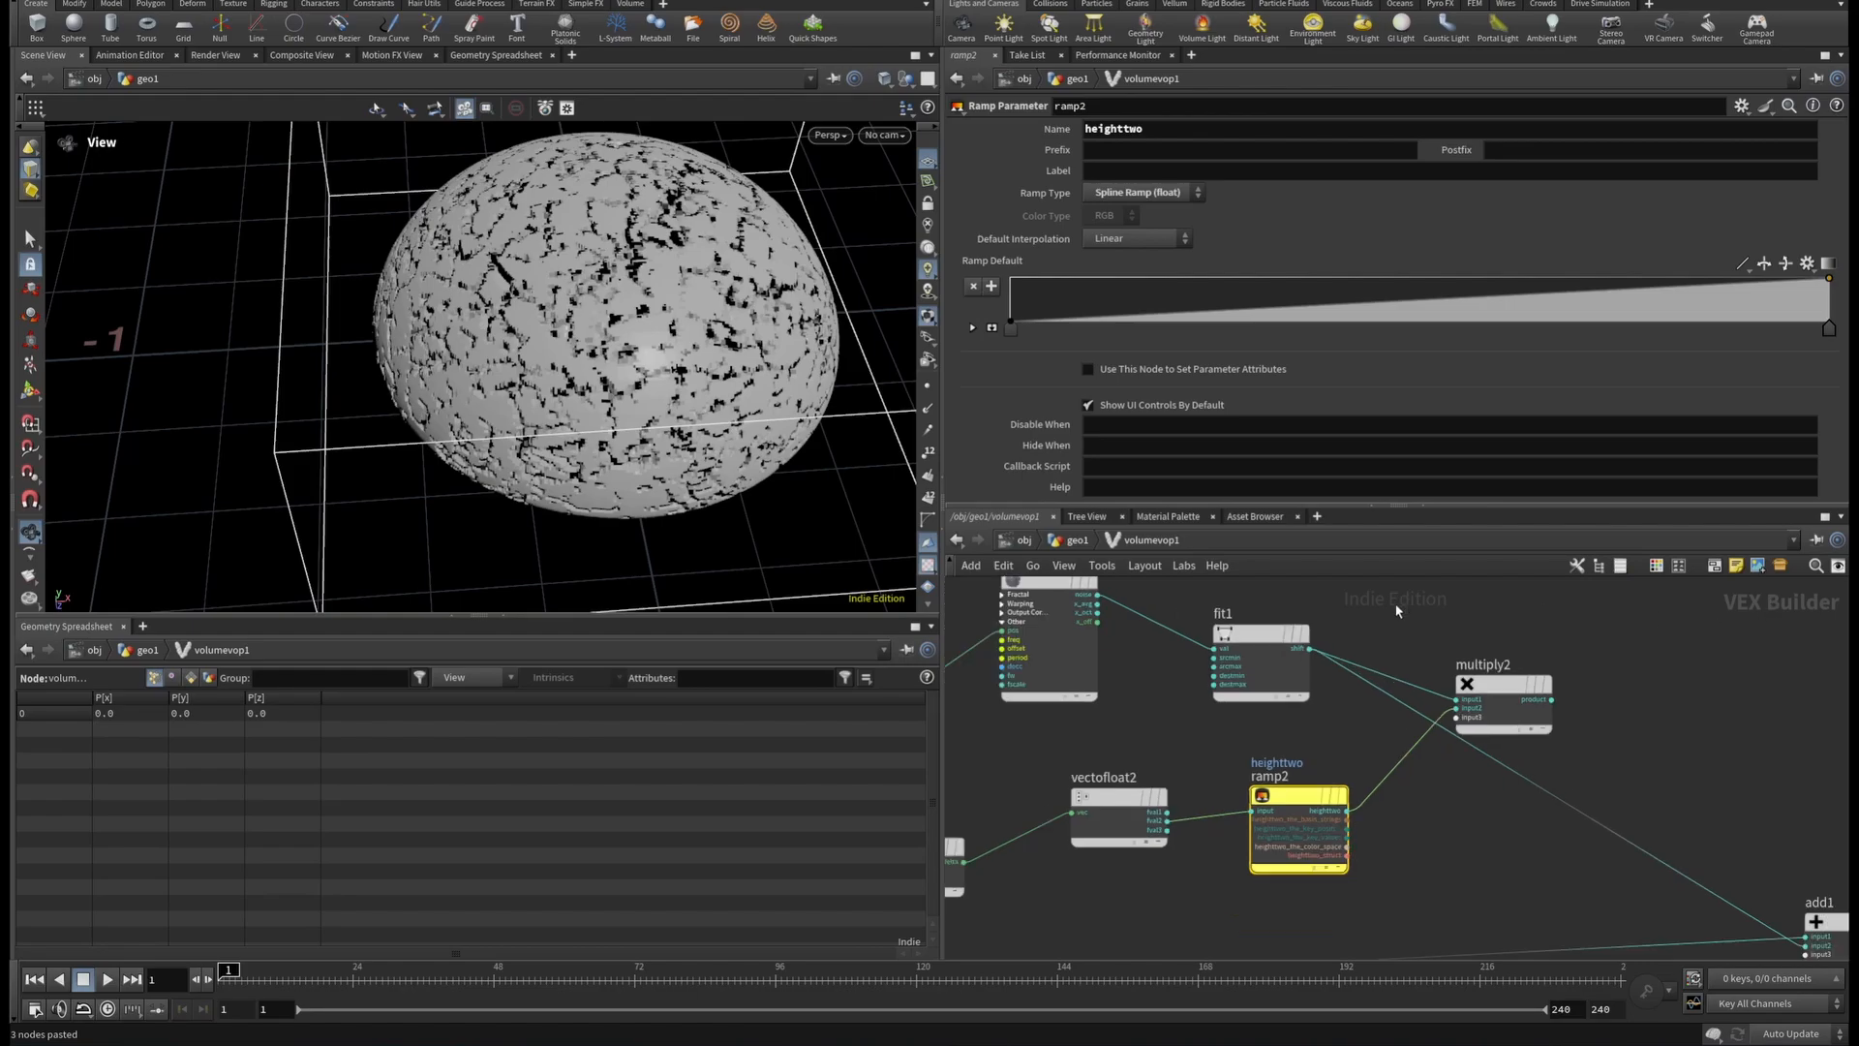
{"action": "middle_click_drag", "start_coordinate": [1549, 728], "coordinate": [1204, 658]}
{"action": "scroll", "coordinate": [1204, 655], "scroll_direction": "up", "scroll_amount": 6}
{"action": "middle_click_drag", "start_coordinate": [1056, 639], "coordinate": [1291, 750]}
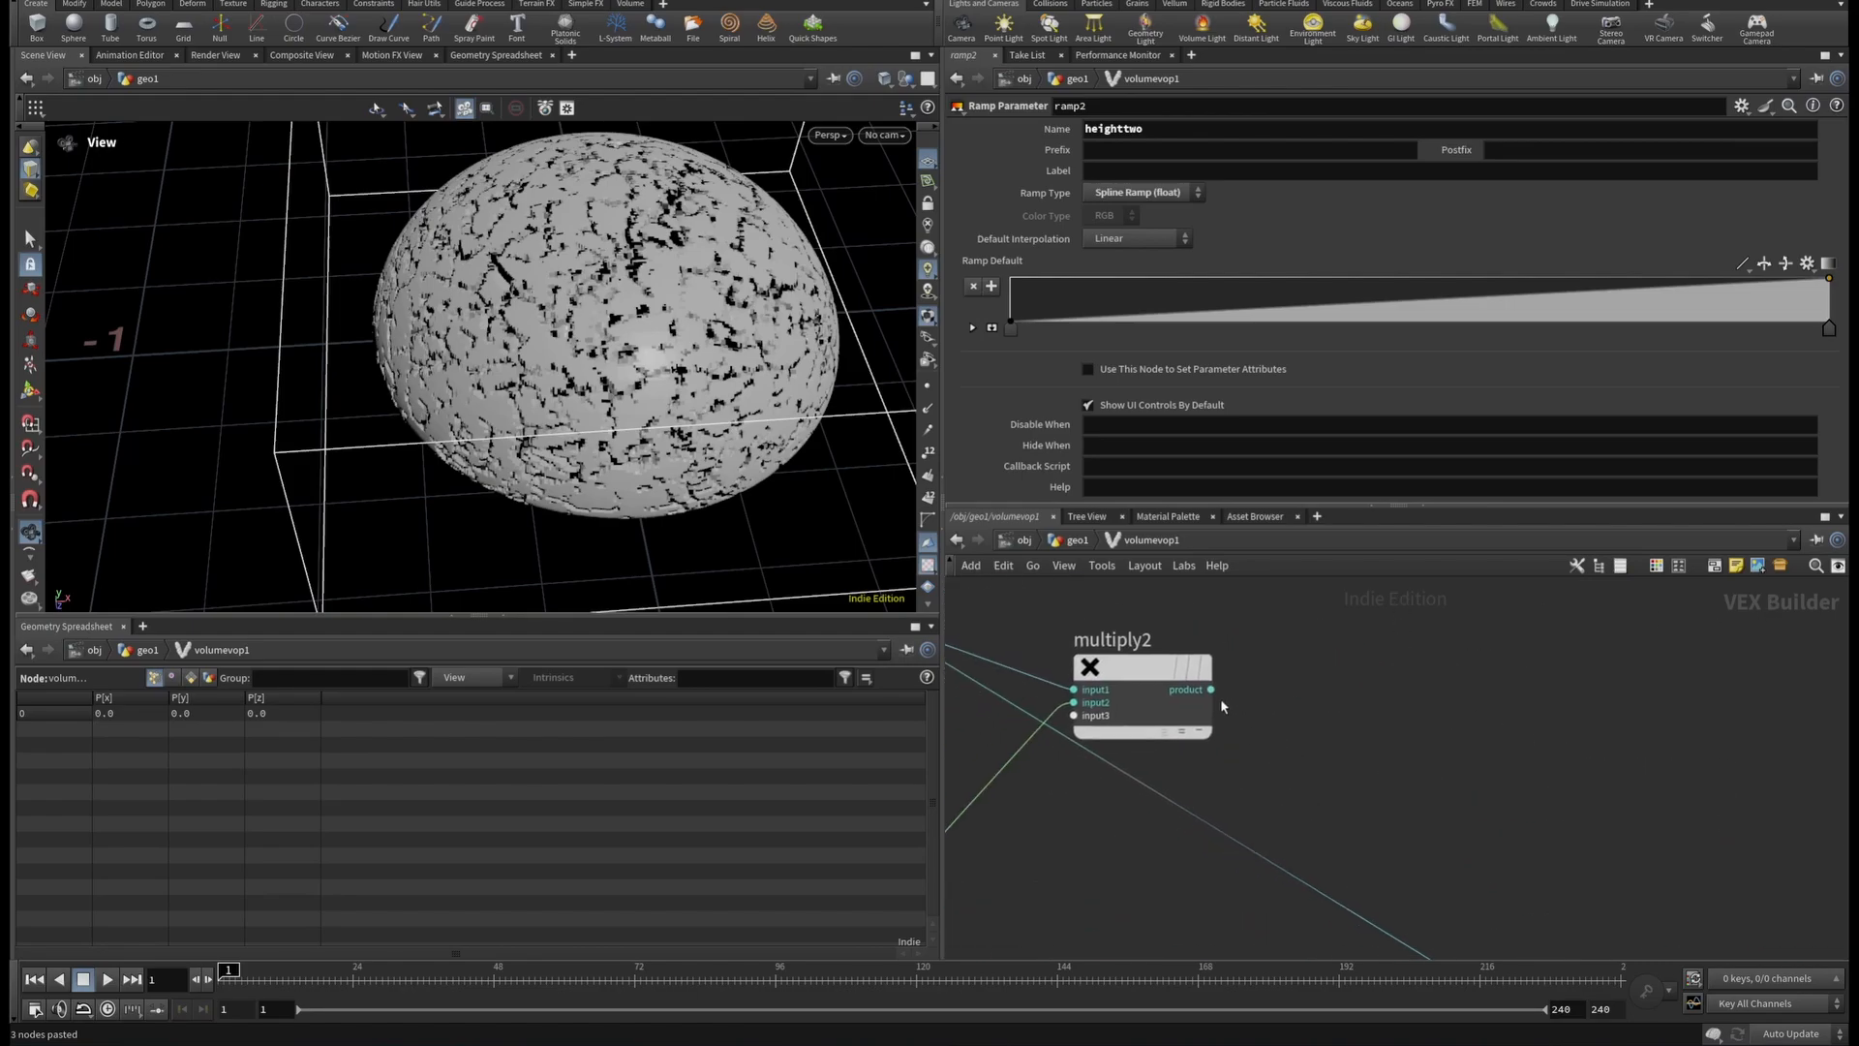
{"action": "left_click", "coordinate": [1211, 690]}
{"action": "scroll", "coordinate": [1392, 725], "scroll_direction": "down", "scroll_amount": 4}
{"action": "middle_click_drag", "start_coordinate": [1480, 786], "coordinate": [1392, 650]}
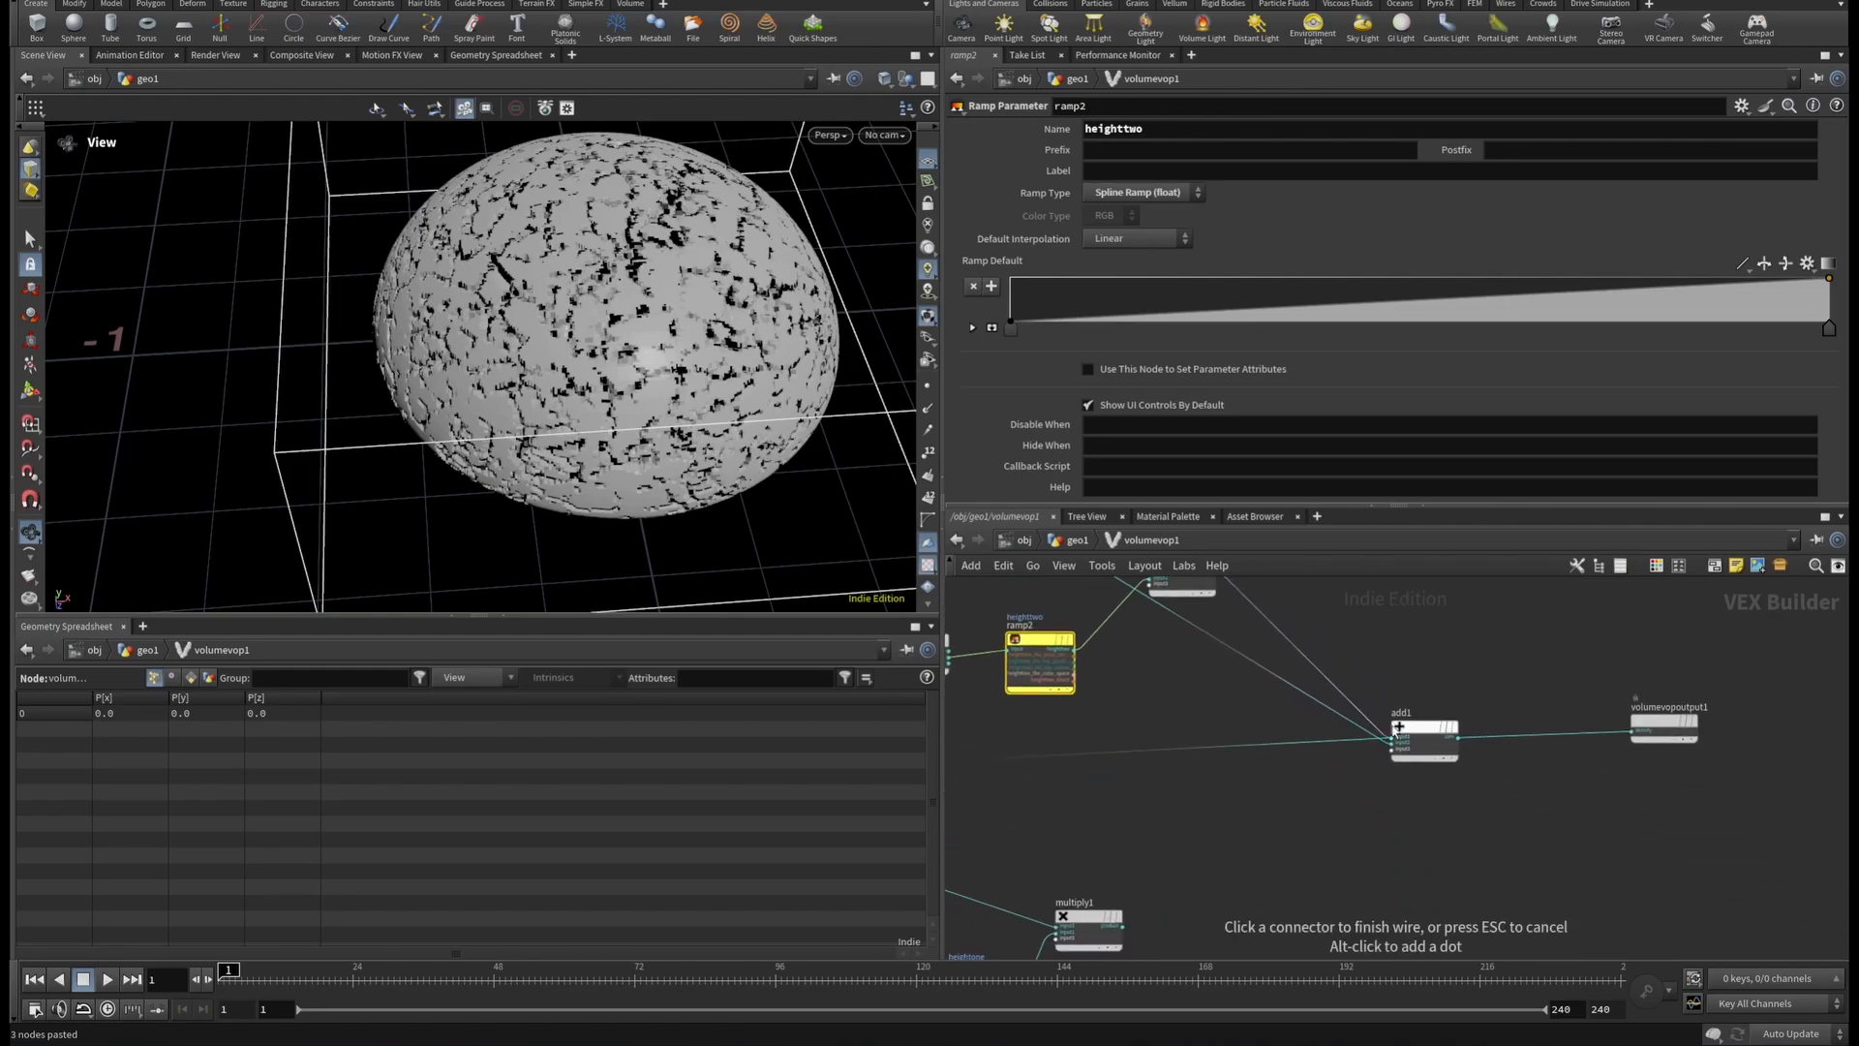
{"action": "scroll", "coordinate": [1394, 744], "scroll_direction": "up", "scroll_amount": 2}
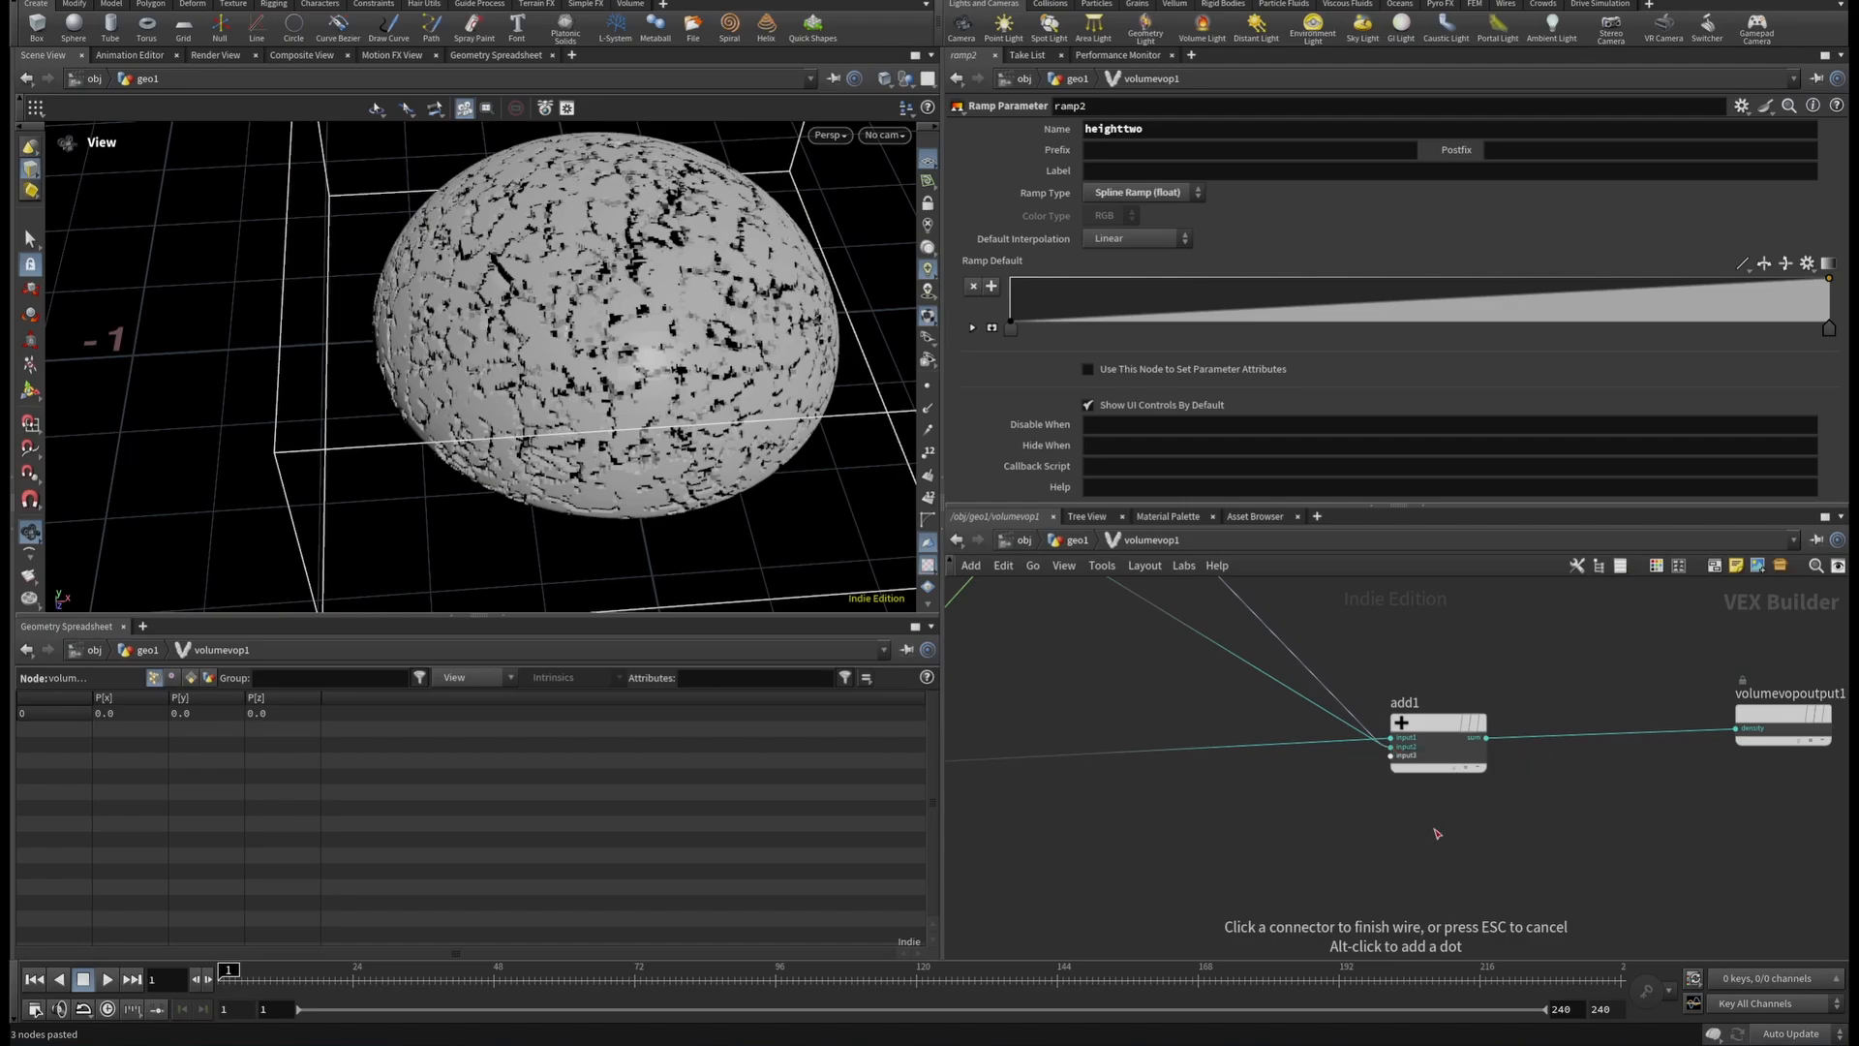
{"action": "key", "text": "Escape"}
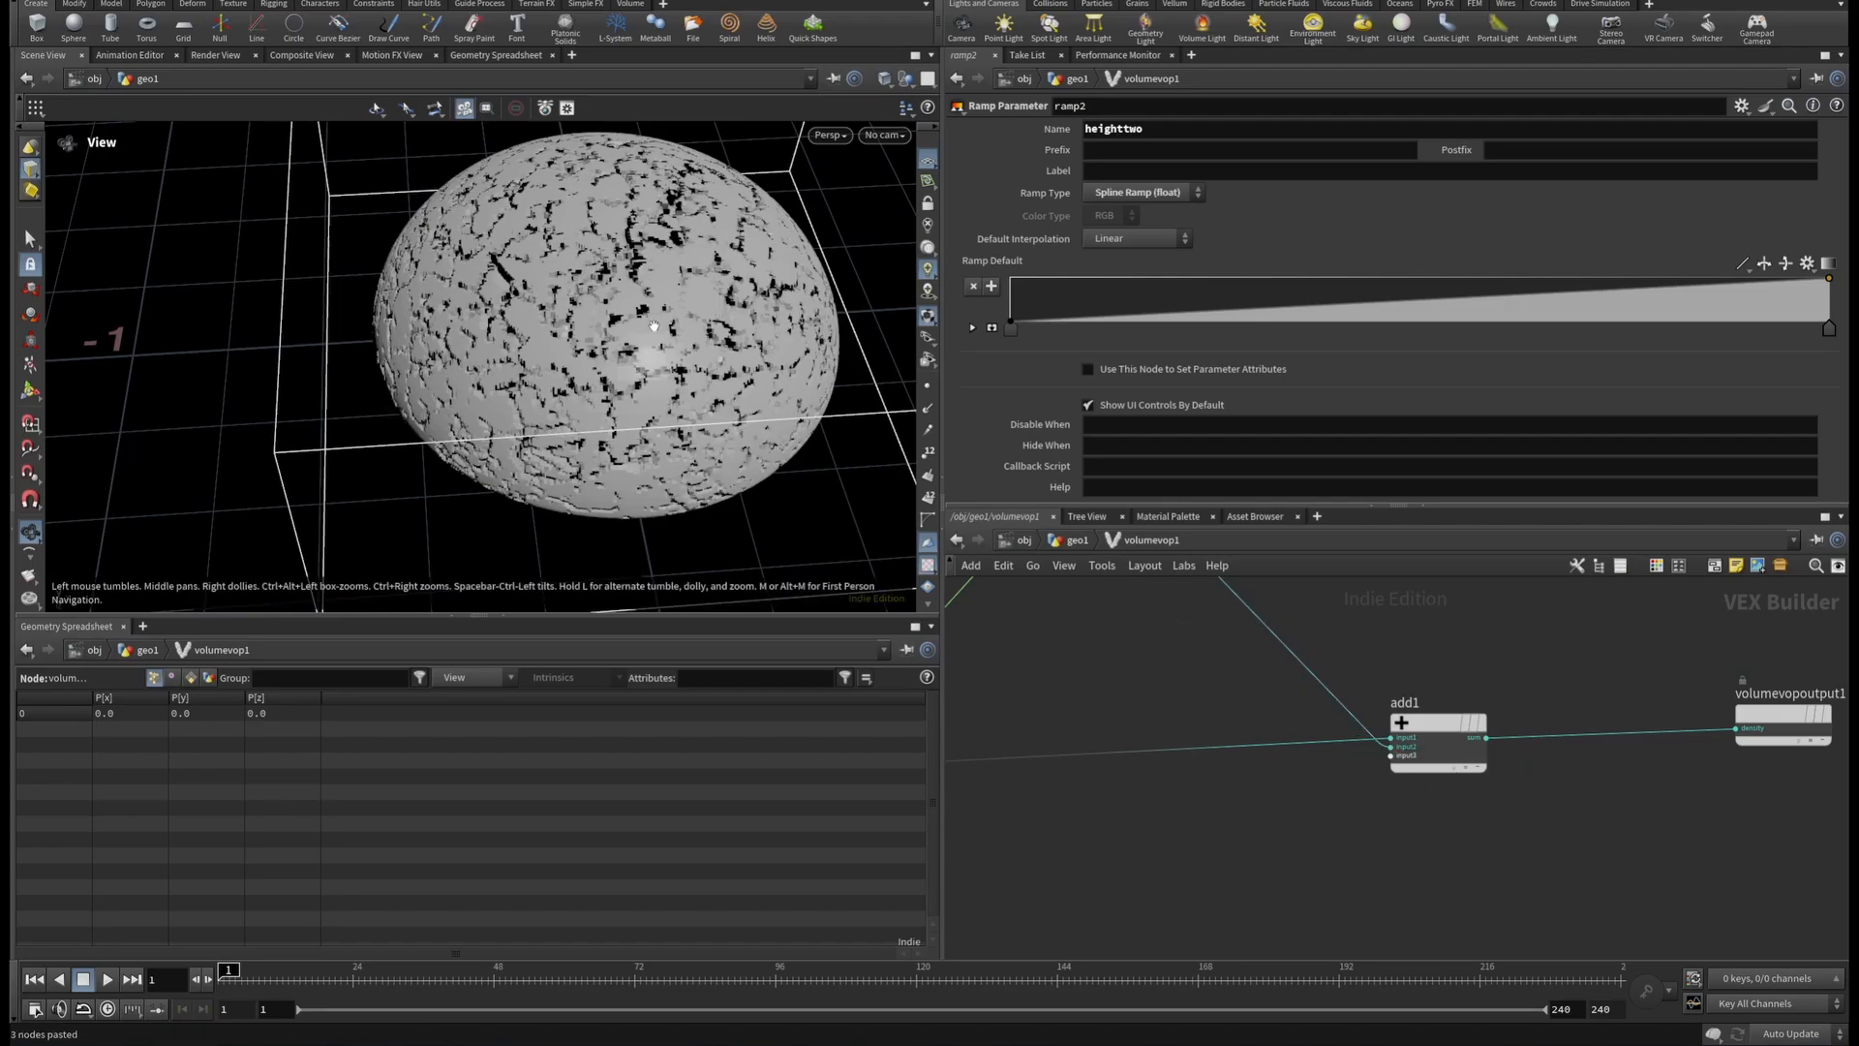
On volumevop1, enlarge the heighttwo ramp and add a middle point at position about 0.496 with value 0.0375.
{"action": "left_click_drag", "start_coordinate": [651, 324], "coordinate": [668, 223]}
{"action": "key", "text": "h"}
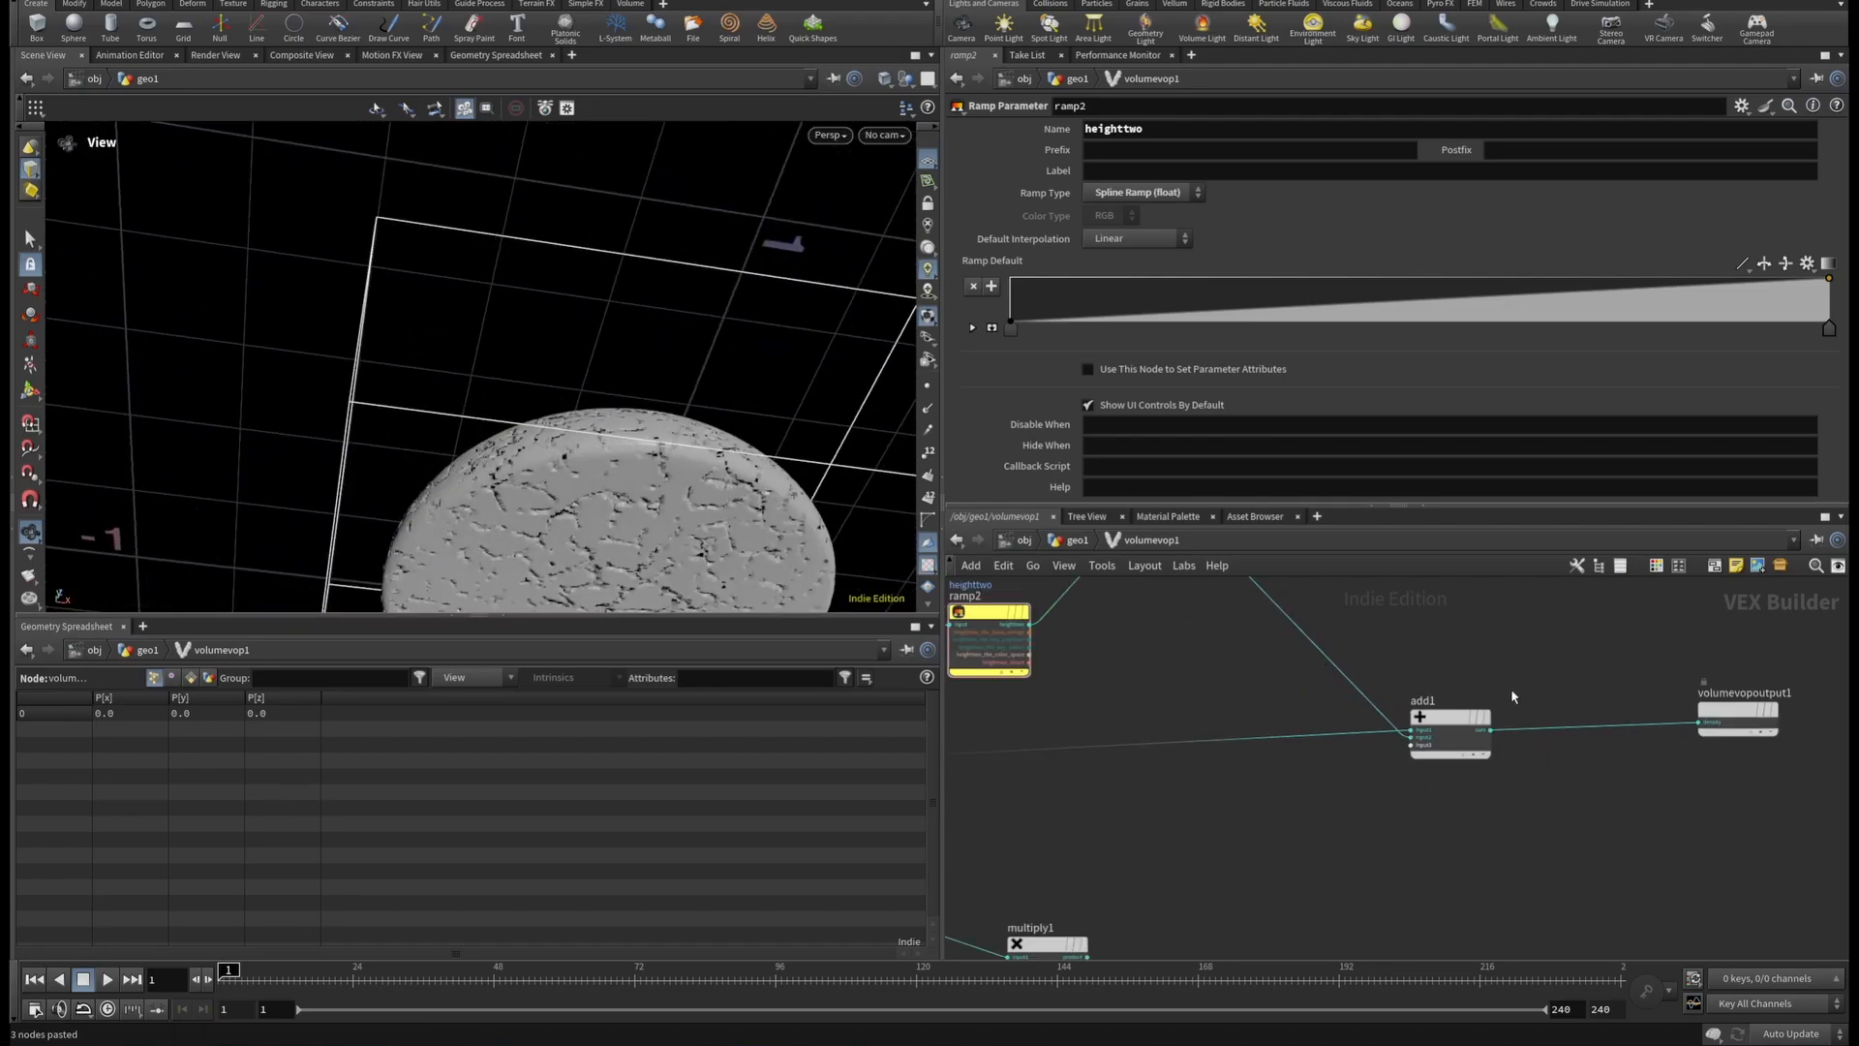
{"action": "key", "text": "u"}
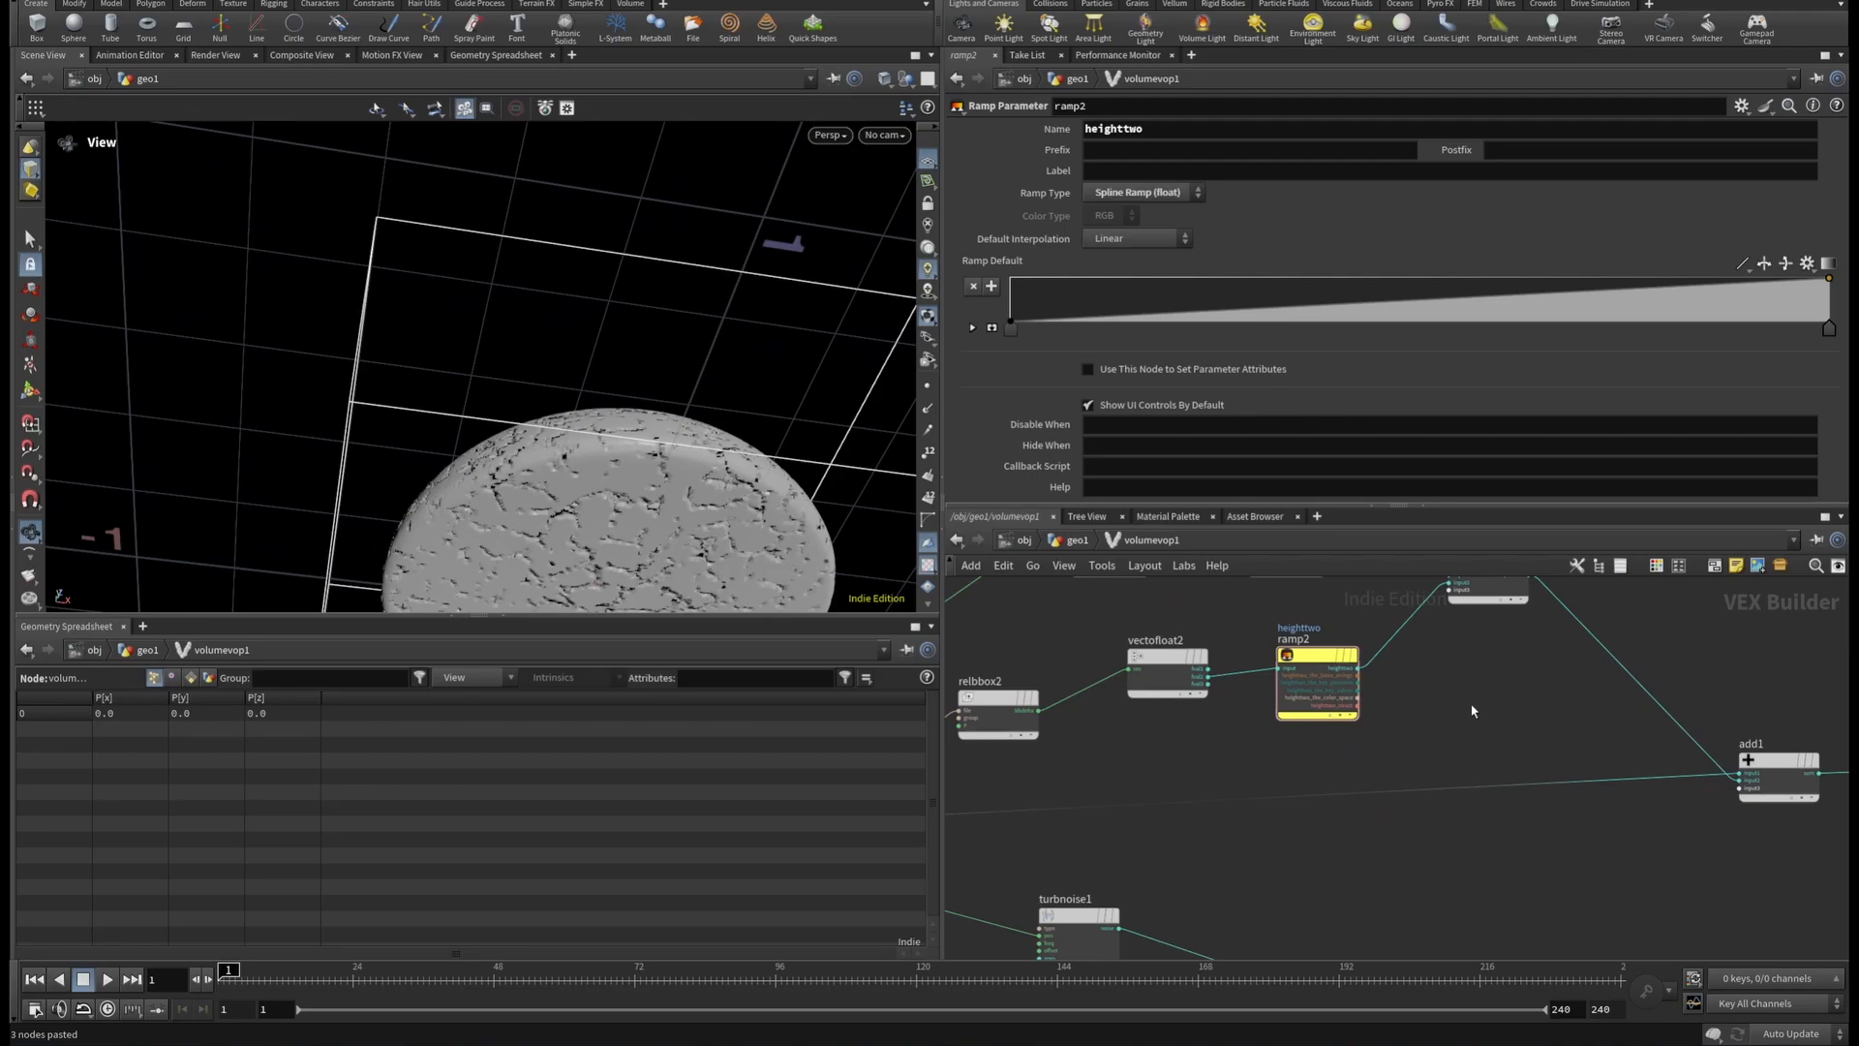
{"action": "scroll", "coordinate": [1061, 312], "scroll_direction": "down", "scroll_amount": 3}
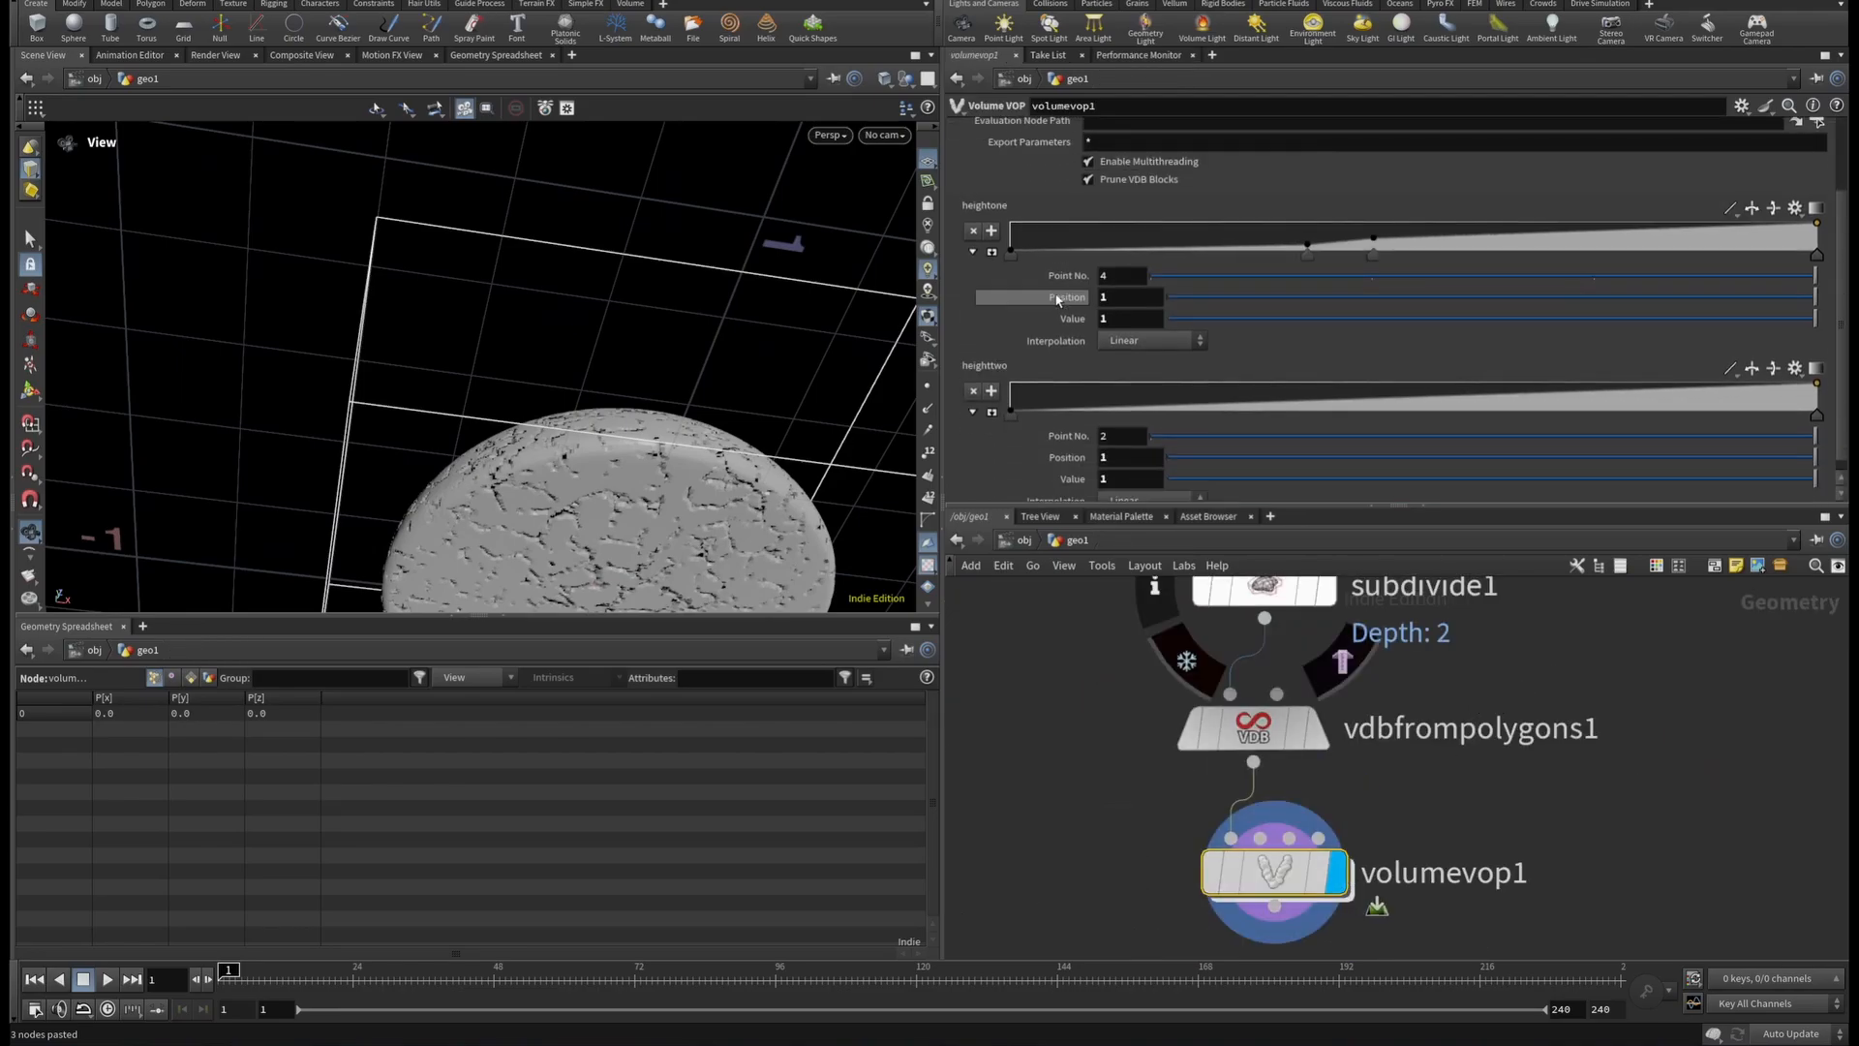
{"action": "left_click", "coordinate": [991, 398]}
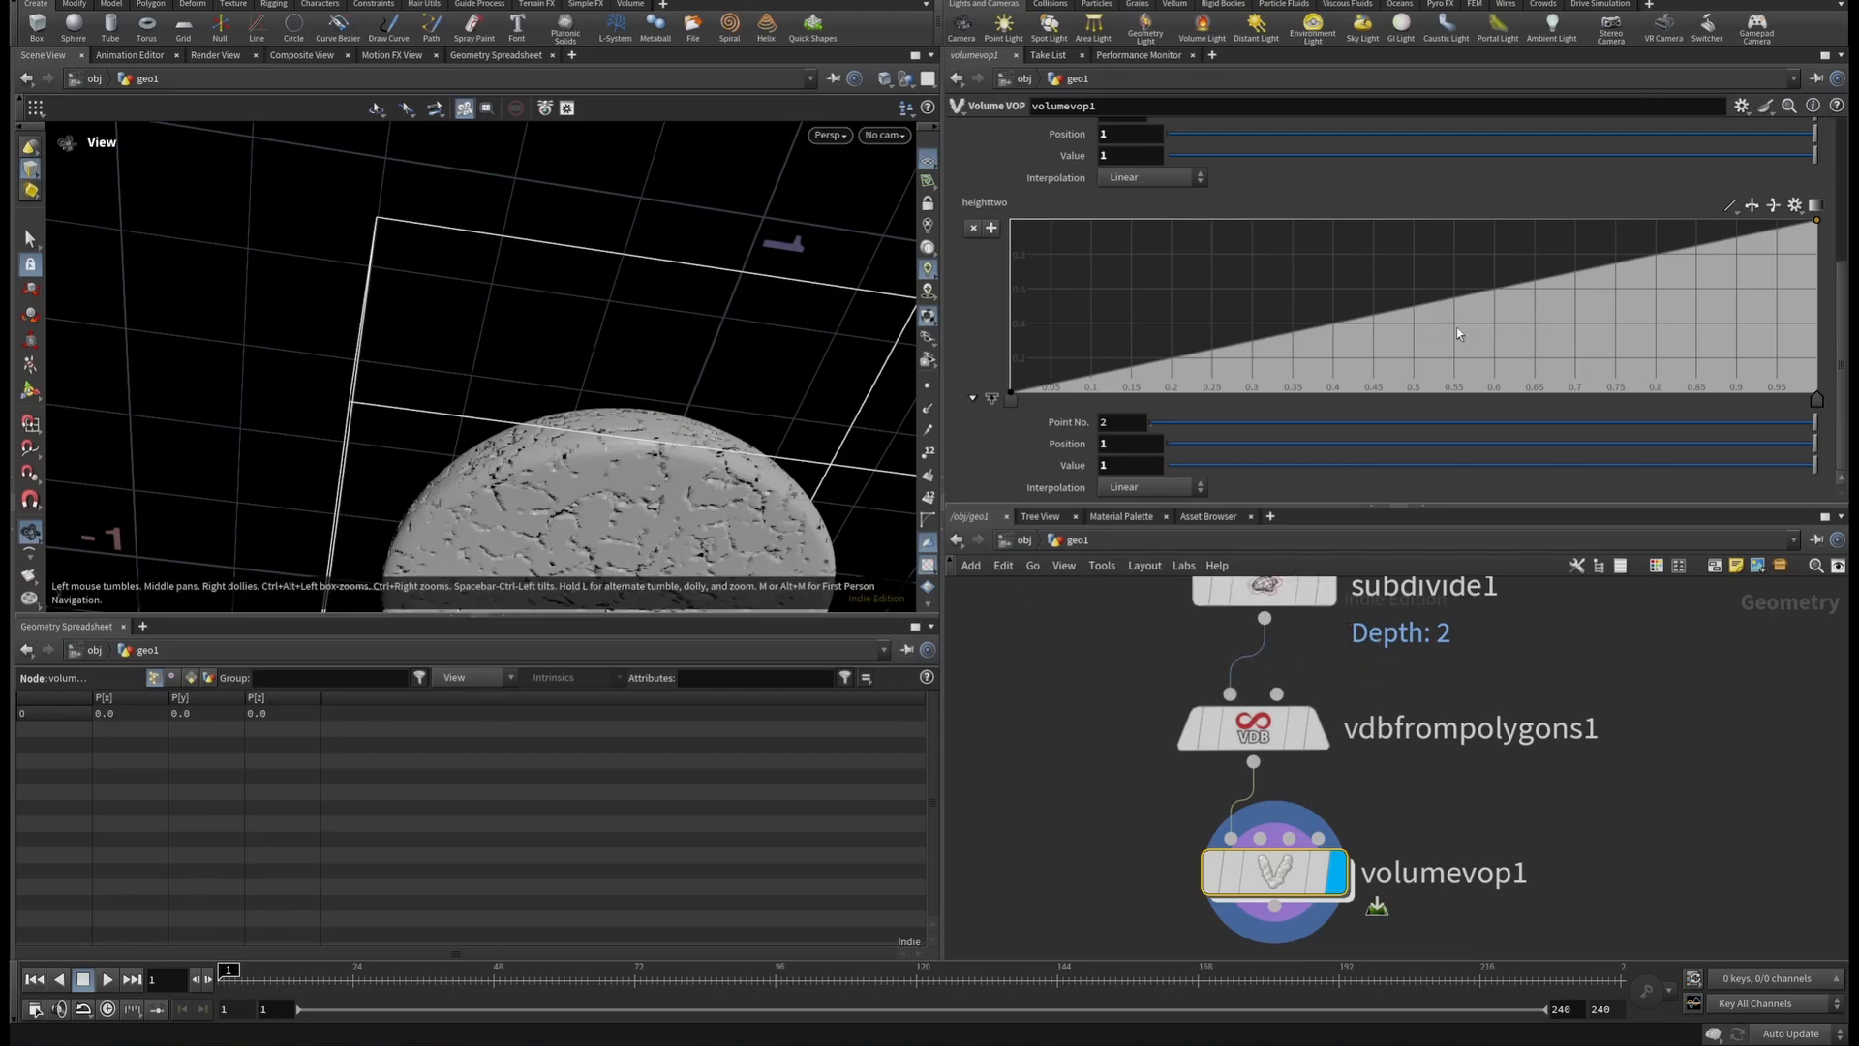
{"action": "left_click", "coordinate": [1413, 308]}
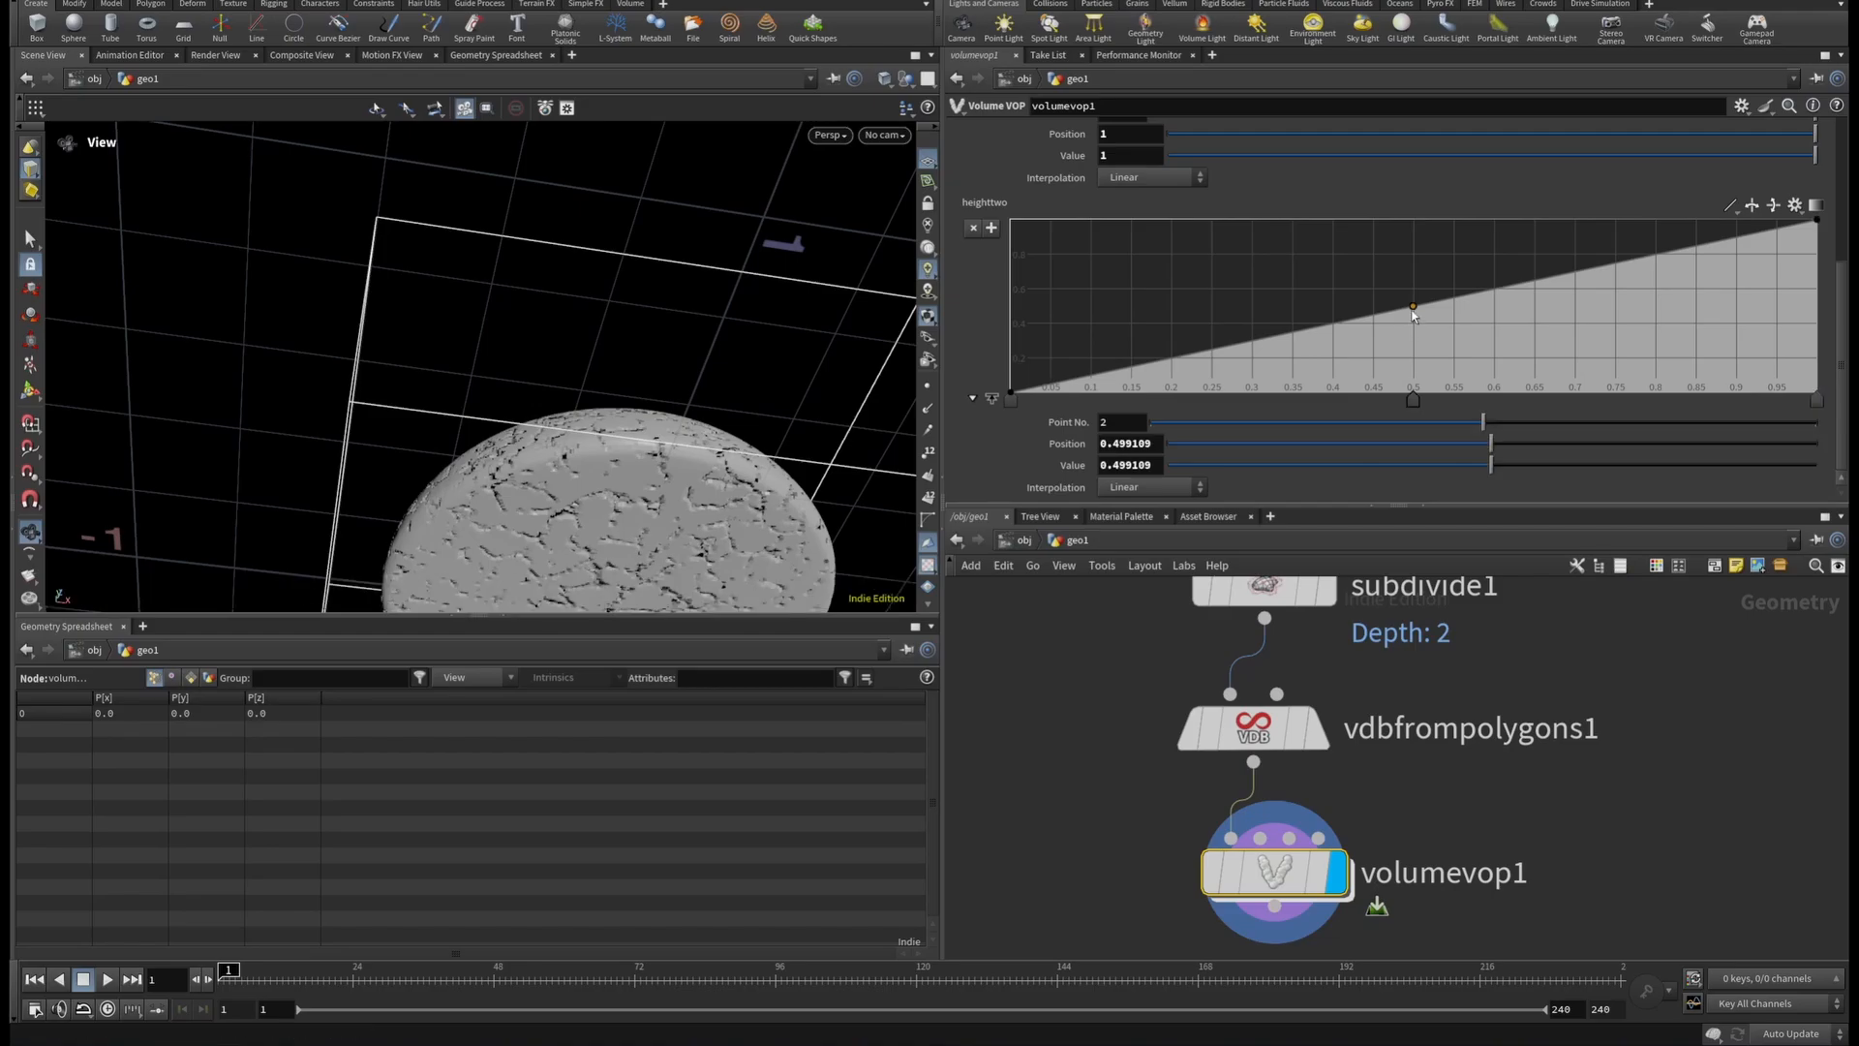
{"action": "left_click_drag", "start_coordinate": [1413, 308], "coordinate": [1413, 390]}
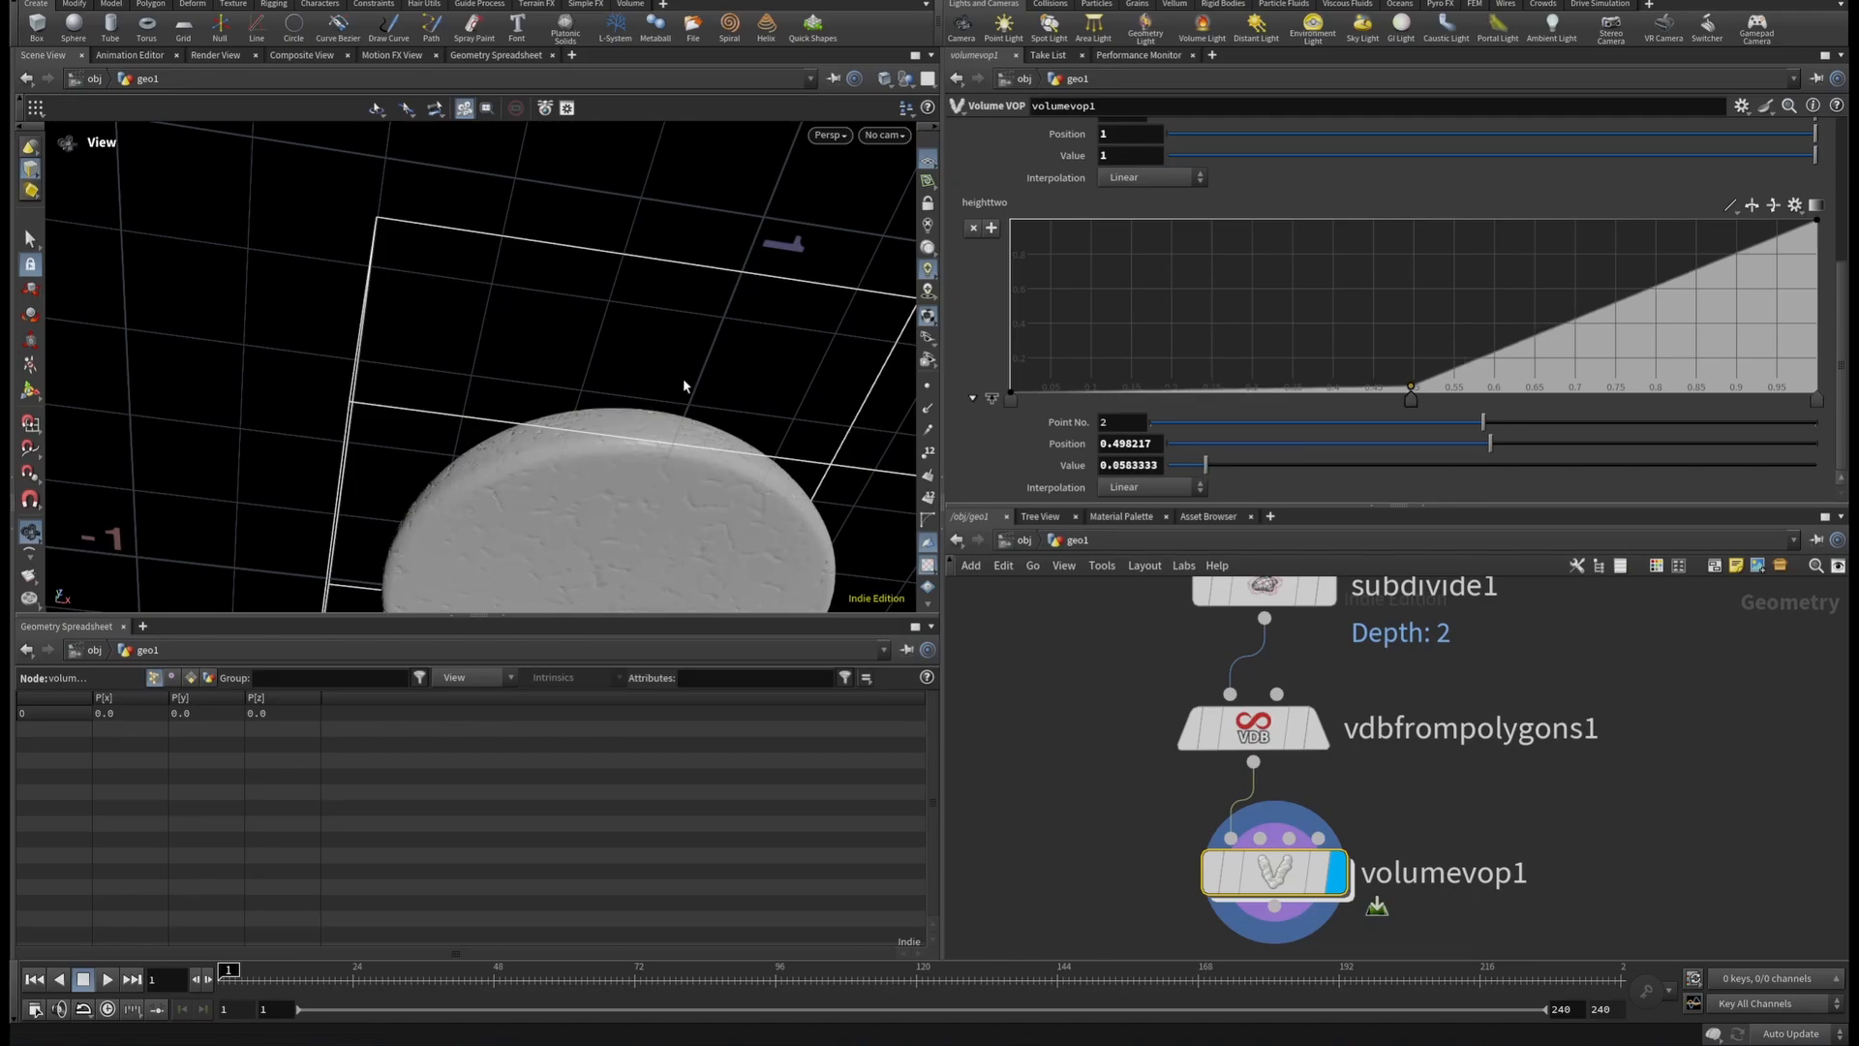
Shift the heighttwo ramp's end point to position about 0.86 and check the cracks on the dome.
{"action": "mouse_move", "coordinate": [531, 416]}
{"action": "left_mouse_down"}
{"action": "mouse_move", "coordinate": [673, 490]}
{"action": "mouse_move", "coordinate": [563, 405]}
{"action": "left_mouse_up"}
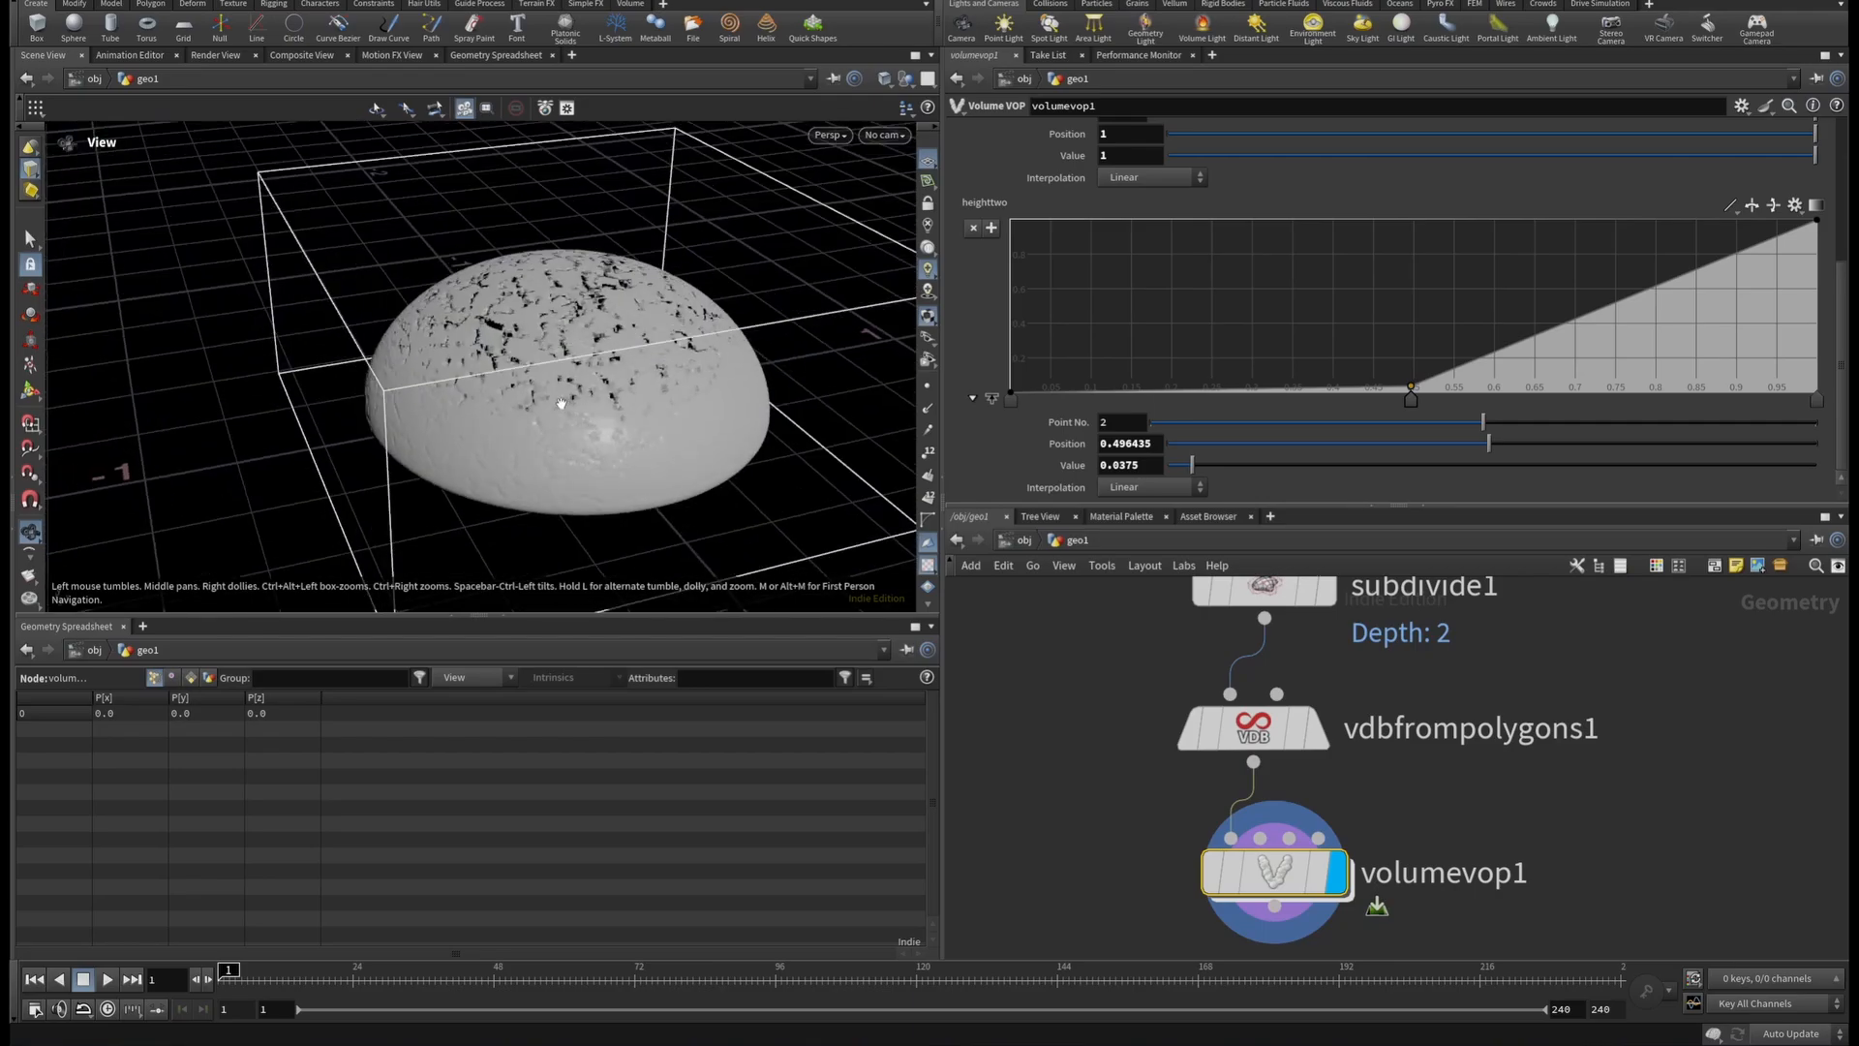
{"action": "right_click_drag", "start_coordinate": [563, 404], "coordinate": [799, 432]}
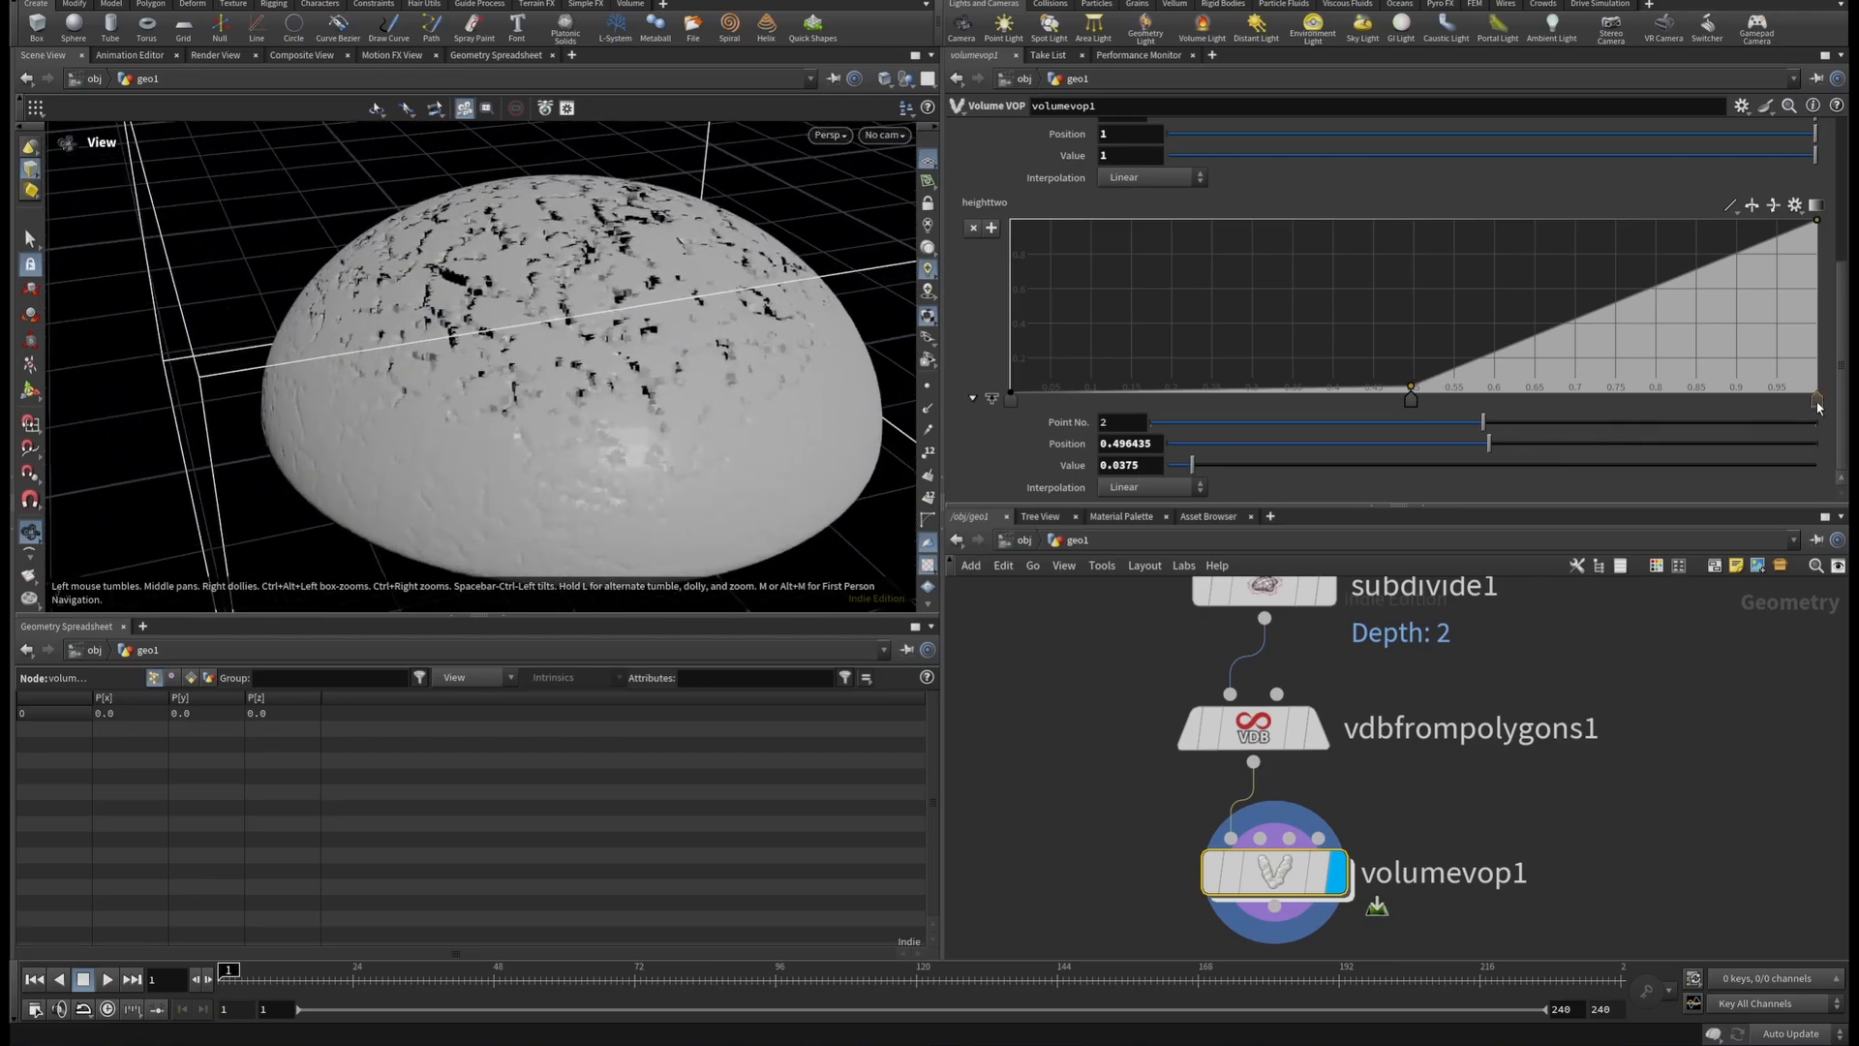
{"action": "left_click_drag", "start_coordinate": [1812, 402], "coordinate": [1699, 400]}
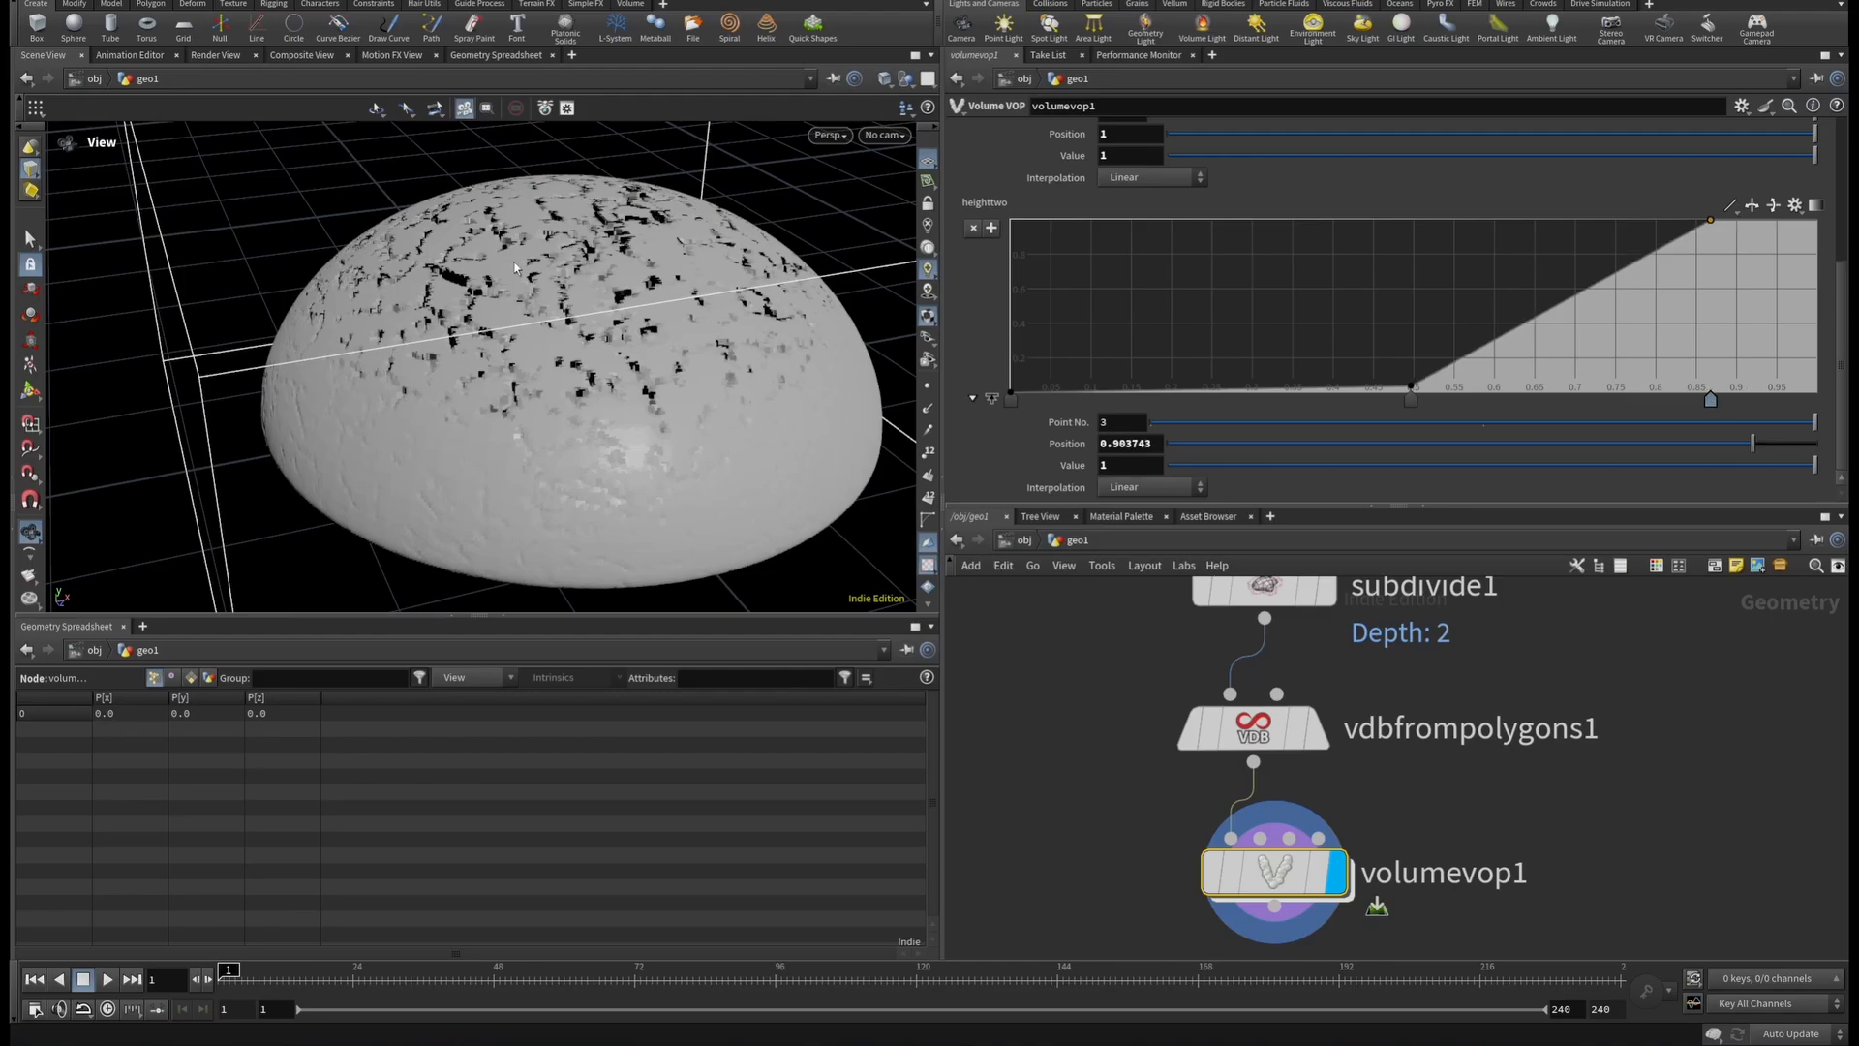
{"action": "left_click_drag", "start_coordinate": [1710, 400], "coordinate": [1704, 400]}
{"action": "scroll", "coordinate": [561, 359], "scroll_direction": "down", "scroll_amount": 3}
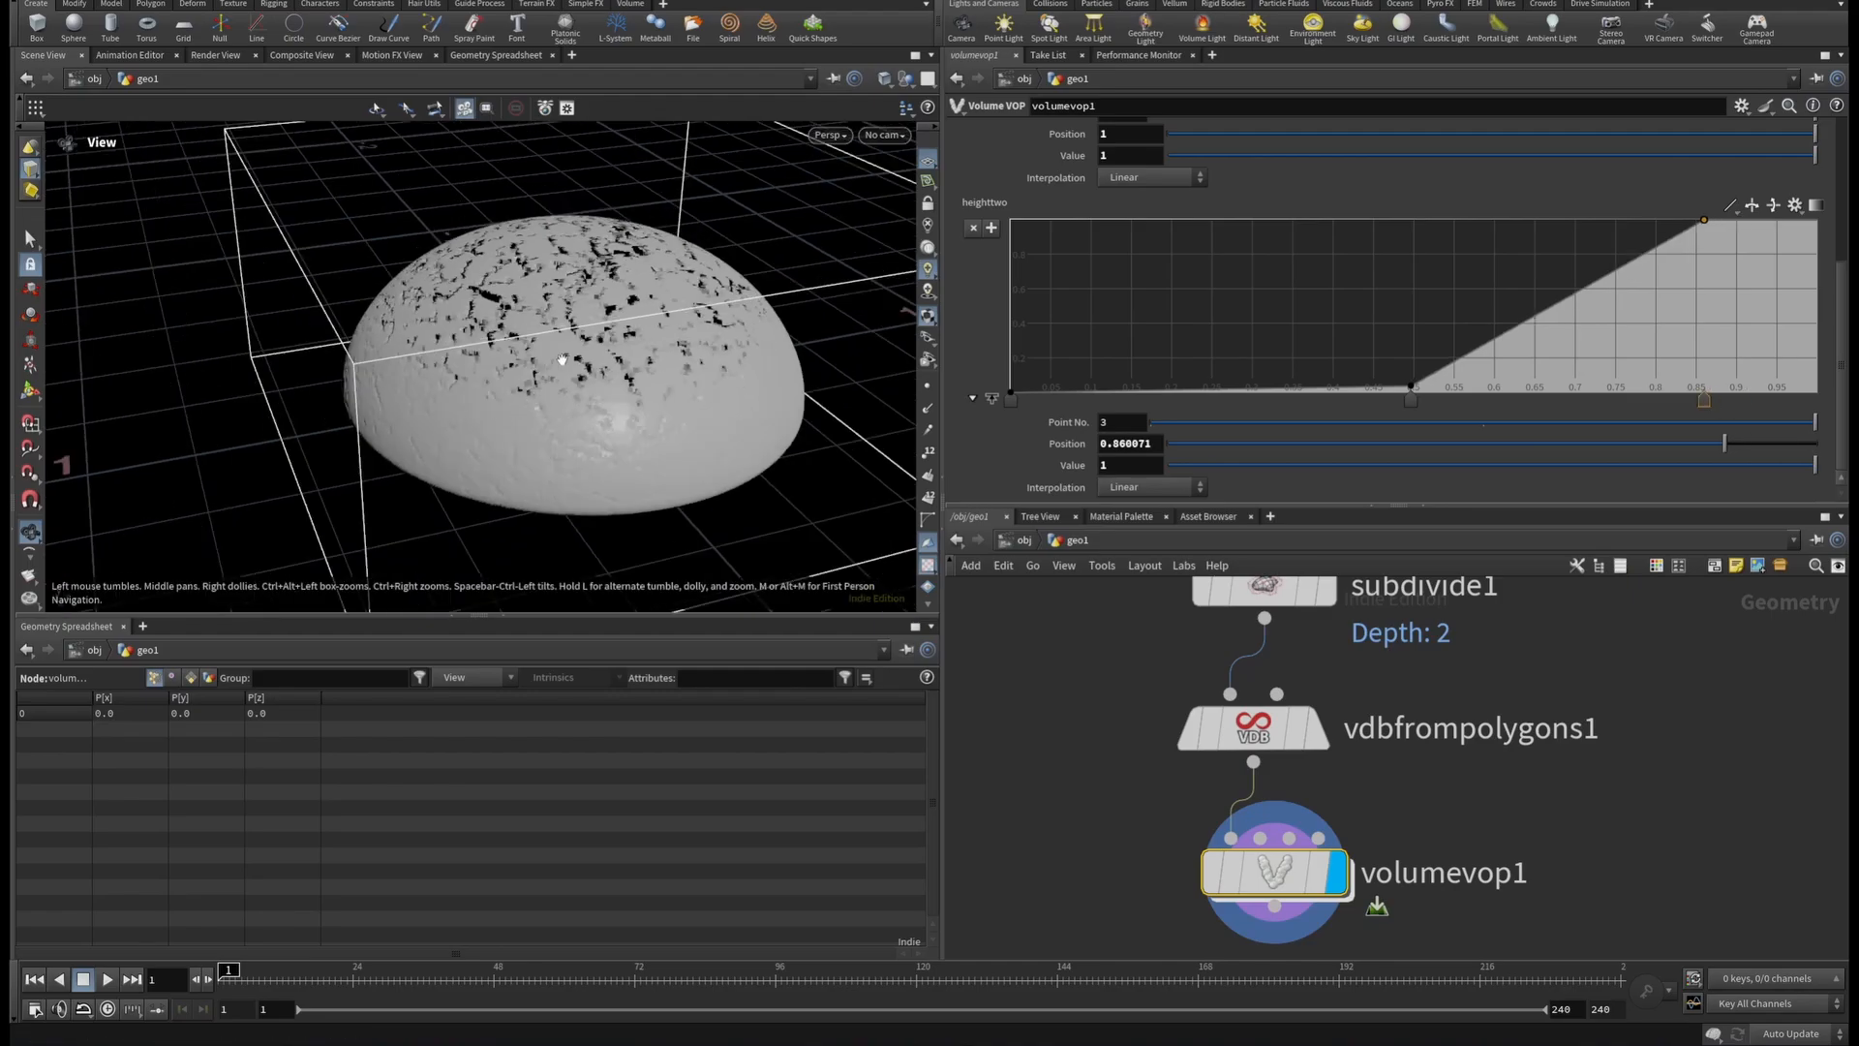
{"action": "left_click_drag", "start_coordinate": [562, 360], "coordinate": [579, 468]}
Reopen the volumevop1 network and move volumevopglobal1 away from the noise nodes to make room before unifiednoise_static1.
{"action": "double_click", "coordinate": [1274, 877]}
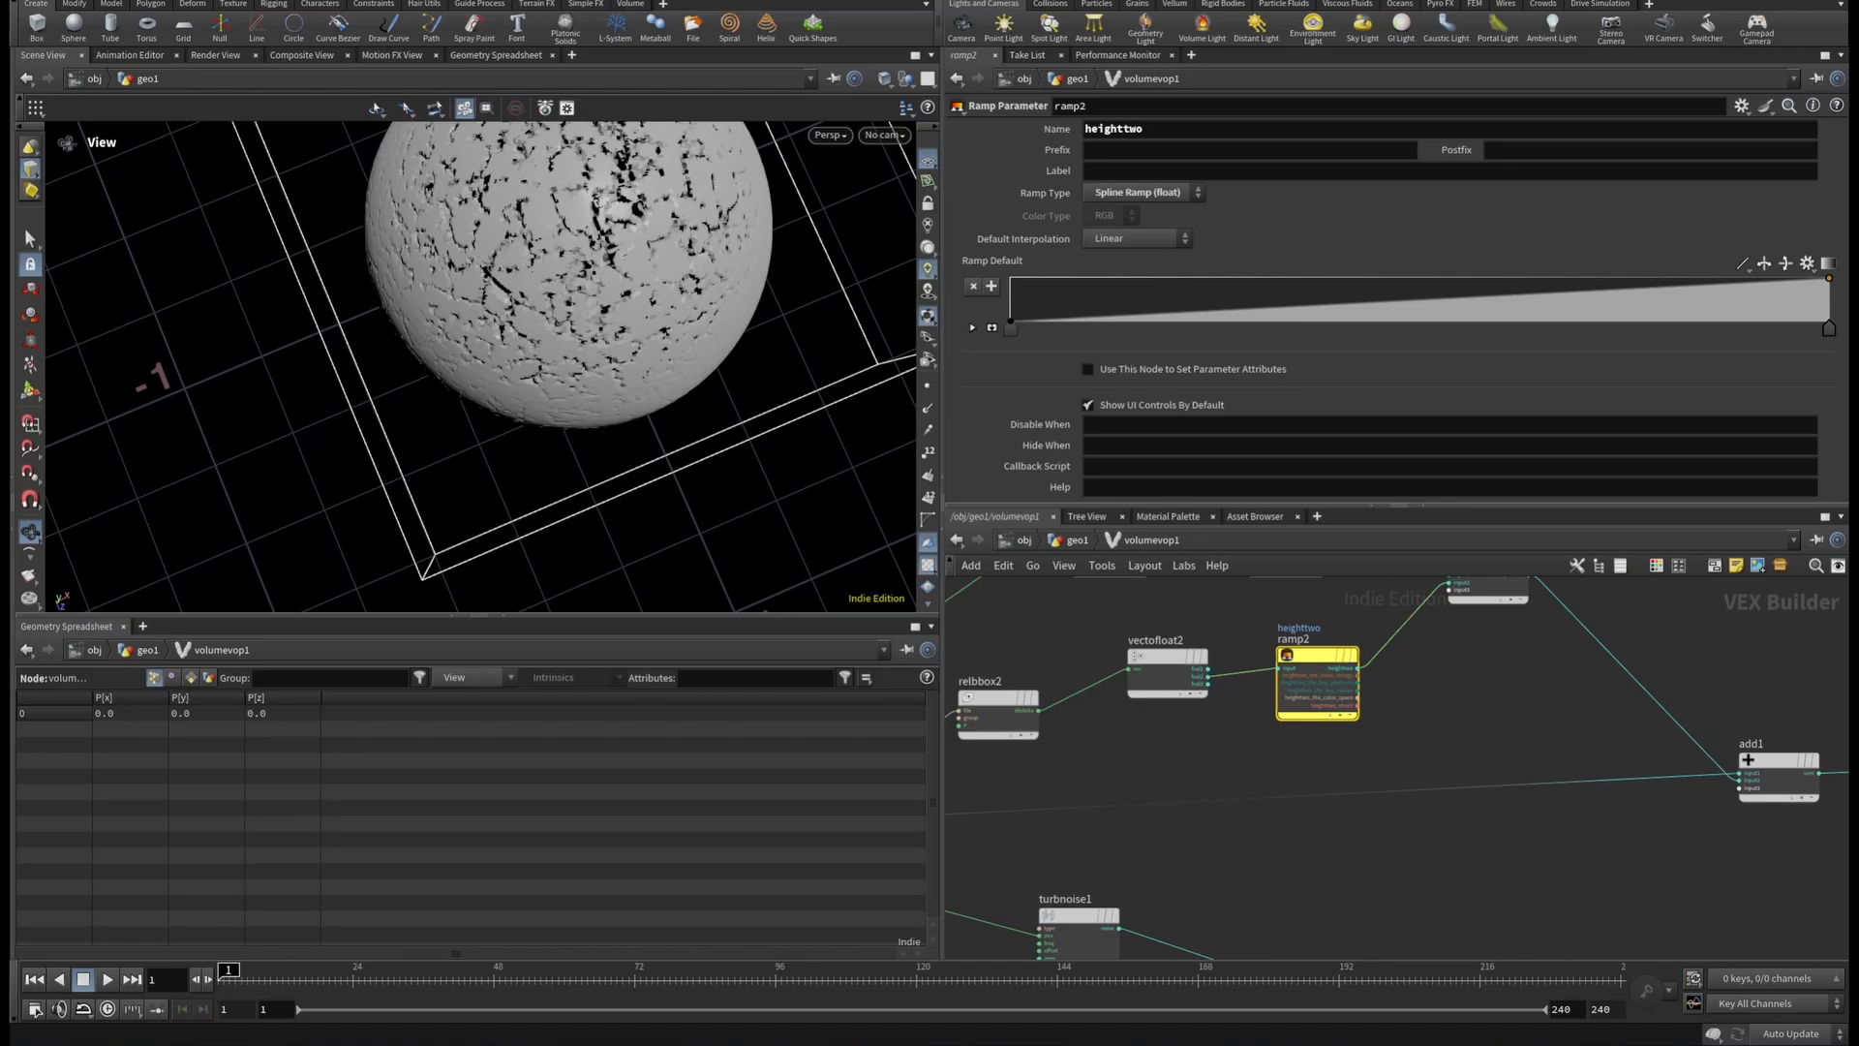
{"action": "scroll", "coordinate": [1145, 753], "scroll_direction": "down", "scroll_amount": 3}
{"action": "middle_click_drag", "start_coordinate": [1158, 764], "coordinate": [1717, 819]}
{"action": "scroll", "coordinate": [496, 320], "scroll_direction": "up", "scroll_amount": 6}
{"action": "scroll", "coordinate": [629, 246], "scroll_direction": "up", "scroll_amount": 3}
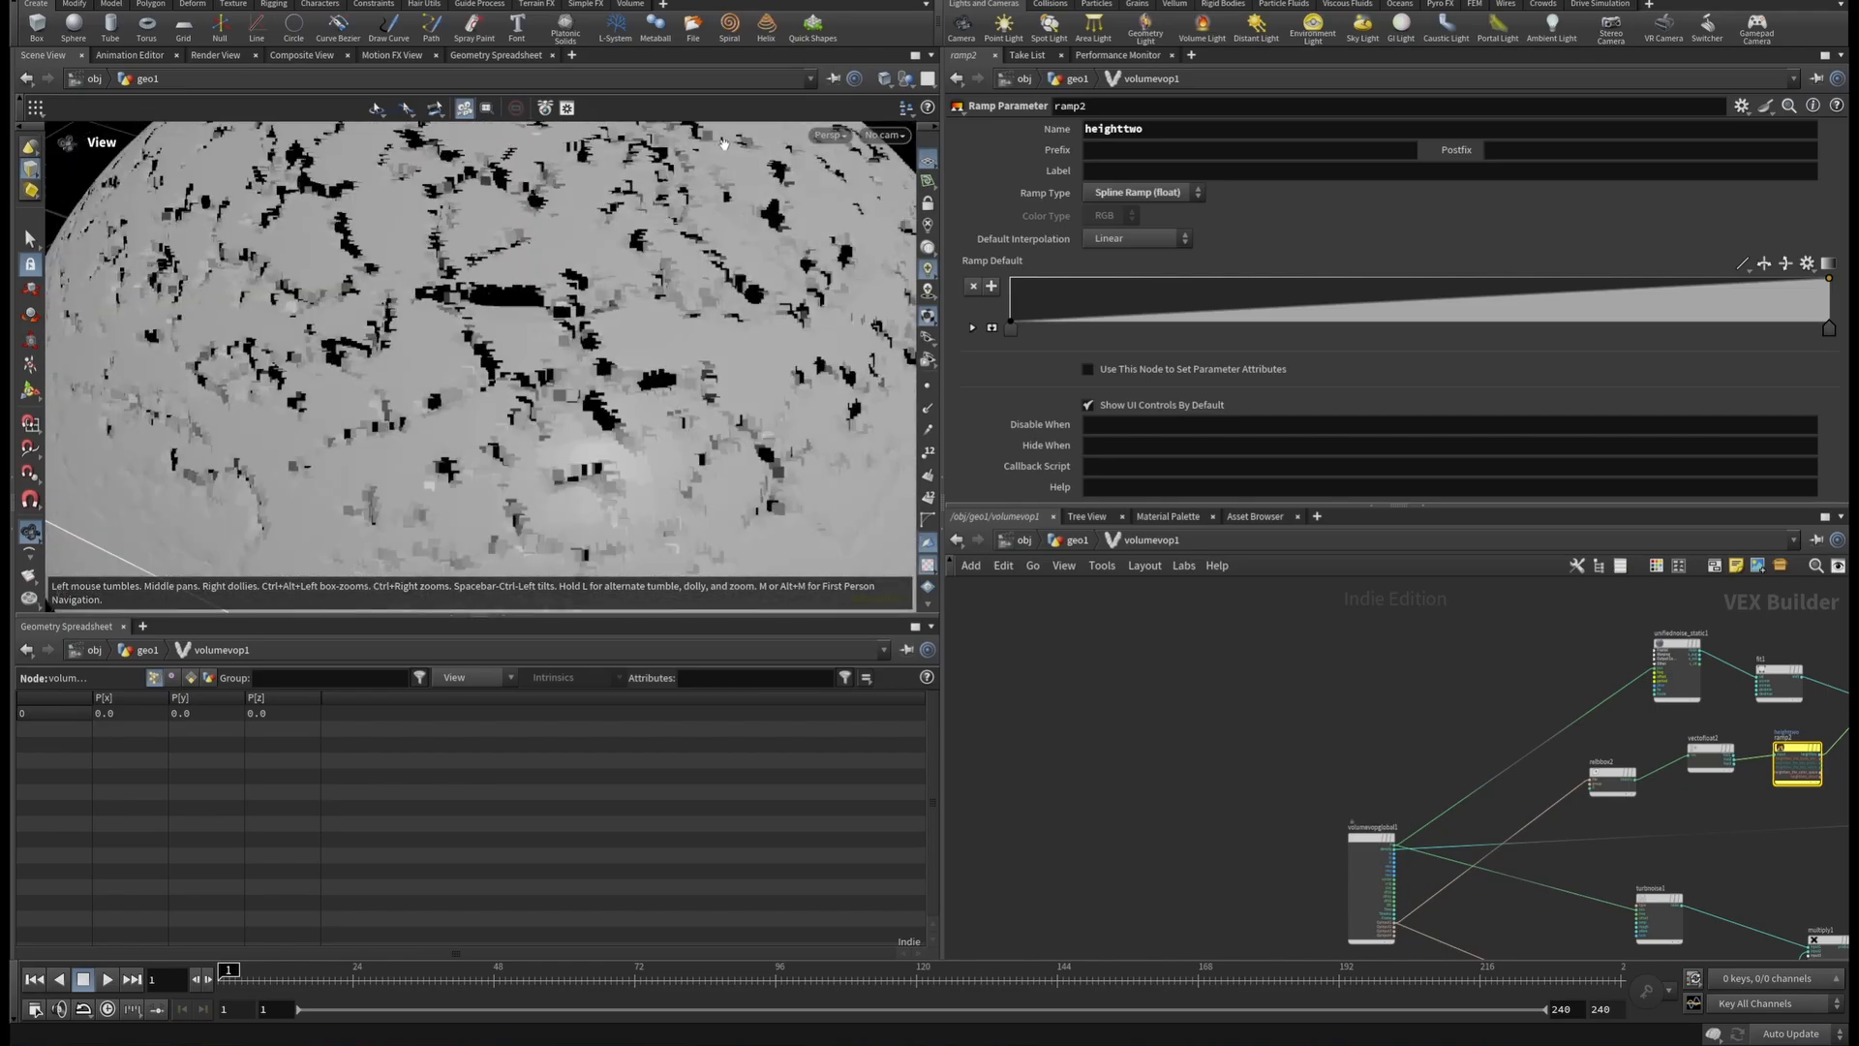
{"action": "scroll", "coordinate": [1356, 678], "scroll_direction": "down", "scroll_amount": 2}
{"action": "scroll", "coordinate": [1465, 700], "scroll_direction": "up", "scroll_amount": 4}
{"action": "scroll", "coordinate": [1465, 700], "scroll_direction": "down", "scroll_amount": 4}
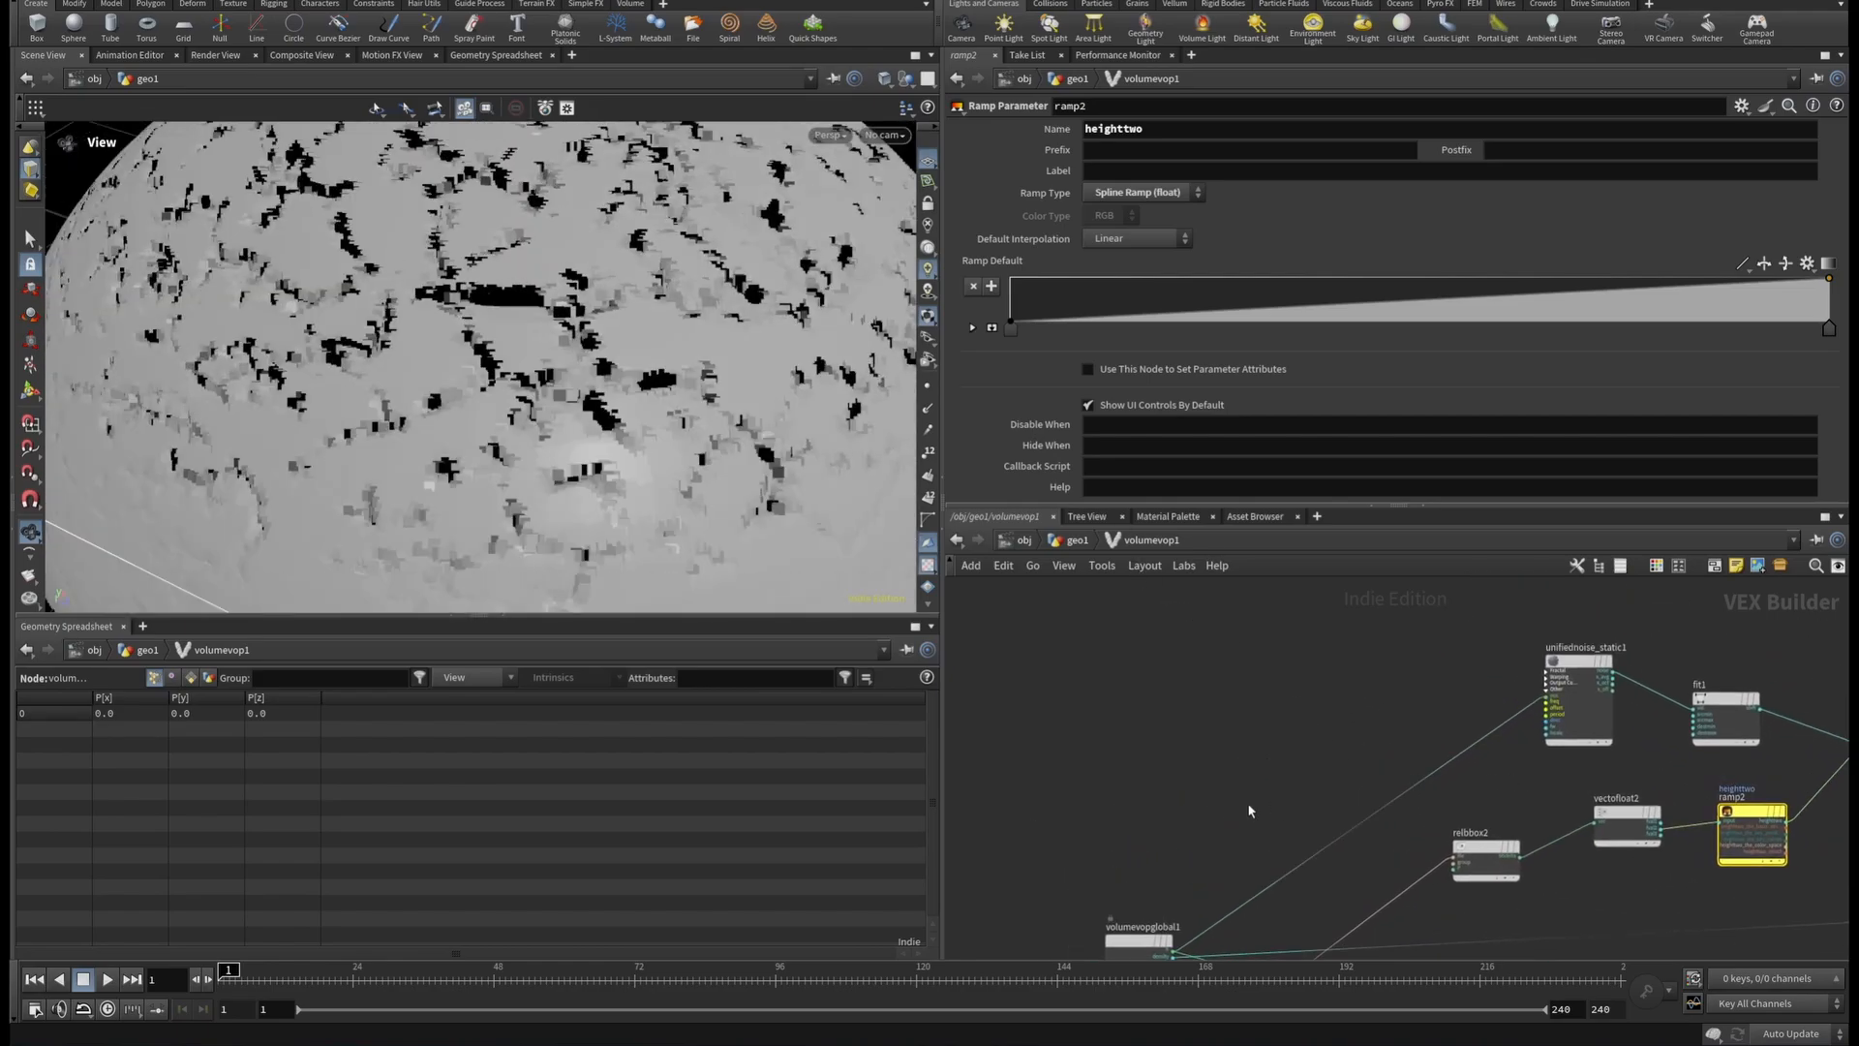
{"action": "scroll", "coordinate": [1278, 760], "scroll_direction": "up", "scroll_amount": 4}
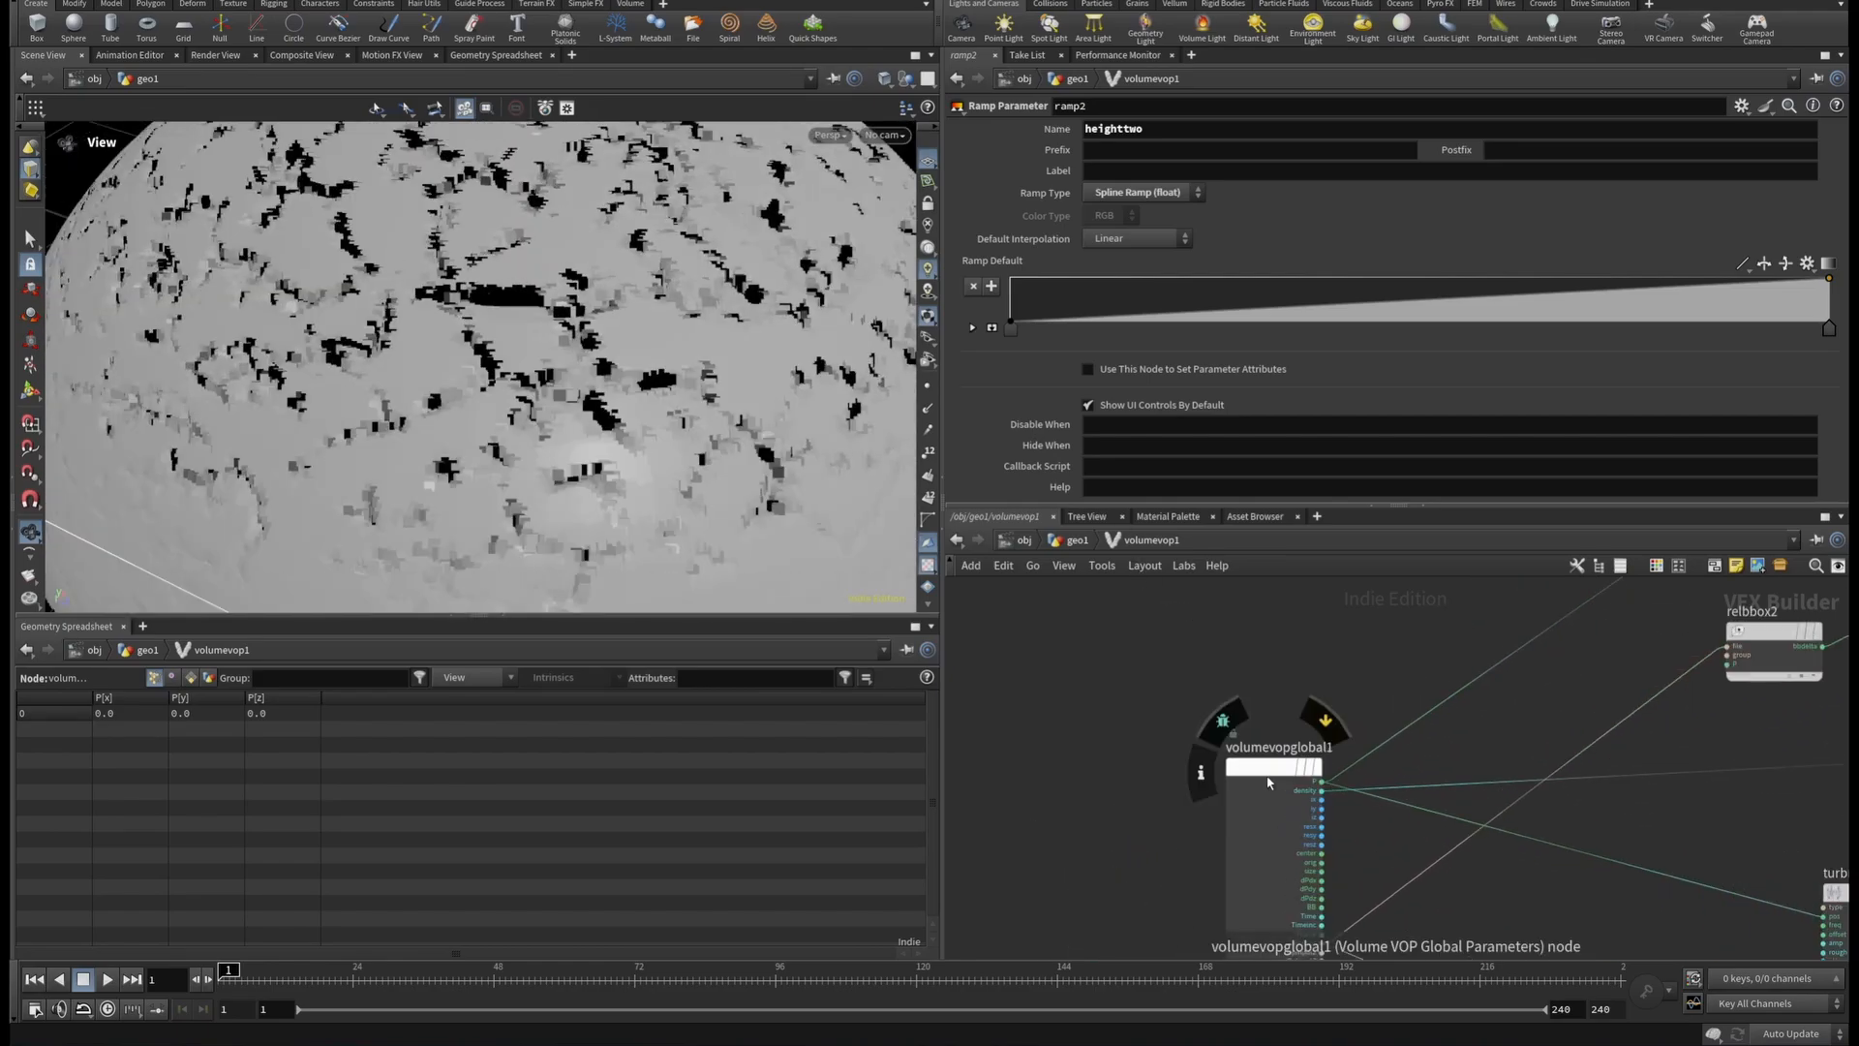
{"action": "left_click_drag", "start_coordinate": [1268, 779], "coordinate": [1060, 774]}
{"action": "scroll", "coordinate": [1156, 759], "scroll_direction": "down", "scroll_amount": 4}
{"action": "scroll", "coordinate": [1355, 688], "scroll_direction": "up", "scroll_amount": 3}
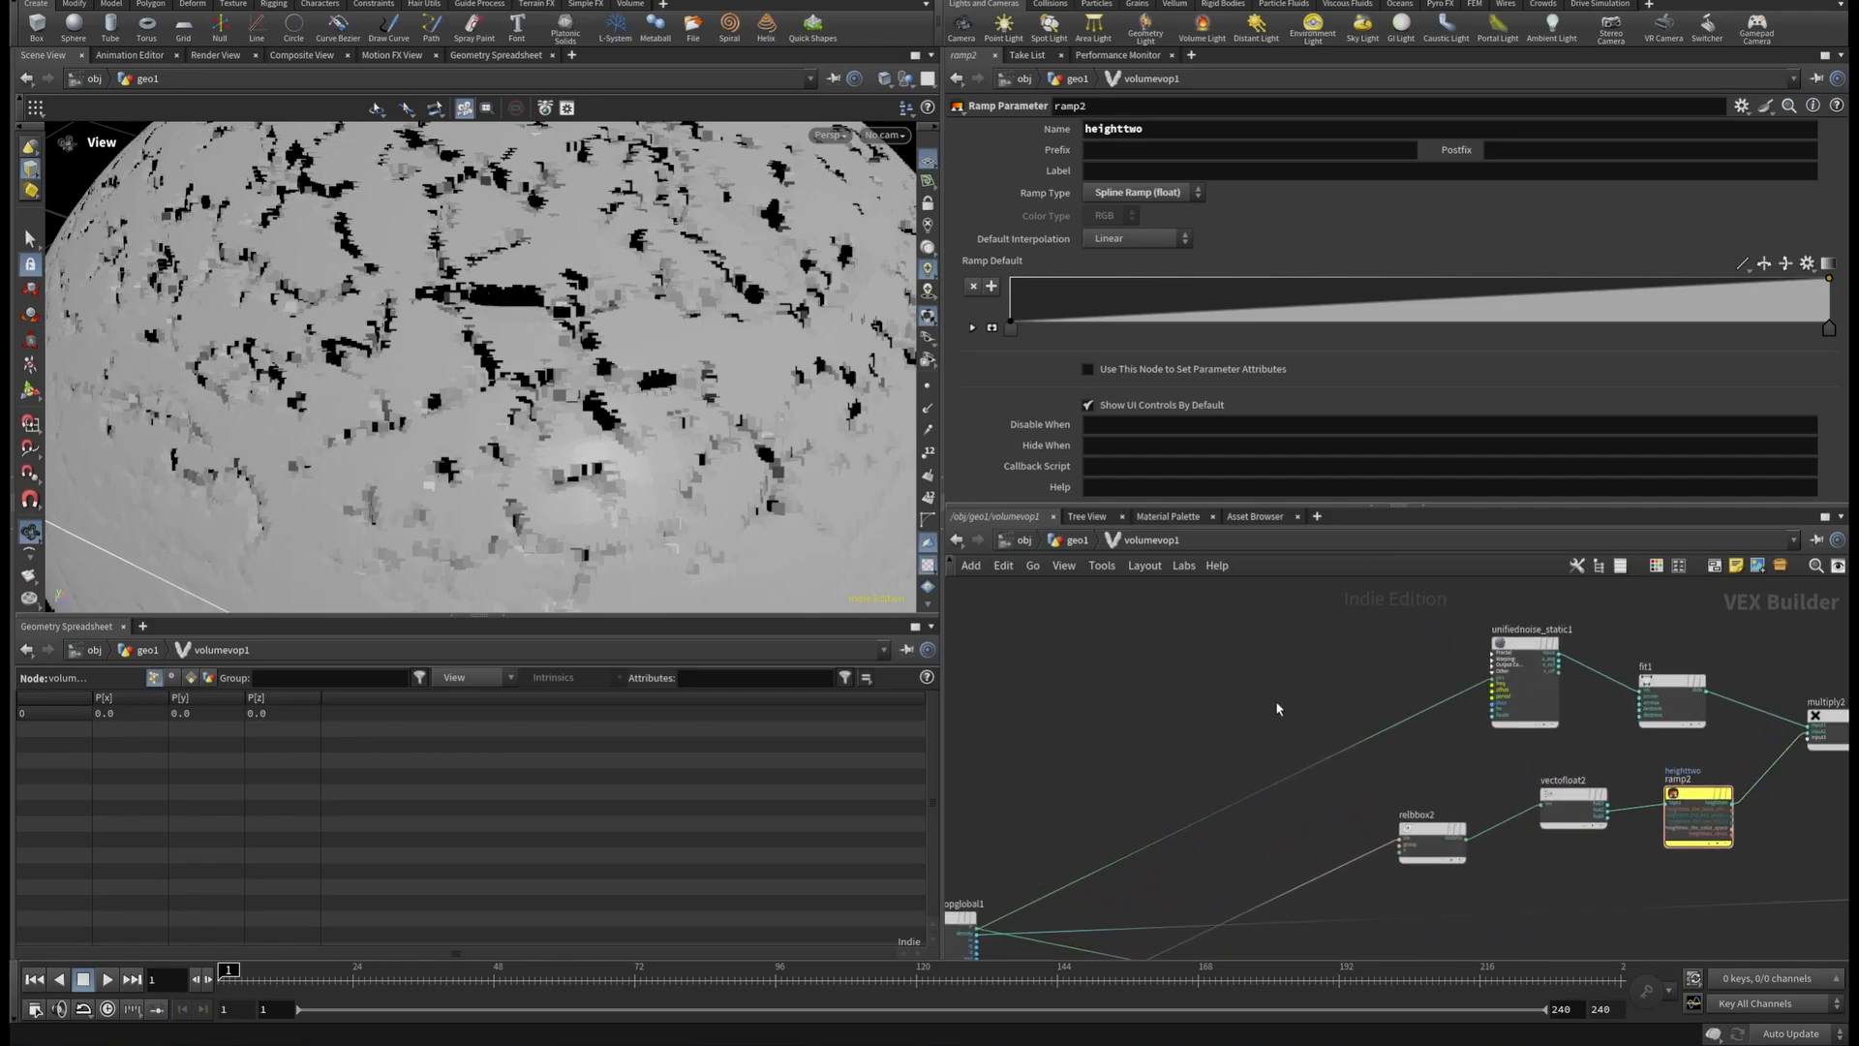
Add a Turbulent Noise node between volumevopglobal1 and relbbox2 and wire the global P output into its position input.
{"action": "key", "text": "Tab"}
{"action": "type", "text": "turbu"}
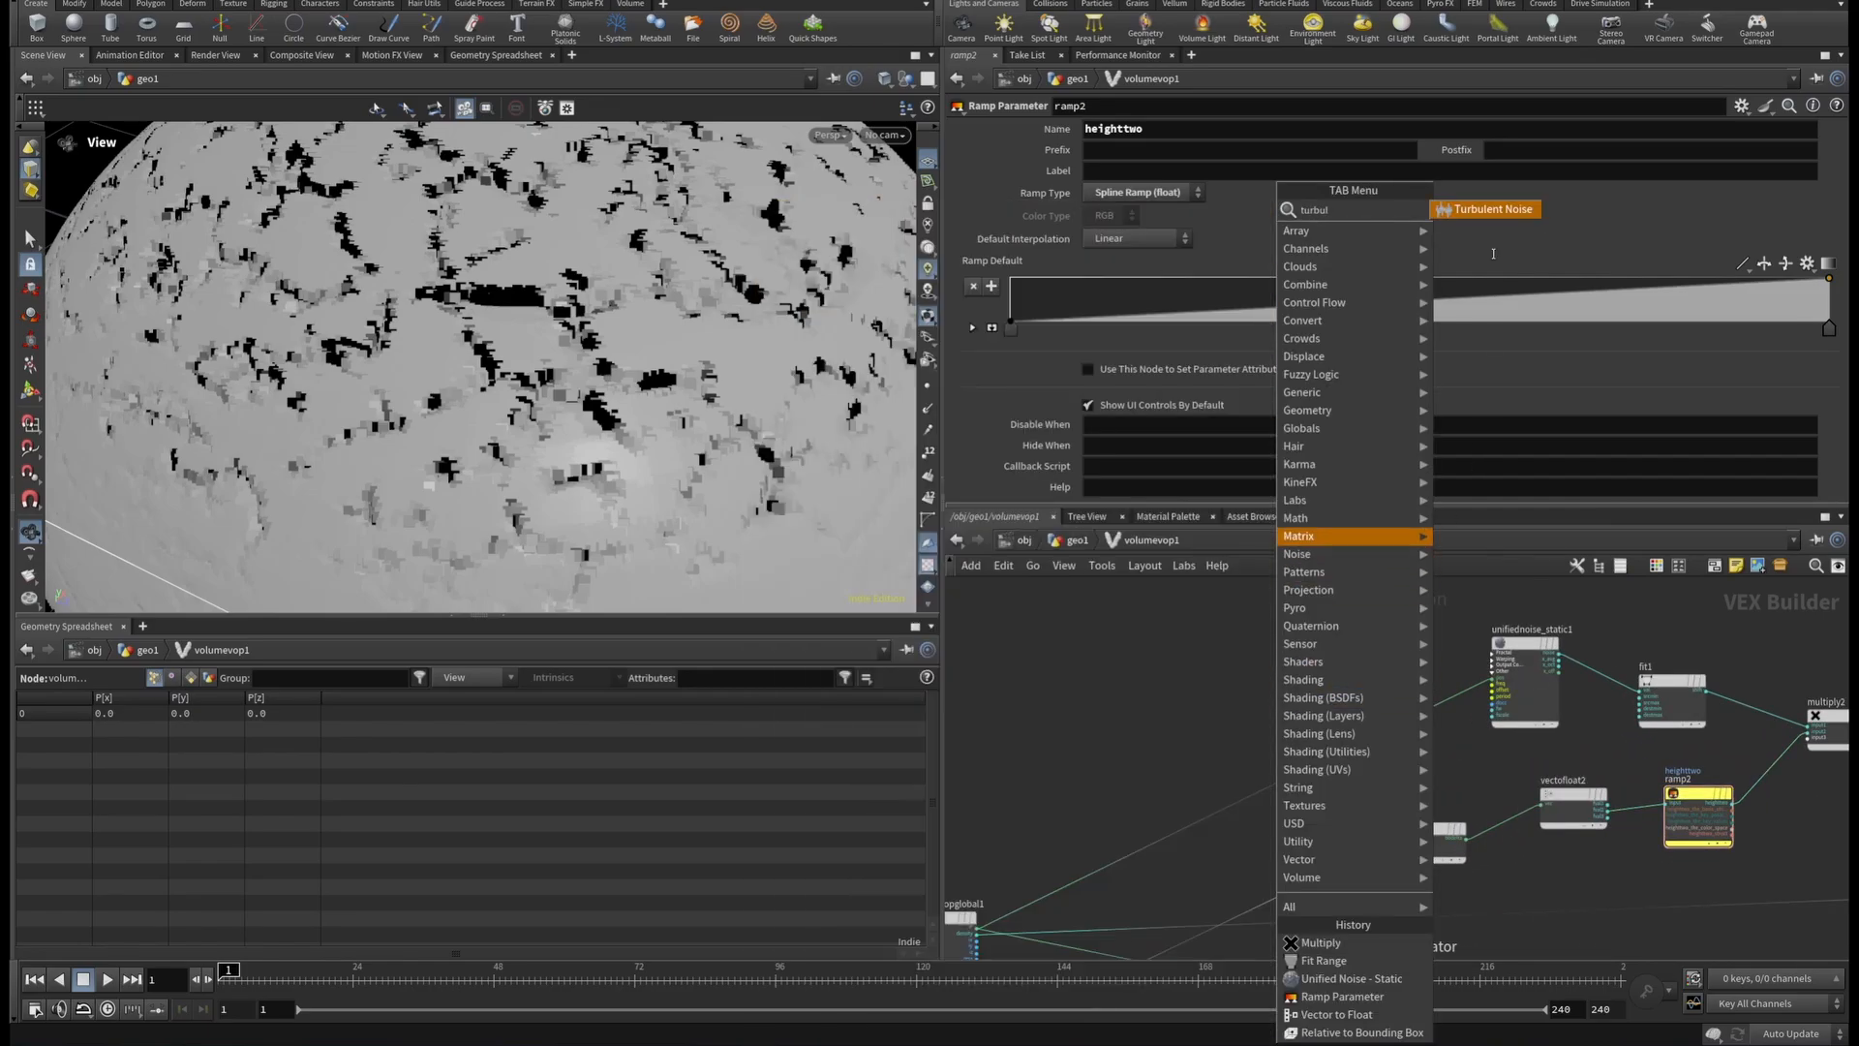
{"action": "key", "text": "Return"}
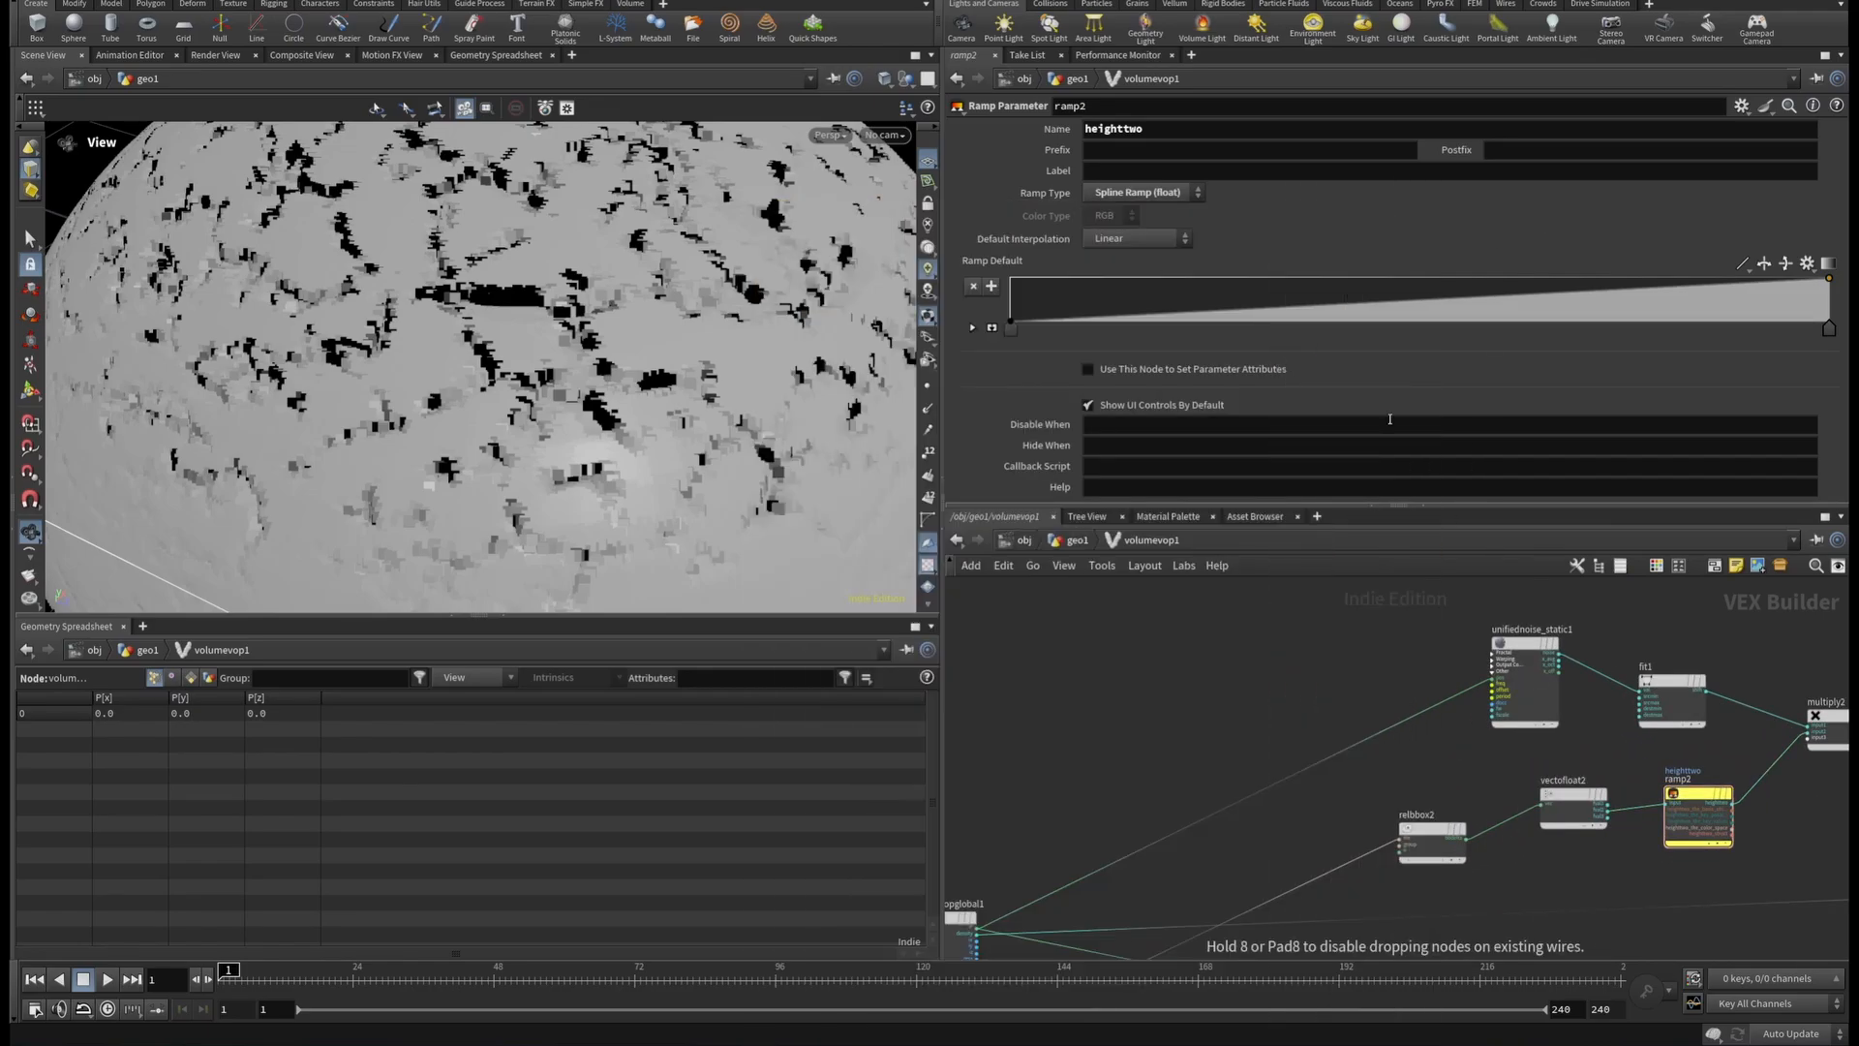
{"action": "left_click", "coordinate": [1288, 816]}
{"action": "scroll", "coordinate": [967, 931], "scroll_direction": "up", "scroll_amount": 2}
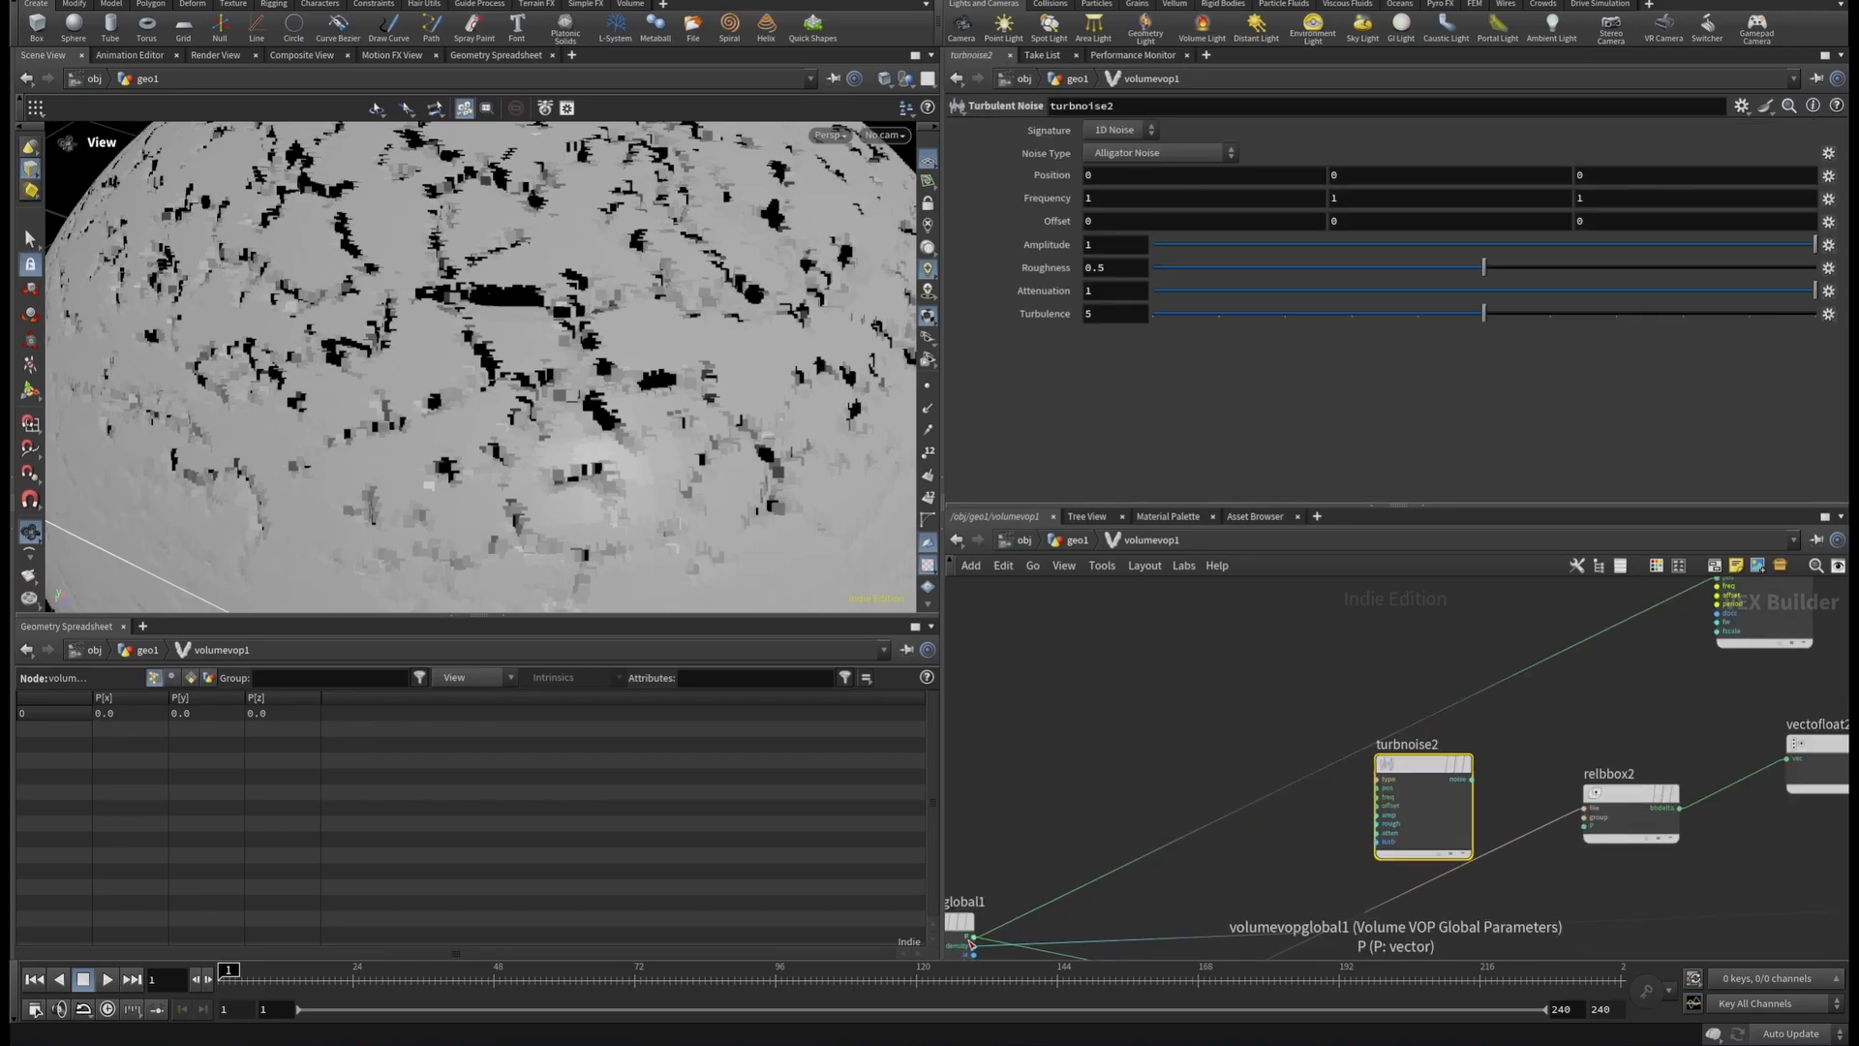
{"action": "left_click", "coordinate": [971, 944]}
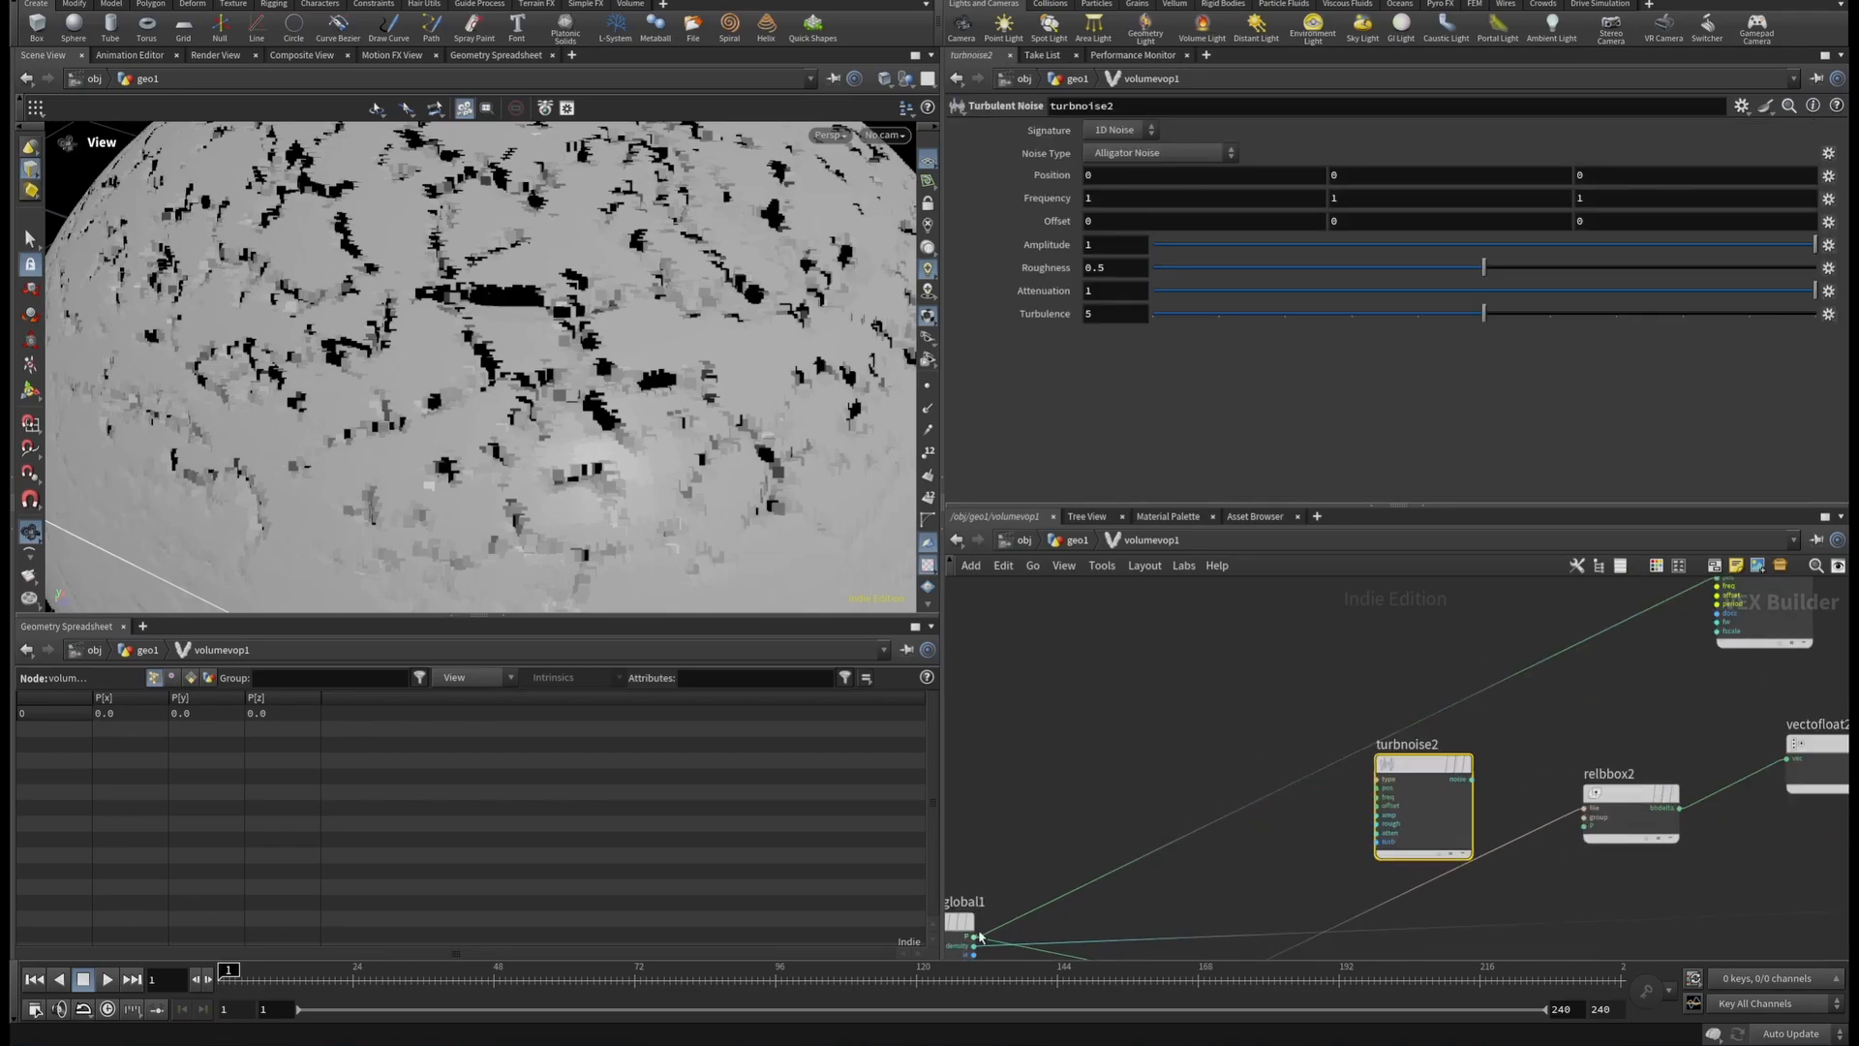
{"action": "left_click", "coordinate": [1377, 787]}
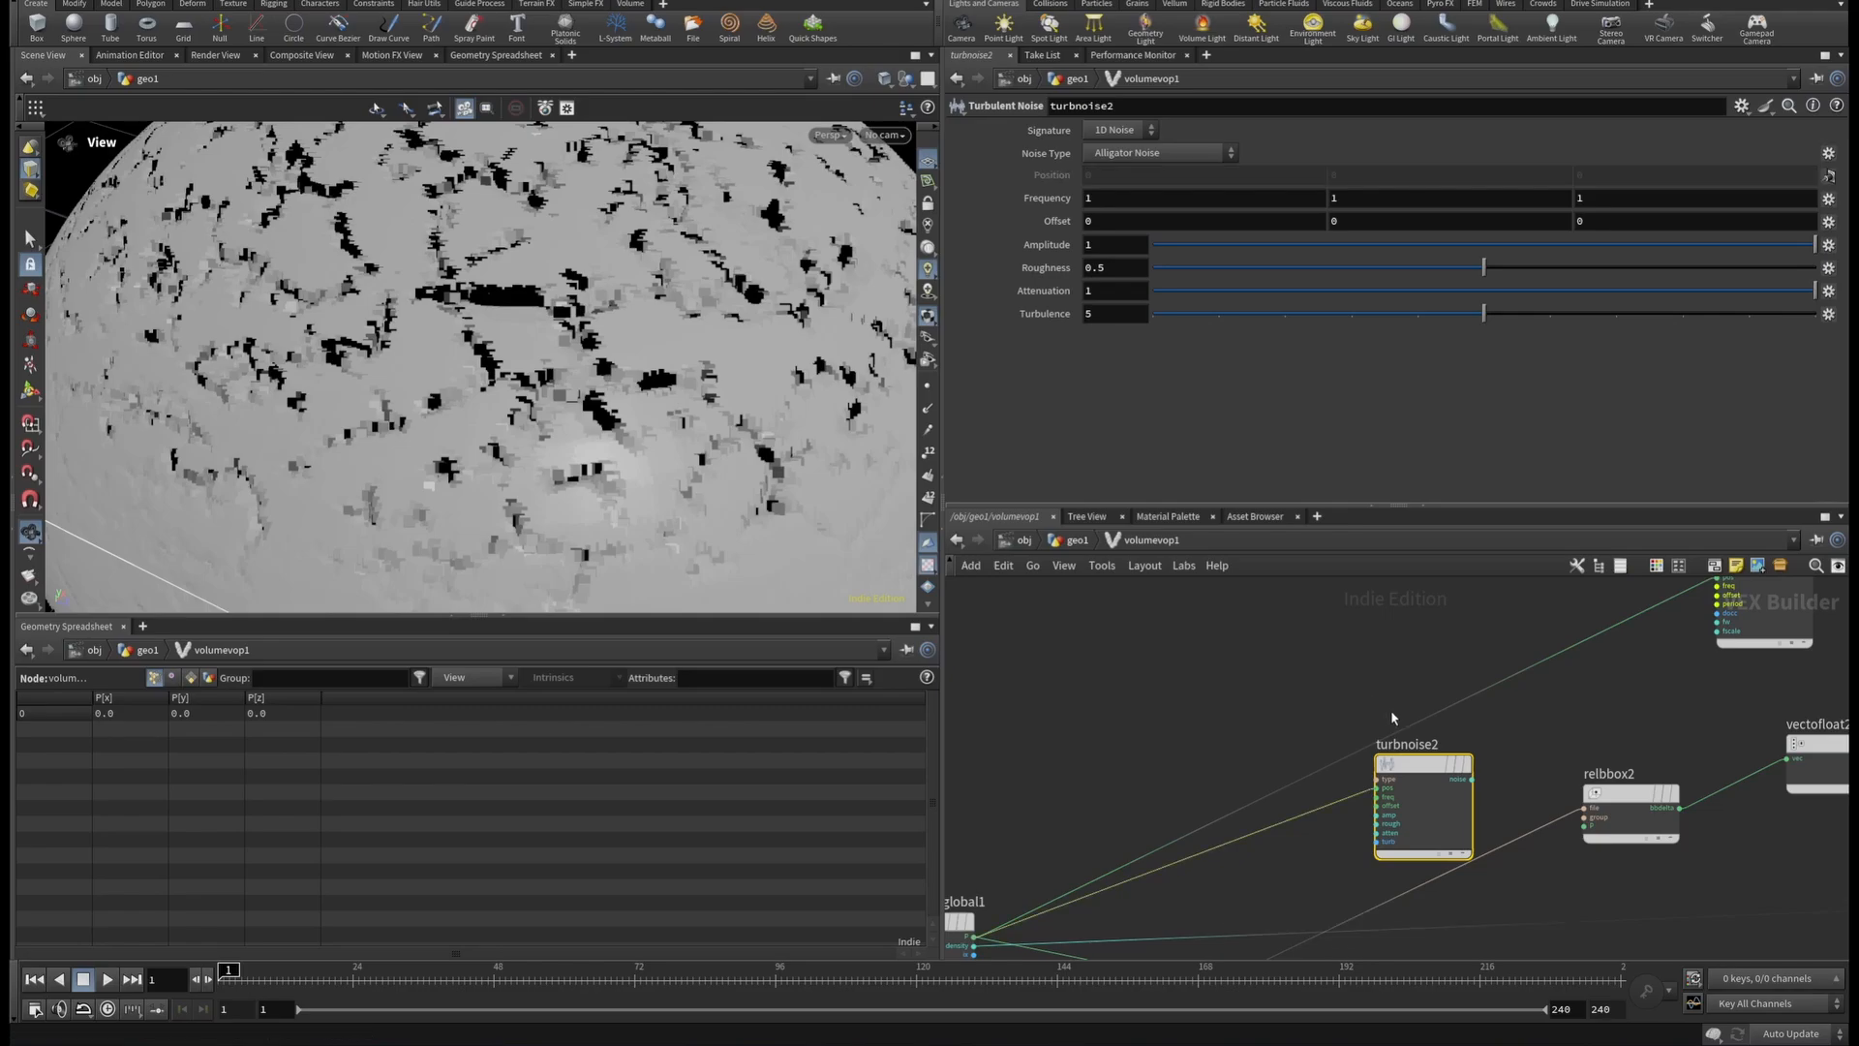
Add an Add node above turbnoise2 and wire the global P output and turbnoise2's noise output into its inputs.
{"action": "key", "text": "Tab"}
{"action": "type", "text": "add"}
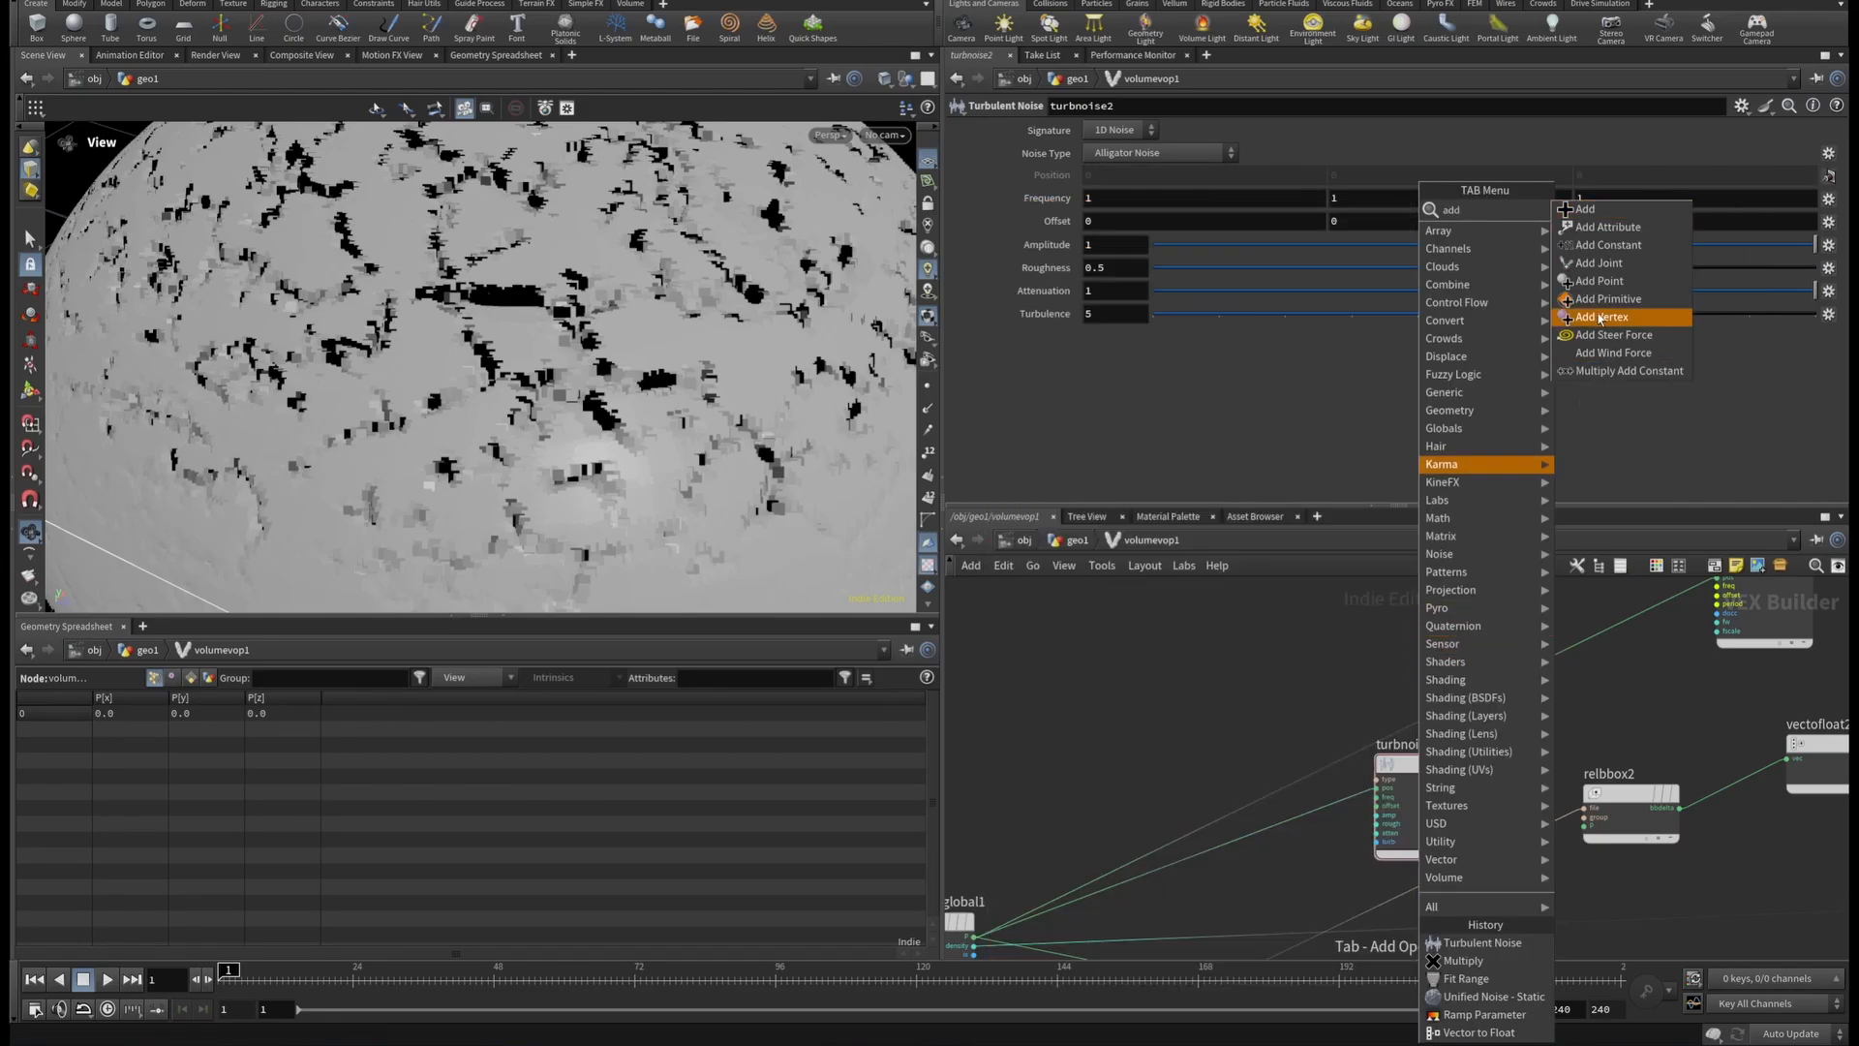
{"action": "left_click", "coordinate": [1585, 211]}
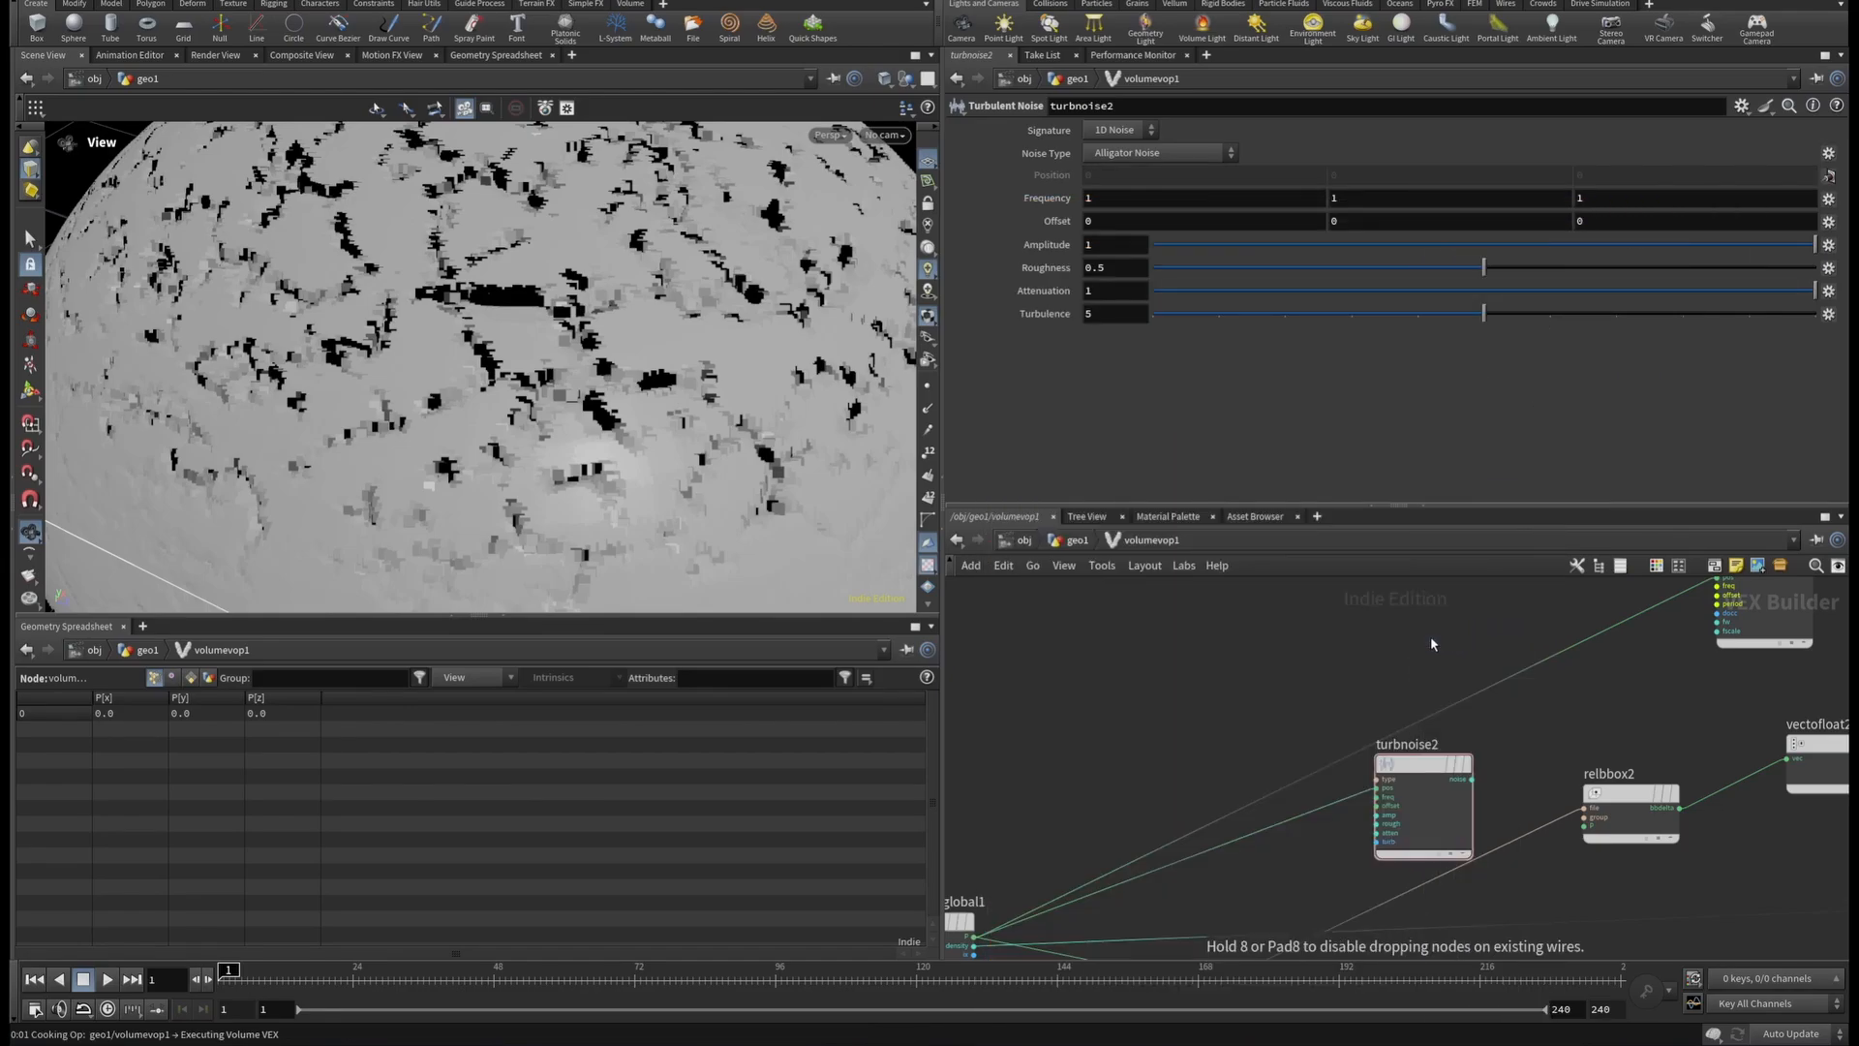
{"action": "left_click", "coordinate": [1432, 644]}
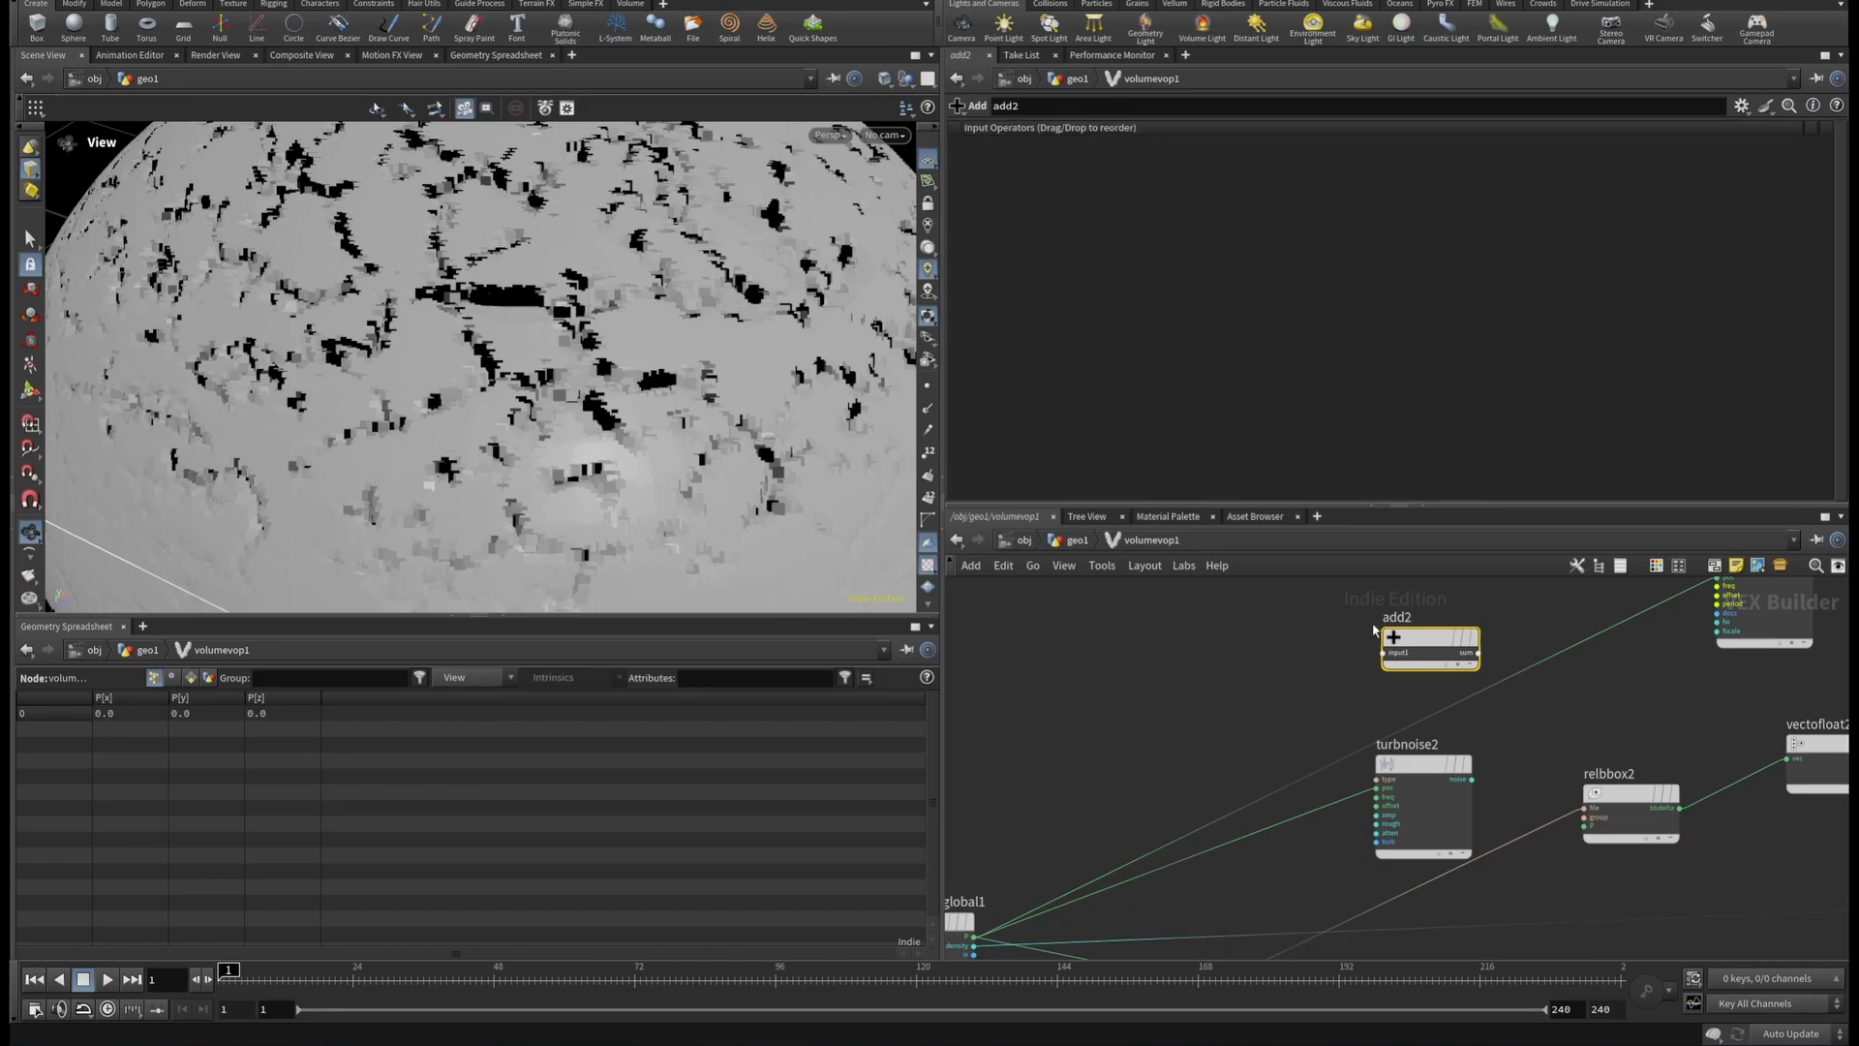
{"action": "middle_click_drag", "start_coordinate": [1118, 770], "coordinate": [1137, 745]}
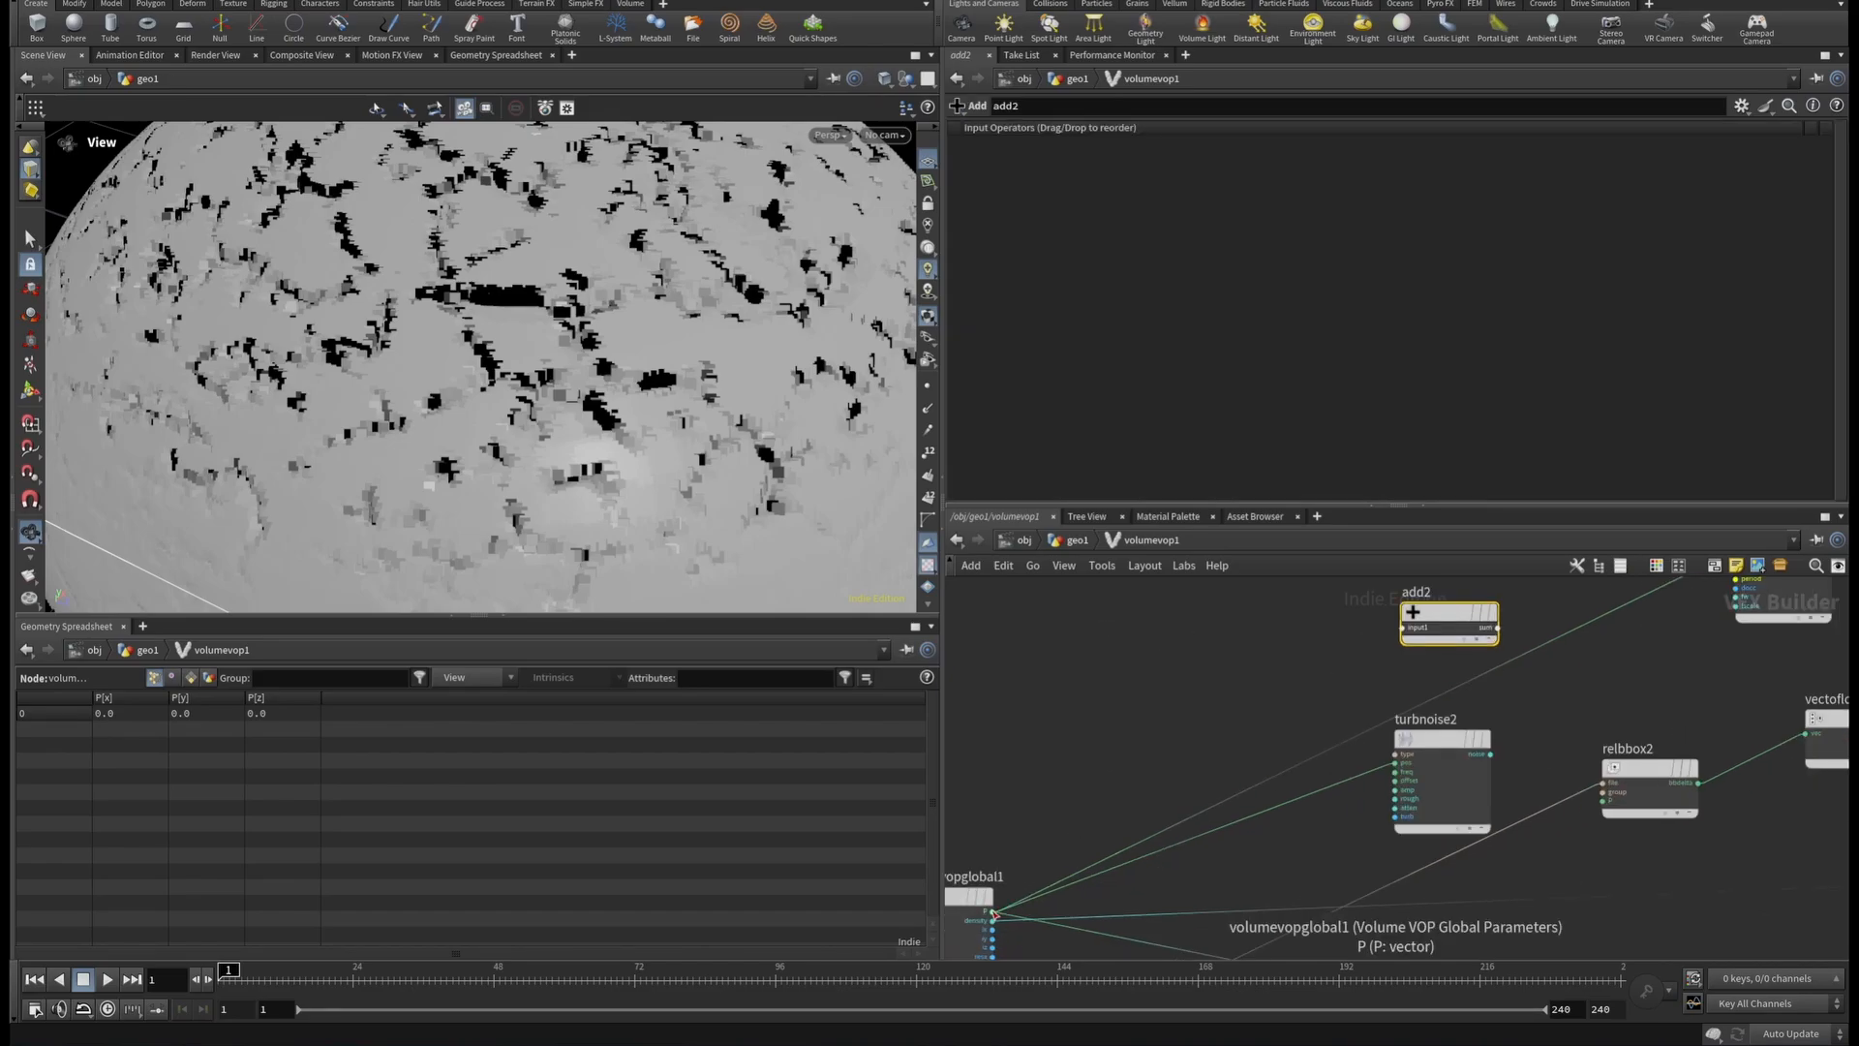
{"action": "left_click", "coordinate": [993, 912]}
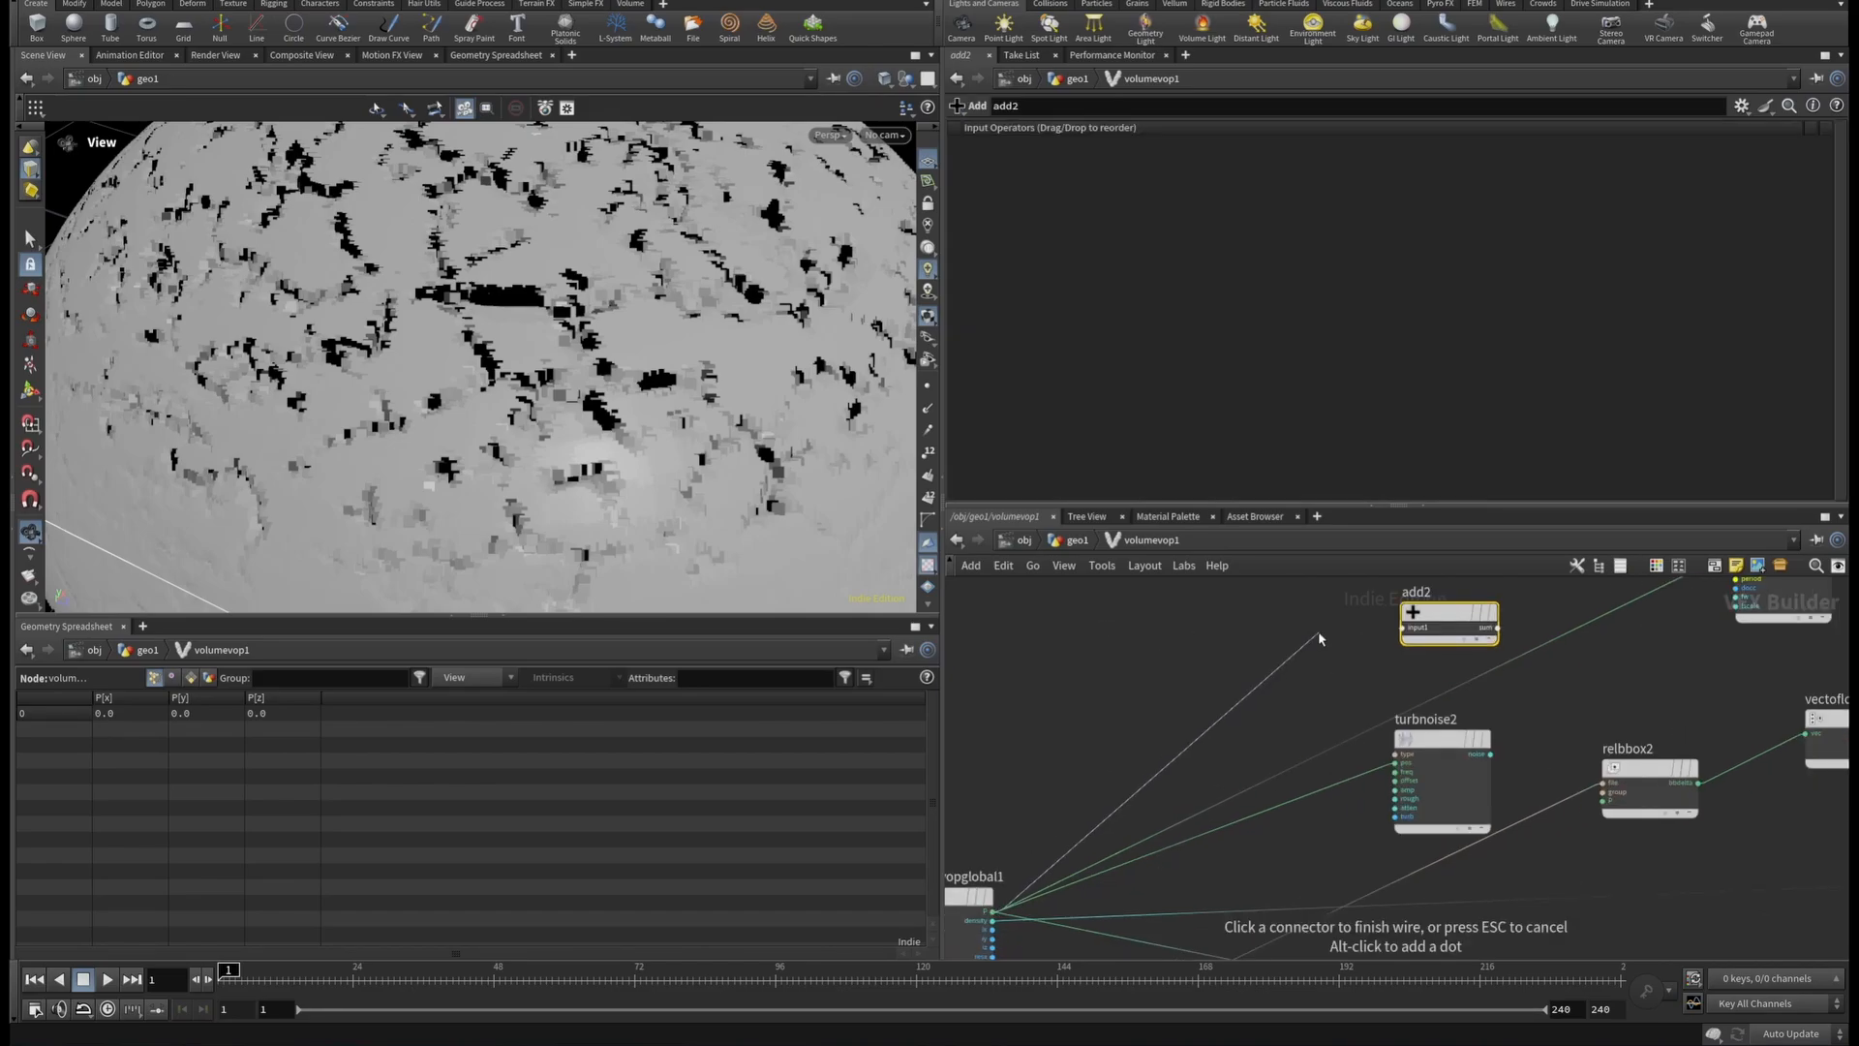
{"action": "left_click", "coordinate": [1366, 617]}
{"action": "left_click", "coordinate": [1490, 754]}
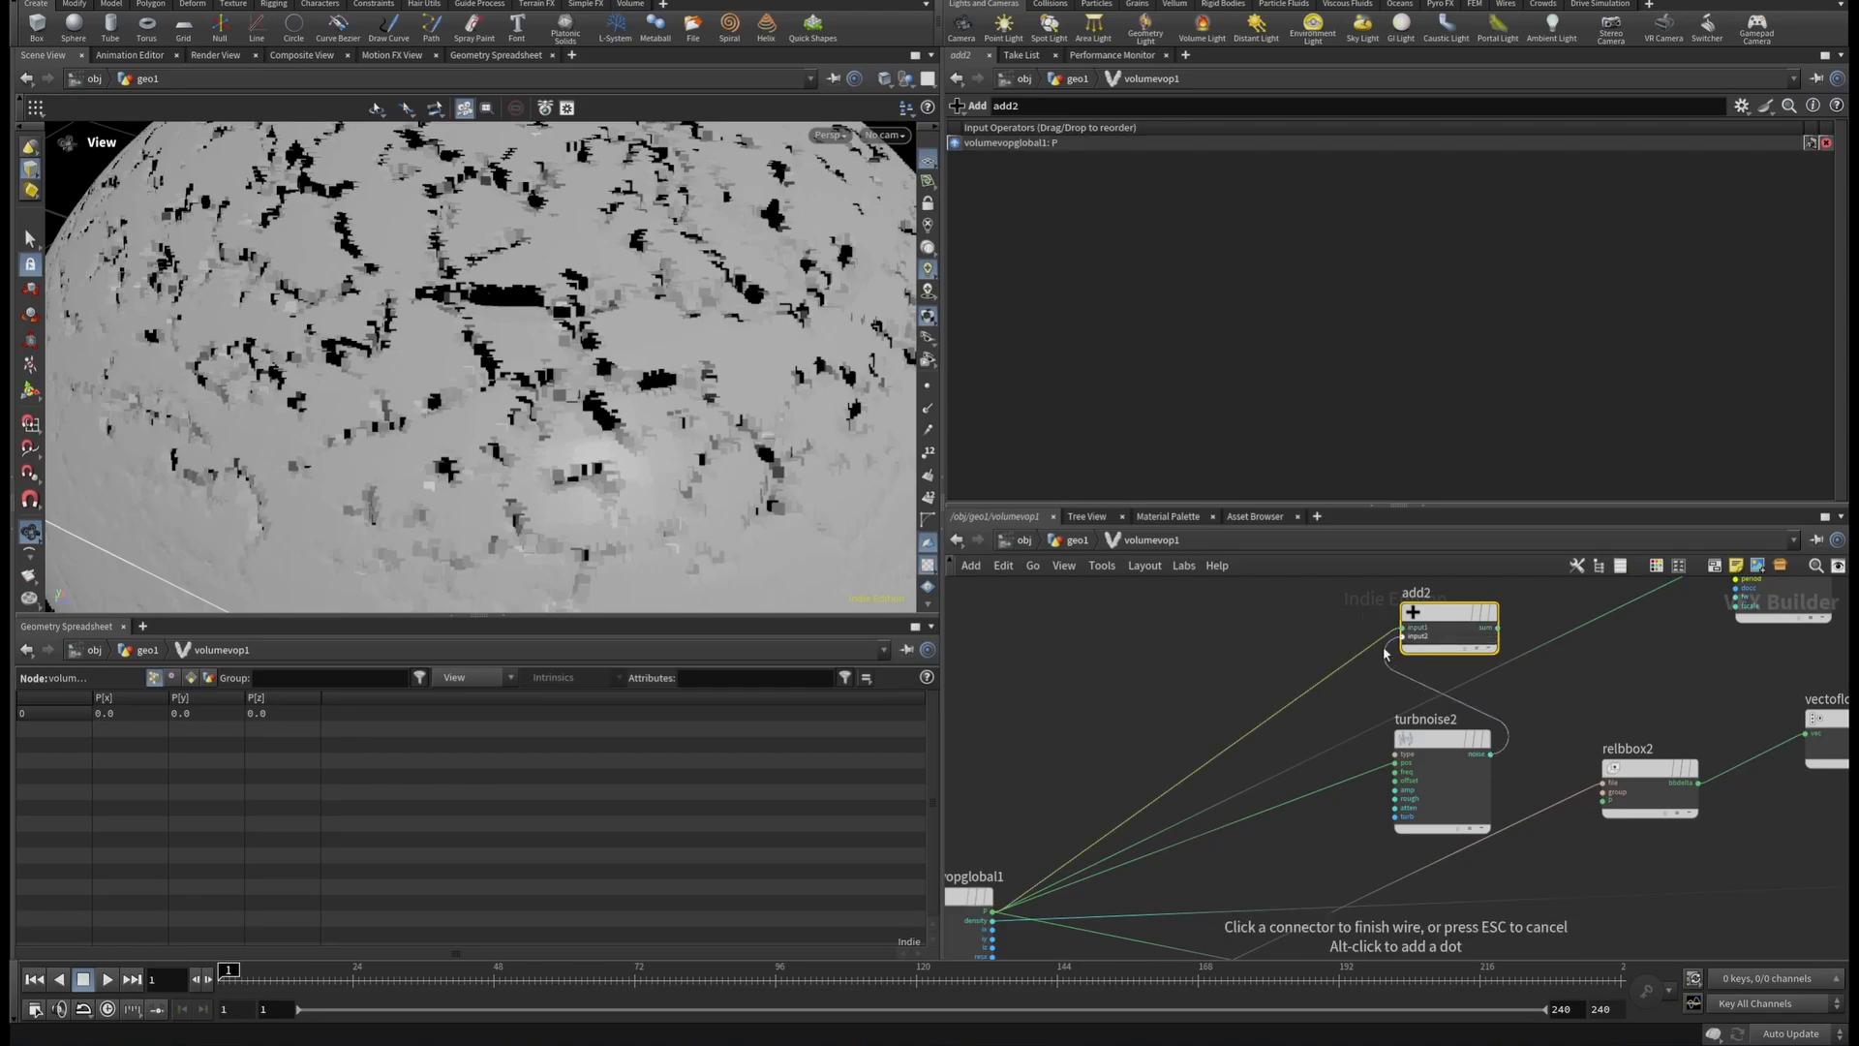
{"action": "left_click", "coordinate": [1402, 637]}
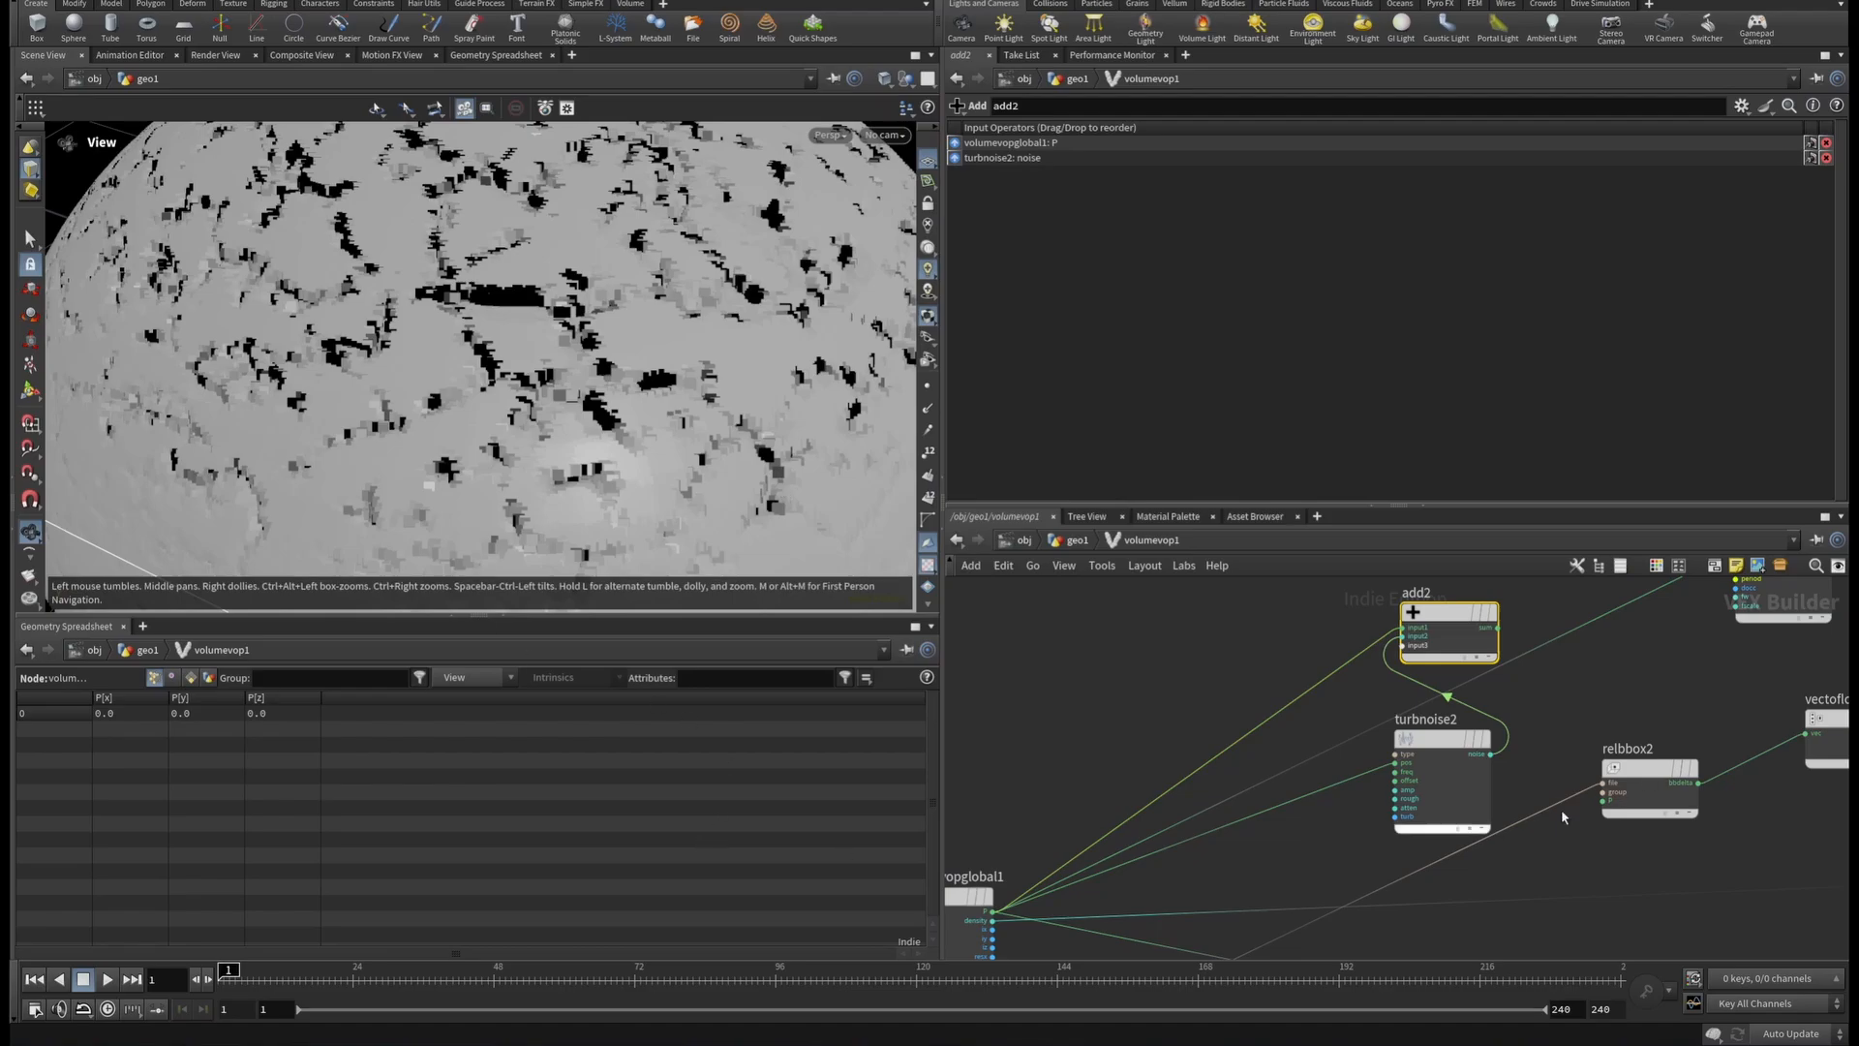
Wire add2's sum into the pos input of unifiednoise_static1 in place of the direct P connection and check the dome.
{"action": "middle_click_drag", "start_coordinate": [1579, 674], "coordinate": [1462, 852]}
{"action": "scroll", "coordinate": [1447, 823], "scroll_direction": "up", "scroll_amount": 2}
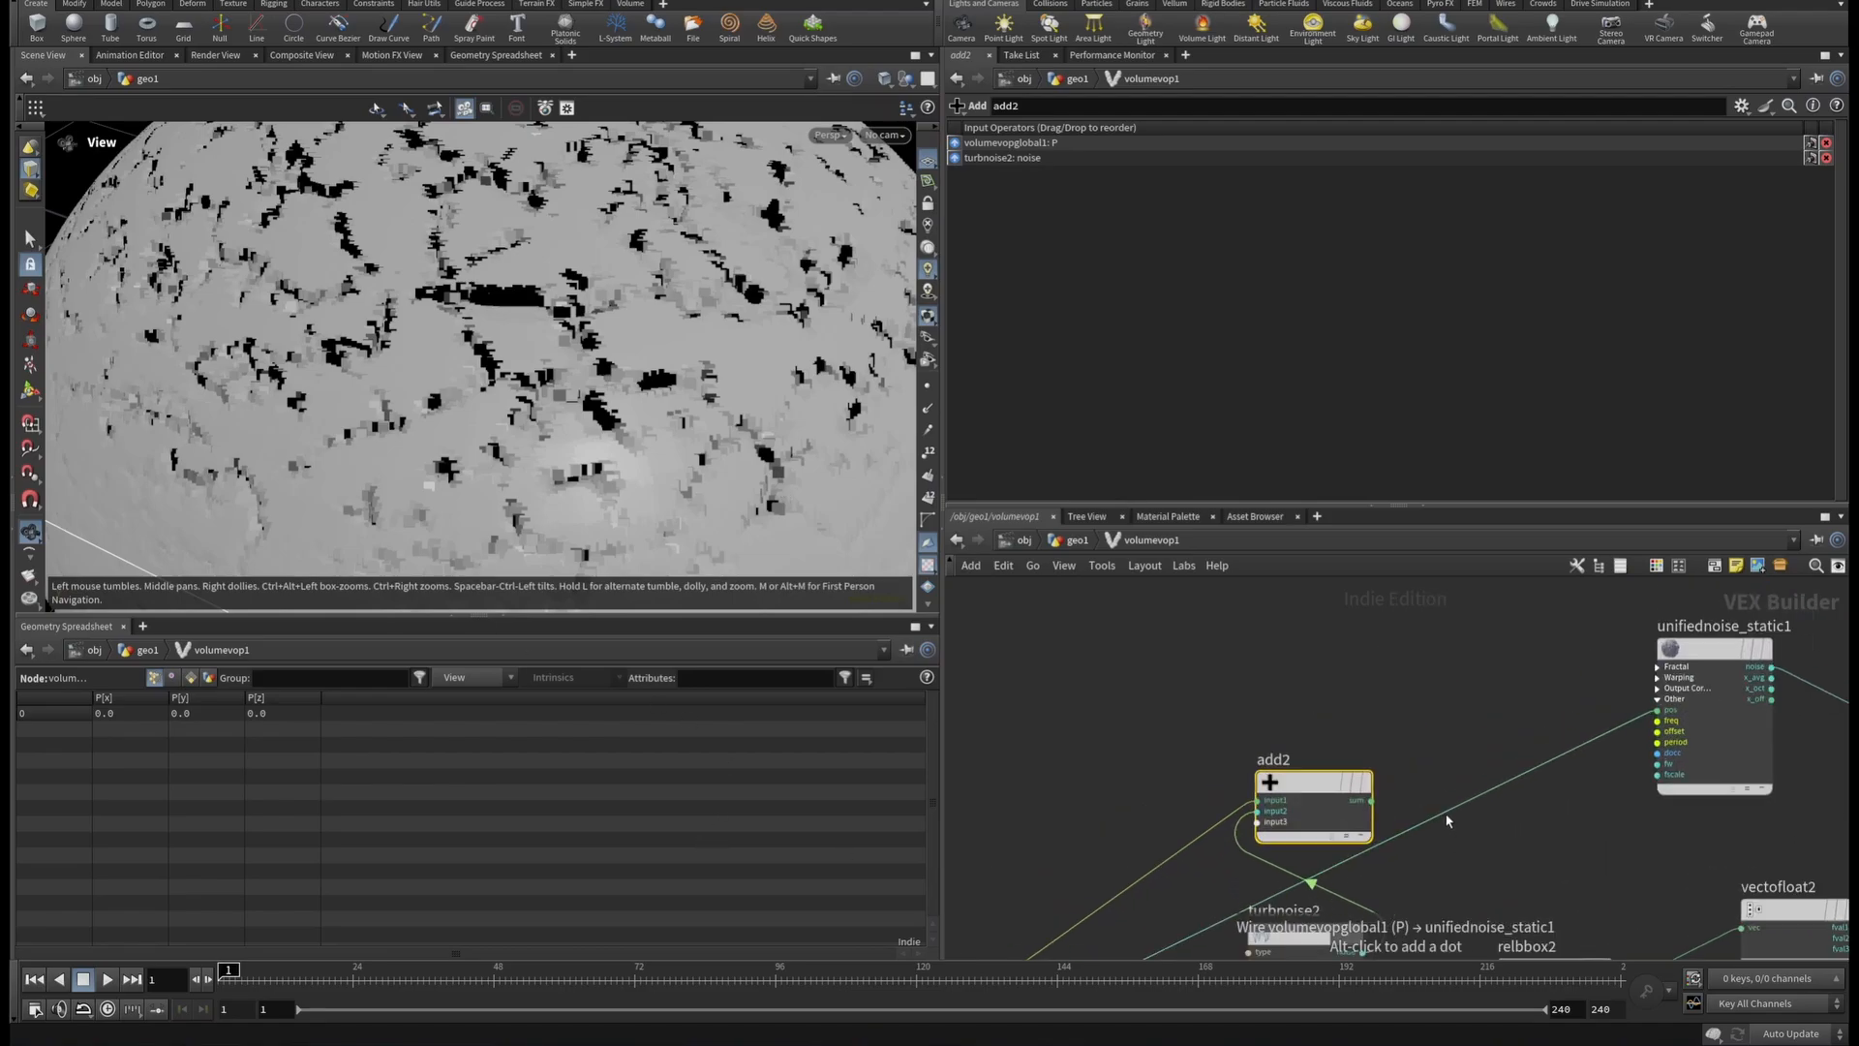
{"action": "left_click", "coordinate": [1361, 800]}
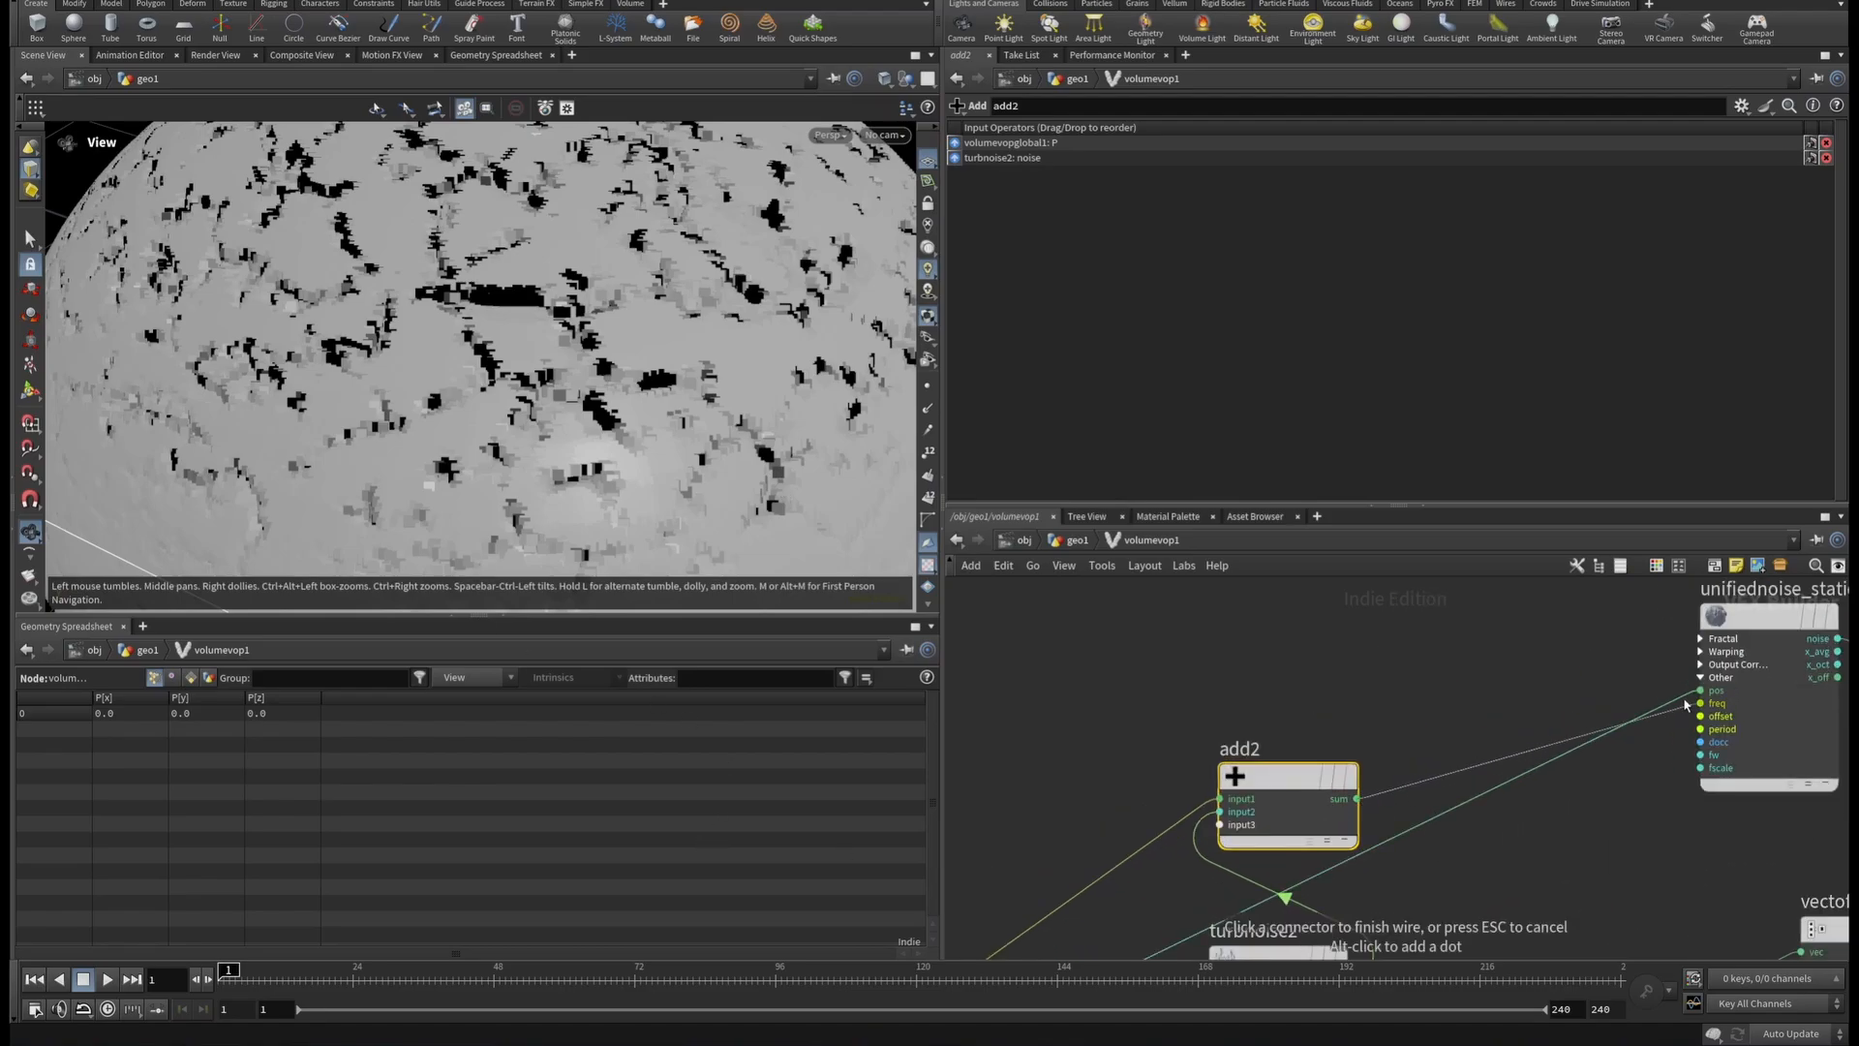
{"action": "left_click", "coordinate": [1672, 758]}
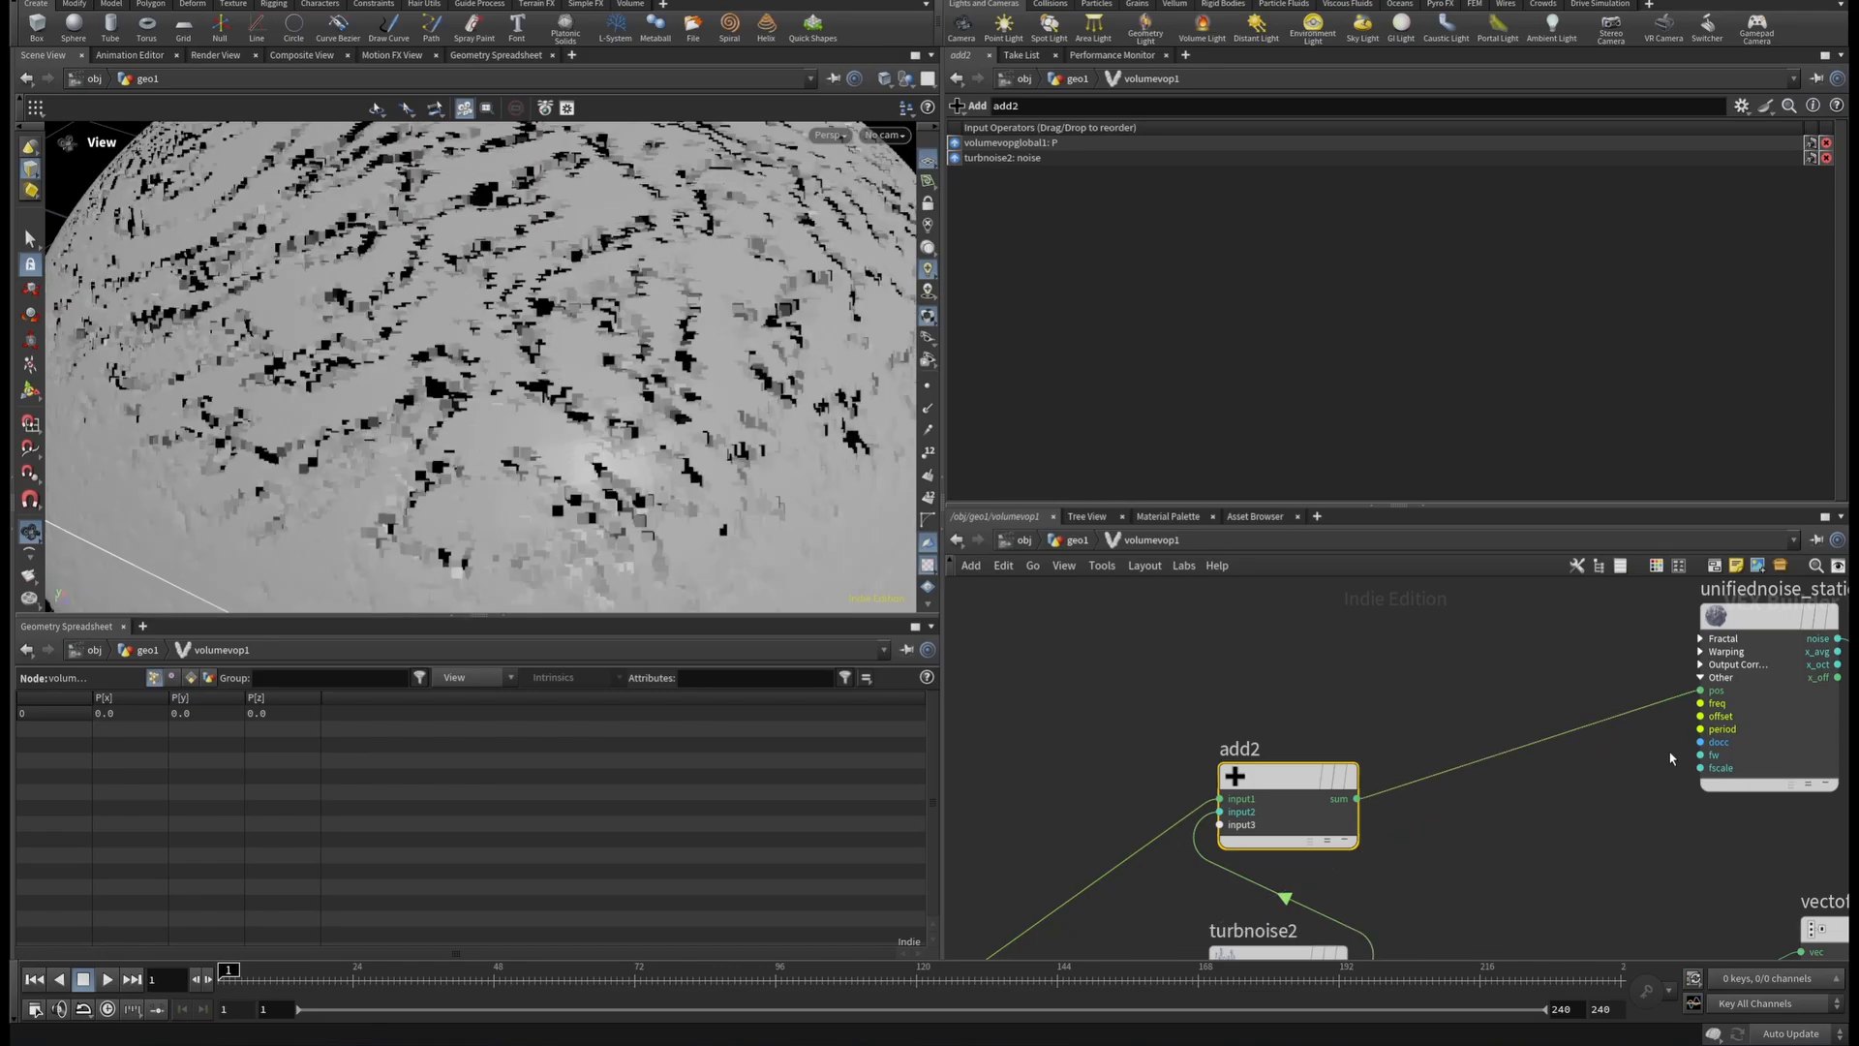
{"action": "scroll", "coordinate": [600, 375], "scroll_direction": "down", "scroll_amount": 5}
{"action": "left_click_drag", "start_coordinate": [562, 397], "coordinate": [708, 315]}
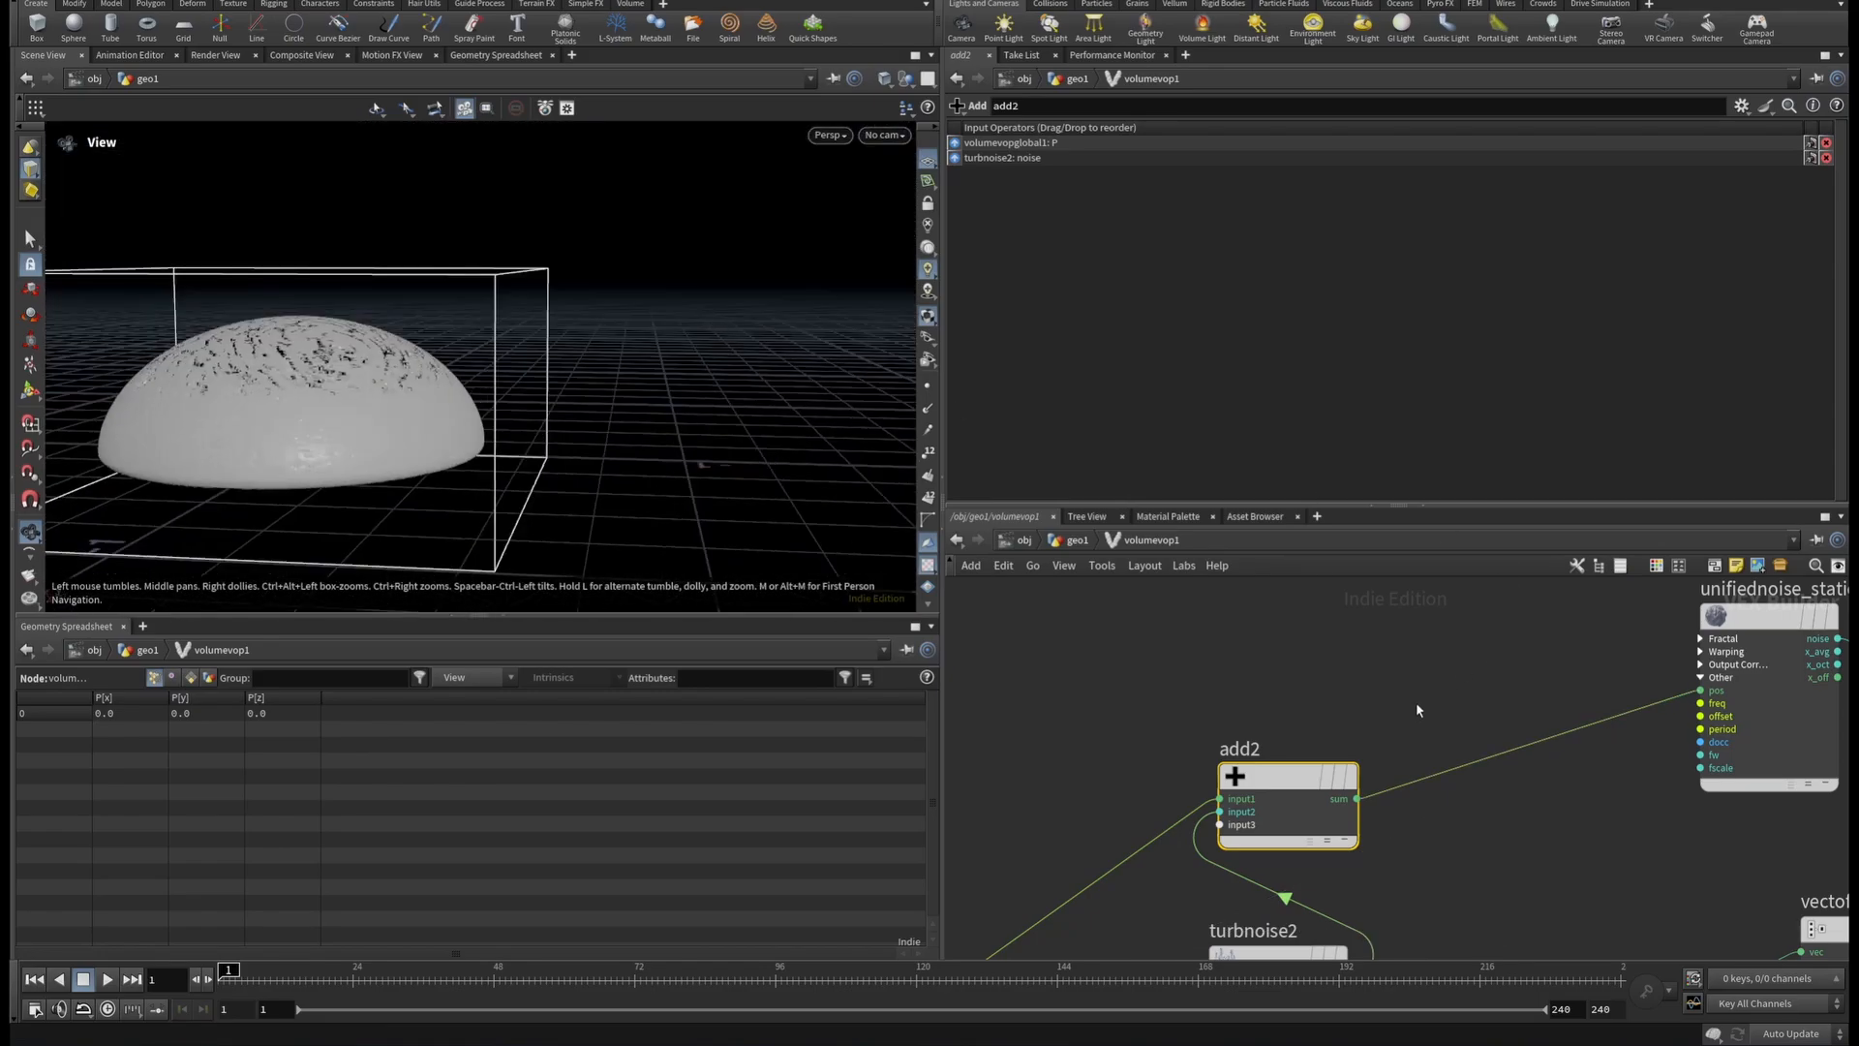
On turbnoise2, set the amplitude to 0.5 and the roughness to 0.575, and inspect the cracks from above.
{"action": "scroll", "coordinate": [1413, 715], "scroll_direction": "down", "scroll_amount": 3}
{"action": "left_click", "coordinate": [1334, 886]}
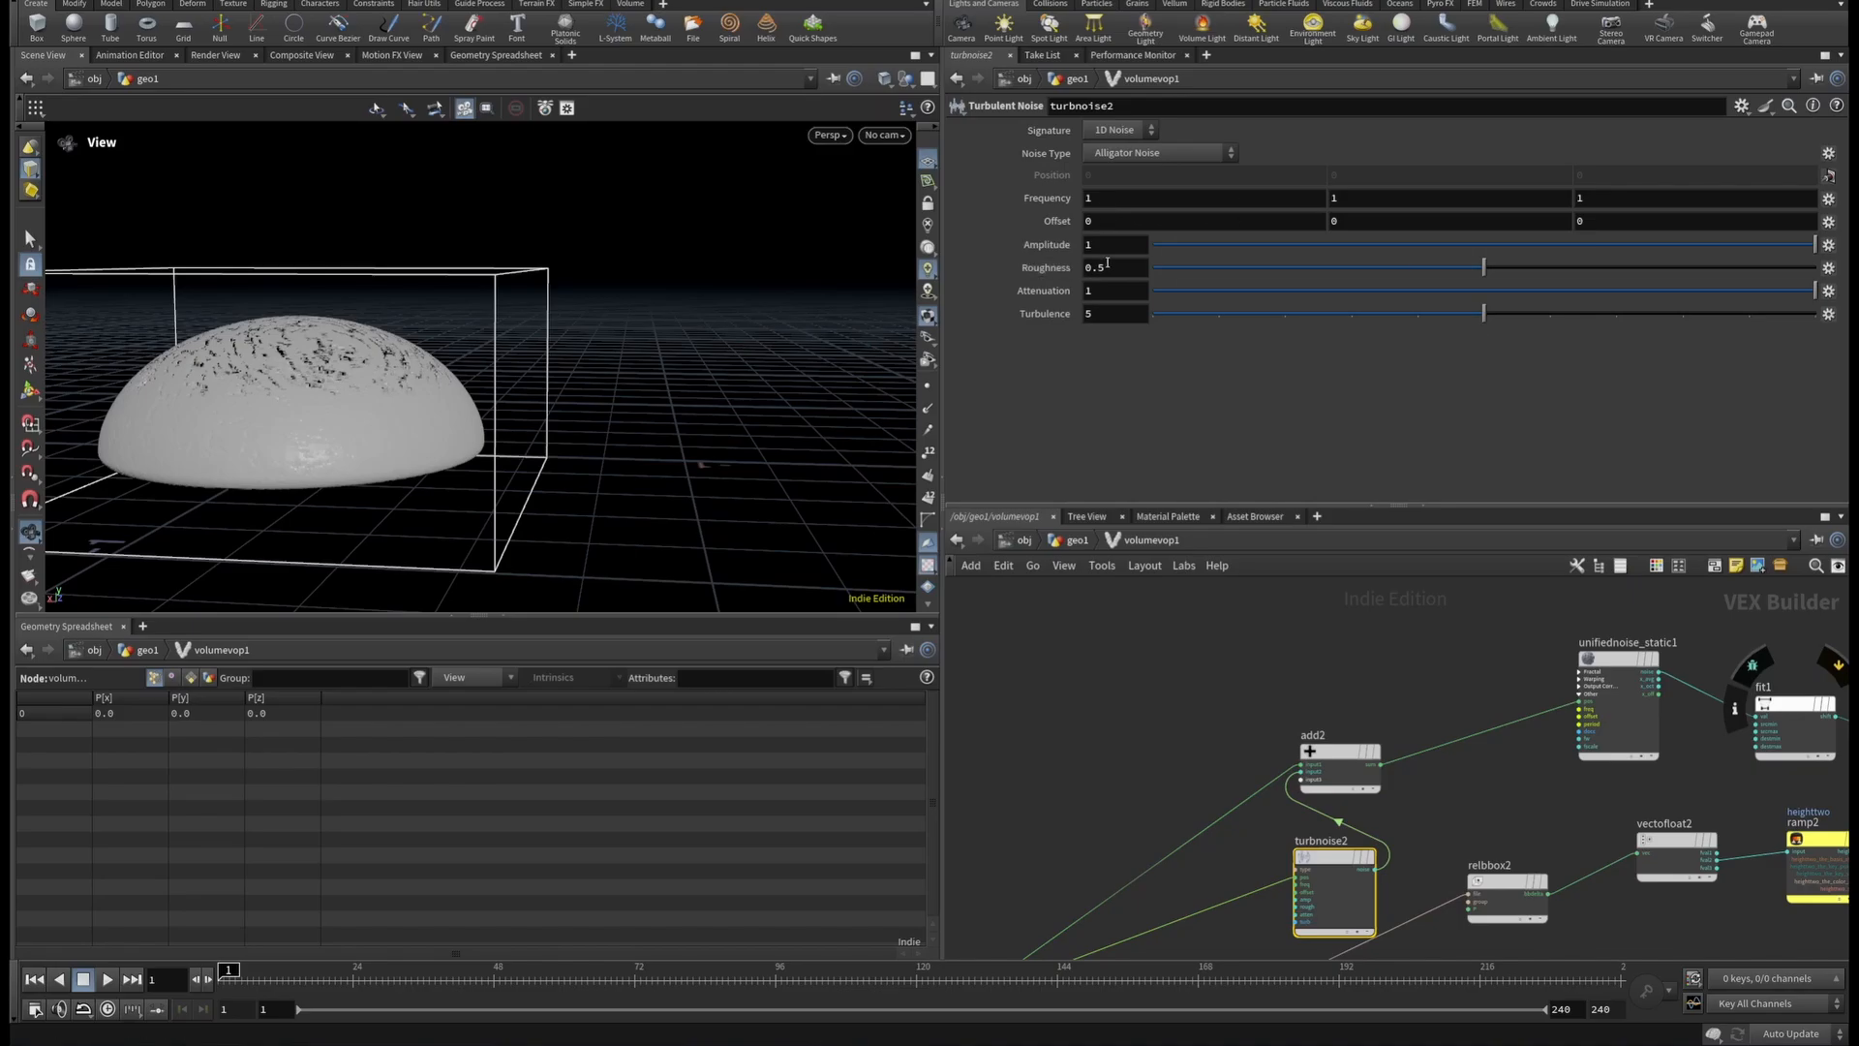
{"action": "left_click", "coordinate": [1089, 244]}
{"action": "type", "text": ".5"}
{"action": "key", "text": "Return"}
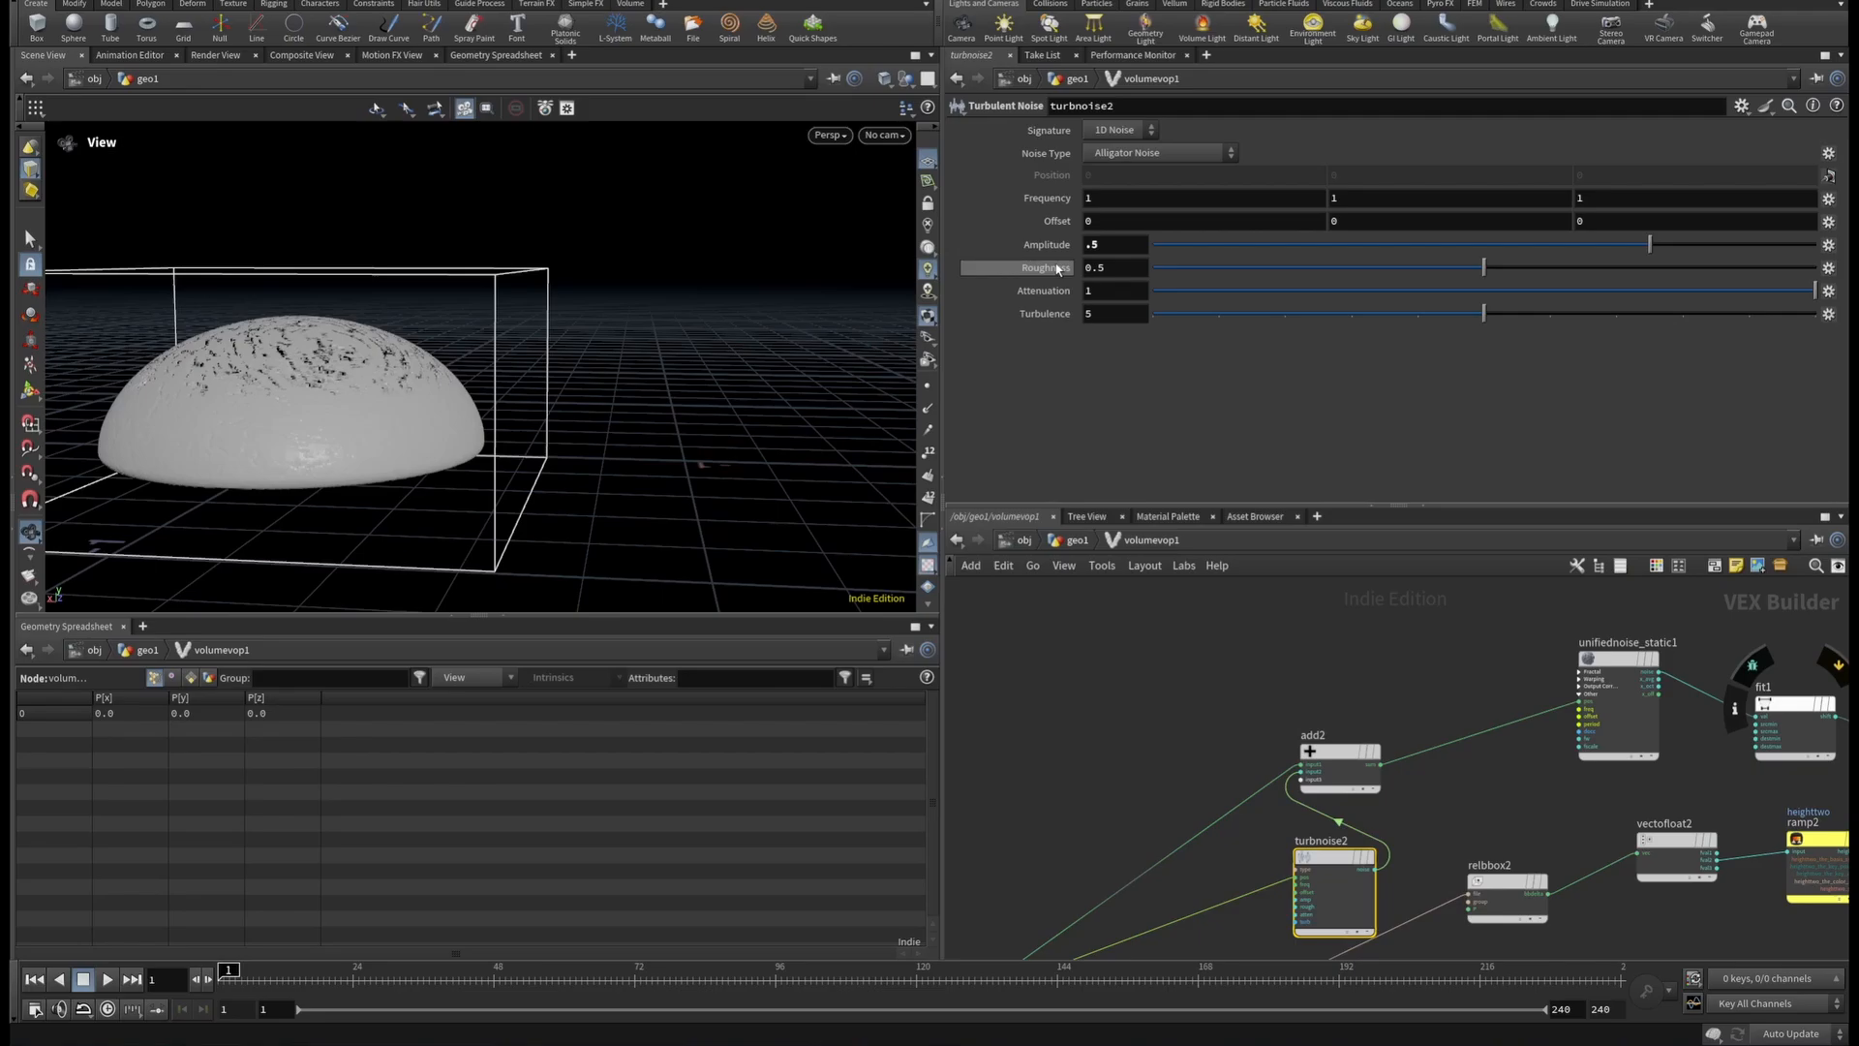
{"action": "left_click", "coordinate": [1535, 270]}
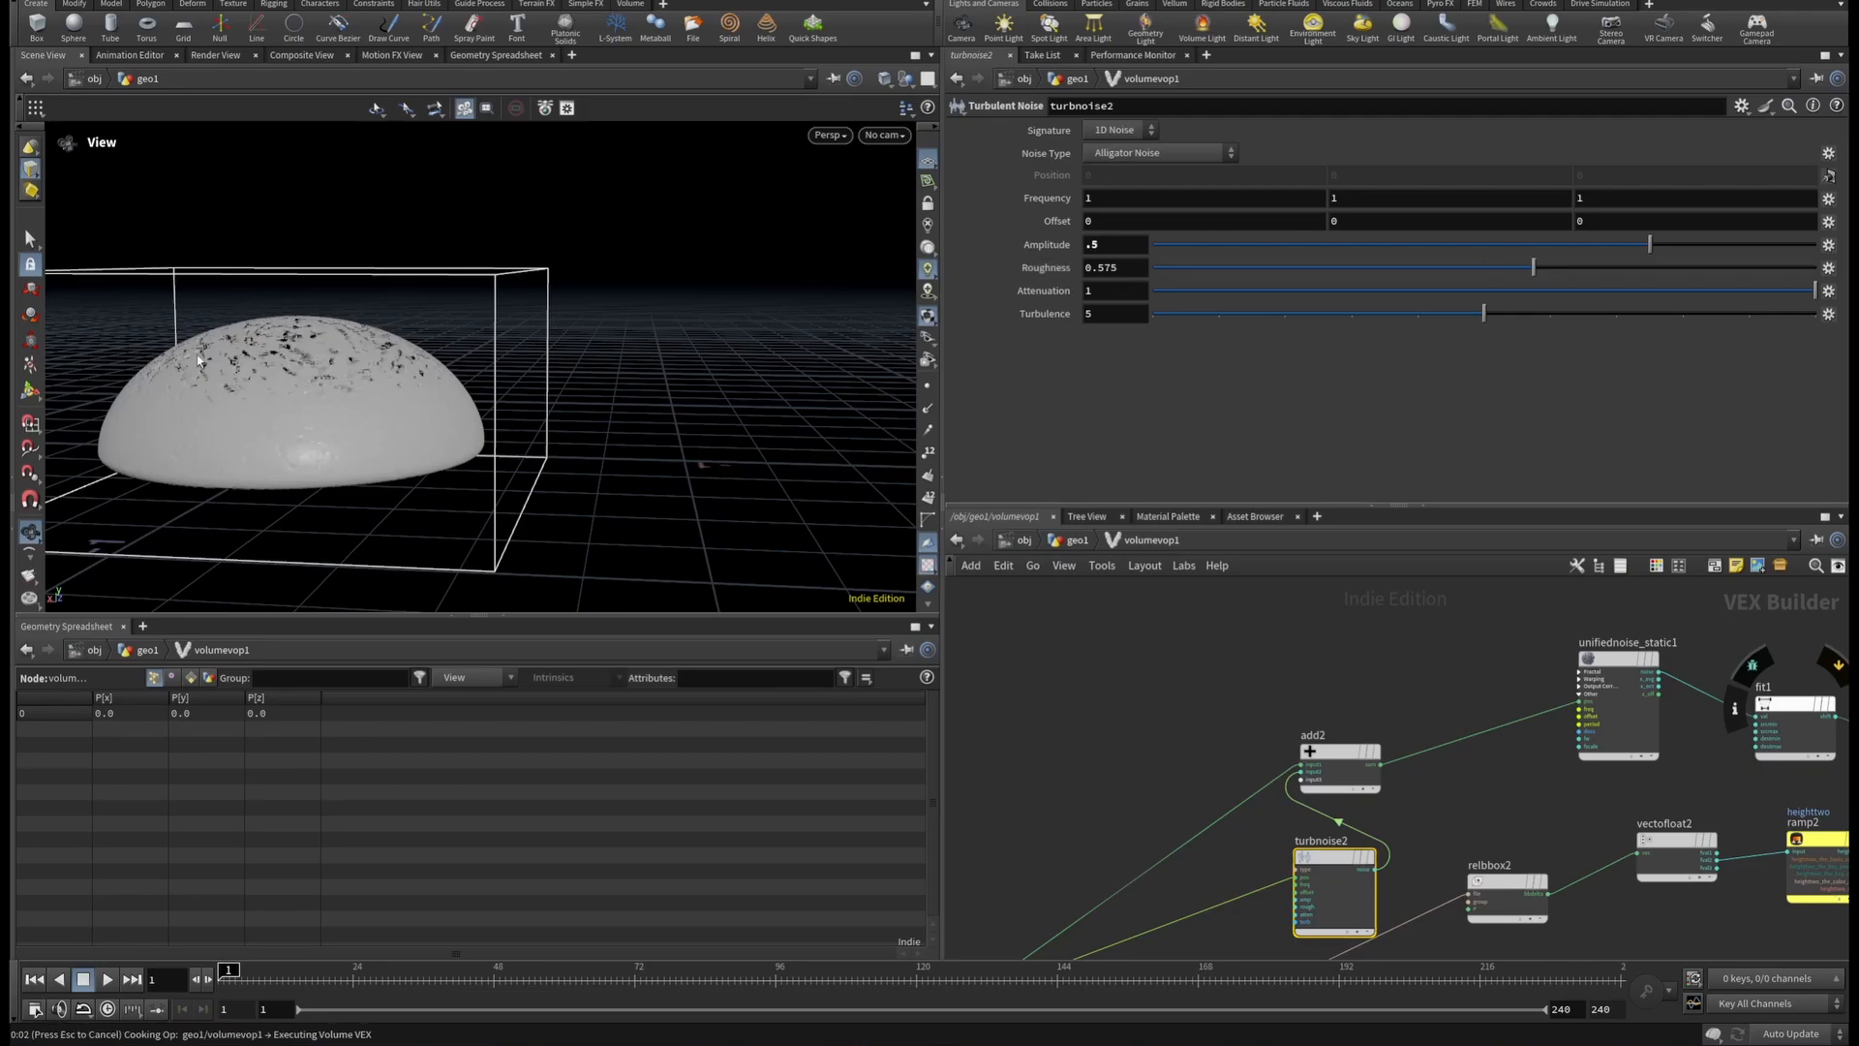
{"action": "left_click_drag", "start_coordinate": [201, 362], "coordinate": [935, 261]}
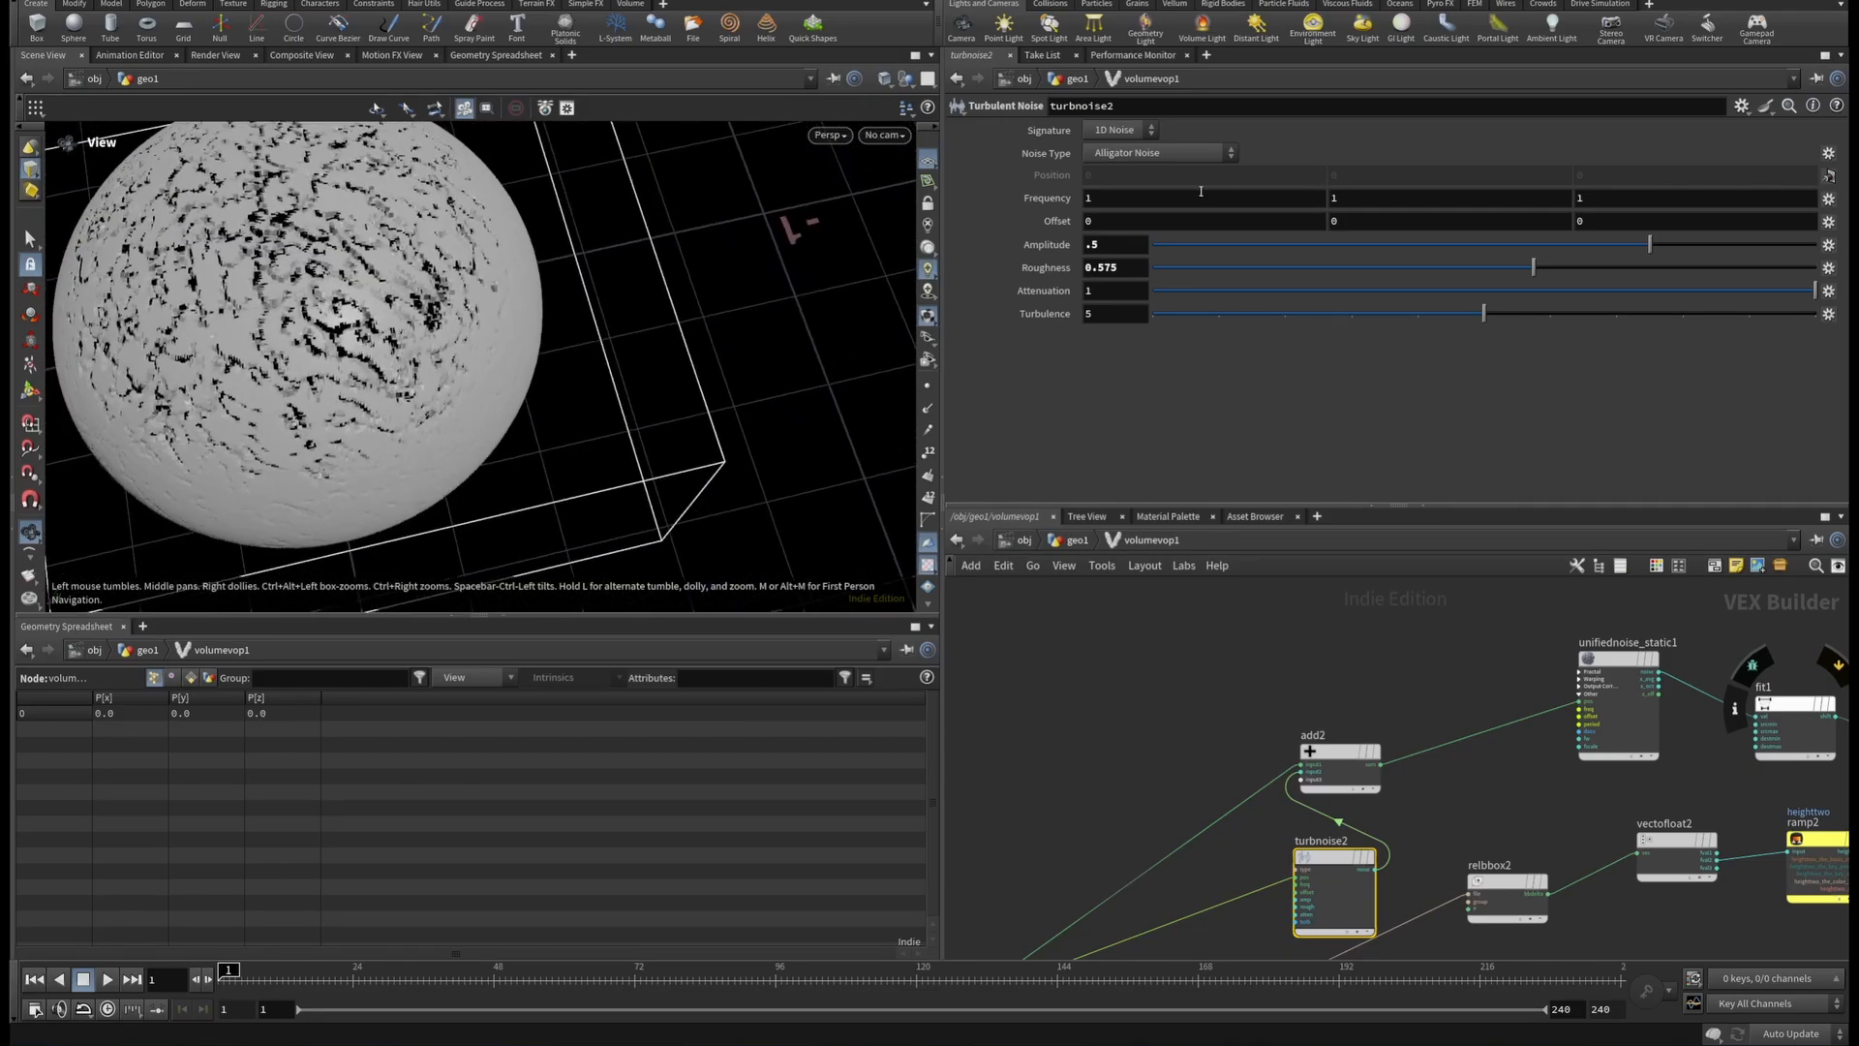
Set turbnoise2's frequency to 1.5 on all three axes and view the dome from the side.
{"action": "left_click", "coordinate": [1161, 198]}
{"action": "type", "text": ".5"}
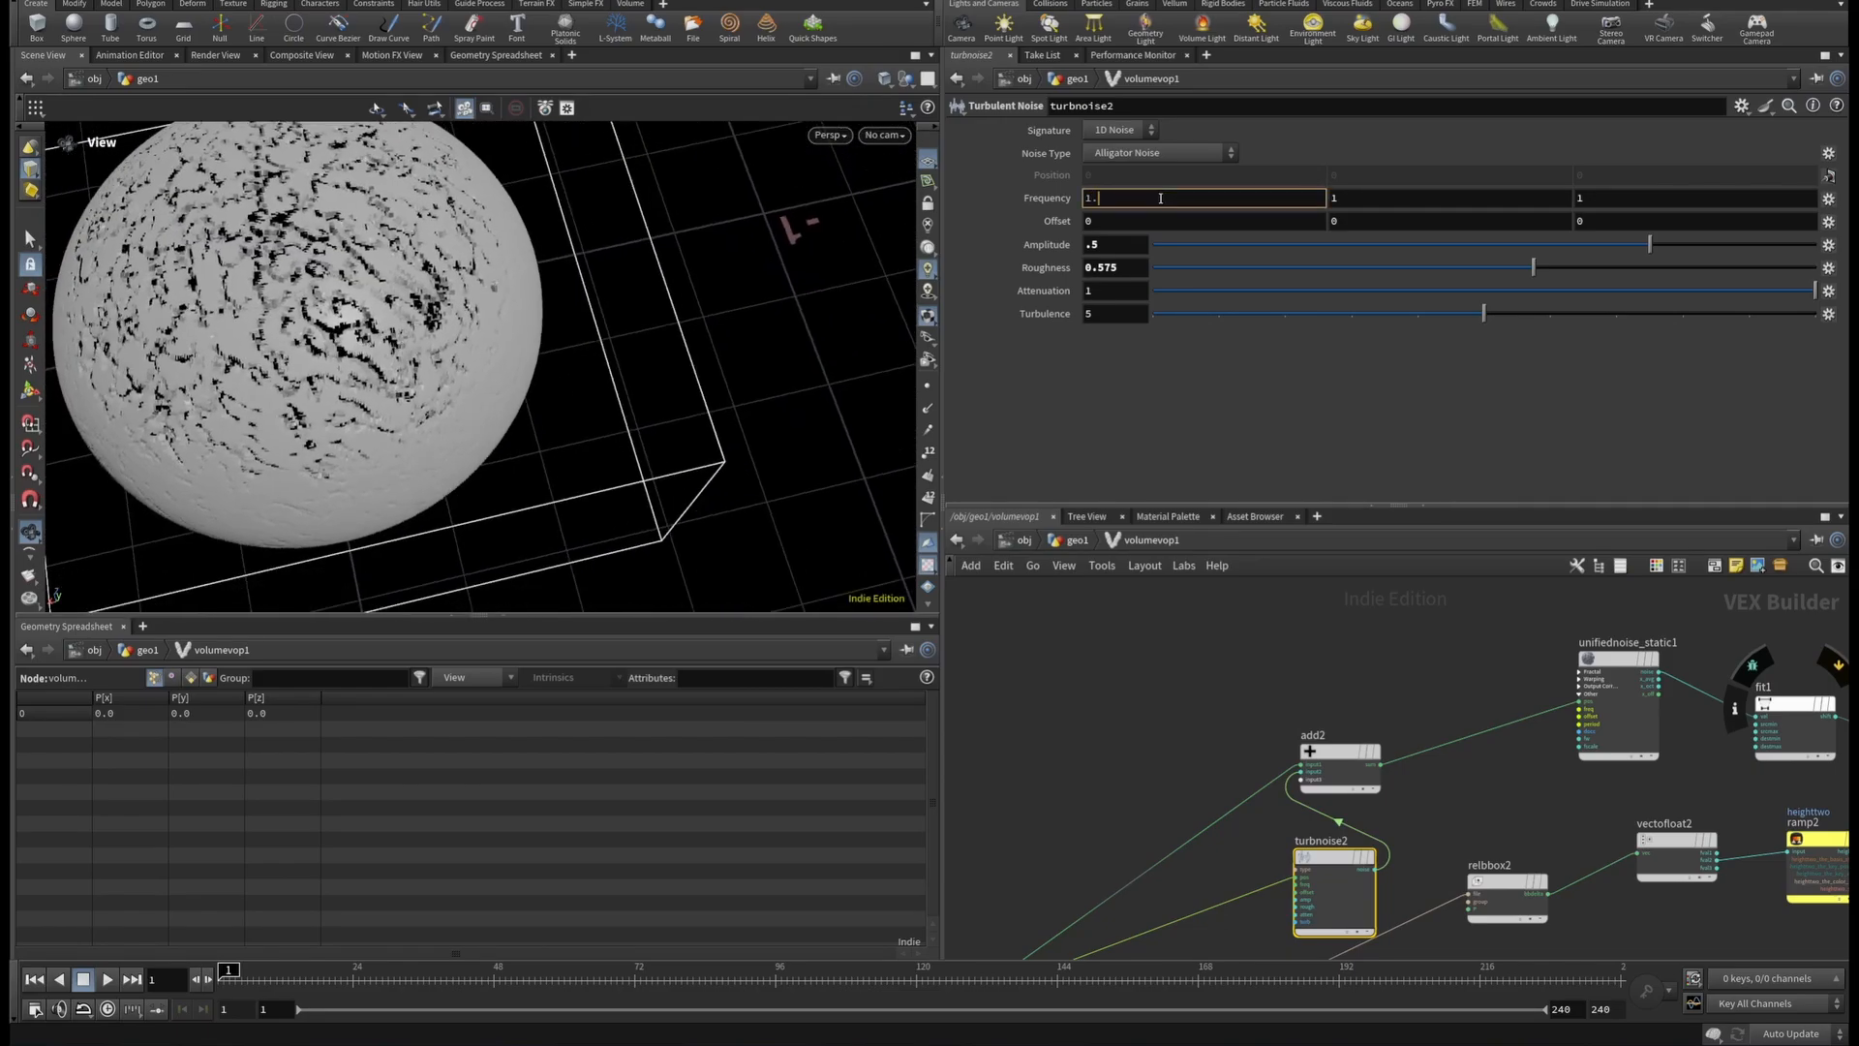
{"action": "left_click", "coordinate": [1363, 202]}
{"action": "type", "text": ".5"}
{"action": "left_click", "coordinate": [1599, 197]}
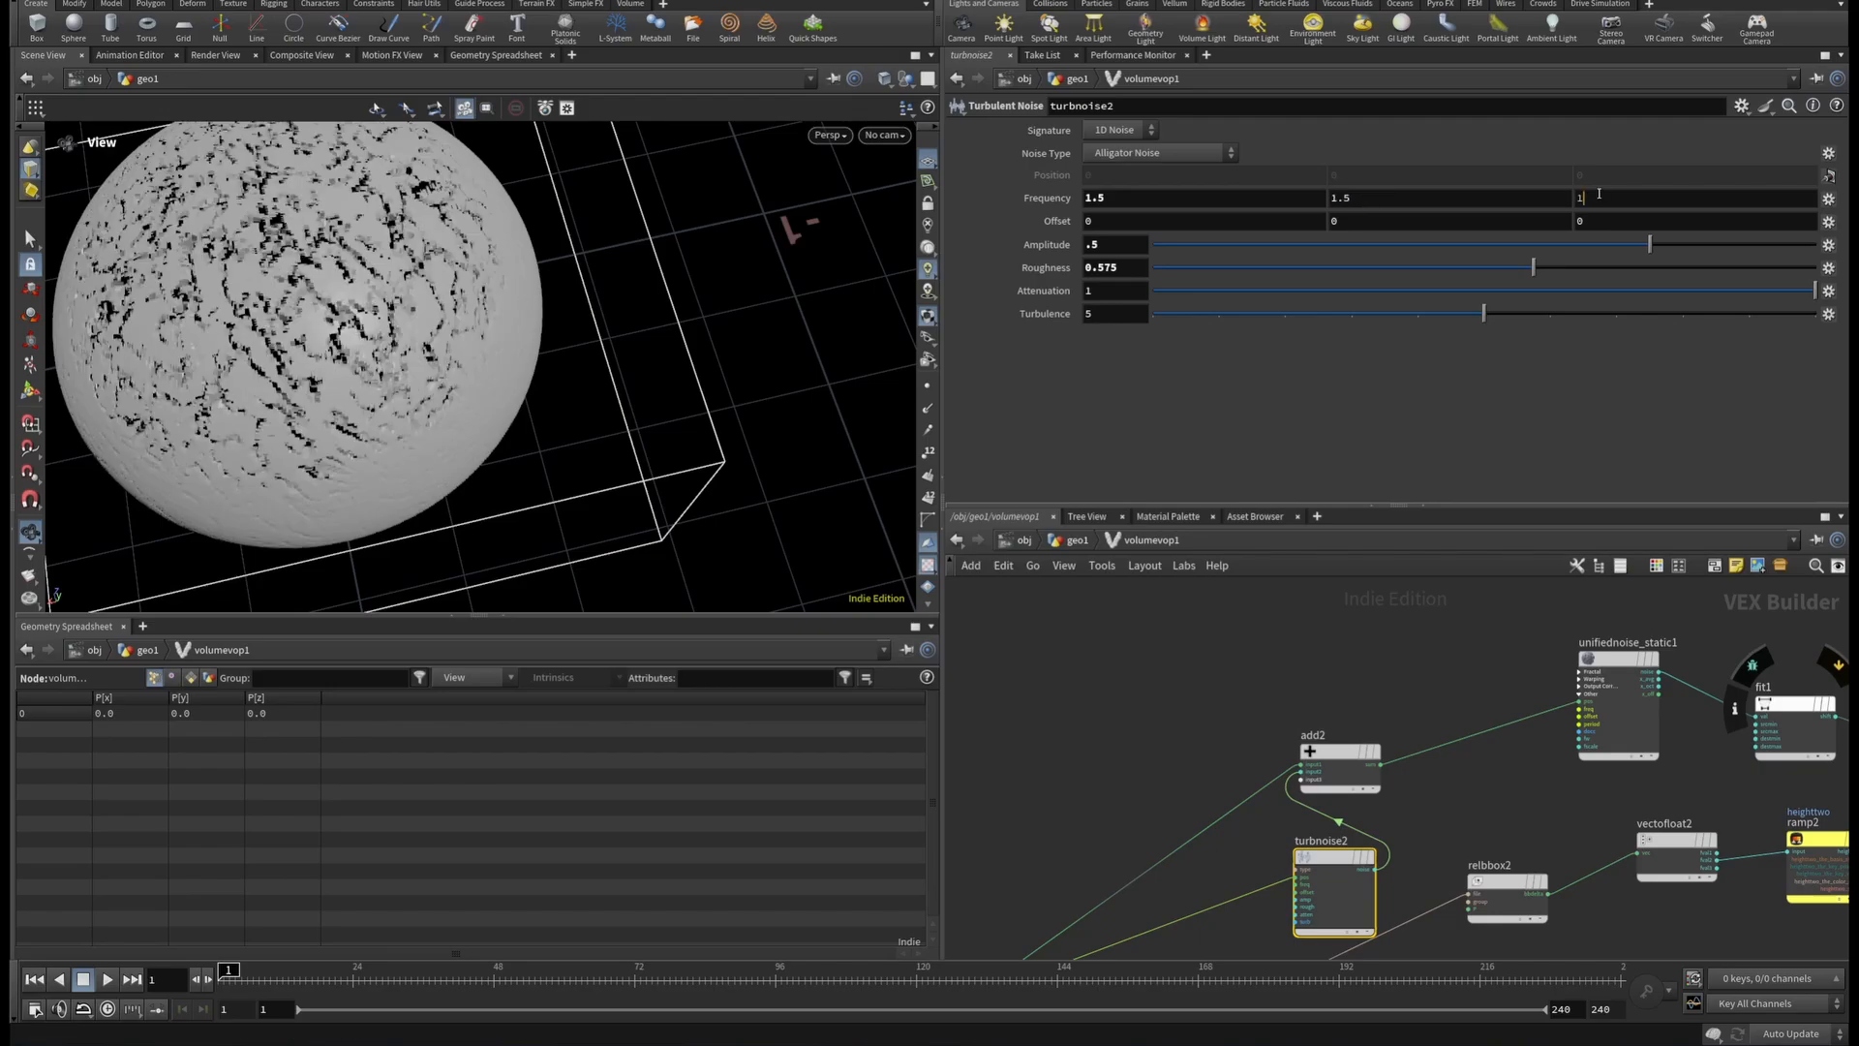
{"action": "type", "text": ".5"}
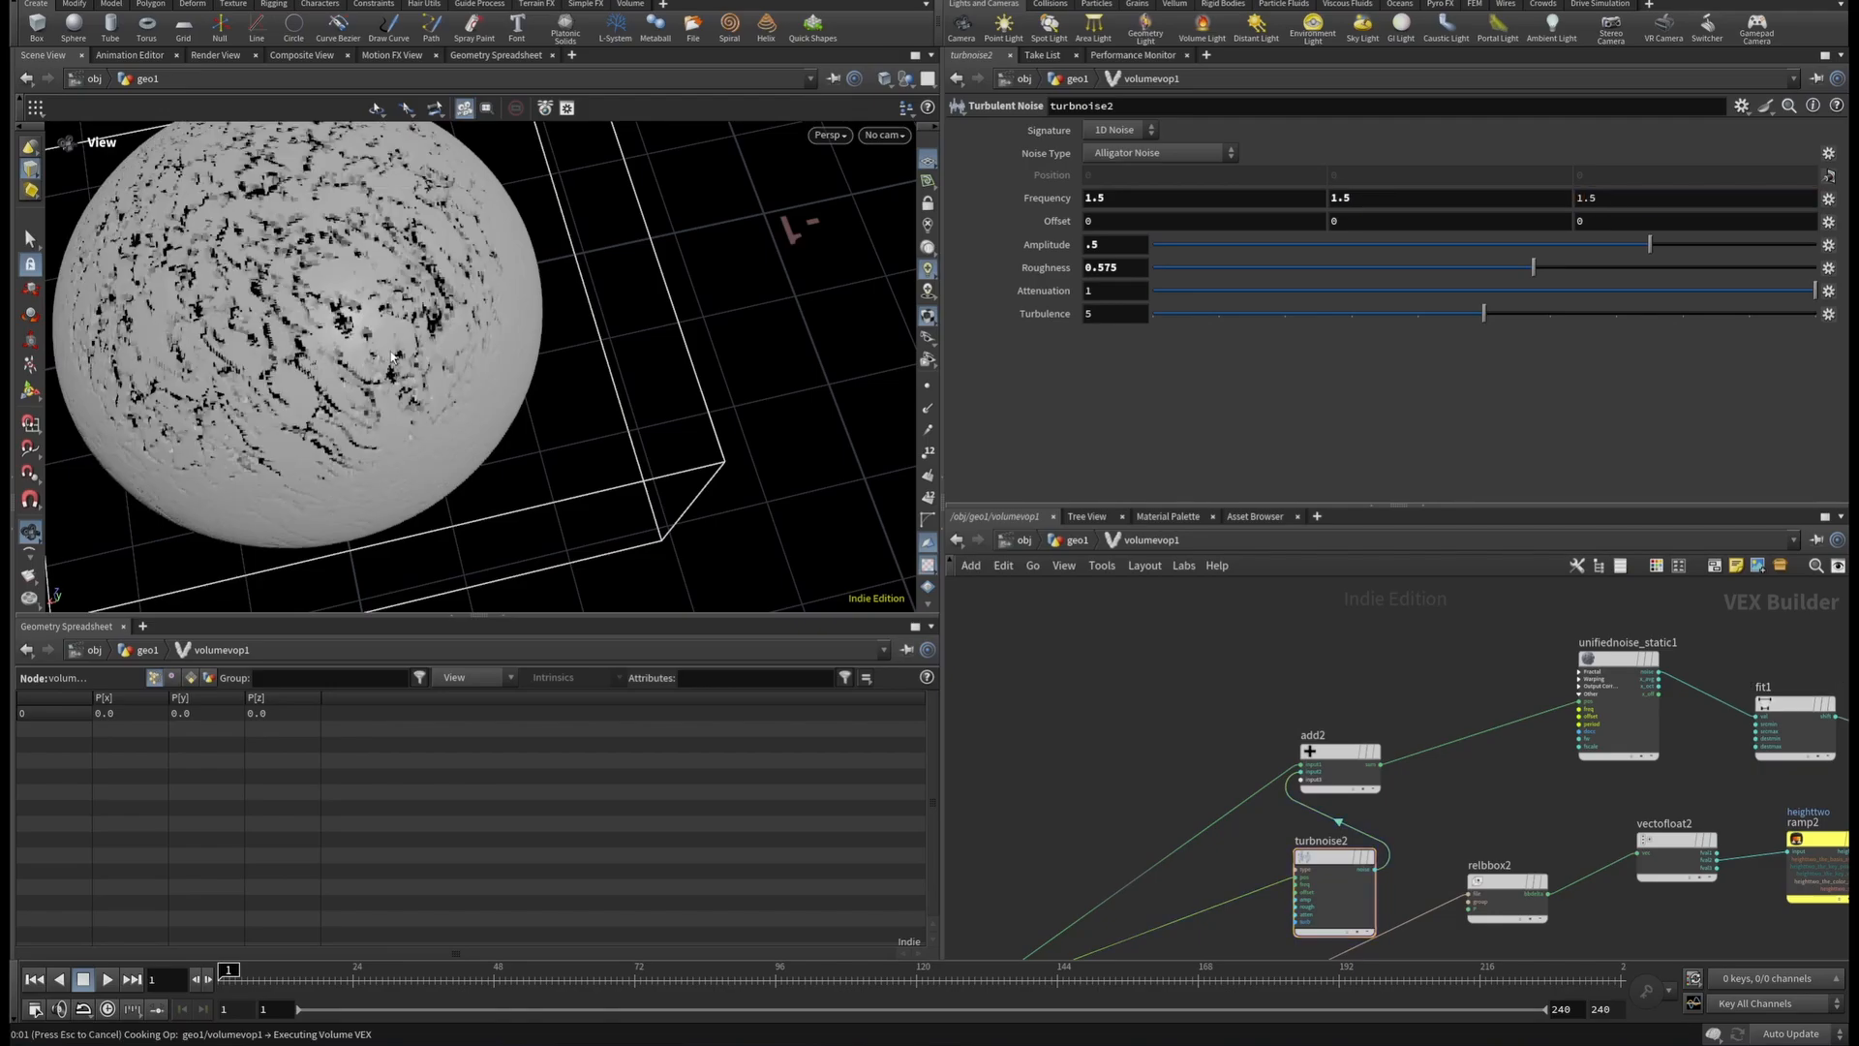
{"action": "key", "text": "Escape"}
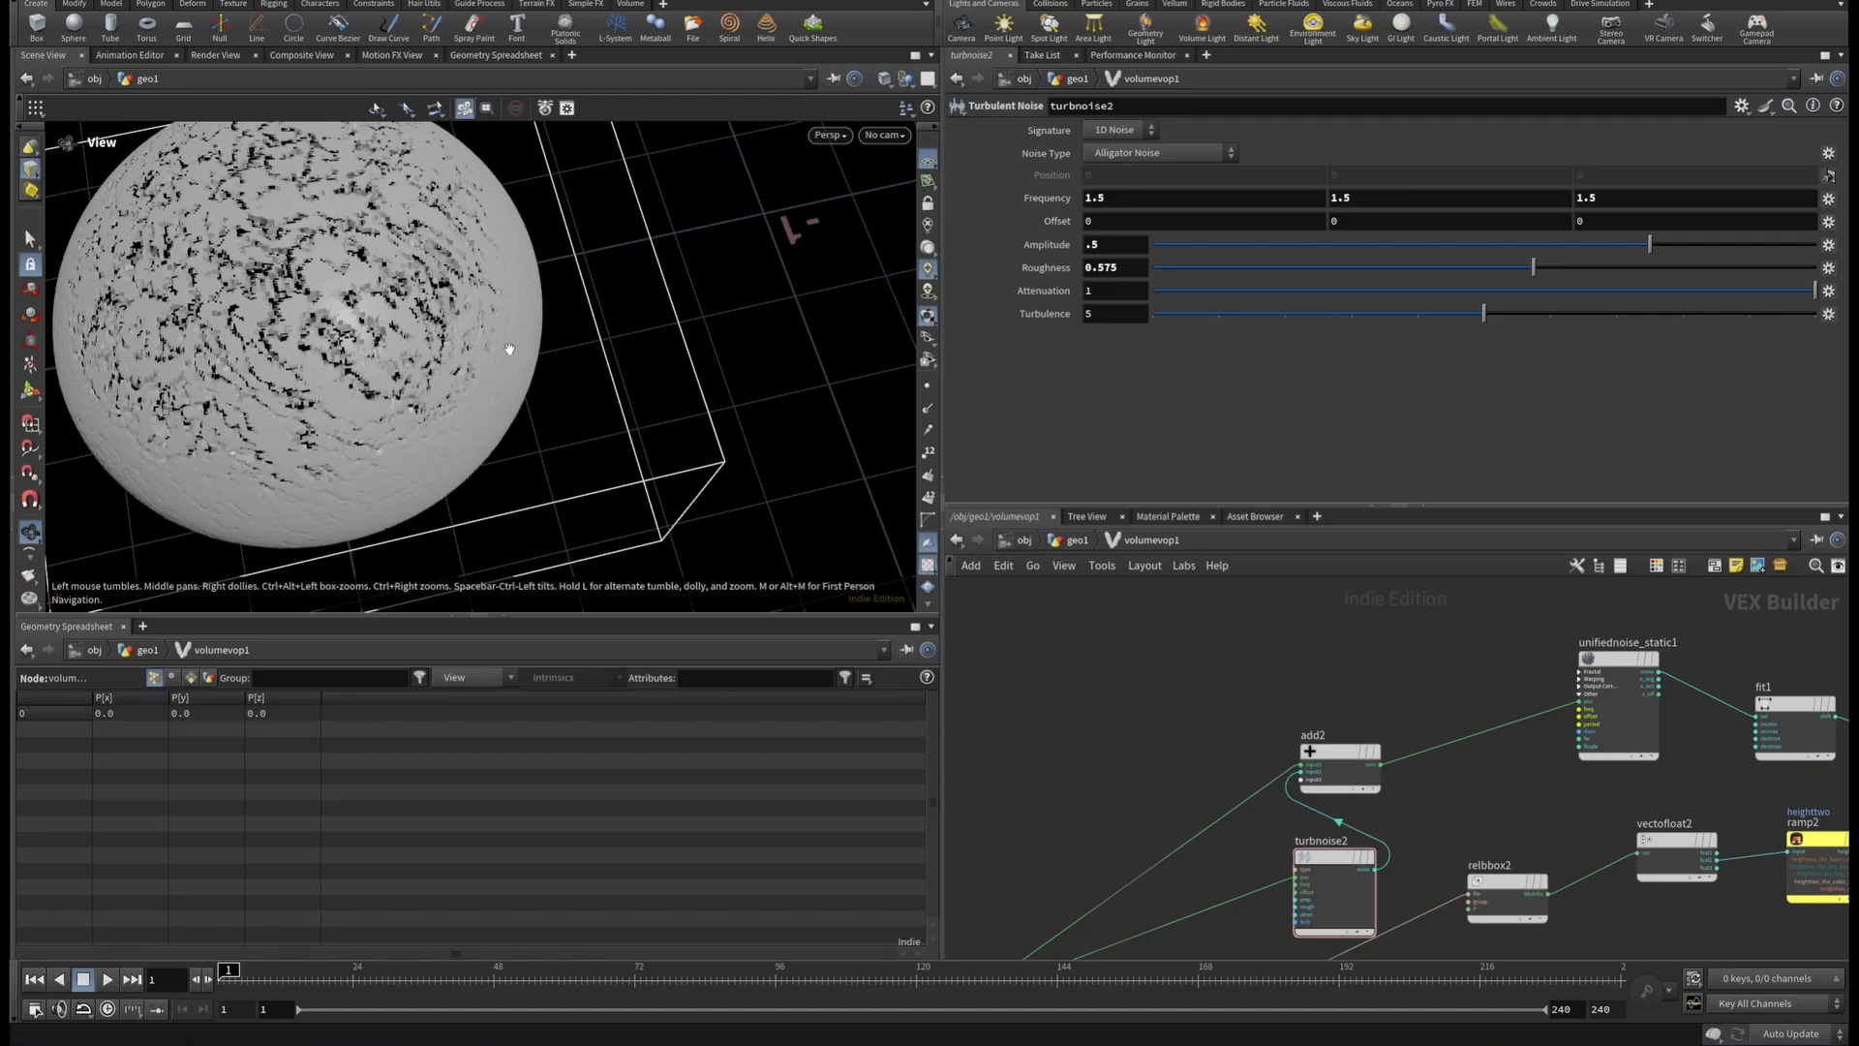
{"action": "mouse_move", "coordinate": [511, 348]}
{"action": "left_mouse_down"}
{"action": "mouse_move", "coordinate": [539, 271]}
{"action": "mouse_move", "coordinate": [474, 290]}
{"action": "mouse_move", "coordinate": [498, 327]}
{"action": "left_mouse_up"}
Reposition turbnoise2 between volumevopglobal1 and add2 so the noise branch reads in order.
{"action": "scroll", "coordinate": [1379, 716], "scroll_direction": "down", "scroll_amount": 5}
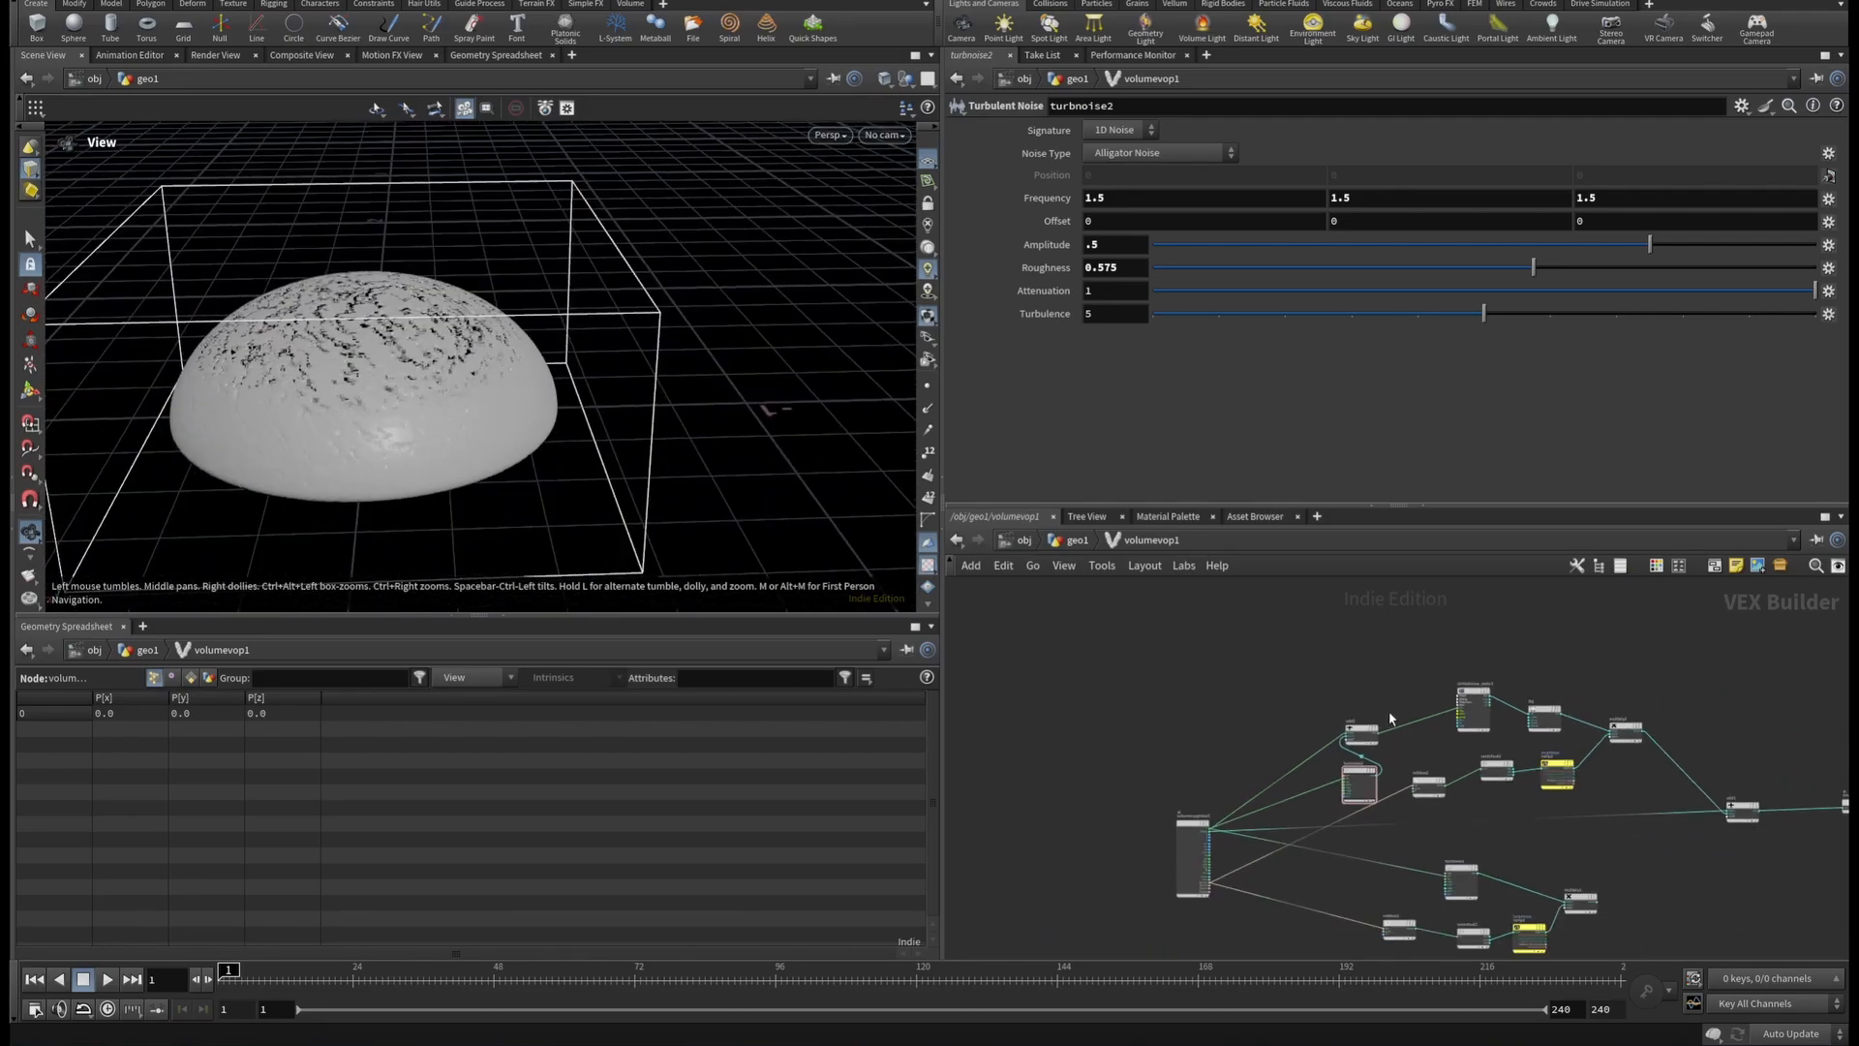
{"action": "scroll", "coordinate": [1221, 808], "scroll_direction": "up", "scroll_amount": 5}
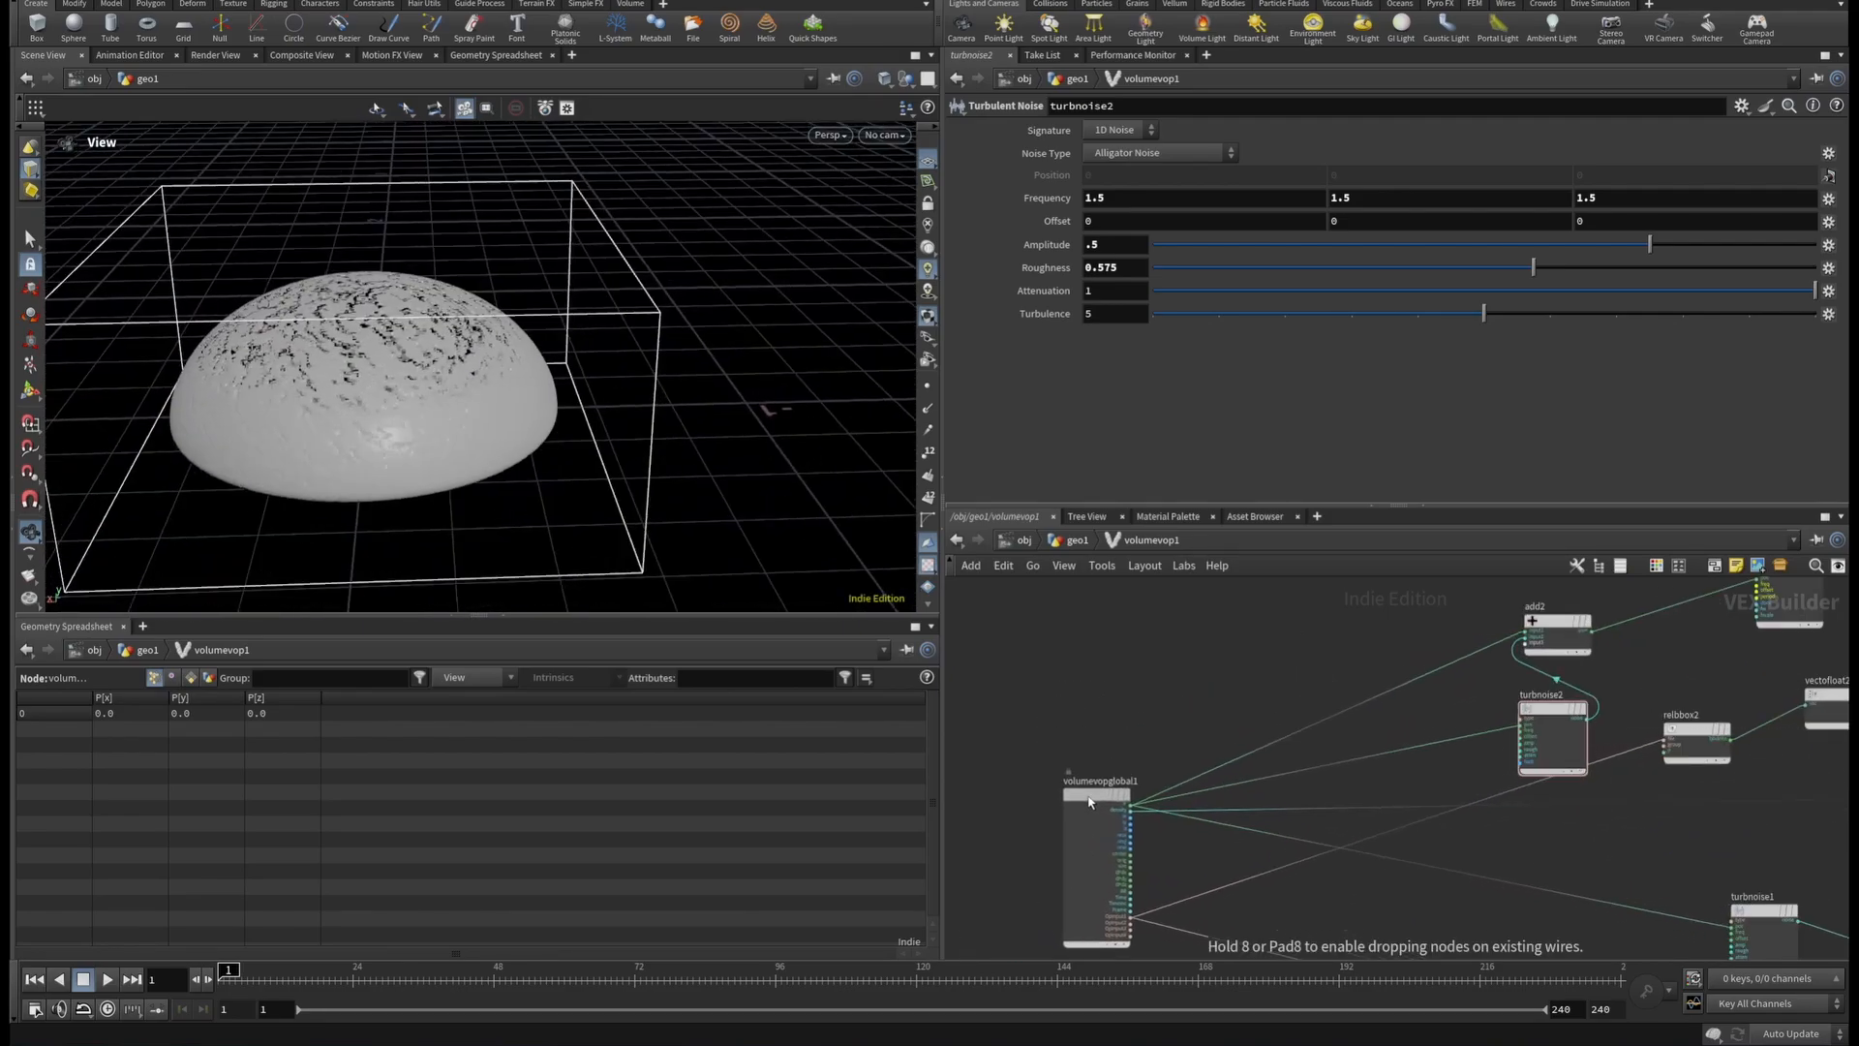
{"action": "left_click_drag", "start_coordinate": [1577, 747], "coordinate": [1485, 736]}
{"action": "scroll", "coordinate": [1485, 736], "scroll_direction": "down", "scroll_amount": 4}
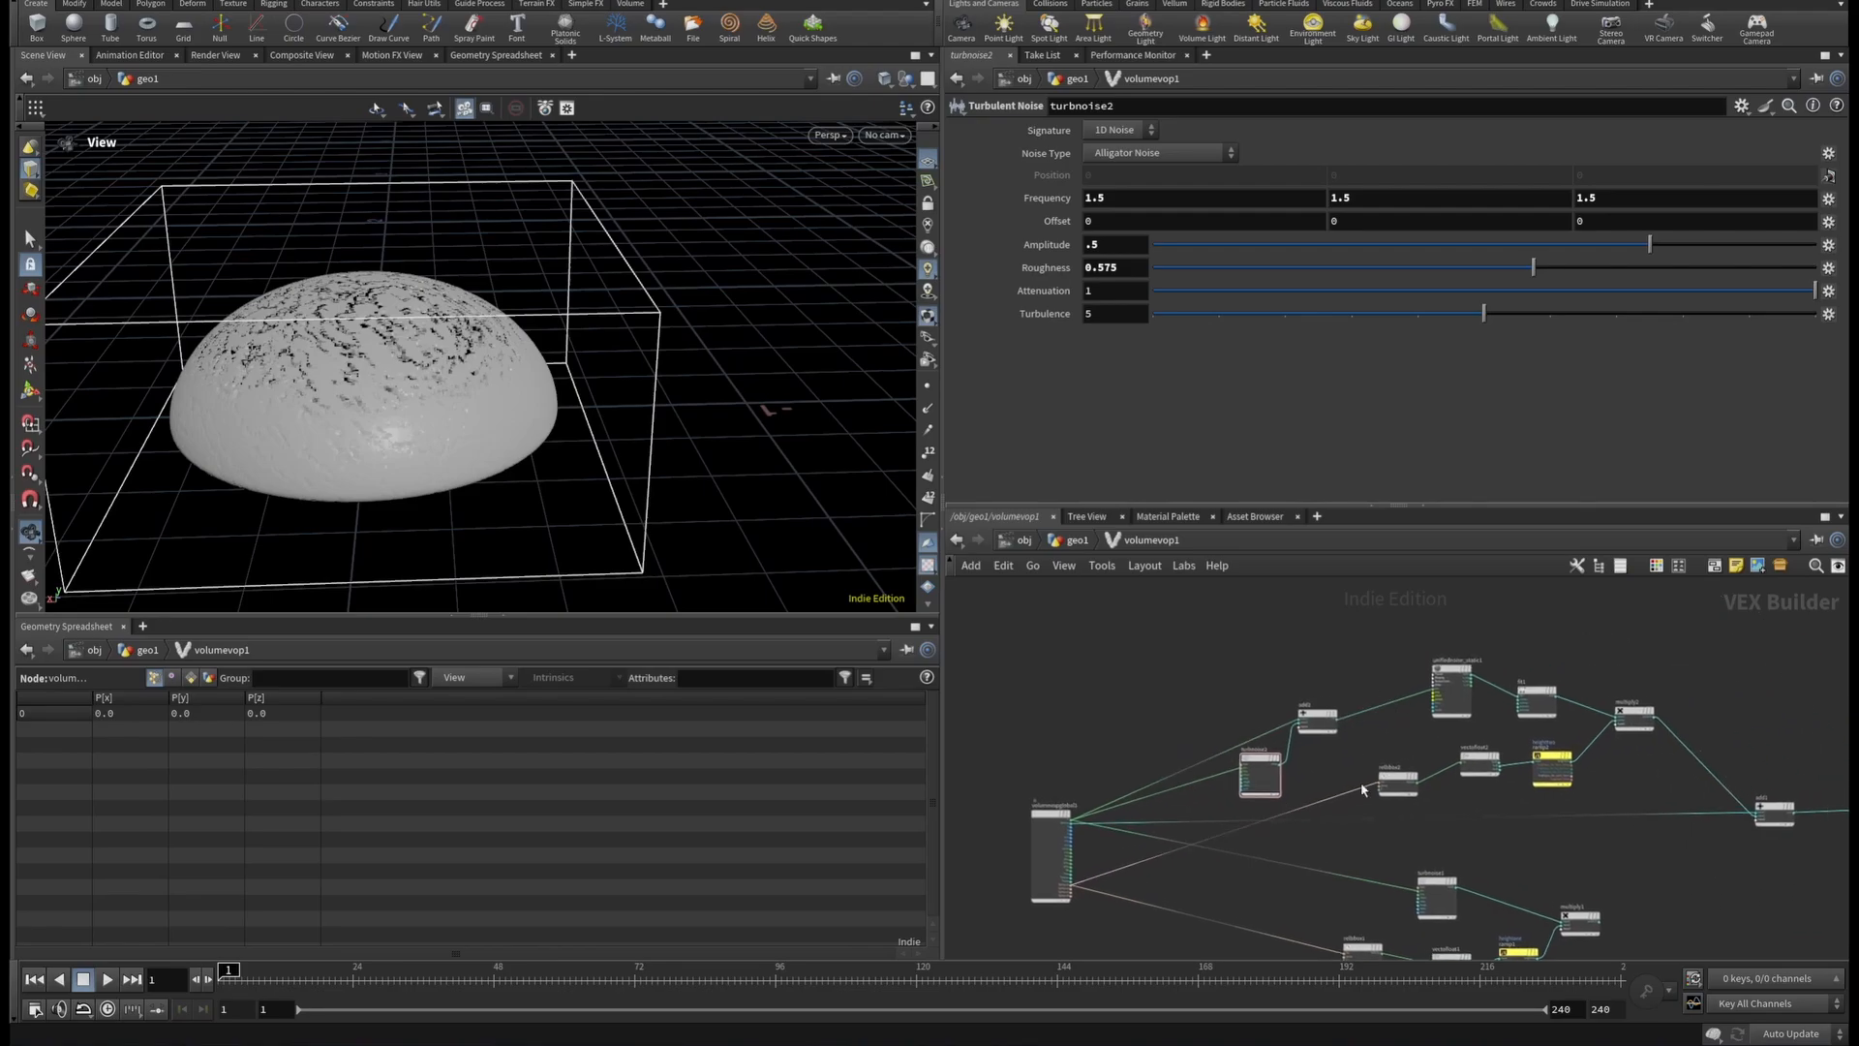
{"action": "middle_click_drag", "start_coordinate": [1653, 784], "coordinate": [1472, 850]}
{"action": "scroll", "coordinate": [1579, 858], "scroll_direction": "up", "scroll_amount": 4}
{"action": "scroll", "coordinate": [1643, 784], "scroll_direction": "down", "scroll_amount": 5}
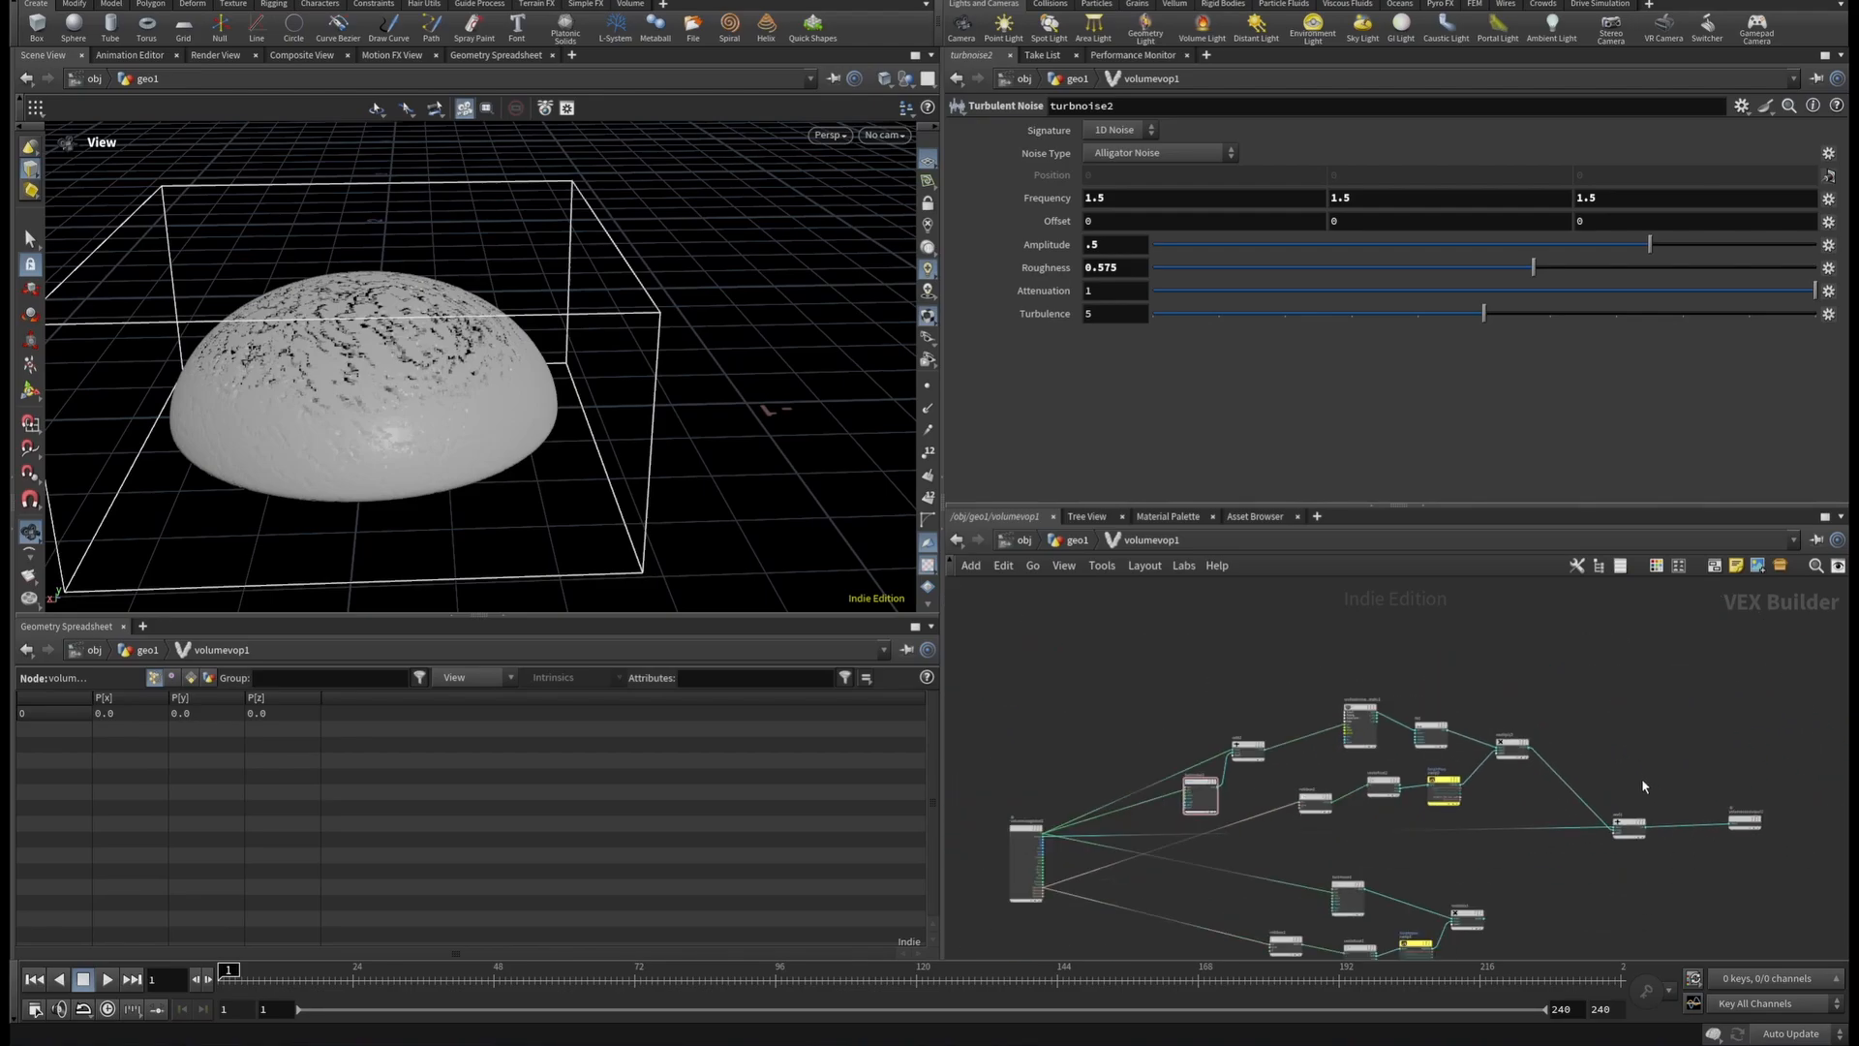
Duplicate the six-node crack branch from unifiednoise_static1 and relbbox2 through multiply2, placing the copy above the original.
{"action": "middle_click_drag", "start_coordinate": [1643, 784], "coordinate": [1324, 657]}
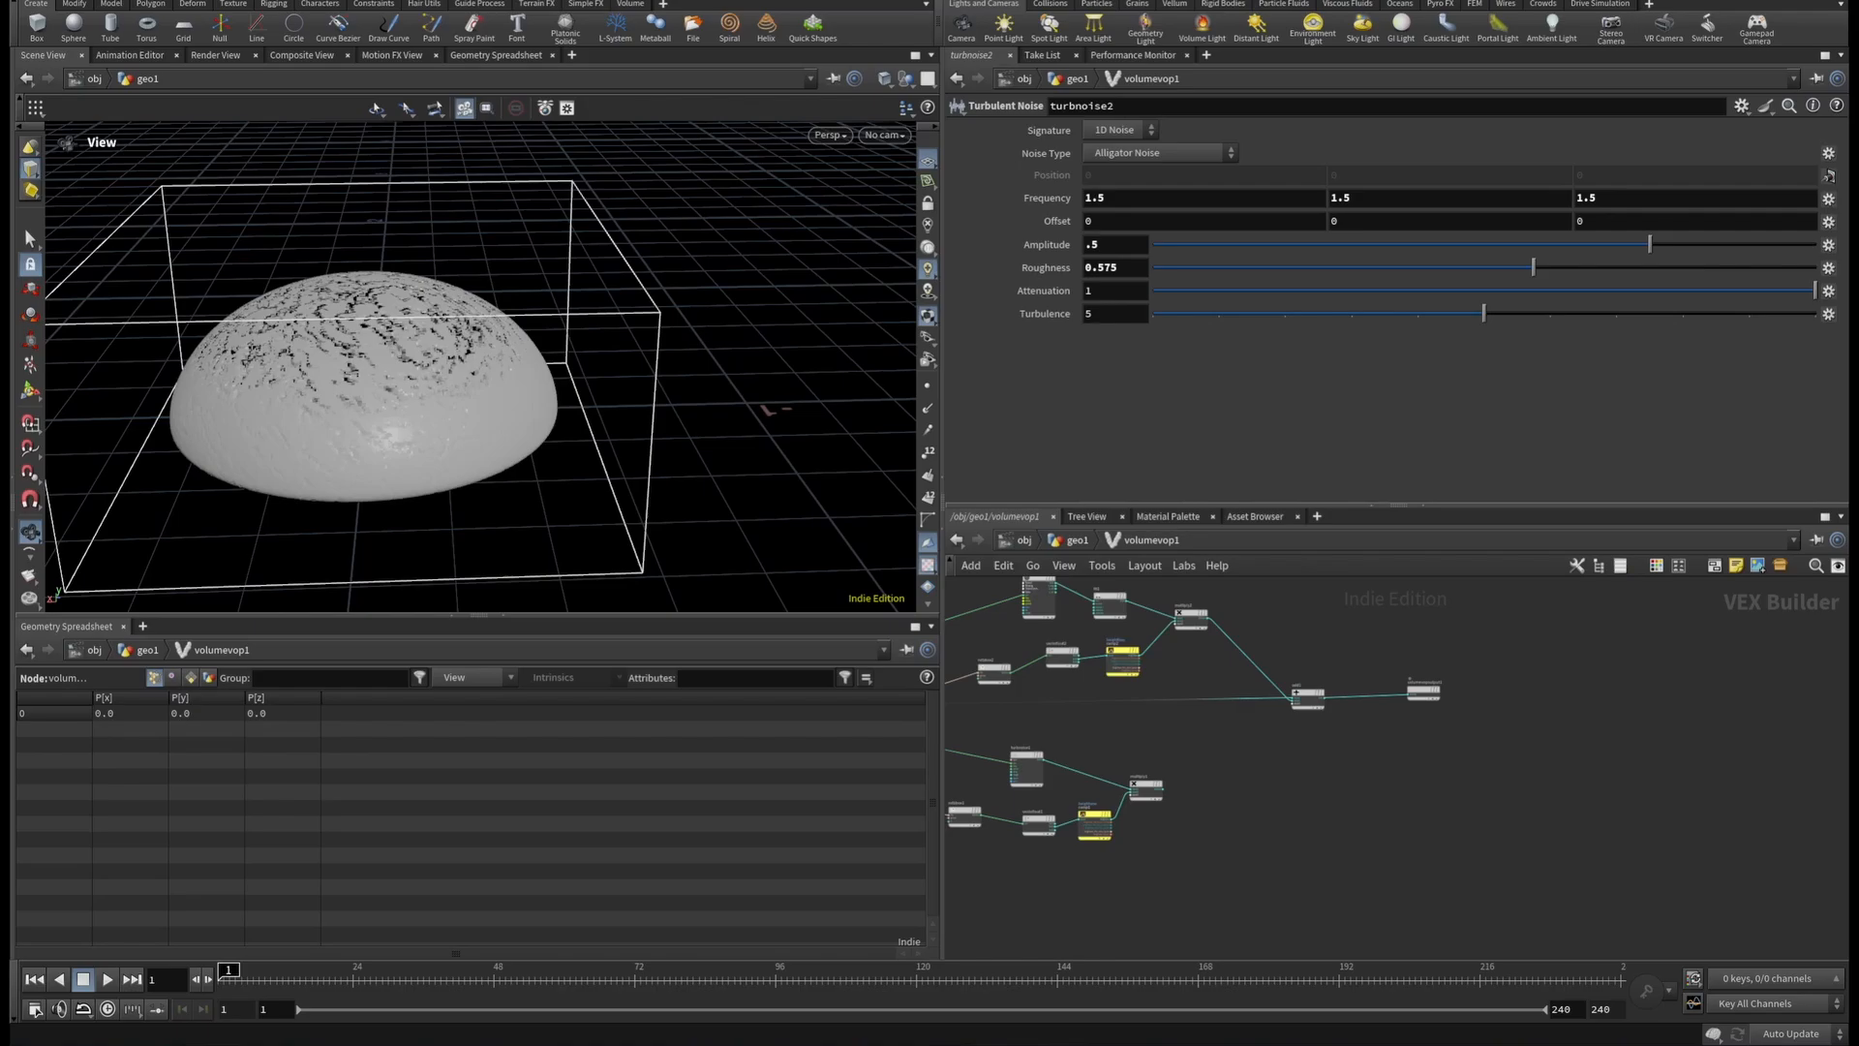
{"action": "scroll", "coordinate": [1179, 670], "scroll_direction": "down", "scroll_amount": 2}
{"action": "middle_click_drag", "start_coordinate": [1191, 672], "coordinate": [1330, 718]}
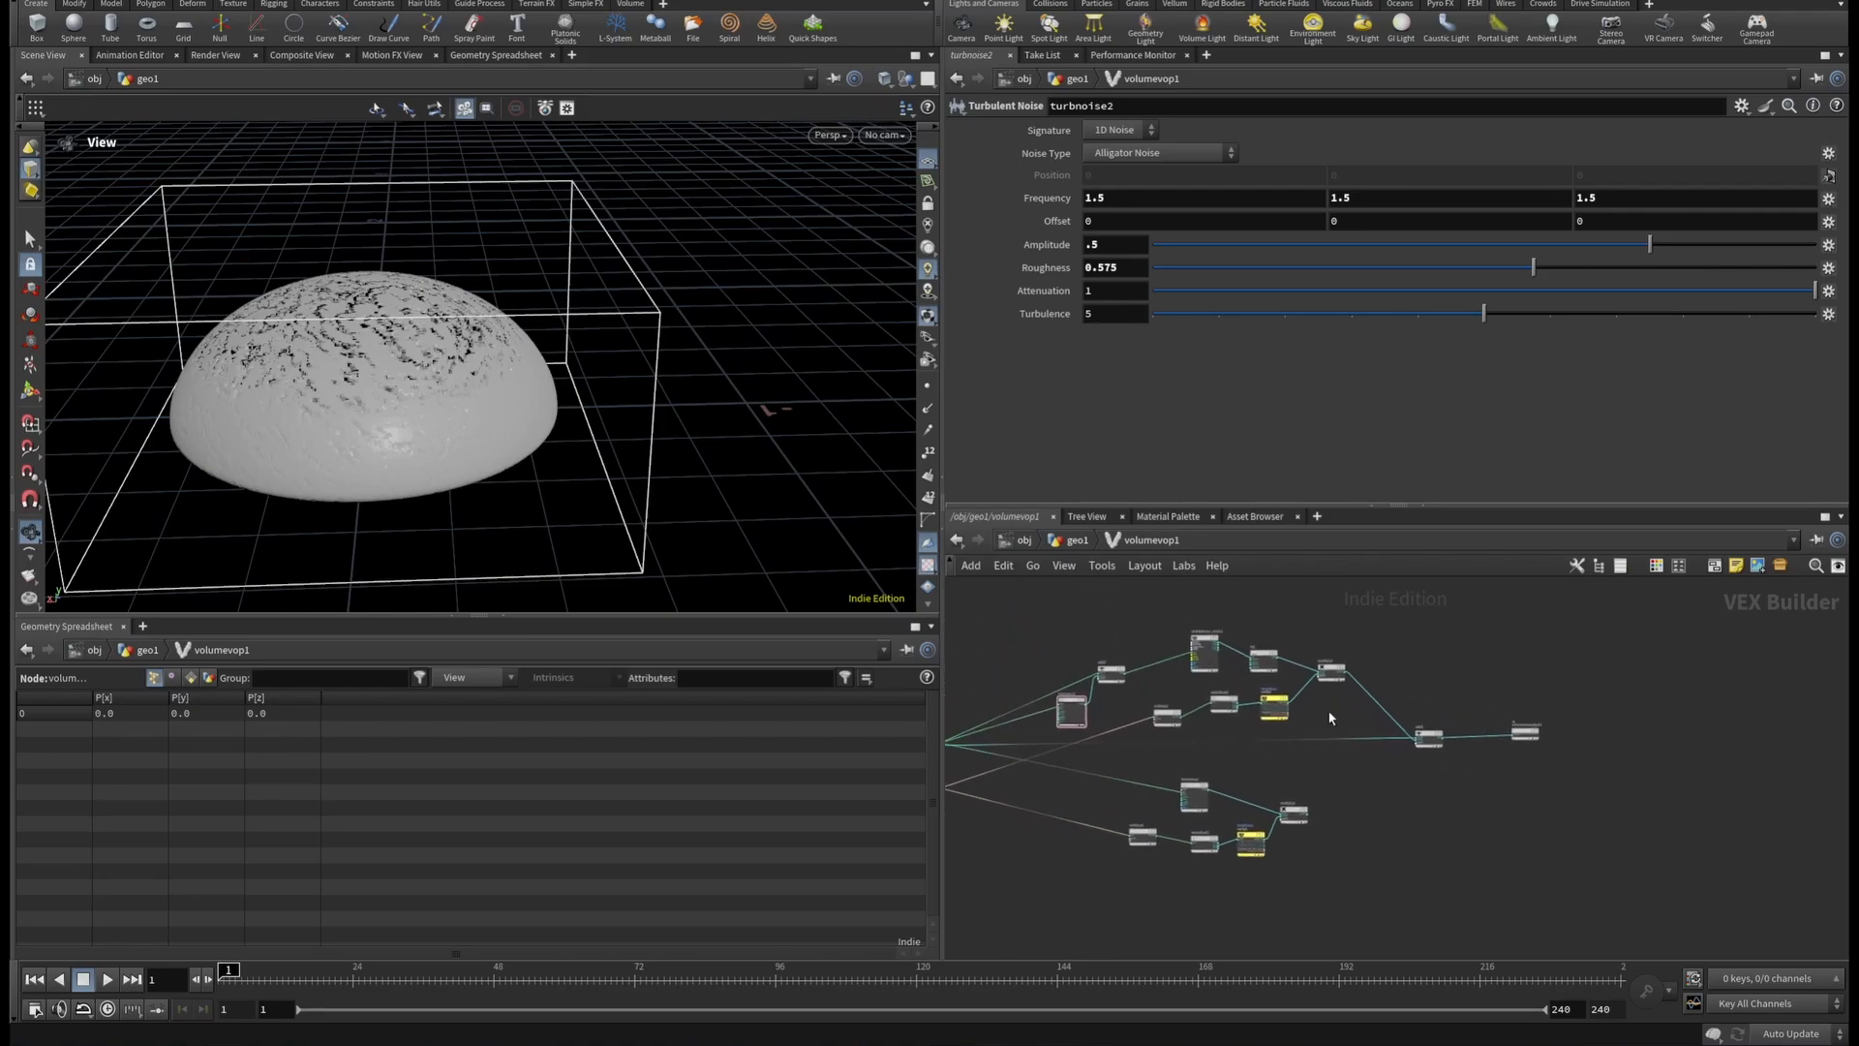
{"action": "middle_click_drag", "start_coordinate": [1222, 618], "coordinate": [1240, 657]}
{"action": "left_click_drag", "start_coordinate": [1156, 625], "coordinate": [1355, 764]}
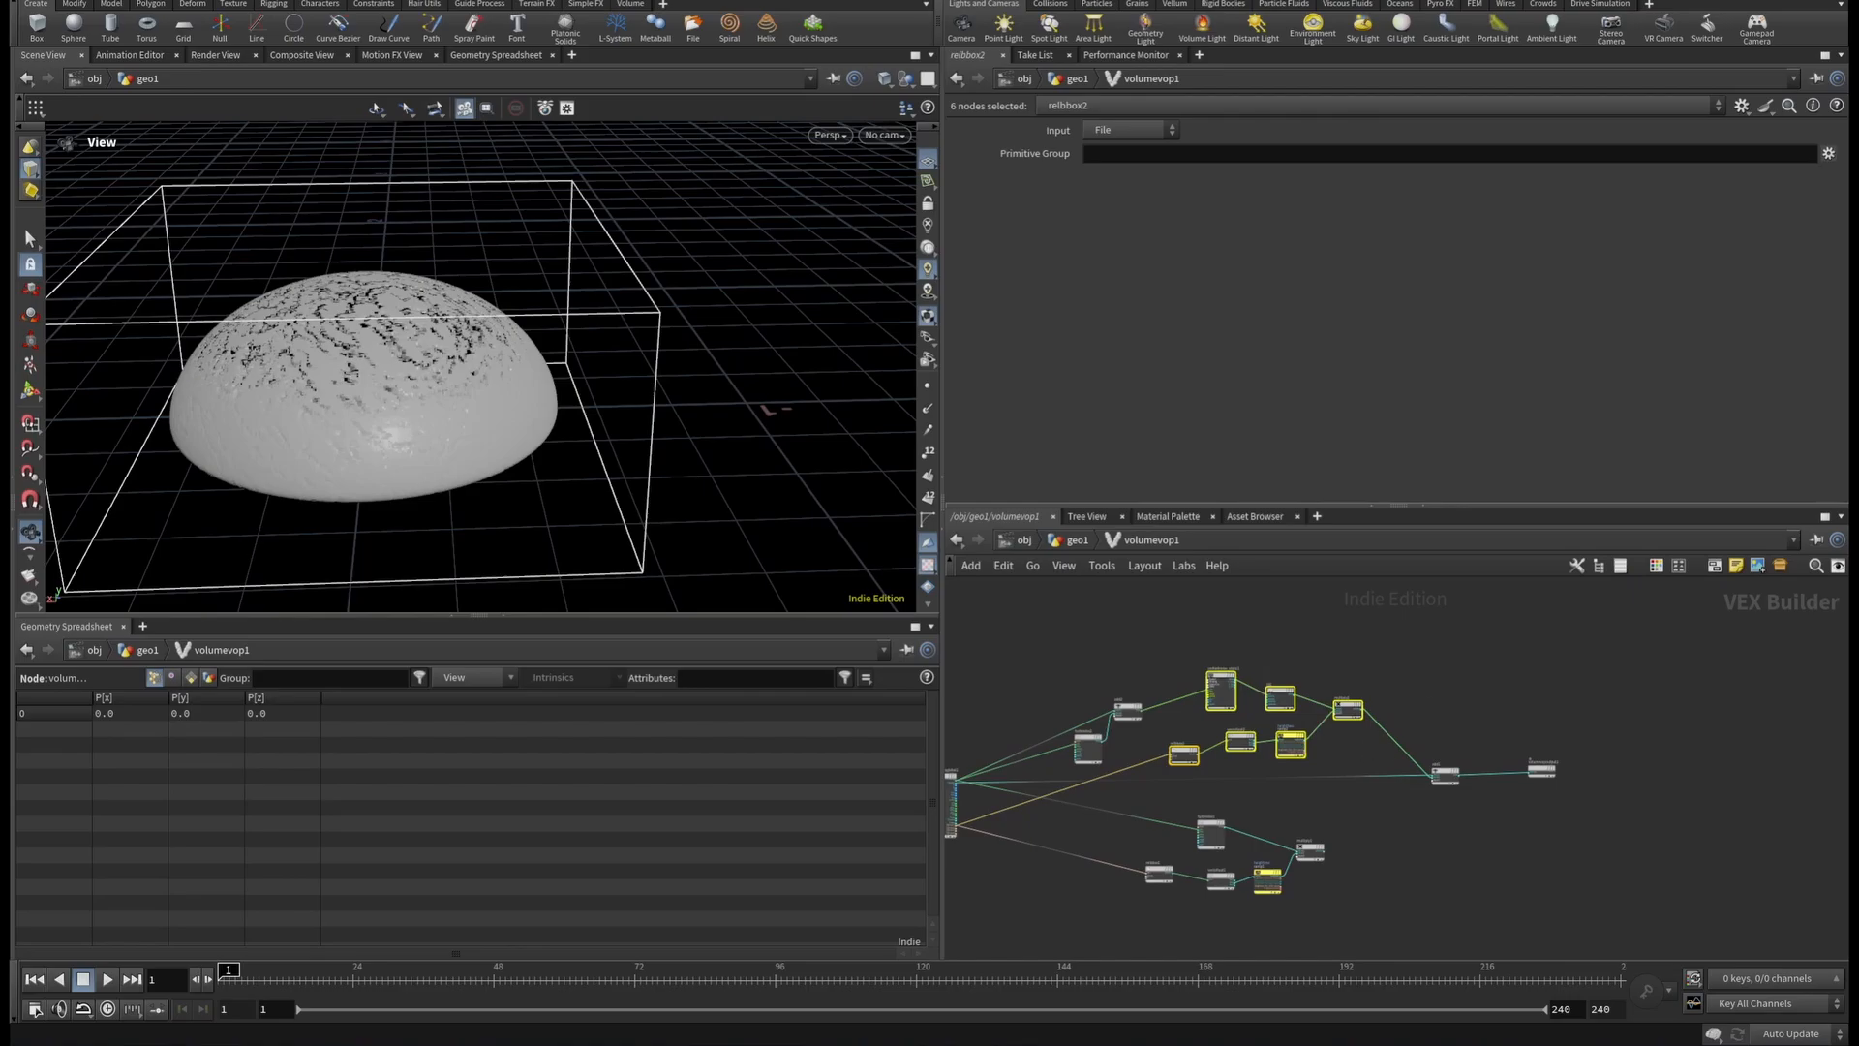
{"action": "scroll", "coordinate": [1337, 668], "scroll_direction": "up", "scroll_amount": 2}
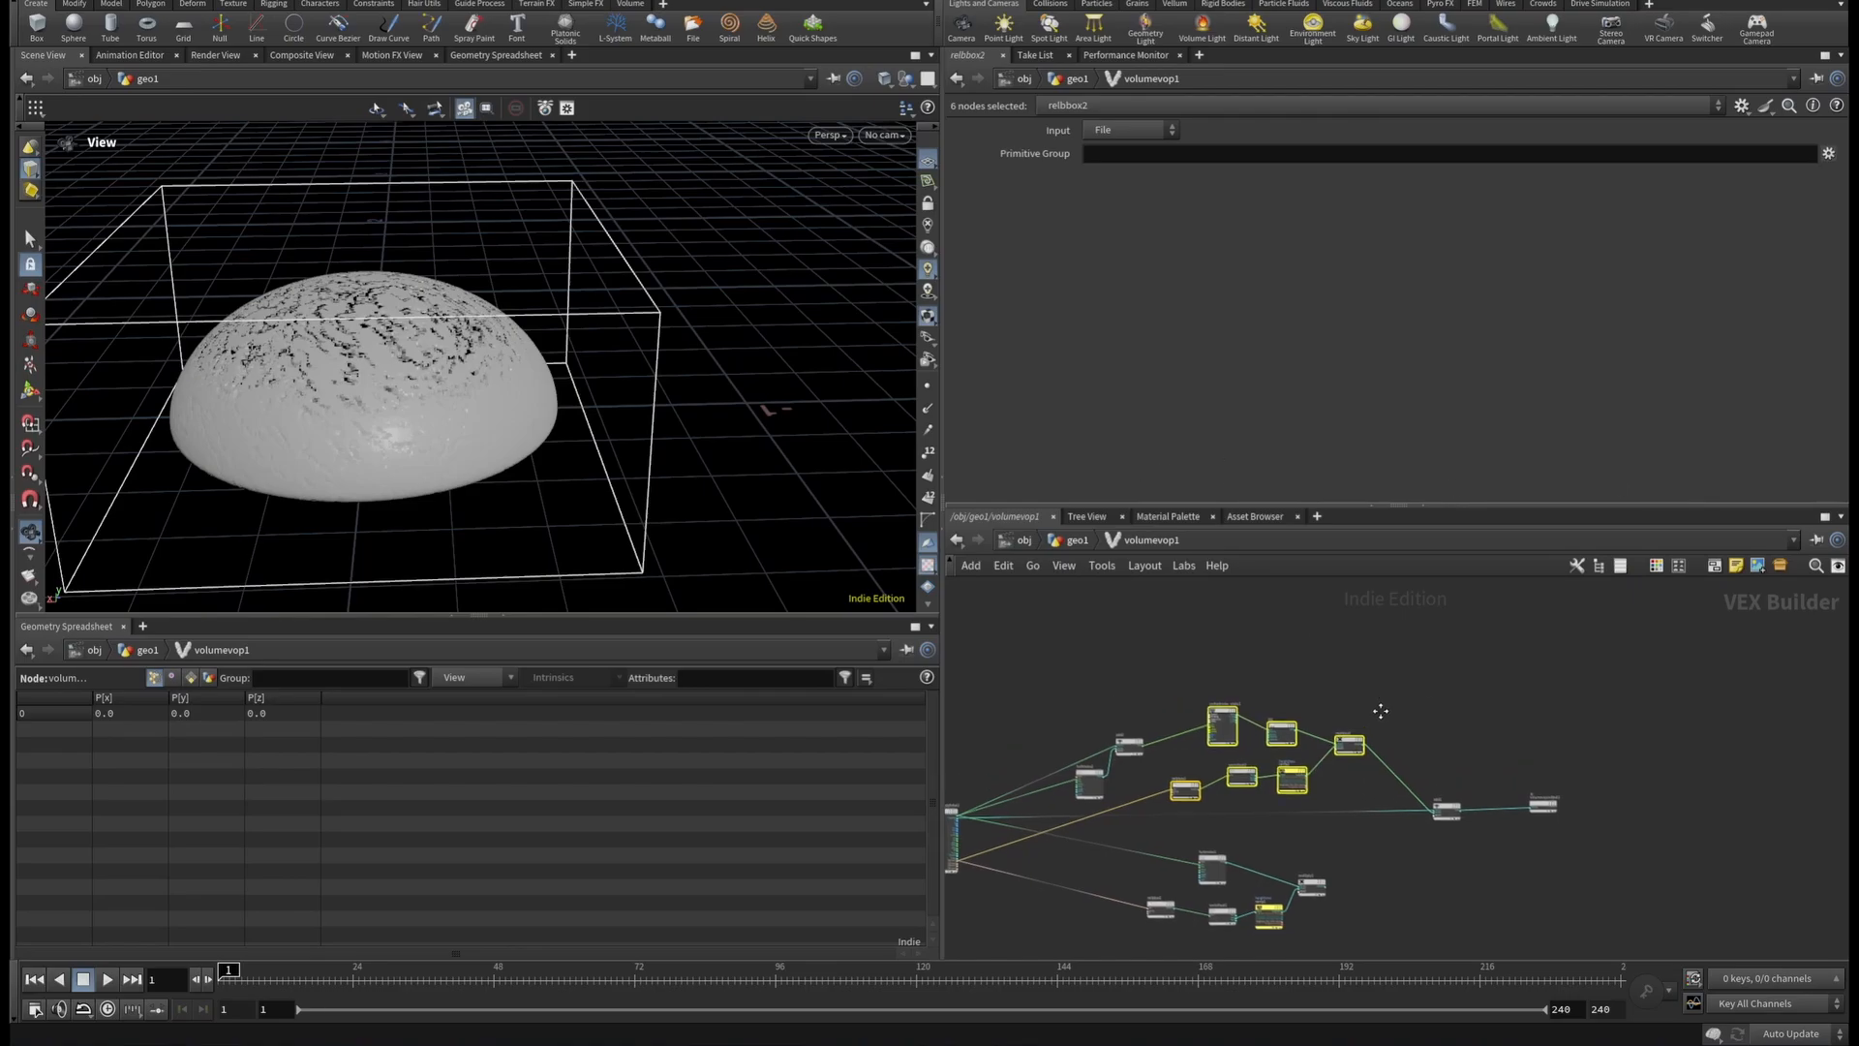
{"action": "left_click_drag", "start_coordinate": [1350, 743], "coordinate": [1391, 614]}
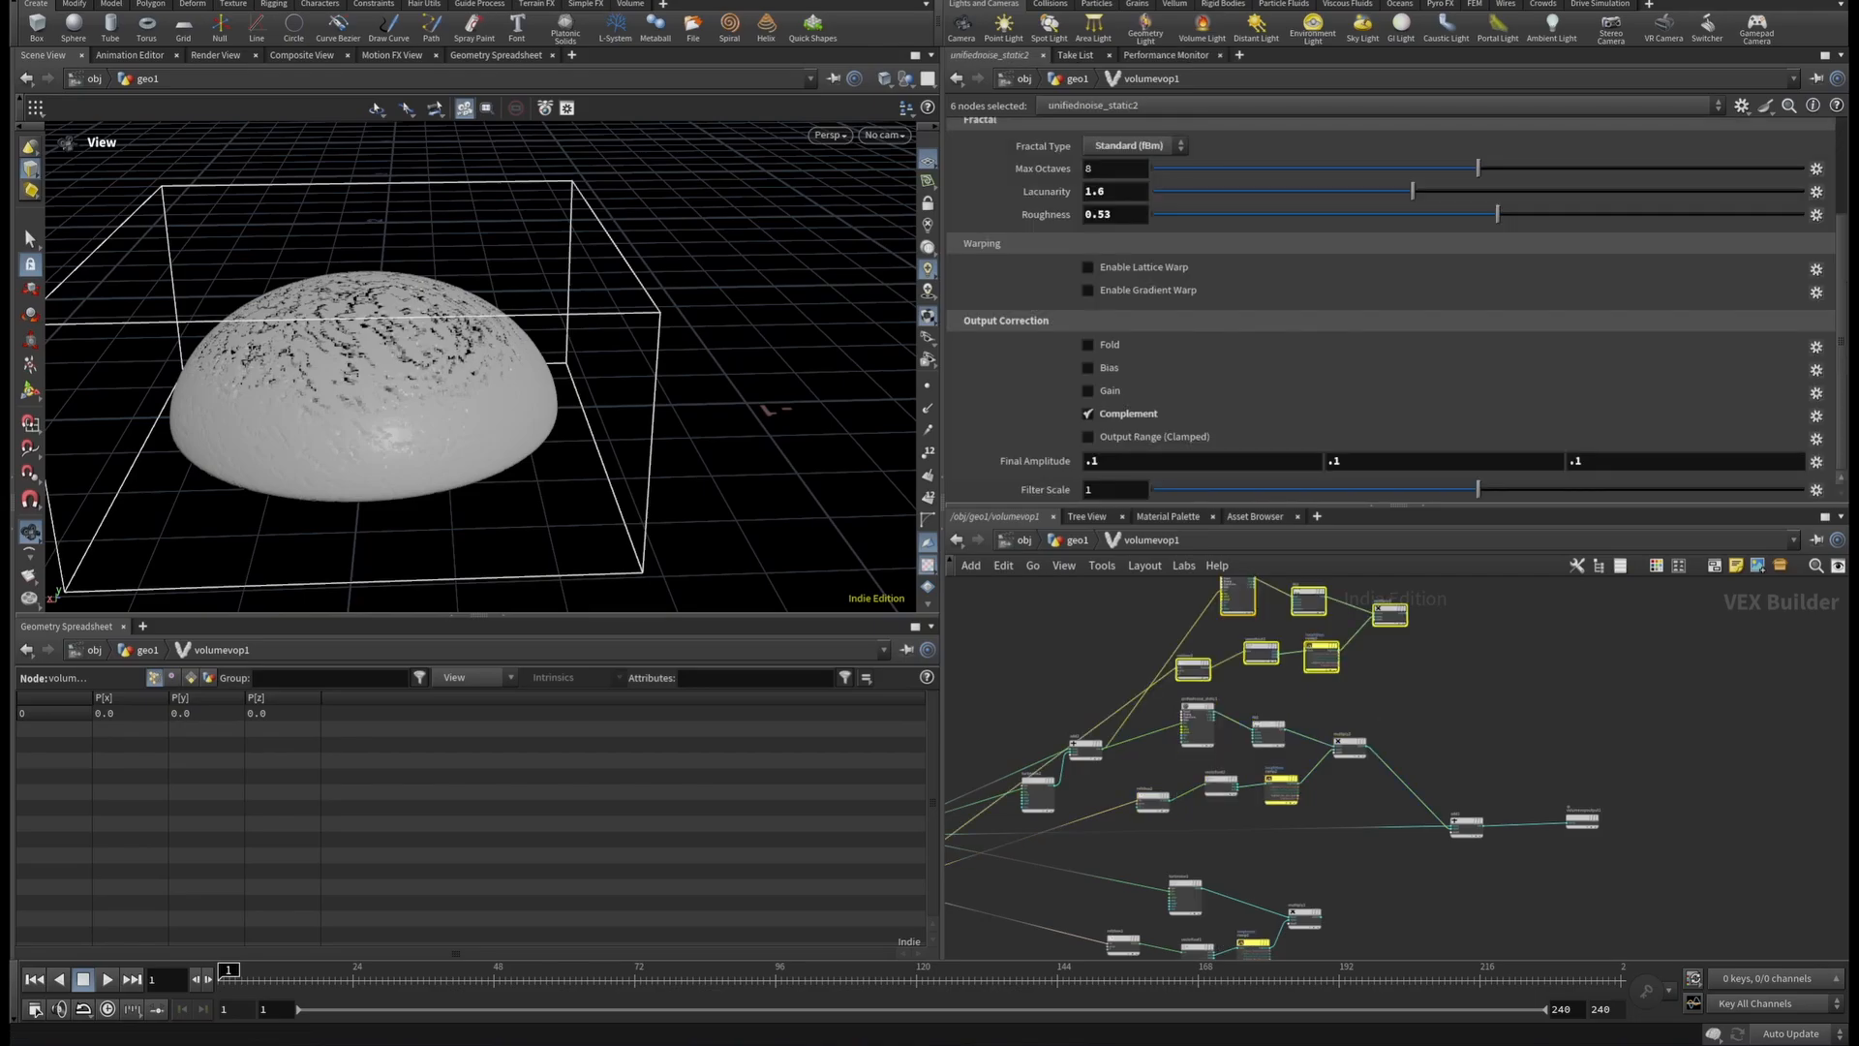
Add another Add node between the two crack branches' multiply nodes and add1.
{"action": "scroll", "coordinate": [1481, 780], "scroll_direction": "up", "scroll_amount": 4}
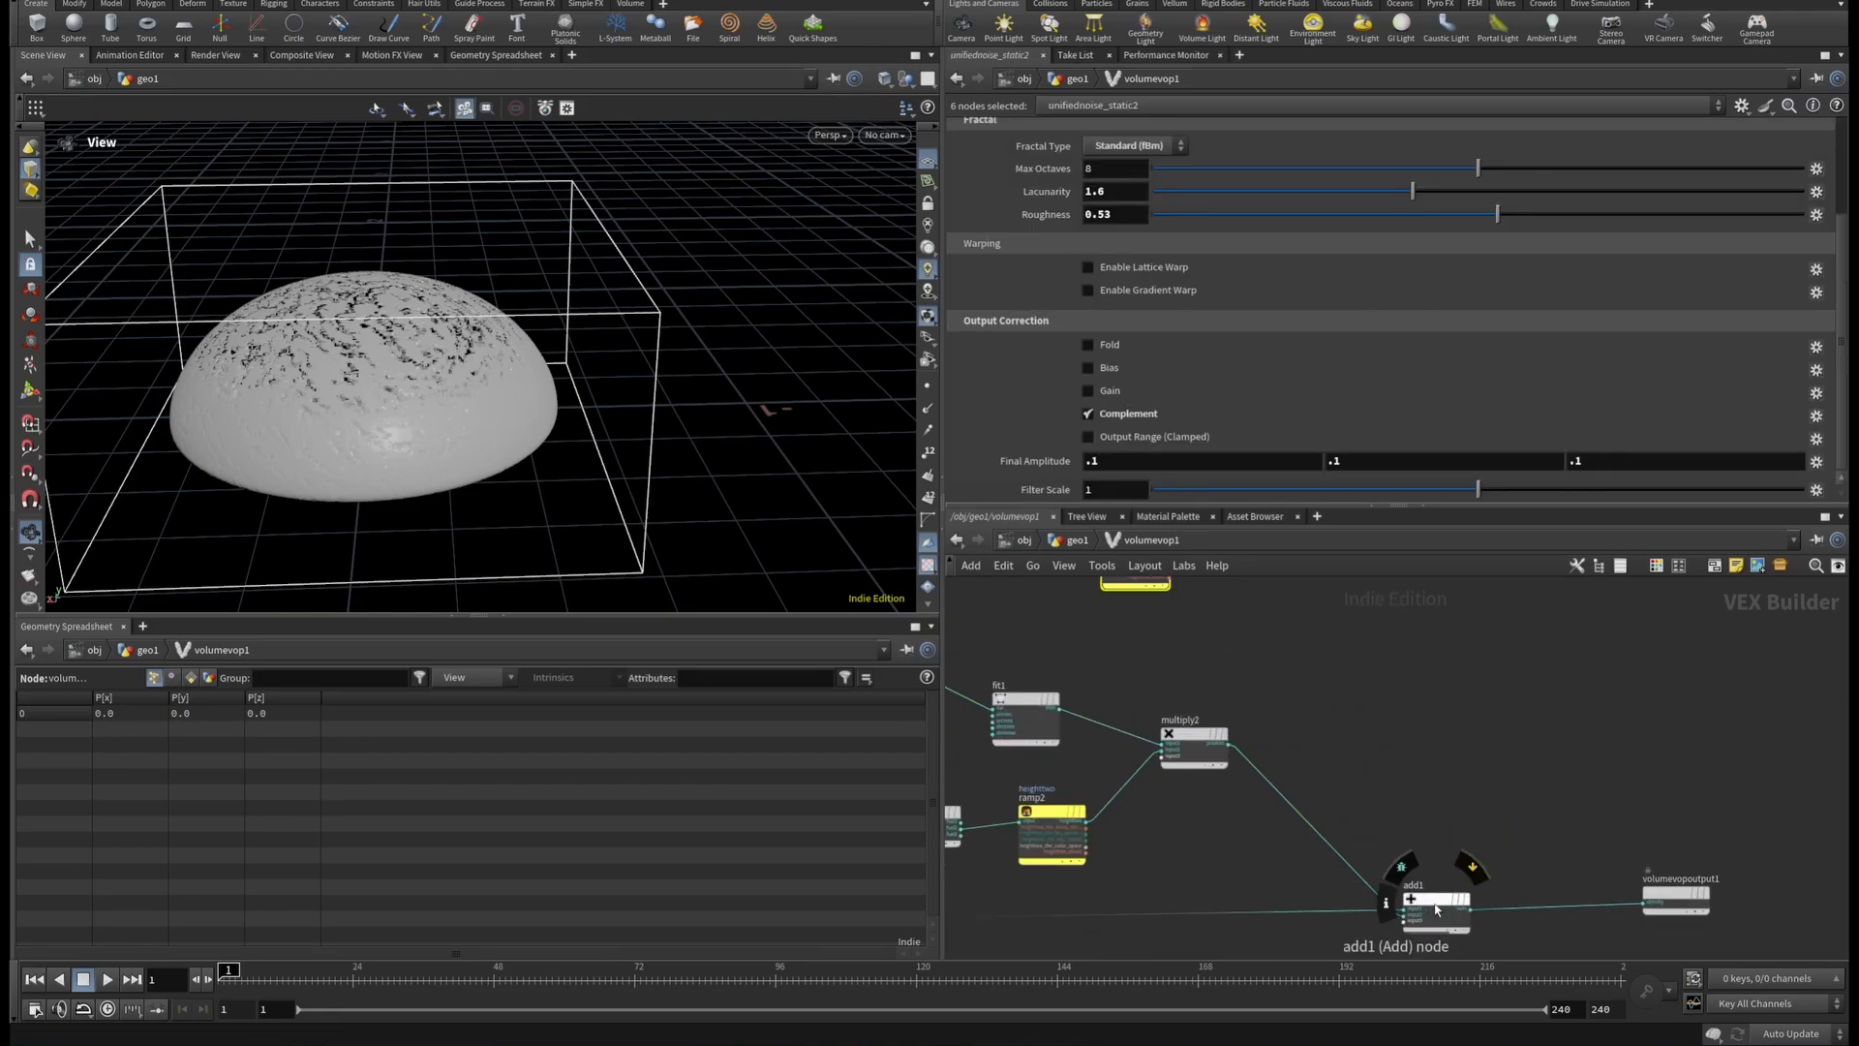
{"action": "scroll", "coordinate": [1474, 718], "scroll_direction": "down", "scroll_amount": 5}
{"action": "left_click", "coordinate": [1444, 761]}
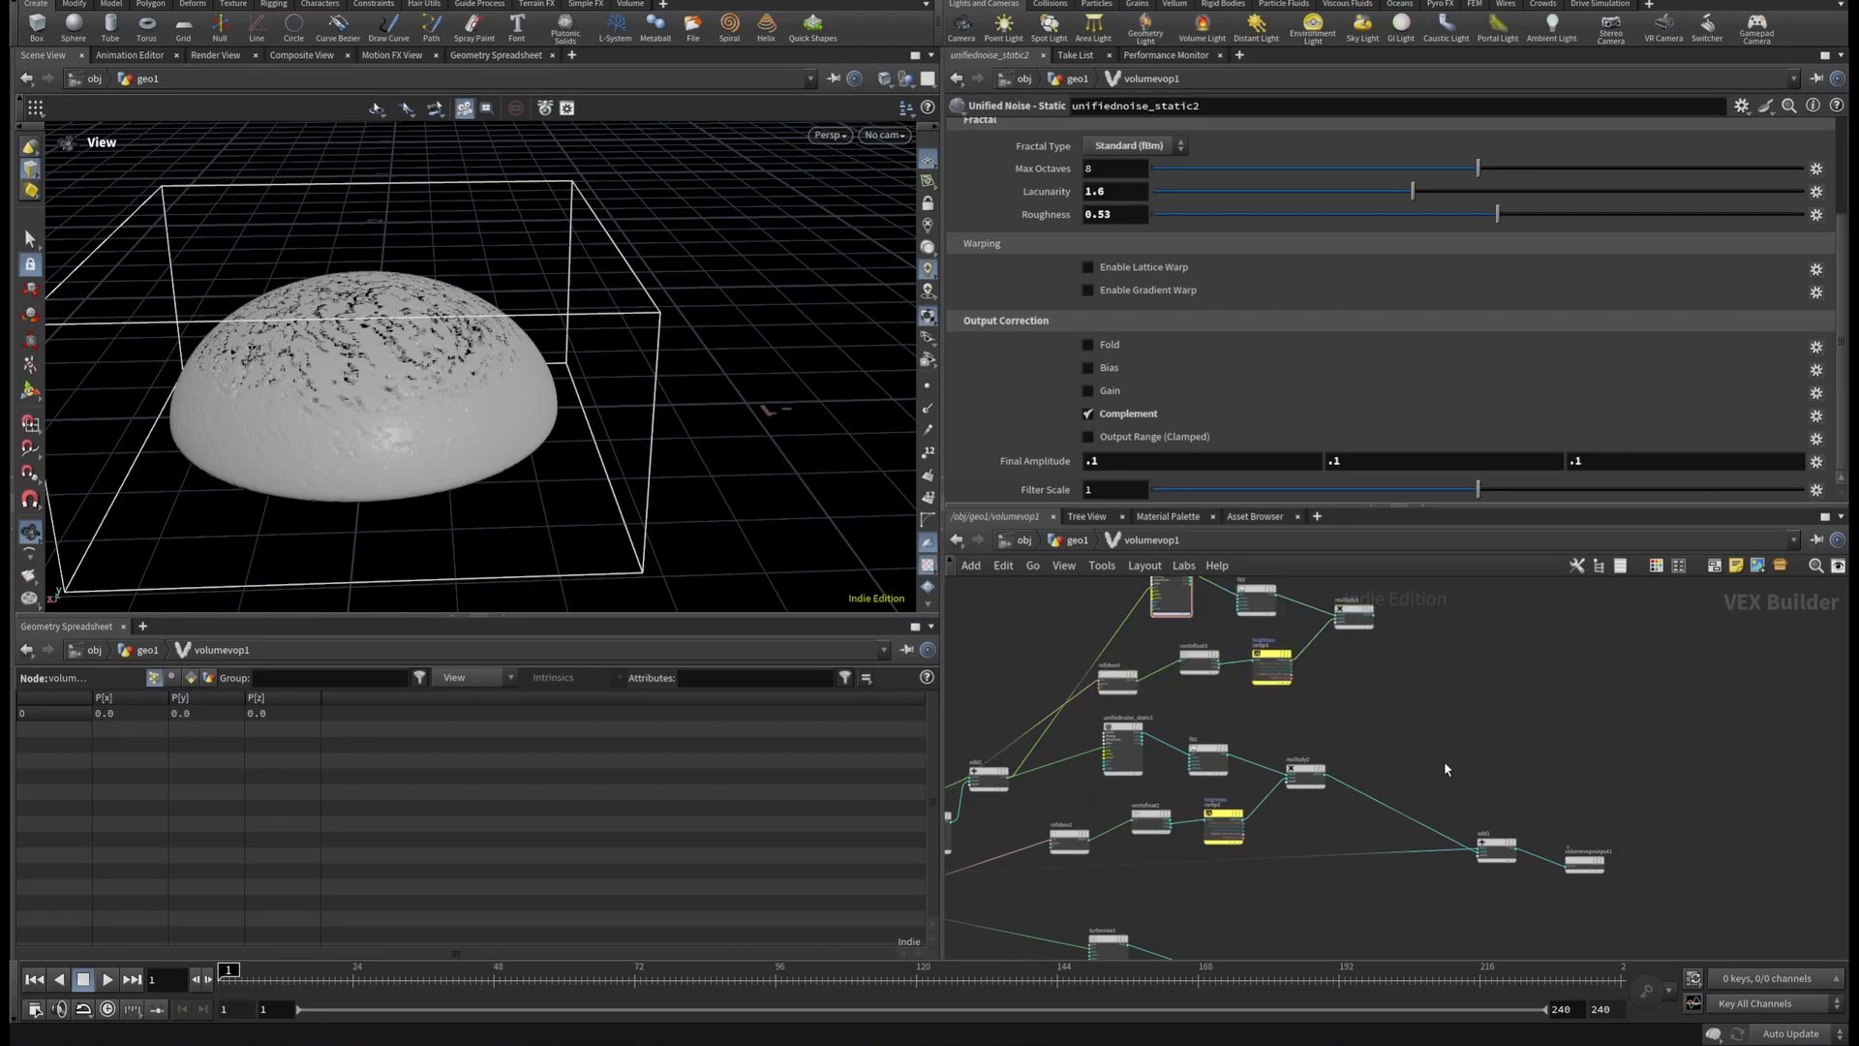
{"action": "key", "text": "Tab"}
{"action": "mouse_move", "coordinate": [1512, 643]}
{"action": "left_click", "coordinate": [1620, 204]}
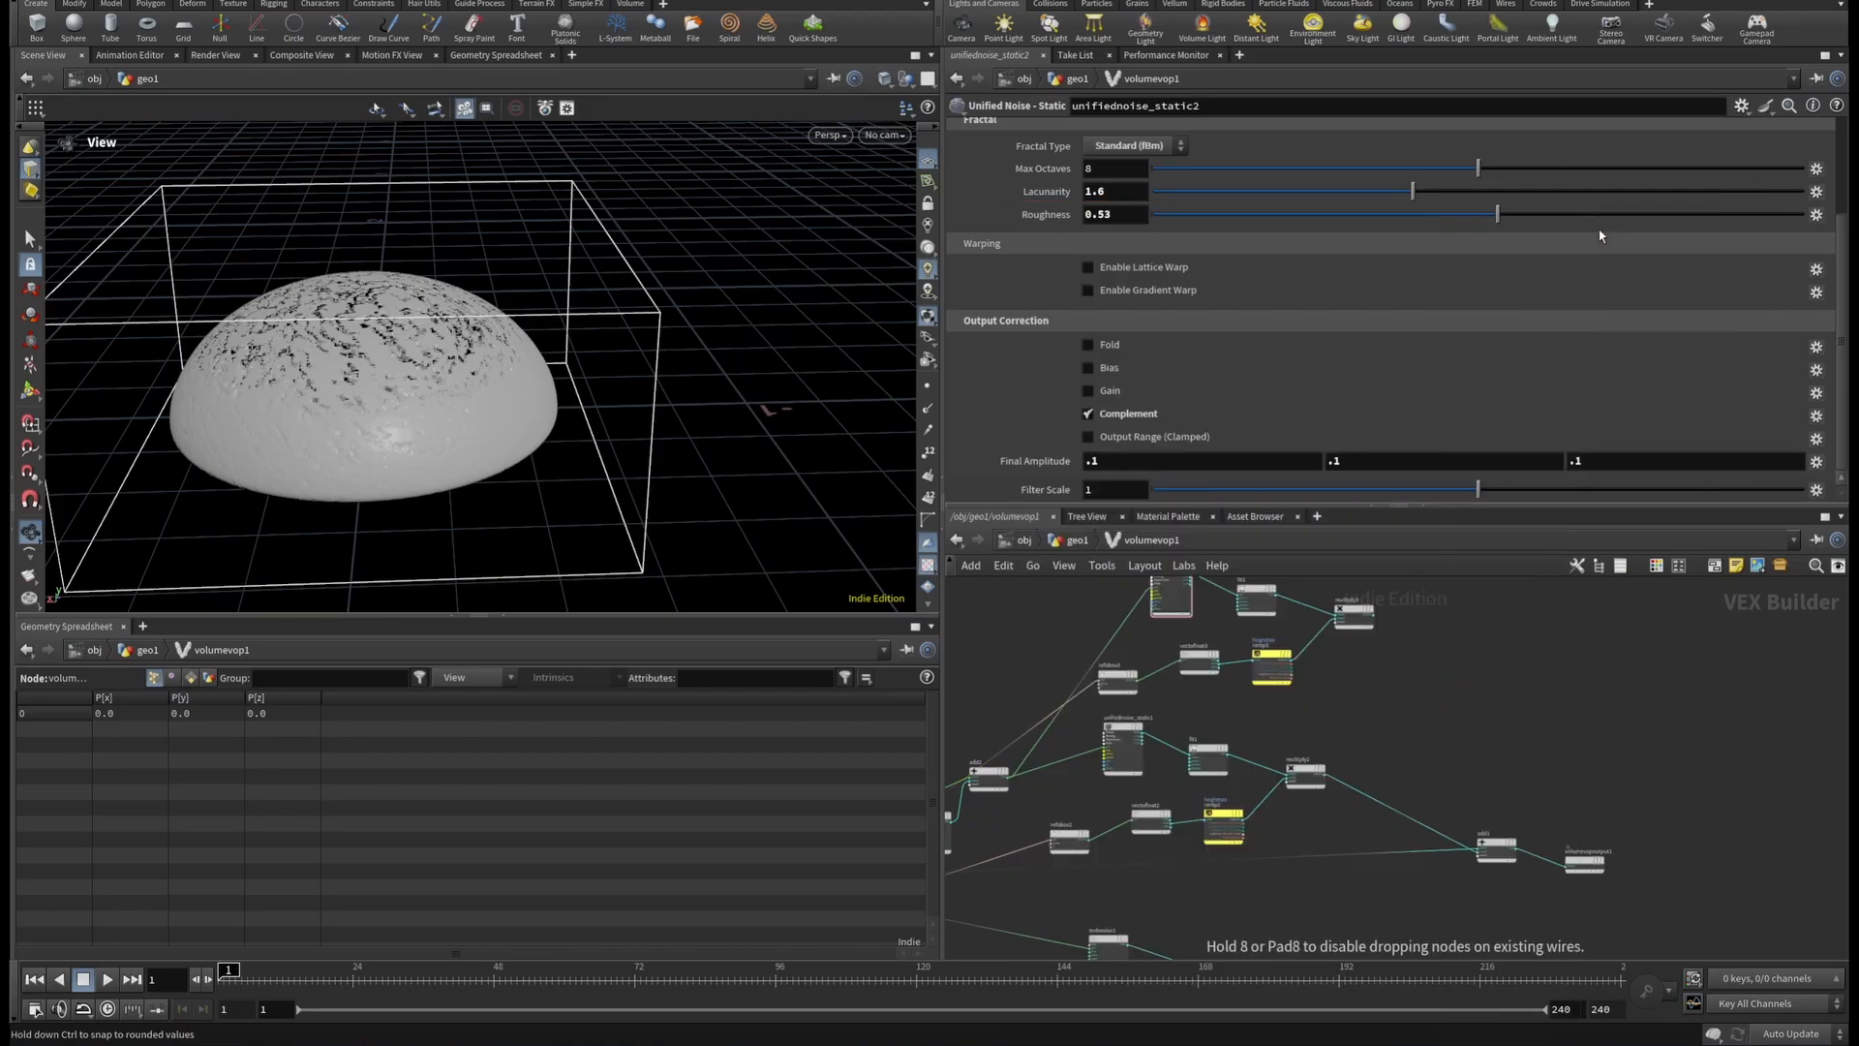
{"action": "left_click", "coordinate": [1457, 712]}
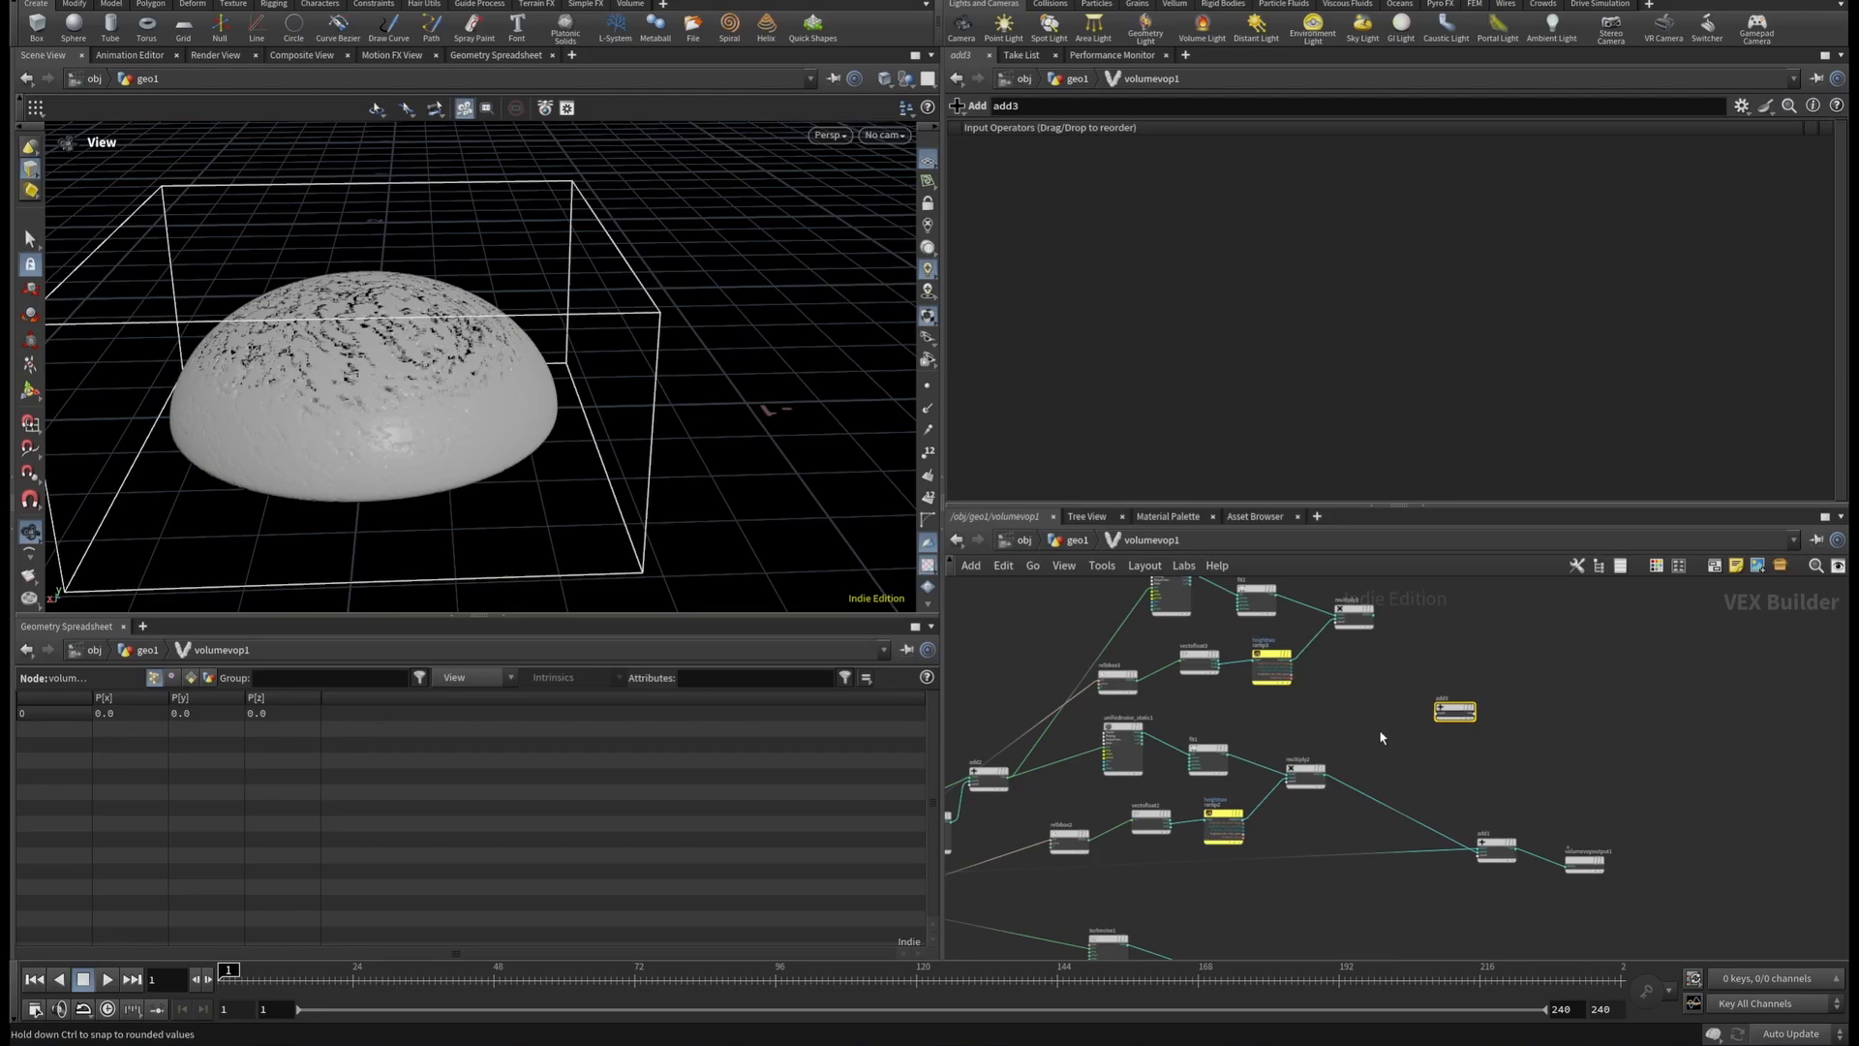
Wire the outputs of multiply2 and multiply3 into add3 to combine the two crack branches.
{"action": "scroll", "coordinate": [1334, 765], "scroll_direction": "up", "scroll_amount": 5}
{"action": "left_click", "coordinate": [1314, 787]}
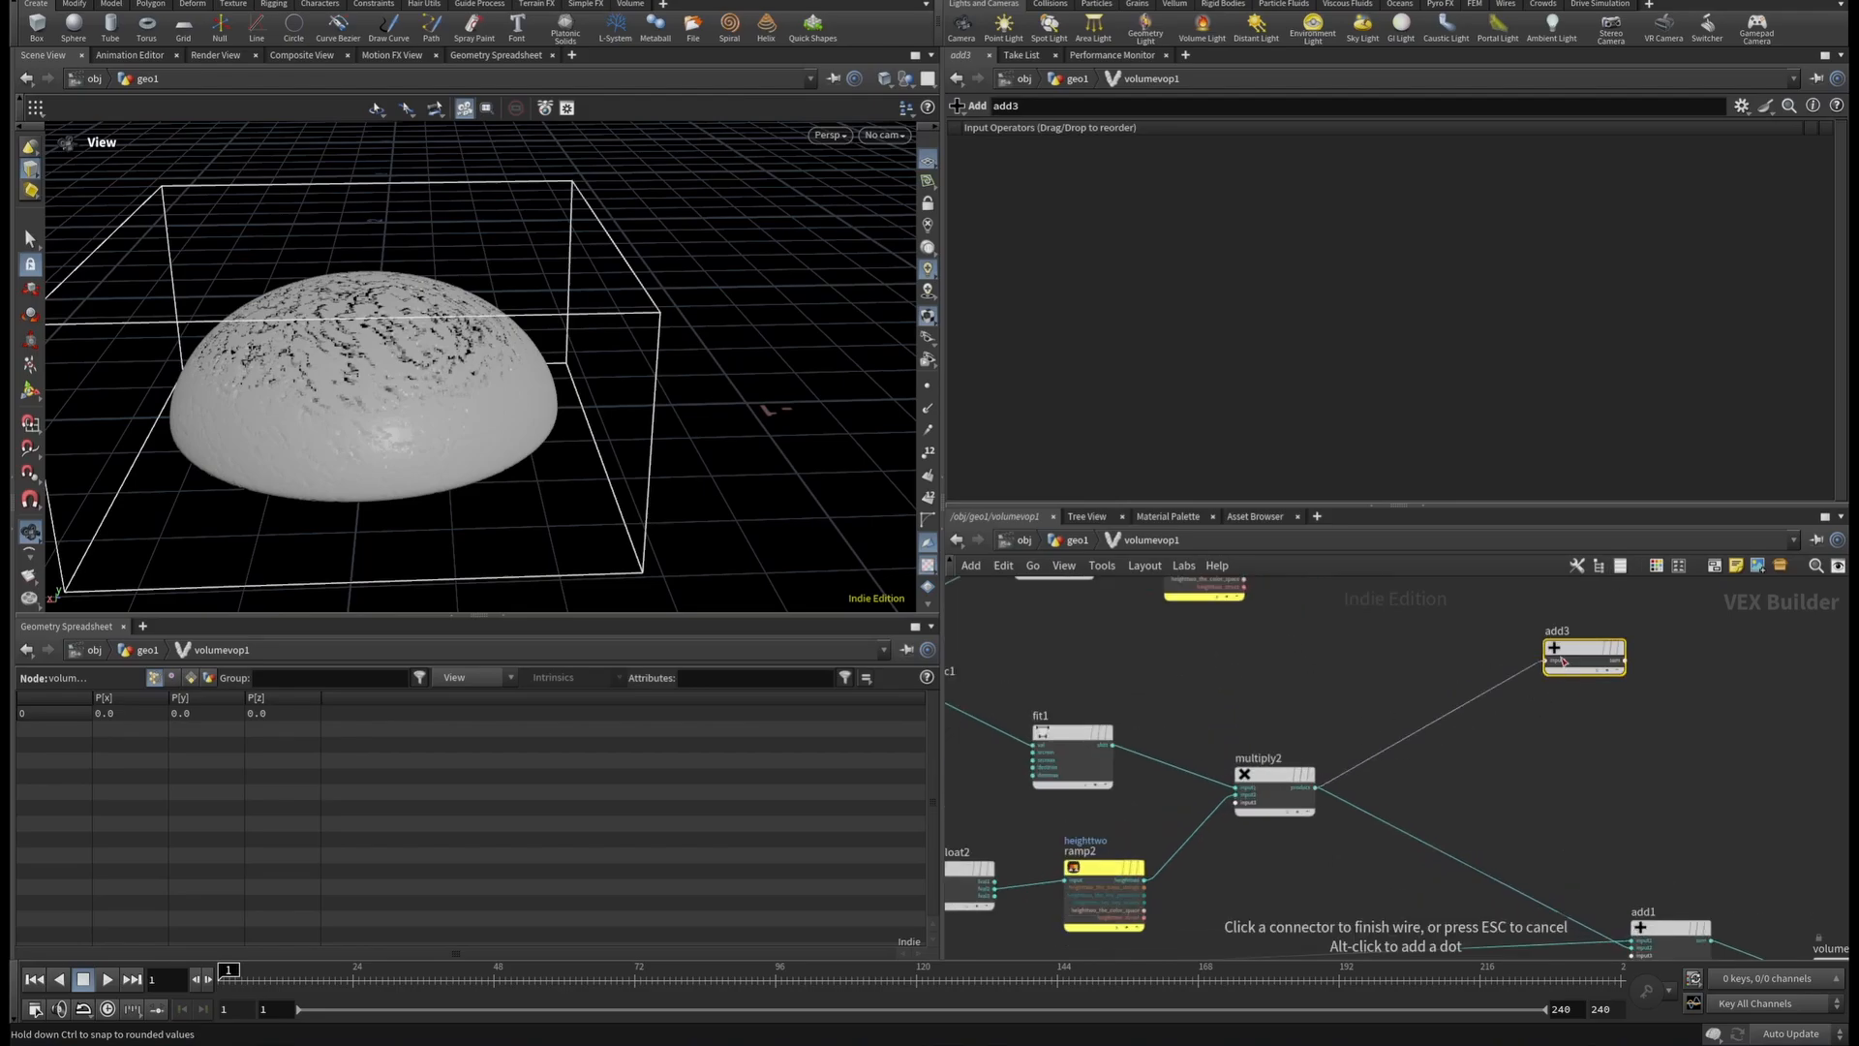
{"action": "left_click", "coordinate": [1561, 661]}
{"action": "scroll", "coordinate": [1358, 790], "scroll_direction": "down", "scroll_amount": 3}
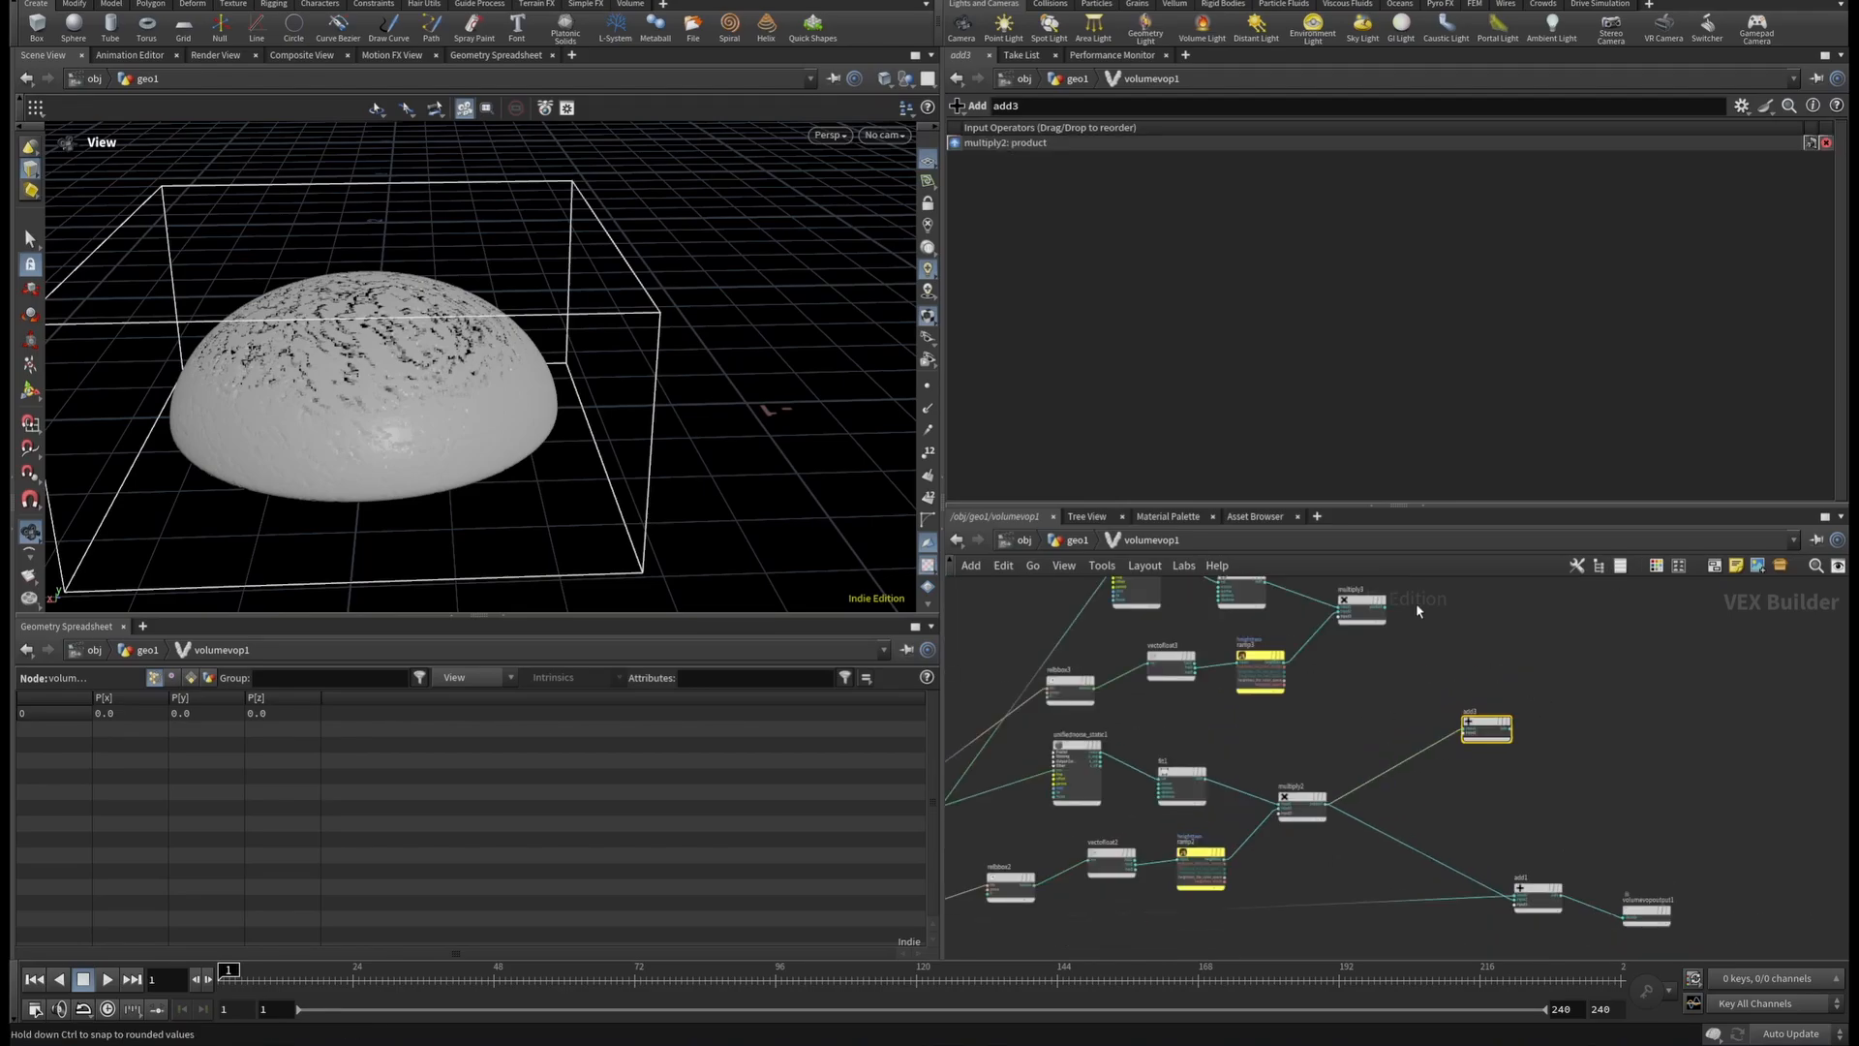
{"action": "scroll", "coordinate": [1397, 598], "scroll_direction": "up", "scroll_amount": 3}
{"action": "left_click", "coordinate": [1377, 617]}
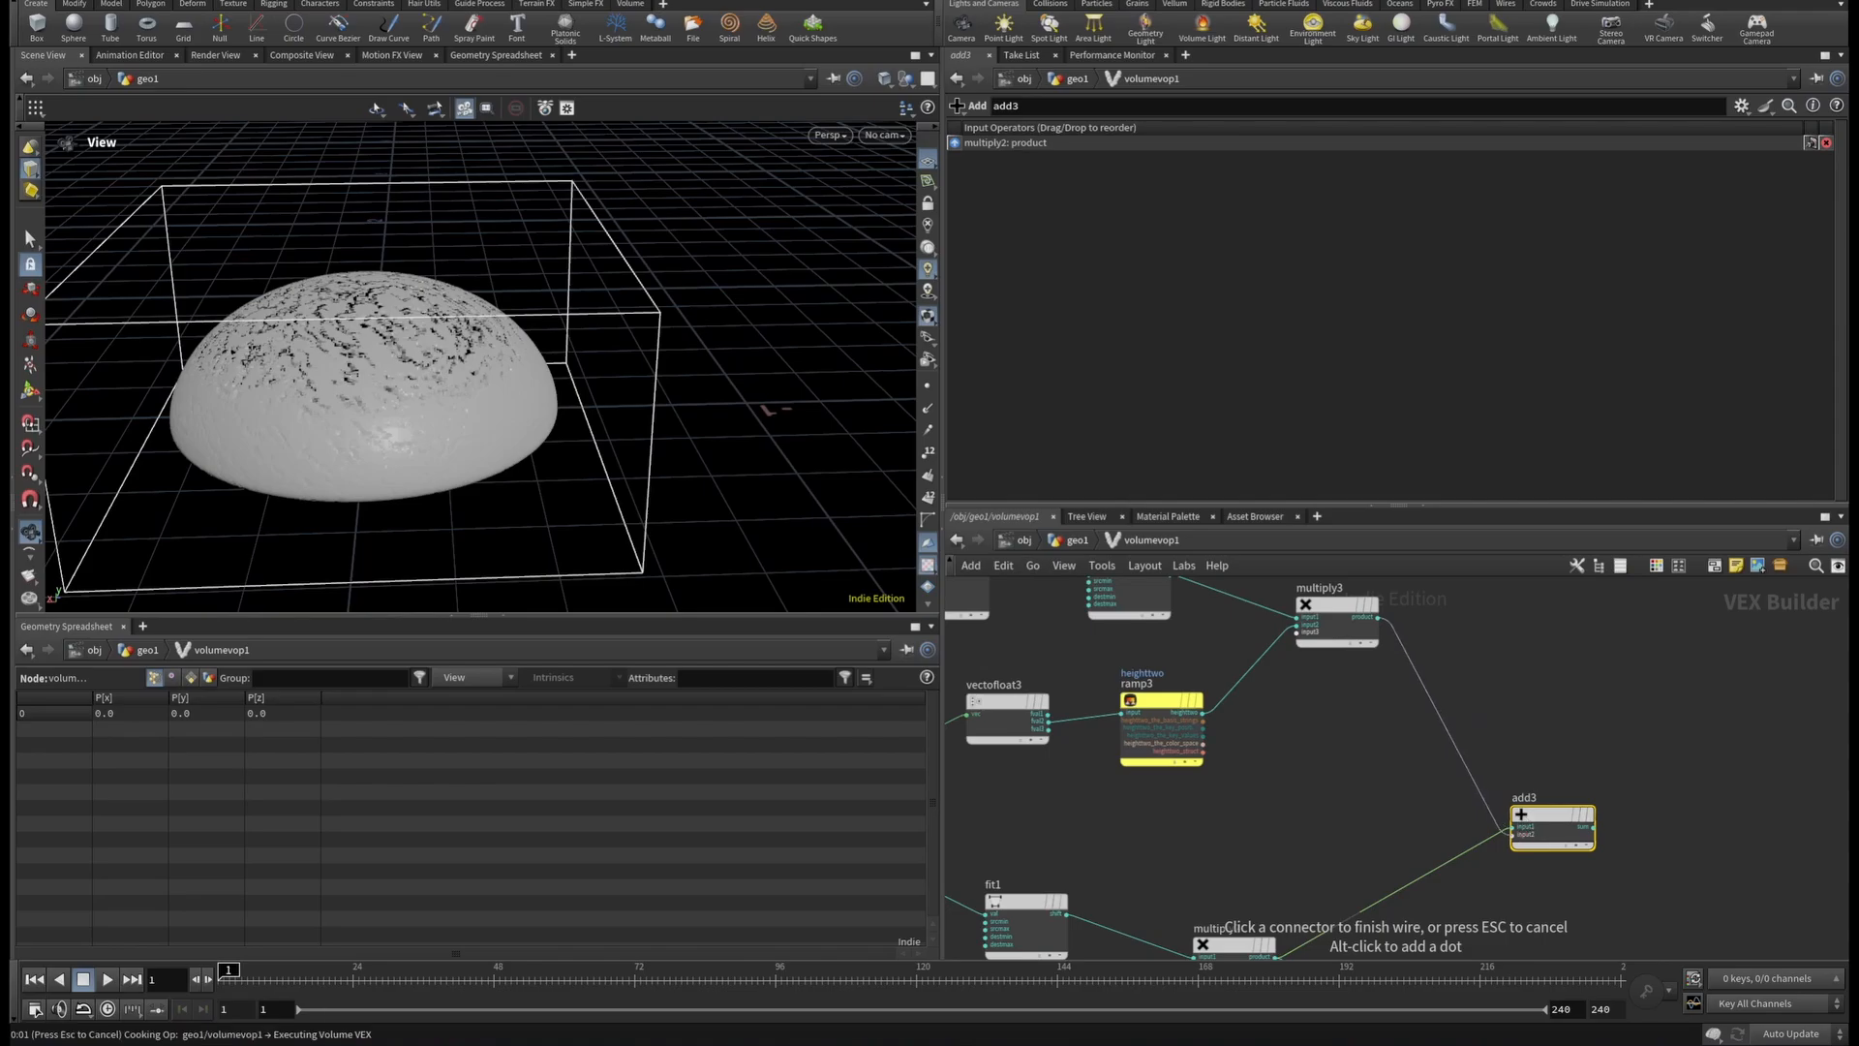
{"action": "left_click", "coordinate": [1511, 833]}
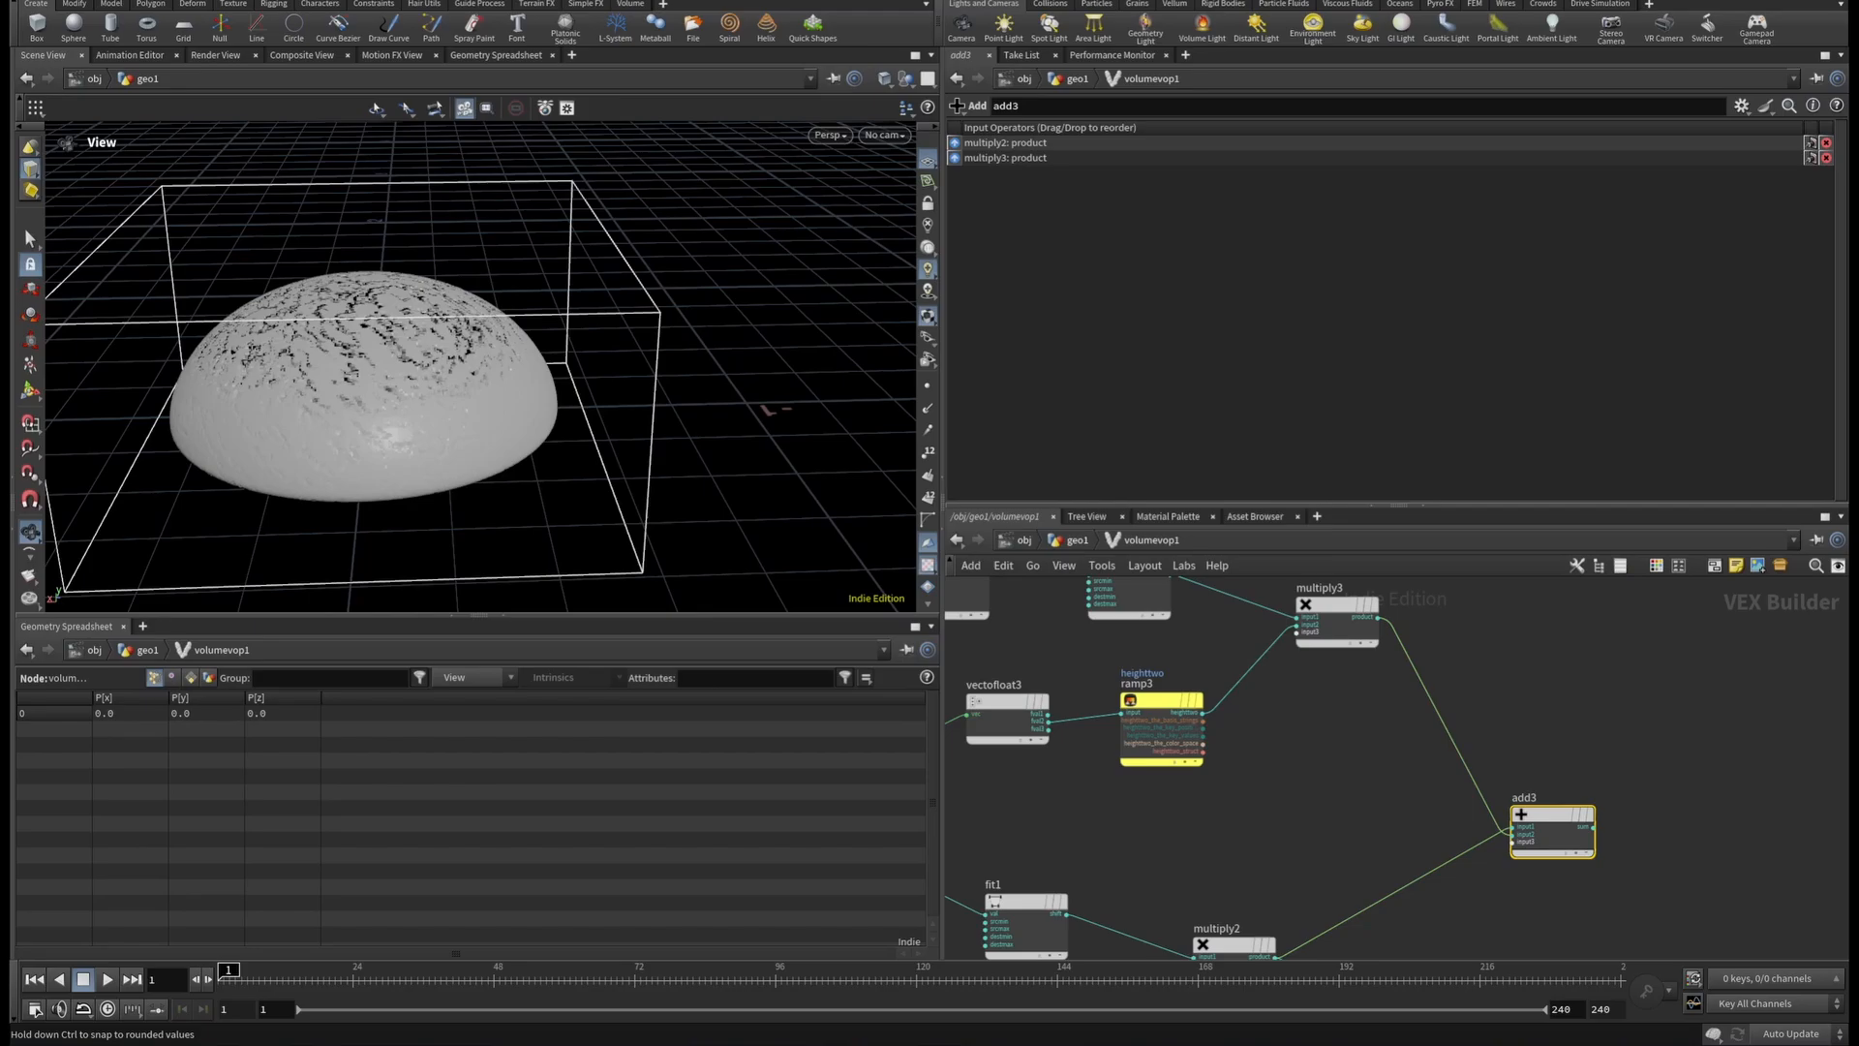
Set the first two frequency values of unifiednoise_static2 in the duplicated branch to 1.4.
{"action": "middle_click_drag", "start_coordinate": [1233, 743], "coordinate": [1513, 876]}
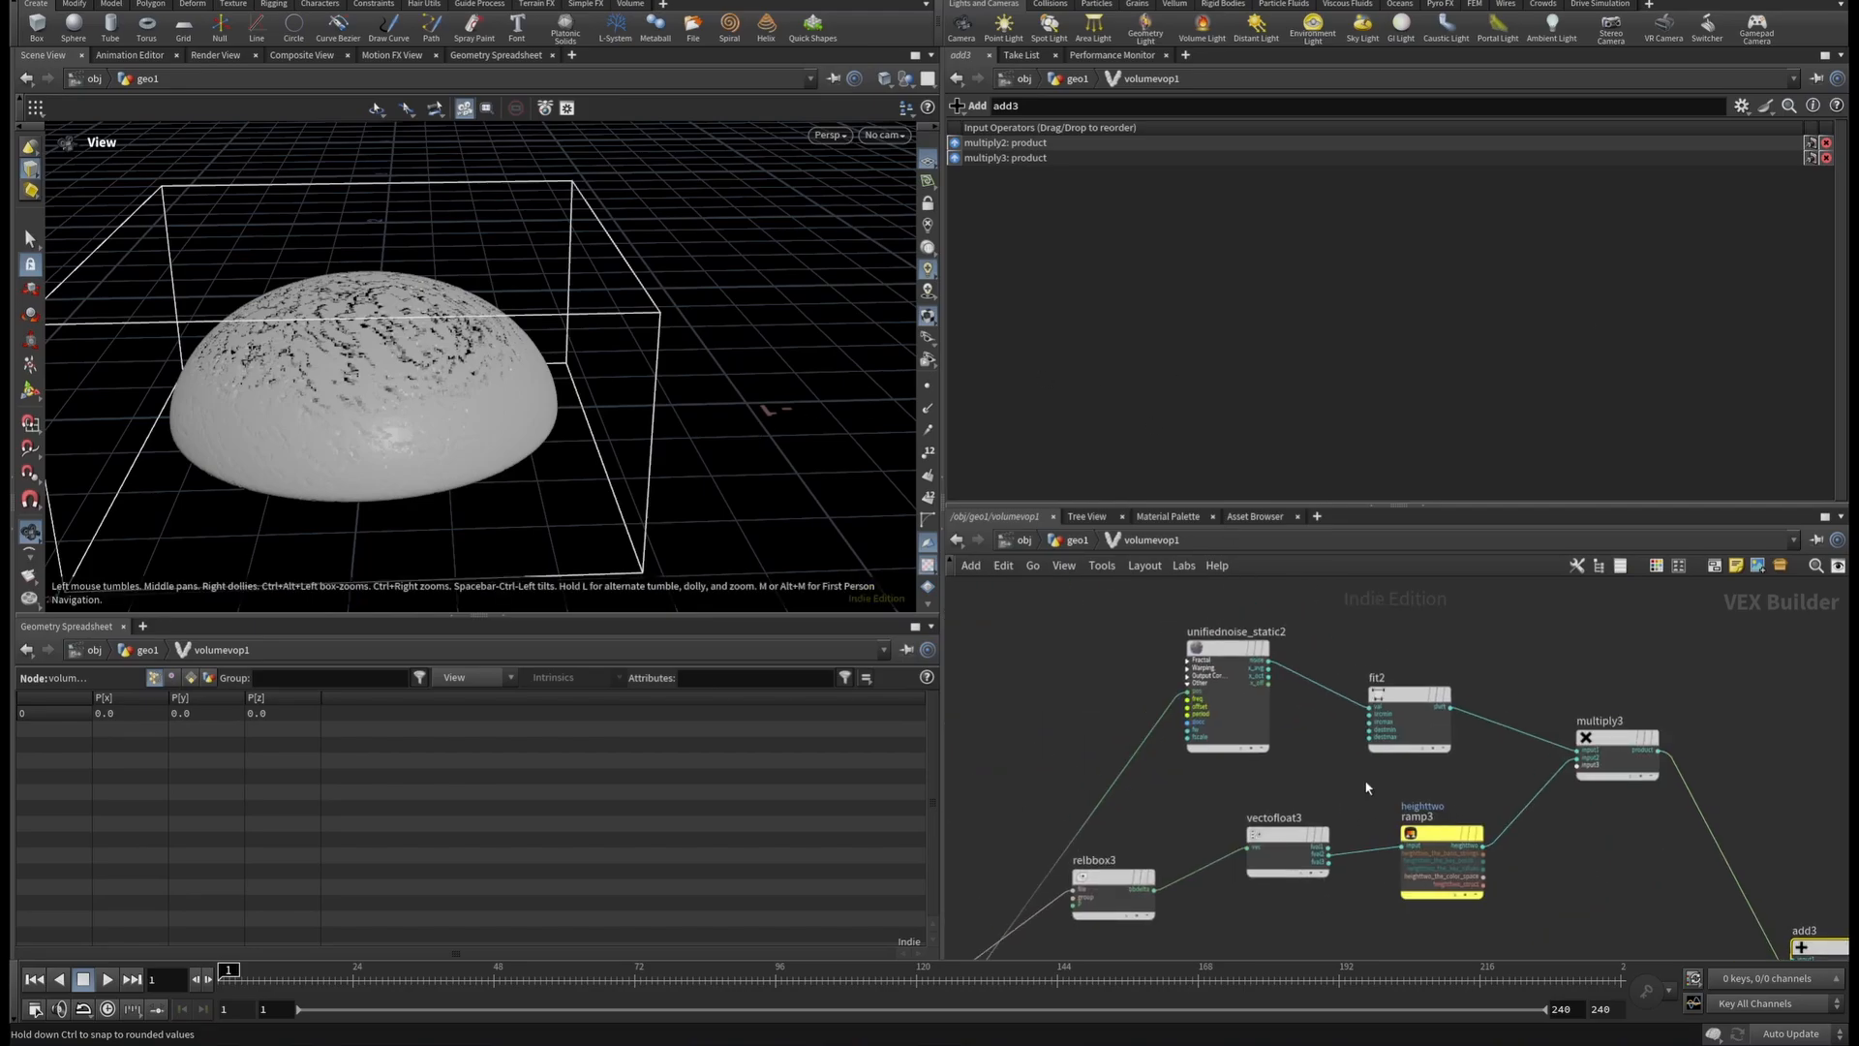
{"action": "left_click", "coordinate": [1232, 659]}
{"action": "scroll", "coordinate": [1229, 341], "scroll_direction": "up", "scroll_amount": 3}
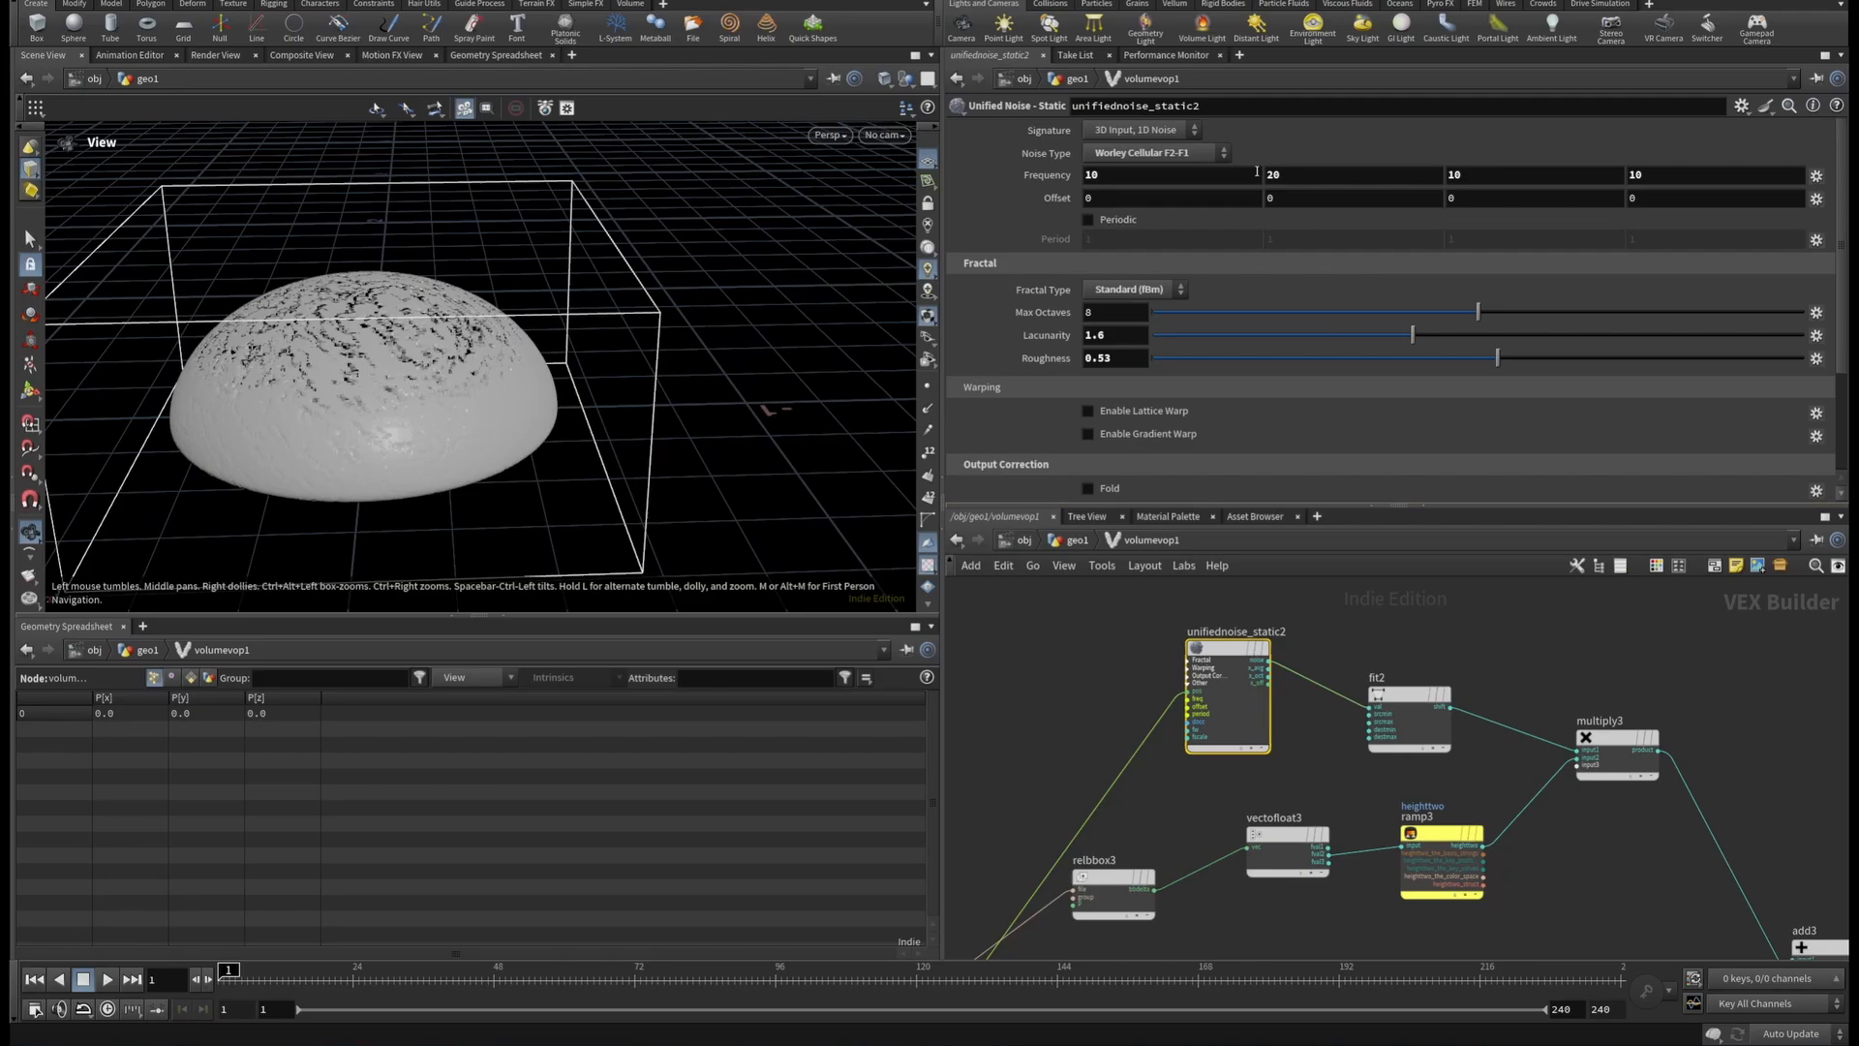
{"action": "left_click", "coordinate": [1085, 179]}
{"action": "type", "text": ".4"}
{"action": "left_click", "coordinate": [1292, 176]}
{"action": "type", "text": "1.4"}
{"action": "key", "text": "Return"}
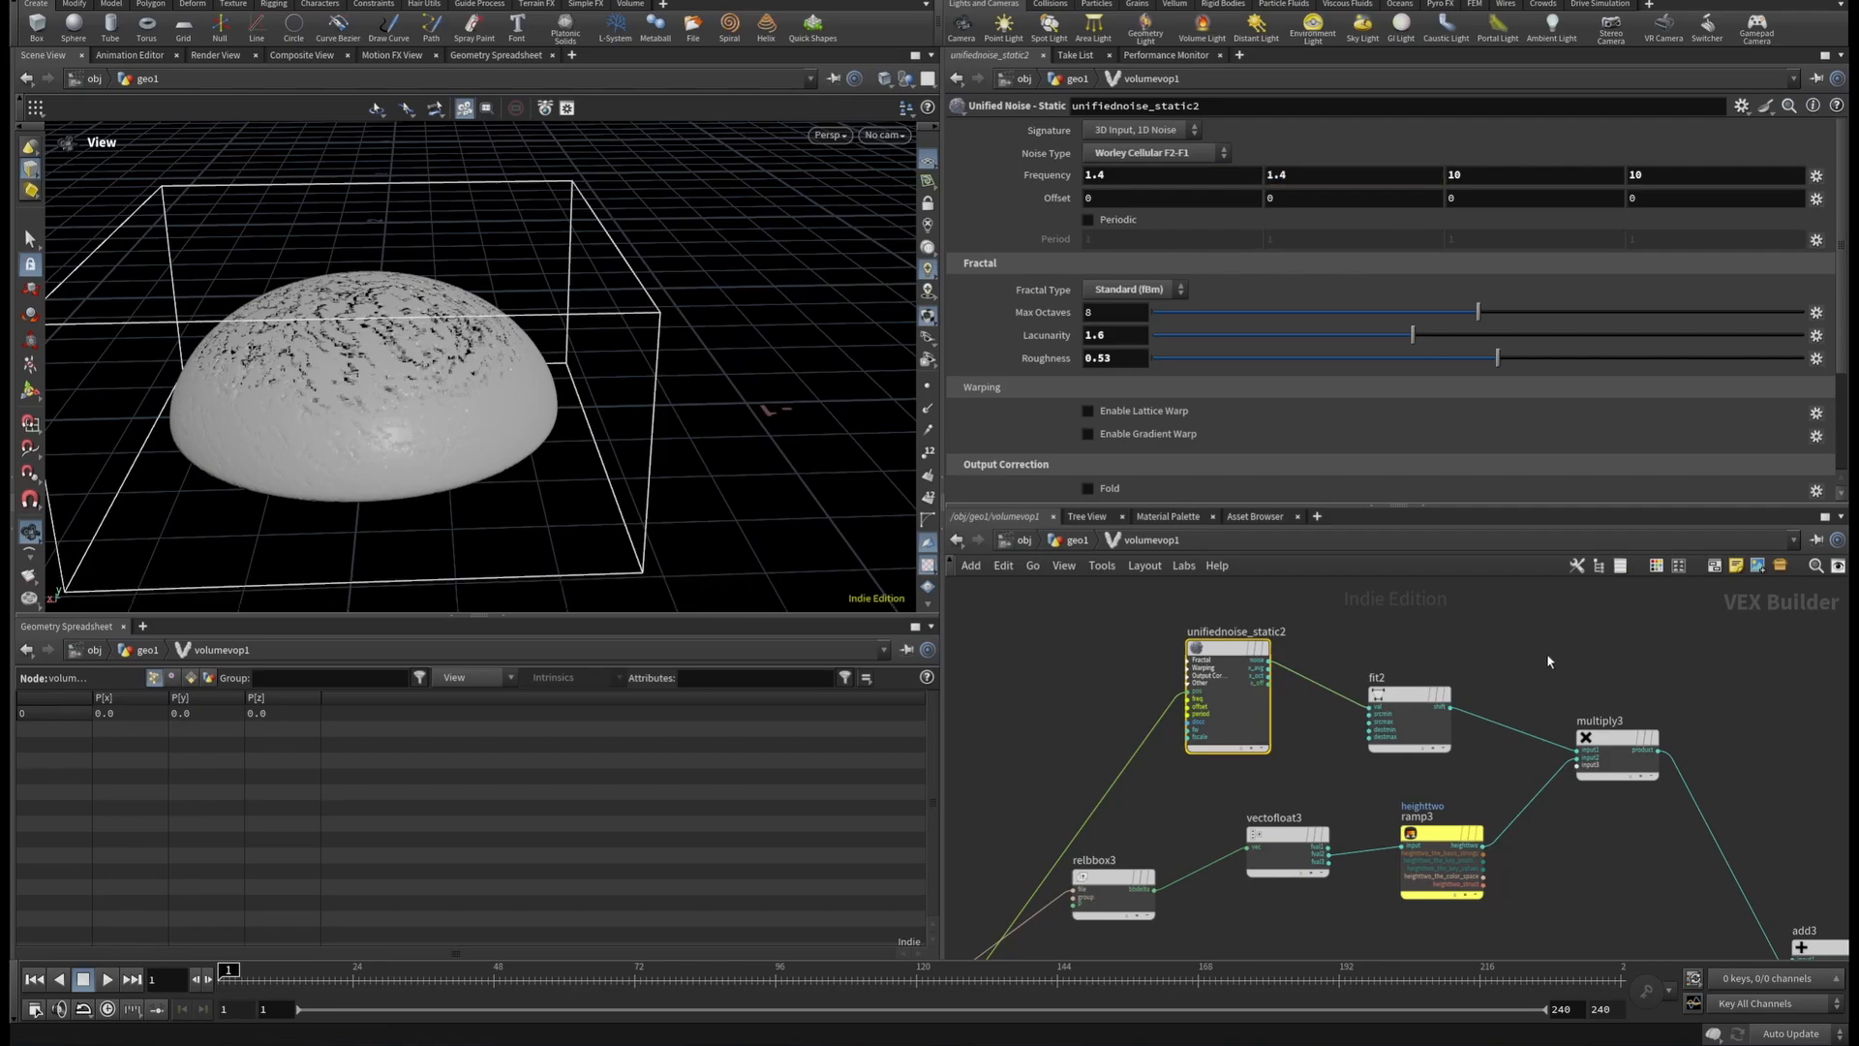
Connect add3's sum to add1's second input in place of multiply2 and view the dome from above.
{"action": "left_click", "coordinate": [1785, 783]}
{"action": "scroll", "coordinate": [1785, 780], "scroll_direction": "down", "scroll_amount": 3}
{"action": "middle_click_drag", "start_coordinate": [1722, 771], "coordinate": [1220, 632]}
{"action": "middle_click_drag", "start_coordinate": [1358, 868], "coordinate": [1443, 776]}
{"action": "scroll", "coordinate": [1423, 687], "scroll_direction": "up", "scroll_amount": 2}
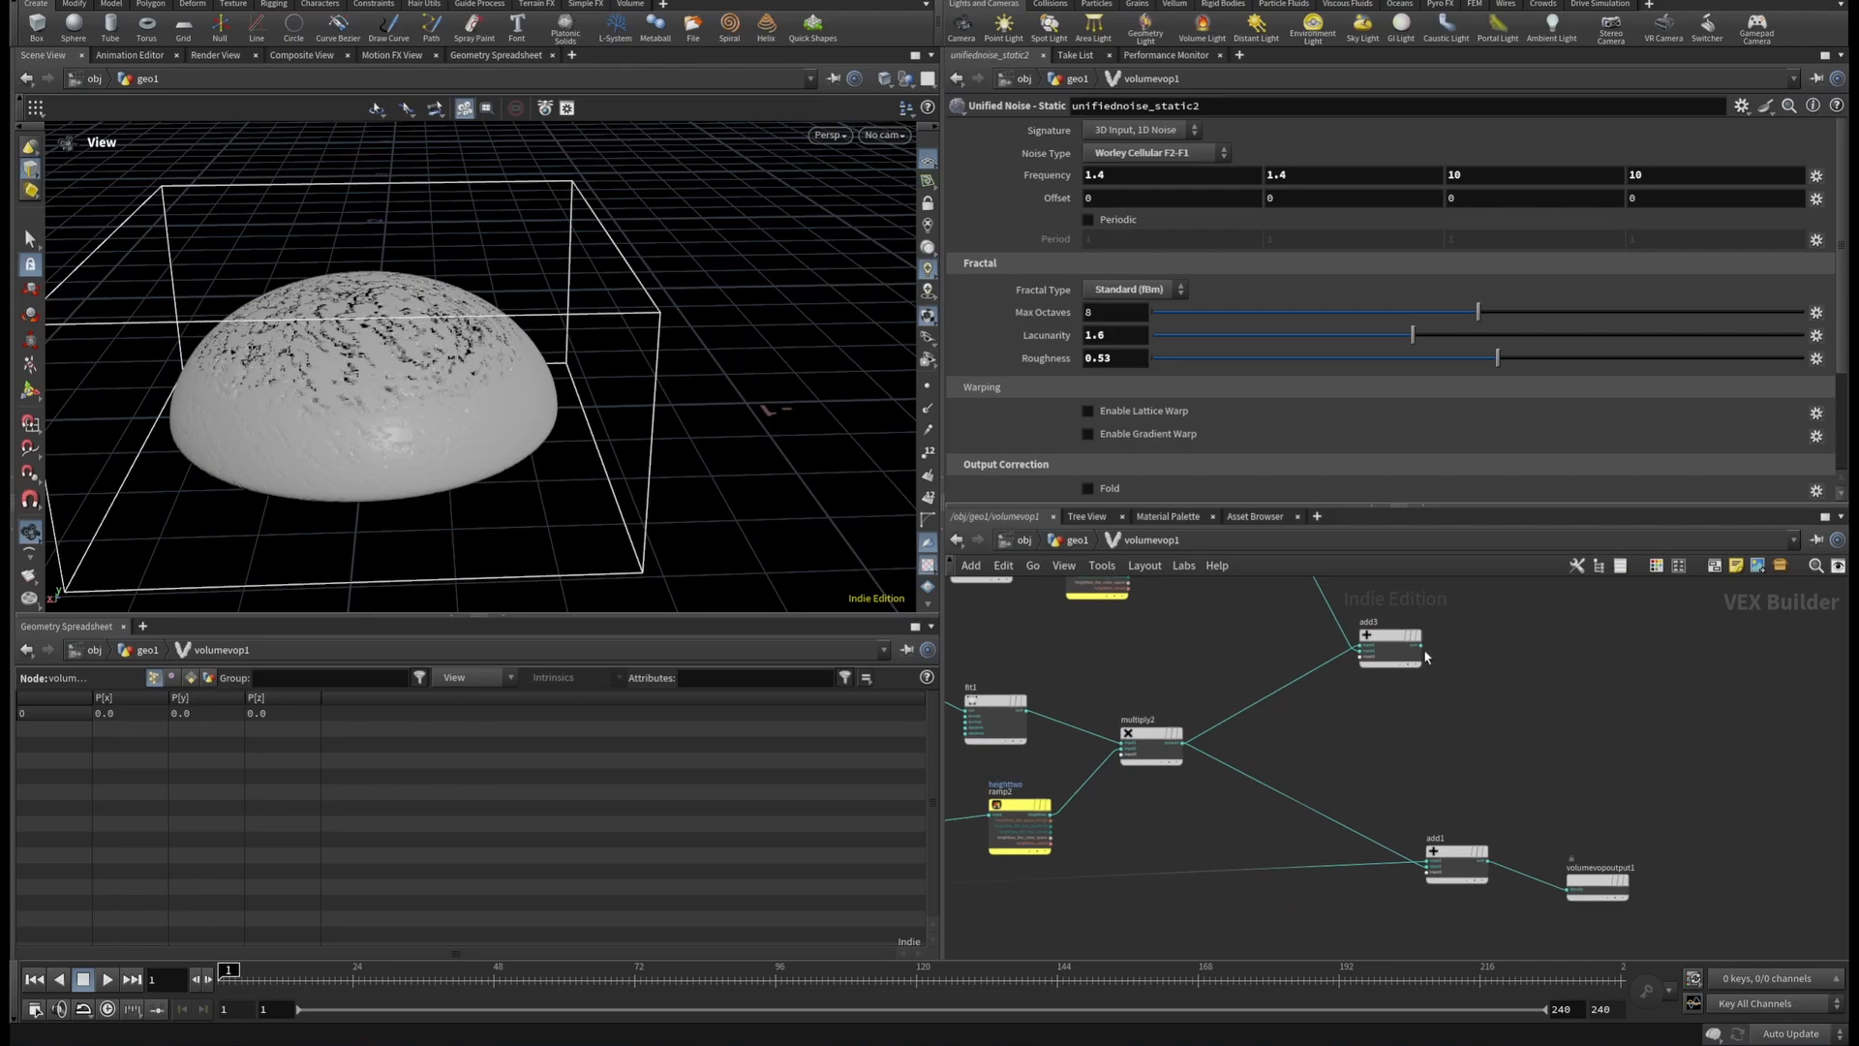
{"action": "left_click", "coordinate": [1420, 645]}
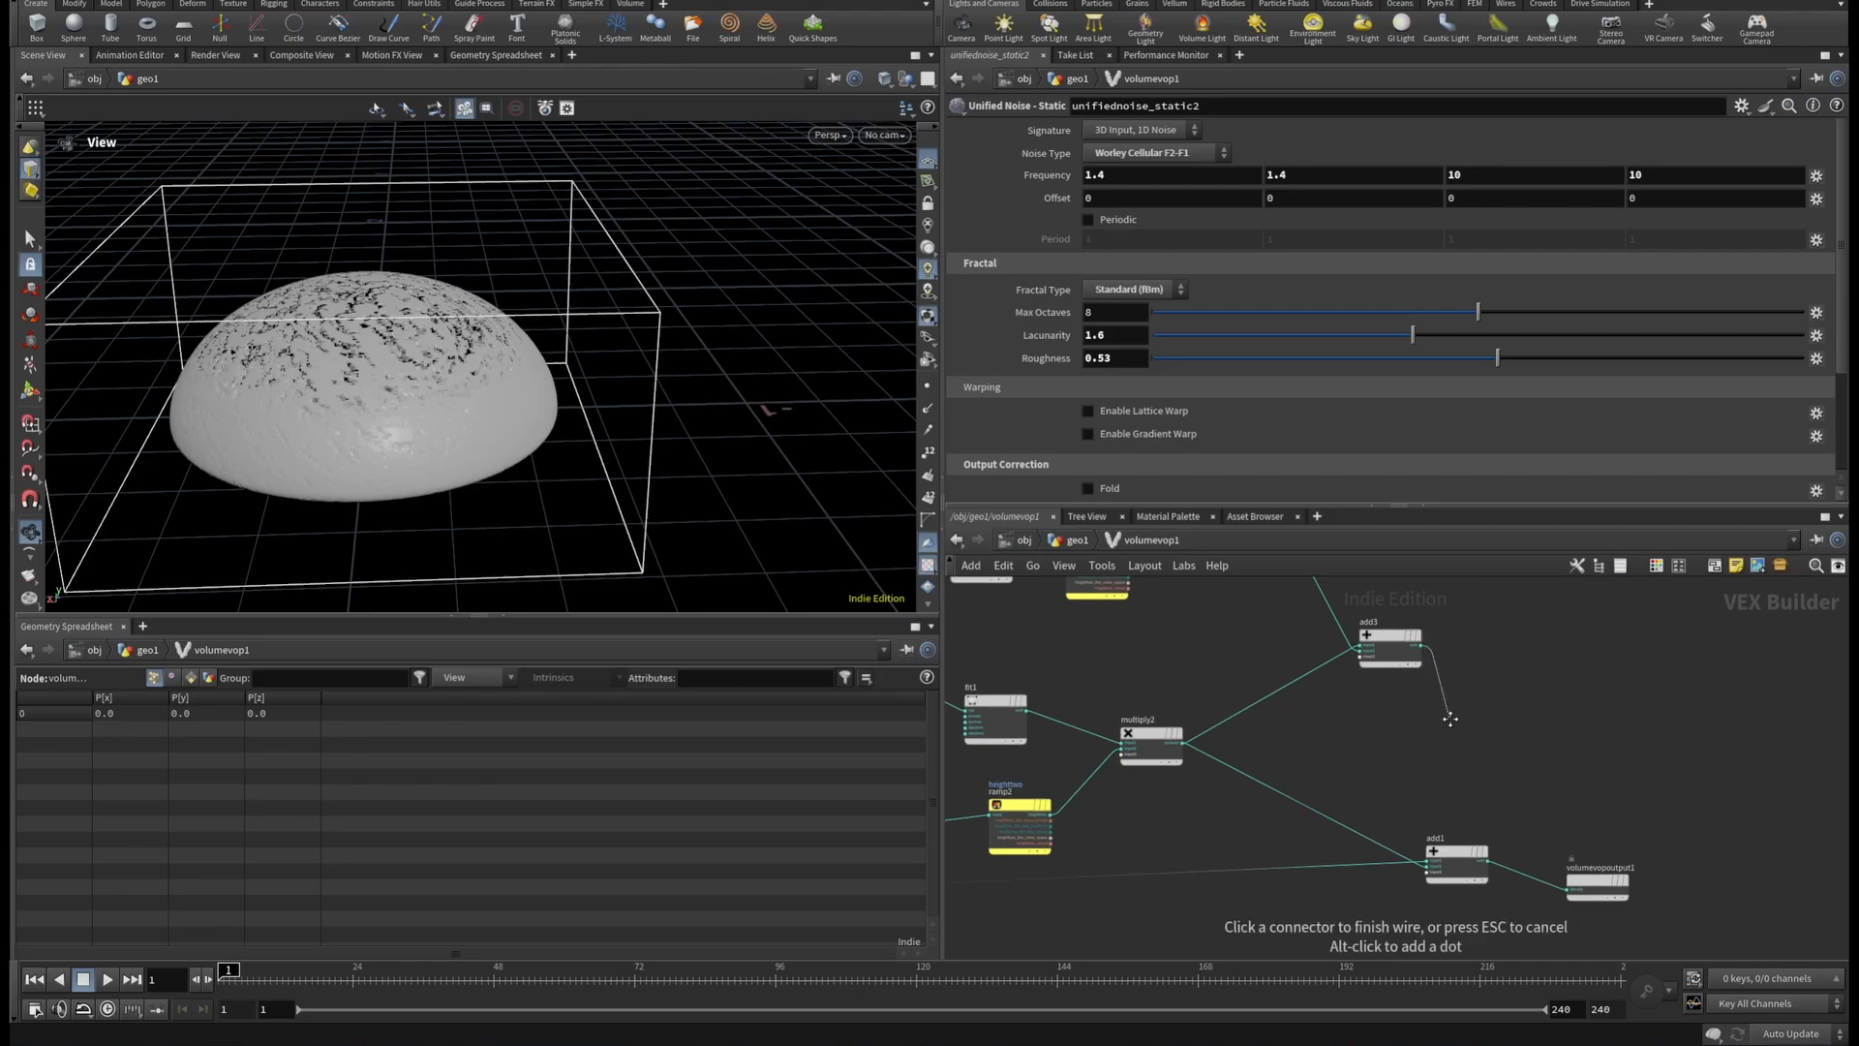
{"action": "middle_click_drag", "start_coordinate": [1450, 718], "coordinate": [1455, 643]}
{"action": "scroll", "coordinate": [1423, 794], "scroll_direction": "up", "scroll_amount": 3}
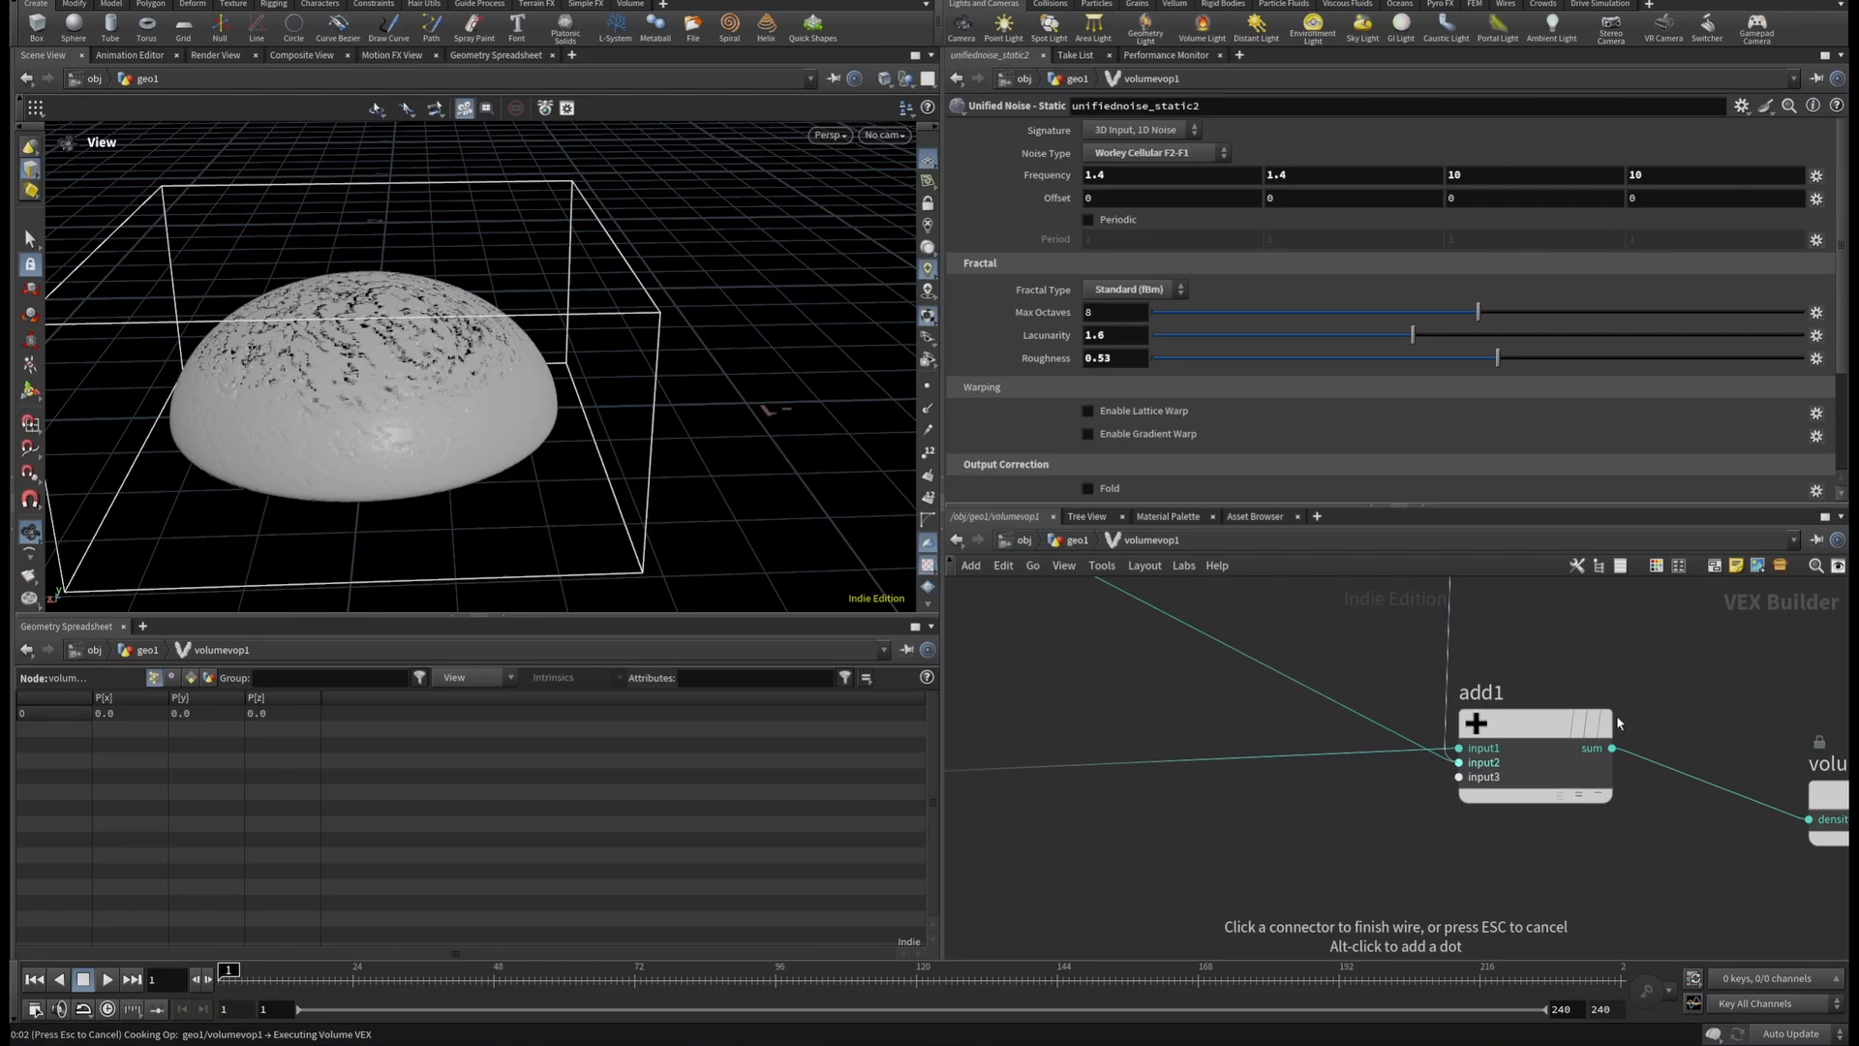
{"action": "scroll", "coordinate": [1617, 714], "scroll_direction": "down", "scroll_amount": 5}
{"action": "left_click_drag", "start_coordinate": [697, 514], "coordinate": [543, 436]}
Set the third and fourth frequency values of unifiednoise_static2 to 1.4 as well.
{"action": "scroll", "coordinate": [1403, 703], "scroll_direction": "down", "scroll_amount": 3}
{"action": "scroll", "coordinate": [1403, 703], "scroll_direction": "up", "scroll_amount": 5}
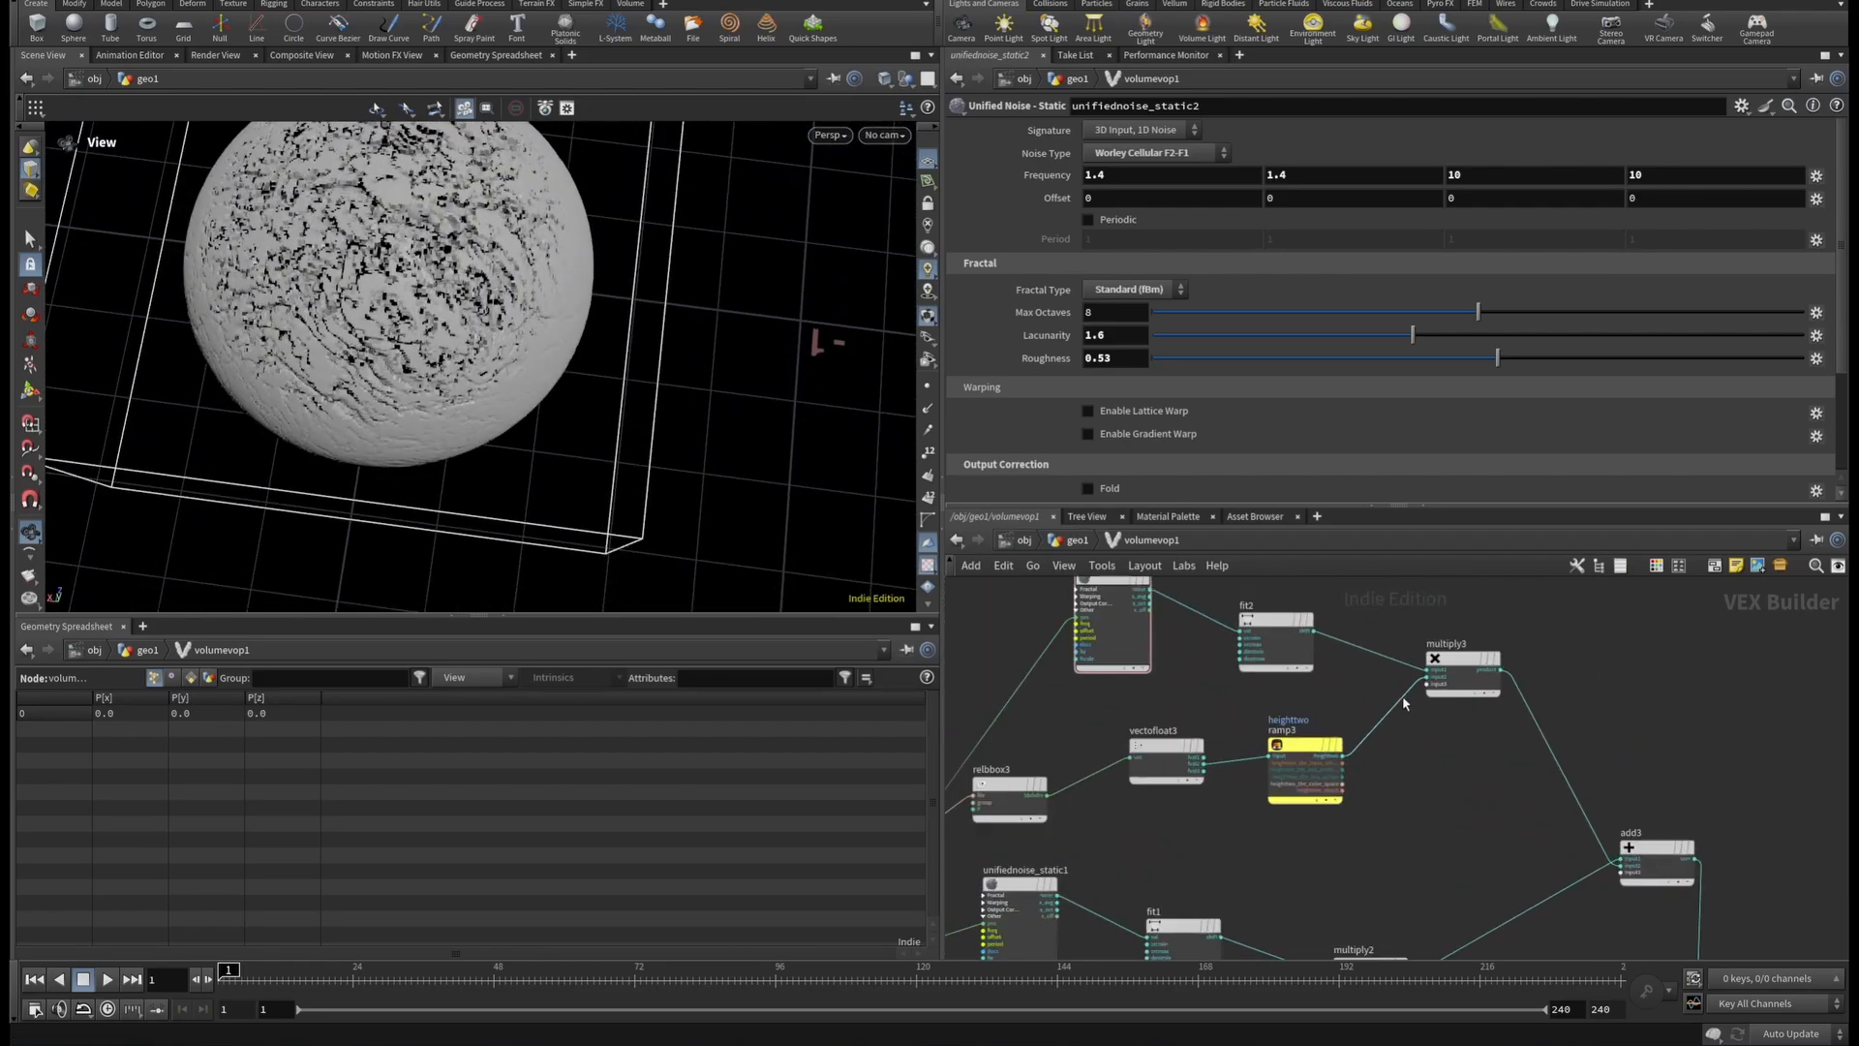
{"action": "left_click", "coordinate": [1474, 175]}
{"action": "left_click_drag", "start_coordinate": [1474, 175], "coordinate": [1414, 177]}
{"action": "type", "text": "1.4"}
{"action": "key", "text": "Return"}
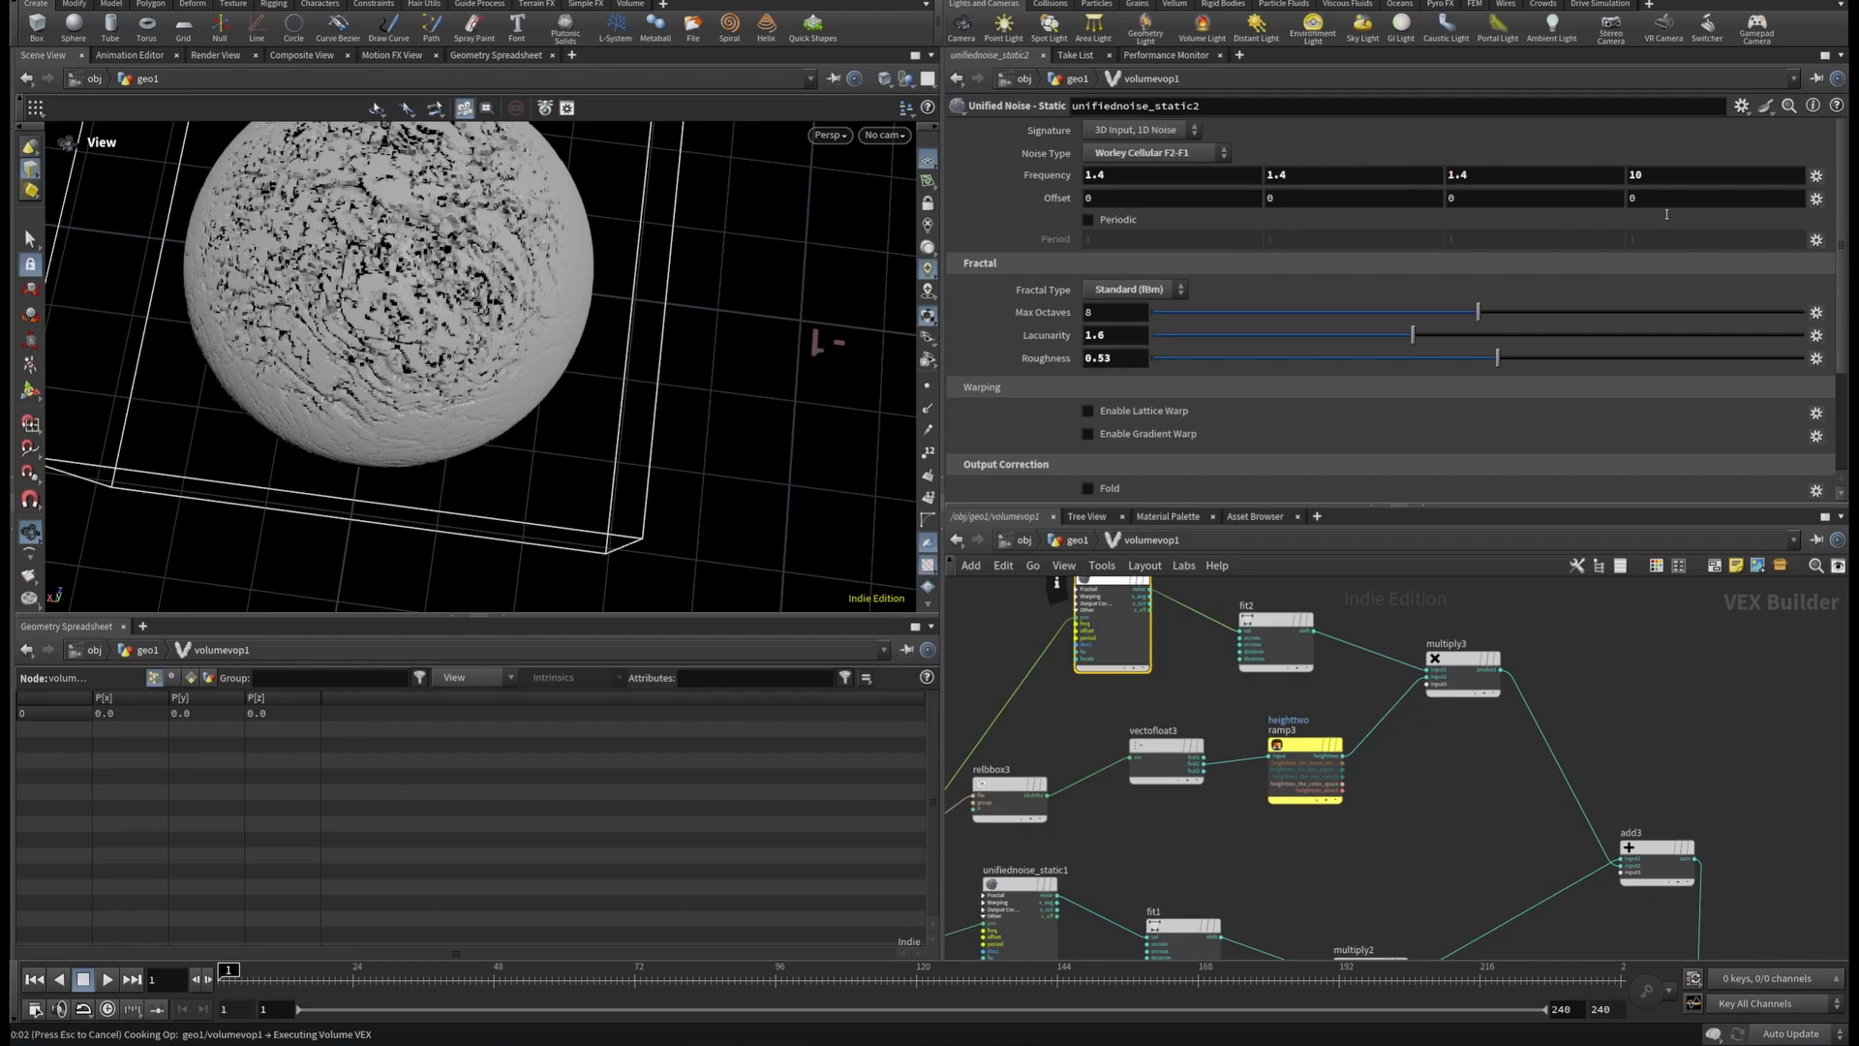
{"action": "left_click_drag", "start_coordinate": [1663, 177], "coordinate": [1616, 180]}
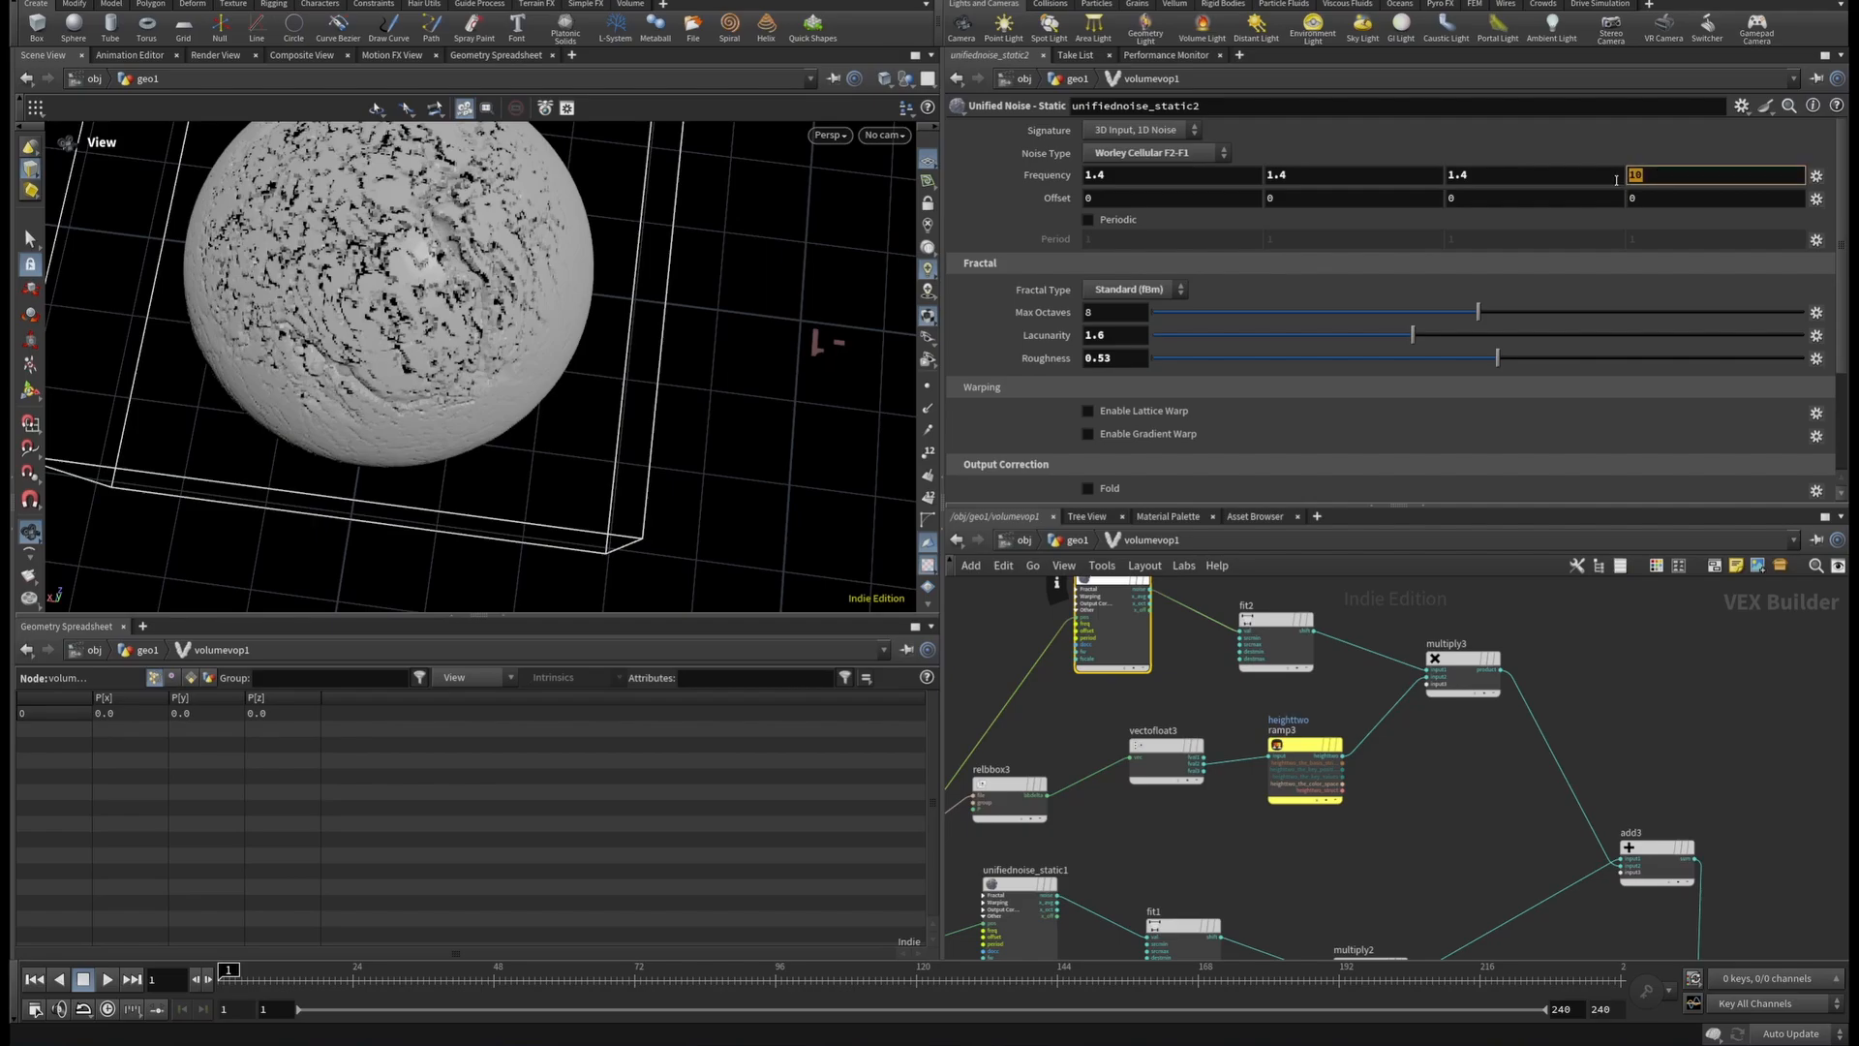
{"action": "type", "text": "1"}
{"action": "key", "text": "Return"}
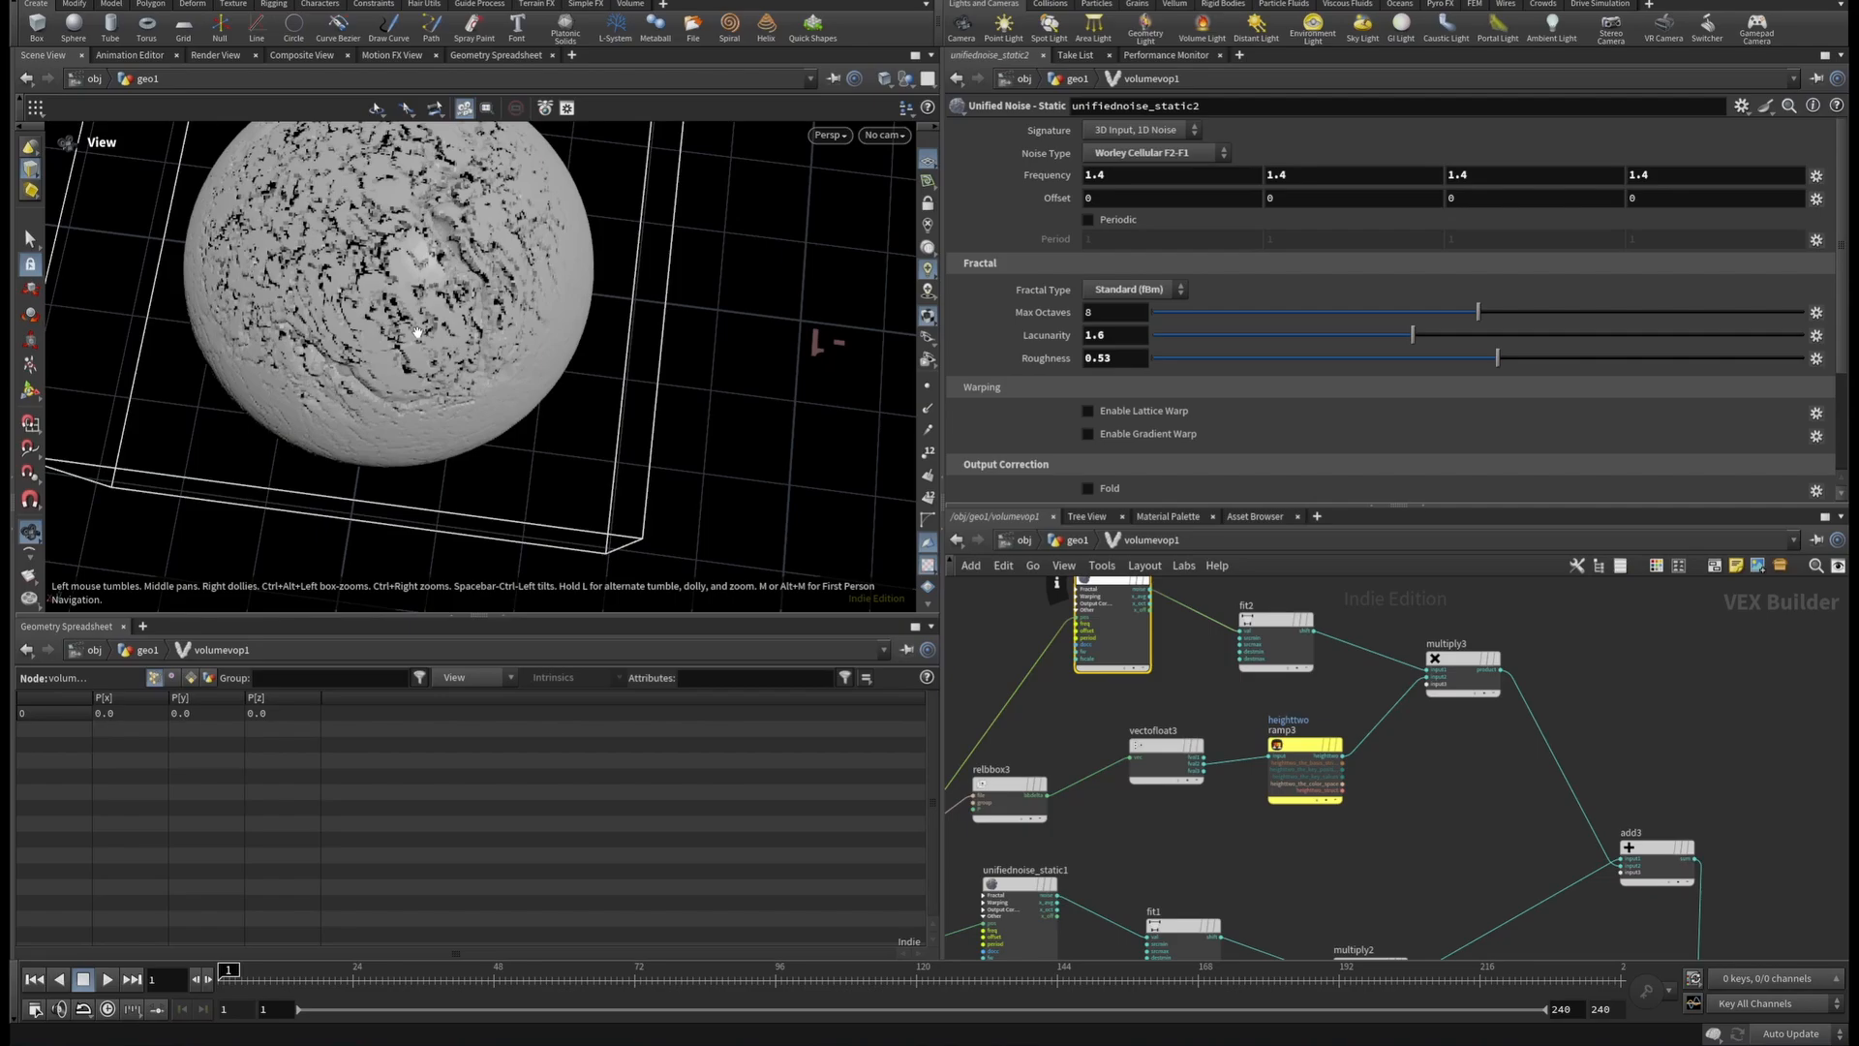
Lower unifiednoise_static2's roughness to 0.497 after checking the larger cracks up close.
{"action": "left_click_drag", "start_coordinate": [418, 332], "coordinate": [473, 204]}
{"action": "right_click_drag", "start_coordinate": [335, 356], "coordinate": [481, 349]}
{"action": "left_click_drag", "start_coordinate": [481, 349], "coordinate": [368, 498]}
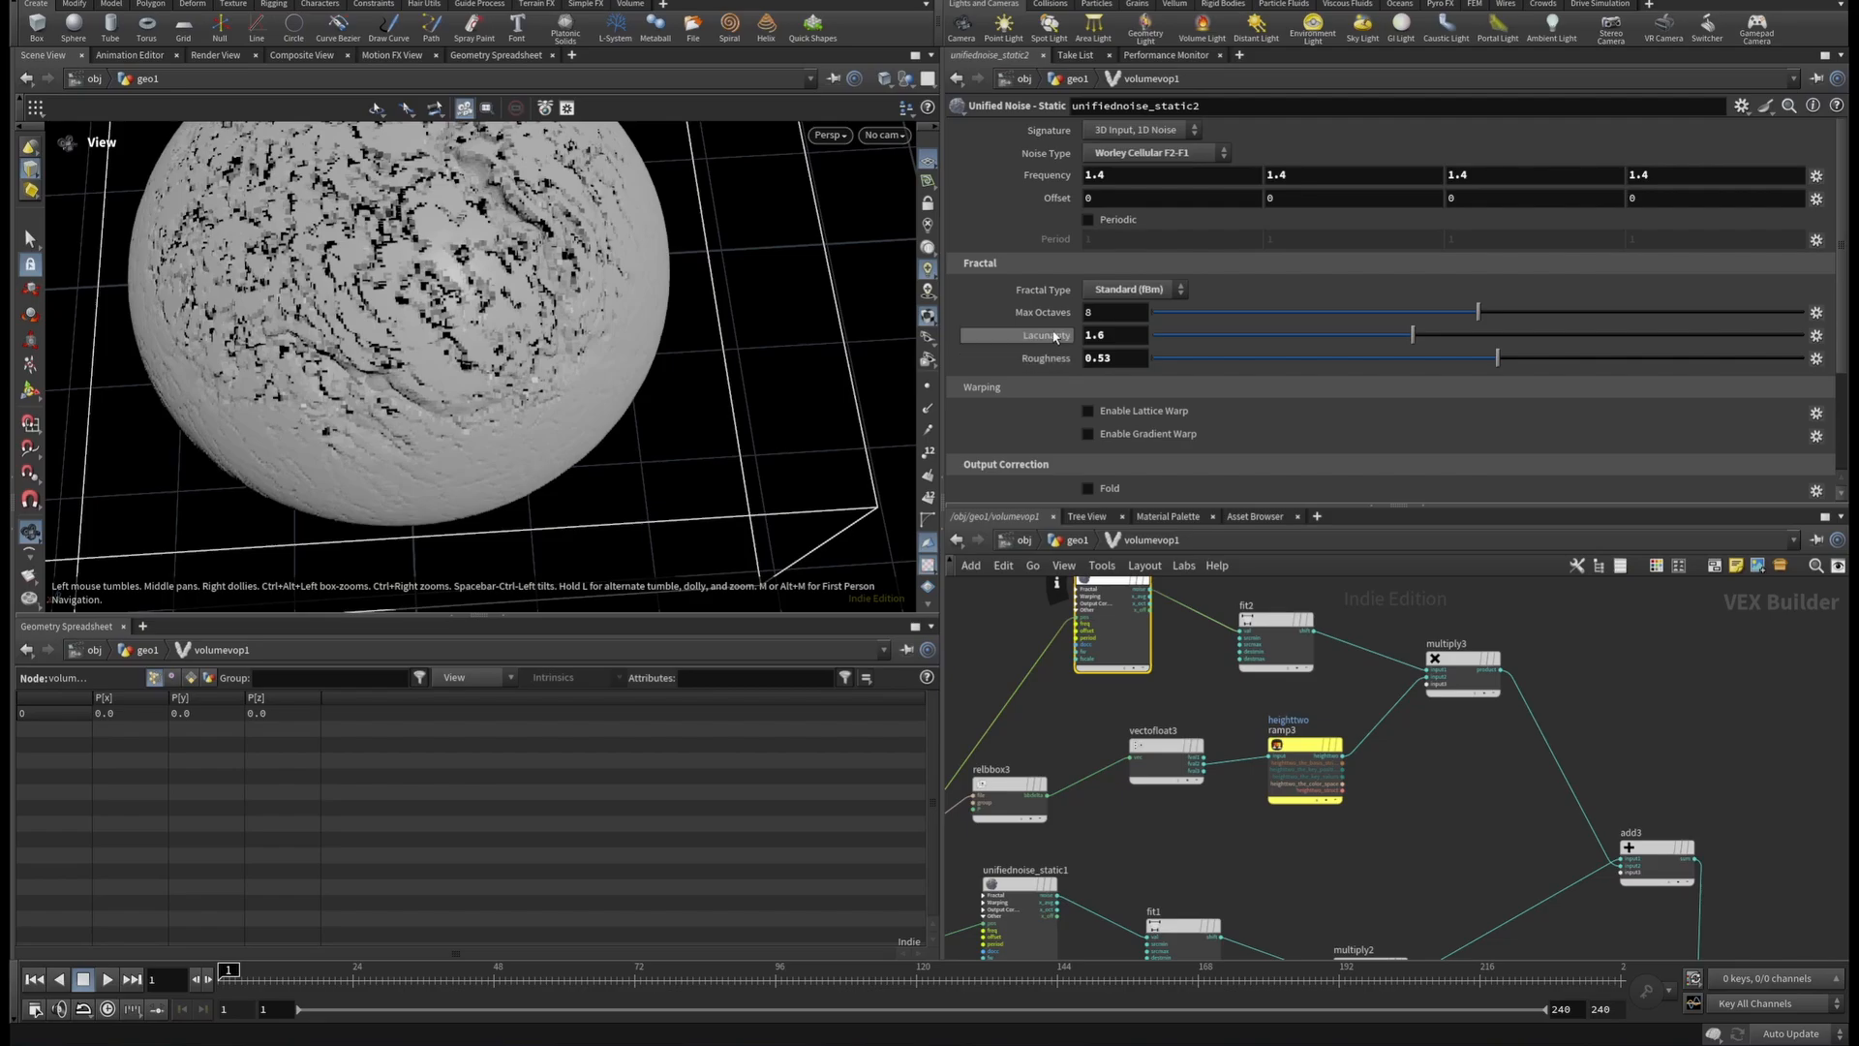
{"action": "left_click", "coordinate": [1478, 360]}
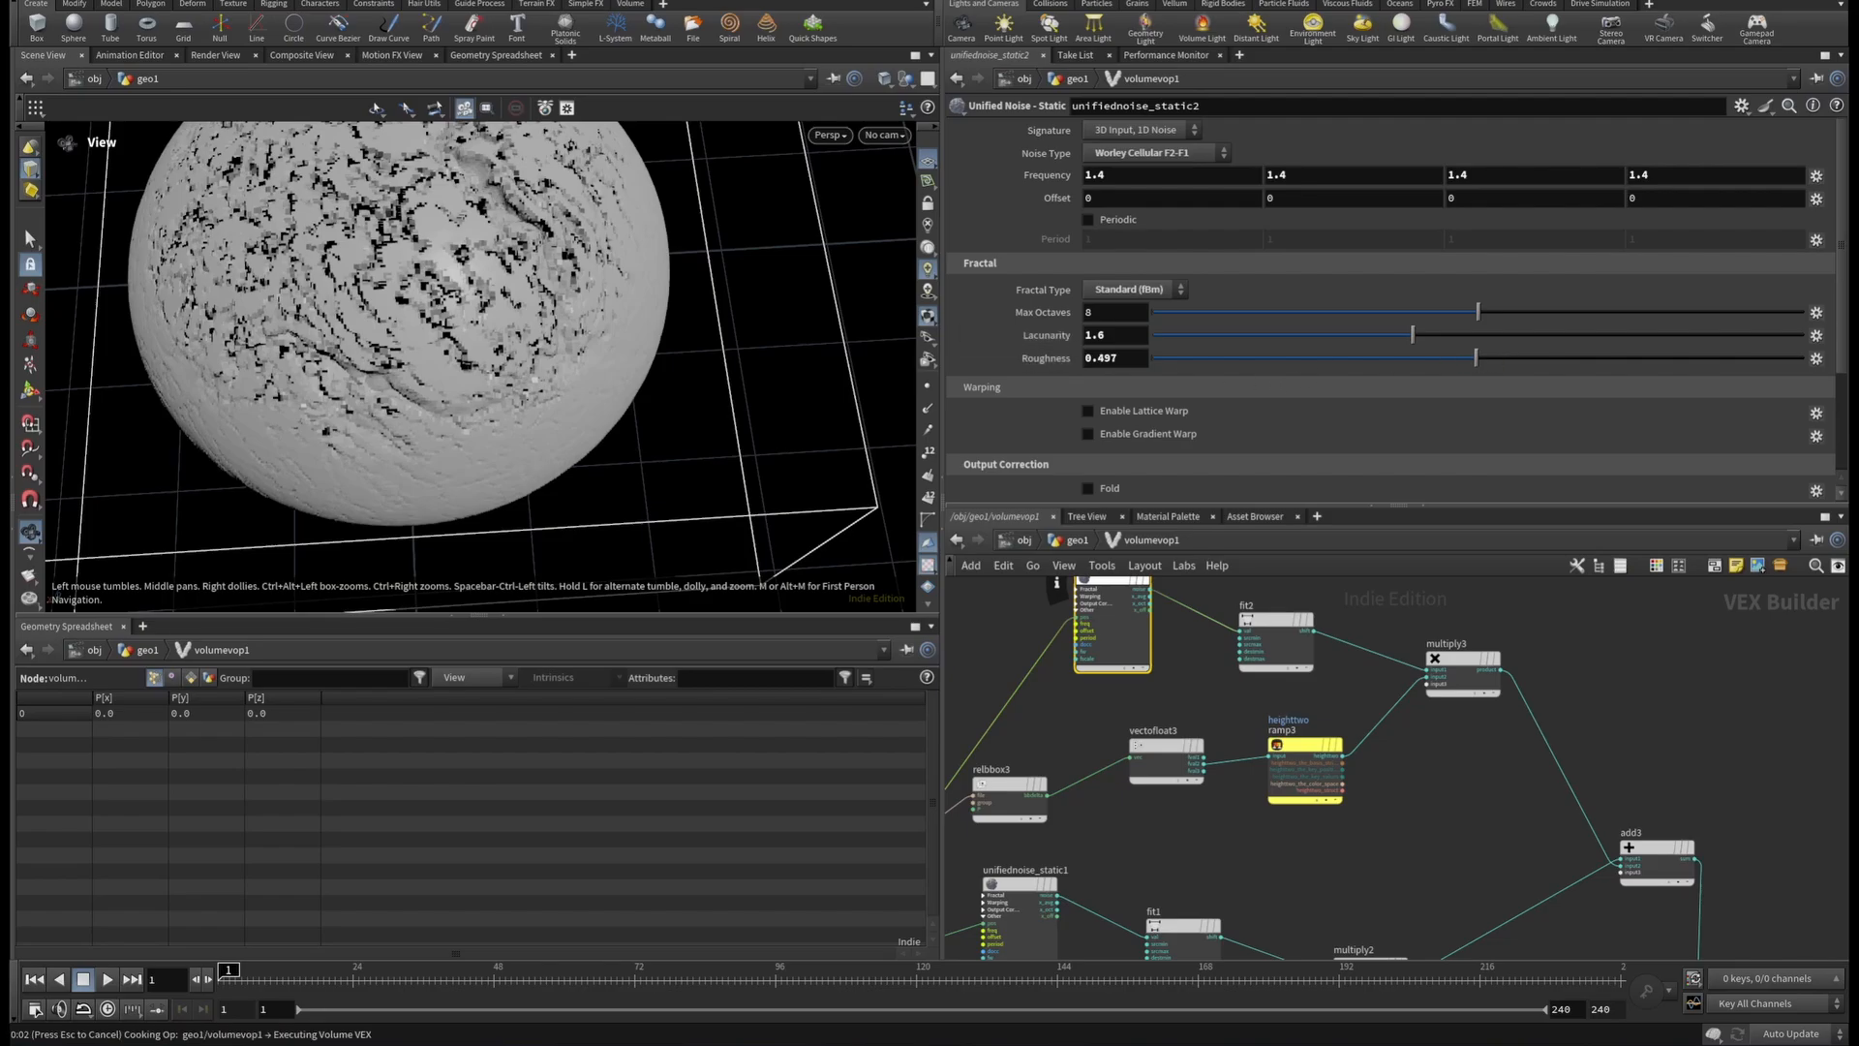
{"action": "scroll", "coordinate": [1153, 373], "scroll_direction": "down", "scroll_amount": 5}
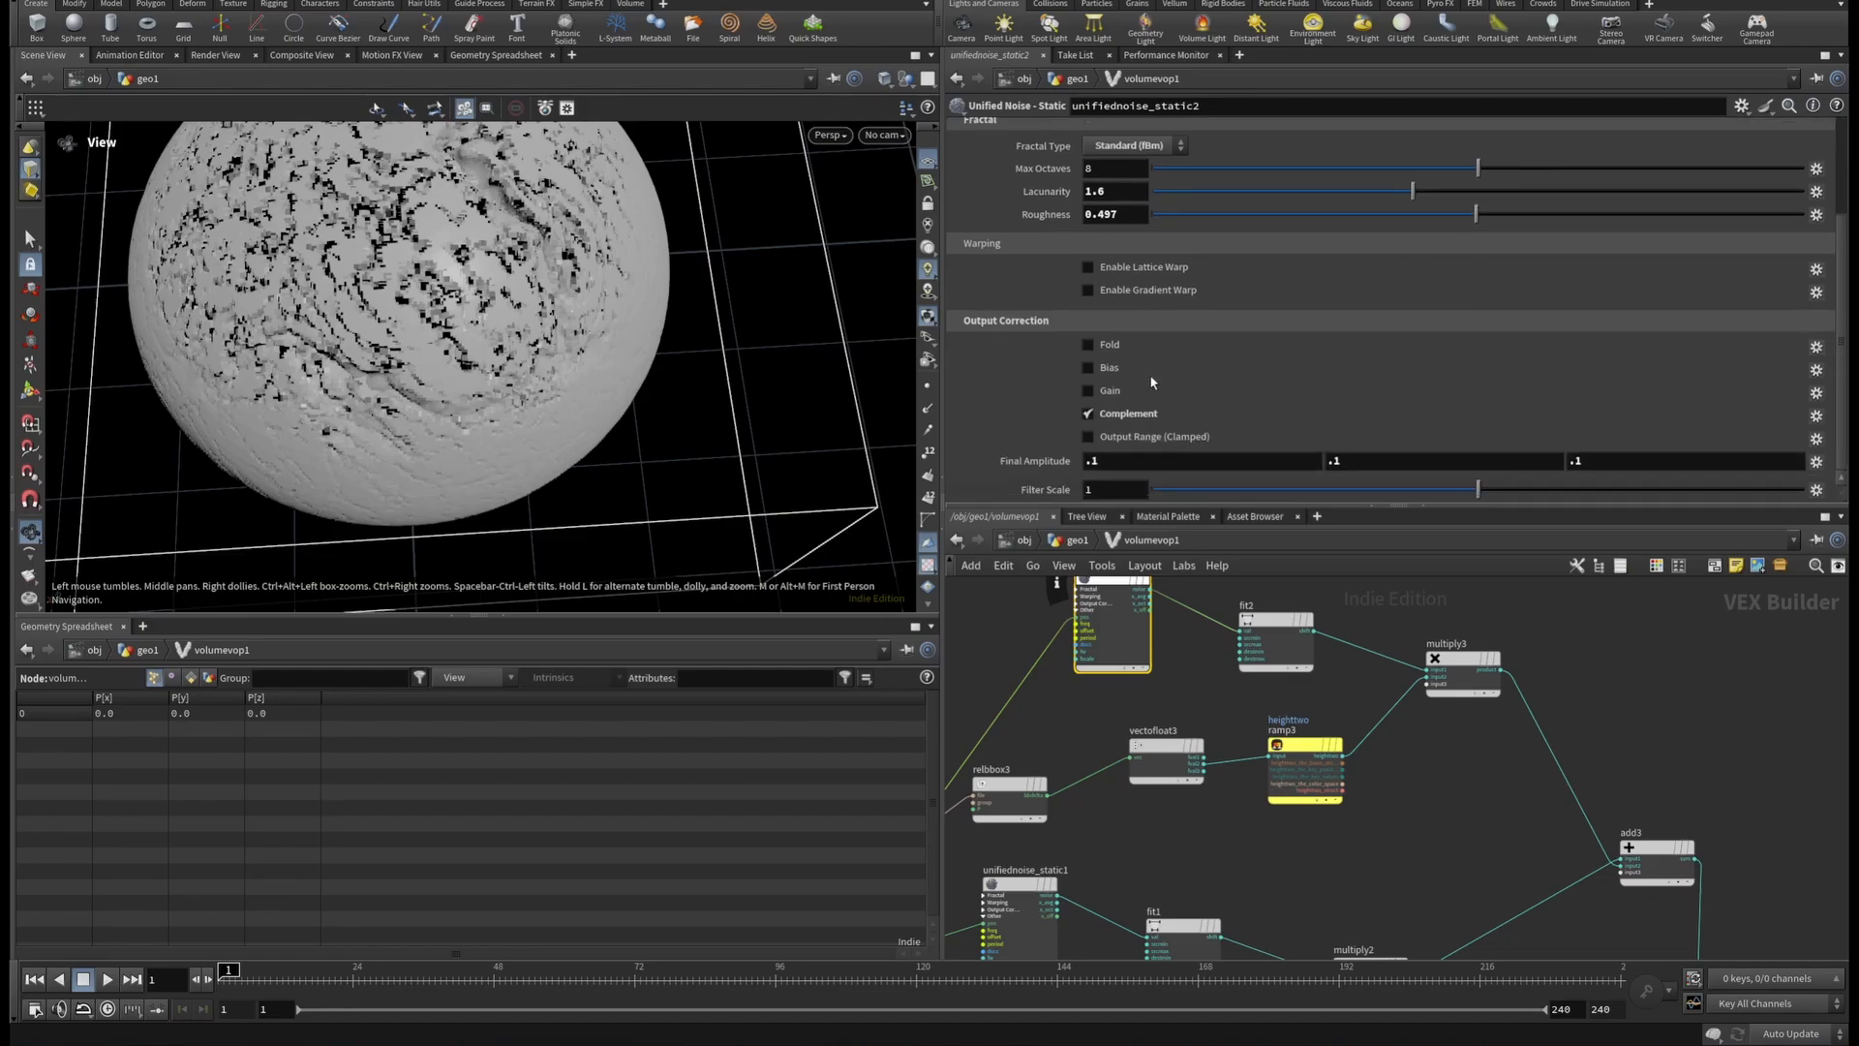
Reposition add2 and the turbulent noise node feeding it to tidy the start of the crack branches.
{"action": "key", "text": "h"}
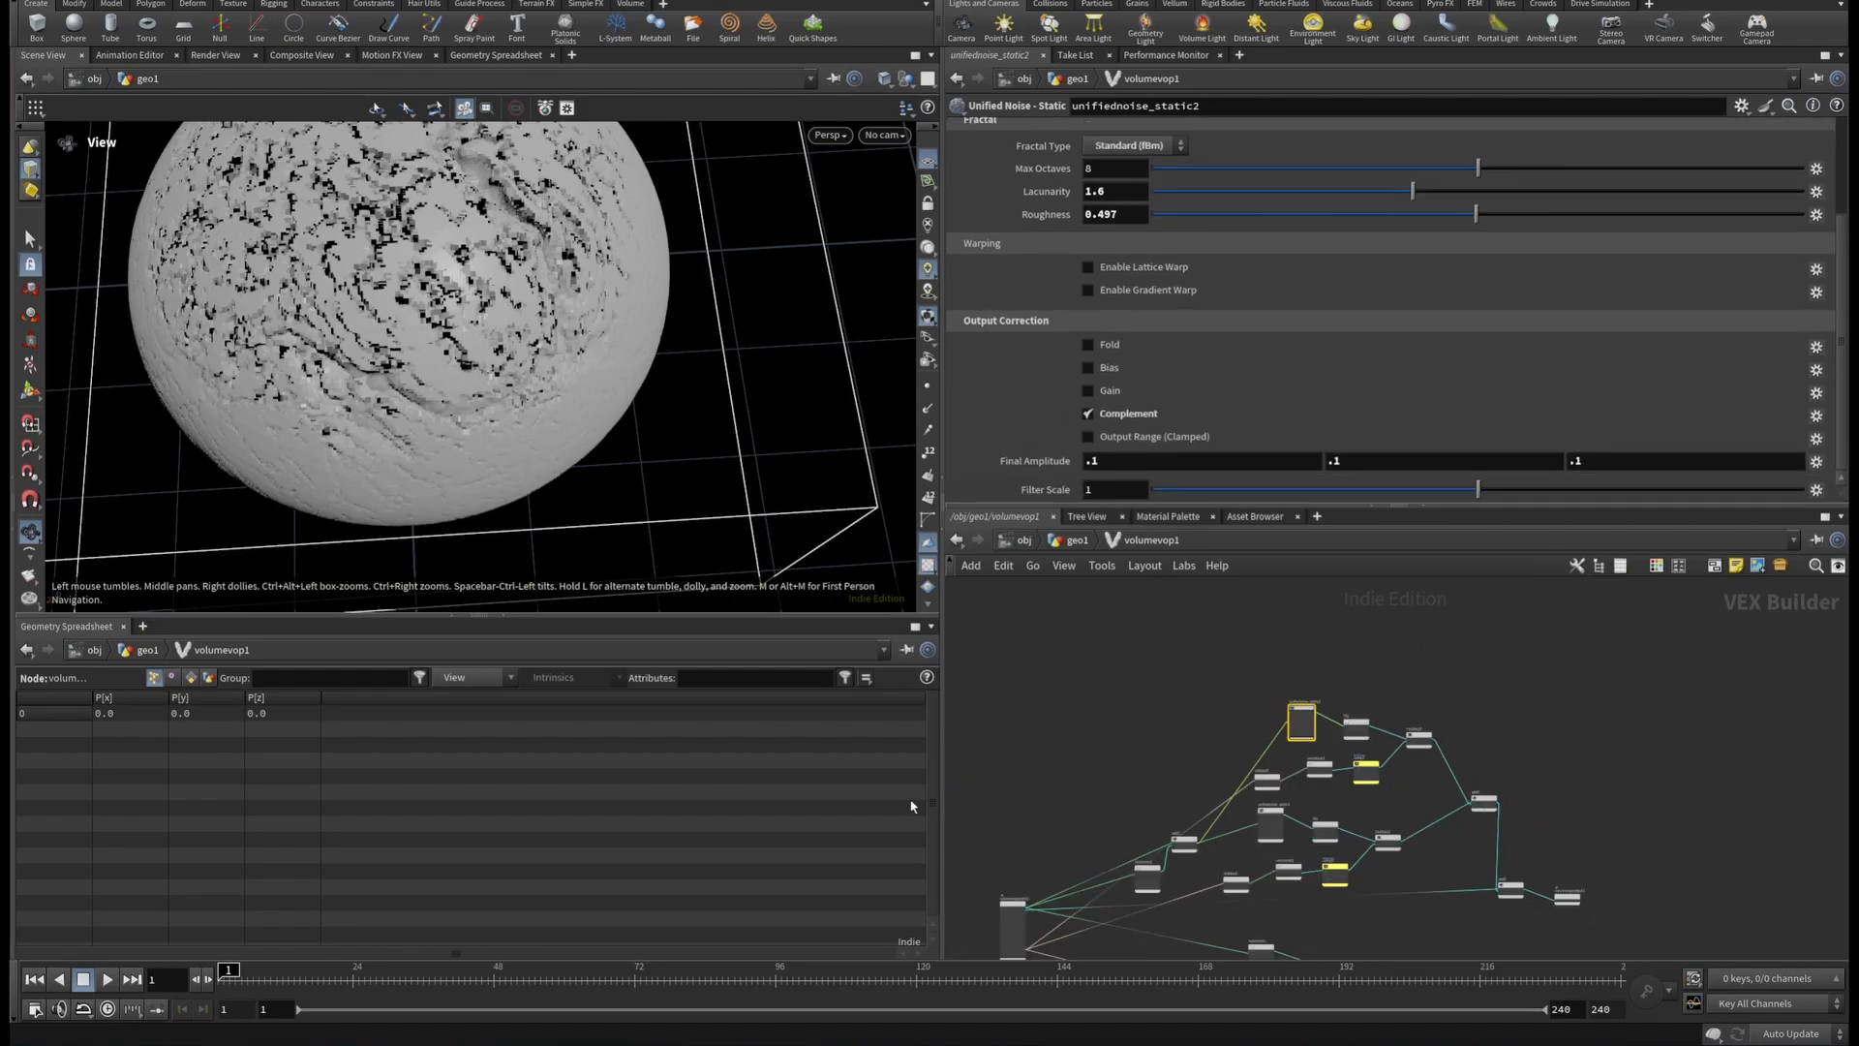
{"action": "scroll", "coordinate": [1398, 741], "scroll_direction": "up", "scroll_amount": 6}
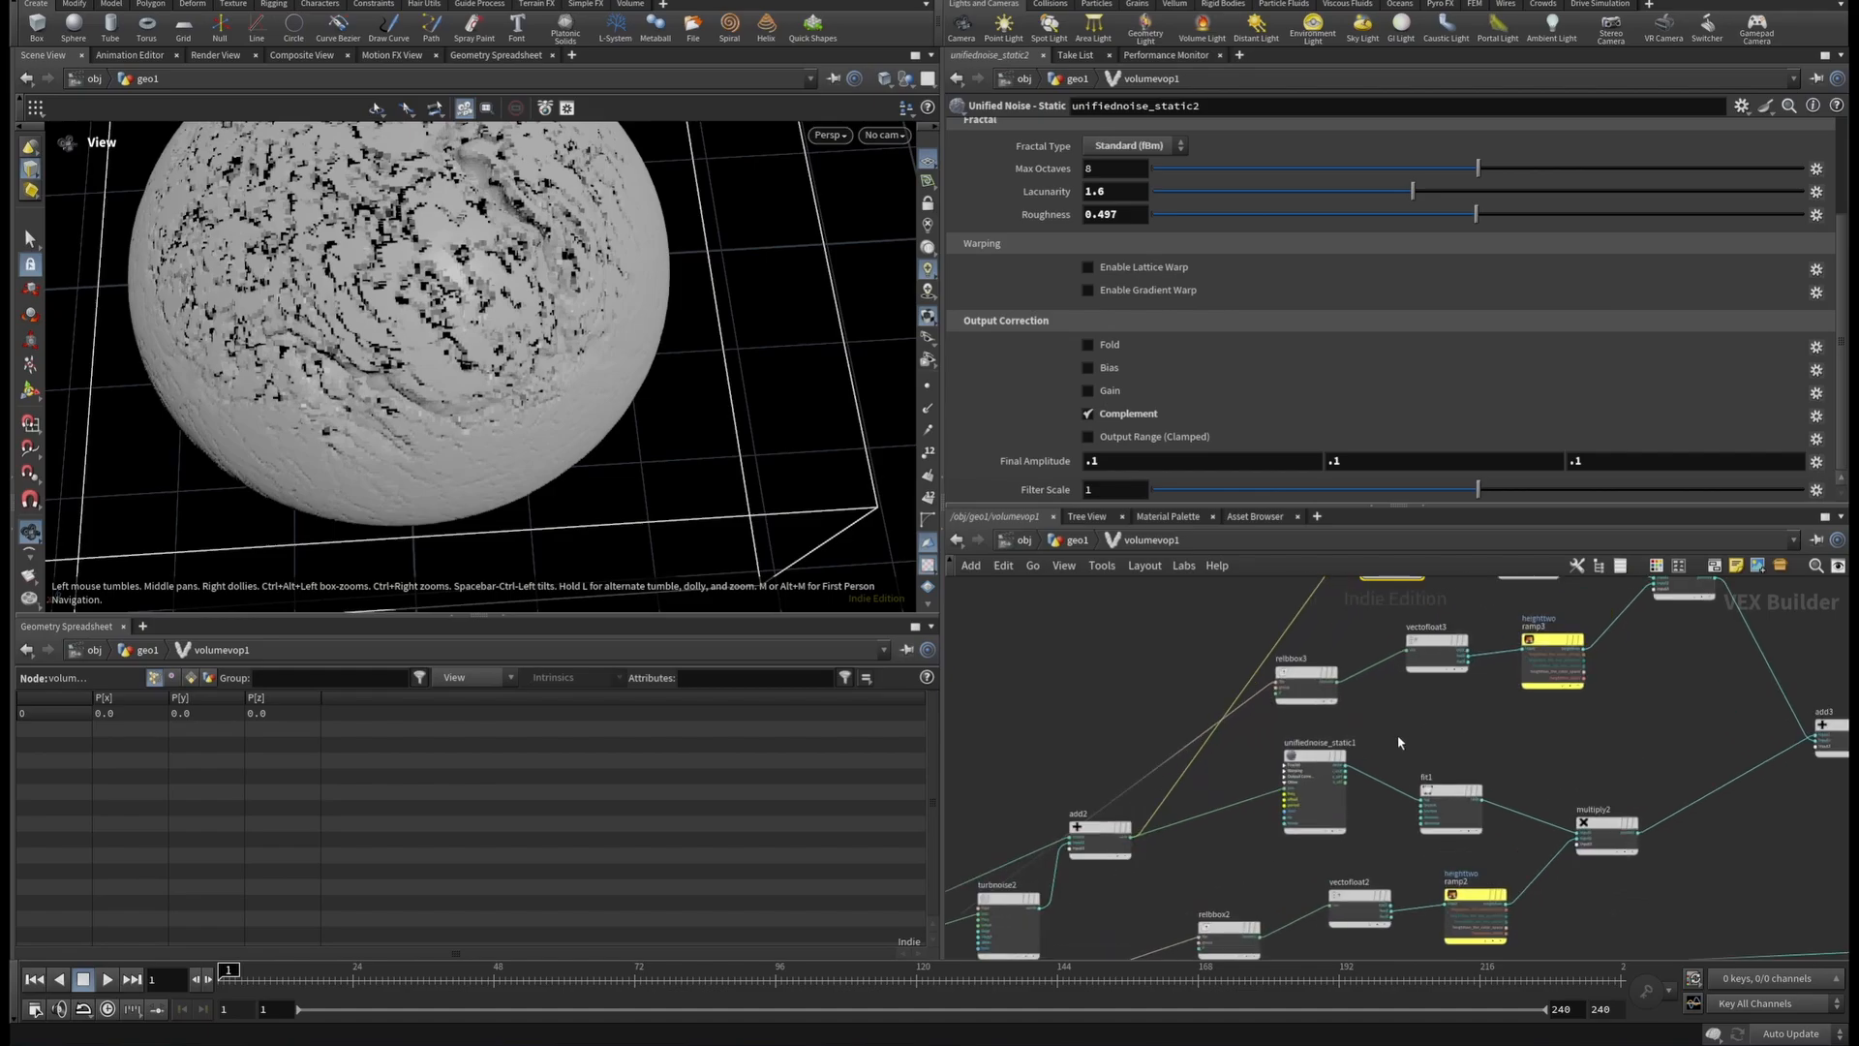
{"action": "scroll", "coordinate": [1149, 778], "scroll_direction": "down", "scroll_amount": 4}
{"action": "left_click_drag", "start_coordinate": [1117, 815], "coordinate": [1079, 756]}
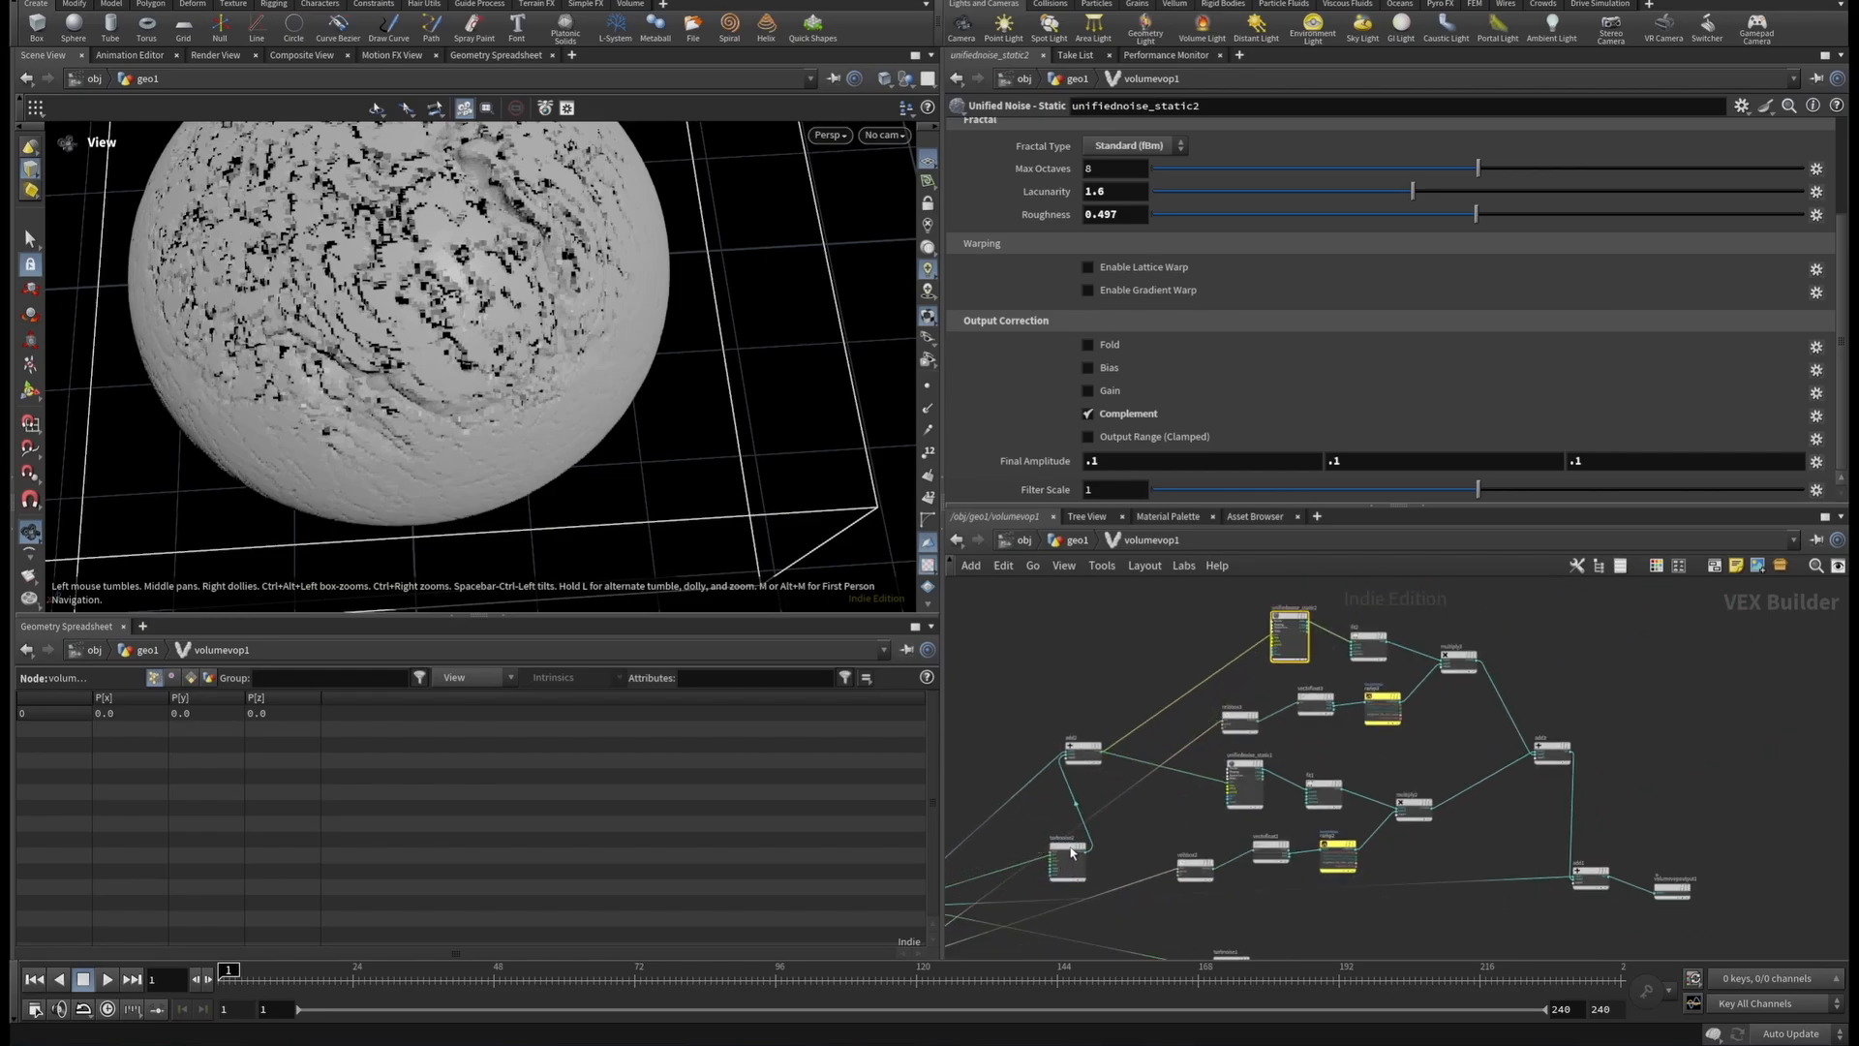
{"action": "left_click_drag", "start_coordinate": [1071, 850], "coordinate": [1052, 810]}
Place another Add node between multiply1 and add1, and shift add1 and volumevopoutput1 further along to make room.
{"action": "scroll", "coordinate": [1185, 792], "scroll_direction": "down", "scroll_amount": 2}
{"action": "middle_click_drag", "start_coordinate": [1401, 906], "coordinate": [1241, 836]}
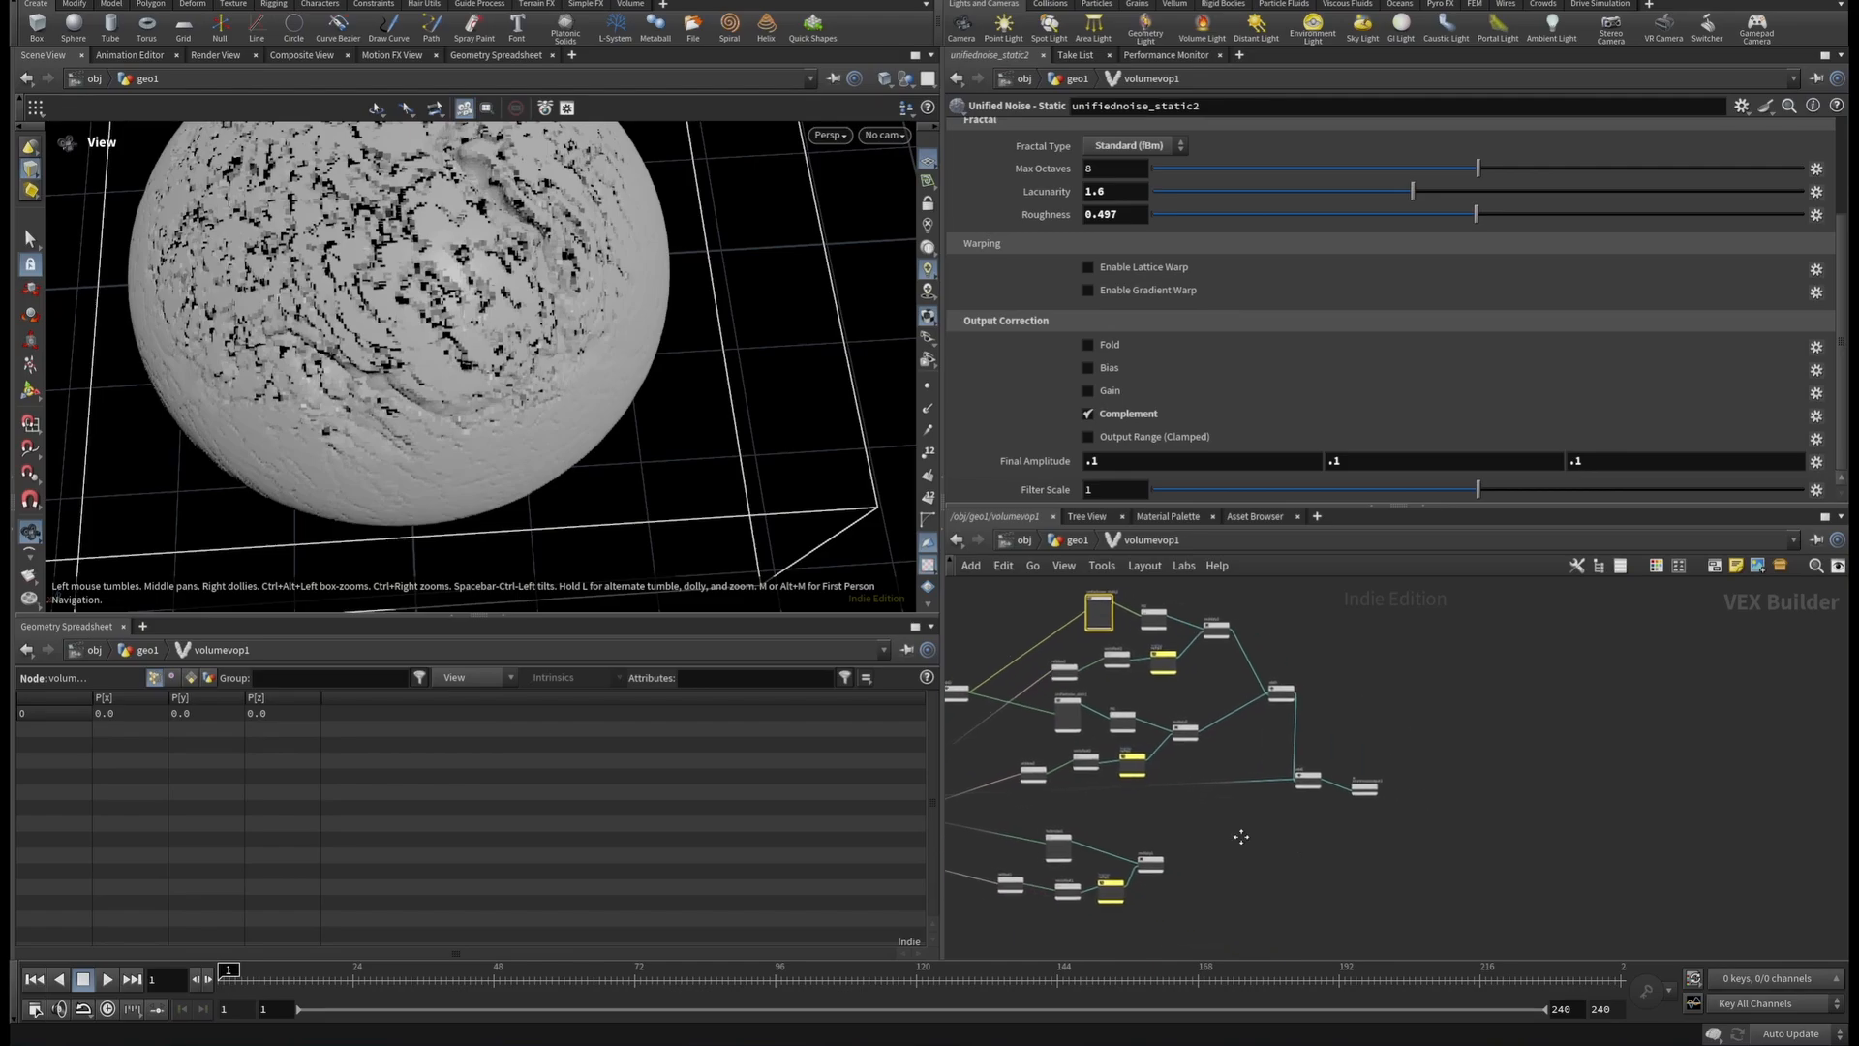
{"action": "scroll", "coordinate": [1317, 801], "scroll_direction": "up", "scroll_amount": 5}
{"action": "middle_click_drag", "start_coordinate": [1323, 718], "coordinate": [1521, 715]}
{"action": "left_click_drag", "start_coordinate": [627, 435], "coordinate": [451, 556]}
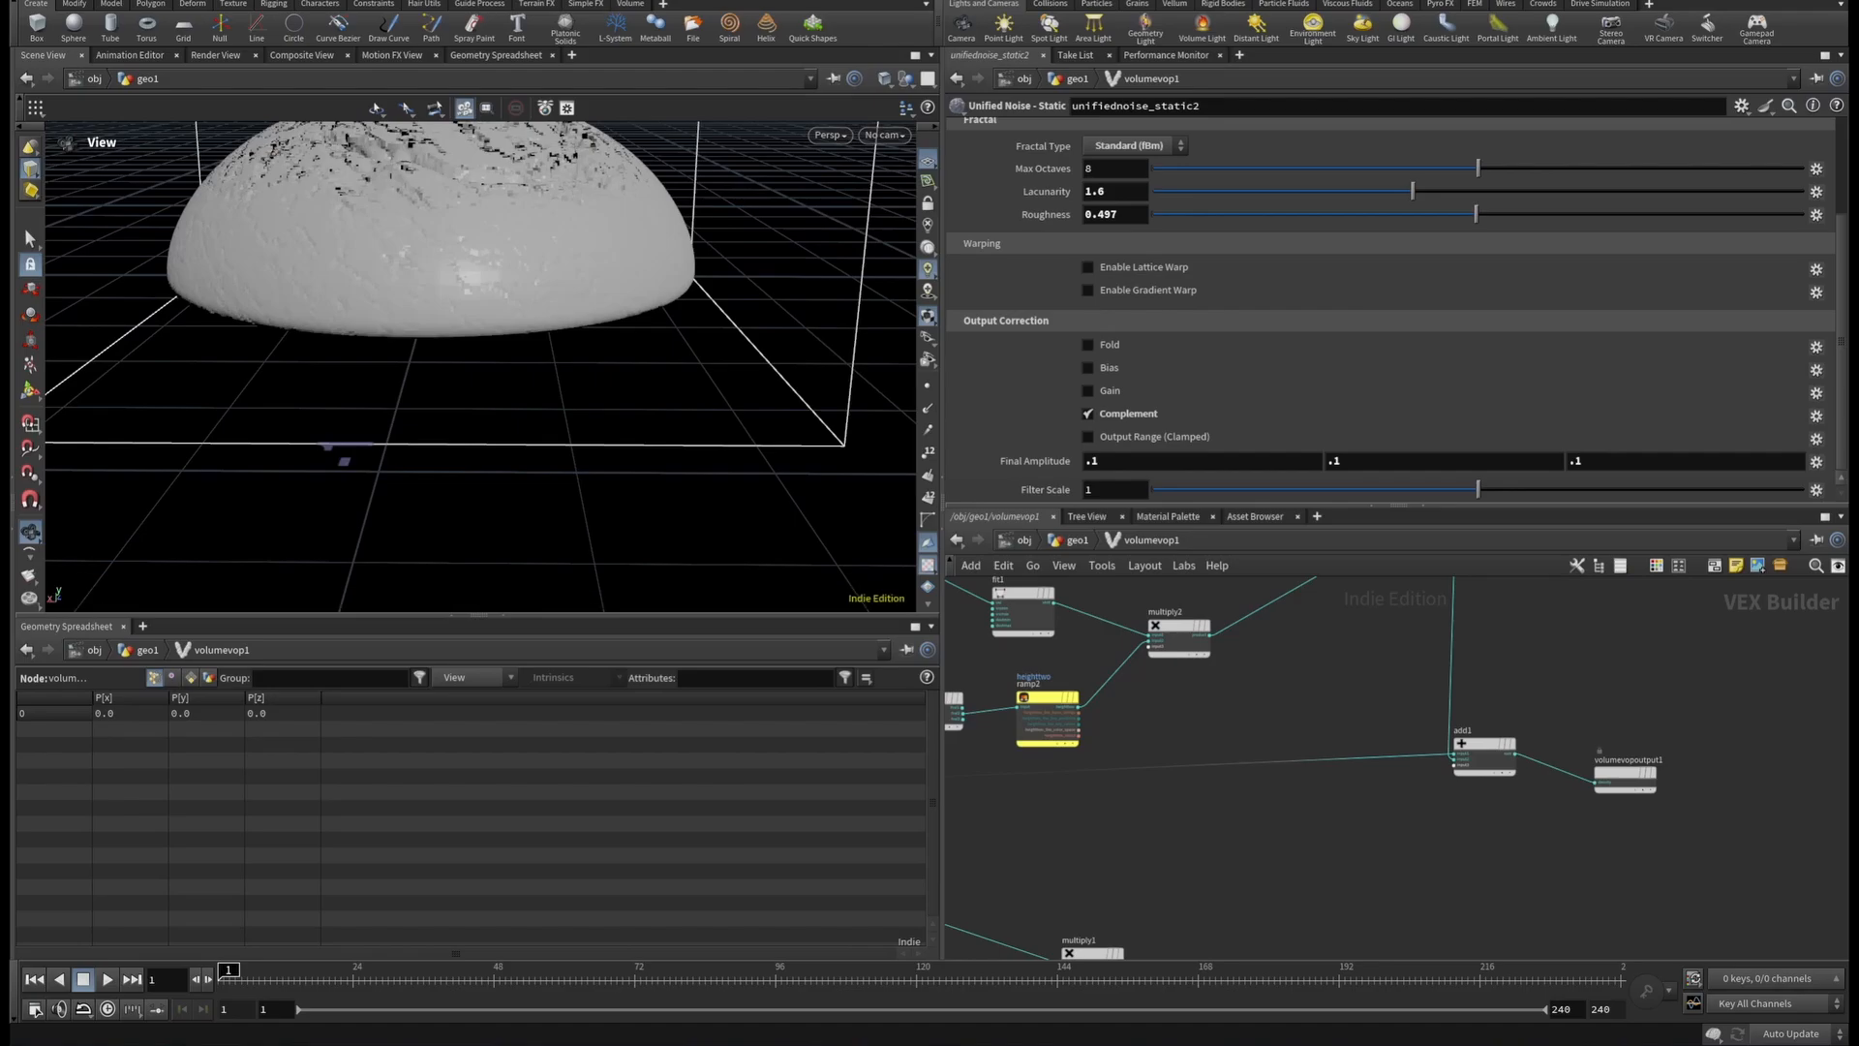
{"action": "scroll", "coordinate": [1409, 860], "scroll_direction": "down", "scroll_amount": 4}
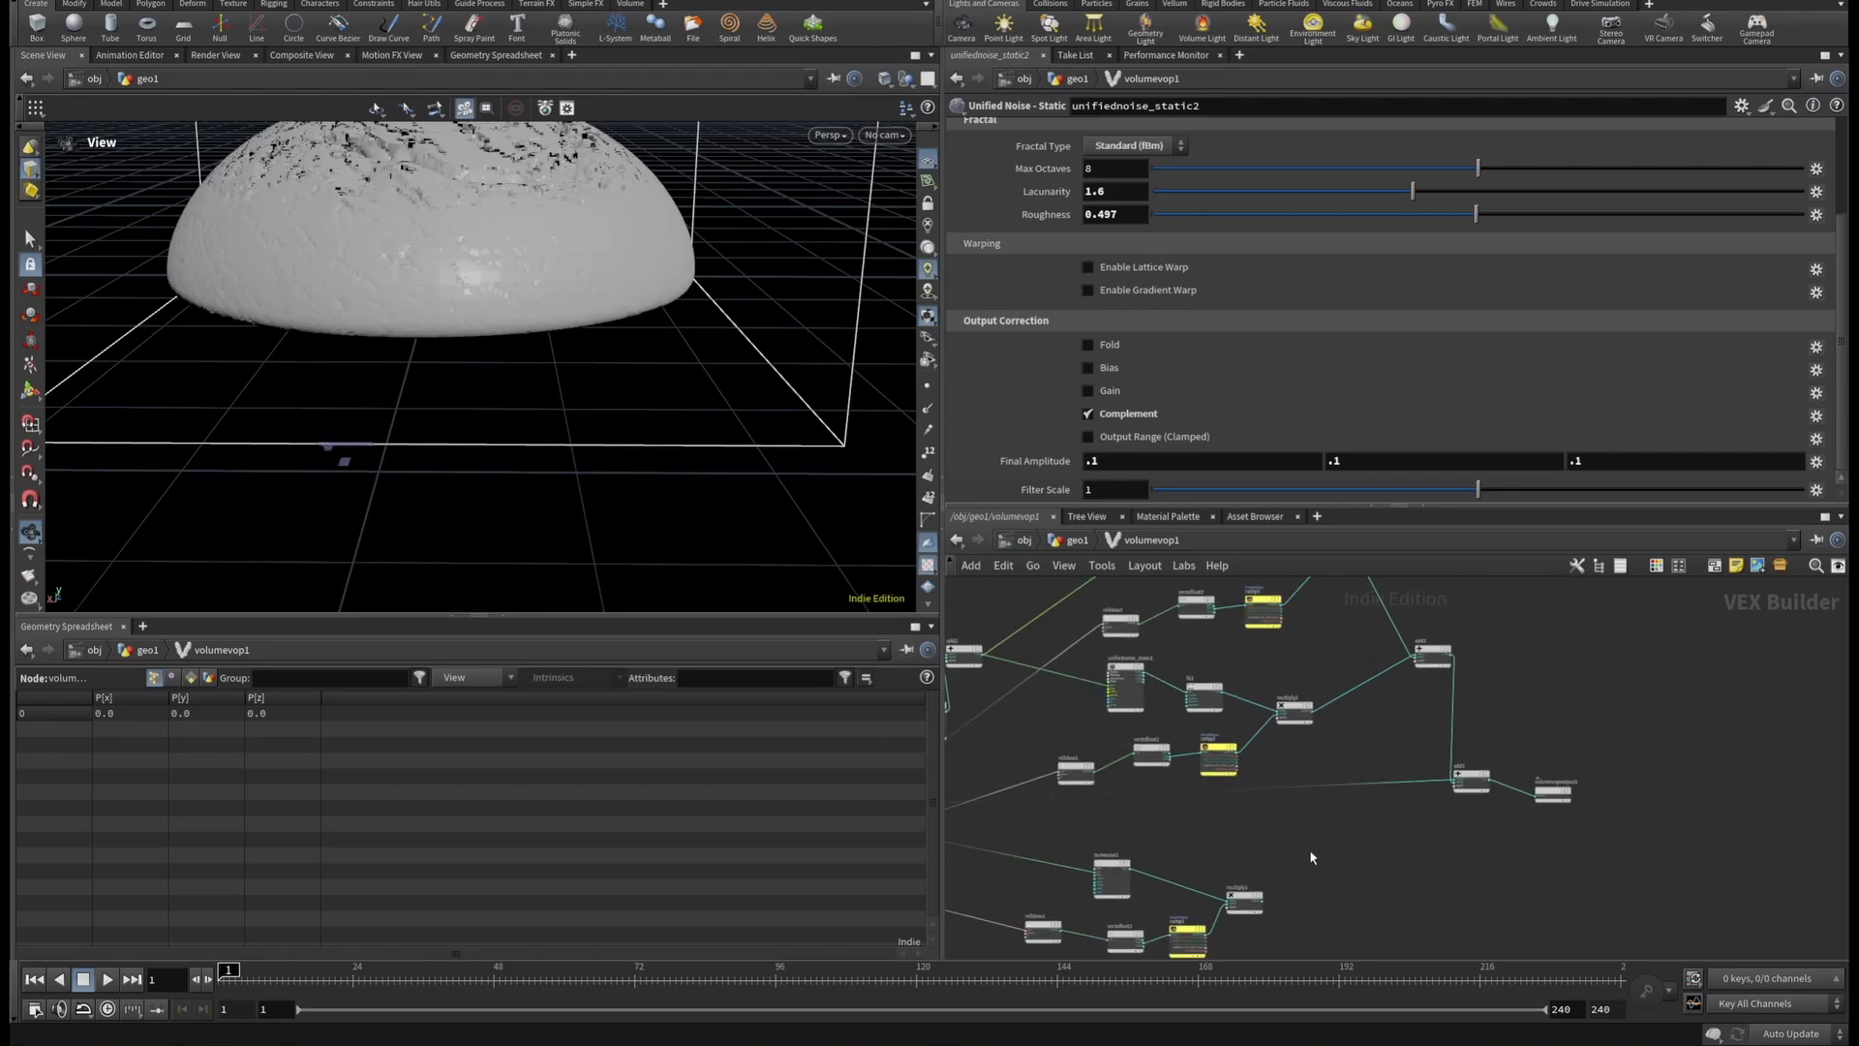
{"action": "key", "text": "Tab"}
{"action": "left_click", "coordinate": [1511, 213]}
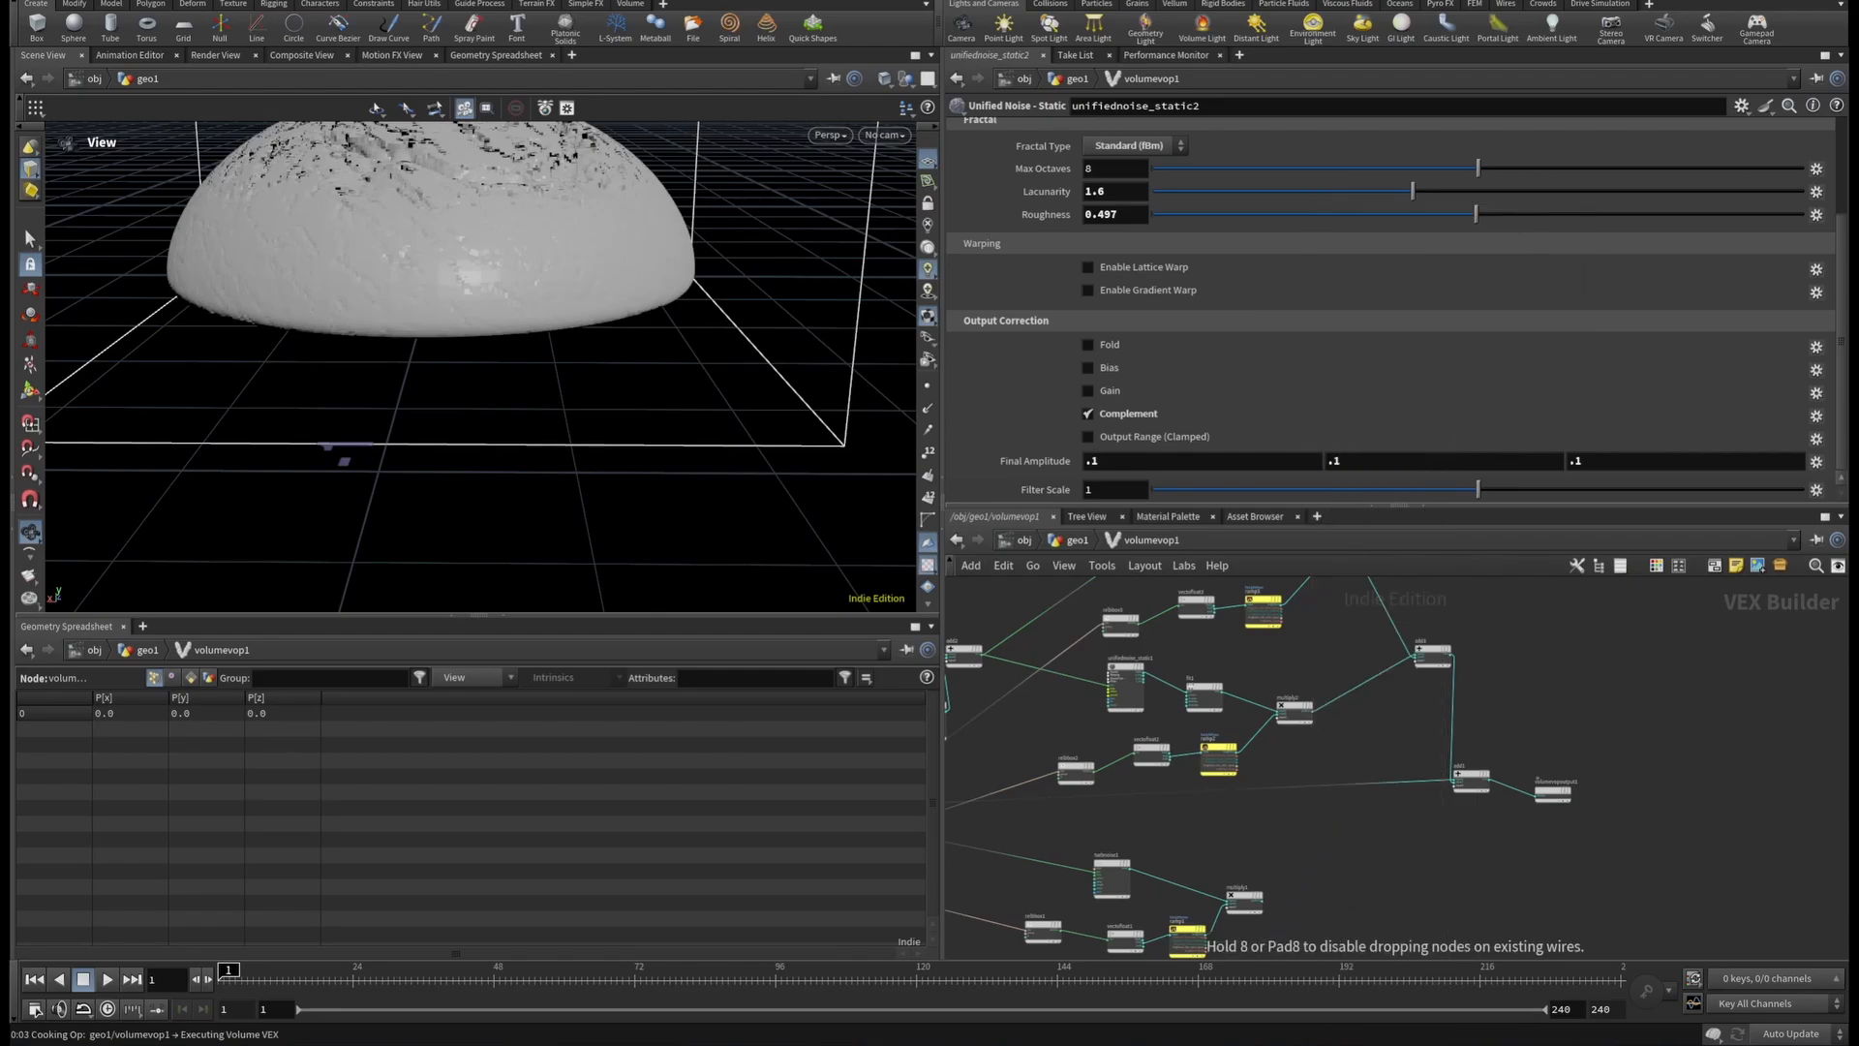
{"action": "left_click", "coordinate": [1379, 818]}
{"action": "scroll", "coordinate": [1549, 792], "scroll_direction": "up", "scroll_amount": 2}
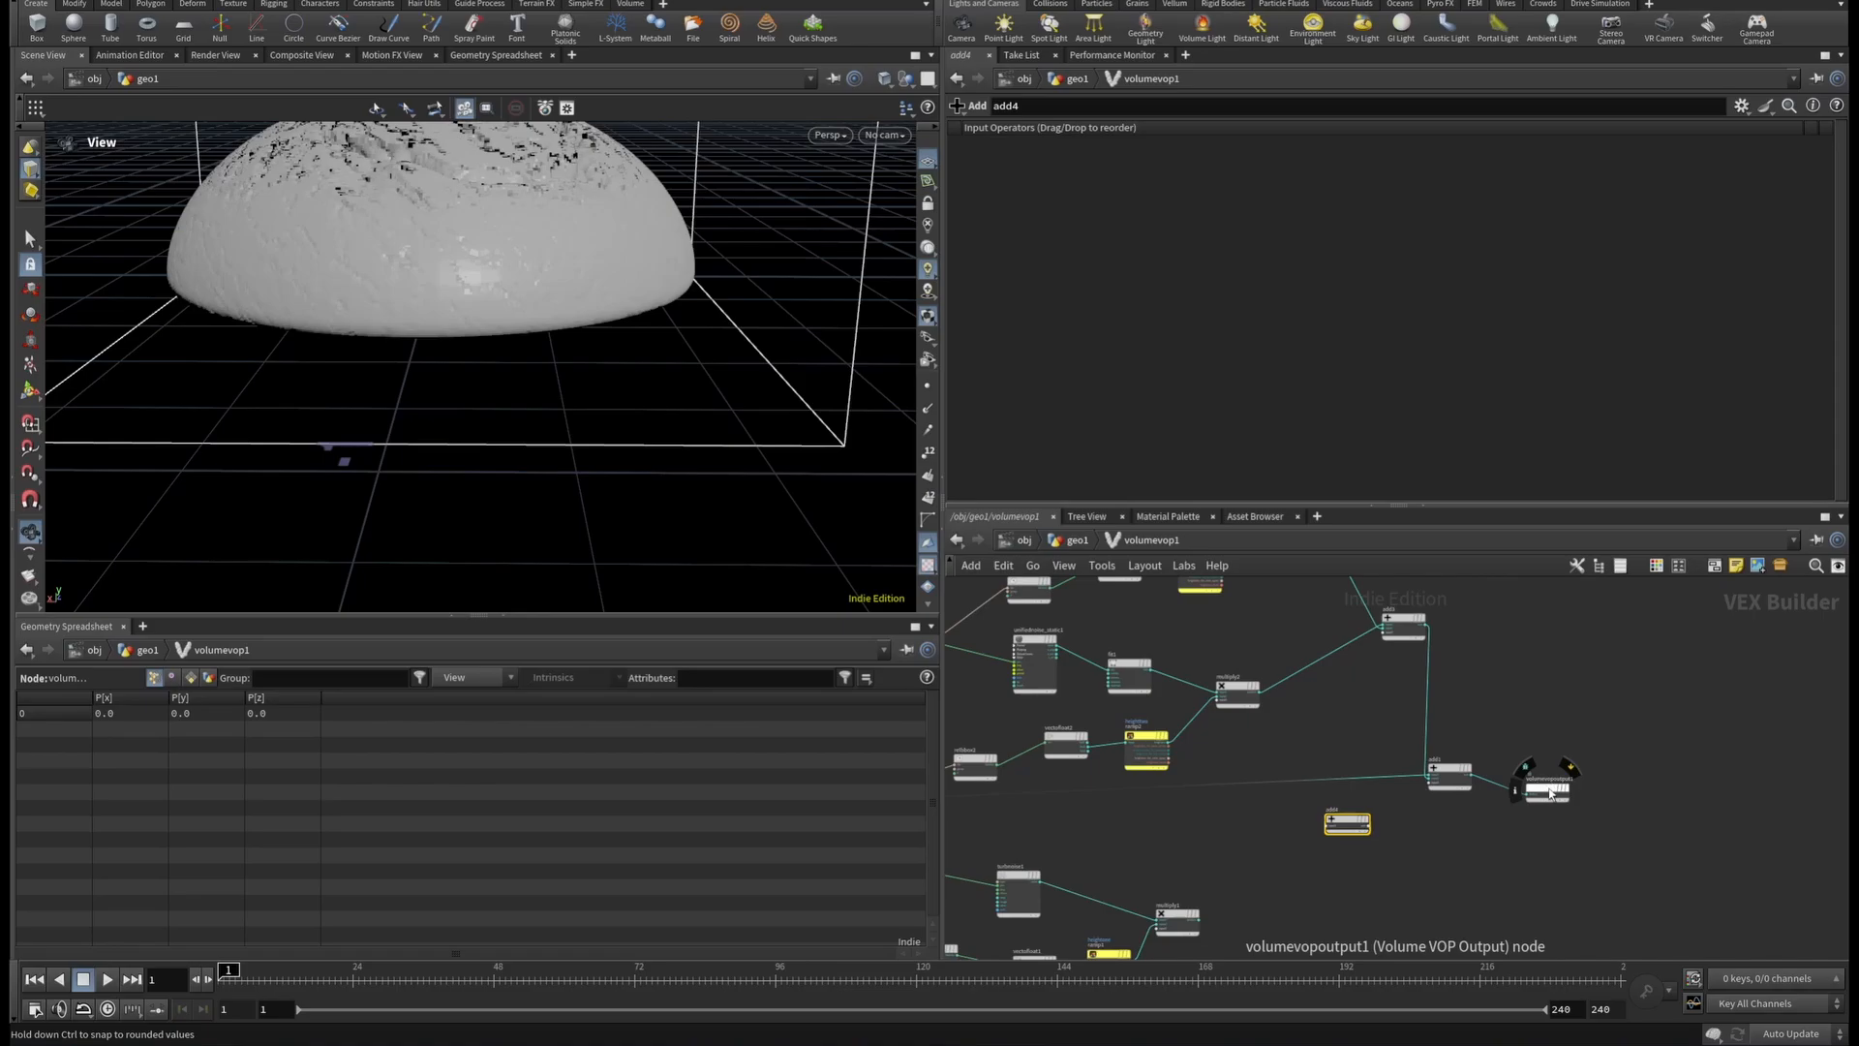
{"action": "left_click_drag", "start_coordinate": [1550, 792], "coordinate": [1717, 766]}
{"action": "left_click_drag", "start_coordinate": [1448, 774], "coordinate": [1580, 760]}
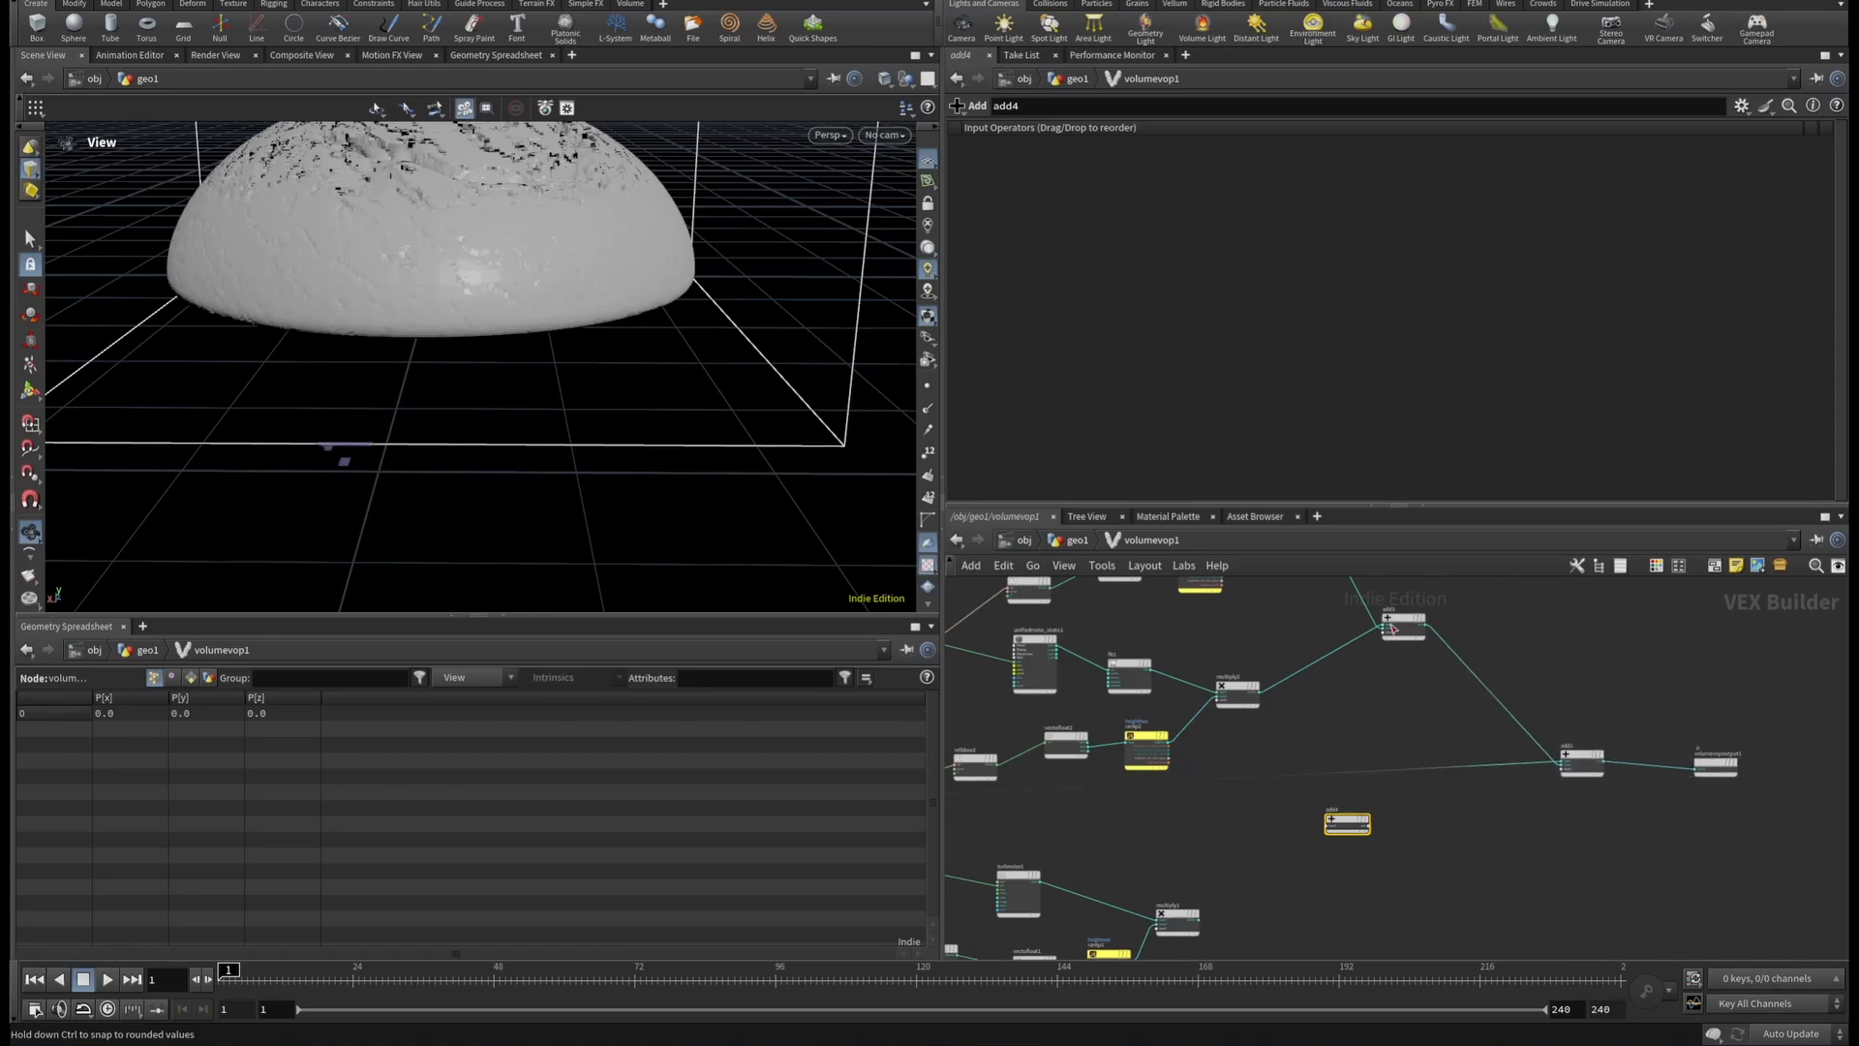
Wire add3's sum and multiply1's product into the first two inputs of add4.
{"action": "scroll", "coordinate": [1410, 627], "scroll_direction": "up", "scroll_amount": 3}
{"action": "left_click", "coordinate": [1434, 629]}
{"action": "middle_click_drag", "start_coordinate": [1324, 746], "coordinate": [1382, 590]}
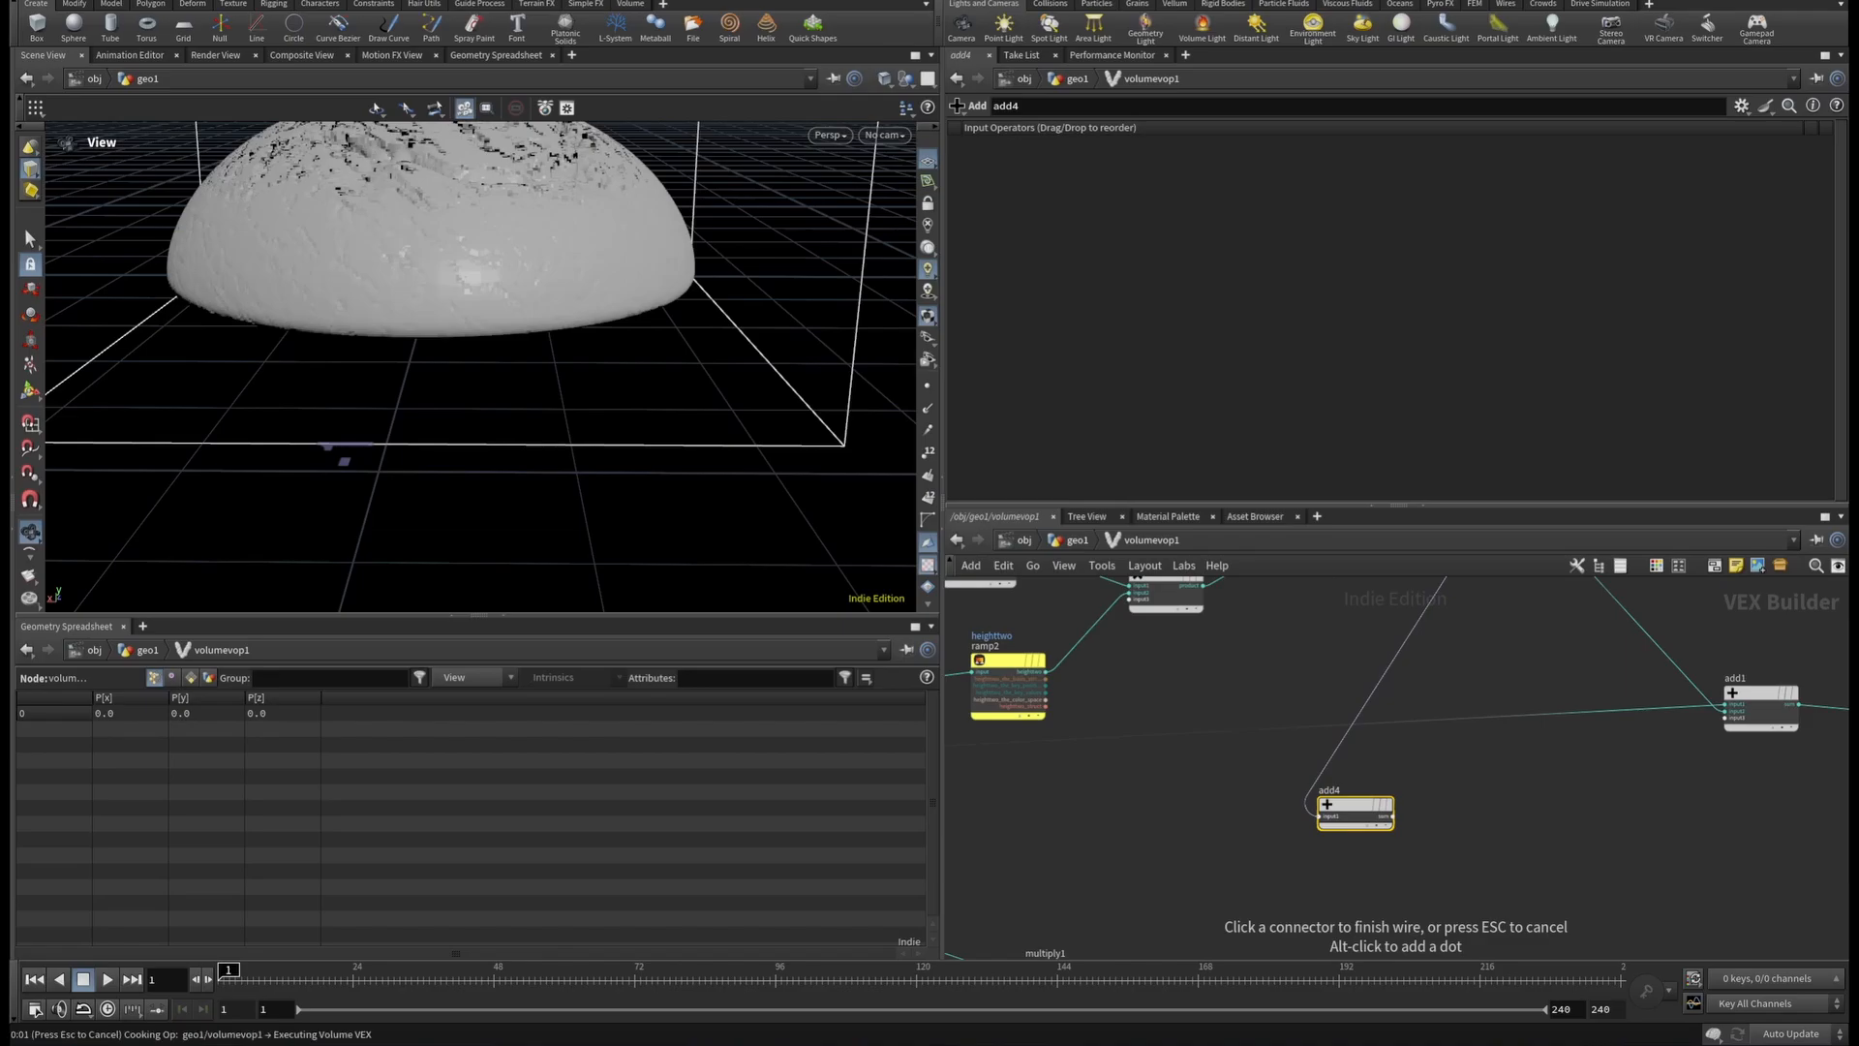
{"action": "middle_click_drag", "start_coordinate": [1139, 945], "coordinate": [1277, 794]}
{"action": "scroll", "coordinate": [1270, 818], "scroll_direction": "up", "scroll_amount": 4}
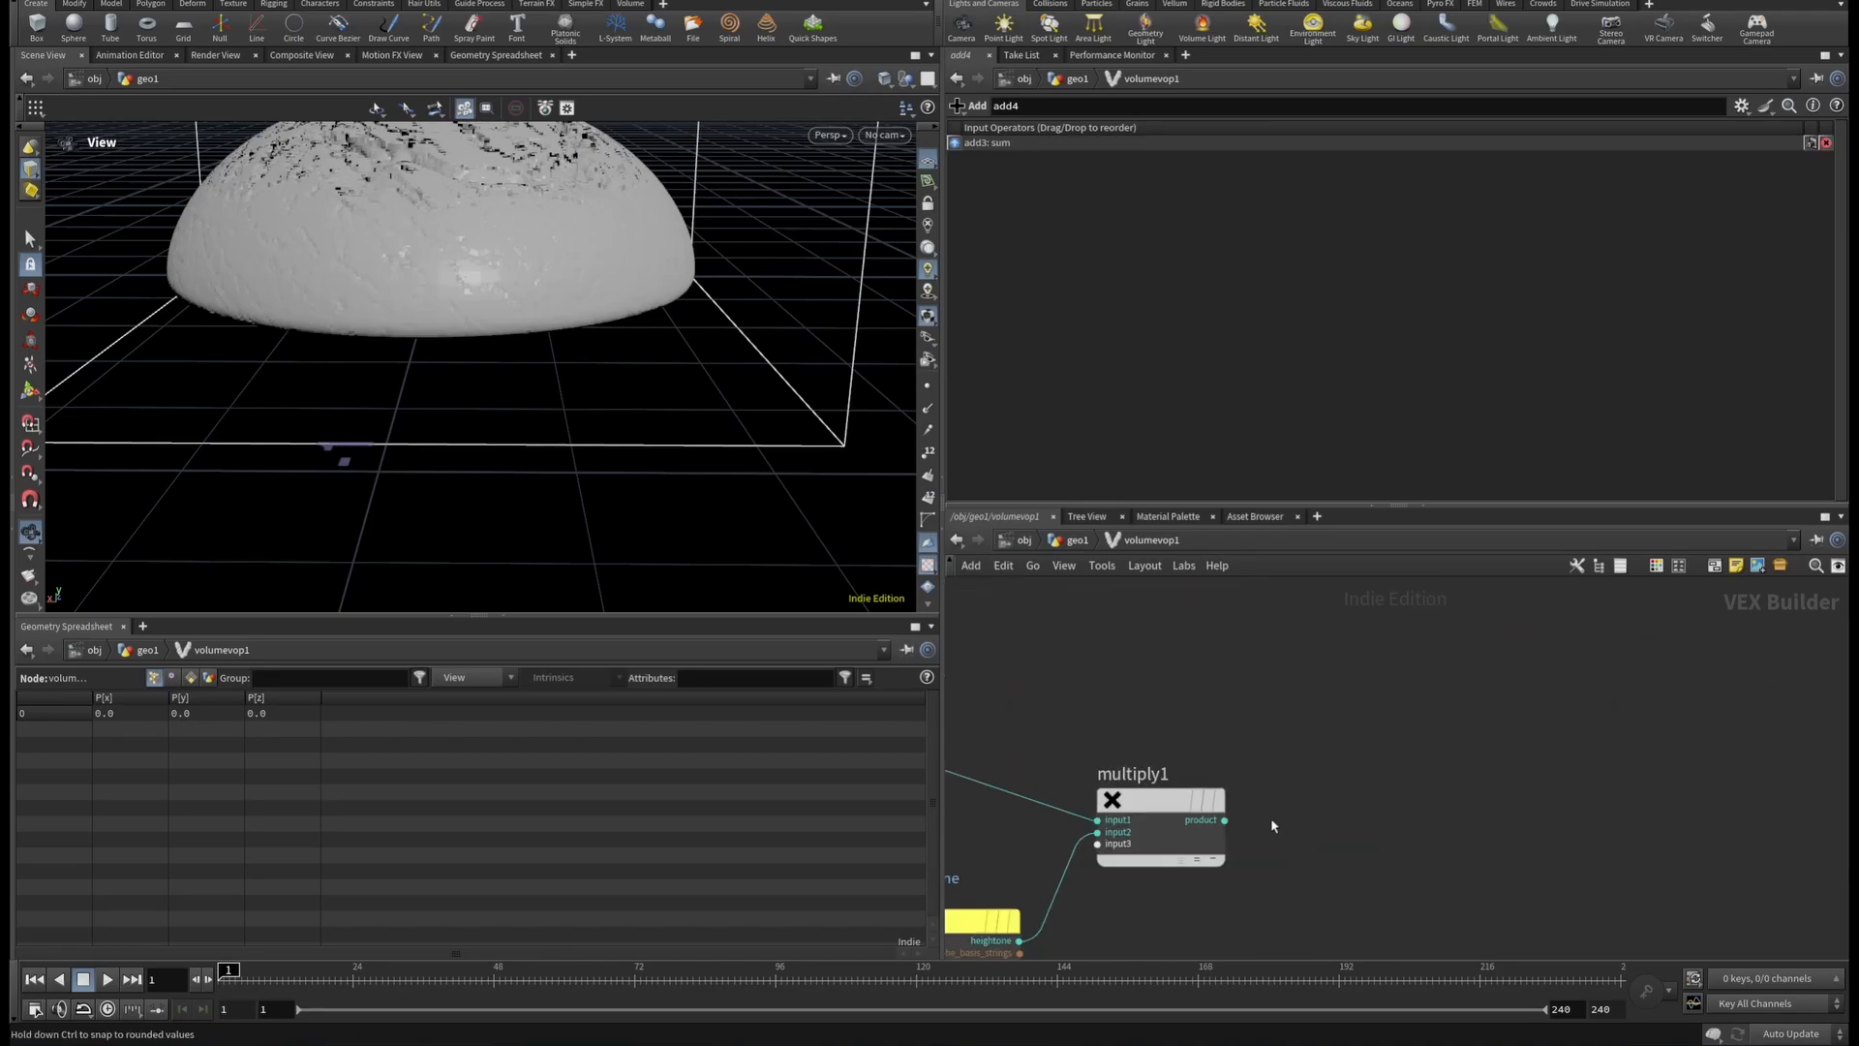
{"action": "left_click", "coordinate": [1220, 822]}
{"action": "middle_click_drag", "start_coordinate": [1495, 739], "coordinate": [1372, 748]}
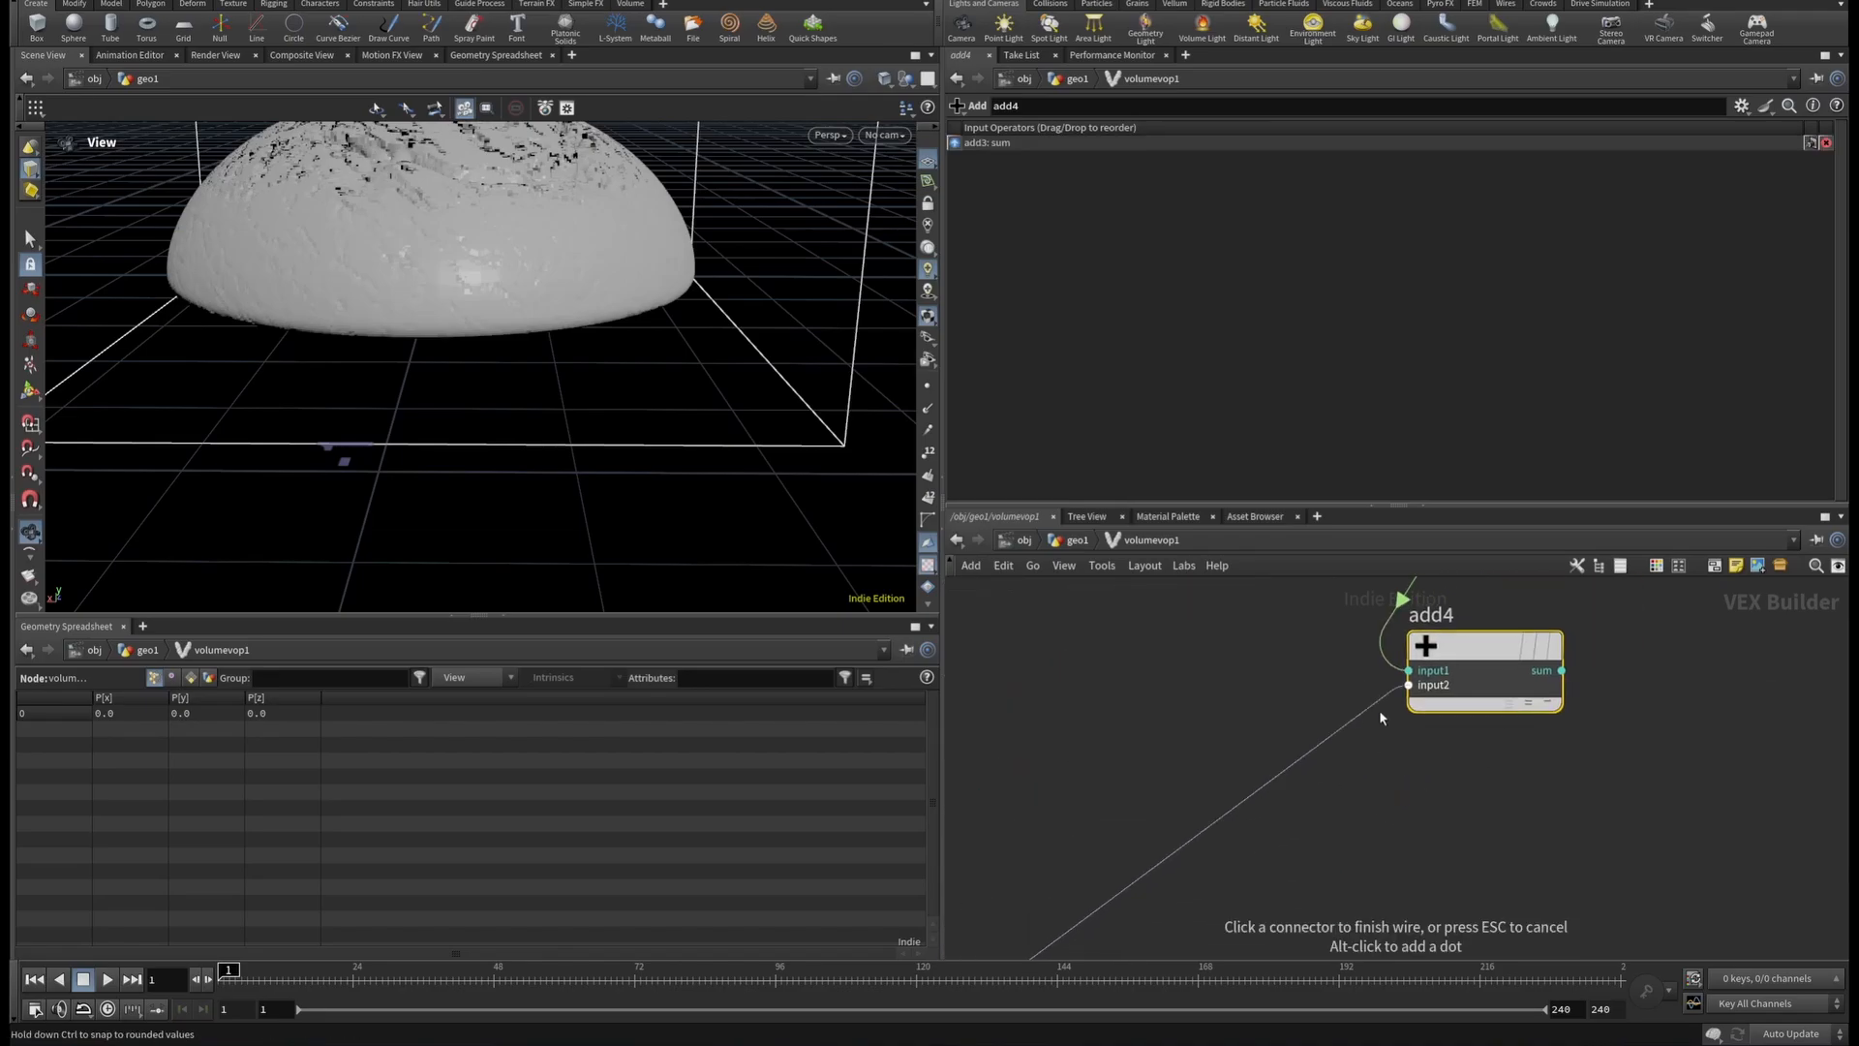
{"action": "left_click", "coordinate": [1612, 751]}
{"action": "scroll", "coordinate": [1612, 746], "scroll_direction": "down", "scroll_amount": 5}
{"action": "middle_click_drag", "start_coordinate": [1545, 760], "coordinate": [1340, 796]}
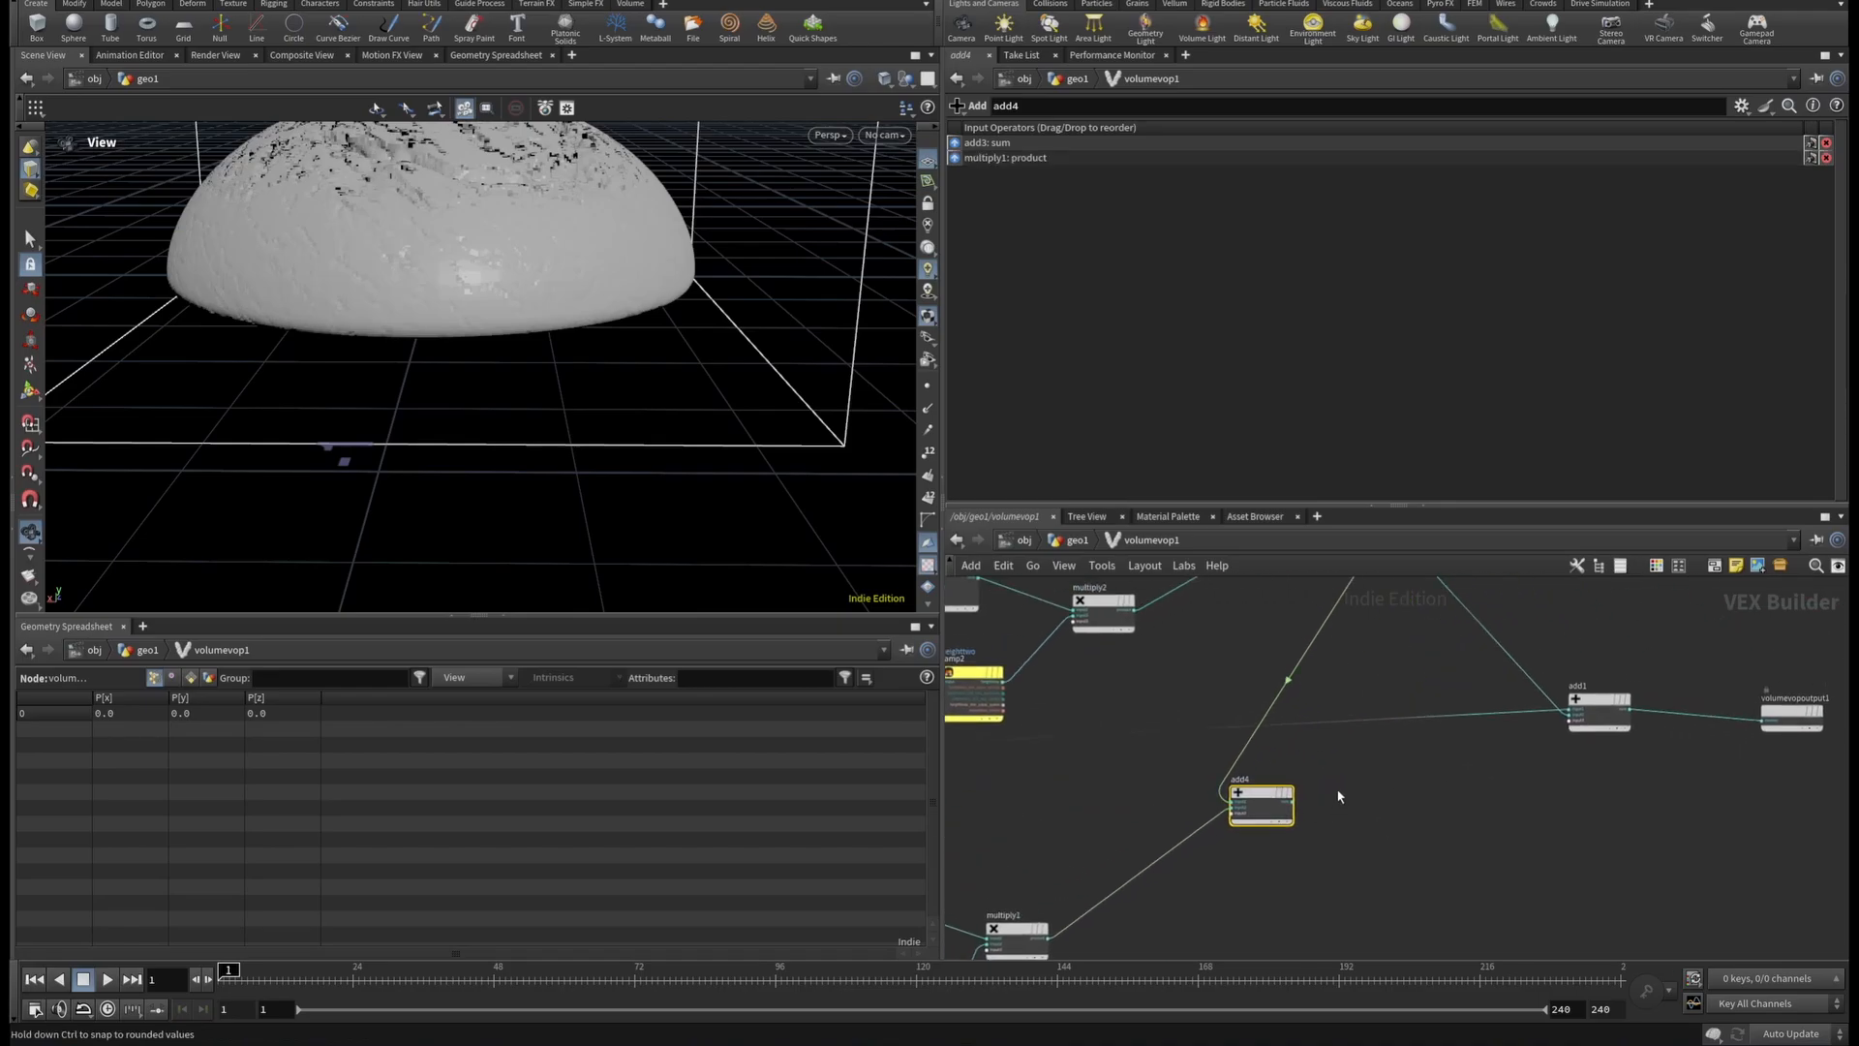
Connect add4's sum to add1's second input, replacing the direct connection from add3.
{"action": "scroll", "coordinate": [1339, 796], "scroll_direction": "up", "scroll_amount": 3}
{"action": "left_click", "coordinate": [1293, 806]}
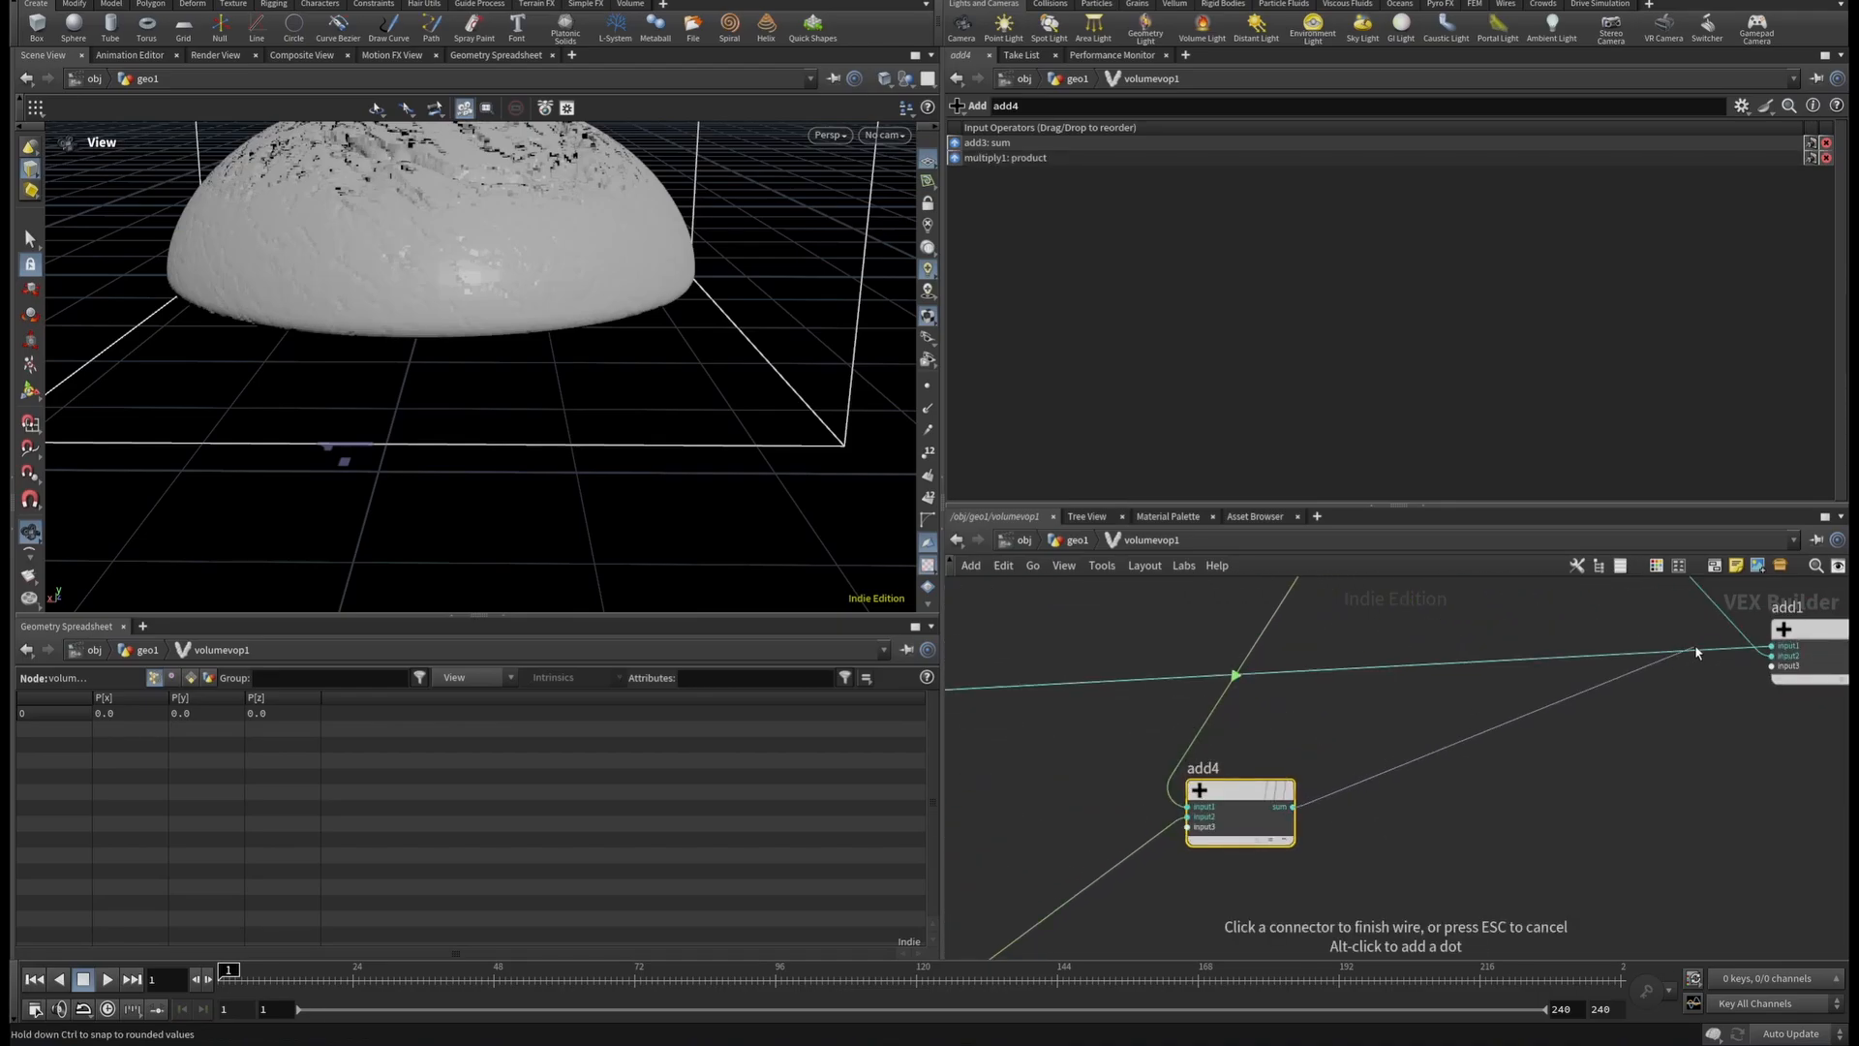
{"action": "left_click", "coordinate": [1758, 661]}
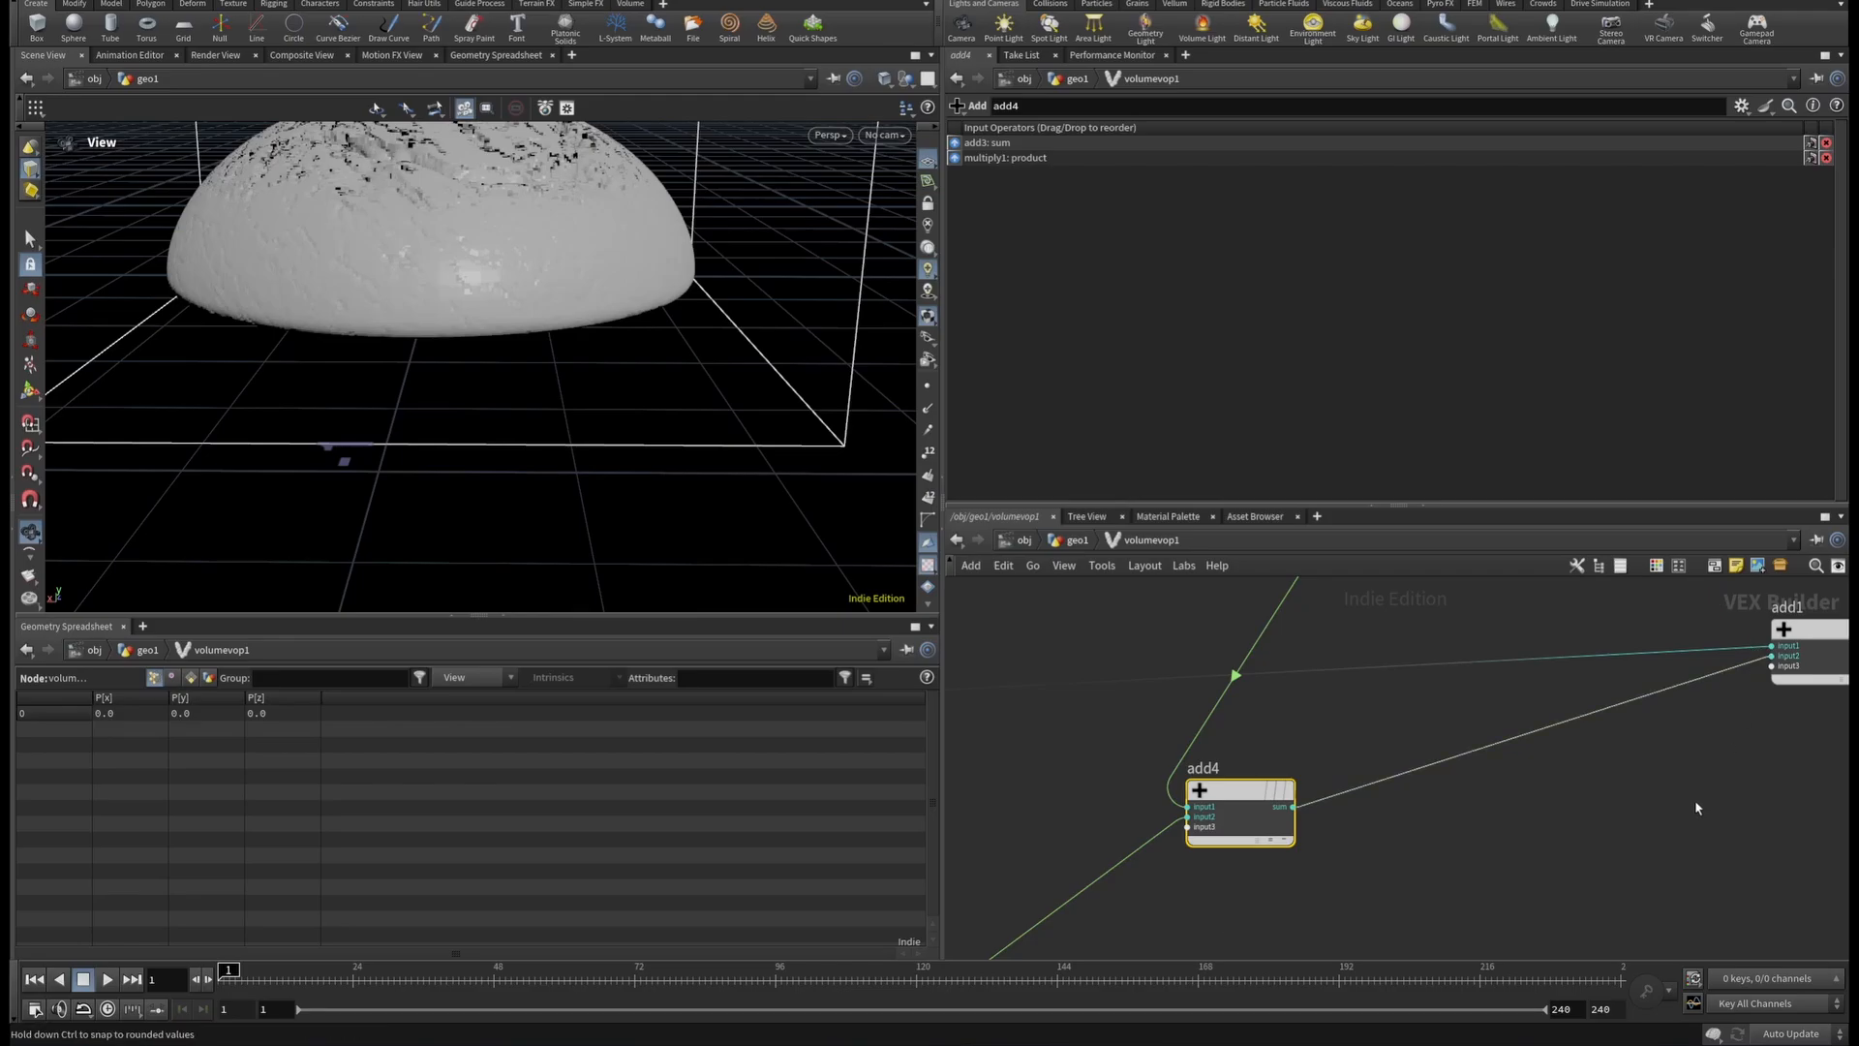
Inspect the displaced dome from above and return to the geo1 network level with volumevop1's ramp parameters.
{"action": "left_click_drag", "start_coordinate": [314, 245], "coordinate": [598, 327]}
{"action": "middle_click_drag", "start_coordinate": [599, 327], "coordinate": [572, 475]}
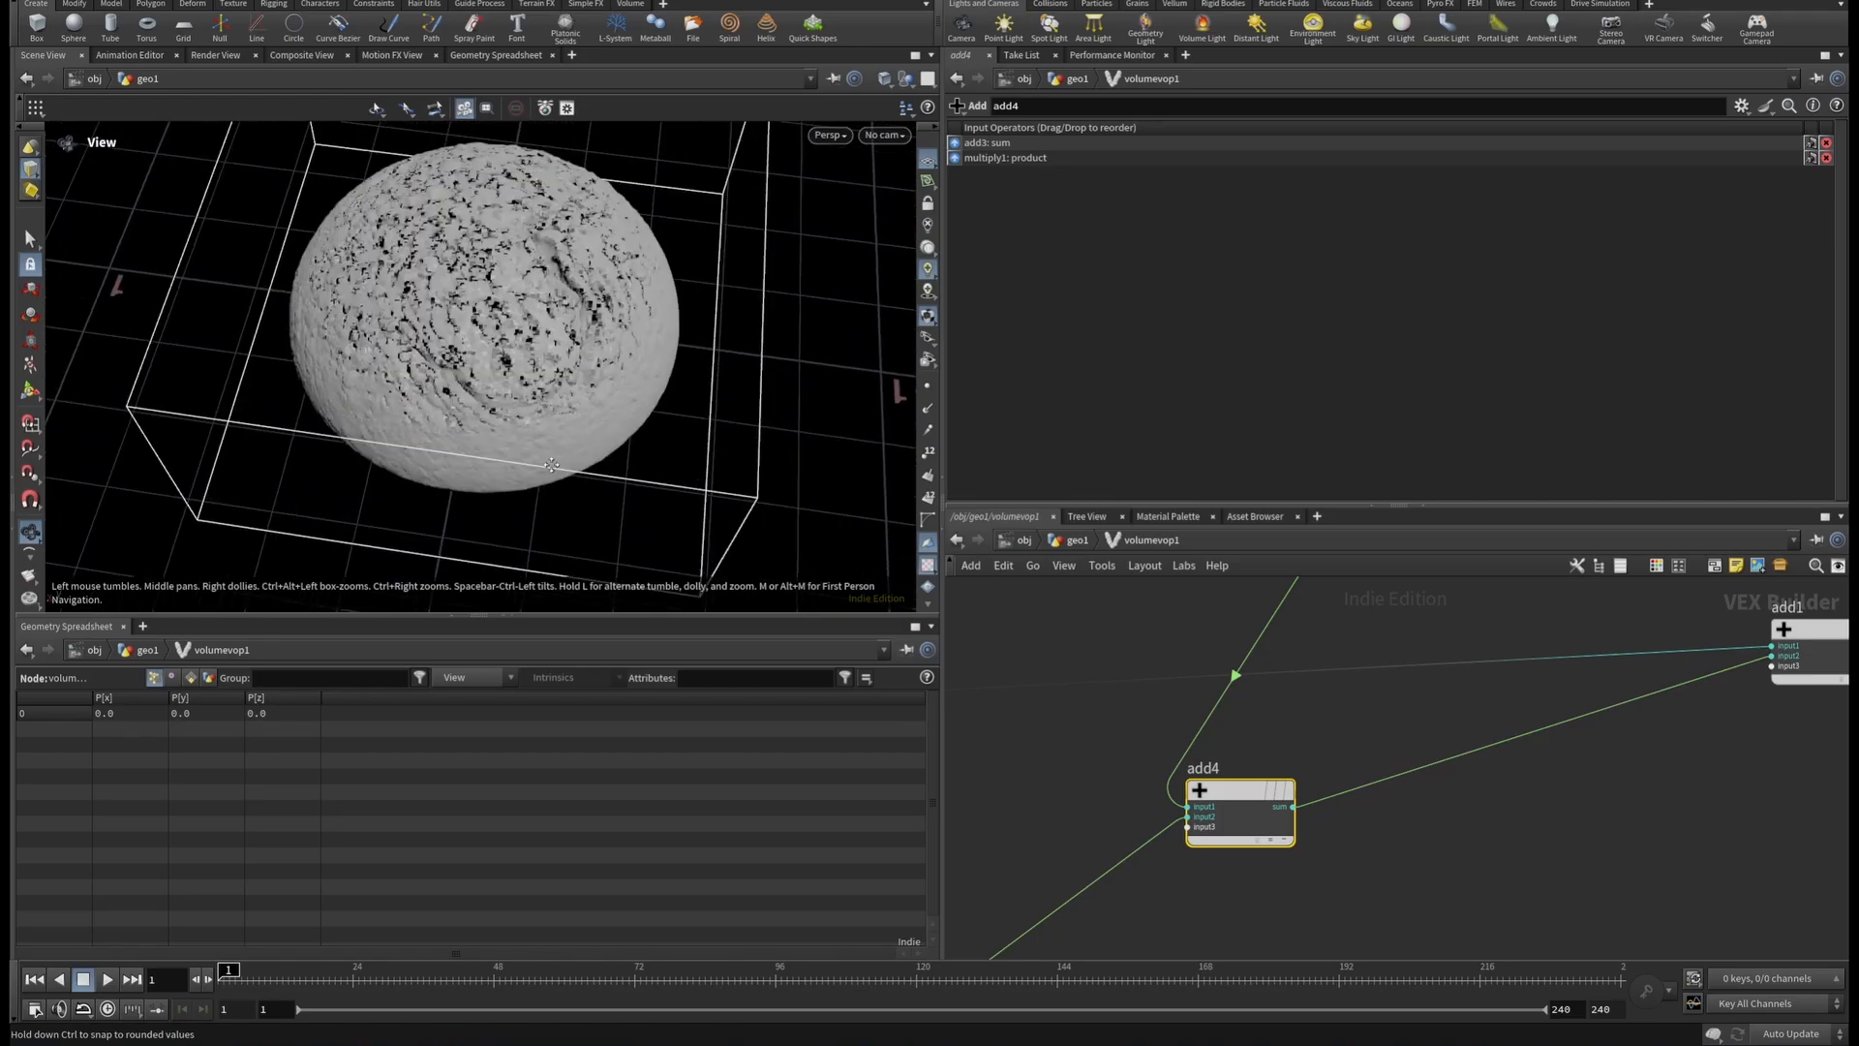
{"action": "right_click_drag", "start_coordinate": [572, 474], "coordinate": [727, 365]}
{"action": "left_click_drag", "start_coordinate": [726, 365], "coordinate": [590, 319]}
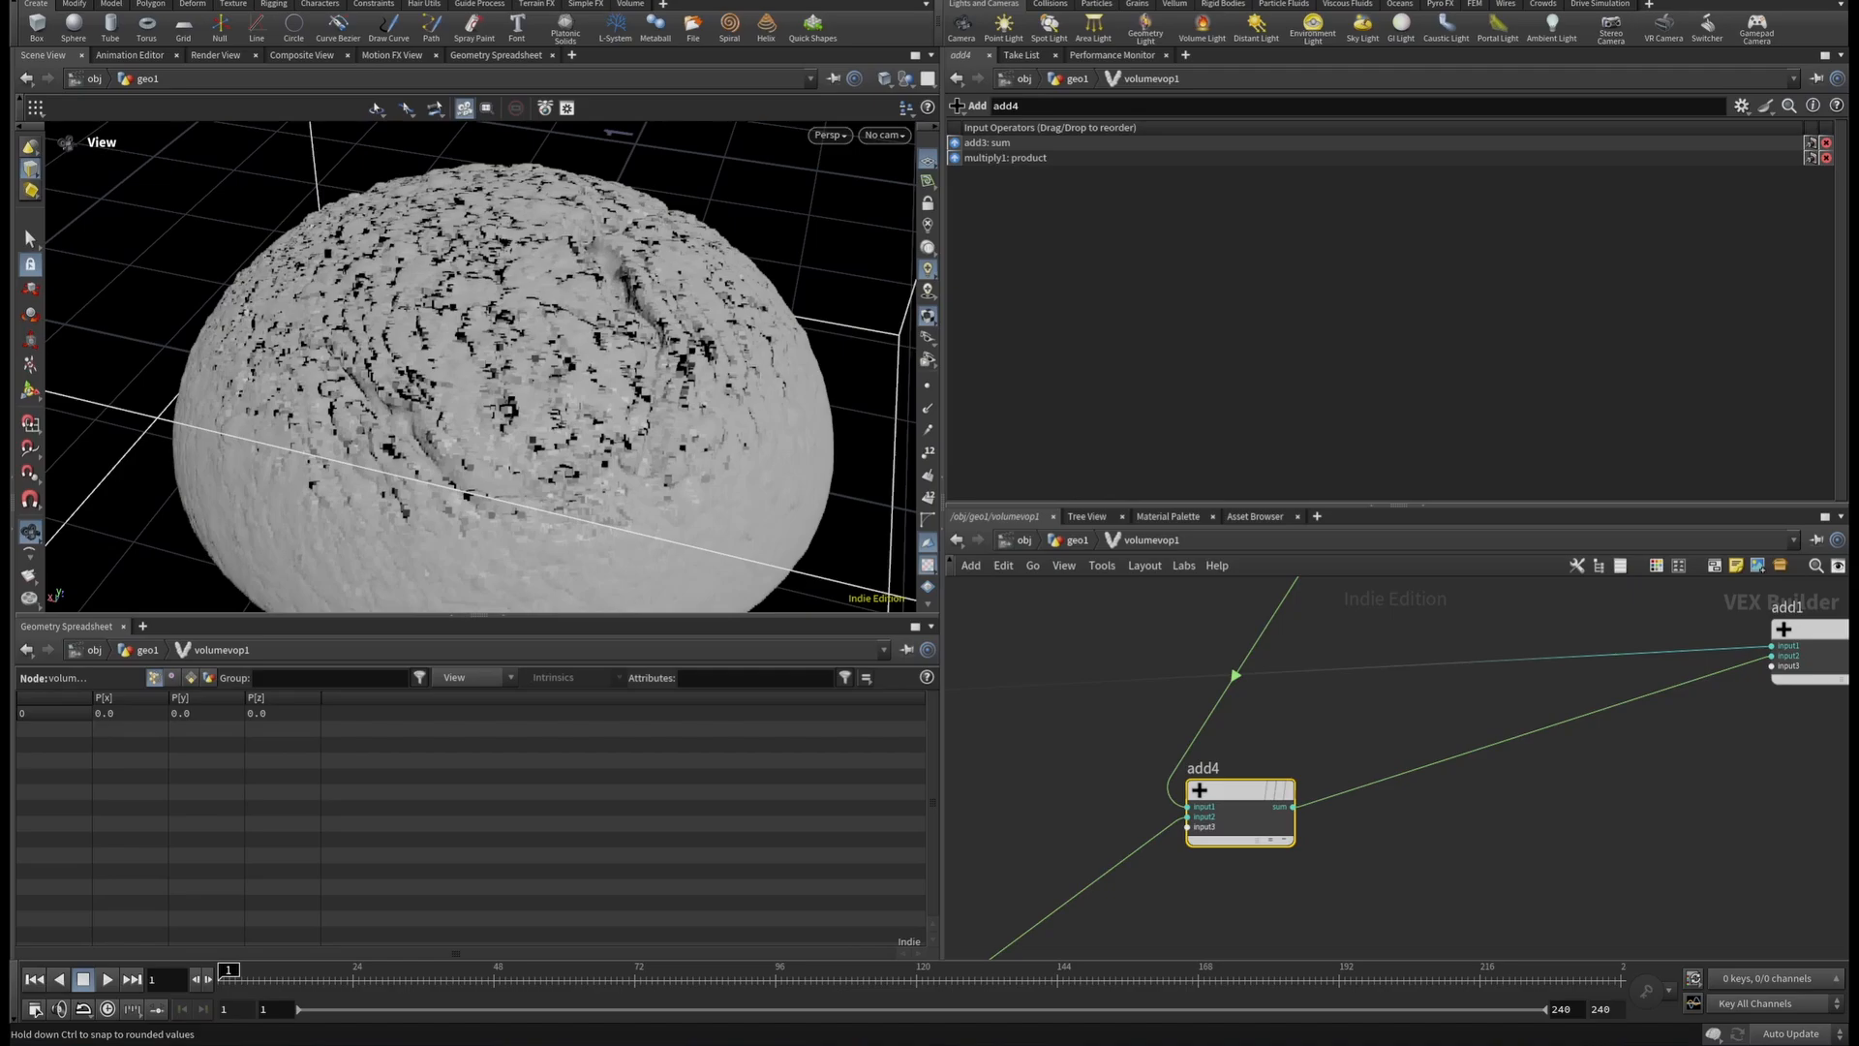
{"action": "key", "text": "u"}
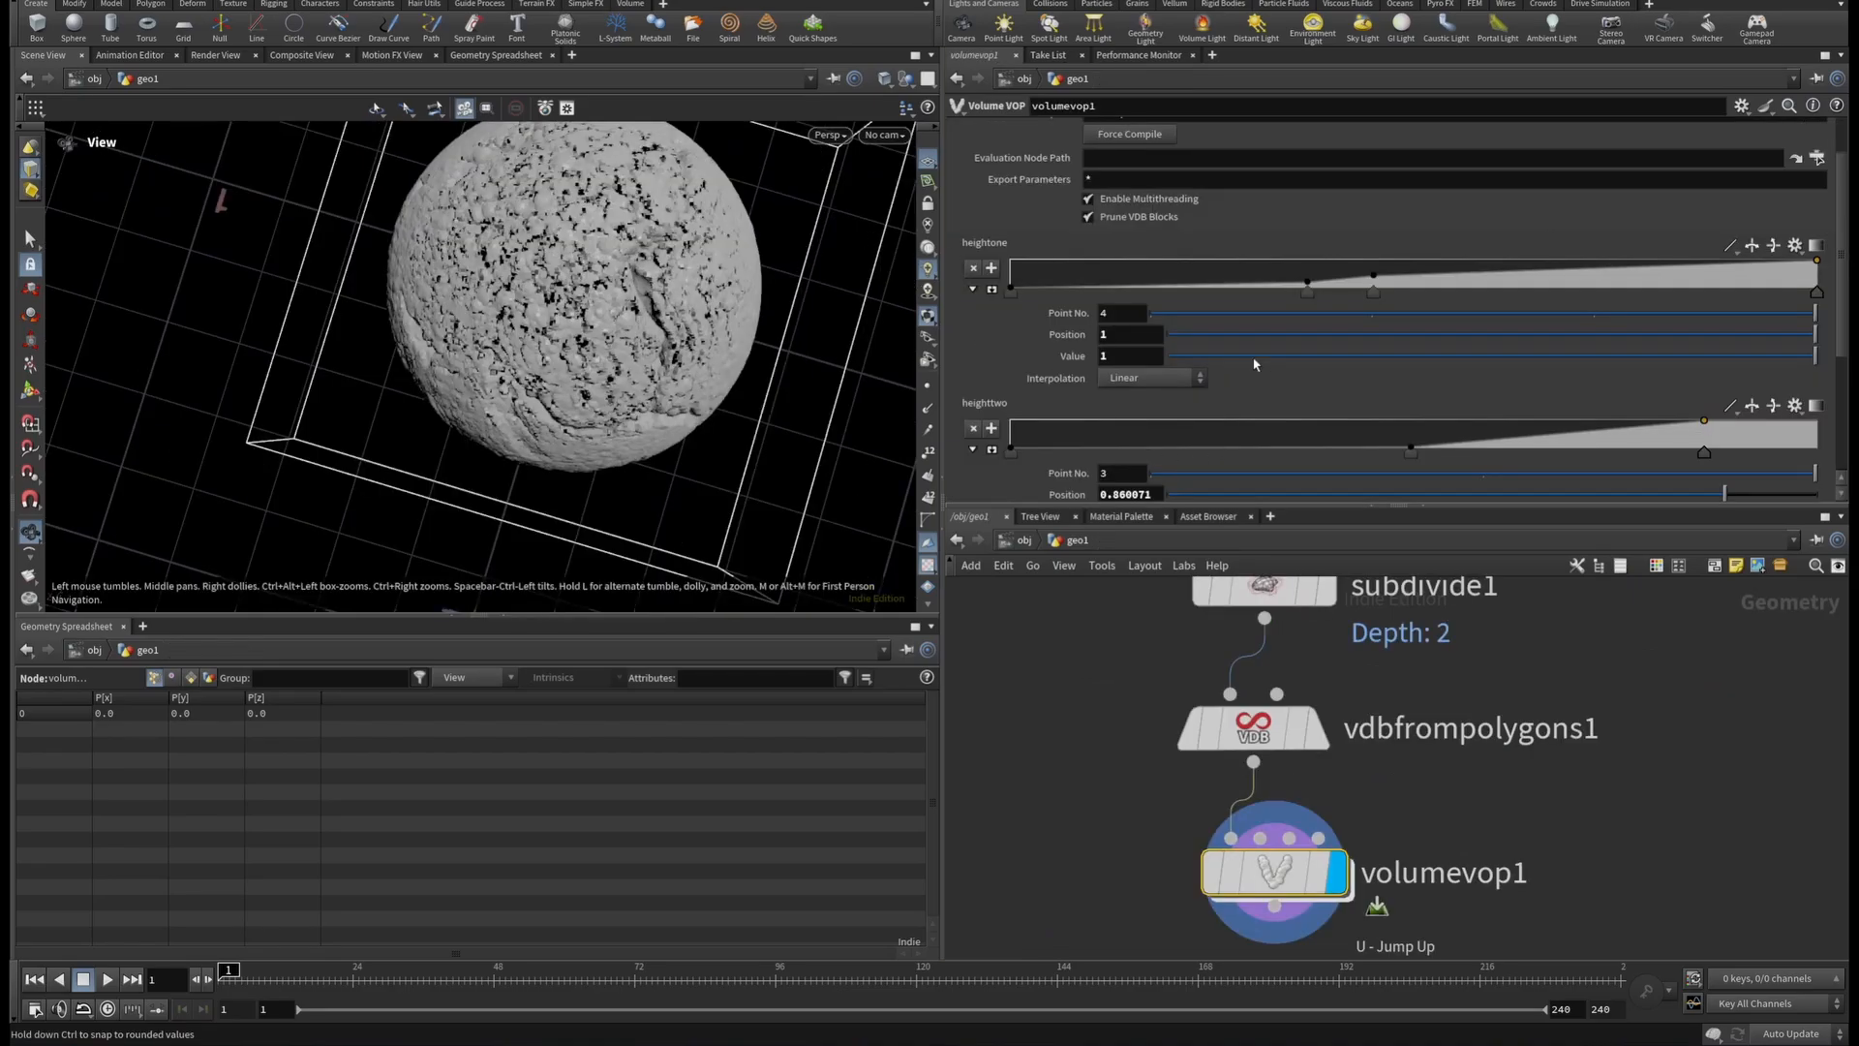
Add a middle point to volumevop1's heightthree ramp at position 0.496435 and lower its value to 0.0416667.
{"action": "scroll", "coordinate": [1255, 364], "scroll_direction": "down", "scroll_amount": 4}
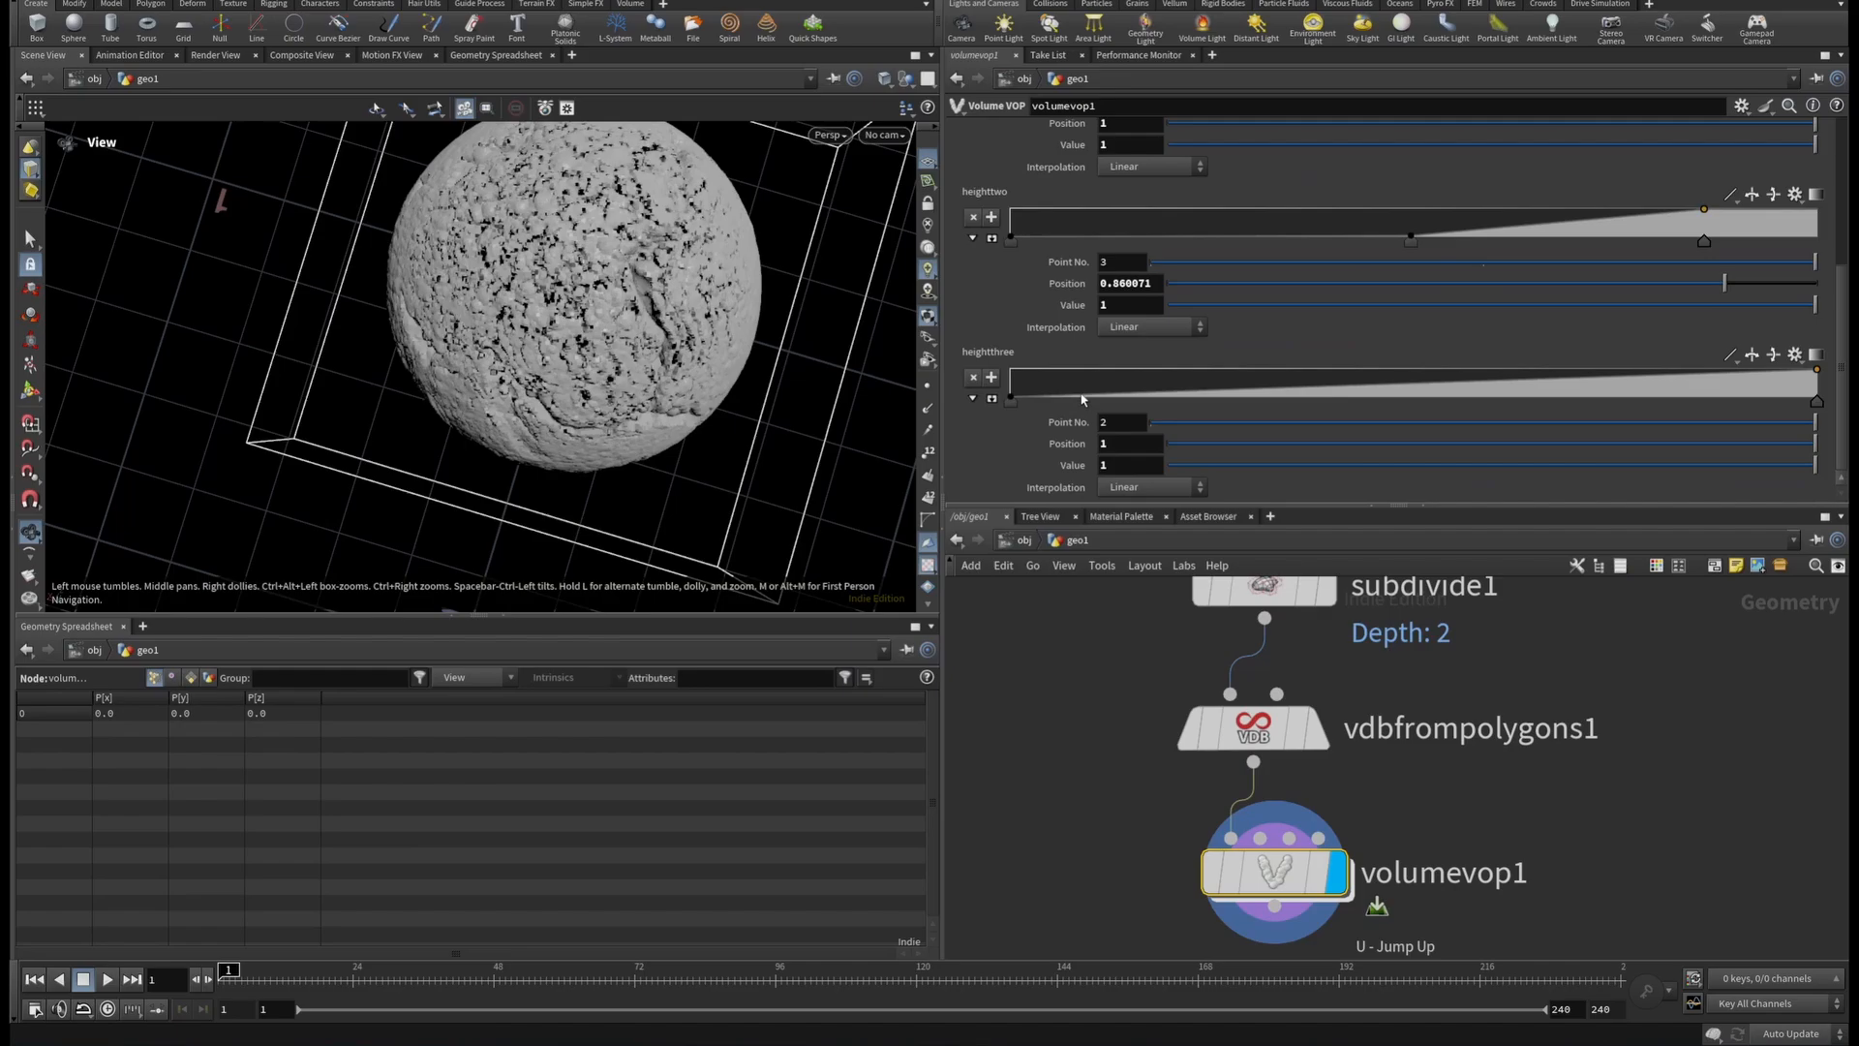
{"action": "left_click", "coordinate": [992, 398]}
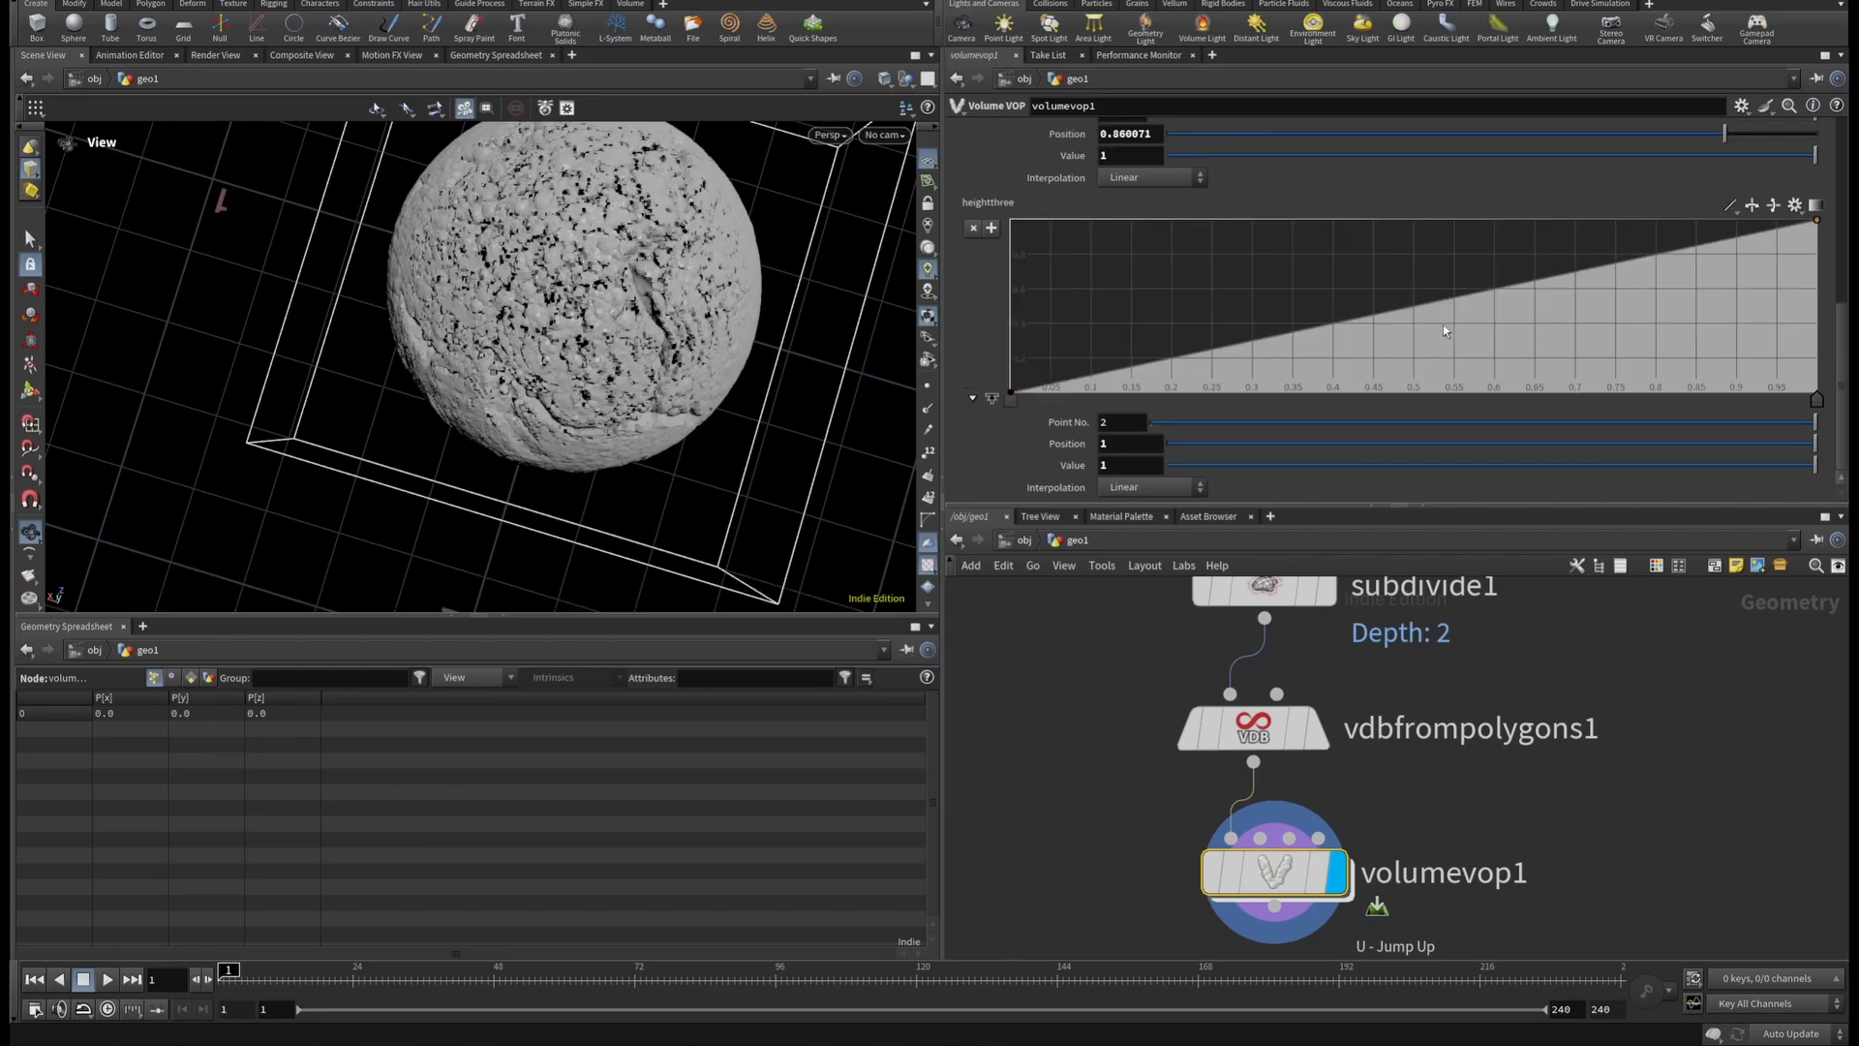
{"action": "left_click", "coordinate": [1415, 312]}
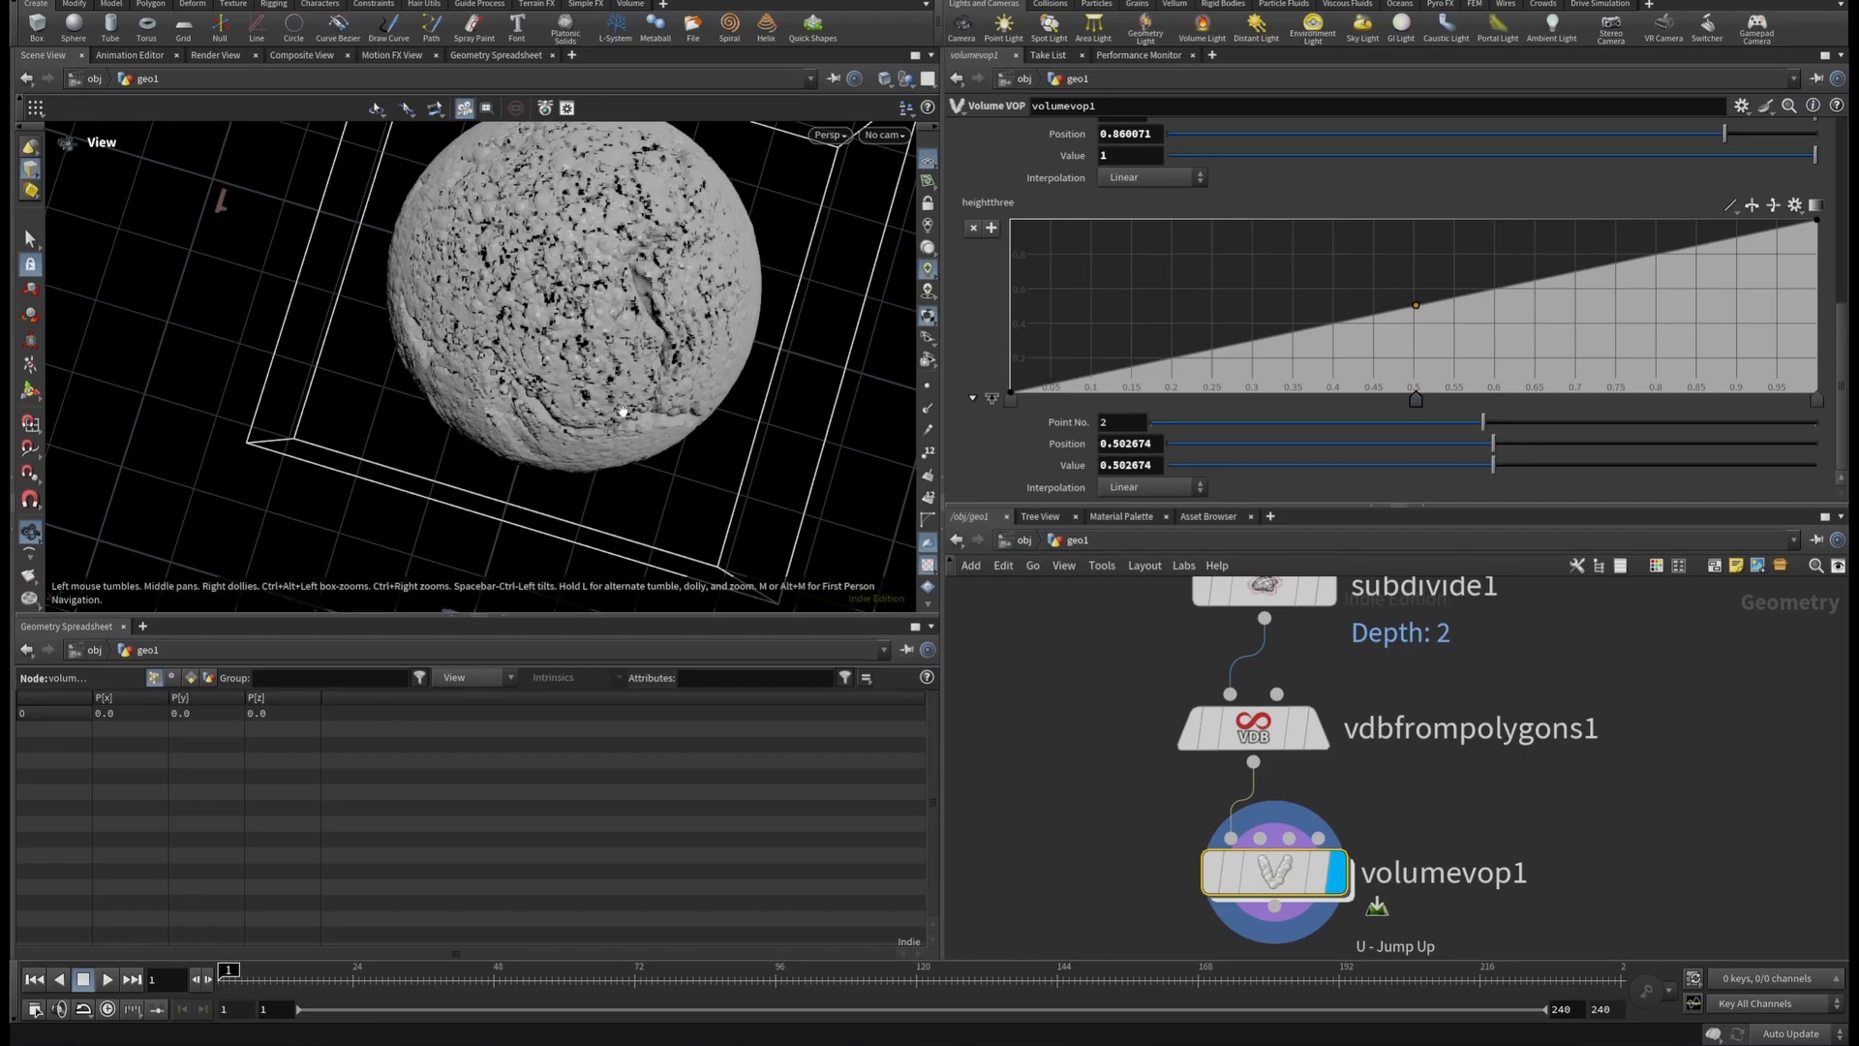
{"action": "left_click_drag", "start_coordinate": [622, 412], "coordinate": [696, 423]}
{"action": "right_click_drag", "start_coordinate": [695, 424], "coordinate": [662, 364]}
{"action": "middle_click_drag", "start_coordinate": [662, 364], "coordinate": [607, 225]}
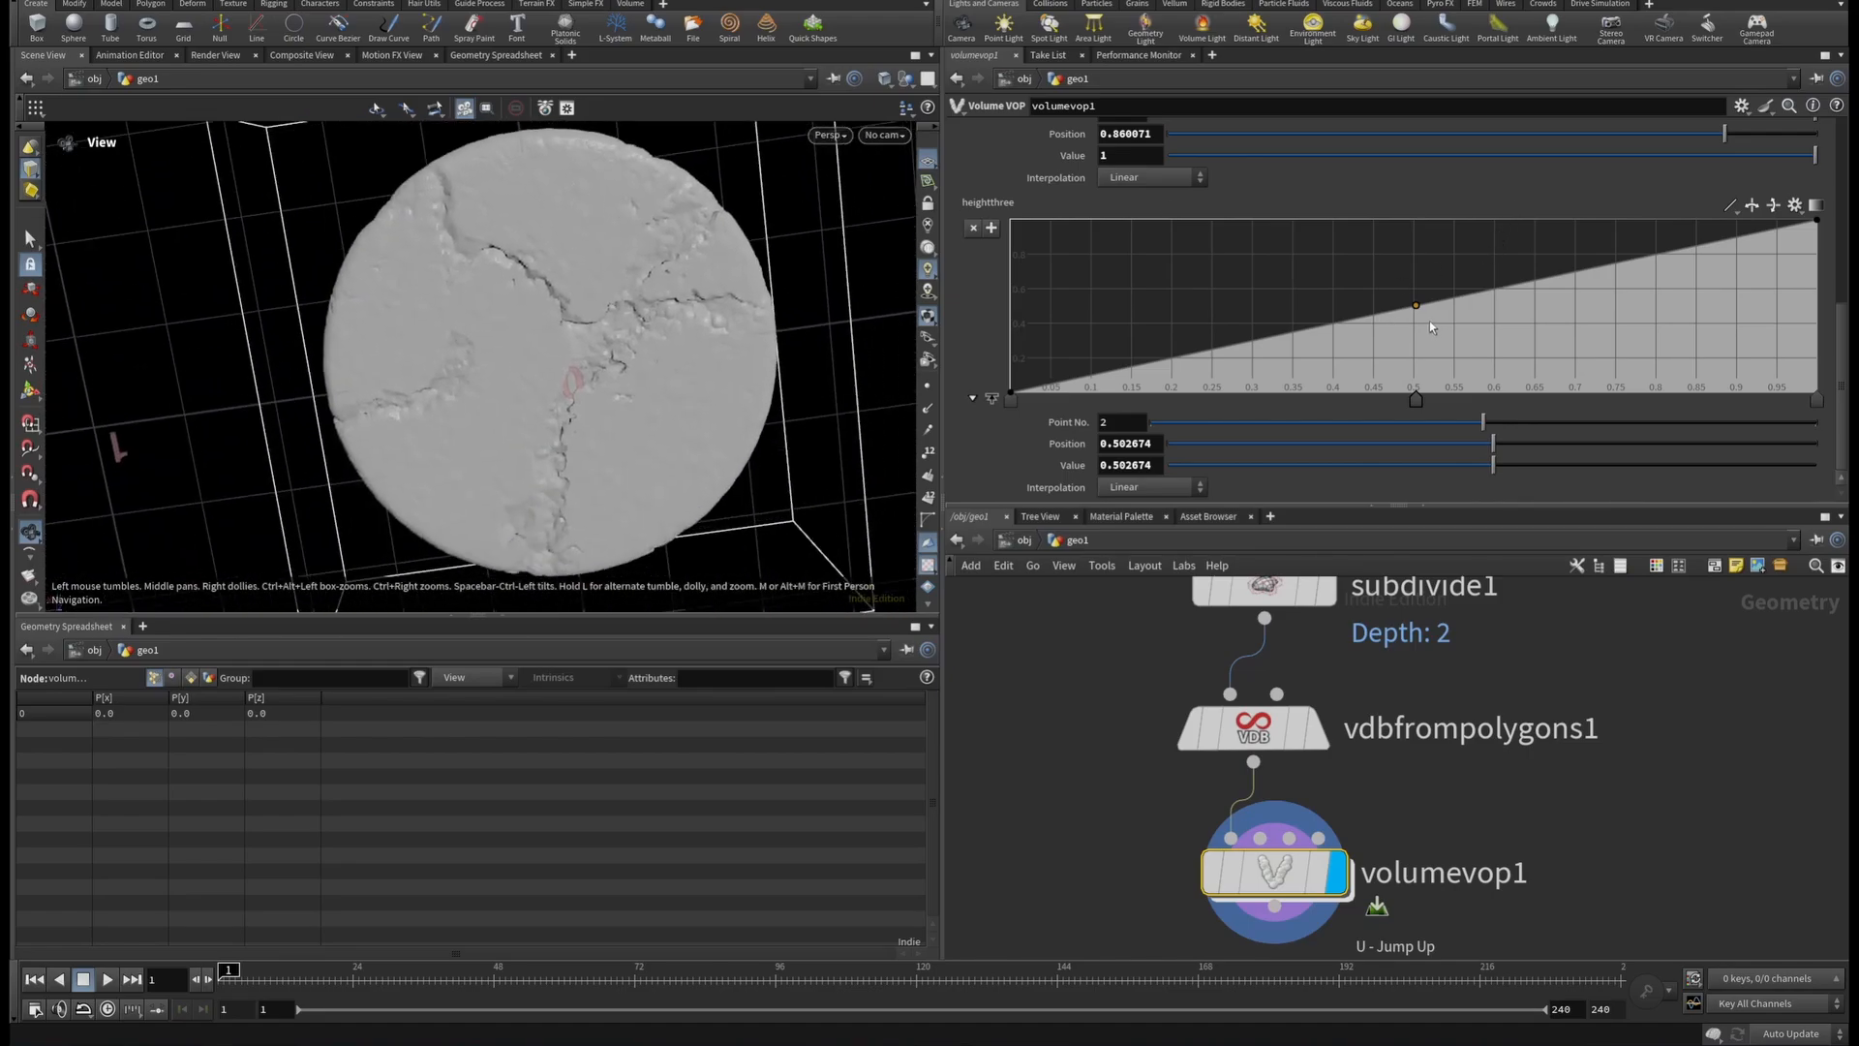
{"action": "left_click_drag", "start_coordinate": [1418, 307], "coordinate": [1417, 350]}
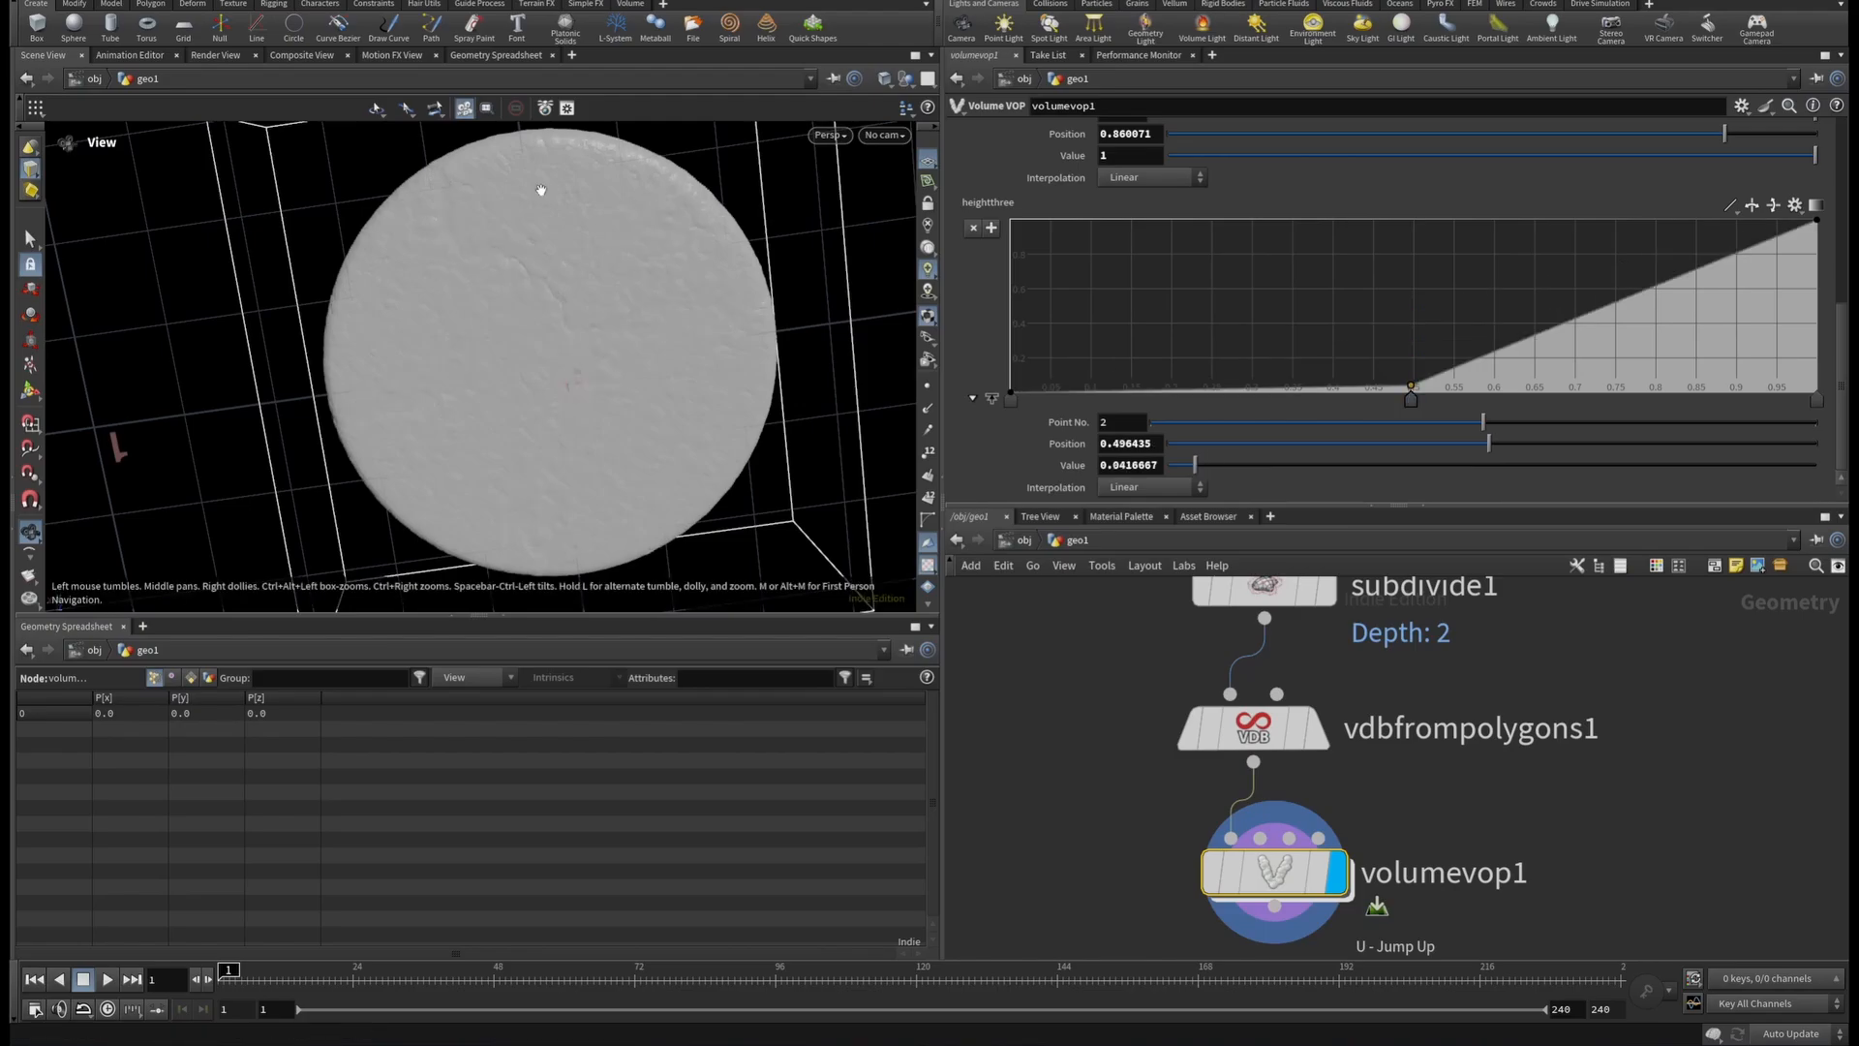
{"action": "left_click_drag", "start_coordinate": [539, 187], "coordinate": [590, 355]}
{"action": "scroll", "coordinate": [483, 336], "scroll_direction": "up", "scroll_amount": 6}
{"action": "scroll", "coordinate": [590, 354], "scroll_direction": "down", "scroll_amount": 4}
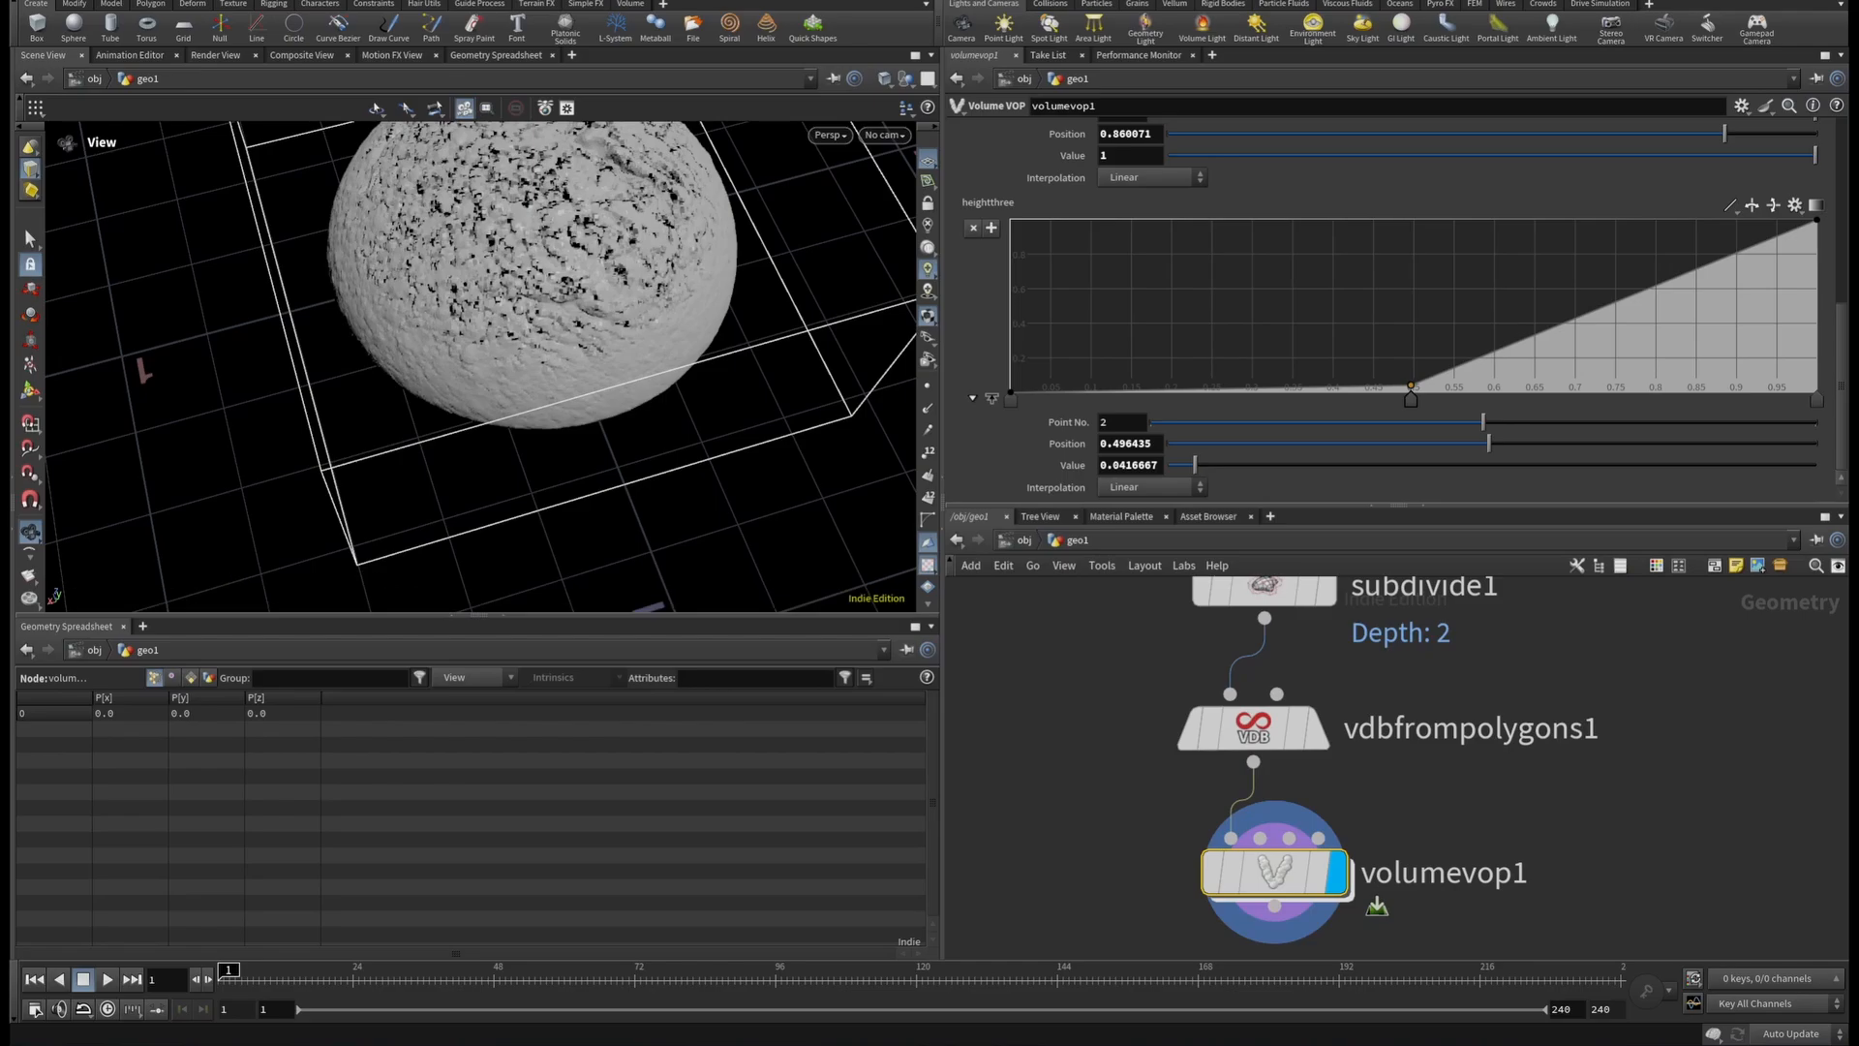
Append a VDB Reshape SDF node below volumevop1, using the Dilate operation with an offset of 1.
{"action": "scroll", "coordinate": [1361, 762], "scroll_direction": "down", "scroll_amount": 4}
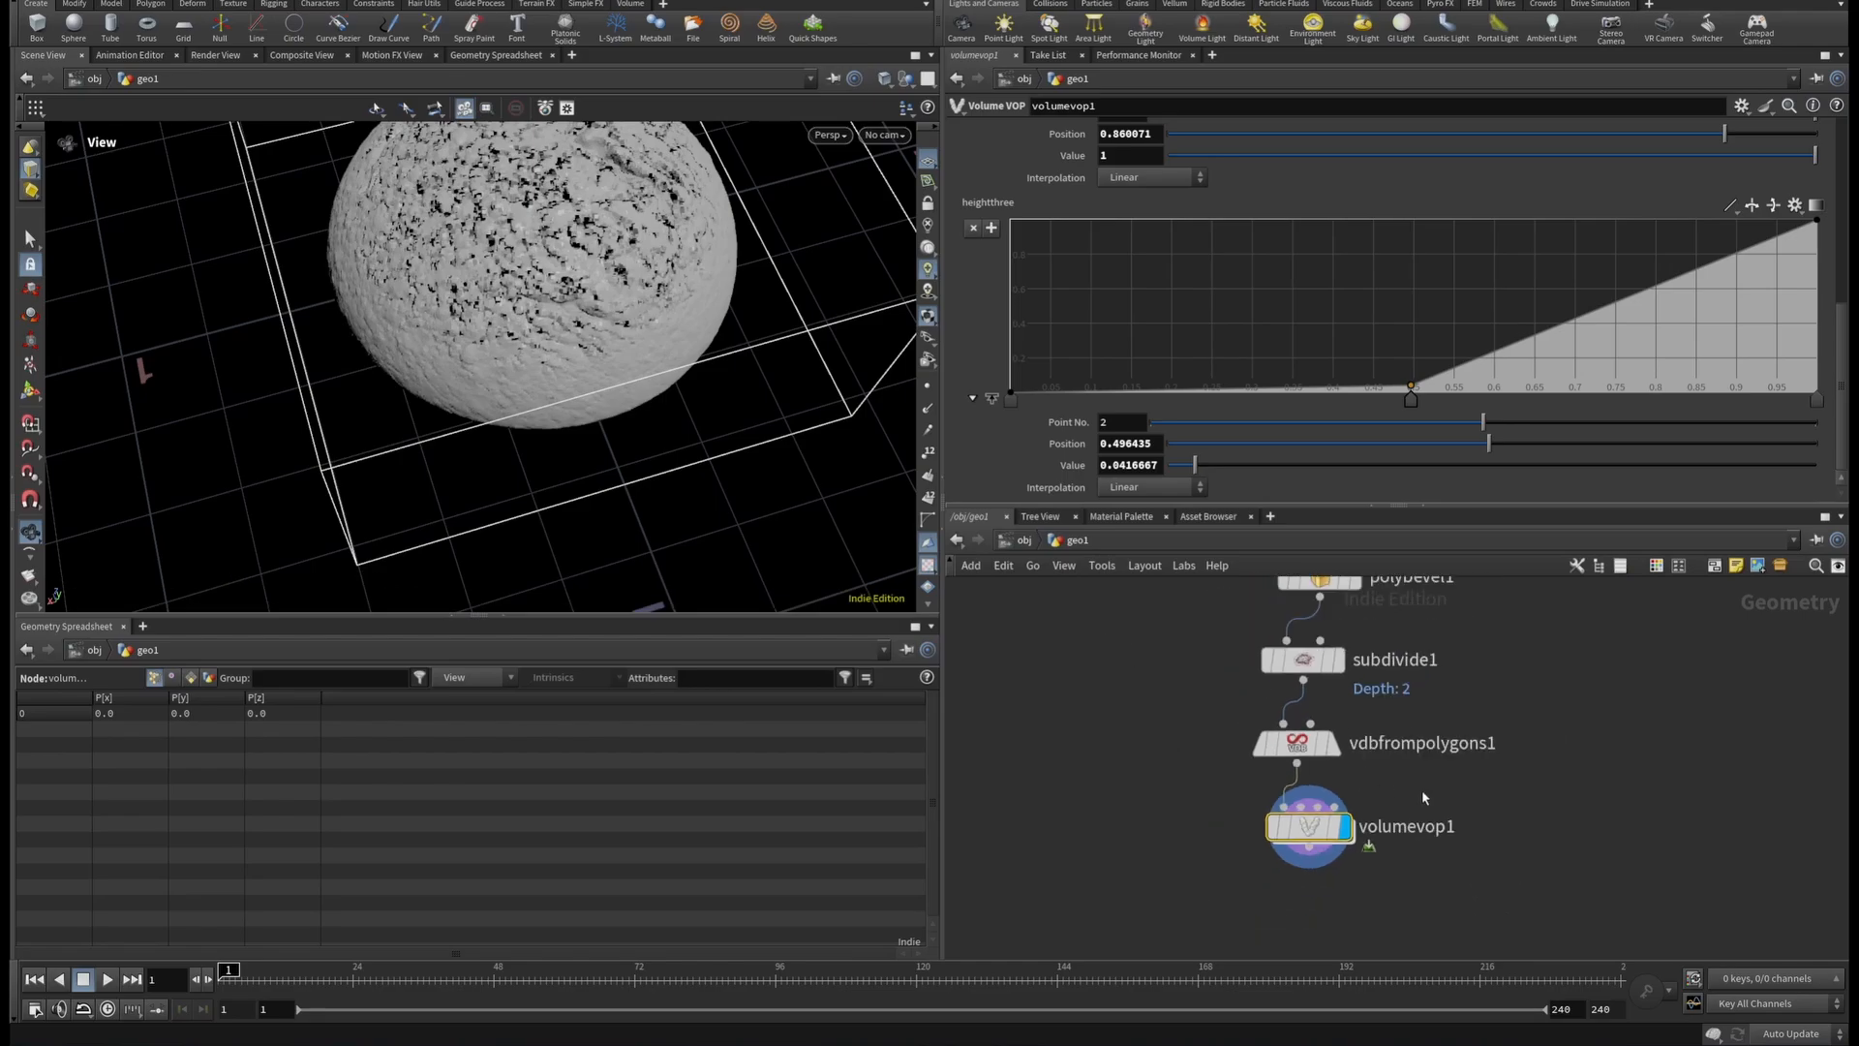
{"action": "middle_click_drag", "start_coordinate": [1423, 797], "coordinate": [1418, 675]}
{"action": "key", "text": "Tab"}
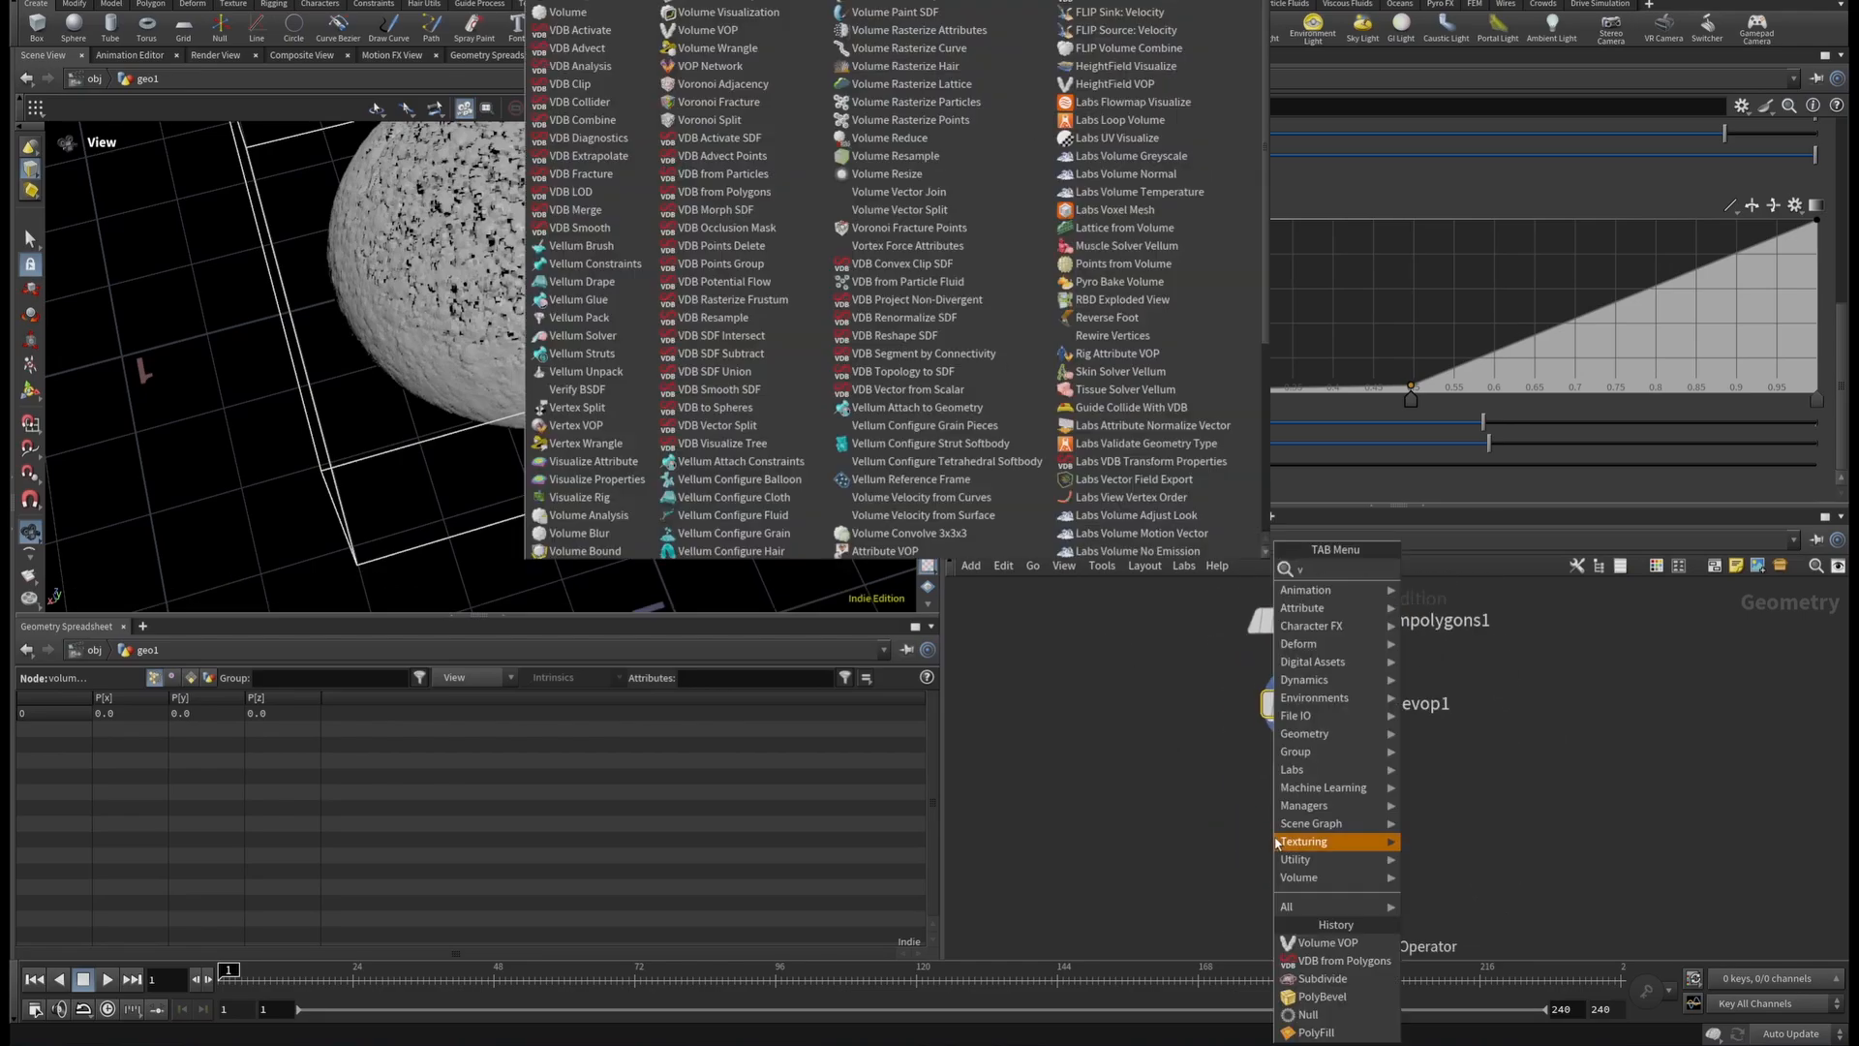
{"action": "type", "text": "vdbresh"}
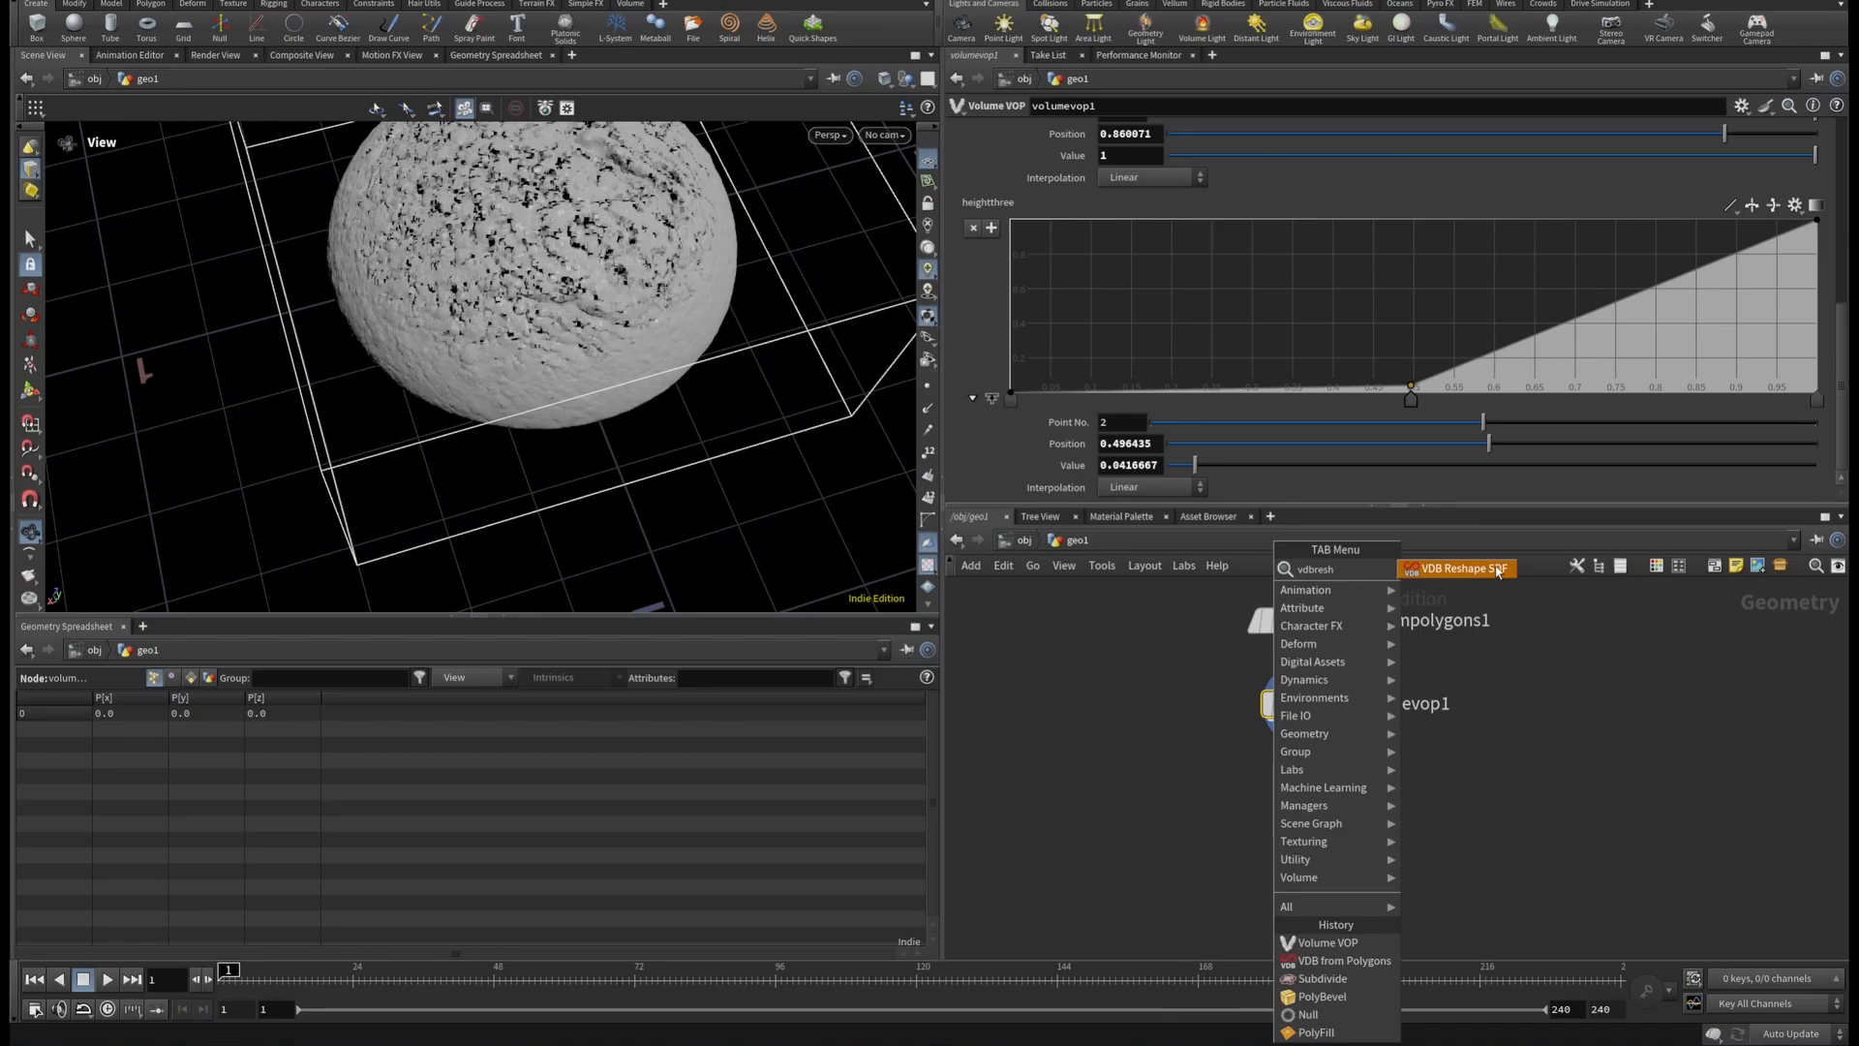
{"action": "key", "text": "Return"}
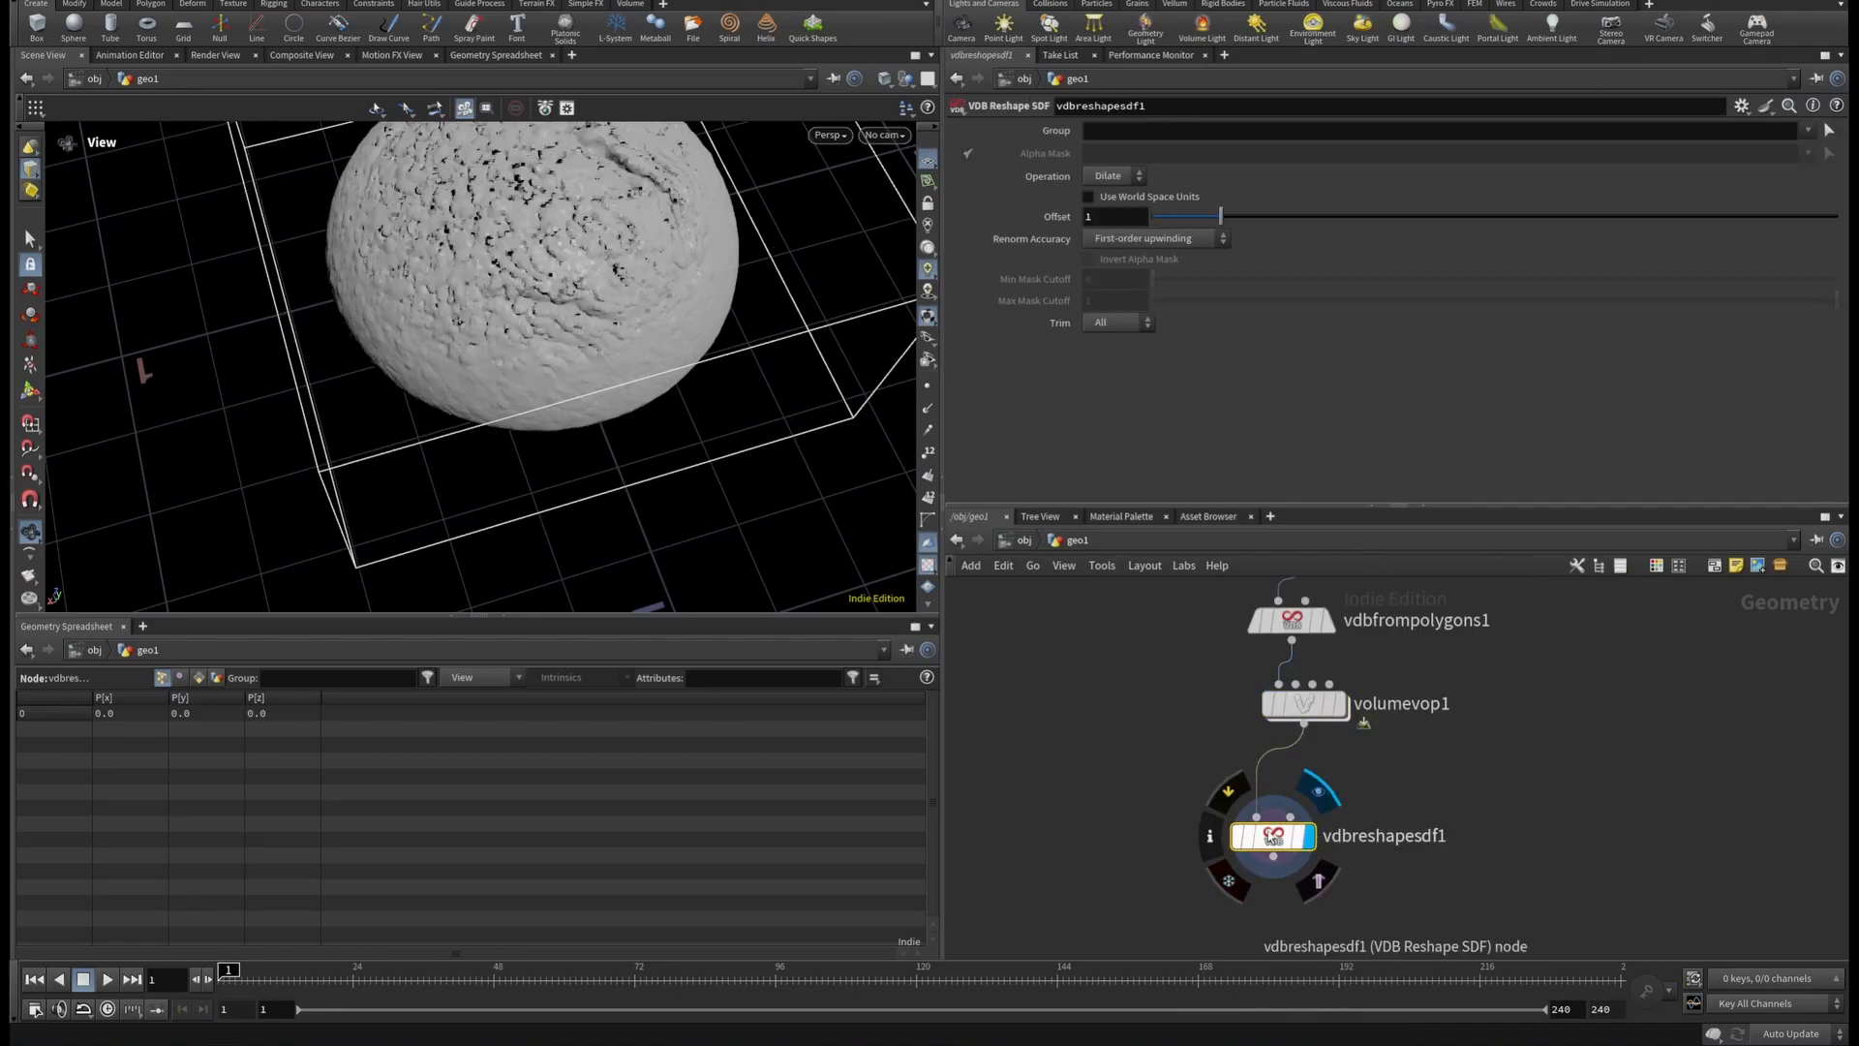
{"action": "left_click_drag", "start_coordinate": [1261, 831], "coordinate": [1342, 845]}
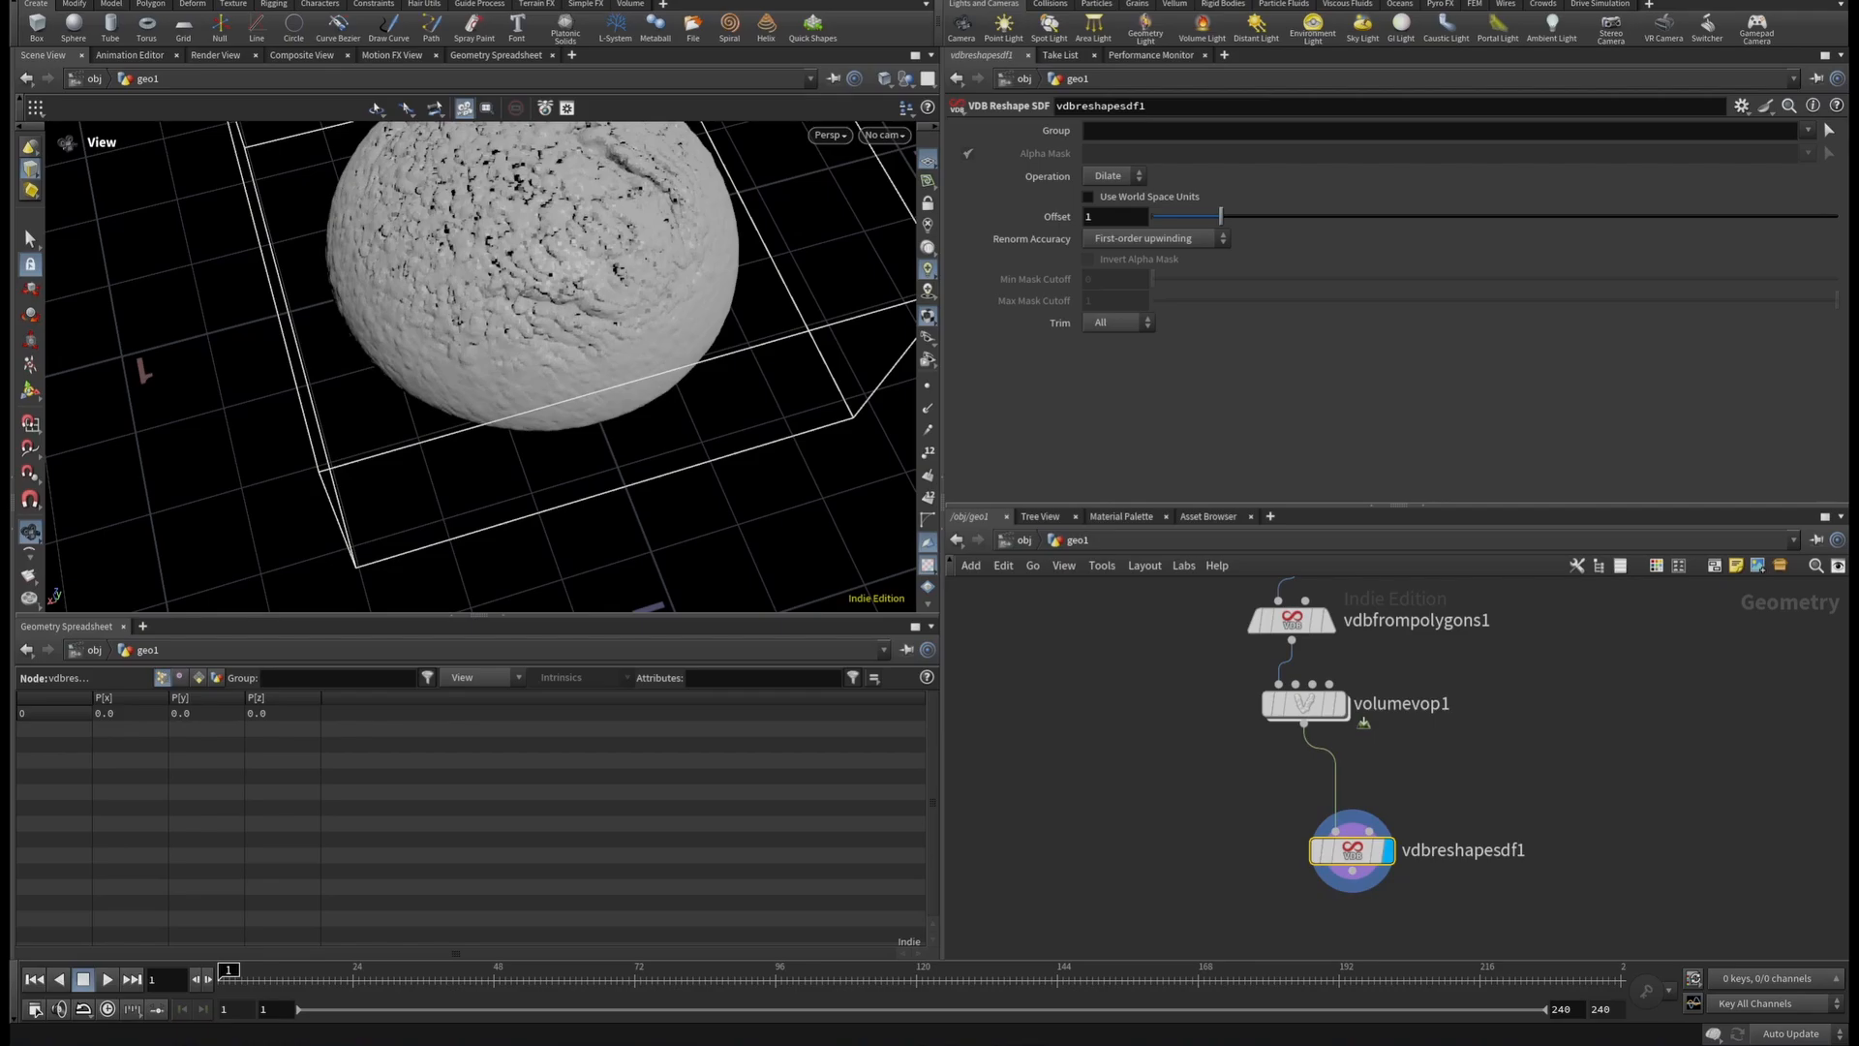
Append a VDB Smooth SDF node to vdbreshapesdf1 and set its iterations to 1, checking the smoothed dome.
{"action": "left_click", "coordinate": [1351, 870]}
{"action": "key", "text": "Tab"}
{"action": "type", "text": "vdbsm"}
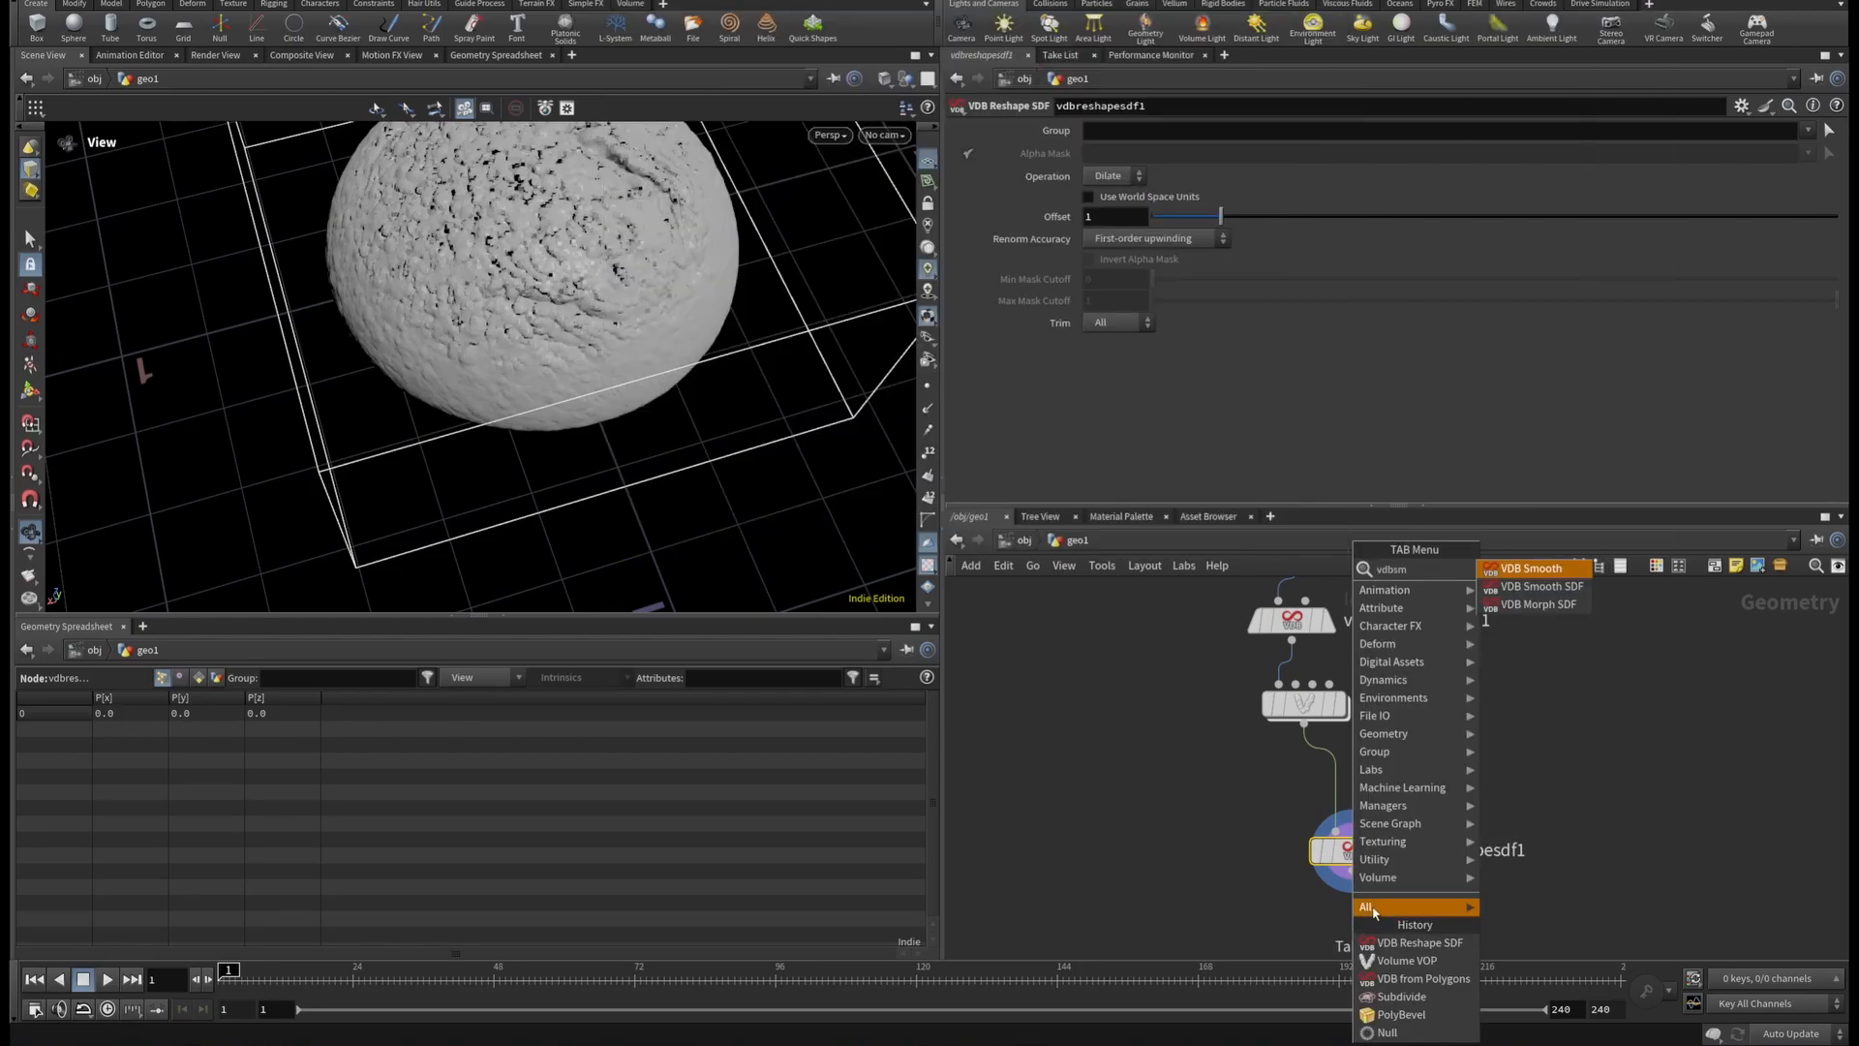
{"action": "left_click", "coordinate": [1540, 586]}
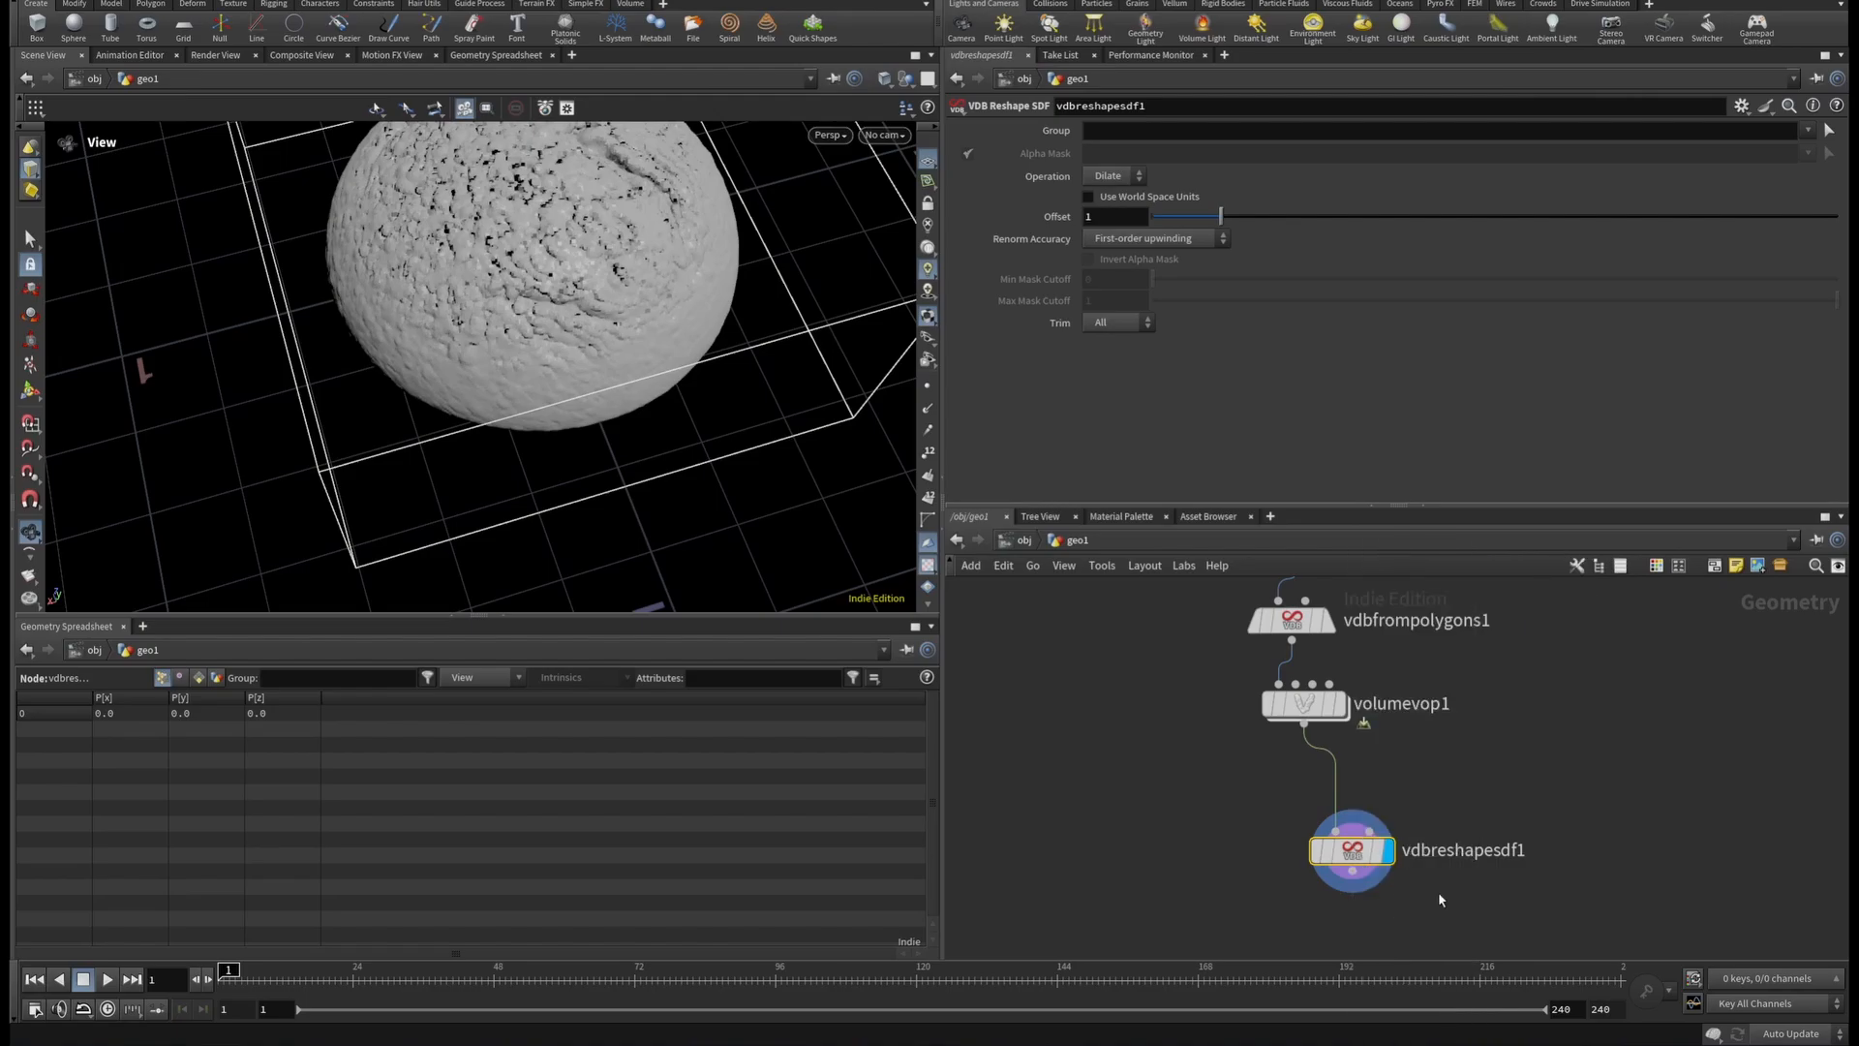
{"action": "left_click", "coordinate": [1407, 928]}
{"action": "left_click", "coordinate": [1388, 932]}
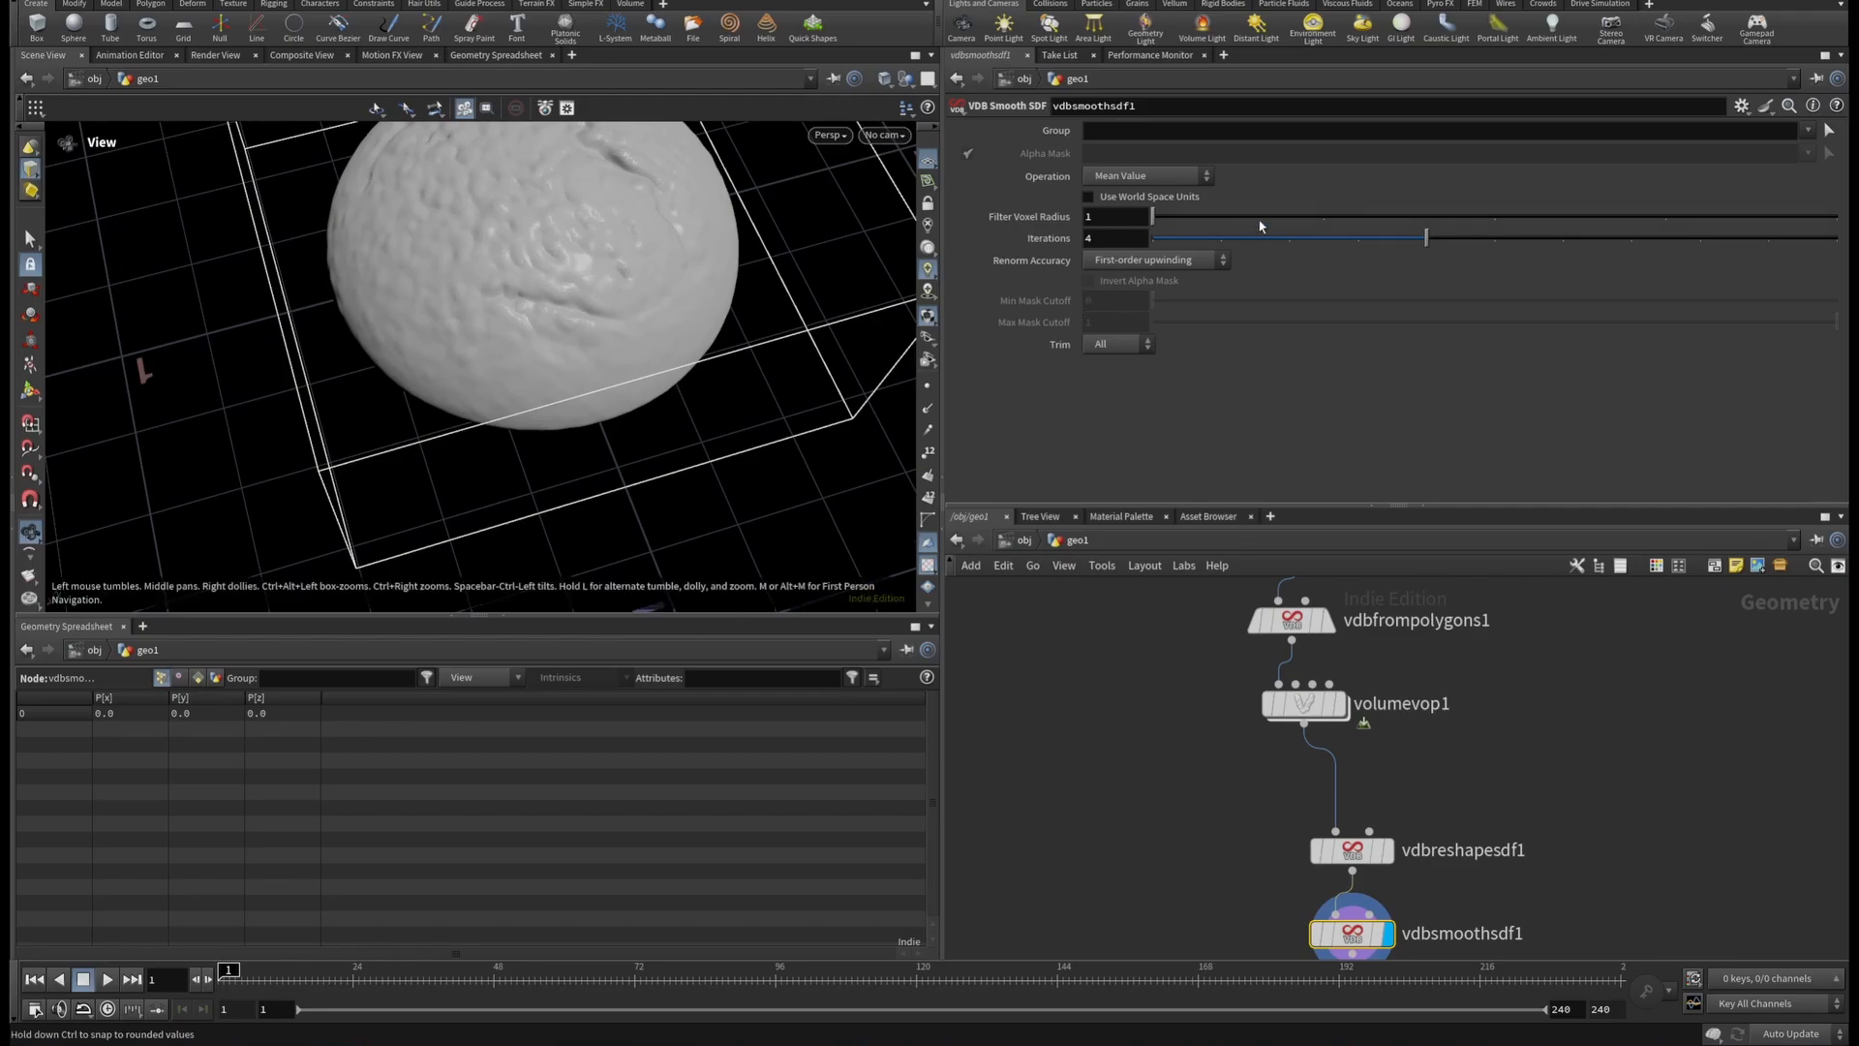
{"action": "left_click", "coordinate": [1220, 238]}
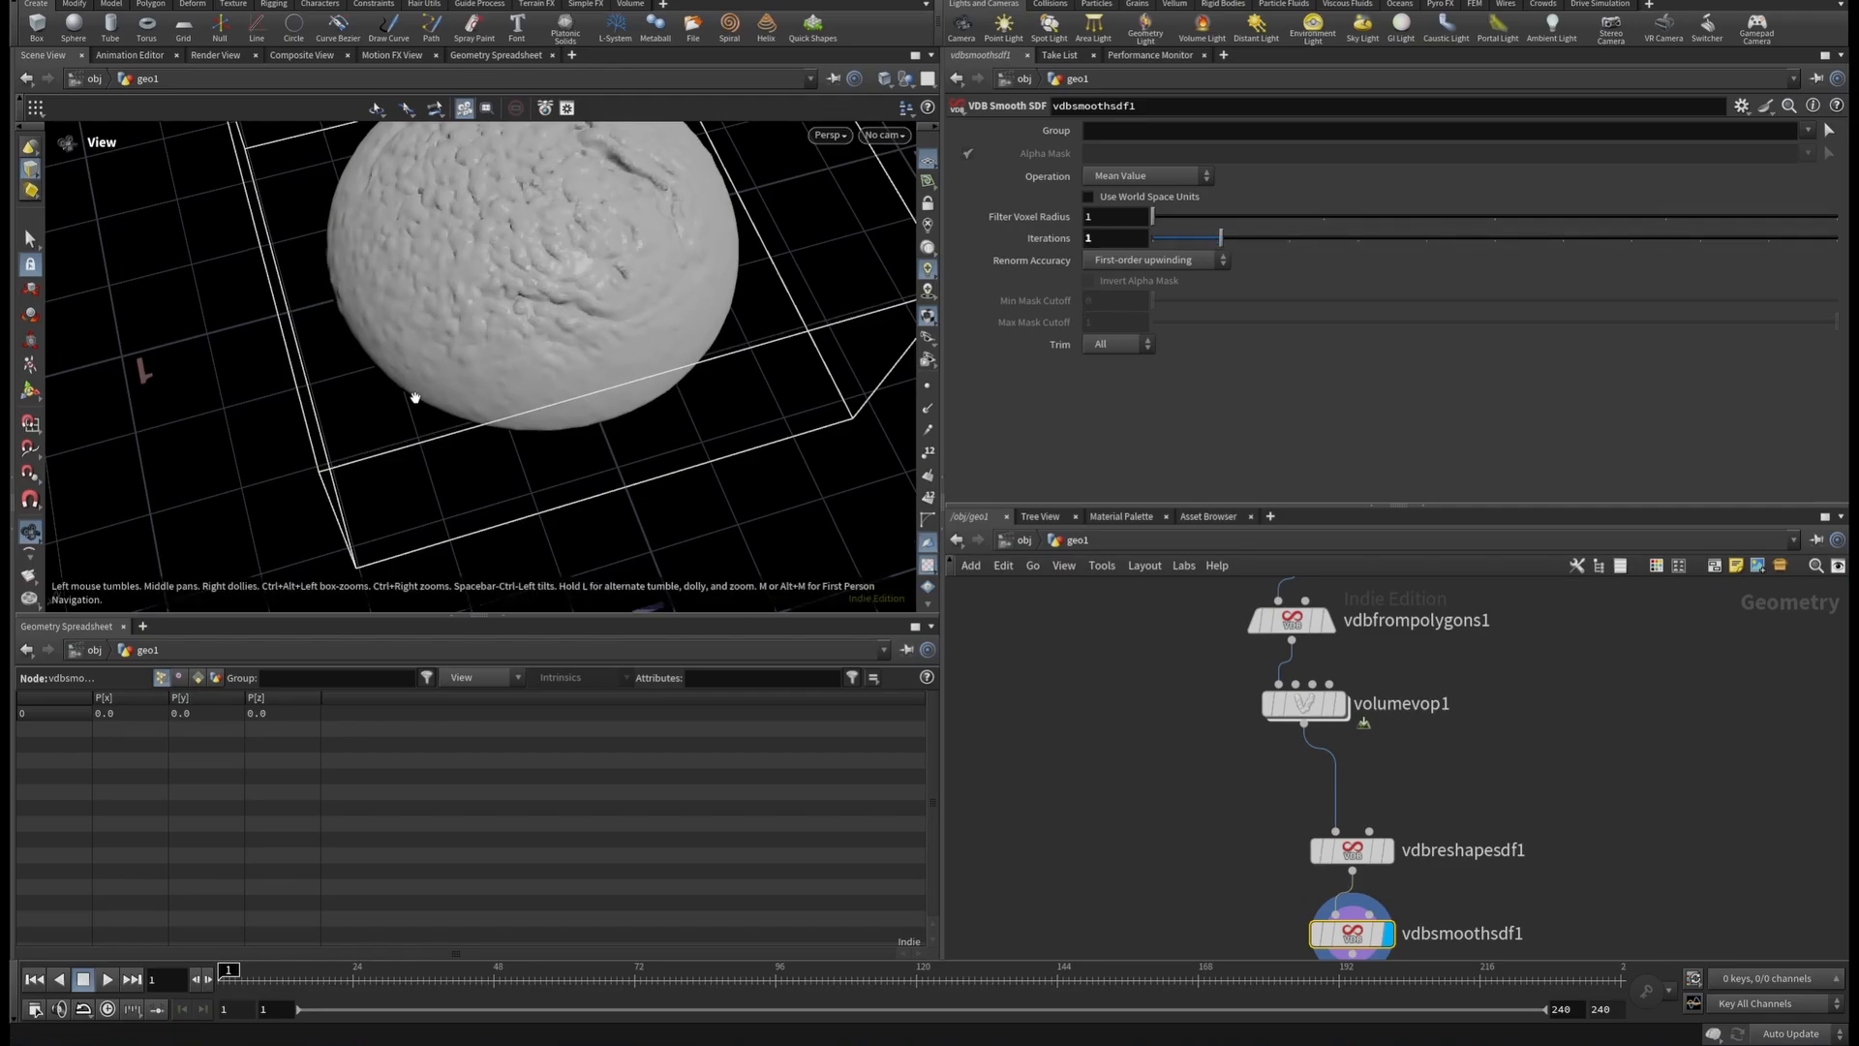
{"action": "left_click_drag", "start_coordinate": [415, 398], "coordinate": [323, 407]}
{"action": "right_click_drag", "start_coordinate": [324, 407], "coordinate": [442, 201]}
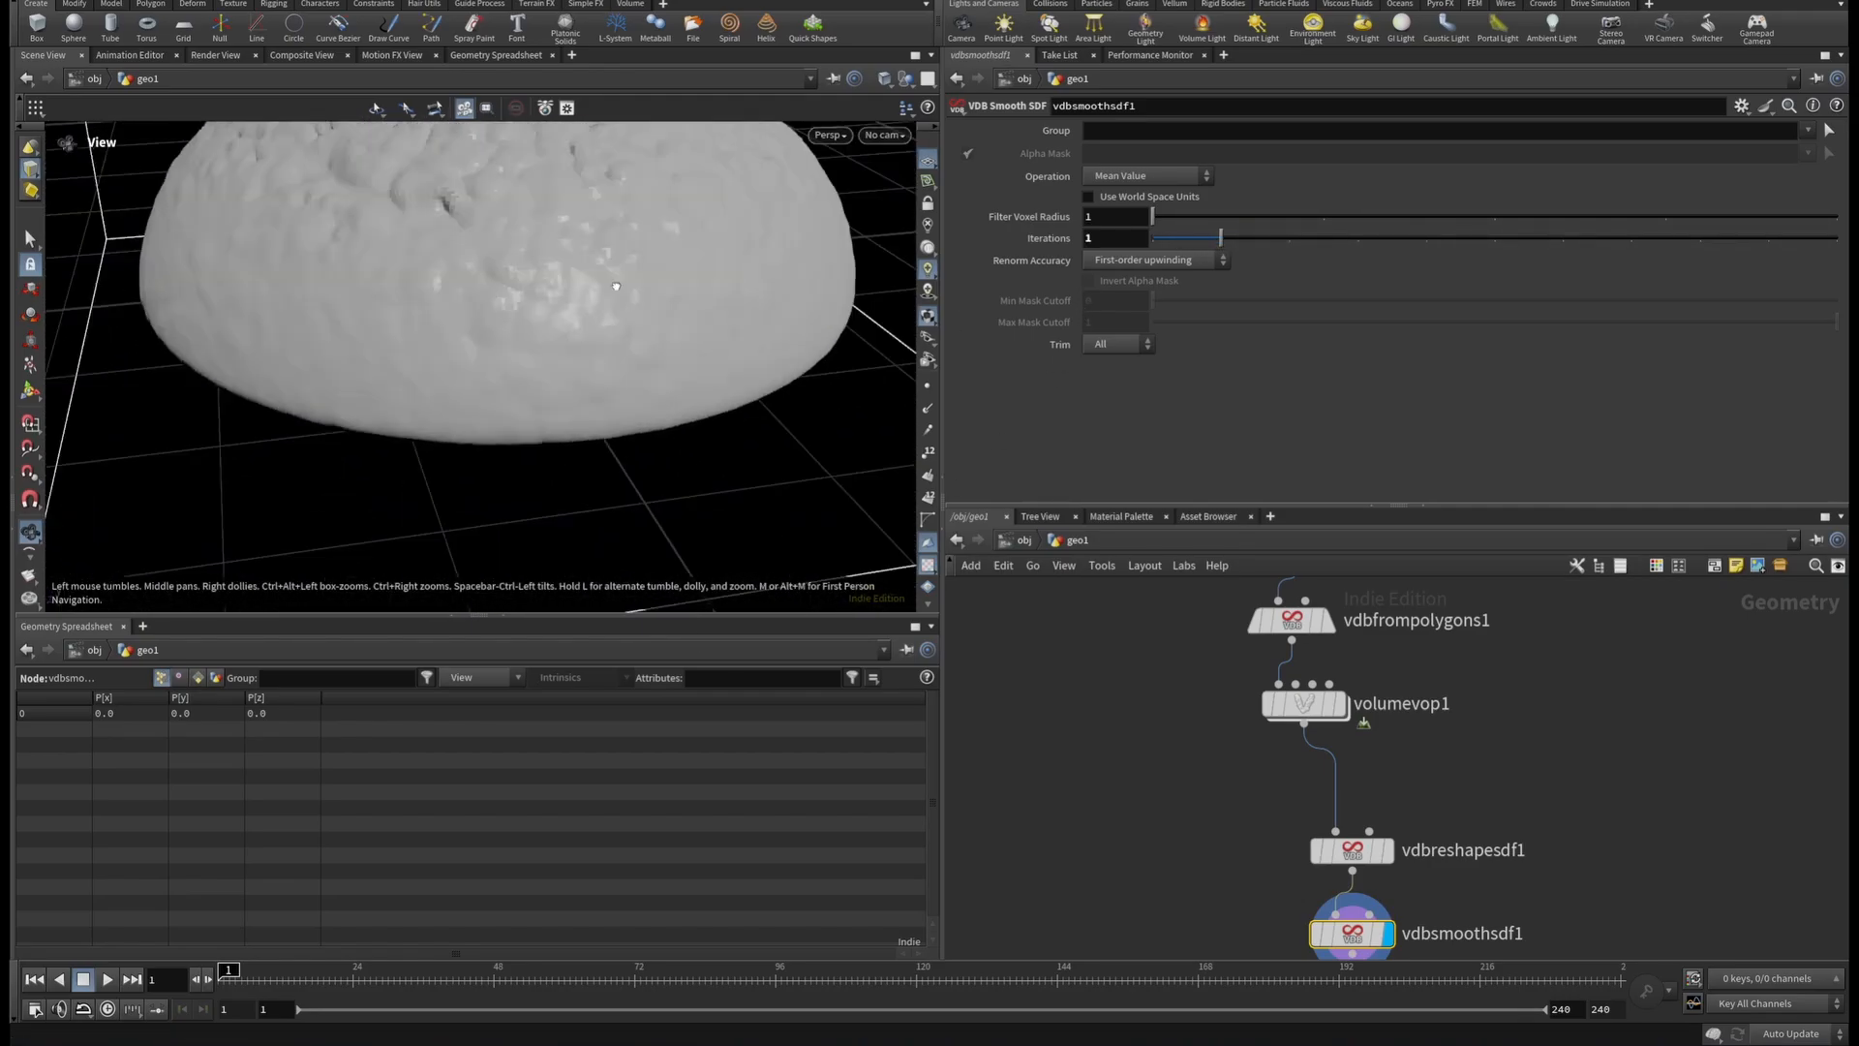
{"action": "left_click_drag", "start_coordinate": [442, 201], "coordinate": [773, 402]}
{"action": "right_click_drag", "start_coordinate": [772, 402], "coordinate": [507, 282]}
{"action": "left_click_drag", "start_coordinate": [507, 281], "coordinate": [465, 383]}
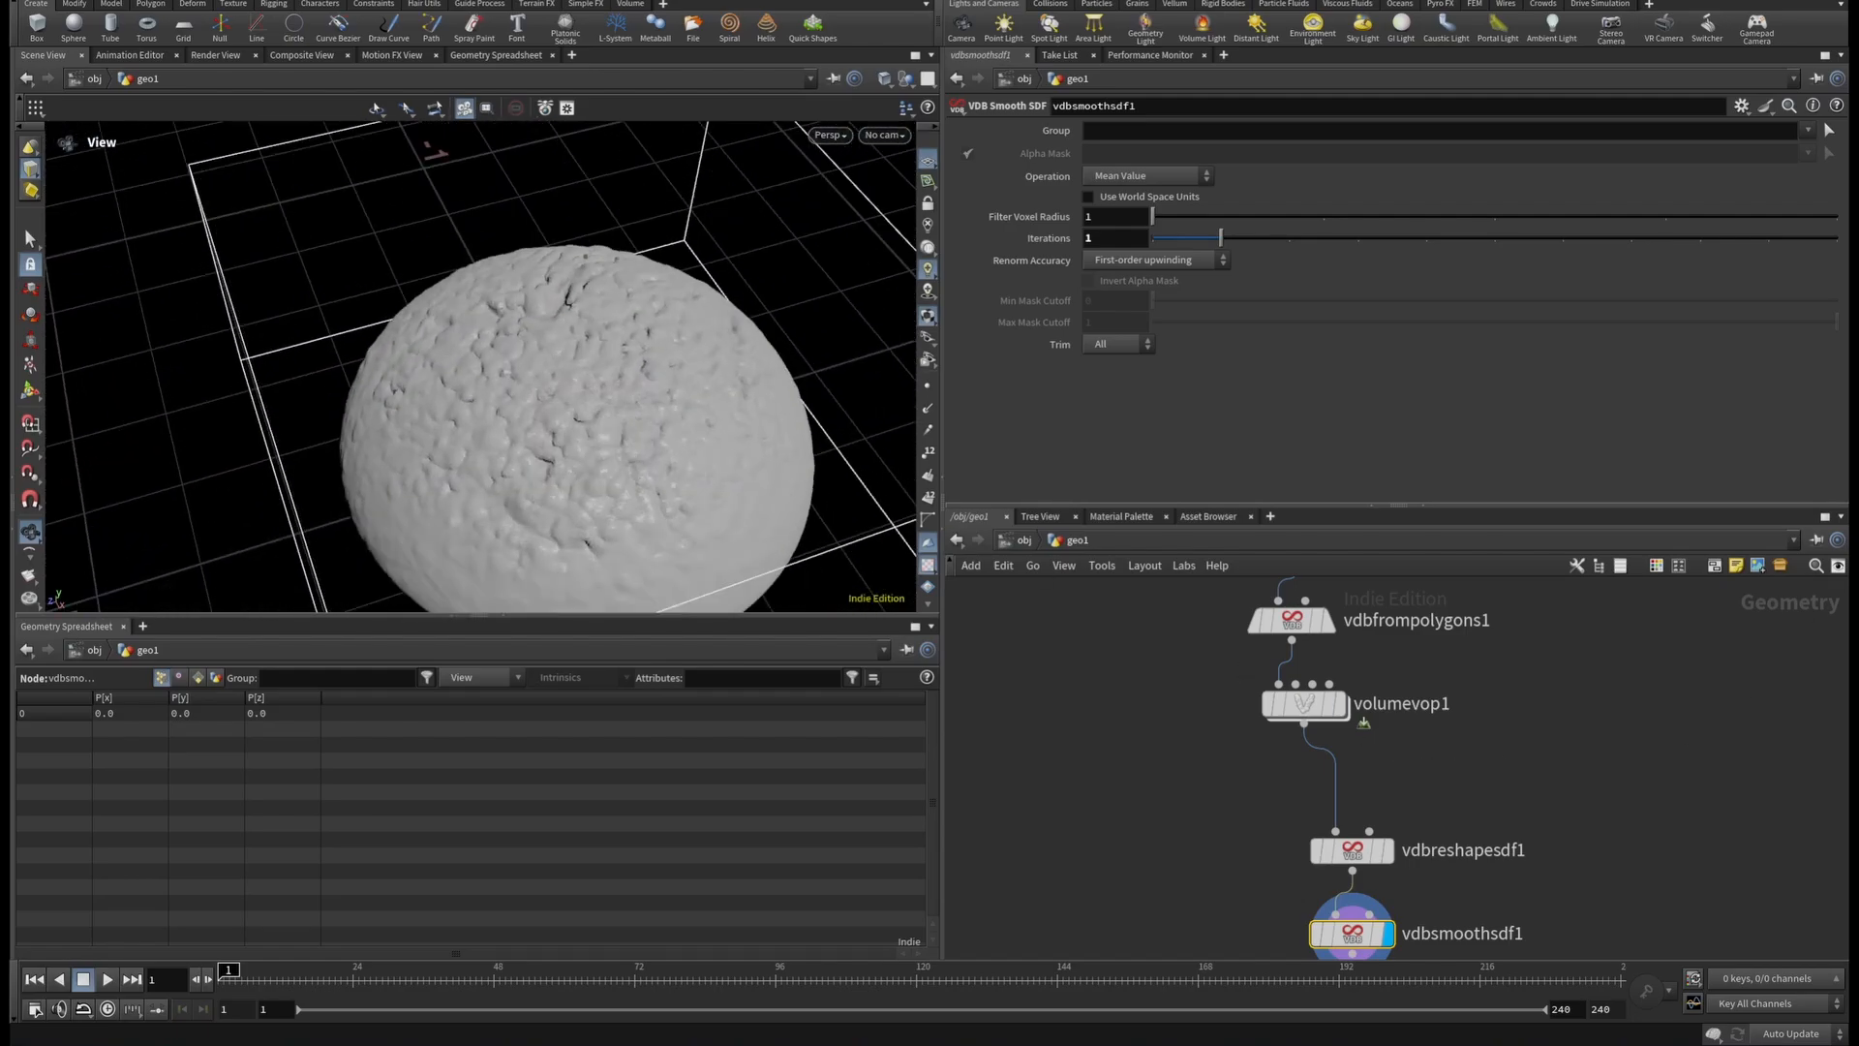
Append a Convert VDB node after vdbsmoothsdf1 and set it to convert to Polygons.
{"action": "scroll", "coordinate": [1379, 804], "scroll_direction": "down", "scroll_amount": 2}
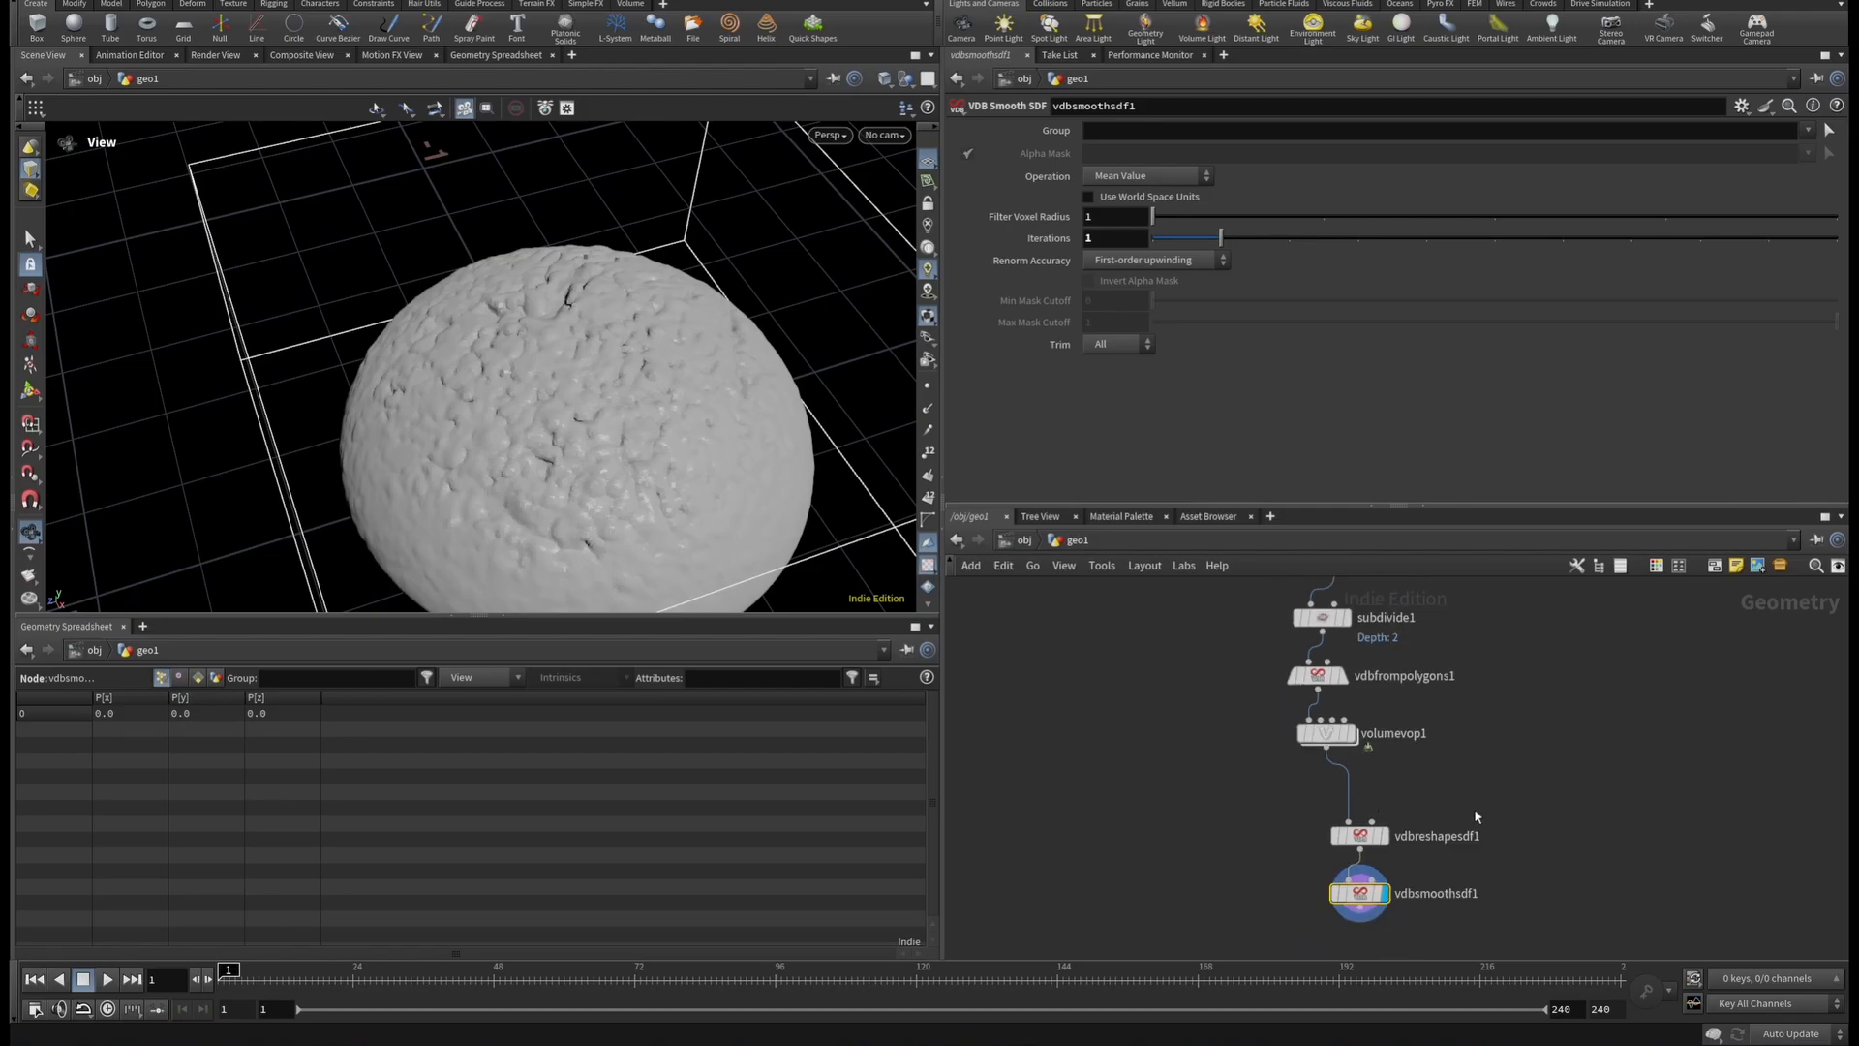
{"action": "middle_click_drag", "start_coordinate": [1474, 815], "coordinate": [1470, 647]}
{"action": "scroll", "coordinate": [1319, 715], "scroll_direction": "up", "scroll_amount": 4}
{"action": "left_click", "coordinate": [1401, 765]}
{"action": "key", "text": "Tab"}
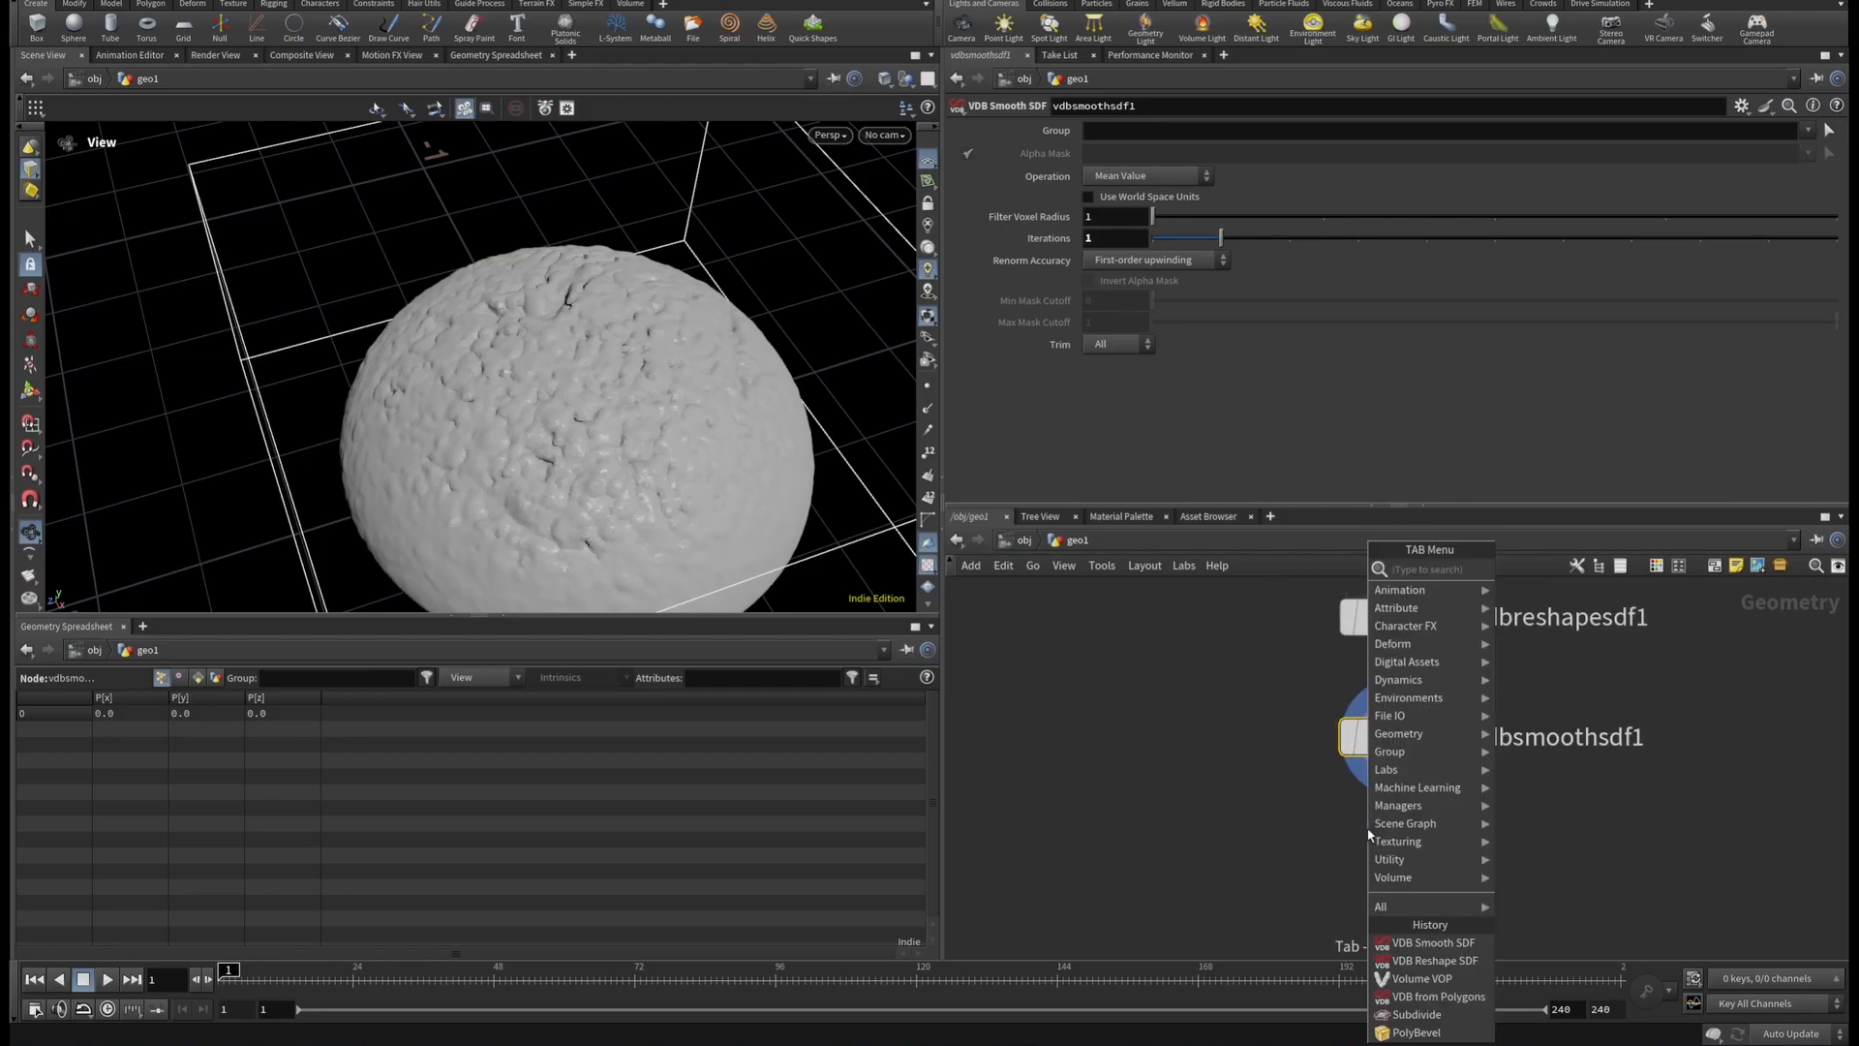
{"action": "type", "text": "convertvdb"}
{"action": "left_click", "coordinate": [1579, 569]}
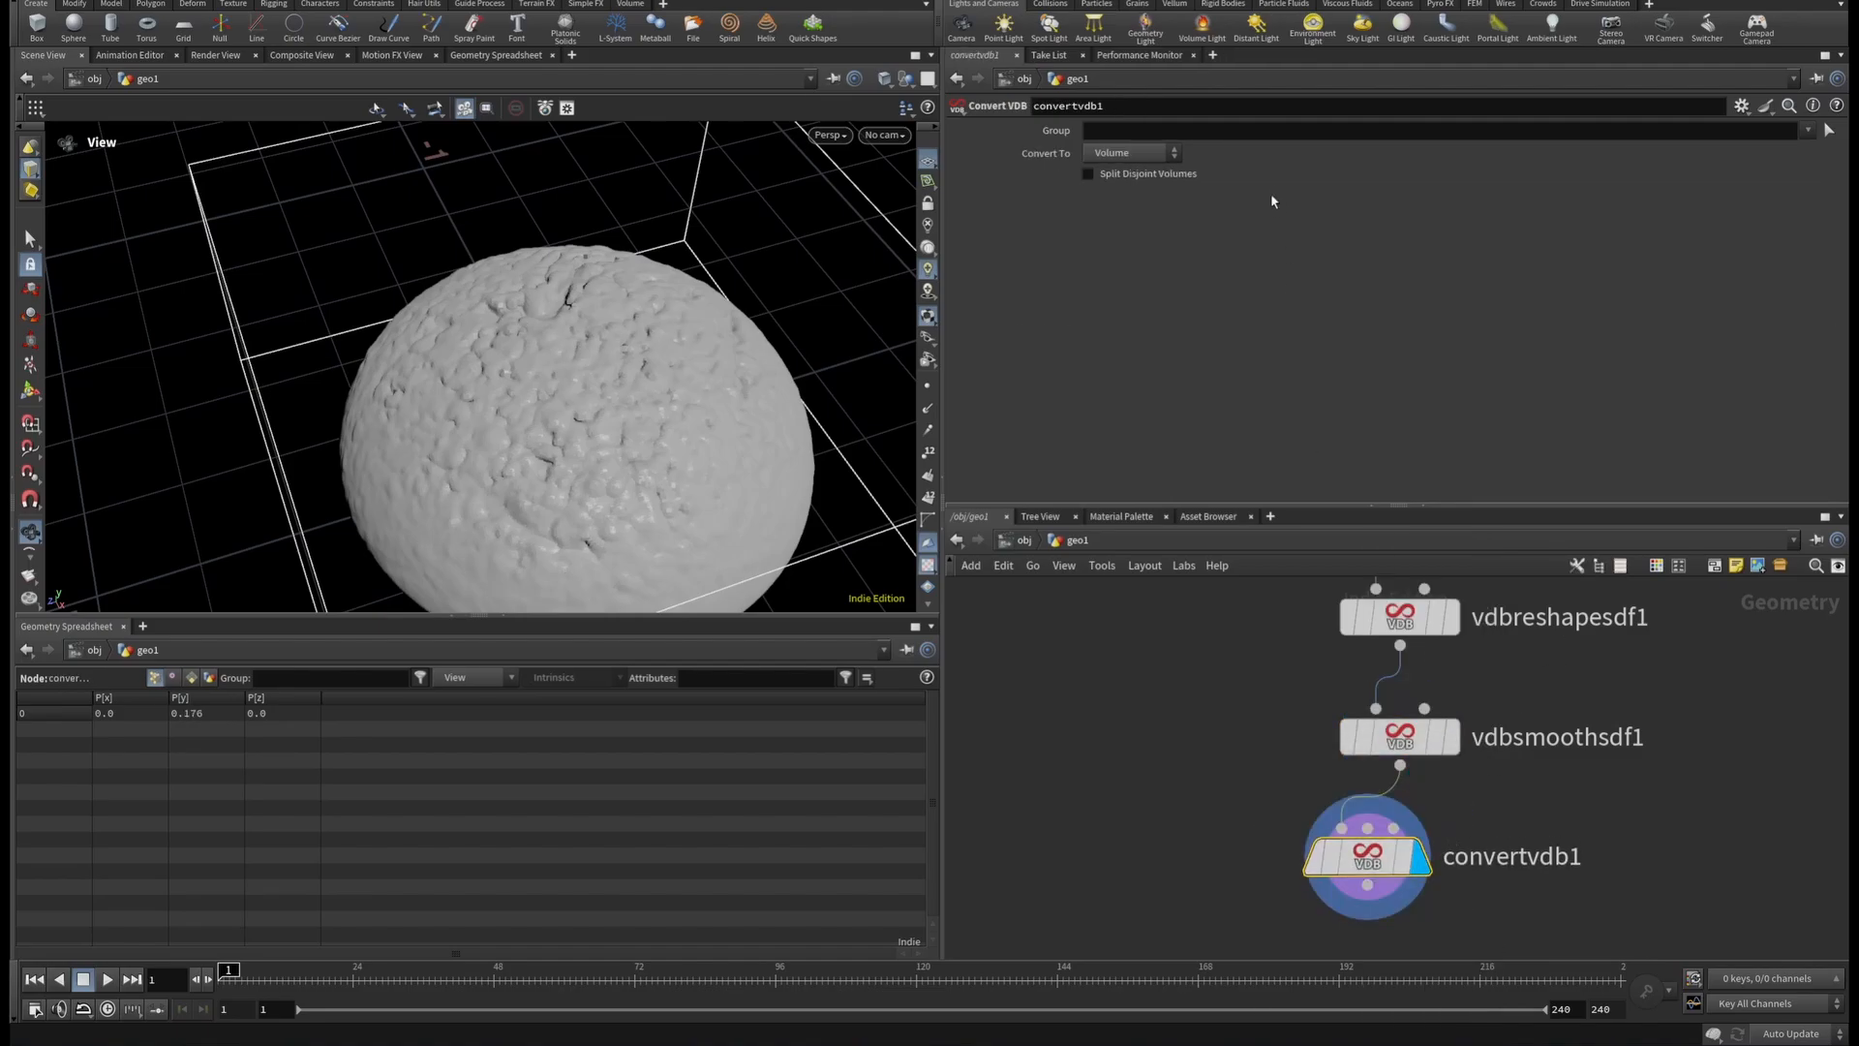
{"action": "left_click", "coordinate": [1128, 153]}
{"action": "left_click", "coordinate": [1114, 208]}
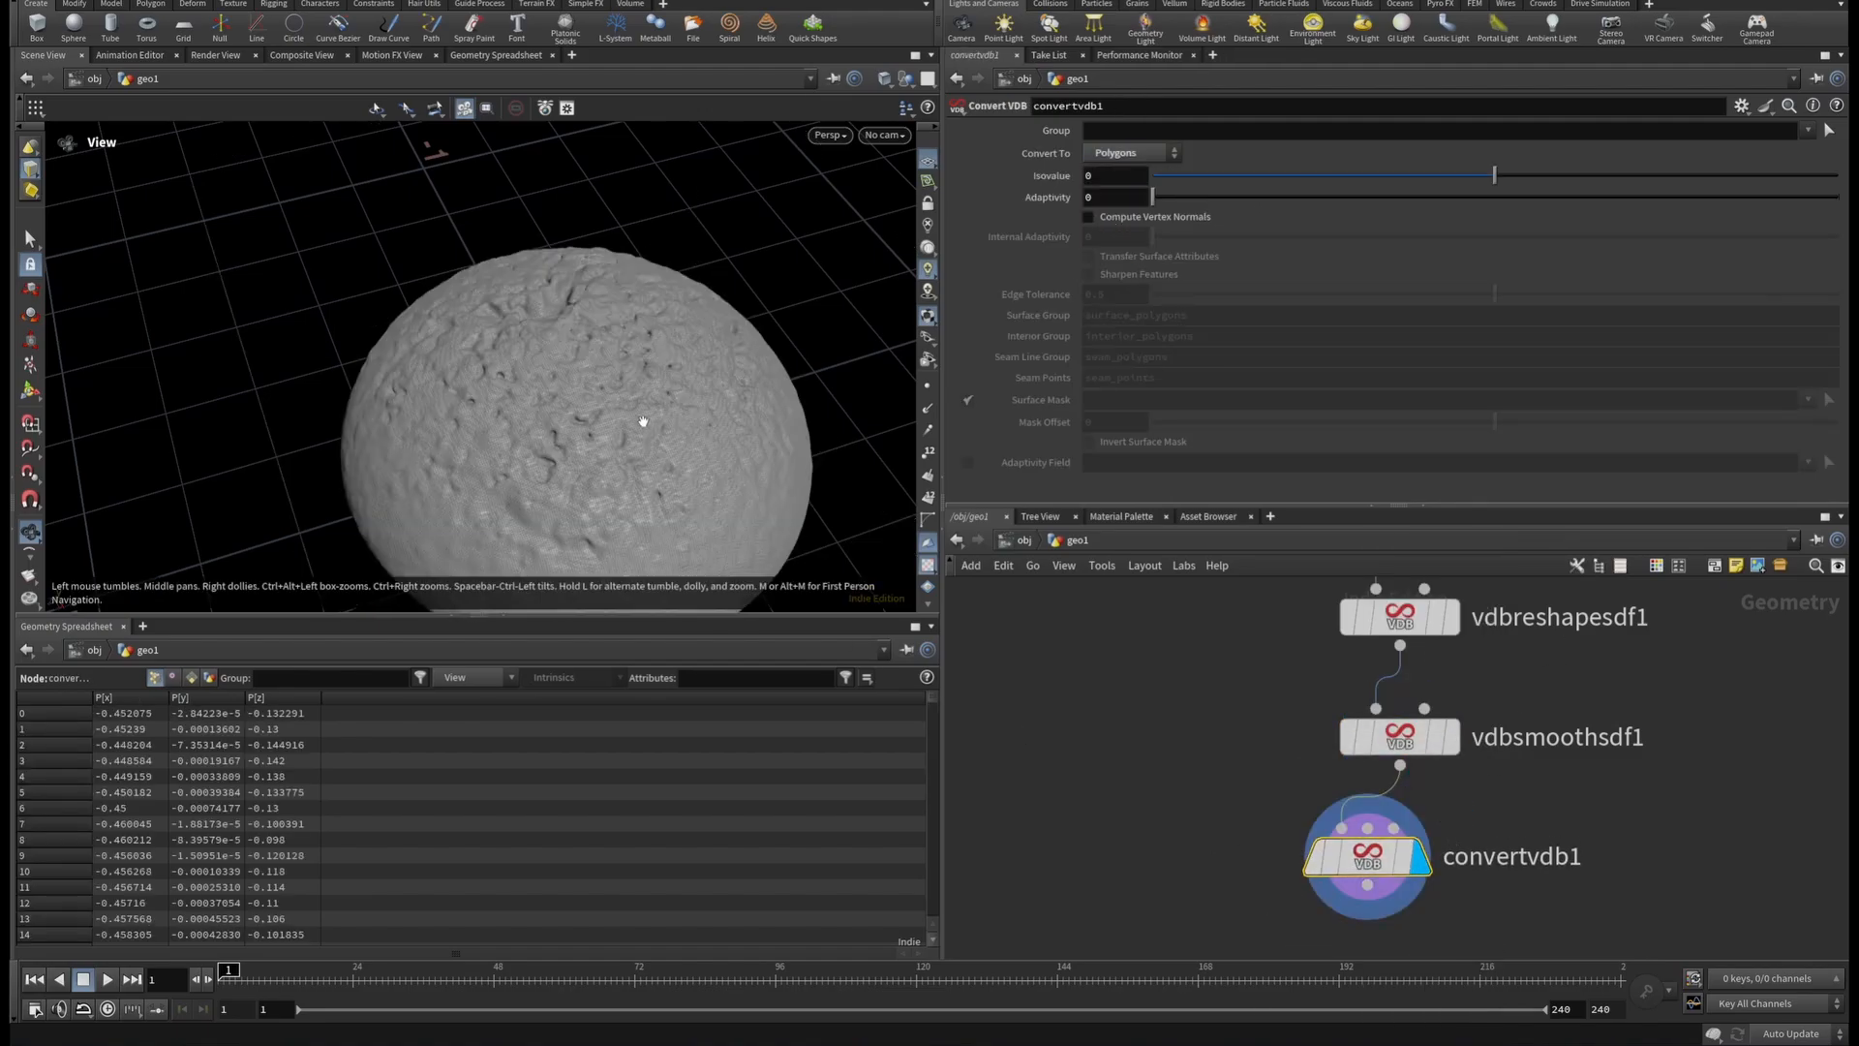
Examine the surface detail of the converted polygon mesh up close from several angles.
{"action": "scroll", "coordinate": [643, 419], "scroll_direction": "down", "scroll_amount": 4}
{"action": "left_click_drag", "start_coordinate": [643, 420], "coordinate": [909, 379]}
{"action": "left_click_drag", "start_coordinate": [1081, 469], "coordinate": [756, 438]}
{"action": "right_click_drag", "start_coordinate": [724, 426], "coordinate": [146, 496]}
{"action": "middle_click_drag", "start_coordinate": [417, 456], "coordinate": [149, 394]}
{"action": "right_click_drag", "start_coordinate": [245, 385], "coordinate": [671, 395]}
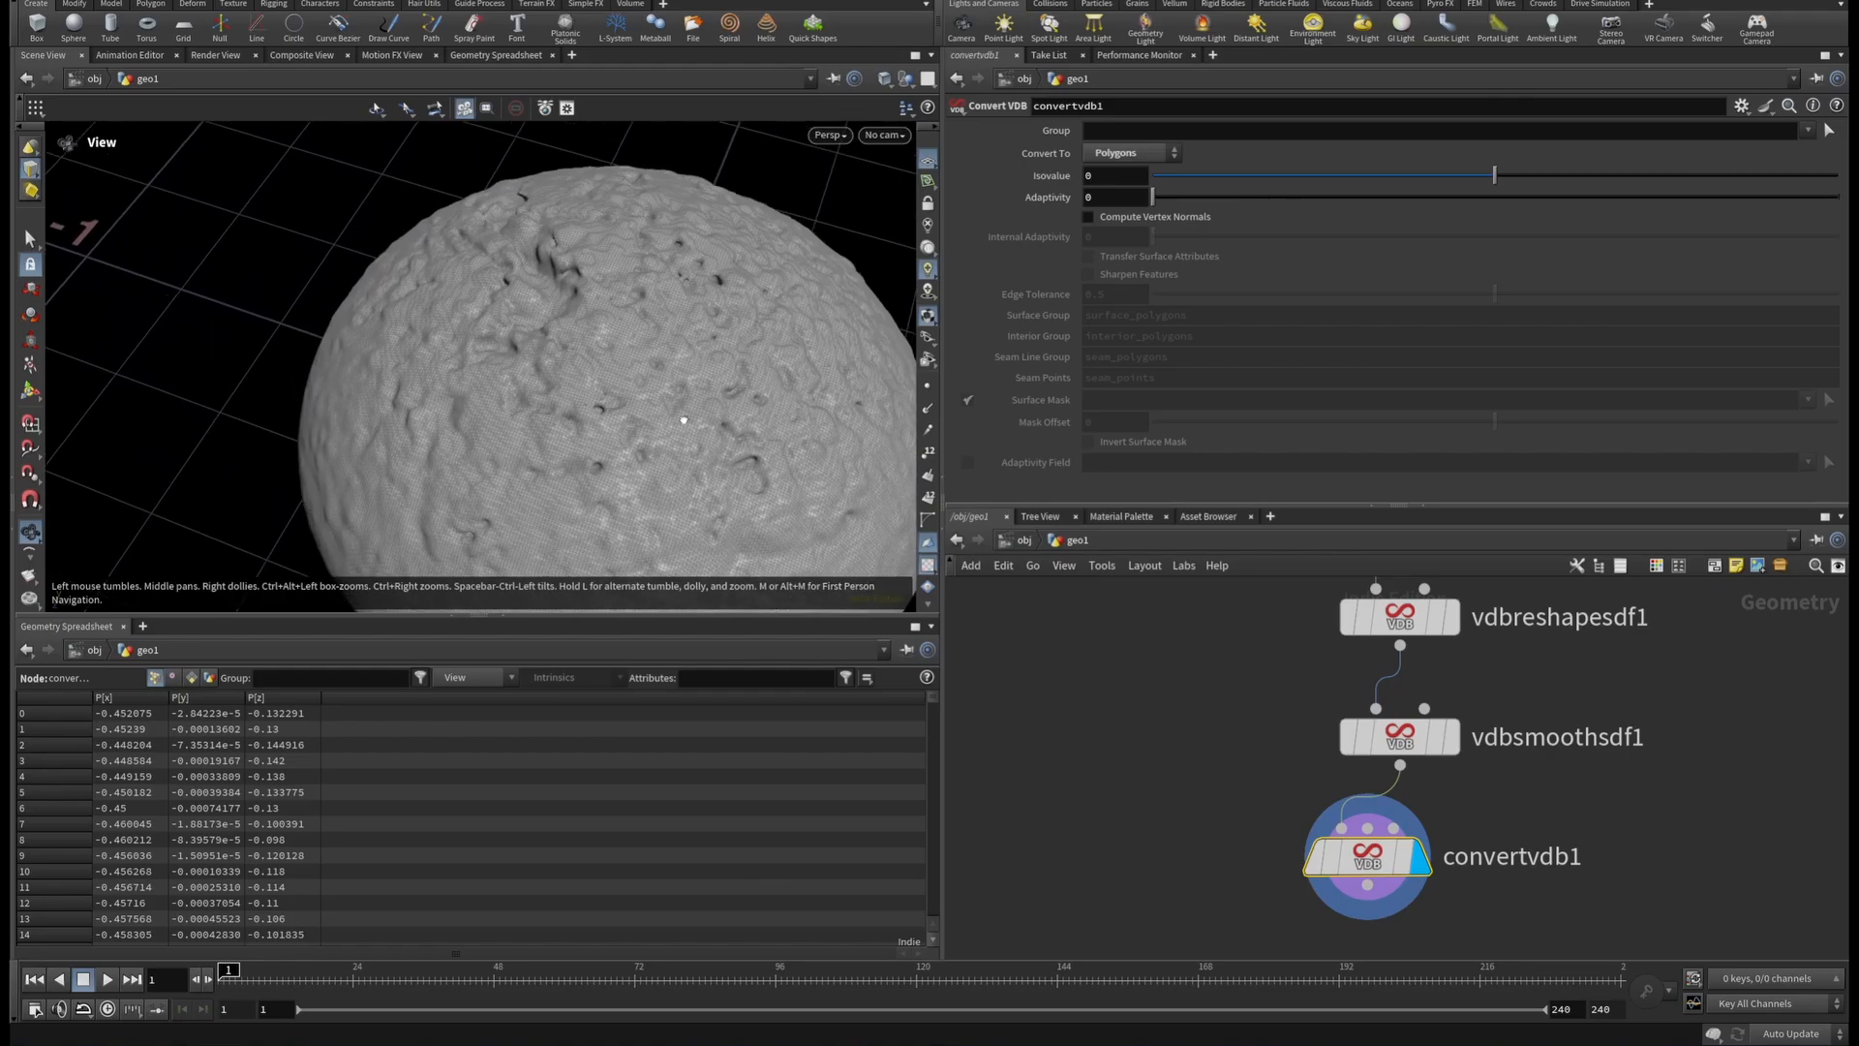
{"action": "mouse_move", "coordinate": [671, 395]}
{"action": "left_mouse_down"}
{"action": "mouse_move", "coordinate": [697, 265]}
{"action": "mouse_move", "coordinate": [751, 408]}
{"action": "mouse_move", "coordinate": [678, 424]}
{"action": "left_mouse_up"}
{"action": "middle_click_drag", "start_coordinate": [678, 424], "coordinate": [456, 224]}
Append a Null to convertvdb1, rename it OUT_COOKIE_BASE, and display it directly beneath convertvdb1.
{"action": "middle_click_drag", "start_coordinate": [1675, 863], "coordinate": [1641, 708]}
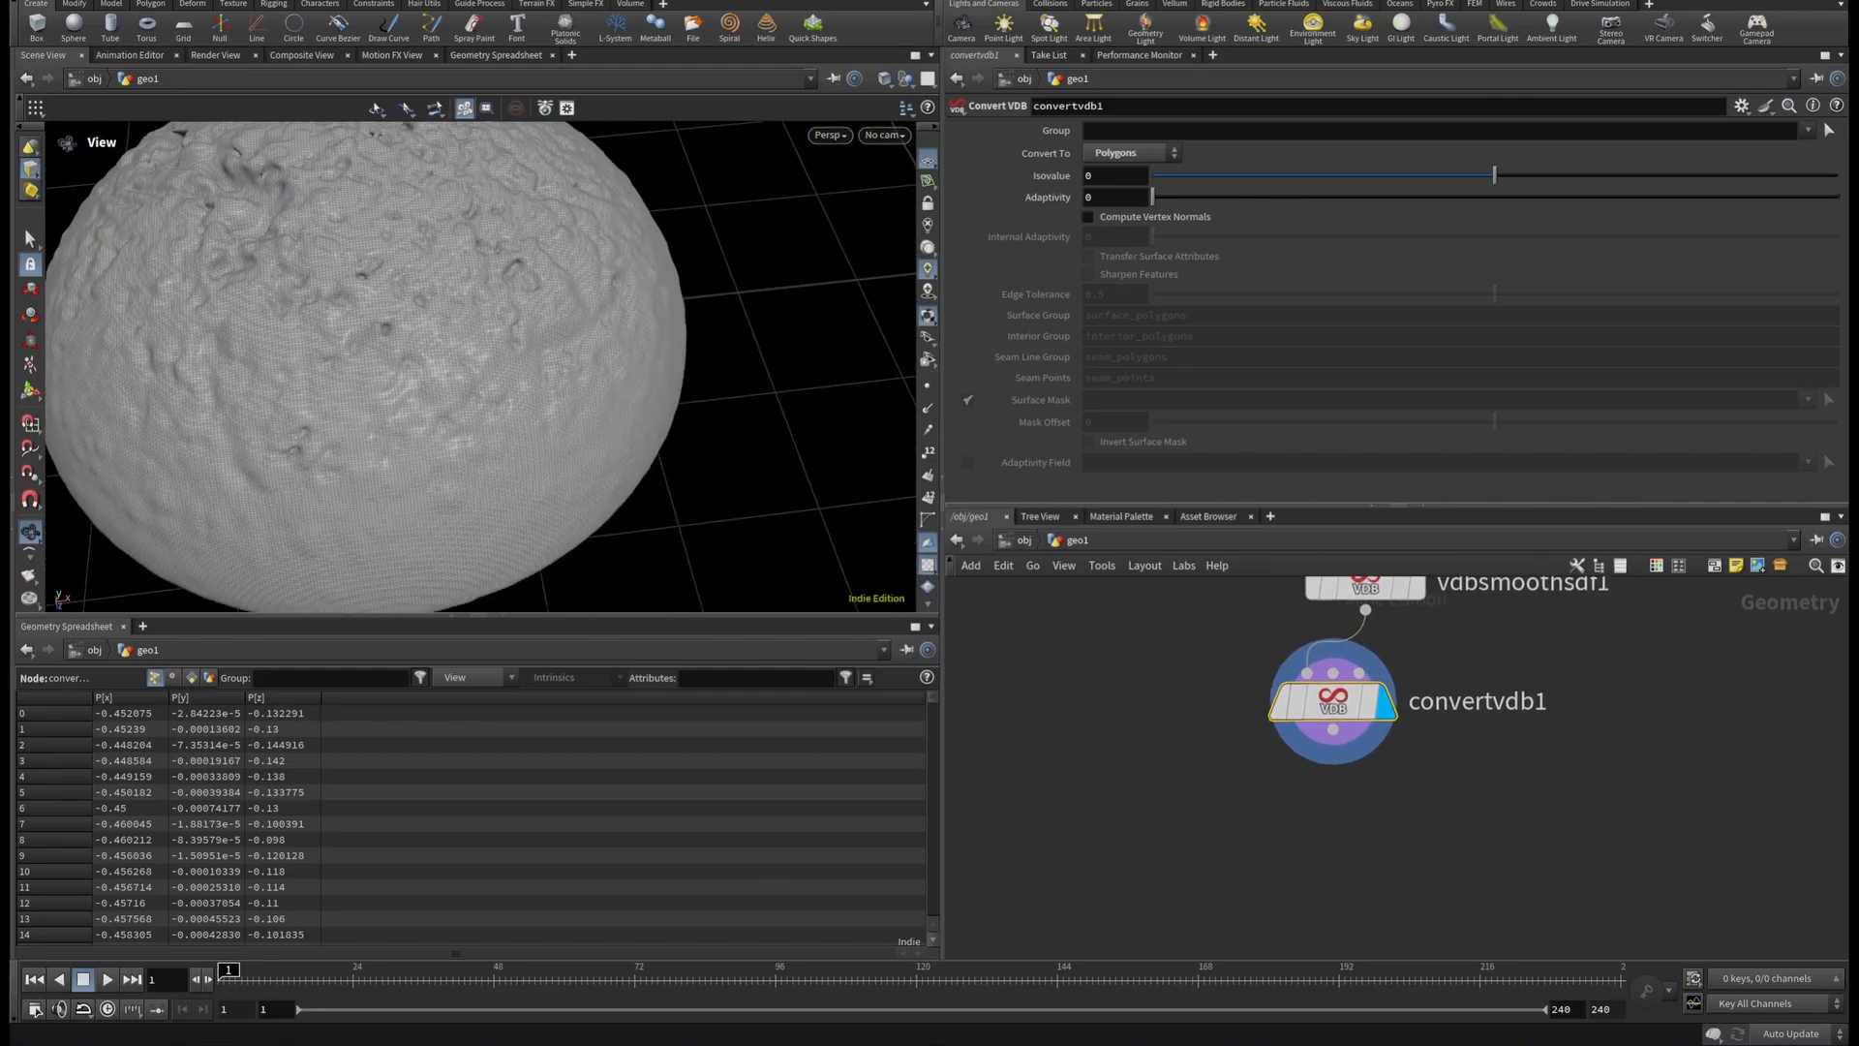
{"action": "left_click", "coordinate": [1334, 729]}
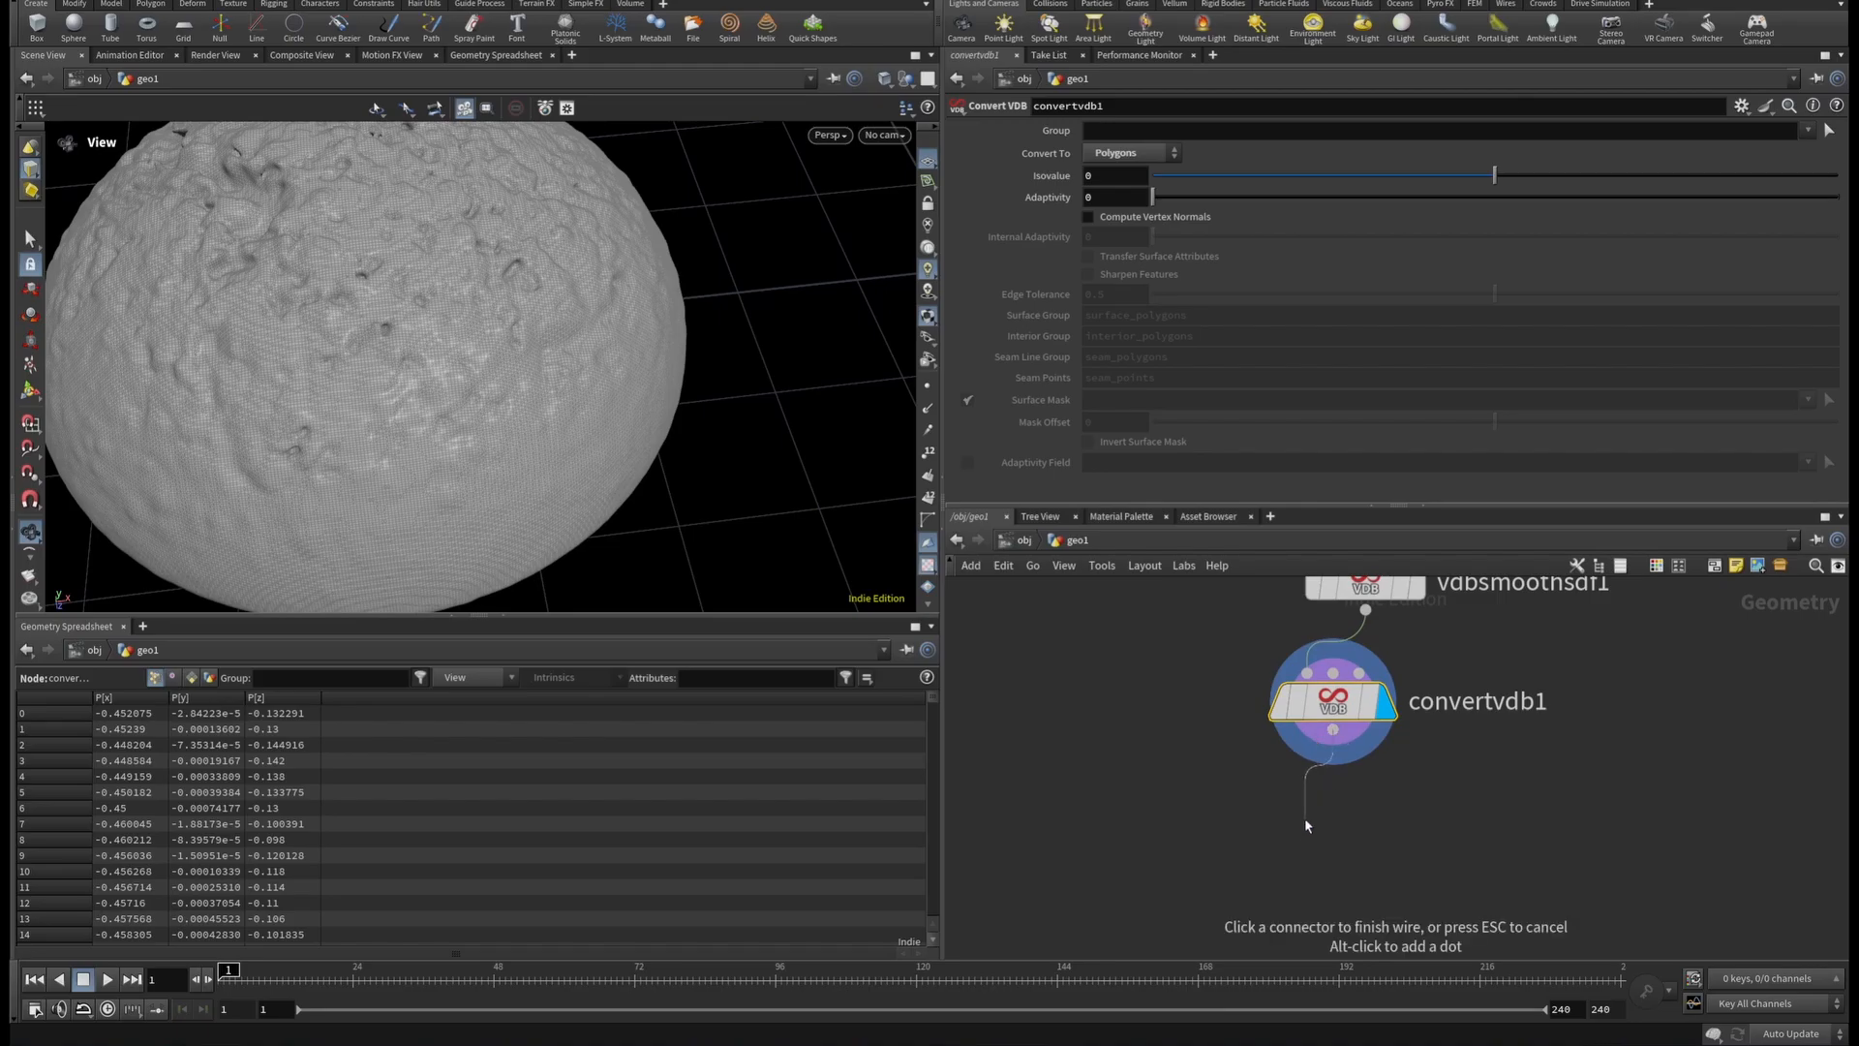
{"action": "key", "text": "Tab"}
{"action": "type", "text": "nu"}
{"action": "key", "text": "Return"}
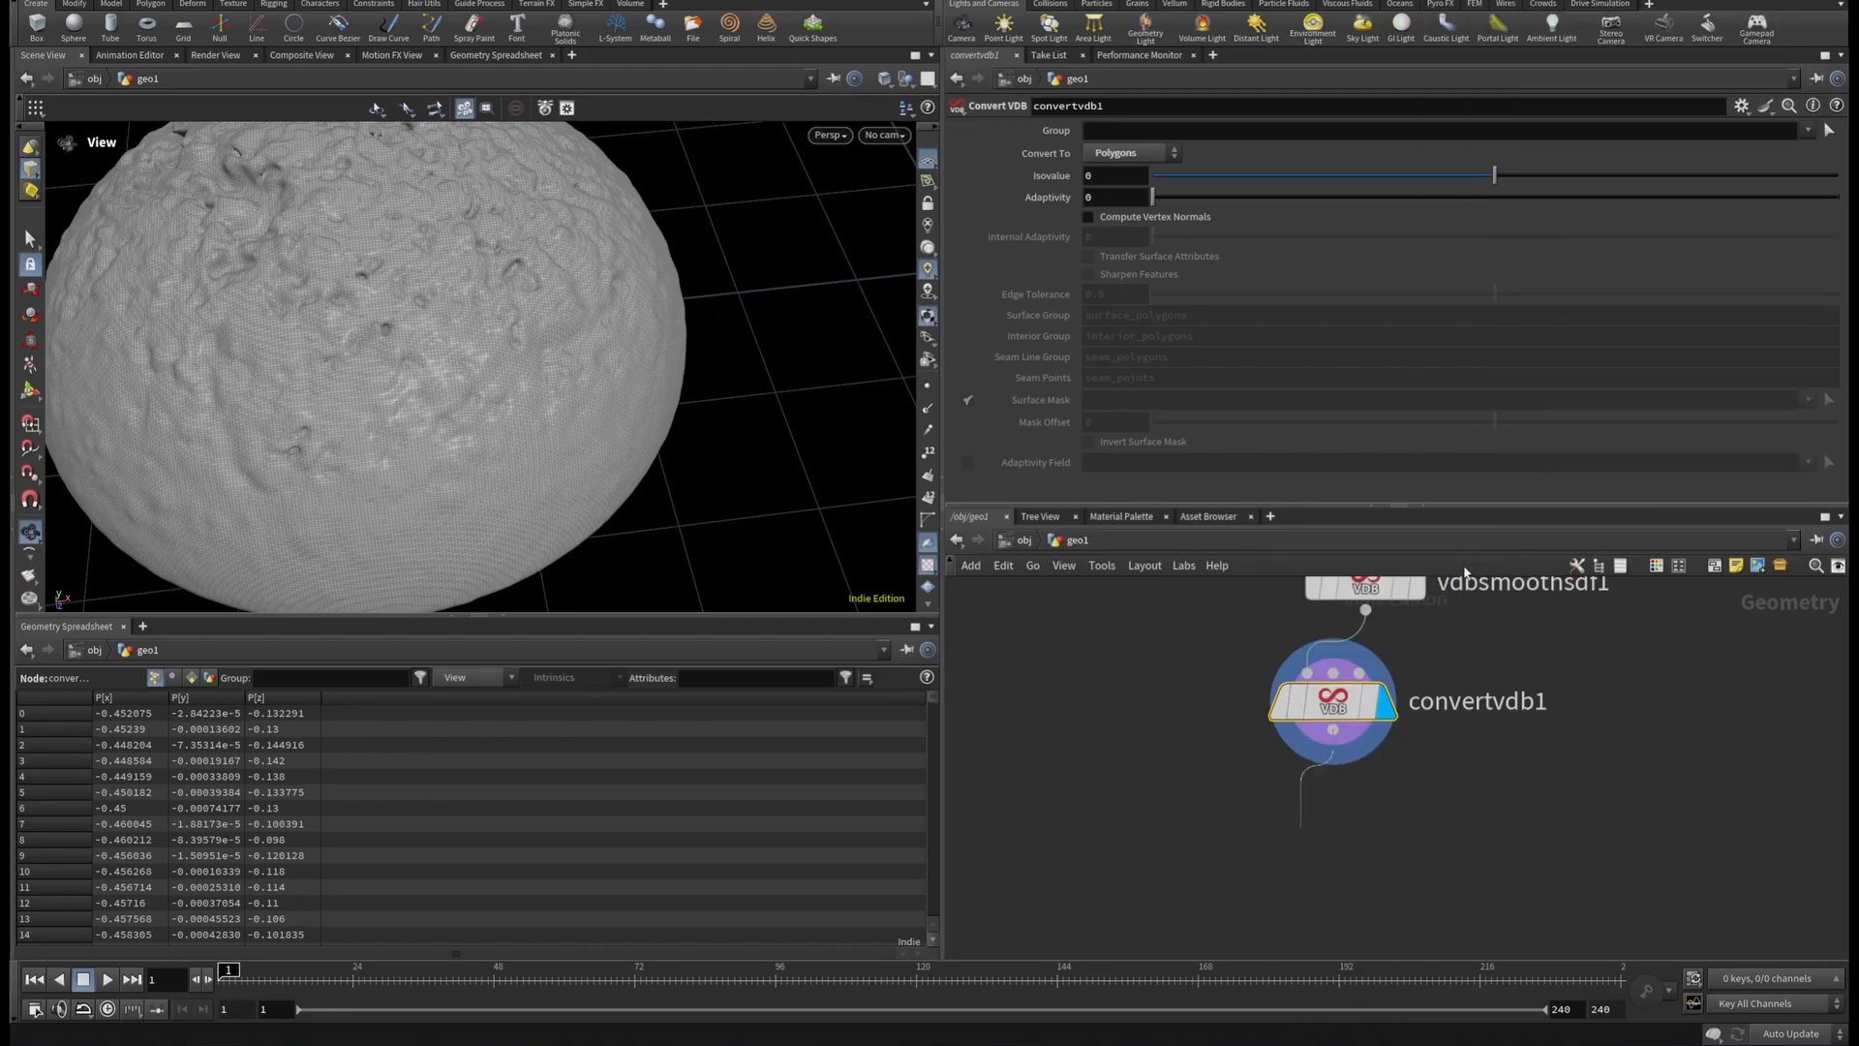
{"action": "left_click", "coordinate": [1301, 833]}
{"action": "double_click", "coordinate": [1412, 830]}
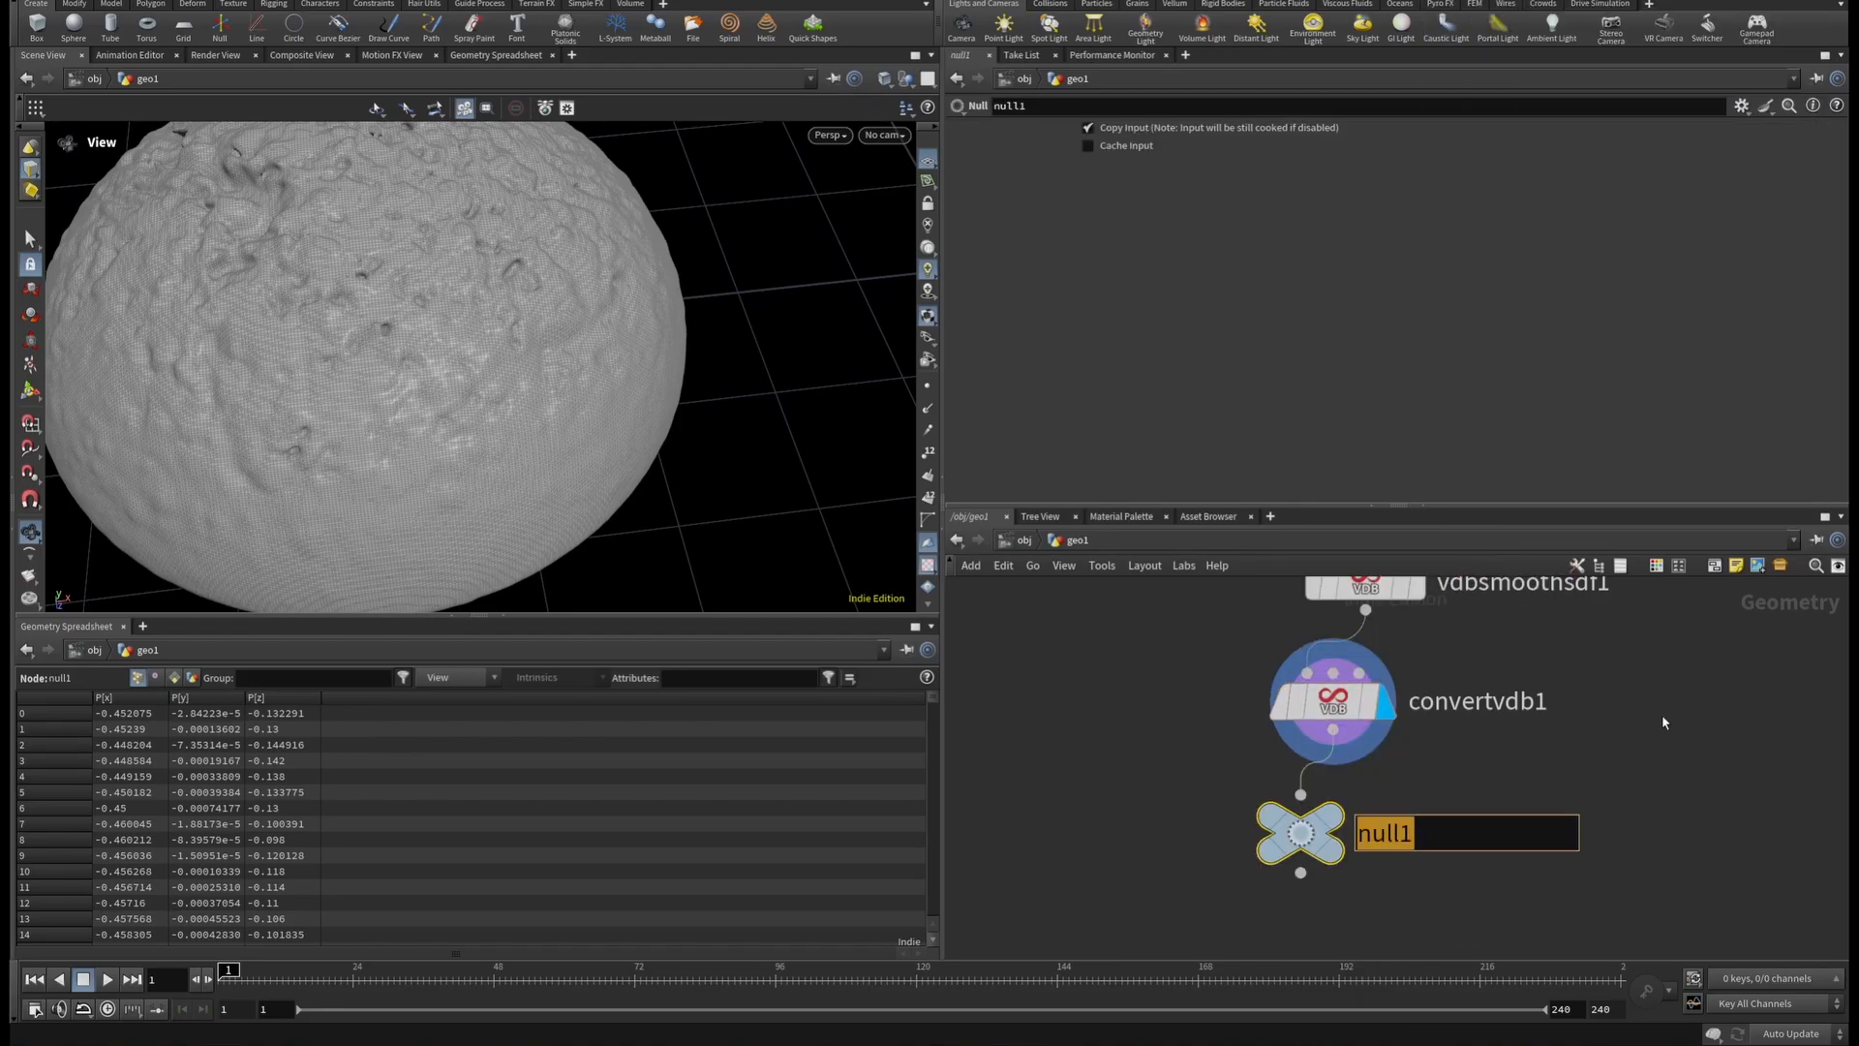
{"action": "type", "text": "OUT_COOKIE_BASE"}
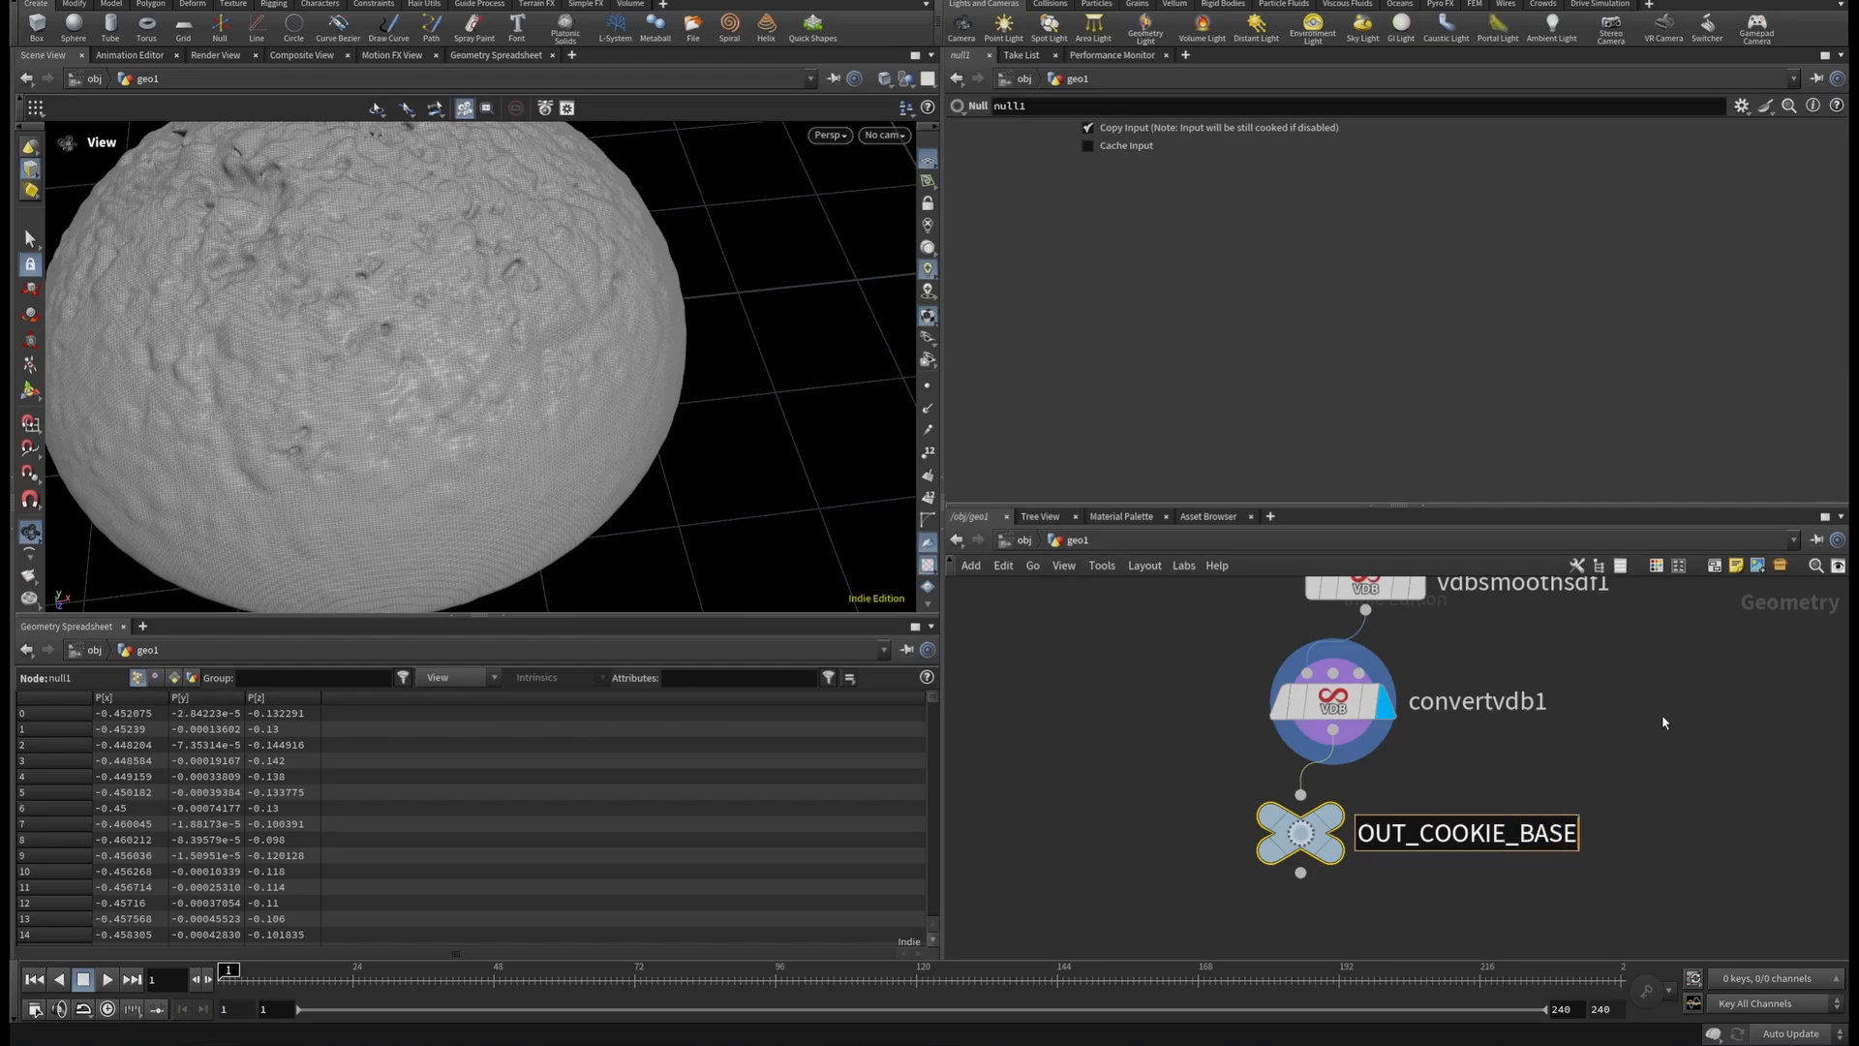
{"action": "key", "text": "Return"}
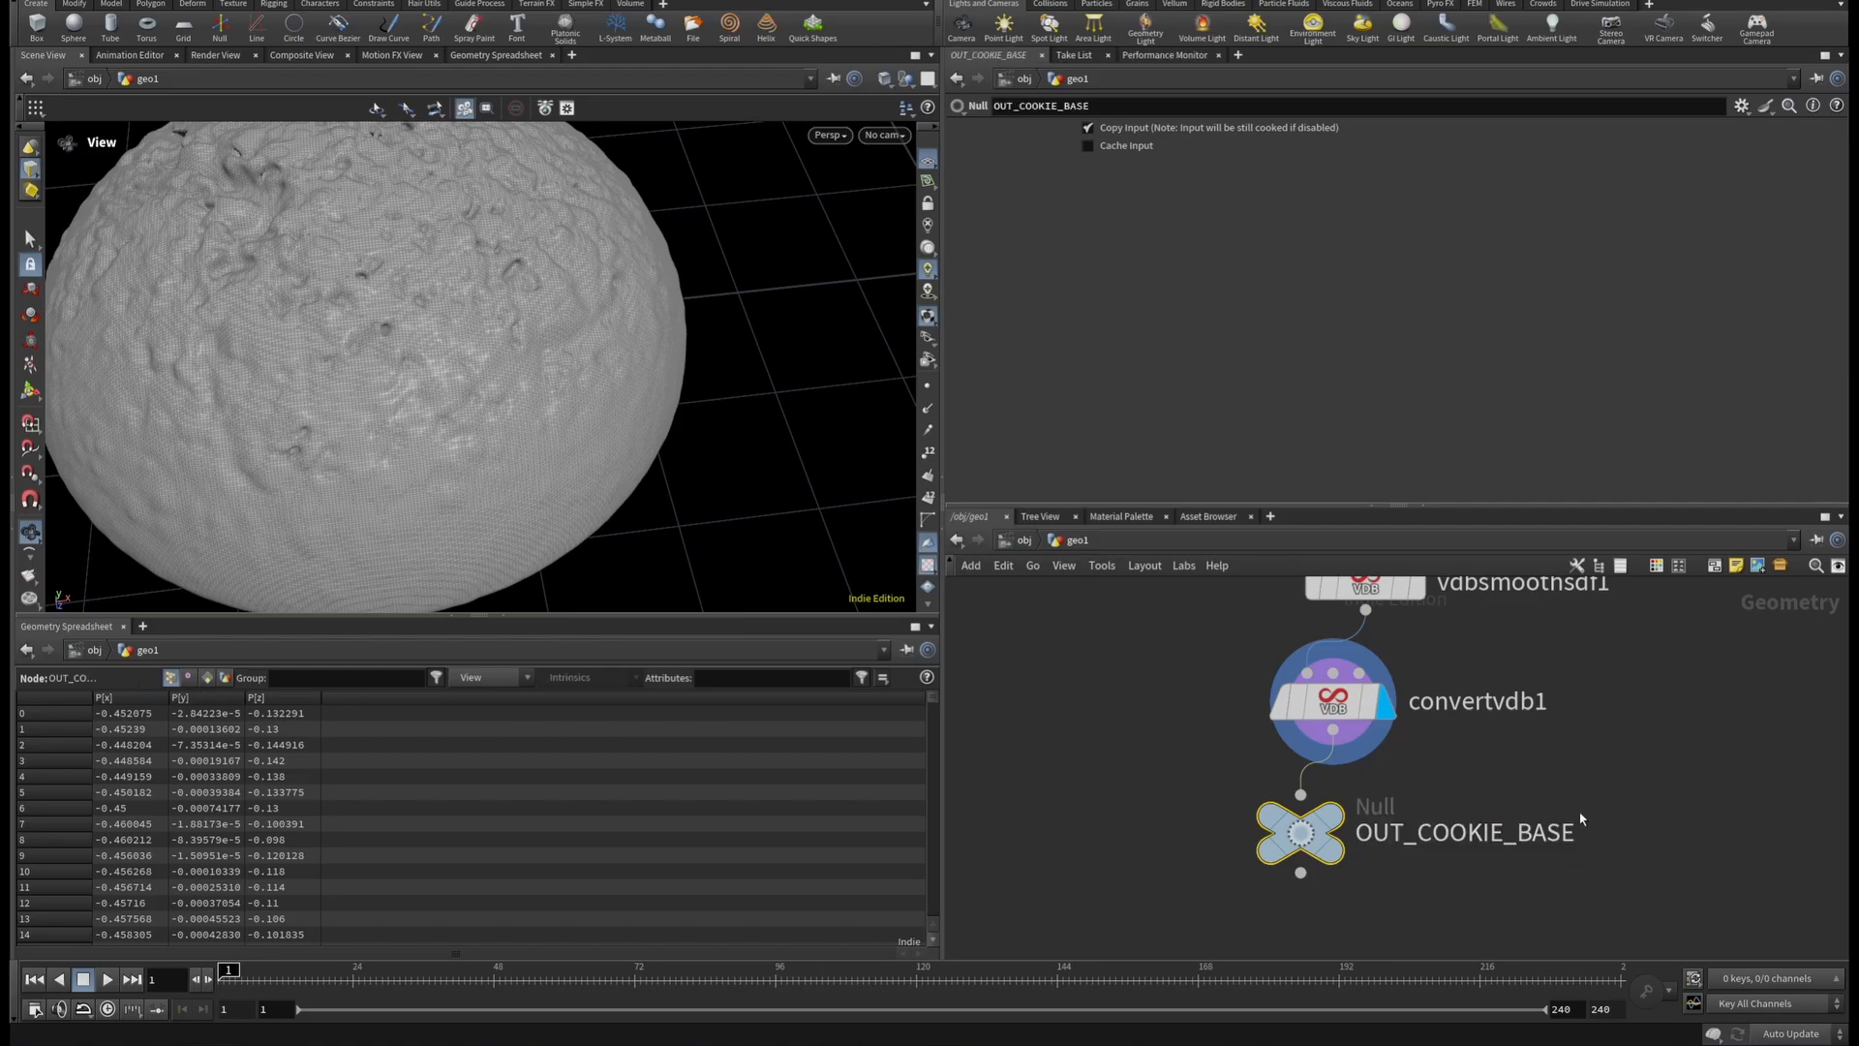
{"action": "mouse_move", "coordinate": [1343, 818]}
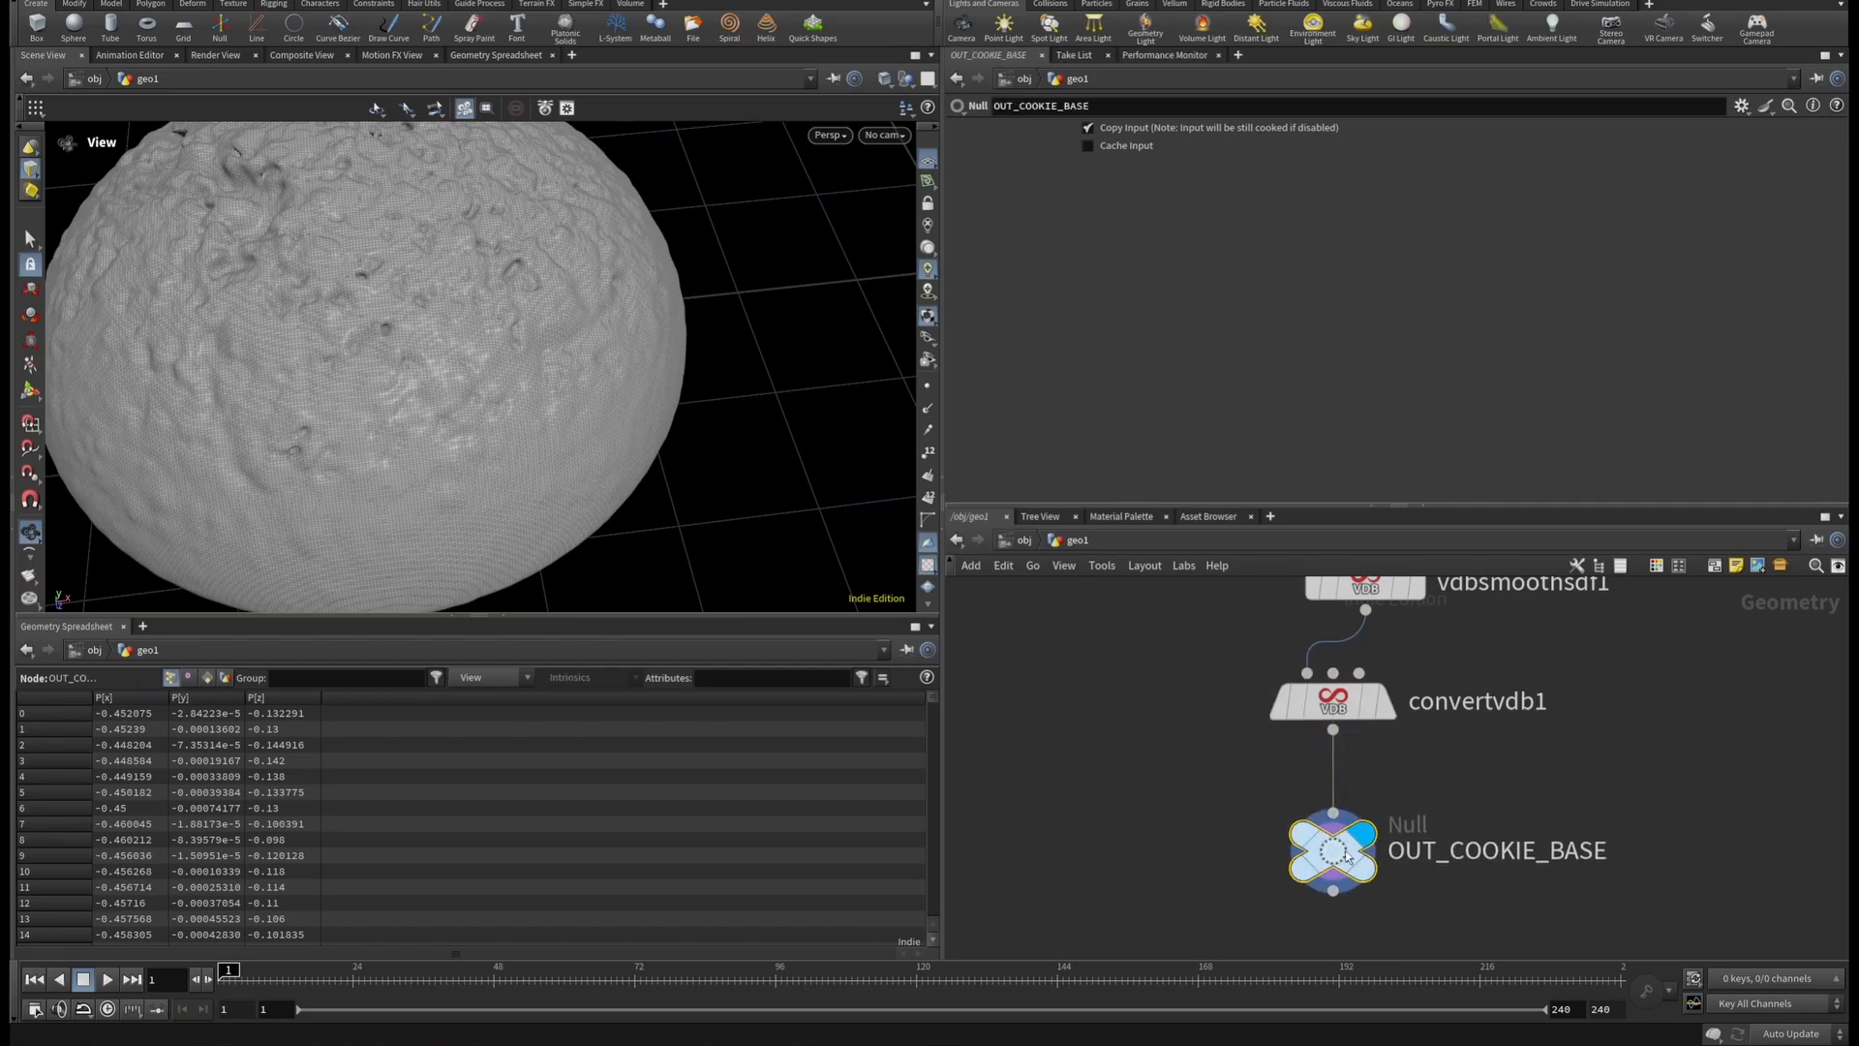
Review the full node chain and inspect the whole cookie base with the viewport's wire shading toggled.
{"action": "key", "text": "h"}
{"action": "middle_click_drag", "start_coordinate": [1426, 661], "coordinate": [1278, 766]}
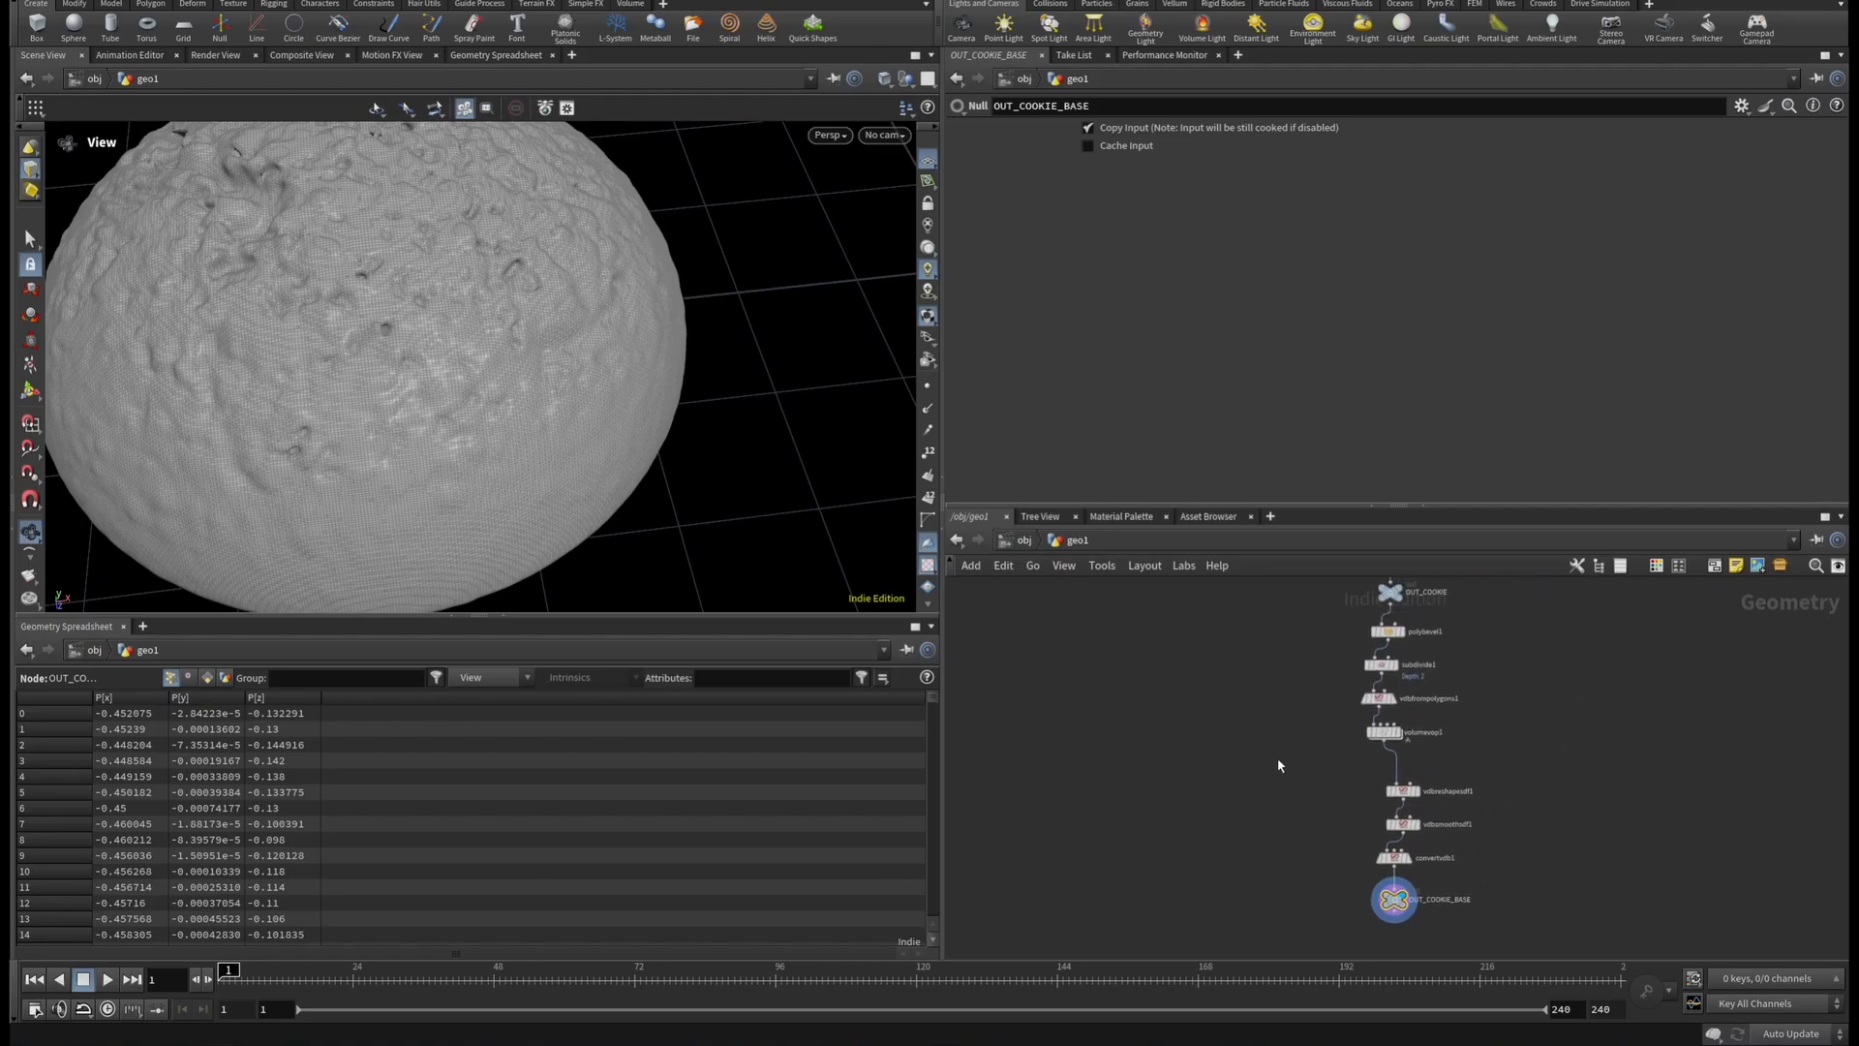
{"action": "right_click_drag", "start_coordinate": [545, 329], "coordinate": [290, 424]}
{"action": "key", "text": "shift+w"}
{"action": "mouse_move", "coordinate": [291, 423]}
{"action": "left_mouse_down"}
{"action": "mouse_move", "coordinate": [432, 465]}
{"action": "mouse_move", "coordinate": [459, 350]}
{"action": "left_mouse_up"}
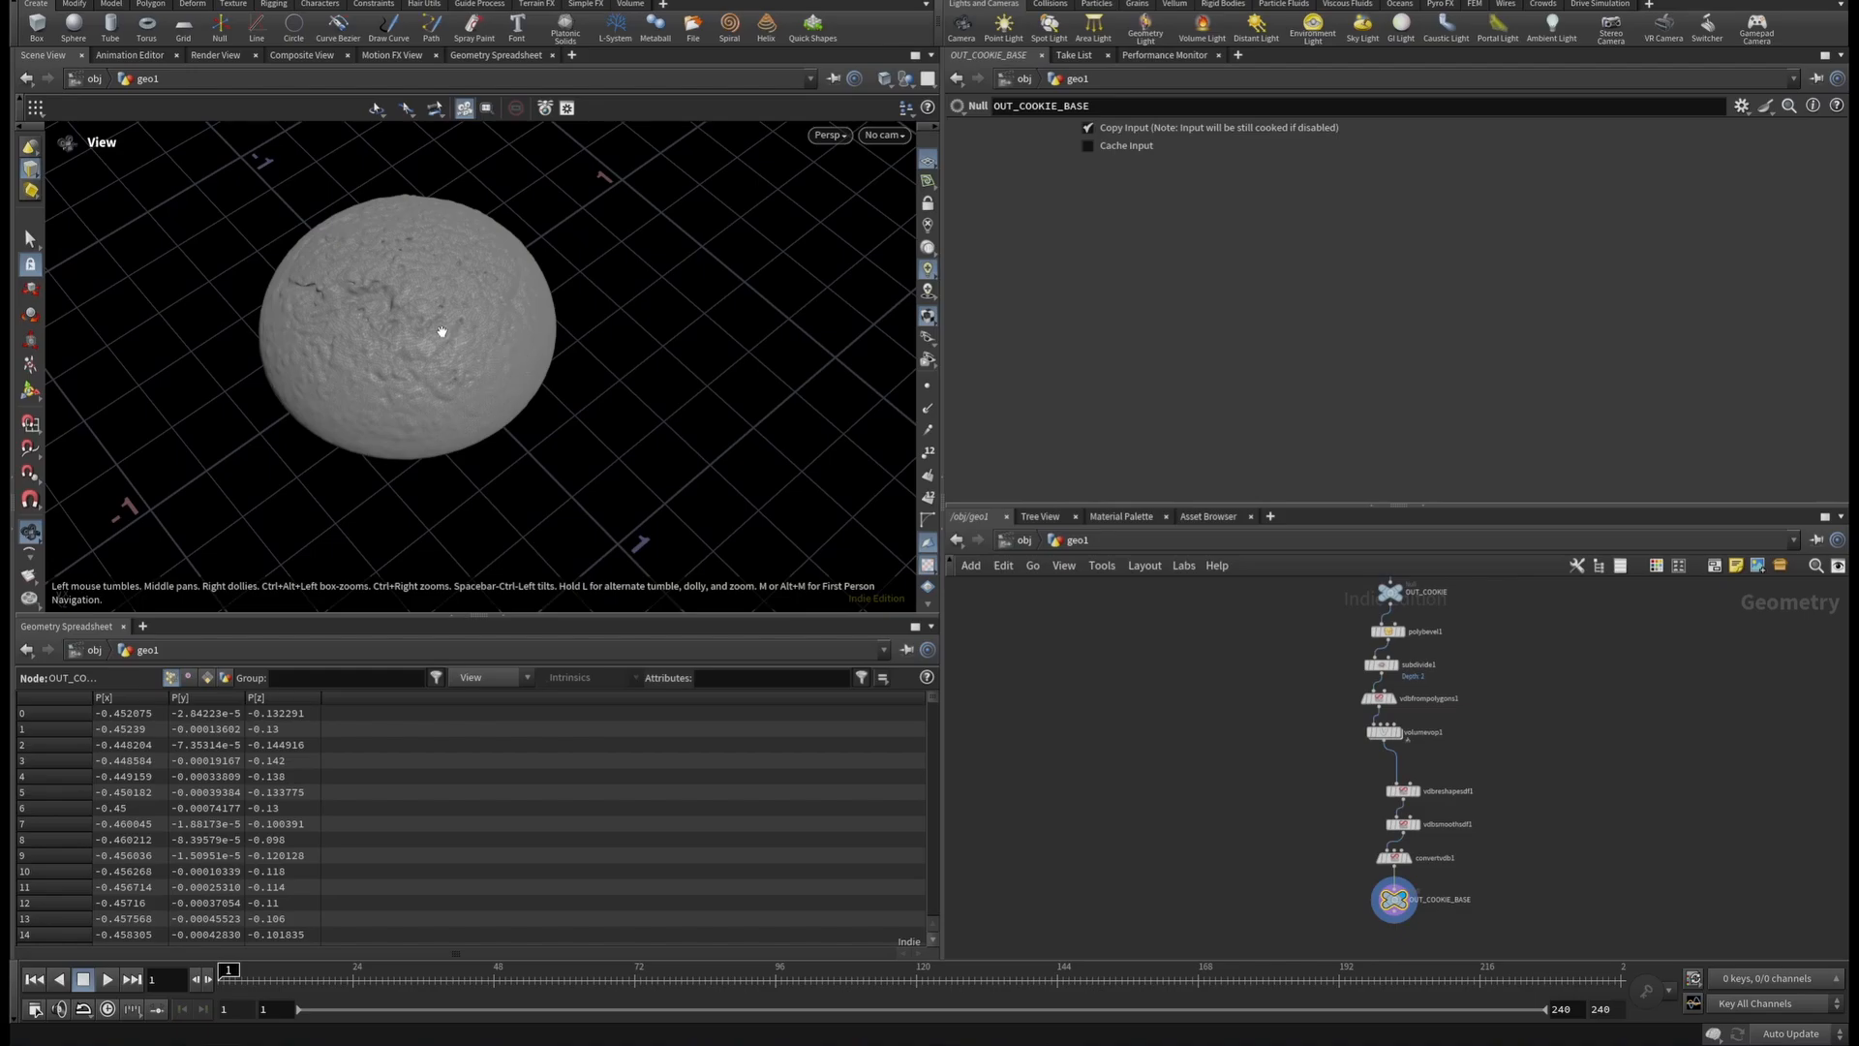
{"action": "left_click_drag", "start_coordinate": [441, 332], "coordinate": [497, 329]}
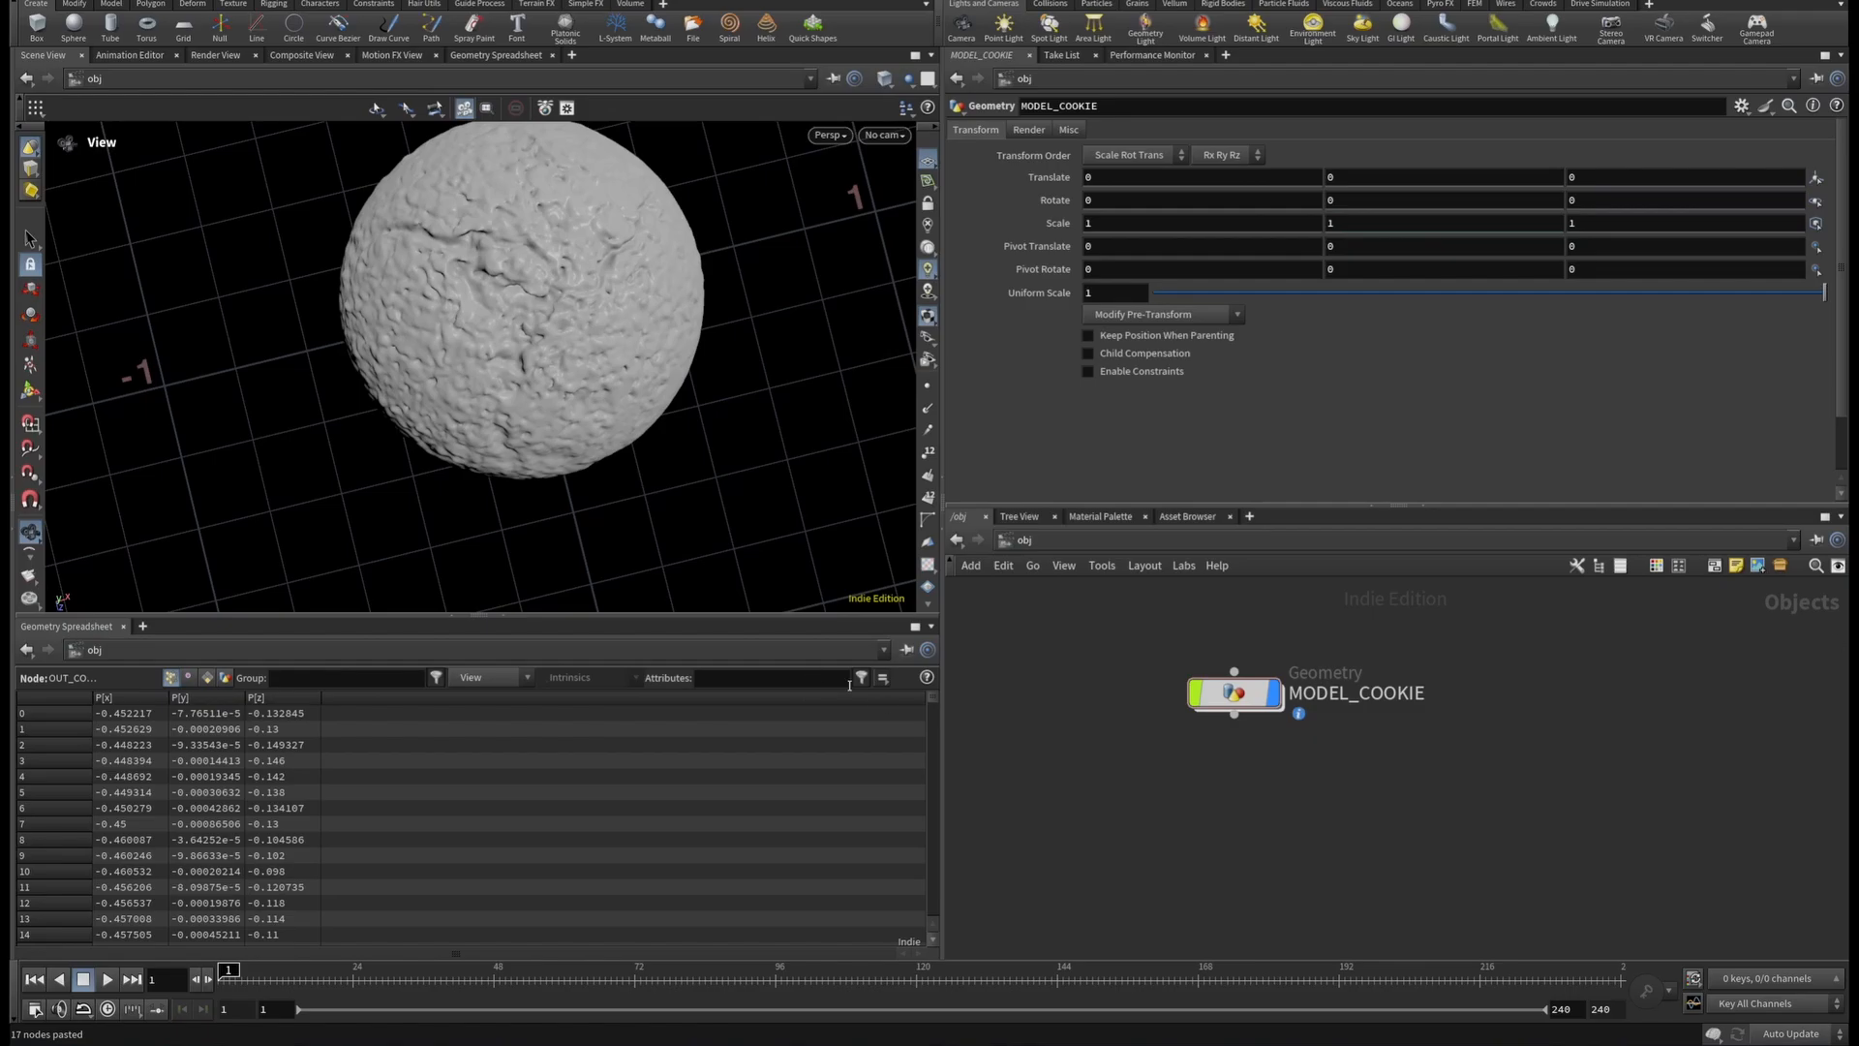
Create a new Geometry object below MODEL_COOKIE at the object level and rename it COOKIE.
{"action": "key", "text": "Tab"}
{"action": "mouse_move", "coordinate": [1259, 719]}
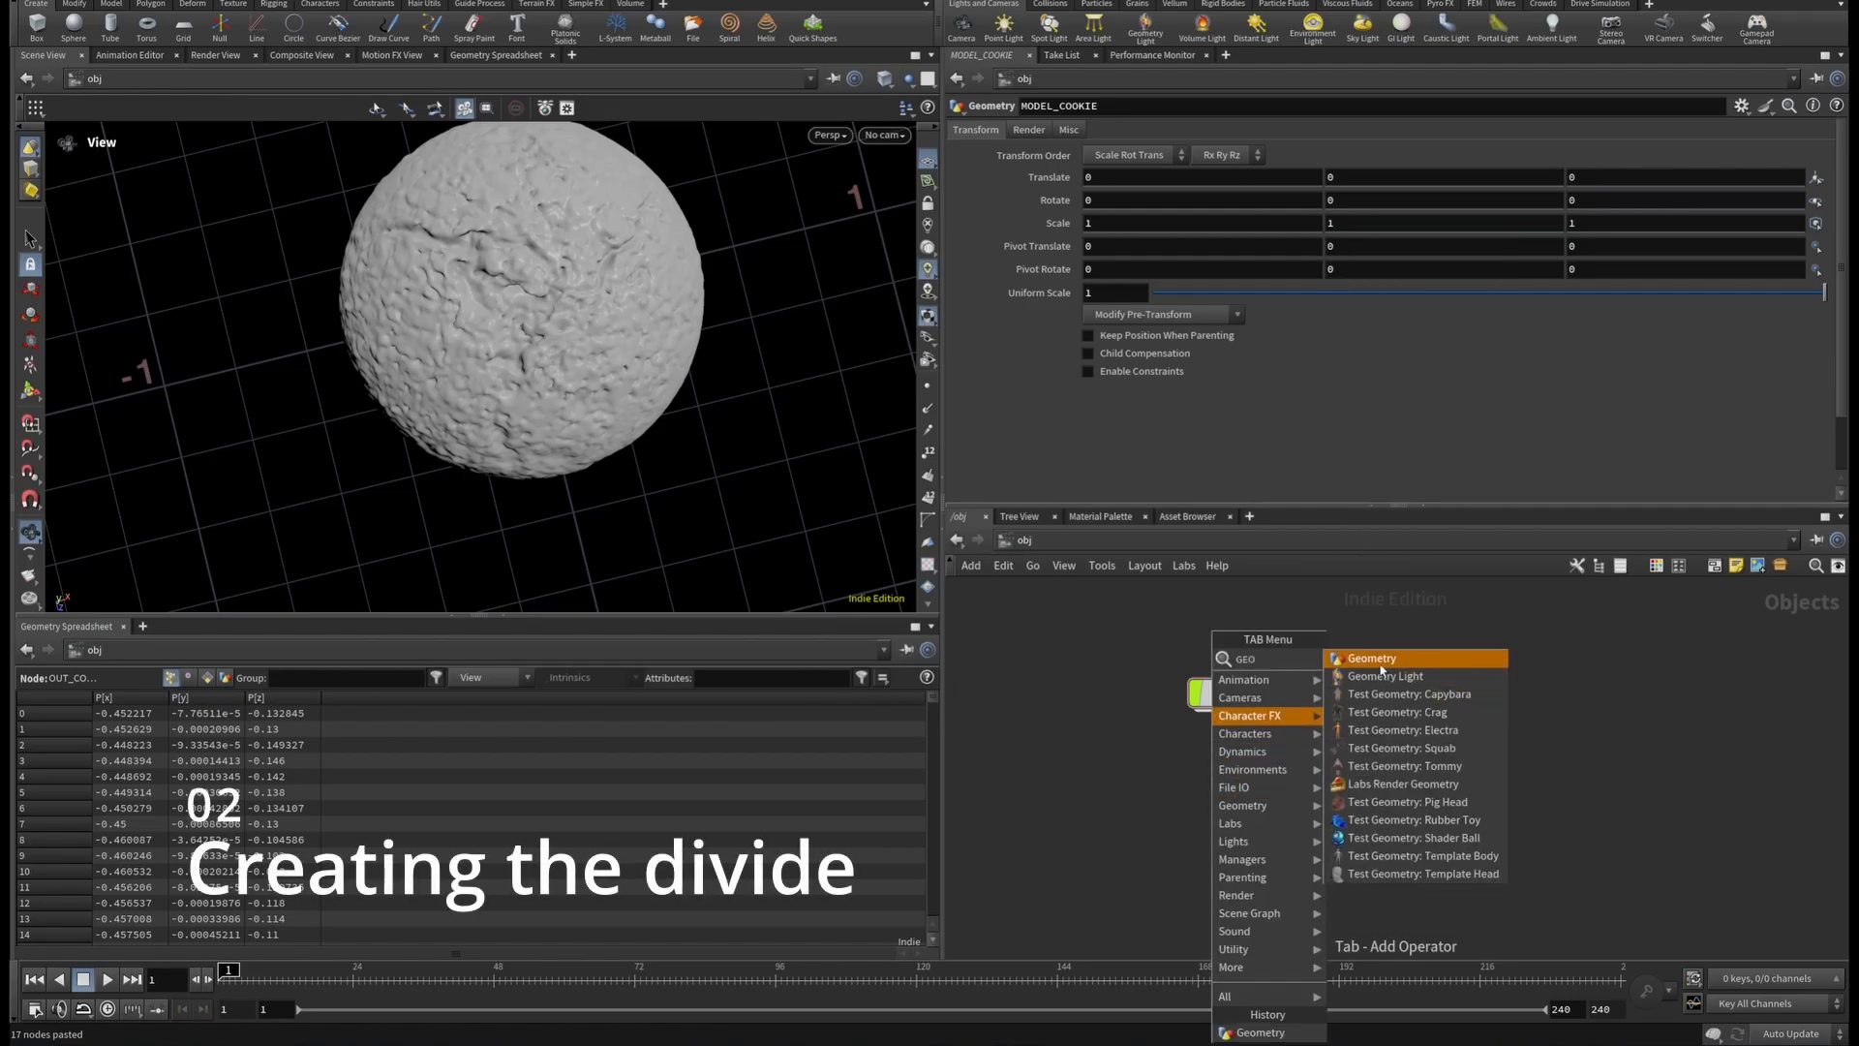
{"action": "left_click", "coordinate": [1395, 661]}
{"action": "left_click", "coordinate": [1250, 779]}
{"action": "double_click", "coordinate": [1322, 780]}
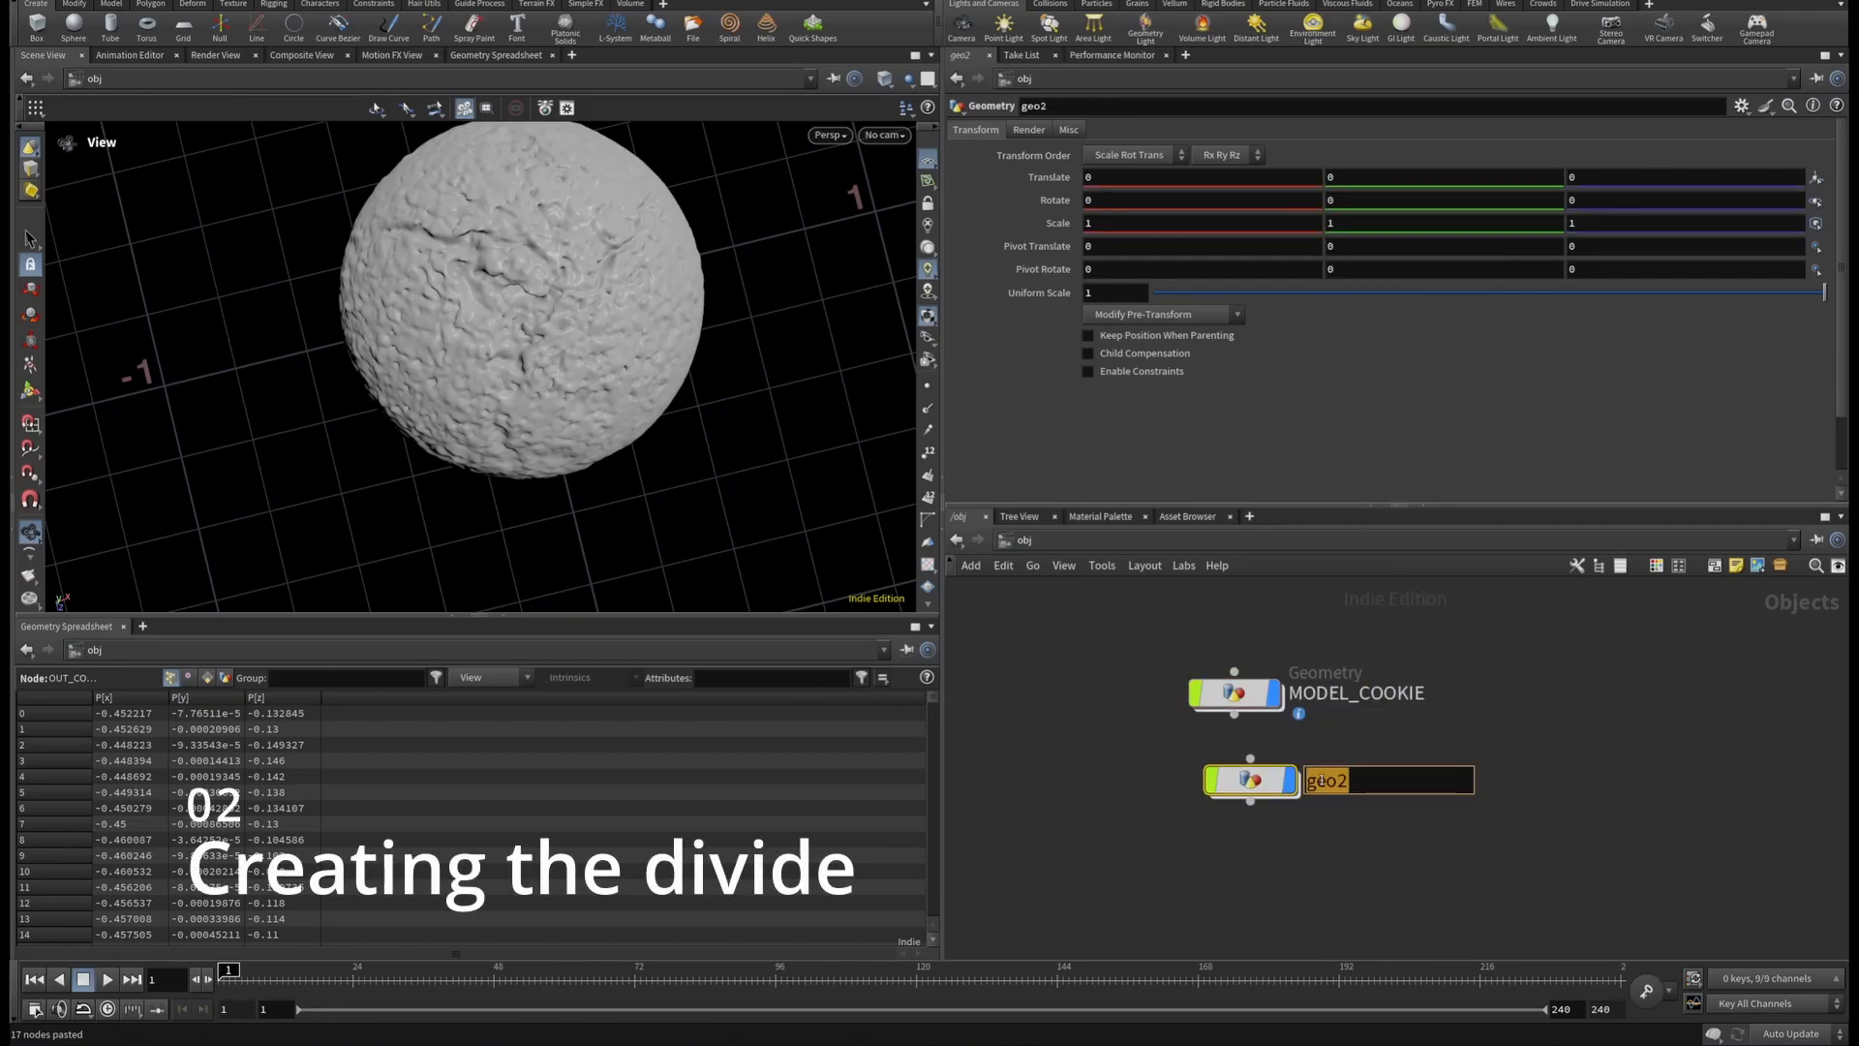
{"action": "type", "text": "COOKIE"}
{"action": "key", "text": "Return"}
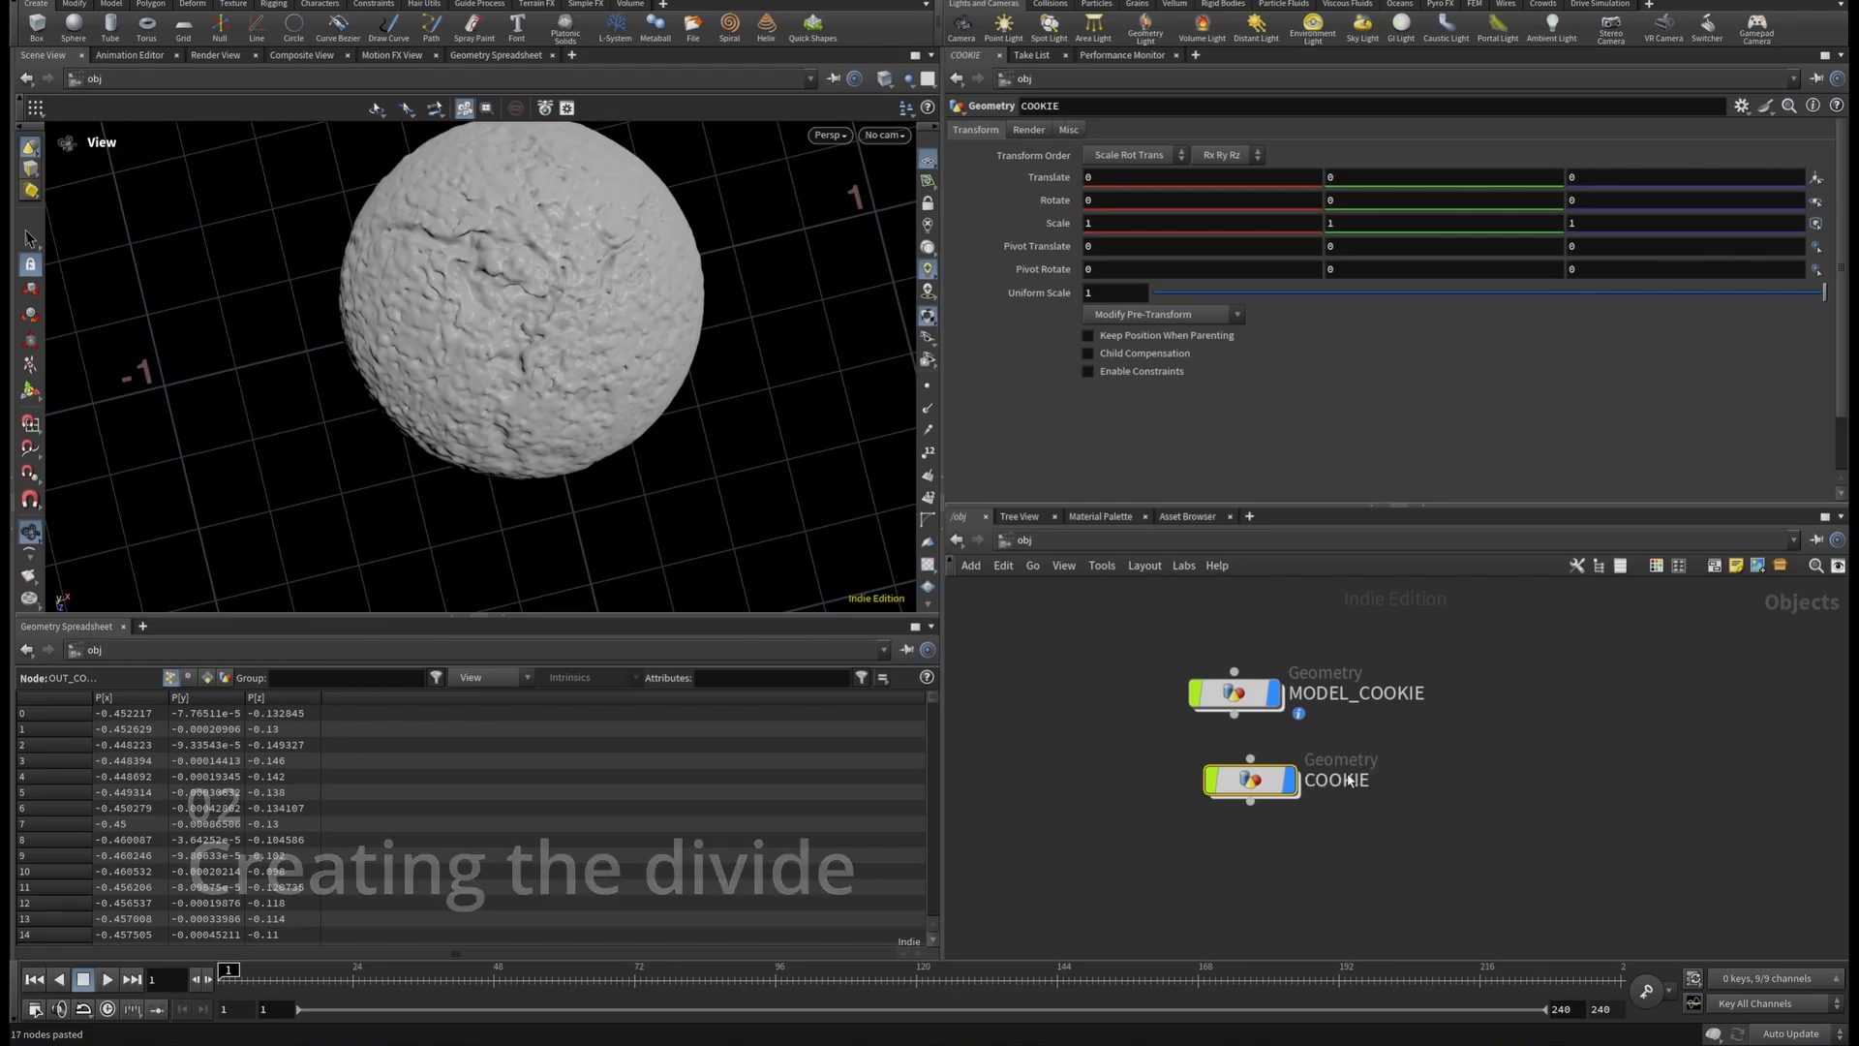
Add an Object Merge node inside the COOKIE geometry object and save the scene.
{"action": "double_click", "coordinate": [1250, 779]}
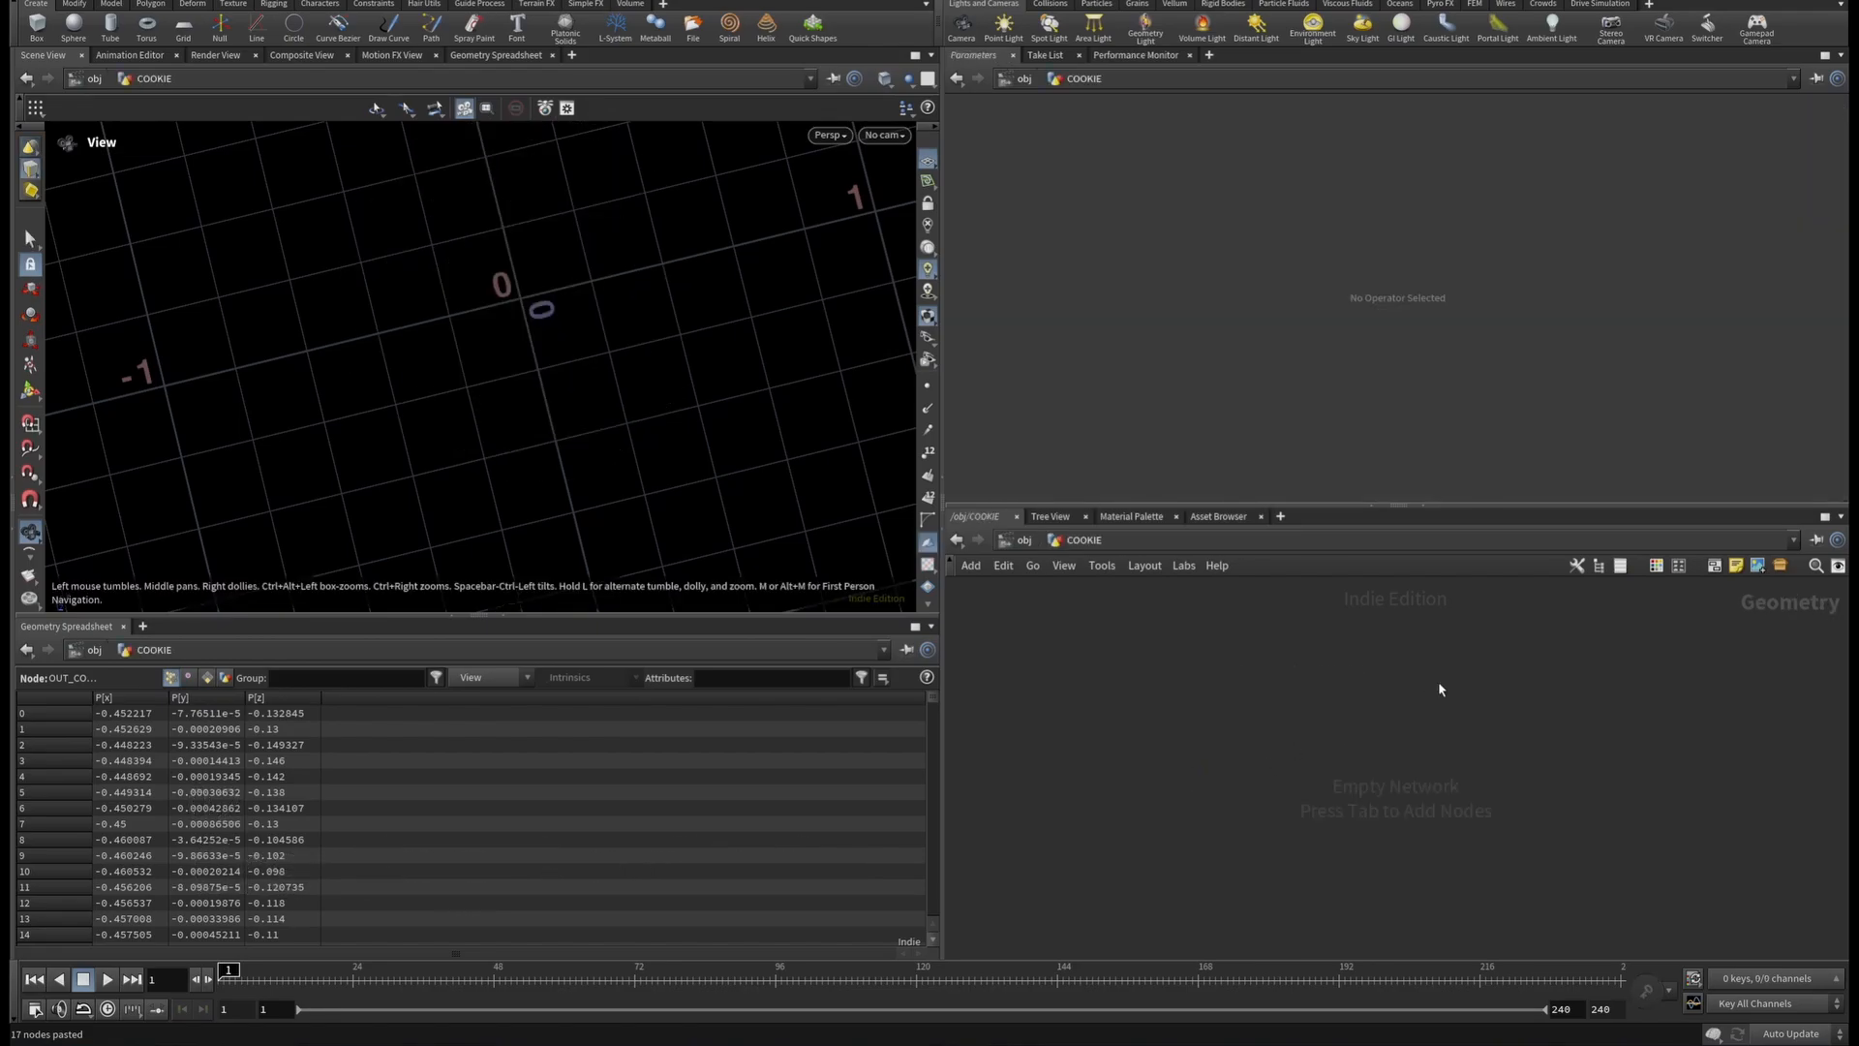
{"action": "key", "text": "Tab"}
{"action": "type", "text": "o"}
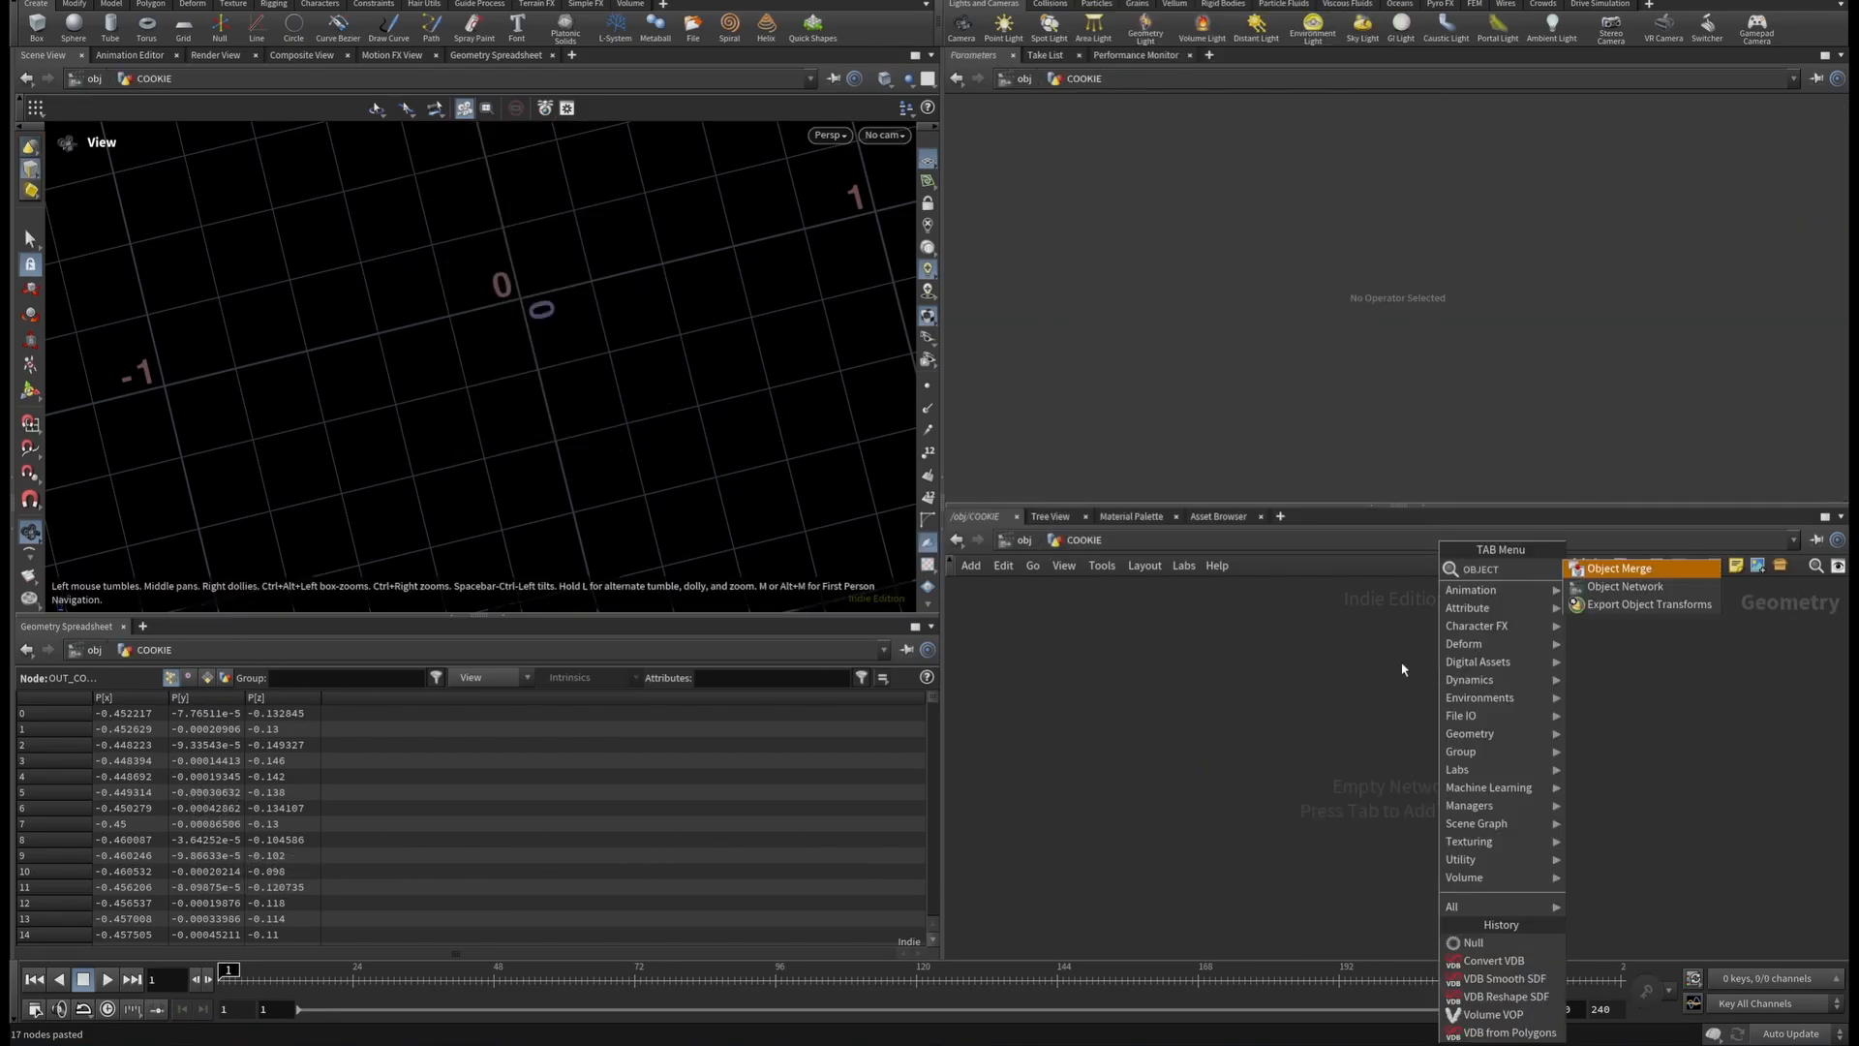
{"action": "key", "text": "Return"}
{"action": "left_click", "coordinate": [1472, 746]}
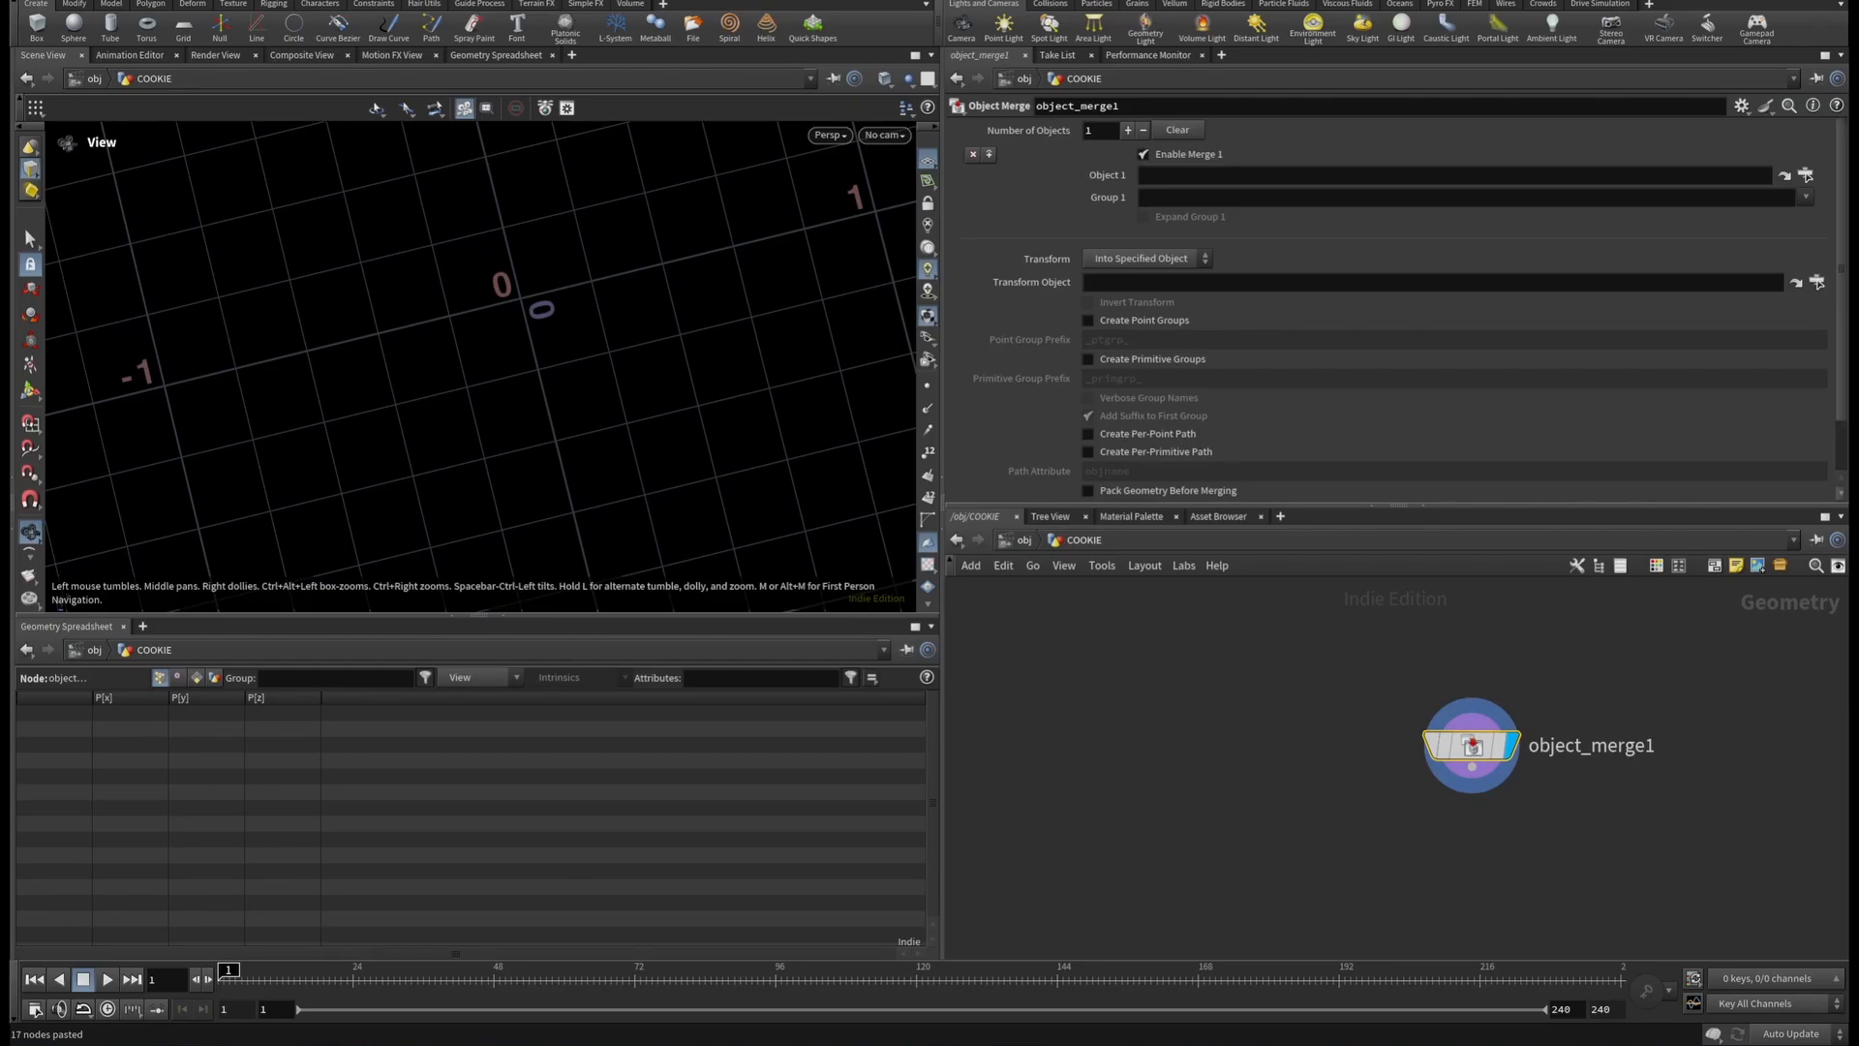
{"action": "key", "text": "ctrl+s"}
Set the Object Merge's first object to /obj/MODEL_COOKIE/OUT_COOKIE_BASE.
{"action": "left_click", "coordinate": [1806, 176]}
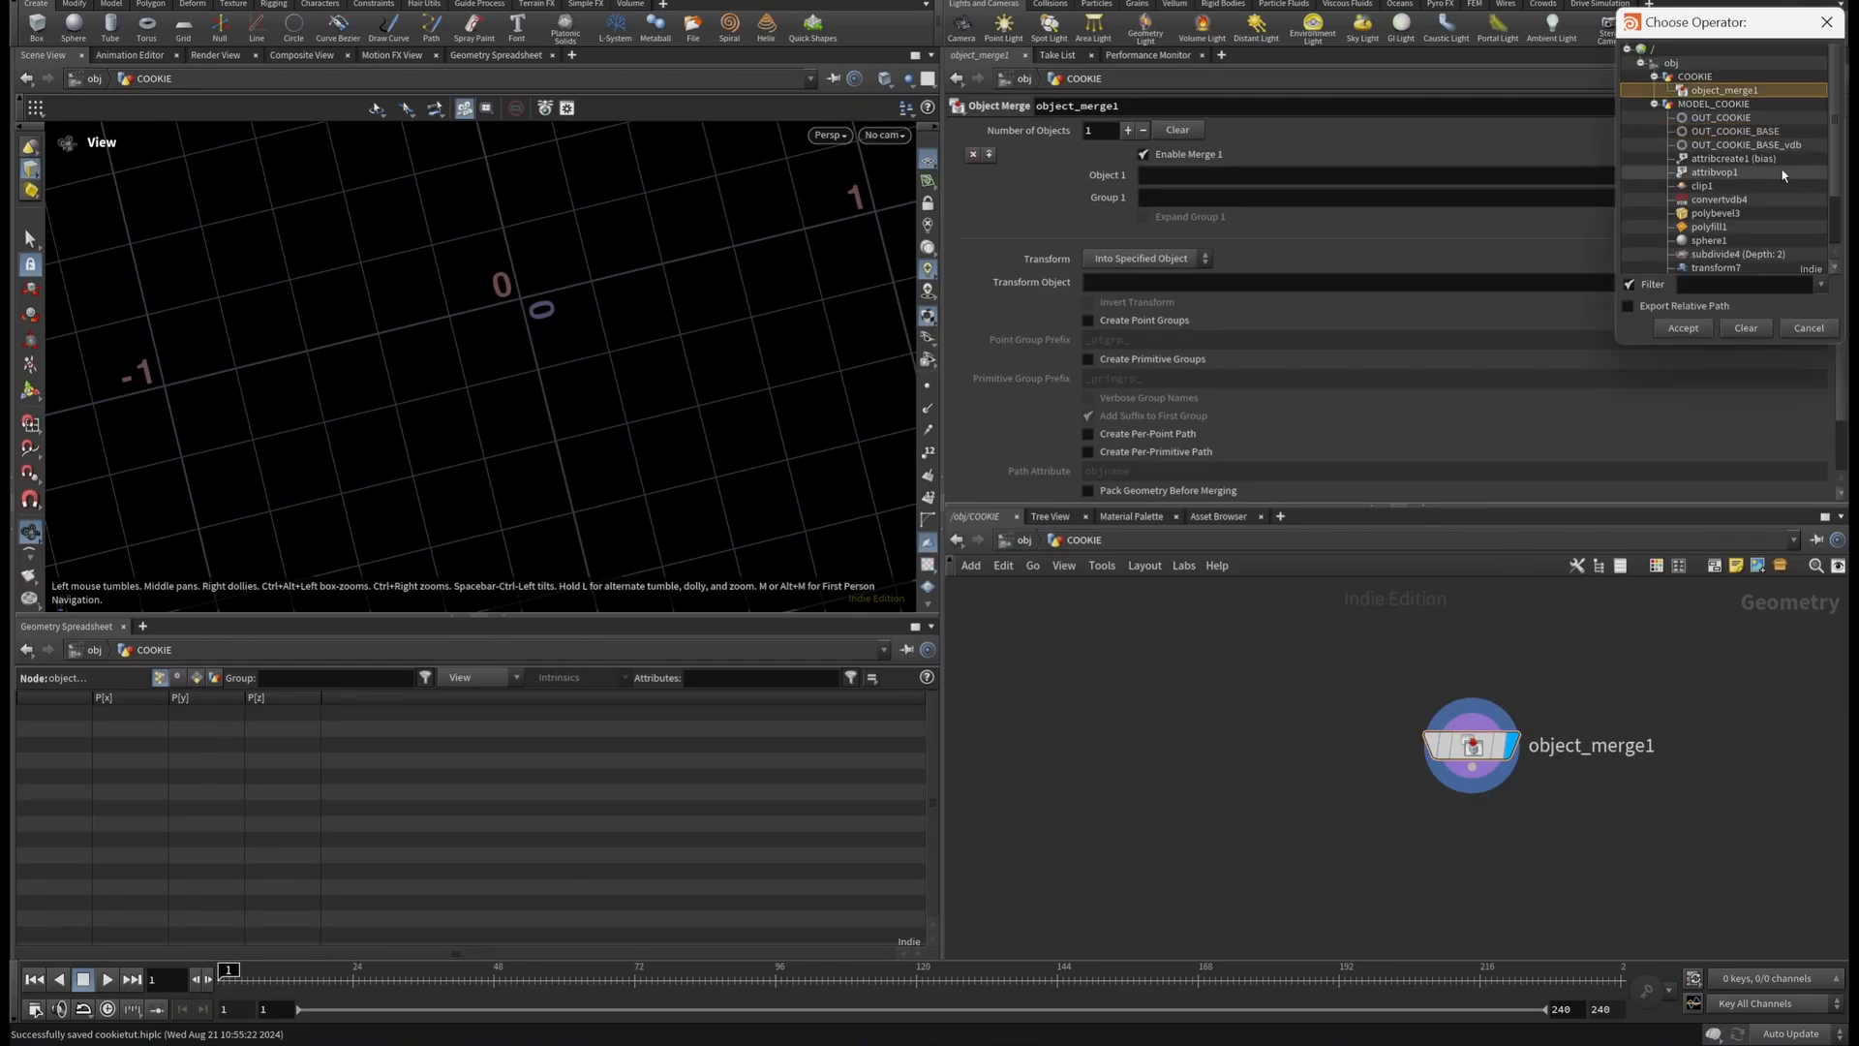
{"action": "left_click", "coordinate": [1704, 132]}
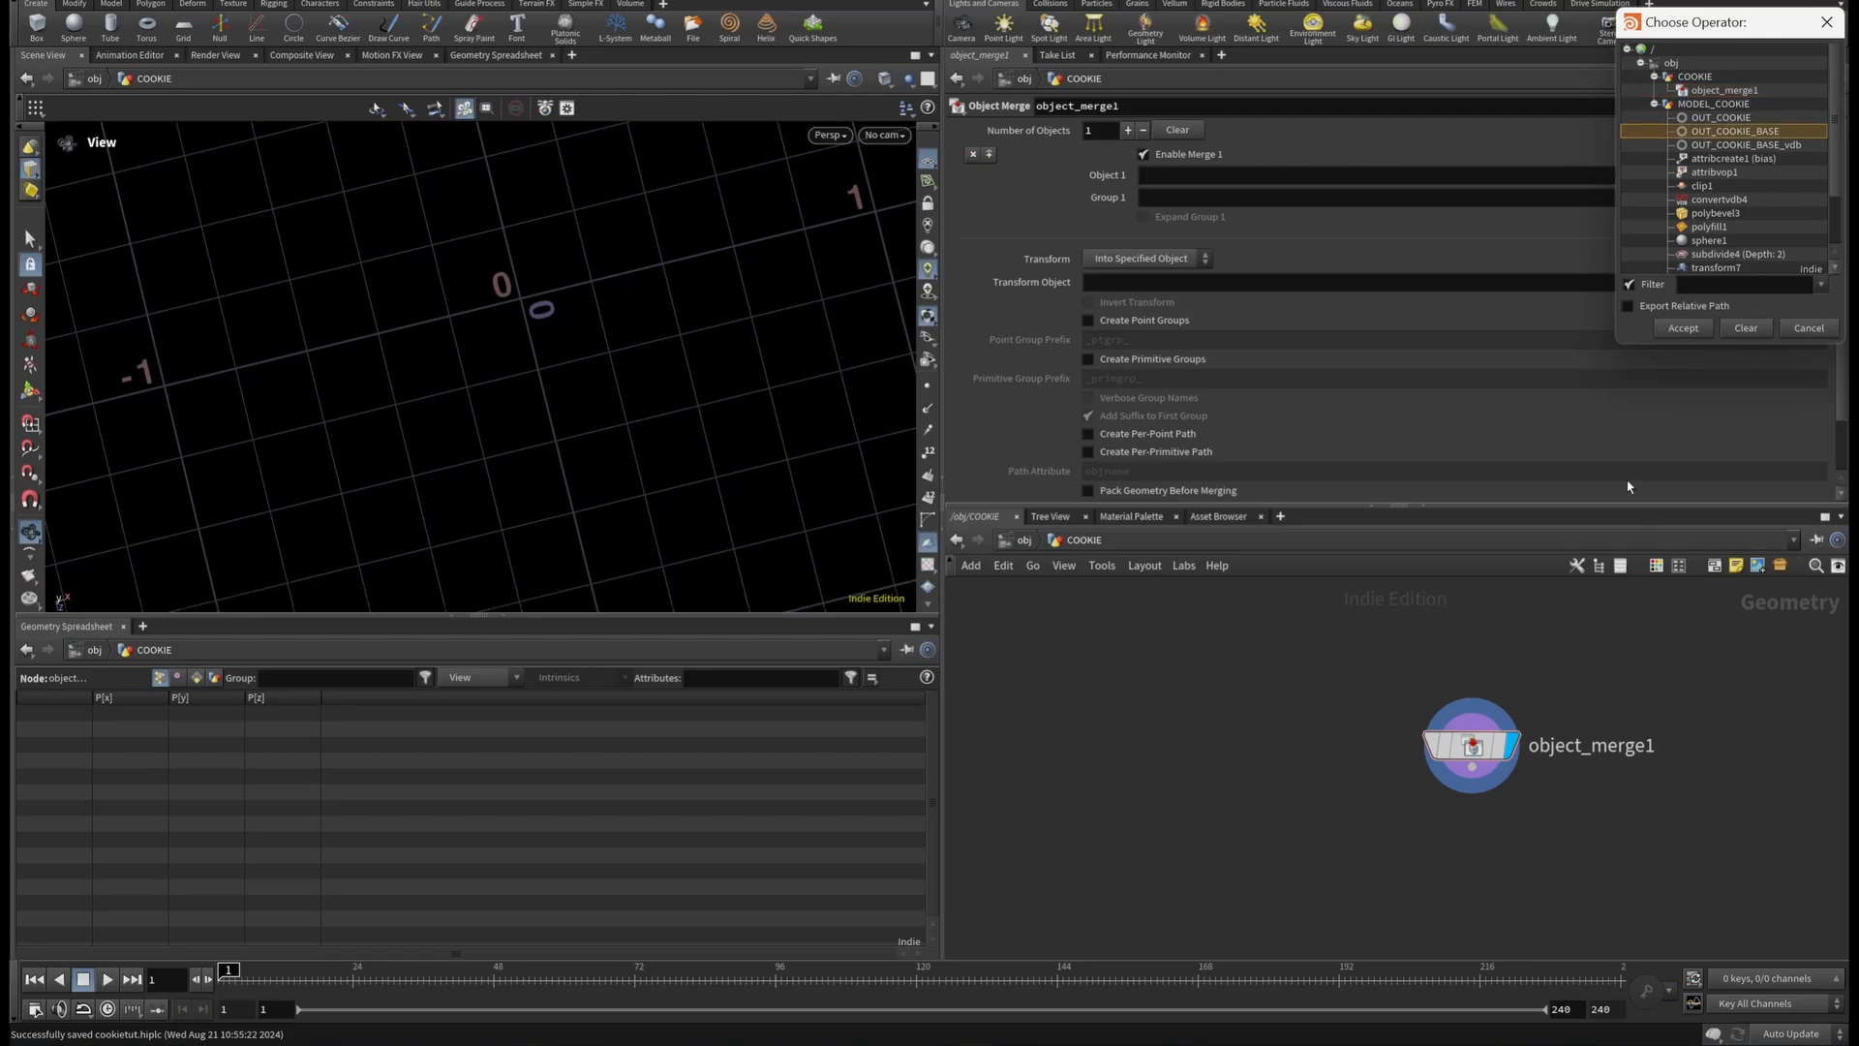
{"action": "left_click", "coordinate": [1690, 333]}
{"action": "left_click_drag", "start_coordinate": [365, 315], "coordinate": [765, 242]}
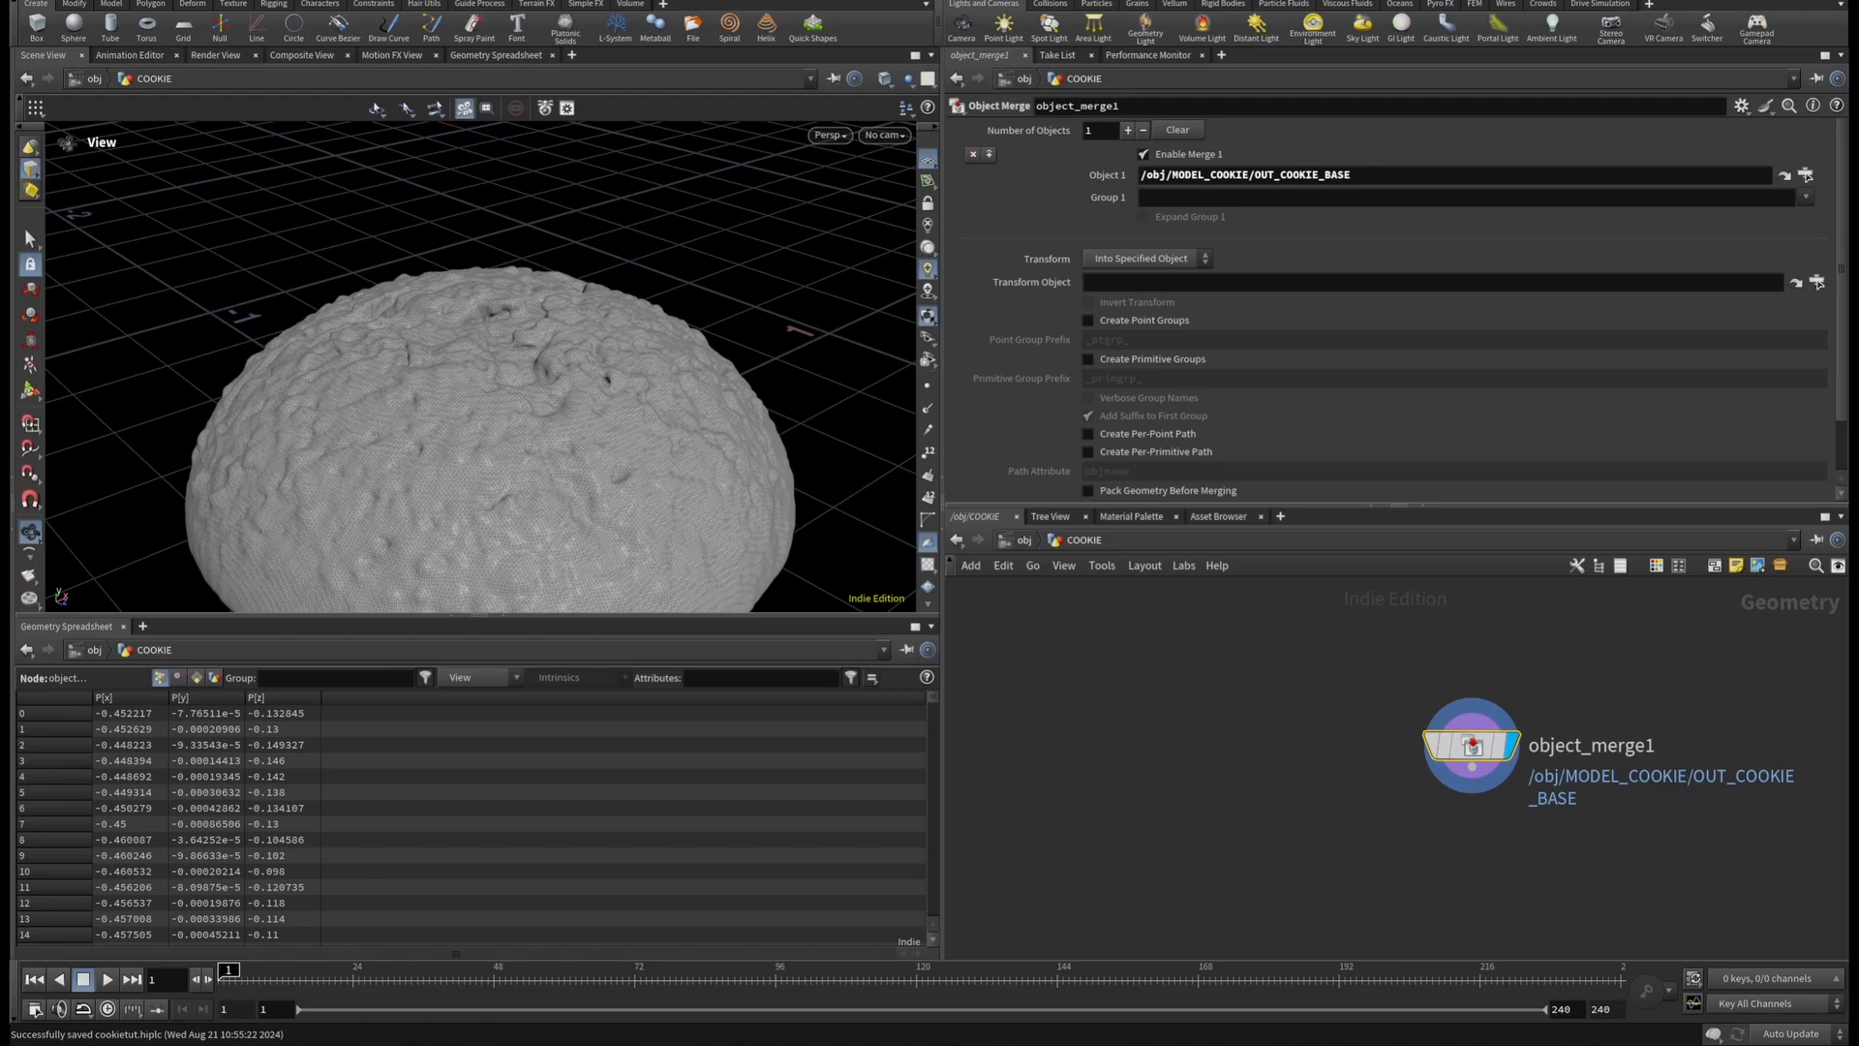
Add a Grid node beside object_merge1 and display it, keeping the merged cookie visible as template.
{"action": "scroll", "coordinate": [1090, 675], "scroll_direction": "down", "scroll_amount": 3}
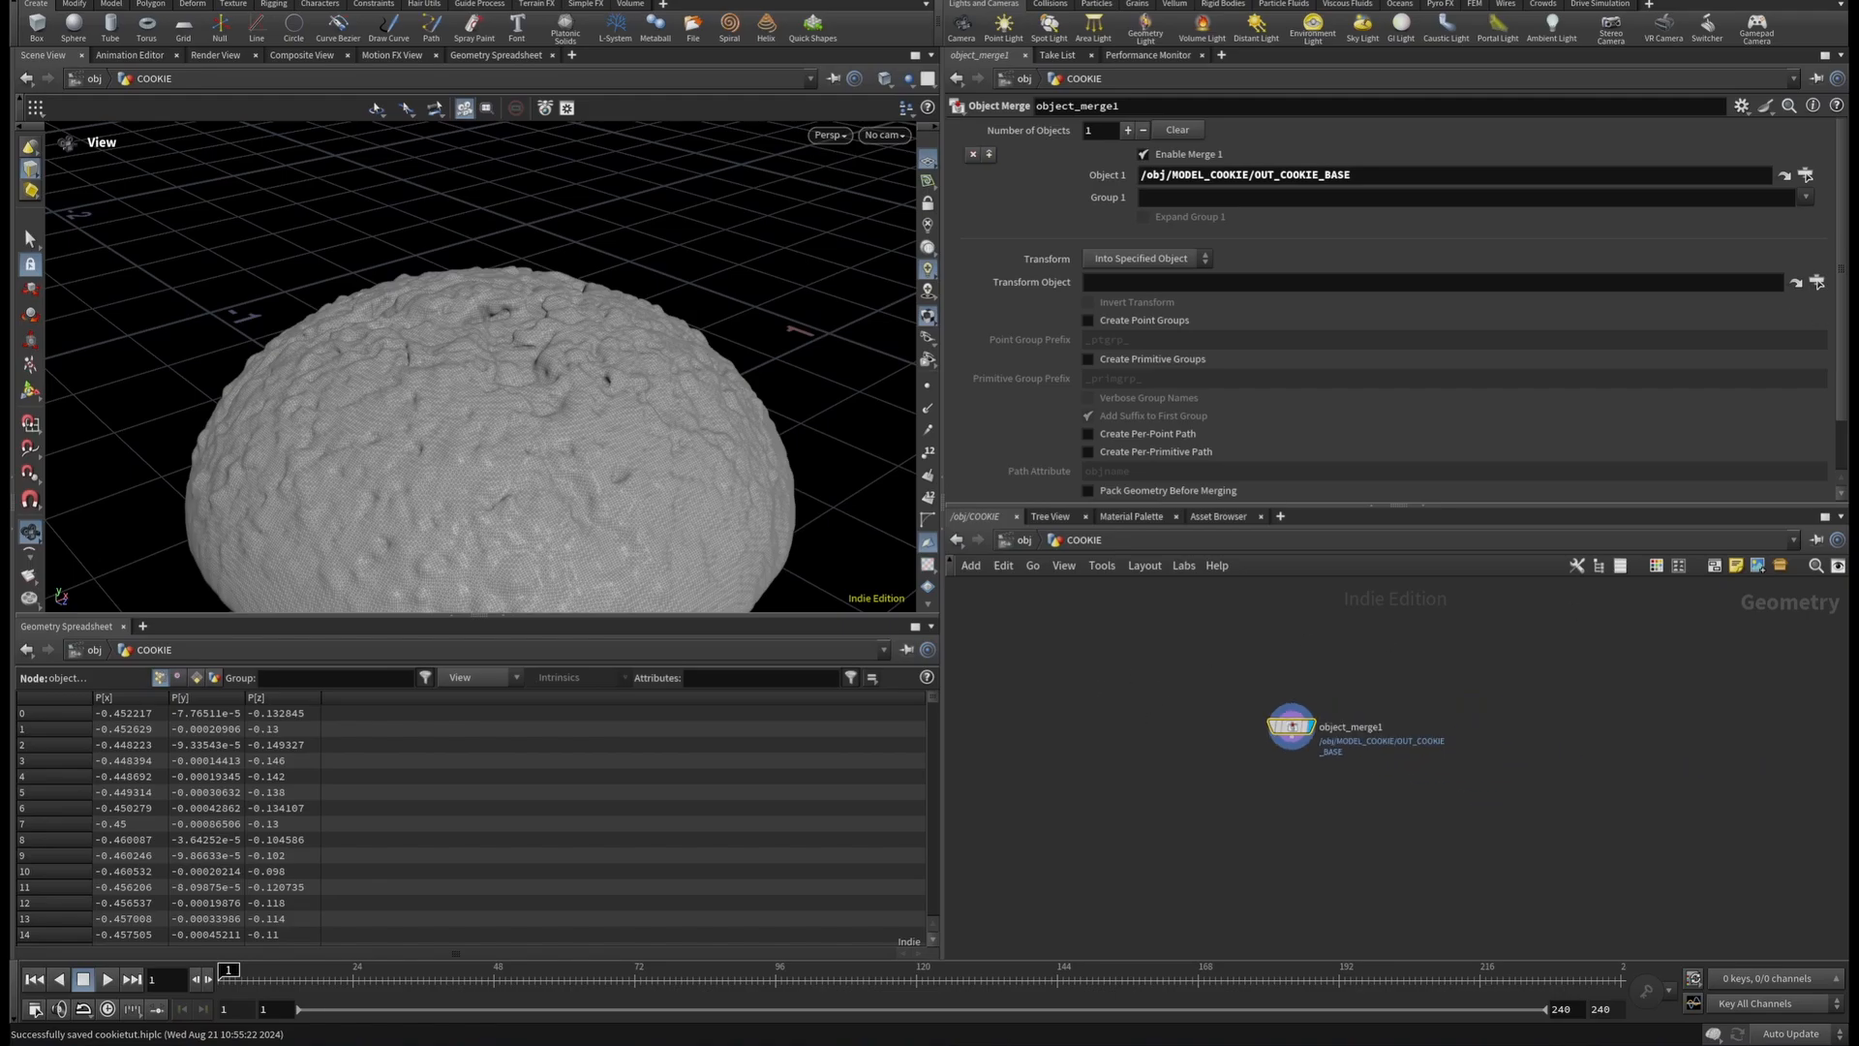
{"action": "scroll", "coordinate": [1211, 668], "scroll_direction": "down", "scroll_amount": 3}
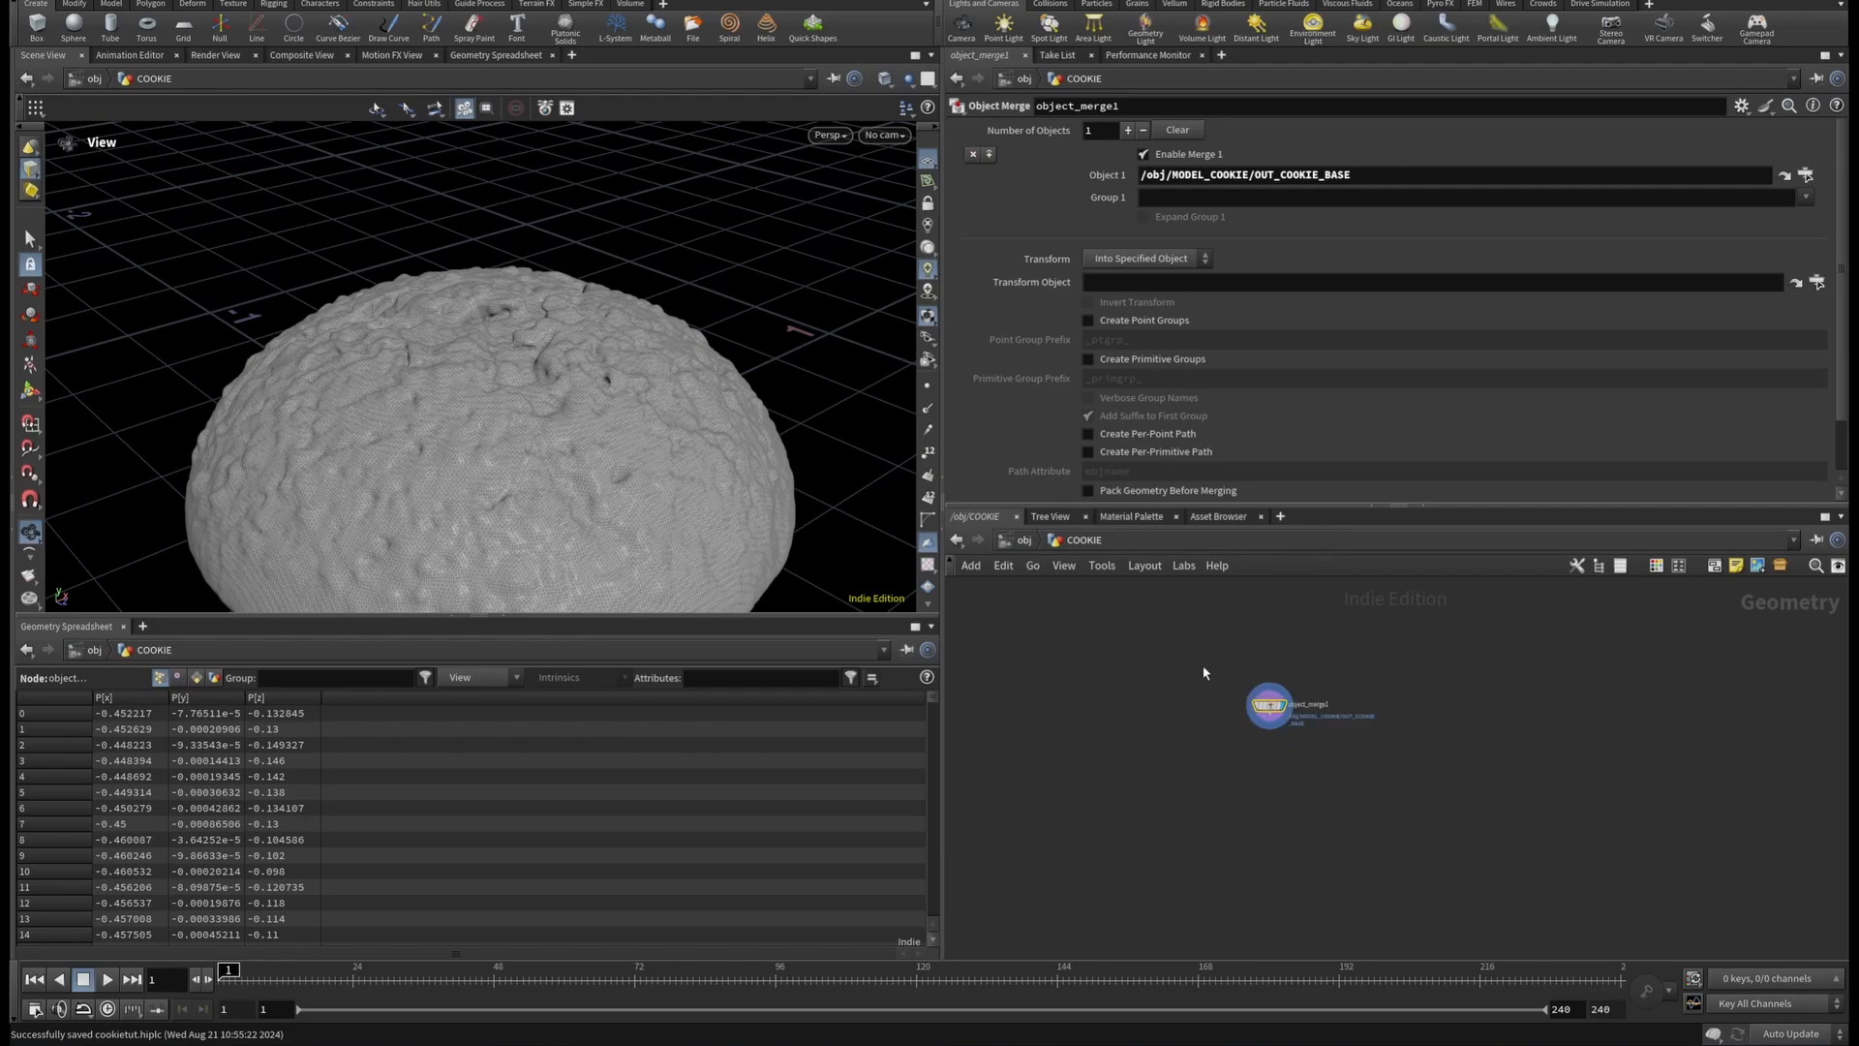
{"action": "middle_click_drag", "start_coordinate": [1208, 668], "coordinate": [1462, 667]}
{"action": "scroll", "coordinate": [1558, 712], "scroll_direction": "up", "scroll_amount": 5}
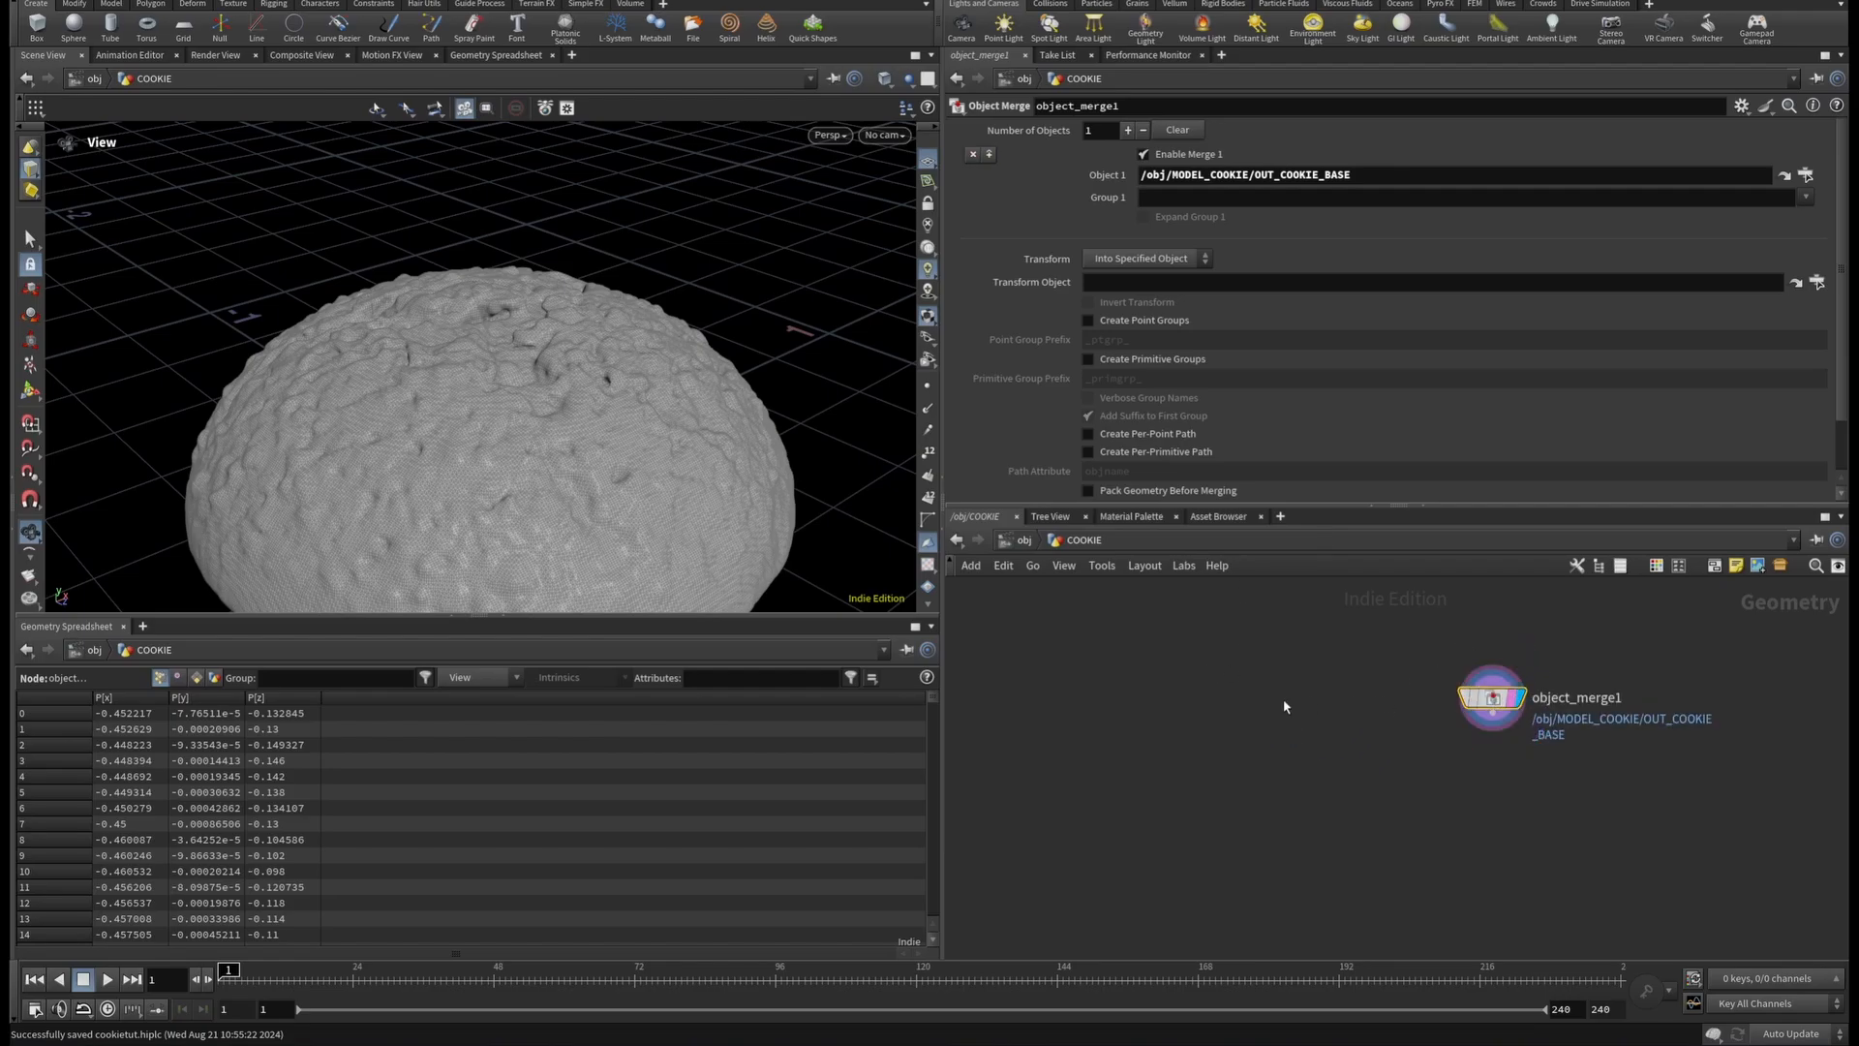
{"action": "key", "text": "Tab"}
{"action": "type", "text": "GRI"}
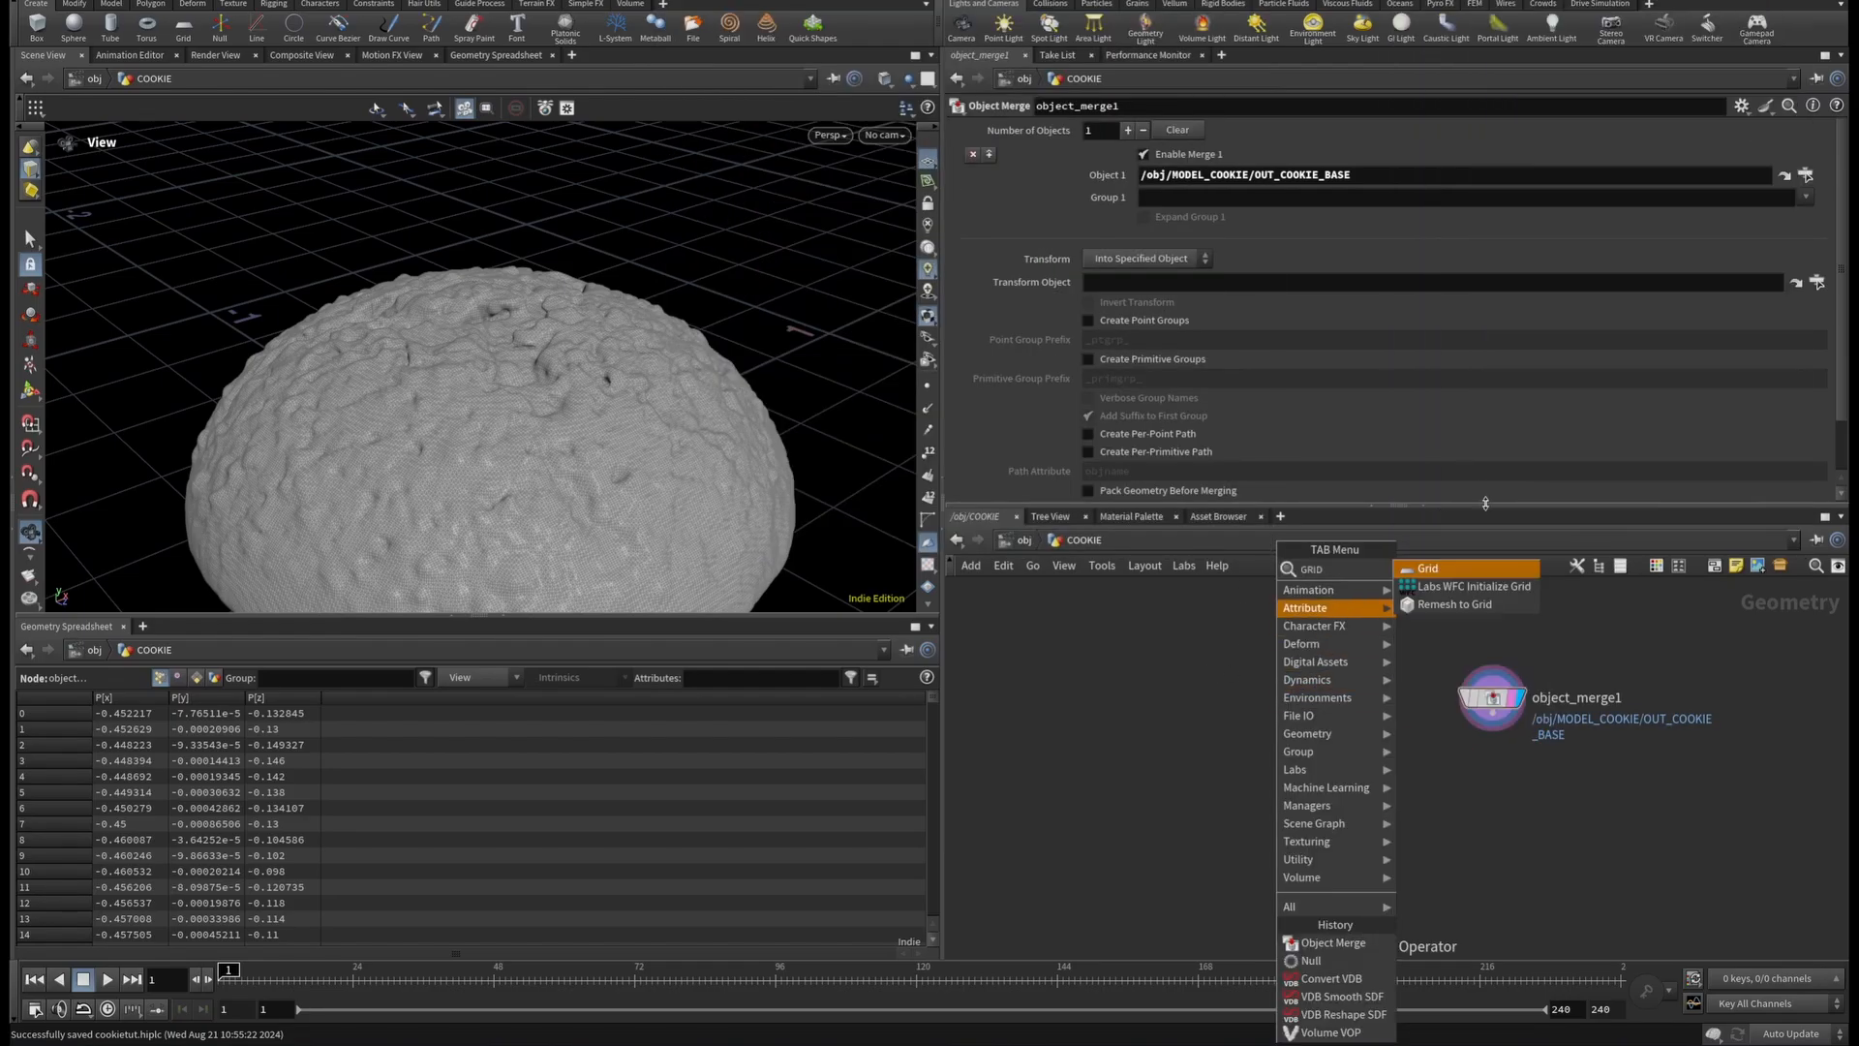
{"action": "key", "text": "Return"}
{"action": "left_click", "coordinate": [1268, 711]}
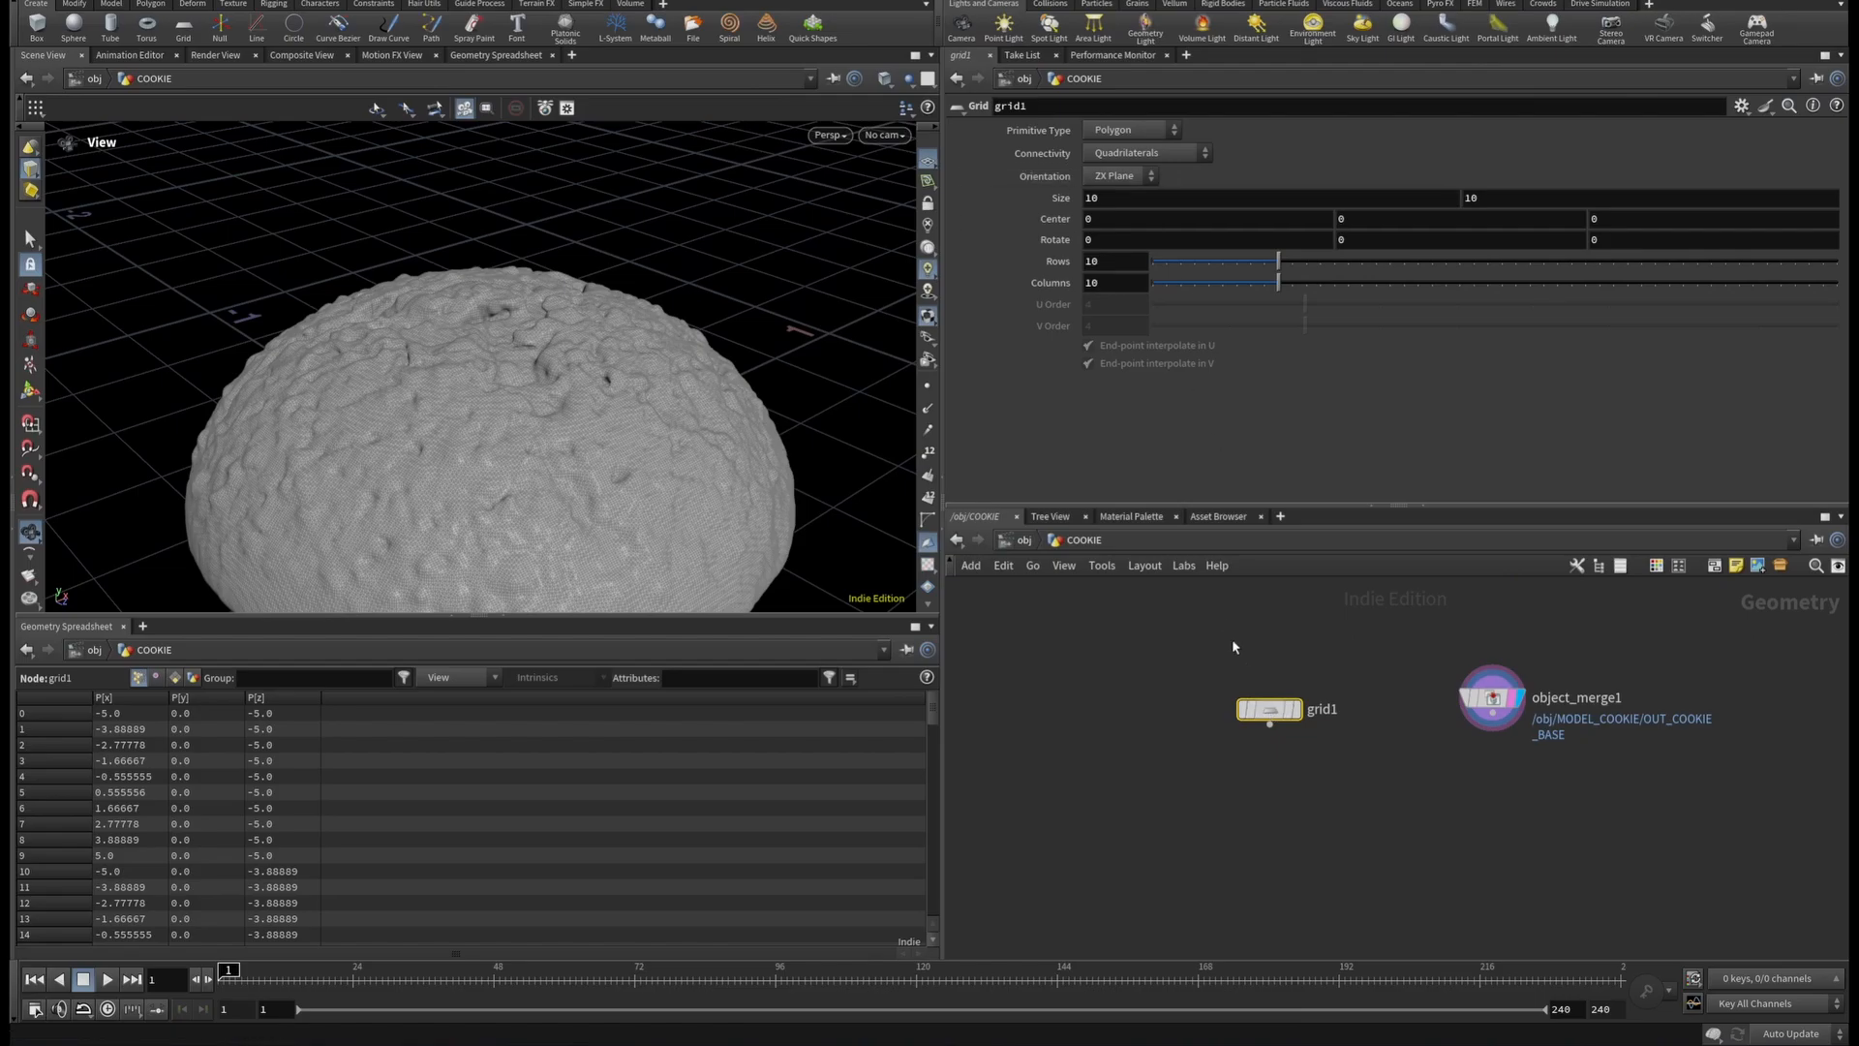
{"action": "scroll", "coordinate": [1299, 710], "scroll_direction": "up", "scroll_amount": 4}
{"action": "left_click", "coordinate": [1297, 709]}
{"action": "scroll", "coordinate": [287, 374], "scroll_direction": "down", "scroll_amount": 6}
{"action": "scroll", "coordinate": [287, 374], "scroll_direction": "down", "scroll_amount": 5}
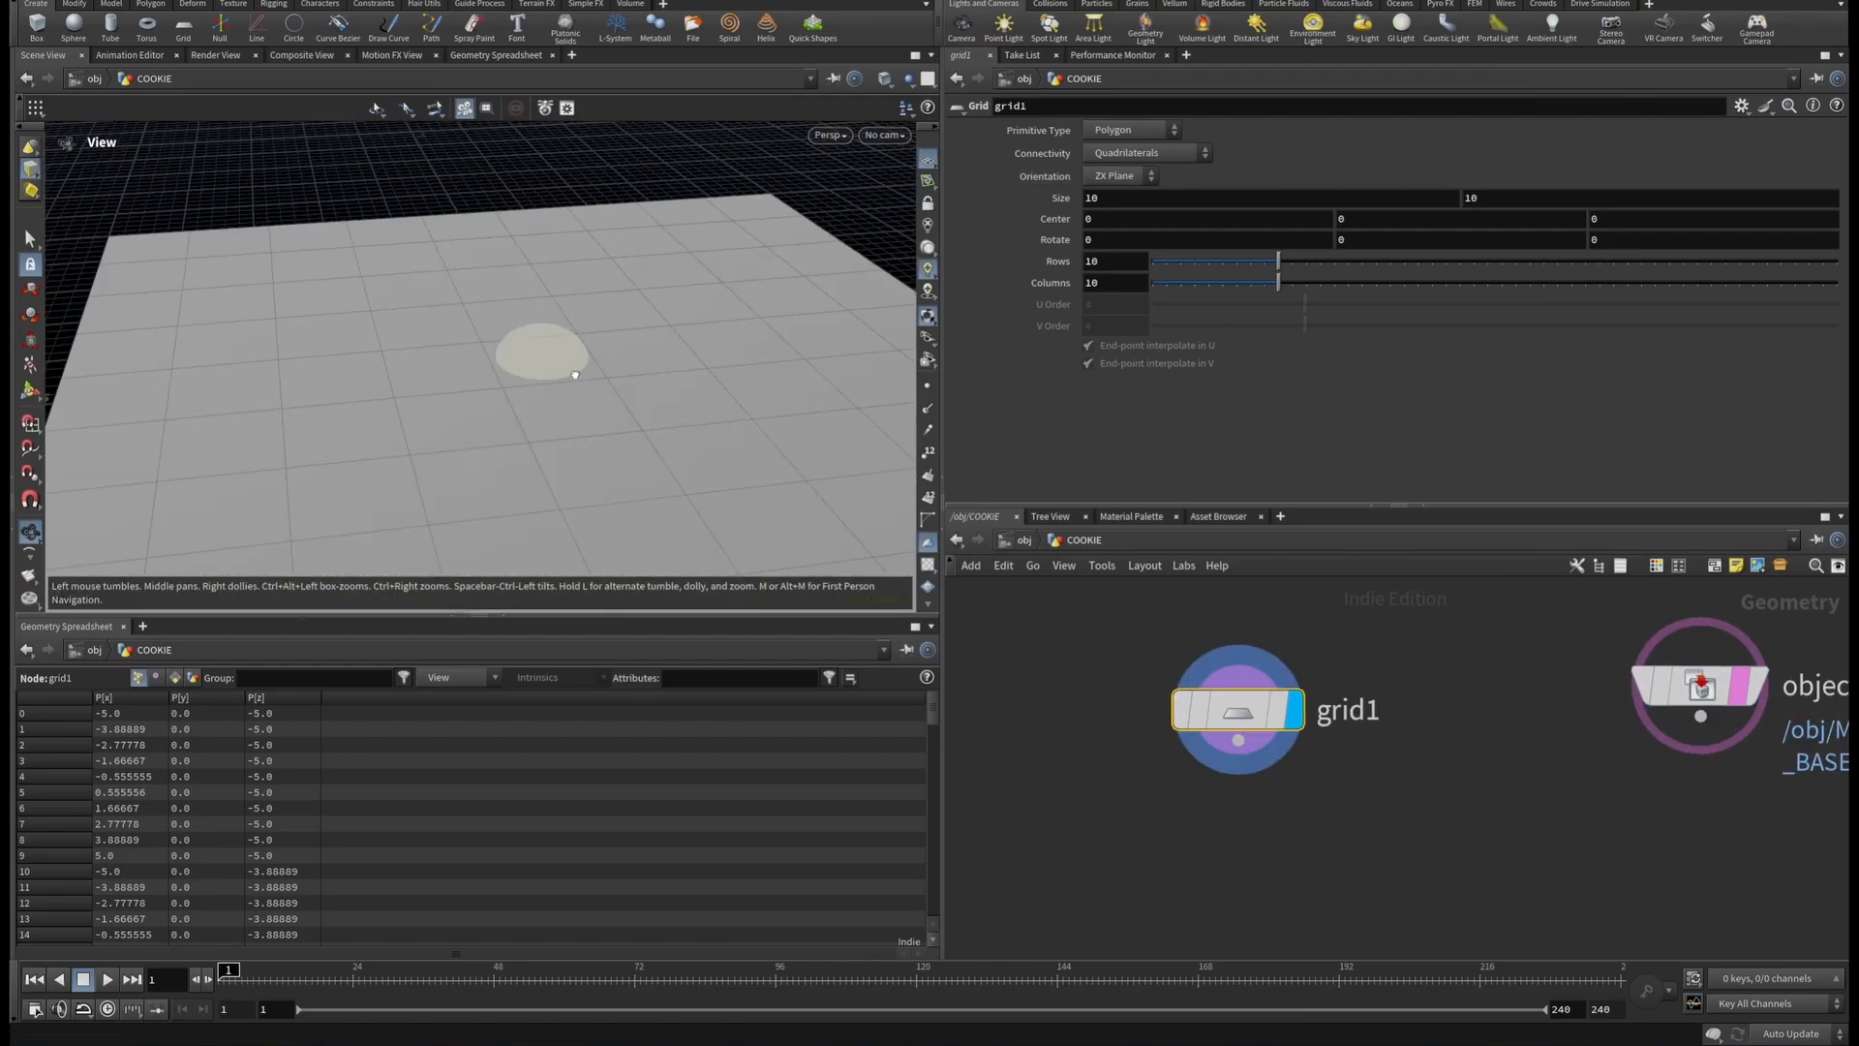
Orient the grid to the YZ Plane so it cuts through the cookie, and check it from the top view.
{"action": "left_click_drag", "start_coordinate": [287, 374], "coordinate": [621, 334]}
{"action": "left_click", "coordinate": [1123, 178]}
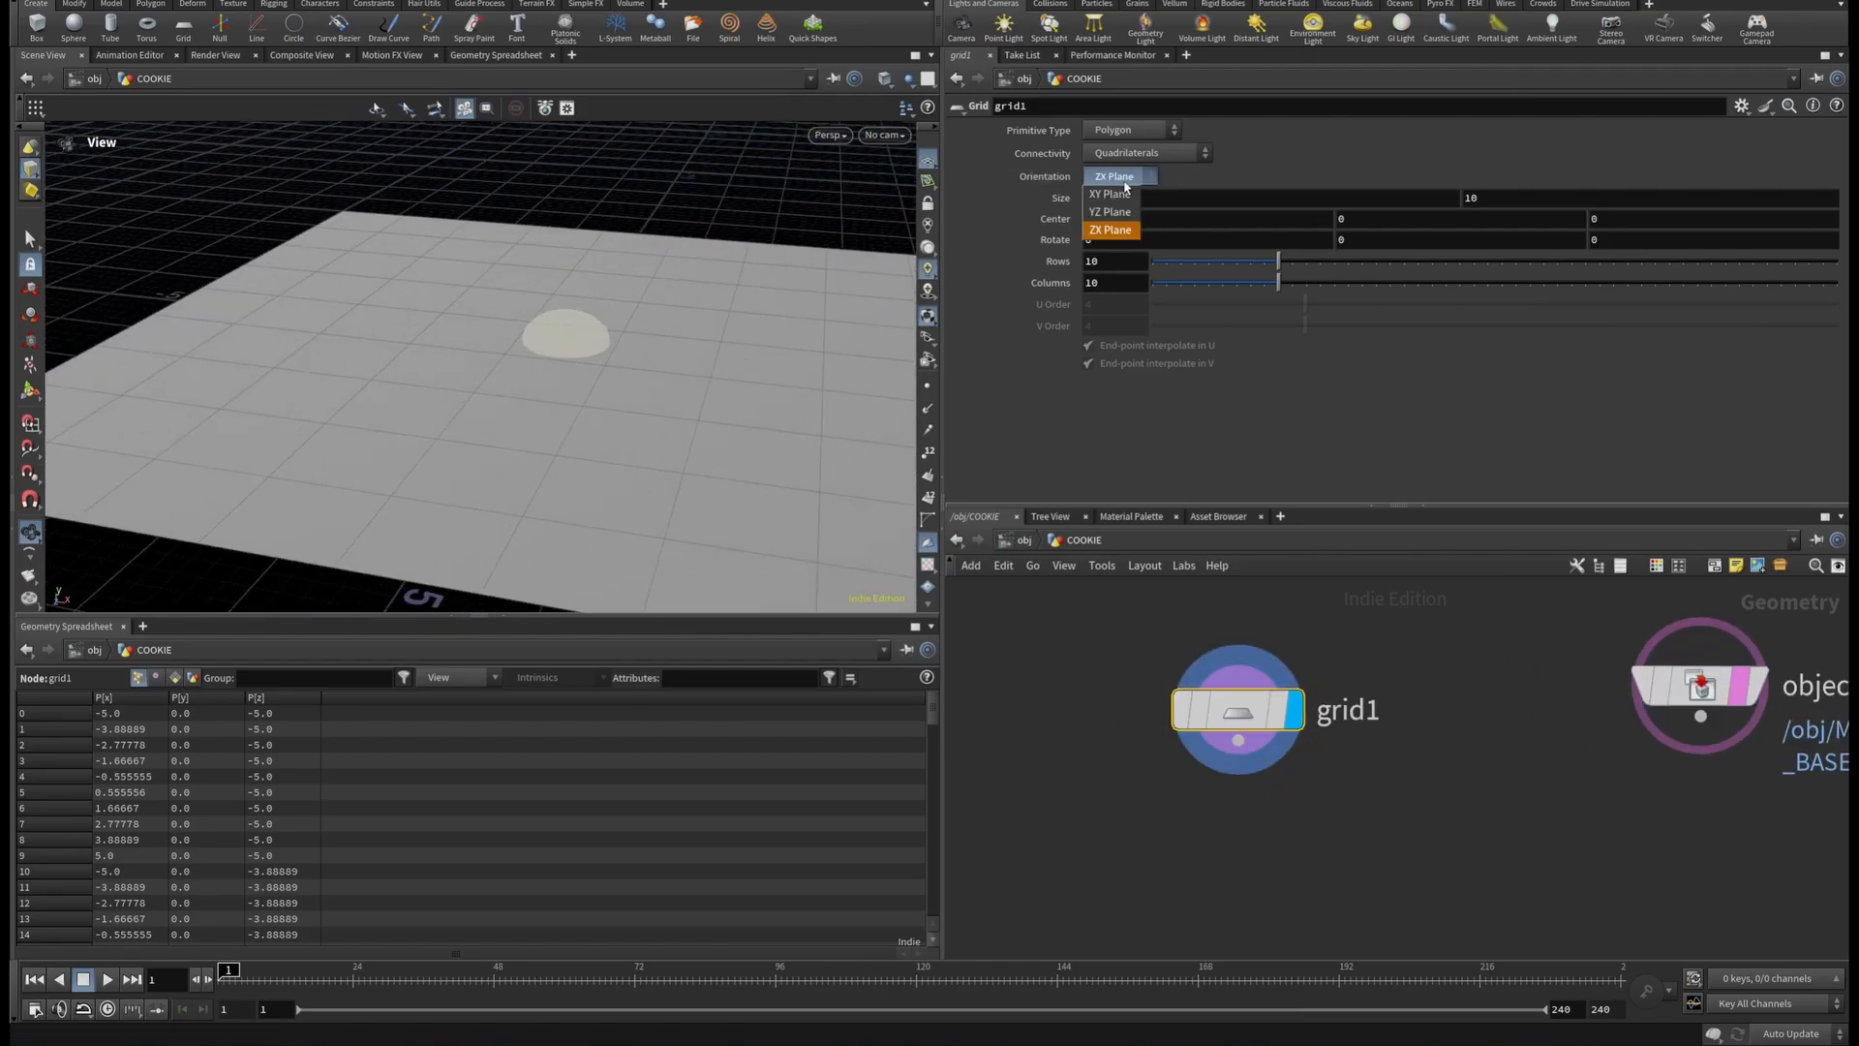
{"action": "left_click", "coordinate": [1107, 212]}
{"action": "left_click_drag", "start_coordinate": [453, 308], "coordinate": [511, 361]}
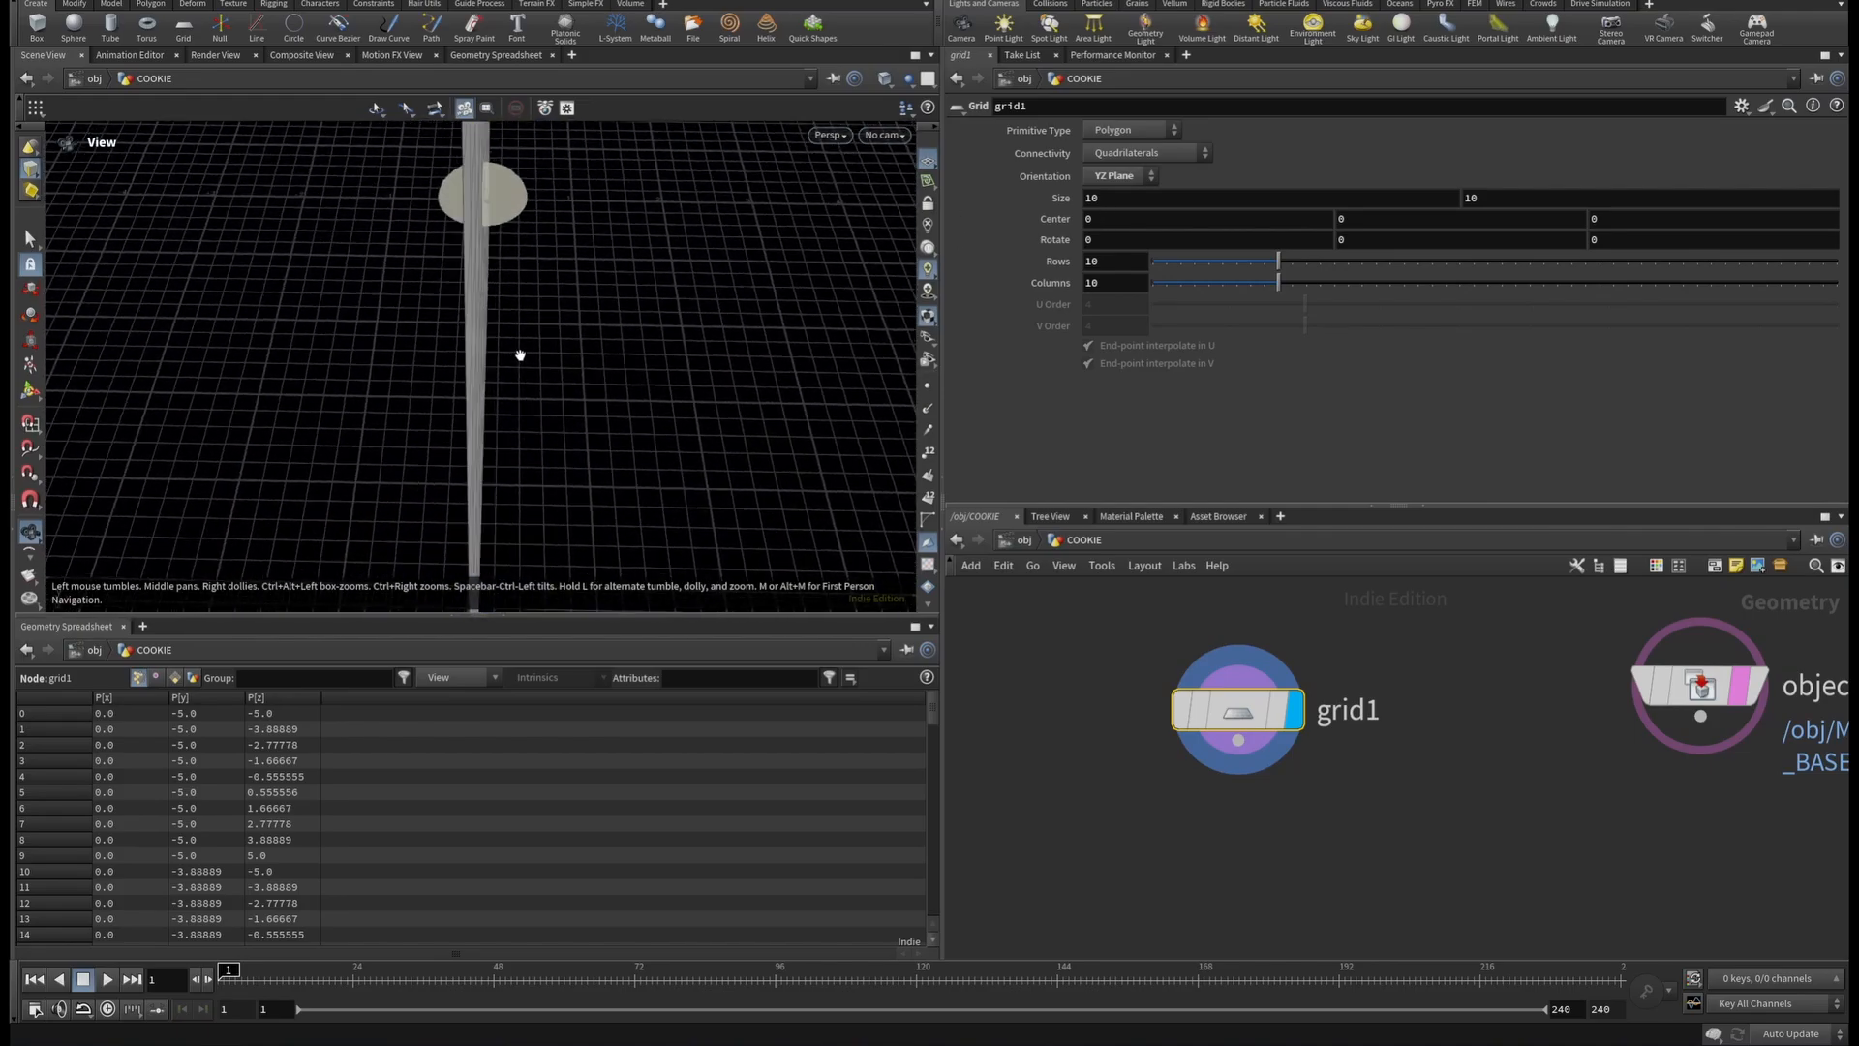
{"action": "key", "text": "space+2"}
{"action": "right_click_drag", "start_coordinate": [491, 402], "coordinate": [1184, 402]}
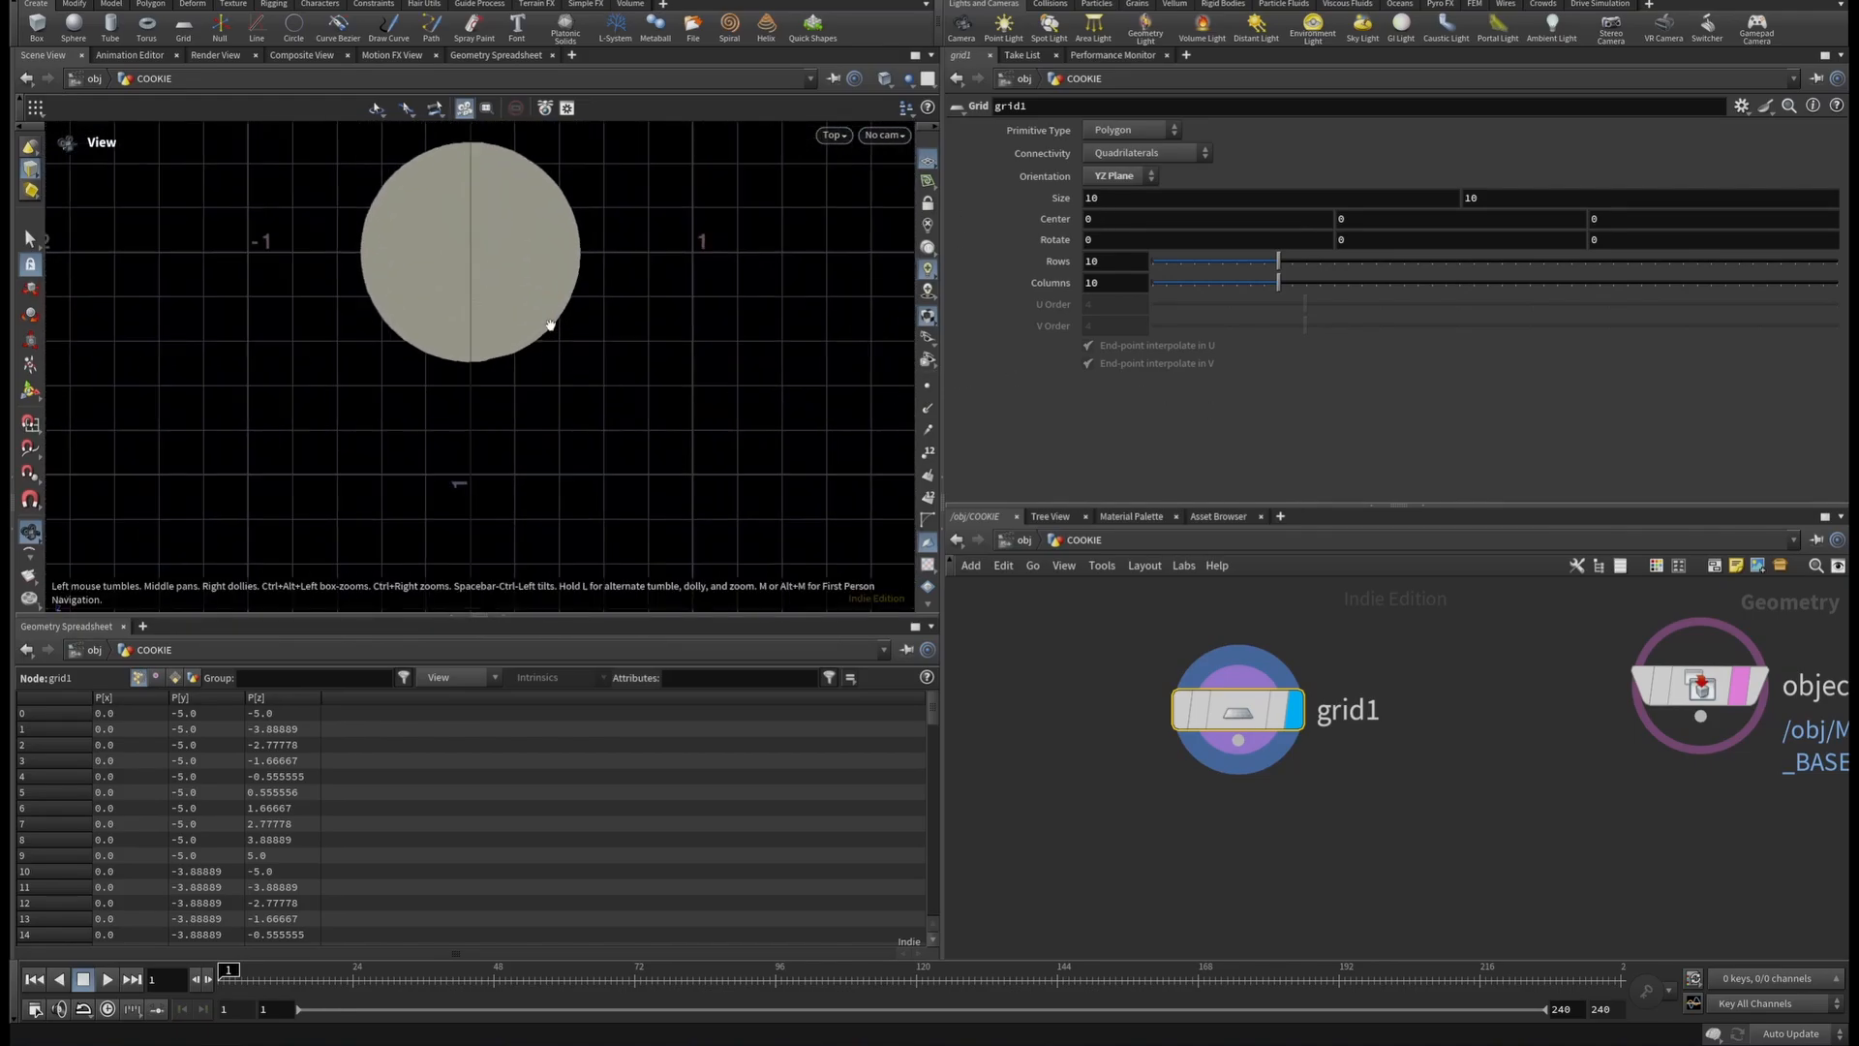
{"action": "middle_click_drag", "start_coordinate": [552, 320], "coordinate": [554, 385]}
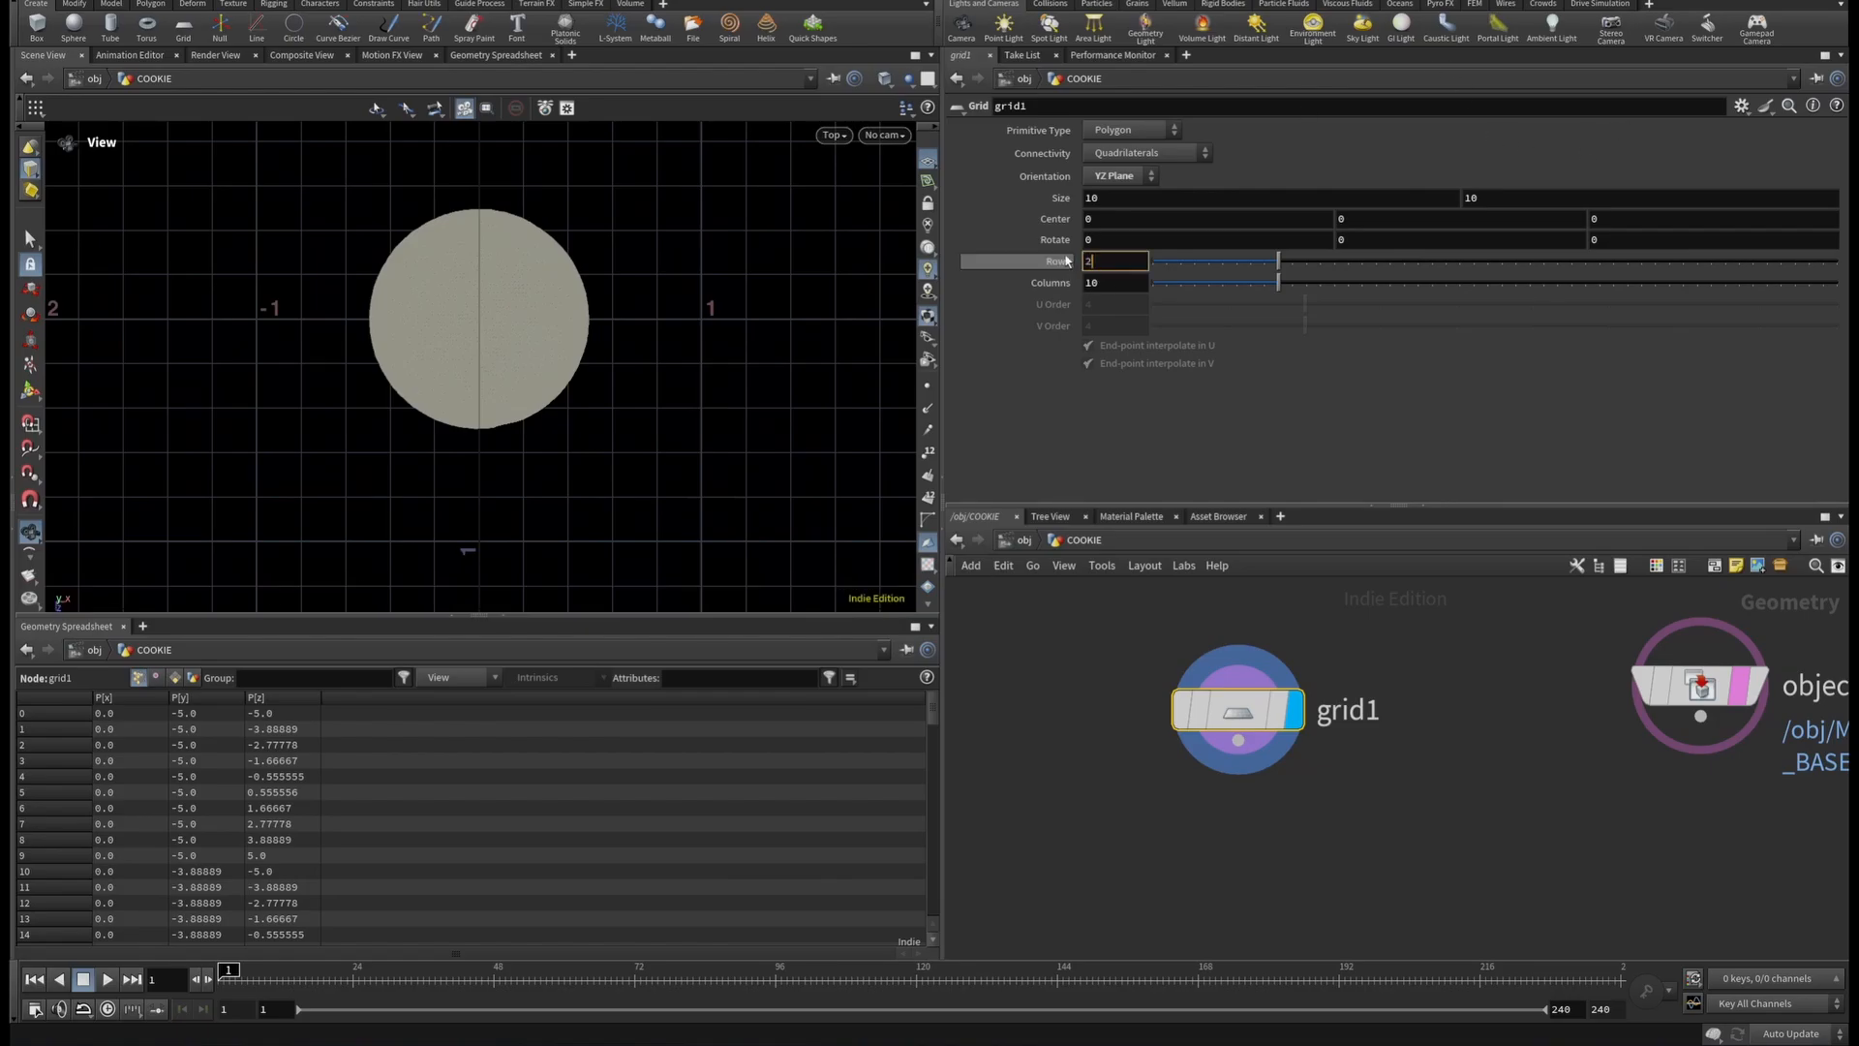
Set the grid's rows and columns to 250 each.
{"action": "type", "text": "250"}
{"action": "key", "text": "Tab"}
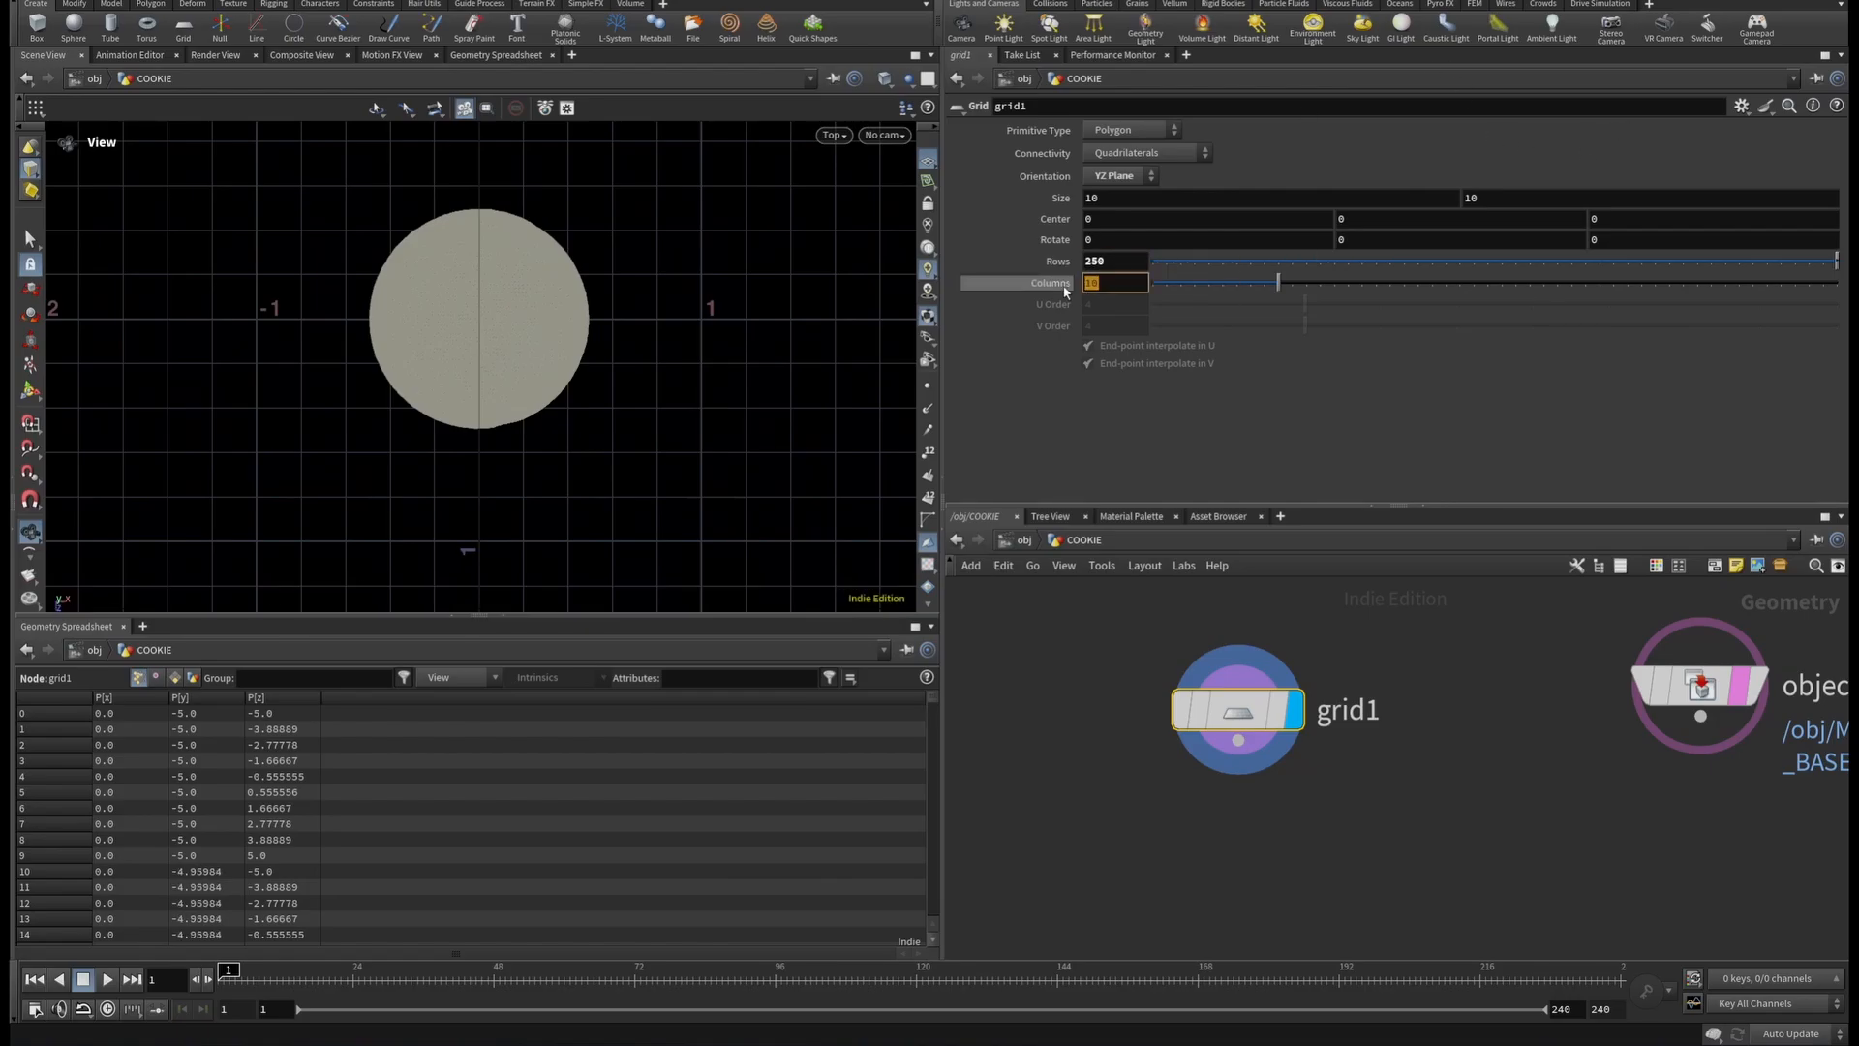
{"action": "type", "text": "250"}
{"action": "key", "text": "Return"}
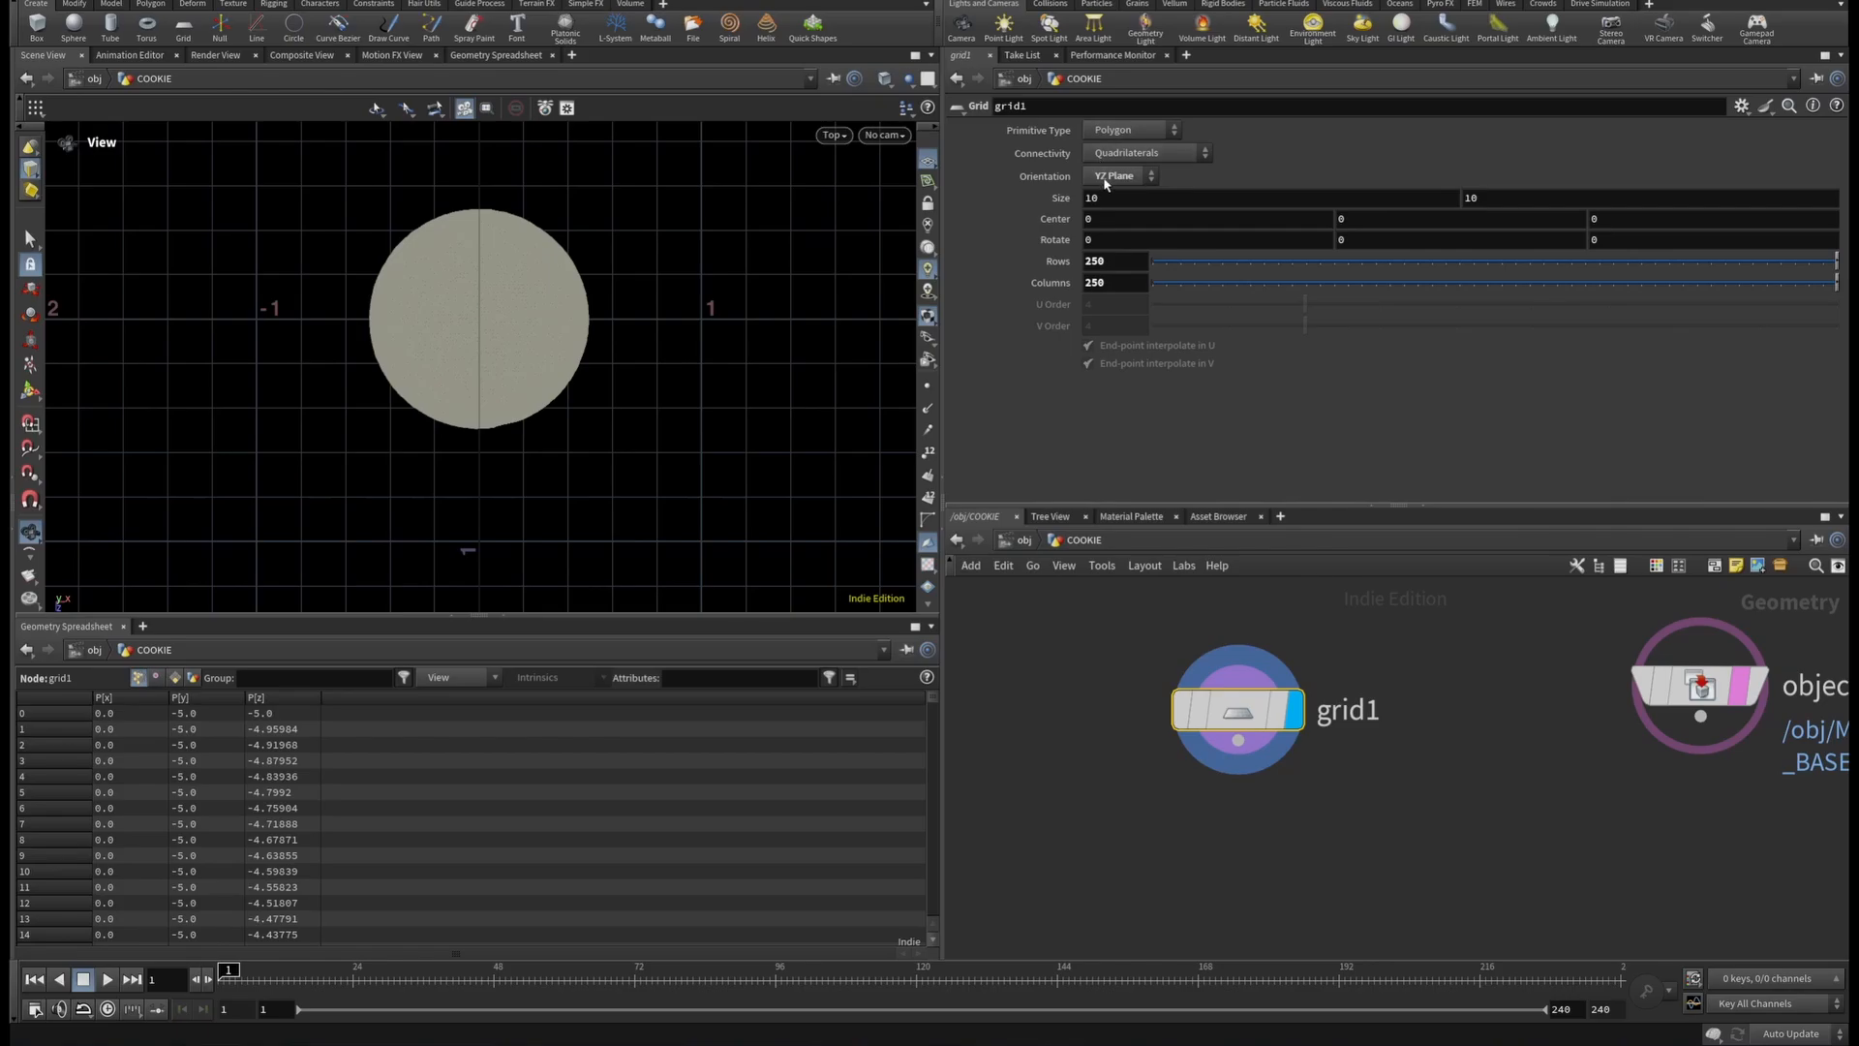
Resize the grid to 2 by 2 and check its coverage of the cookie in perspective.
{"action": "double_click", "coordinate": [1093, 198]}
{"action": "type", "text": "2"}
{"action": "key", "text": "Tab"}
{"action": "type", "text": "2"}
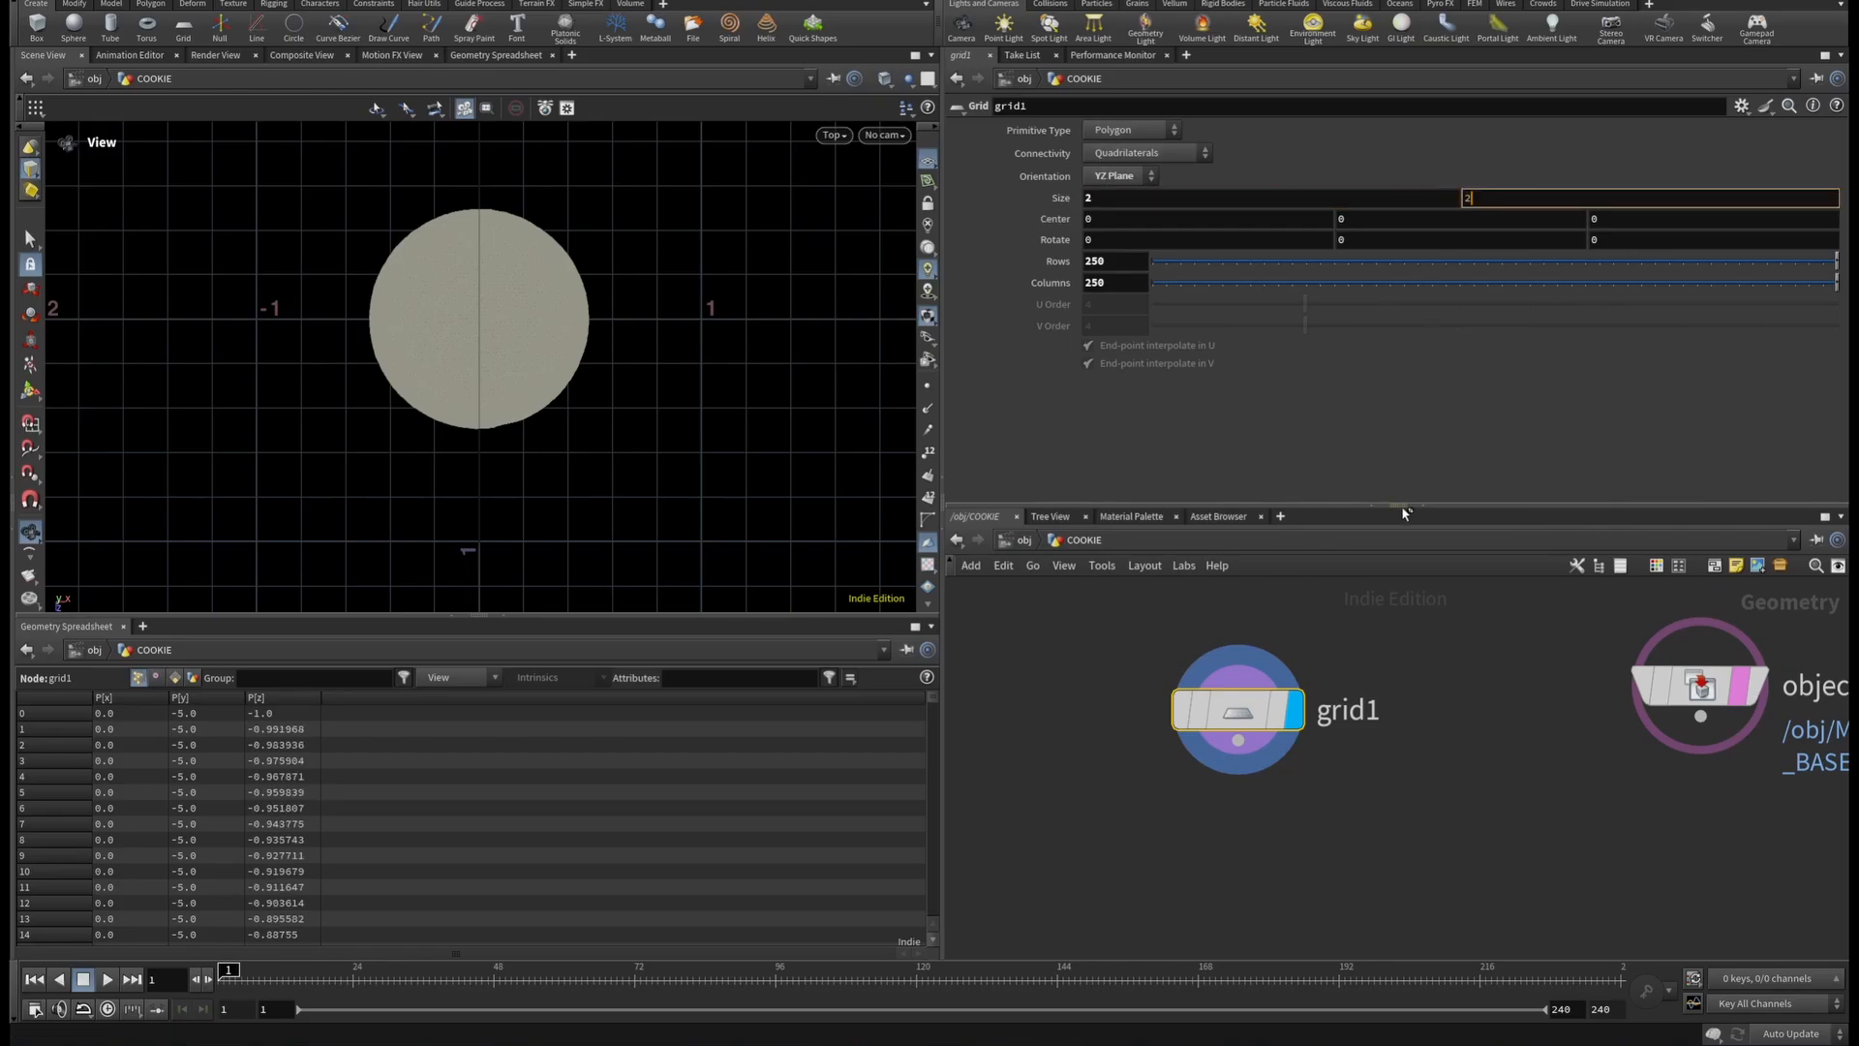
{"action": "left_click", "coordinate": [1489, 612]}
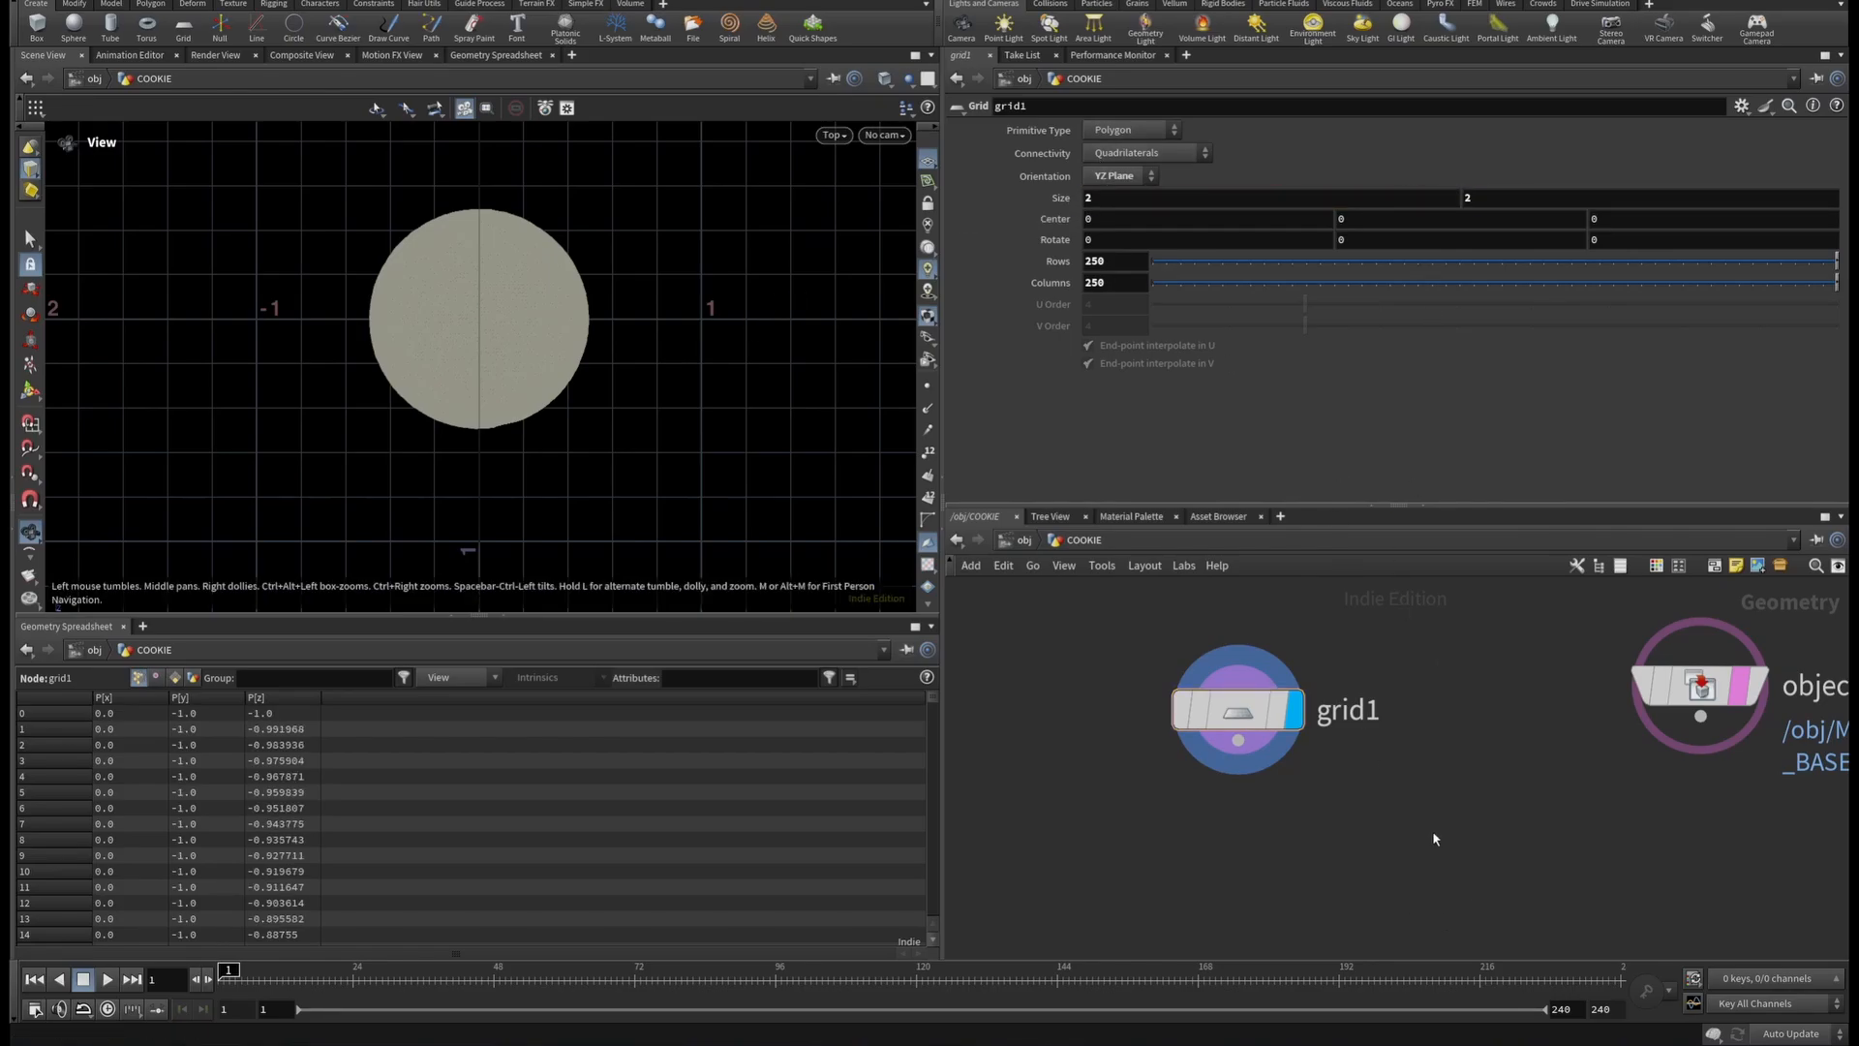
{"action": "mouse_move", "coordinate": [564, 381]}
{"action": "left_mouse_down"}
{"action": "mouse_move", "coordinate": [485, 349]}
{"action": "mouse_move", "coordinate": [739, 257]}
{"action": "mouse_move", "coordinate": [282, 282]}
{"action": "mouse_move", "coordinate": [581, 373]}
{"action": "left_mouse_up"}
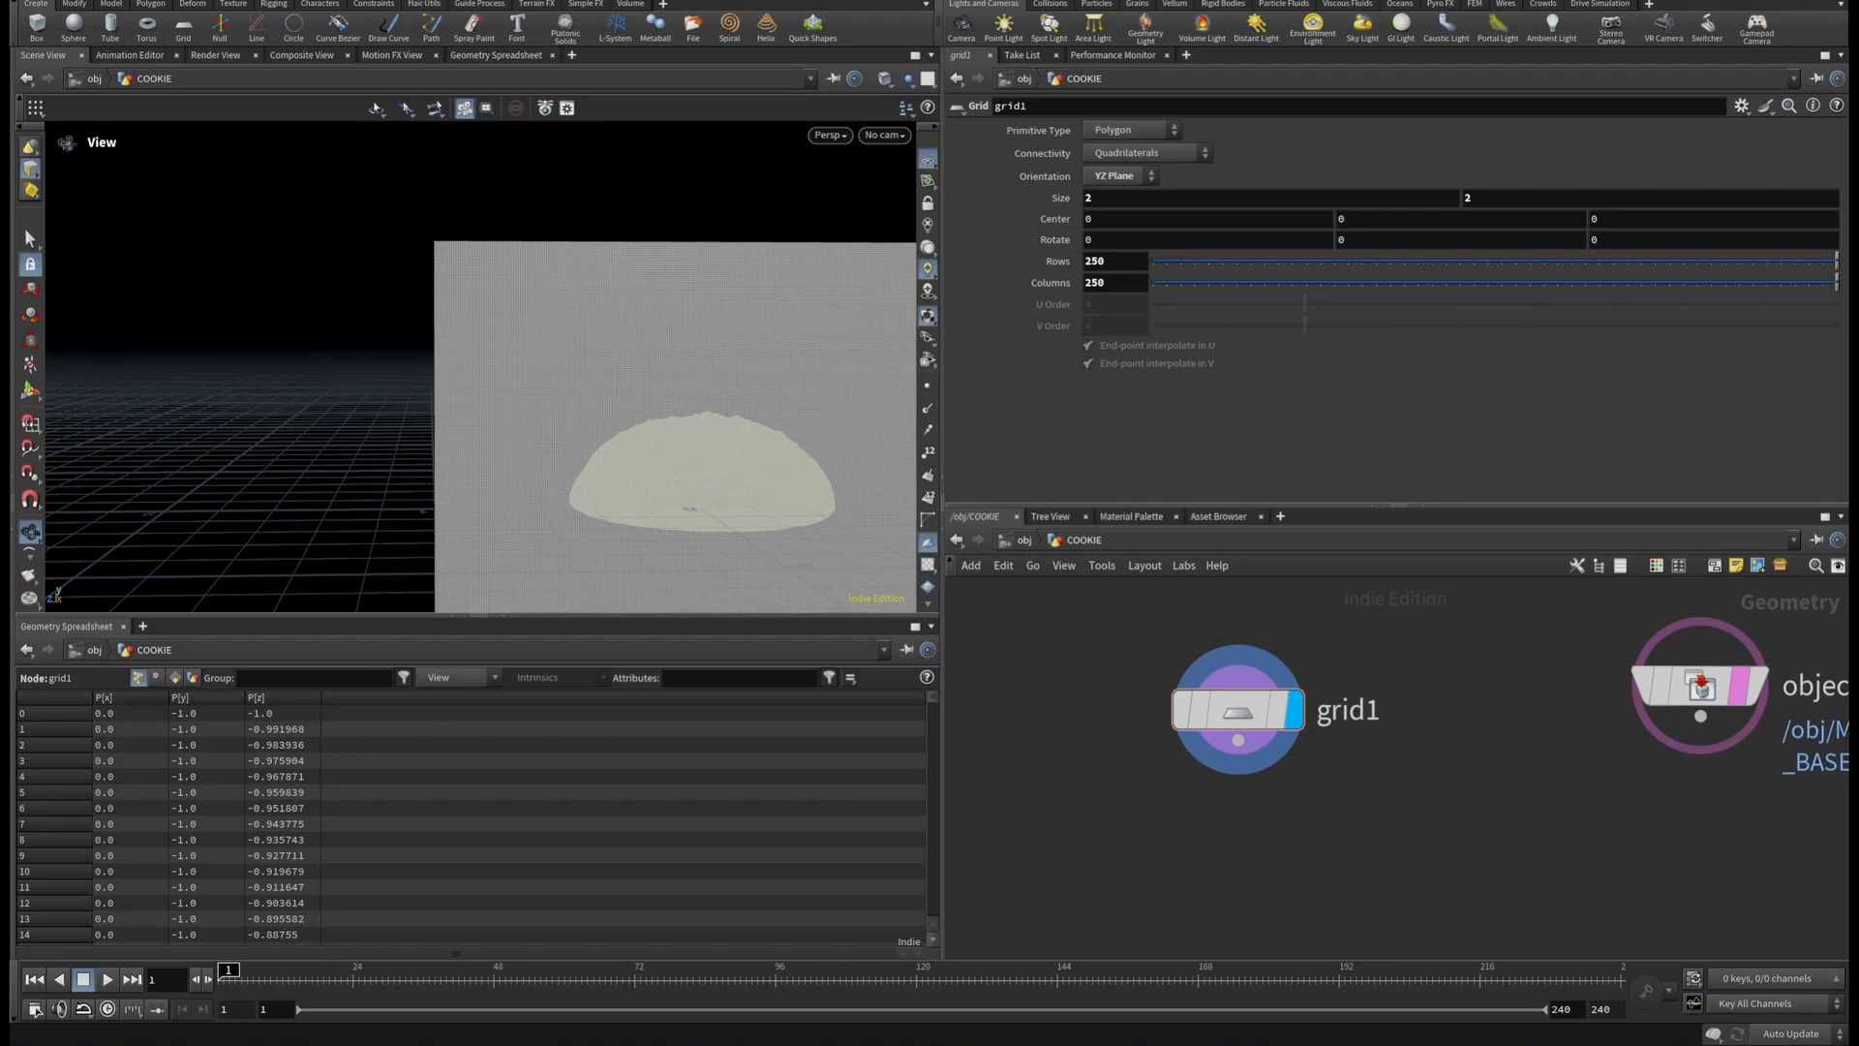
Append a Mountain node to grid1 and display it.
{"action": "key", "text": "Tab"}
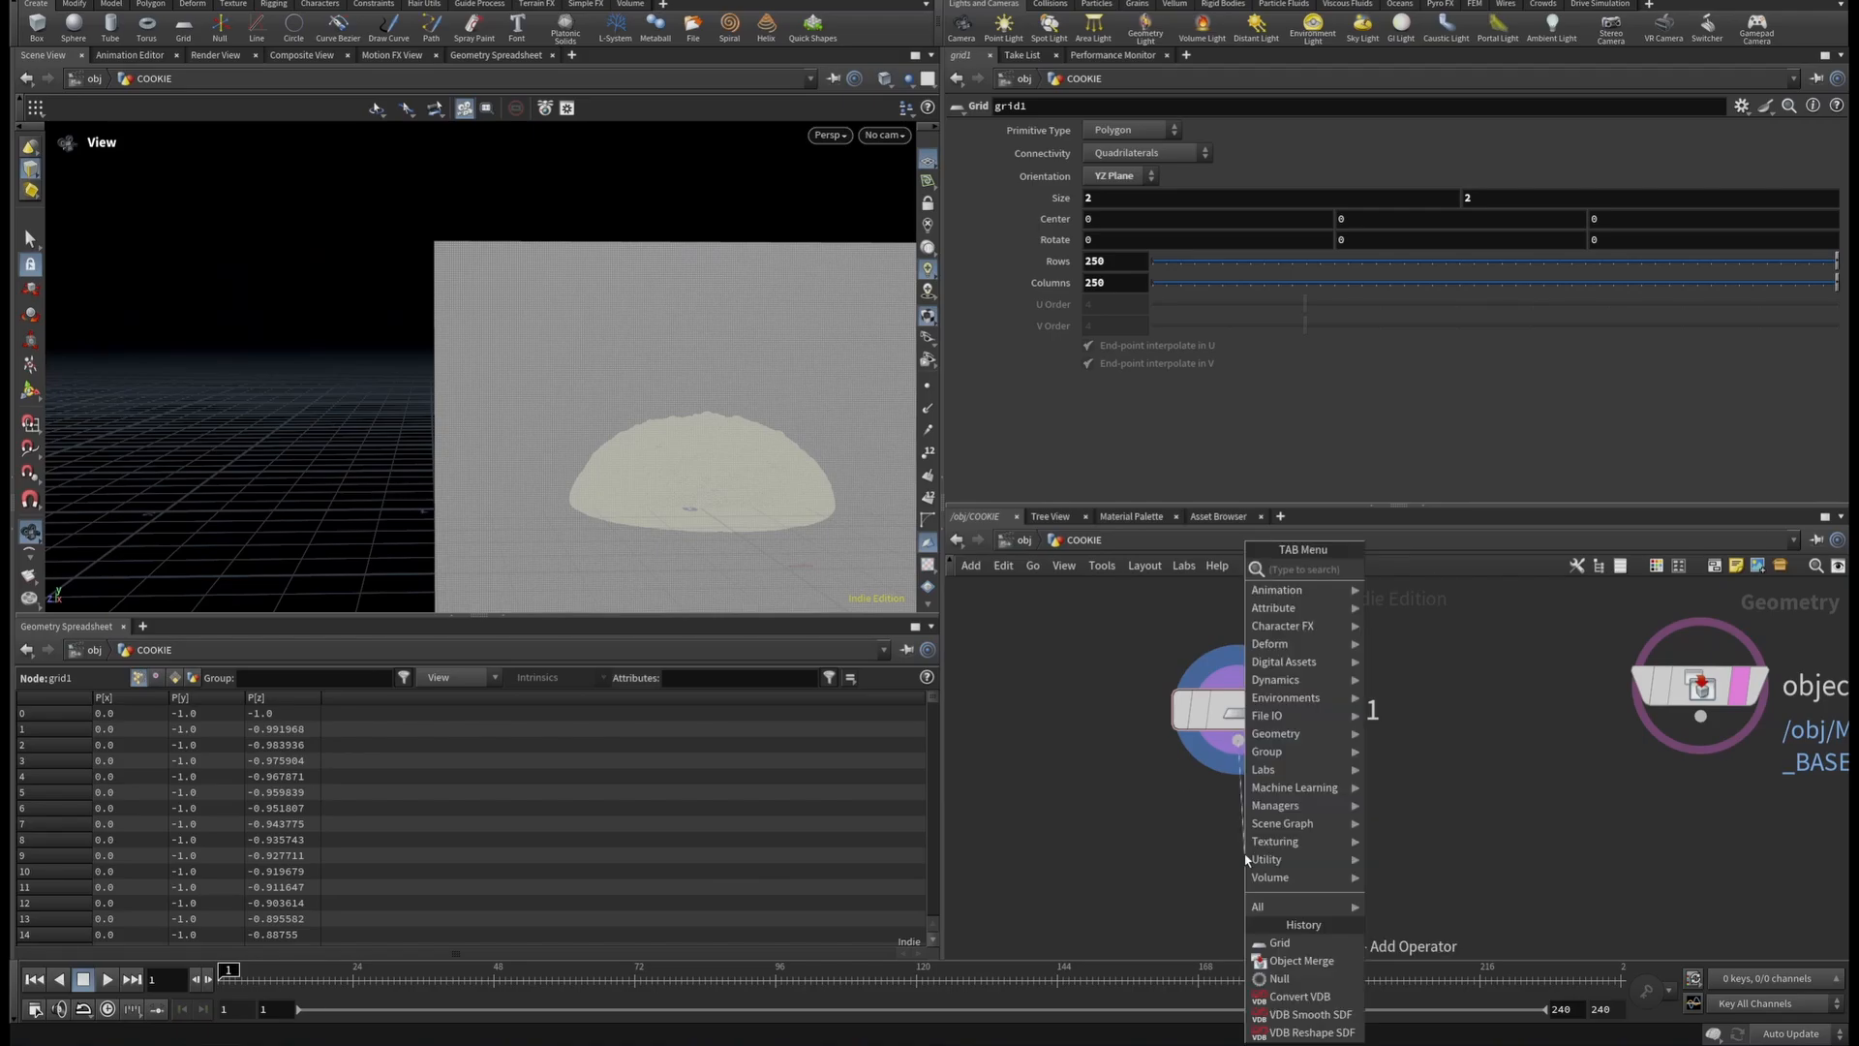
{"action": "type", "text": "mou"}
{"action": "key", "text": "Return"}
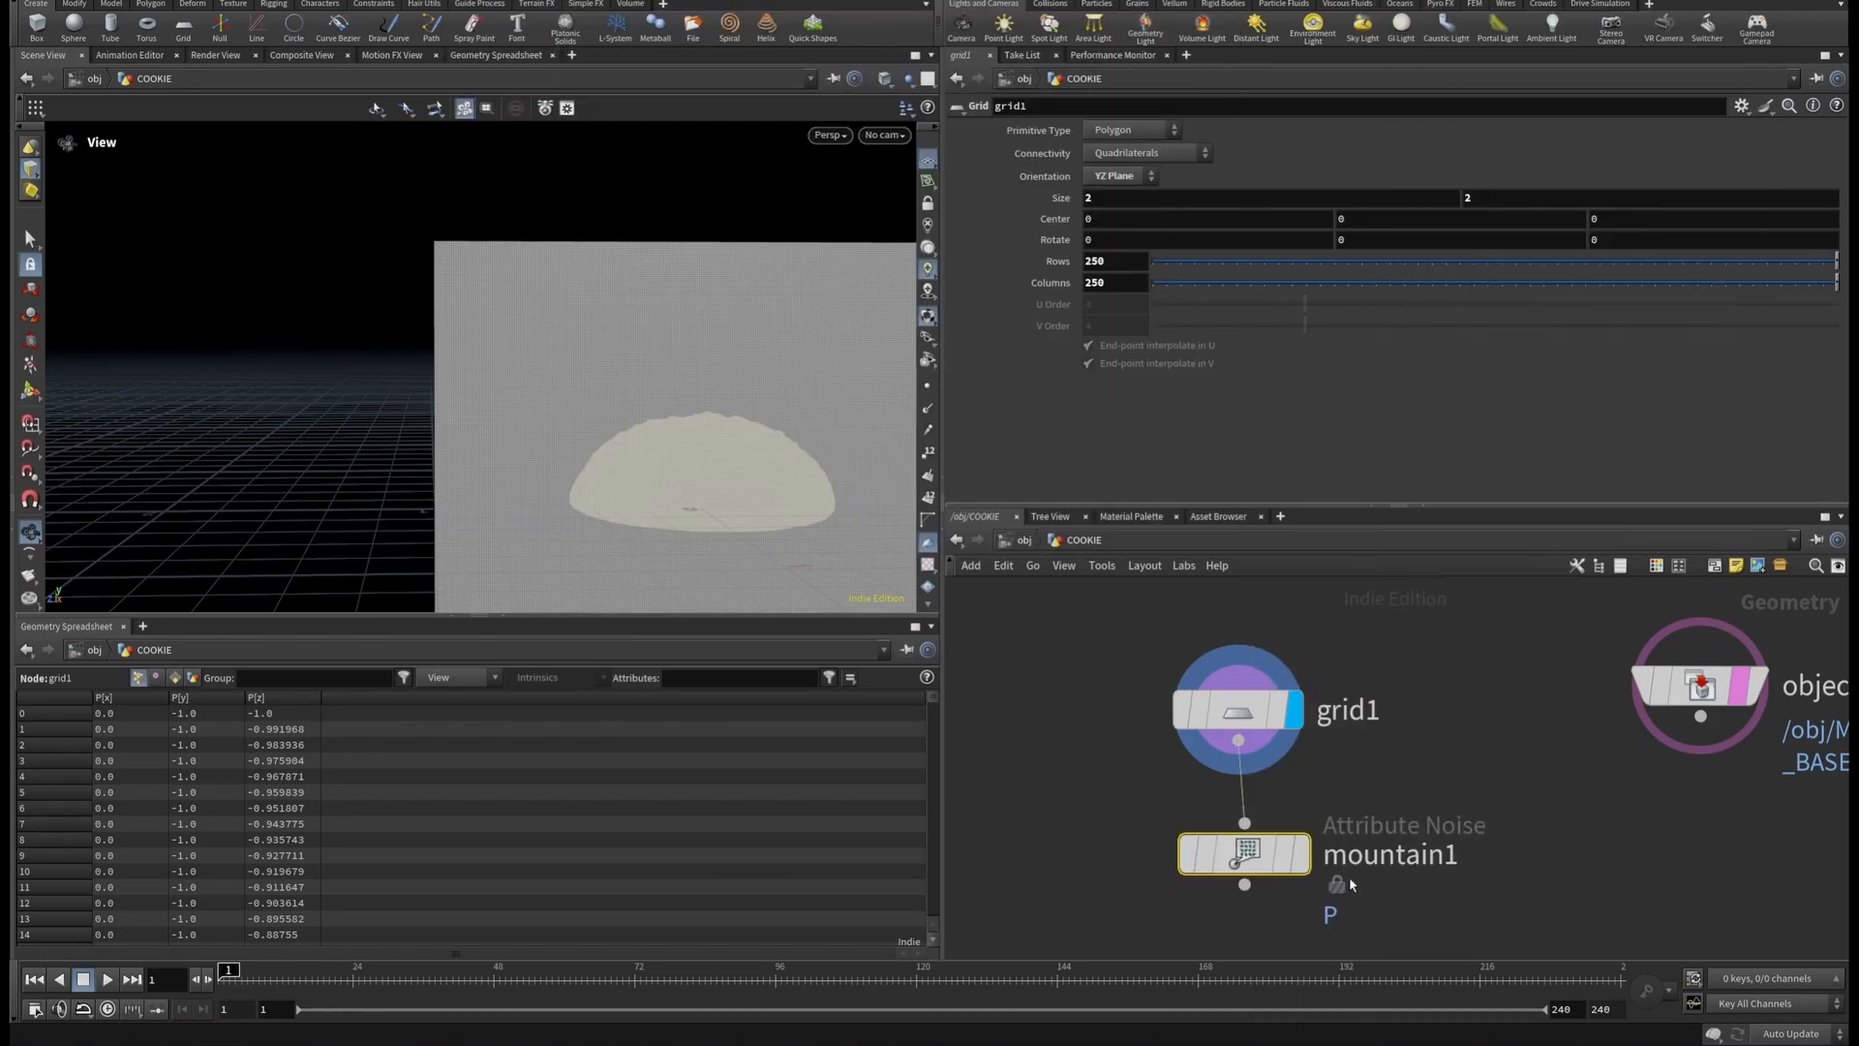
{"action": "left_click", "coordinate": [1258, 854]}
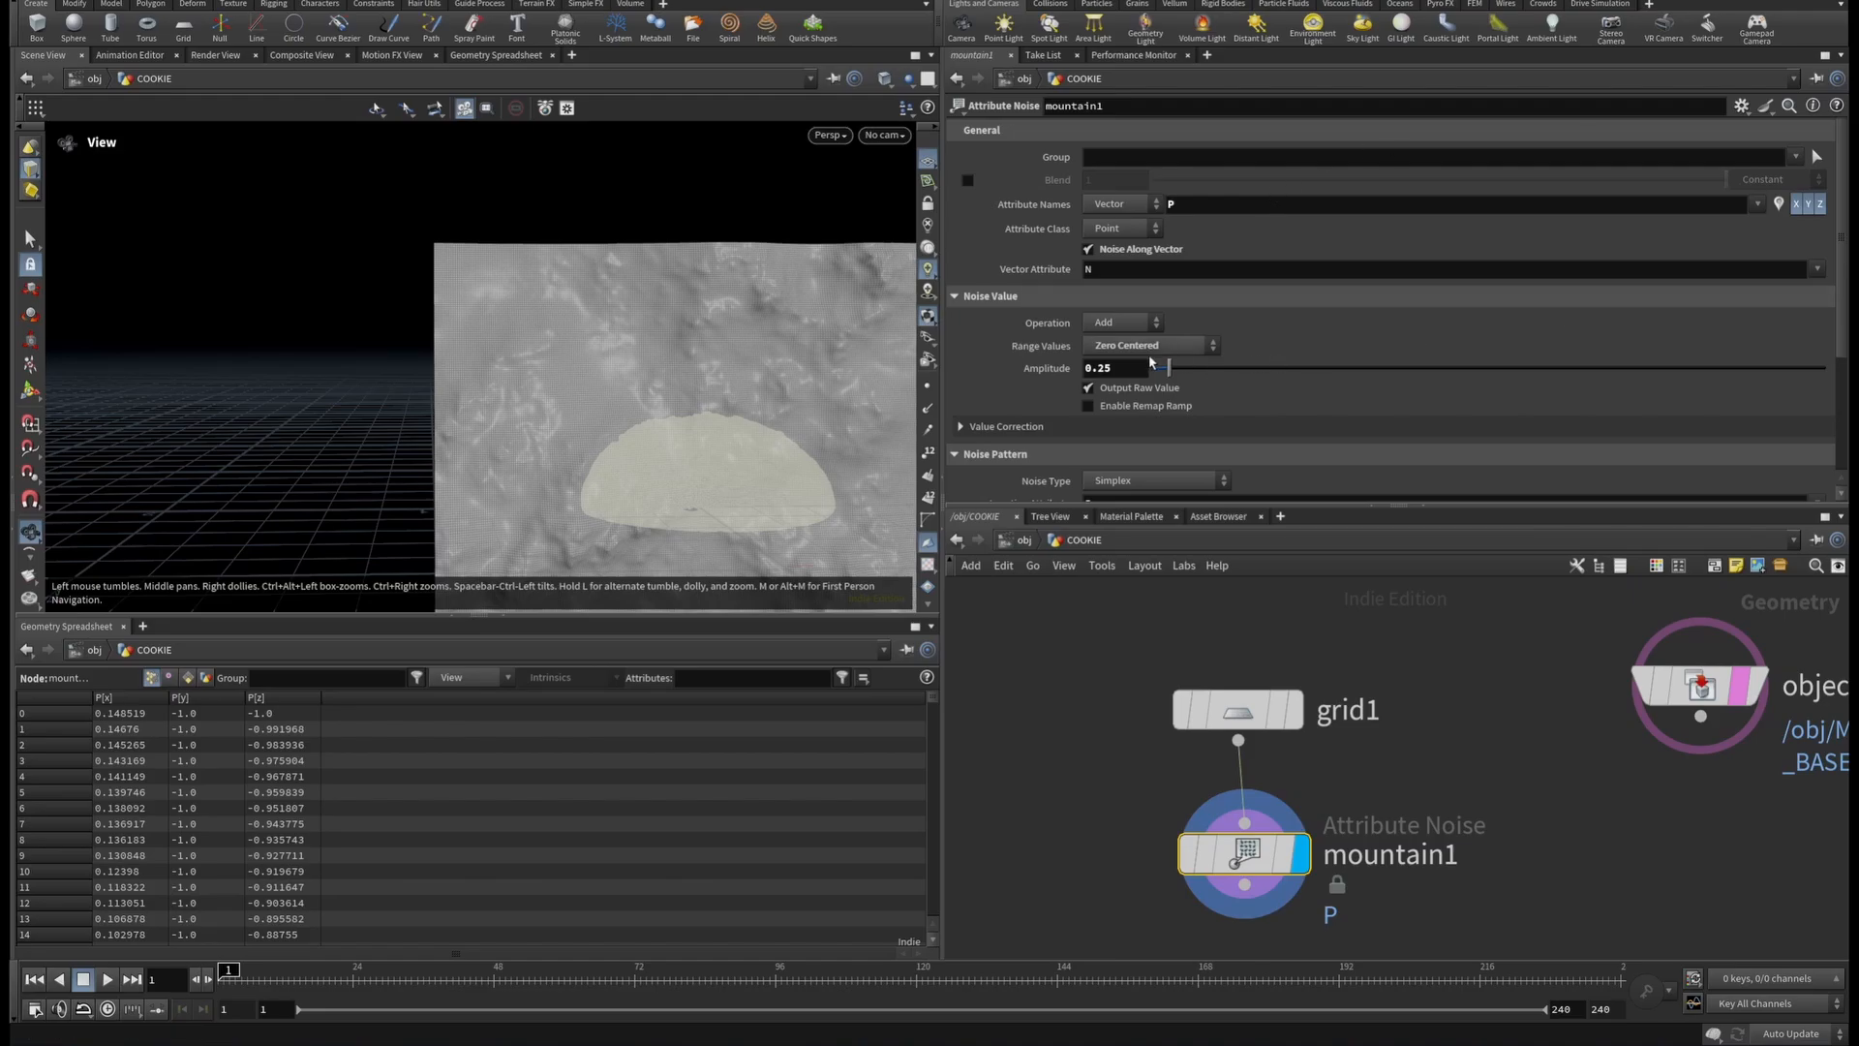
Set the mountain noise amplitude to 0.12.
{"action": "left_click_drag", "start_coordinate": [1126, 367], "coordinate": [1100, 368]}
{"action": "type", "text": "12"}
{"action": "key", "text": "Return"}
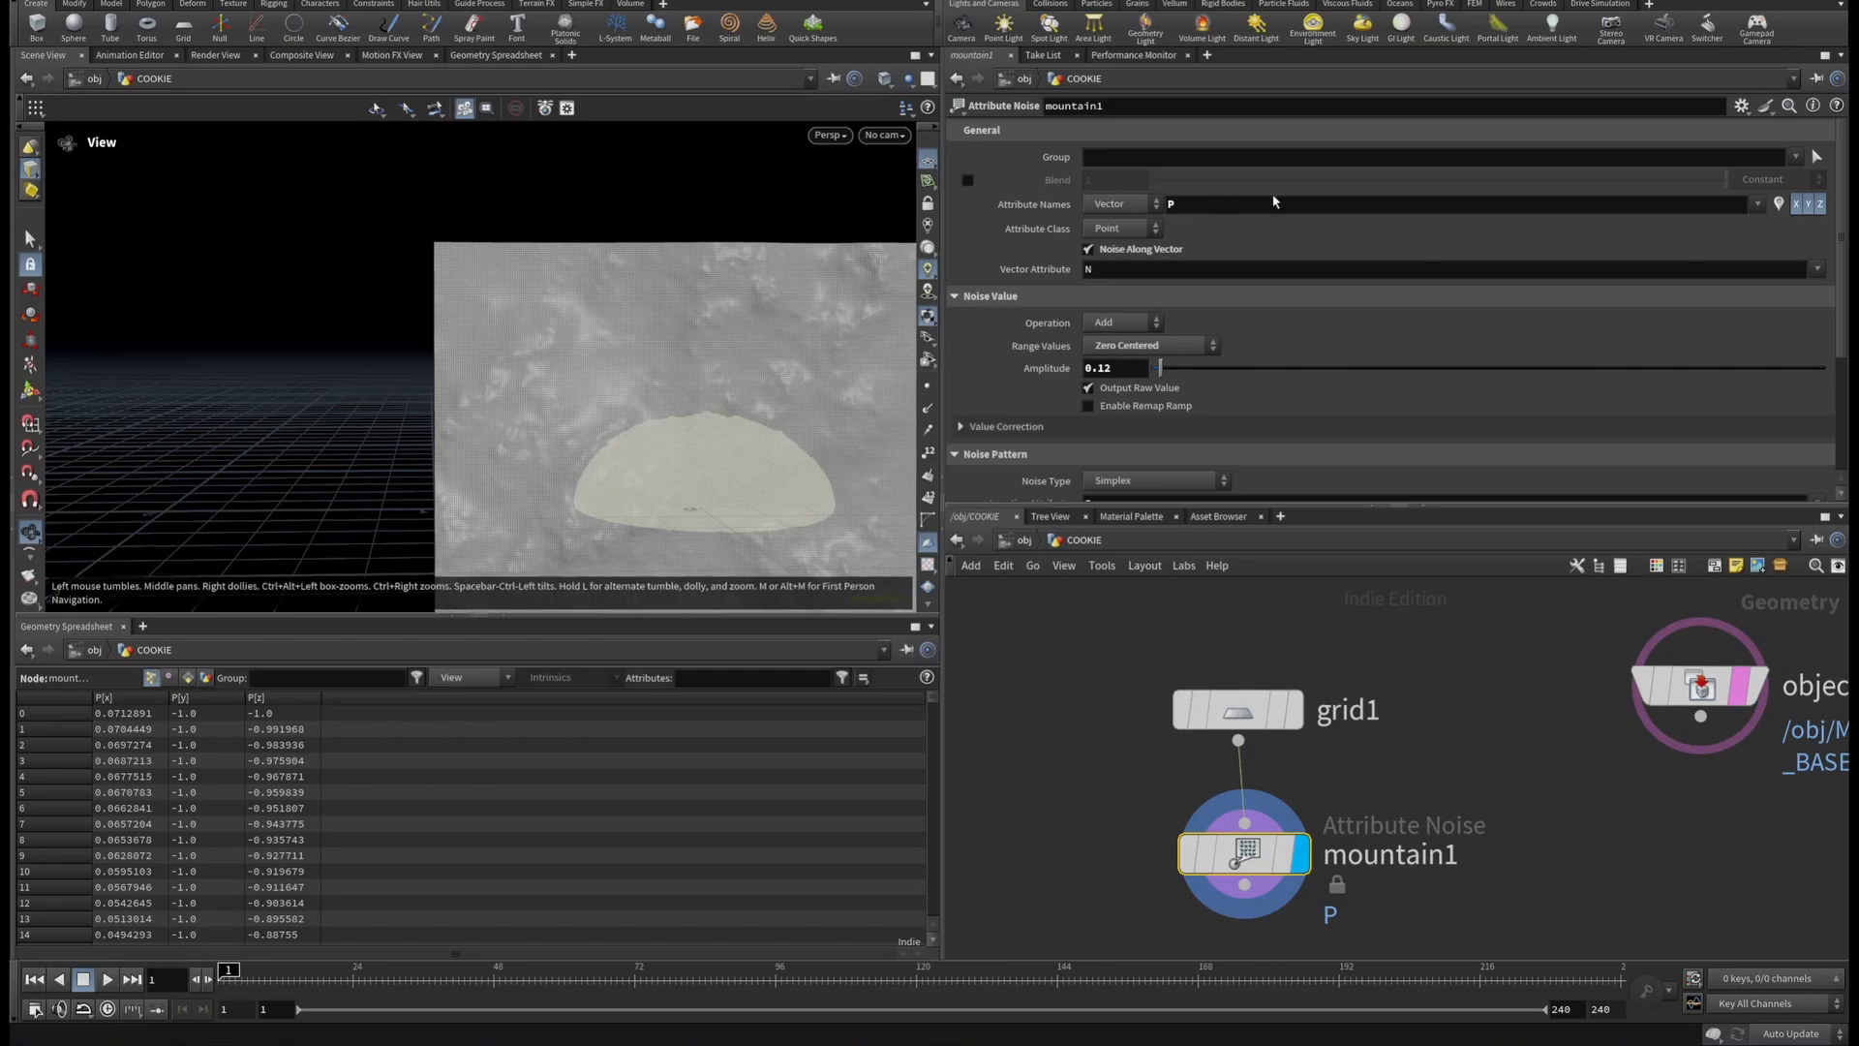
Lower the mountain noise's fractal roughness to 0.386 and check the displaced sheet against the cookie.
{"action": "scroll", "coordinate": [1102, 290], "scroll_direction": "down", "scroll_amount": 5}
{"action": "left_click", "coordinate": [998, 438]}
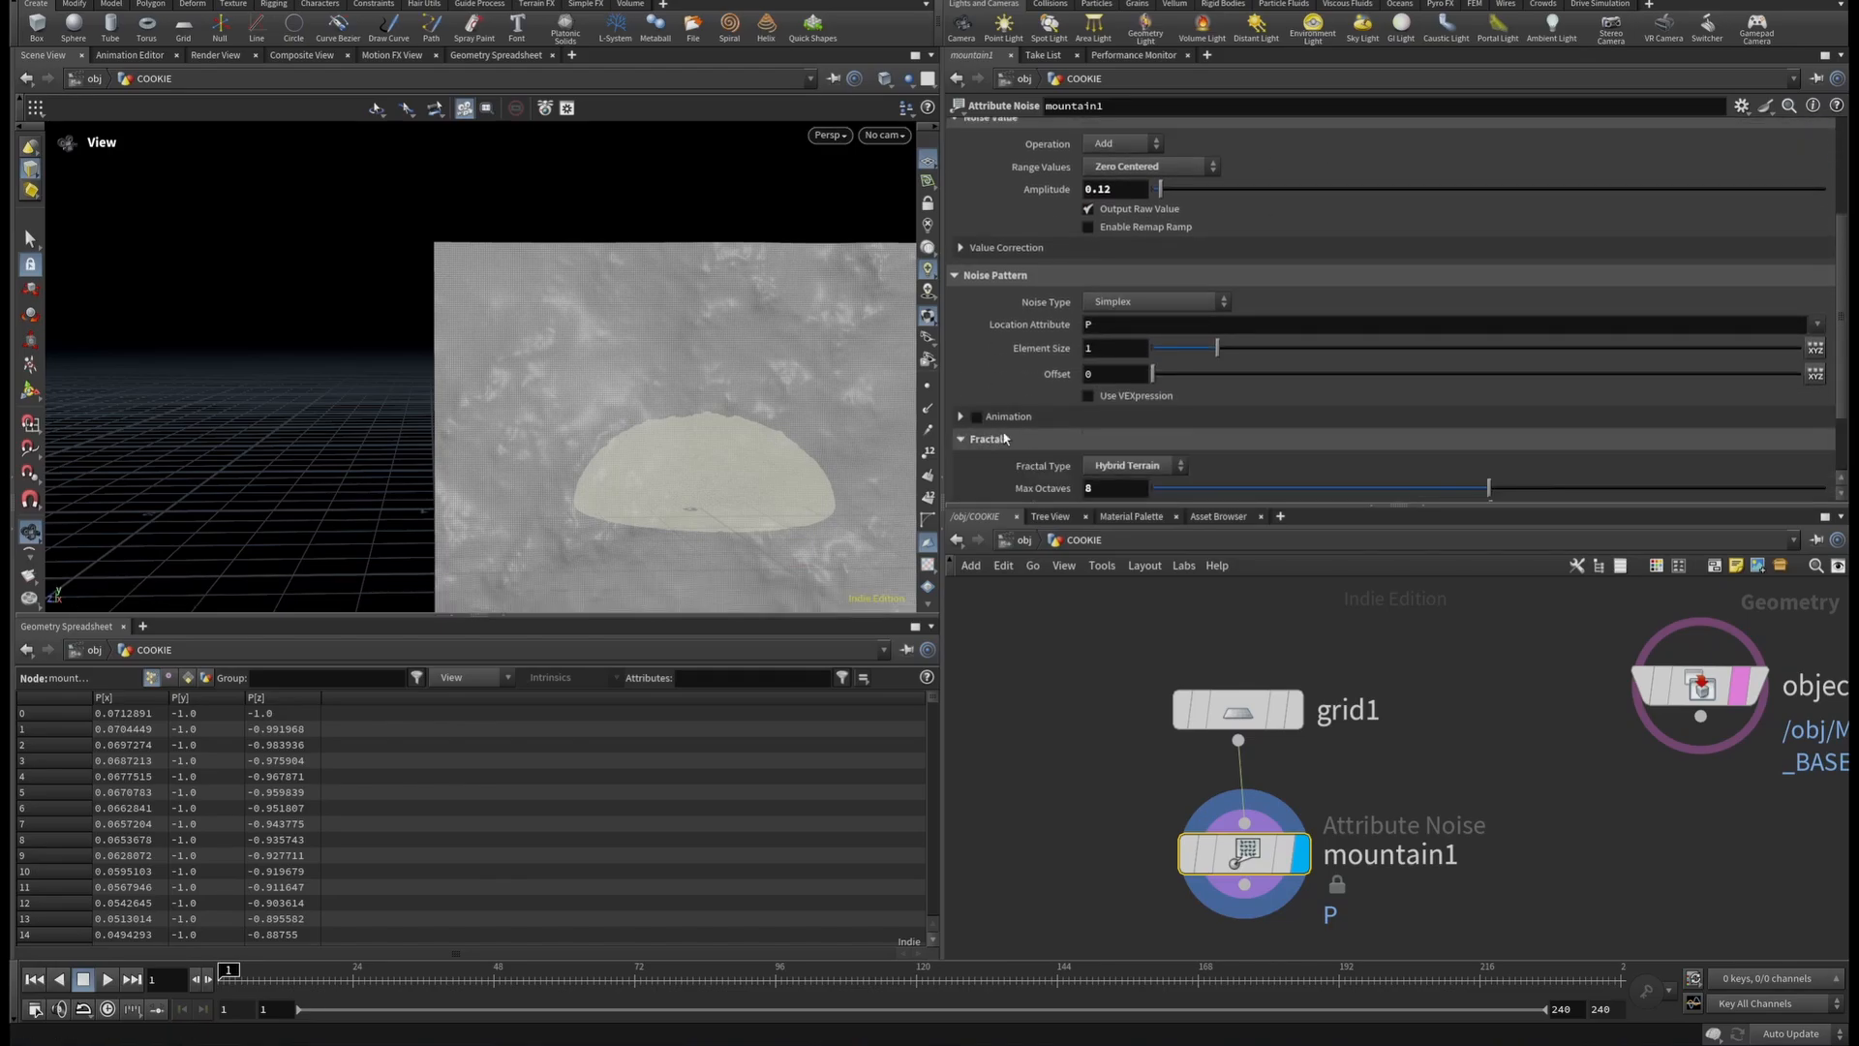
{"action": "scroll", "coordinate": [1266, 377], "scroll_direction": "down", "scroll_amount": 3}
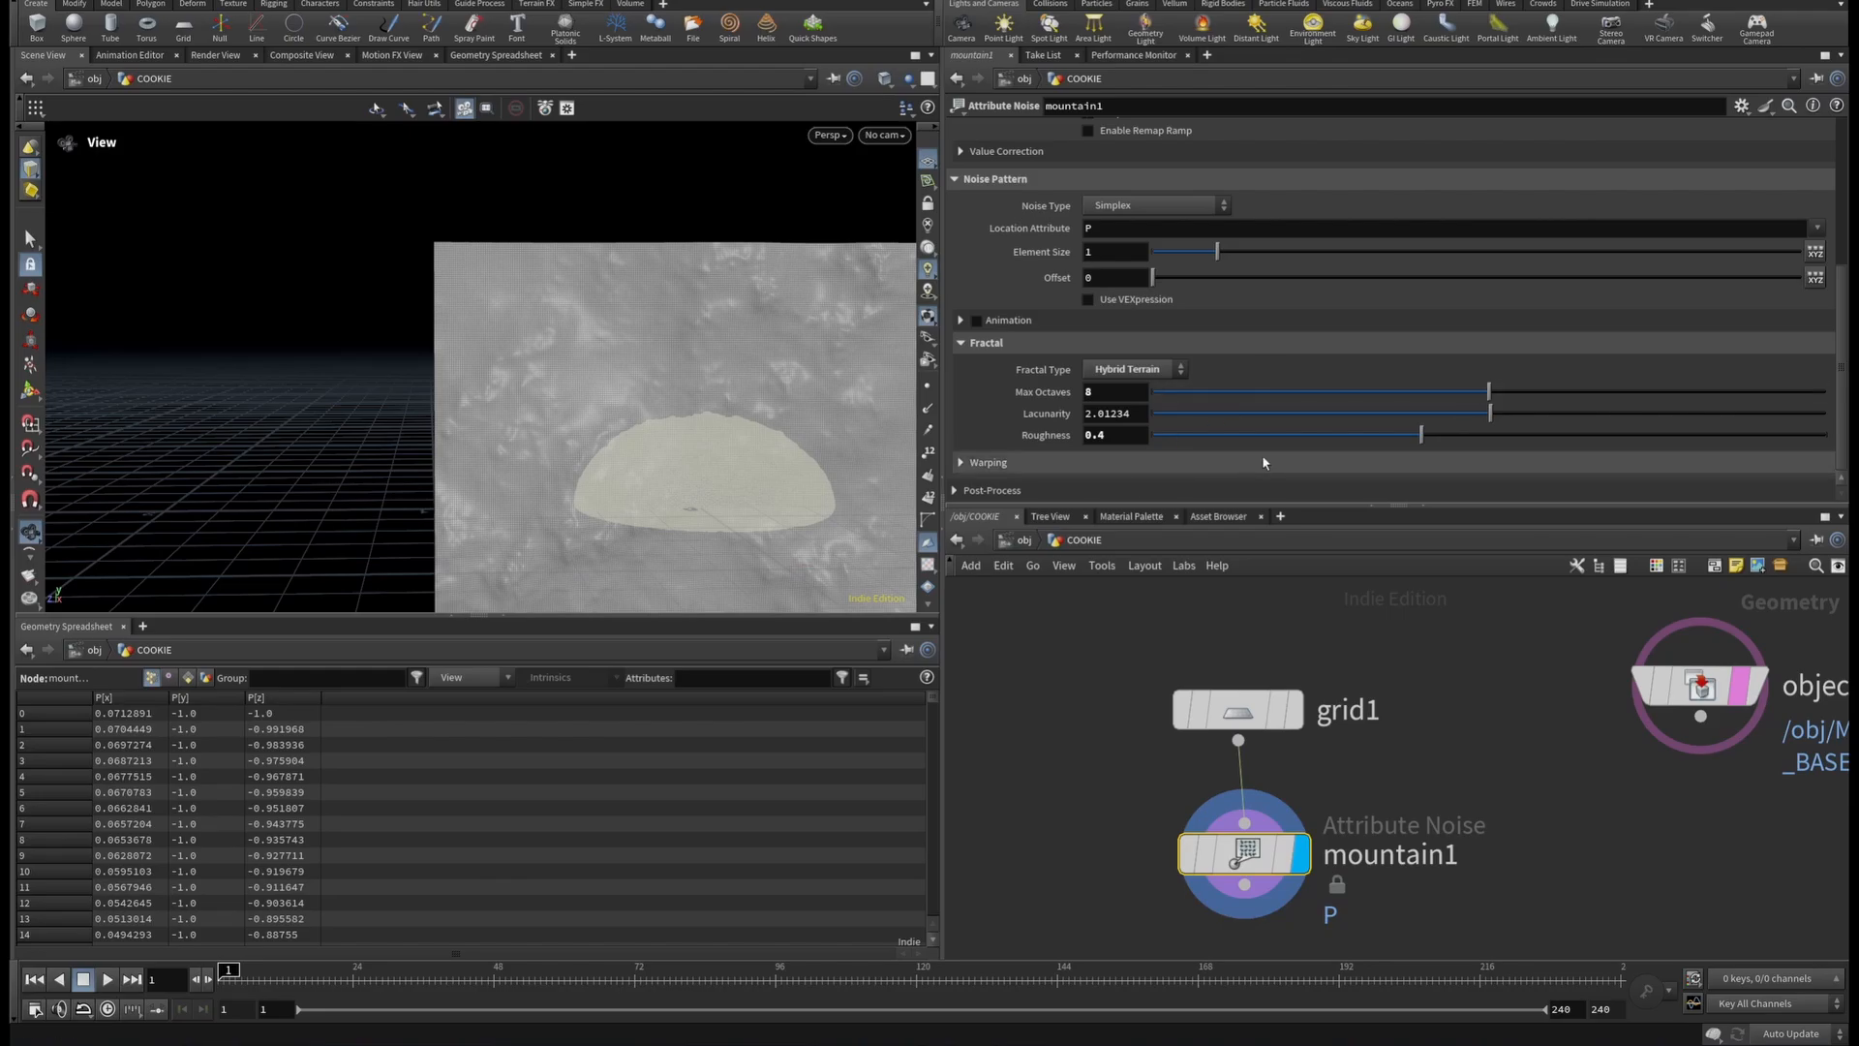
{"action": "left_click_drag", "start_coordinate": [1420, 436], "coordinate": [1413, 442]}
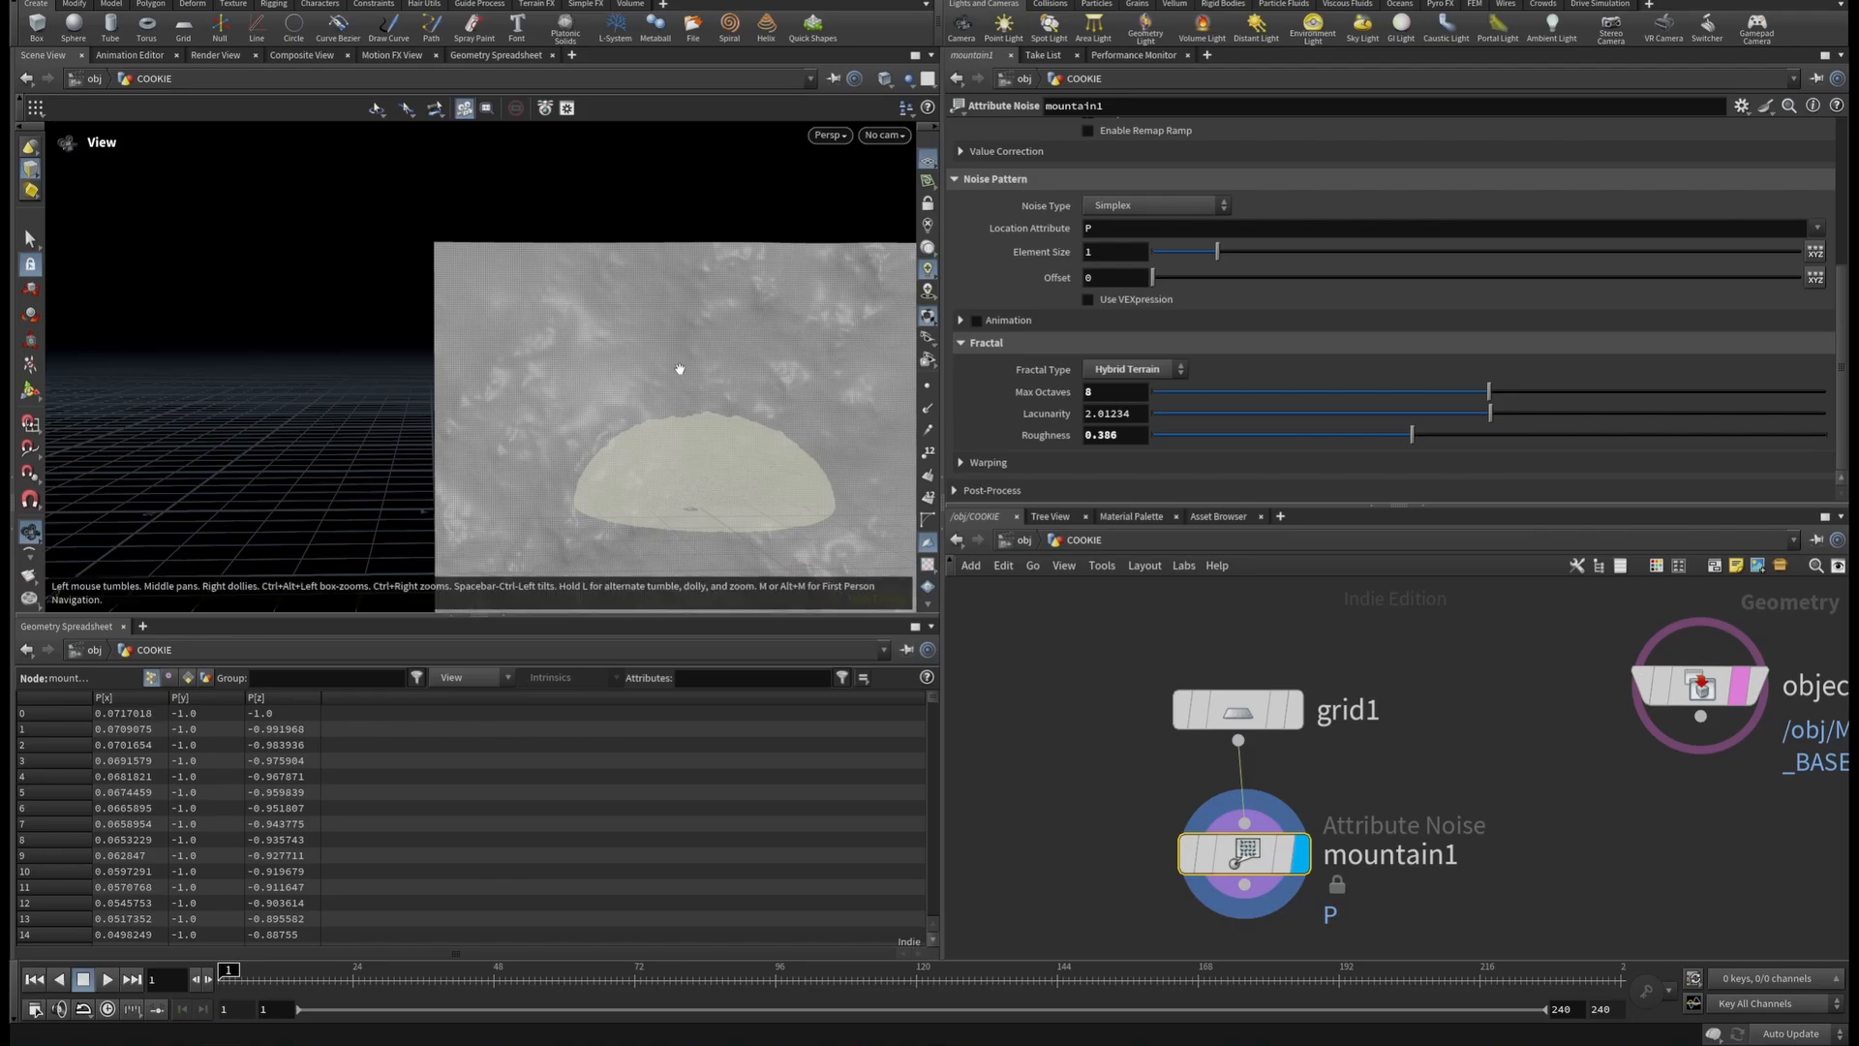
{"action": "left_click_drag", "start_coordinate": [620, 387], "coordinate": [761, 443]}
Add a Boolean node below mountain1 and object_merge1 with its operation set to Subtract.
{"action": "scroll", "coordinate": [1680, 746], "scroll_direction": "down", "scroll_amount": 4}
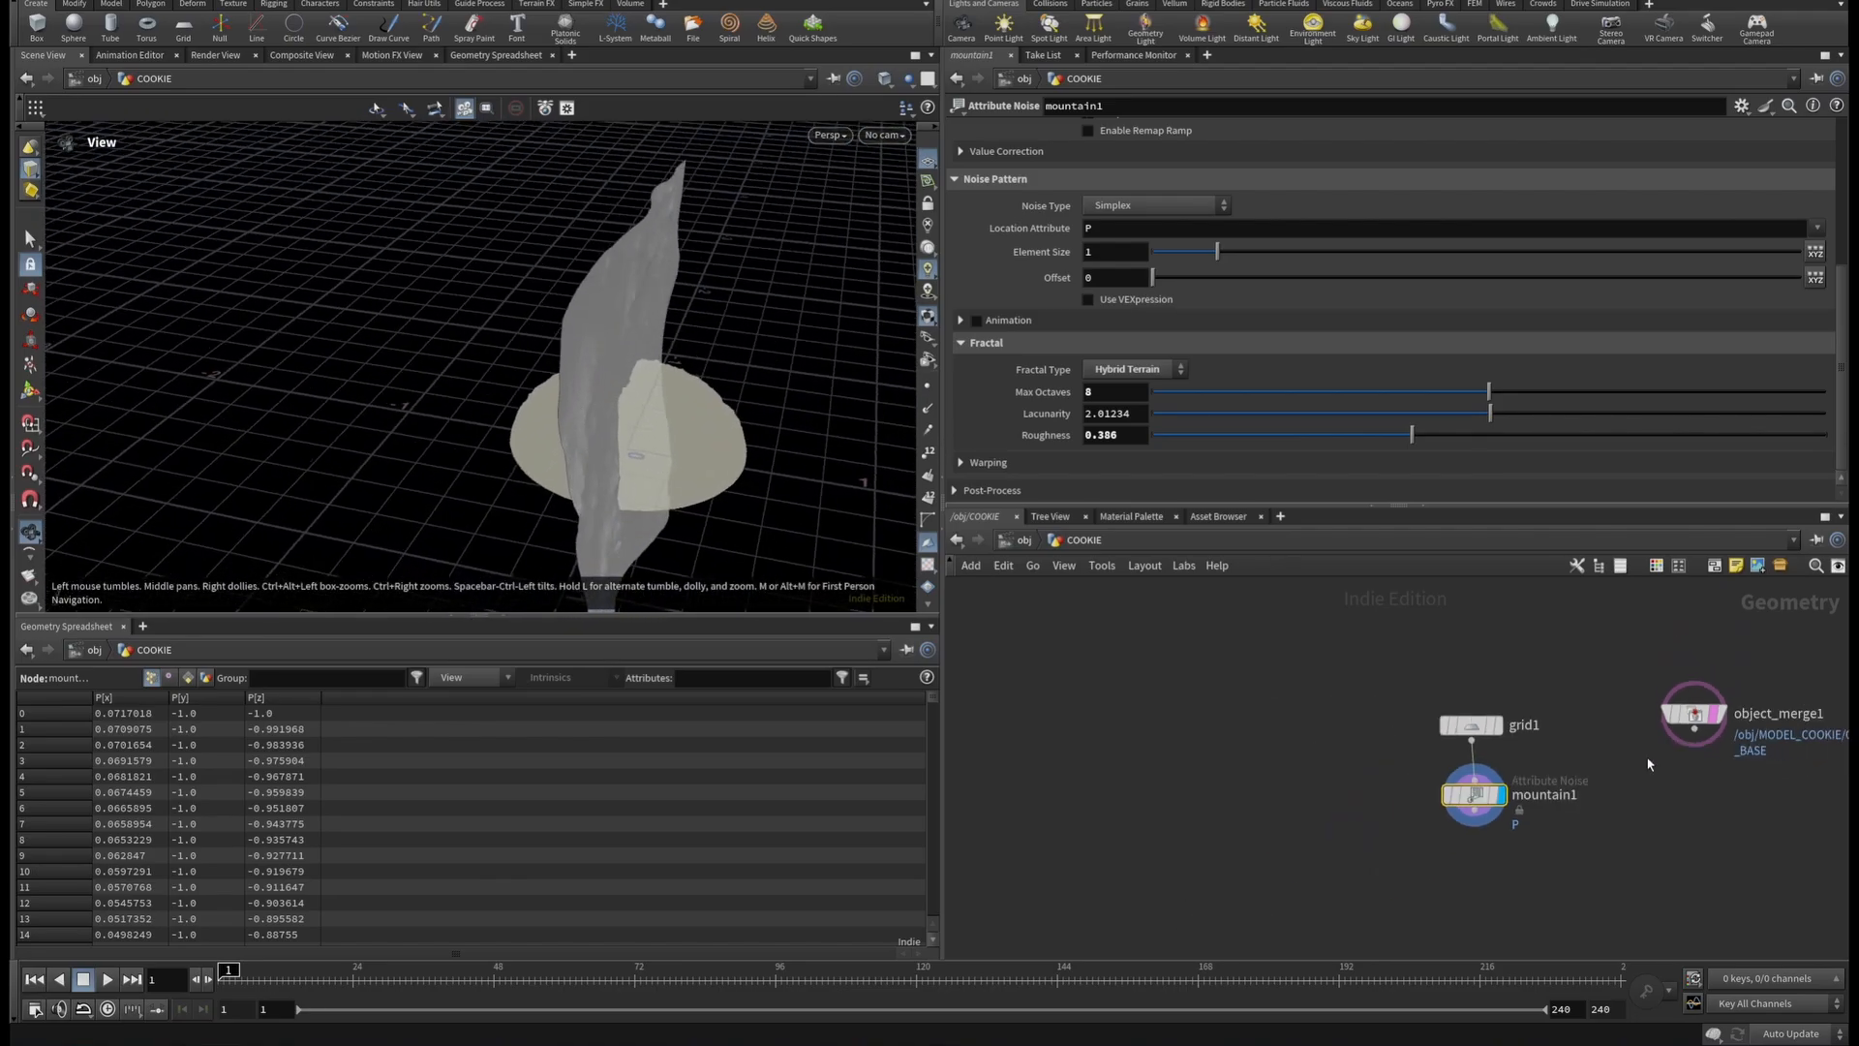
{"action": "middle_click_drag", "start_coordinate": [1636, 772], "coordinate": [1383, 630]}
{"action": "left_click", "coordinate": [1357, 728]}
{"action": "key", "text": "Tab"}
{"action": "type", "text": "bool"}
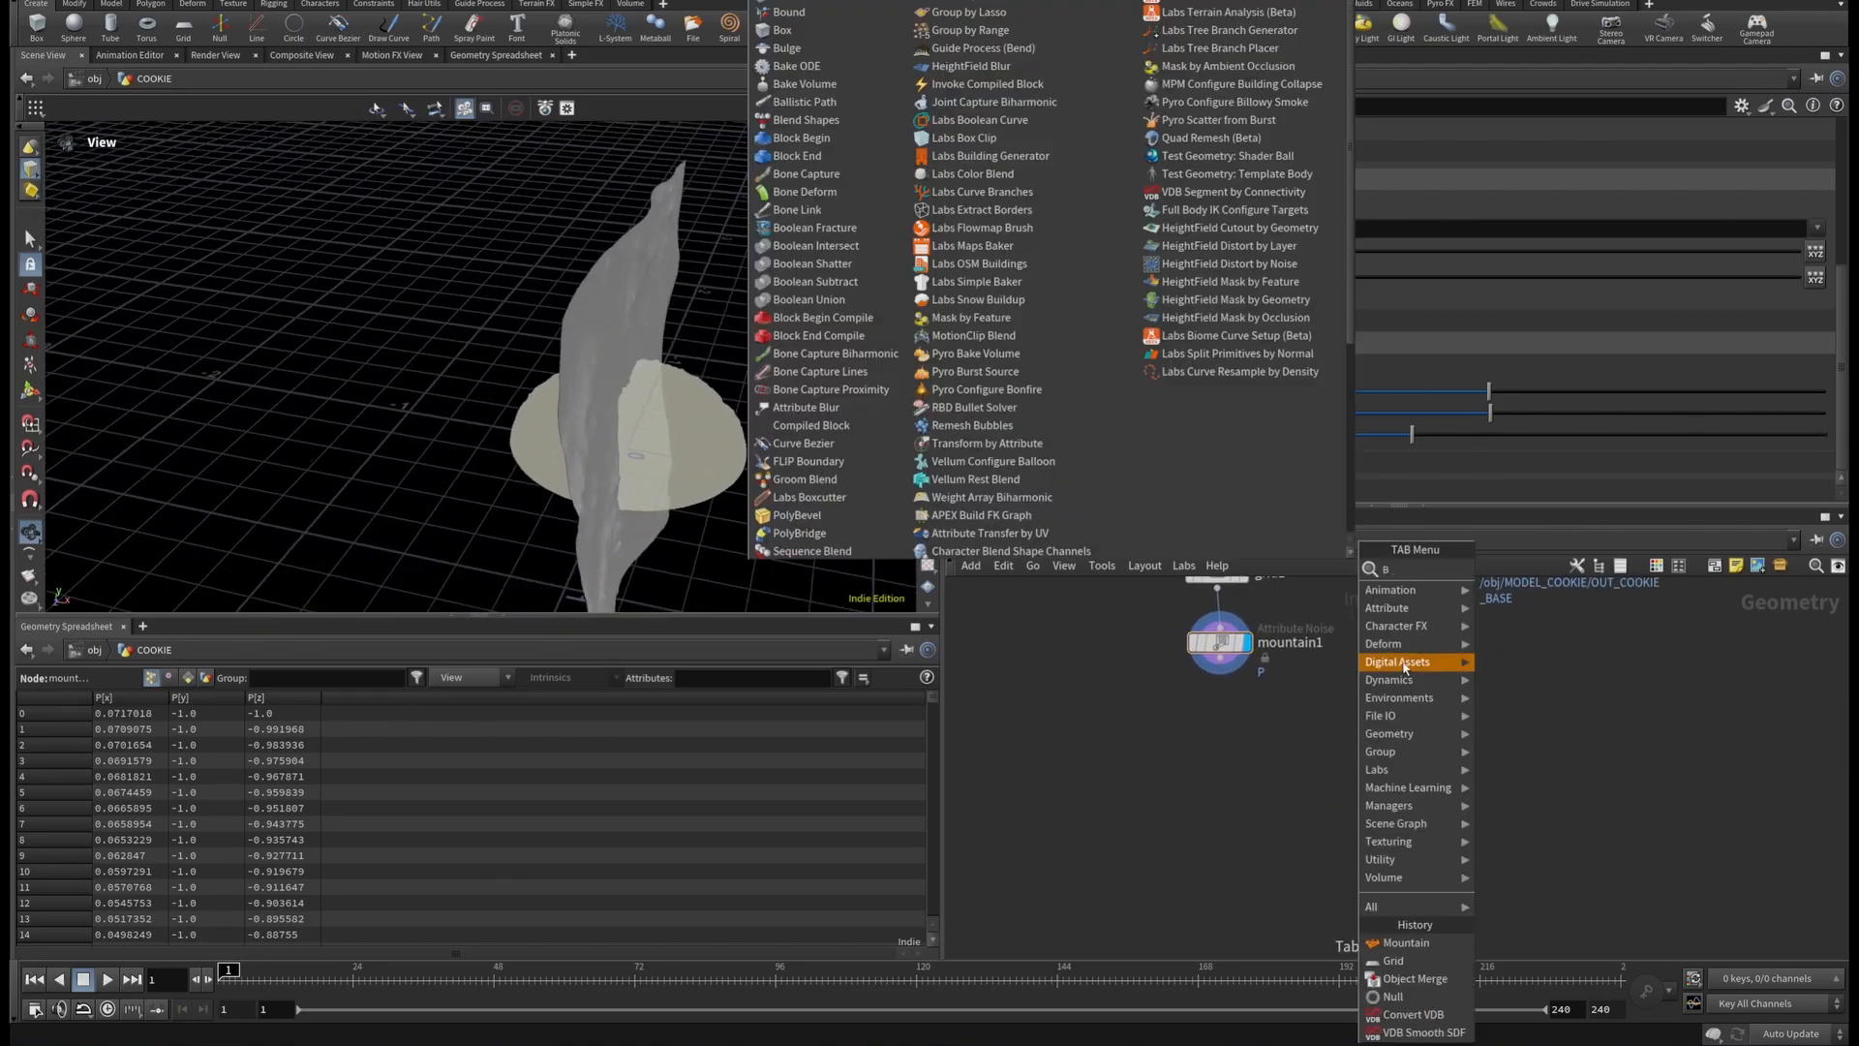
{"action": "key", "text": "Return"}
{"action": "left_click", "coordinate": [1409, 724]}
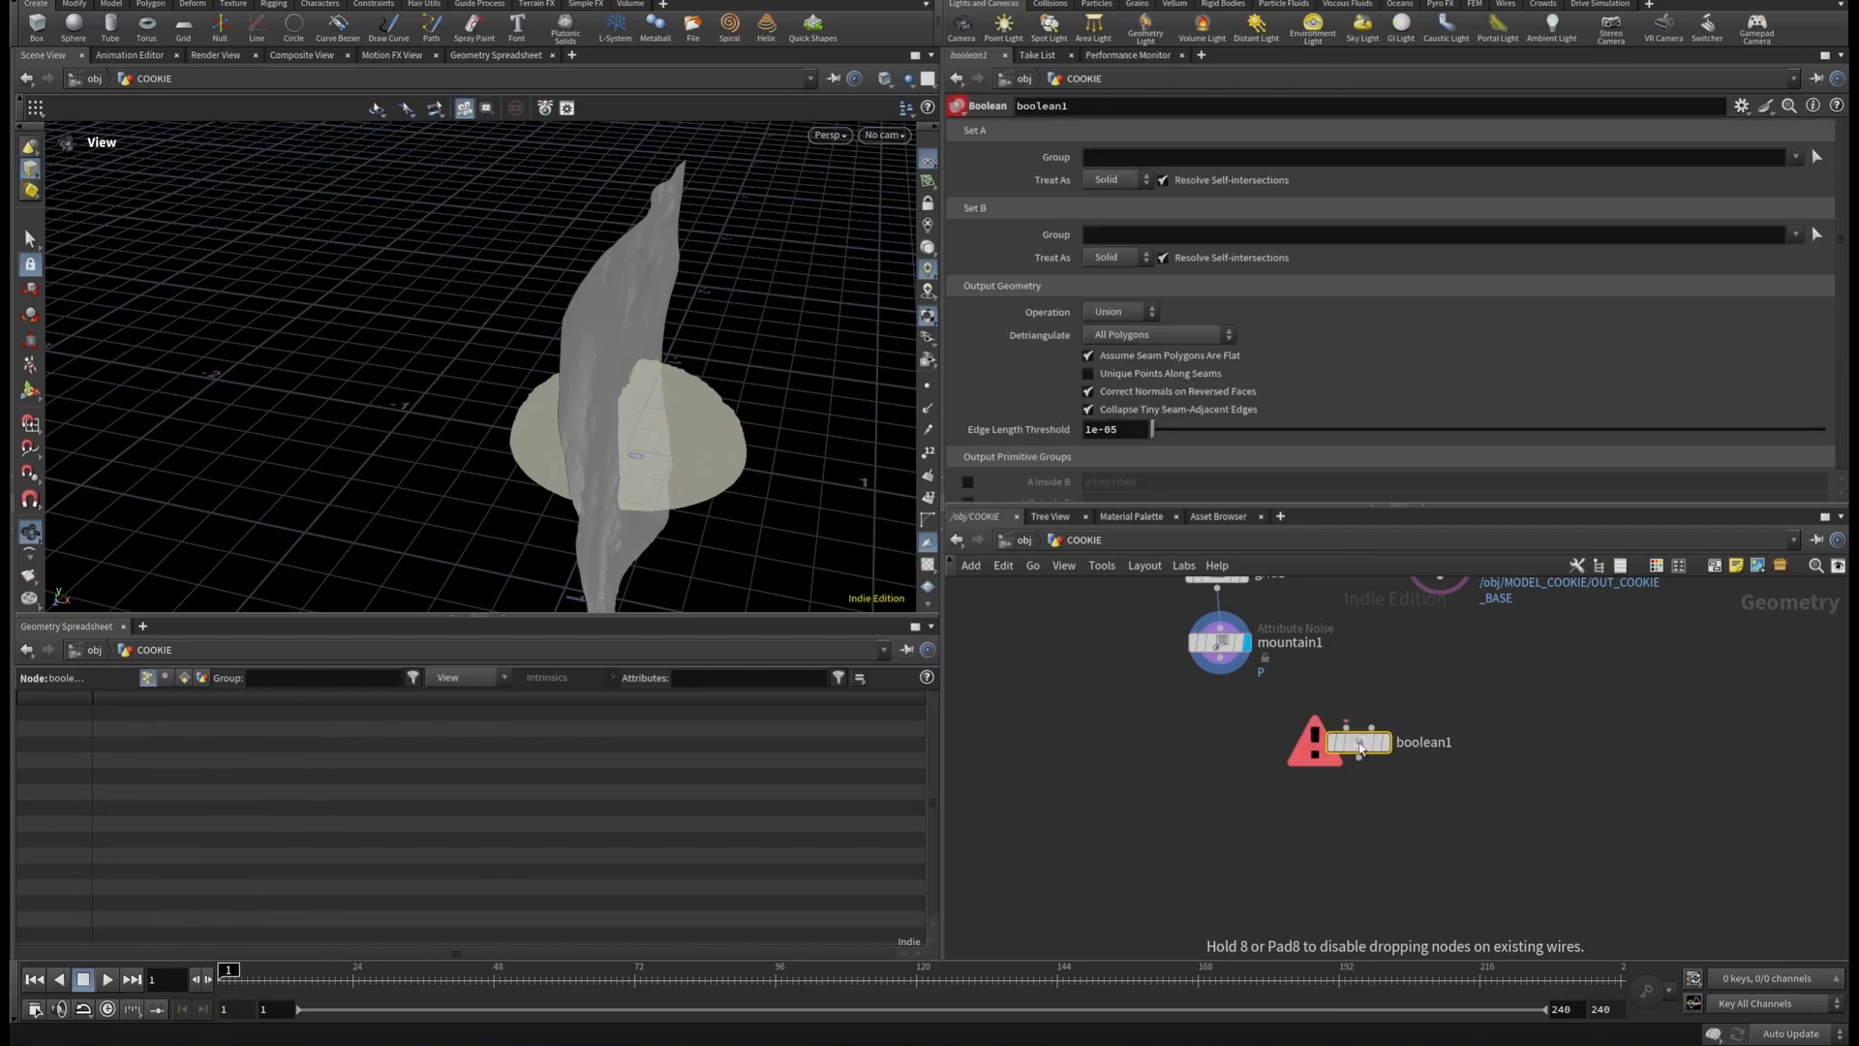
{"action": "scroll", "coordinate": [1346, 745], "scroll_direction": "up", "scroll_amount": 5}
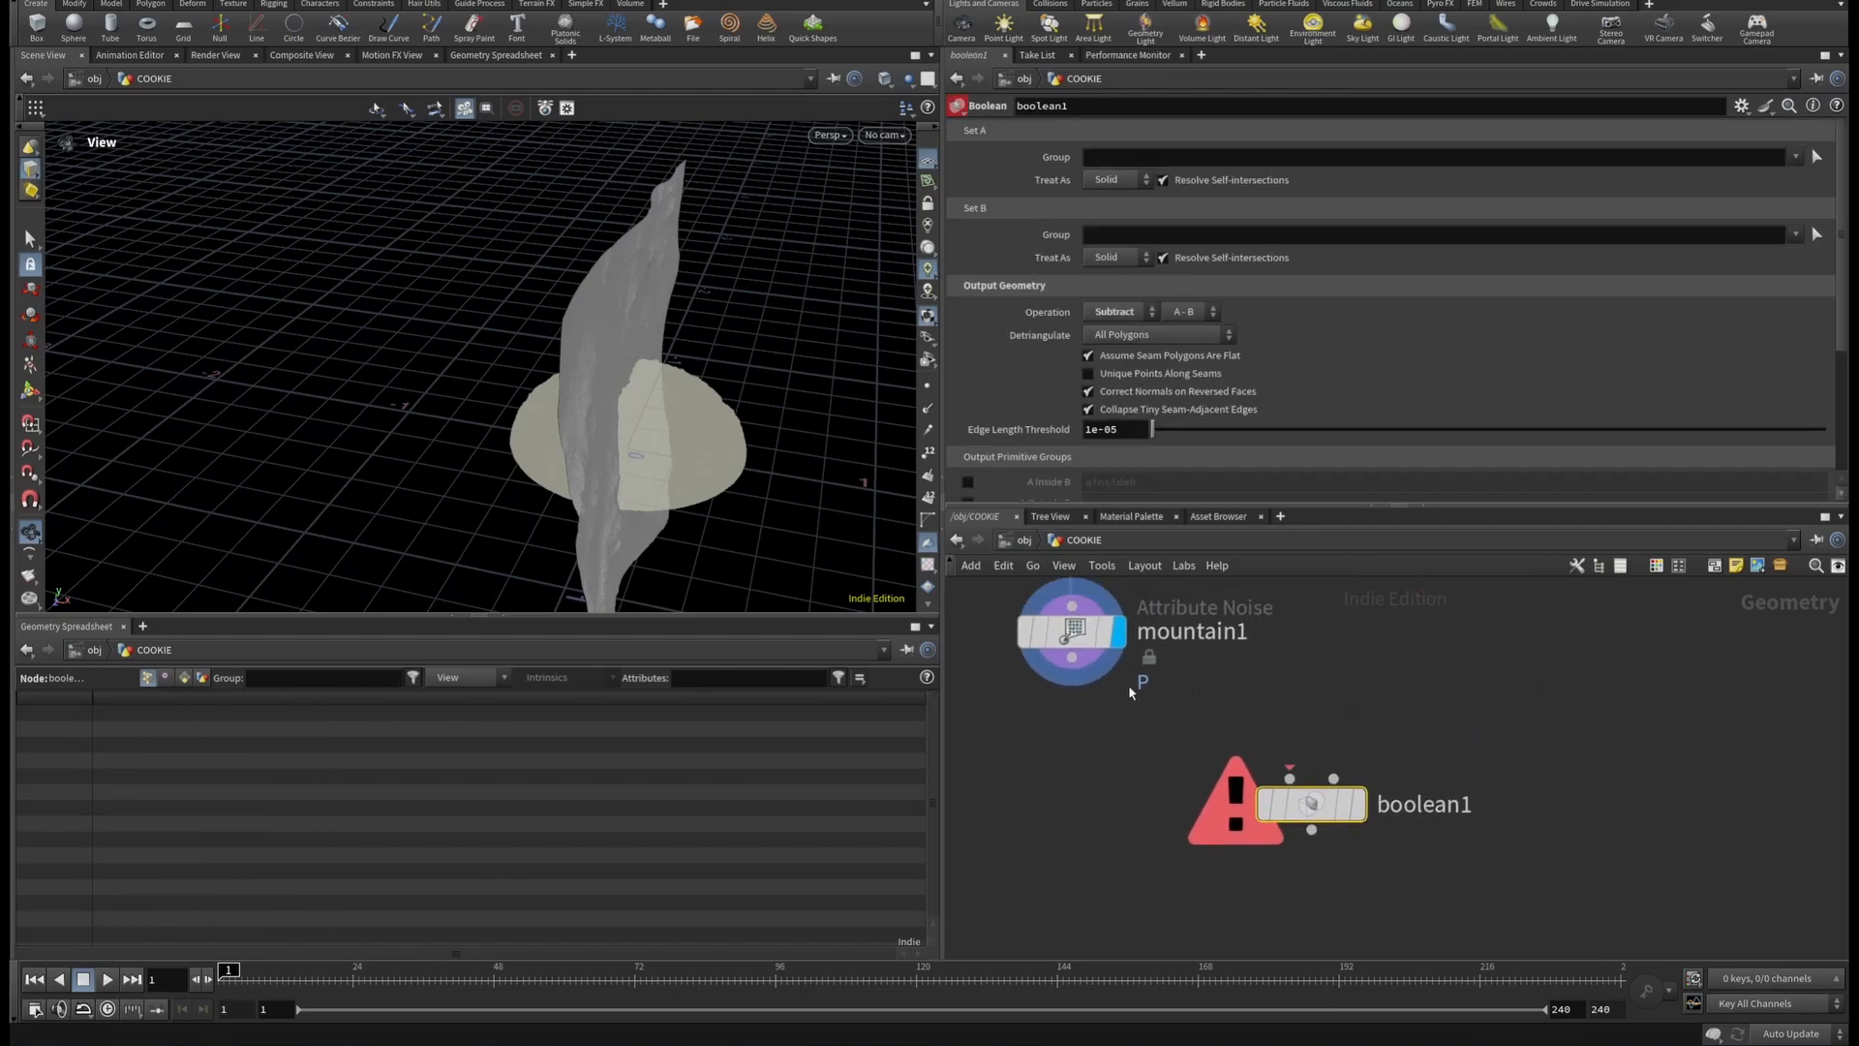
Connect mountain1 as Geometry B and object_merge1 as Geometry A of boolean1, and display the Boolean's result.
{"action": "left_click", "coordinate": [1072, 658]}
{"action": "left_click", "coordinate": [1289, 775]}
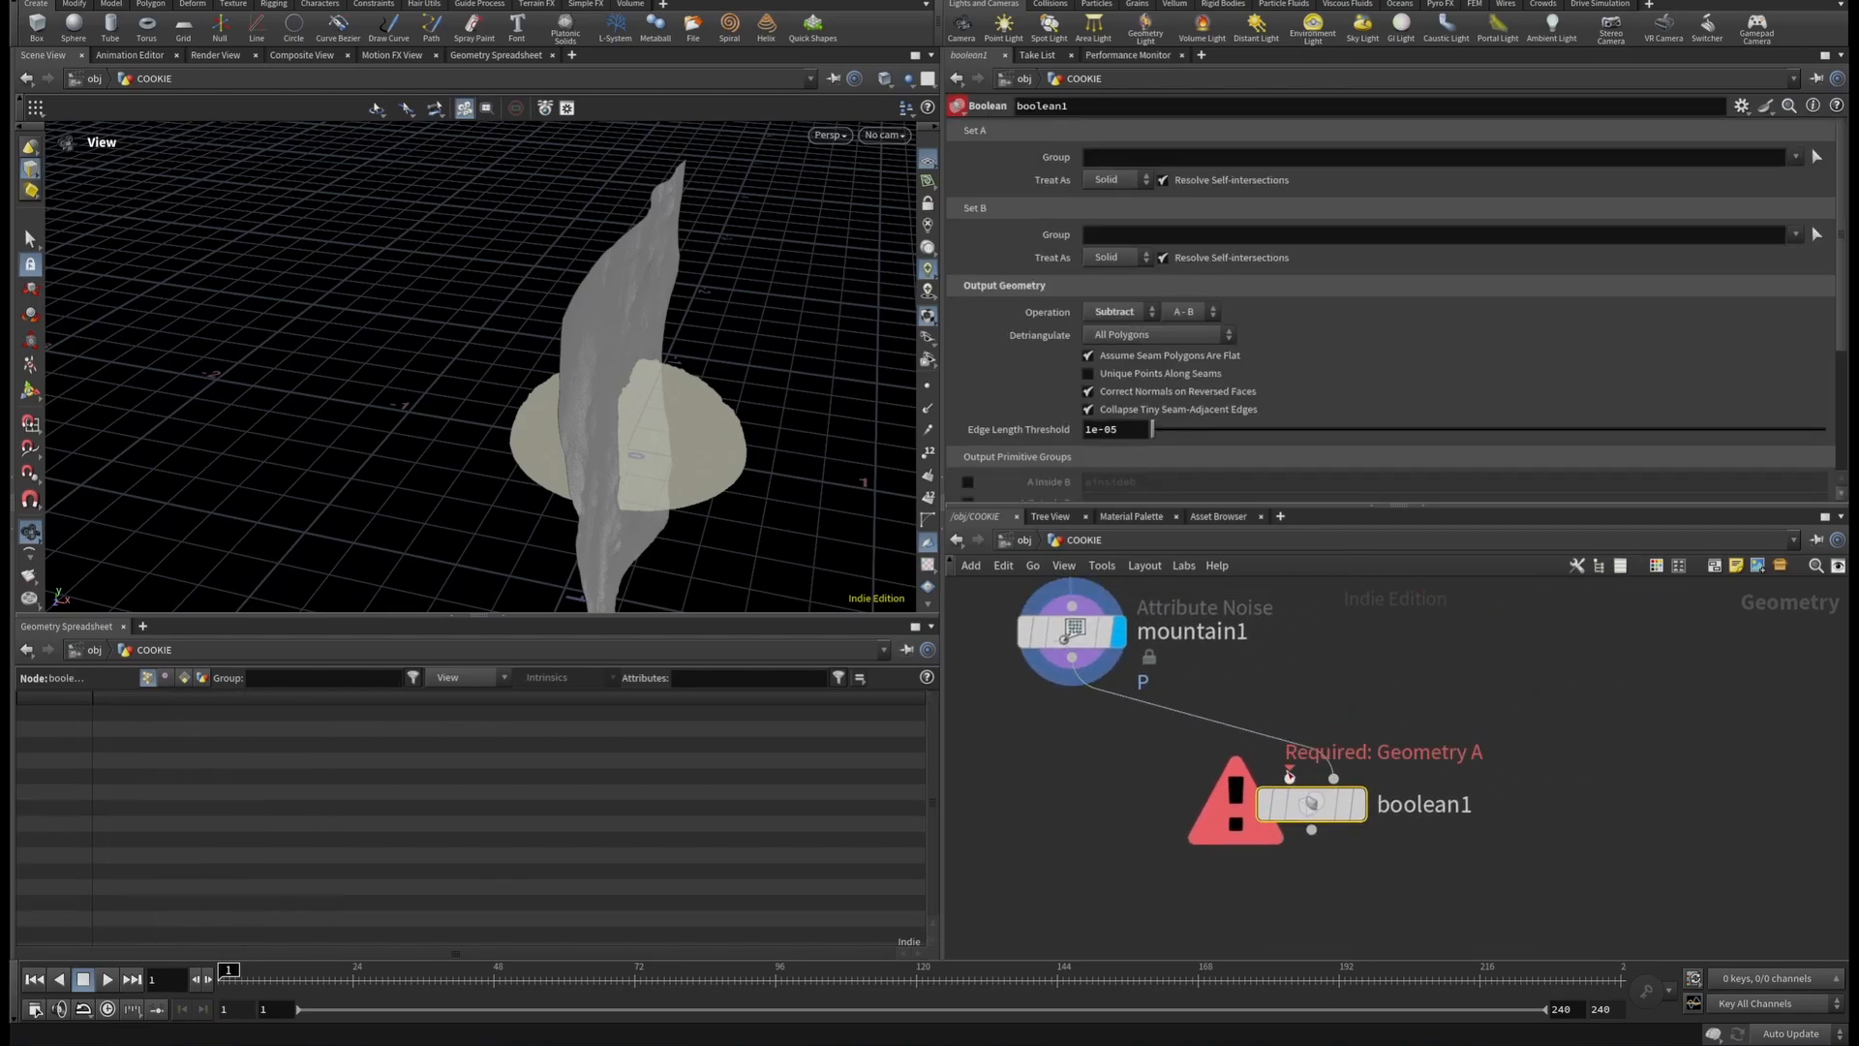
{"action": "scroll", "coordinate": [1362, 823], "scroll_direction": "down", "scroll_amount": 3}
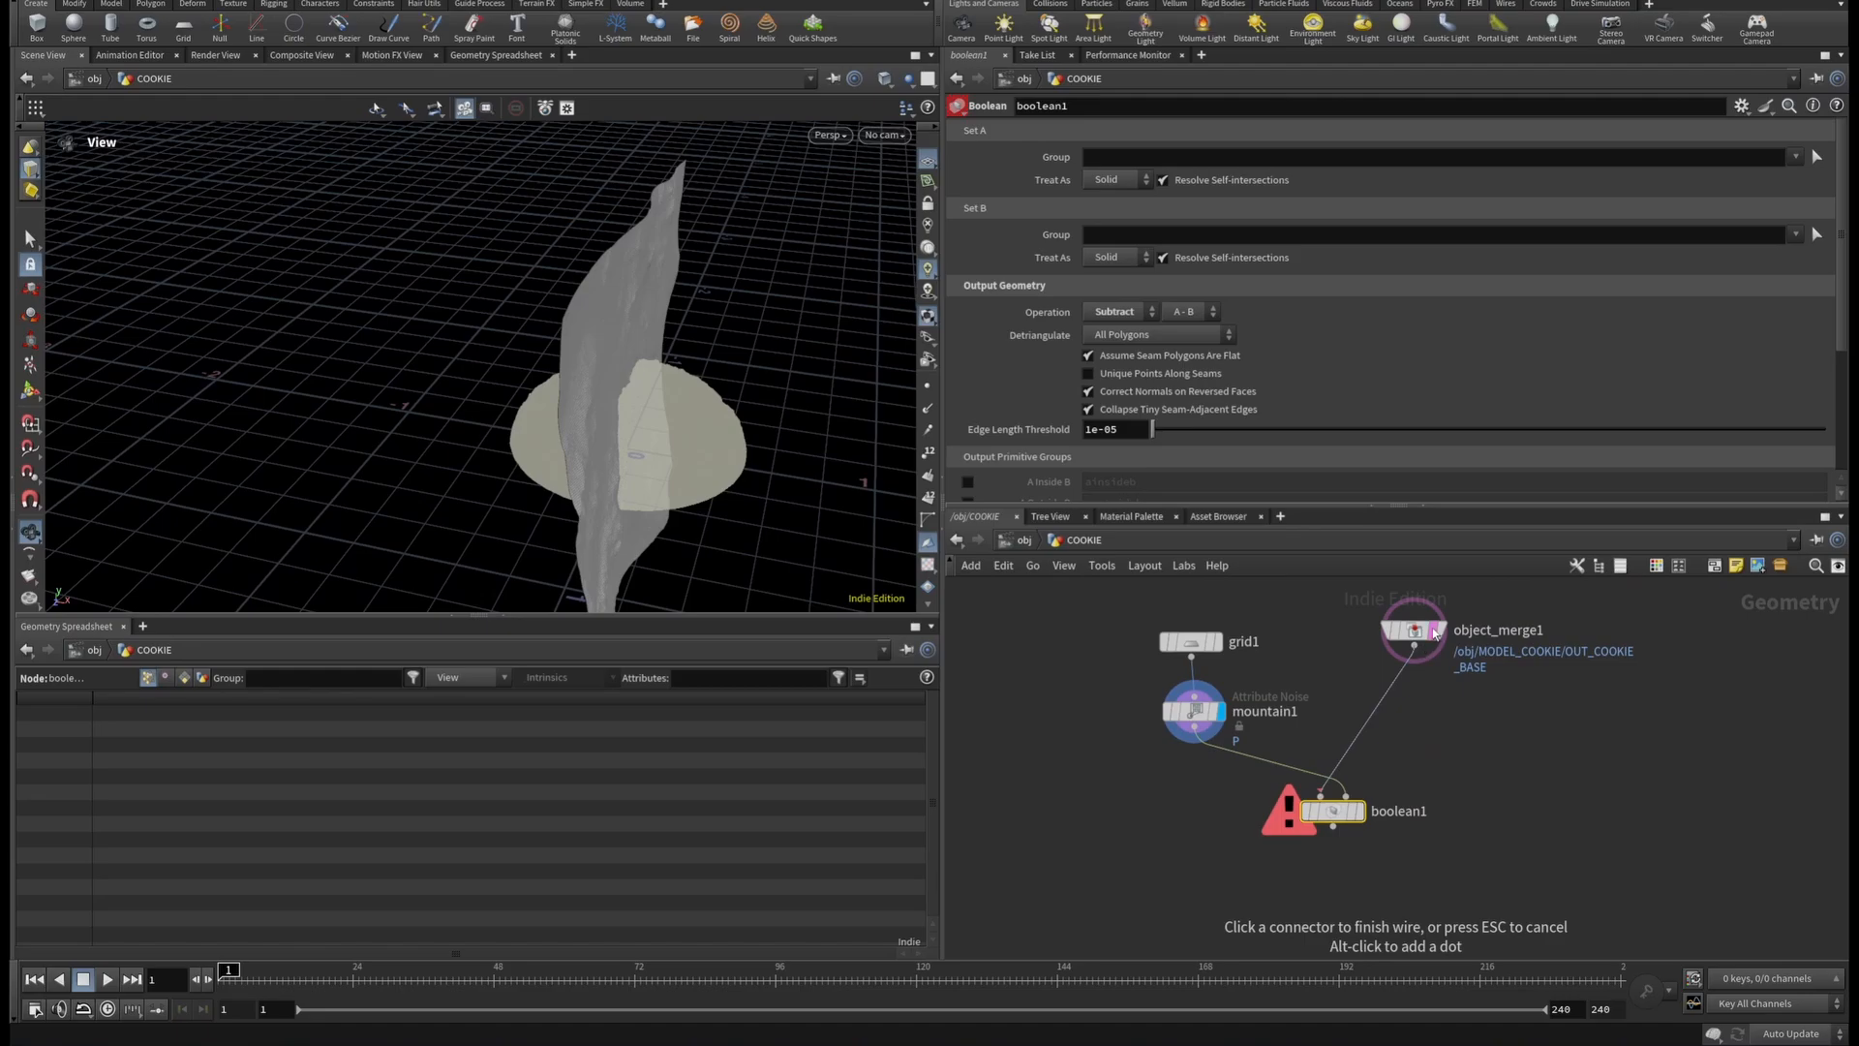
{"action": "left_click", "coordinate": [1431, 640]}
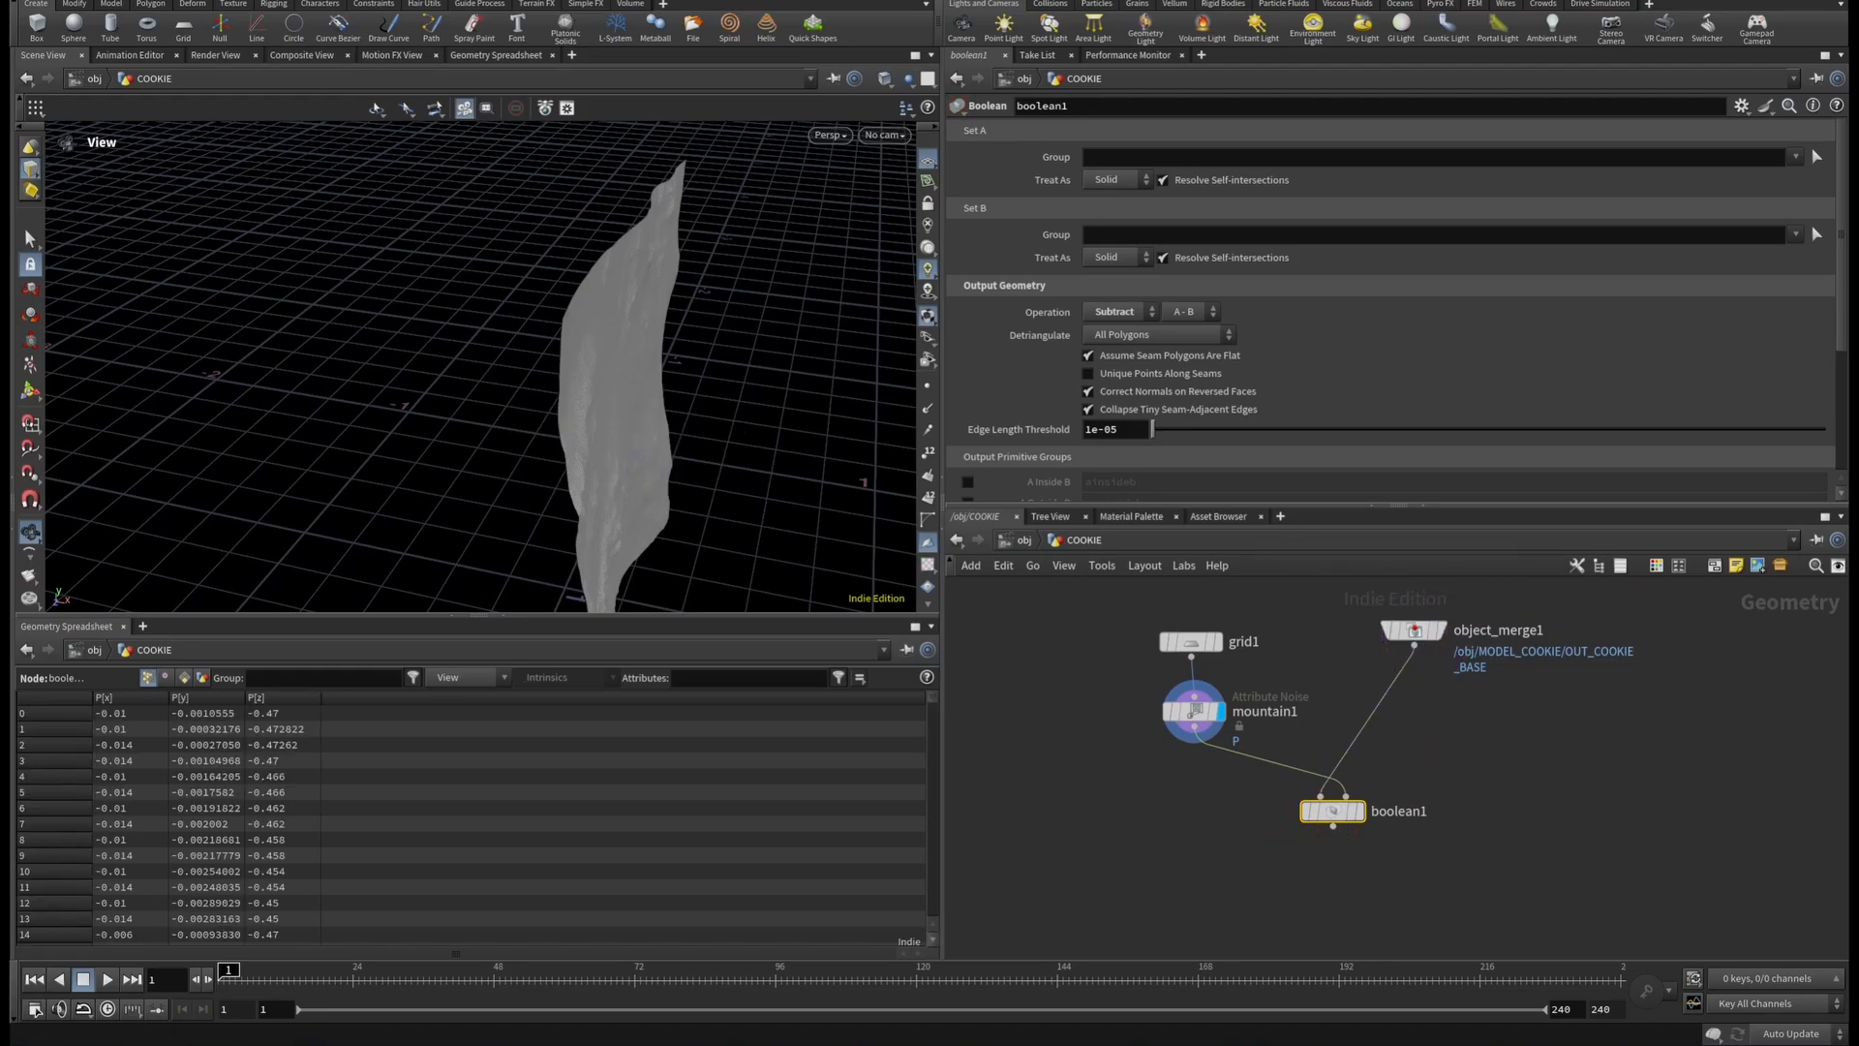
{"action": "scroll", "coordinate": [1363, 826], "scroll_direction": "up", "scroll_amount": 3}
{"action": "left_click", "coordinate": [1357, 796]}
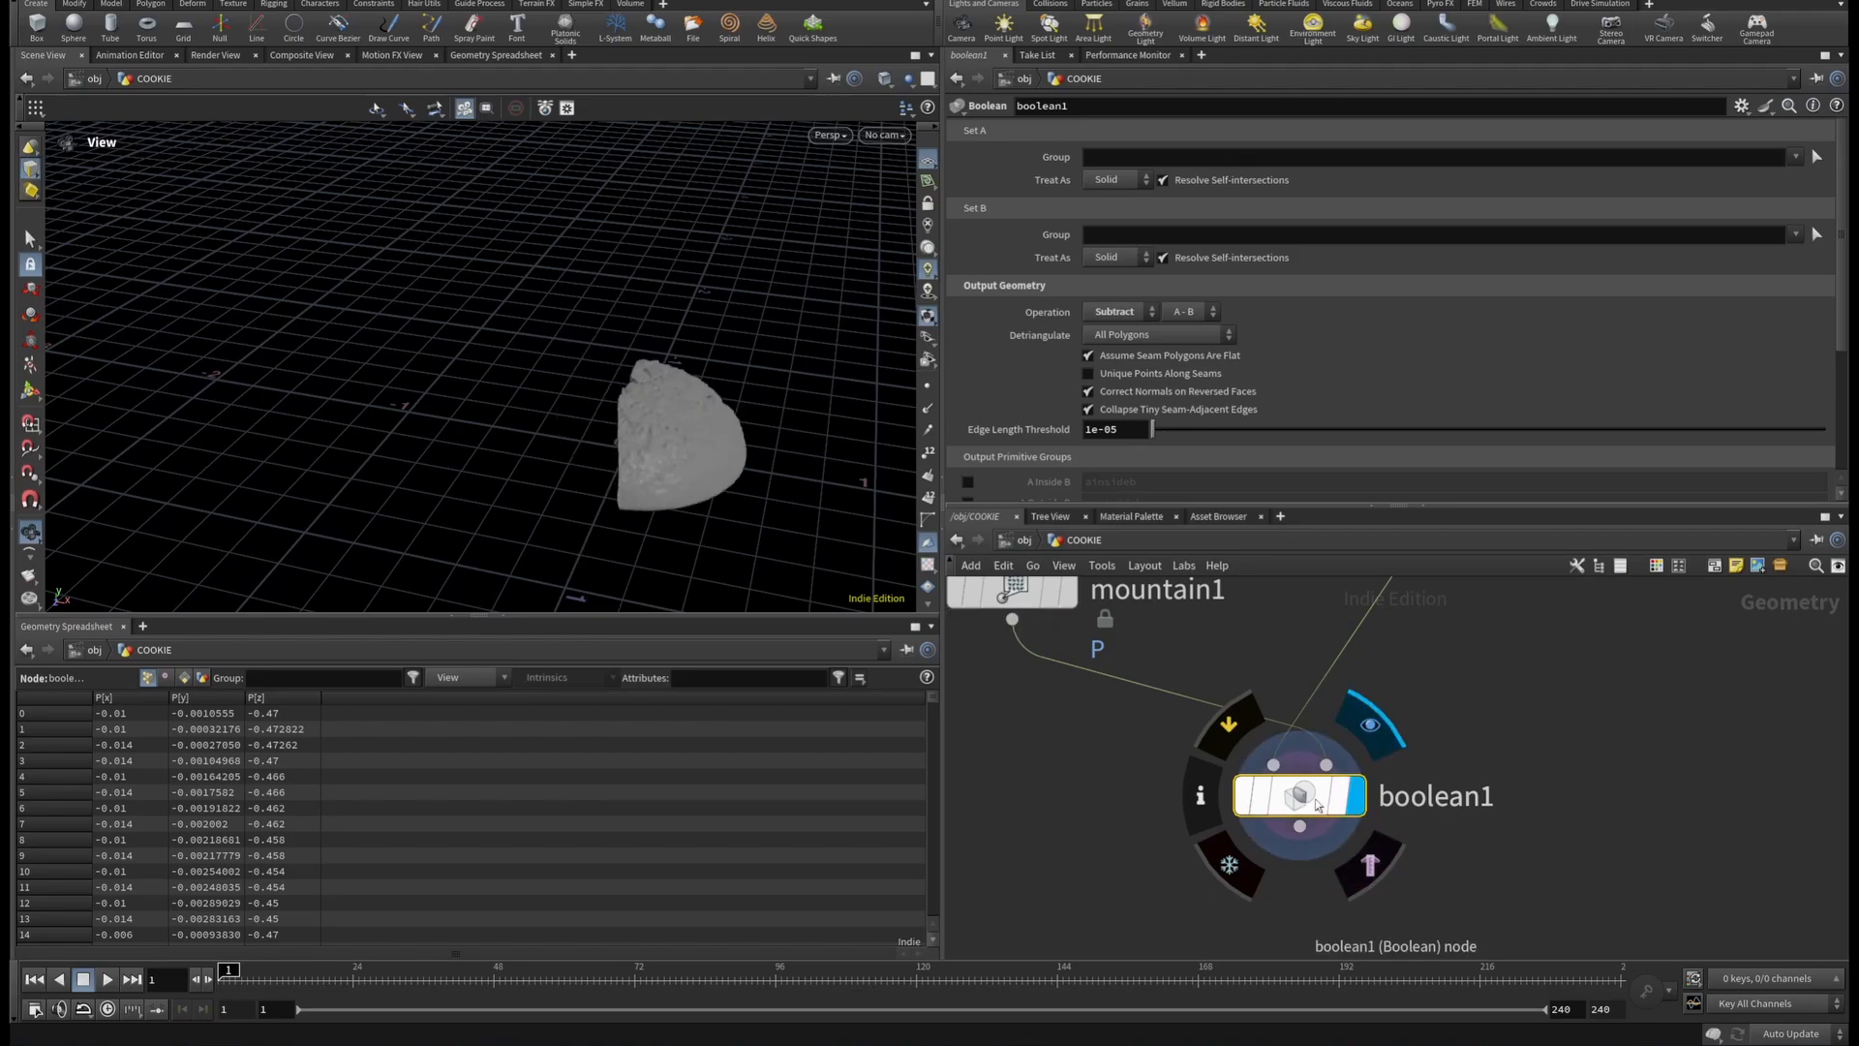
{"action": "left_click_drag", "start_coordinate": [900, 556], "coordinate": [802, 431]}
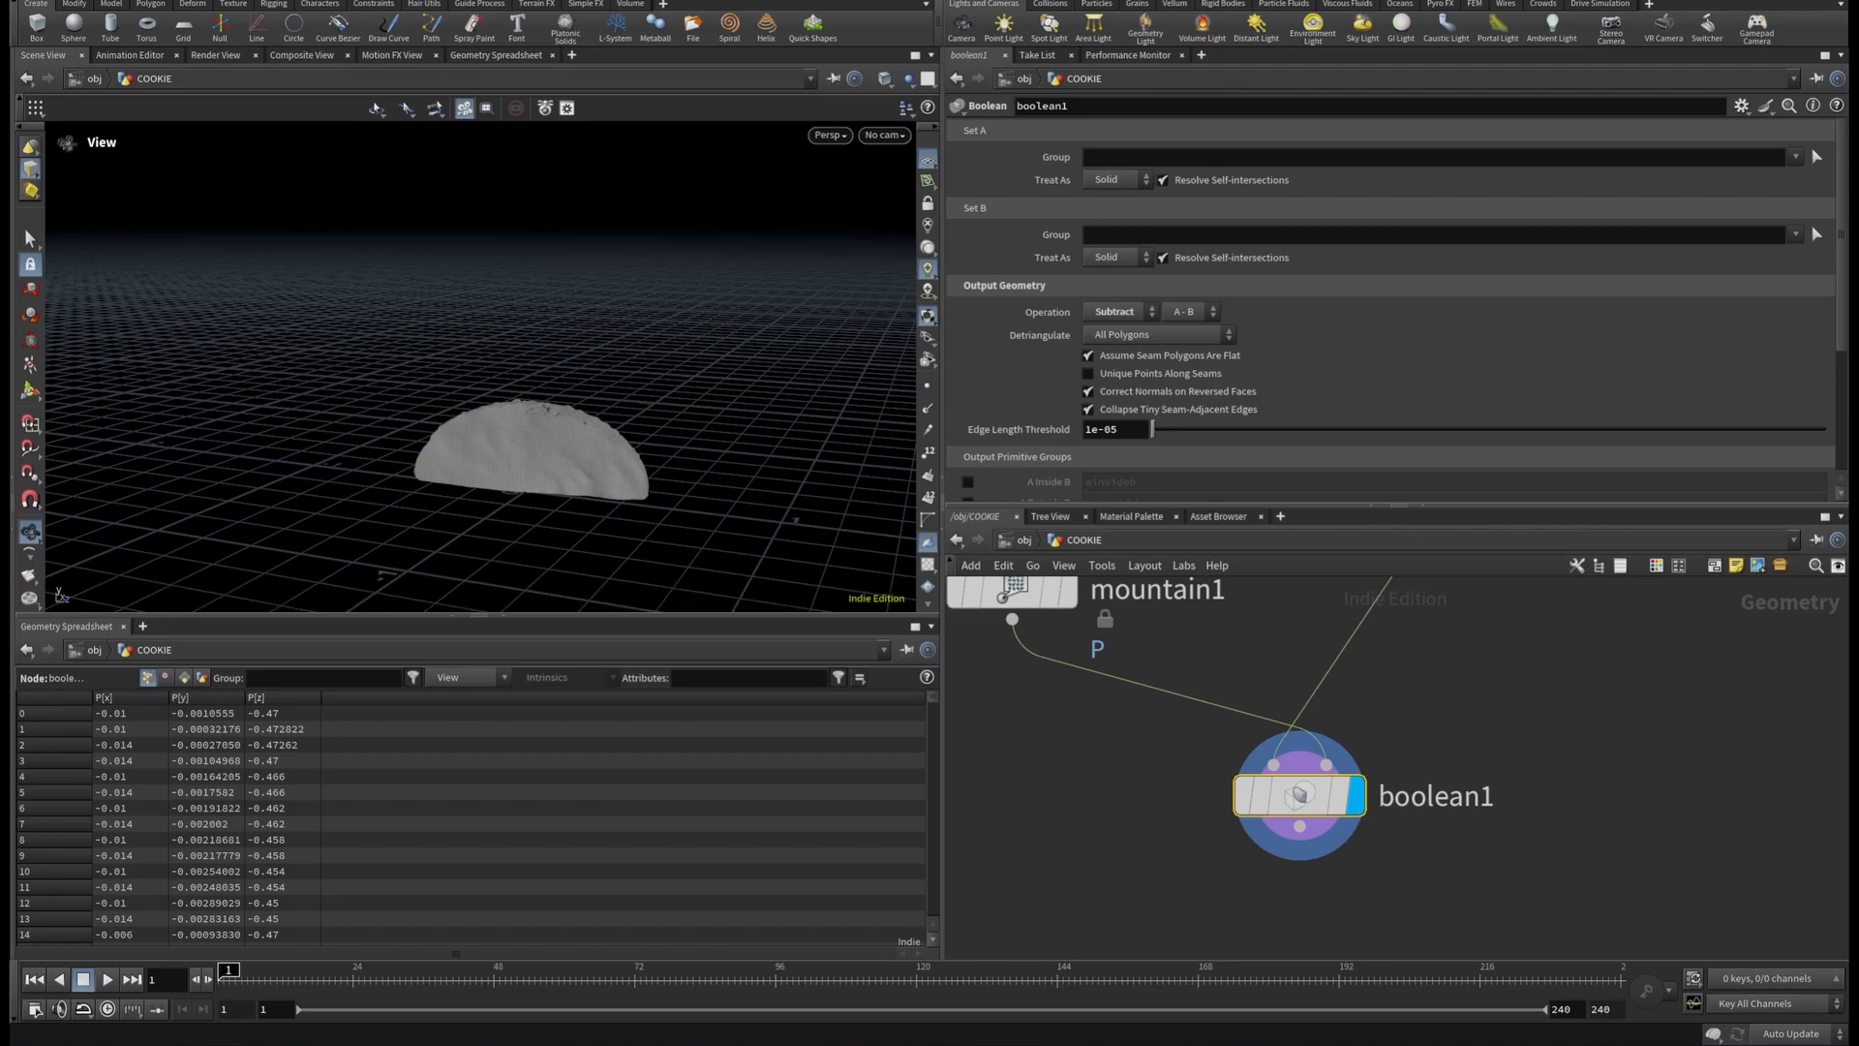
Treat the Boolean's Set B as a Surface and inspect the cookie up close from above.
{"action": "left_click", "coordinate": [1108, 258]}
{"action": "left_click", "coordinate": [1108, 292]}
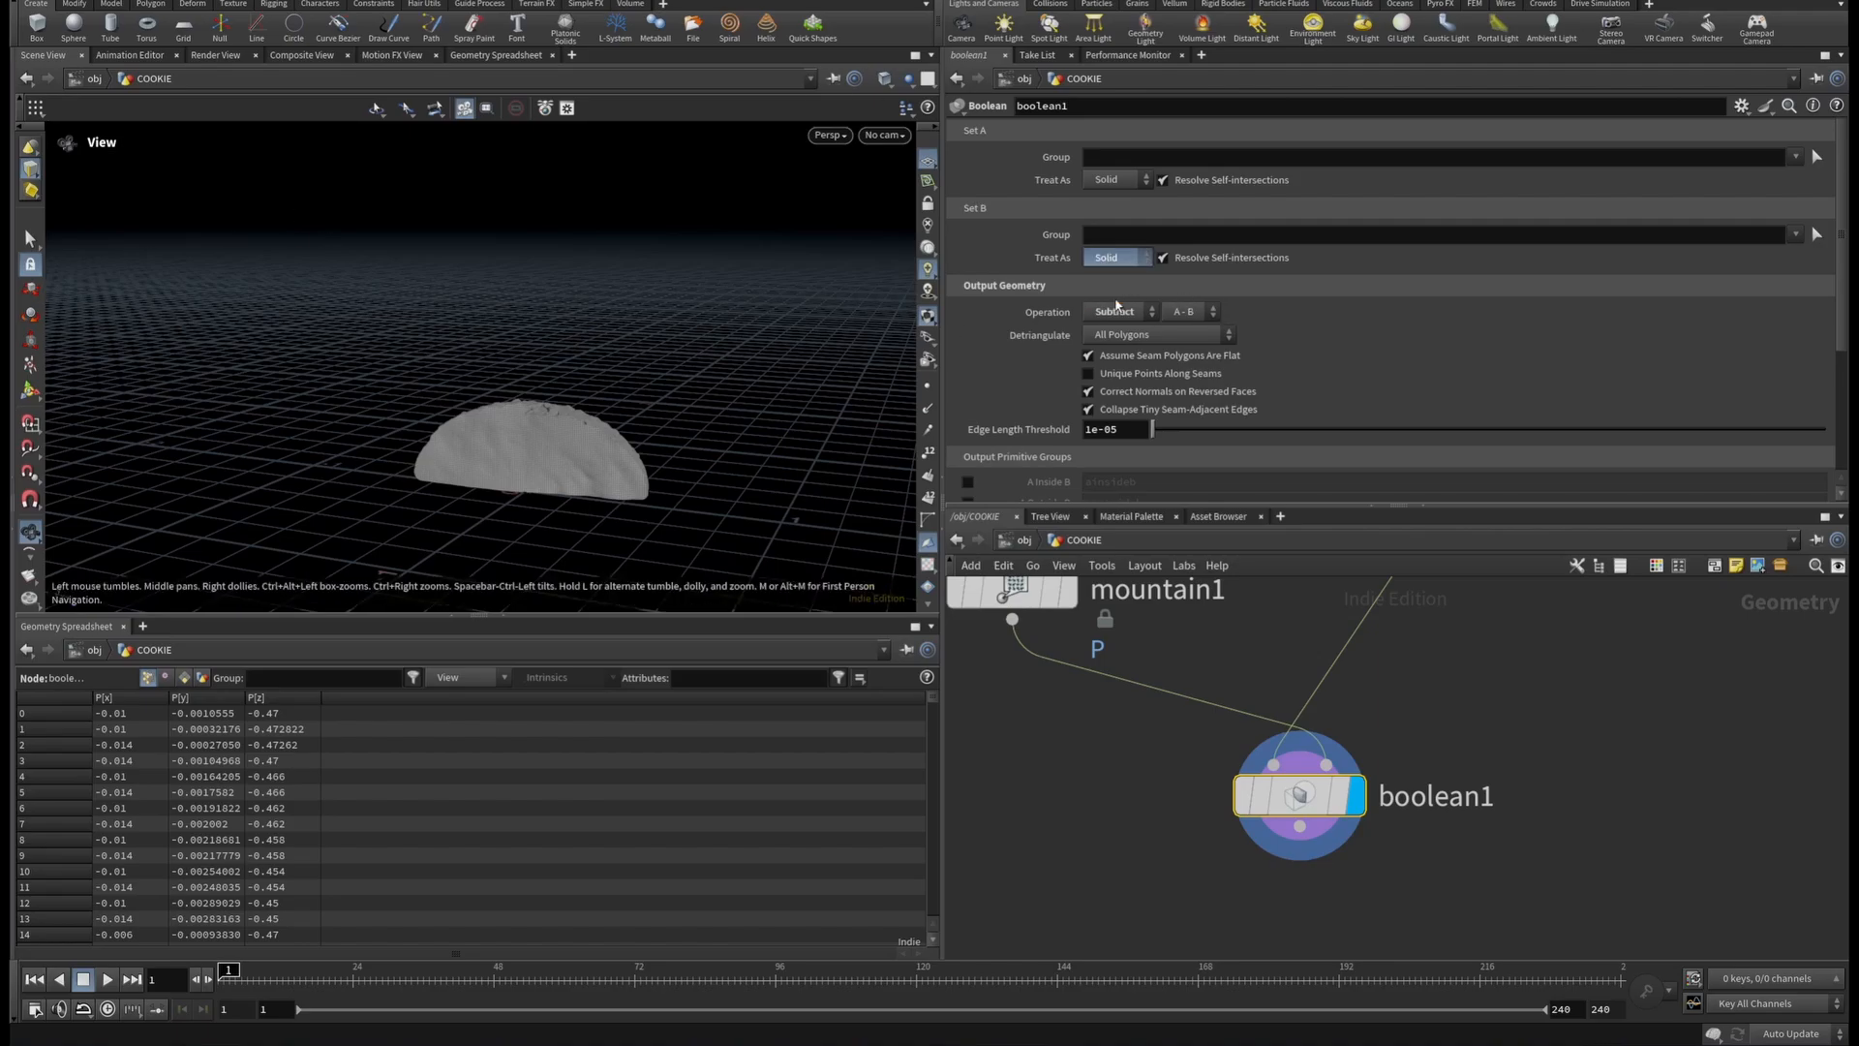
{"action": "mouse_move", "coordinate": [561, 439]}
{"action": "left_mouse_down"}
{"action": "mouse_move", "coordinate": [425, 488]}
{"action": "mouse_move", "coordinate": [543, 465]}
{"action": "left_mouse_up"}
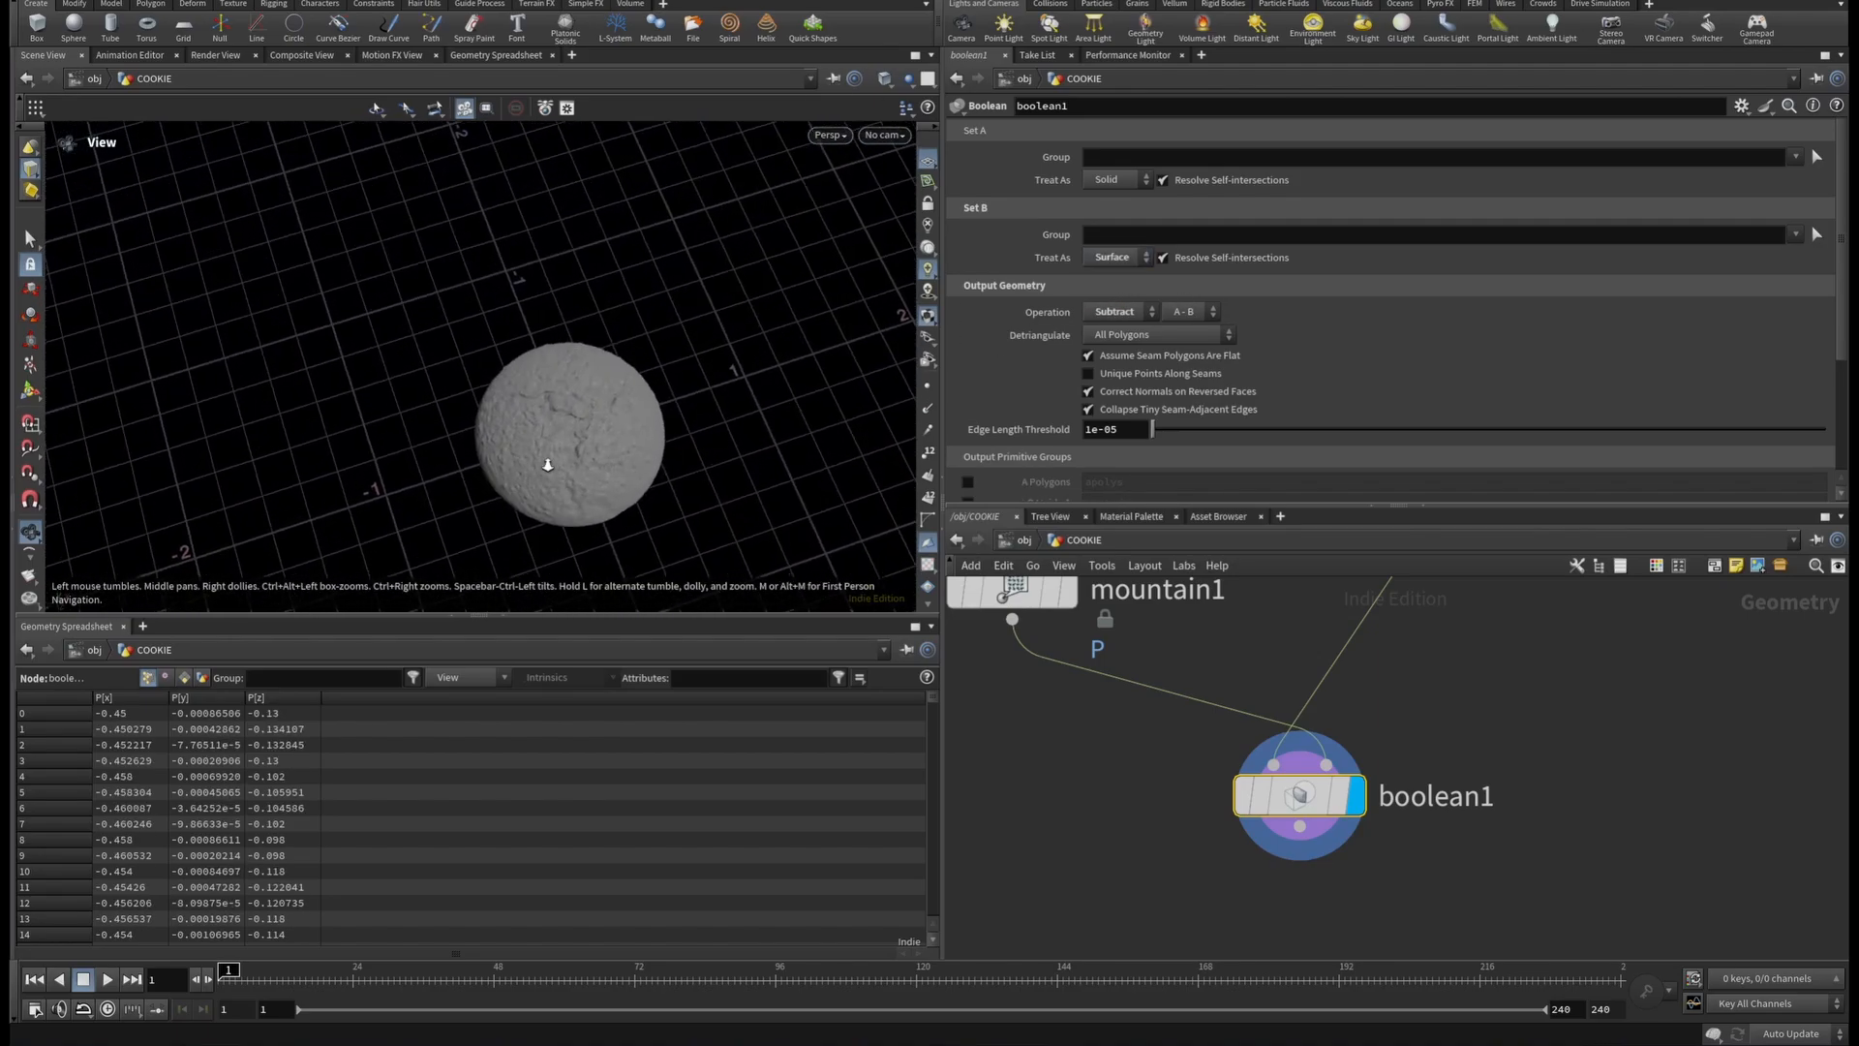
{"action": "right_click_drag", "start_coordinate": [544, 465], "coordinate": [935, 428]}
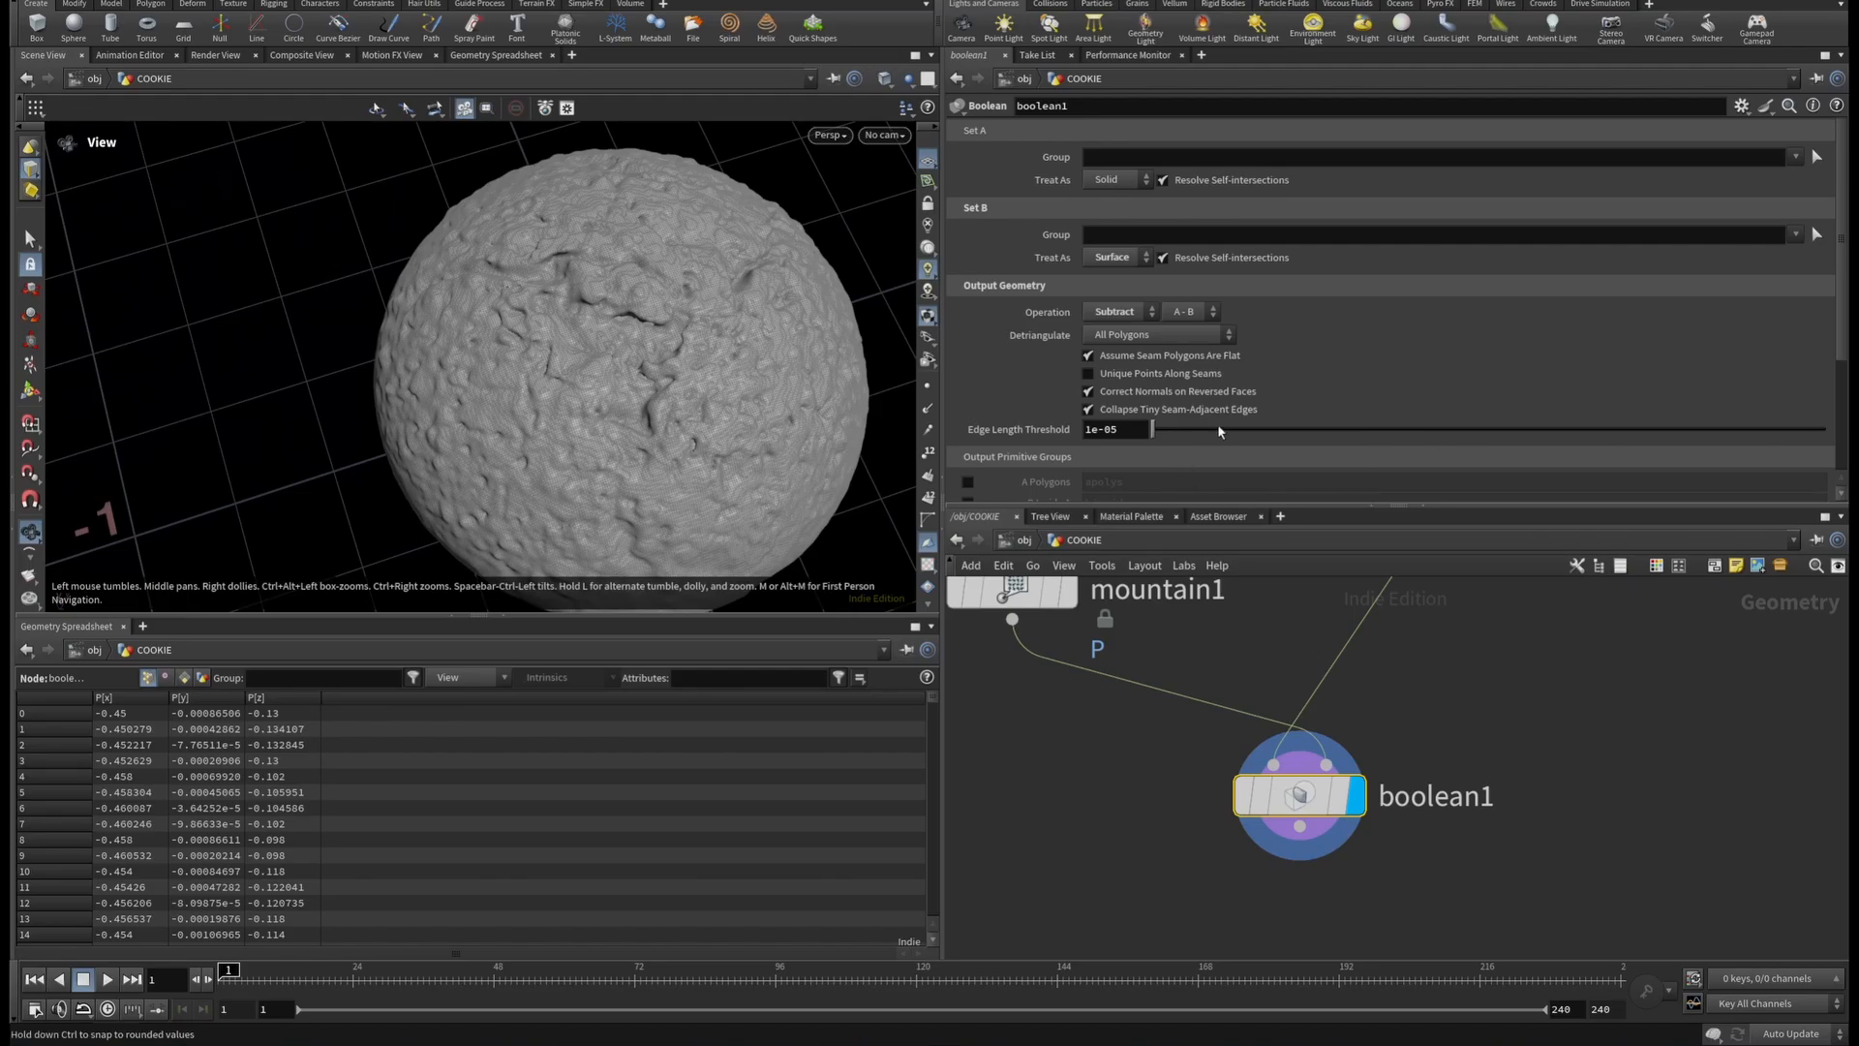
Enable boolean1's output groups for A Polygons, B Inside A, and the A-A, B-B and A-B seams.
{"action": "scroll", "coordinate": [1217, 423], "scroll_direction": "down", "scroll_amount": 3}
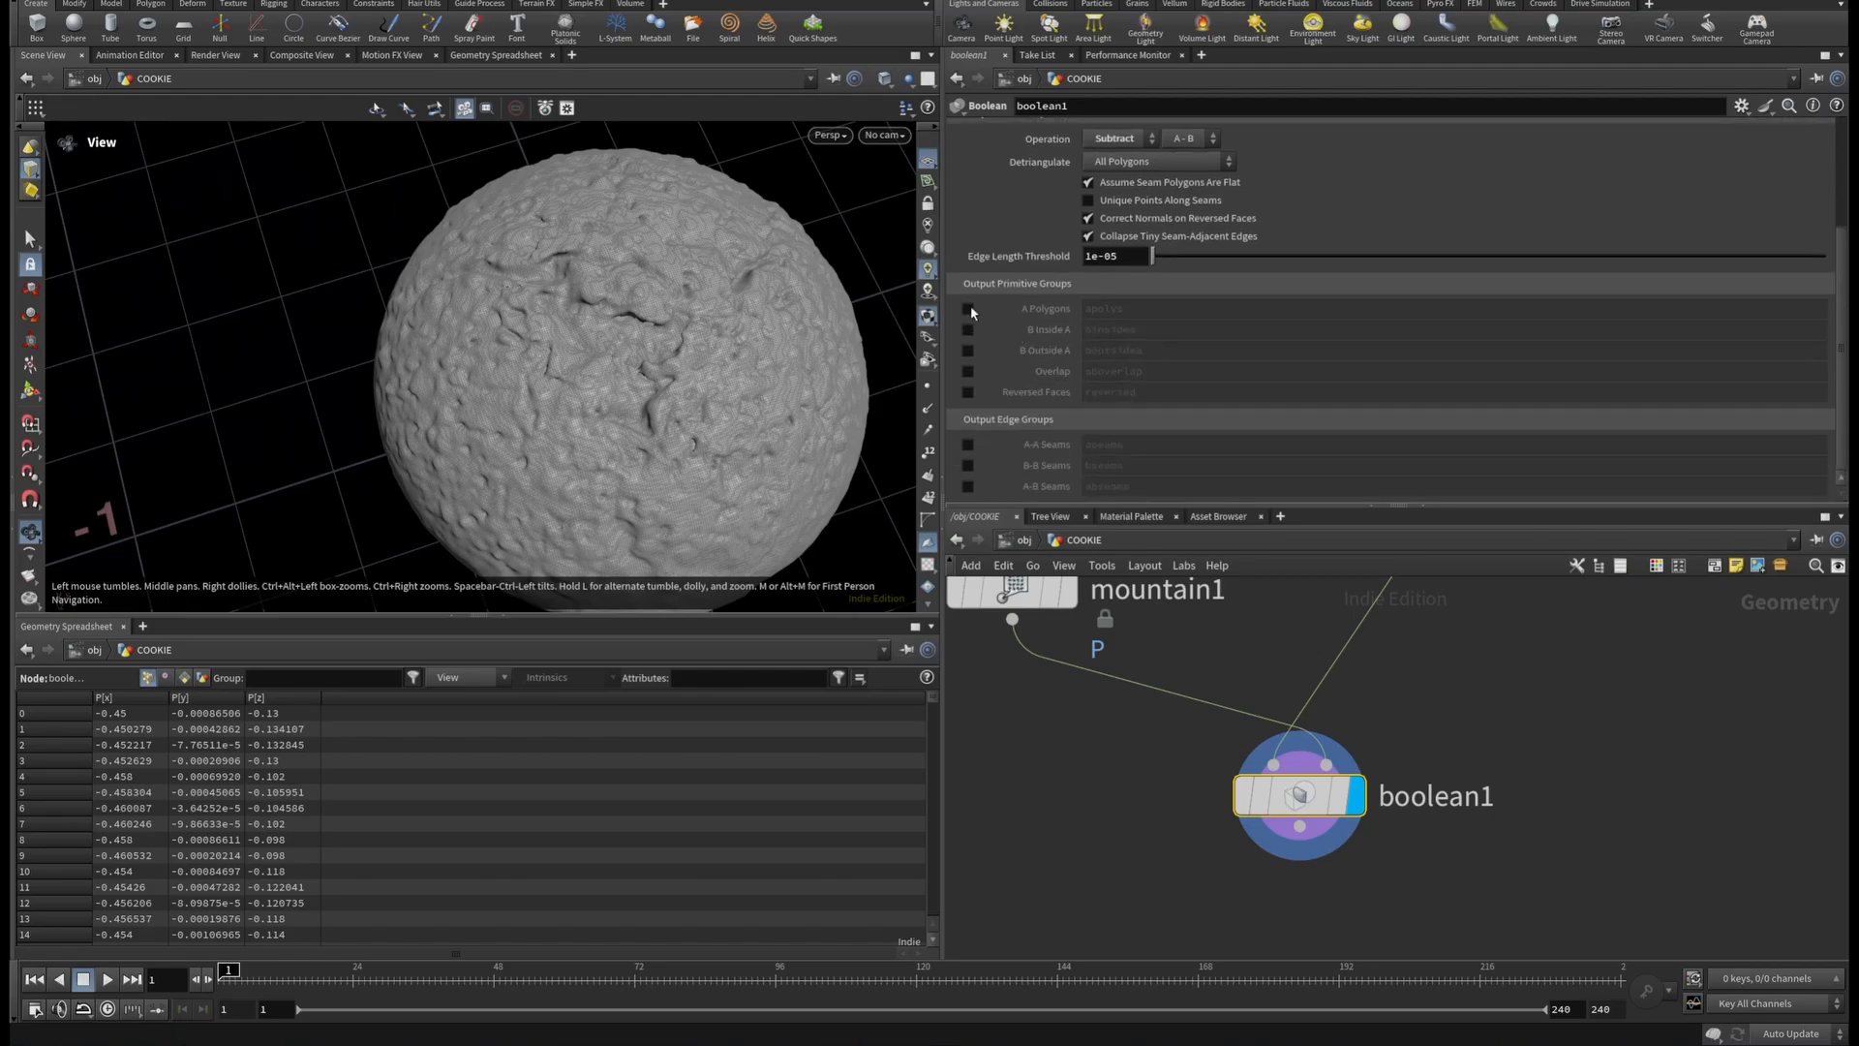
{"action": "left_click", "coordinate": [968, 309]}
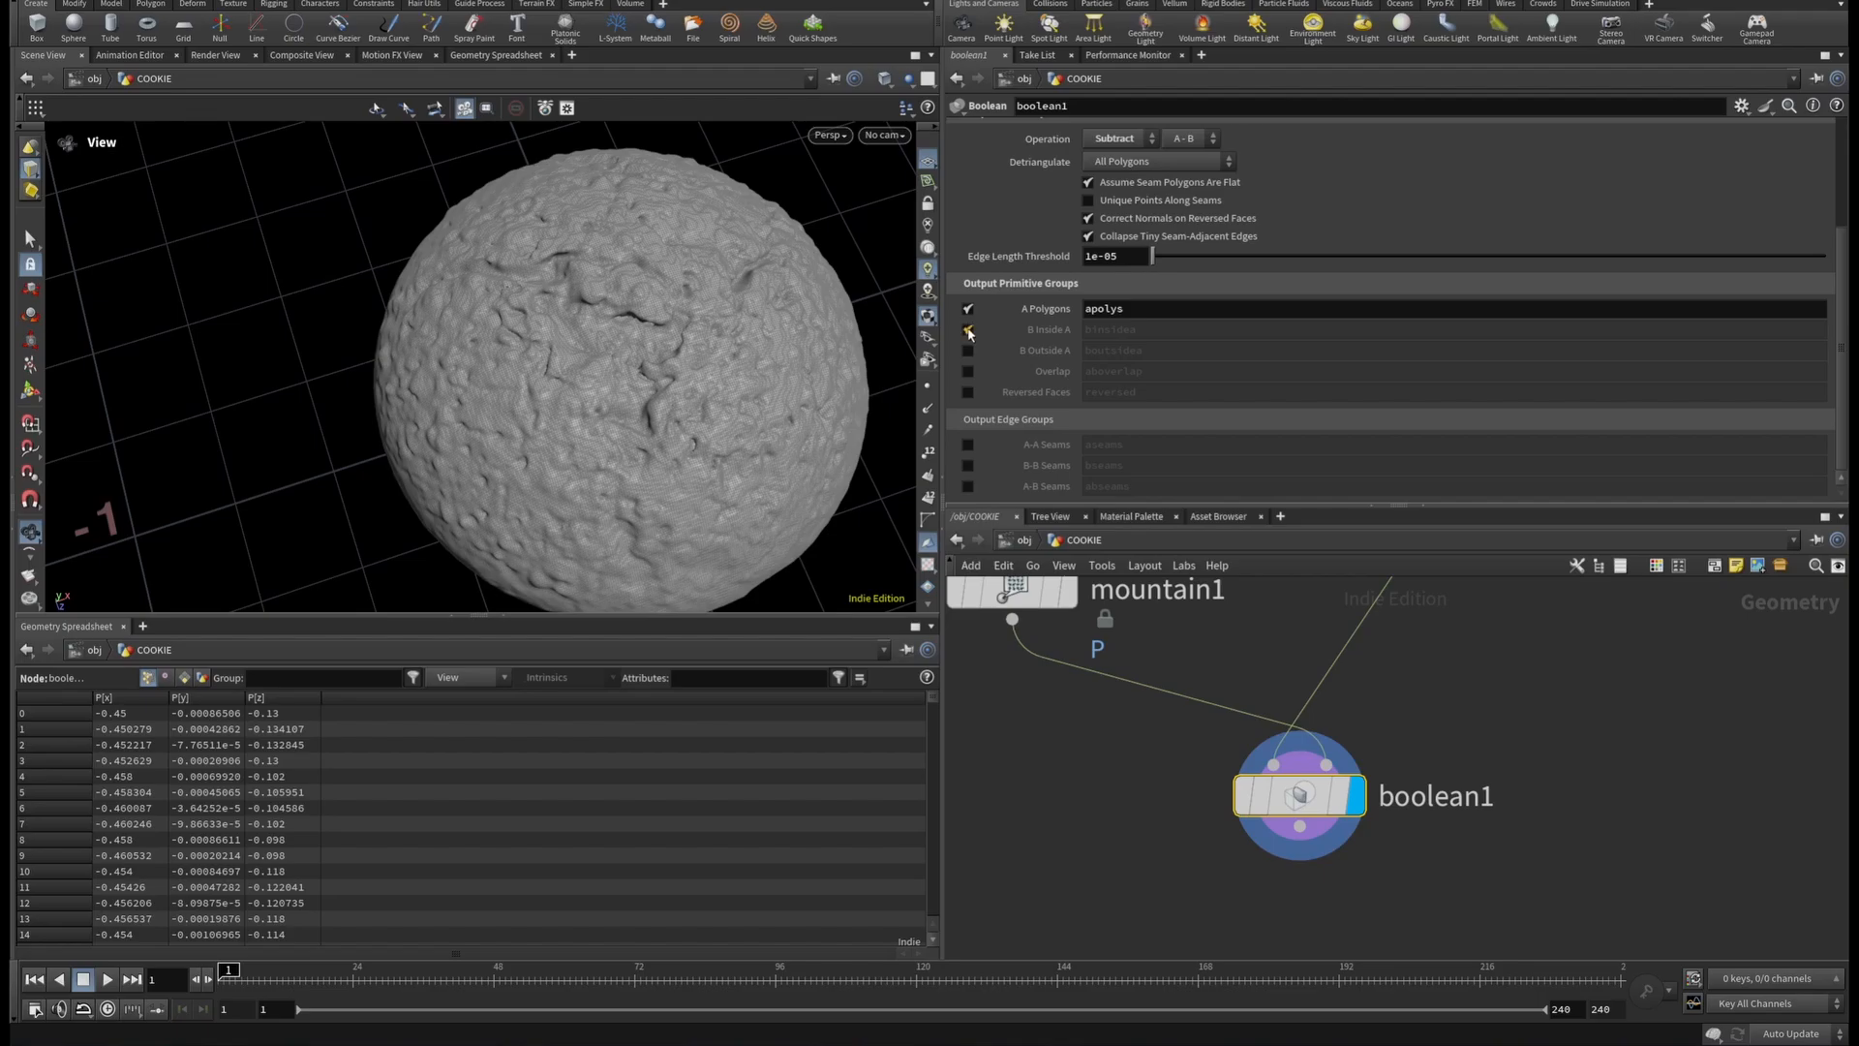
{"action": "left_click", "coordinate": [969, 330]}
{"action": "scroll", "coordinate": [1410, 675], "scroll_direction": "down", "scroll_amount": 3}
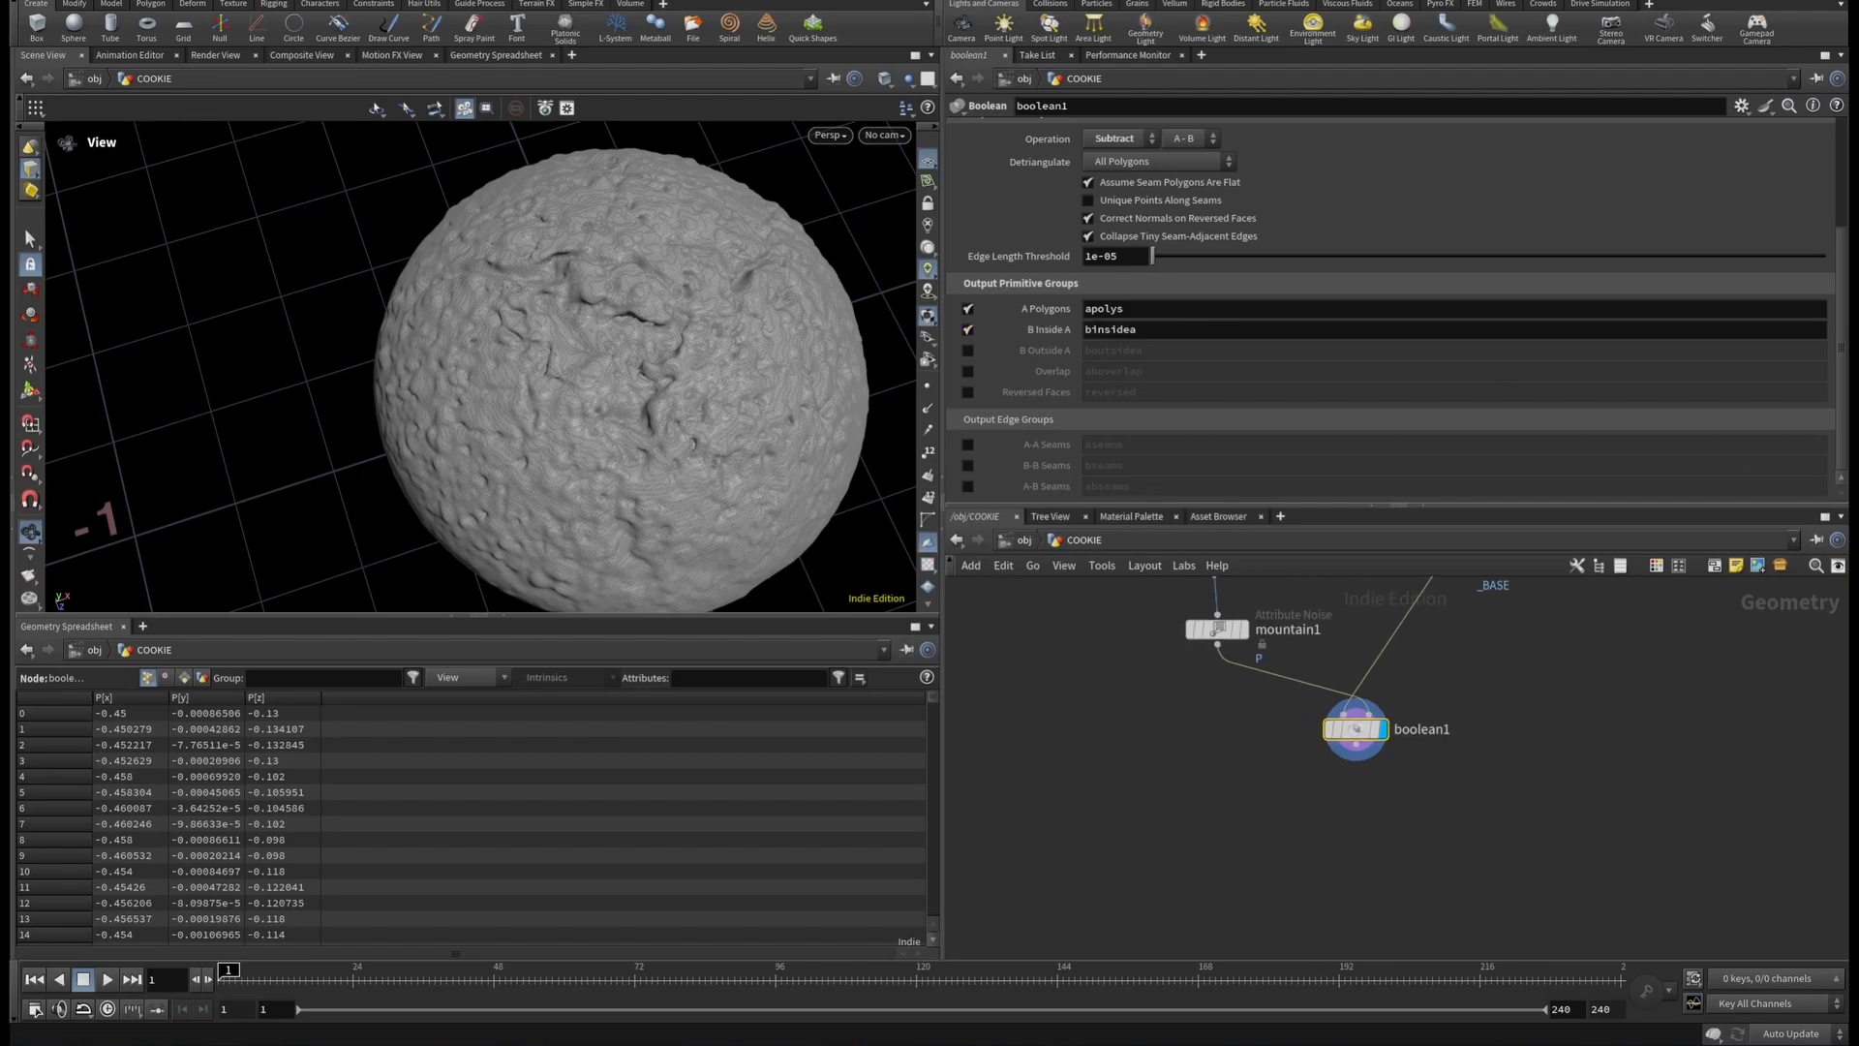
{"action": "left_click", "coordinate": [969, 444]}
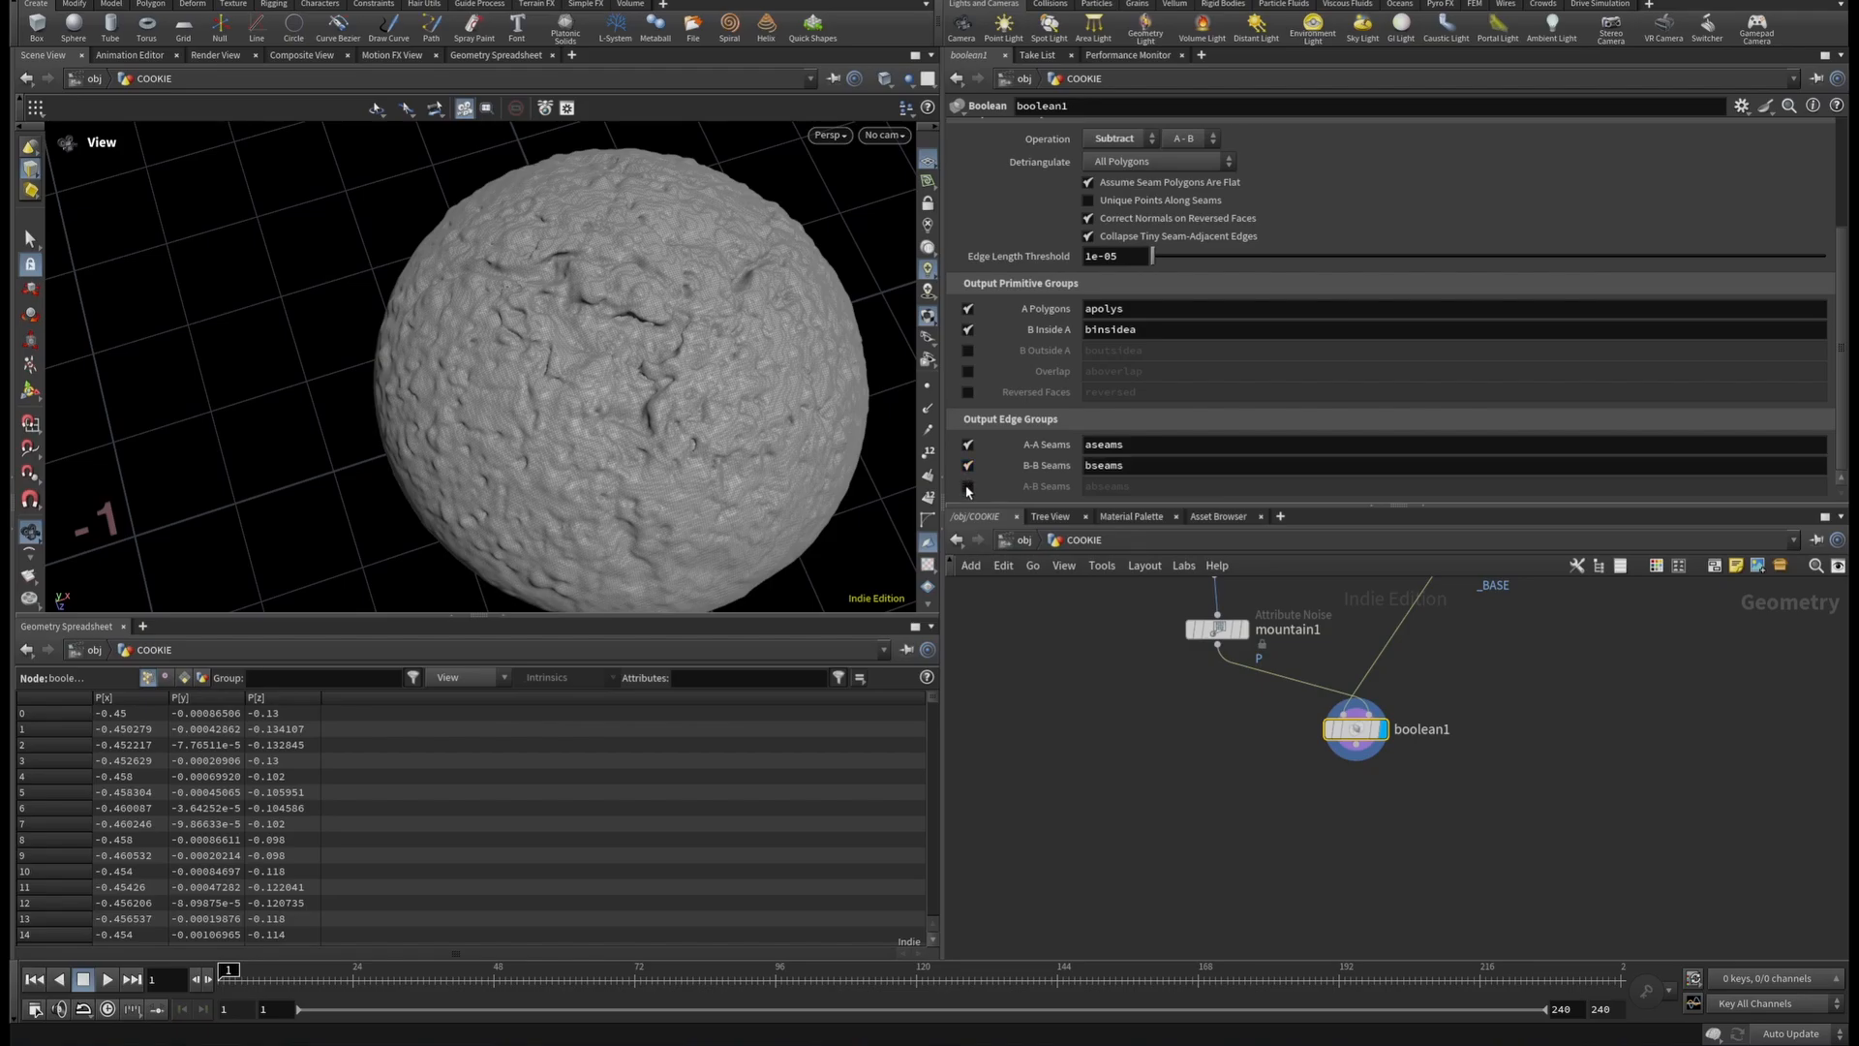
{"action": "left_click", "coordinate": [969, 487]}
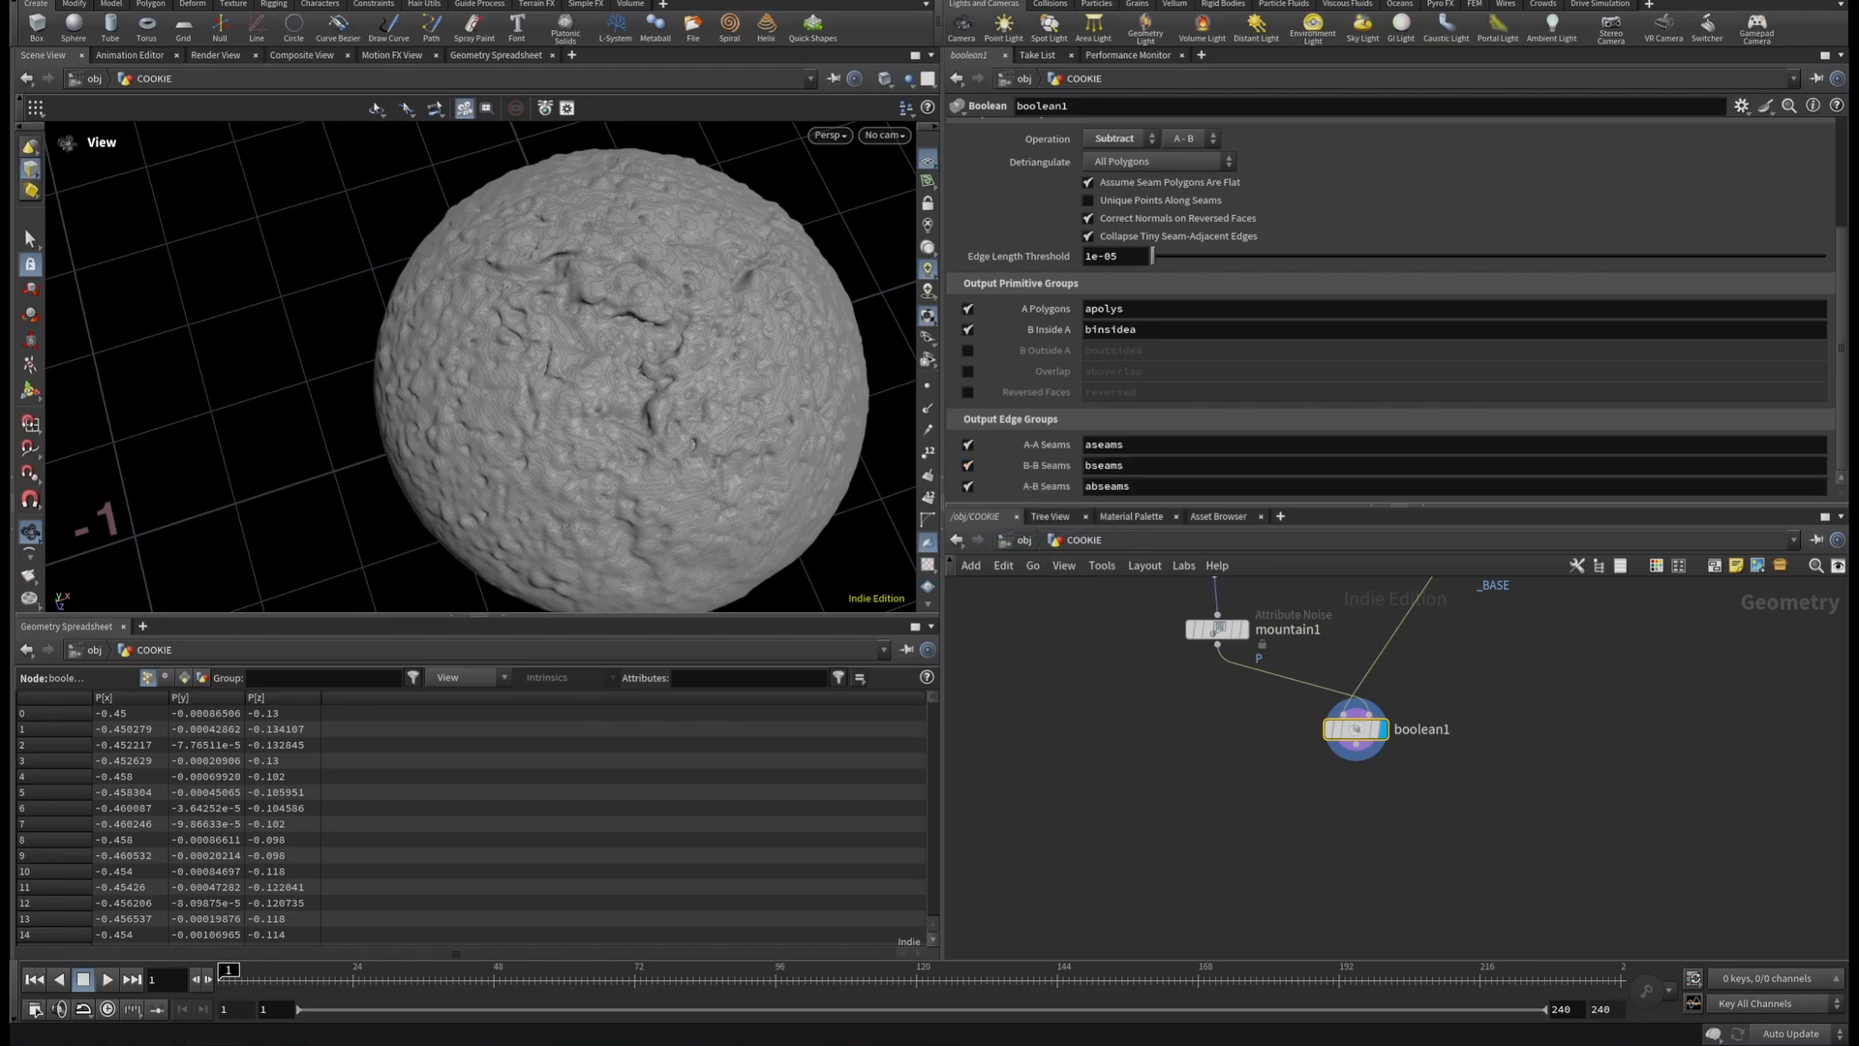
Change the Boolean node's operation to Shatter.
{"action": "scroll", "coordinate": [1128, 290], "scroll_direction": "up", "scroll_amount": 3}
{"action": "left_click", "coordinate": [1118, 311]}
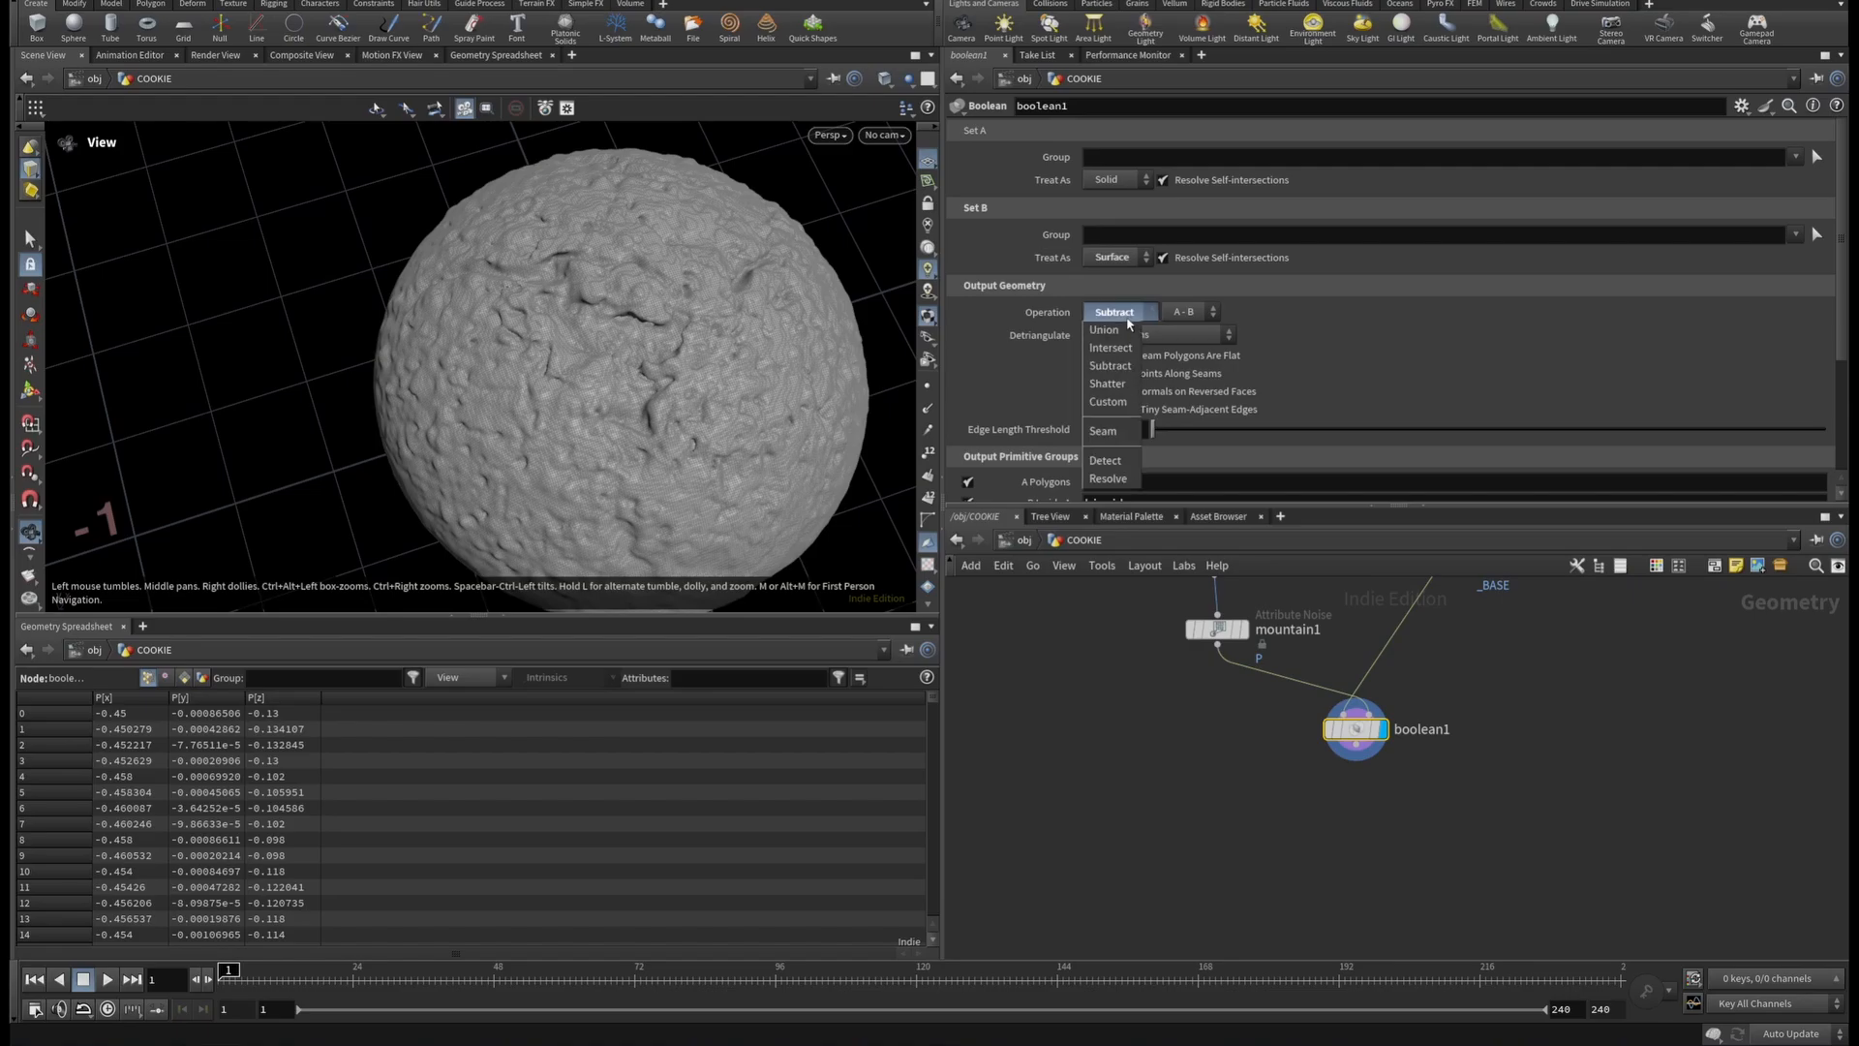
{"action": "left_click", "coordinate": [1111, 384]}
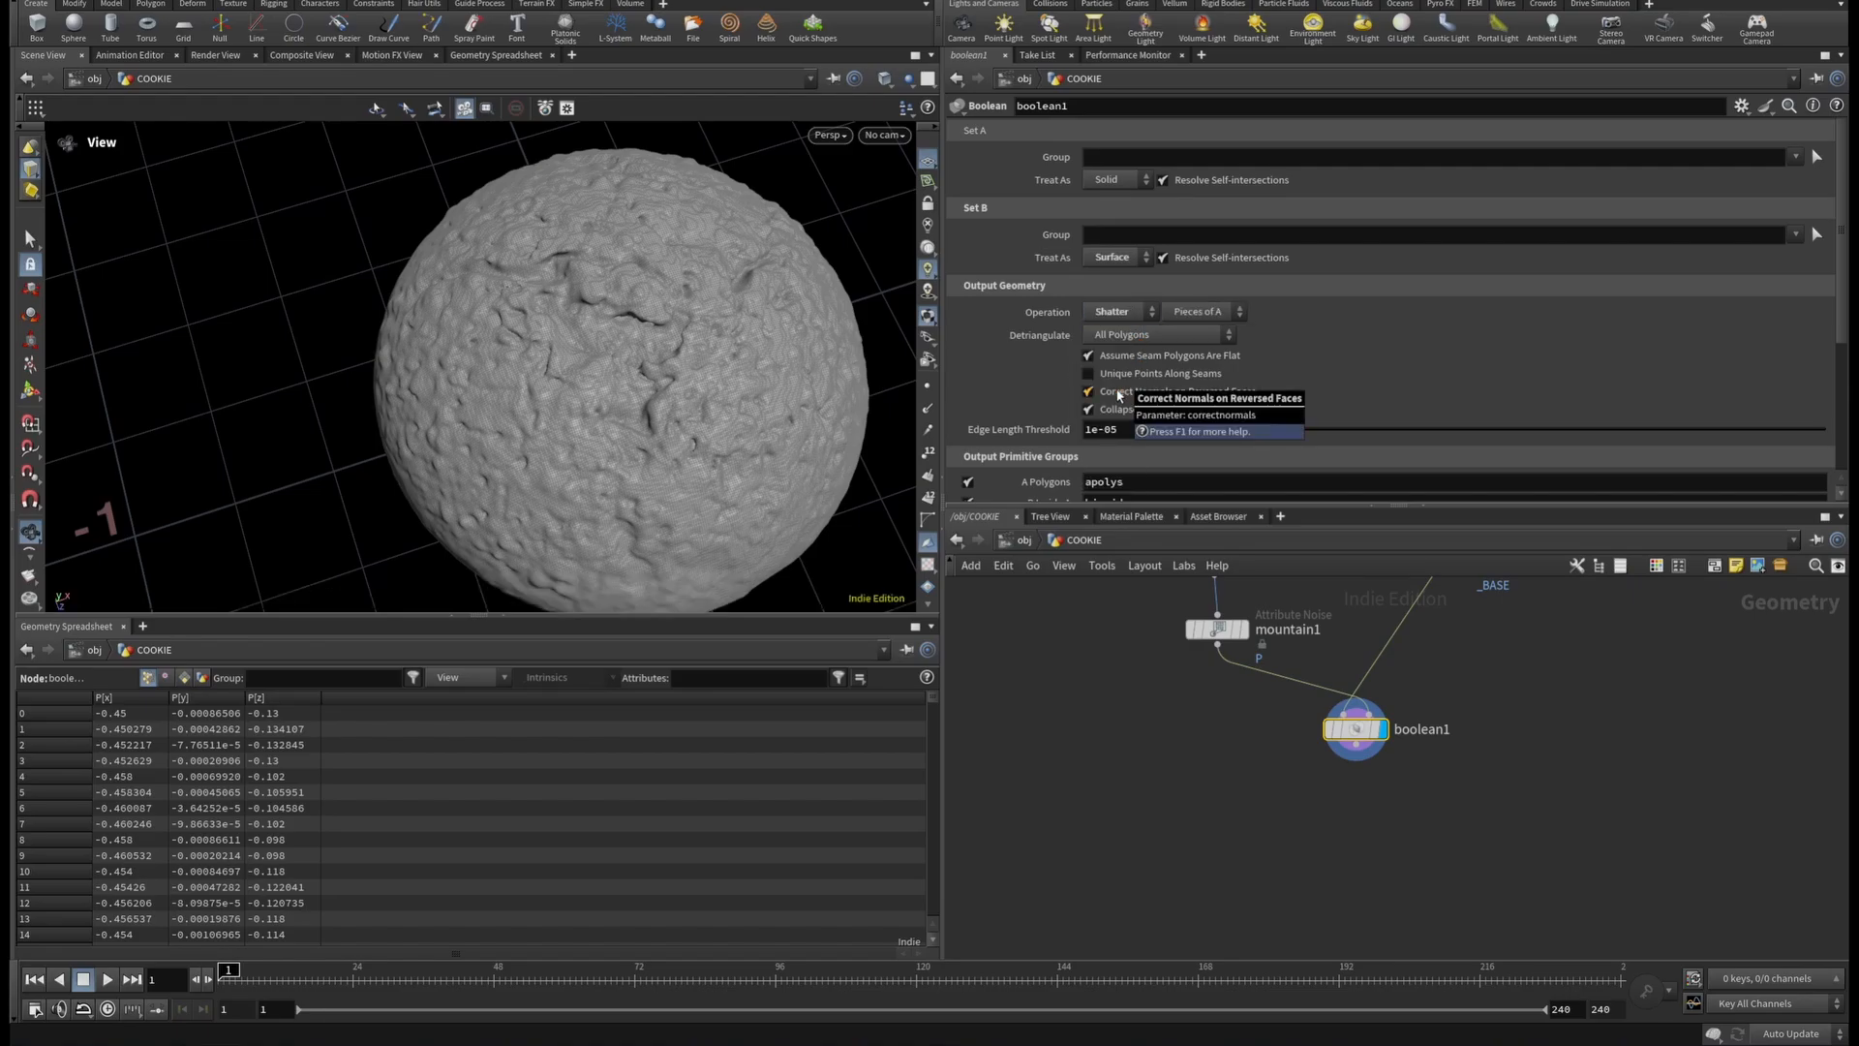
Add a Clean node after boolean1 and display its result.
{"action": "scroll", "coordinate": [668, 378], "scroll_direction": "up", "scroll_amount": 3}
{"action": "left_click_drag", "start_coordinate": [678, 388], "coordinate": [677, 426]}
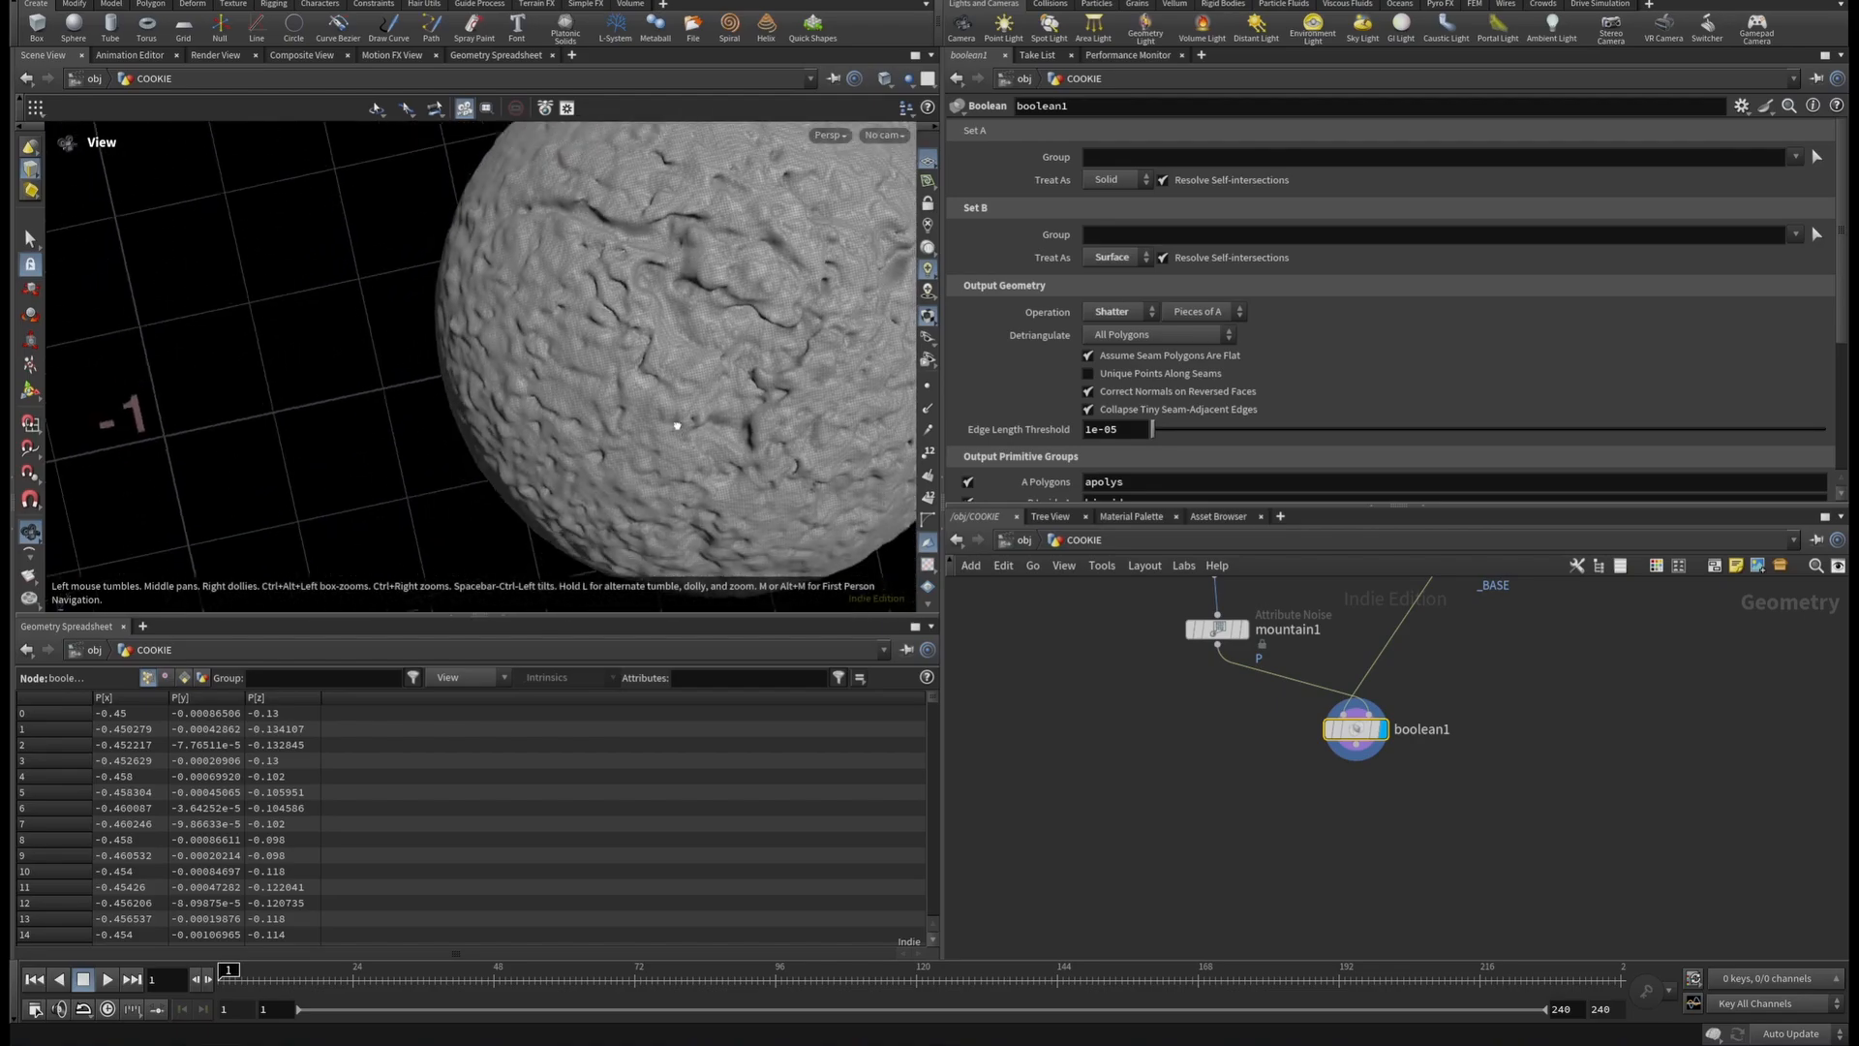
{"action": "right_click_drag", "start_coordinate": [677, 426], "coordinate": [658, 233]}
{"action": "middle_click_drag", "start_coordinate": [658, 232], "coordinate": [567, 341]}
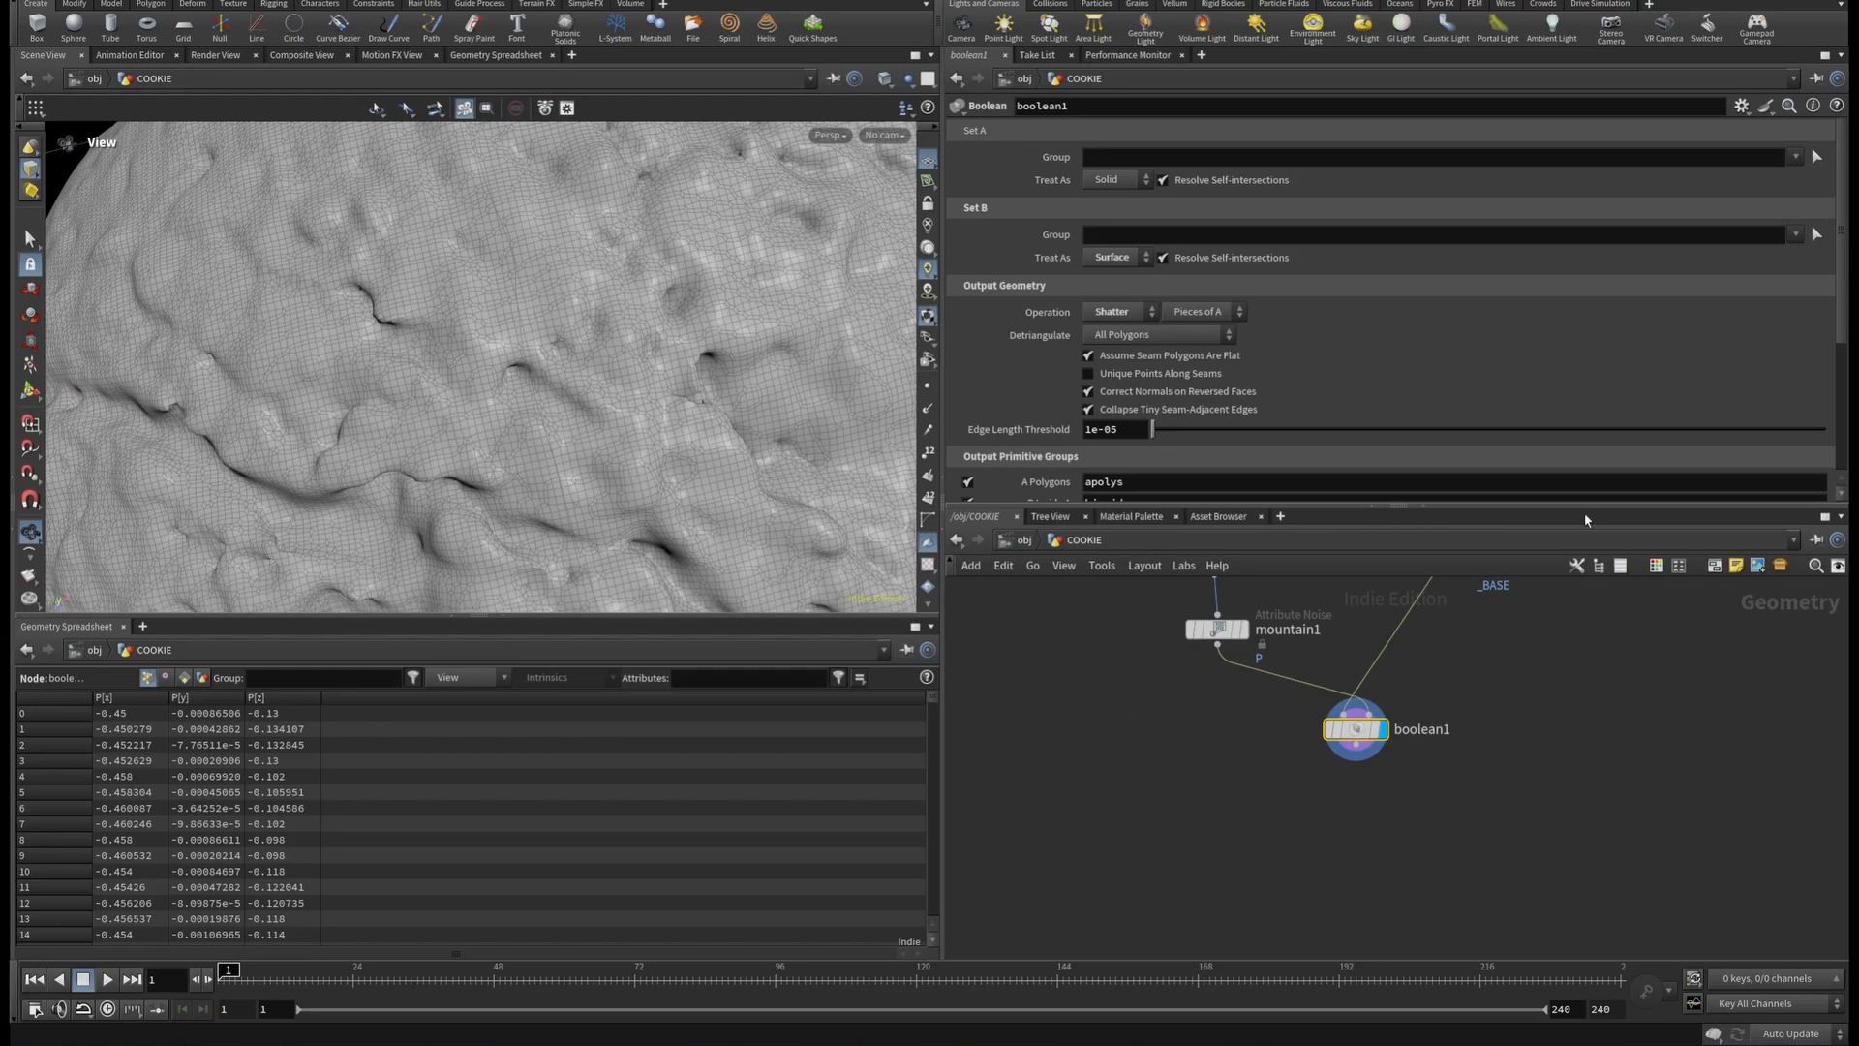
{"action": "key", "text": "Tab"}
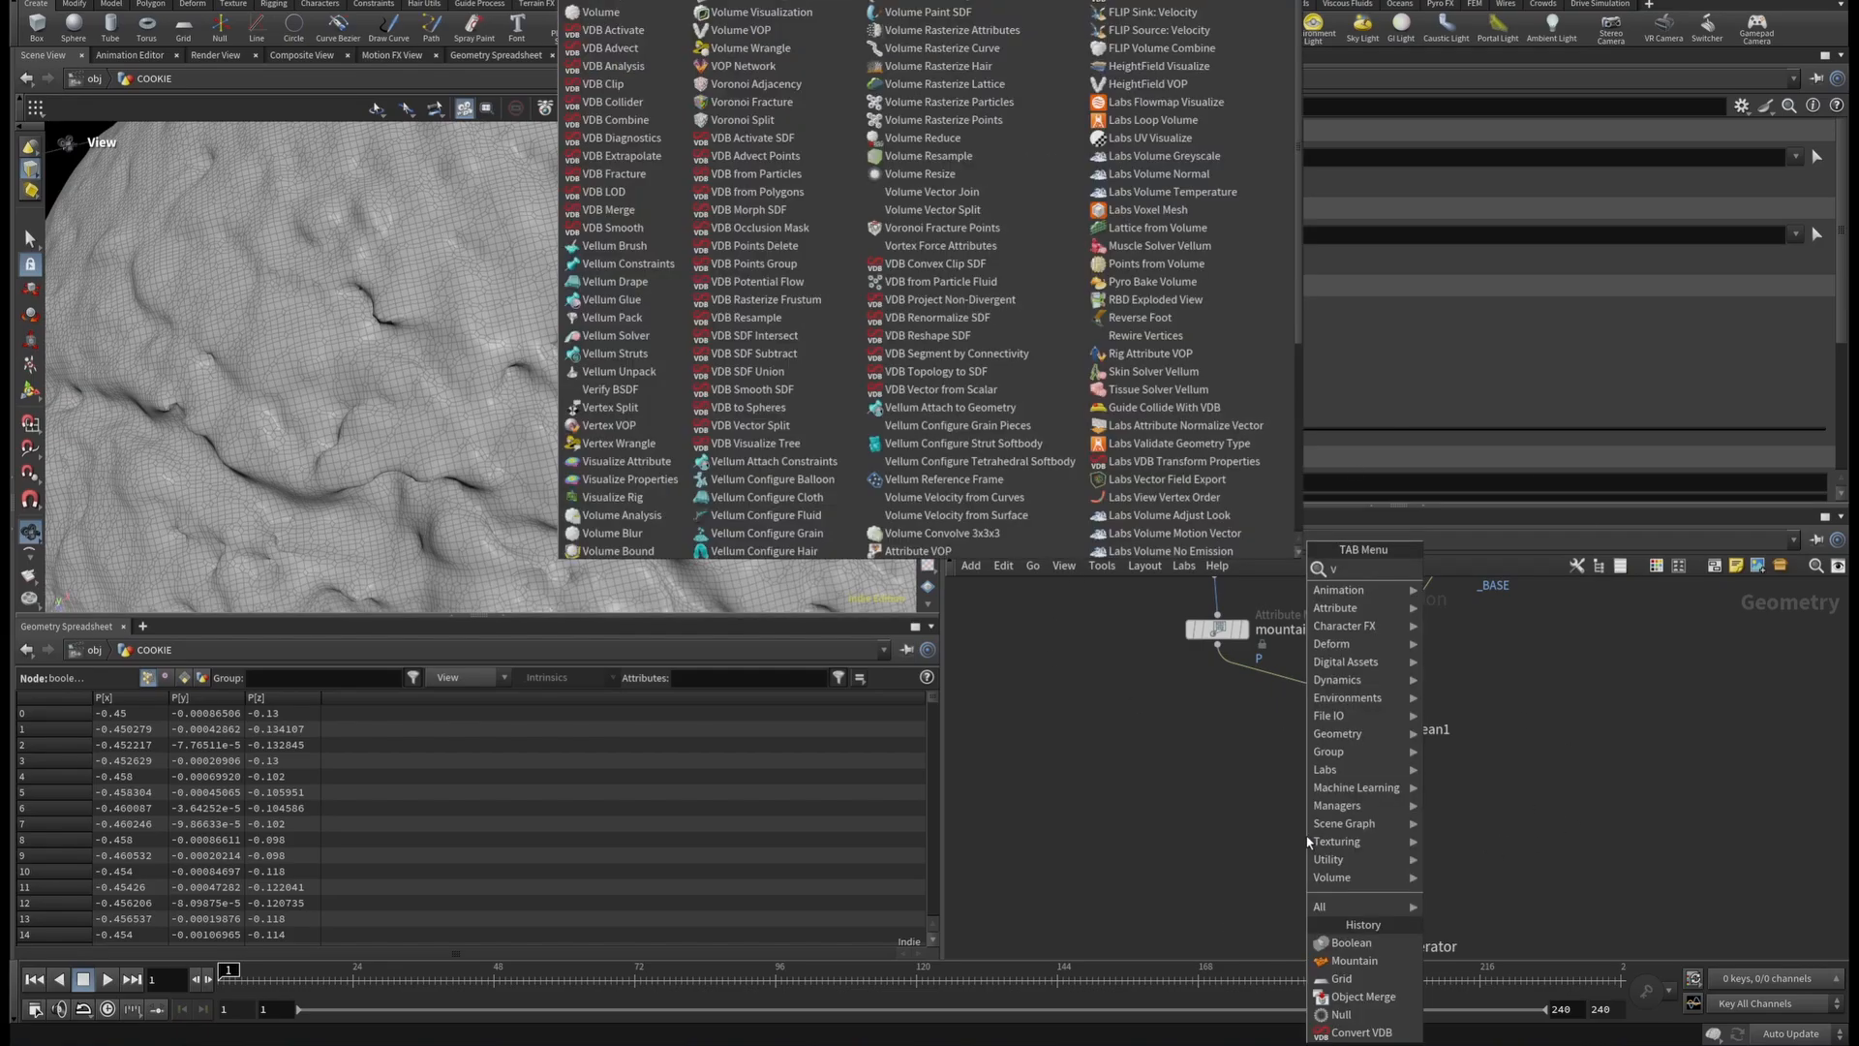
{"action": "type", "text": "clean"}
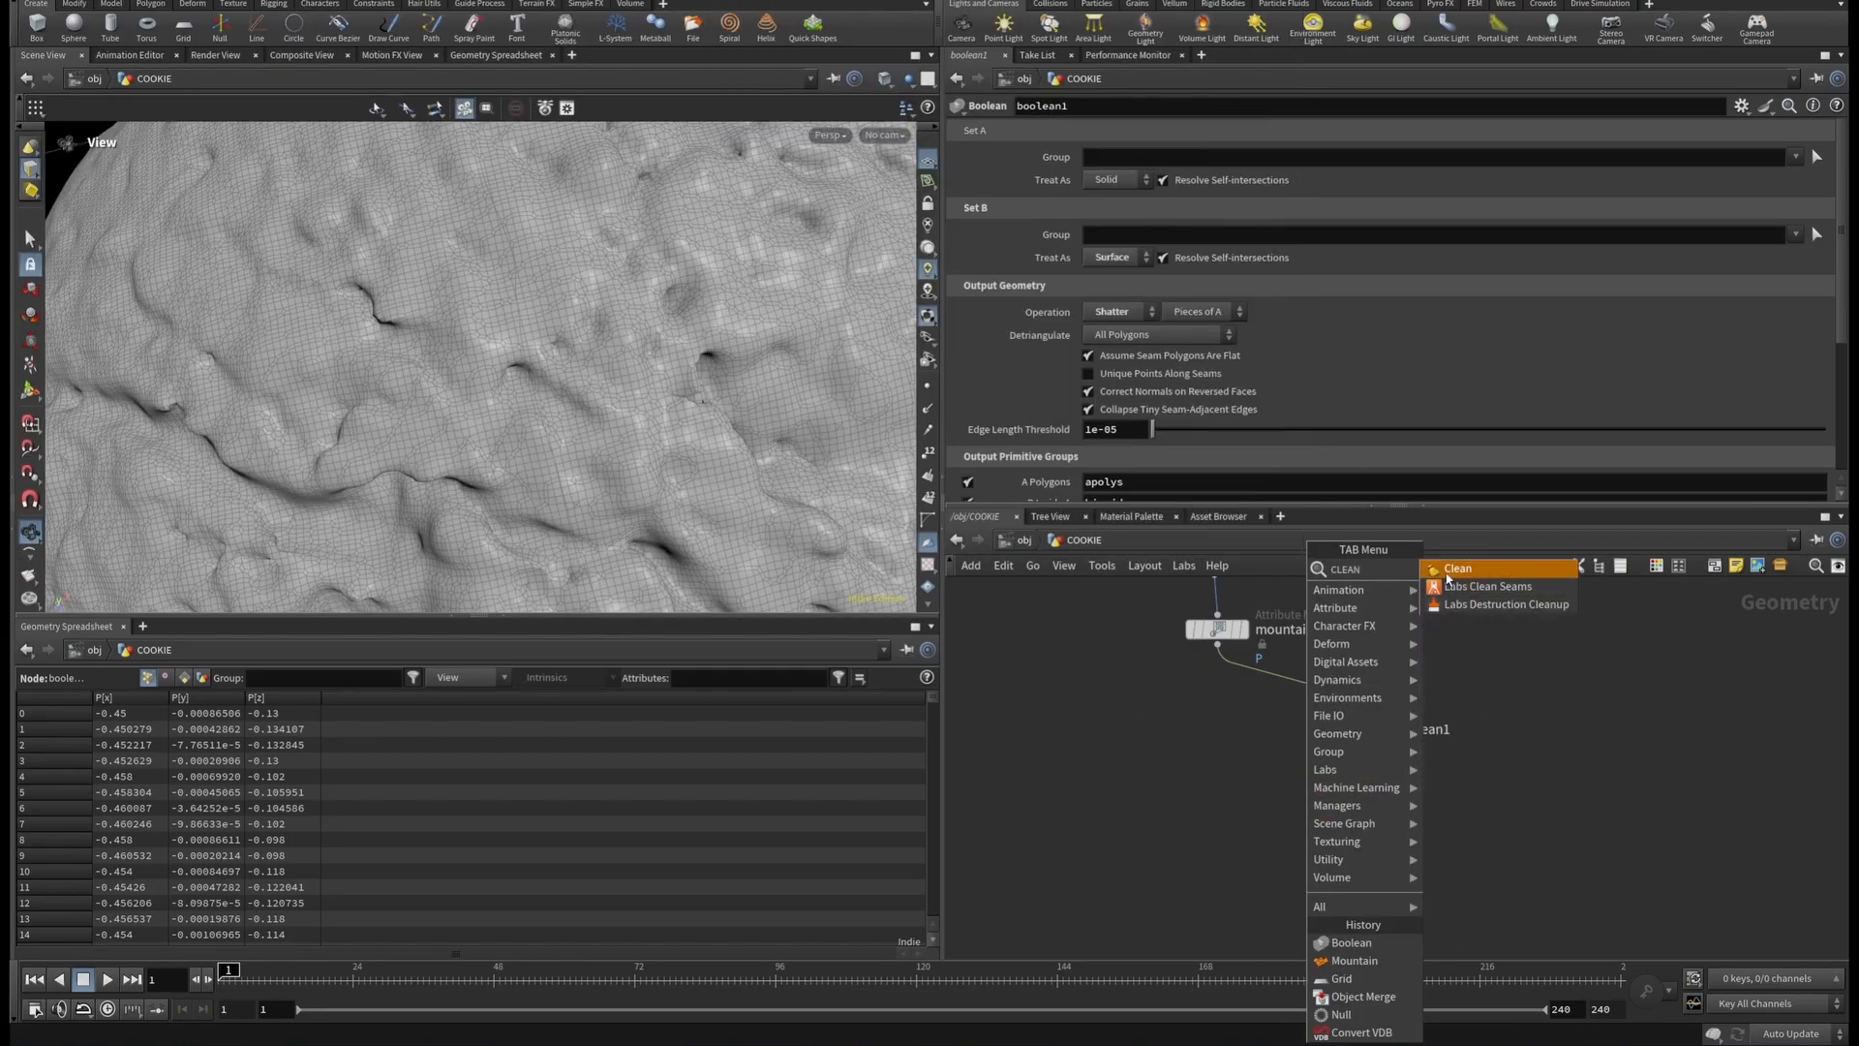
{"action": "left_click", "coordinate": [1445, 574]}
{"action": "left_click", "coordinate": [1376, 828]}
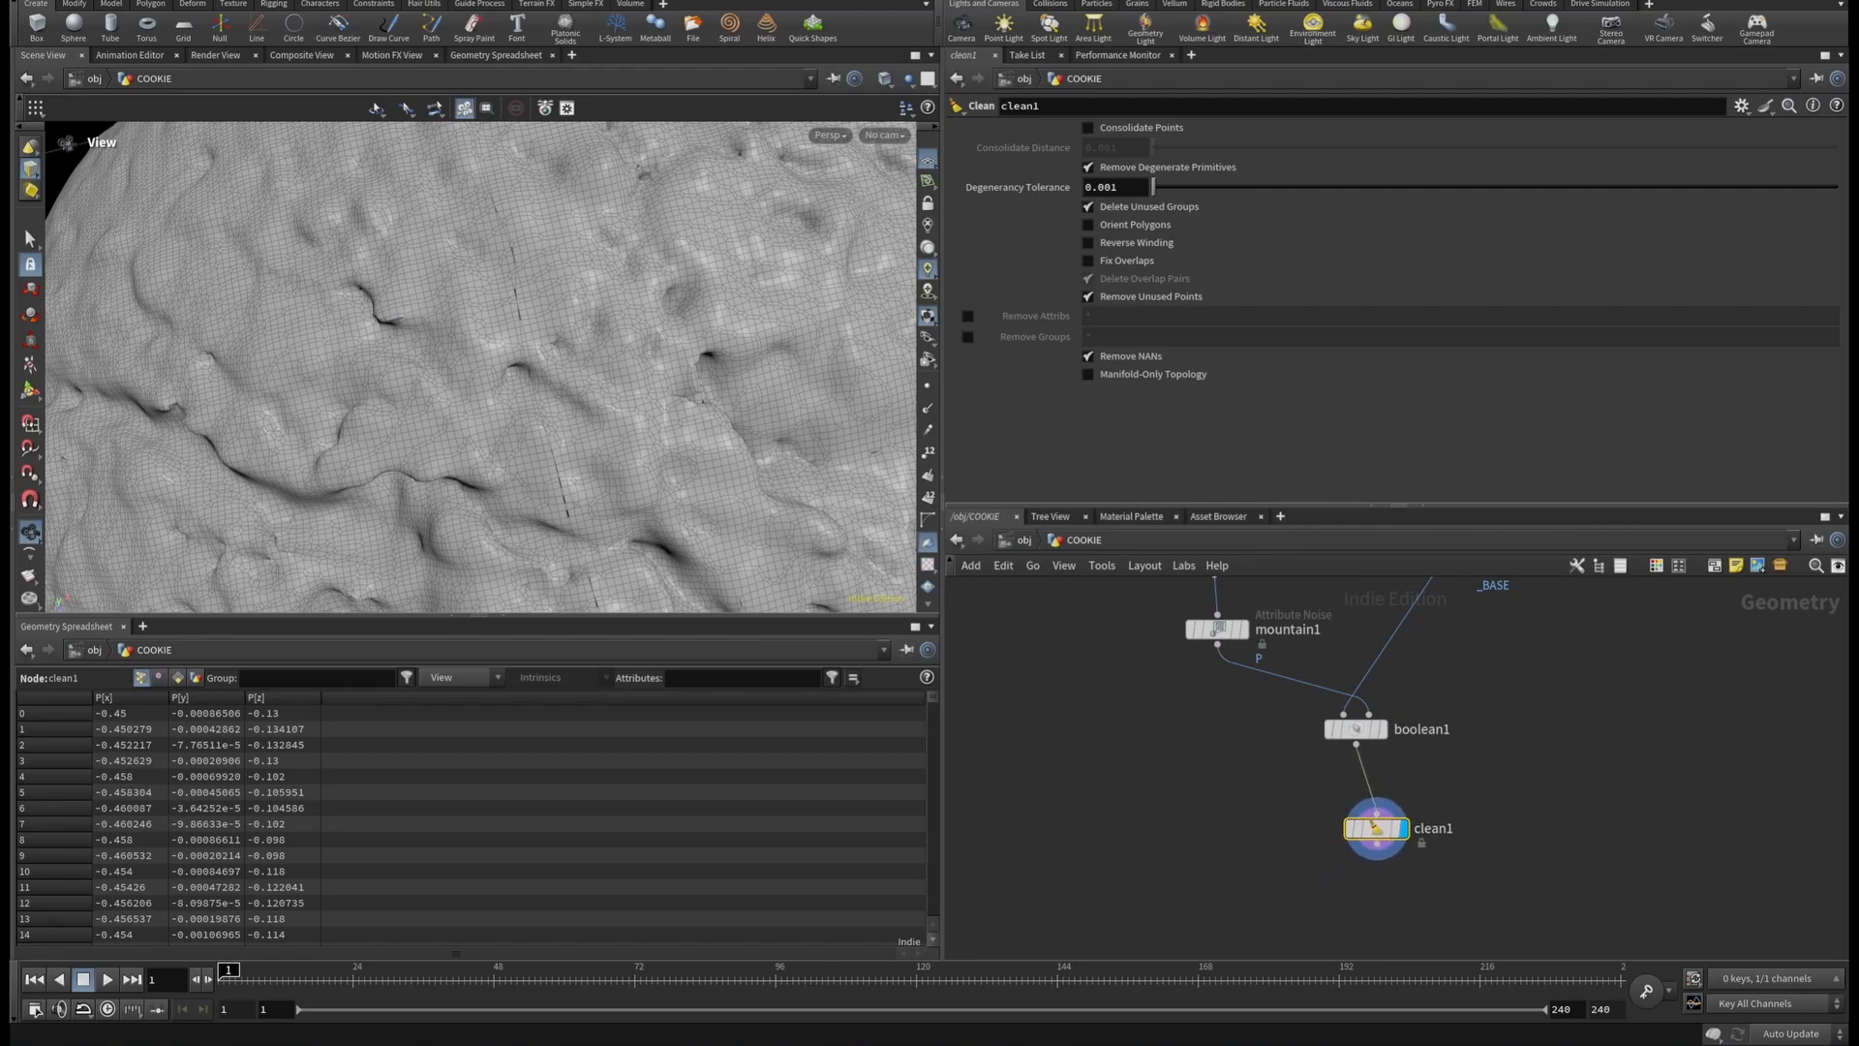
Try degeneracy tolerances of 0.0018 and 0.002 on the Clean node, and bypass the node.
{"action": "left_click", "coordinate": [1133, 187]}
{"action": "type", "text": "8"}
{"action": "key", "text": "Return"}
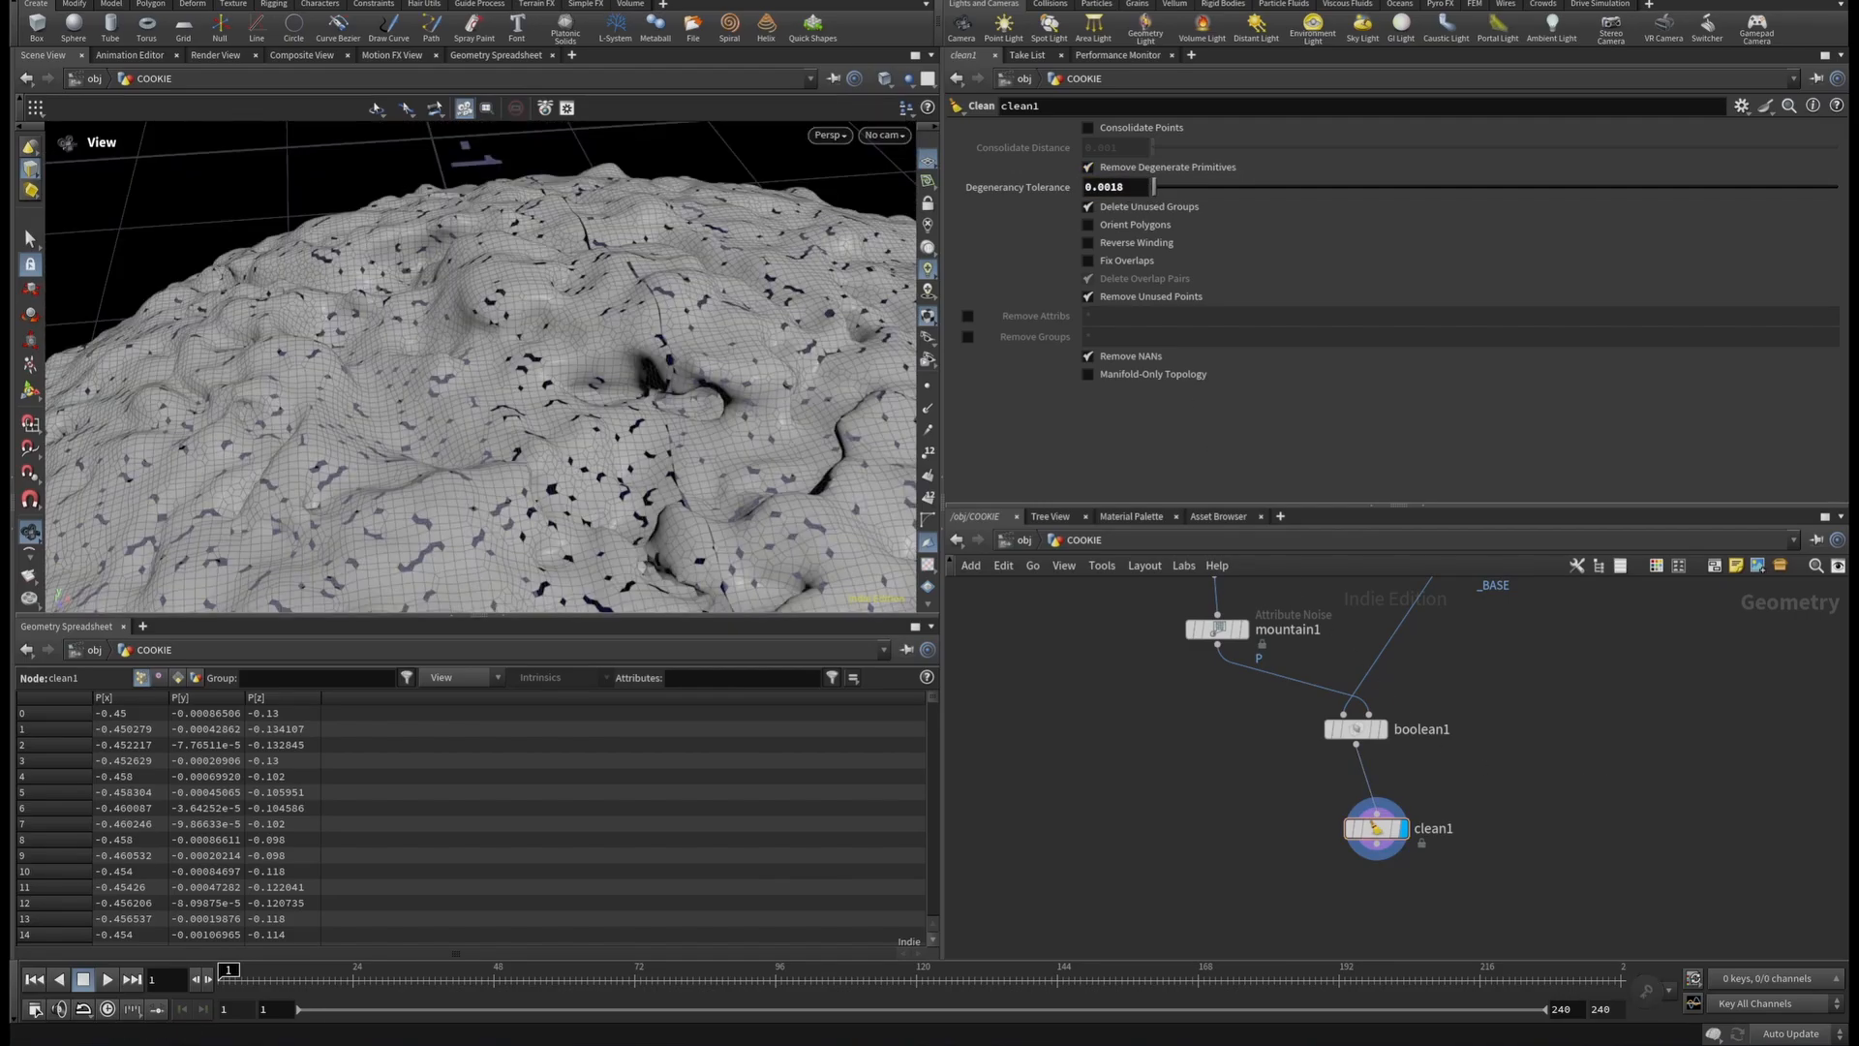
{"action": "double_click", "coordinate": [1114, 187]}
{"action": "type", "text": "0.002"}
{"action": "key", "text": "Return"}
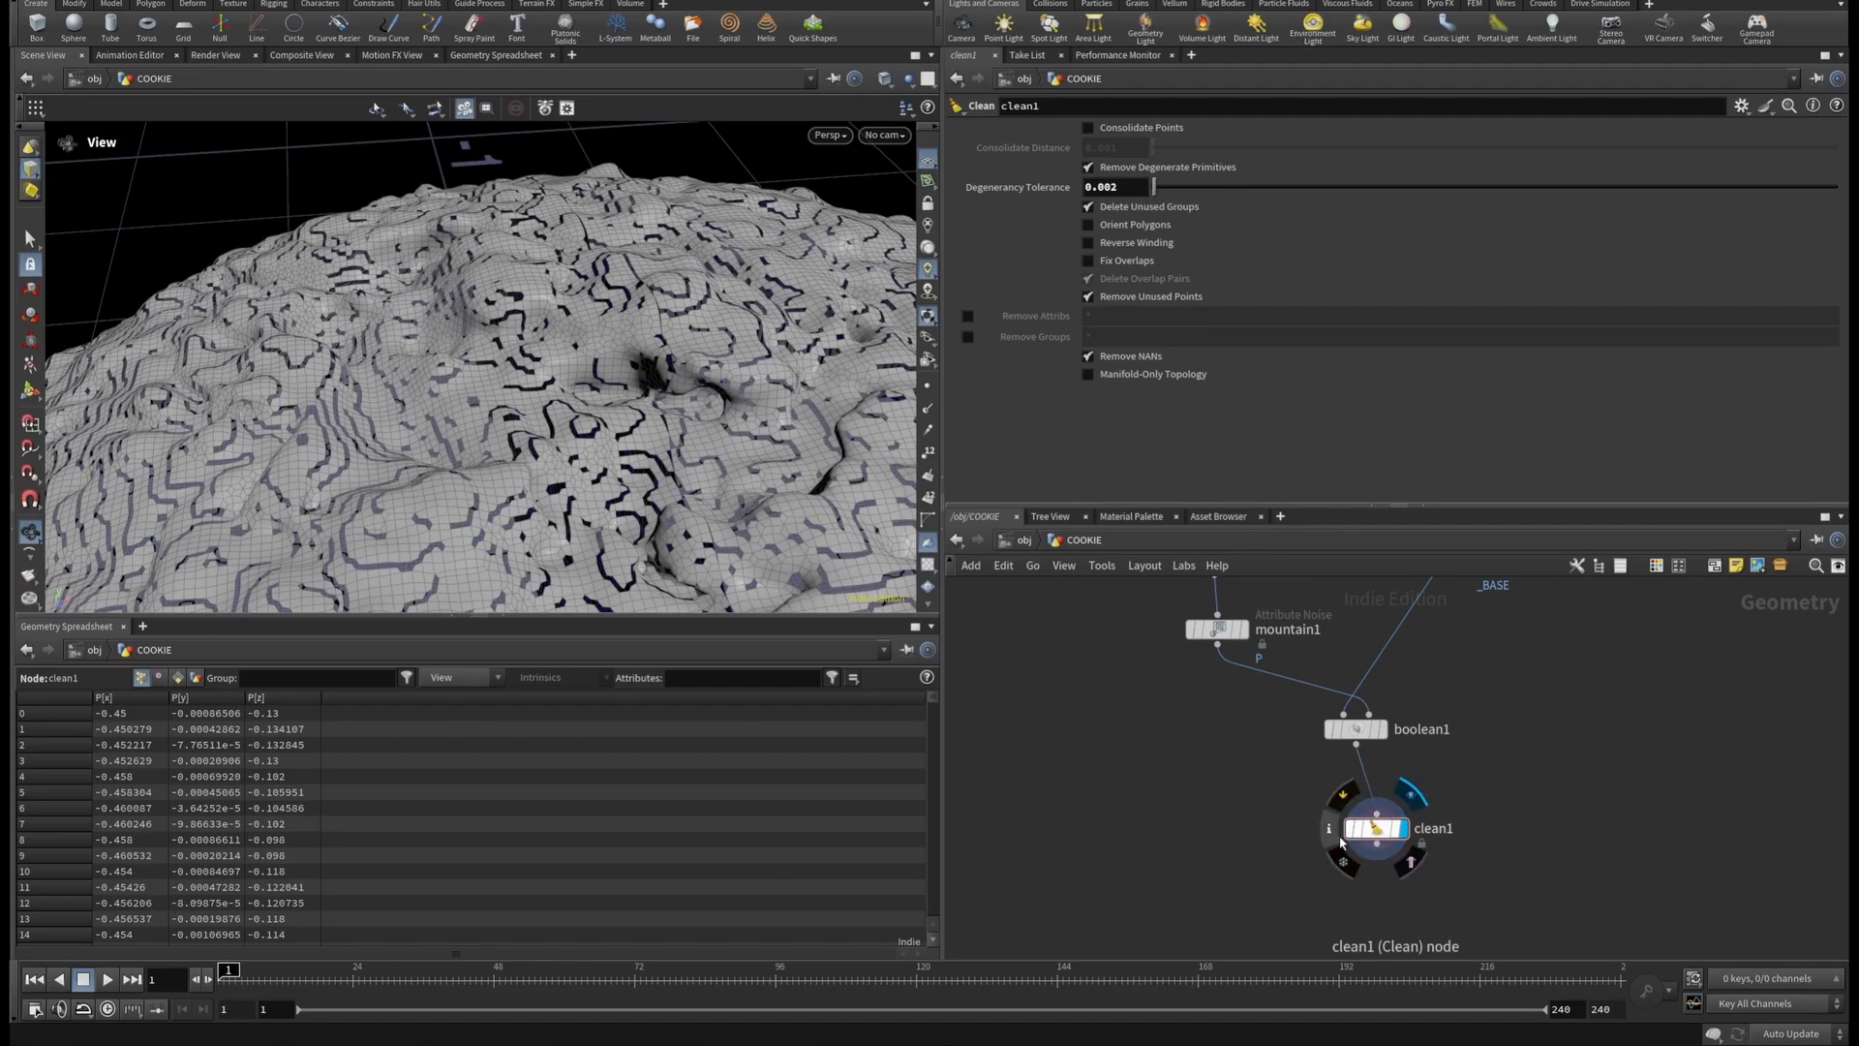
{"action": "left_click", "coordinate": [1344, 794]}
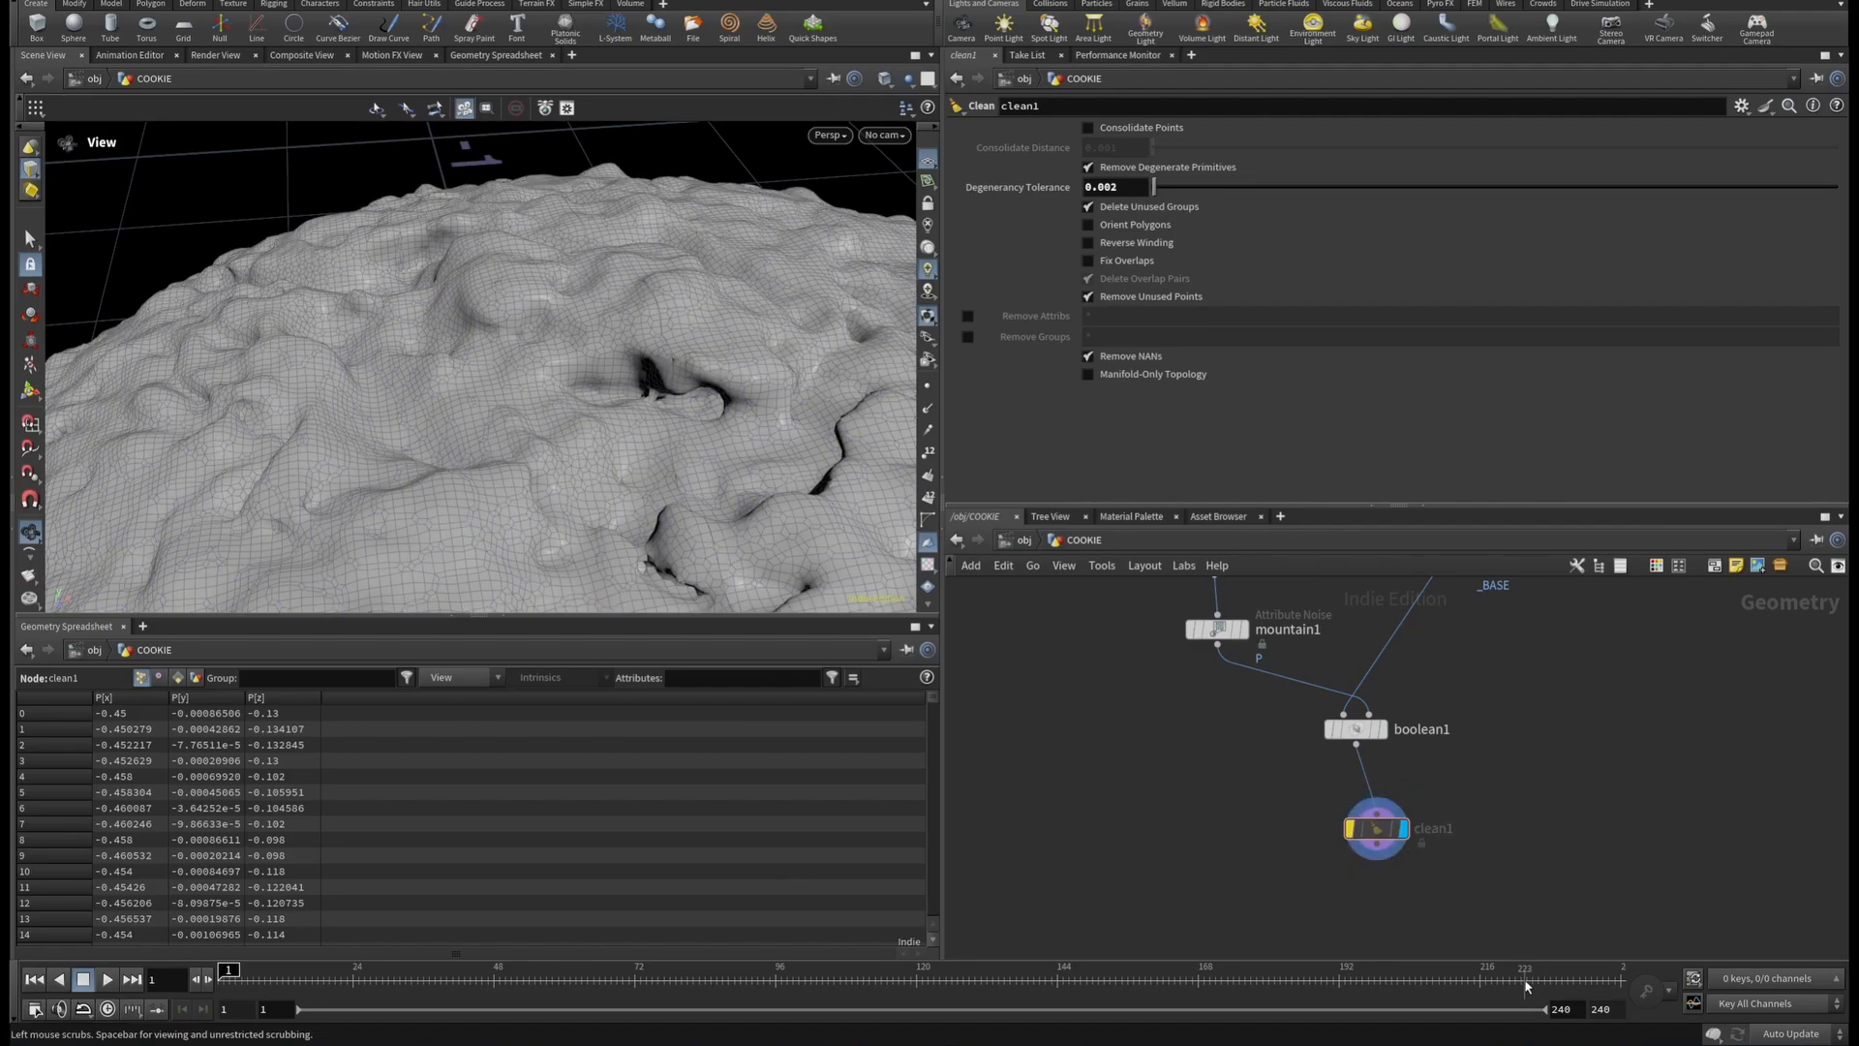
Add an Assemble node after clean1 and enable Create Packed Primitives on it.
{"action": "left_click_drag", "start_coordinate": [1376, 861], "coordinate": [1374, 895]}
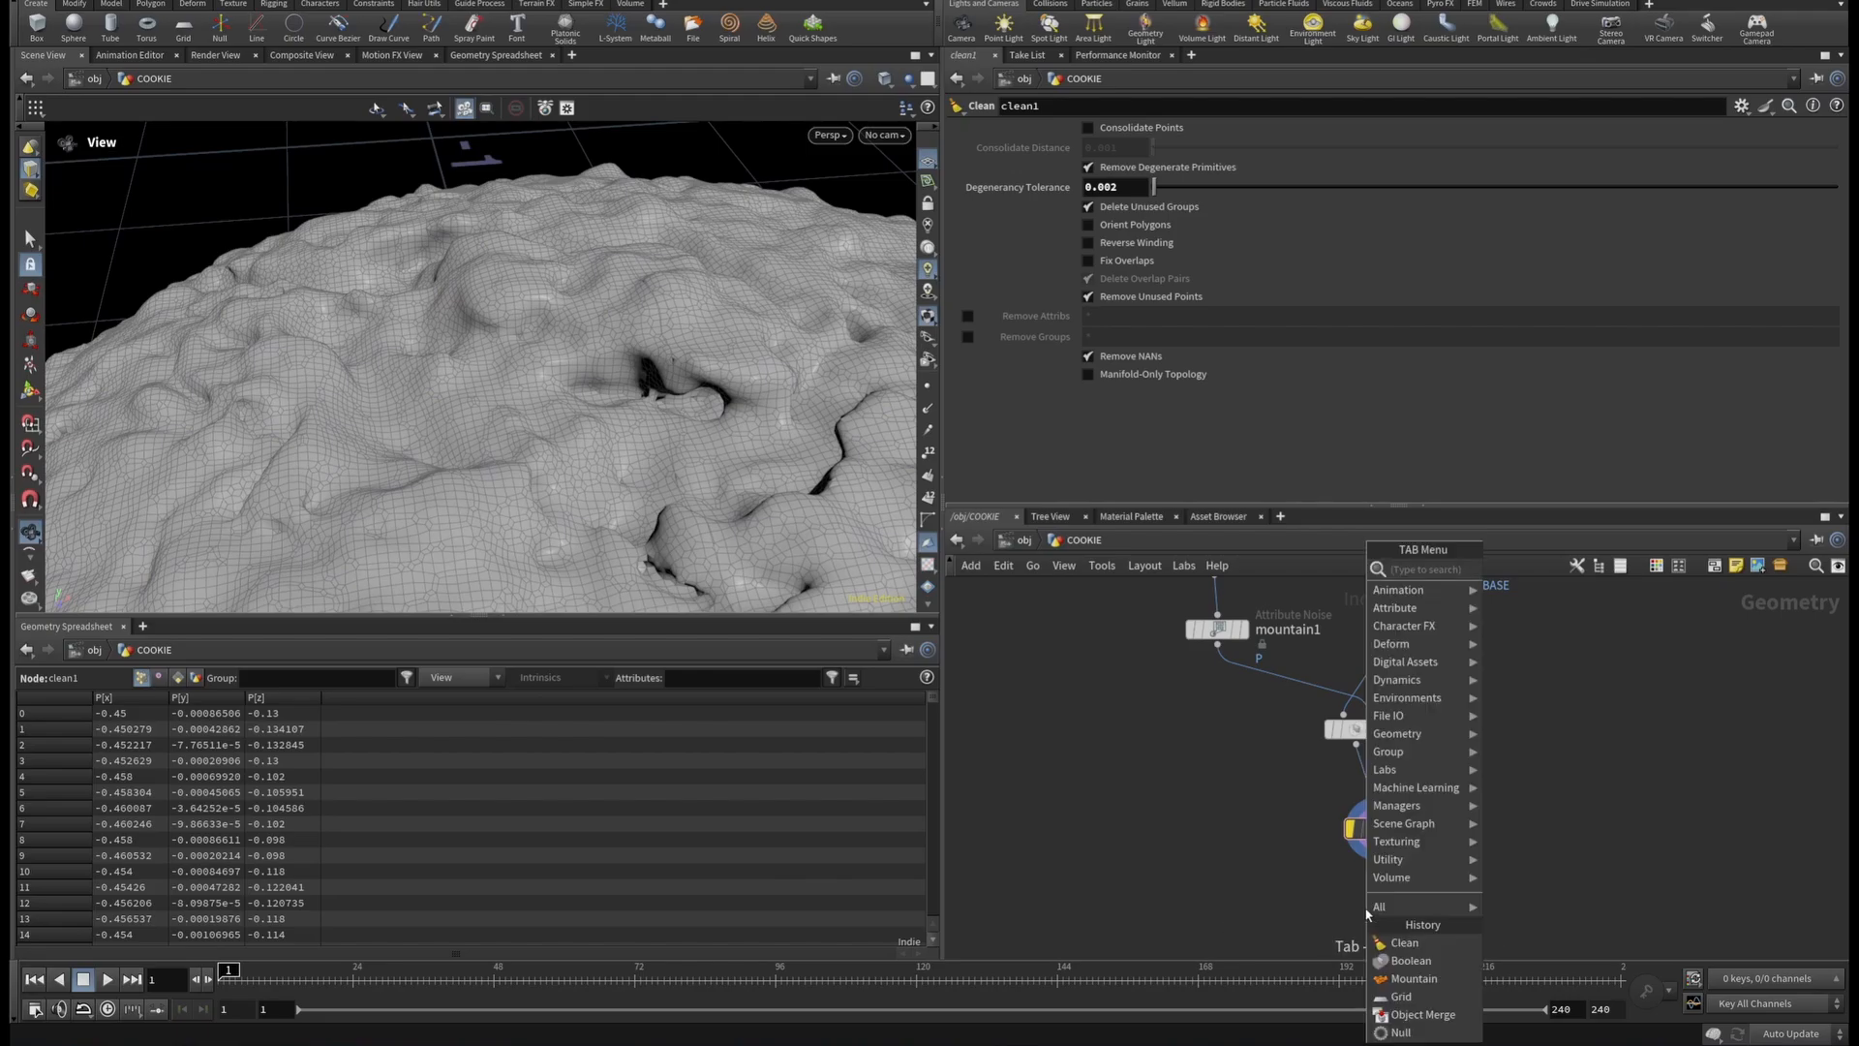
{"action": "mouse_move", "coordinate": [1424, 666]}
{"action": "left_click", "coordinate": [1550, 586]}
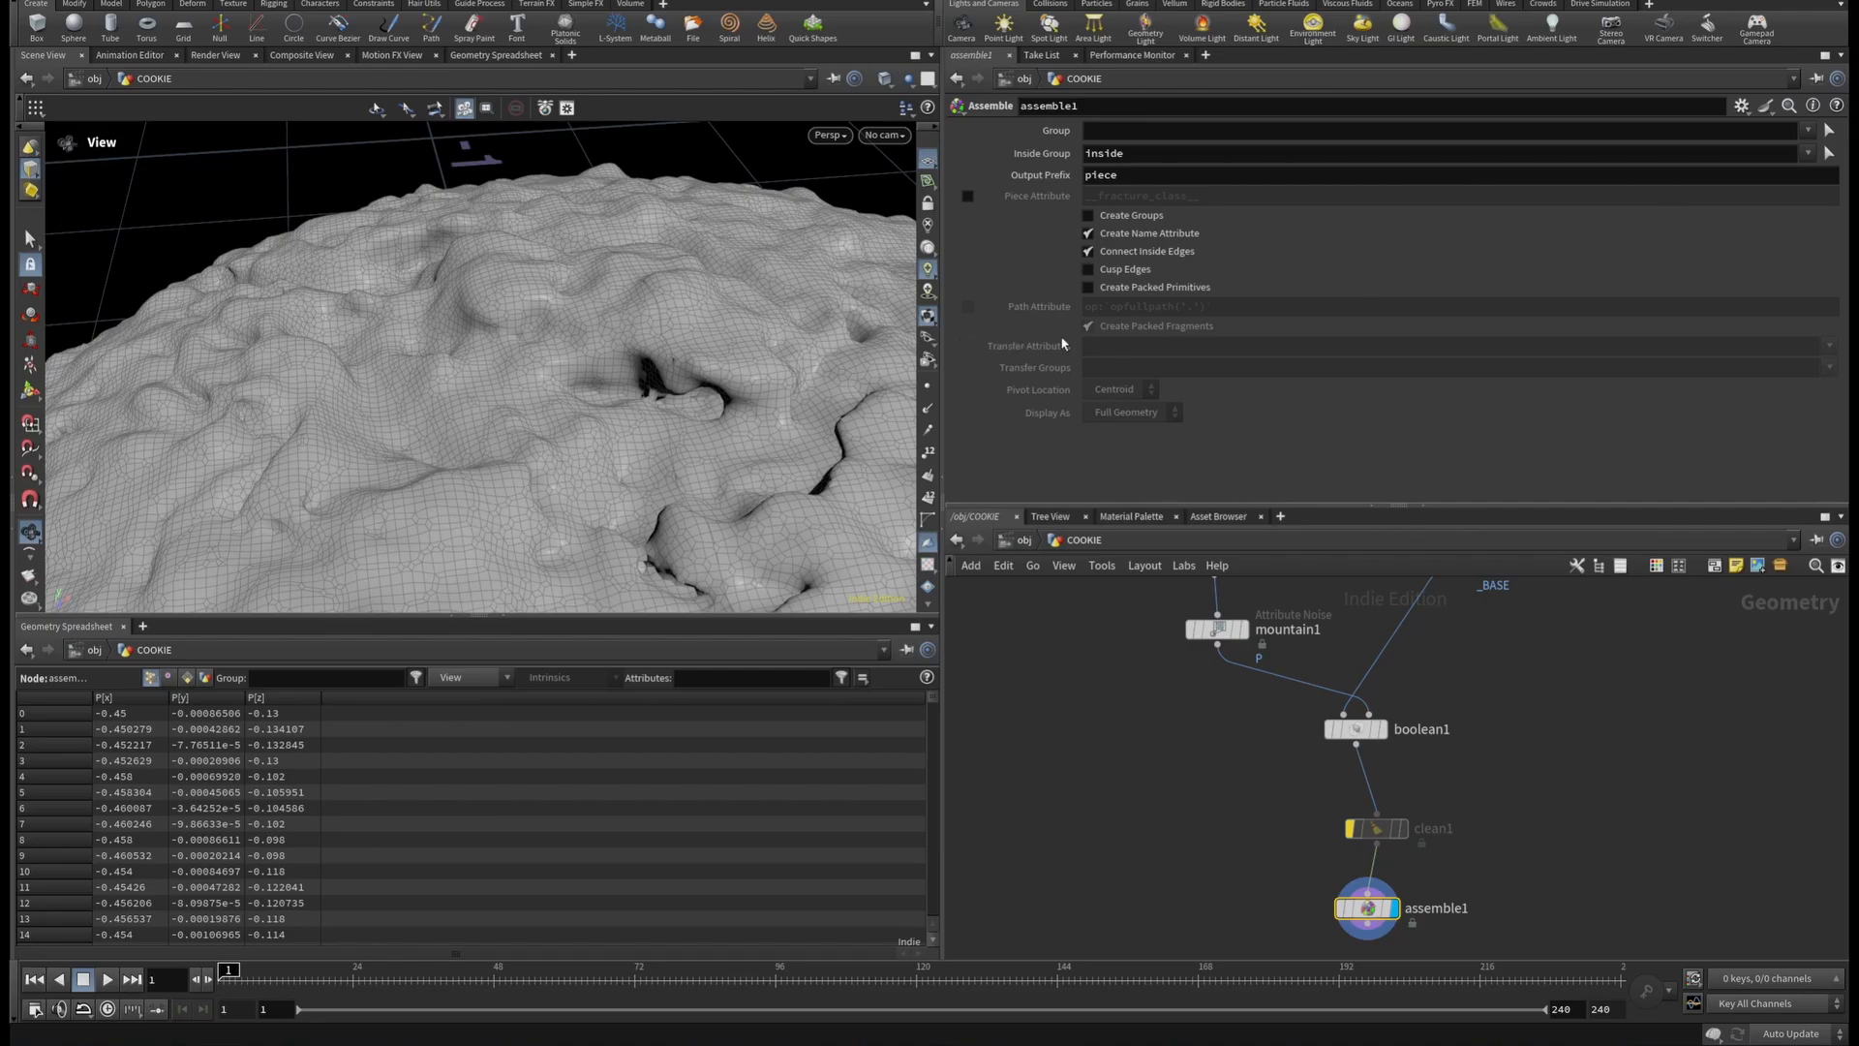
{"action": "left_click", "coordinate": [1089, 288]}
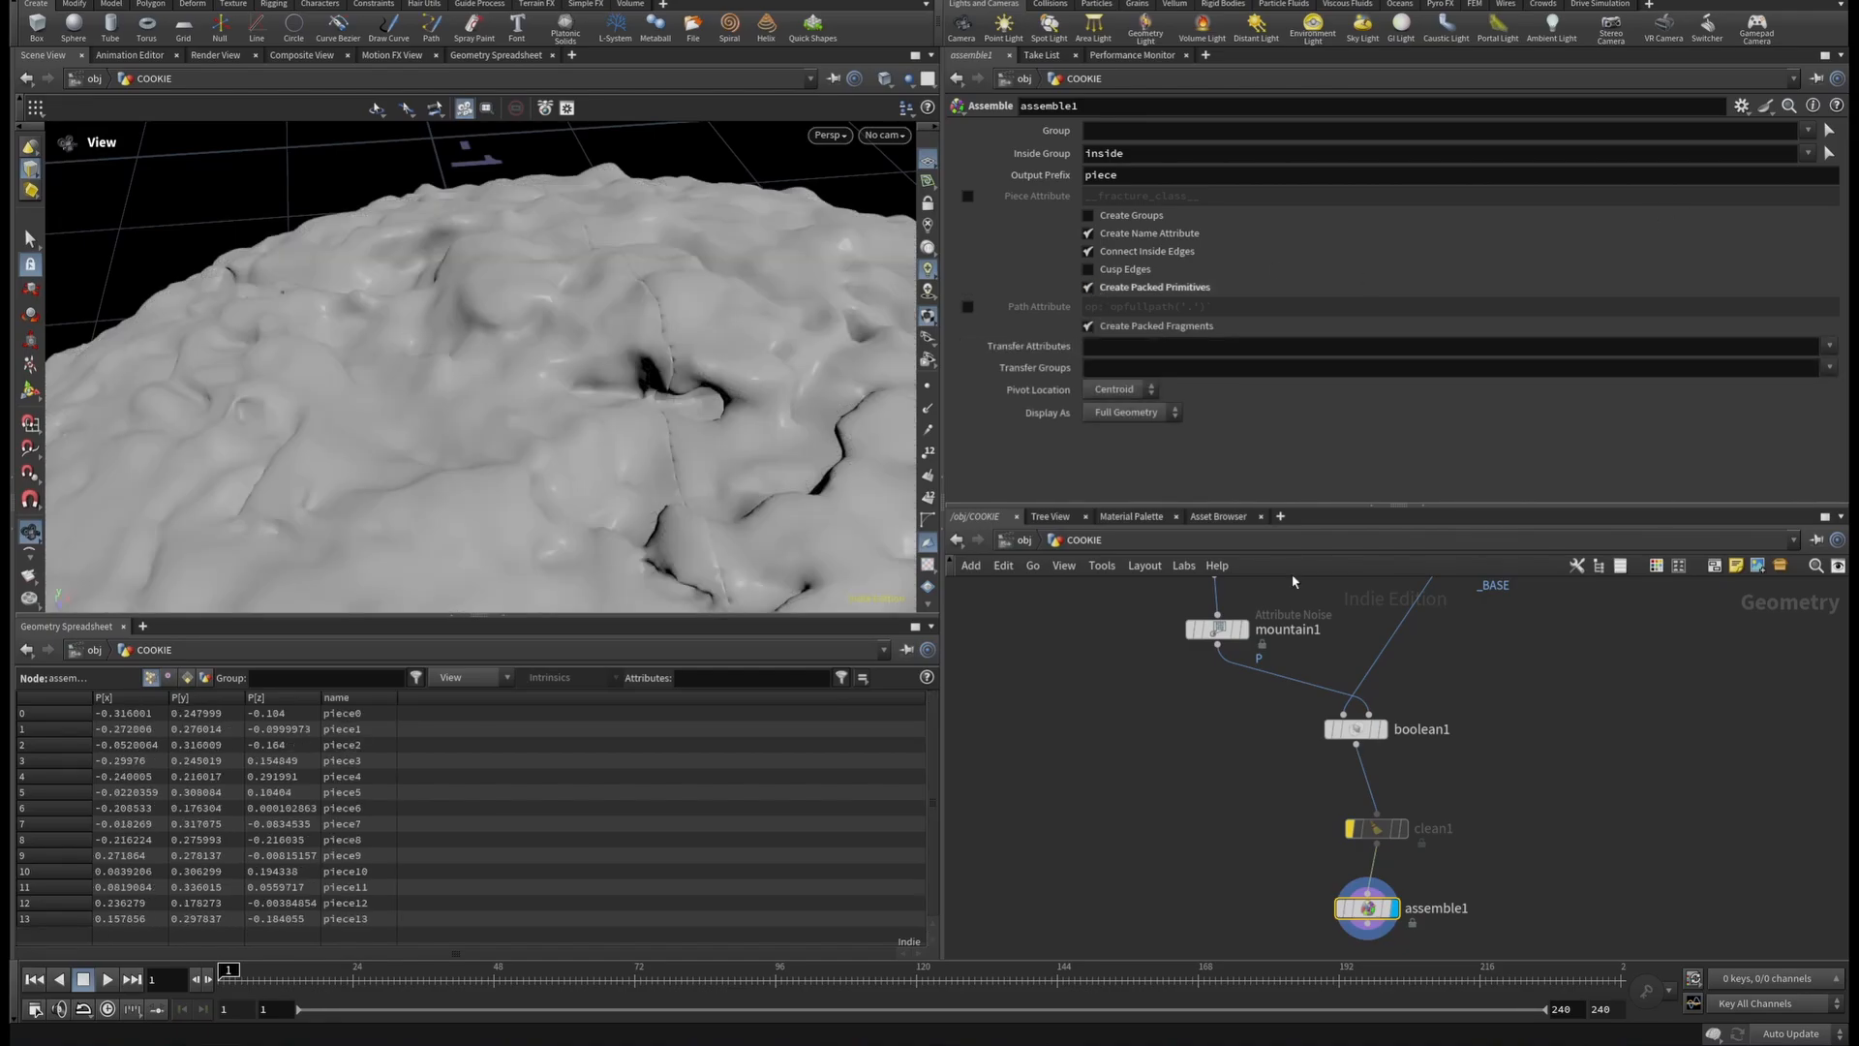
Add an Exploded View node, wire assemble1 into it and display its result.
{"action": "key", "text": "Tab"}
{"action": "type", "text": "exp"}
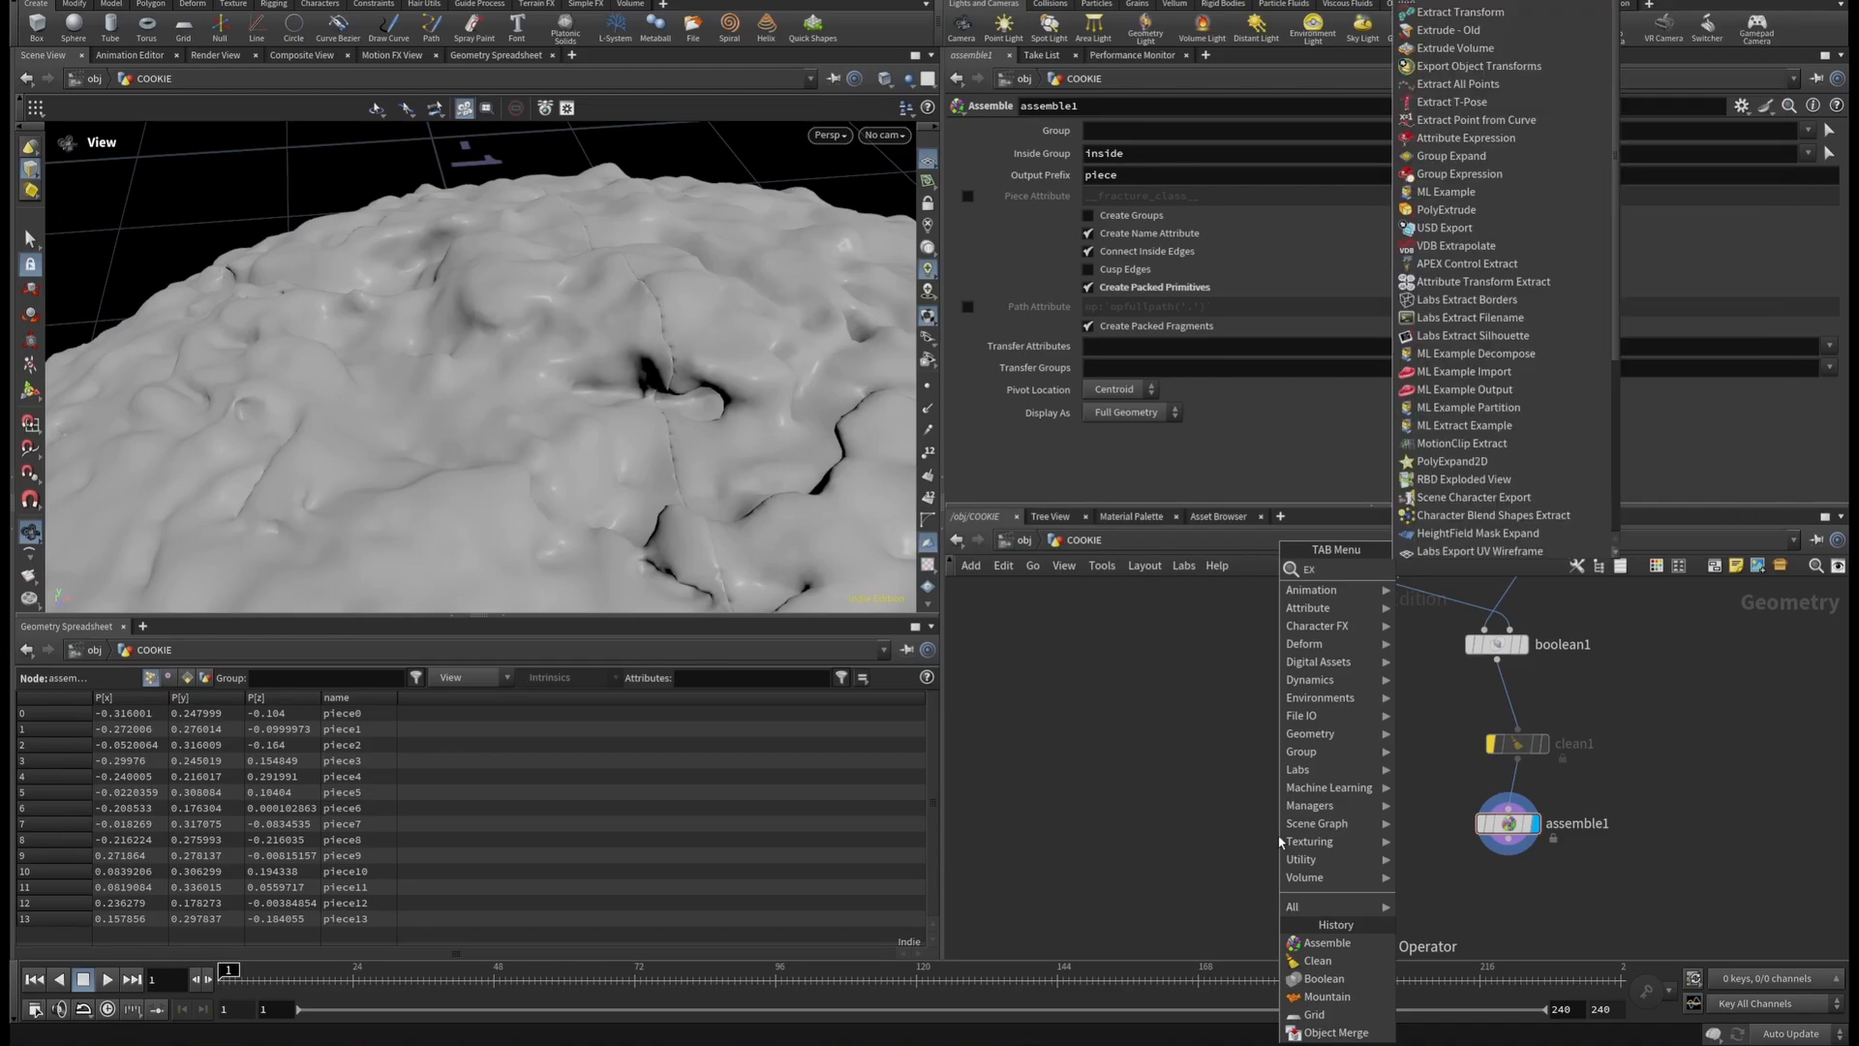
{"action": "type", "text": "loded"}
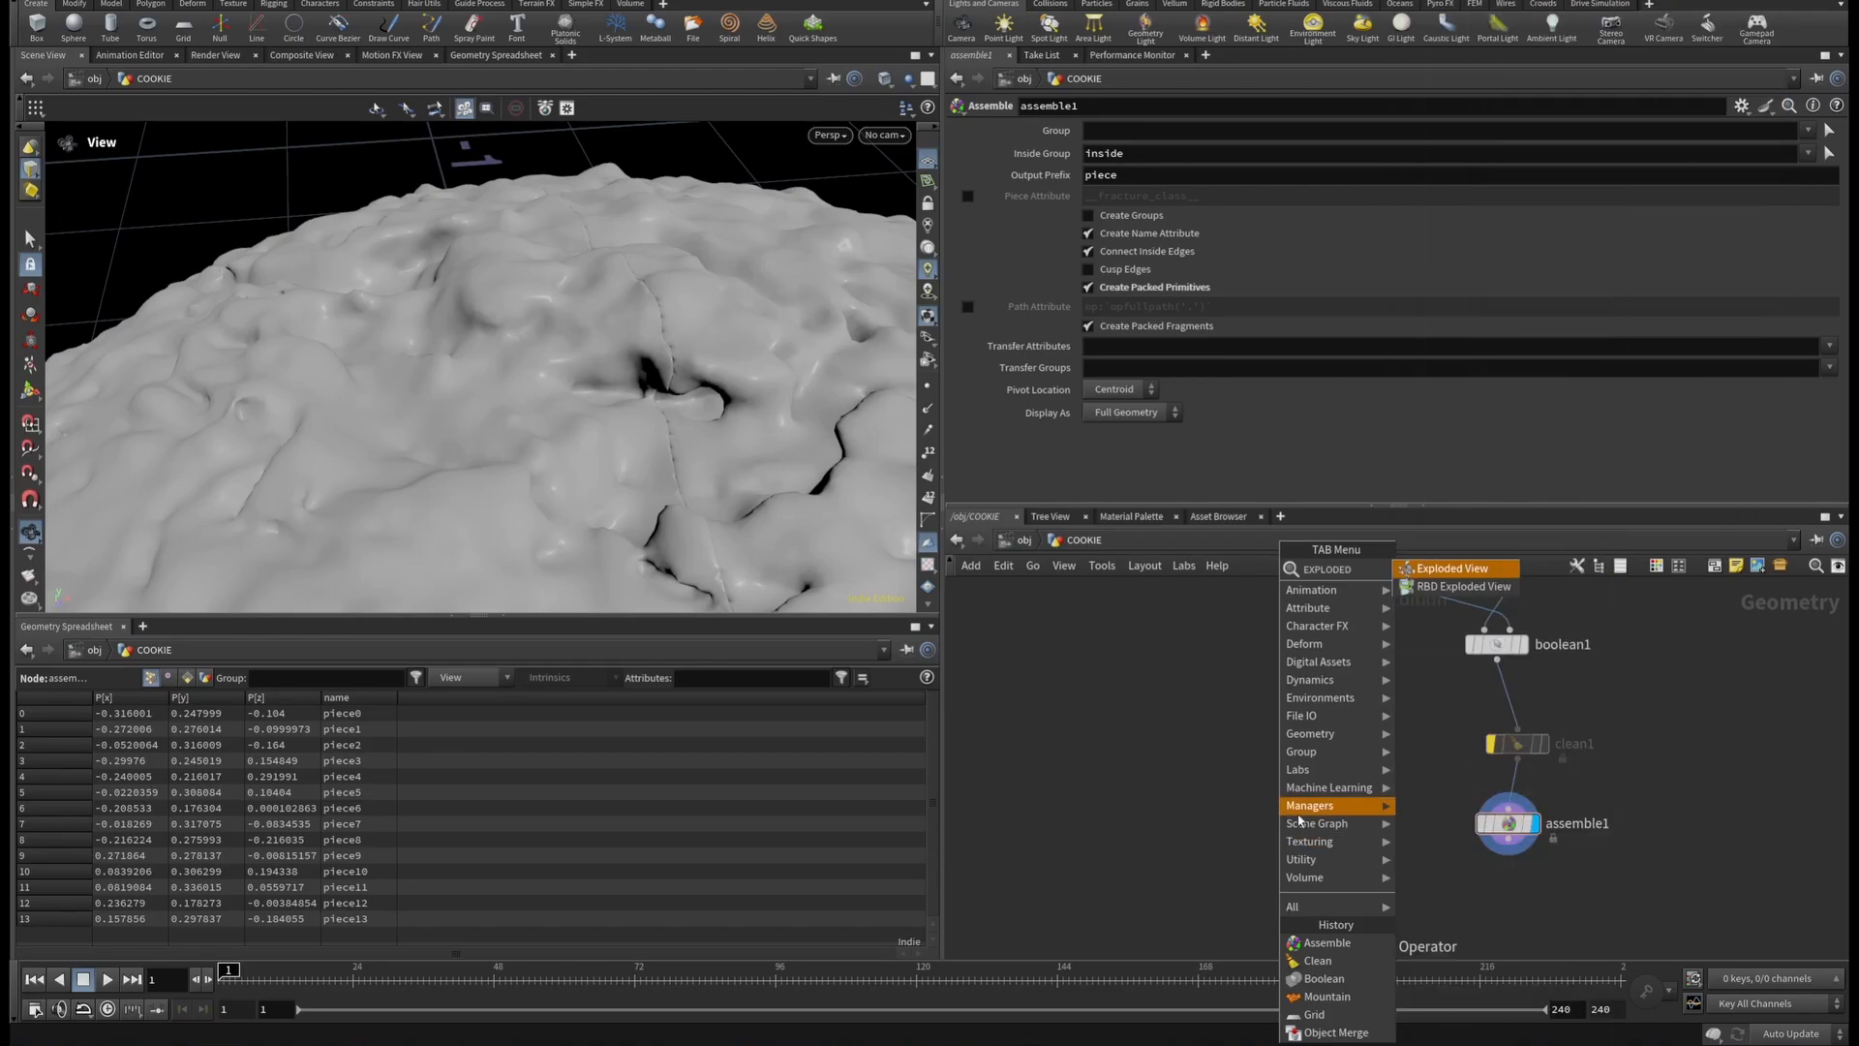
{"action": "left_click", "coordinate": [1453, 568]}
{"action": "left_click", "coordinate": [1215, 900]}
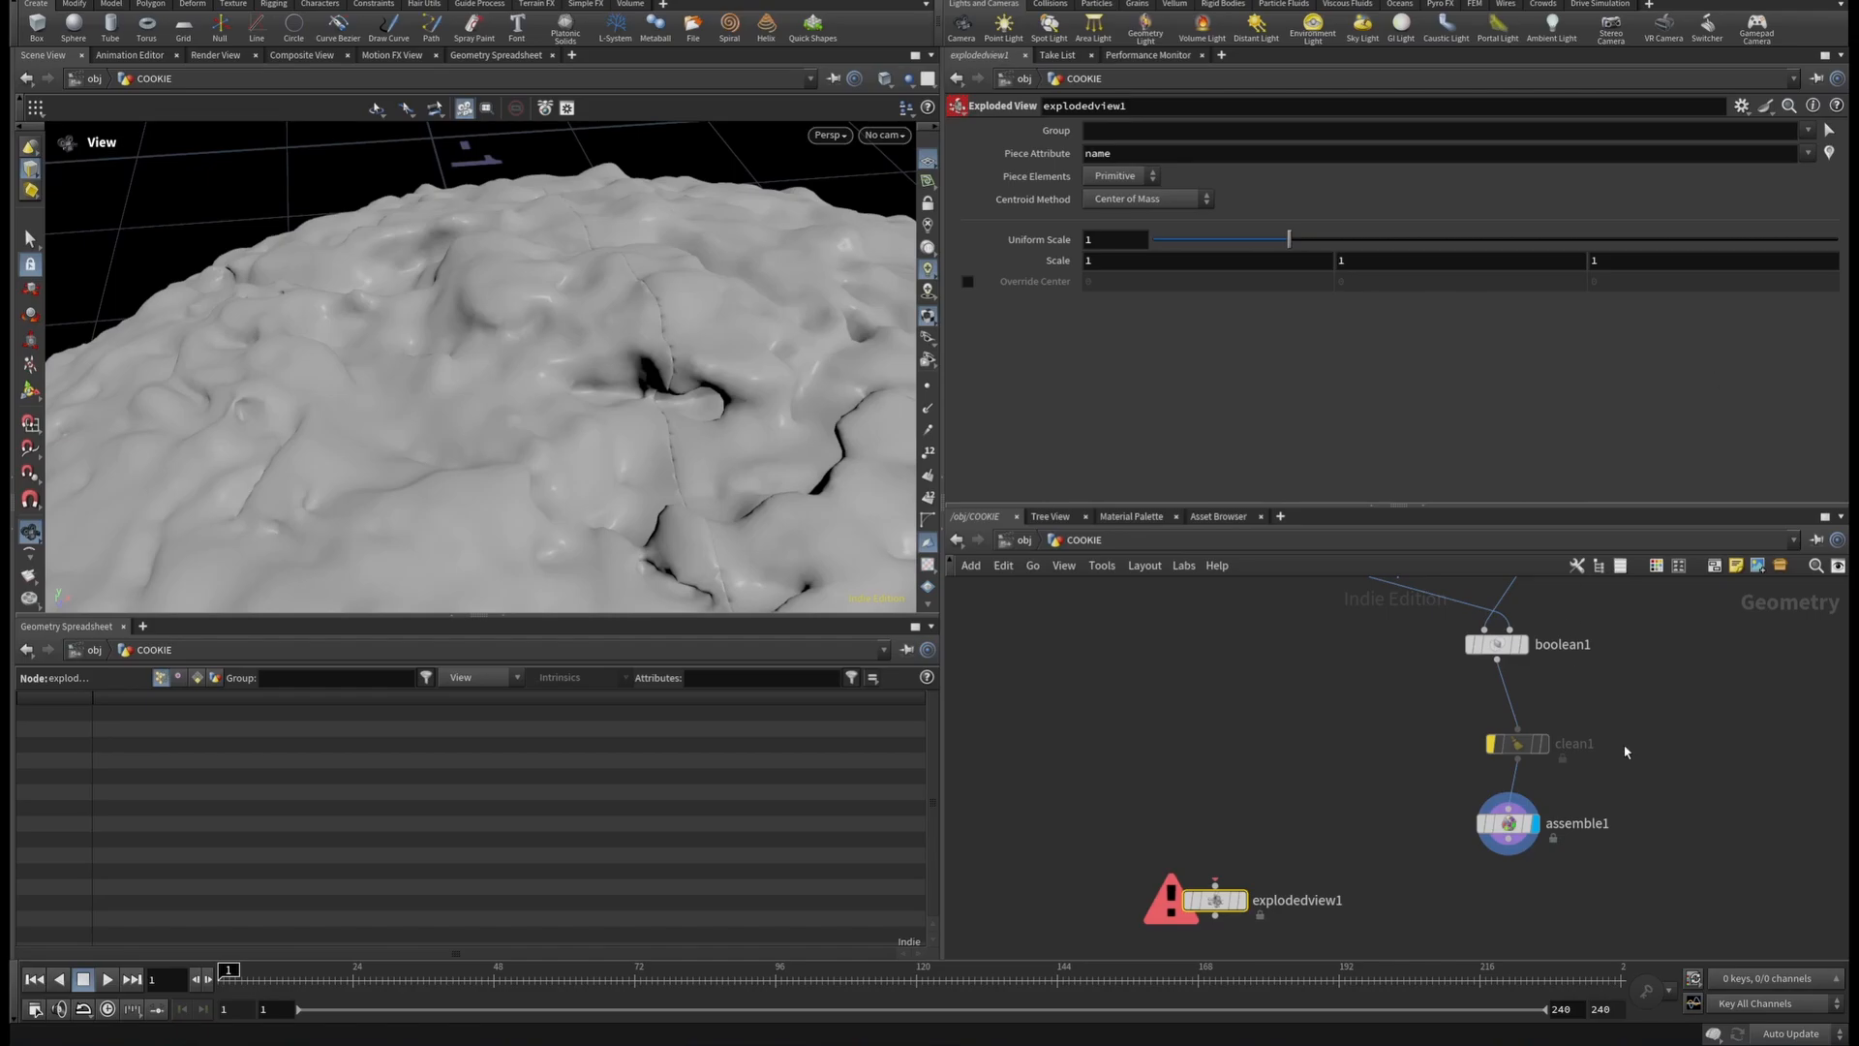
{"action": "left_click", "coordinate": [1507, 838]}
{"action": "left_click", "coordinate": [1215, 884]}
{"action": "key", "text": "r"}
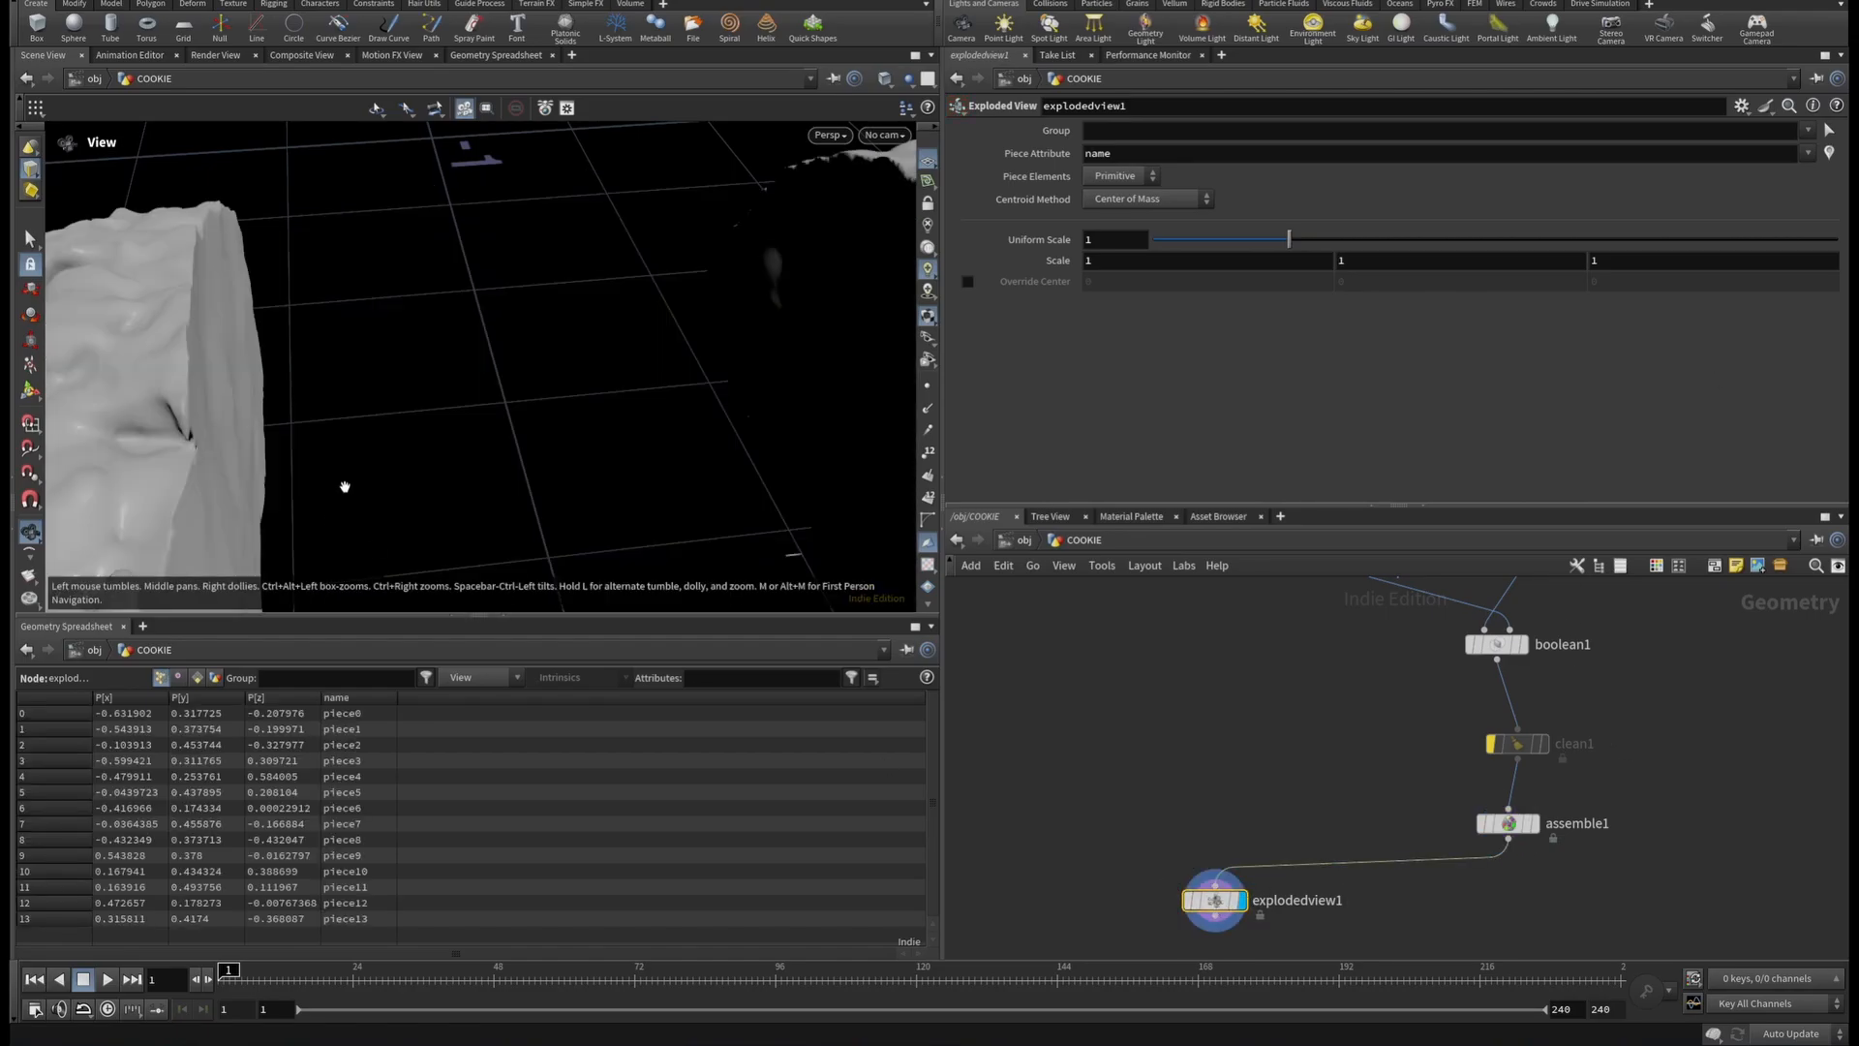
Set the Exploded View node's uniform scale to 0.058.
{"action": "right_click_drag", "start_coordinate": [552, 335], "coordinate": [304, 374]}
{"action": "left_click_drag", "start_coordinate": [609, 346], "coordinate": [373, 295]}
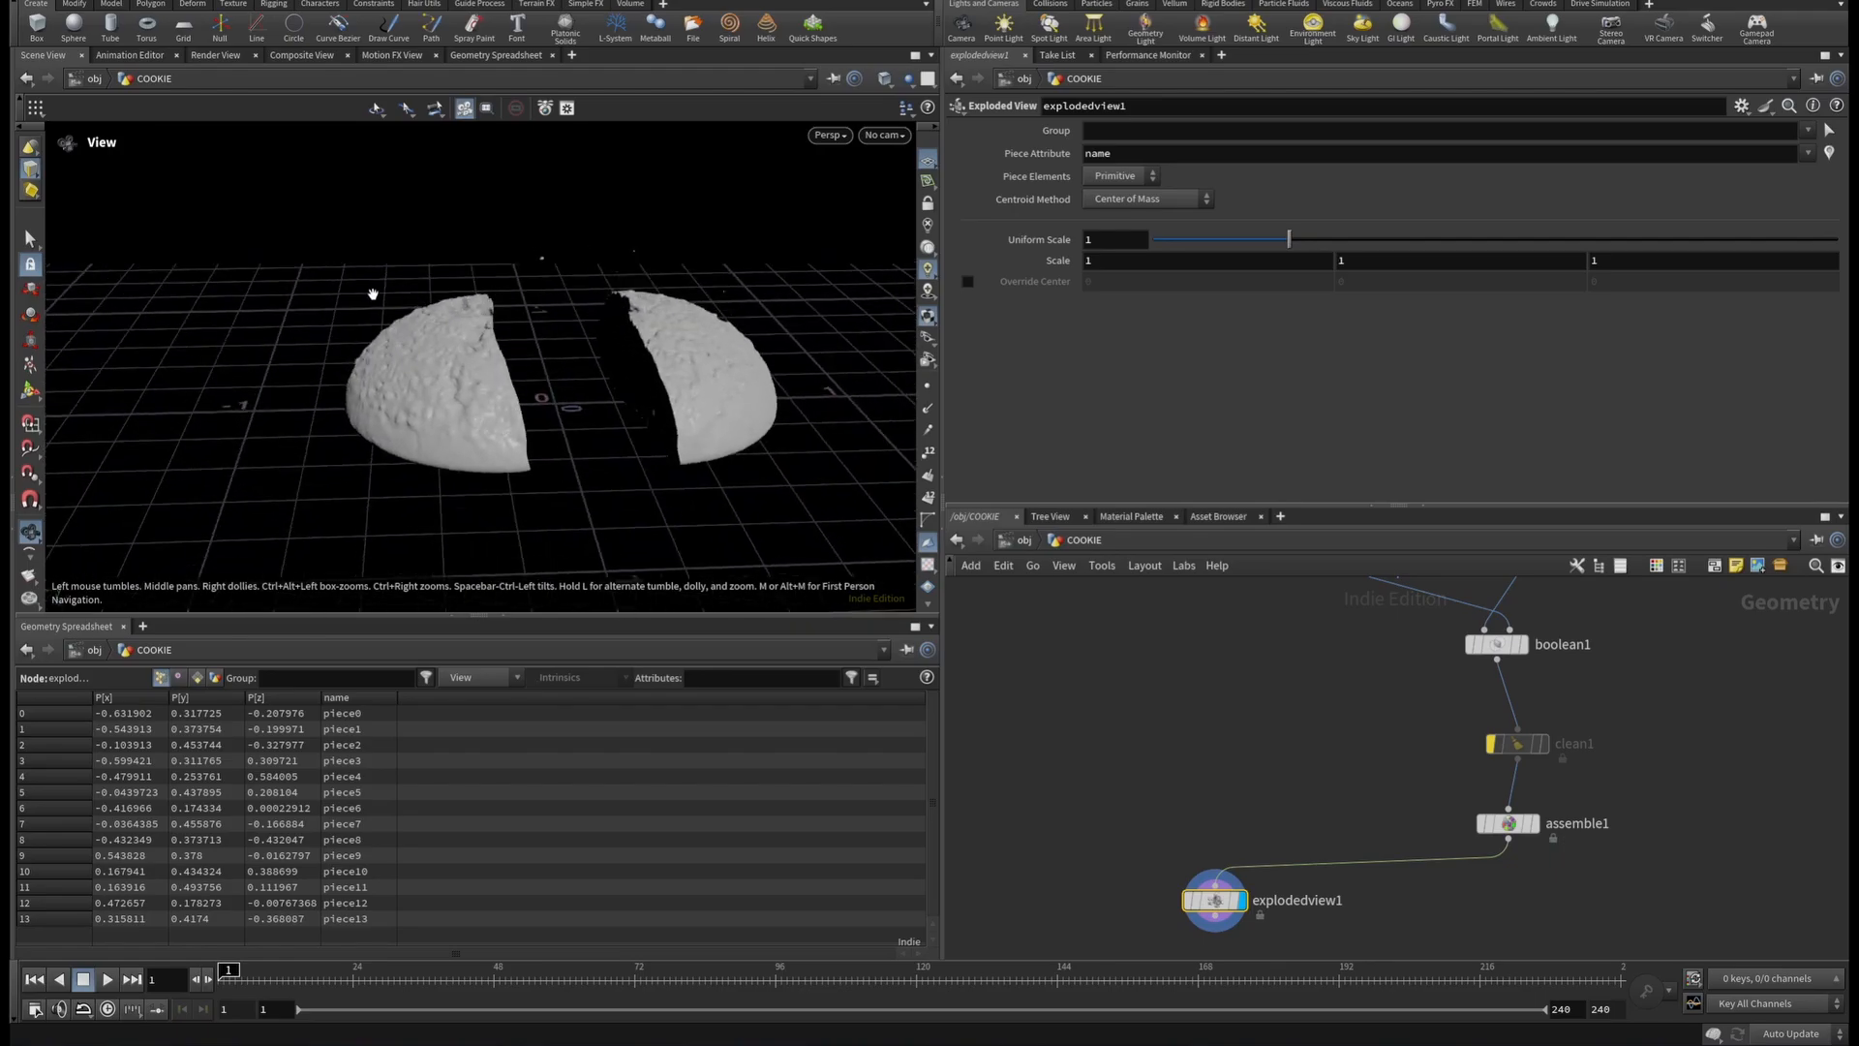
{"action": "right_click_drag", "start_coordinate": [374, 294], "coordinate": [514, 320]}
{"action": "left_click_drag", "start_coordinate": [666, 358], "coordinate": [529, 299]}
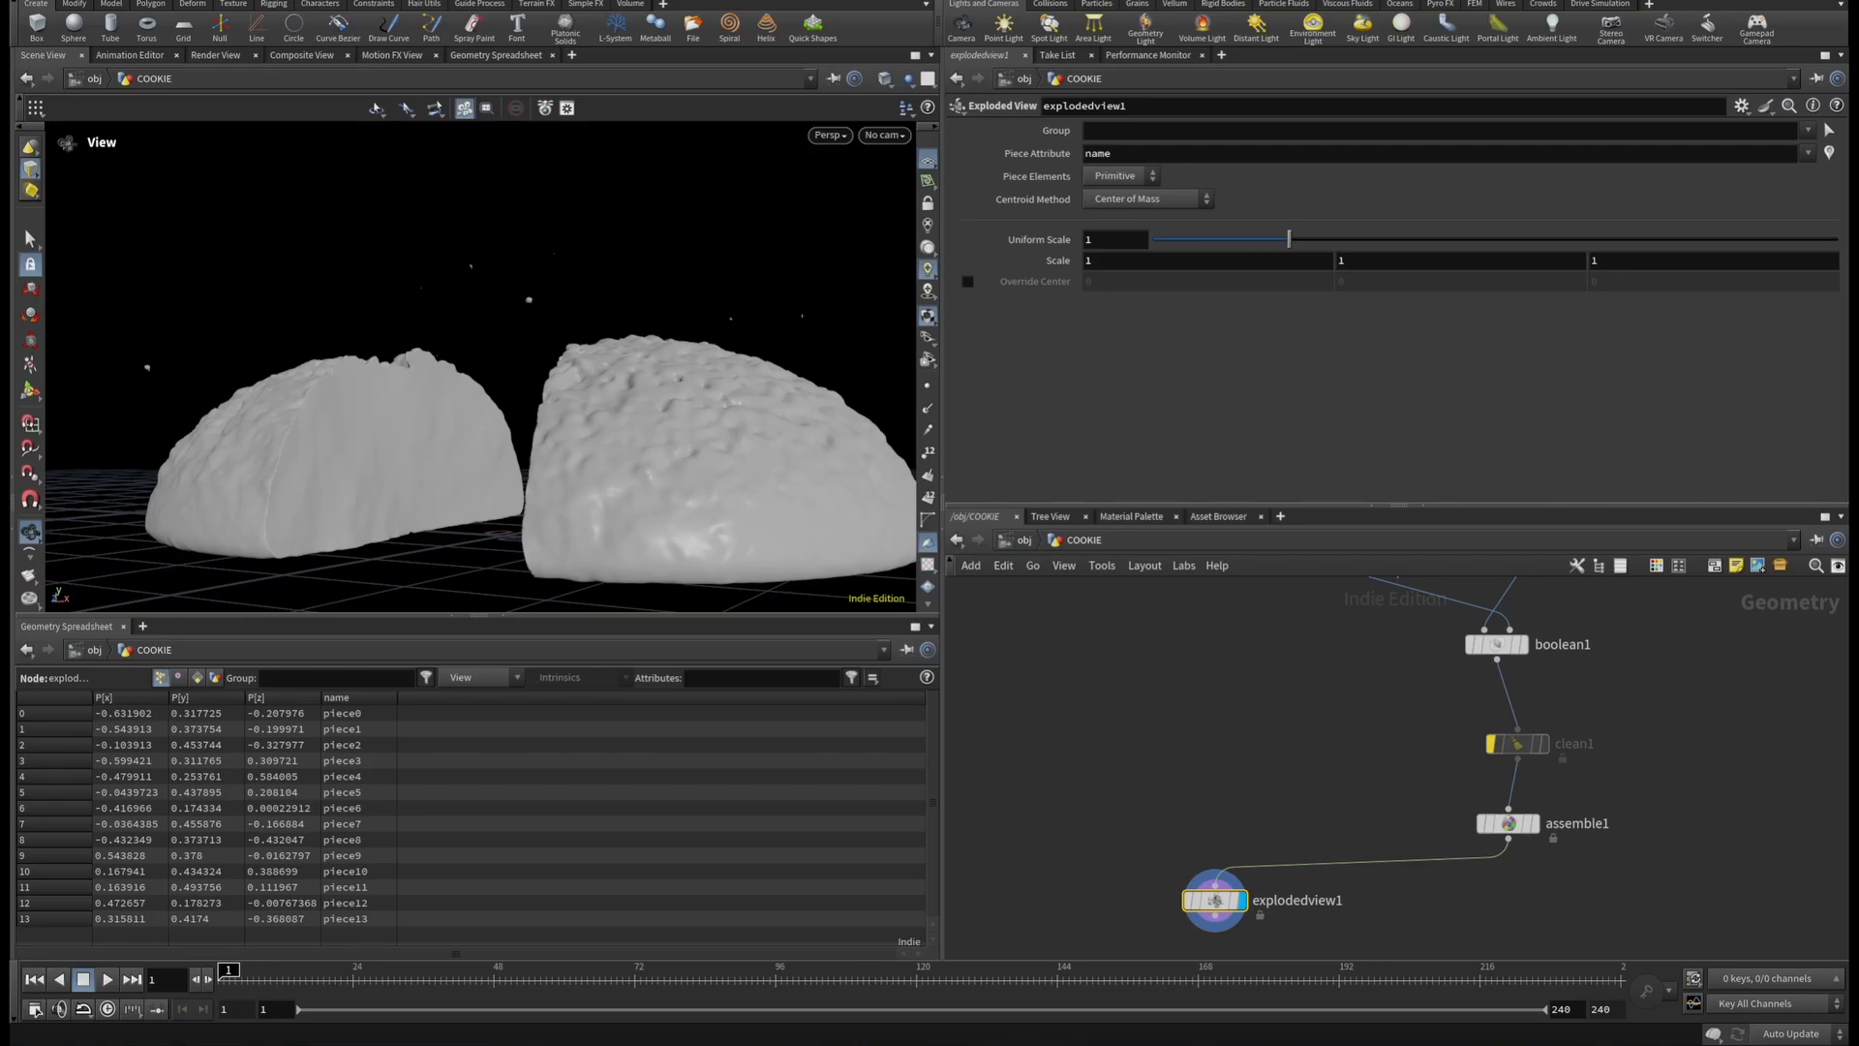
{"action": "left_click_drag", "start_coordinate": [1289, 239], "coordinate": [1200, 238]}
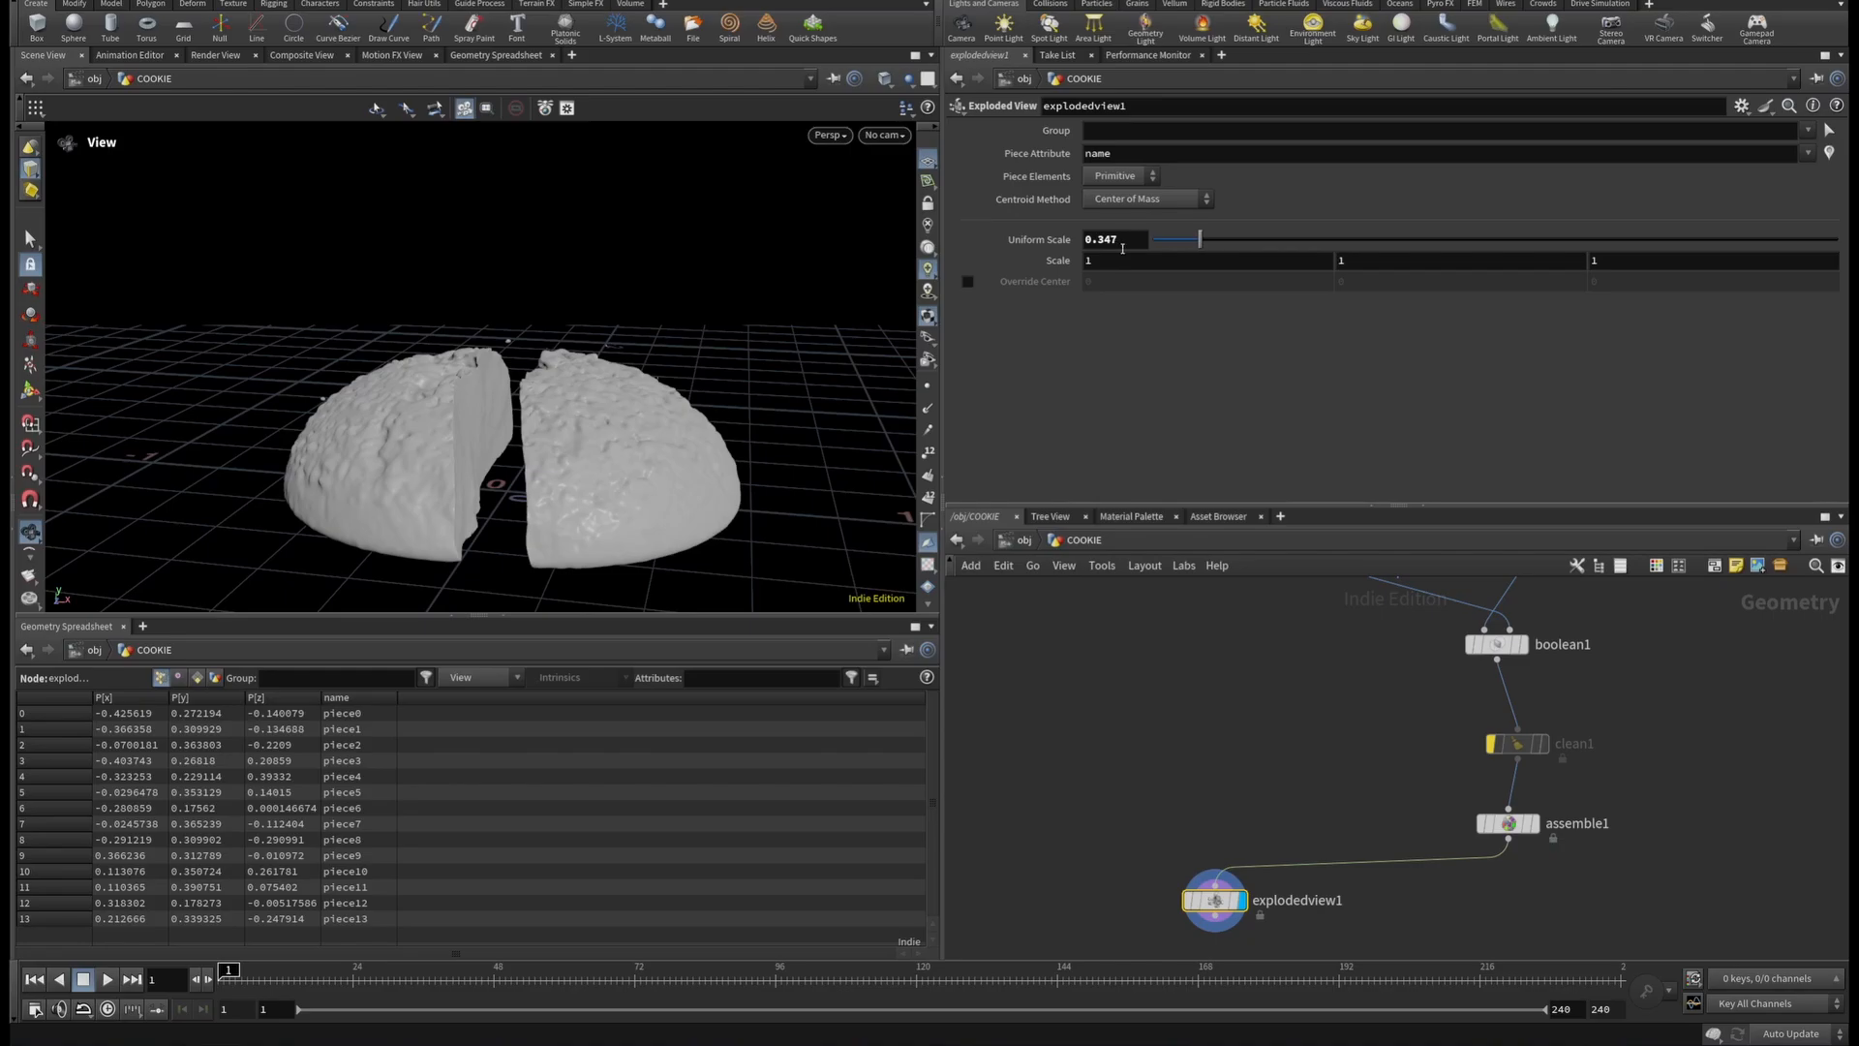
{"action": "left_click_drag", "start_coordinate": [1120, 239], "coordinate": [1094, 239]}
{"action": "type", "text": "058"}
{"action": "key", "text": "Return"}
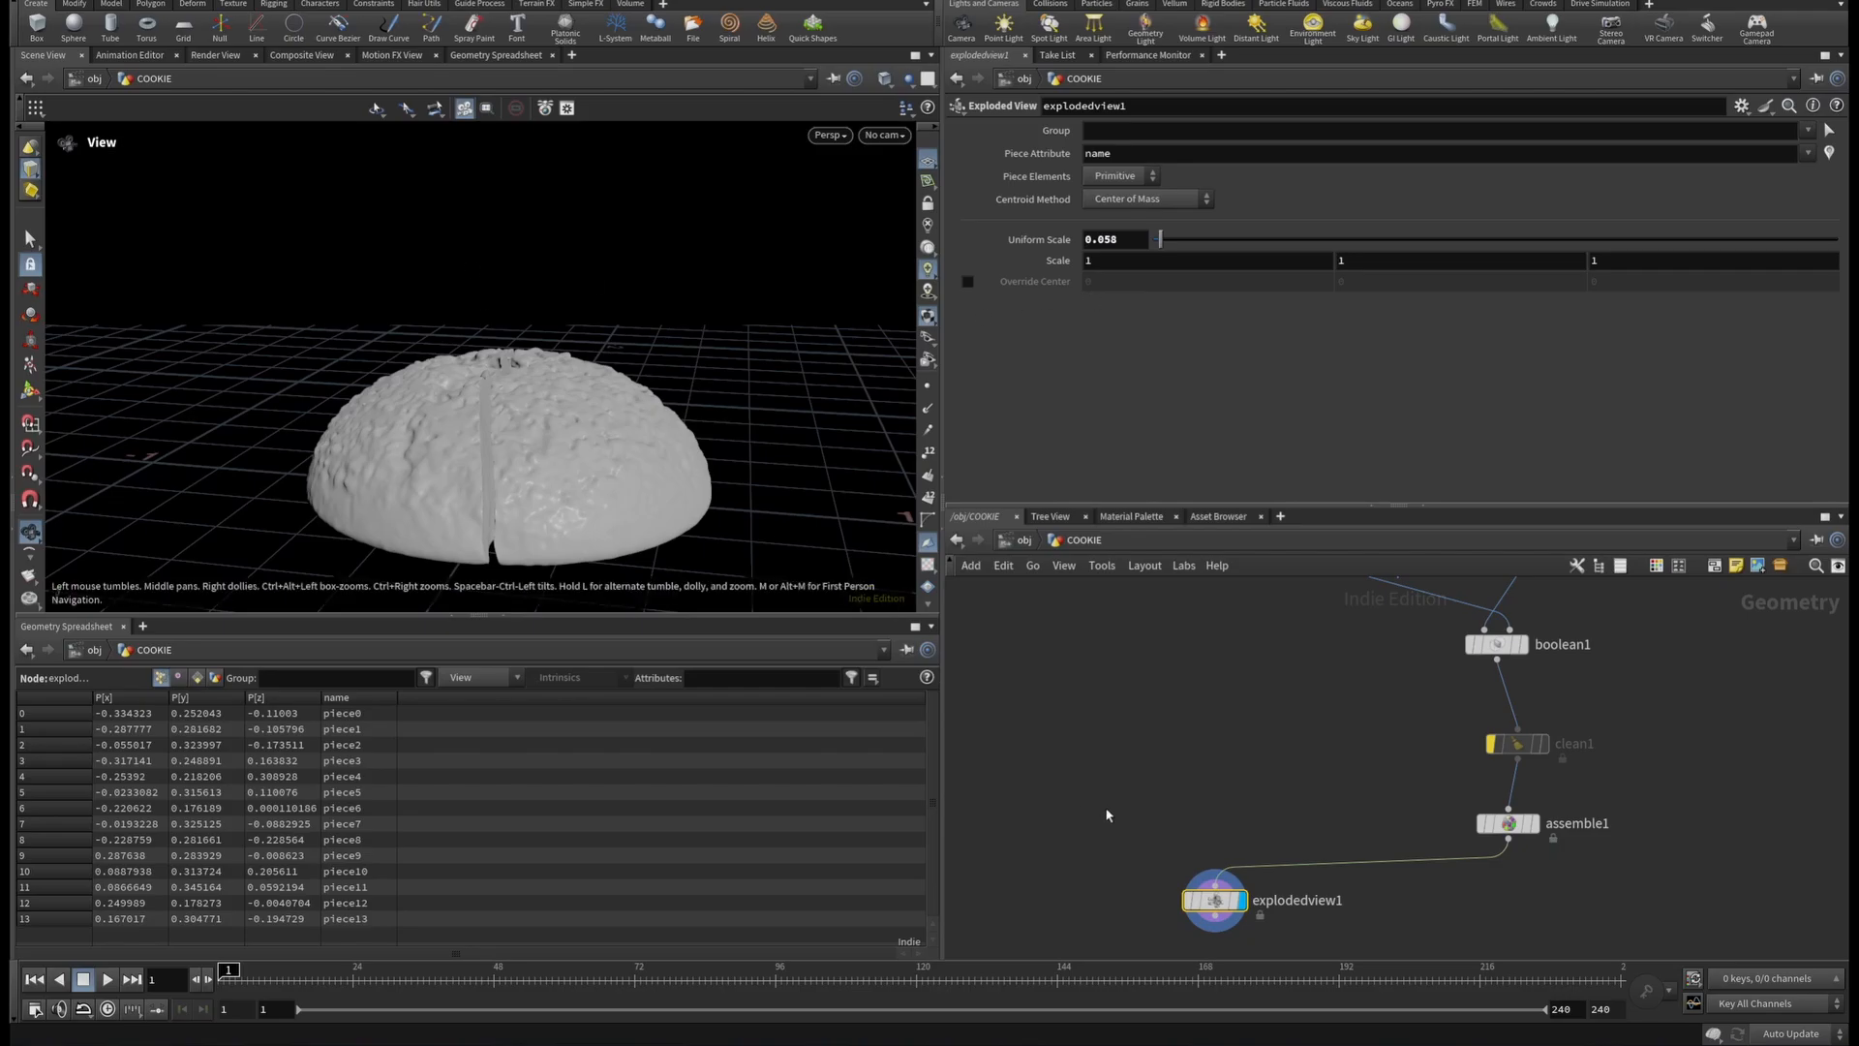
Add an Unpack node after explodedview1 and display its result.
{"action": "scroll", "coordinate": [1275, 783], "scroll_direction": "down", "scroll_amount": 1}
{"action": "middle_click_drag", "start_coordinate": [1274, 786], "coordinate": [1279, 608]}
{"action": "scroll", "coordinate": [1280, 705], "scroll_direction": "up", "scroll_amount": 2}
{"action": "left_click", "coordinate": [1209, 712]}
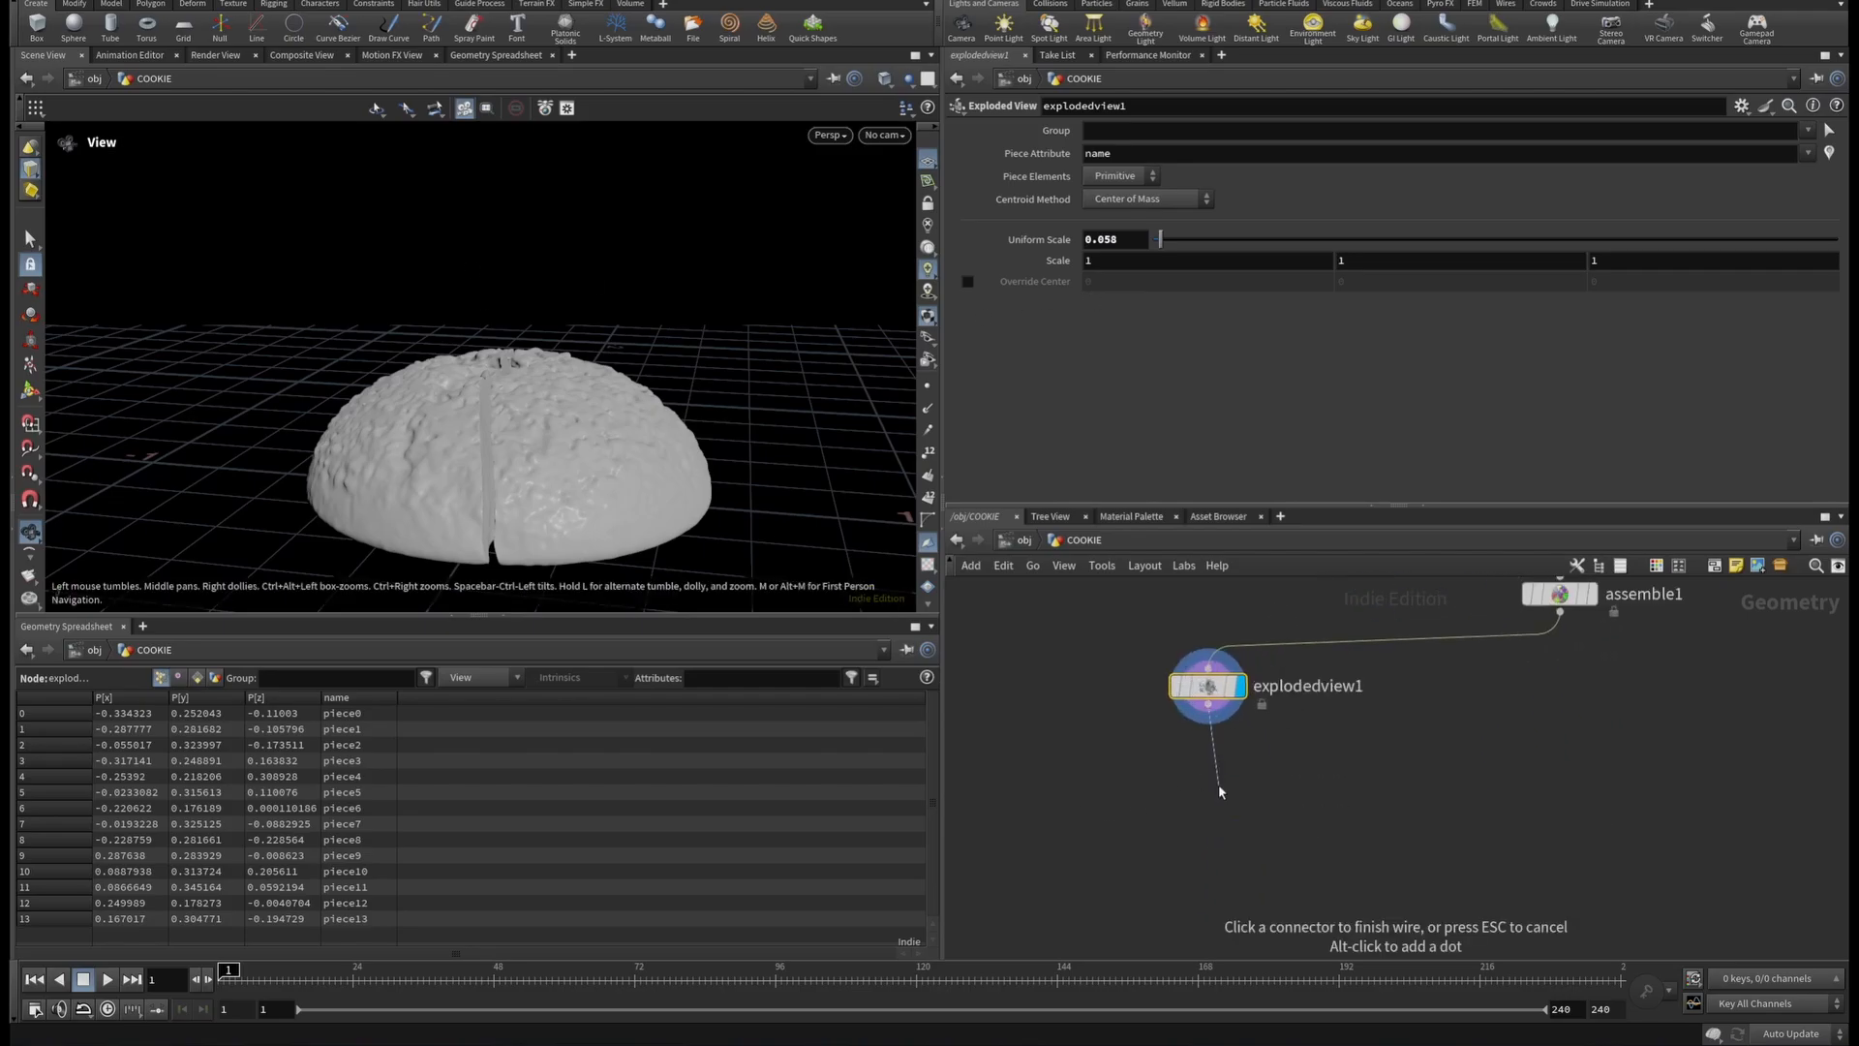
{"action": "key", "text": "Tab"}
{"action": "type", "text": "UNPA"}
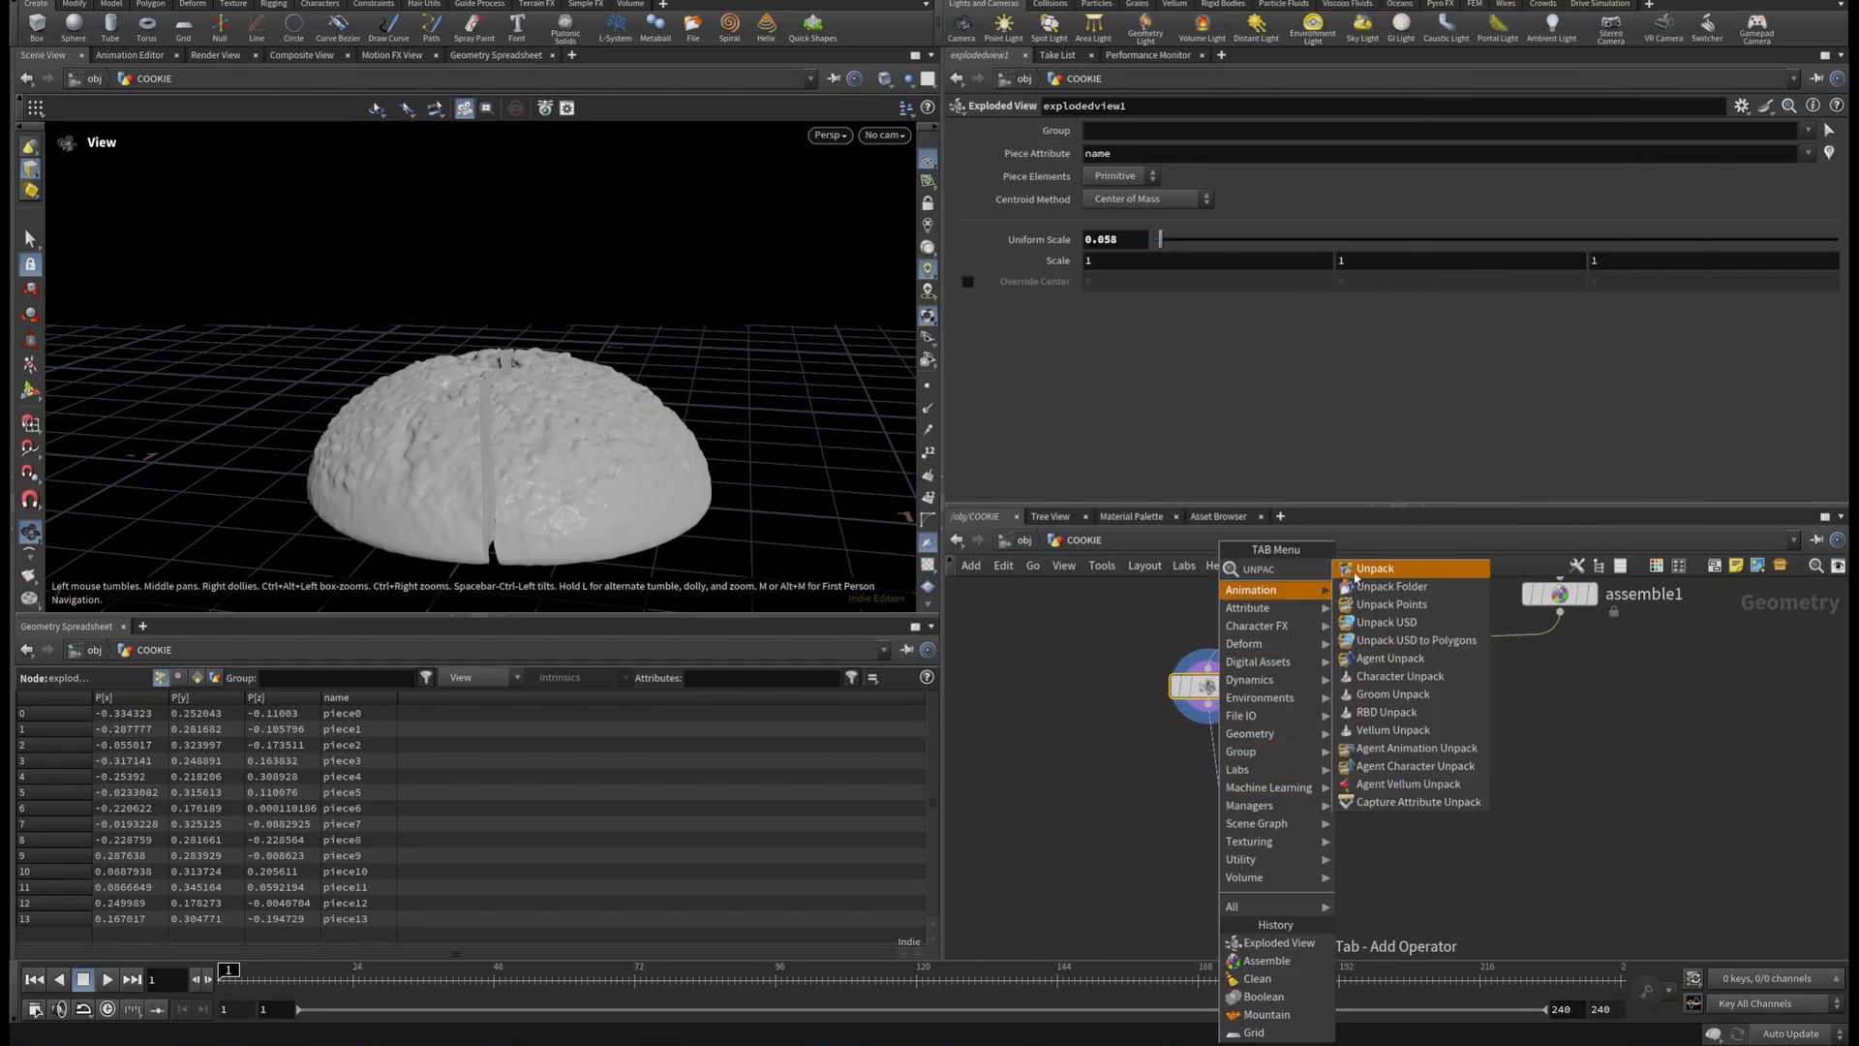
{"action": "key", "text": "Return"}
{"action": "left_click", "coordinate": [1218, 785]}
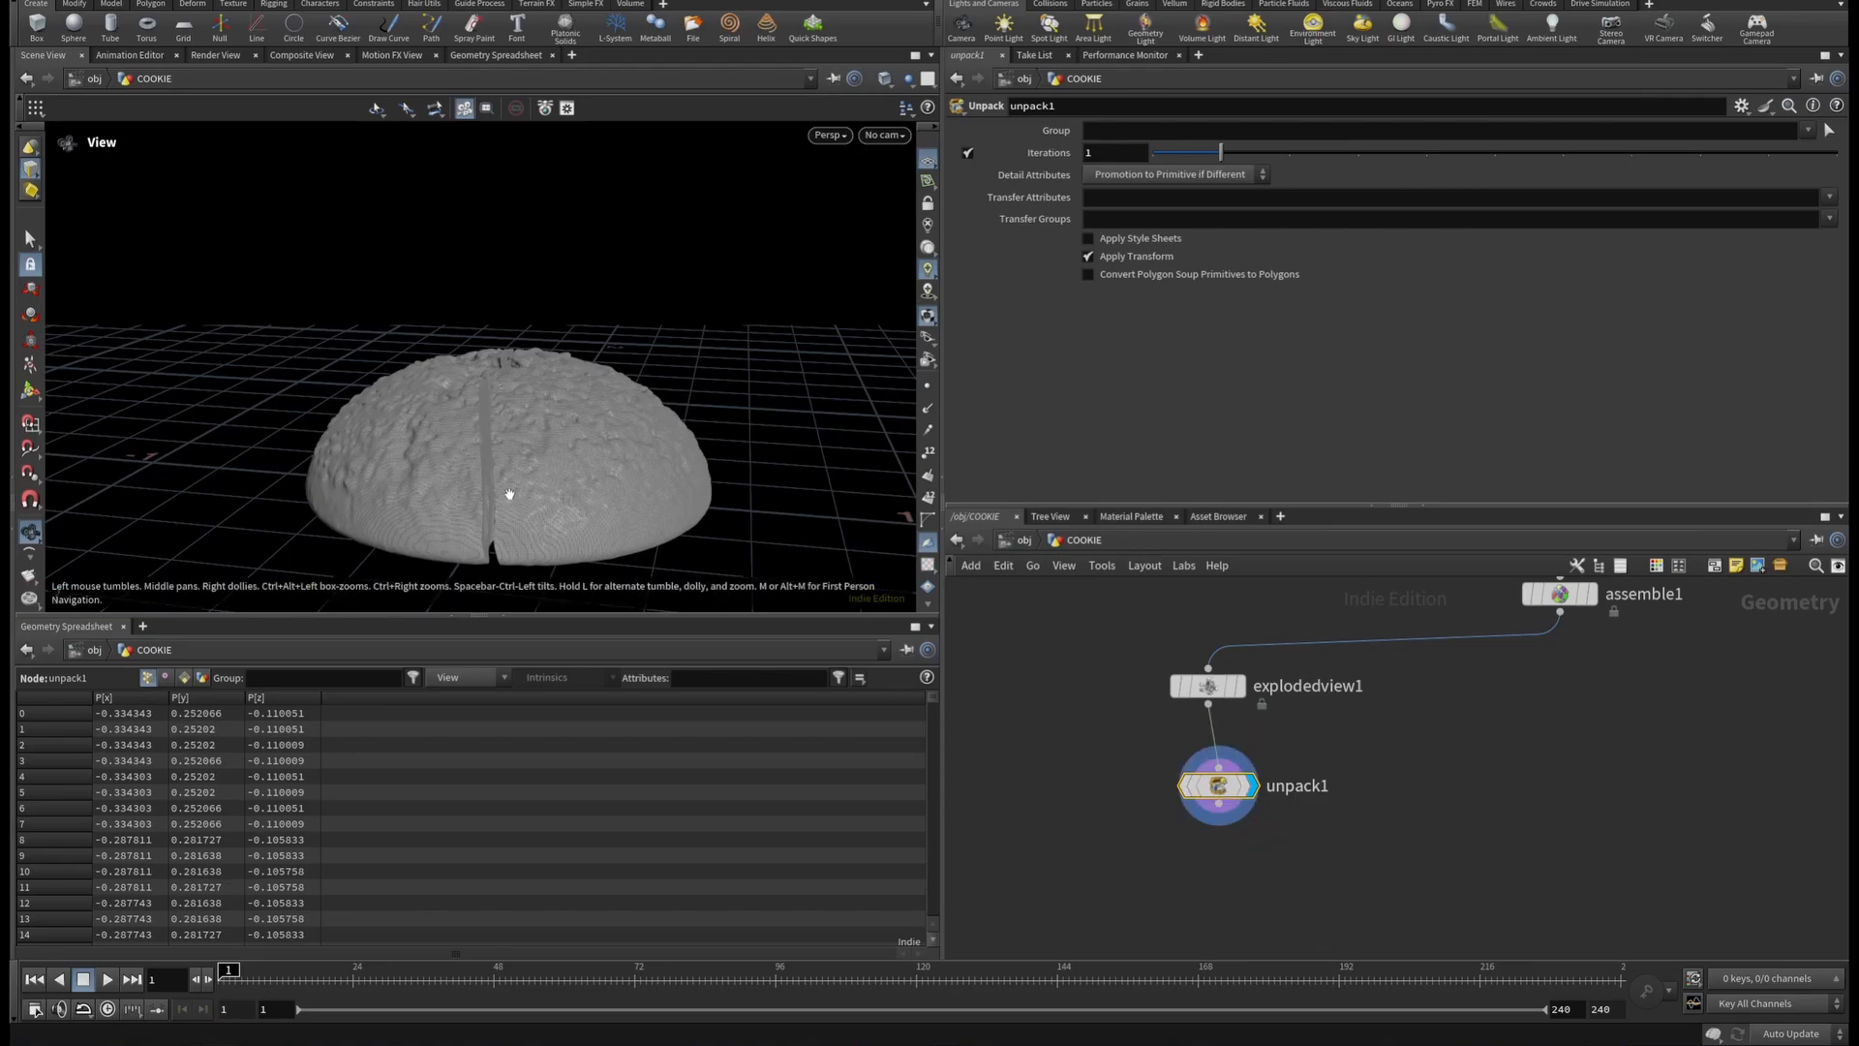
Add a Group Promote node after unpack1 and display its result.
{"action": "right_click_drag", "start_coordinate": [511, 494], "coordinate": [727, 469]}
{"action": "mouse_move", "coordinate": [728, 469]}
{"action": "left_mouse_down"}
{"action": "mouse_move", "coordinate": [671, 493]}
{"action": "mouse_move", "coordinate": [714, 536]}
{"action": "mouse_move", "coordinate": [684, 435]}
{"action": "mouse_move", "coordinate": [756, 465]}
{"action": "mouse_move", "coordinate": [705, 447]}
{"action": "left_mouse_up"}
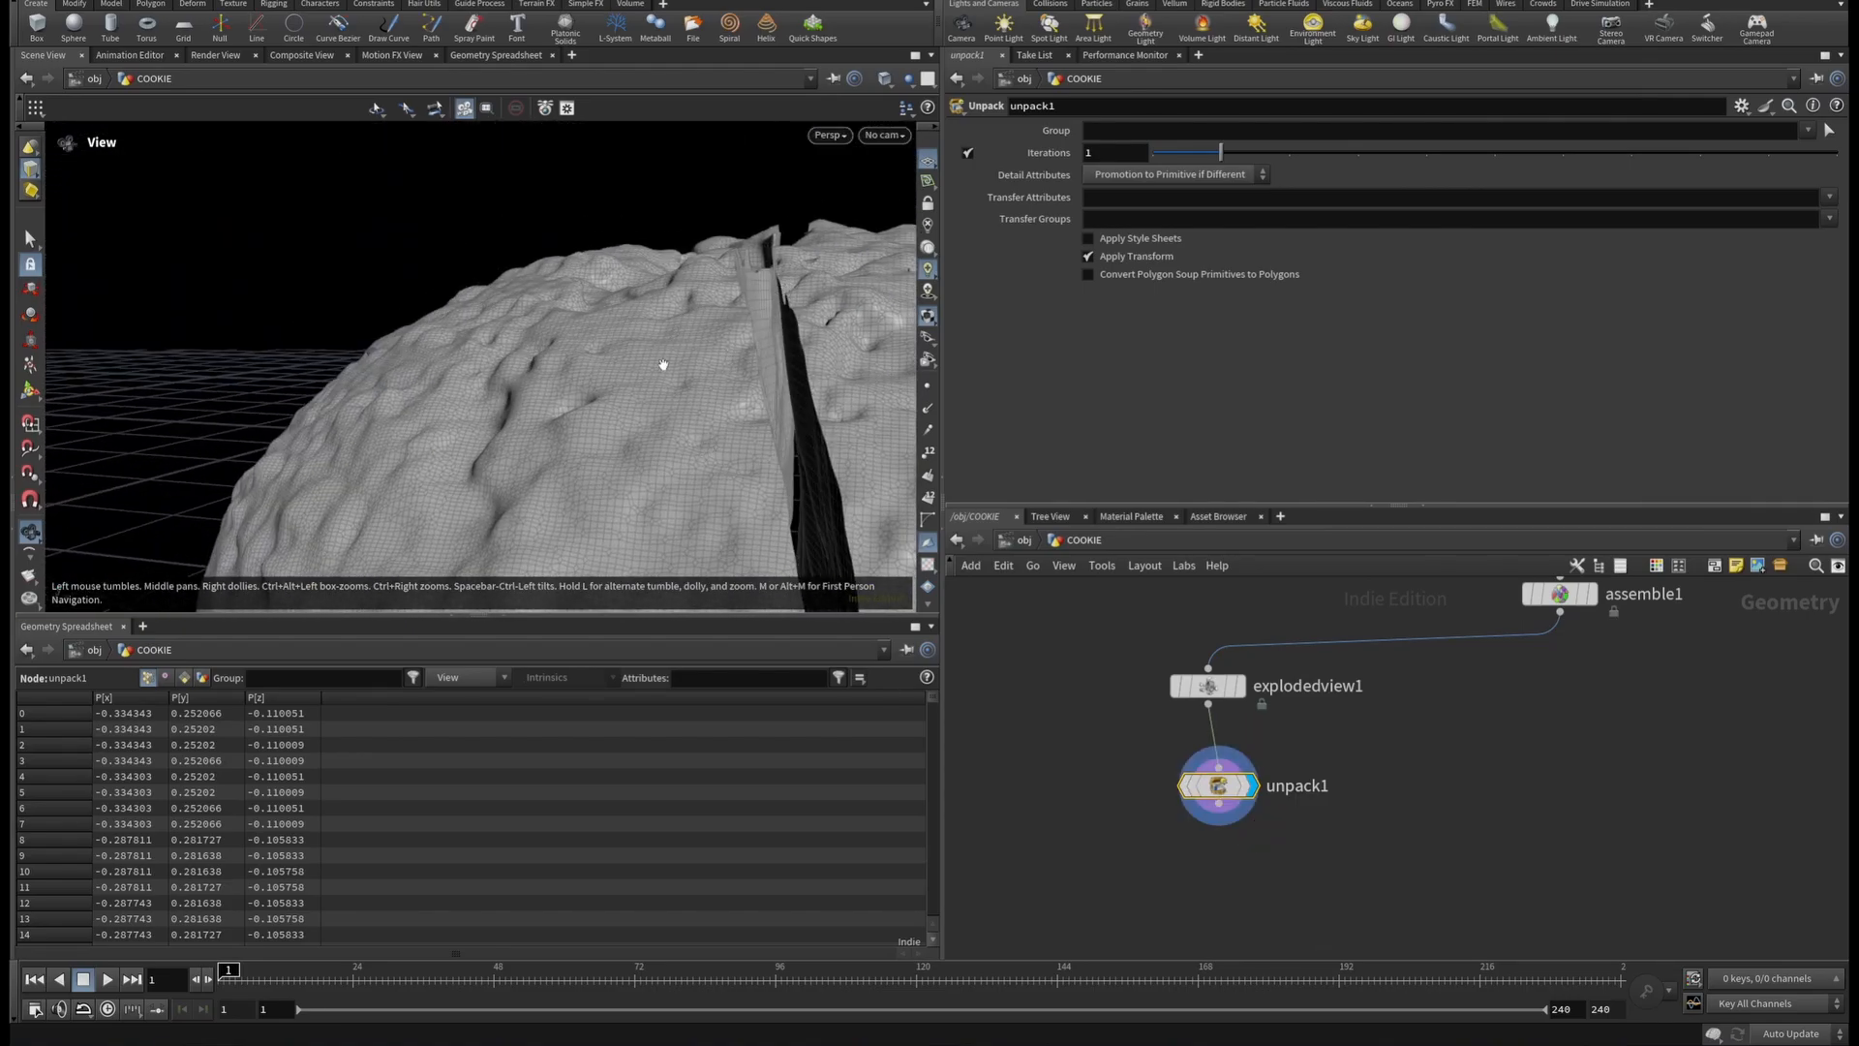
{"action": "right_click_drag", "start_coordinate": [664, 365], "coordinate": [548, 394]}
{"action": "left_click_drag", "start_coordinate": [548, 394], "coordinate": [441, 416]}
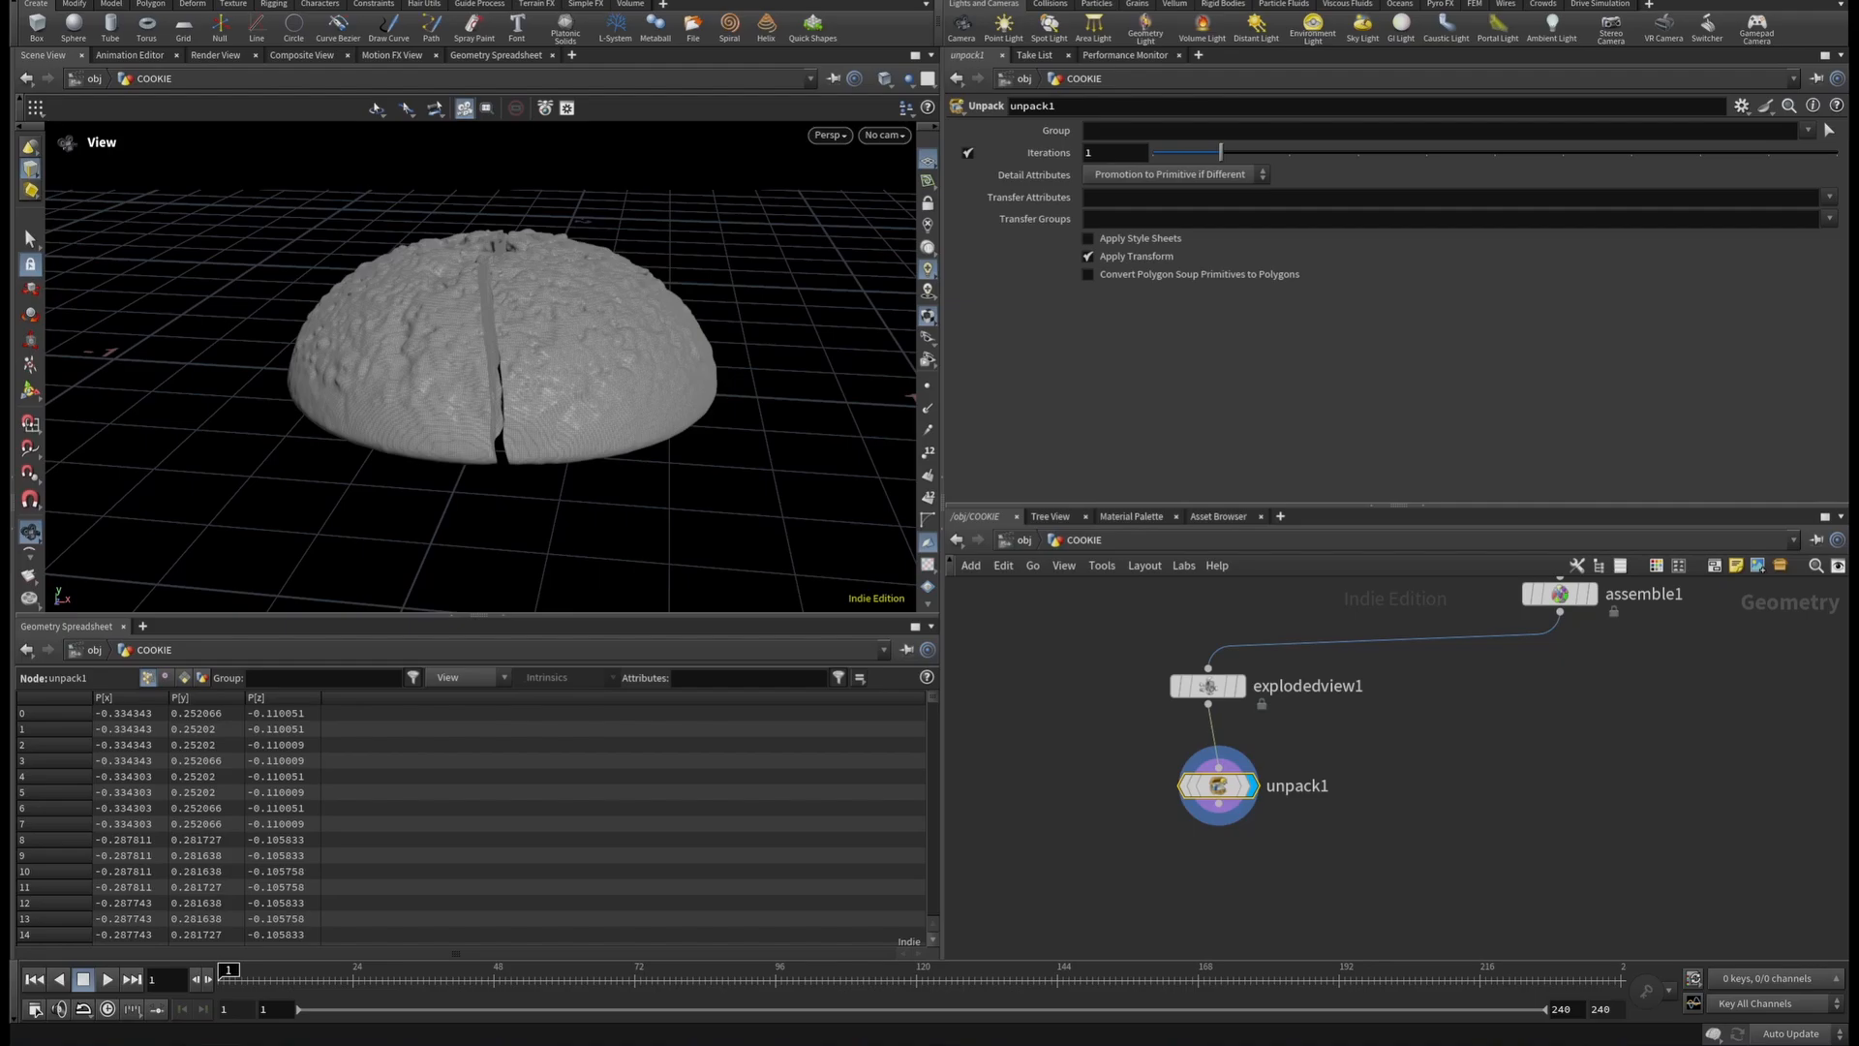
{"action": "left_click", "coordinate": [1219, 819]}
{"action": "key", "text": "Tab"}
{"action": "type", "text": "GR"}
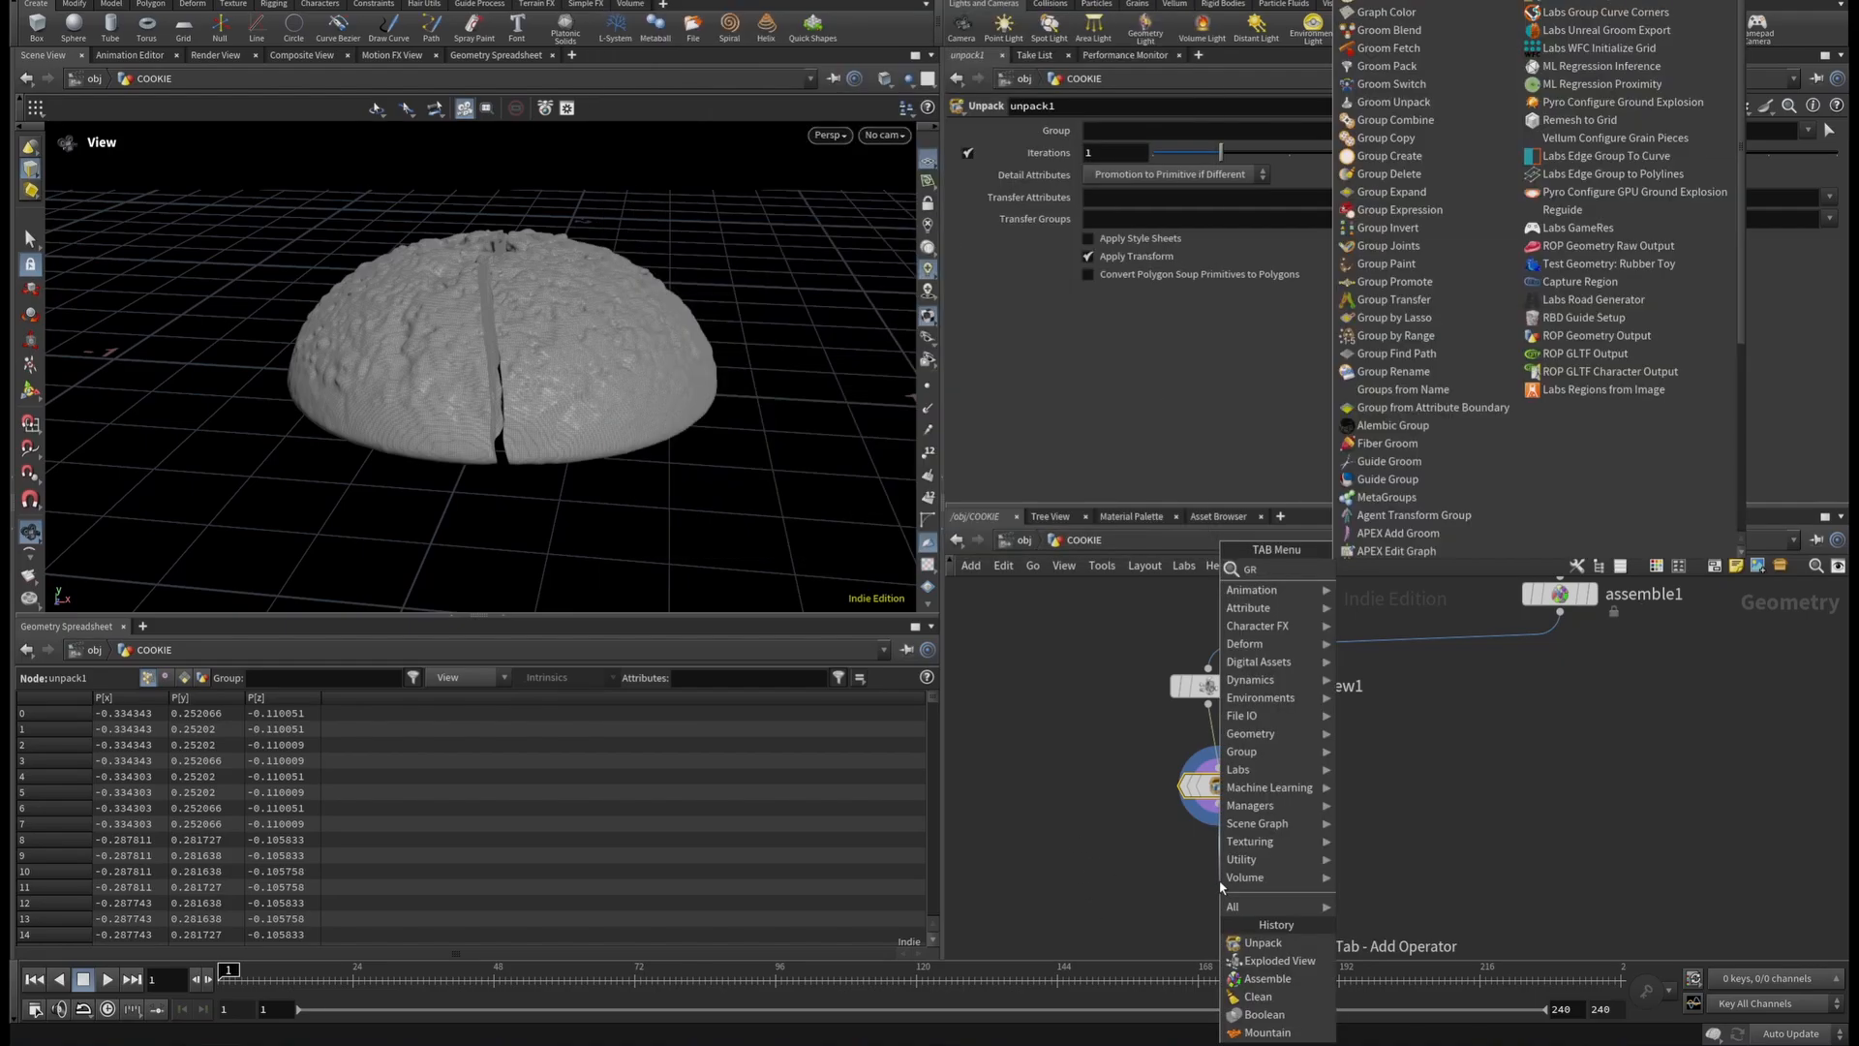
{"action": "type", "text": "OUP"}
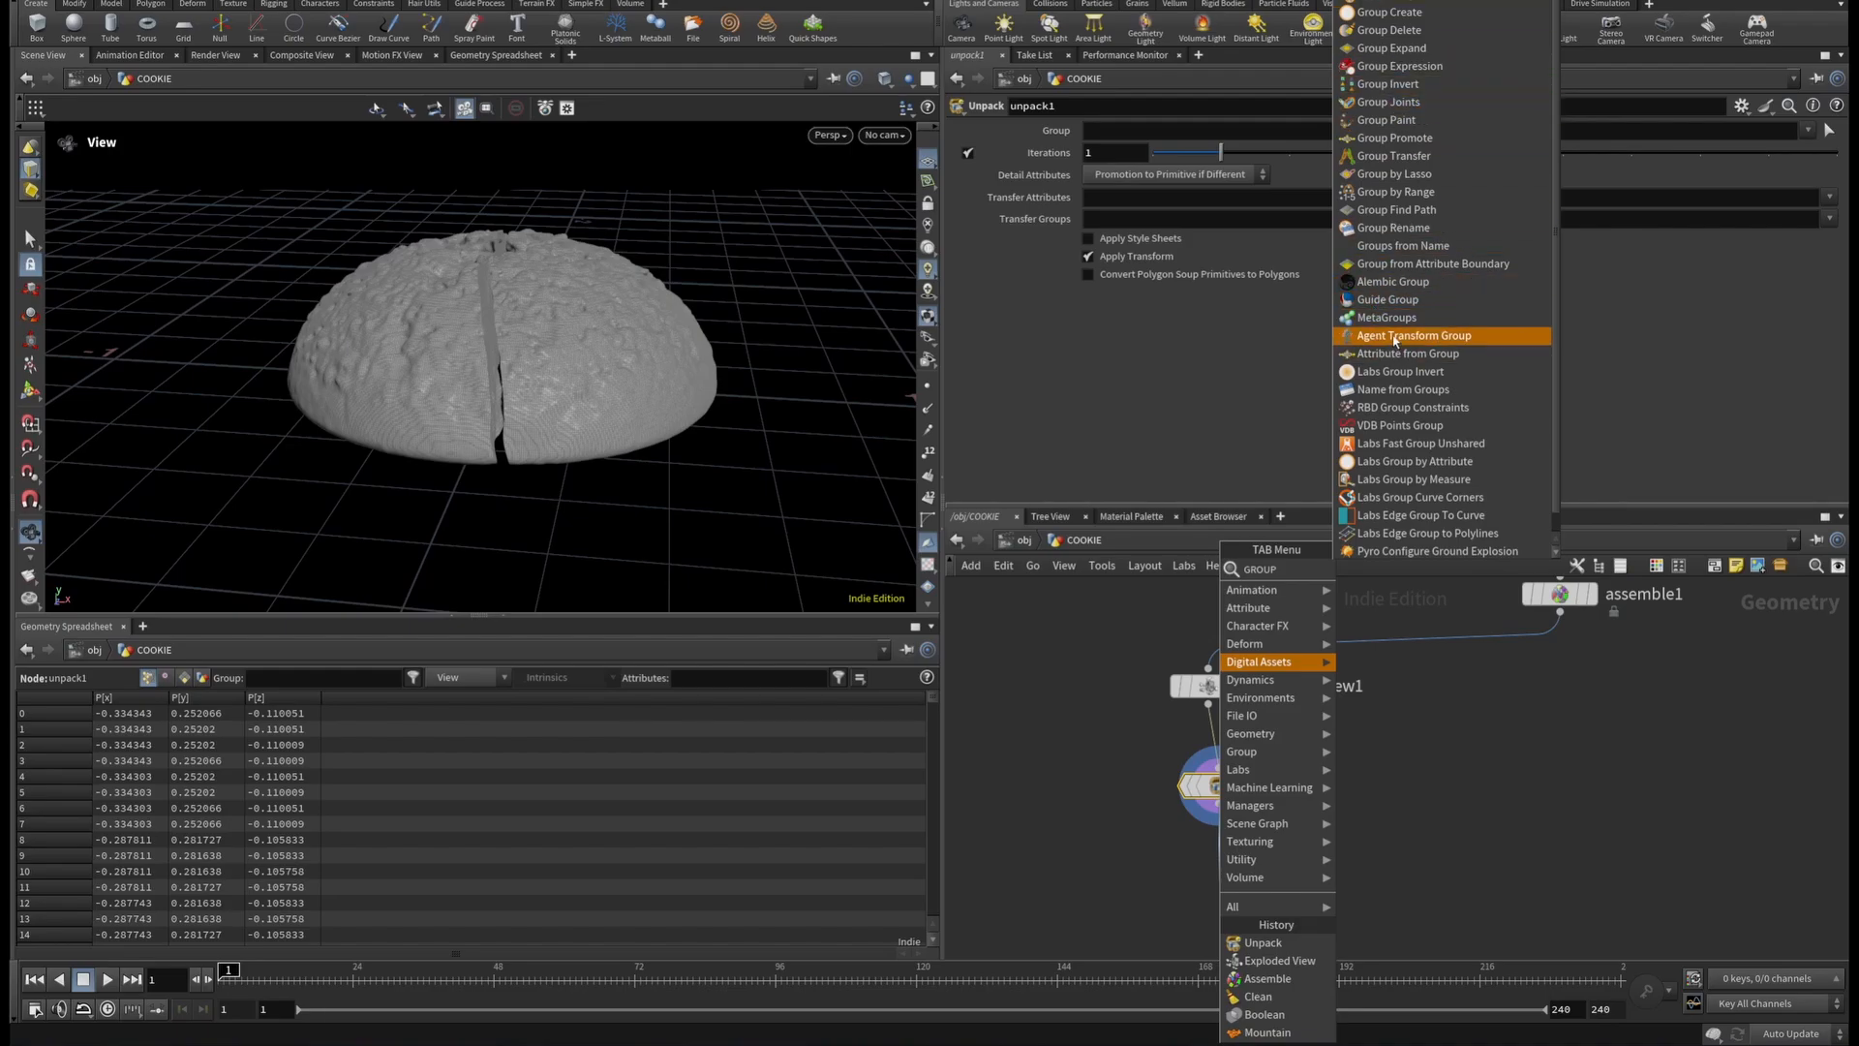
{"action": "key", "text": "Escape"}
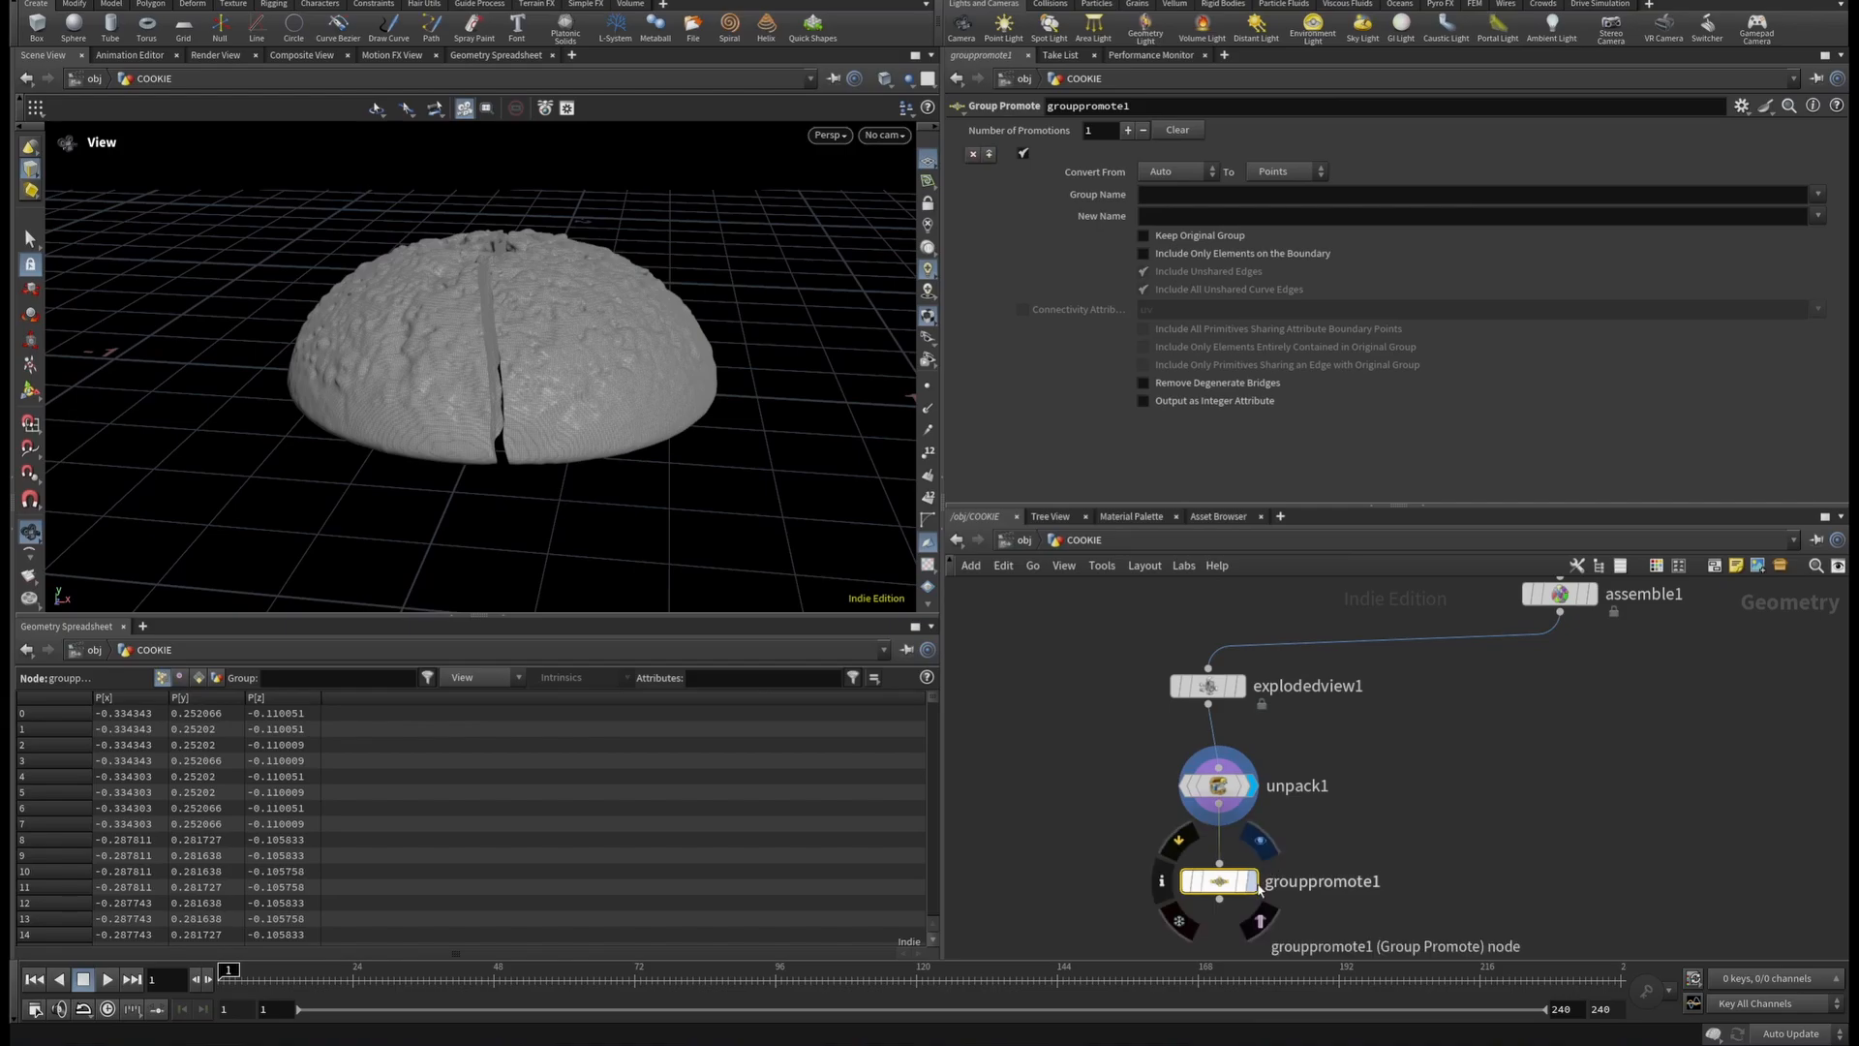
{"action": "left_click", "coordinate": [1253, 882]}
{"action": "scroll", "coordinate": [1259, 823], "scroll_direction": "down", "scroll_amount": 2}
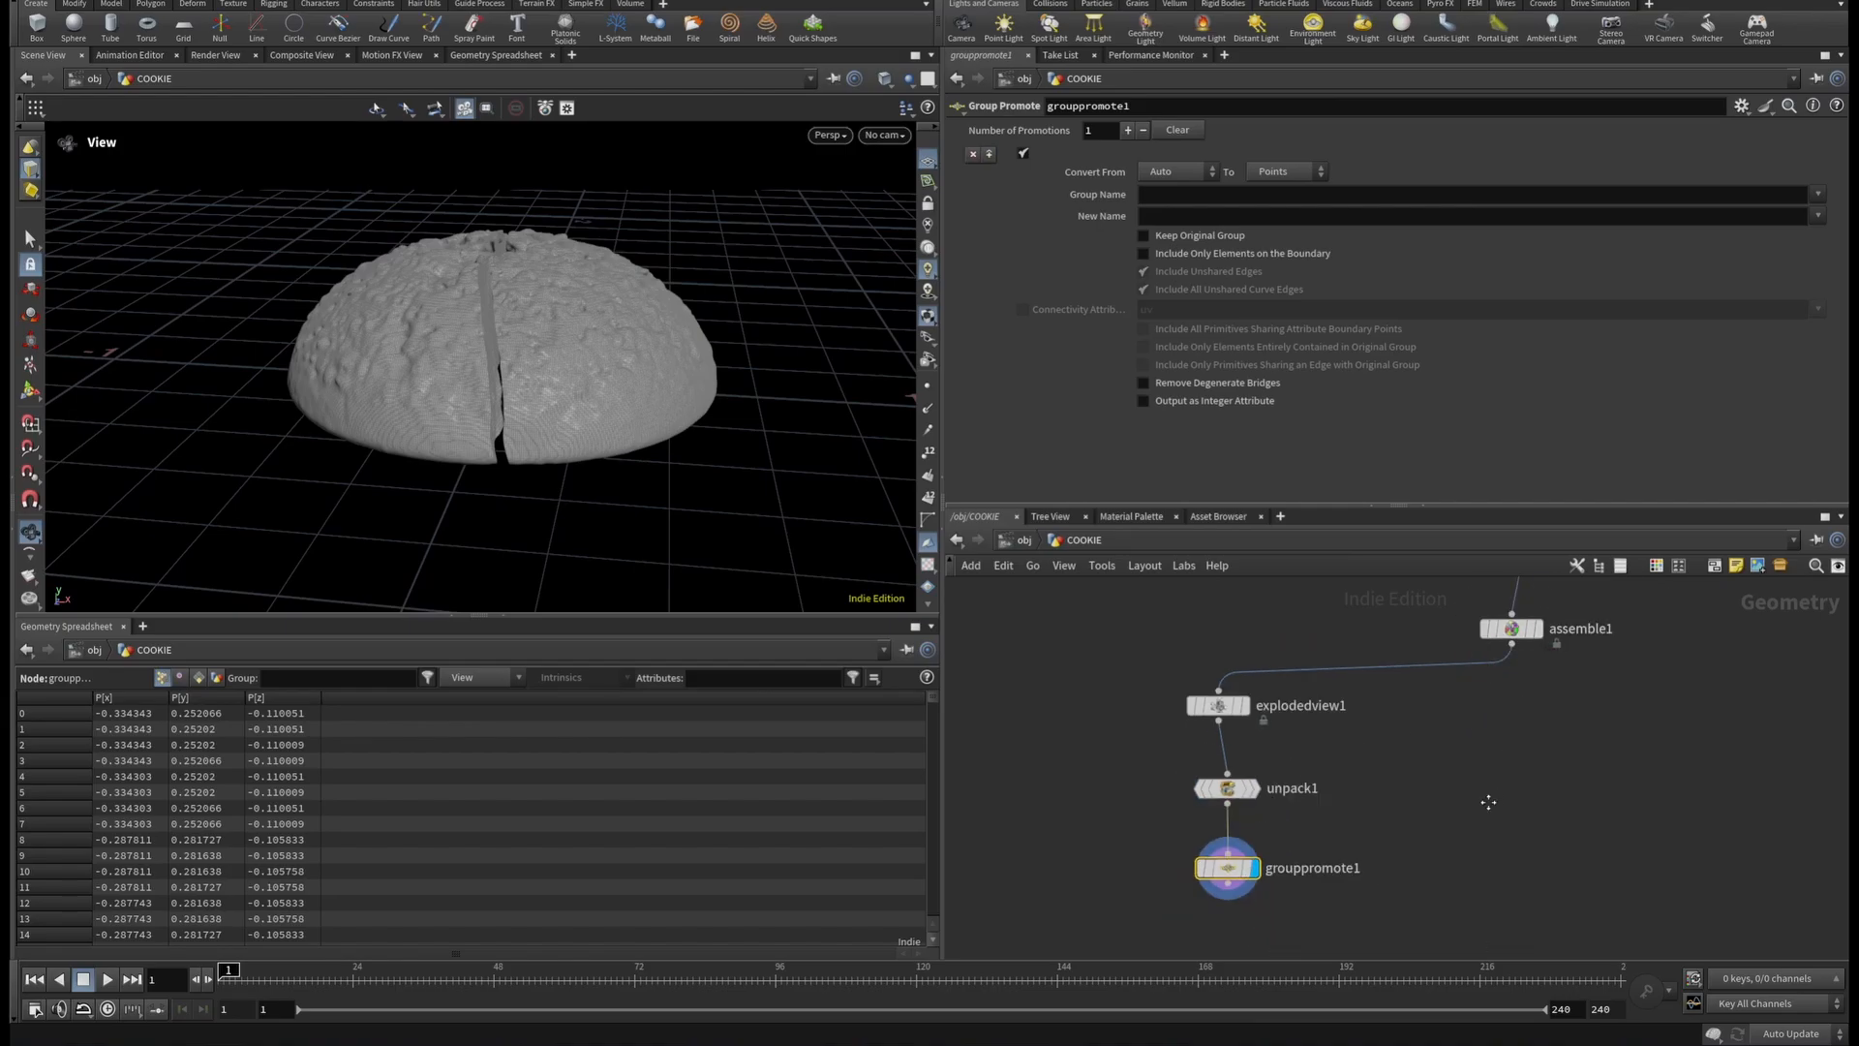
Check boolean1's B Inside A output group, and set grouppromote1 to promote the group binsidea to points.
{"action": "middle_click_drag", "start_coordinate": [1490, 800], "coordinate": [1472, 925]}
{"action": "middle_click_drag", "start_coordinate": [1579, 662], "coordinate": [1558, 753]}
{"action": "scroll", "coordinate": [1516, 707], "scroll_direction": "up", "scroll_amount": 3}
{"action": "left_click", "coordinate": [1424, 624]}
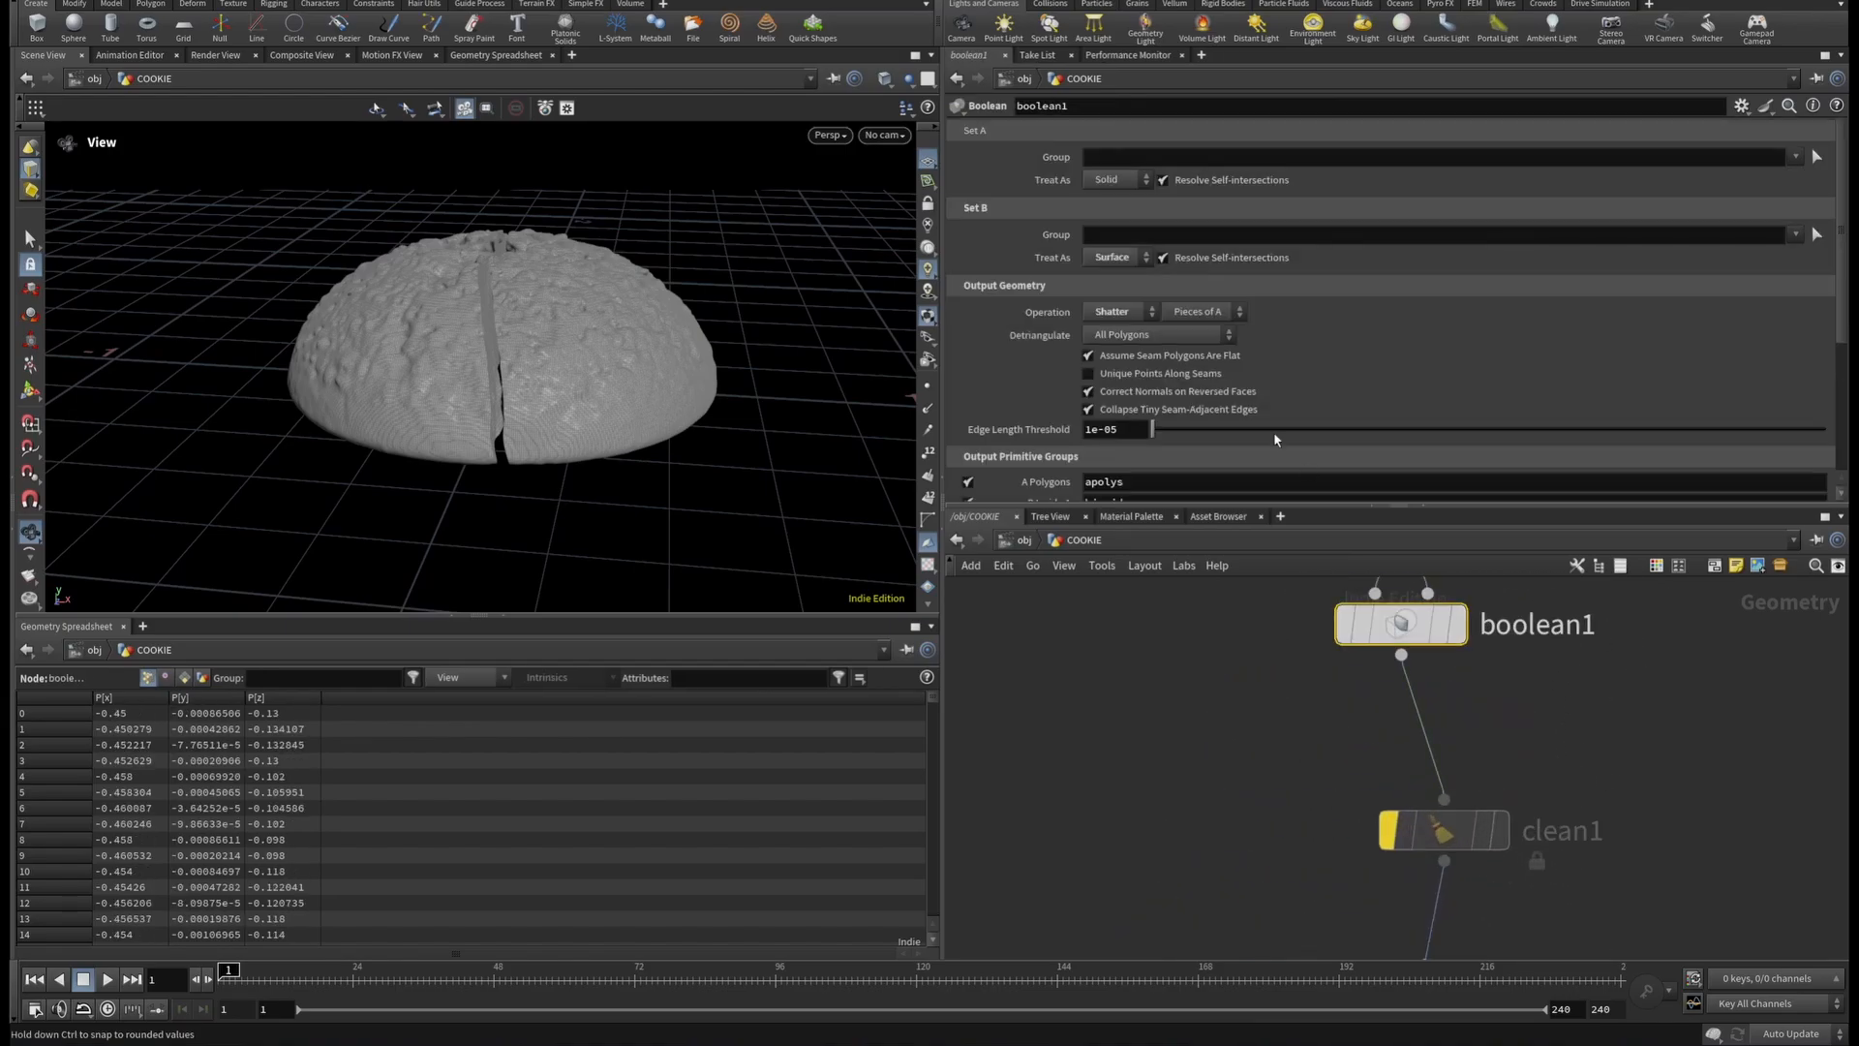
{"action": "scroll", "coordinate": [1193, 330], "scroll_direction": "down", "scroll_amount": 3}
{"action": "double_click", "coordinate": [1107, 366]}
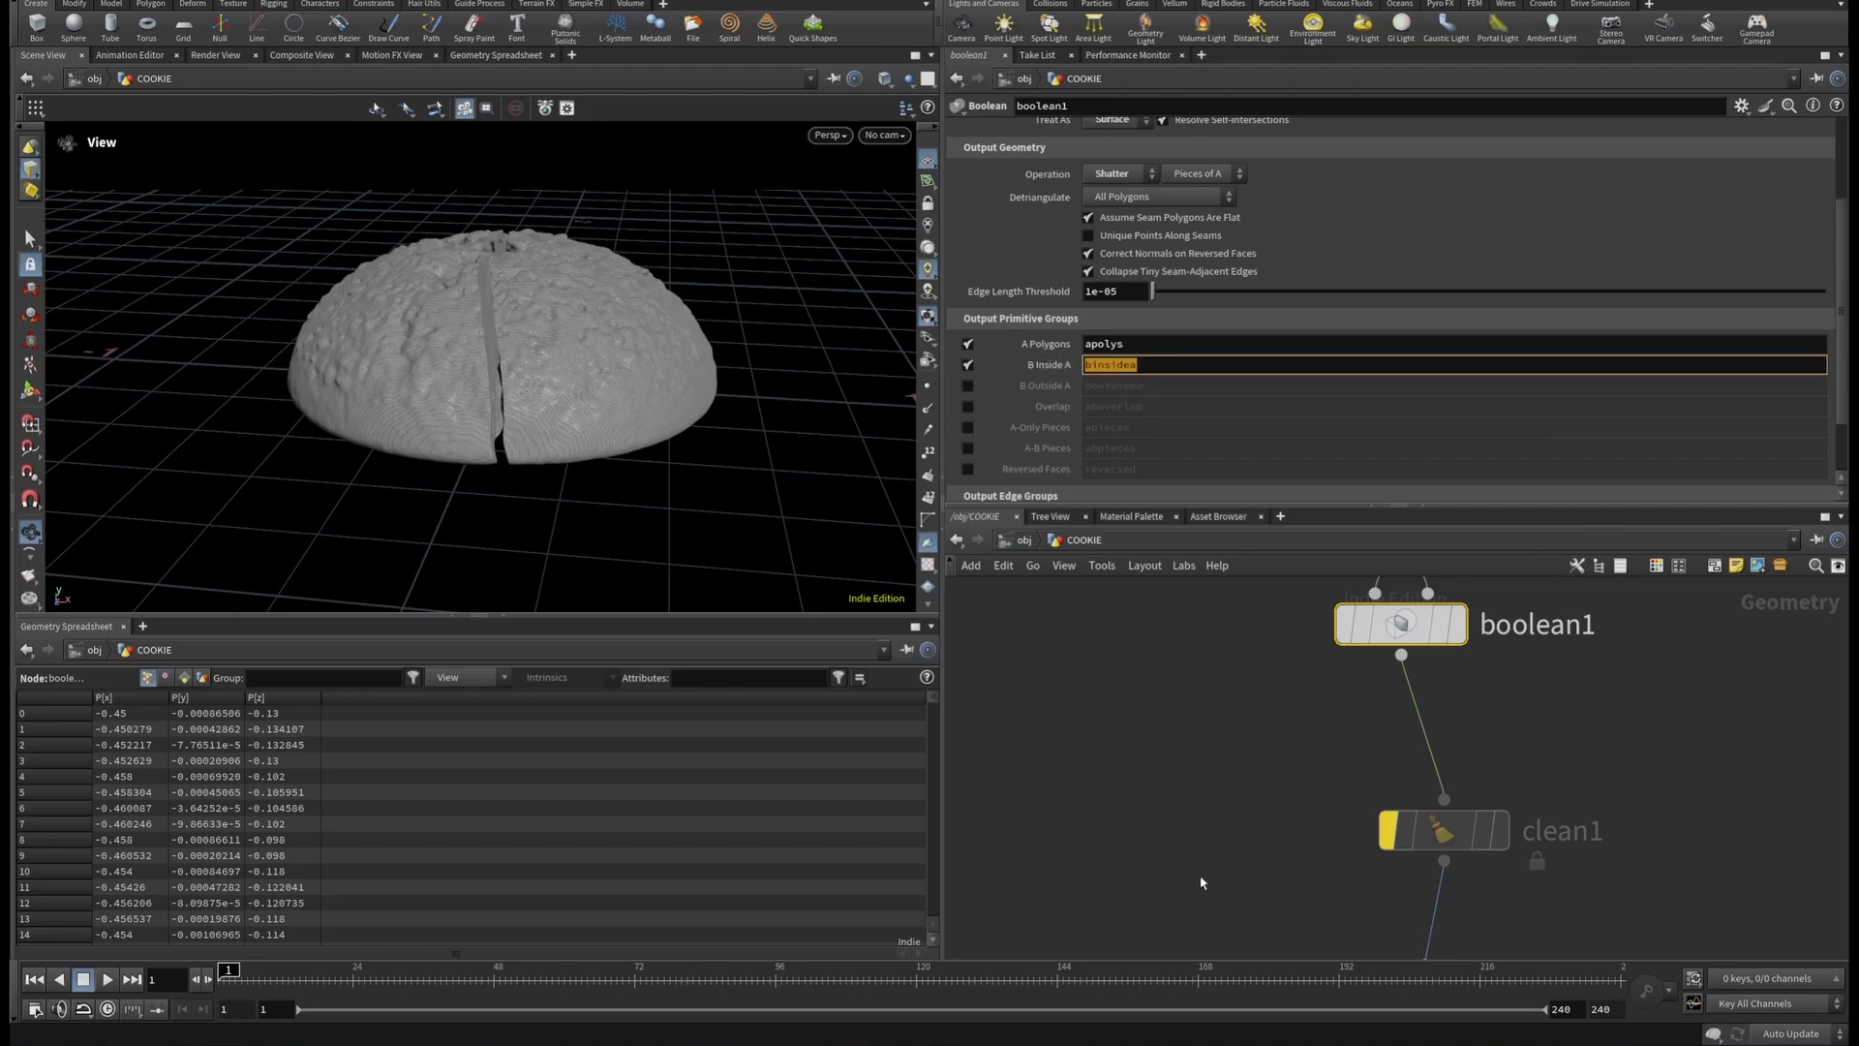
{"action": "scroll", "coordinate": [1200, 851], "scroll_direction": "down", "scroll_amount": 4}
{"action": "middle_click_drag", "start_coordinate": [1183, 874], "coordinate": [1239, 655]}
{"action": "scroll", "coordinate": [1133, 882], "scroll_direction": "up", "scroll_amount": 4}
{"action": "left_click", "coordinate": [1075, 858]}
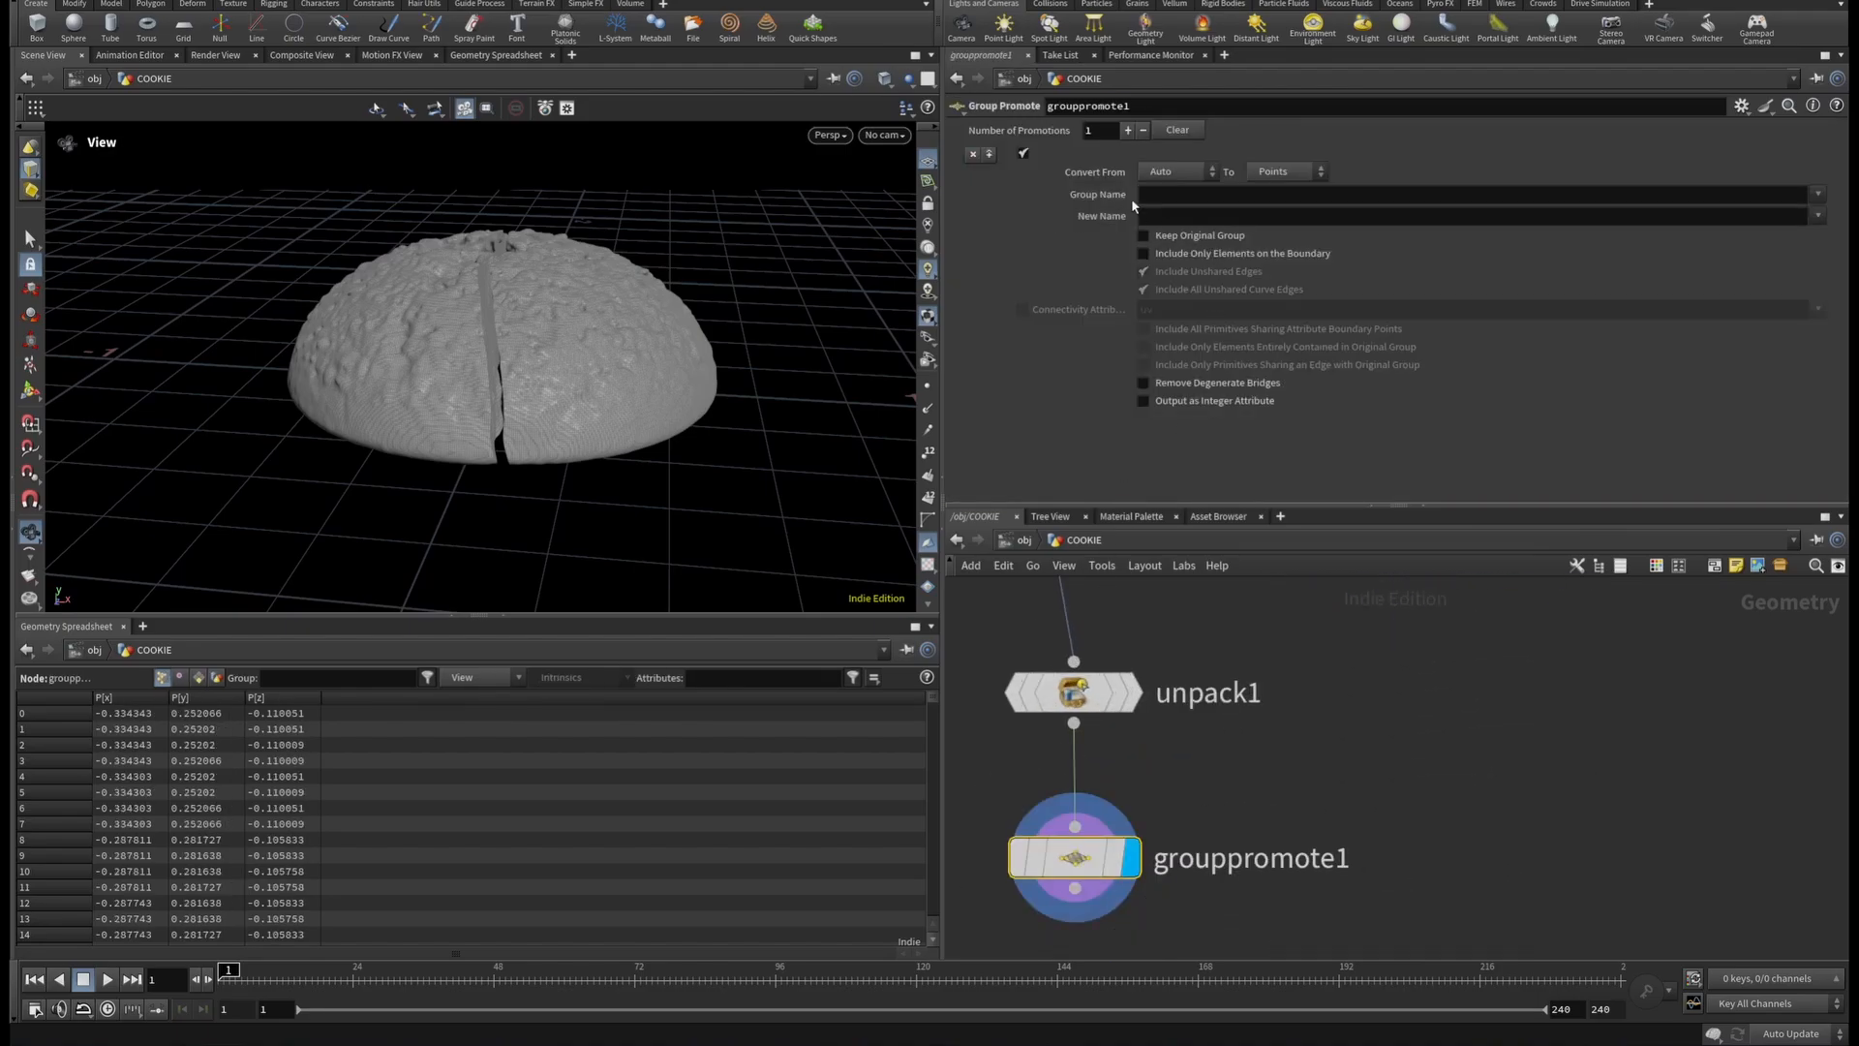
{"action": "left_click", "coordinate": [1819, 194]}
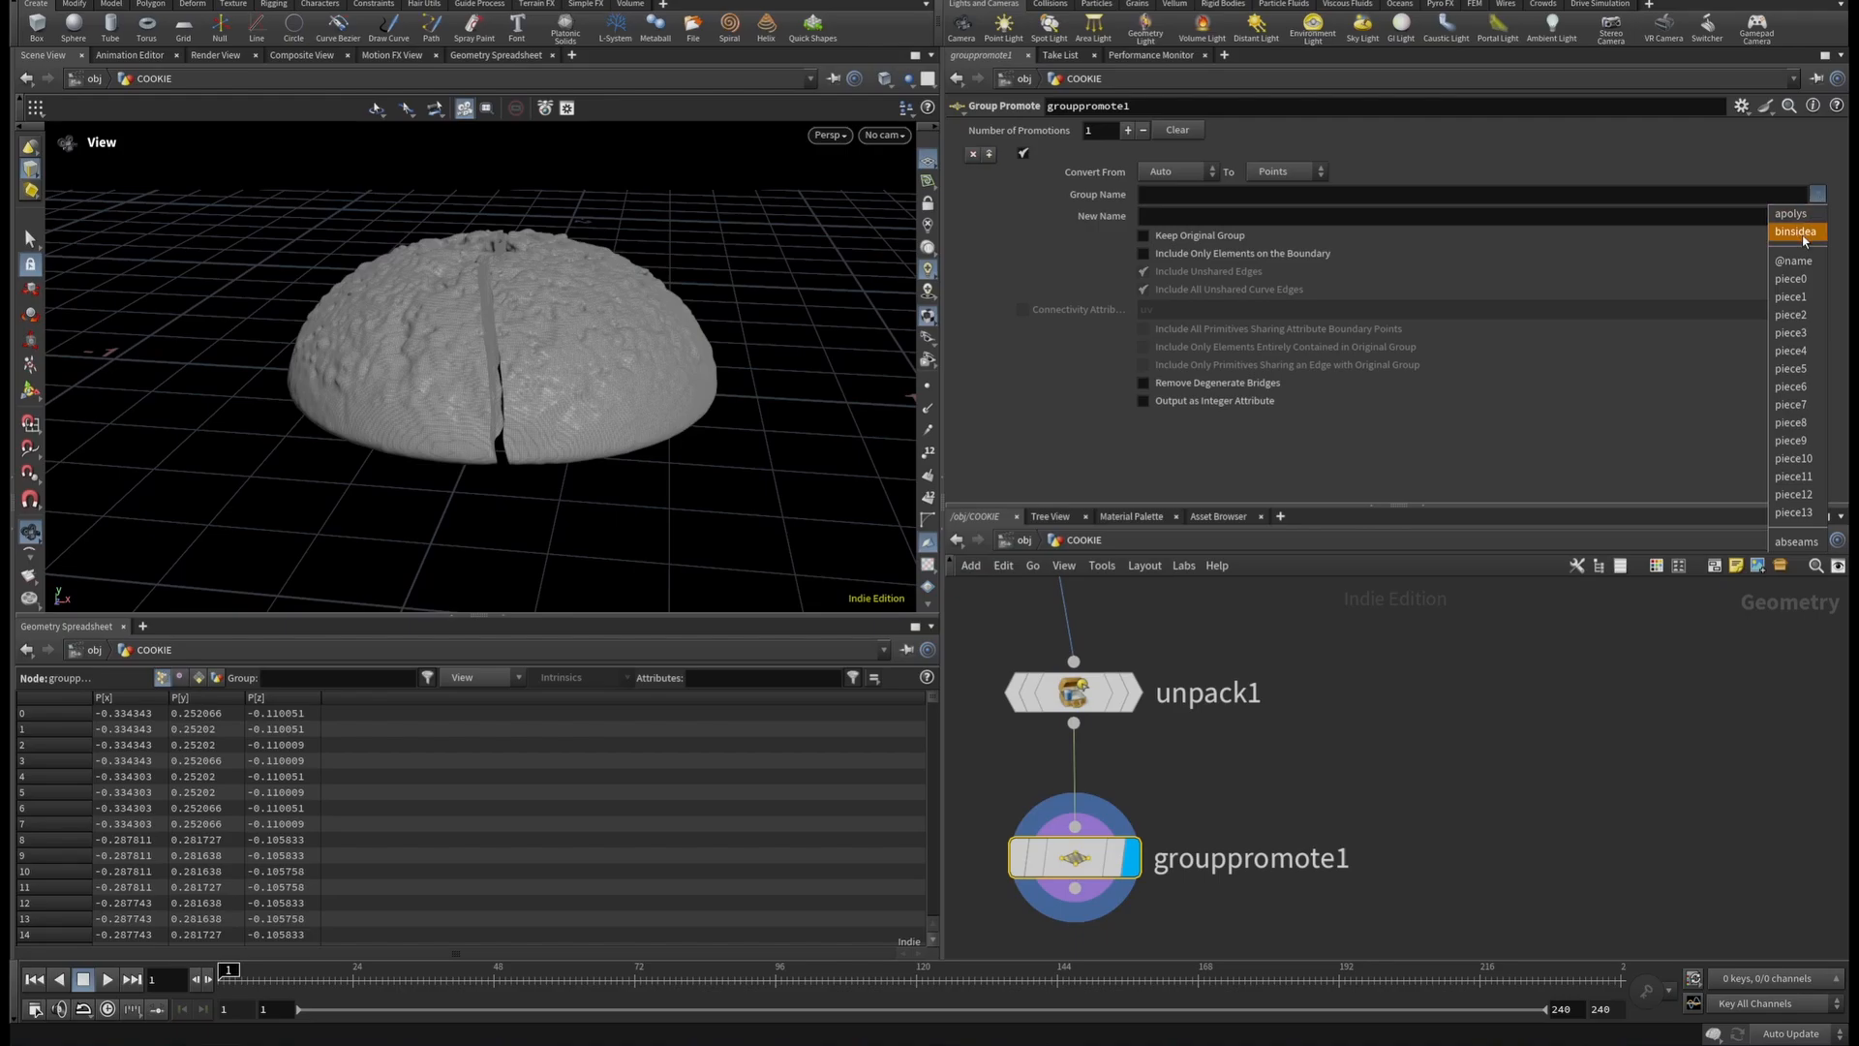
{"action": "left_click", "coordinate": [1799, 235]}
{"action": "right_click_drag", "start_coordinate": [527, 389], "coordinate": [718, 415]}
{"action": "left_click_drag", "start_coordinate": [719, 416], "coordinate": [557, 356]}
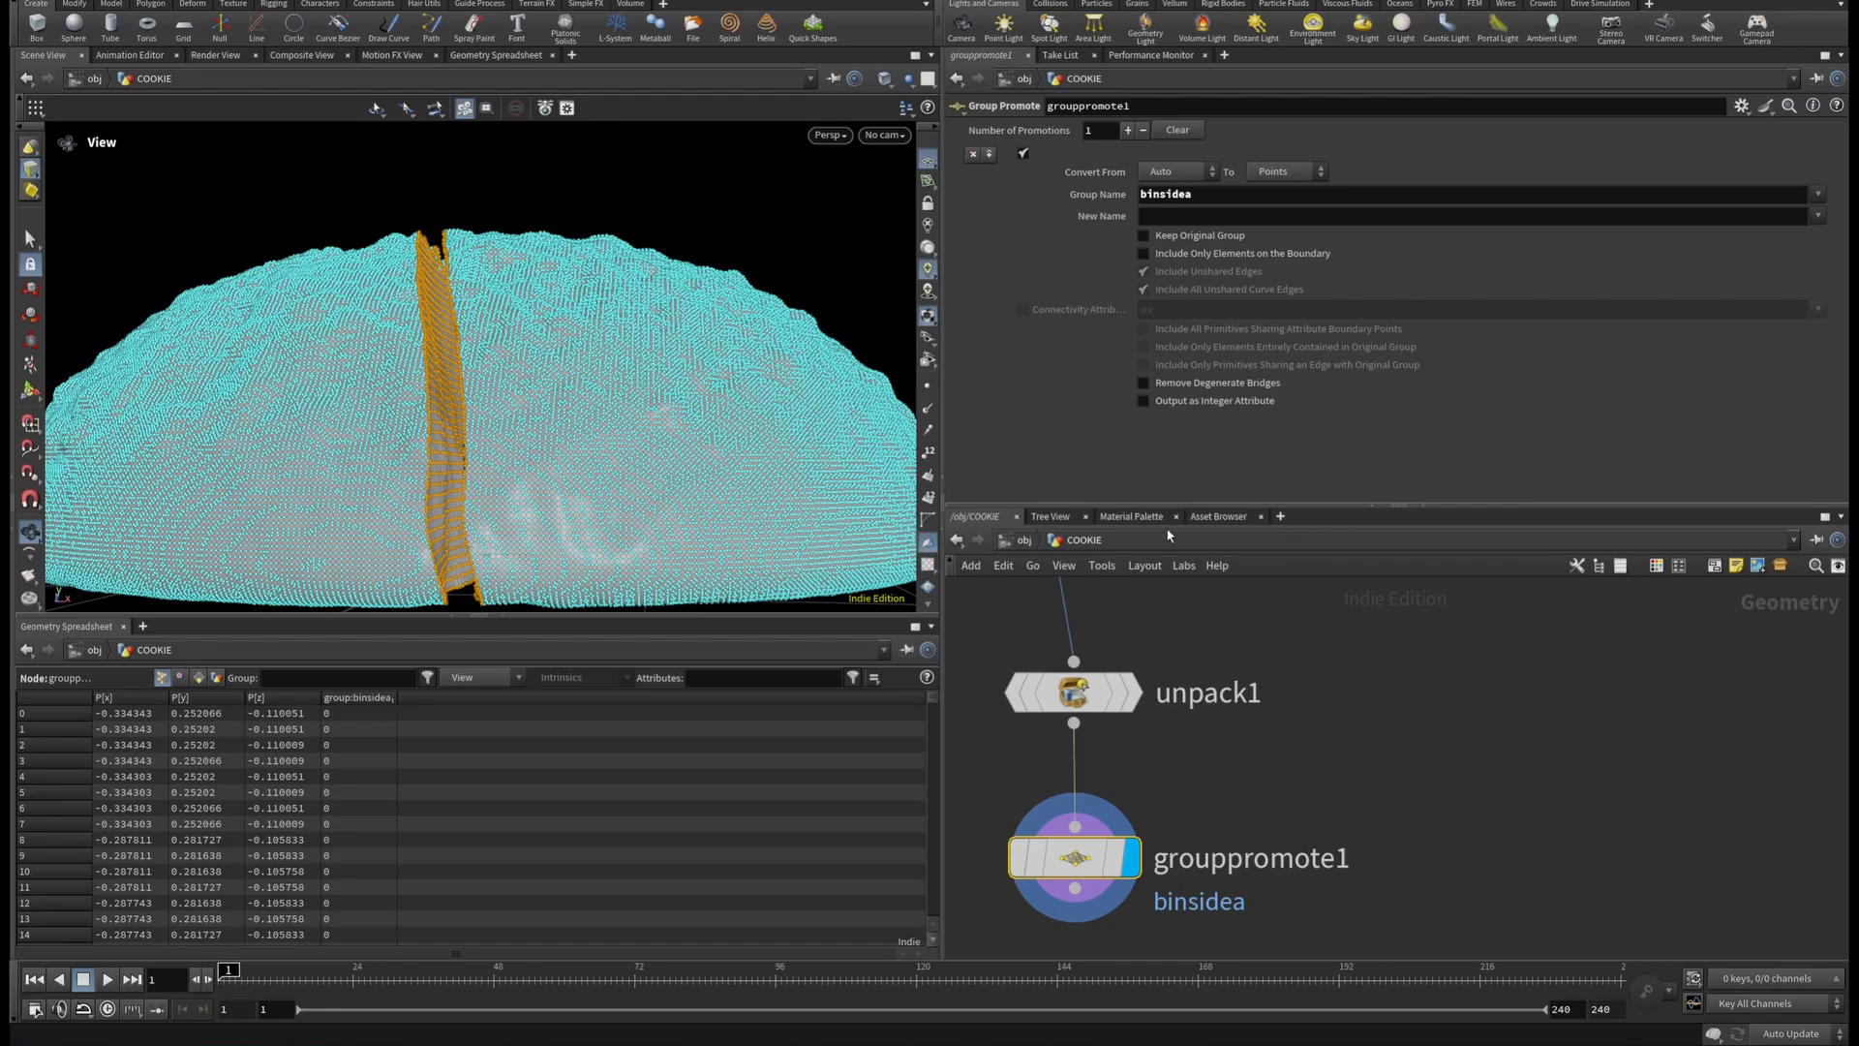
Add an Attribute Wrangle node after grouppromote1 and display its result.
{"action": "scroll", "coordinate": [1405, 863], "scroll_direction": "down", "scroll_amount": 3}
{"action": "left_click", "coordinate": [1075, 750]}
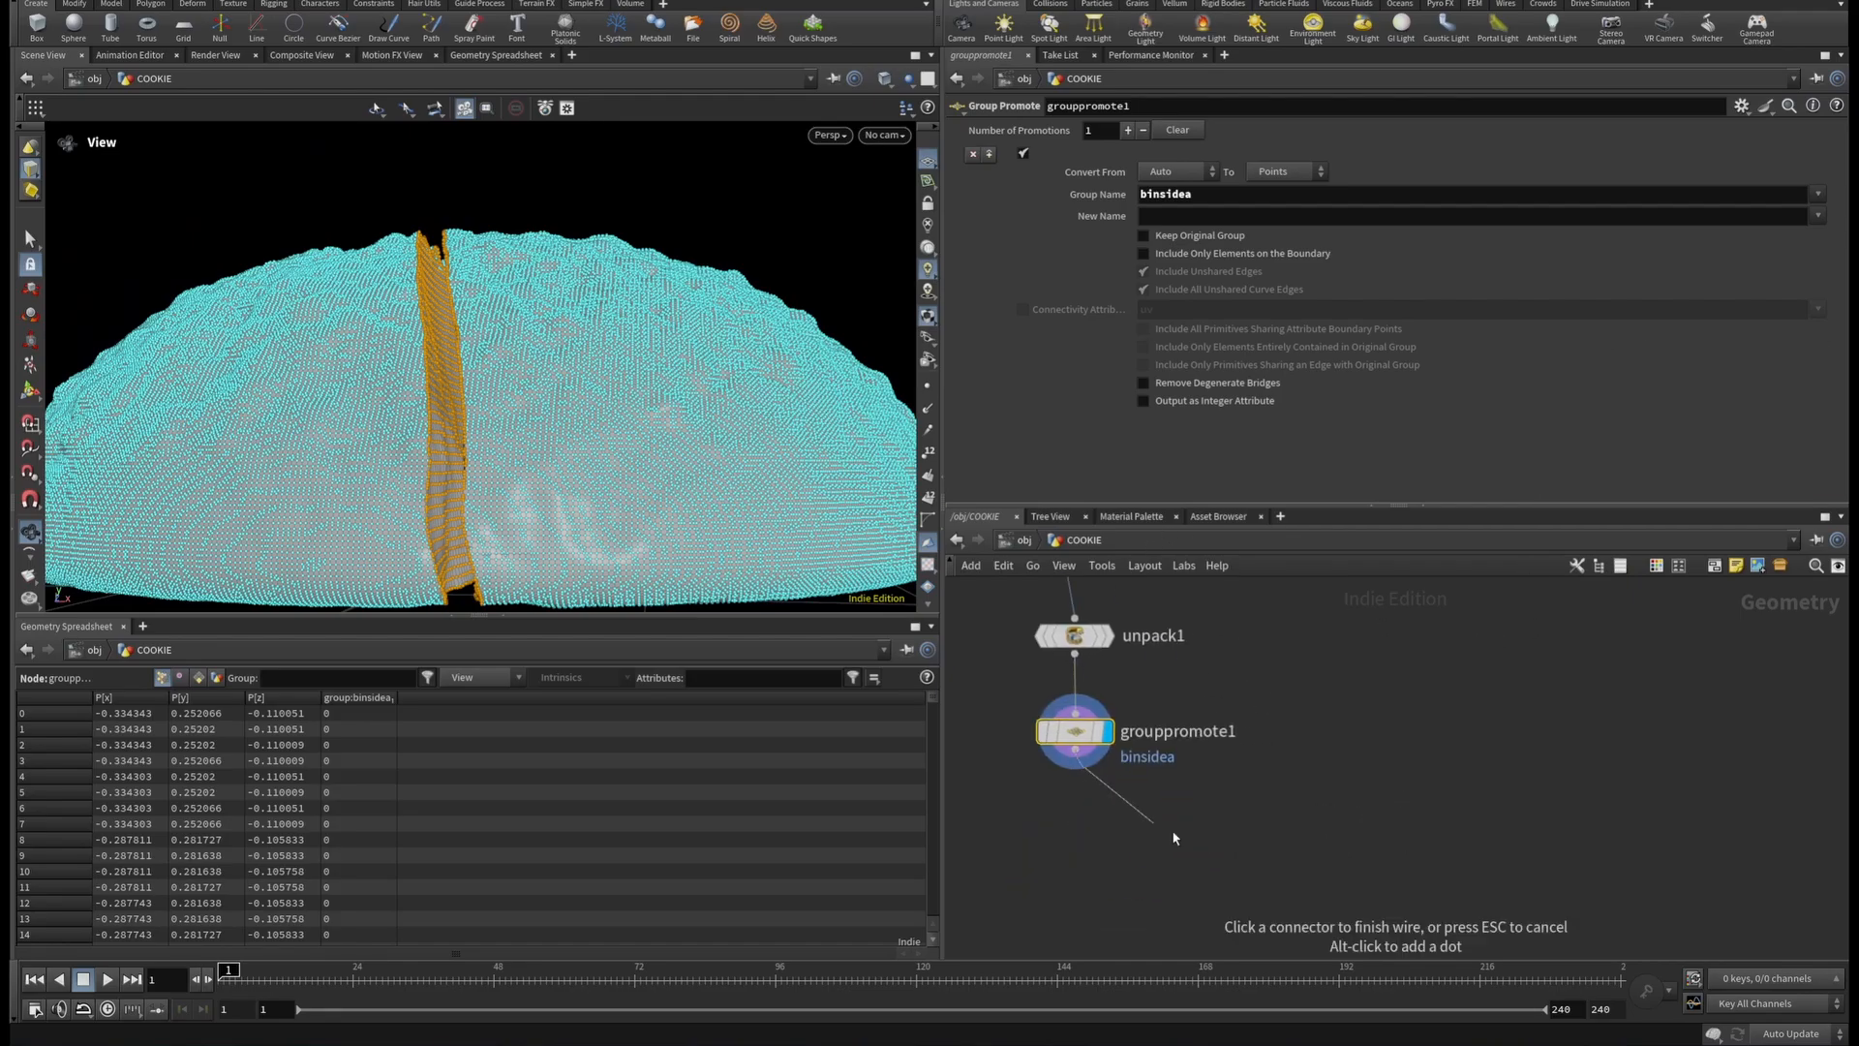
{"action": "key", "text": "Tab"}
{"action": "type", "text": "ATTR"}
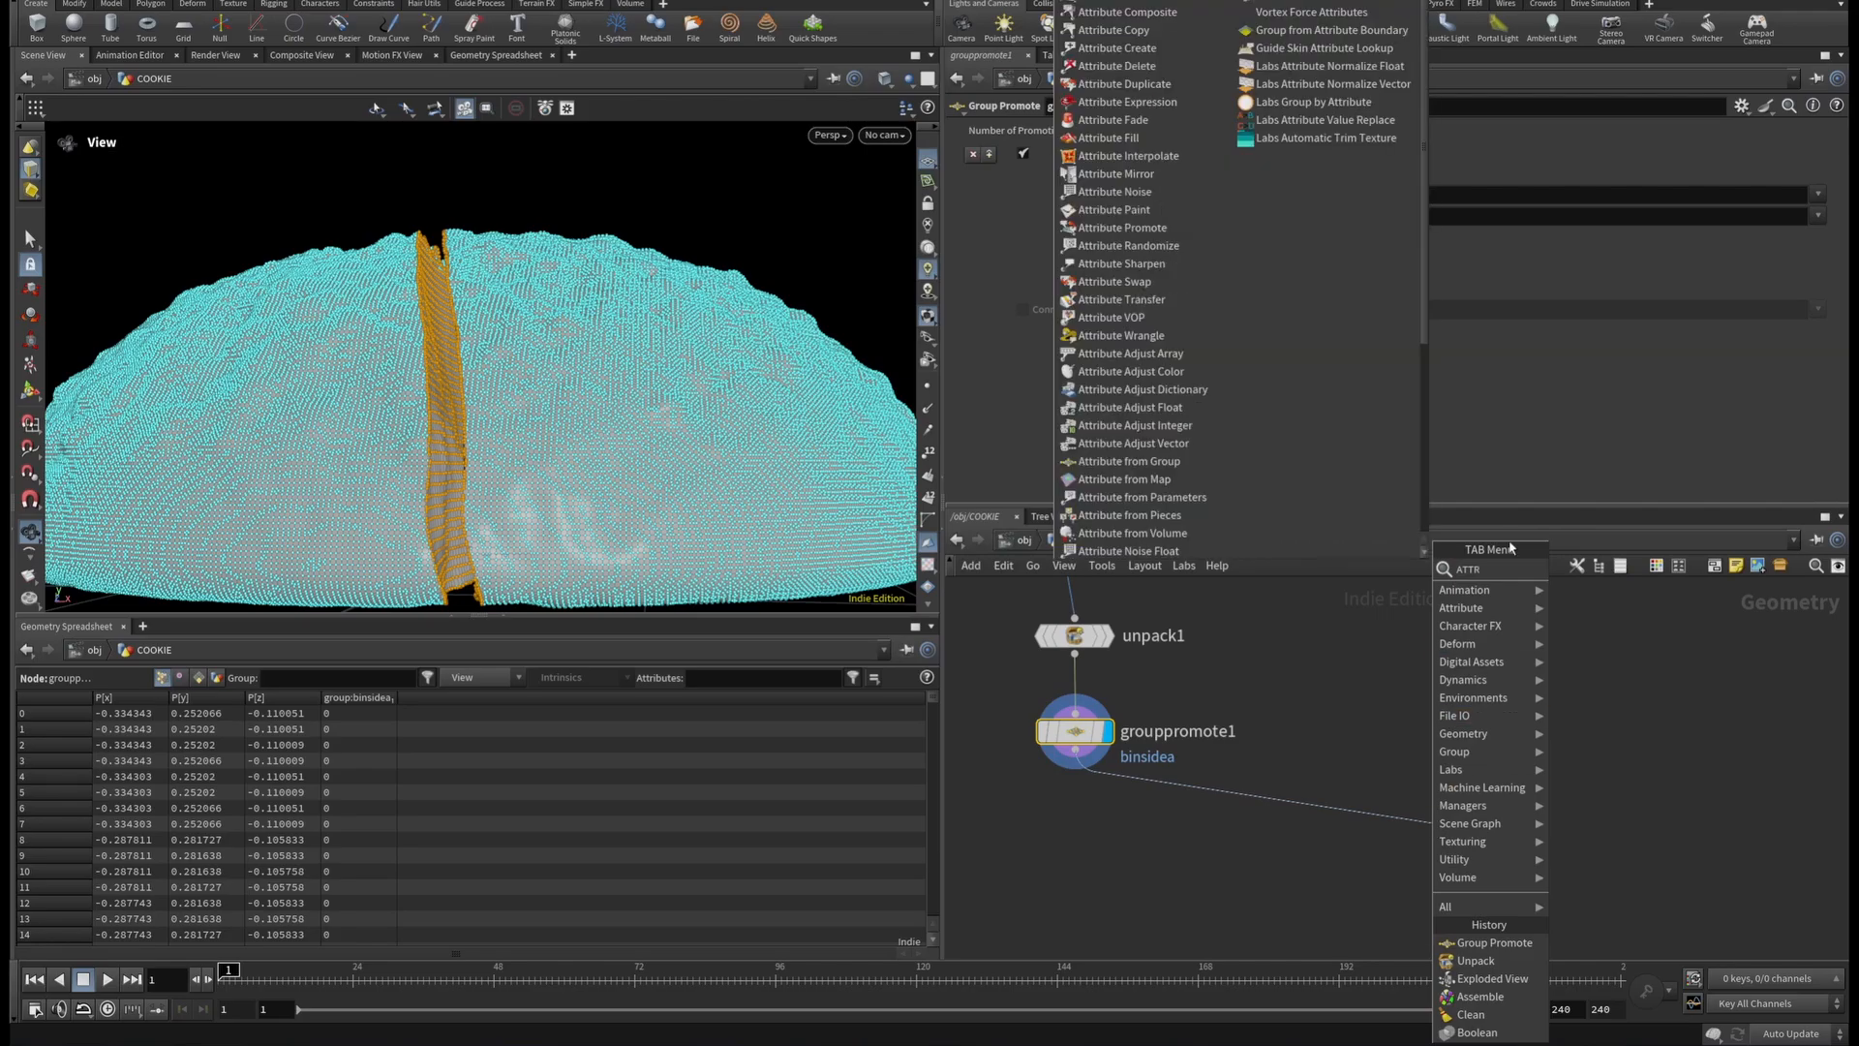
{"action": "type", "text": "W"}
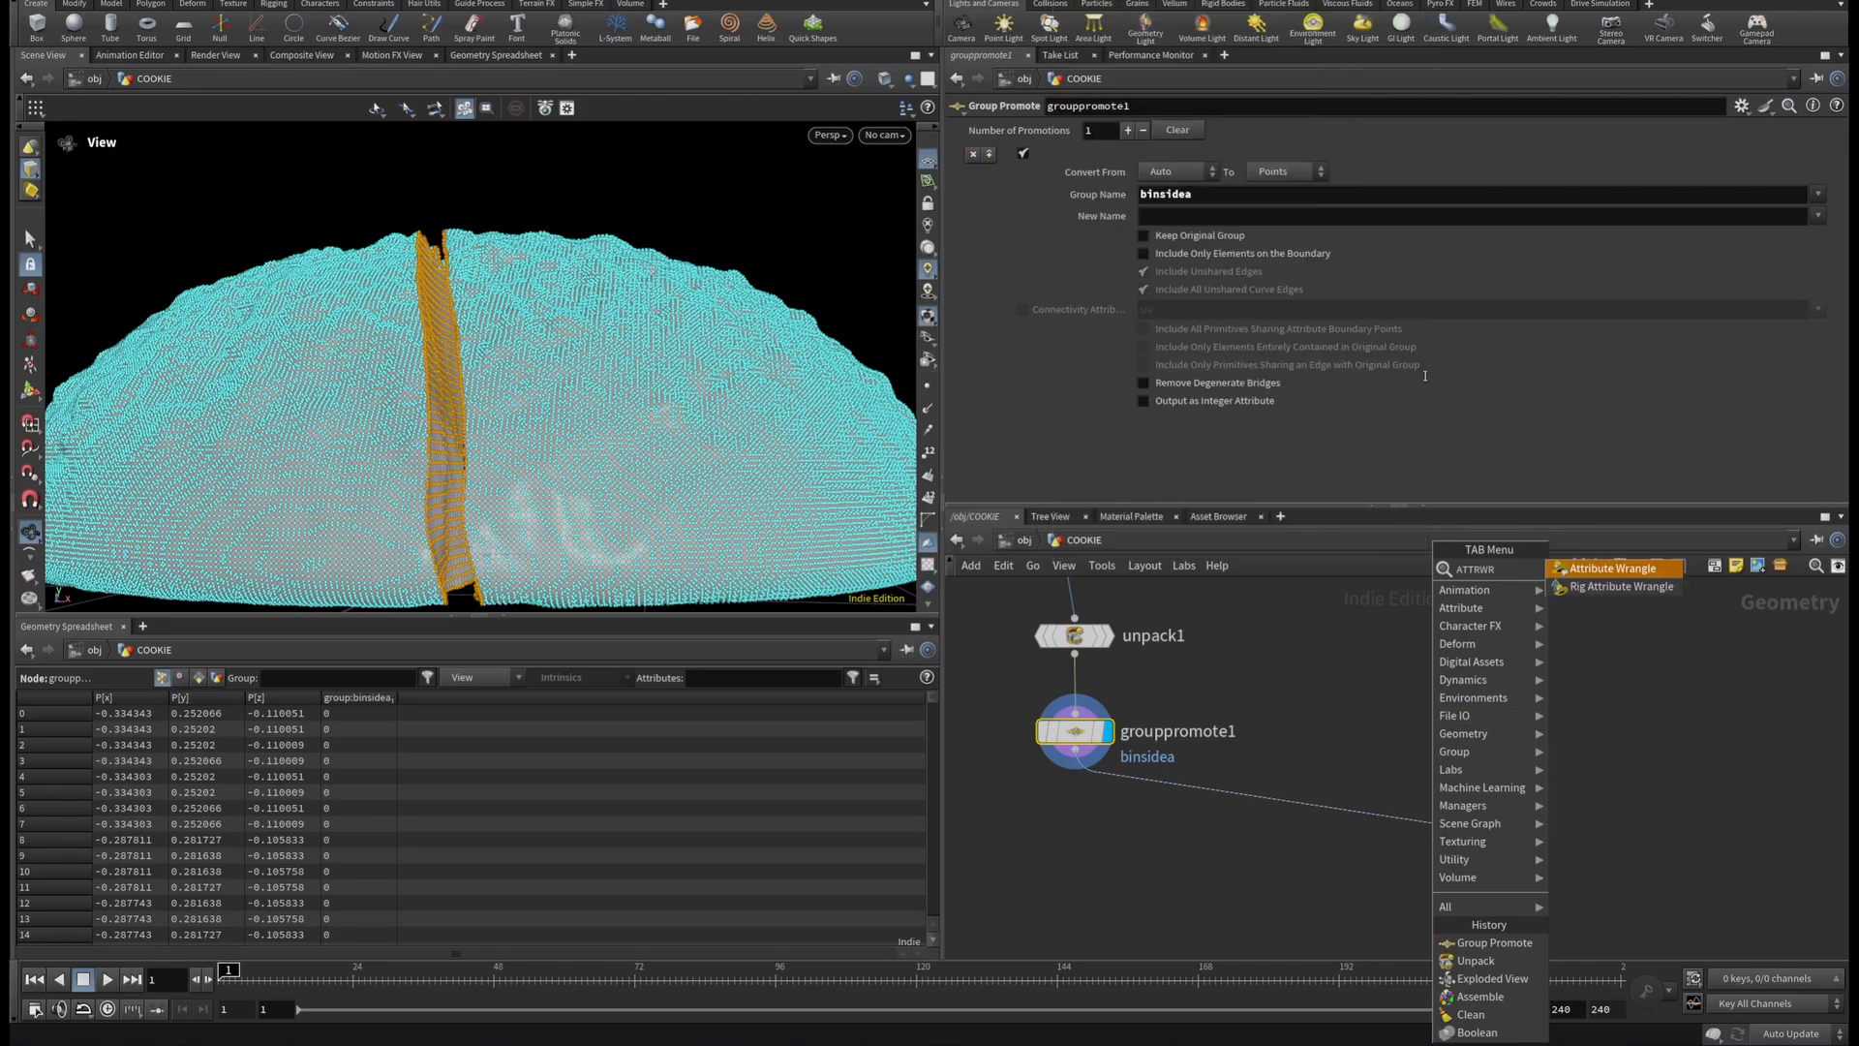
{"action": "type", "text": "R"}
{"action": "key", "text": "Return"}
{"action": "left_click", "coordinate": [1431, 821]}
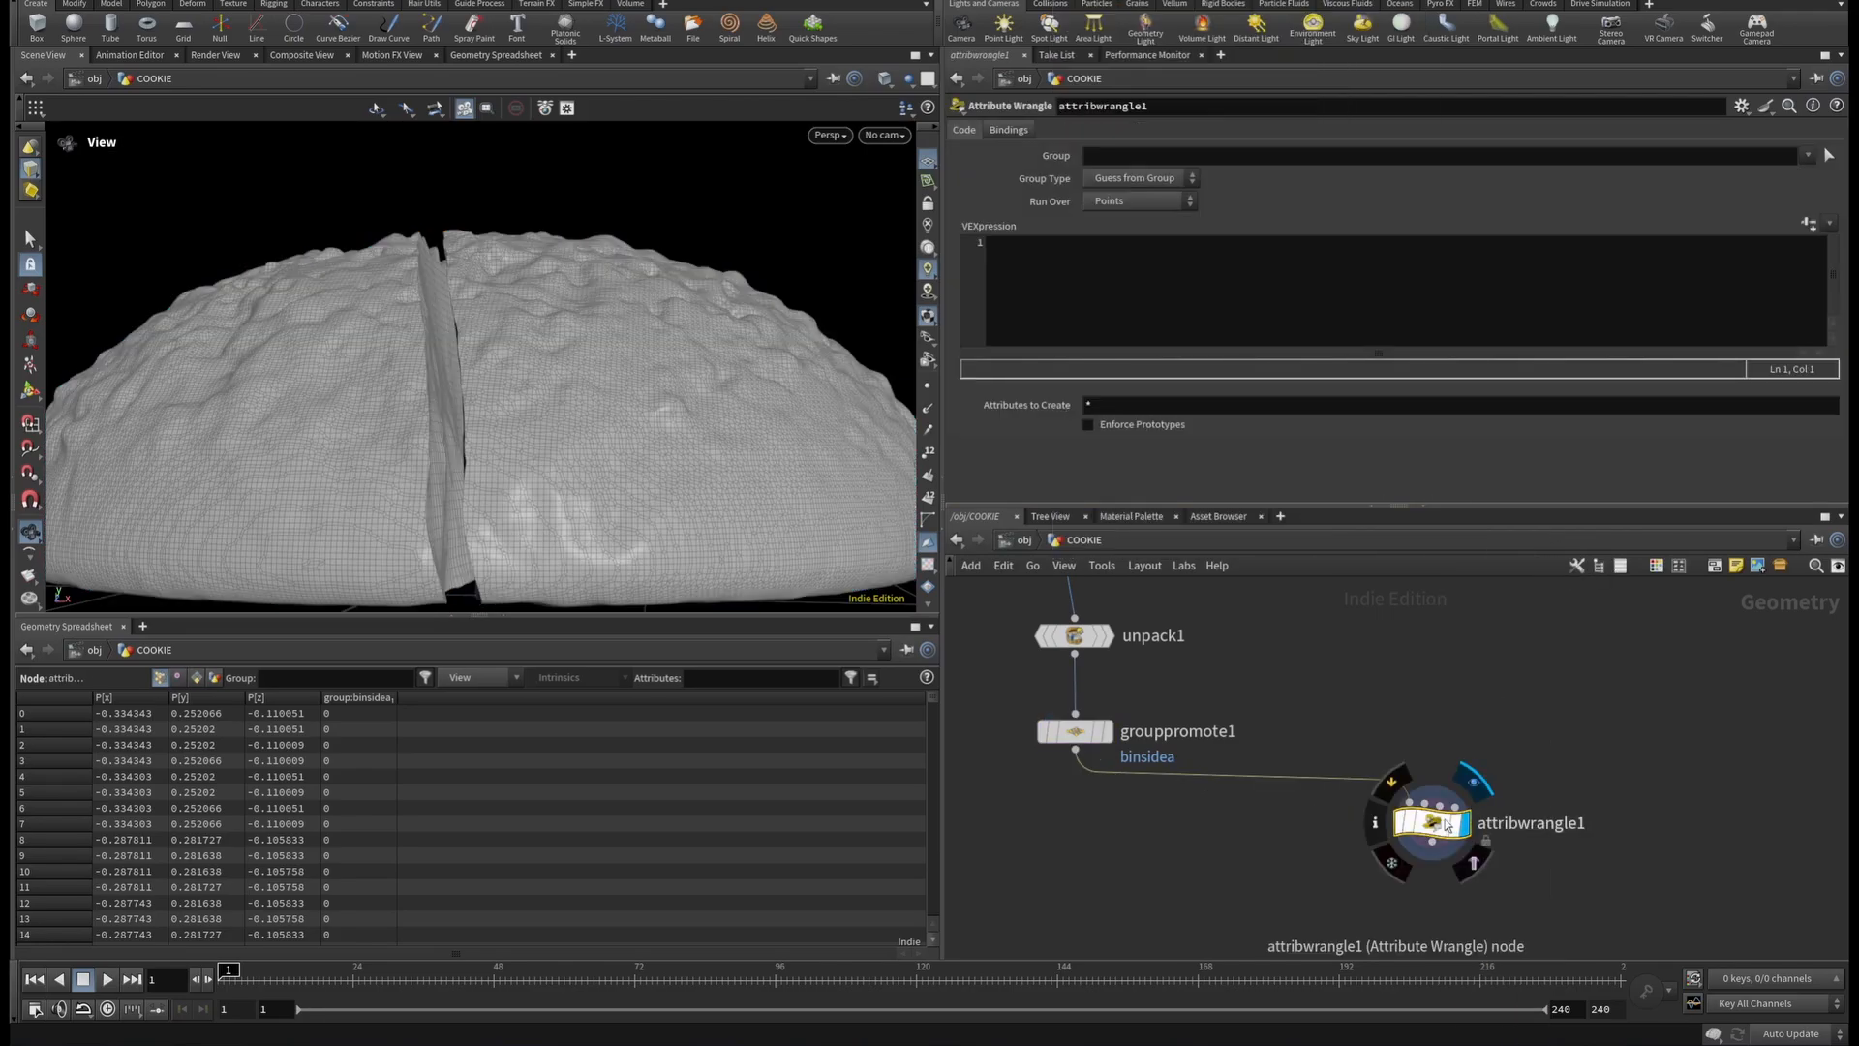
Write attribwrangle1's VEX code as if (i@group_binsidea ==1){ i@insidebias =1; } and sort the point spreadsheet by insidebias.
{"action": "left_click", "coordinate": [1133, 272]}
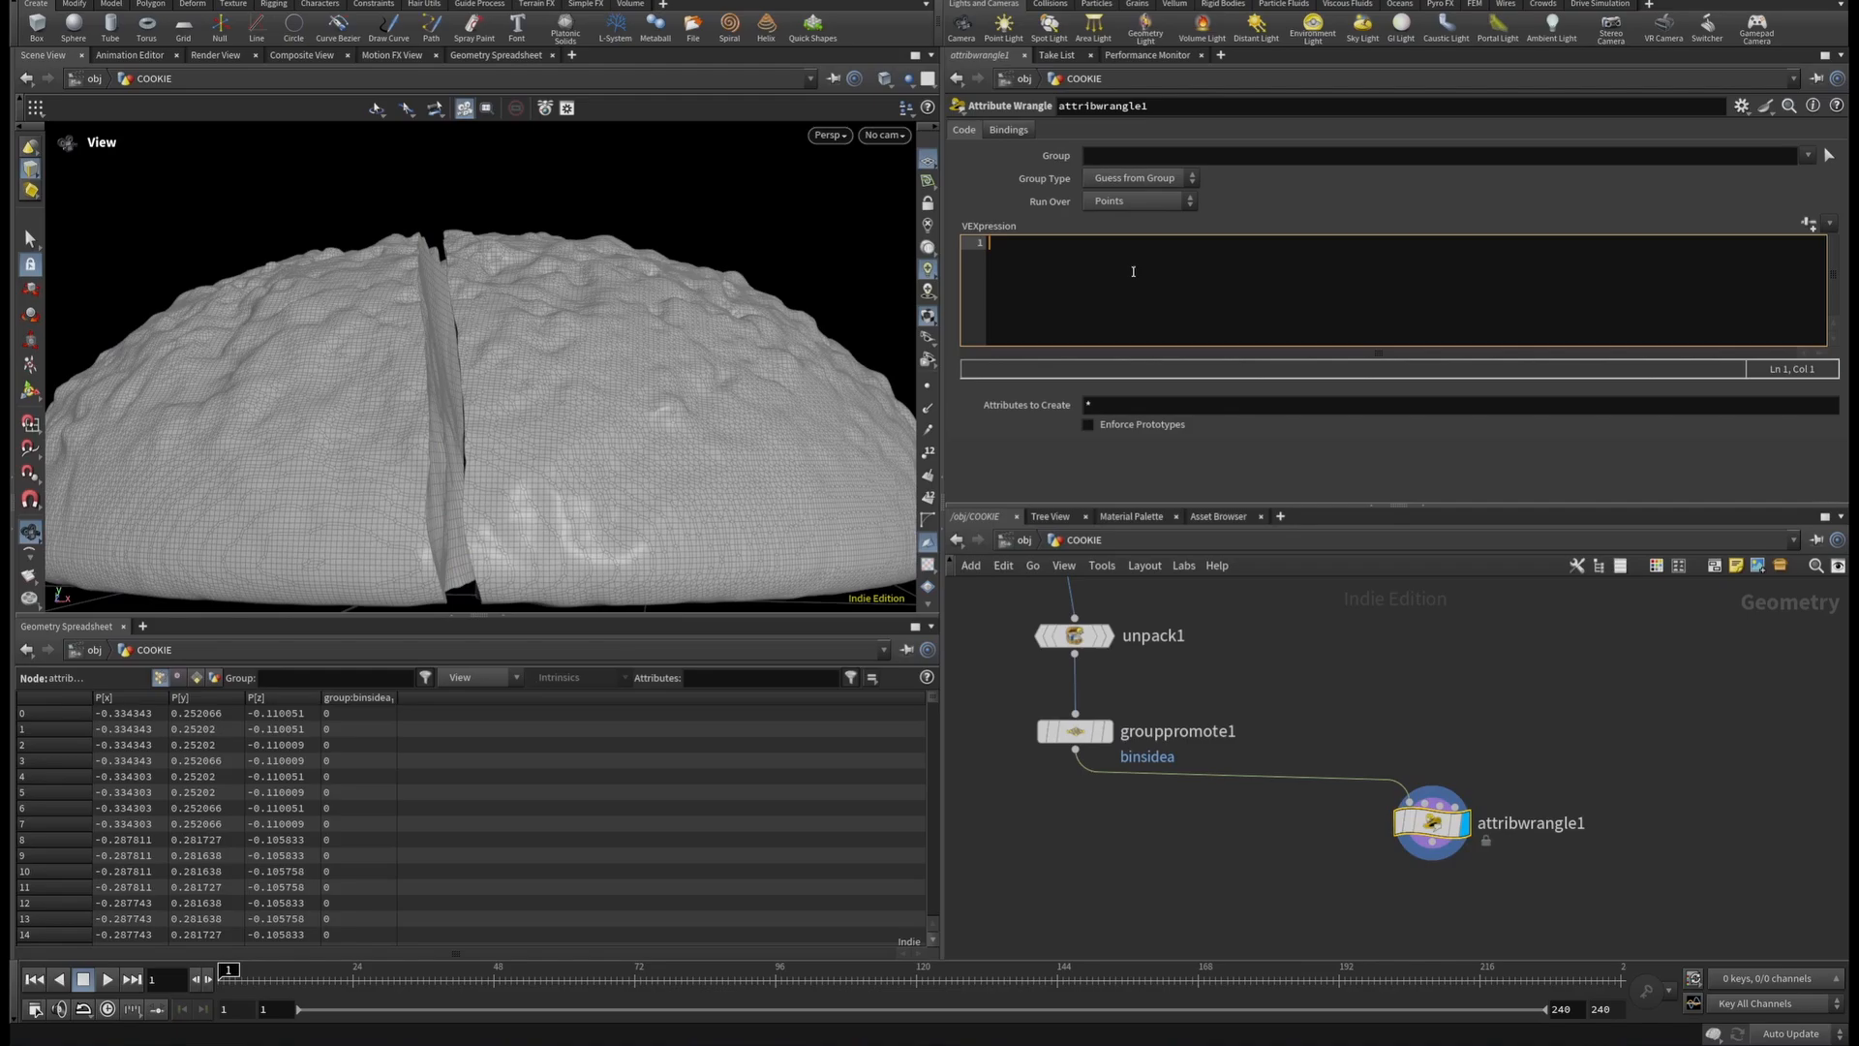
{"action": "type", "text": "if (i@group_binsidea ==1){"}
{"action": "key", "text": "Return"}
{"action": "key", "text": "Return"}
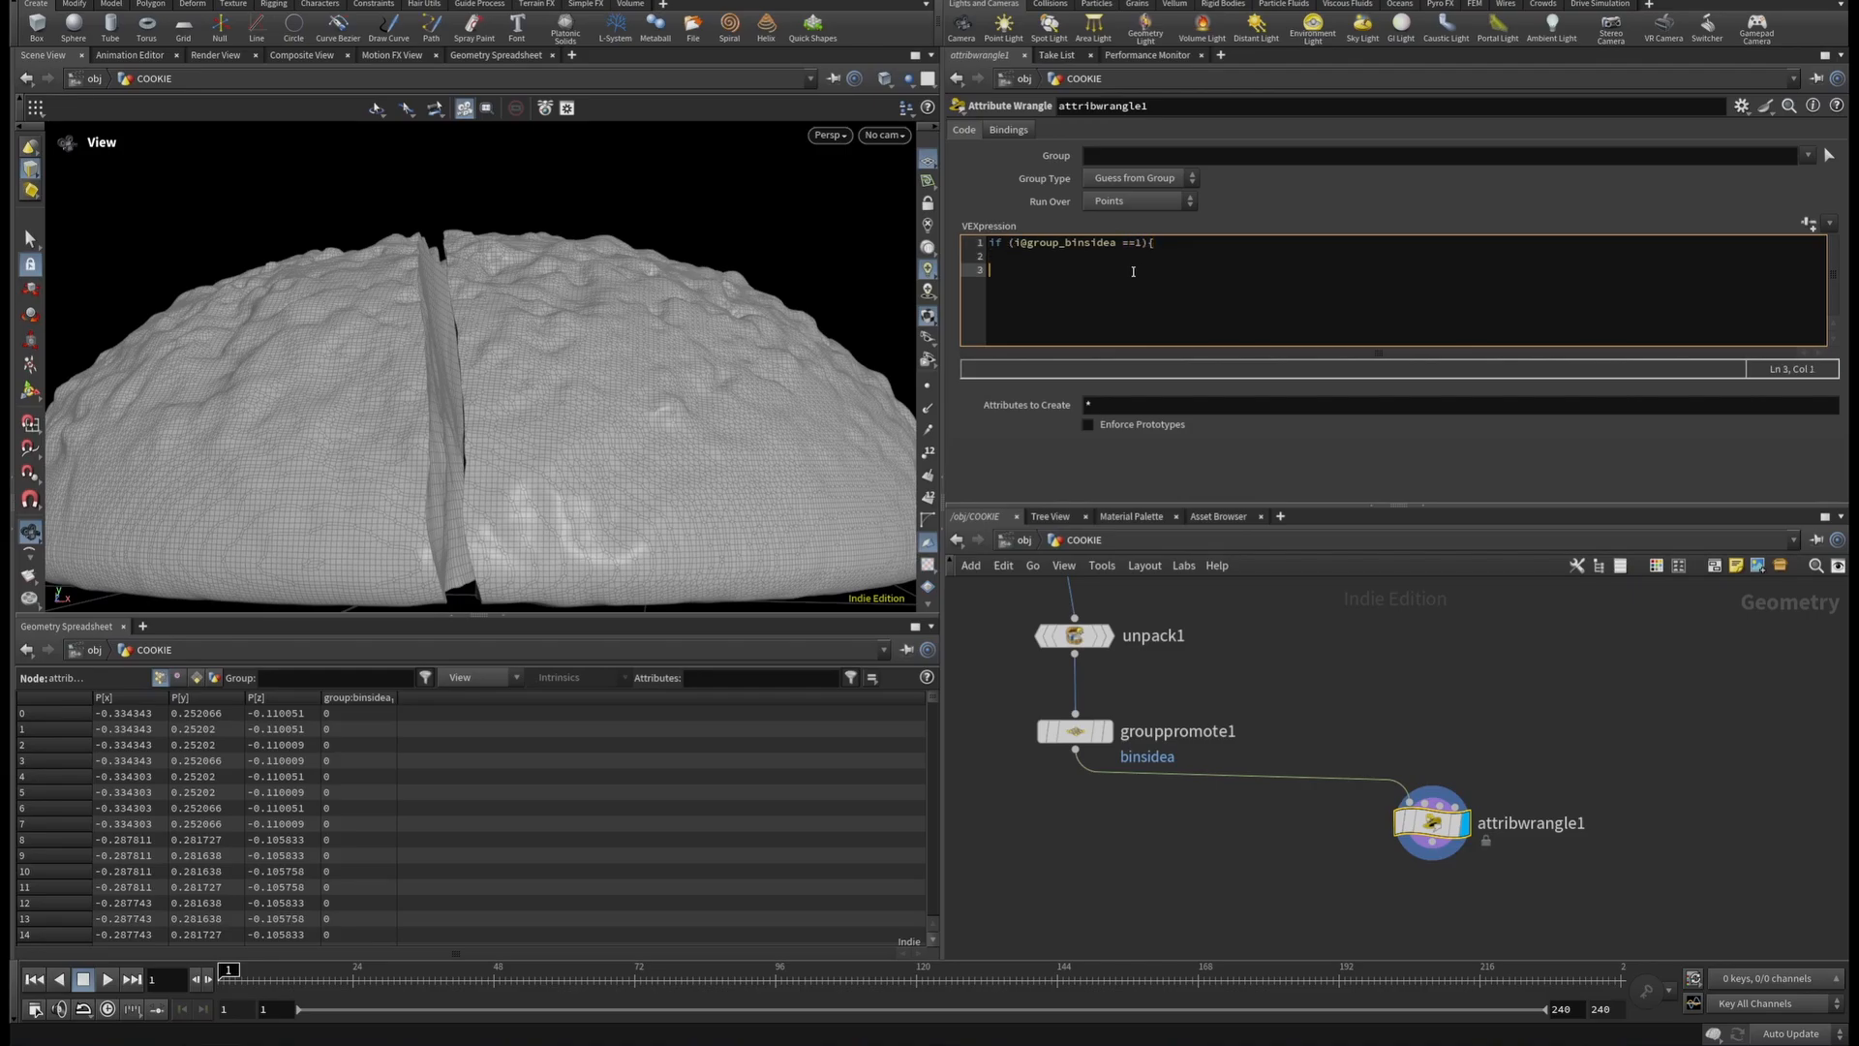
{"action": "type", "text": "}"}
{"action": "key", "text": "Up"}
{"action": "type", "text": "i"}
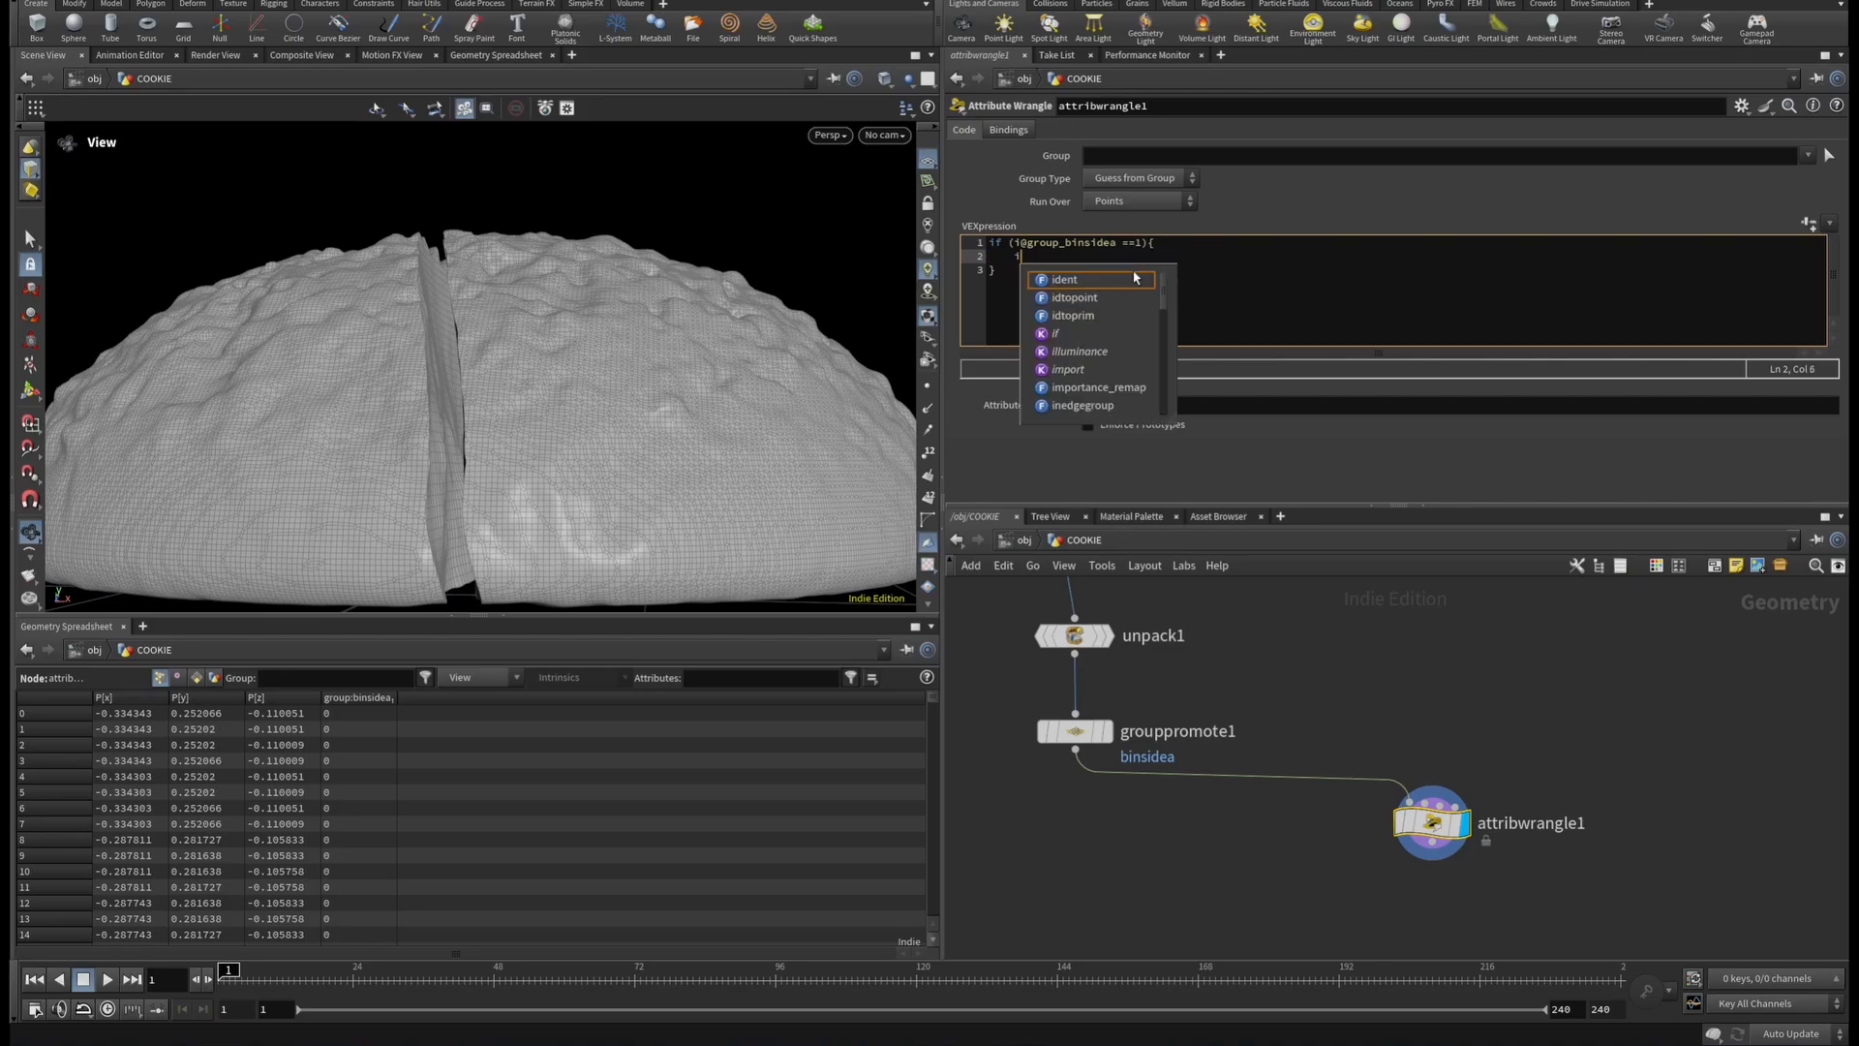
{"action": "type", "text": "@insidebias"}
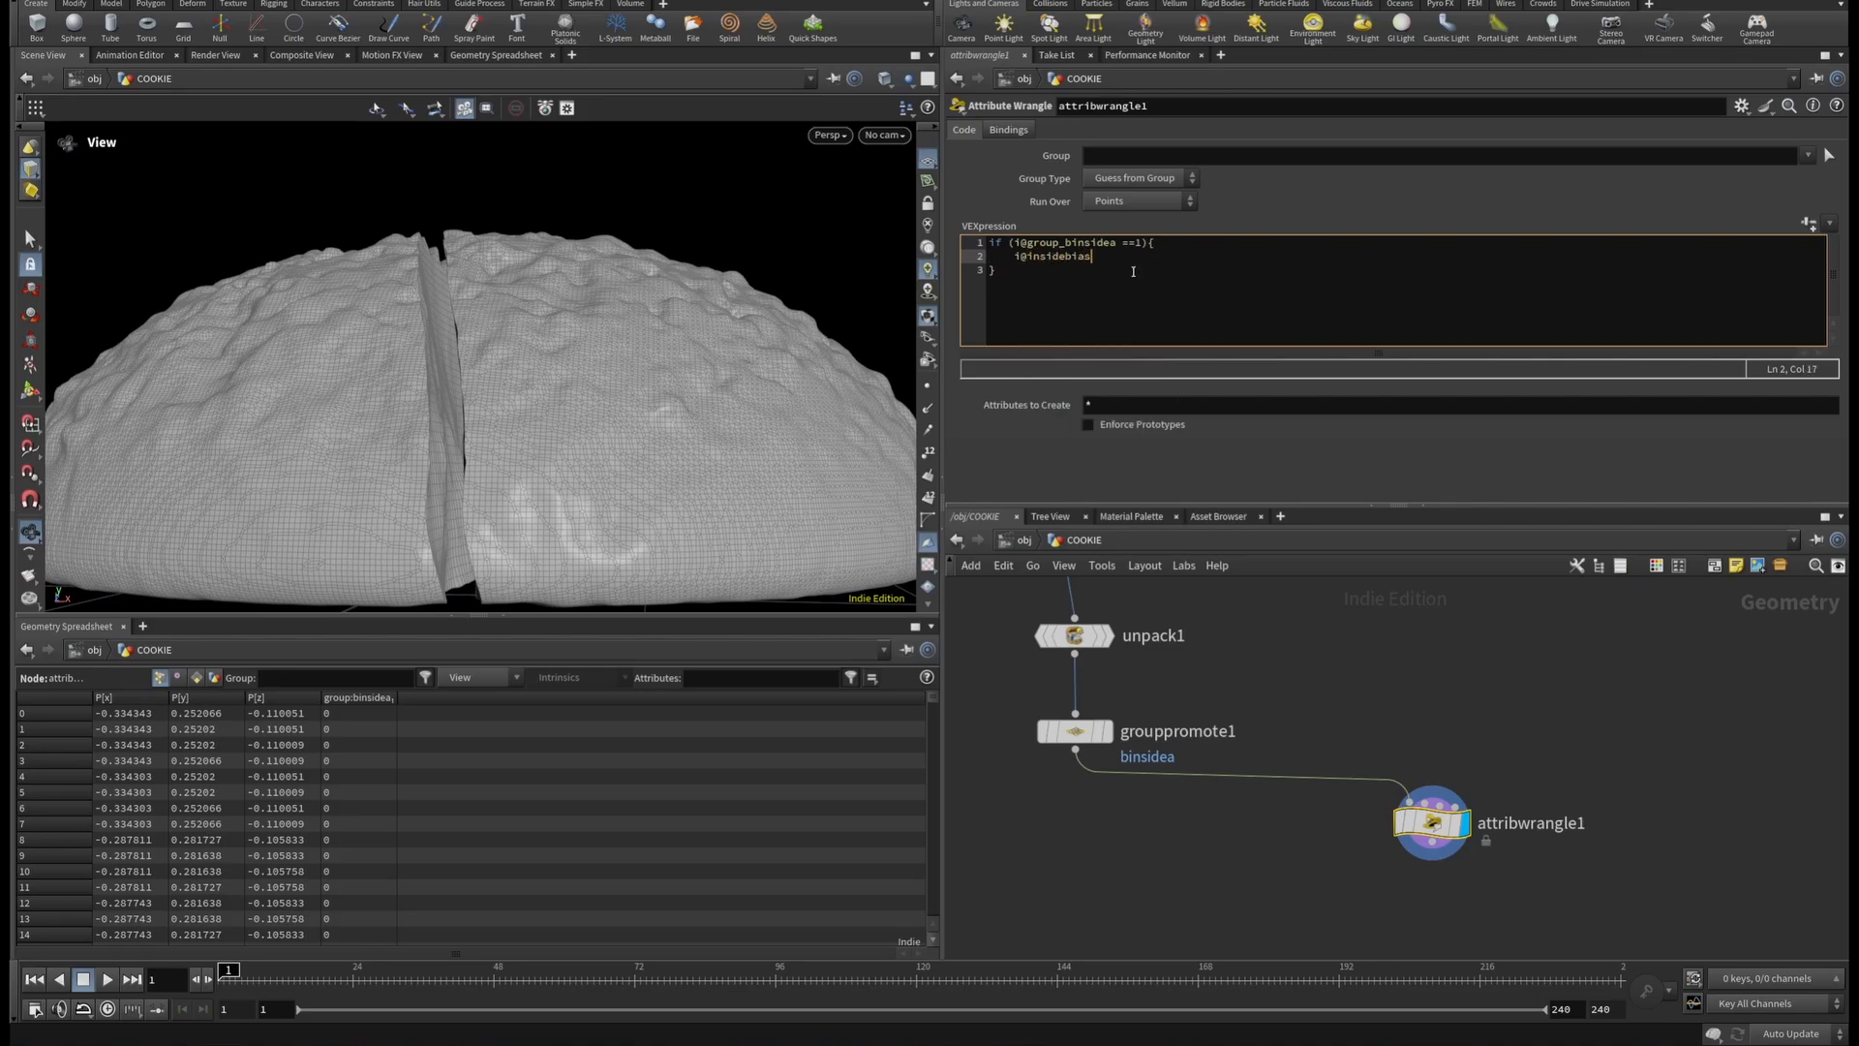
{"action": "type", "text": " =1;"}
{"action": "left_click", "coordinate": [1407, 693]}
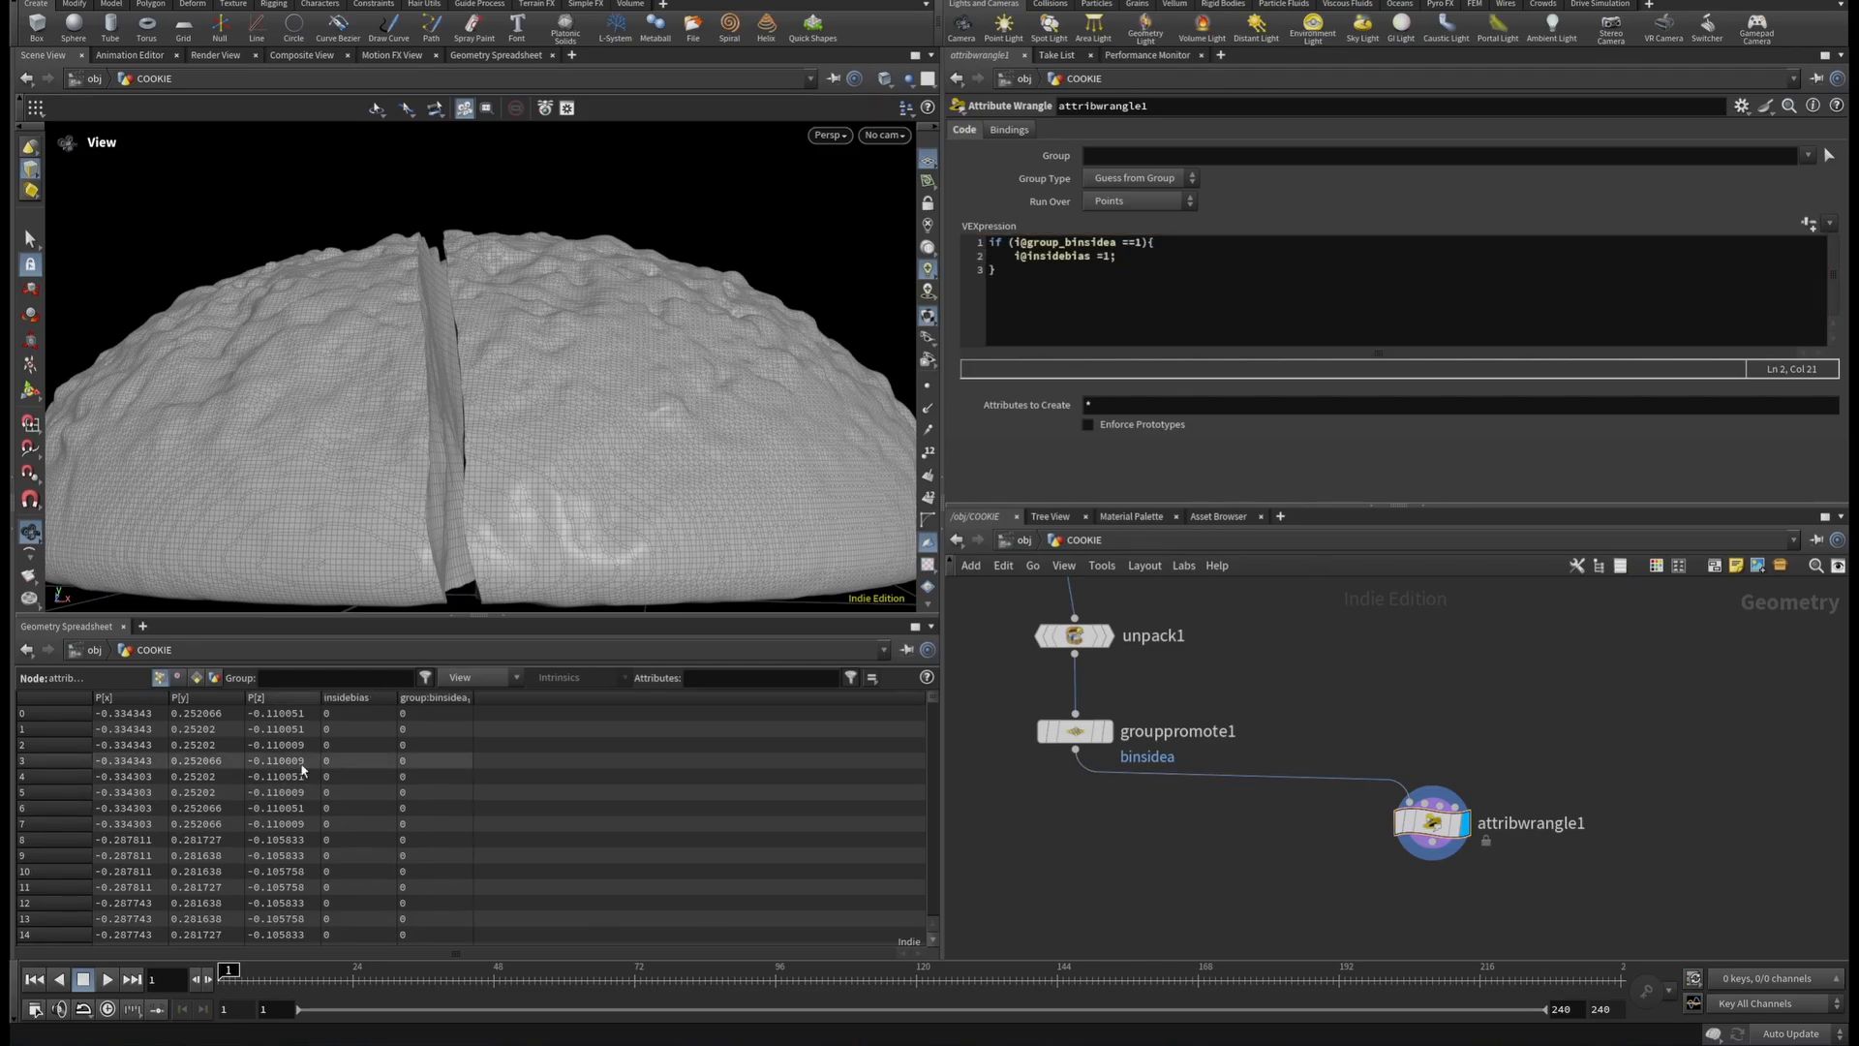
{"action": "left_click", "coordinate": [391, 698]}
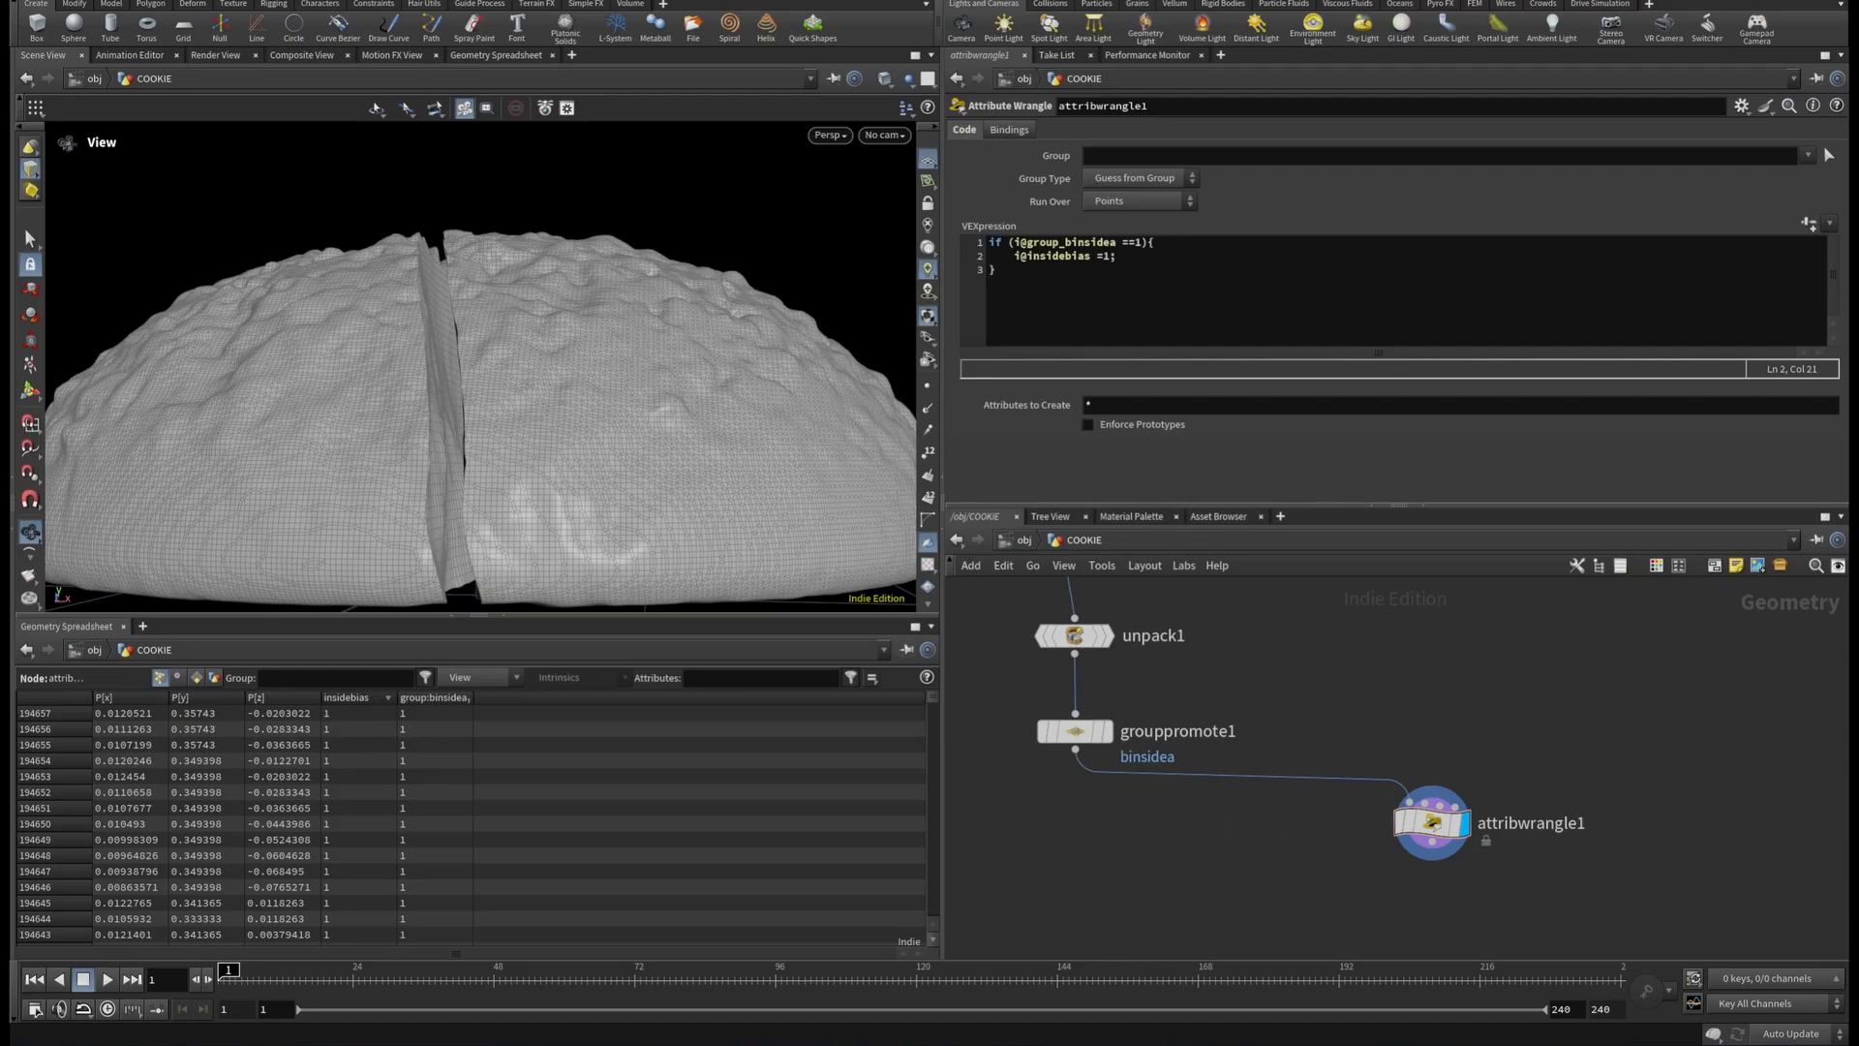
Add a VDB from Polygons node after attribwrangle1 and display its result.
{"action": "left_click", "coordinate": [1454, 862]}
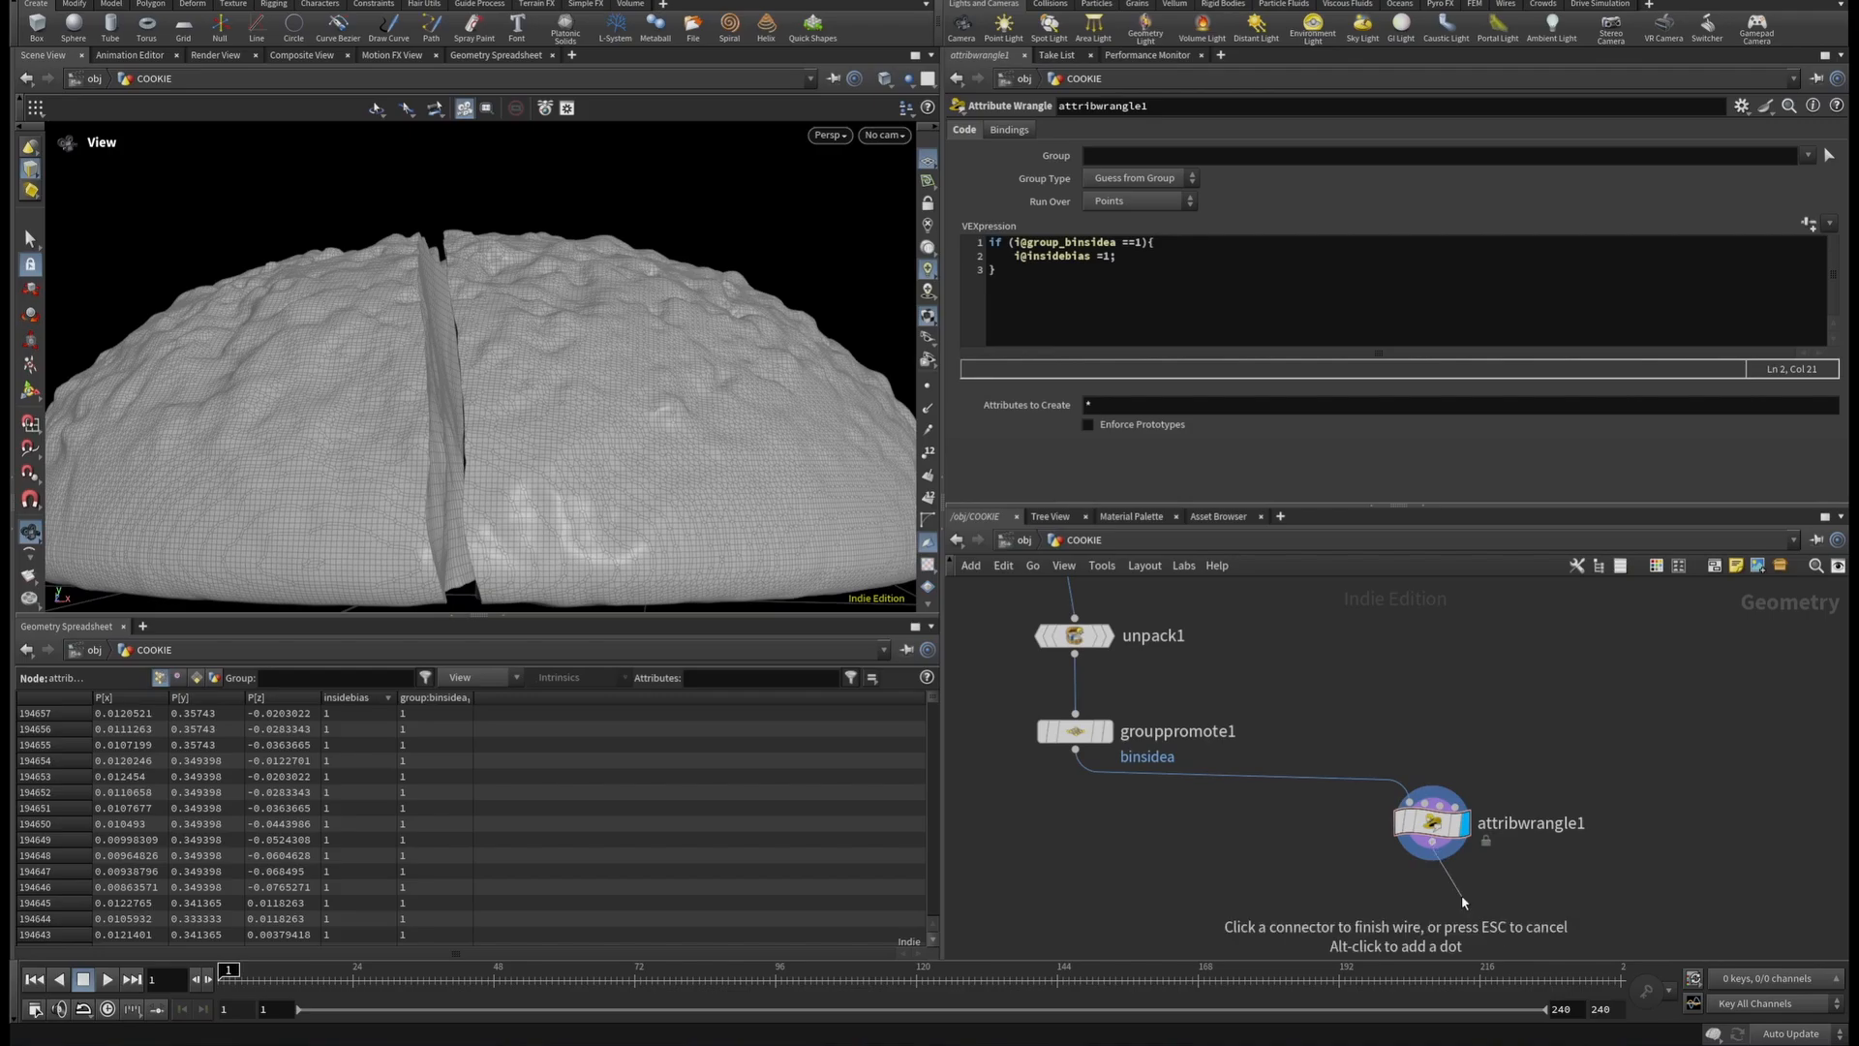
{"action": "left_click", "coordinate": [1463, 898]}
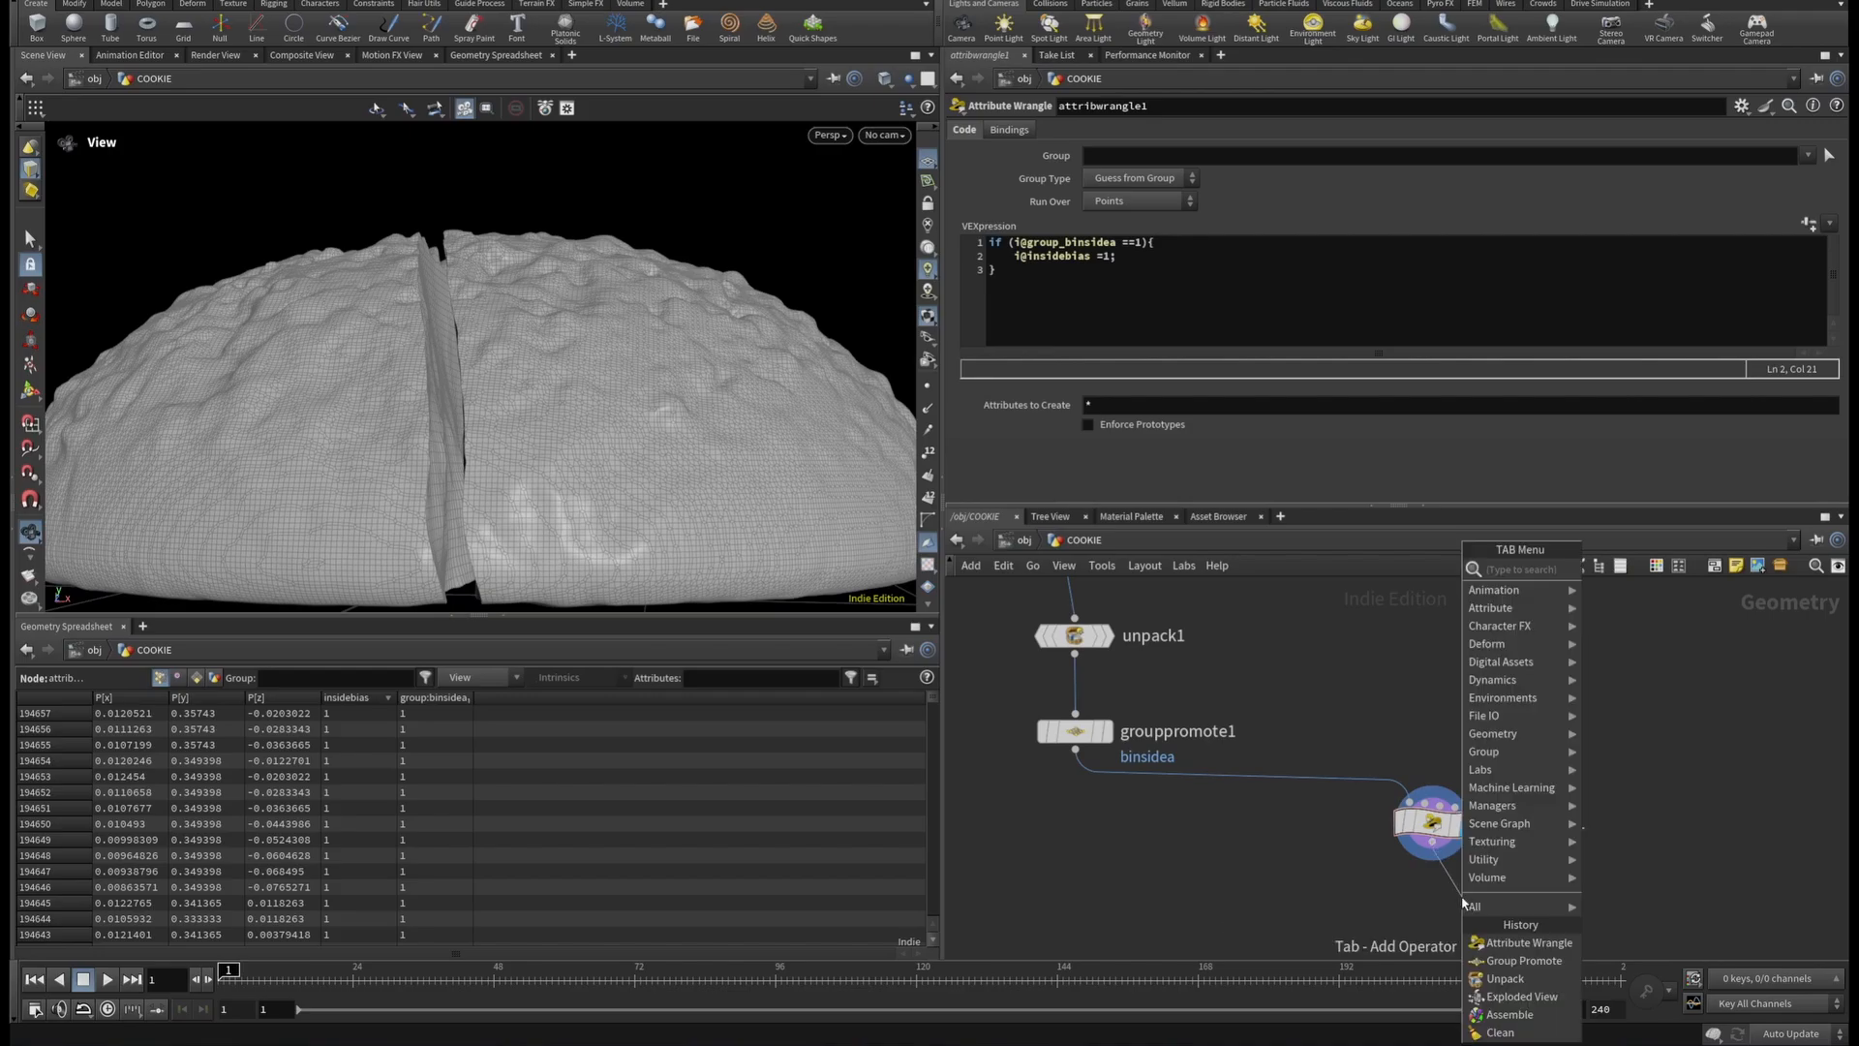
{"action": "type", "text": "vdbfr"}
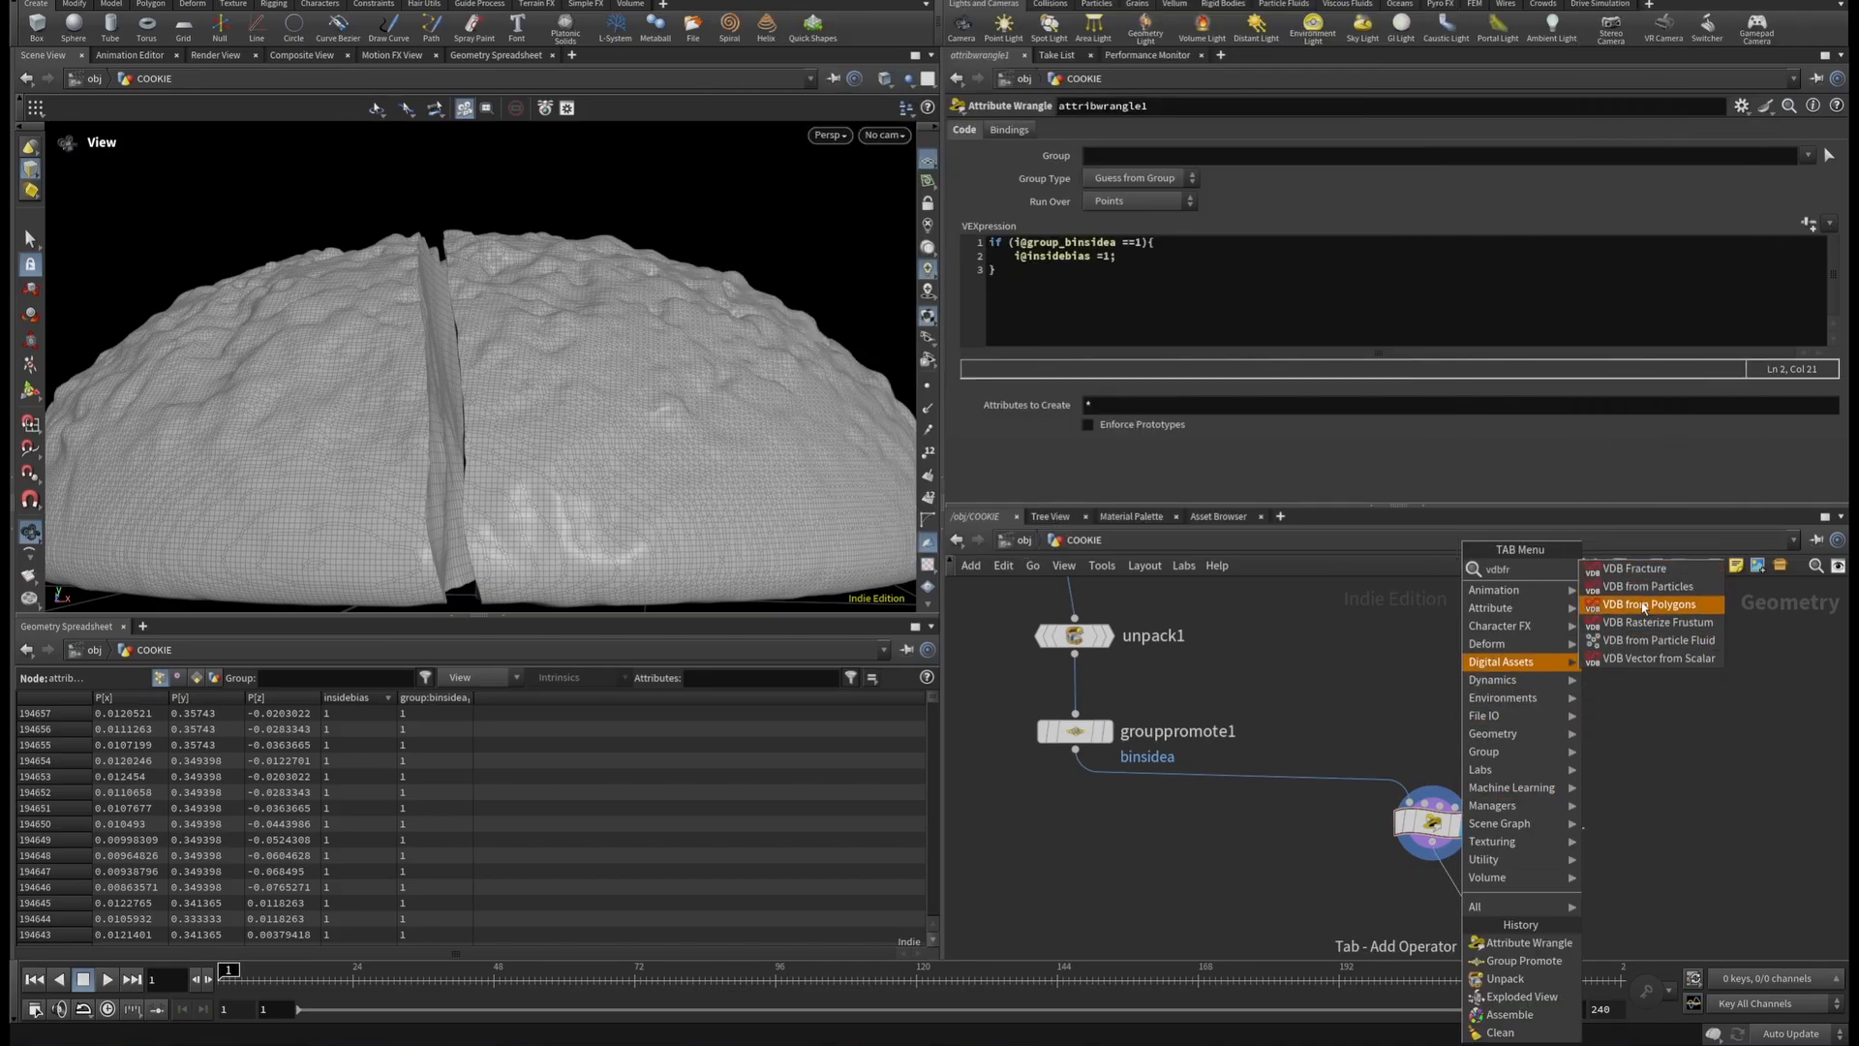
{"action": "left_click", "coordinate": [1644, 606]}
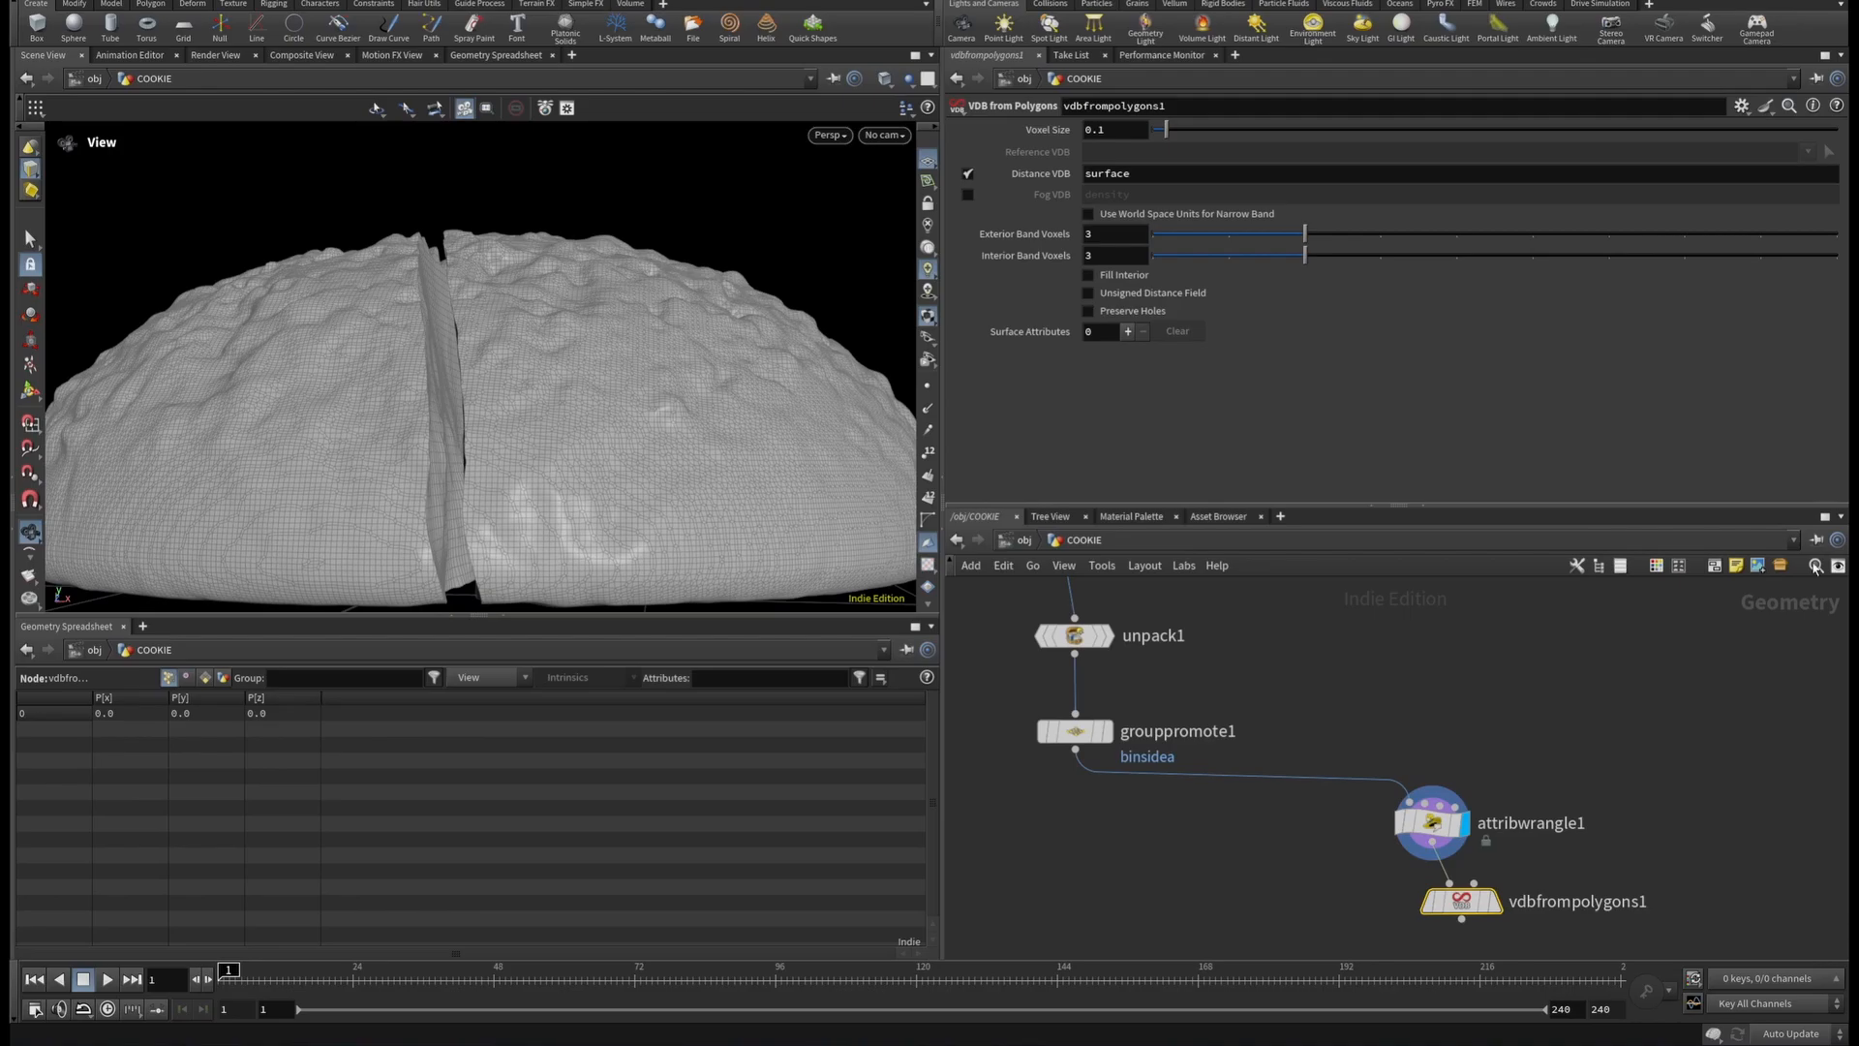
{"action": "left_click", "coordinate": [1494, 901]}
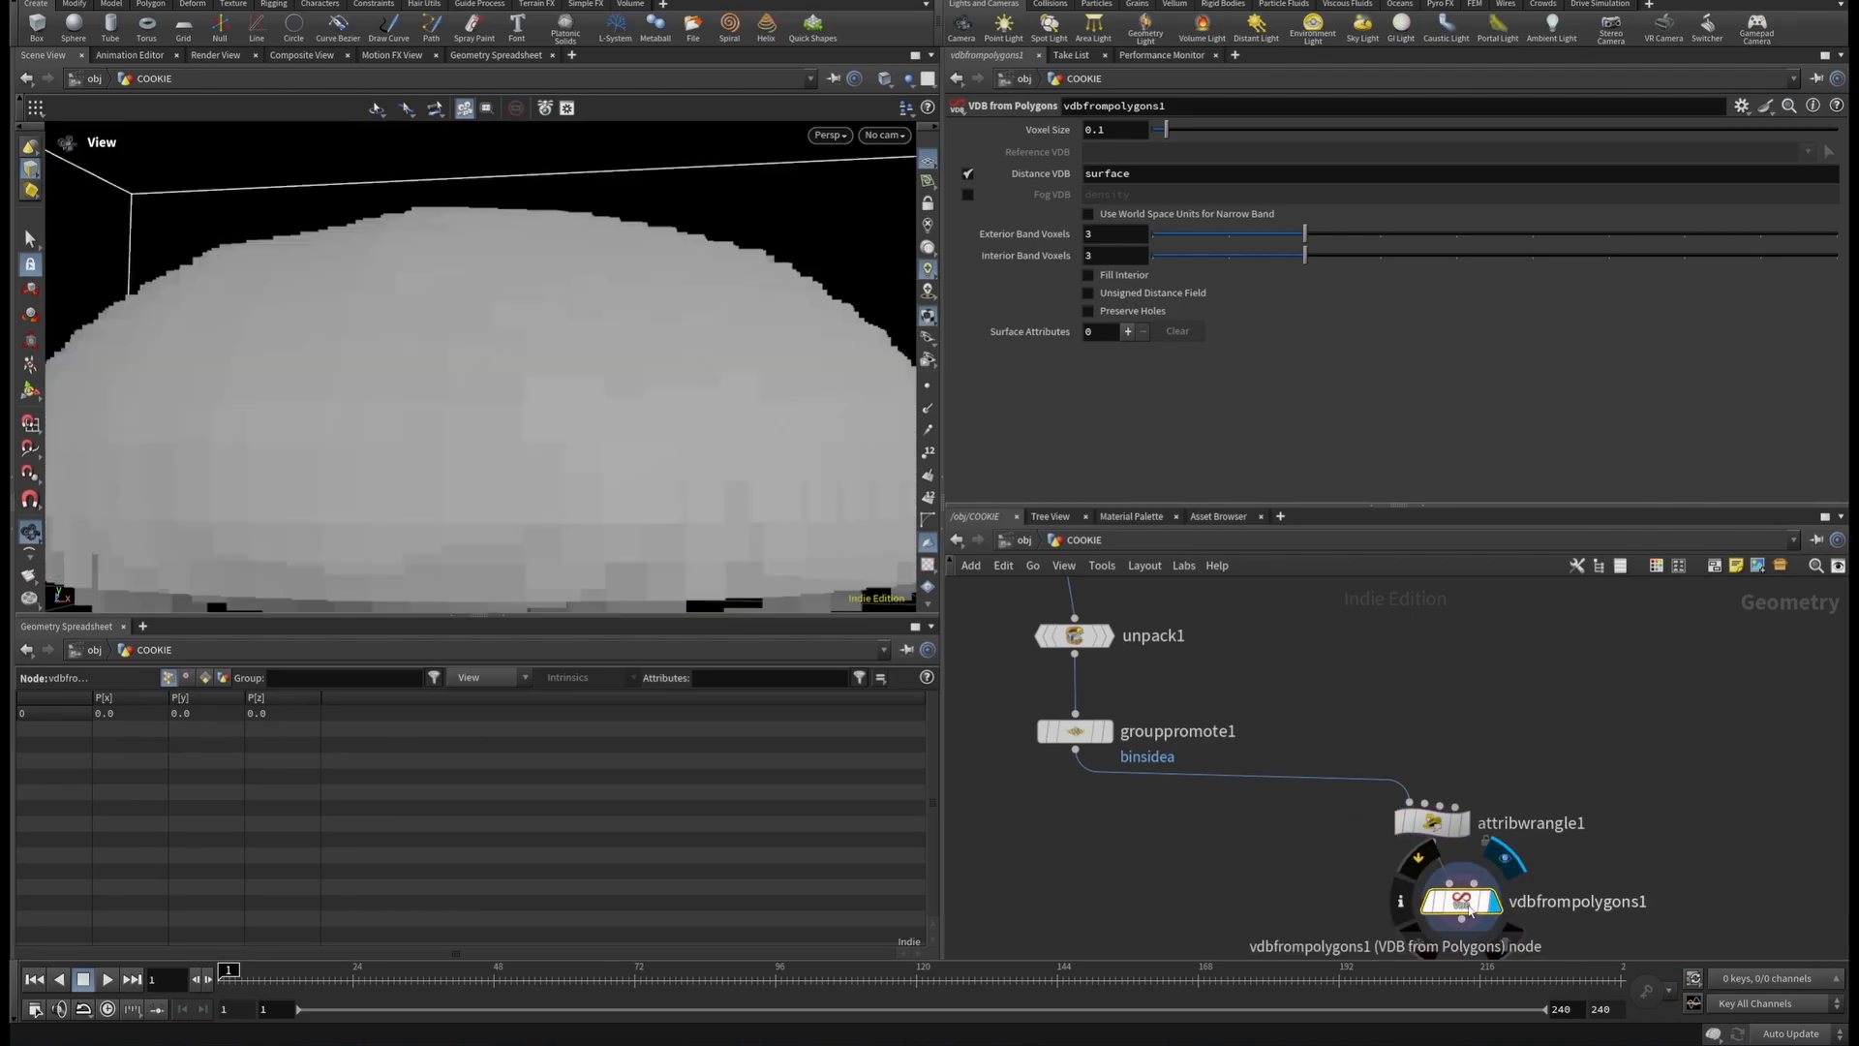
Set the voxel size of vdbfrompolygons1 to 0.003.
{"action": "left_click", "coordinate": [1137, 129]}
{"action": "key", "text": "BackSpace"}
{"action": "type", "text": "003"}
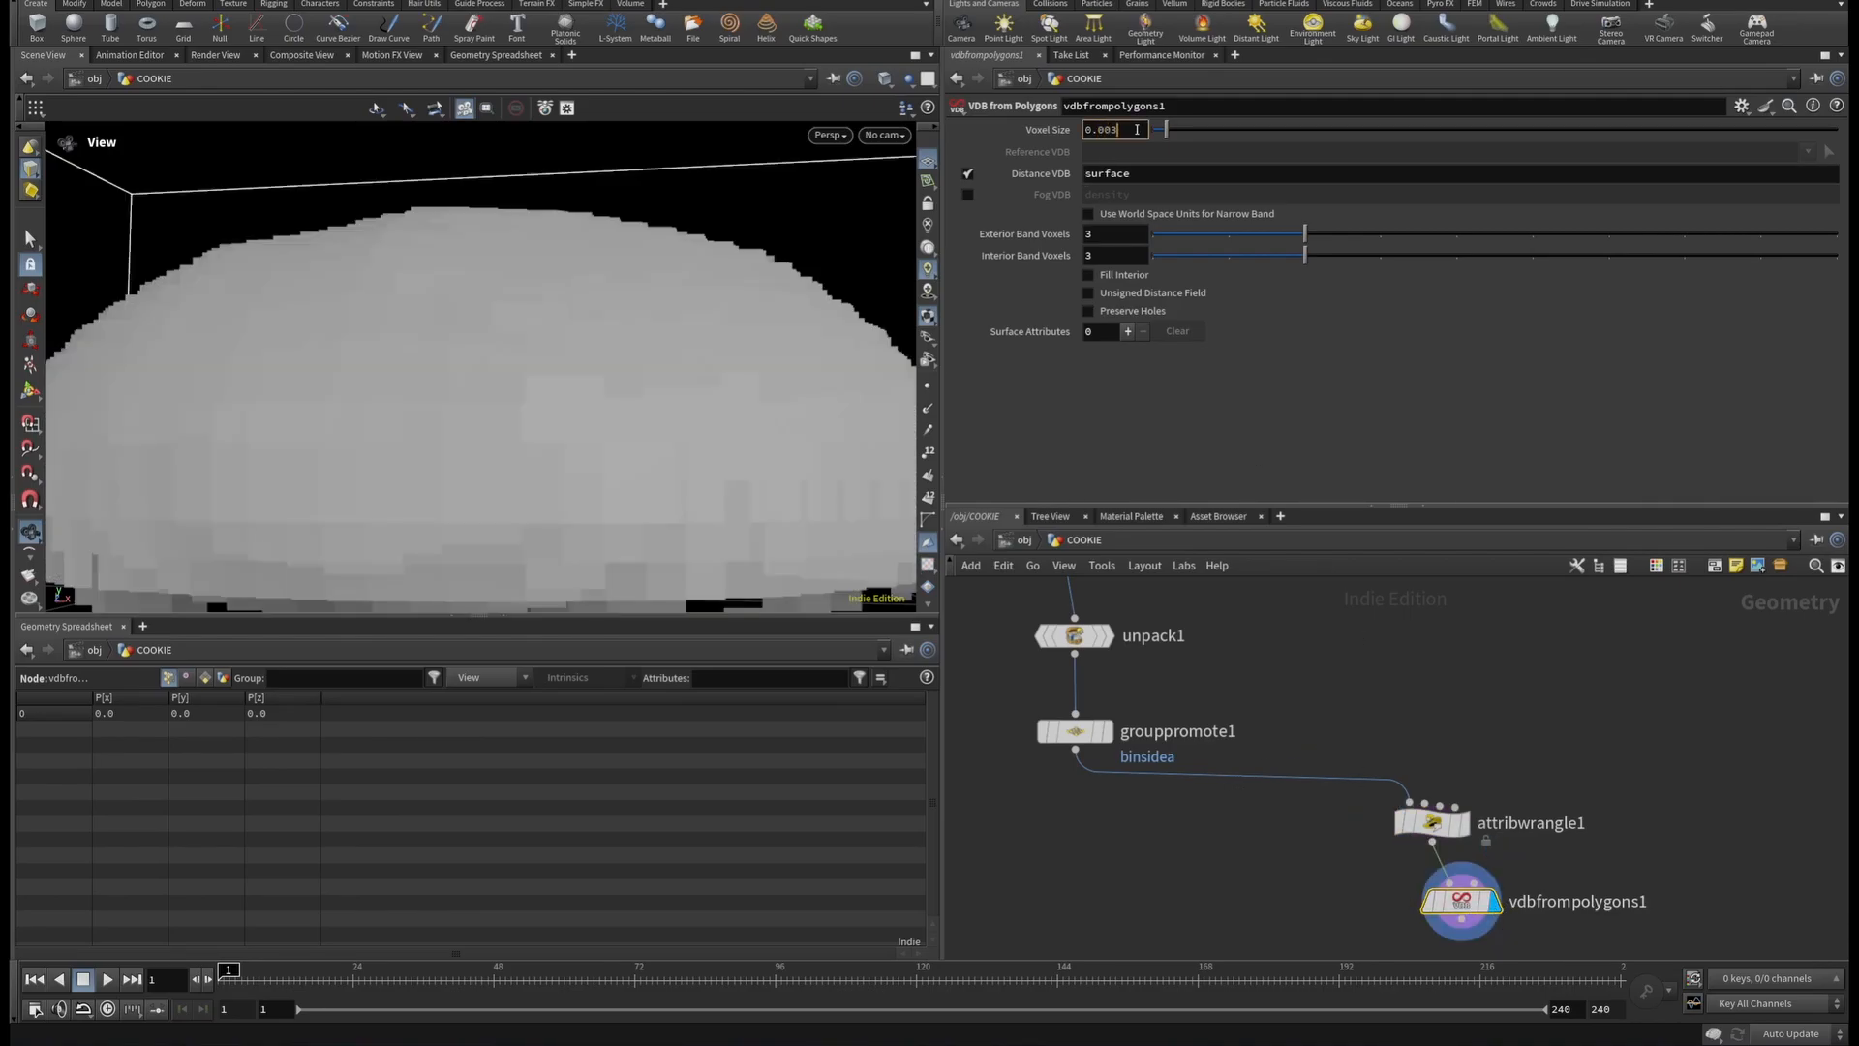
{"action": "key", "text": "Return"}
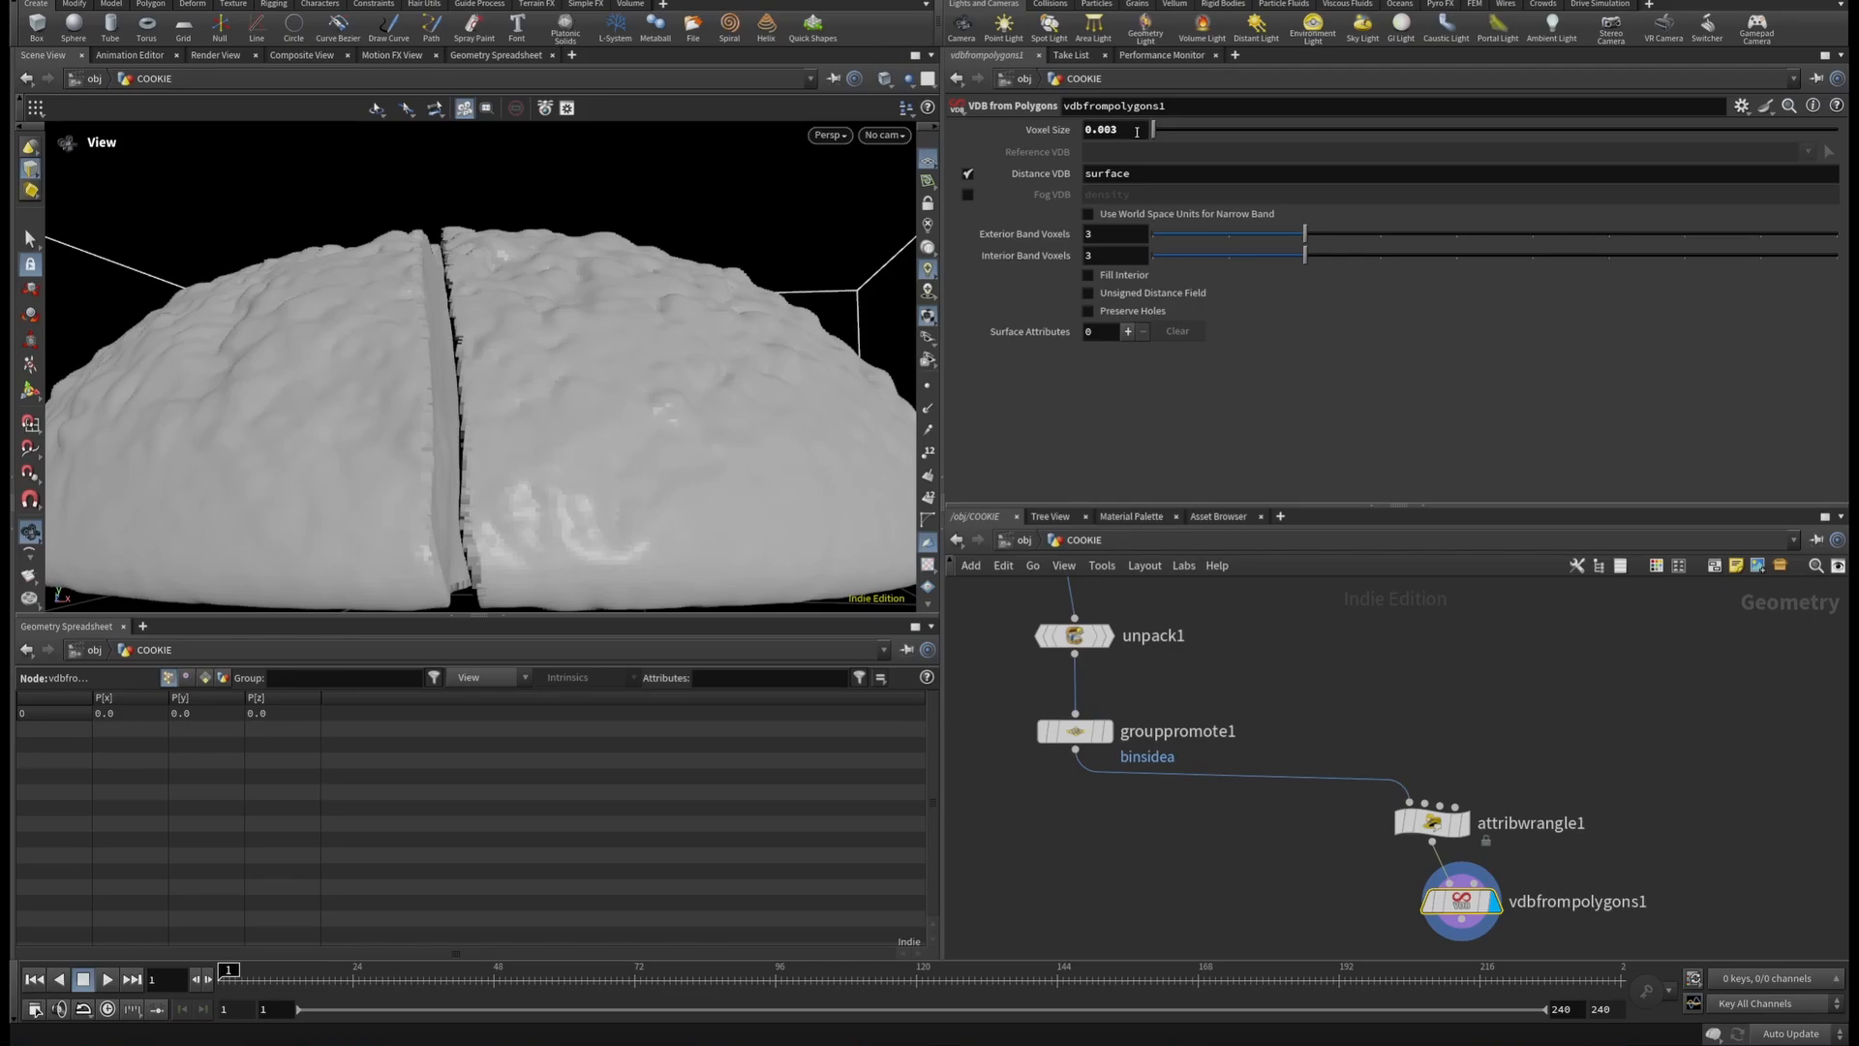
Name the distance VDB density and enable Fill Interior on vdbfrompolygons1.
{"action": "scroll", "coordinate": [592, 235], "scroll_direction": "down", "scroll_amount": 4}
{"action": "left_click_drag", "start_coordinate": [593, 234], "coordinate": [504, 203]}
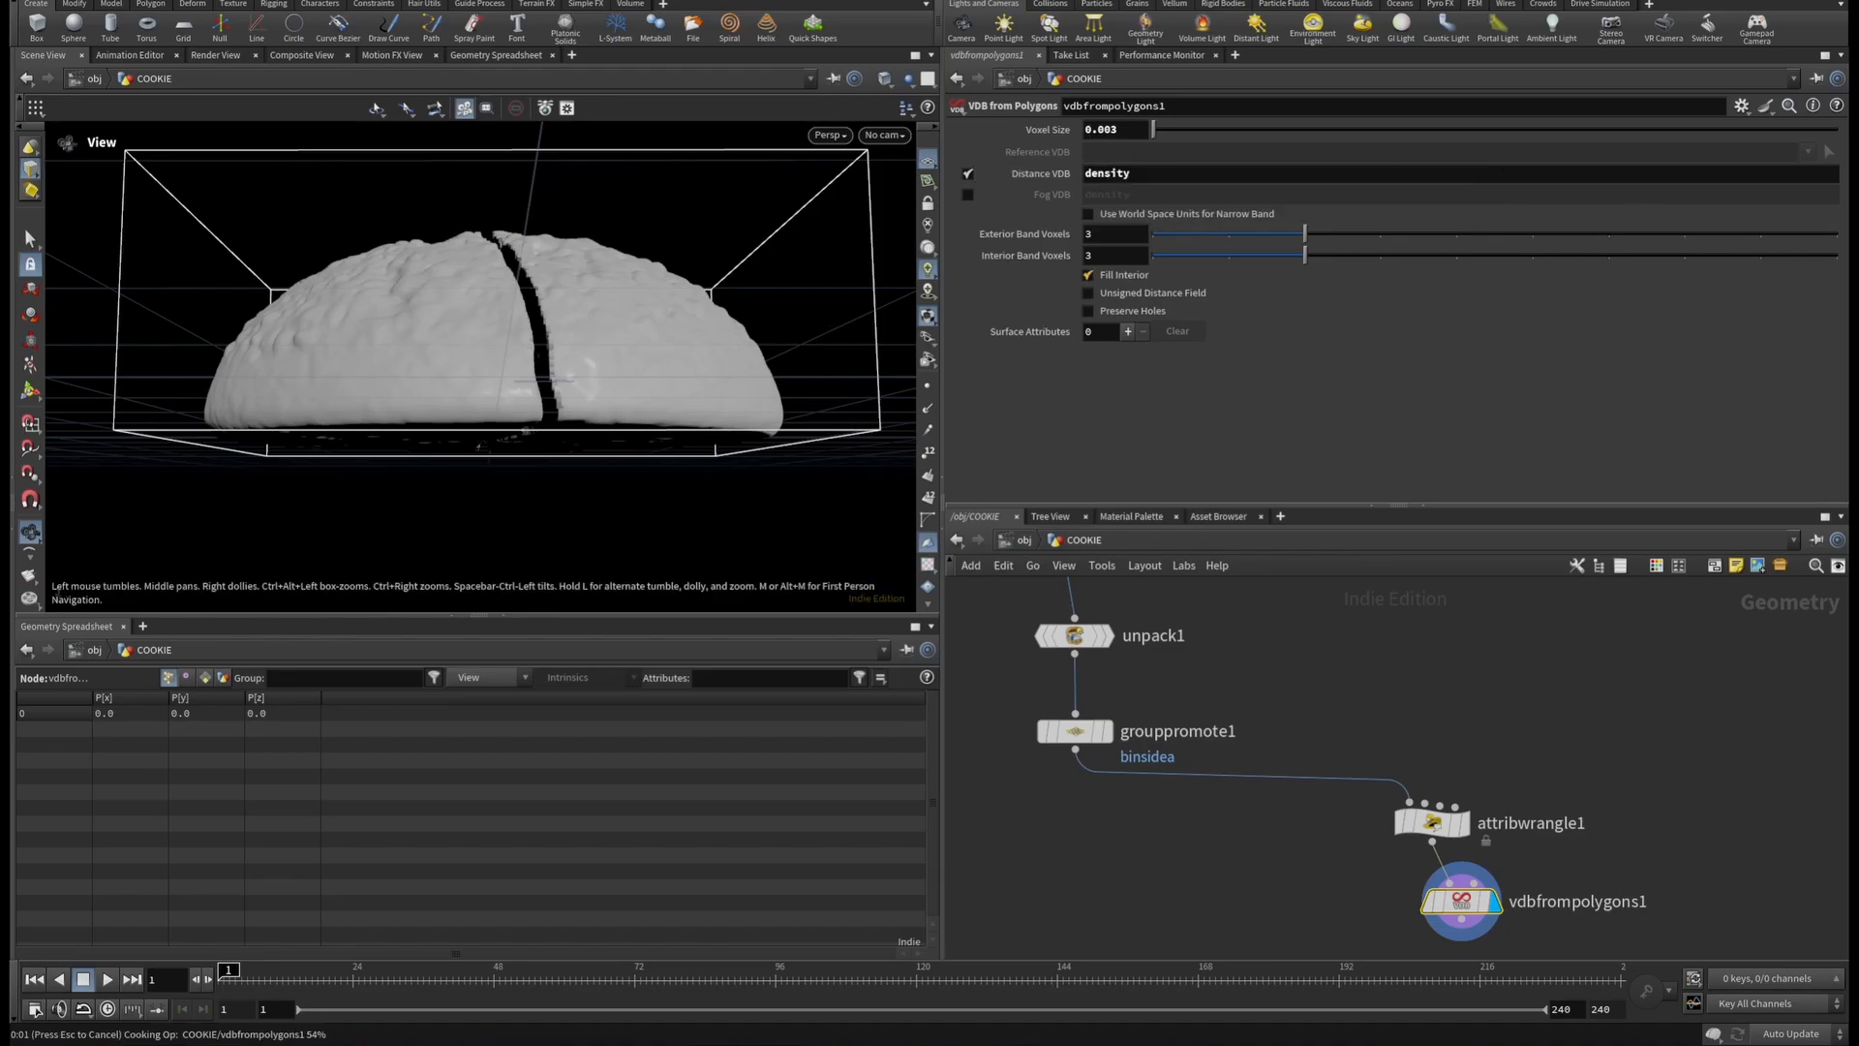
{"action": "left_click", "coordinate": [1088, 275]}
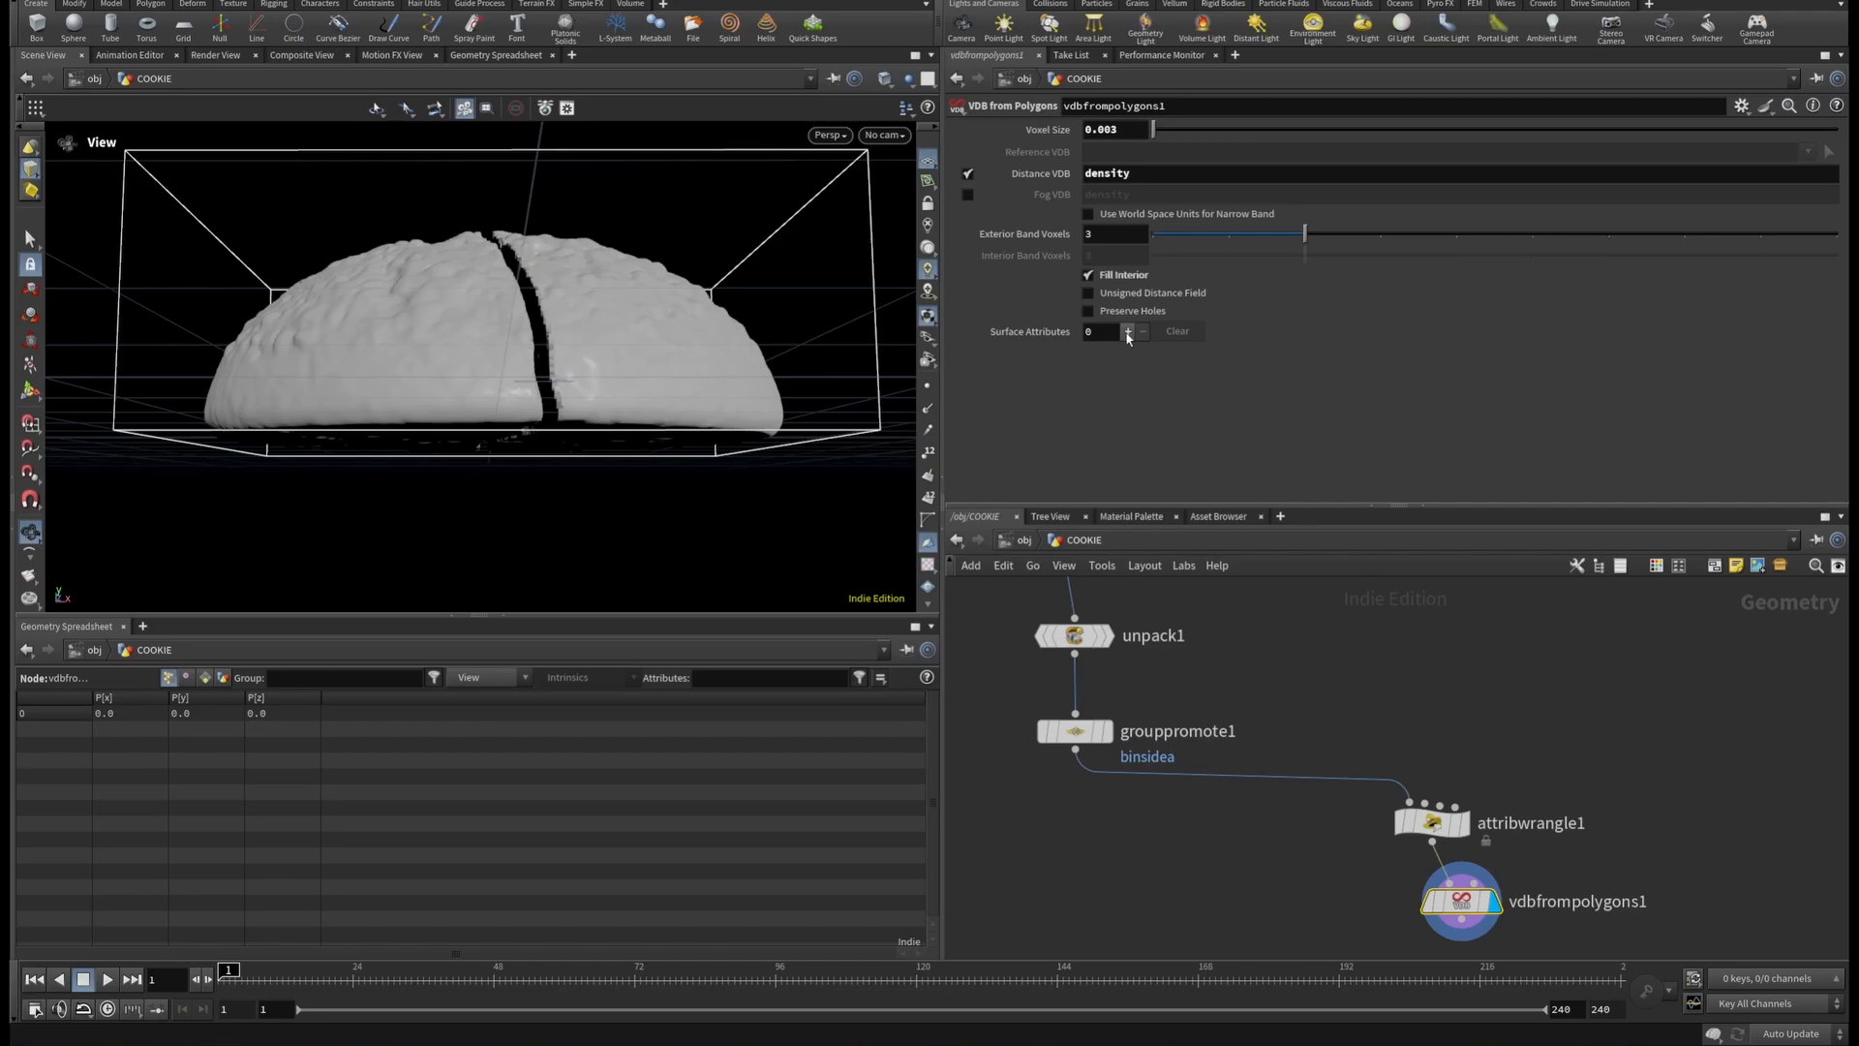
Add one surface attribute to vdbfrompolygons1, using point.insidebias with the VDB name insidebias.
{"action": "left_click", "coordinate": [1128, 332]}
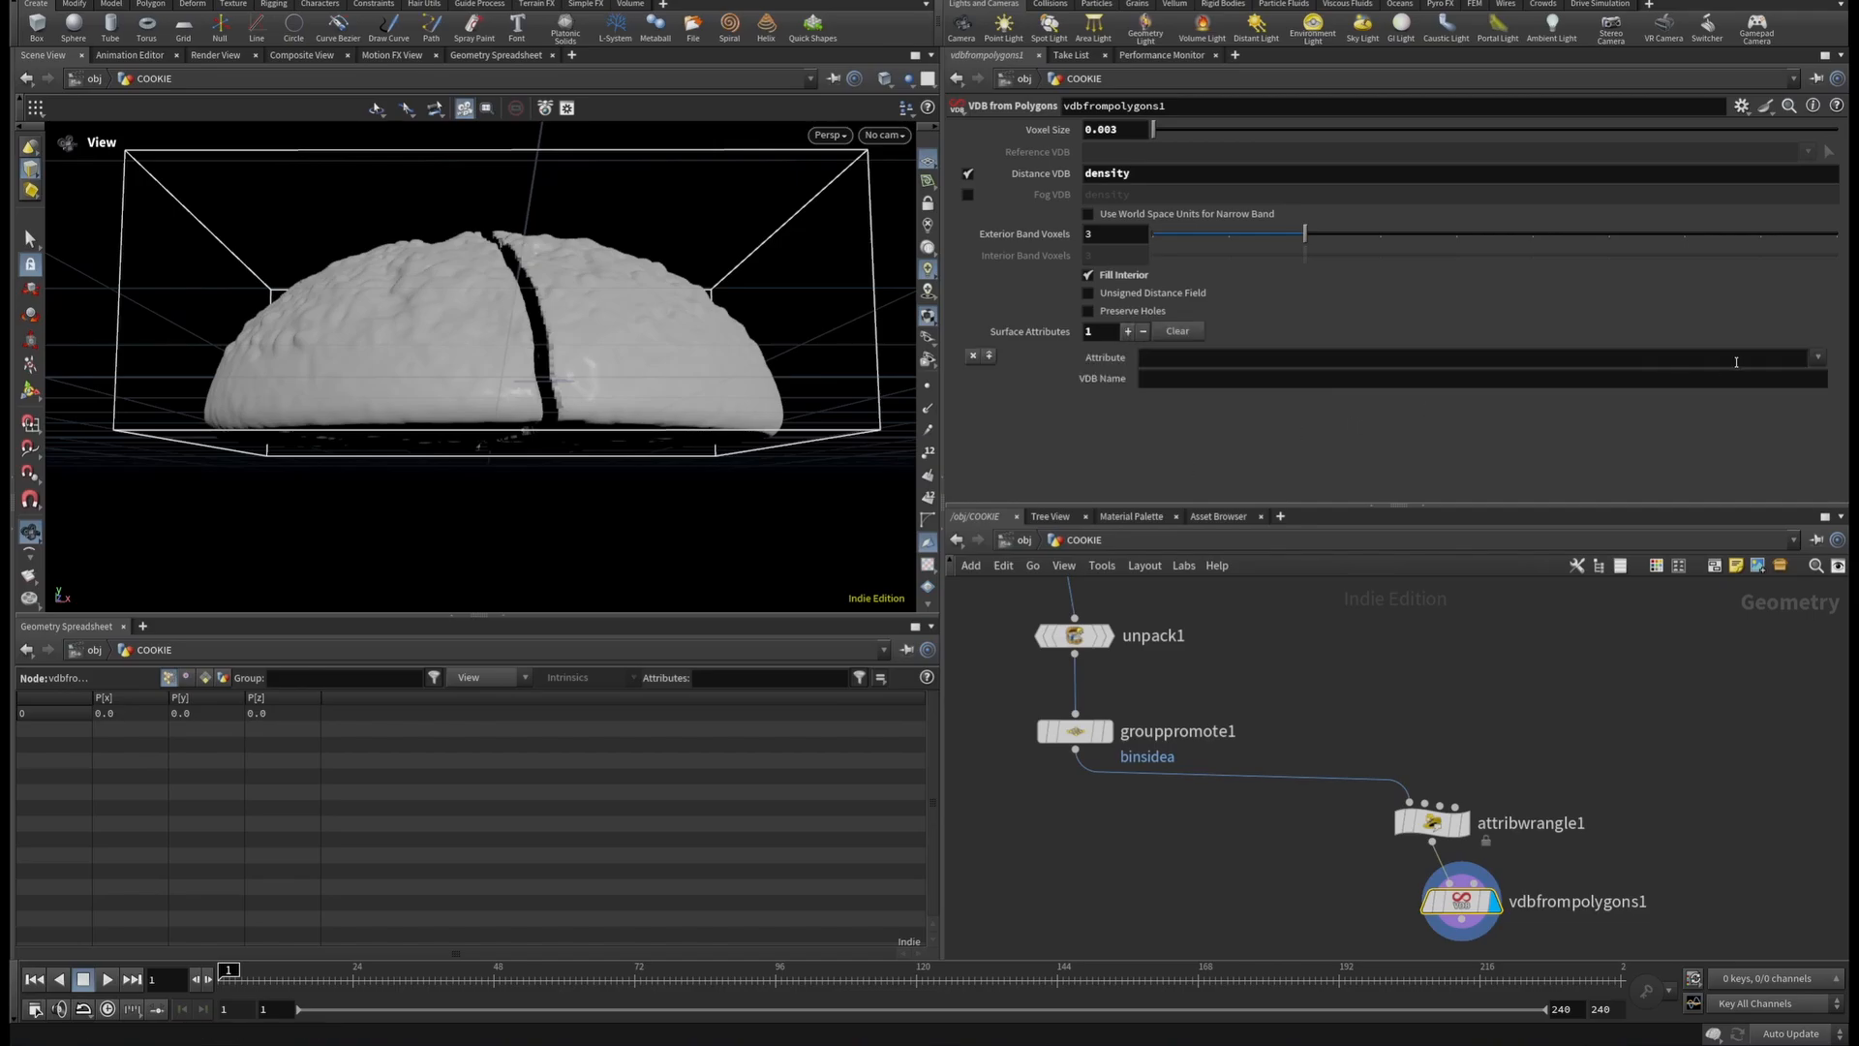
{"action": "left_click", "coordinate": [1815, 367]}
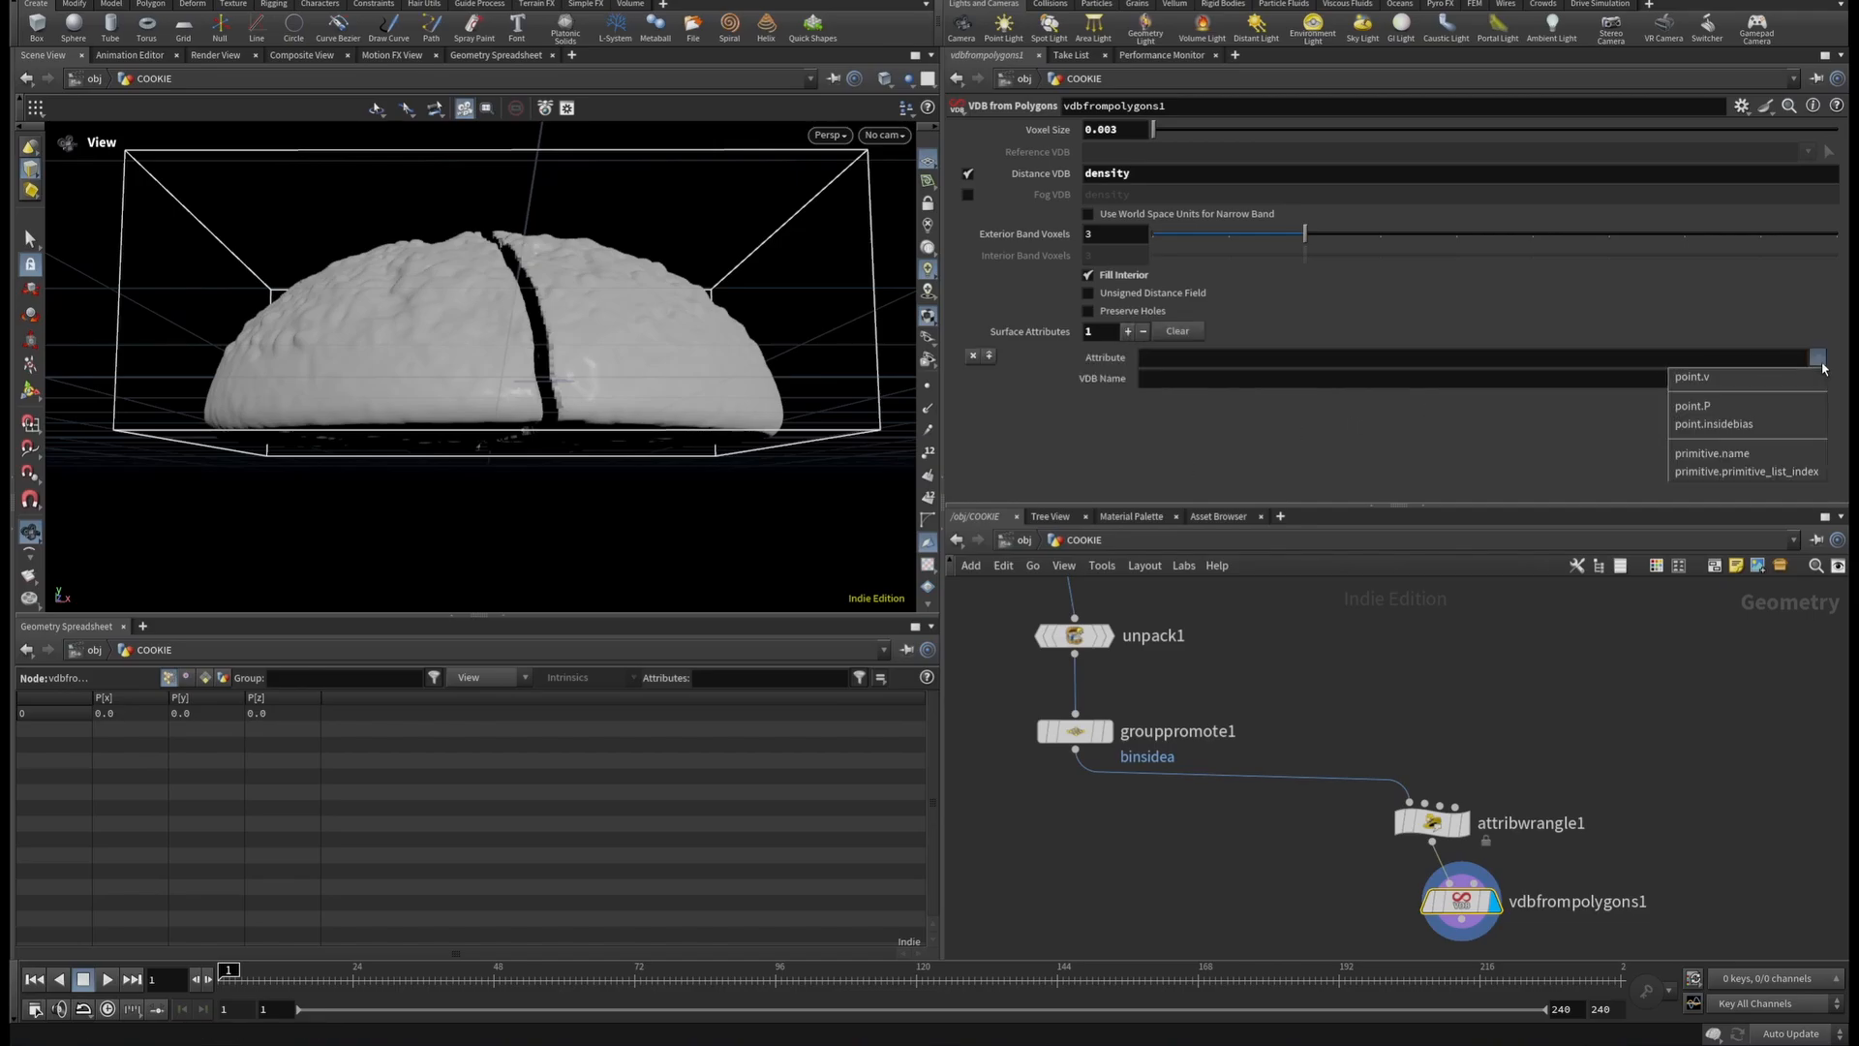
{"action": "left_click", "coordinate": [1773, 425]}
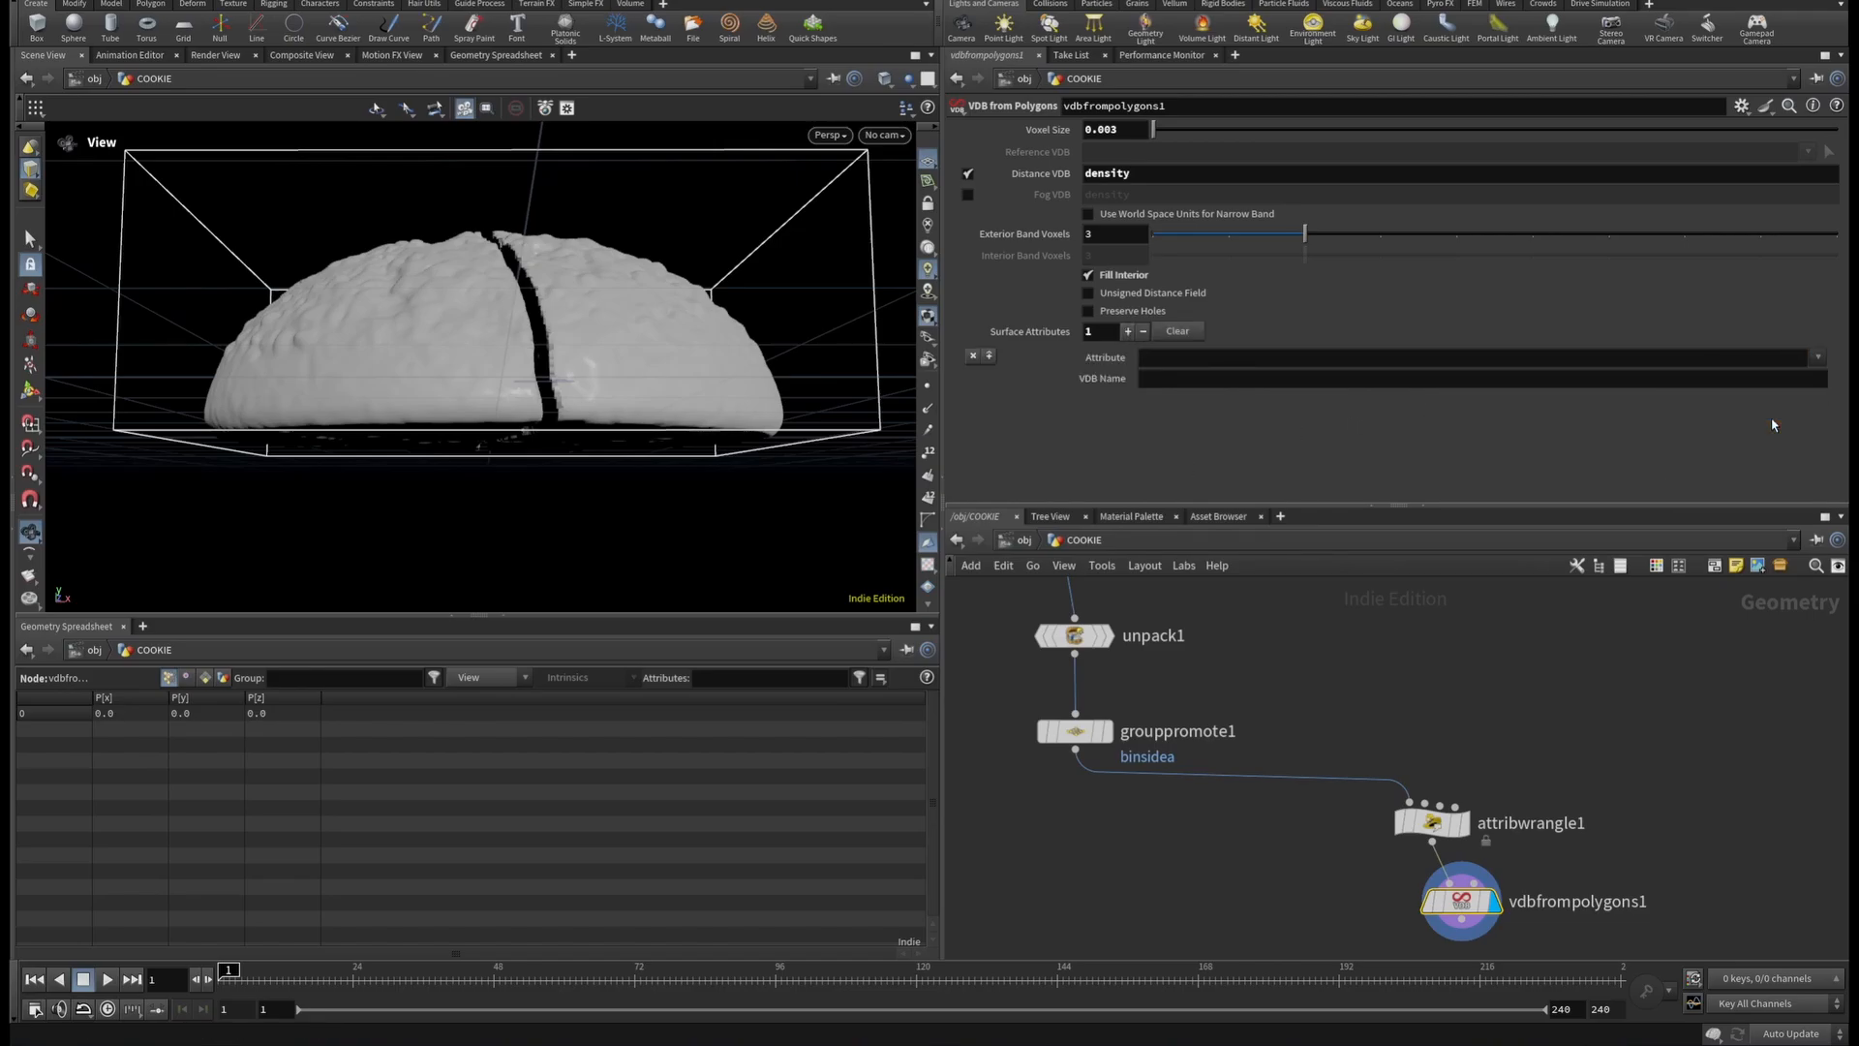
{"action": "left_click", "coordinate": [1357, 383]}
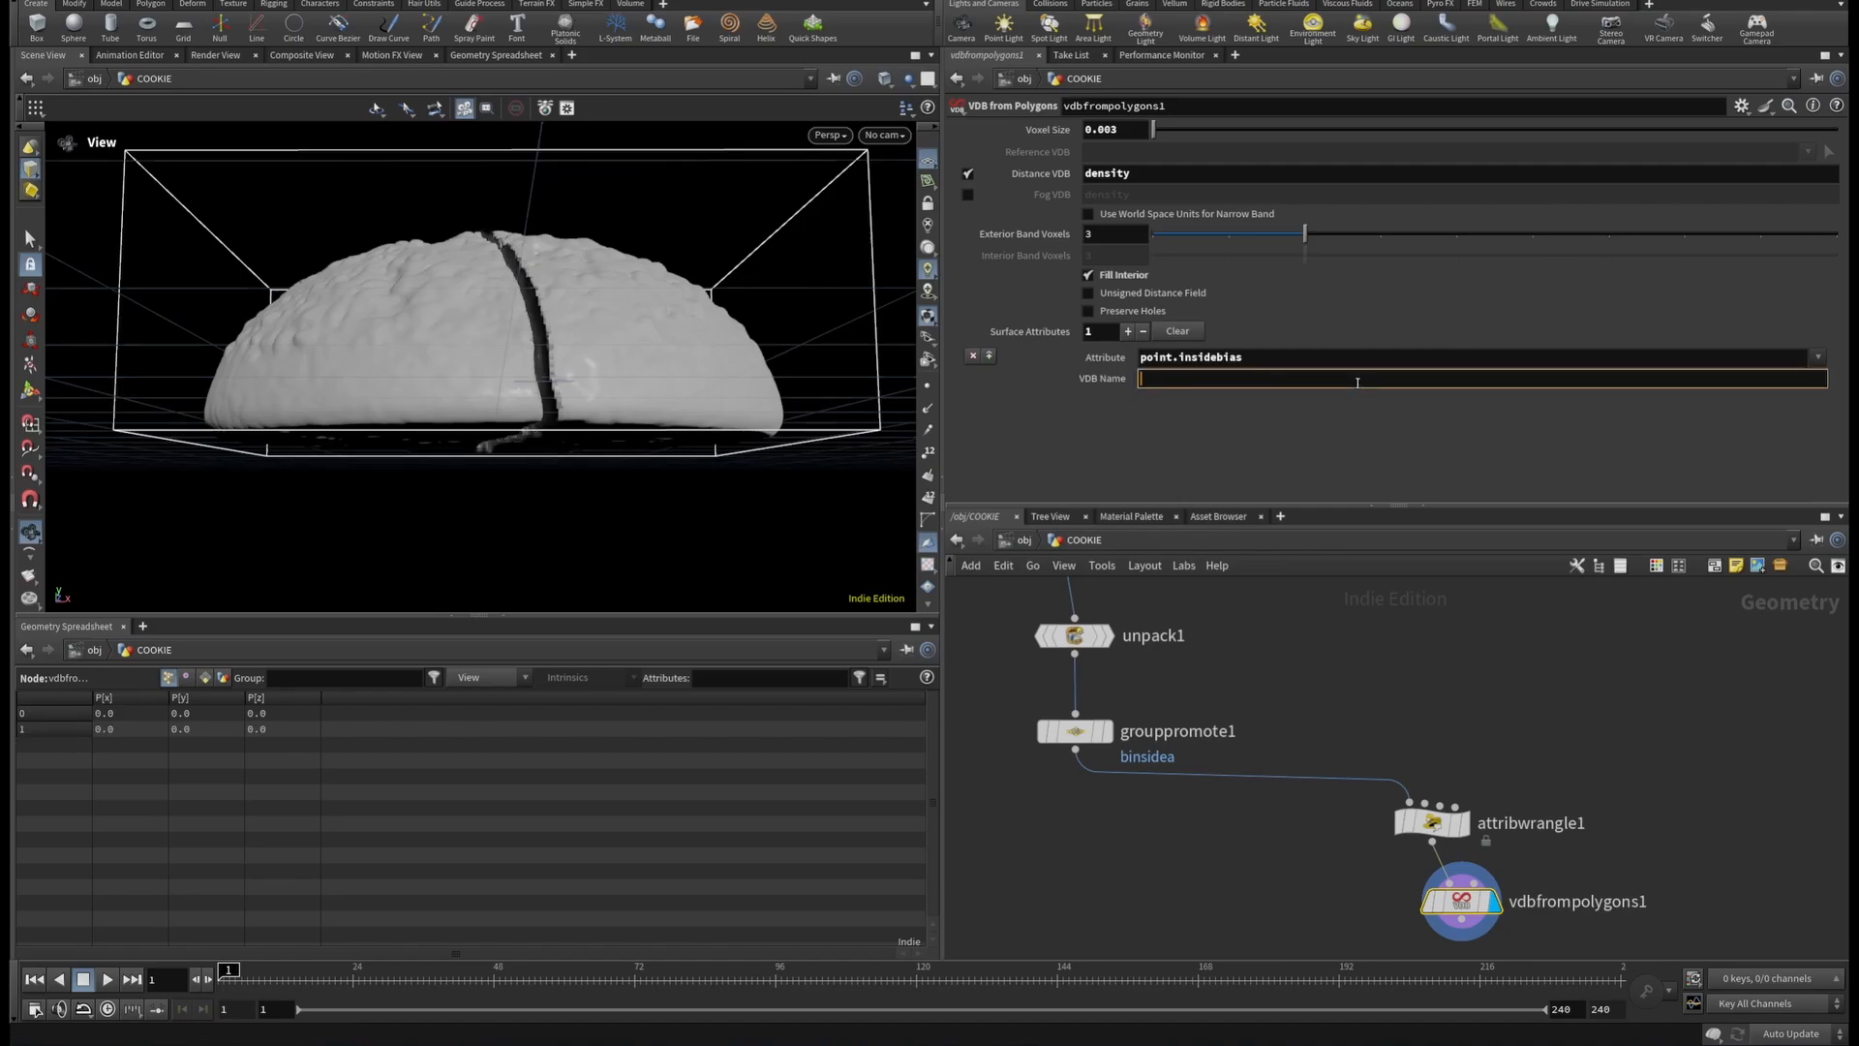
{"action": "type", "text": "insidebias"}
{"action": "key", "text": "Return"}
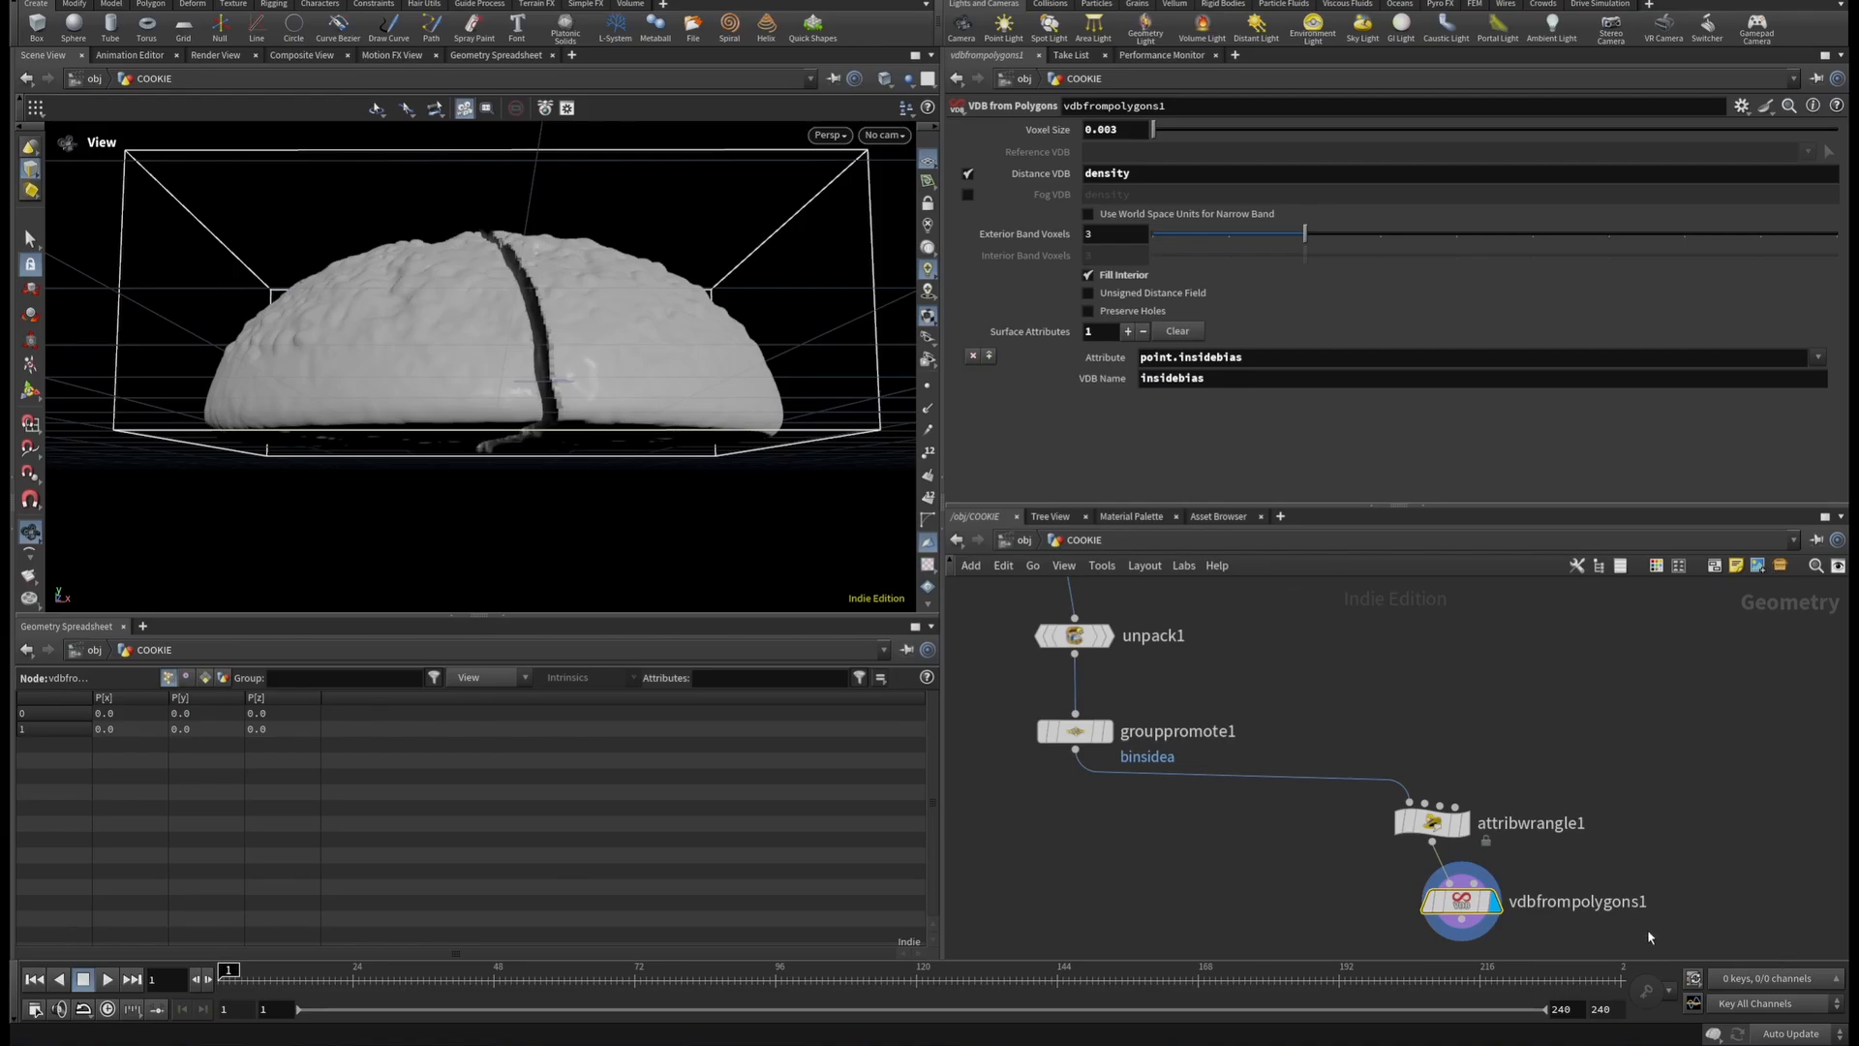
Add a Volume VOP node connected after vdbfrompolygons1.
{"action": "key", "text": "f"}
{"action": "key", "text": "Tab"}
{"action": "type", "text": "v"}
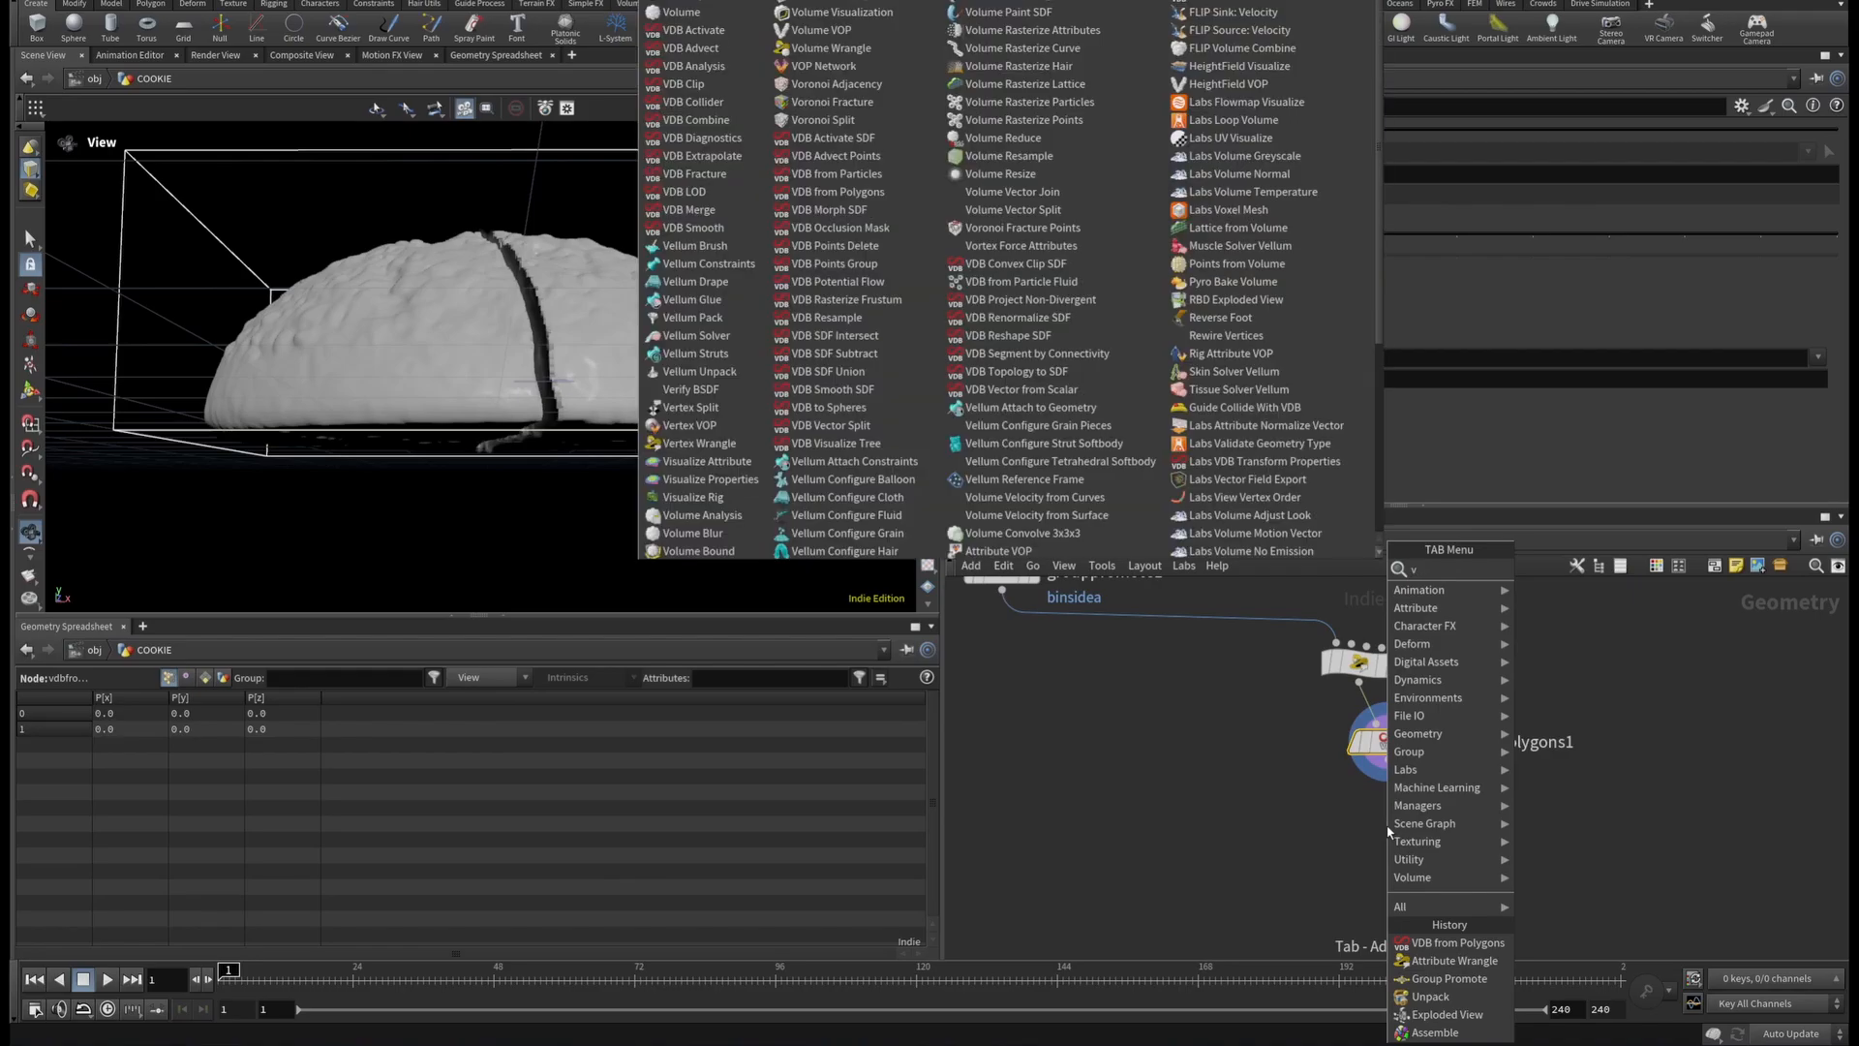
{"action": "type", "text": "ol"}
{"action": "type", "text": "l"}
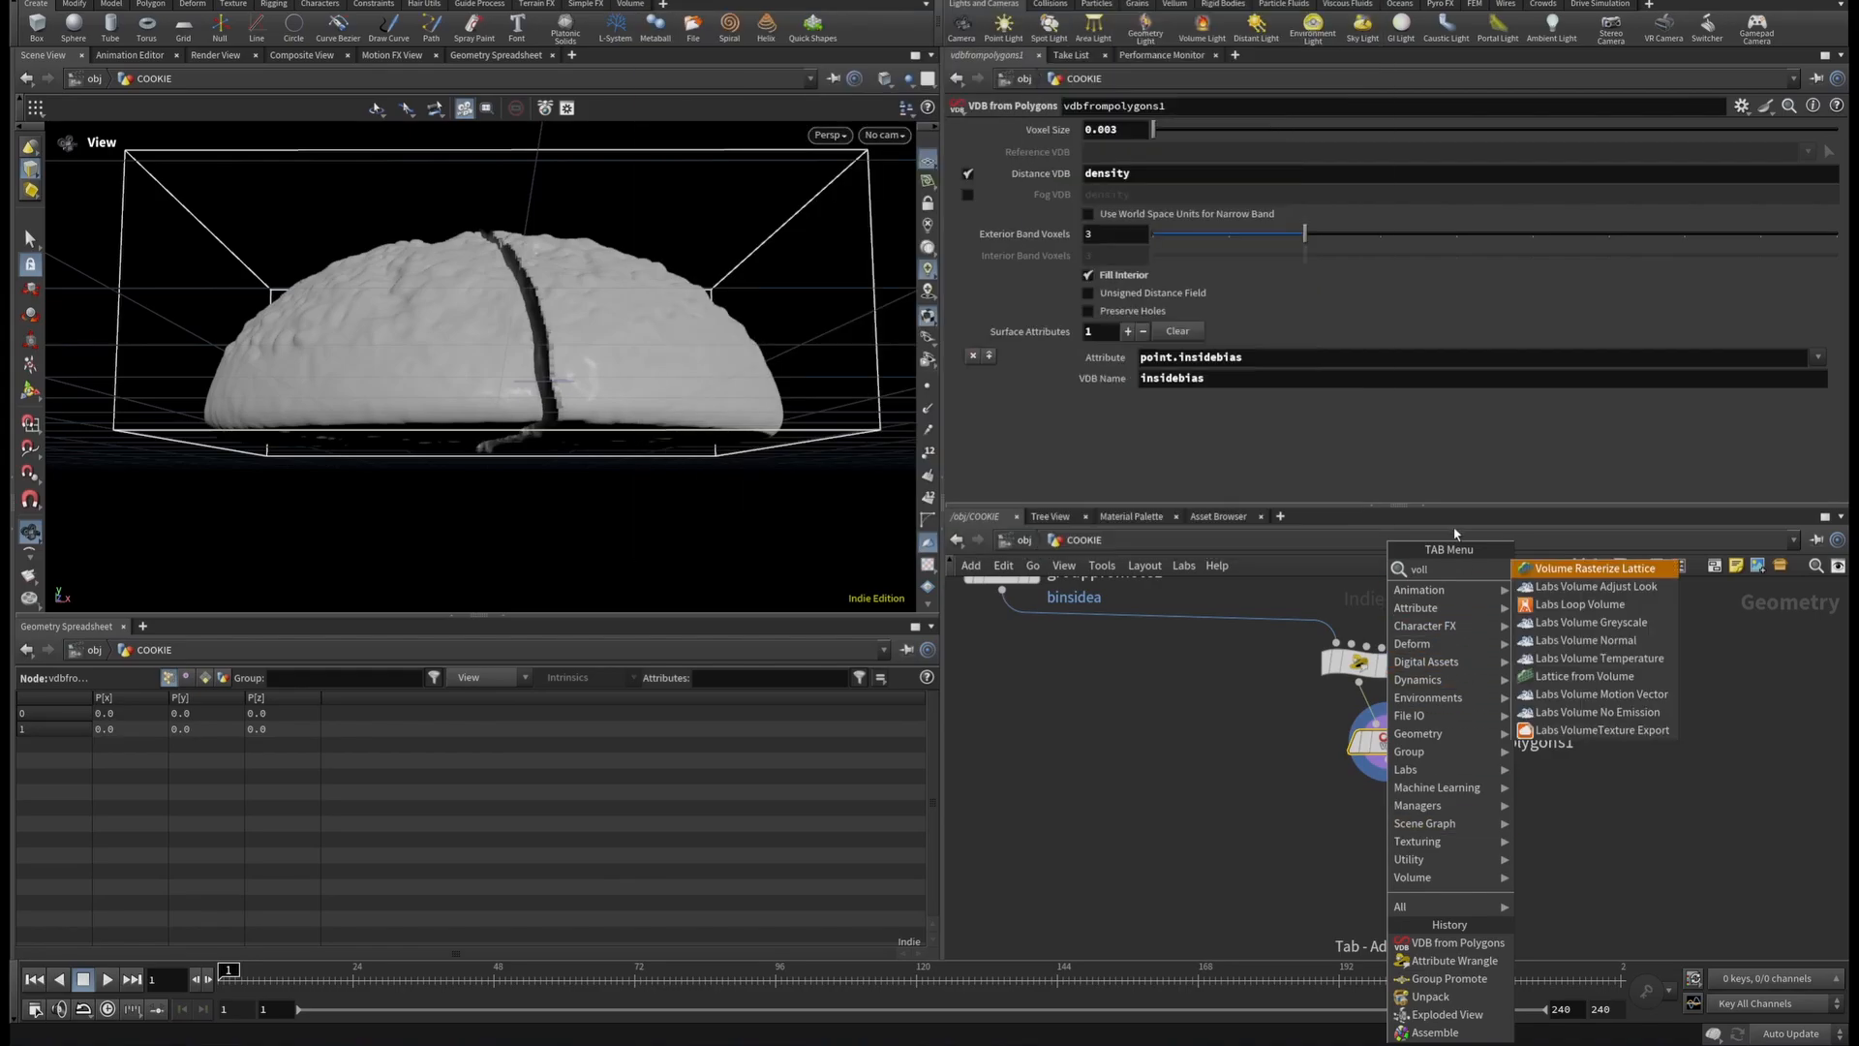
{"action": "key", "text": "BackSpace"}
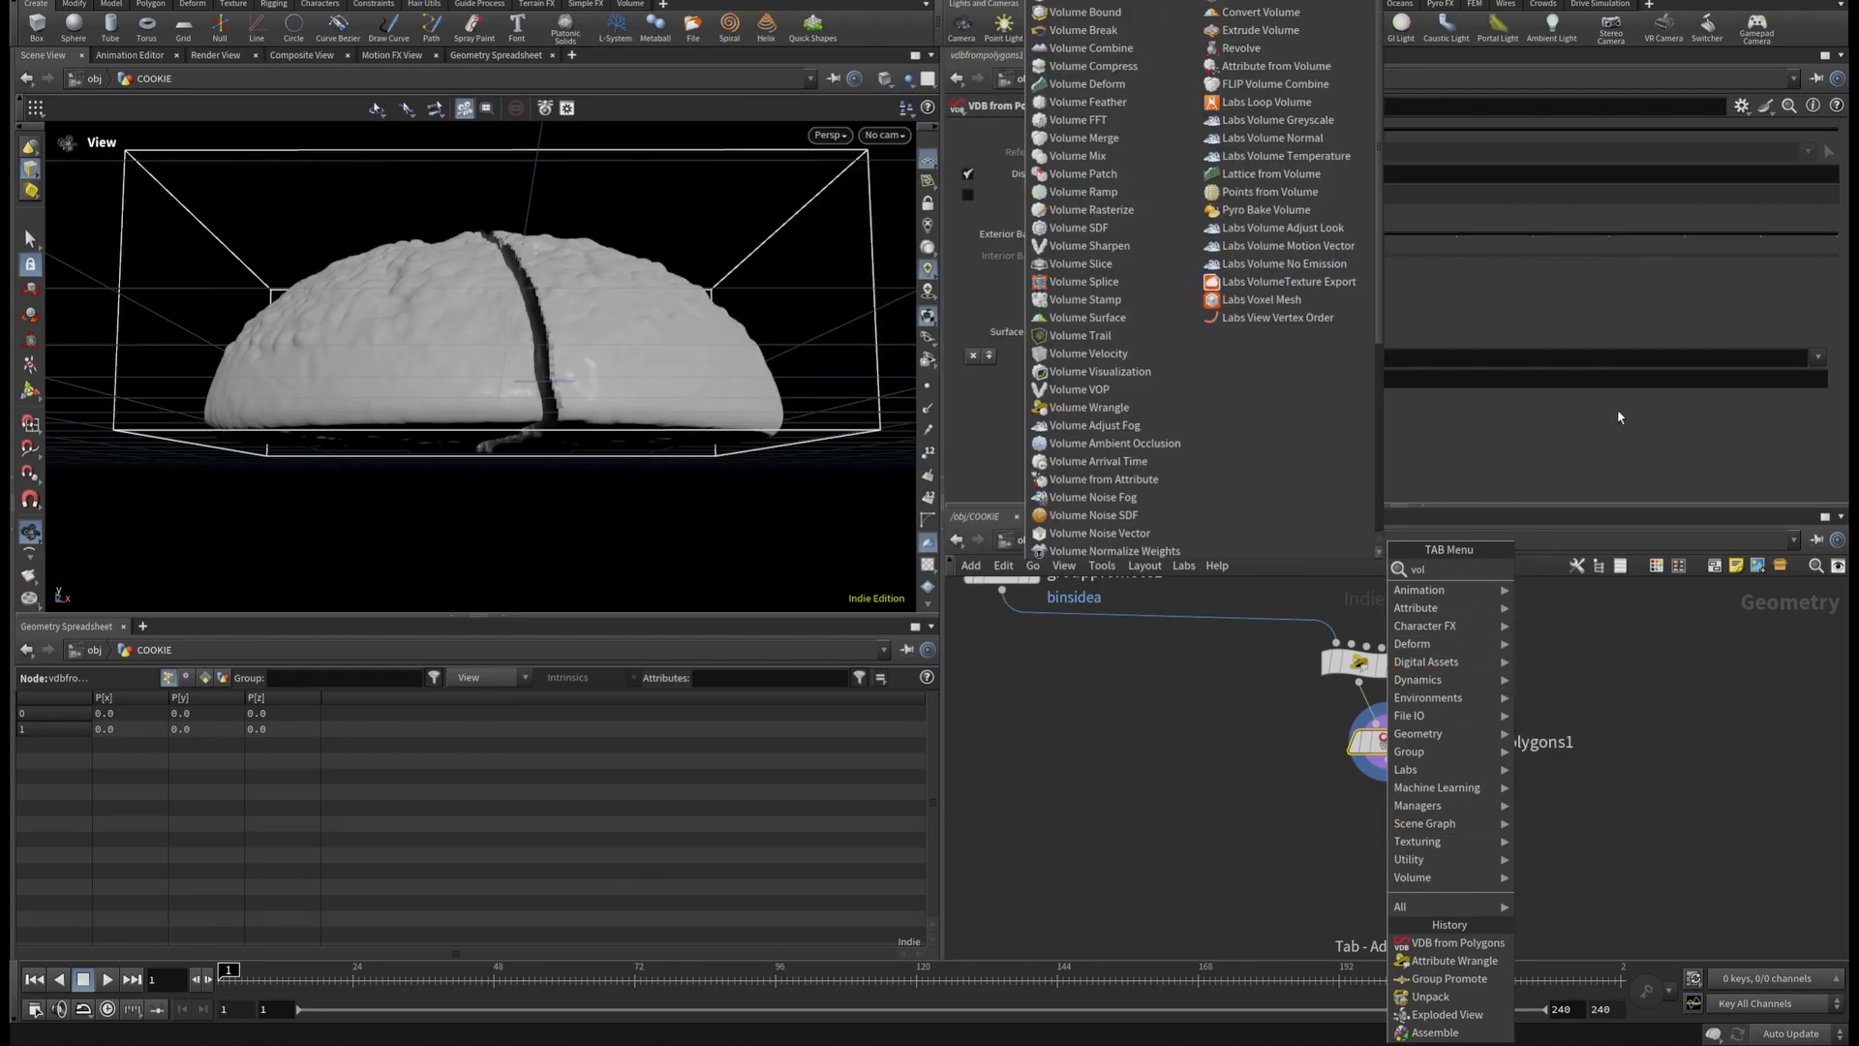
{"action": "type", "text": "ume"}
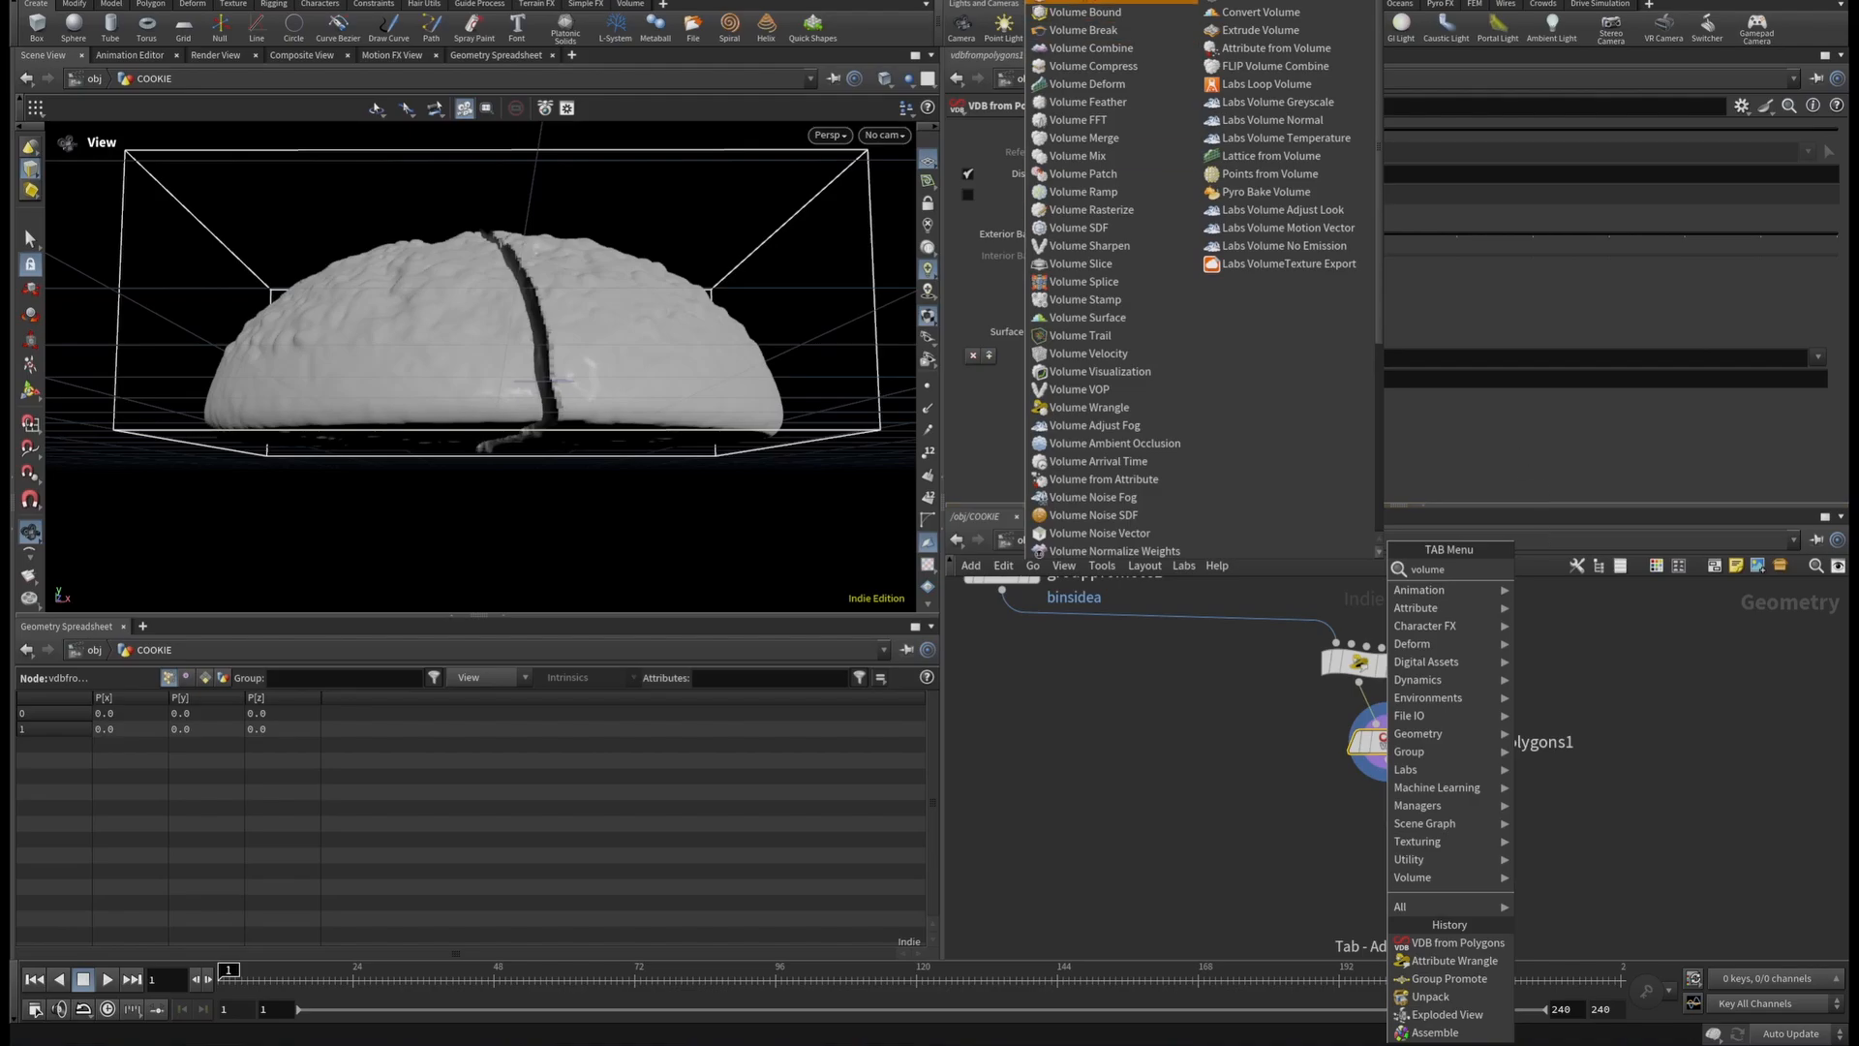
{"action": "left_click", "coordinate": [1079, 390]}
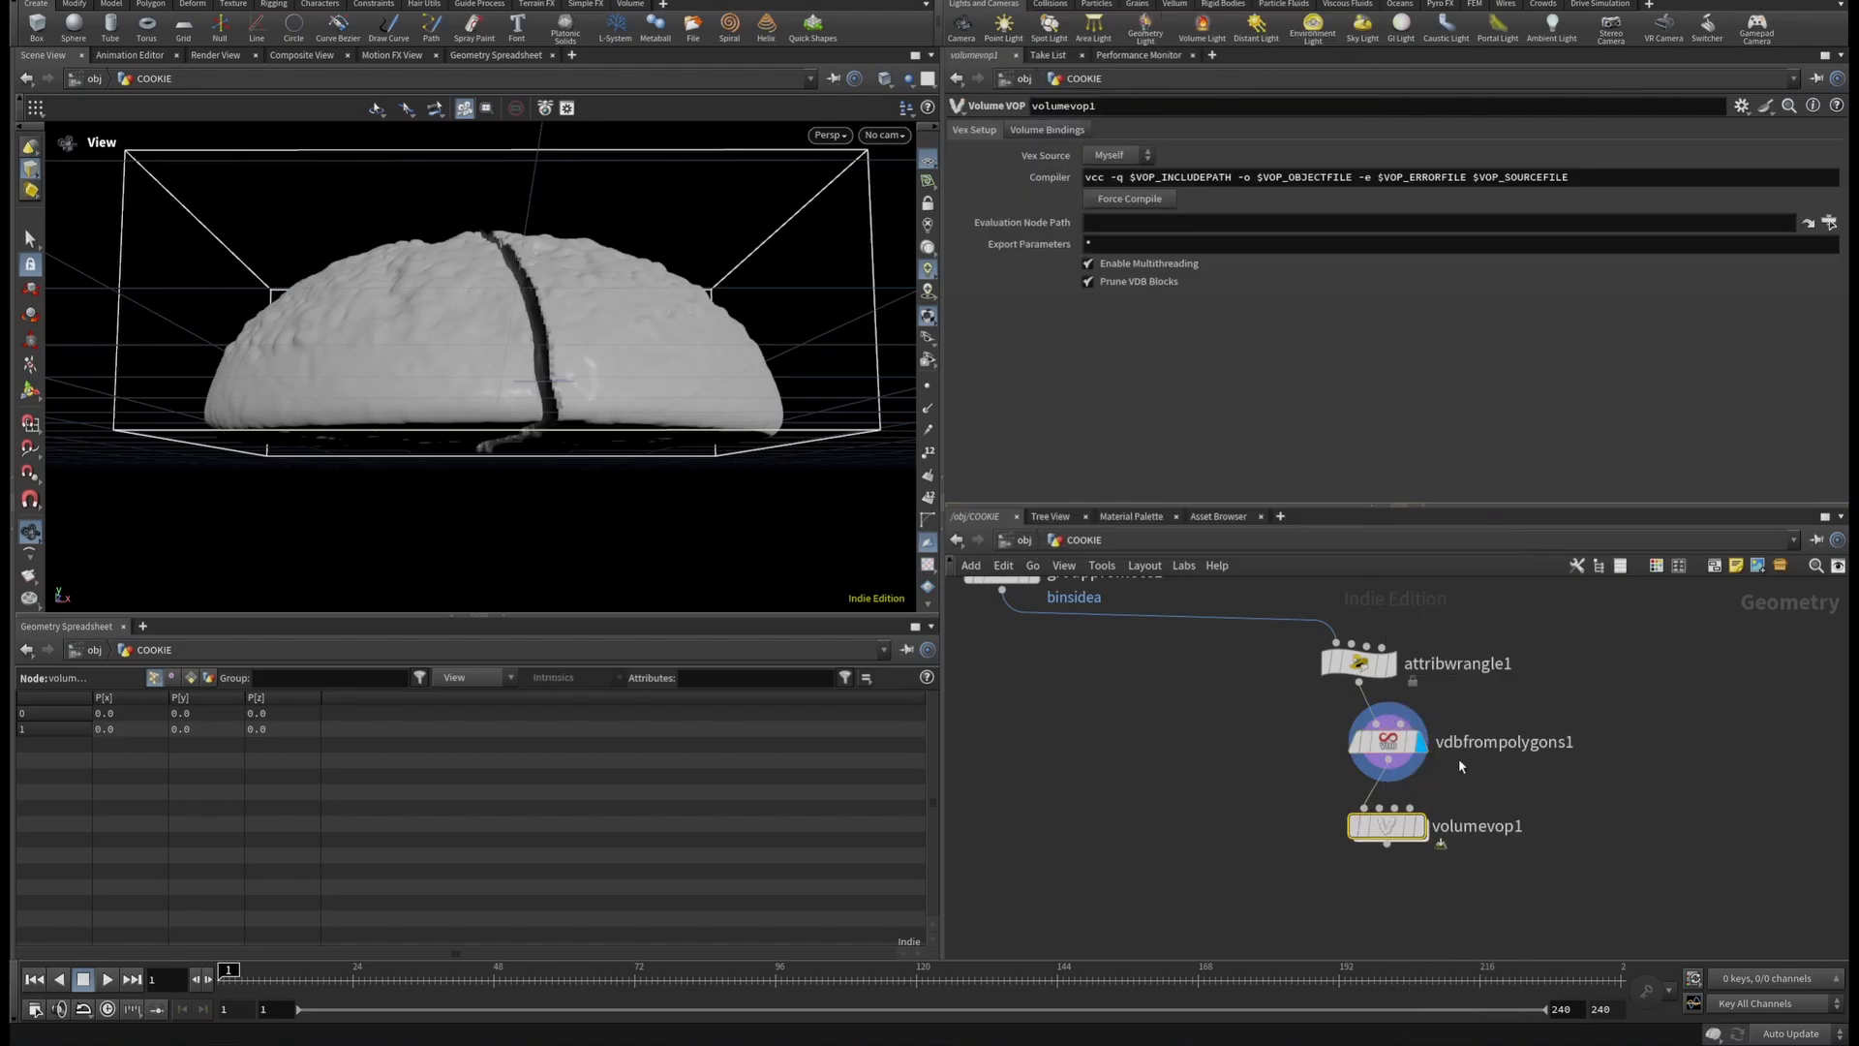
Enter the volumevop1 network and move its output node farther away from the global parameters node.
{"action": "double_click", "coordinate": [1387, 826]}
{"action": "left_click_drag", "start_coordinate": [1517, 636], "coordinate": [1656, 693]}
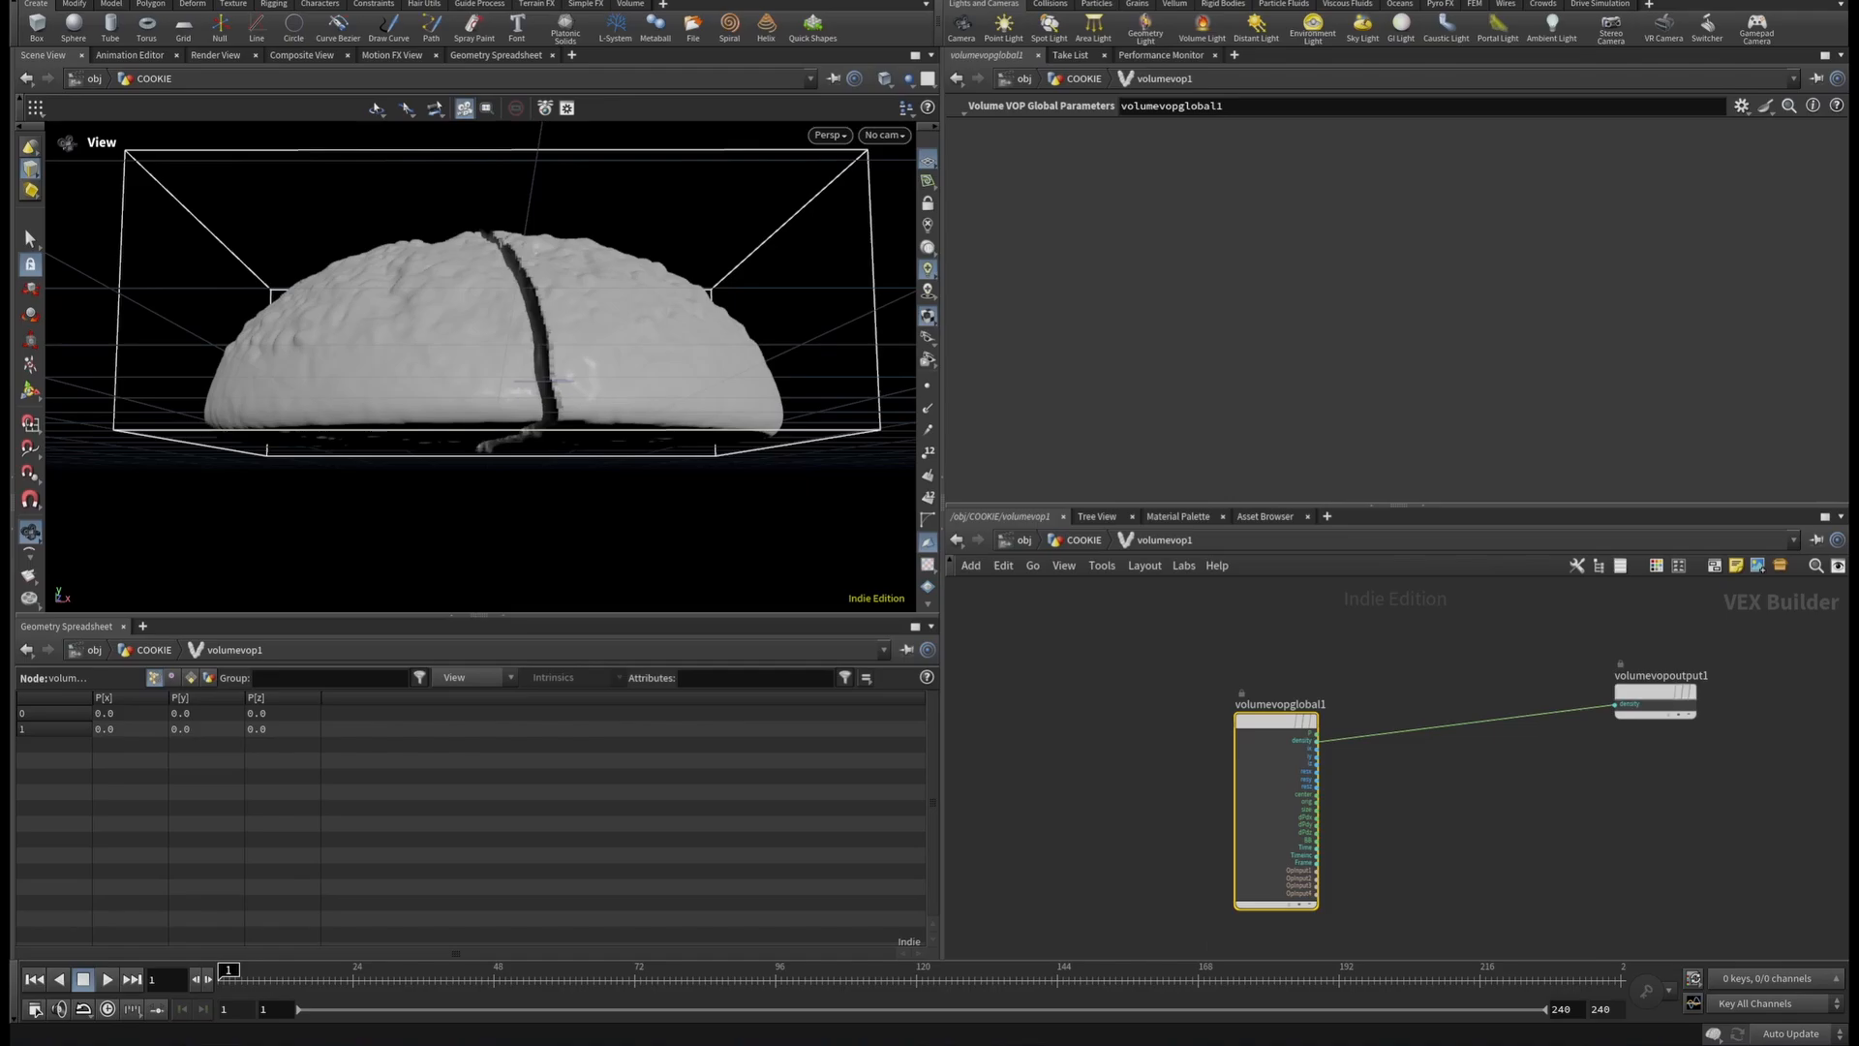
Add a Turbulent Noise node and connect the global parameters' P output to its pos input.
{"action": "left_click", "coordinate": [1380, 830]}
{"action": "key", "text": "Tab"}
{"action": "type", "text": "tur"}
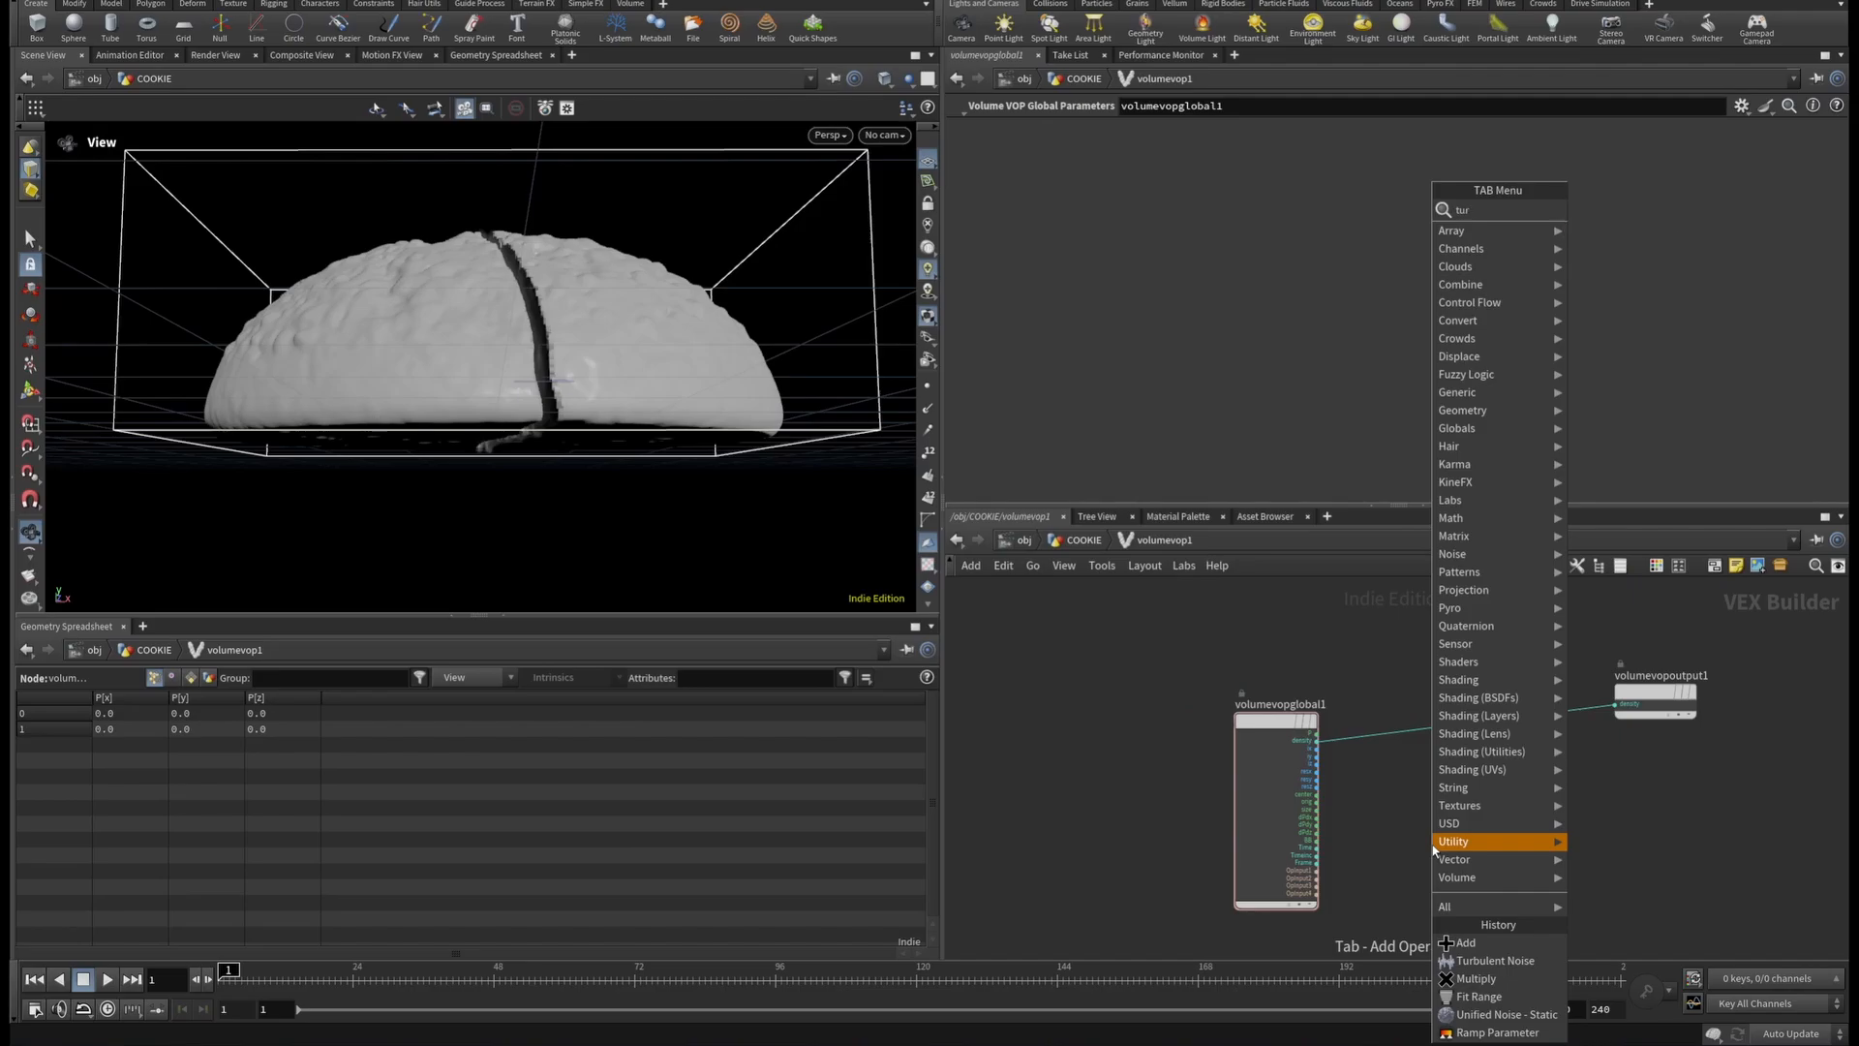
{"action": "key", "text": "Return"}
{"action": "left_click", "coordinate": [1456, 775]}
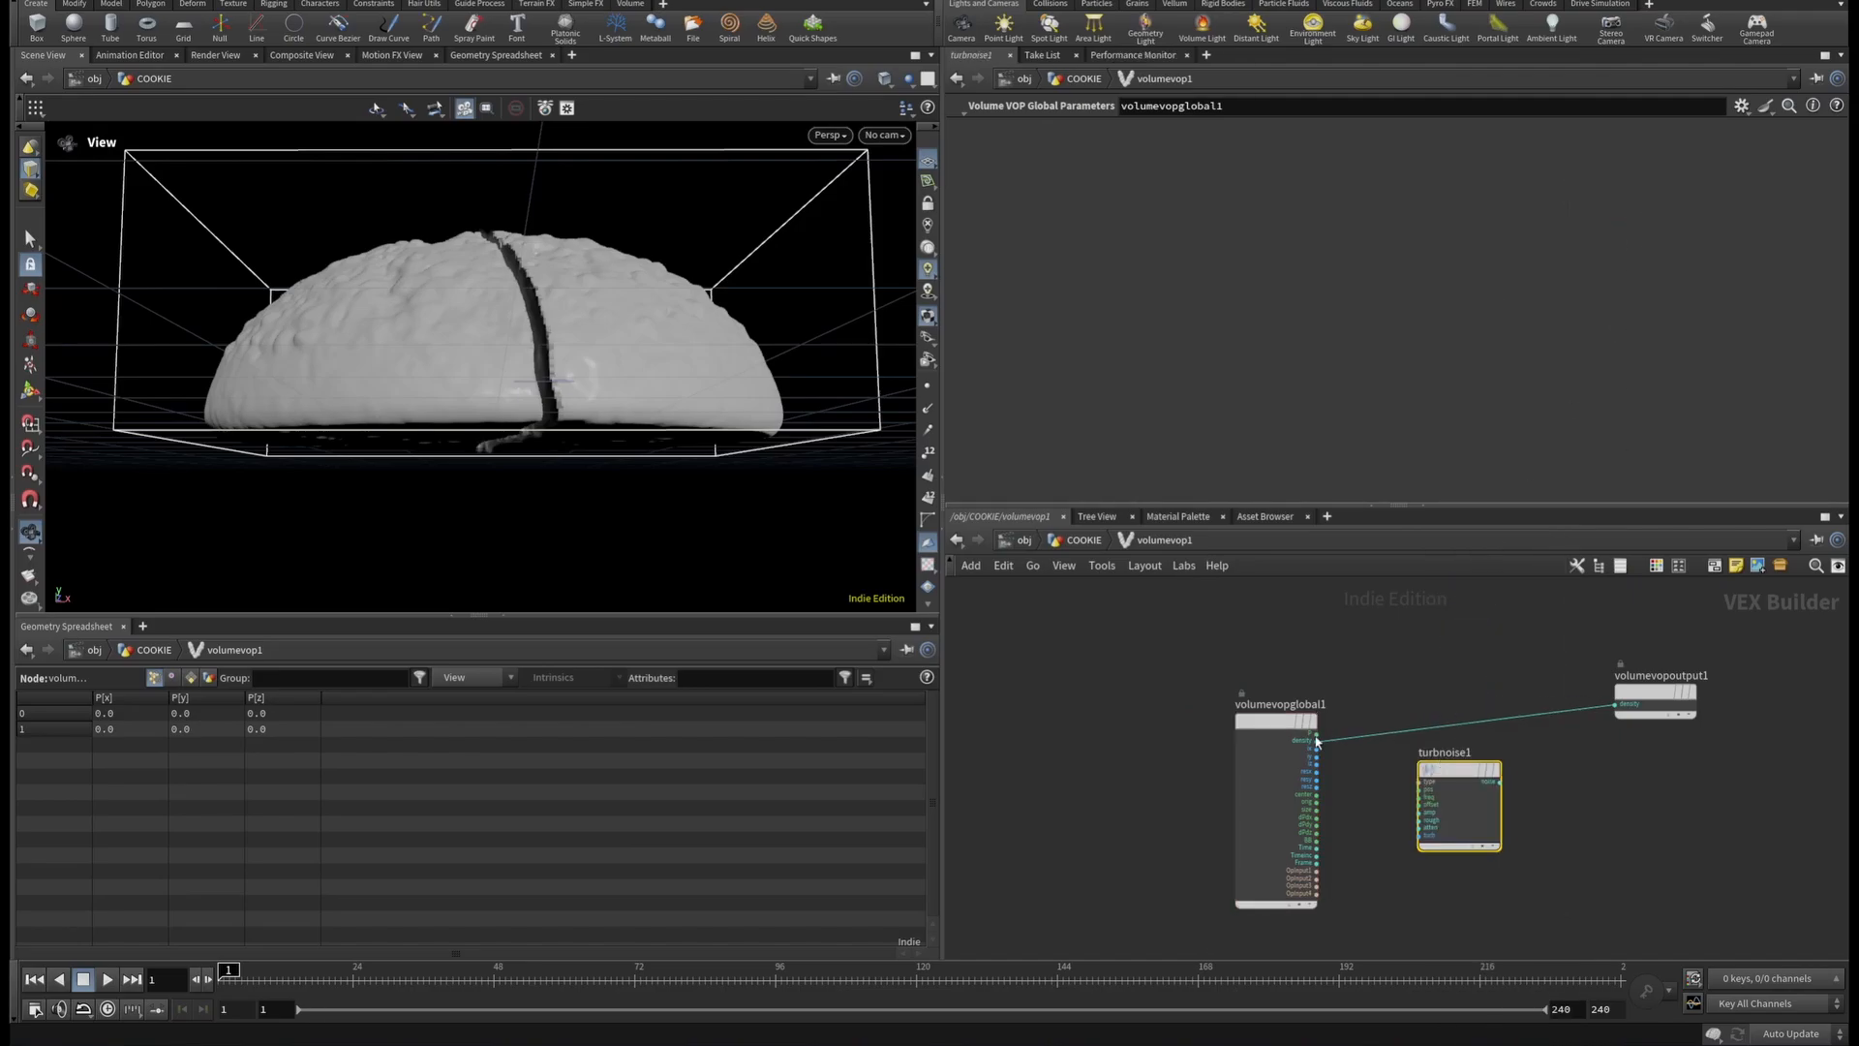
{"action": "scroll", "coordinate": [1454, 766], "scroll_direction": "up", "scroll_amount": 5}
{"action": "left_click", "coordinate": [1208, 705]}
{"action": "left_click", "coordinate": [1391, 808]}
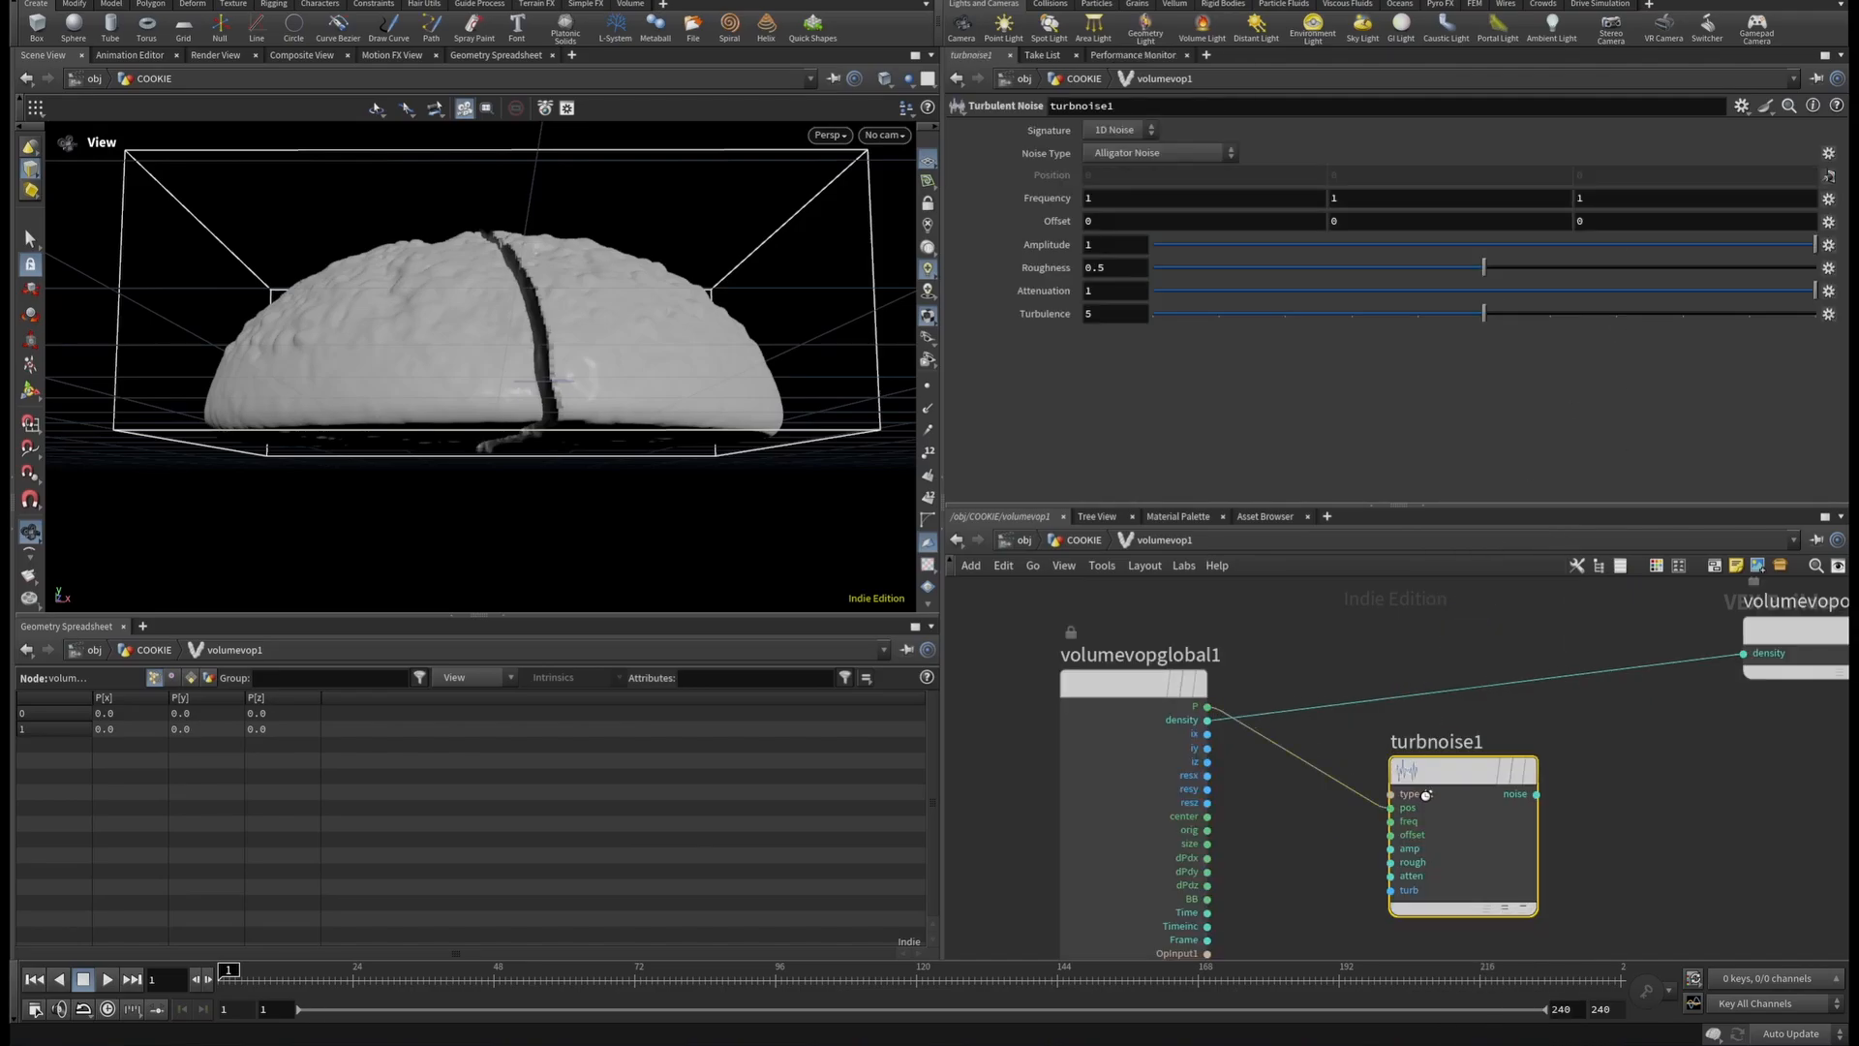
Move the volume output node farther away from turbnoise1 to make room for more nodes.
{"action": "scroll", "coordinate": [1588, 771], "scroll_direction": "down", "scroll_amount": 4}
{"action": "middle_click_drag", "start_coordinate": [1588, 771], "coordinate": [1416, 732]}
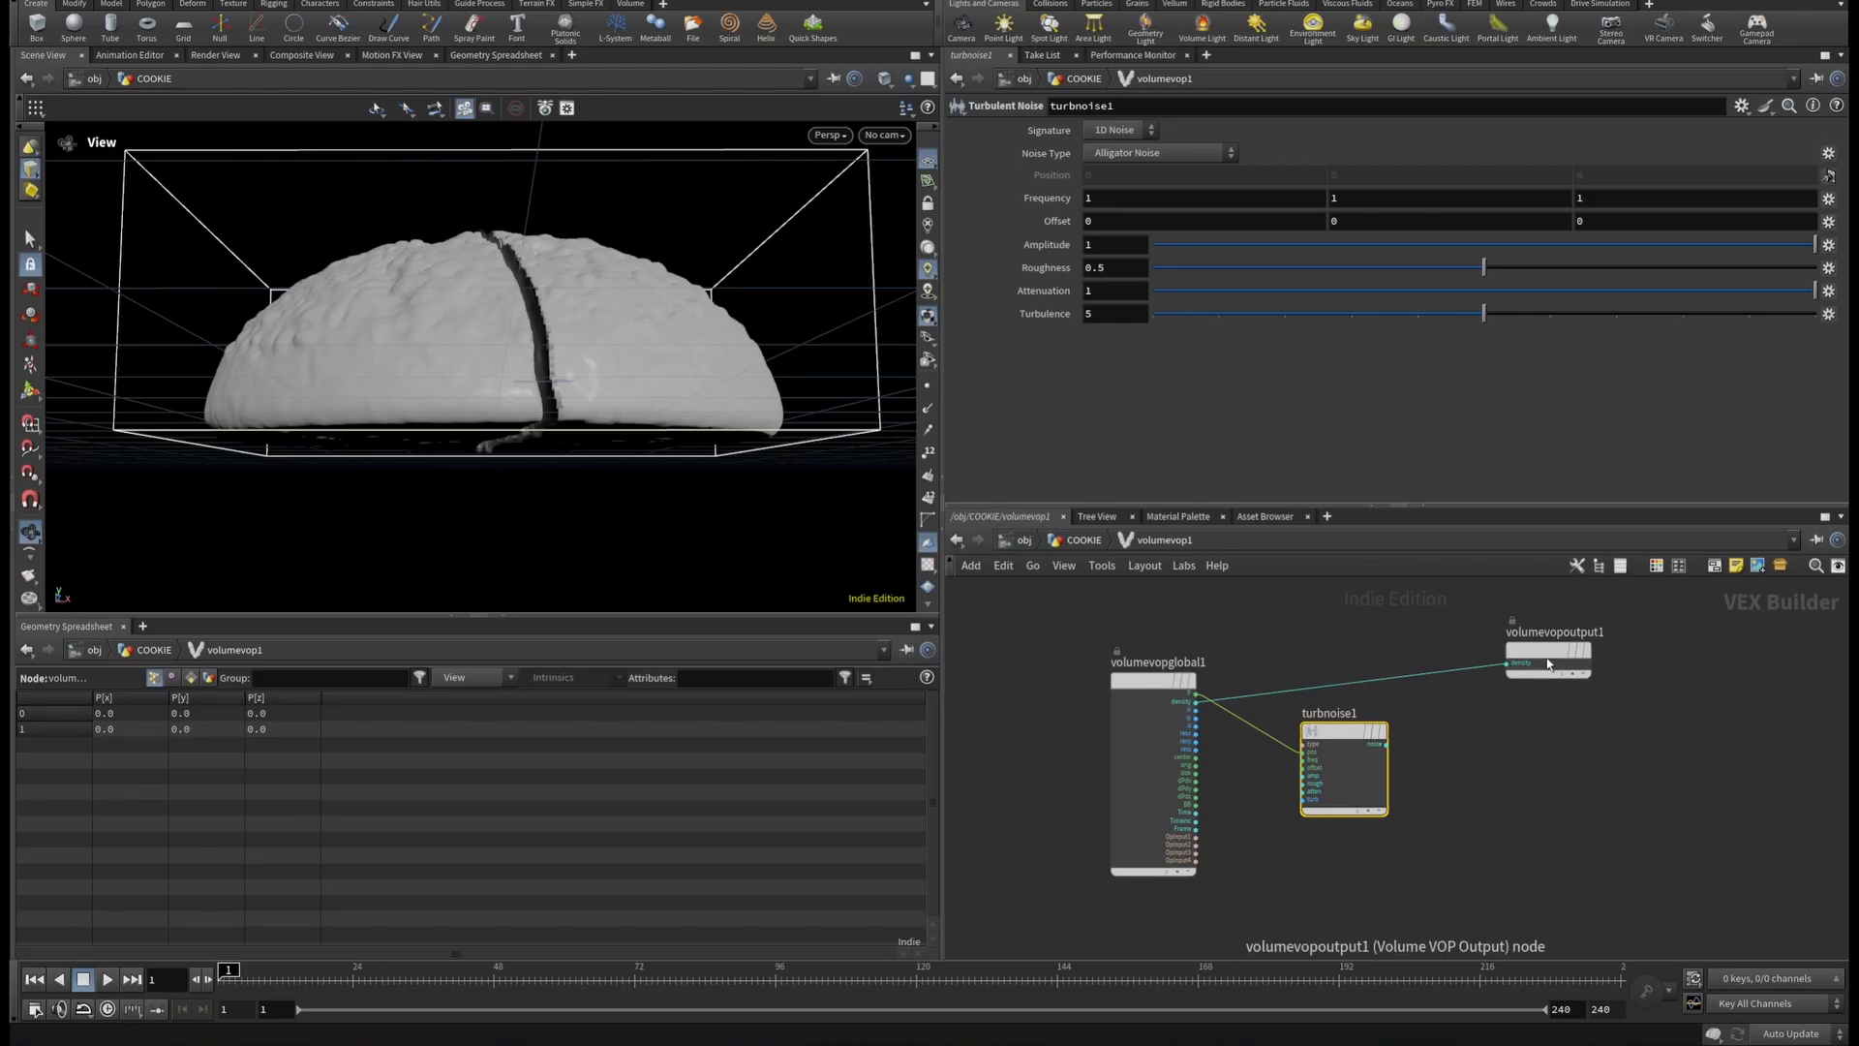
{"action": "left_click_drag", "start_coordinate": [1547, 665], "coordinate": [1736, 646]}
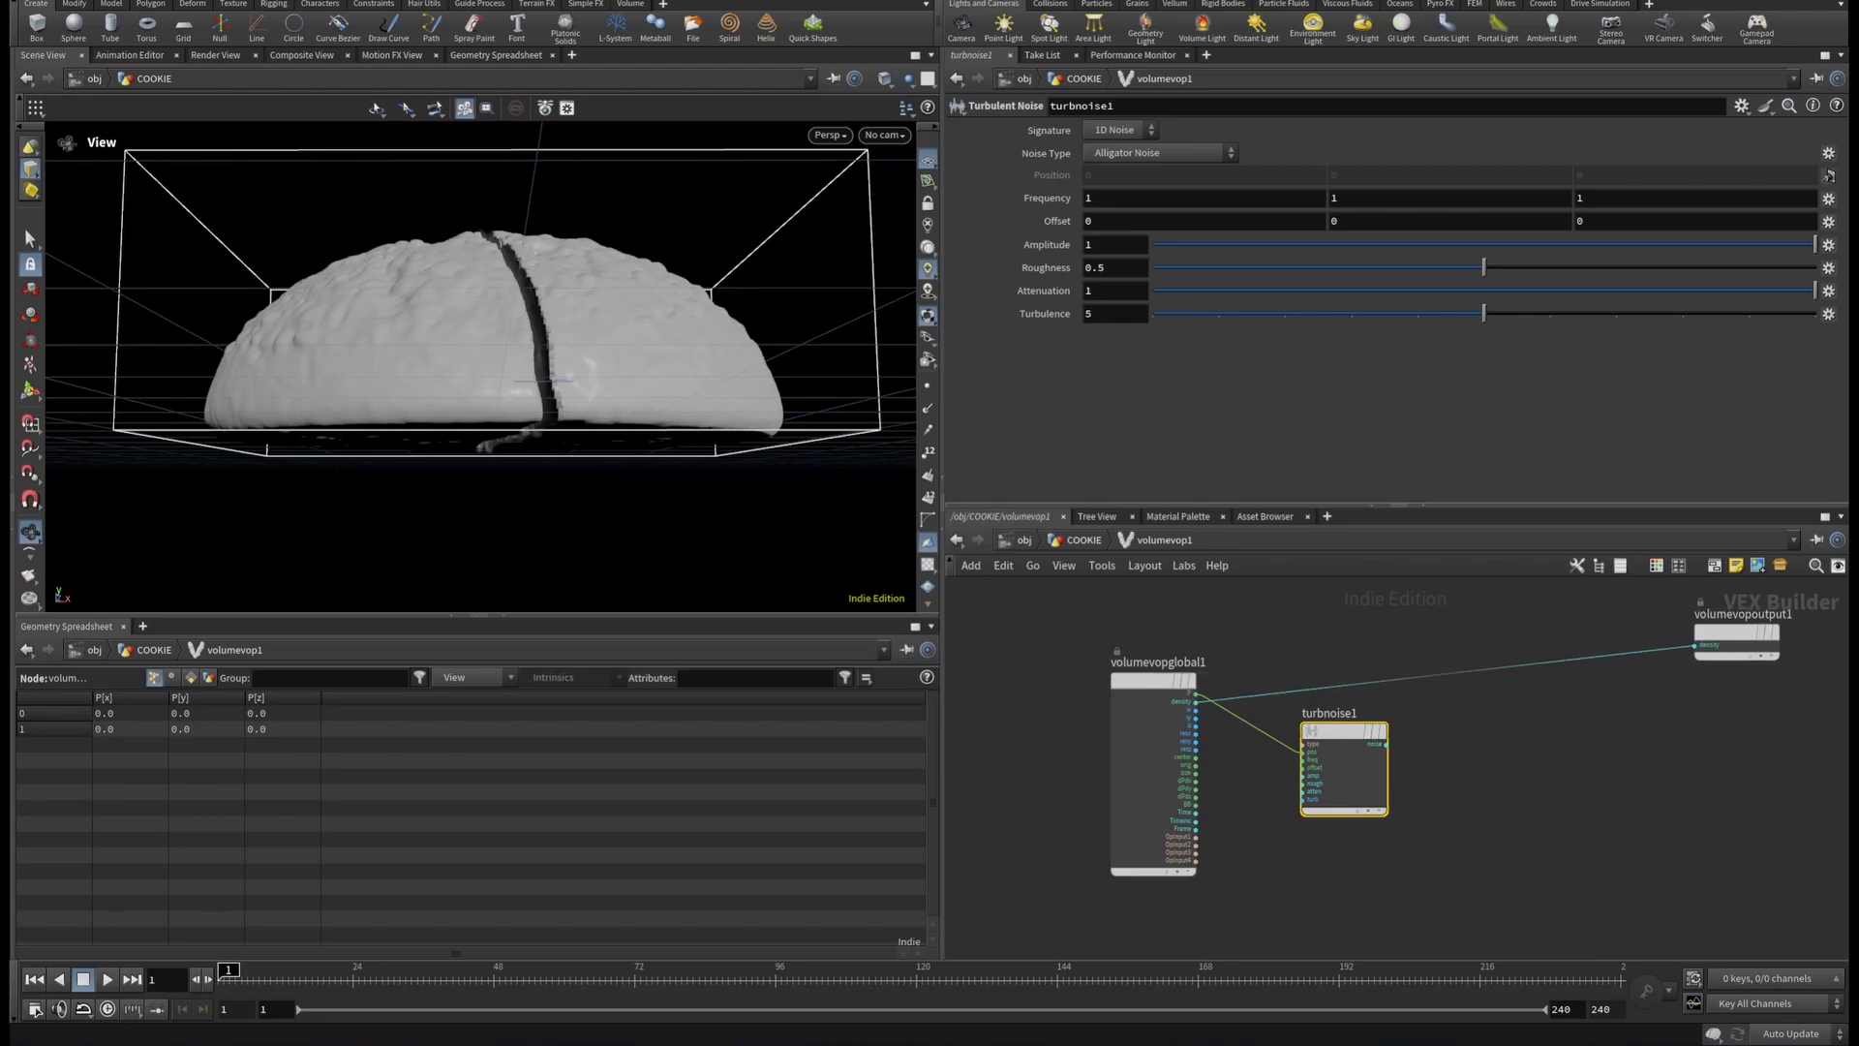
Set turbnoise1's frequency to 10 on all three axes.
{"action": "left_click", "coordinate": [1099, 198]}
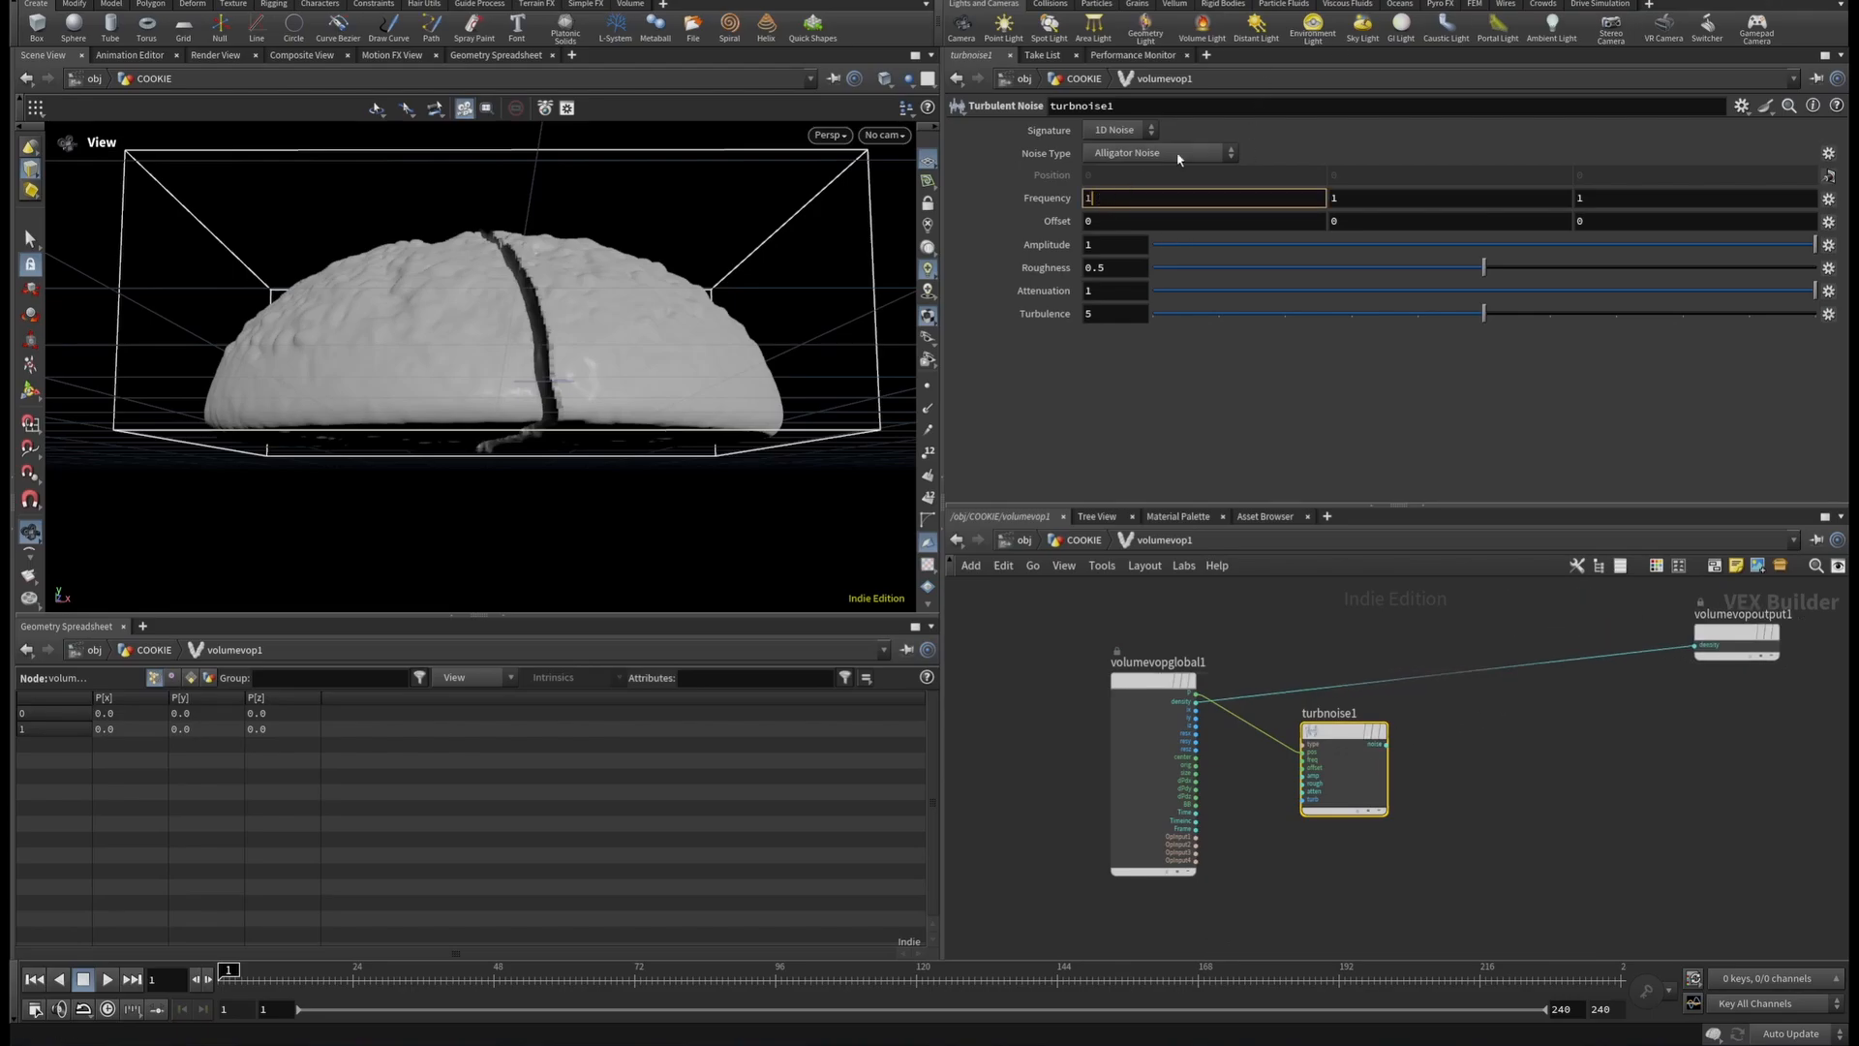
{"action": "type", "text": "0"}
{"action": "left_click", "coordinate": [1338, 198]}
{"action": "type", "text": "0"}
{"action": "left_click", "coordinate": [1660, 193]}
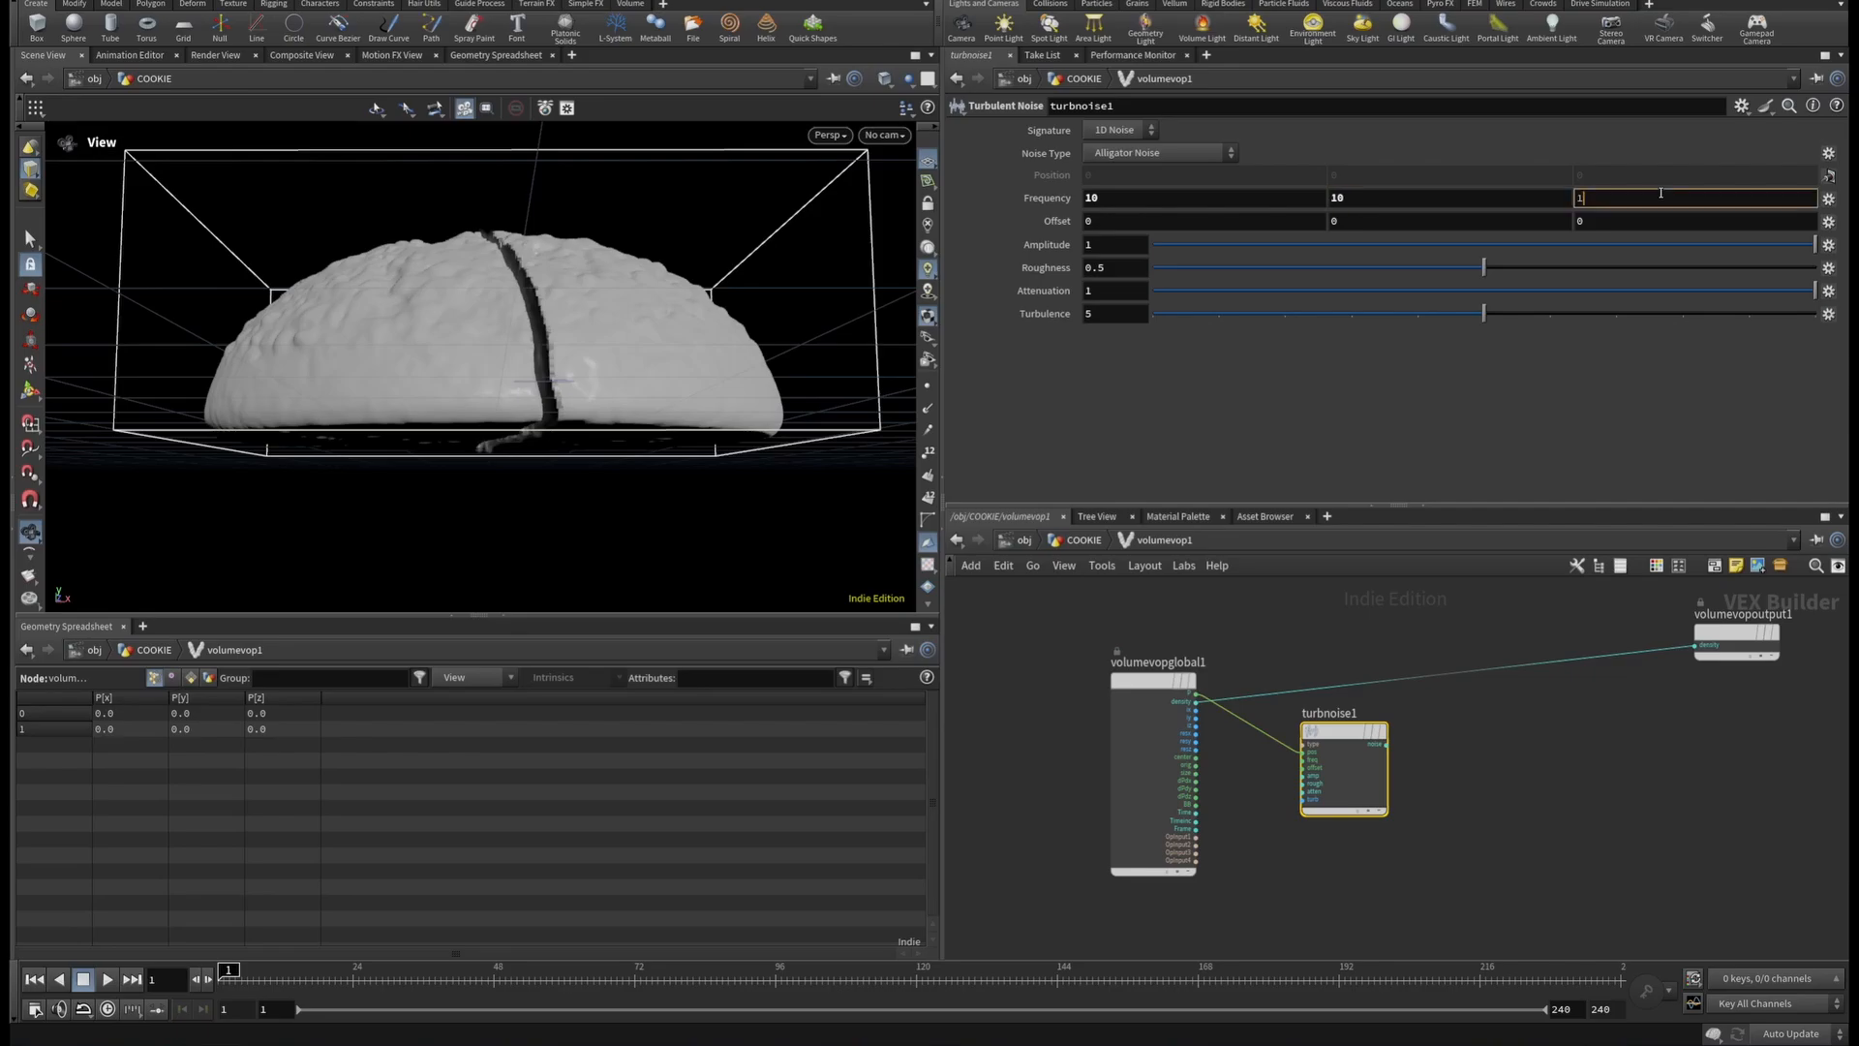
{"action": "type", "text": "0"}
Set turbnoise1's amplitude to 0.05 and its roughness to 0.567.
{"action": "left_click", "coordinate": [1101, 245]}
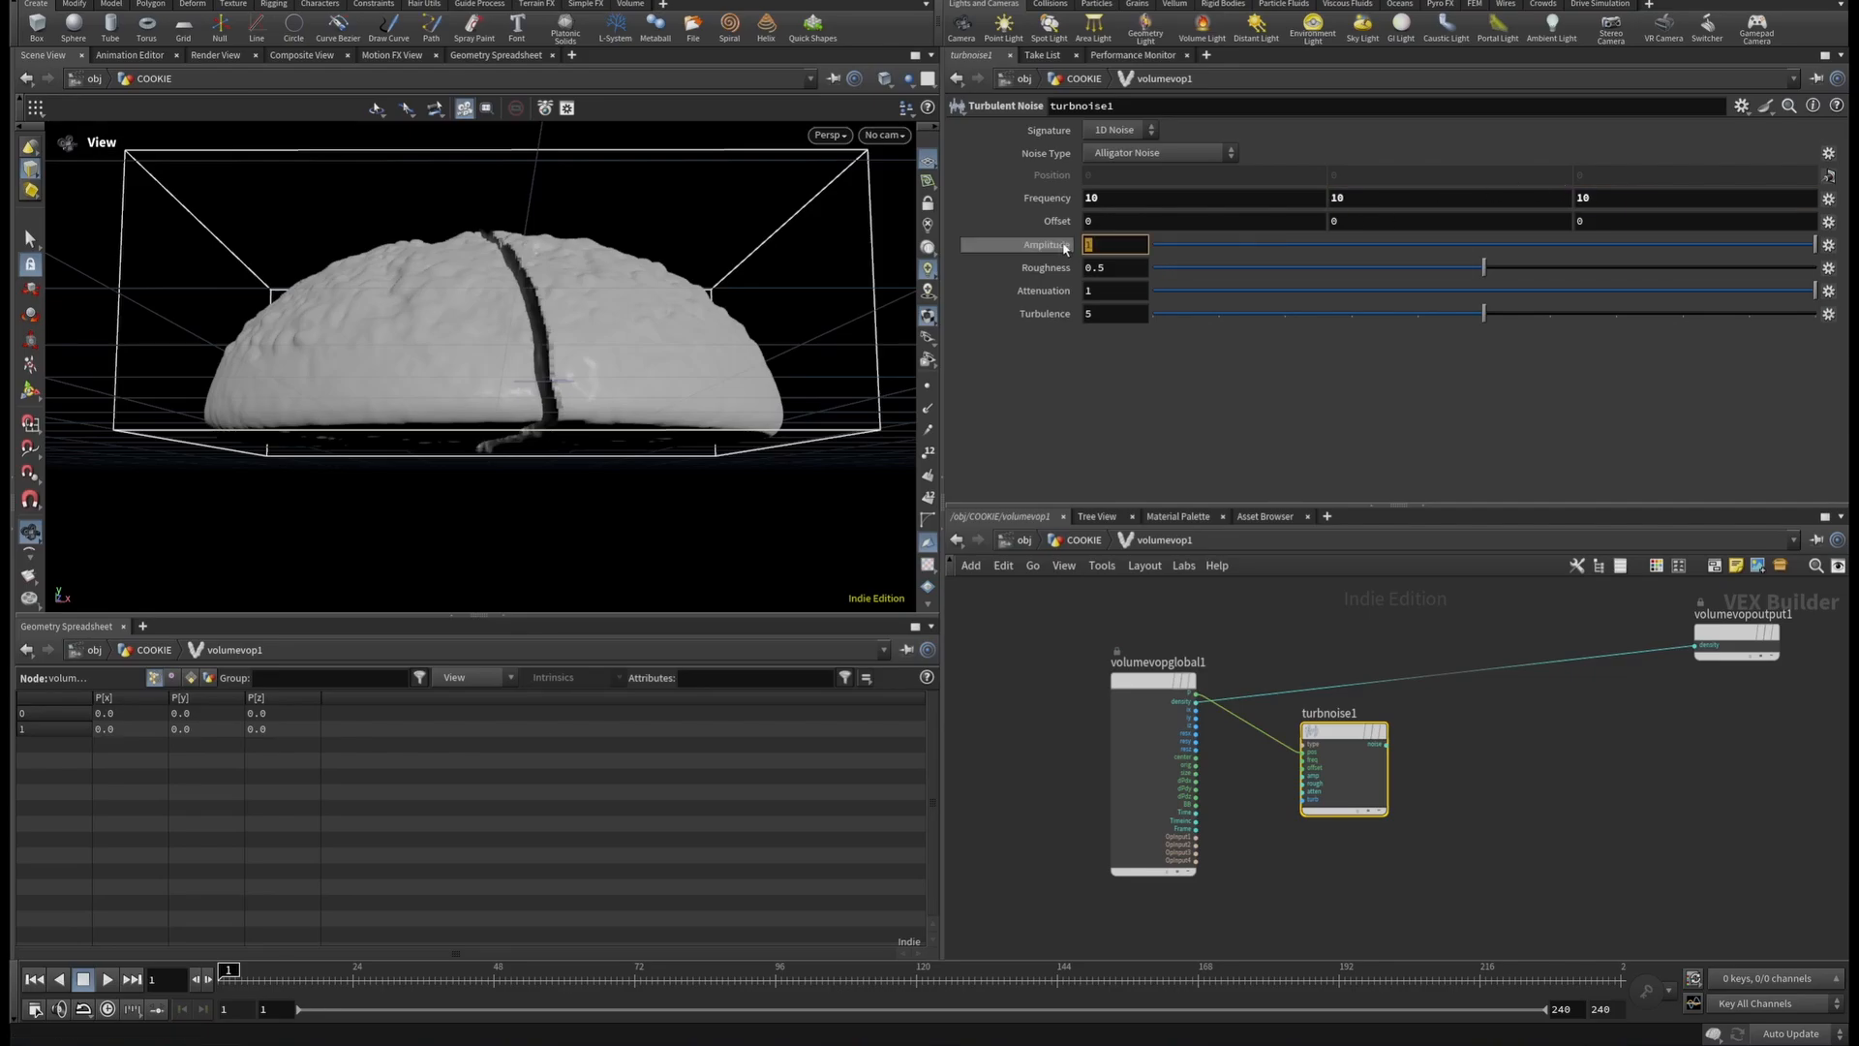
{"action": "type", "text": "0.0"}
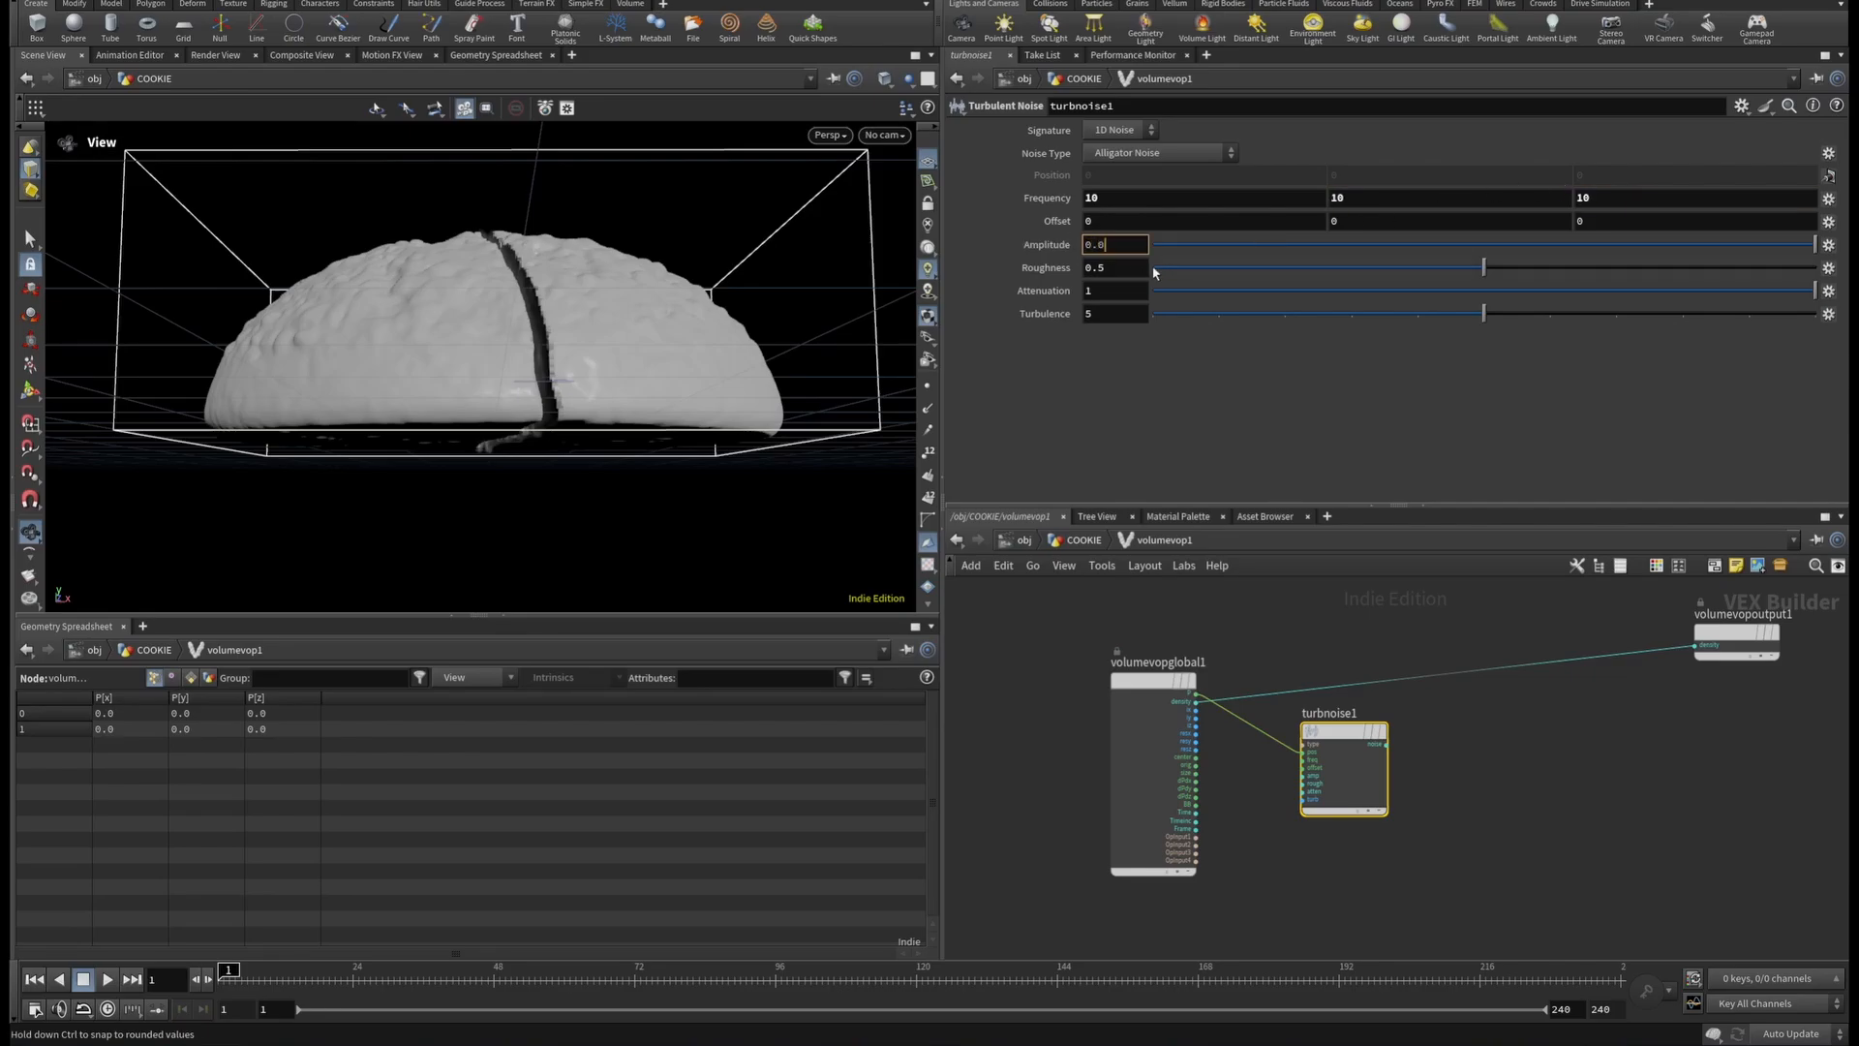
{"action": "type", "text": "5"}
{"action": "key", "text": "Return"}
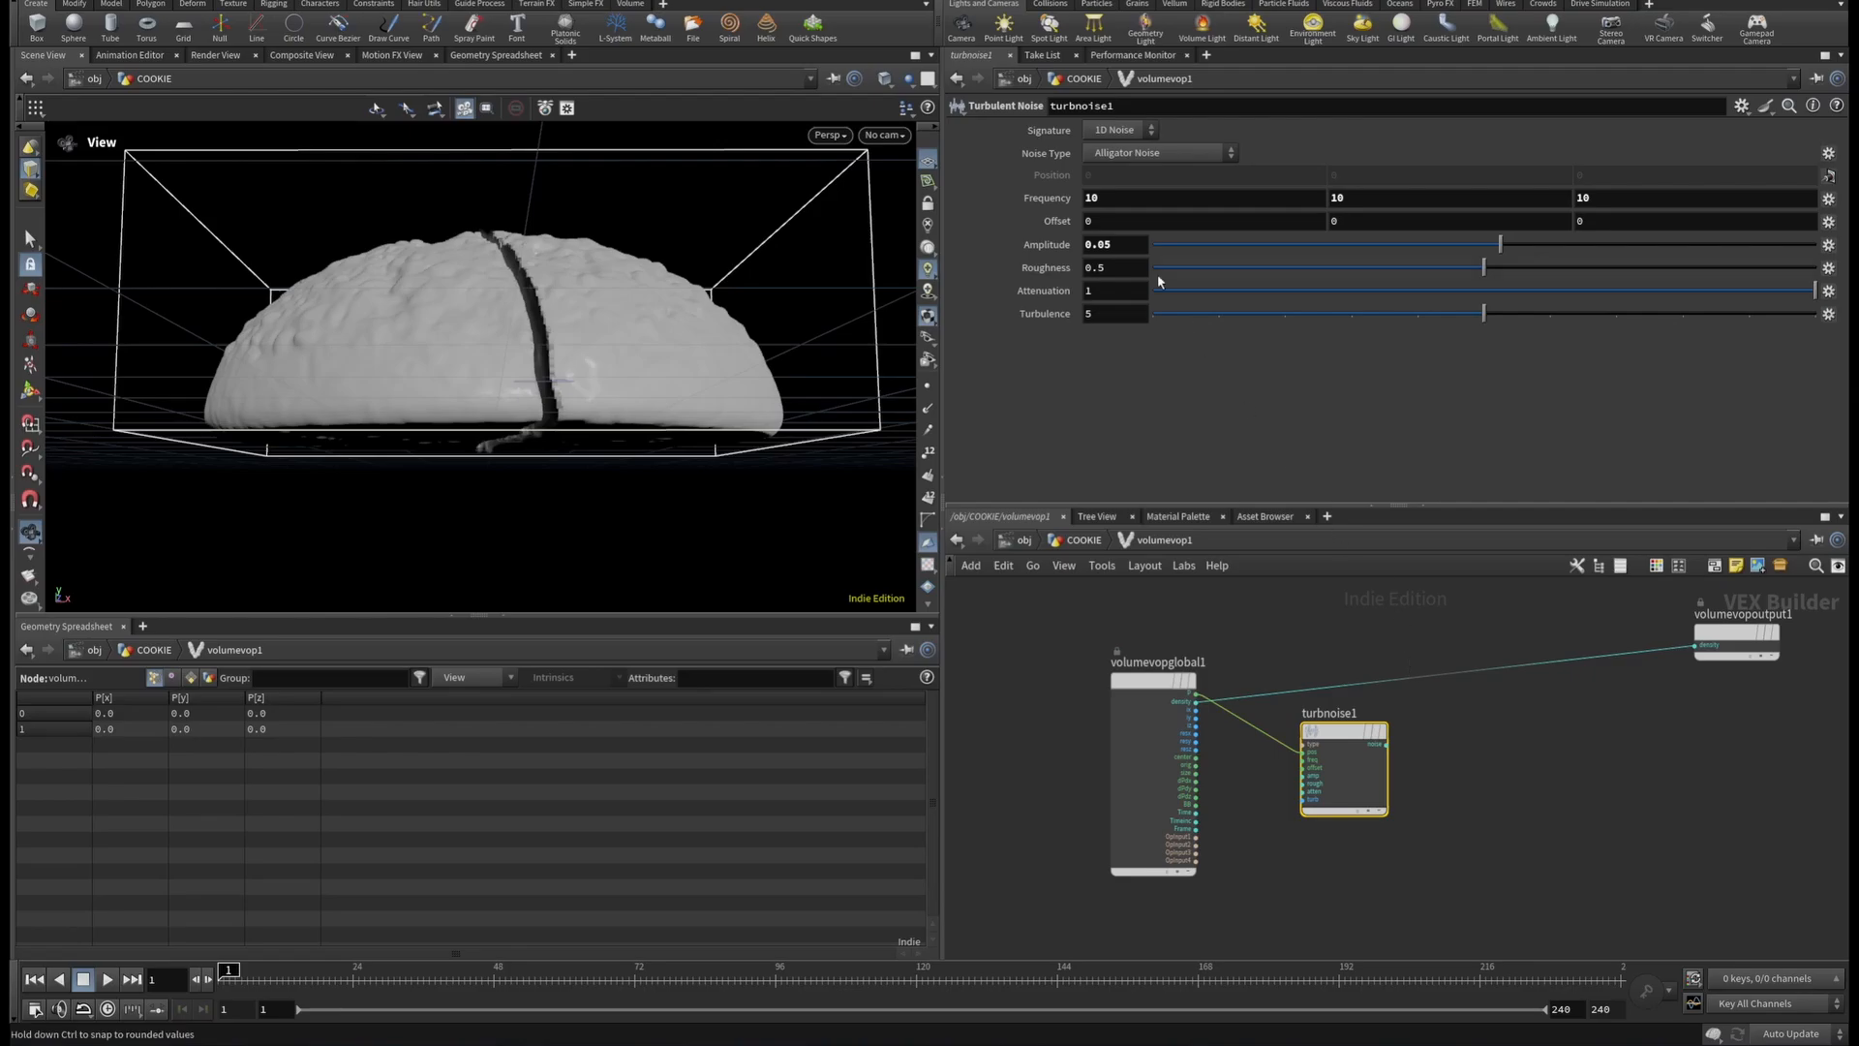
{"action": "left_click", "coordinate": [1124, 265]}
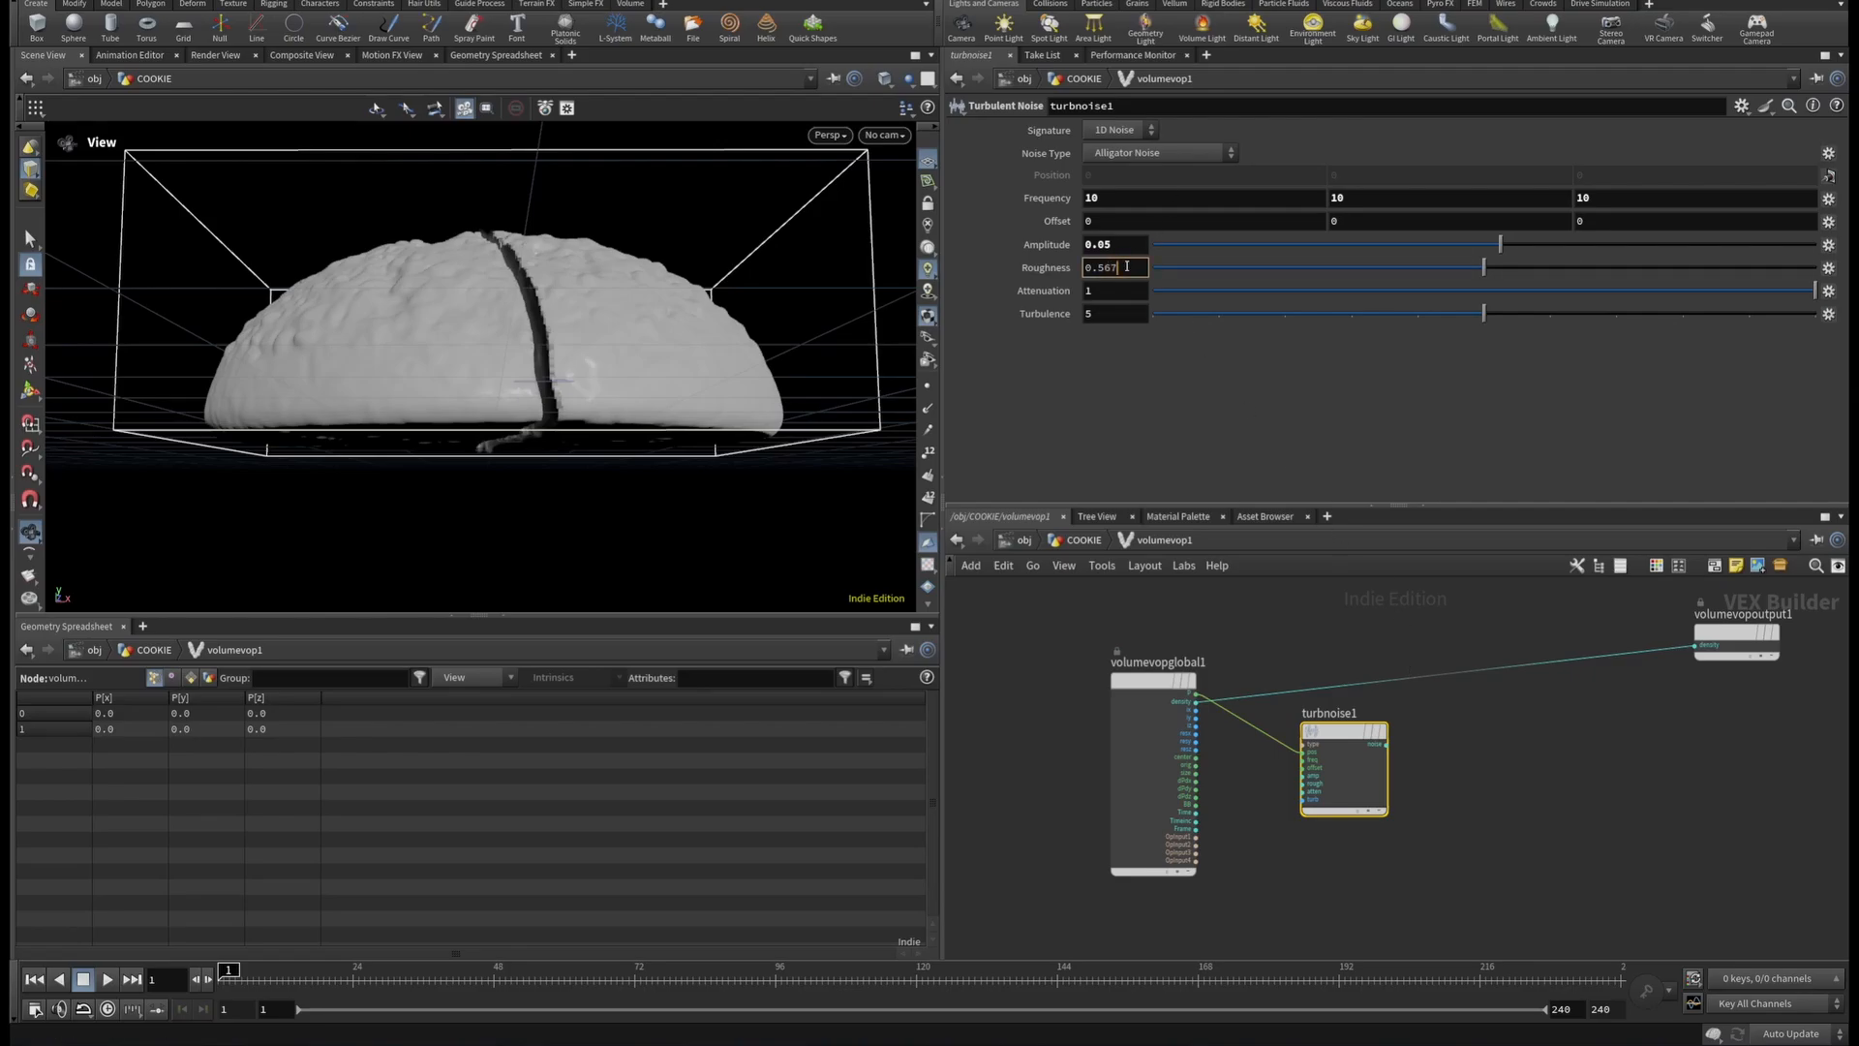
{"action": "type", "text": "67"}
{"action": "key", "text": "Return"}
Insert an Add node on the density wire and connect turbnoise1's noise output to its second input.
{"action": "left_click", "coordinate": [1518, 763]}
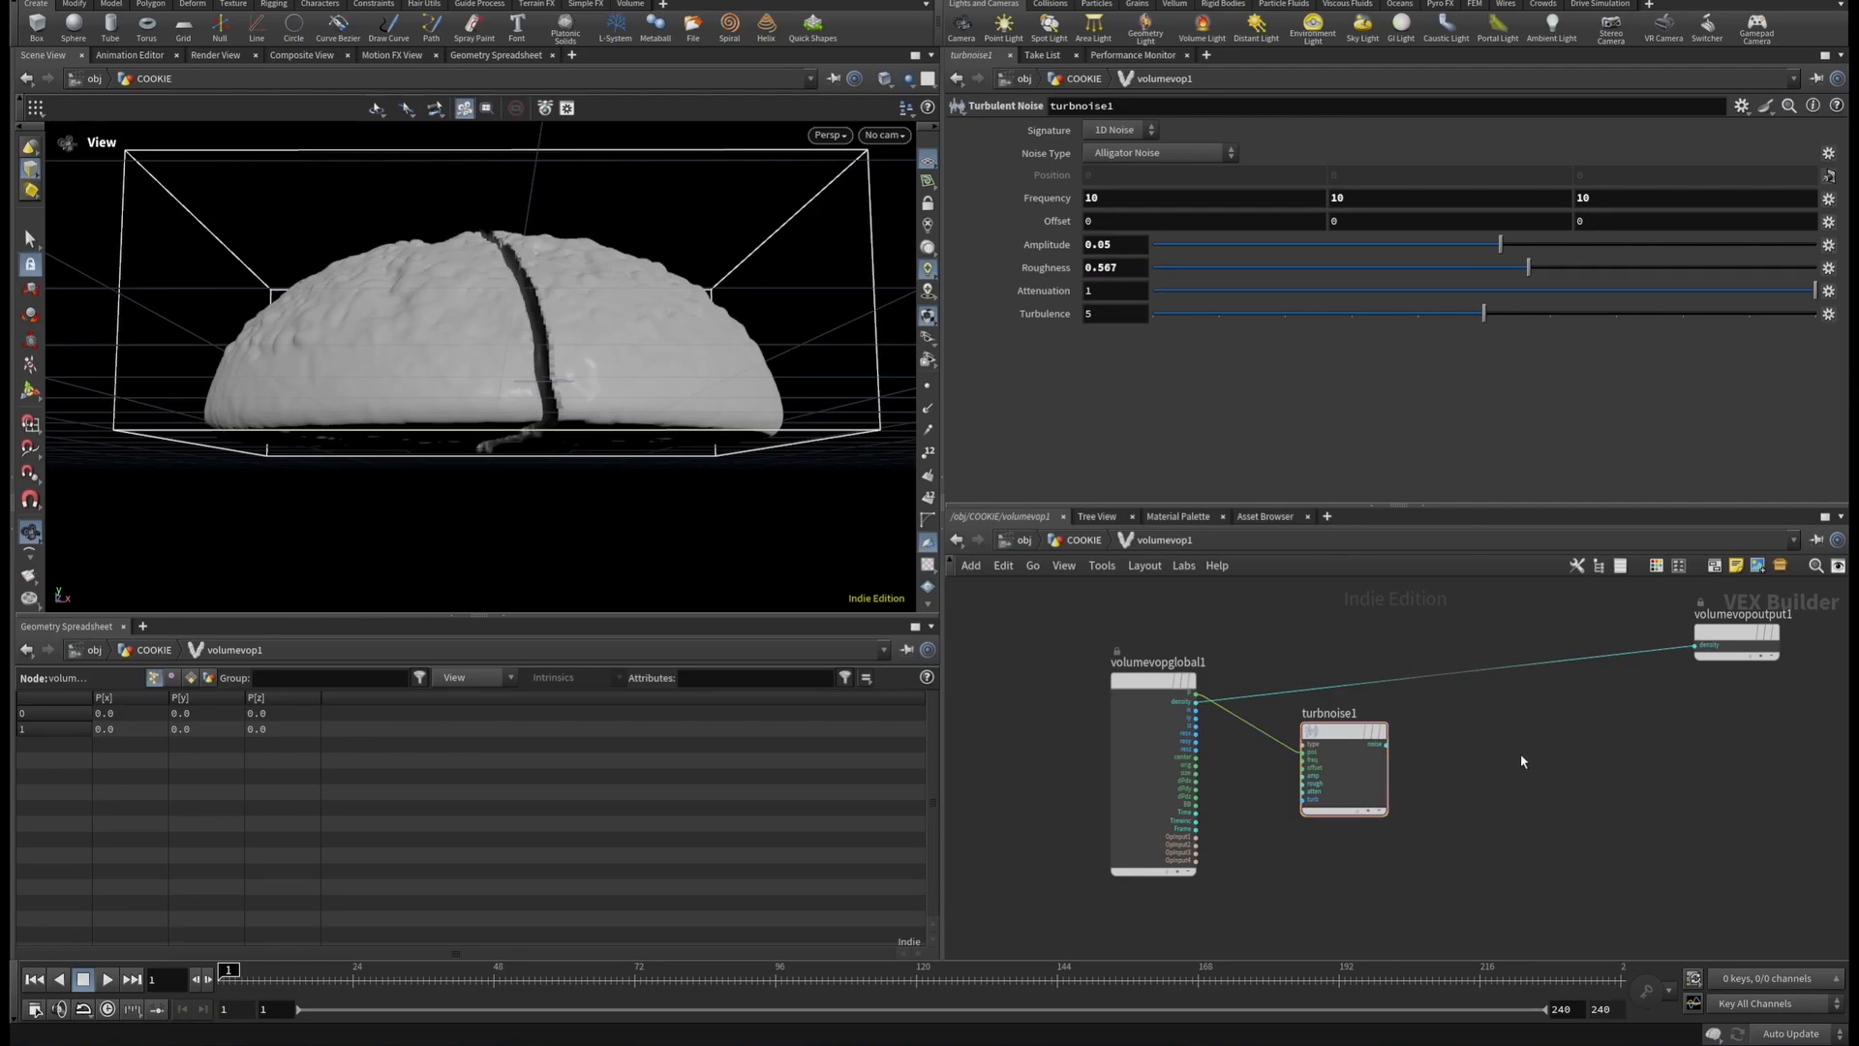
{"action": "key", "text": "Tab"}
{"action": "type", "text": "add"}
{"action": "key", "text": "Return"}
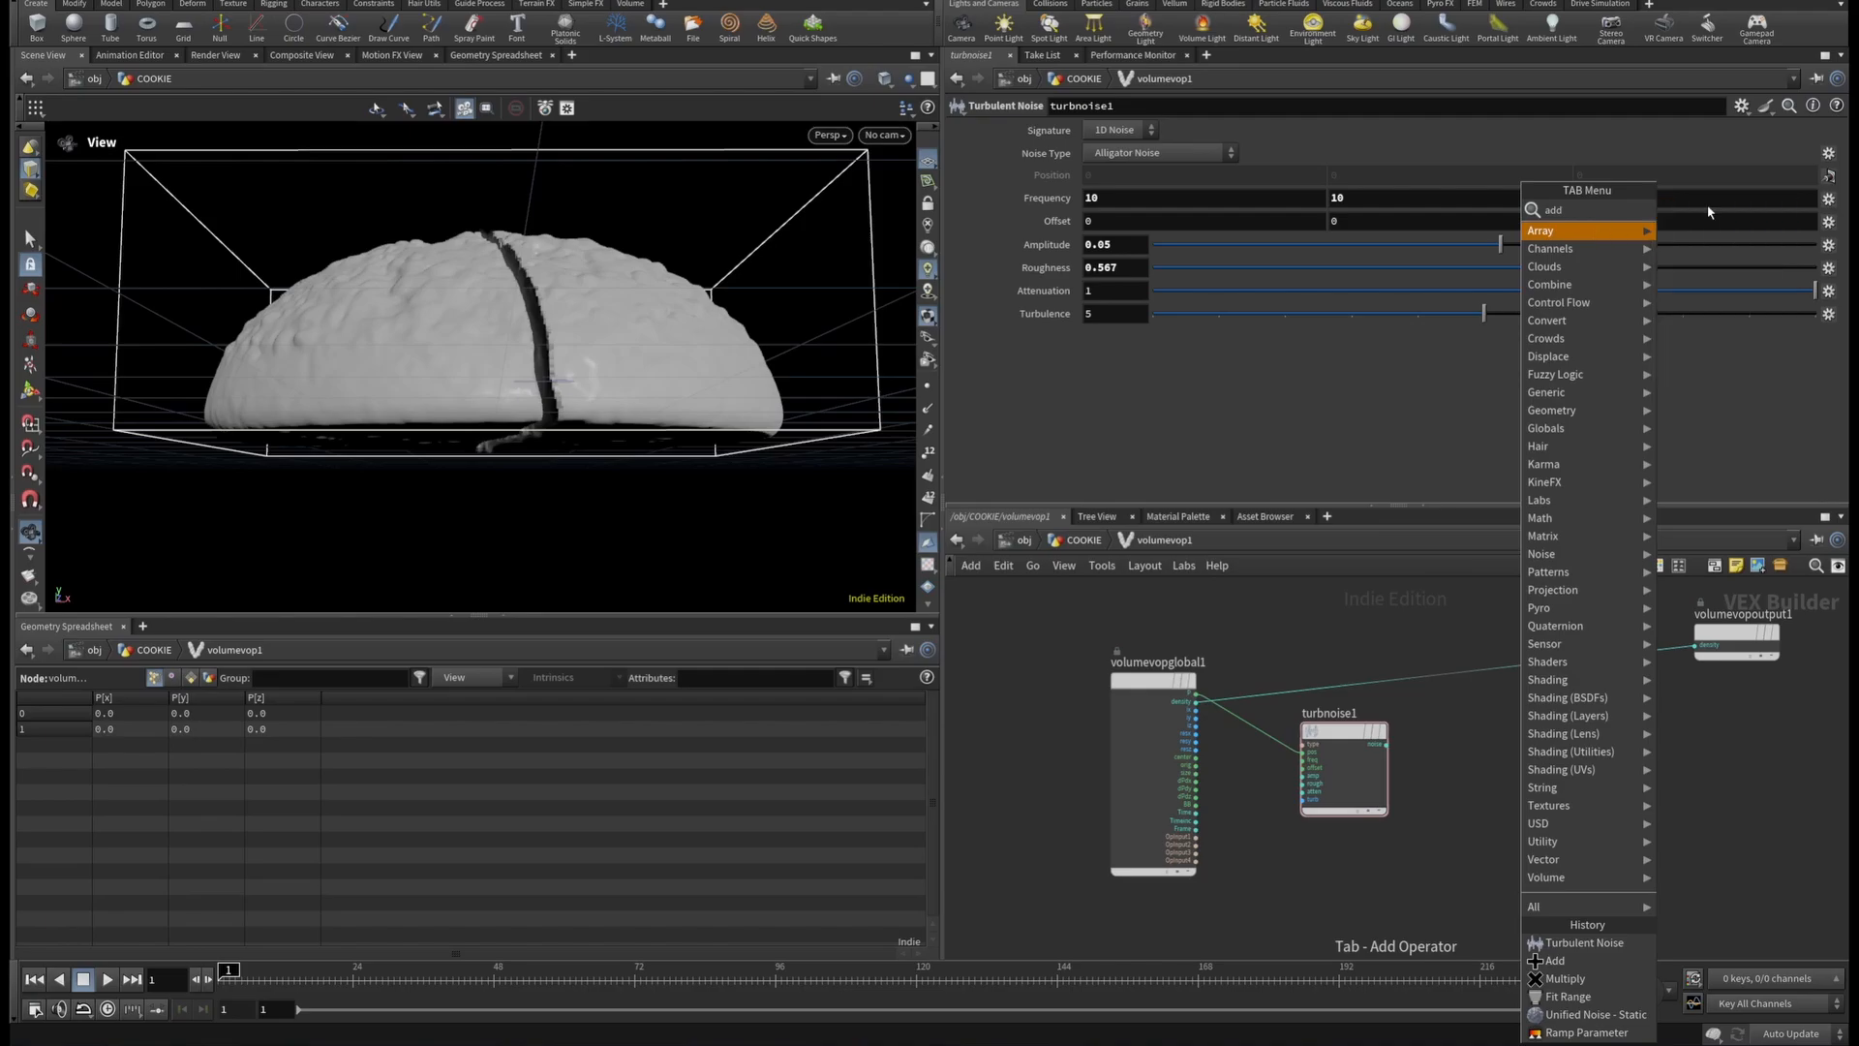
{"action": "left_click", "coordinate": [1536, 668]}
{"action": "left_click", "coordinate": [1387, 745]}
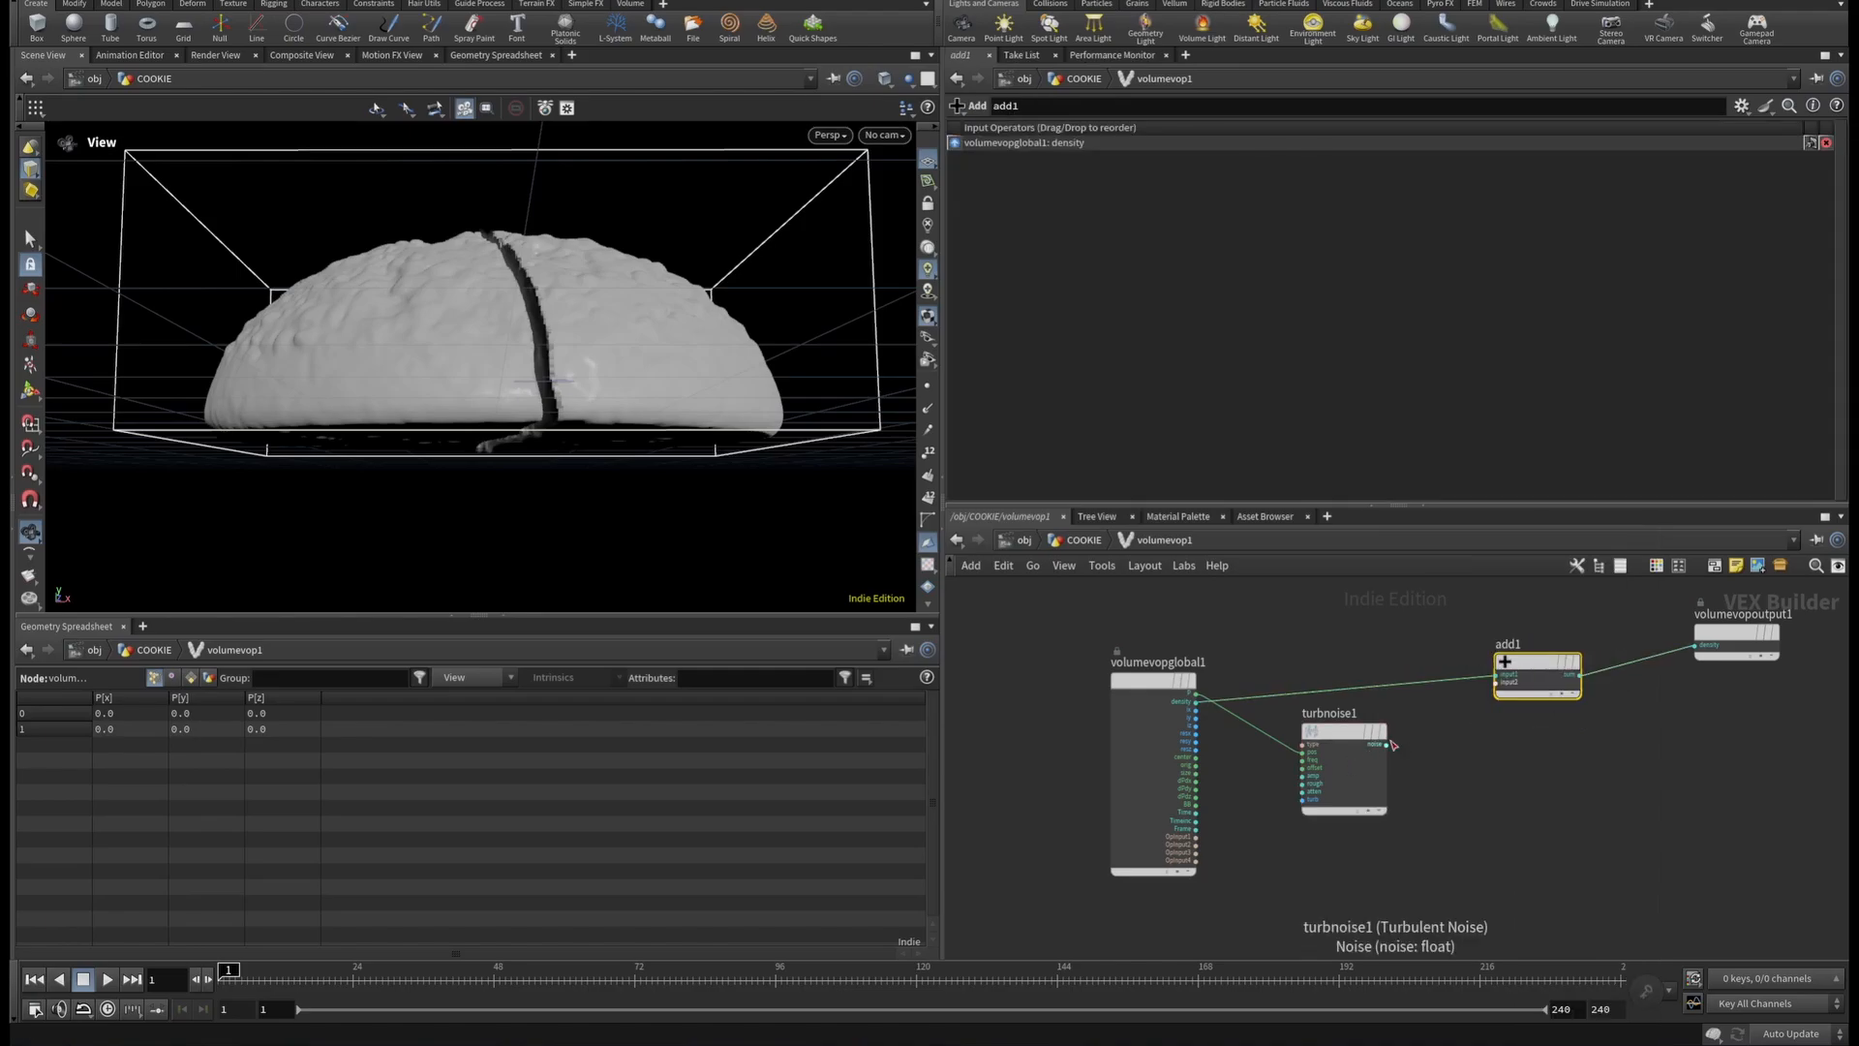
{"action": "left_click", "coordinate": [1476, 697]}
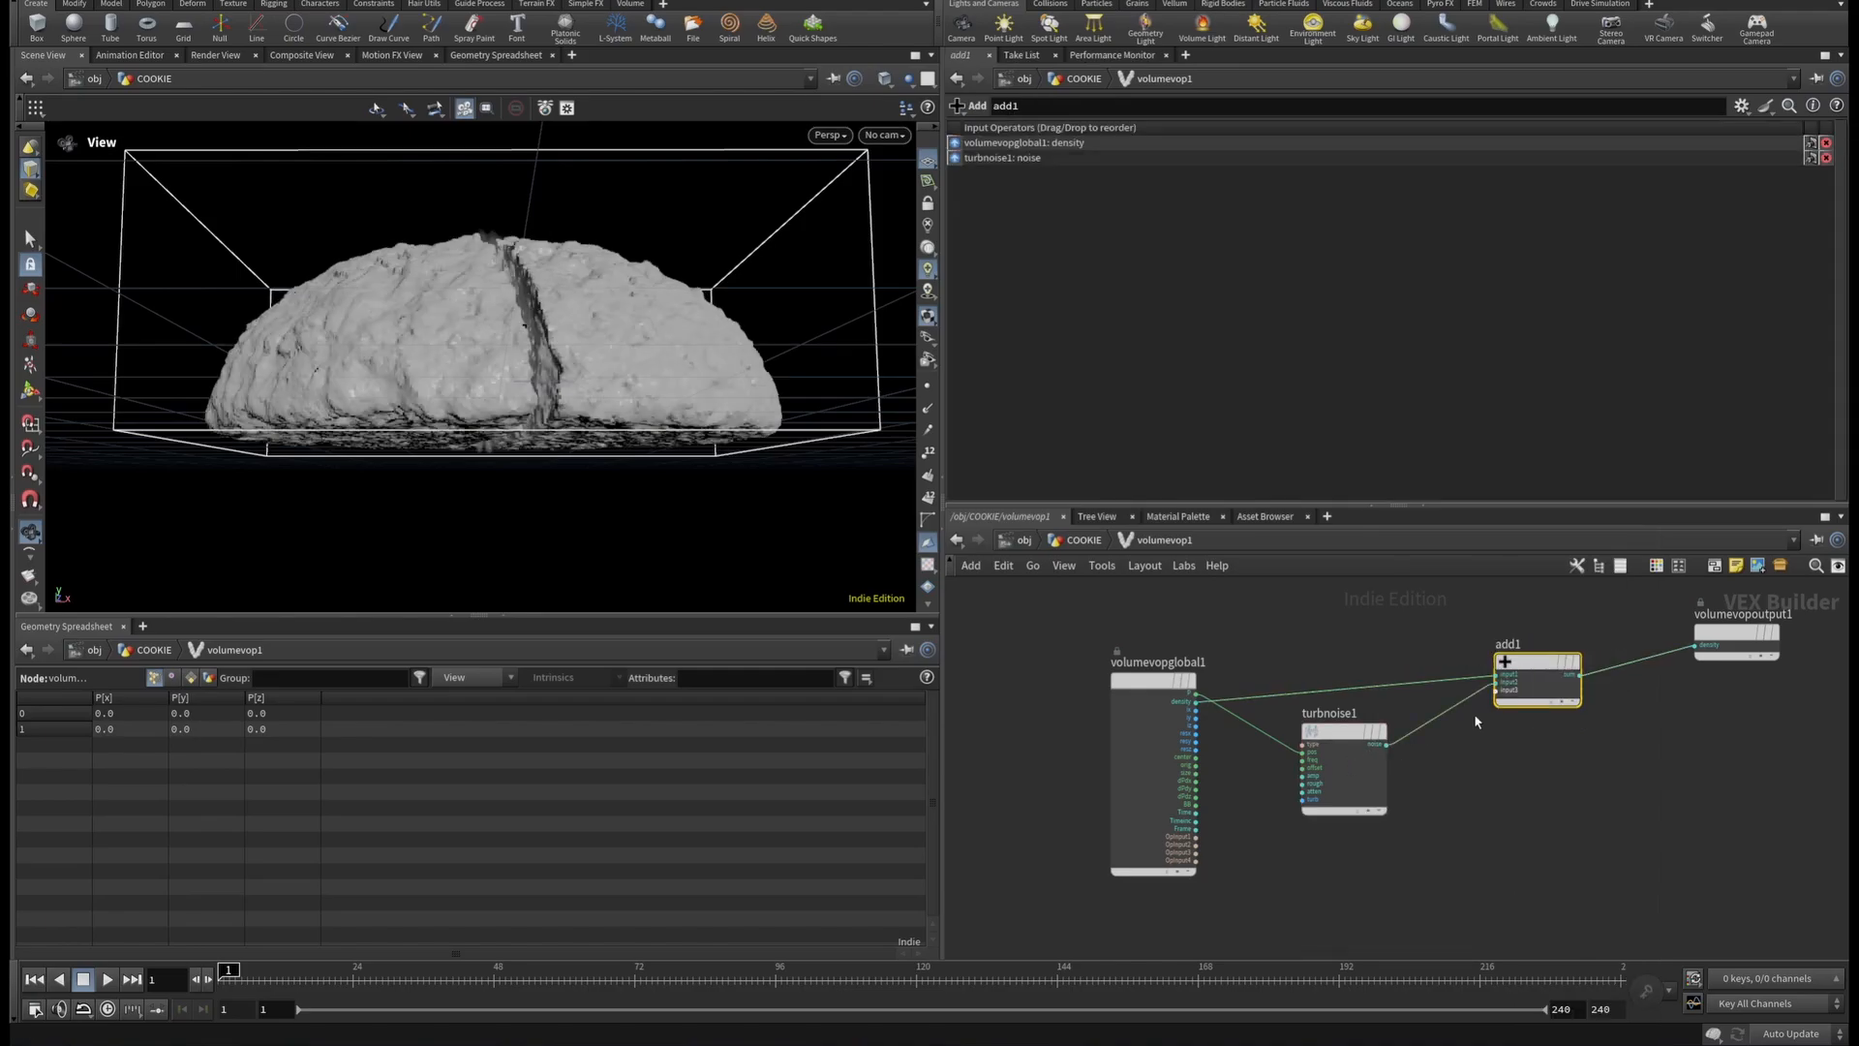
Inspect the noisy cookie surface from other angles and duplicate turbnoise1 below the original node.
{"action": "left_click_drag", "start_coordinate": [426, 276], "coordinate": [580, 482]}
{"action": "scroll", "coordinate": [511, 286], "scroll_direction": "up", "scroll_amount": 3}
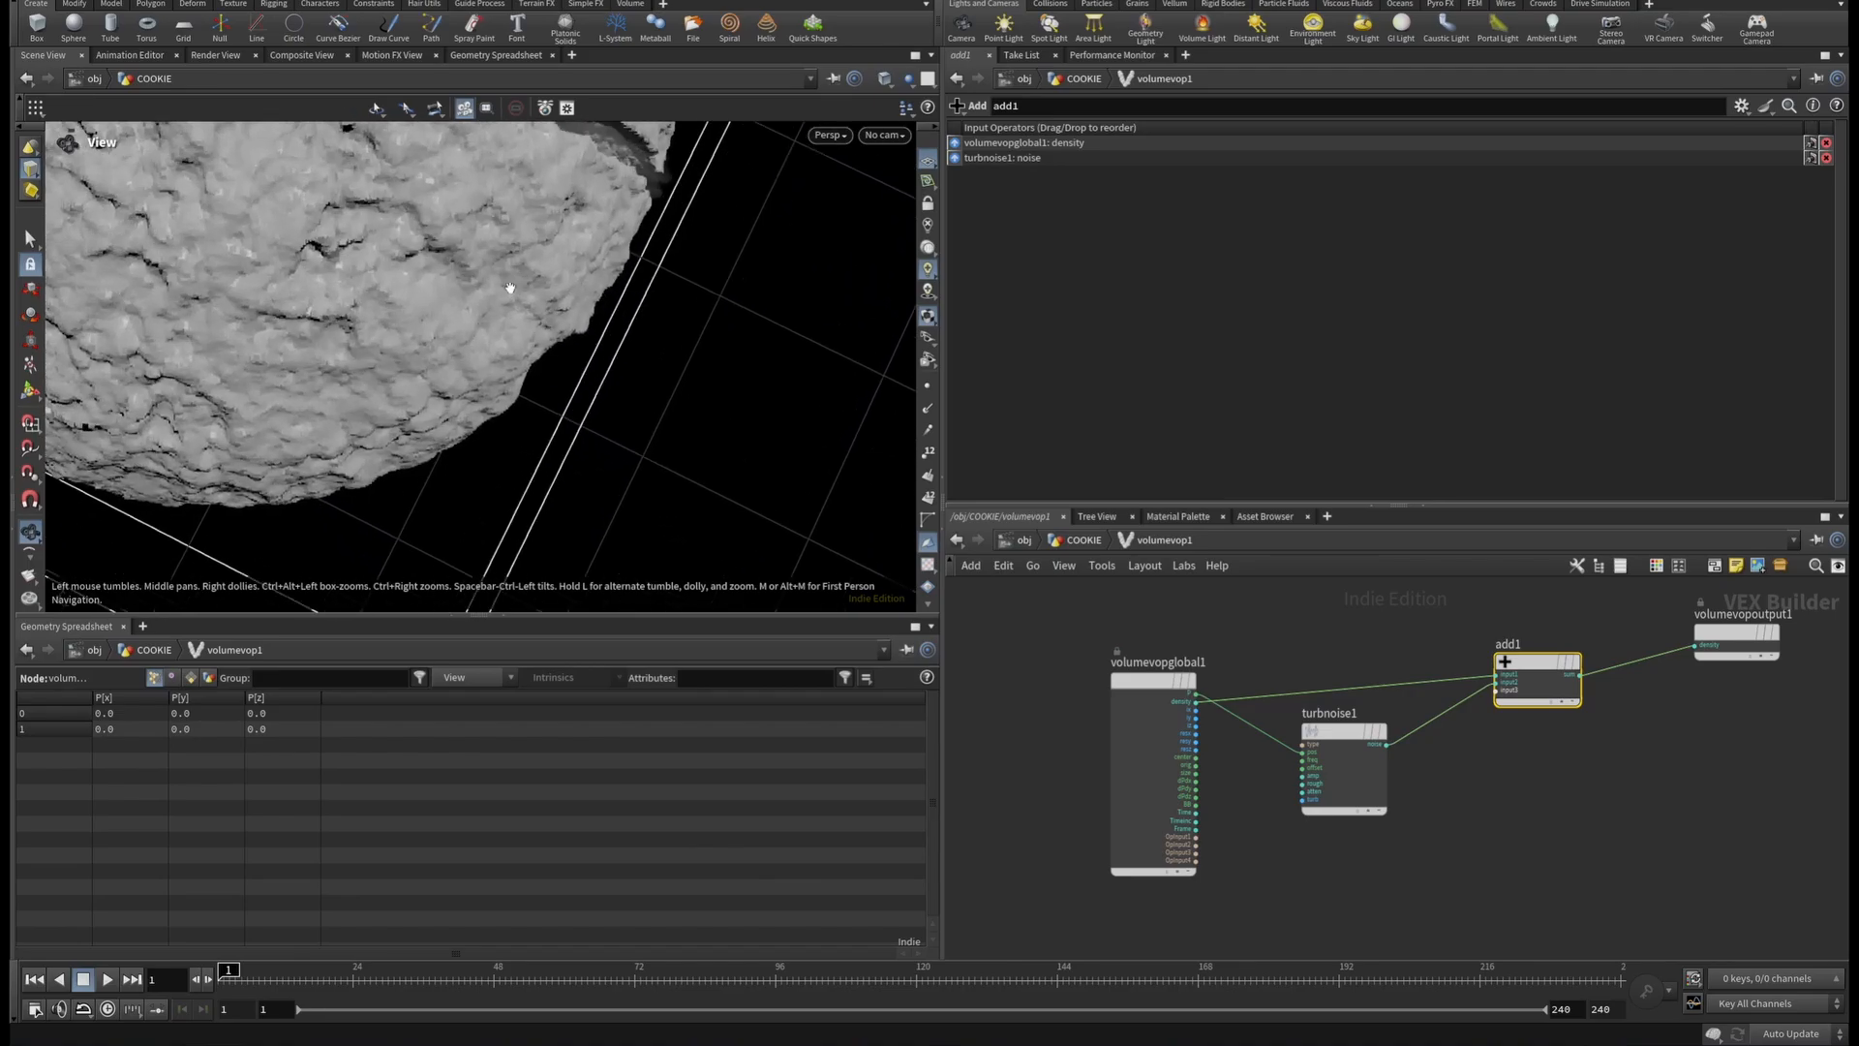
{"action": "left_click_drag", "start_coordinate": [474, 269], "coordinate": [456, 312]}
{"action": "scroll", "coordinate": [635, 427], "scroll_direction": "down", "scroll_amount": 4}
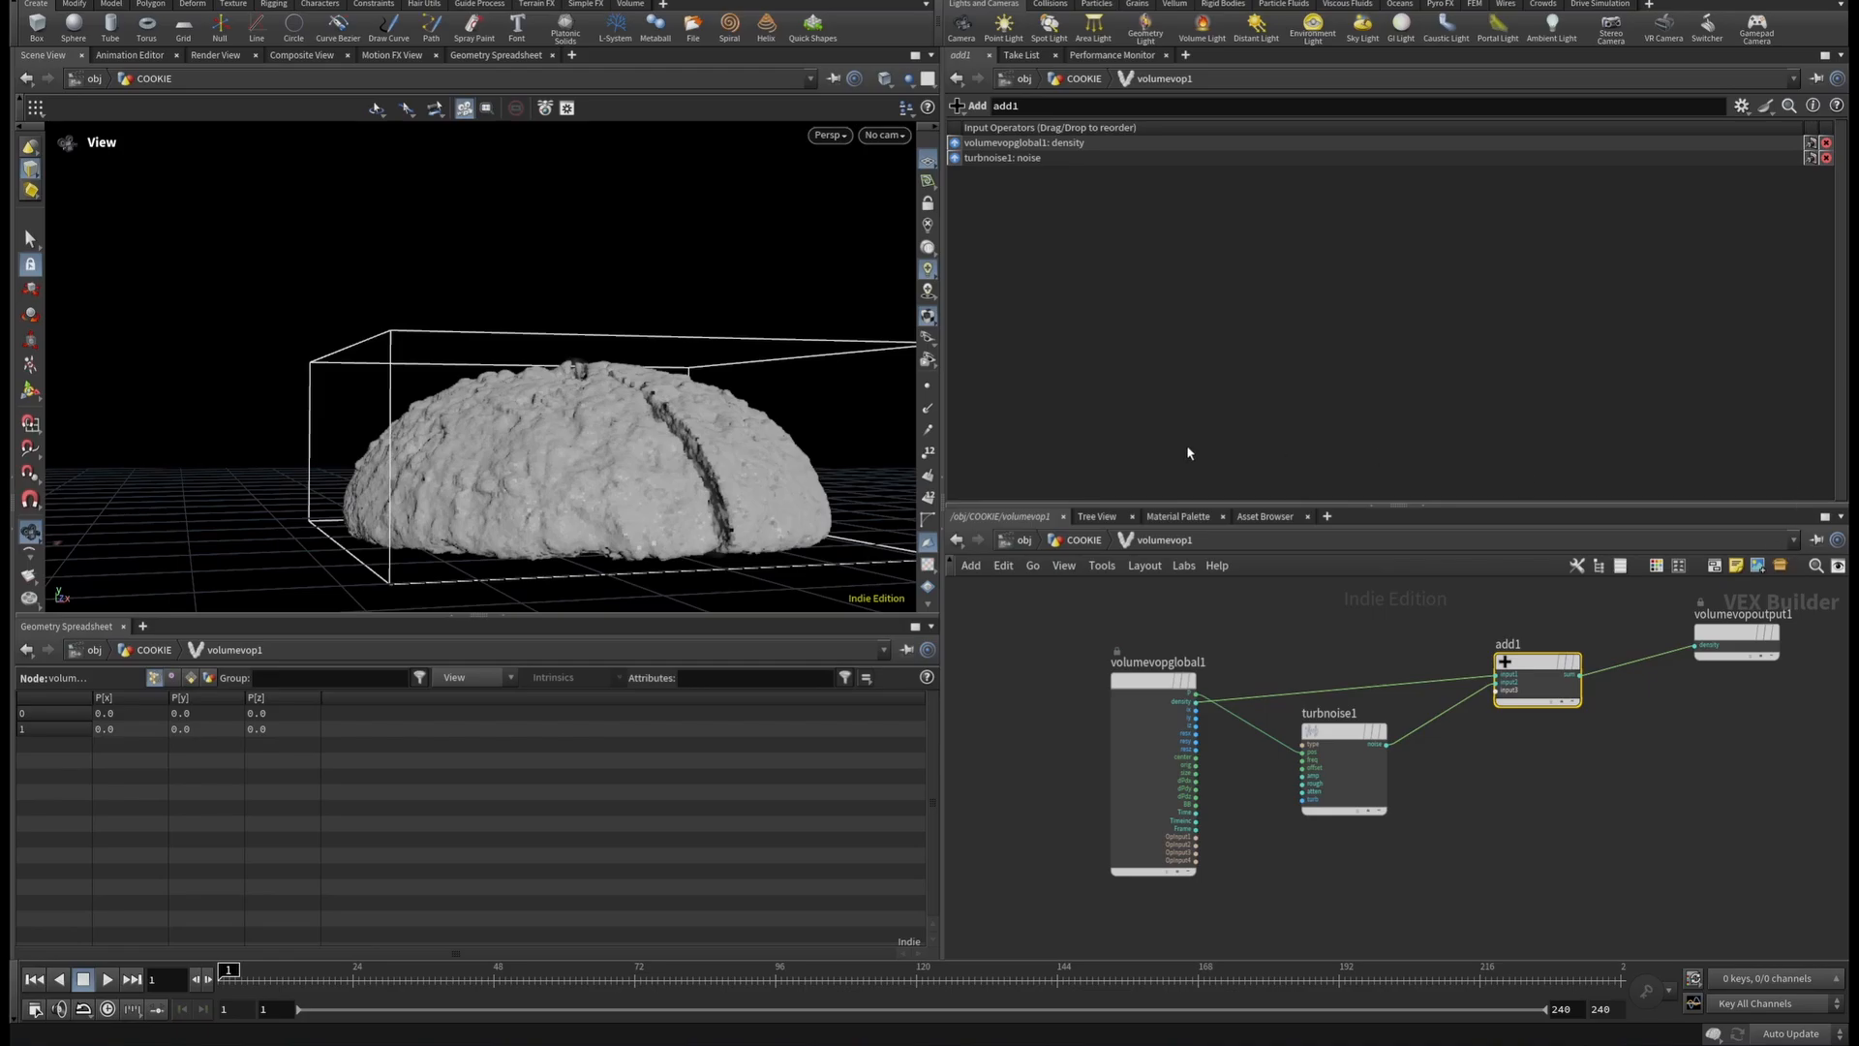
{"action": "left_click_drag", "start_coordinate": [1346, 739], "coordinate": [1349, 881], "text": "alt"}
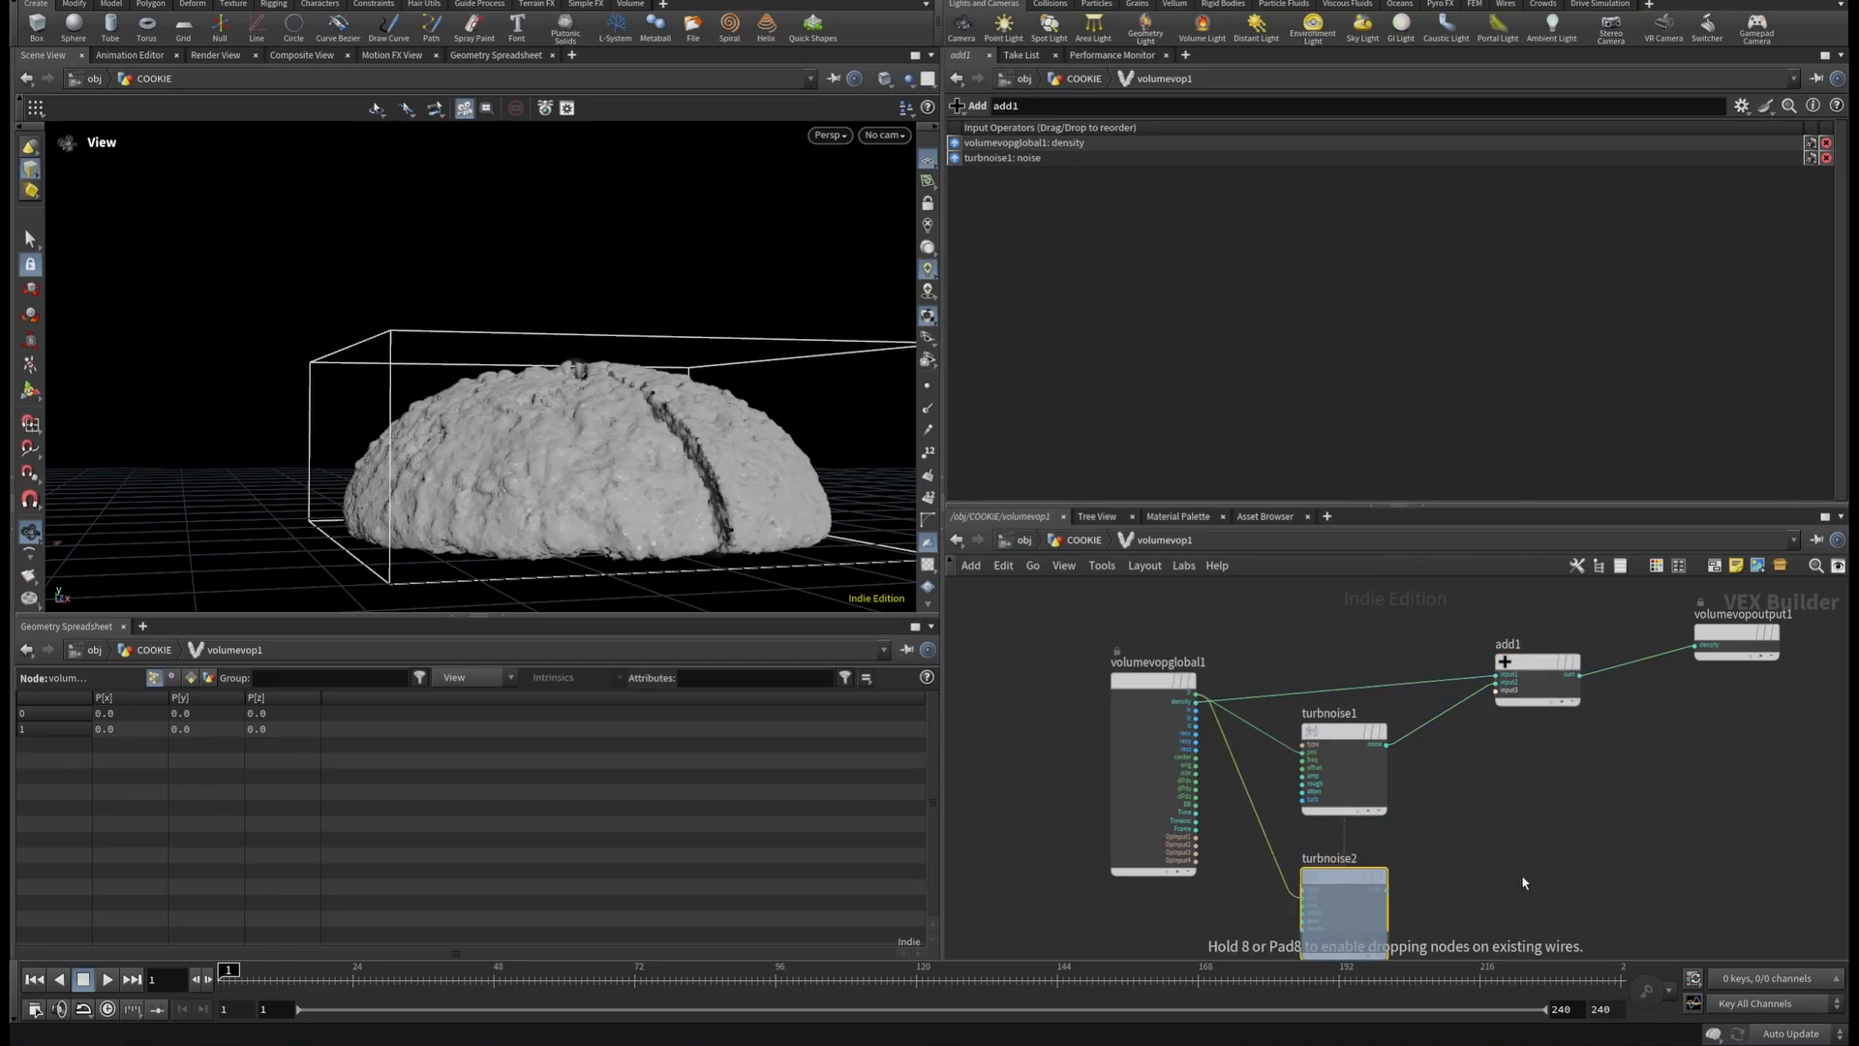
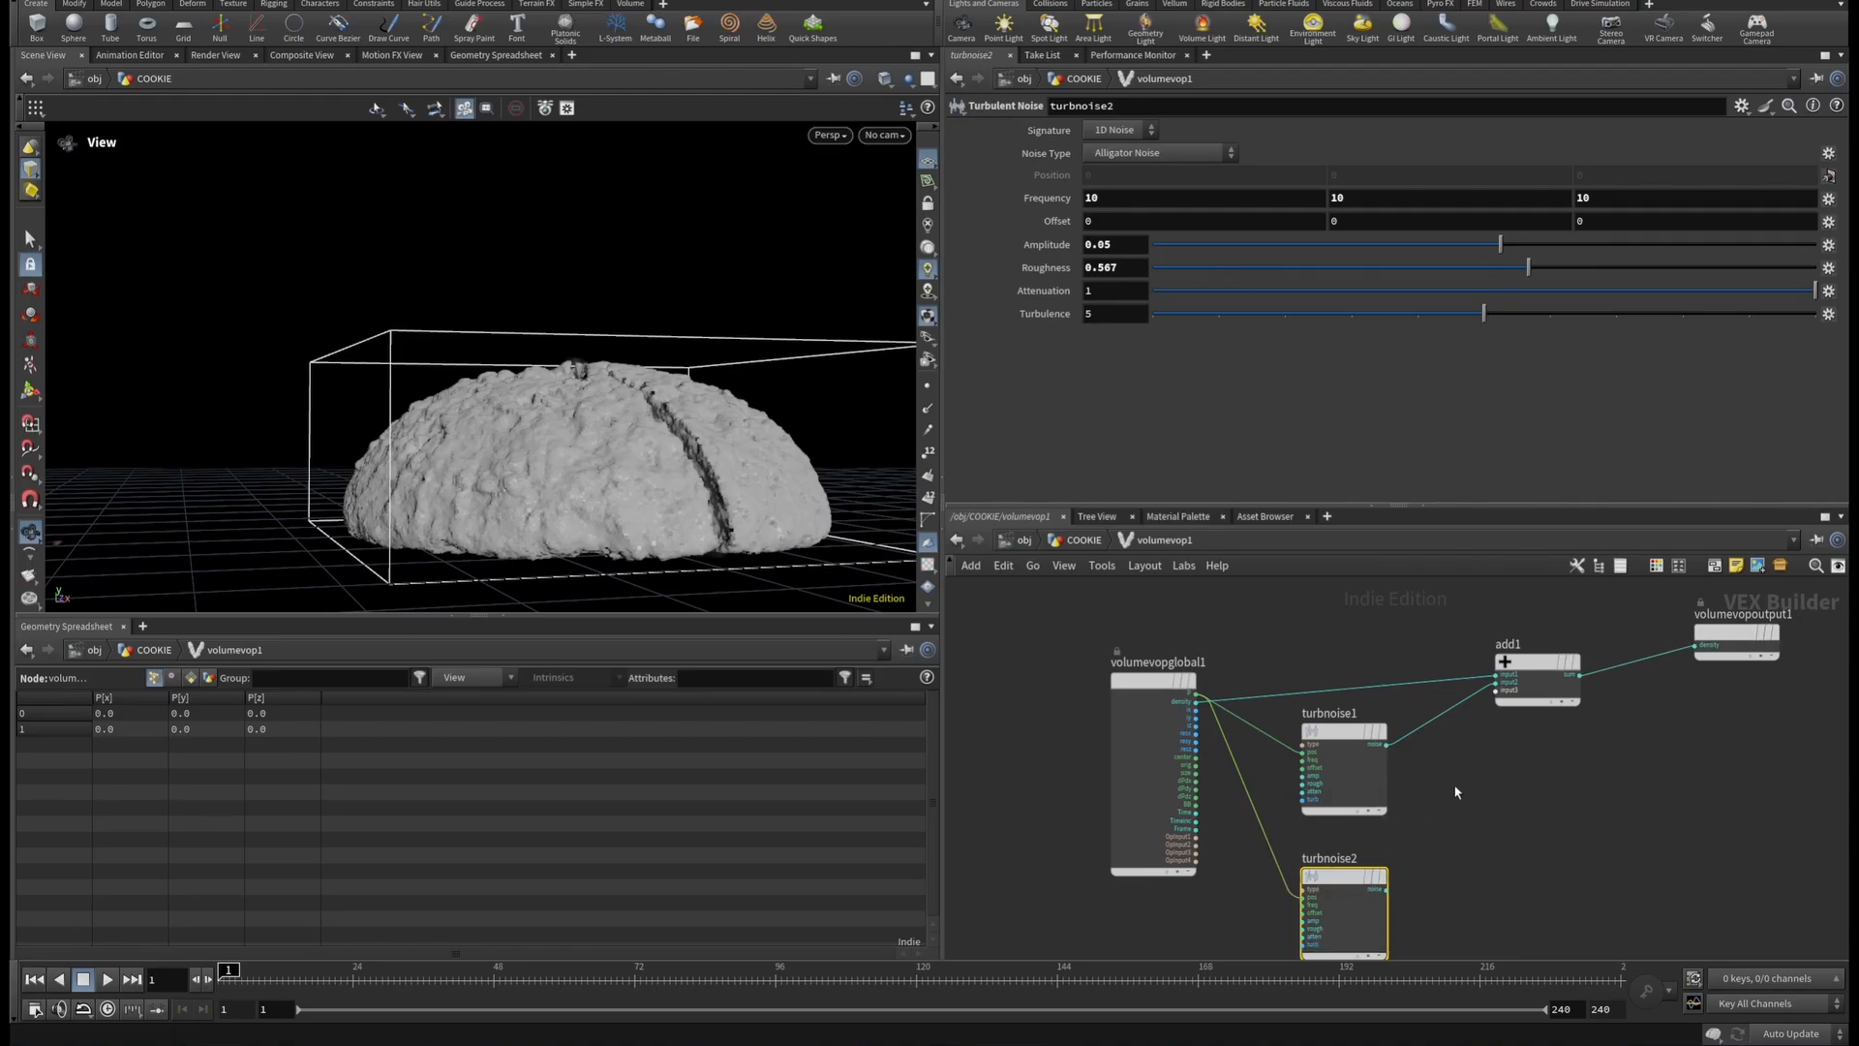
Set the duplicated noise node's frequency to 5 on all three axes.
{"action": "double_click", "coordinate": [1104, 197]}
{"action": "type", "text": "5"}
{"action": "left_click", "coordinate": [1358, 198]}
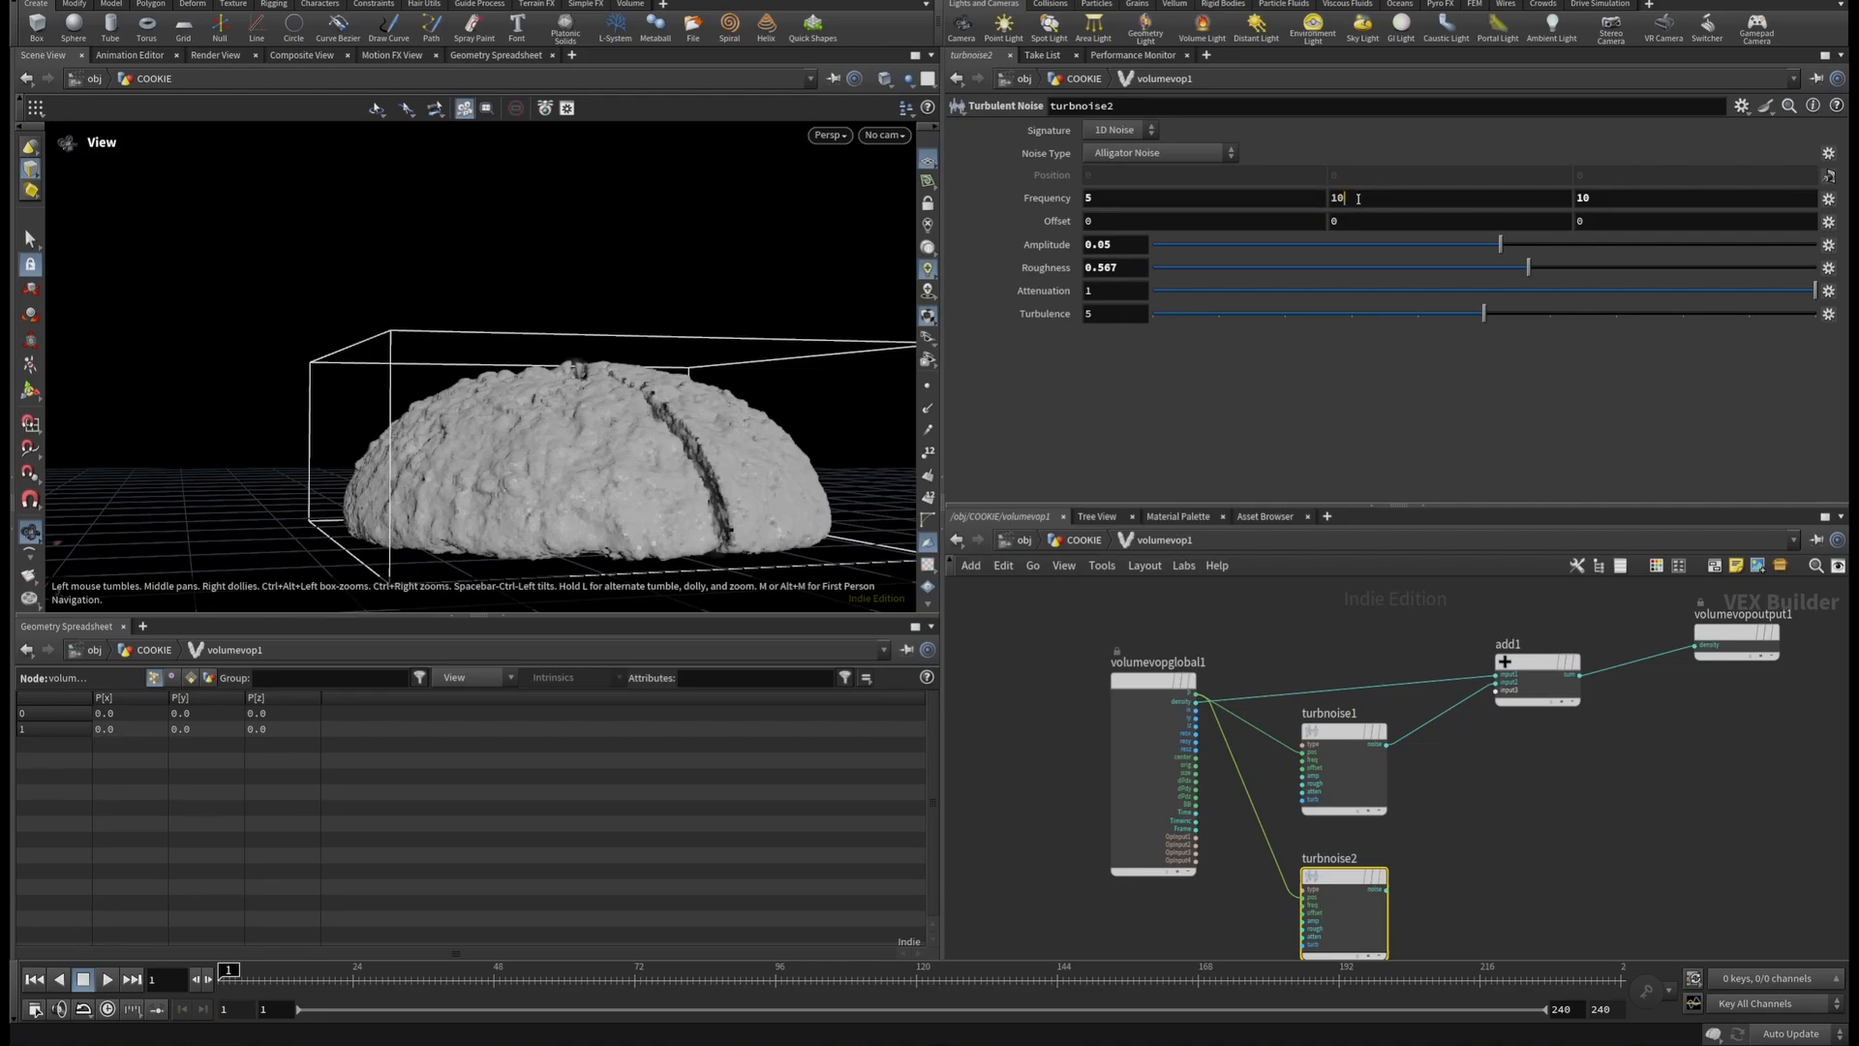
{"action": "double_click", "coordinate": [1428, 198]}
{"action": "type", "text": "5"}
{"action": "left_click", "coordinate": [1597, 198]}
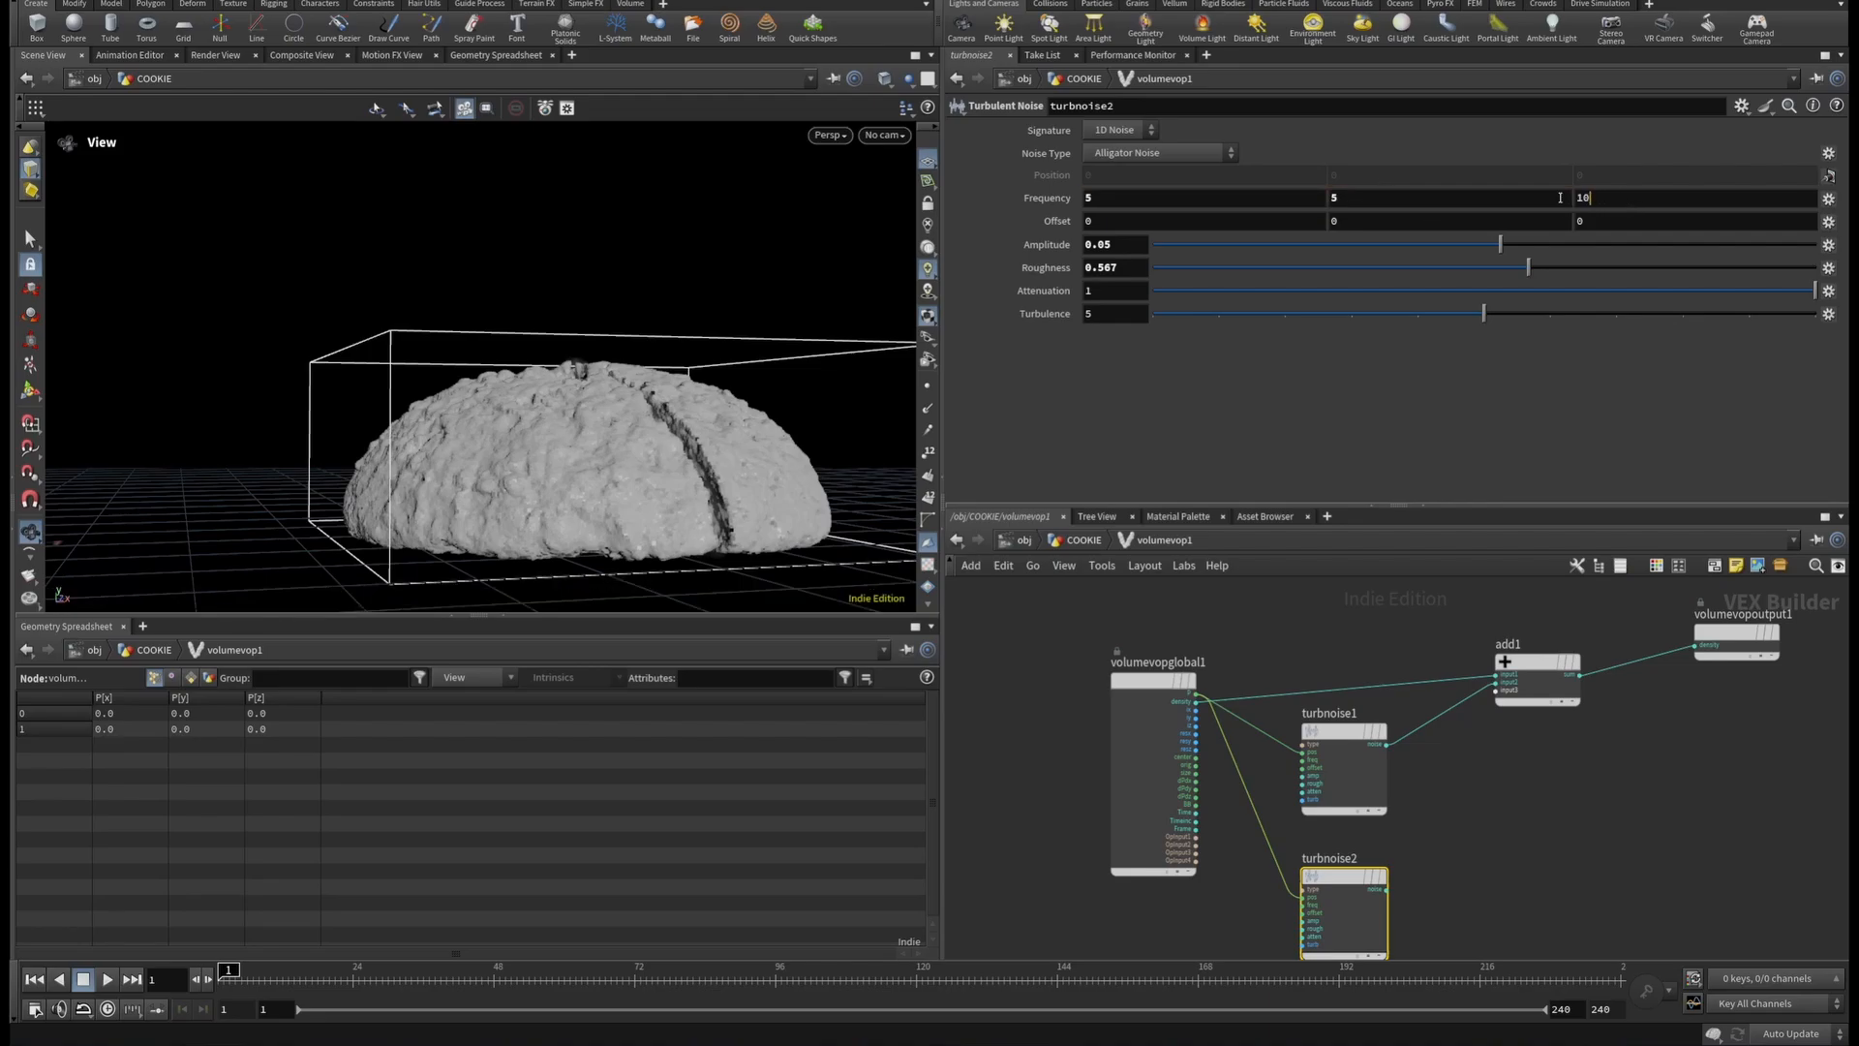
{"action": "key", "text": "BackSpace"}
{"action": "key", "text": "BackSpace"}
{"action": "type", "text": "5"}
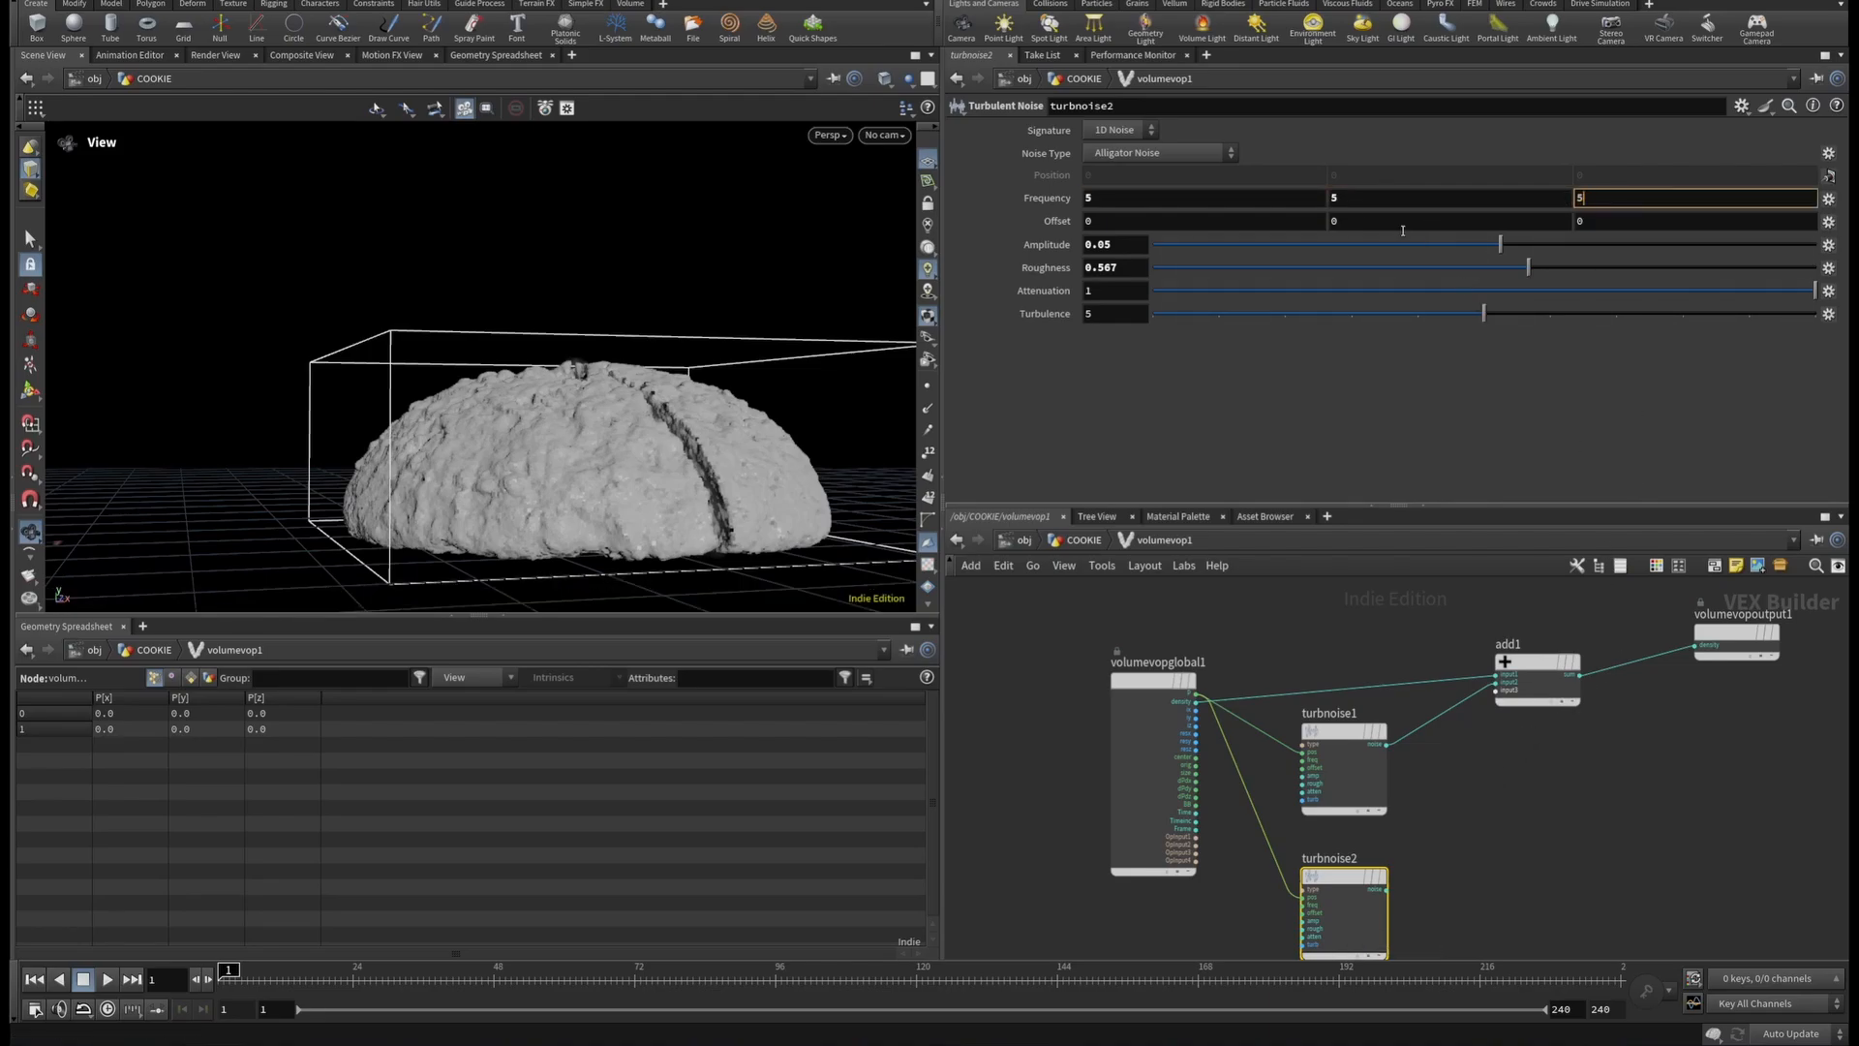
Set turbnoise2's amplitude to 0, roughness to 0 and turbulence to 10.
{"action": "left_click", "coordinate": [1128, 248]}
{"action": "left_click_drag", "start_coordinate": [1028, 249], "coordinate": [1030, 250]}
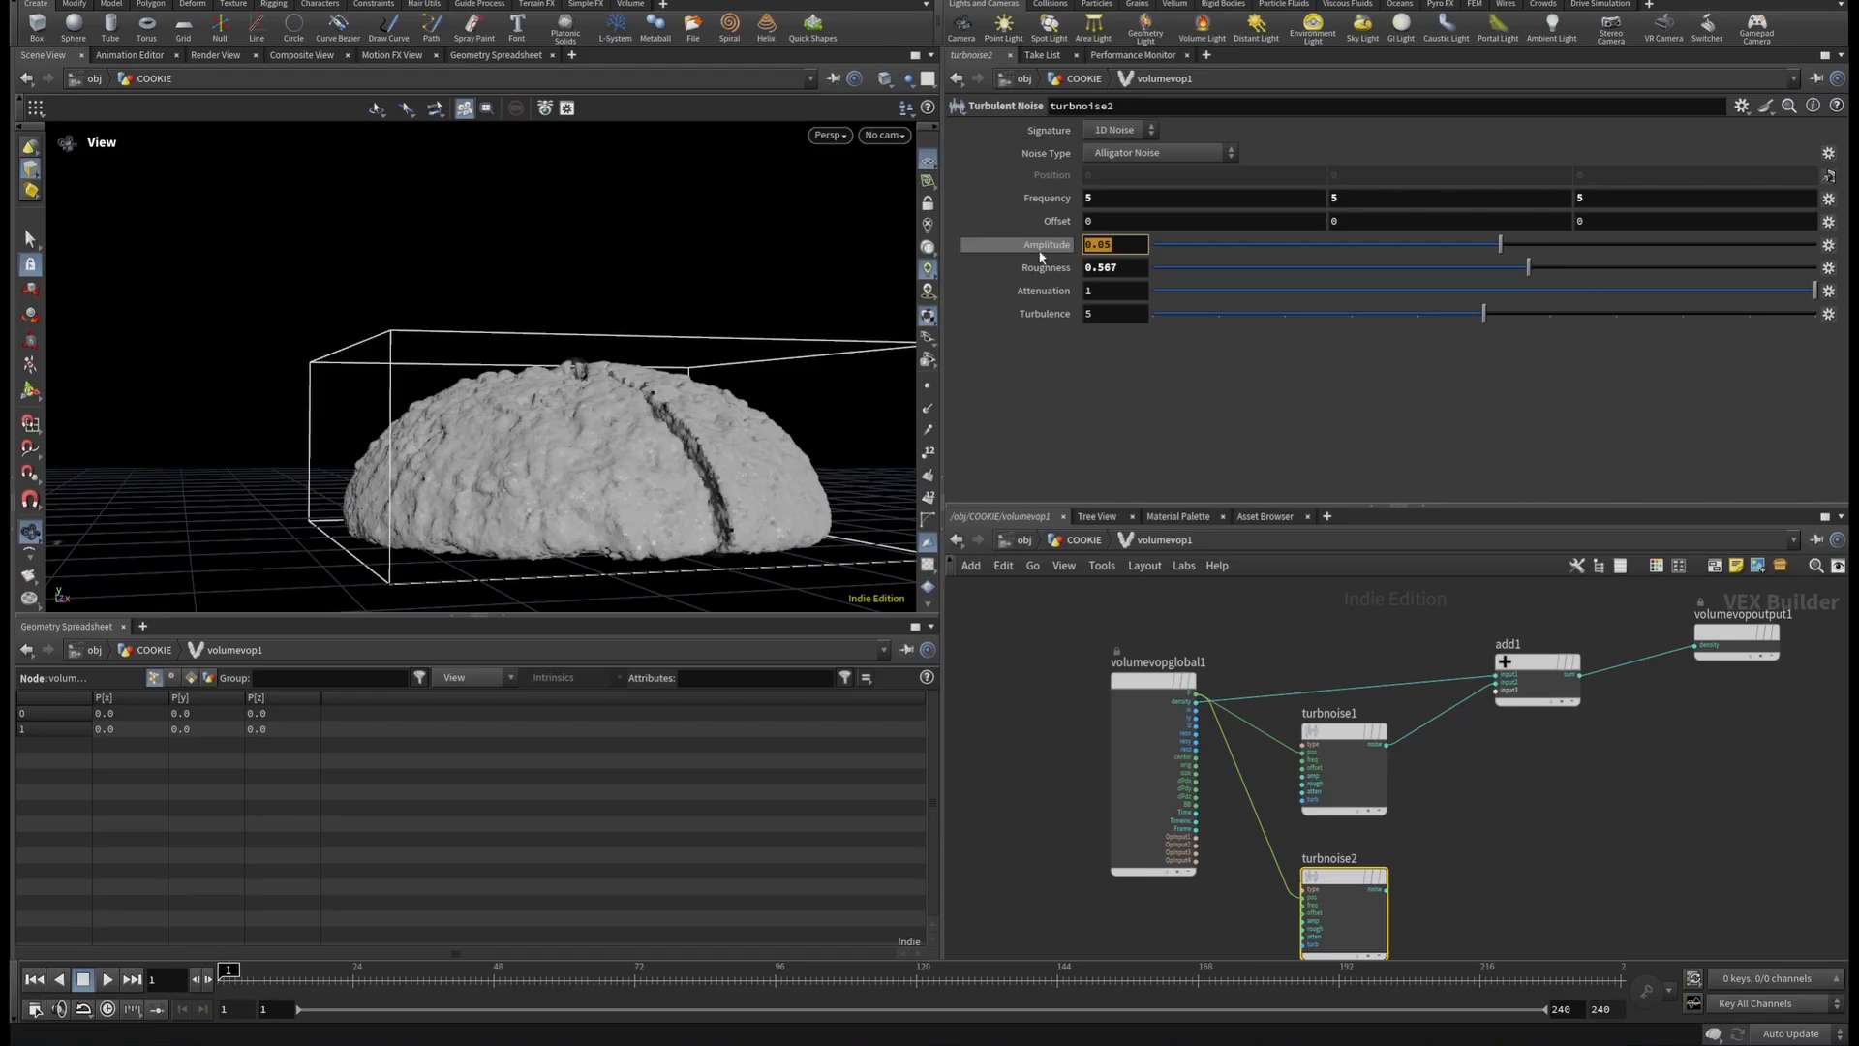
{"action": "type", "text": "0"}
{"action": "left_click", "coordinate": [1133, 270]}
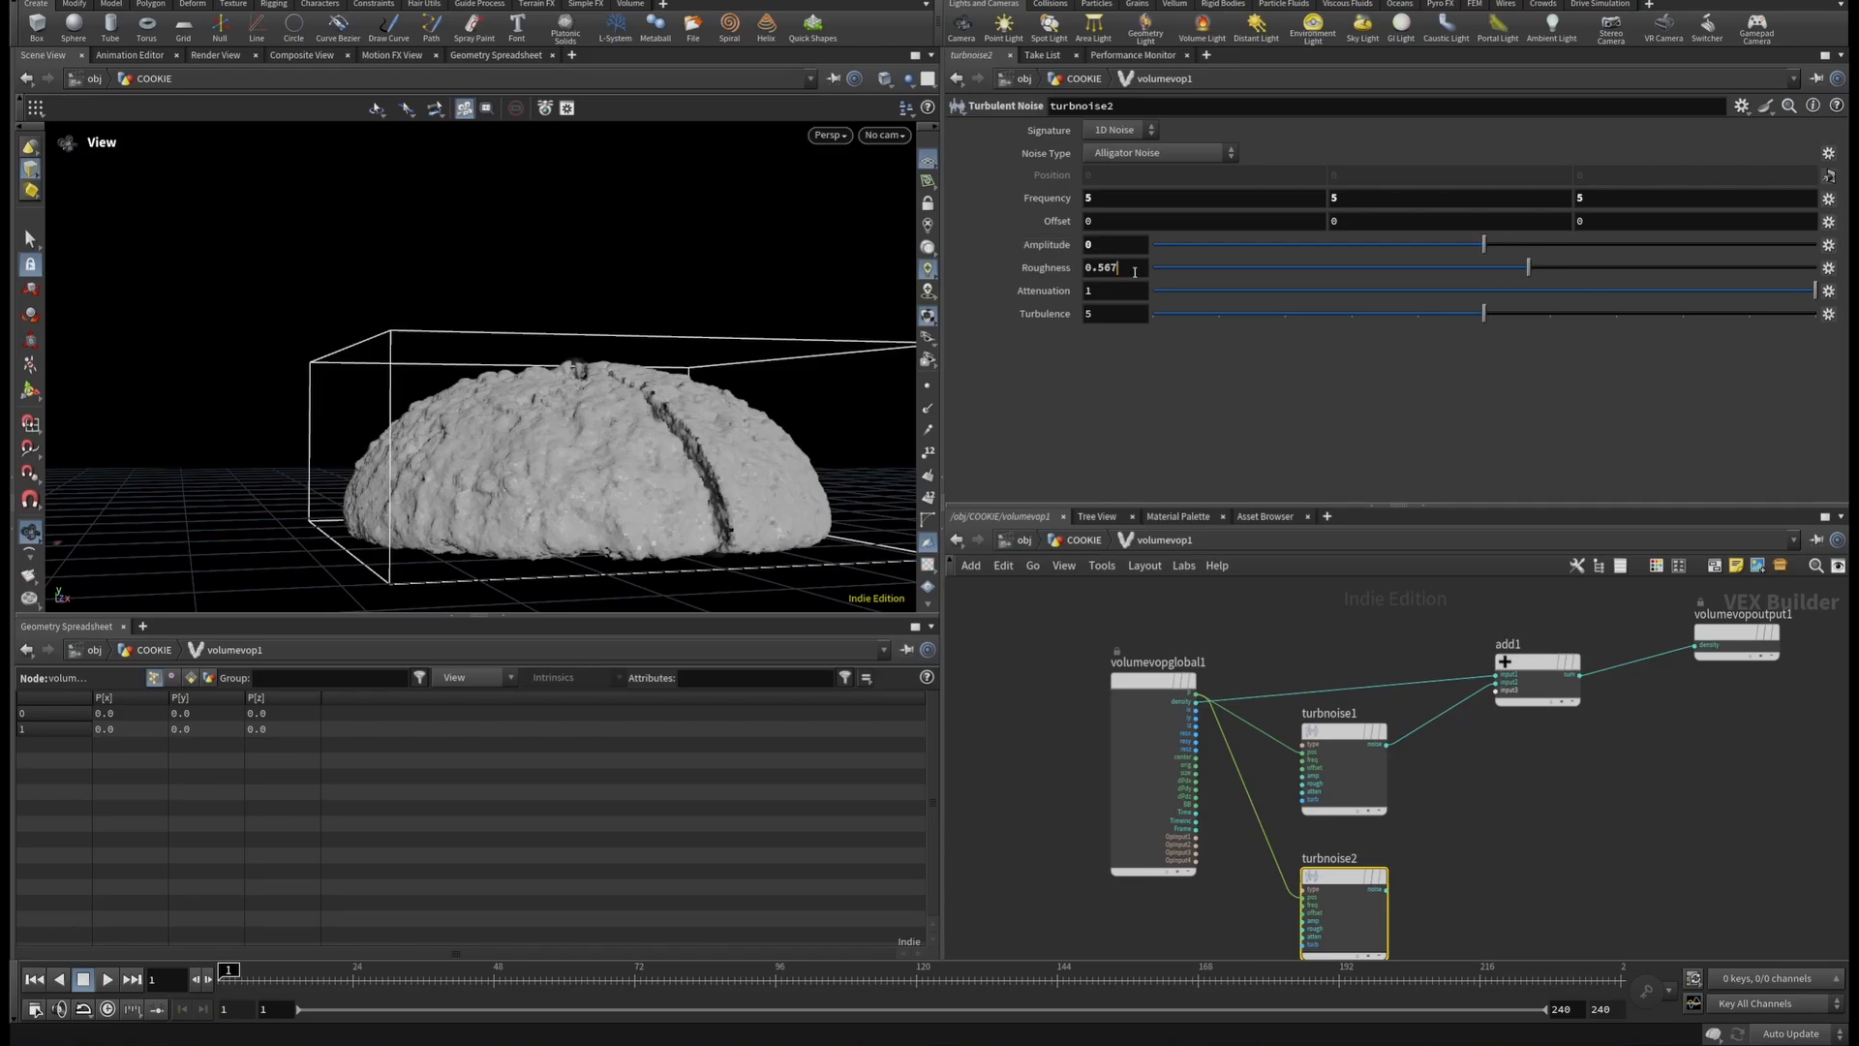
{"action": "left_click_drag", "start_coordinate": [1074, 268], "coordinate": [1123, 271]}
{"action": "type", "text": "0"}
{"action": "left_click", "coordinate": [1088, 314]}
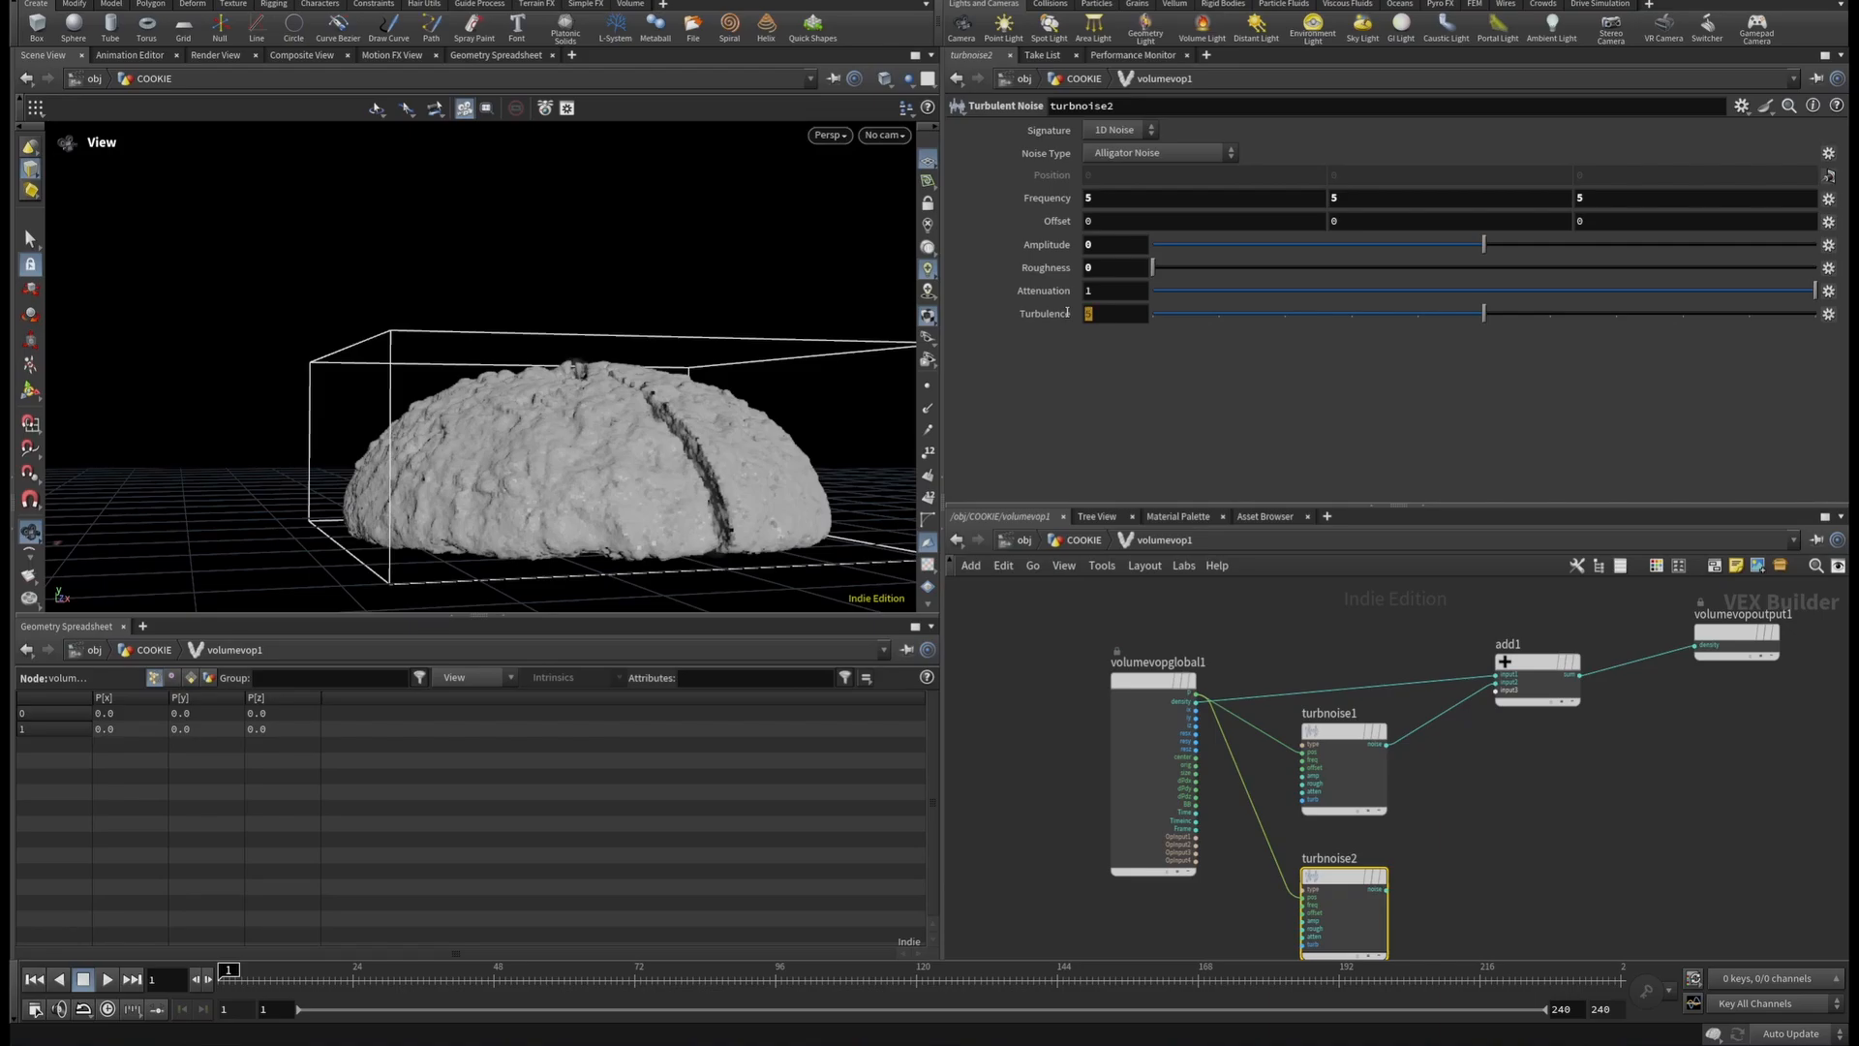
{"action": "type", "text": "10"}
{"action": "key", "text": "Return"}
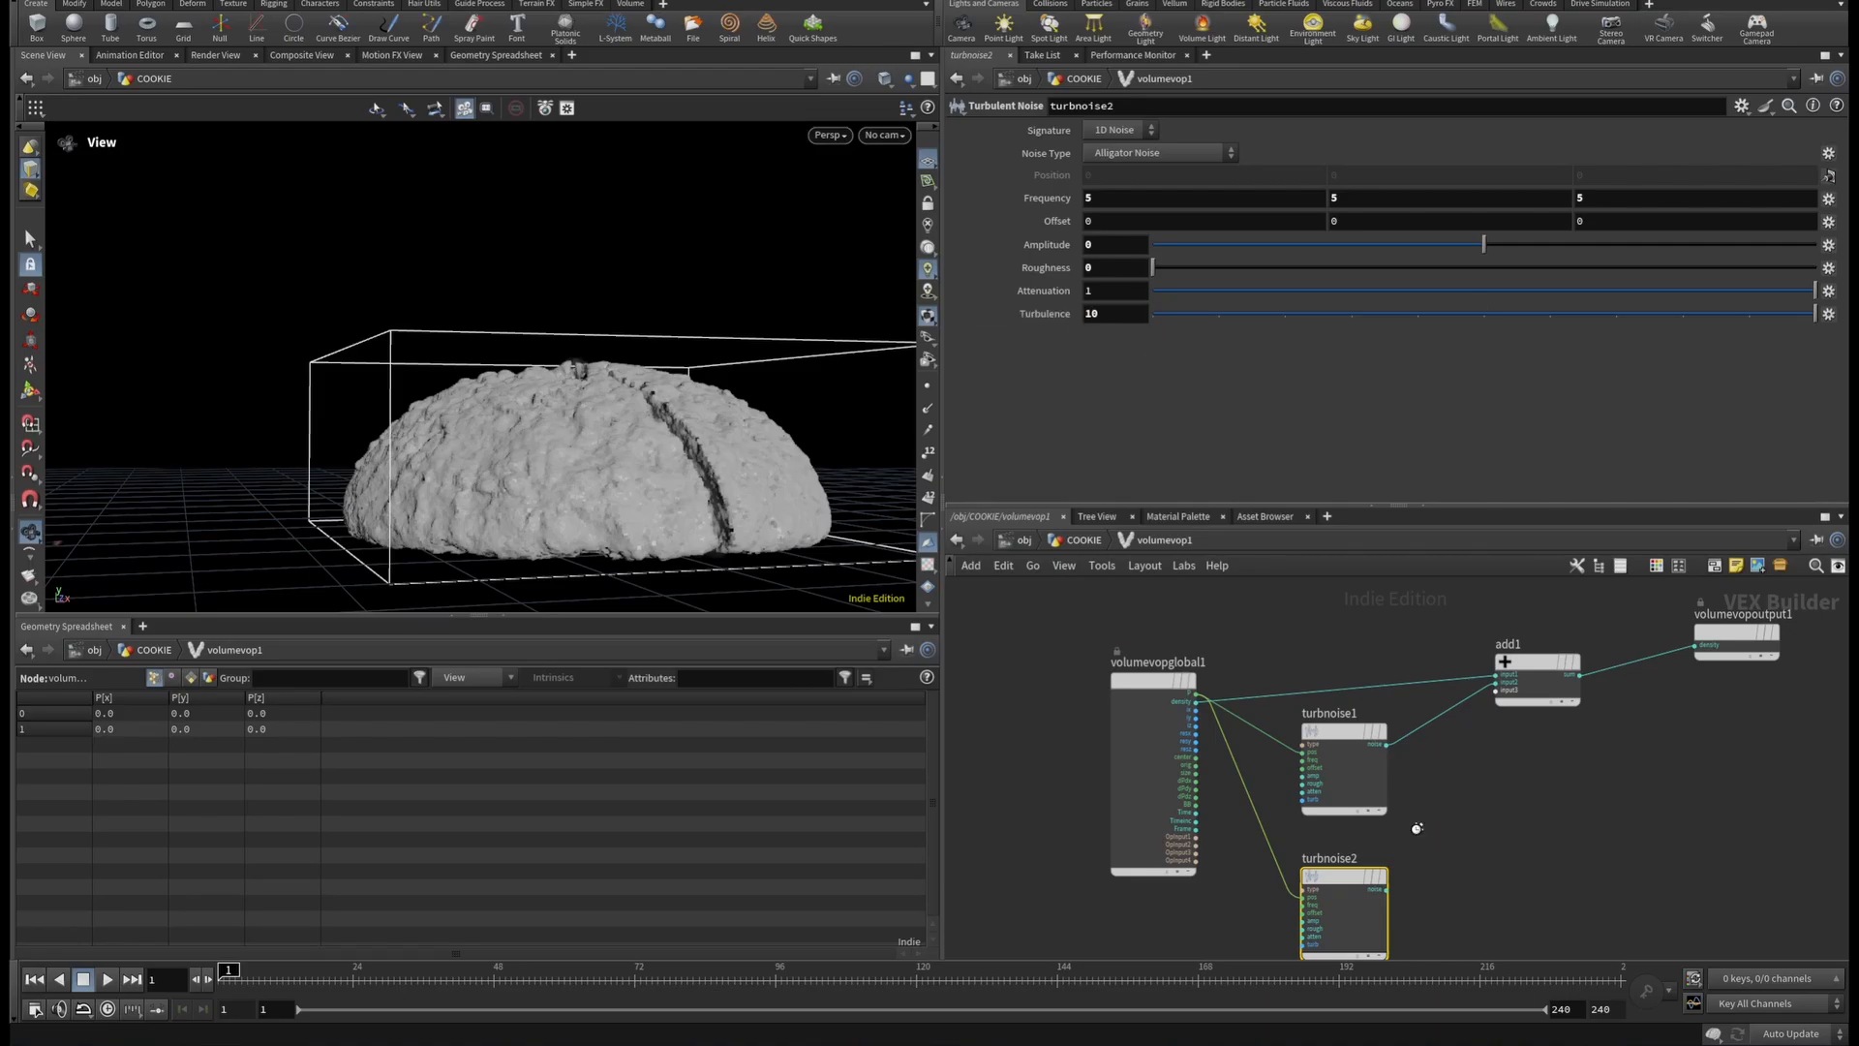
Move the global parameters node farther away from the two noise nodes.
{"action": "scroll", "coordinate": [1438, 777], "scroll_direction": "down", "scroll_amount": 3}
{"action": "middle_click_drag", "start_coordinate": [1455, 793], "coordinate": [1364, 786]}
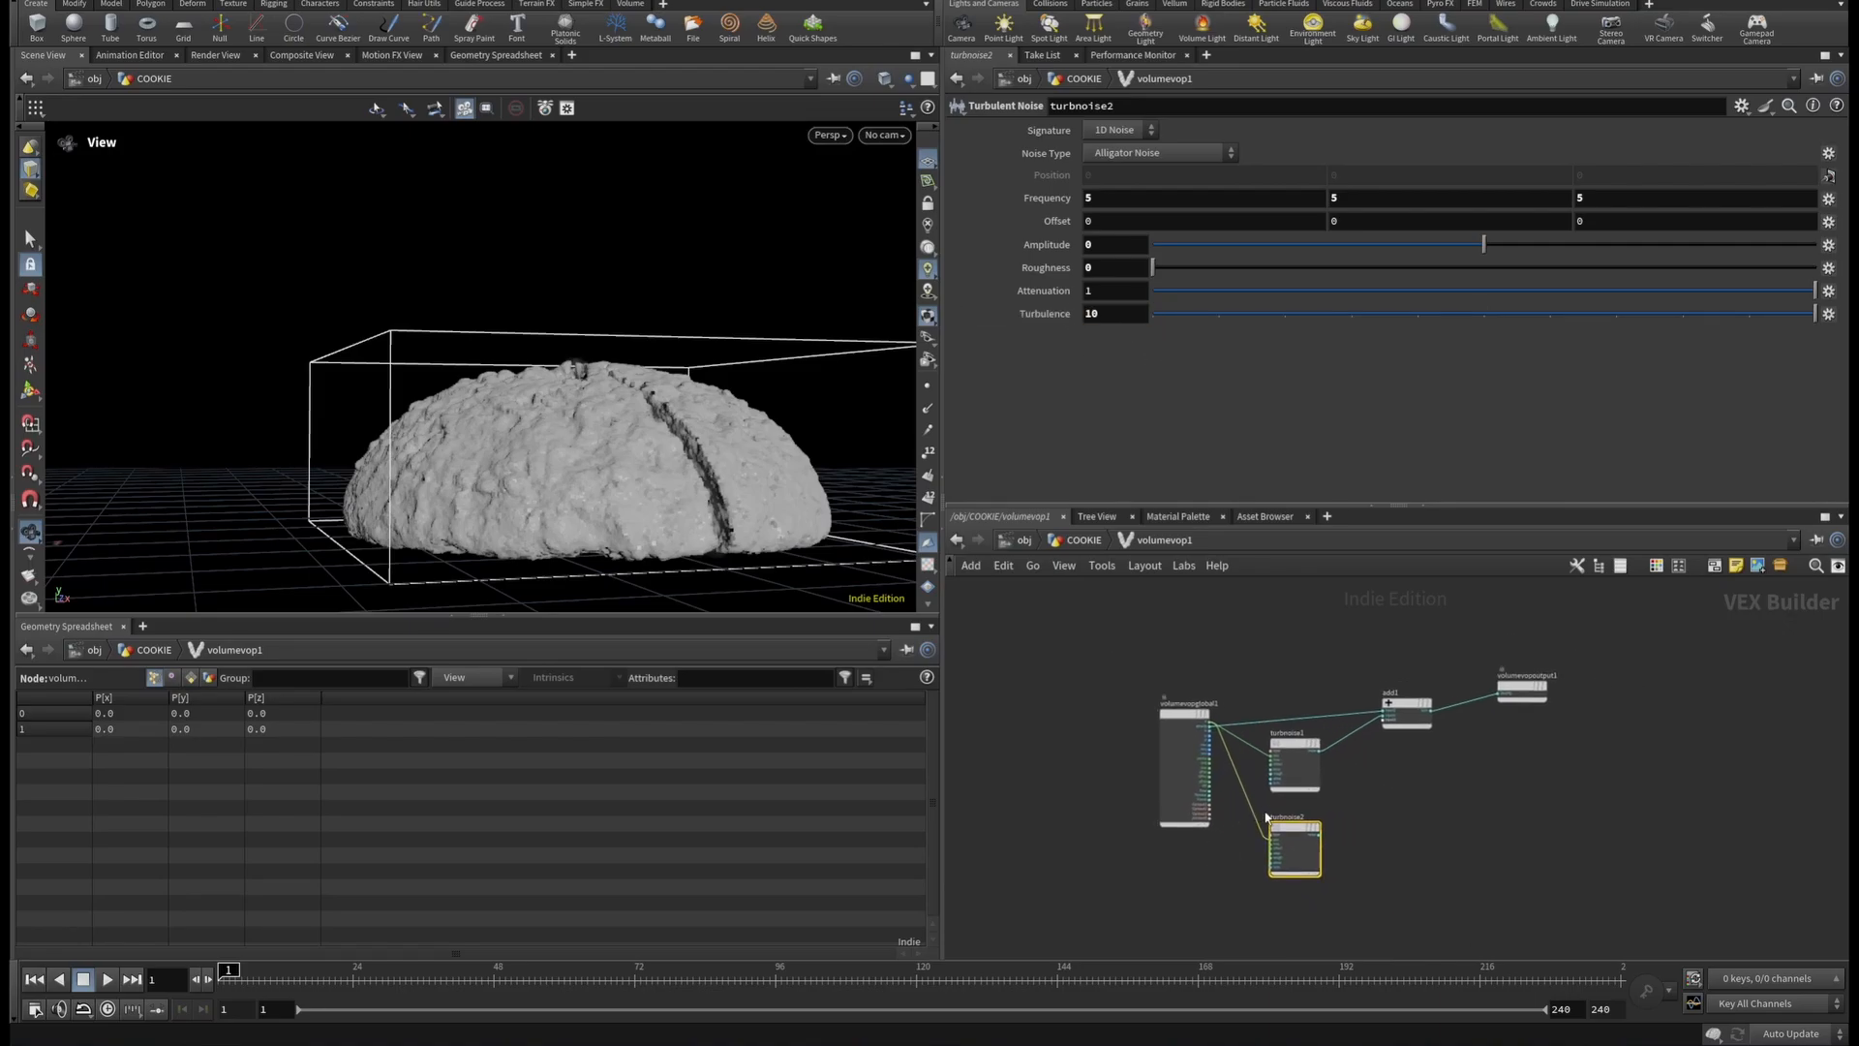
{"action": "scroll", "coordinate": [1286, 839], "scroll_direction": "up", "scroll_amount": 4}
{"action": "left_click_drag", "start_coordinate": [1051, 609], "coordinate": [964, 649]}
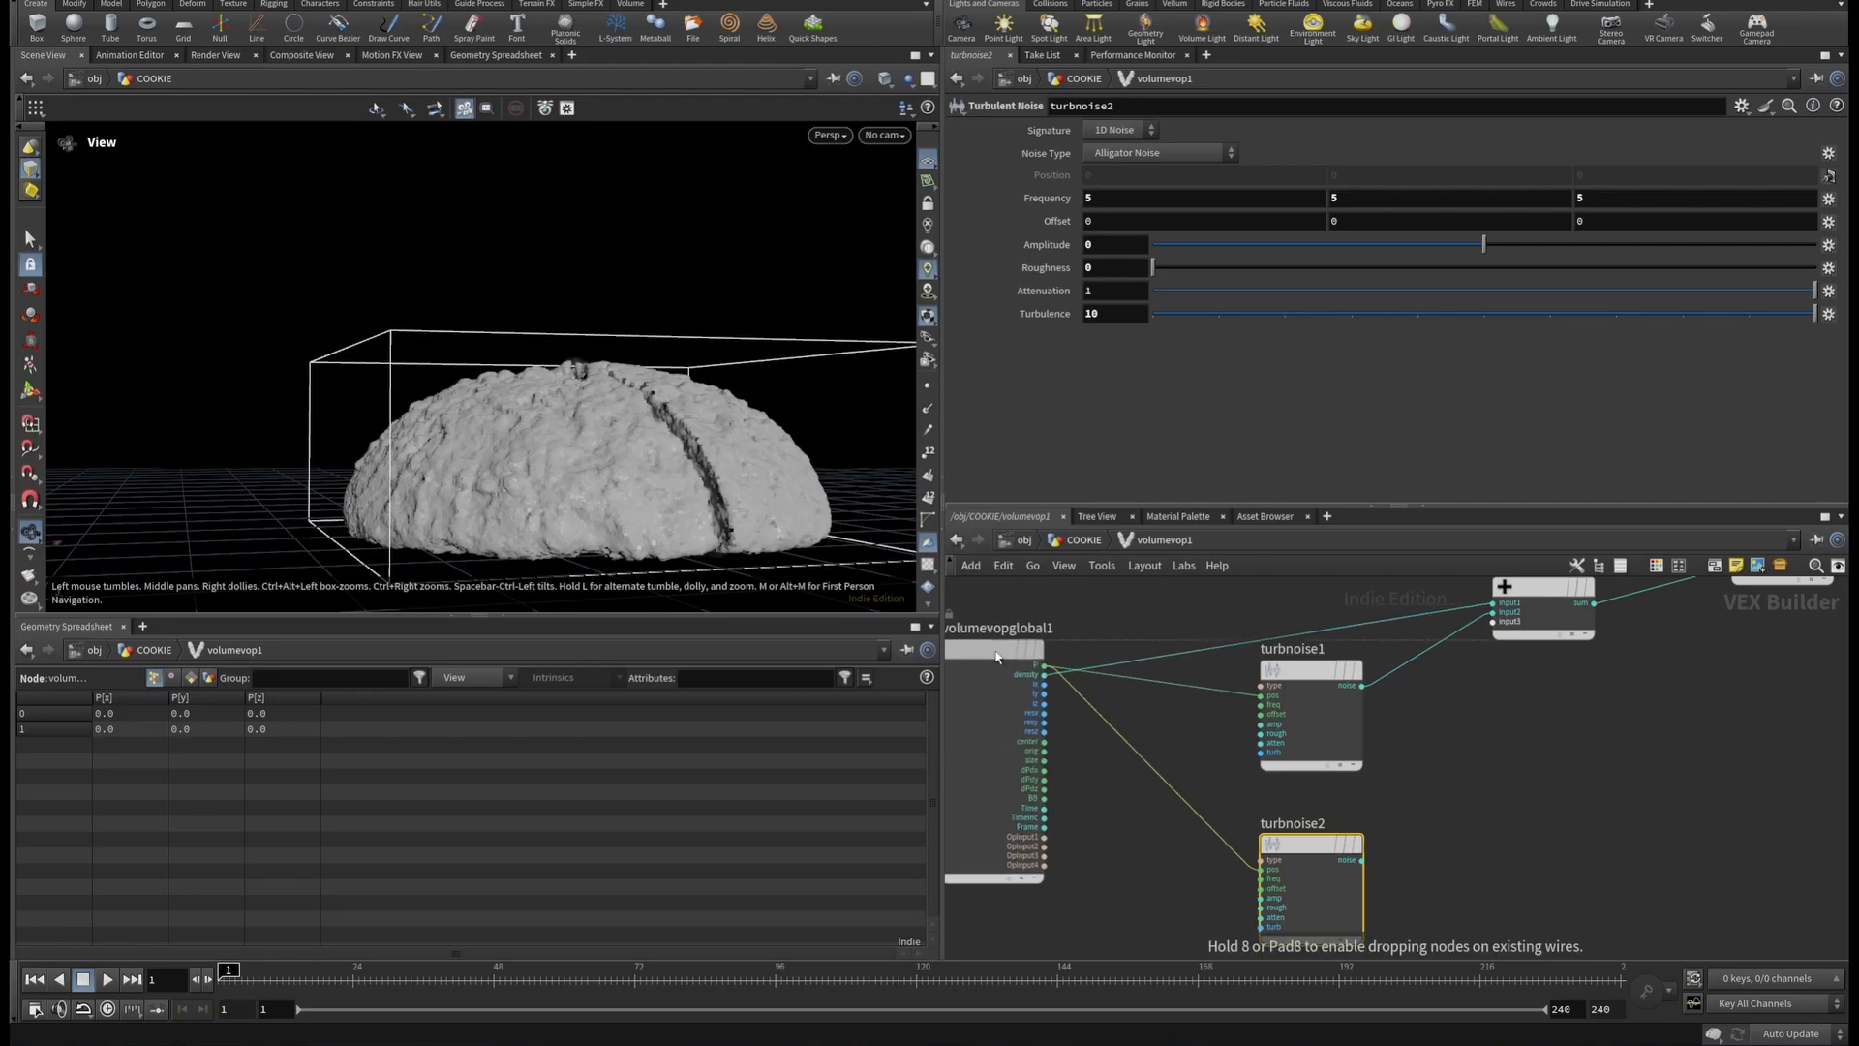
{"action": "scroll", "coordinate": [1549, 780], "scroll_direction": "down", "scroll_amount": 2}
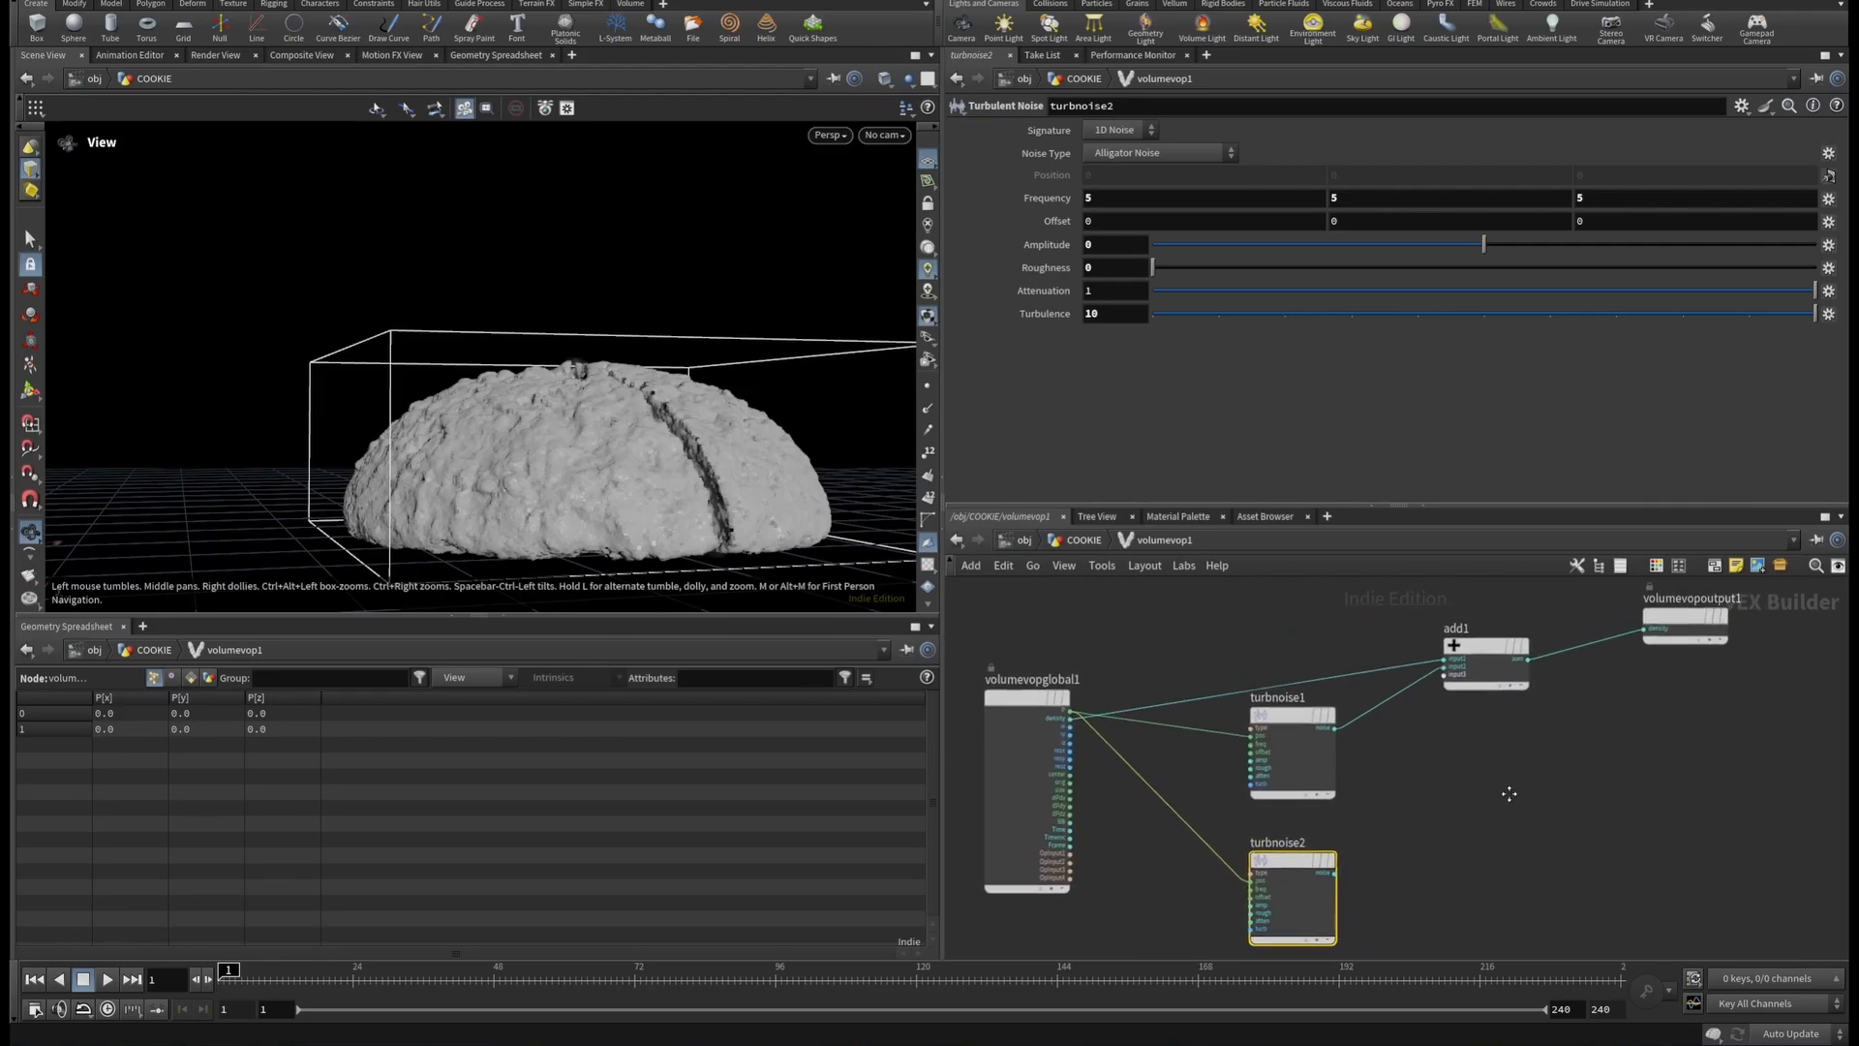
Add a Mix node between turbnoise1 and add1, shifting add1 closer to the output node to make room.
{"action": "key", "text": "Tab"}
{"action": "type", "text": "mi"}
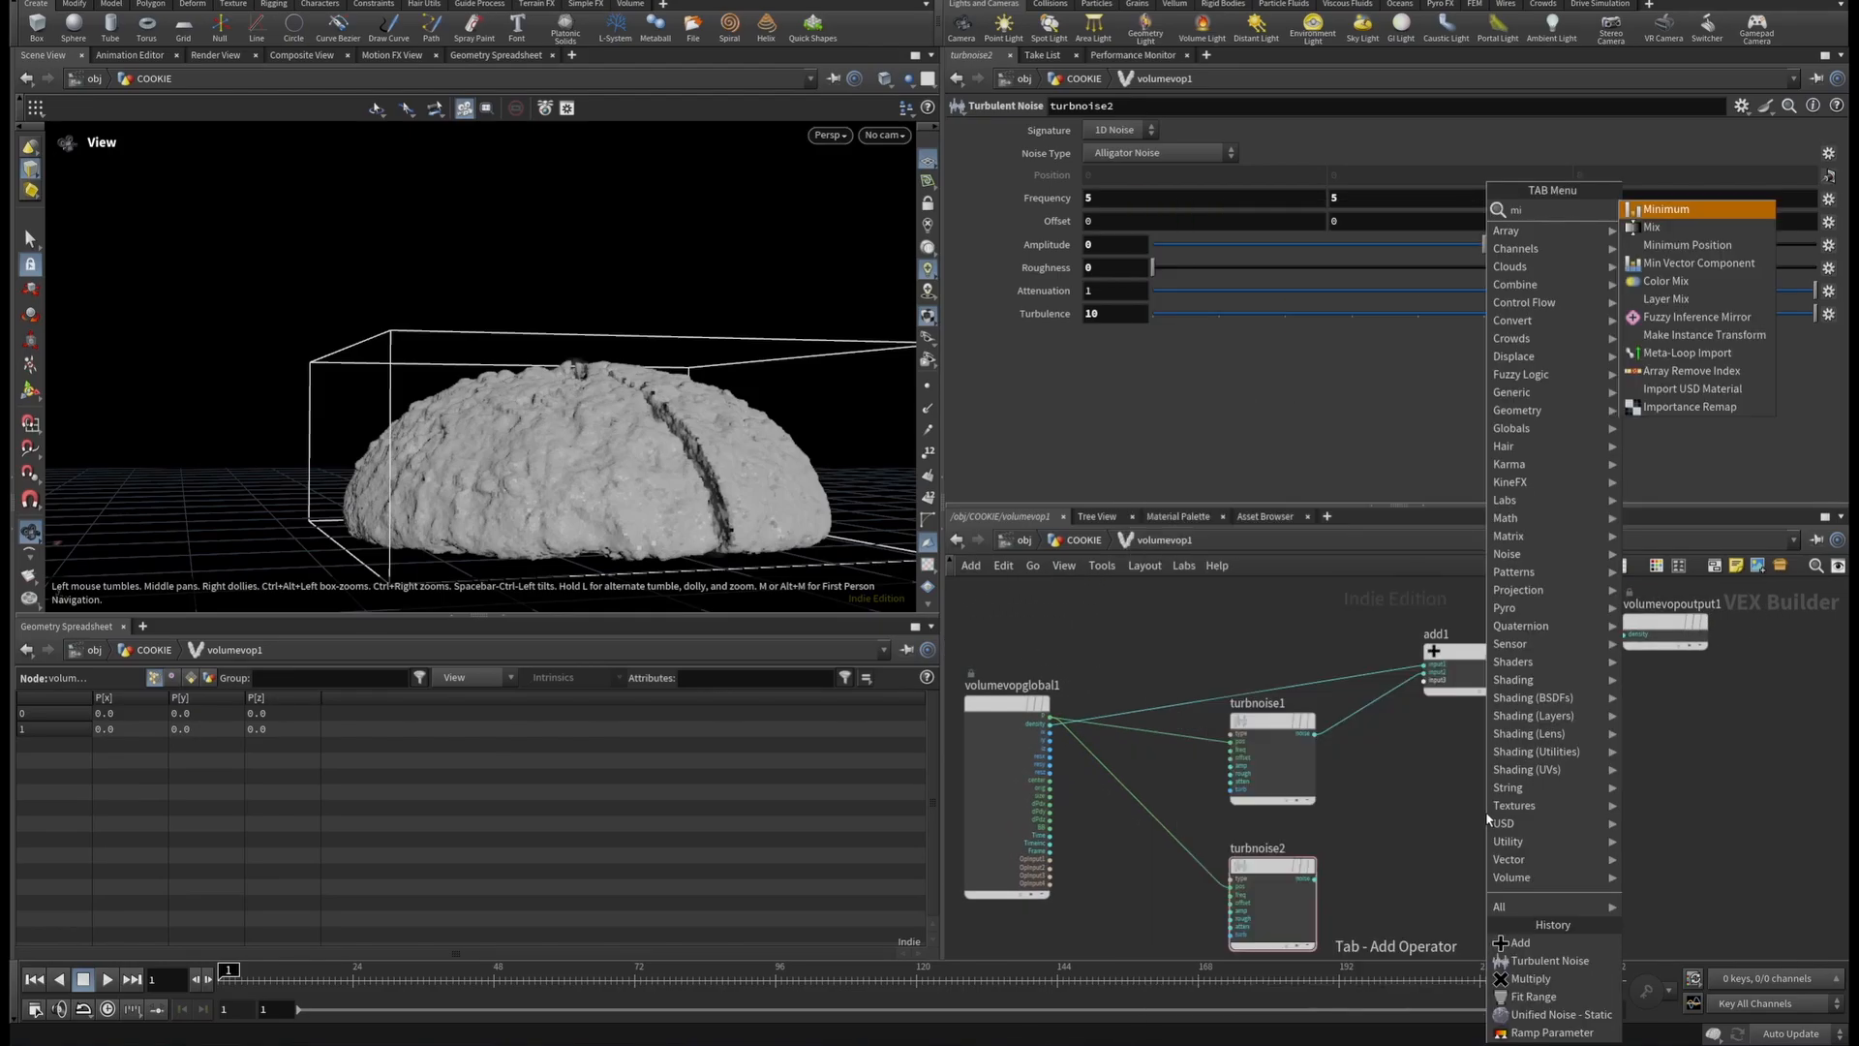
{"action": "left_click", "coordinate": [1652, 227]}
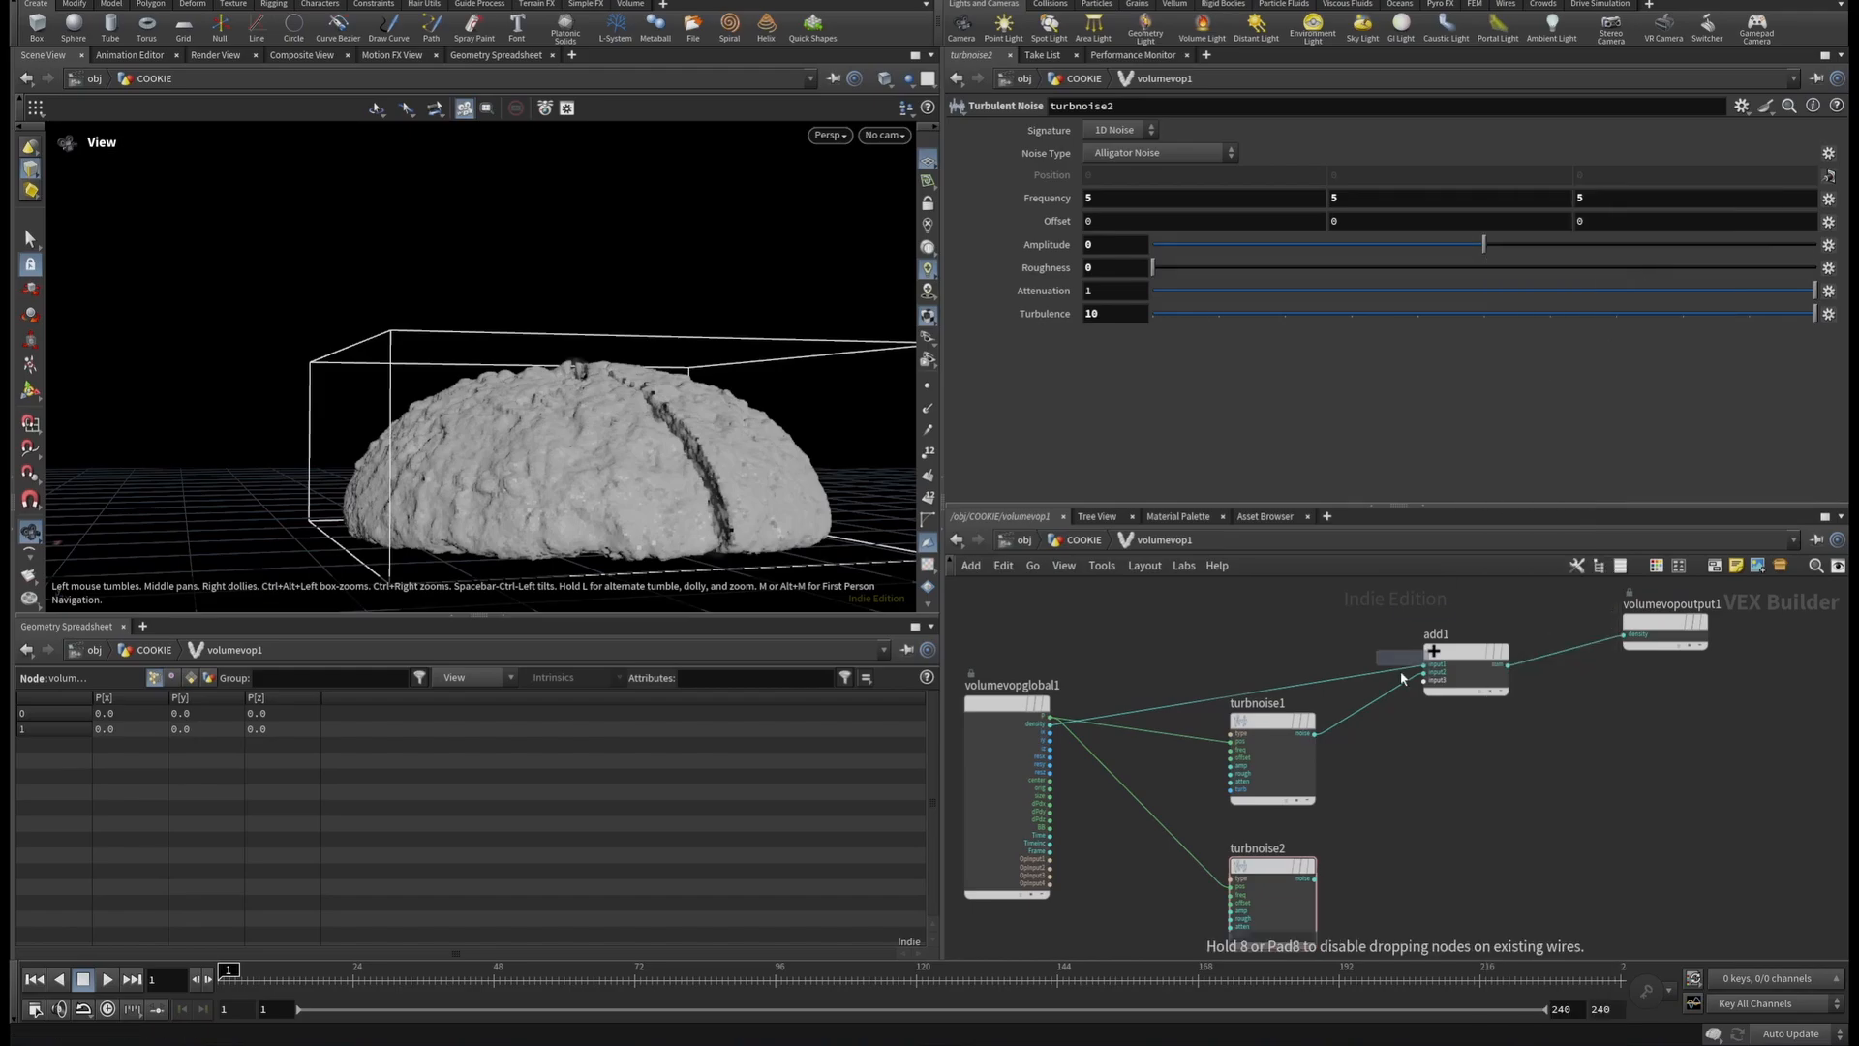
{"action": "left_click", "coordinate": [1405, 745]}
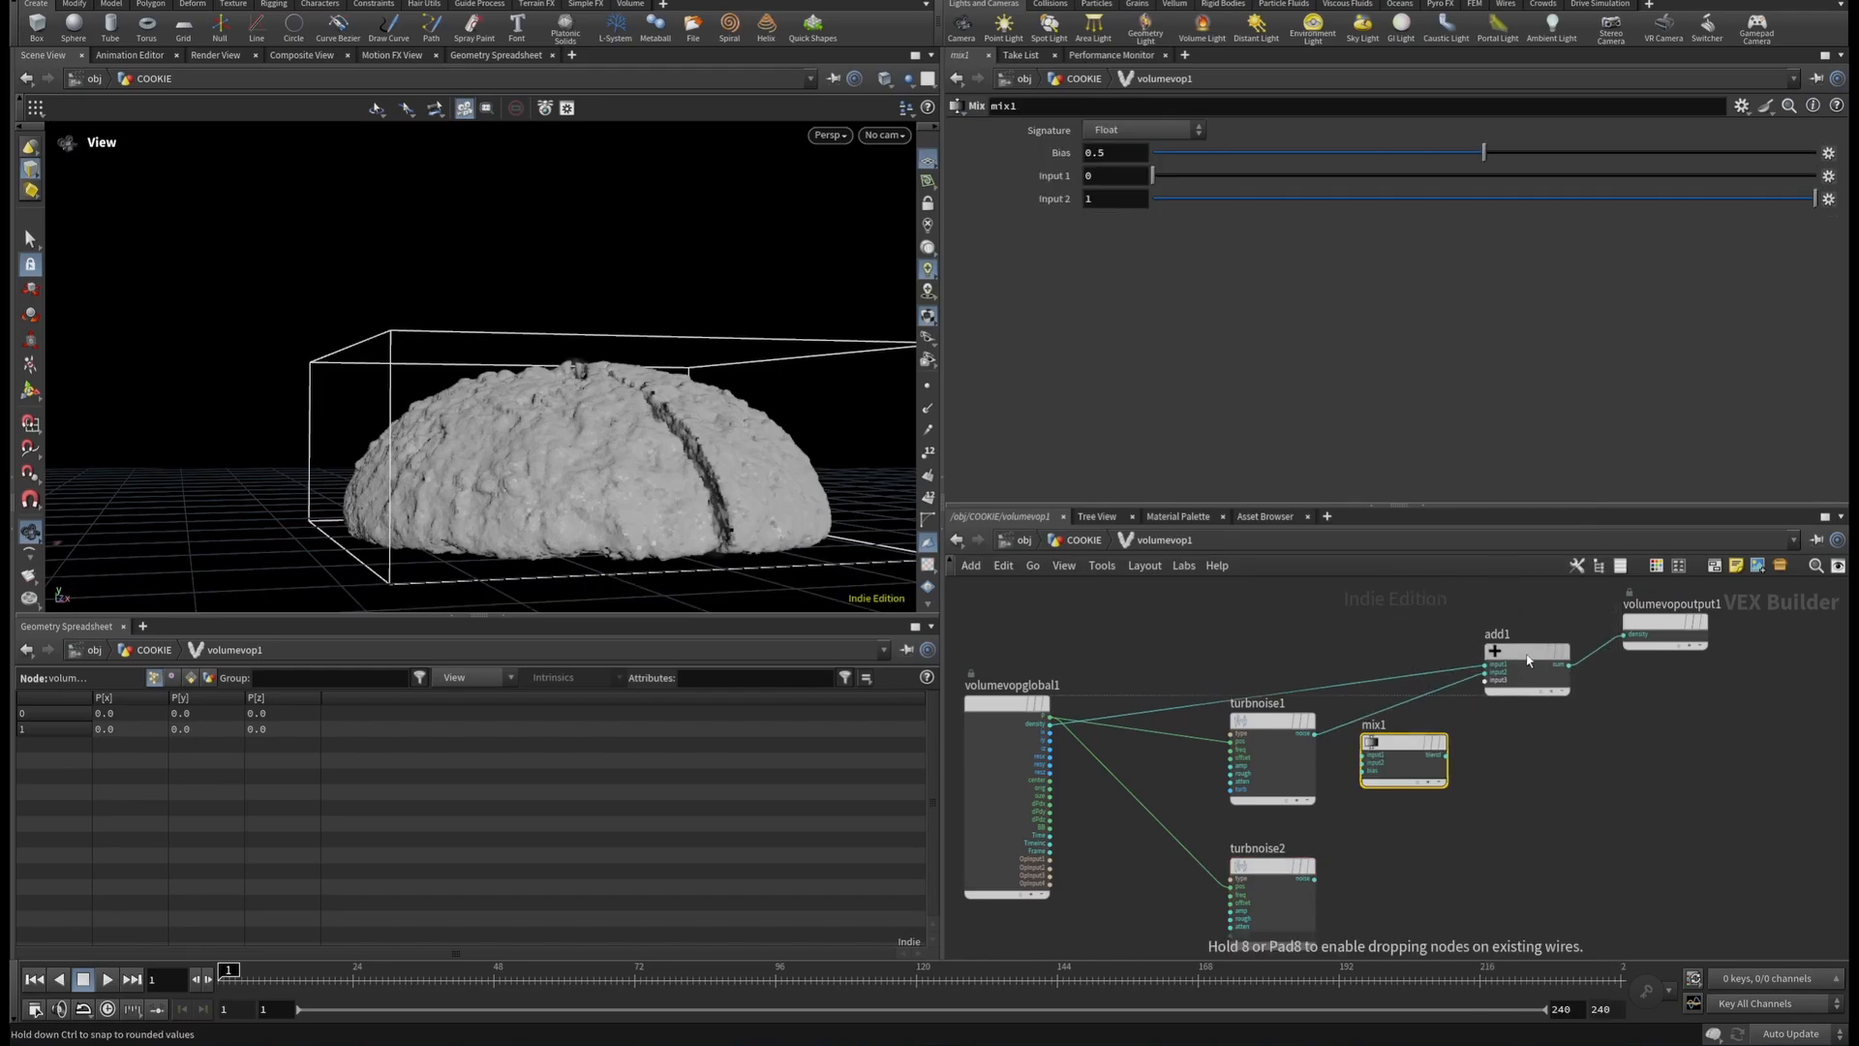
Add a Bind node below mix1 in the Volume VOP network.
{"action": "key", "text": "Tab"}
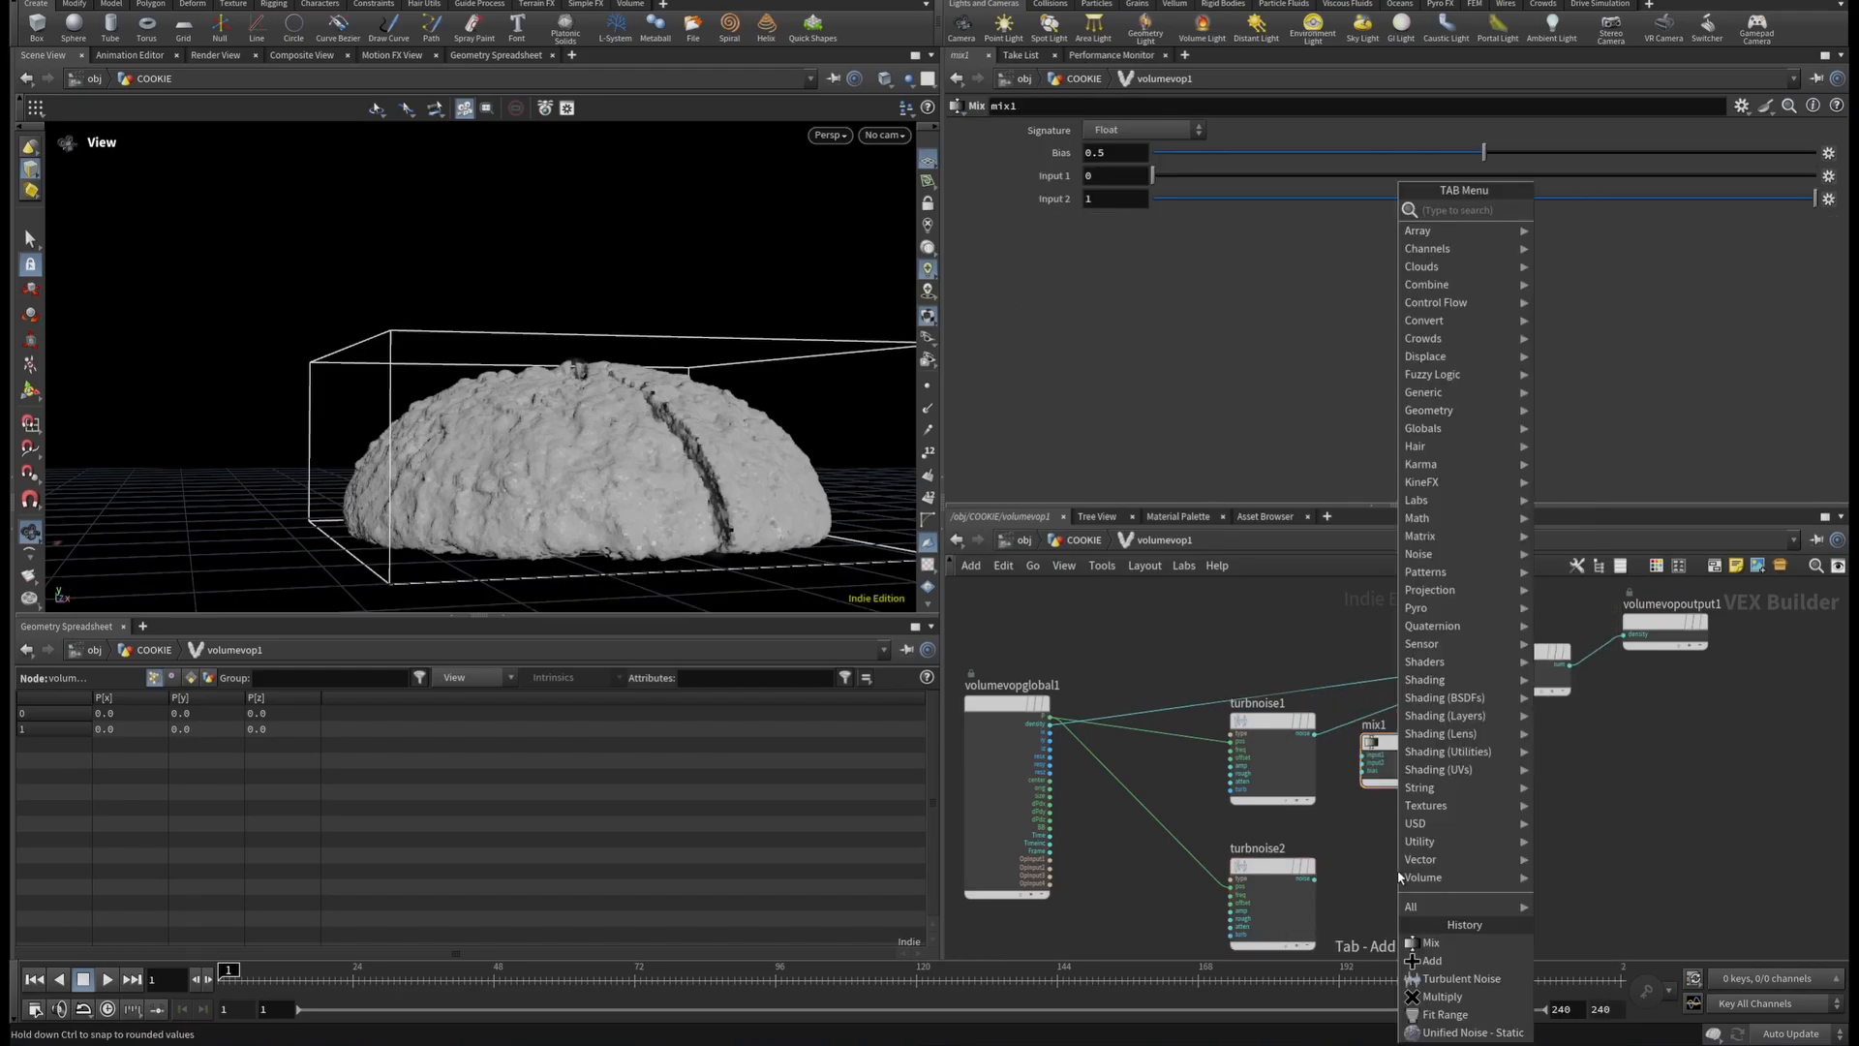
{"action": "type", "text": "bind"}
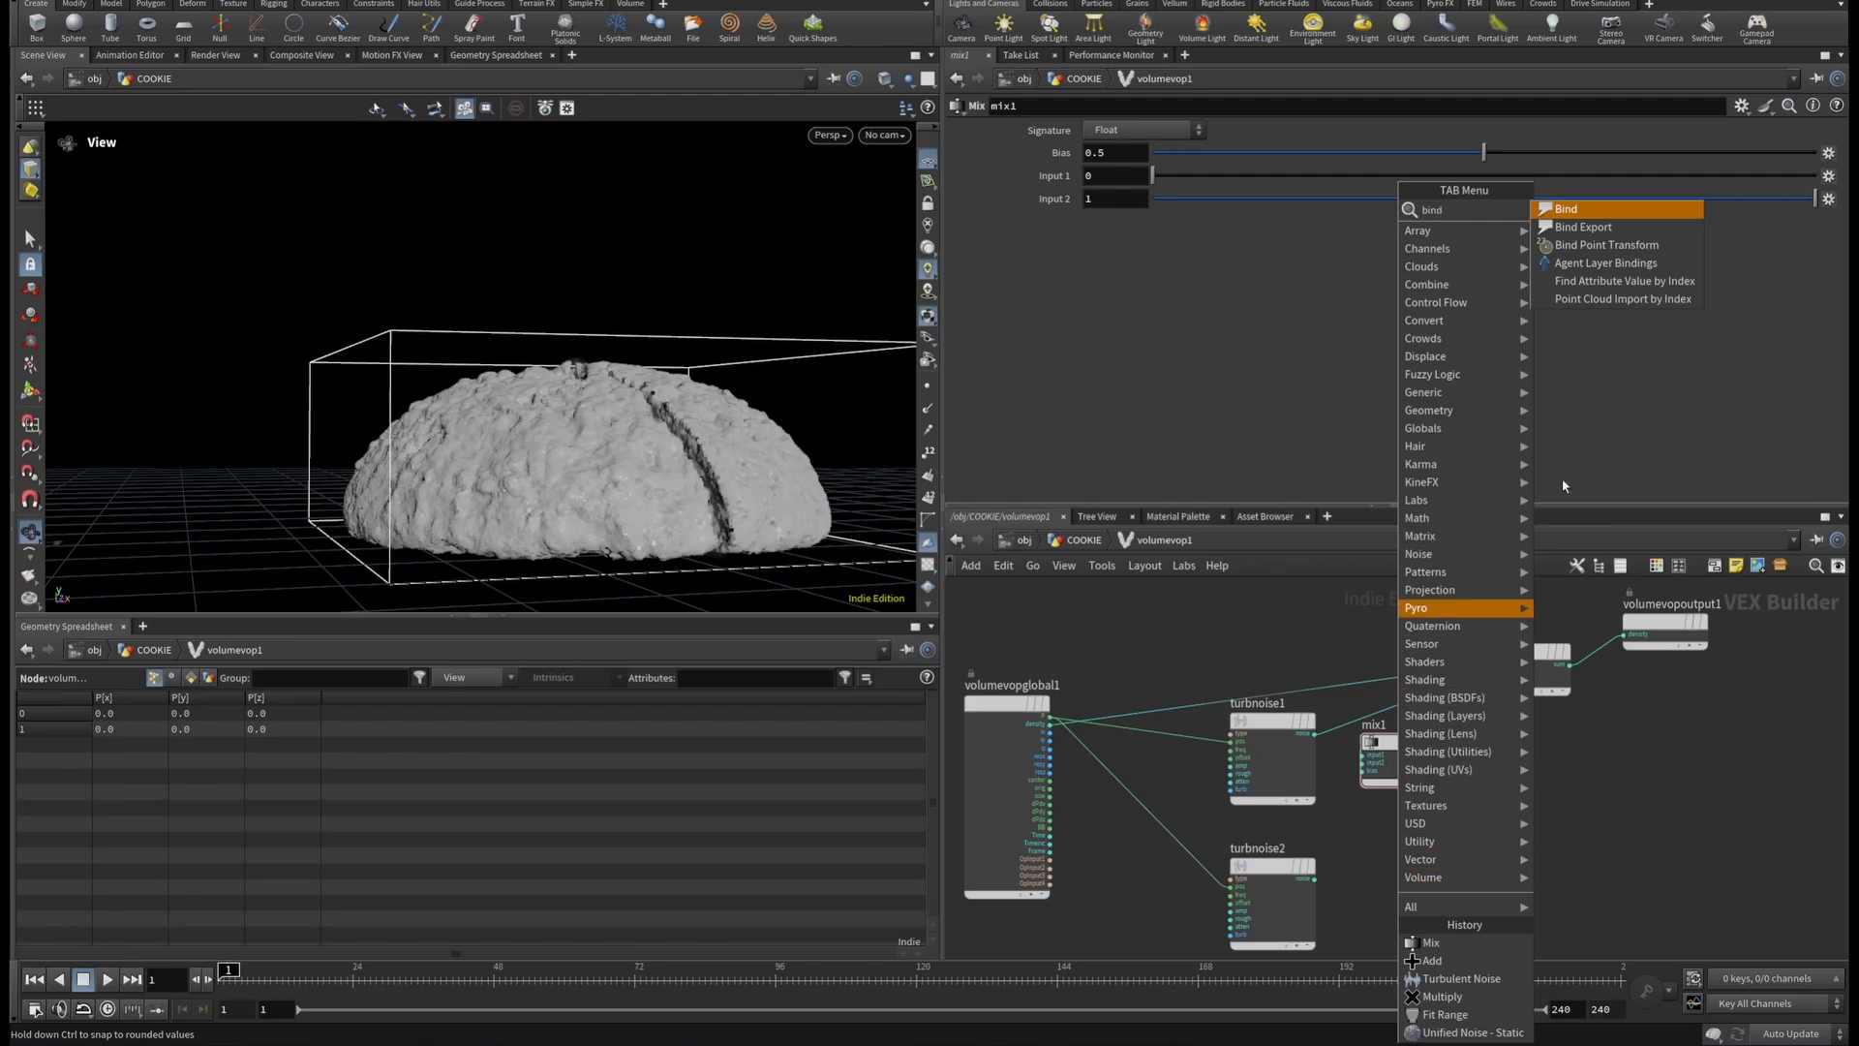
{"action": "left_click", "coordinate": [1651, 226]}
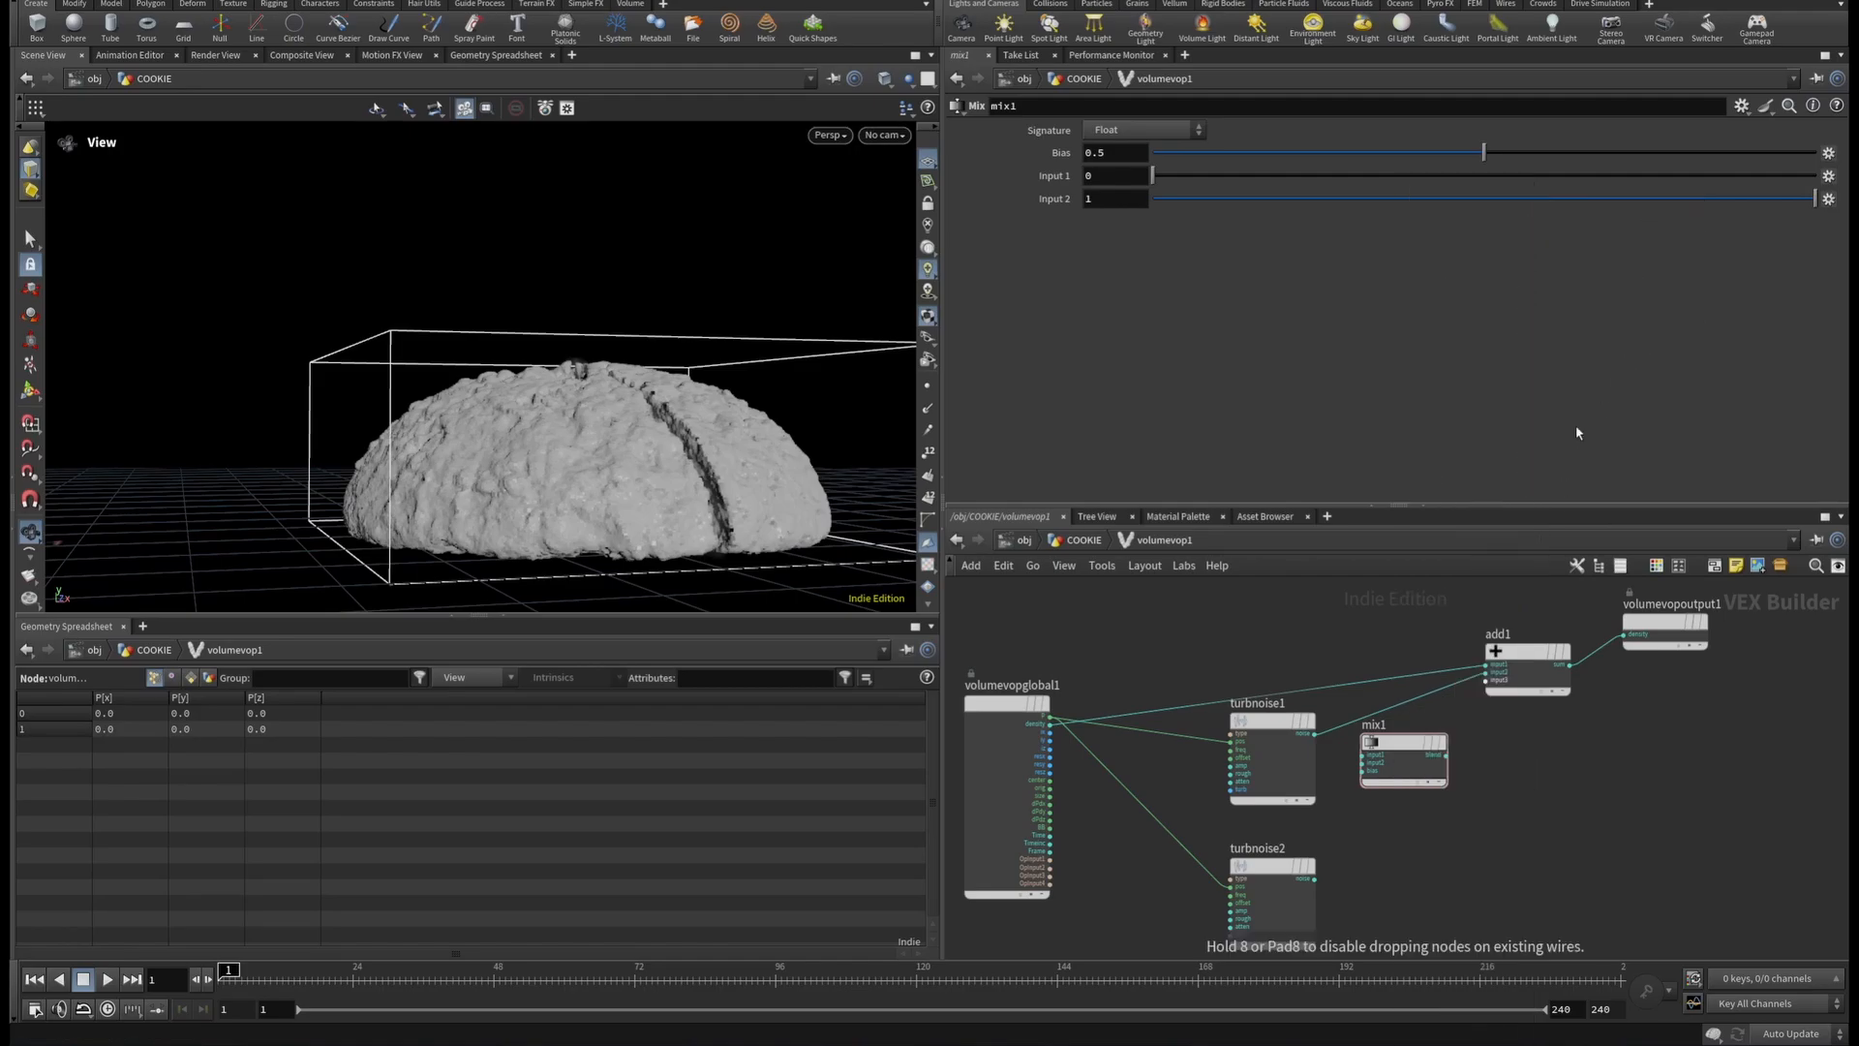
{"action": "left_click", "coordinate": [1434, 856]}
Name the bind node's parameter insidebias and set its type to Integer (int).
{"action": "left_click", "coordinate": [1134, 127]}
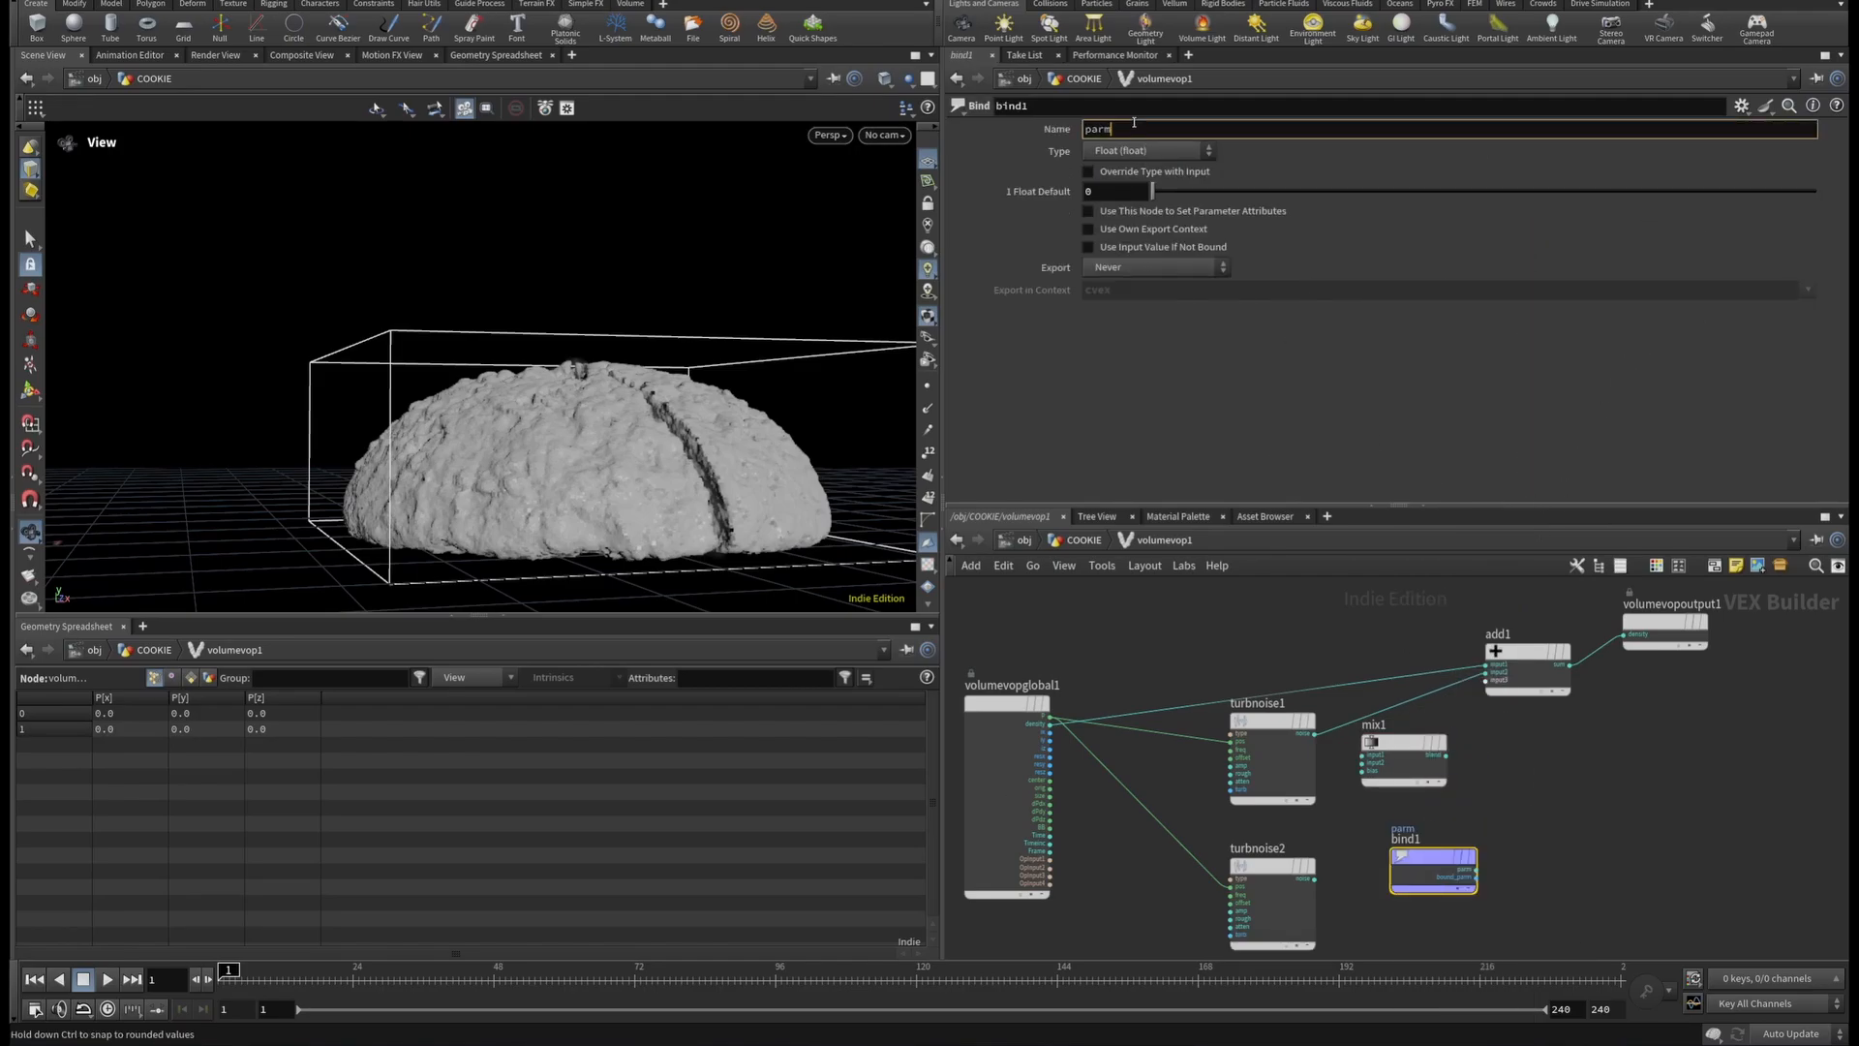
{"action": "double_click", "coordinate": [1116, 136]}
{"action": "type", "text": "l"}
{"action": "key", "text": "Return"}
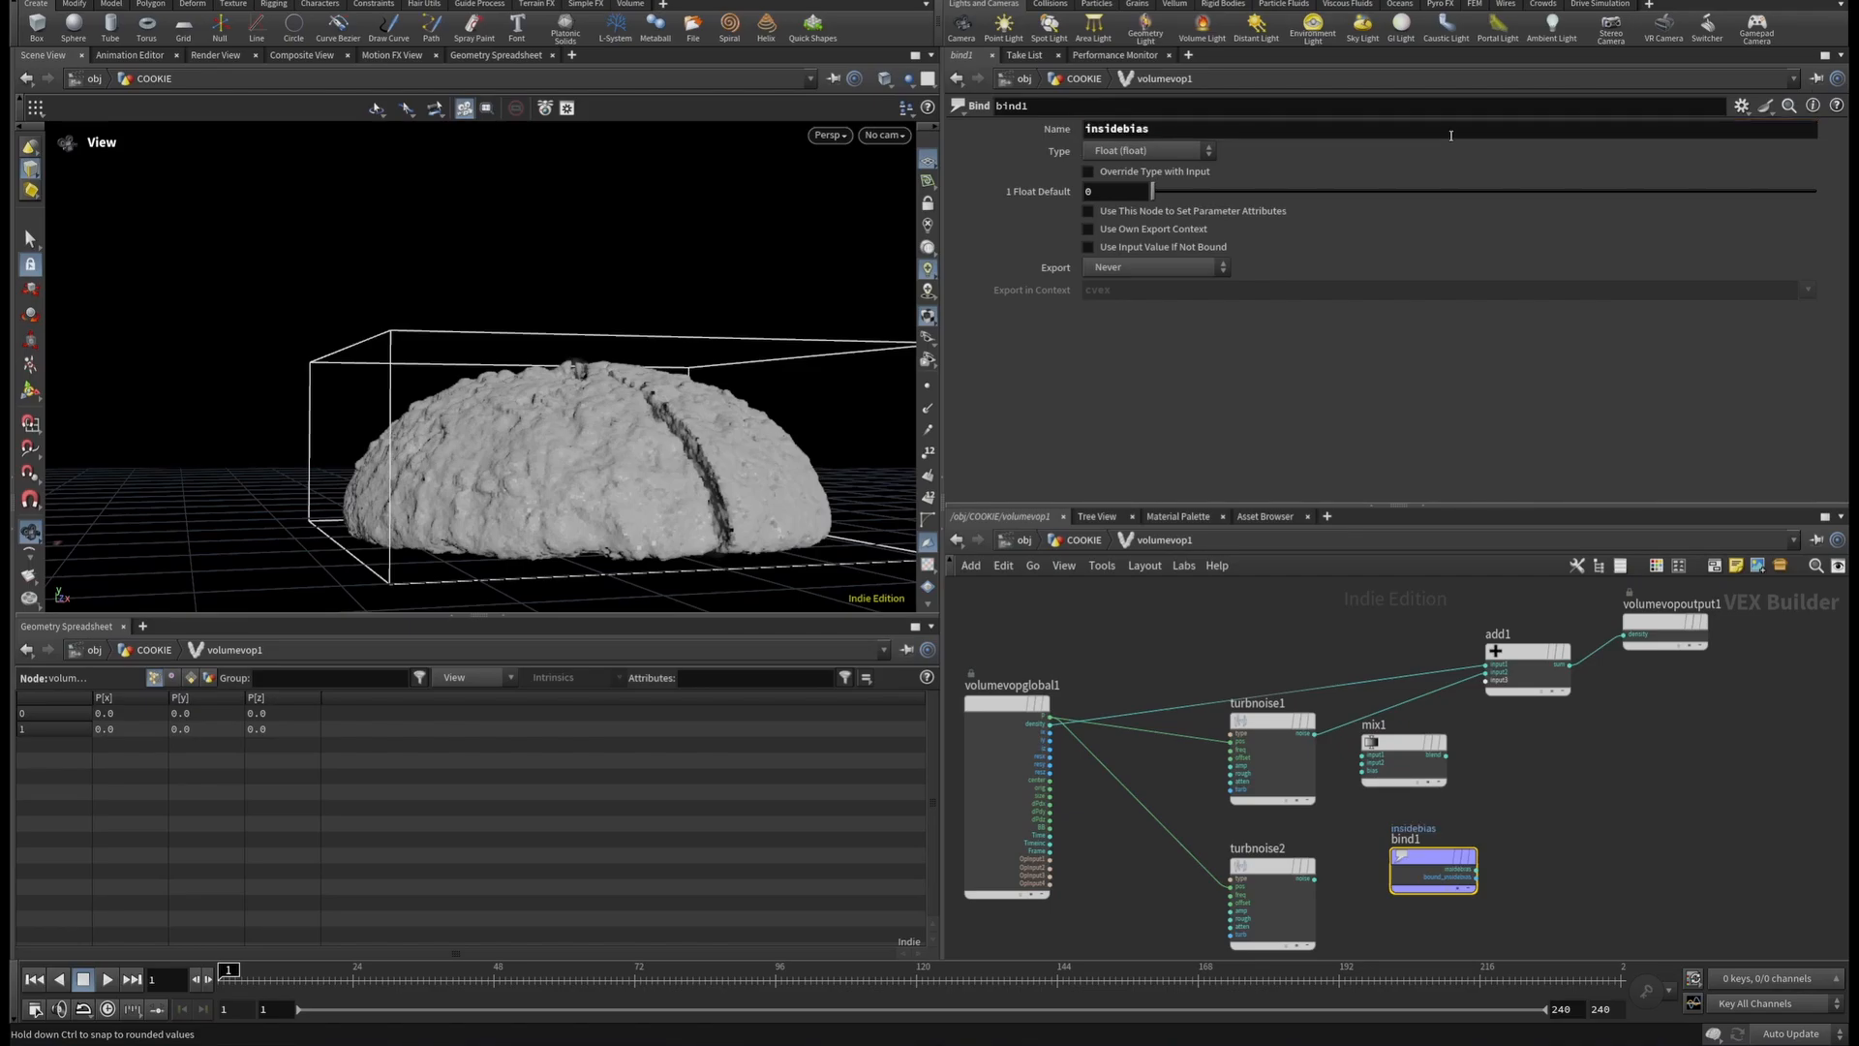
{"action": "left_click", "coordinate": [1129, 150]}
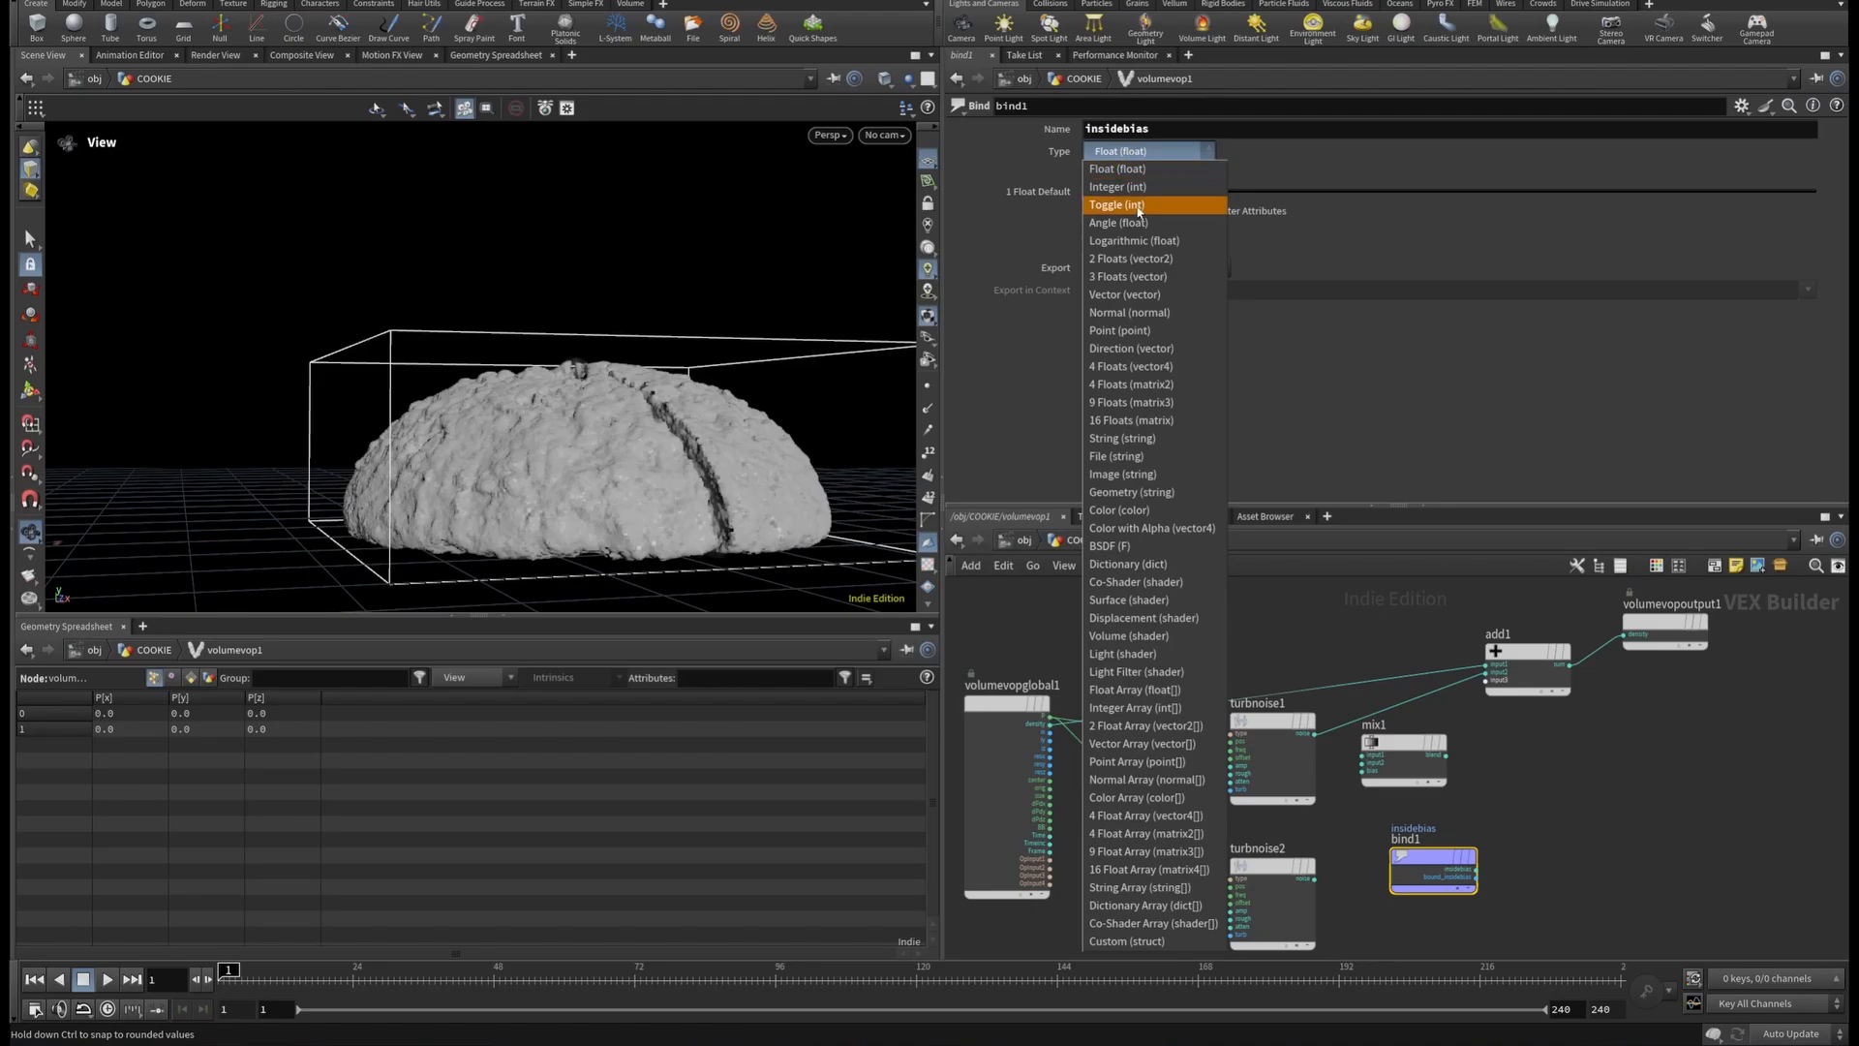
{"action": "left_click", "coordinate": [1140, 186]}
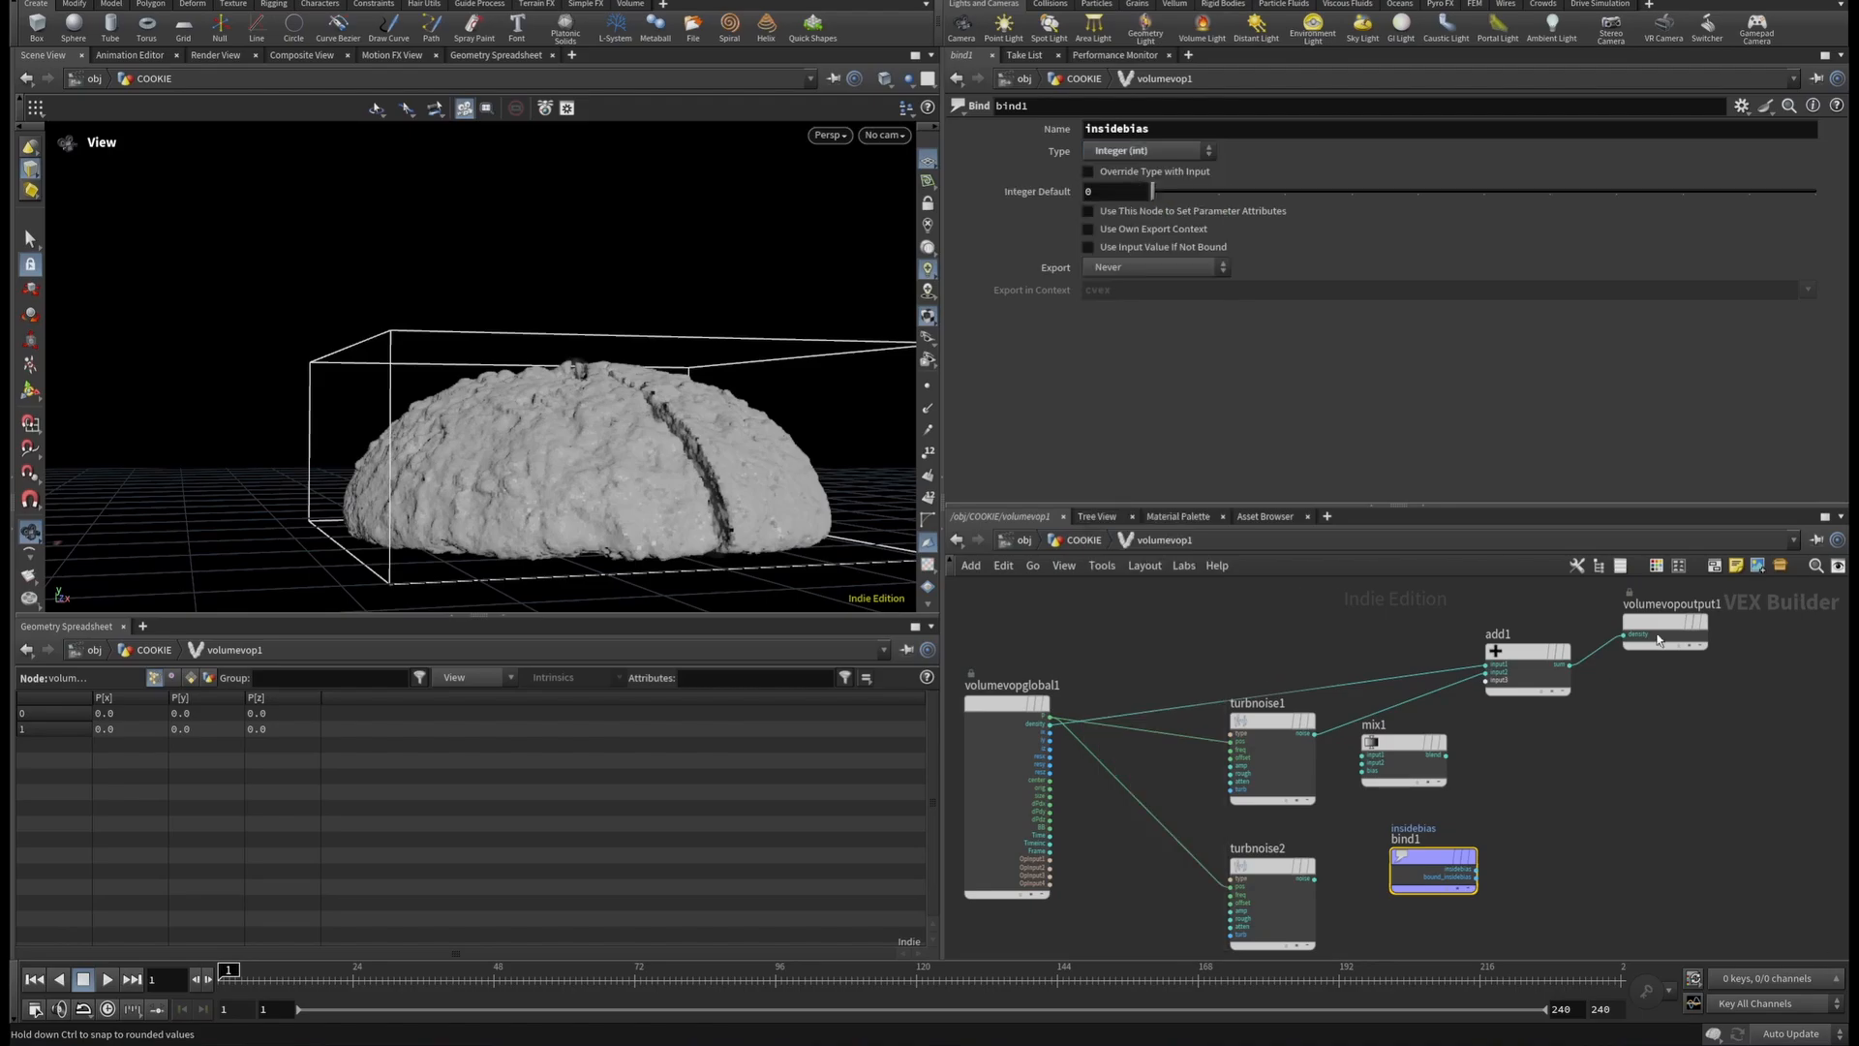
Check the insidebias values on attribwrangle1 by sorting the geometry spreadsheet by them, and return inside volumevop1.
{"action": "left_click", "coordinate": [1545, 845]}
{"action": "key", "text": "u"}
{"action": "left_click", "coordinate": [1388, 743]}
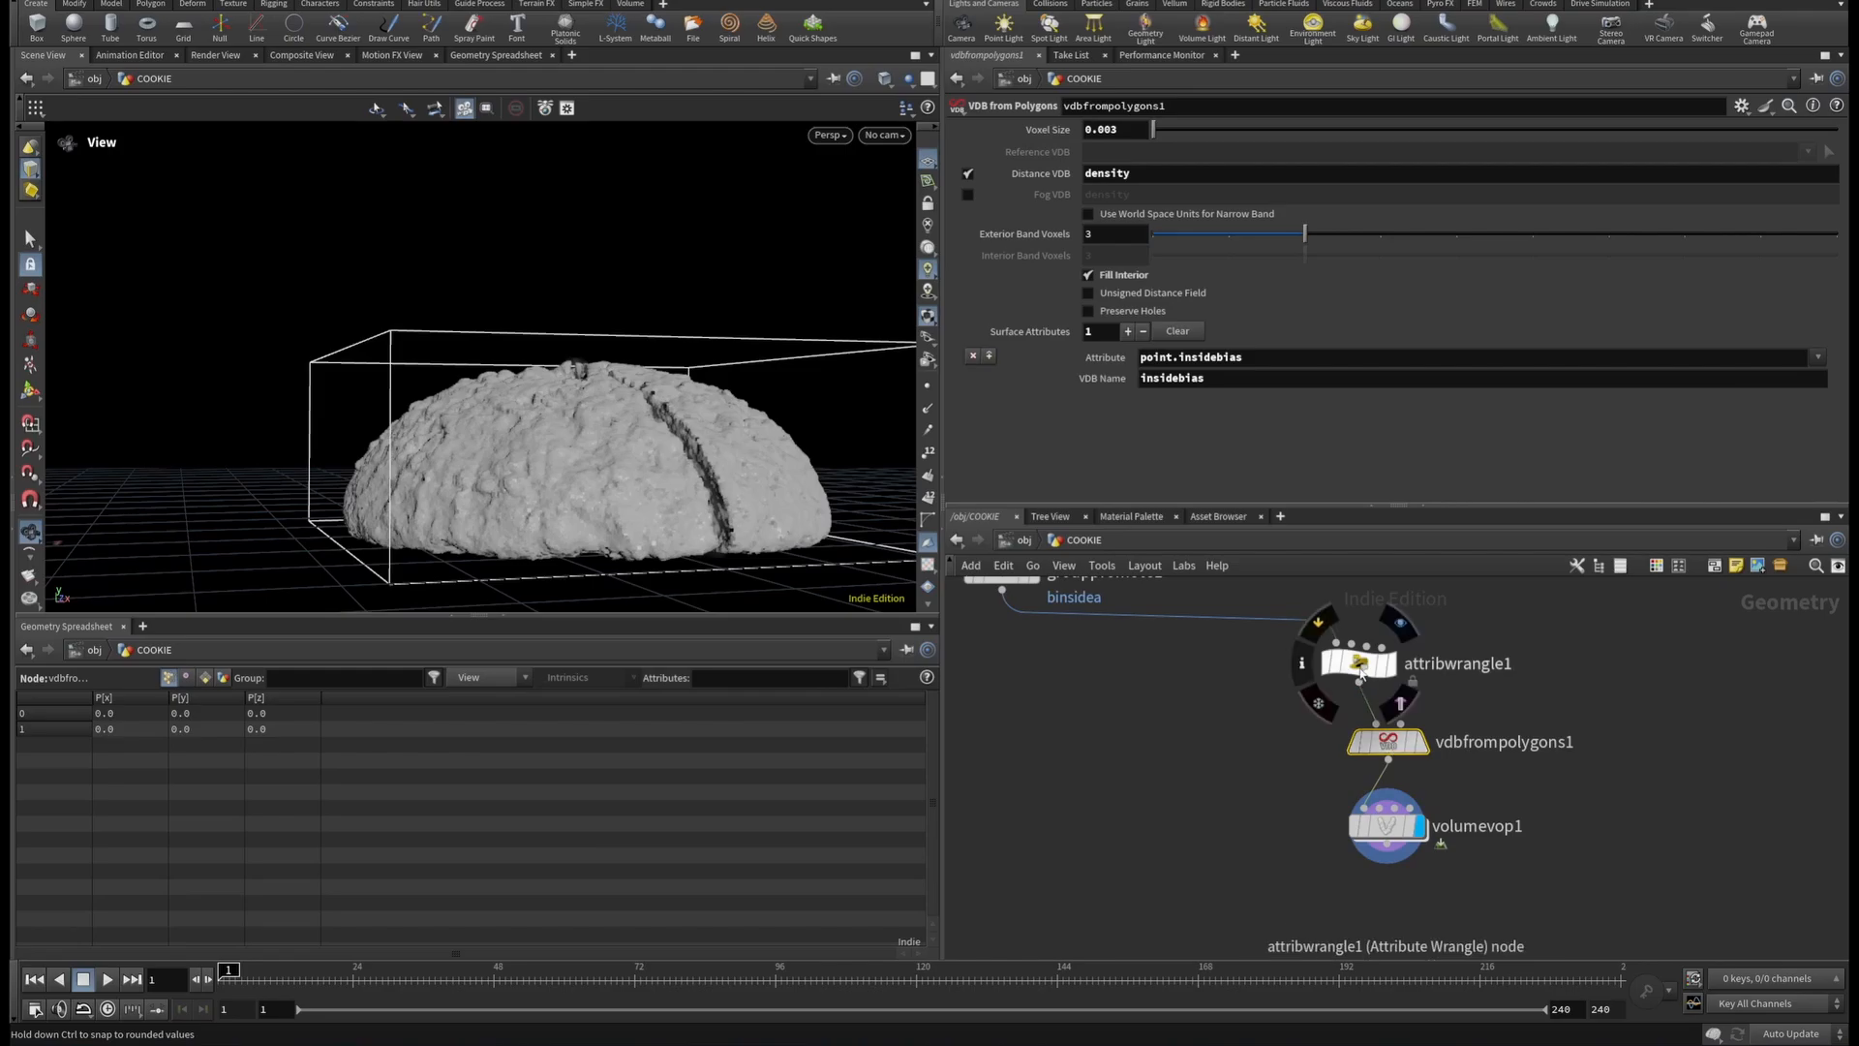
{"action": "left_click", "coordinate": [1360, 664]}
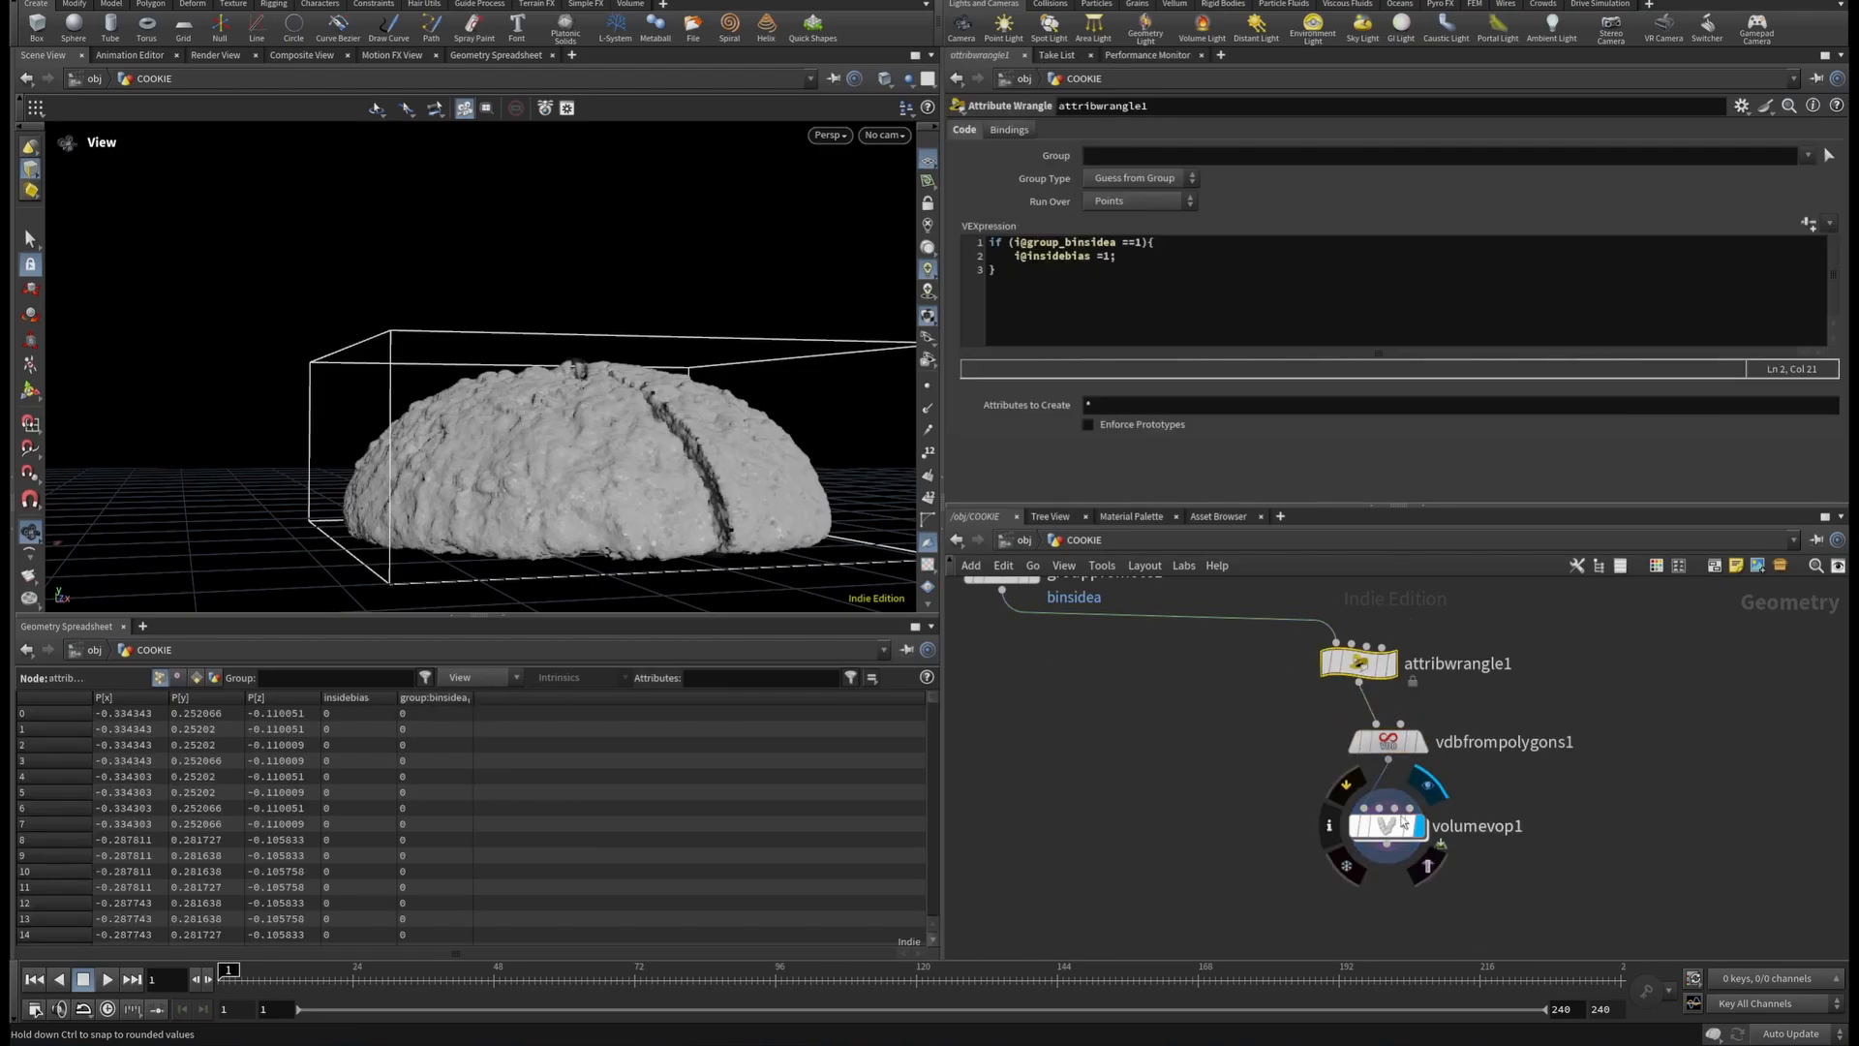
{"action": "left_click", "coordinate": [388, 698]}
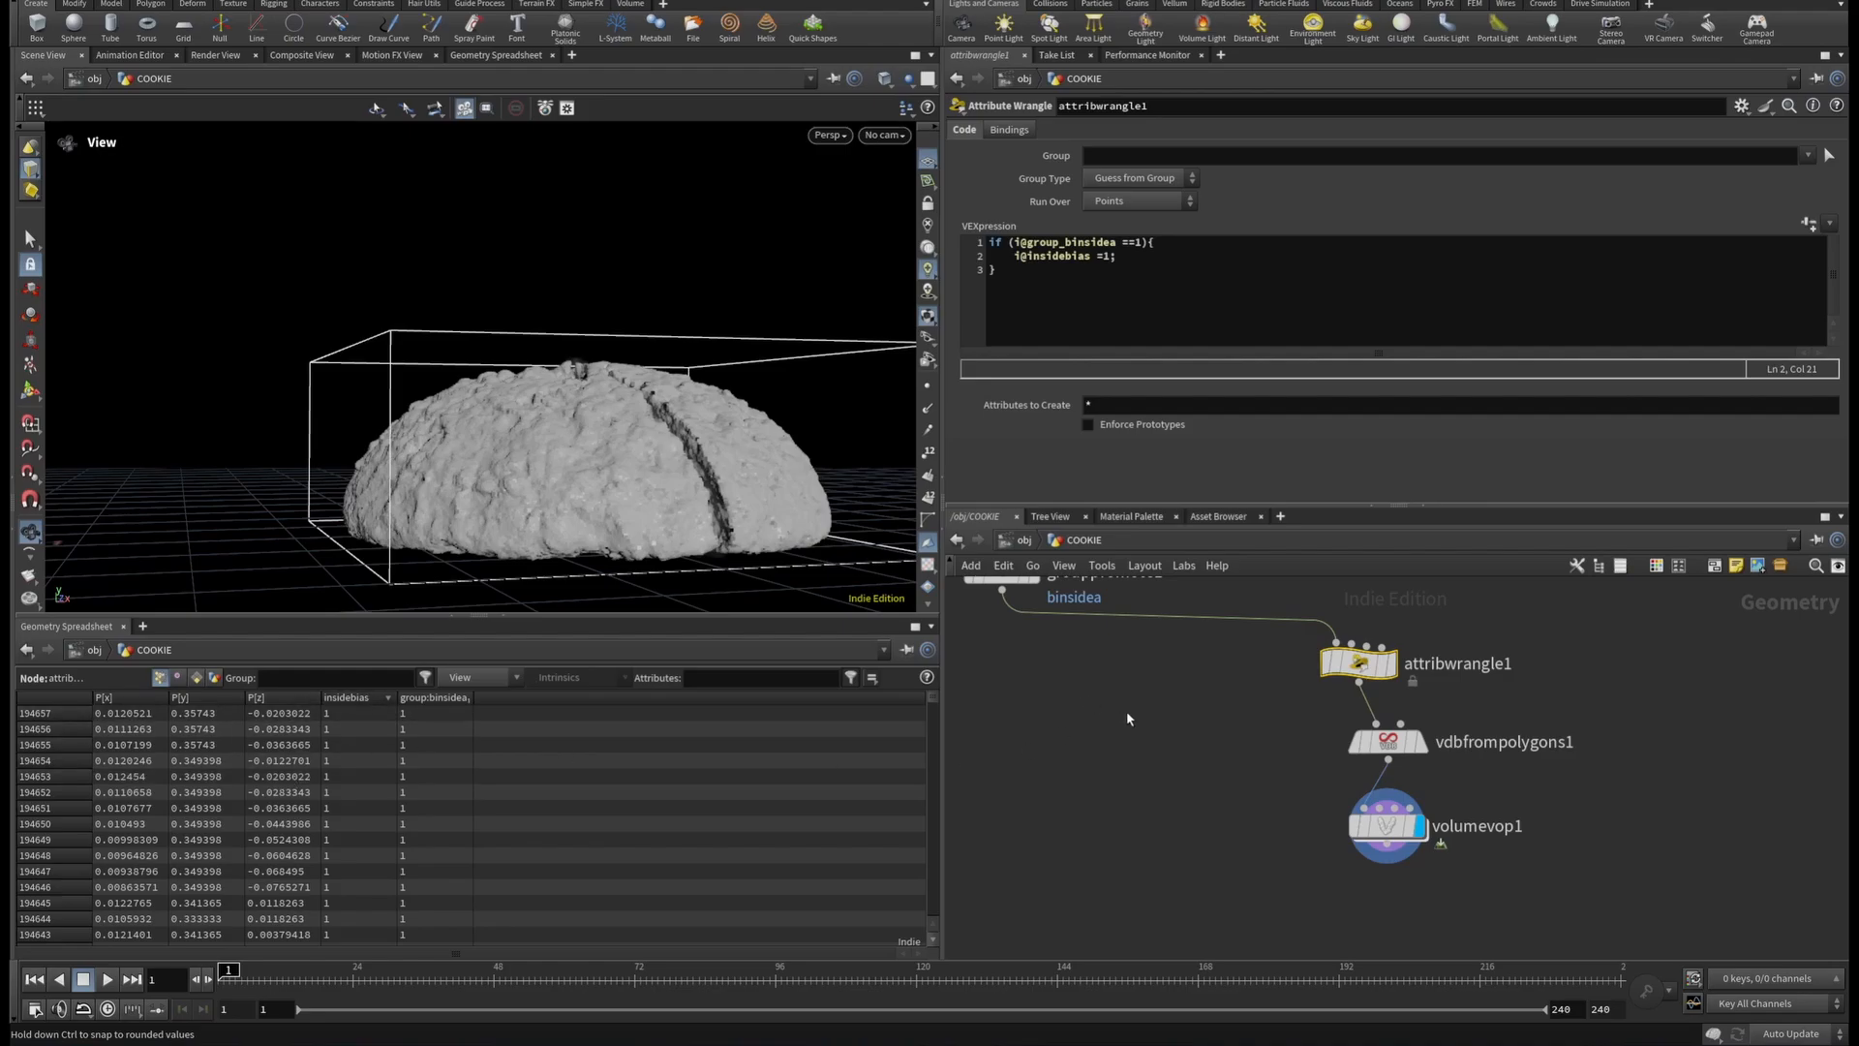
{"action": "double_click", "coordinate": [1387, 825]}
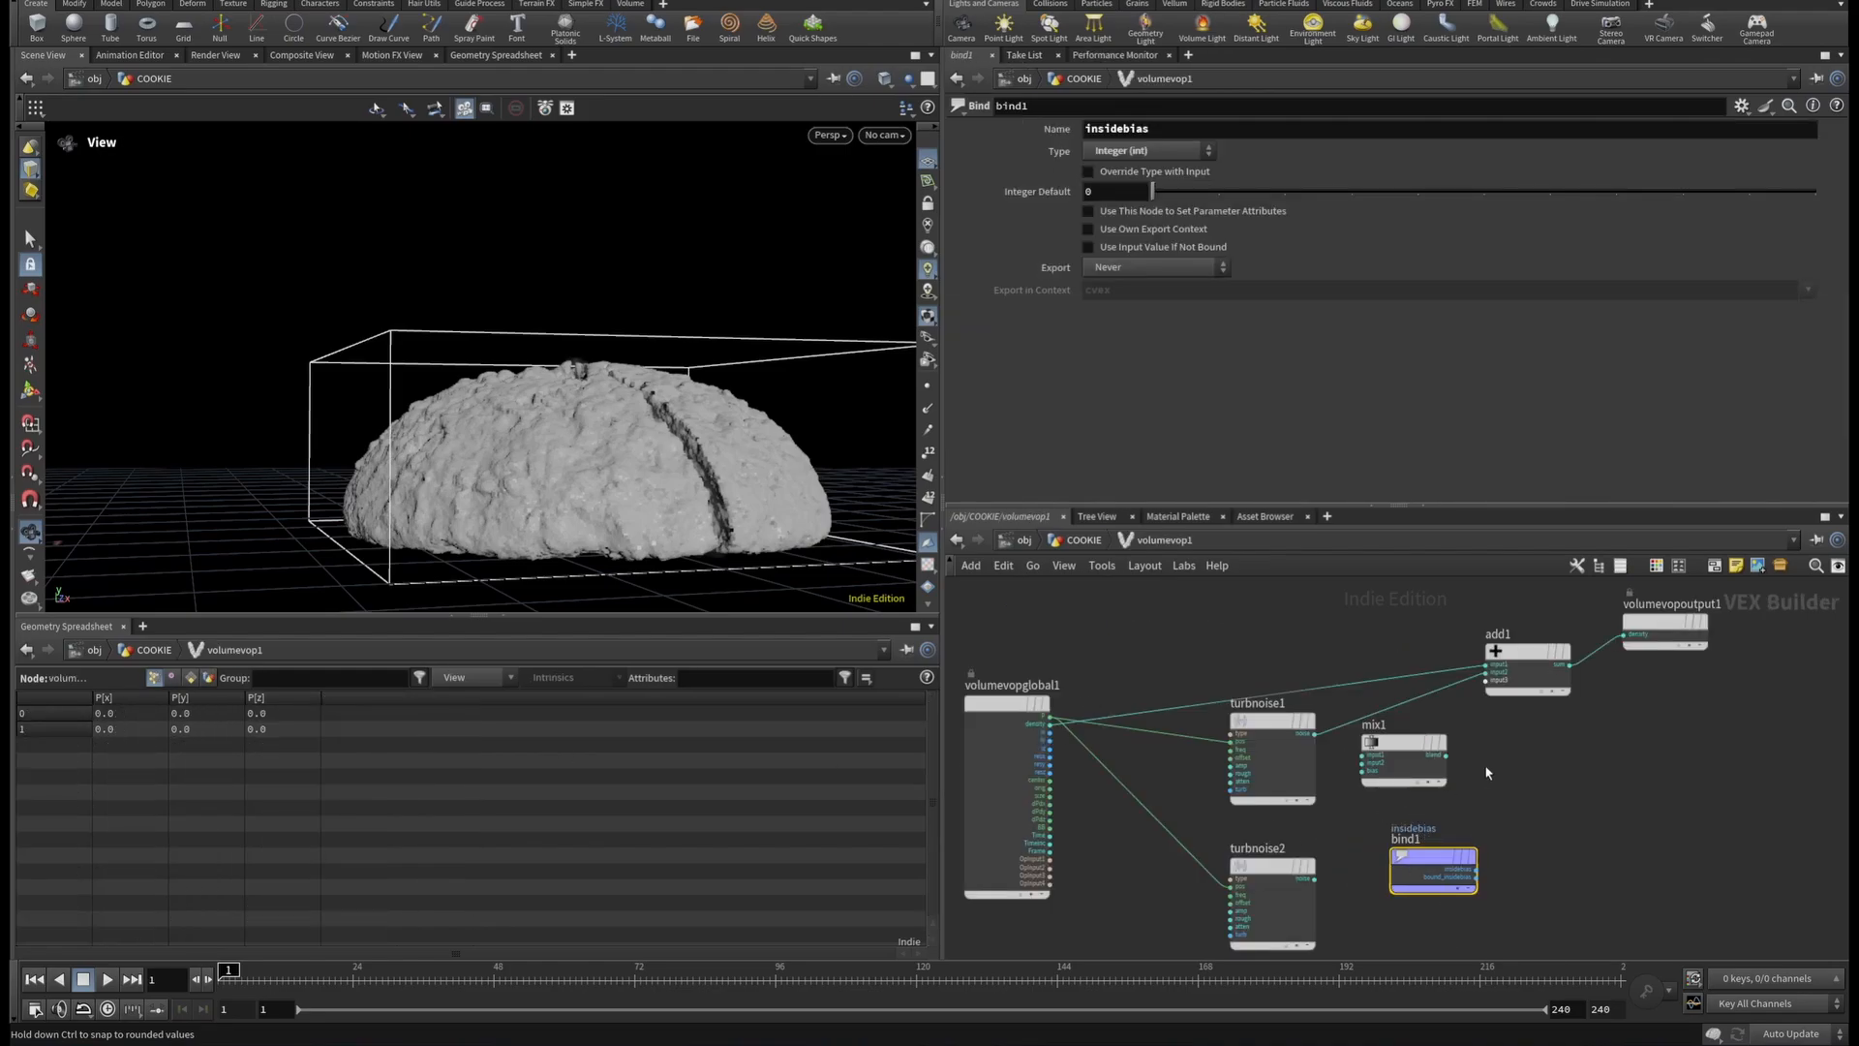
Move mix1 farther from turbnoise1, connecting turbnoise1's noise to mix1's input2 and bind1's insidebias output to its bias.
{"action": "left_click_drag", "start_coordinate": [1404, 765], "coordinate": [1491, 770]}
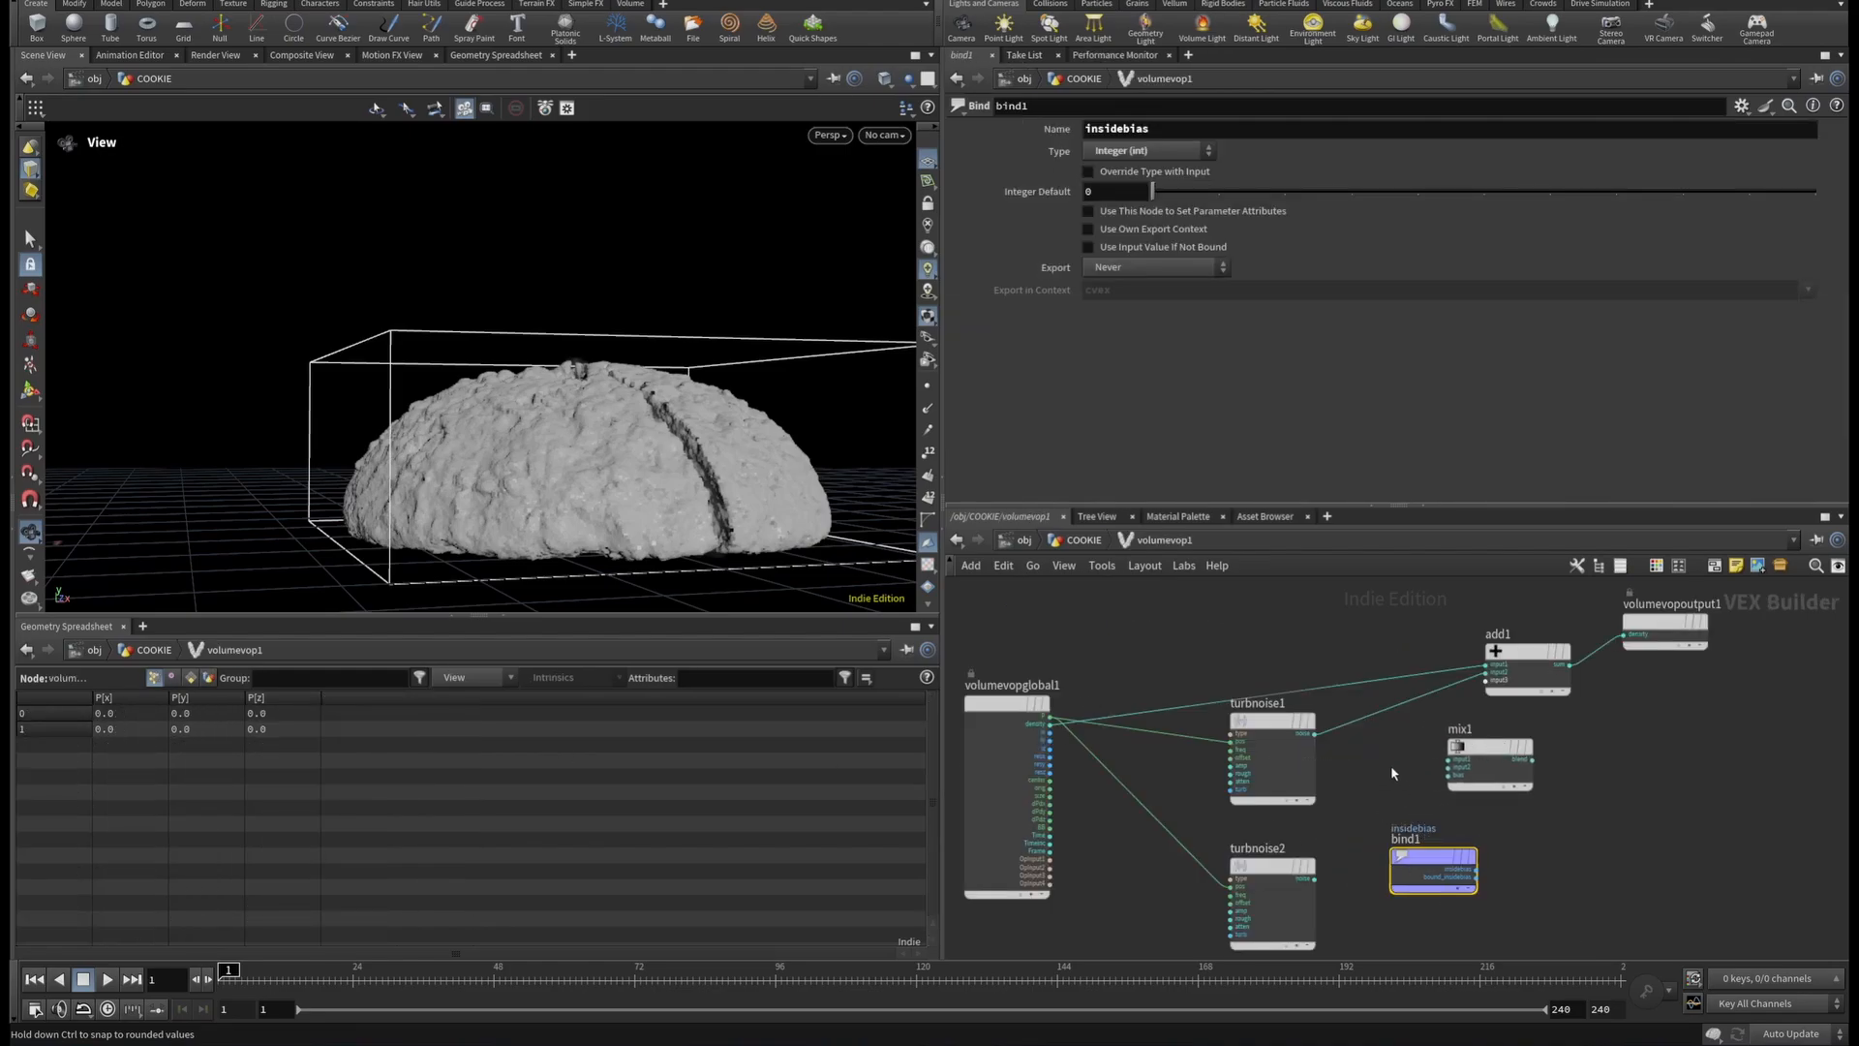
{"action": "left_click", "coordinate": [1314, 735]}
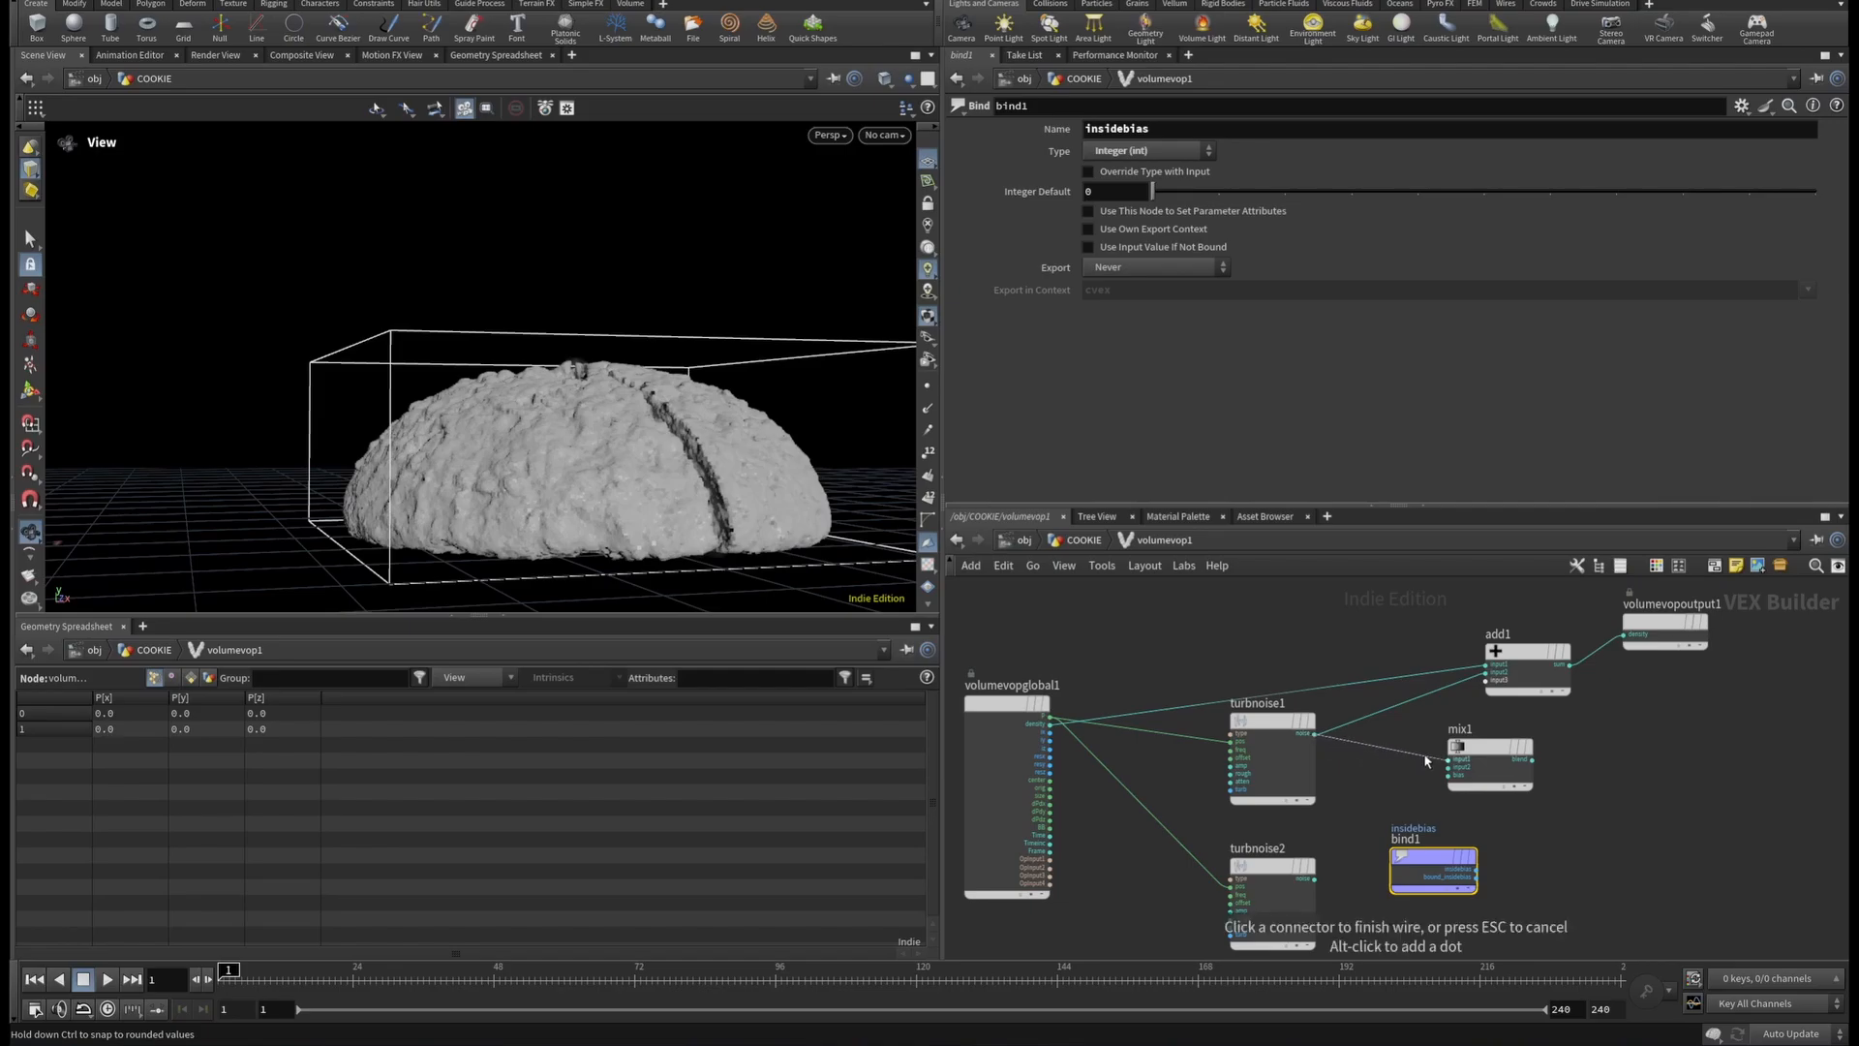
{"action": "scroll", "coordinate": [1428, 758], "scroll_direction": "up", "scroll_amount": 3}
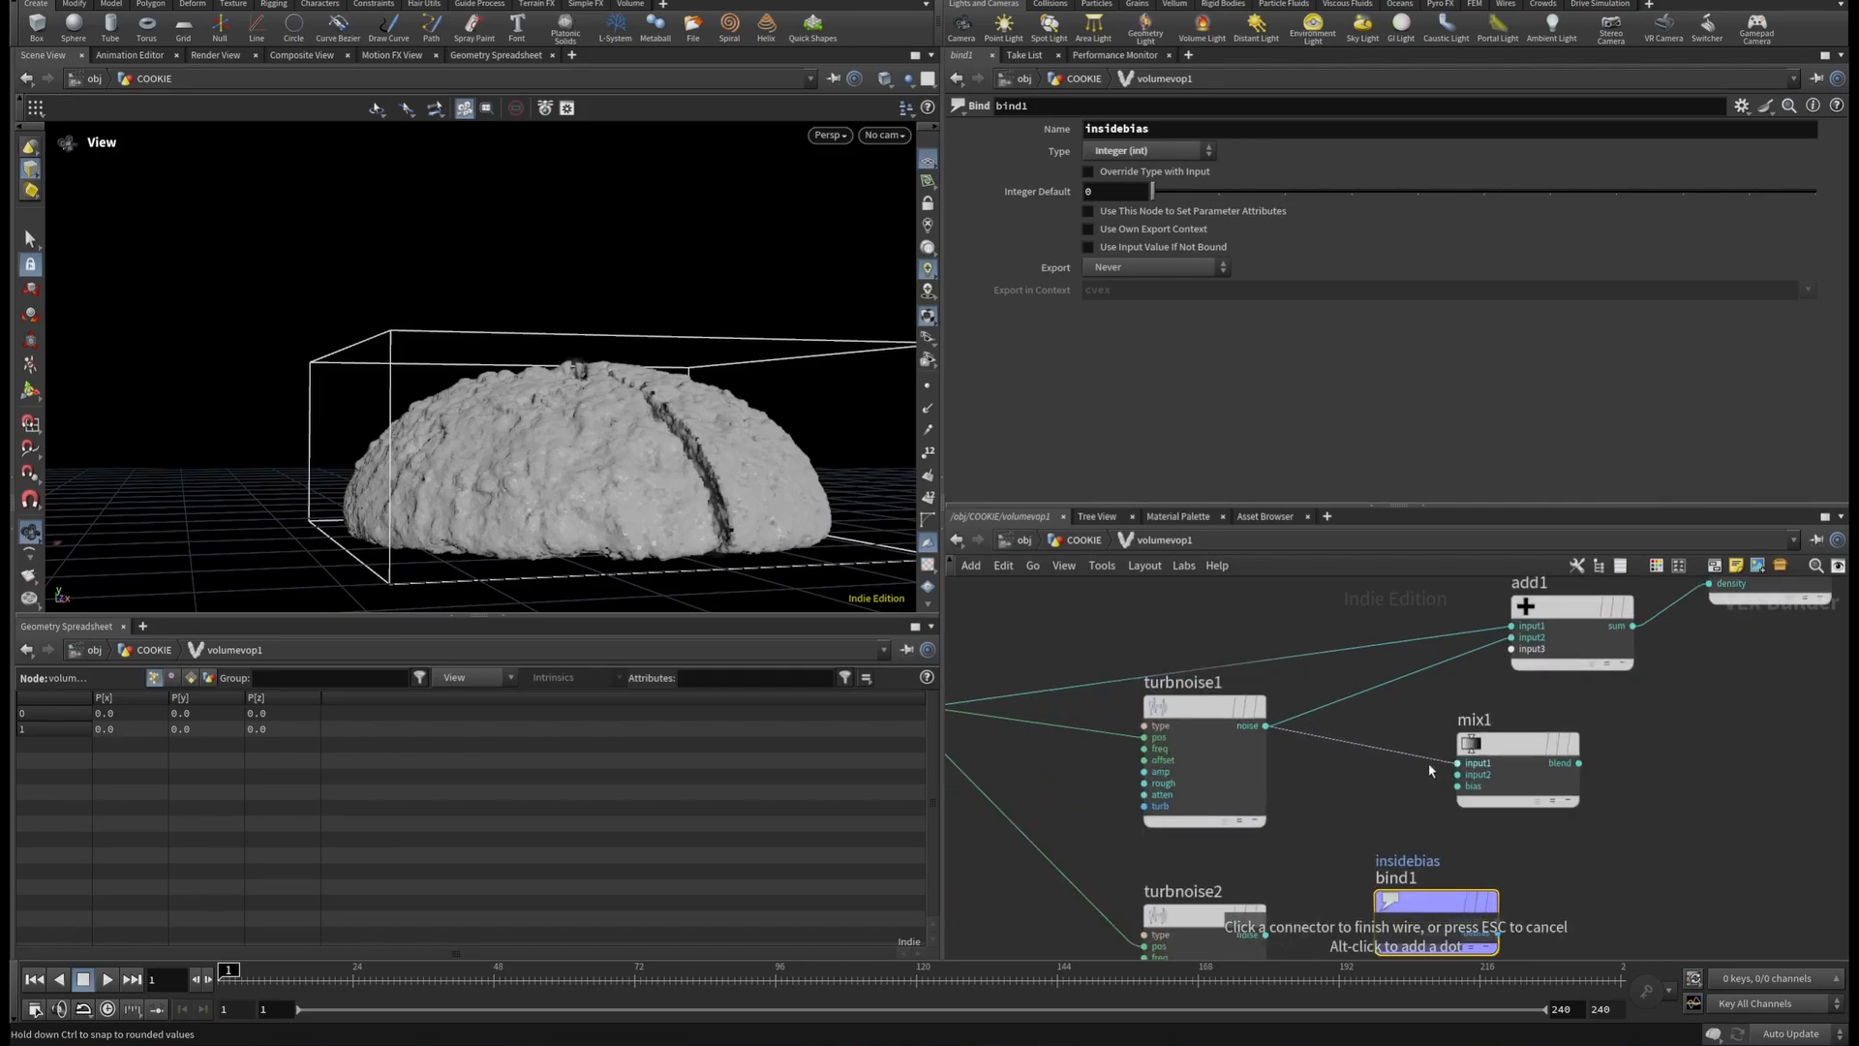
{"action": "left_click", "coordinate": [1458, 775]}
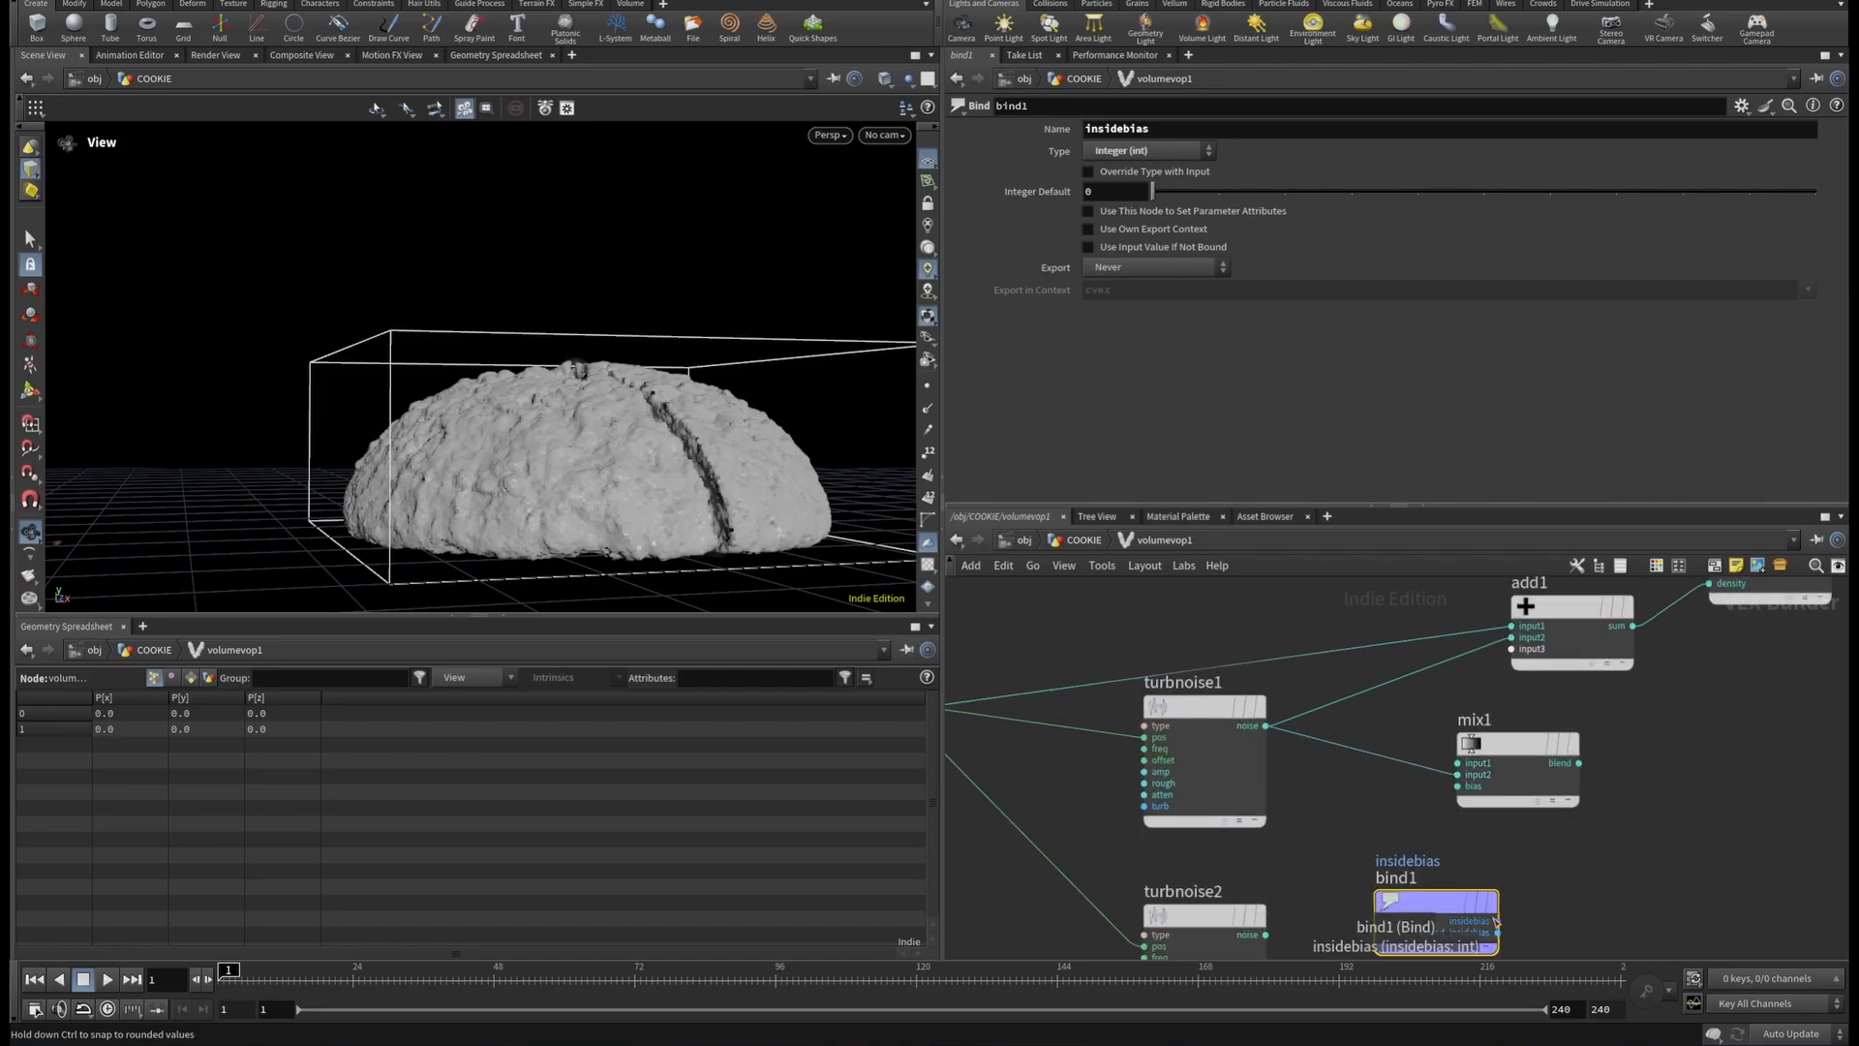
{"action": "left_click", "coordinate": [1498, 921]}
{"action": "left_click", "coordinate": [1457, 785]}
Connect the global parameters node's P output to mix1's input1.
{"action": "middle_click_drag", "start_coordinate": [1343, 798], "coordinate": [1479, 829]}
{"action": "left_click", "coordinate": [1020, 735]}
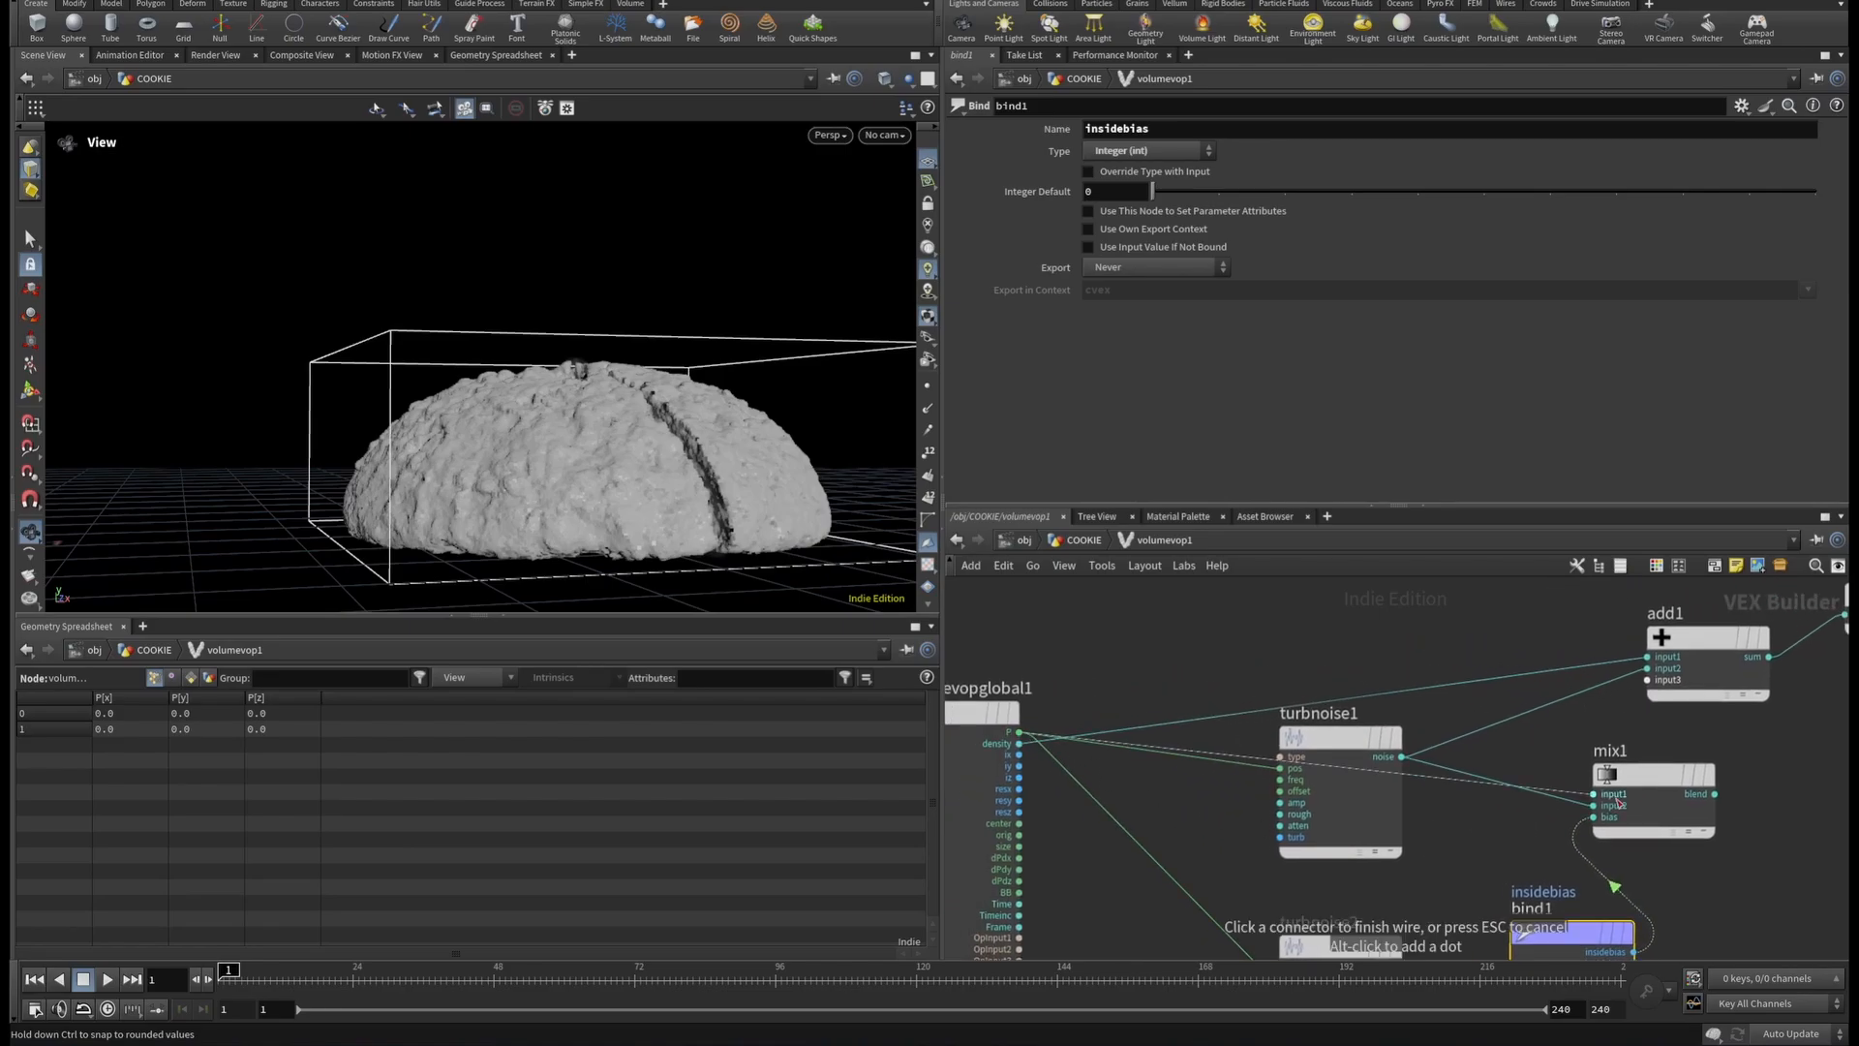
{"action": "left_click", "coordinate": [1615, 798]}
Connect mix1's blend output to add1's input2 and turbnoise2's noise output to mix1's input1.
{"action": "left_click", "coordinate": [1715, 794]}
{"action": "middle_click_drag", "start_coordinate": [1714, 794], "coordinate": [1592, 818]}
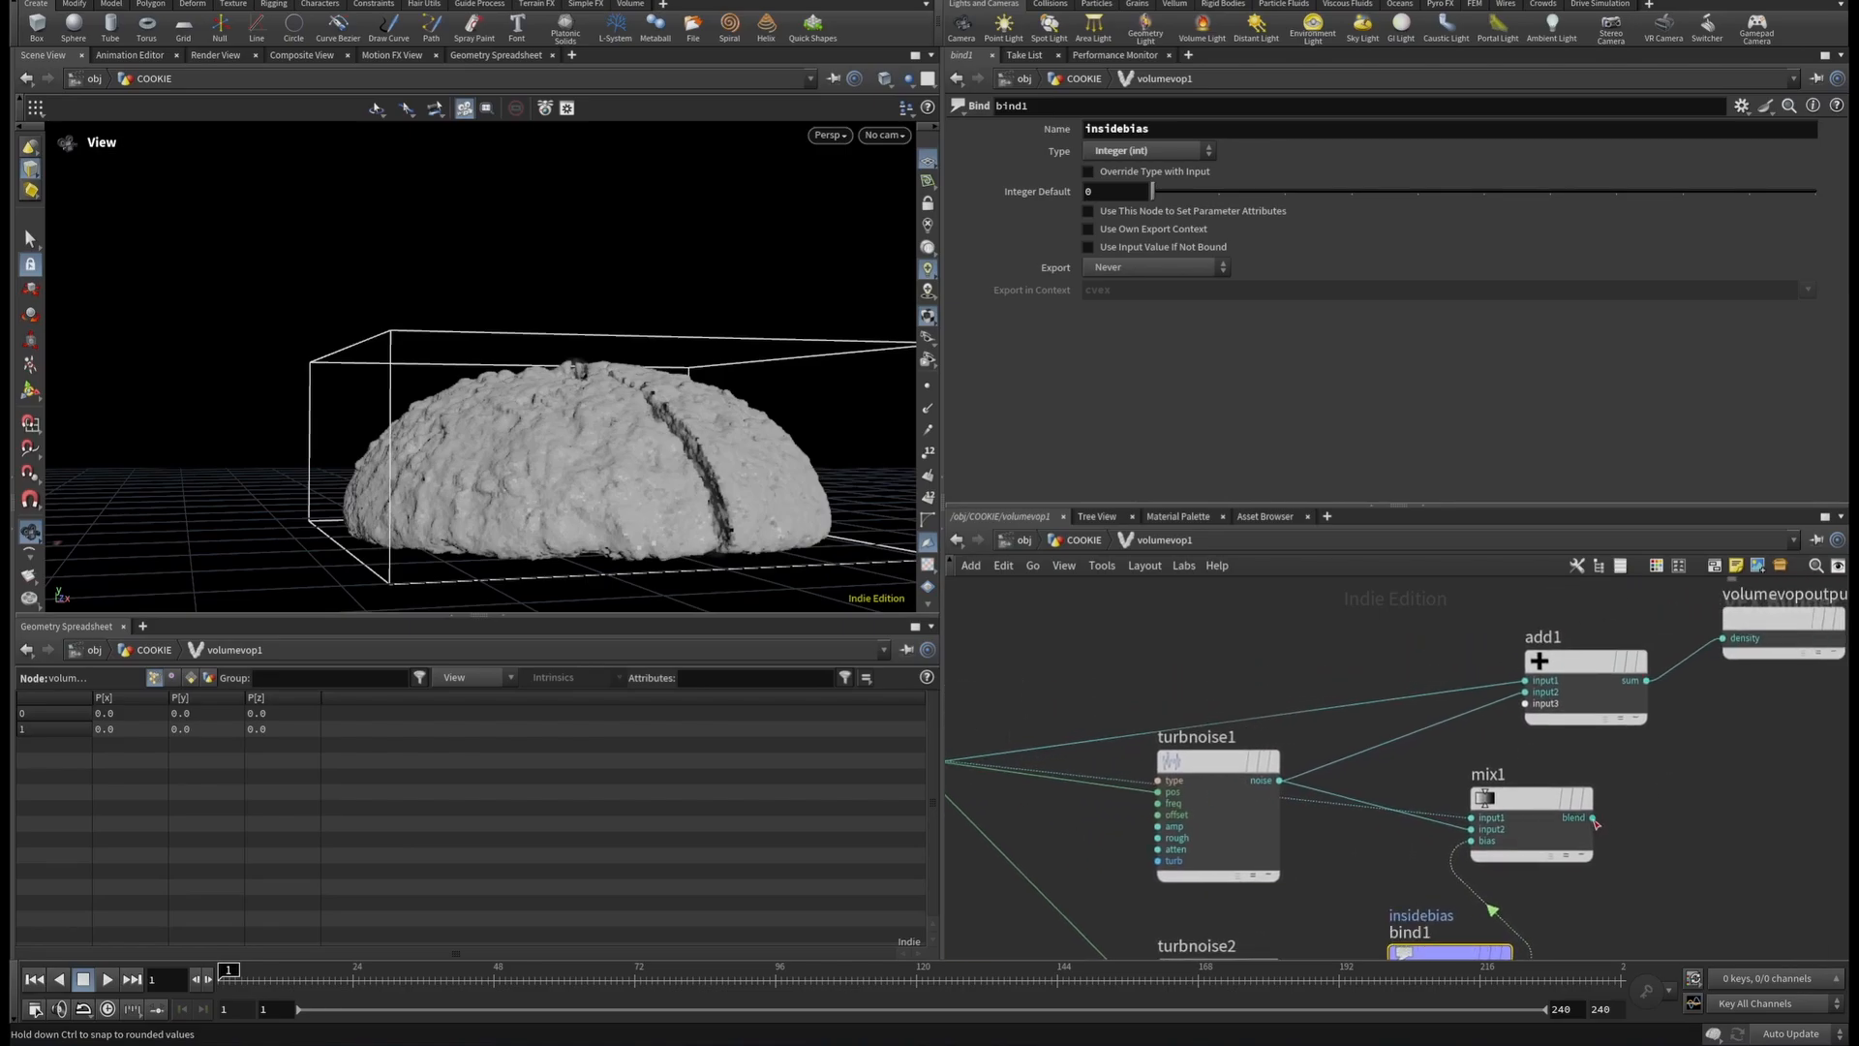
{"action": "left_click", "coordinate": [1528, 692]}
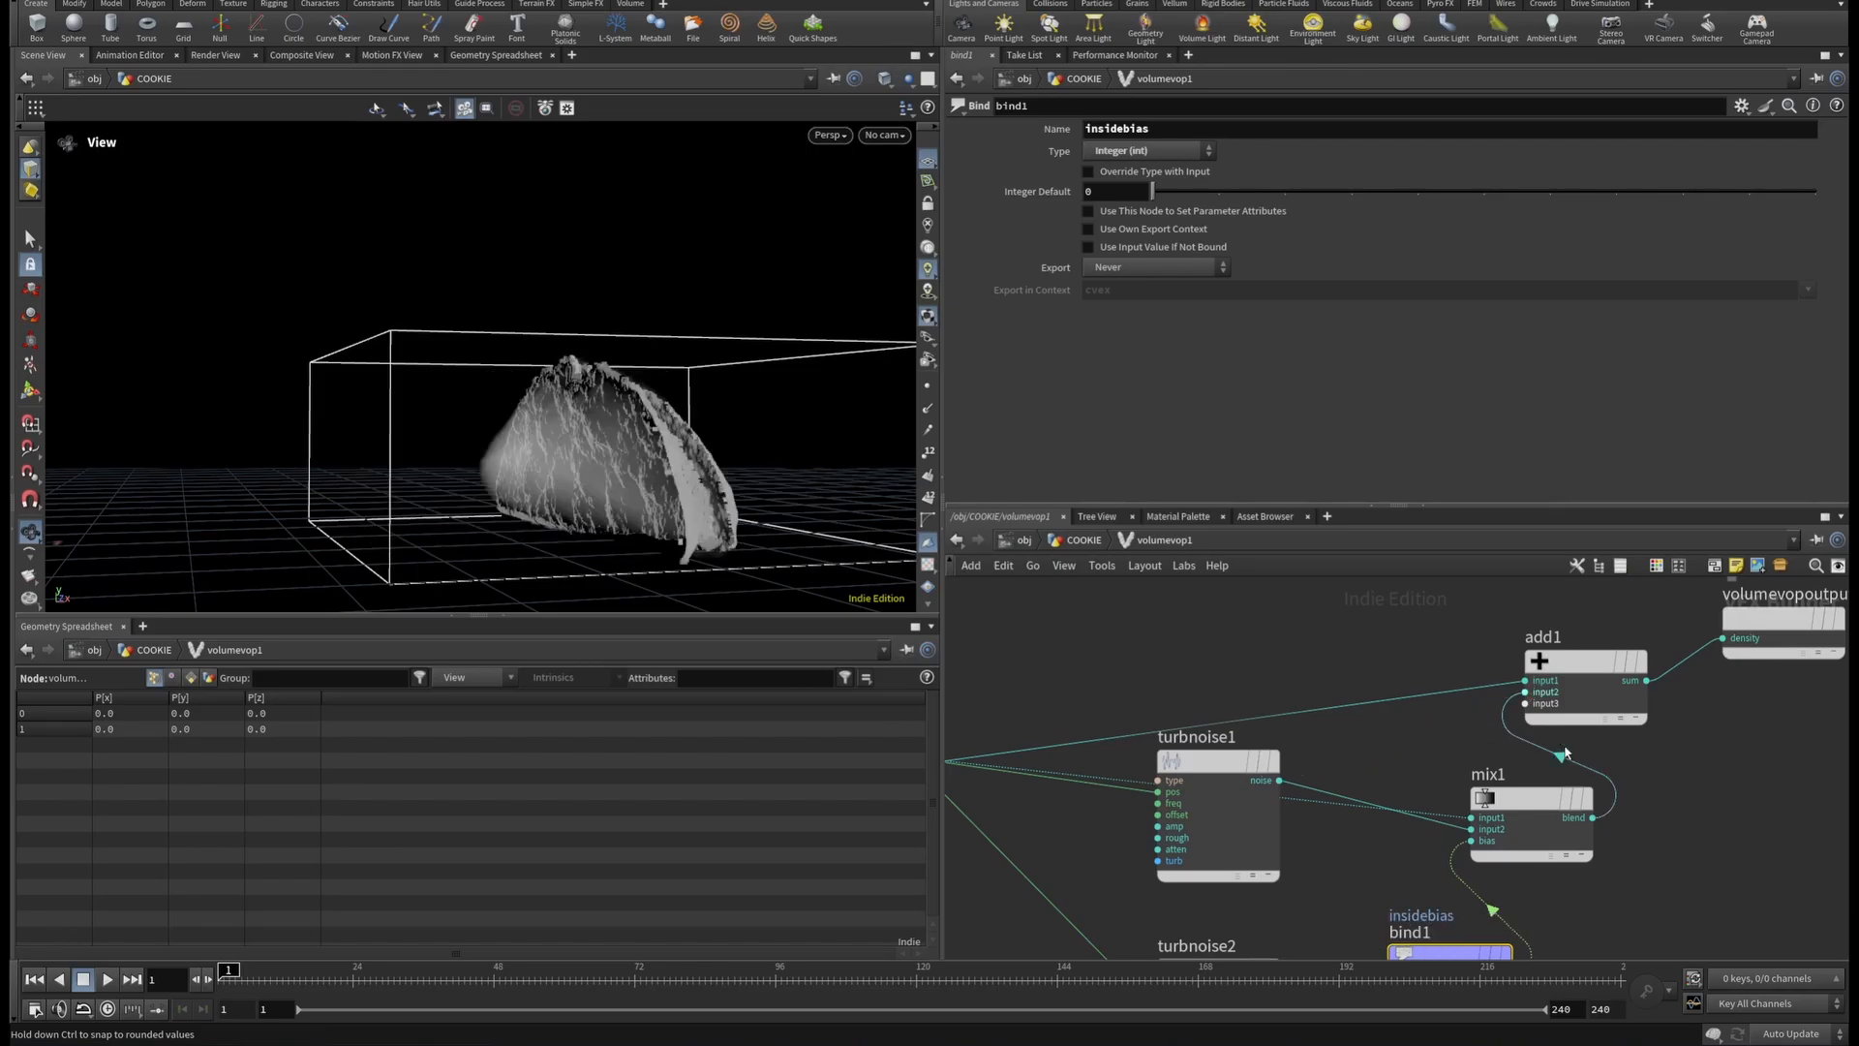
{"action": "scroll", "coordinate": [1323, 852], "scroll_direction": "down", "scroll_amount": 3}
{"action": "middle_click_drag", "start_coordinate": [1315, 927], "coordinate": [1274, 846]}
{"action": "scroll", "coordinate": [1274, 845], "scroll_direction": "up", "scroll_amount": 4}
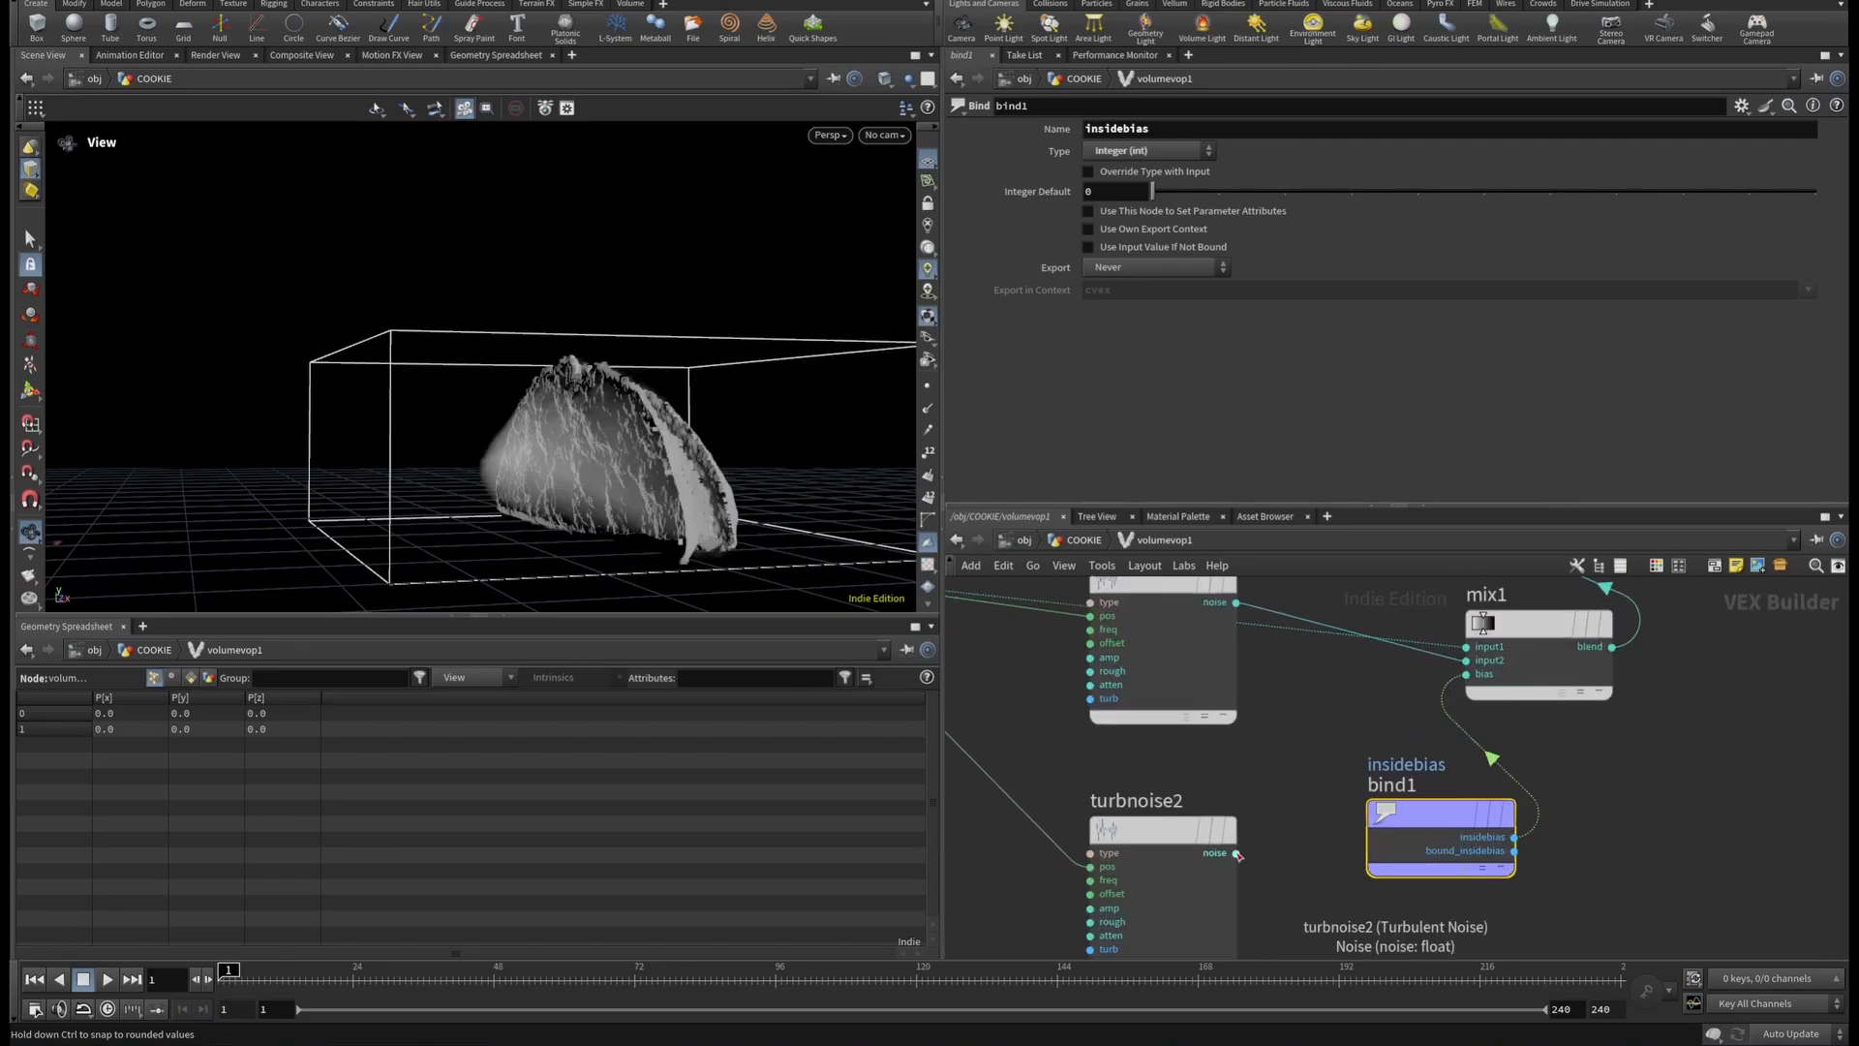
{"action": "left_click", "coordinate": [1237, 853]}
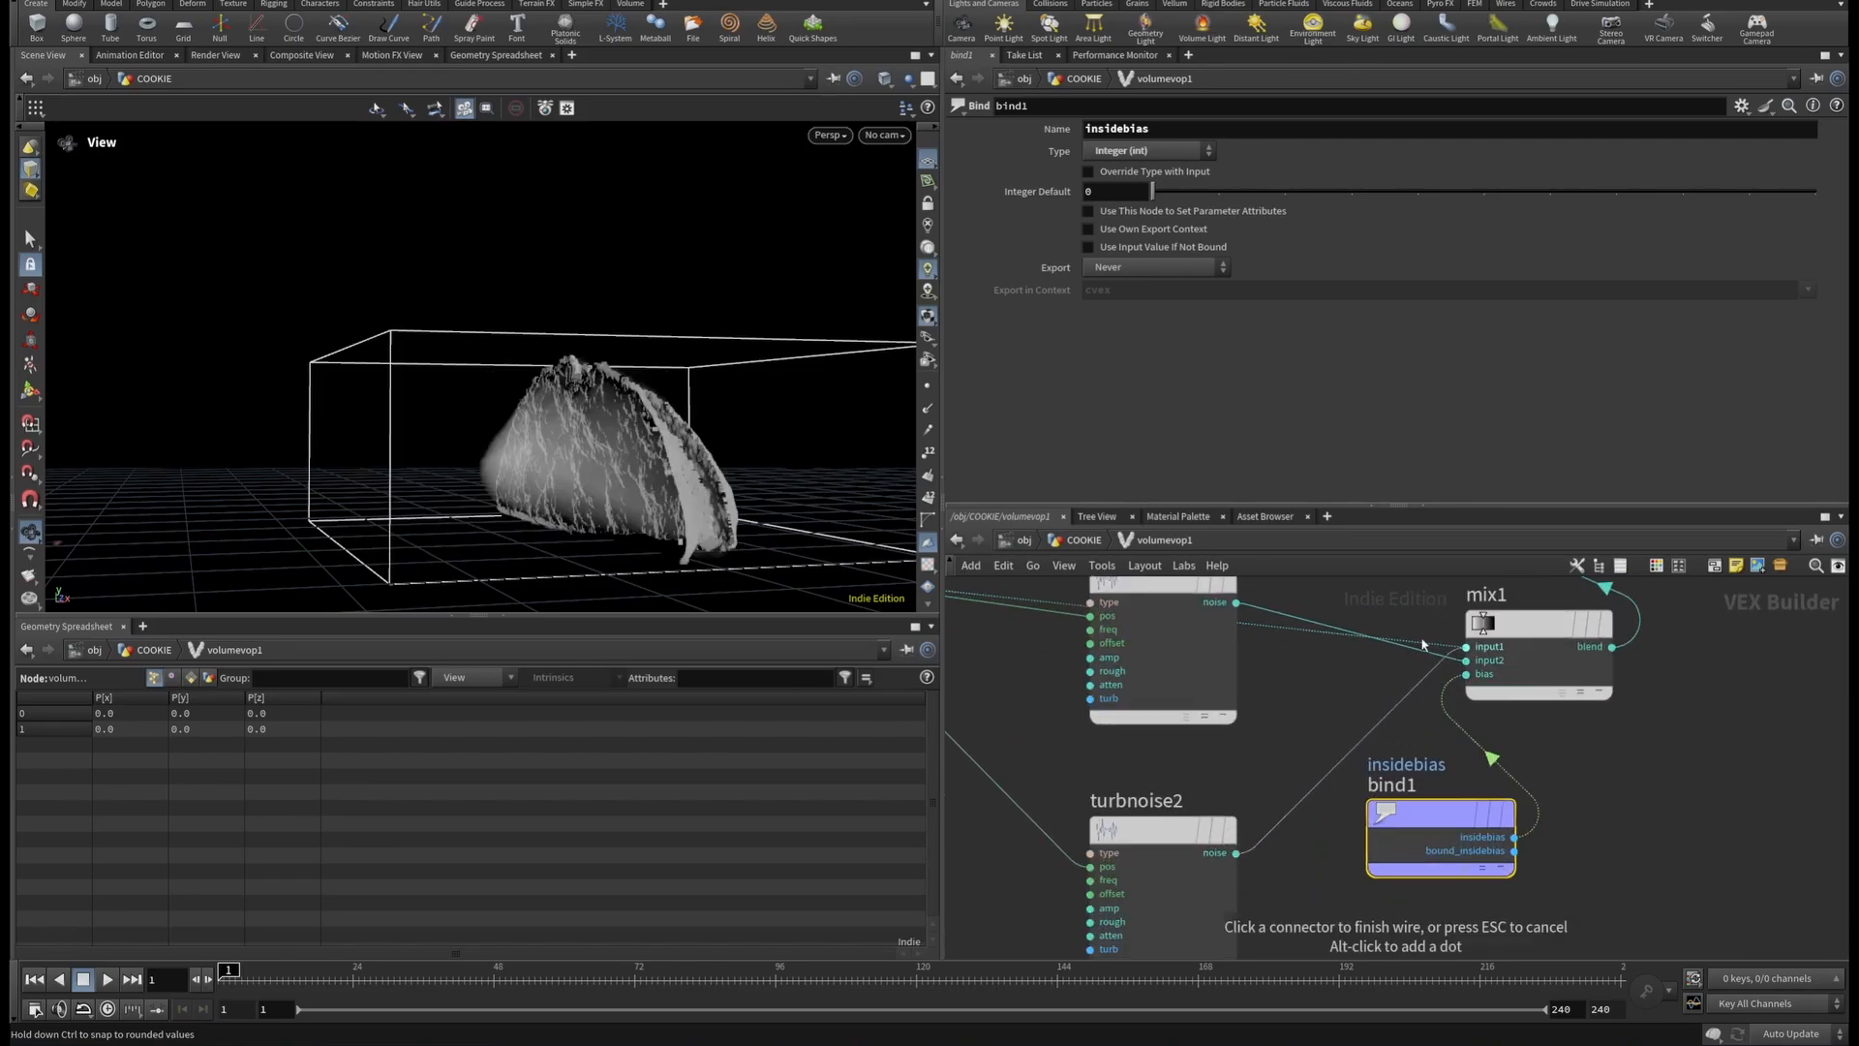
{"action": "left_click", "coordinate": [1468, 660]}
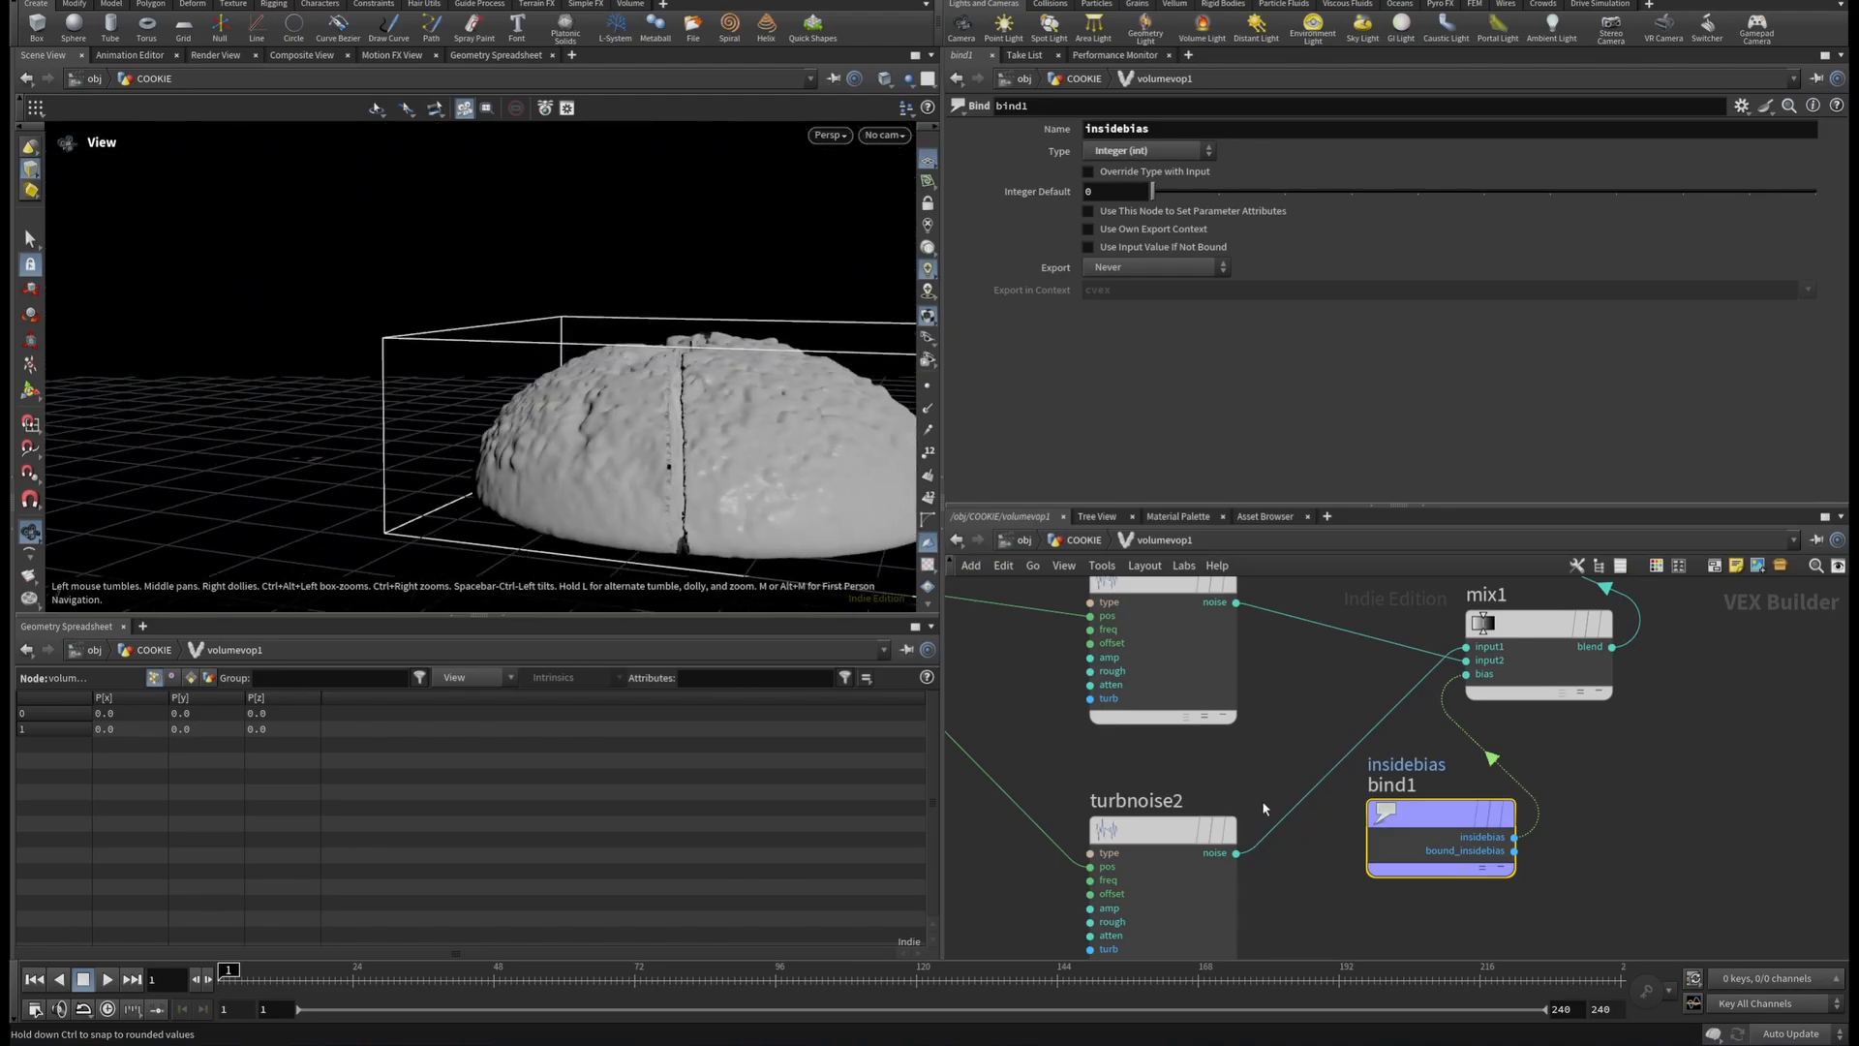
Rearrange turbnoise1 and turbnoise2 so they sit apart from each other and farther from mix1.
{"action": "scroll", "coordinate": [1263, 800], "scroll_direction": "down", "scroll_amount": 4}
{"action": "scroll", "coordinate": [1452, 715], "scroll_direction": "up", "scroll_amount": 2}
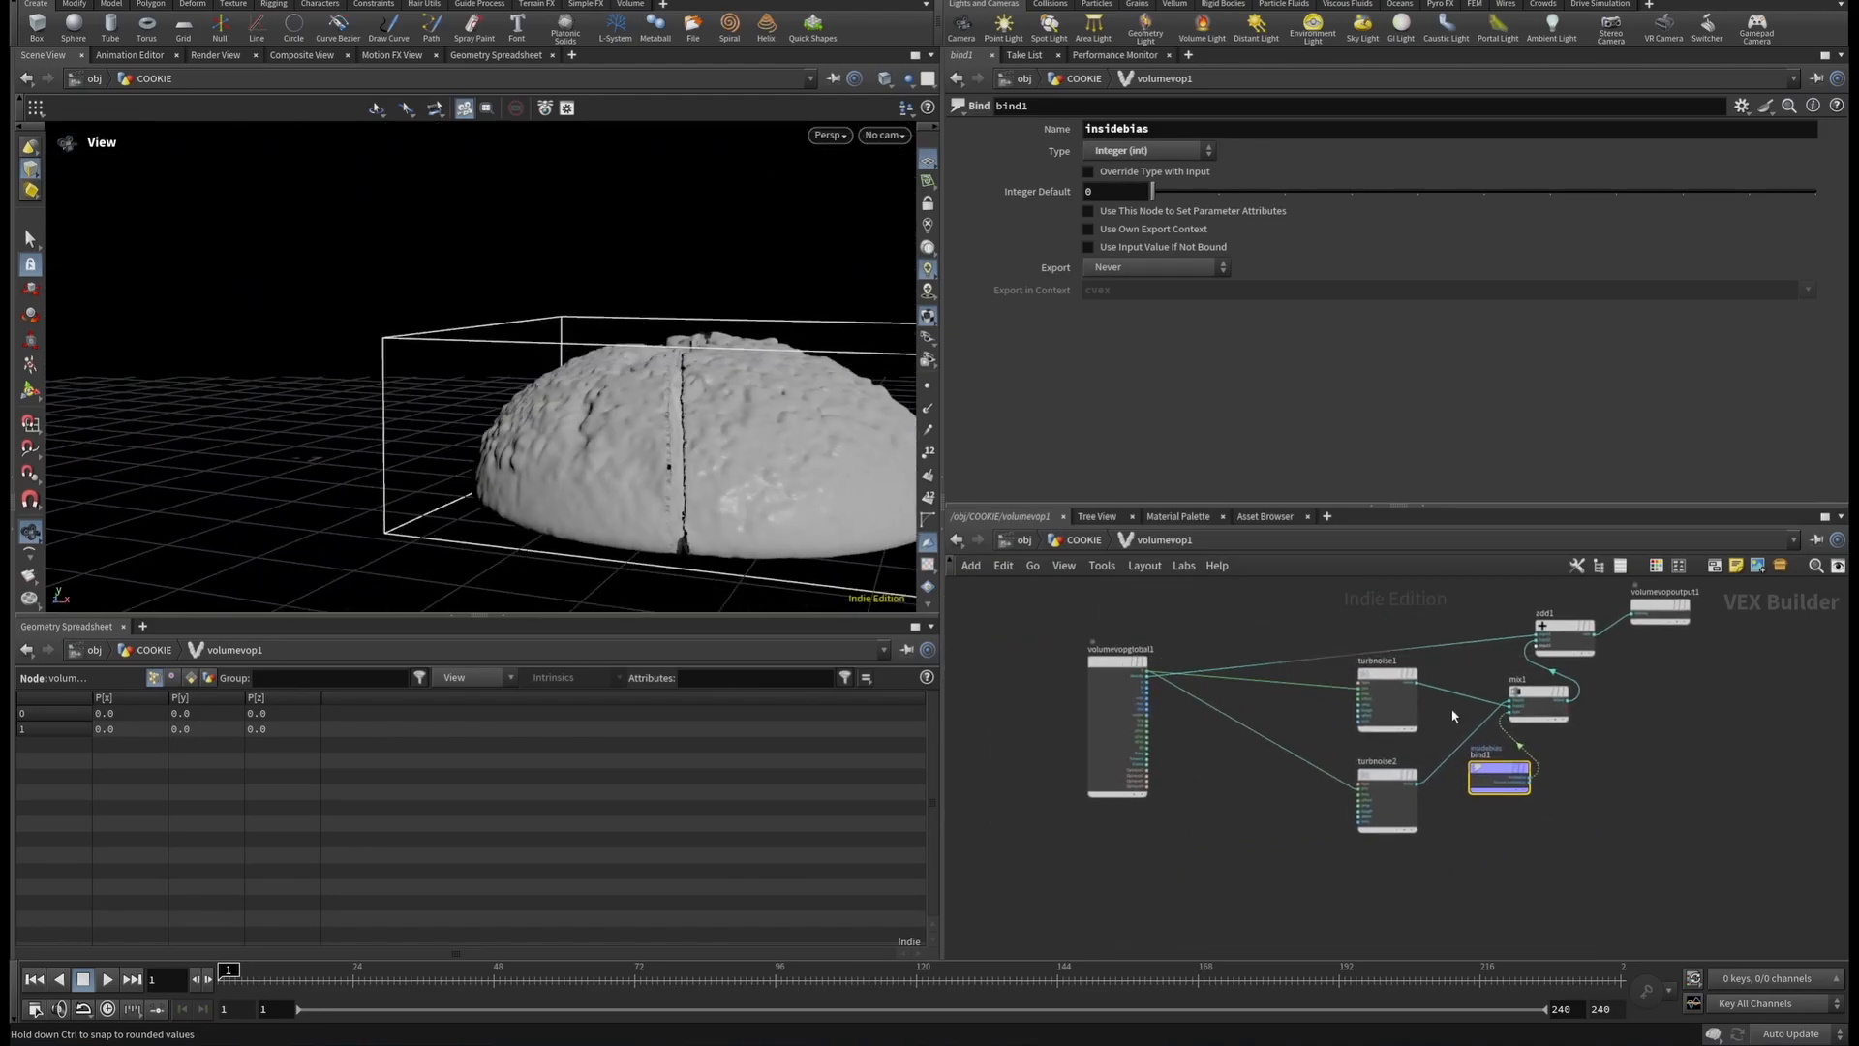
{"action": "scroll", "coordinate": [1383, 715], "scroll_direction": "up", "scroll_amount": 4}
{"action": "left_click_drag", "start_coordinate": [1400, 820], "coordinate": [1387, 772]}
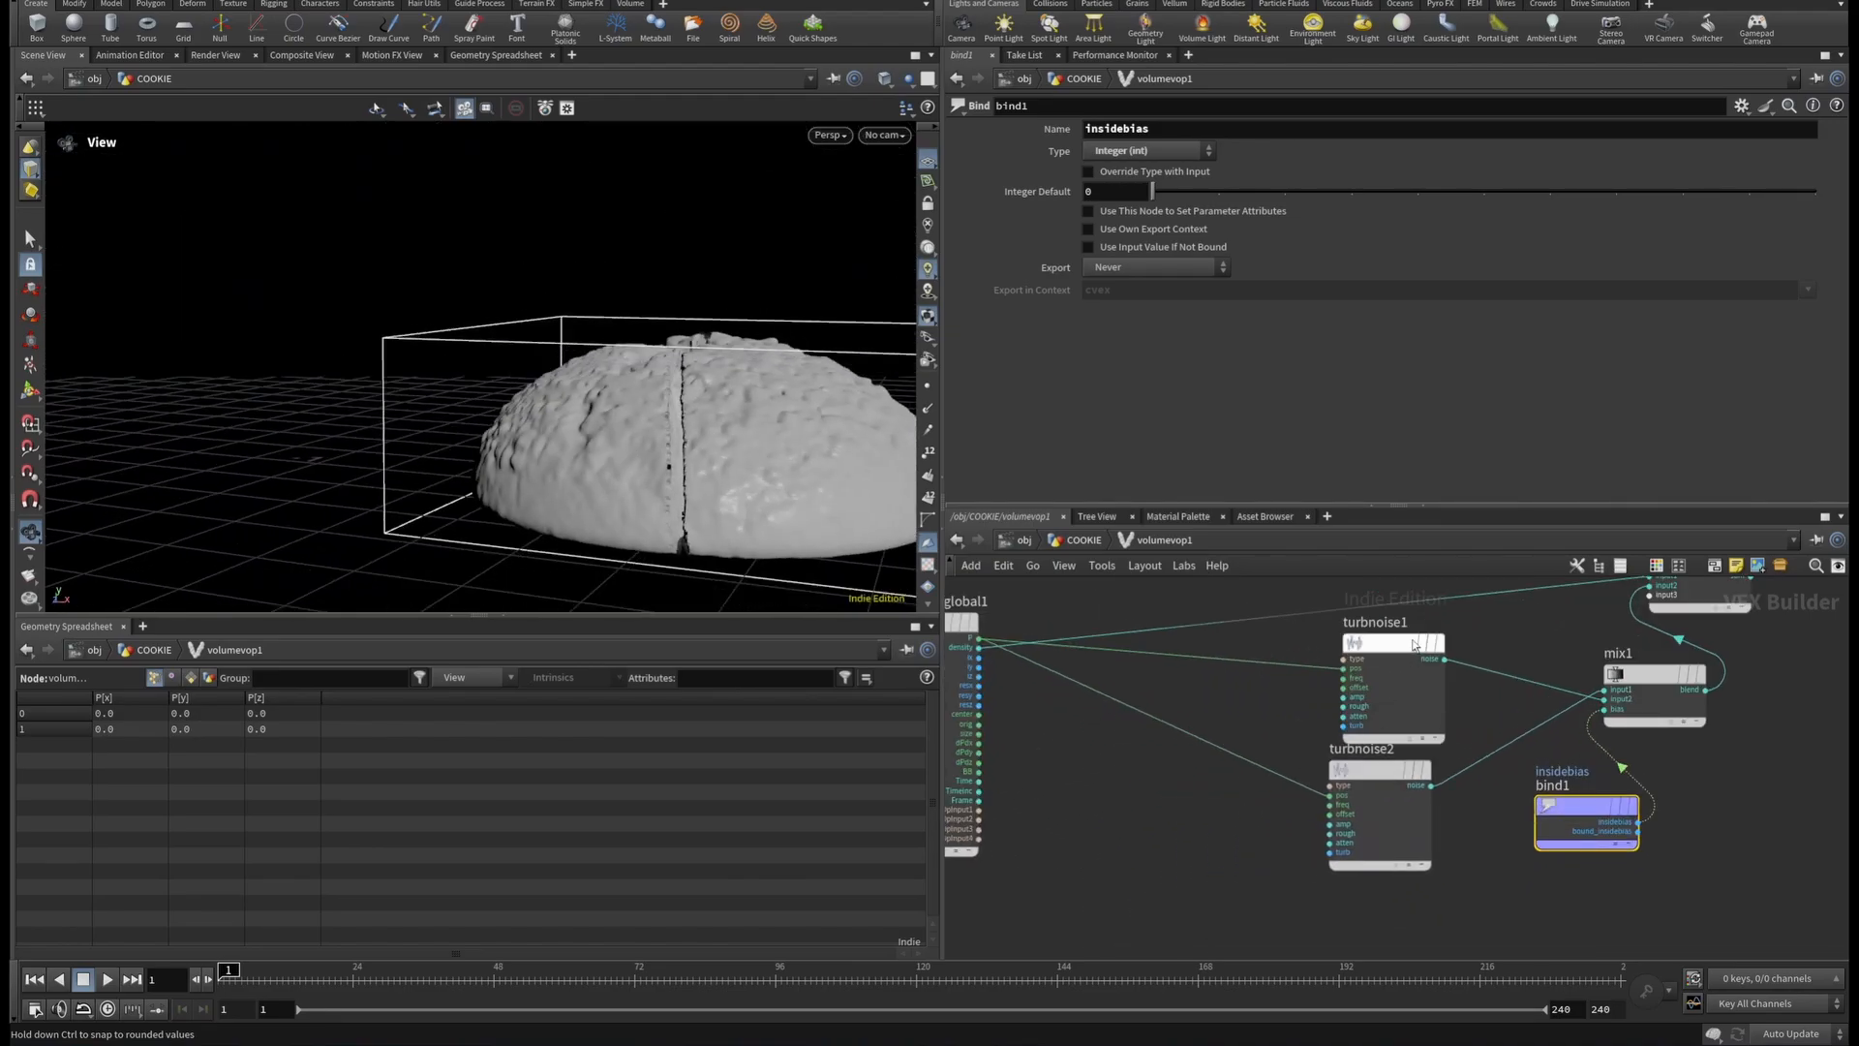
{"action": "left_click_drag", "start_coordinate": [1414, 644], "coordinate": [1383, 636]}
{"action": "left_click_drag", "start_coordinate": [1385, 771], "coordinate": [1335, 797]}
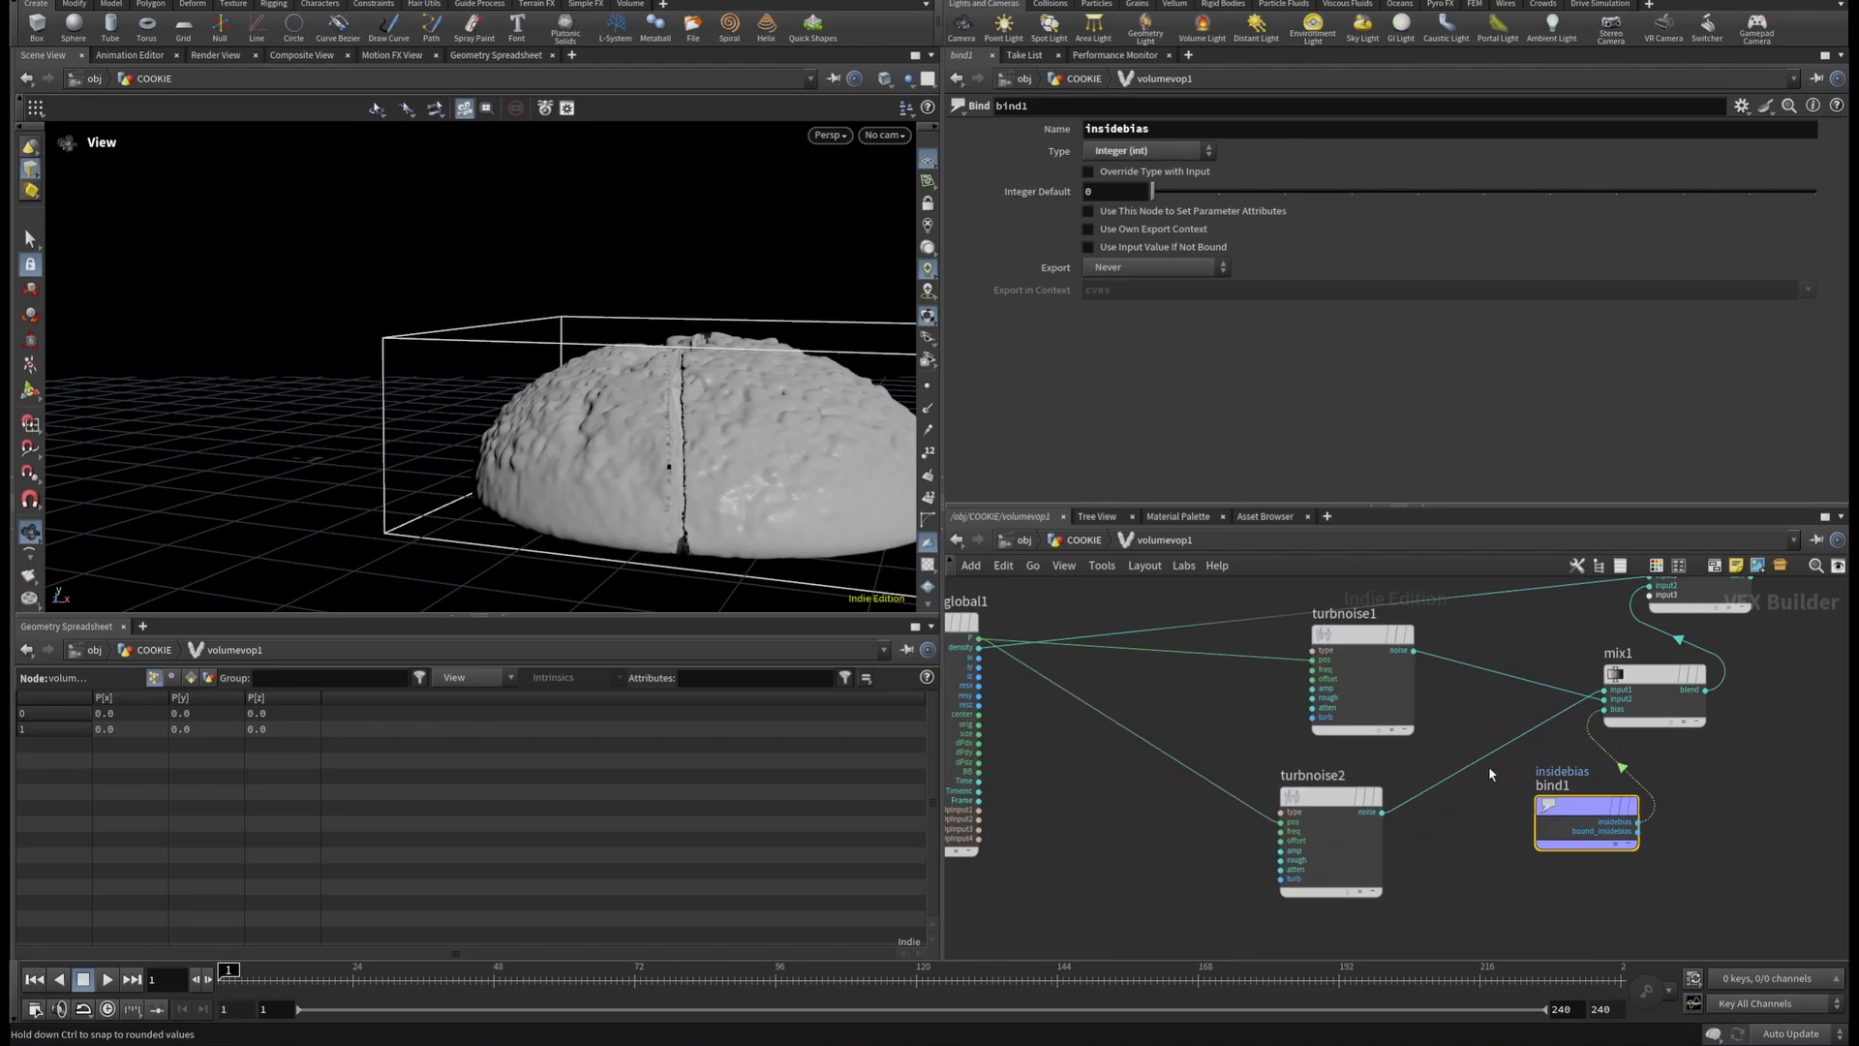
Inspect the cookie's crack surfaces up close along with the parameters of turbnoise2 and mix1.
{"action": "left_click", "coordinate": [1331, 797]}
{"action": "middle_click_drag", "start_coordinate": [1689, 758], "coordinate": [1546, 796]}
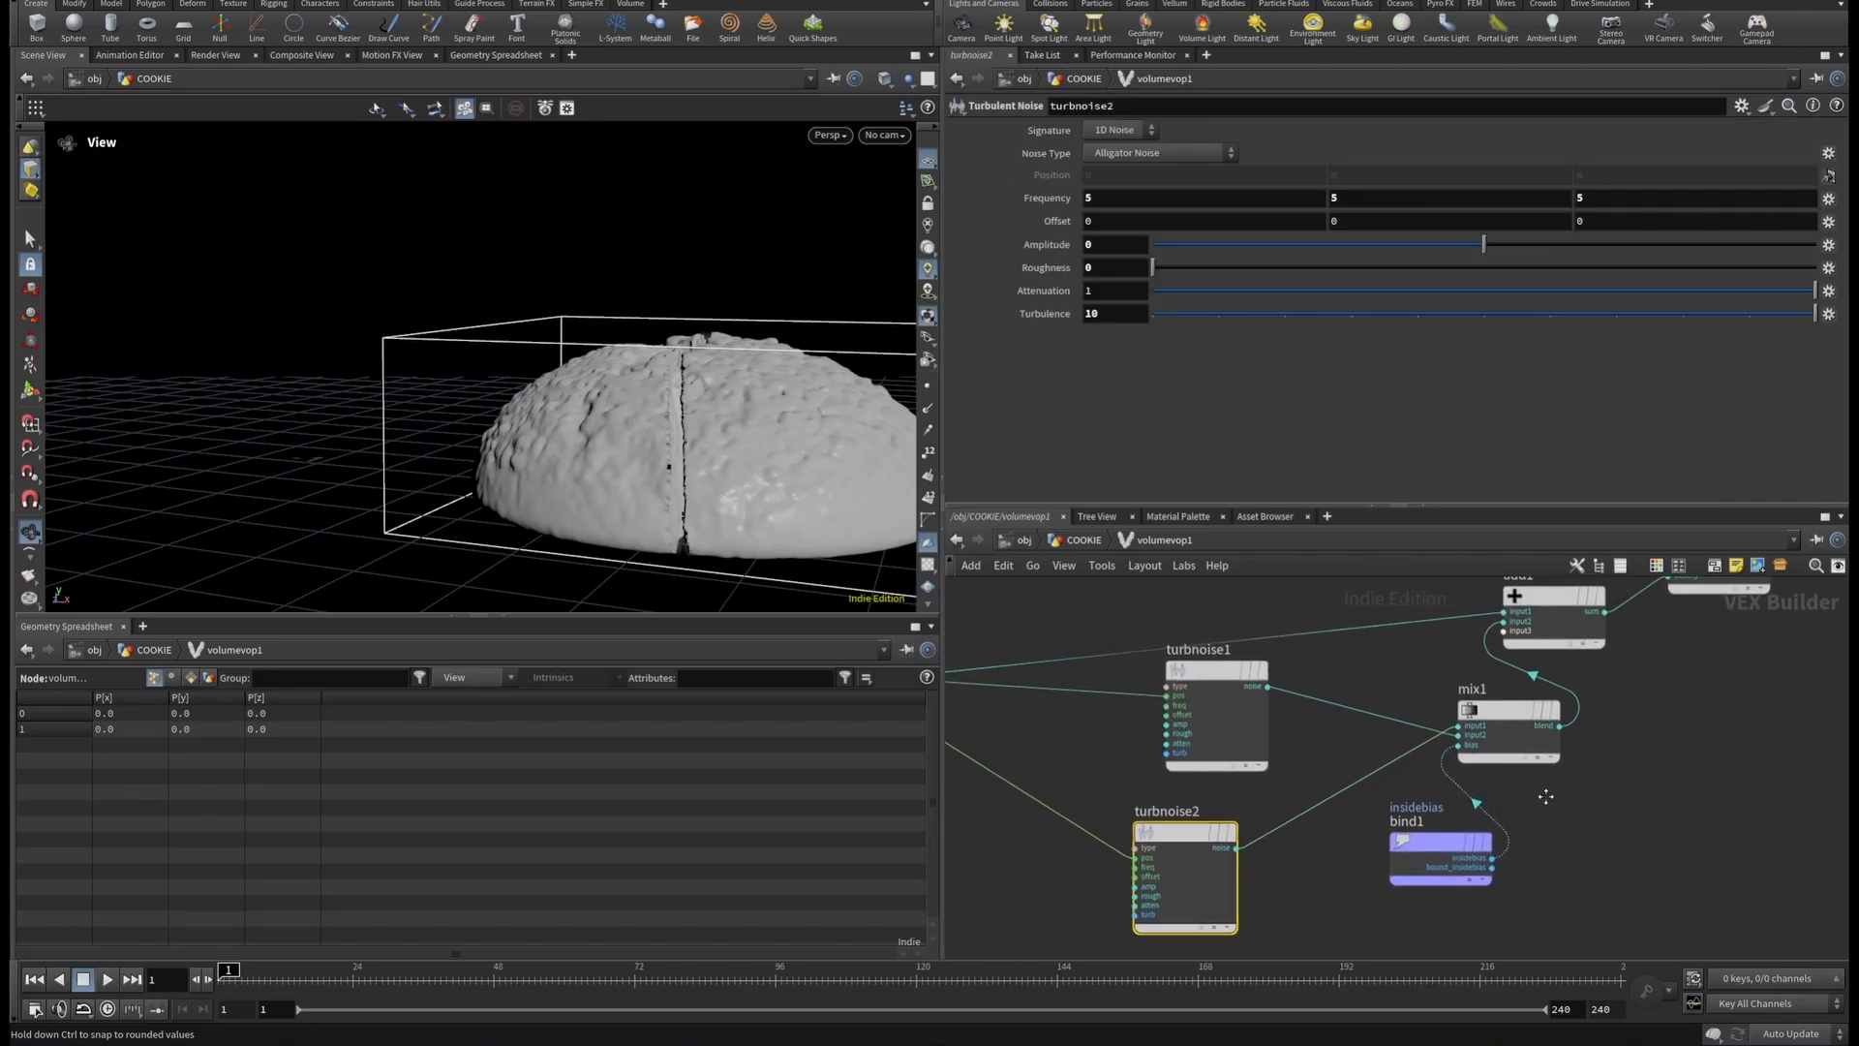
{"action": "scroll", "coordinate": [1480, 701], "scroll_direction": "up", "scroll_amount": 4}
{"action": "scroll", "coordinate": [1381, 794], "scroll_direction": "down", "scroll_amount": 4}
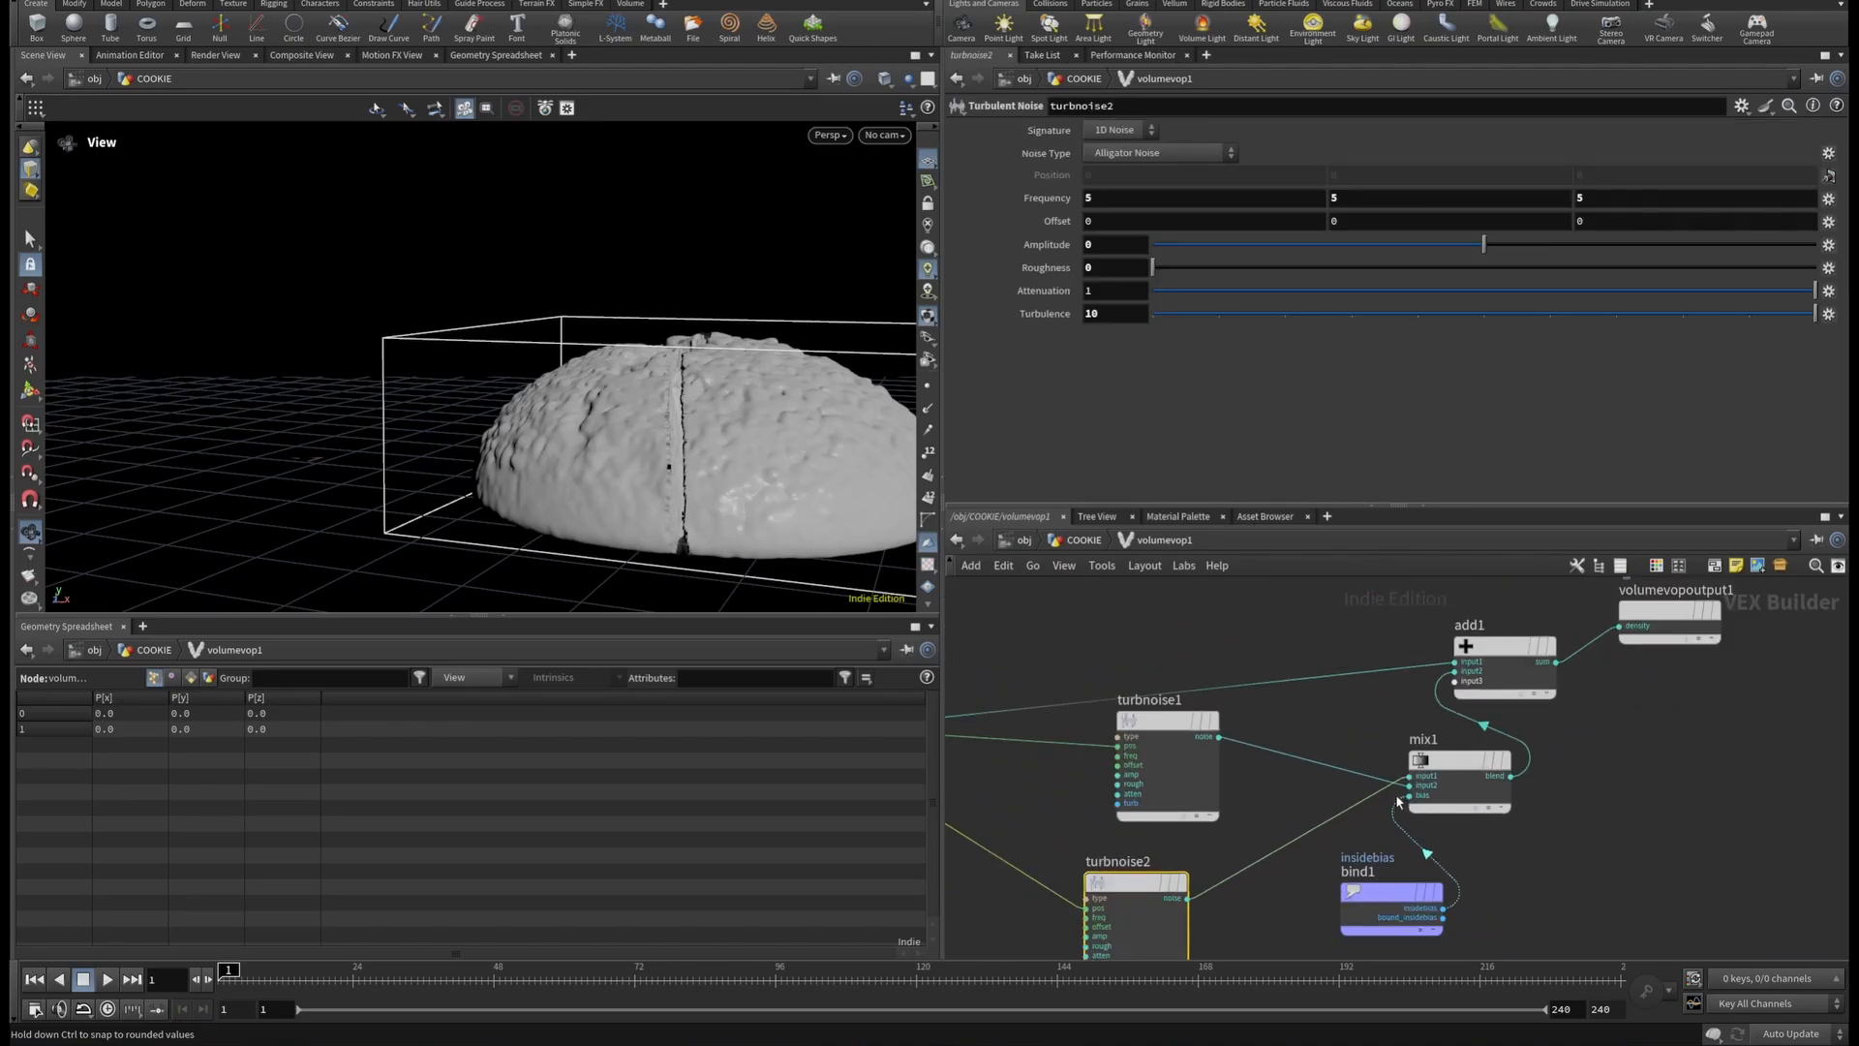
{"action": "left_click_drag", "start_coordinate": [620, 357], "coordinate": [738, 409]}
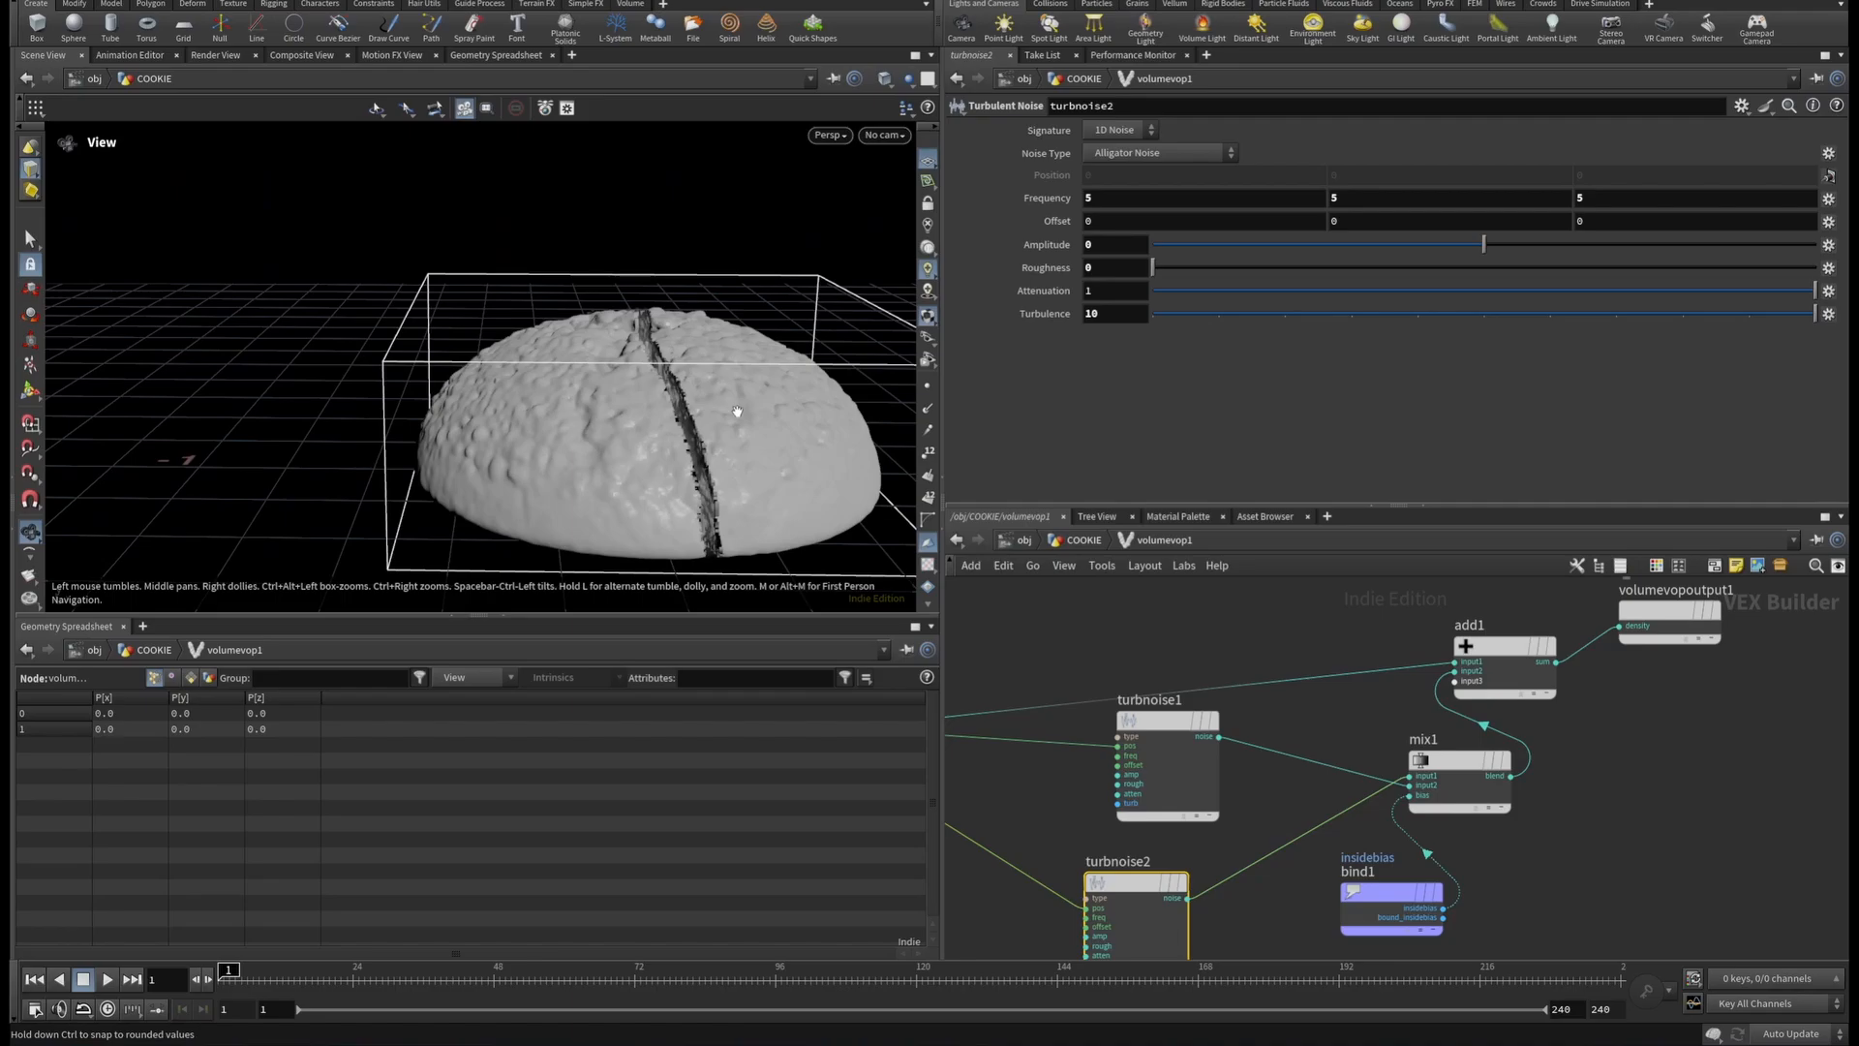
{"action": "right_click_drag", "start_coordinate": [631, 406], "coordinate": [744, 421]}
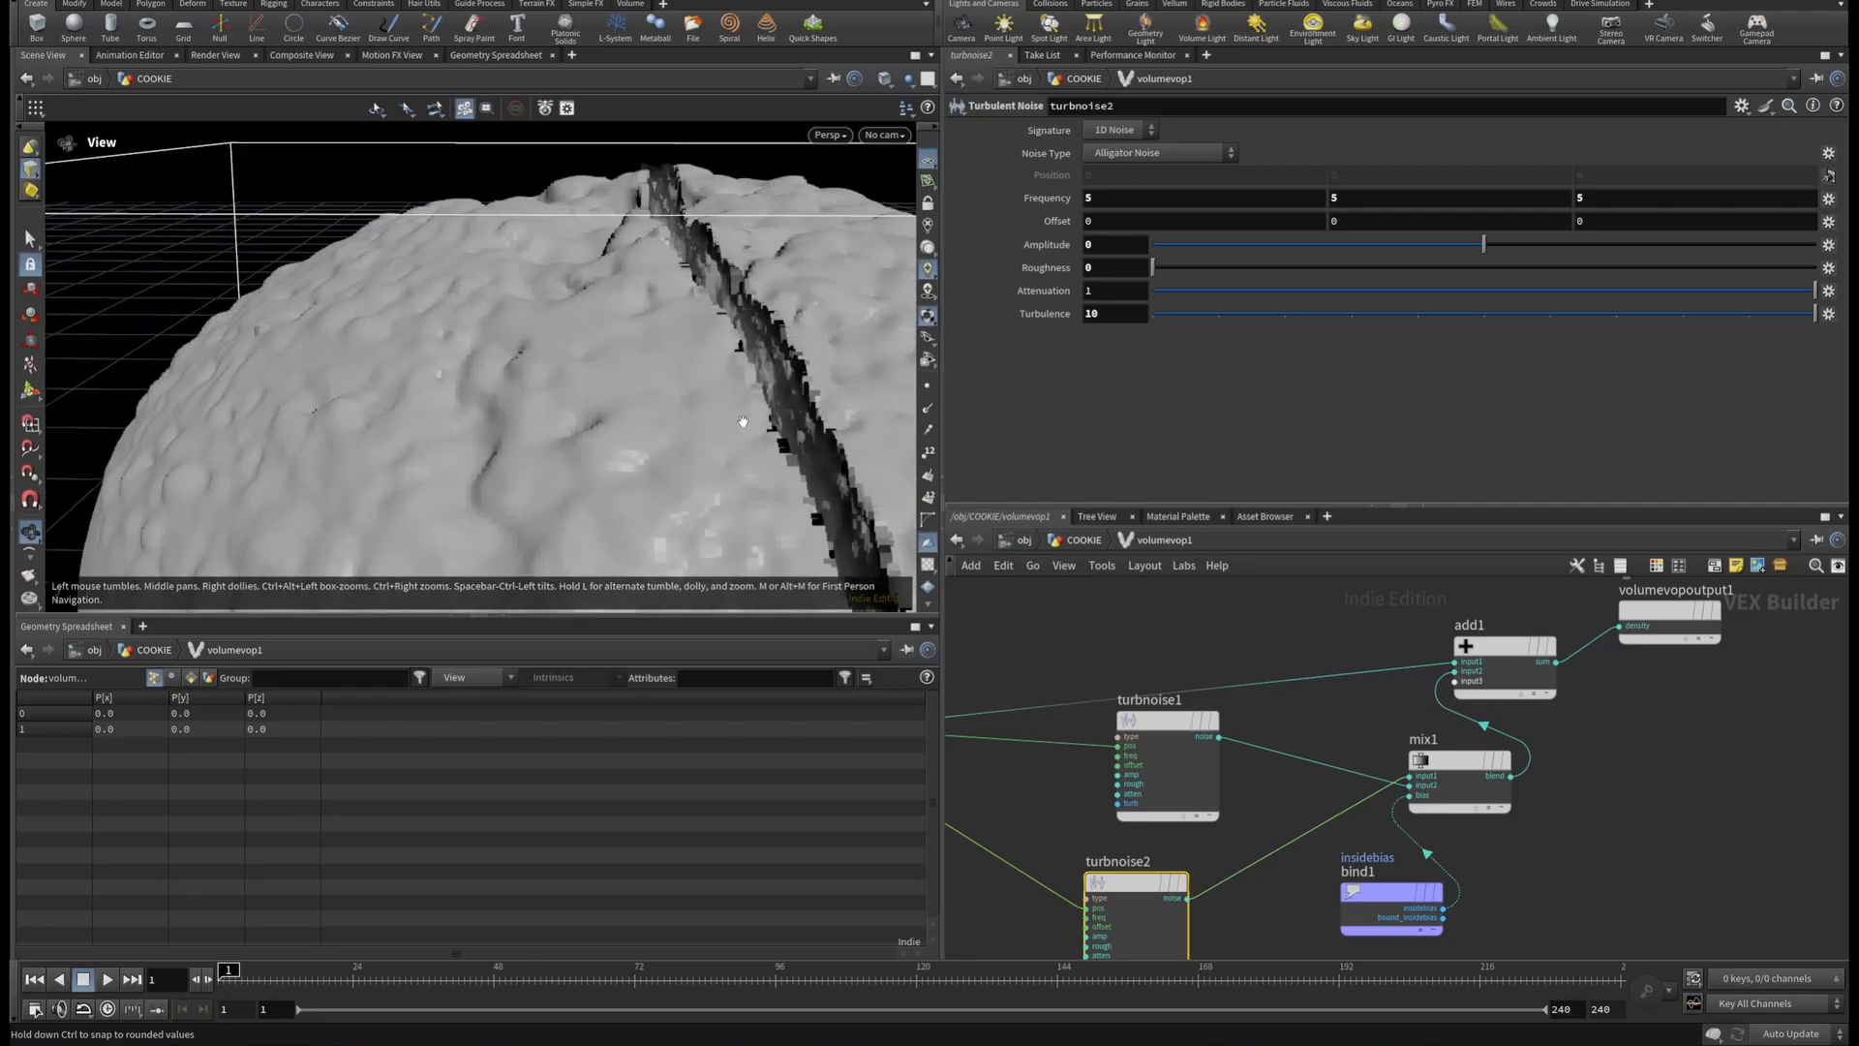
{"action": "left_click_drag", "start_coordinate": [710, 428], "coordinate": [604, 361]}
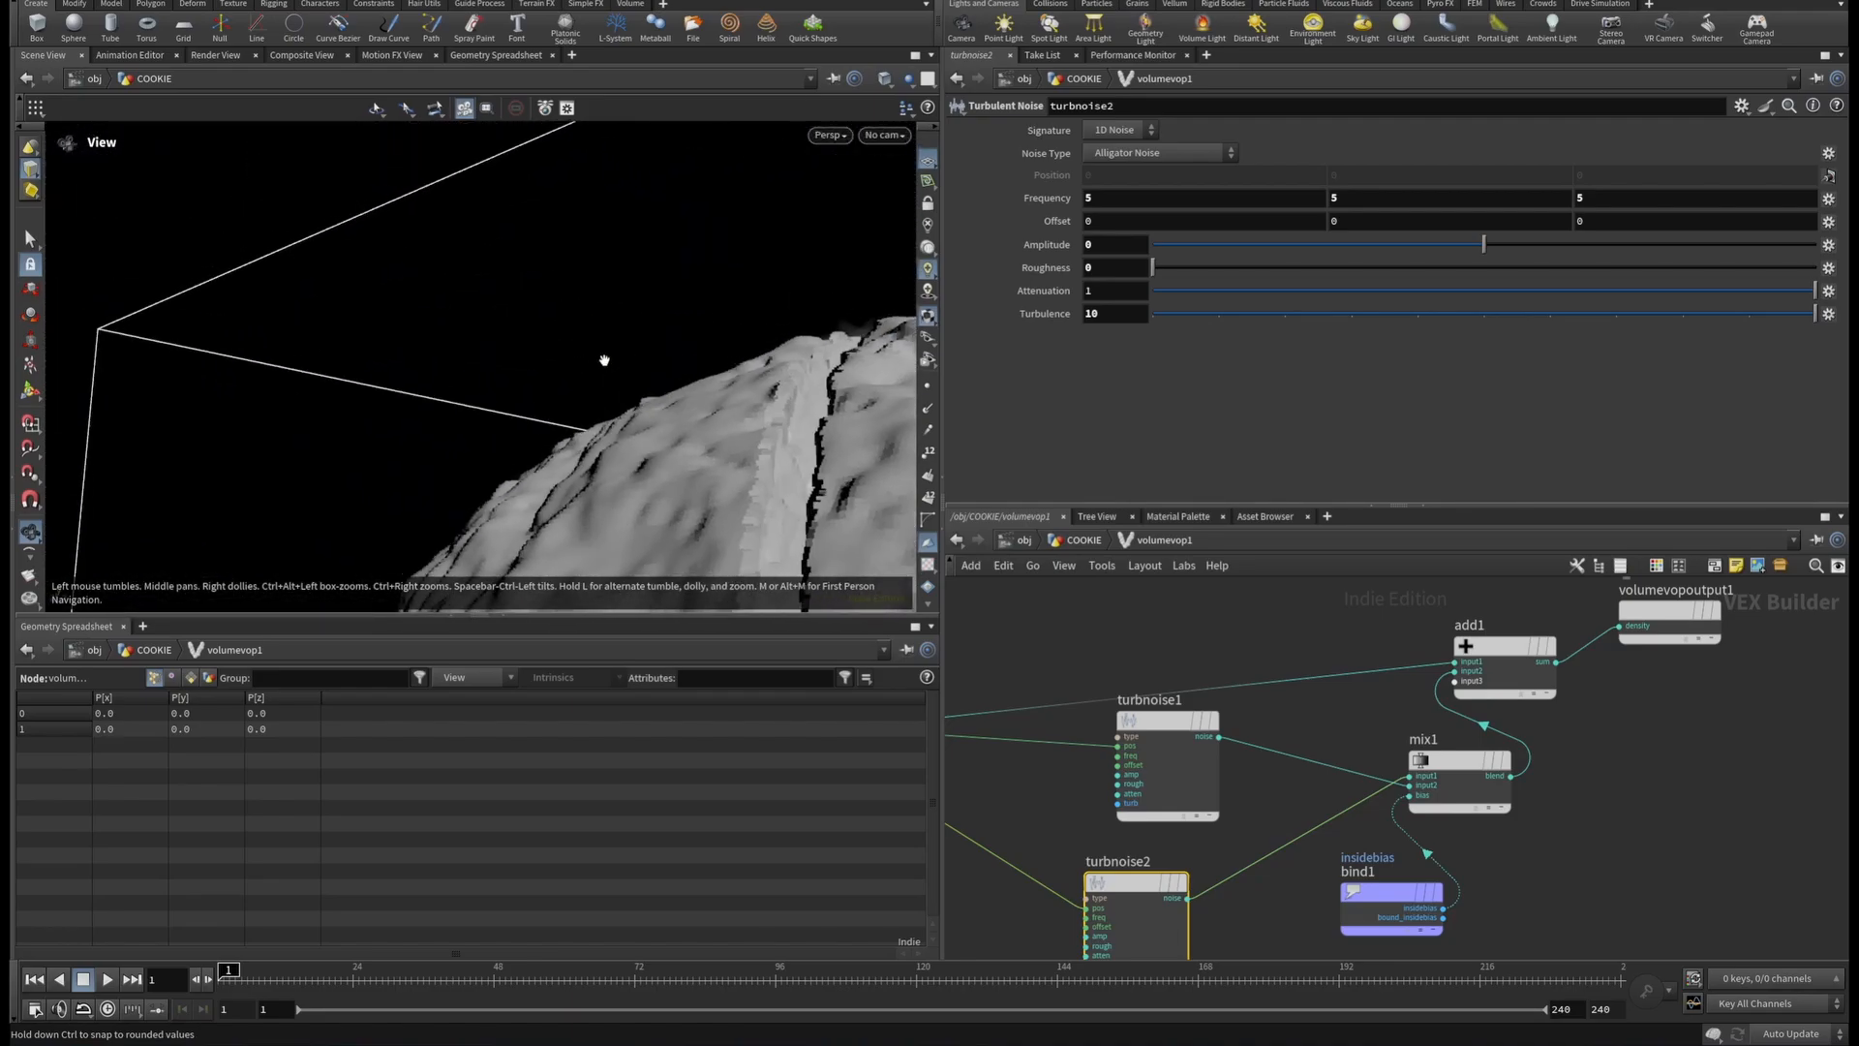
{"action": "left_click", "coordinate": [1467, 782]}
{"action": "scroll", "coordinate": [1476, 812], "scroll_direction": "down", "scroll_amount": 5}
{"action": "scroll", "coordinate": [1476, 812], "scroll_direction": "up", "scroll_amount": 5}
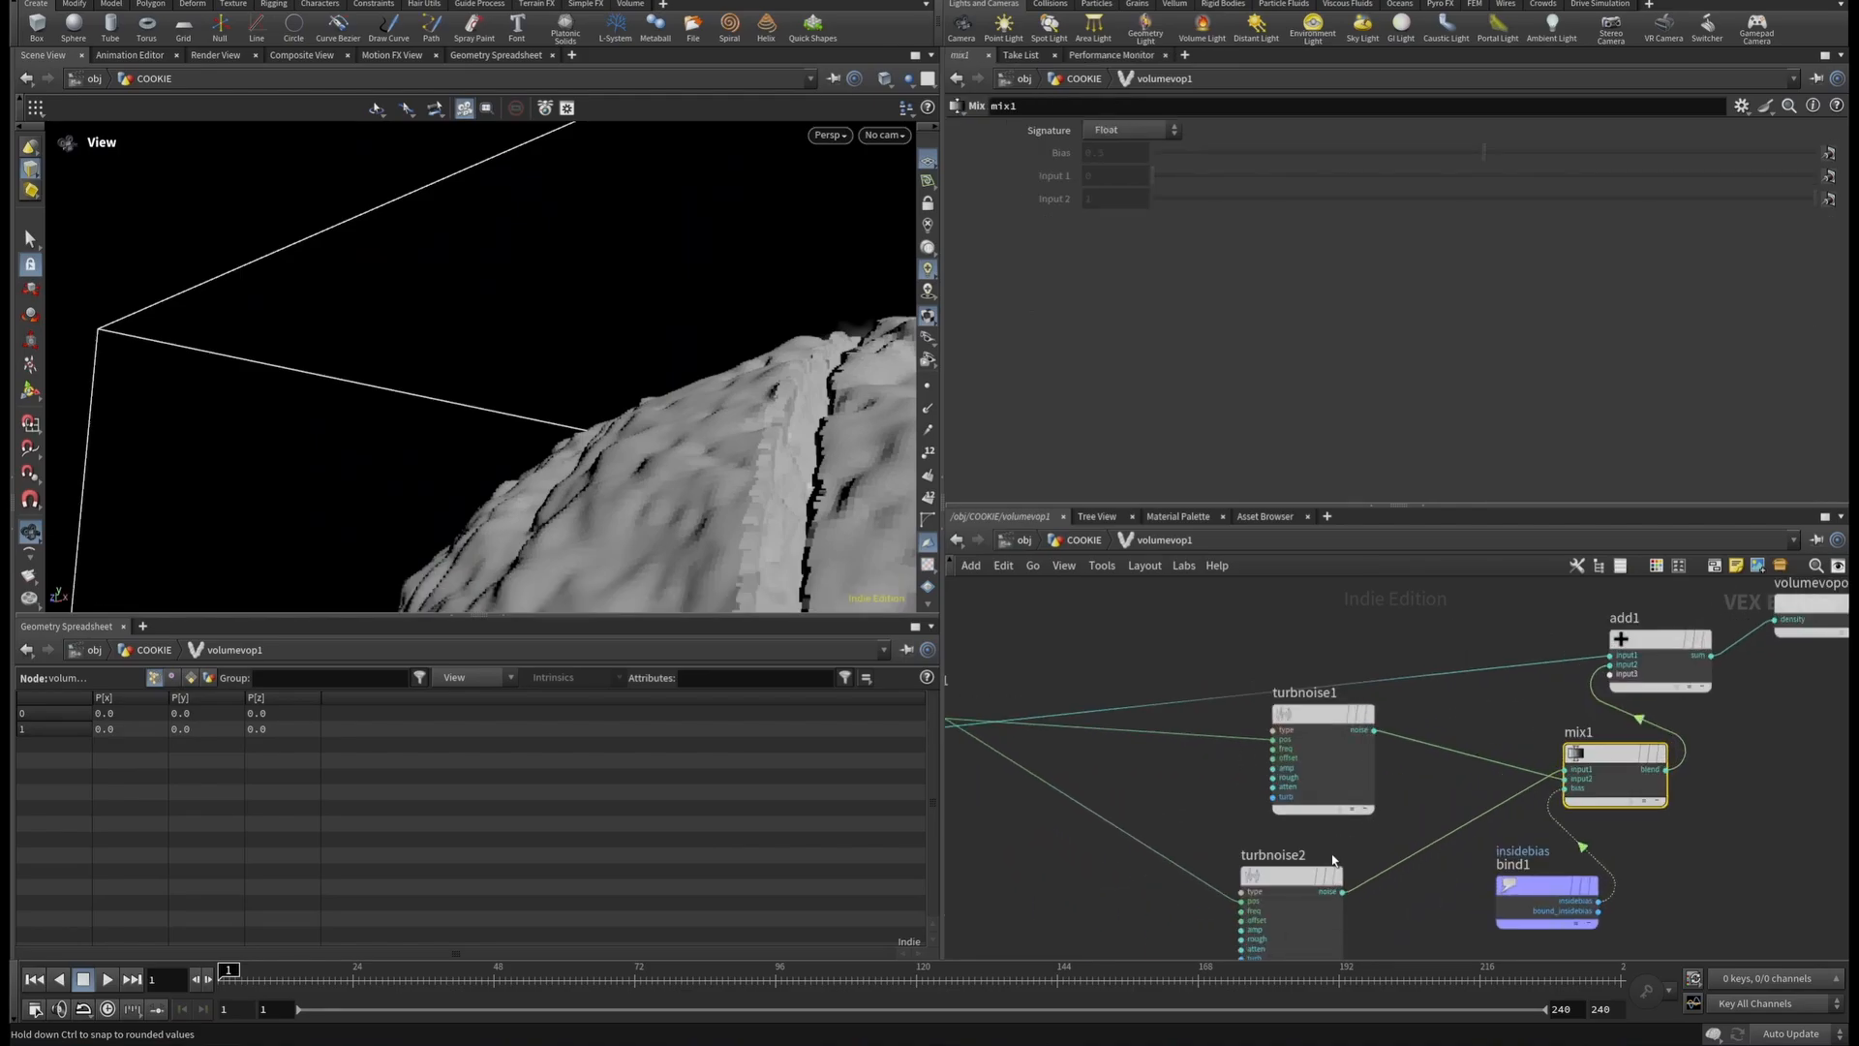
{"action": "left_click", "coordinate": [1343, 852]}
Move the volume output and add1 nodes farther from mix1, and return to the COOKIE geometry network.
{"action": "scroll", "coordinate": [1343, 854], "scroll_direction": "down", "scroll_amount": 4}
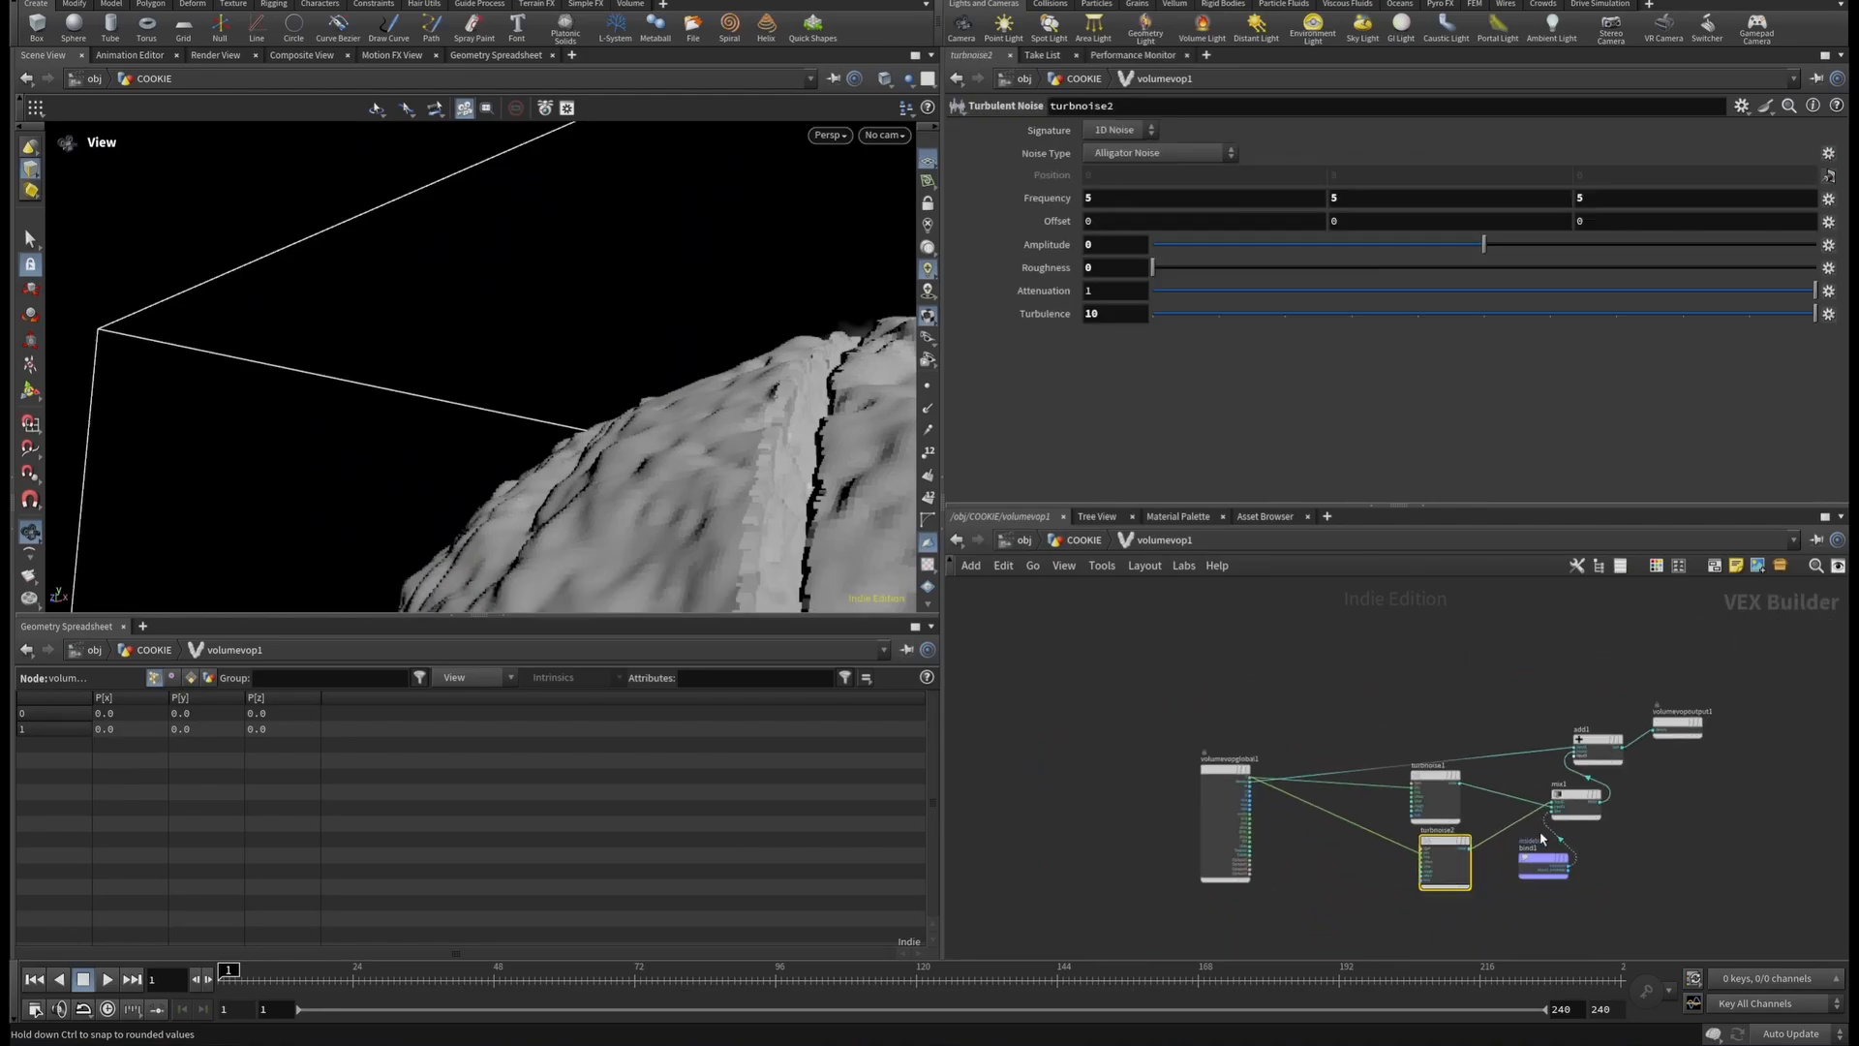
{"action": "middle_click_drag", "start_coordinate": [1652, 843], "coordinate": [1301, 798]}
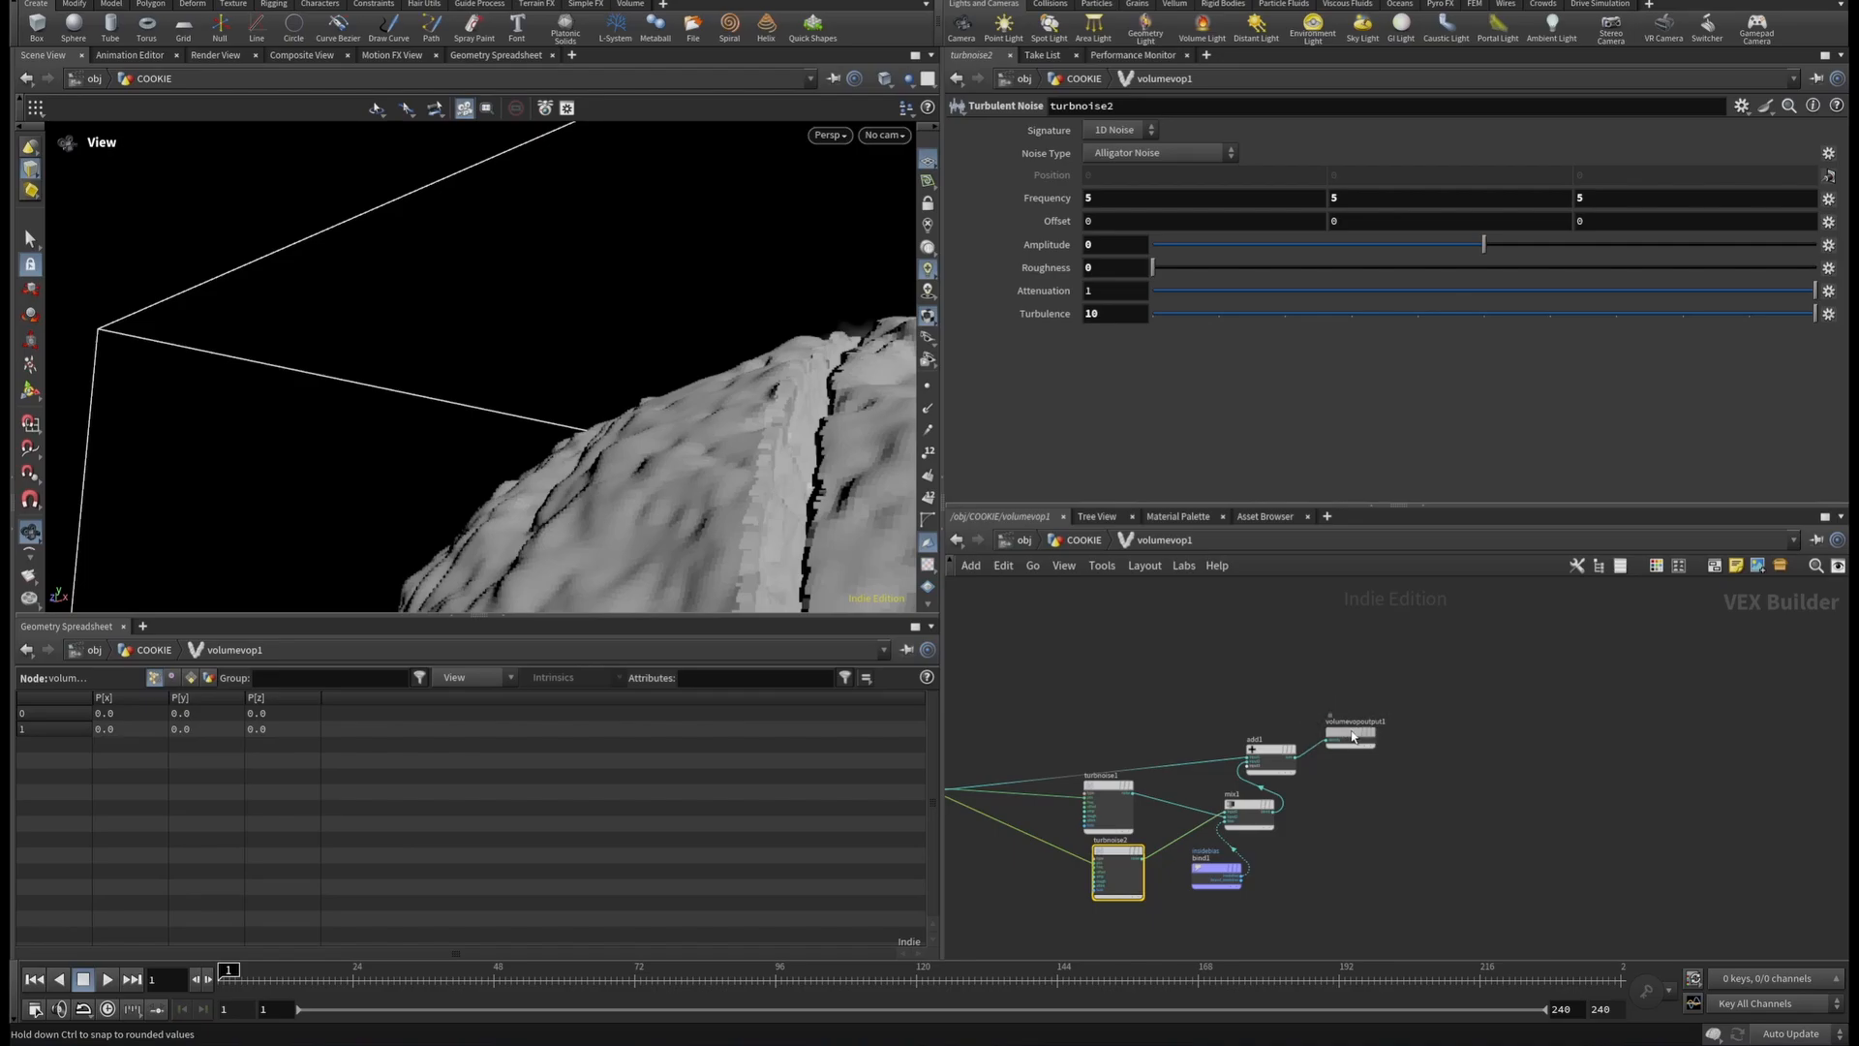
{"action": "left_click_drag", "start_coordinate": [1372, 733], "coordinate": [1524, 736]}
{"action": "left_click_drag", "start_coordinate": [1266, 757], "coordinate": [1349, 733]}
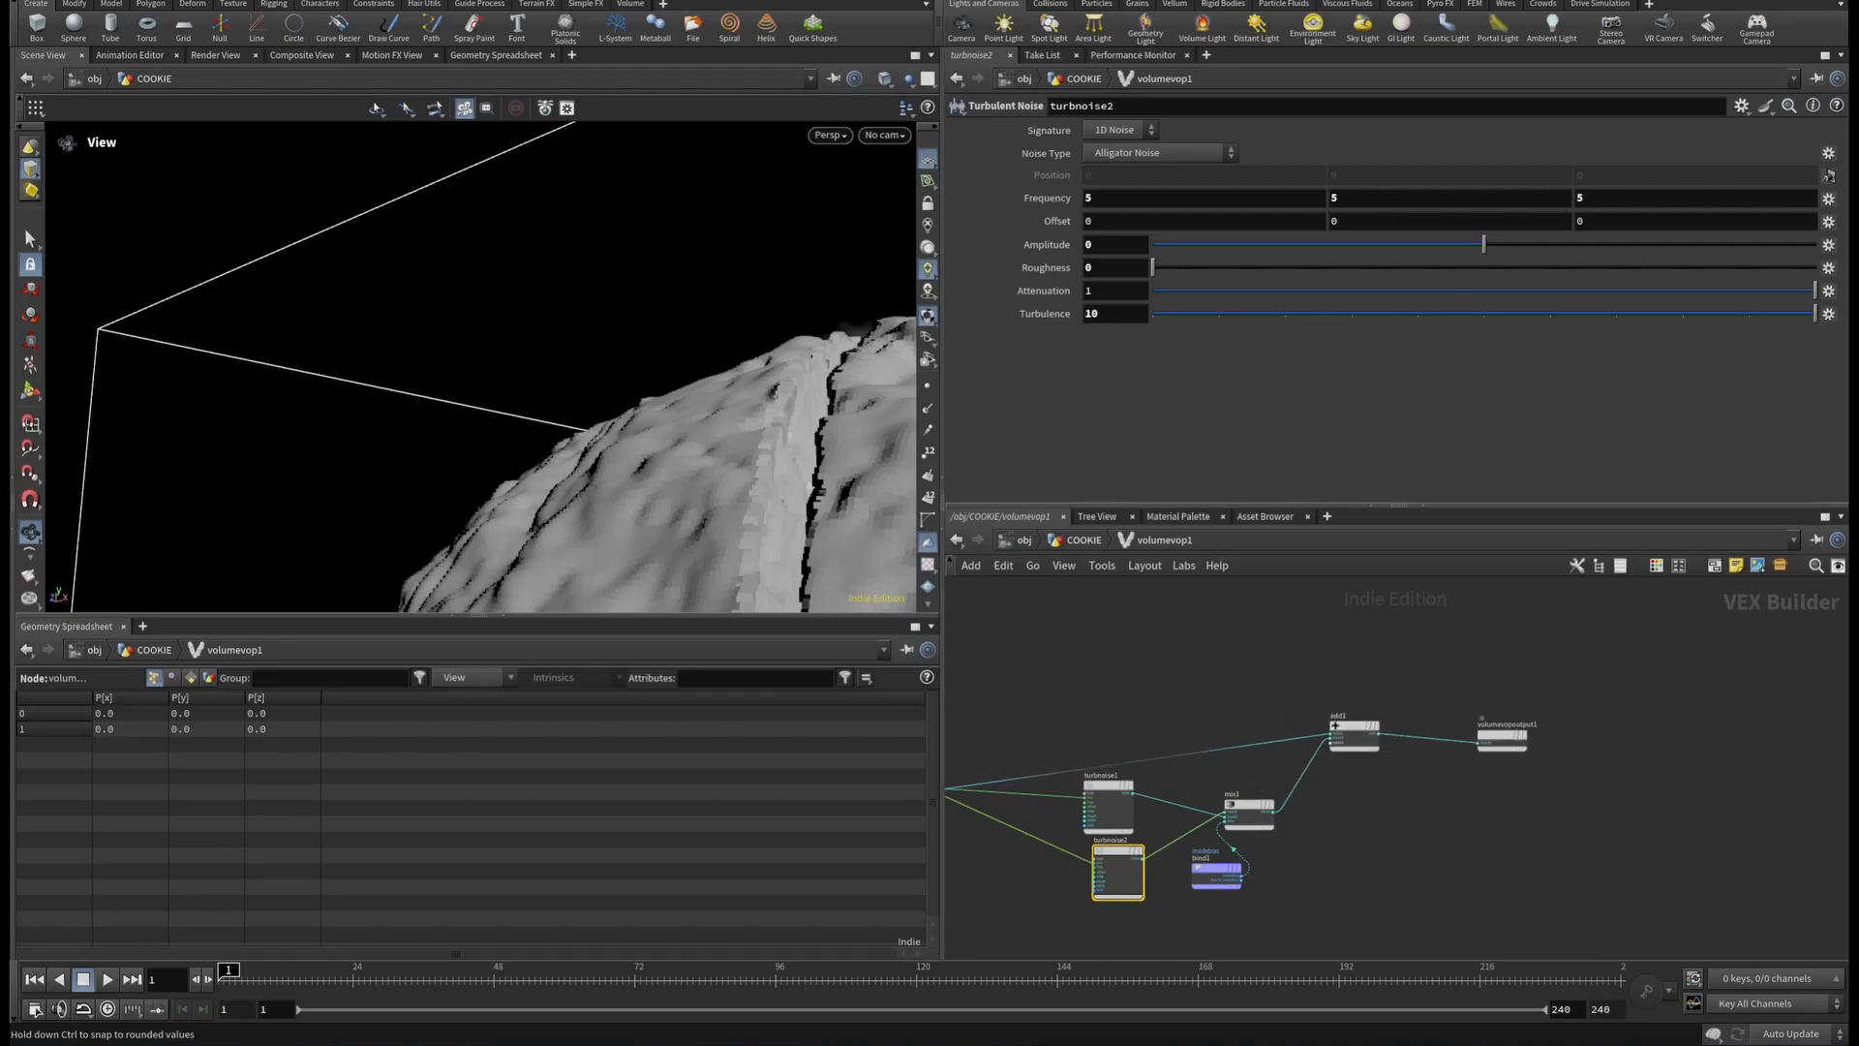
{"action": "left_click_drag", "start_coordinate": [782, 390], "coordinate": [804, 471]}
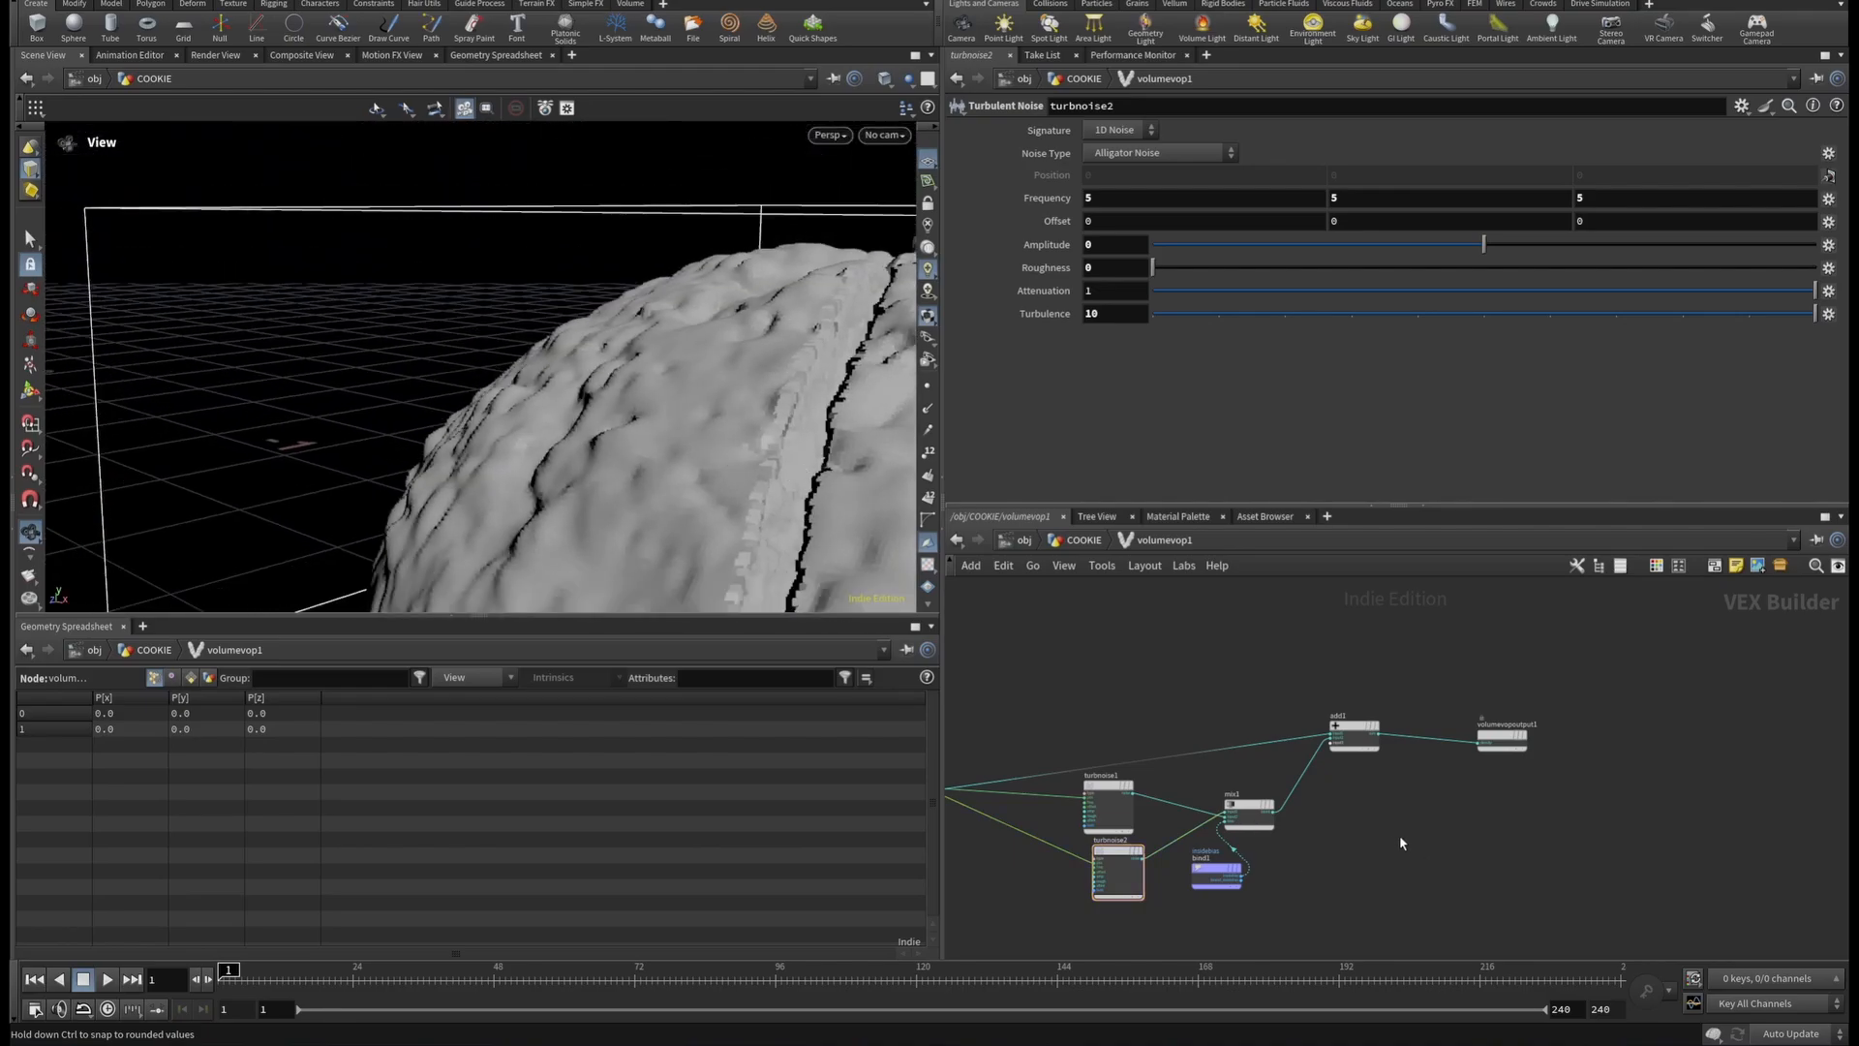
{"action": "key", "text": "u"}
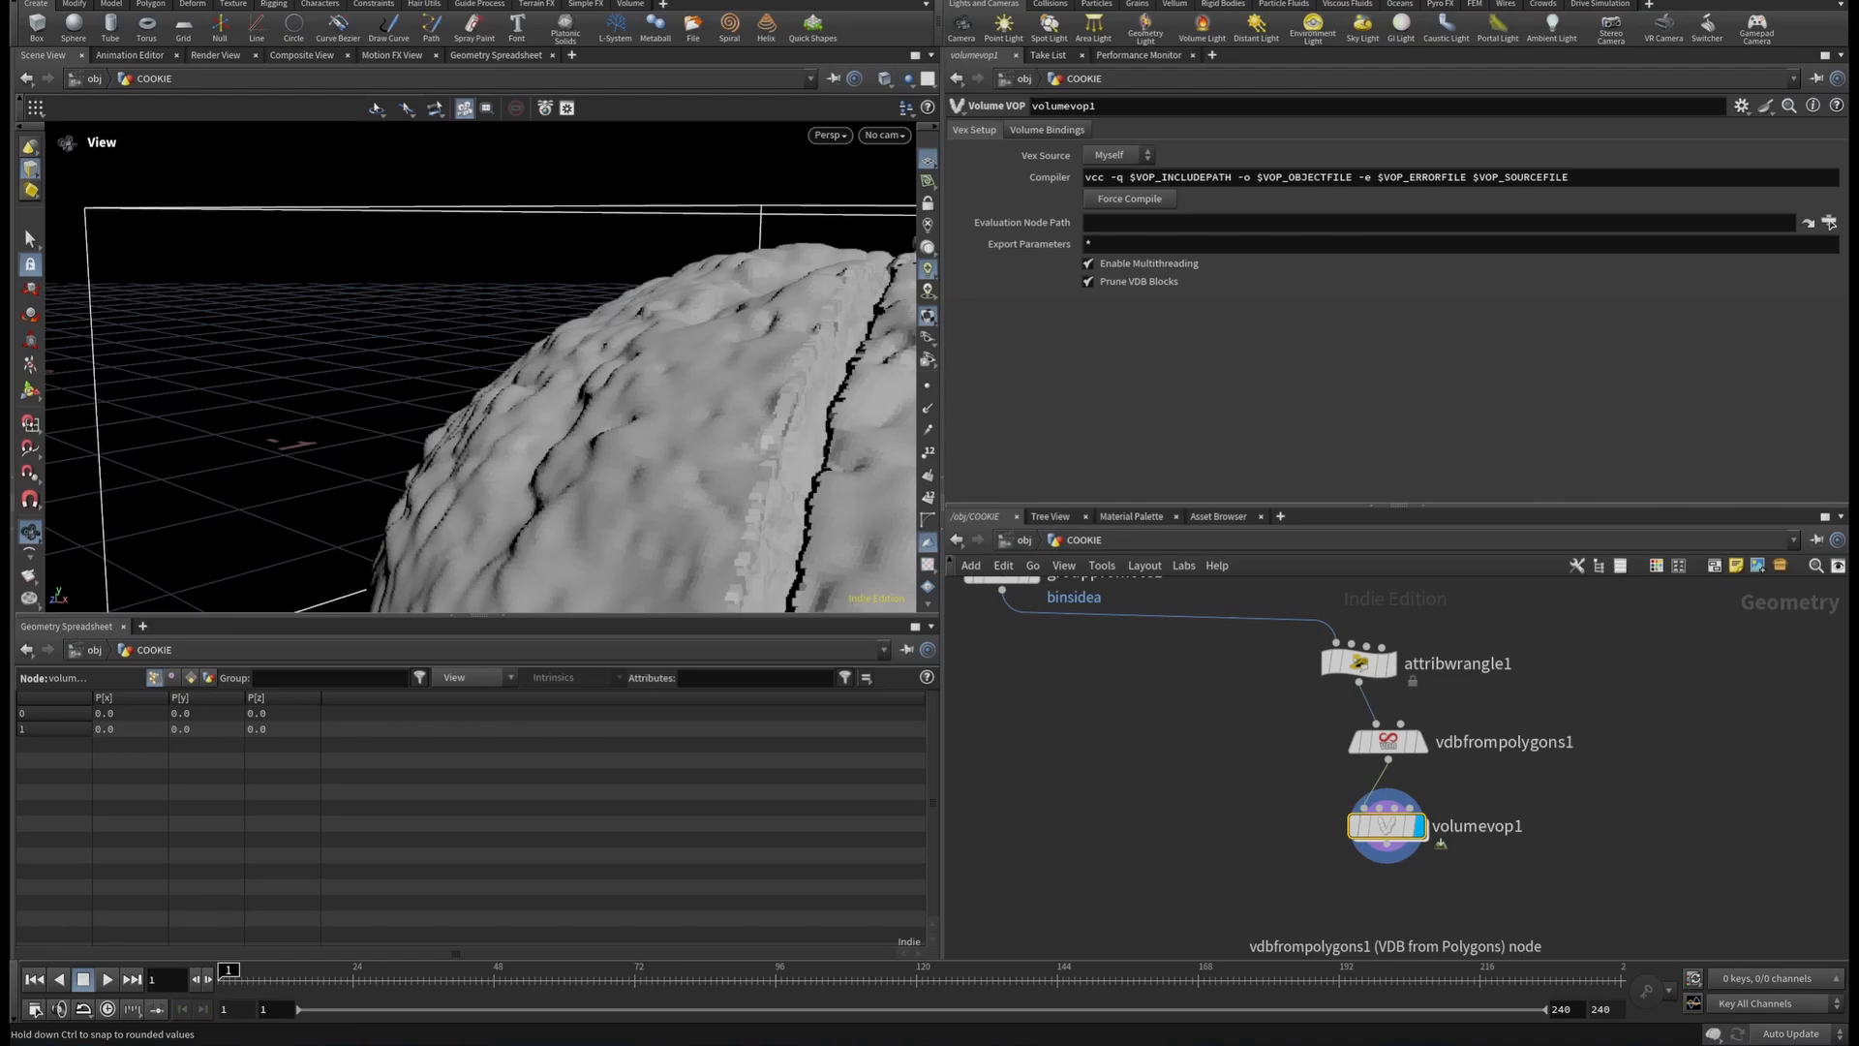
Add an Object Merge node to the COOKIE network and set its Object 1 to /obj/MODEL_COOKIE/OUT_COOKIE.
{"action": "right_click_drag", "start_coordinate": [632, 171], "coordinate": [672, 311]}
{"action": "left_click_drag", "start_coordinate": [672, 311], "coordinate": [736, 310]}
{"action": "scroll", "coordinate": [1536, 775], "scroll_direction": "down", "scroll_amount": 5}
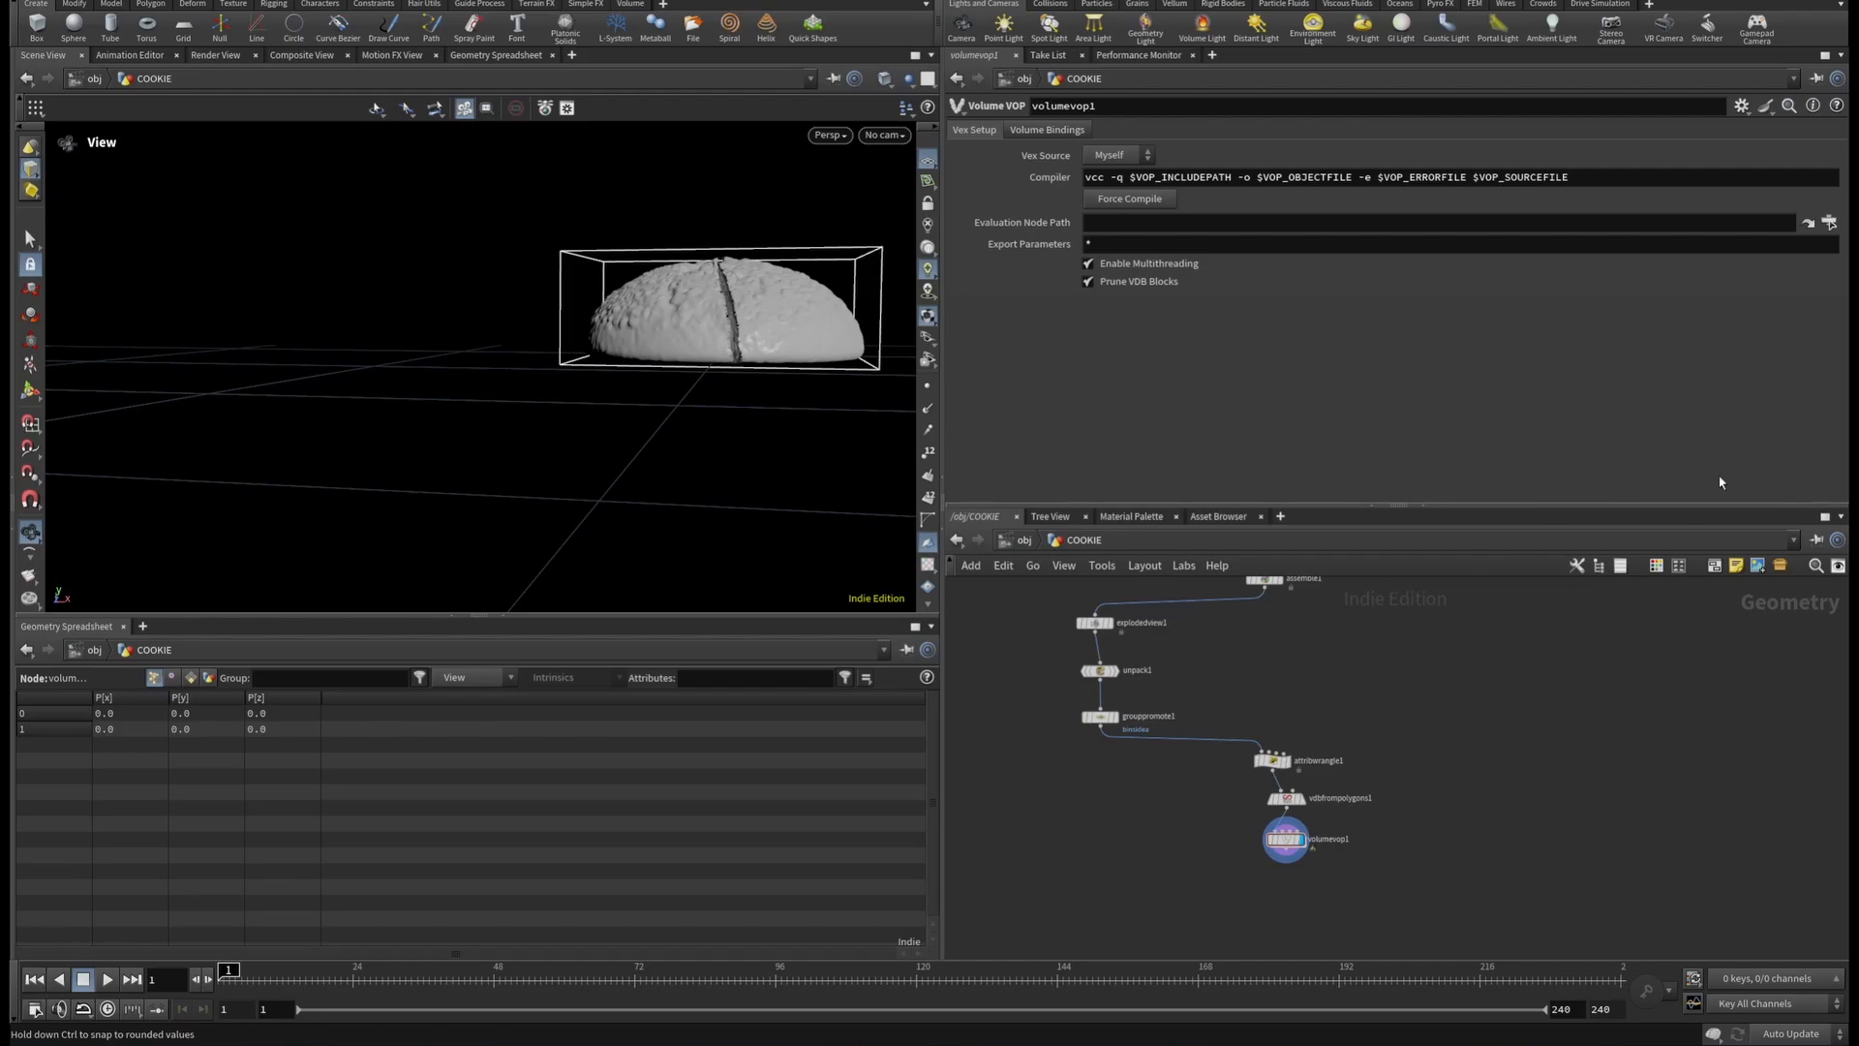
{"action": "key", "text": "Tab"}
{"action": "type", "text": "obje"}
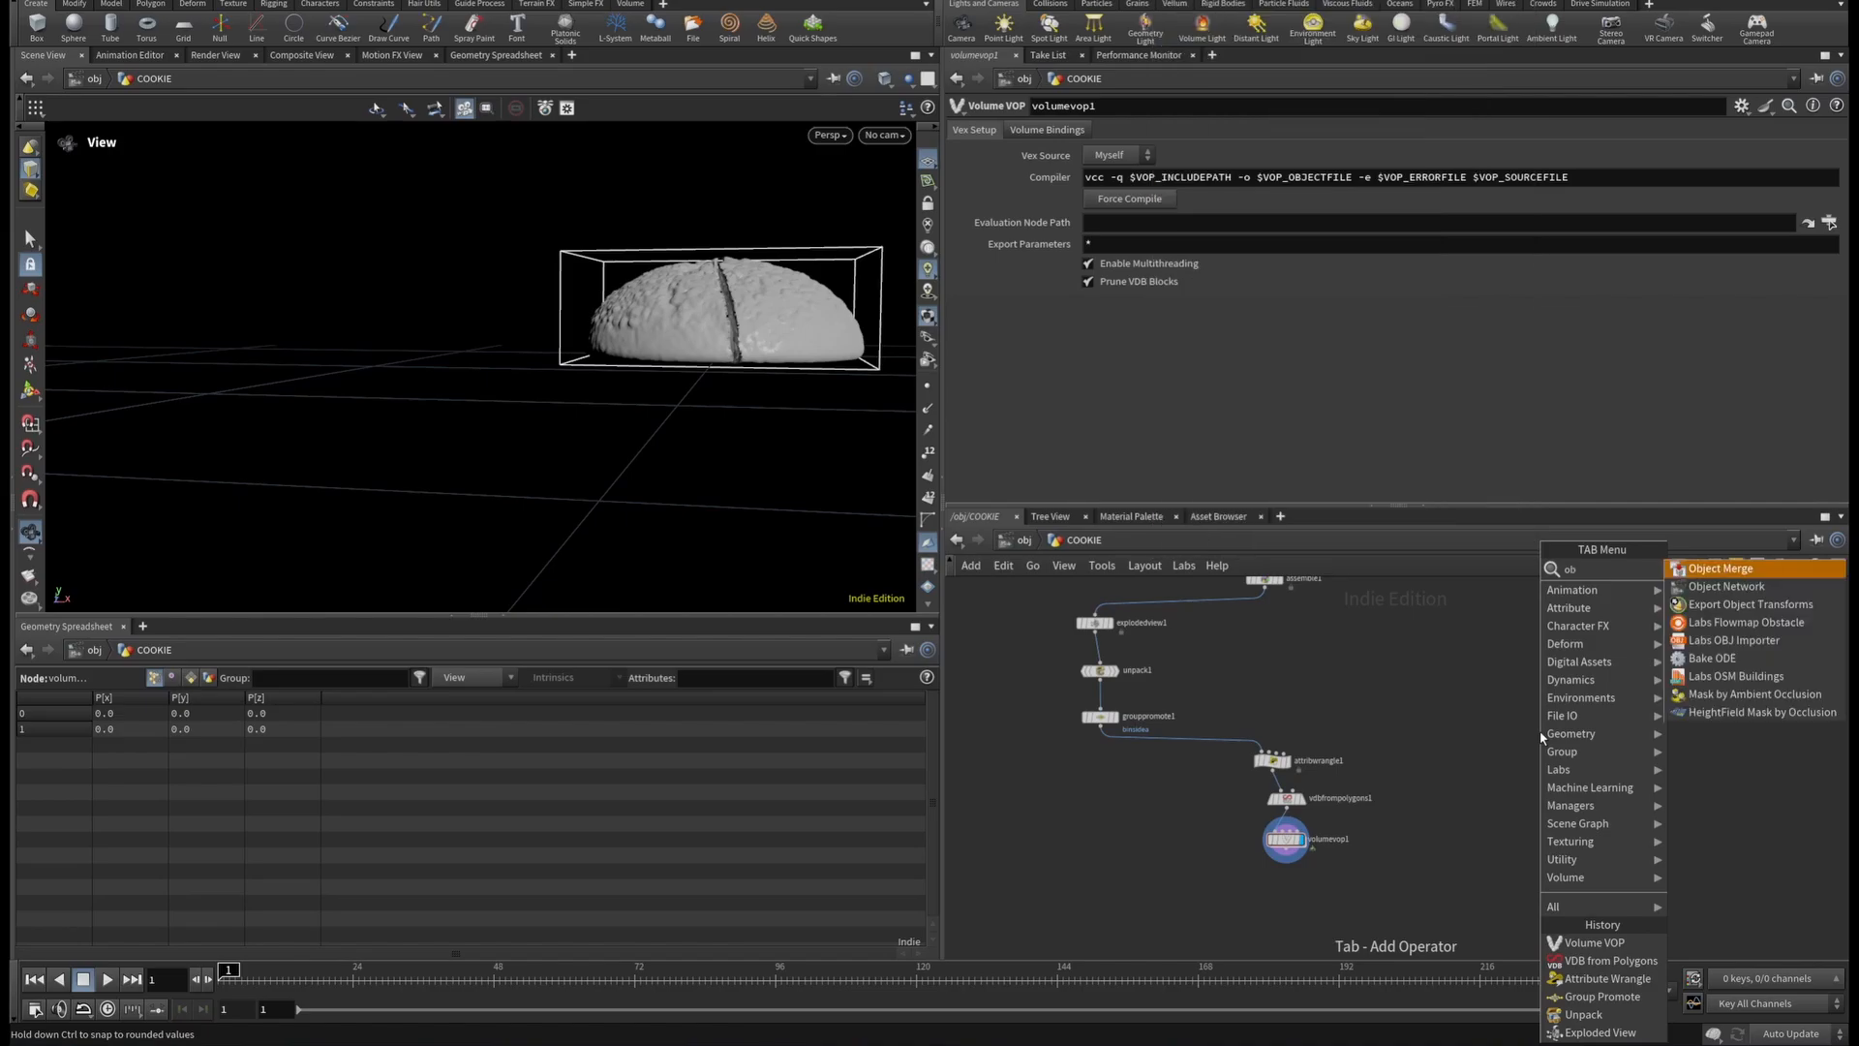
{"action": "left_click", "coordinate": [1692, 575]}
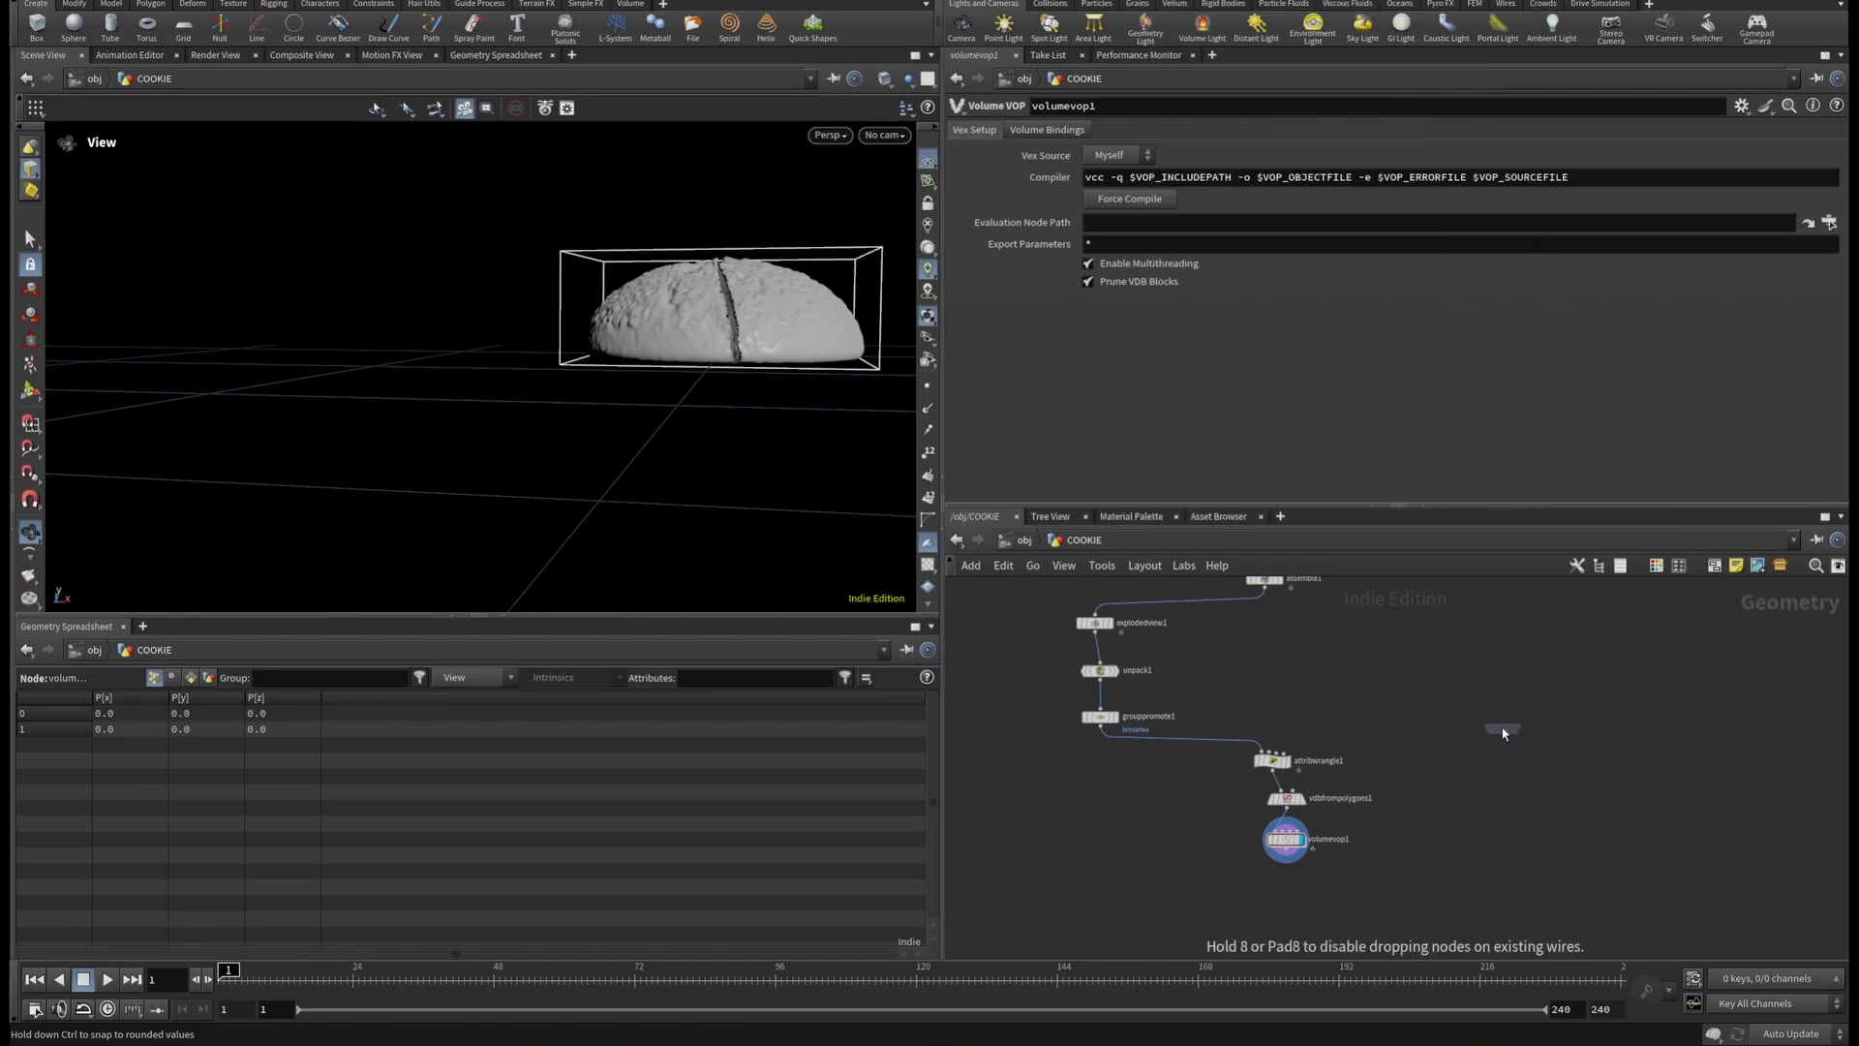
{"action": "left_click", "coordinate": [1501, 726]}
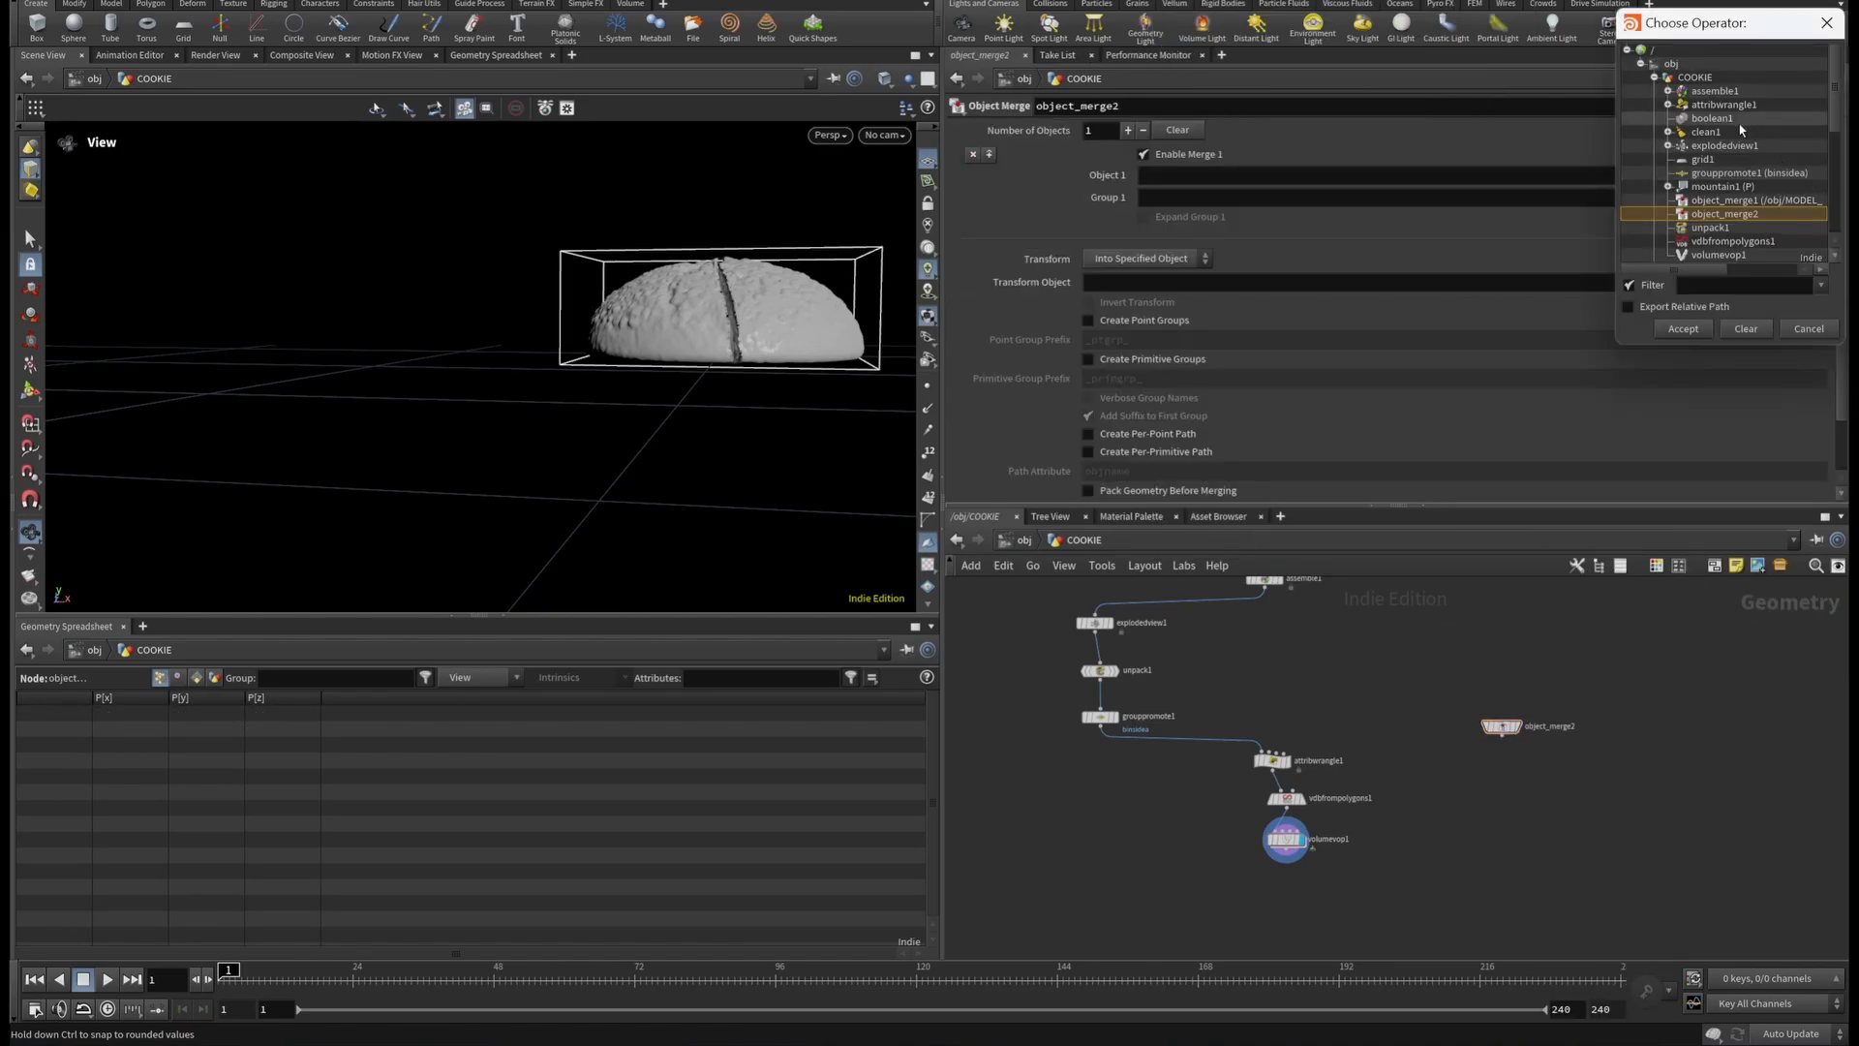
{"action": "double_click", "coordinate": [1694, 78]}
{"action": "left_click", "coordinate": [1721, 105]}
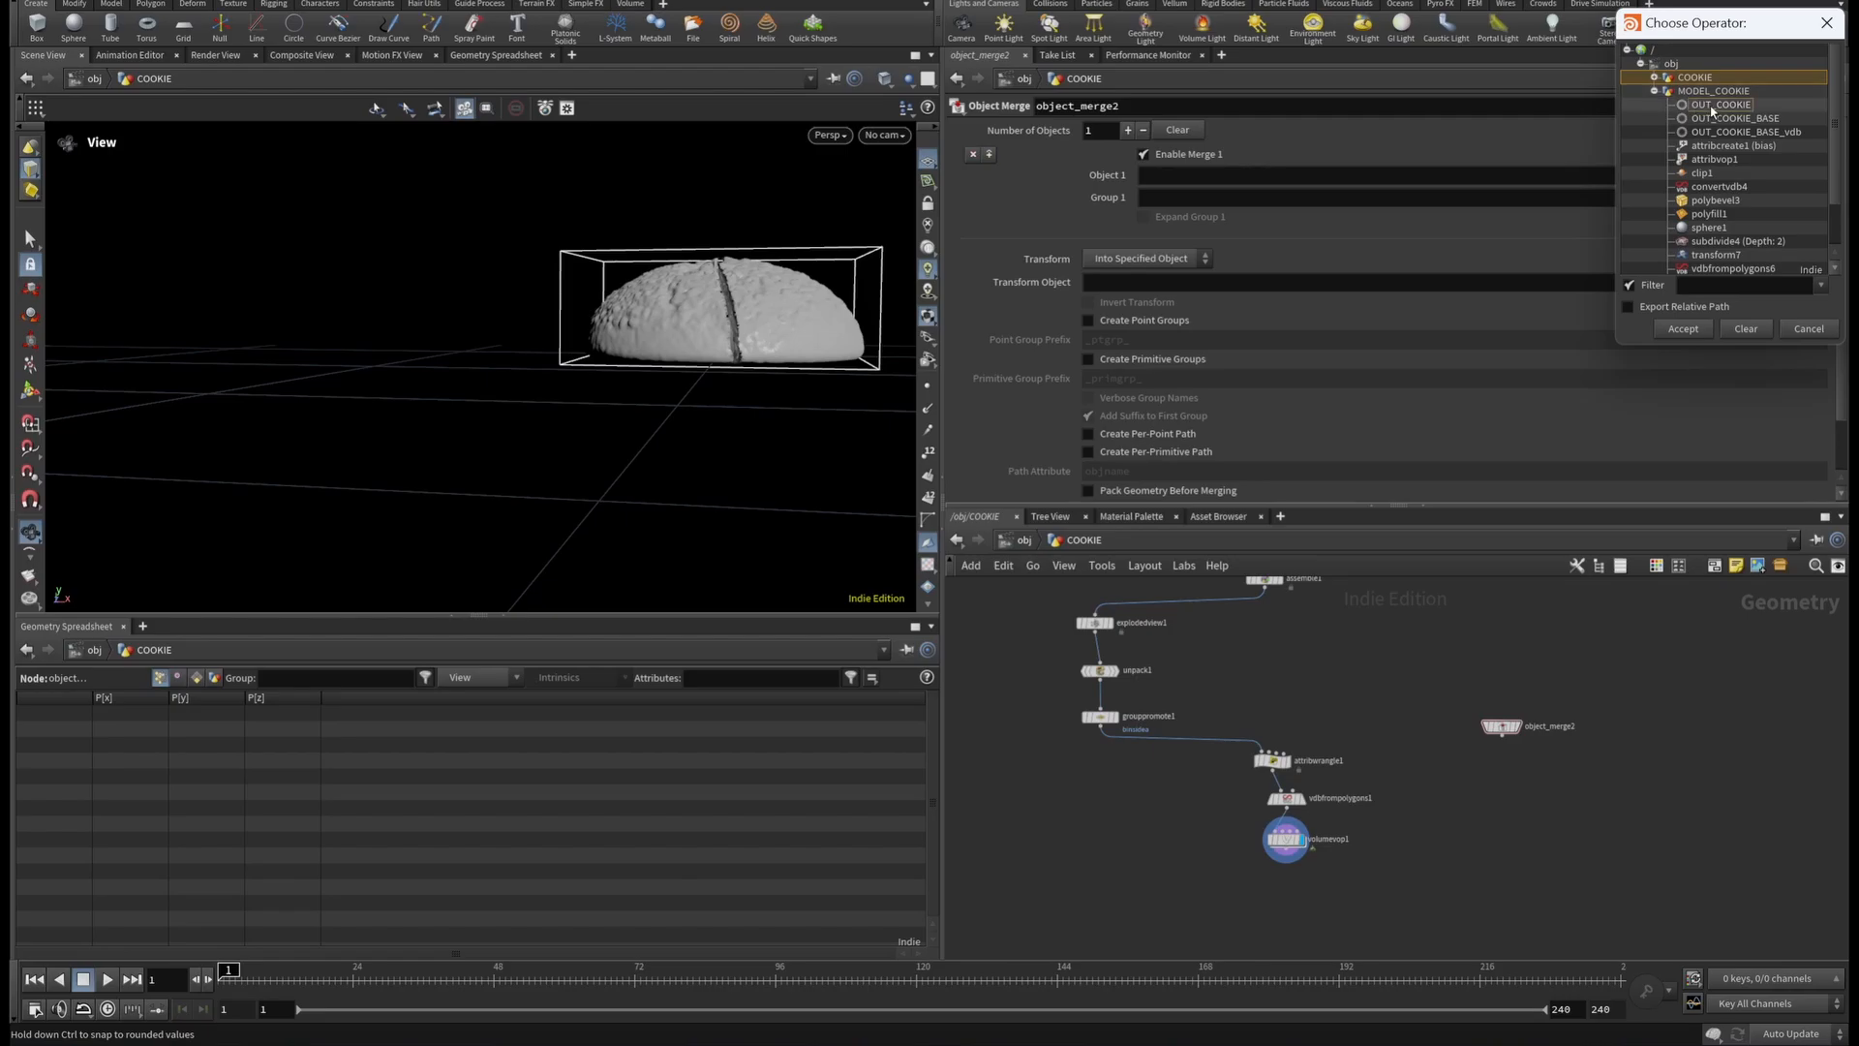
{"action": "left_click", "coordinate": [1683, 329]}
Append a Transform node below object_merge2, align it under that node and display its result.
{"action": "scroll", "coordinate": [1549, 721], "scroll_direction": "up", "scroll_amount": 4}
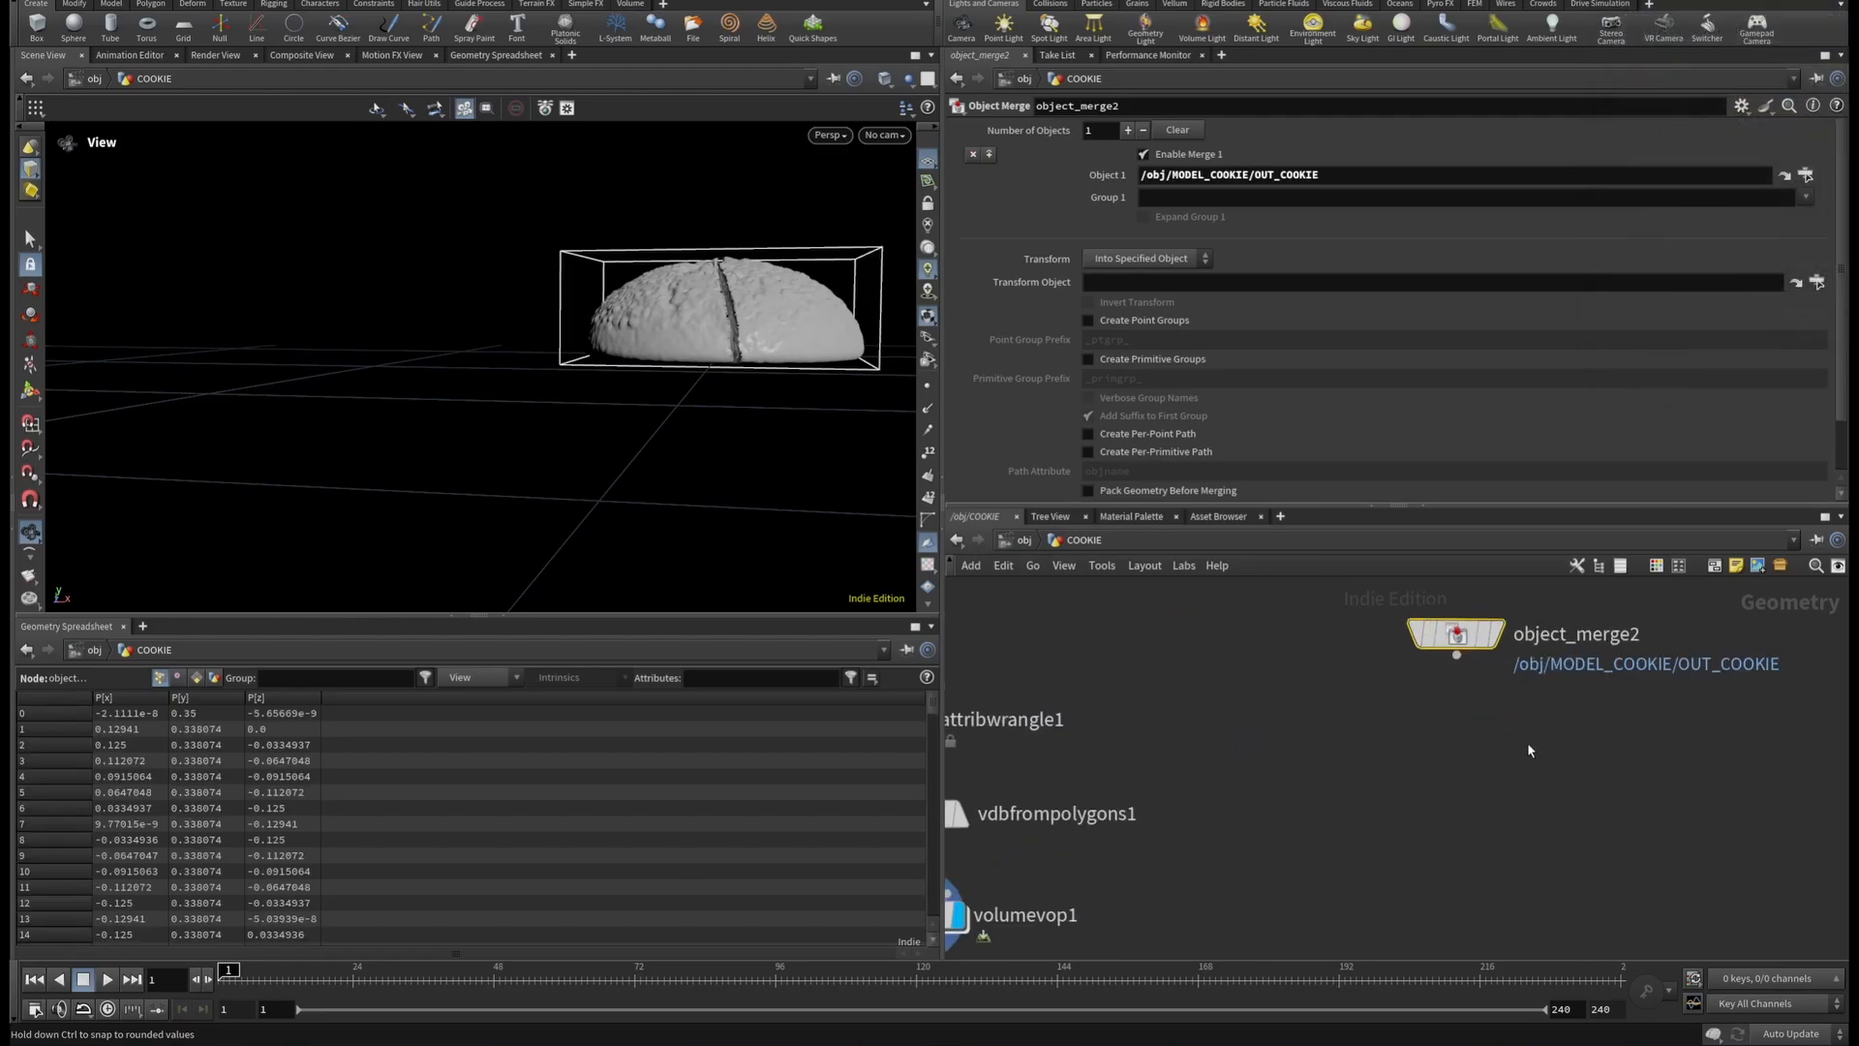
{"action": "left_click", "coordinate": [1499, 635]}
{"action": "left_click", "coordinate": [1457, 654]}
{"action": "key", "text": "Tab"}
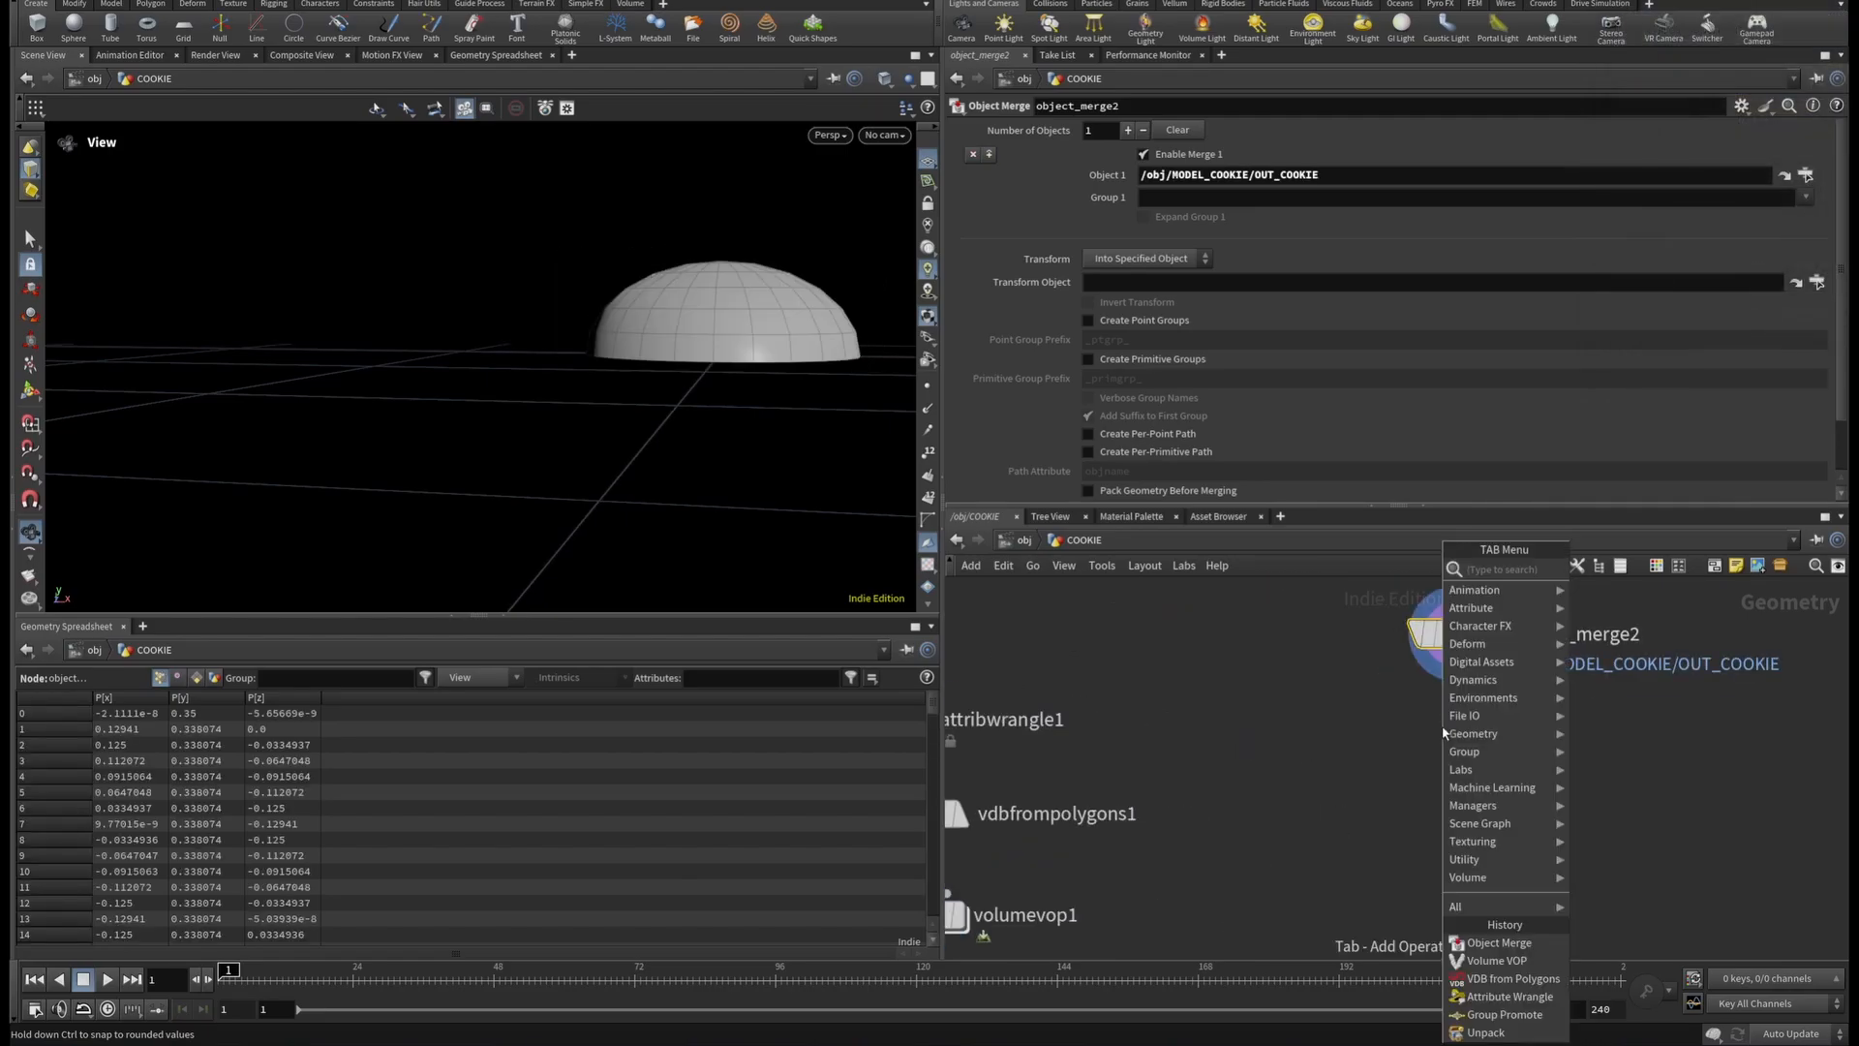
{"action": "type", "text": "tr"}
{"action": "left_click", "coordinate": [1081, 4]}
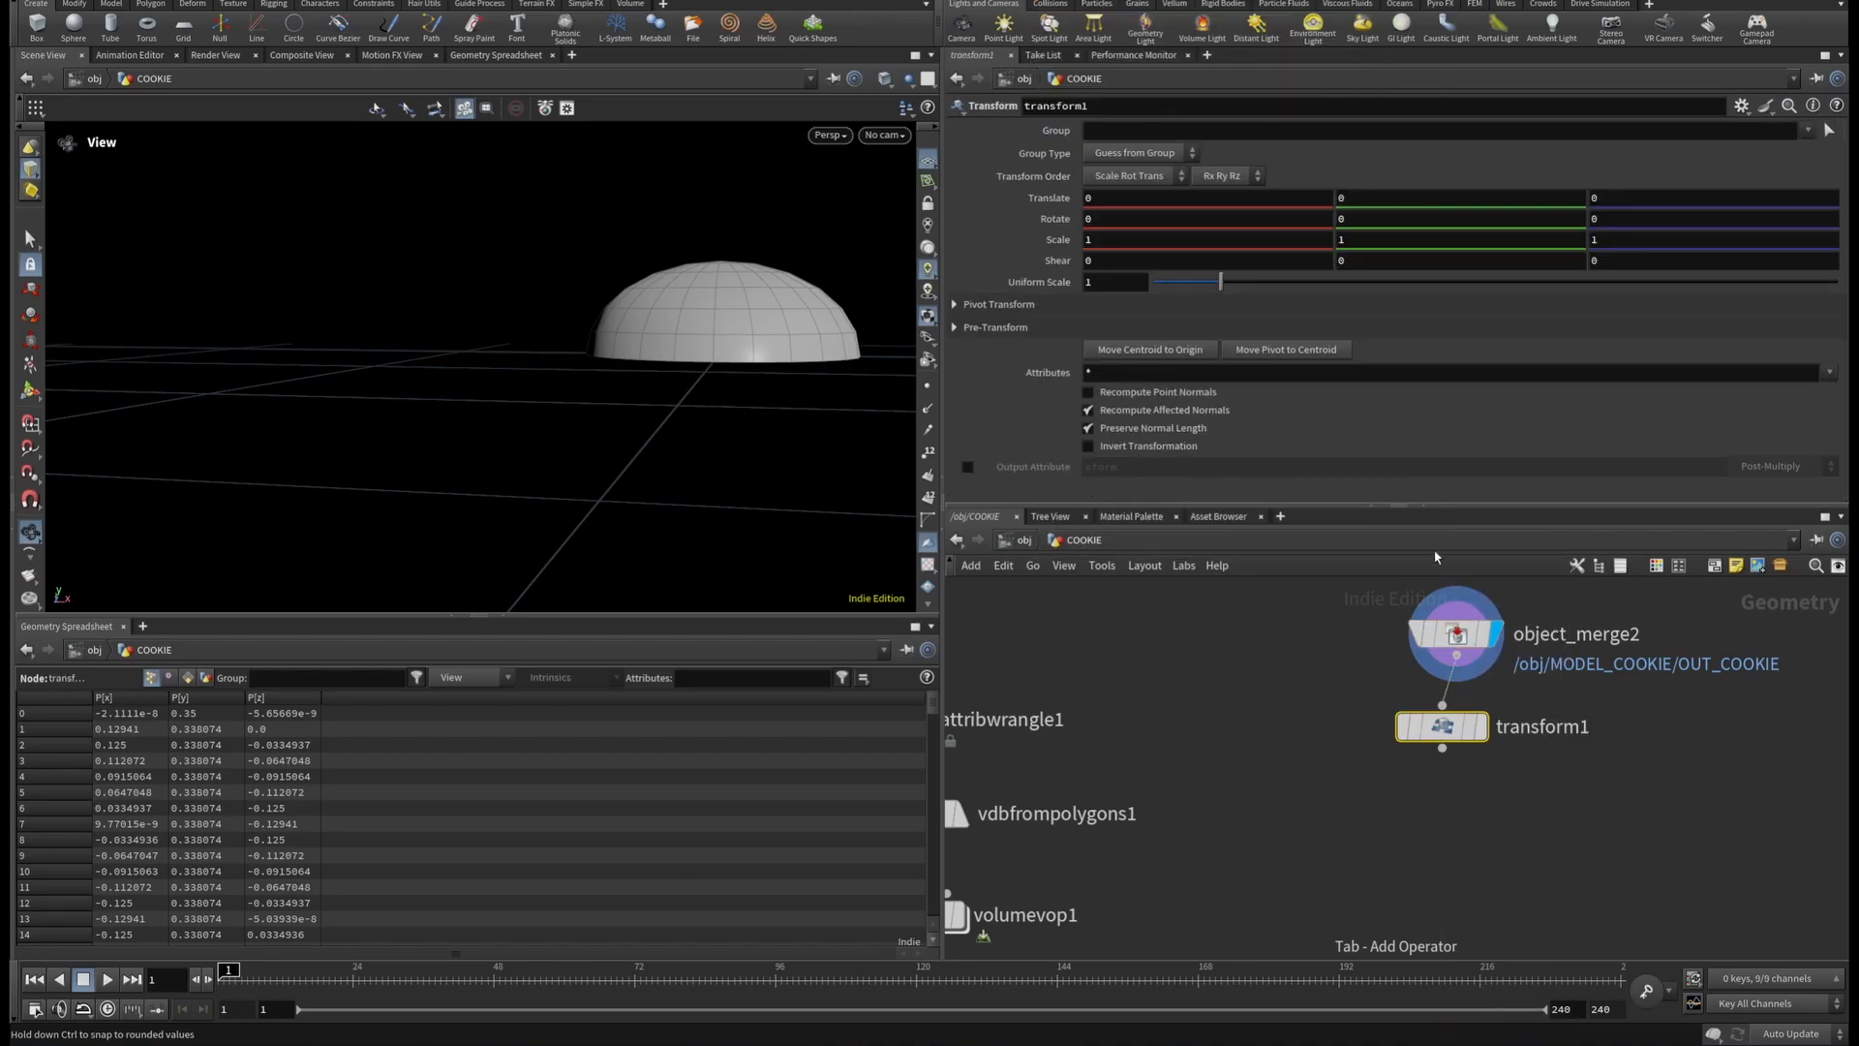
{"action": "left_click", "coordinate": [1460, 744]}
{"action": "left_click_drag", "start_coordinate": [1460, 745], "coordinate": [1459, 760]}
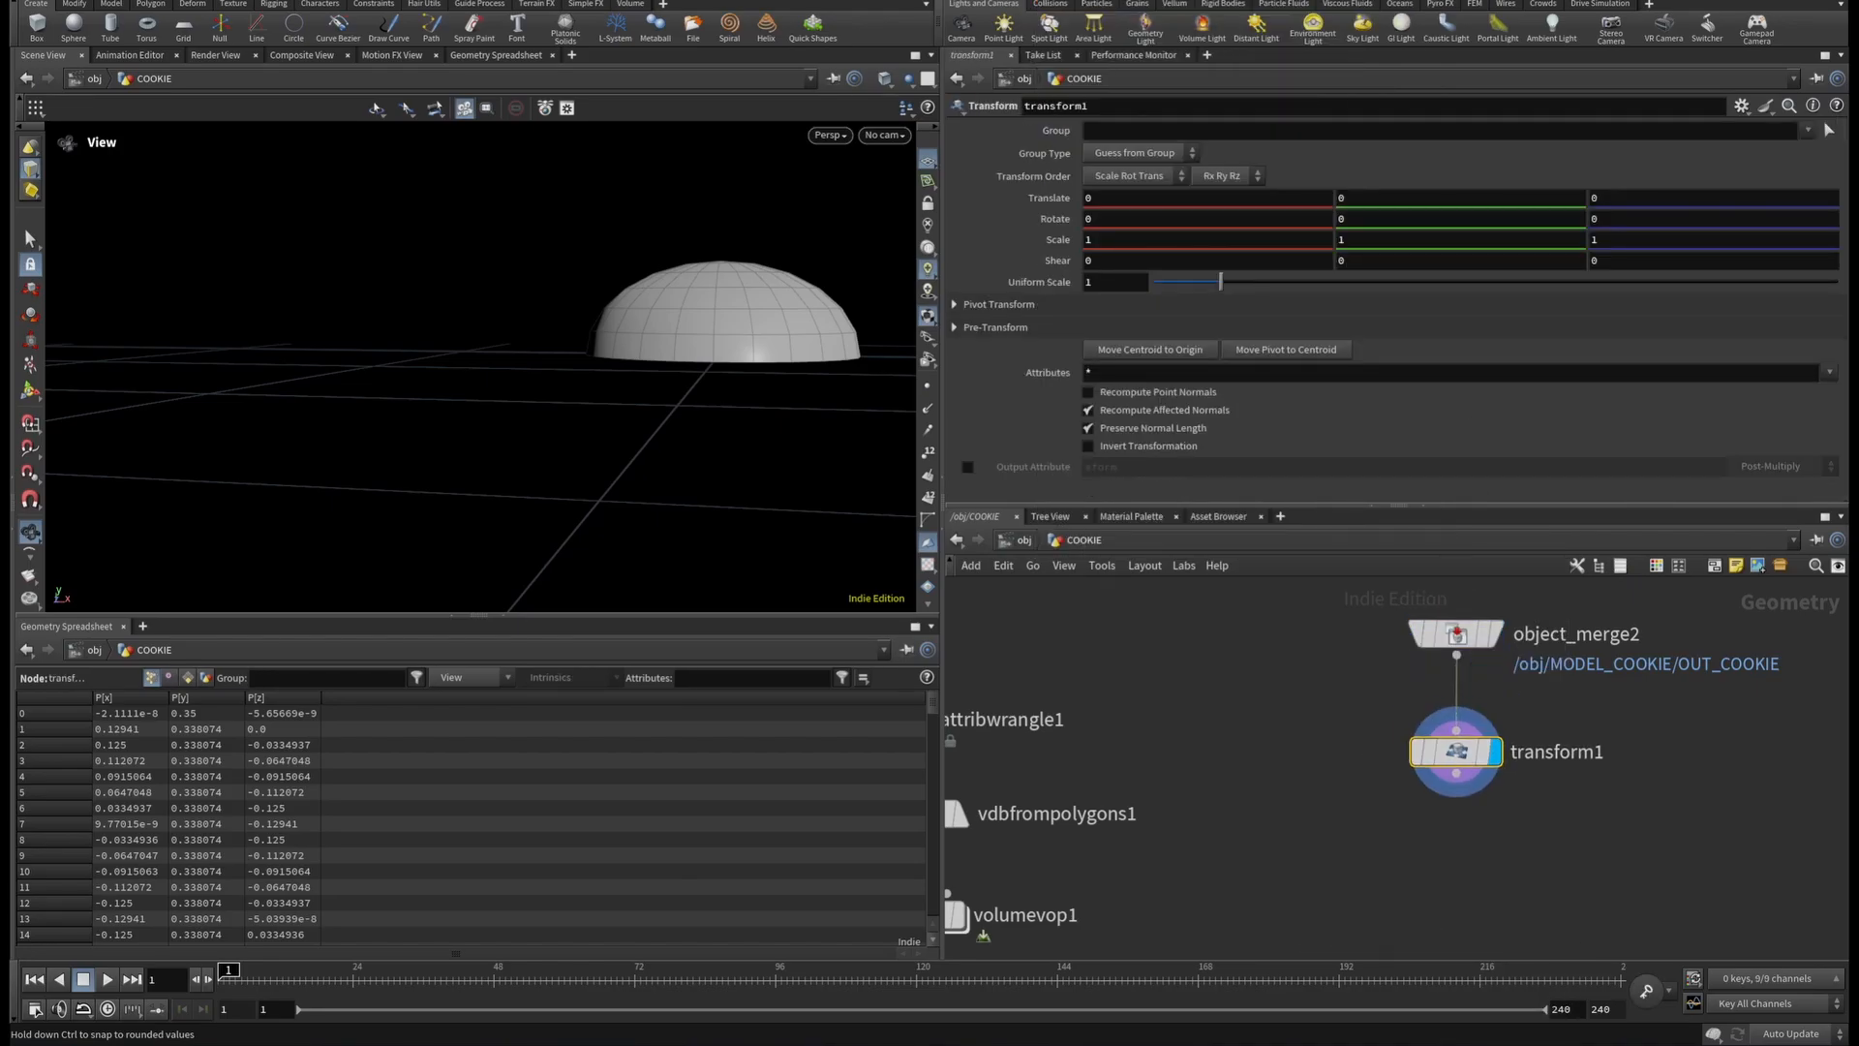
Set transform1's scale to 1.5 in X and 0.8 in Y.
{"action": "left_click", "coordinate": [1108, 245]}
{"action": "type", "text": ".5"}
{"action": "key", "text": "Tab"}
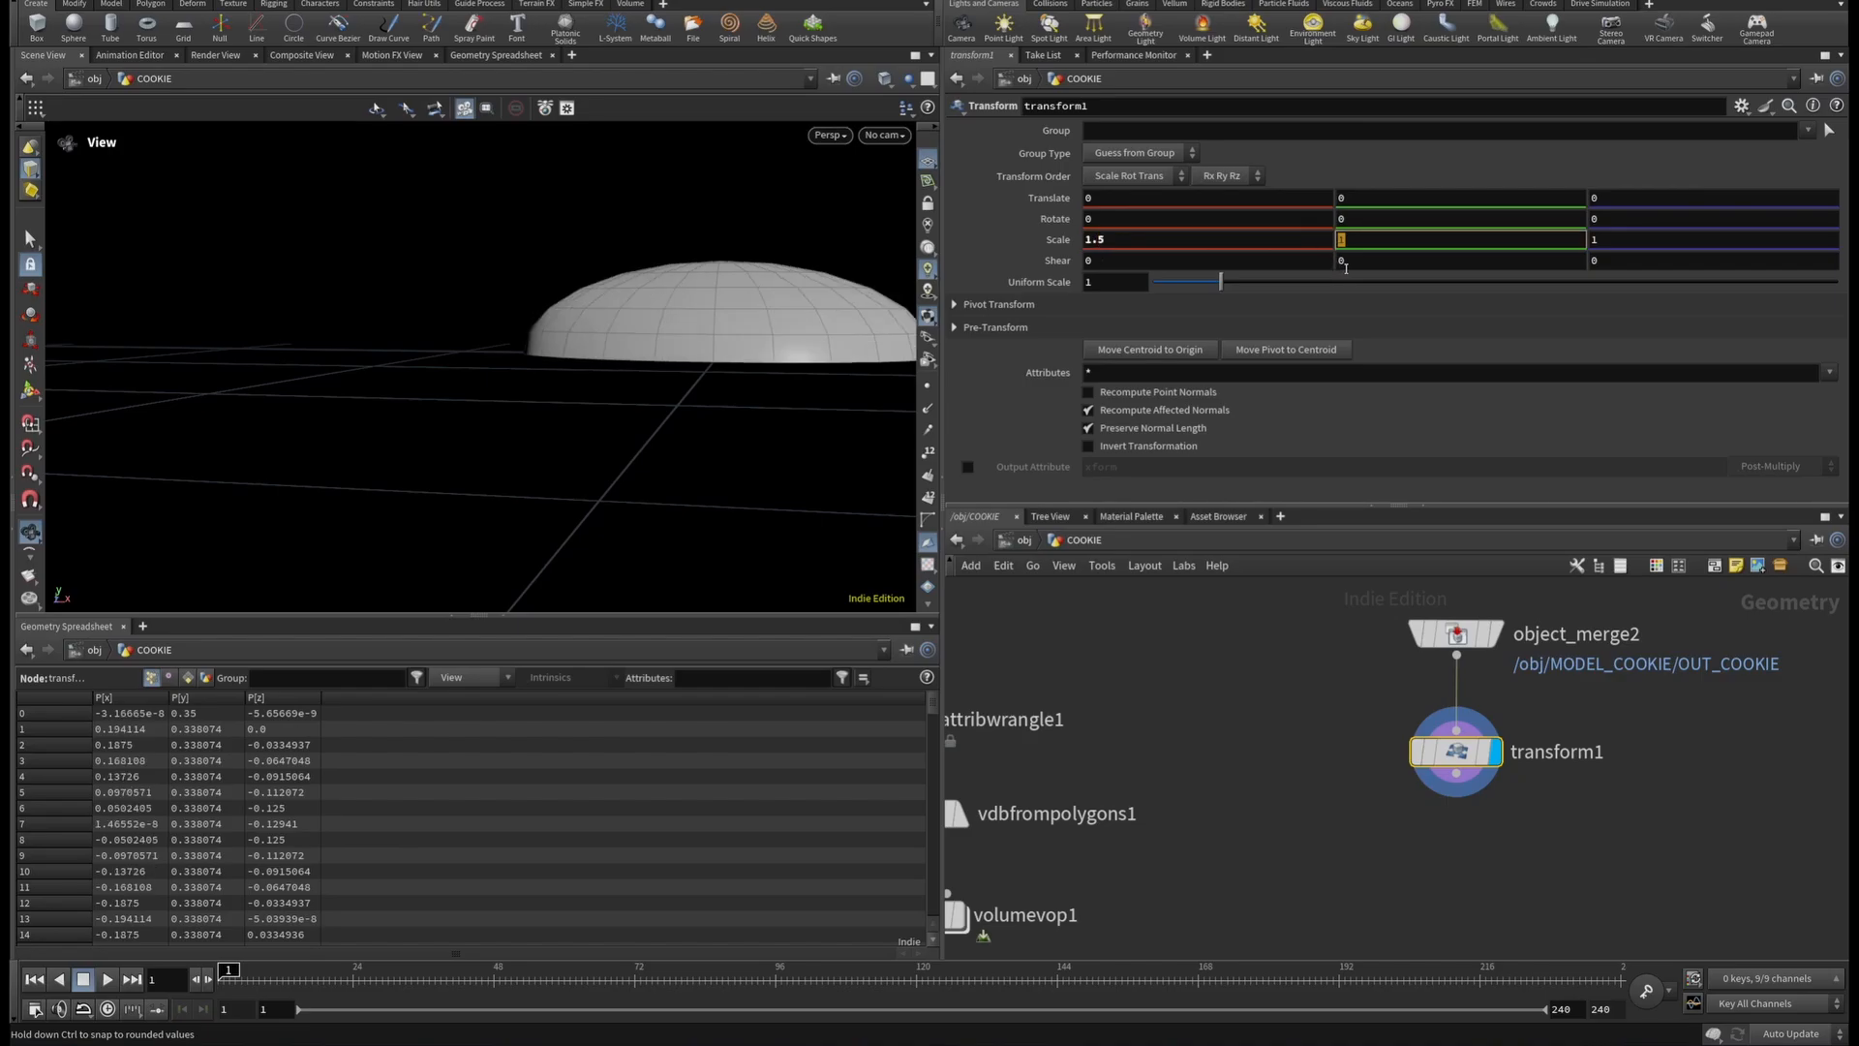
{"action": "type", "text": ".8"}
{"action": "key", "text": "Return"}
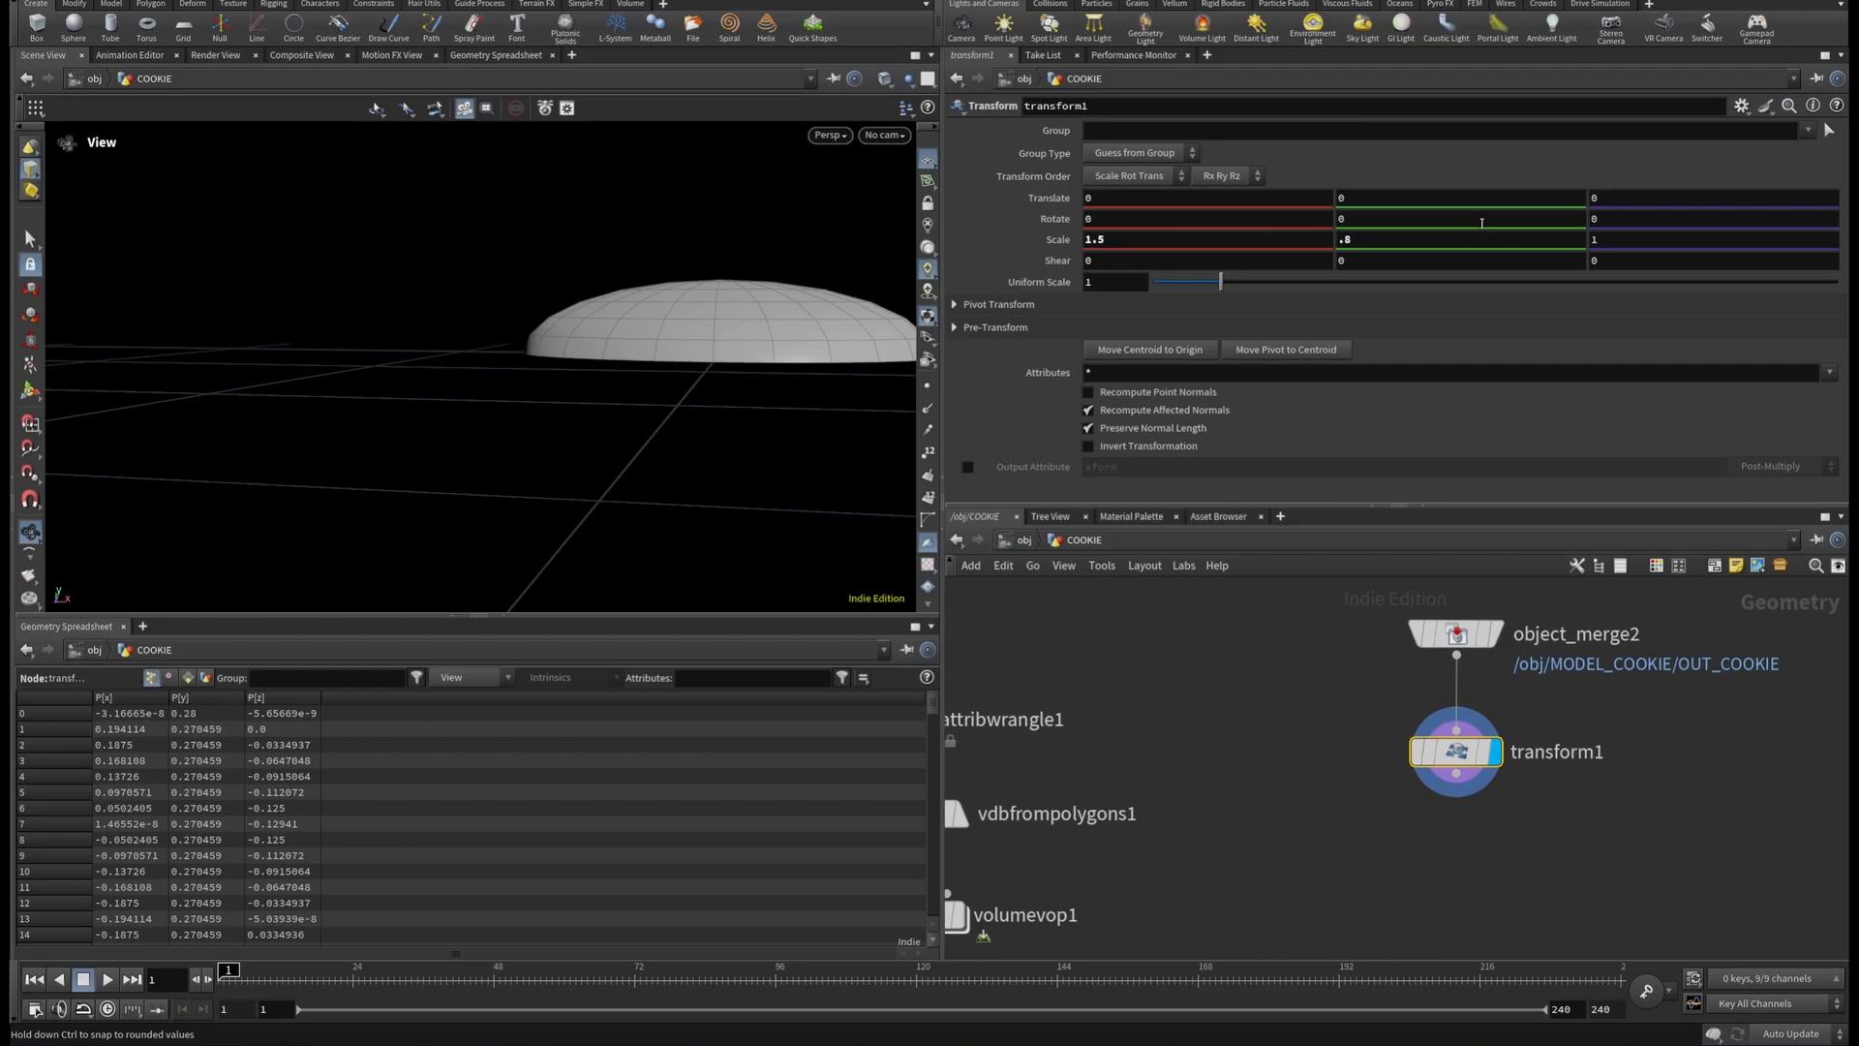
Set transform1's Y translation to 0.05.
{"action": "left_click", "coordinate": [1371, 199]}
{"action": "type", "text": ".0"}
{"action": "key", "text": "Return"}
{"action": "left_click", "coordinate": [1401, 198]}
{"action": "type", "text": ".05"}
{"action": "key", "text": "Return"}
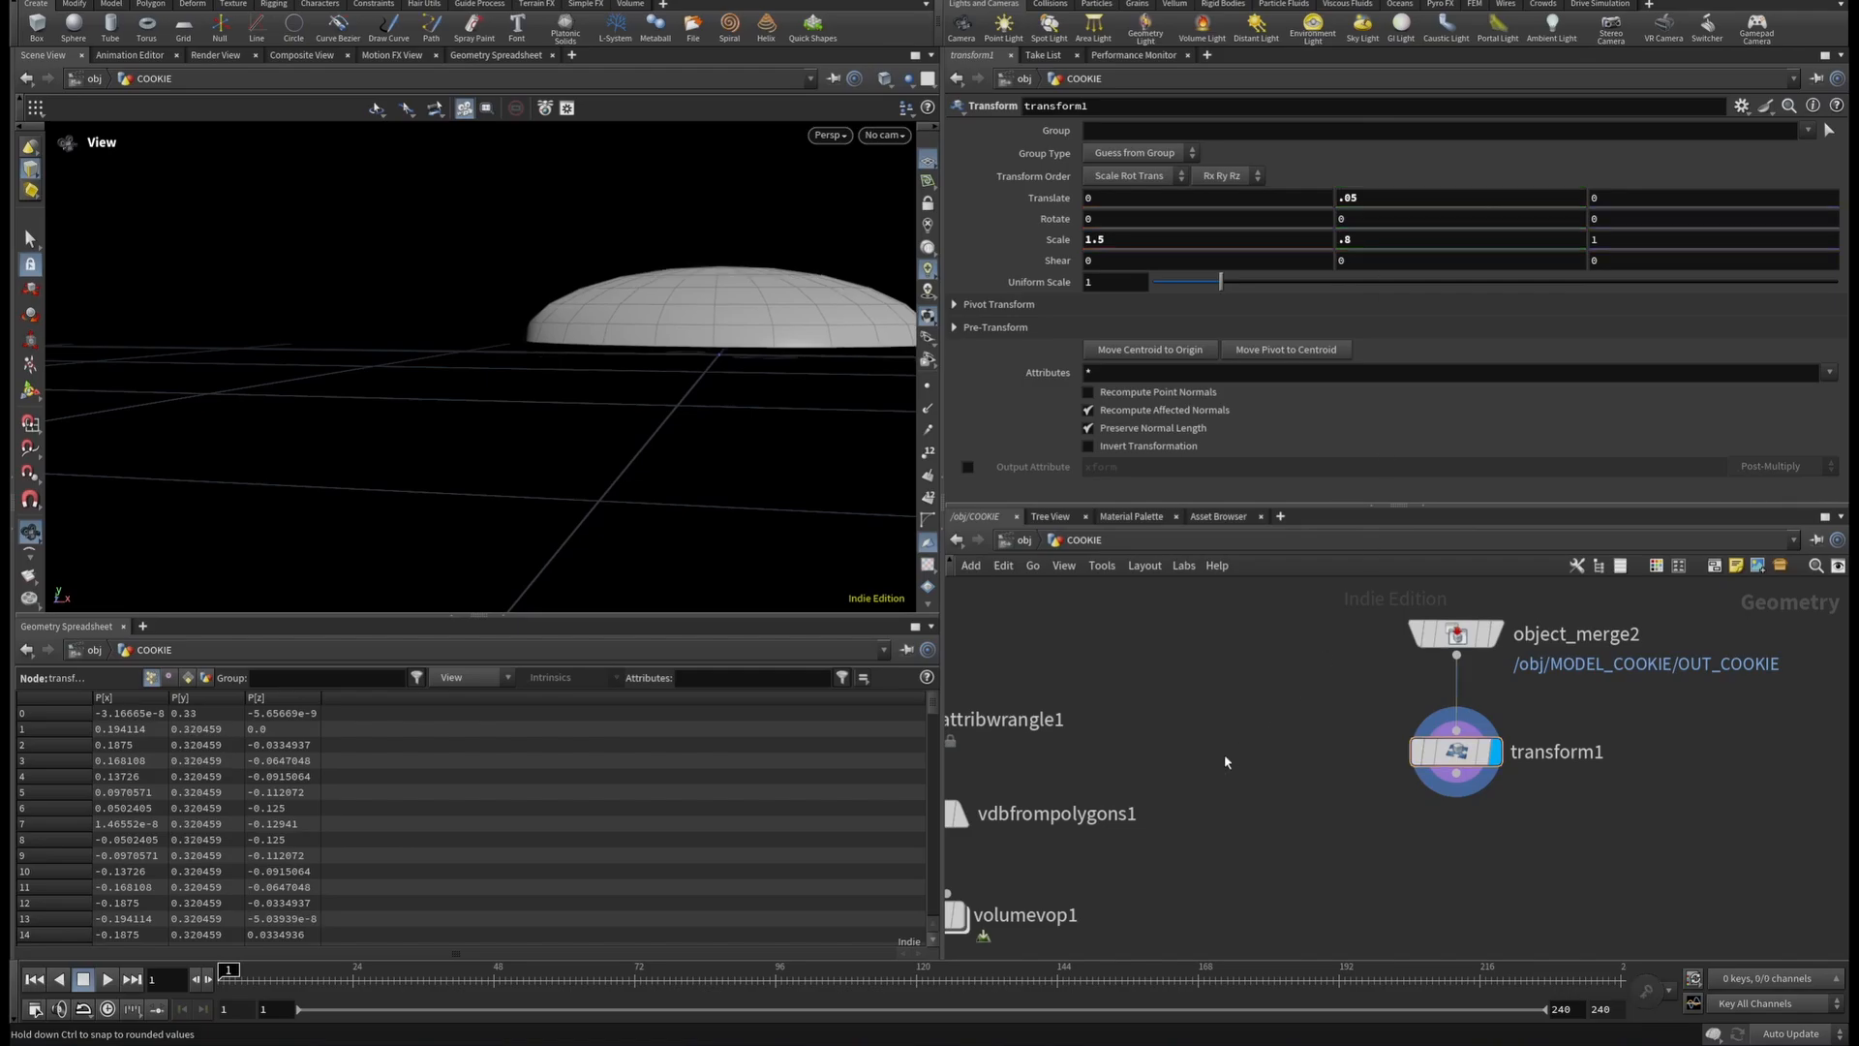
Show attribwrangle1's shattered cookie as a template overlay for comparison with the transformed shape.
{"action": "scroll", "coordinate": [1213, 825], "scroll_direction": "down", "scroll_amount": 2}
{"action": "middle_click_drag", "start_coordinate": [1213, 824], "coordinate": [1416, 841]}
{"action": "scroll", "coordinate": [1179, 767], "scroll_direction": "up", "scroll_amount": 4}
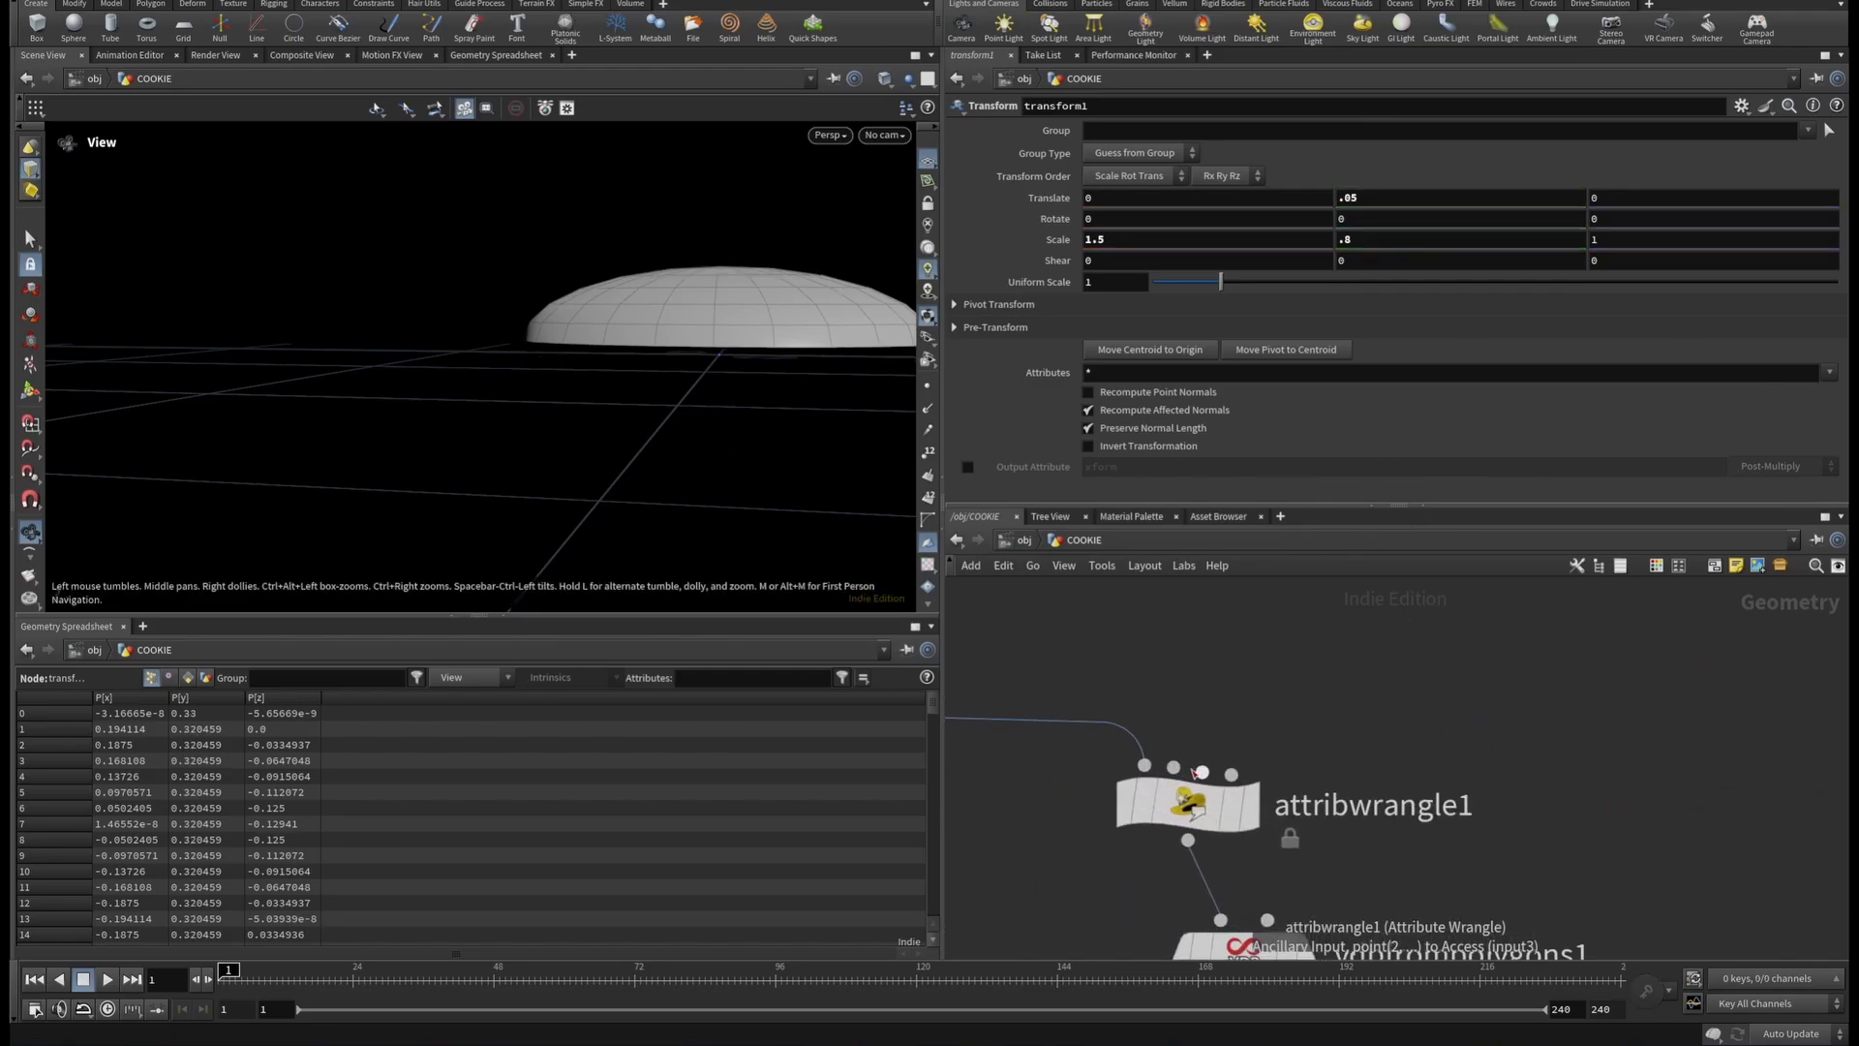
{"action": "left_click", "coordinate": [1233, 810]}
{"action": "scroll", "coordinate": [1379, 765], "scroll_direction": "down", "scroll_amount": 3}
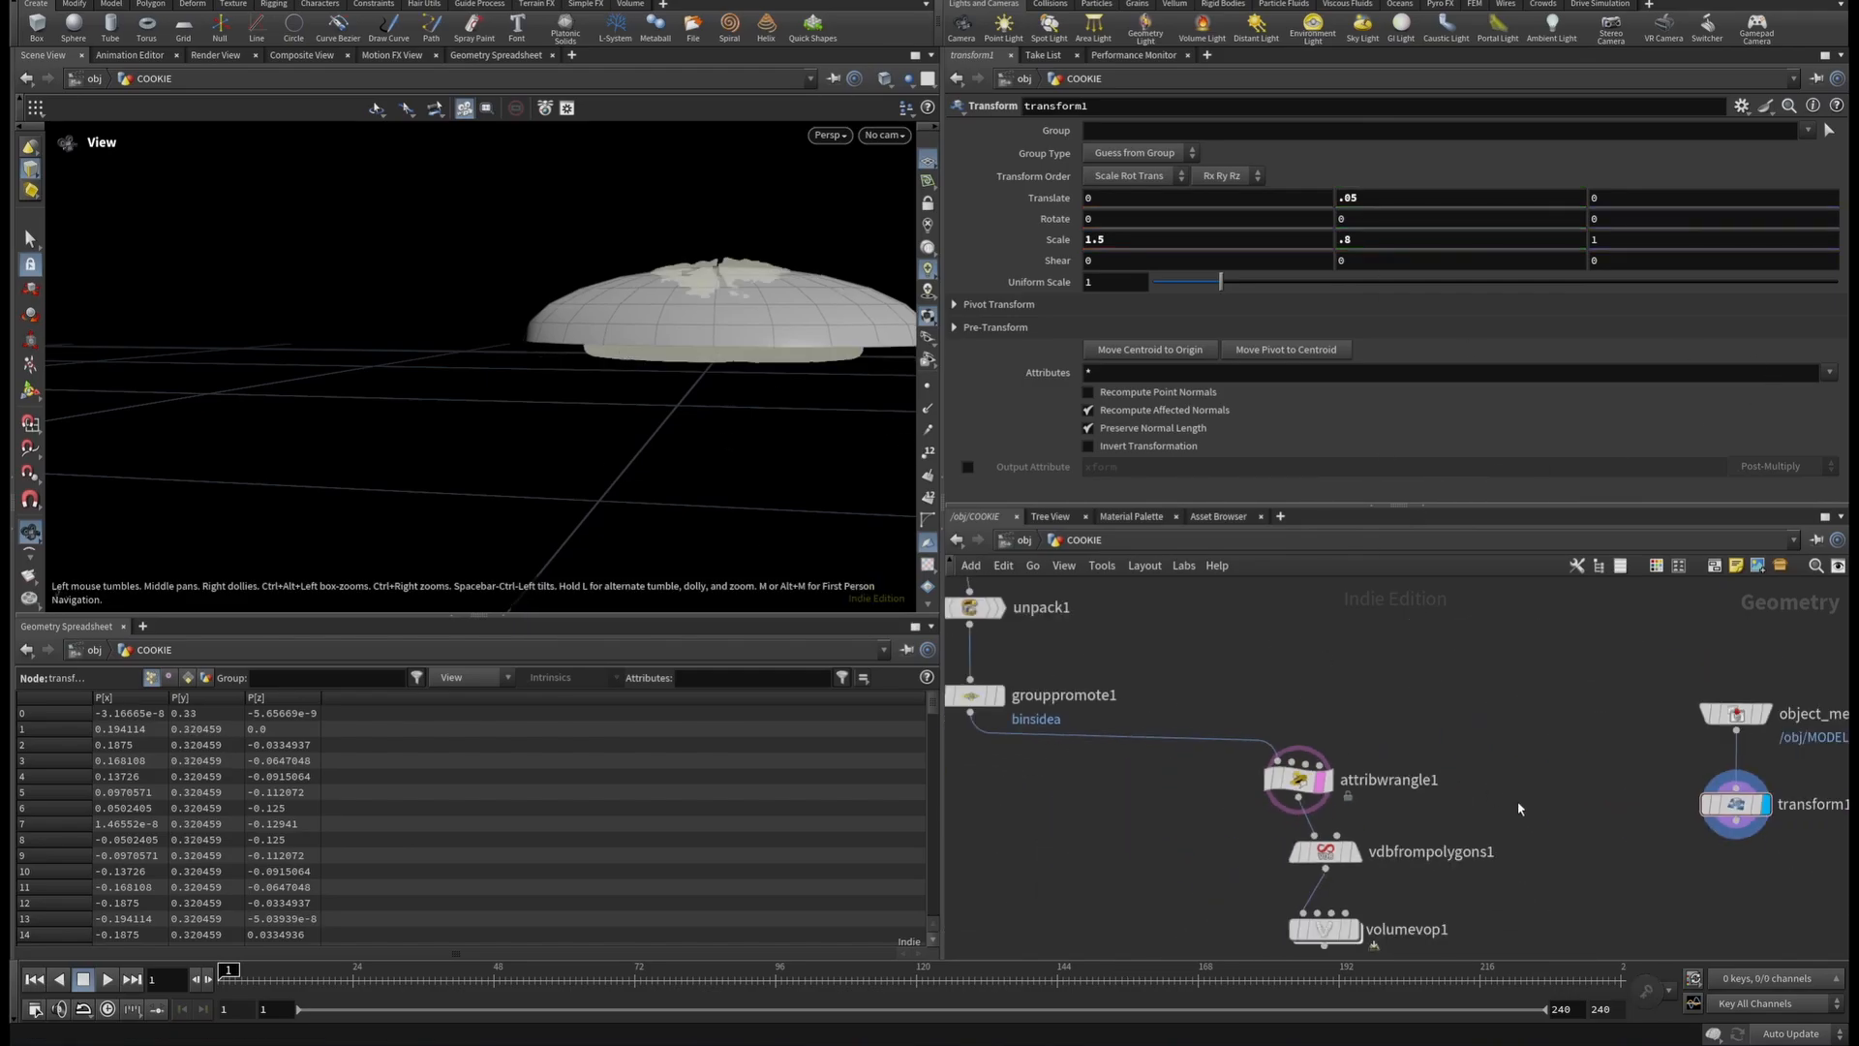
Set transform1's uniform scale to 0.66 so the flattened shape fits inside the templated cookie.
{"action": "middle_click_drag", "start_coordinate": [1561, 799], "coordinate": [1265, 783]}
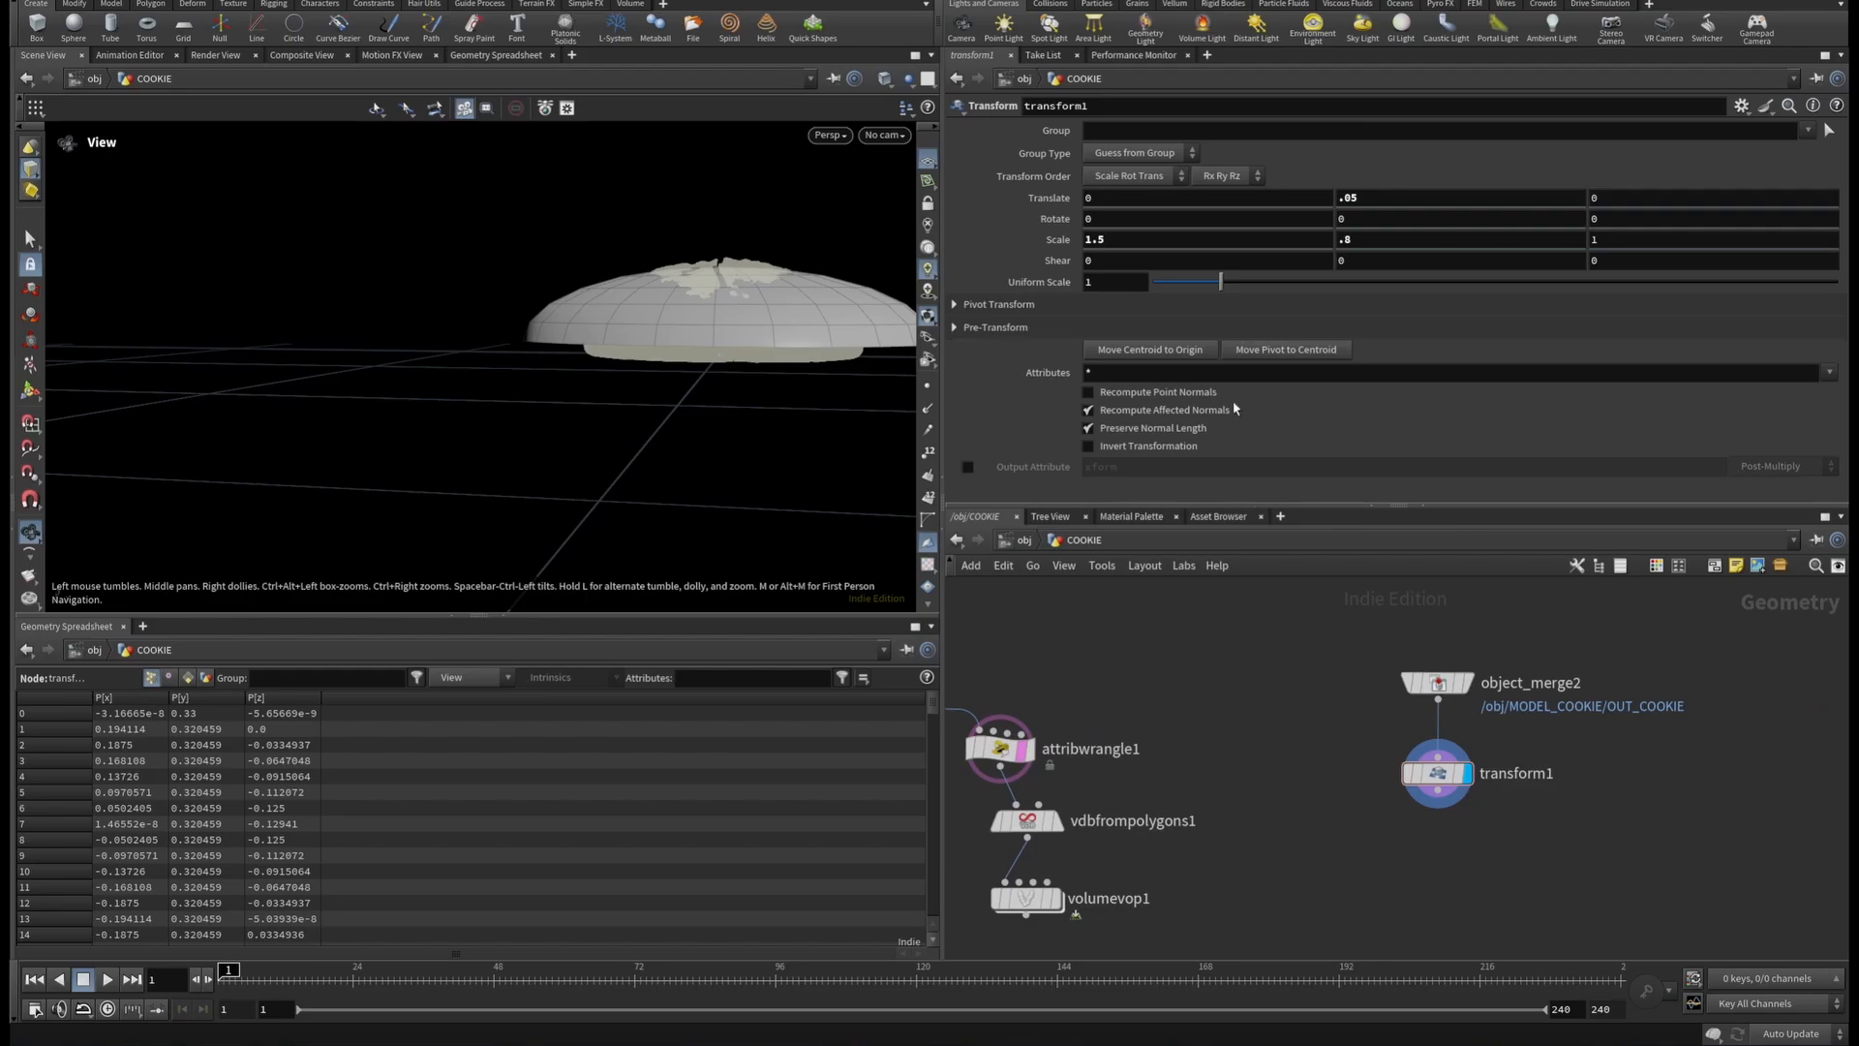
{"action": "left_click", "coordinate": [1090, 282]}
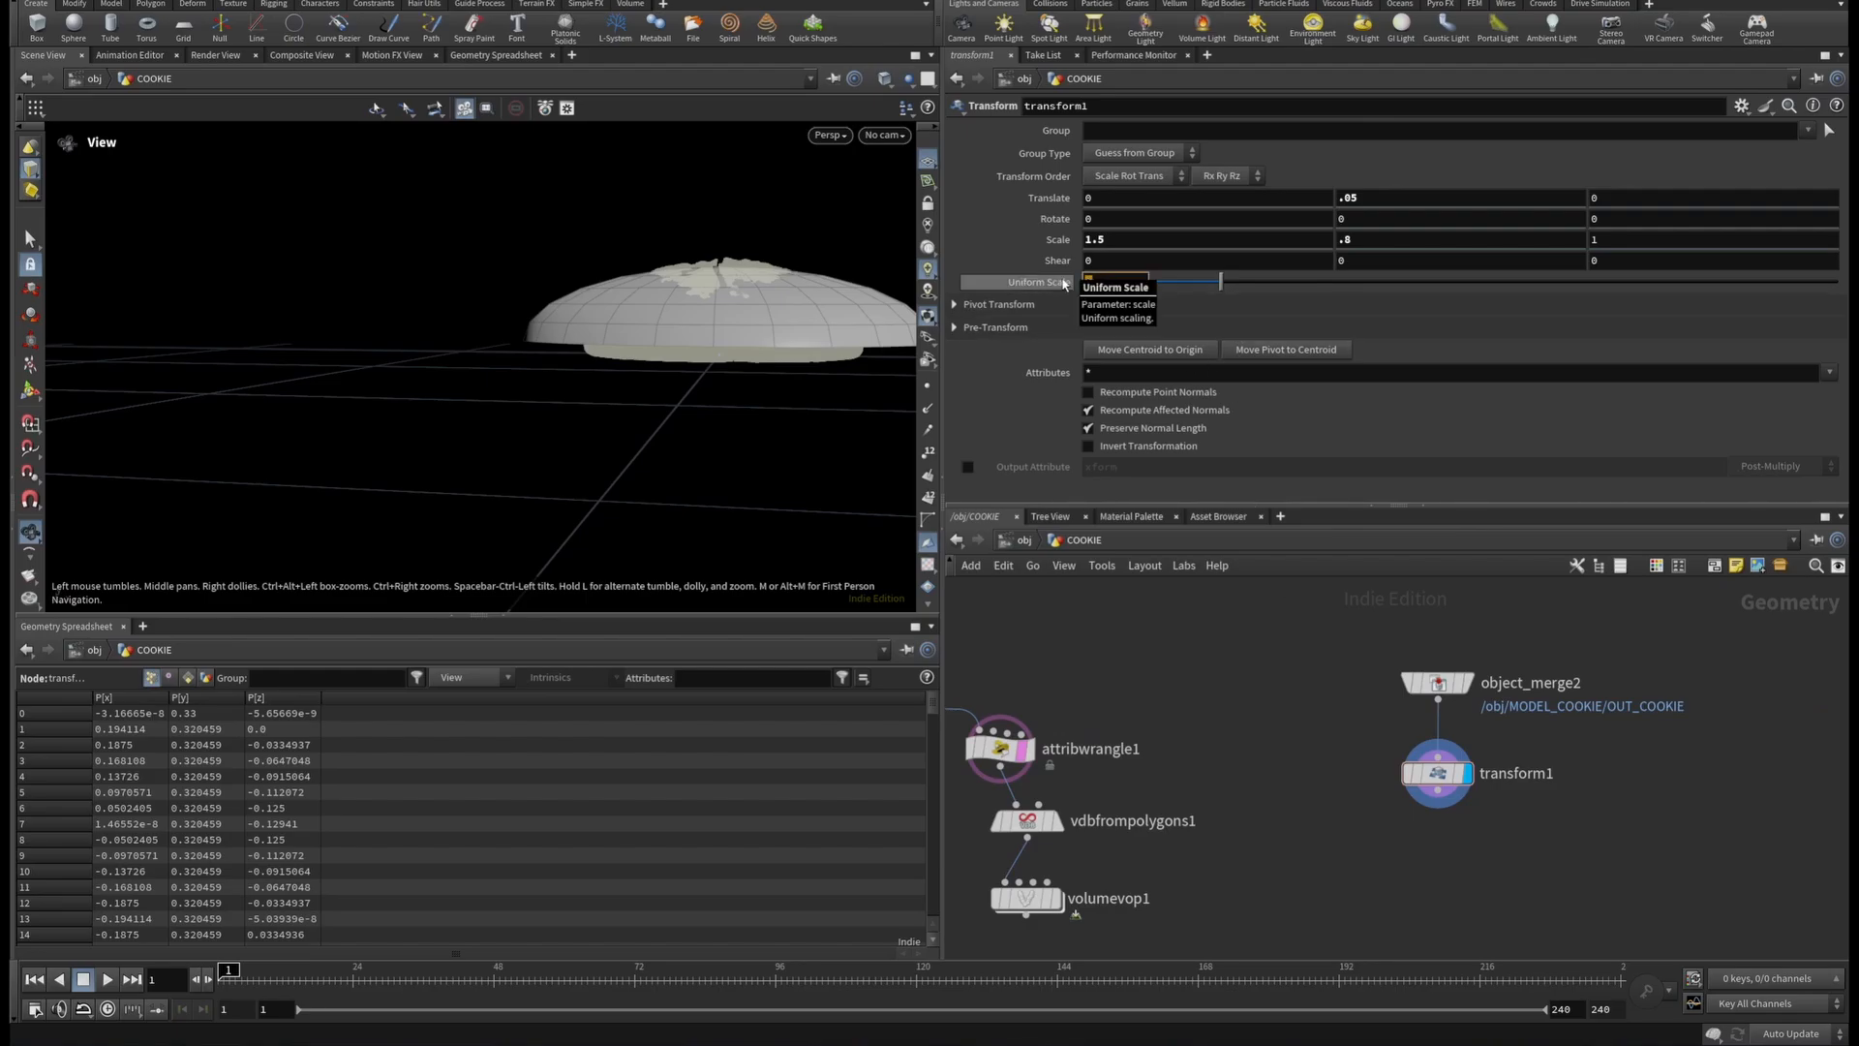
{"action": "key", "text": "Return"}
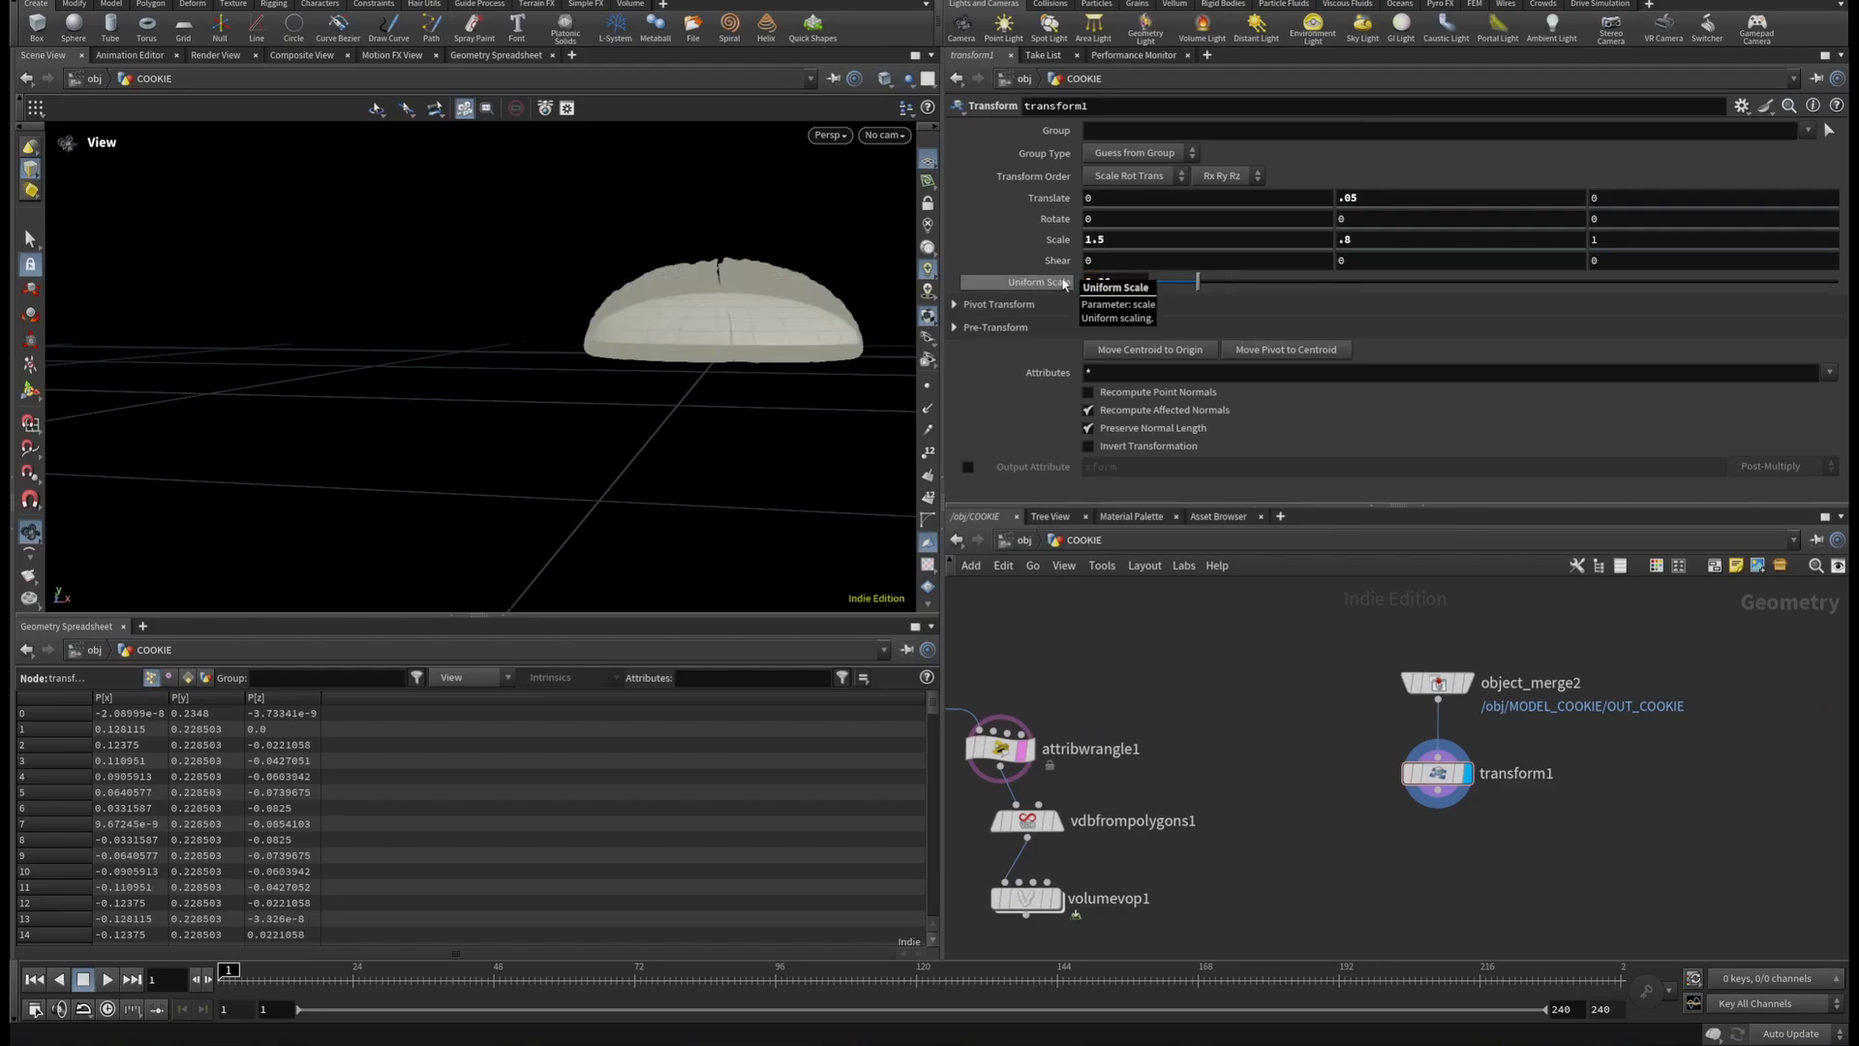
{"action": "left_click_drag", "start_coordinate": [764, 258], "coordinate": [762, 370]}
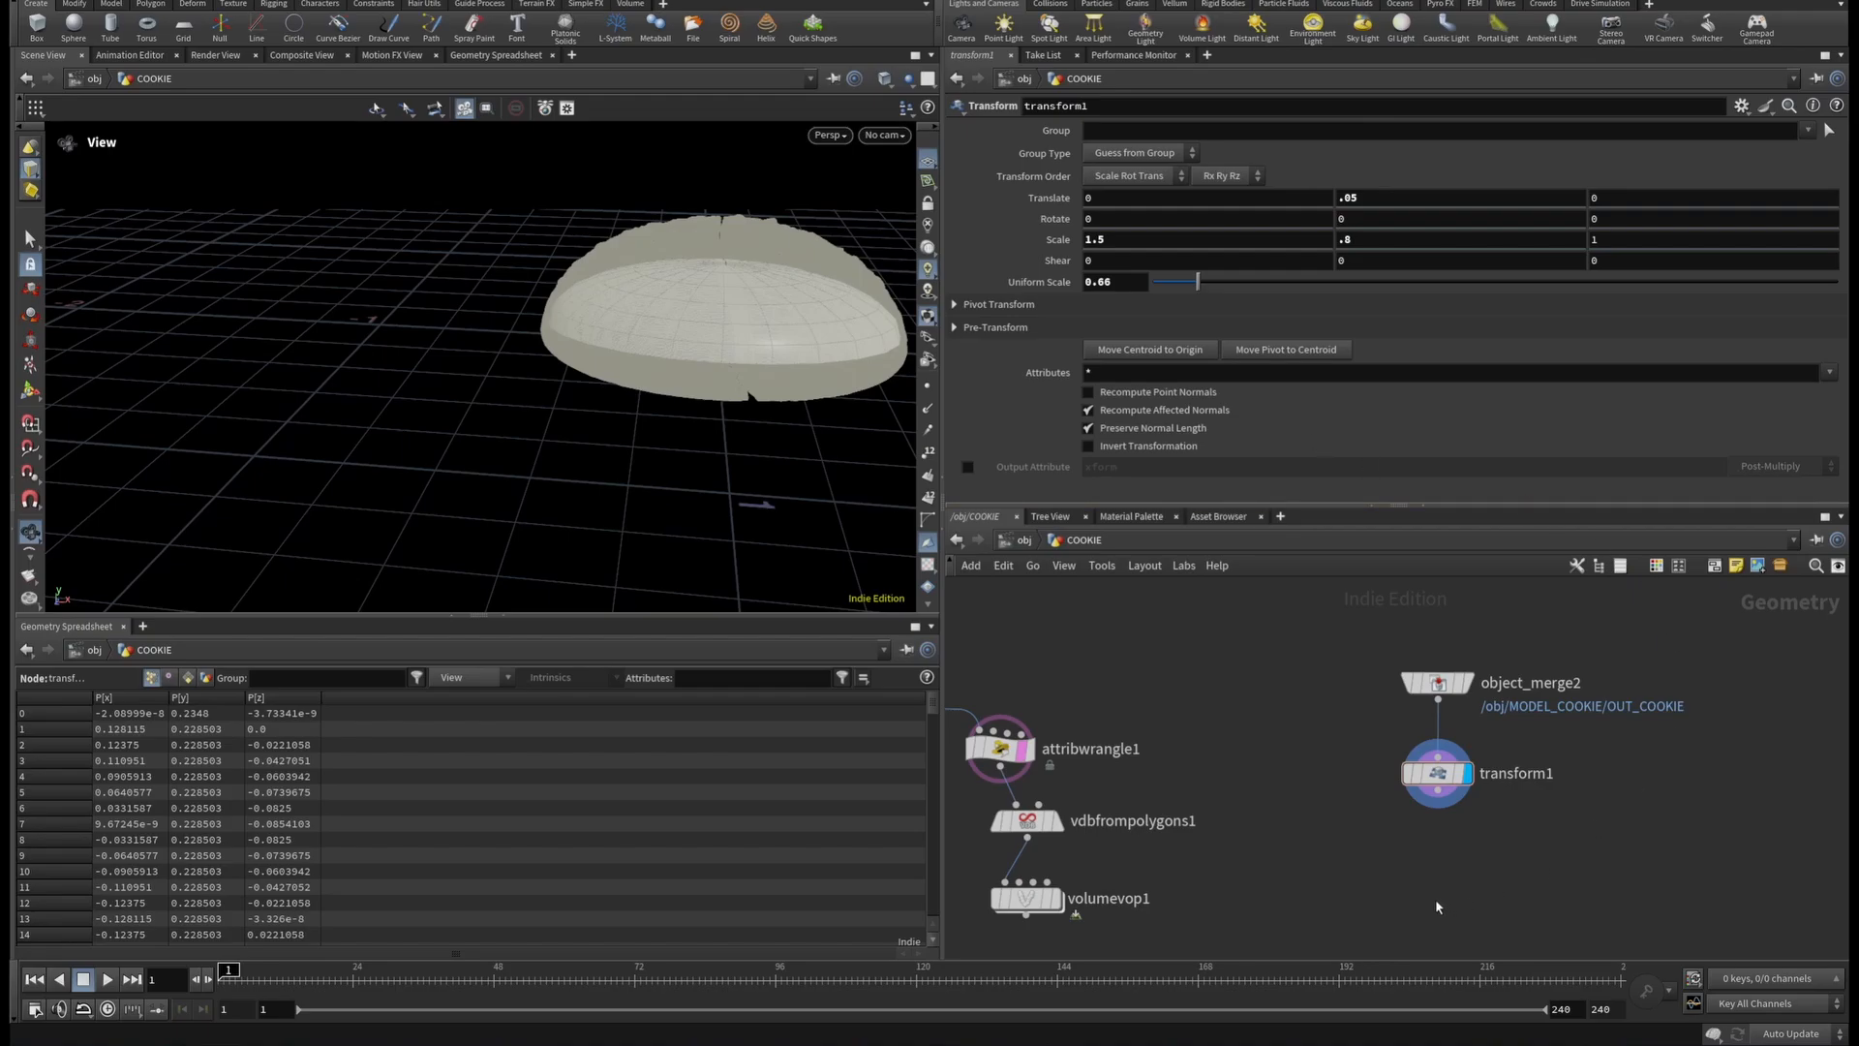
Append a Subdivide node below transform1, display it and set its depth to 3.
{"action": "key", "text": "Tab"}
{"action": "type", "text": "subd"}
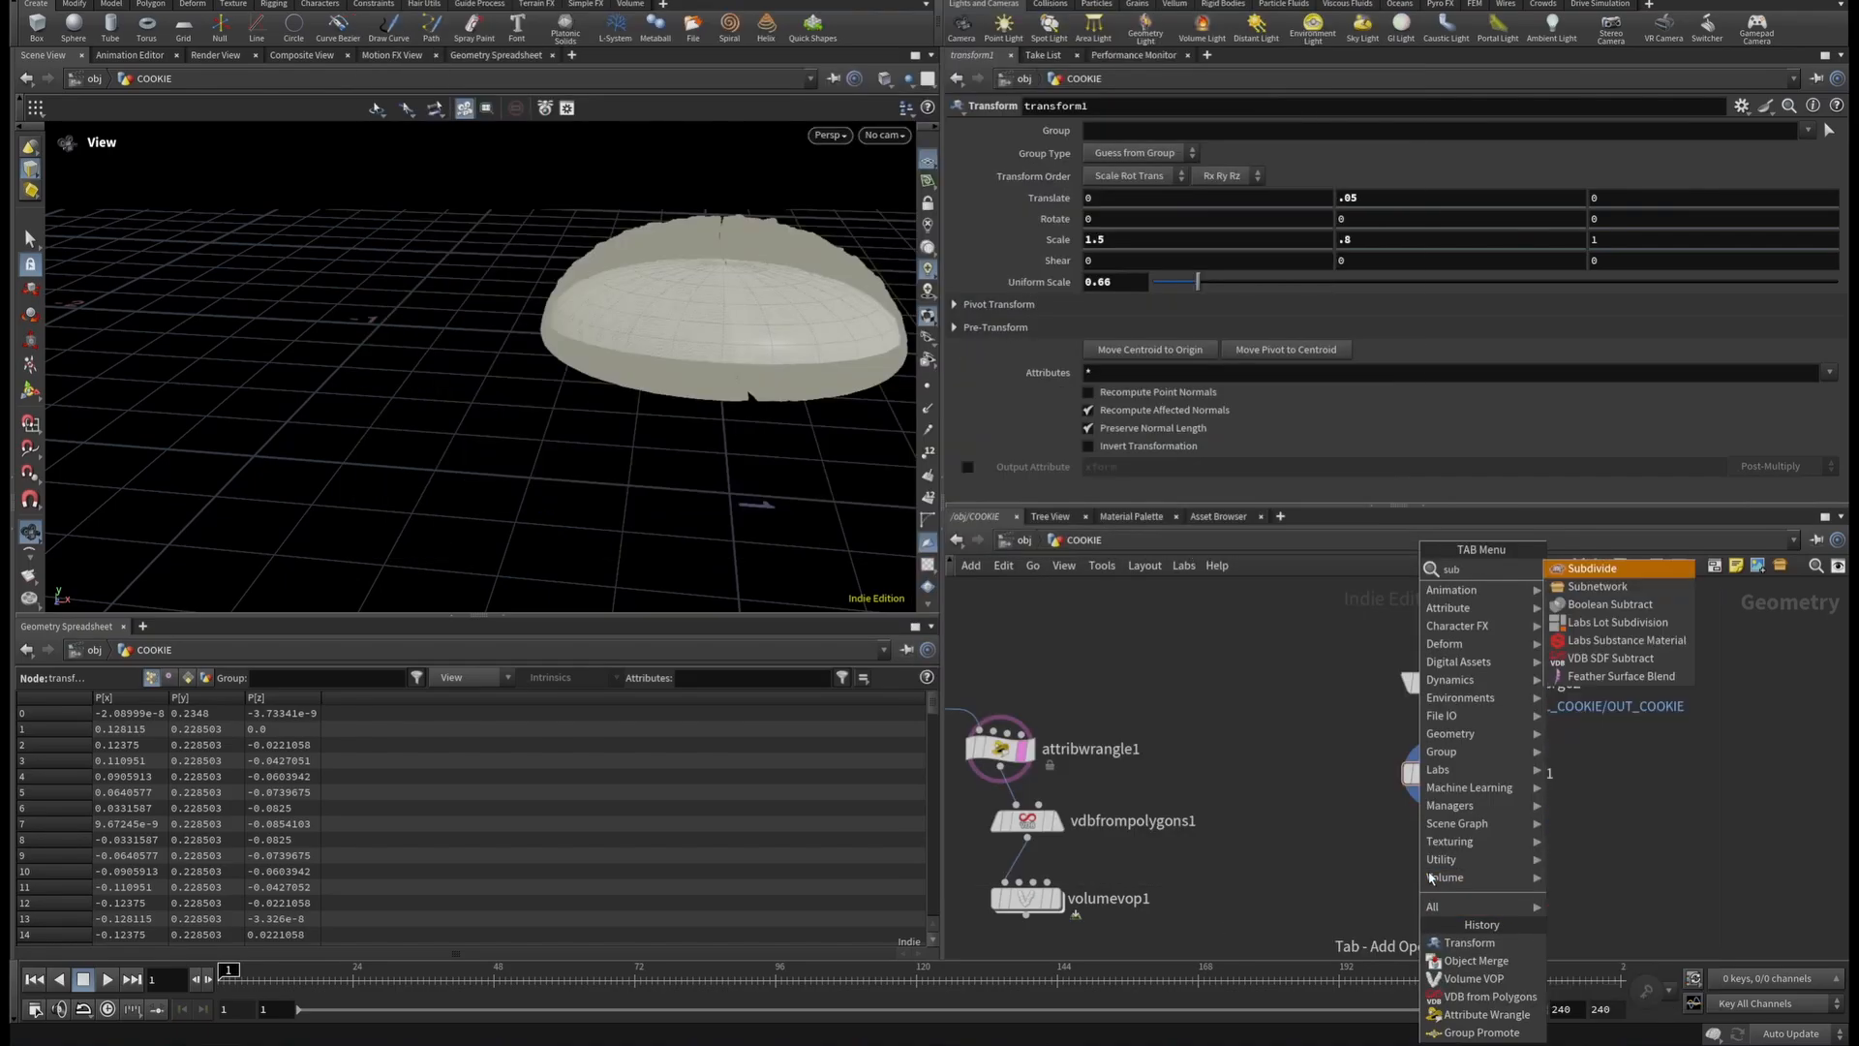
{"action": "left_click", "coordinate": [1572, 574]}
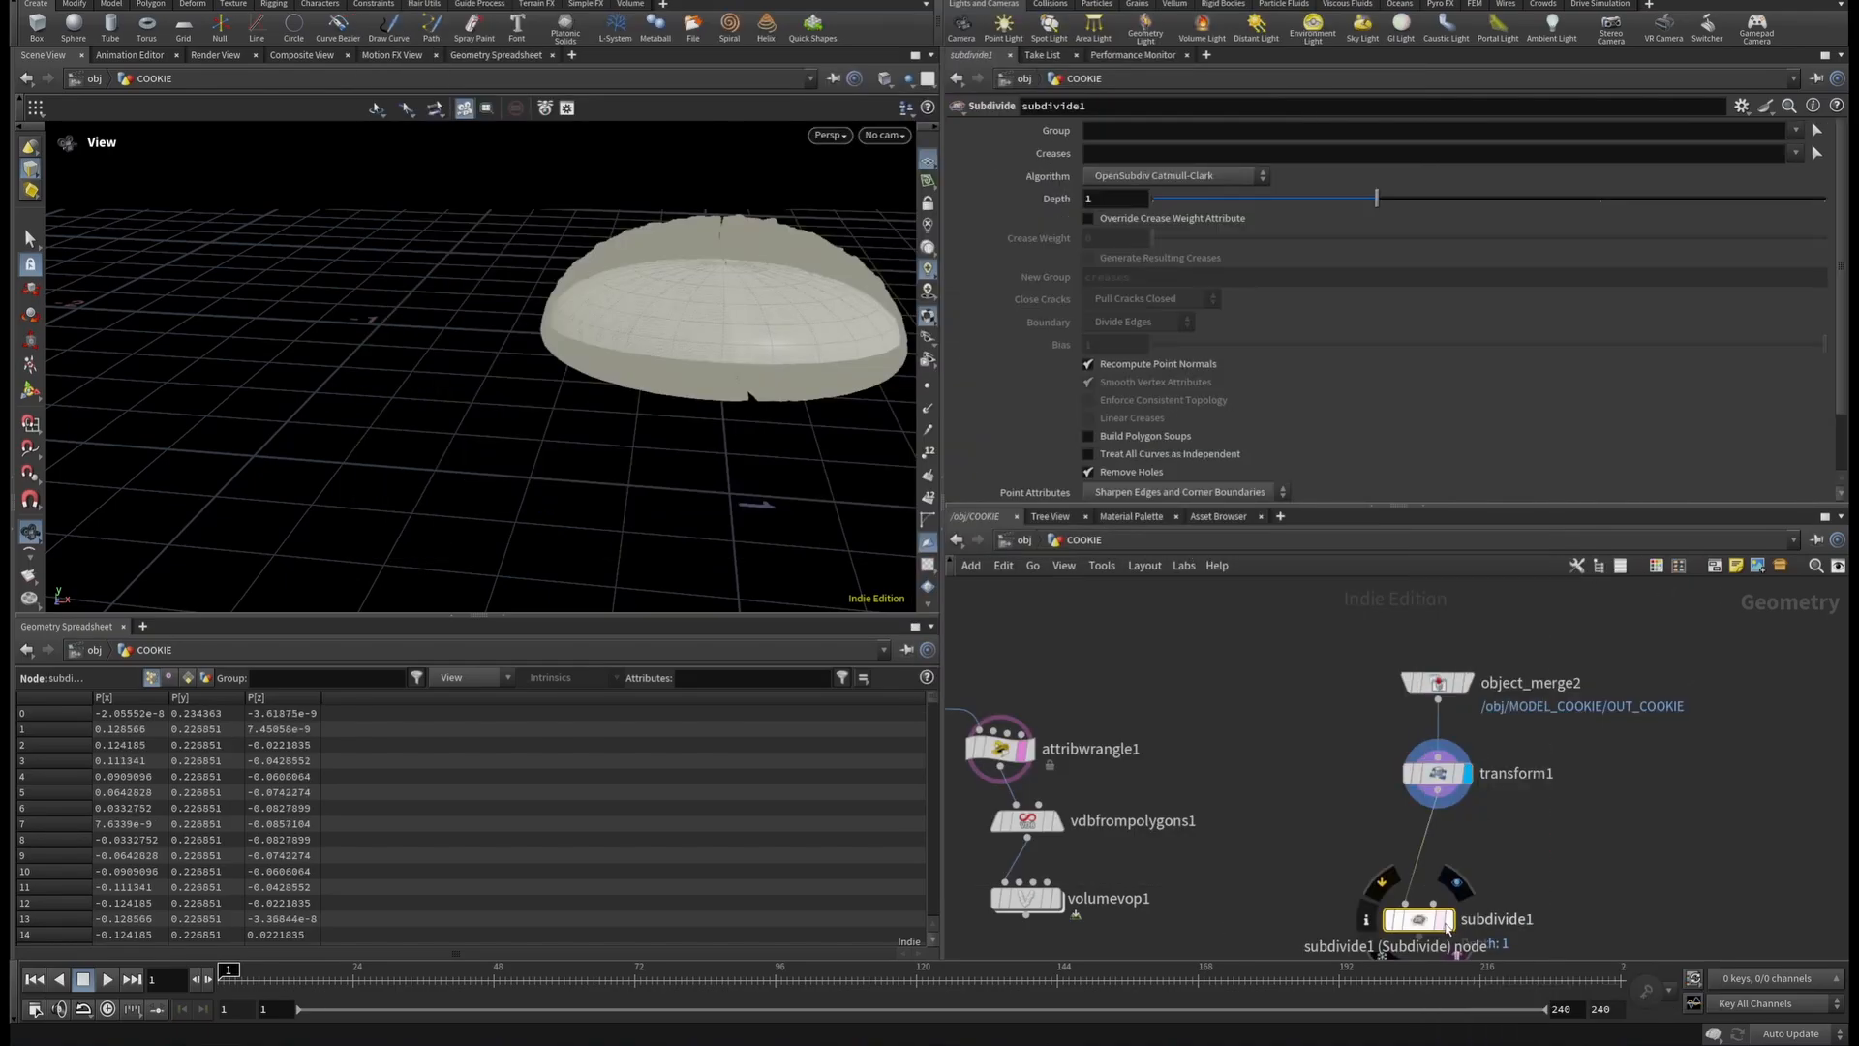
{"action": "left_click_drag", "start_coordinate": [1418, 919], "coordinate": [1438, 866]}
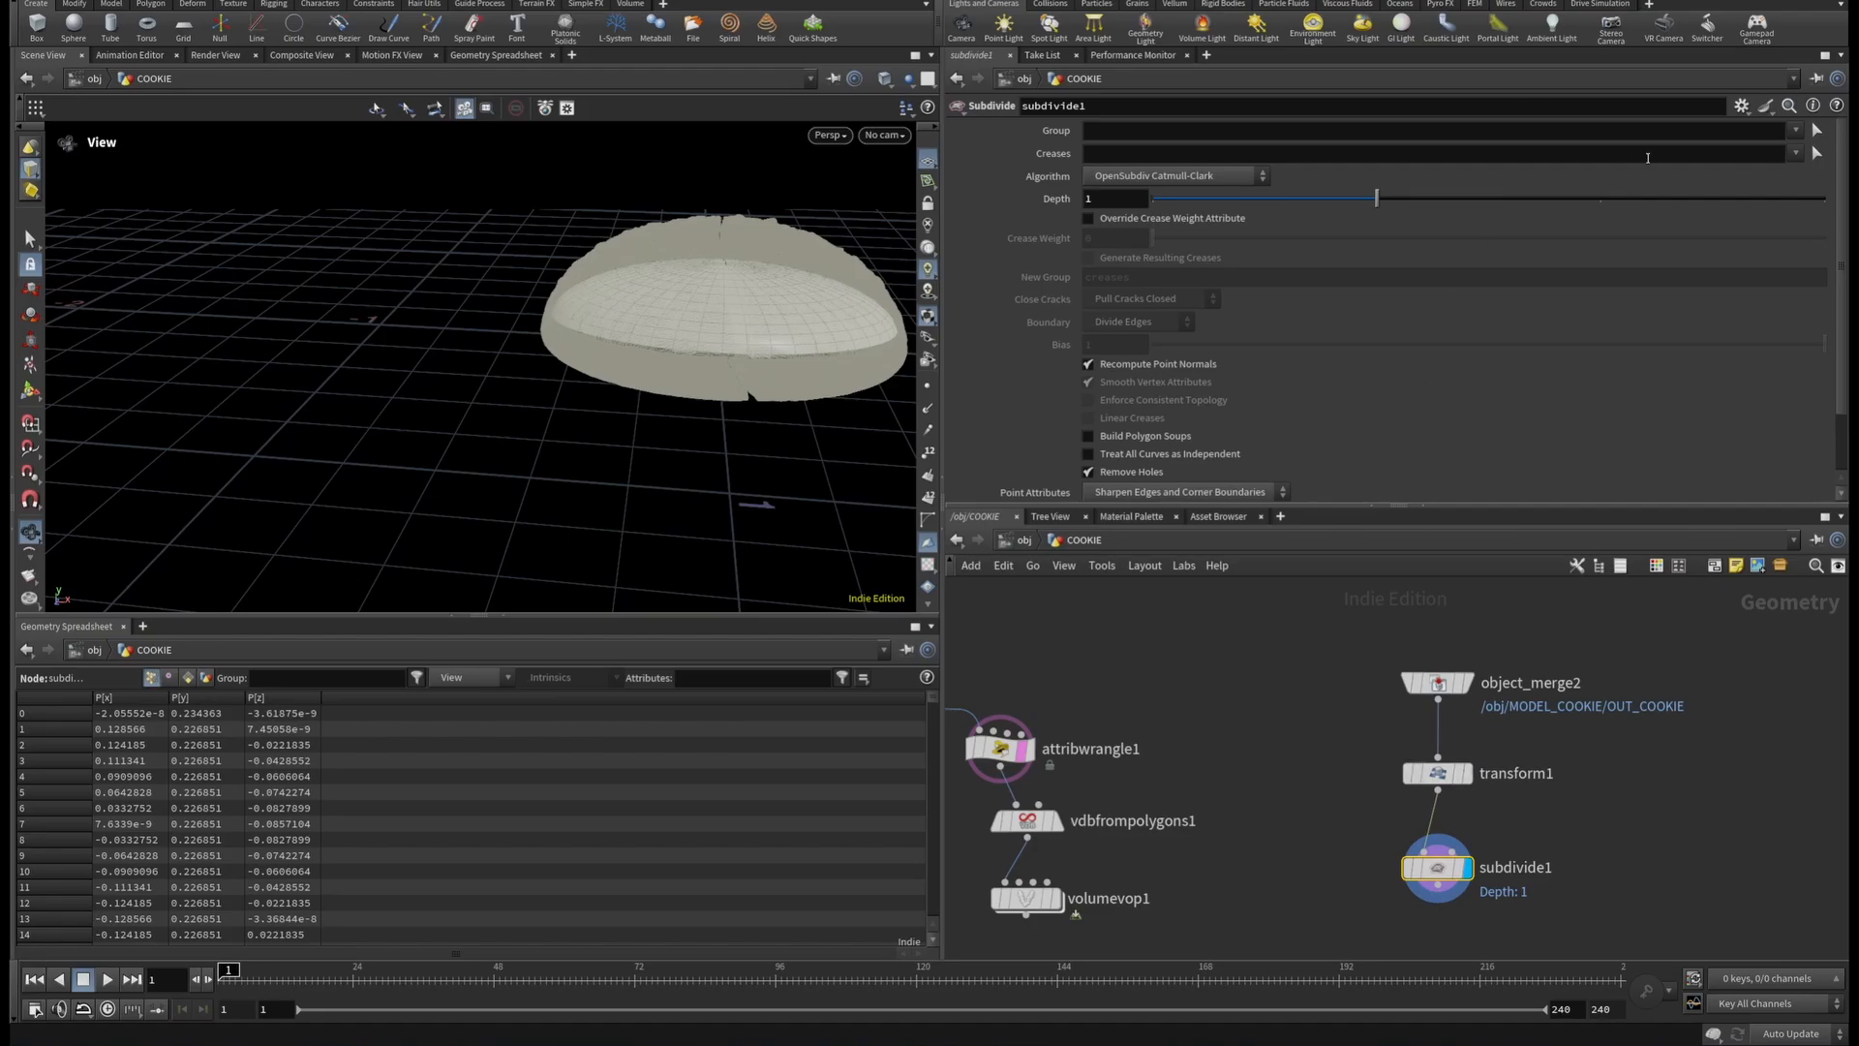
{"action": "left_click_drag", "start_coordinate": [1775, 198], "coordinate": [1825, 199]}
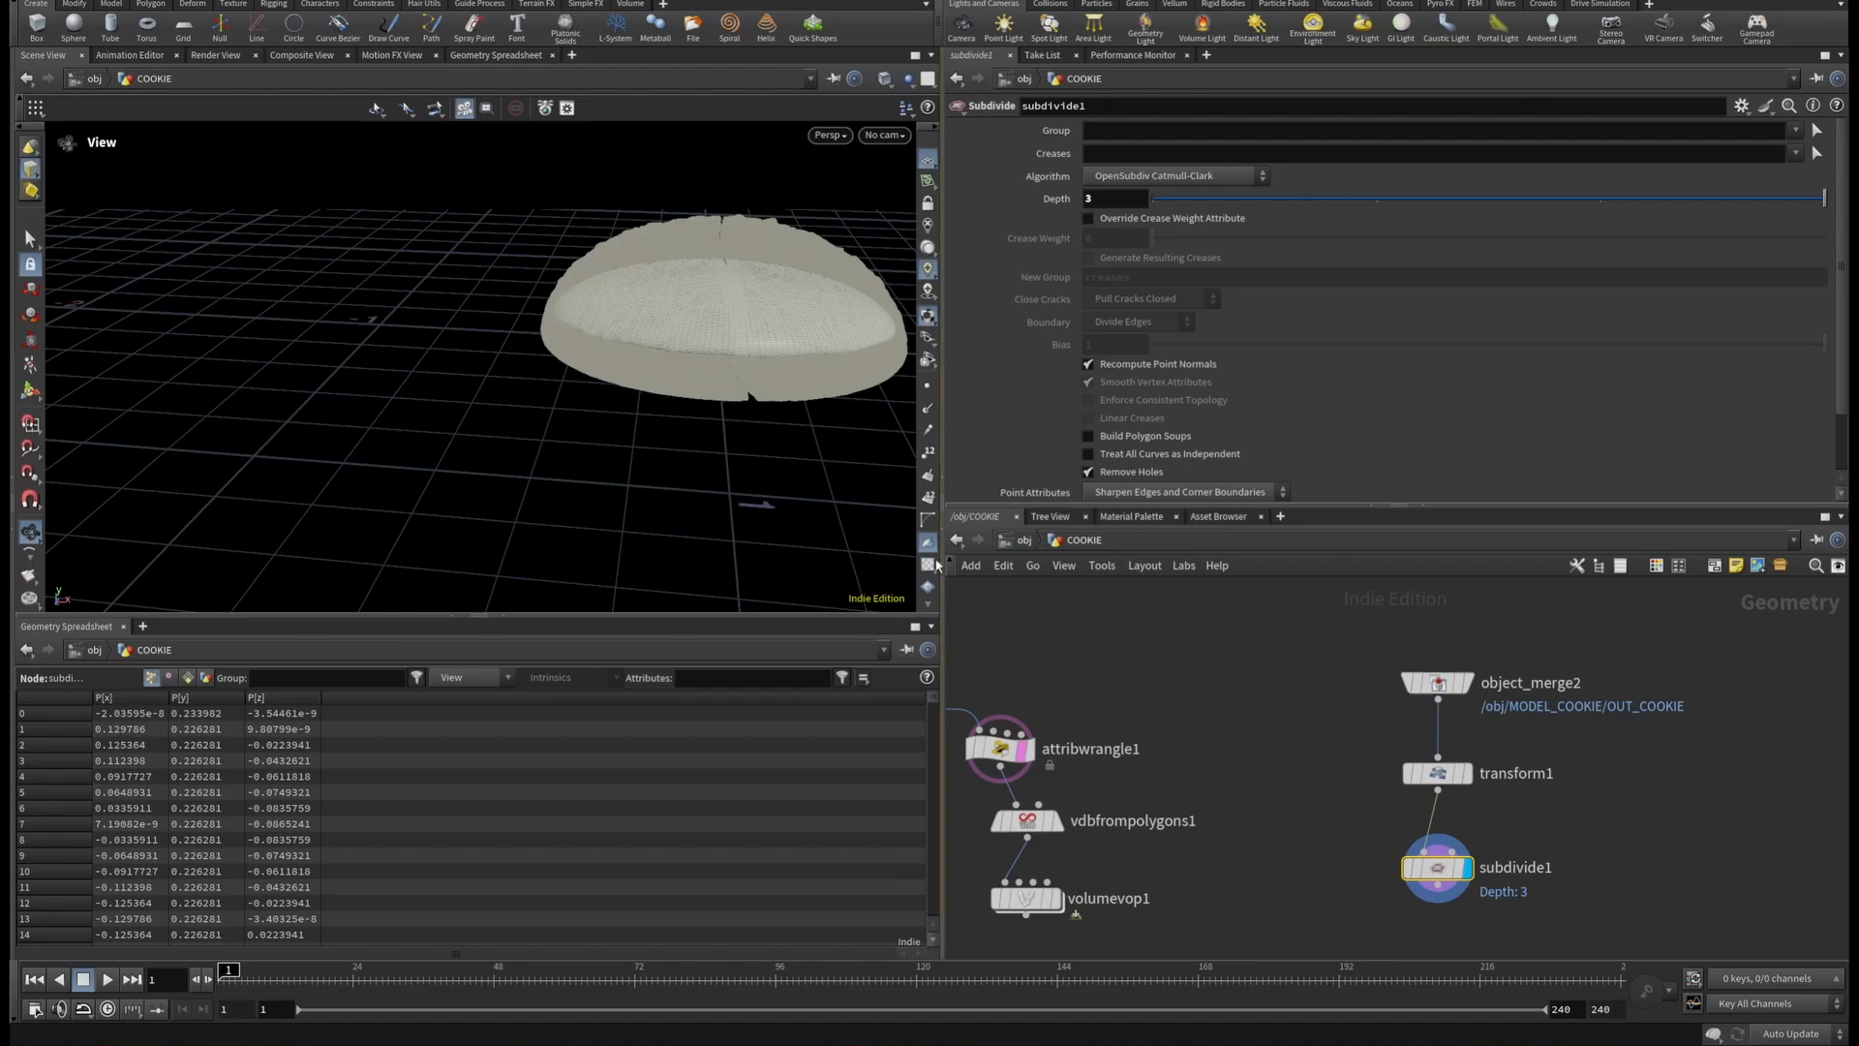
Turn off attribwrangle1's template overlay, then append a VDB from Polygons node below subdivide1 and display it.
{"action": "middle_click_drag", "start_coordinate": [1562, 835], "coordinate": [1574, 729]}
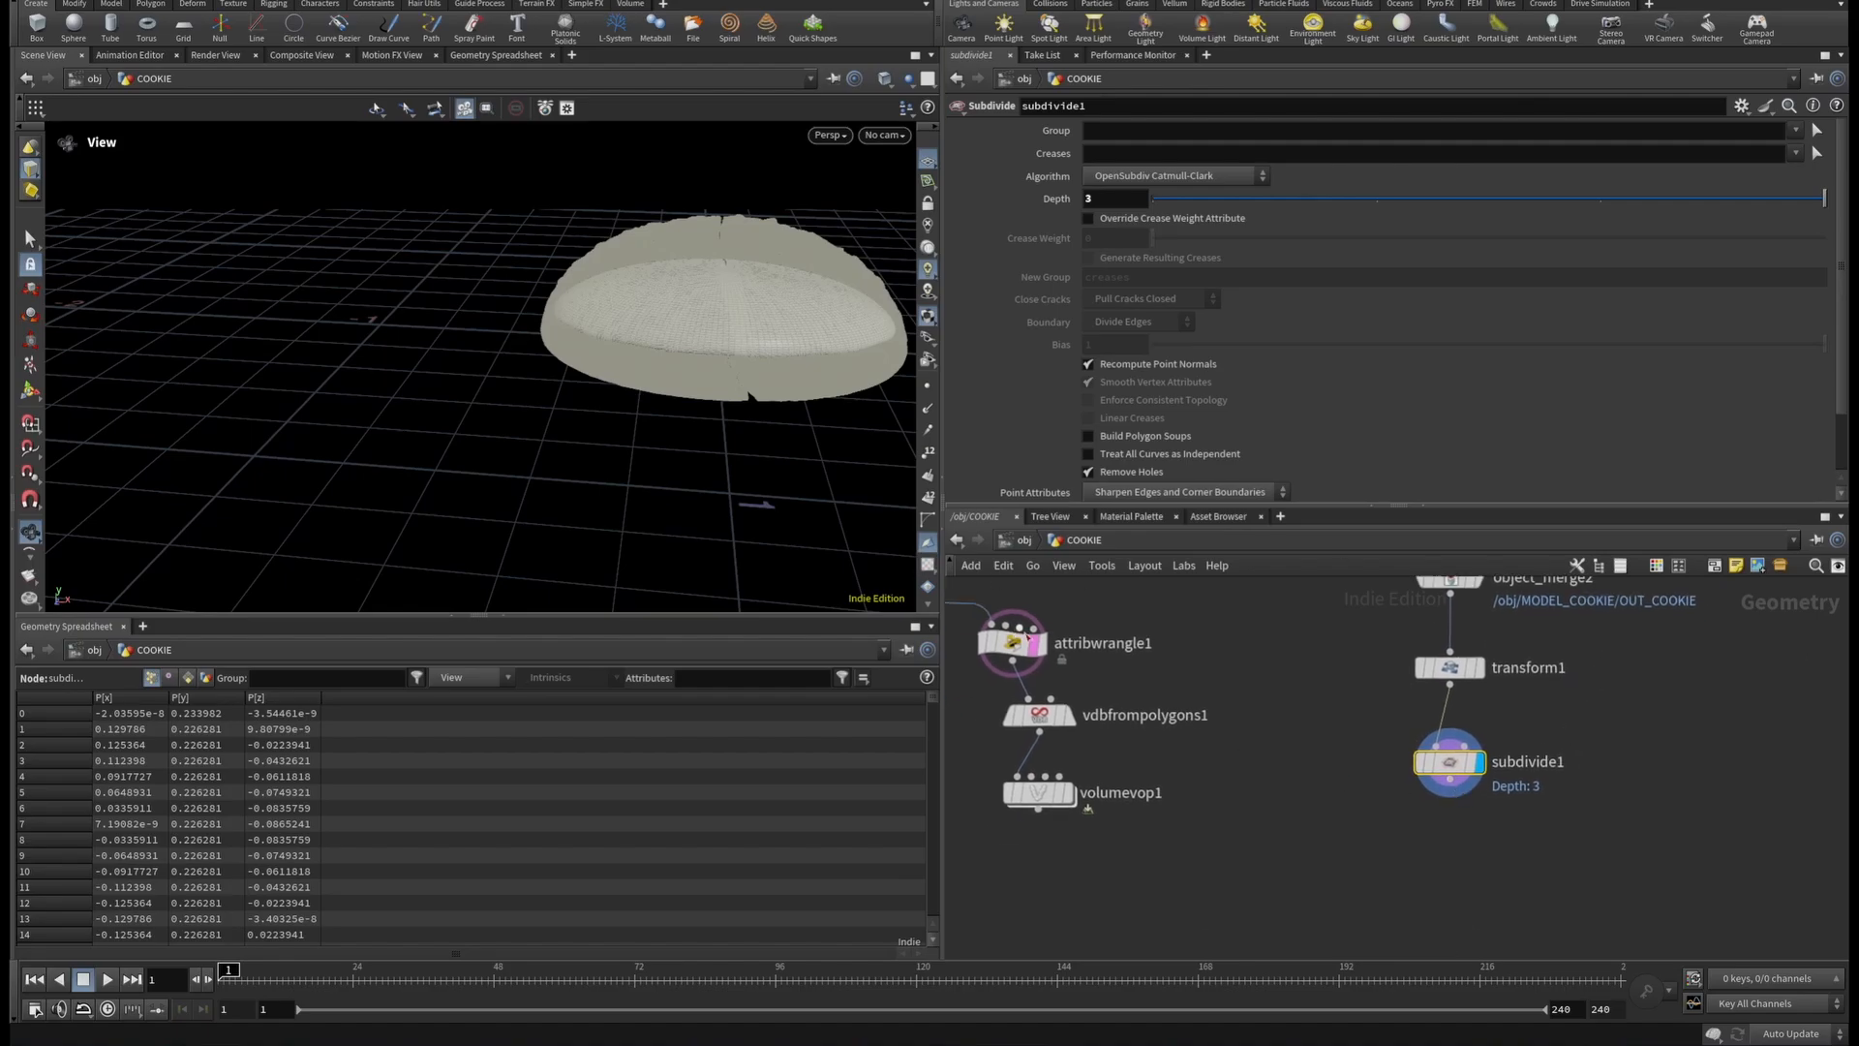
{"action": "key", "text": "Tab"}
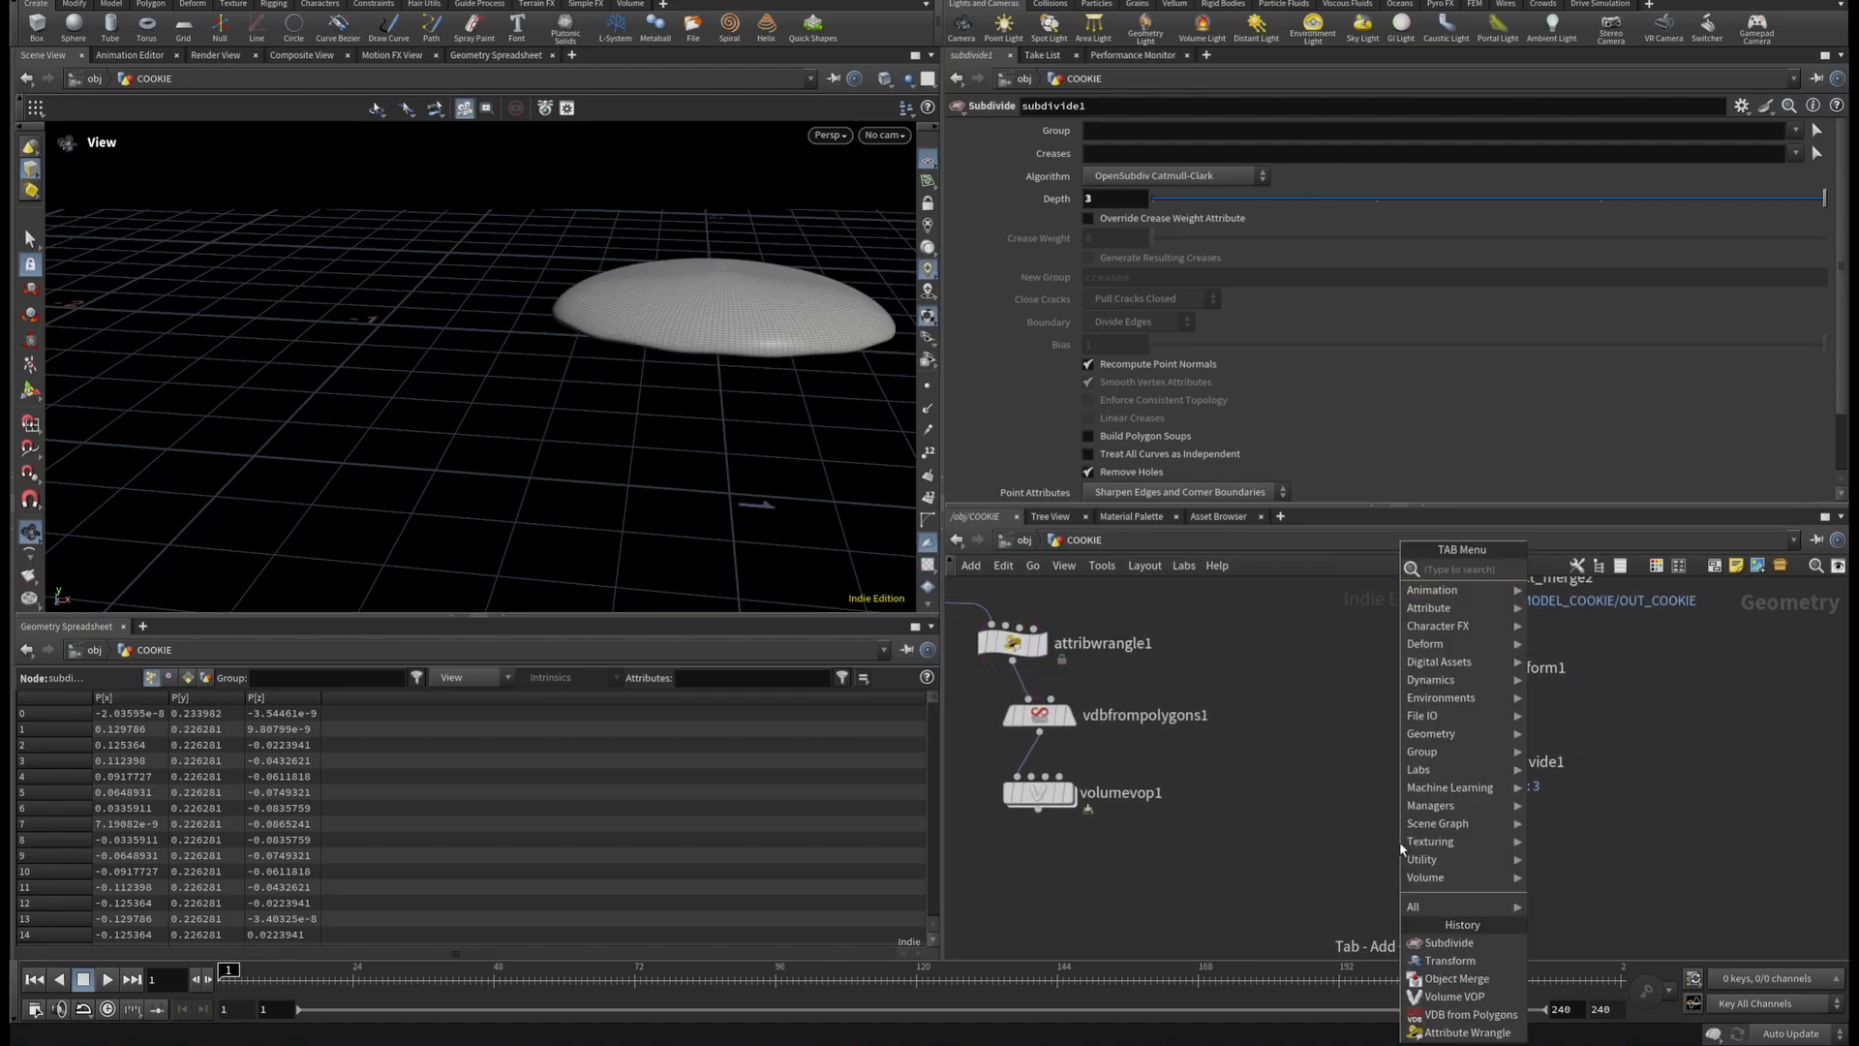
{"action": "type", "text": "vdbfr"}
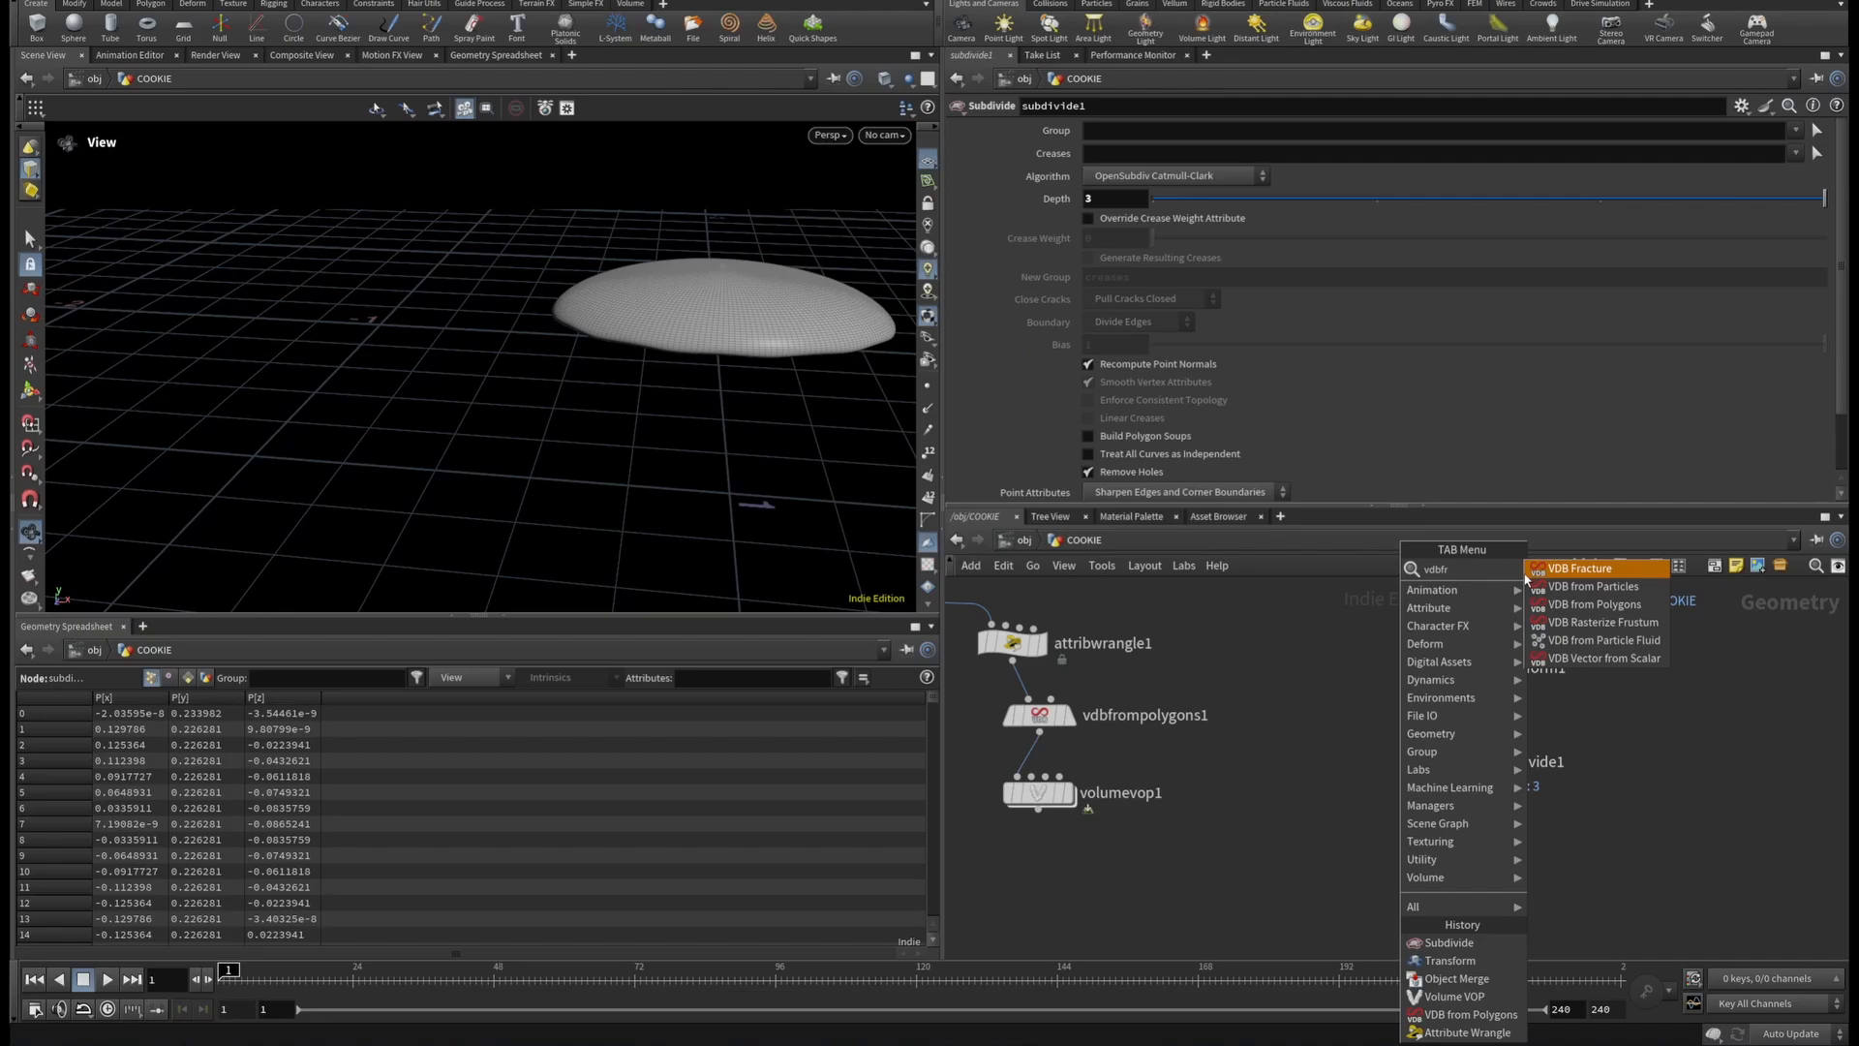
{"action": "left_click", "coordinate": [1593, 604]}
{"action": "left_click", "coordinate": [1404, 842]}
{"action": "left_click", "coordinate": [1436, 851]}
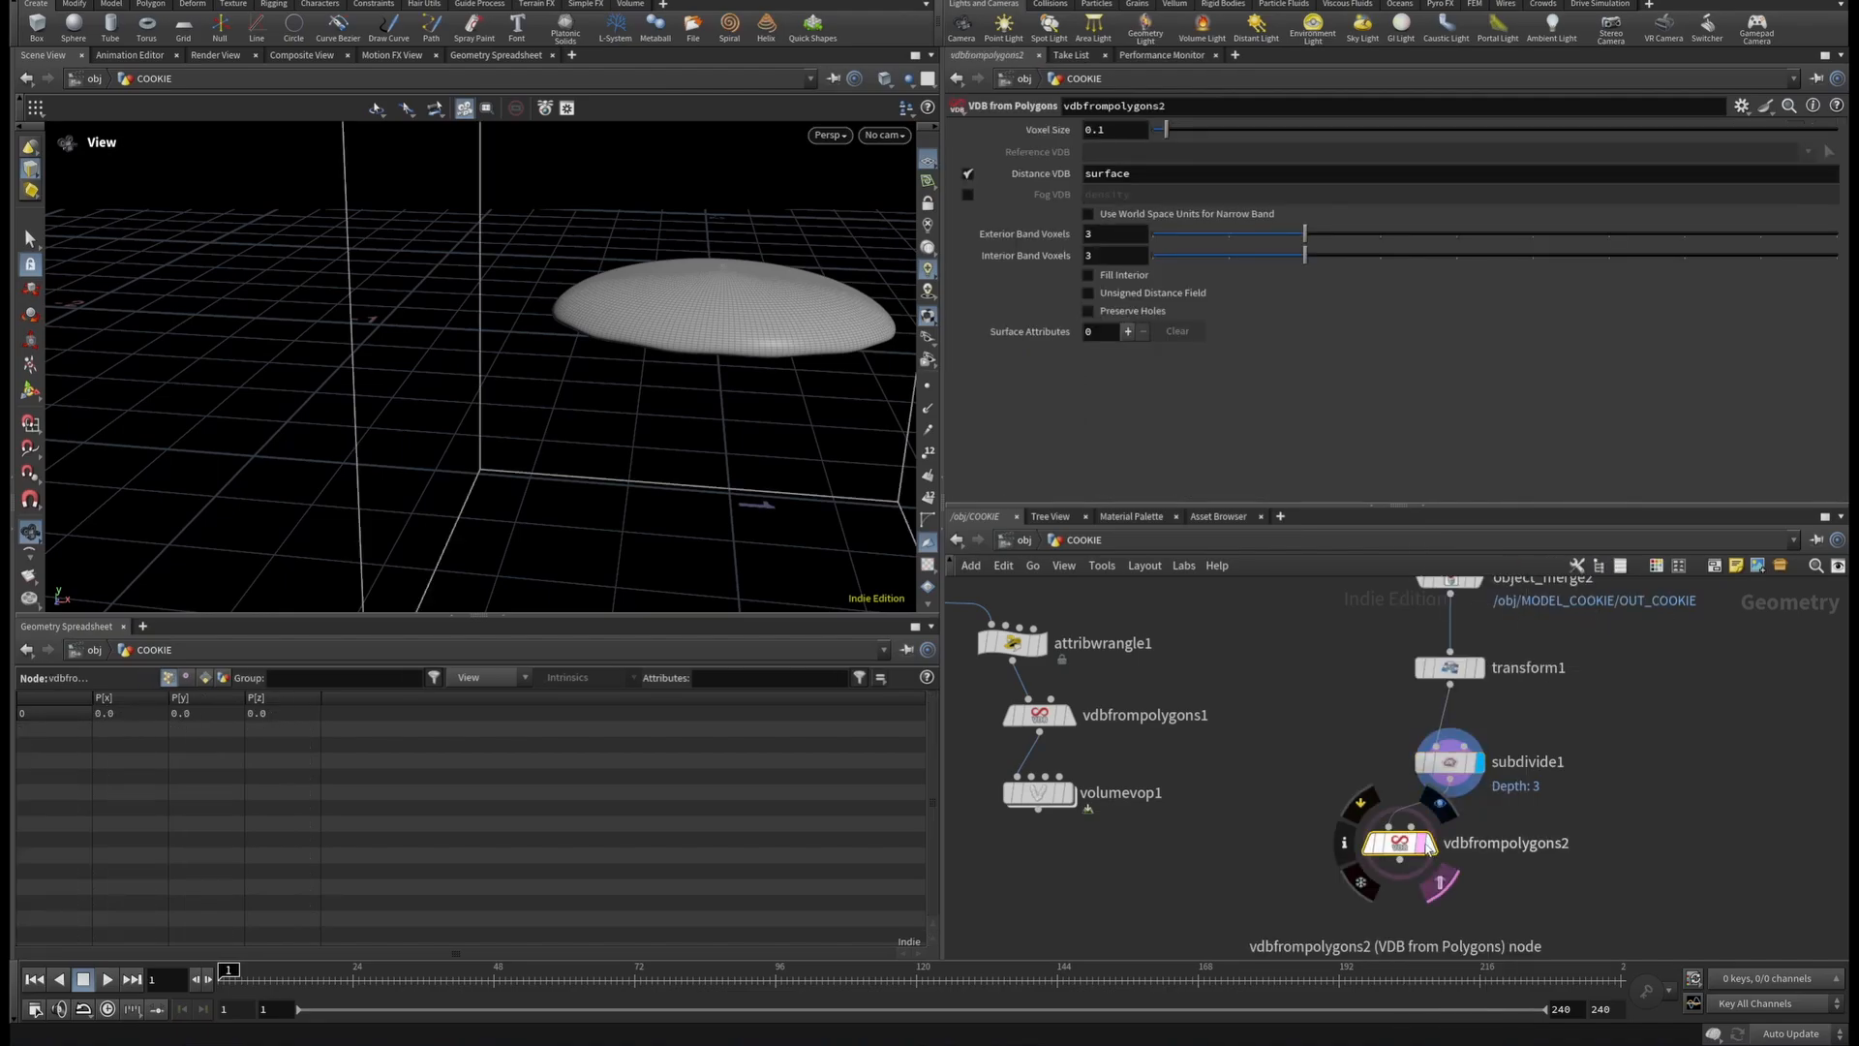
{"action": "left_click_drag", "start_coordinate": [1400, 850], "coordinate": [1429, 855]}
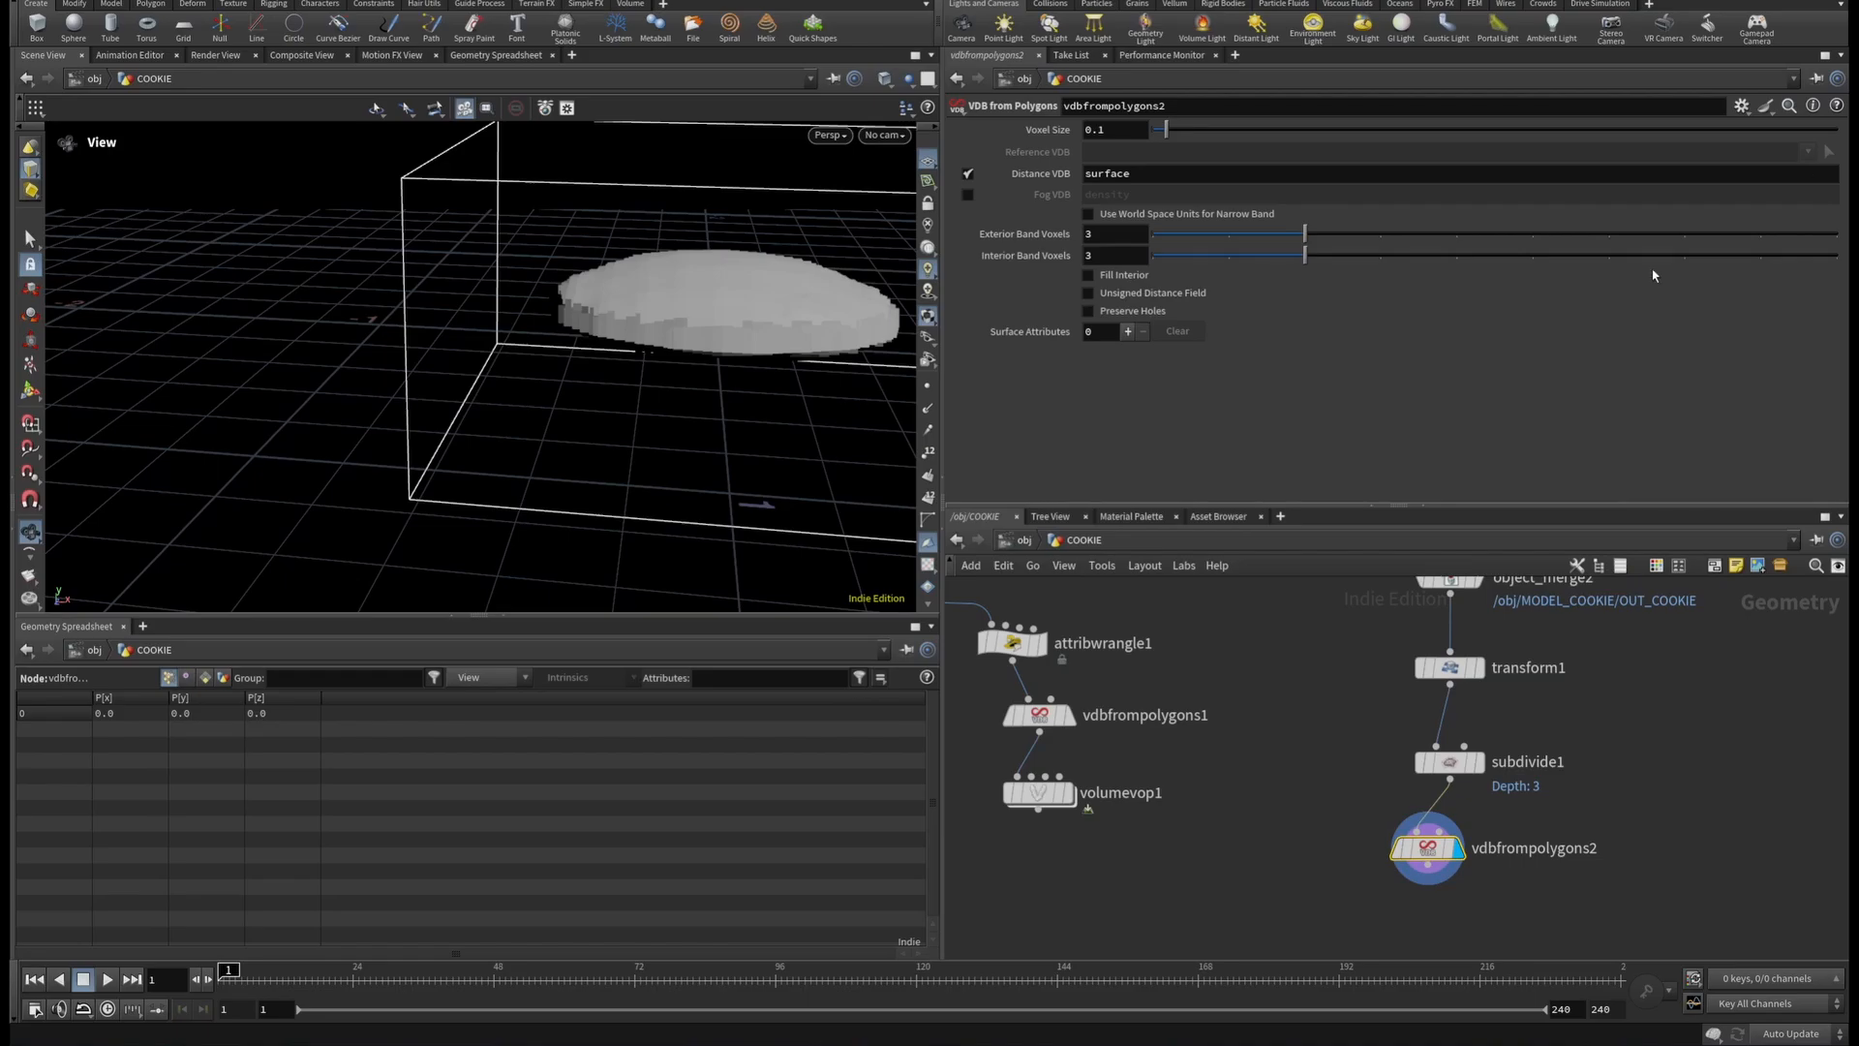
Set vdbfrompolygons2's voxel size to 0.01.
{"action": "left_click", "coordinate": [1121, 127]}
{"action": "type", "text": "1"}
{"action": "key", "text": "Return"}
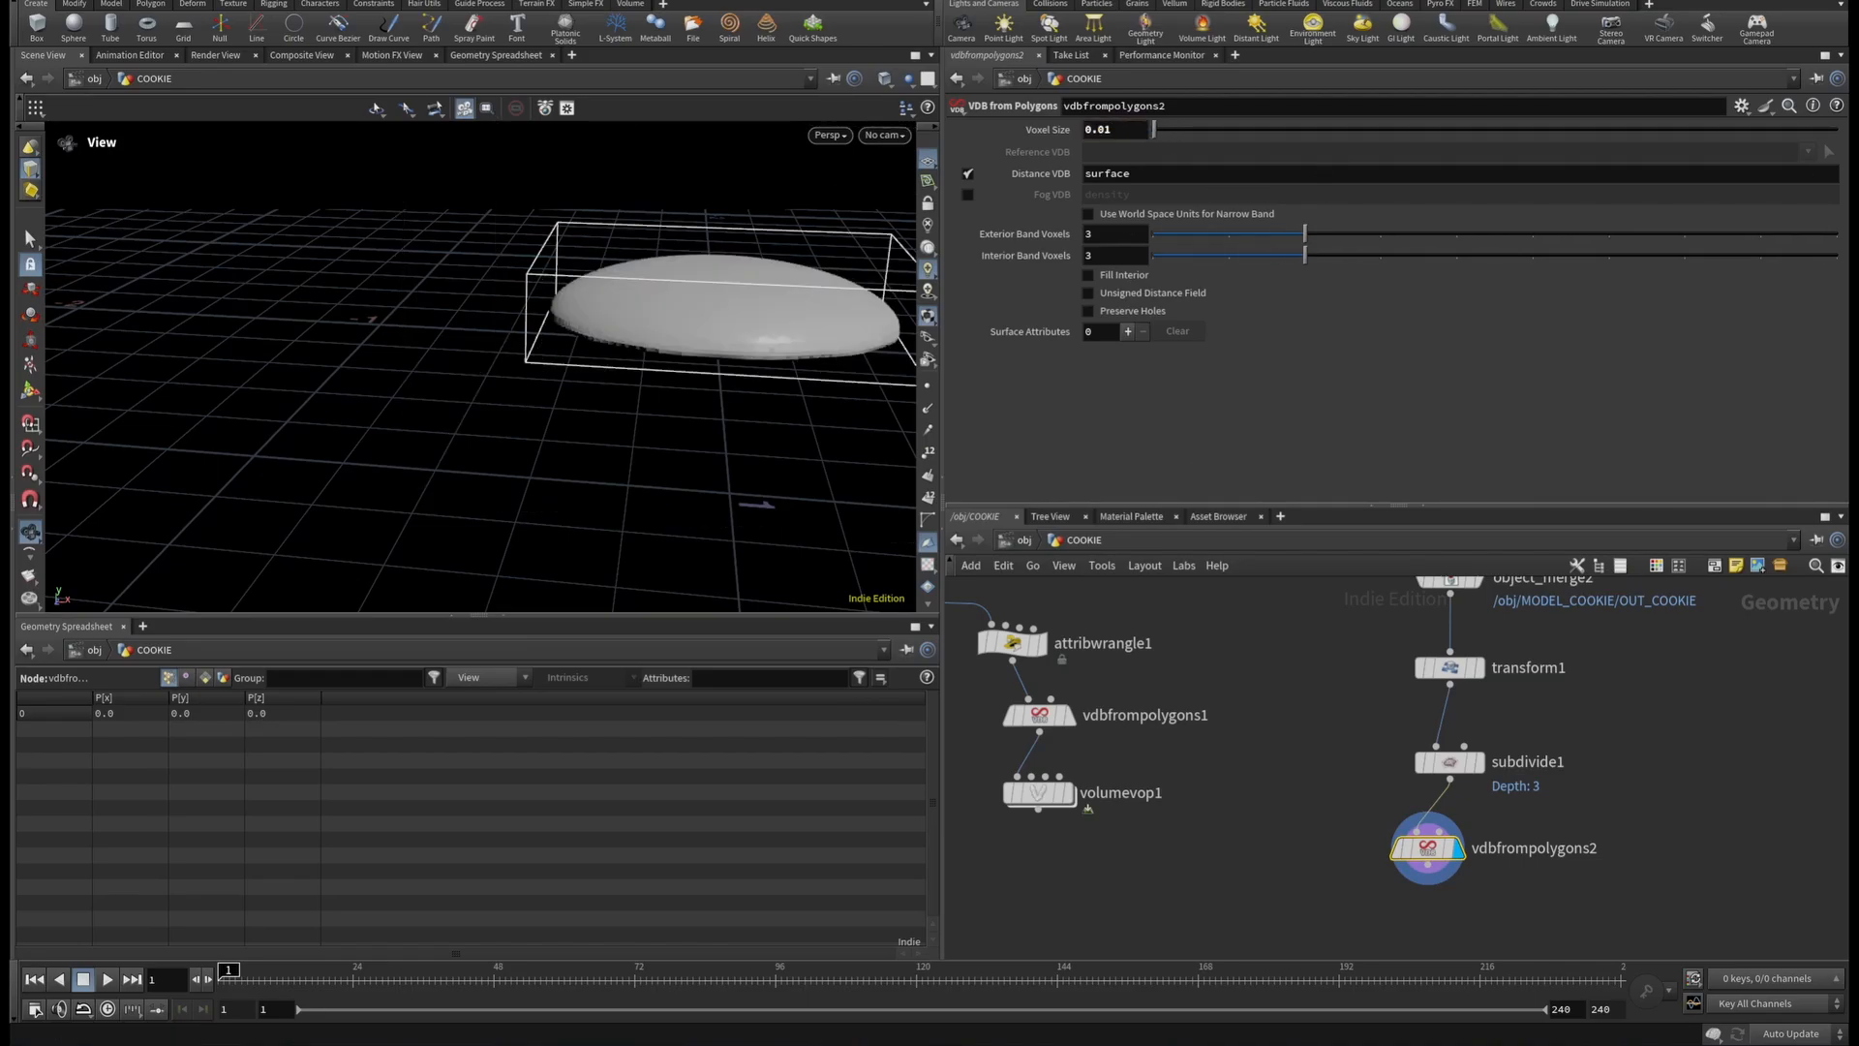
Add a VDB Combine node below volumevop1 and vdbfrompolygons2.
{"action": "scroll", "coordinate": [1187, 781], "scroll_direction": "down", "scroll_amount": 4}
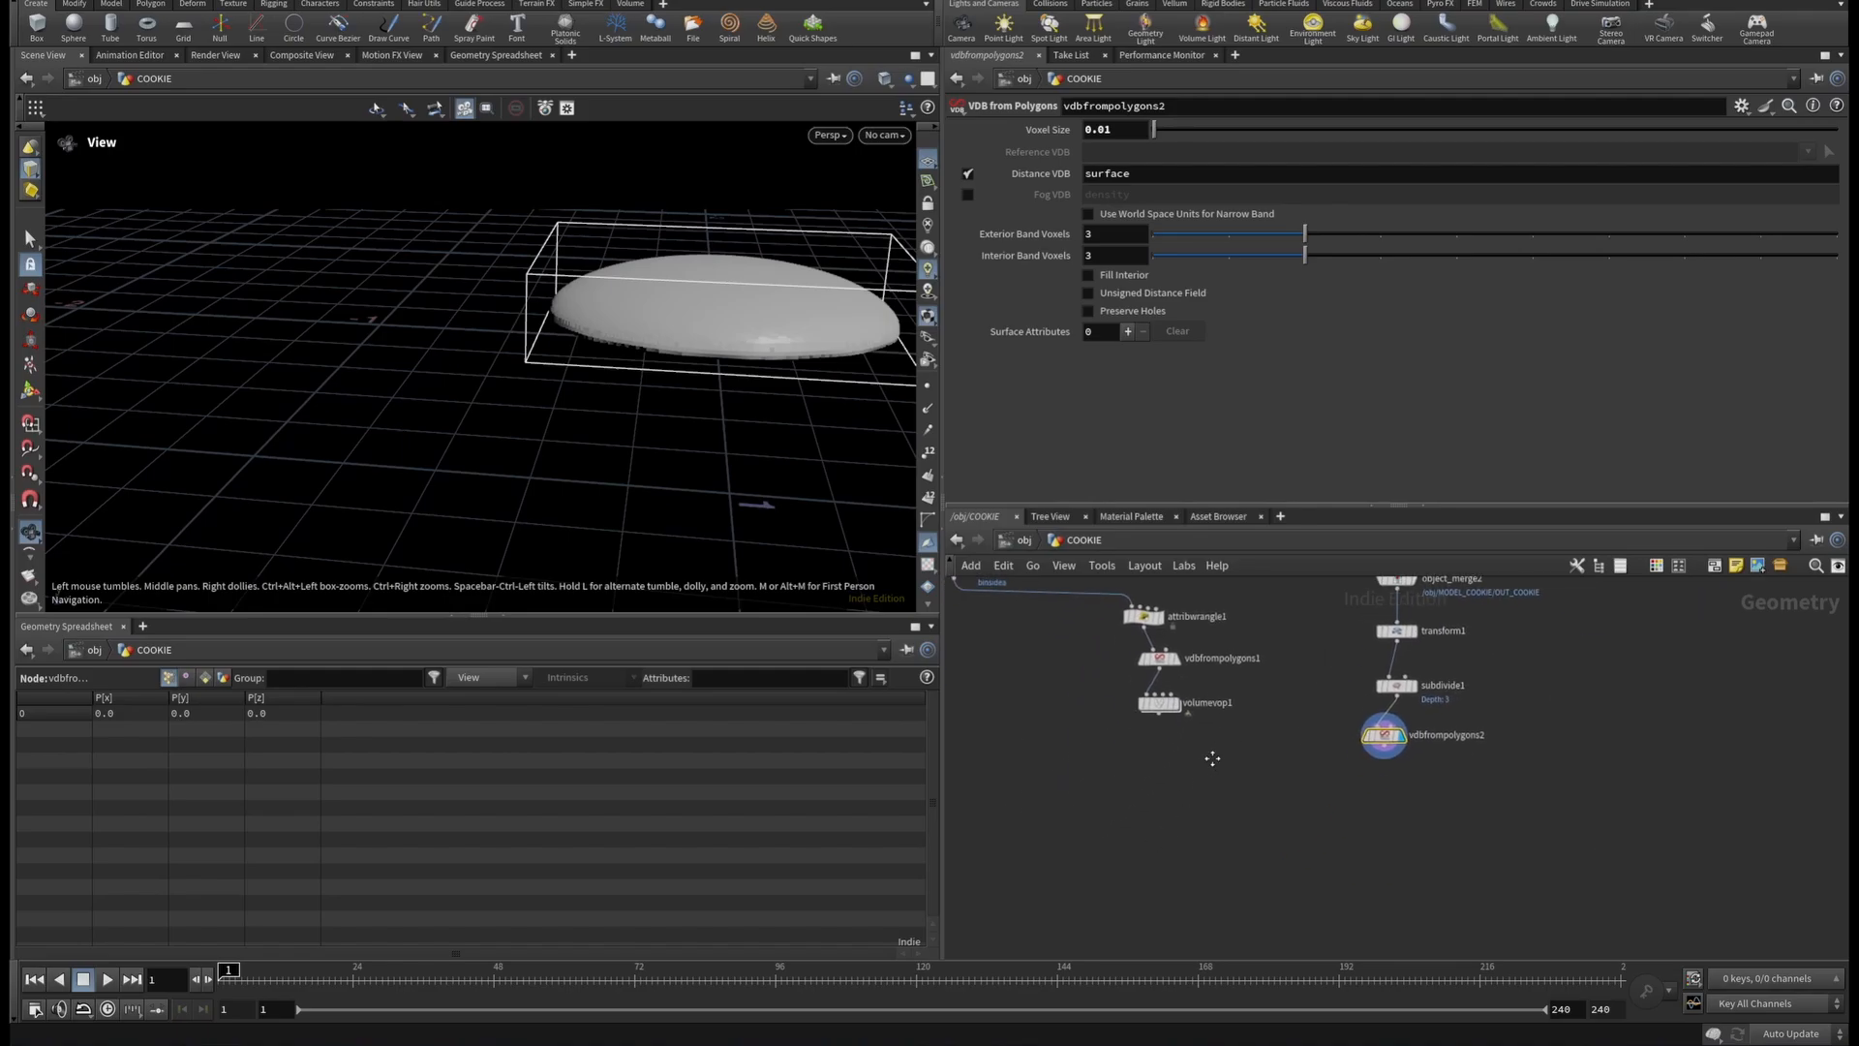
{"action": "key", "text": "Tab"}
{"action": "type", "text": "vdbco"}
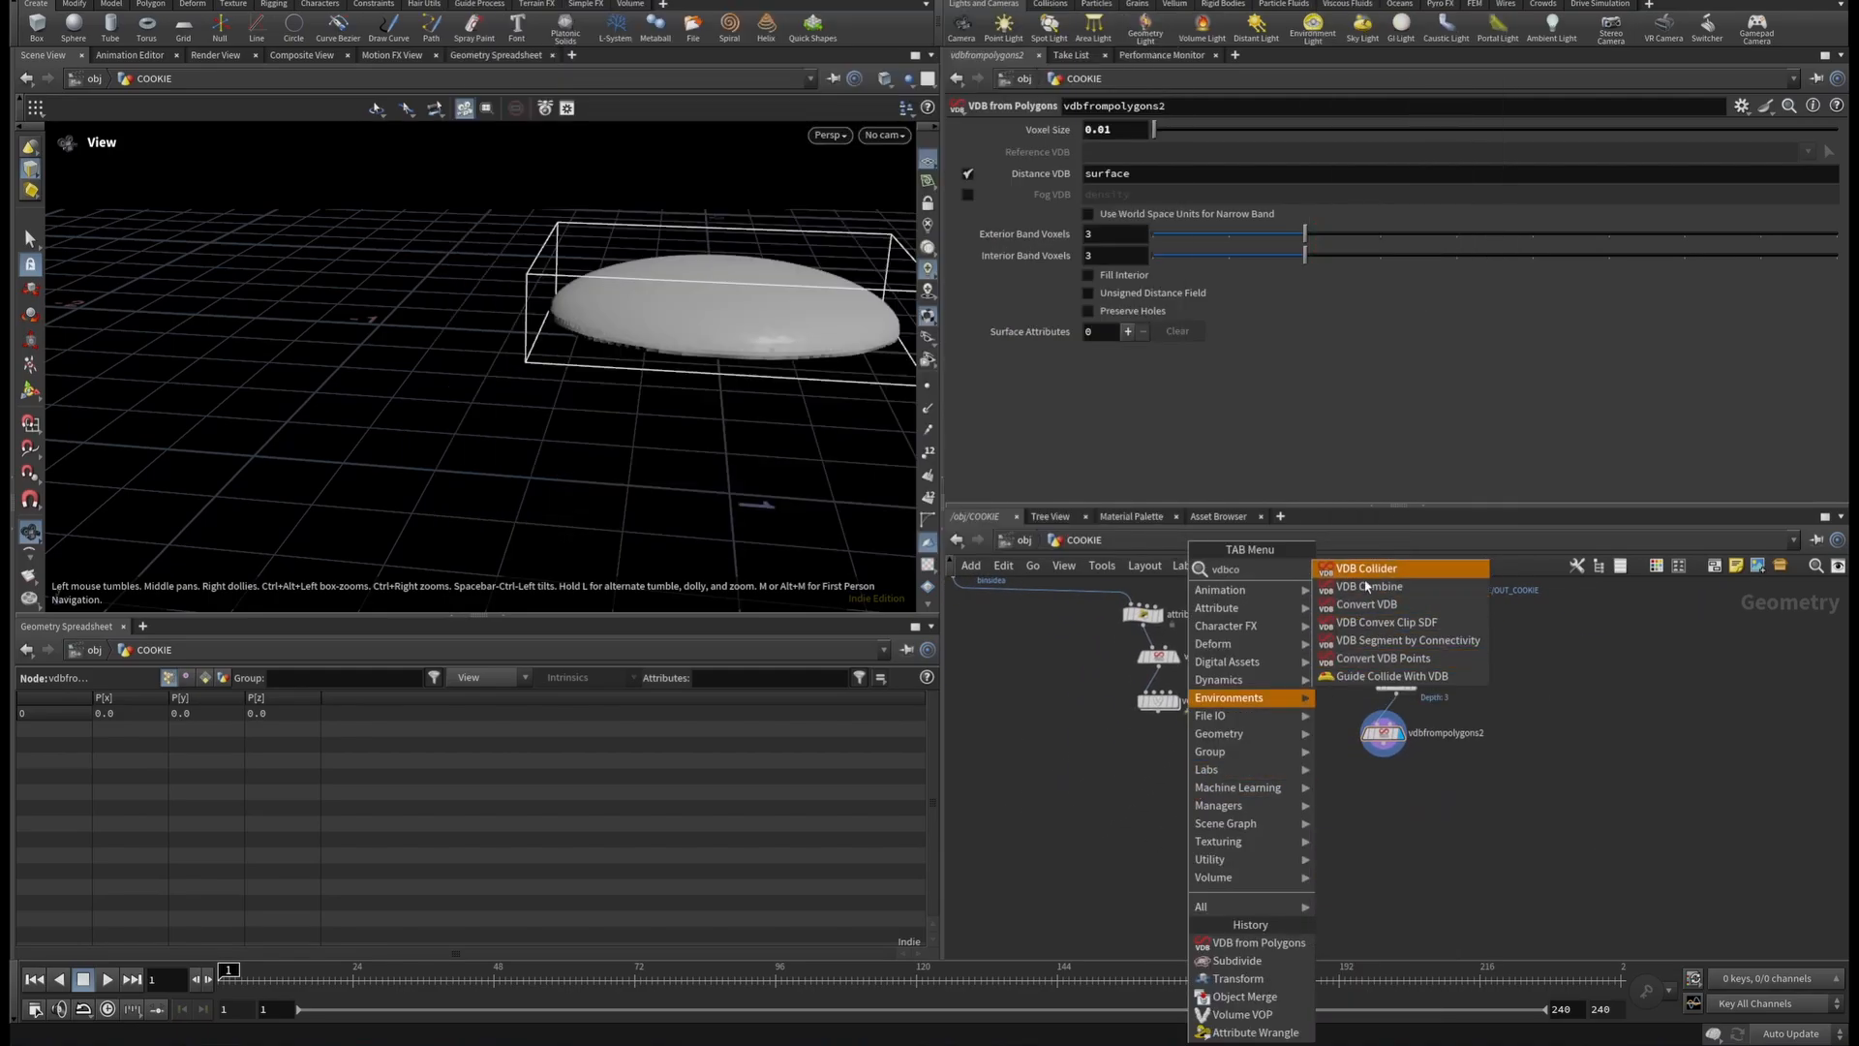
{"action": "left_click", "coordinate": [1367, 586]}
{"action": "left_click", "coordinate": [1221, 795]}
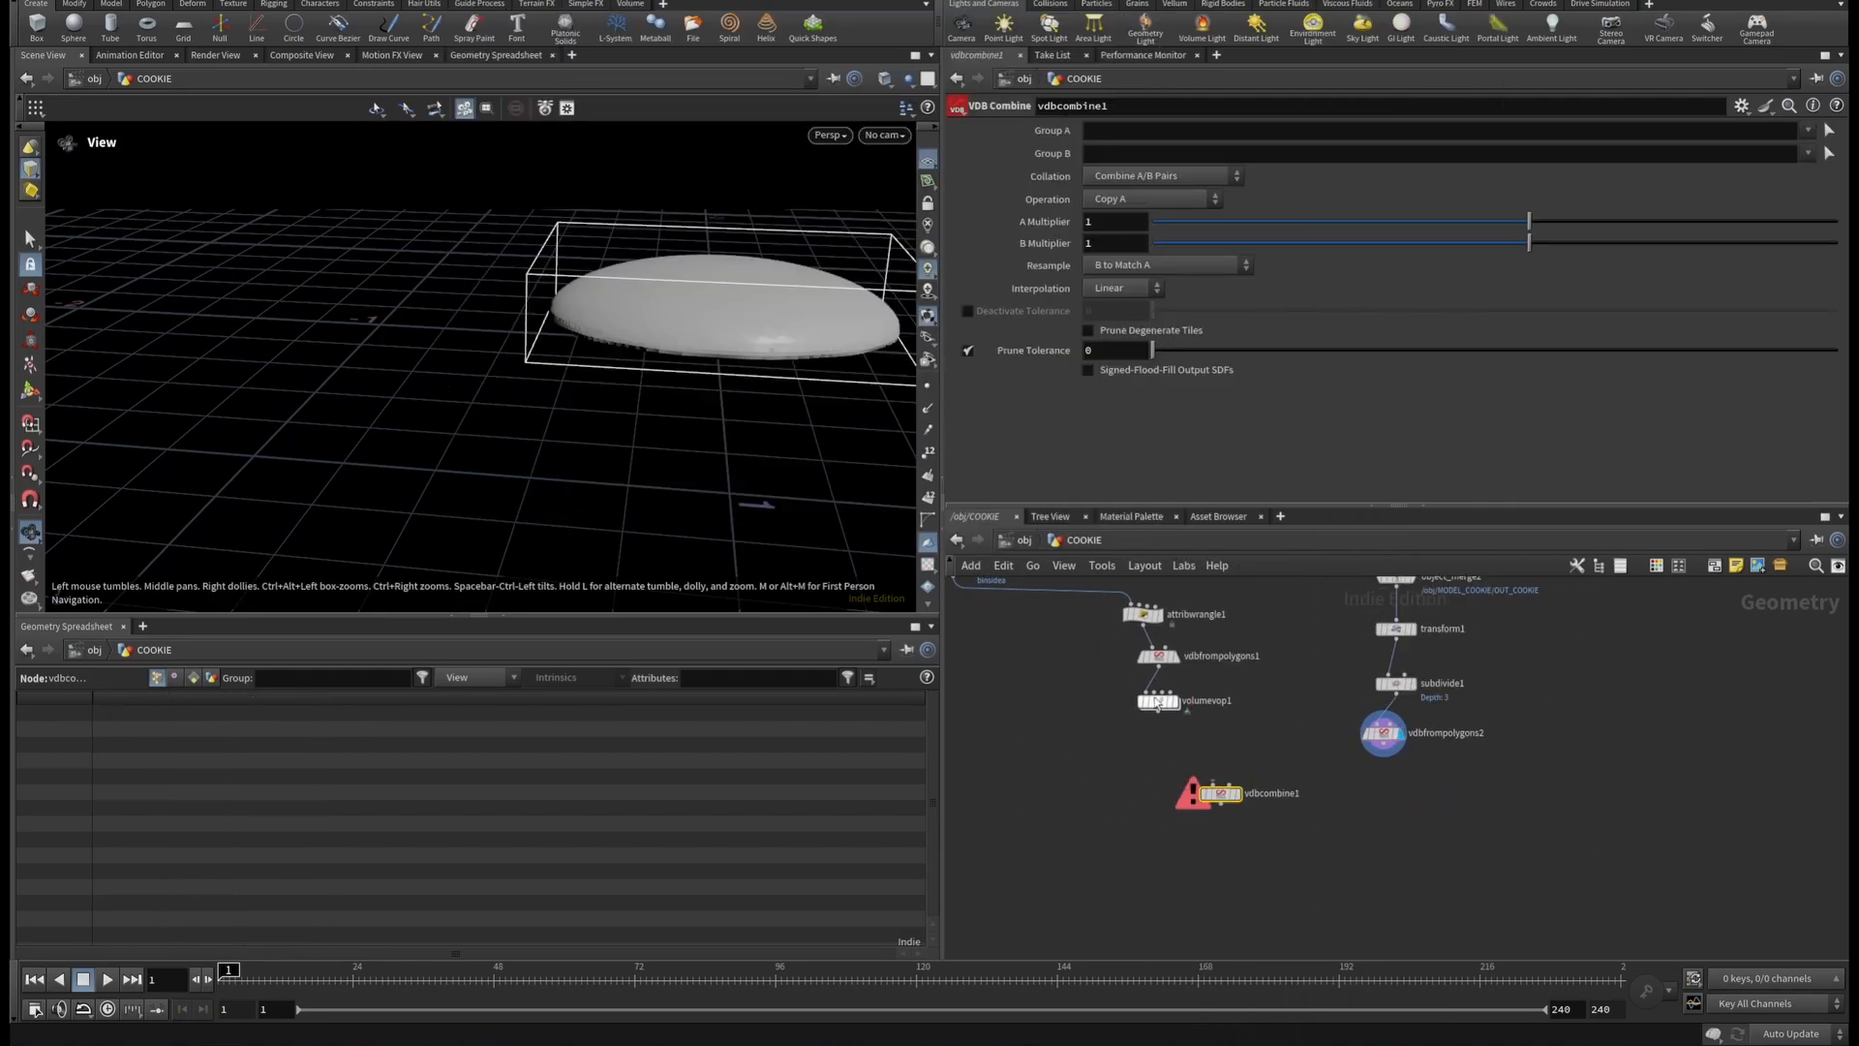
Connect volumevop1 to vdbcombine1's first input and vdbfrompolygons2 to its second, then display vdbcombine1 and check the crack up close.
{"action": "scroll", "coordinate": [1154, 696], "scroll_direction": "up", "scroll_amount": 4}
{"action": "left_click", "coordinate": [1164, 733]}
{"action": "left_click", "coordinate": [1300, 912]}
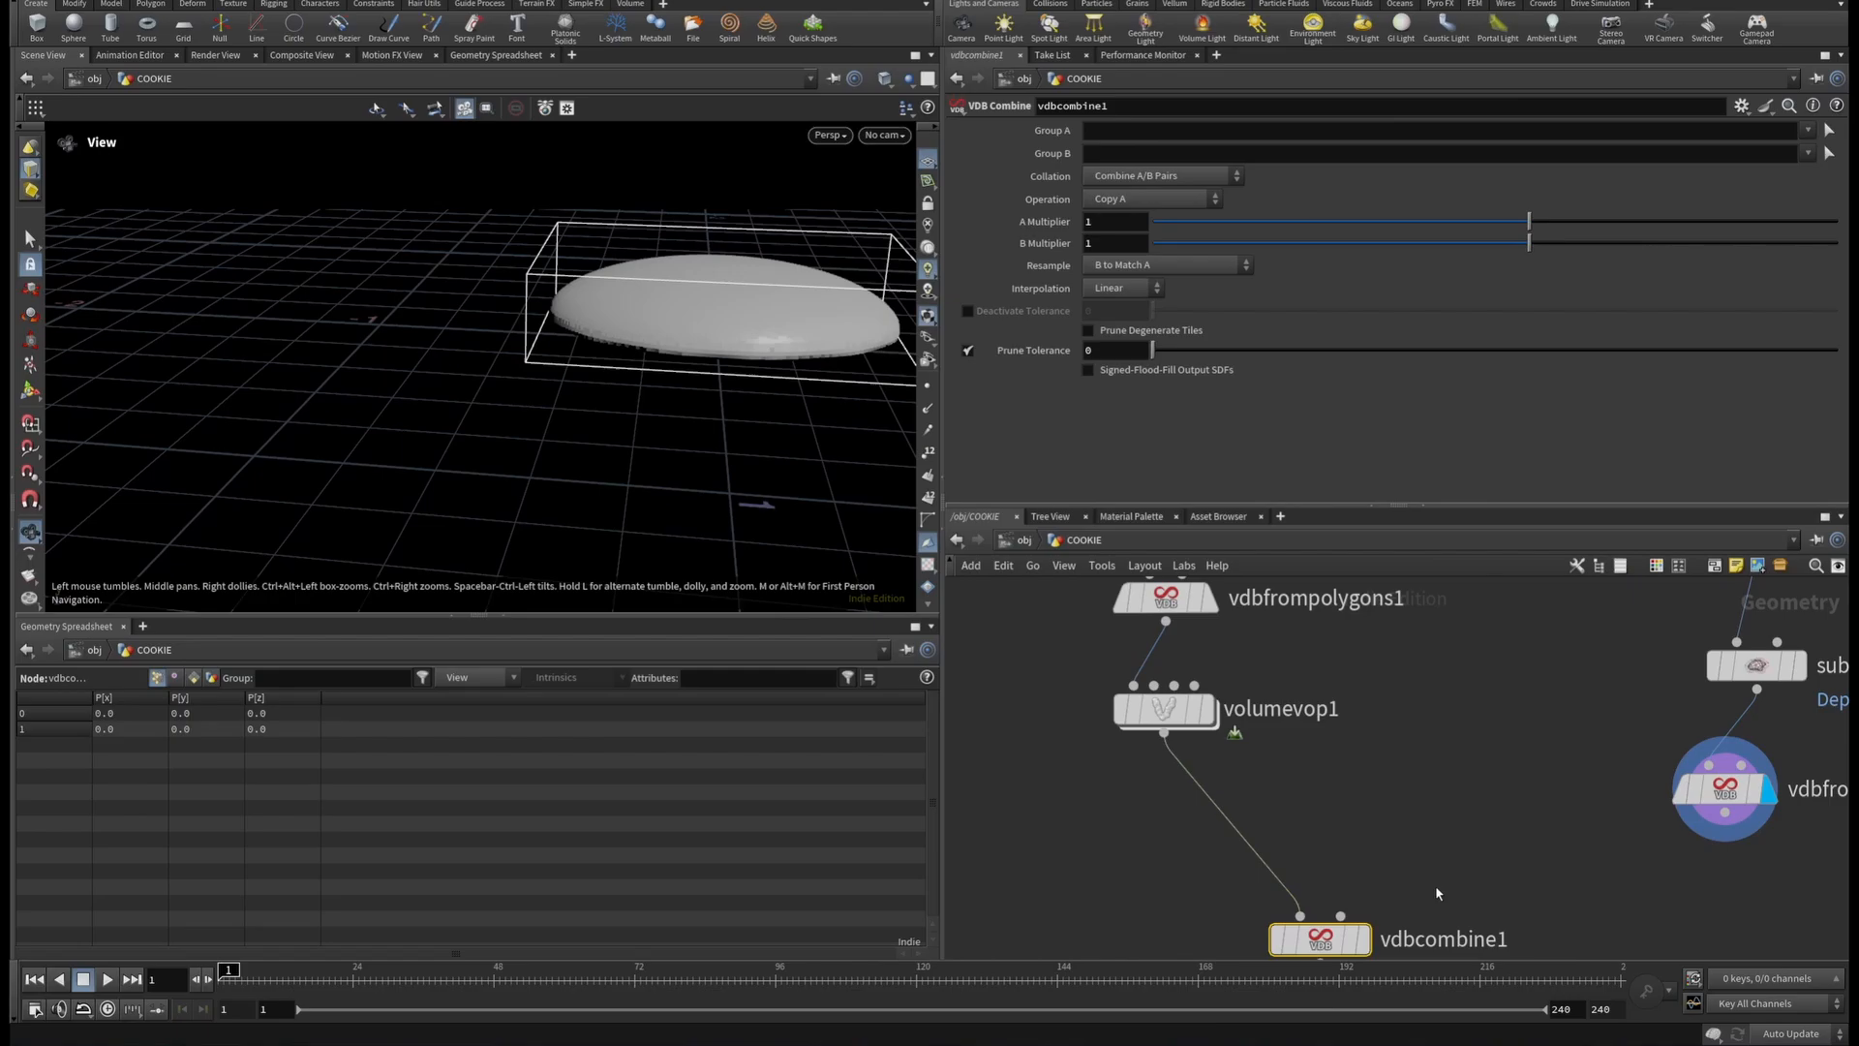
{"action": "left_click", "coordinate": [1724, 818]}
{"action": "left_click", "coordinate": [1340, 915]}
{"action": "left_click", "coordinate": [1363, 939]}
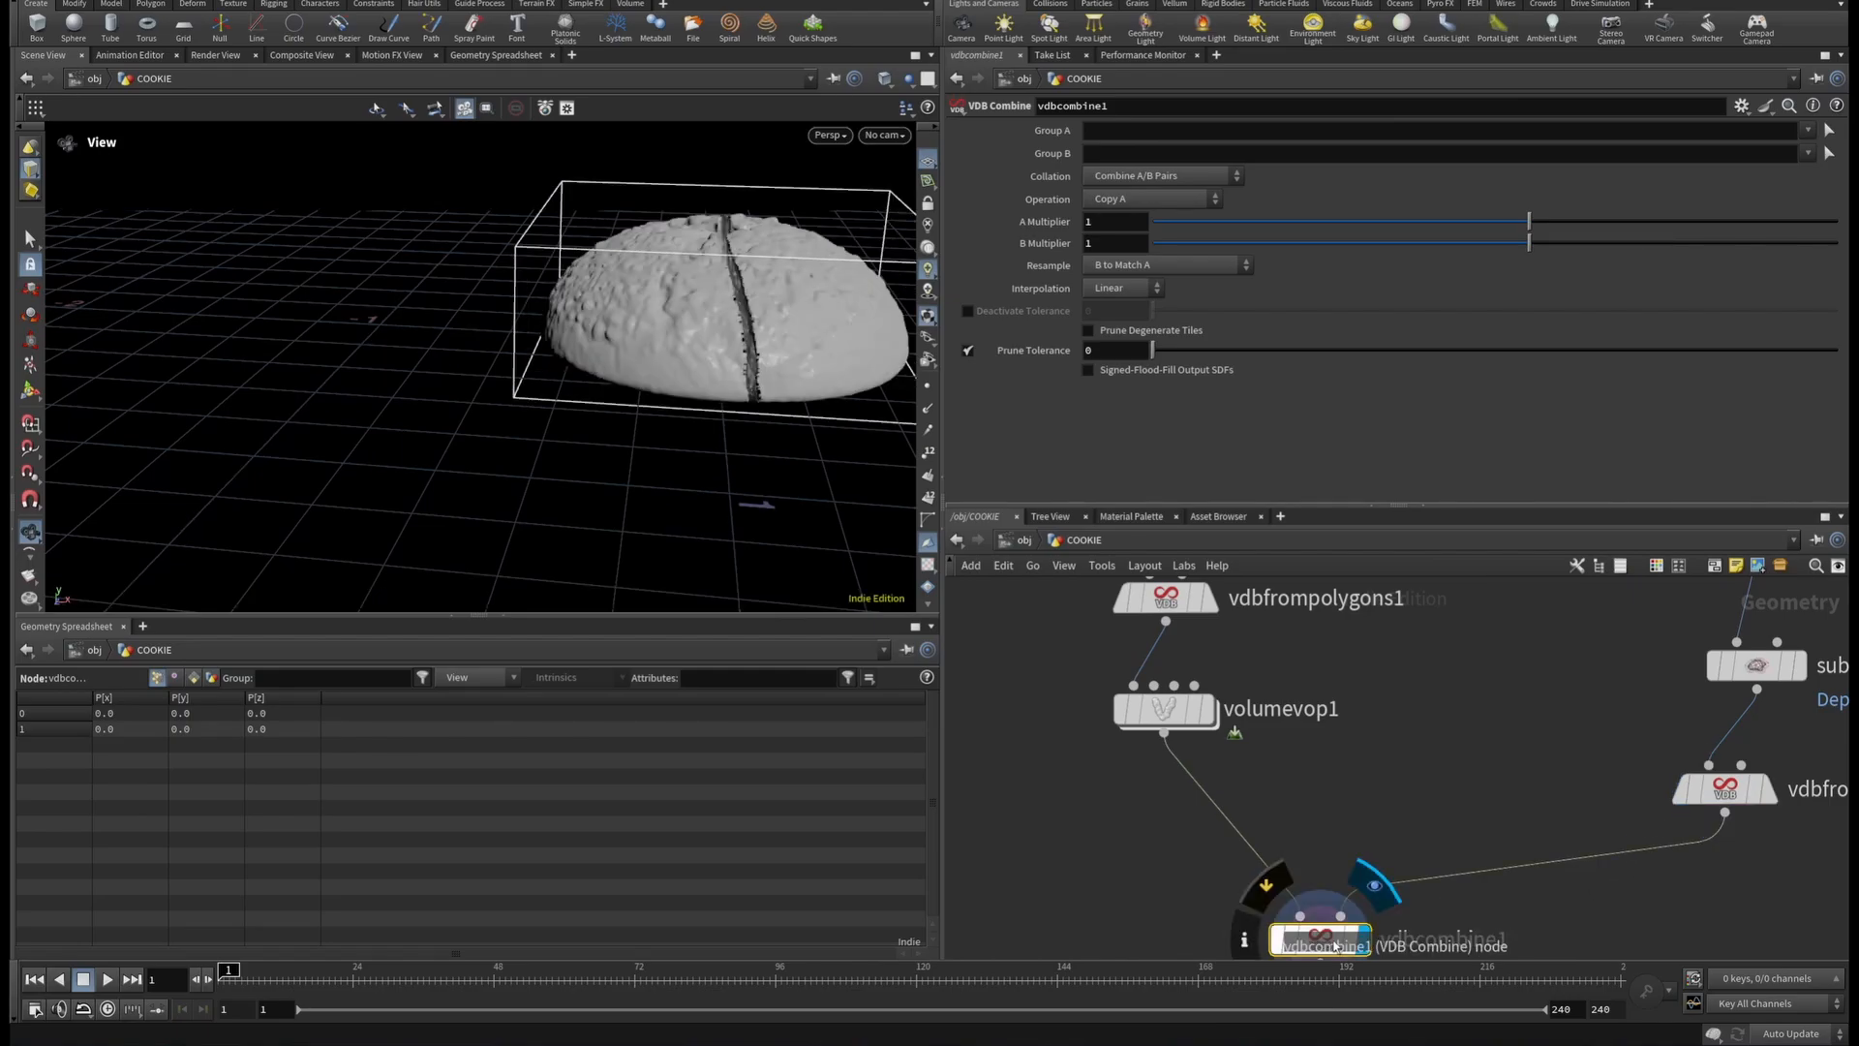
{"action": "scroll", "coordinate": [697, 349], "scroll_direction": "up", "scroll_amount": 10}
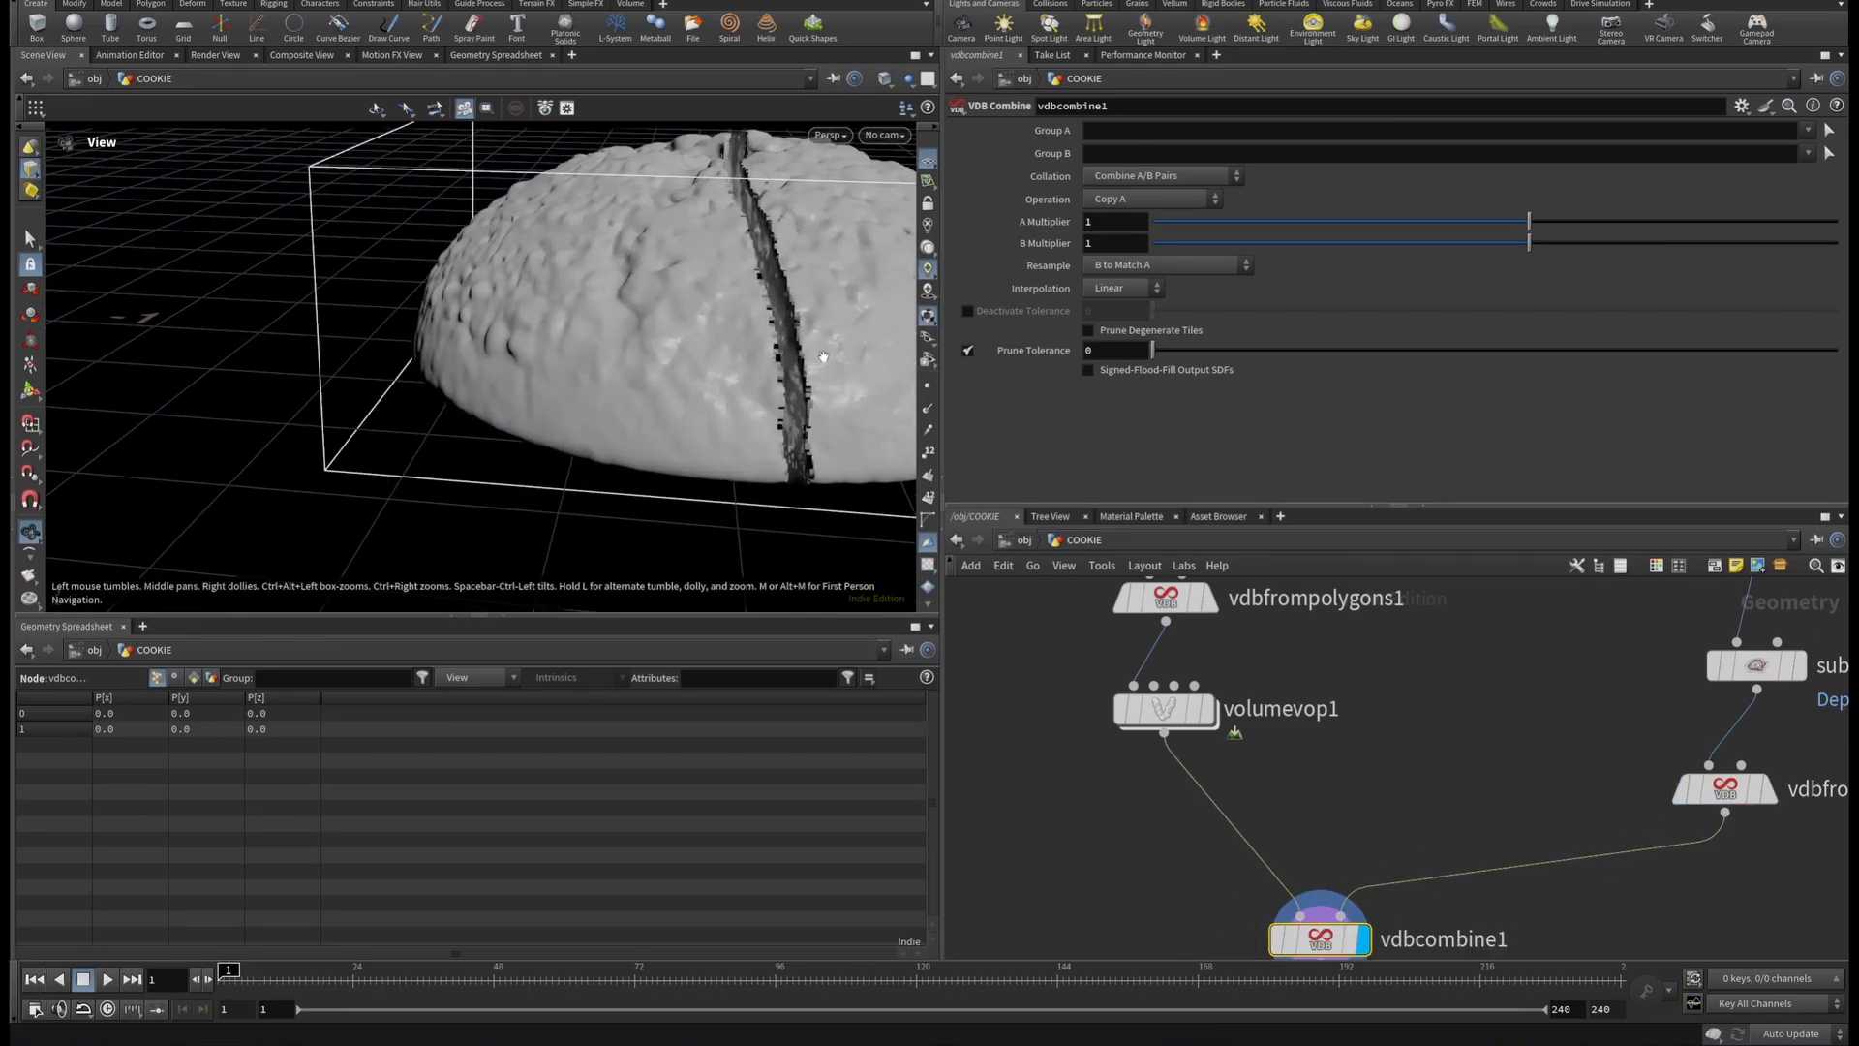
{"action": "left_click_drag", "start_coordinate": [714, 346], "coordinate": [878, 332]}
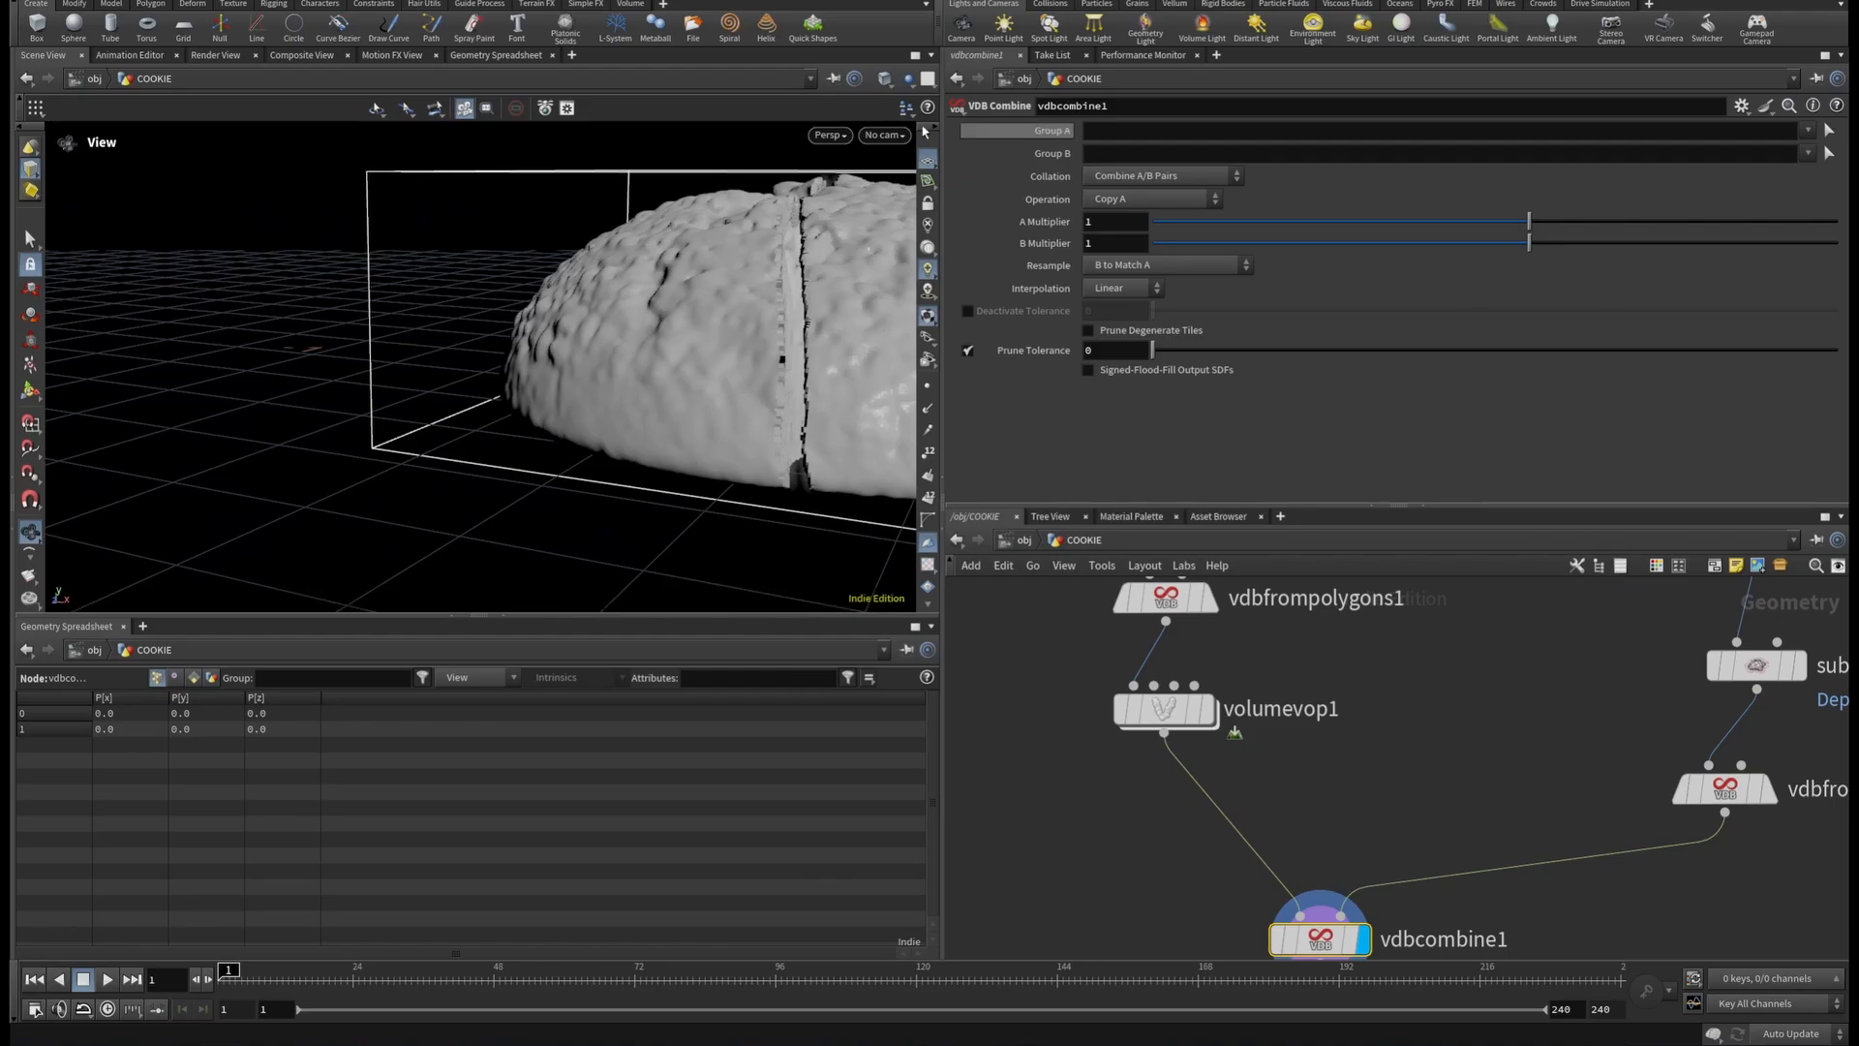
Set vdbcombine1's operation to SDF Difference and inspect the crack in the cookie.
{"action": "left_click", "coordinate": [1145, 201]}
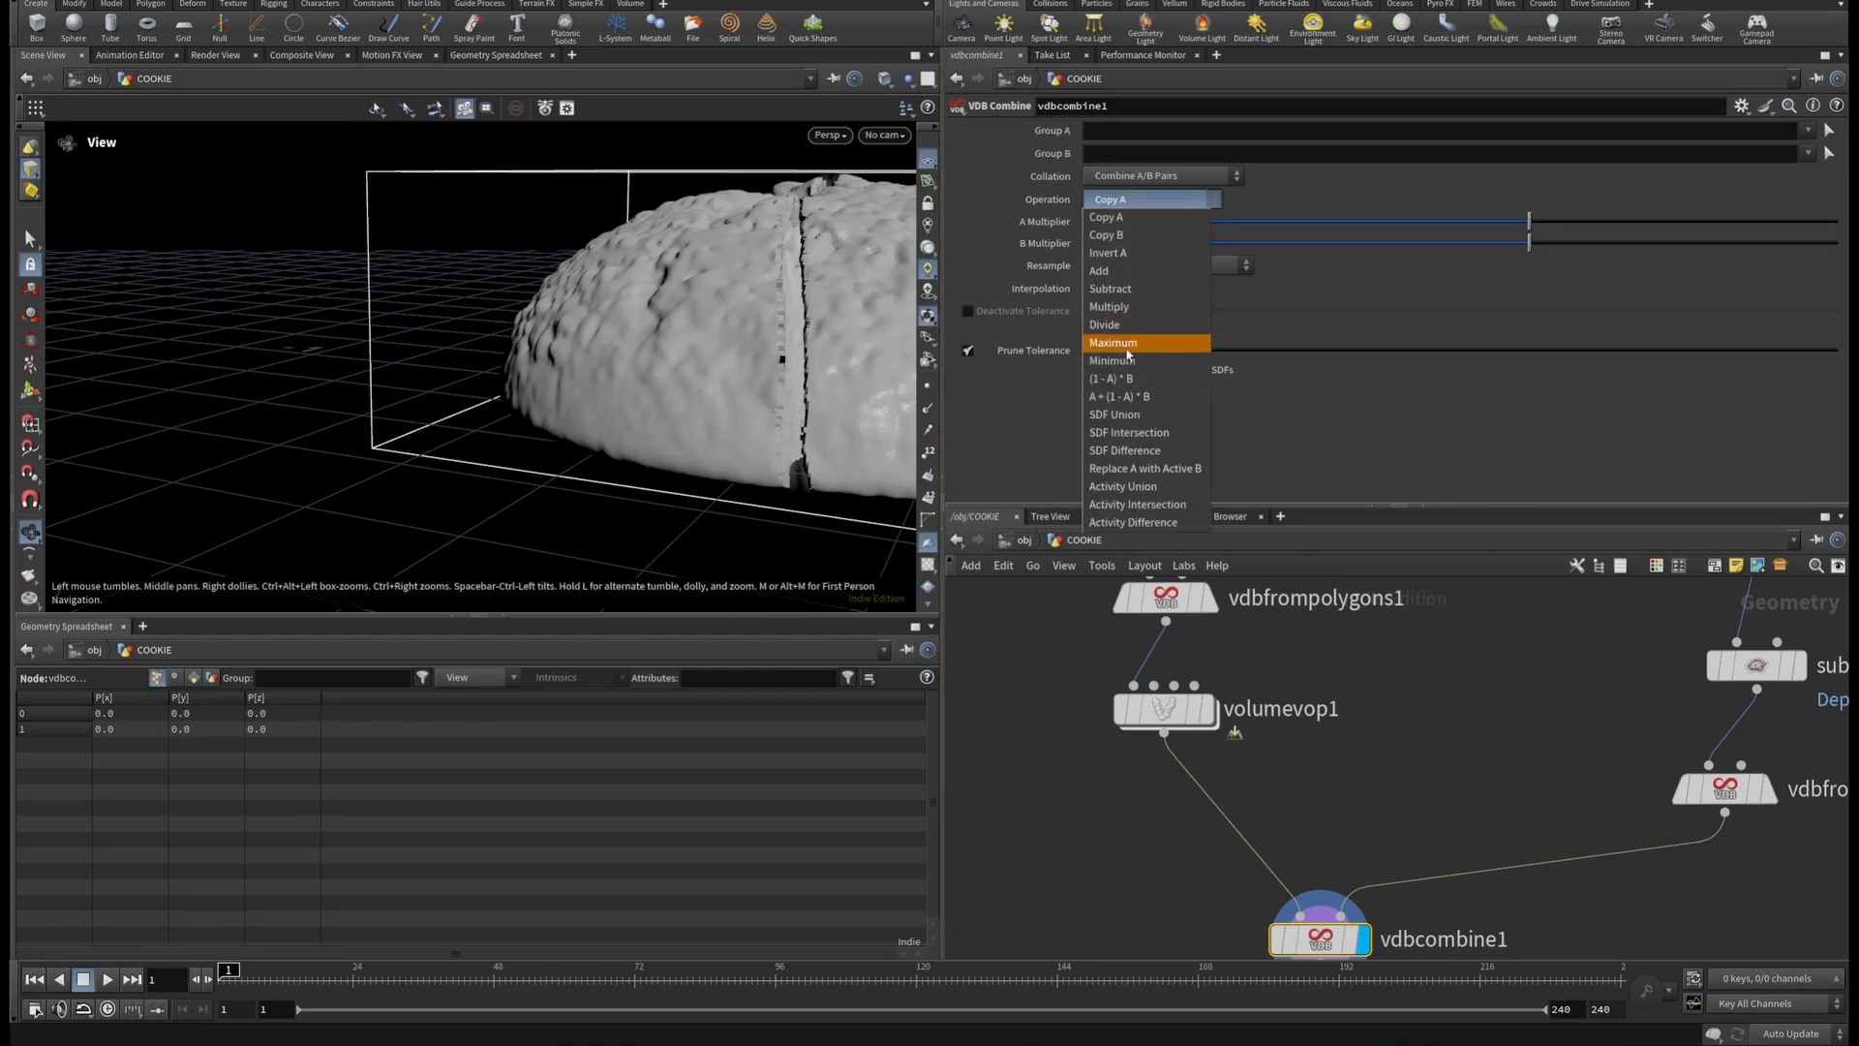
{"action": "left_click", "coordinate": [1136, 451]}
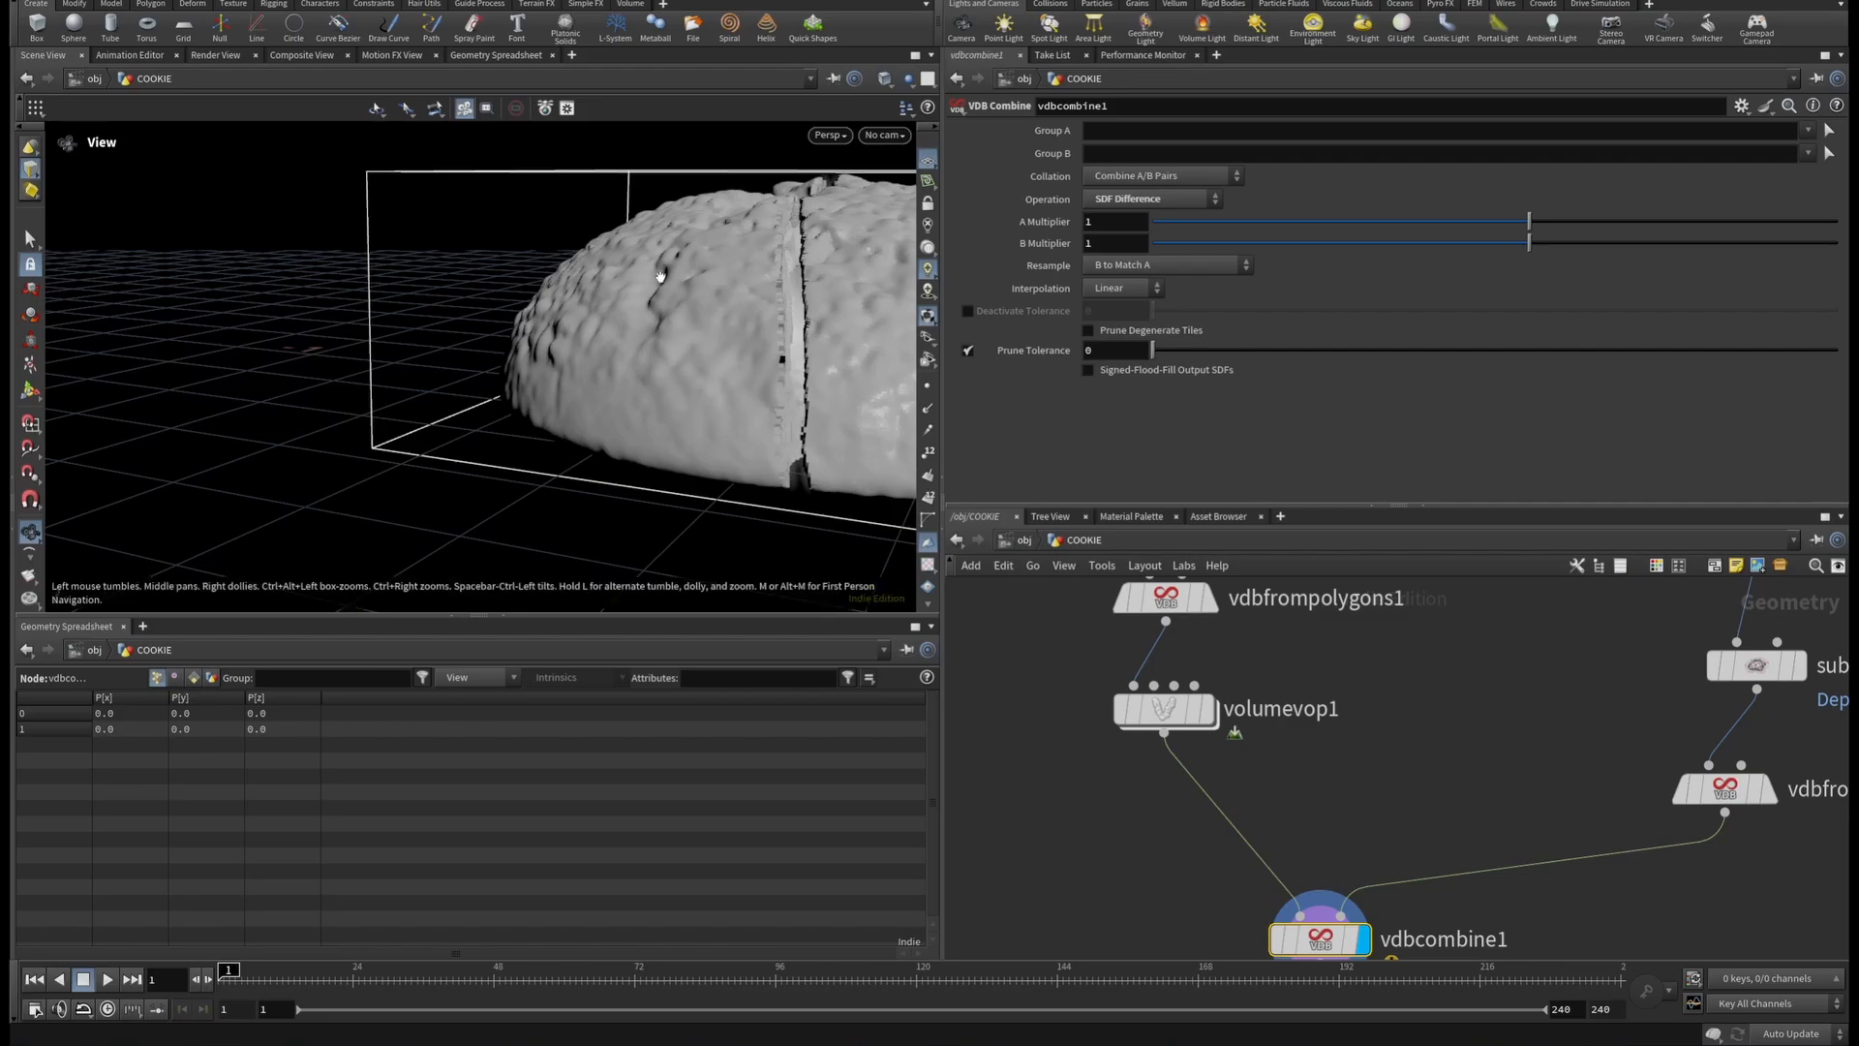
{"action": "left_click_drag", "start_coordinate": [664, 278], "coordinate": [725, 289]}
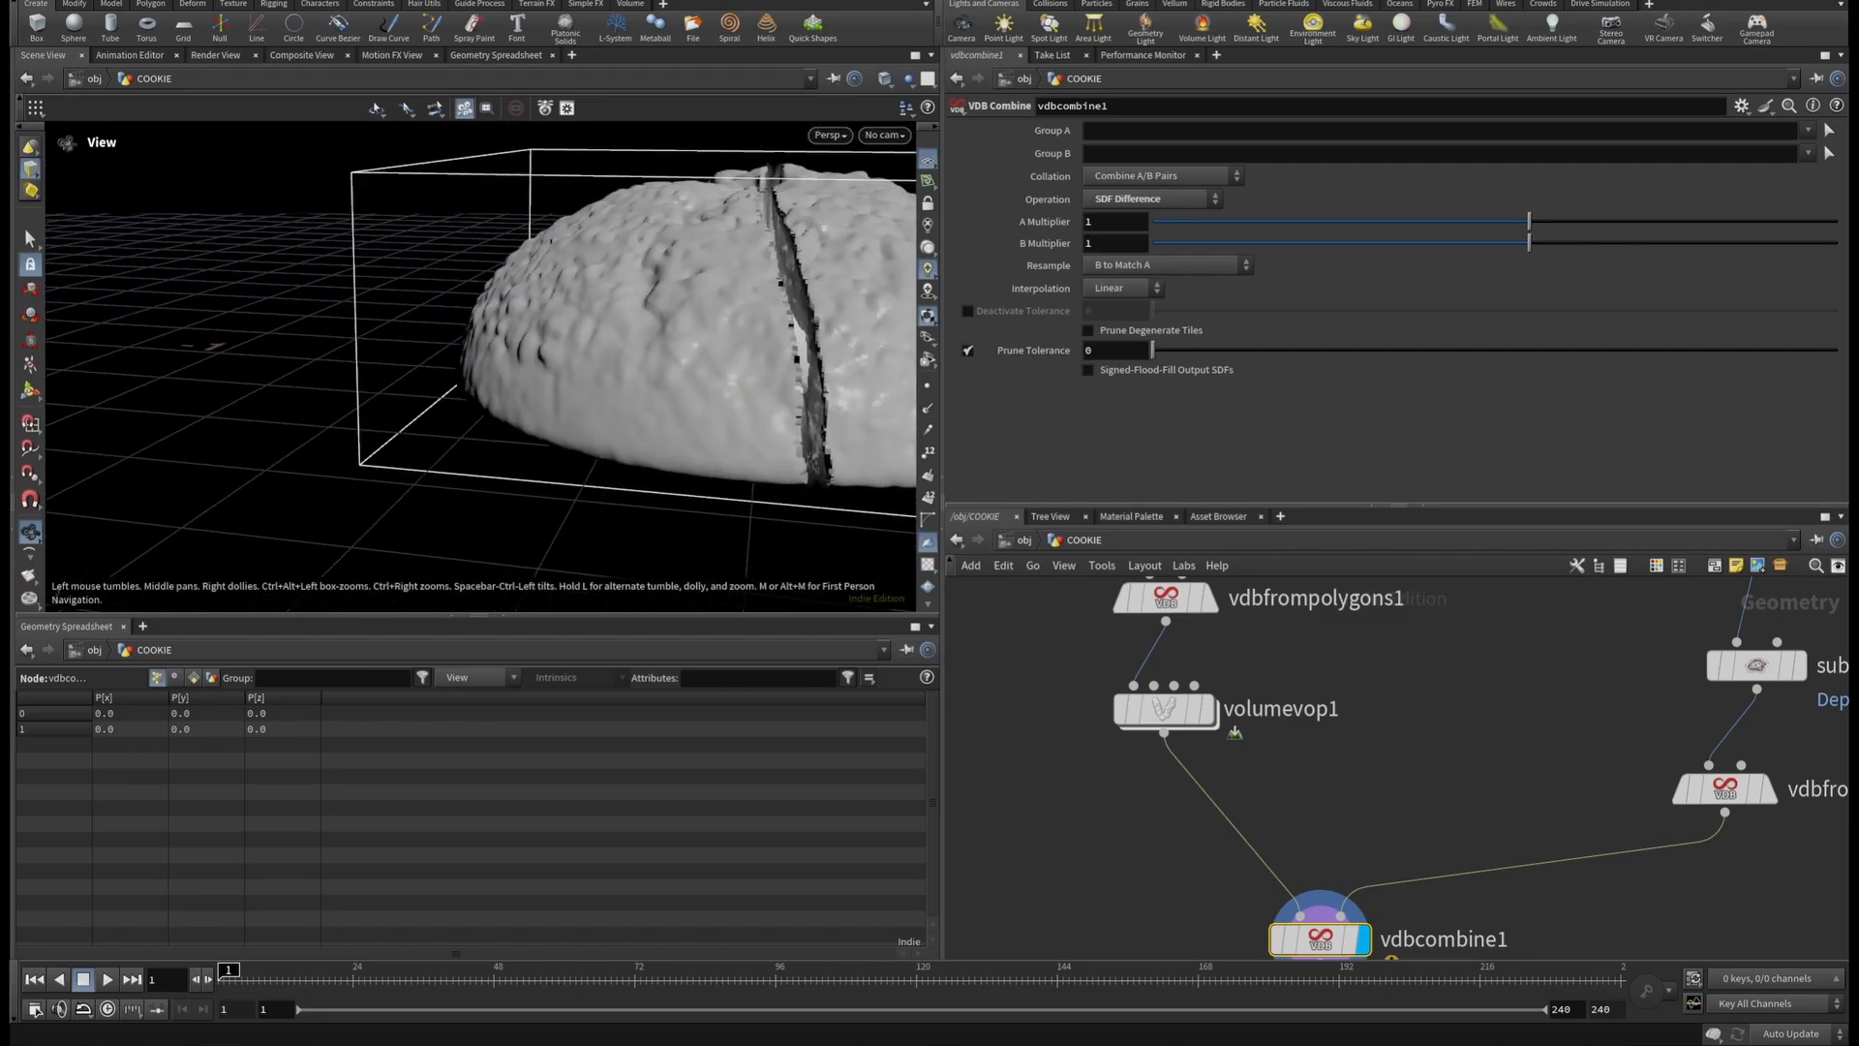
Append a VDB Smooth node below vdbcombine1, align it under that node and display it.
{"action": "scroll", "coordinate": [1413, 759], "scroll_direction": "down", "scroll_amount": 2}
{"action": "middle_click_drag", "start_coordinate": [1413, 760], "coordinate": [1373, 592]}
{"action": "scroll", "coordinate": [1324, 738], "scroll_direction": "up", "scroll_amount": 4}
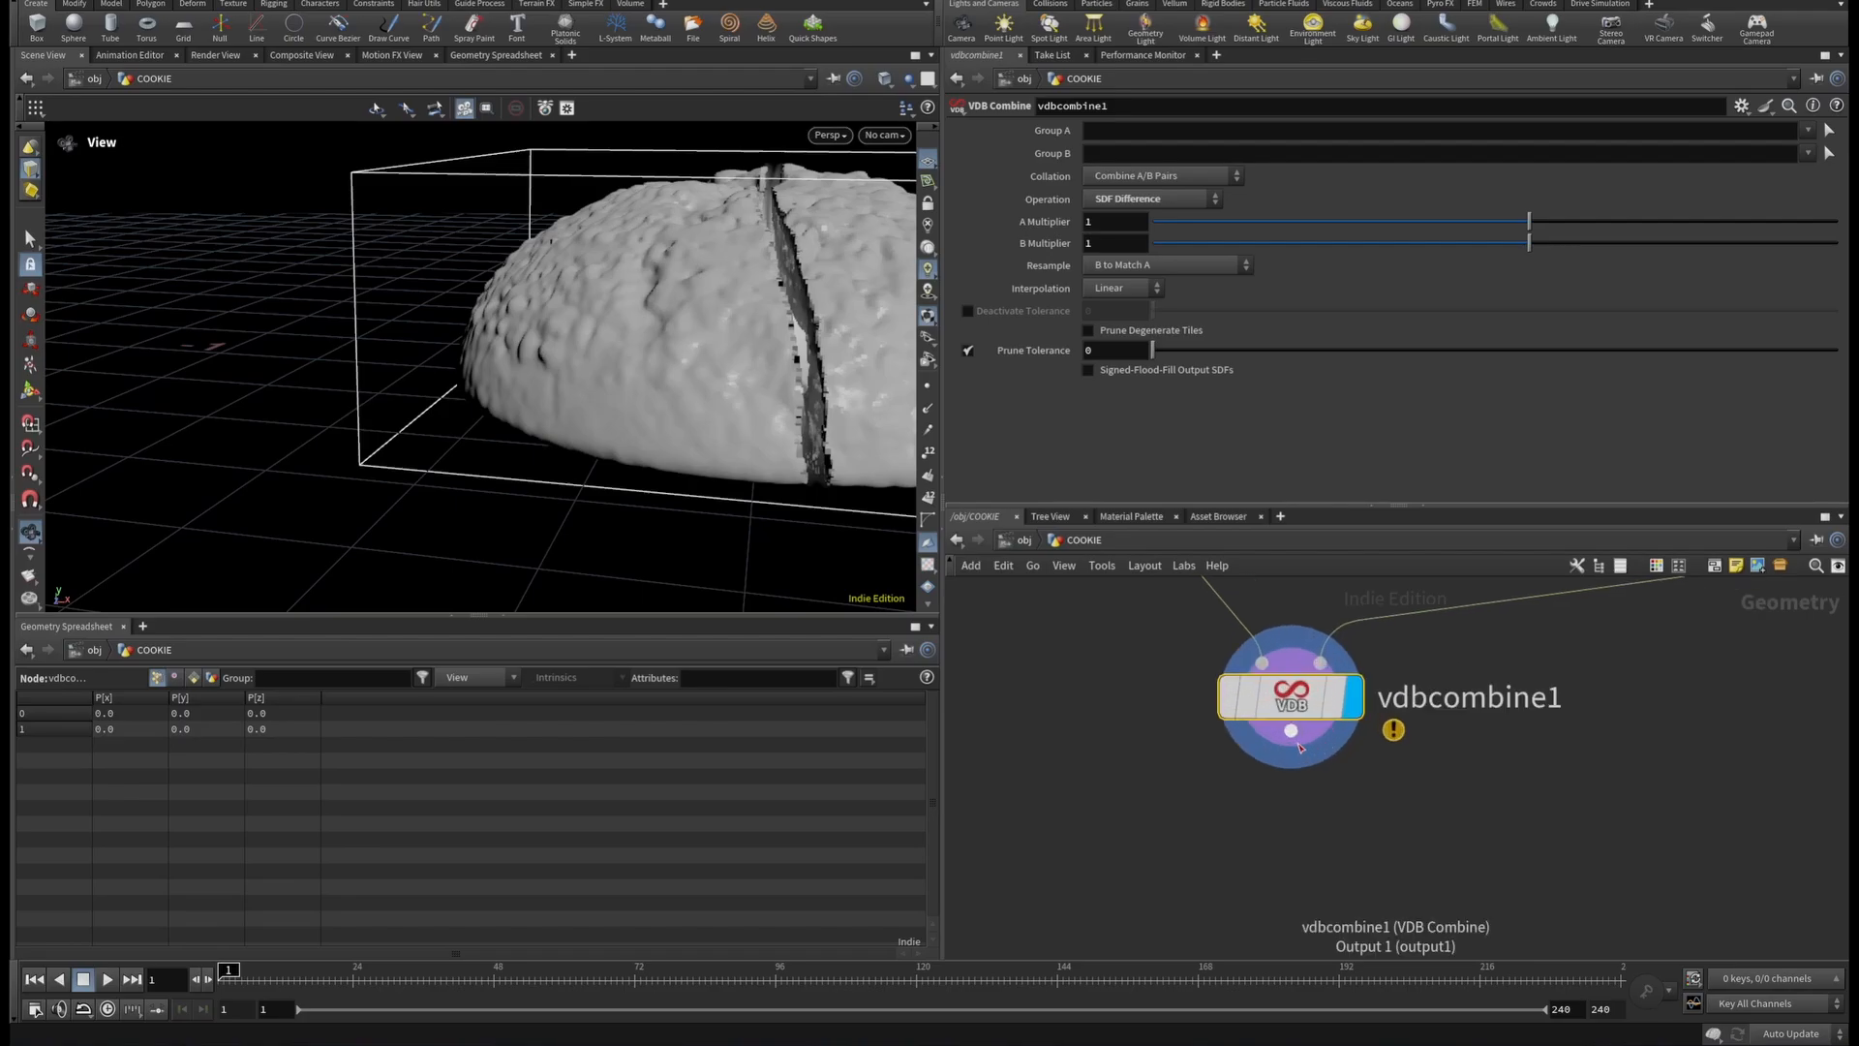
{"action": "left_click", "coordinate": [1291, 731]}
{"action": "left_click", "coordinate": [1278, 821]}
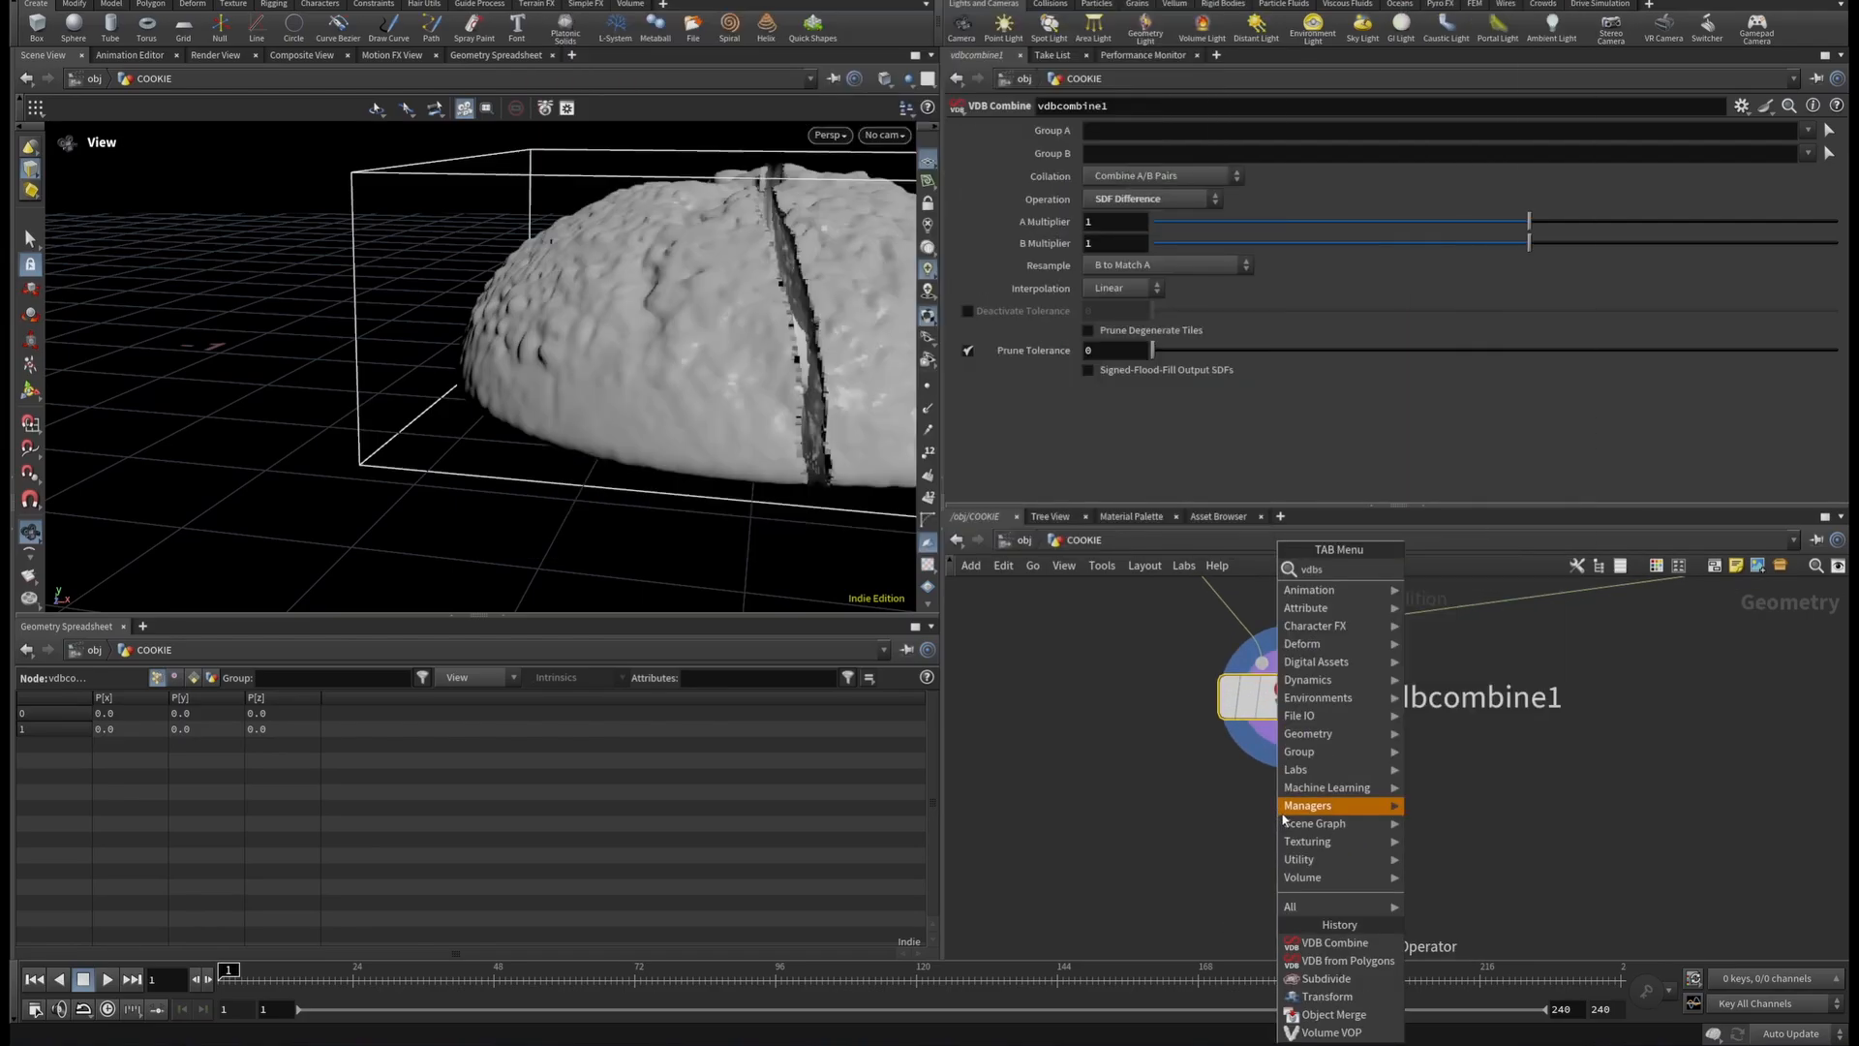
{"action": "type", "text": "vdbsmoo"}
{"action": "key", "text": "Return"}
{"action": "left_click", "coordinate": [1316, 850]}
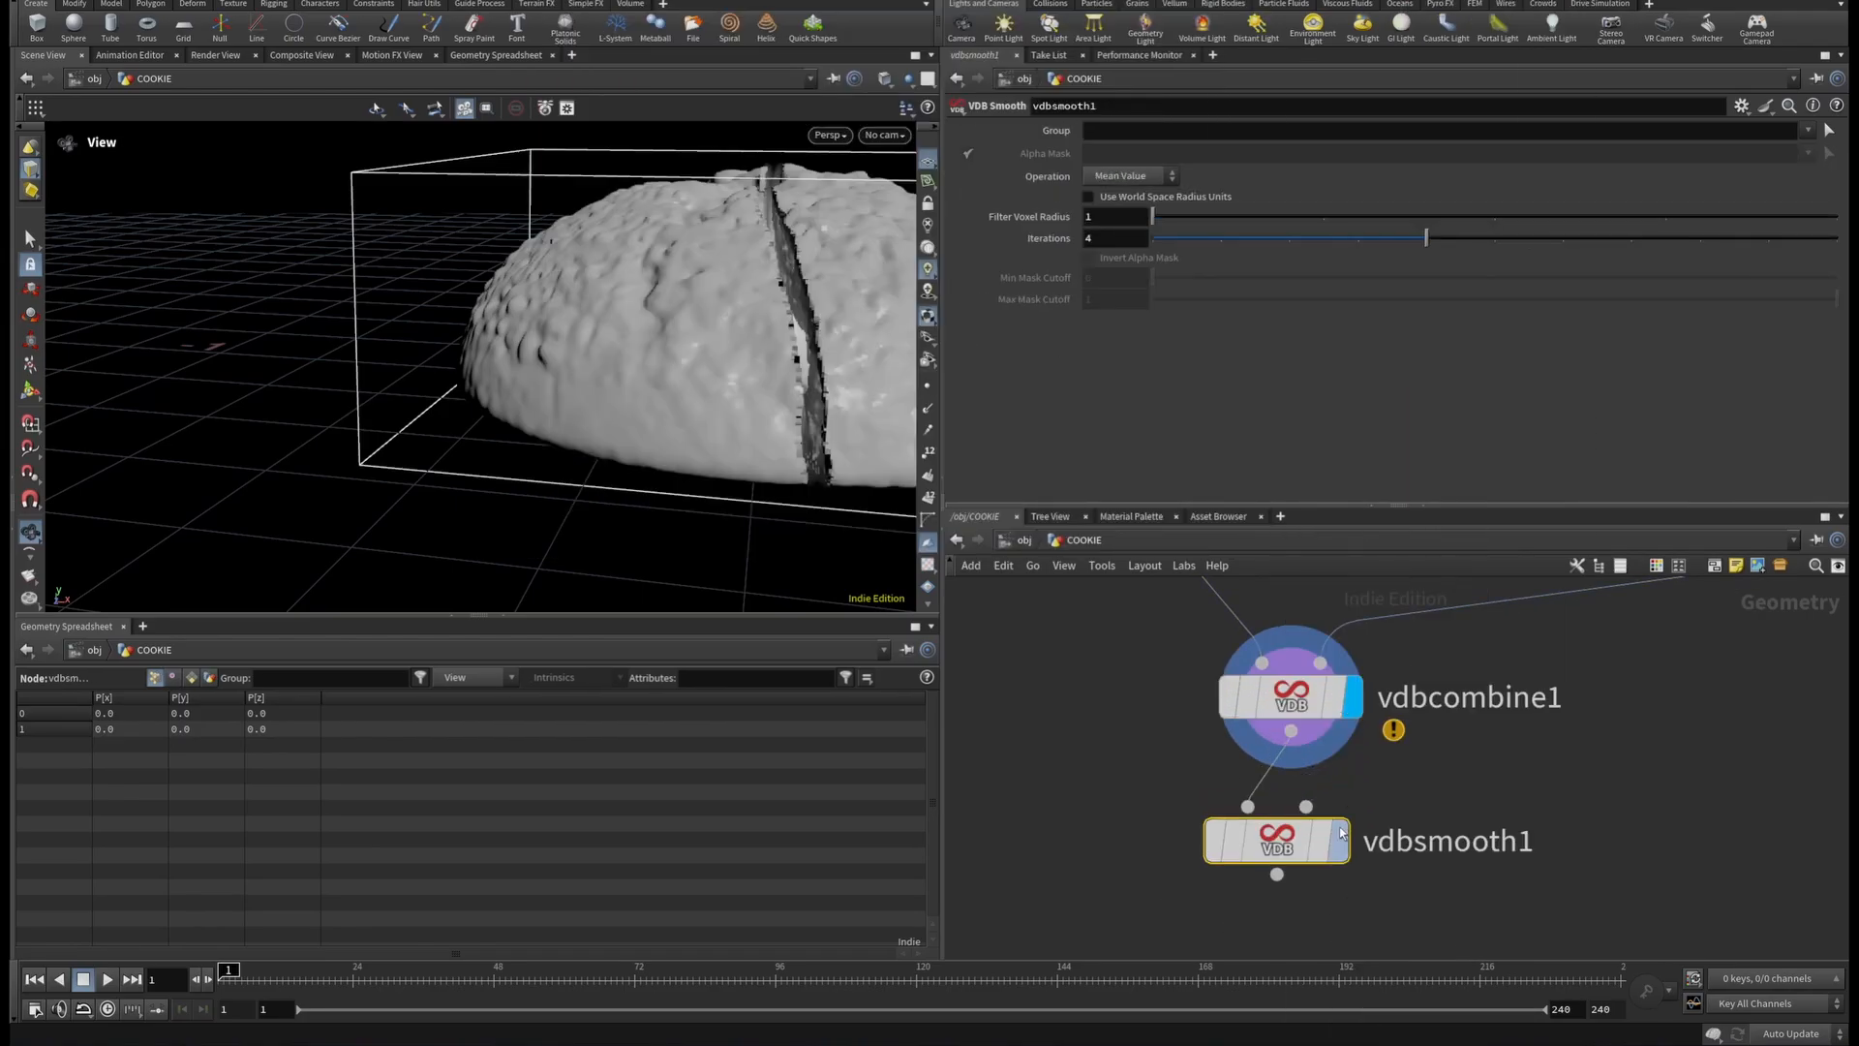
{"action": "left_click_drag", "start_coordinate": [1315, 850], "coordinate": [1329, 870]}
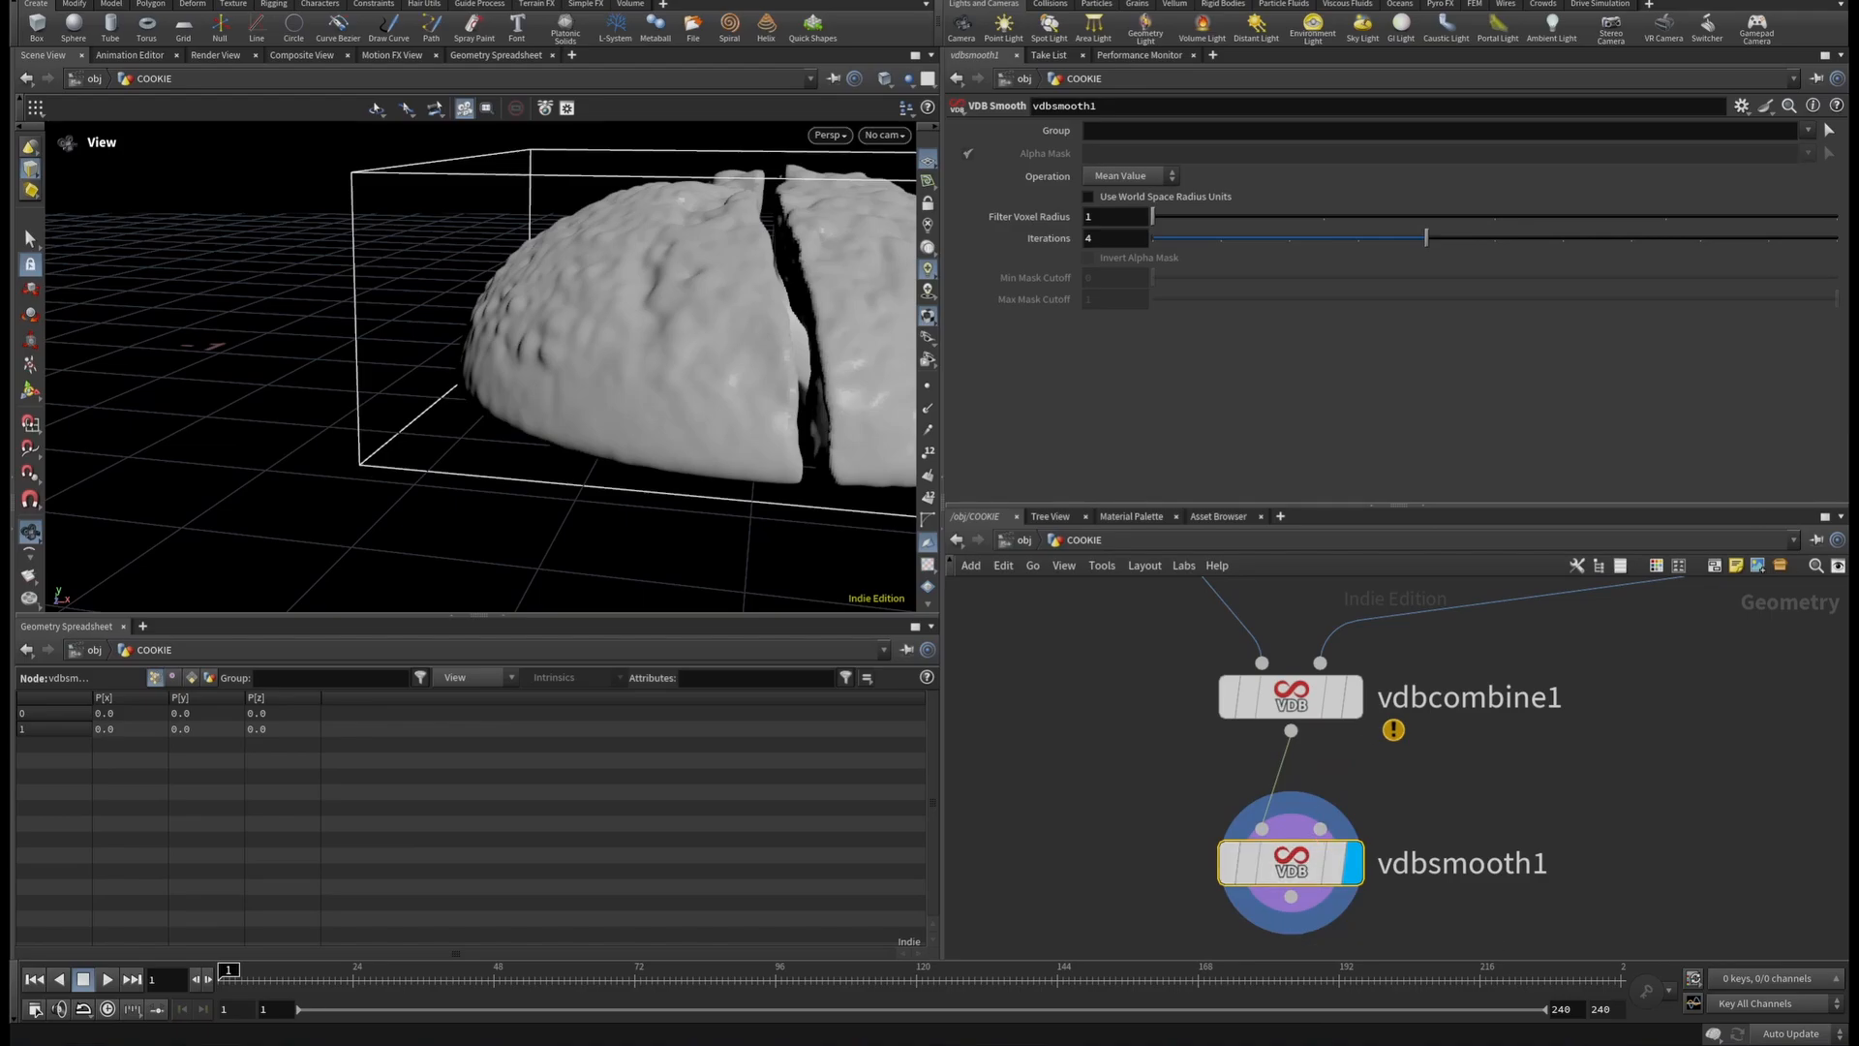
Display vdbcombine1 again for comparison and move vdbsmooth1 aside to free the space beneath vdbcombine1.
{"action": "left_click", "coordinate": [1354, 697]}
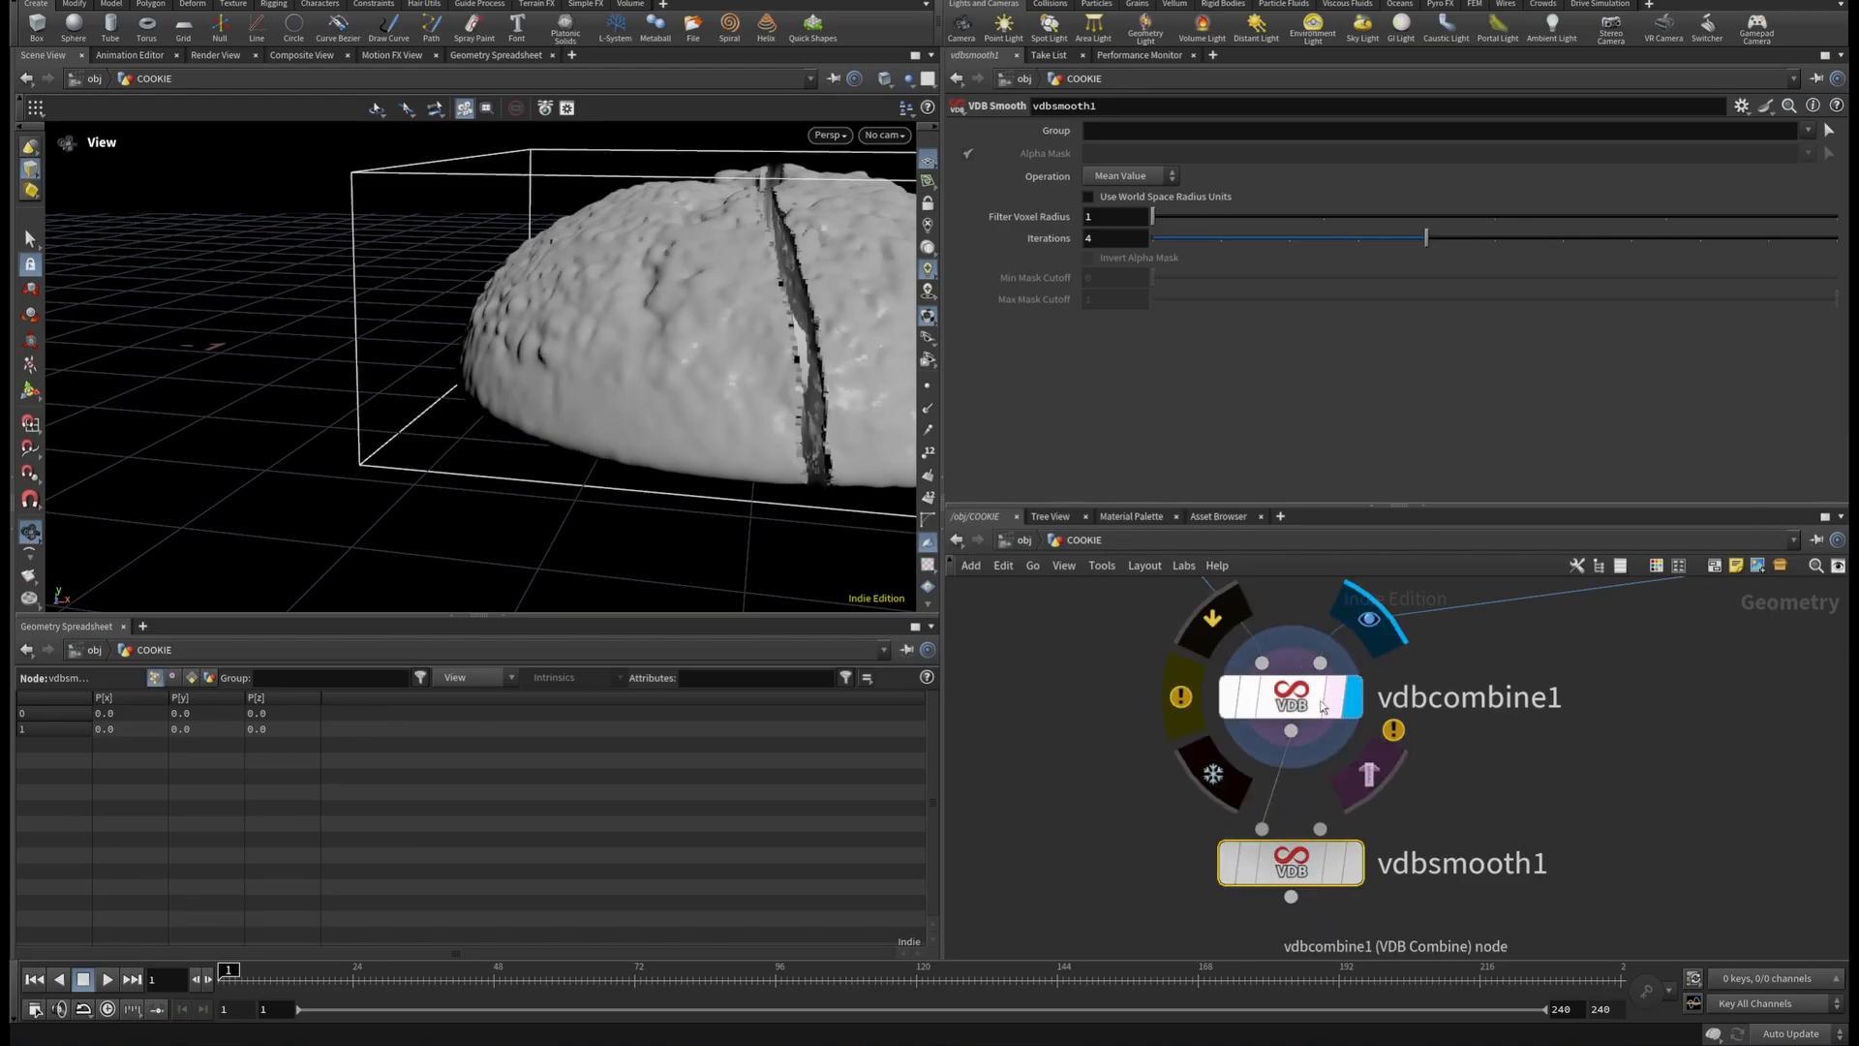
{"action": "left_click", "coordinate": [1325, 702]}
{"action": "left_click_drag", "start_coordinate": [1327, 861], "coordinate": [1670, 856]}
Branch a VDB Smooth SDF node off vdbcombine1, display it and set its iterations to 1.
{"action": "left_click", "coordinate": [1291, 730]}
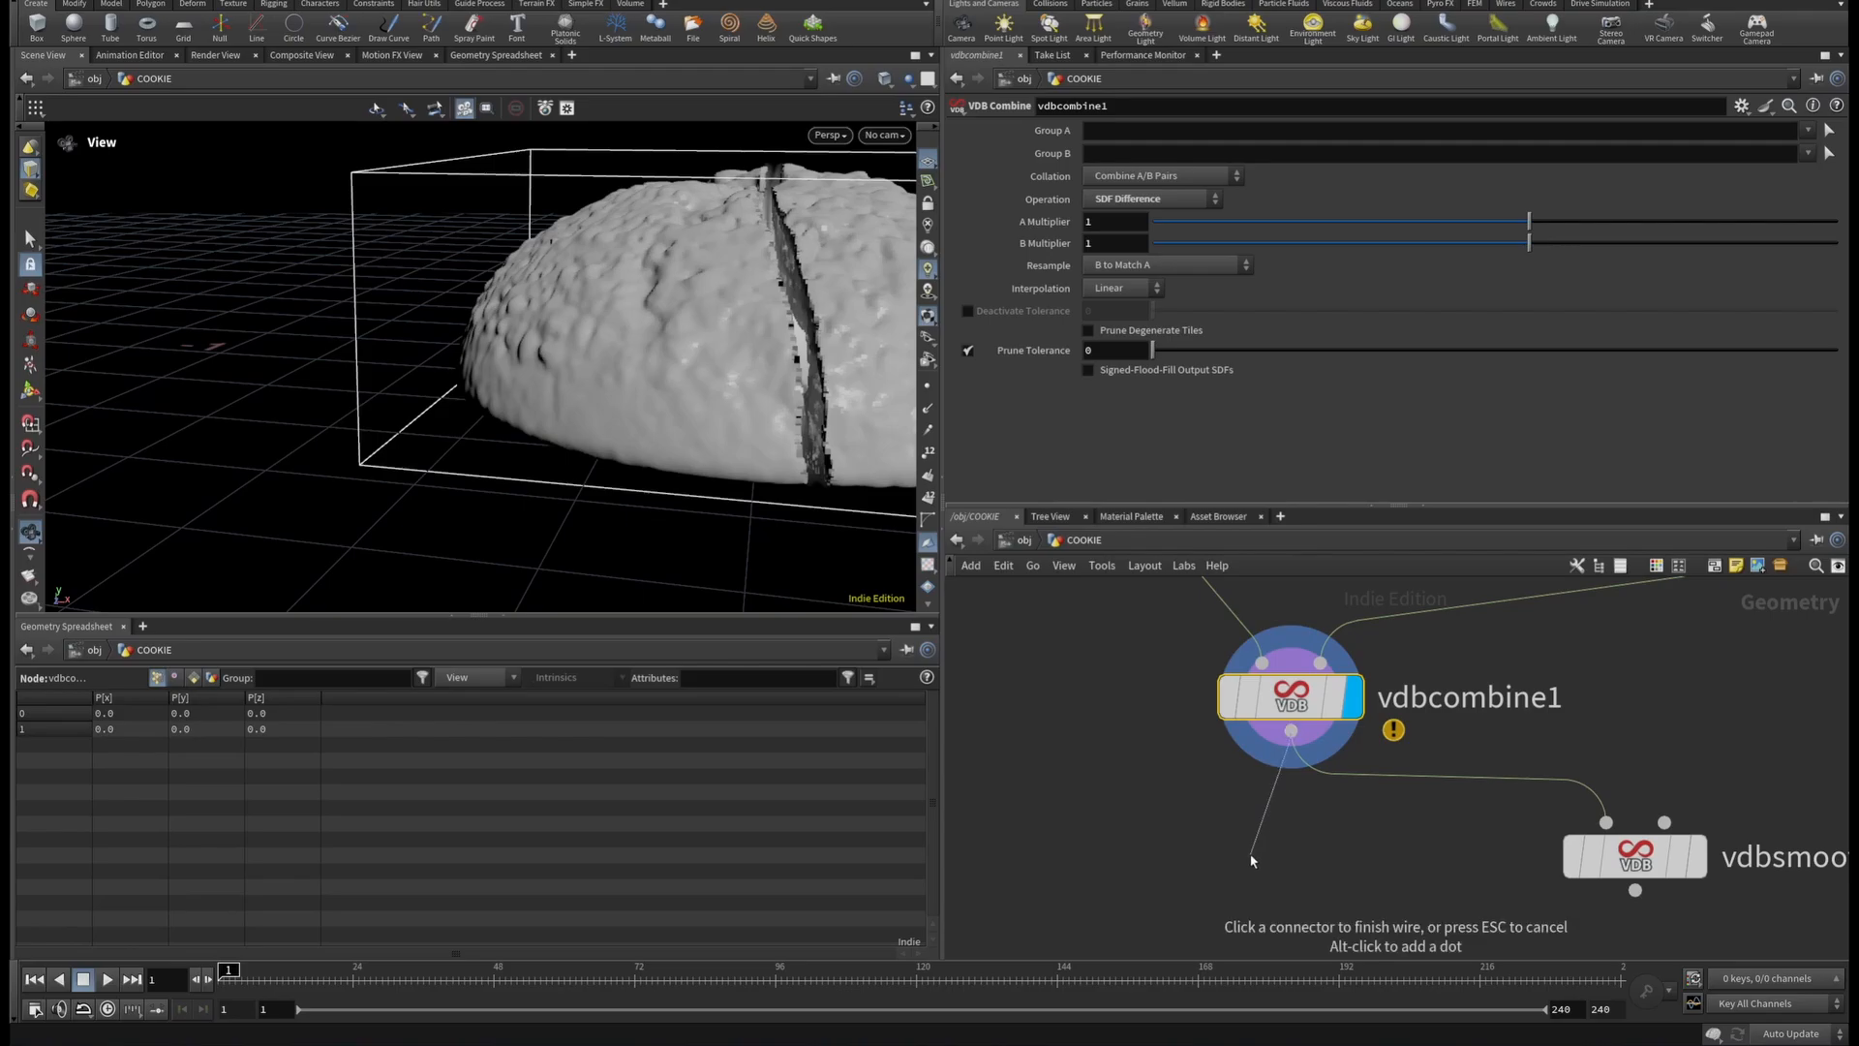
{"action": "key", "text": "Tab"}
{"action": "type", "text": "vdbsm"}
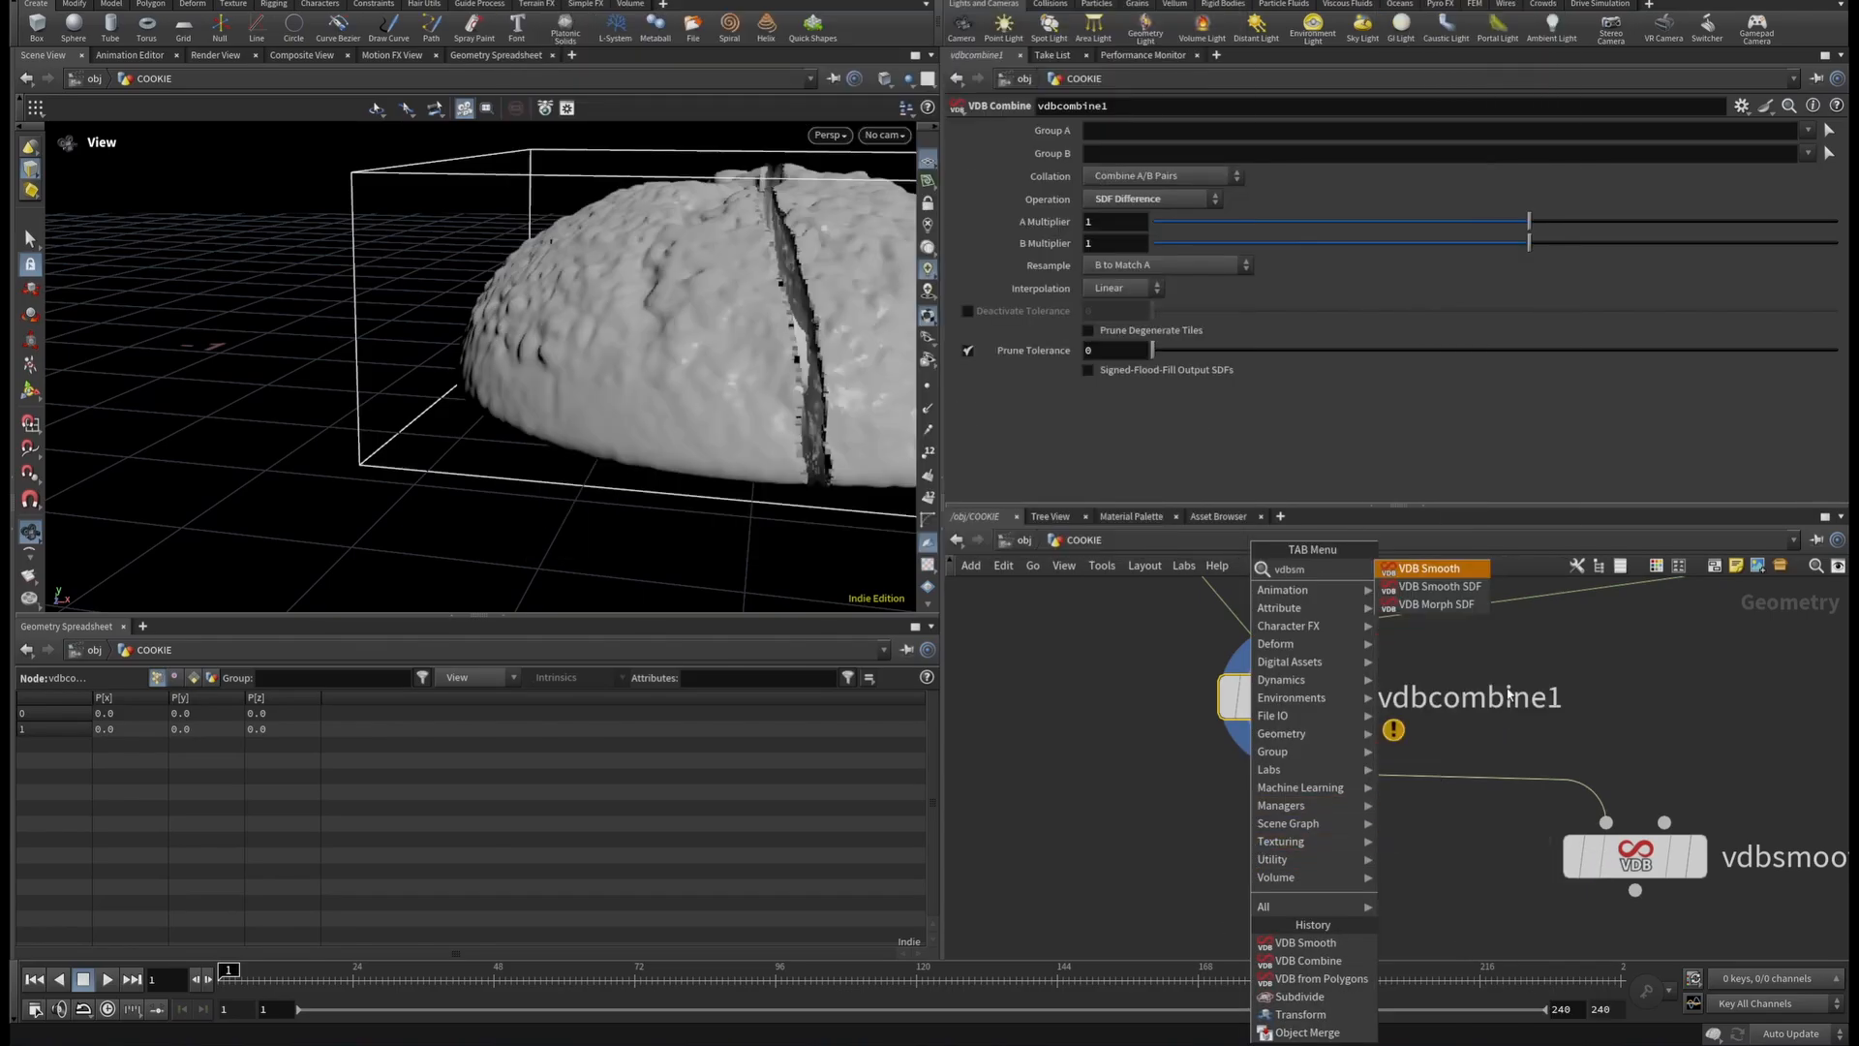
{"action": "left_click", "coordinate": [1473, 587]}
{"action": "left_click", "coordinate": [1259, 860]}
{"action": "left_click", "coordinate": [1313, 856]}
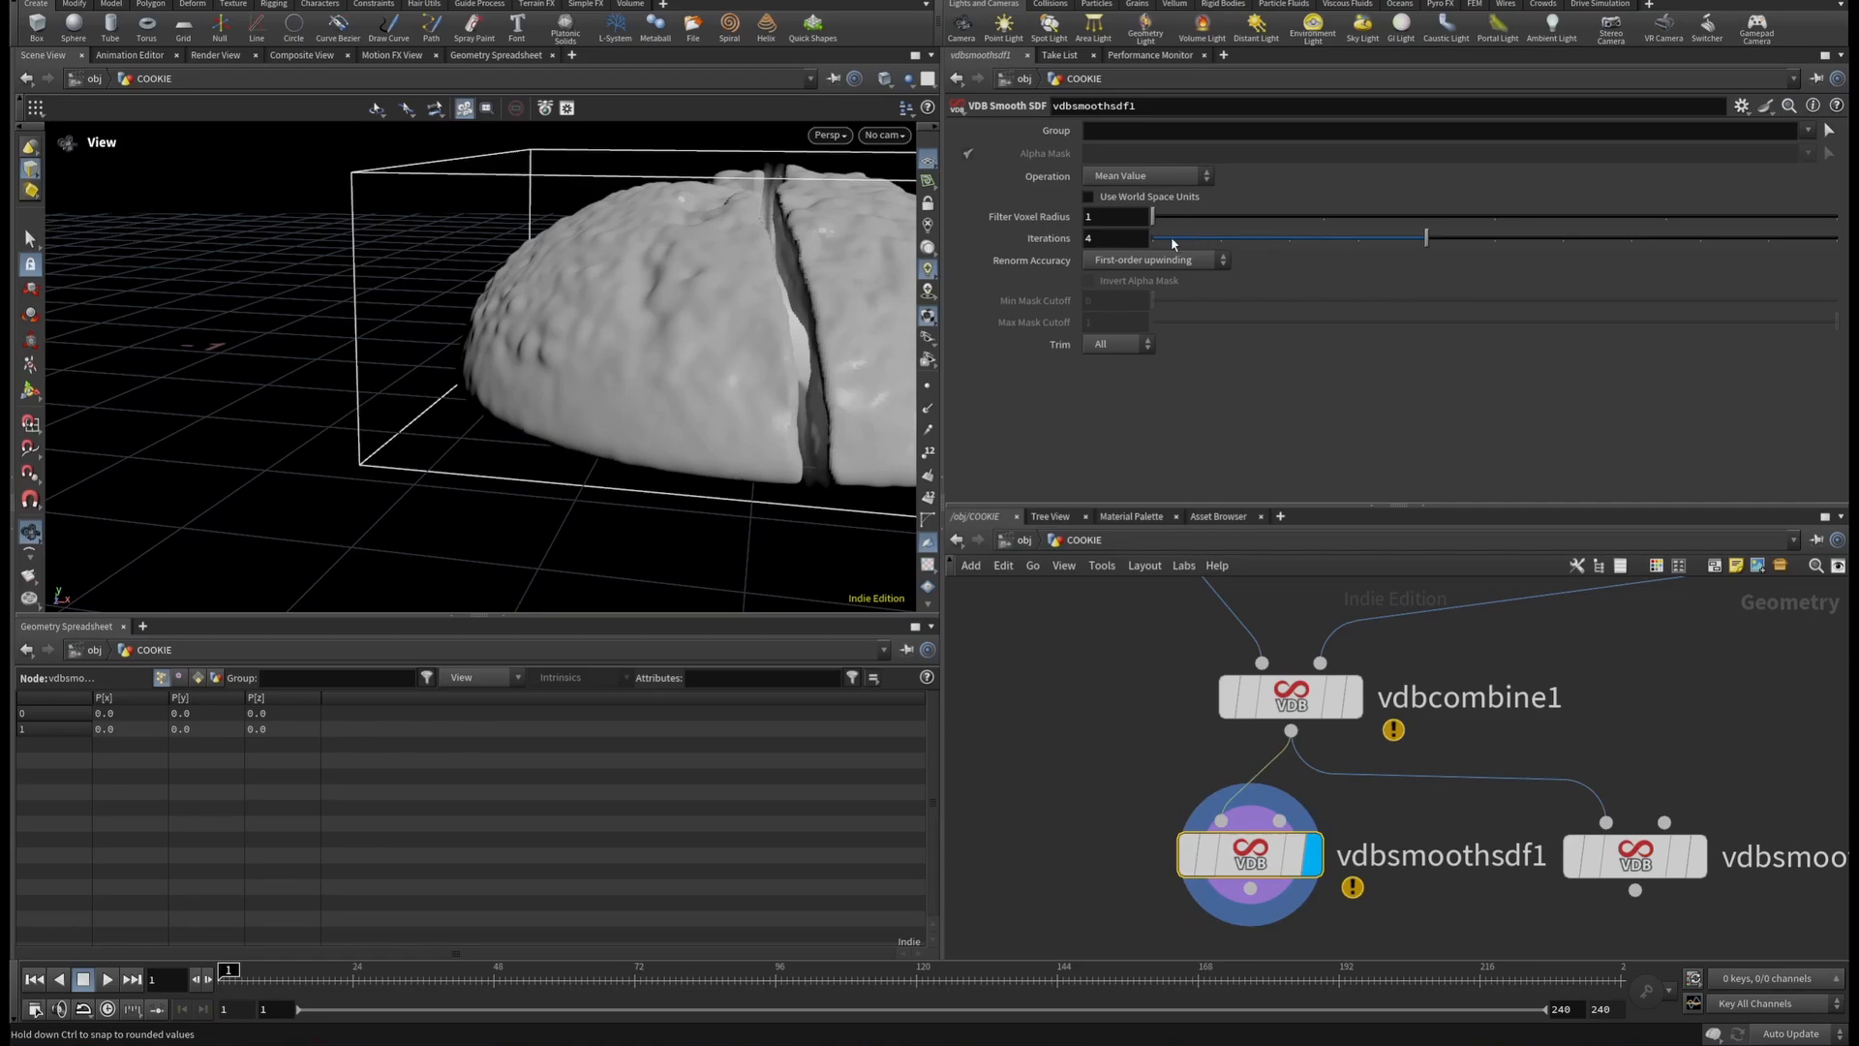
{"action": "left_click_drag", "start_coordinate": [1173, 243], "coordinate": [1238, 247]}
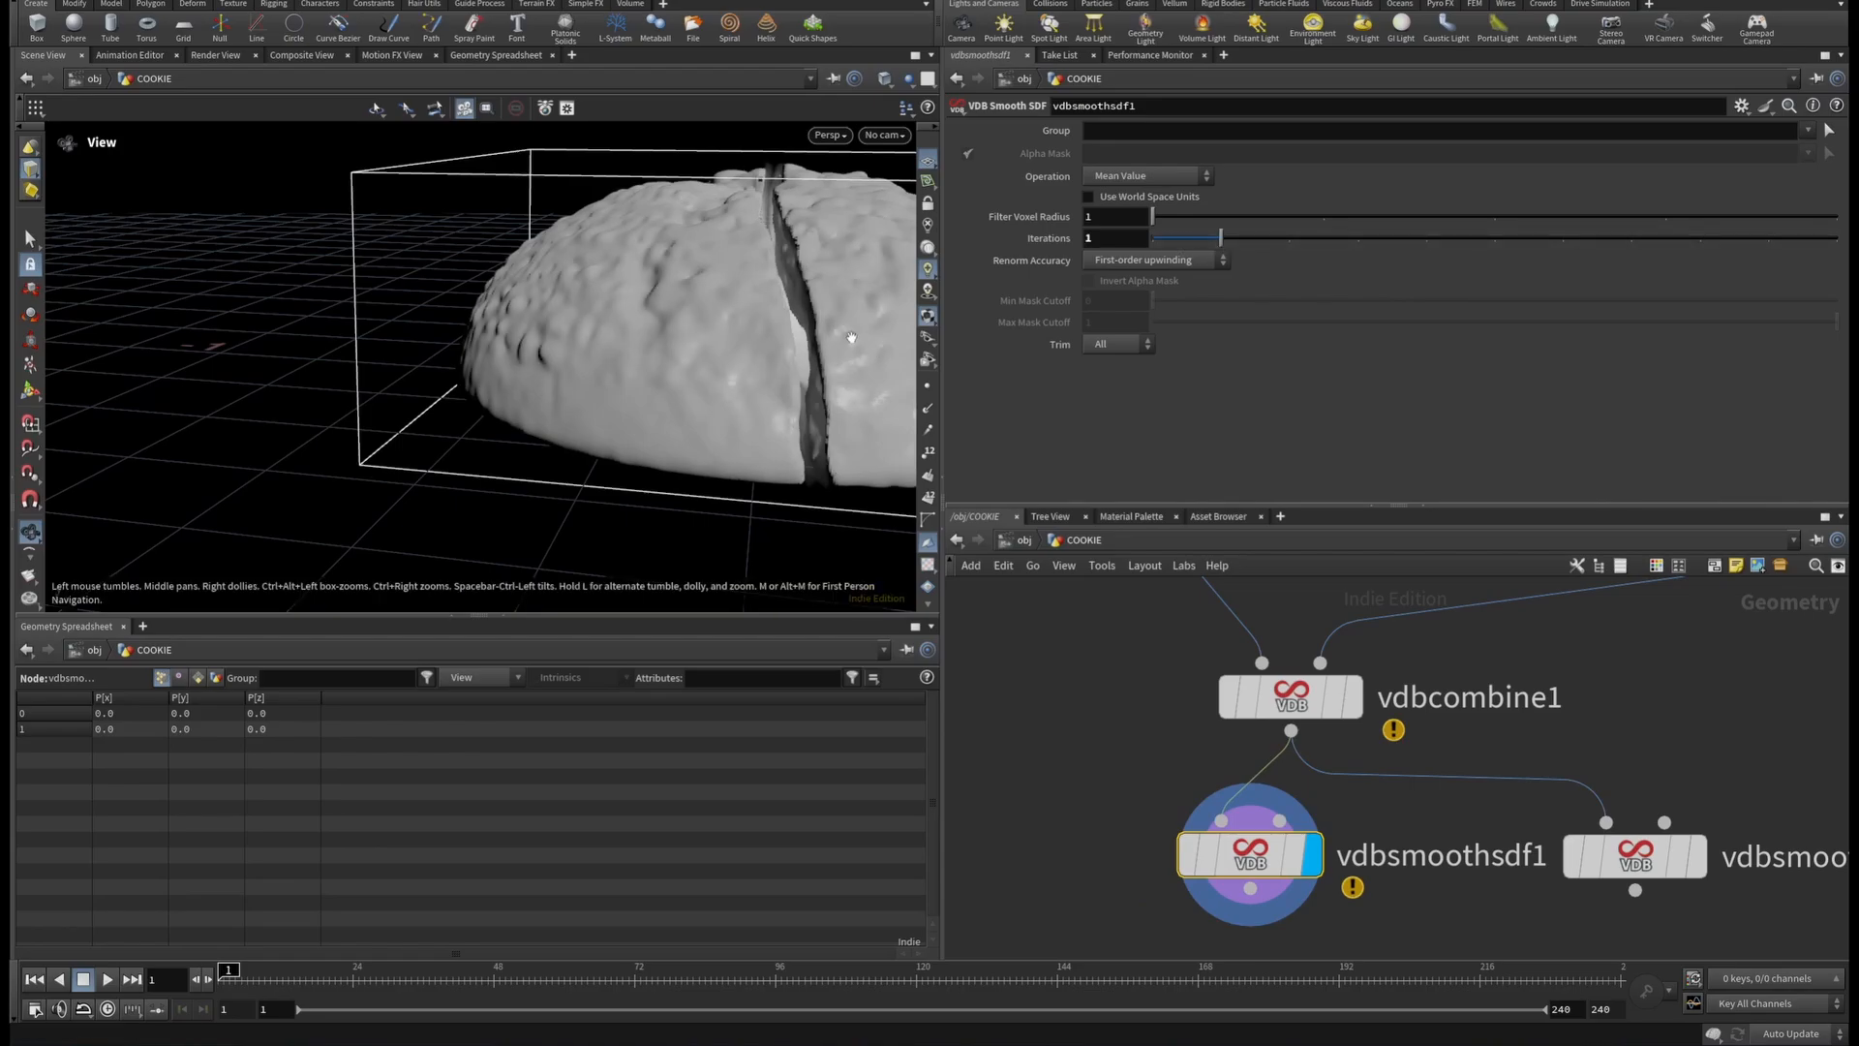
{"action": "mouse_move", "coordinate": [784, 336]}
{"action": "left_mouse_down"}
{"action": "mouse_move", "coordinate": [693, 369]}
{"action": "mouse_move", "coordinate": [802, 480]}
{"action": "mouse_move", "coordinate": [769, 320]}
{"action": "left_mouse_up"}
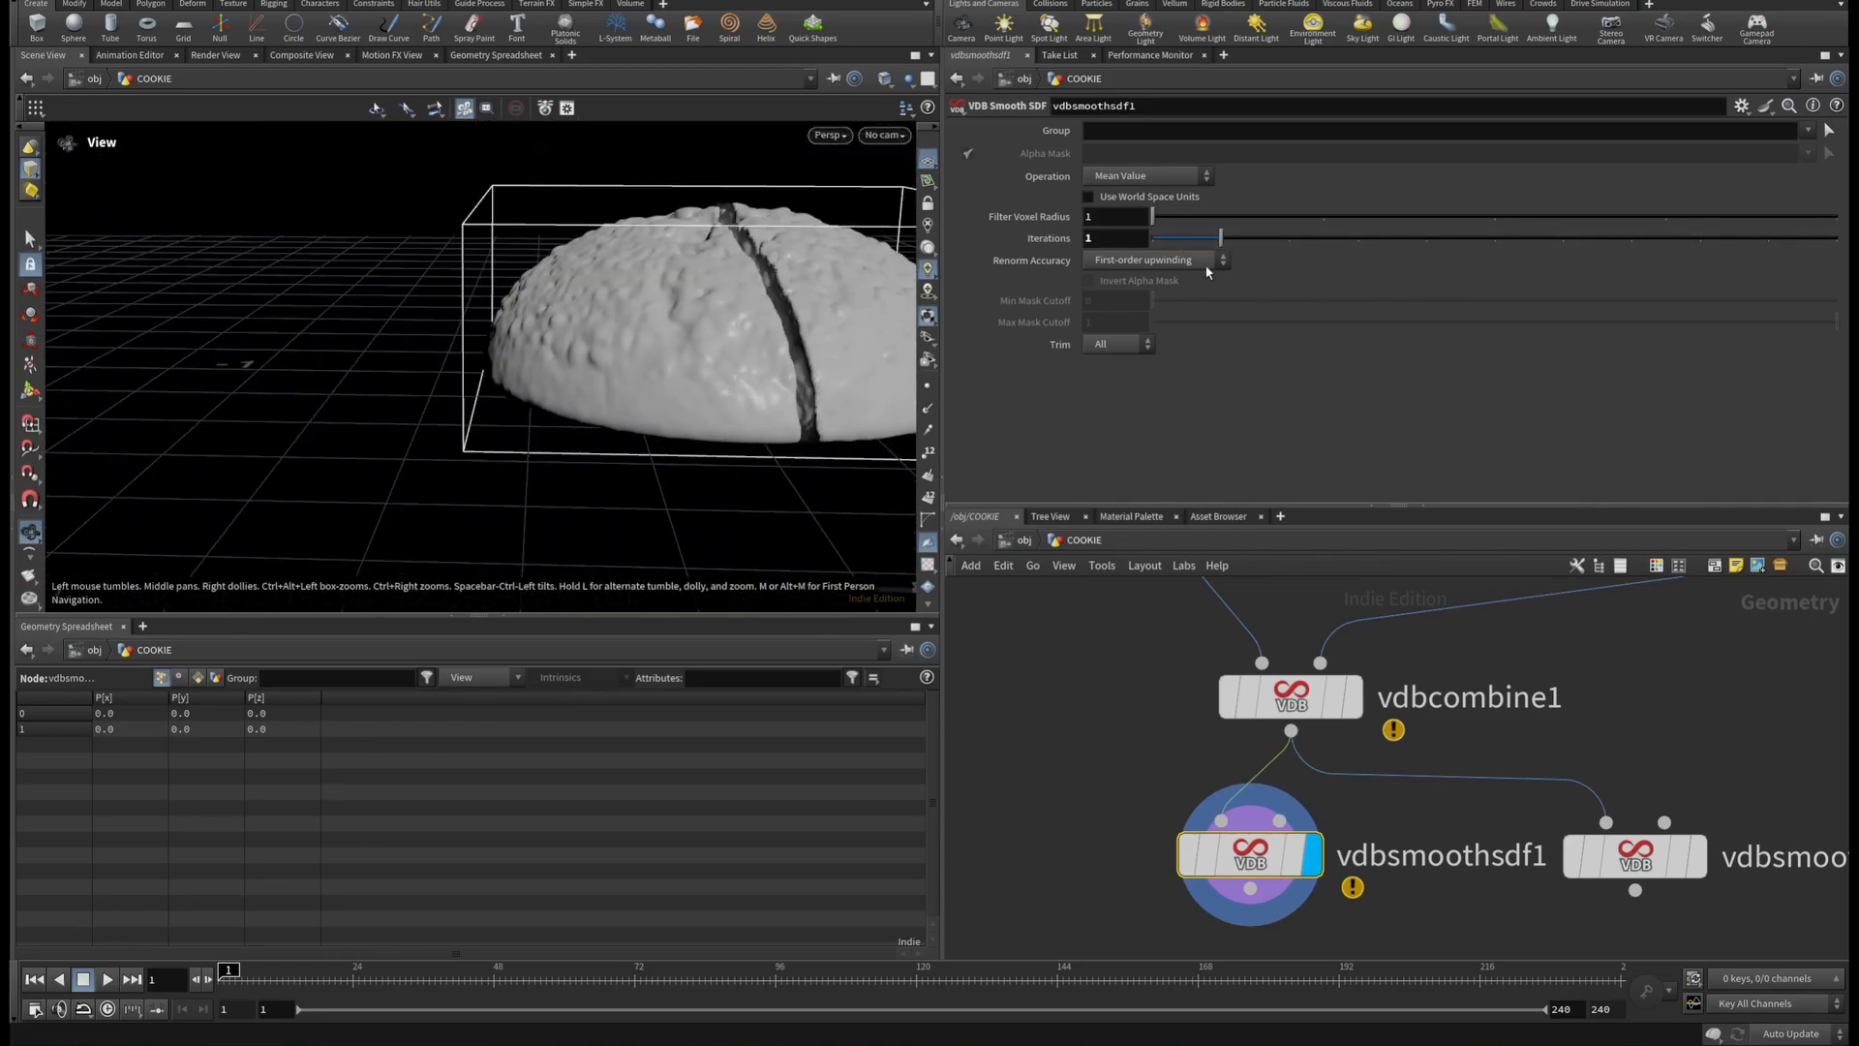
Append a Convert VDB node below vdbsmoothsdf1 and display it.
{"action": "middle_click_drag", "start_coordinate": [1427, 918], "coordinate": [1317, 685]}
{"action": "left_click", "coordinate": [1142, 658]}
{"action": "key", "text": "Tab"}
{"action": "type", "text": "c"}
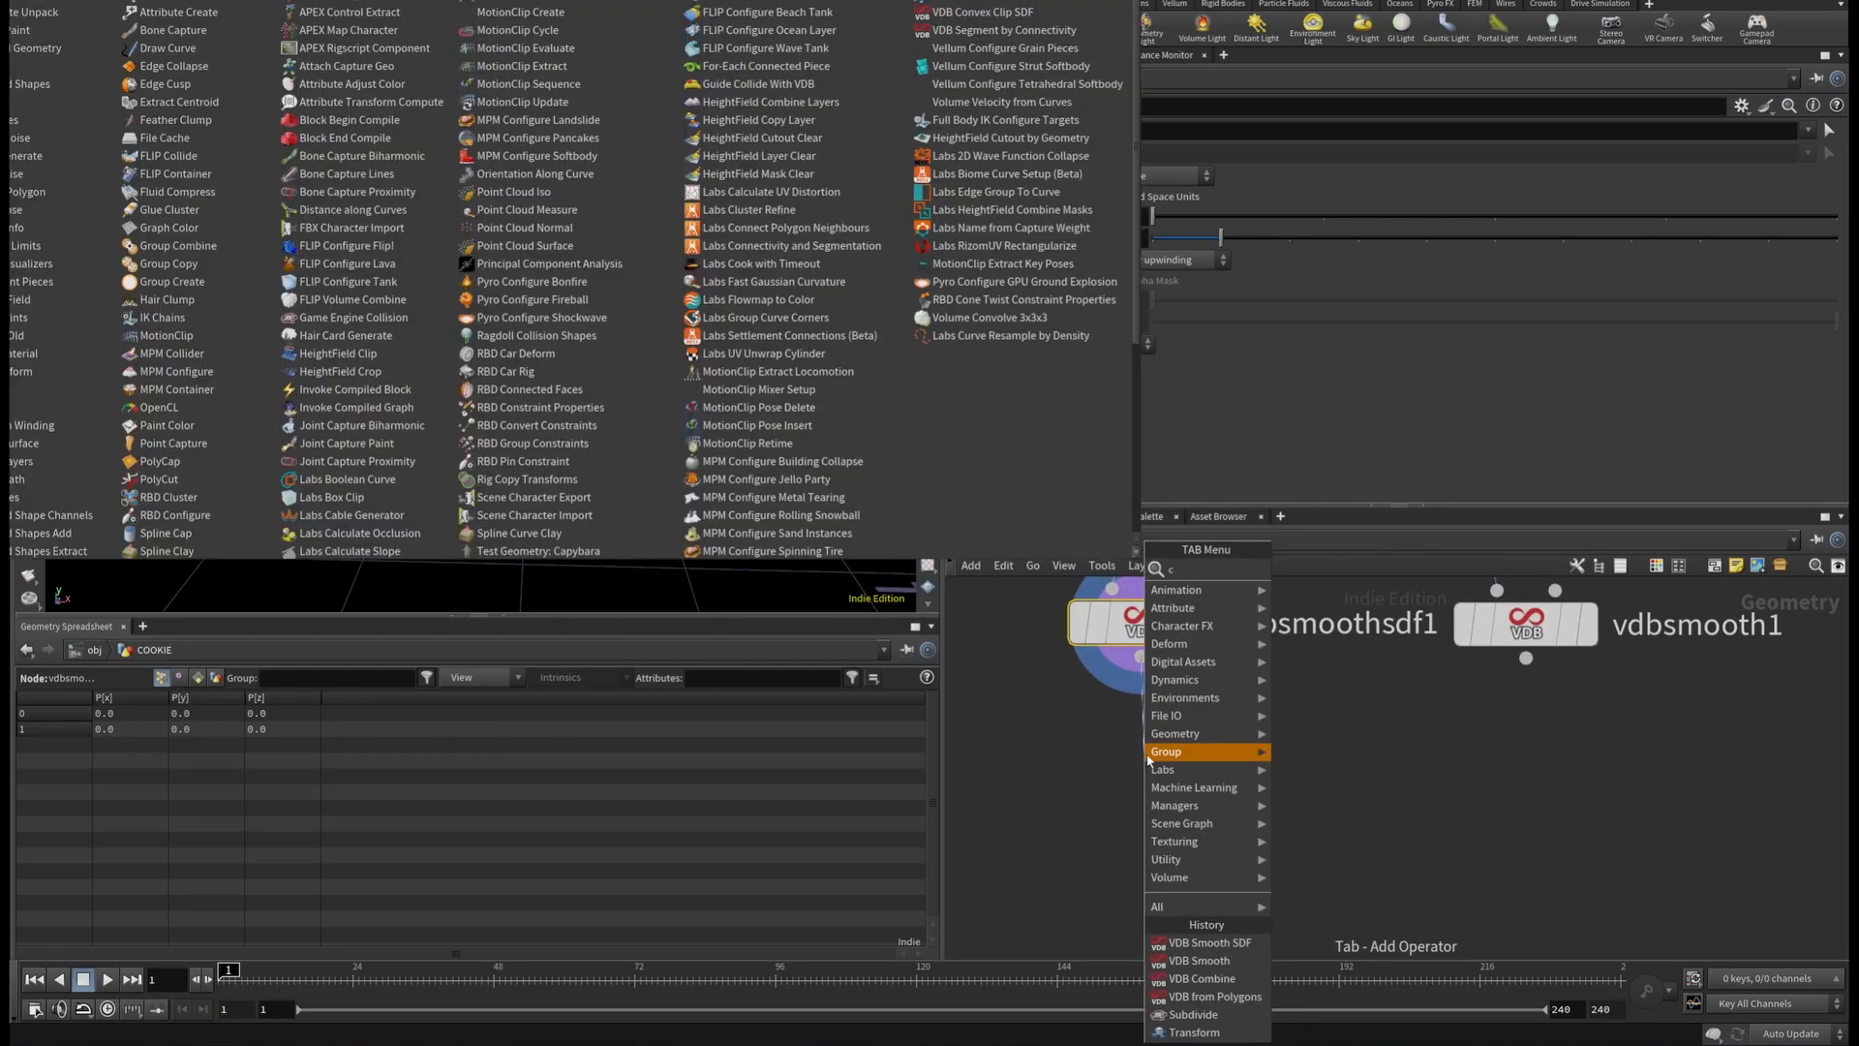
{"action": "type", "text": "onvert"}
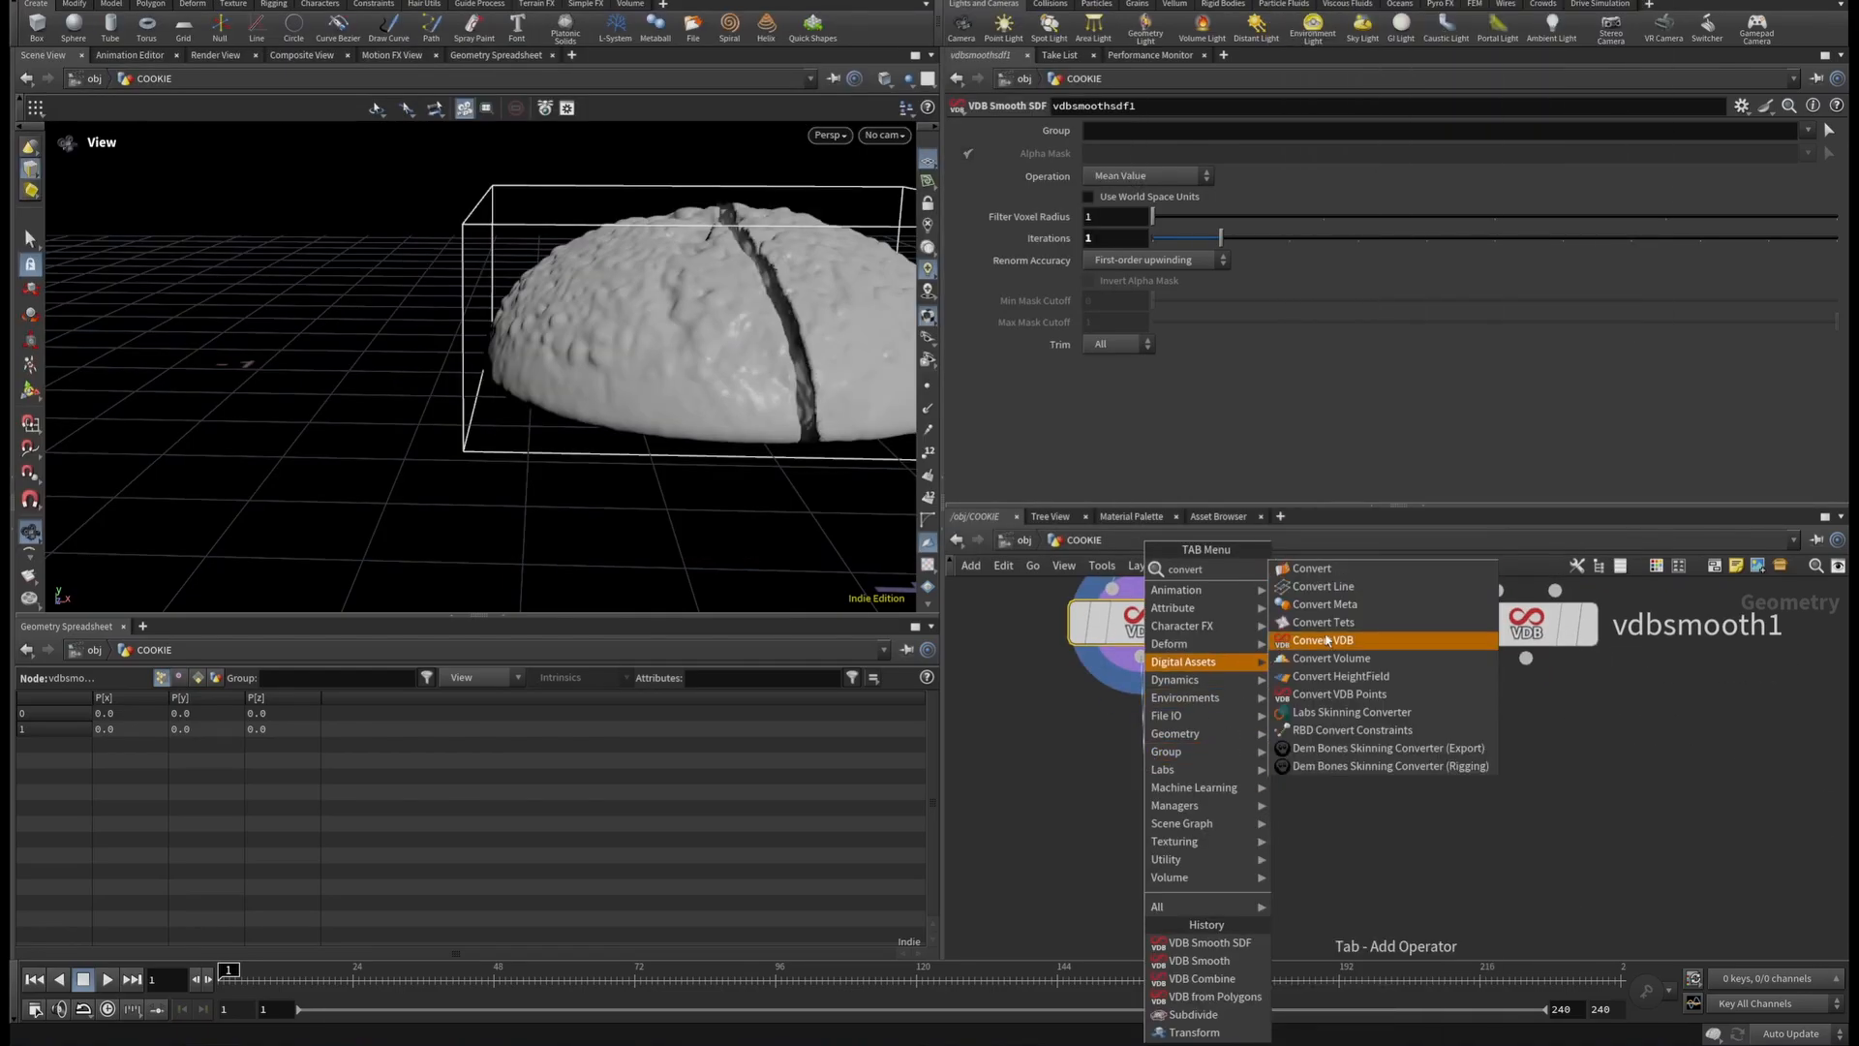
{"action": "left_click", "coordinate": [1345, 651]}
{"action": "left_click", "coordinate": [1144, 765]}
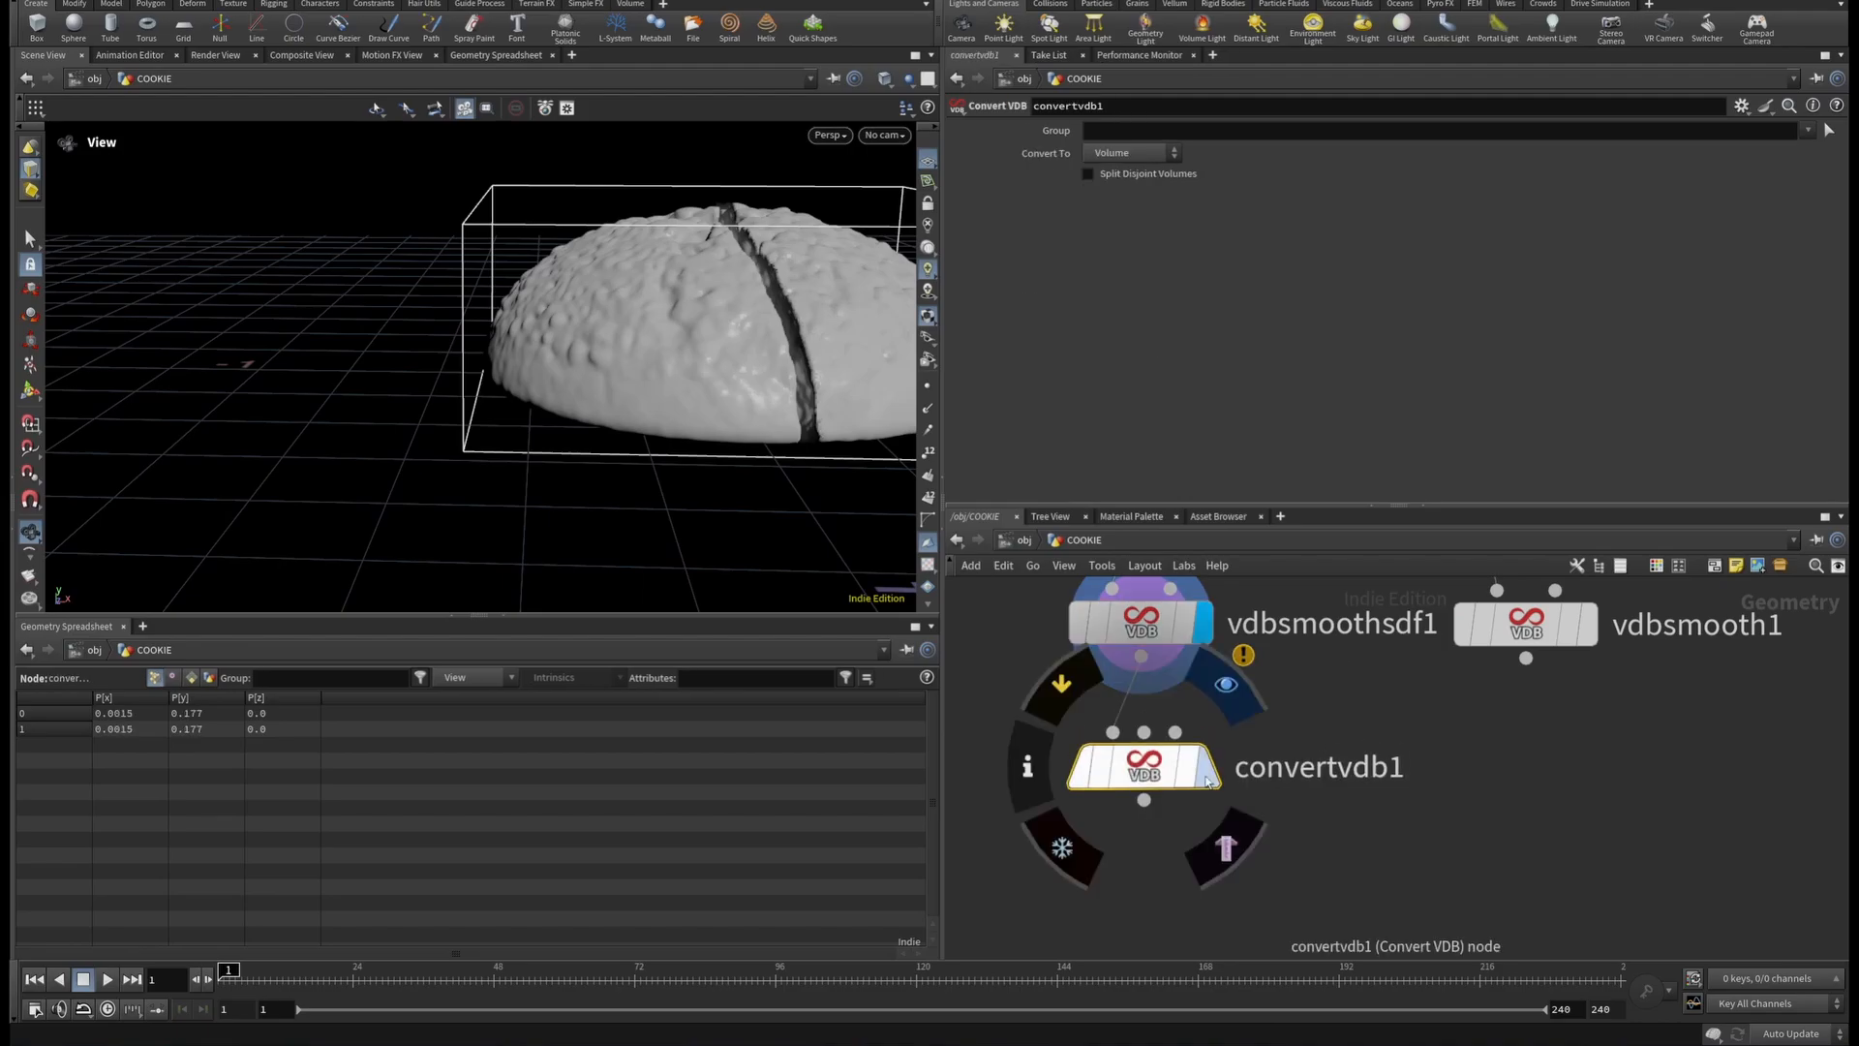
Set convertvdb1 to convert to Polygons and inspect the cracked cookie from several angles.
{"action": "left_click", "coordinate": [1114, 152]}
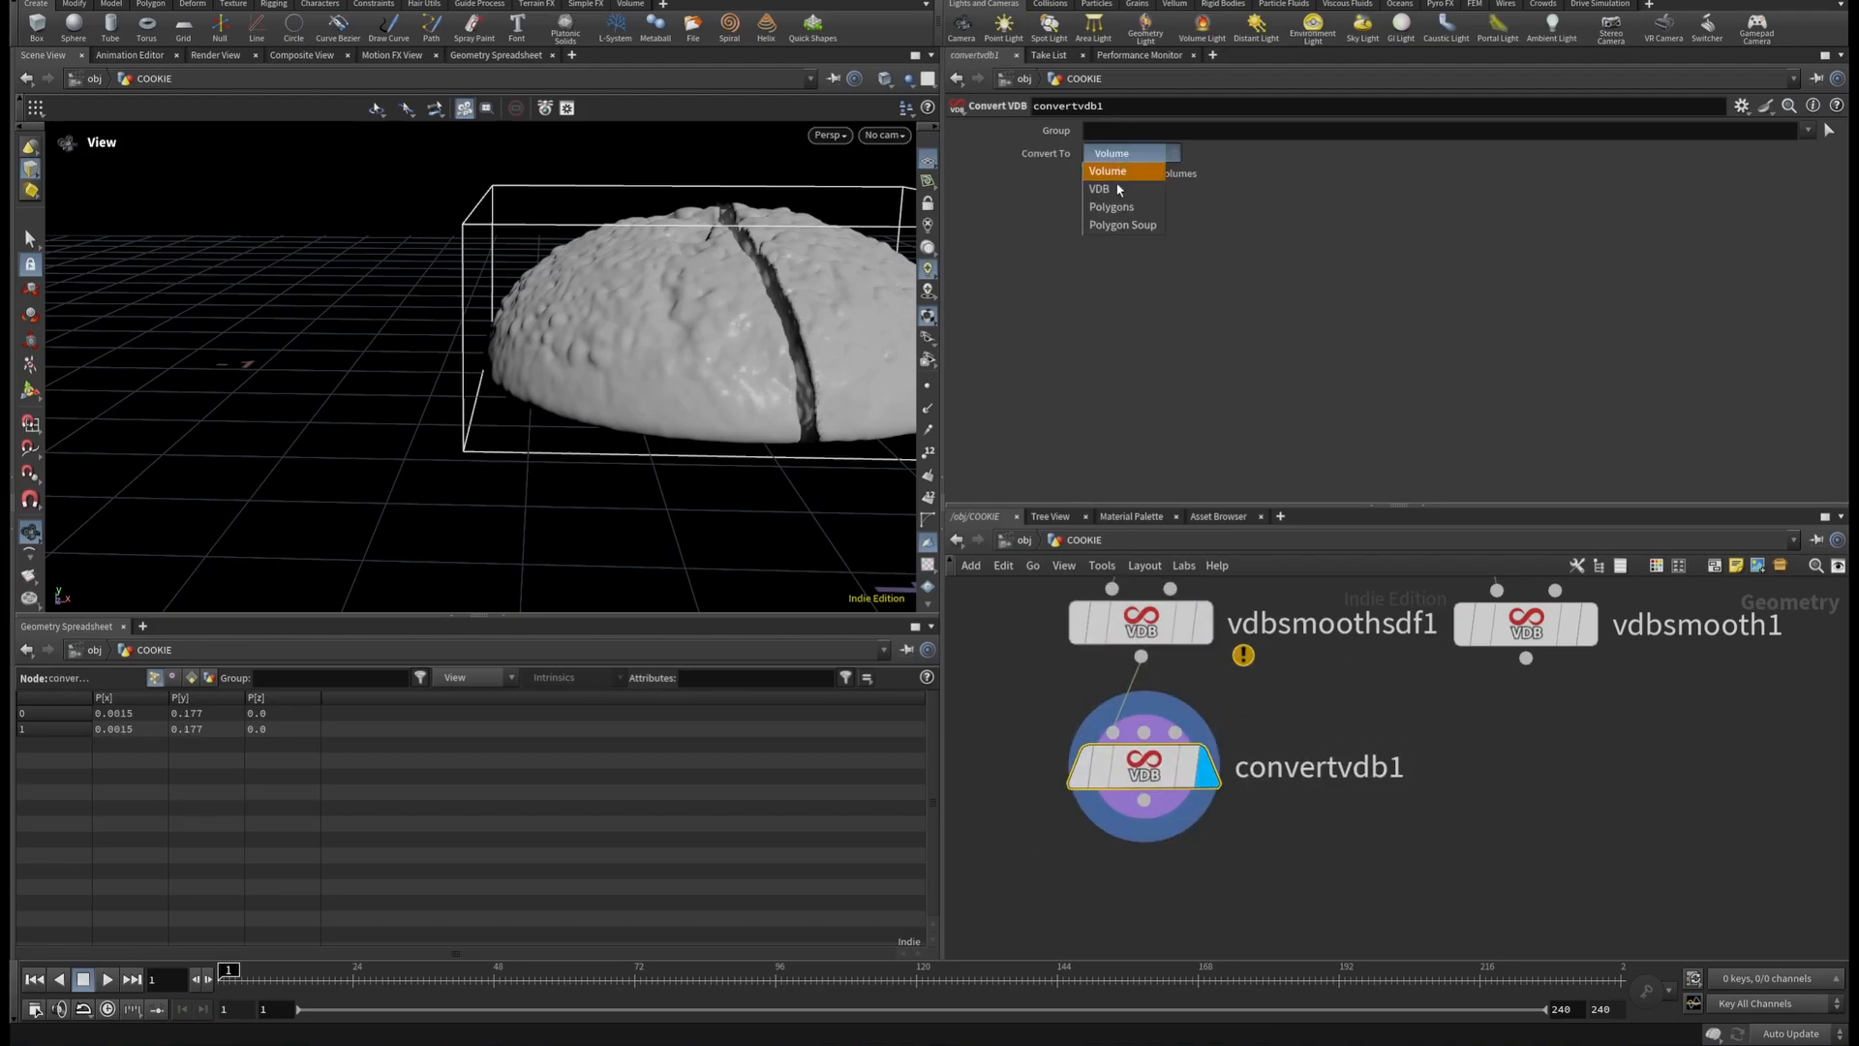
{"action": "left_click", "coordinate": [1121, 206]}
{"action": "right_click_drag", "start_coordinate": [709, 339], "coordinate": [631, 365]}
{"action": "left_click_drag", "start_coordinate": [630, 365], "coordinate": [518, 358]}
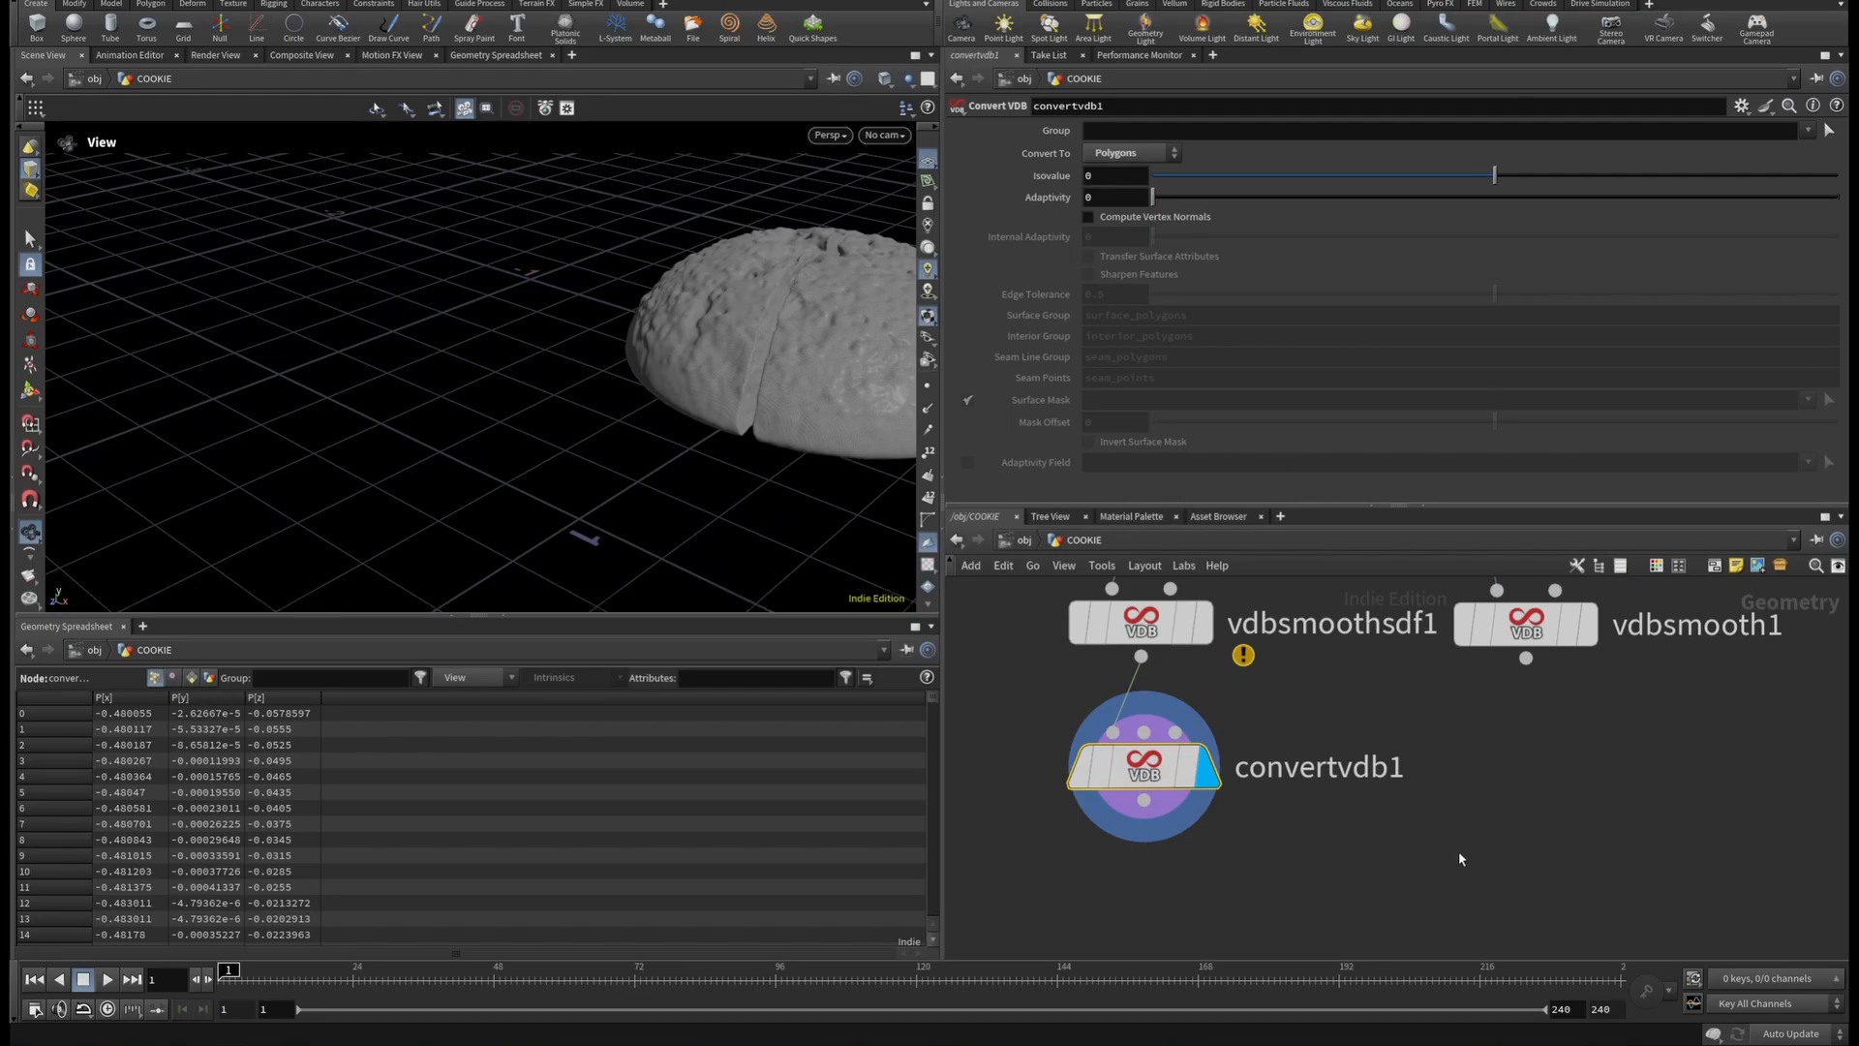
{"action": "left_click_drag", "start_coordinate": [643, 407], "coordinate": [345, 403]}
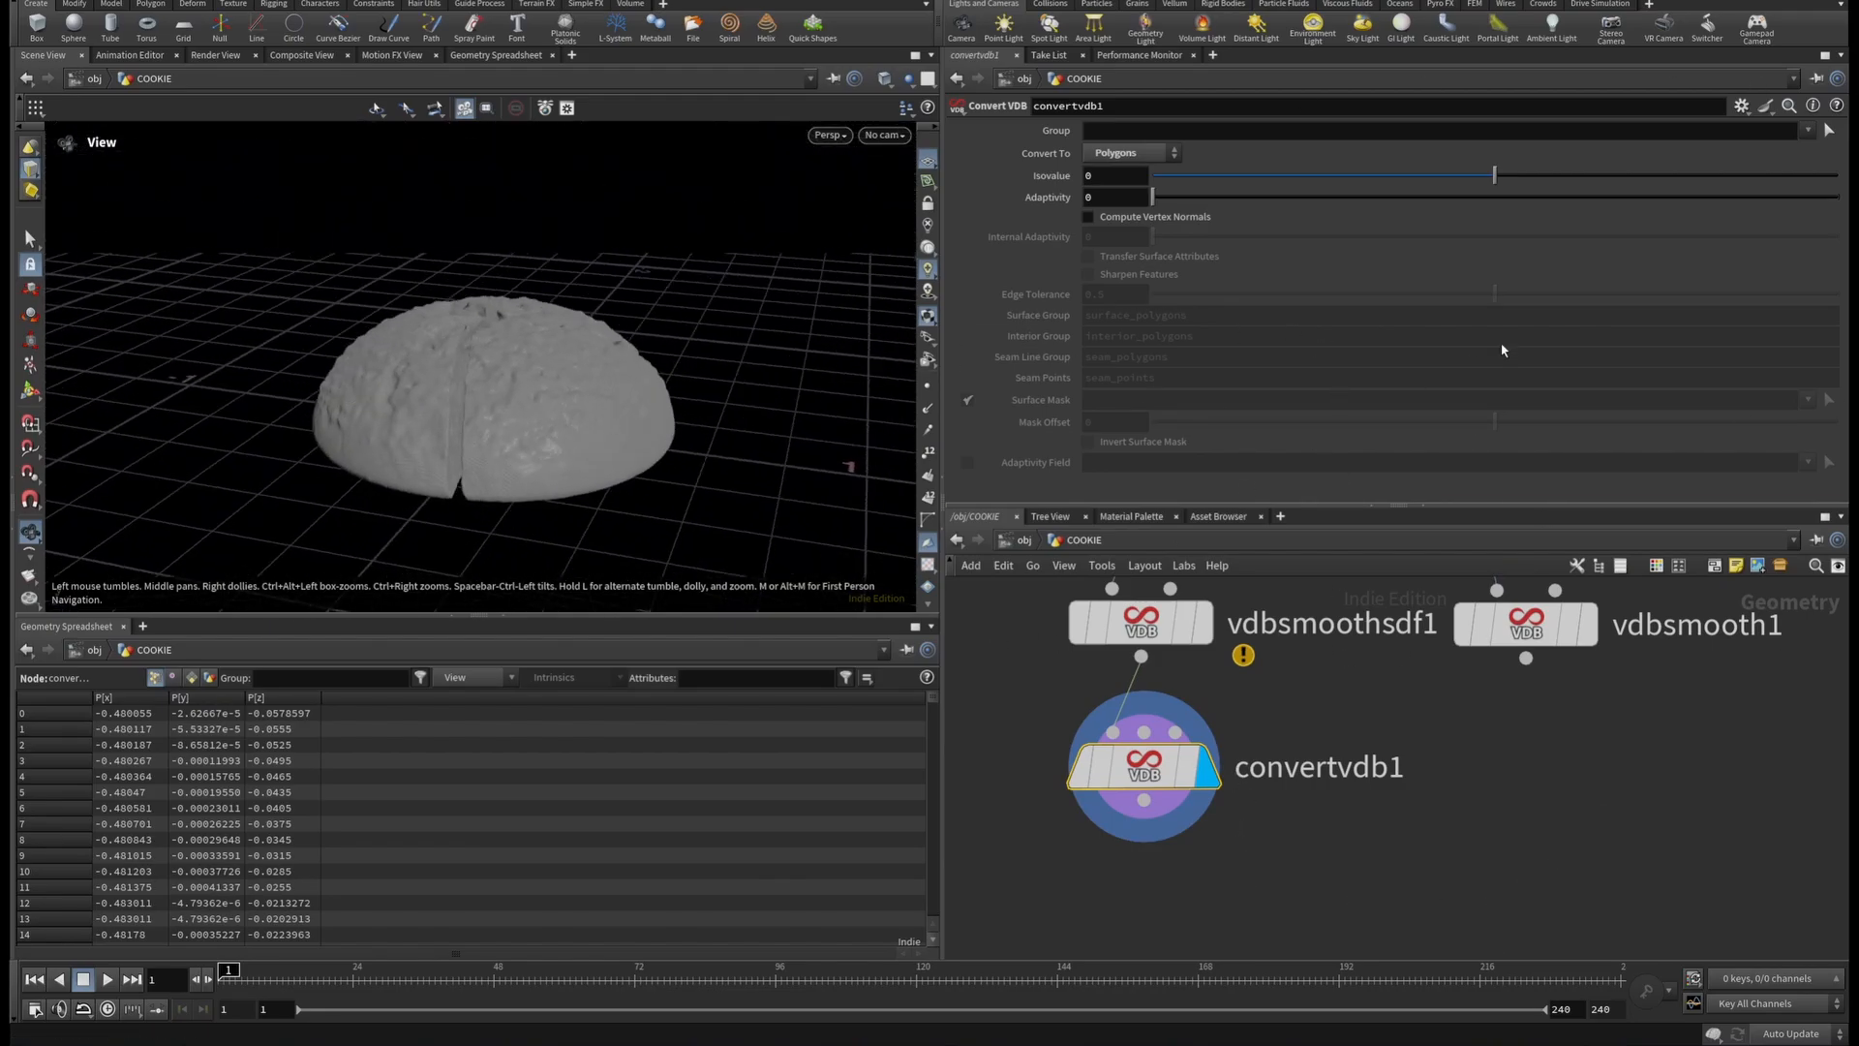
Append an Assemble node below convertvdb1, display it and enable Create Packed Primitives.
{"action": "key", "text": "Tab"}
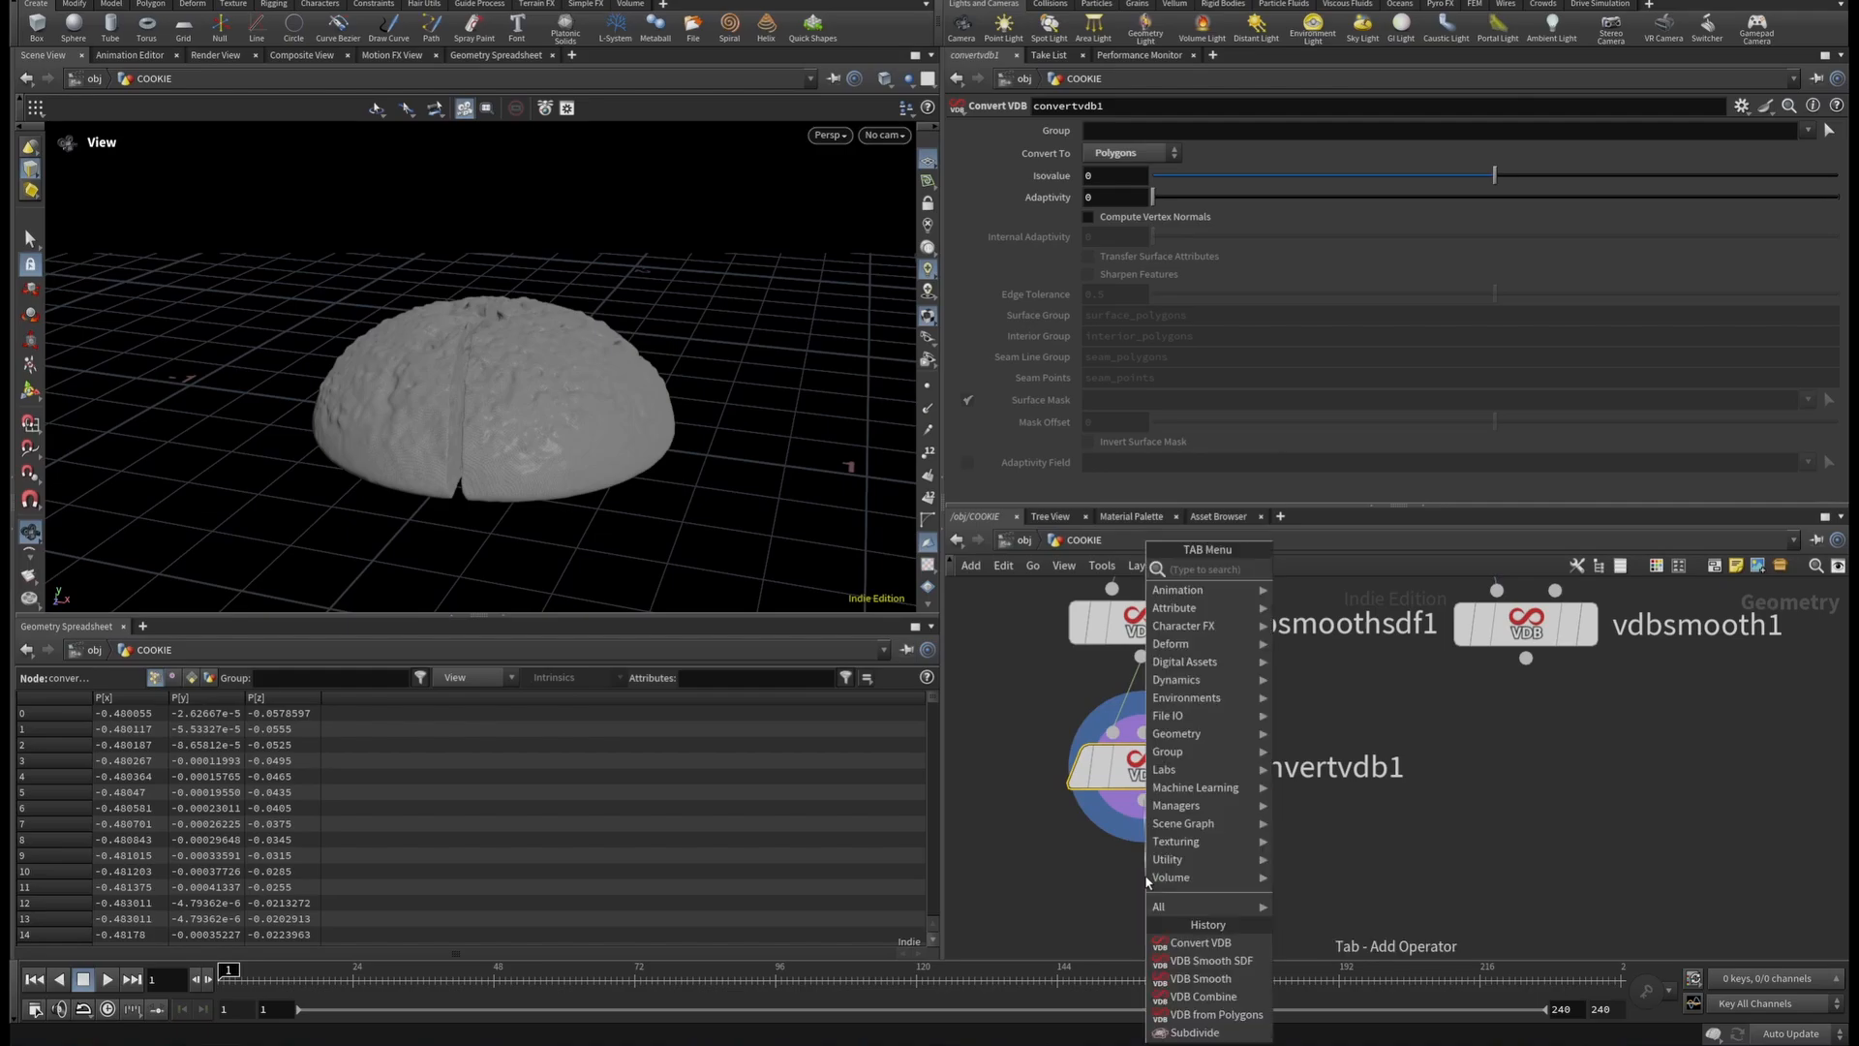
{"action": "type", "text": "assem"}
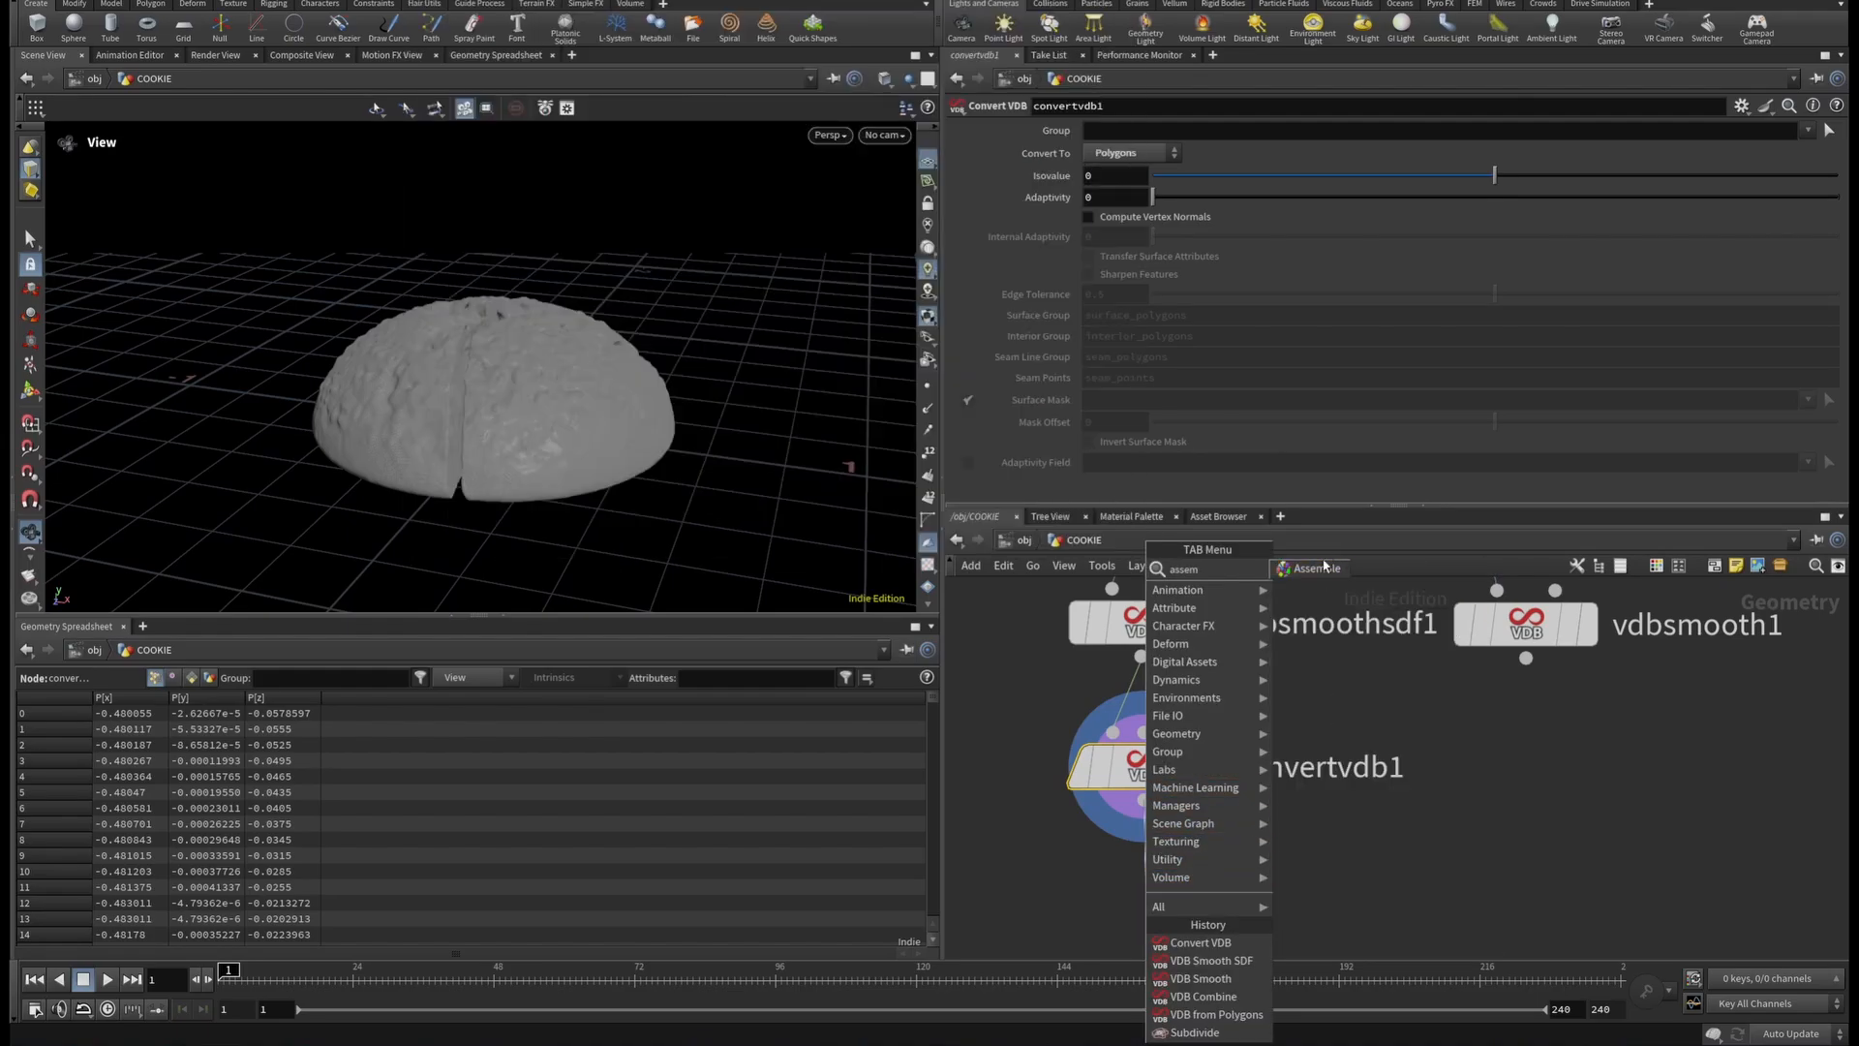
{"action": "left_click", "coordinate": [1325, 567]}
{"action": "left_click", "coordinate": [1145, 910]}
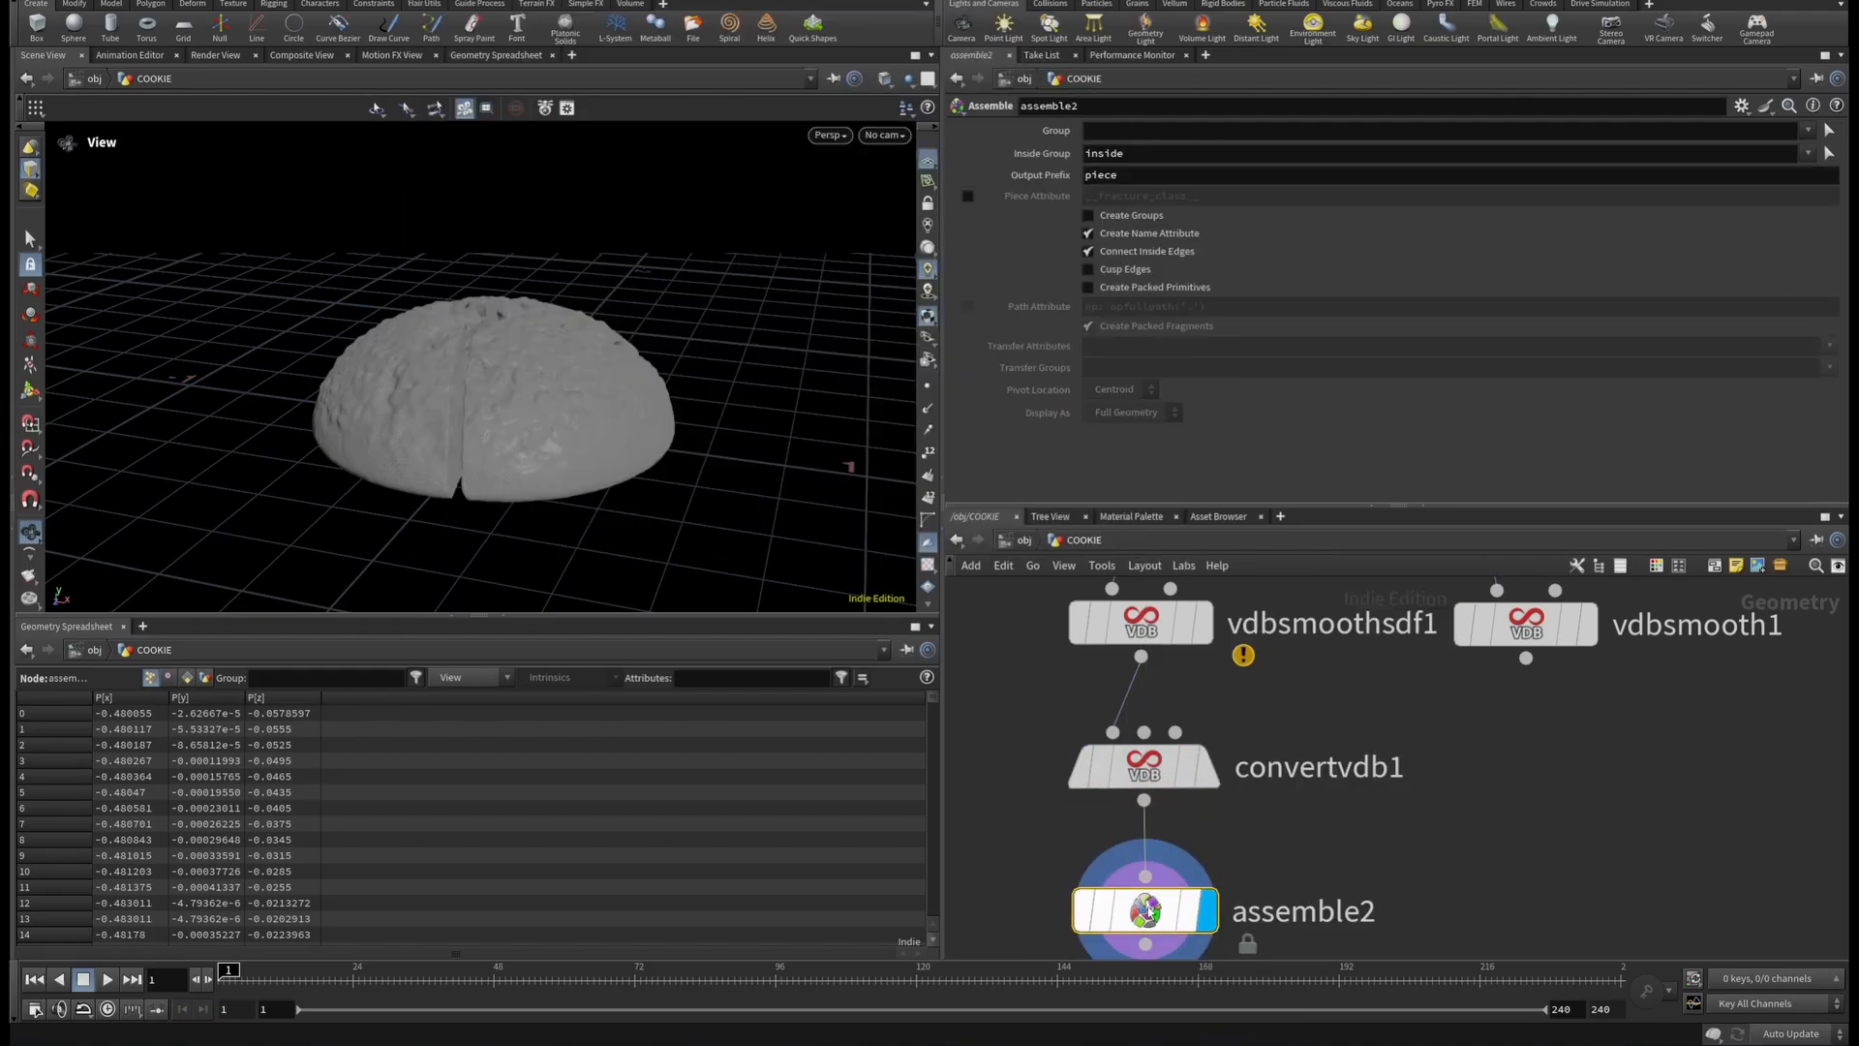
{"action": "left_click", "coordinate": [1095, 289]}
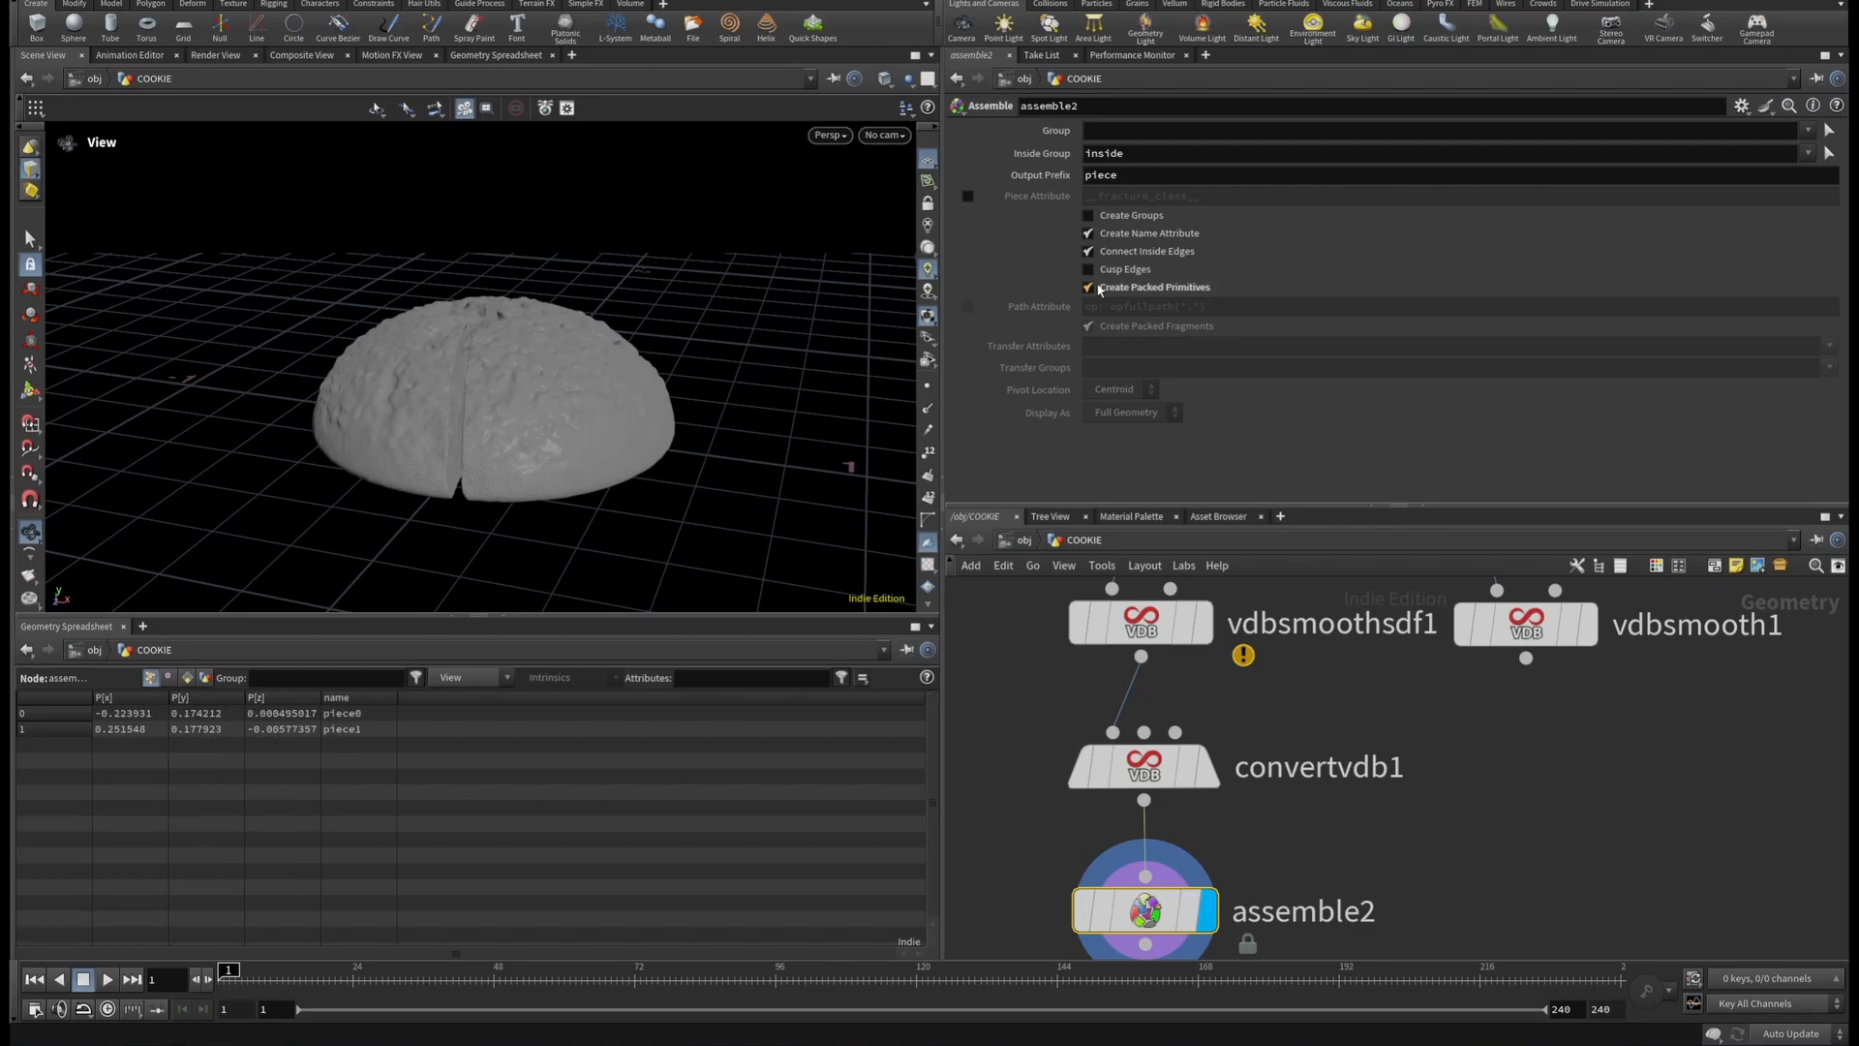
Append a Blast node below assemble2.
{"action": "scroll", "coordinate": [1473, 847], "scroll_direction": "down", "scroll_amount": 2}
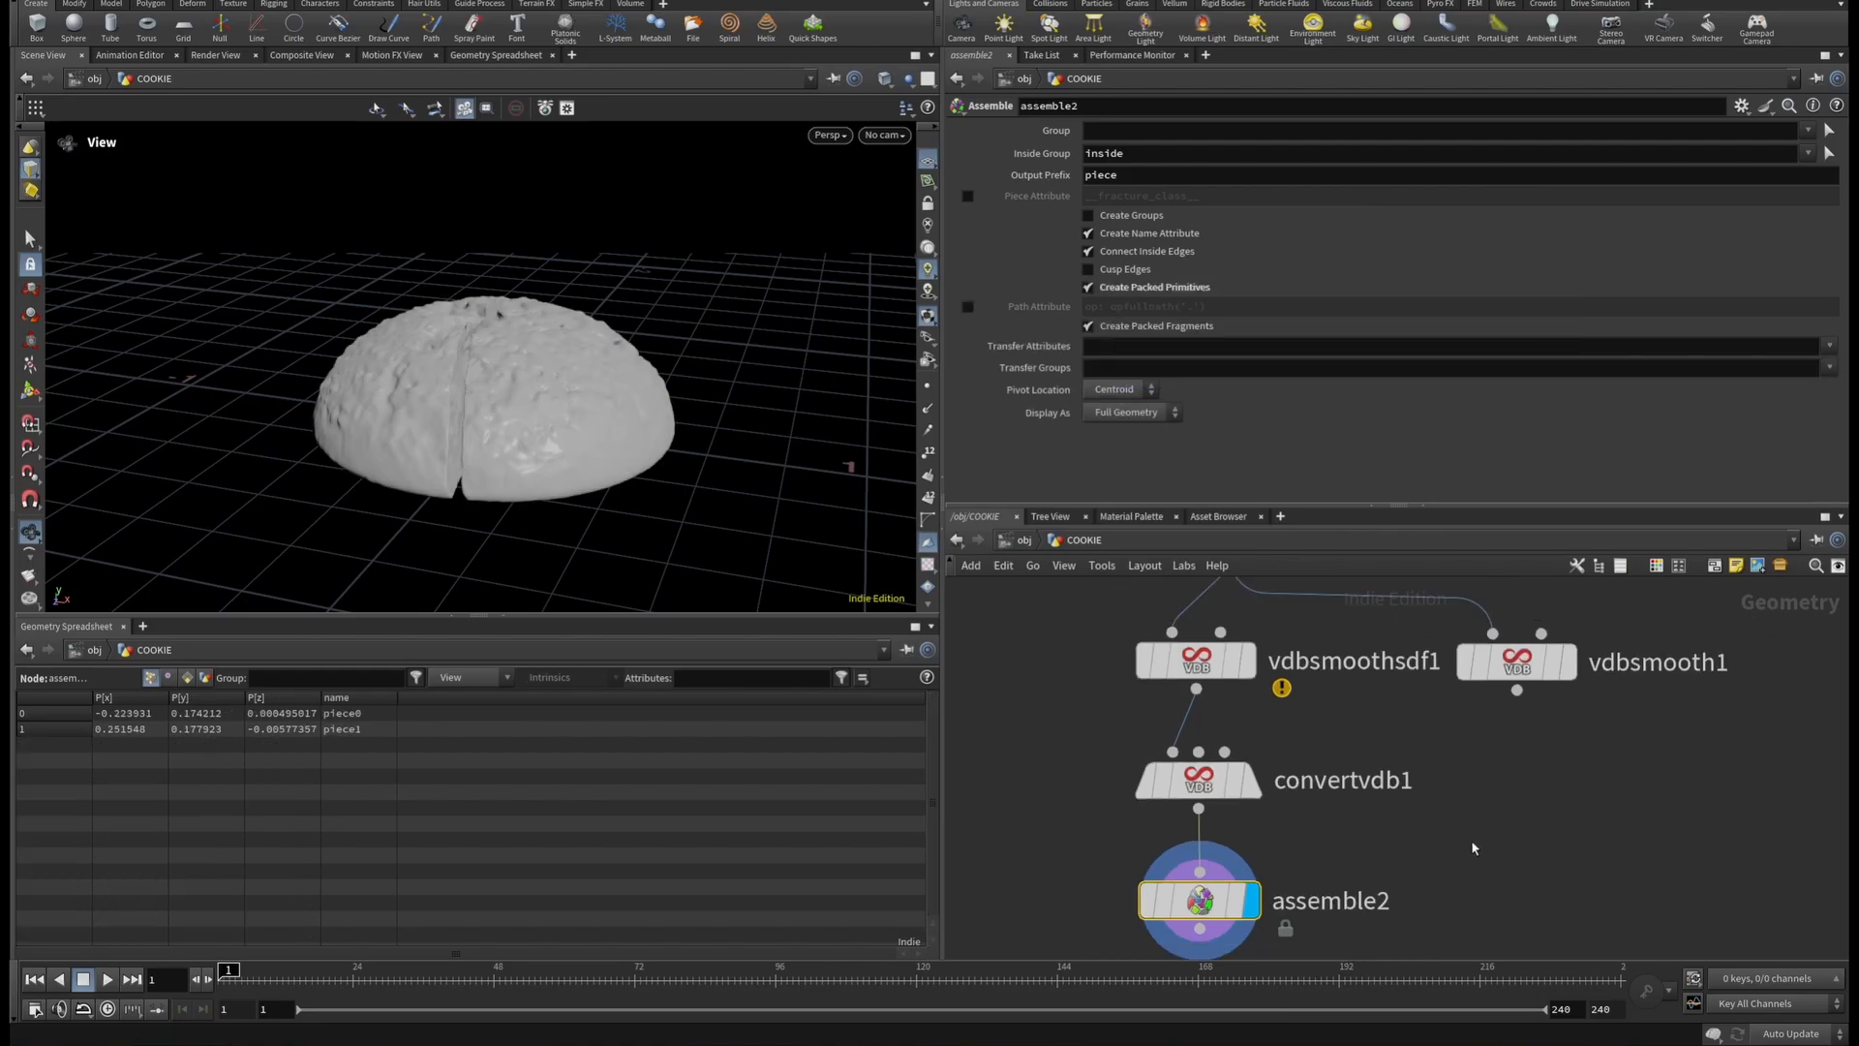
{"action": "middle_click_drag", "start_coordinate": [1481, 856], "coordinate": [1540, 733]}
{"action": "scroll", "coordinate": [1357, 850], "scroll_direction": "up", "scroll_amount": 2}
{"action": "key", "text": "Tab"}
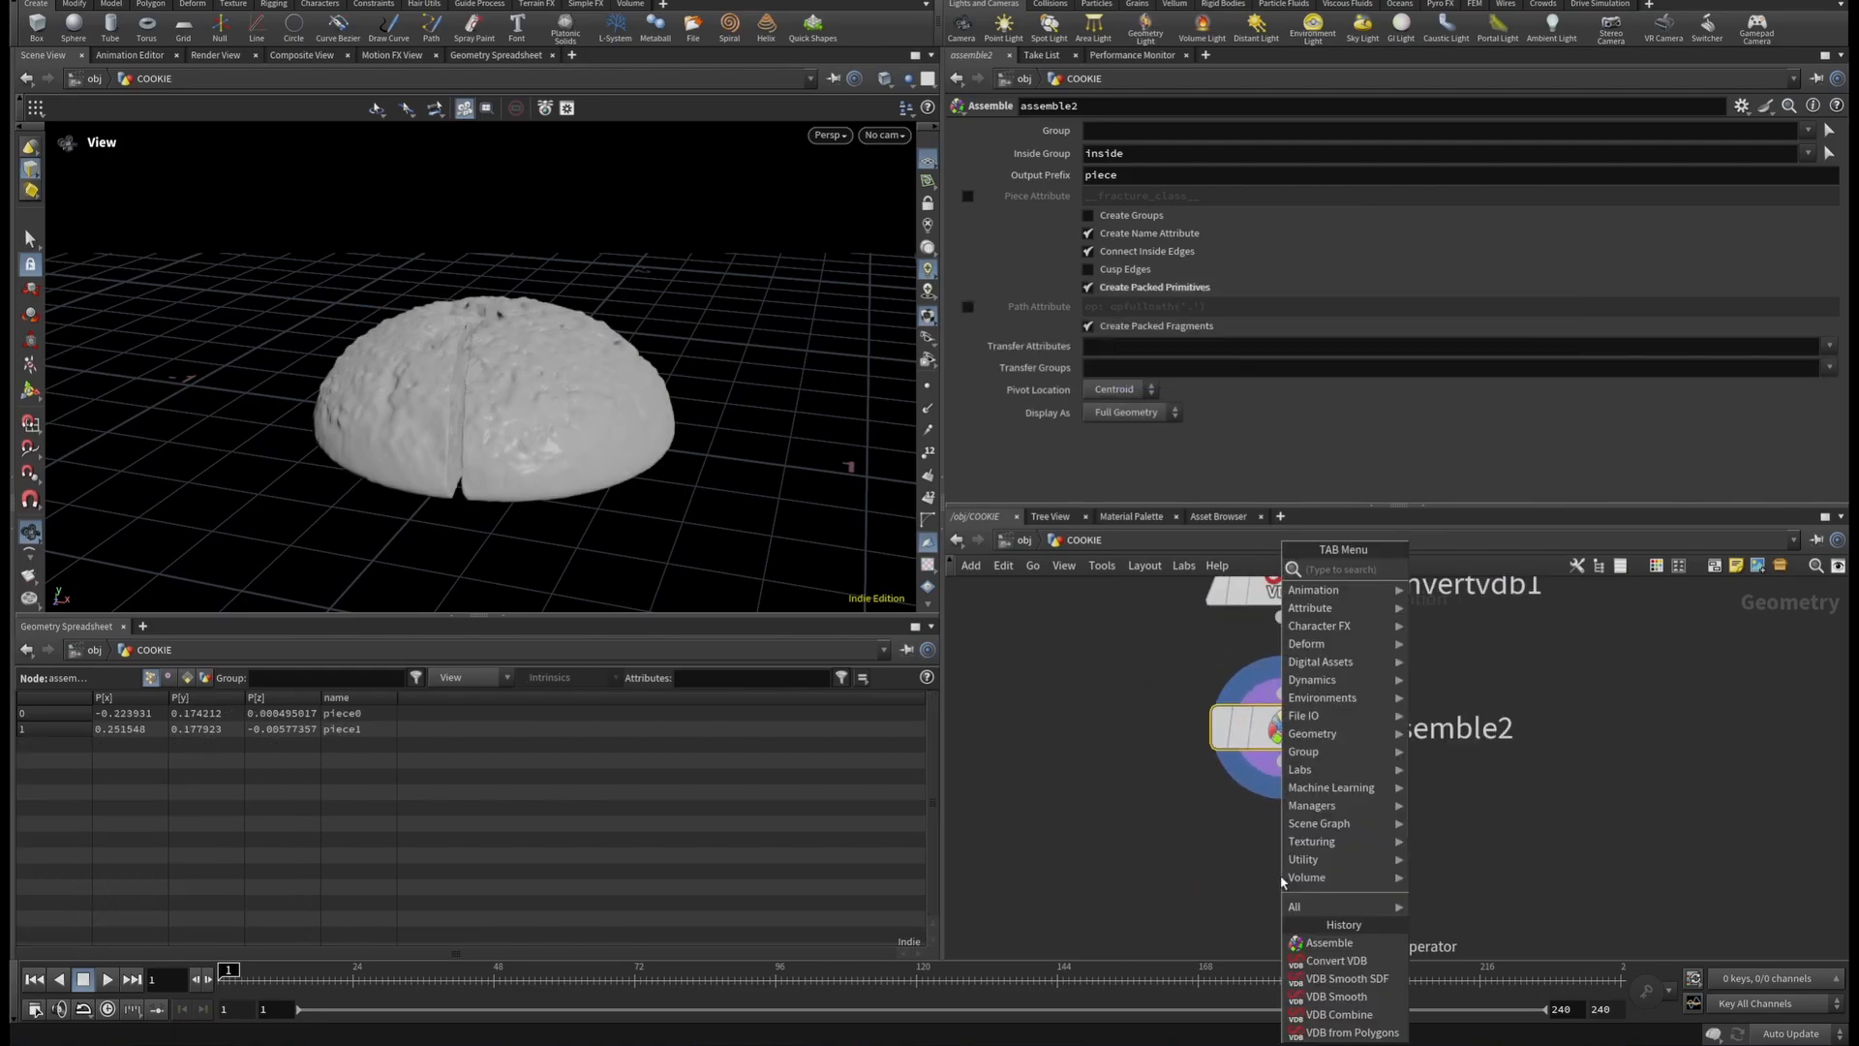
{"action": "type", "text": "blast"}
{"action": "key", "text": "Return"}
{"action": "key", "text": "Return"}
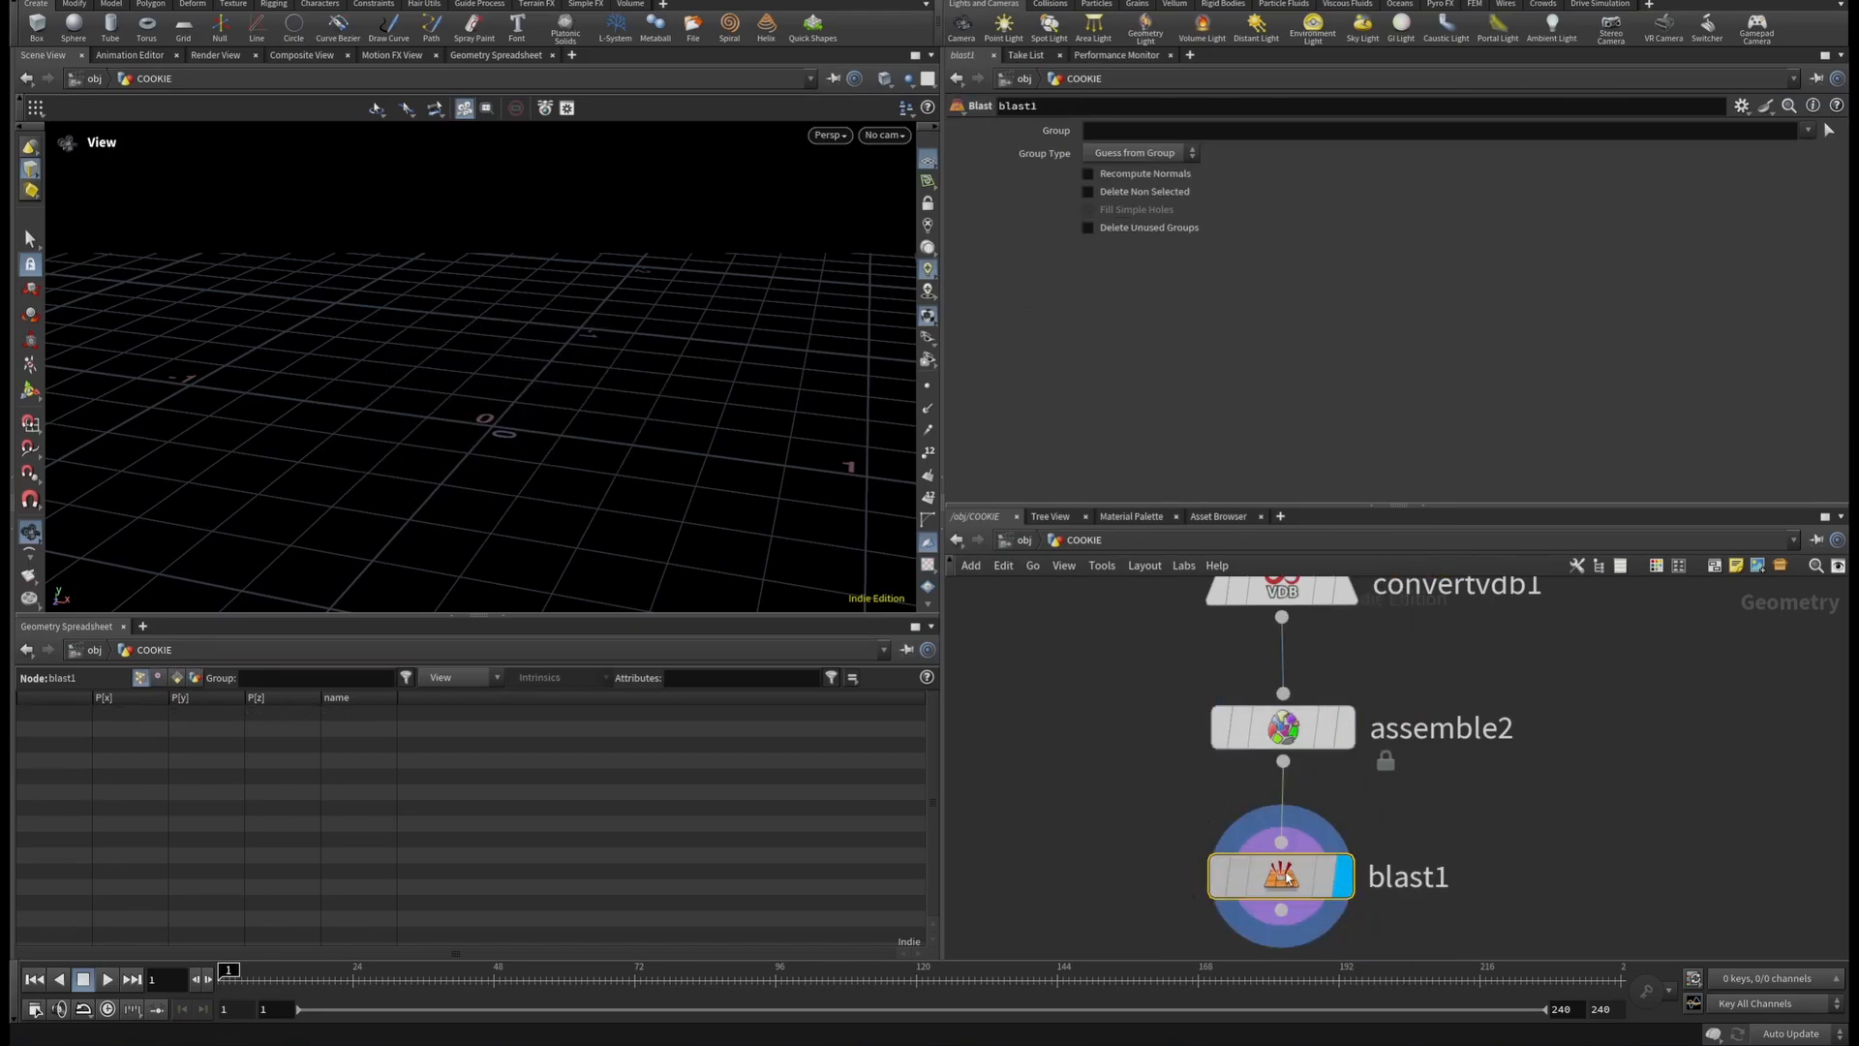
Place blast1 off to one side and pick packed primitive 1 in the viewport as its group, deleting that cookie half.
{"action": "left_click_drag", "start_coordinate": [1341, 876], "coordinate": [1208, 879]}
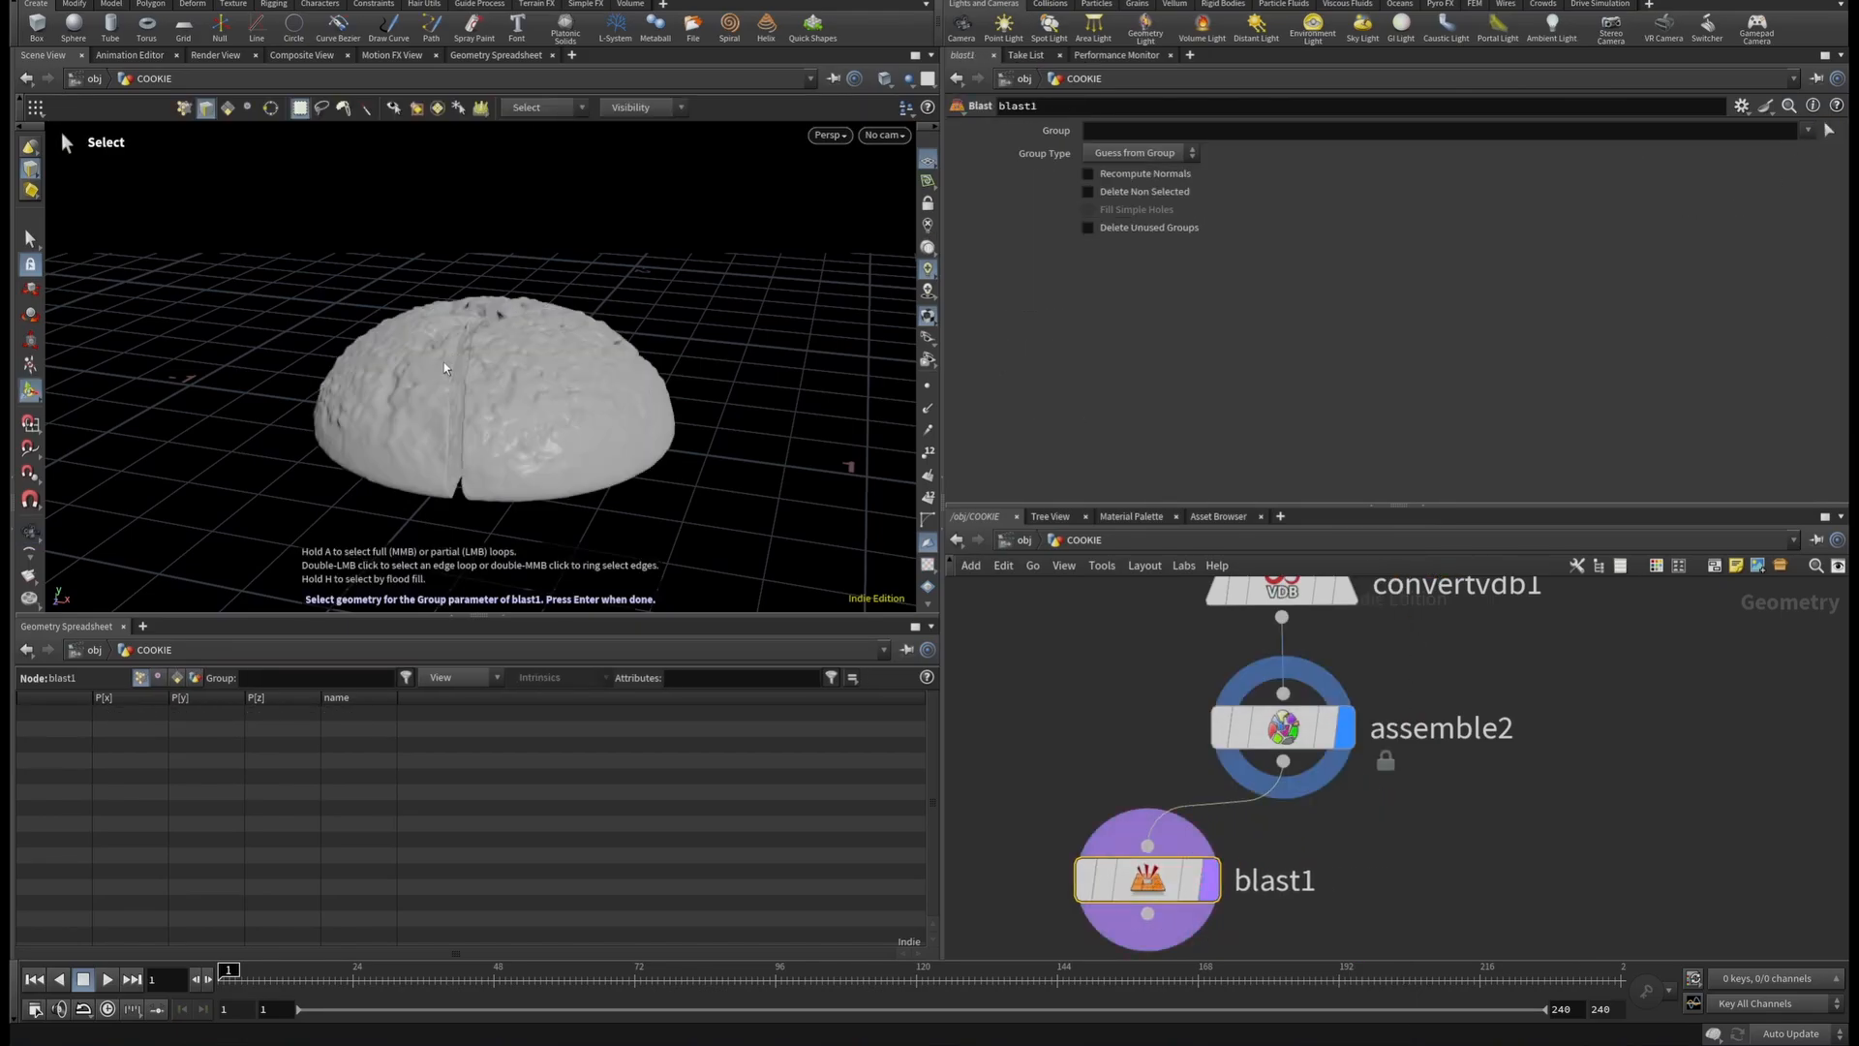
{"action": "left_click", "coordinate": [1211, 880]}
{"action": "left_click", "coordinate": [1828, 128]}
{"action": "key", "text": "4"}
{"action": "left_click", "coordinate": [600, 407]}
{"action": "key", "text": "Return"}
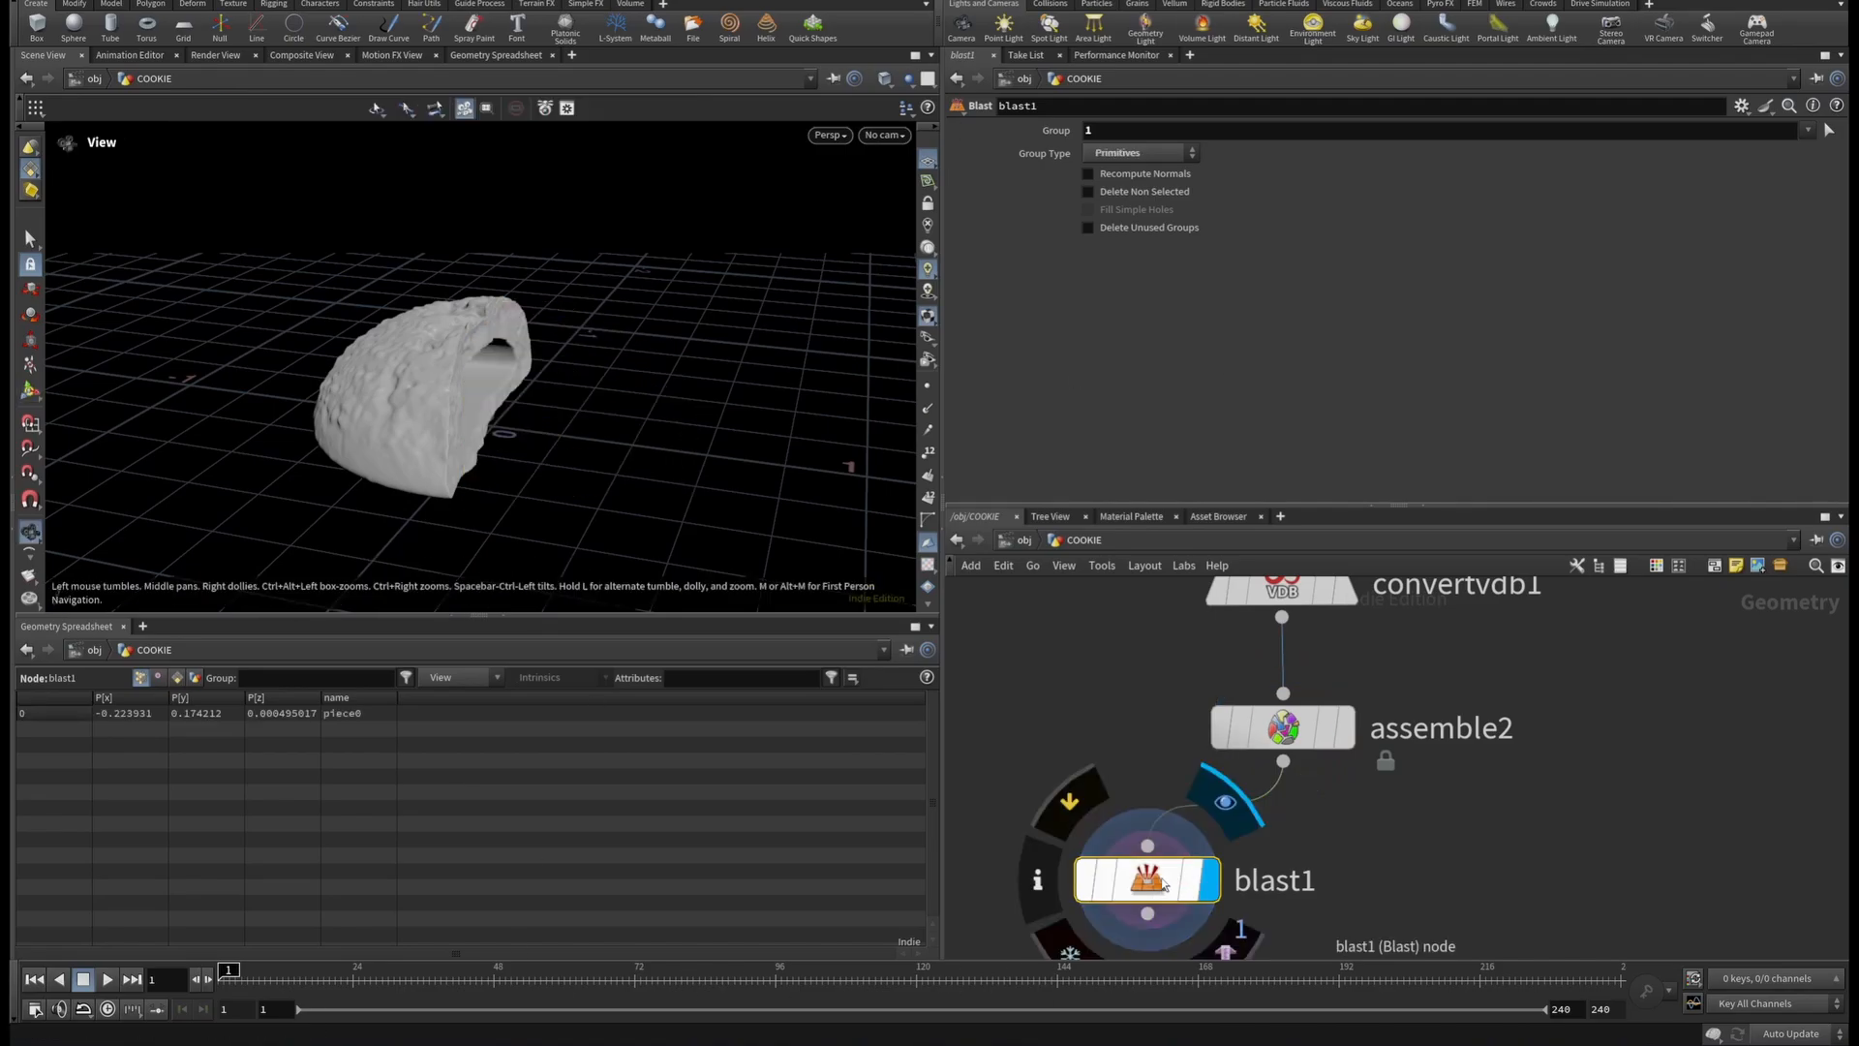
Duplicate blast1 as a second branch of assemble2, enable Delete Non Selected on the copy and view the half's broken face.
{"action": "left_click_drag", "start_coordinate": [1148, 880], "coordinate": [1421, 879], "text": "alt"}
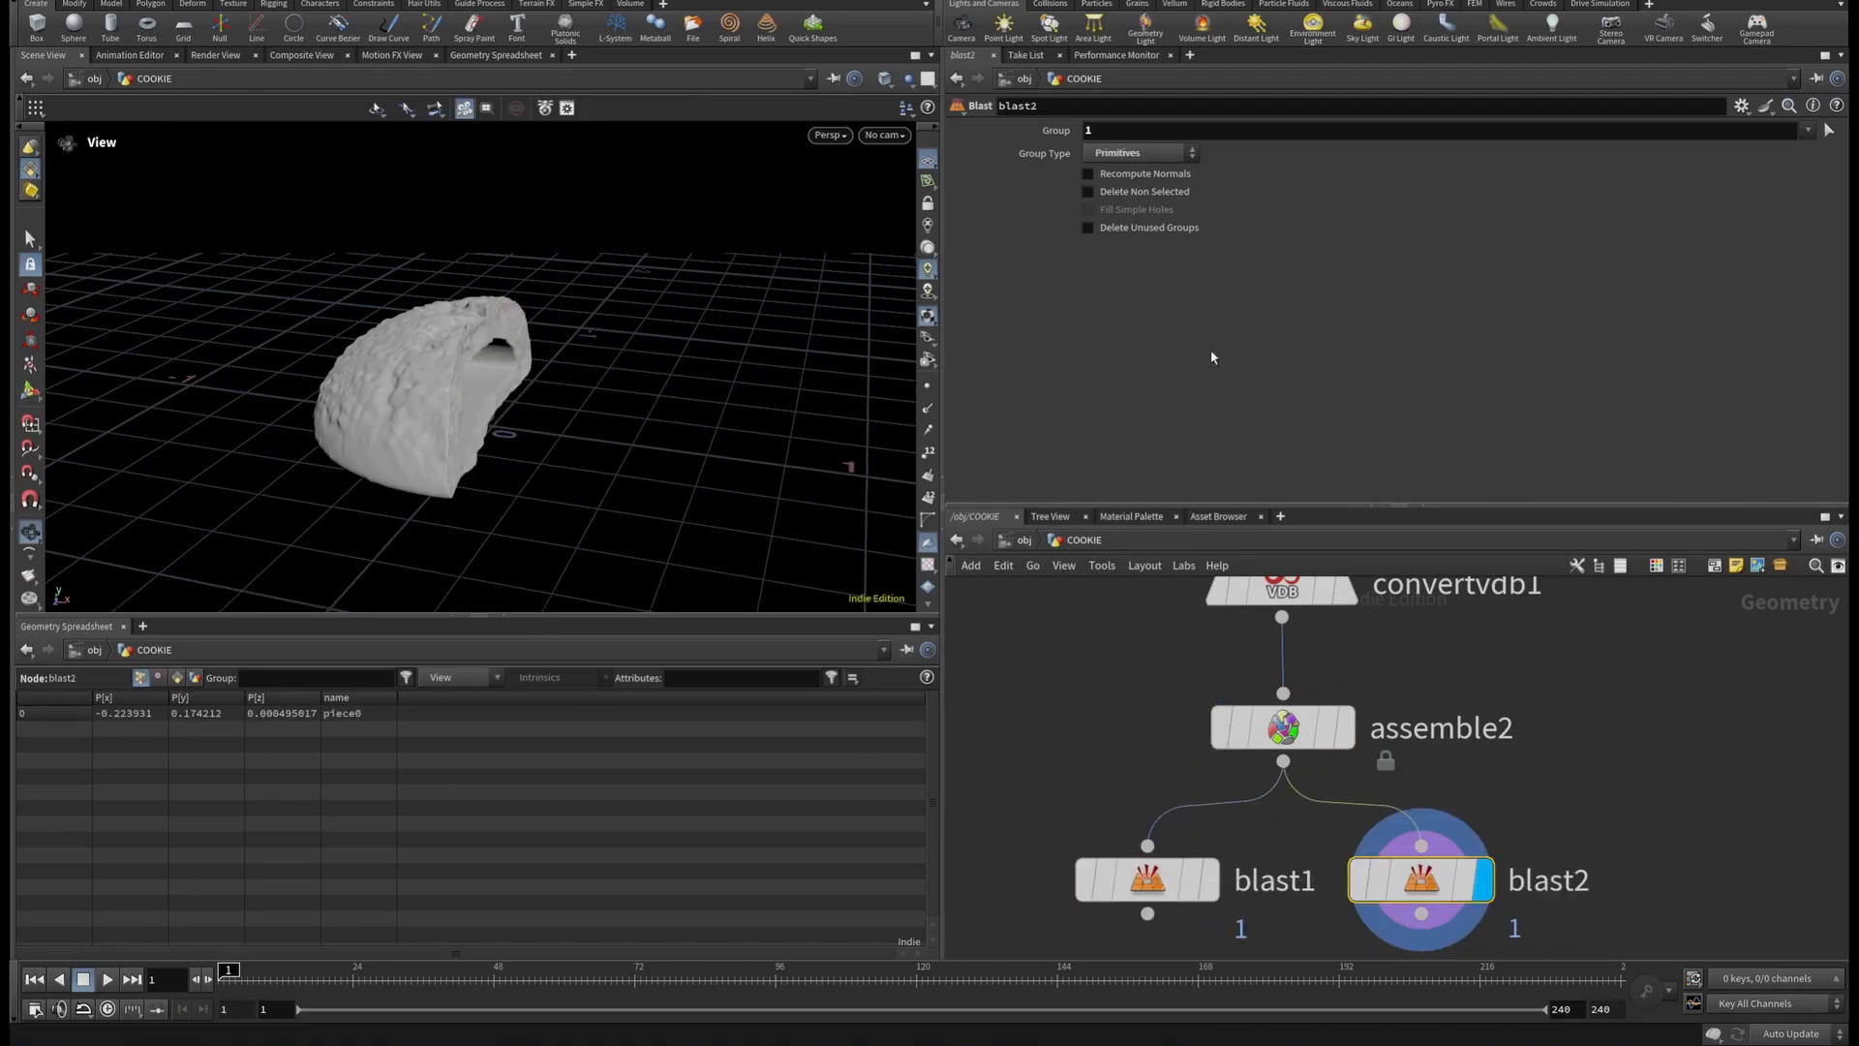
{"action": "left_click", "coordinate": [1088, 192]}
{"action": "left_click_drag", "start_coordinate": [581, 387], "coordinate": [462, 367]}
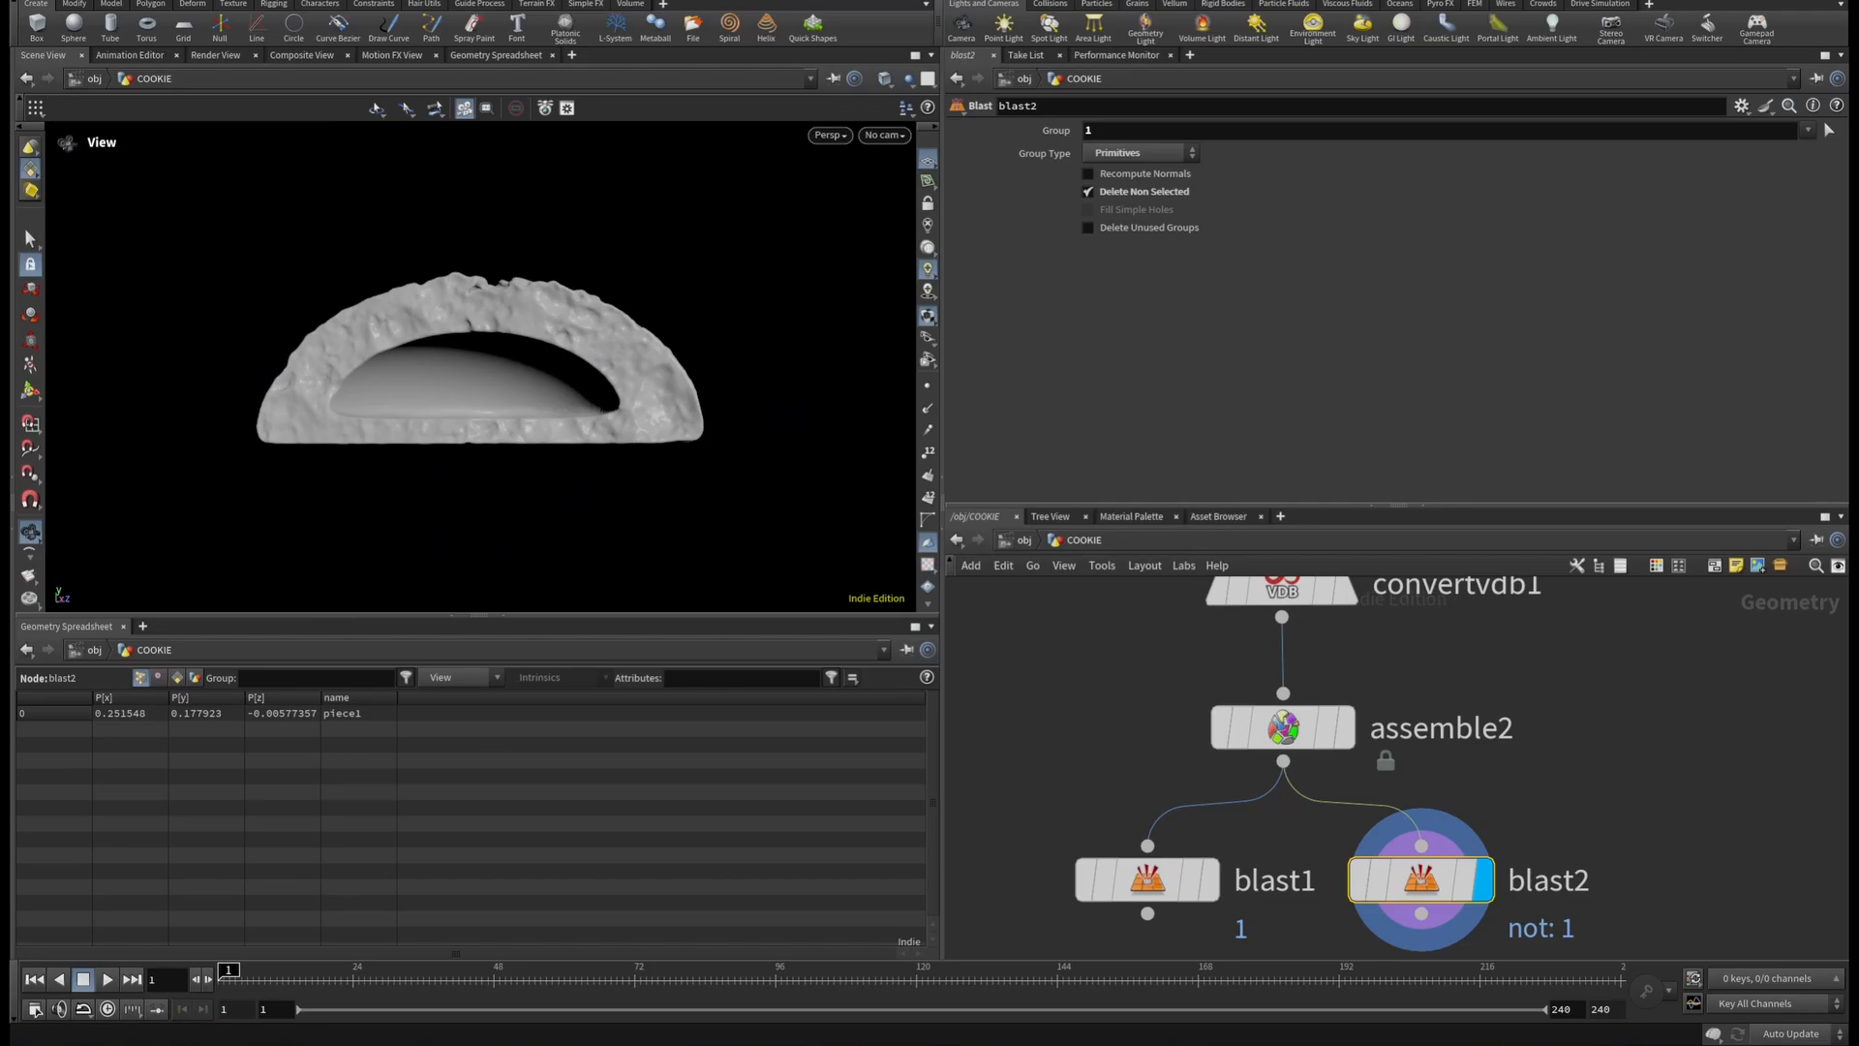
Display blast1 and add a Merge node below the two Blast nodes with both connected to it.
{"action": "scroll", "coordinate": [1383, 879], "scroll_direction": "down", "scroll_amount": 3}
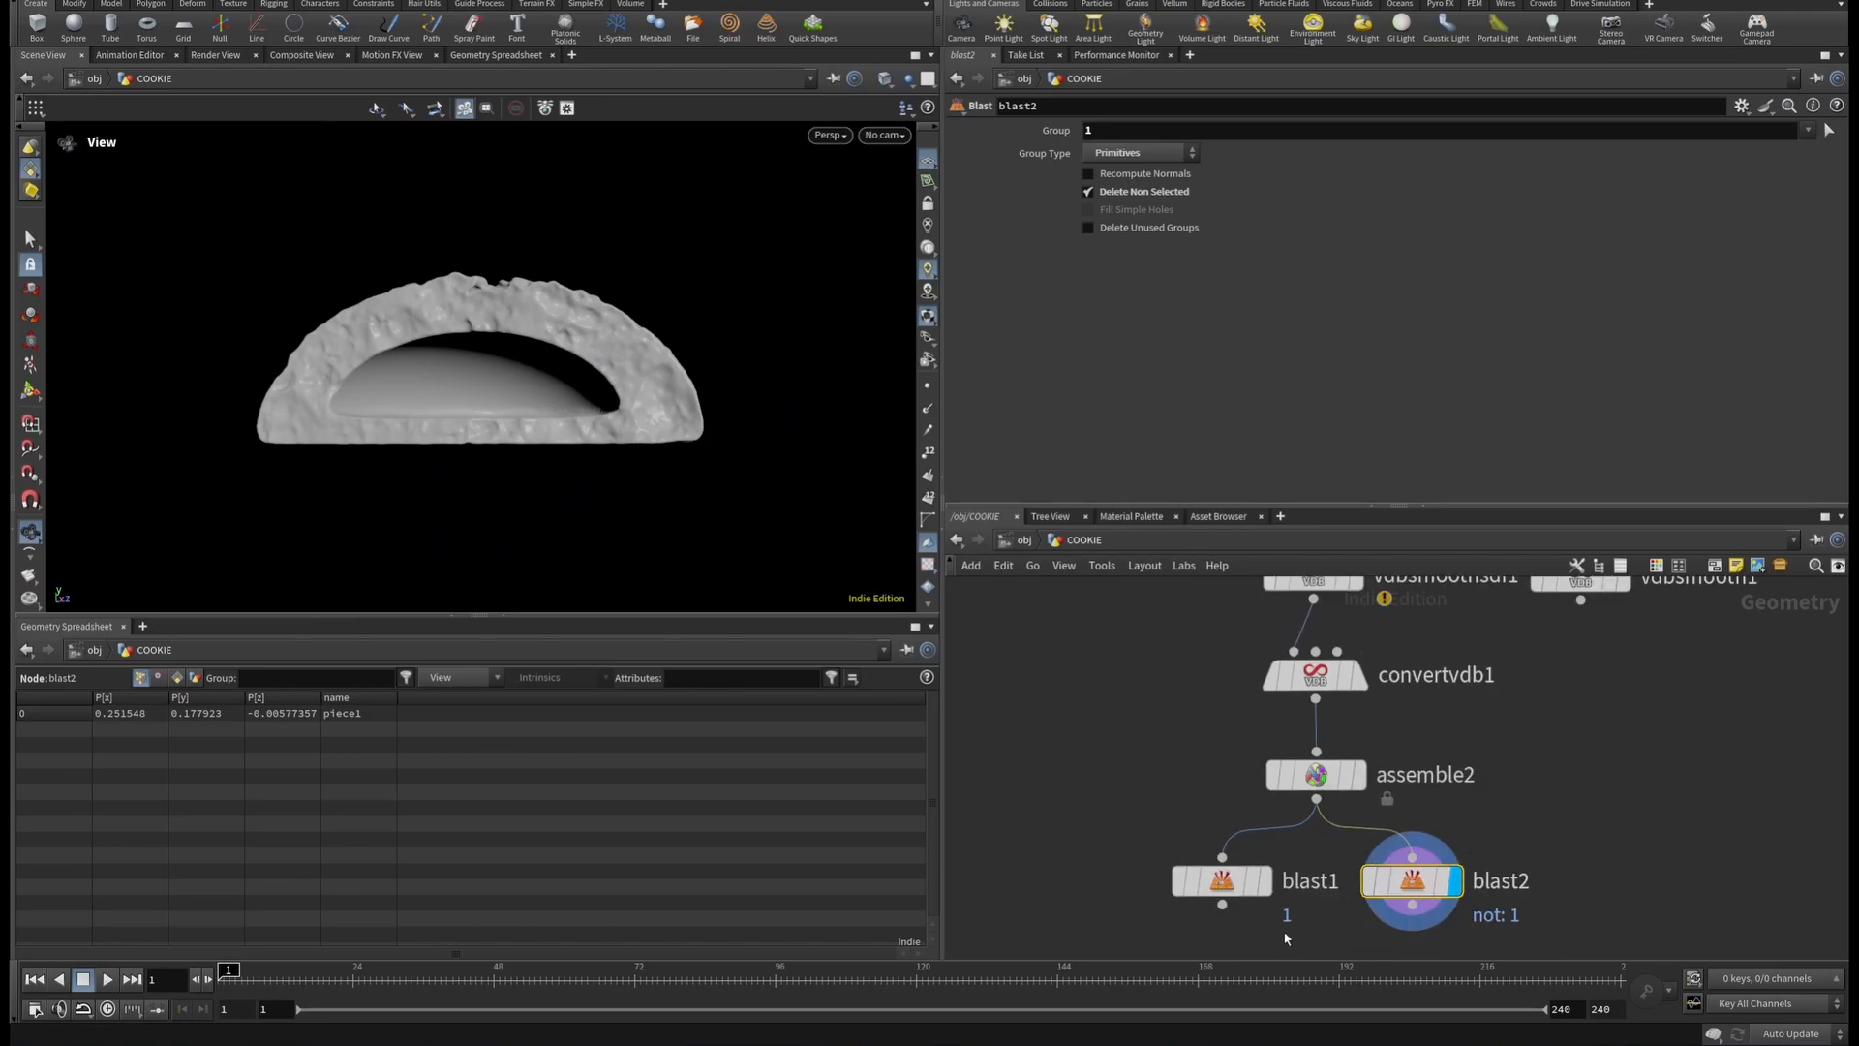
{"action": "middle_click_drag", "start_coordinate": [1291, 884], "coordinate": [1332, 728]}
{"action": "left_click", "coordinate": [1306, 724]}
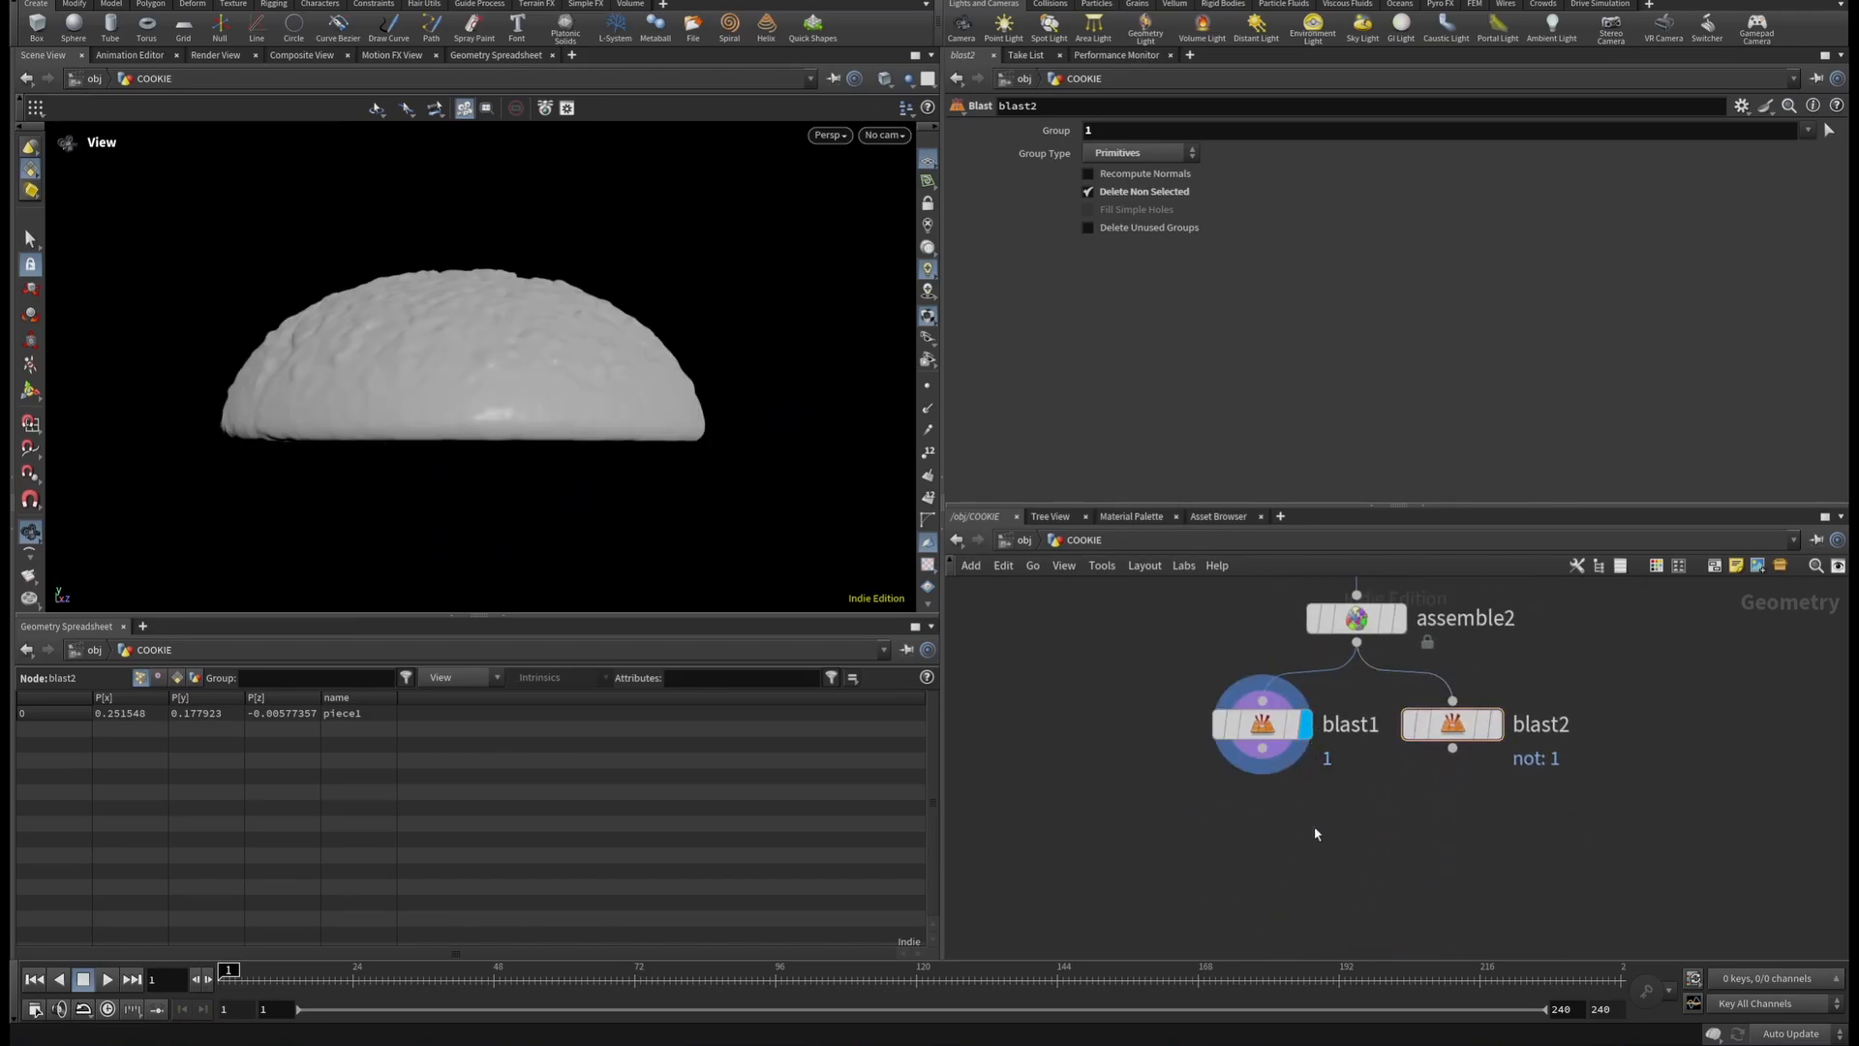
{"action": "key", "text": "Tab"}
{"action": "type", "text": "m"}
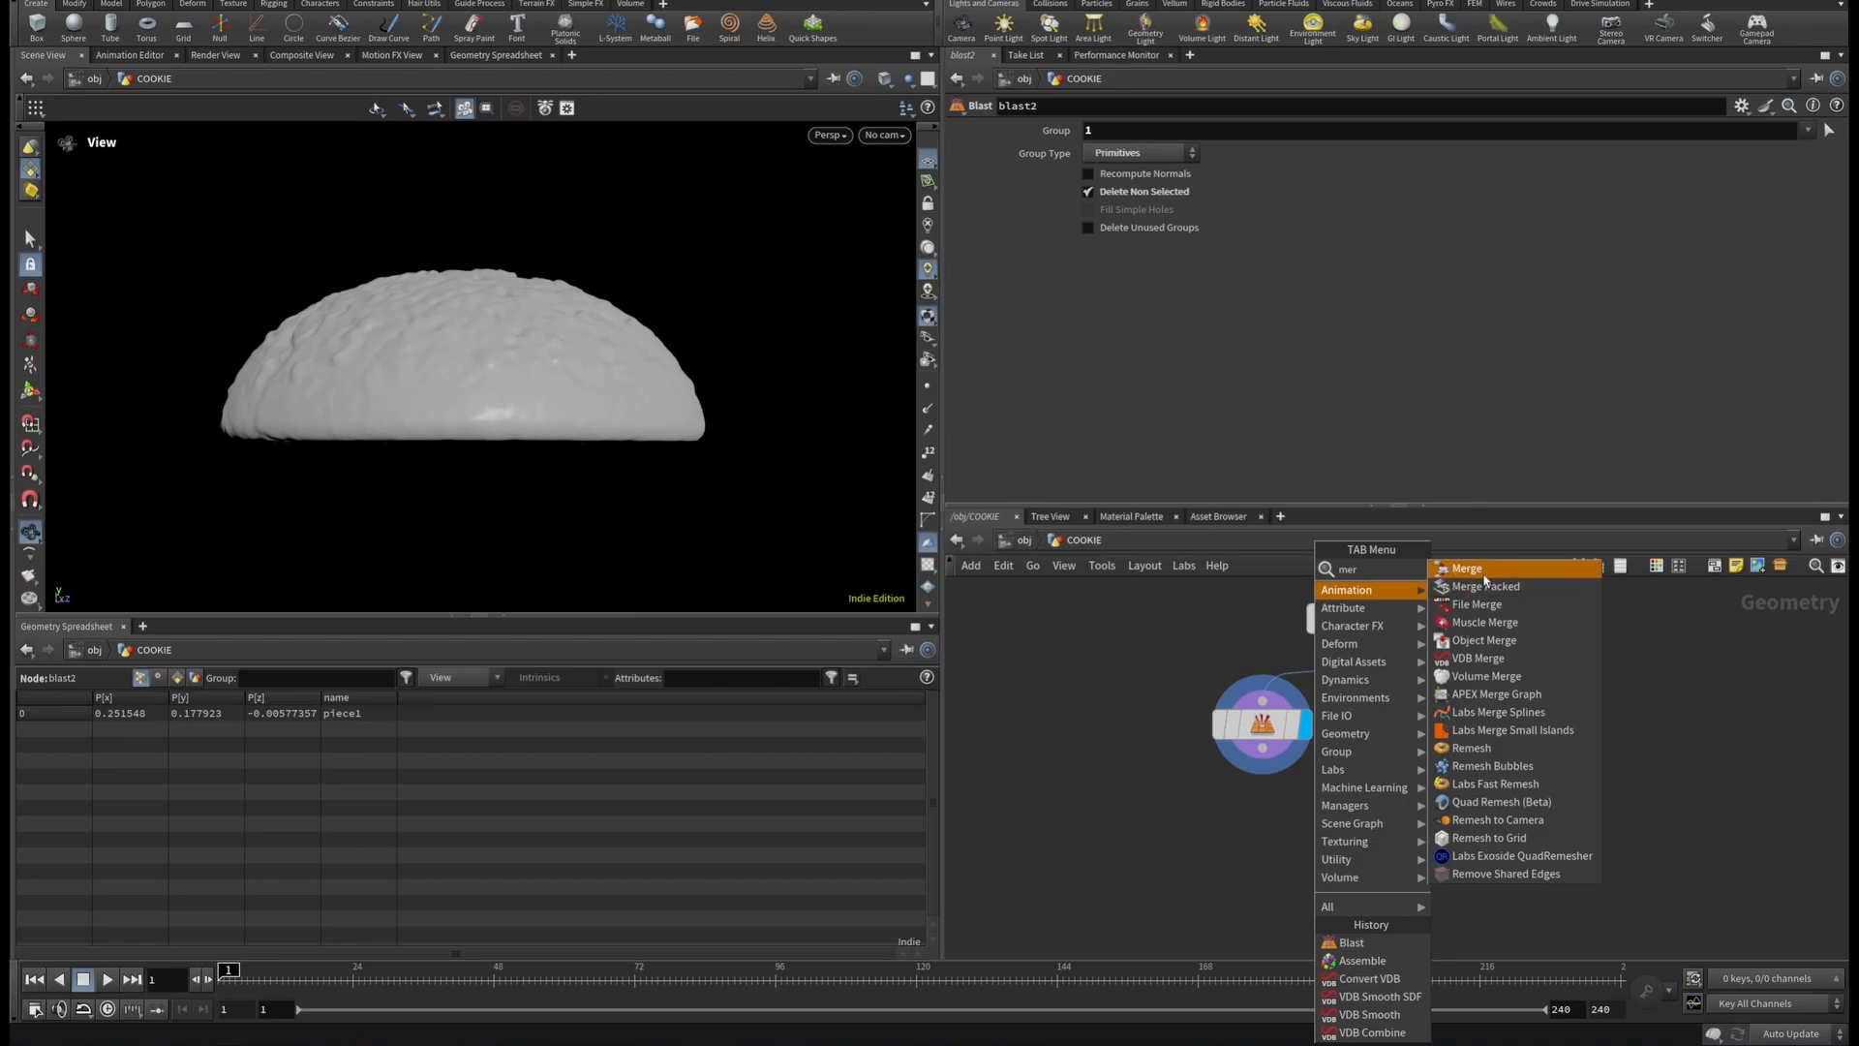
{"action": "key", "text": "Return"}
{"action": "left_click", "coordinate": [1355, 872]}
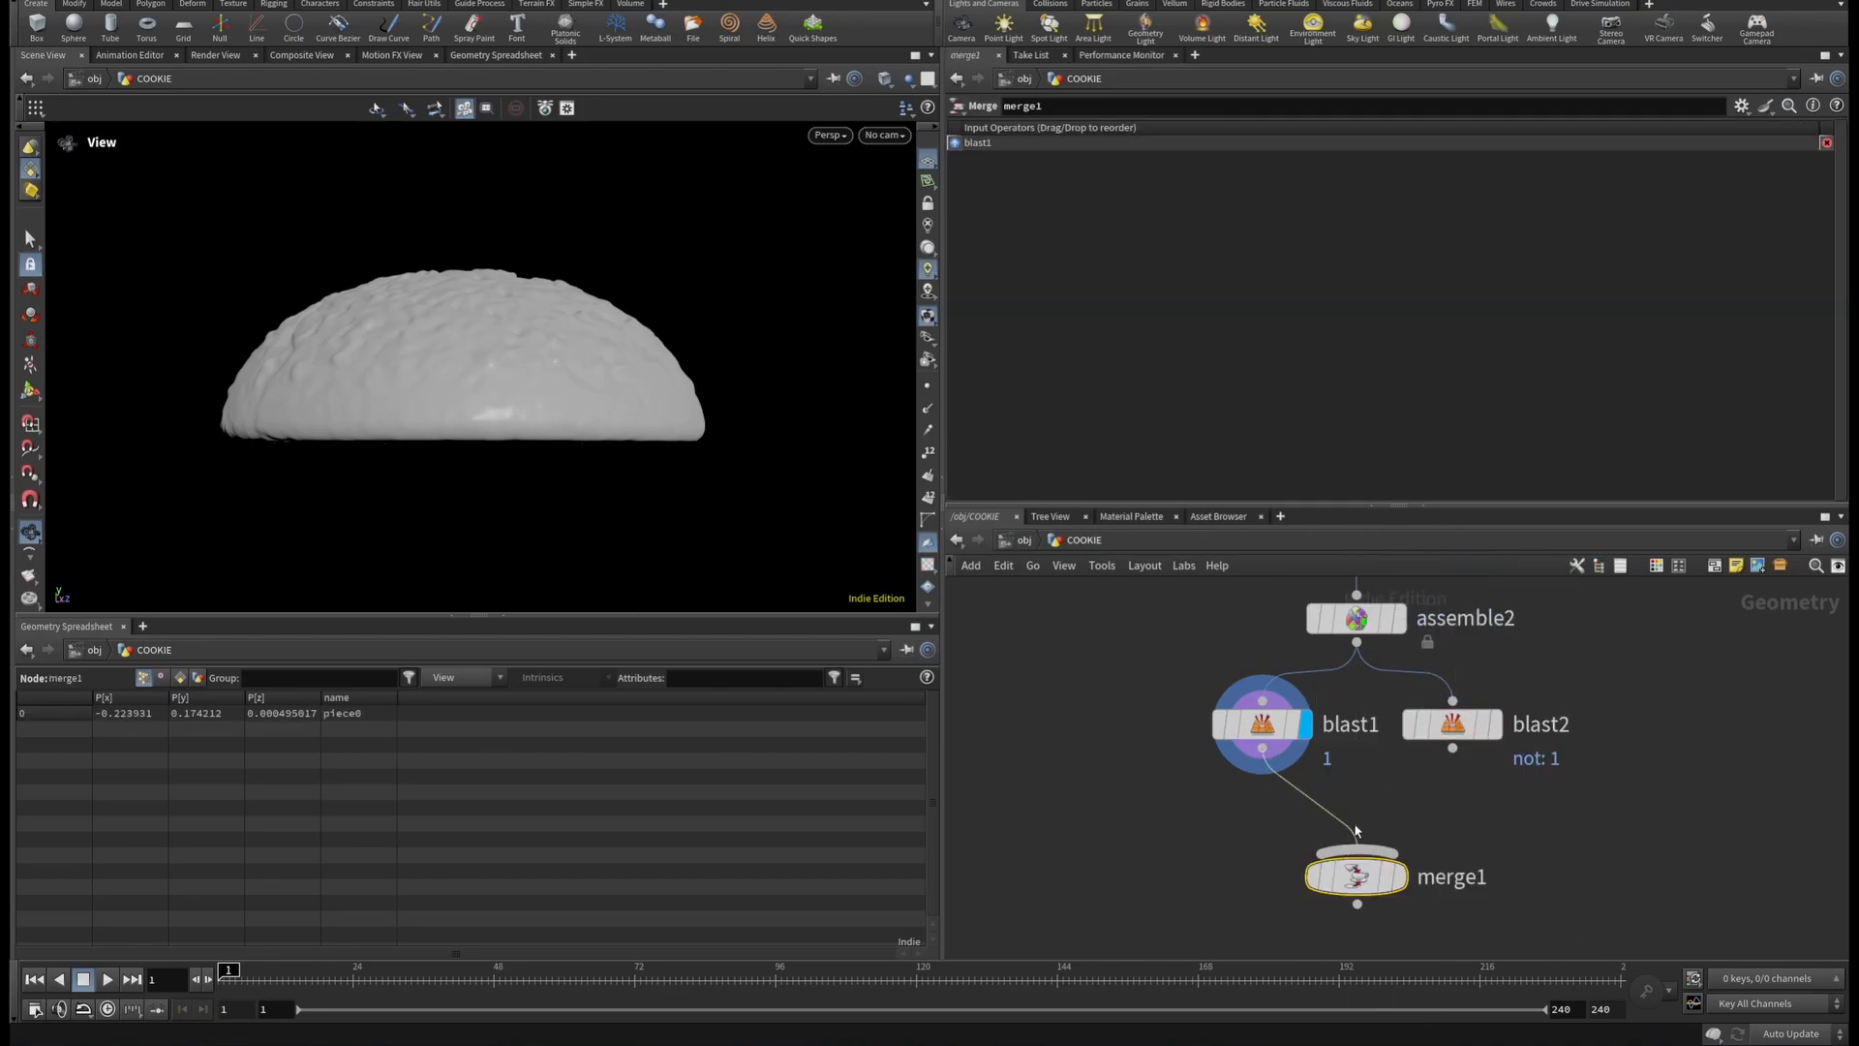
{"action": "left_click", "coordinate": [1452, 749]}
{"action": "left_click", "coordinate": [1357, 853]}
Insert a Transform node on the wire between blast1 and merge1 and display the merged result.
{"action": "key", "text": "Tab"}
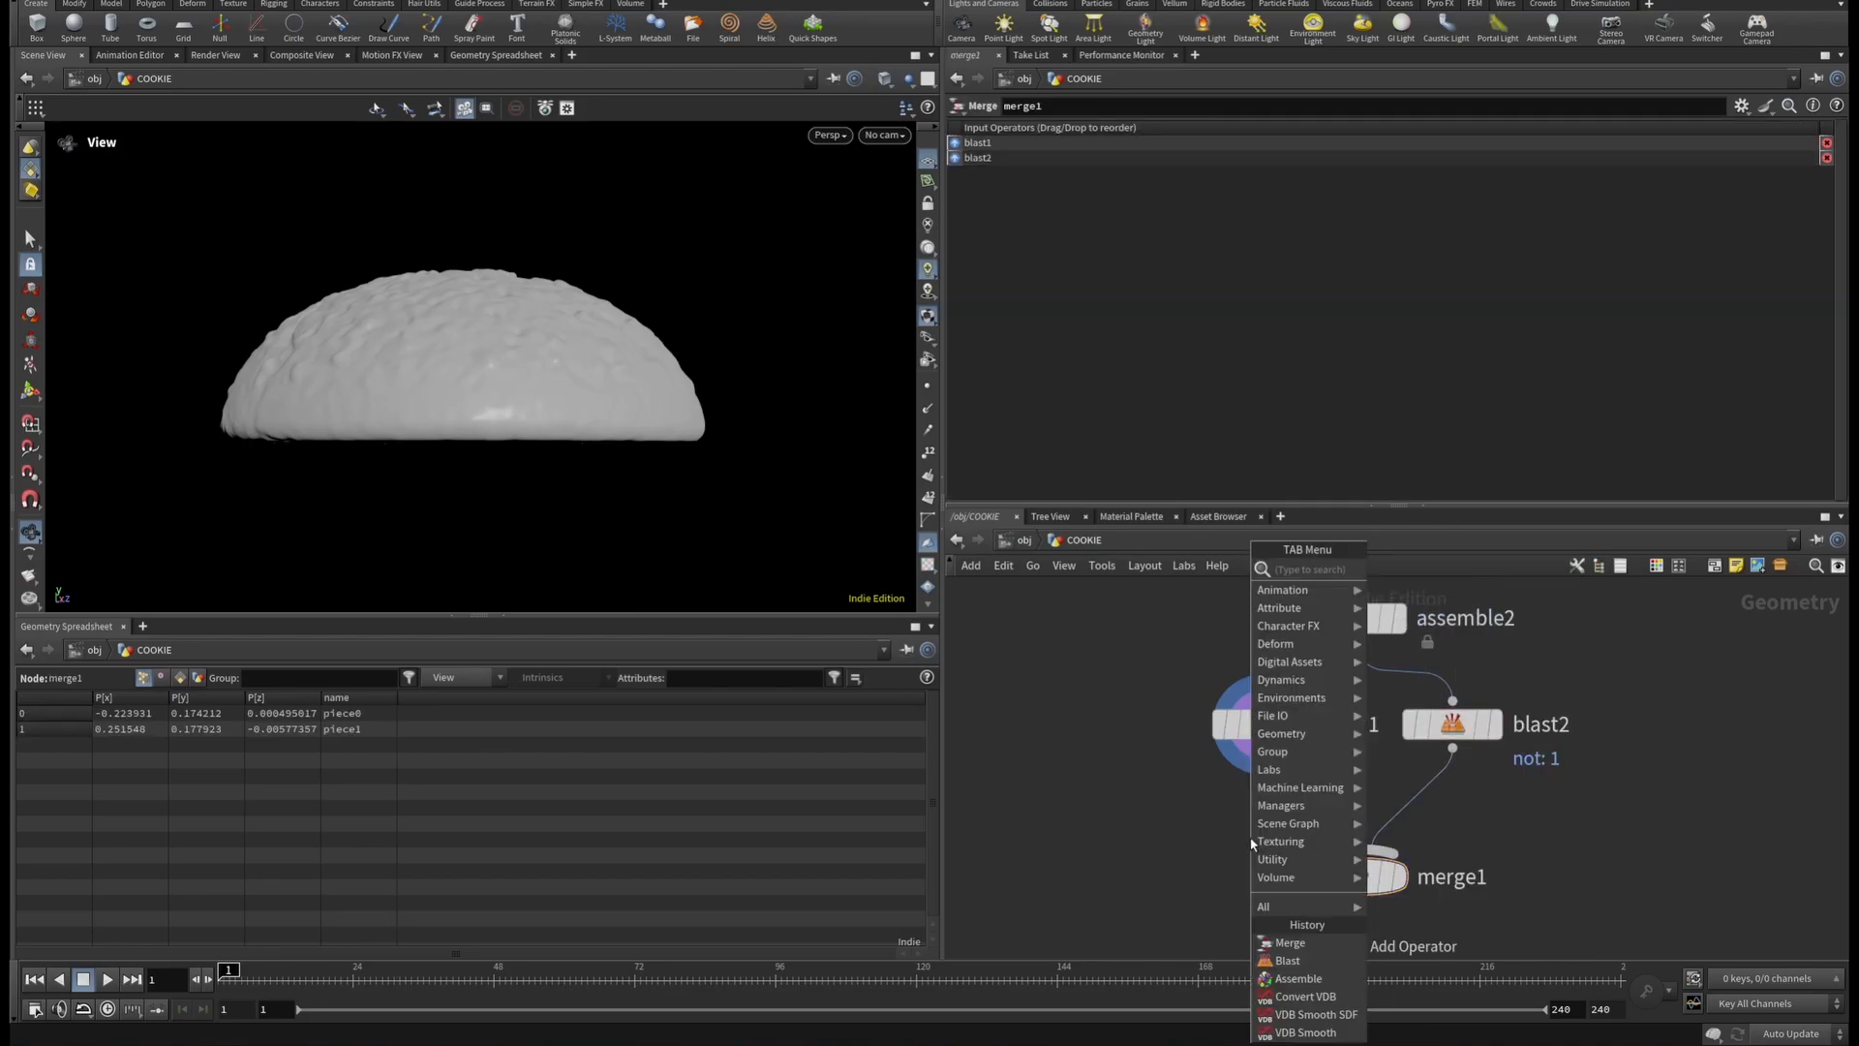
{"action": "type", "text": "tran"}
{"action": "key", "text": "Return"}
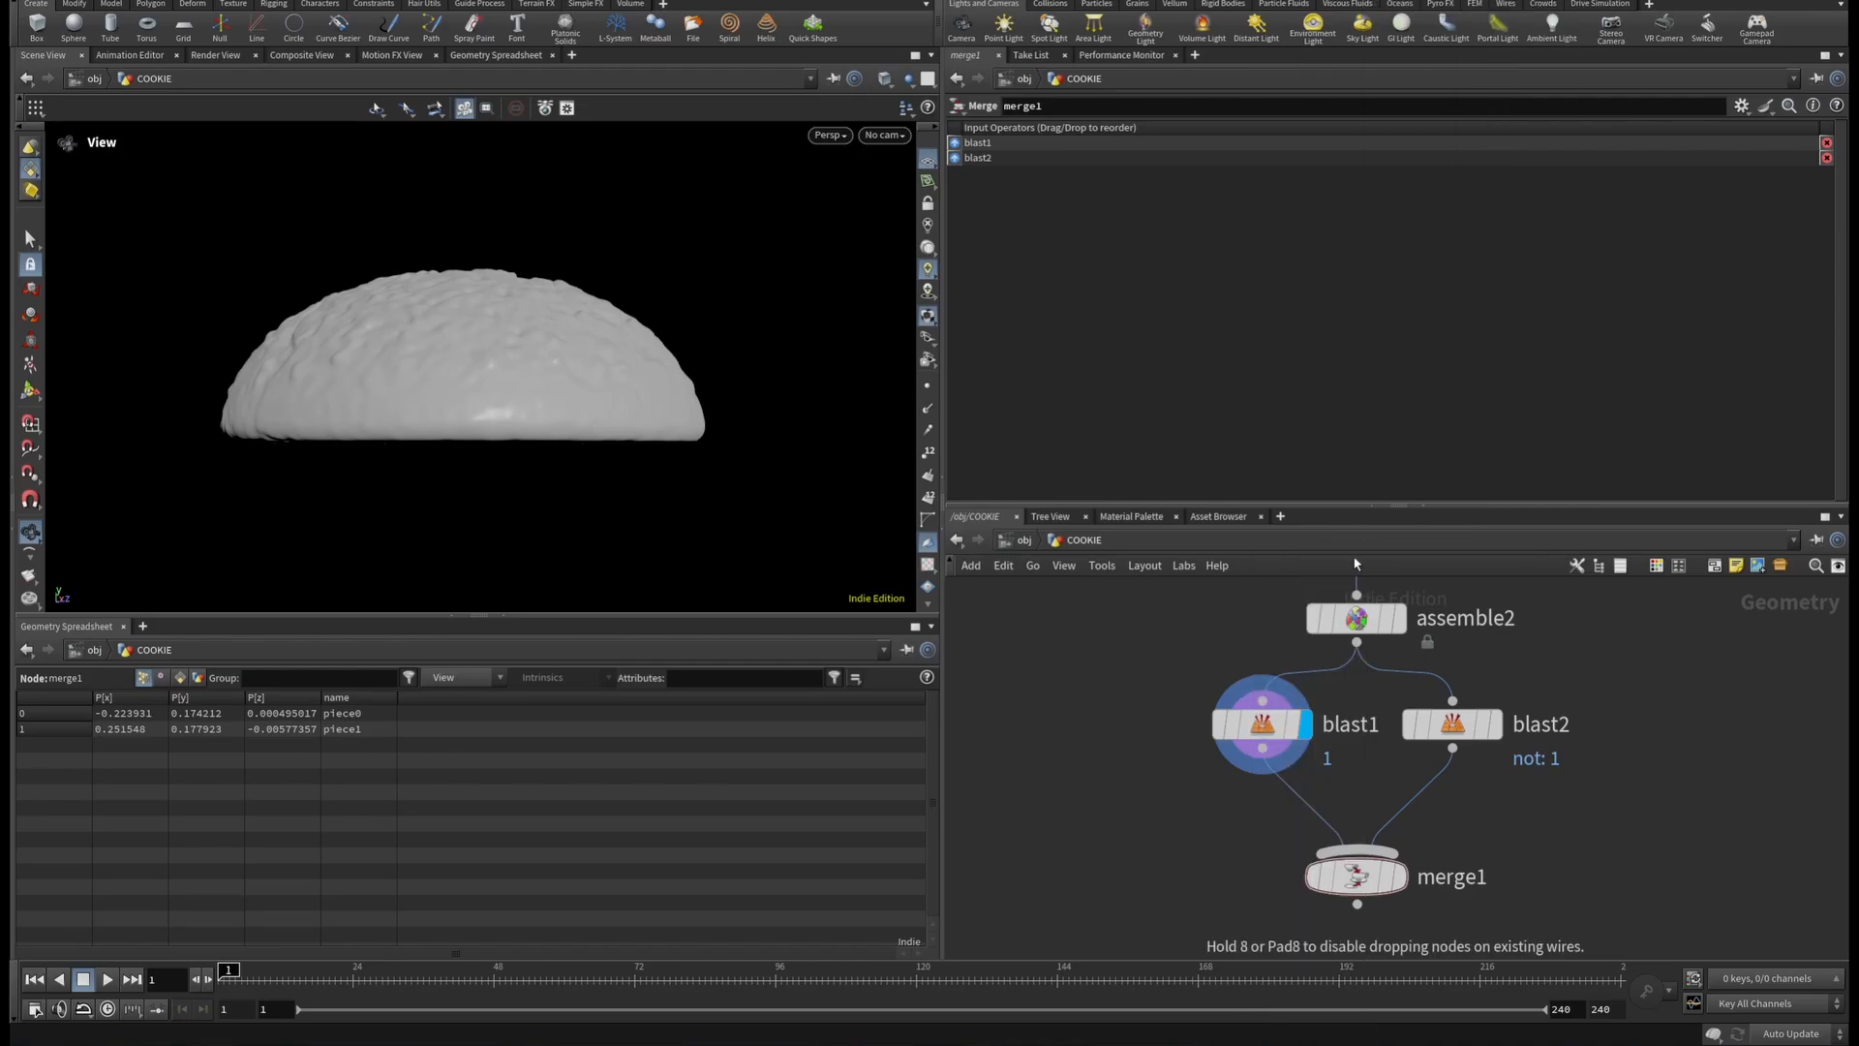
{"action": "left_click", "coordinate": [1290, 824]}
{"action": "left_click", "coordinate": [1398, 926]}
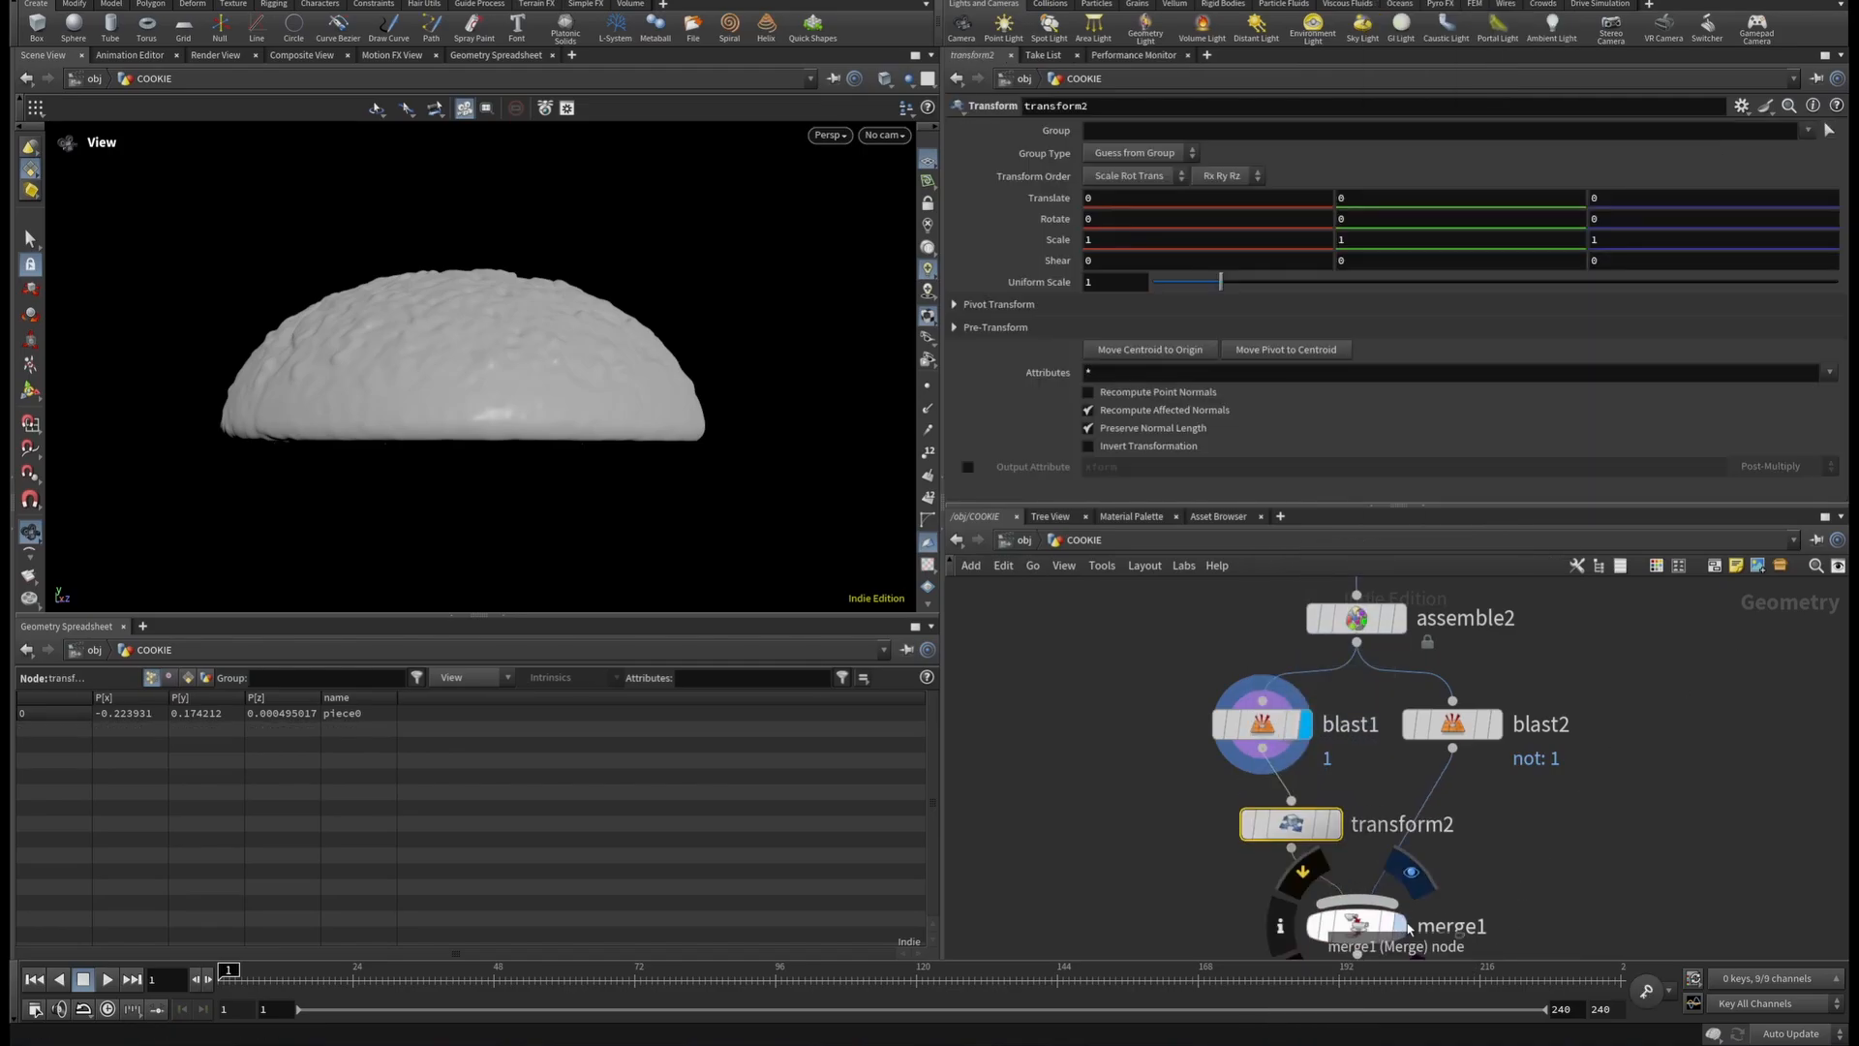
{"action": "left_click", "coordinate": [1356, 925]}
Examine the gap between the two merged cookie halves from the side and up close.
{"action": "left_click_drag", "start_coordinate": [638, 376], "coordinate": [591, 372]}
{"action": "key", "text": "d"}
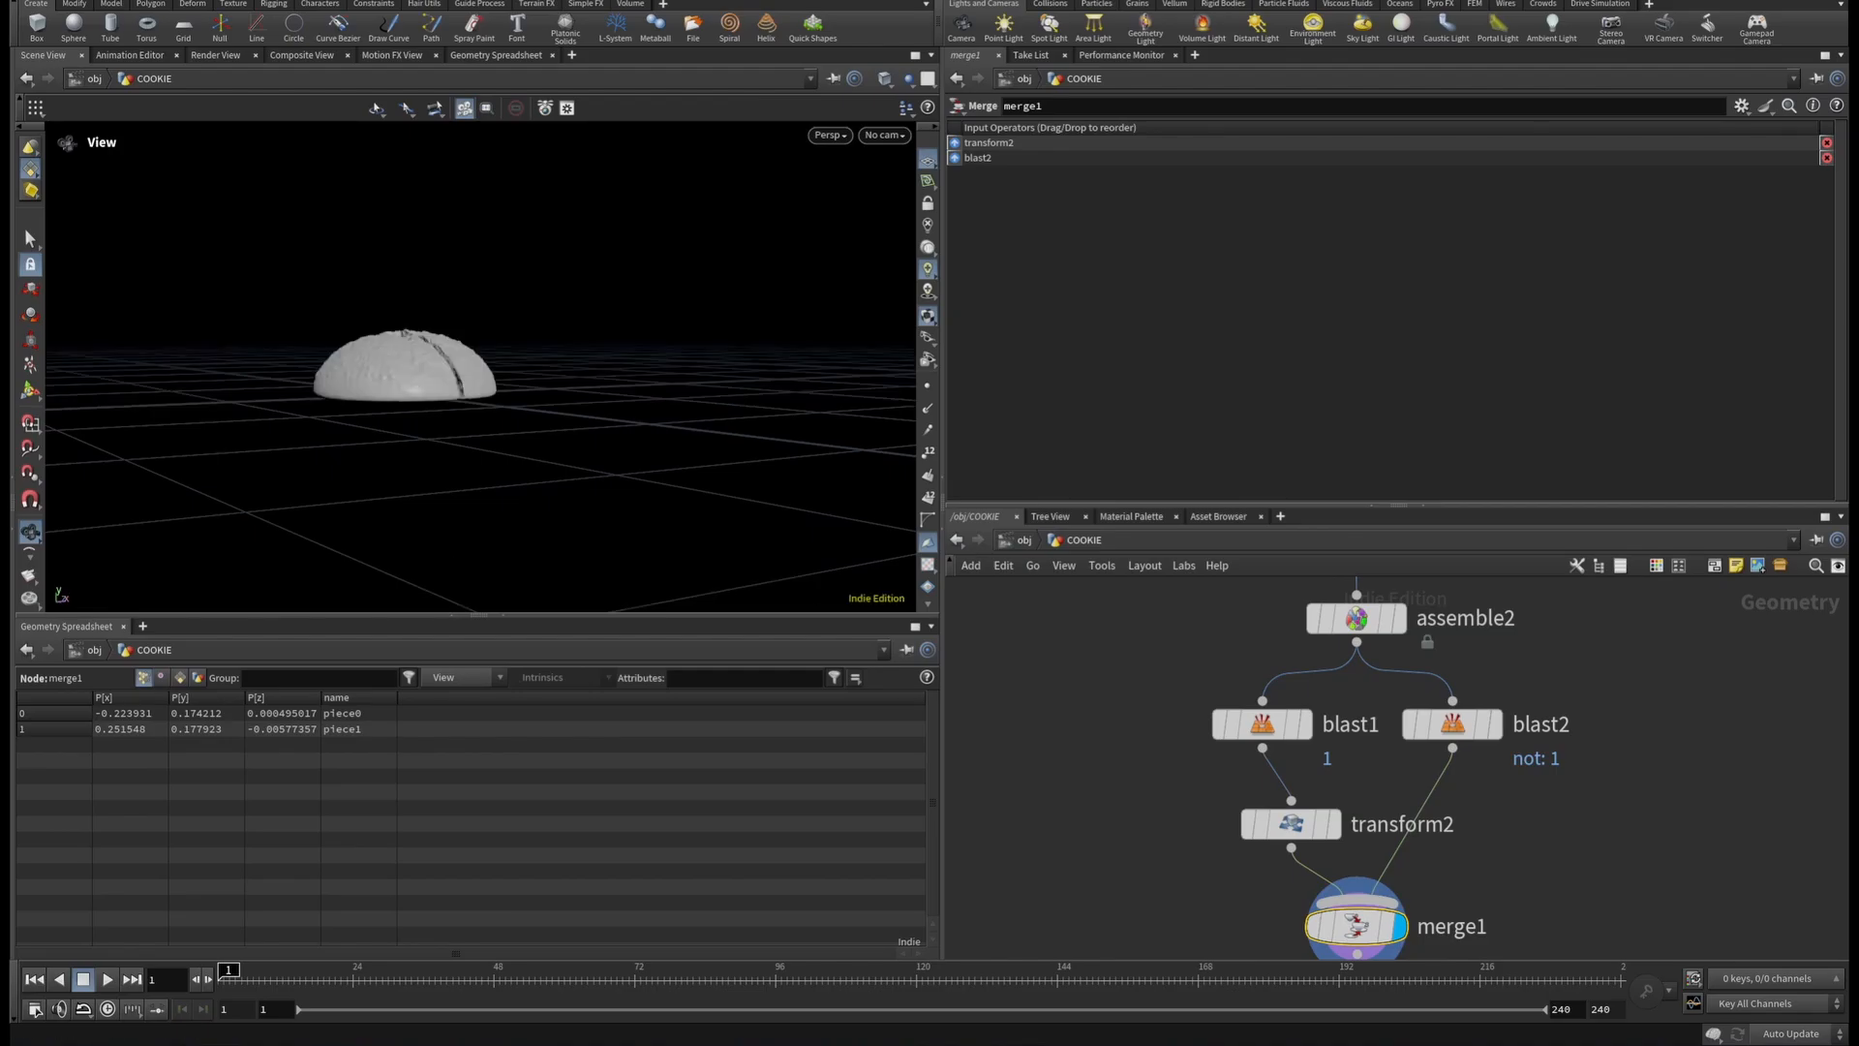
{"action": "scroll", "coordinate": [411, 311], "scroll_direction": "up", "scroll_amount": 5}
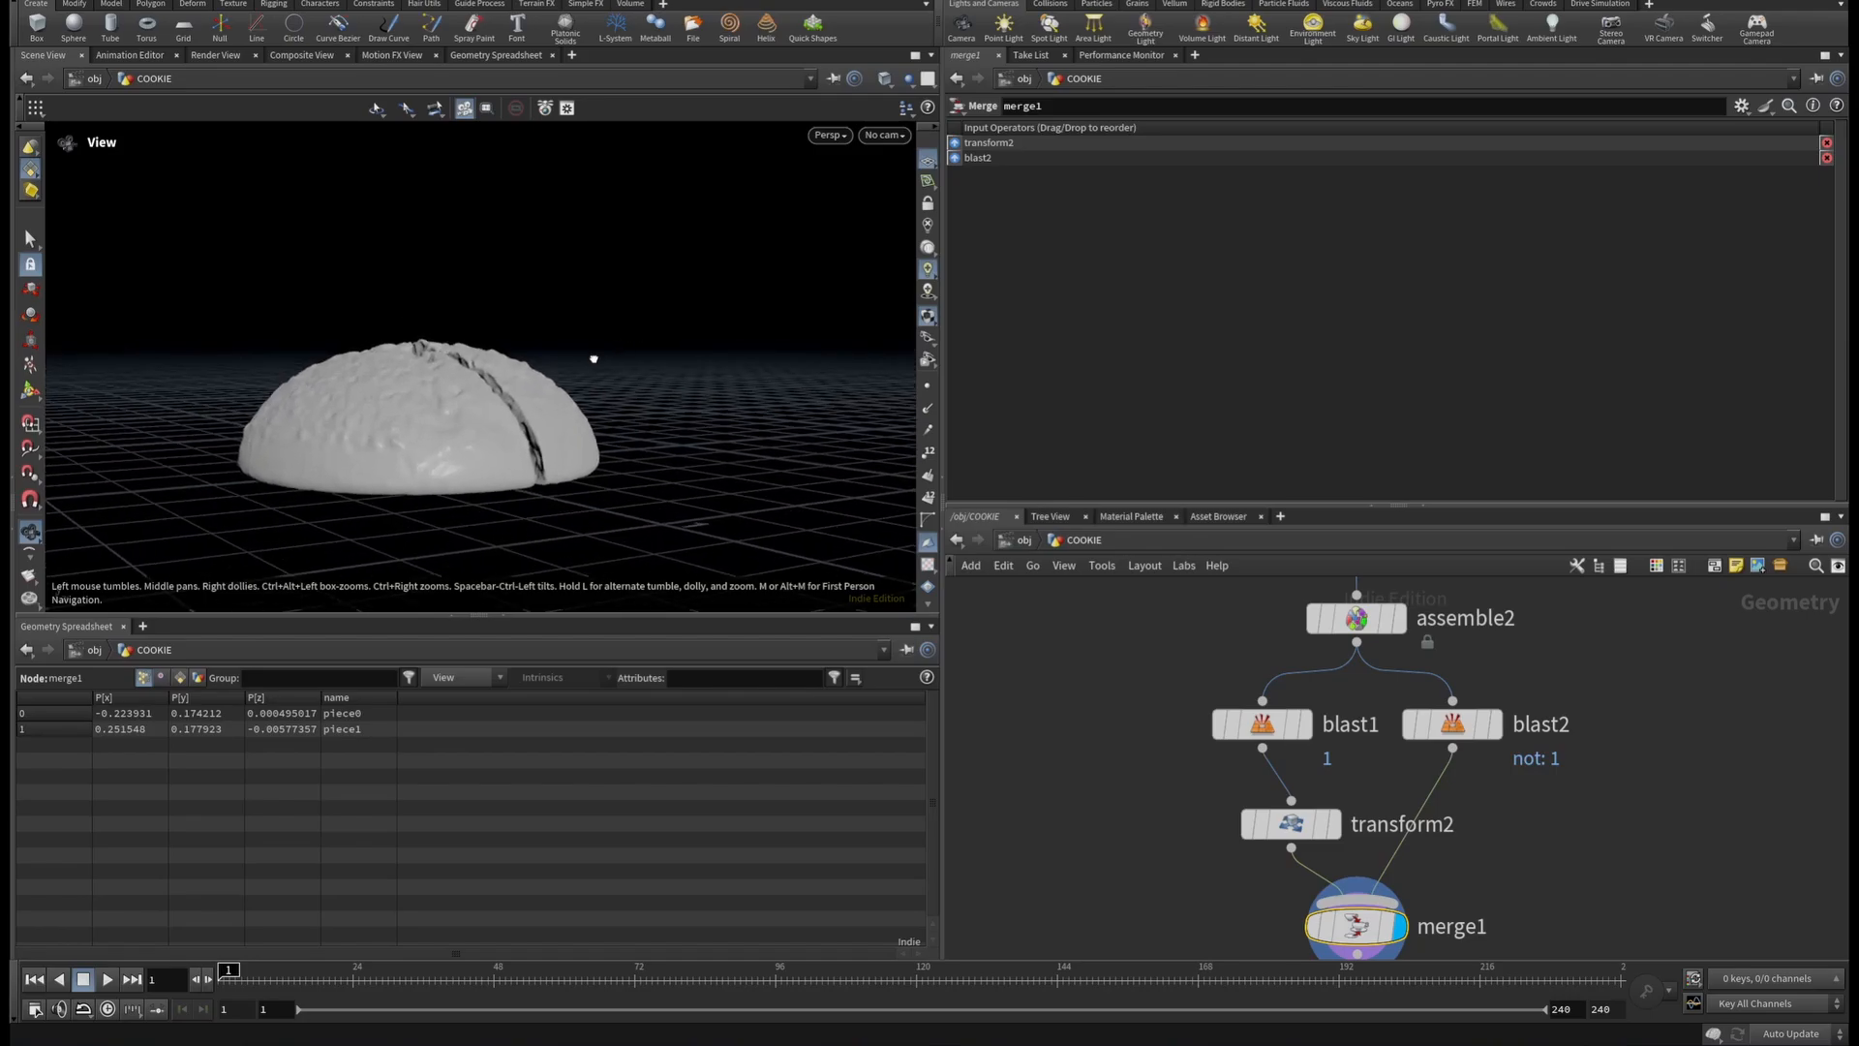
{"action": "left_click_drag", "start_coordinate": [590, 358], "coordinate": [524, 356]}
{"action": "scroll", "coordinate": [435, 392], "scroll_direction": "up", "scroll_amount": 4}
{"action": "left_click_drag", "start_coordinate": [413, 398], "coordinate": [374, 416]}
{"action": "scroll", "coordinate": [410, 405], "scroll_direction": "up", "scroll_amount": 3}
{"action": "mouse_move", "coordinate": [502, 394]}
{"action": "left_mouse_down"}
{"action": "mouse_move", "coordinate": [477, 406]}
{"action": "mouse_move", "coordinate": [518, 397]}
{"action": "left_mouse_up"}
{"action": "middle_click_drag", "start_coordinate": [1482, 834], "coordinate": [1534, 717]}
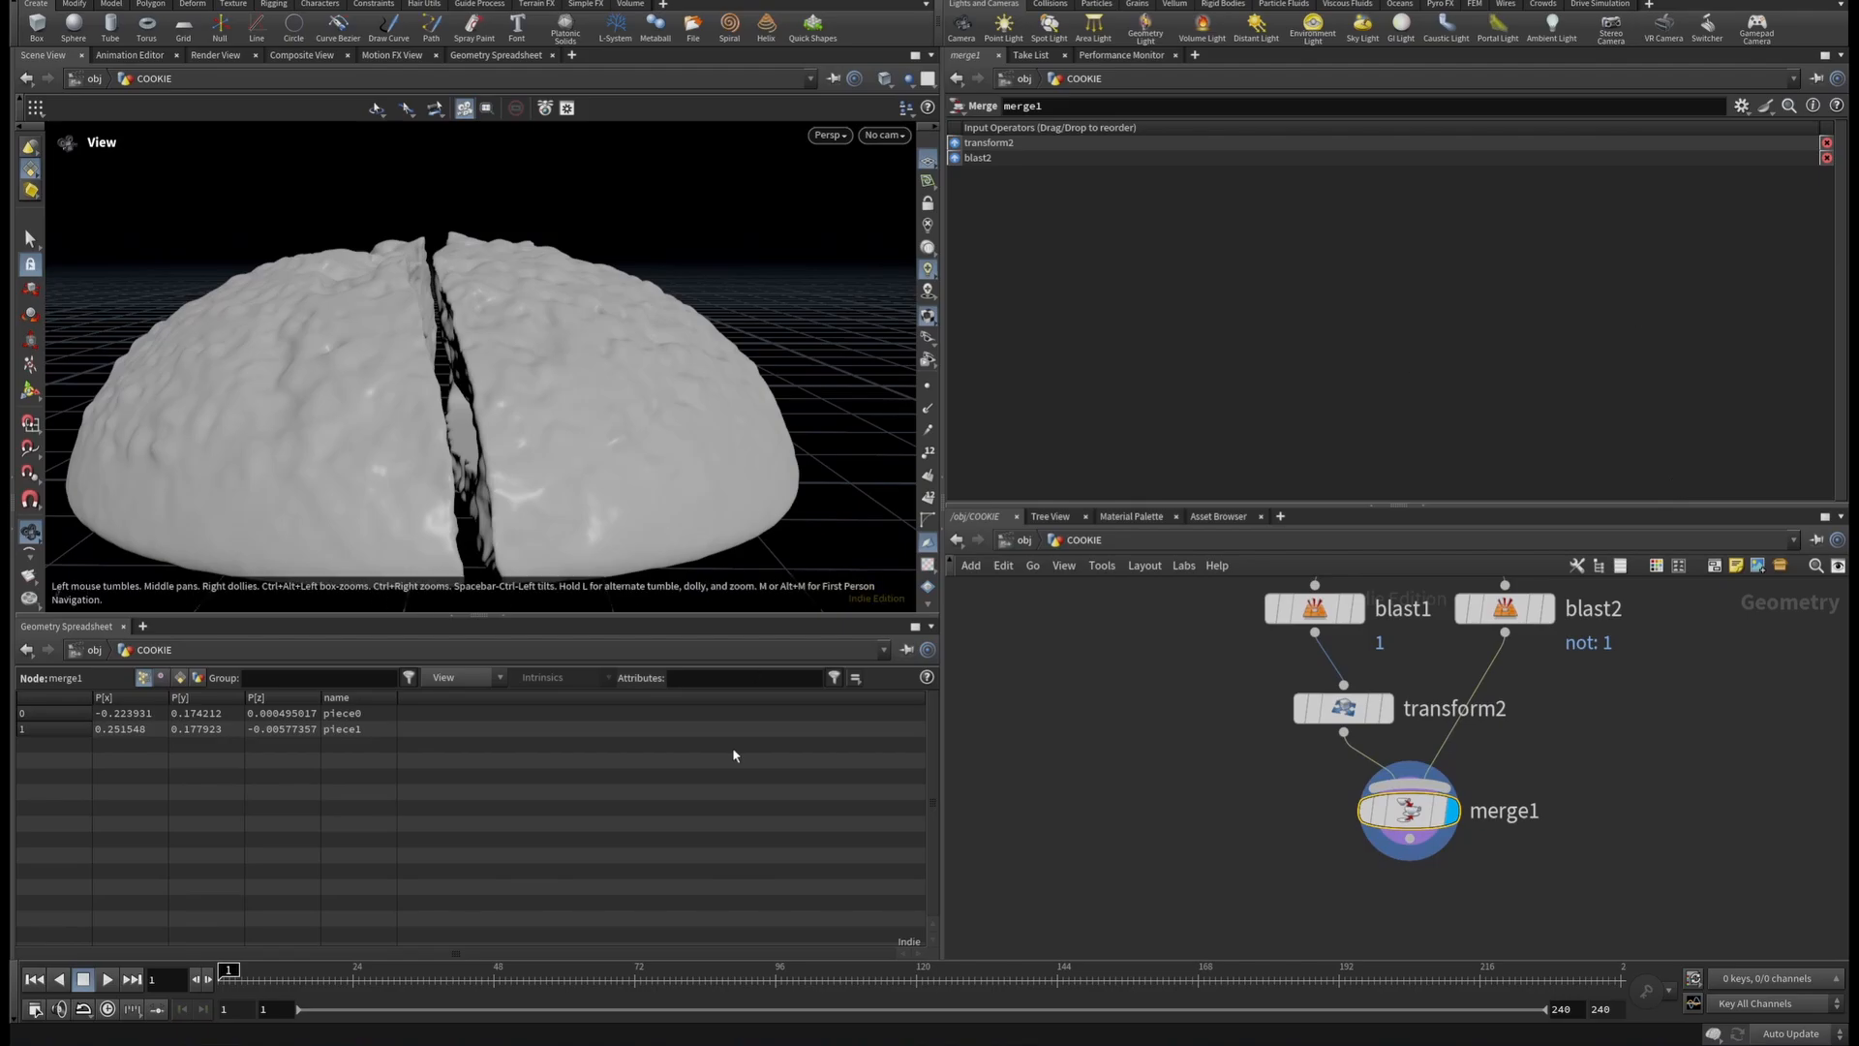
Copy the Transform node onto the wire between blast2 and merge1, and set transform2's X translation to 0.015.
{"action": "left_click_drag", "start_coordinate": [1346, 711], "coordinate": [1468, 714], "text": "alt"}
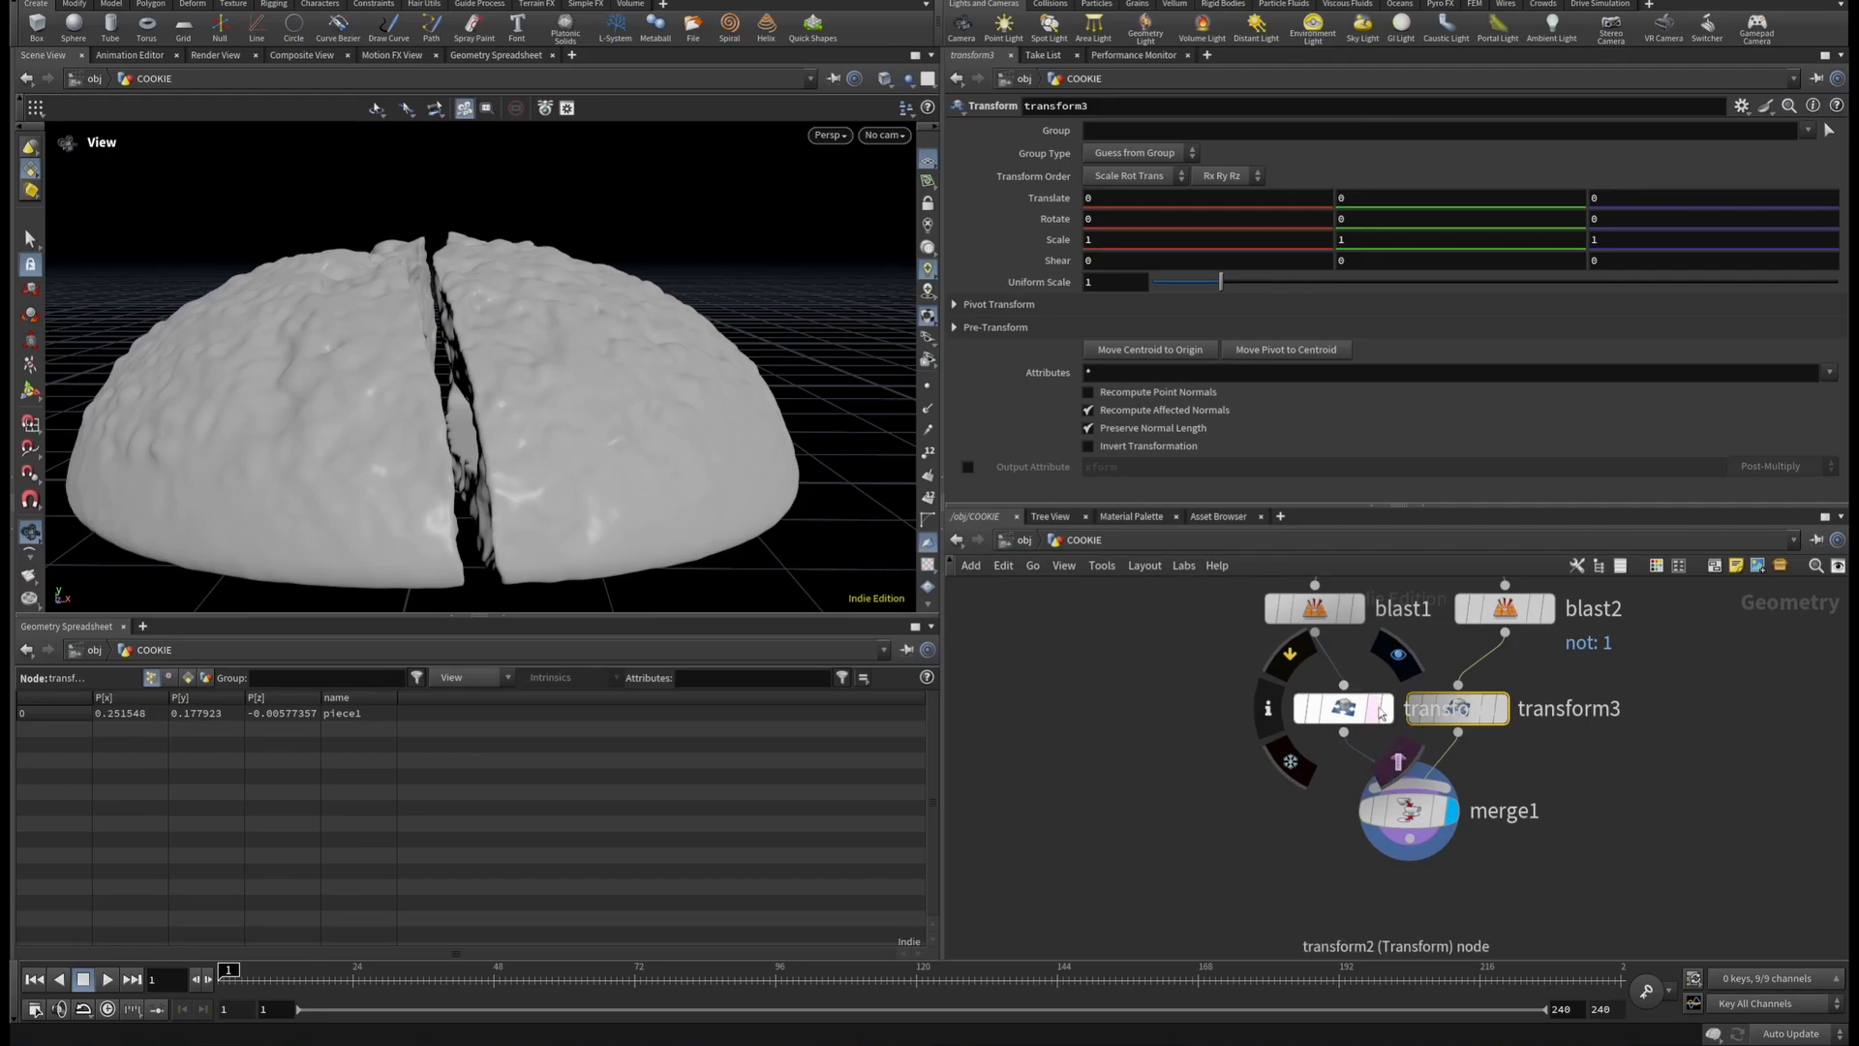
{"action": "left_click", "coordinate": [1346, 707]}
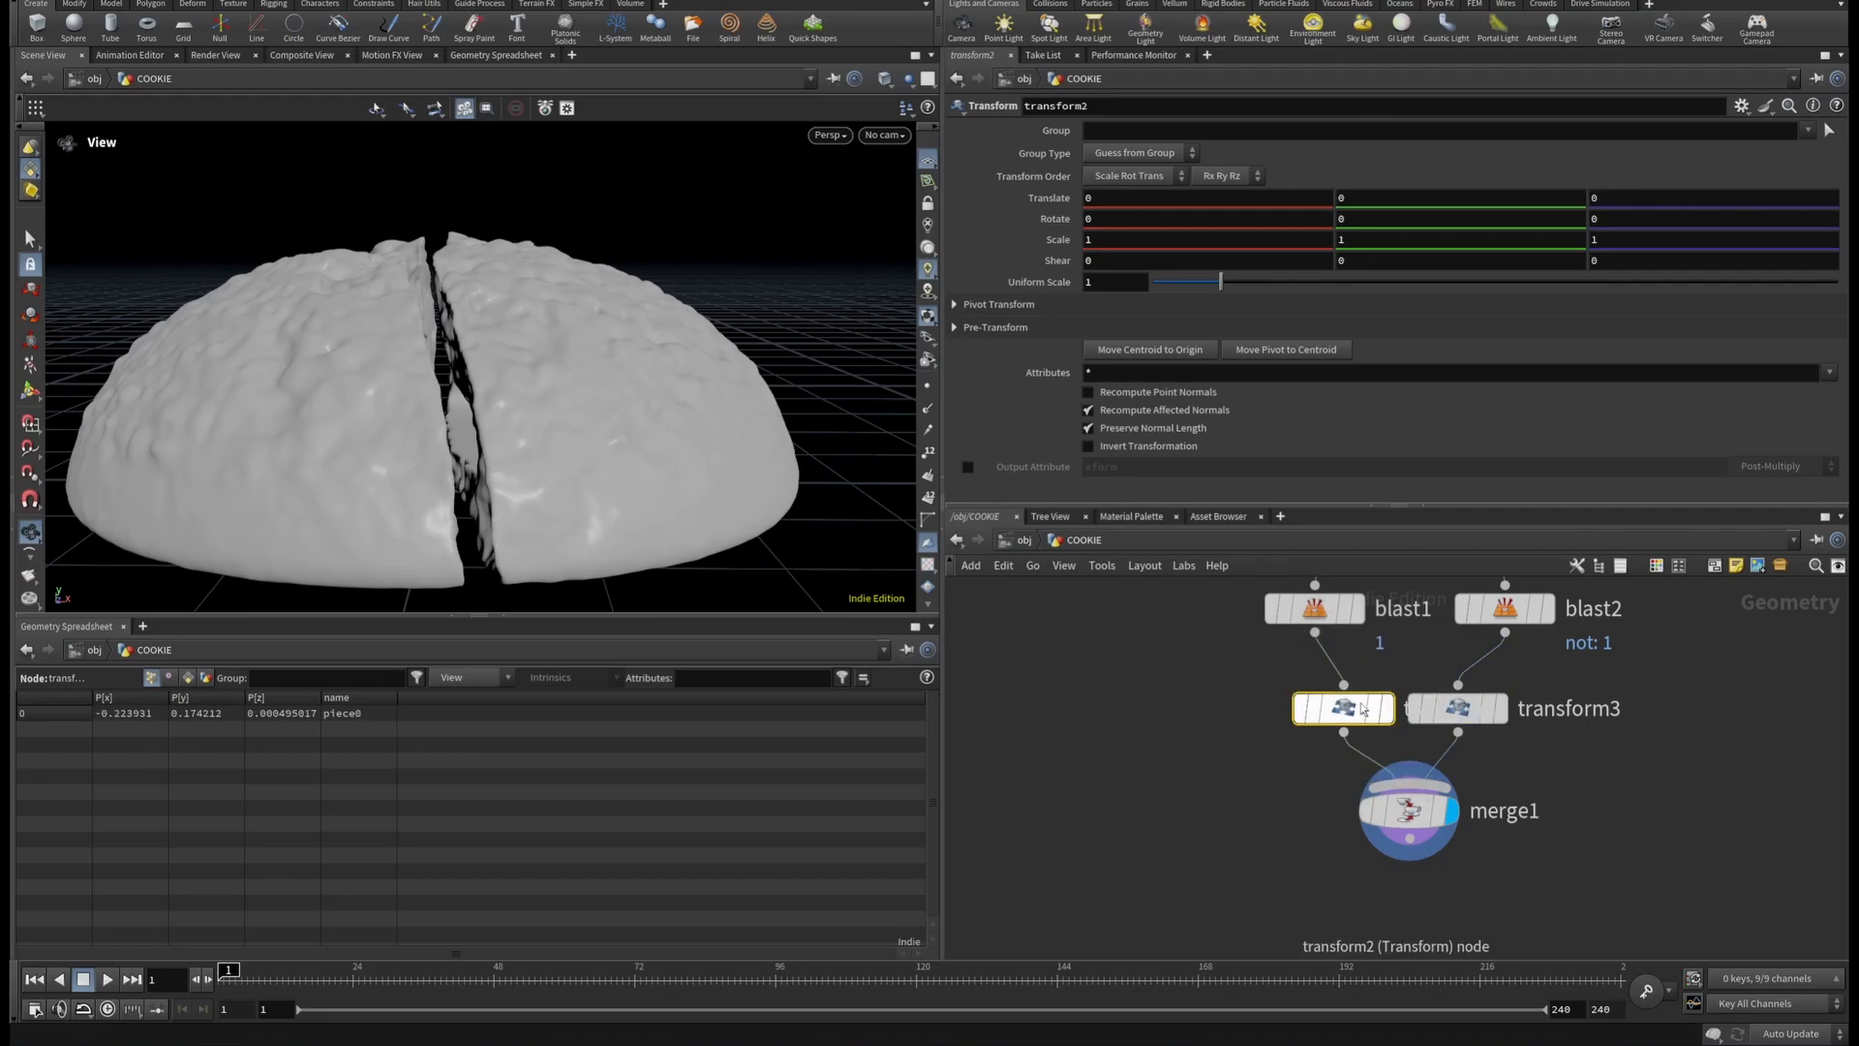
{"action": "left_click", "coordinate": [31, 400]}
{"action": "right_click_drag", "start_coordinate": [278, 293], "coordinate": [511, 352], "text": "alt"}
{"action": "left_click_drag", "start_coordinate": [510, 352], "coordinate": [630, 531], "text": "alt"}
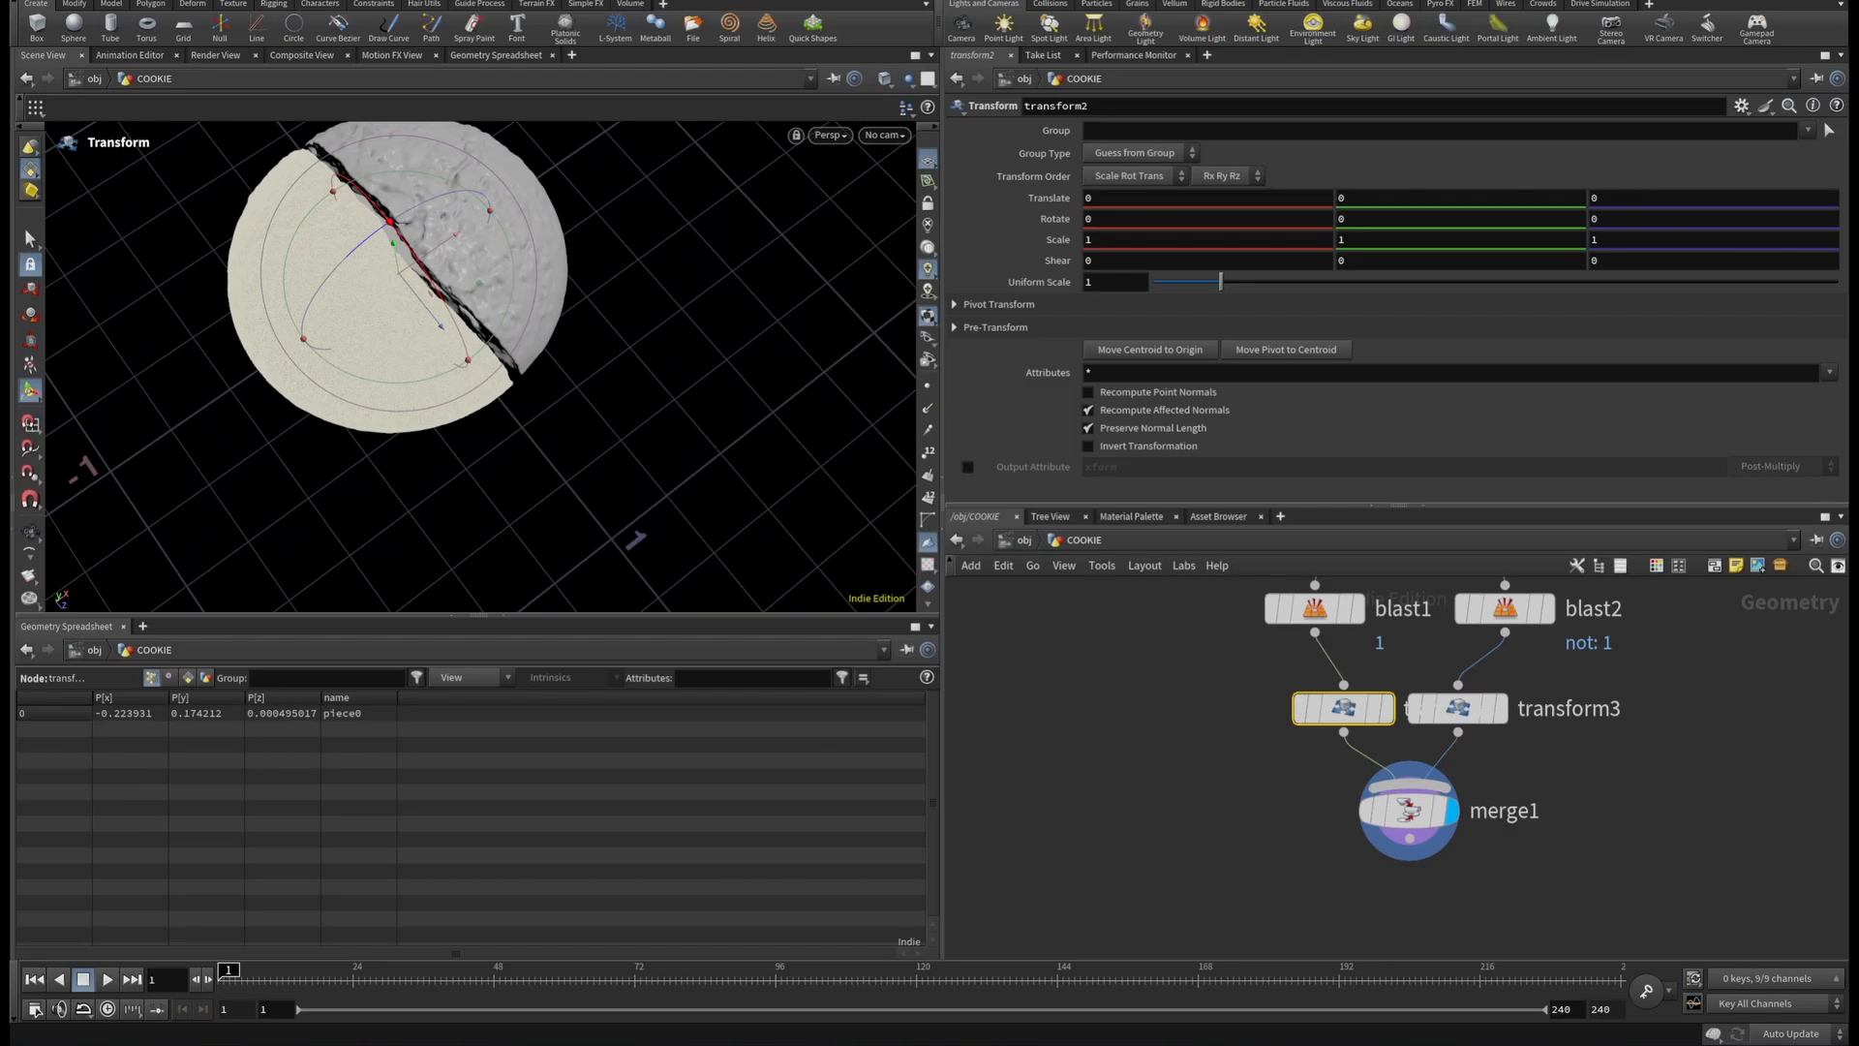
{"action": "left_click", "coordinate": [1149, 200]}
{"action": "type", "text": ".015"}
{"action": "key", "text": "Return"}
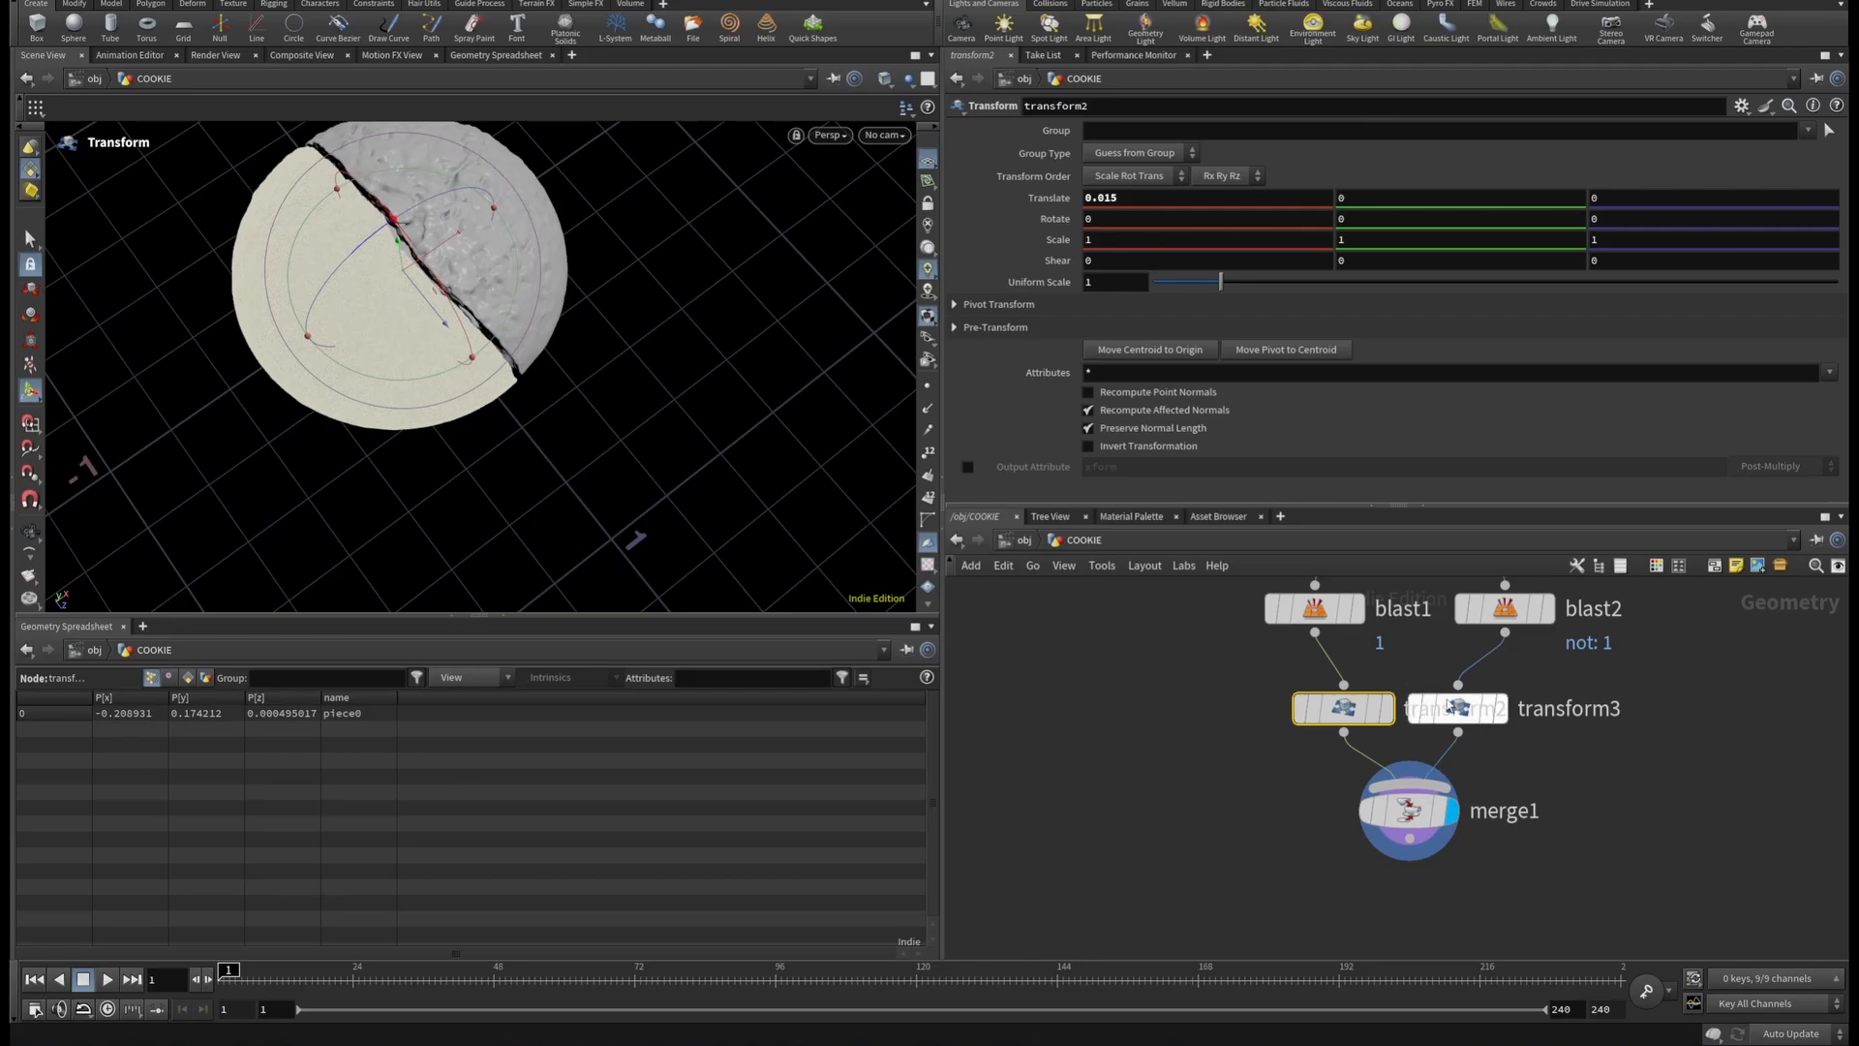
Set transform3's X translation to -0.023 to close the crack, and space the node away from transform2.
{"action": "left_click", "coordinate": [1457, 708]}
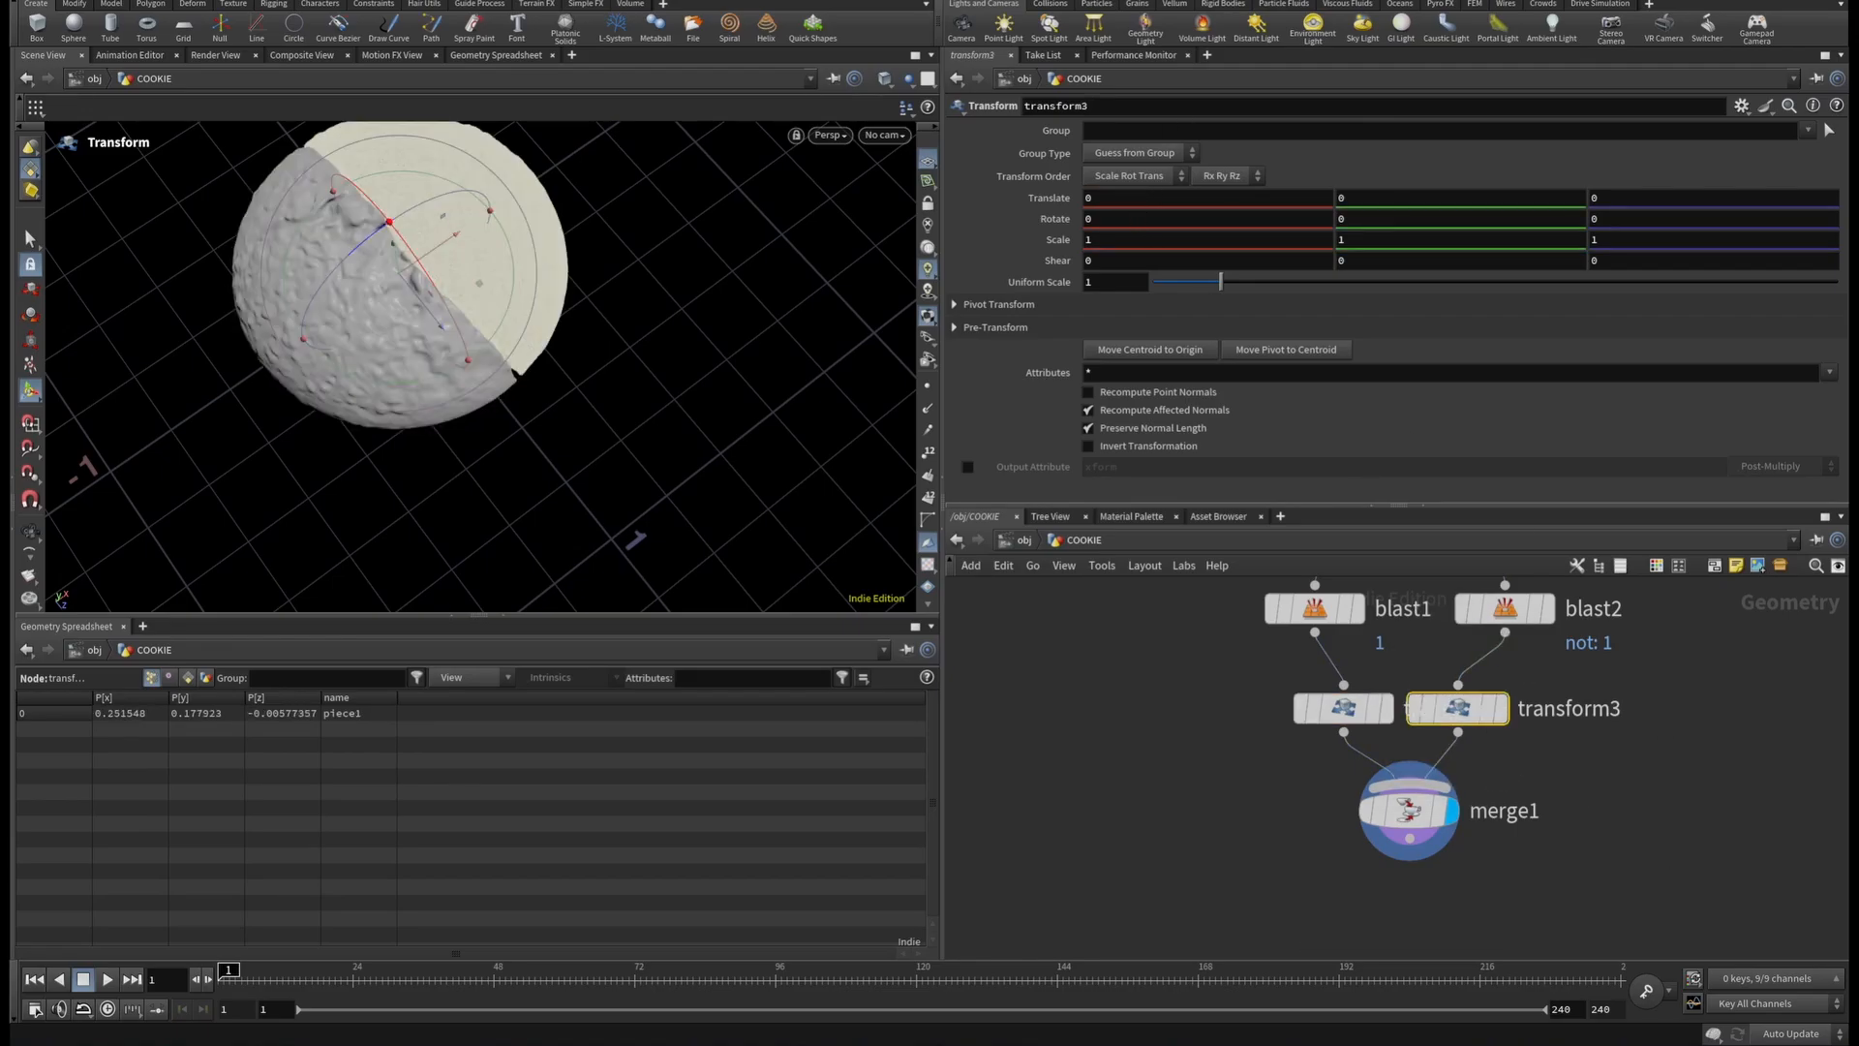
{"action": "left_click", "coordinate": [1094, 199]}
{"action": "type", "text": "-0.023"}
{"action": "key", "text": "Return"}
{"action": "key", "text": "Escape"}
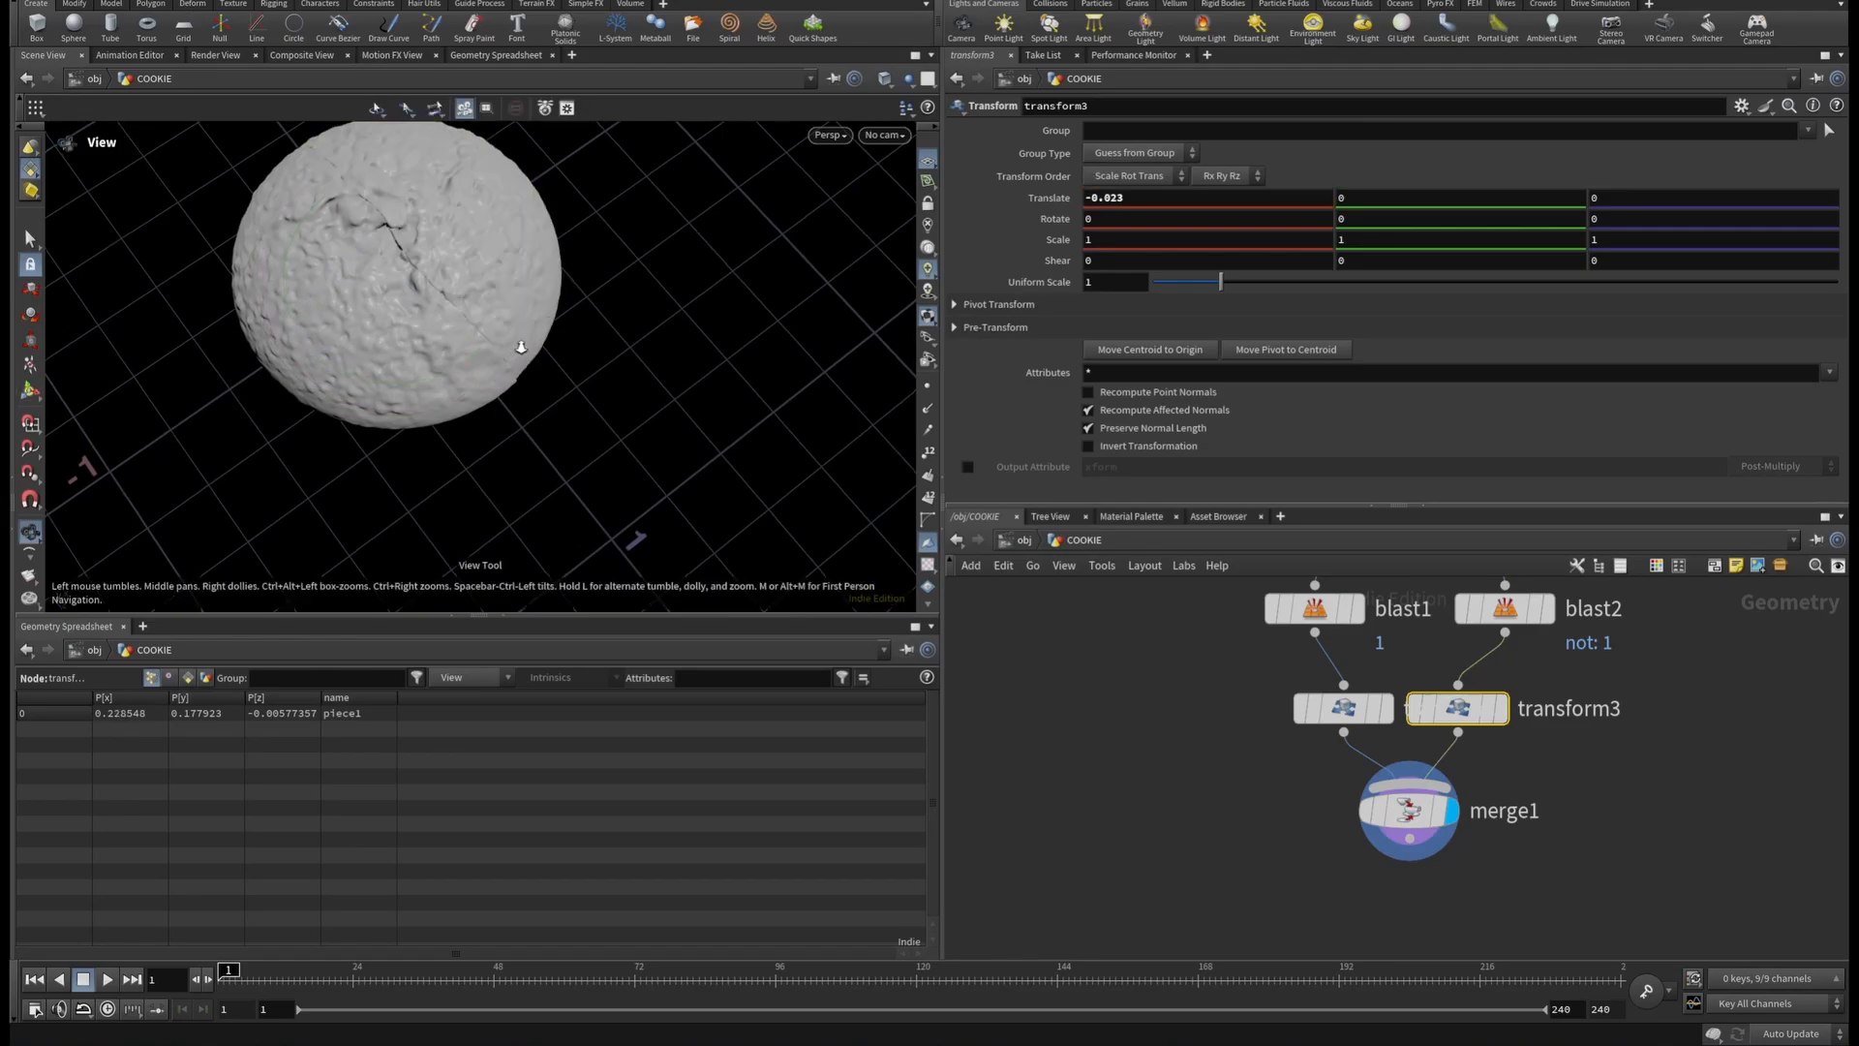
{"action": "left_click_drag", "start_coordinate": [409, 238], "coordinate": [327, 174]}
{"action": "scroll", "coordinate": [1591, 870], "scroll_direction": "down", "scroll_amount": 2}
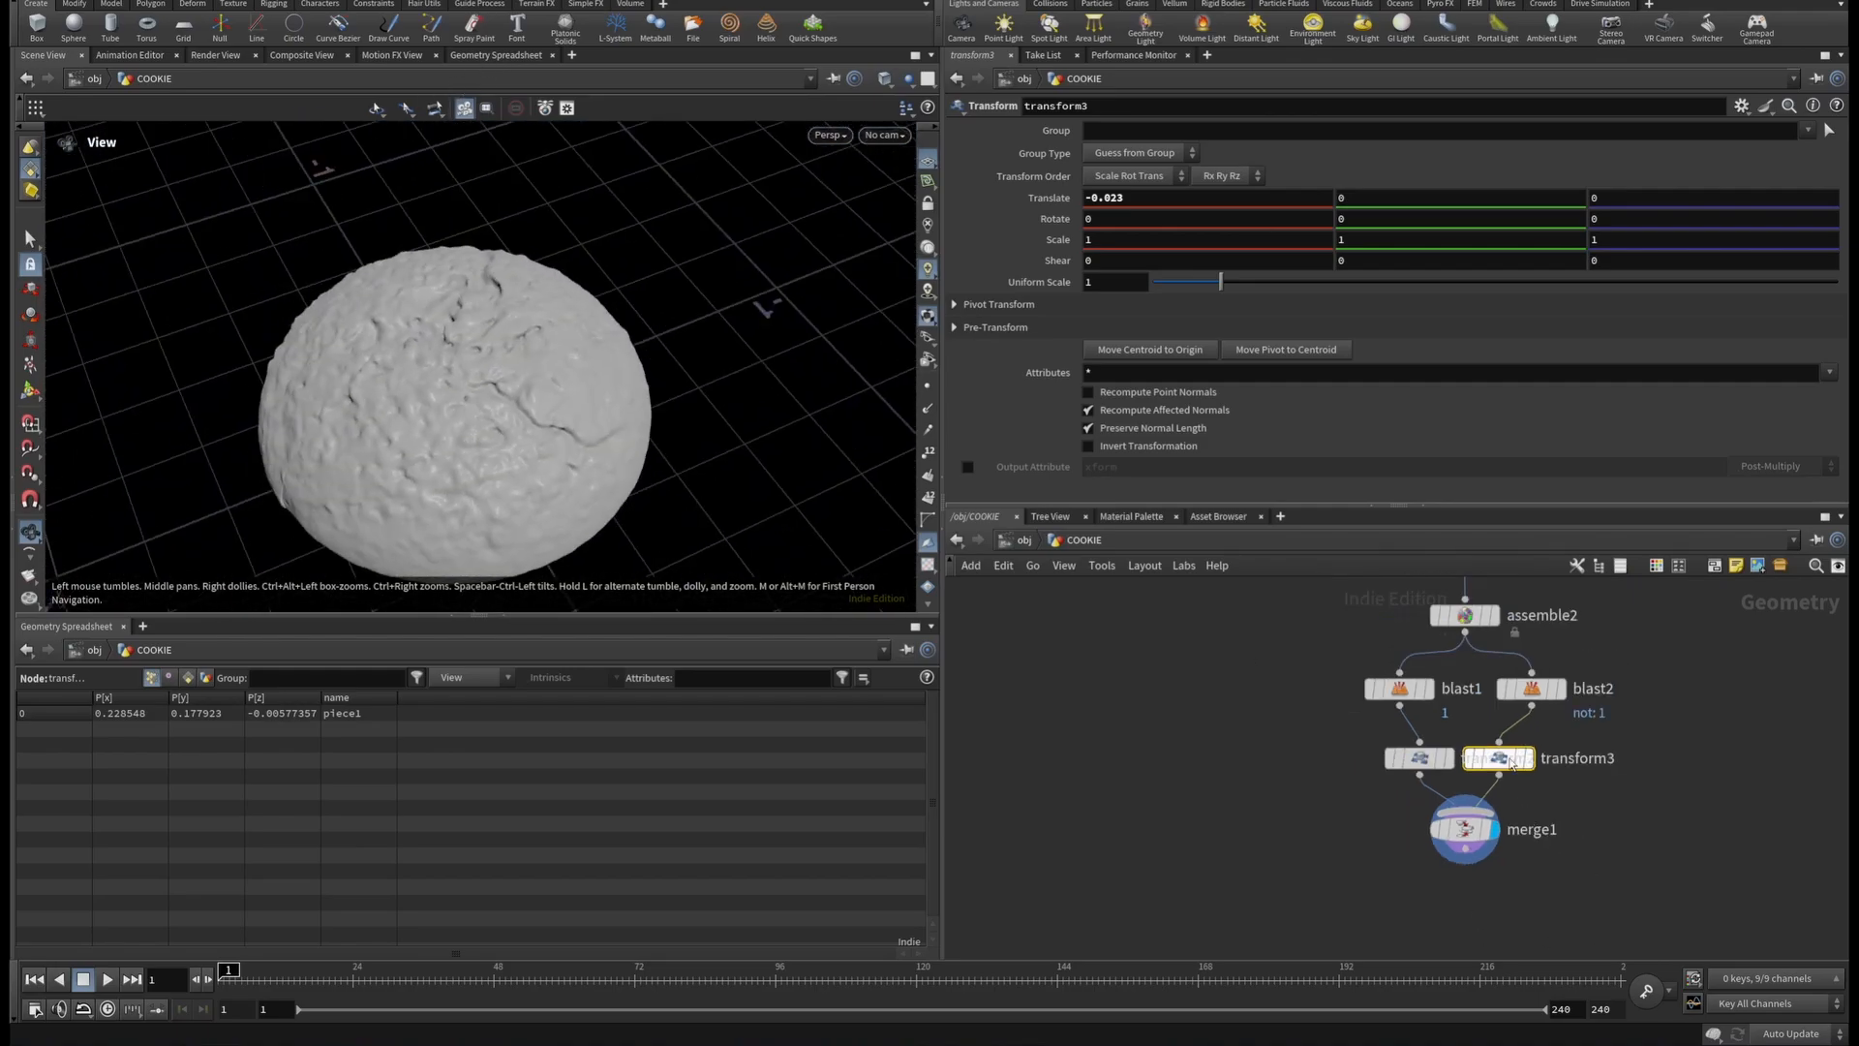
{"action": "left_click_drag", "start_coordinate": [1501, 759], "coordinate": [1522, 759]}
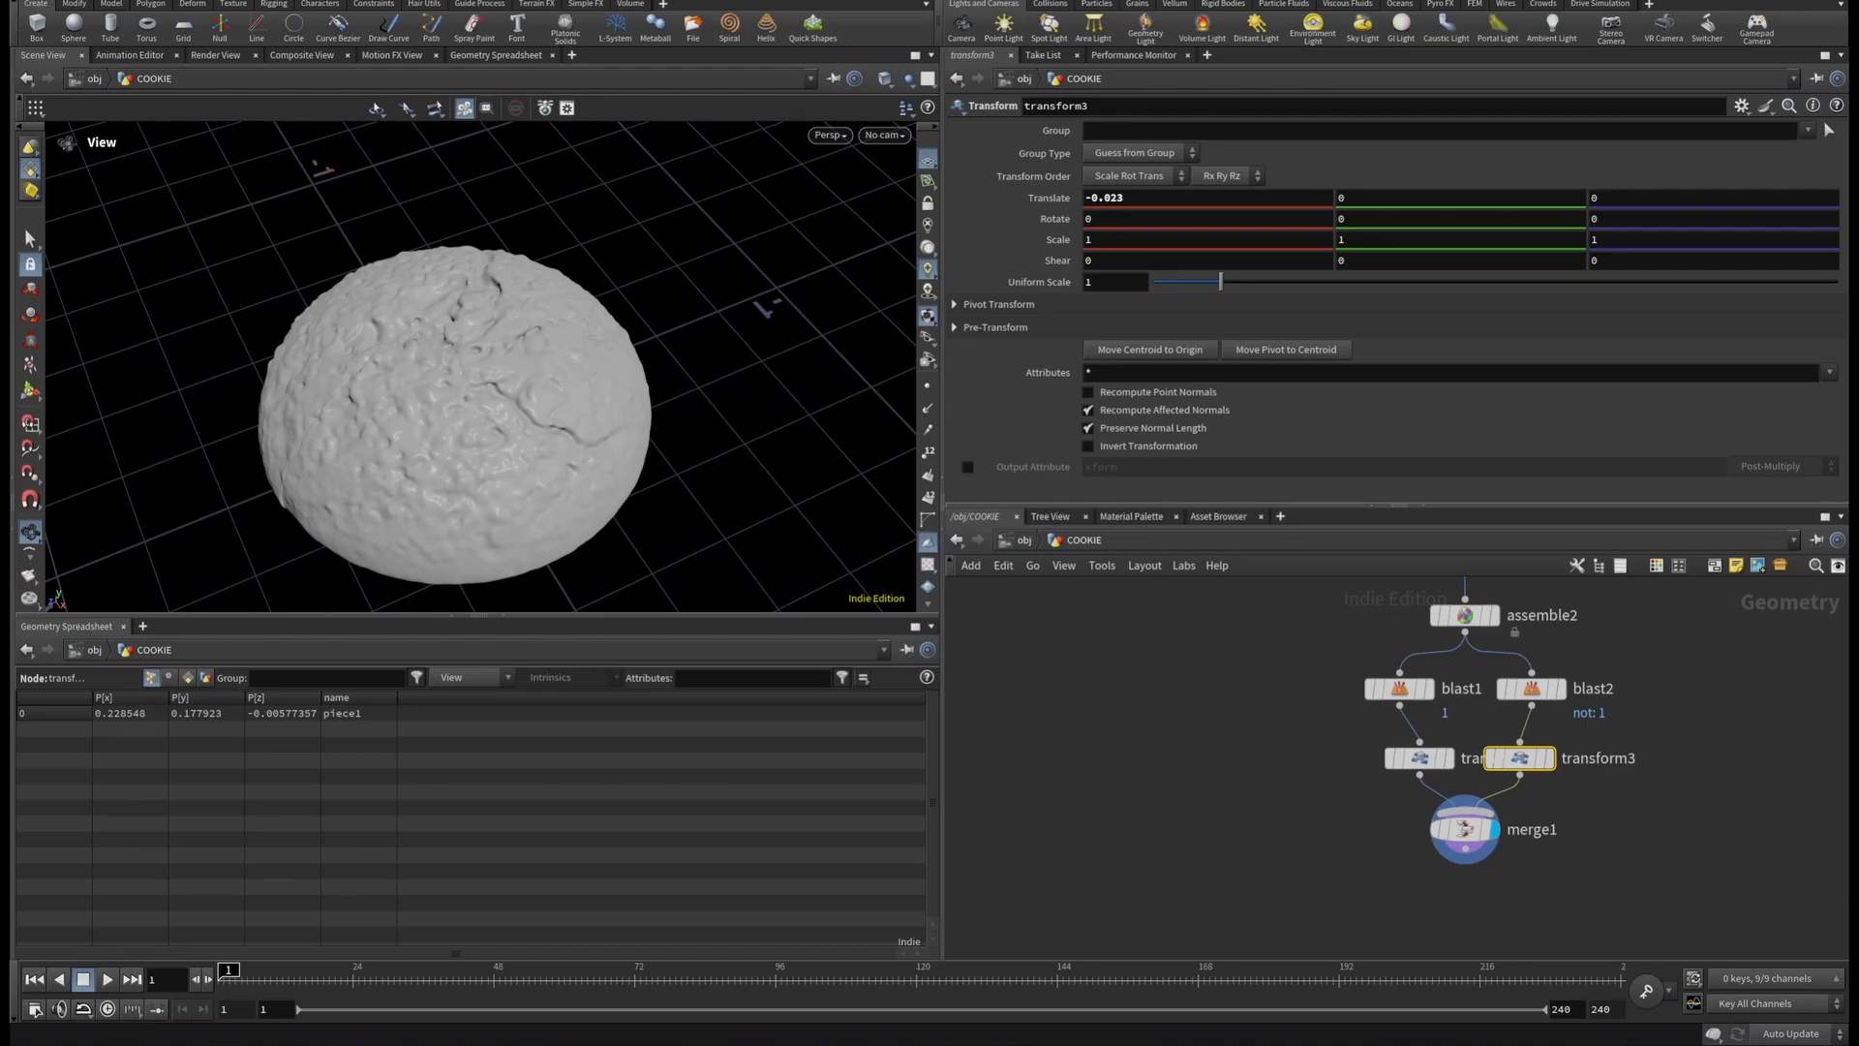
Append an Unpack node below merge1 and display it.
{"action": "key", "text": "Tab"}
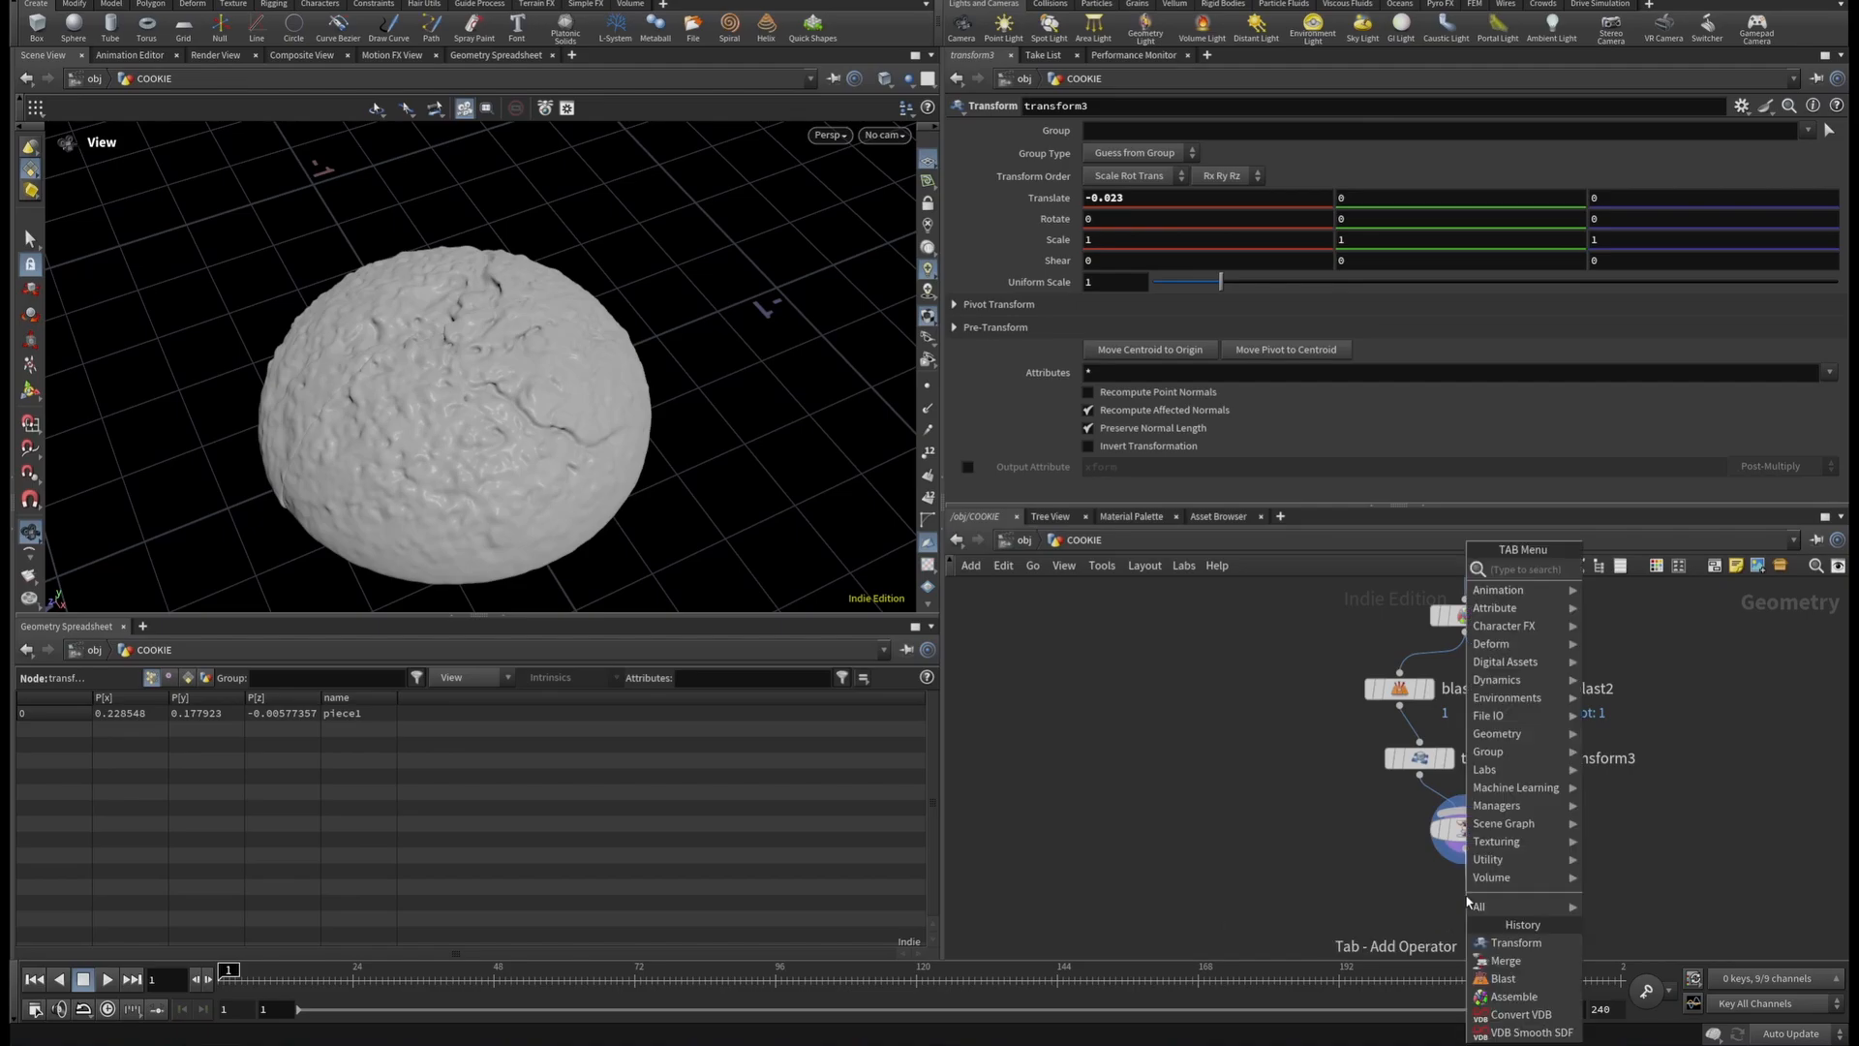
{"action": "type", "text": "unp"}
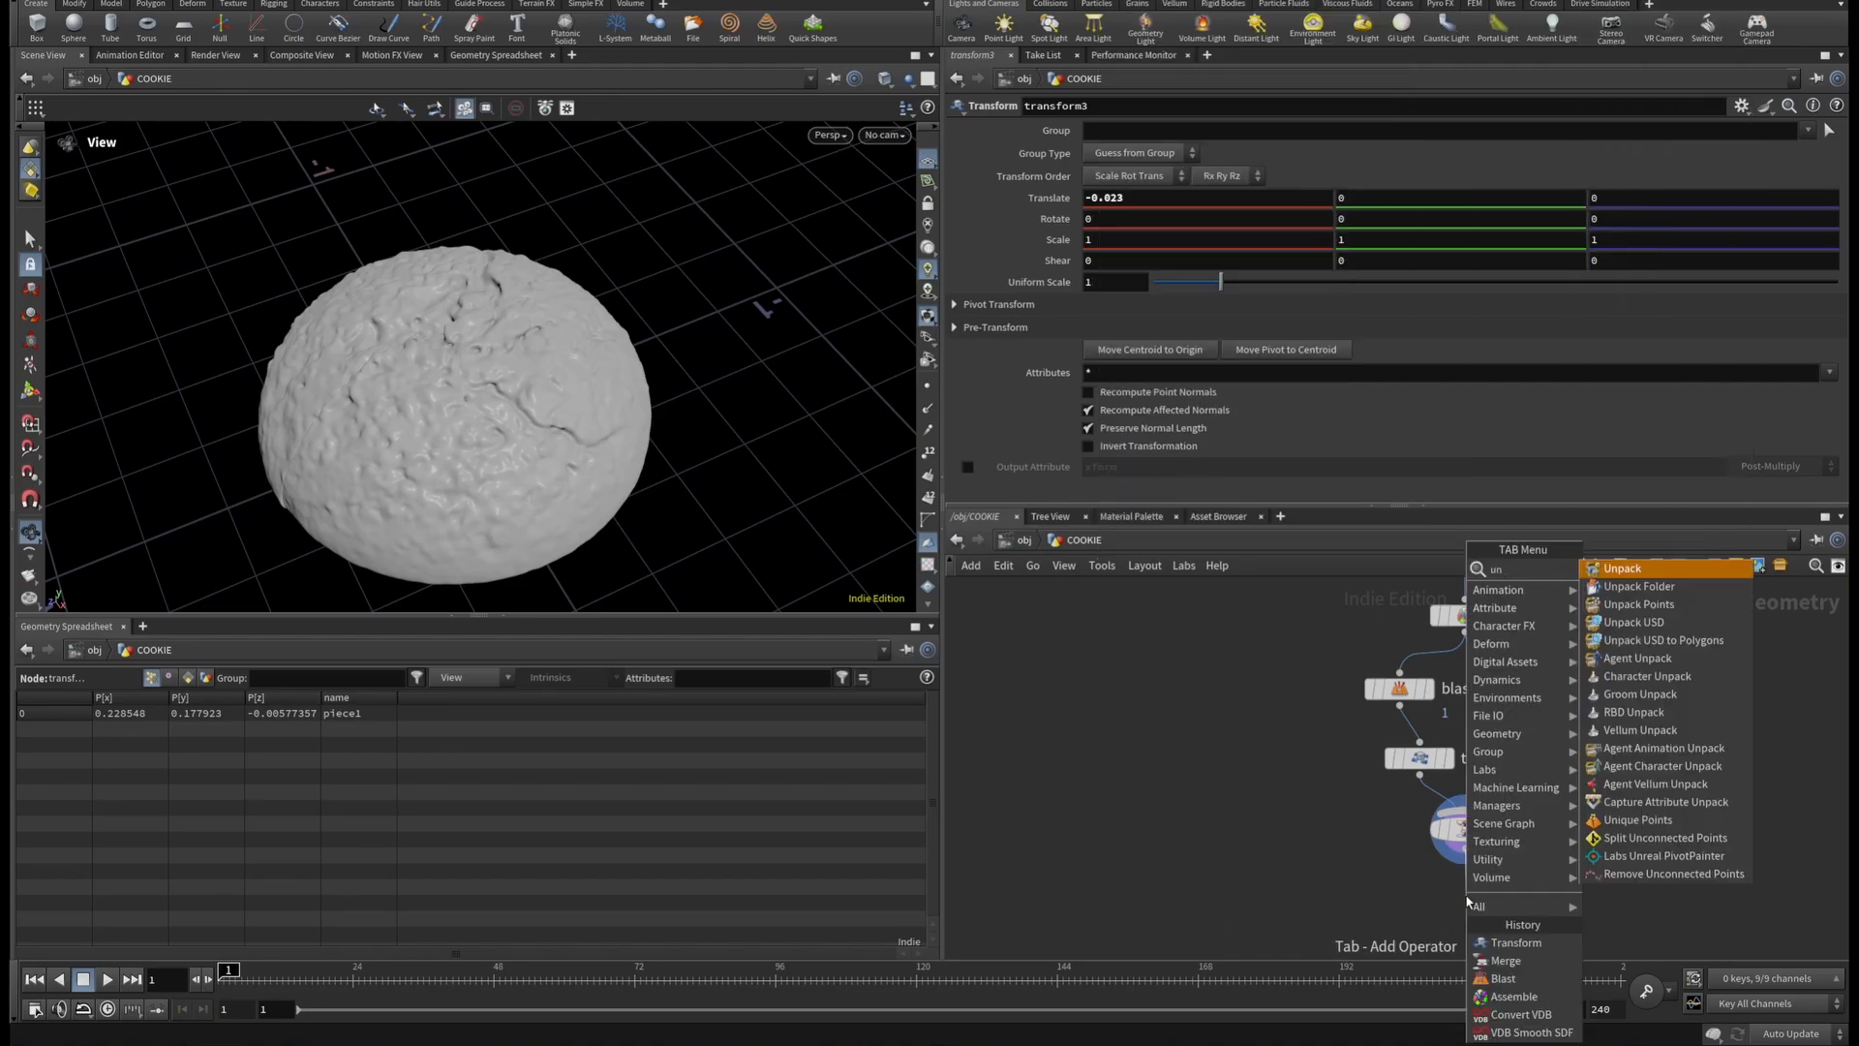
{"action": "left_click", "coordinate": [1661, 569]}
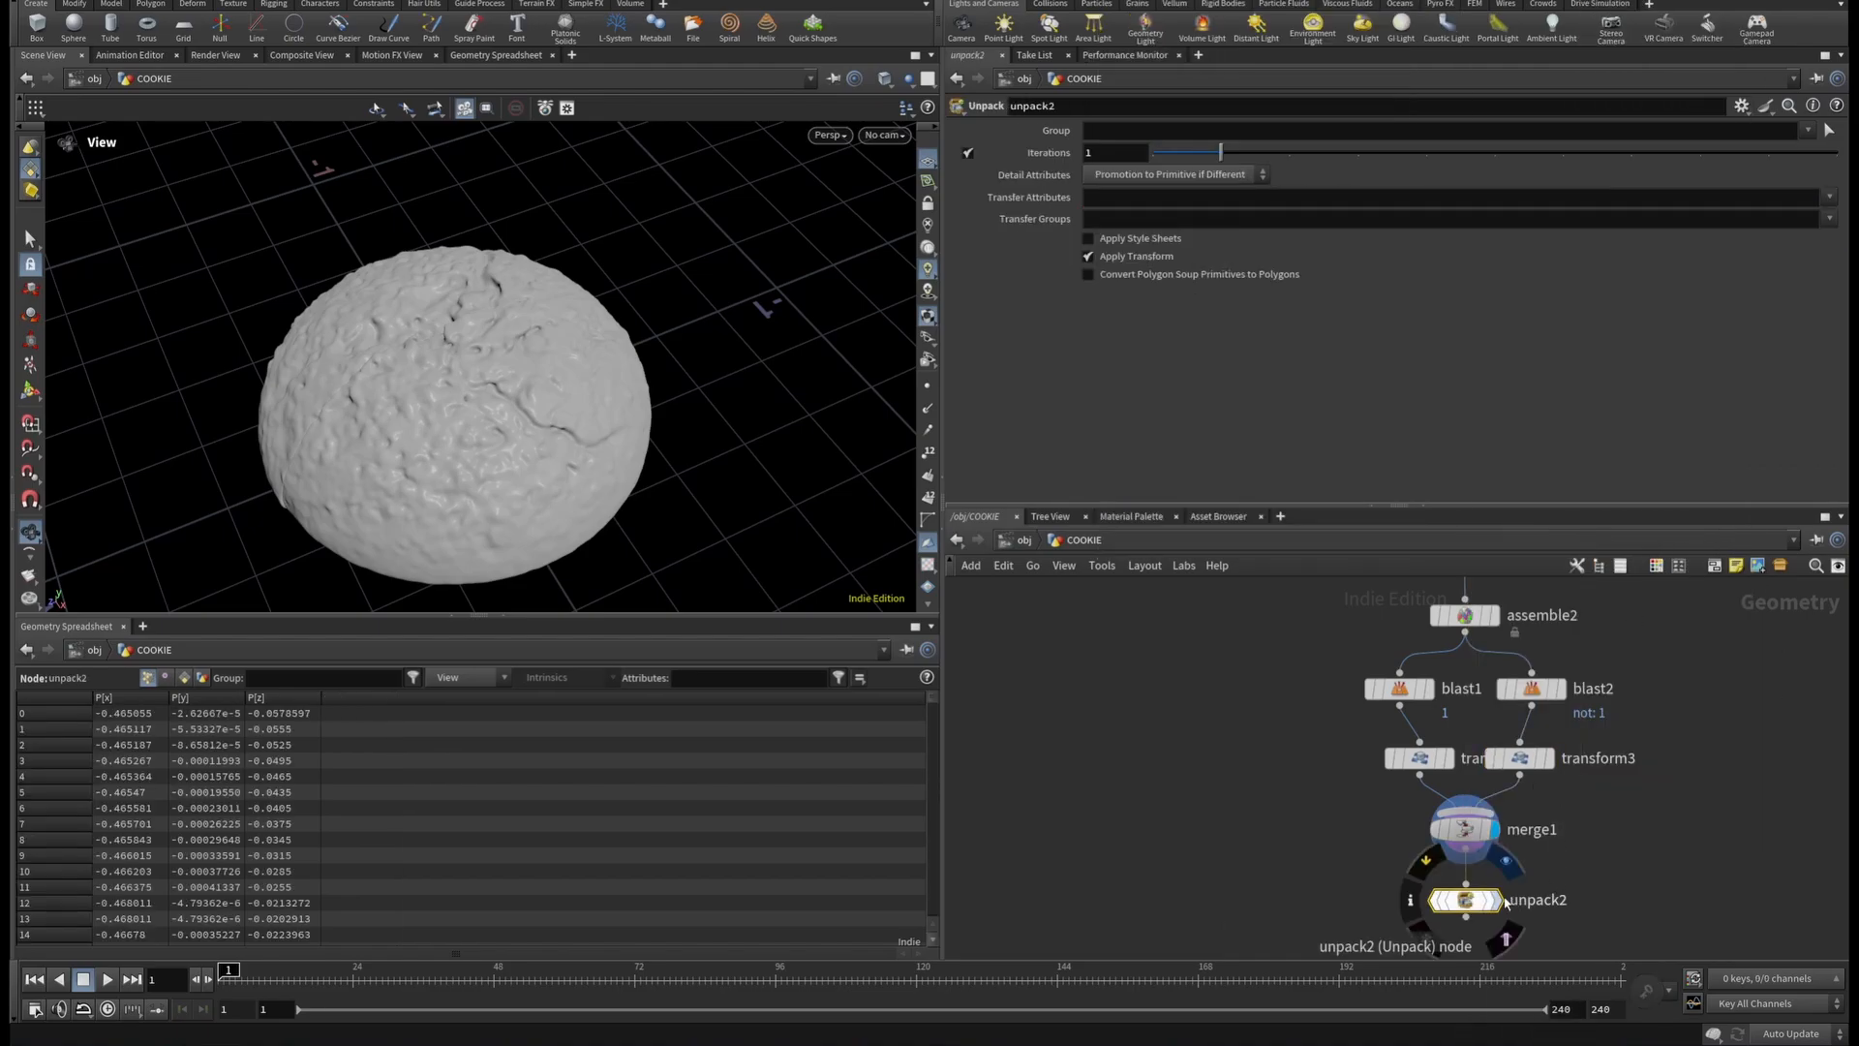
{"action": "left_click", "coordinate": [1467, 901]}
{"action": "left_click_drag", "start_coordinate": [455, 406], "coordinate": [523, 368]}
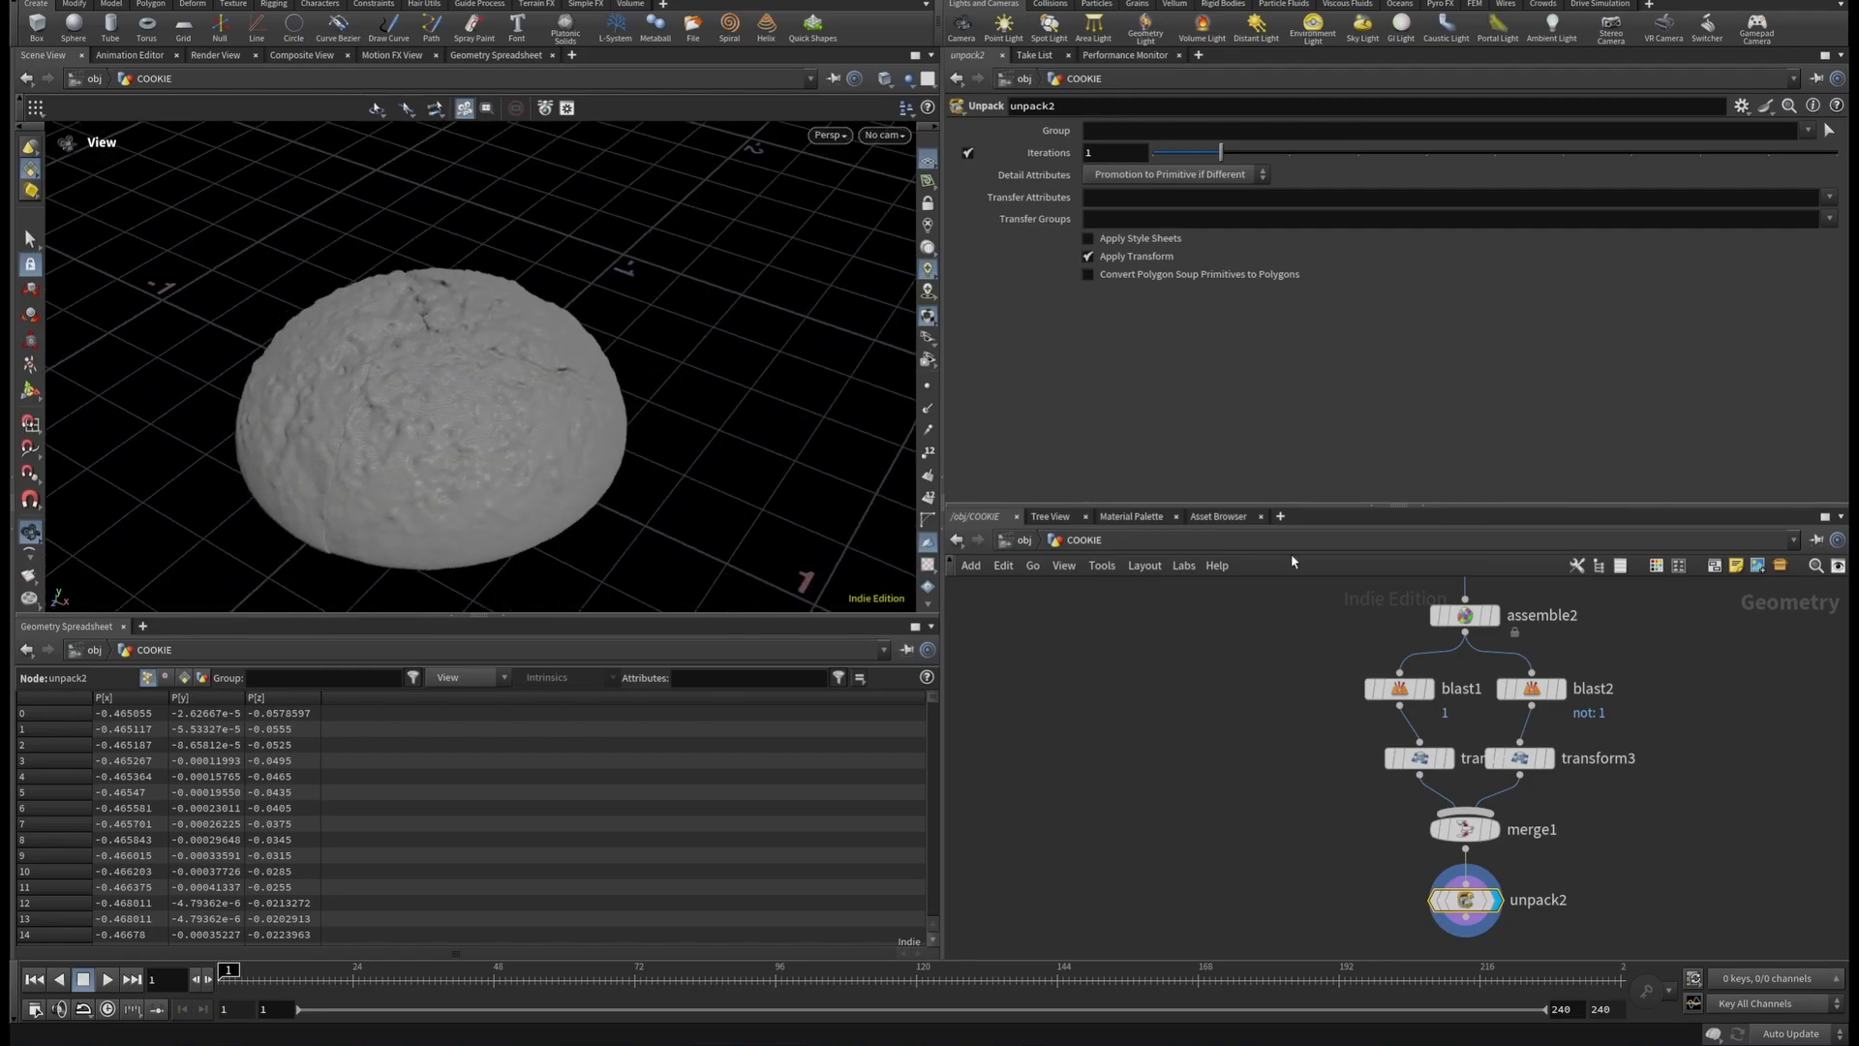
{"action": "middle_click_drag", "start_coordinate": [1603, 804], "coordinate": [1534, 735]}
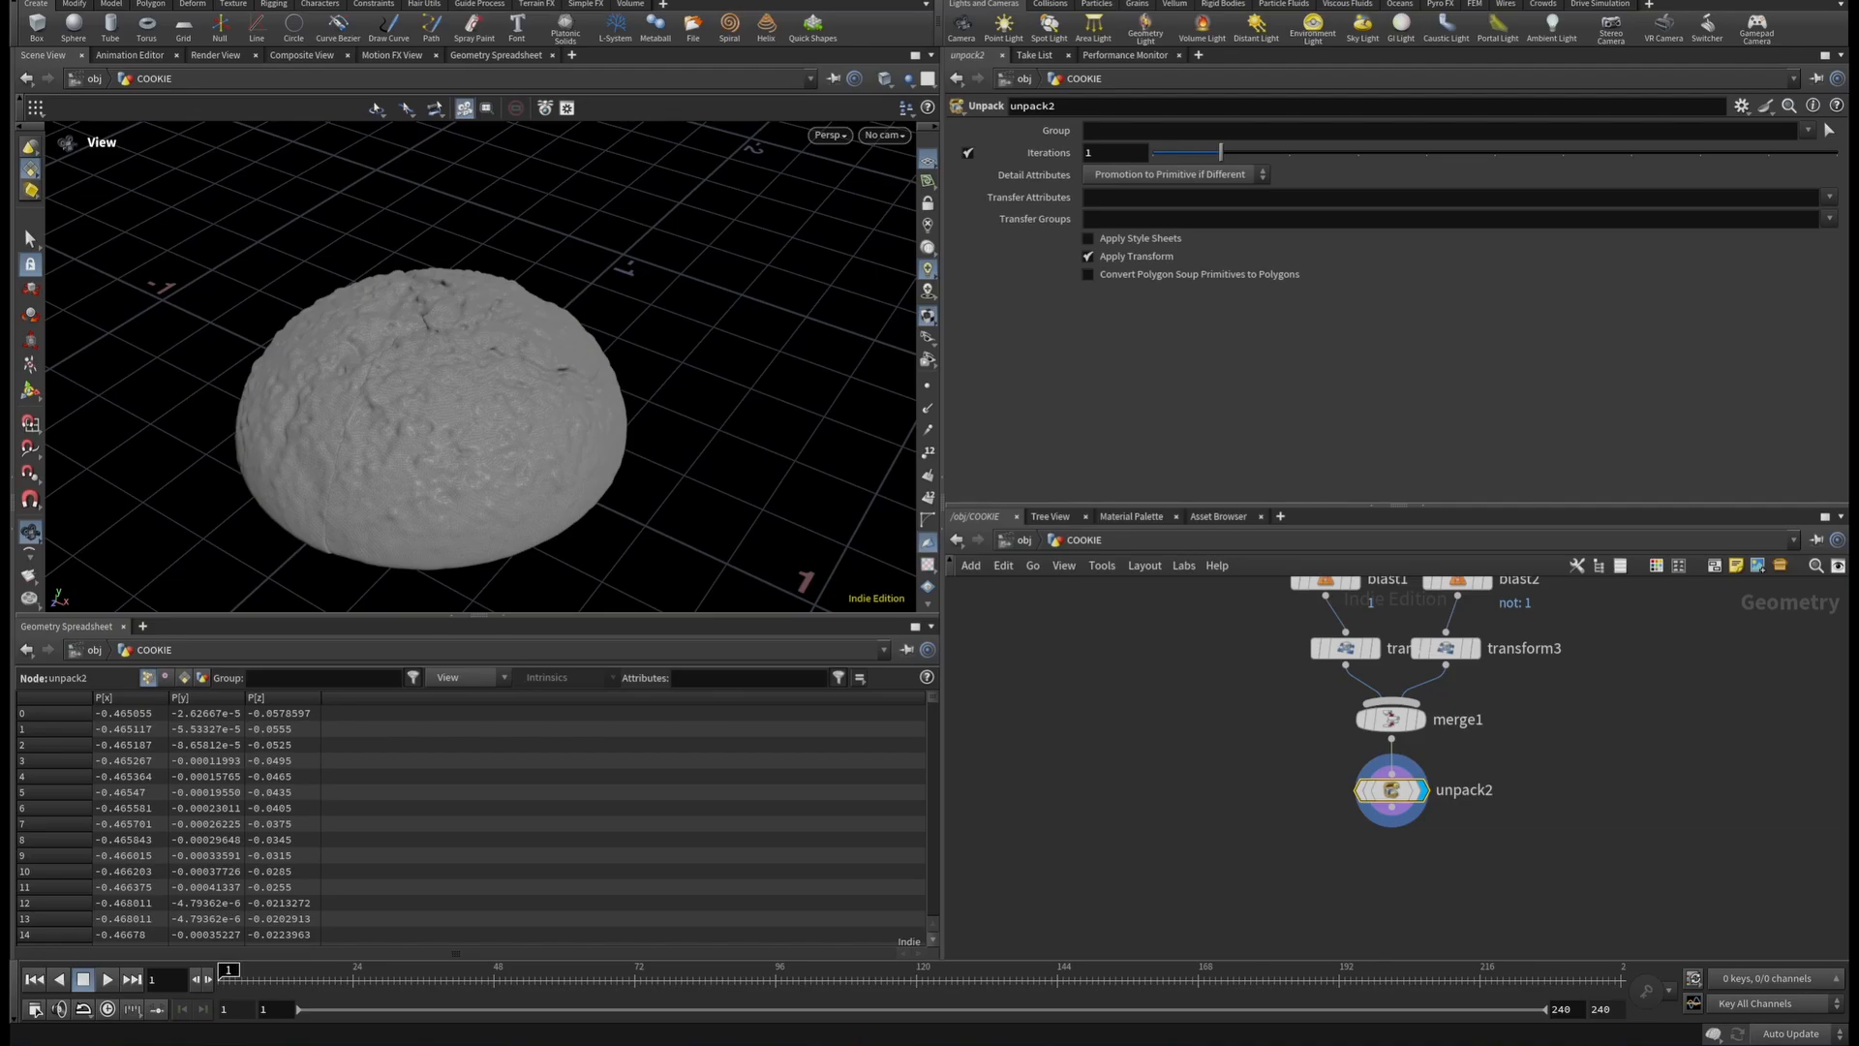
Append a displayed Labs Auto UV node below unpack2 and hide the UV checker texture in the viewport.
{"action": "left_click", "coordinate": [1390, 818]}
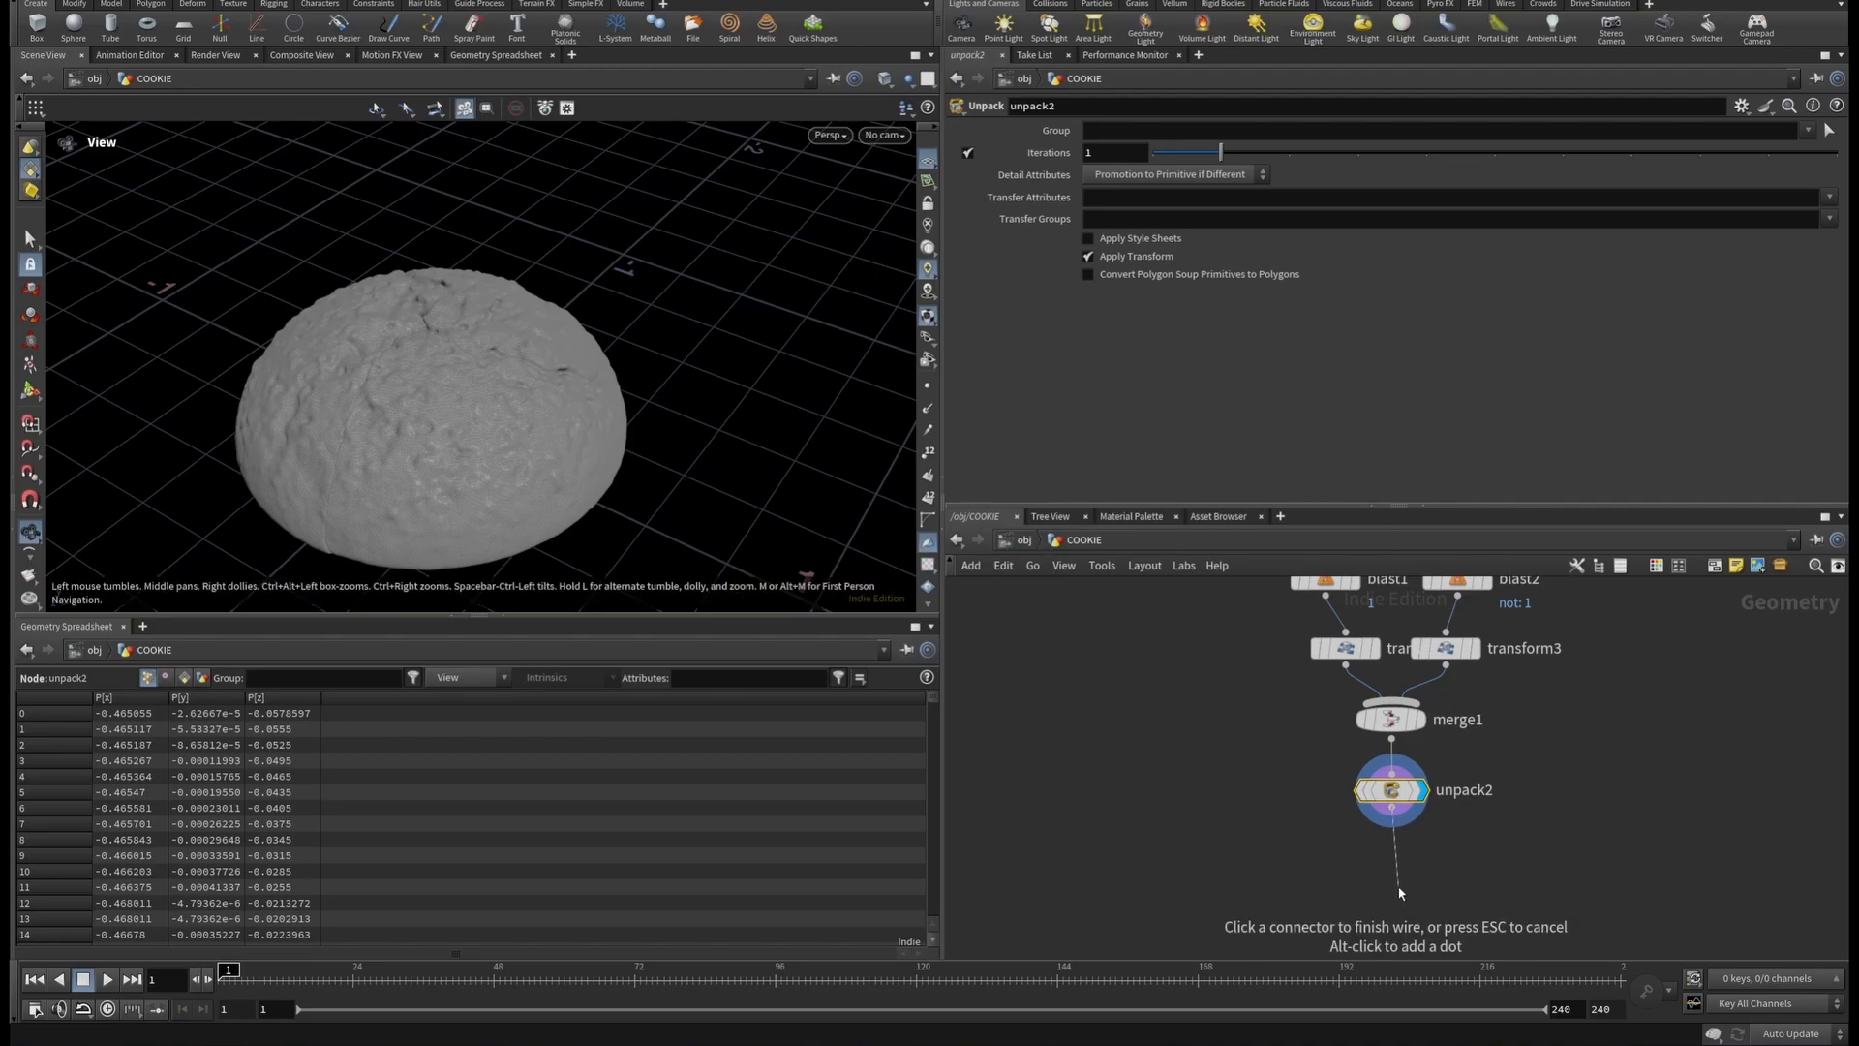
{"action": "key", "text": "Tab"}
{"action": "type", "text": "autou"}
{"action": "key", "text": "BackSpace"}
{"action": "key", "text": "Down"}
{"action": "key", "text": "Down"}
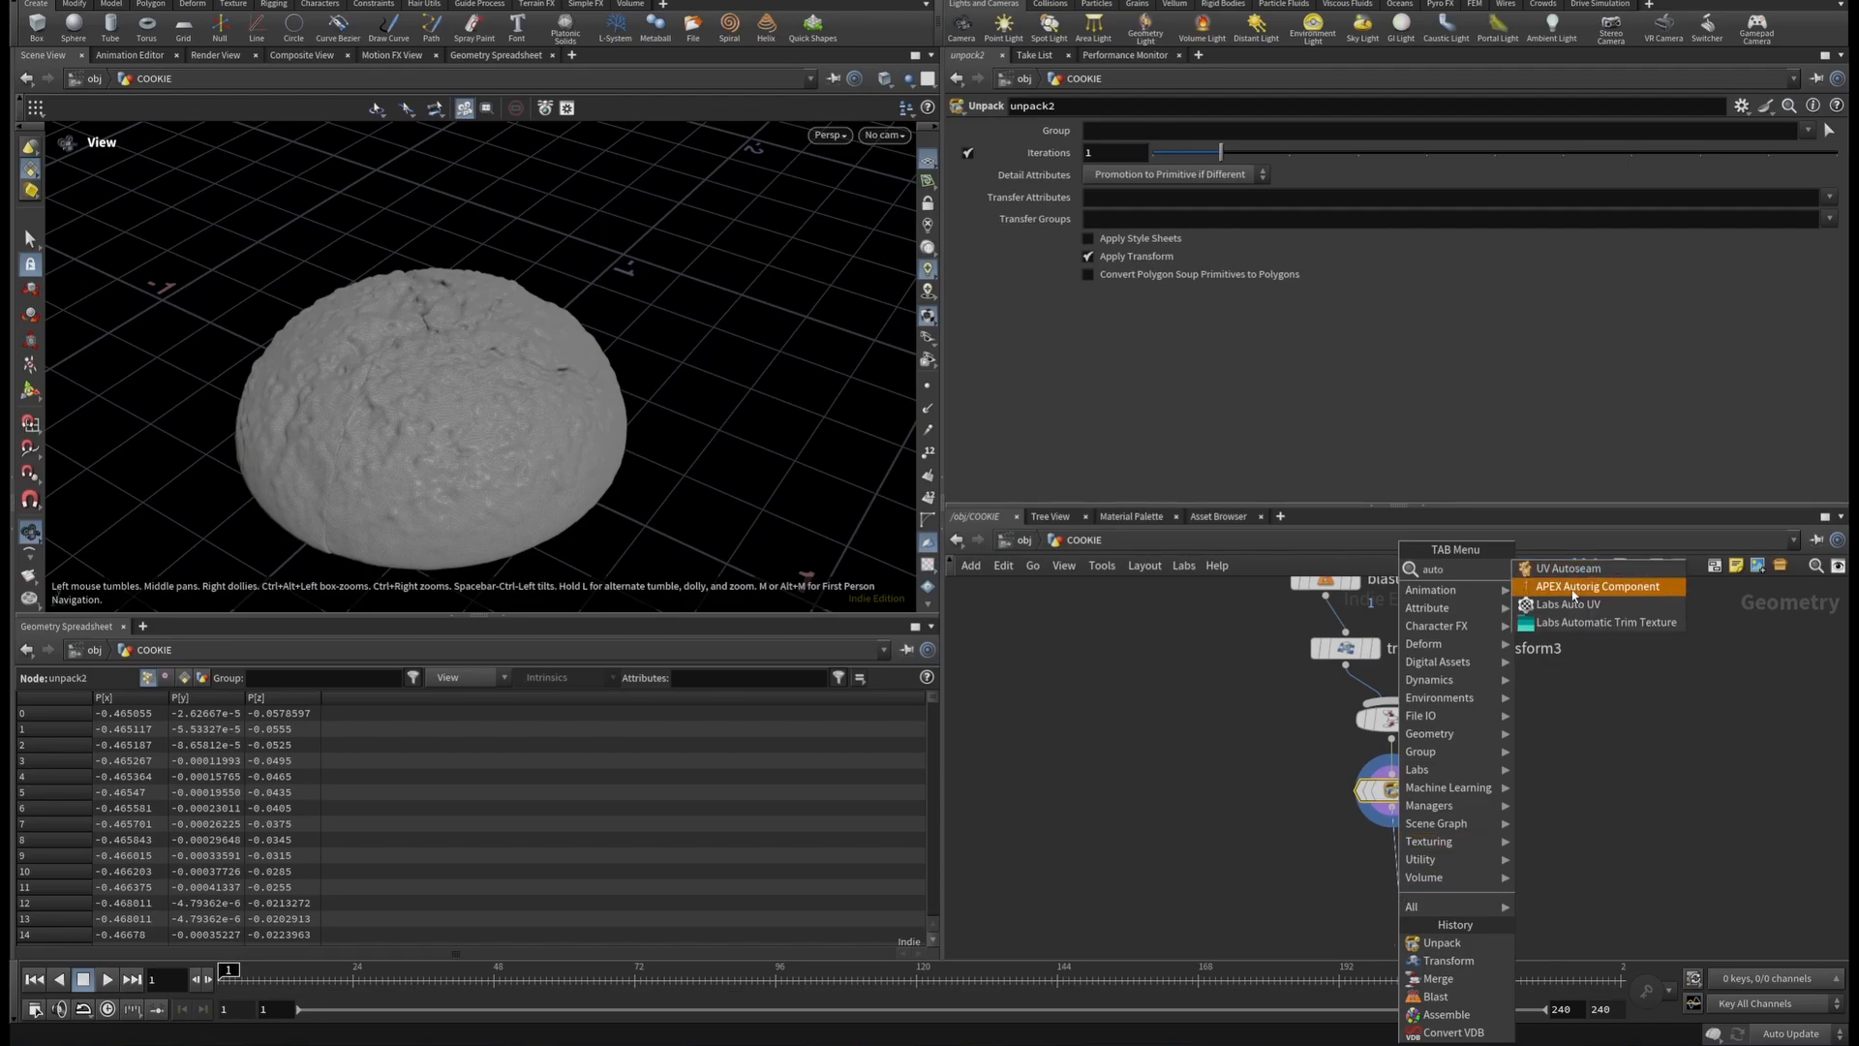
{"action": "key", "text": "Return"}
{"action": "key", "text": "Return"}
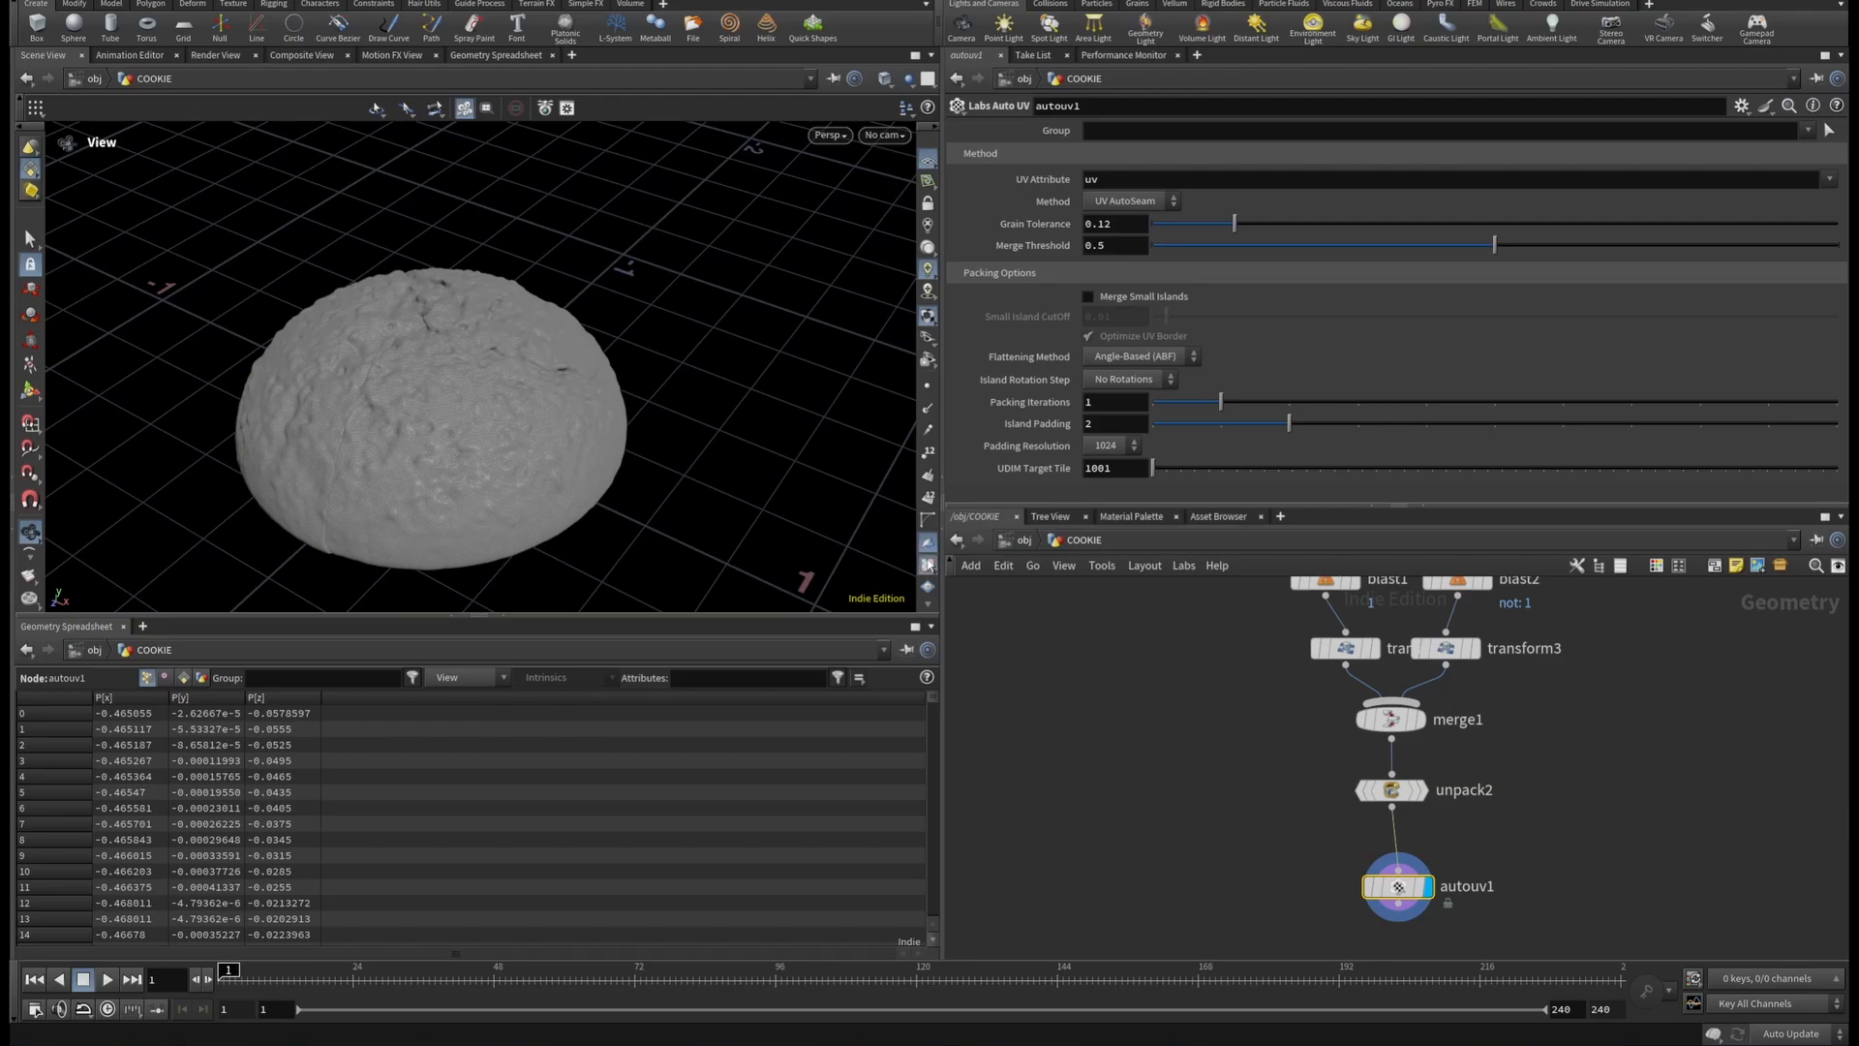
{"action": "left_click_drag", "start_coordinate": [451, 399], "coordinate": [488, 379]}
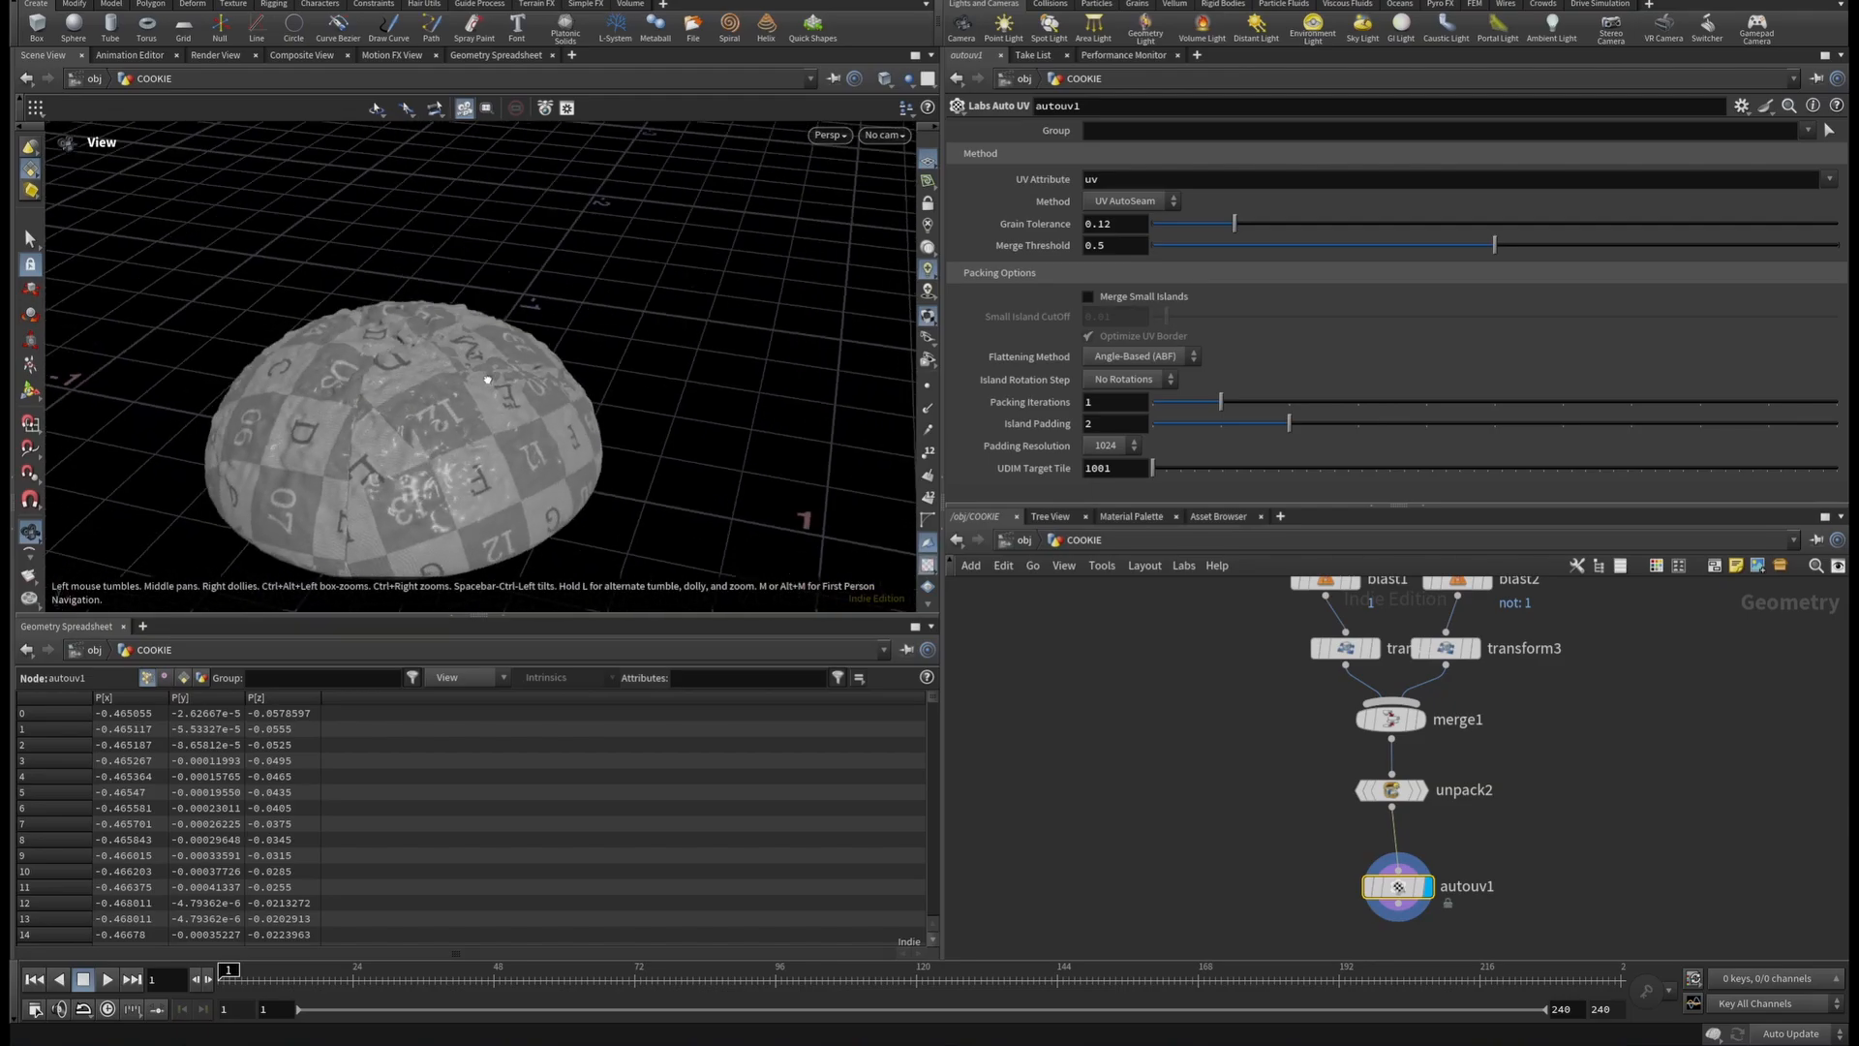
{"action": "left_click", "coordinate": [928, 566]}
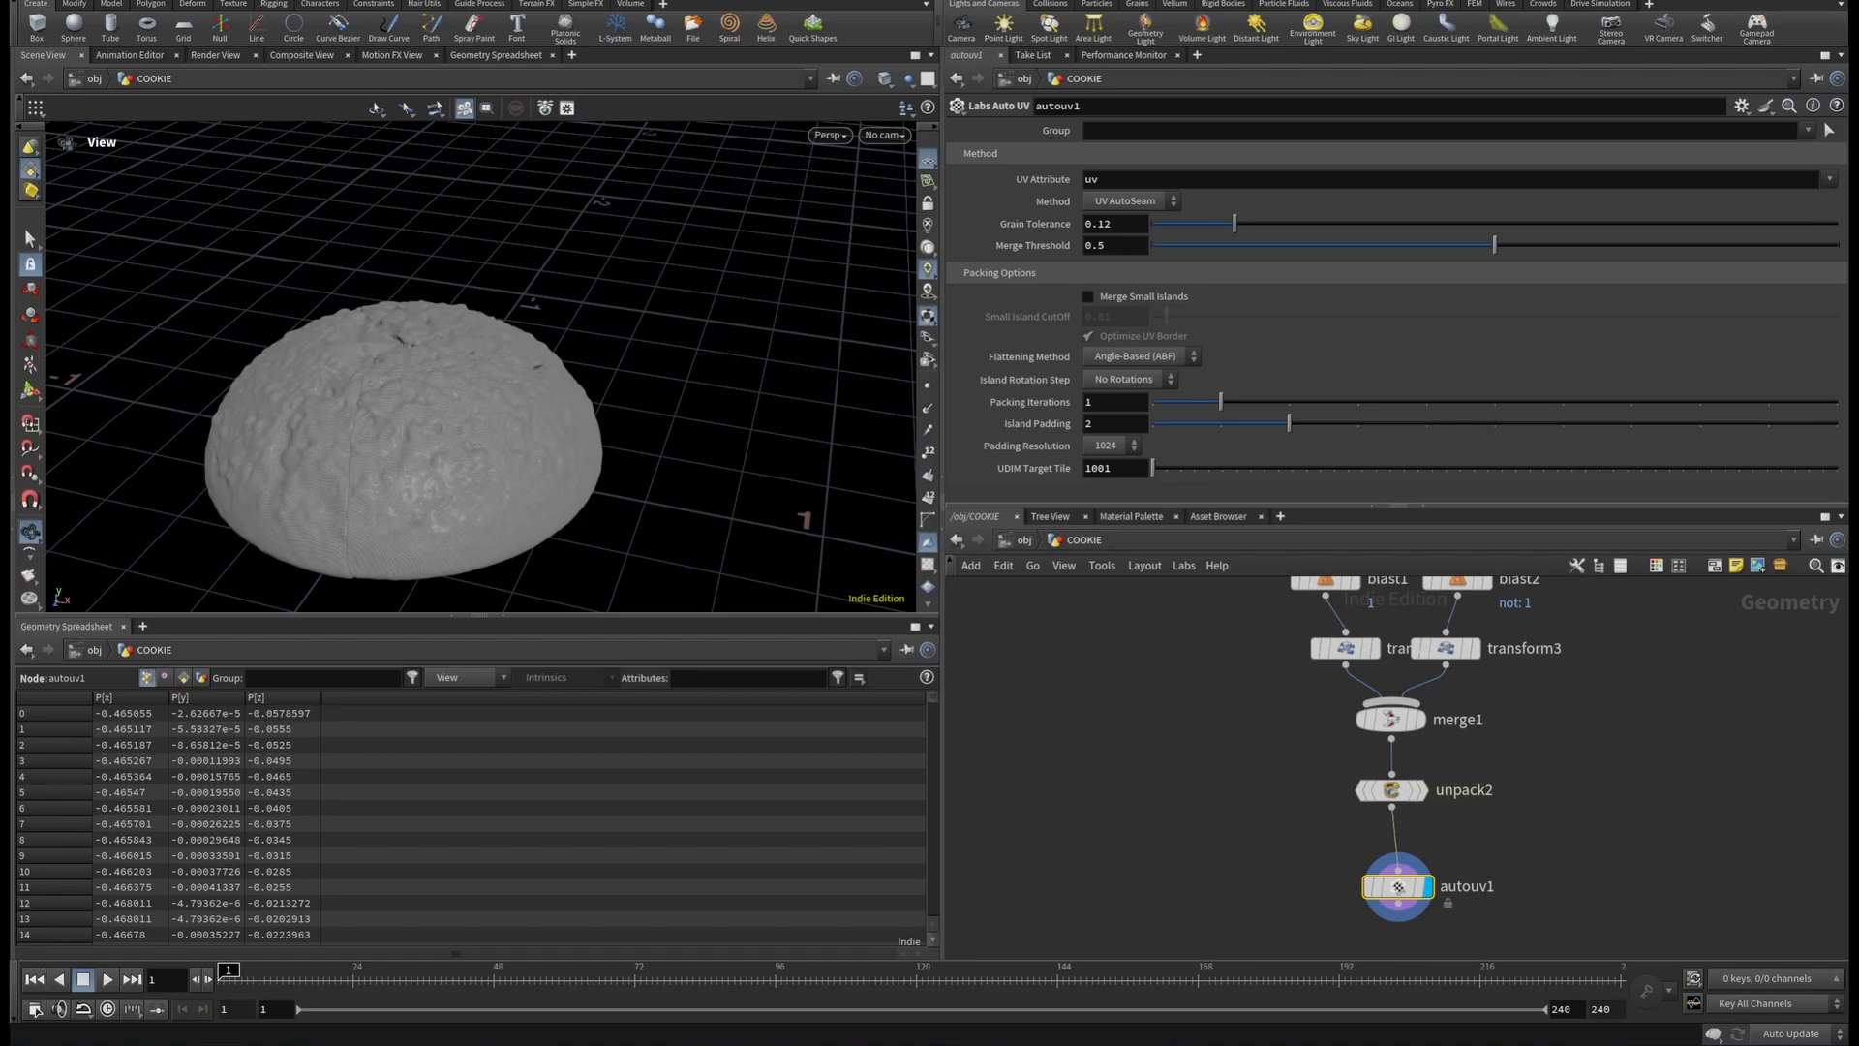
Append a File Cache node below autouv1.
{"action": "middle_click_drag", "start_coordinate": [1551, 844], "coordinate": [1525, 728]}
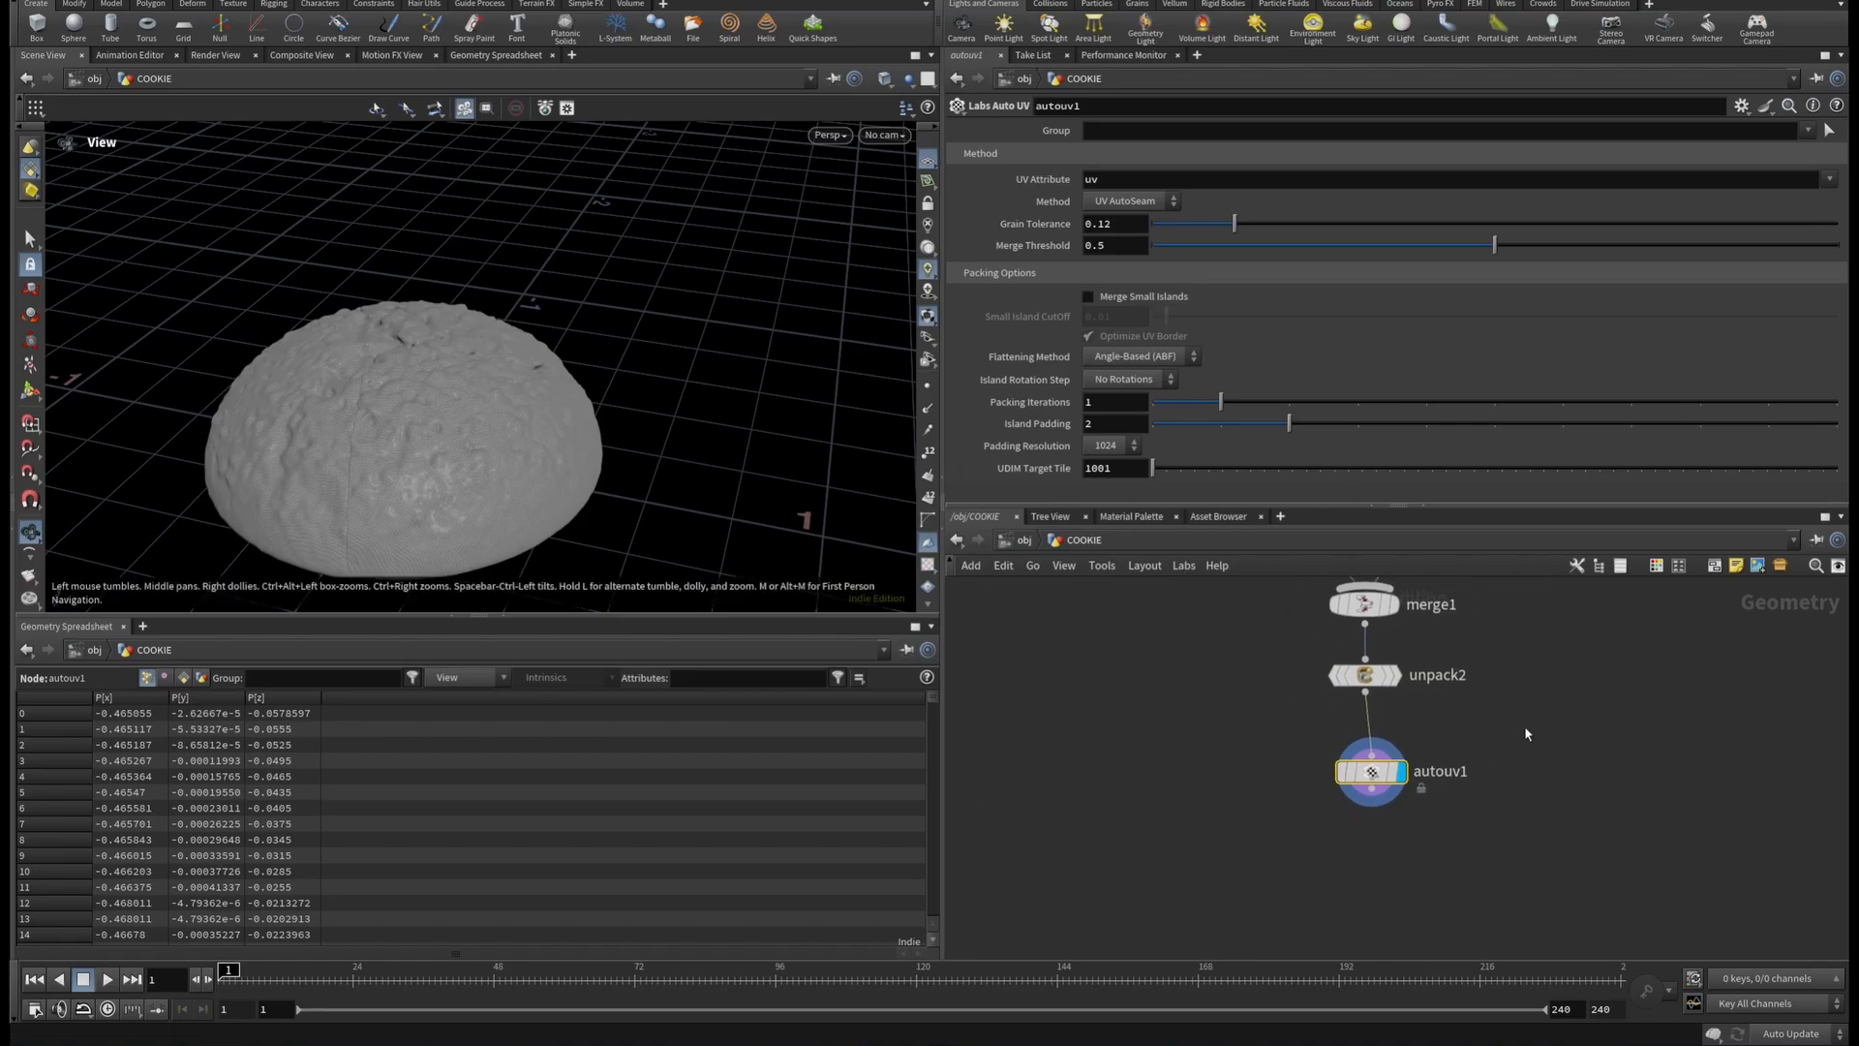
{"action": "left_click_drag", "start_coordinate": [644, 479], "coordinate": [639, 398]}
{"action": "key", "text": "space+3"}
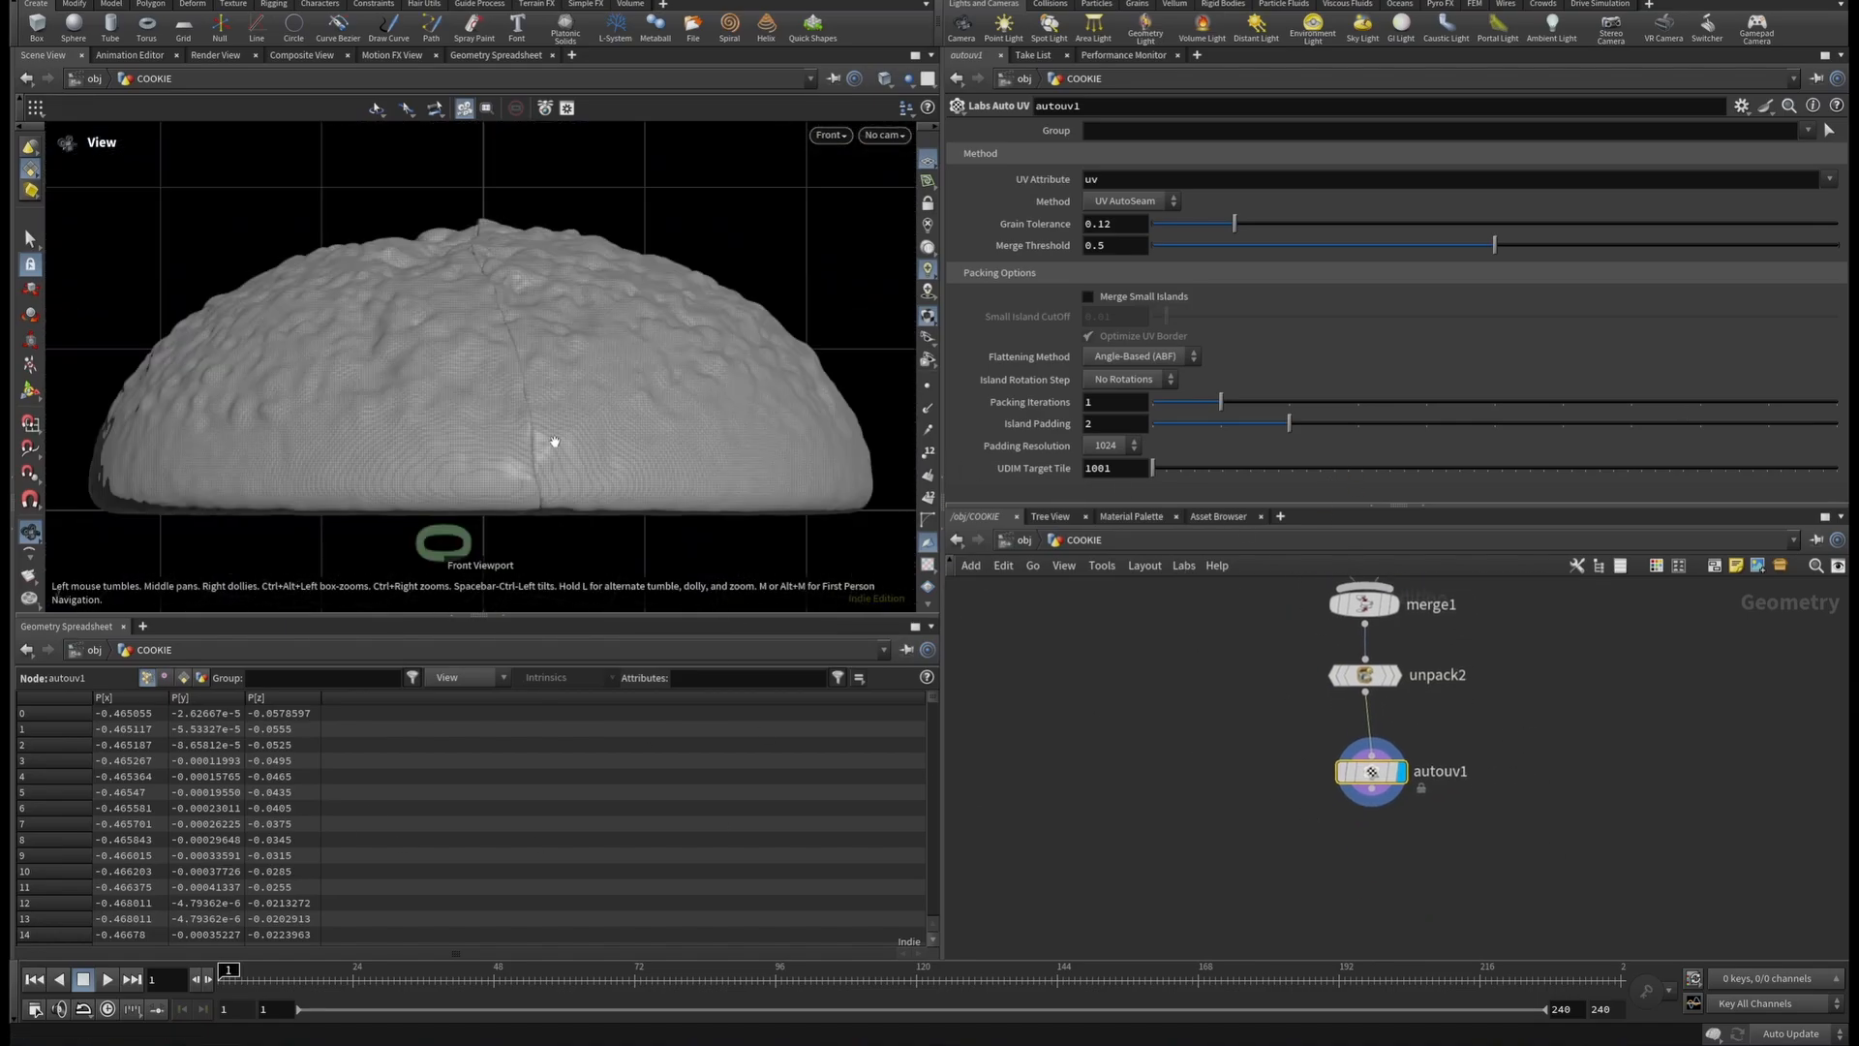
{"action": "left_click", "coordinate": [1372, 790]}
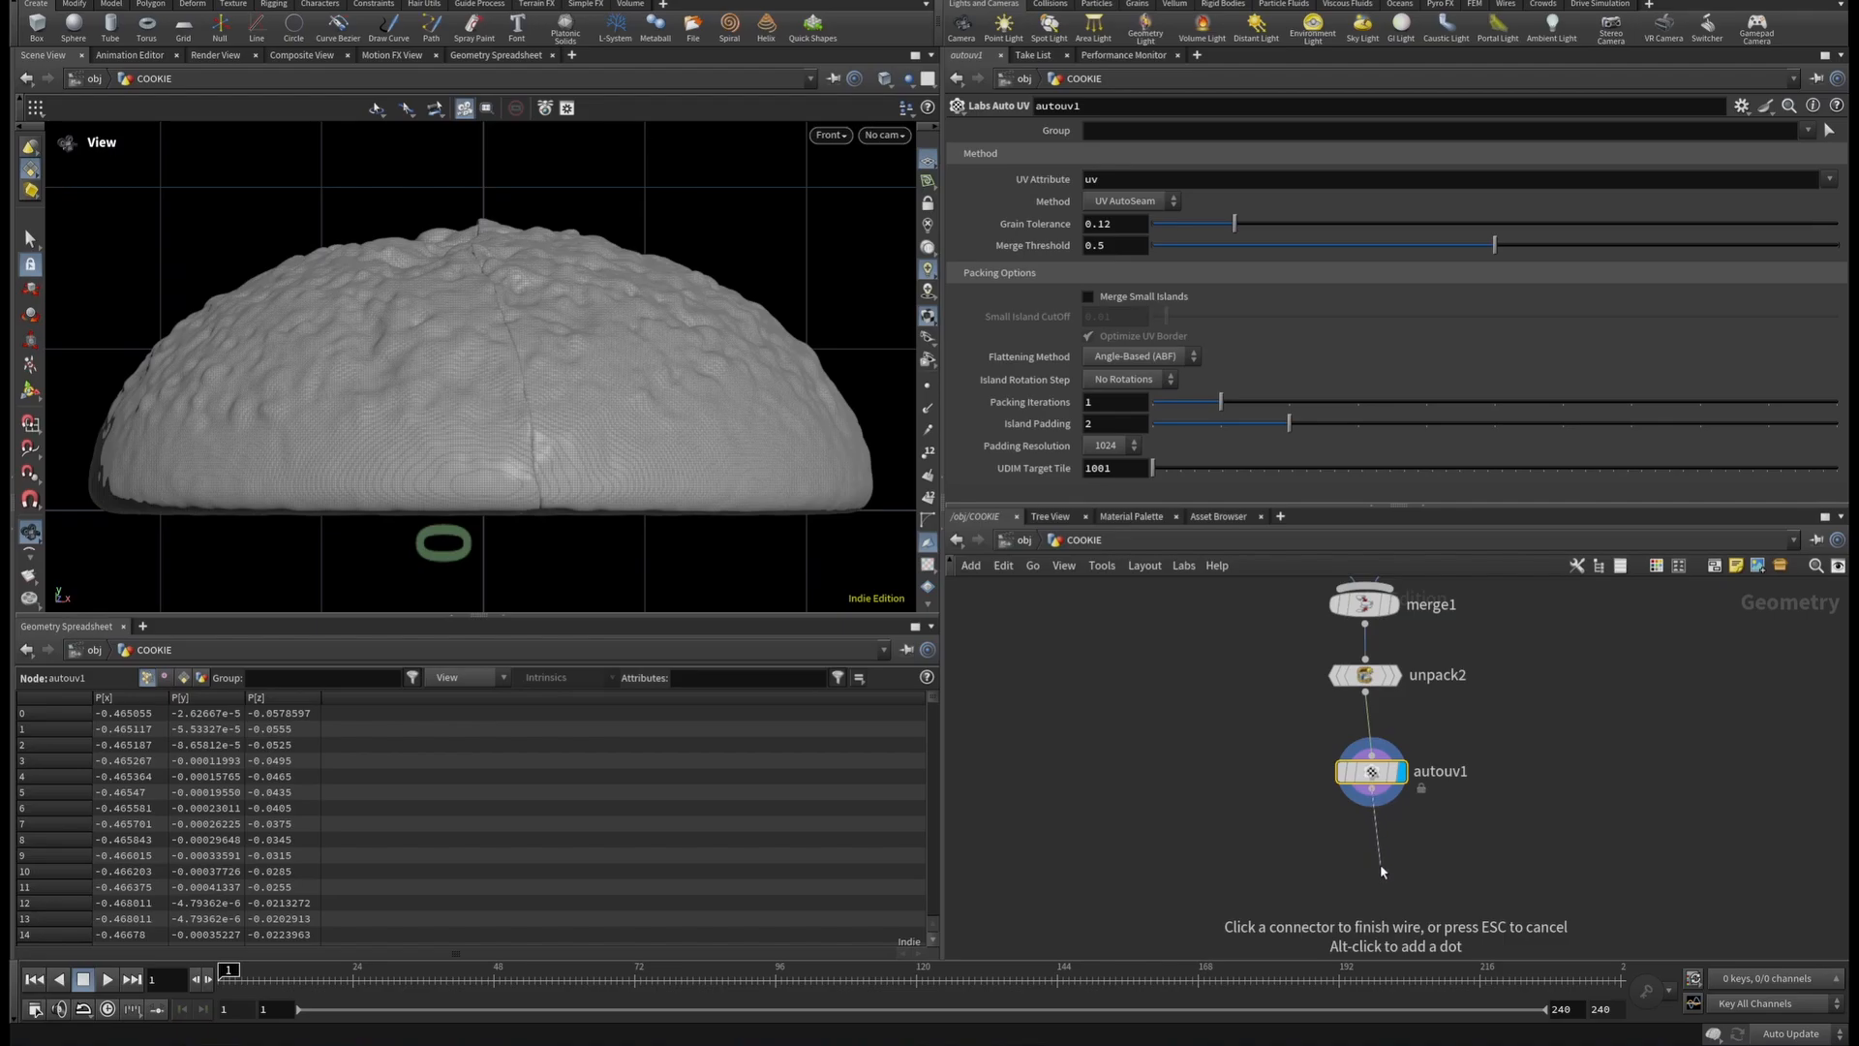
{"action": "key", "text": "Tab"}
{"action": "type", "text": "fileca"}
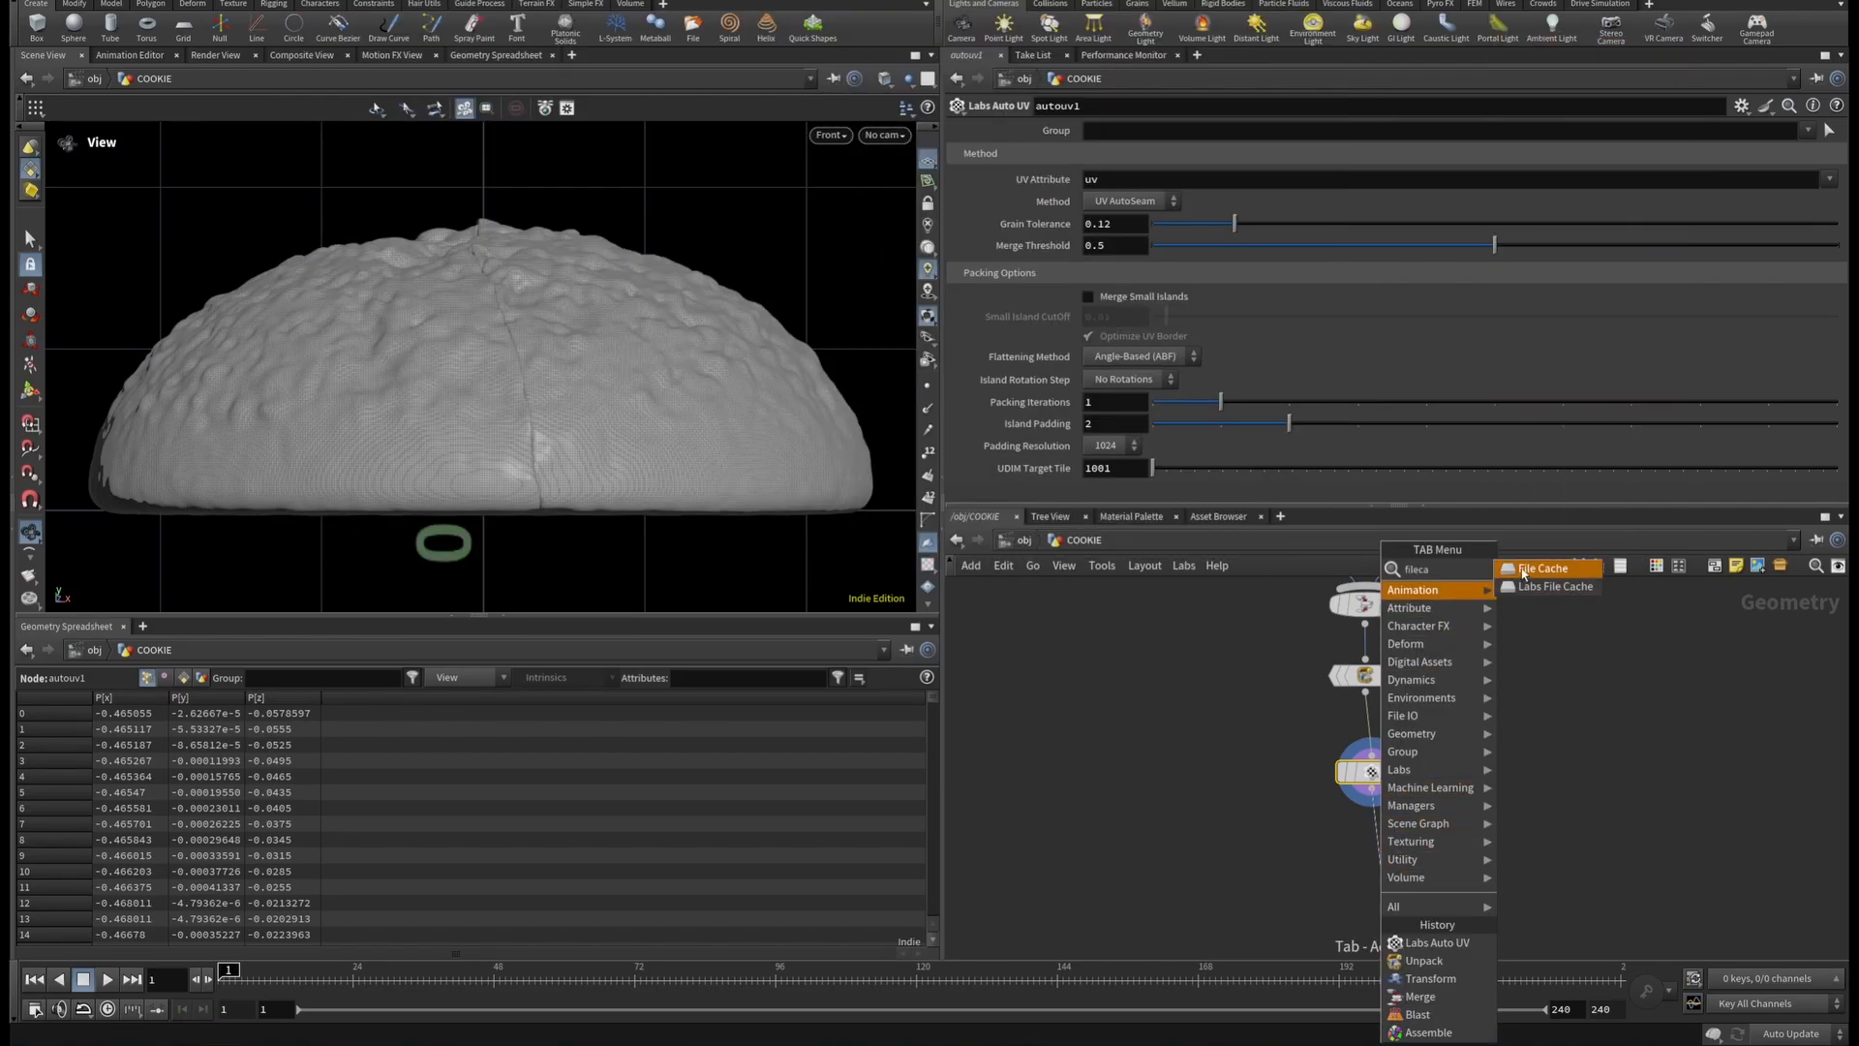
{"action": "left_click", "coordinate": [1518, 571]}
{"action": "left_click", "coordinate": [1387, 868]}
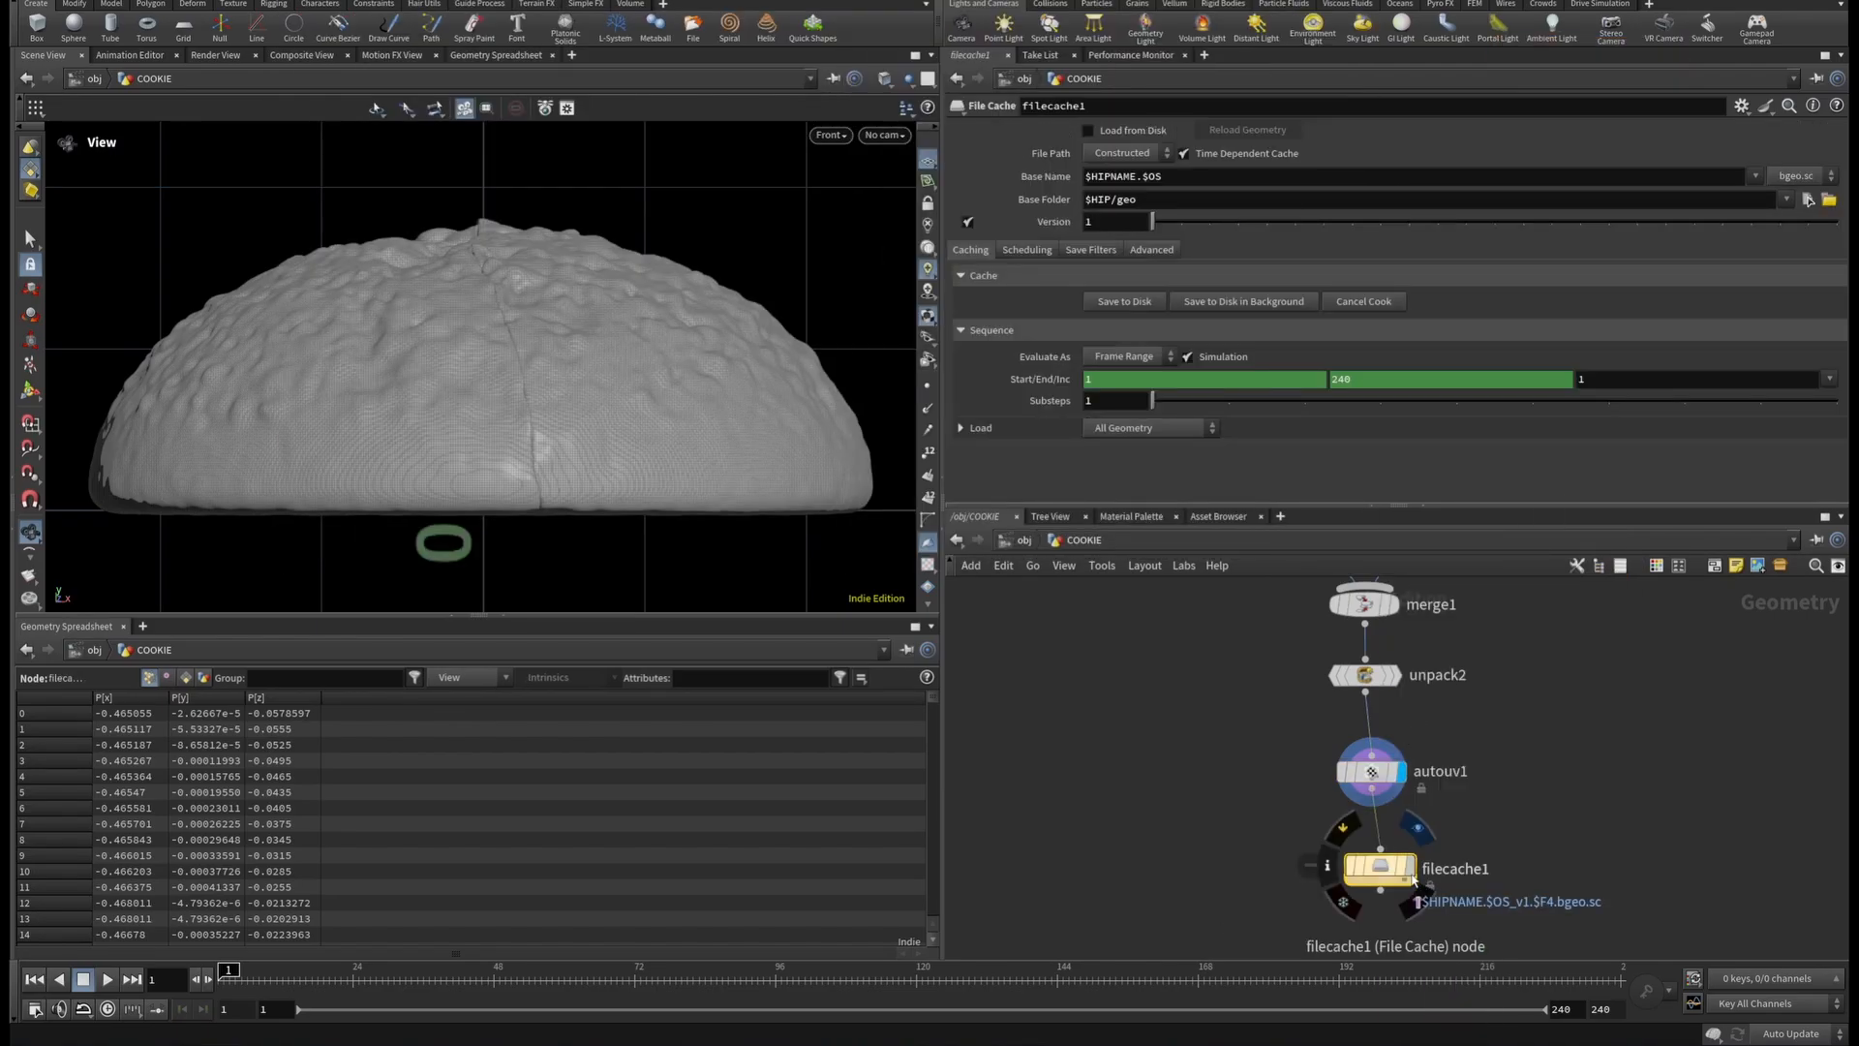
{"action": "left_click_drag", "start_coordinate": [1395, 872], "coordinate": [1386, 891]}
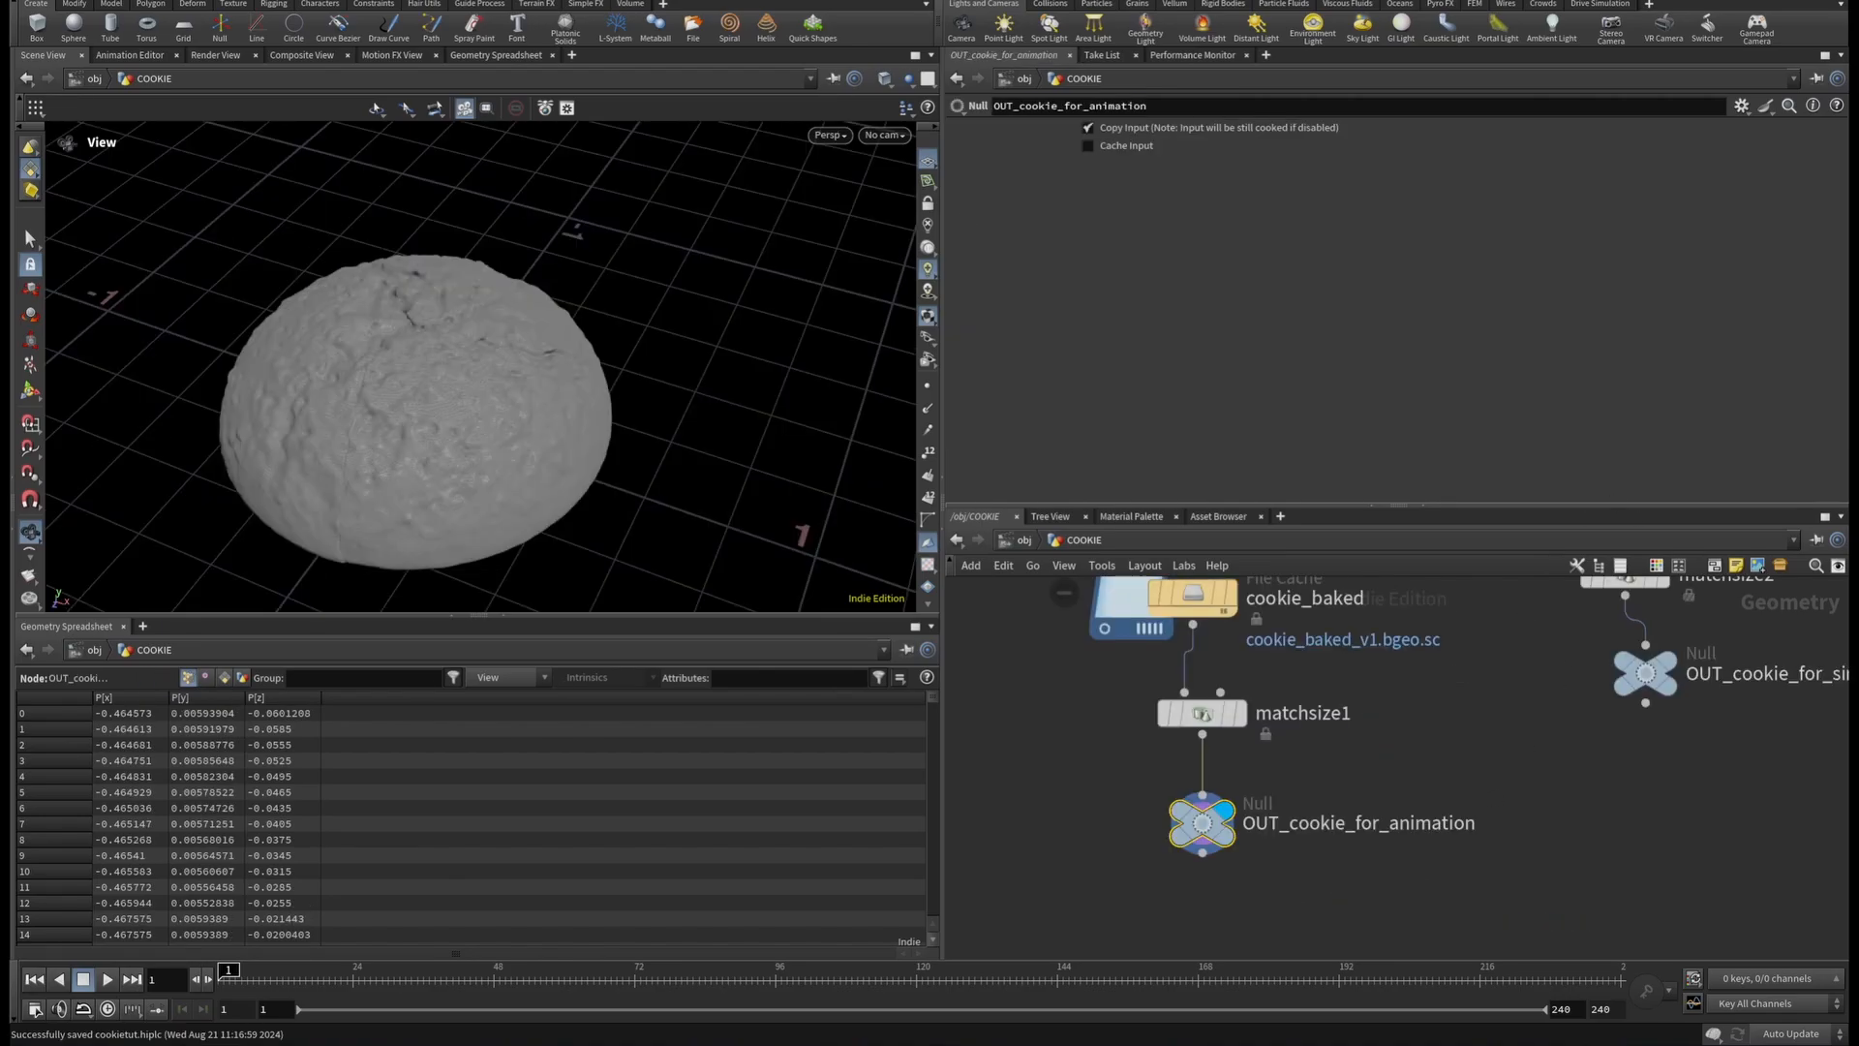
Display the low-resolution cookie from lowres_cookie_baked and its OUT_cookie_for_sim null to compare them with the OUT_cookie_for_animation mesh.
{"action": "left_click_drag", "start_coordinate": [482, 393], "coordinate": [474, 339]}
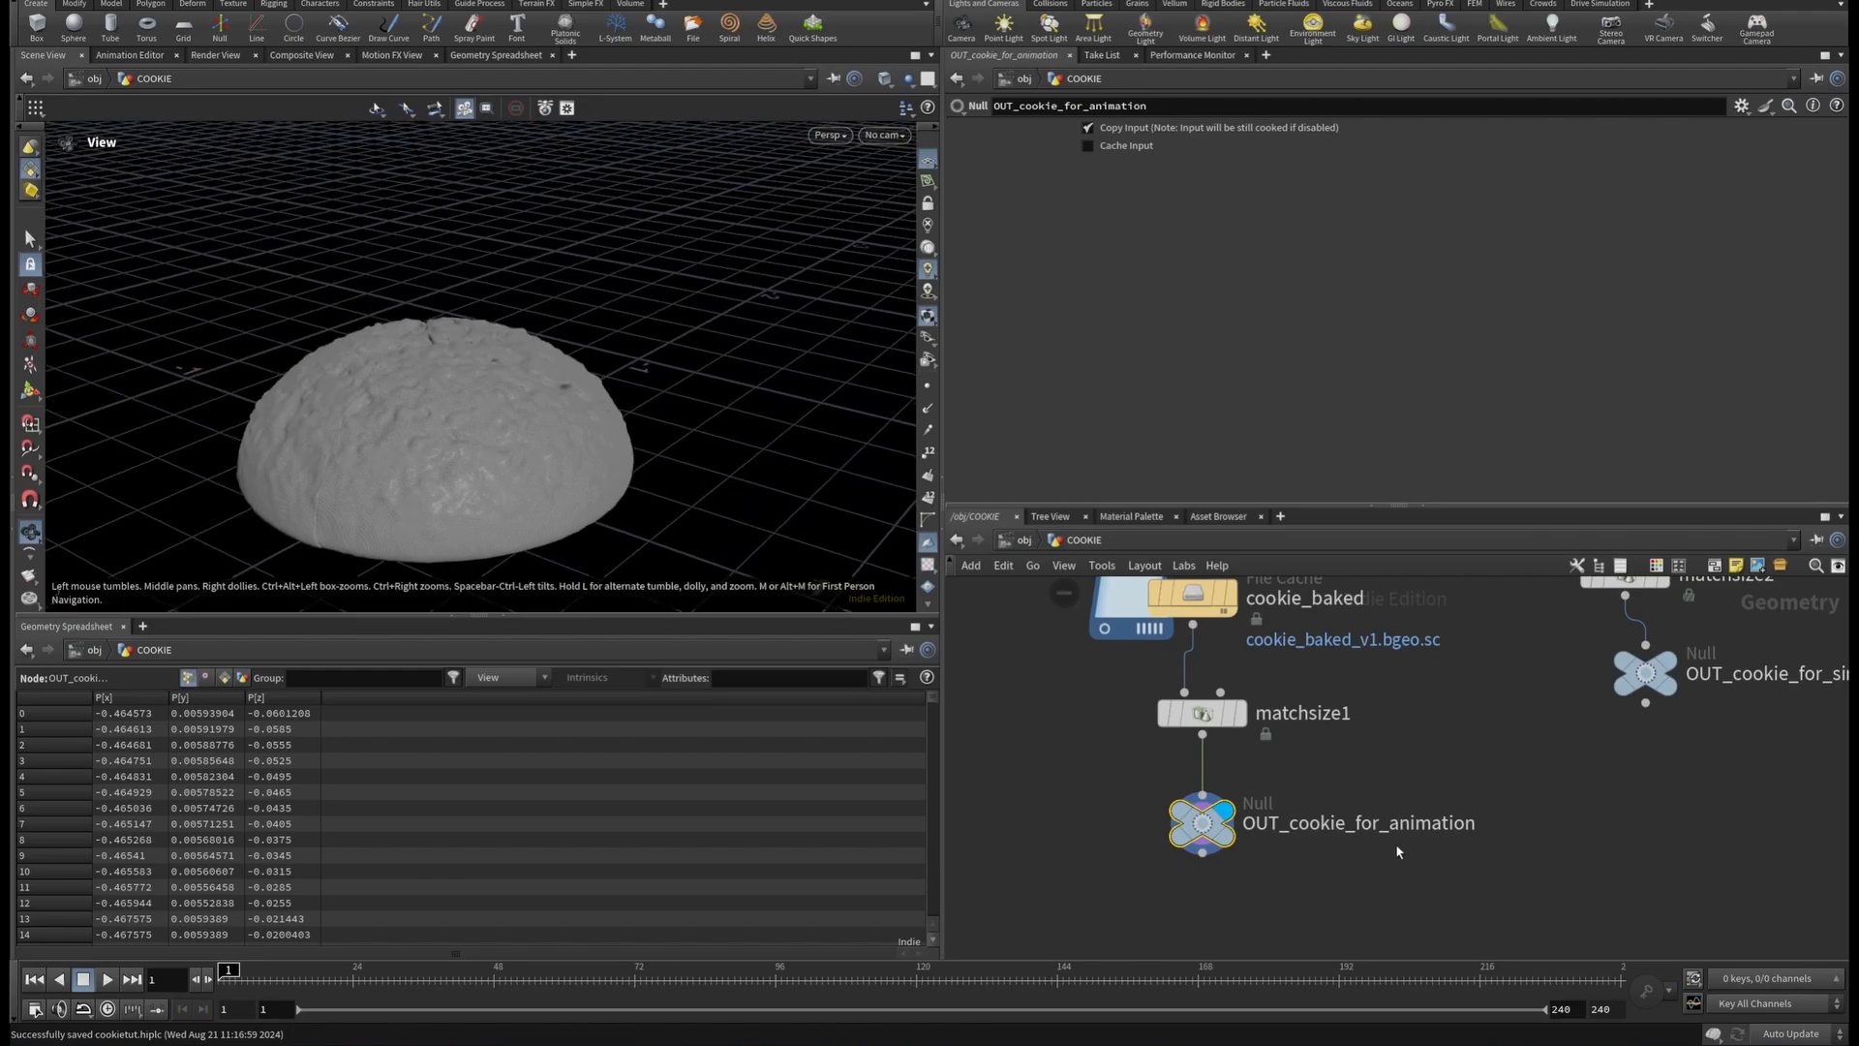
{"action": "scroll", "coordinate": [1438, 820], "scroll_direction": "down", "scroll_amount": 4}
{"action": "middle_click_drag", "start_coordinate": [1635, 681], "coordinate": [1560, 764]}
{"action": "scroll", "coordinate": [1453, 802], "scroll_direction": "up", "scroll_amount": 4}
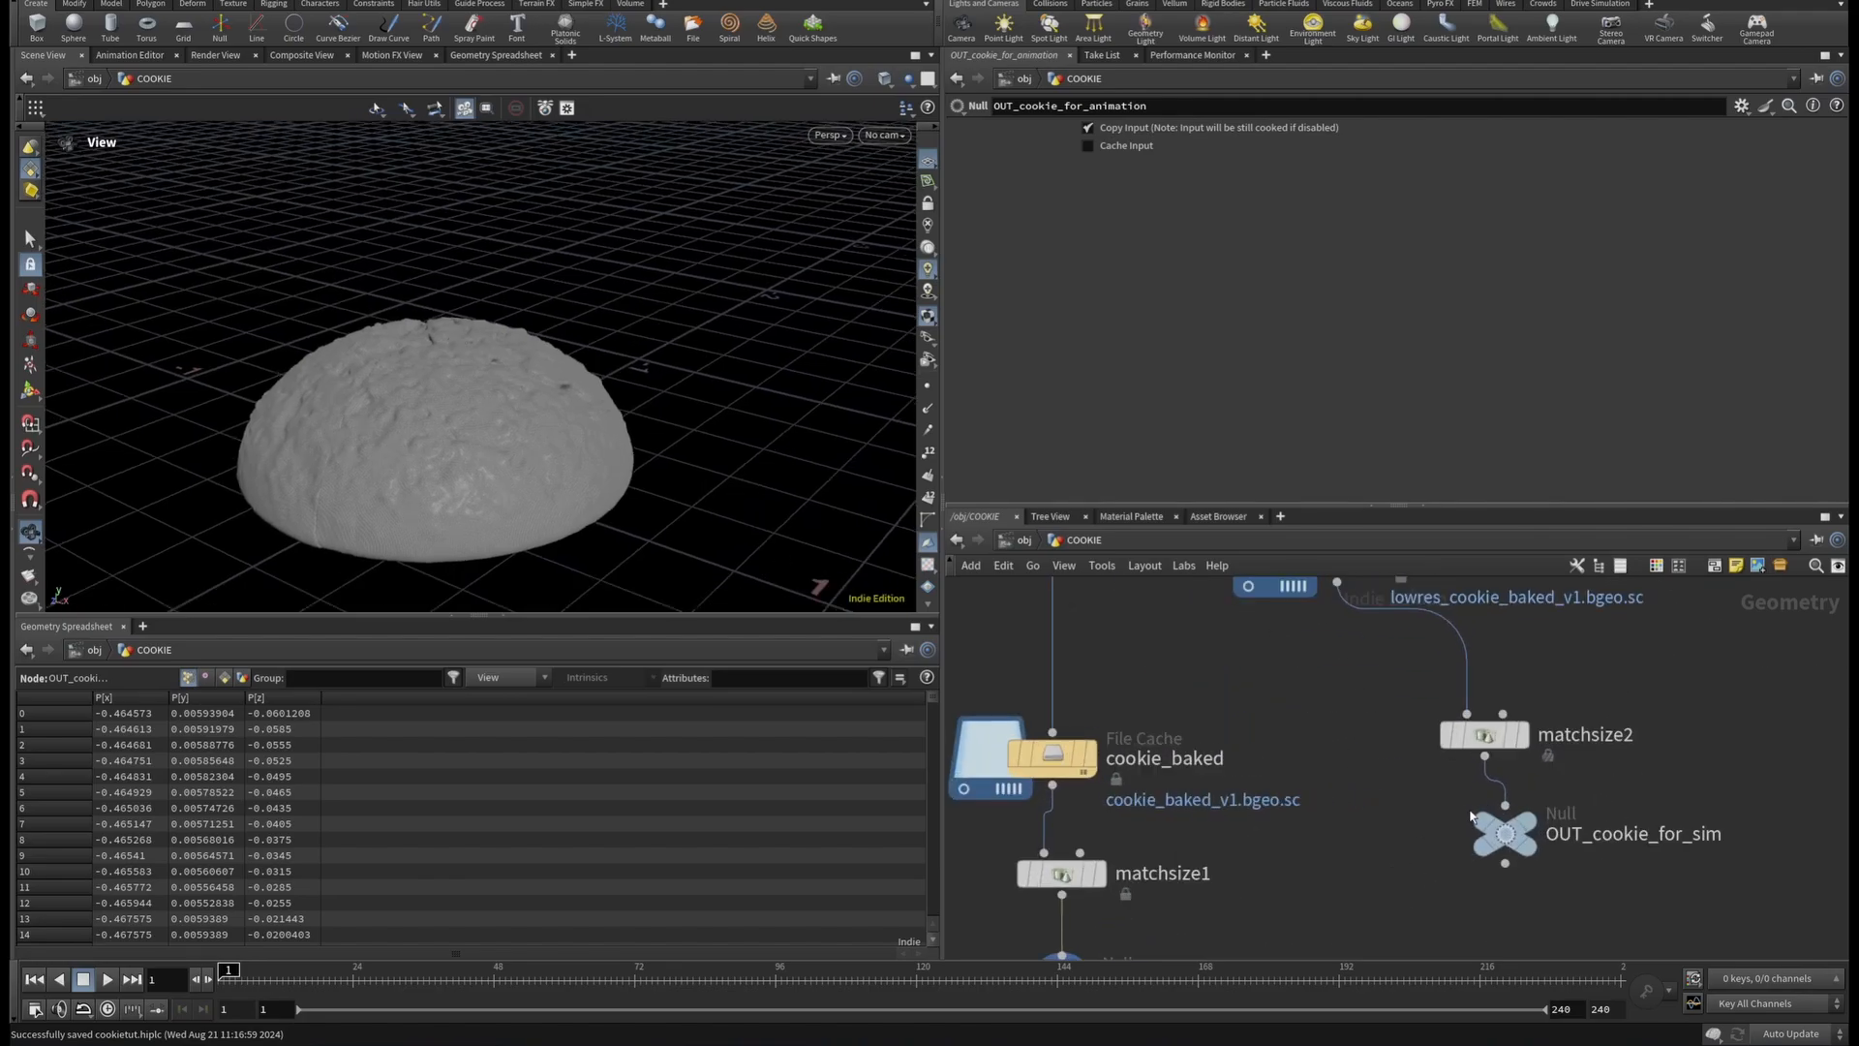
{"action": "middle_click_drag", "start_coordinate": [1356, 753], "coordinate": [1461, 896]}
{"action": "left_click", "coordinate": [1478, 695]}
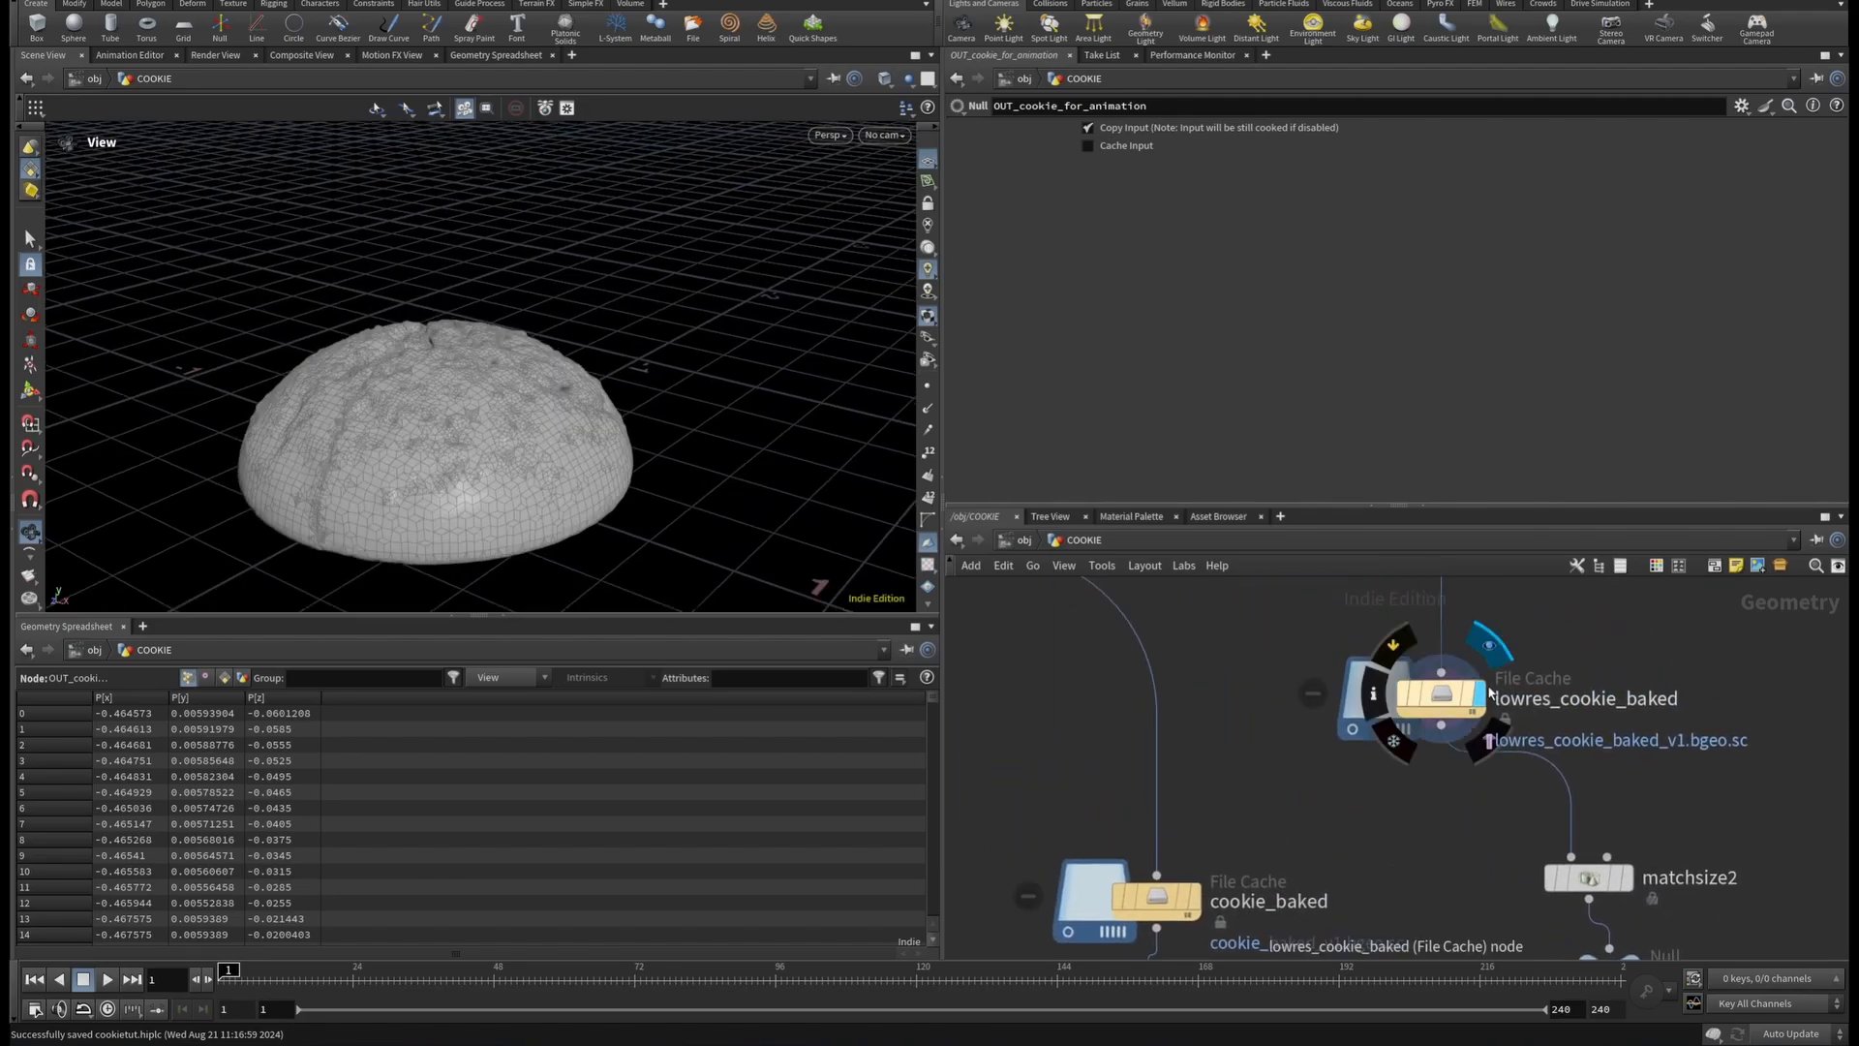
{"action": "left_click_drag", "start_coordinate": [540, 293], "coordinate": [578, 372]}
{"action": "middle_click_drag", "start_coordinate": [1645, 833], "coordinate": [1409, 687]}
{"action": "left_click", "coordinate": [1424, 781]}
{"action": "left_click", "coordinate": [1379, 835]}
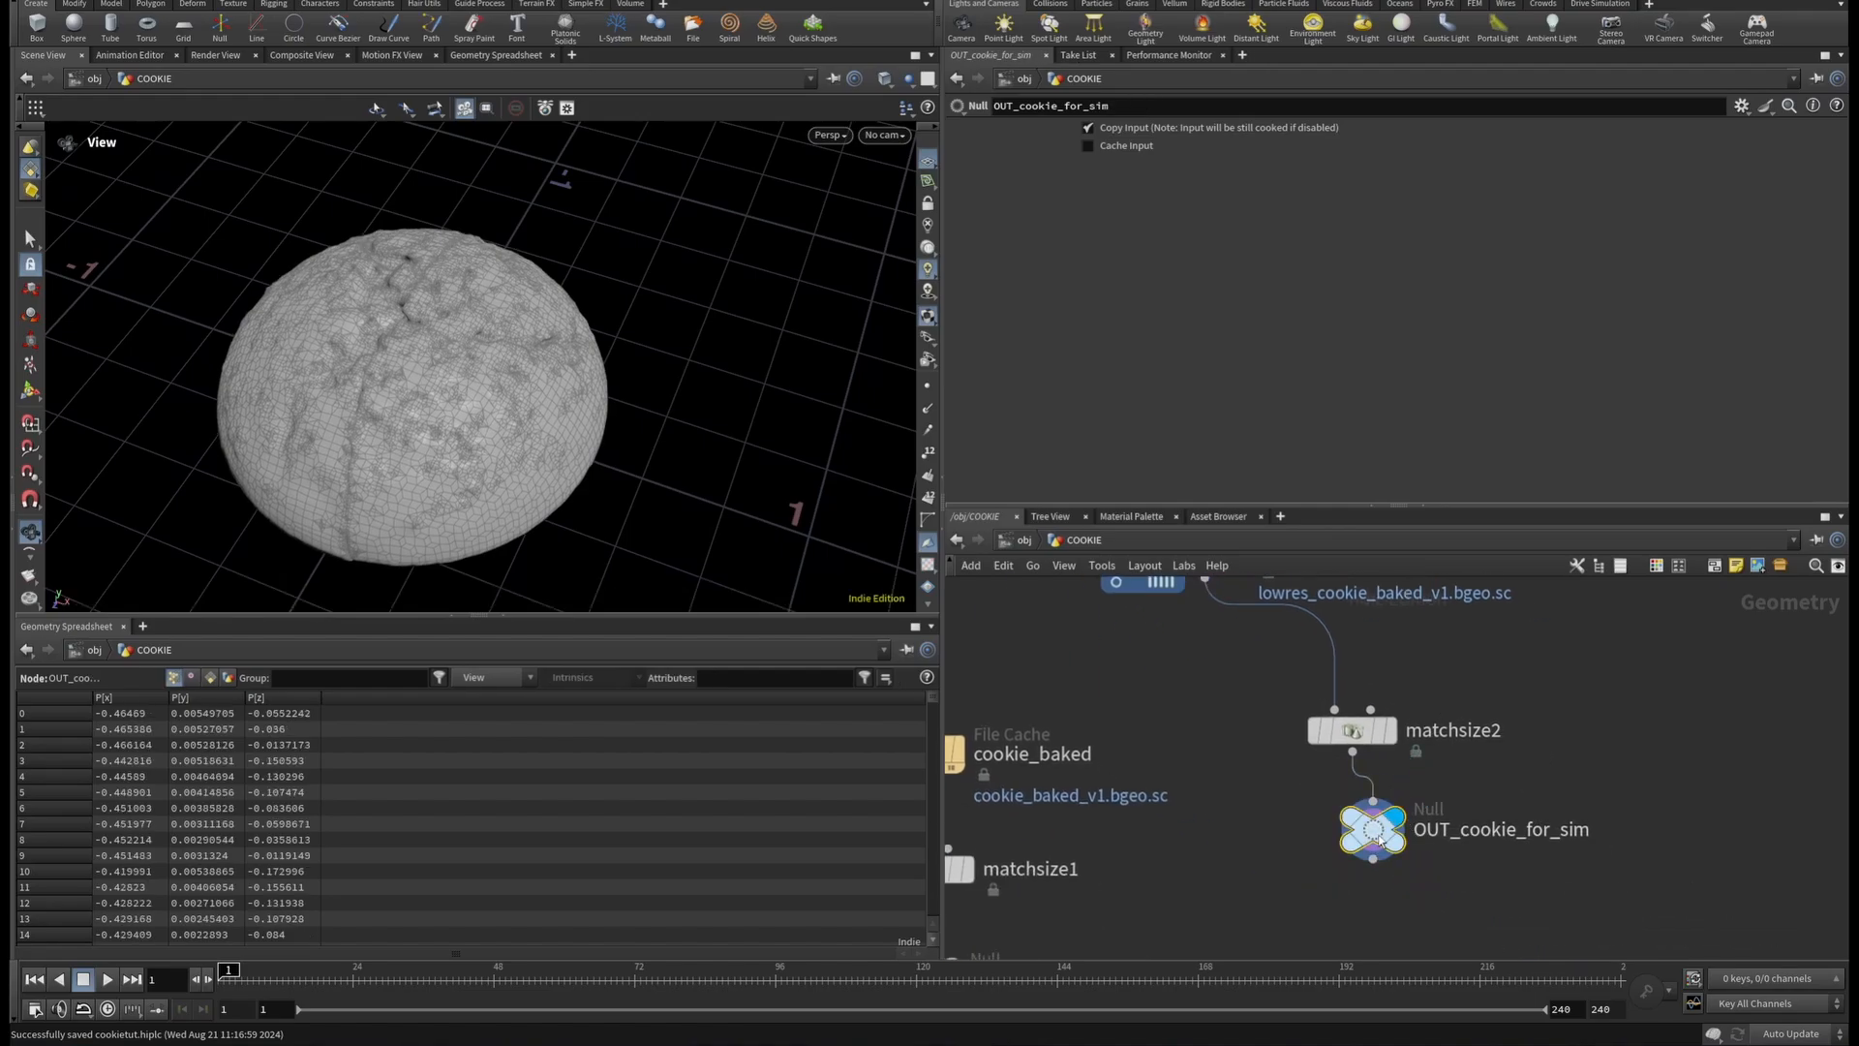
Display the OUT_MPM null in the COOKIE network and examine the chocolate filling mesh from a low side angle.
{"action": "scroll", "coordinate": [1379, 834], "scroll_direction": "down", "scroll_amount": 5}
{"action": "middle_click_drag", "start_coordinate": [1519, 669], "coordinate": [1419, 920]}
{"action": "middle_click_drag", "start_coordinate": [1311, 706], "coordinate": [1353, 852]}
{"action": "scroll", "coordinate": [1348, 838], "scroll_direction": "up", "scroll_amount": 5}
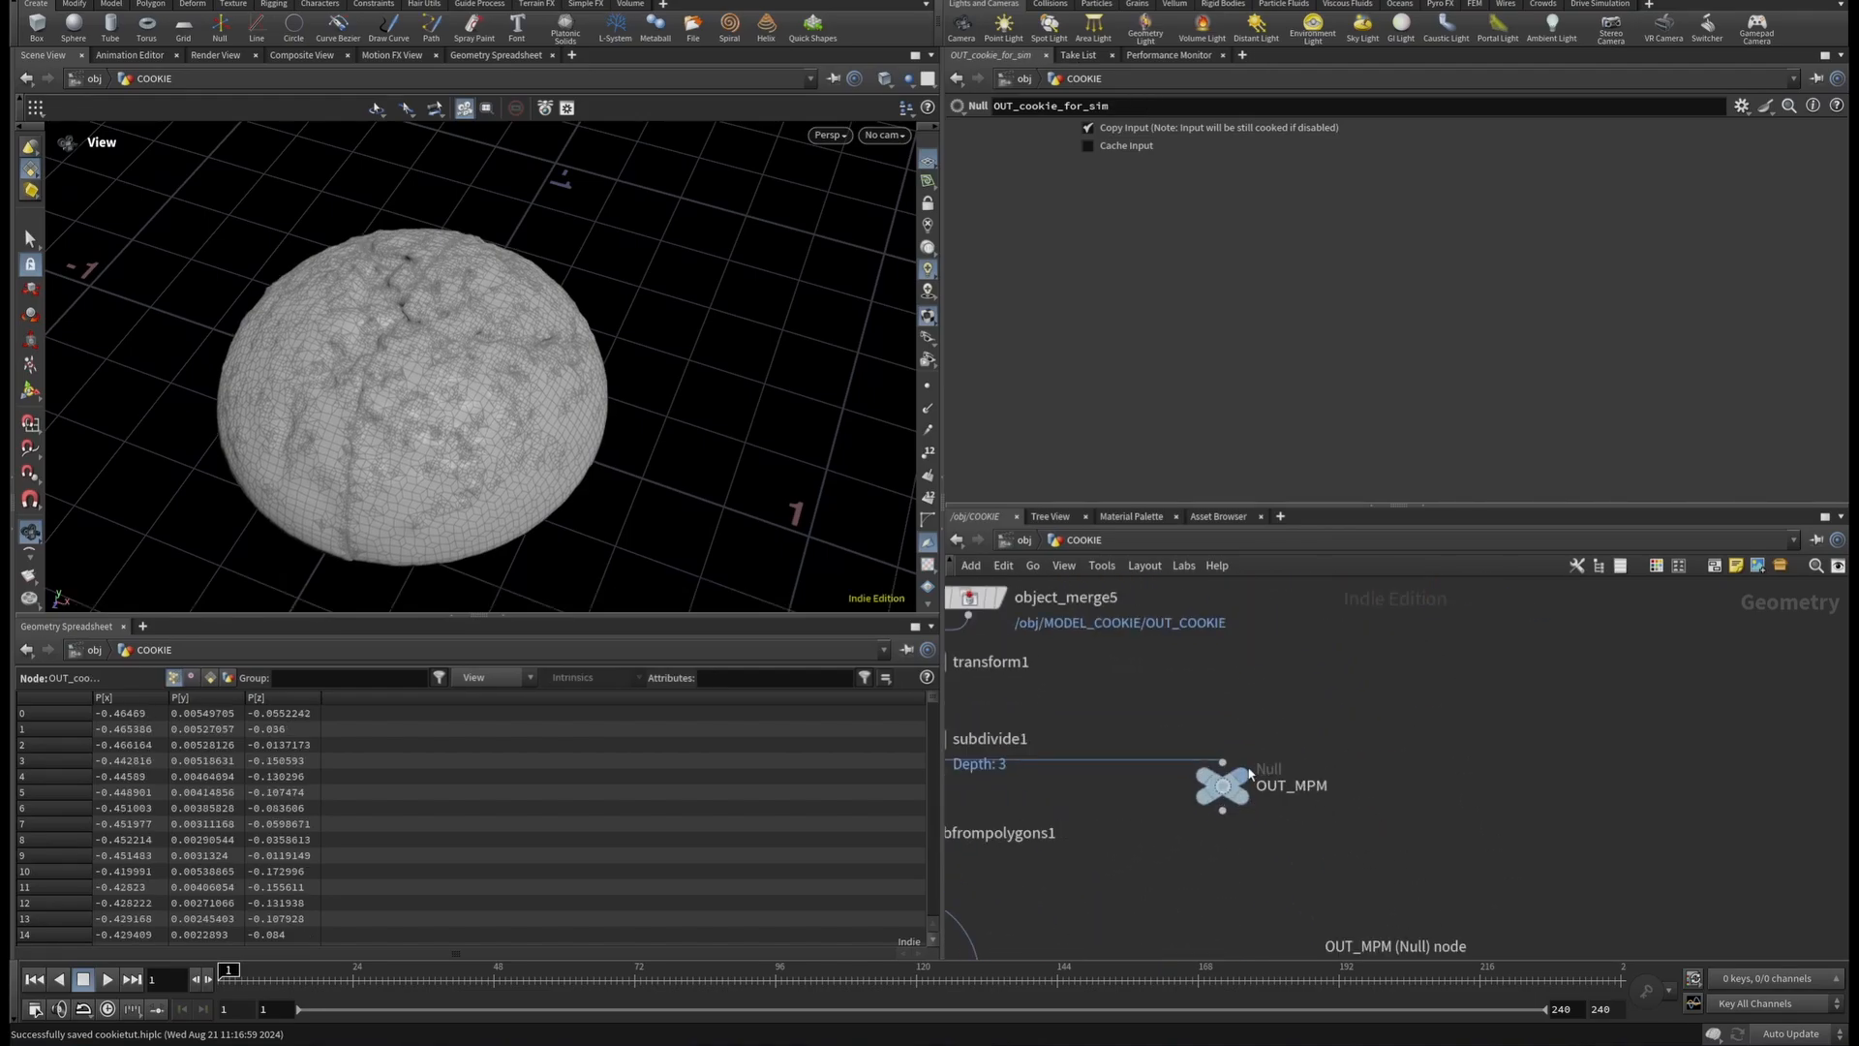
{"action": "mouse_move", "coordinate": [1244, 781]}
{"action": "left_click", "coordinate": [1261, 746]}
{"action": "left_click_drag", "start_coordinate": [471, 360], "coordinate": [840, 295]}
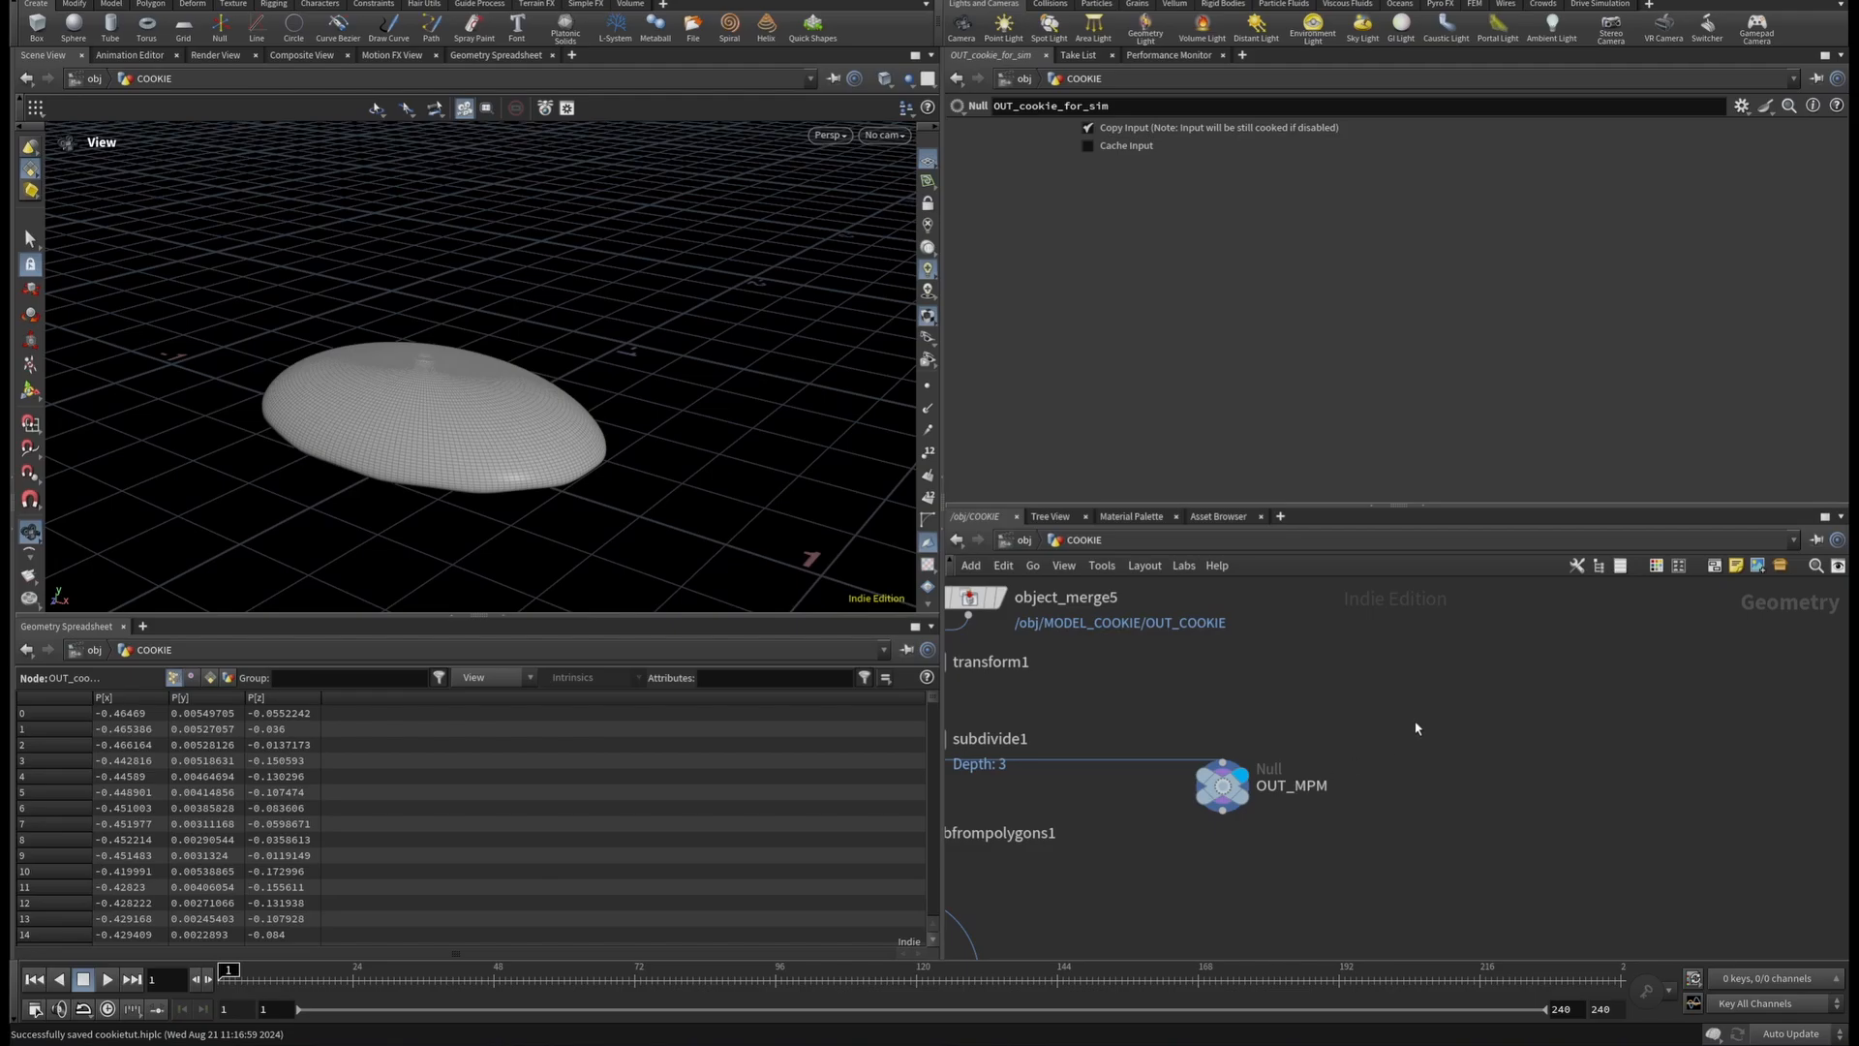
Leave the COOKIE network and create a Geometry object named MPM_SIM at the obj level.
{"action": "key", "text": "u"}
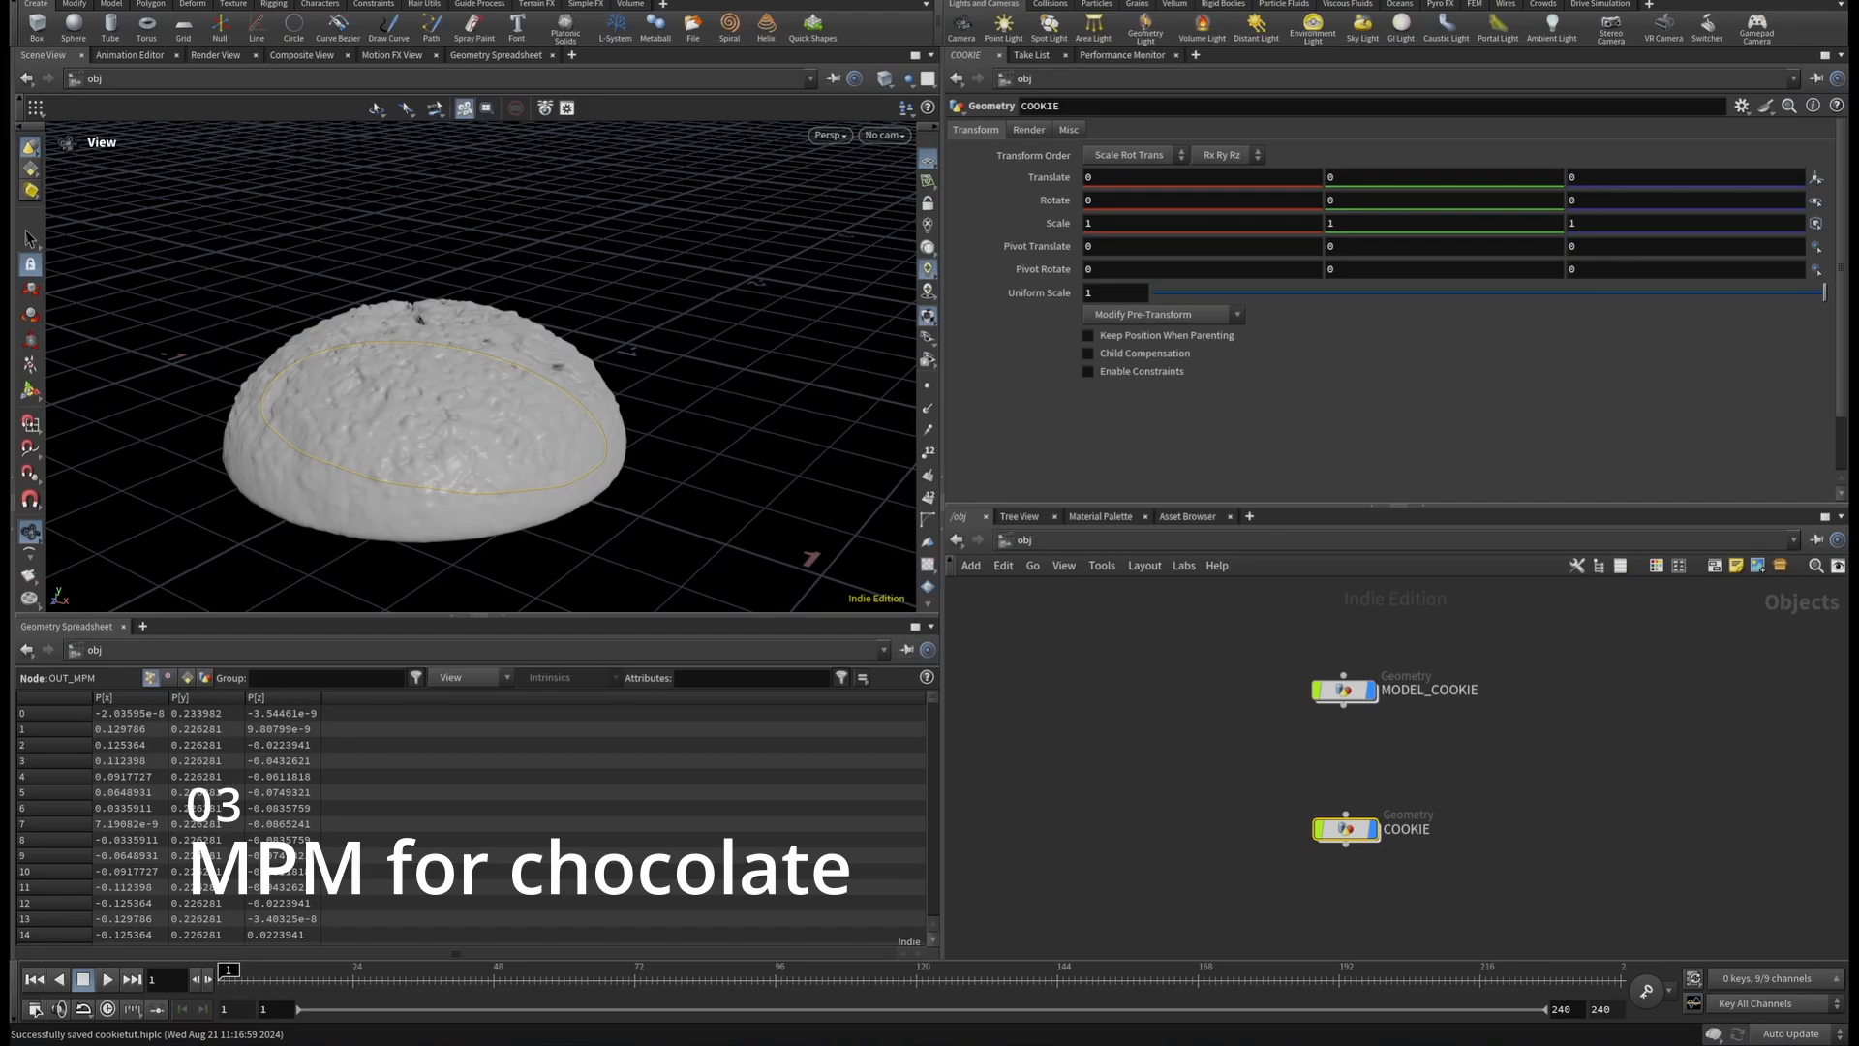
{"action": "middle_click_drag", "start_coordinate": [1560, 747], "coordinate": [1328, 748]}
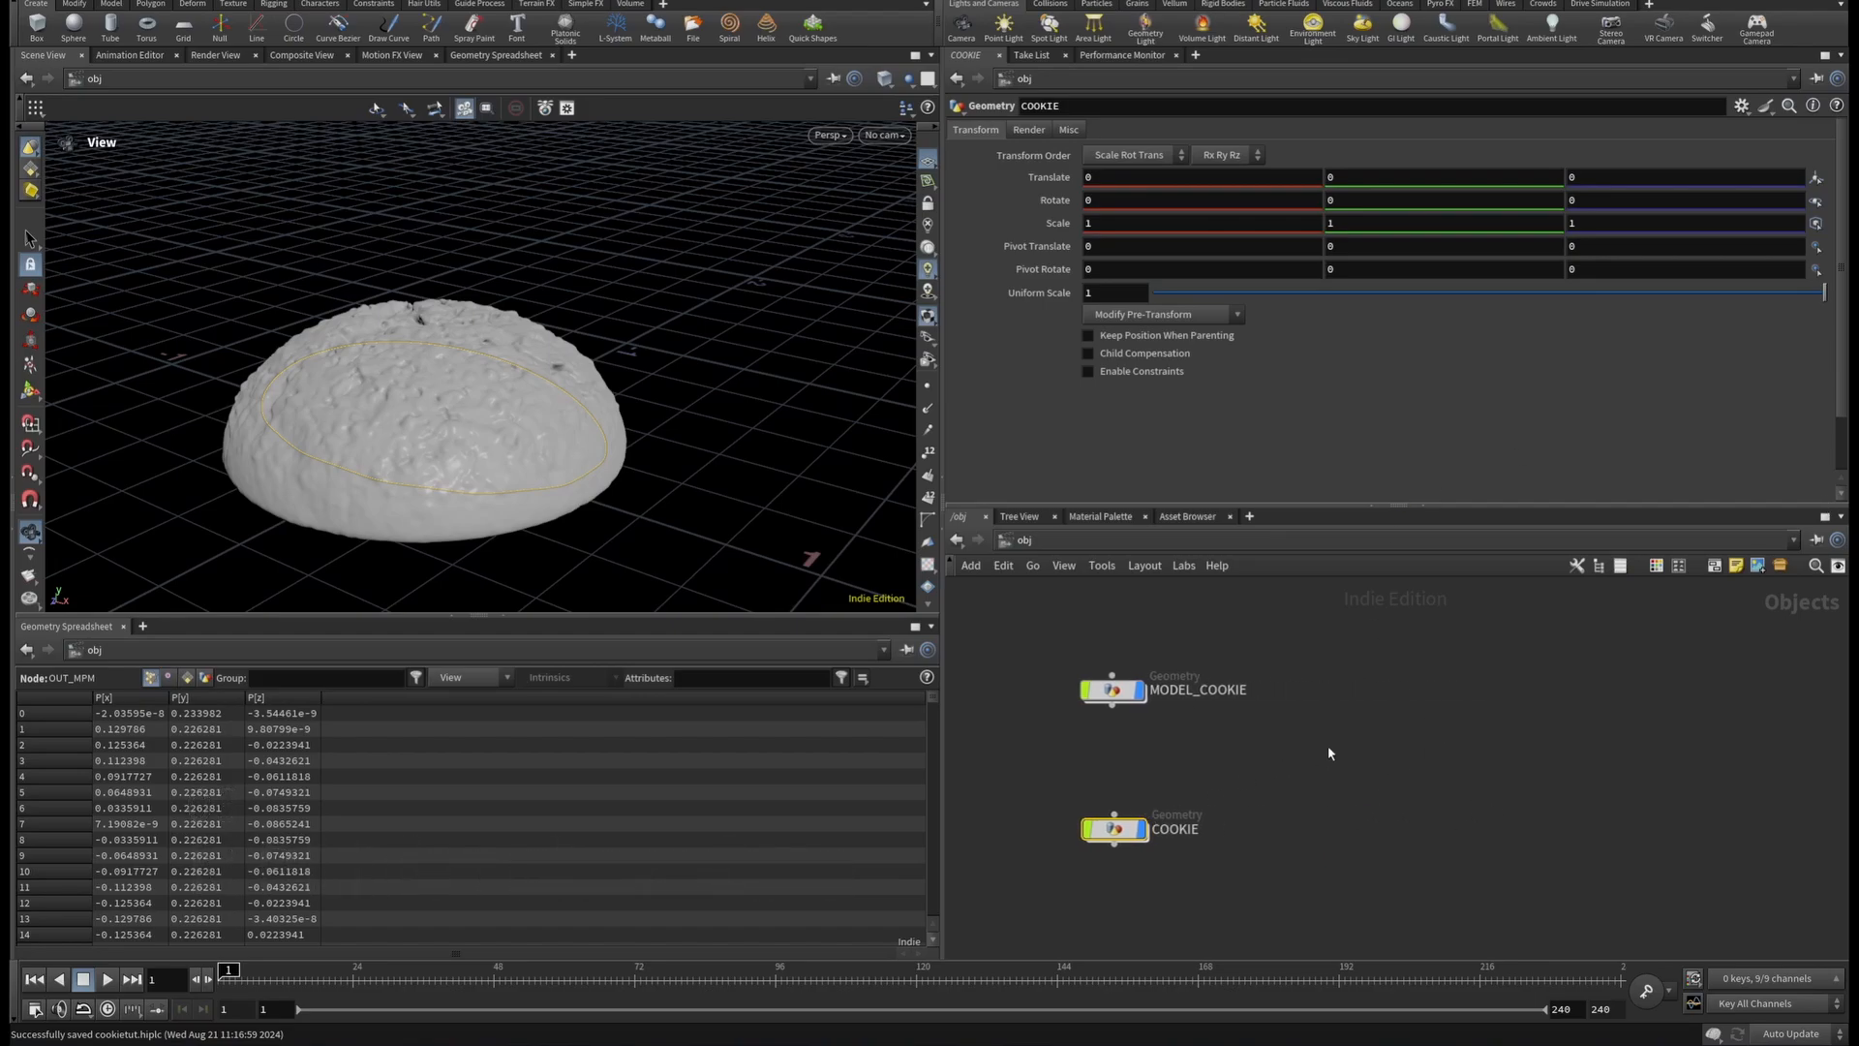
{"action": "key", "text": "Tab"}
{"action": "type", "text": "geo"}
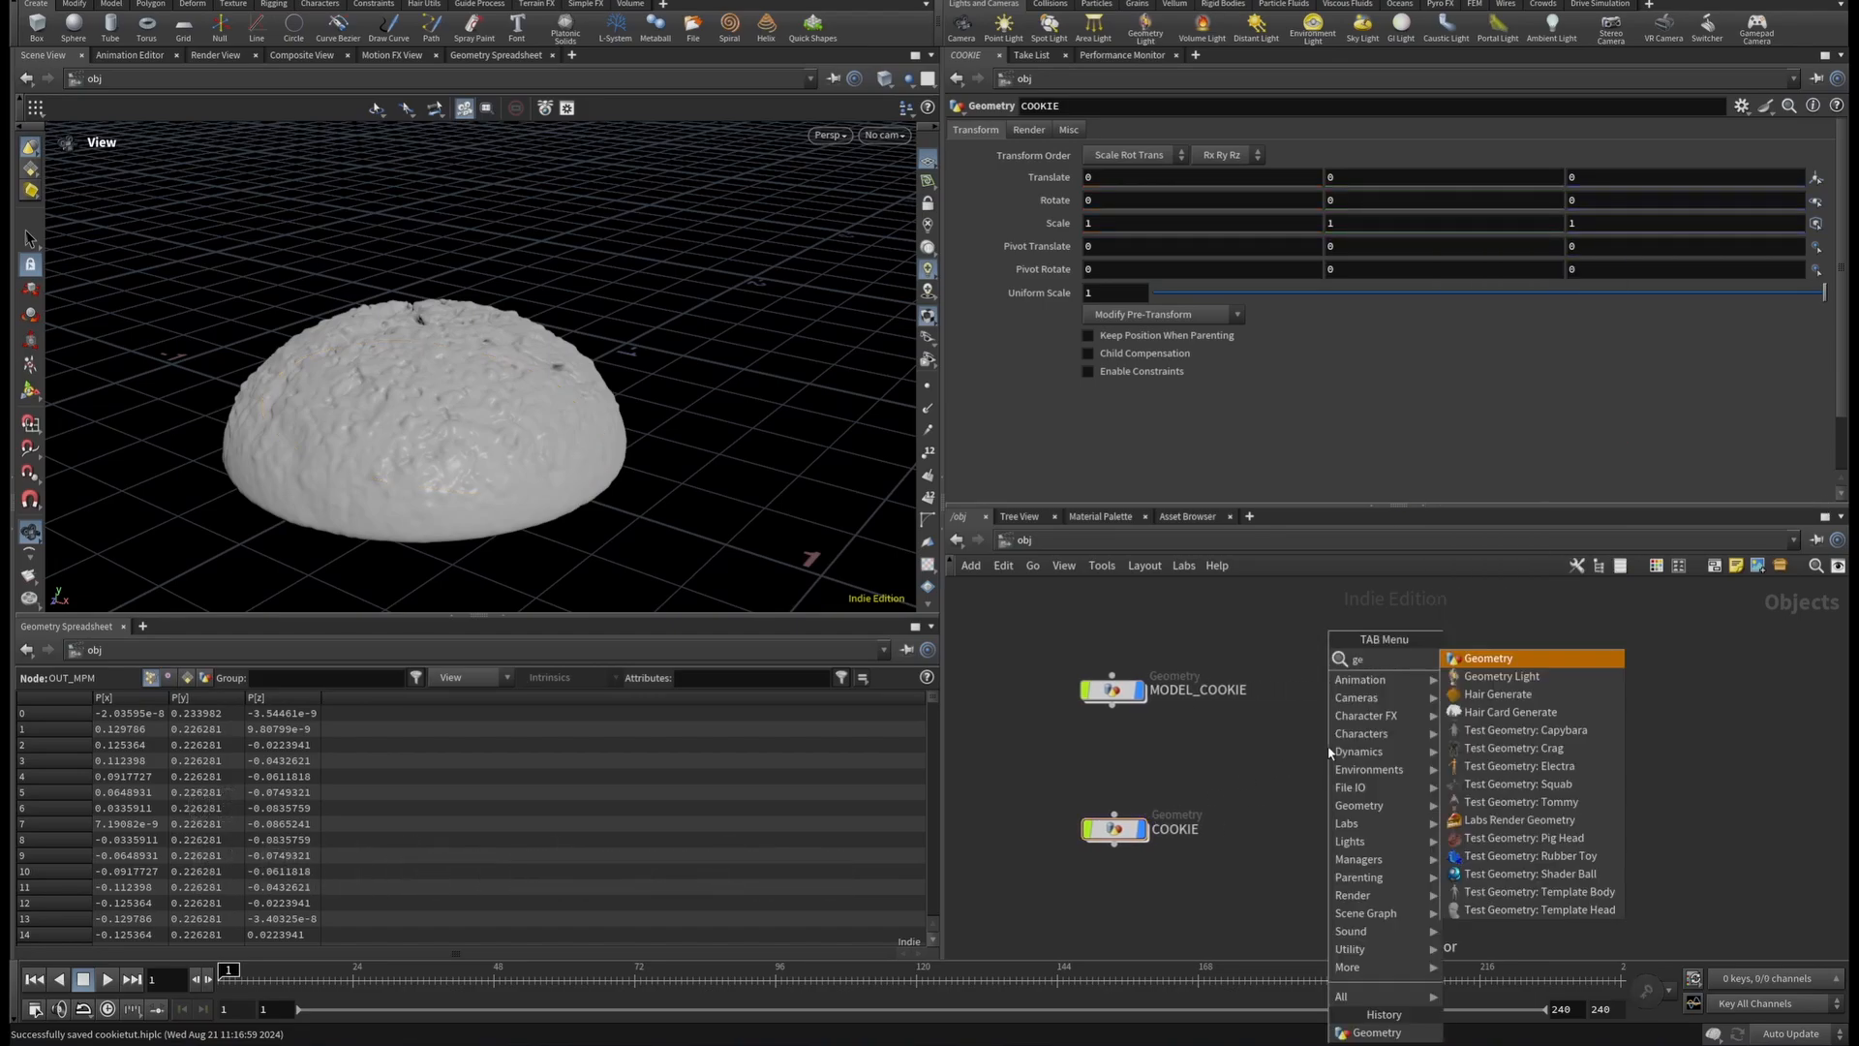
{"action": "left_click", "coordinate": [1494, 658]}
{"action": "left_click", "coordinate": [1429, 677]}
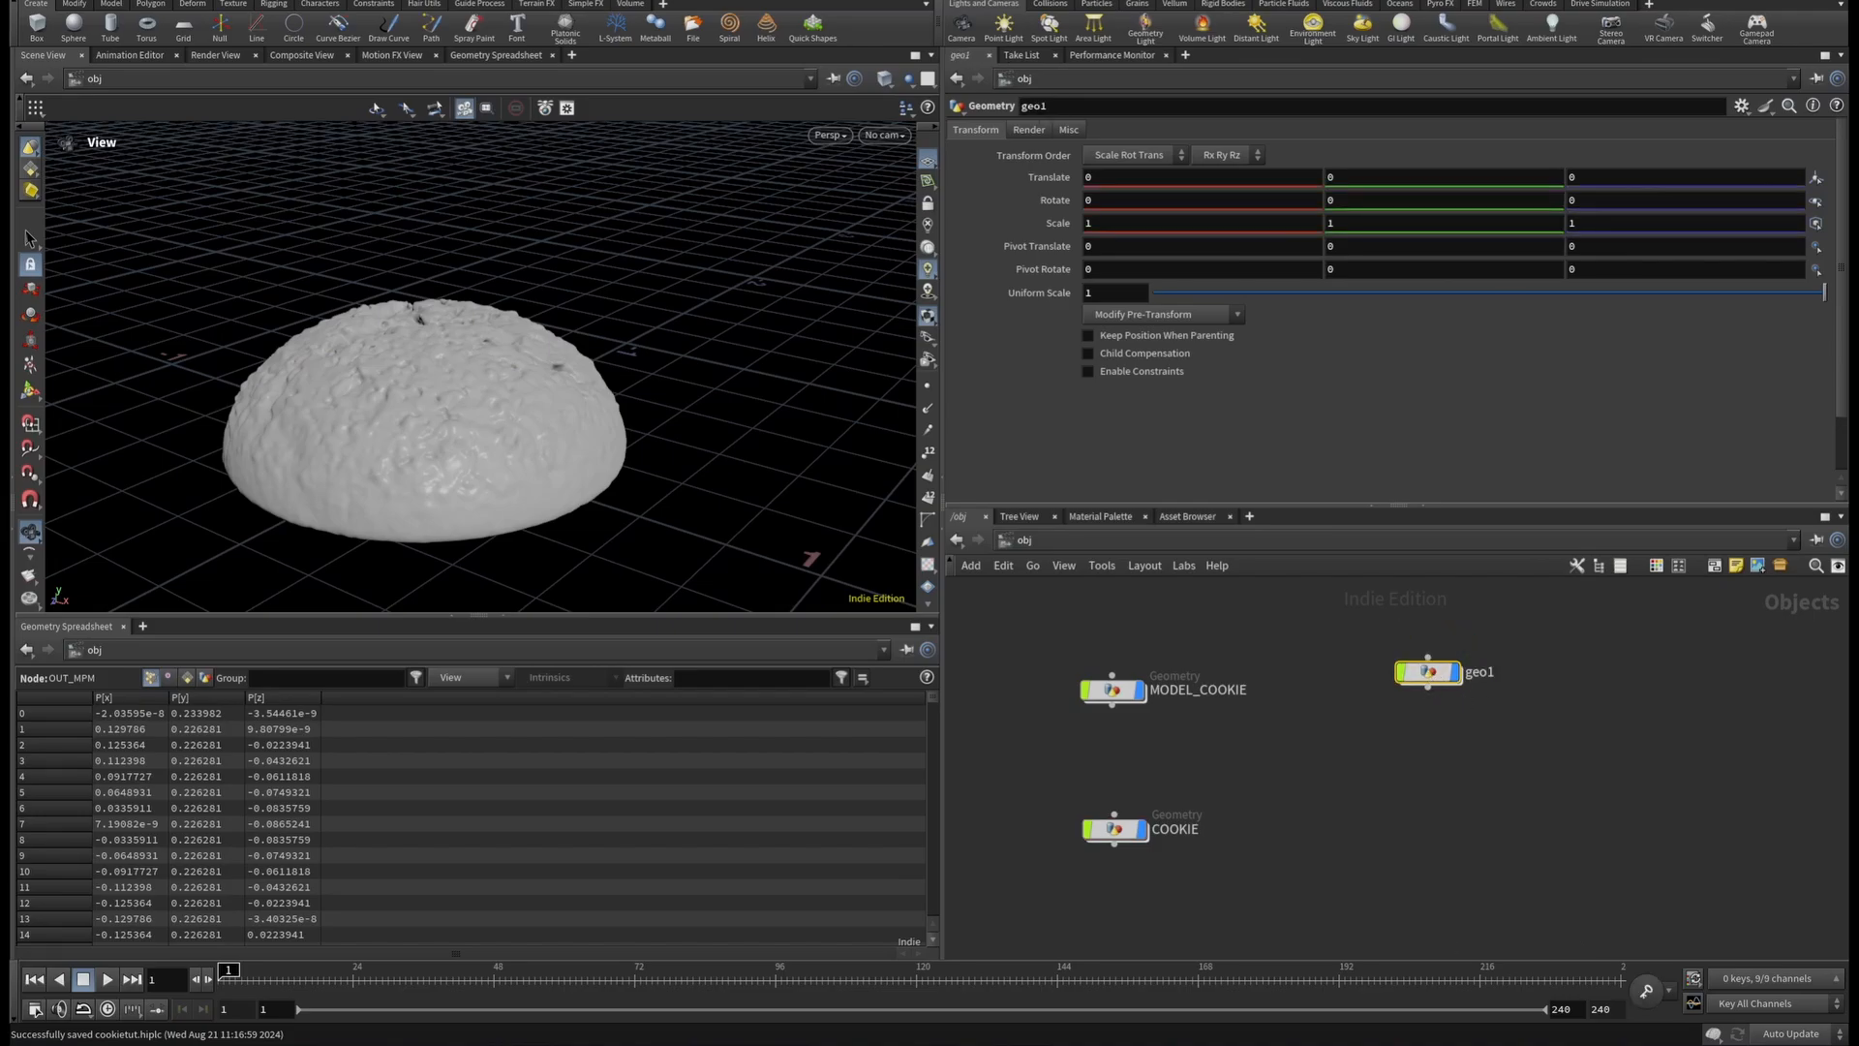
{"action": "double_click", "coordinate": [1480, 672]}
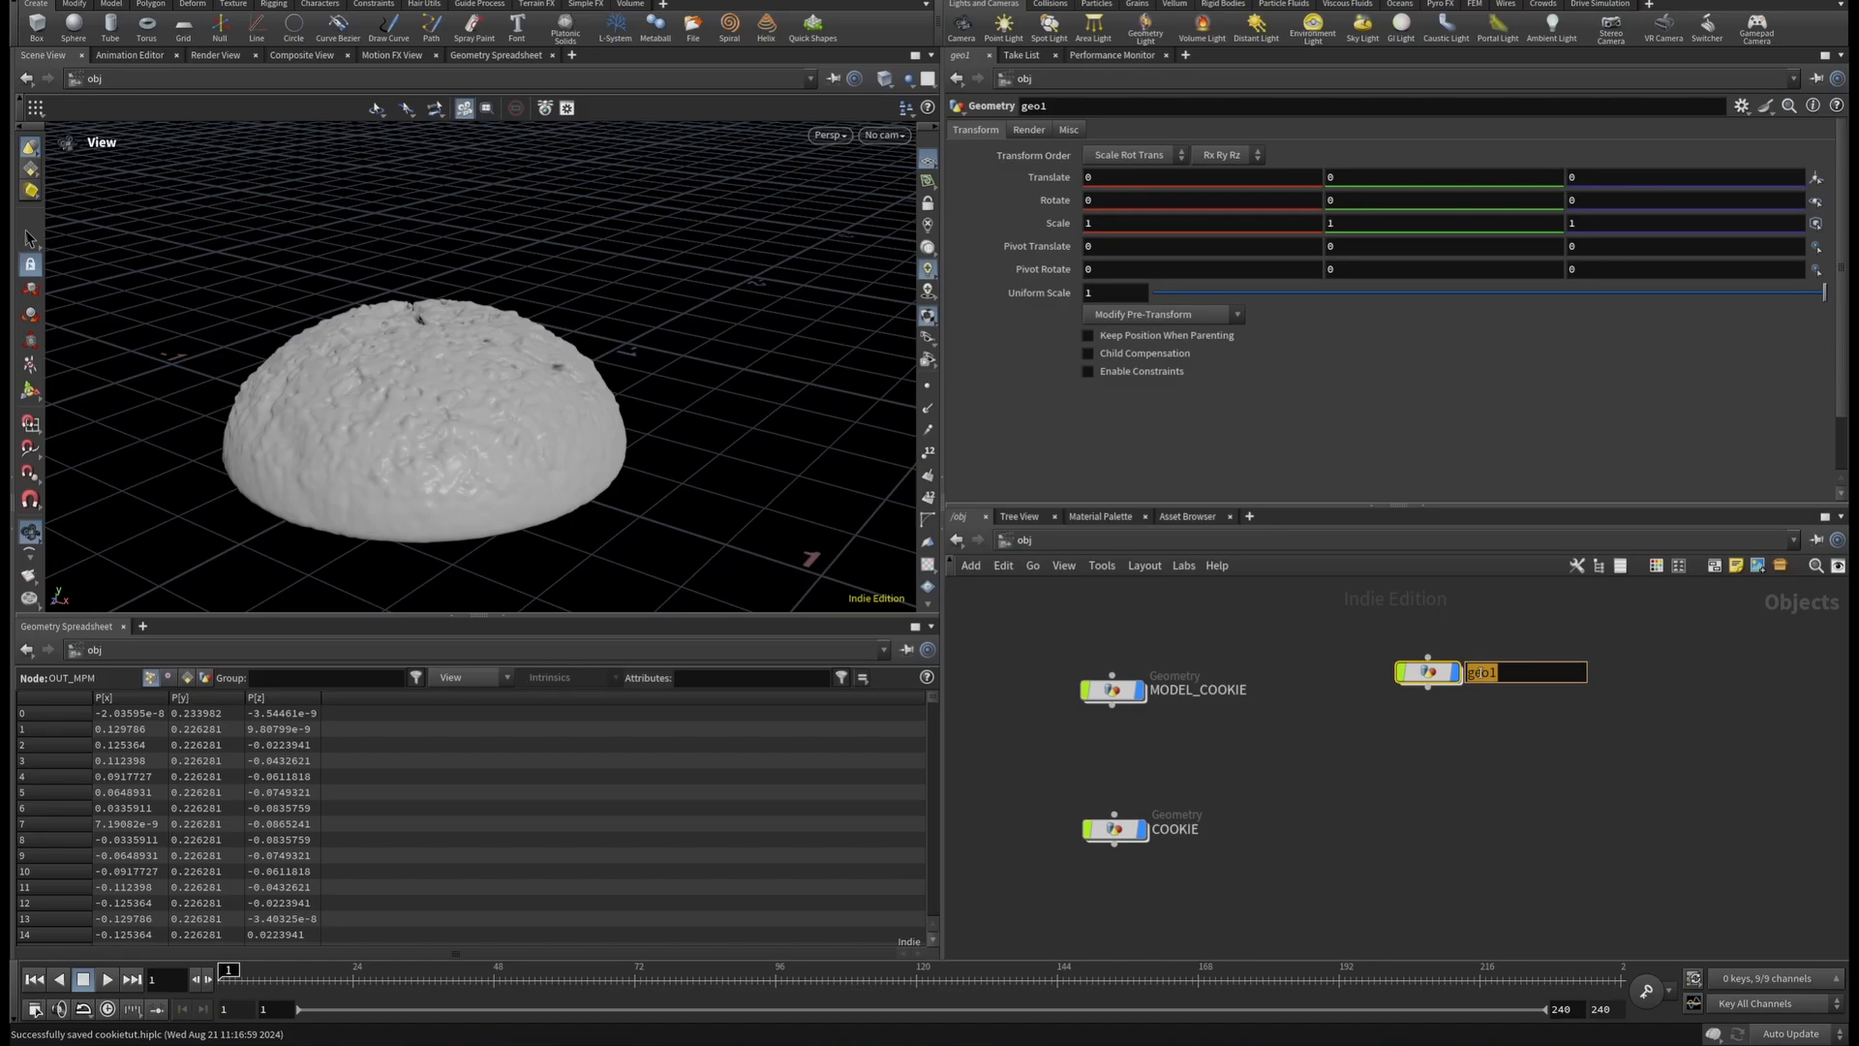
{"action": "type", "text": "MPM_SIM"}
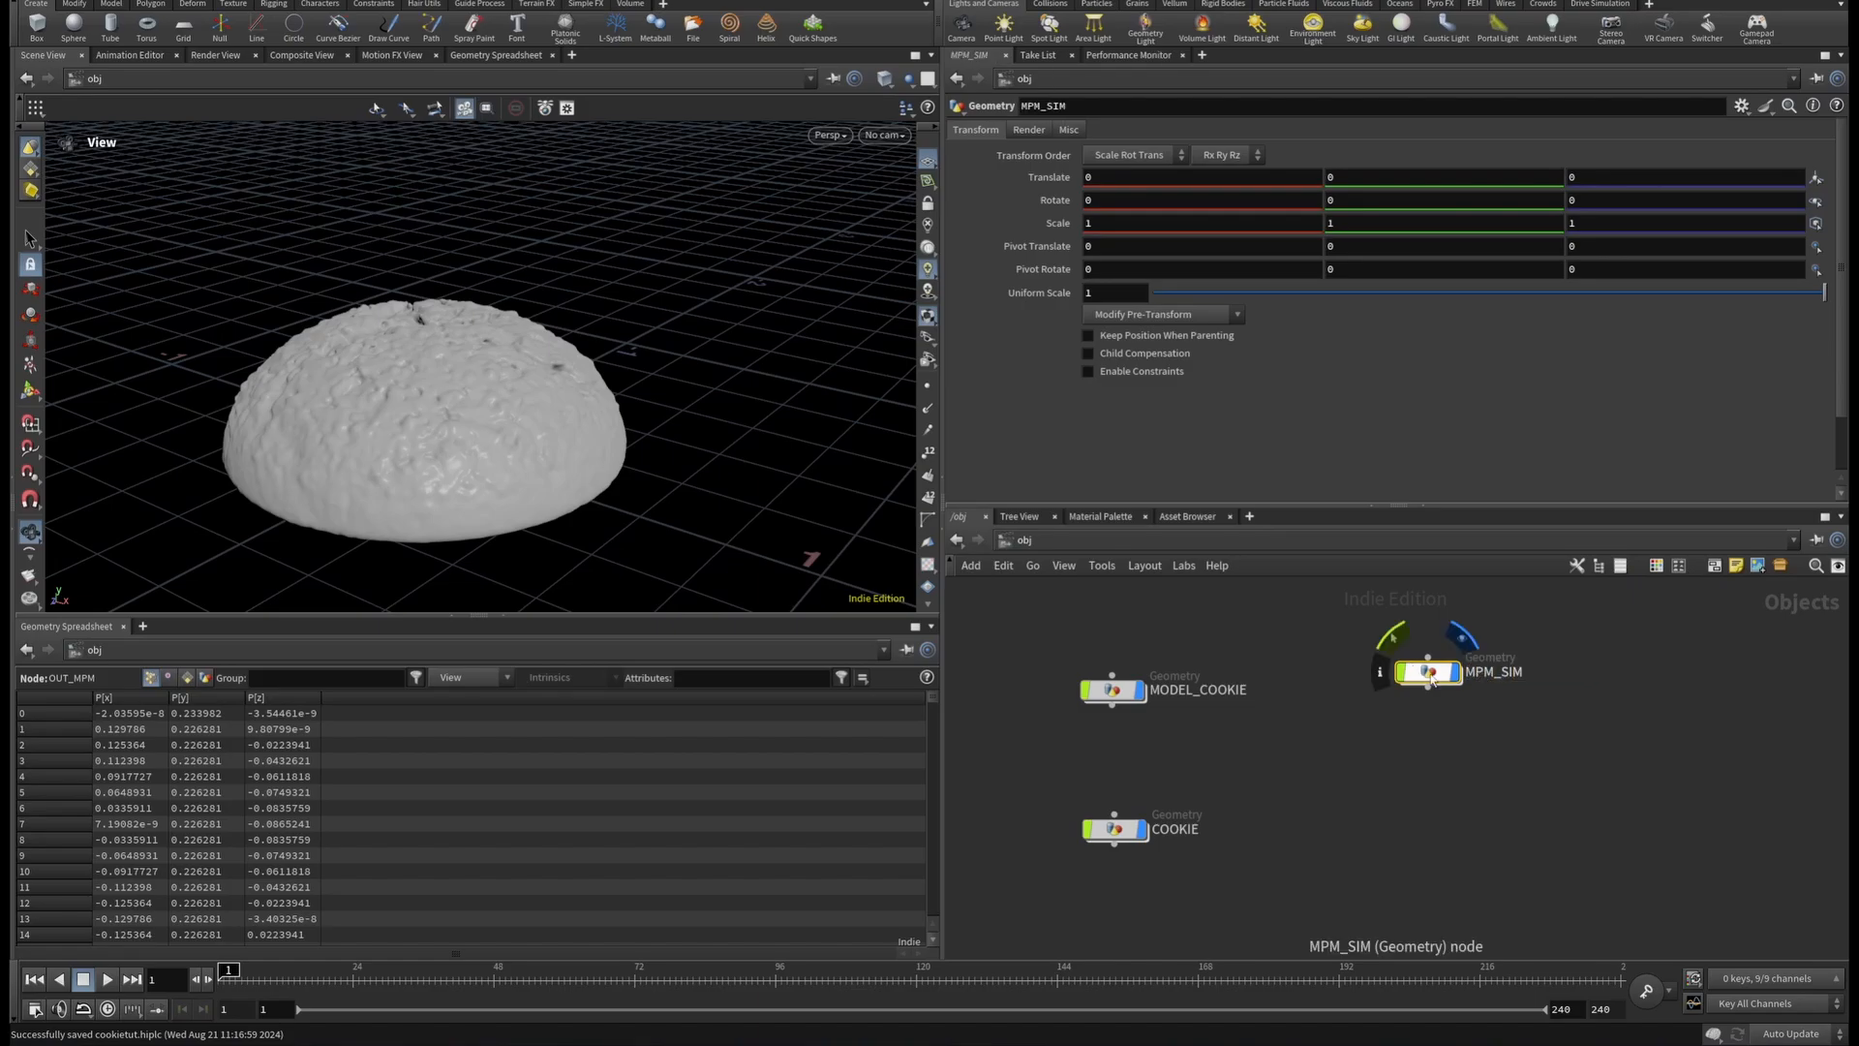
Enter the MPM_SIM object and add an Object Merge node to its empty network.
{"action": "double_click", "coordinate": [1433, 677]}
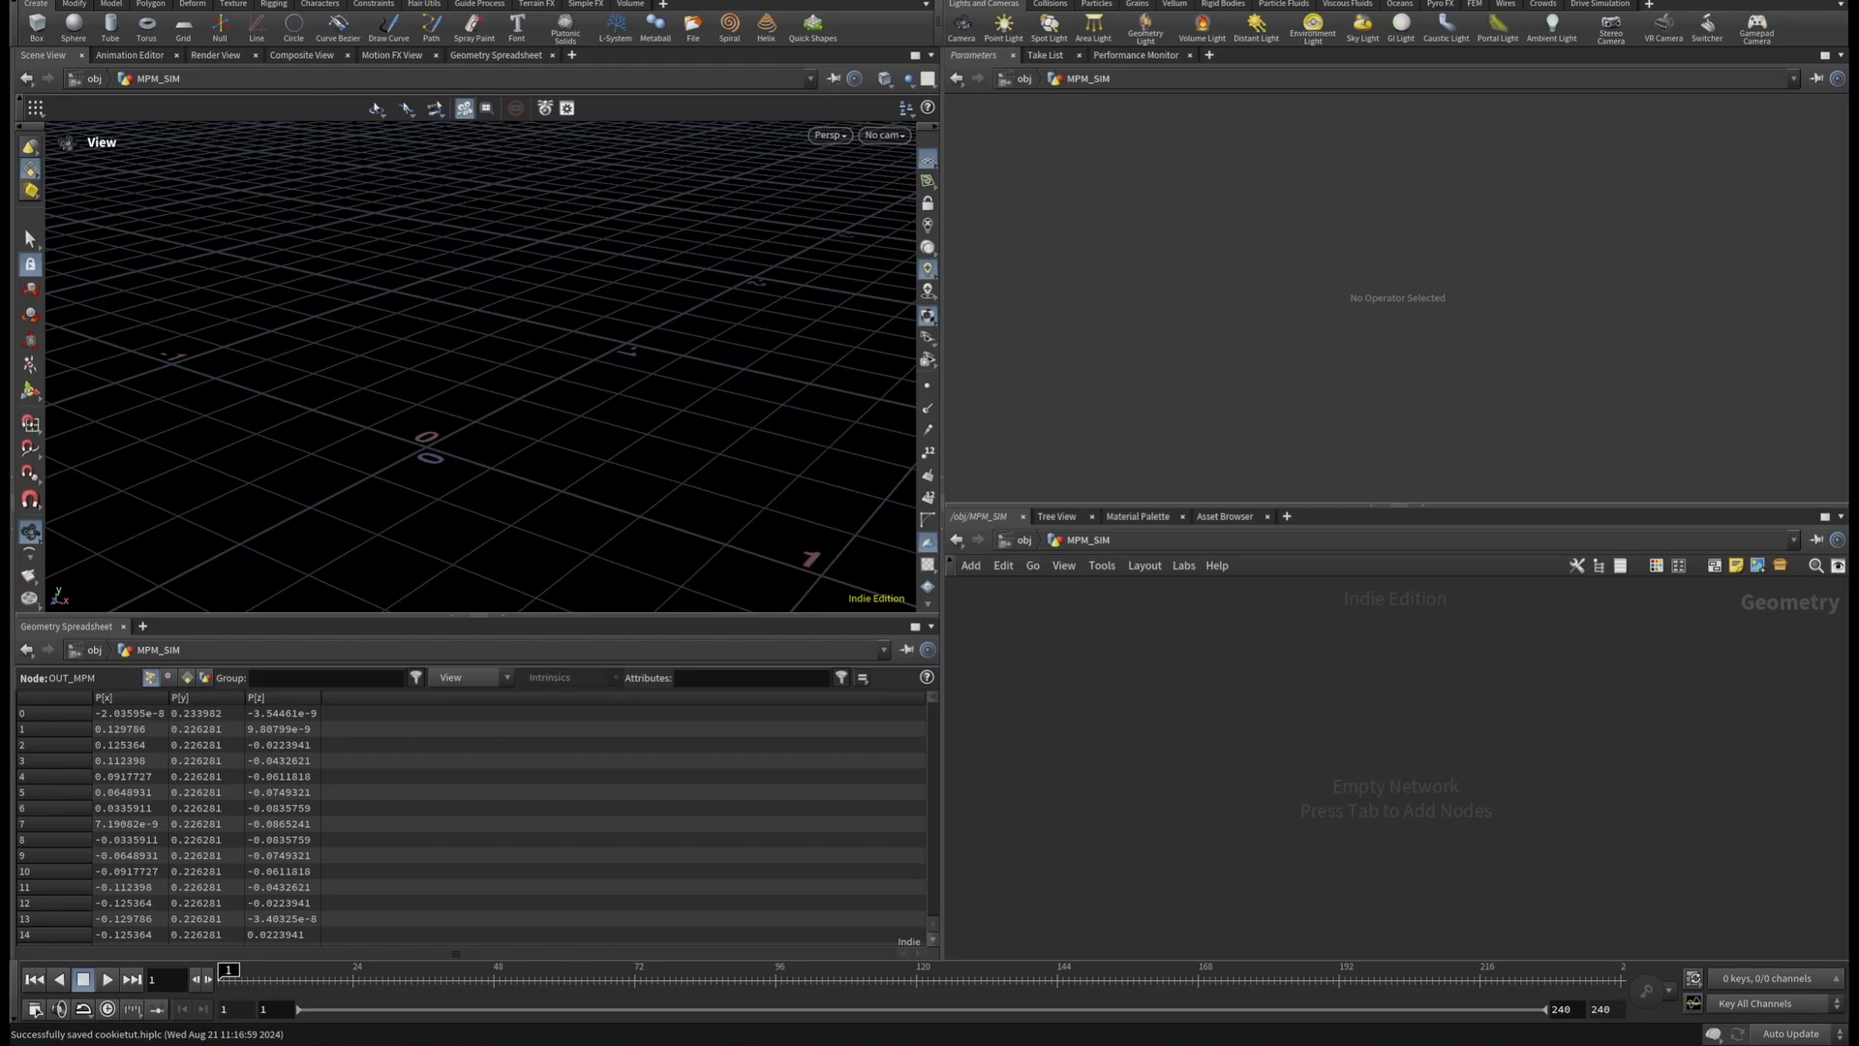
{"action": "key", "text": "Tab"}
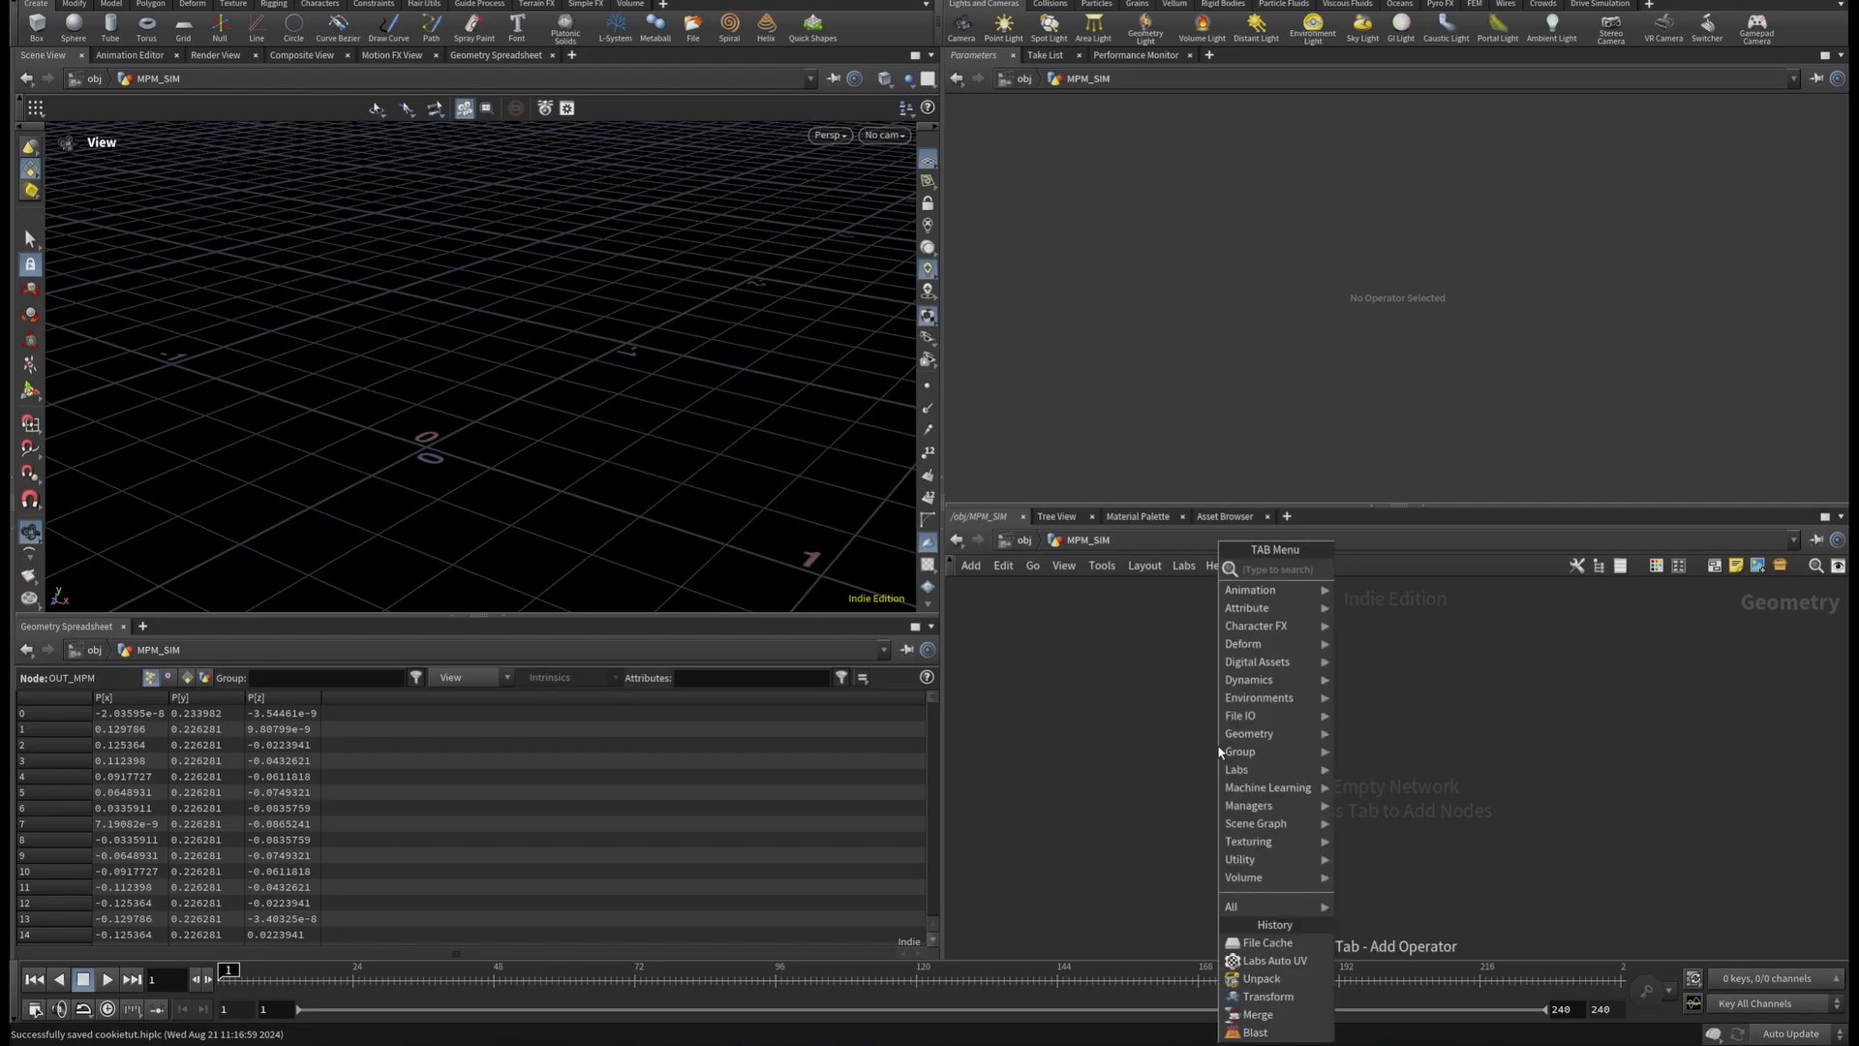
{"action": "type", "text": "objec"}
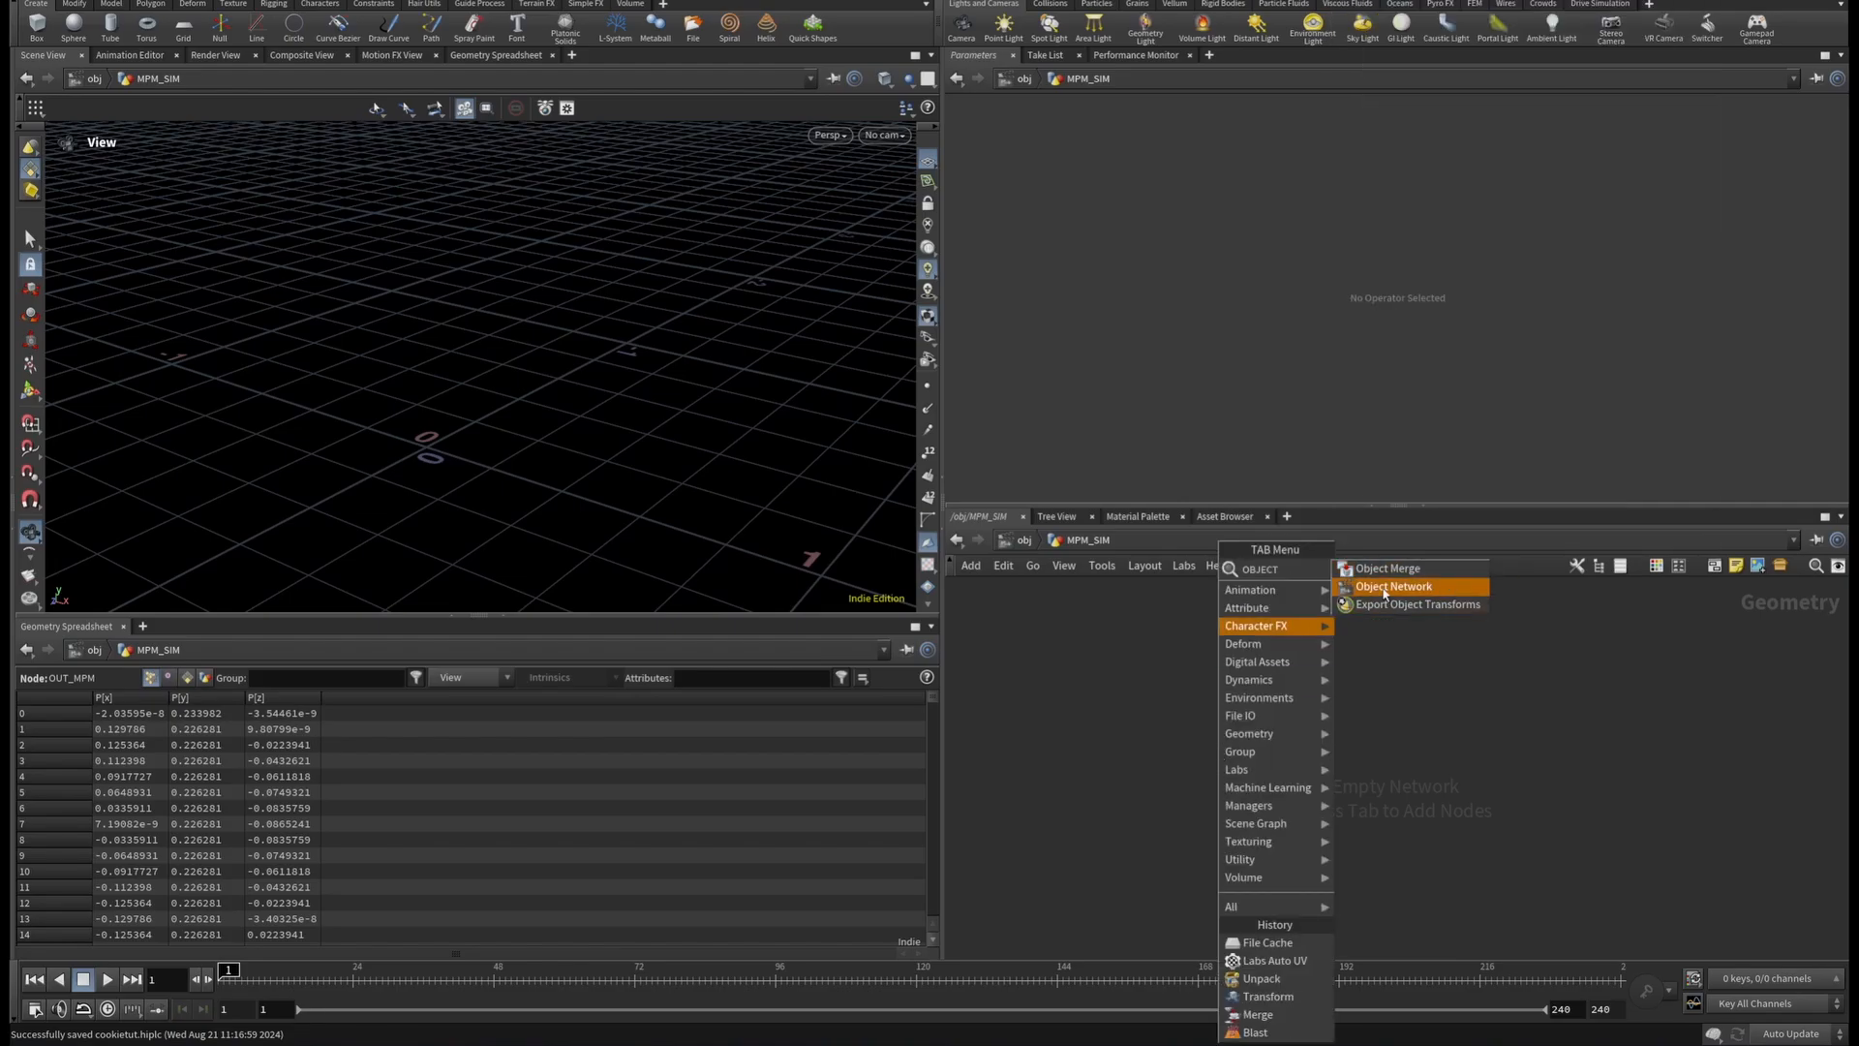
{"action": "left_click", "coordinate": [1388, 568]}
{"action": "left_click", "coordinate": [1303, 718]}
{"action": "scroll", "coordinate": [1306, 722], "scroll_direction": "up", "scroll_amount": 4}
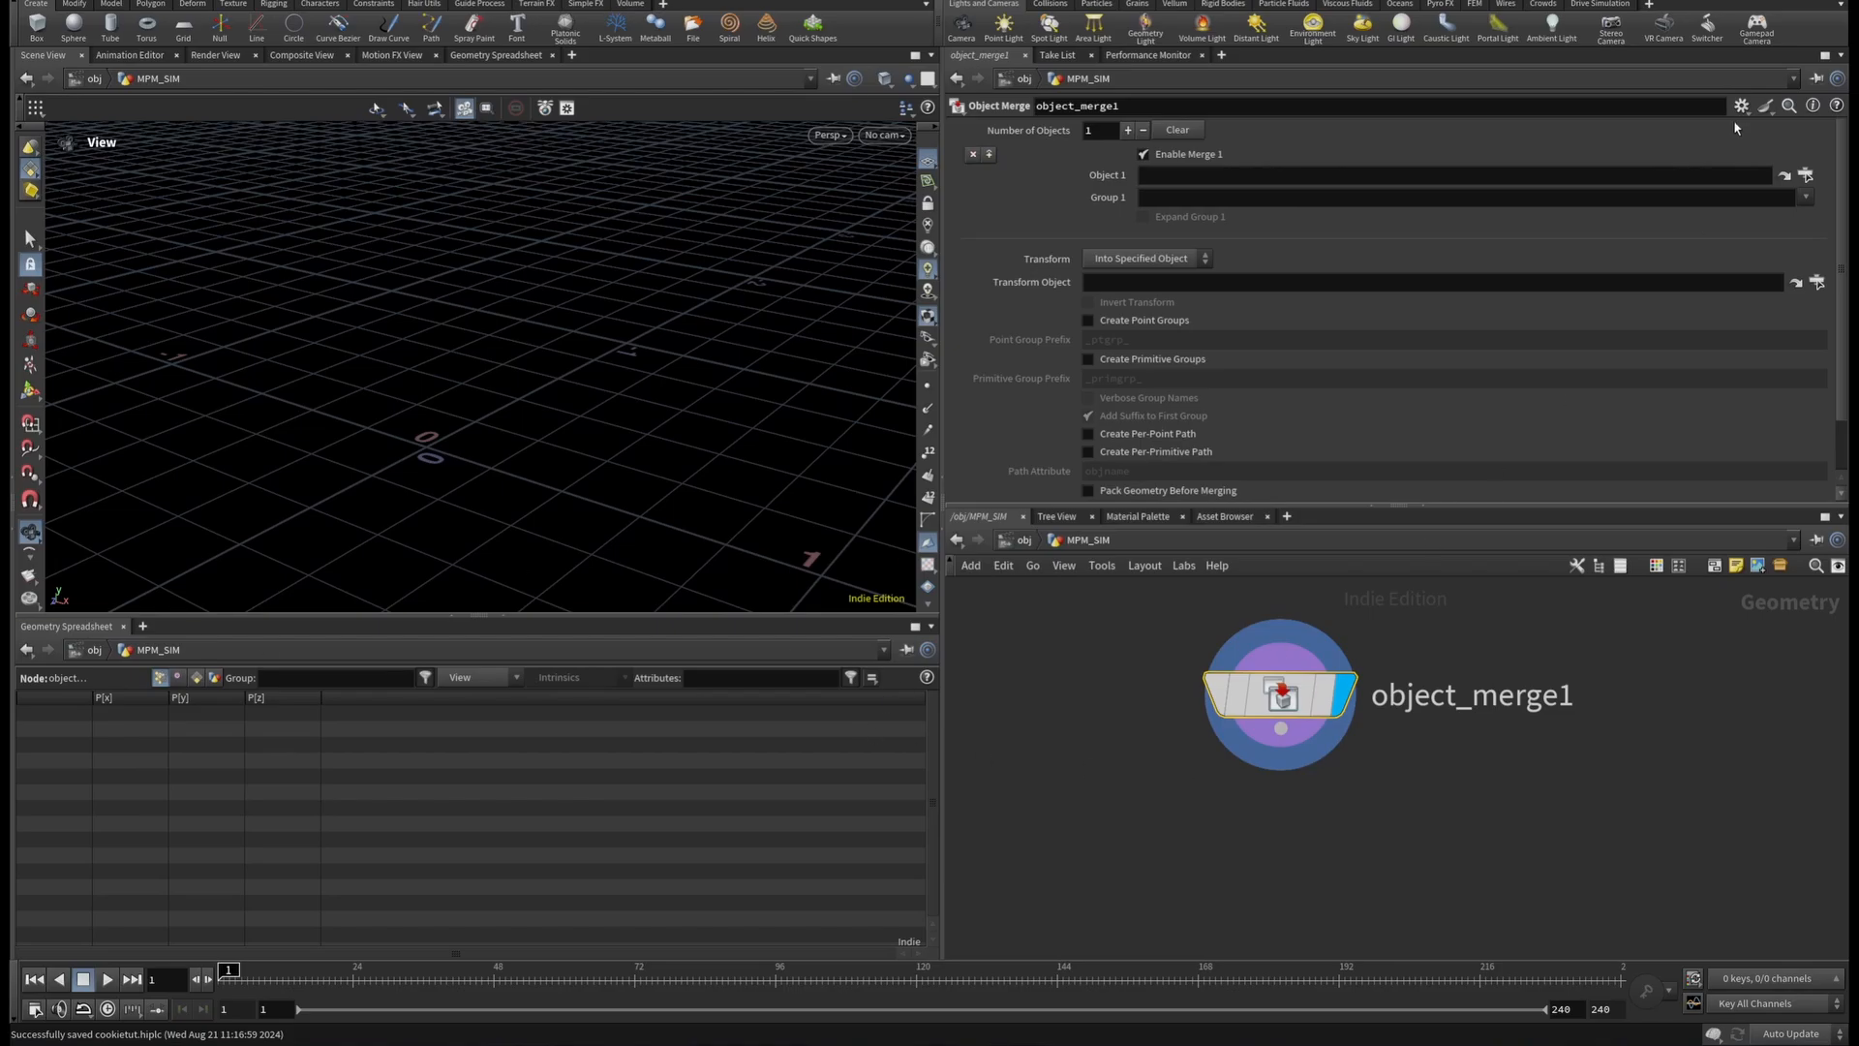
Set Object 1 of MPM_SIM's object_merge1 to /obj/COOKIE/OUT_MPM.
{"action": "left_click", "coordinate": [1806, 176]}
{"action": "scroll", "coordinate": [1738, 139], "scroll_direction": "up", "scroll_amount": 3}
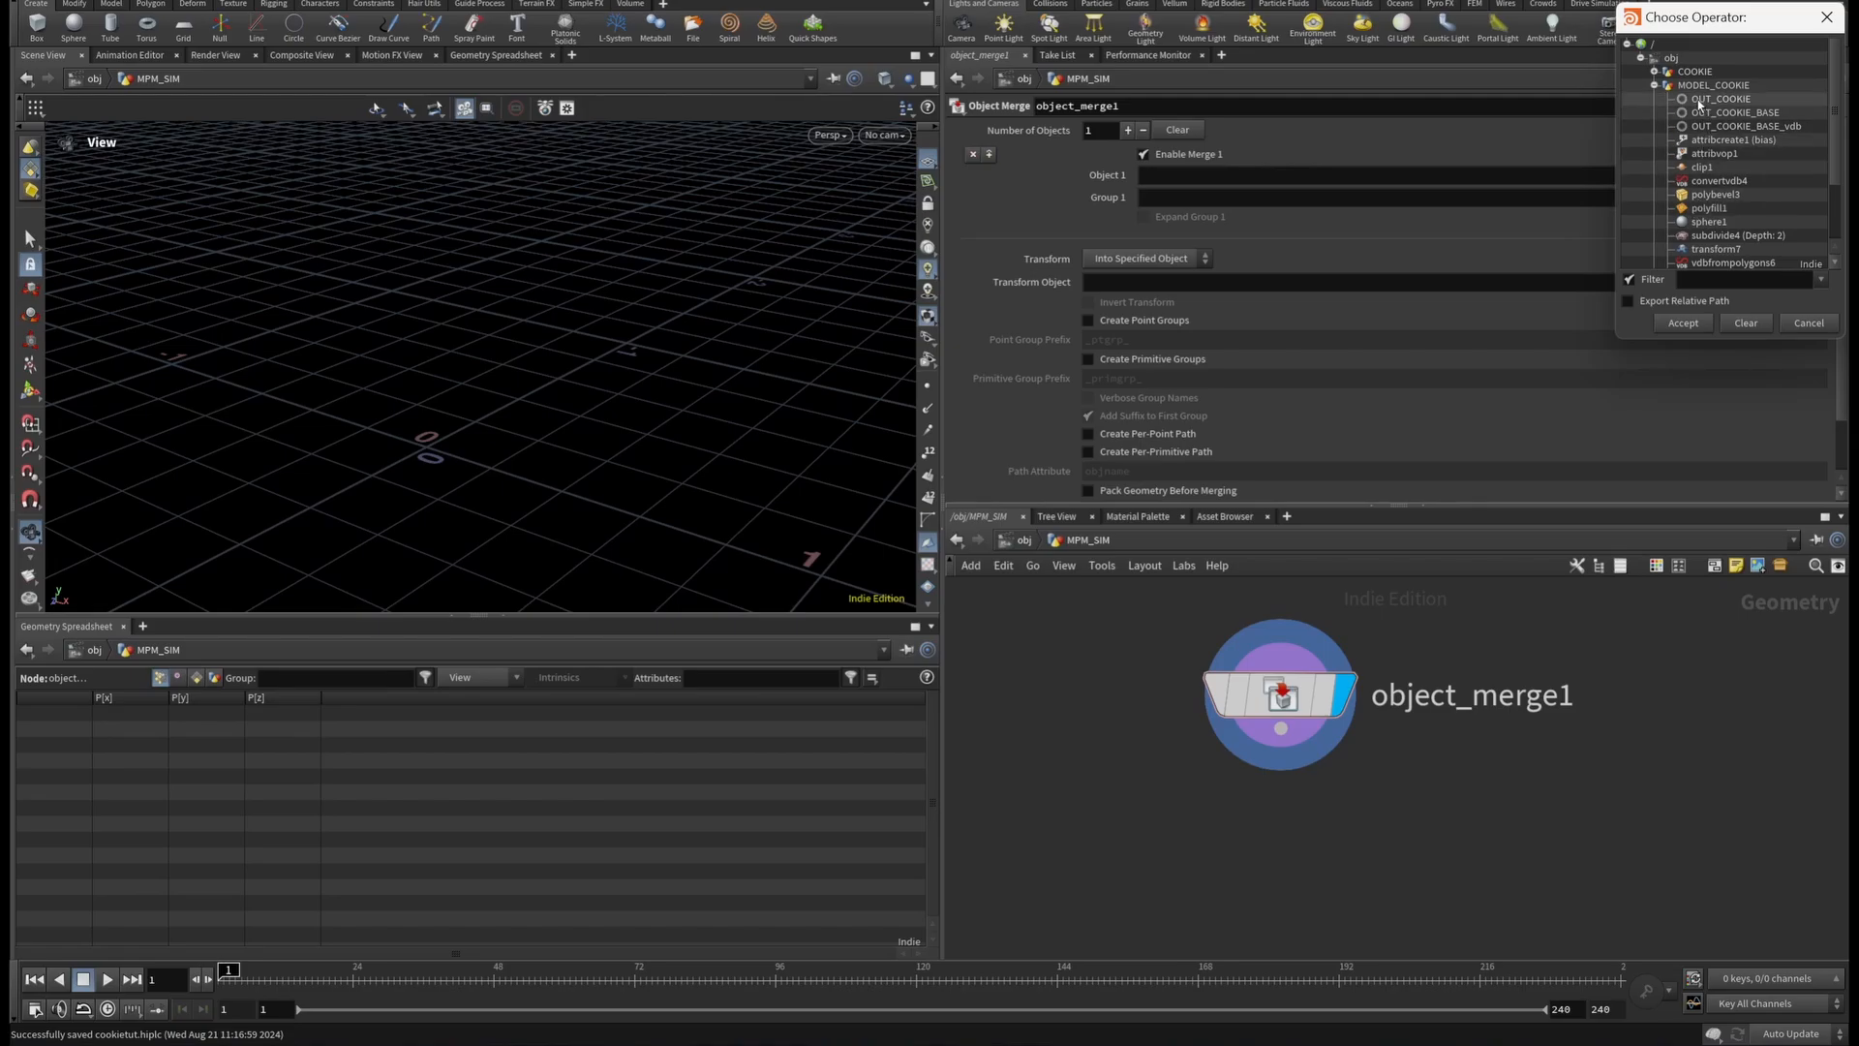
{"action": "left_click", "coordinate": [1655, 85]}
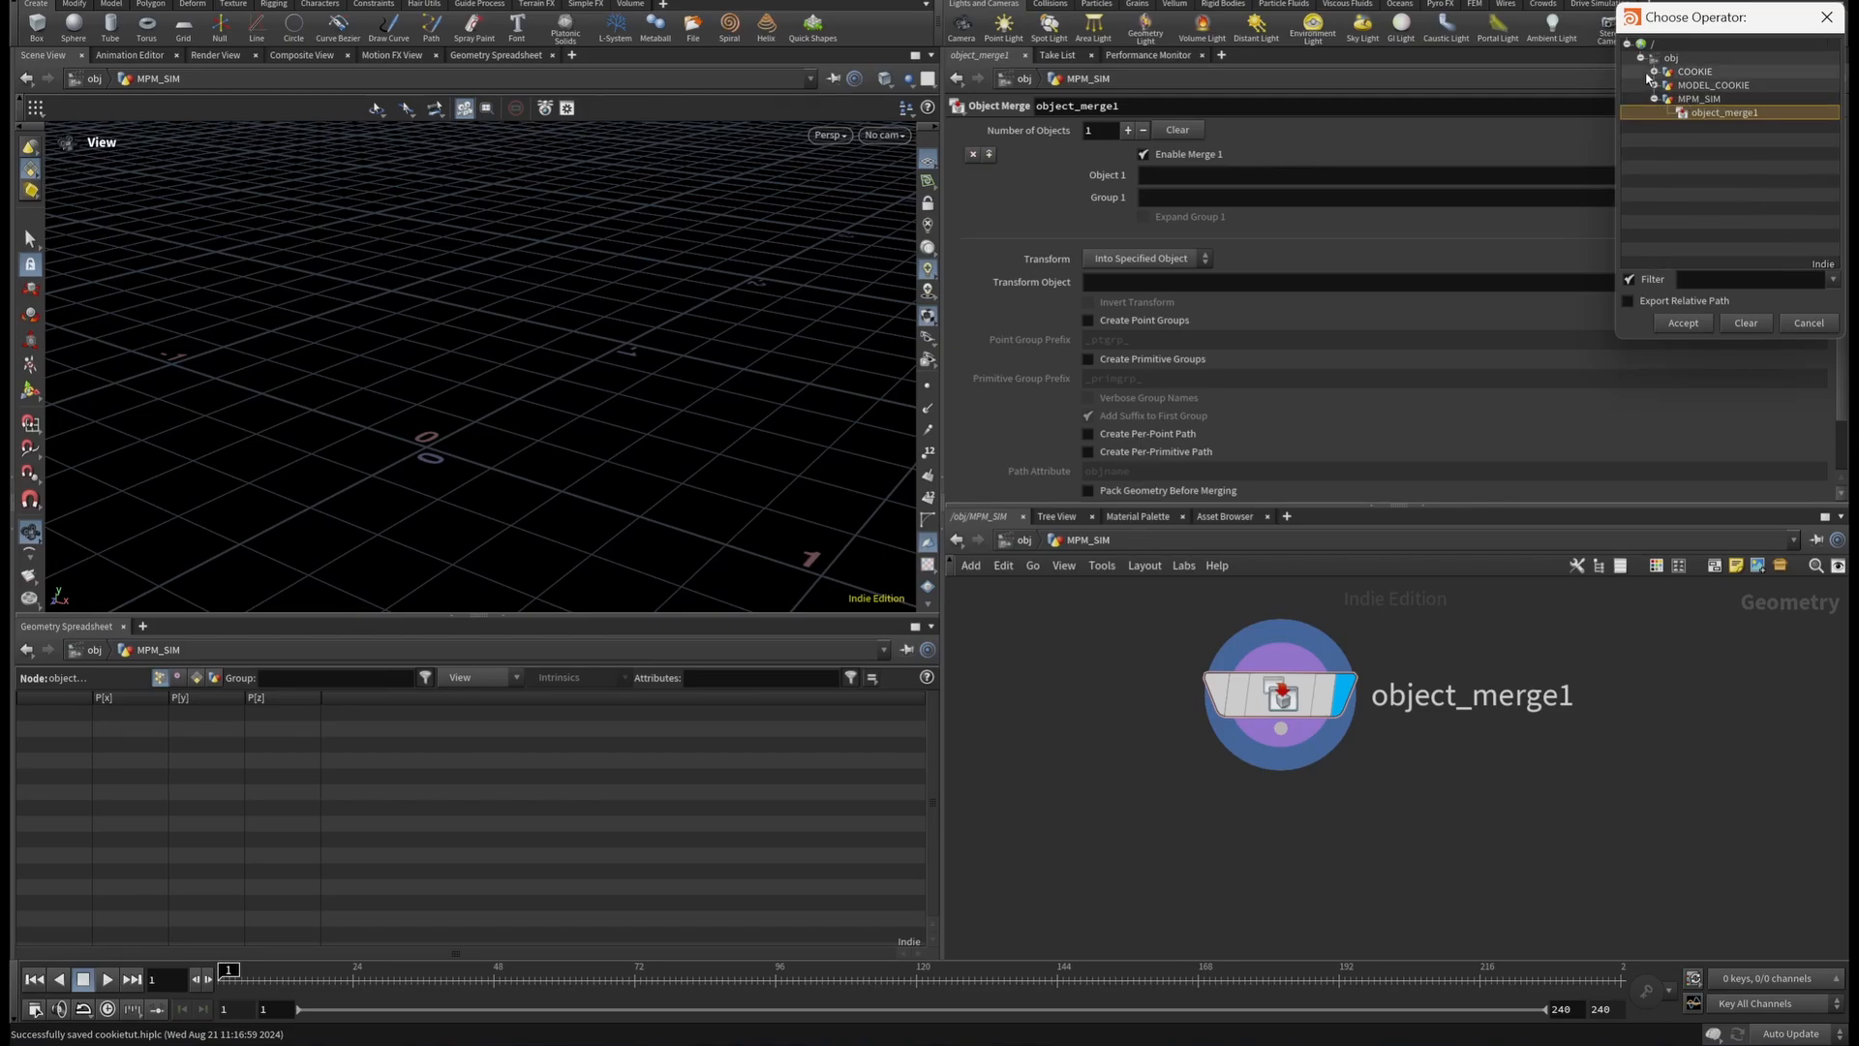
{"action": "left_click", "coordinate": [1655, 71]}
{"action": "left_click", "coordinate": [1715, 85]}
{"action": "left_click", "coordinate": [1685, 322]}
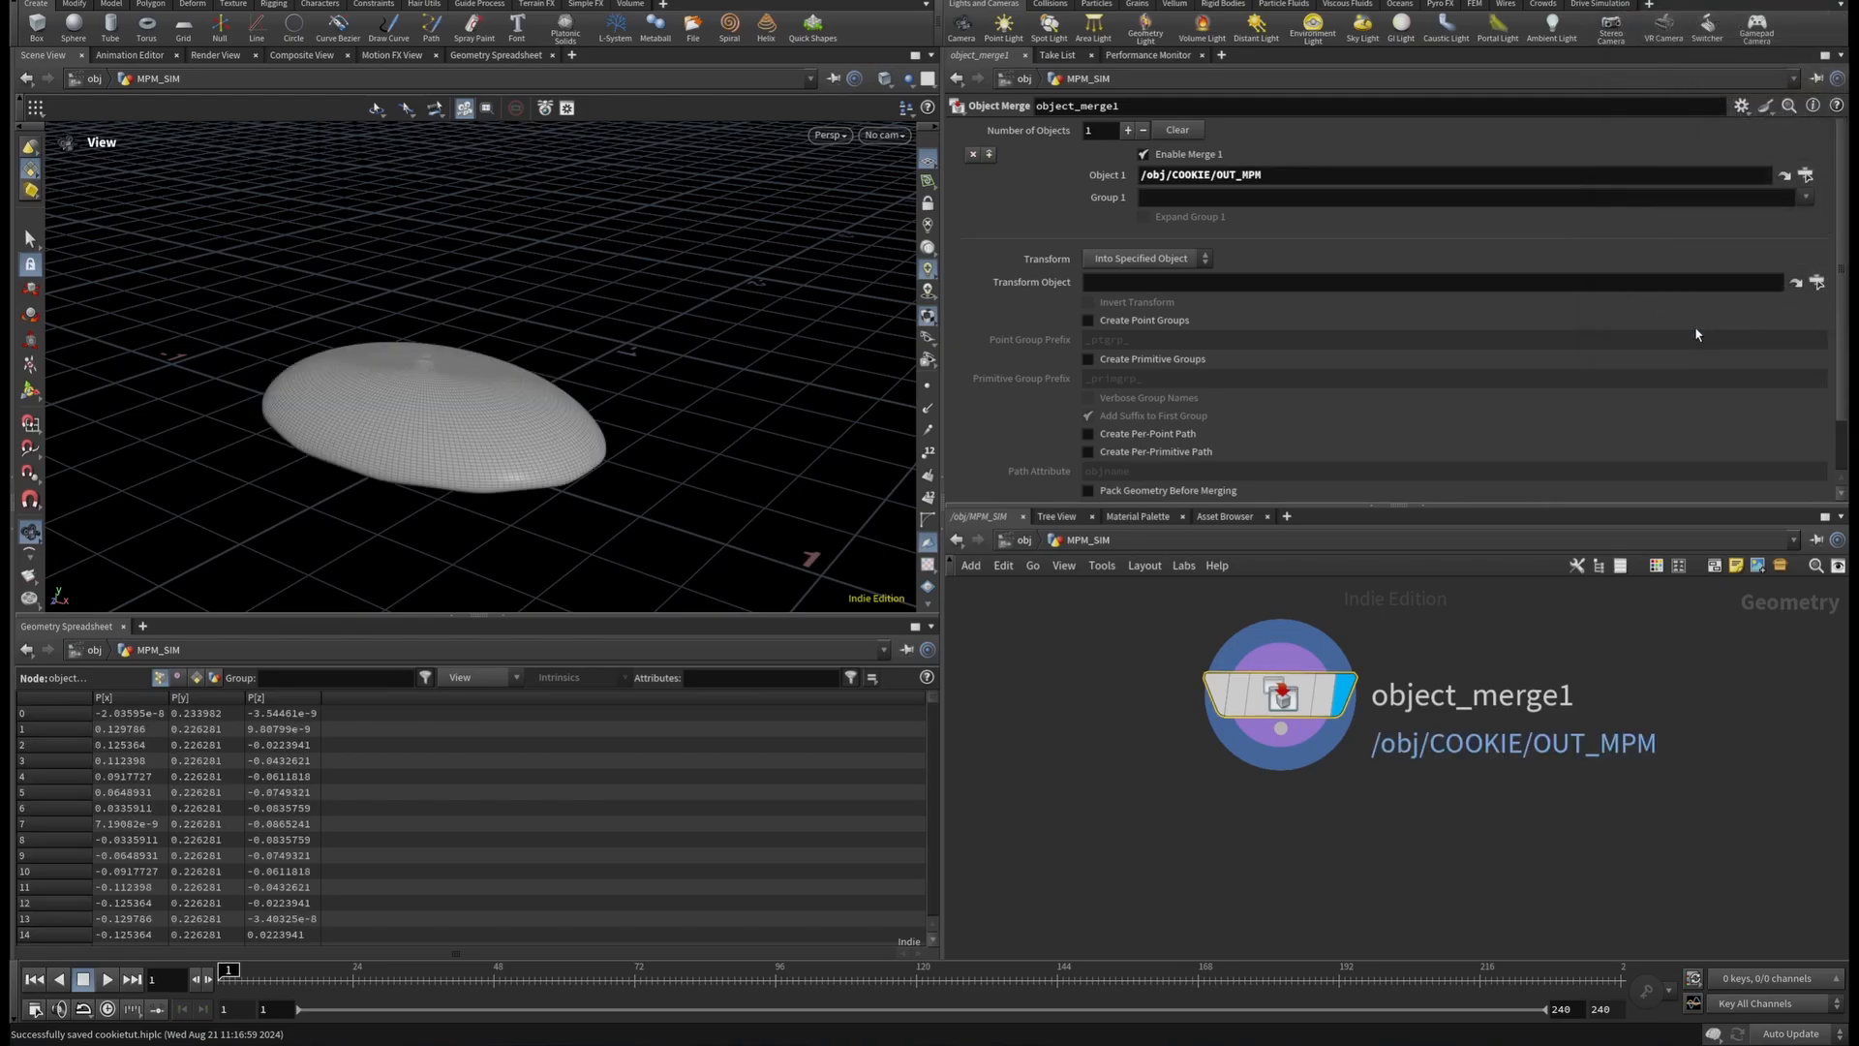
{"action": "left_click_drag", "start_coordinate": [353, 532], "coordinate": [478, 418]}
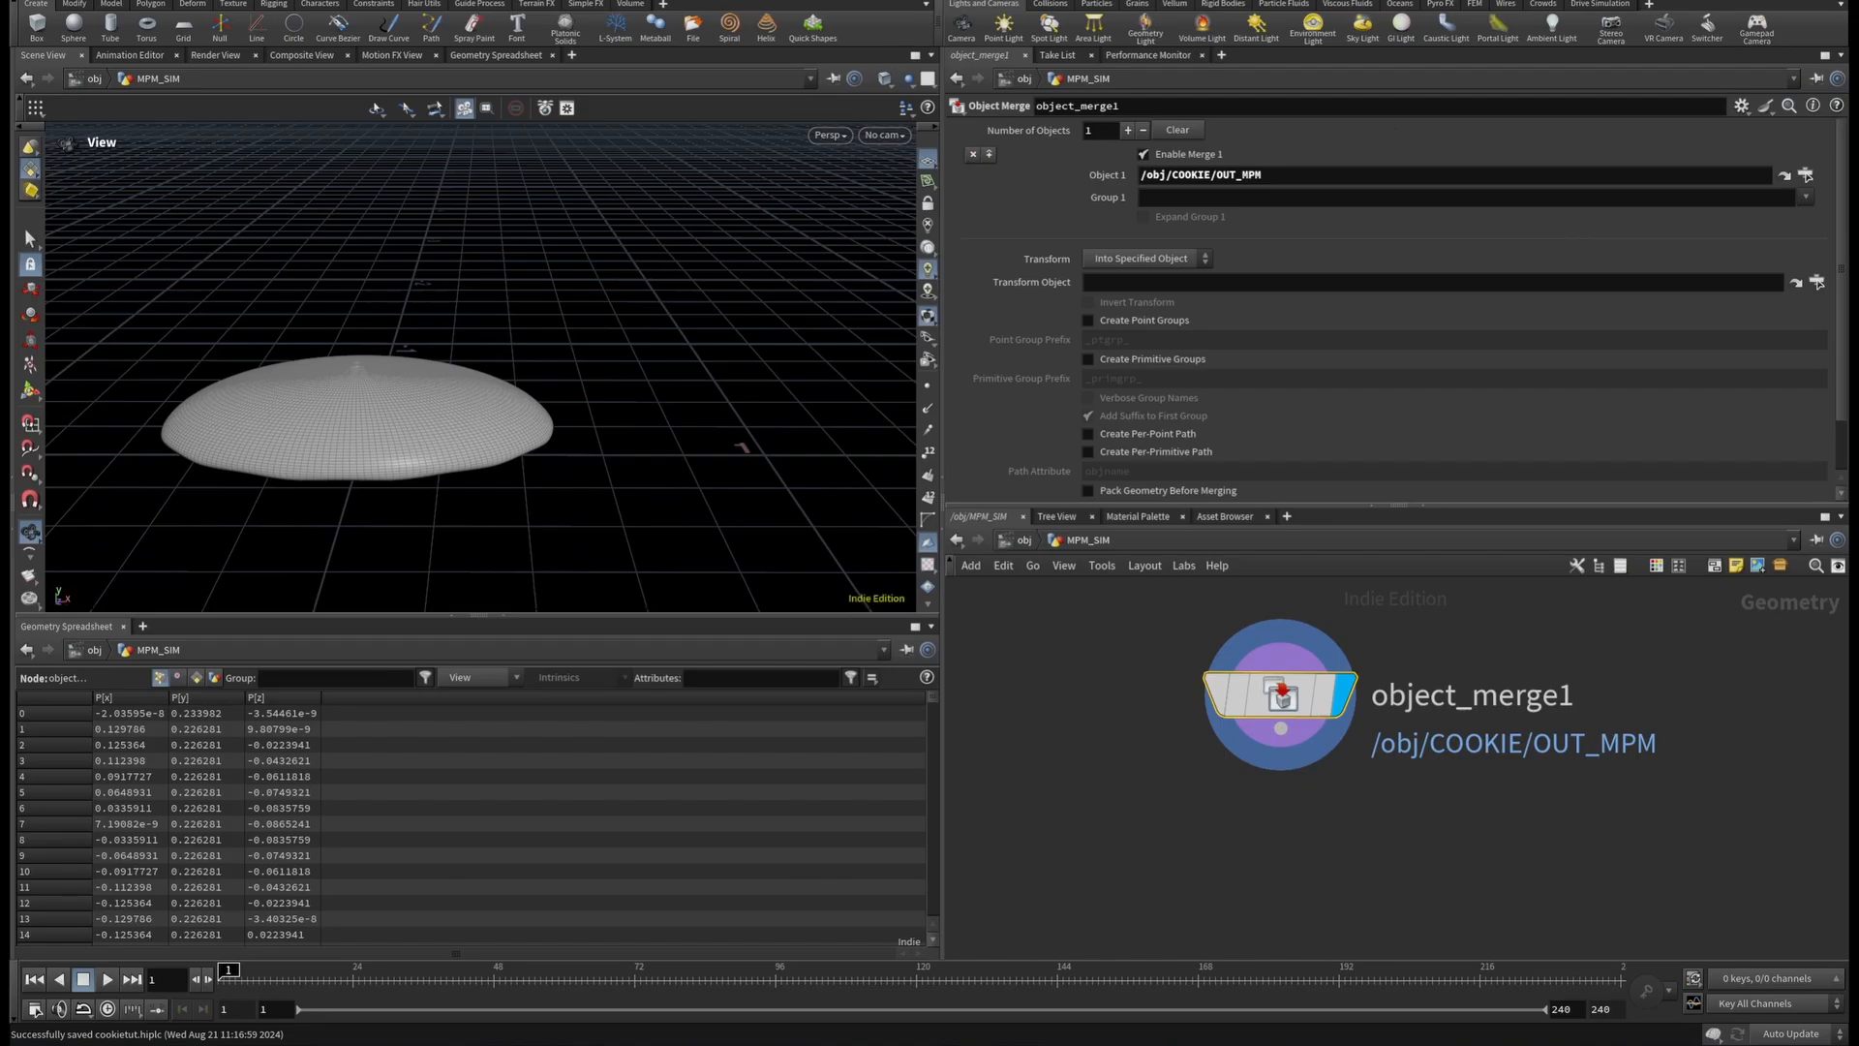
{"action": "scroll", "coordinate": [1407, 706], "scroll_direction": "down", "scroll_amount": 5}
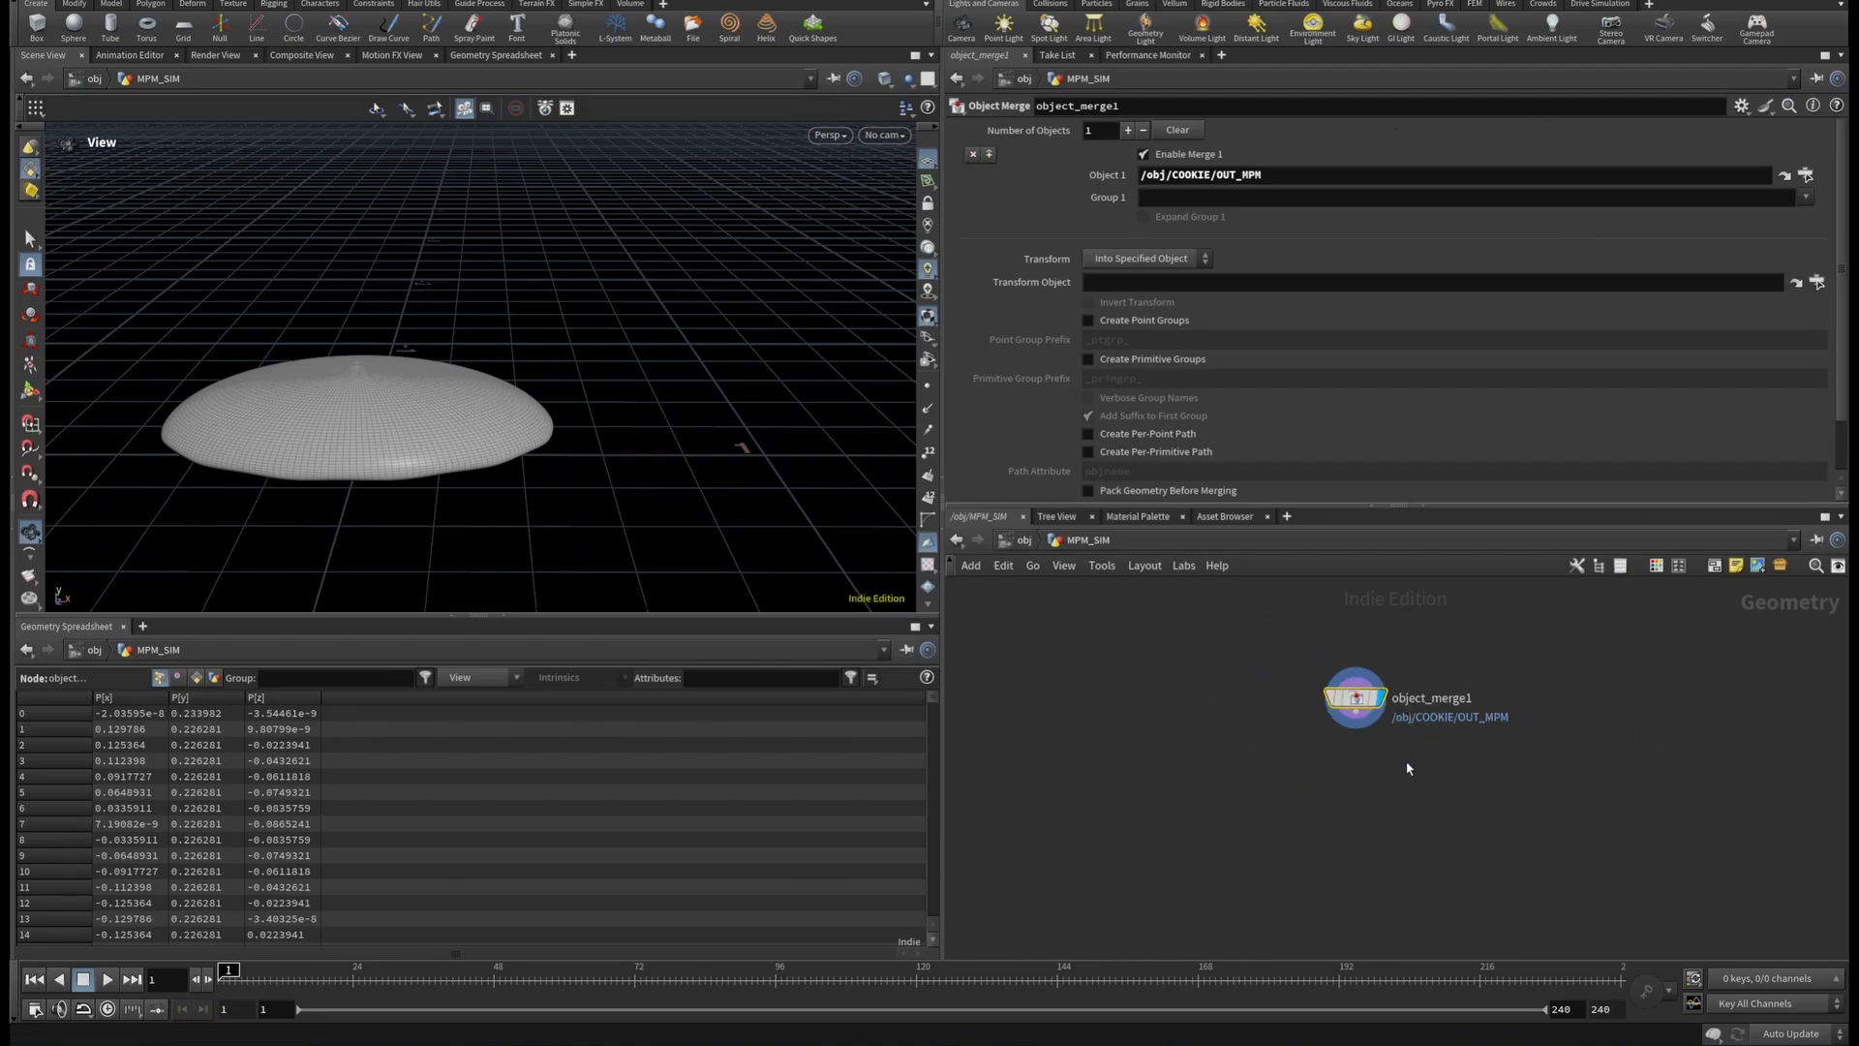
{"action": "scroll", "coordinate": [1450, 659], "scroll_direction": "up", "scroll_amount": 4}
{"action": "middle_click_drag", "start_coordinate": [1366, 764], "coordinate": [1256, 863]}
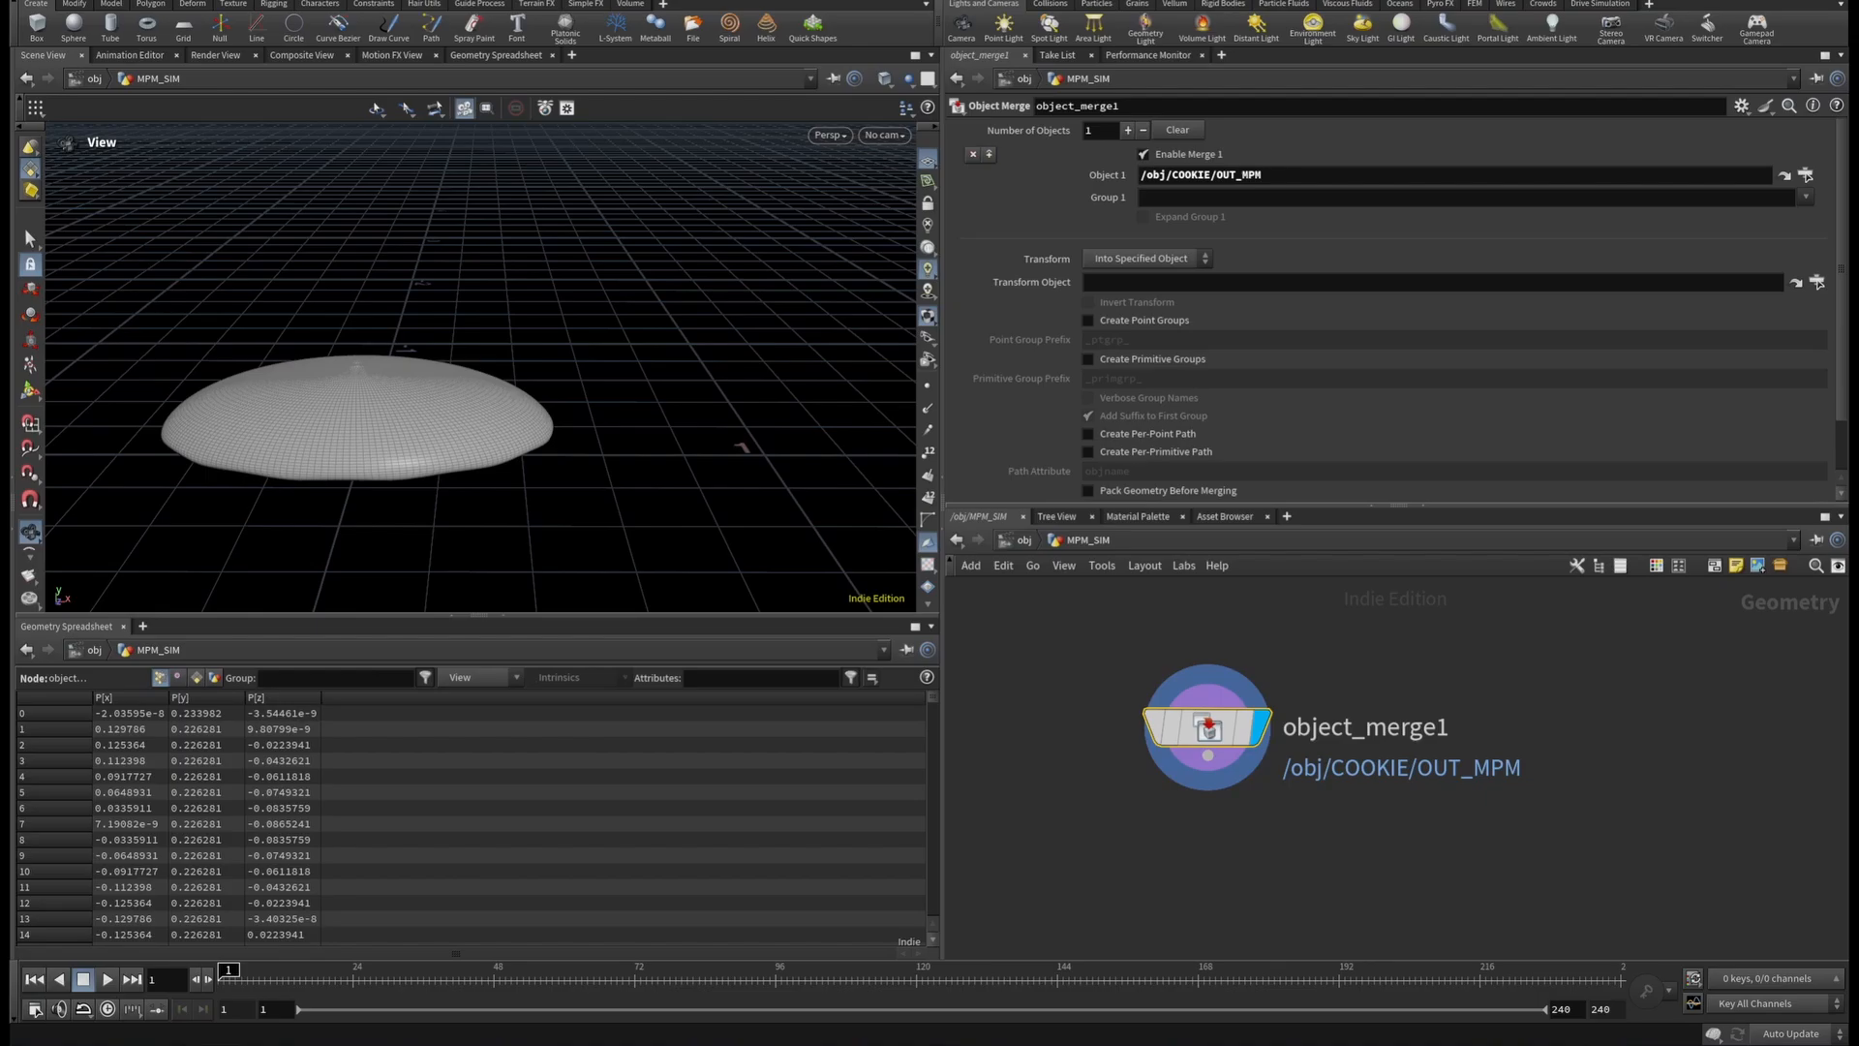
Return to the obj level and create a Geometry object named RIGHT below MPM_SIM.
{"action": "key", "text": "u"}
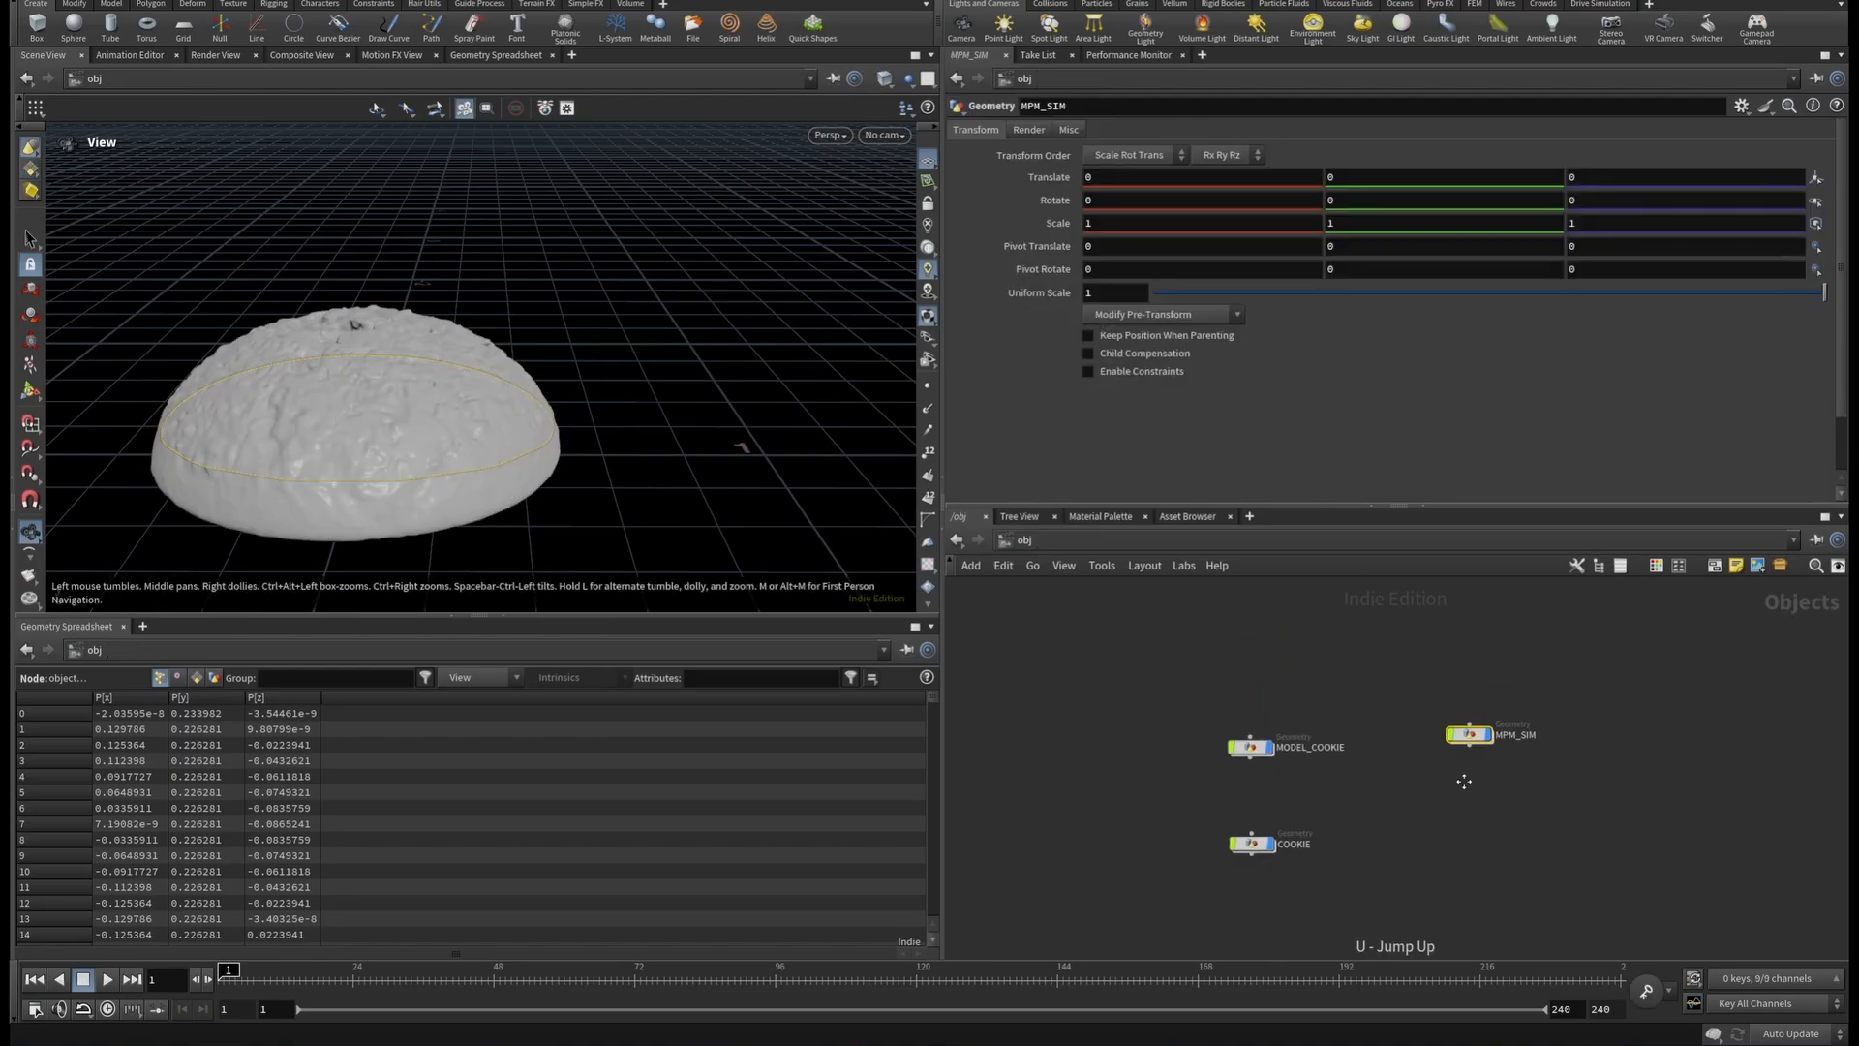
{"action": "key", "text": "Tab"}
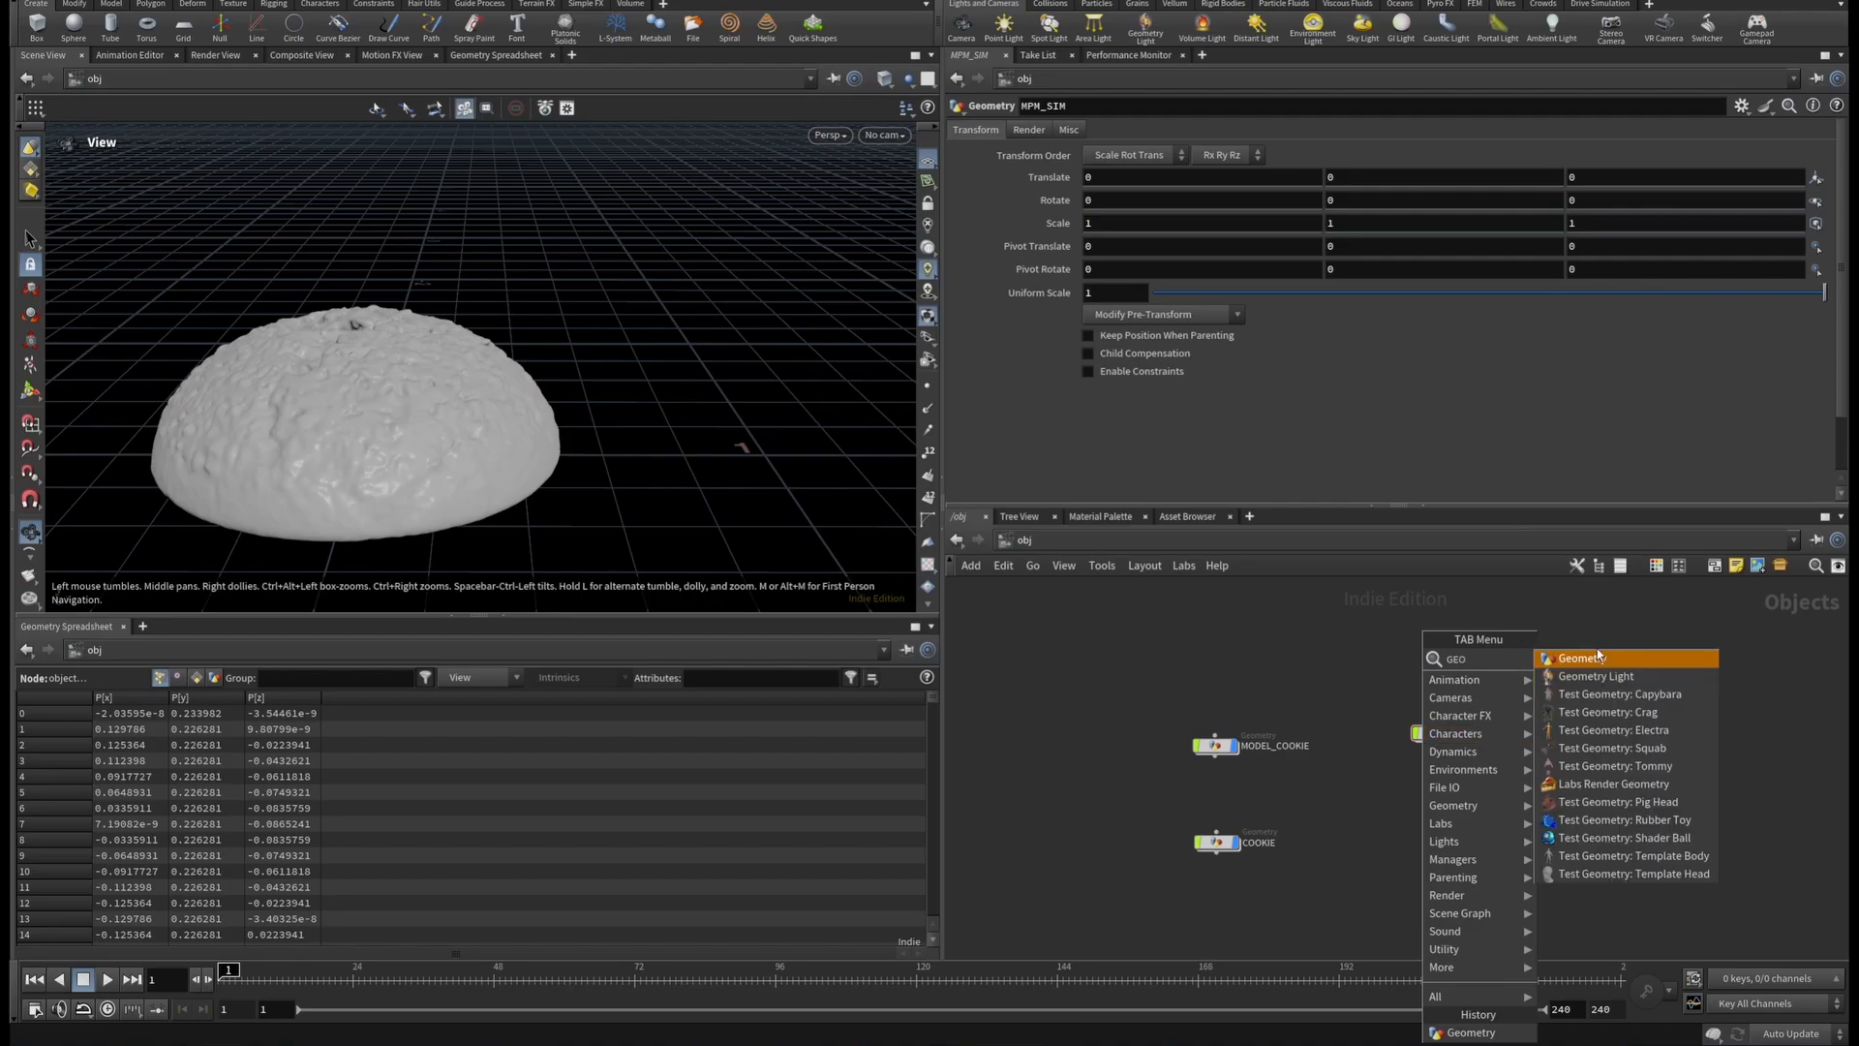
{"action": "left_click", "coordinate": [1599, 655]}
{"action": "left_click", "coordinate": [1433, 811]}
{"action": "double_click", "coordinate": [1474, 809]}
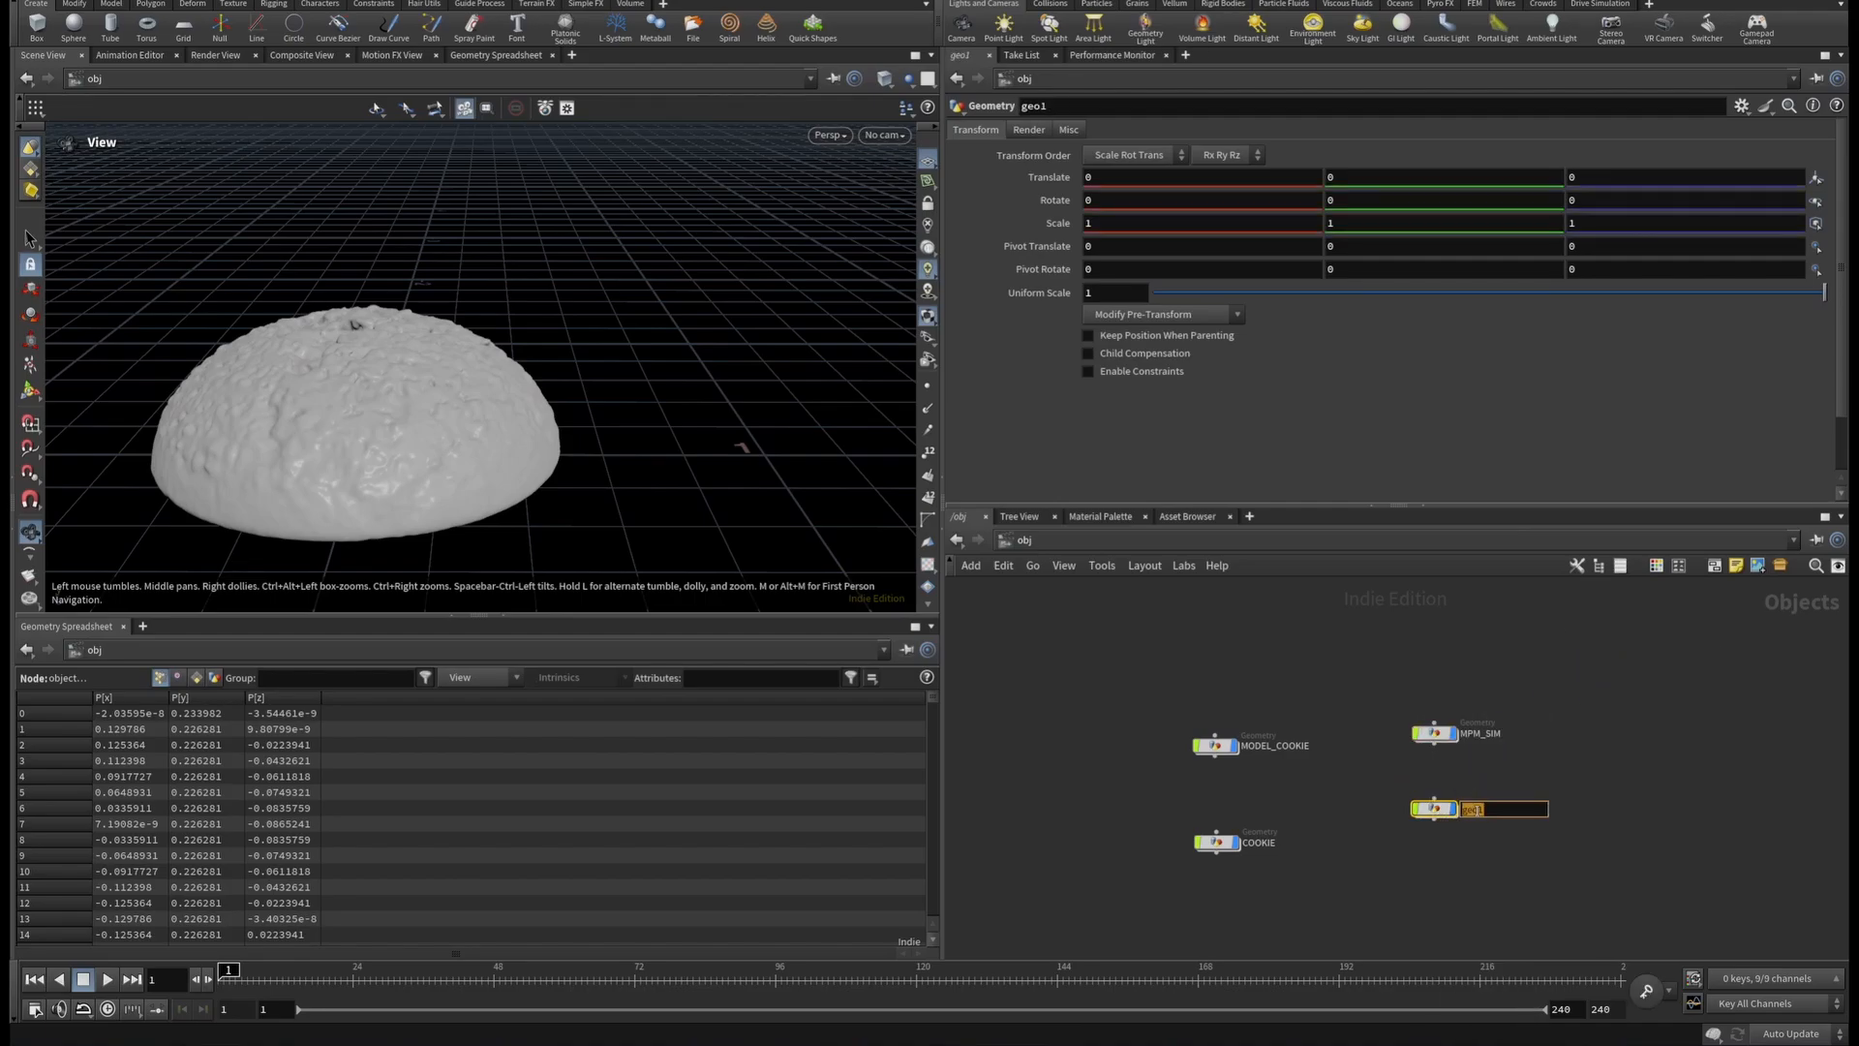
{"action": "type", "text": "RIGHT"}
{"action": "key", "text": "Return"}
{"action": "scroll", "coordinate": [1487, 824], "scroll_direction": "up", "scroll_amount": 5}
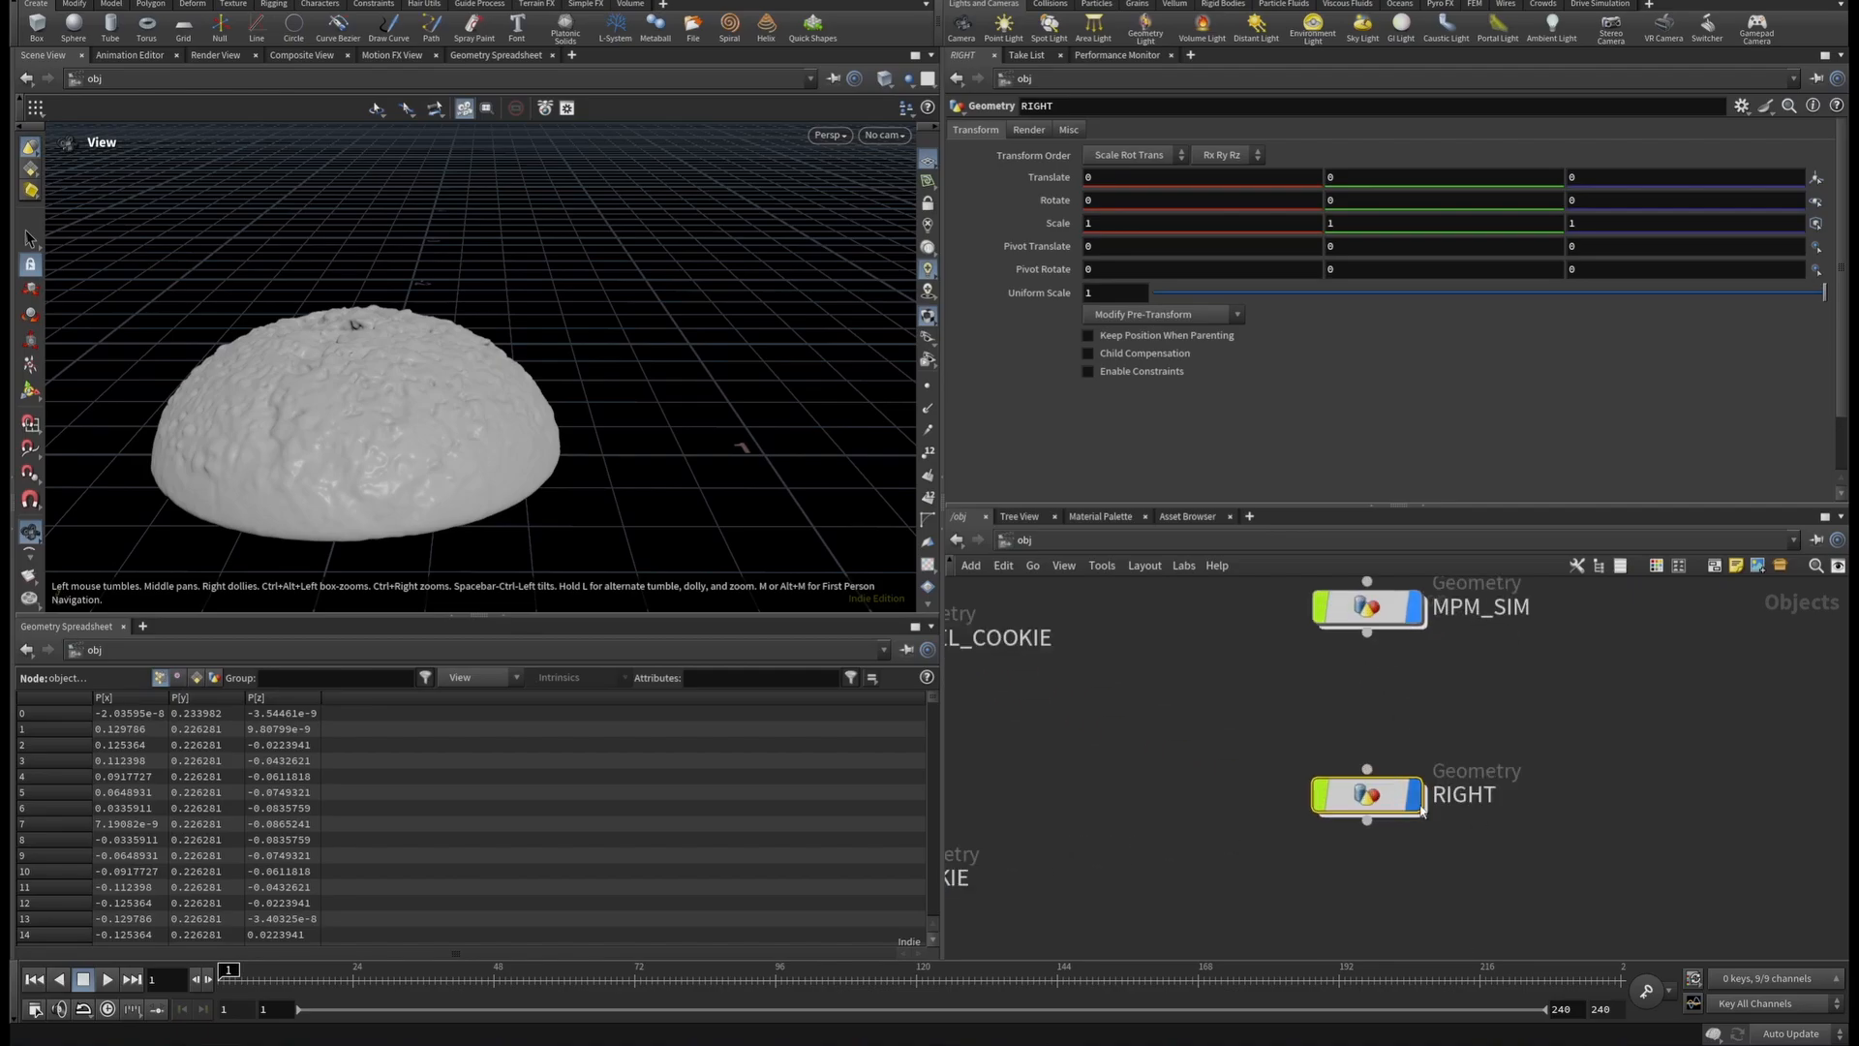
Inside RIGHT, add an Object Merge node that loads /obj/COOKIE/OUT_cookie_for_sim.
{"action": "double_click", "coordinate": [1377, 800]}
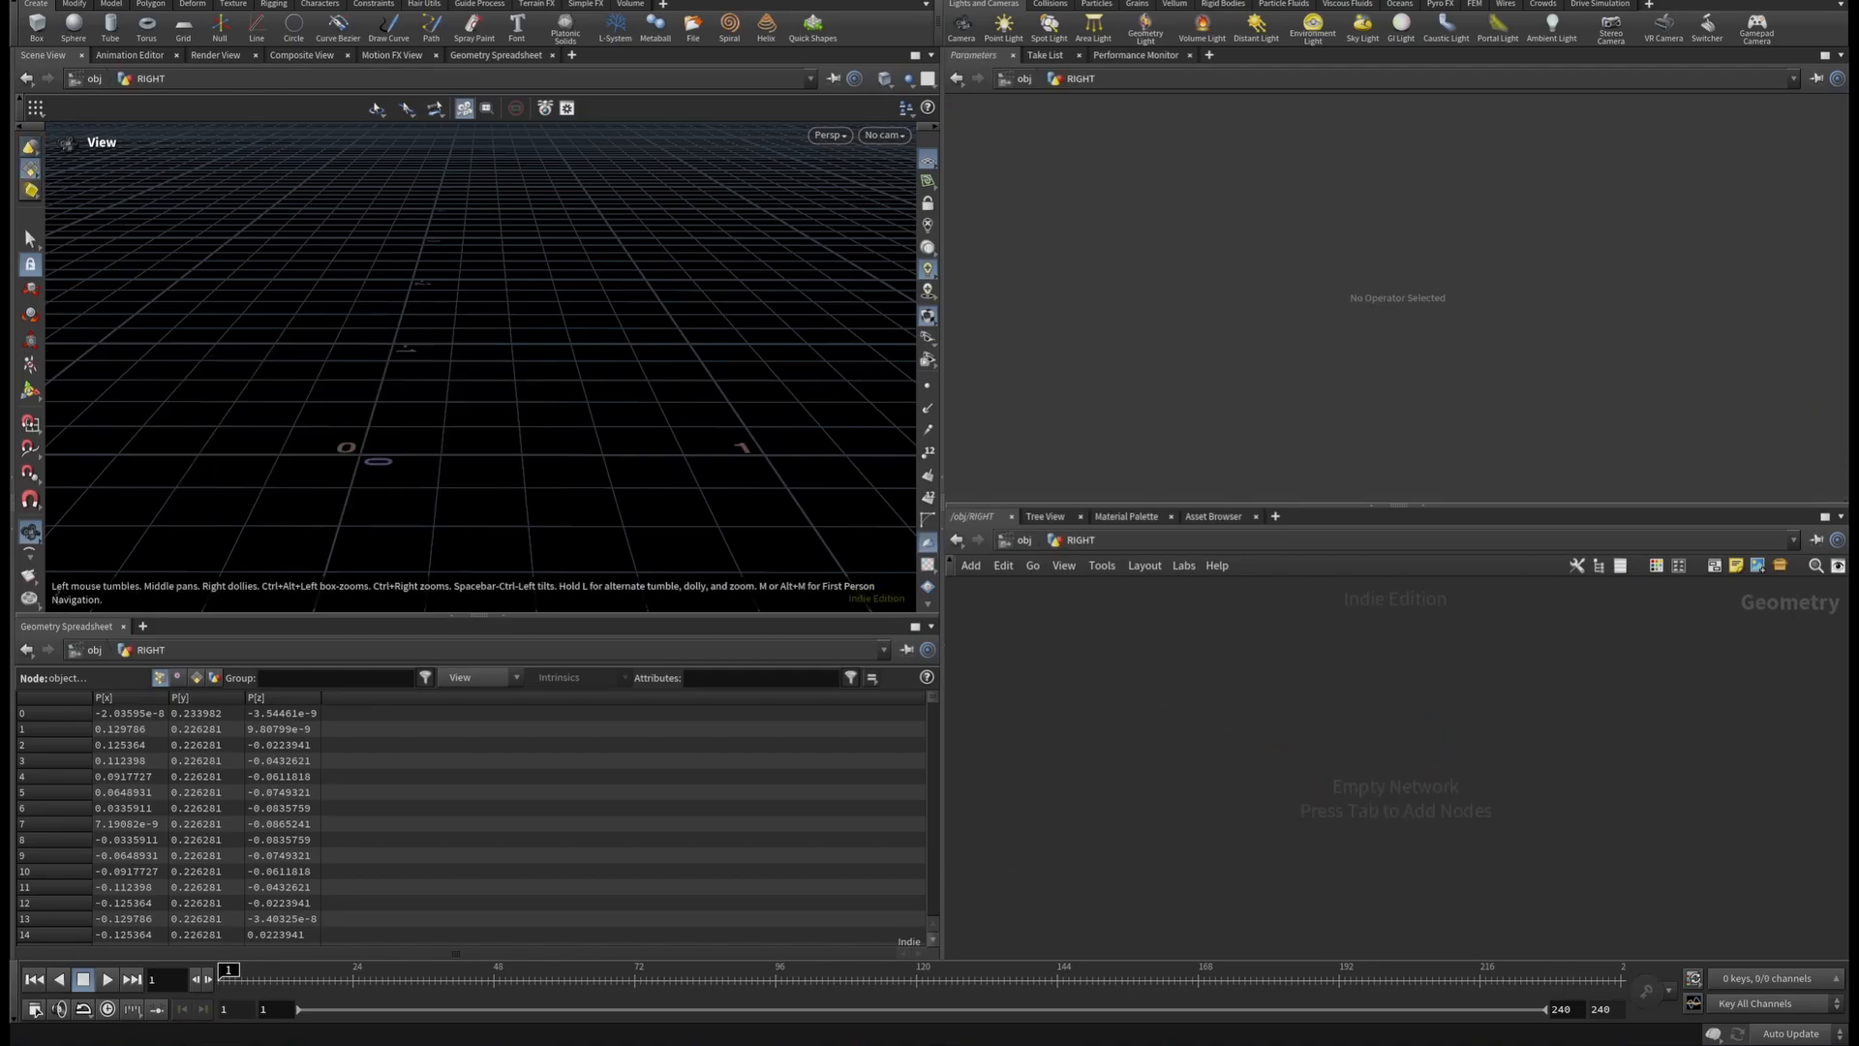
{"action": "key", "text": "Tab"}
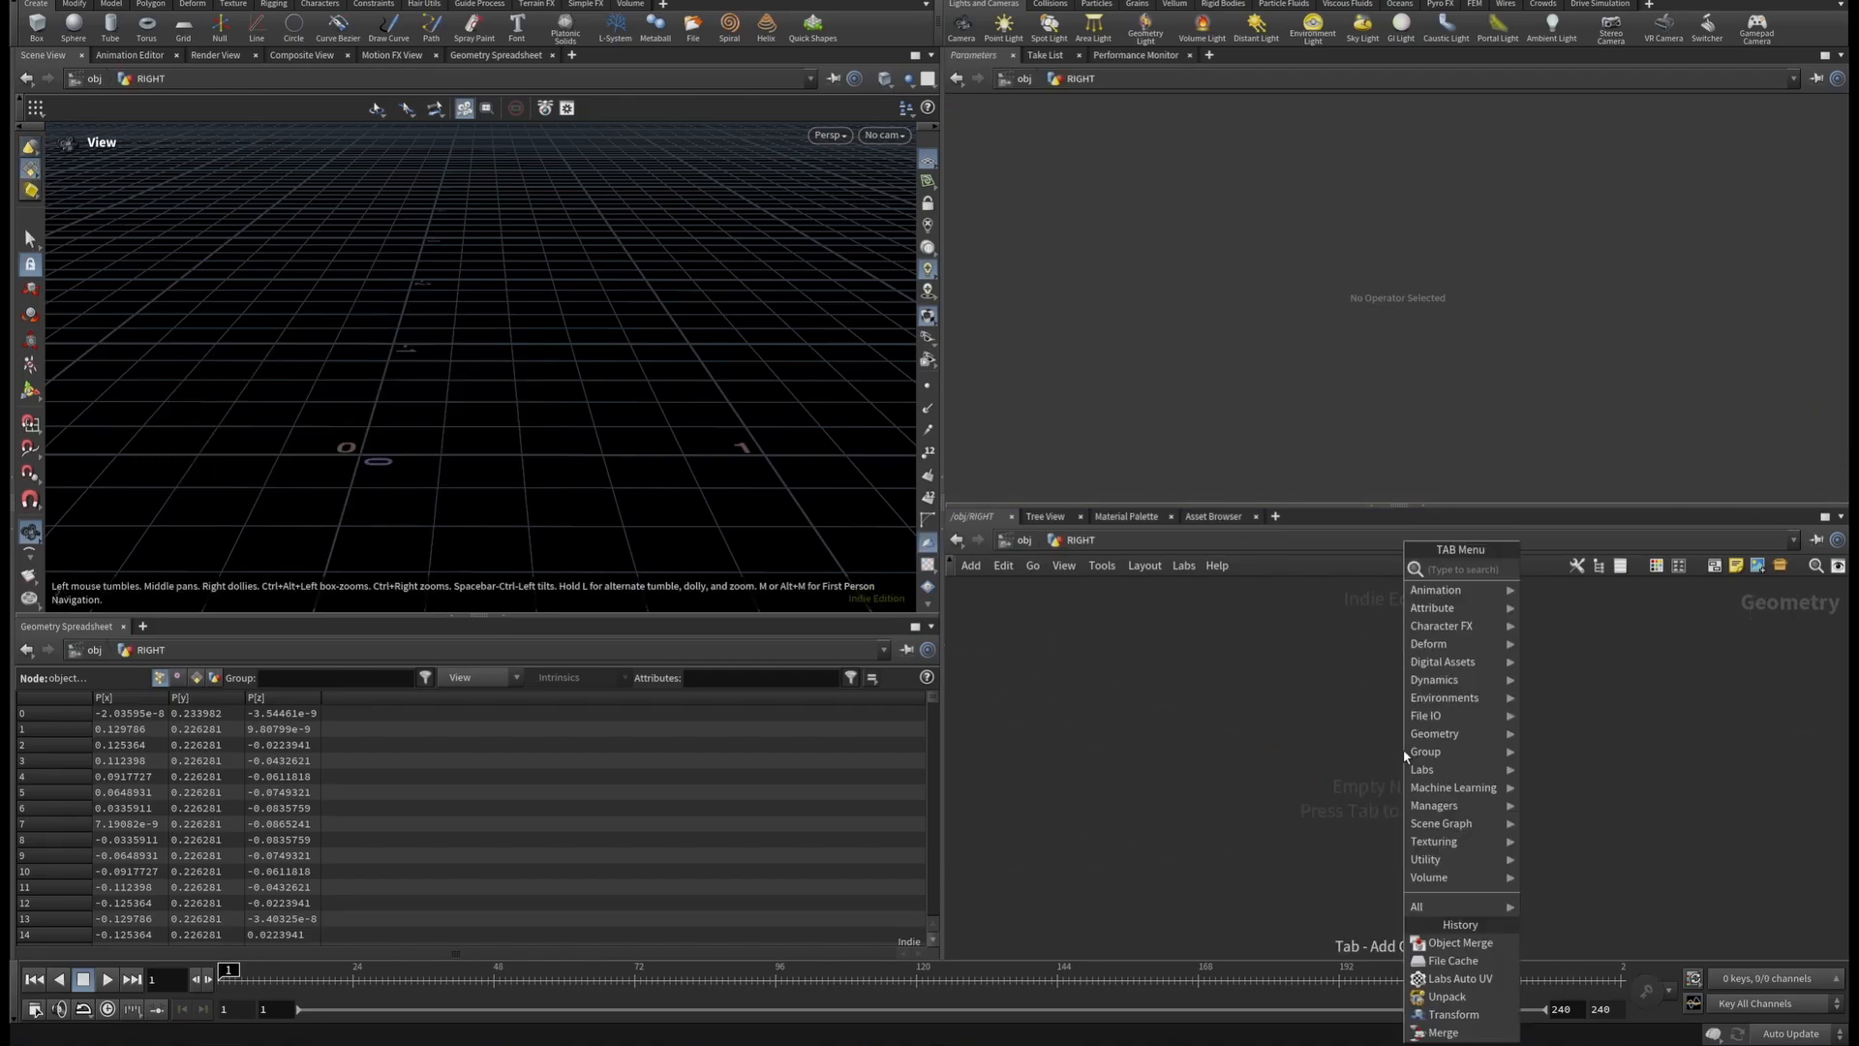
{"action": "type", "text": "OBJECT"}
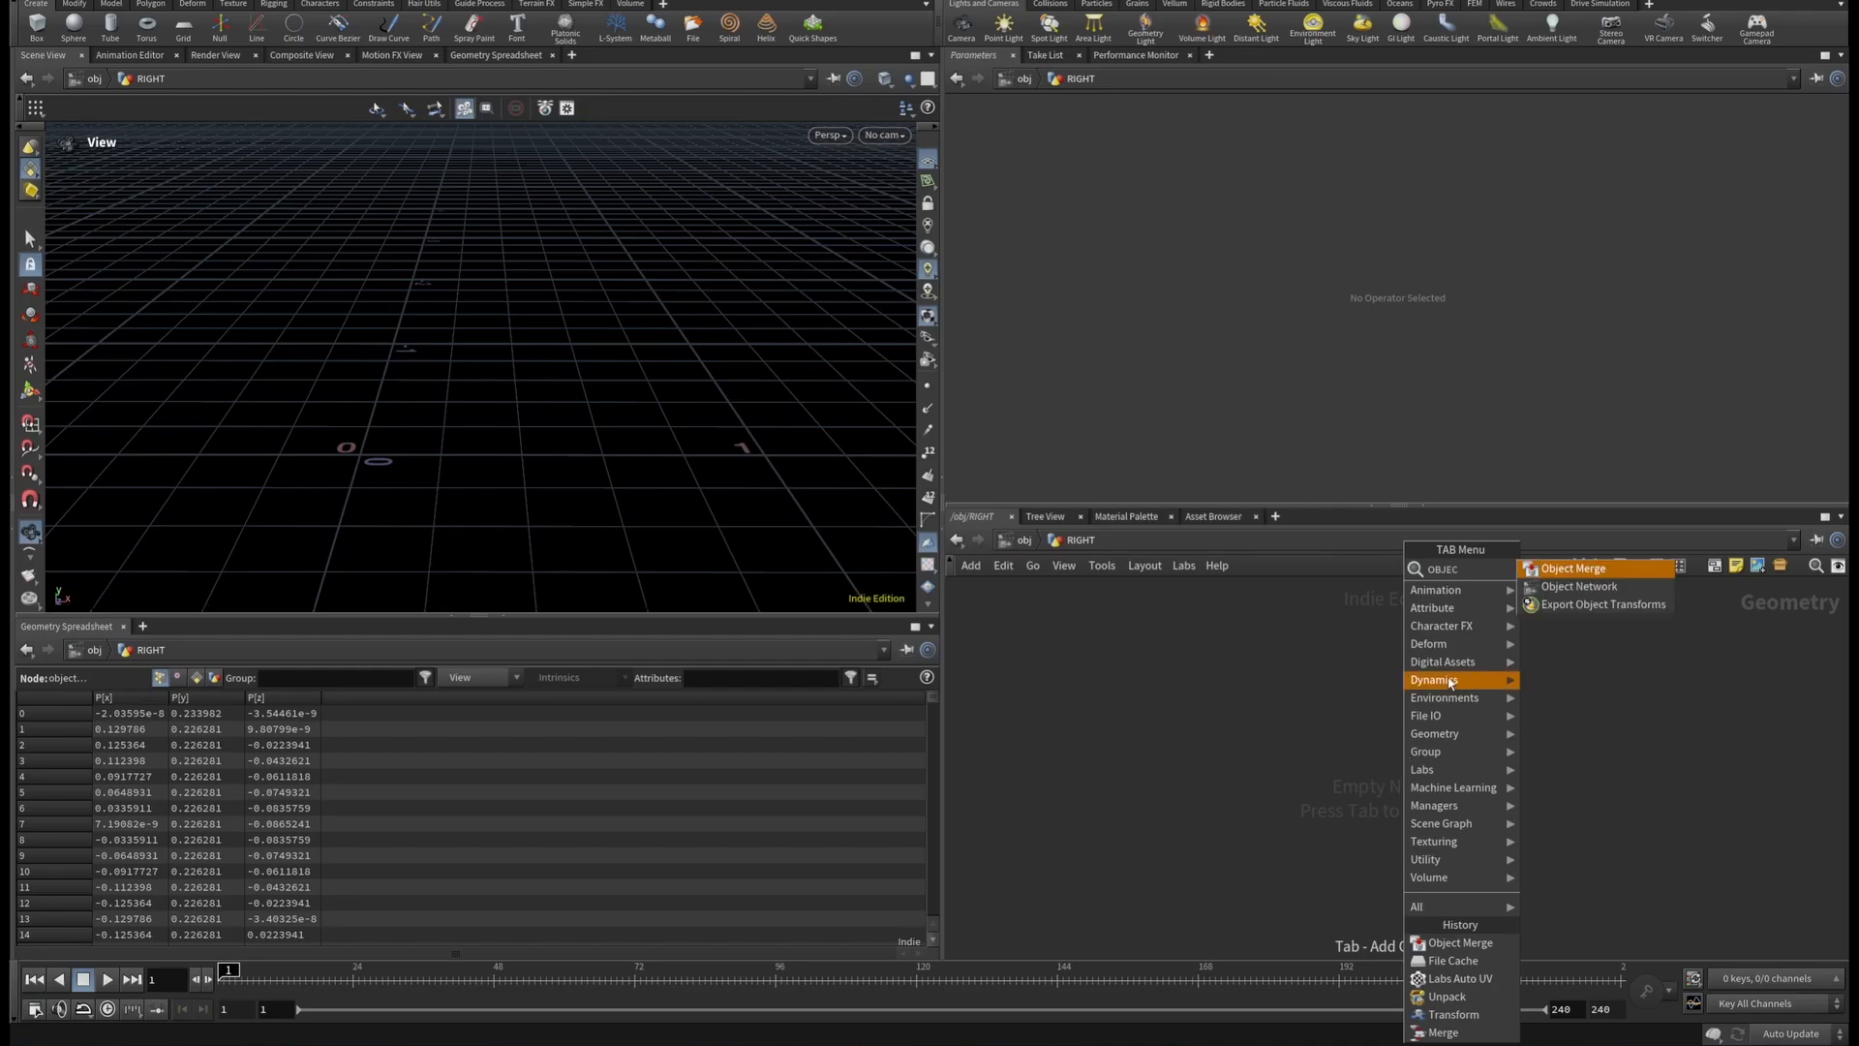
{"action": "left_click", "coordinate": [1588, 567]}
{"action": "left_click", "coordinate": [1411, 721]}
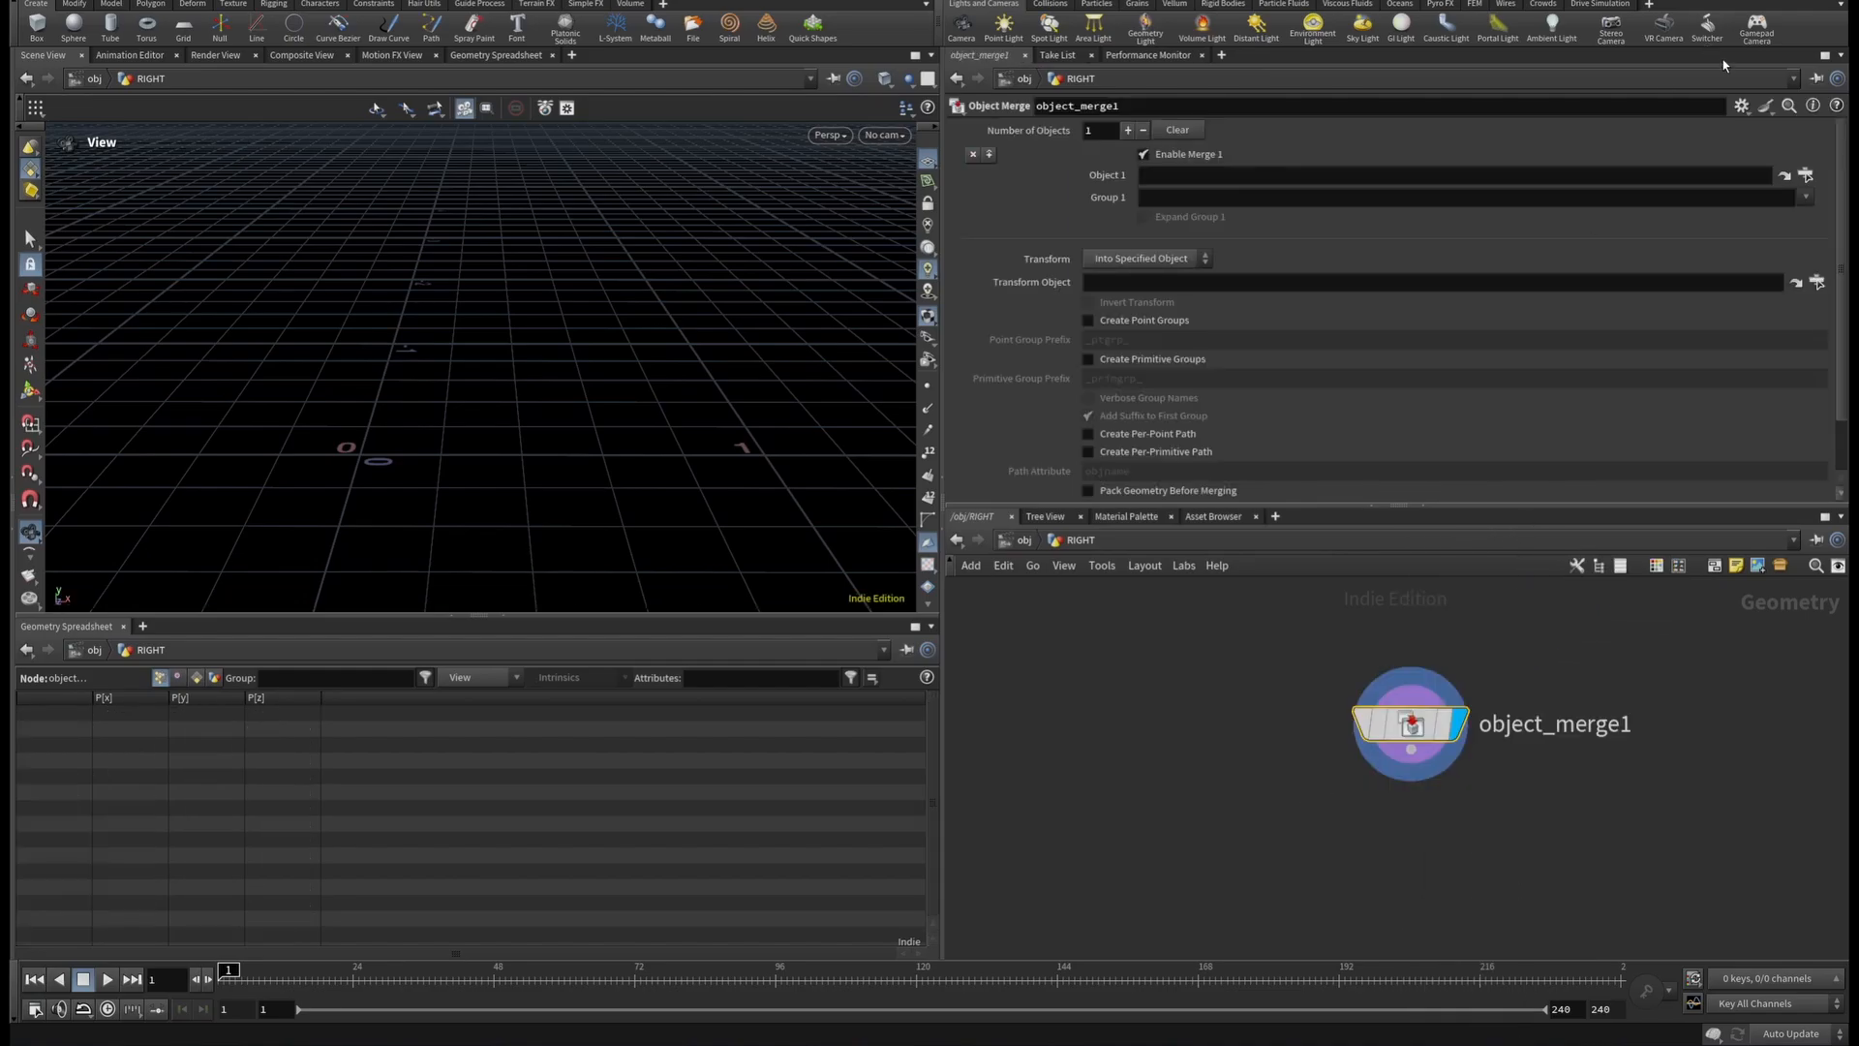
{"action": "left_click", "coordinate": [1806, 174]}
{"action": "scroll", "coordinate": [1724, 136], "scroll_direction": "up", "scroll_amount": 10}
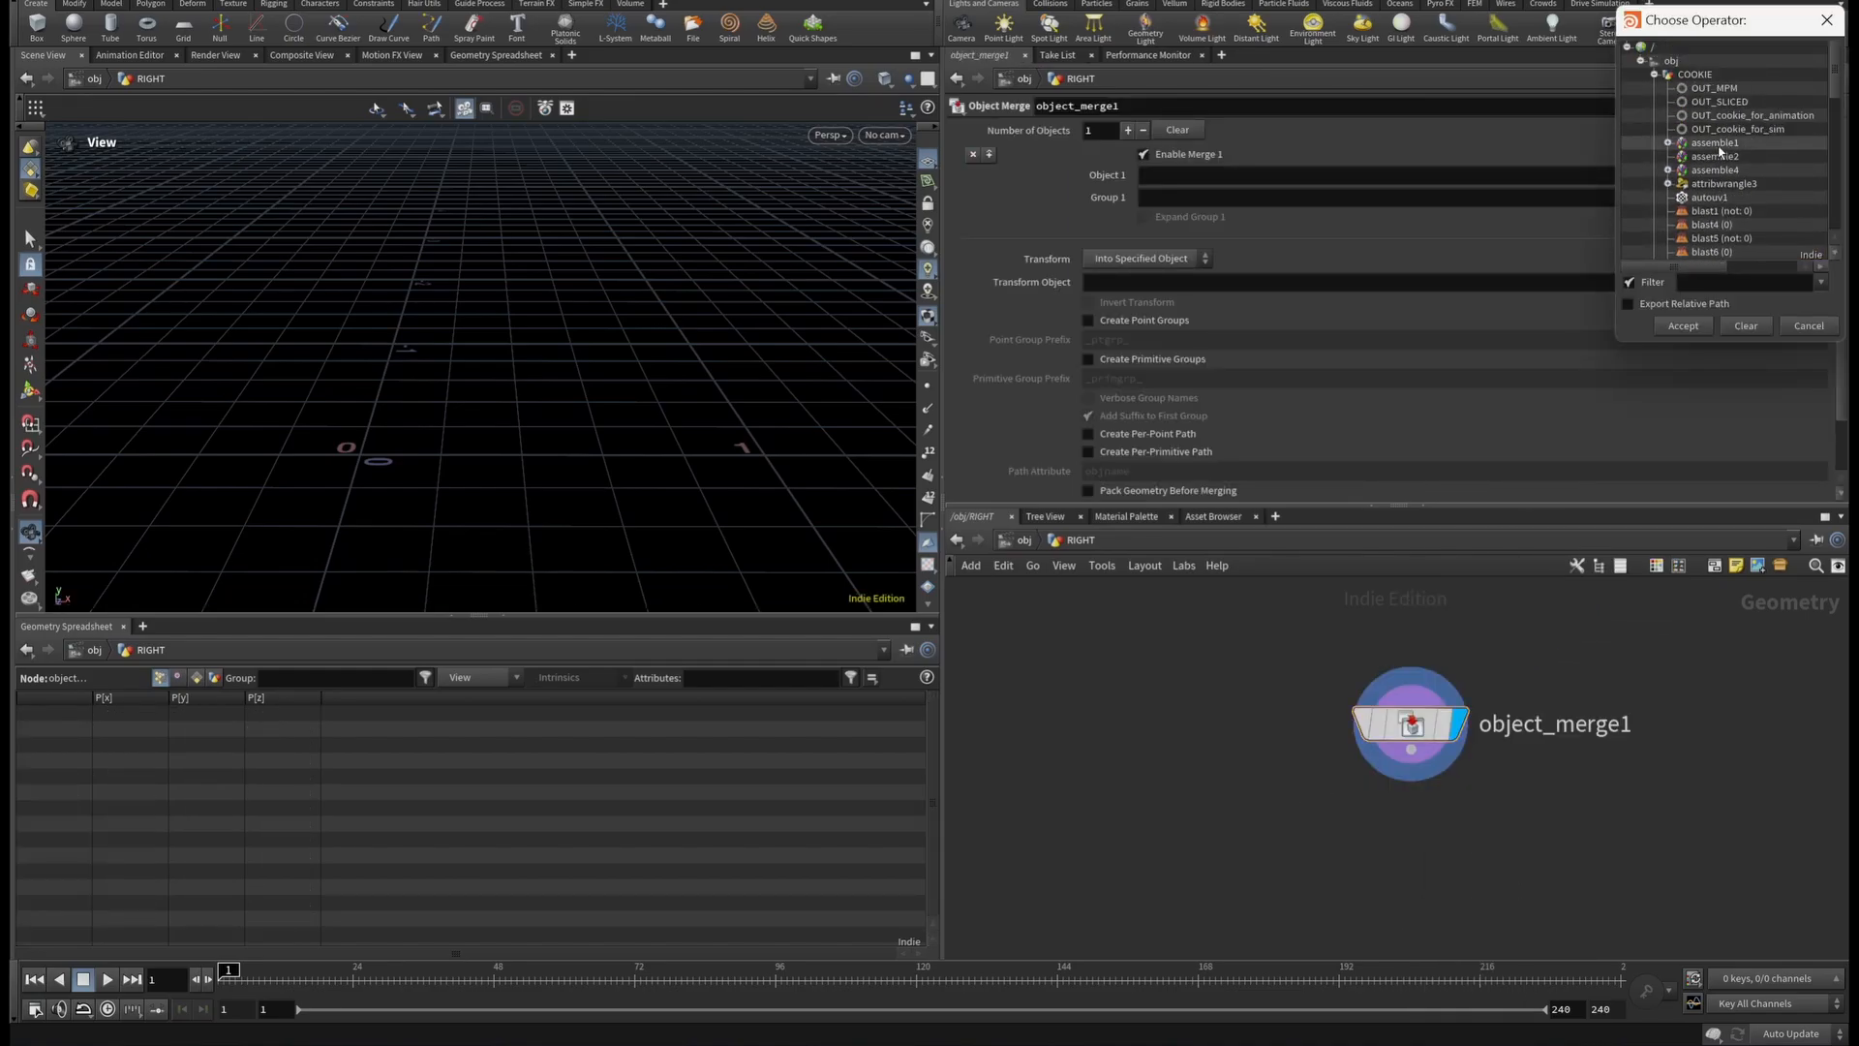
{"action": "left_click", "coordinate": [1733, 130]}
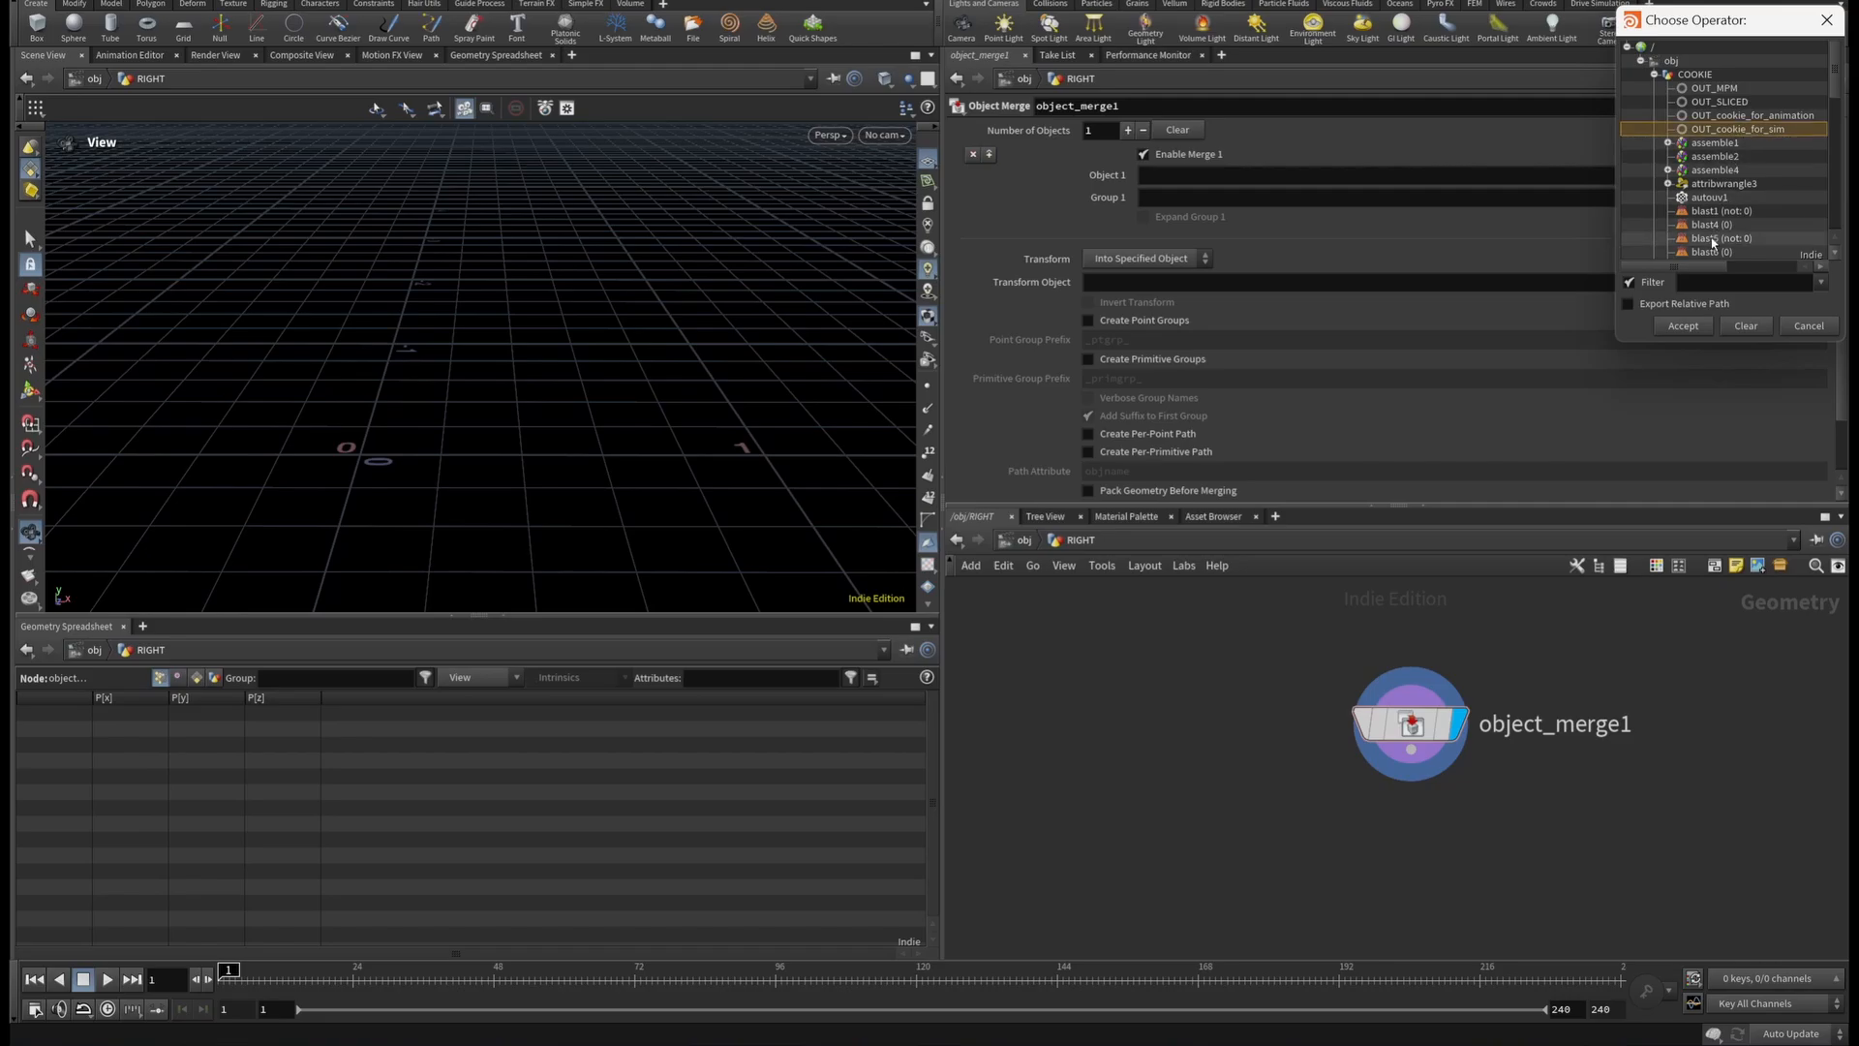
{"action": "left_click", "coordinate": [1683, 325]}
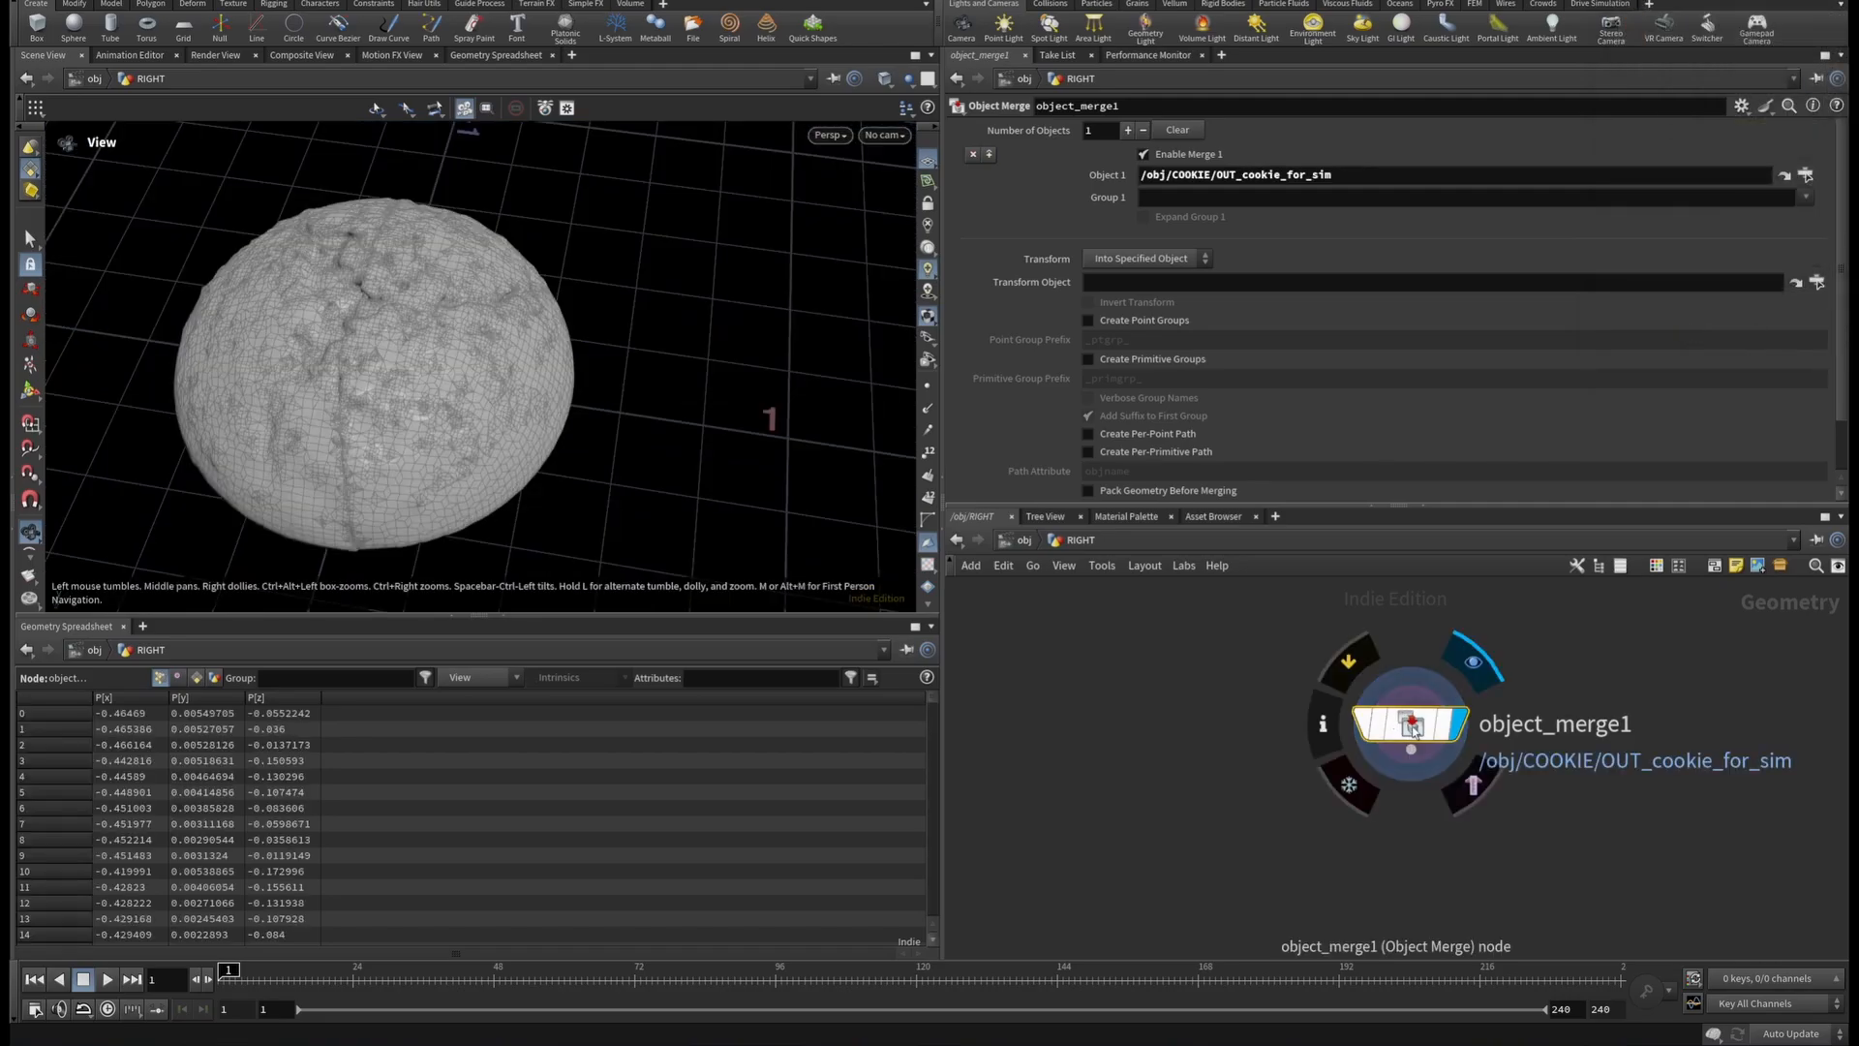
Duplicate object_merge1 beside the original and set the copy's Object 1 to /obj/COOKIE/OUT_cookie_for_animation.
{"action": "left_click_drag", "start_coordinate": [1411, 724], "coordinate": [1138, 733], "text": "alt"}
{"action": "left_click", "coordinate": [1806, 174]}
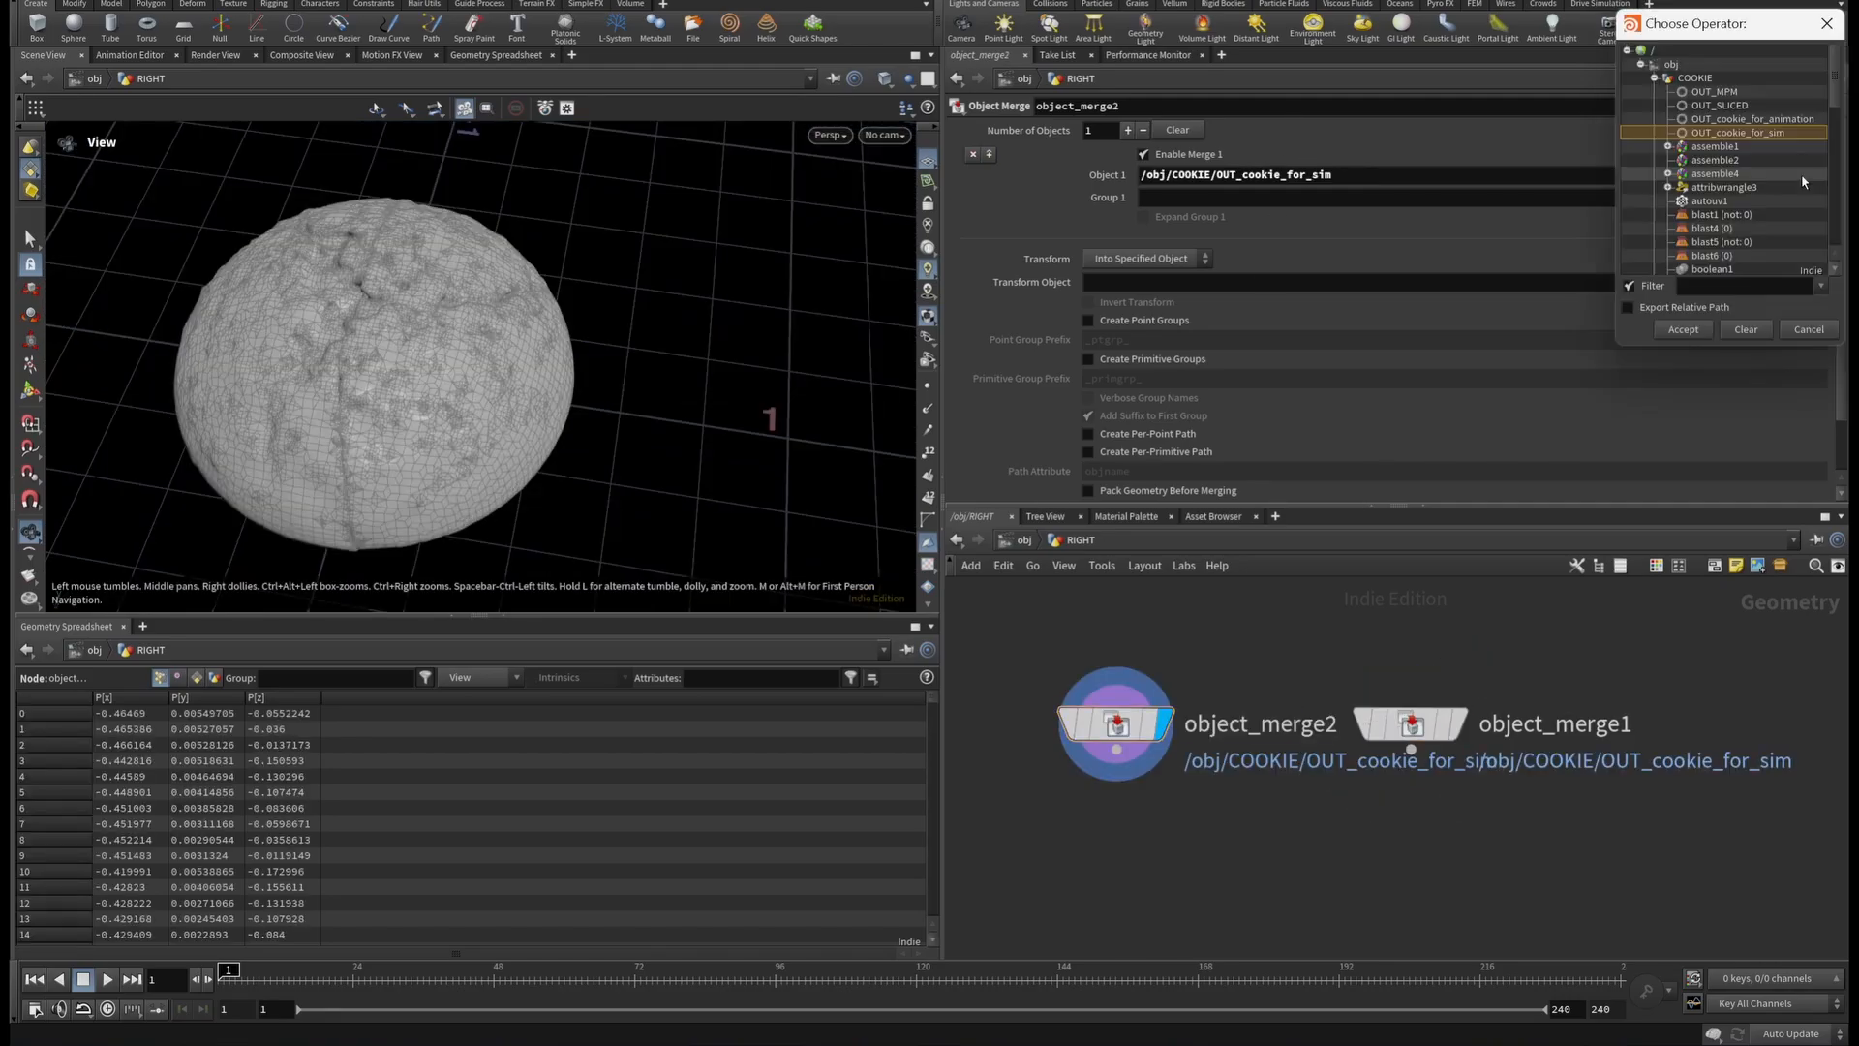
{"action": "left_click", "coordinate": [1753, 118]}
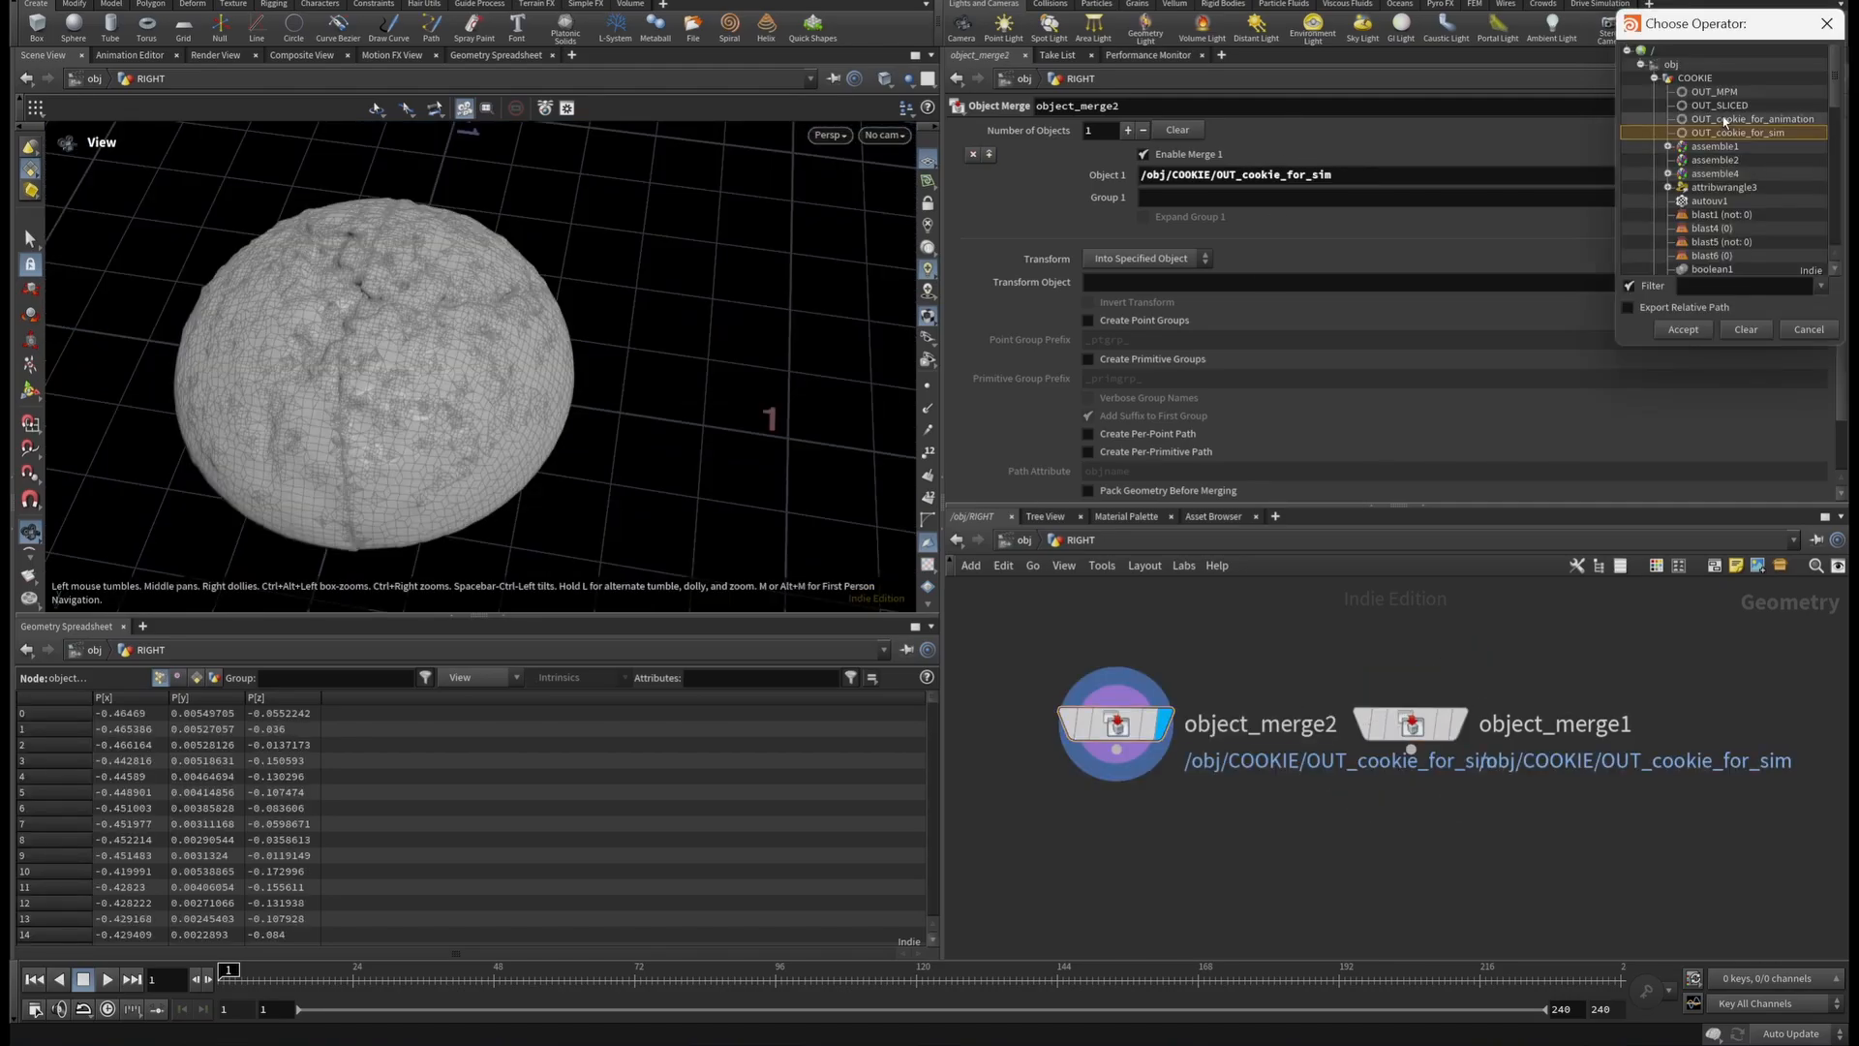
{"action": "left_click", "coordinate": [1683, 330]}
{"action": "left_click_drag", "start_coordinate": [311, 393], "coordinate": [329, 308]}
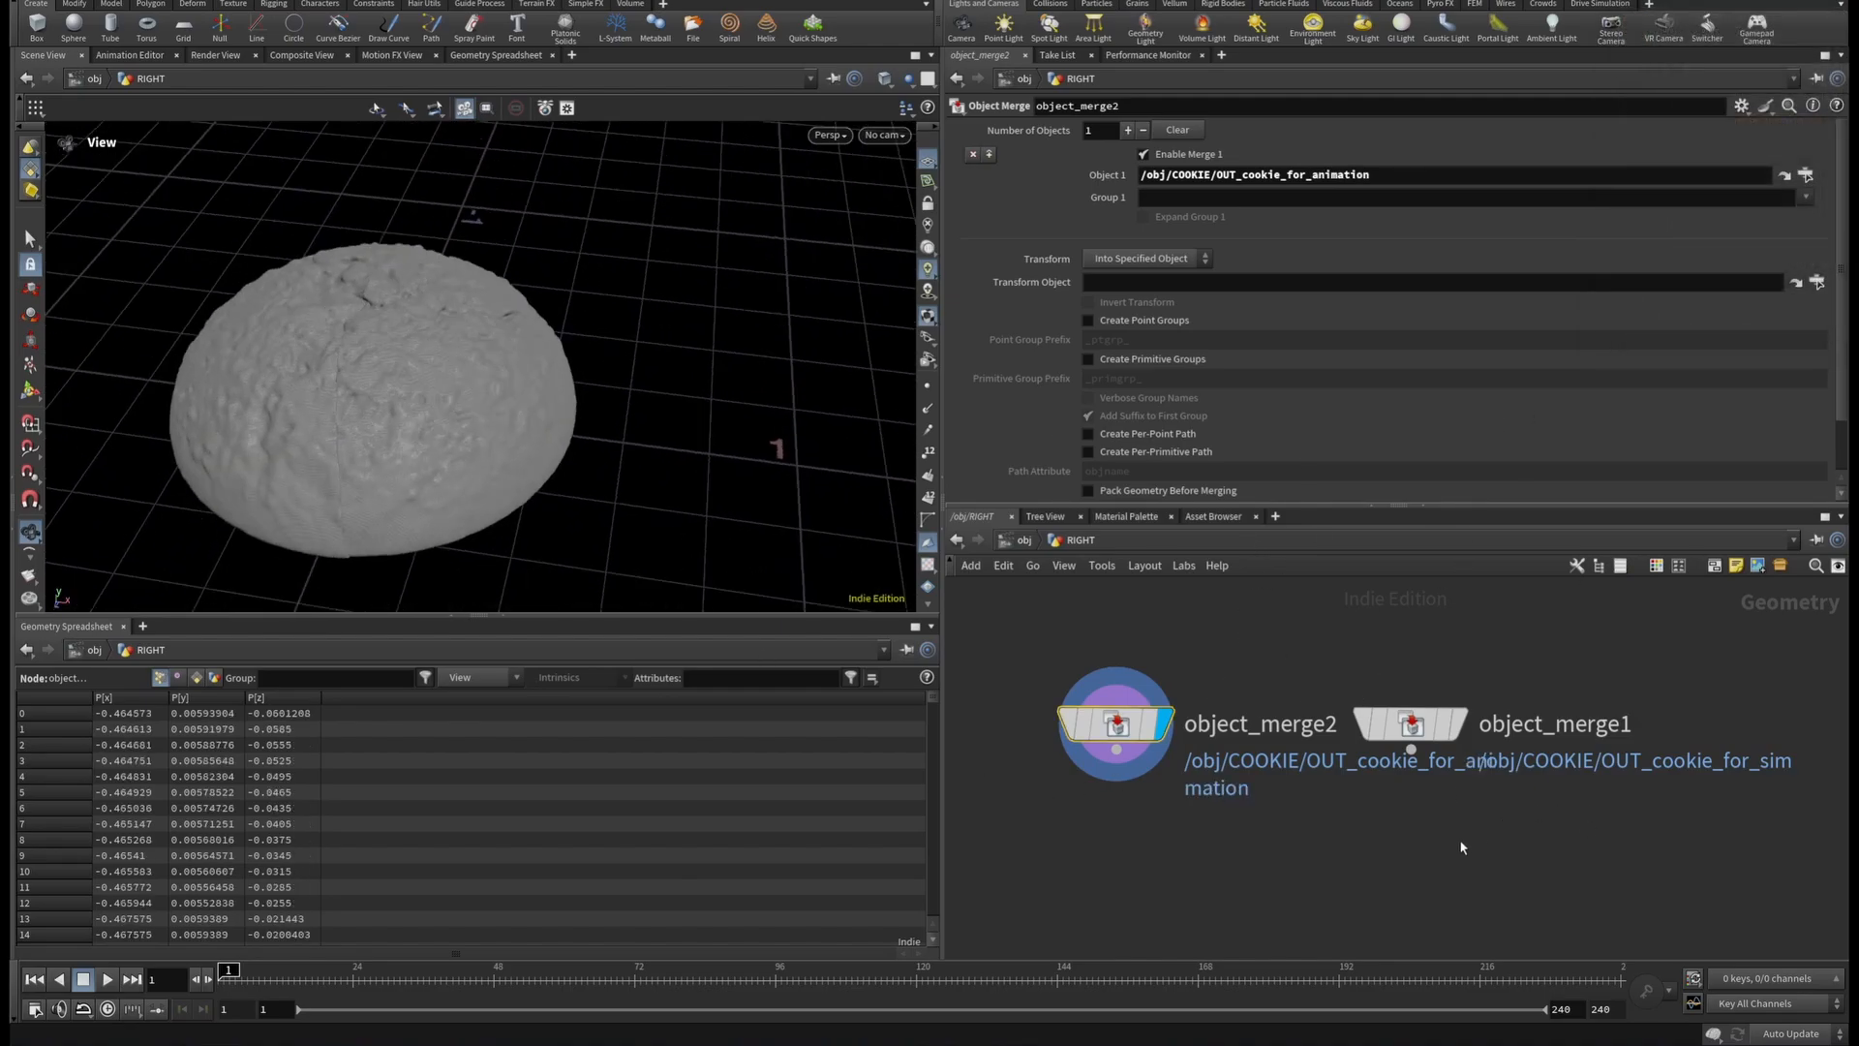
Append an Assemble node directly below object_merge1, the OUT_cookie_for_sim branch, and display it.
{"action": "left_click", "coordinate": [1450, 731]}
{"action": "key", "text": "Tab"}
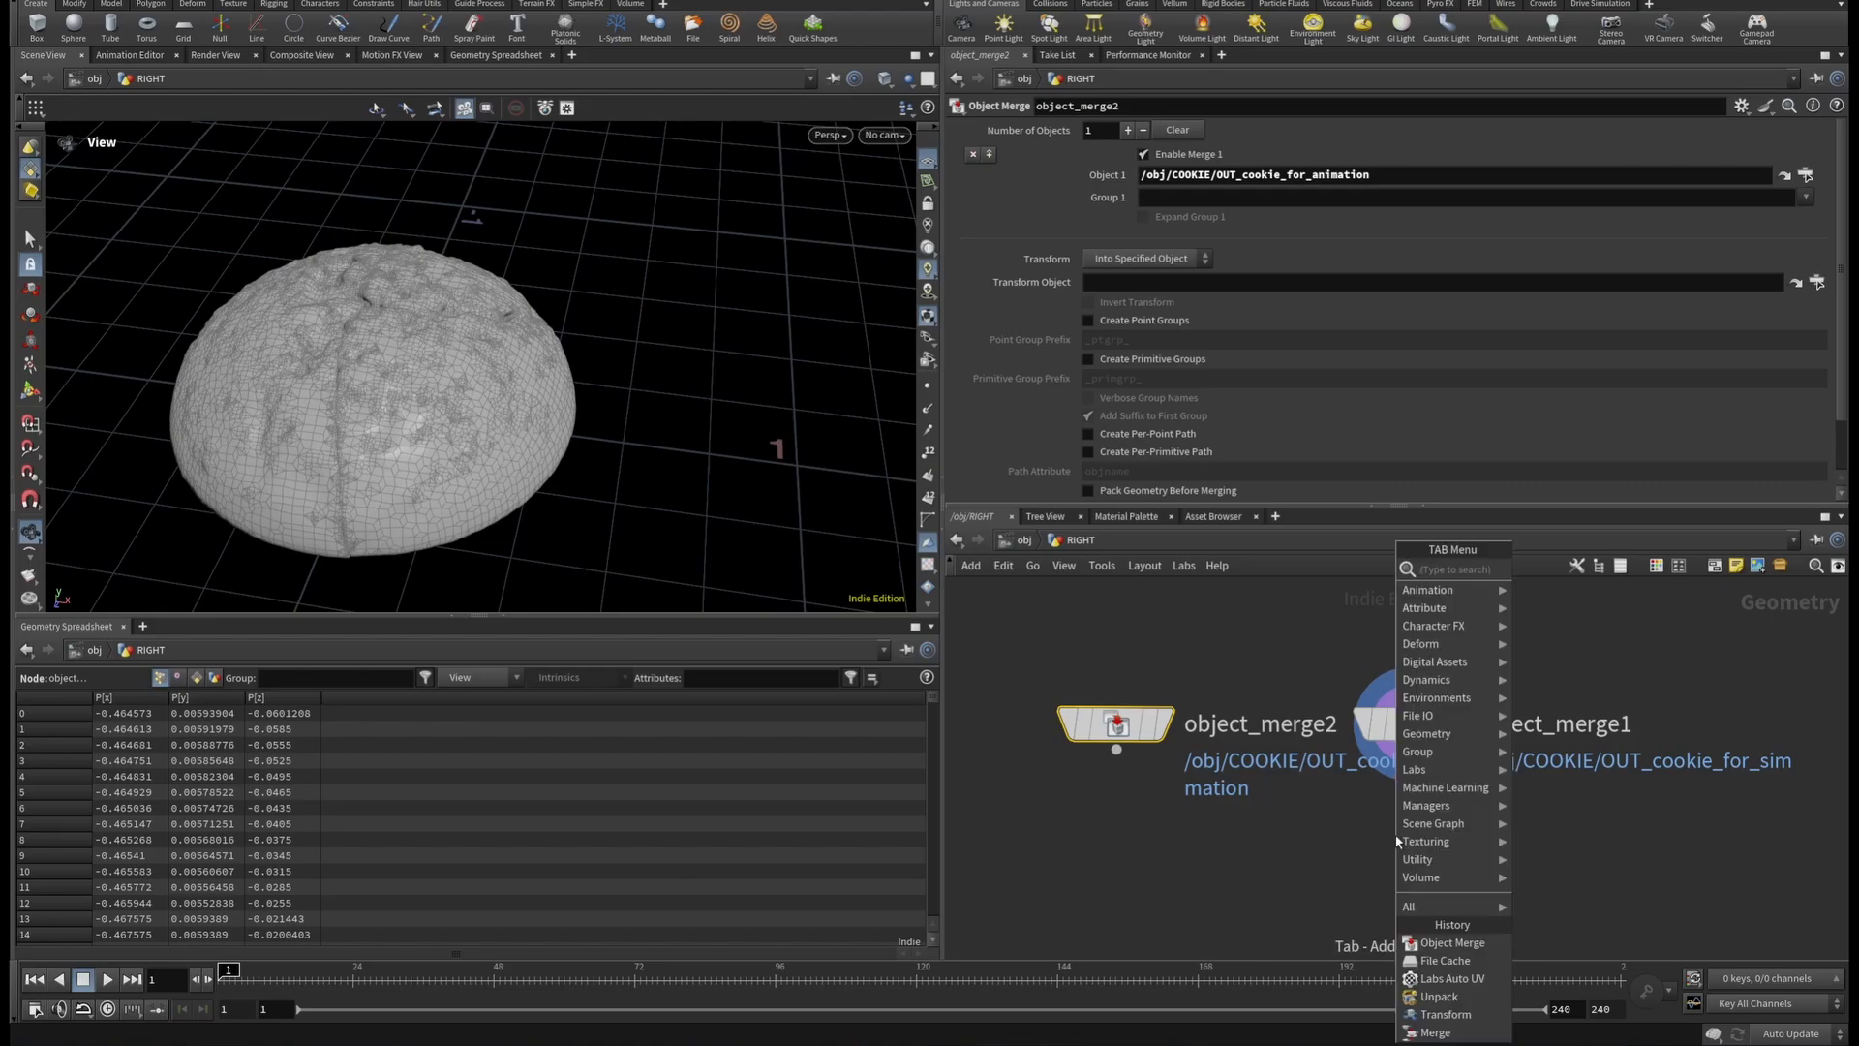
{"action": "type", "text": "assemb"}
{"action": "key", "text": "Return"}
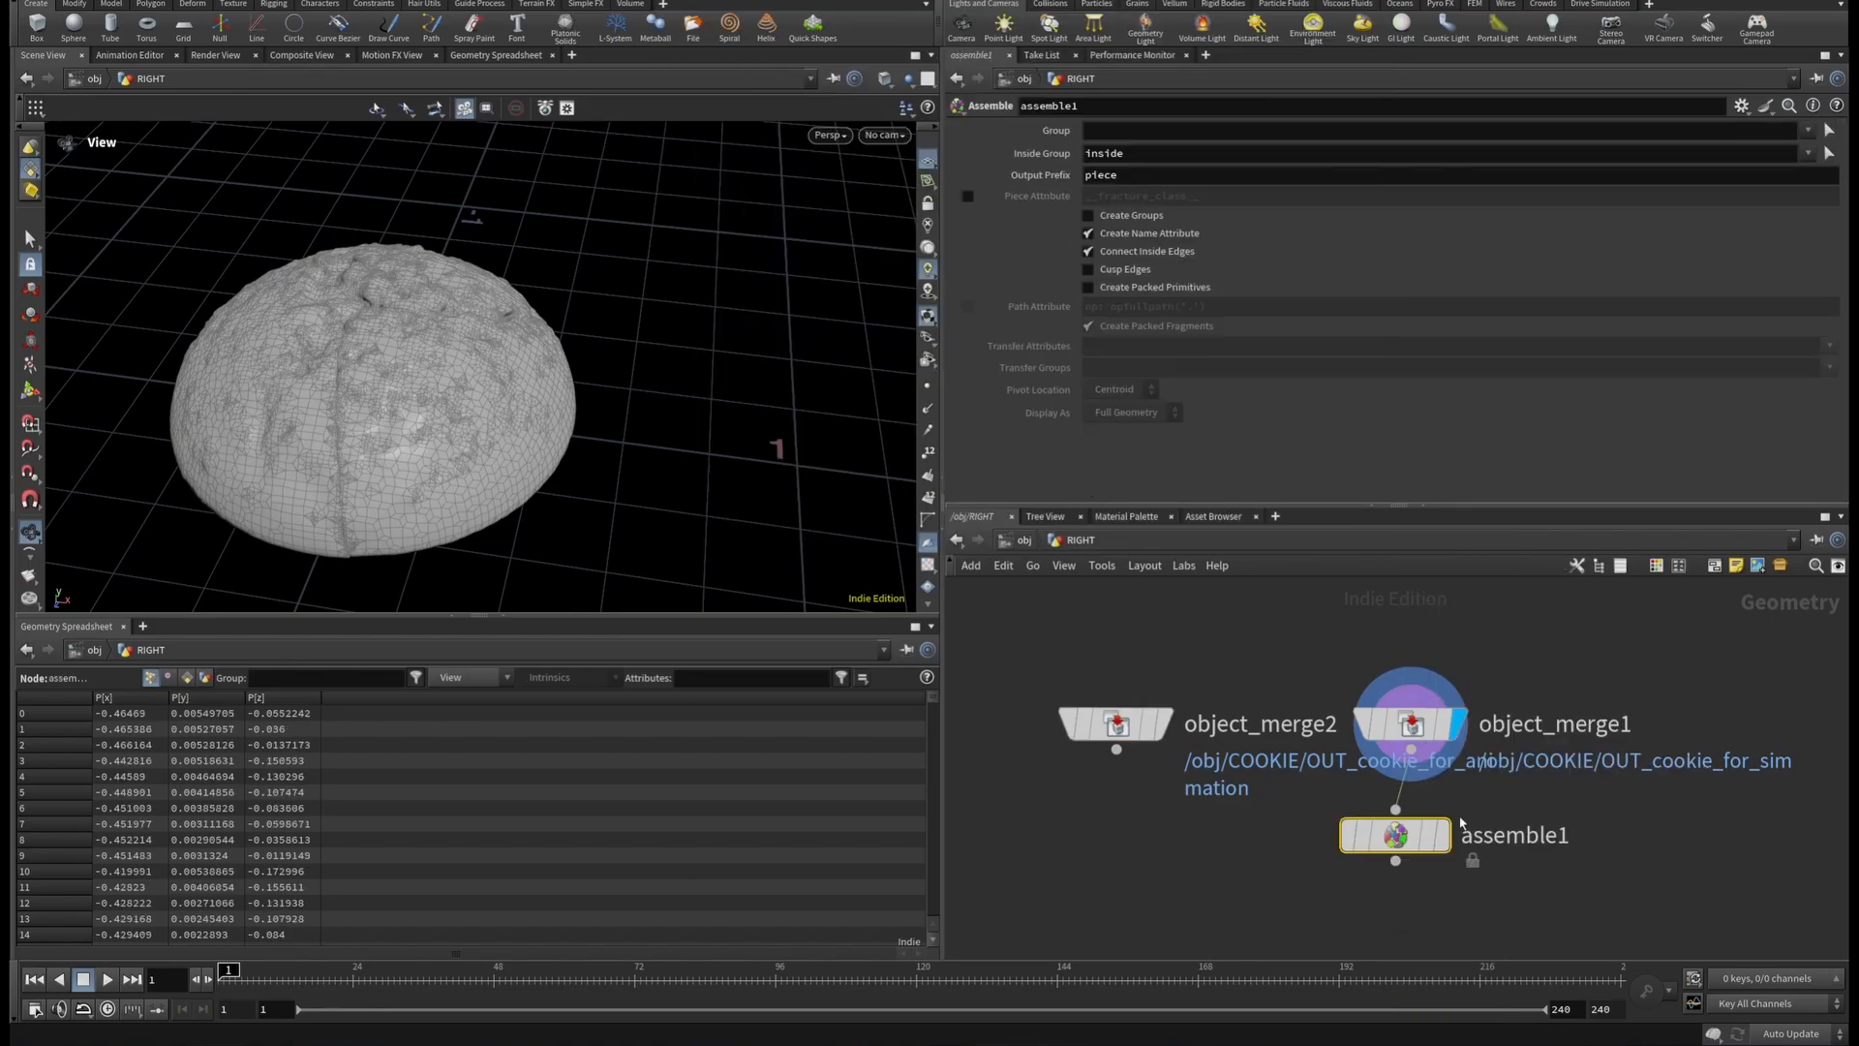
{"action": "left_click", "coordinate": [1414, 840]}
{"action": "left_click_drag", "start_coordinate": [1420, 846], "coordinate": [1420, 859]}
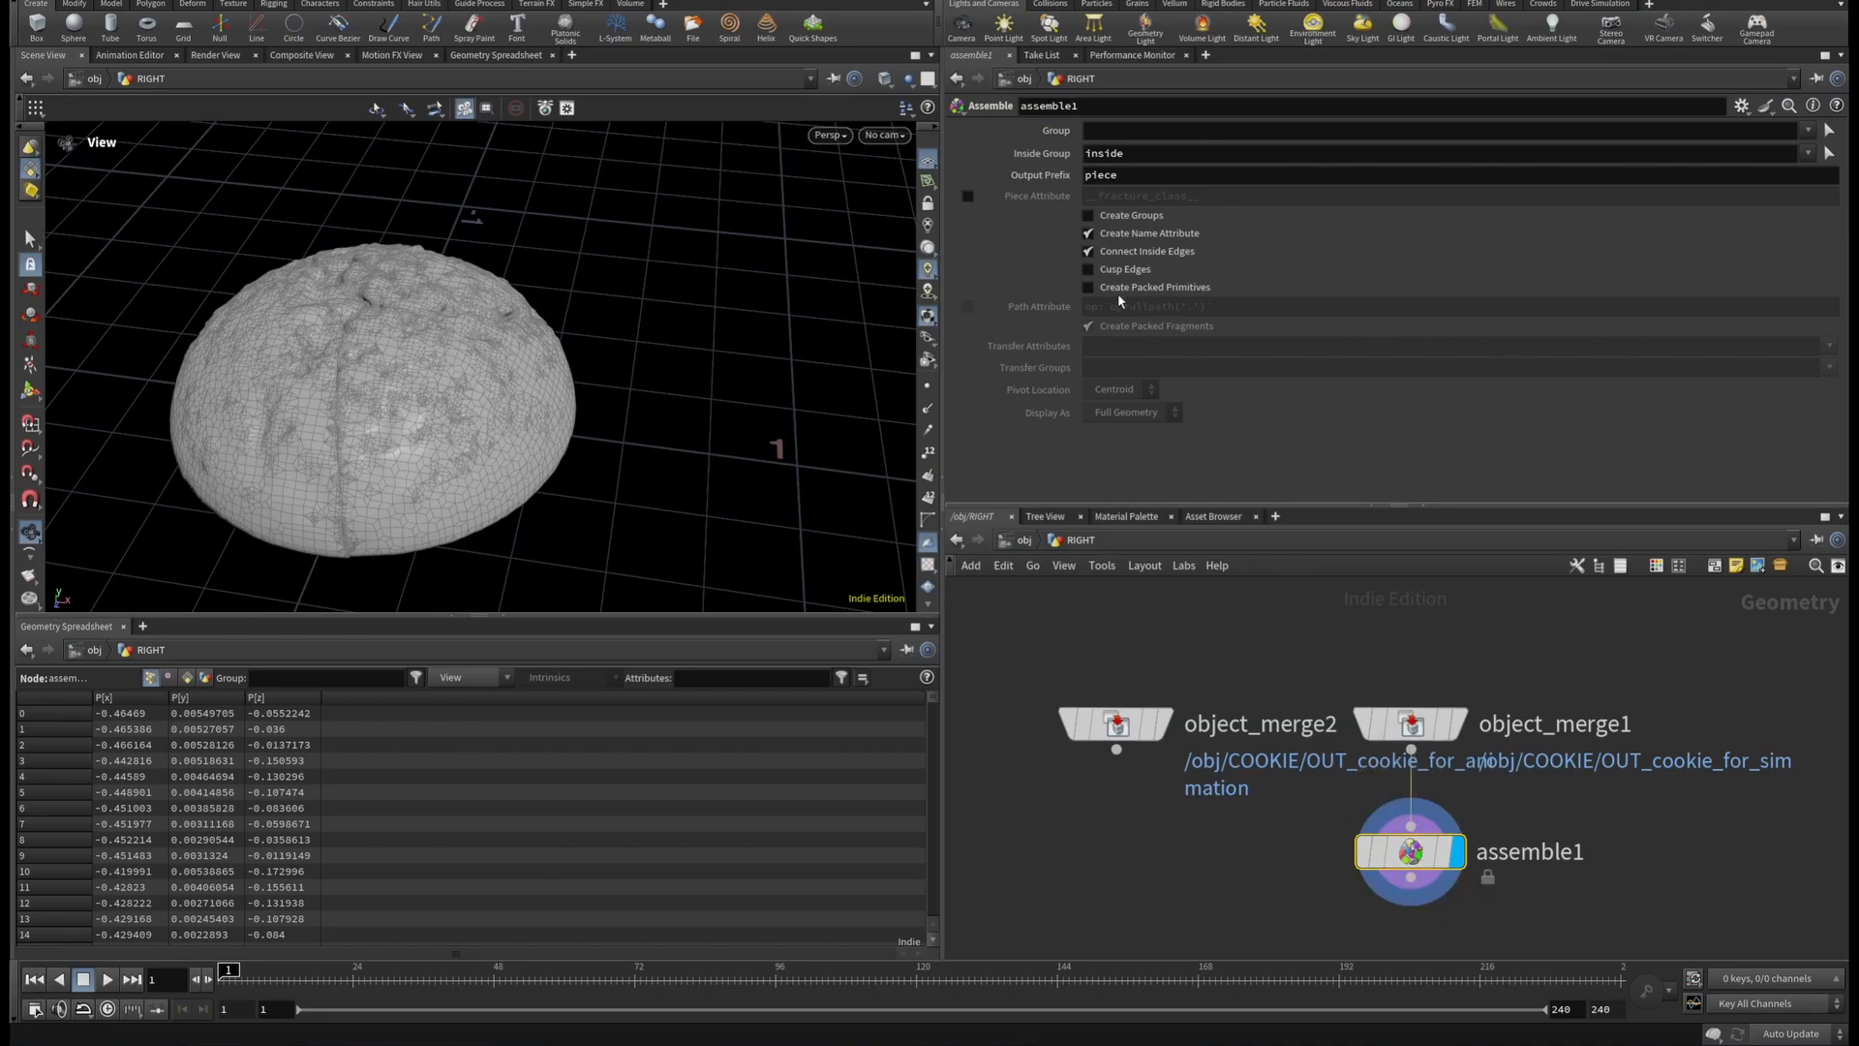
Enable Create Packed Primitives on the assemble1 node.
{"action": "left_click", "coordinate": [1089, 290]}
{"action": "scroll", "coordinate": [1600, 871], "scroll_direction": "down", "scroll_amount": 1}
{"action": "middle_click_drag", "start_coordinate": [1603, 883], "coordinate": [1517, 700]}
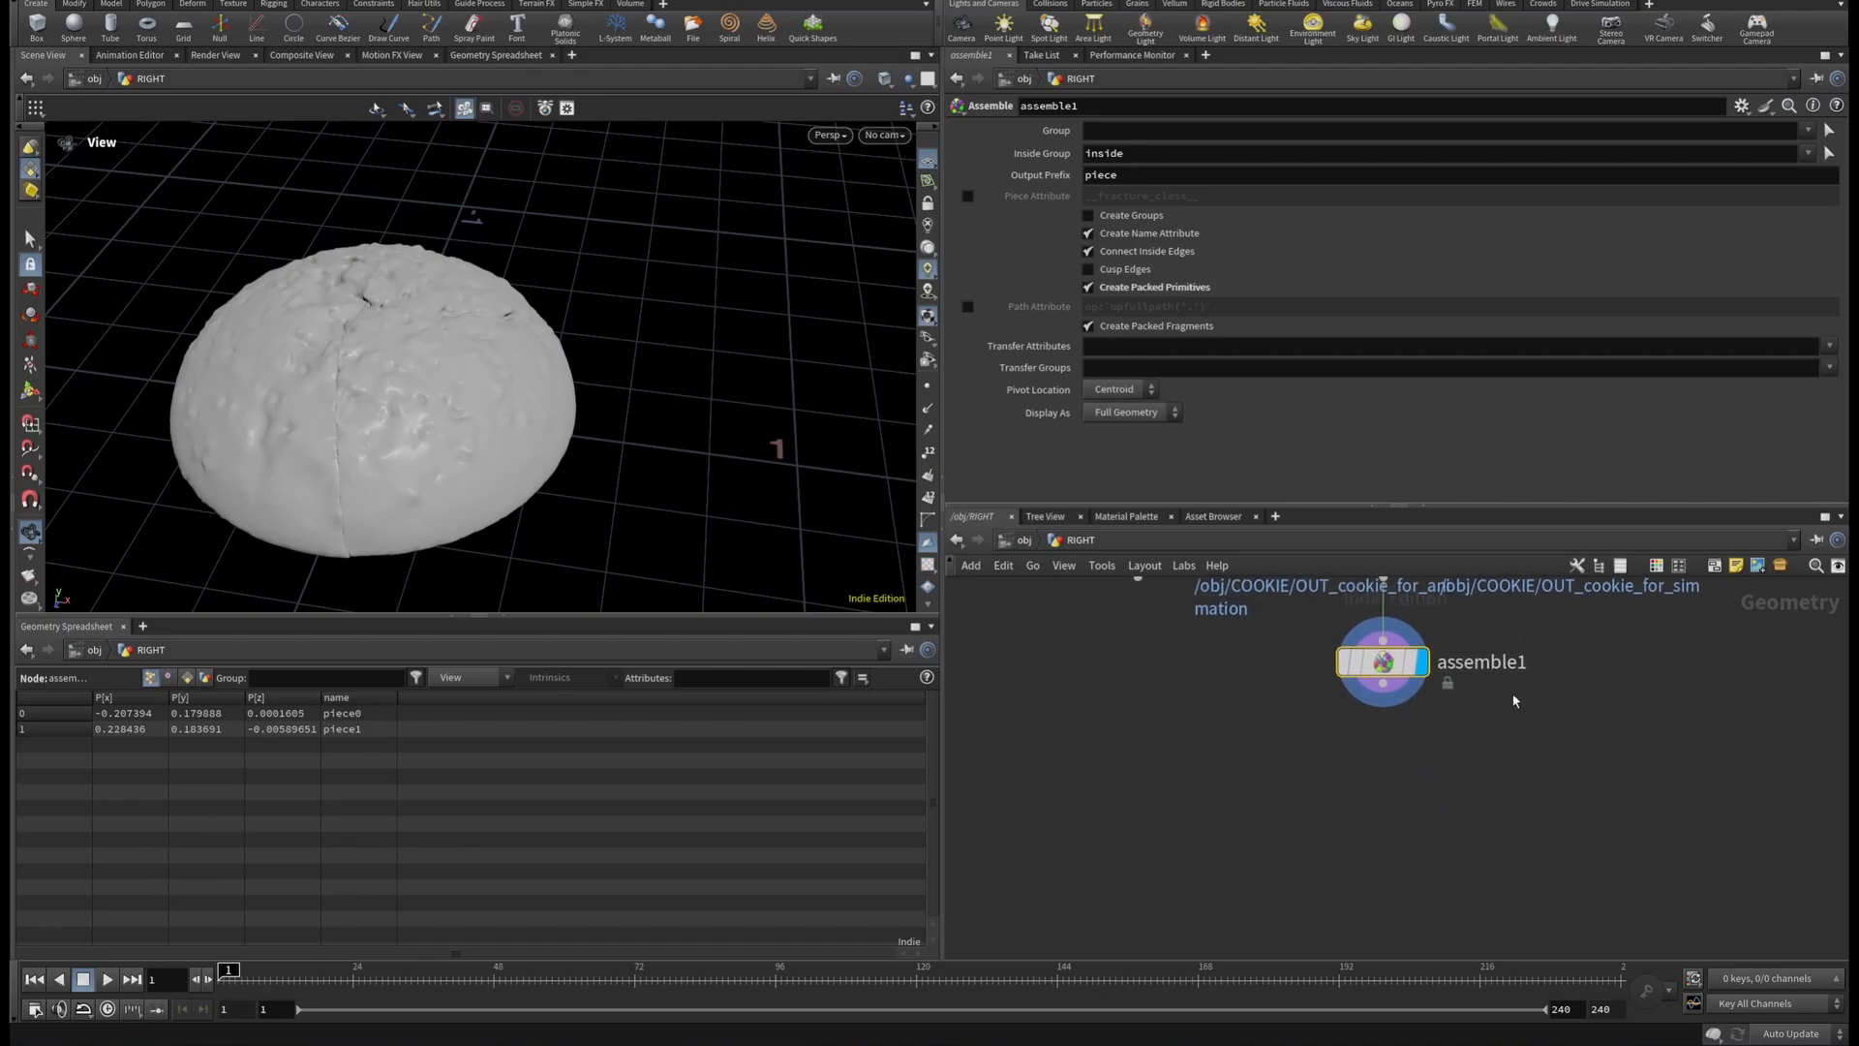
Append a Blast node directly below assemble1 and display it.
{"action": "scroll", "coordinate": [1404, 694], "scroll_direction": "up", "scroll_amount": 2}
{"action": "left_click", "coordinate": [1374, 677]}
{"action": "key", "text": "Tab"}
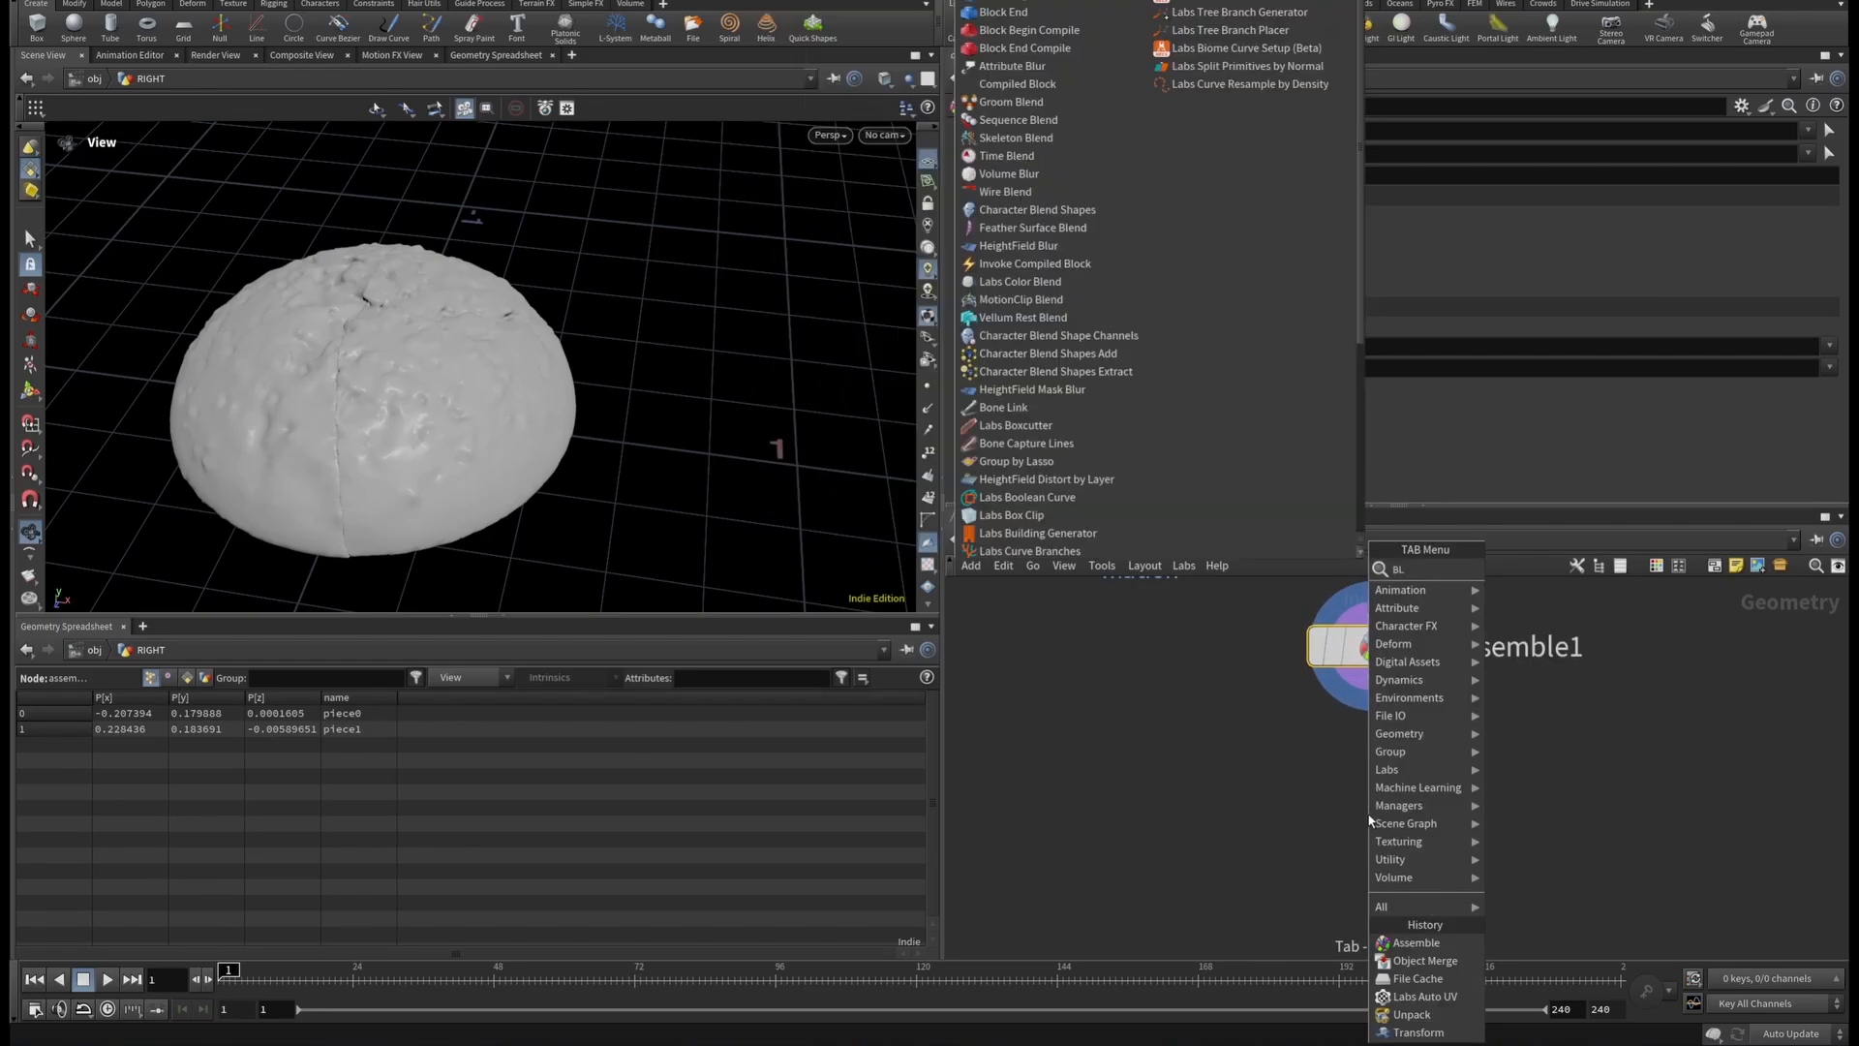
{"action": "type", "text": "BLS"}
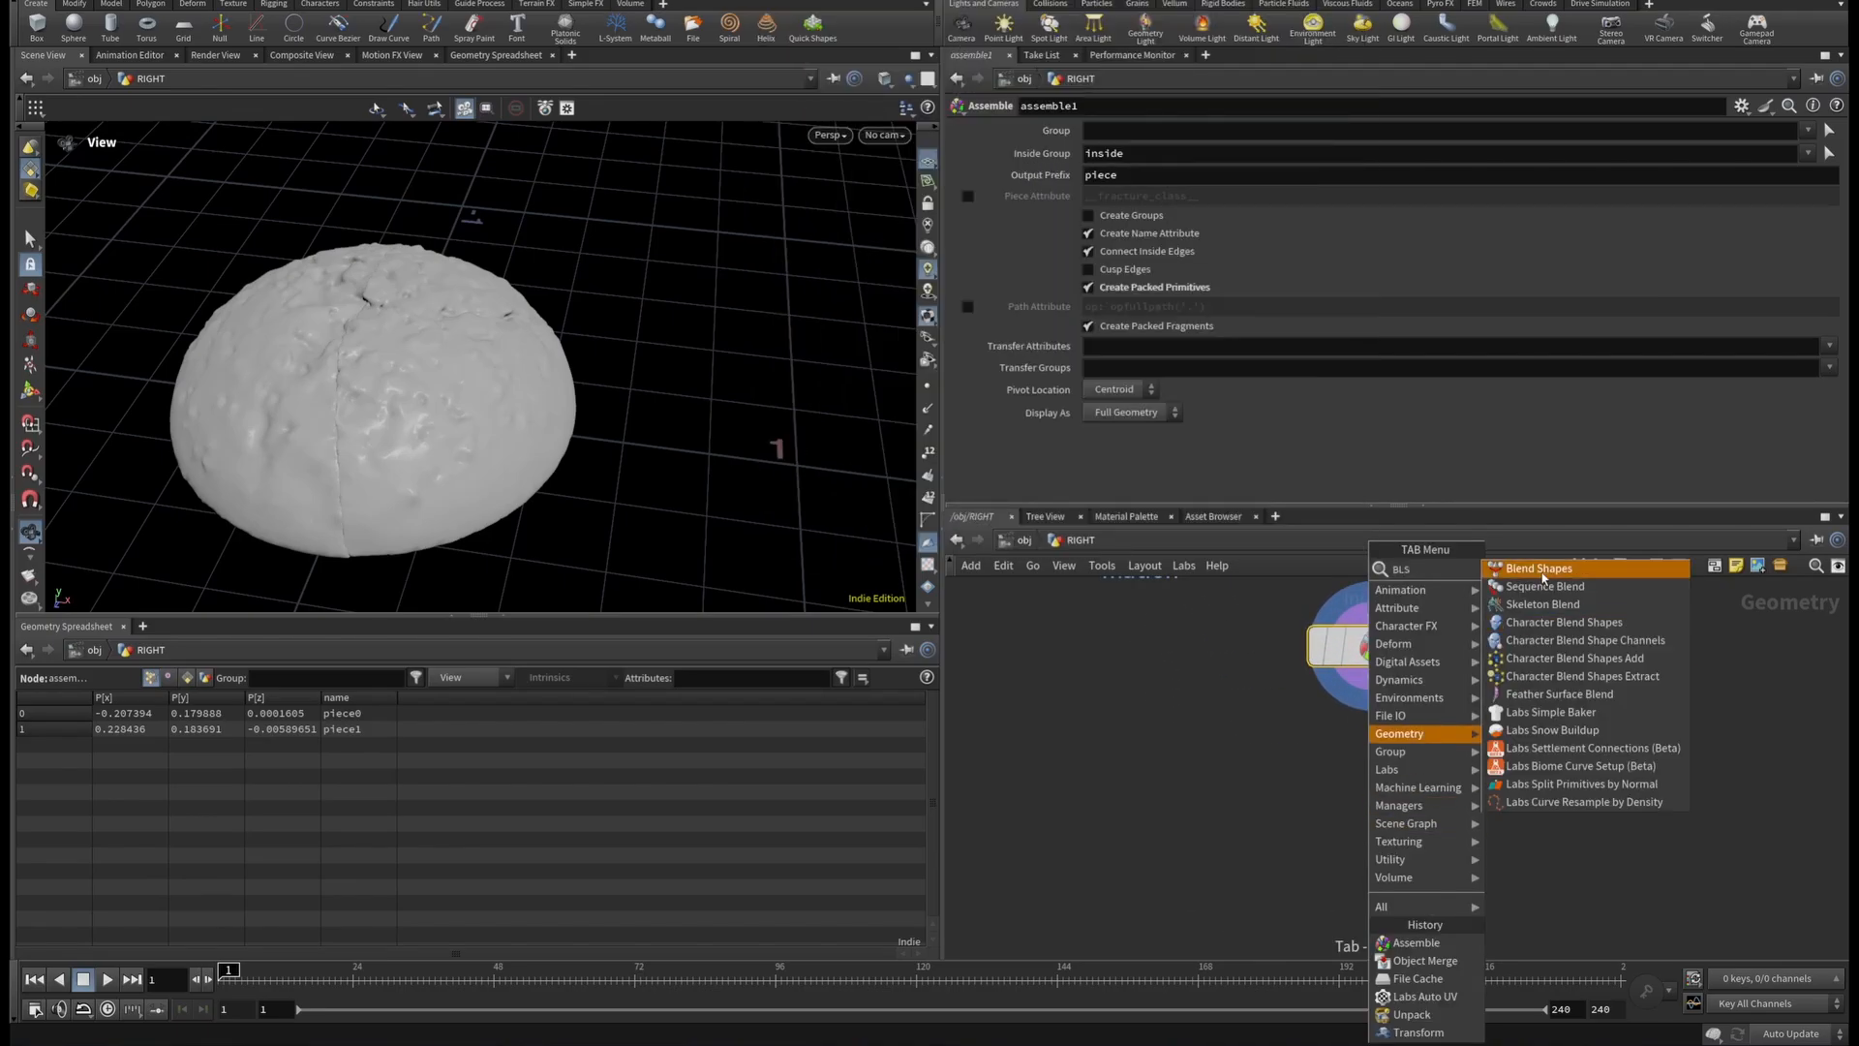
{"action": "key", "text": "BackSpace"}
{"action": "type", "text": "AS"}
{"action": "left_click", "coordinate": [1517, 572]}
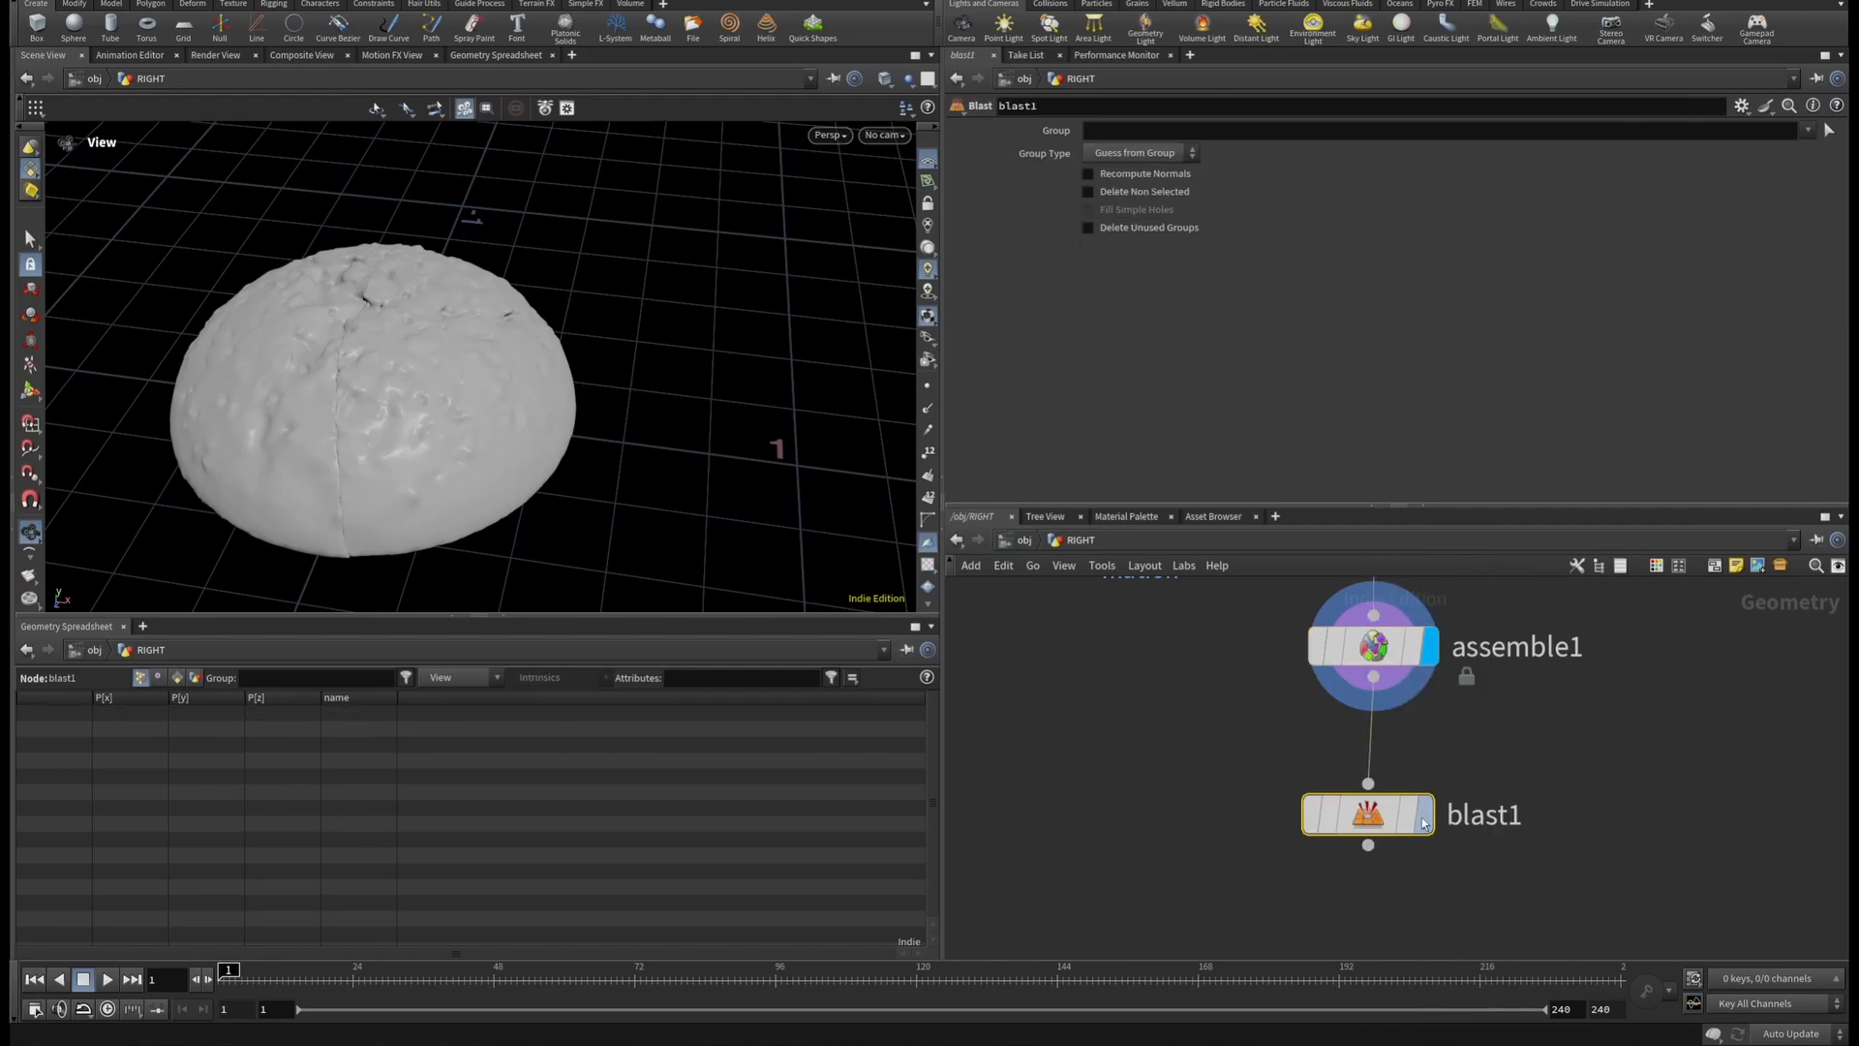
{"action": "left_click", "coordinate": [1422, 823]}
Pick the right cookie half, primitive 1, as blast1's group and enable Delete Non Selected to isolate it.
{"action": "left_click", "coordinate": [1830, 130]}
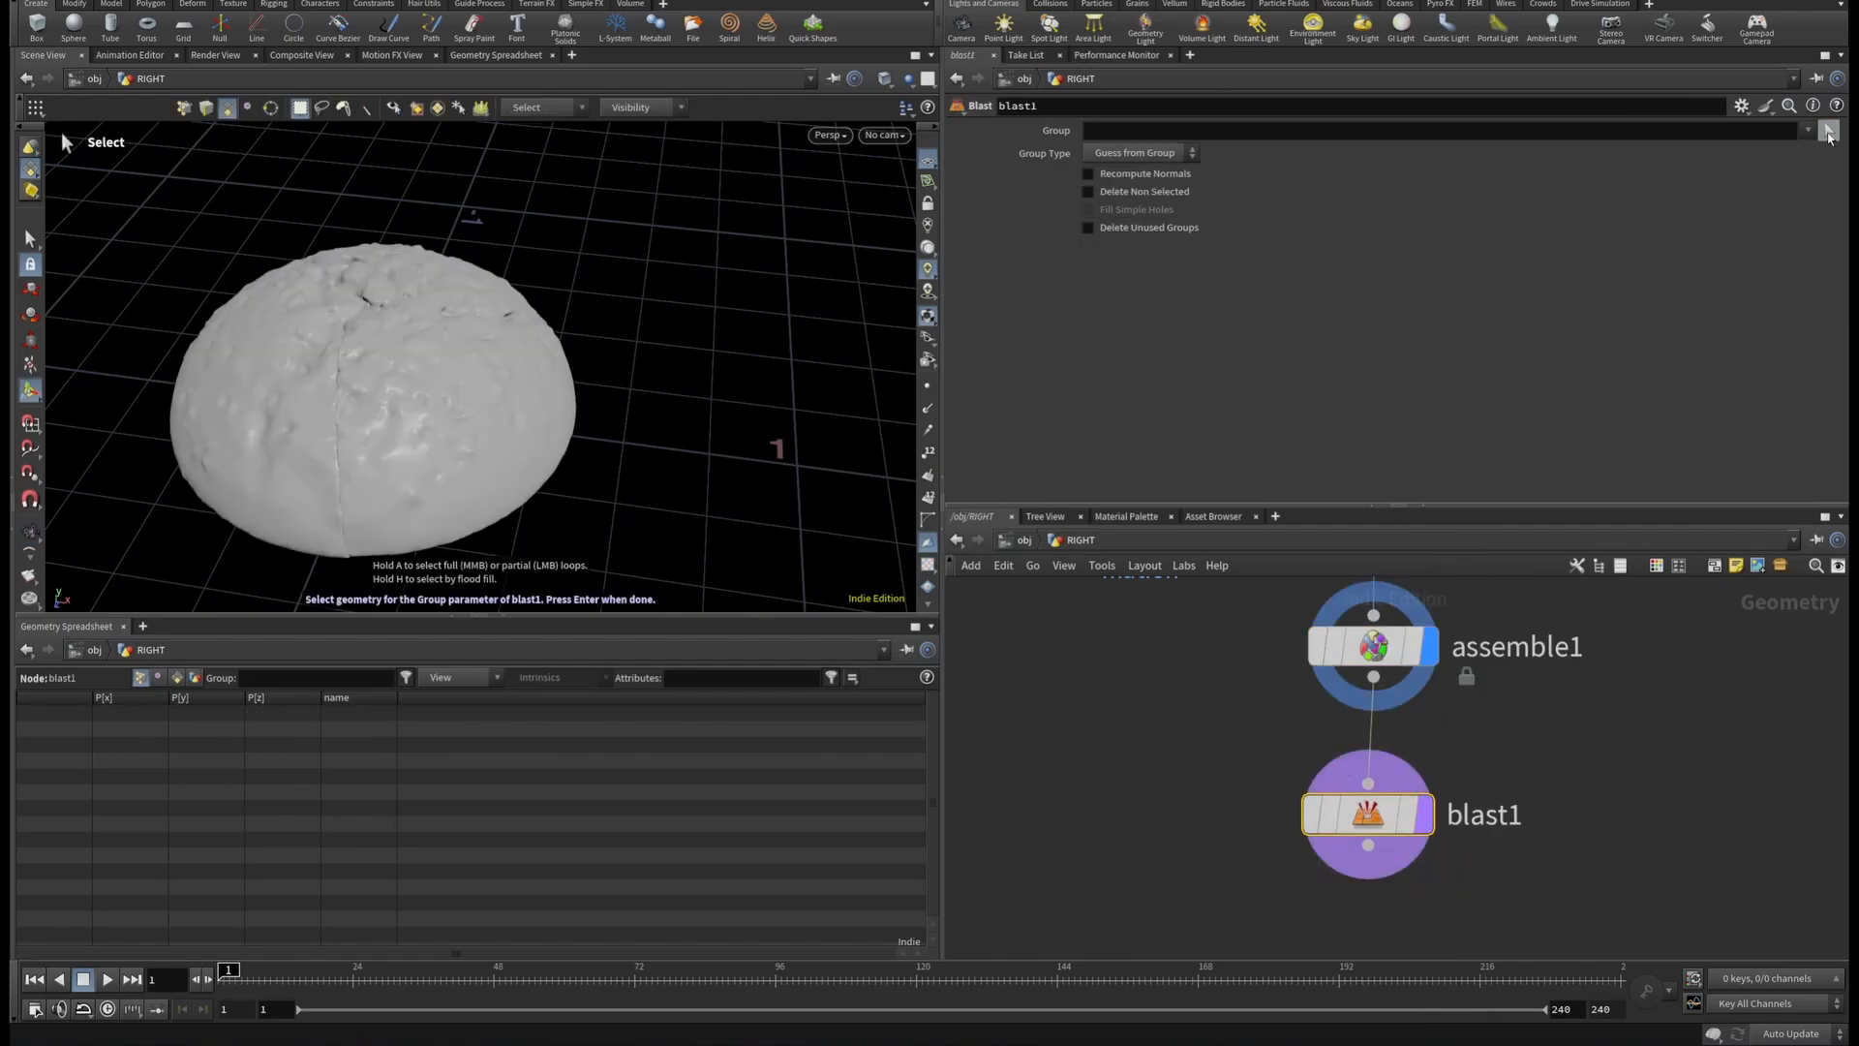
{"action": "left_click", "coordinate": [449, 391]}
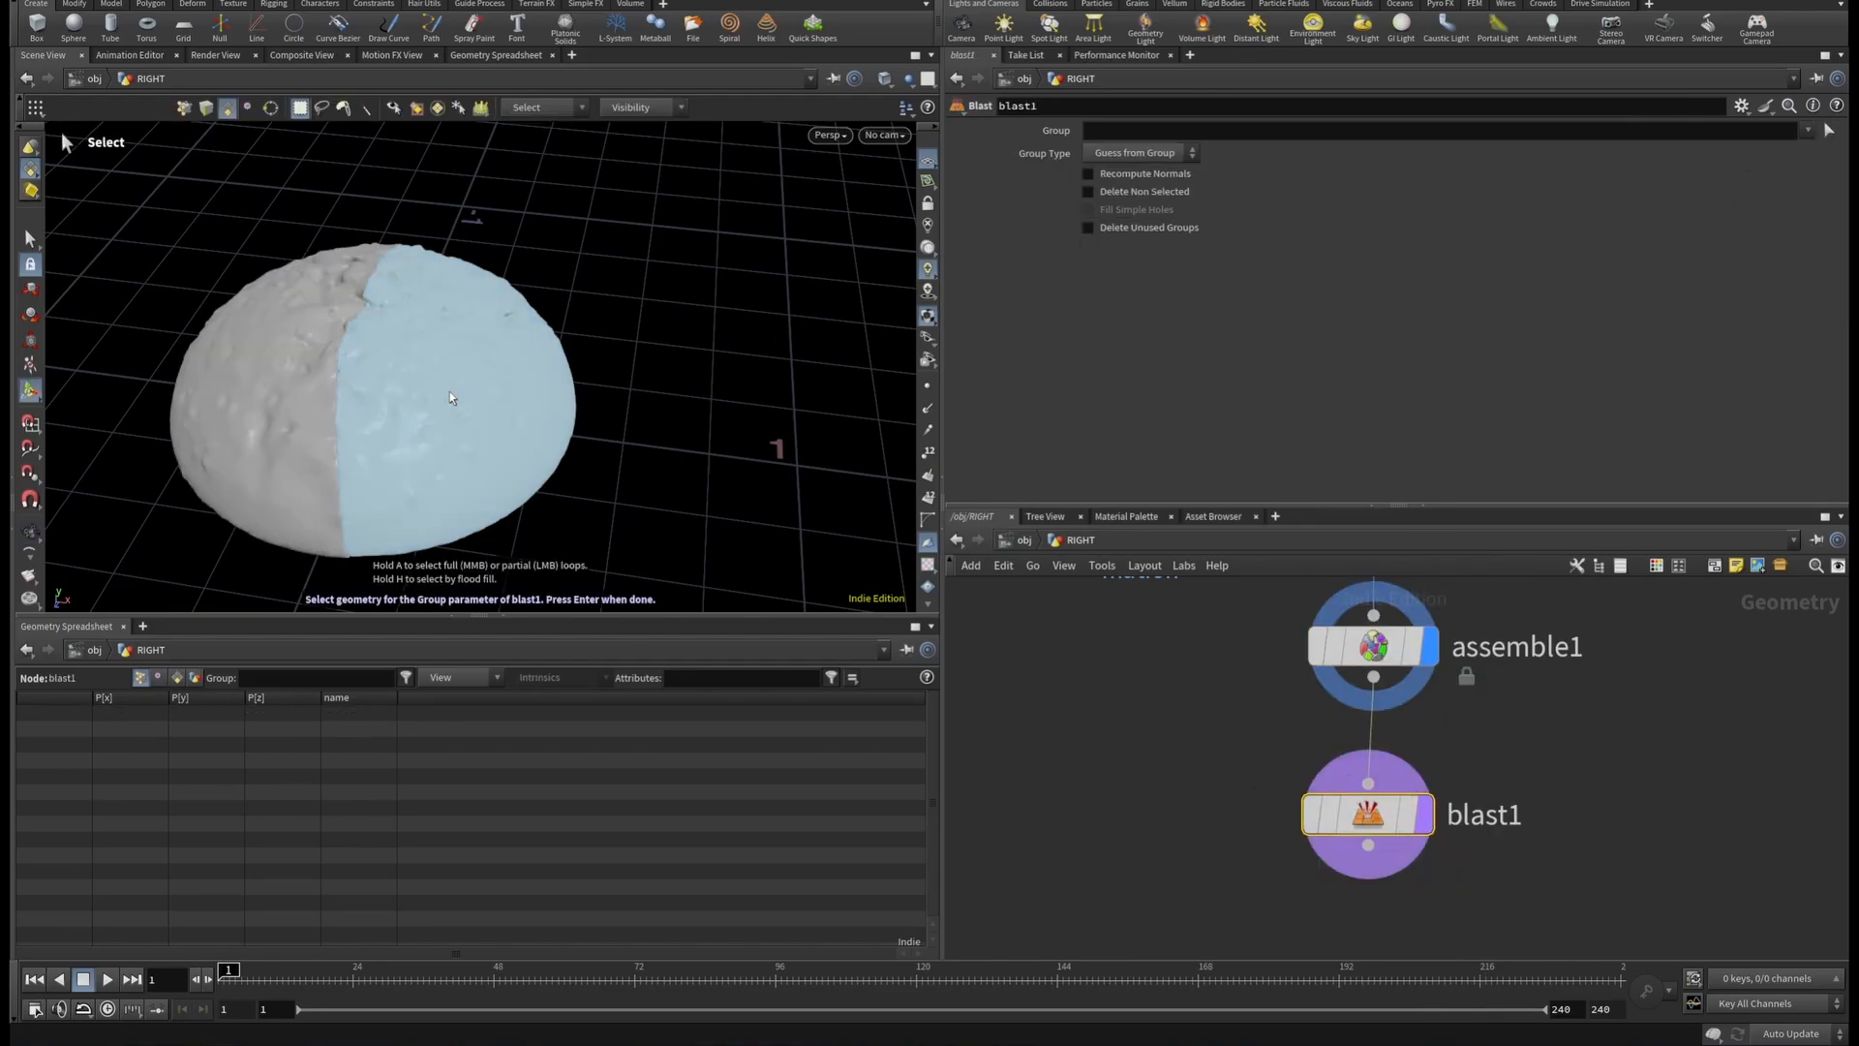
{"action": "key", "text": "Return"}
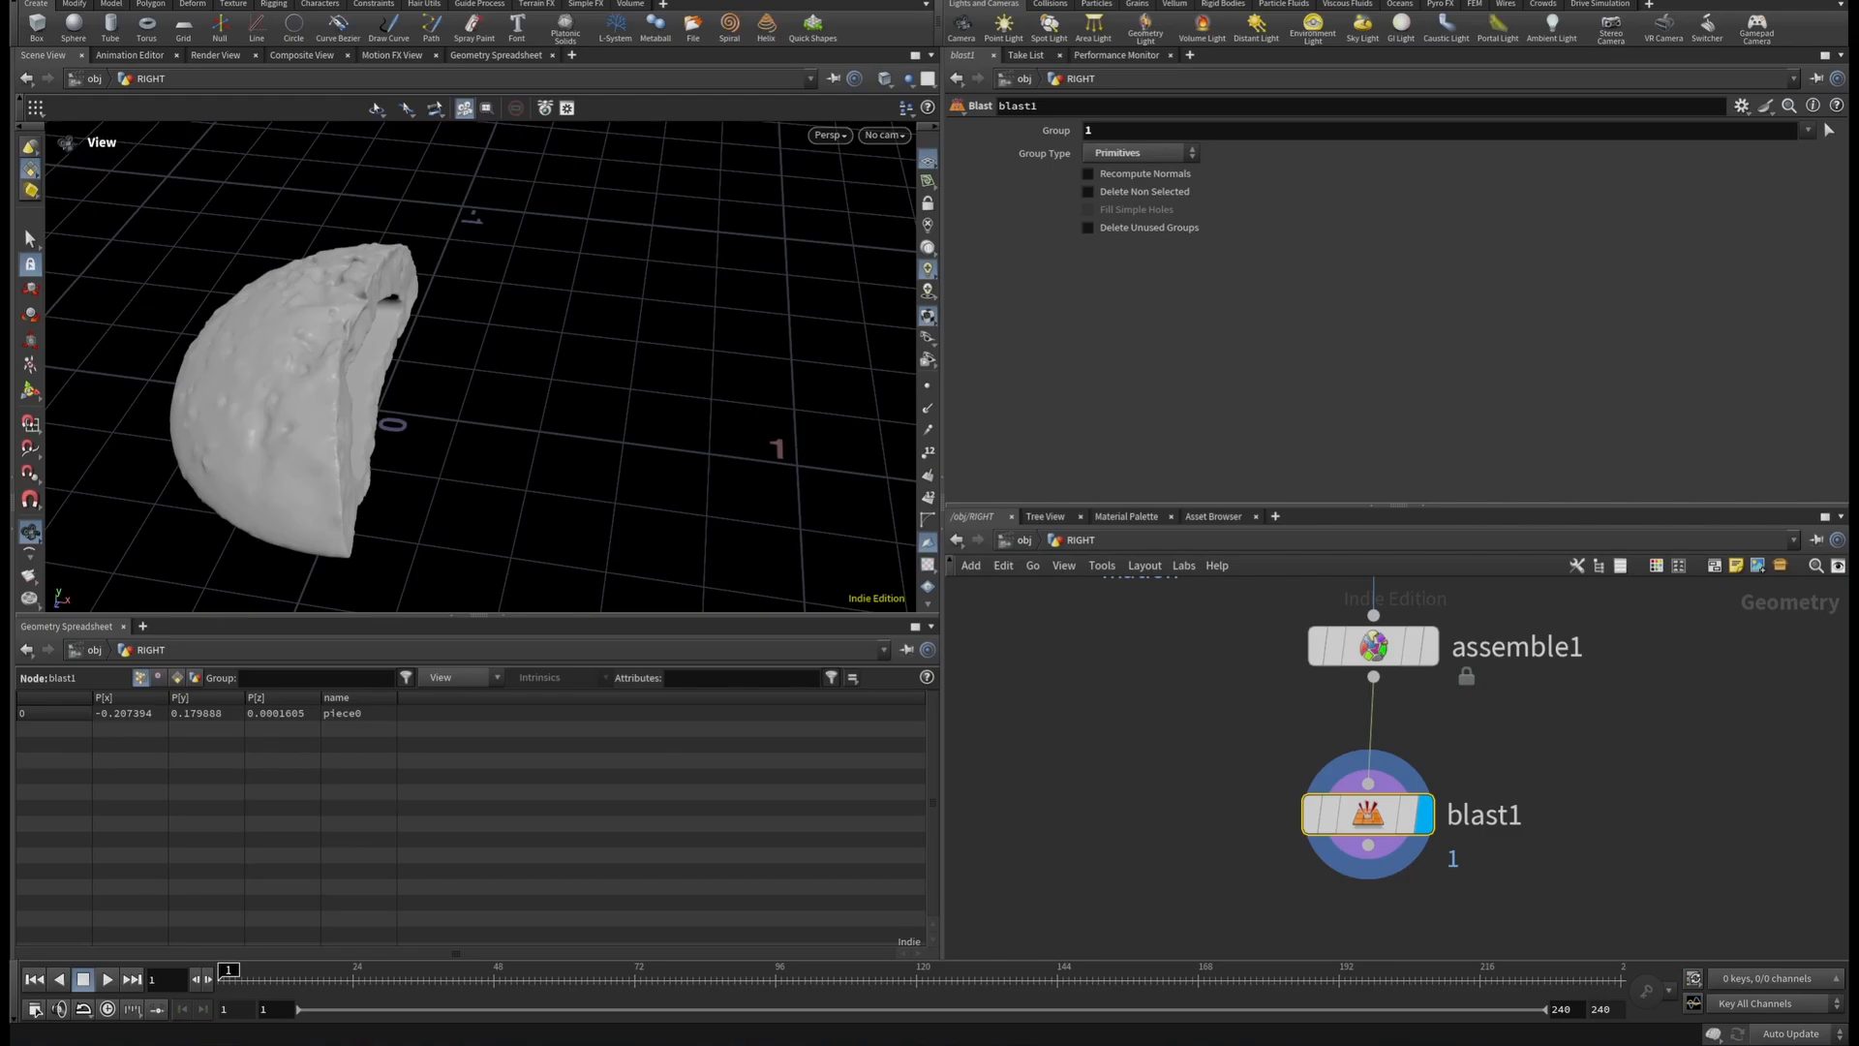
{"action": "left_click", "coordinate": [1085, 191]}
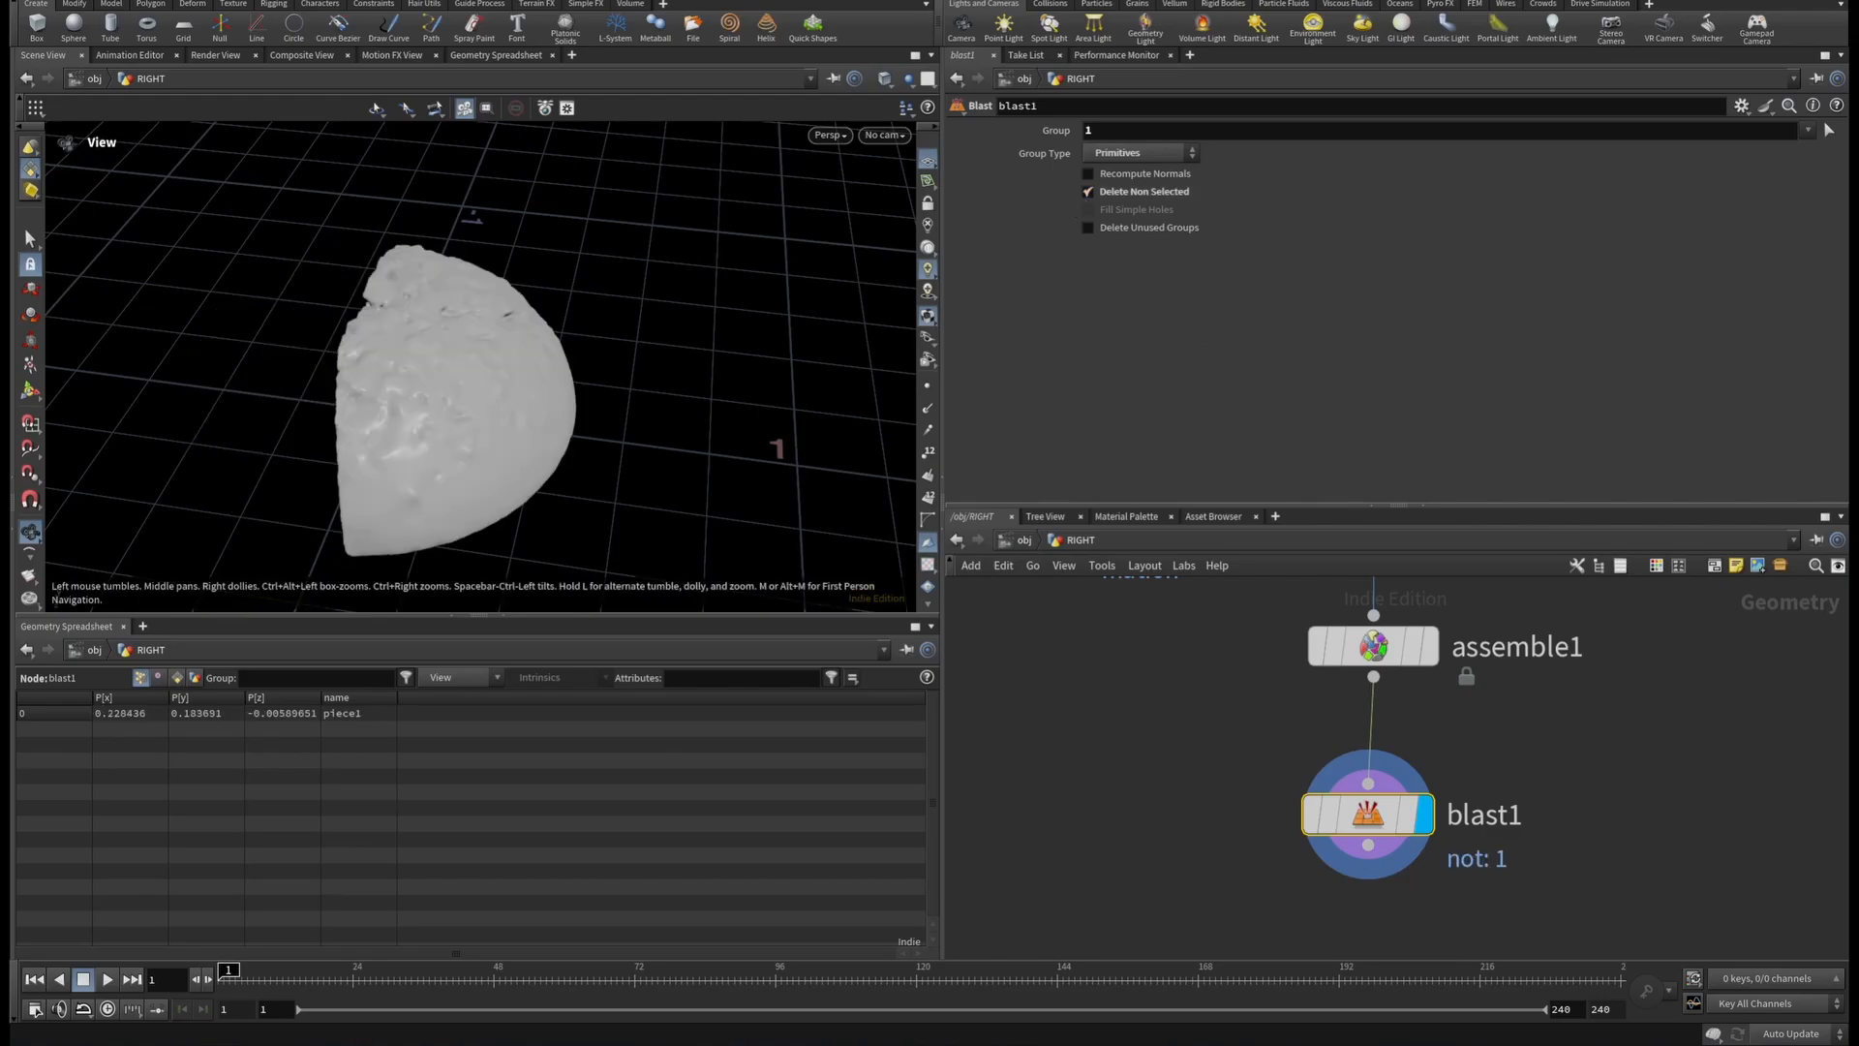
{"action": "left_click", "coordinate": [1368, 845]}
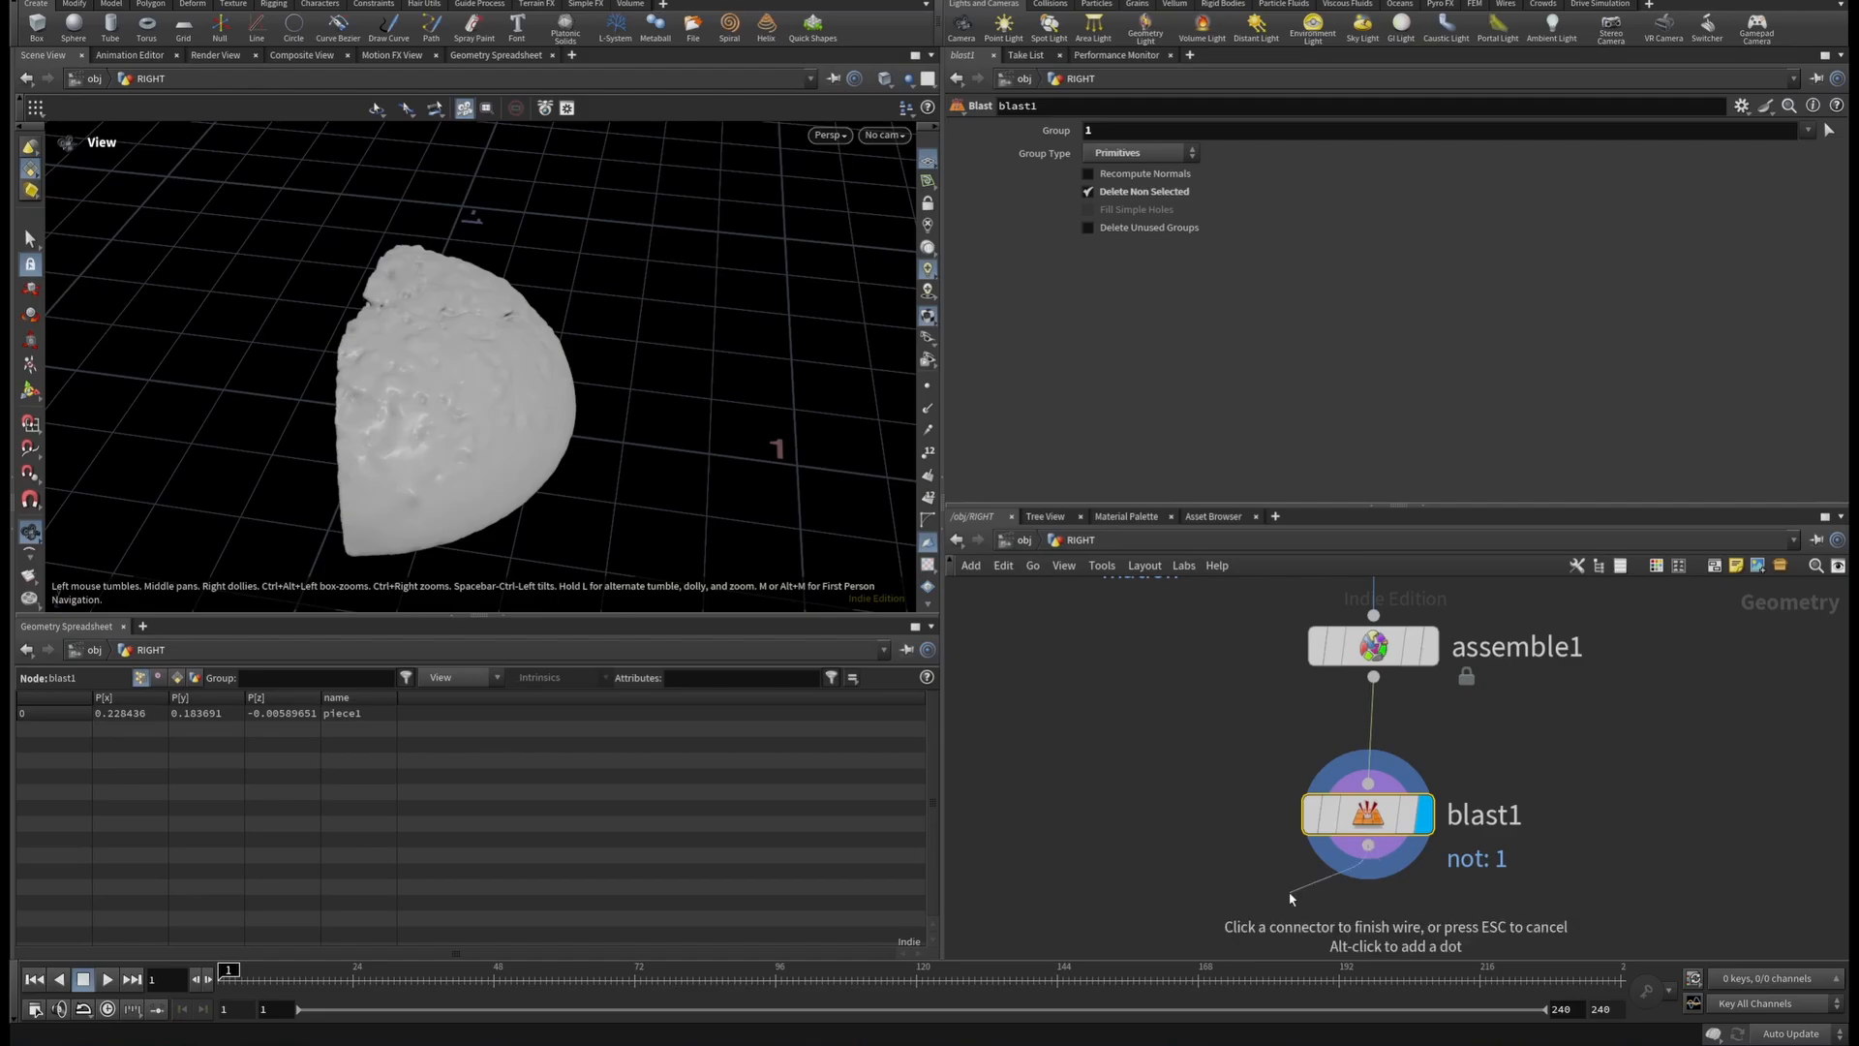
{"action": "left_click", "coordinate": [1291, 899]}
{"action": "type", "text": "unpac"}
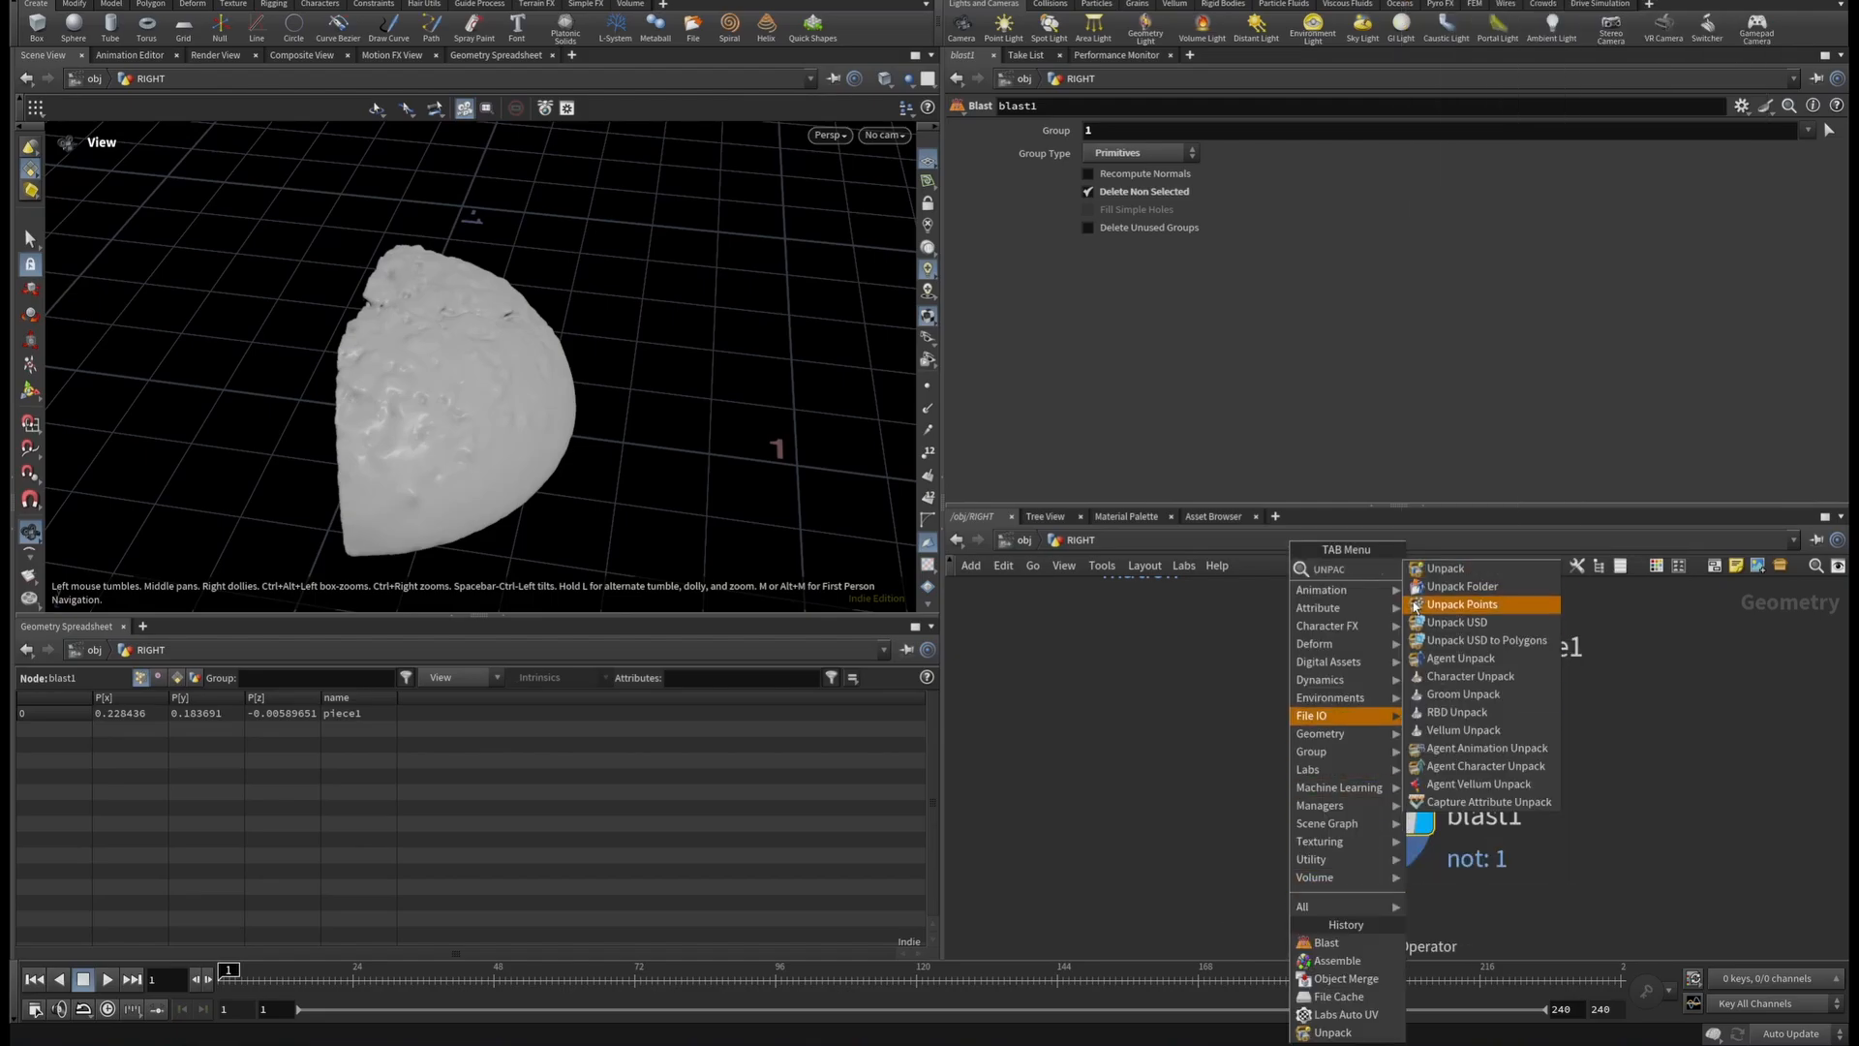
{"action": "key", "text": "Escape"}
Append an Unpack node directly below blast1 and display it.
{"action": "scroll", "coordinate": [1591, 856], "scroll_direction": "down", "scroll_amount": 4}
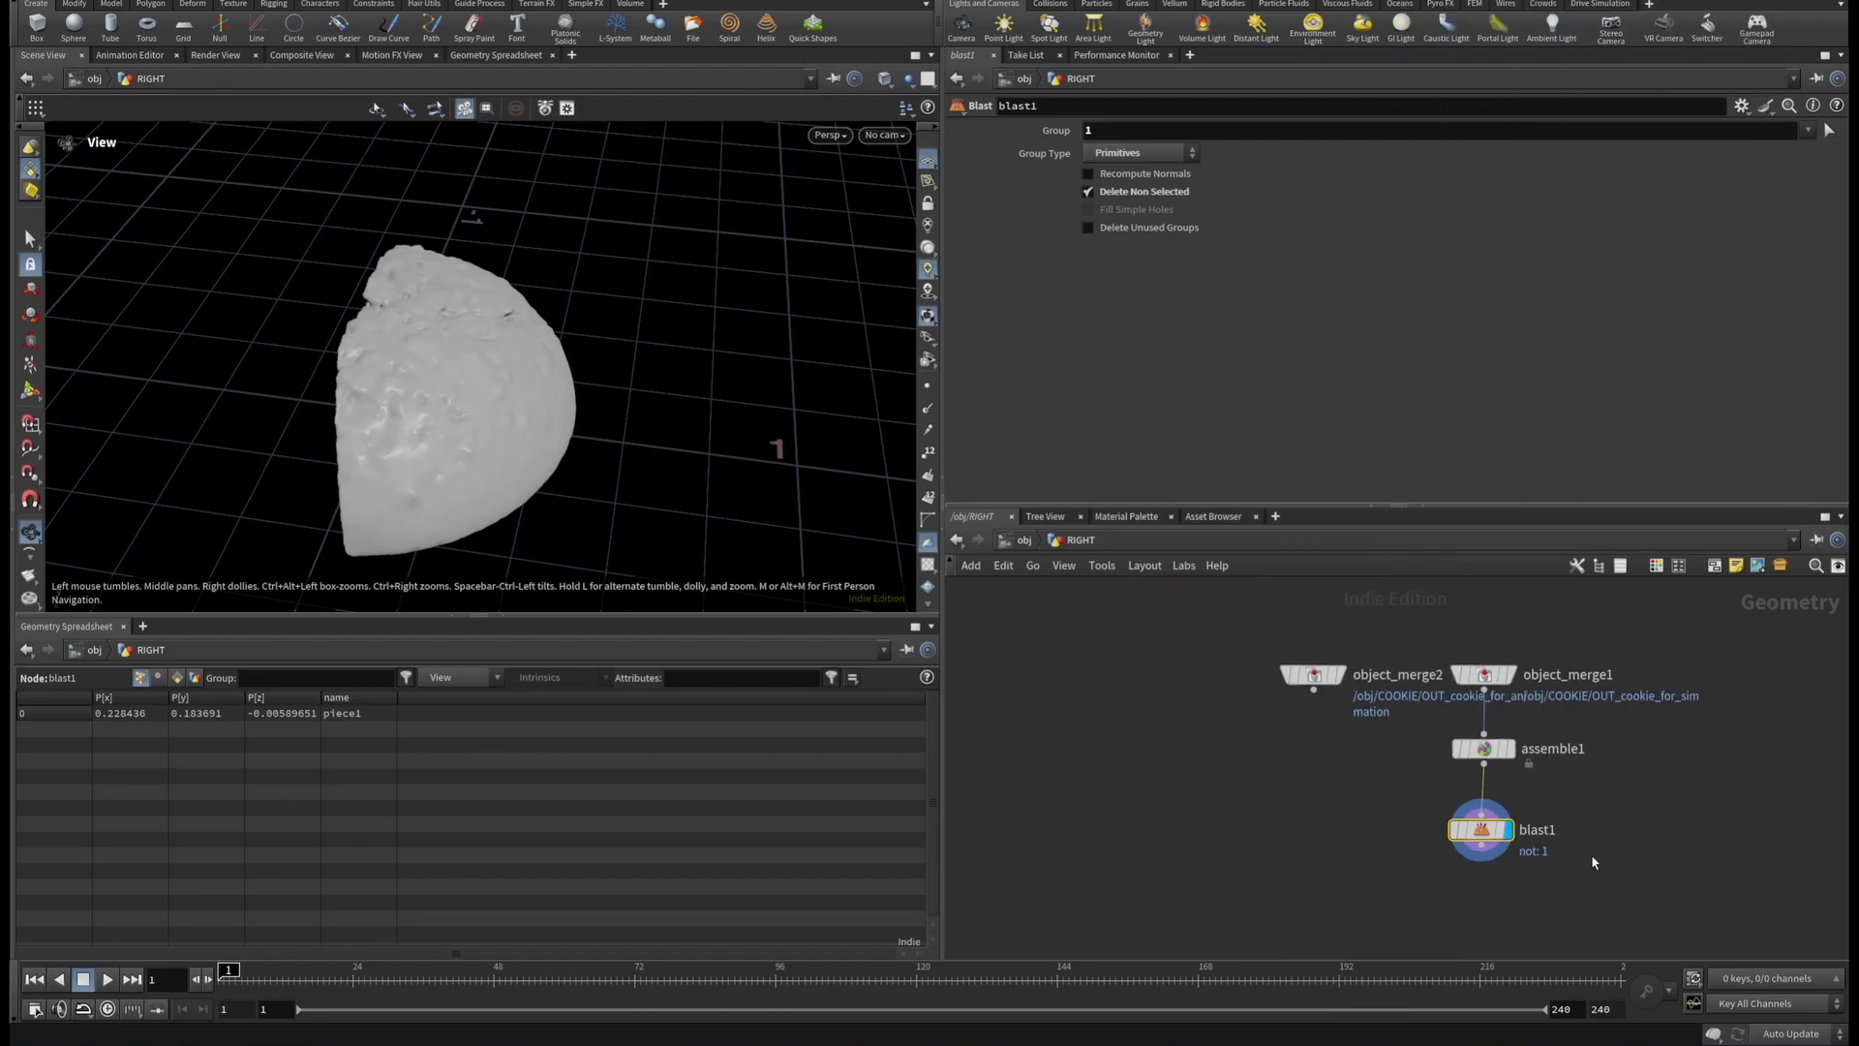
{"action": "middle_click_drag", "start_coordinate": [1590, 856], "coordinate": [1562, 738]}
{"action": "left_click", "coordinate": [1453, 727]}
{"action": "key", "text": "Tab"}
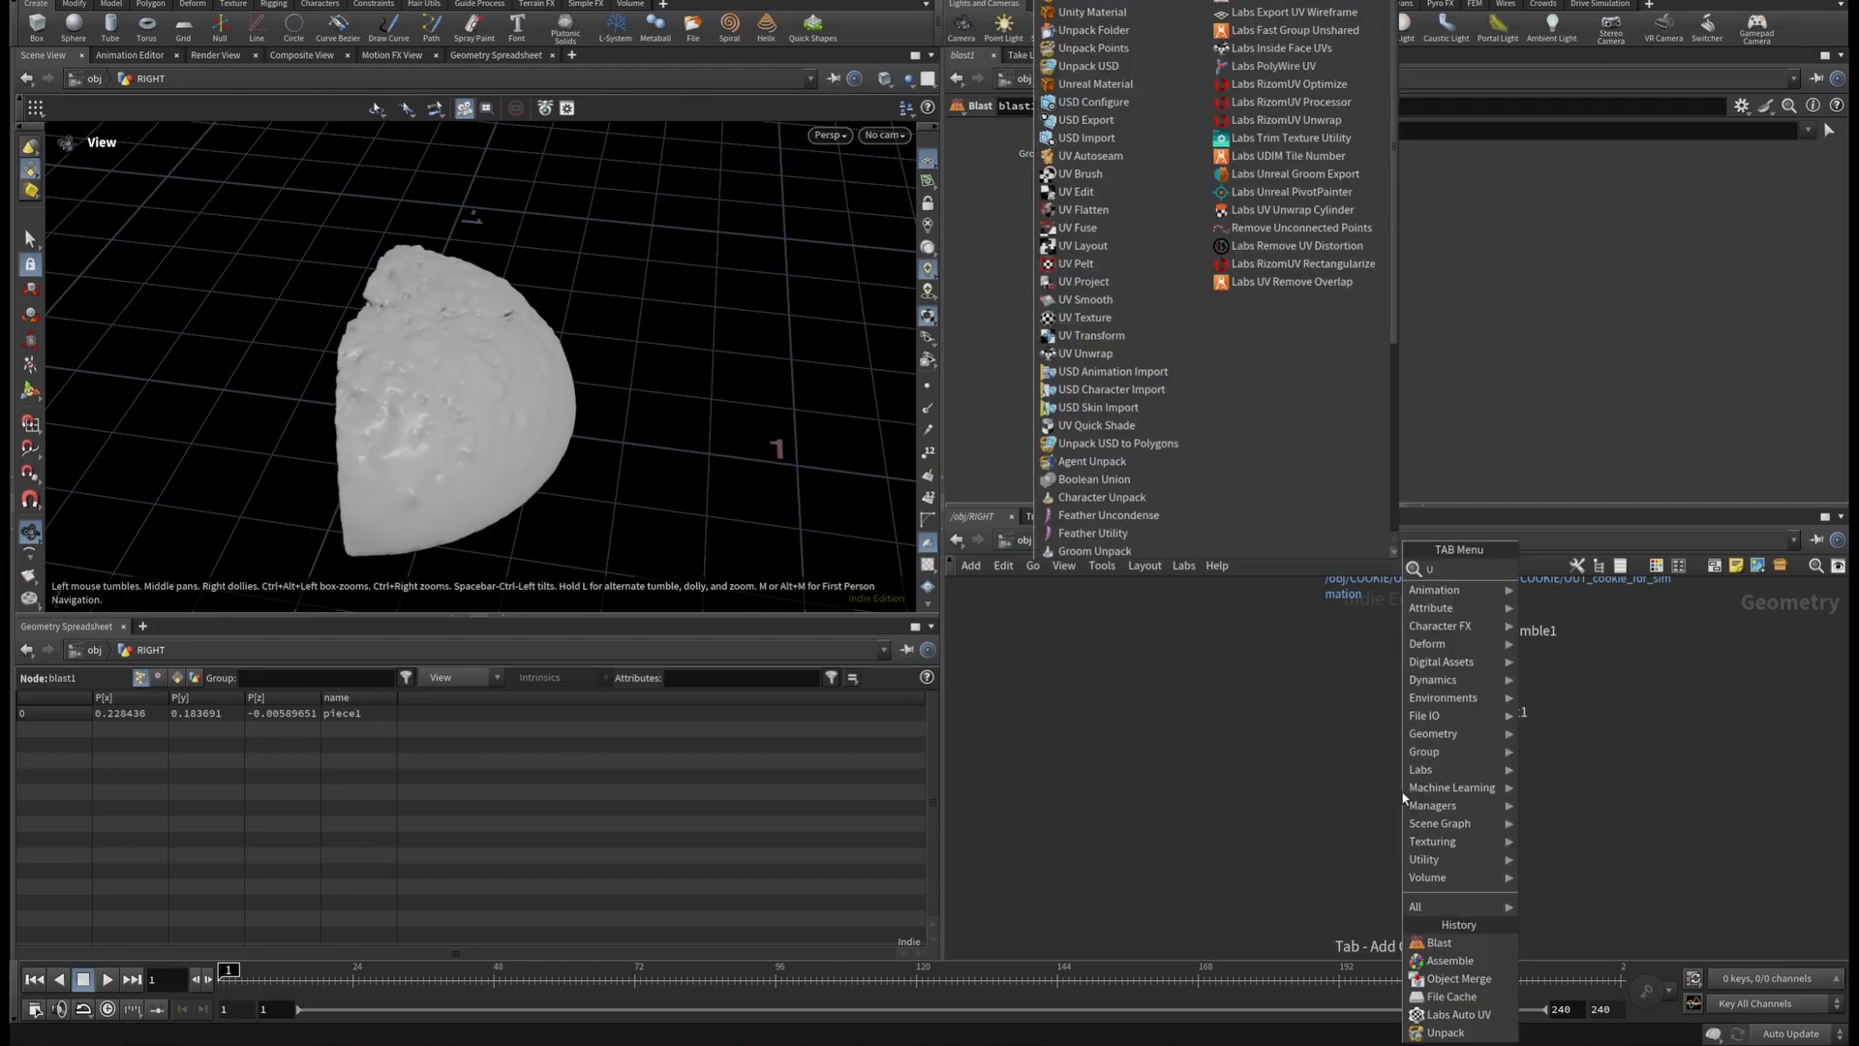
{"action": "mouse_move", "coordinate": [1497, 593]}
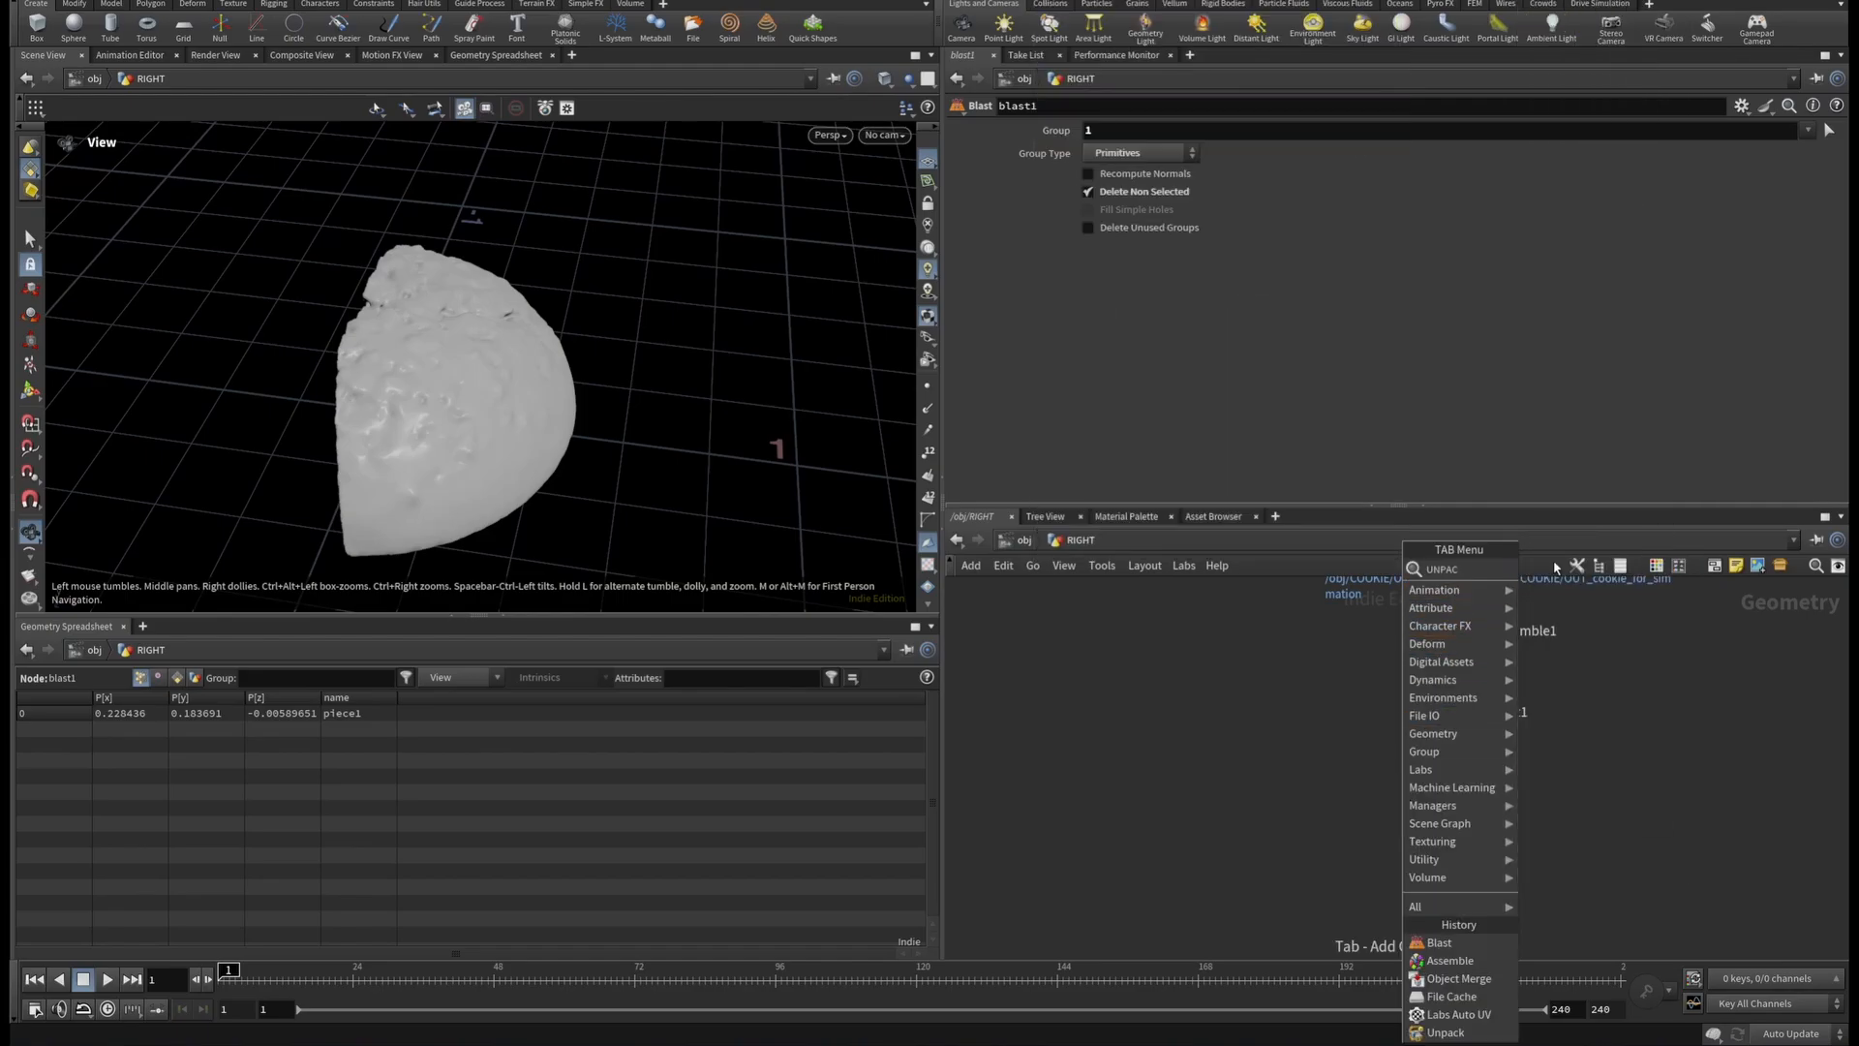
{"action": "left_click", "coordinate": [1445, 1032]}
{"action": "left_click", "coordinate": [1406, 795]}
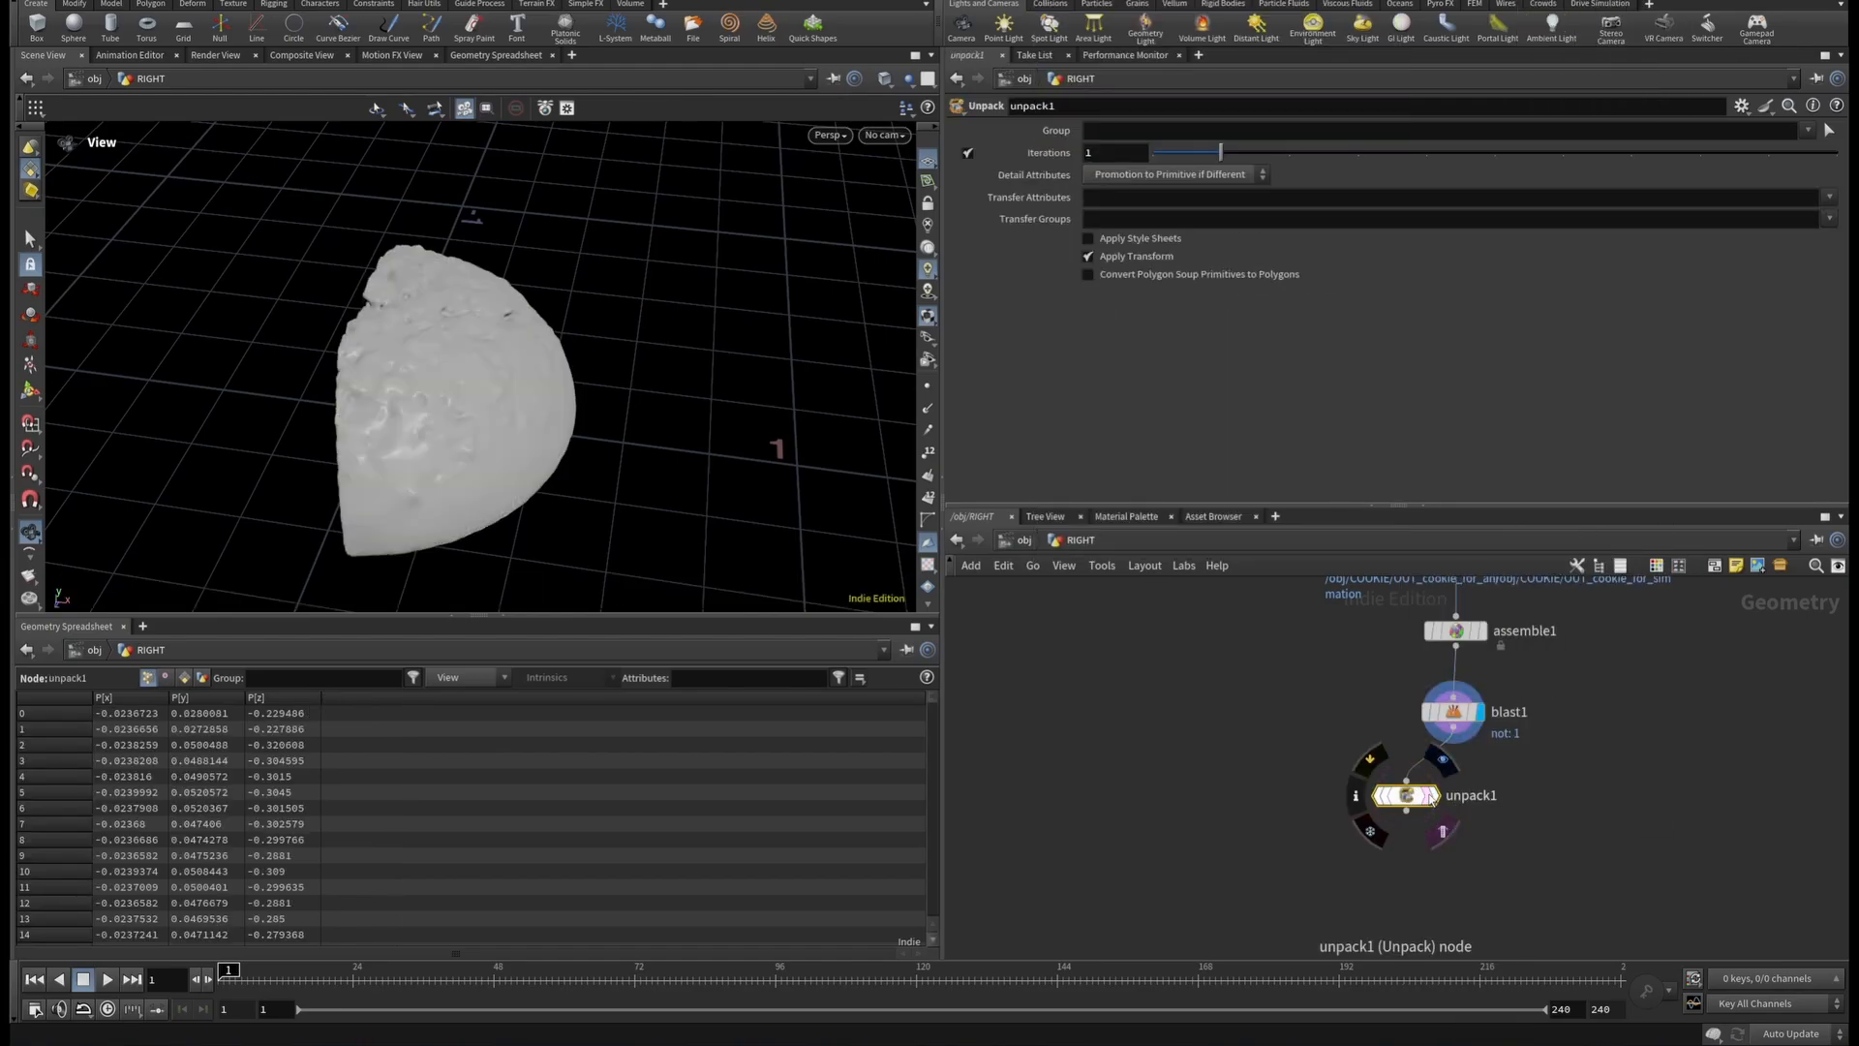
{"action": "scroll", "coordinate": [1433, 799], "scroll_direction": "up", "scroll_amount": 4}
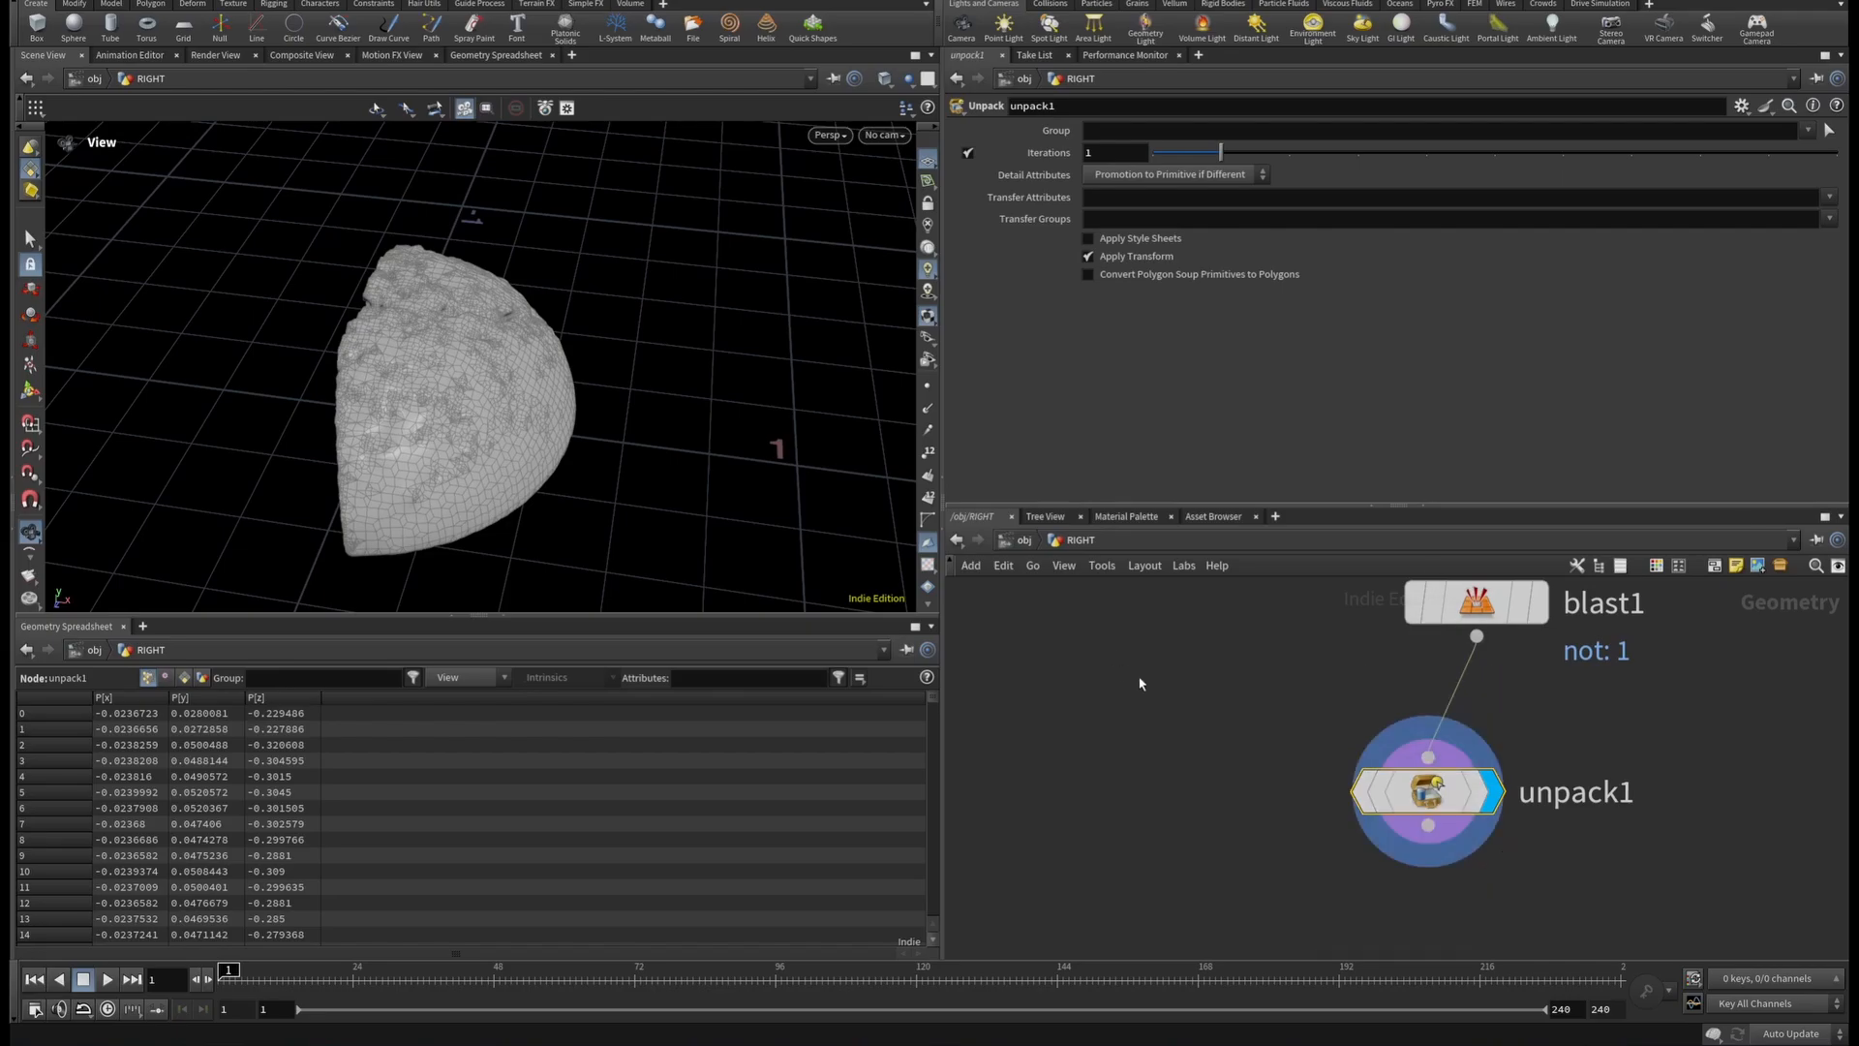
Append a Rest Position node below unpack1 with its default rest attribute and display it.
{"action": "left_click", "coordinate": [1428, 825]}
{"action": "key", "text": "Tab"}
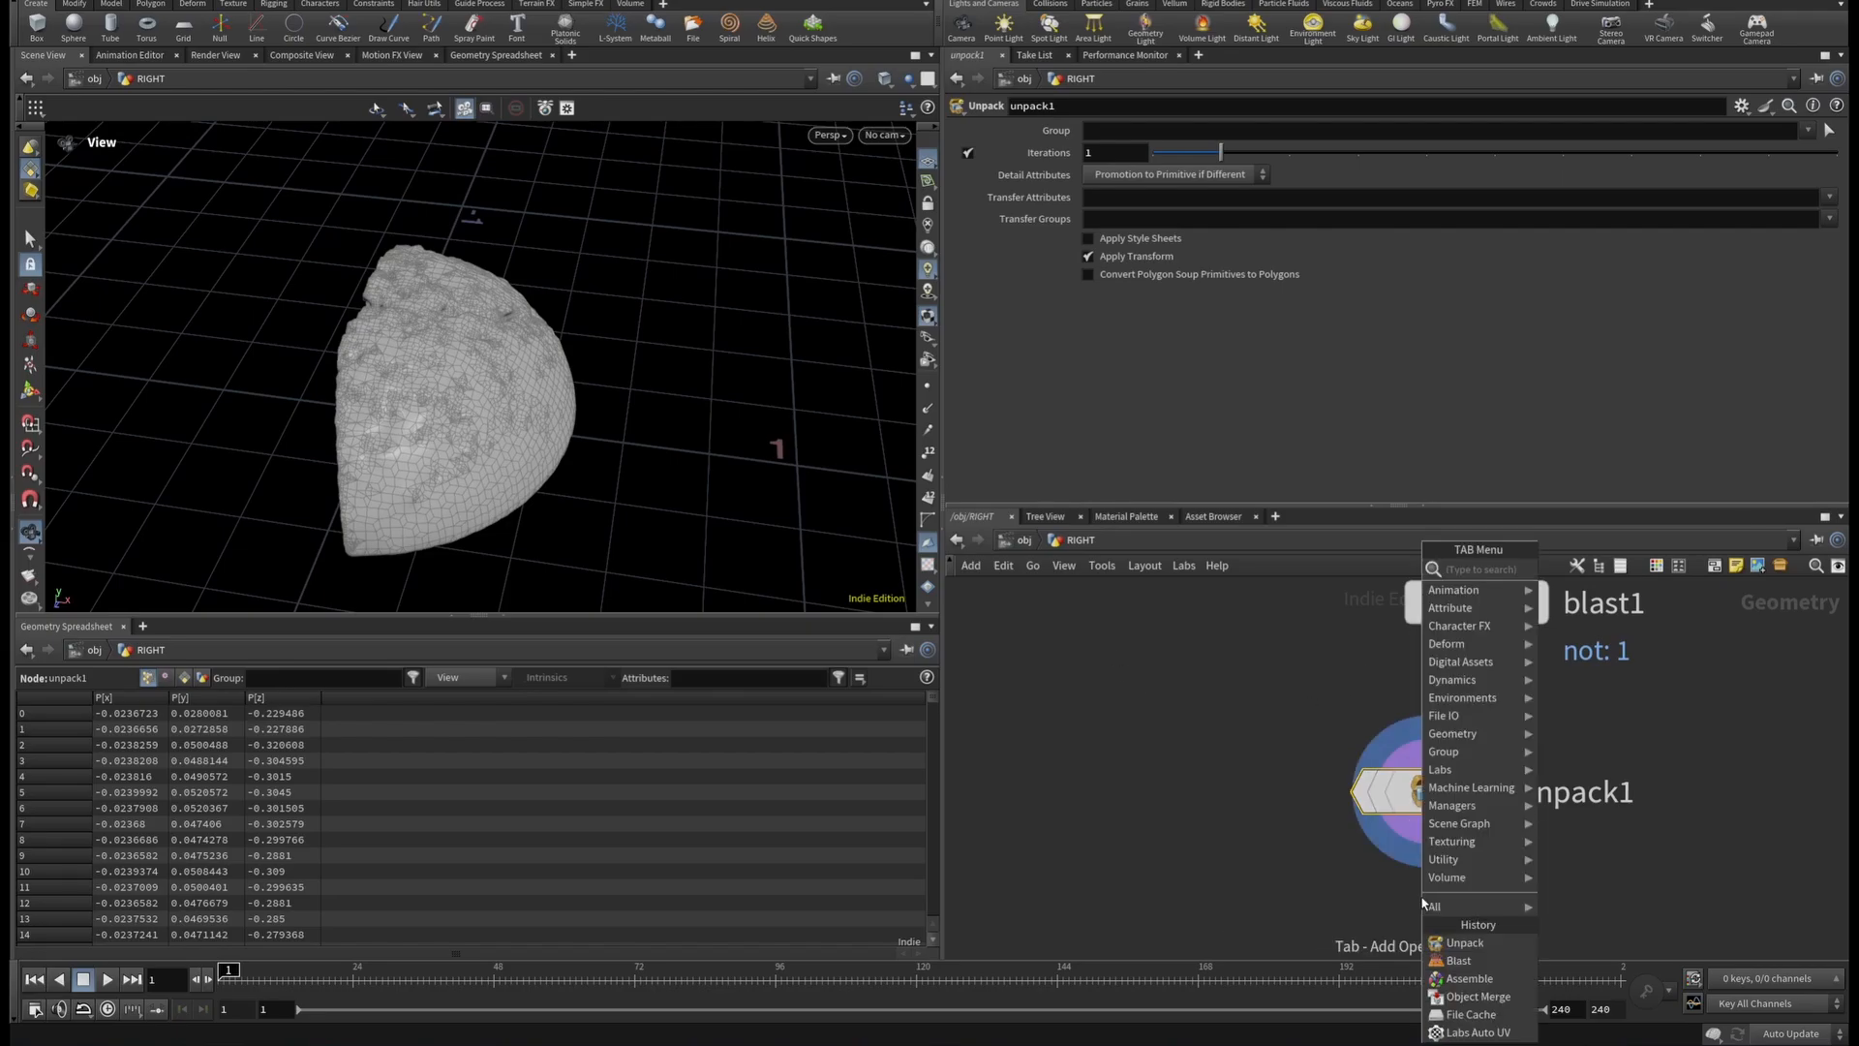
{"action": "type", "text": "rest"}
{"action": "left_click", "coordinate": [1586, 572]}
{"action": "left_click", "coordinate": [1424, 931]}
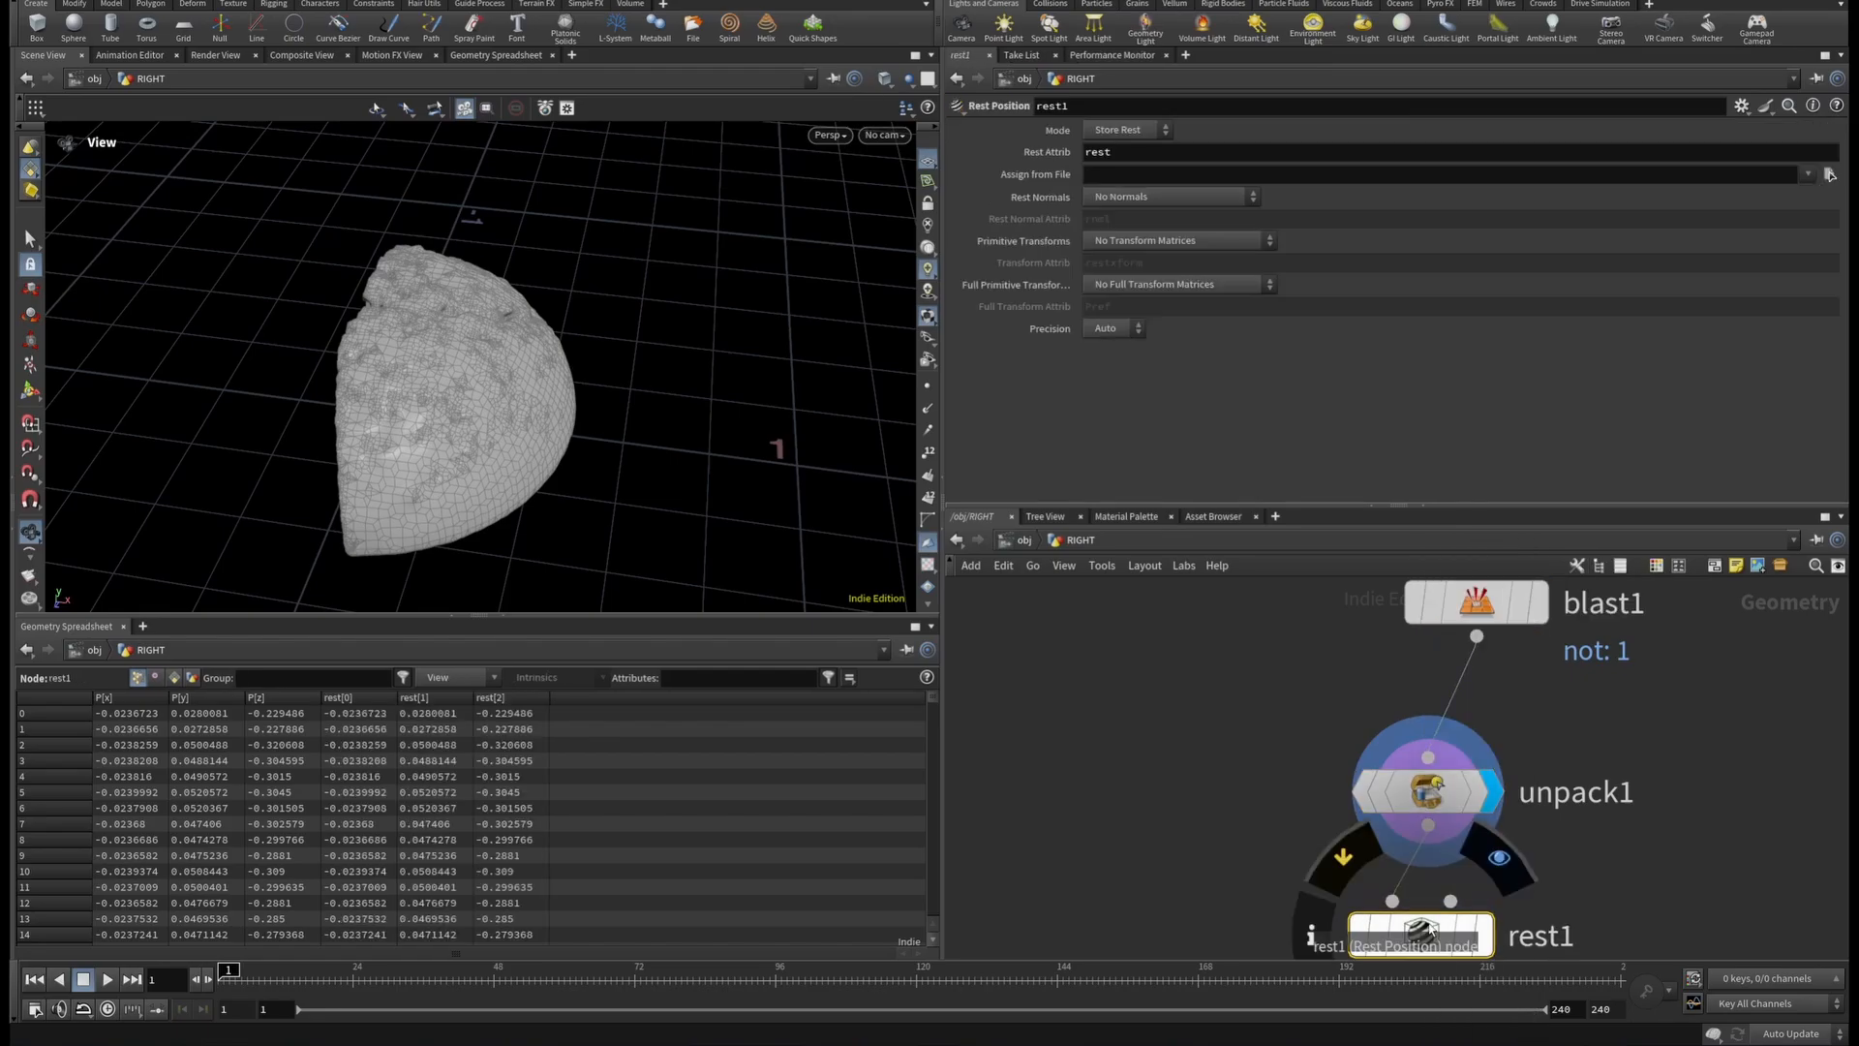
{"action": "key", "text": "f"}
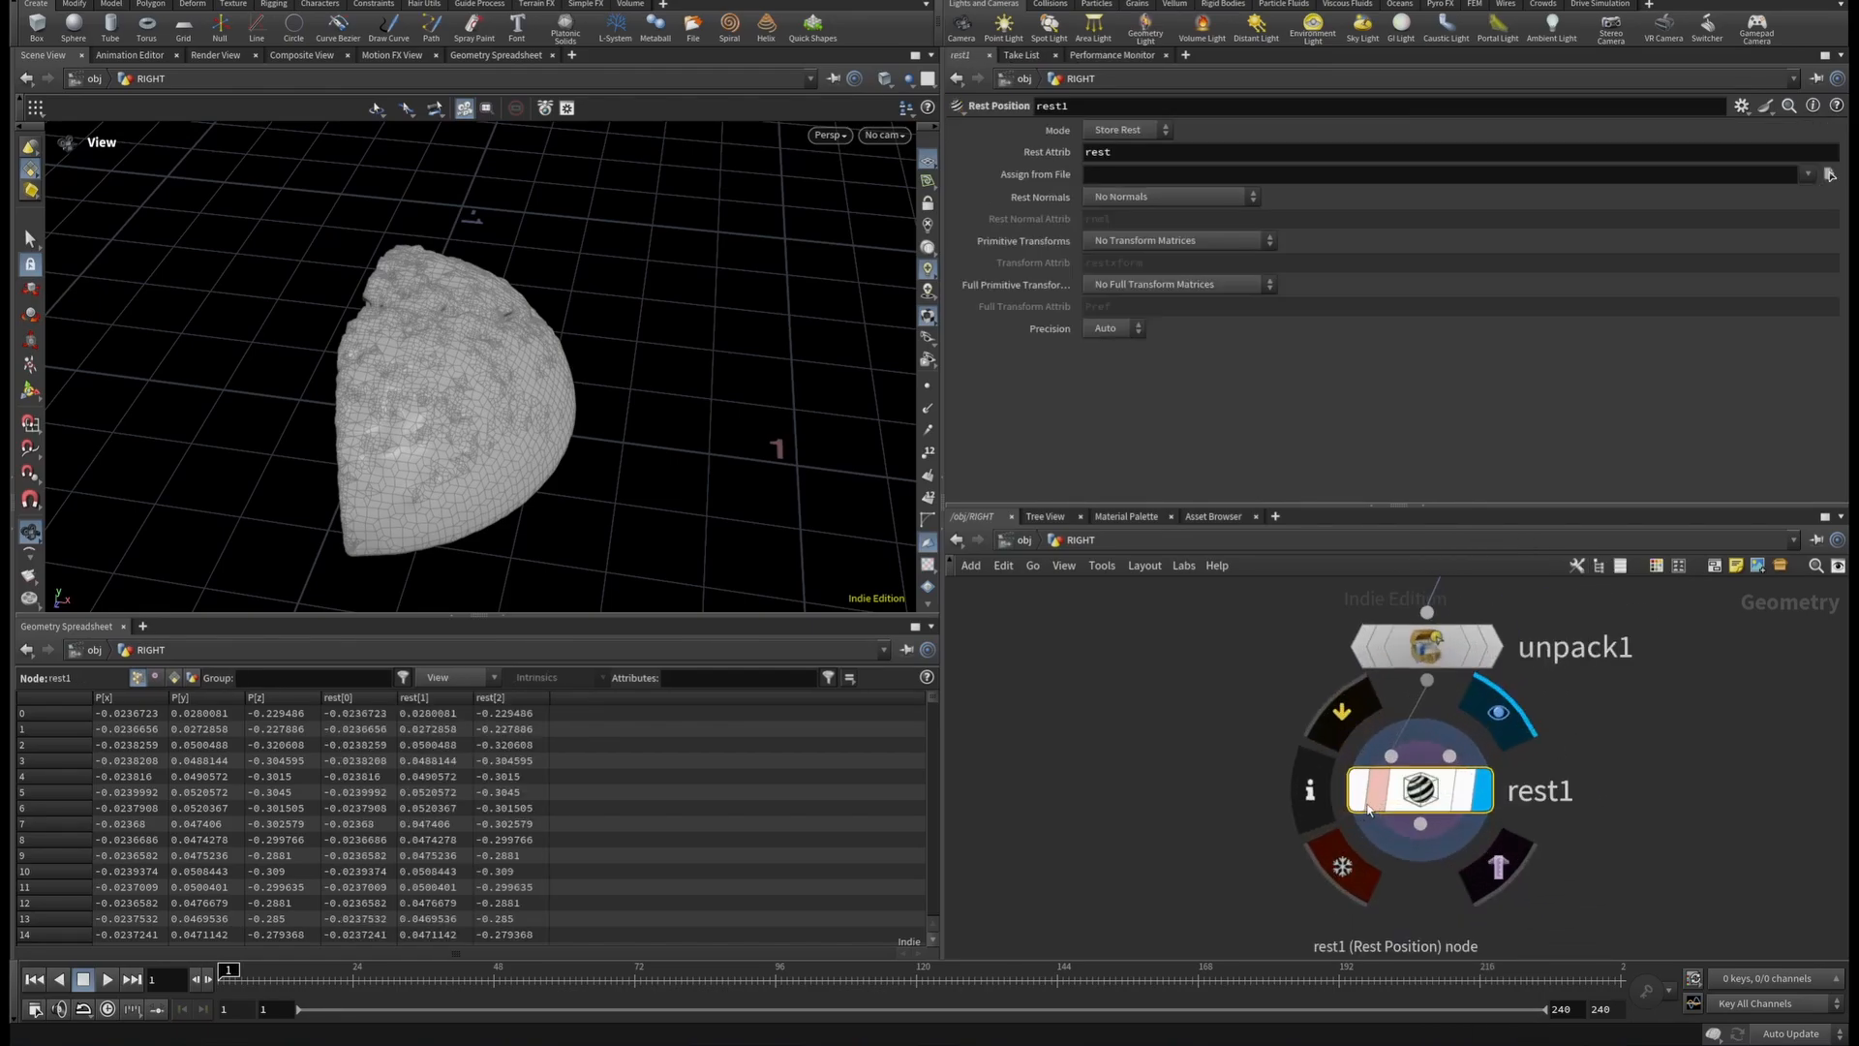
Append a Null node below rest1 and name it OUT_RIGHT.
{"action": "middle_click_drag", "start_coordinate": [1636, 786], "coordinate": [1590, 700]}
{"action": "left_click", "coordinate": [1376, 740]}
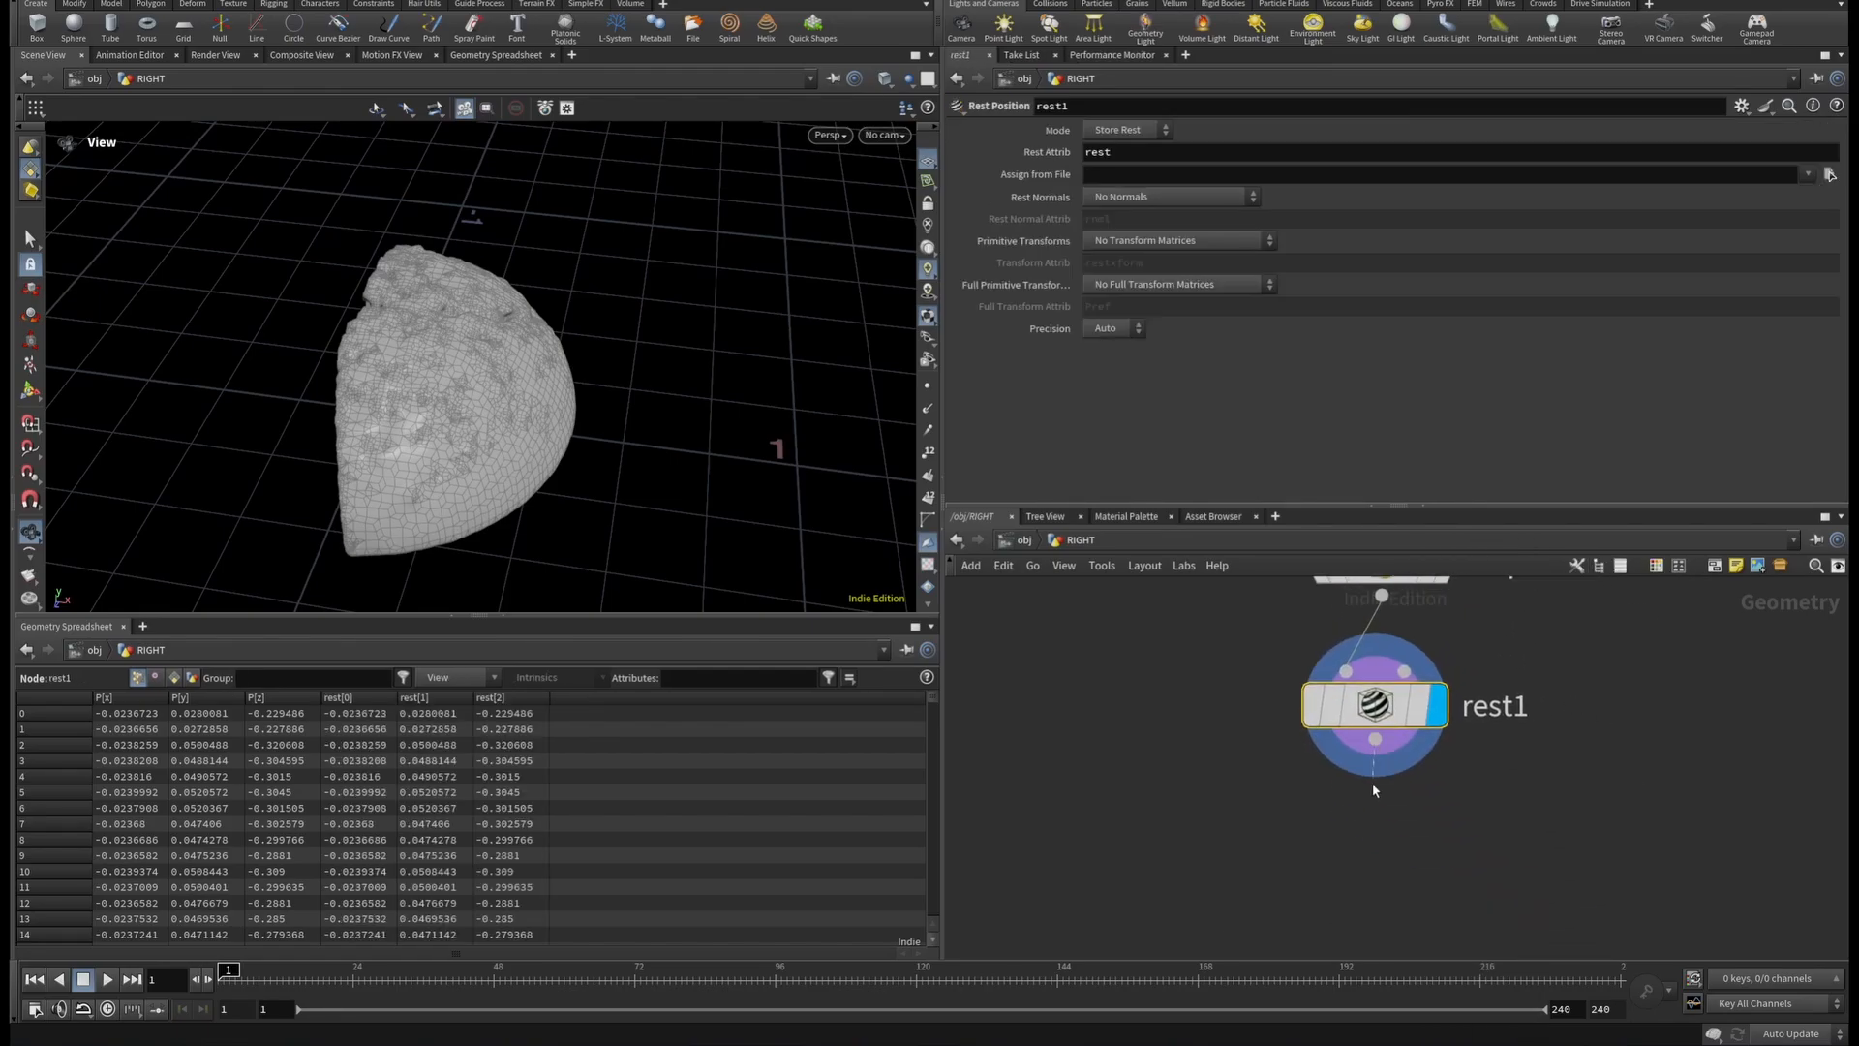
{"action": "left_click", "coordinate": [1373, 789]}
{"action": "type", "text": "null"}
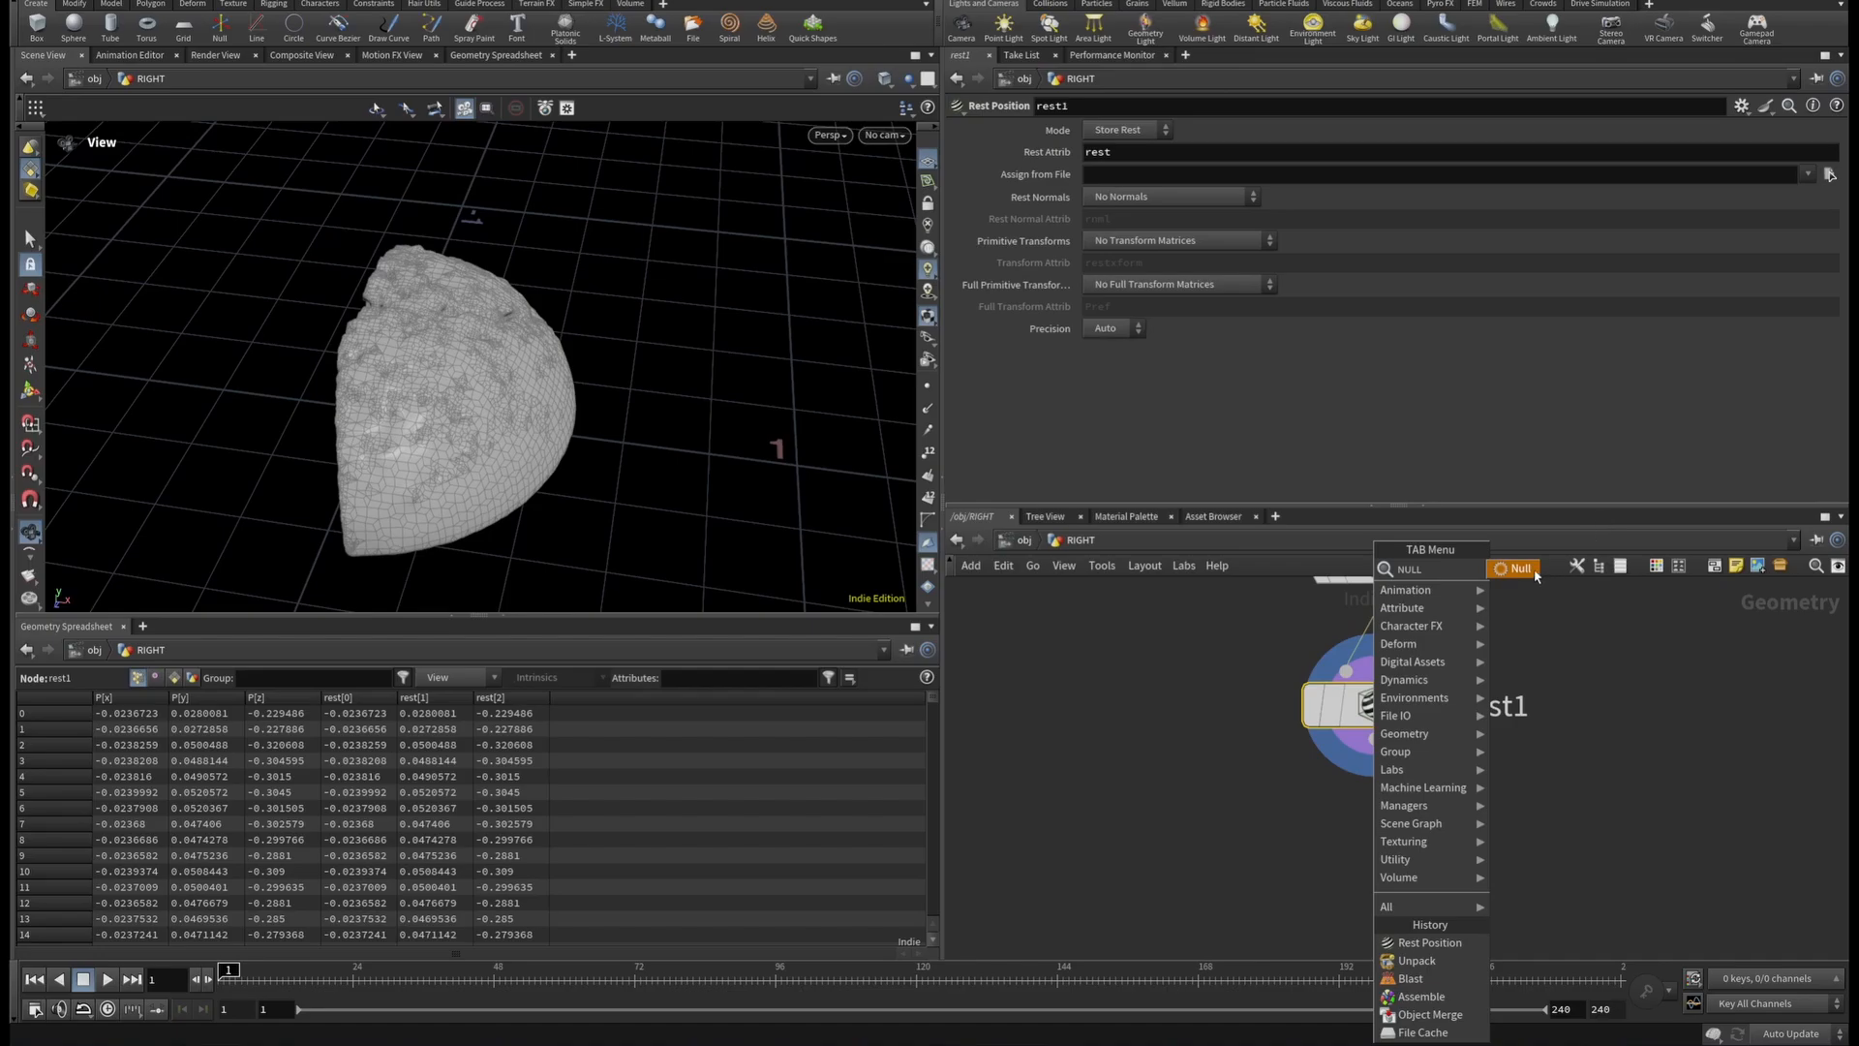
{"action": "left_click", "coordinate": [1536, 575]}
{"action": "double_click", "coordinate": [1482, 860]}
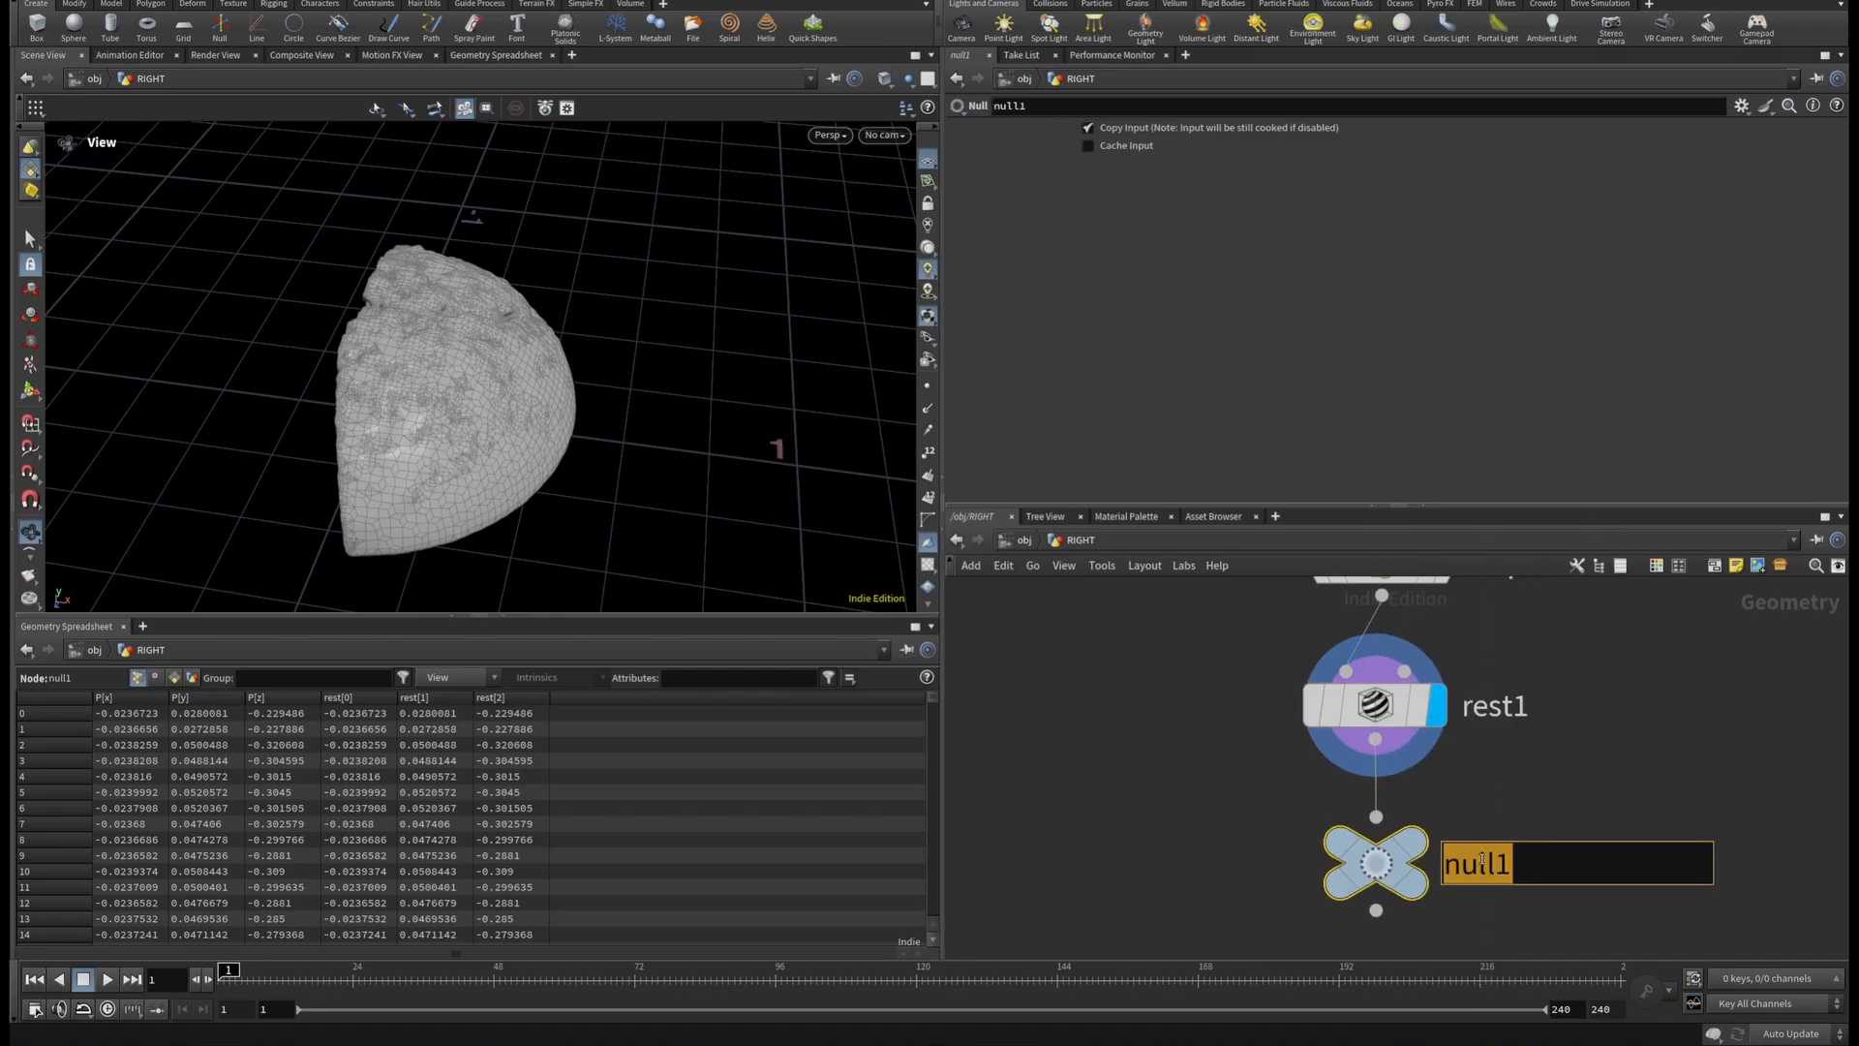
{"action": "type", "text": "OUT_RIGHT"}
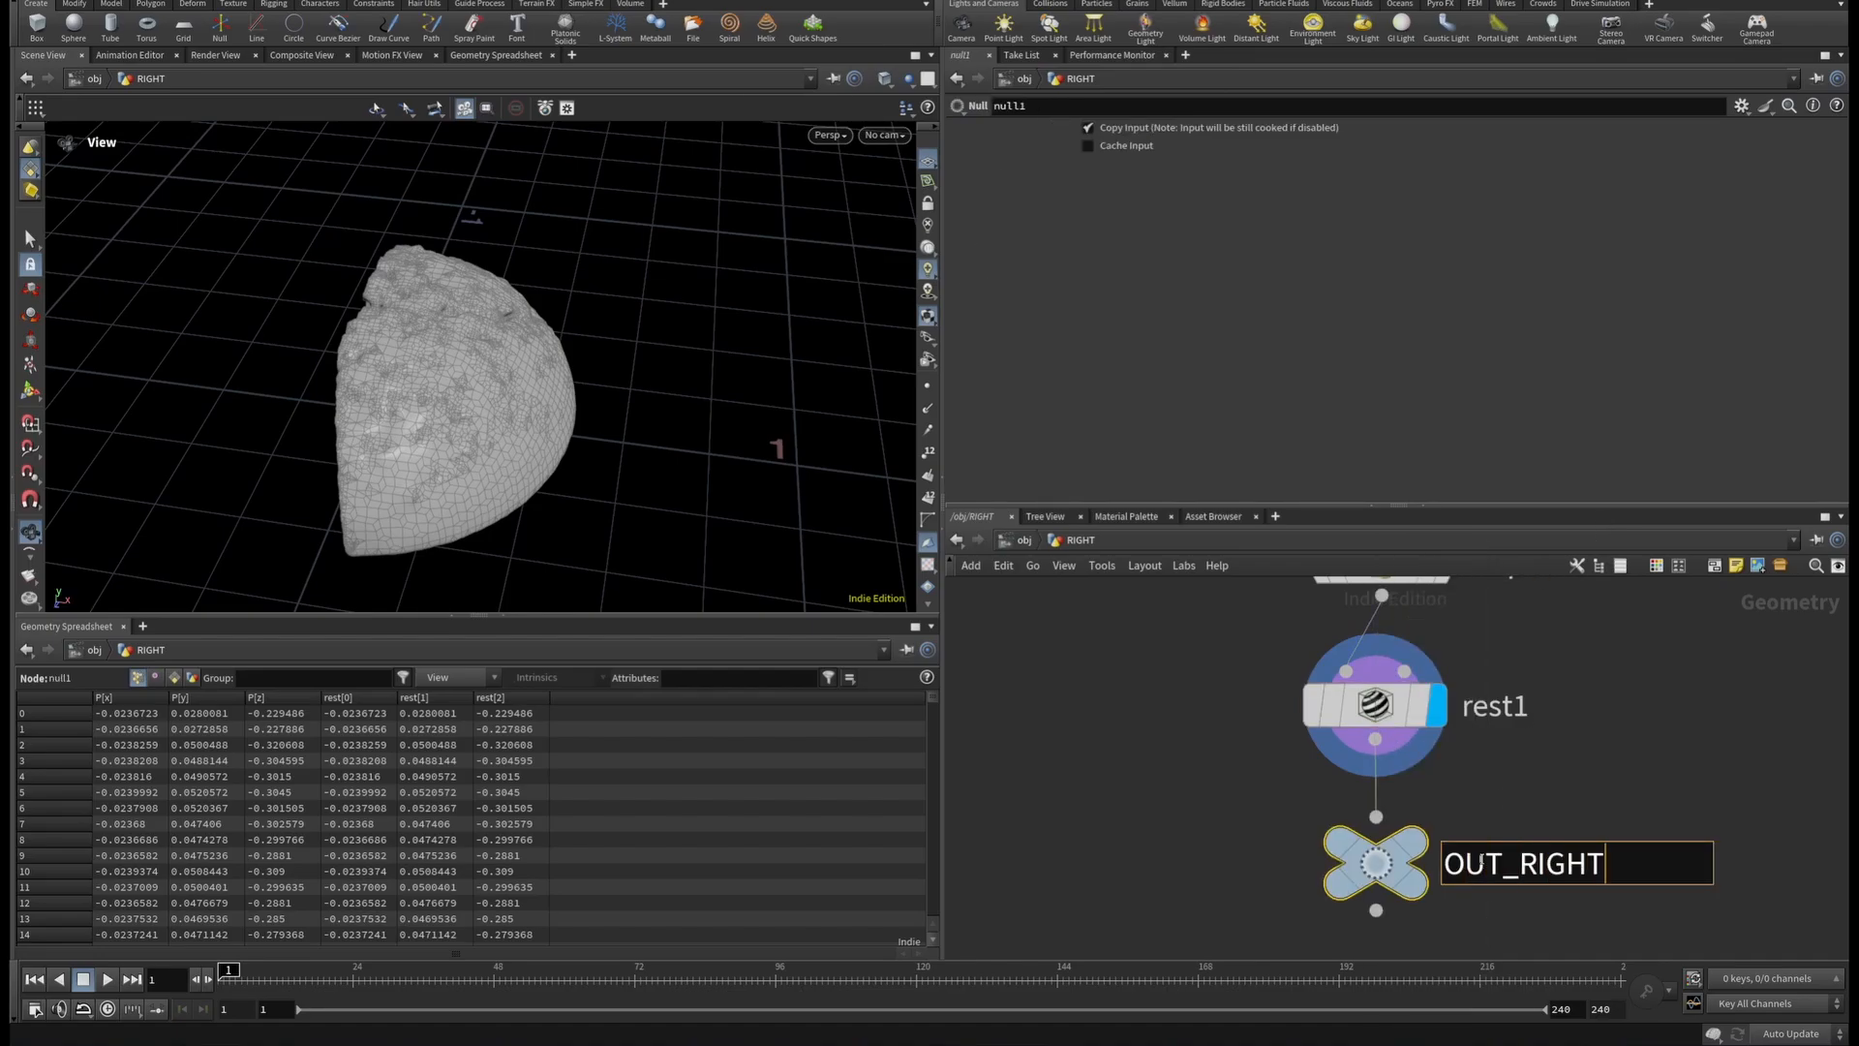
{"action": "key", "text": "Return"}
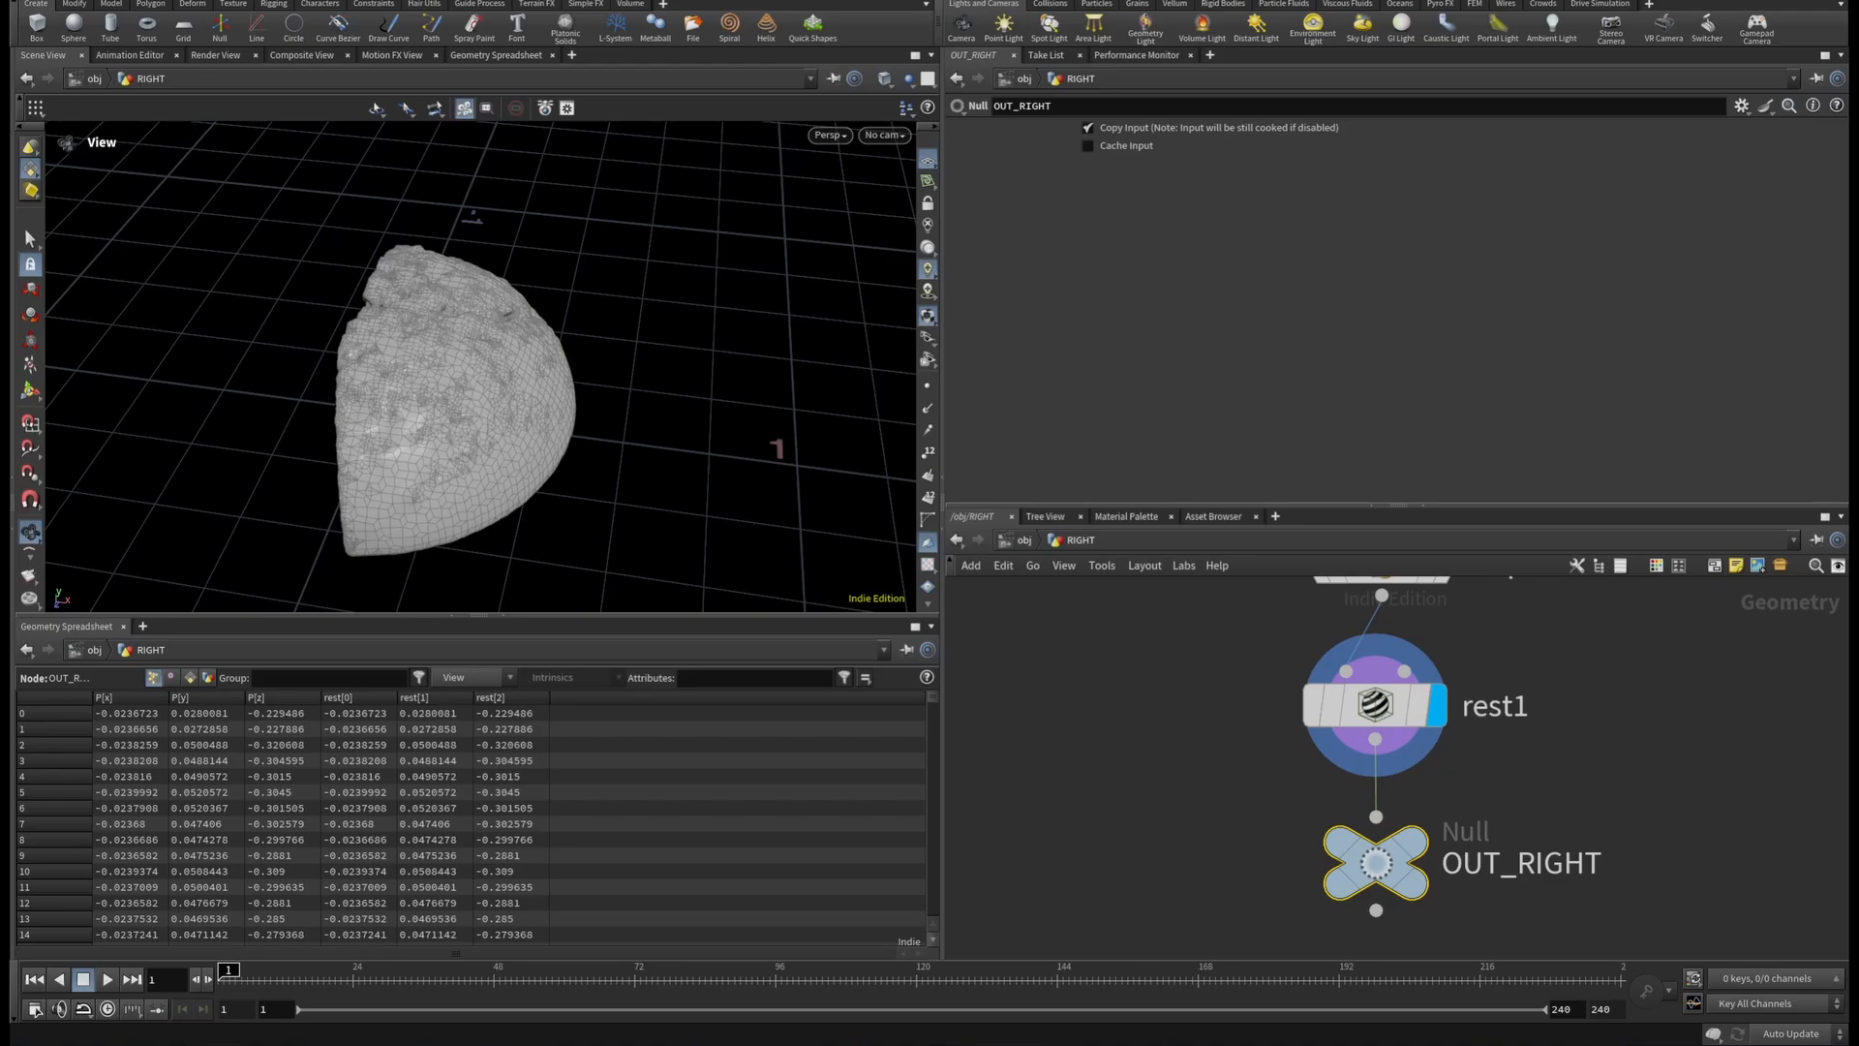
Rename the null below rest1 as OUT_RIGHT_SIM.
{"action": "double_click", "coordinate": [1571, 865]}
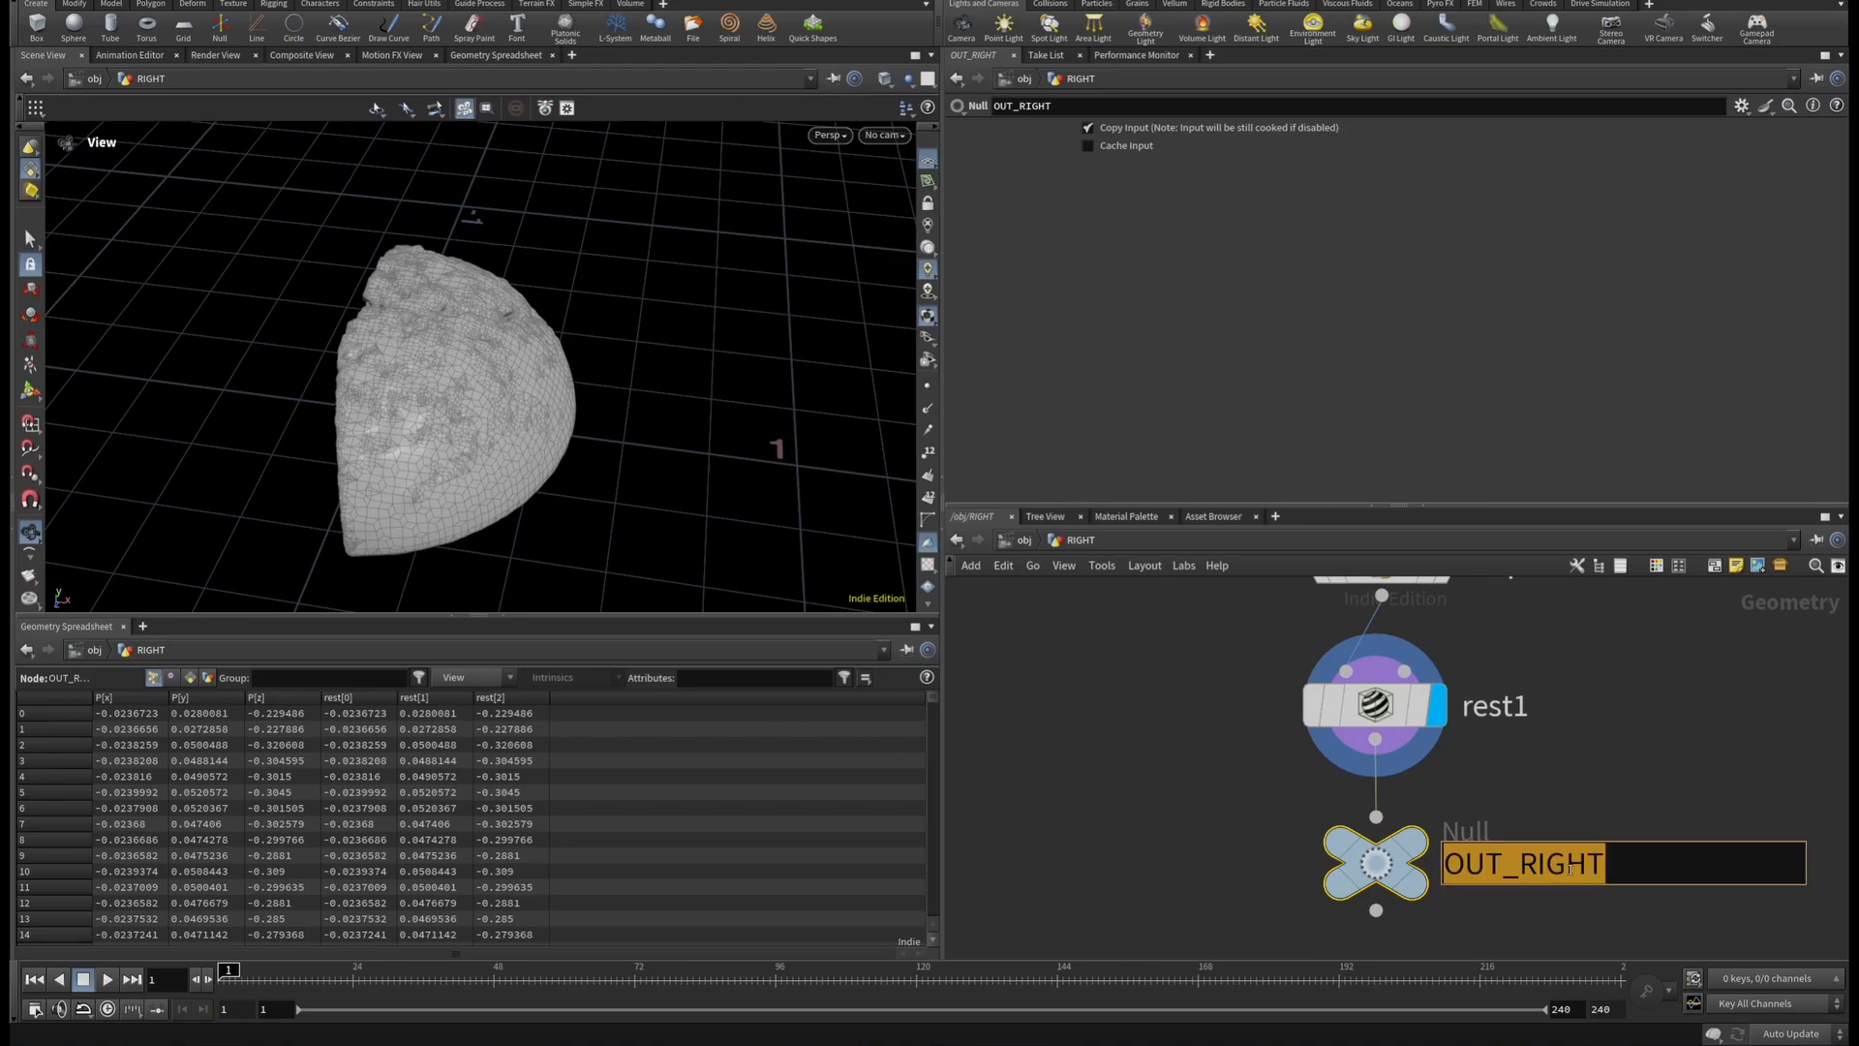
{"action": "left_click", "coordinate": [1631, 868]}
{"action": "type", "text": "_SIM"}
{"action": "key", "text": "Return"}
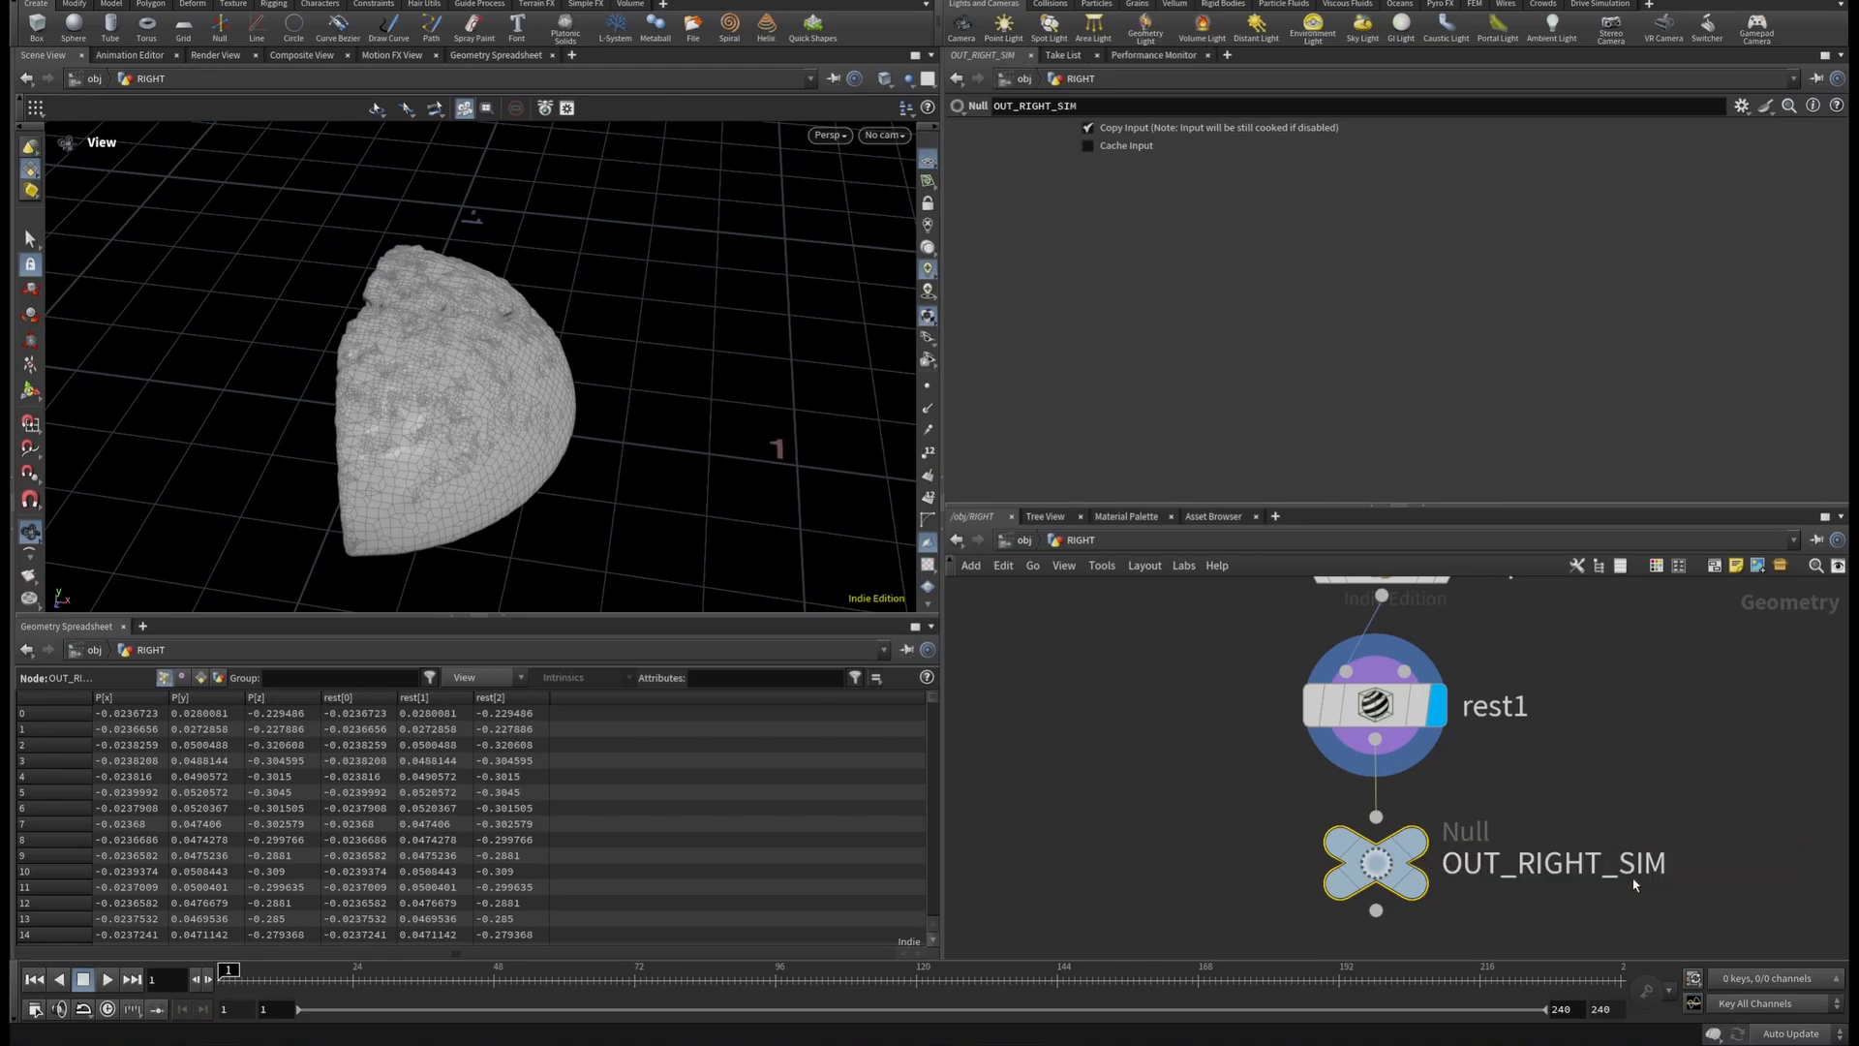
Duplicate the assemble1-to-rest1 chain beside the original and wire object_merge2 into the copied Assemble node.
{"action": "scroll", "coordinate": [1633, 879], "scroll_direction": "down", "scroll_amount": 8}
{"action": "scroll", "coordinate": [1576, 722], "scroll_direction": "up", "scroll_amount": 3}
{"action": "left_click_drag", "start_coordinate": [1538, 701], "coordinate": [1639, 918]}
{"action": "left_click_drag", "start_coordinate": [1610, 738], "coordinate": [1467, 738], "text": "alt"}
{"action": "left_click", "coordinate": [1478, 676]}
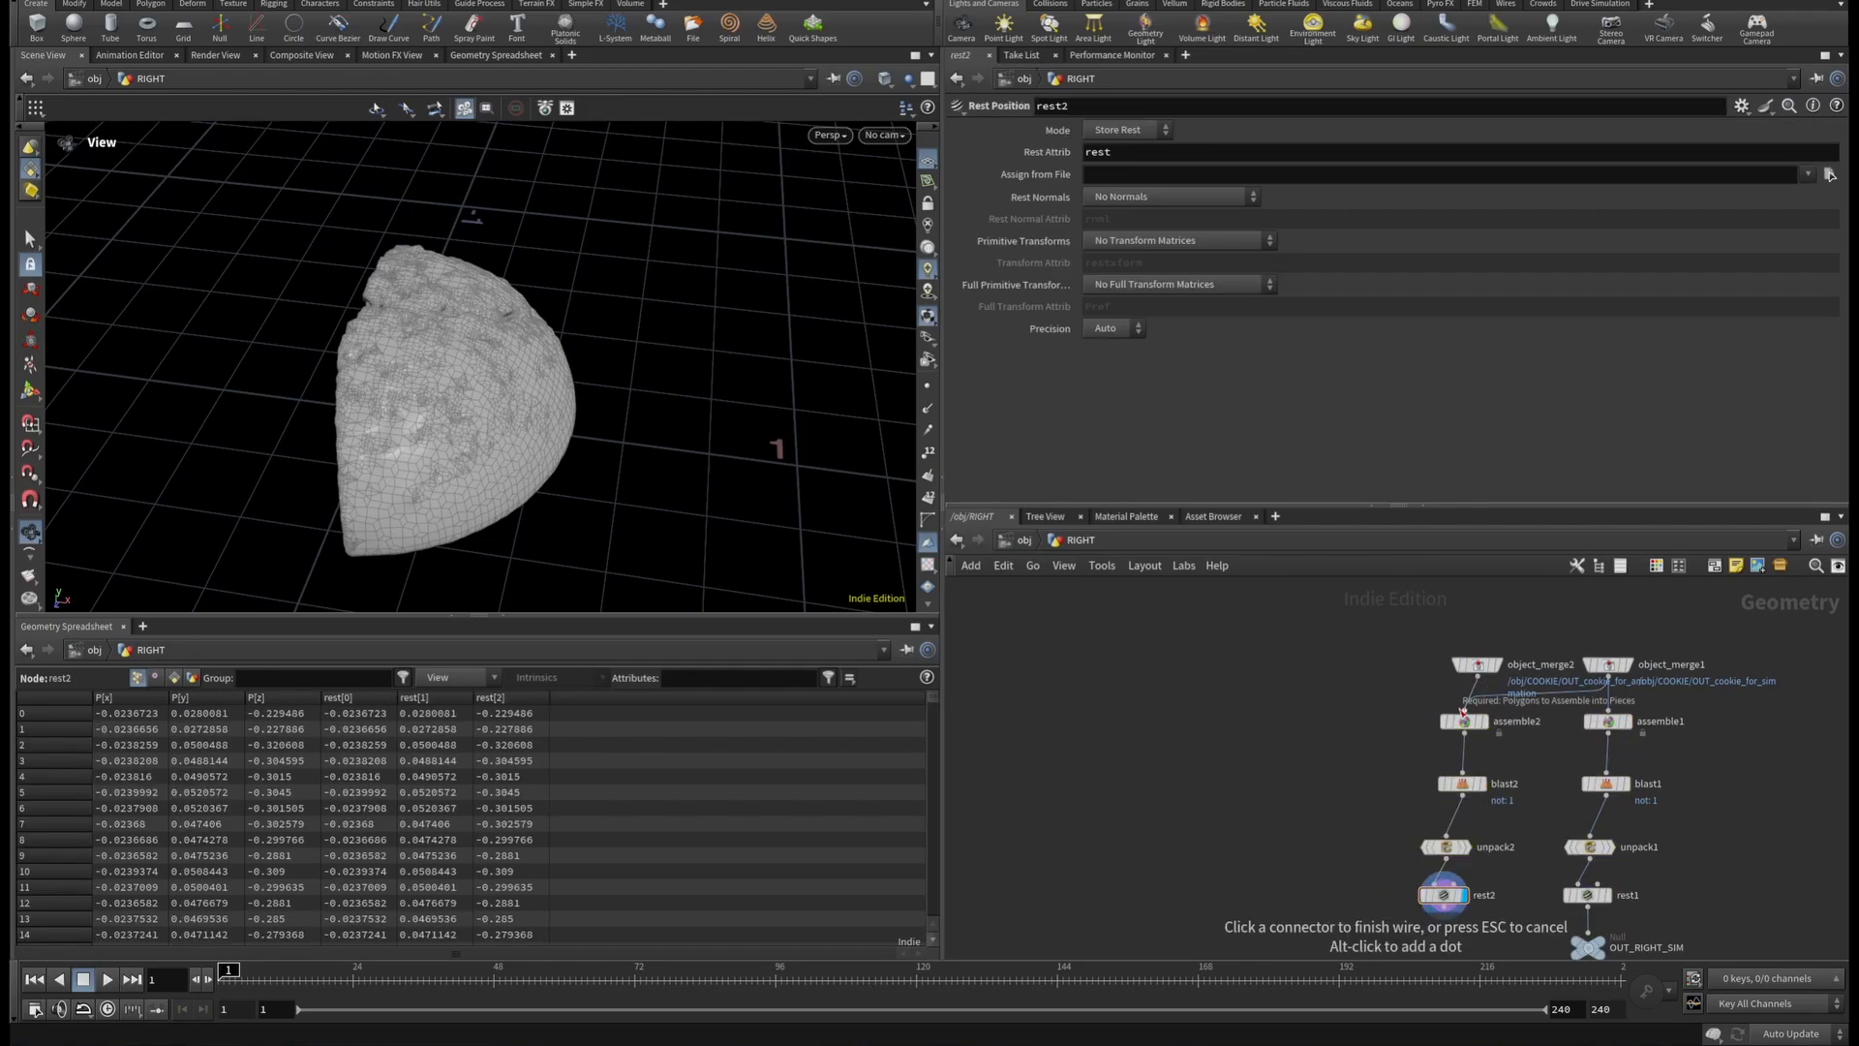
{"action": "left_click", "coordinate": [1465, 710]}
Append a Null node below rest2 in the animation branch and name it OUT_RIGHT.
{"action": "middle_click_drag", "start_coordinate": [1535, 872], "coordinate": [1437, 720]}
{"action": "scroll", "coordinate": [1339, 756], "scroll_direction": "up", "scroll_amount": 3}
{"action": "left_click", "coordinate": [1358, 757]}
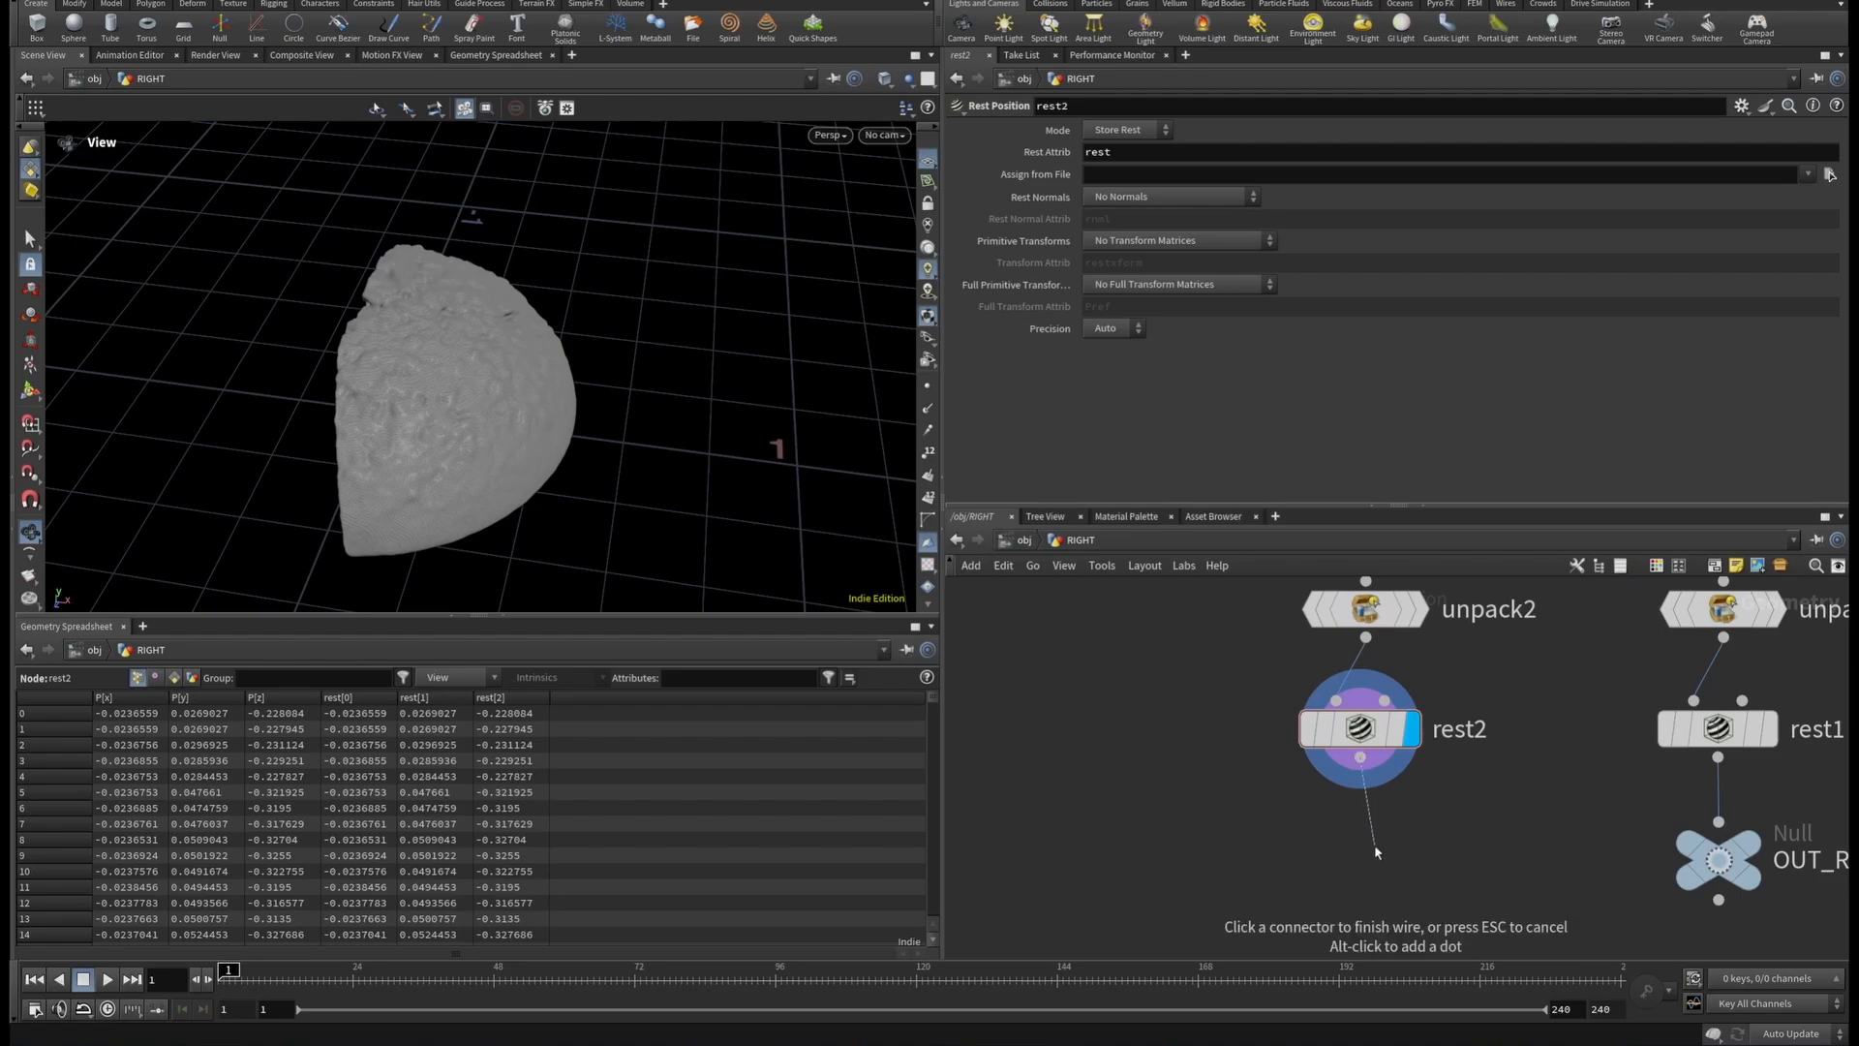
{"action": "key", "text": "Tab"}
{"action": "type", "text": "NUL"}
{"action": "key", "text": "Return"}
{"action": "left_click", "coordinate": [1376, 856]}
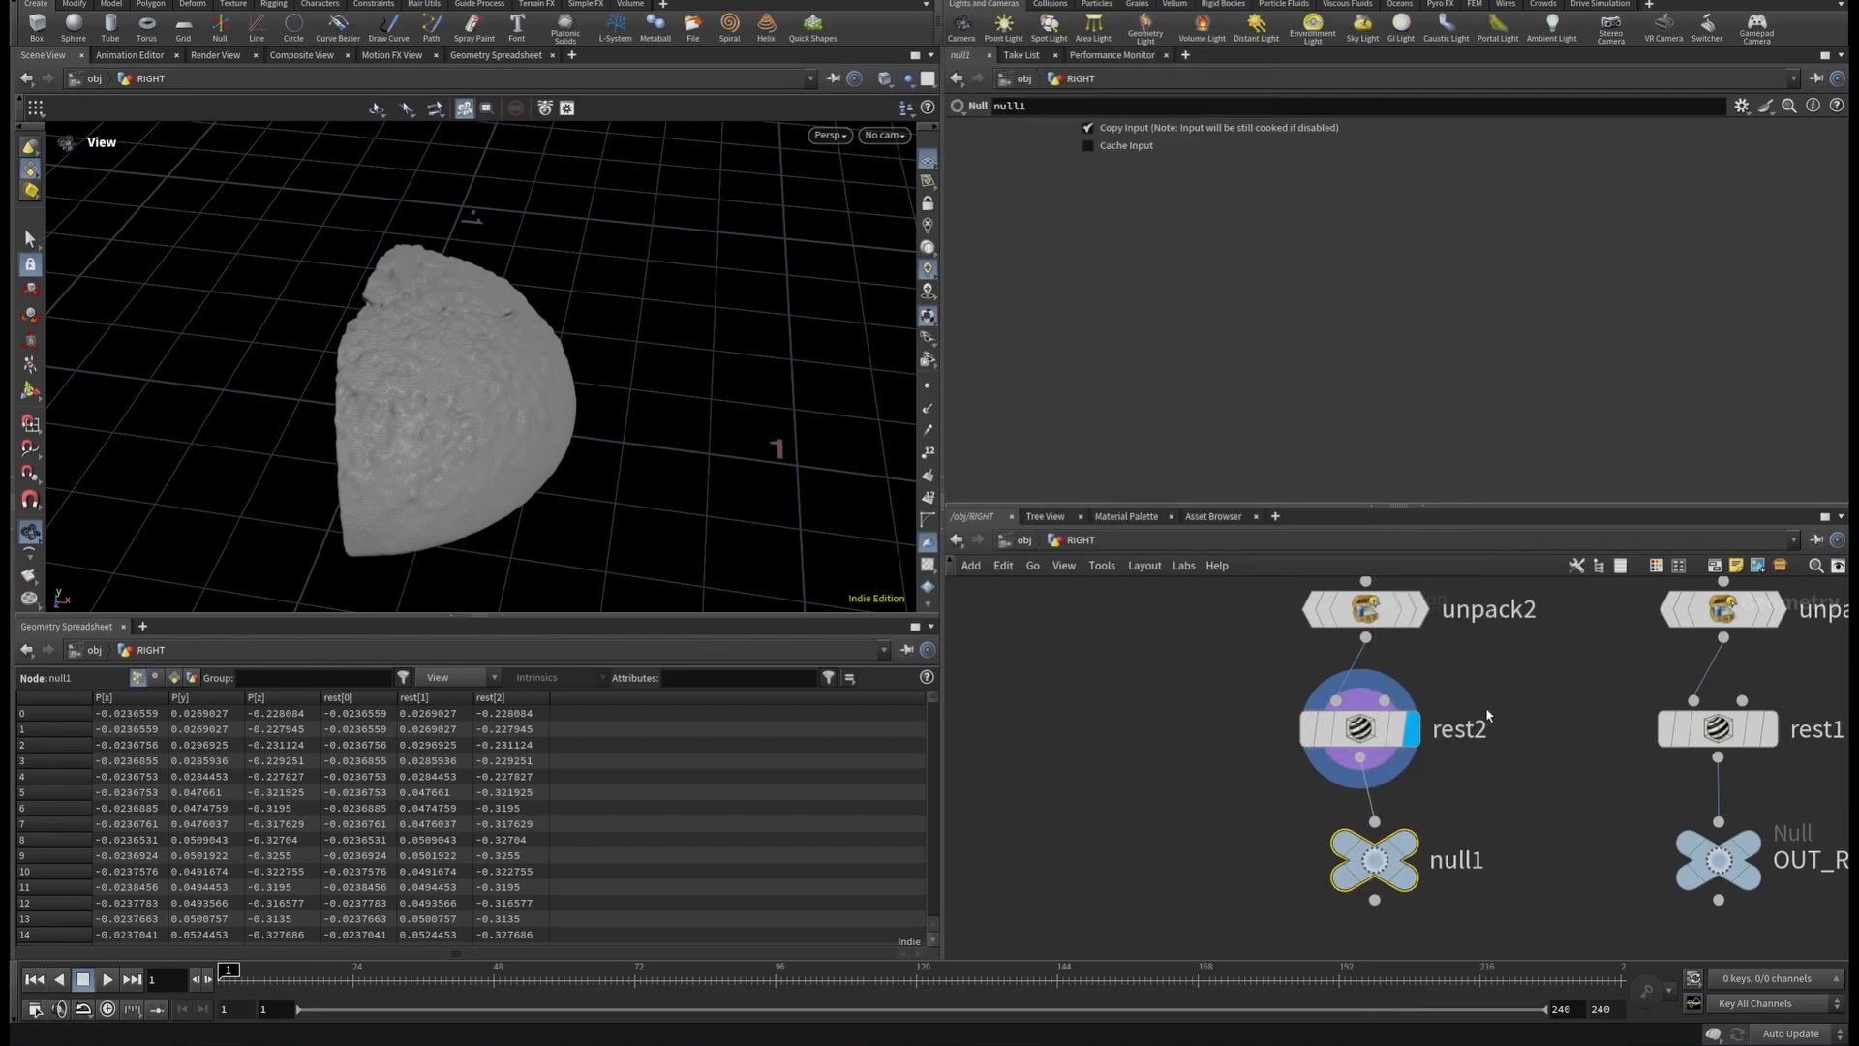
{"action": "double_click", "coordinate": [1438, 858]}
{"action": "type", "text": "OUT_RIGHT"}
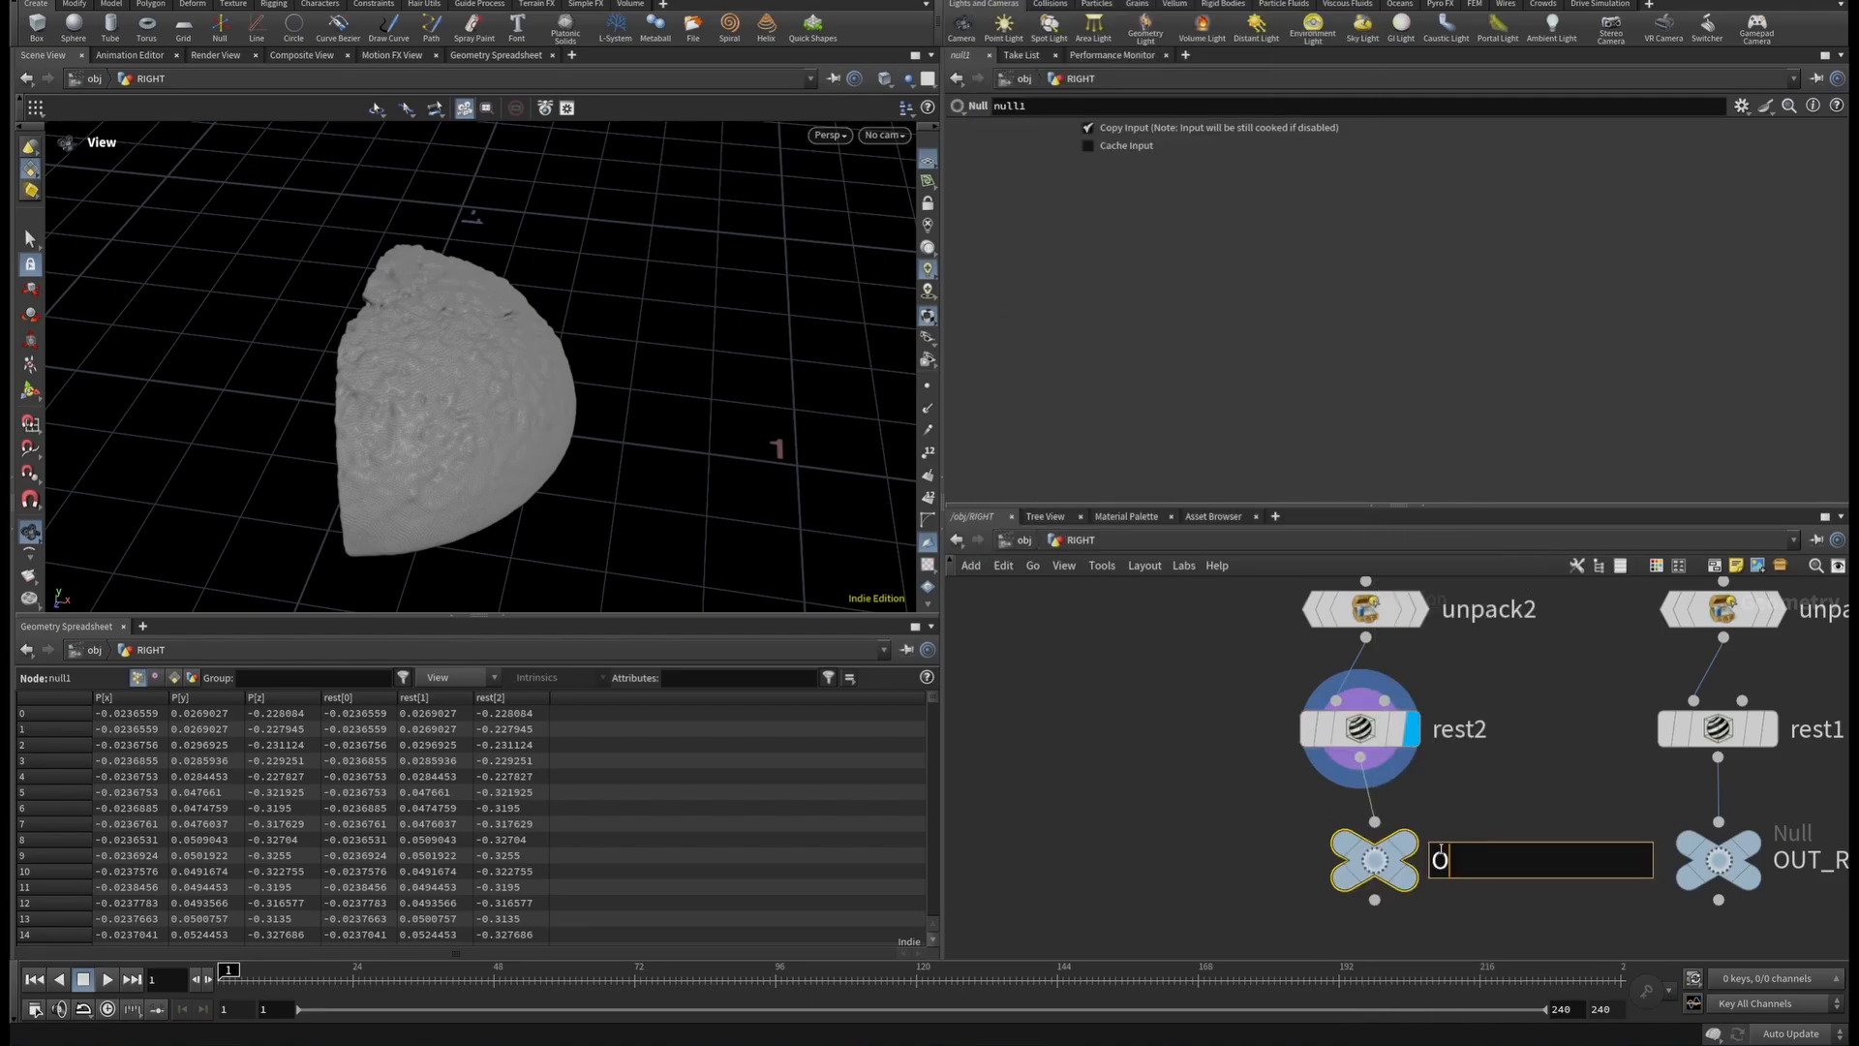
{"action": "key", "text": "Return"}
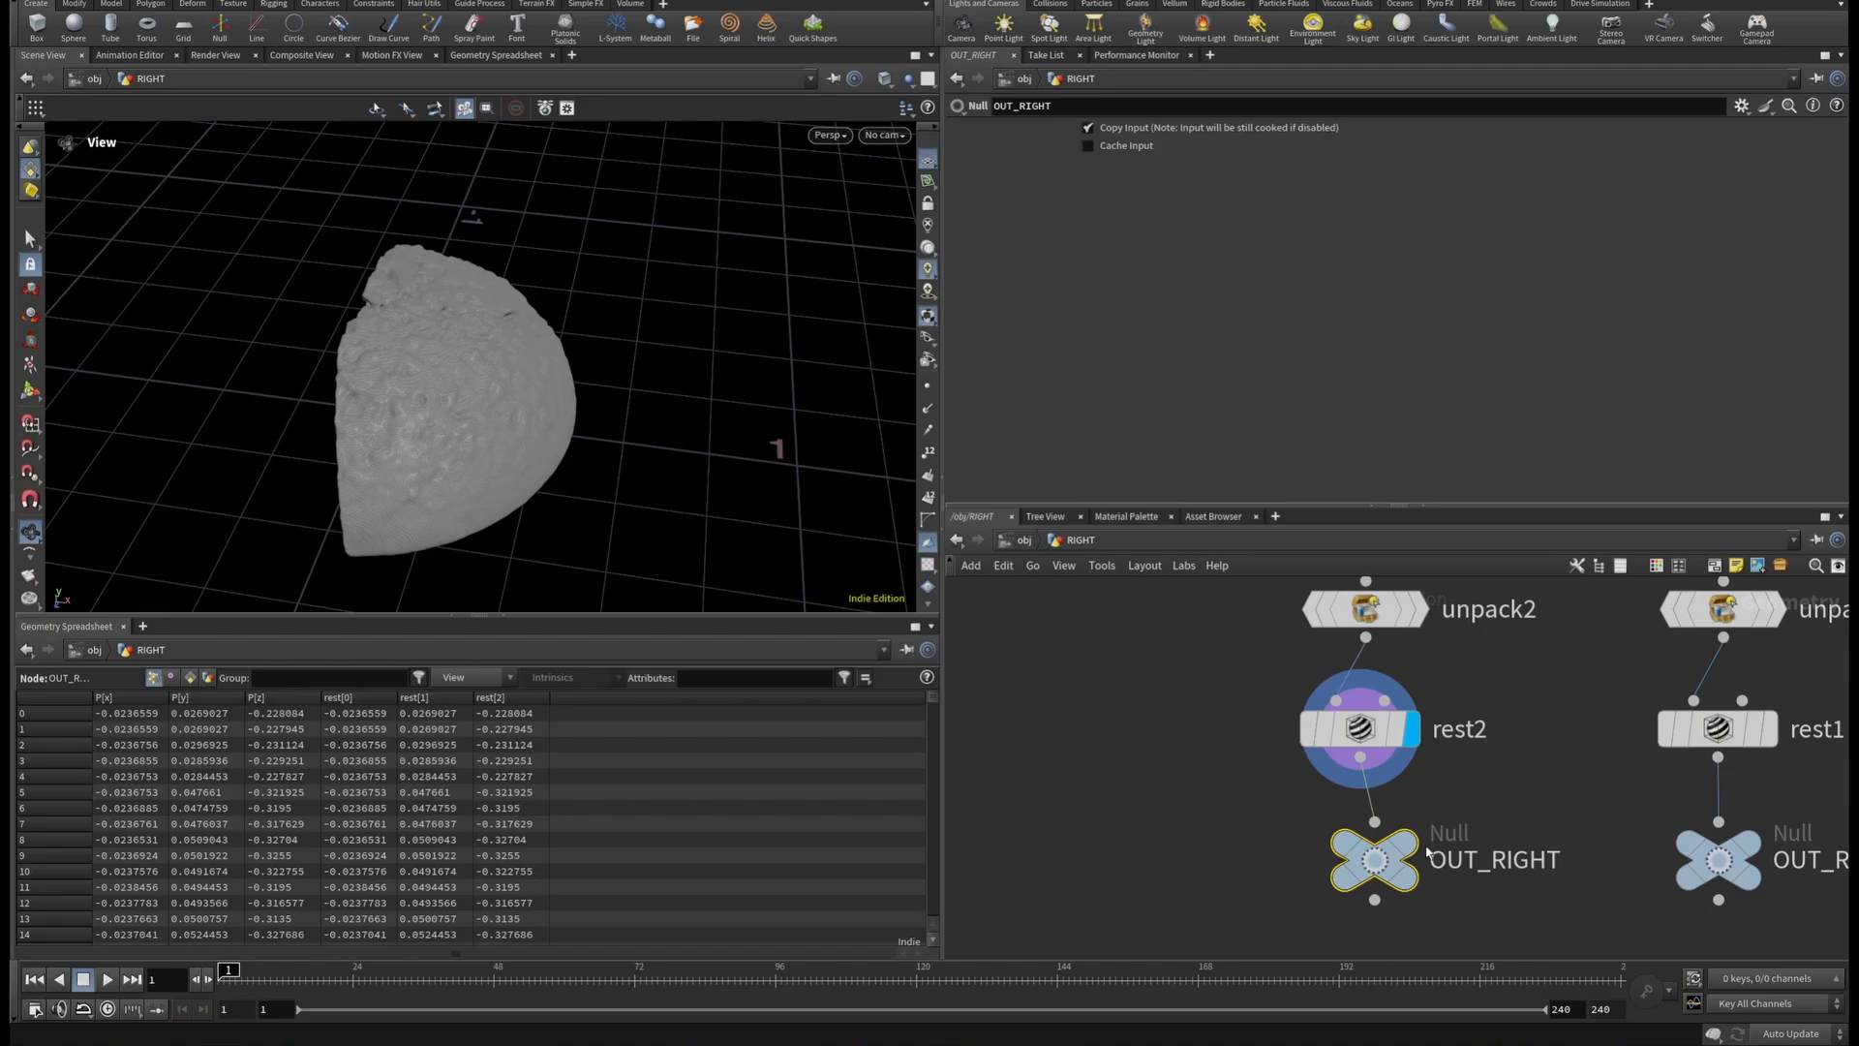
Make OUT_RIGHT_SIM the displayed node of RIGHT and return to the obj level.
{"action": "left_click", "coordinate": [1414, 845]}
{"action": "left_click", "coordinate": [1754, 844]}
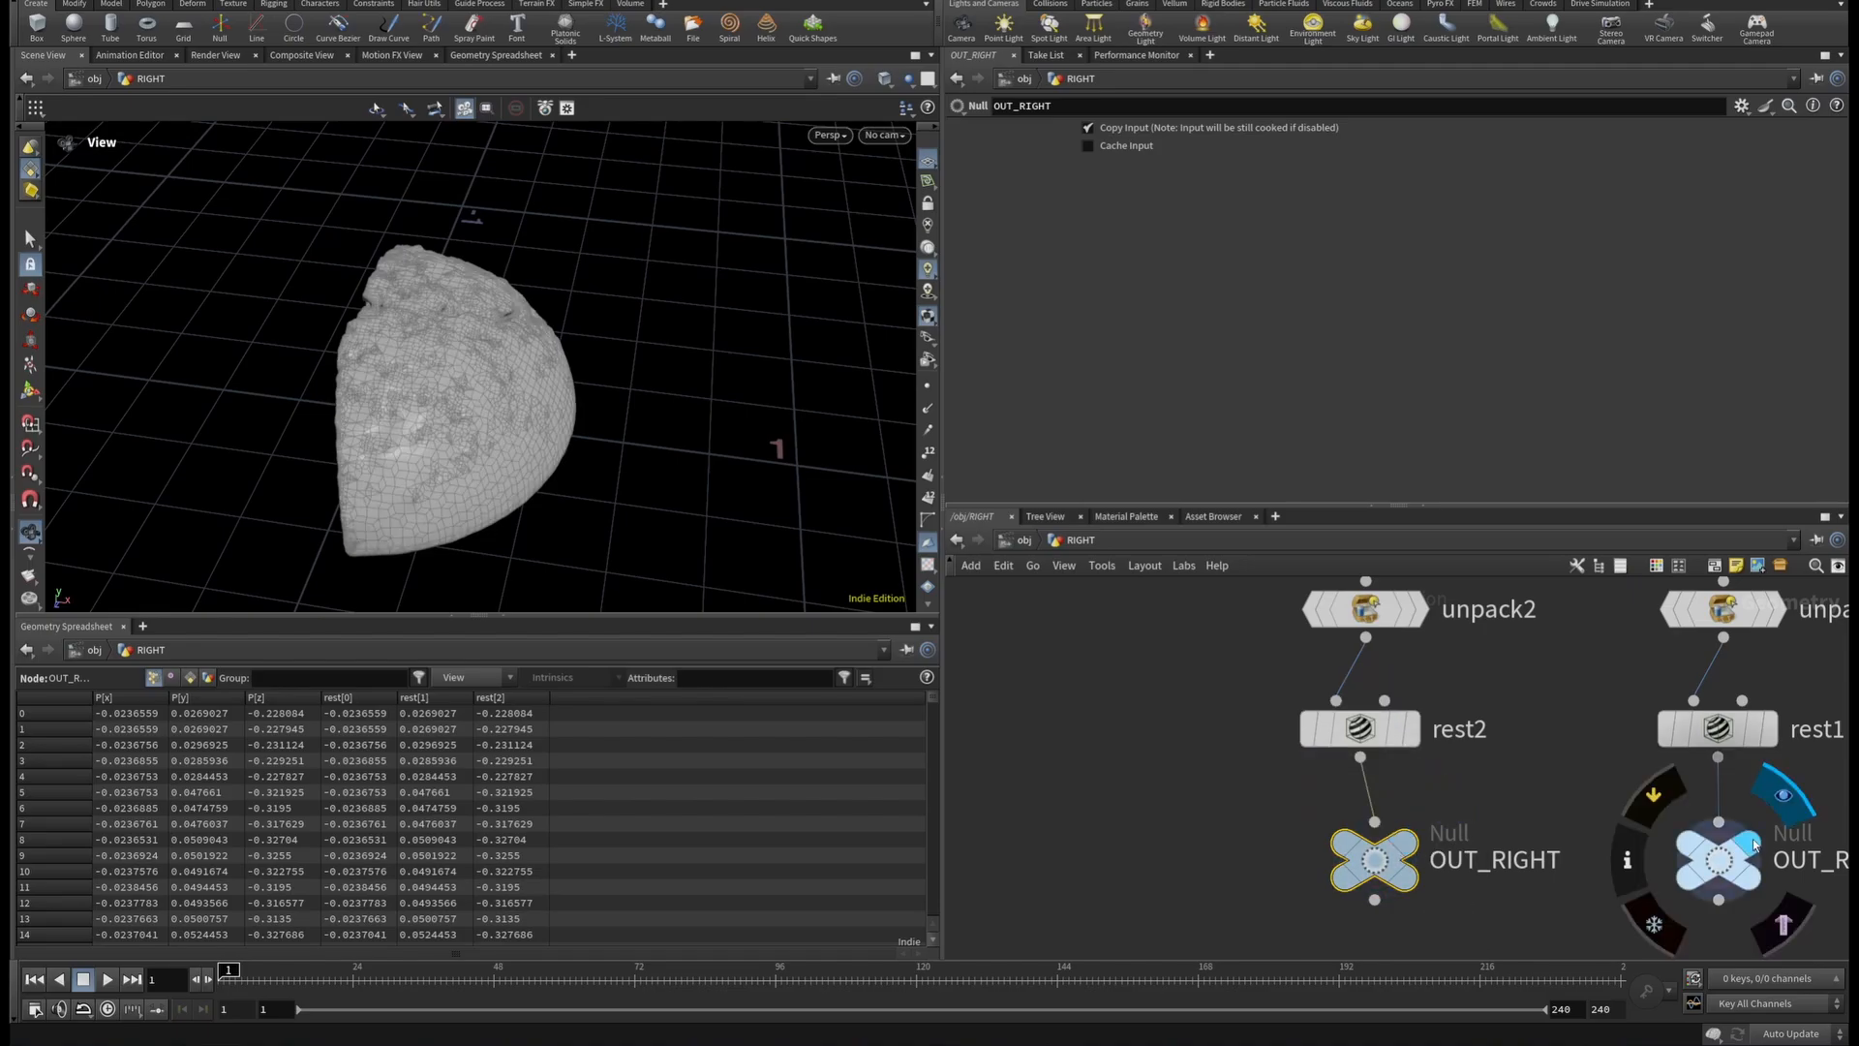
{"action": "key", "text": "u"}
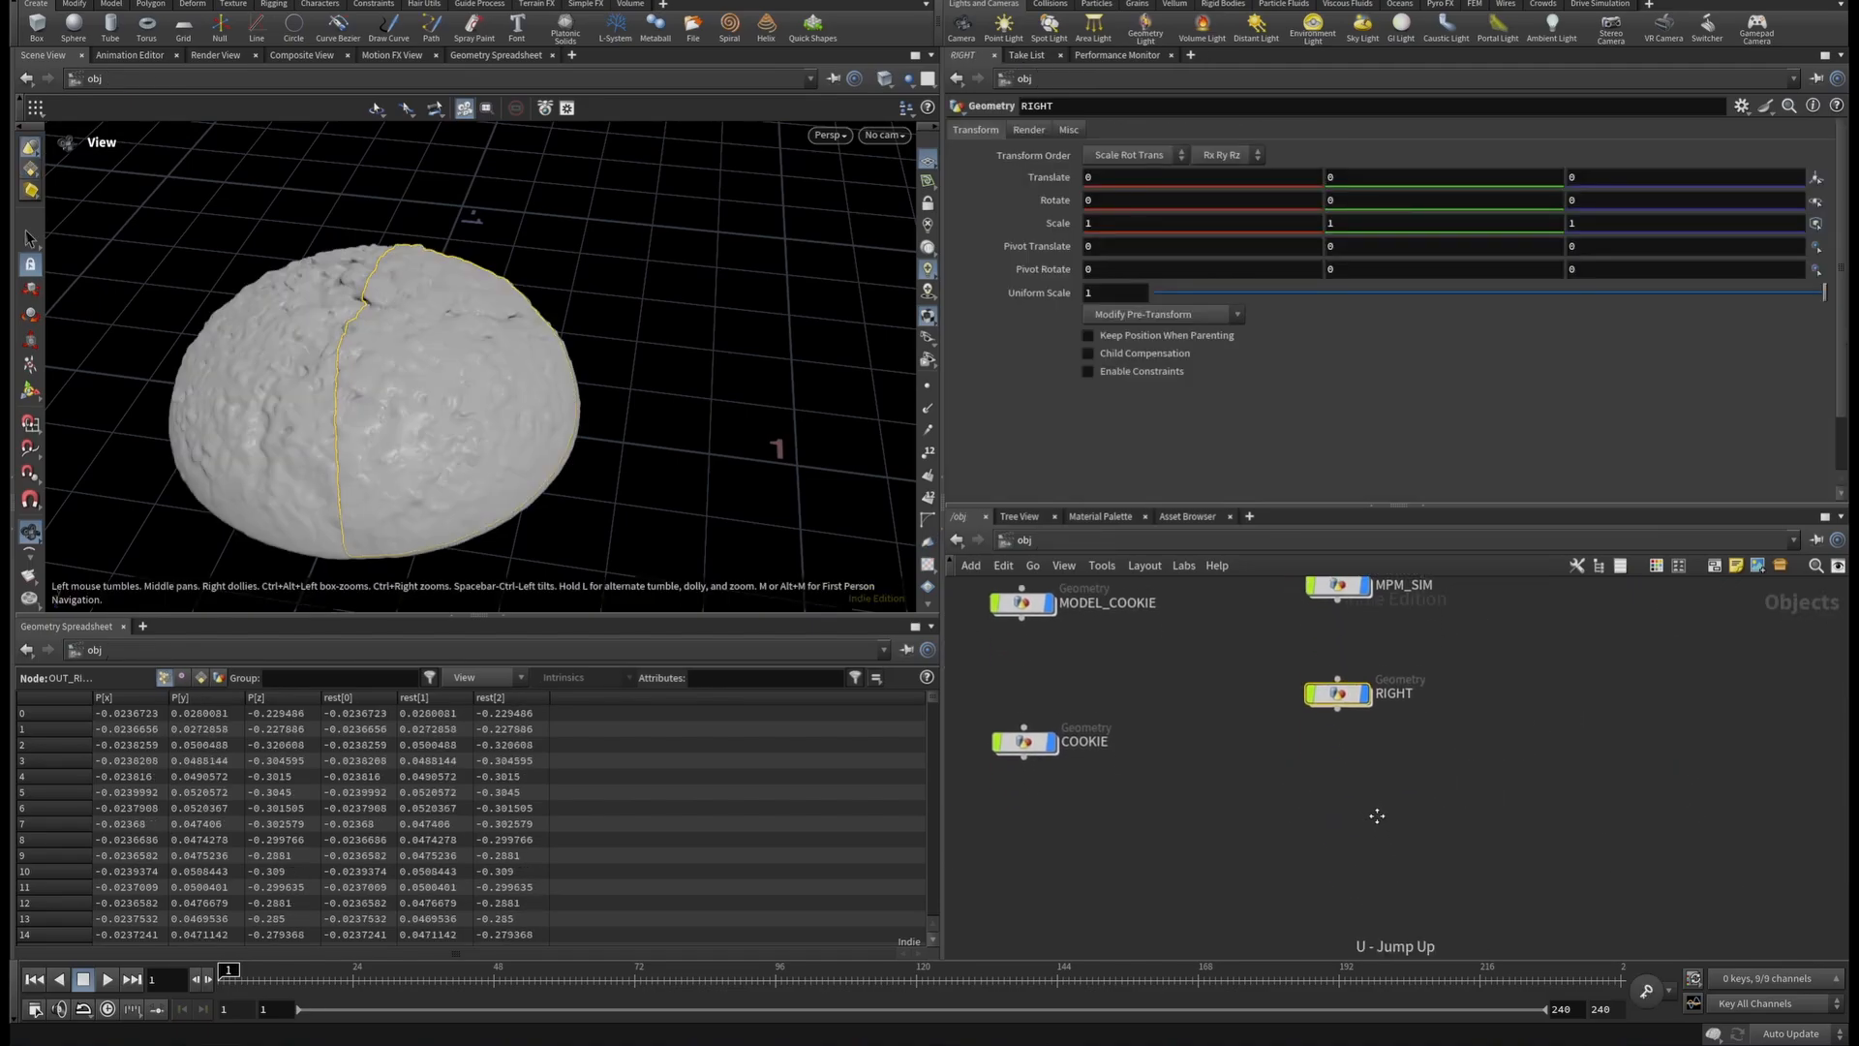
Duplicate the RIGHT object below itself, rename the copy as LEFT, and open its network.
{"action": "middle_click_drag", "start_coordinate": [1377, 815], "coordinate": [1374, 806]}
{"action": "left_click_drag", "start_coordinate": [1337, 687], "coordinate": [1344, 777], "text": "alt"}
{"action": "left_click", "coordinate": [1410, 774]}
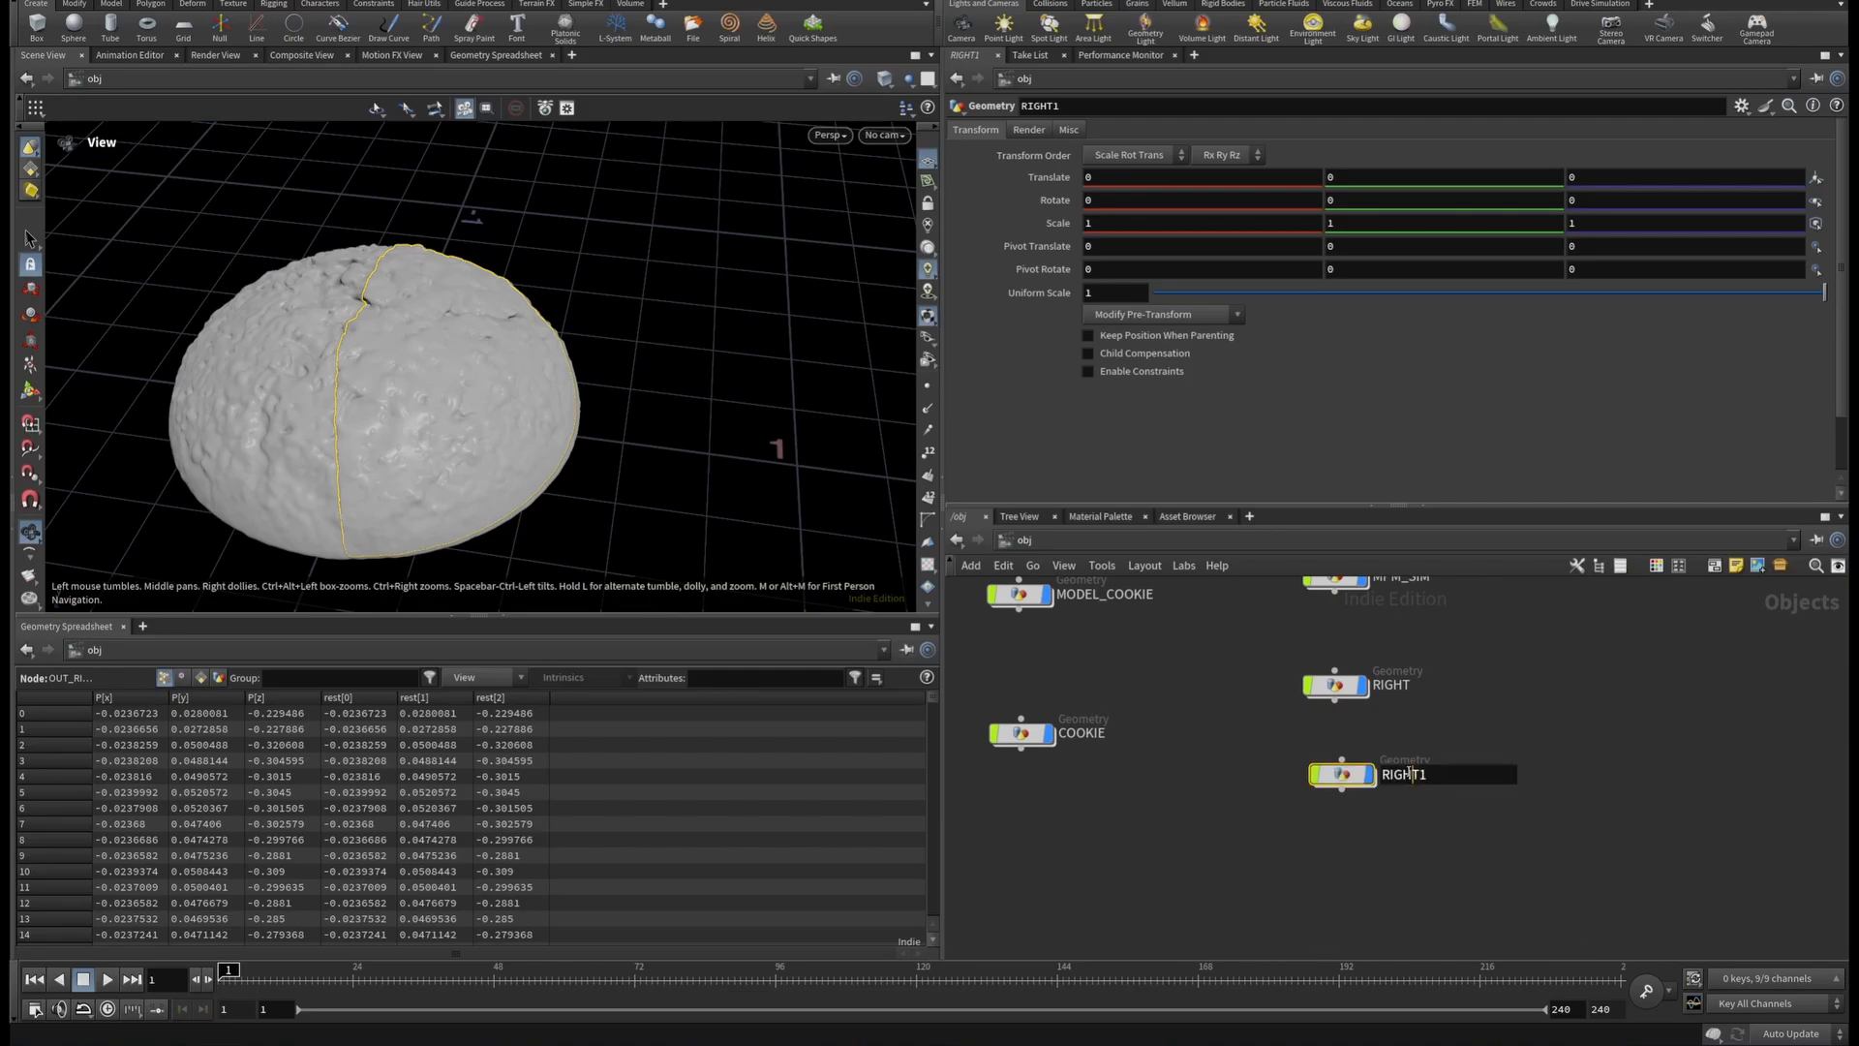
{"action": "double_click", "coordinate": [1410, 773]}
{"action": "type", "text": "LEFT"}
{"action": "key", "text": "Return"}
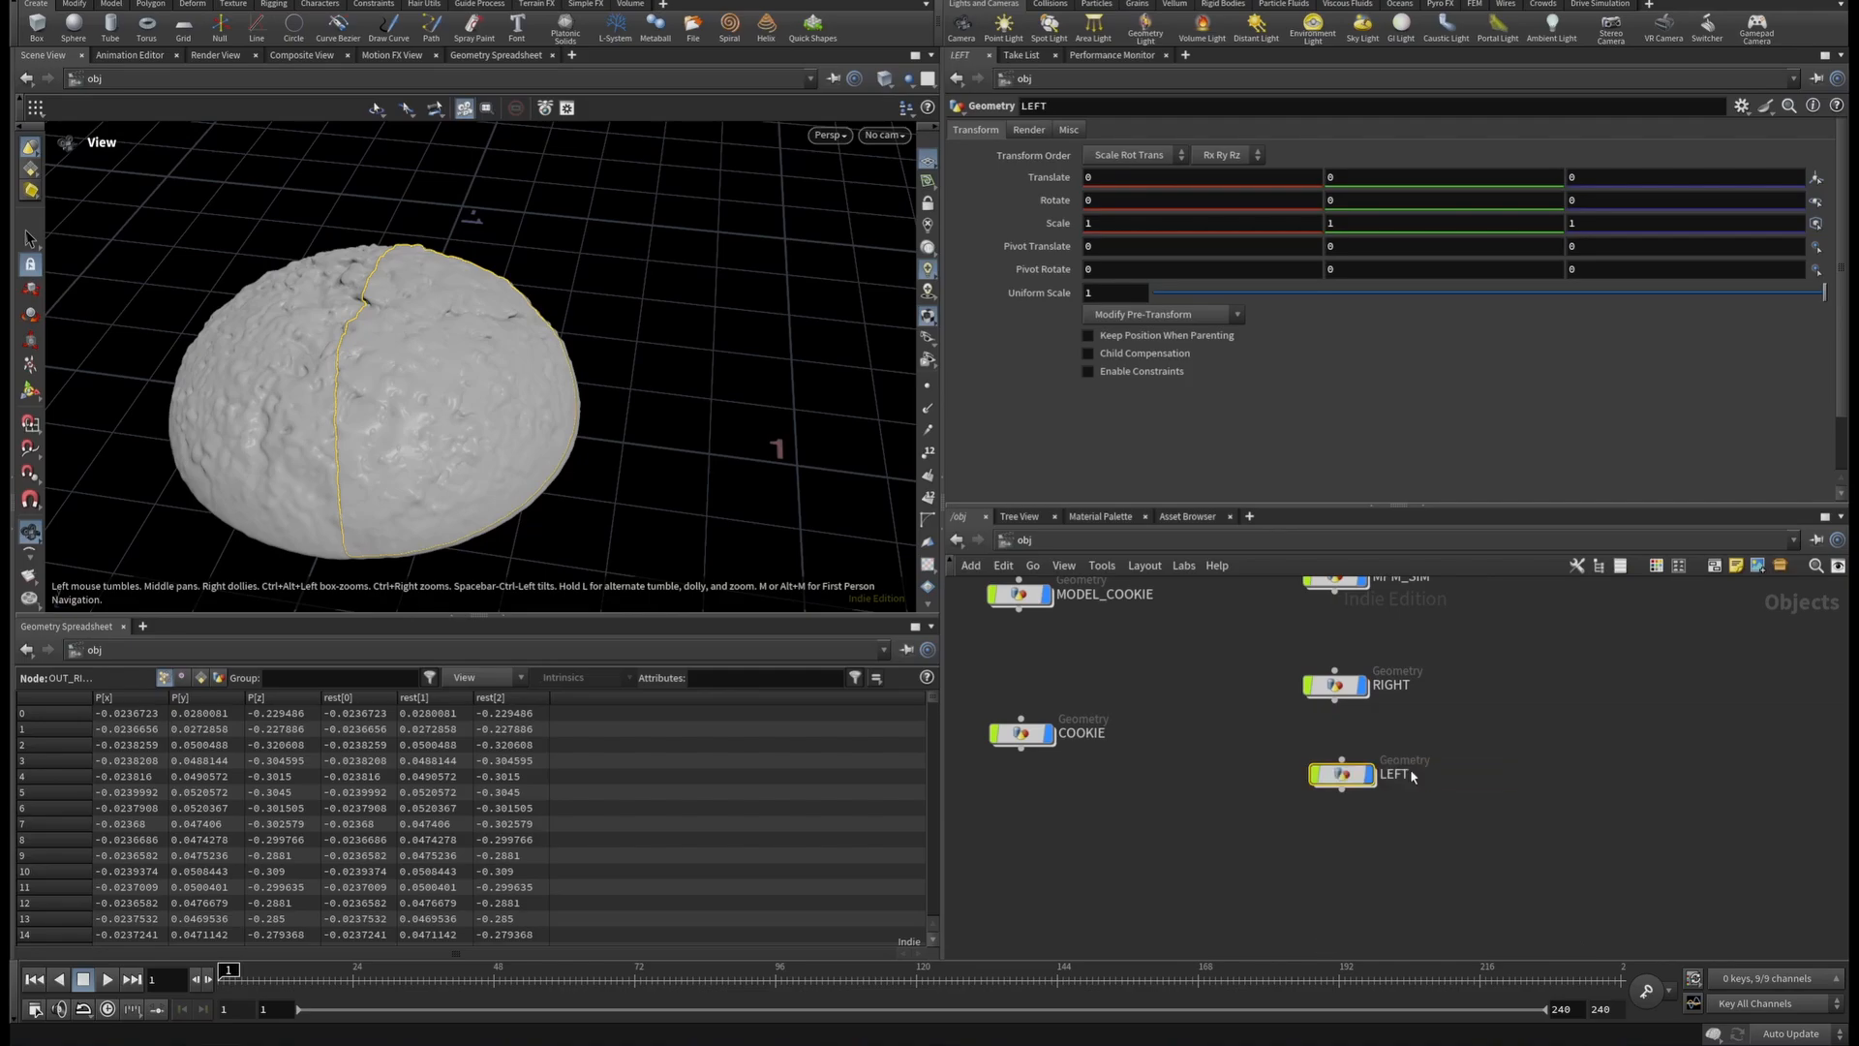
{"action": "double_click", "coordinate": [1343, 774]}
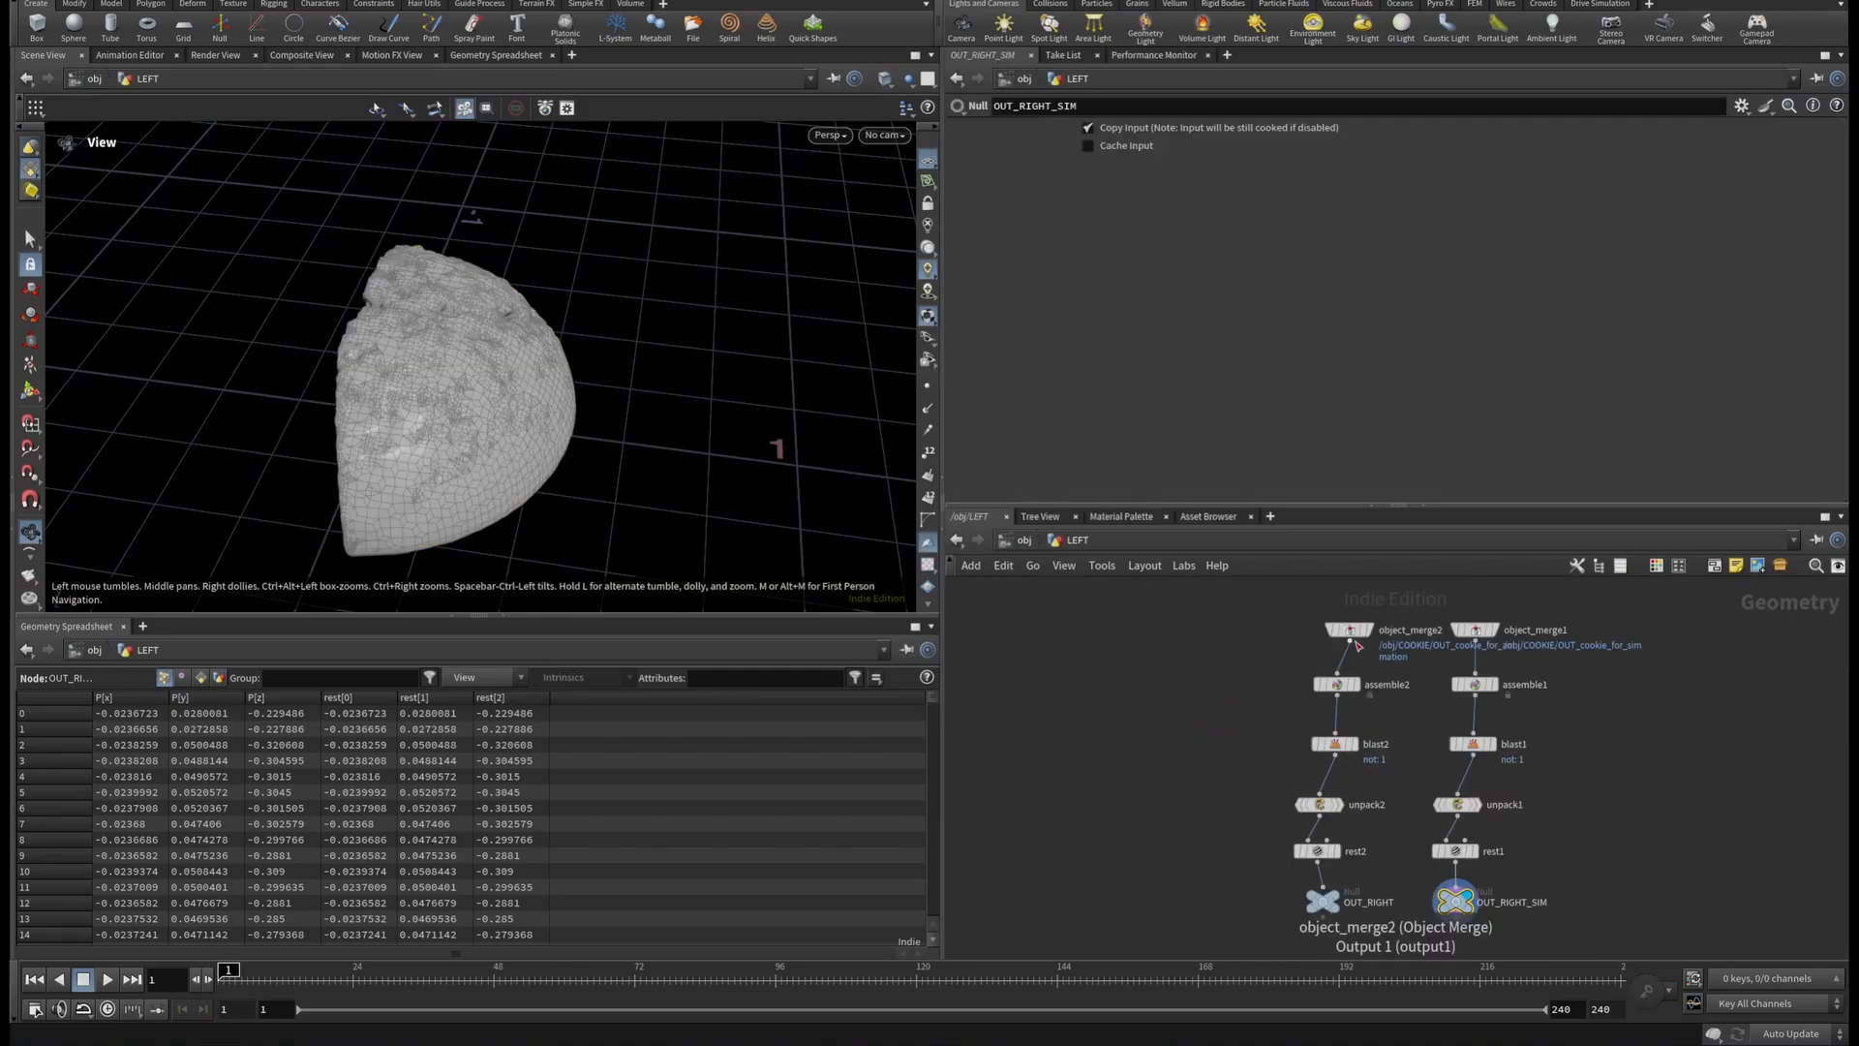
Turn off Delete Non Selected on both blast2 and blast1 so the LEFT network keeps the other cookie half.
{"action": "scroll", "coordinate": [1358, 645], "scroll_direction": "up", "scroll_amount": 5}
{"action": "left_click", "coordinate": [1350, 865]}
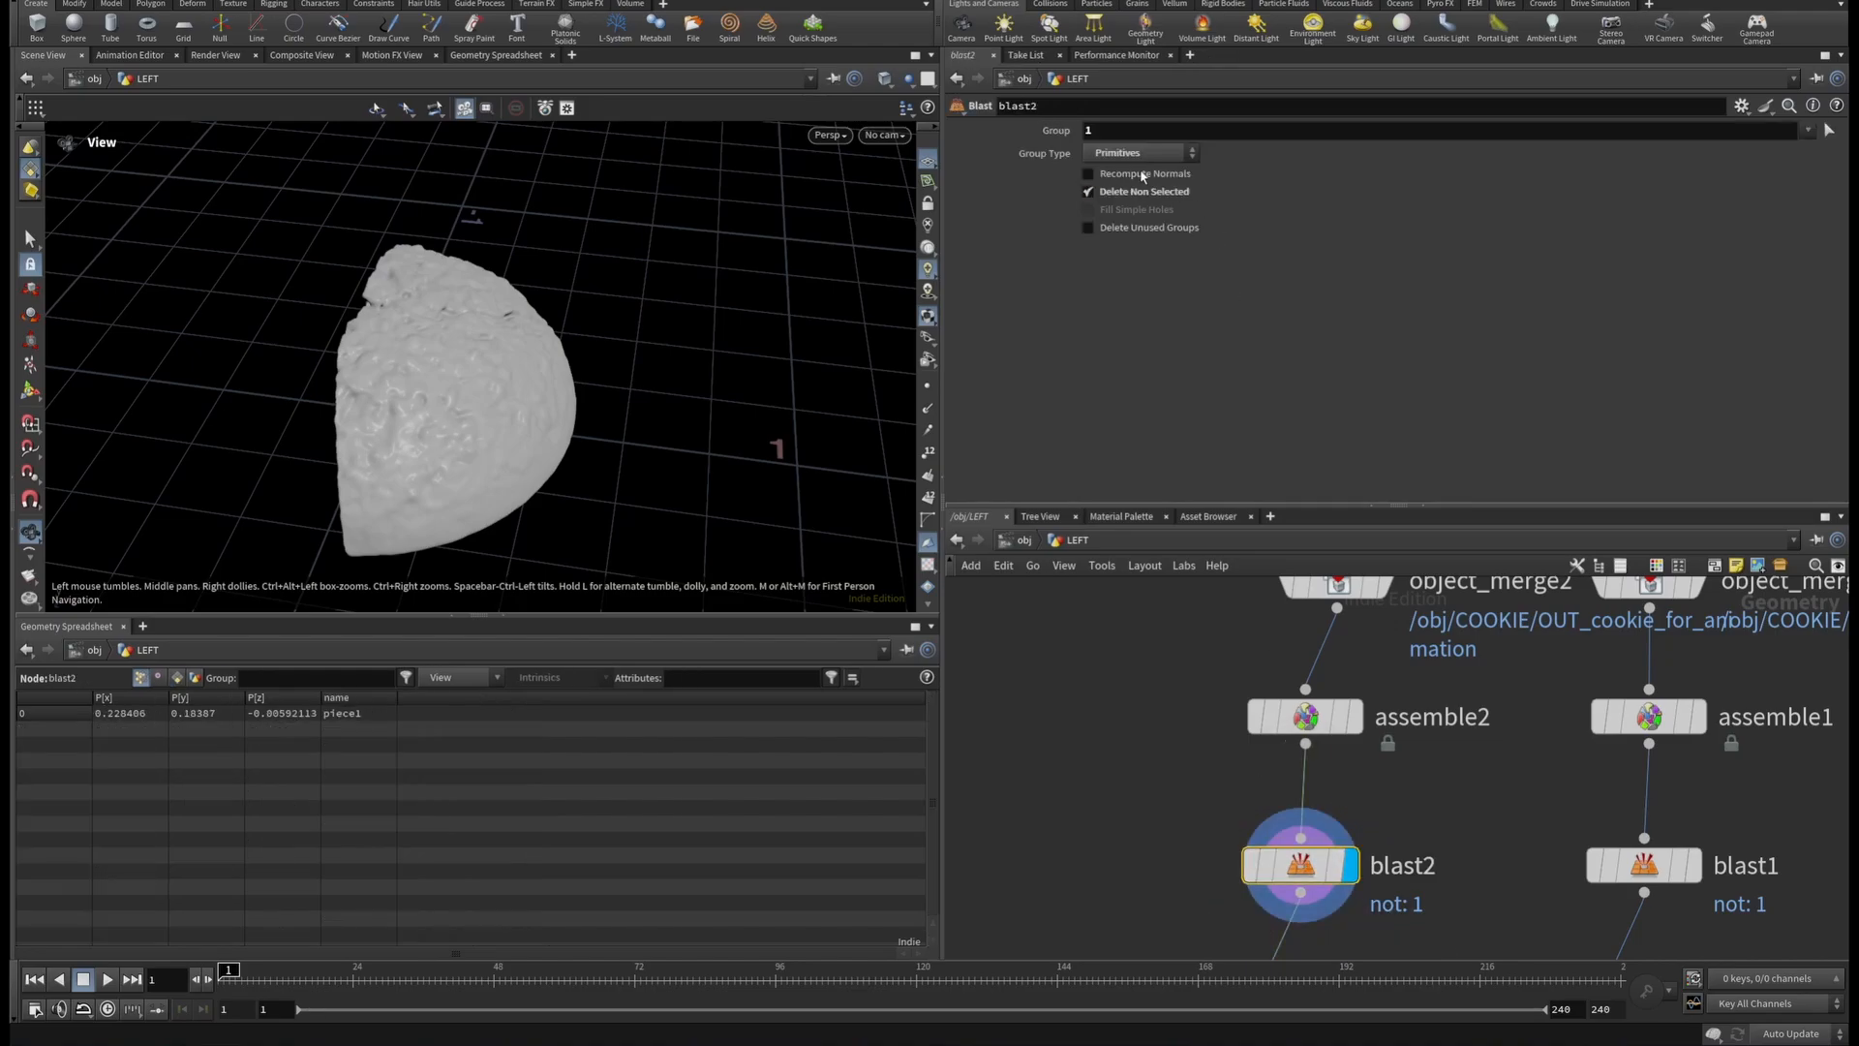
{"action": "left_click", "coordinate": [1087, 191]}
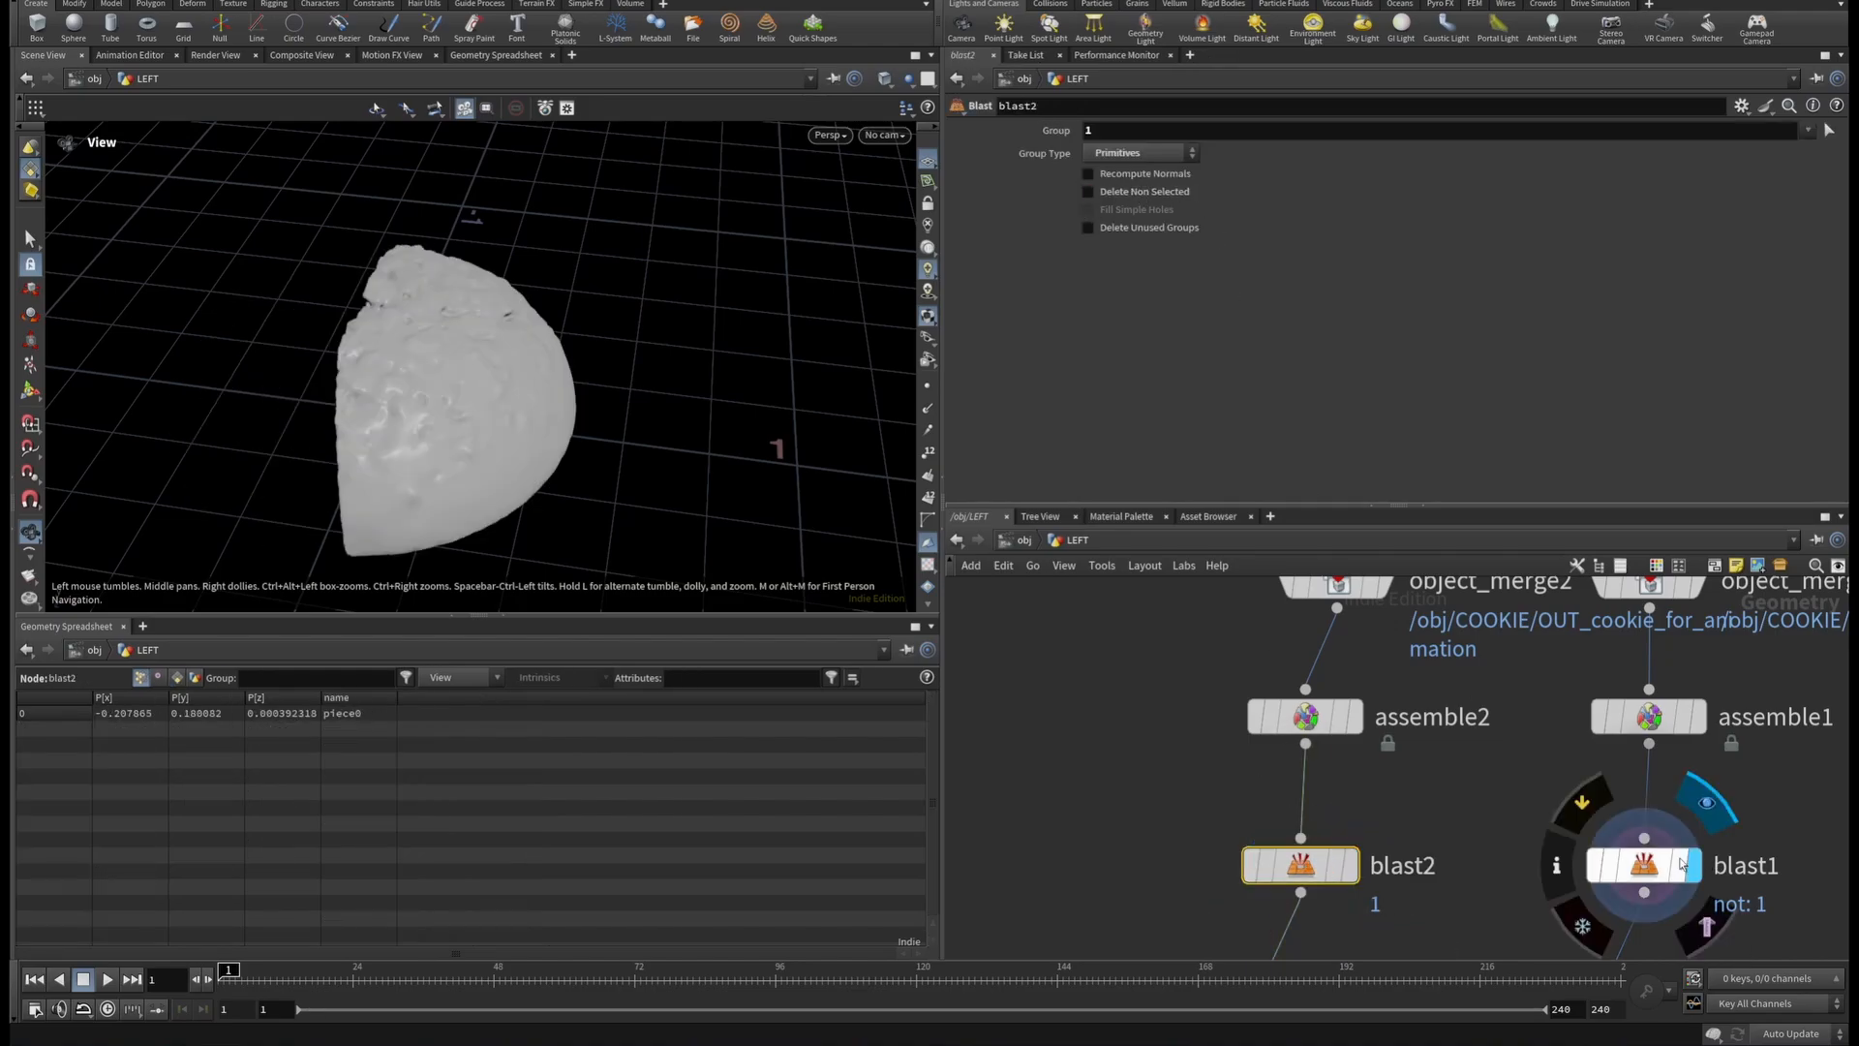
{"action": "left_click", "coordinate": [1685, 865]}
{"action": "left_click", "coordinate": [1088, 191]}
{"action": "scroll", "coordinate": [1463, 809], "scroll_direction": "down", "scroll_amount": 3}
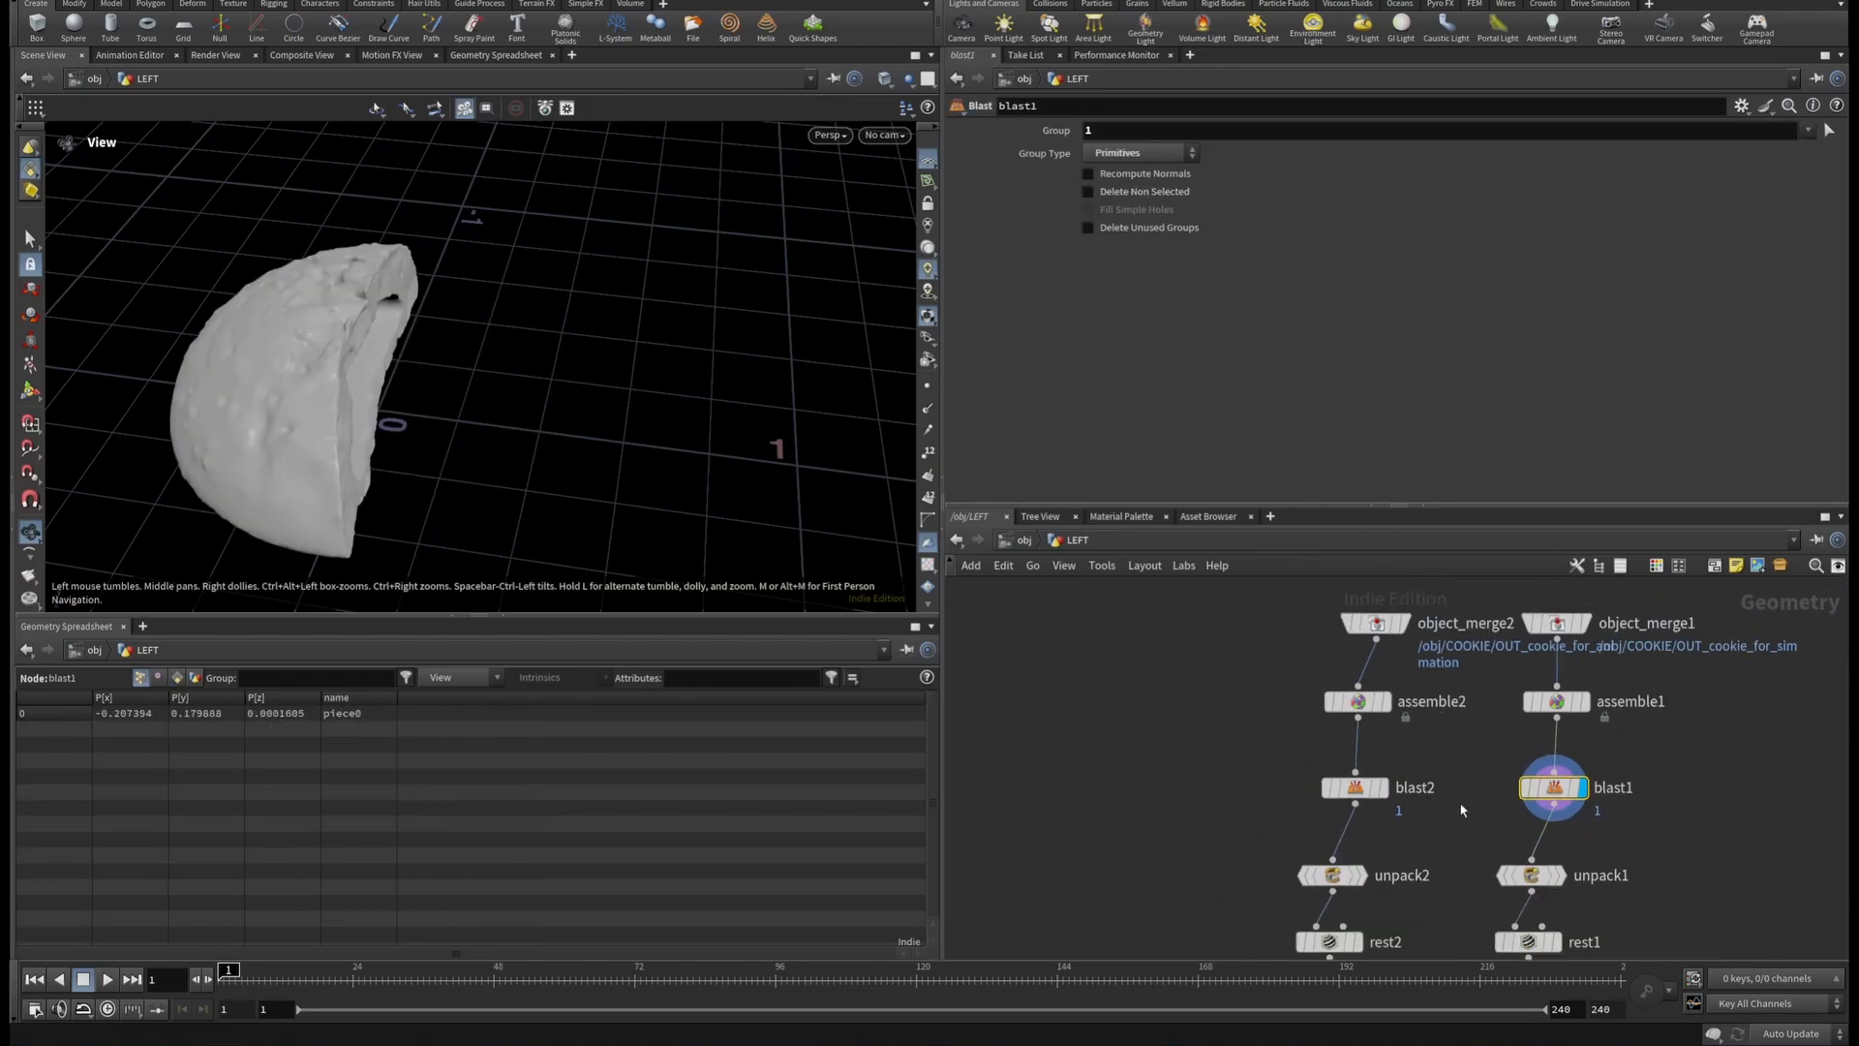
Rename the two output nulls in the LEFT network as OUT_LEFT_SIM and OUT_LEFT.
{"action": "middle_click_drag", "start_coordinate": [1374, 867], "coordinate": [1338, 635]}
{"action": "scroll", "coordinate": [1338, 637], "scroll_direction": "up", "scroll_amount": 3}
{"action": "left_click", "coordinate": [1325, 647]}
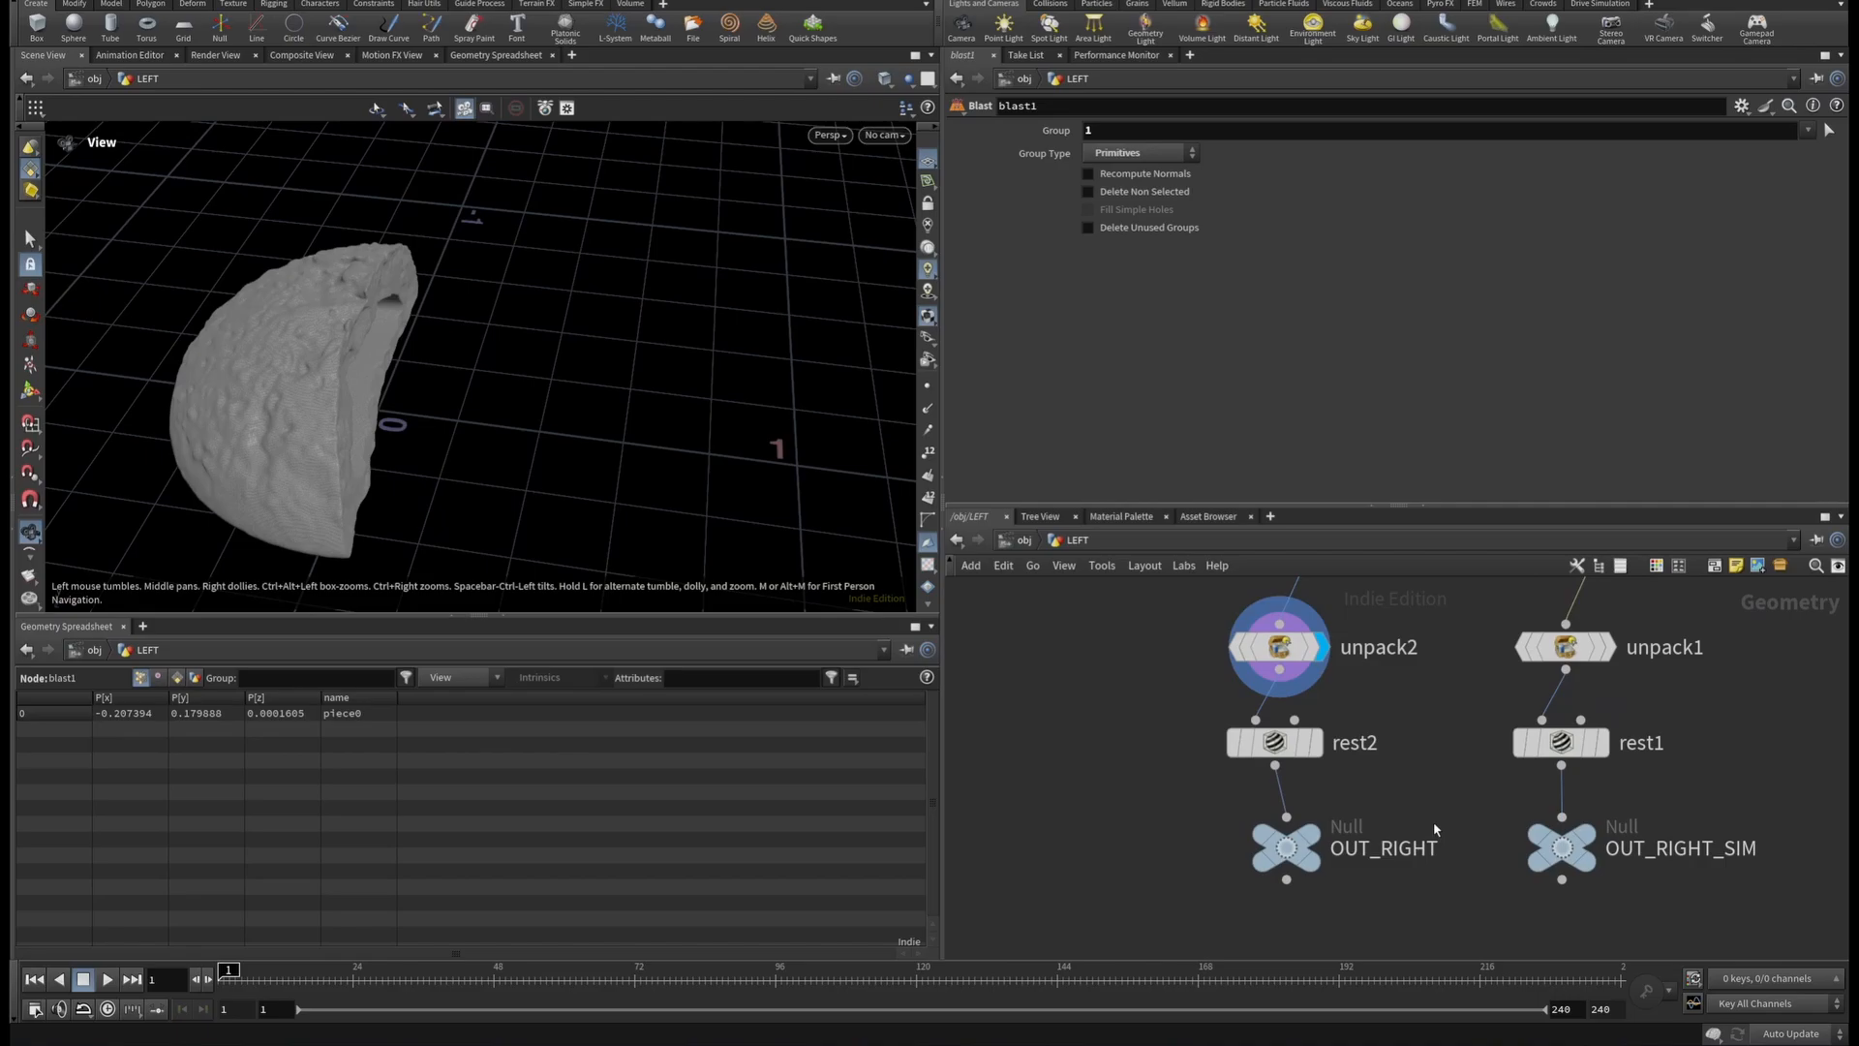
{"action": "double_click", "coordinate": [1607, 845]}
{"action": "left_click", "coordinate": [1714, 849]}
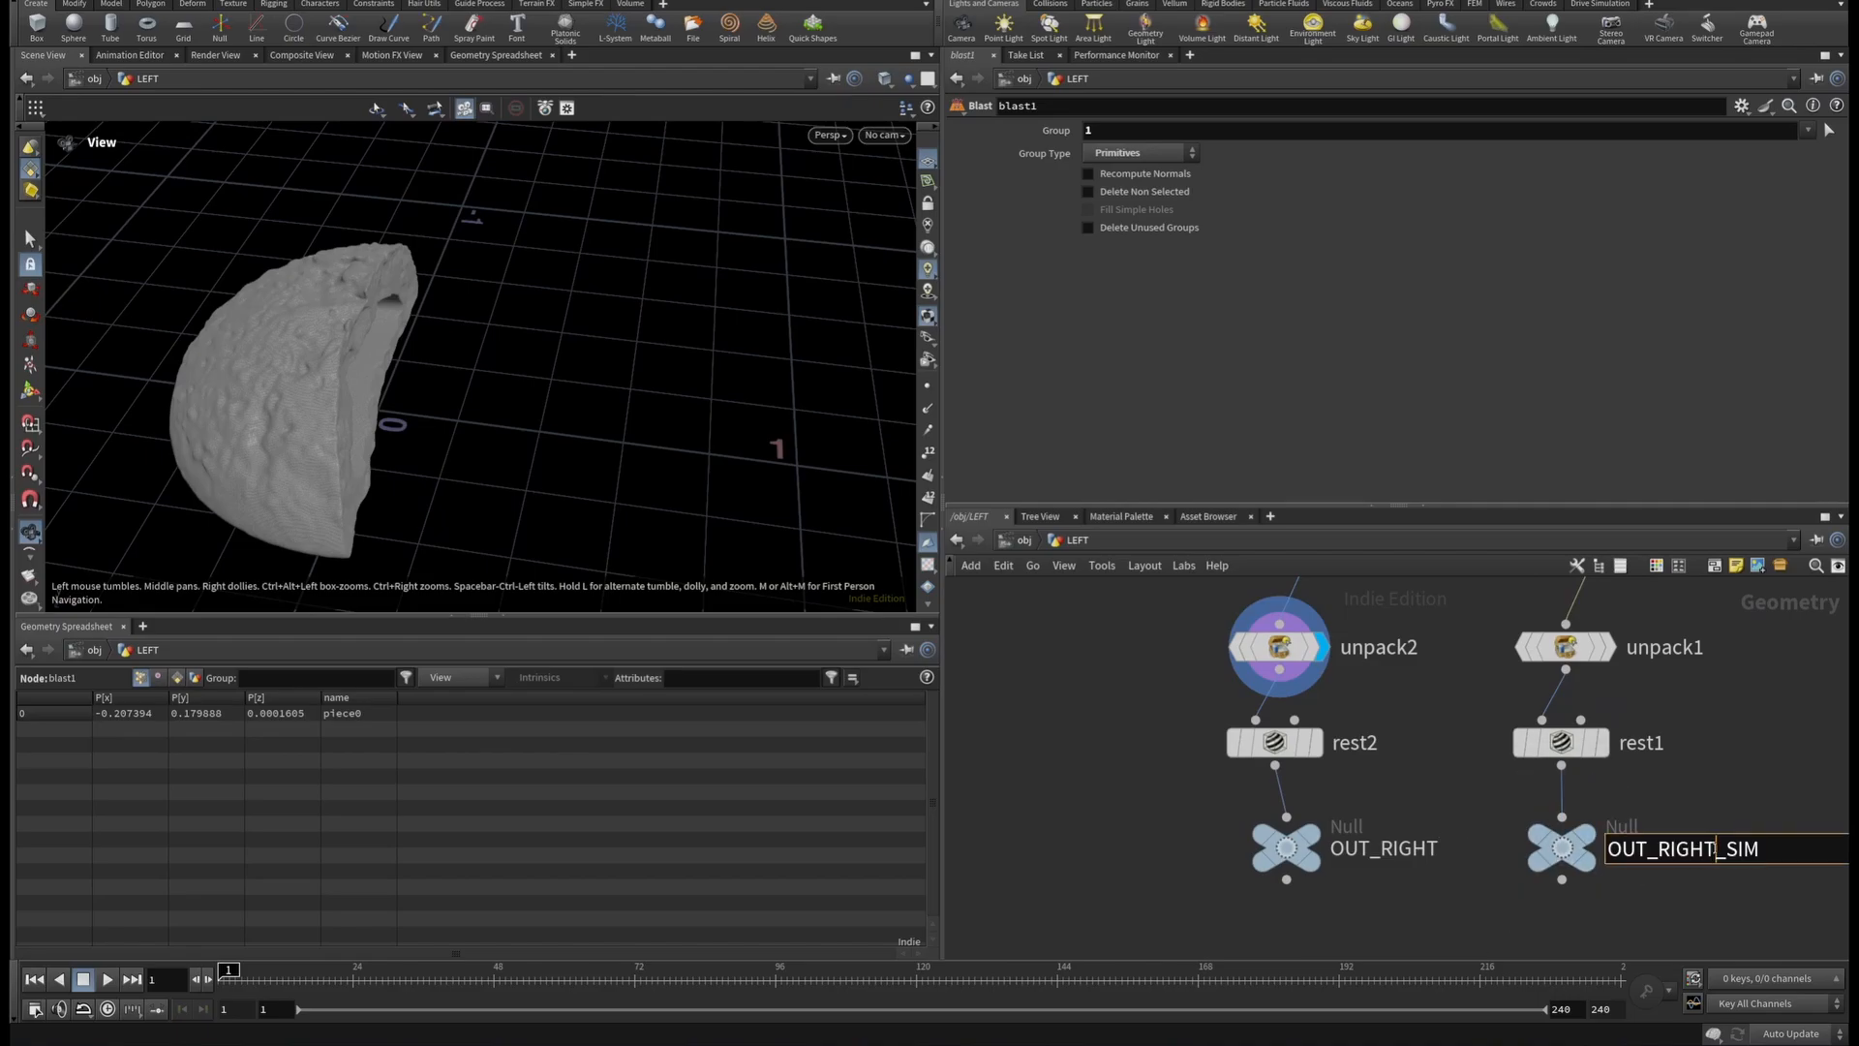
{"action": "left_click_drag", "start_coordinate": [1717, 849], "coordinate": [1659, 850]}
{"action": "type", "text": "LEFT"}
{"action": "double_click", "coordinate": [1429, 848]}
{"action": "left_click_drag", "start_coordinate": [1441, 849], "coordinate": [1385, 850]}
{"action": "type", "text": "LEFT"}
{"action": "key", "text": "Return"}
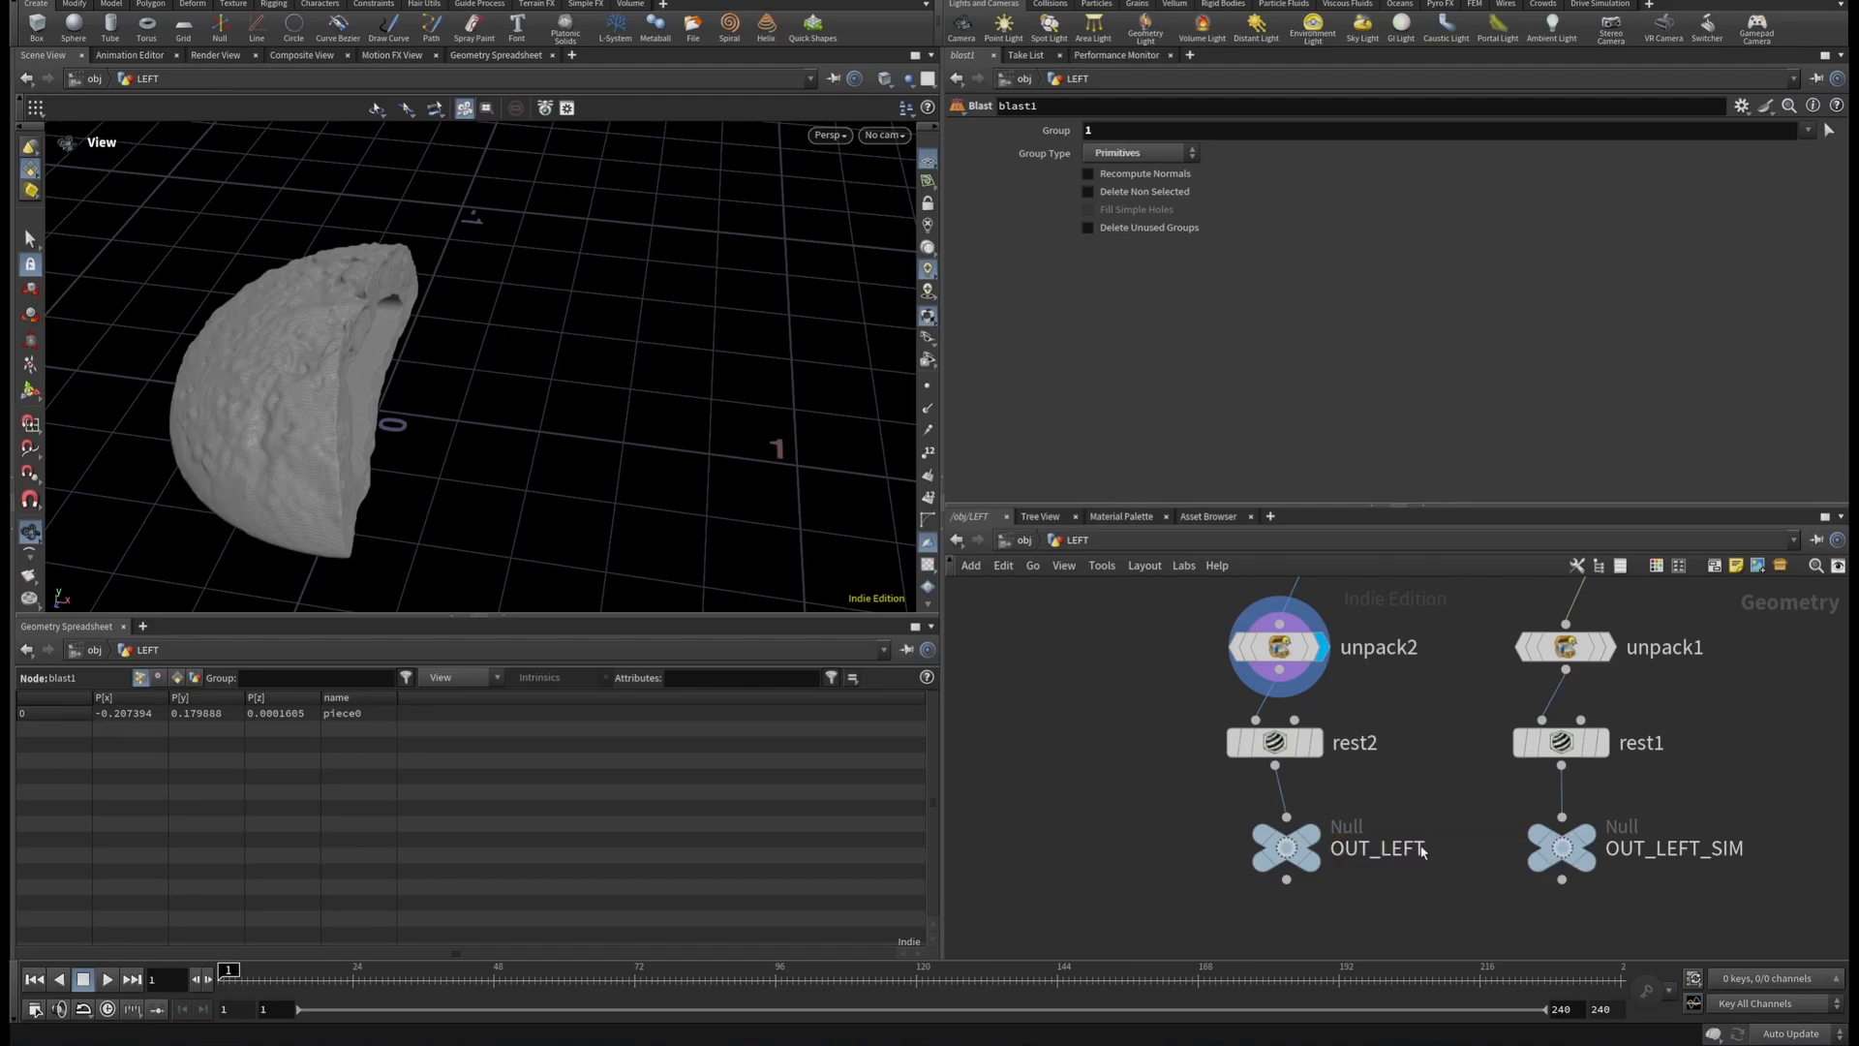
Make OUT_LEFT_SIM the displayed node of LEFT and return to the obj level.
{"action": "mouse_move", "coordinate": [1317, 845]}
{"action": "left_click", "coordinate": [1596, 868]}
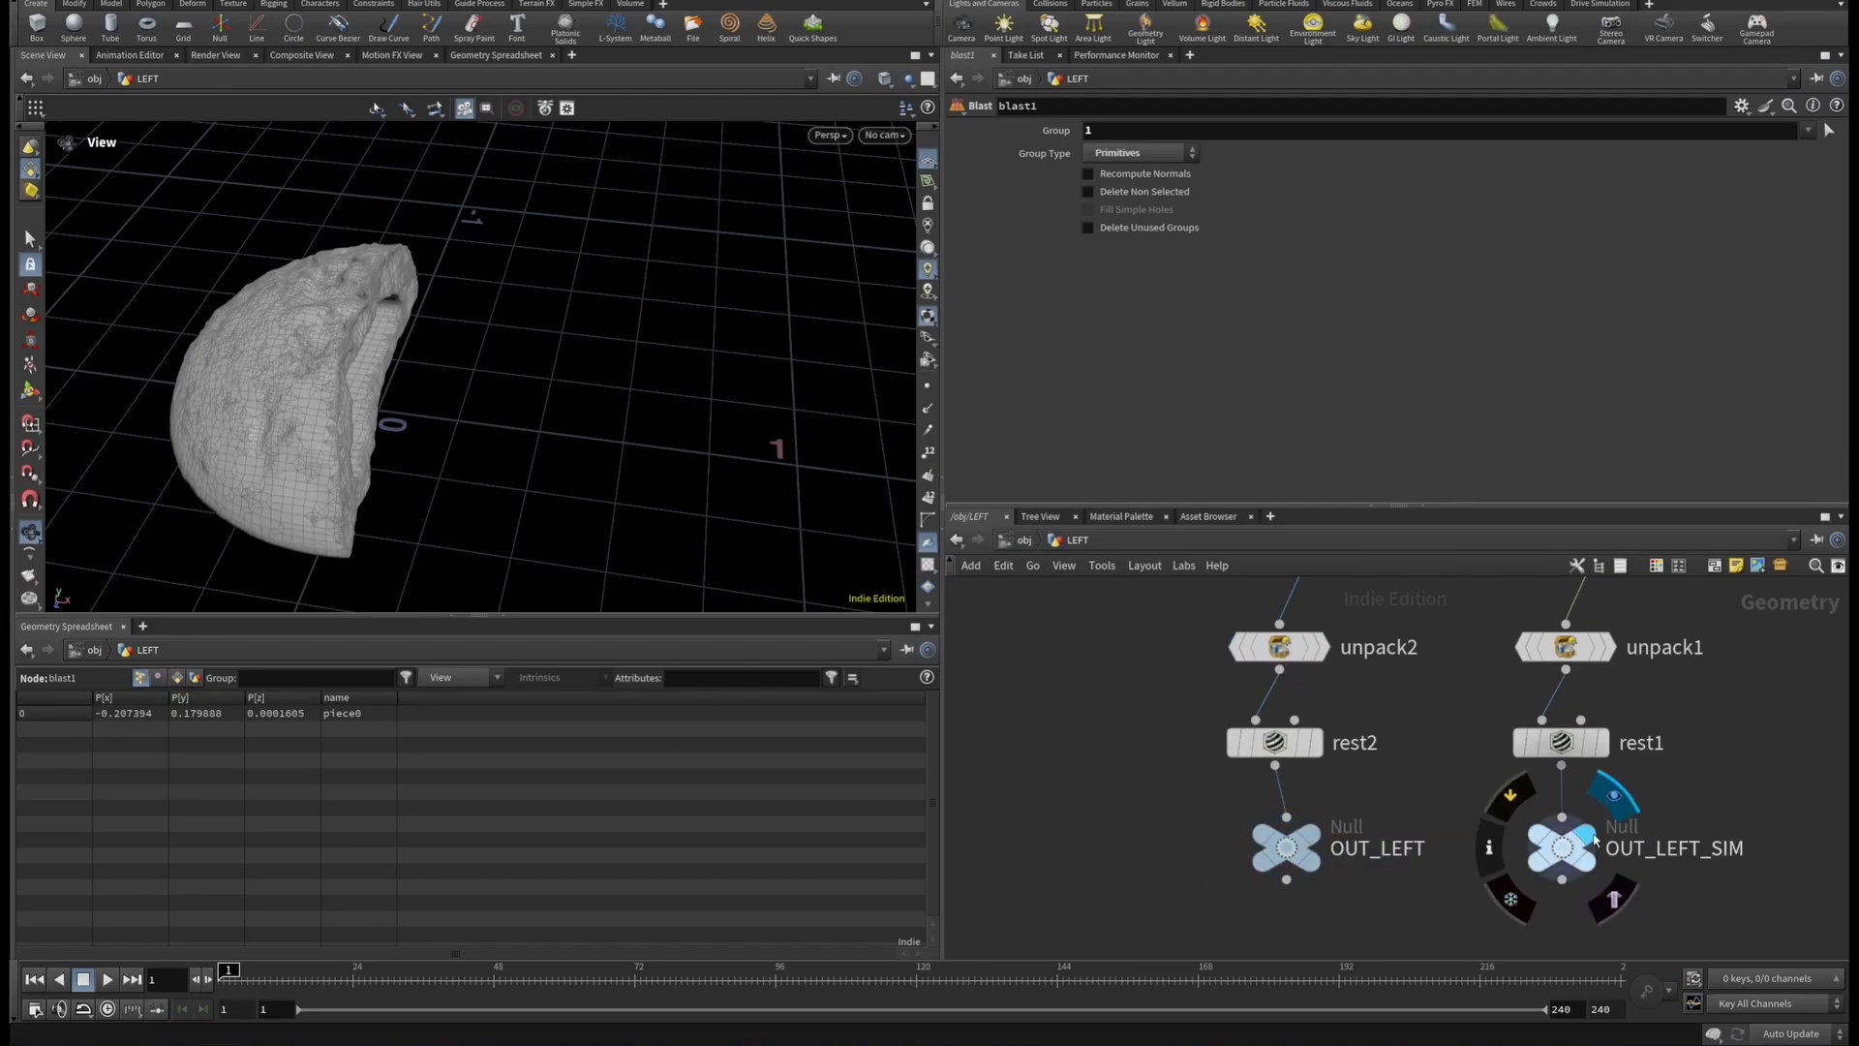
{"action": "key", "text": "u"}
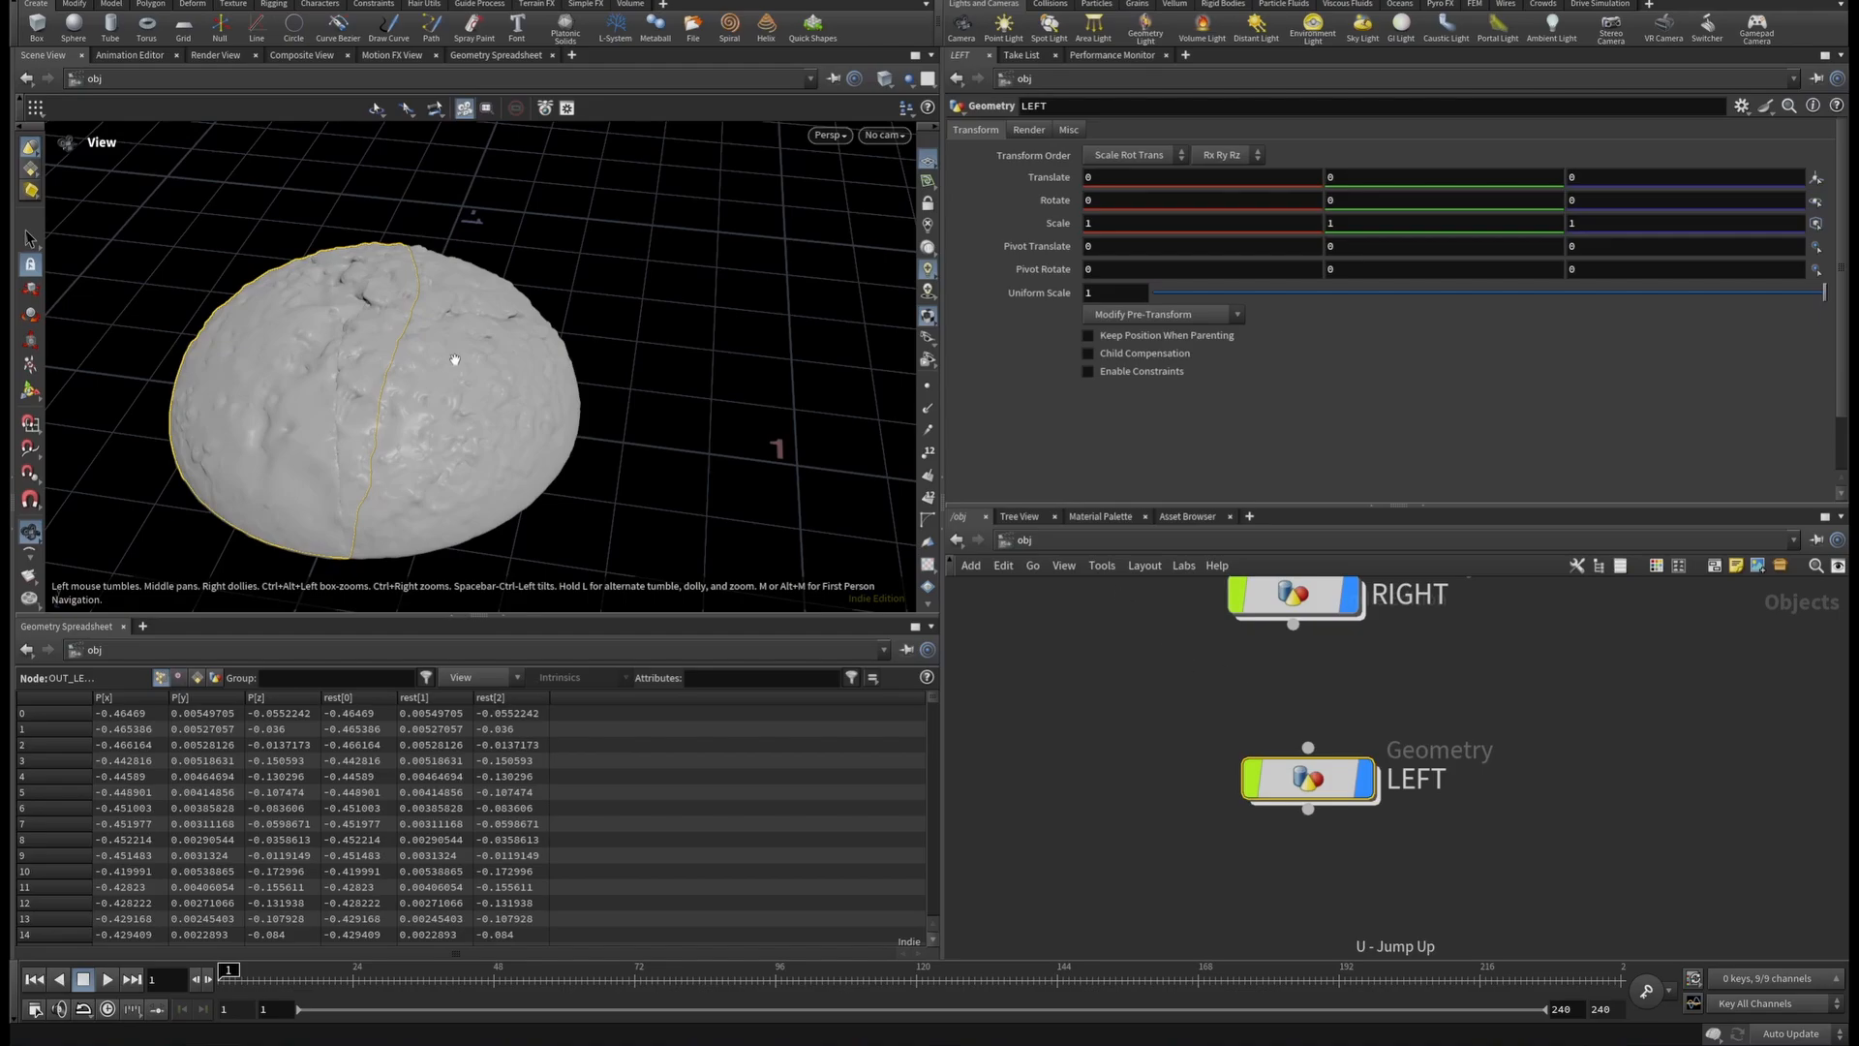
{"action": "left_click_drag", "start_coordinate": [456, 359], "coordinate": [388, 400]}
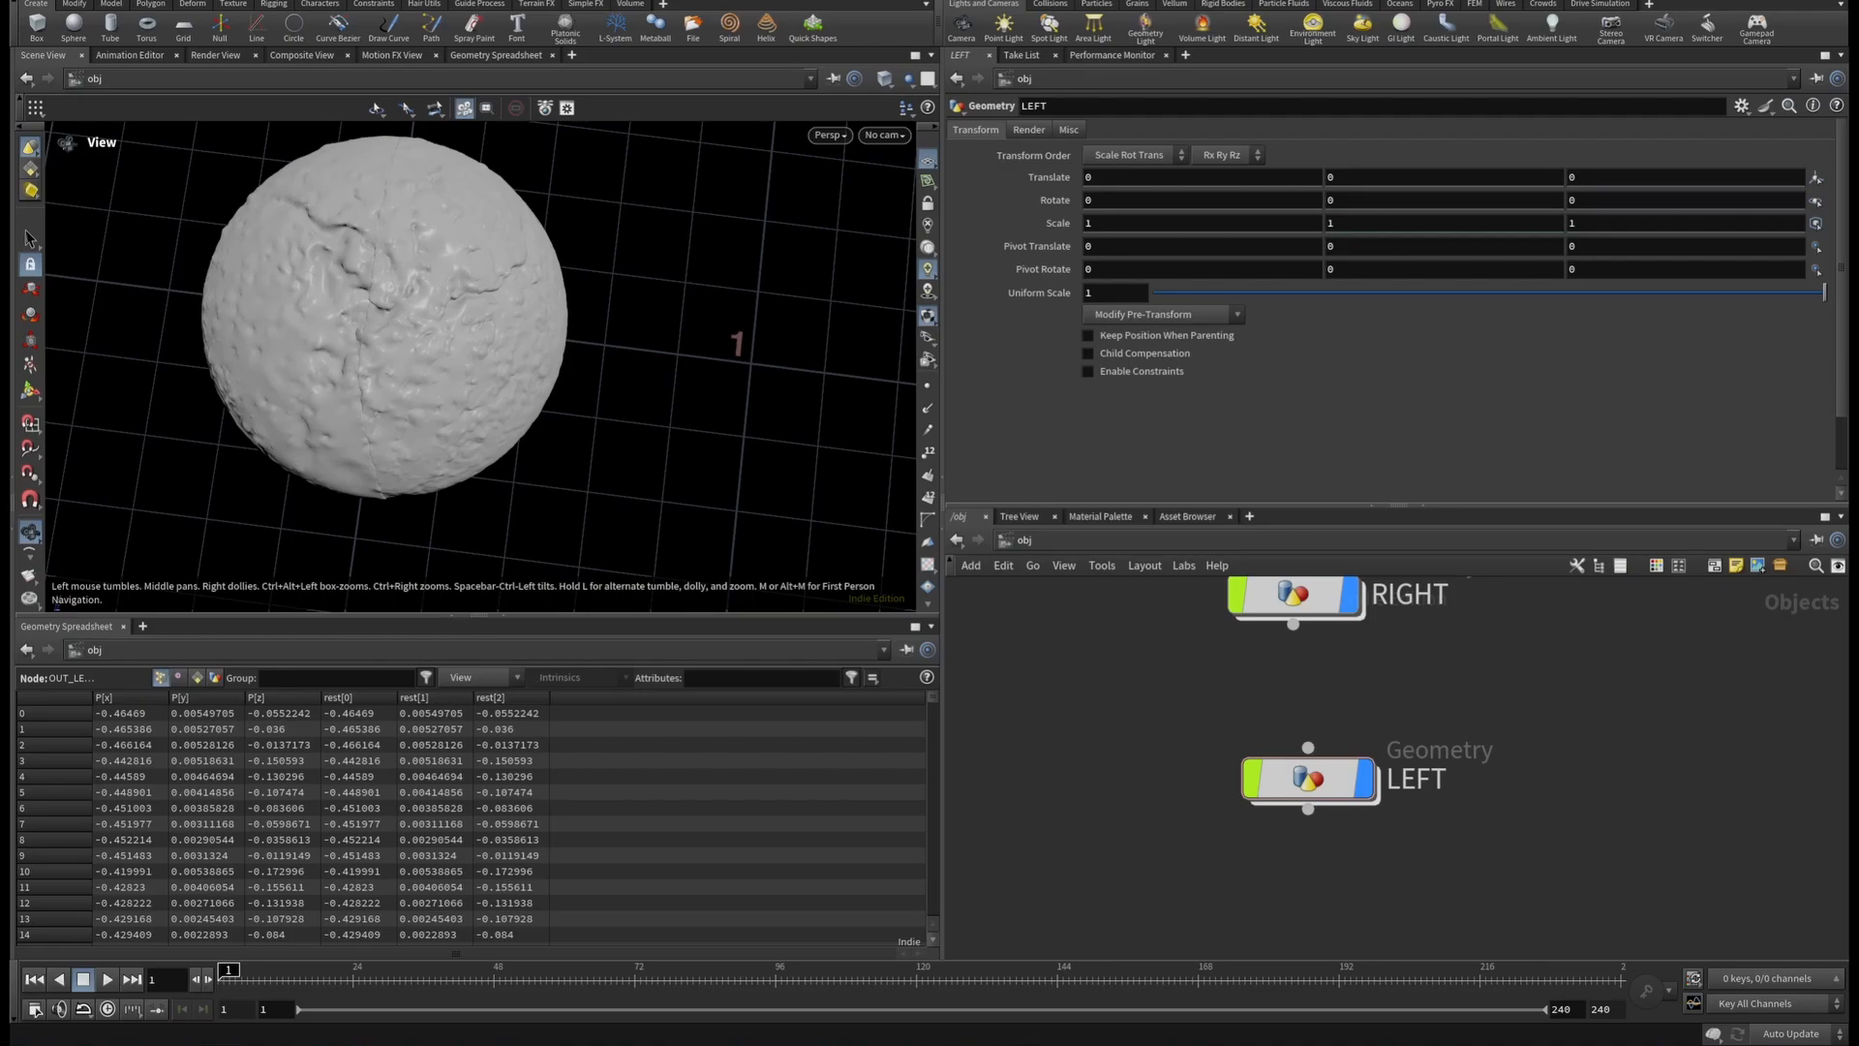
{"action": "key", "text": "h"}
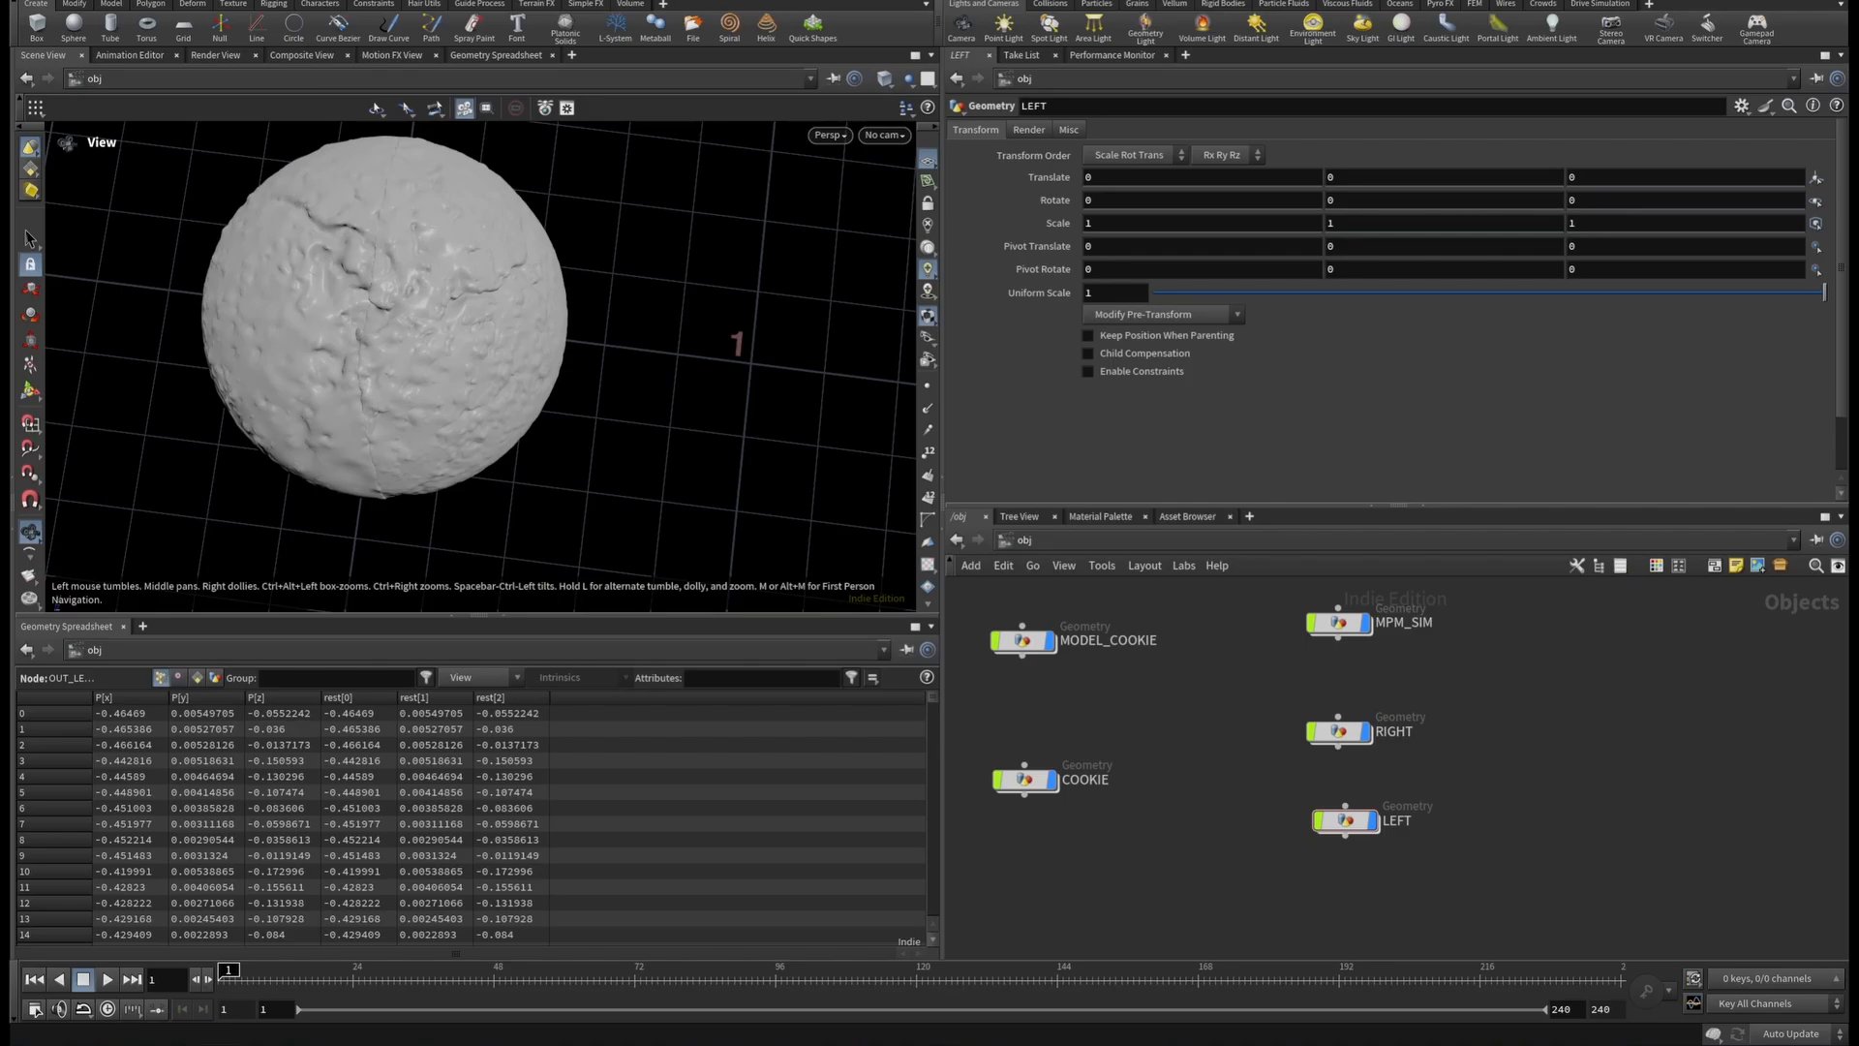
Select the RIGHT object and show its transform handle in the viewport.
{"action": "left_click", "coordinate": [30, 391]}
{"action": "key", "text": "Escape"}
{"action": "right_click_drag", "start_coordinate": [629, 317], "coordinate": [355, 376]}
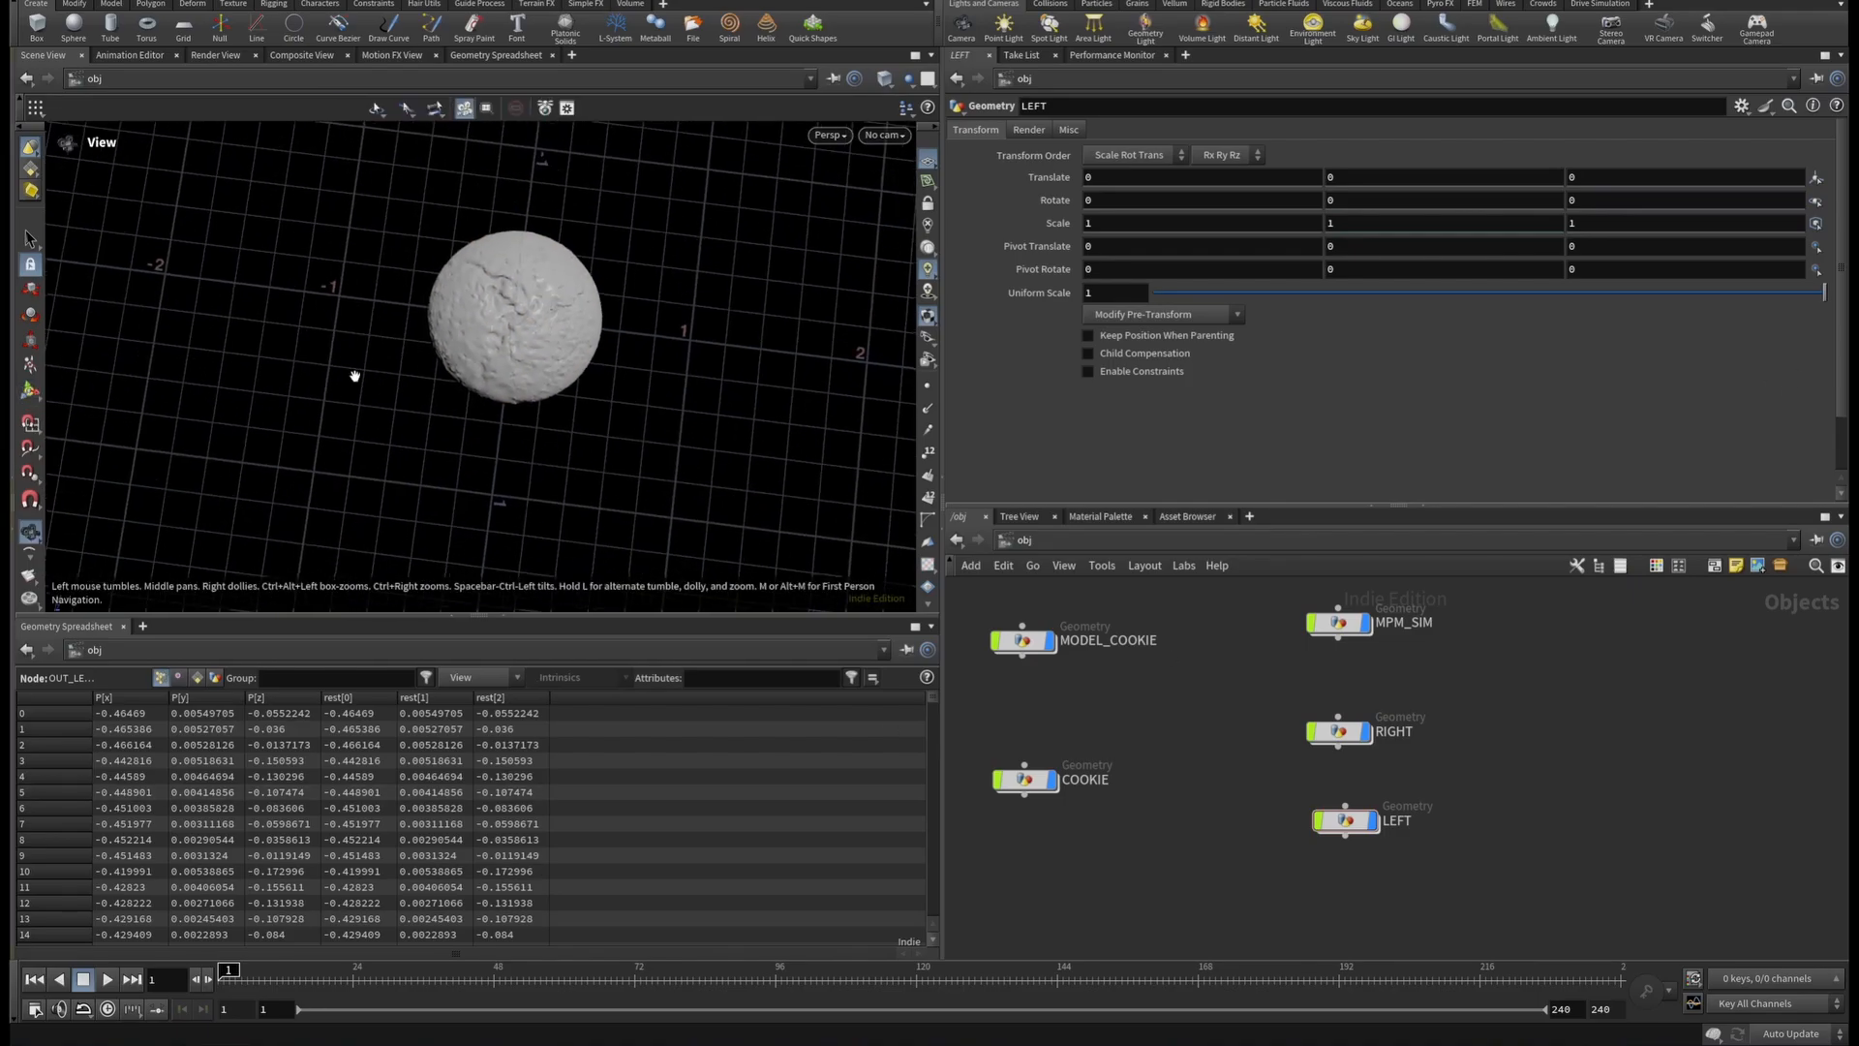
{"action": "left_click", "coordinate": [1338, 731]}
{"action": "left_click_drag", "start_coordinate": [581, 374], "coordinate": [552, 242], "text": "alt"}
{"action": "key", "text": "Return"}
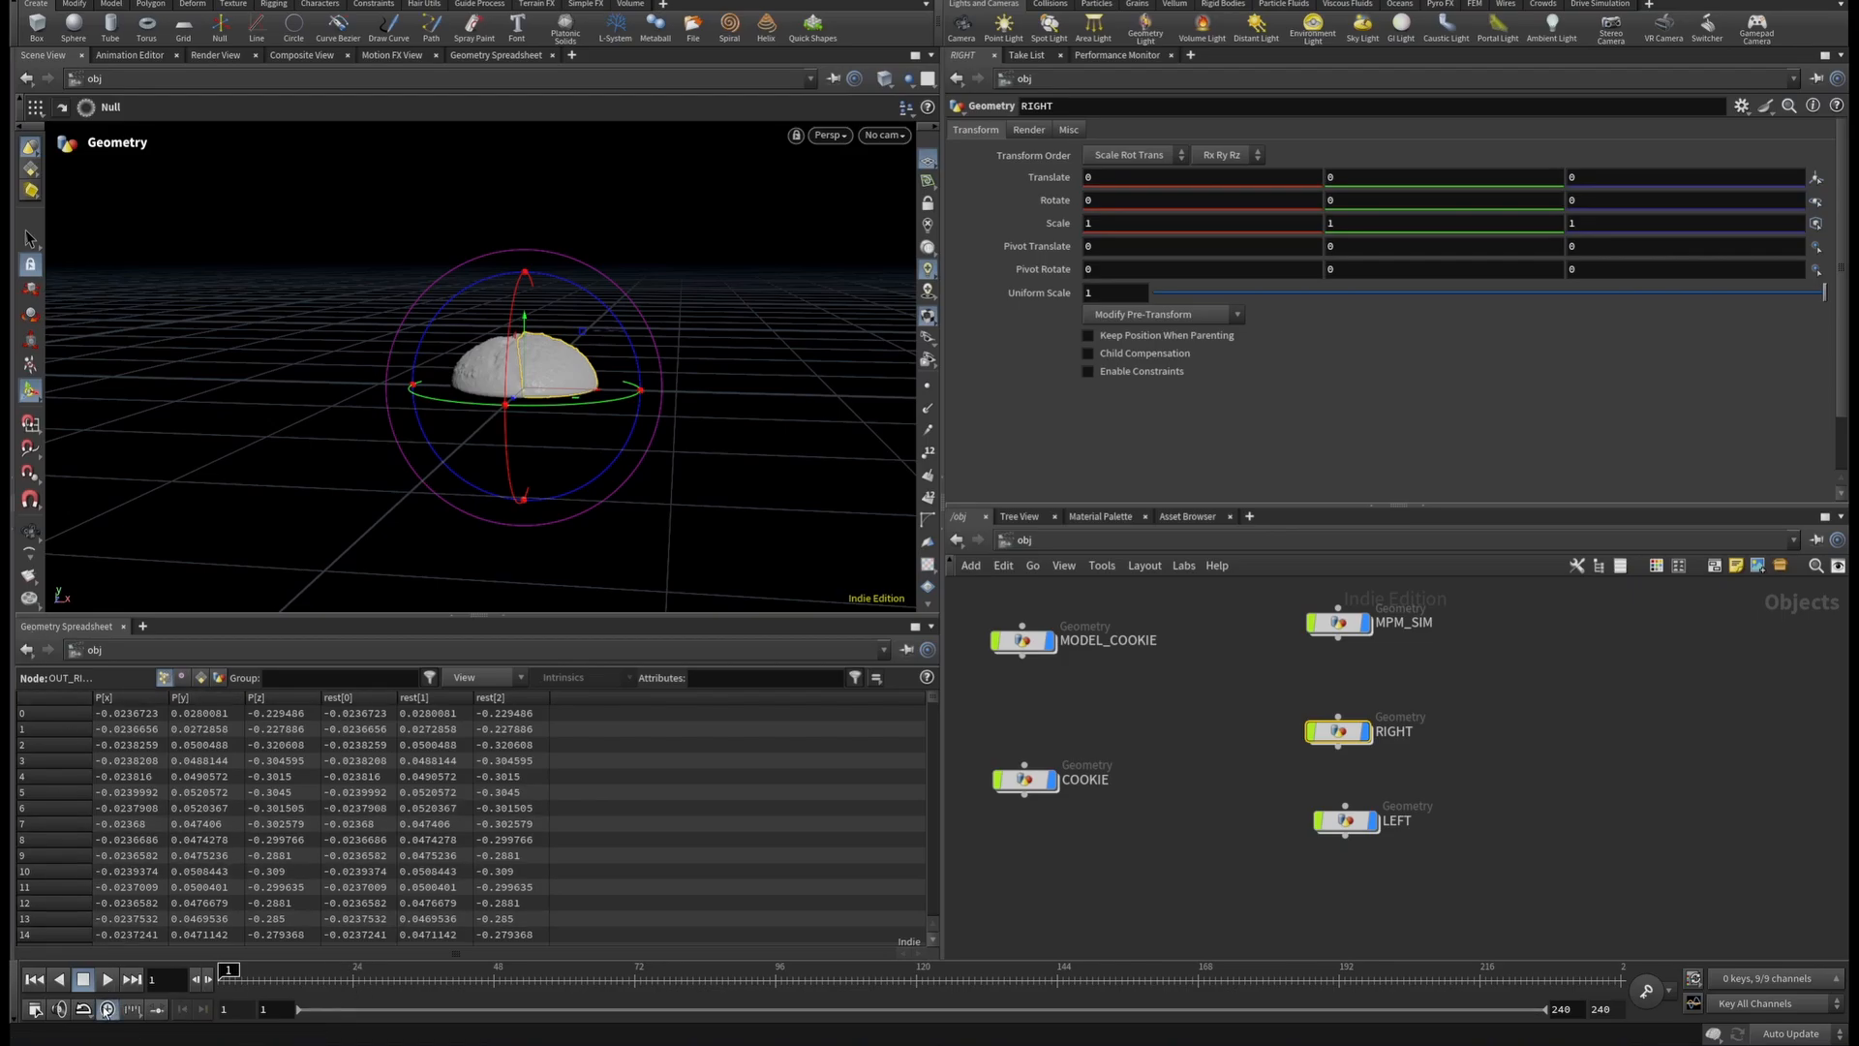
Set the scene frame rate to 48 FPS in the global animation options.
{"action": "left_click", "coordinate": [35, 1009]}
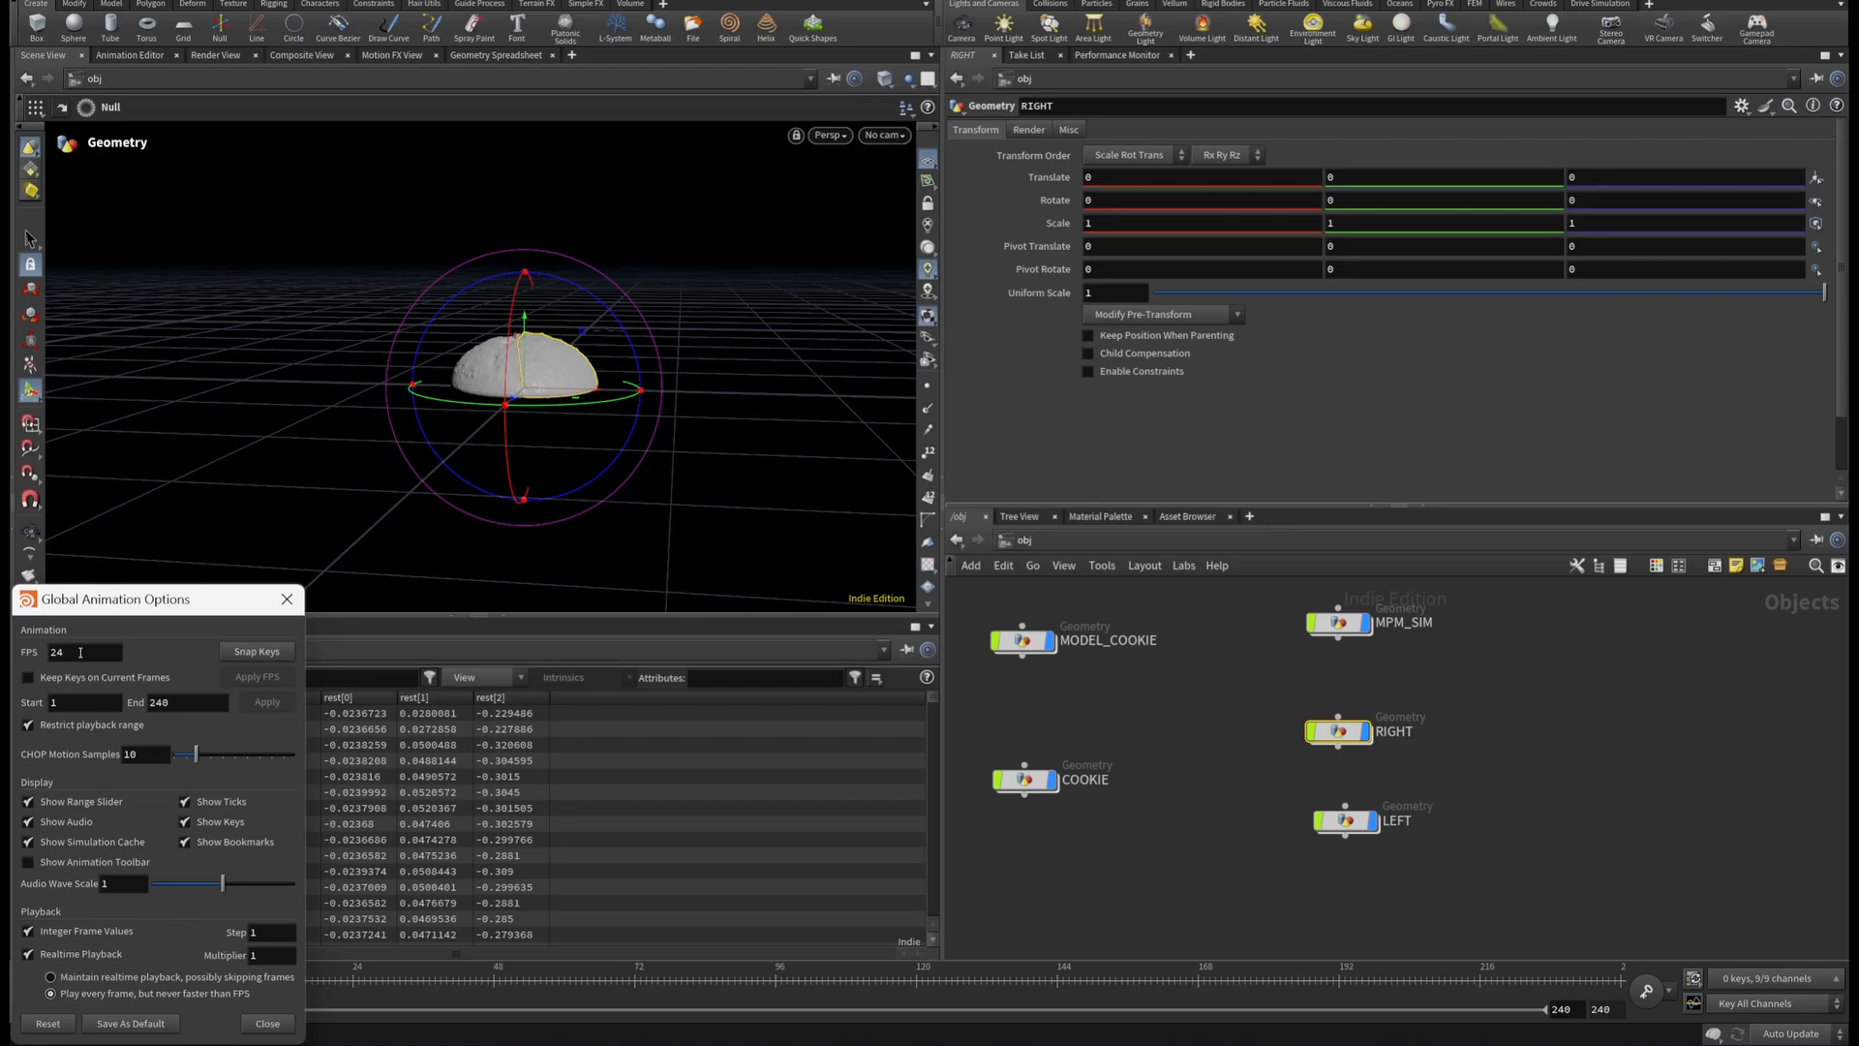
{"action": "left_click_drag", "start_coordinate": [81, 653], "coordinate": [33, 658]}
{"action": "type", "text": "48"}
{"action": "left_click", "coordinate": [257, 676]}
{"action": "left_click", "coordinate": [286, 599]}
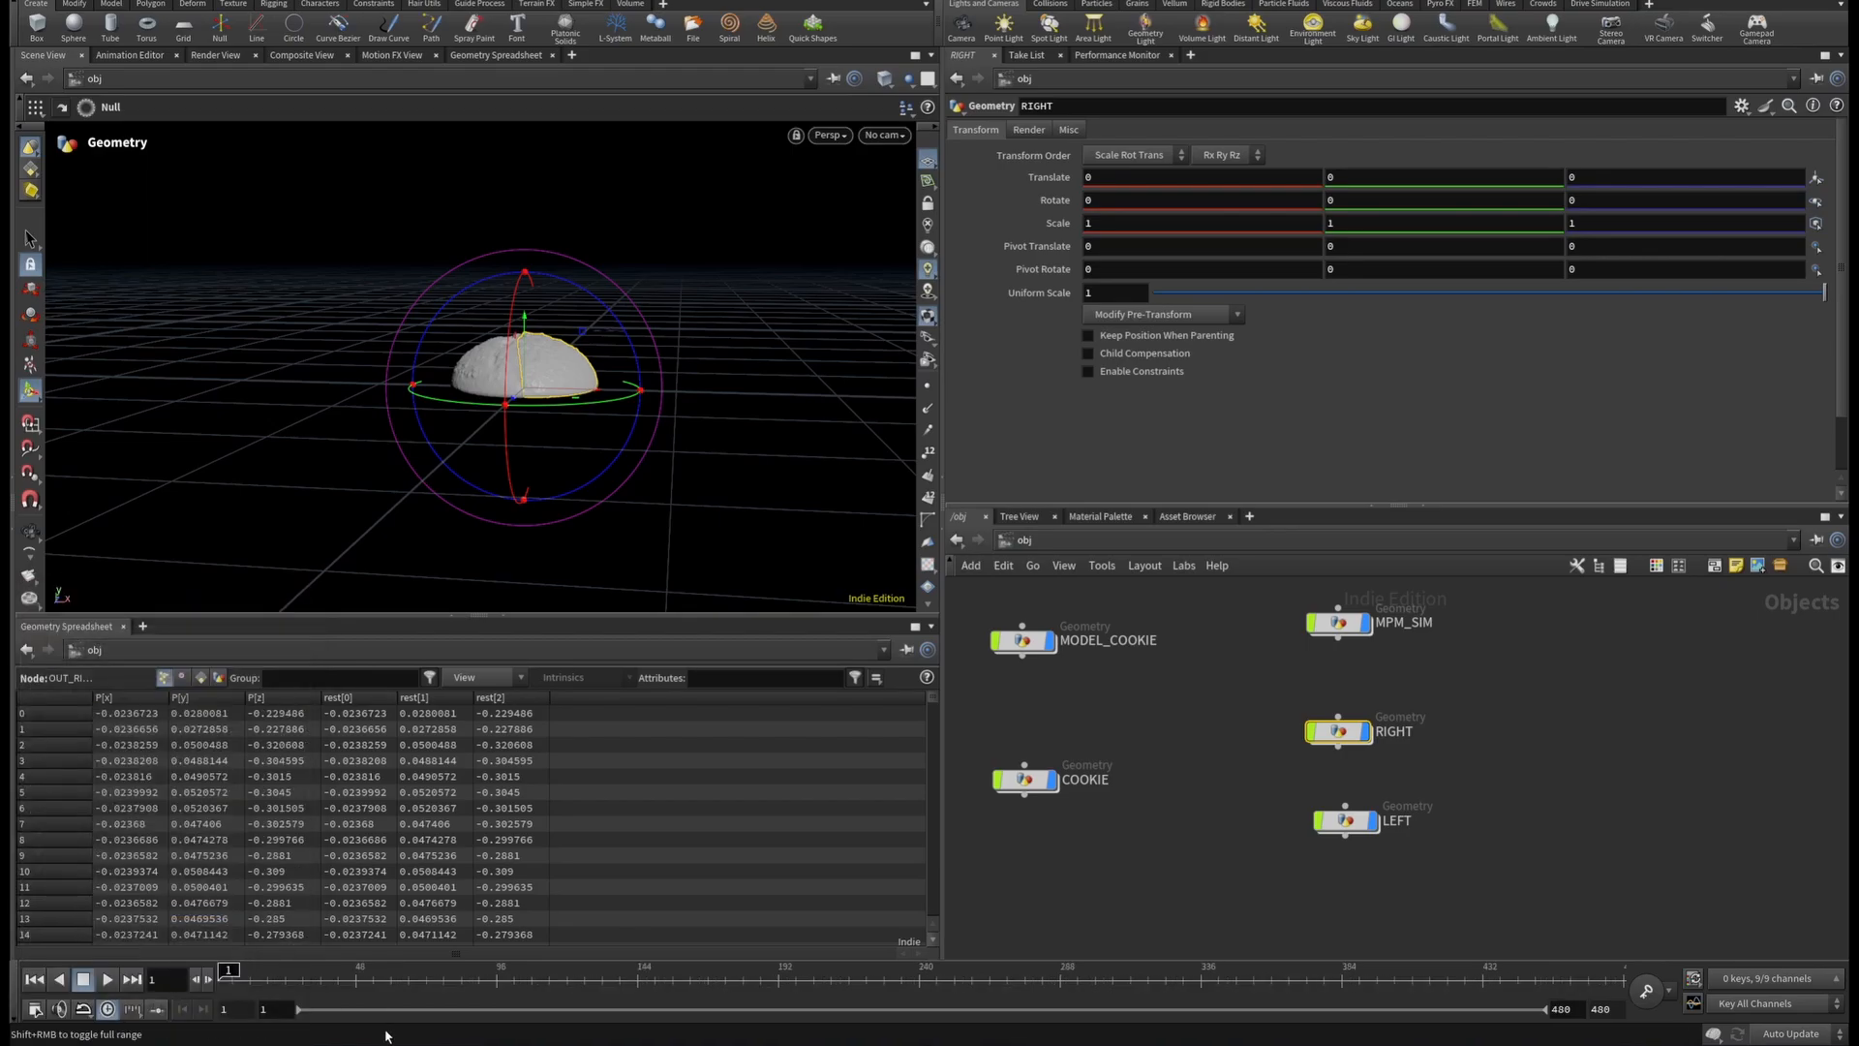
Keyframe the RIGHT object's Translate and Rotate at frame 48 with all values at 0.
{"action": "left_click", "coordinate": [356, 981]}
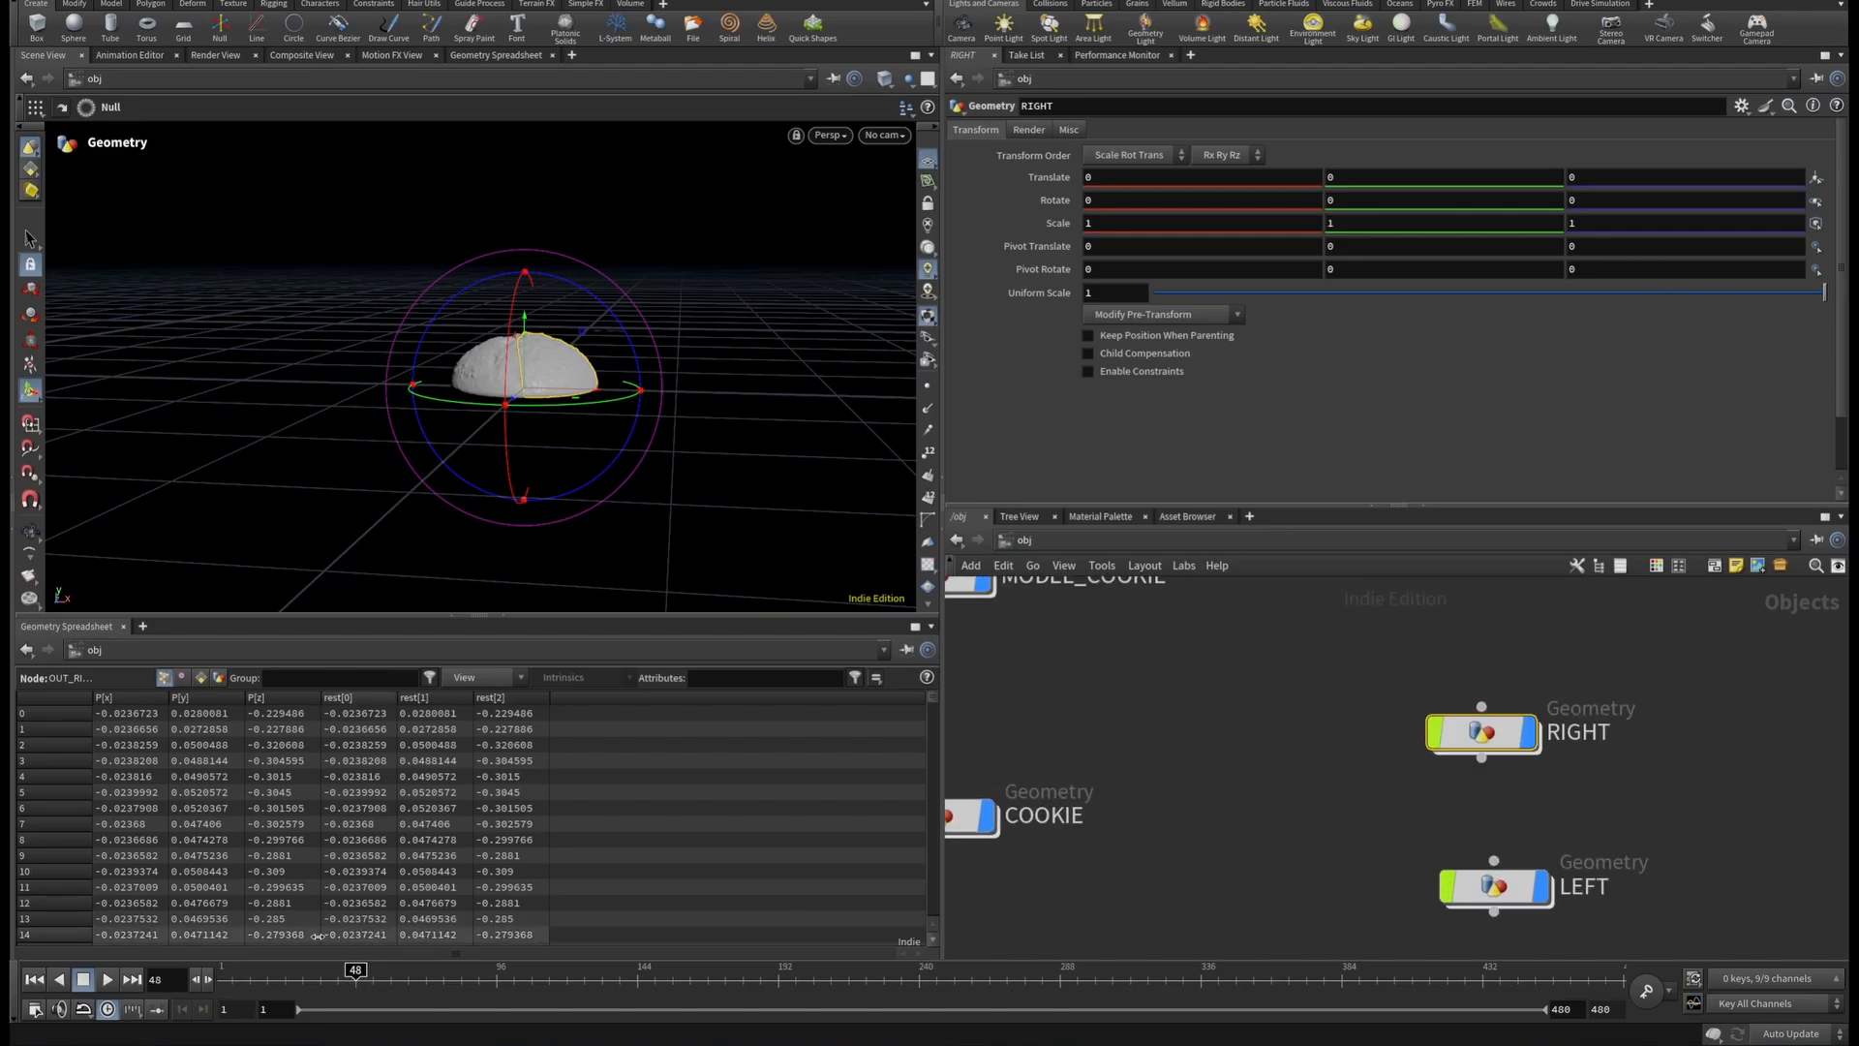
{"action": "left_click", "coordinate": [36, 1010]}
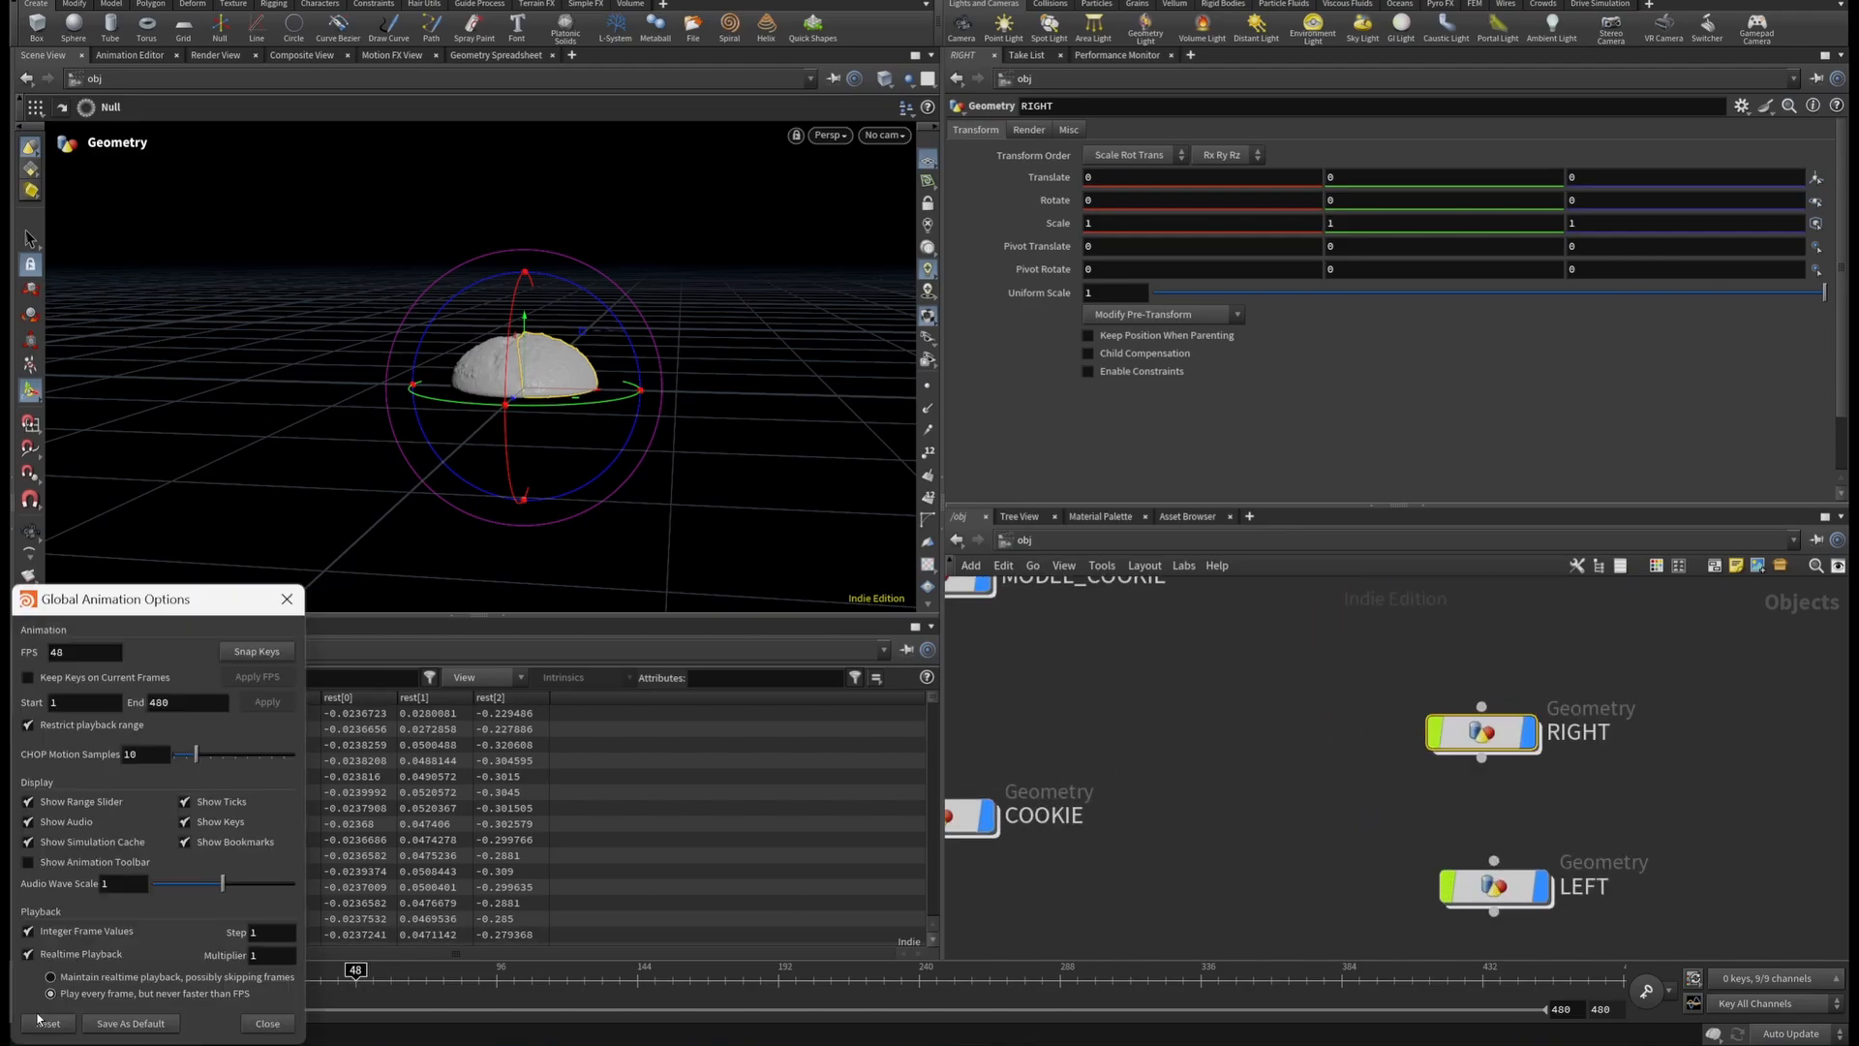
{"action": "left_click", "coordinate": [287, 599]}
{"action": "middle_click_drag", "start_coordinate": [1528, 794], "coordinate": [1221, 813]}
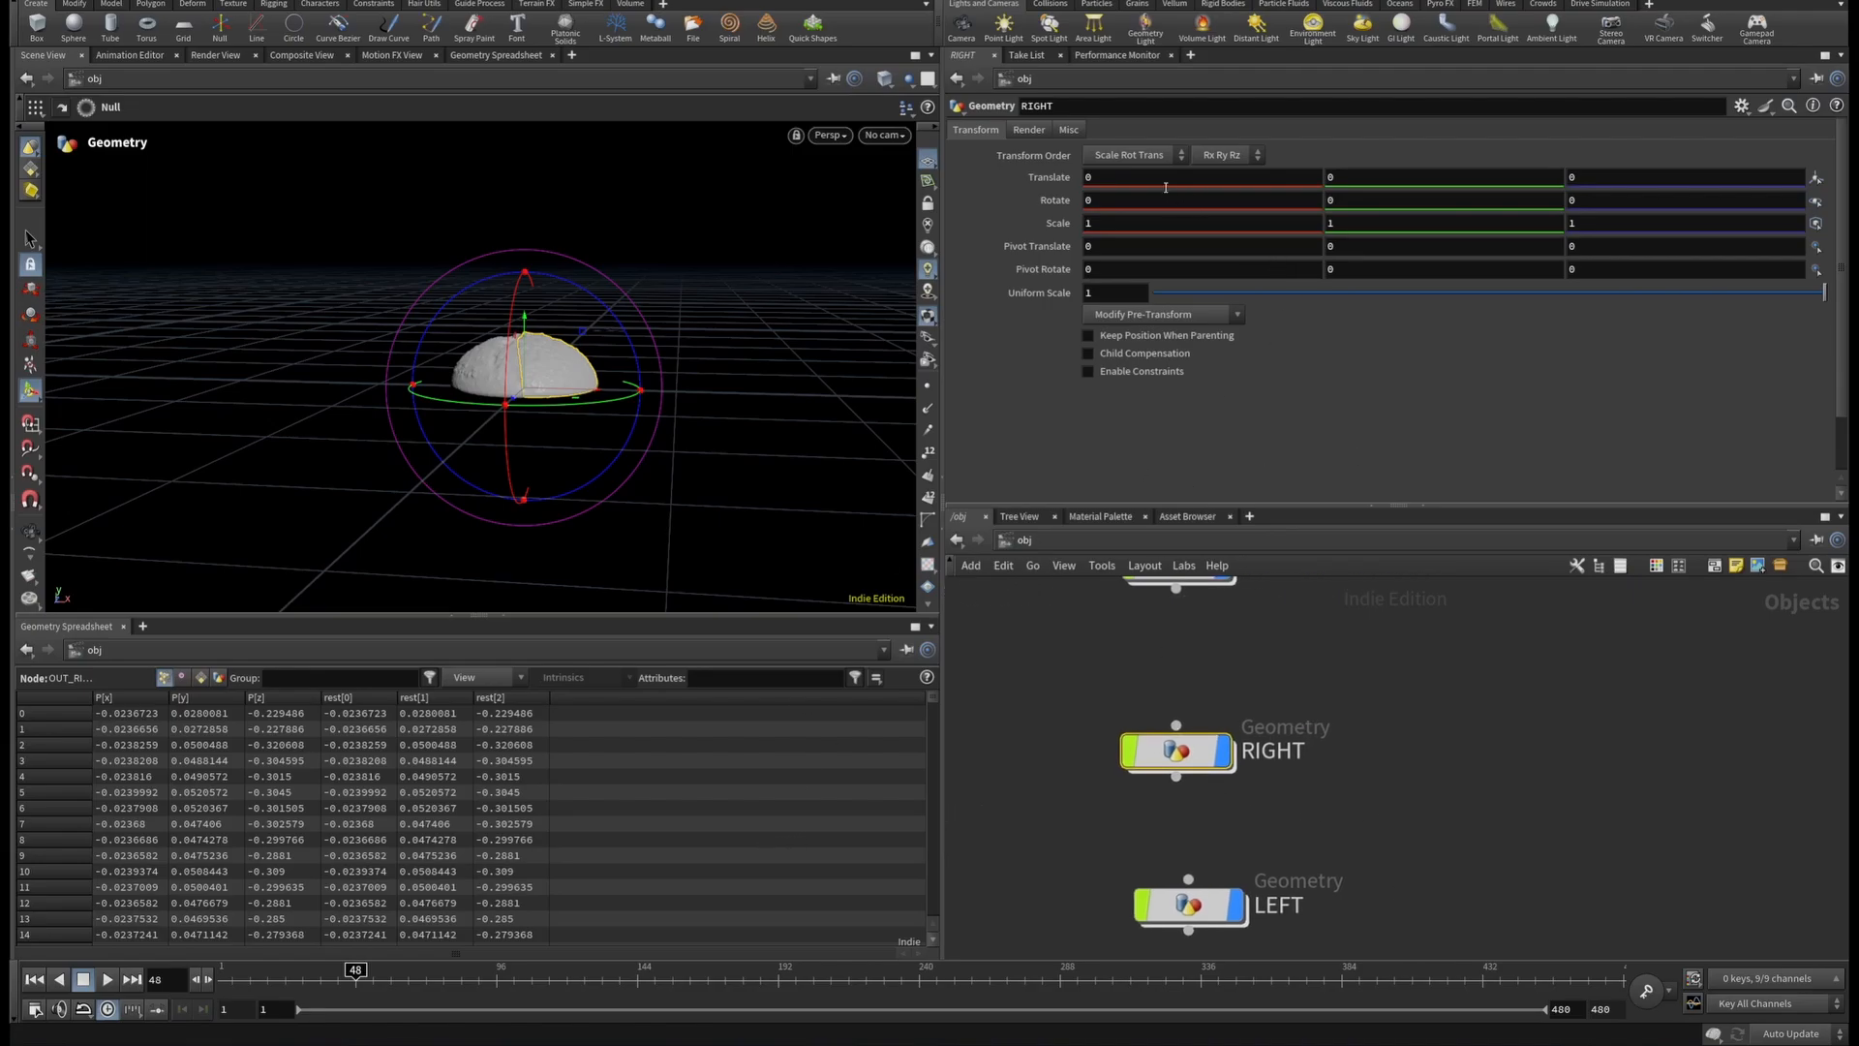
{"action": "left_click", "coordinate": [1050, 178], "text": "alt"}
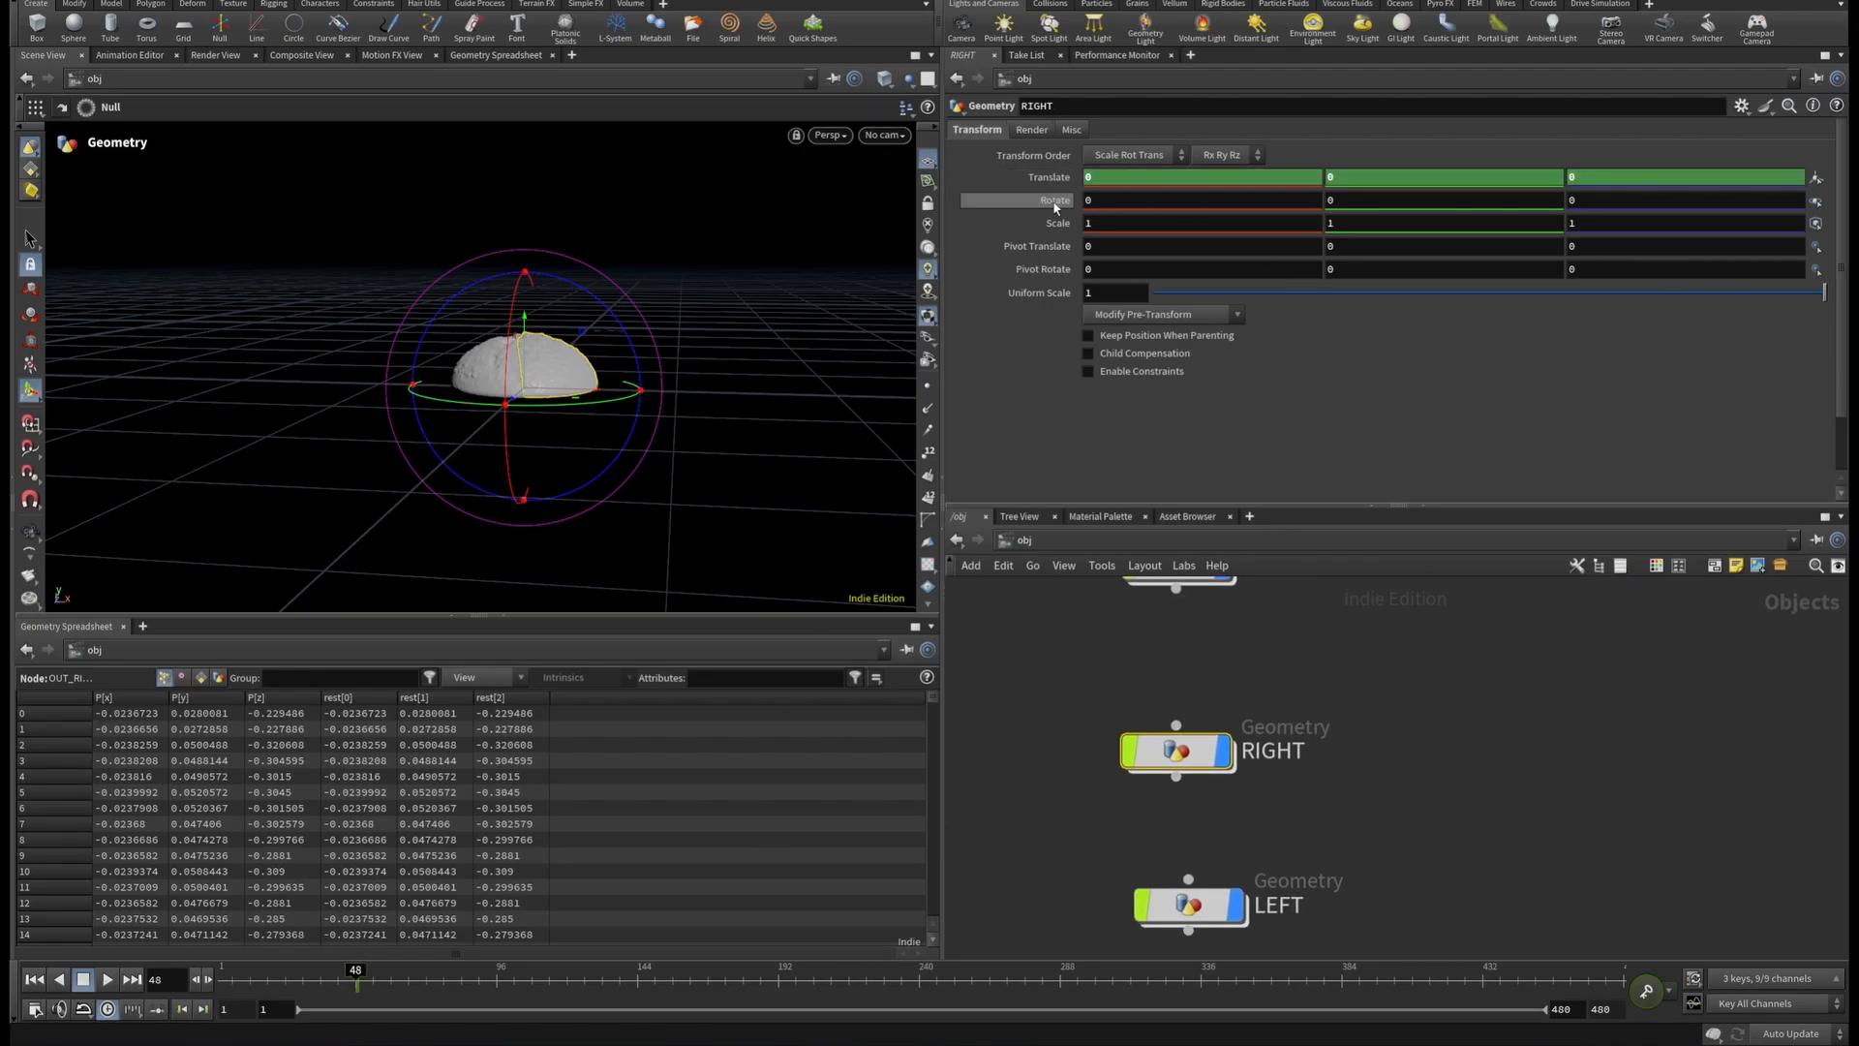
{"action": "left_click", "coordinate": [1055, 201], "text": "alt"}
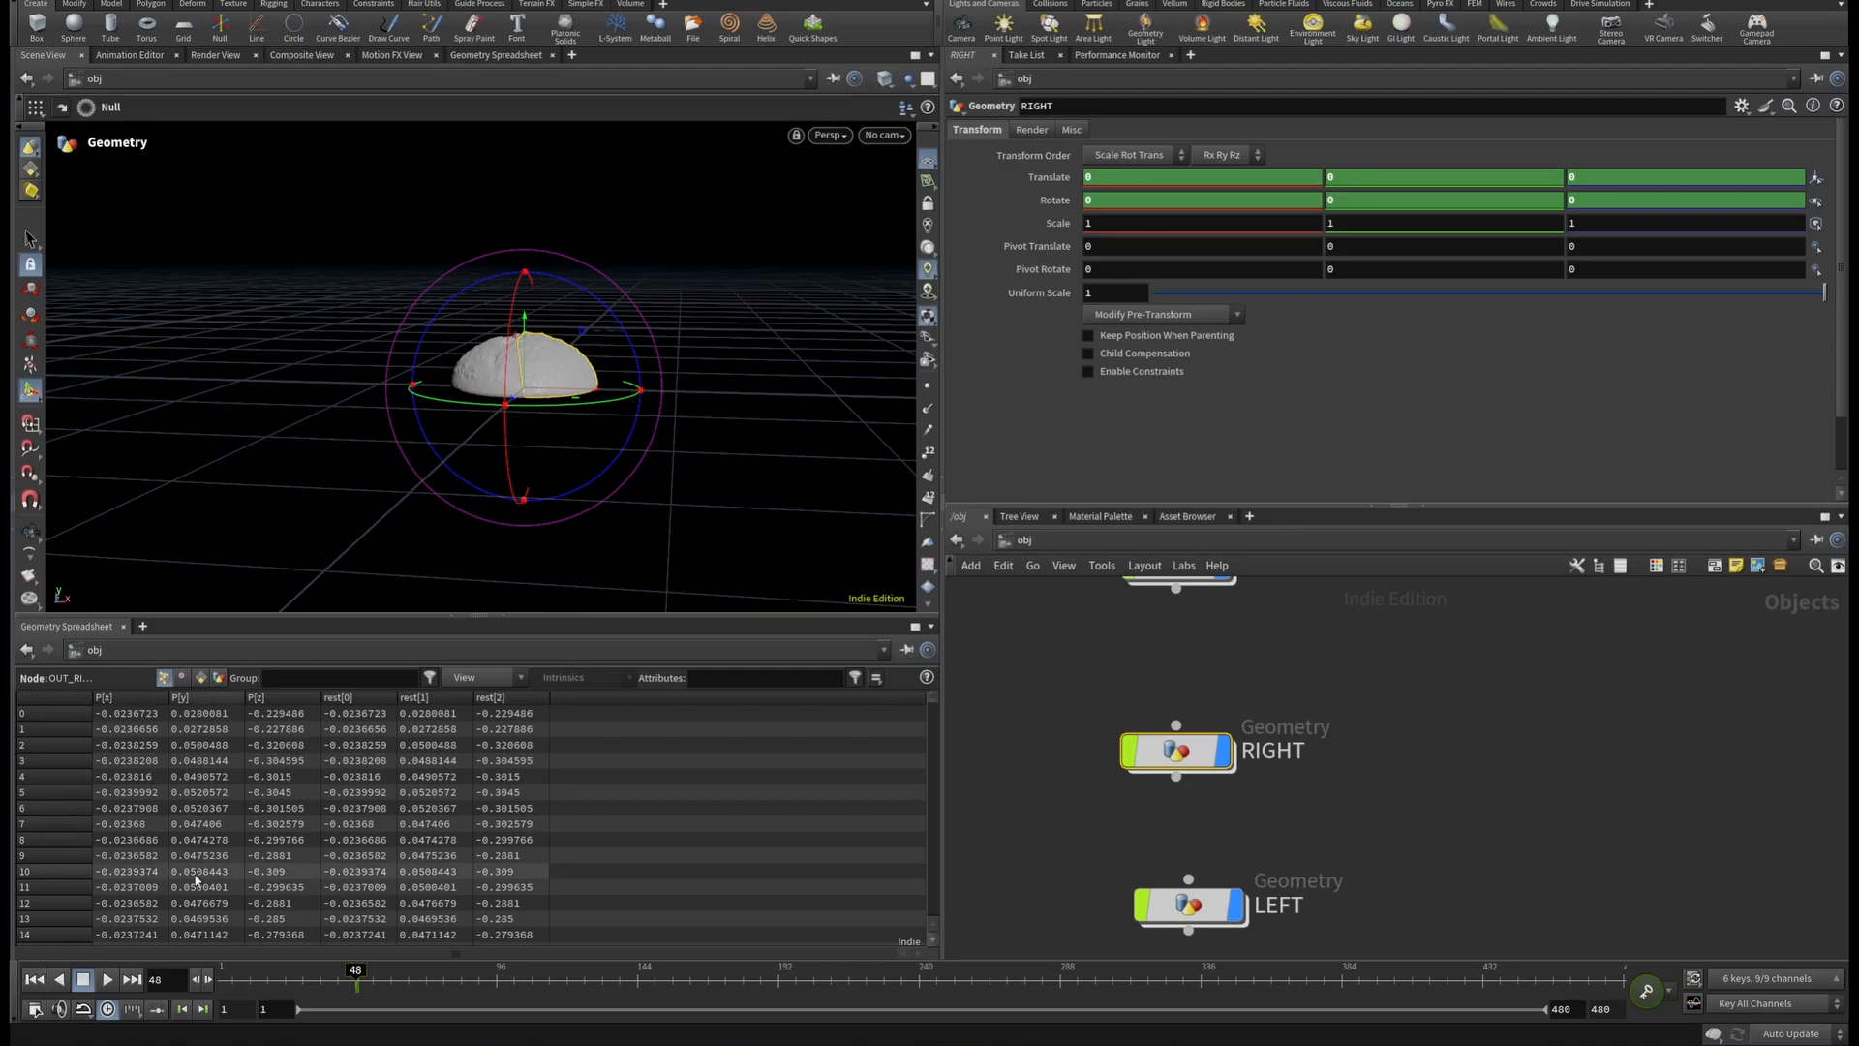
At frame 121, set RIGHT's X translation to 0.1 and keyframe its Translate and Rotate.
{"action": "left_click", "coordinate": [571, 990]}
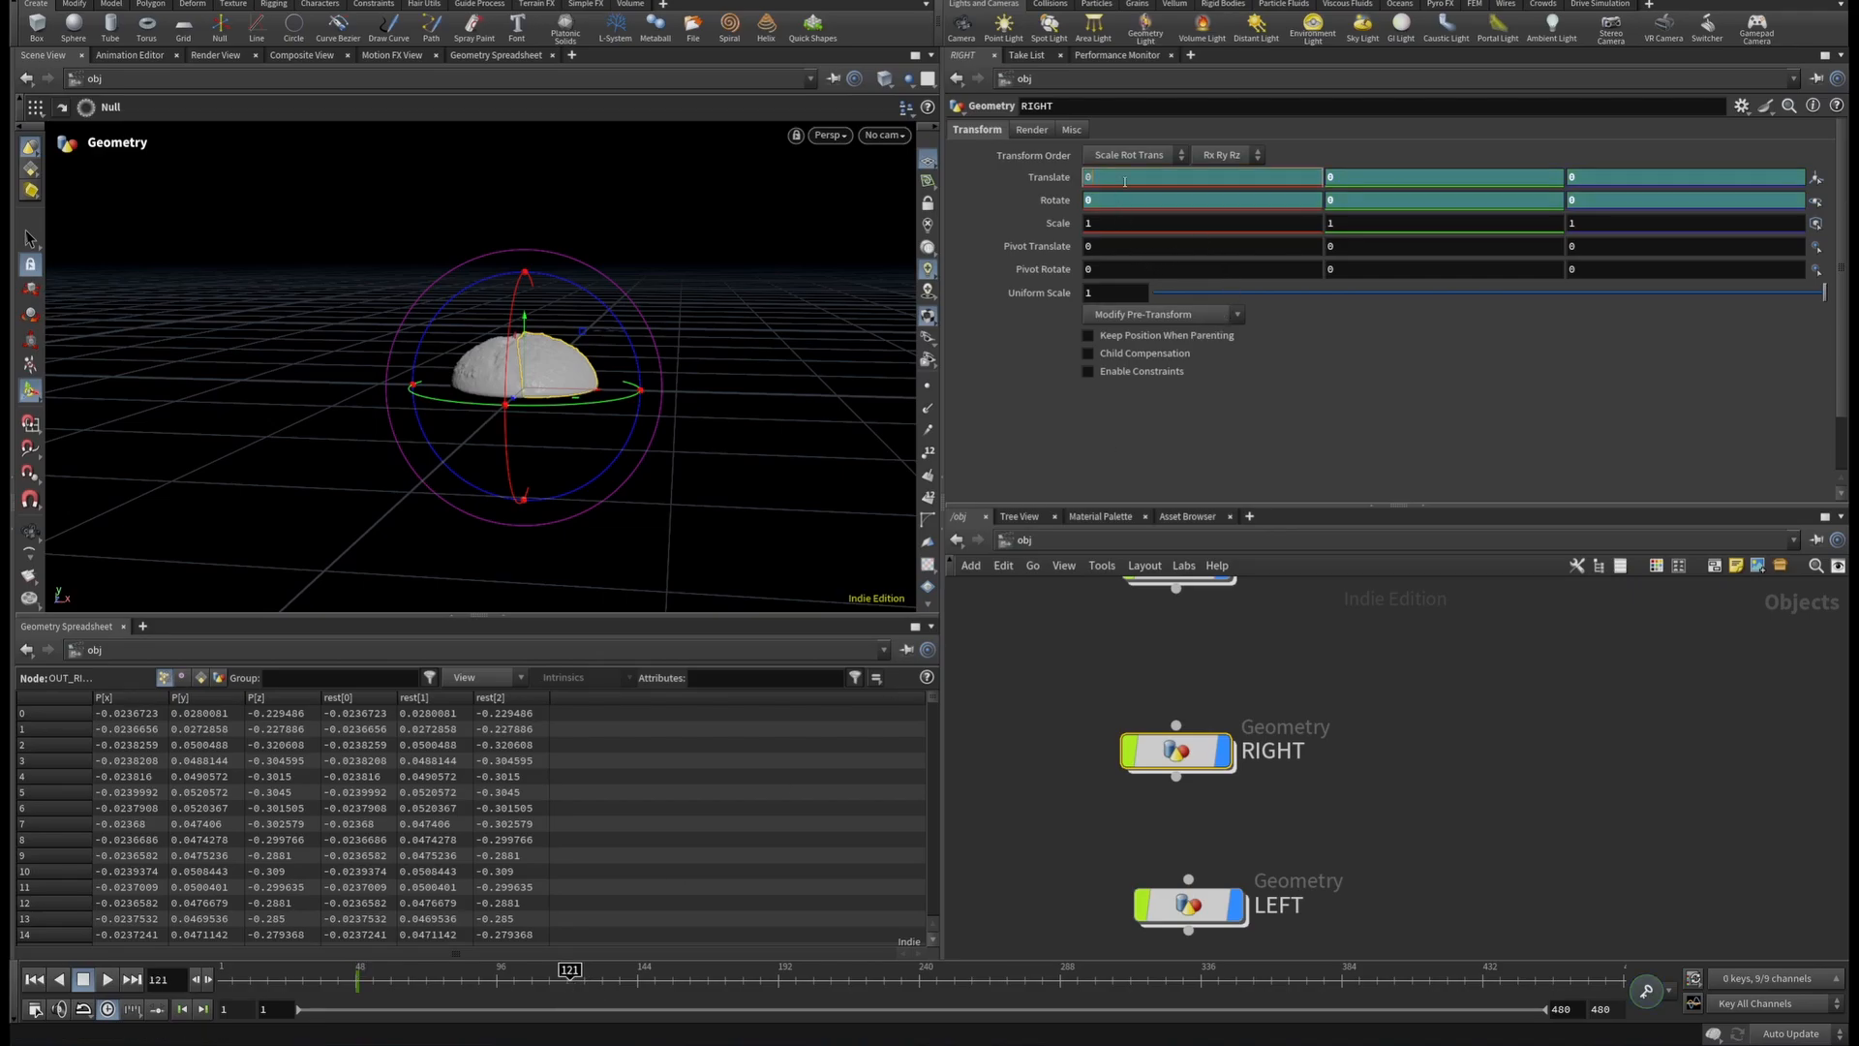
{"action": "key", "text": "Return"}
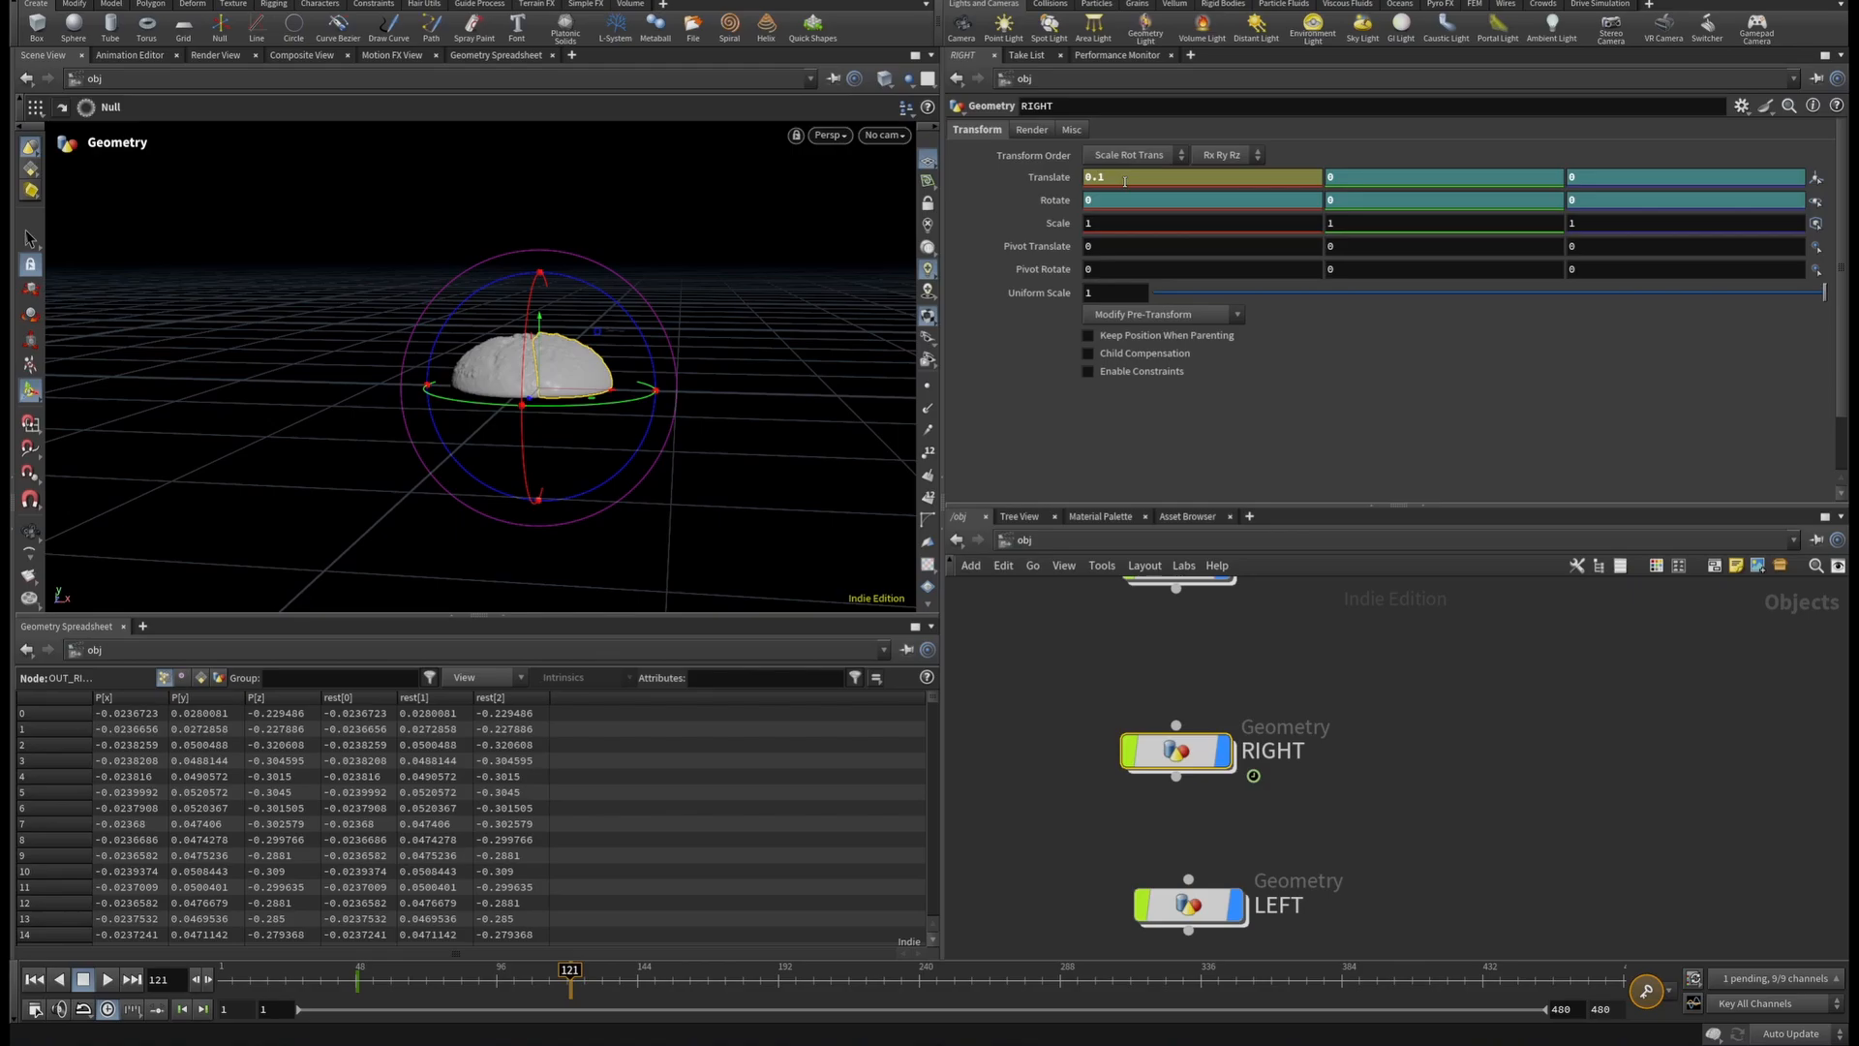
{"action": "left_click", "coordinate": [1054, 181], "text": "alt"}
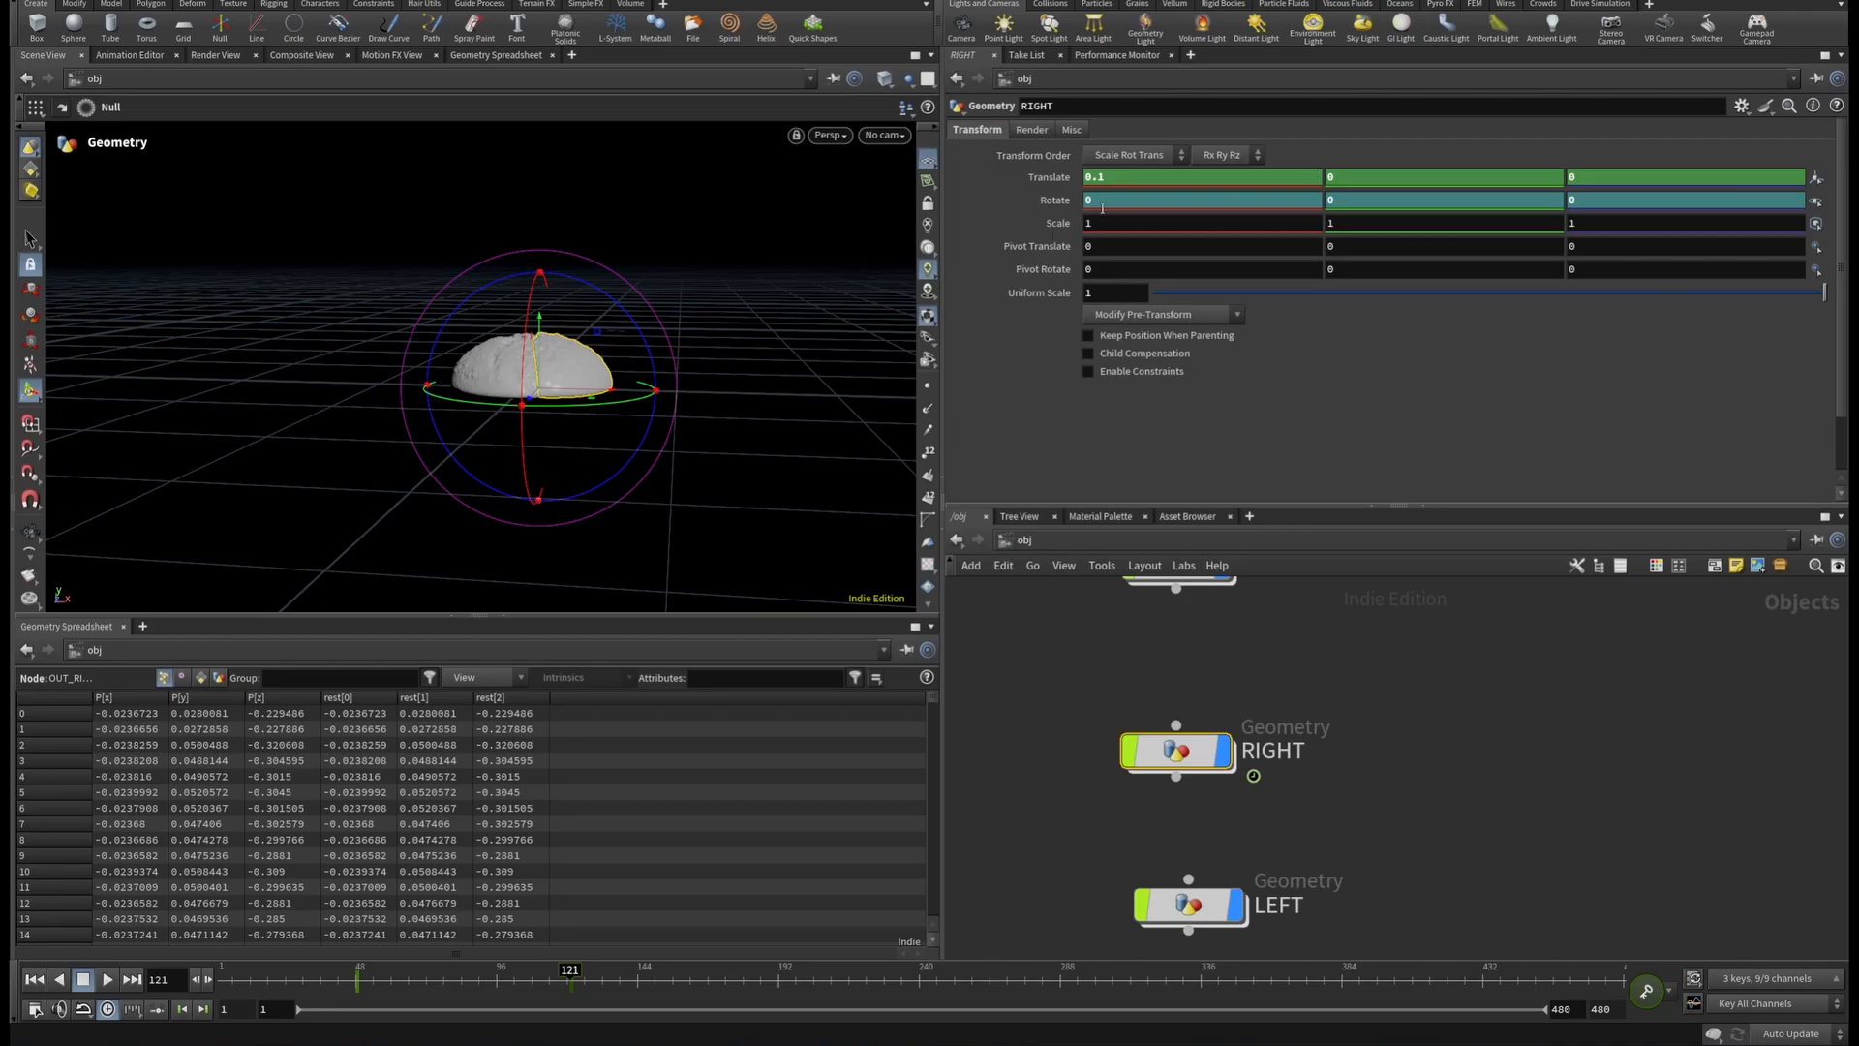
{"action": "left_click", "coordinate": [1057, 202], "text": "alt"}
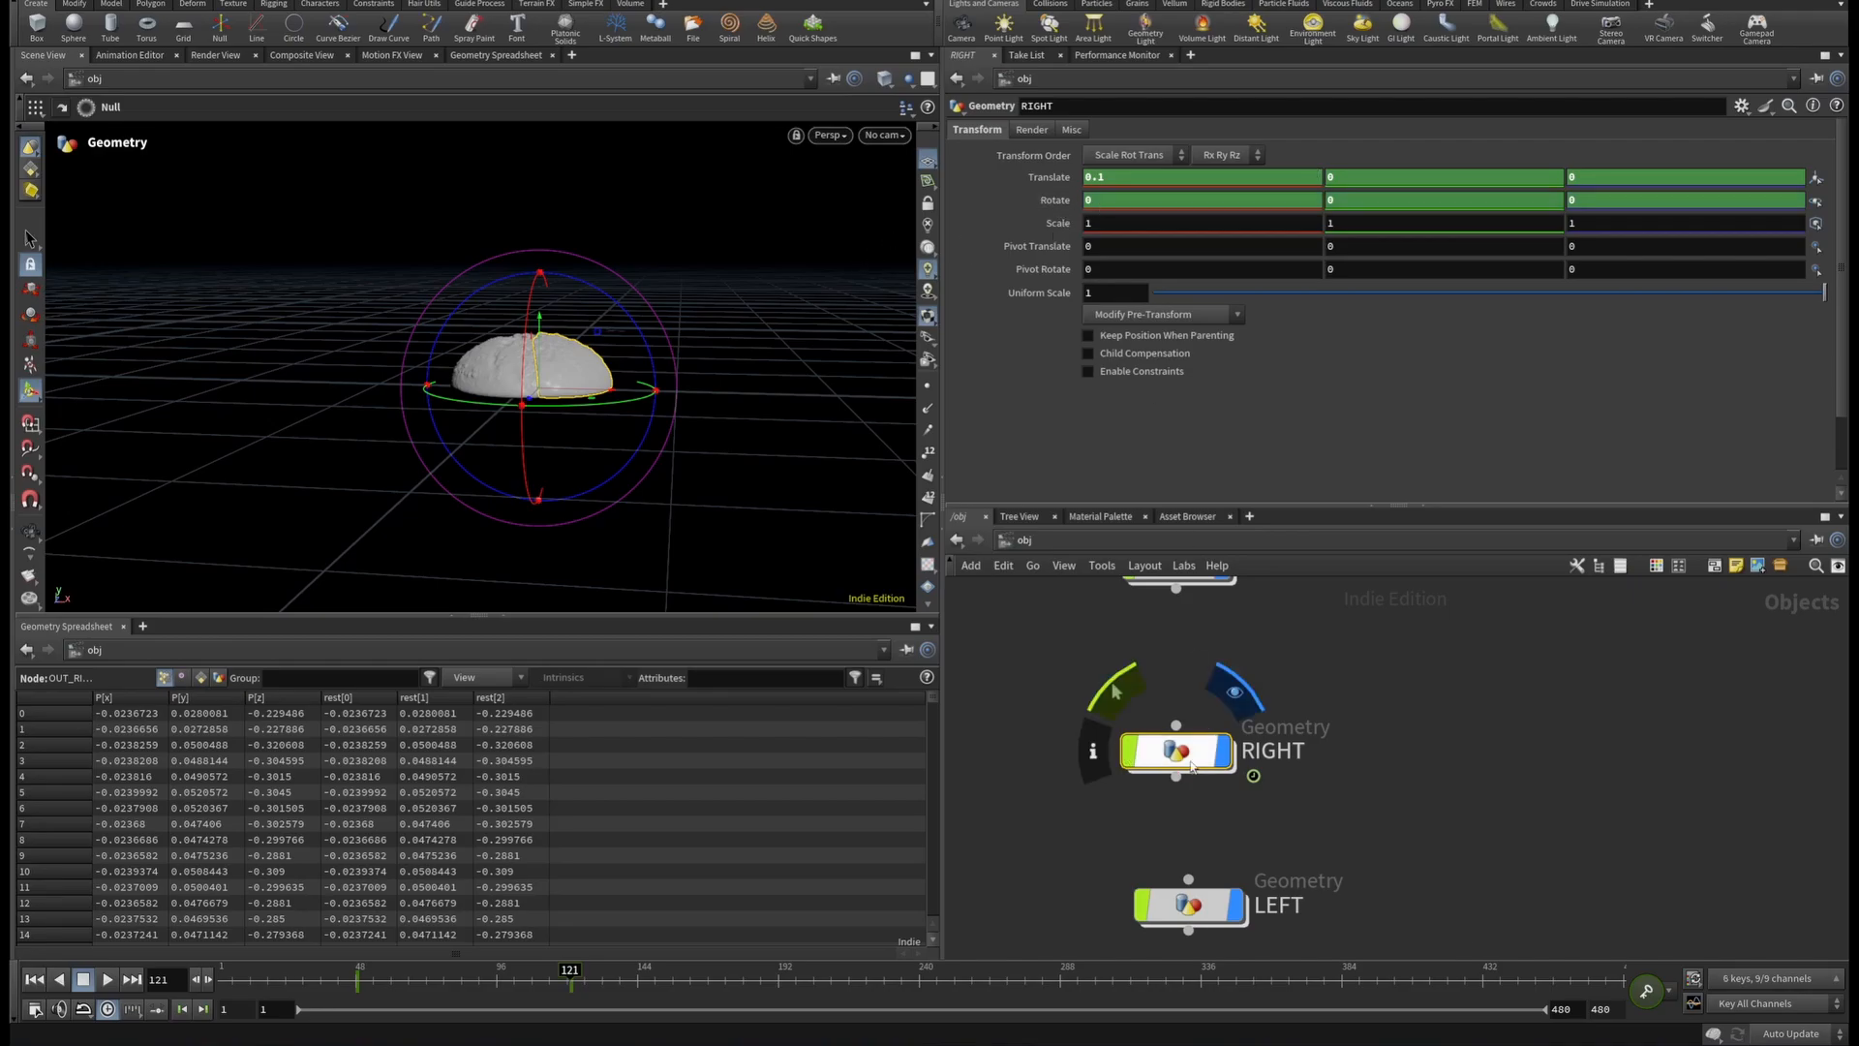
Select the LEFT object, keyframe its Translate and Rotate at frame 121, and set its X translation to -0.1.
{"action": "key", "text": "Escape"}
{"action": "left_click_drag", "start_coordinate": [624, 337], "coordinate": [701, 501]}
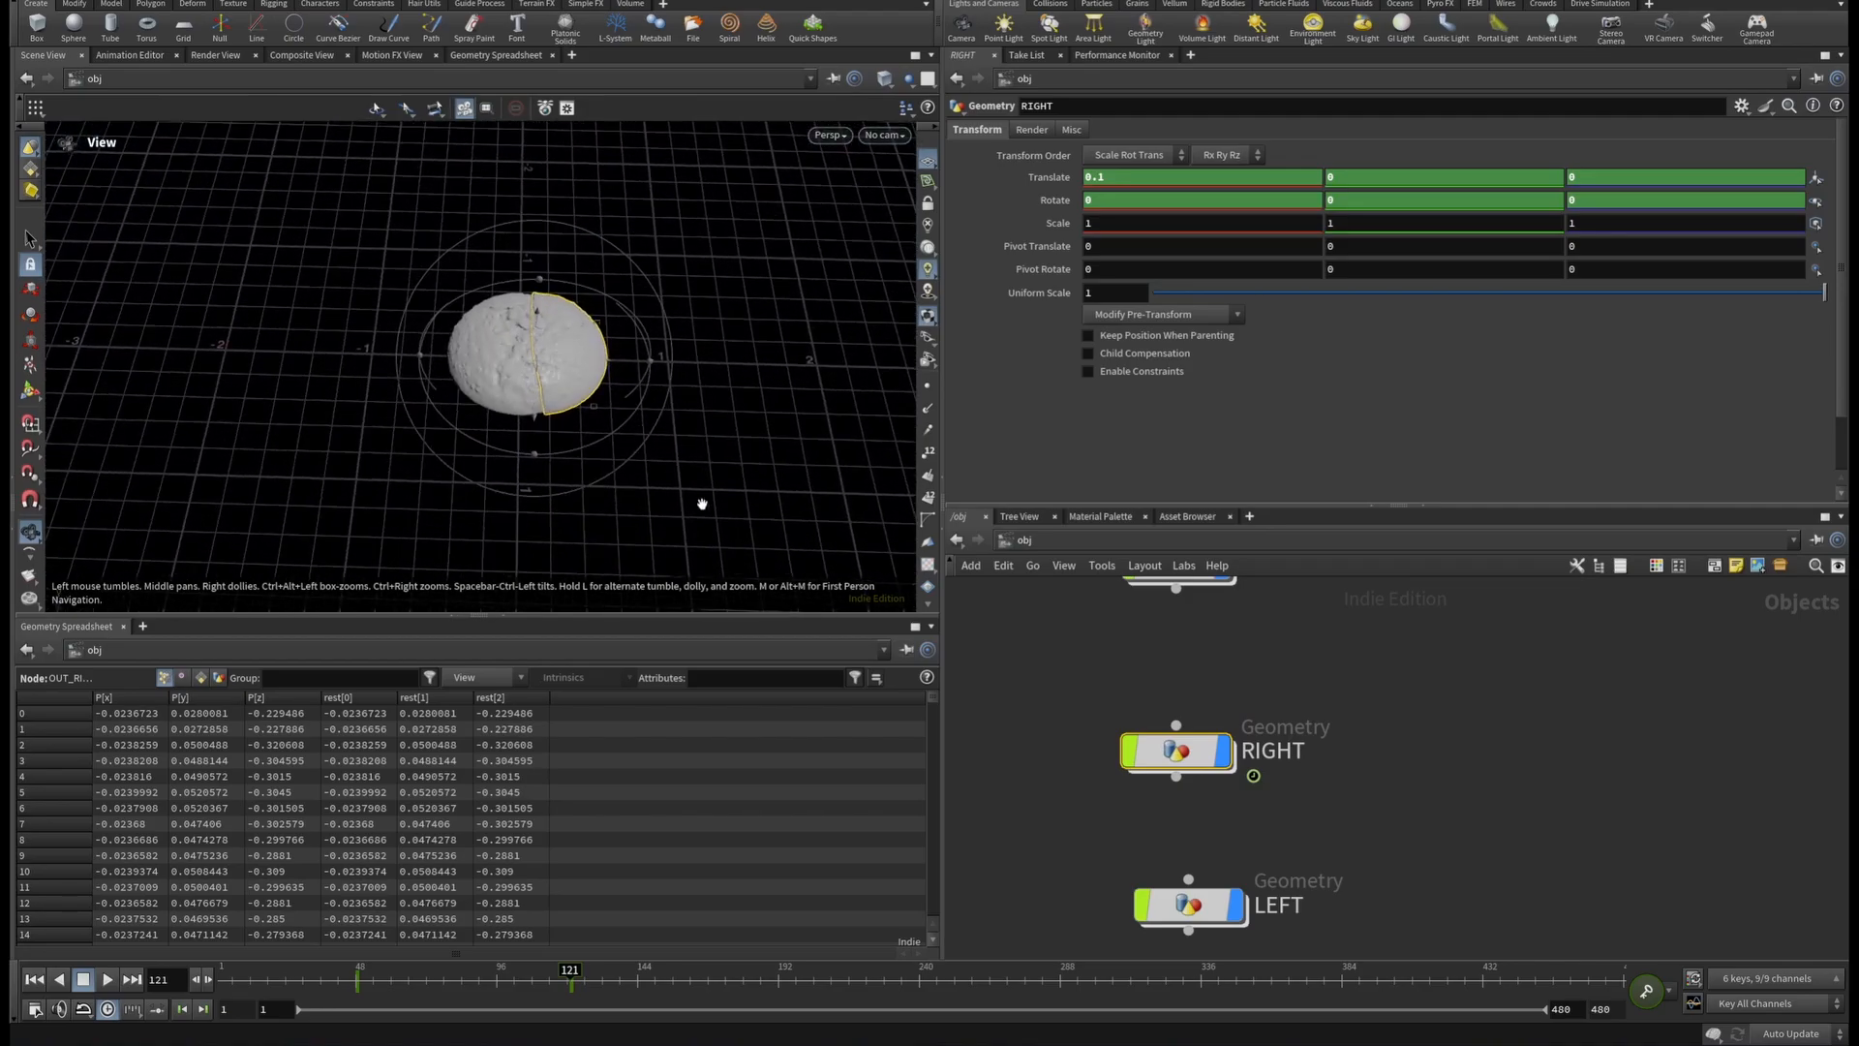
{"action": "key", "text": "Return"}
{"action": "left_click", "coordinate": [1190, 906]}
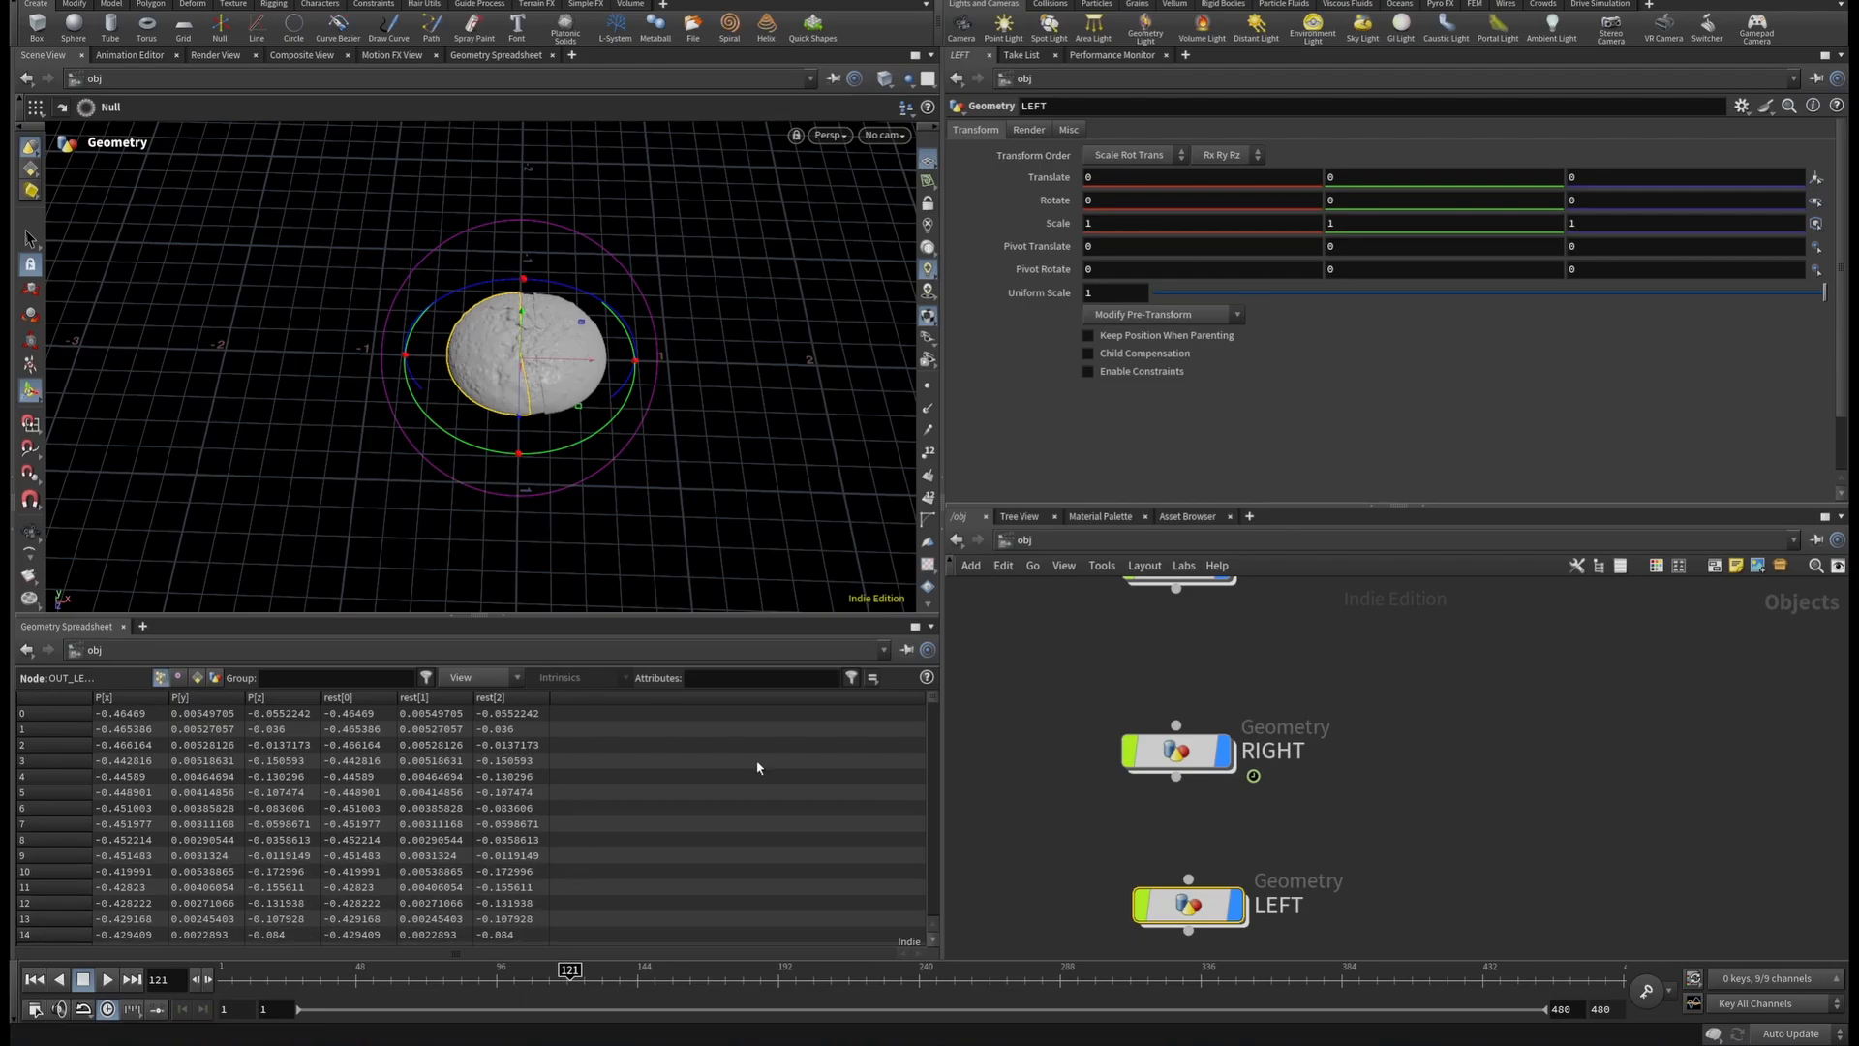
{"action": "left_click", "coordinate": [1057, 182], "text": "alt"}
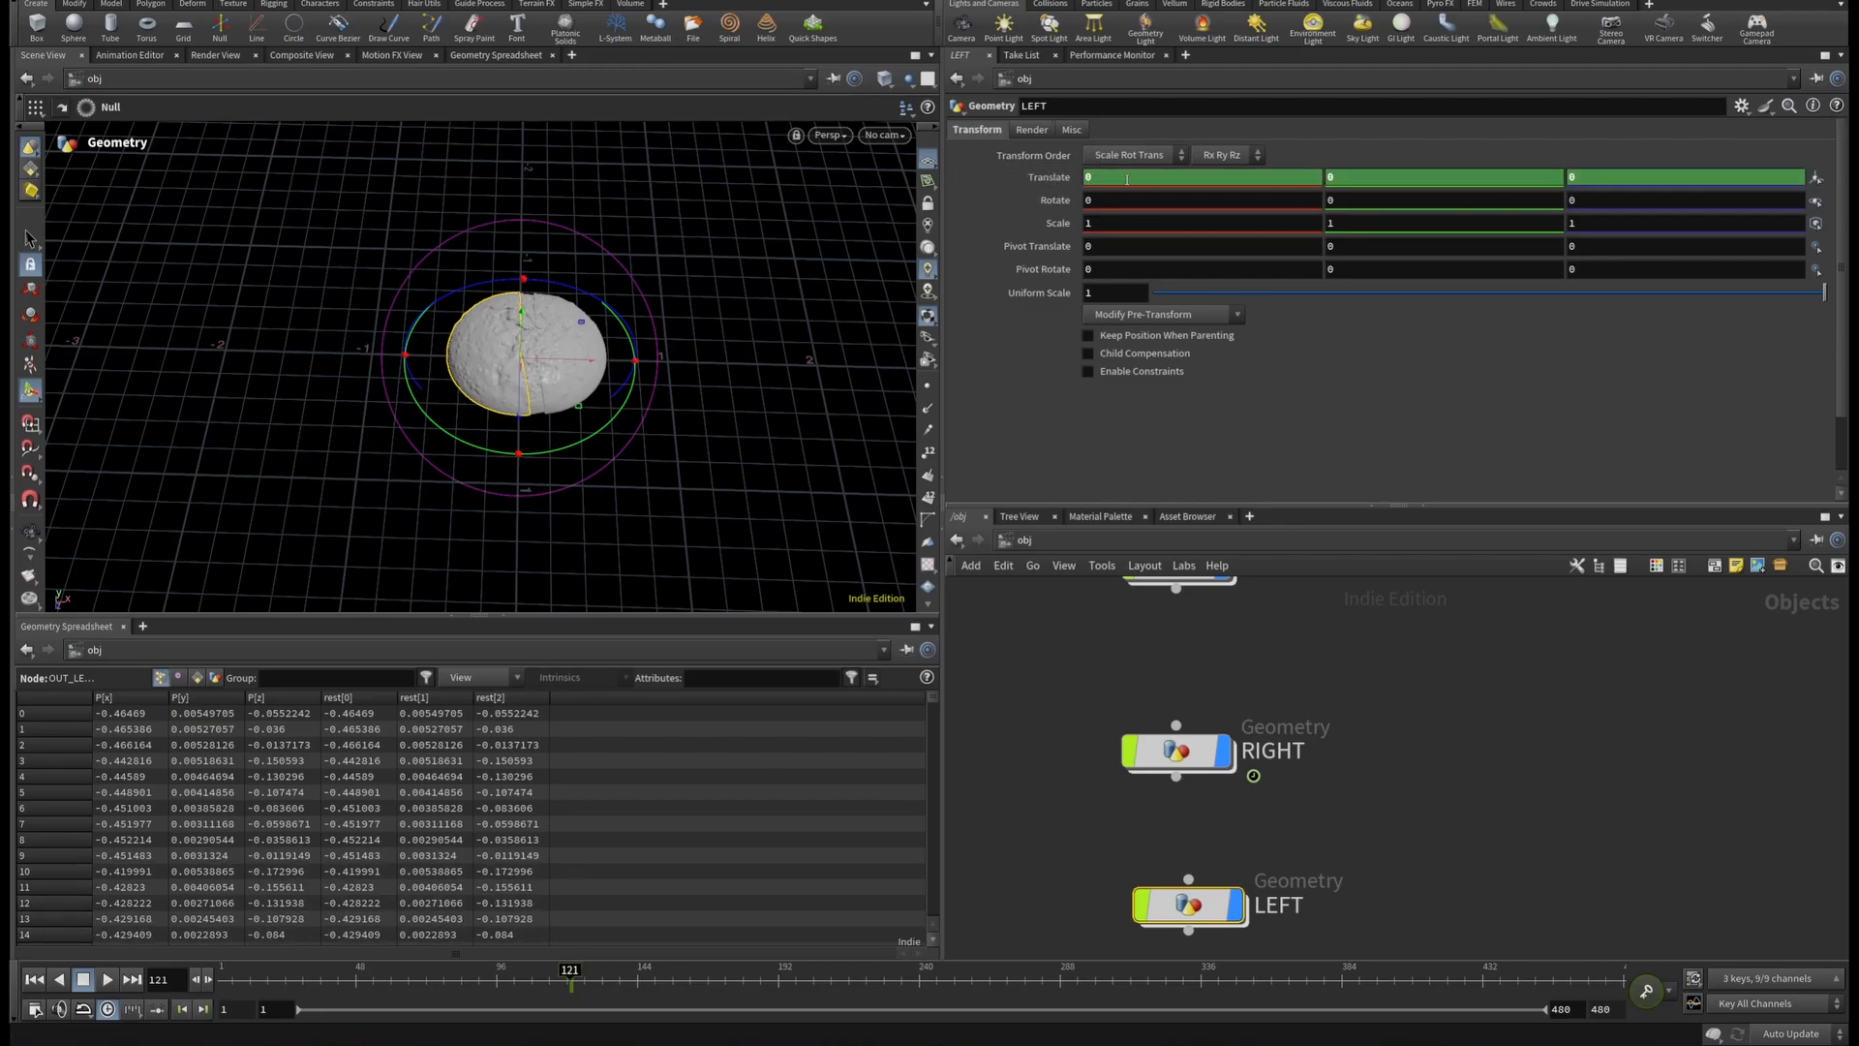
{"action": "left_click", "coordinate": [1056, 201], "text": "alt"}
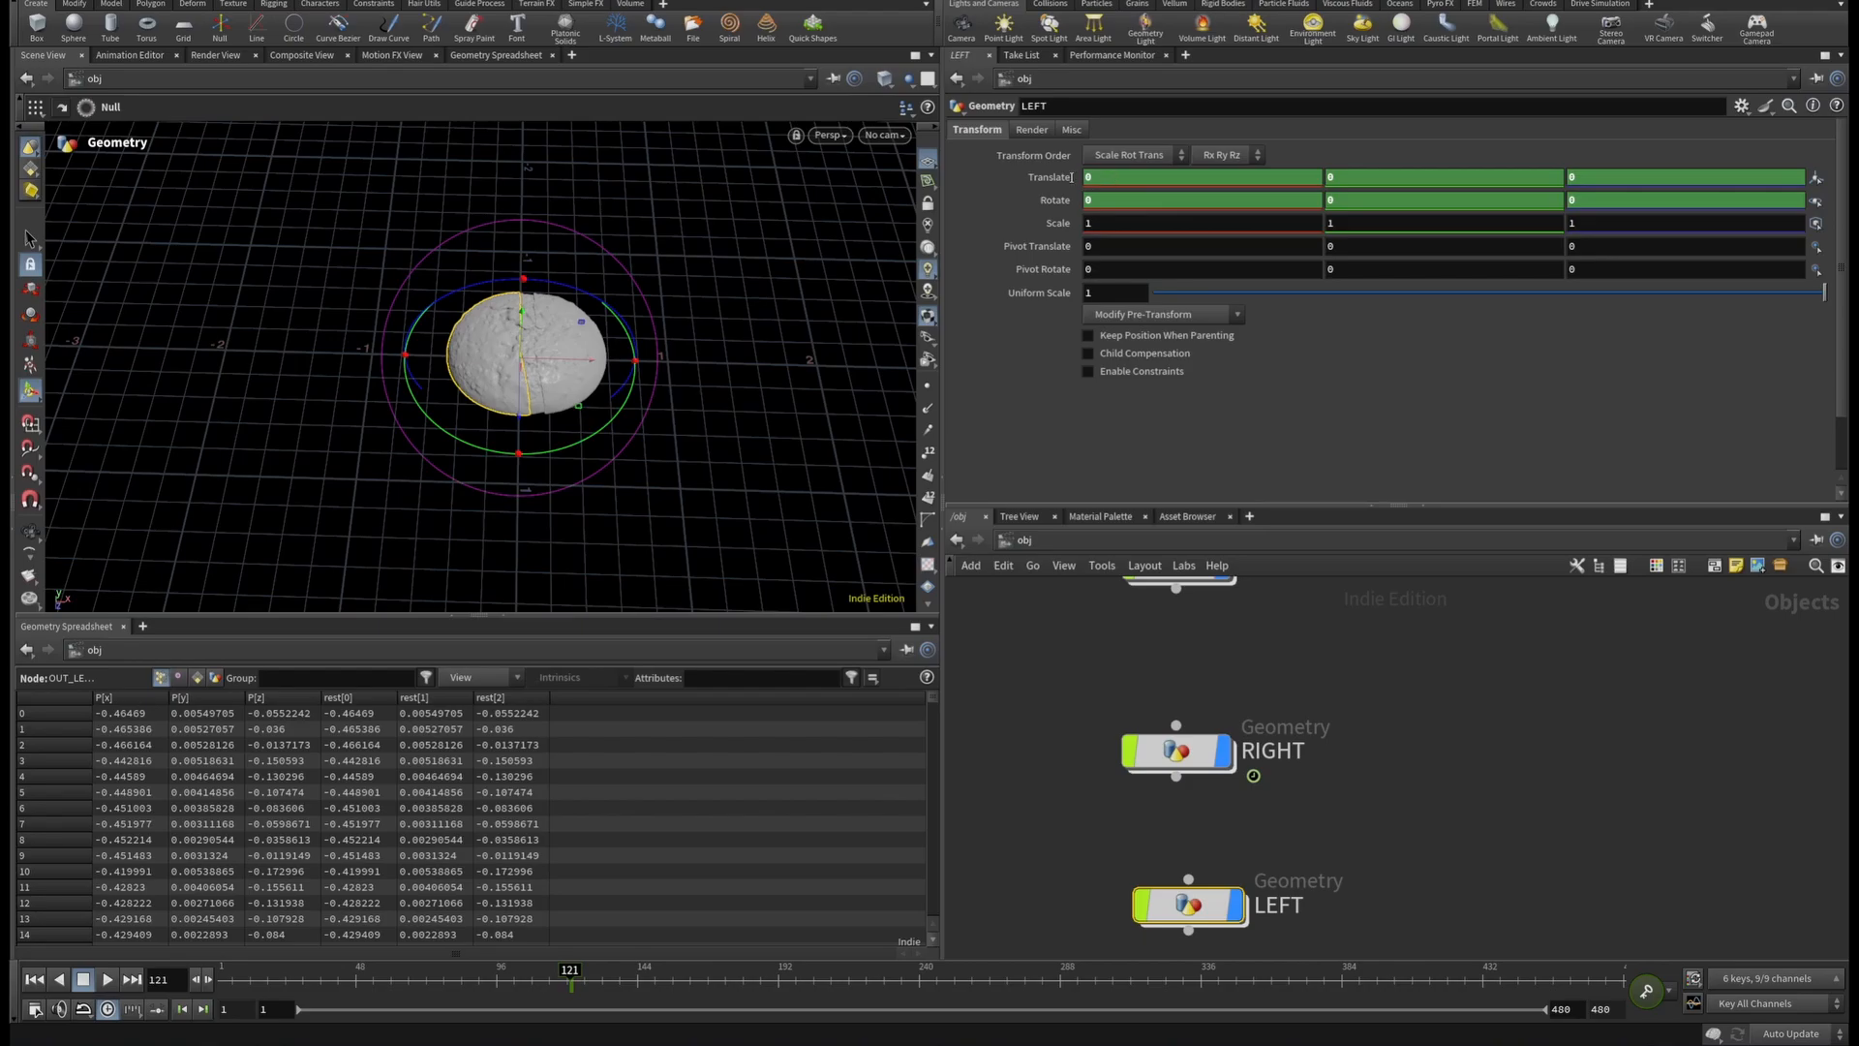
{"action": "left_click", "coordinate": [1091, 179]}
{"action": "type", "text": "-0.1"}
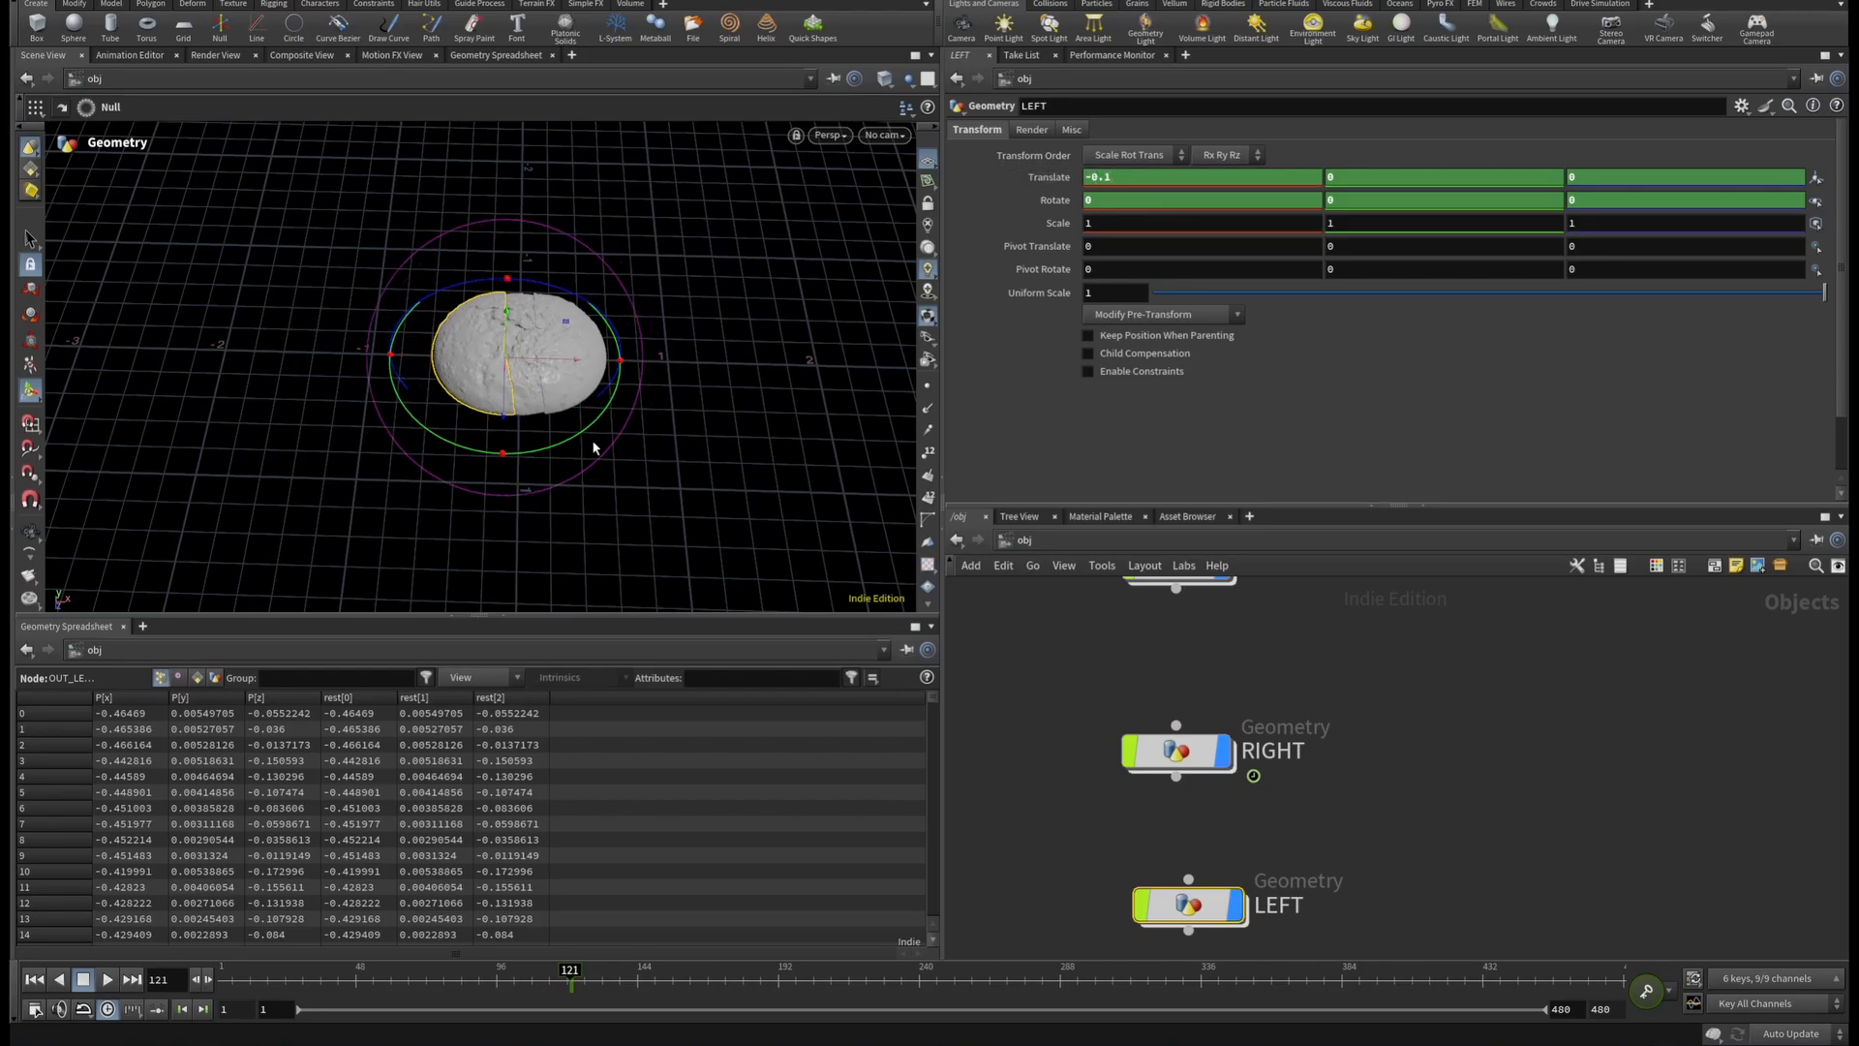
Hide the MPM_SIM, COOKIE and MODEL_COOKIE objects so only the two cookie halves are displayed.
{"action": "scroll", "coordinate": [1246, 687], "scroll_direction": "down", "scroll_amount": 3}
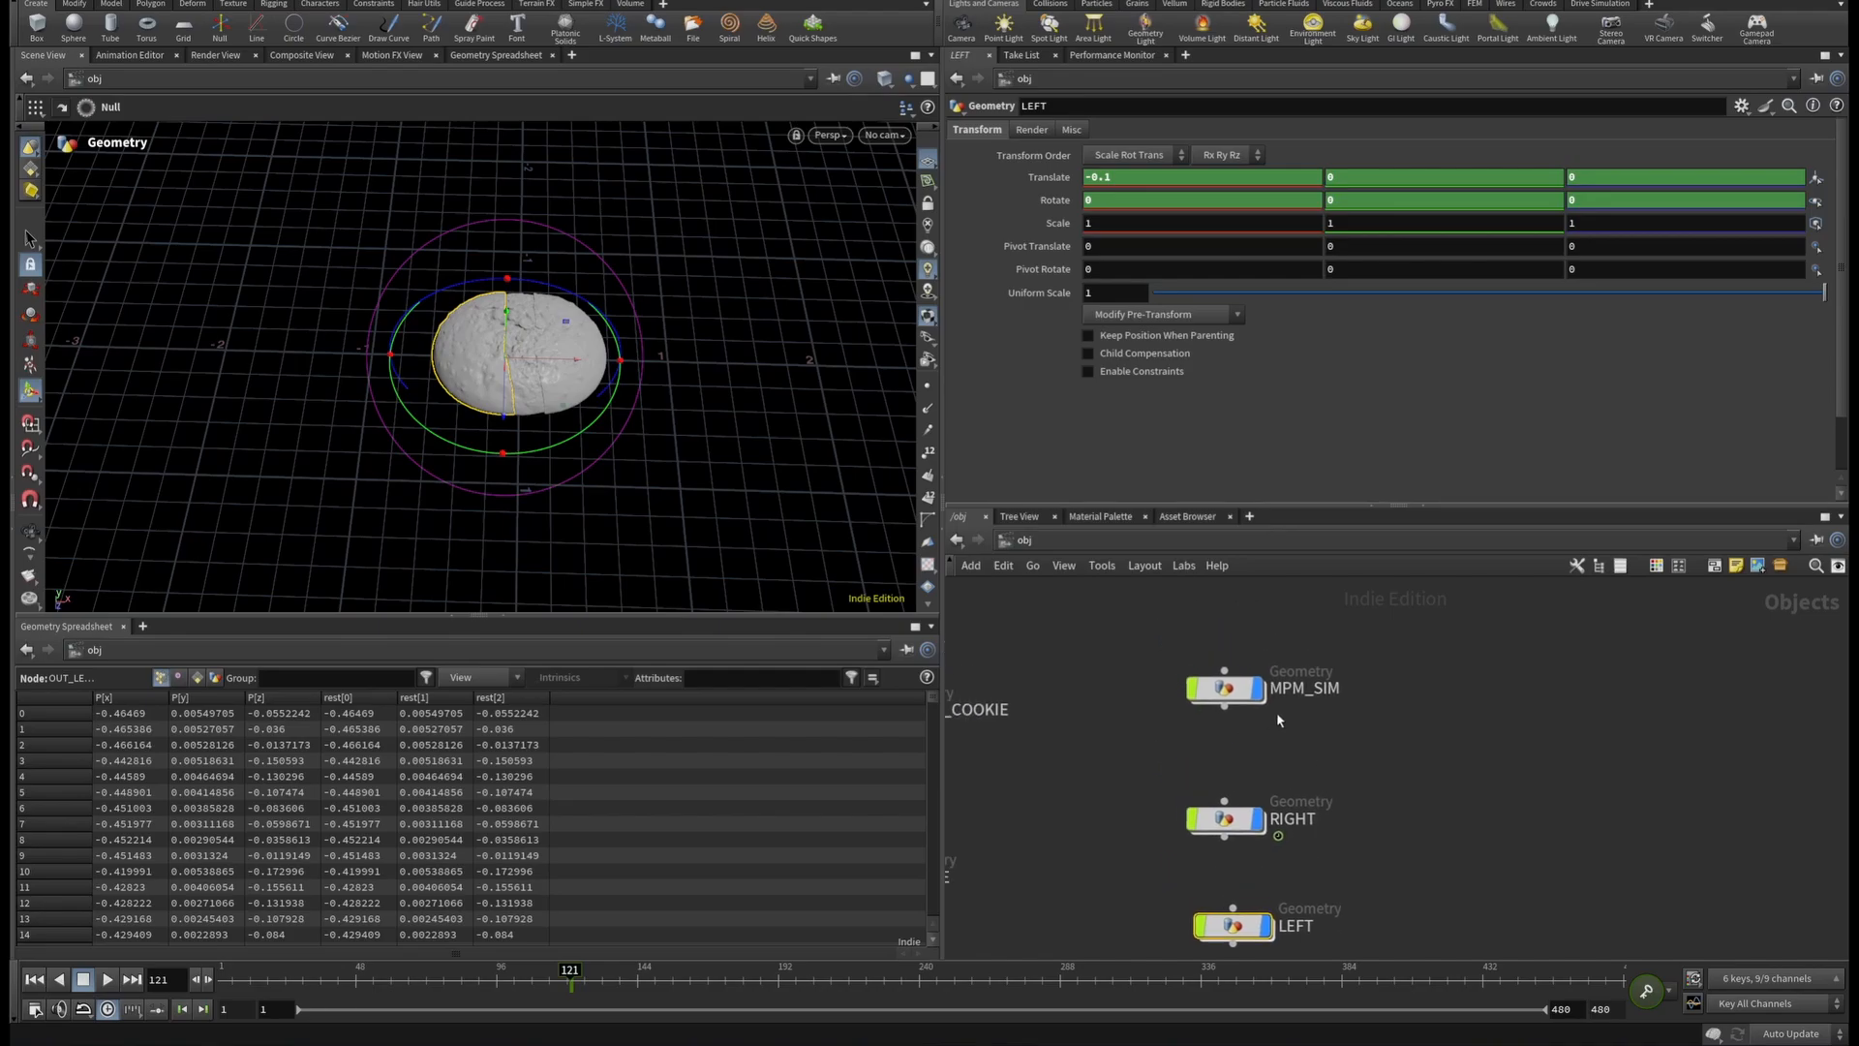
{"action": "scroll", "coordinate": [1249, 736], "scroll_direction": "down", "scroll_amount": 3}
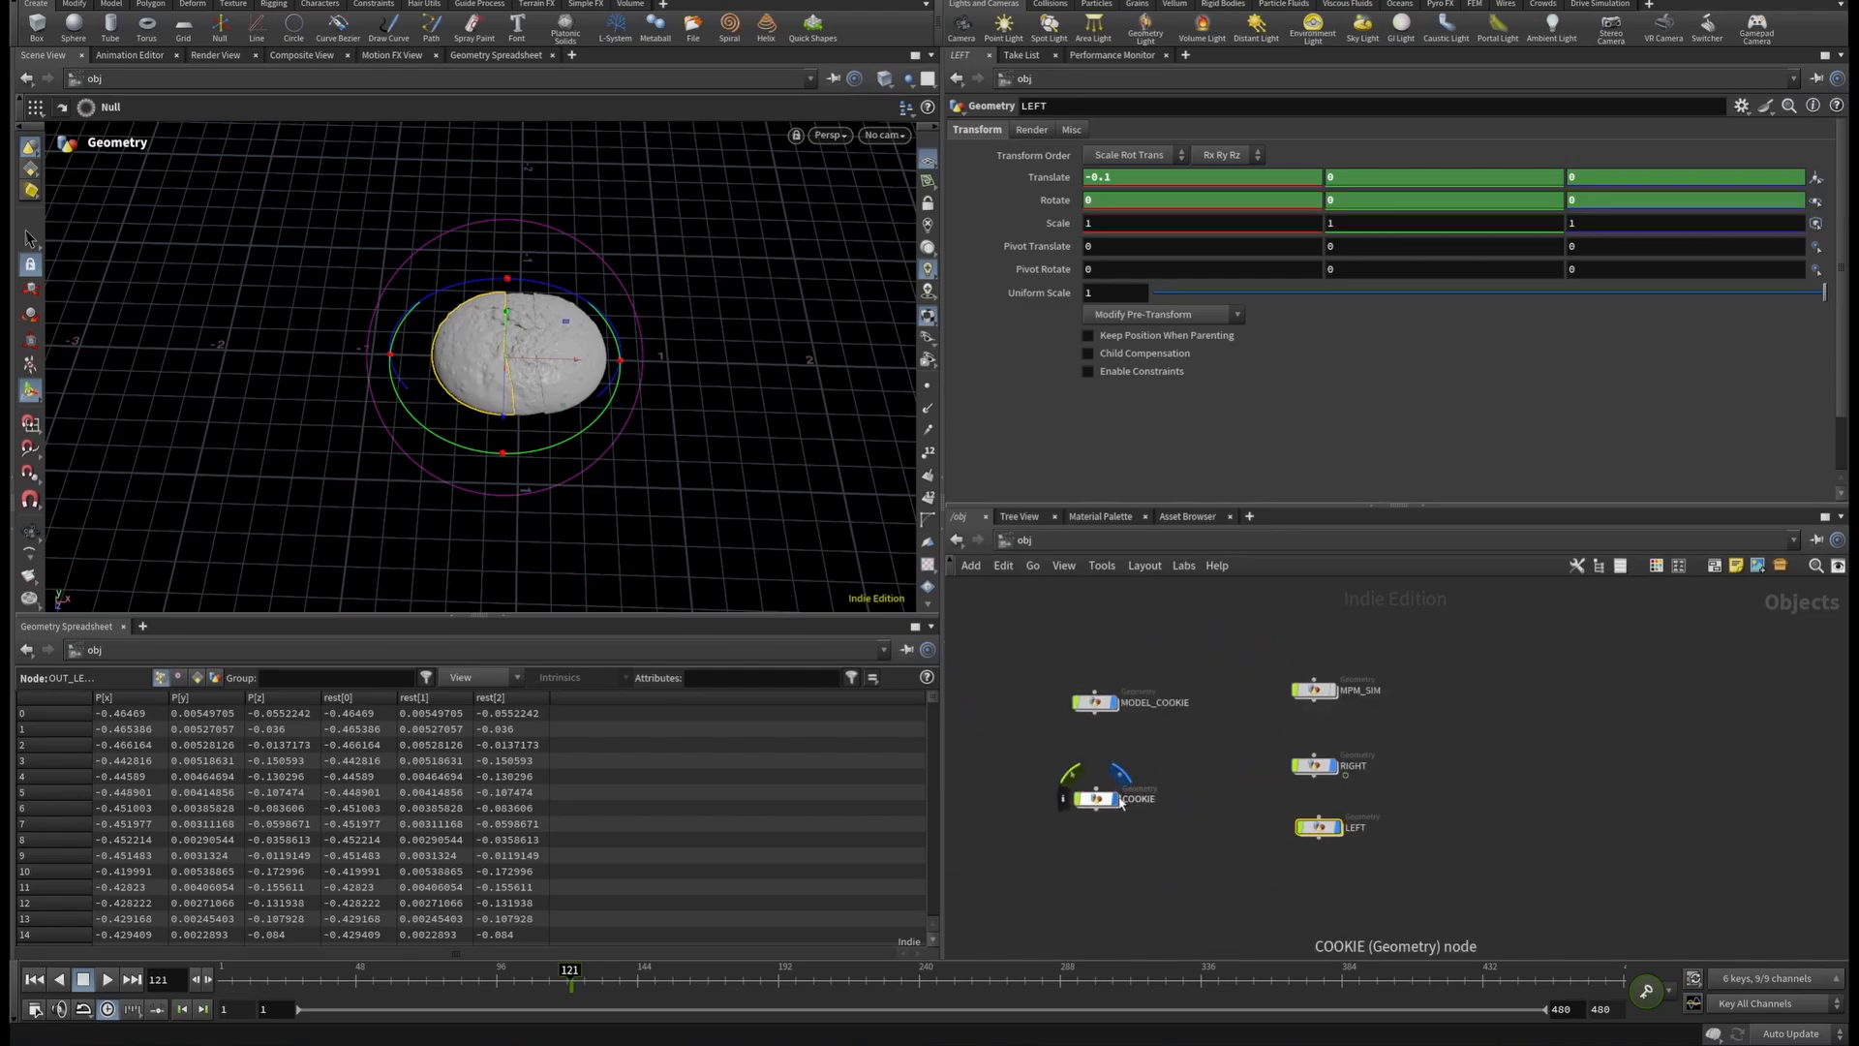
{"action": "left_click", "coordinate": [1114, 702]}
{"action": "scroll", "coordinate": [1288, 751], "scroll_direction": "up", "scroll_amount": 4}
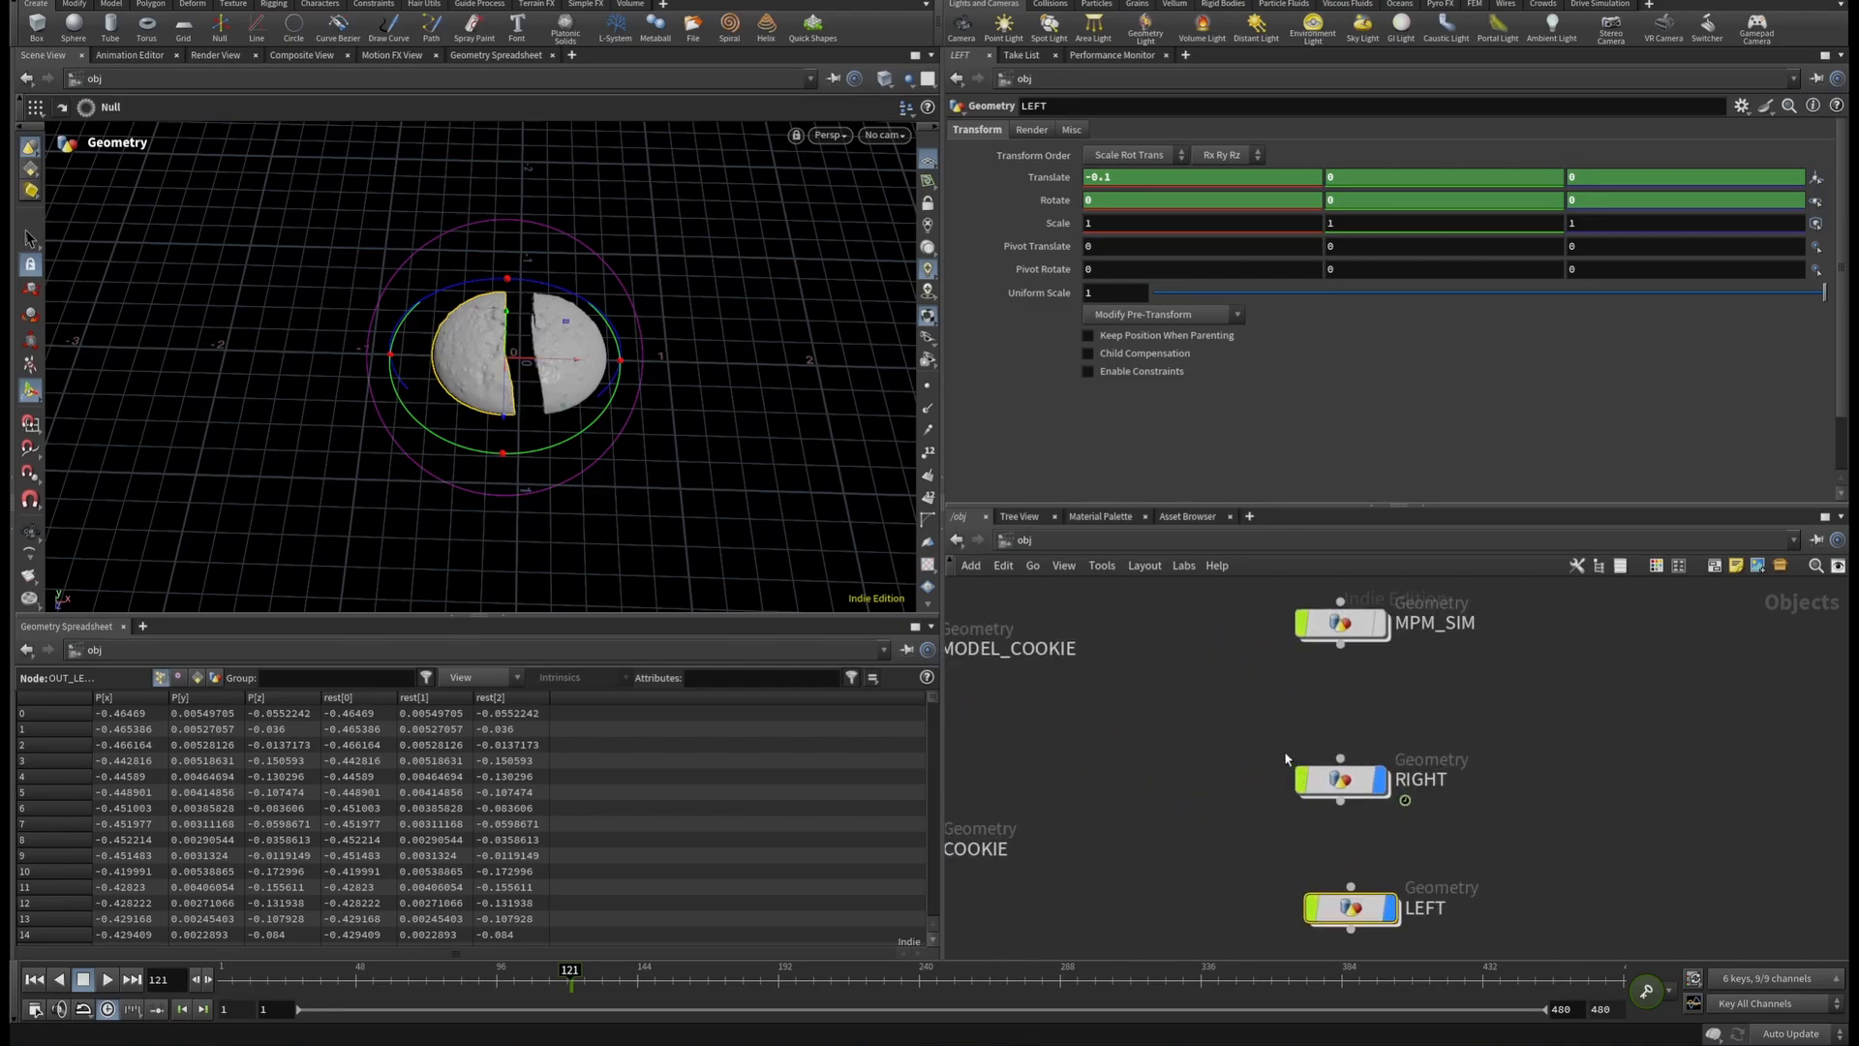
At frame 48, set LEFT's X translation to 0 and keyframe its Translate and Rotate.
{"action": "left_click", "coordinate": [355, 979]}
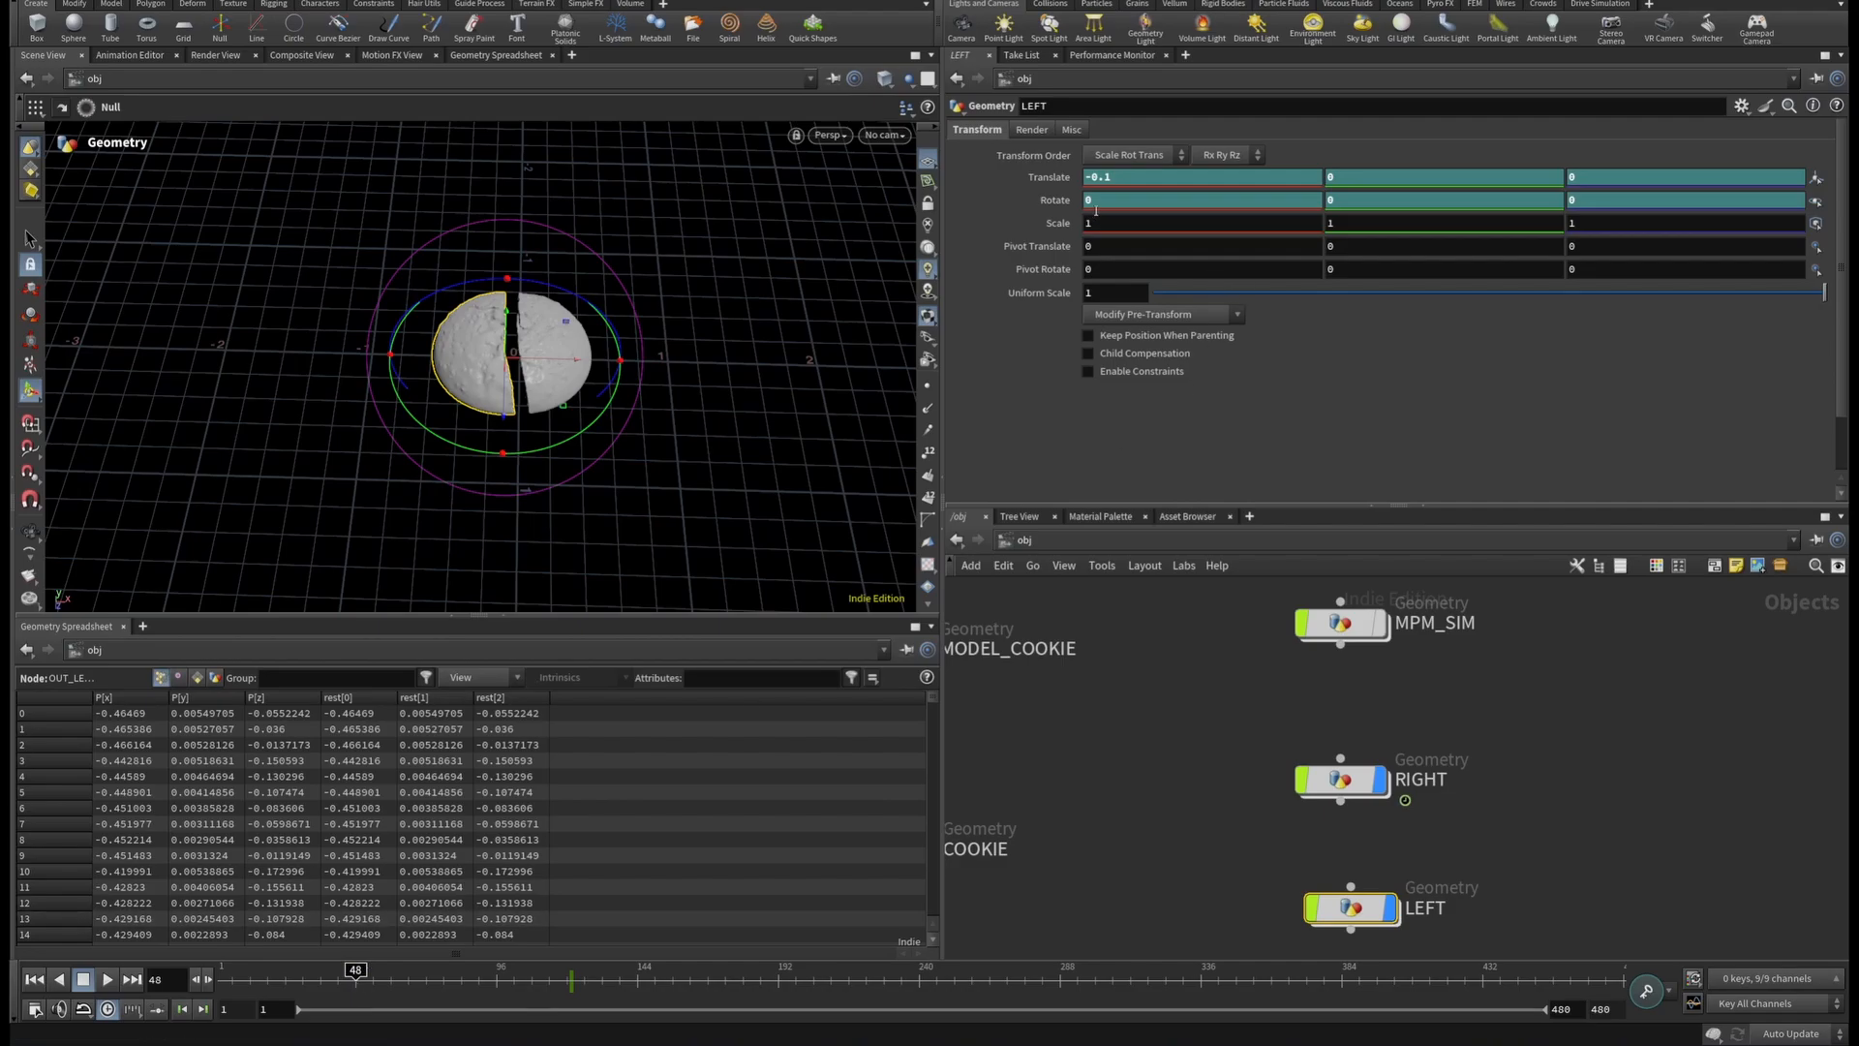
{"action": "left_click_drag", "start_coordinate": [1116, 178], "coordinate": [1064, 184]}
{"action": "type", "text": "0"}
{"action": "key", "text": "Return"}
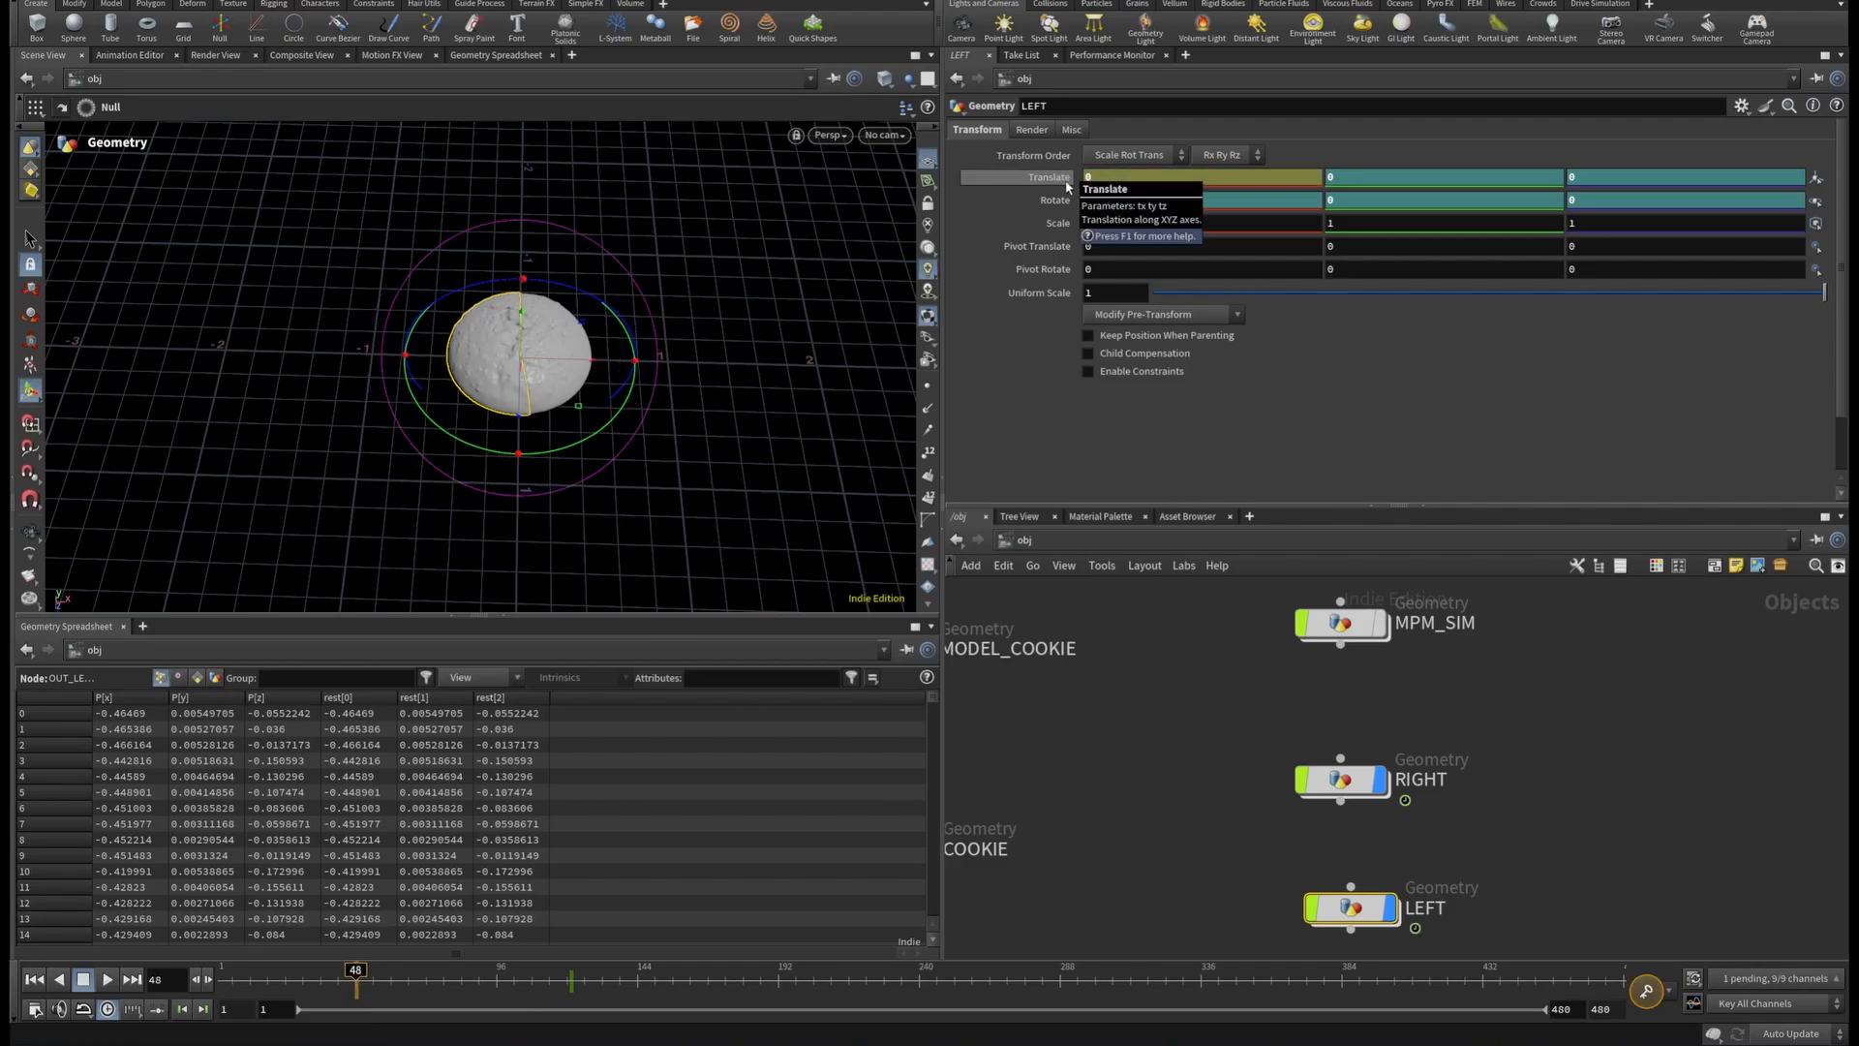
{"action": "left_click", "coordinate": [1055, 184], "text": "alt"}
{"action": "left_click", "coordinate": [1063, 199], "text": "alt"}
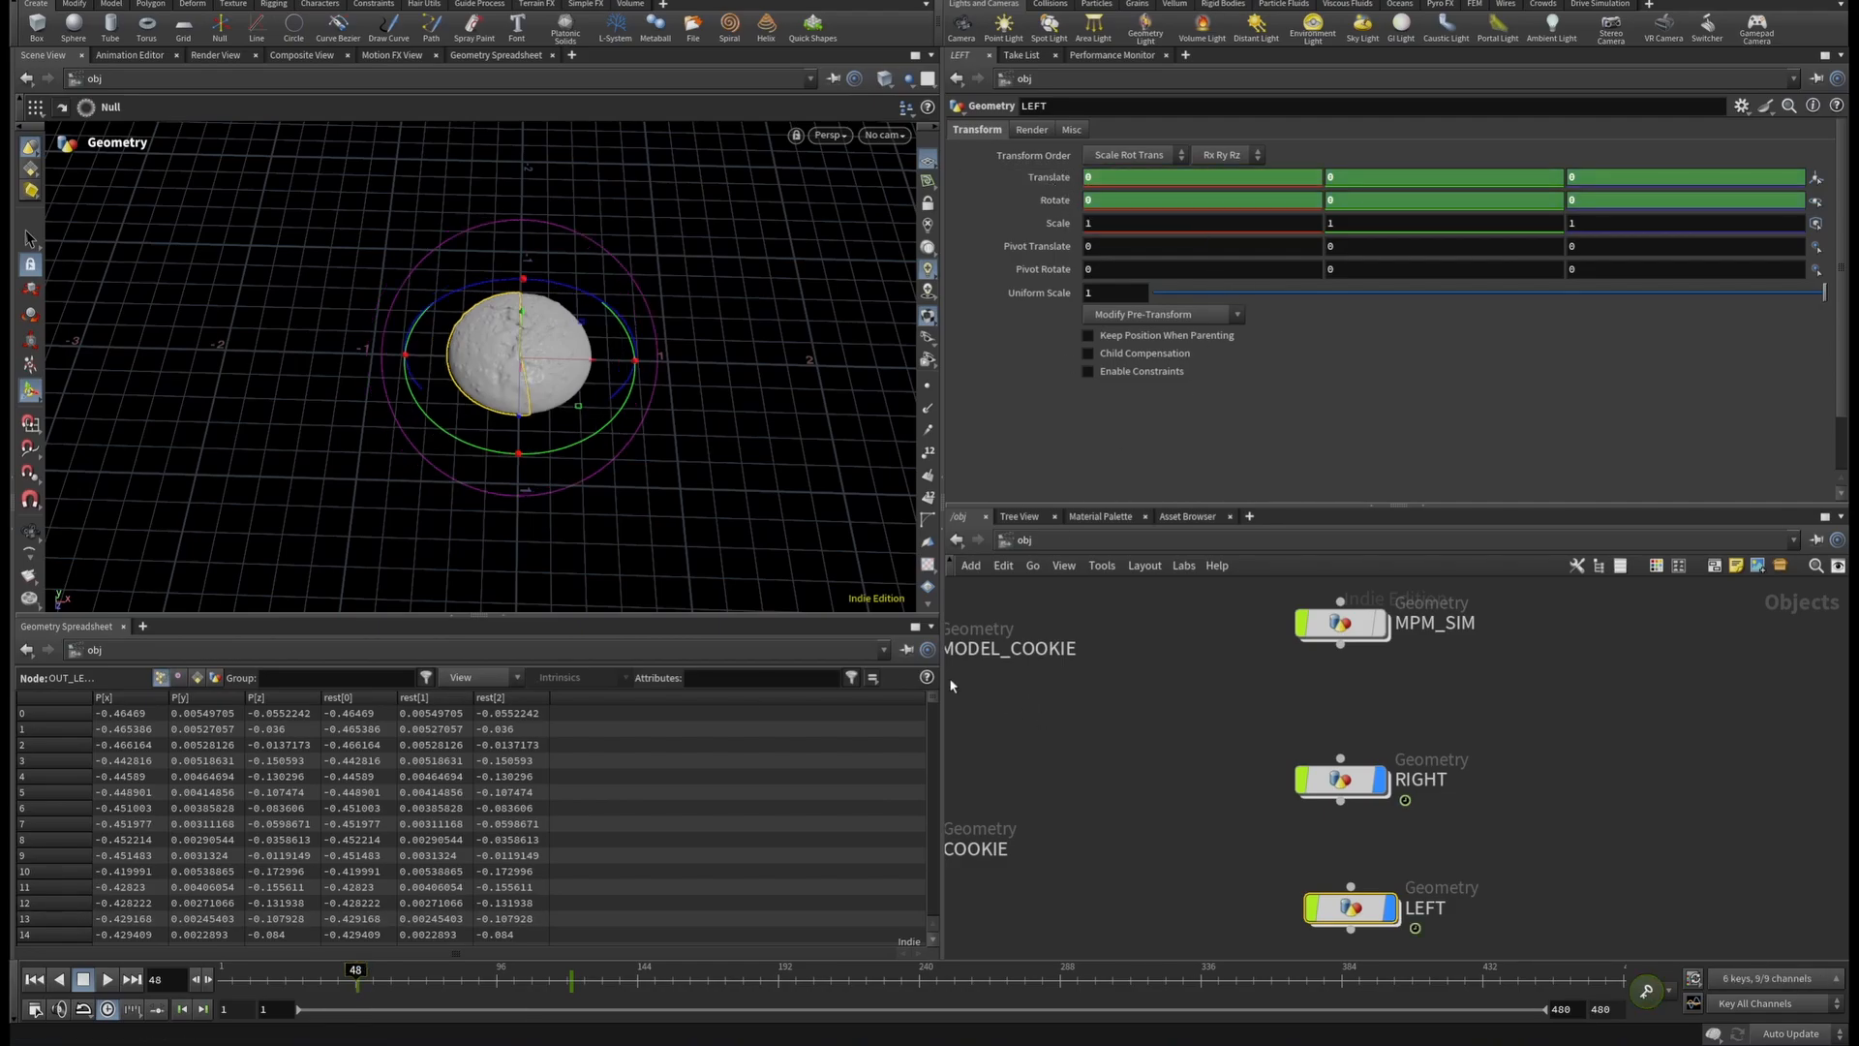
Play back the separation of the two cookie halves from the start and rewind to frame 1.
{"action": "key", "text": "Escape"}
{"action": "left_click", "coordinate": [109, 980]}
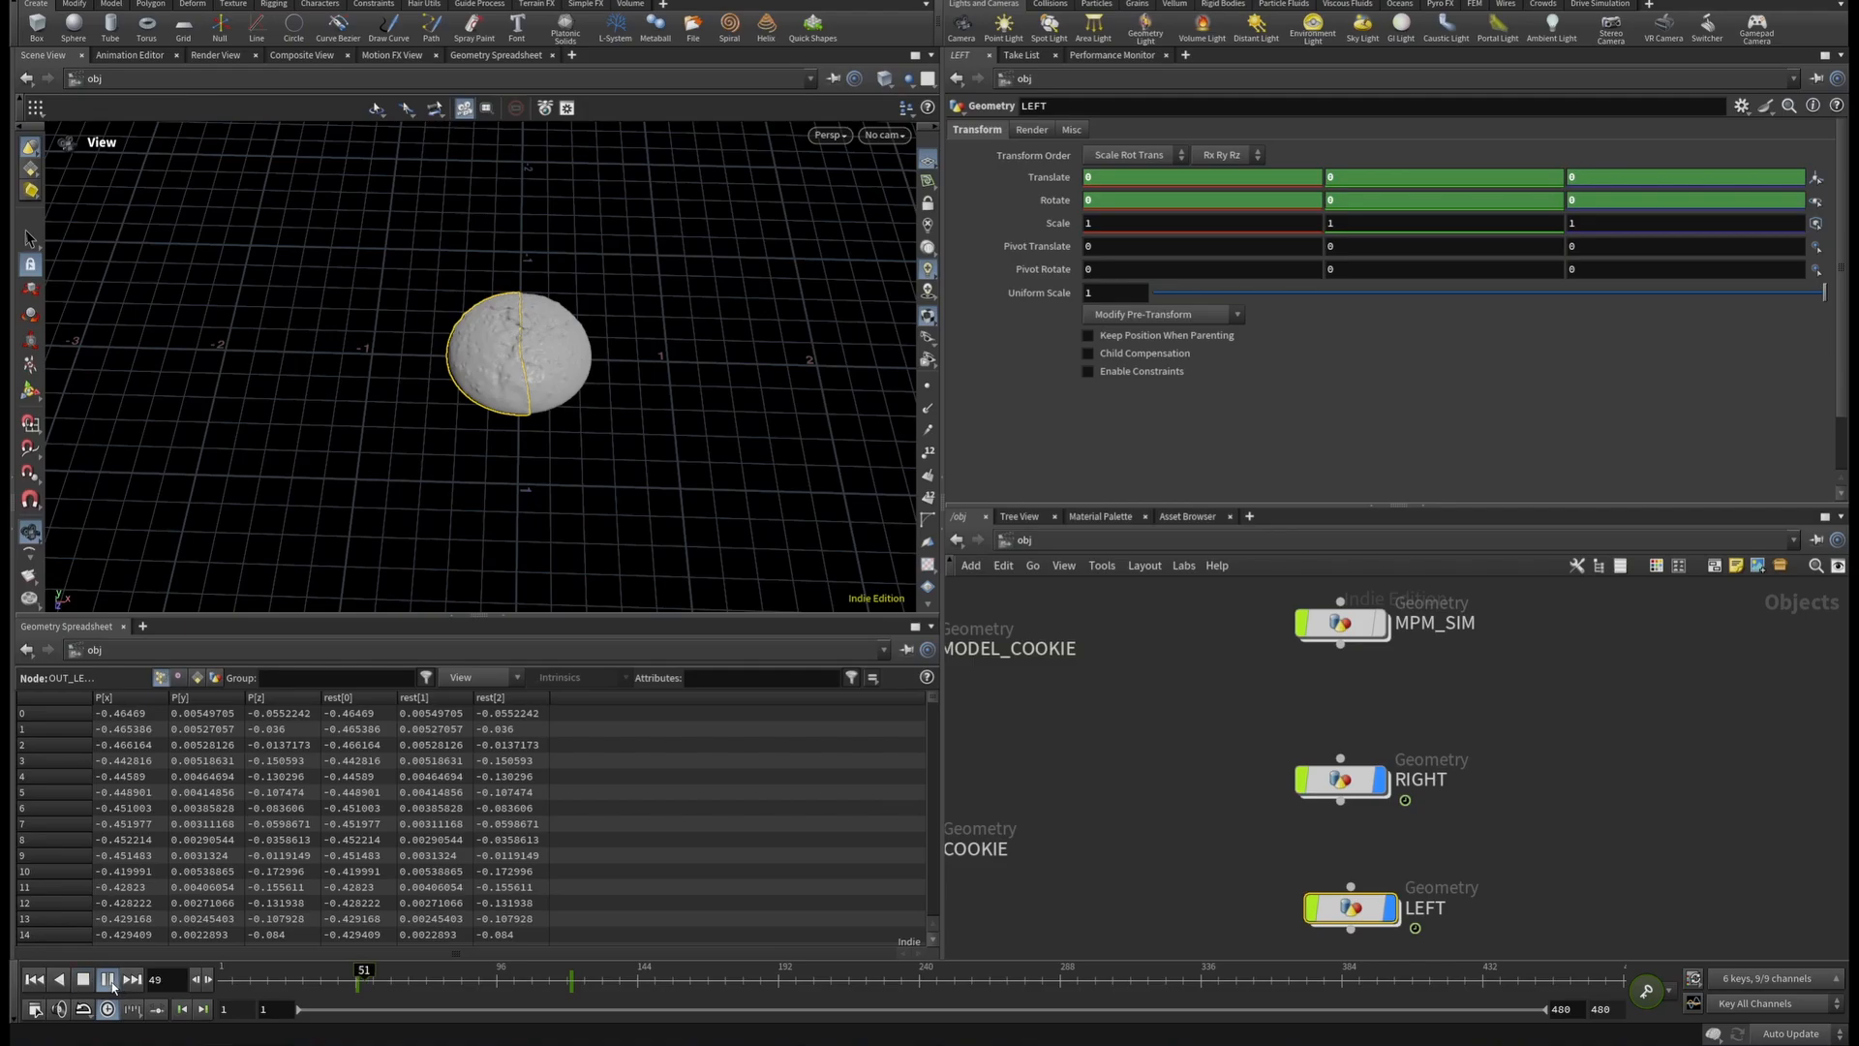
{"action": "left_click", "coordinate": [108, 980]}
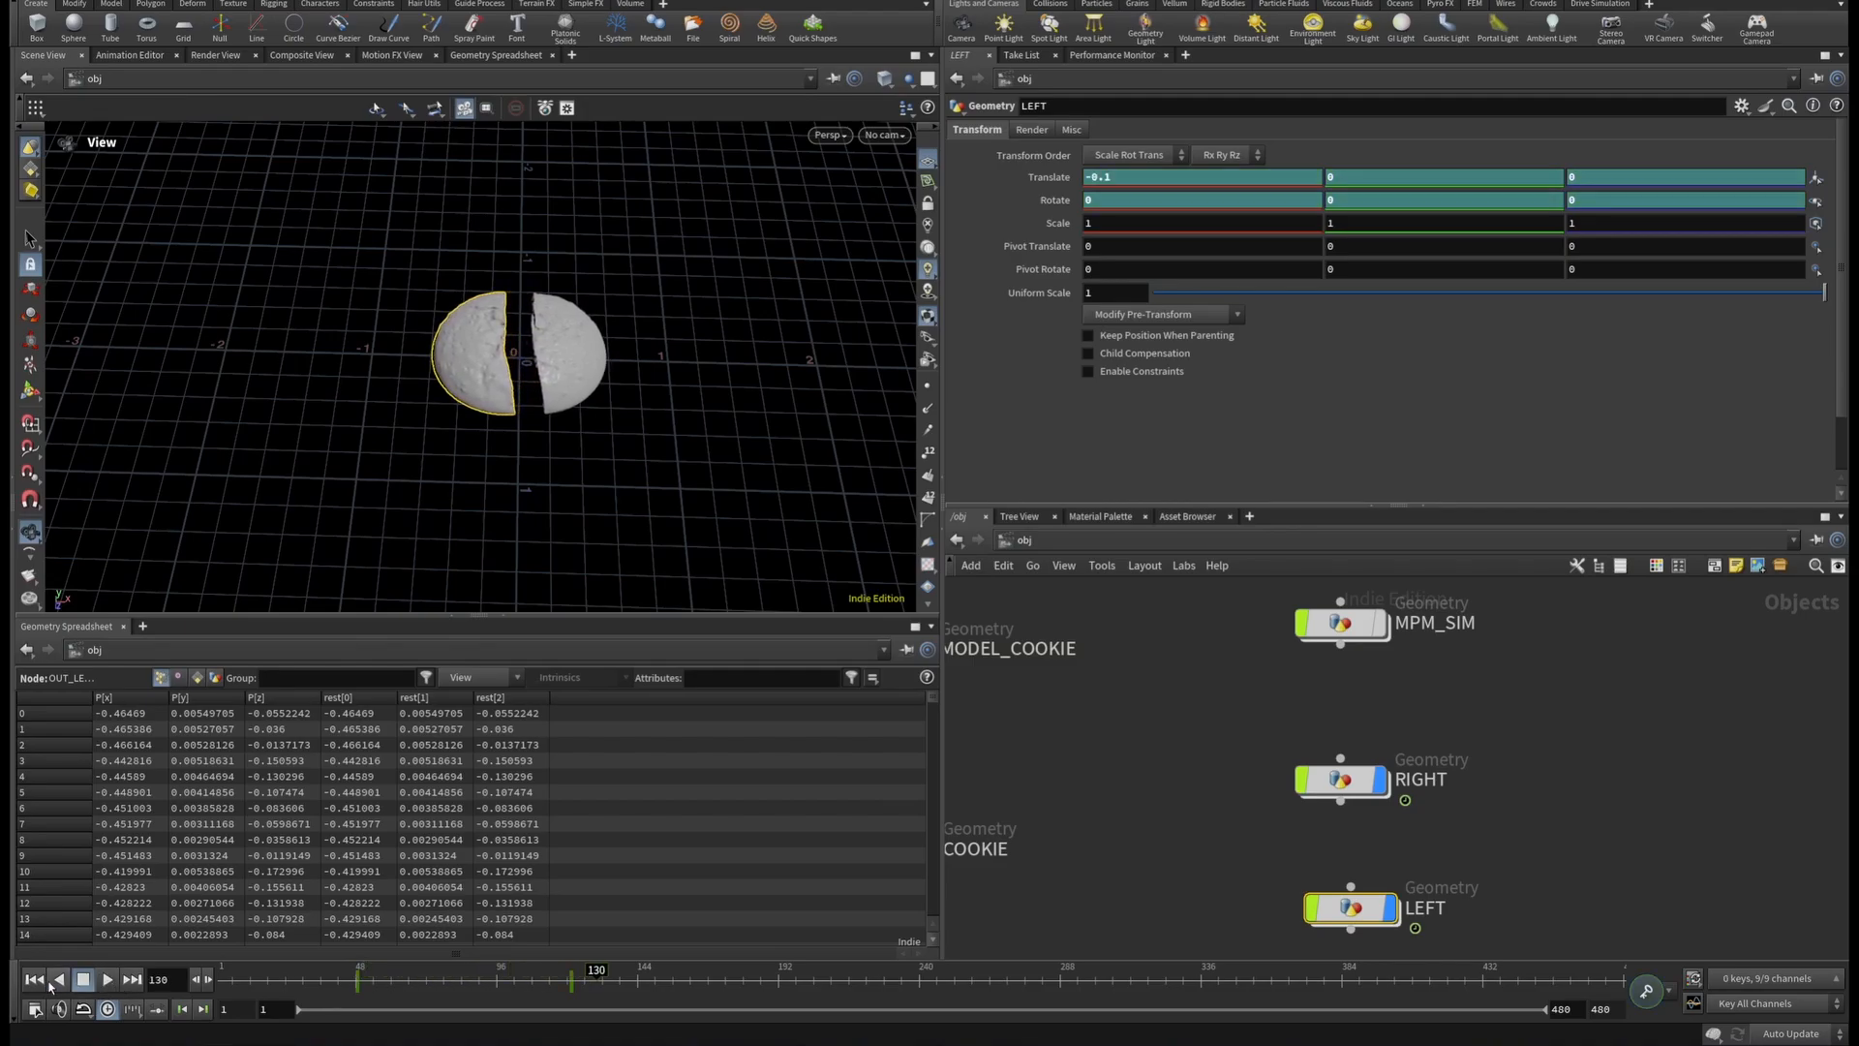
{"action": "left_click", "coordinate": [34, 980]}
{"action": "left_click", "coordinate": [108, 980]}
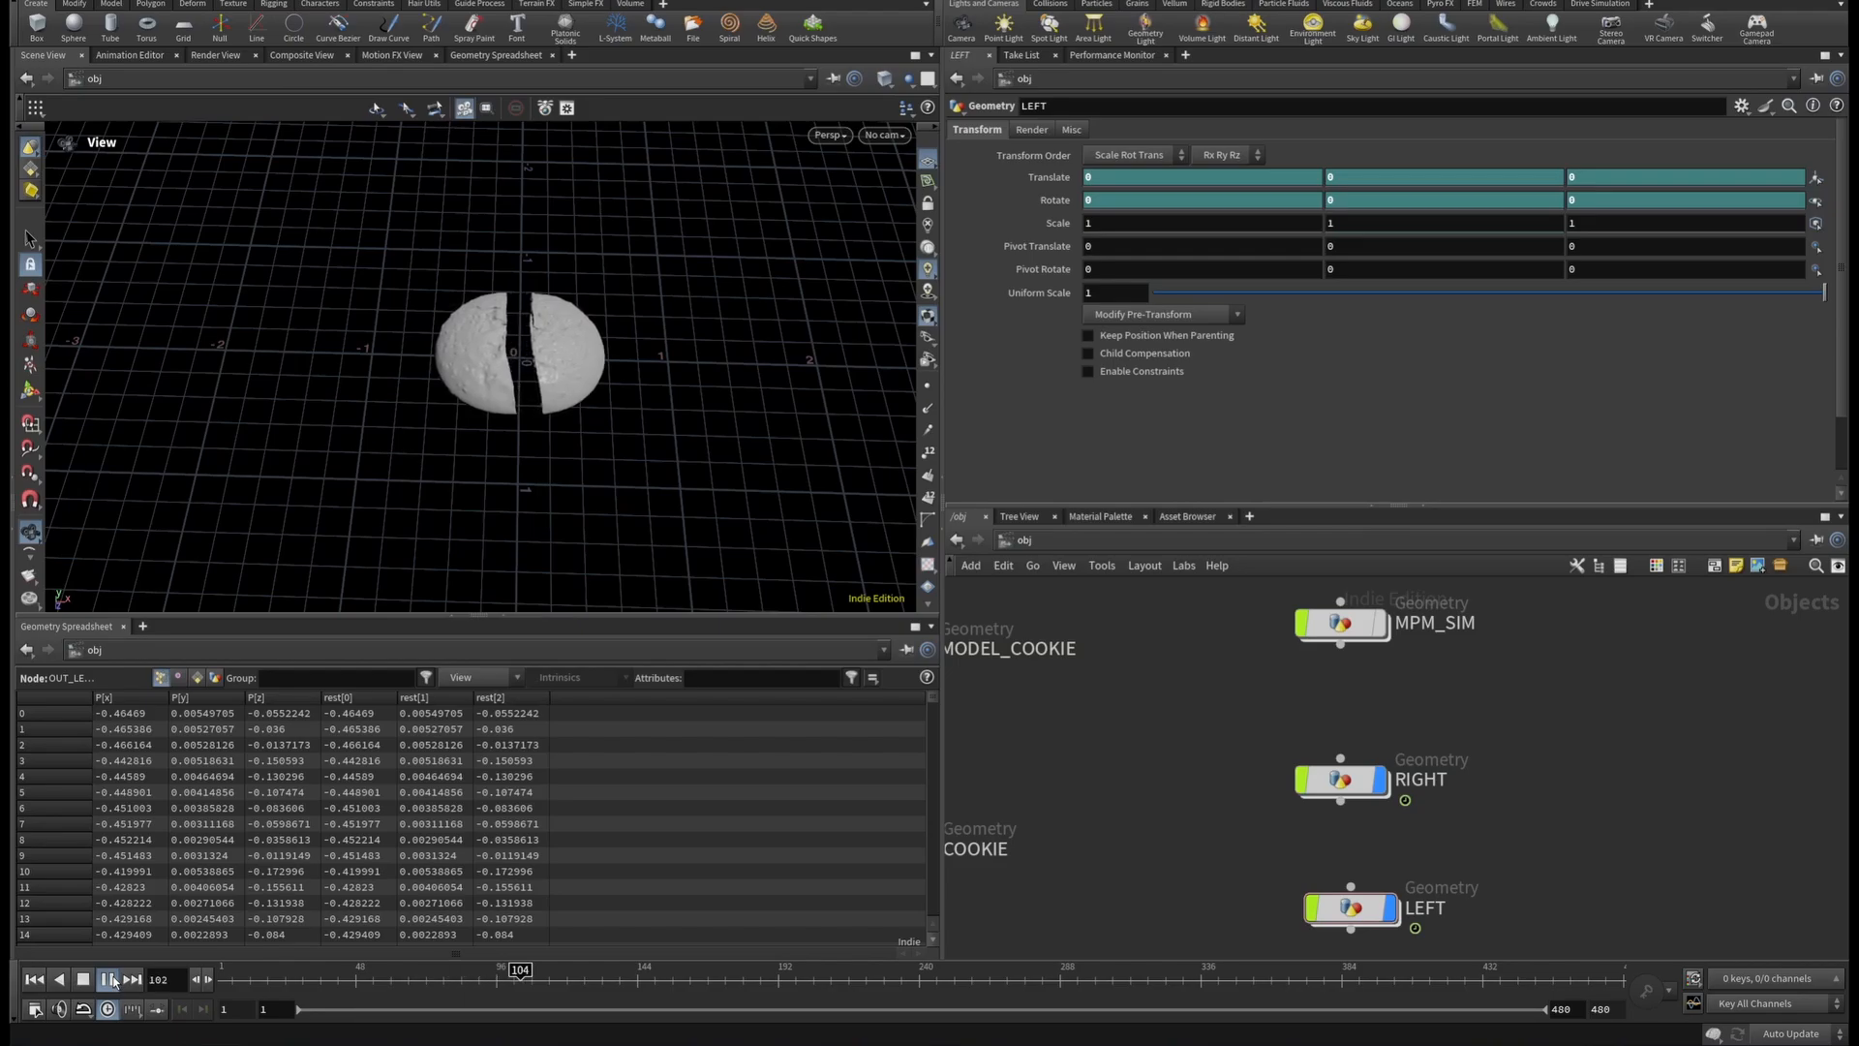
{"action": "left_click", "coordinate": [108, 980]}
{"action": "left_click", "coordinate": [34, 980]}
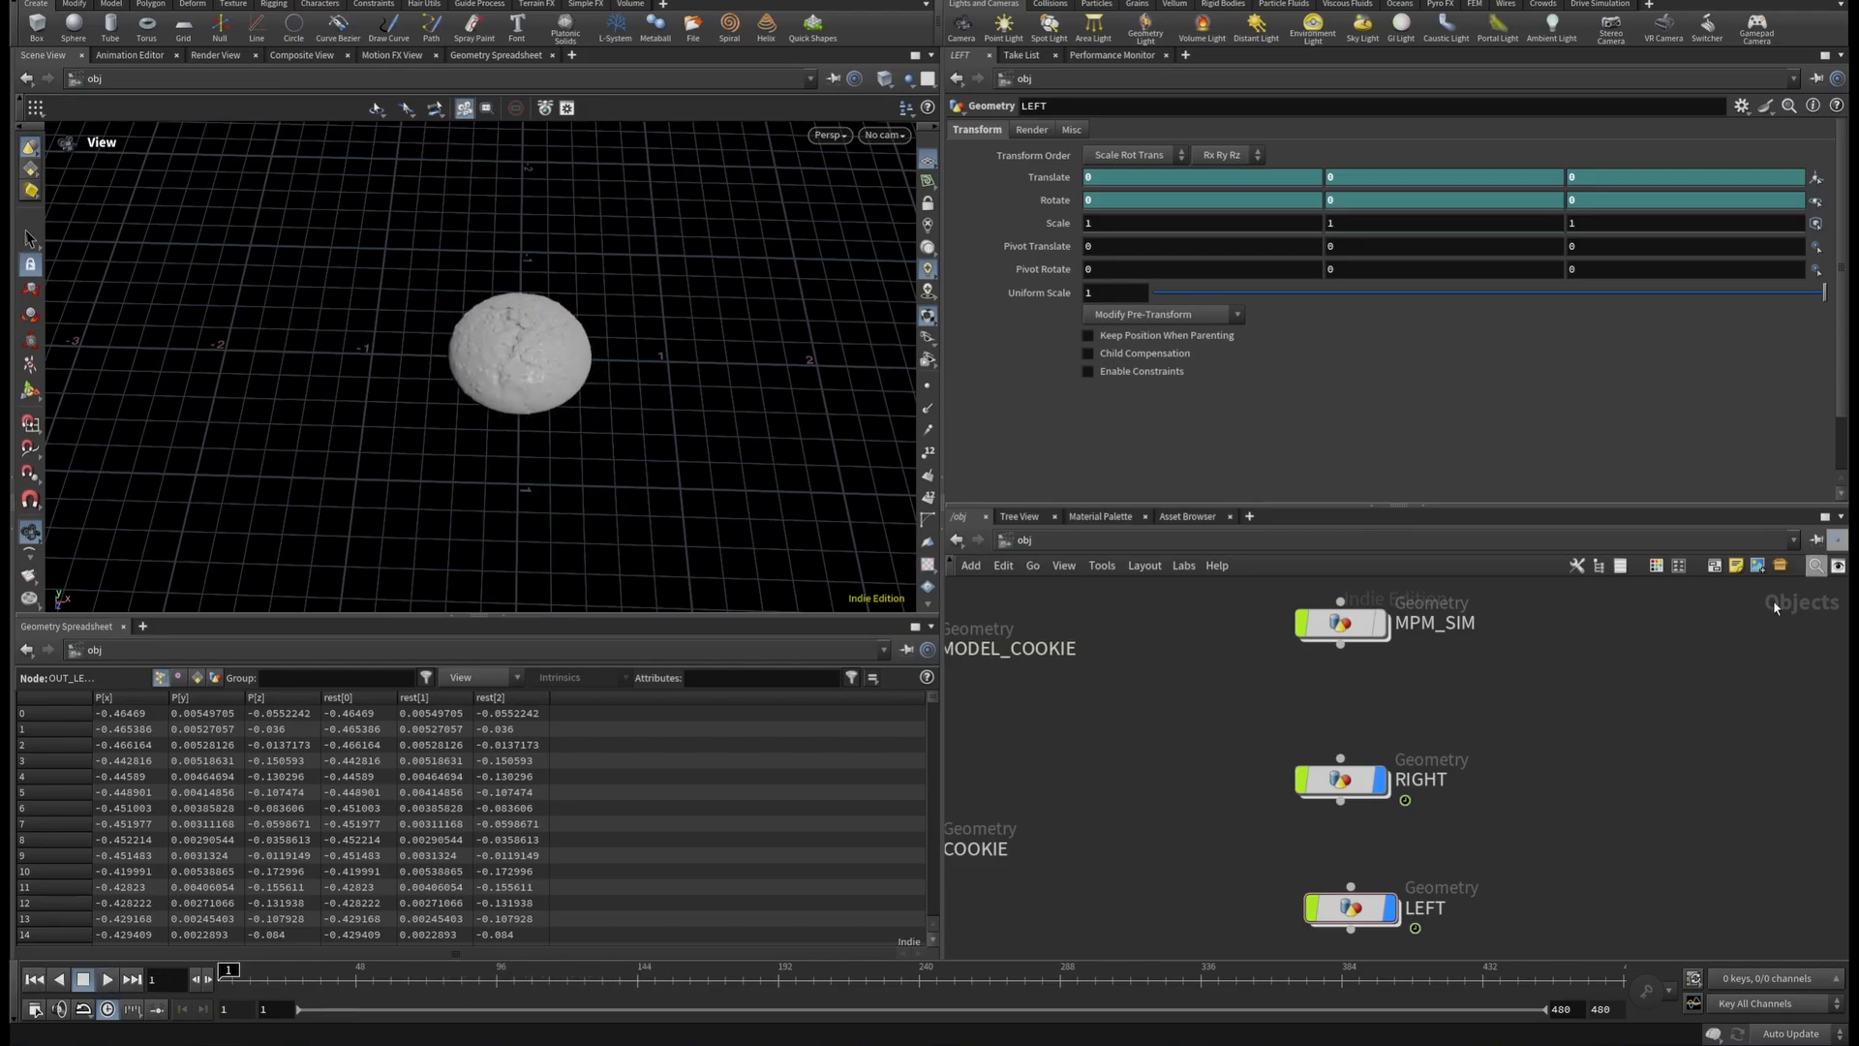
{"action": "scroll", "coordinate": [1433, 770], "scroll_direction": "down", "scroll_amount": 3}
{"action": "scroll", "coordinate": [1387, 783], "scroll_direction": "up", "scroll_amount": 3}
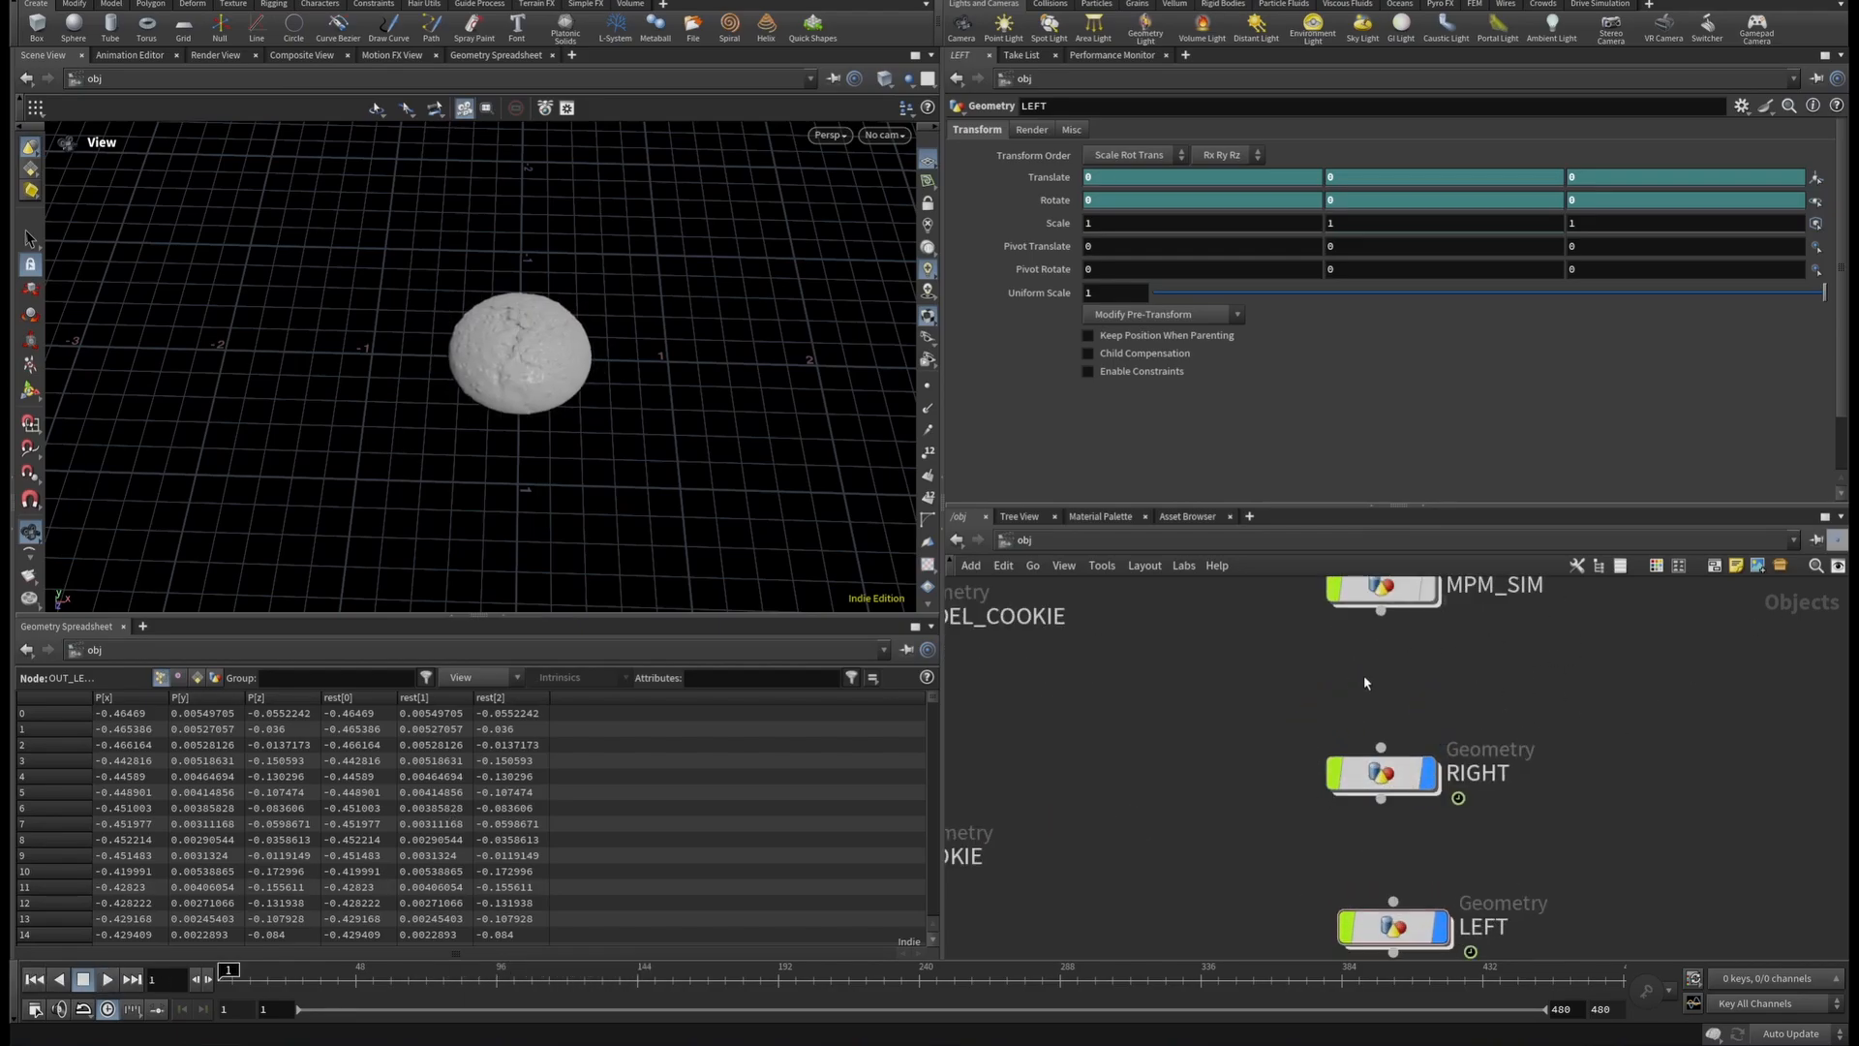
{"action": "middle_click_drag", "start_coordinate": [1365, 683], "coordinate": [1435, 775]}
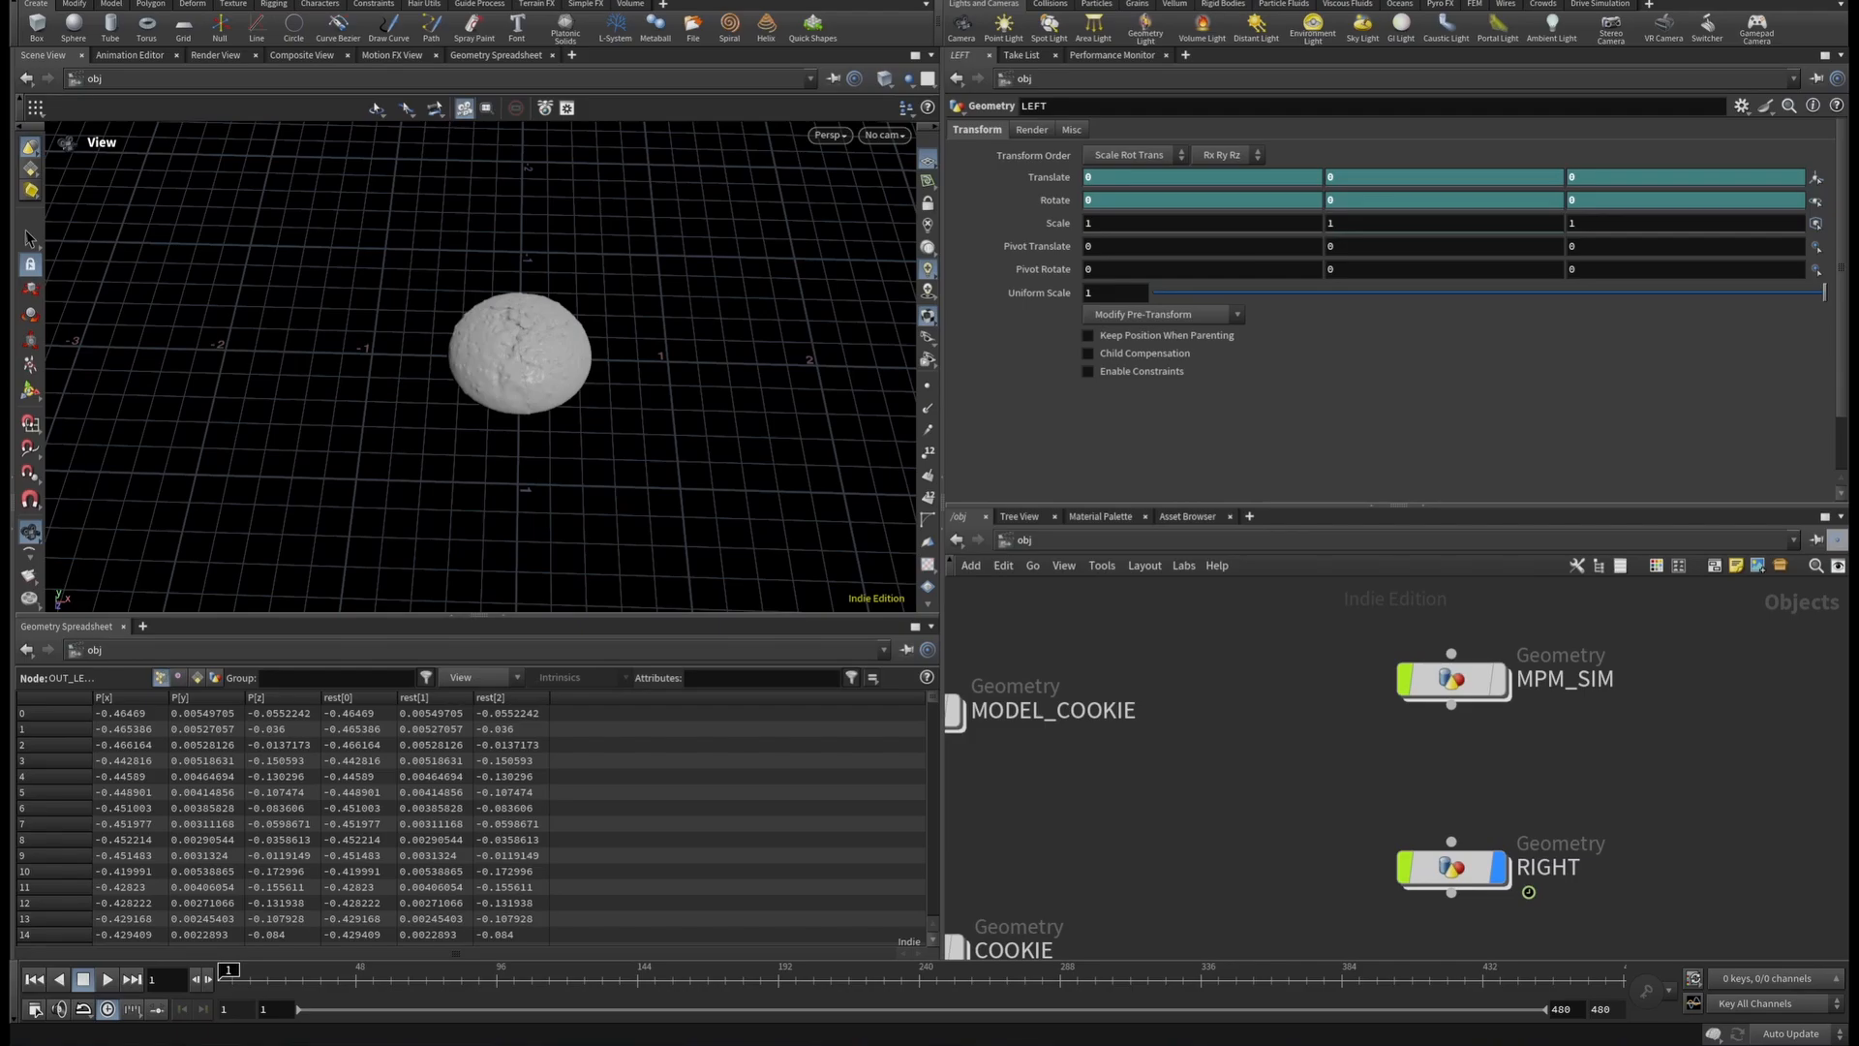
Open the MPM_SIM geometry object's network to work on its contents.
{"action": "double_click", "coordinate": [1451, 678]}
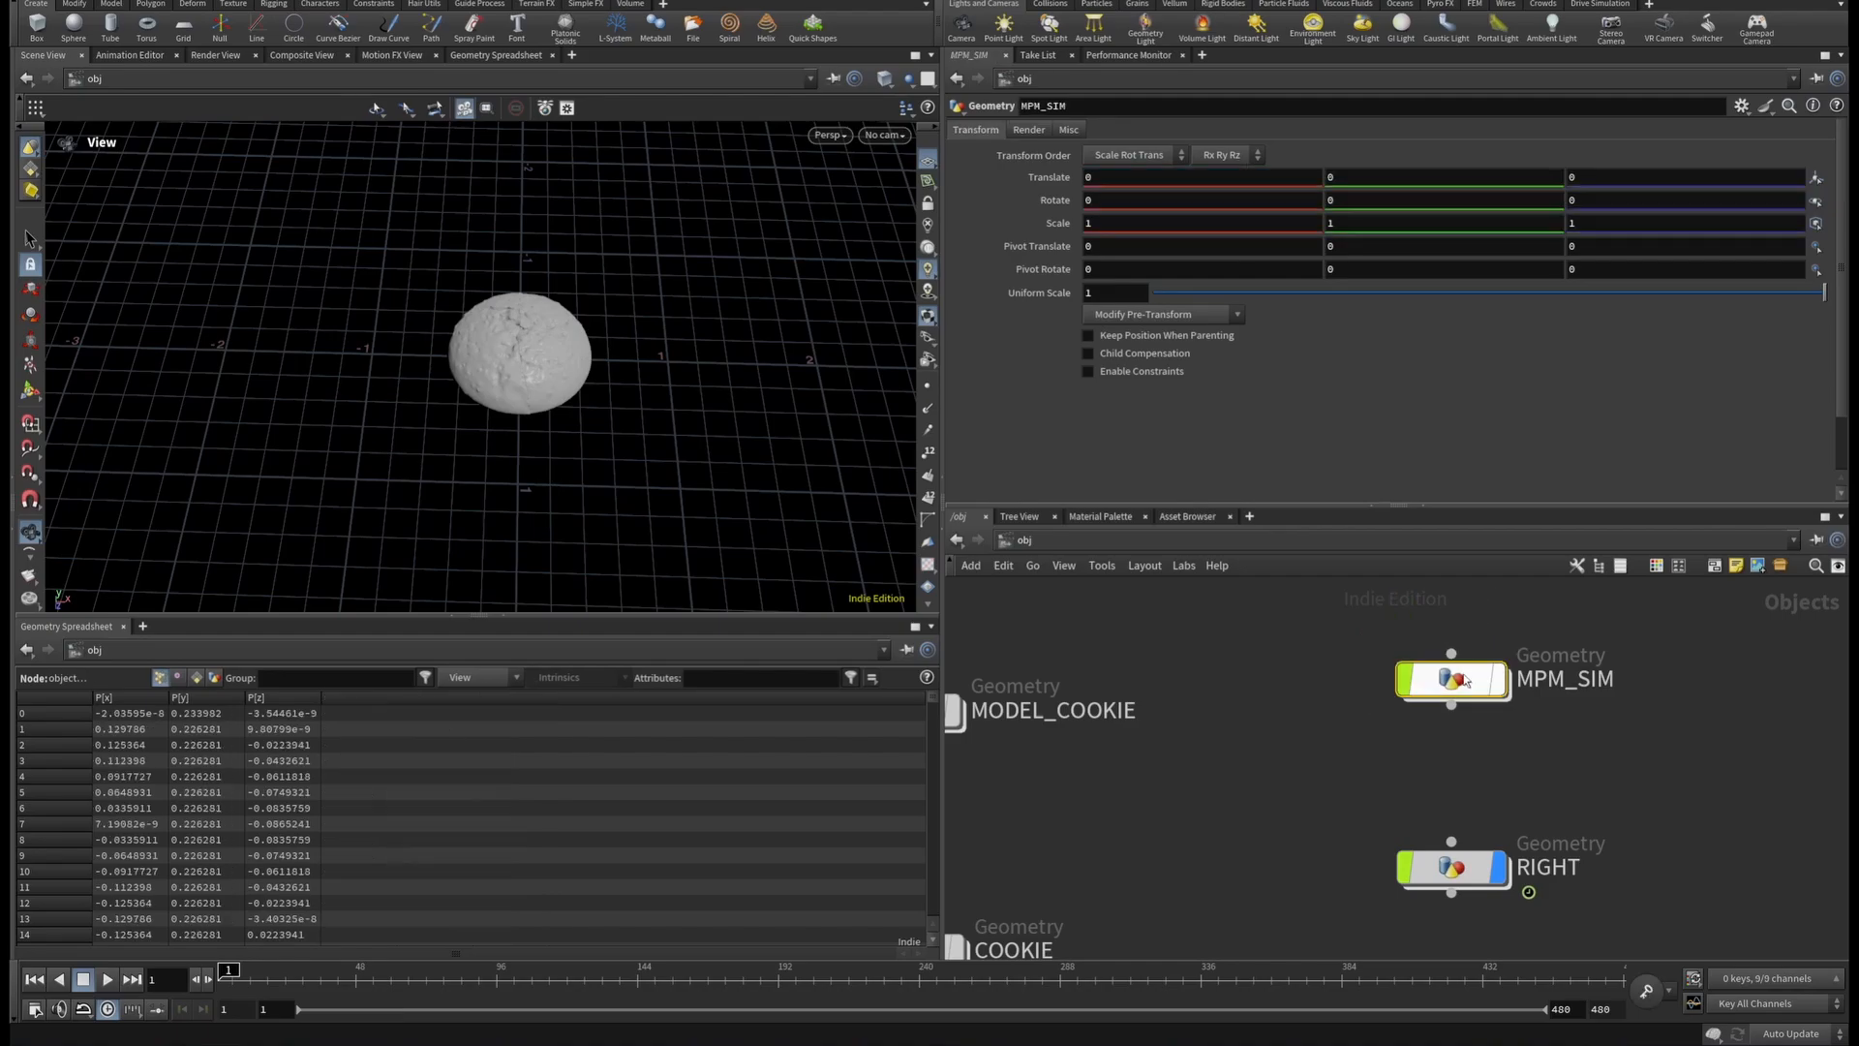
{"action": "scroll", "coordinate": [1279, 788], "scroll_direction": "up", "scroll_amount": 3}
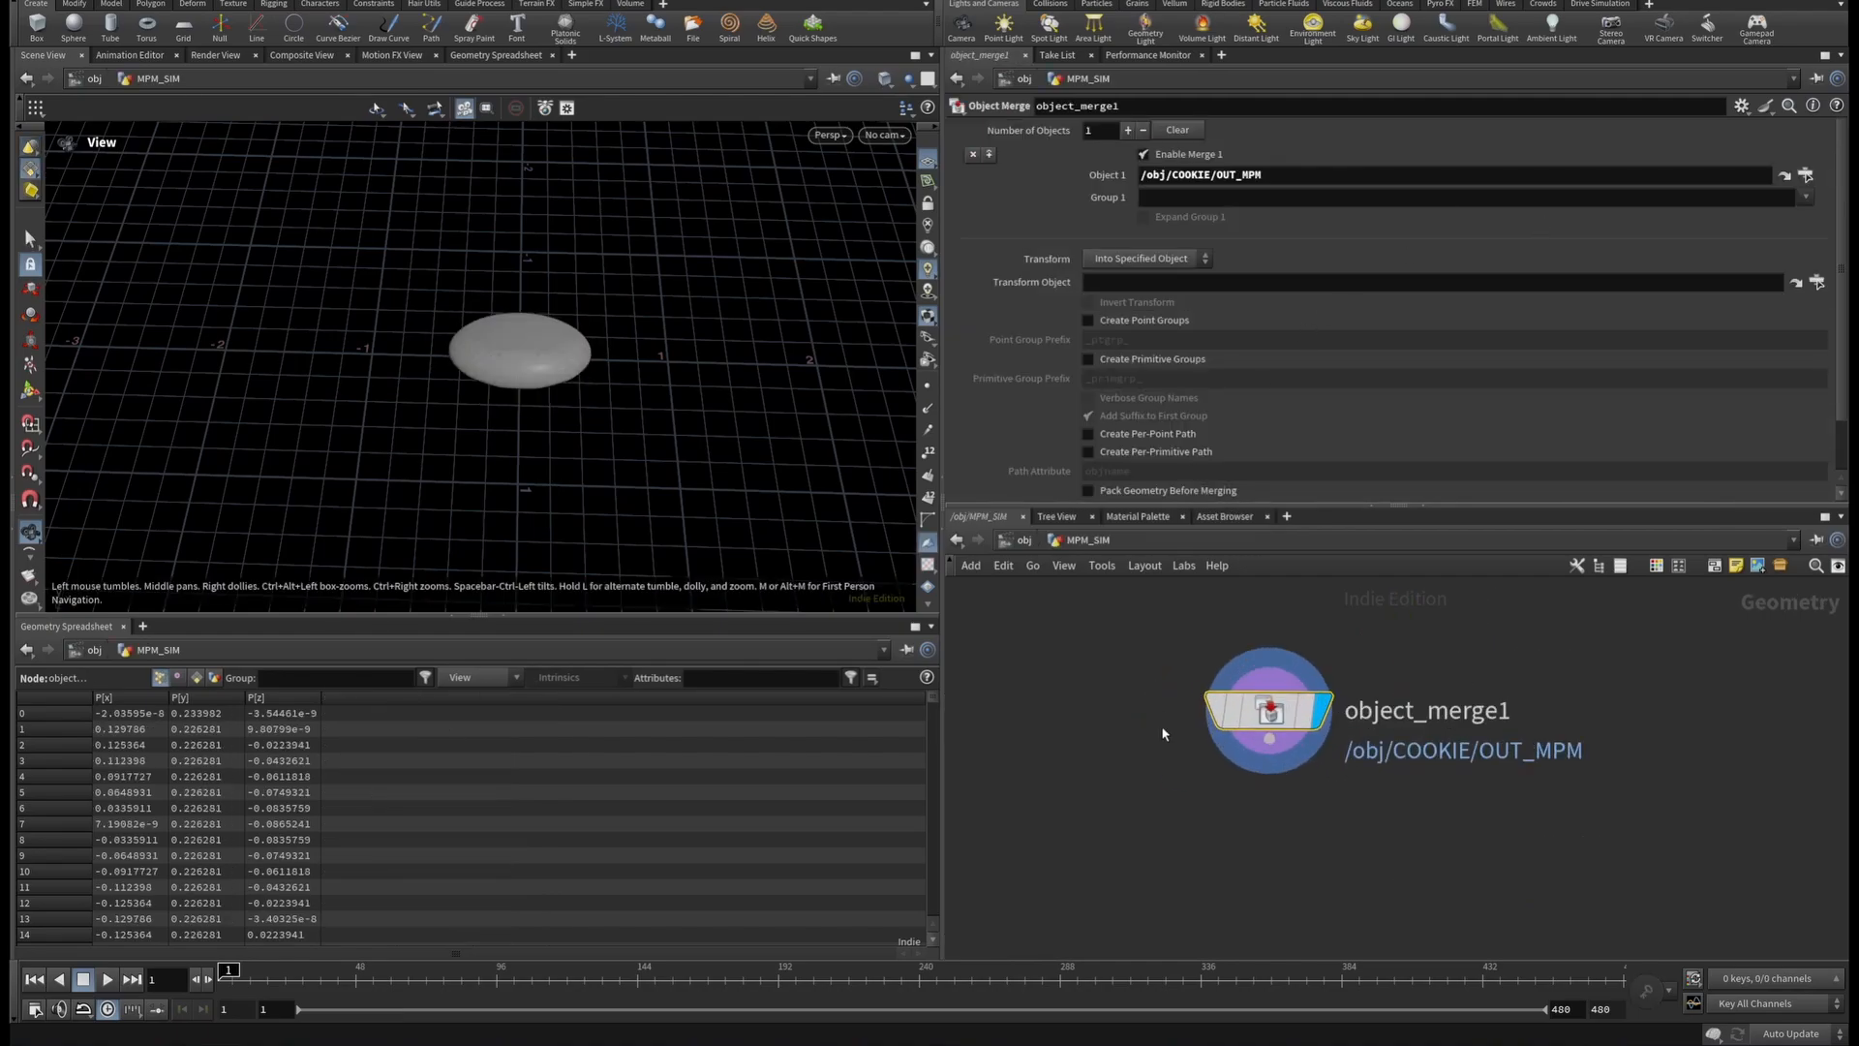
{"action": "scroll", "coordinate": [1177, 784], "scroll_direction": "down", "scroll_amount": 5}
{"action": "middle_click_drag", "start_coordinate": [1270, 793], "coordinate": [1235, 705]}
{"action": "scroll", "coordinate": [1209, 680], "scroll_direction": "up", "scroll_amount": 3}
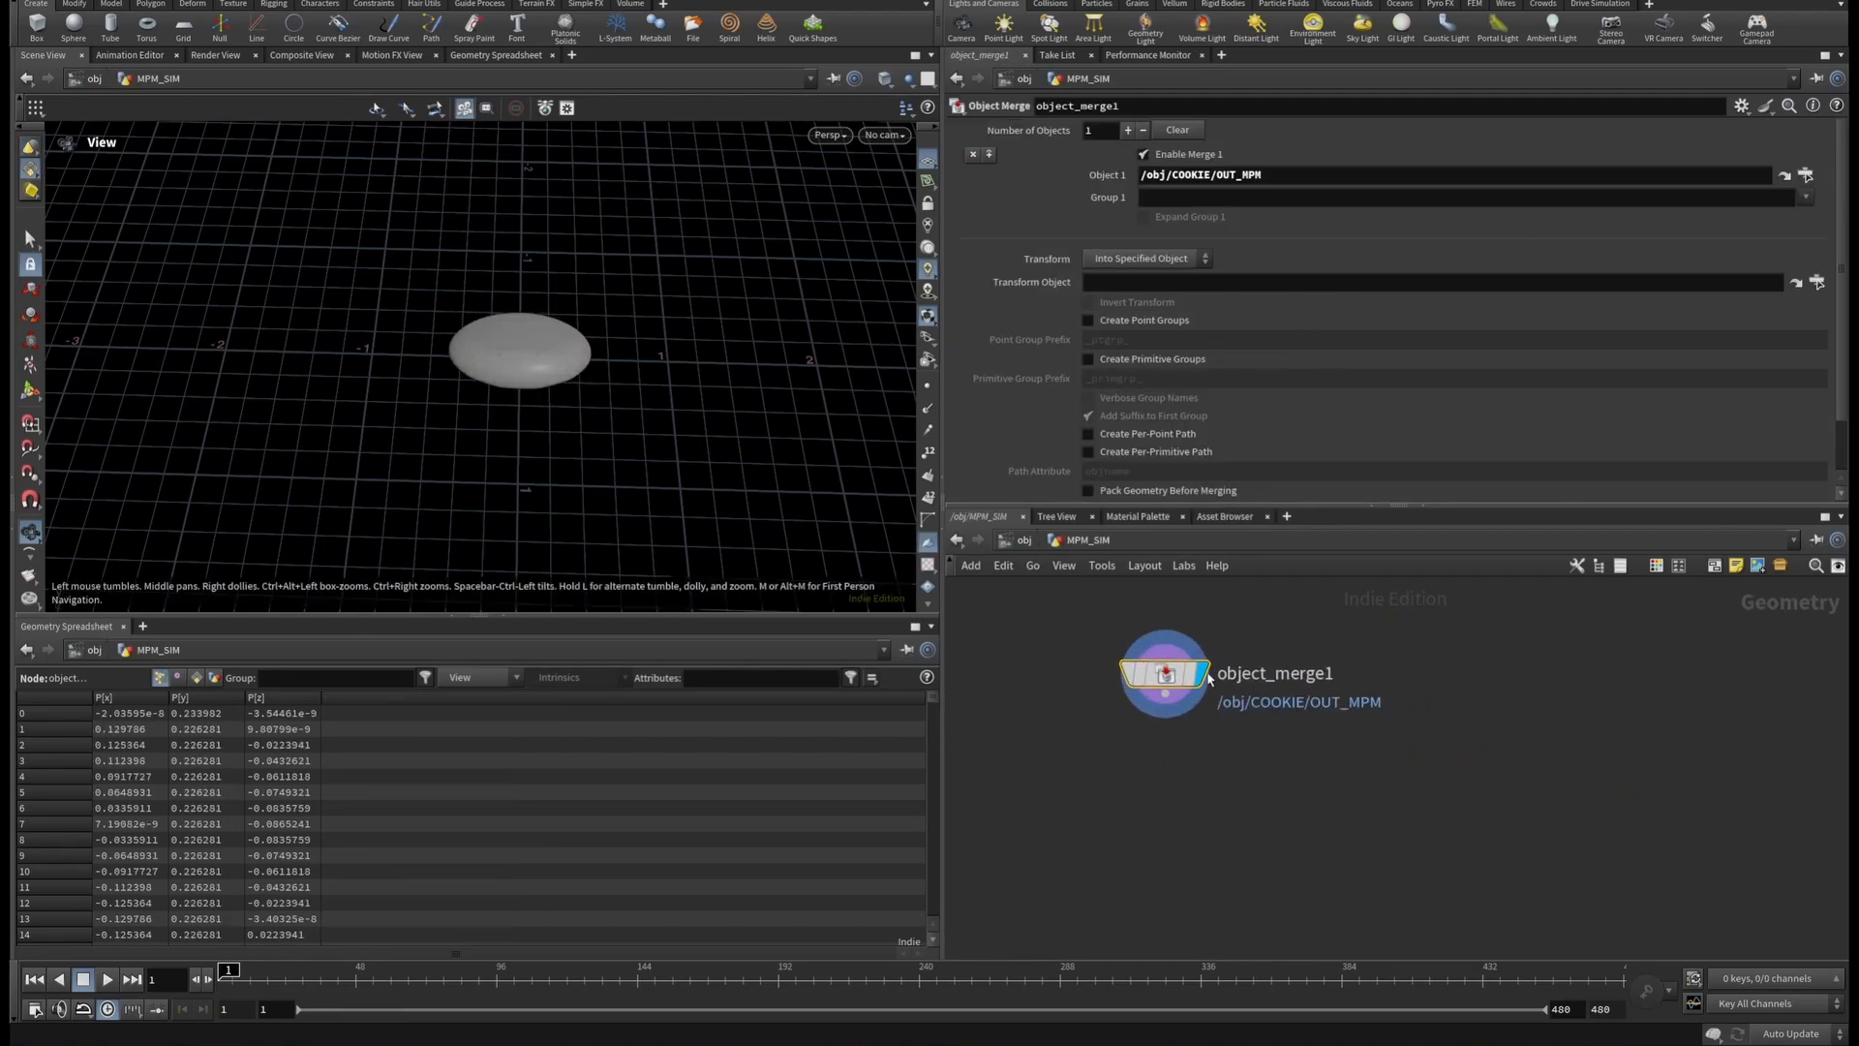
Duplicate the object_merge1 node beside it and point the copy to /obj/LEFT/OUT_LEFT_SIM.
{"action": "left_click_drag", "start_coordinate": [1210, 678], "coordinate": [1555, 666], "text": "alt"}
{"action": "left_click", "coordinate": [1806, 175]}
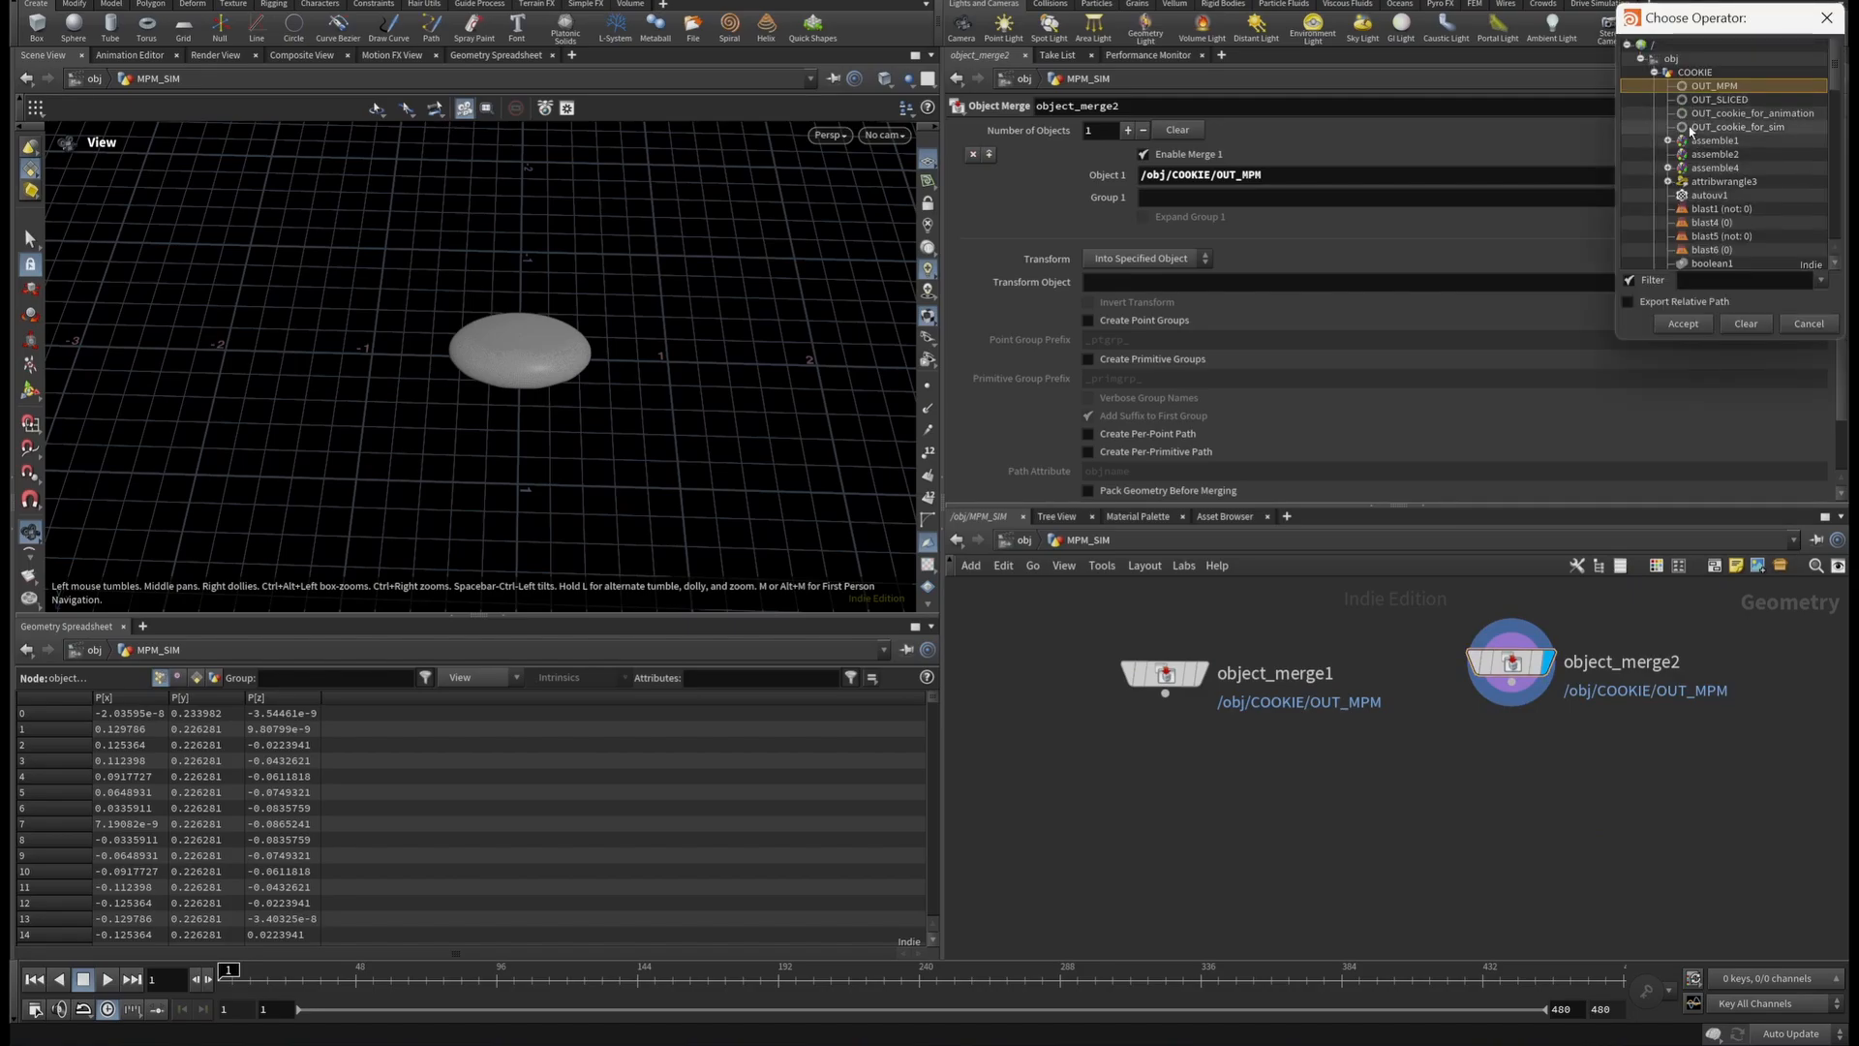
{"action": "left_click", "coordinate": [1654, 71]}
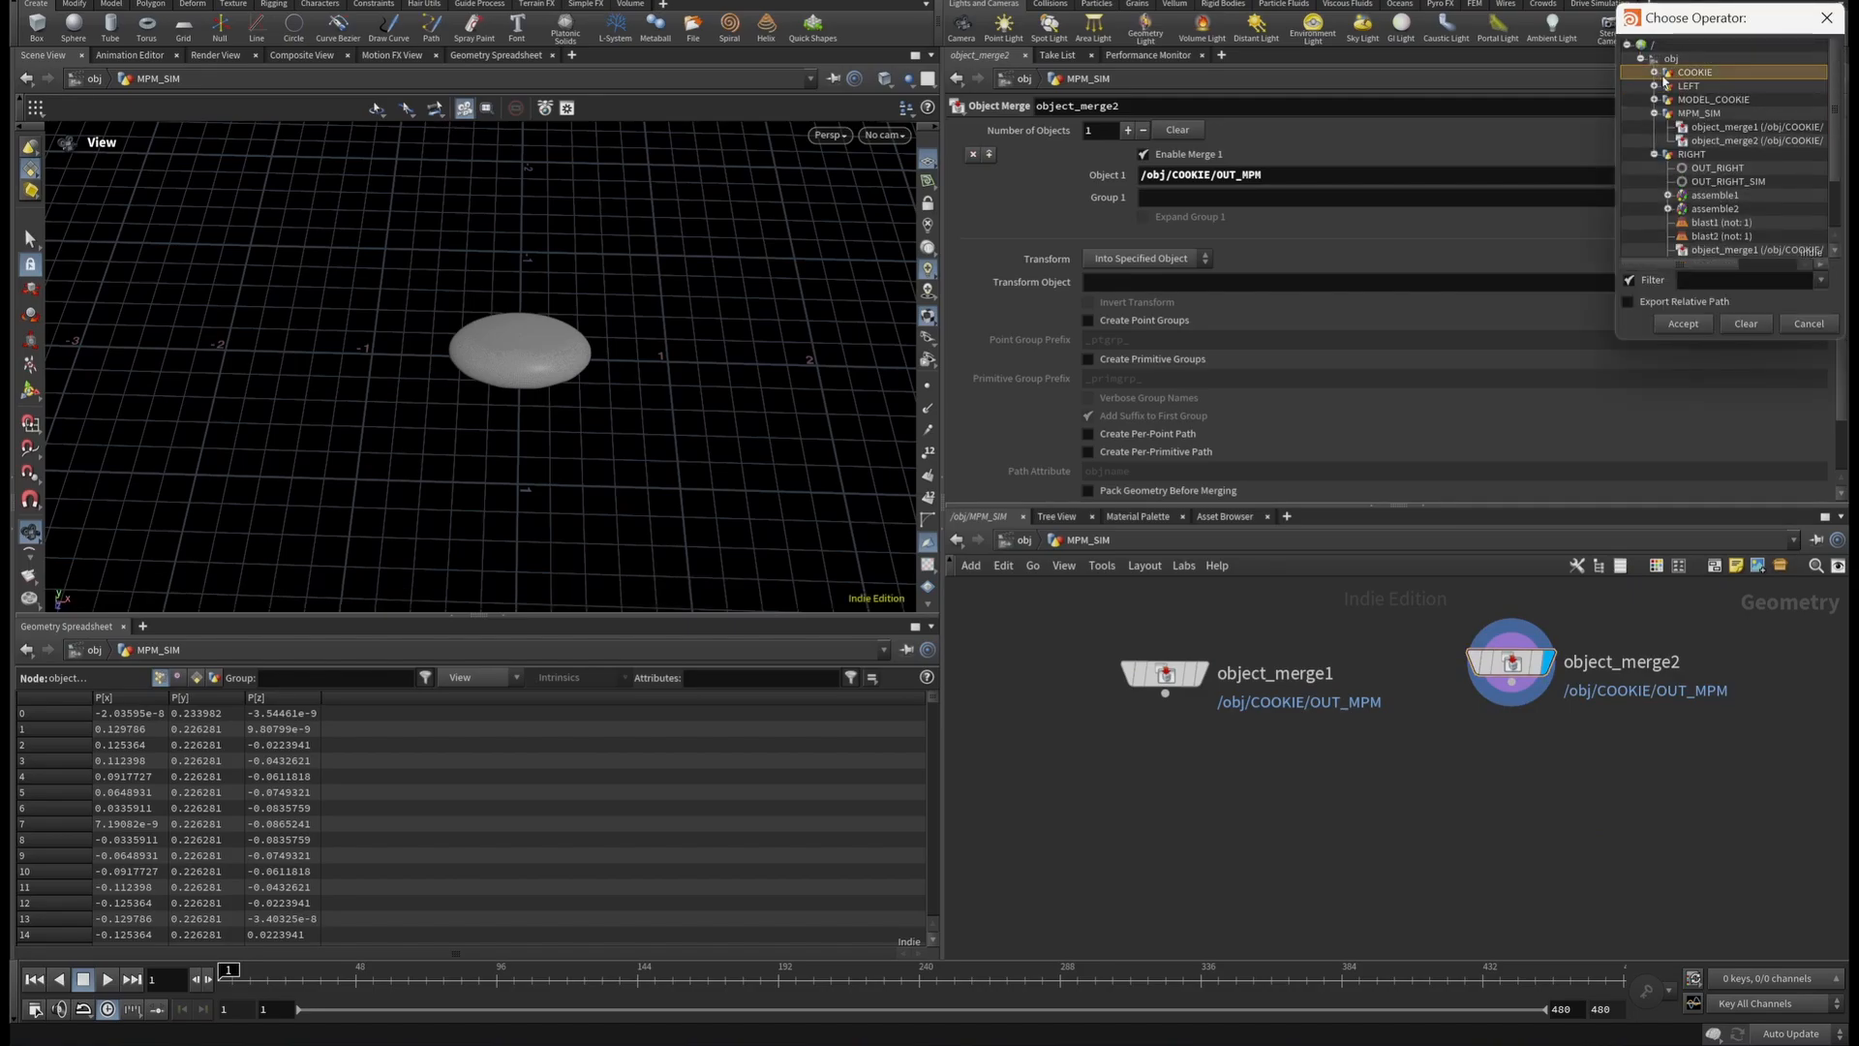
{"action": "left_click", "coordinate": [1654, 85]}
{"action": "left_click", "coordinate": [1725, 112]}
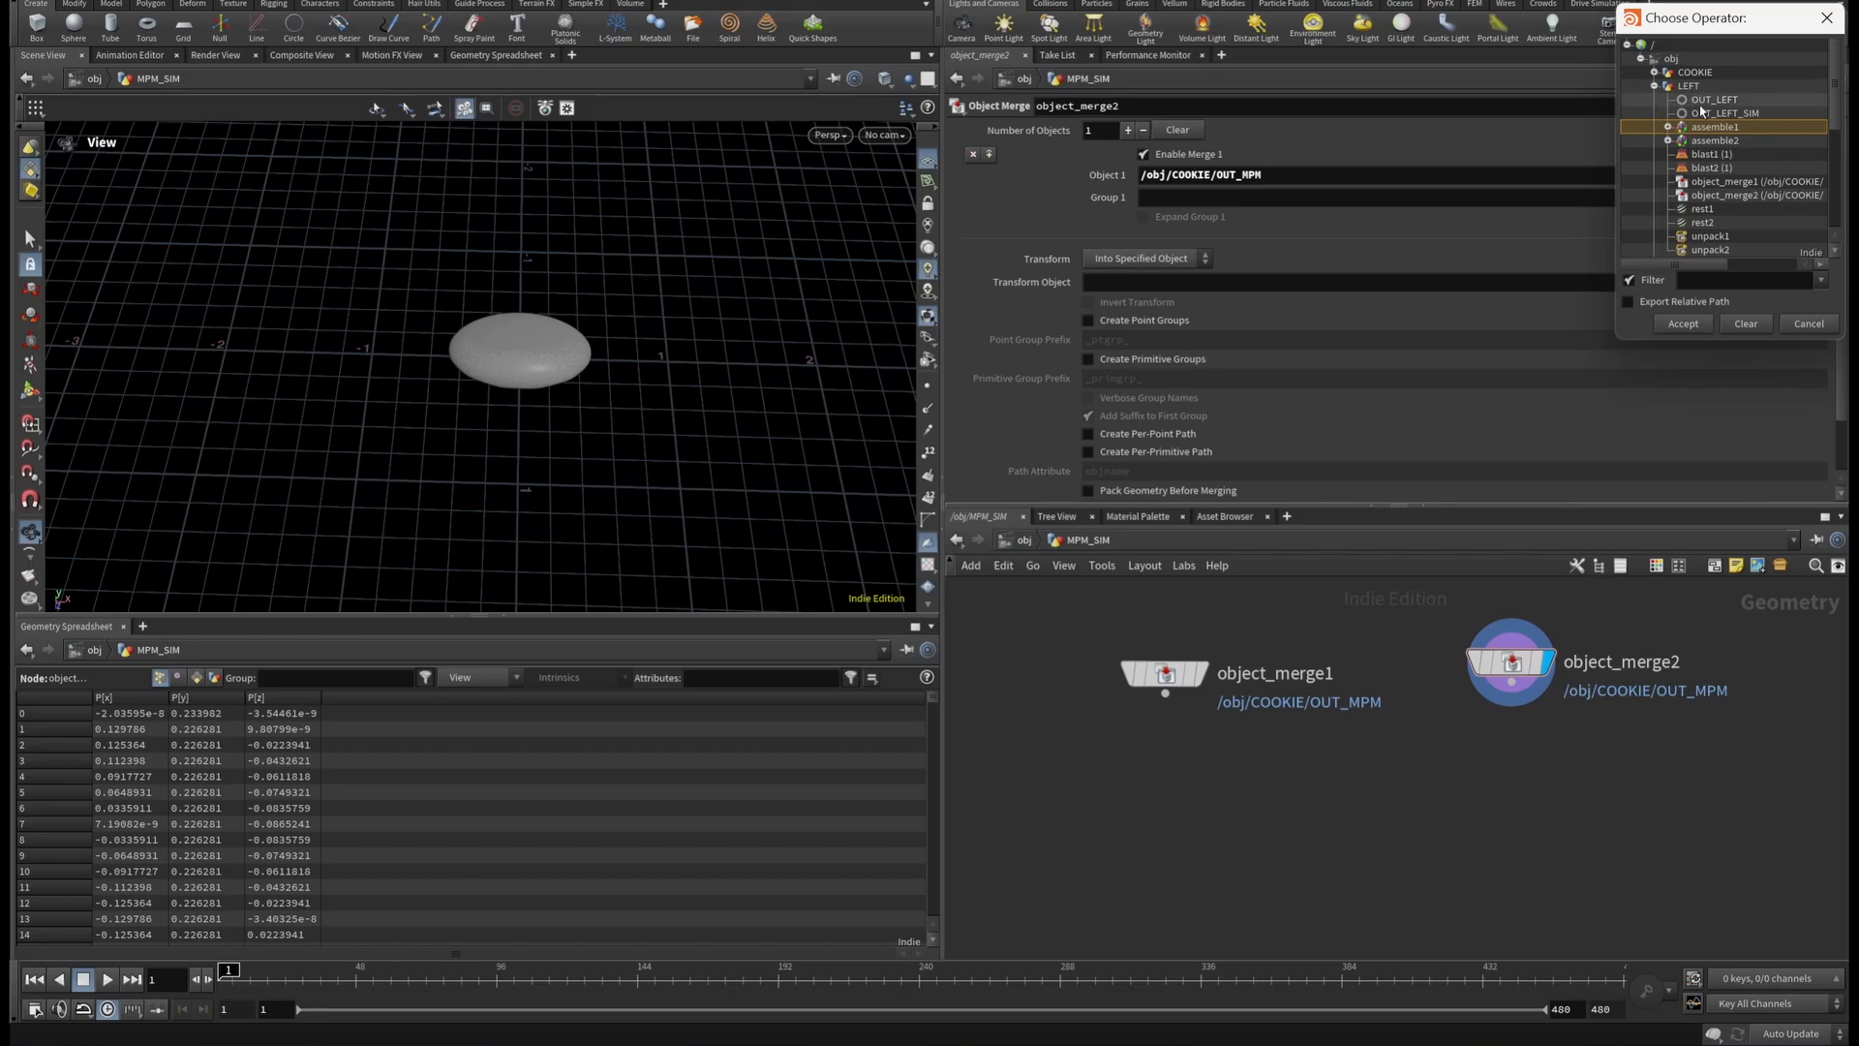
{"action": "left_click", "coordinate": [1683, 323]}
Duplicate the left-half Object Merge node and set the copy's source object to /obj/RIGHT/OUT_RIGHT_SIM.
{"action": "left_click_drag", "start_coordinate": [1511, 675], "coordinate": [1391, 669], "text": "alt"}
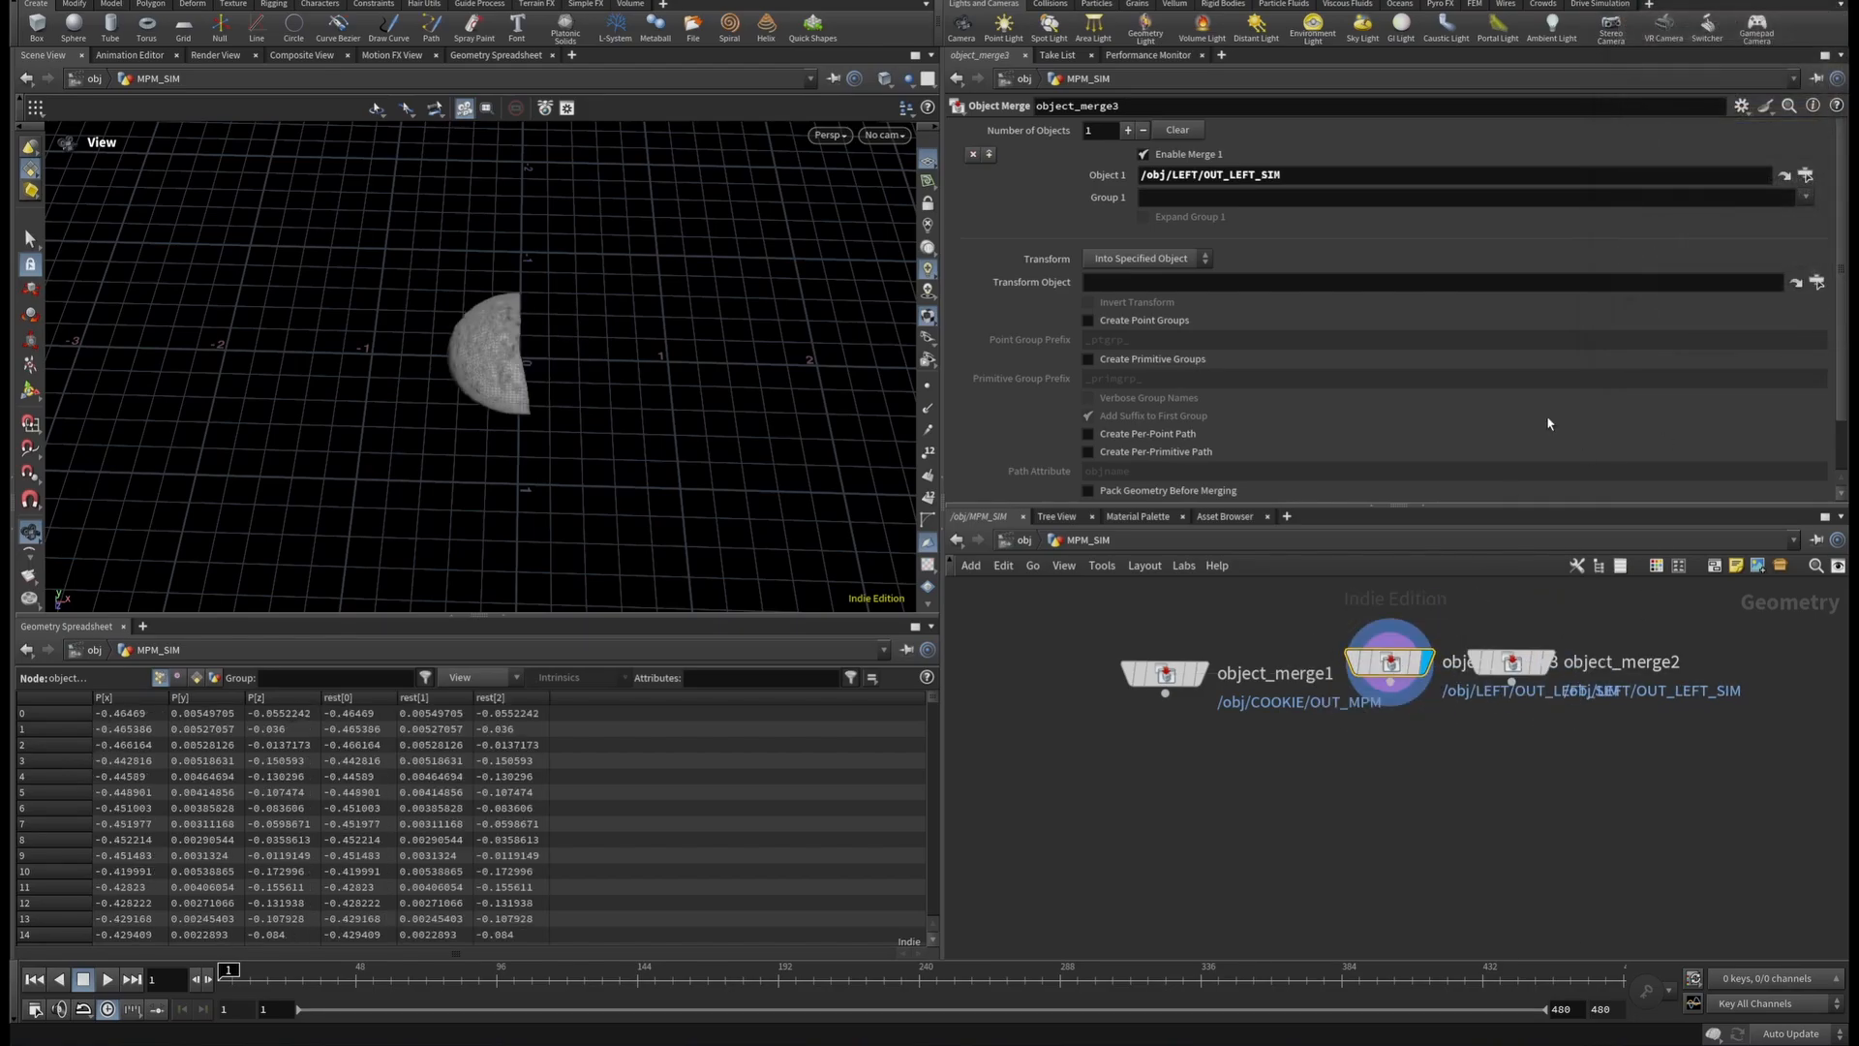
{"action": "left_click", "coordinate": [1806, 176]}
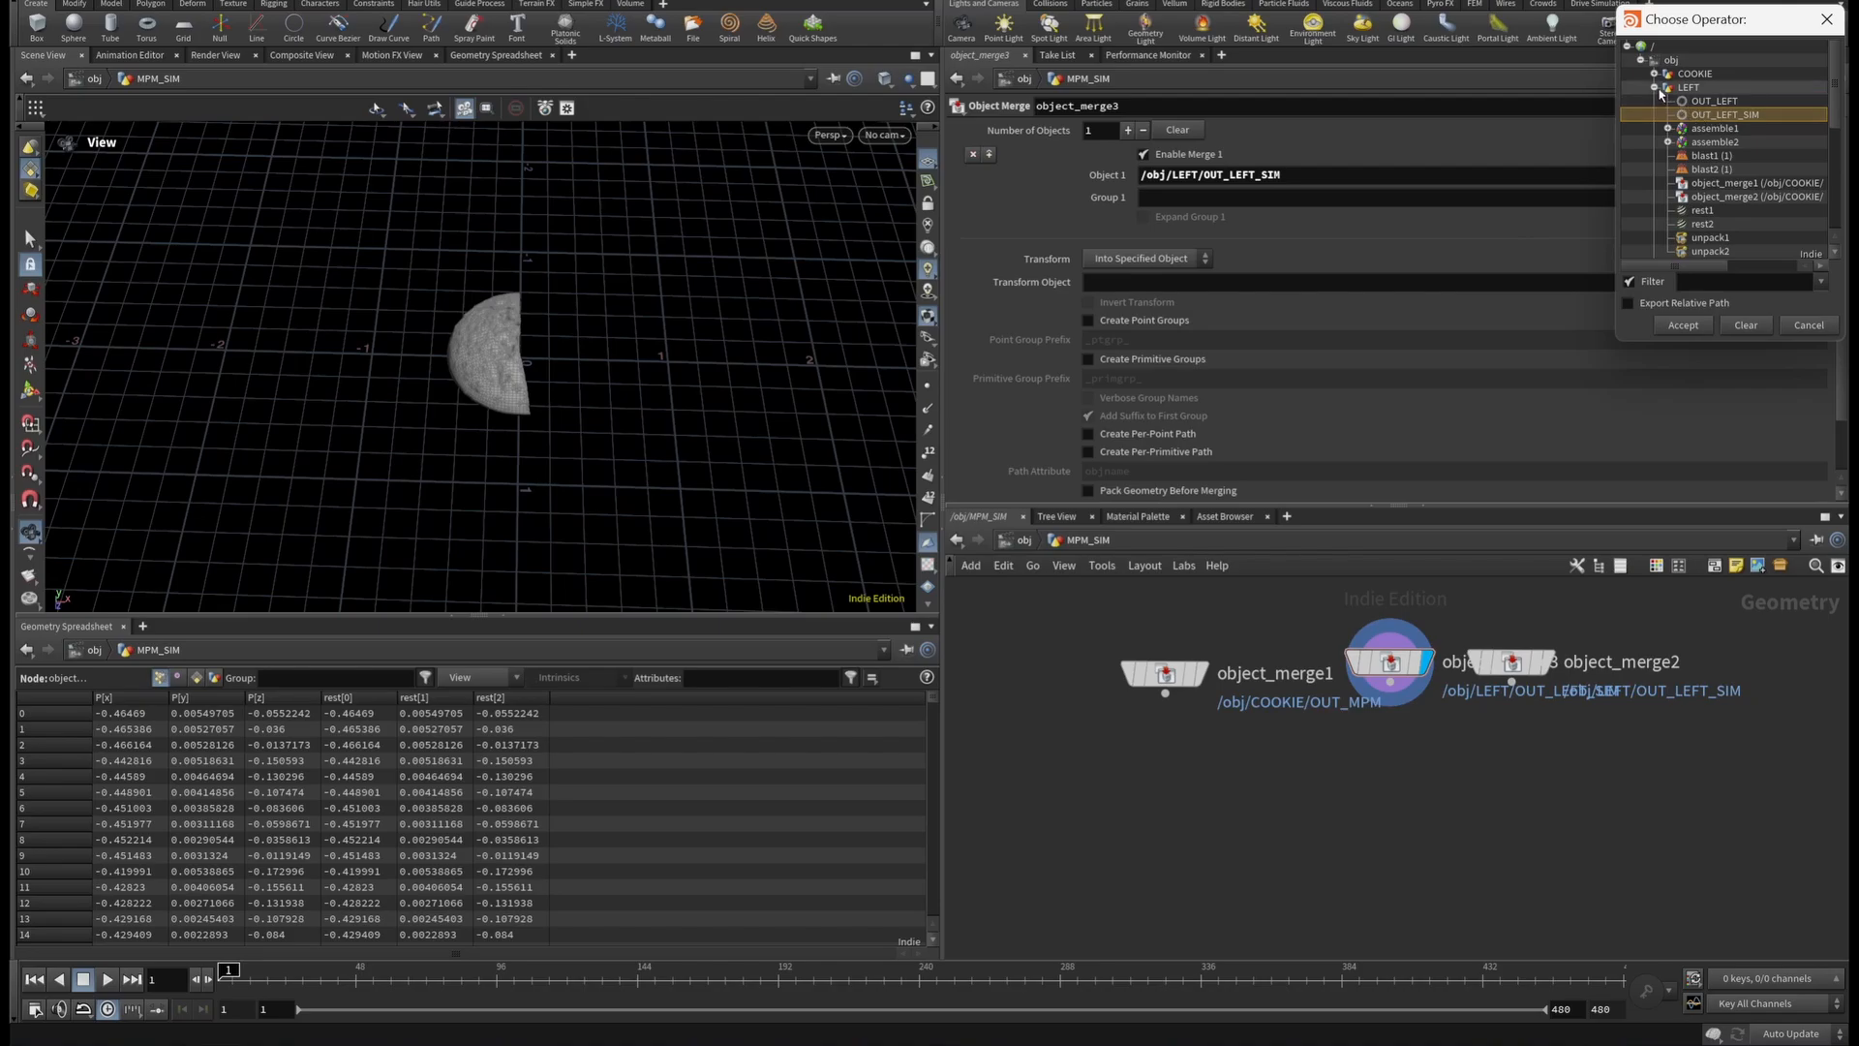
{"action": "left_click", "coordinate": [1655, 88]}
{"action": "left_click", "coordinate": [1712, 210]}
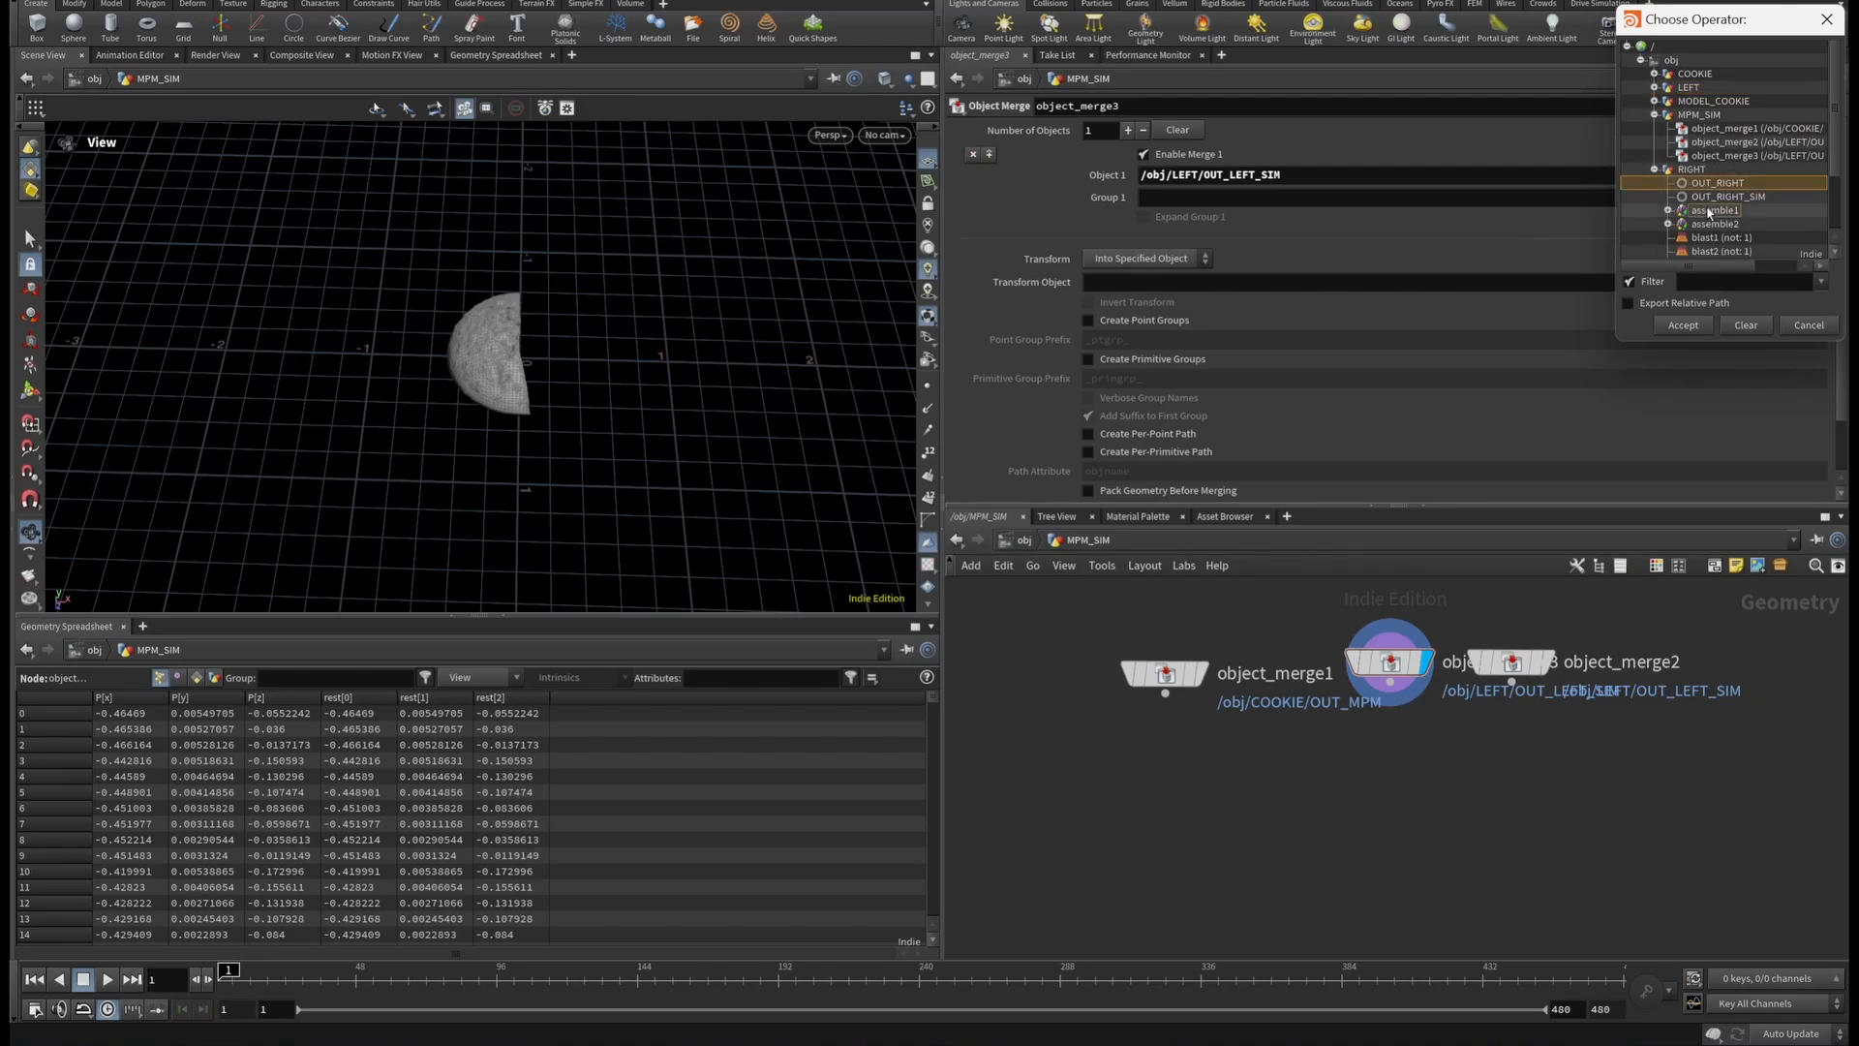
{"action": "left_click", "coordinate": [1712, 197]}
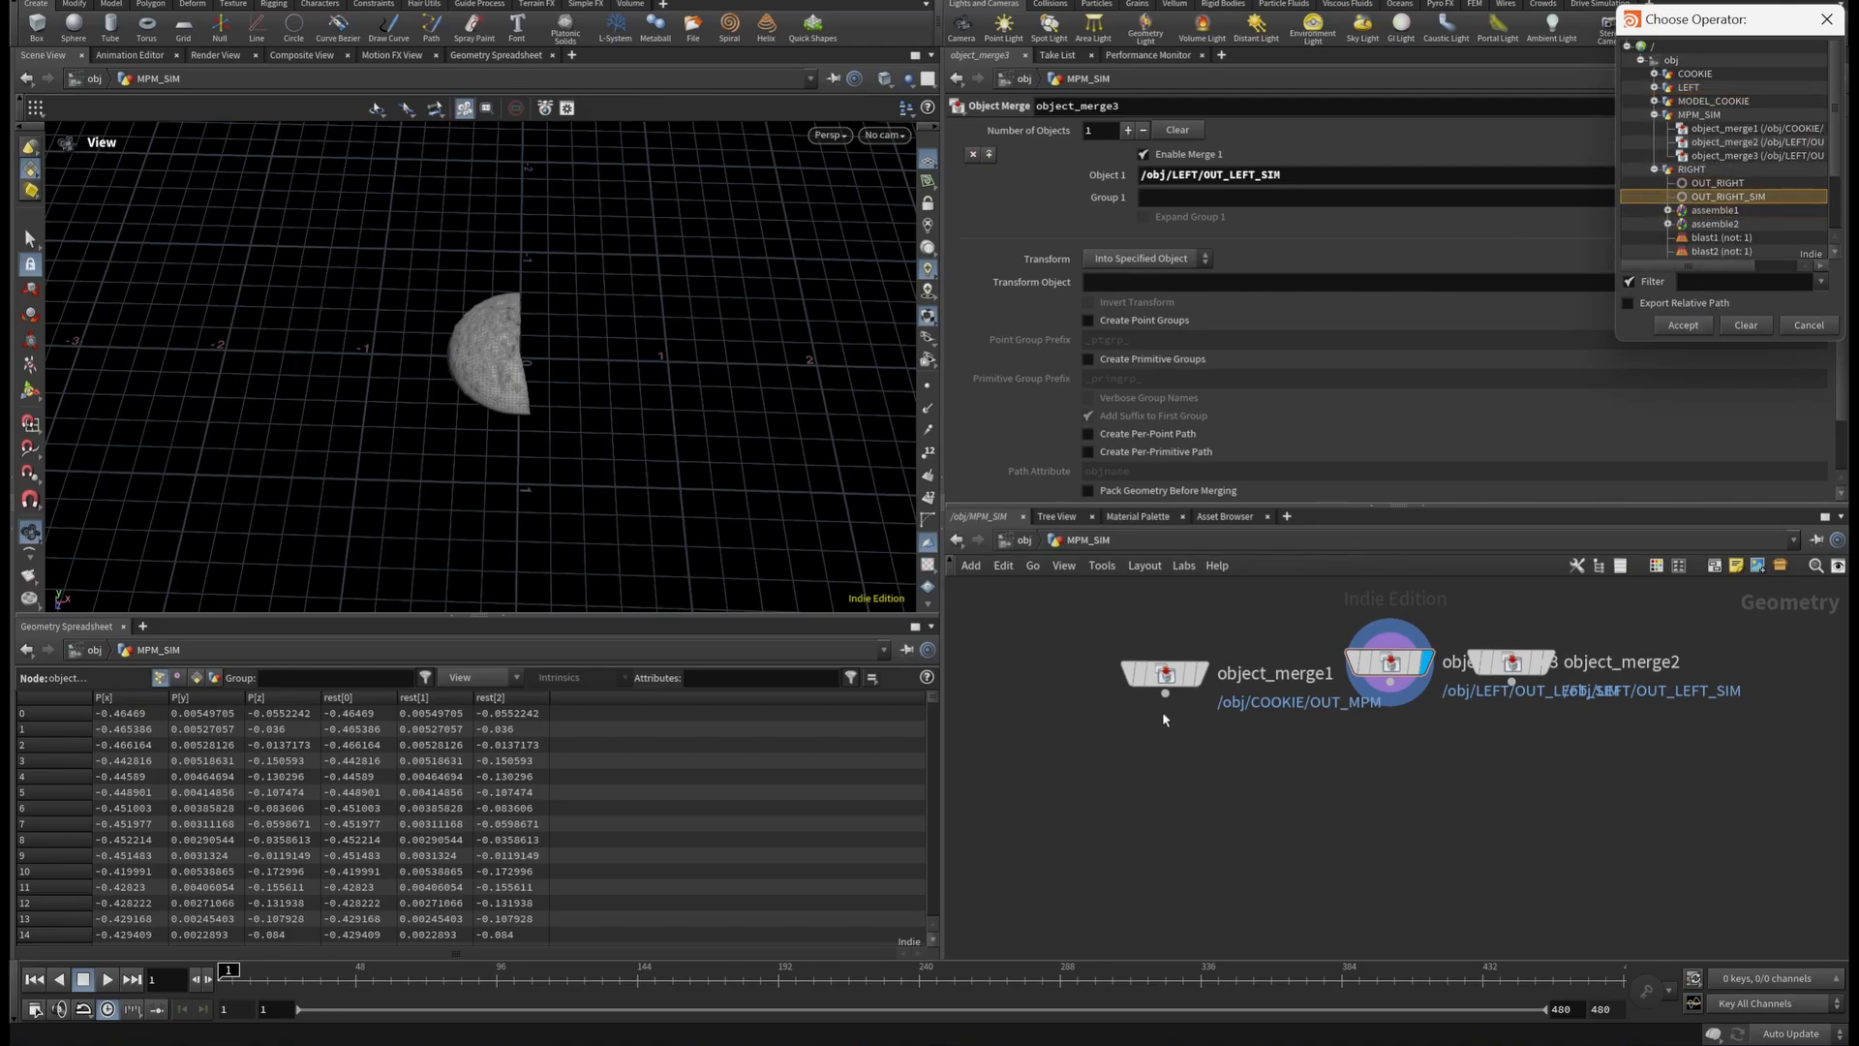
{"action": "left_click", "coordinate": [1693, 323]}
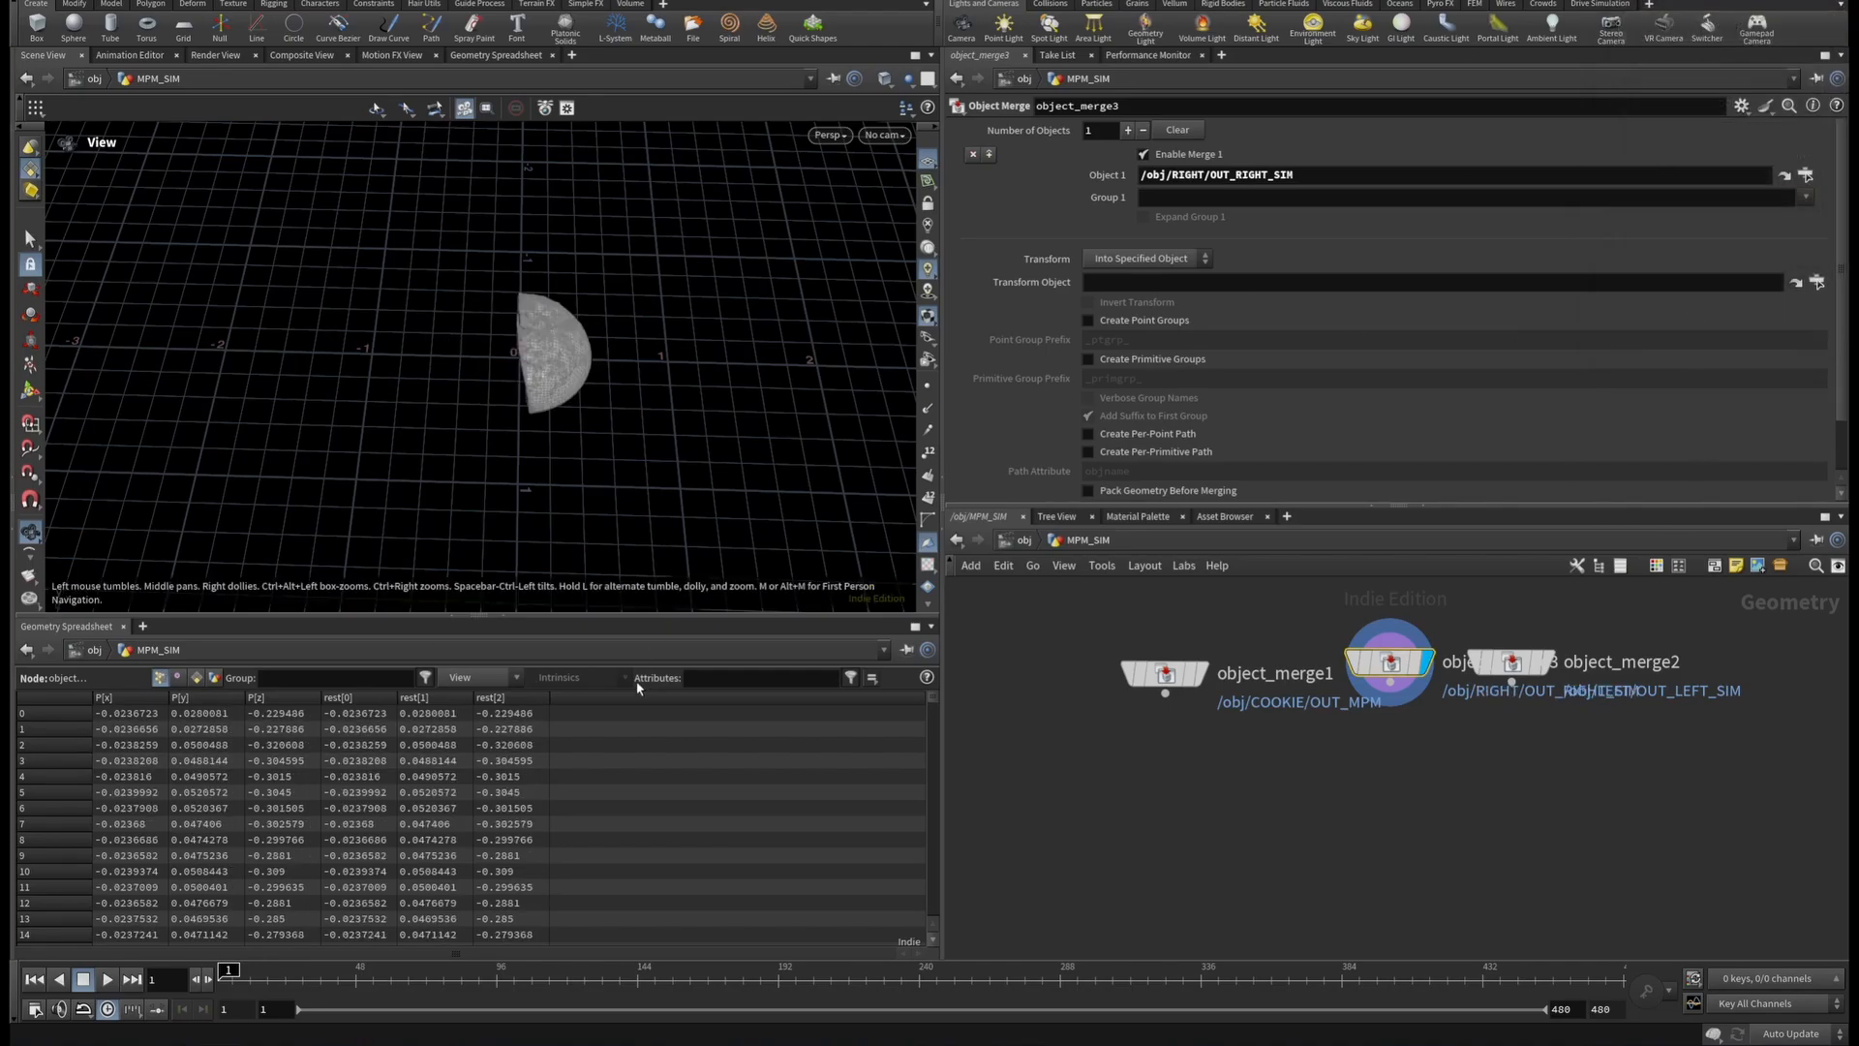
Combine the left and right cookie halves with a Merge node and display its result.
{"action": "key", "text": "Tab"}
{"action": "type", "text": "MERGE"}
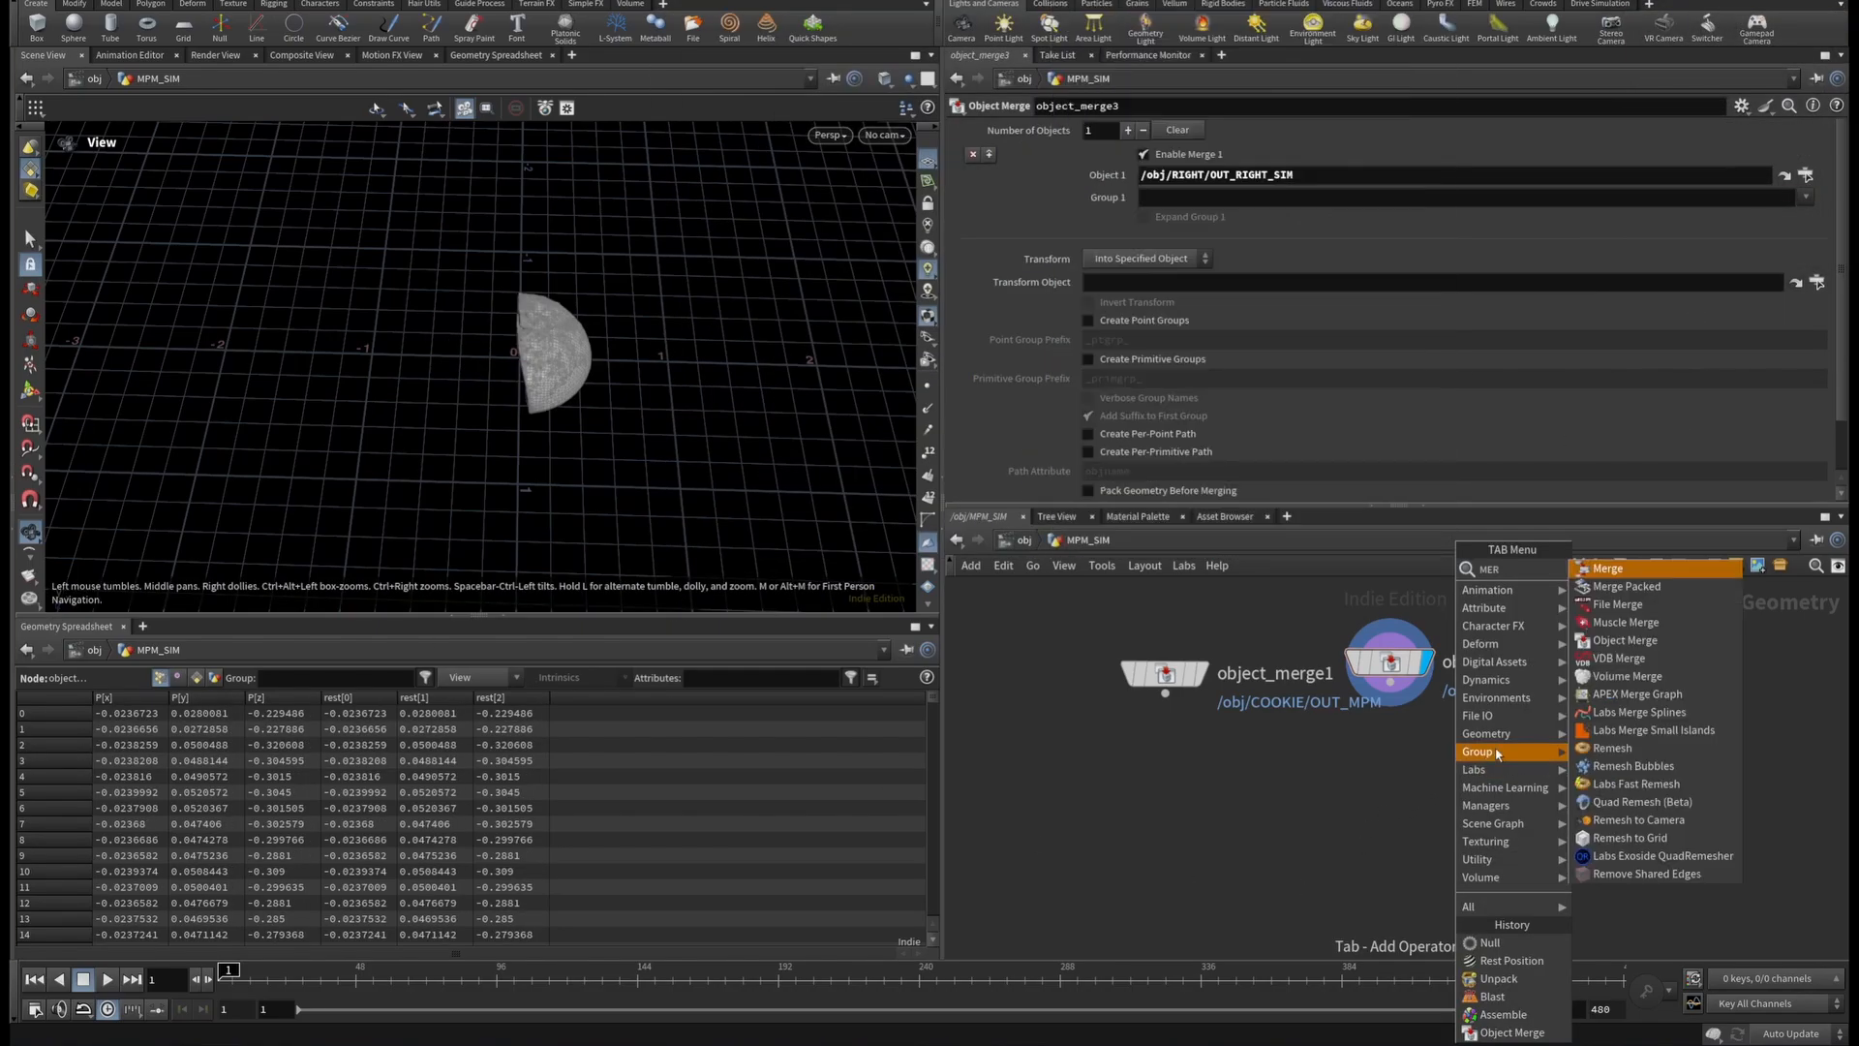
{"action": "left_click", "coordinate": [1635, 571]}
{"action": "left_click", "coordinate": [1514, 794]}
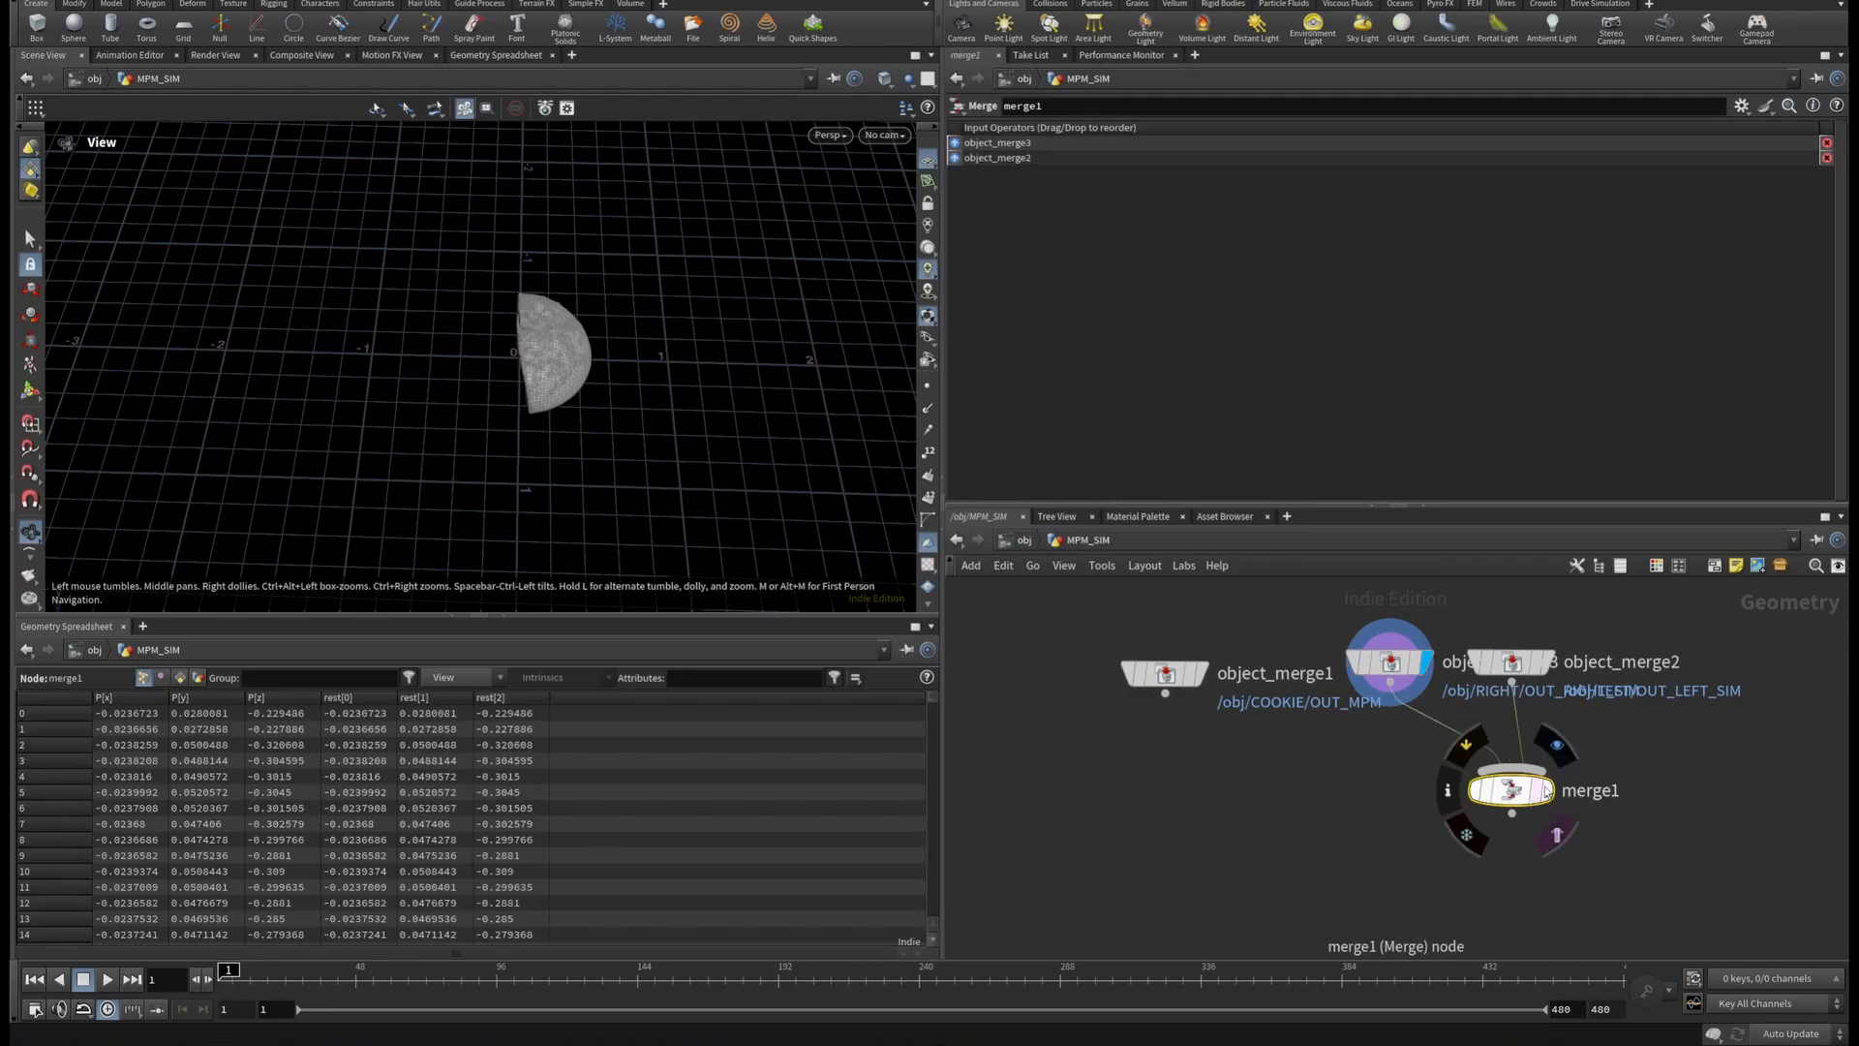
{"action": "left_click", "coordinate": [1548, 789]}
{"action": "left_click_drag", "start_coordinate": [1520, 791], "coordinate": [1447, 790]}
{"action": "right_click_drag", "start_coordinate": [587, 390], "coordinate": [1029, 373]}
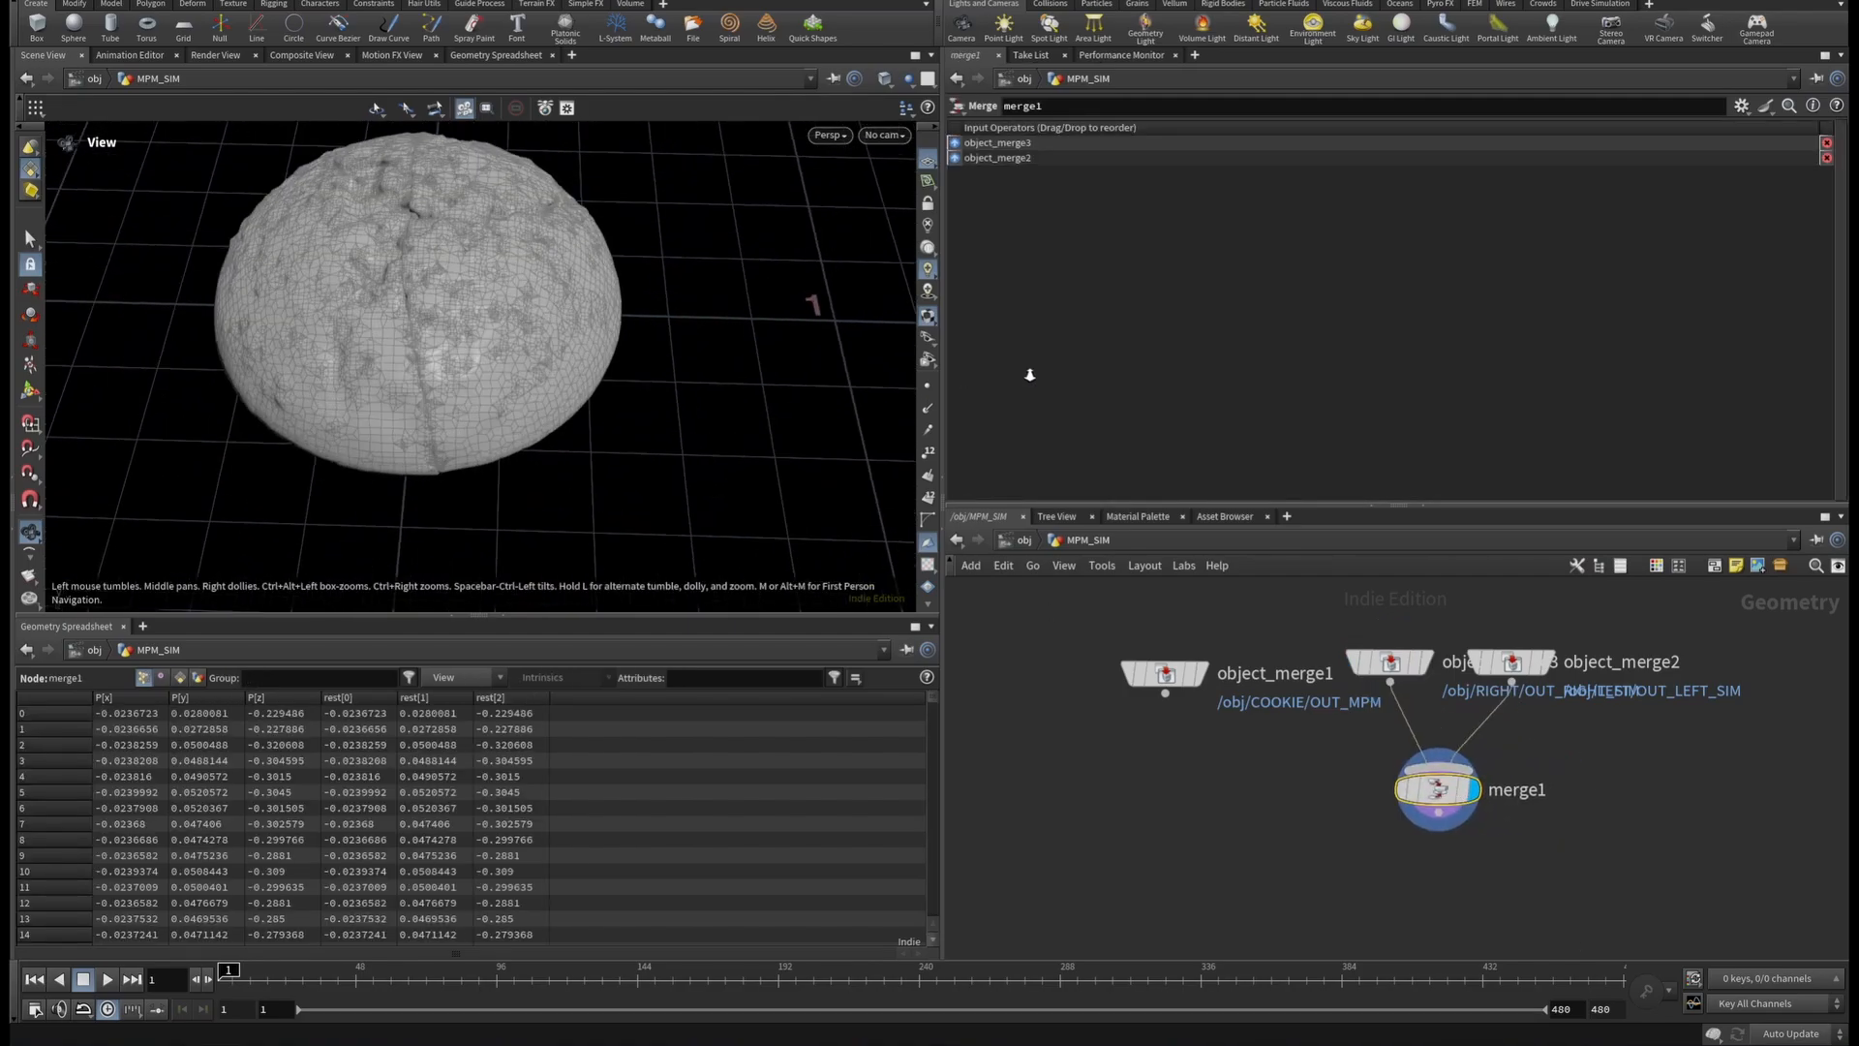
{"action": "left_click_drag", "start_coordinate": [494, 407], "coordinate": [496, 250]}
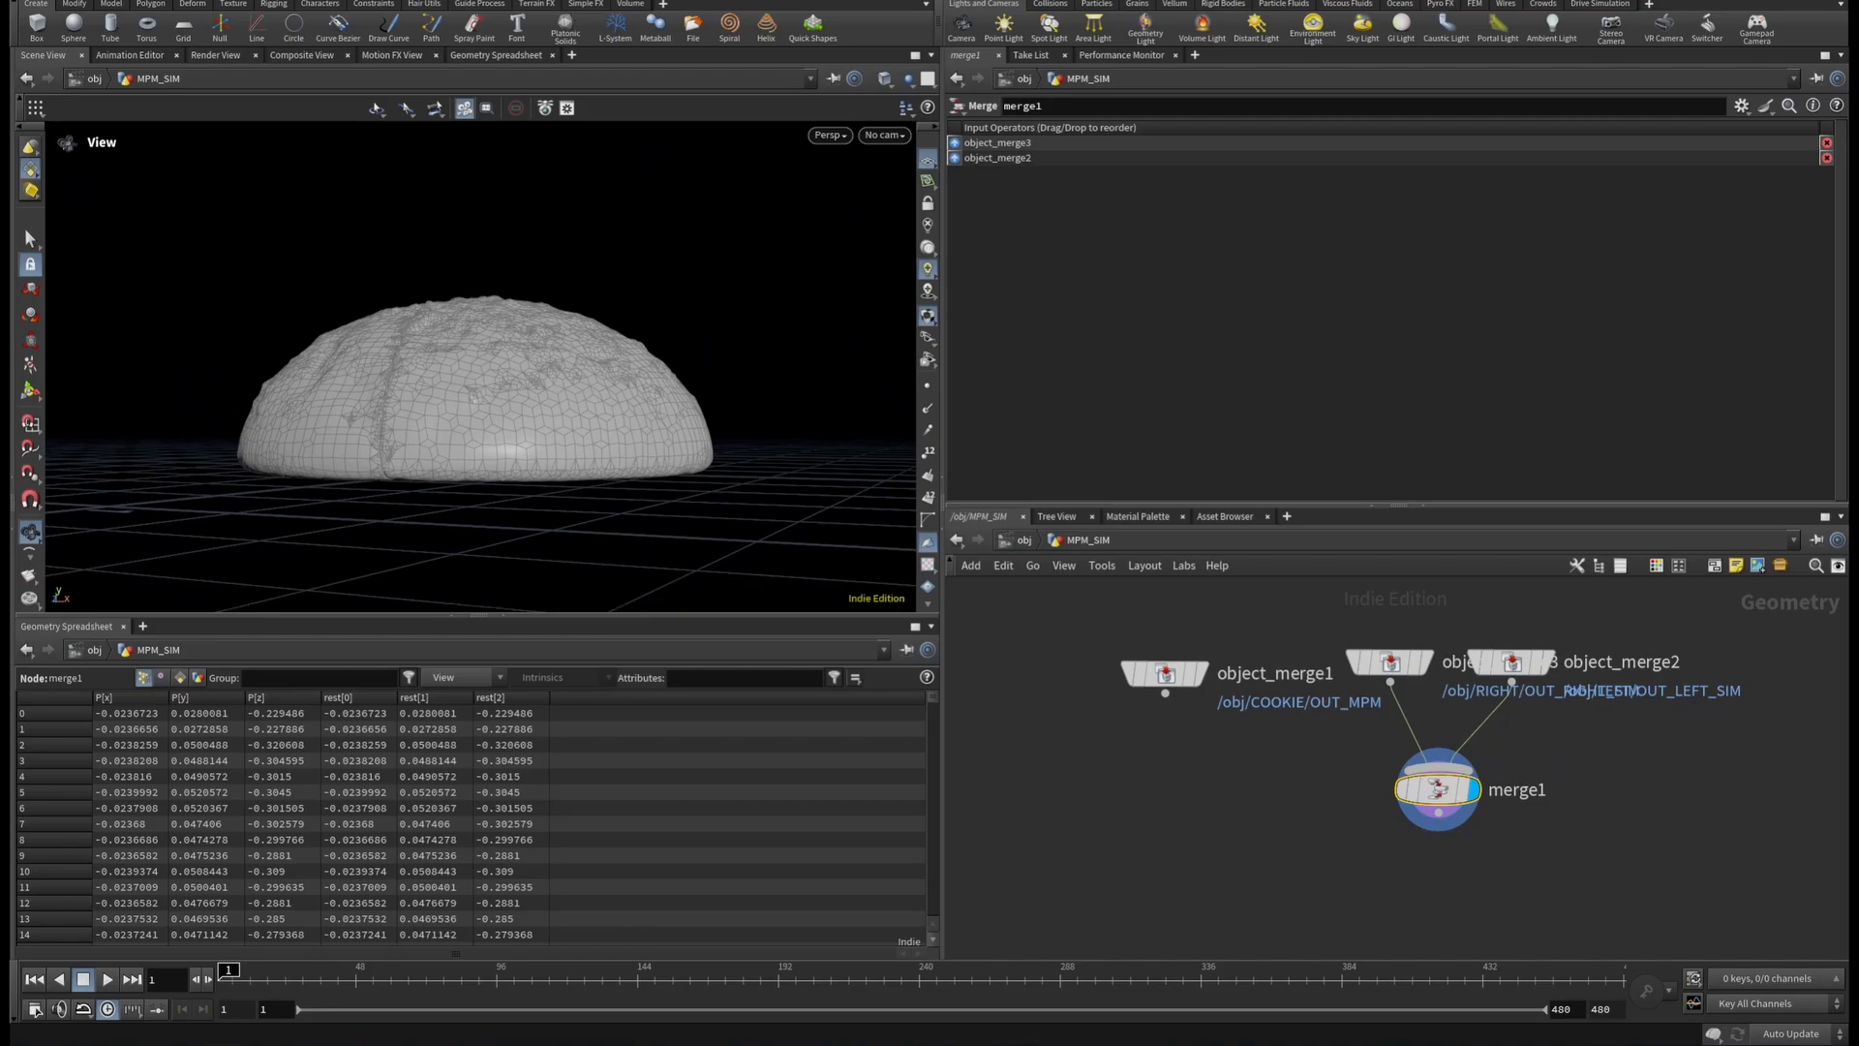
Show the object_merge1 filling as a template and switch the viewport to wireframe to compare it with the cookie shell.
{"action": "left_click_drag", "start_coordinate": [1164, 694], "coordinate": [1154, 786]}
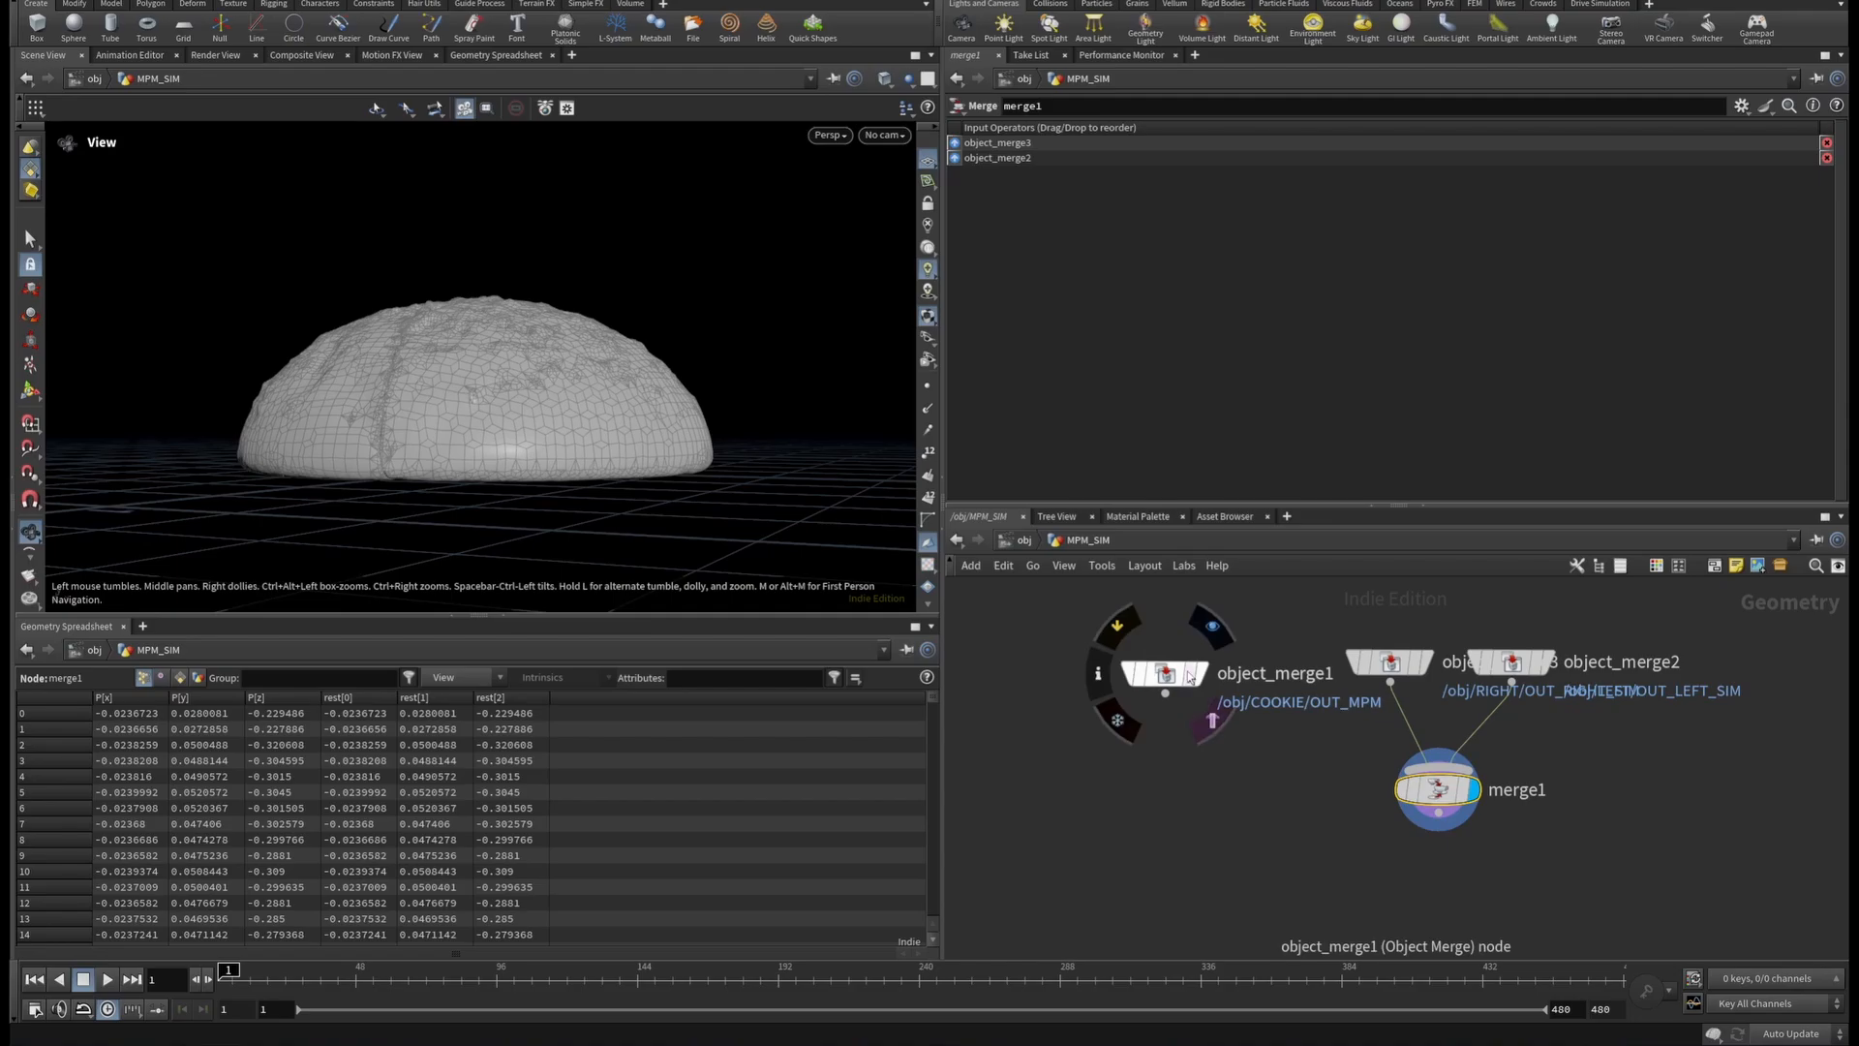
{"action": "mouse_move", "coordinate": [486, 343]}
{"action": "left_mouse_down"}
{"action": "mouse_move", "coordinate": [544, 419]}
{"action": "mouse_move", "coordinate": [399, 389]}
{"action": "mouse_move", "coordinate": [574, 245]}
{"action": "mouse_move", "coordinate": [571, 373]}
{"action": "mouse_move", "coordinate": [475, 354]}
{"action": "mouse_move", "coordinate": [571, 315]}
{"action": "mouse_move", "coordinate": [672, 202]}
{"action": "left_mouse_up"}
{"action": "key", "text": "shift+w"}
{"action": "scroll", "coordinate": [399, 389], "scroll_direction": "up", "scroll_amount": 4}
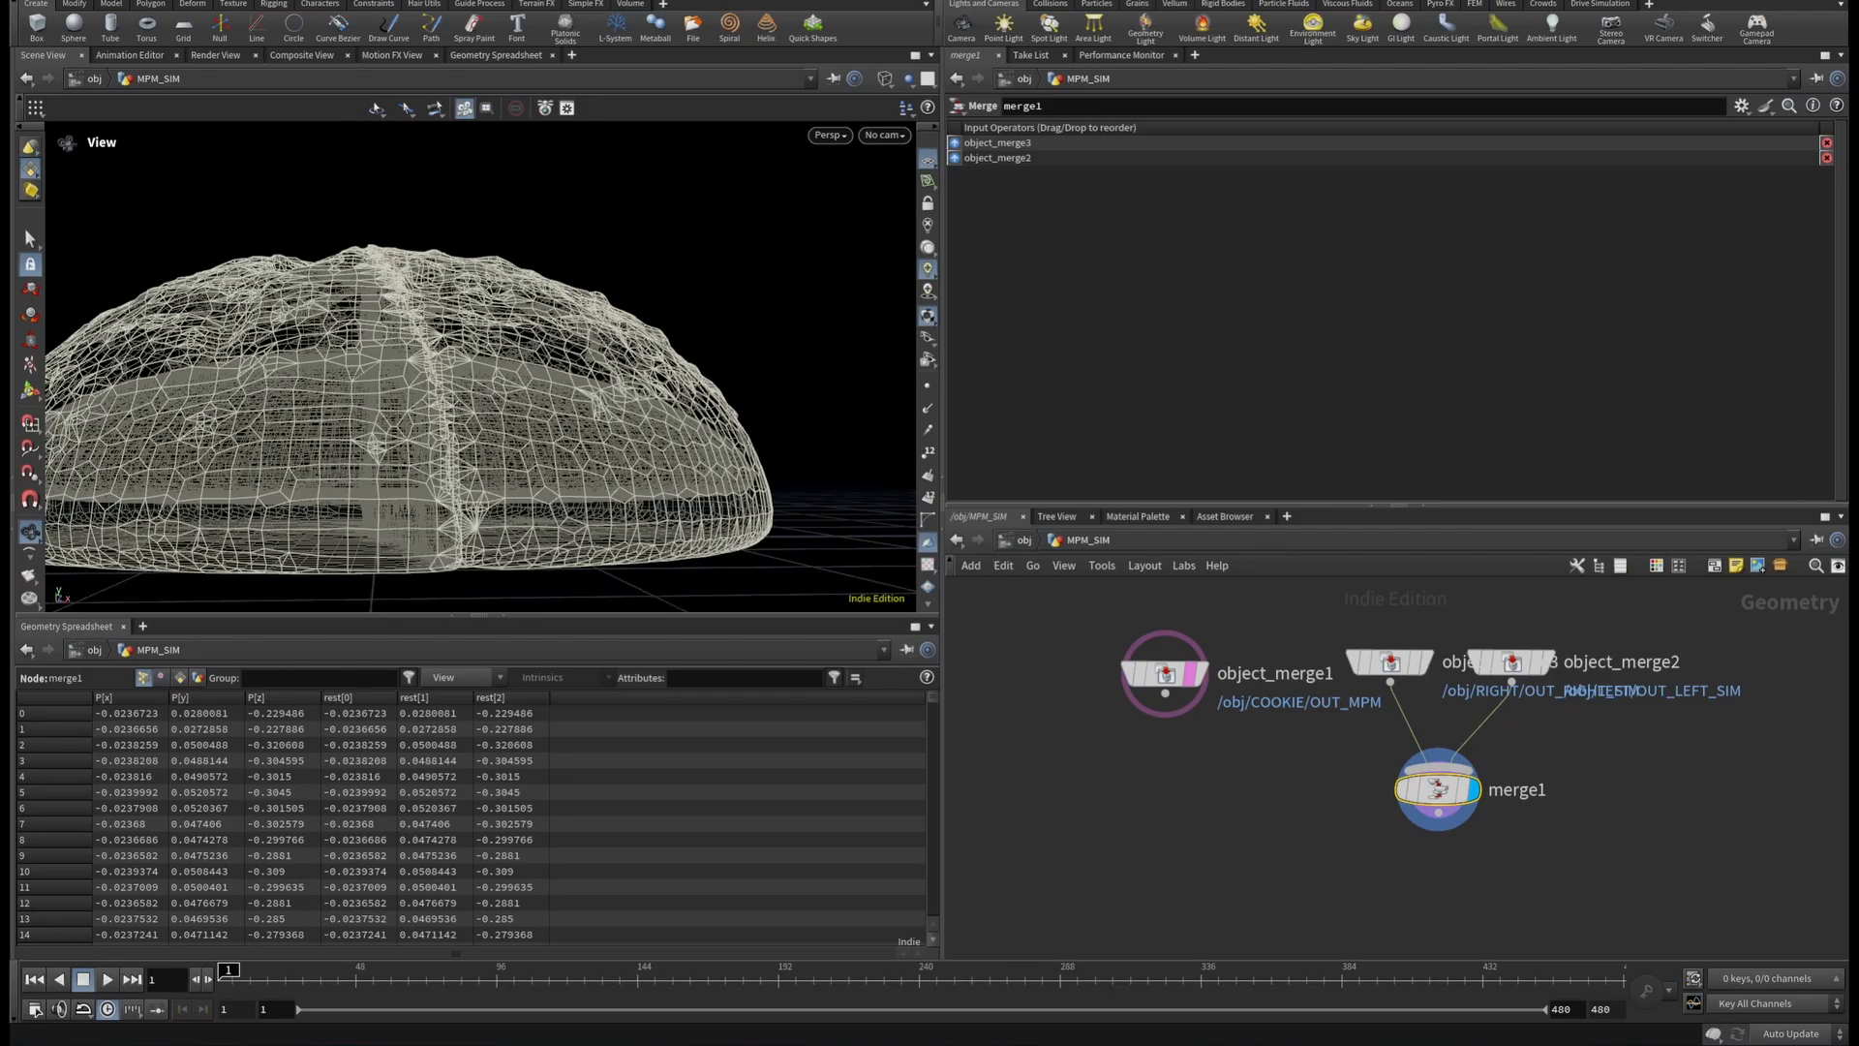
{"action": "left_click_drag", "start_coordinate": [240, 351], "coordinate": [357, 383]}
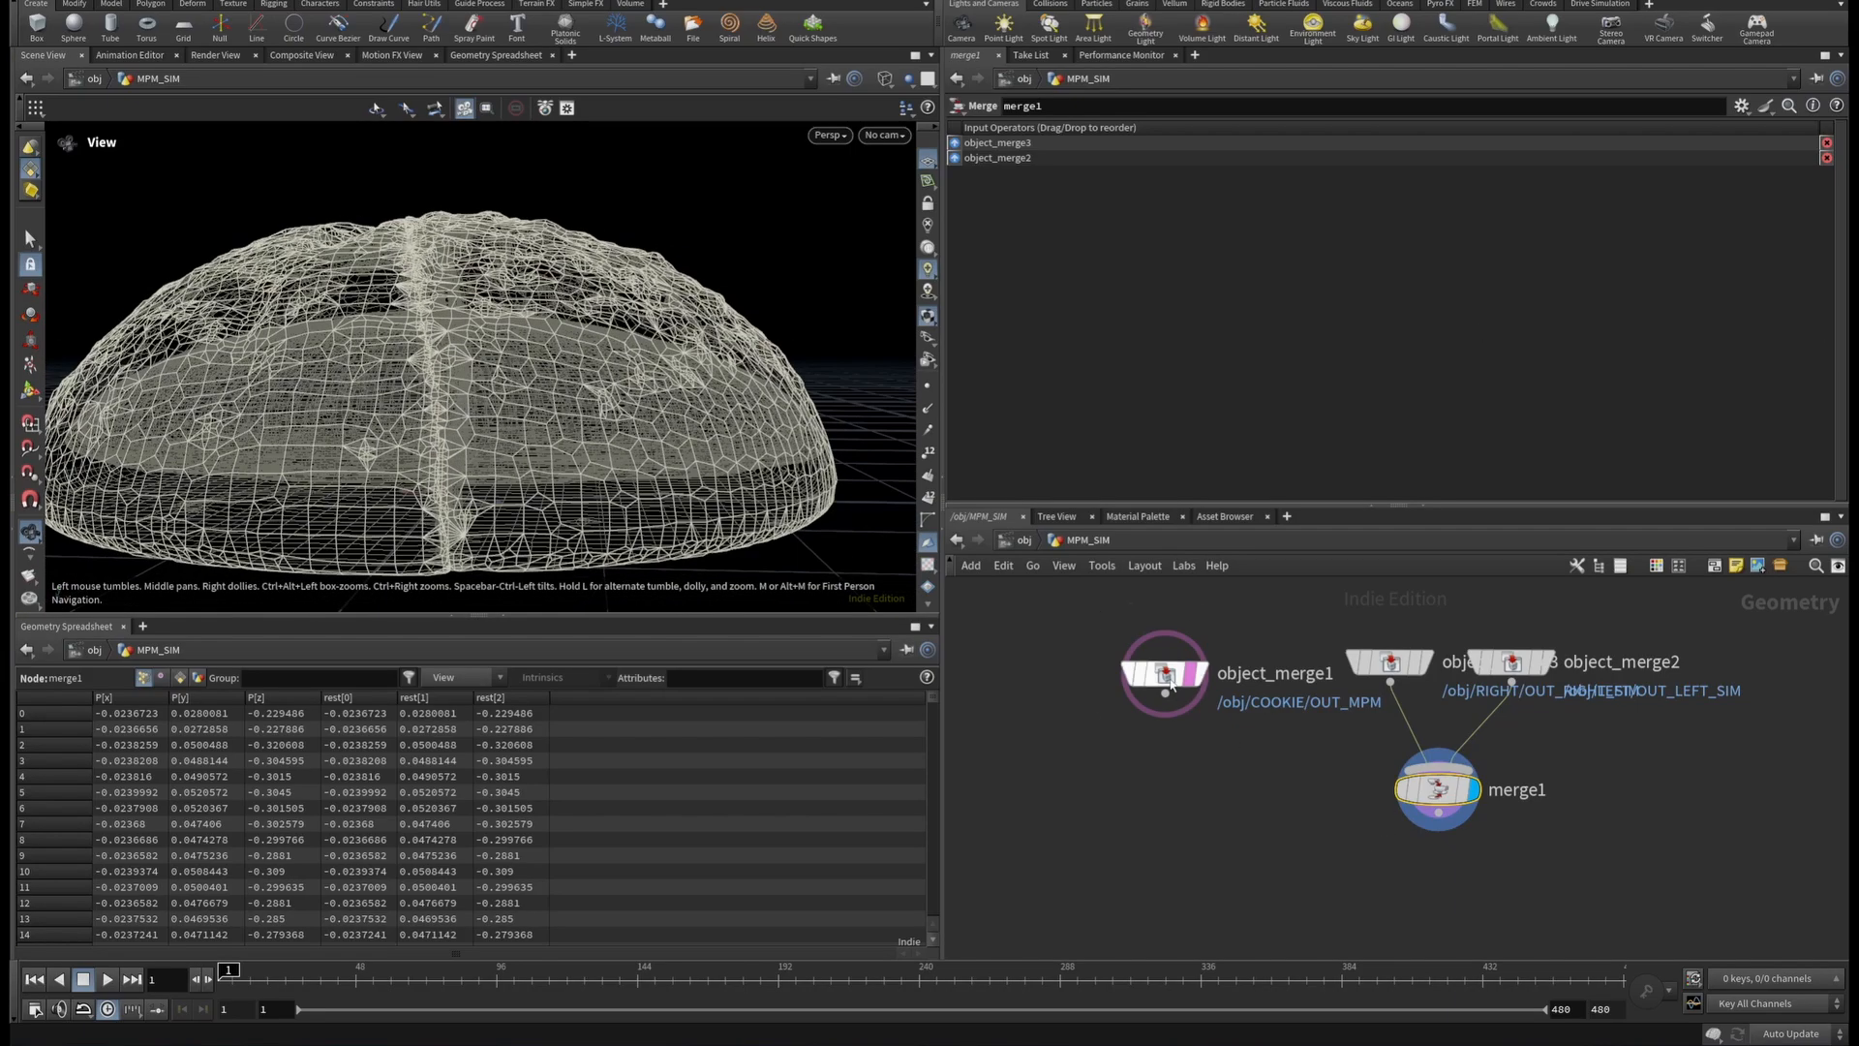
Add a Transform node below object_merge1 and template it instead of object_merge1.
{"action": "left_click", "coordinate": [1165, 675]}
{"action": "scroll", "coordinate": [1141, 668], "scroll_direction": "up", "scroll_amount": 2}
{"action": "key", "text": "Tab"}
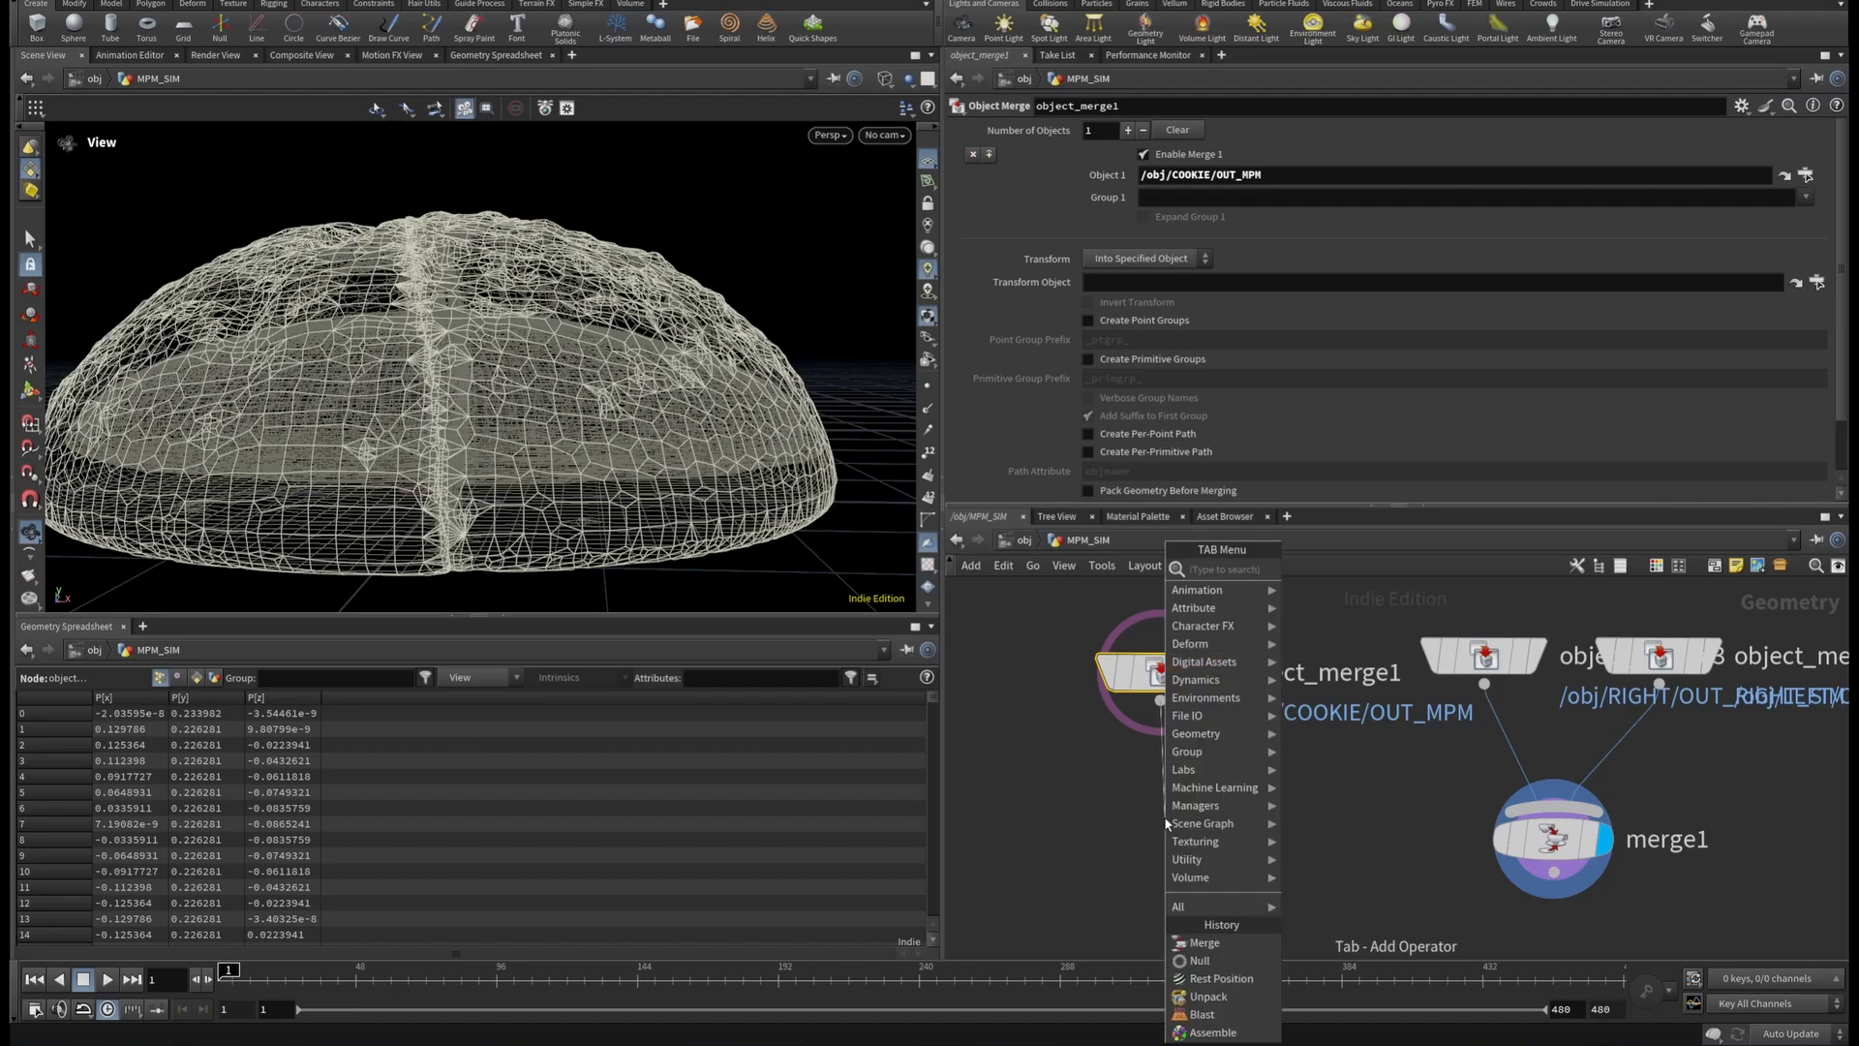
{"action": "type", "text": "tran"}
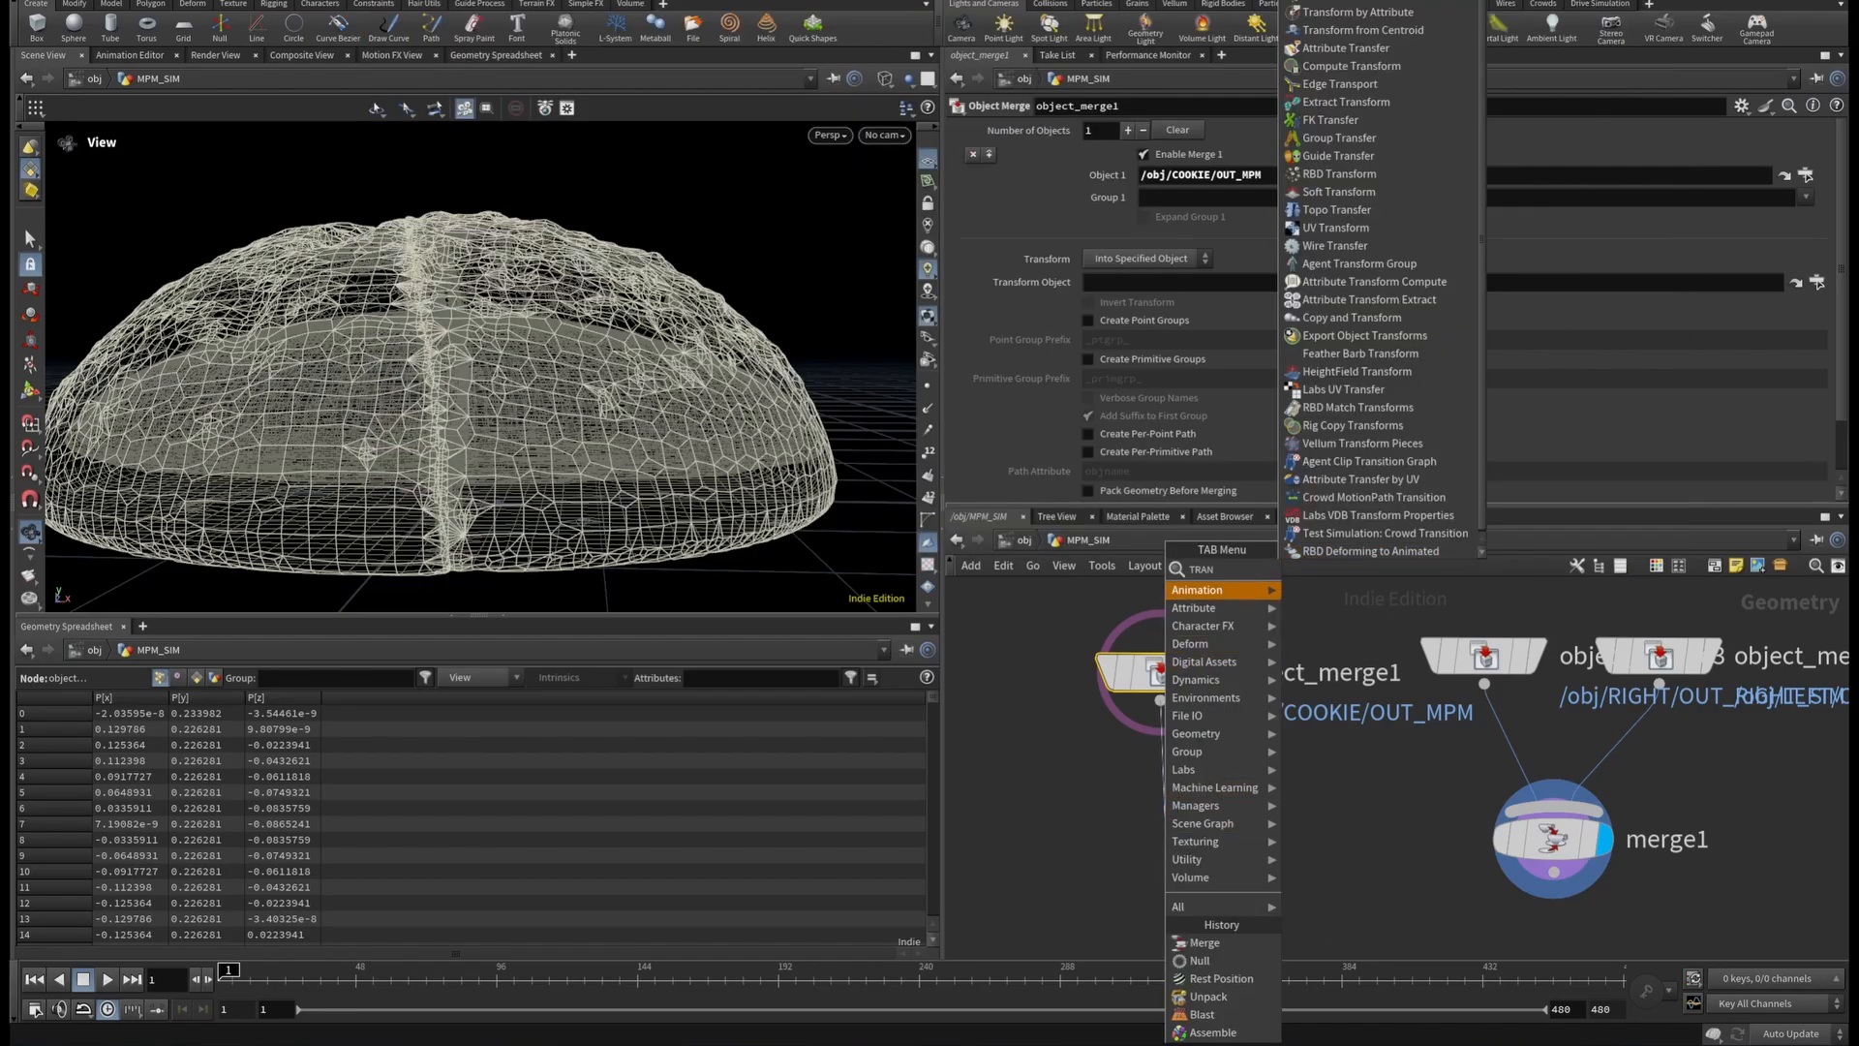
{"action": "key", "text": "Return"}
{"action": "key", "text": "Return"}
{"action": "left_click", "coordinate": [1201, 827]}
{"action": "left_click", "coordinate": [1203, 676]}
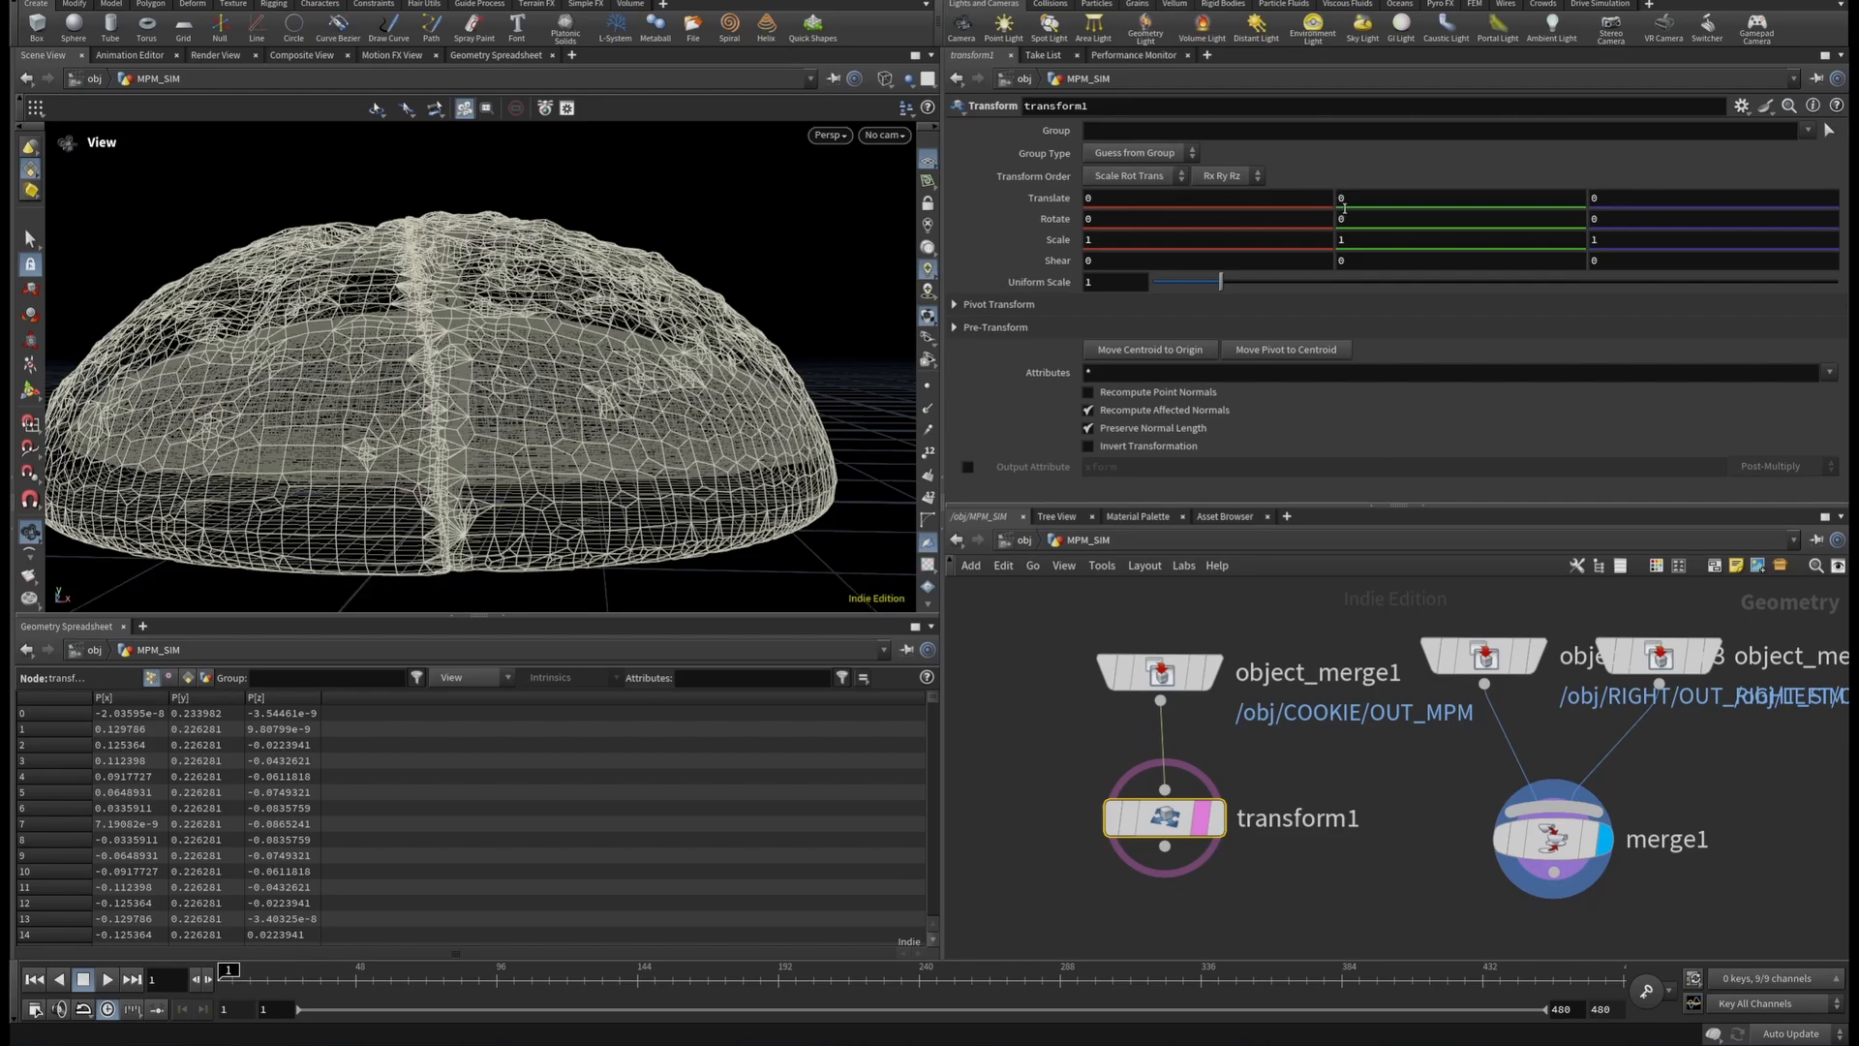
Set the filling's Y translation to 0.04 in the Transform node.
{"action": "left_click", "coordinate": [1367, 203]}
{"action": "type", "text": ".04"}
{"action": "key", "text": "Return"}
{"action": "mouse_move", "coordinate": [538, 334]}
{"action": "left_mouse_down"}
{"action": "mouse_move", "coordinate": [513, 339]}
{"action": "mouse_move", "coordinate": [595, 334]}
{"action": "mouse_move", "coordinate": [569, 329]}
{"action": "left_mouse_up"}
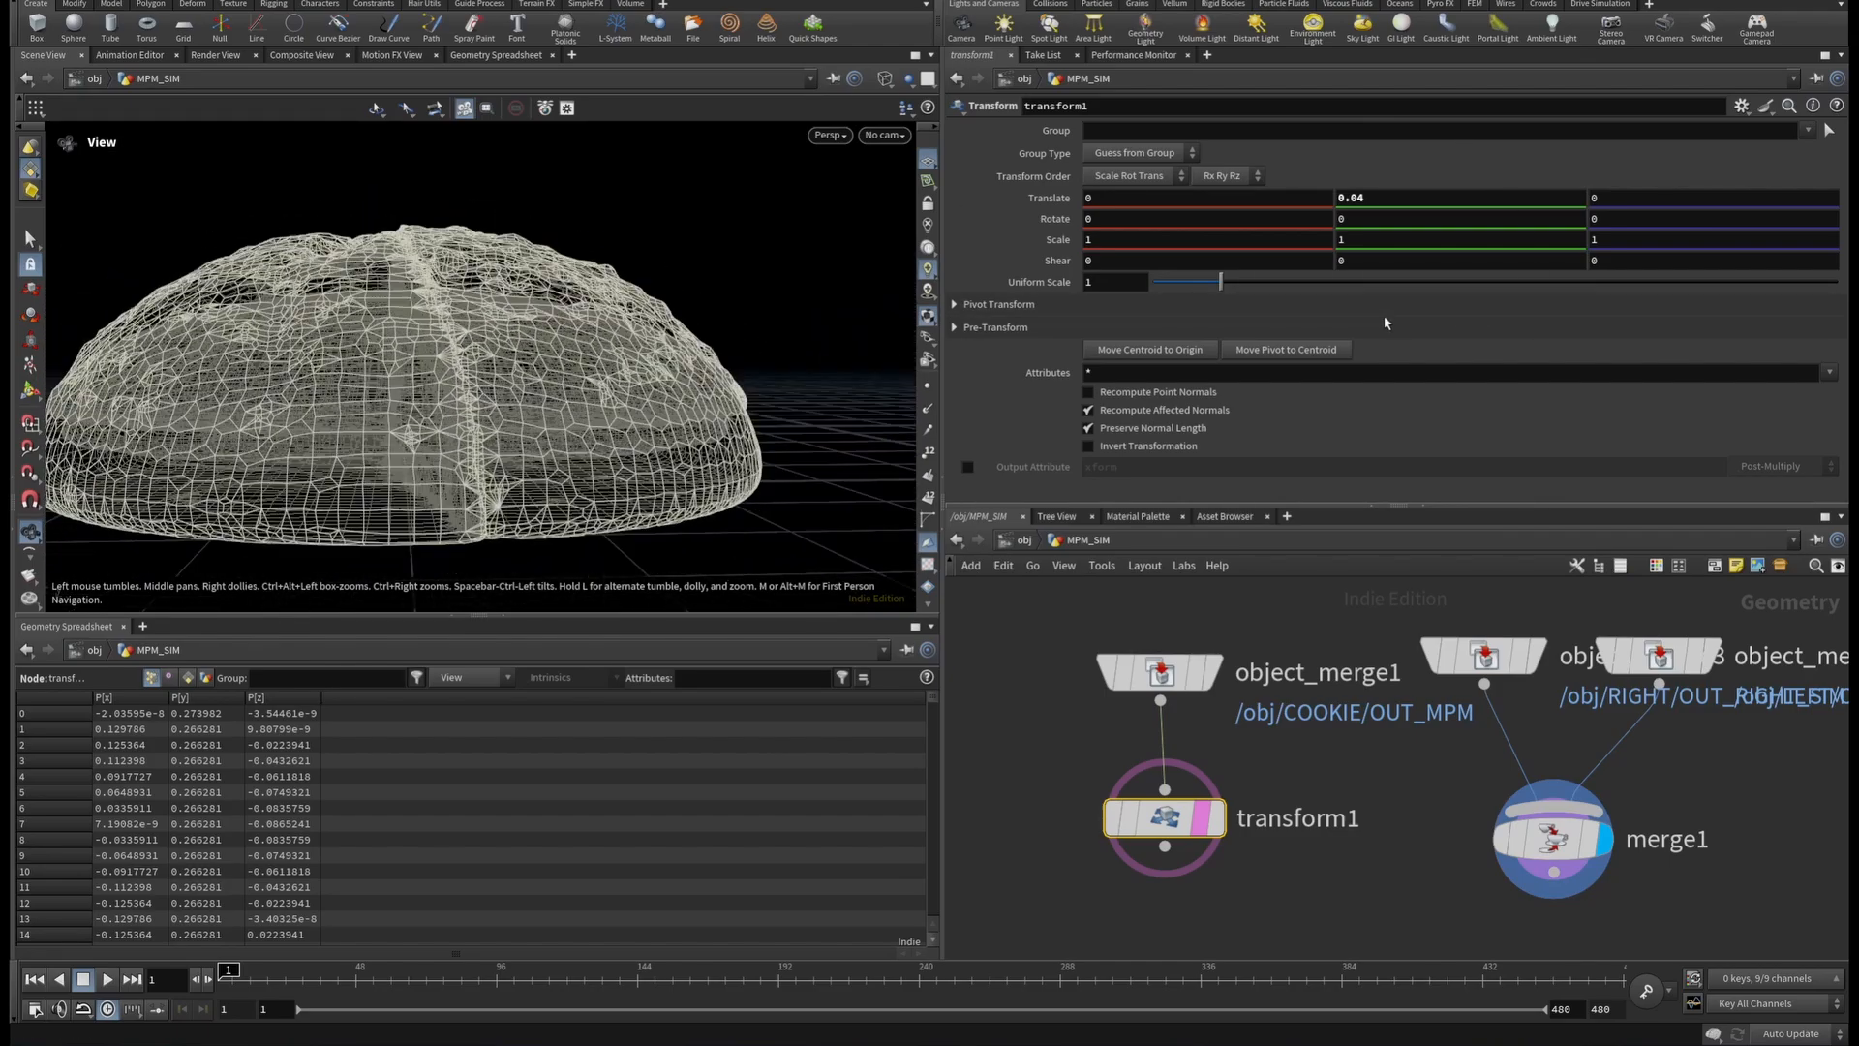
Set the filling transform's X scale to 1.25 and its uniform scale to 0.7.
{"action": "left_click", "coordinate": [1172, 237]}
{"action": "type", "text": ".2"}
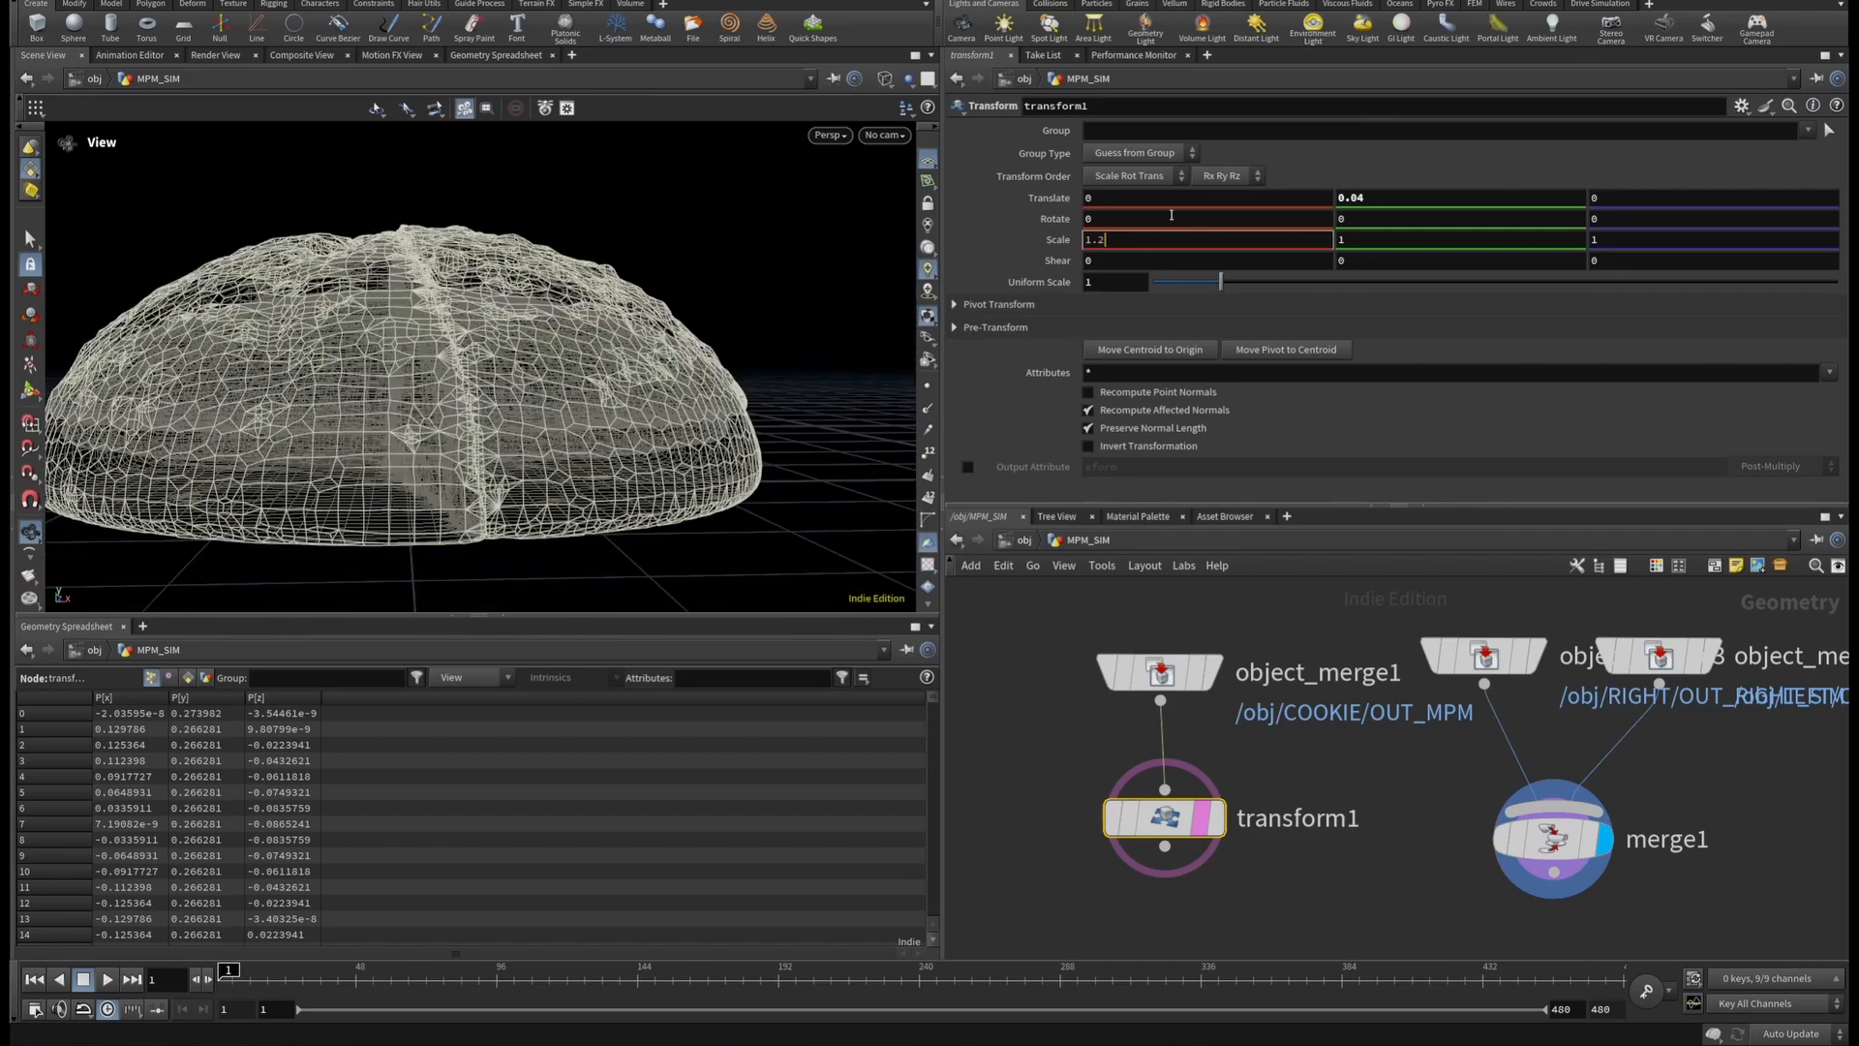
{"action": "type", "text": "5"}
{"action": "key", "text": "Return"}
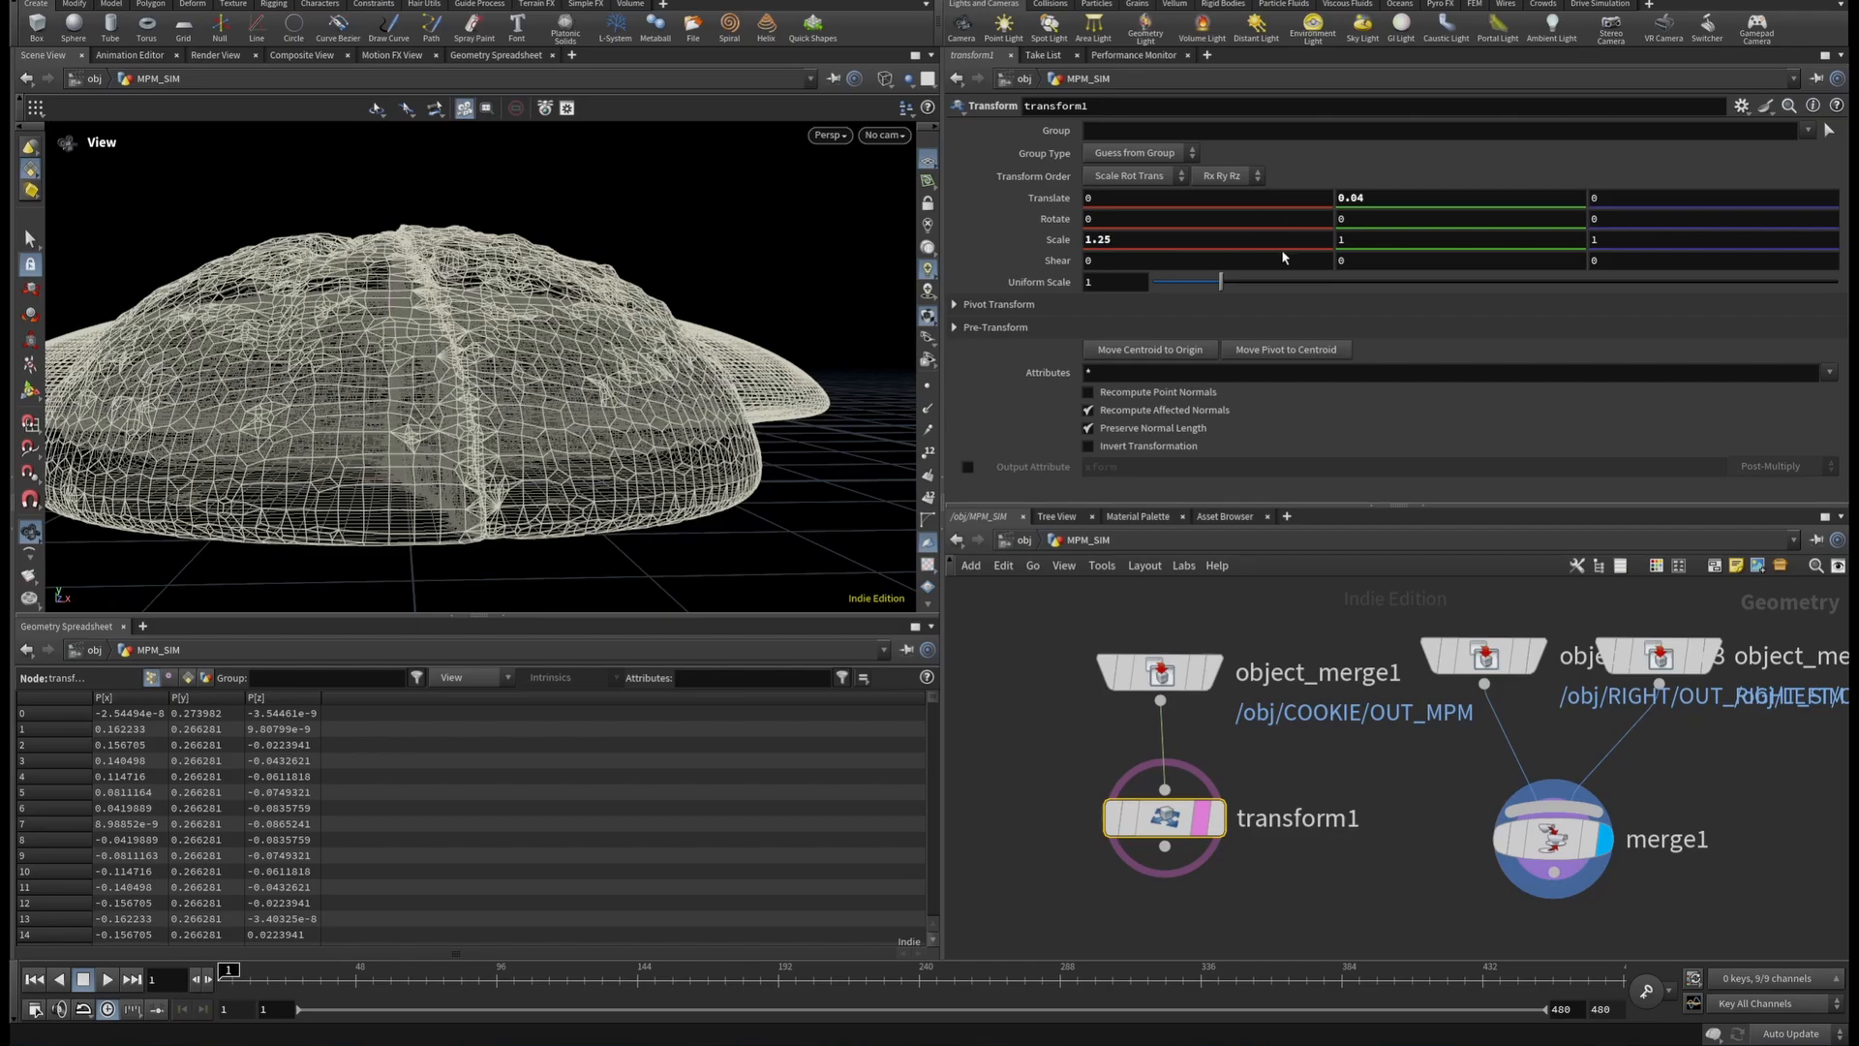
{"action": "double_click", "coordinate": [1099, 282]}
{"action": "type", "text": ".7"}
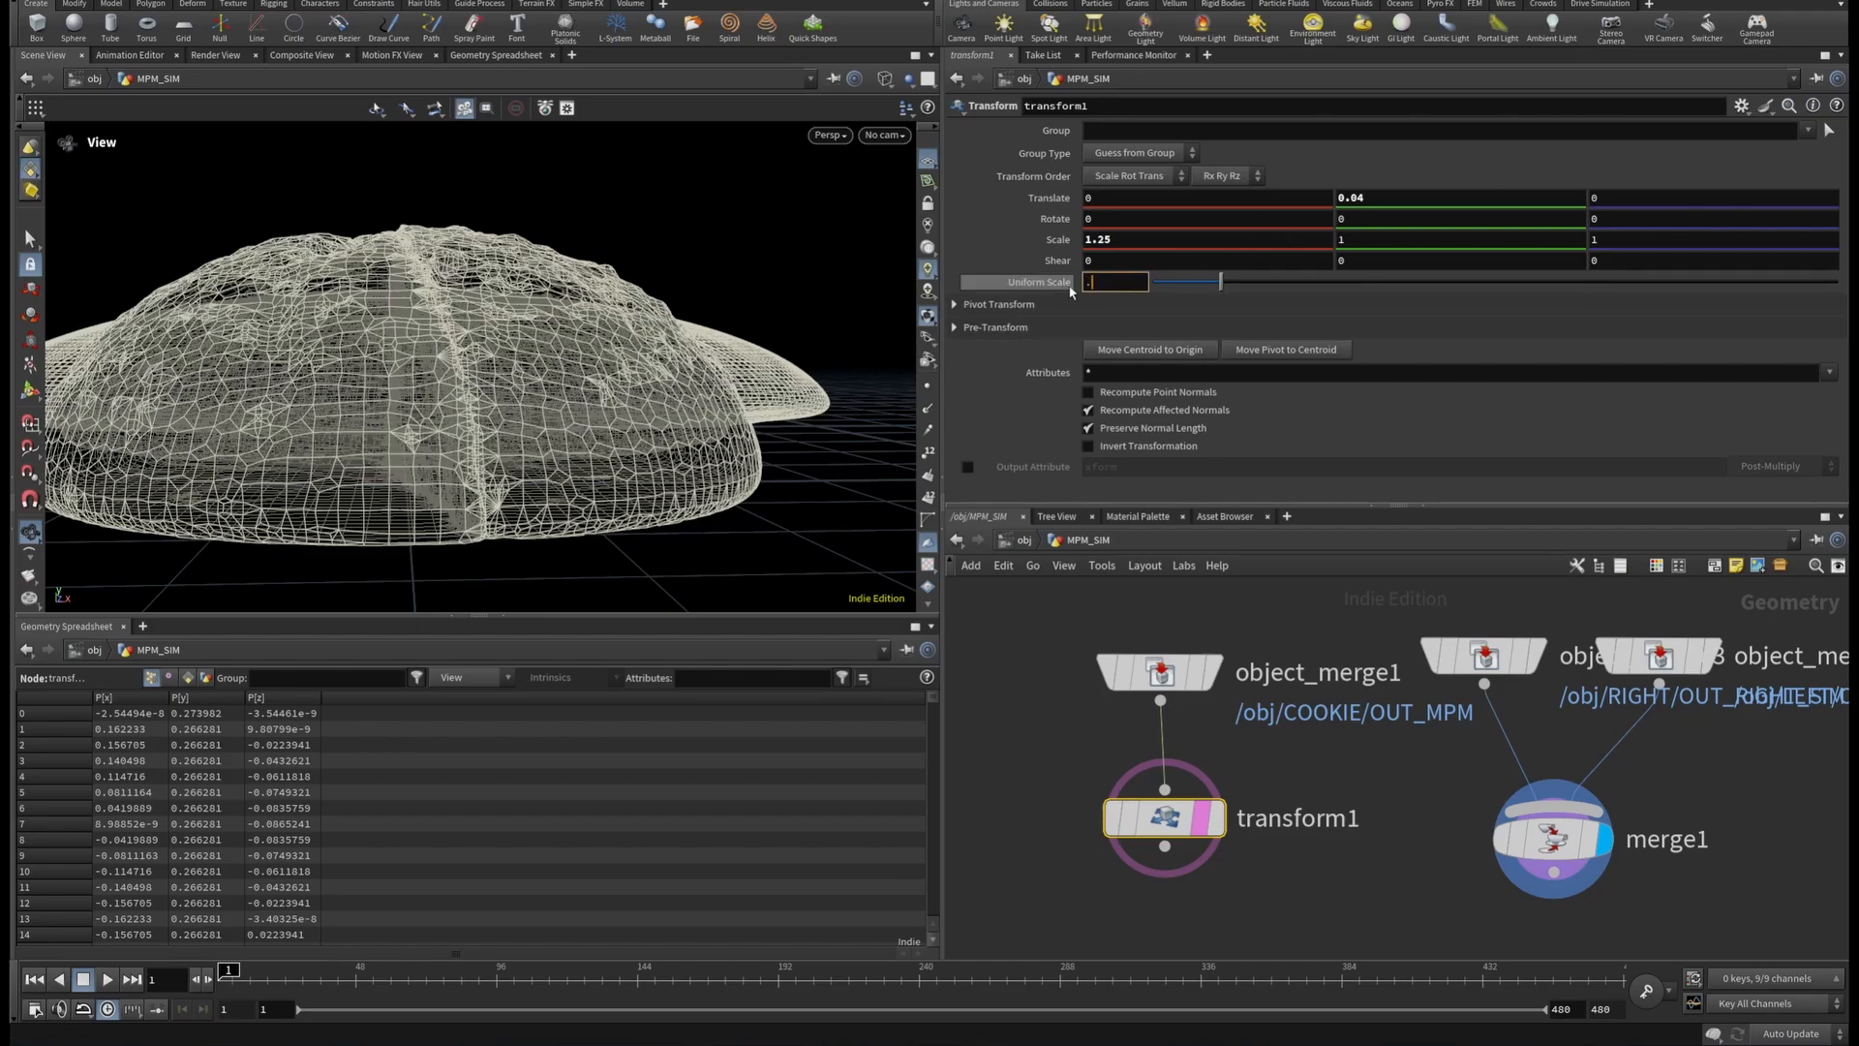
{"action": "key", "text": "Return"}
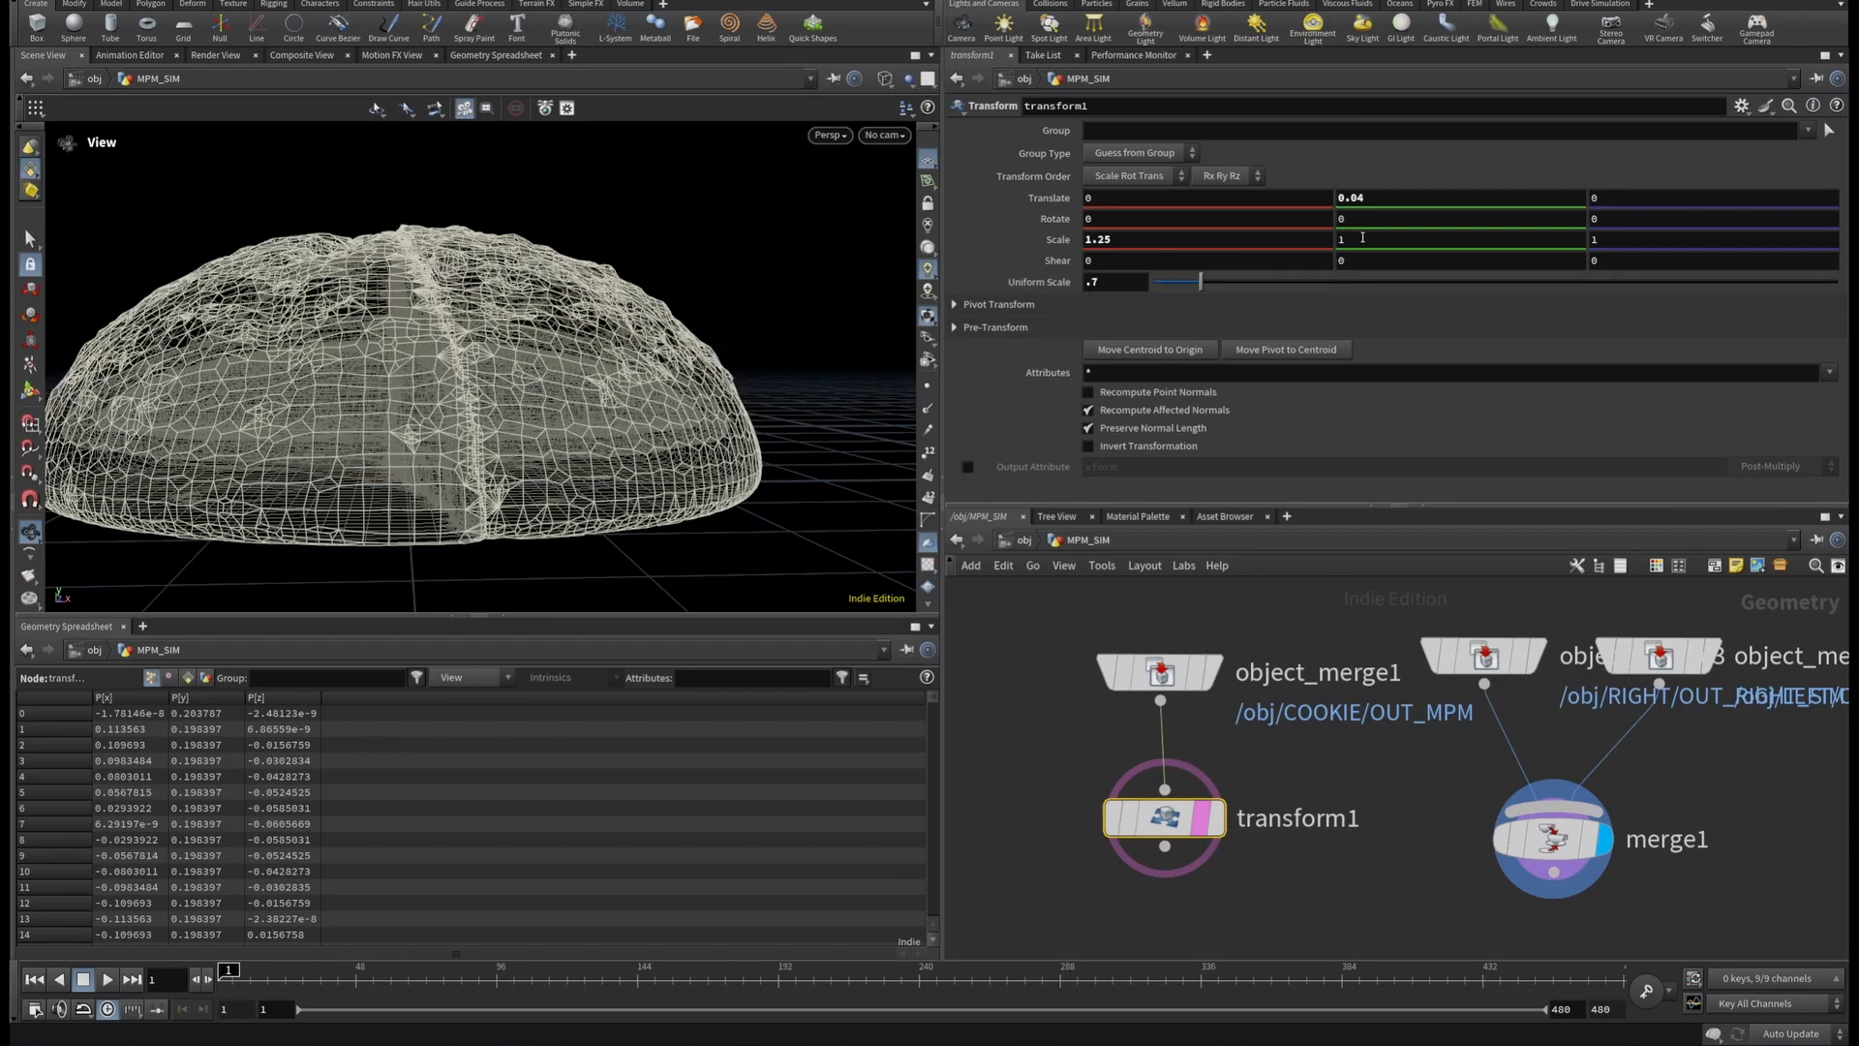
Set the filling transform's Y scale to 1.1 and Z scale to 1.35.
{"action": "left_click", "coordinate": [1362, 237]}
{"action": "type", "text": "1"}
{"action": "key", "text": "Return"}
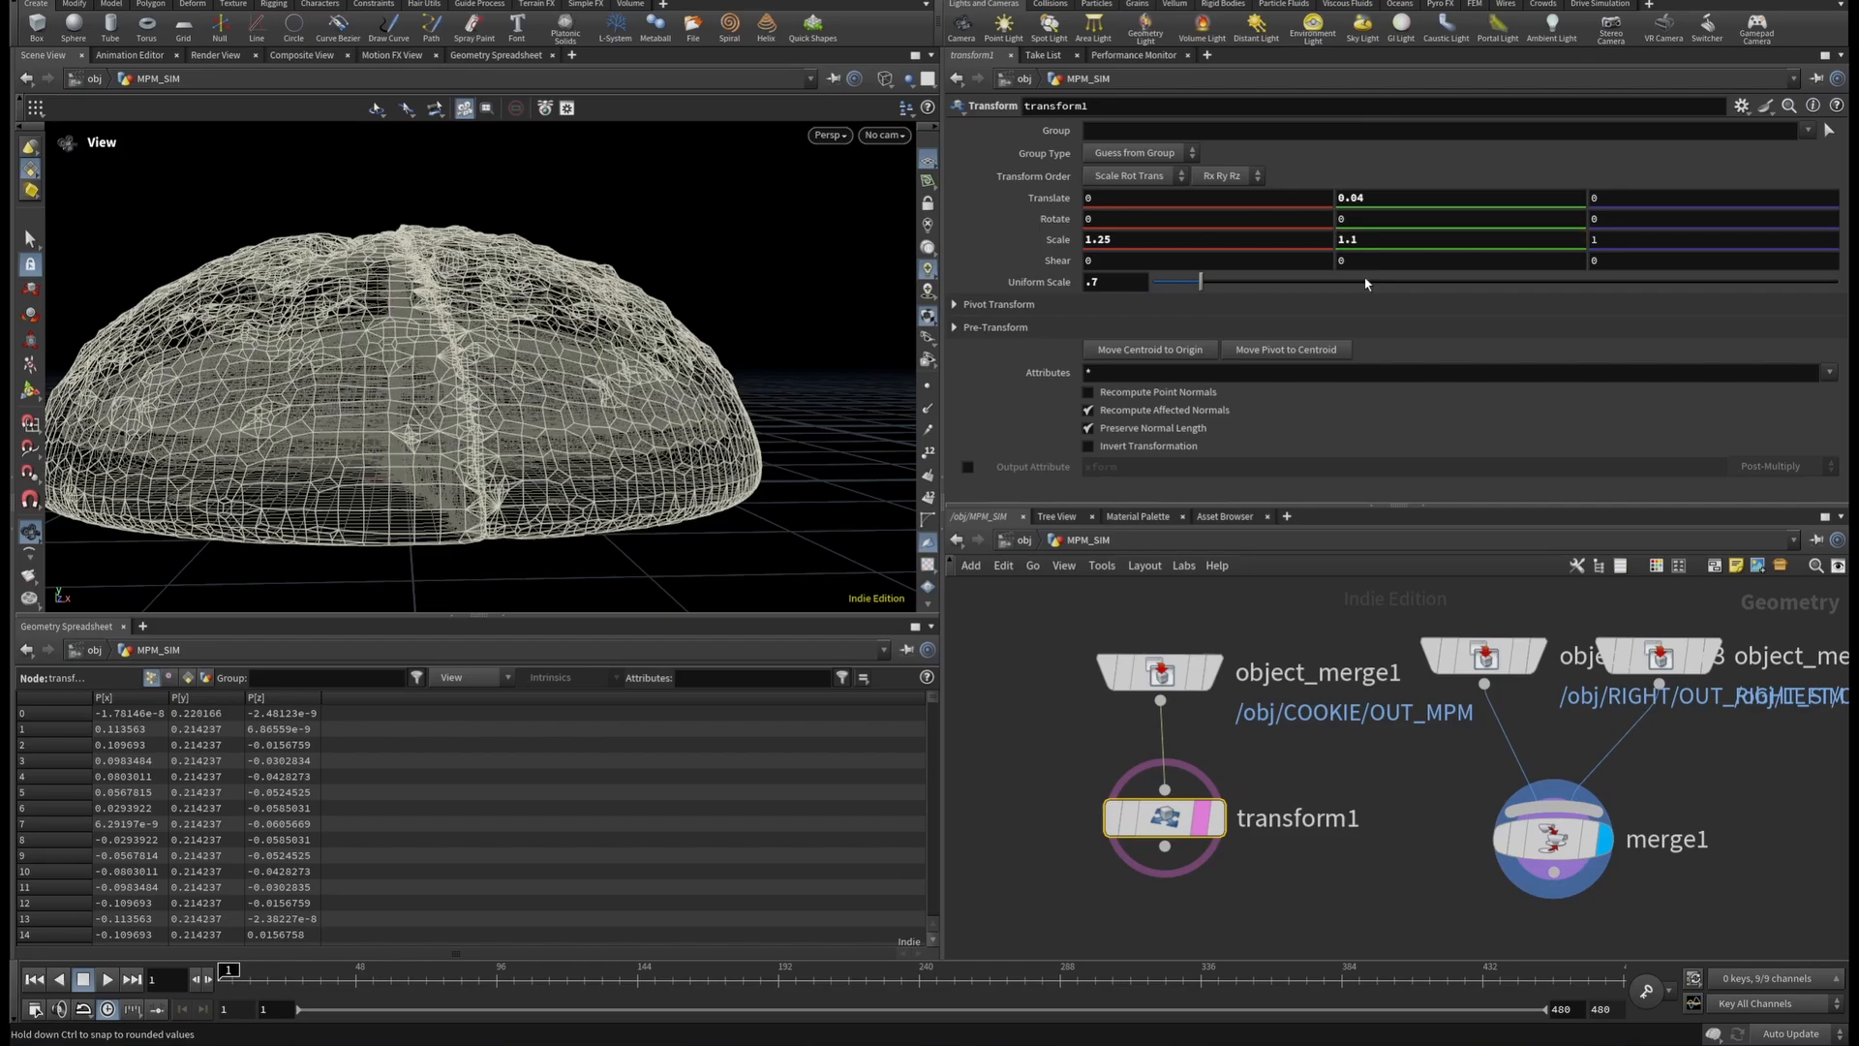
{"action": "left_click", "coordinate": [1663, 248]}
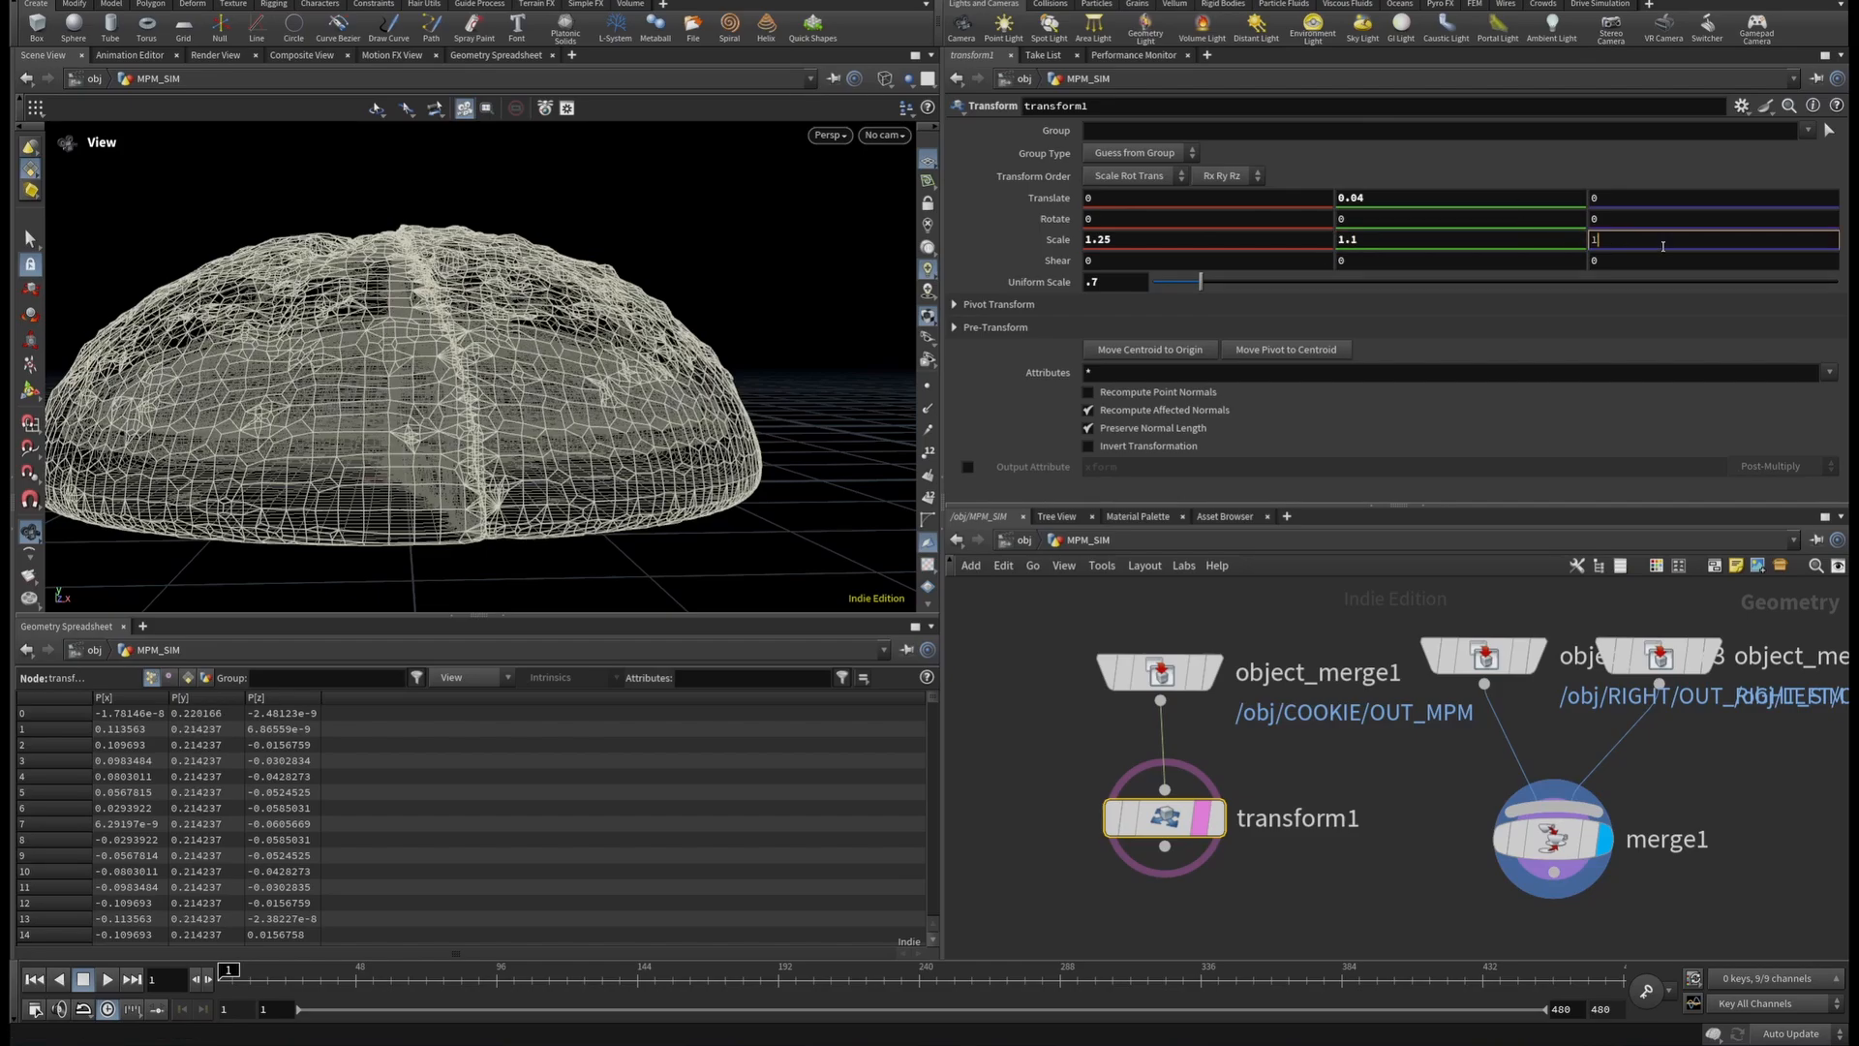
{"action": "type", "text": ".35"}
{"action": "key", "text": "Return"}
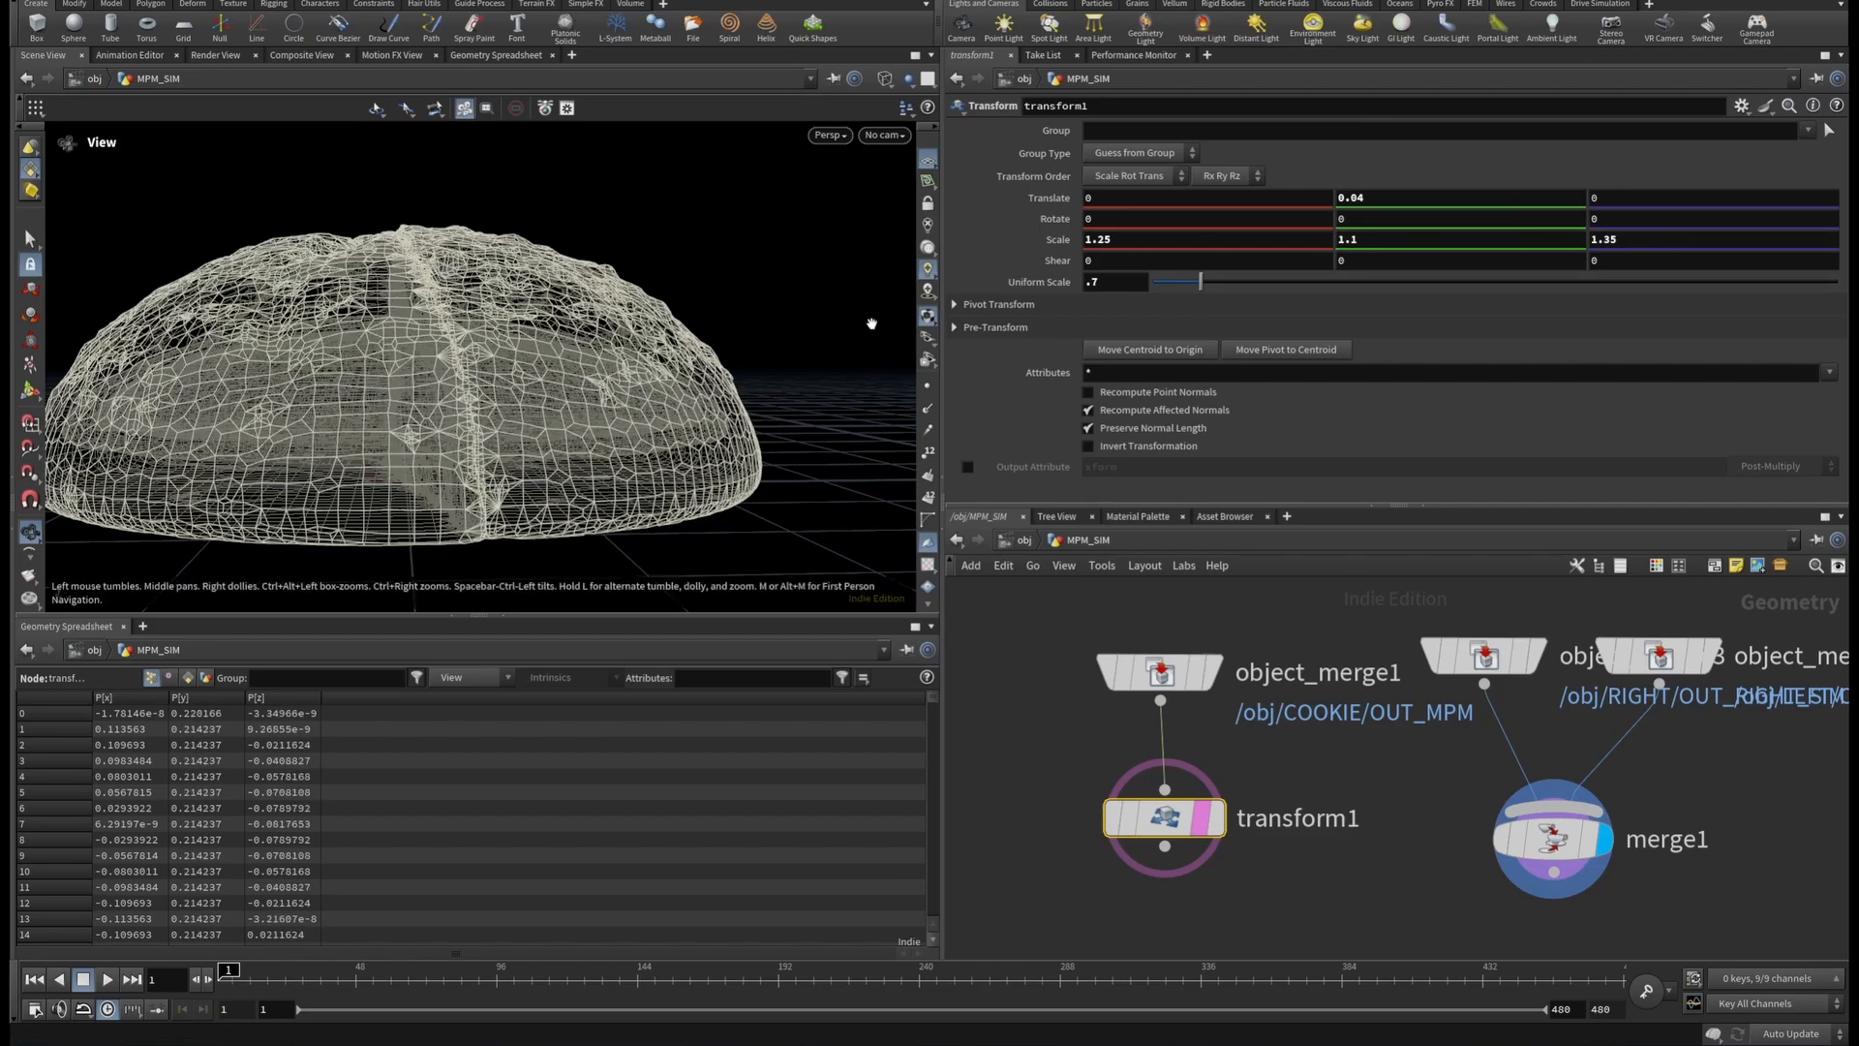
{"action": "left_click_drag", "start_coordinate": [871, 324], "coordinate": [602, 324]}
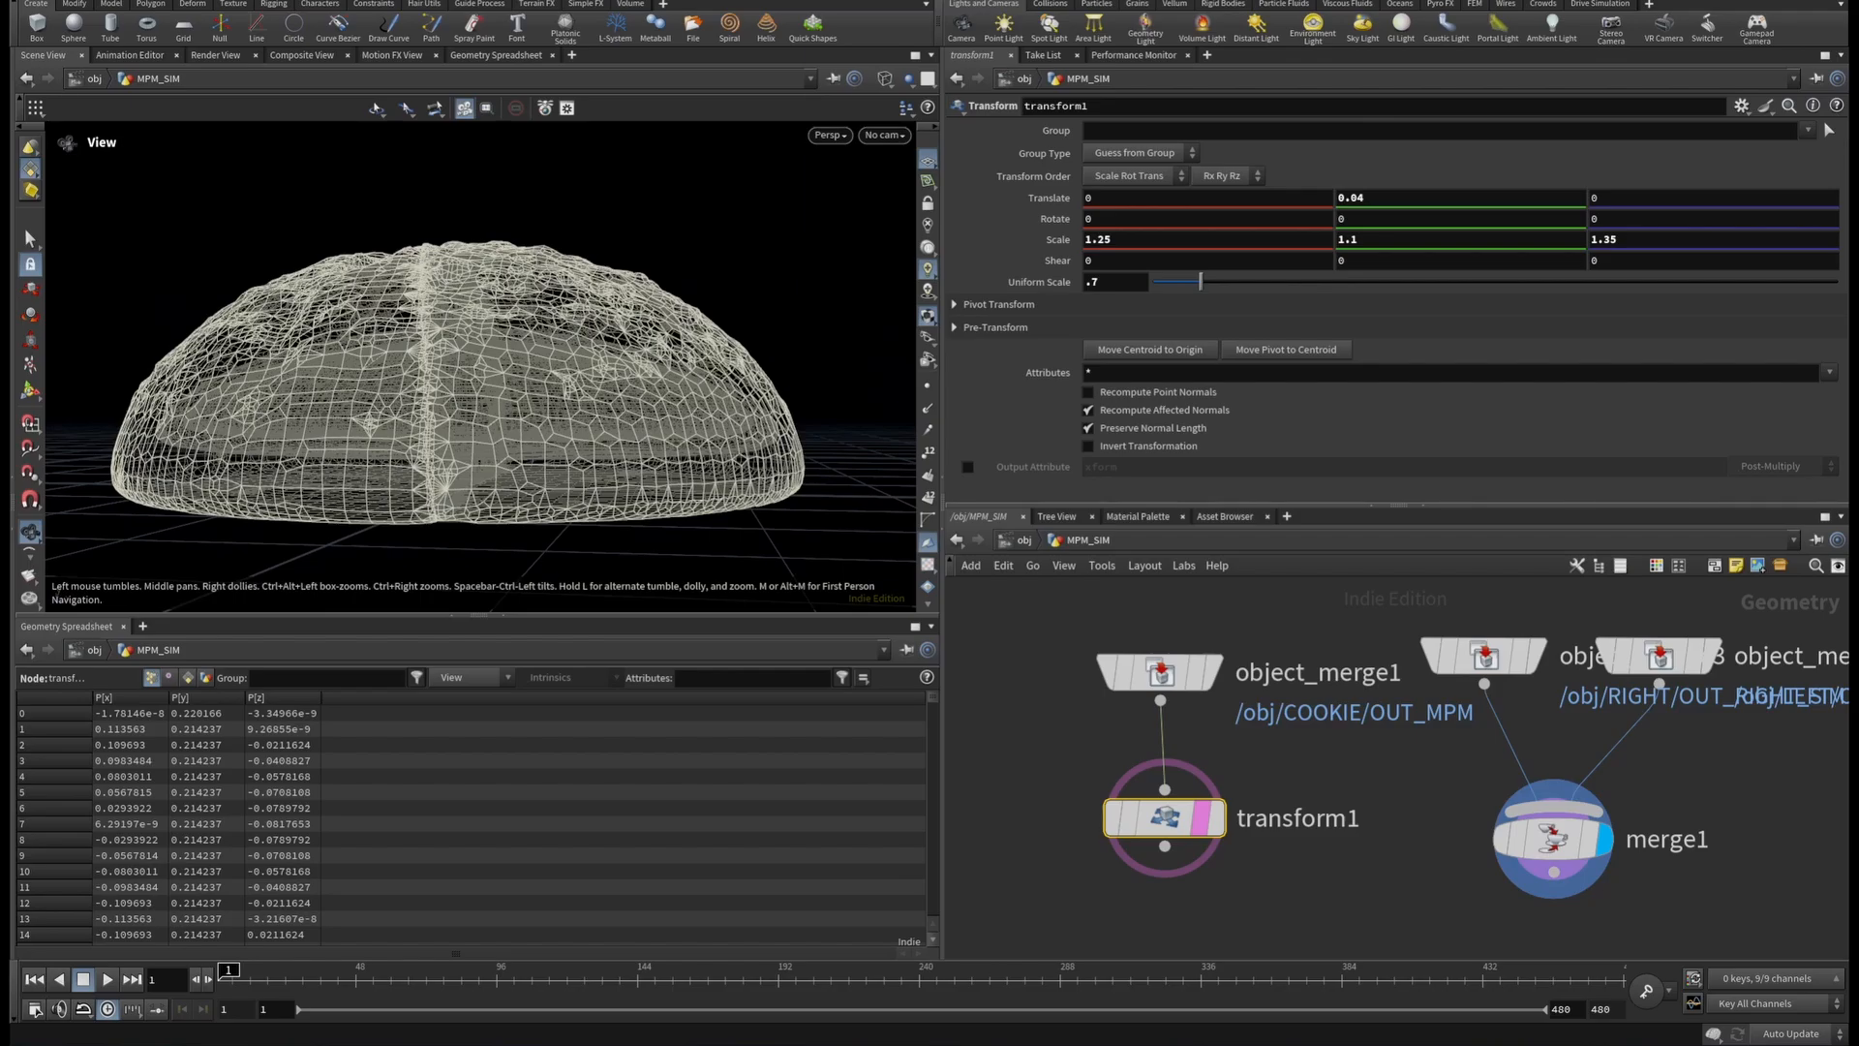
Turn off the template display of the transform1 node.
{"action": "mouse_move", "coordinate": [1203, 828]}
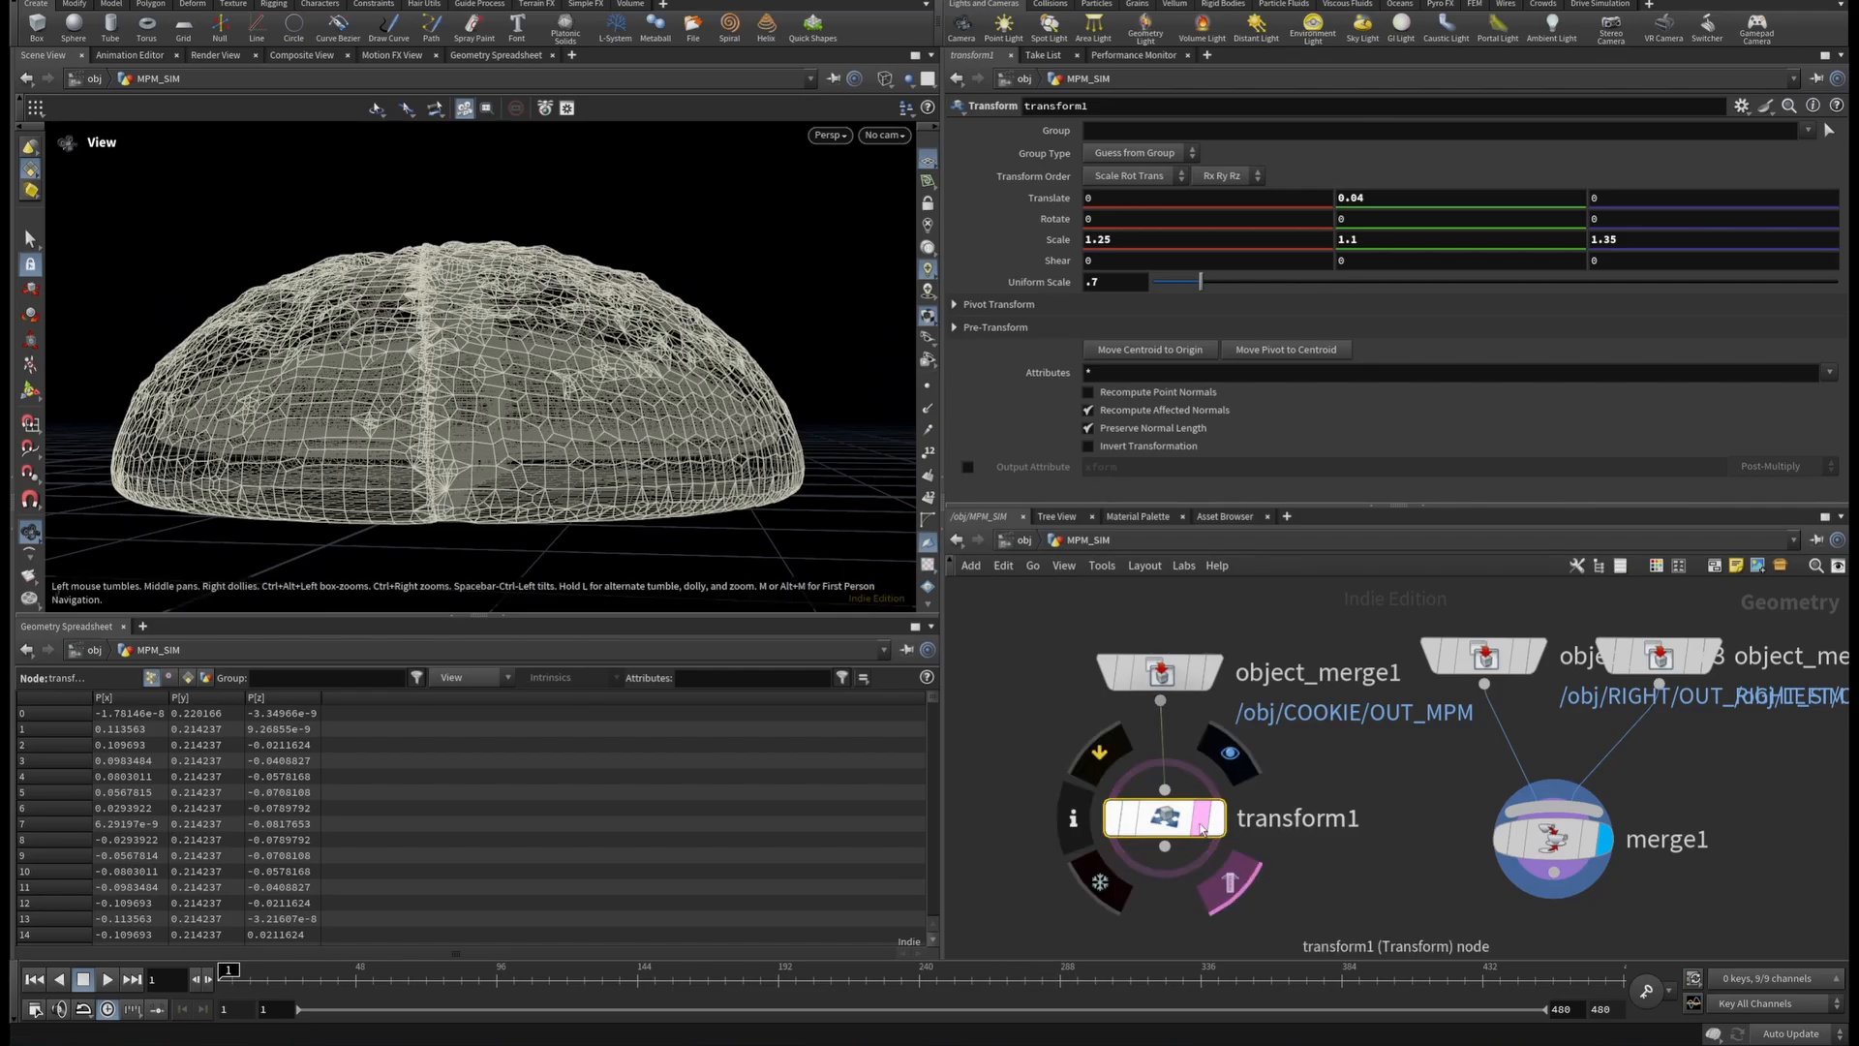
{"action": "scroll", "coordinate": [1202, 828], "scroll_direction": "down", "scroll_amount": 4}
{"action": "left_click", "coordinate": [1194, 822]}
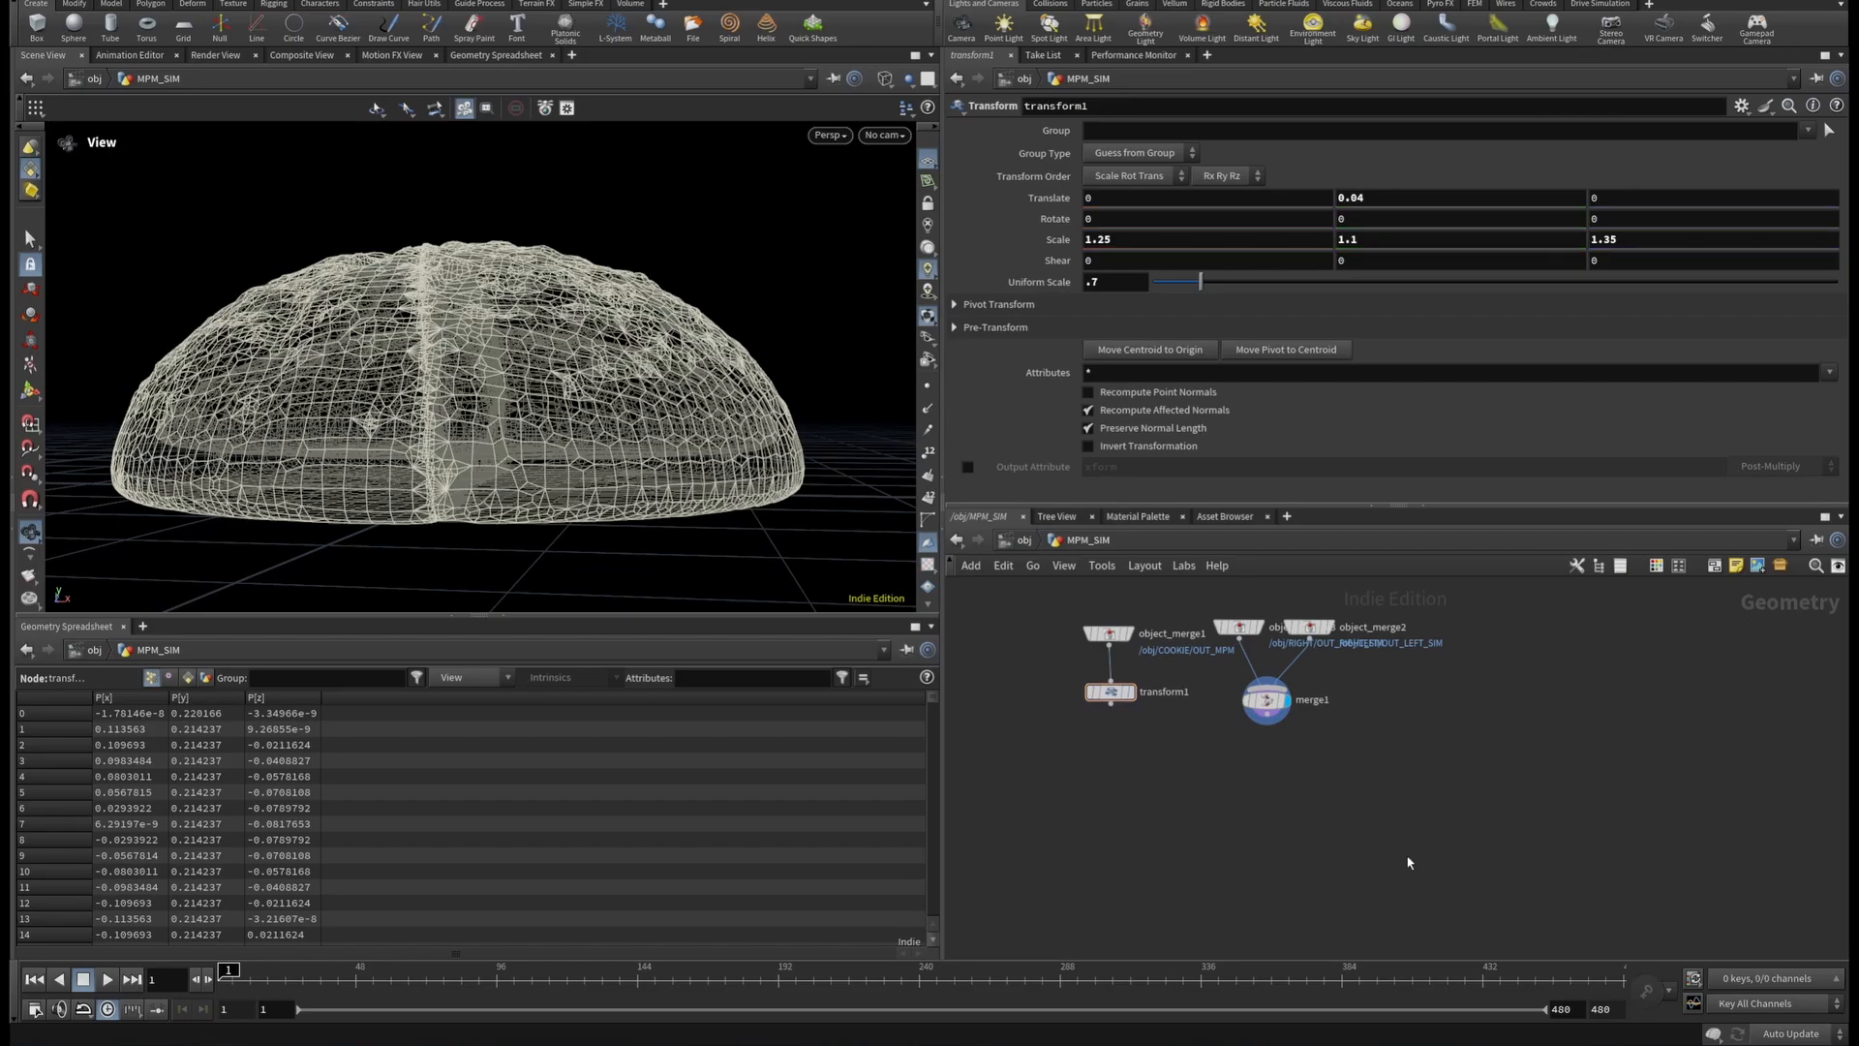
Add an MPM Source node fed by the transform1 filling geometry.
{"action": "scroll", "coordinate": [1106, 718], "scroll_direction": "up", "scroll_amount": 3}
{"action": "key", "text": "Tab"}
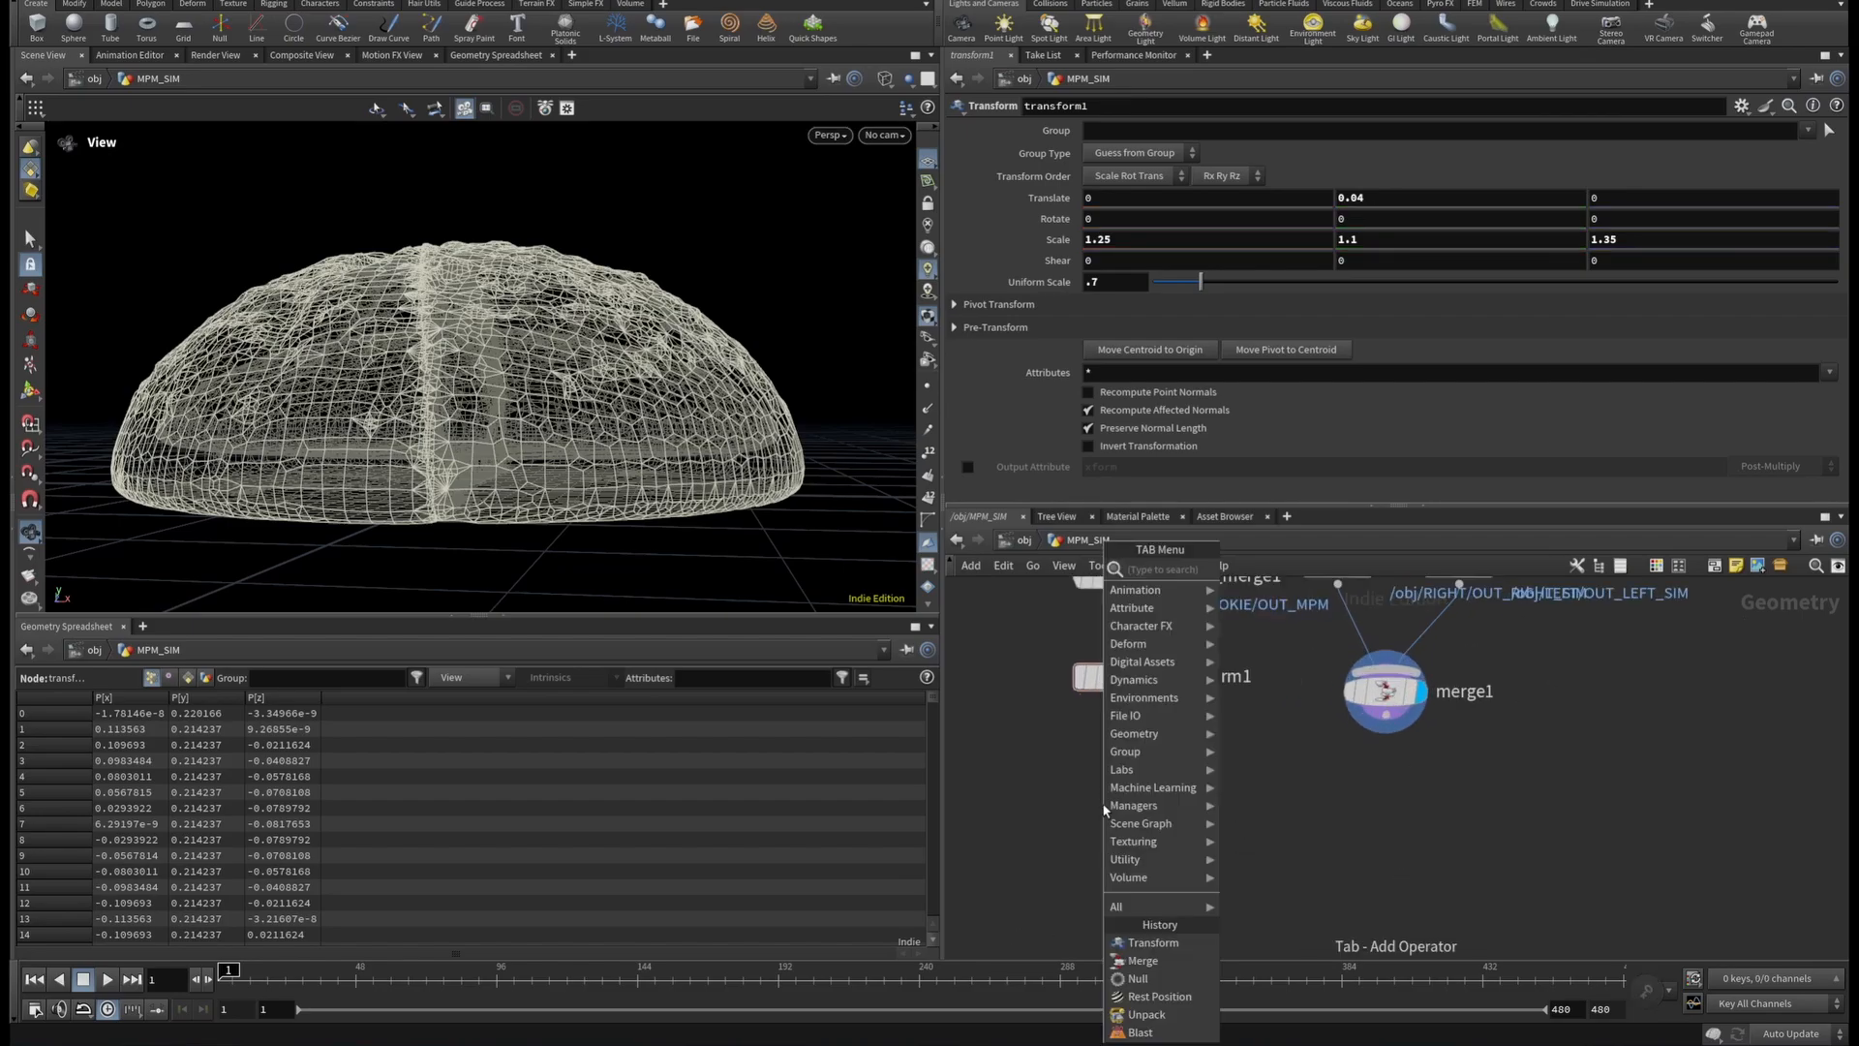
{"action": "type", "text": "mPMSO"}
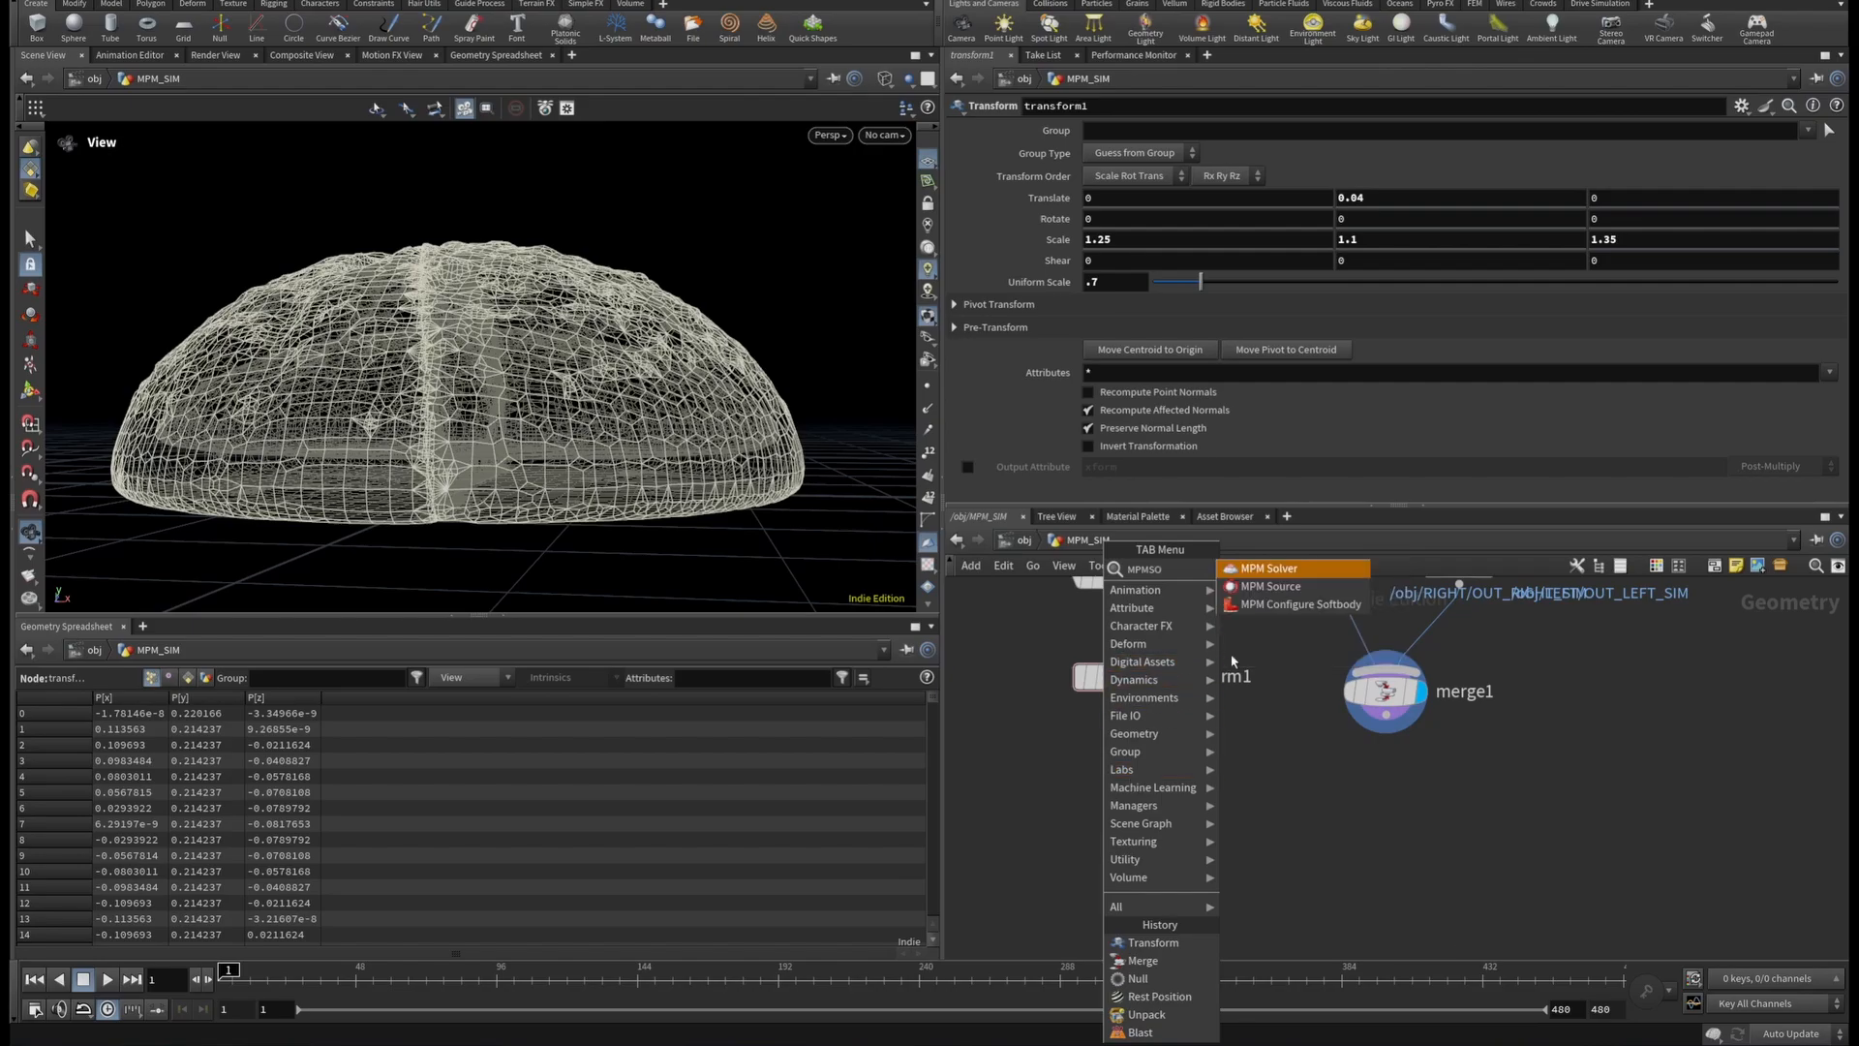
{"action": "left_click", "coordinate": [1278, 587]}
{"action": "left_click", "coordinate": [1104, 803]}
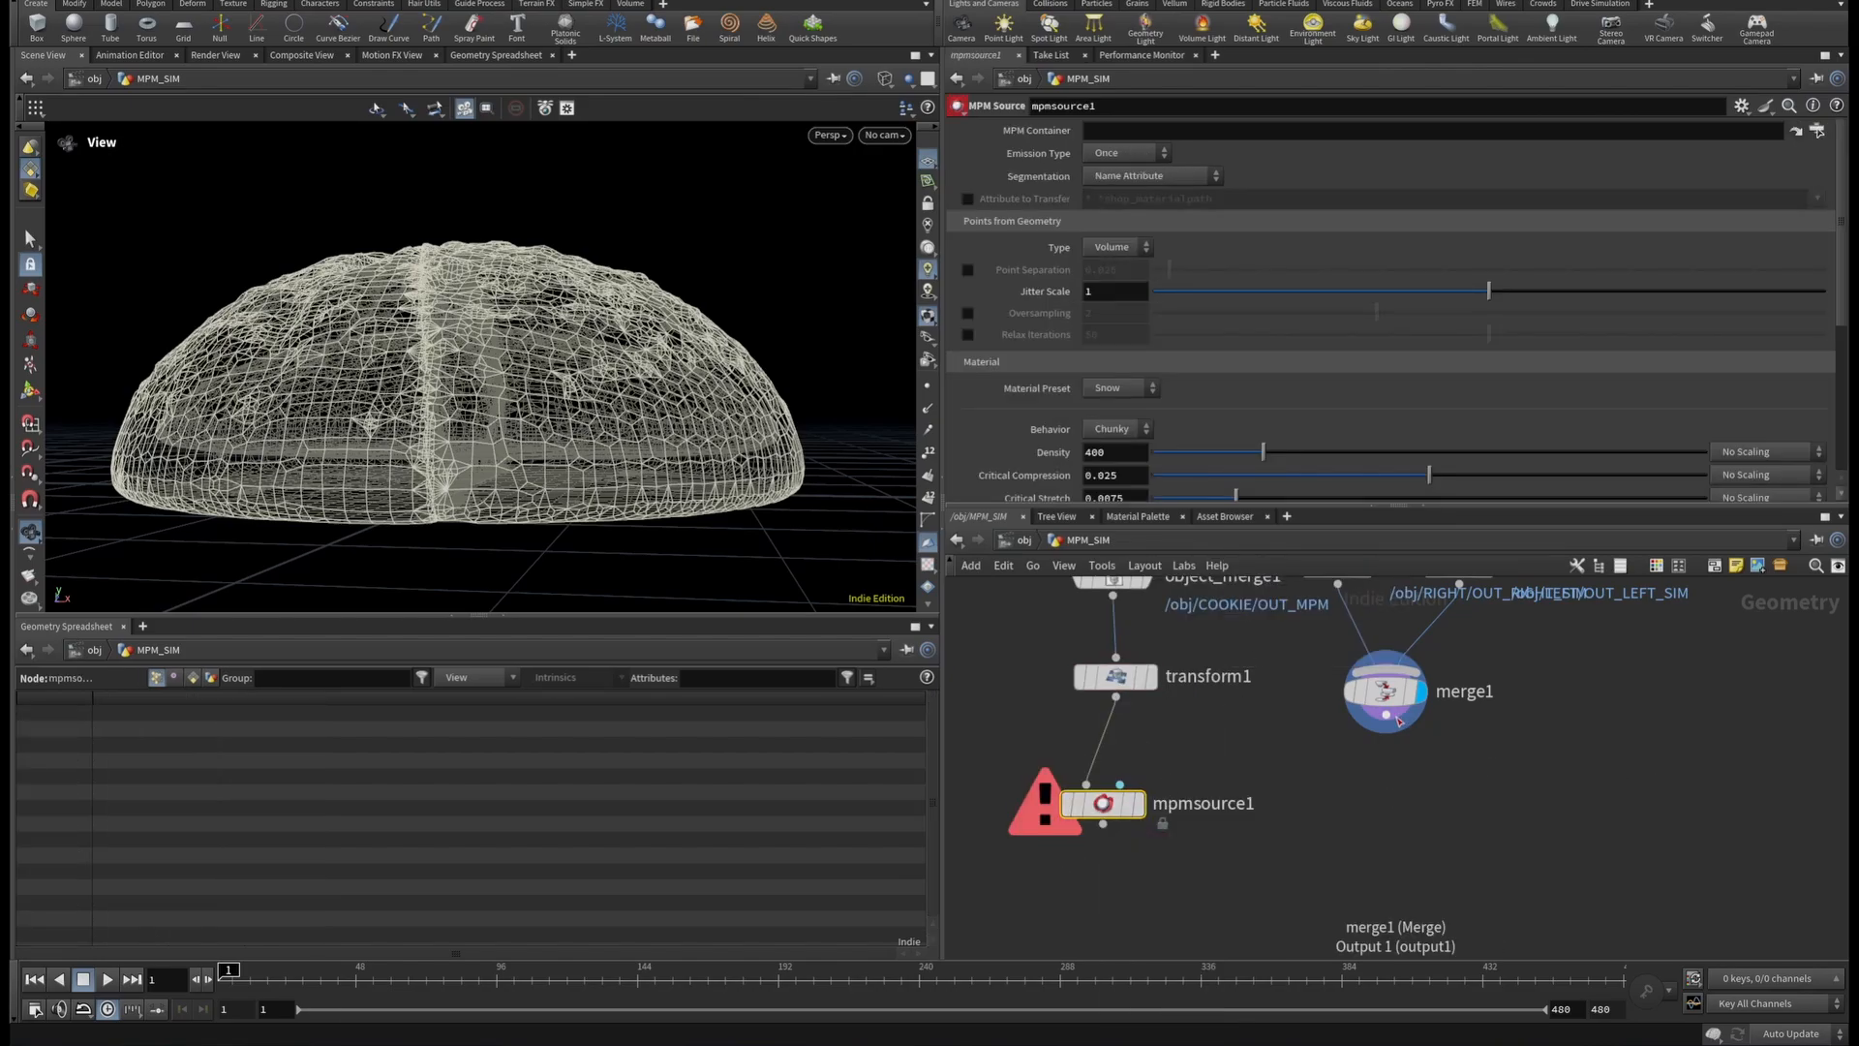
Add an MPM Collider node fed by the merge1 geometry of both cookie halves.
{"action": "left_click", "coordinate": [1387, 717]}
{"action": "key", "text": "Tab"}
{"action": "type", "text": "mpmc"}
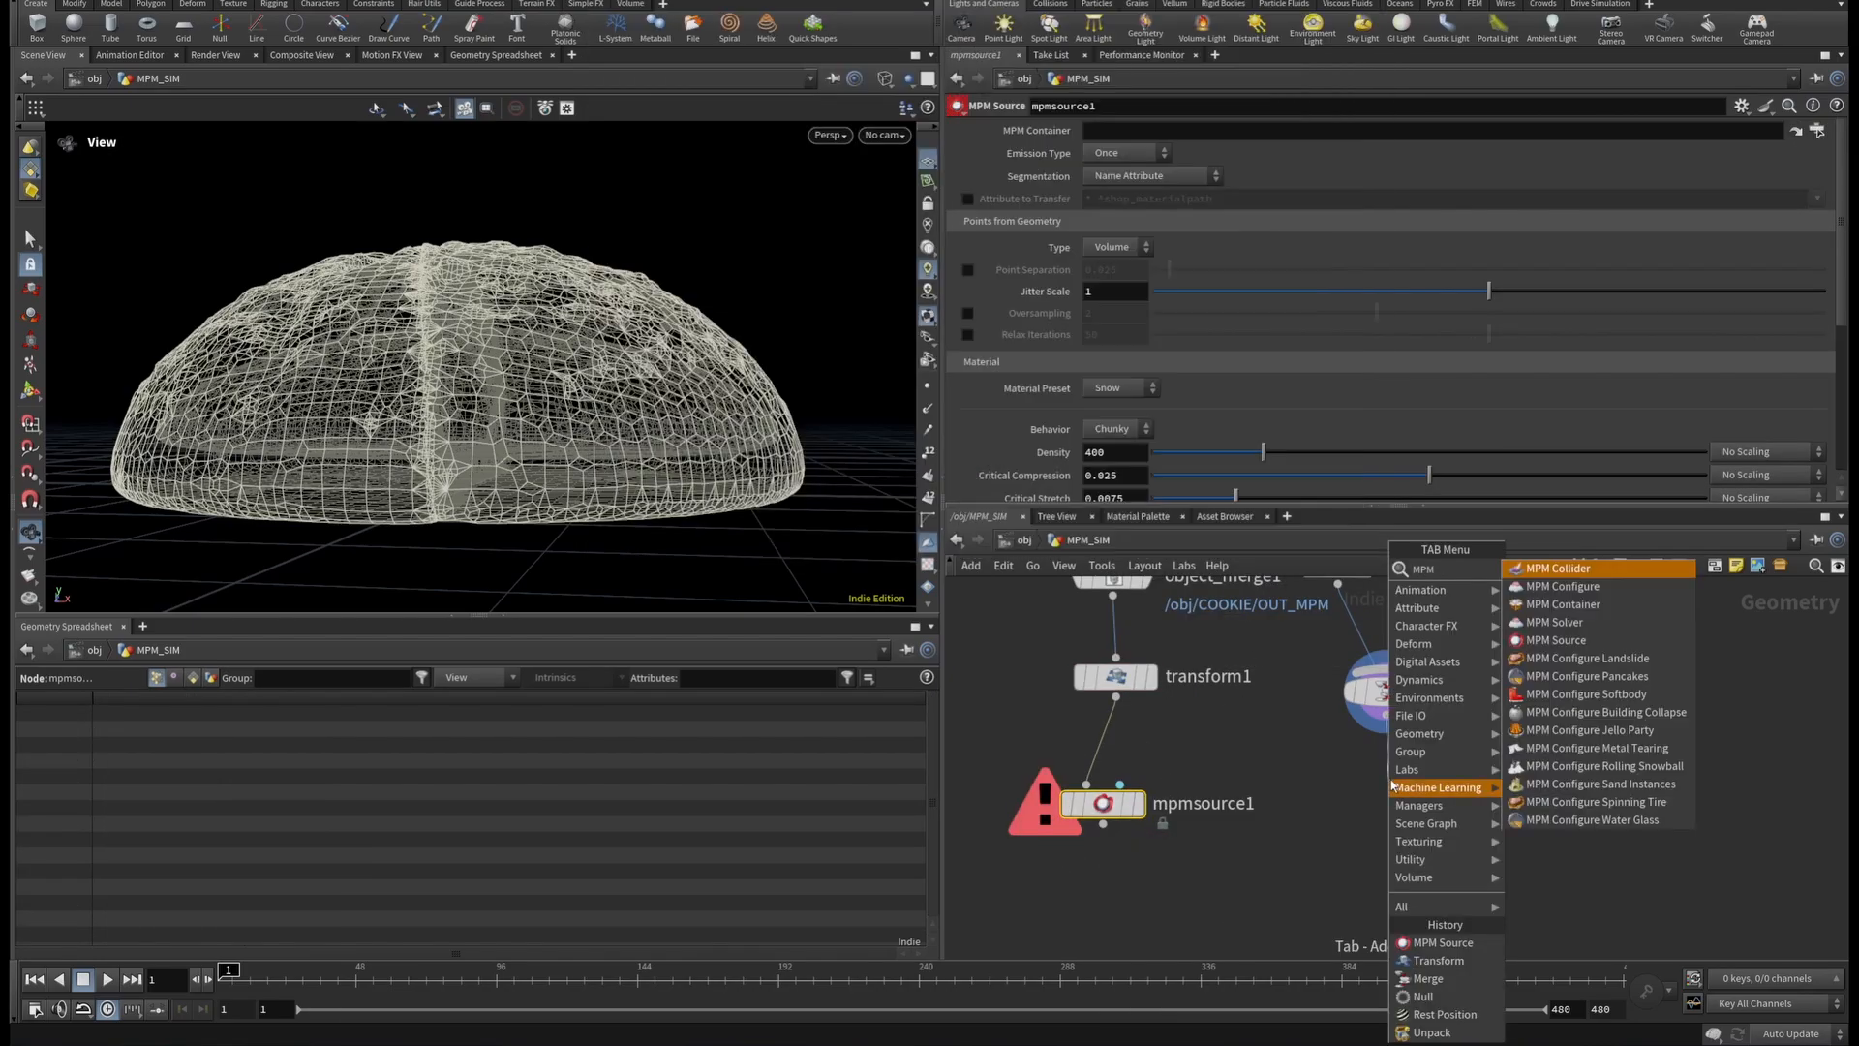
{"action": "left_click", "coordinate": [1559, 569]}
{"action": "left_click", "coordinate": [1388, 780]}
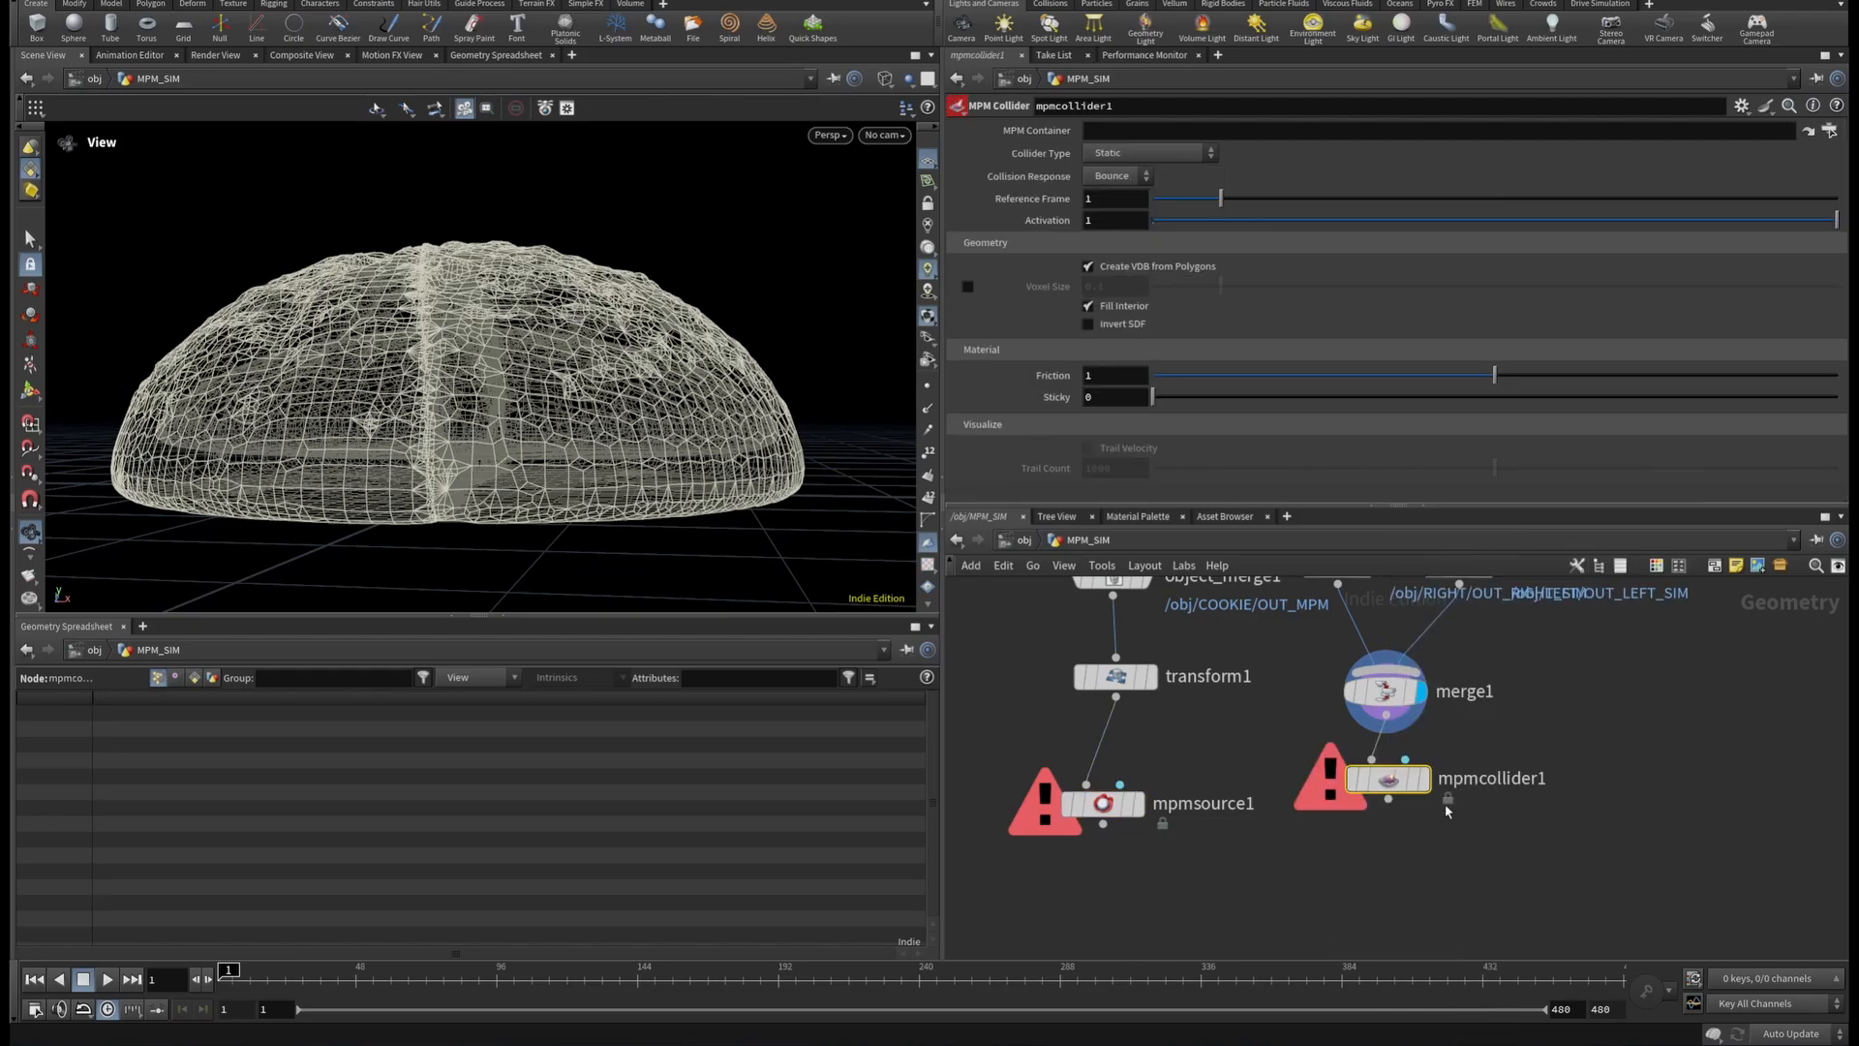
Add an unconnected MPM Container node beside the MPM collider.
{"action": "left_click", "coordinate": [1730, 748]}
{"action": "key", "text": "Tab"}
{"action": "type", "text": "mpm"}
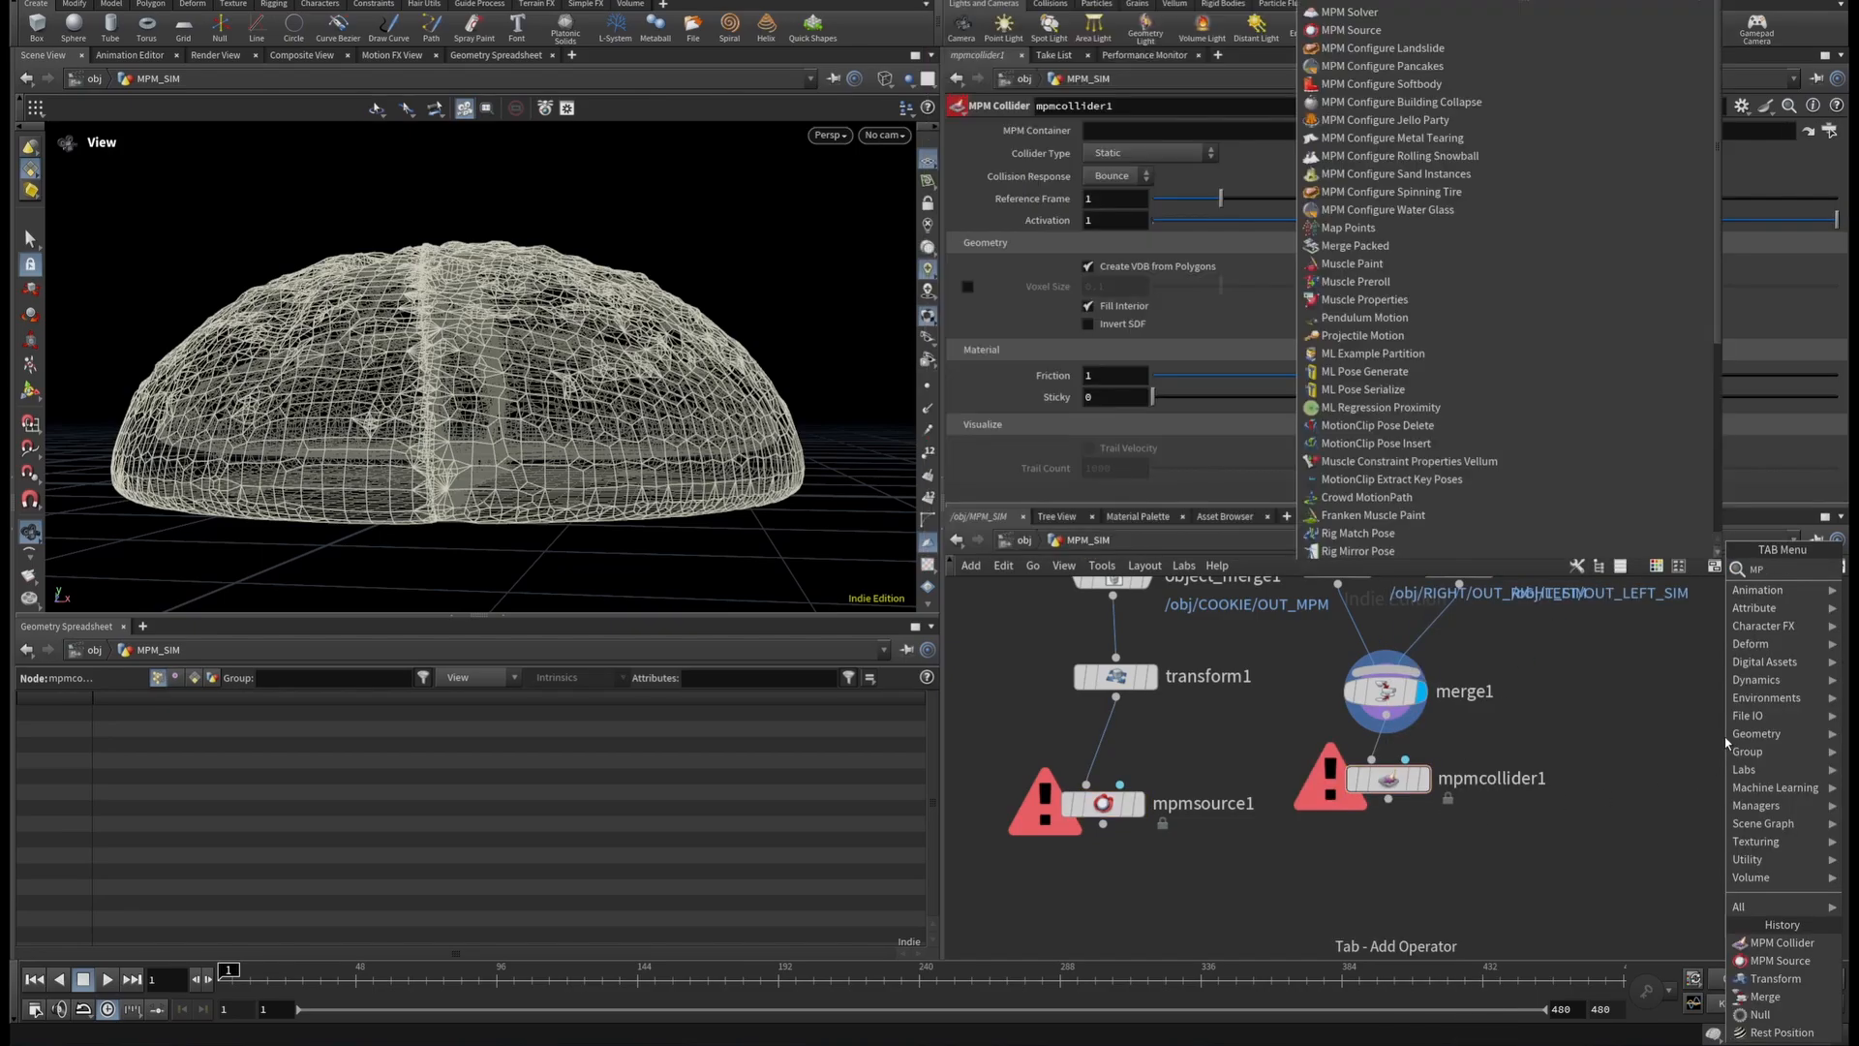
{"action": "key", "text": "Down"}
{"action": "key", "text": "Down"}
{"action": "key", "text": "Return"}
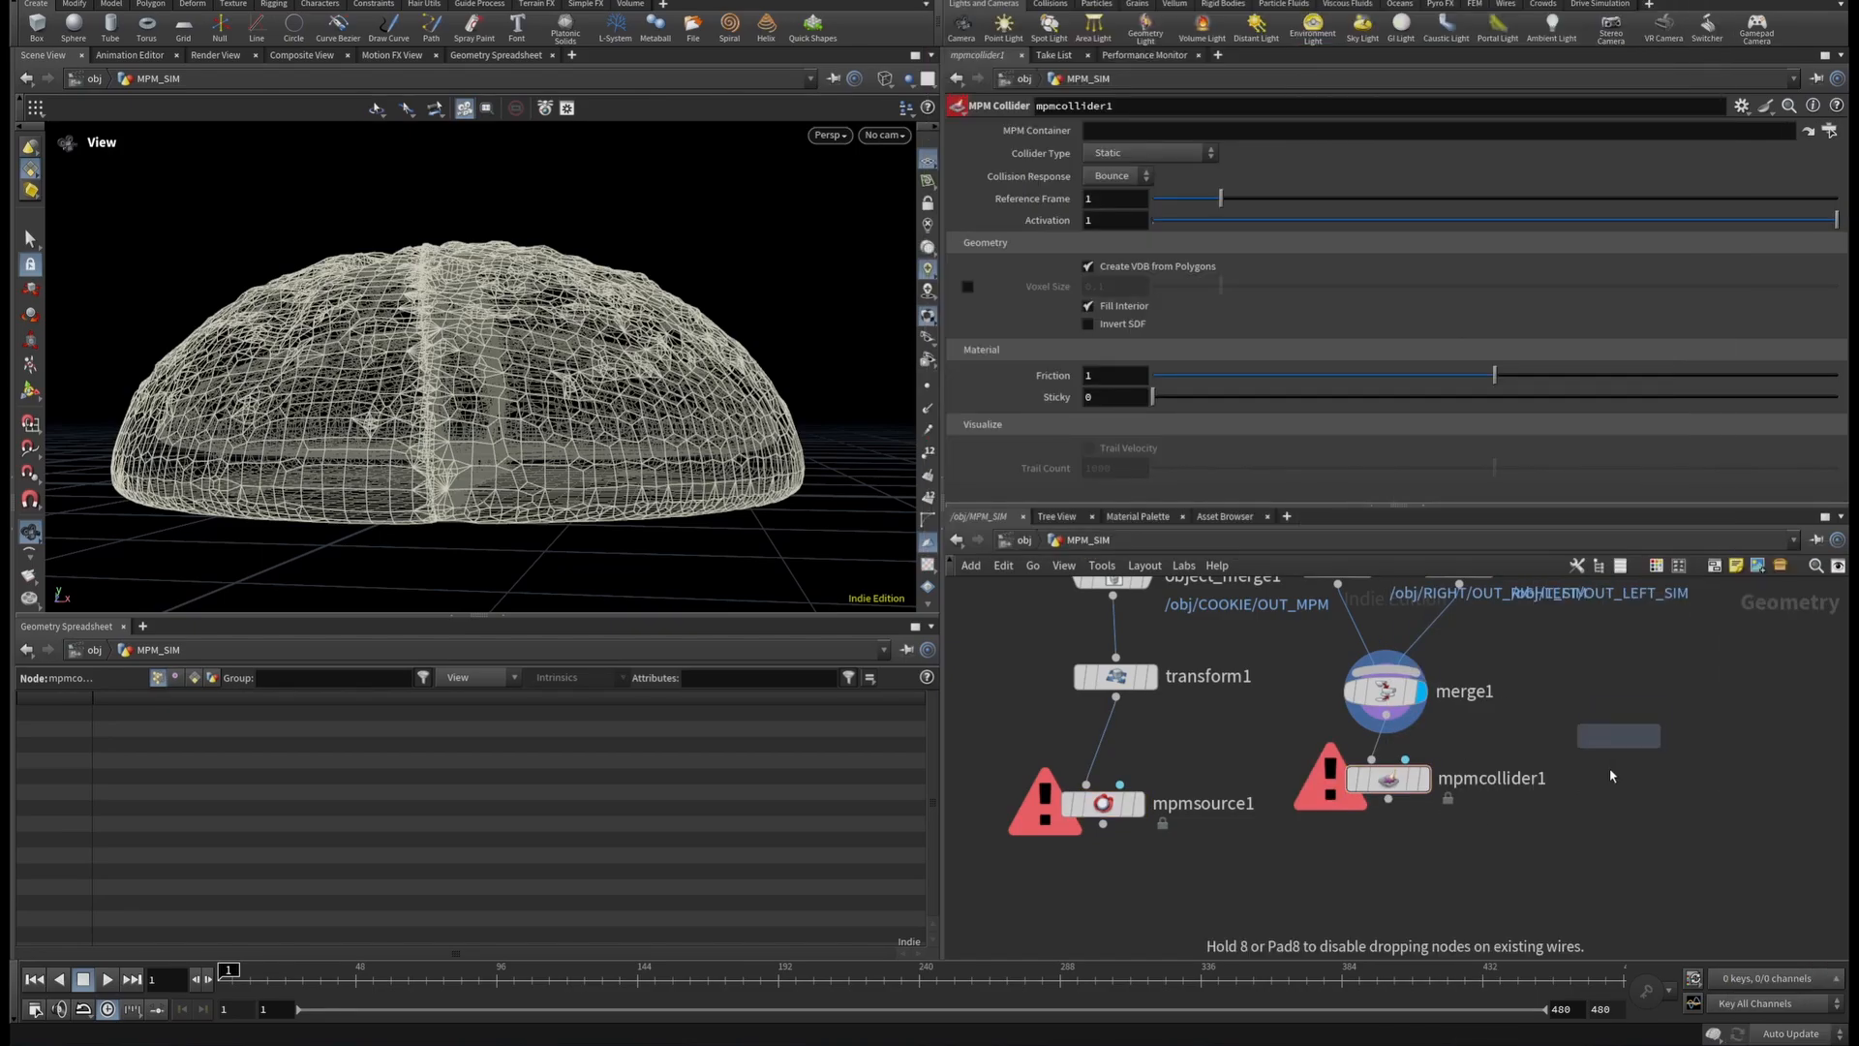
{"action": "left_click", "coordinate": [1658, 771]}
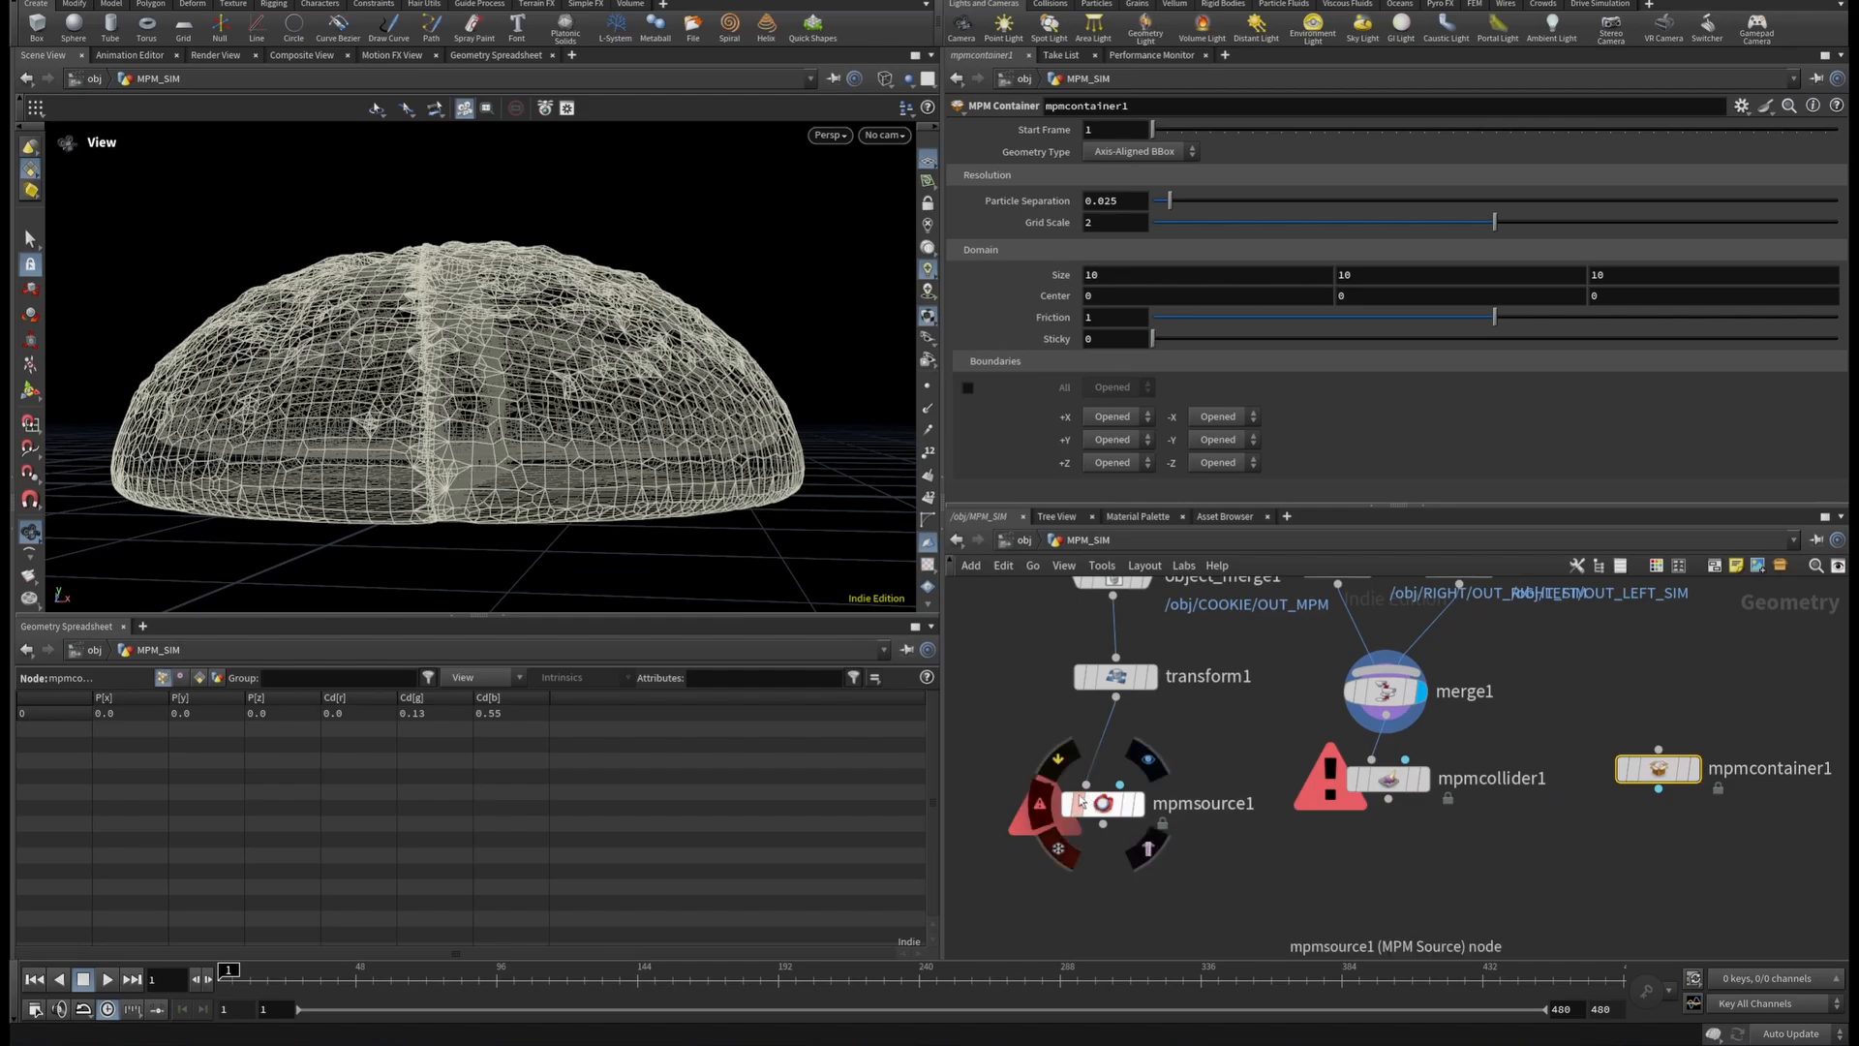
Assign mpmcontainer1 as the MPM Container of both the mpmsource1 and mpmcollider1 nodes.
{"action": "left_click", "coordinate": [1049, 805]}
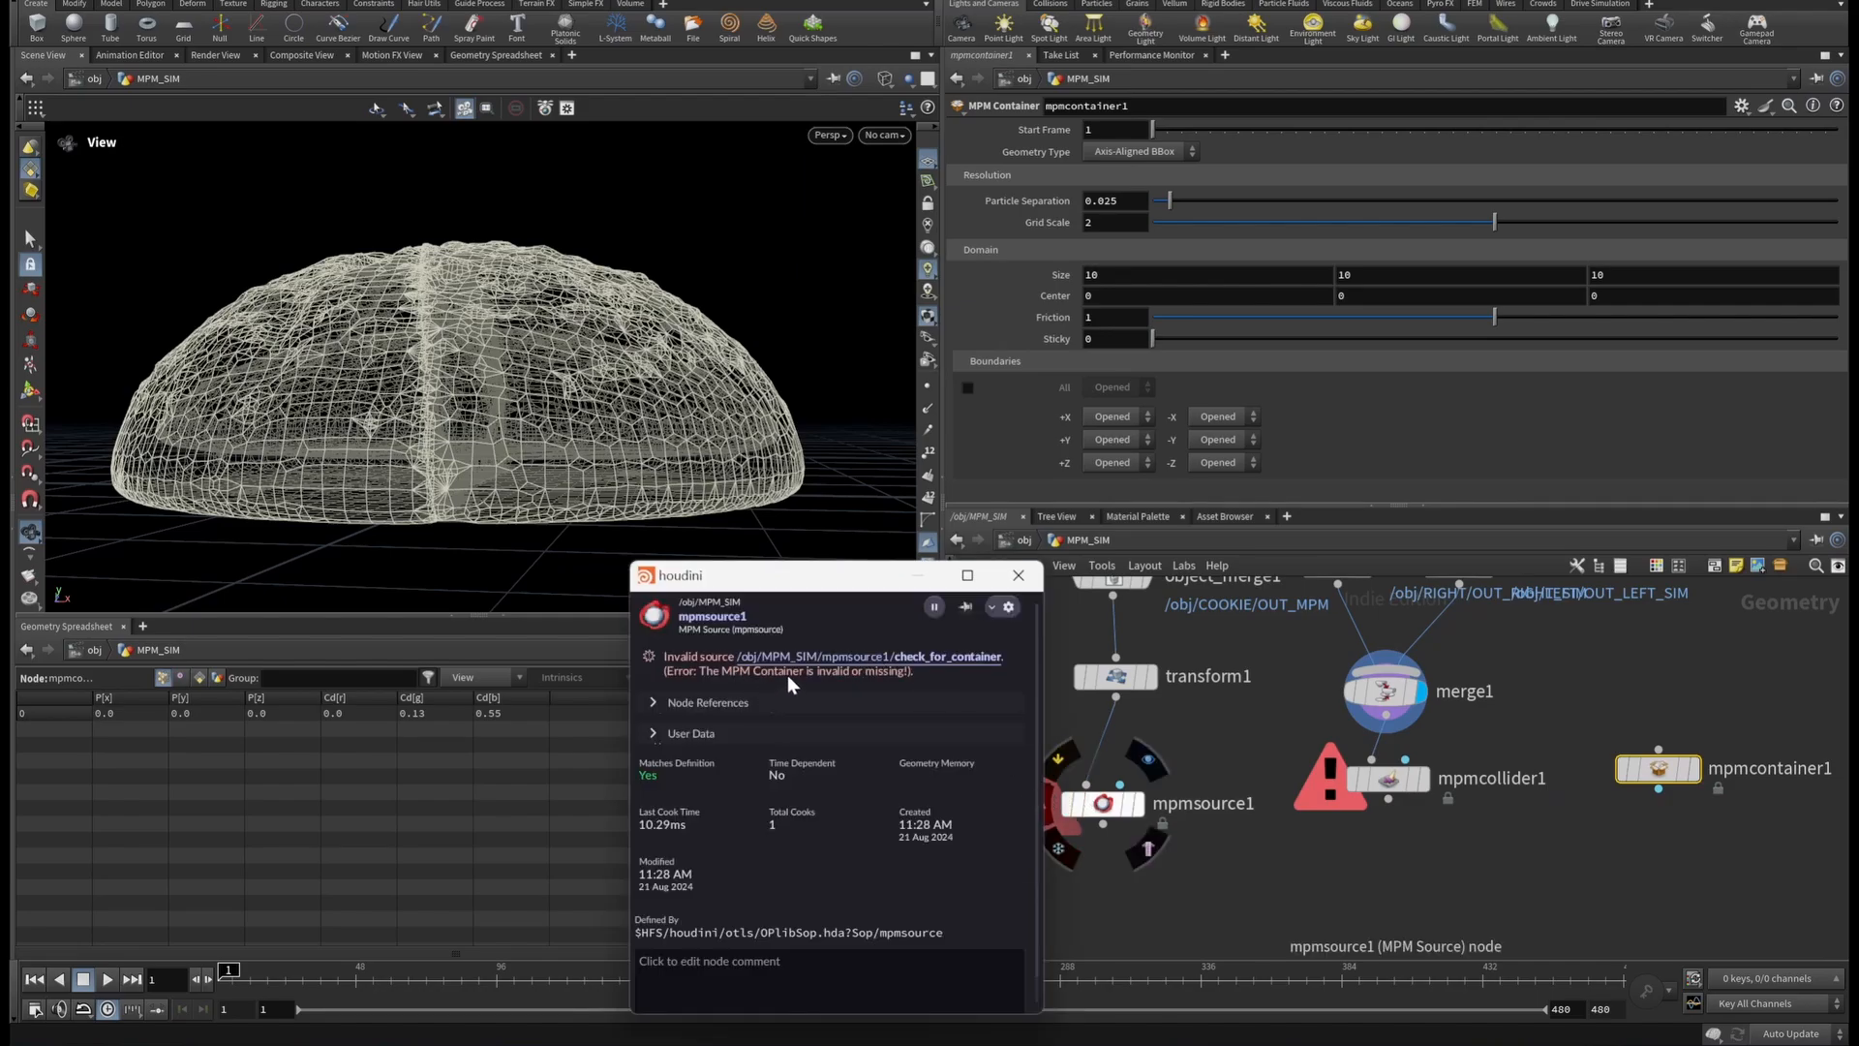
{"action": "left_click", "coordinate": [1019, 576]}
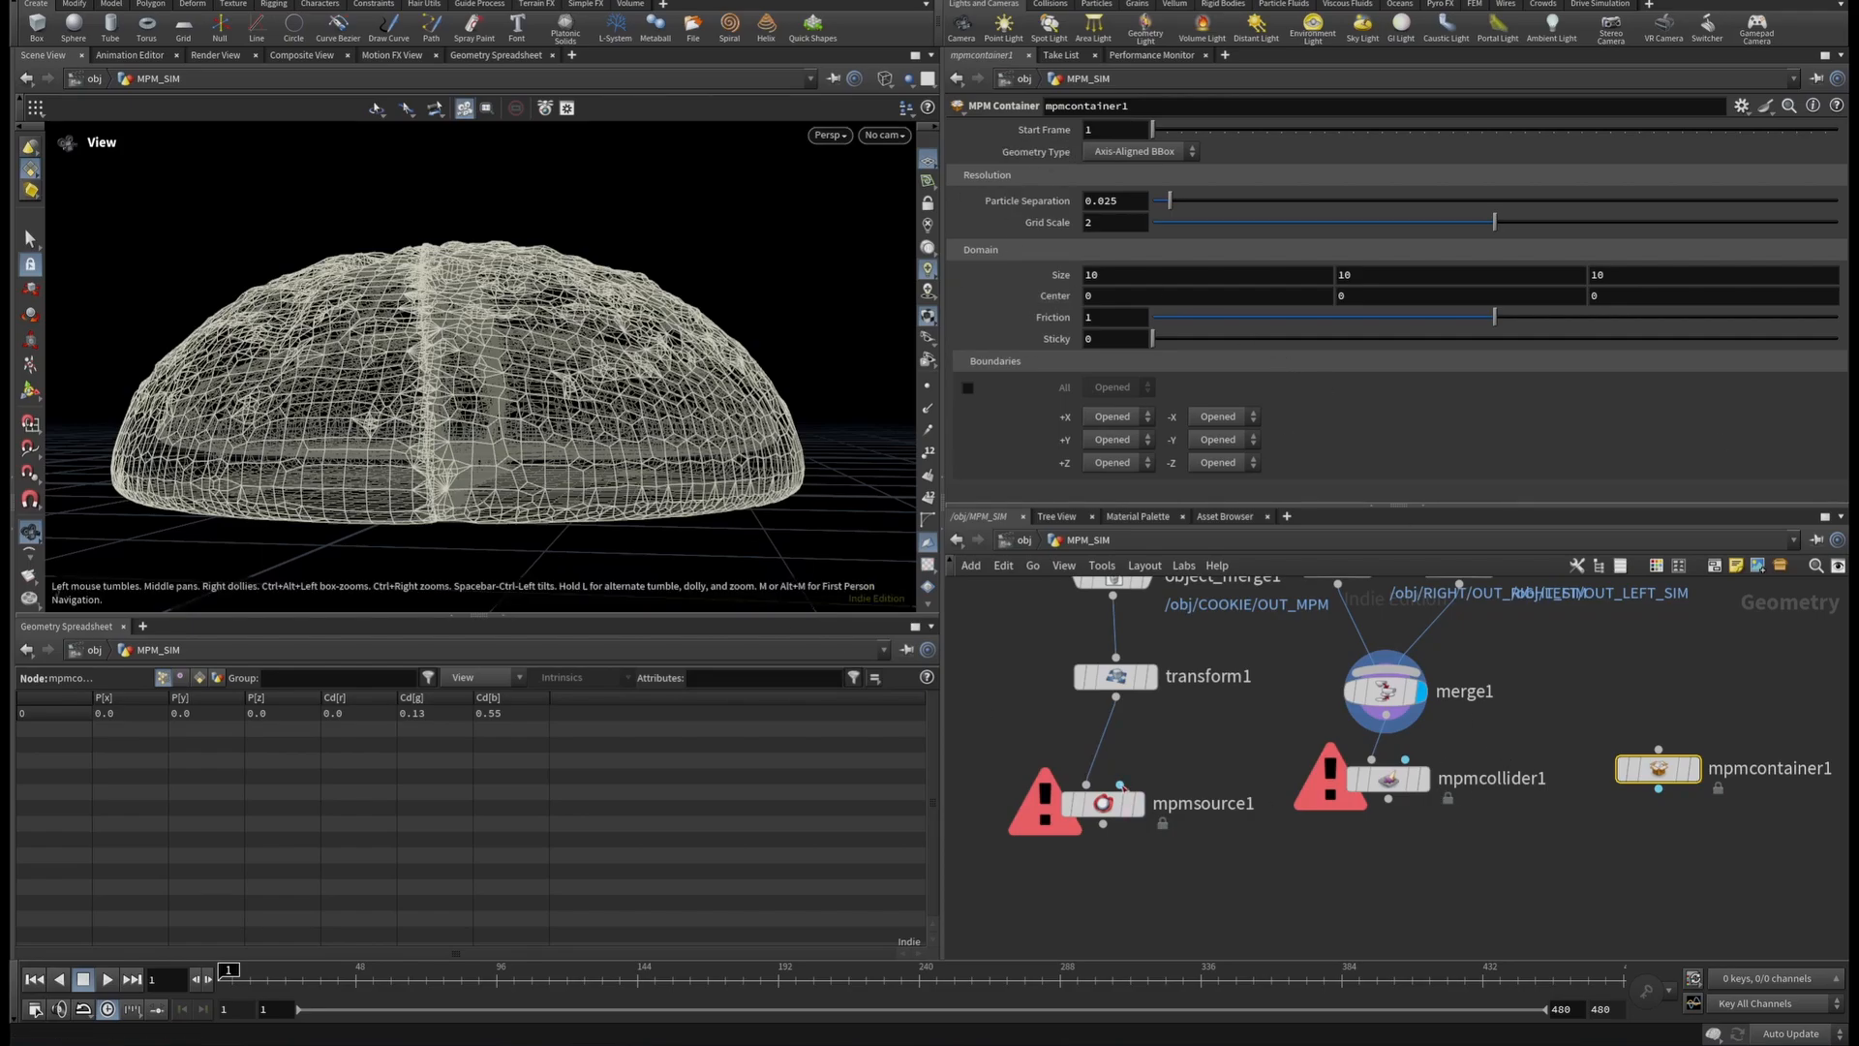
{"action": "left_click", "coordinate": [1104, 803]}
{"action": "mouse_move", "coordinate": [1661, 774]}
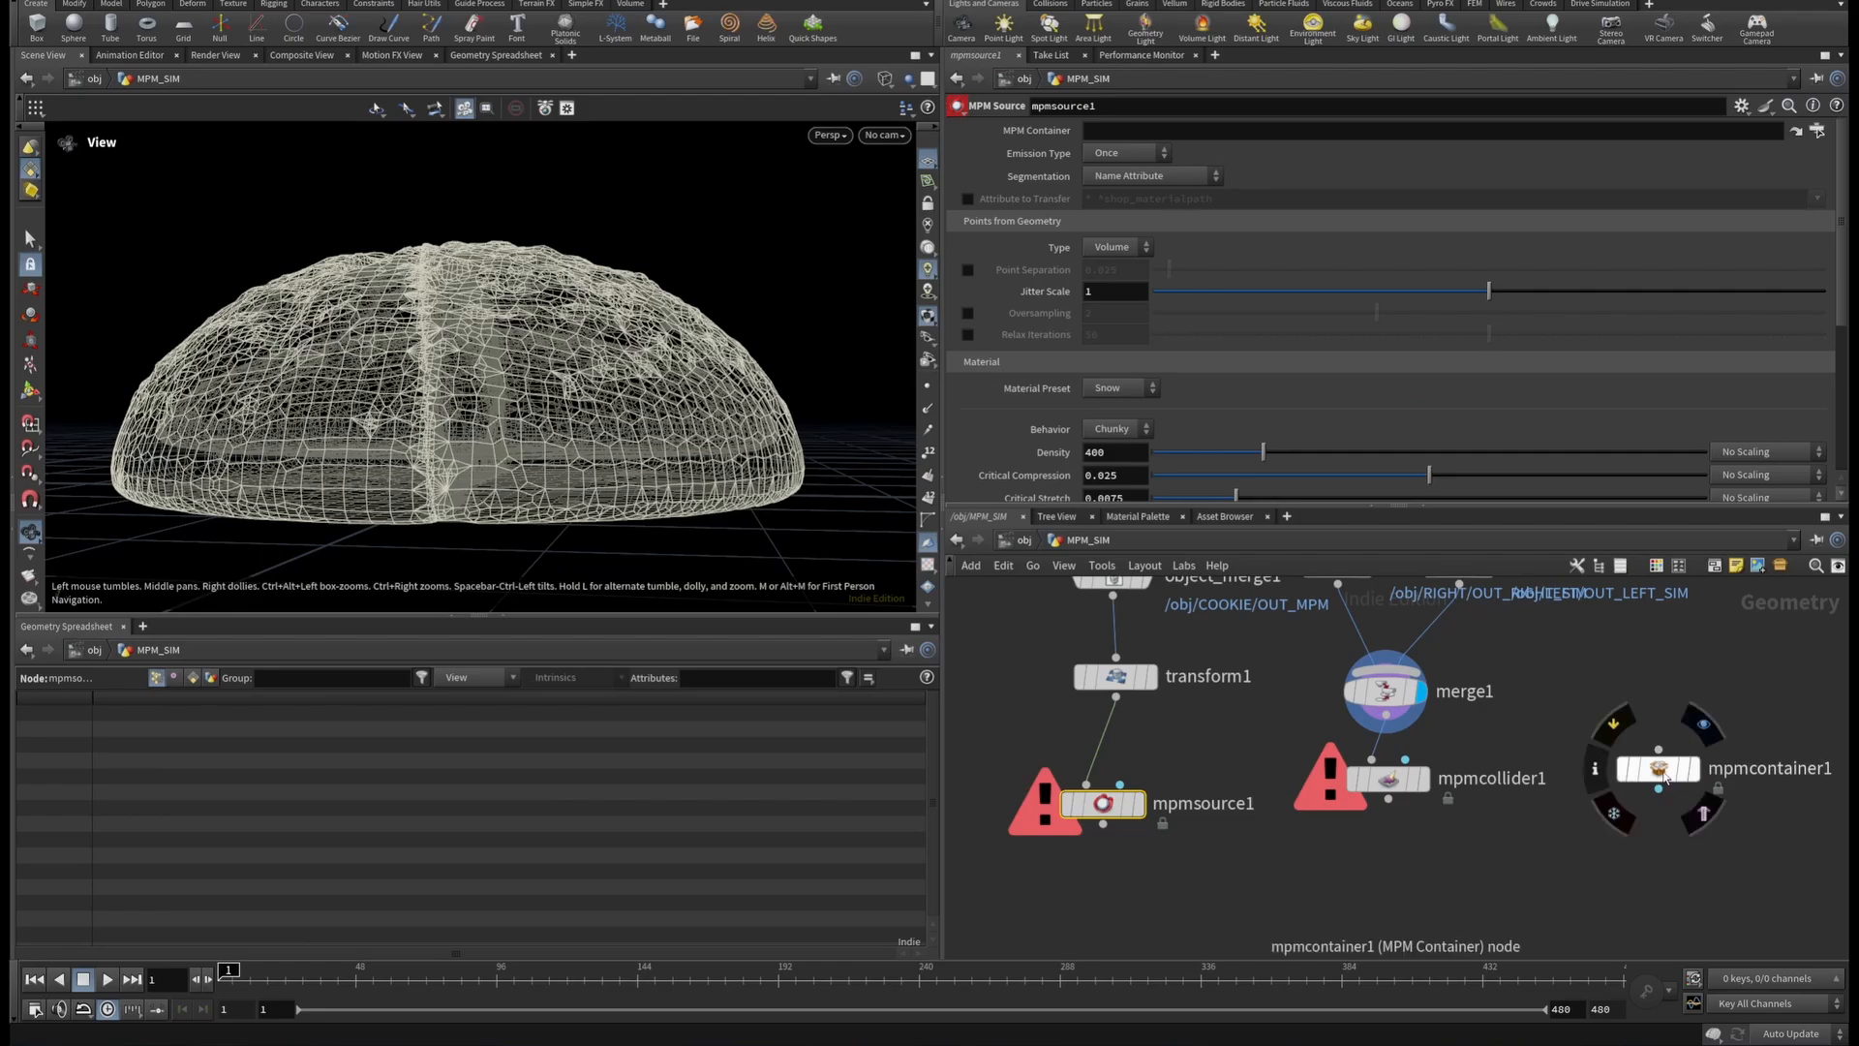
{"action": "left_click_drag", "start_coordinate": [1661, 775], "coordinate": [1329, 136]}
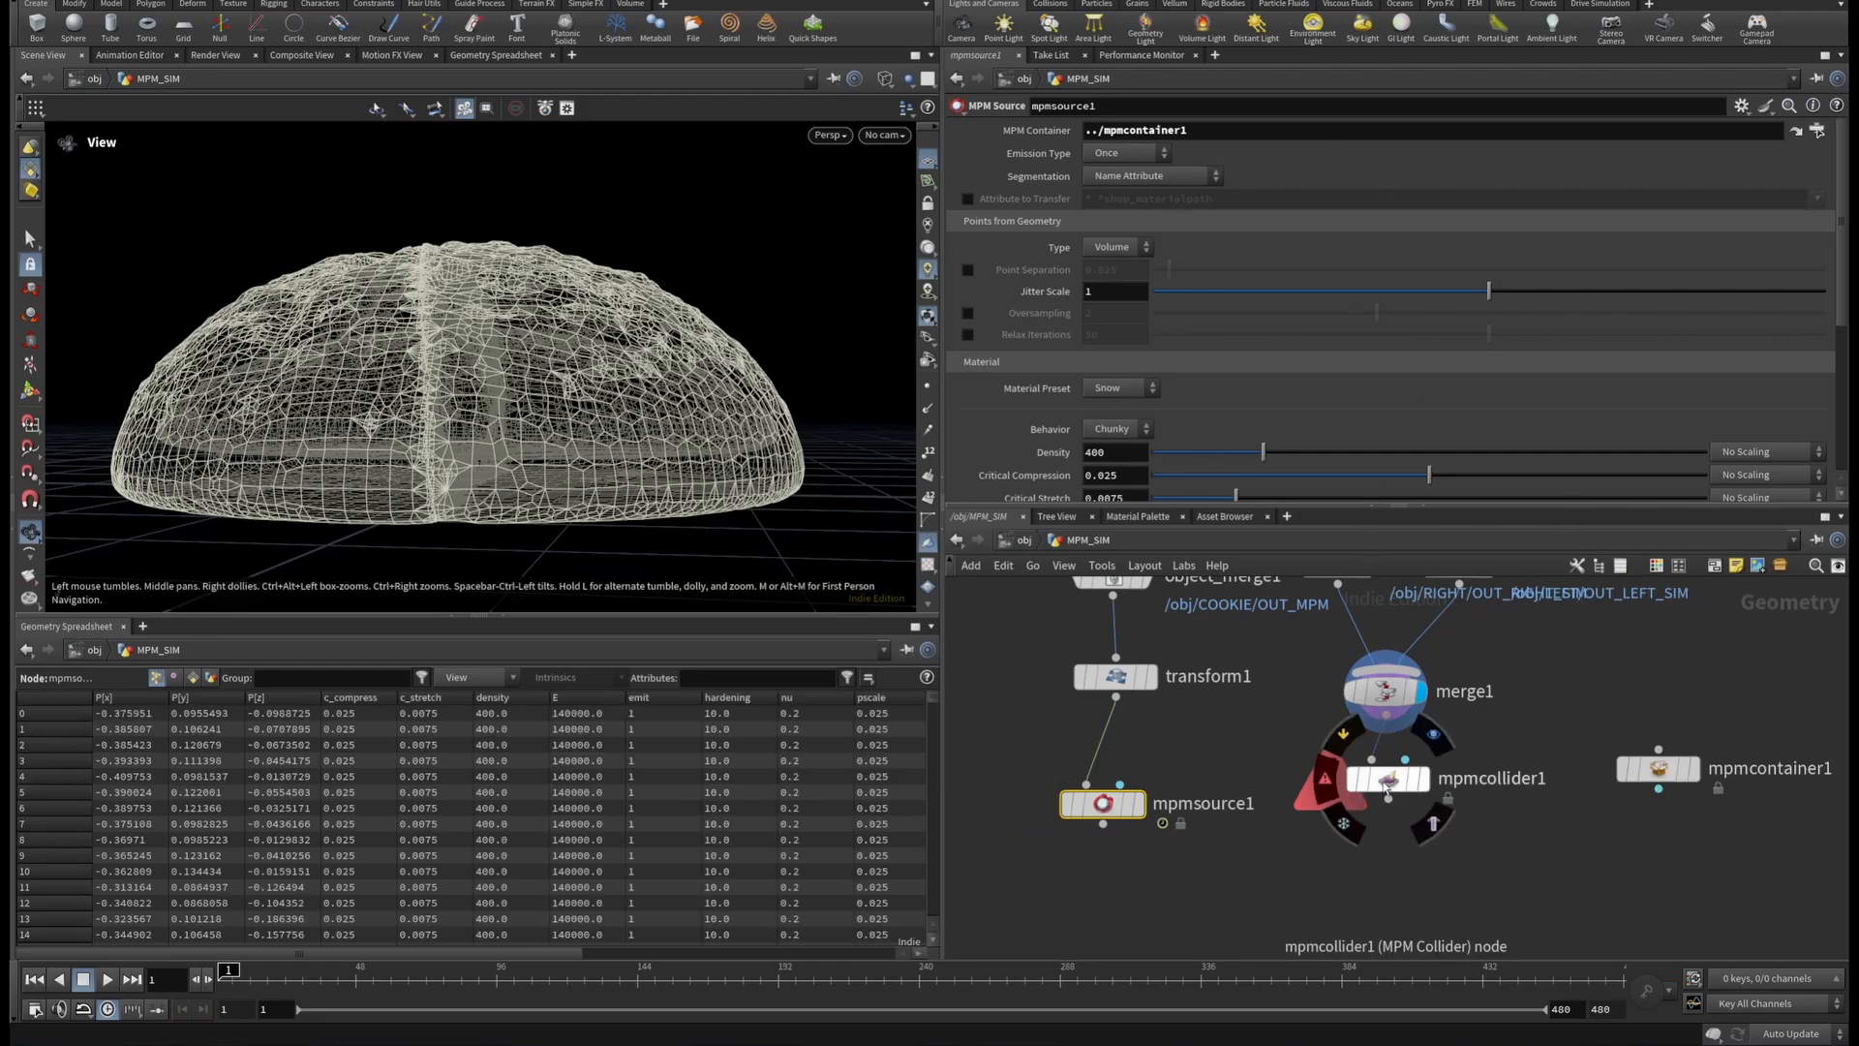
{"action": "left_click", "coordinate": [1387, 780]}
{"action": "left_click_drag", "start_coordinate": [1659, 768], "coordinate": [1423, 136]}
Display the mpmcollider1 node and set its collider type to Animated (Rigid).
{"action": "mouse_move", "coordinate": [1411, 779]}
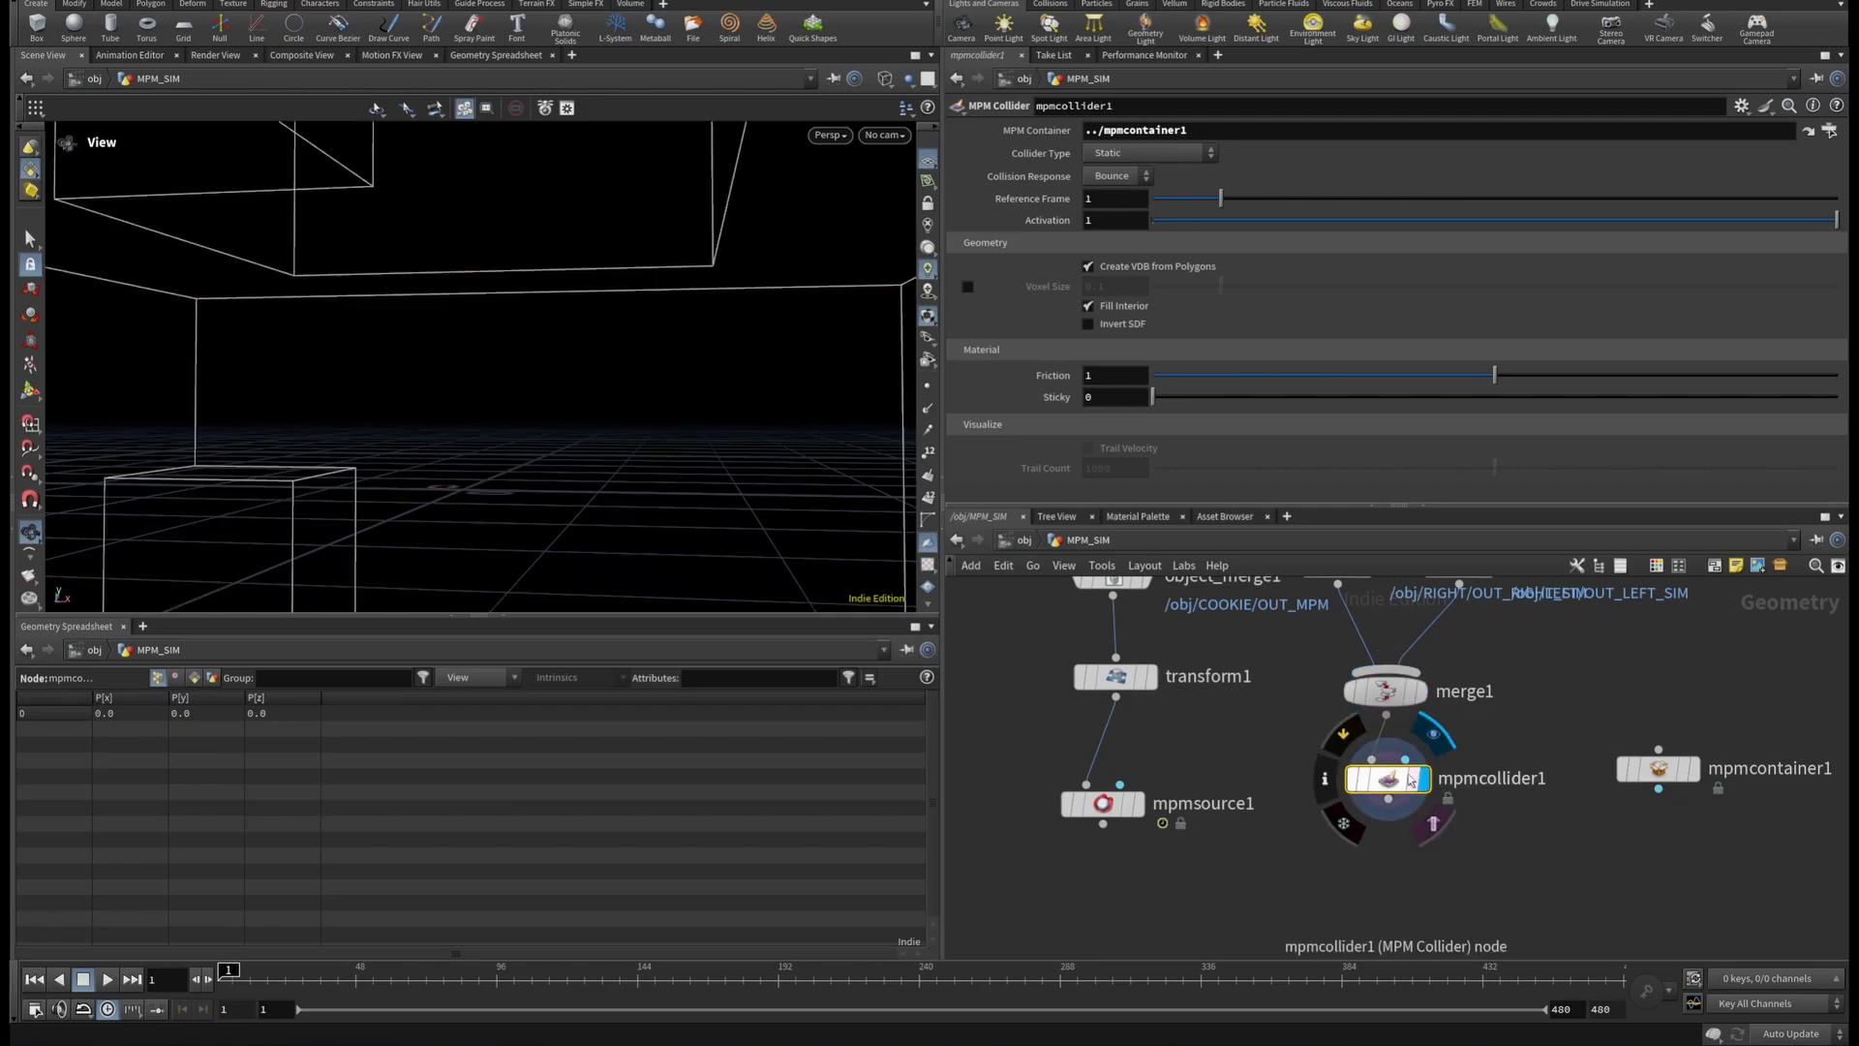
{"action": "right_click_drag", "start_coordinate": [590, 232], "coordinate": [199, 332]}
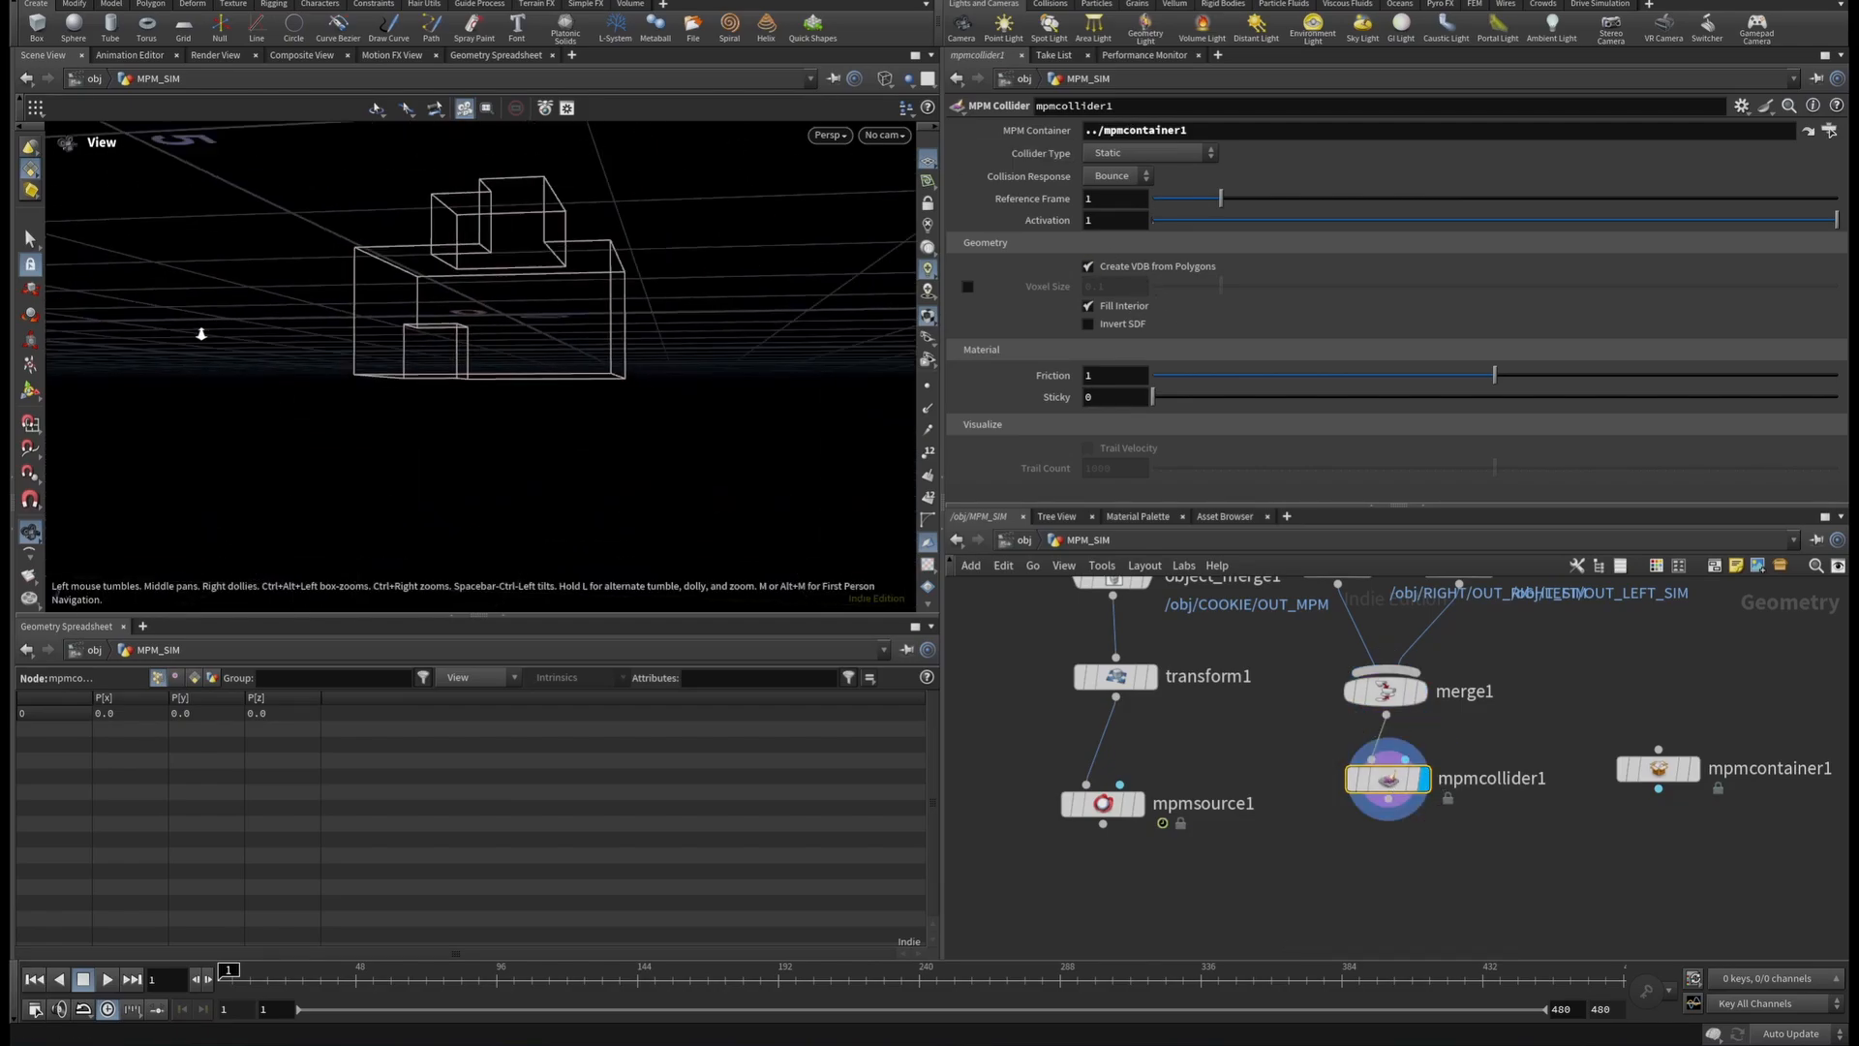
{"action": "left_click_drag", "start_coordinate": [199, 332], "coordinate": [775, 252]}
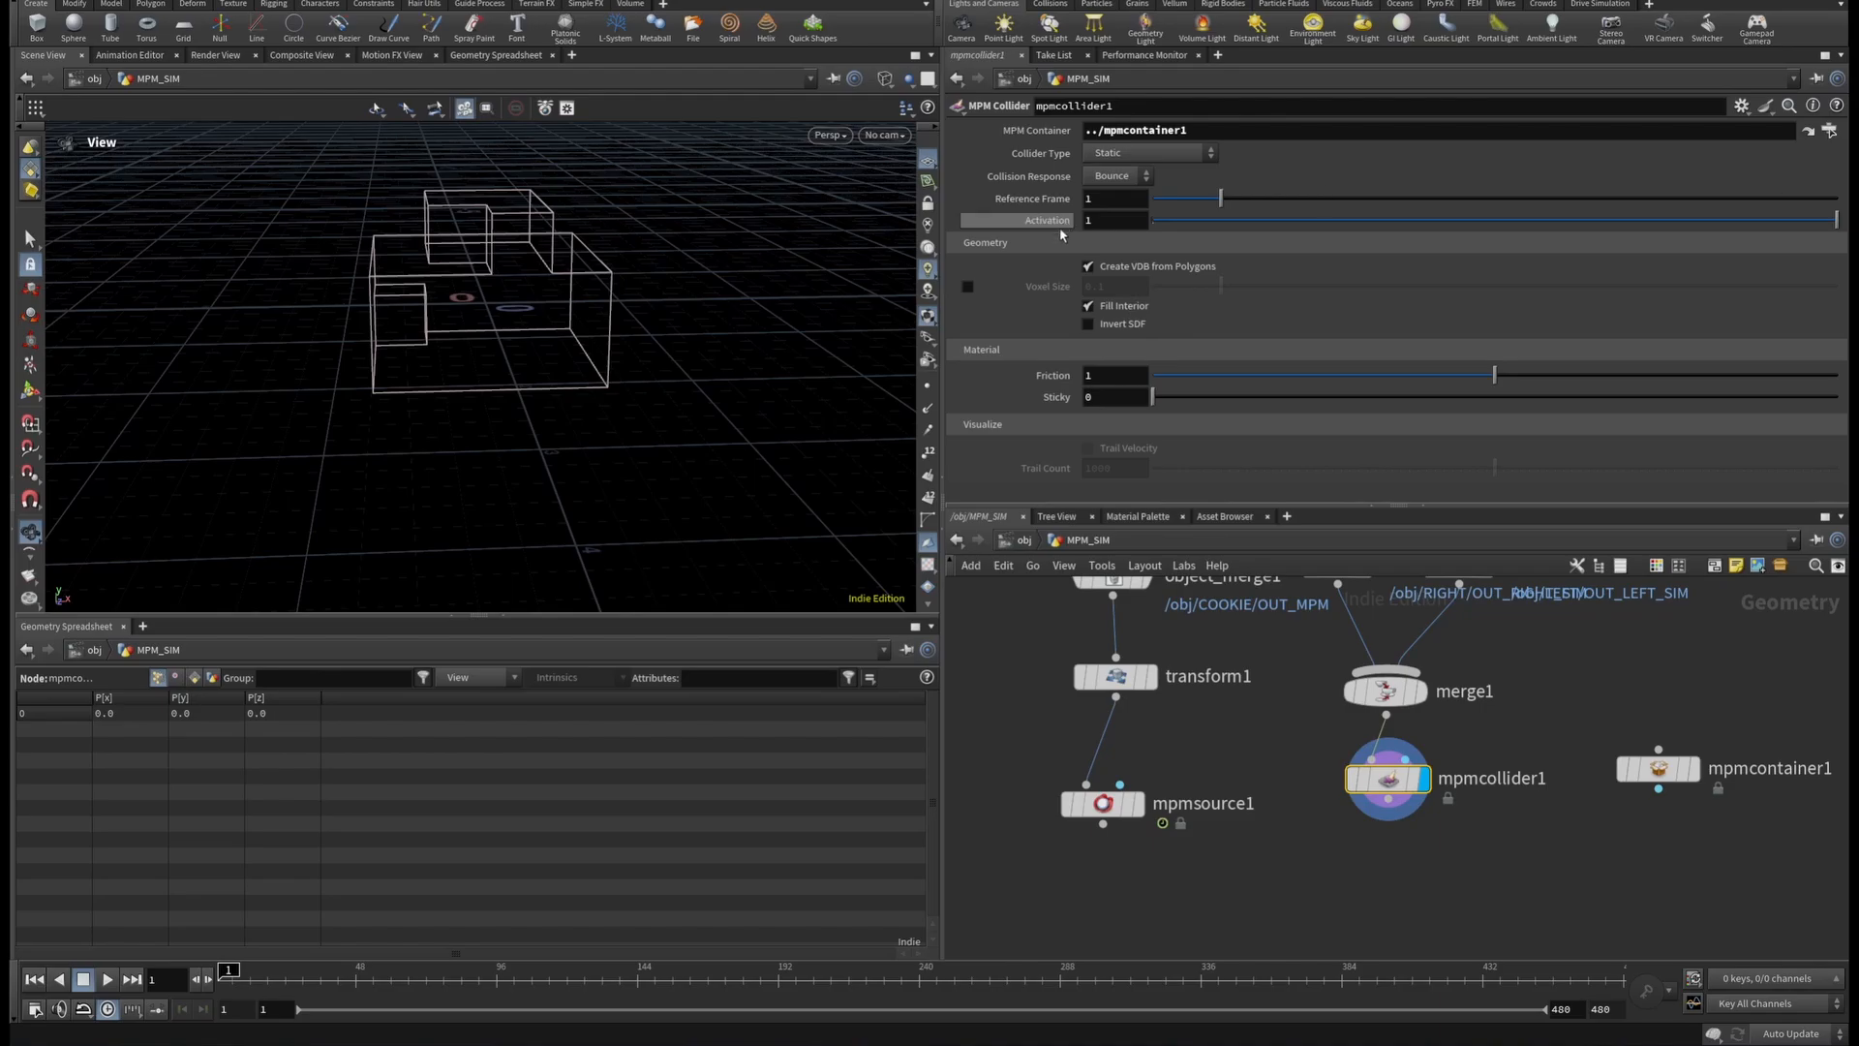
{"action": "left_click", "coordinate": [1149, 155]}
{"action": "left_click", "coordinate": [1135, 194]}
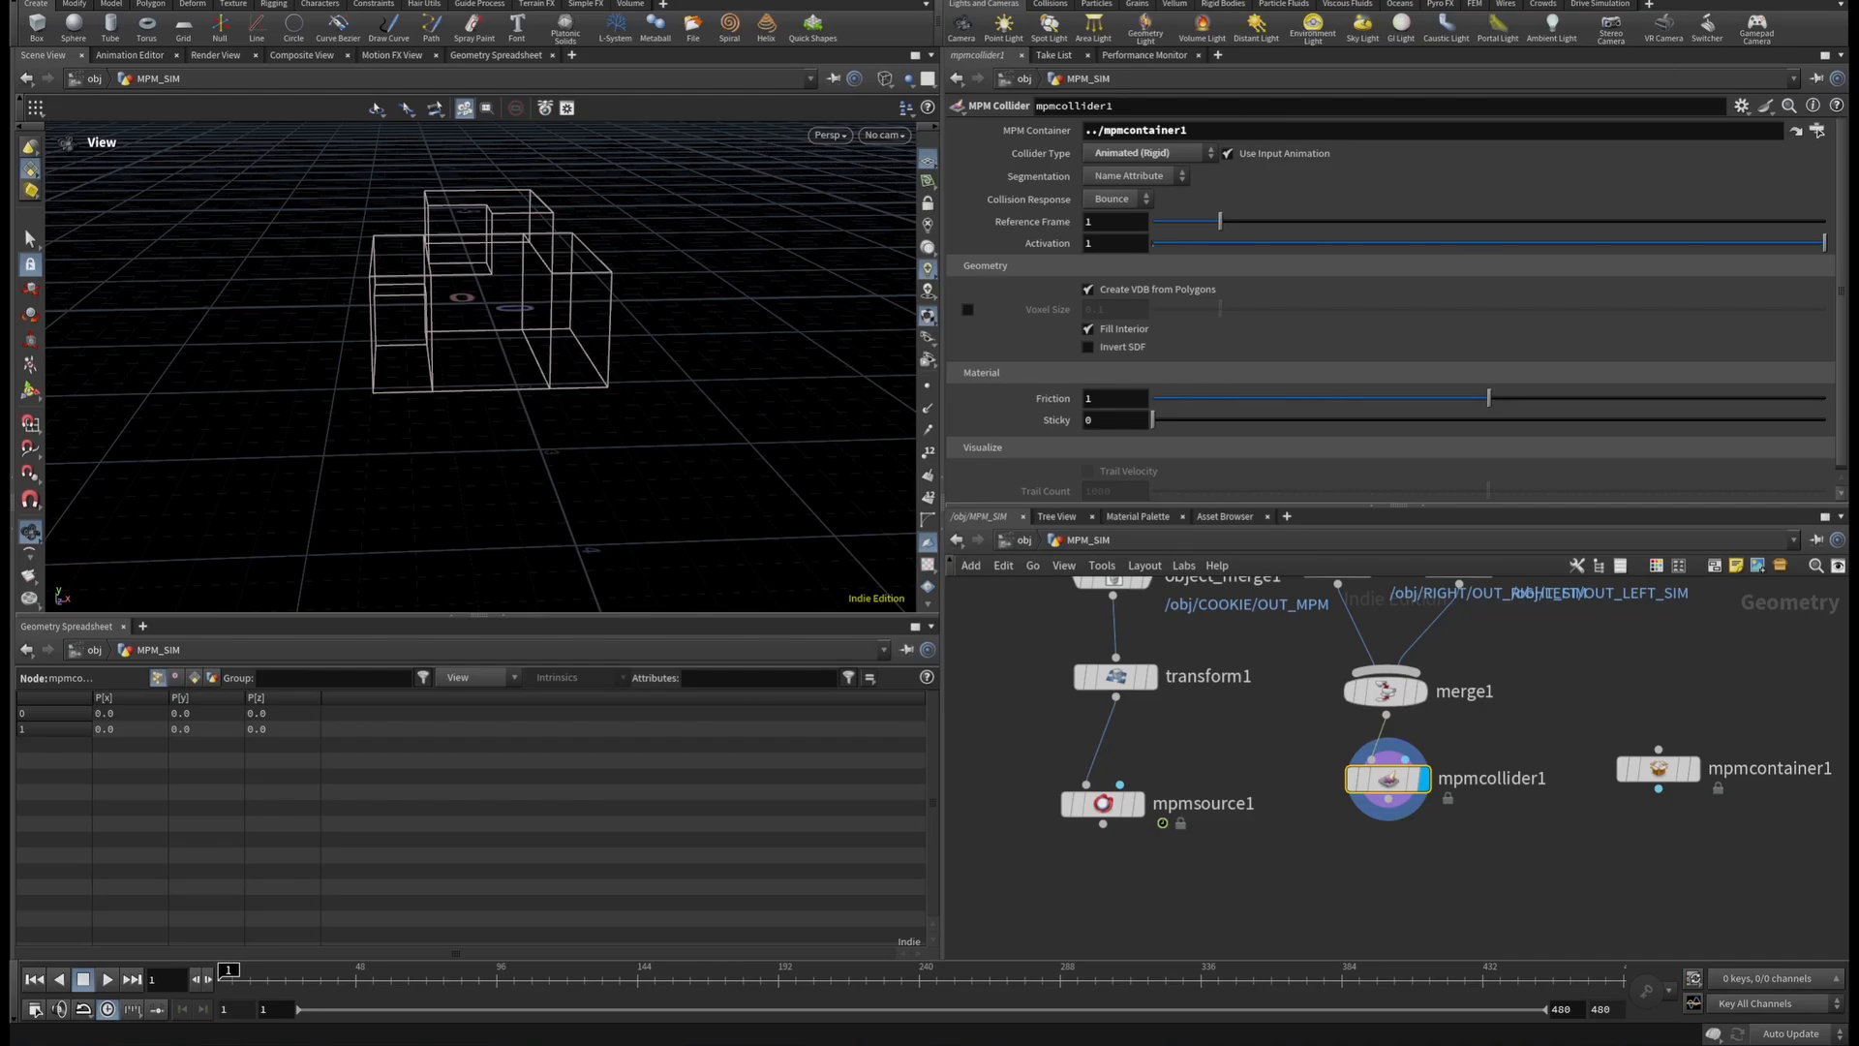
Switch the viewport from wireframe to shaded display to inspect the collision geometry of the cookie halves.
{"action": "key", "text": "shift+w"}
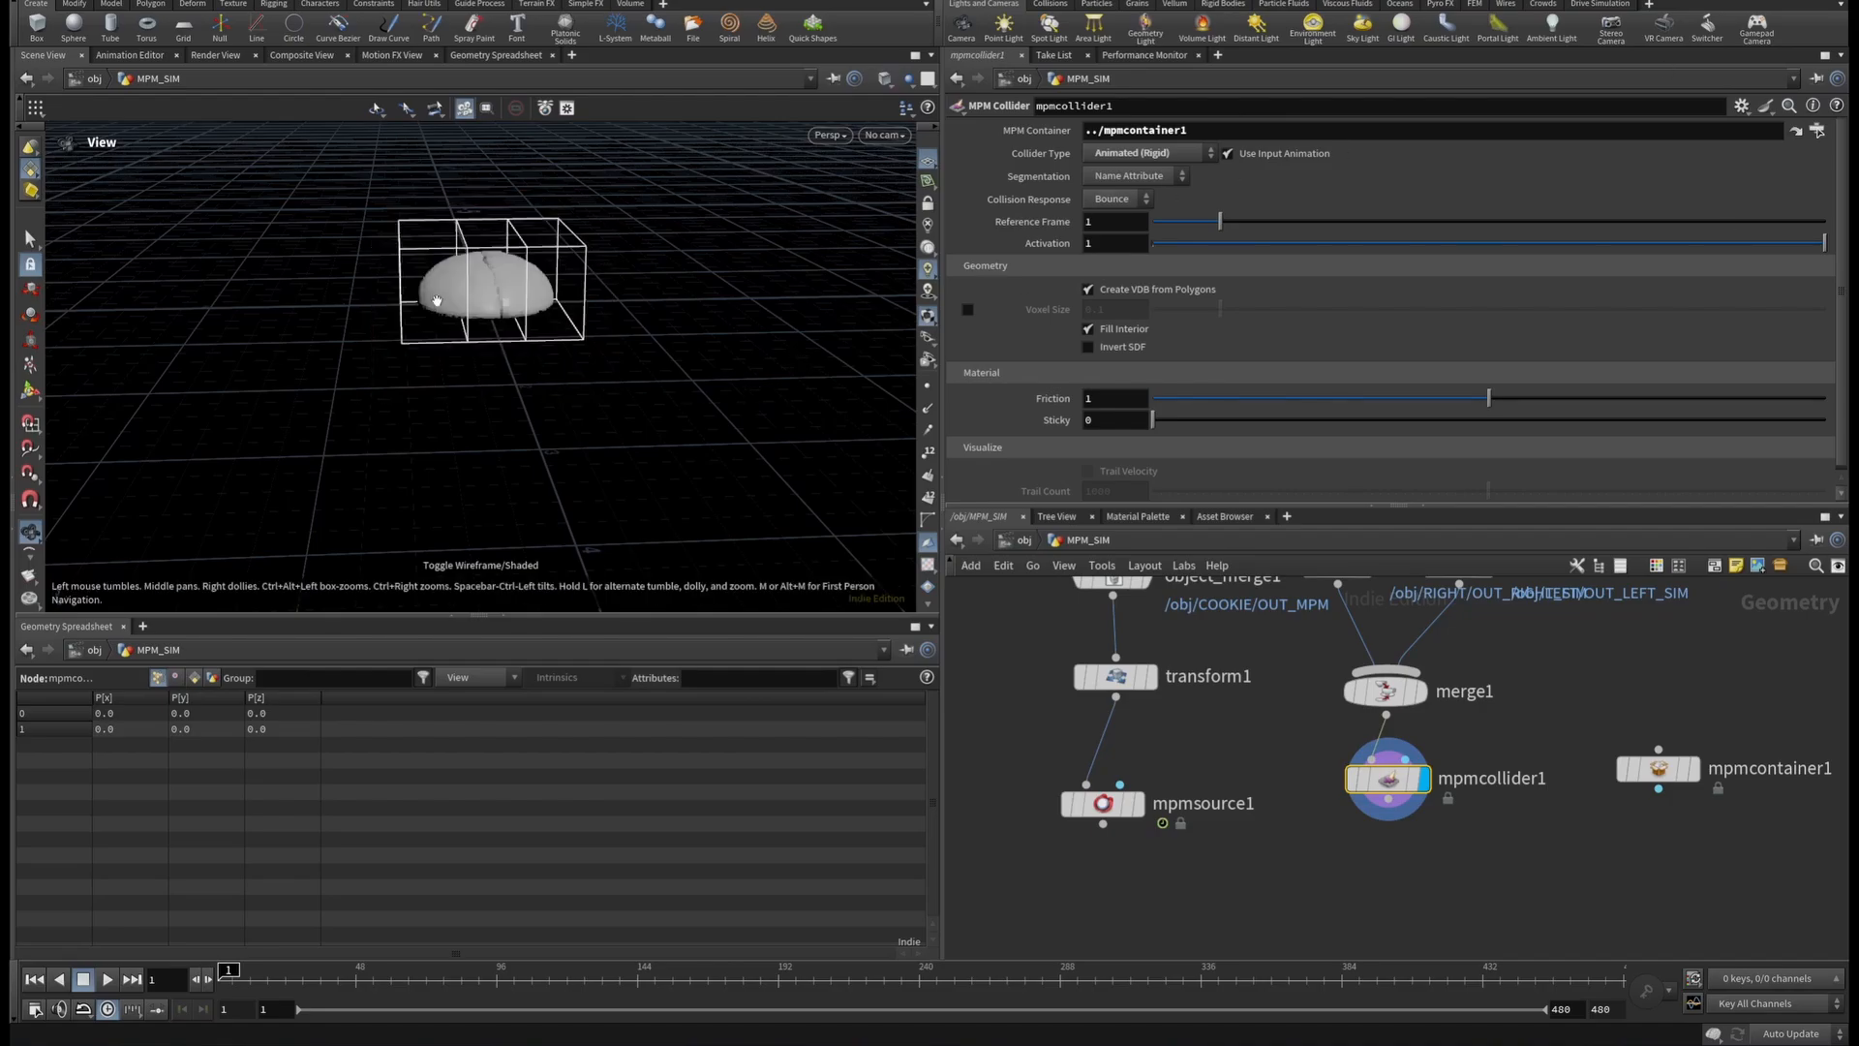
{"action": "right_click_drag", "start_coordinate": [438, 299], "coordinate": [805, 288]}
{"action": "left_click_drag", "start_coordinate": [532, 284], "coordinate": [674, 156]}
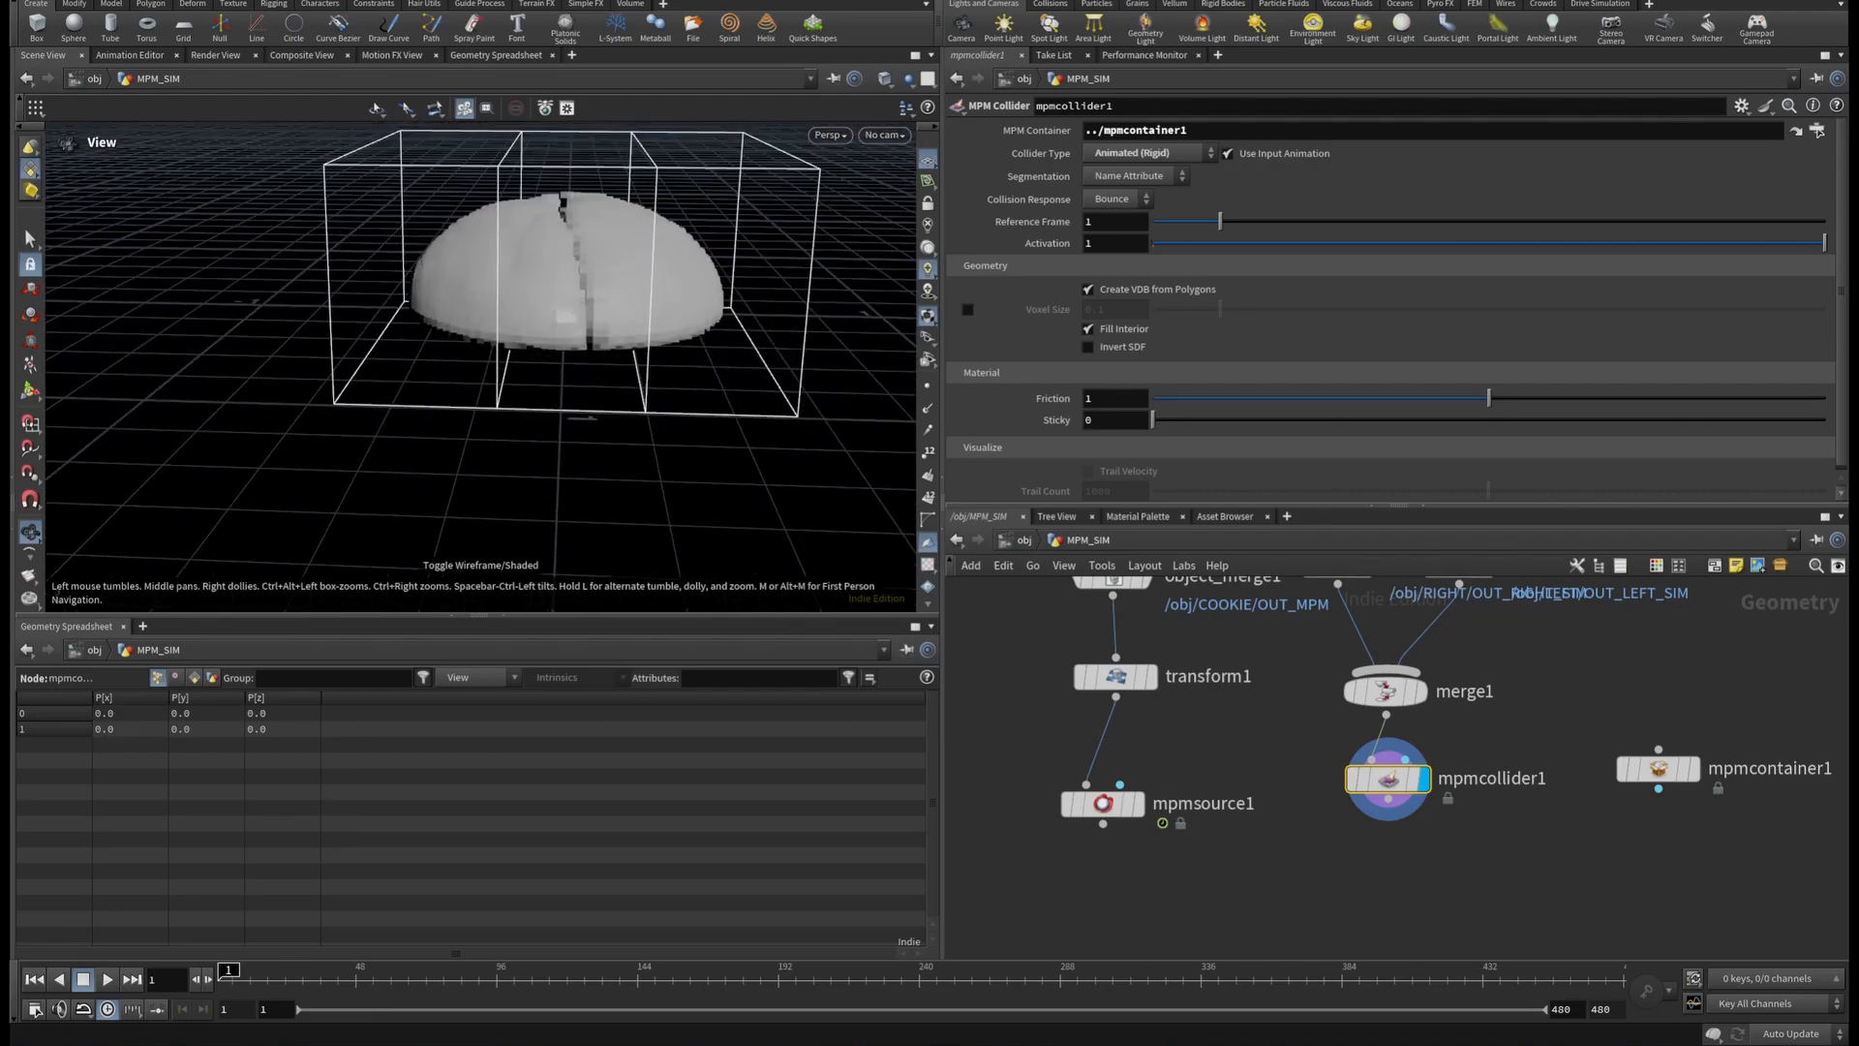
Set the particle separation of the MPM container to 0.01.
{"action": "left_click", "coordinate": [1659, 769]}
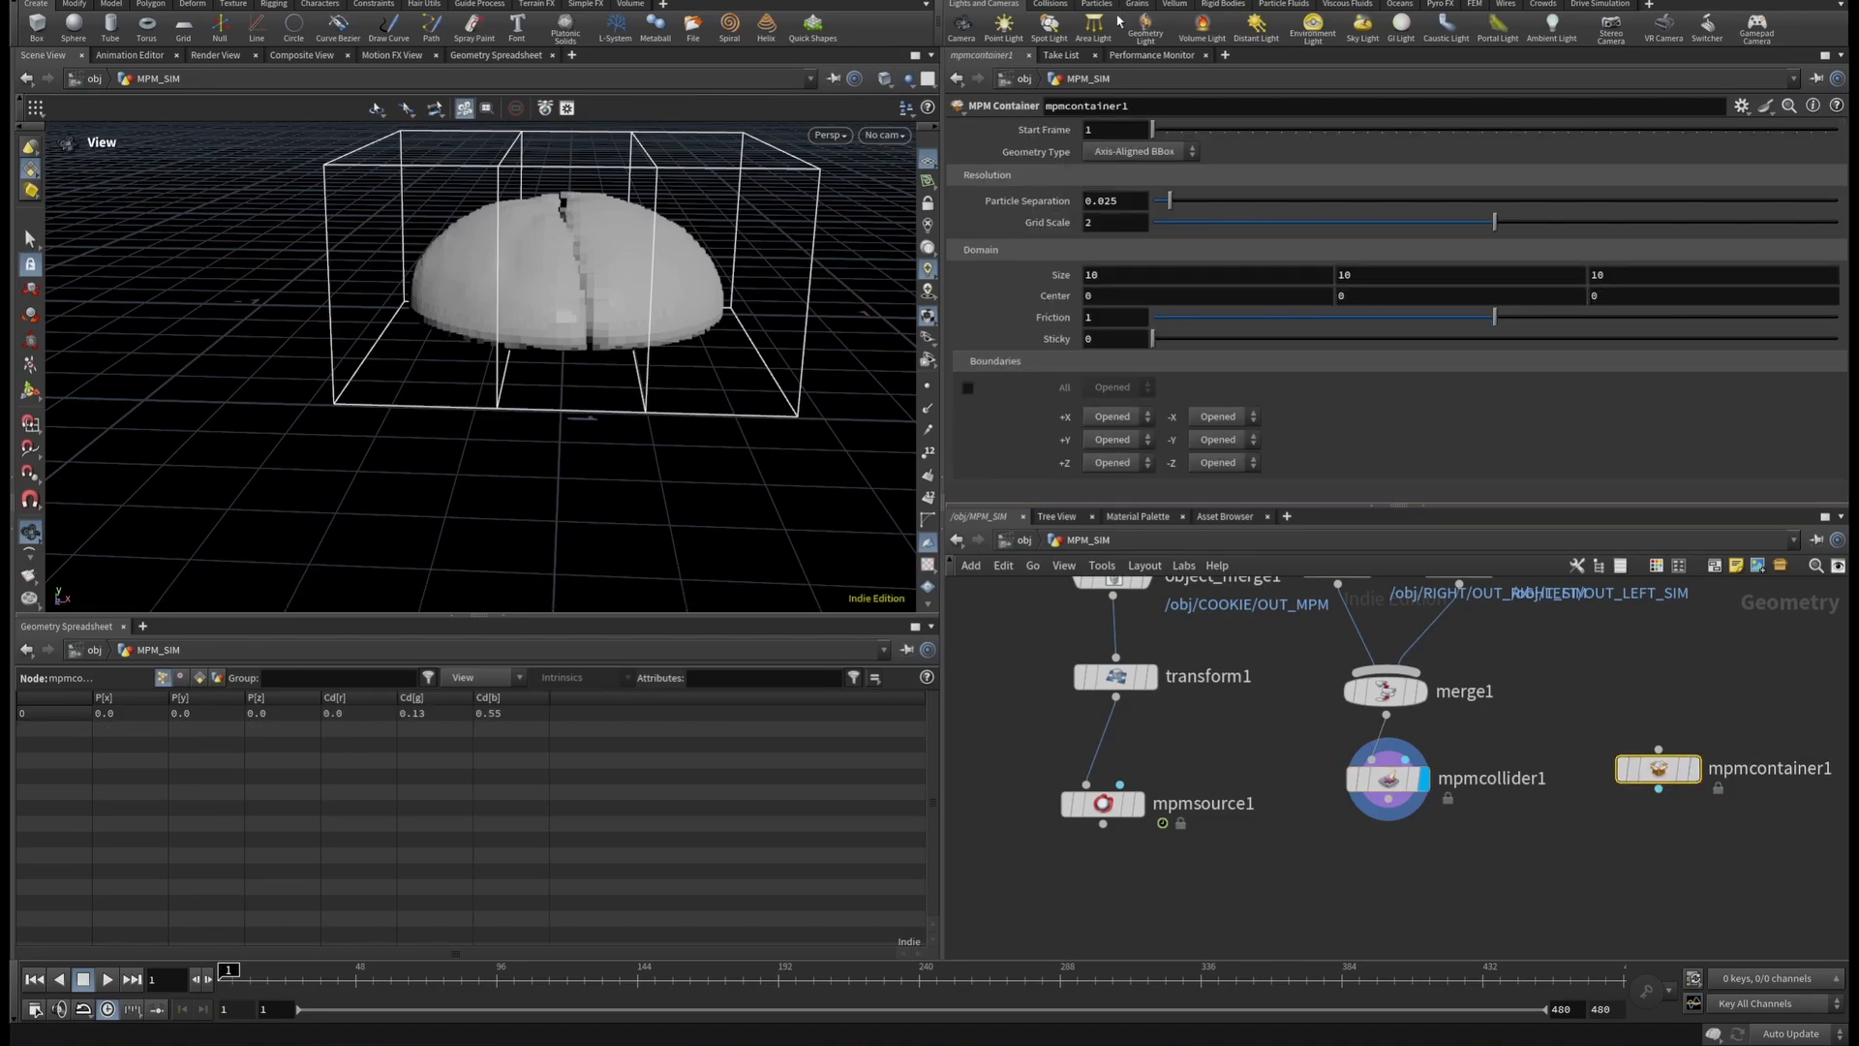
{"action": "mouse_move", "coordinate": [985, 214]}
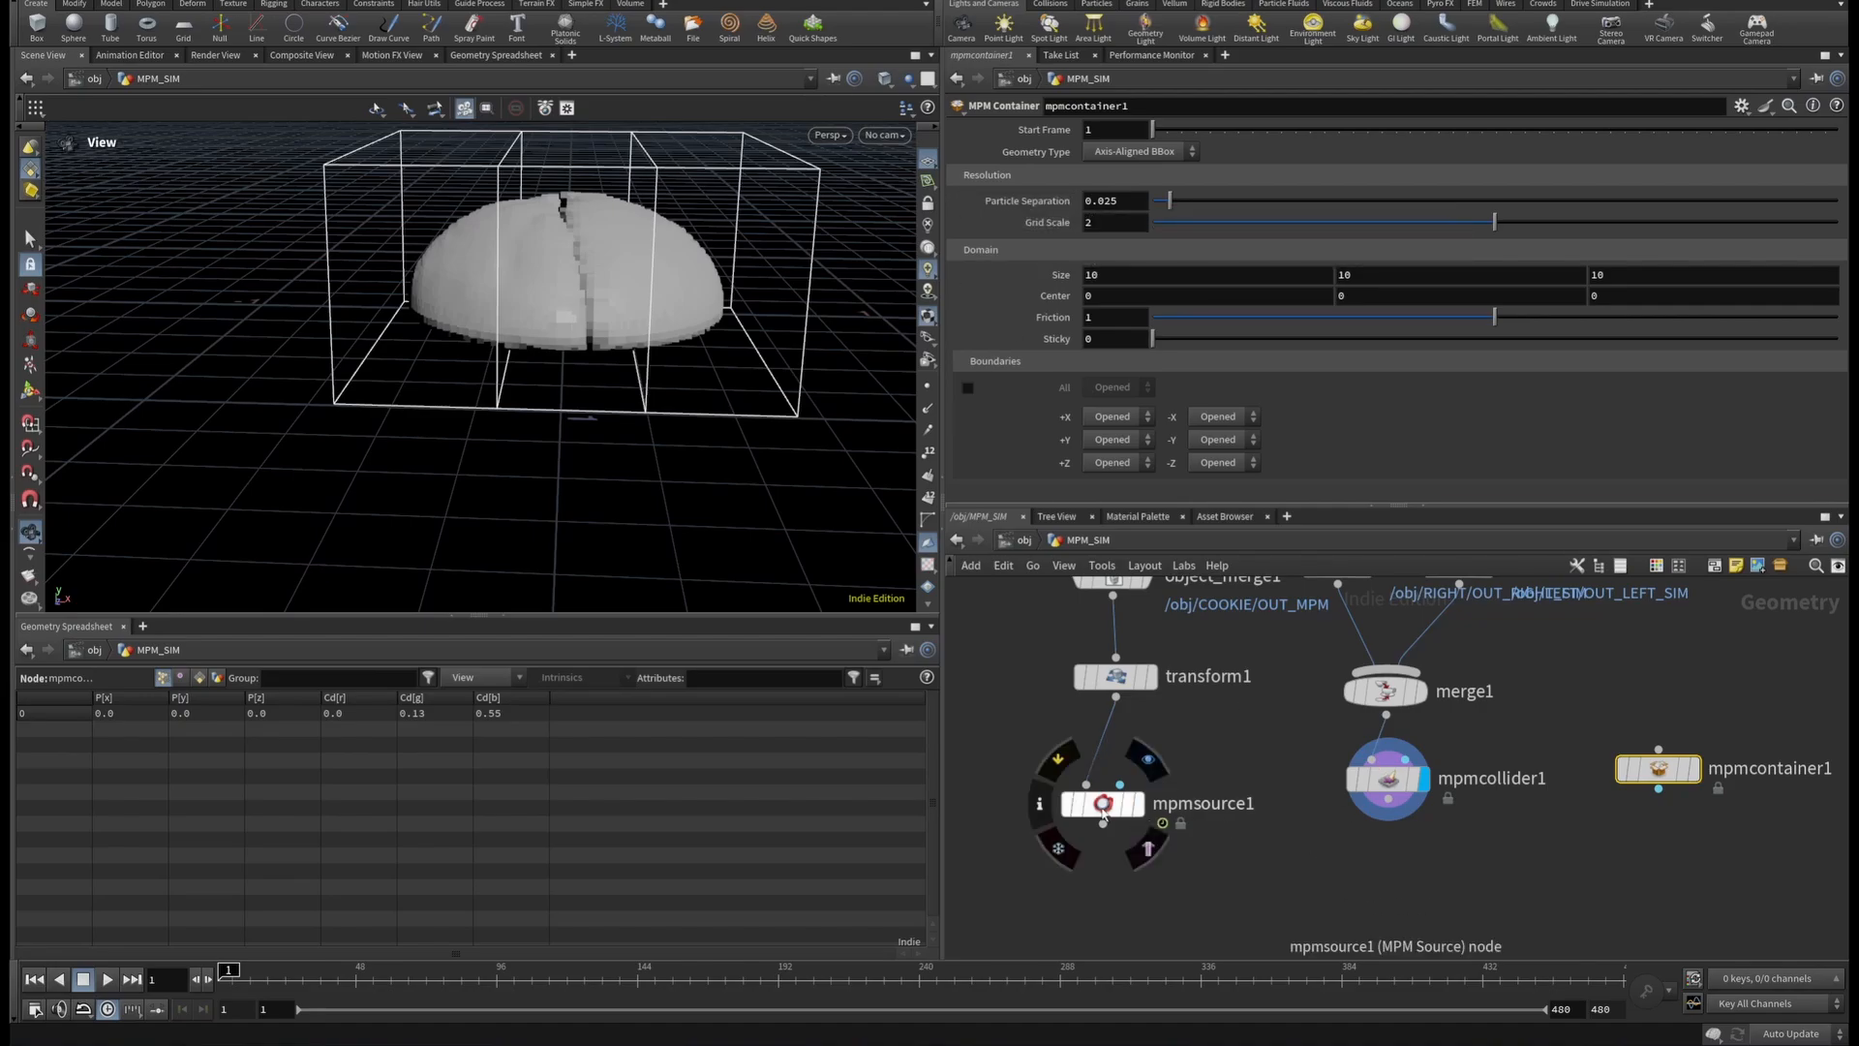
{"action": "left_click", "coordinate": [1126, 202]}
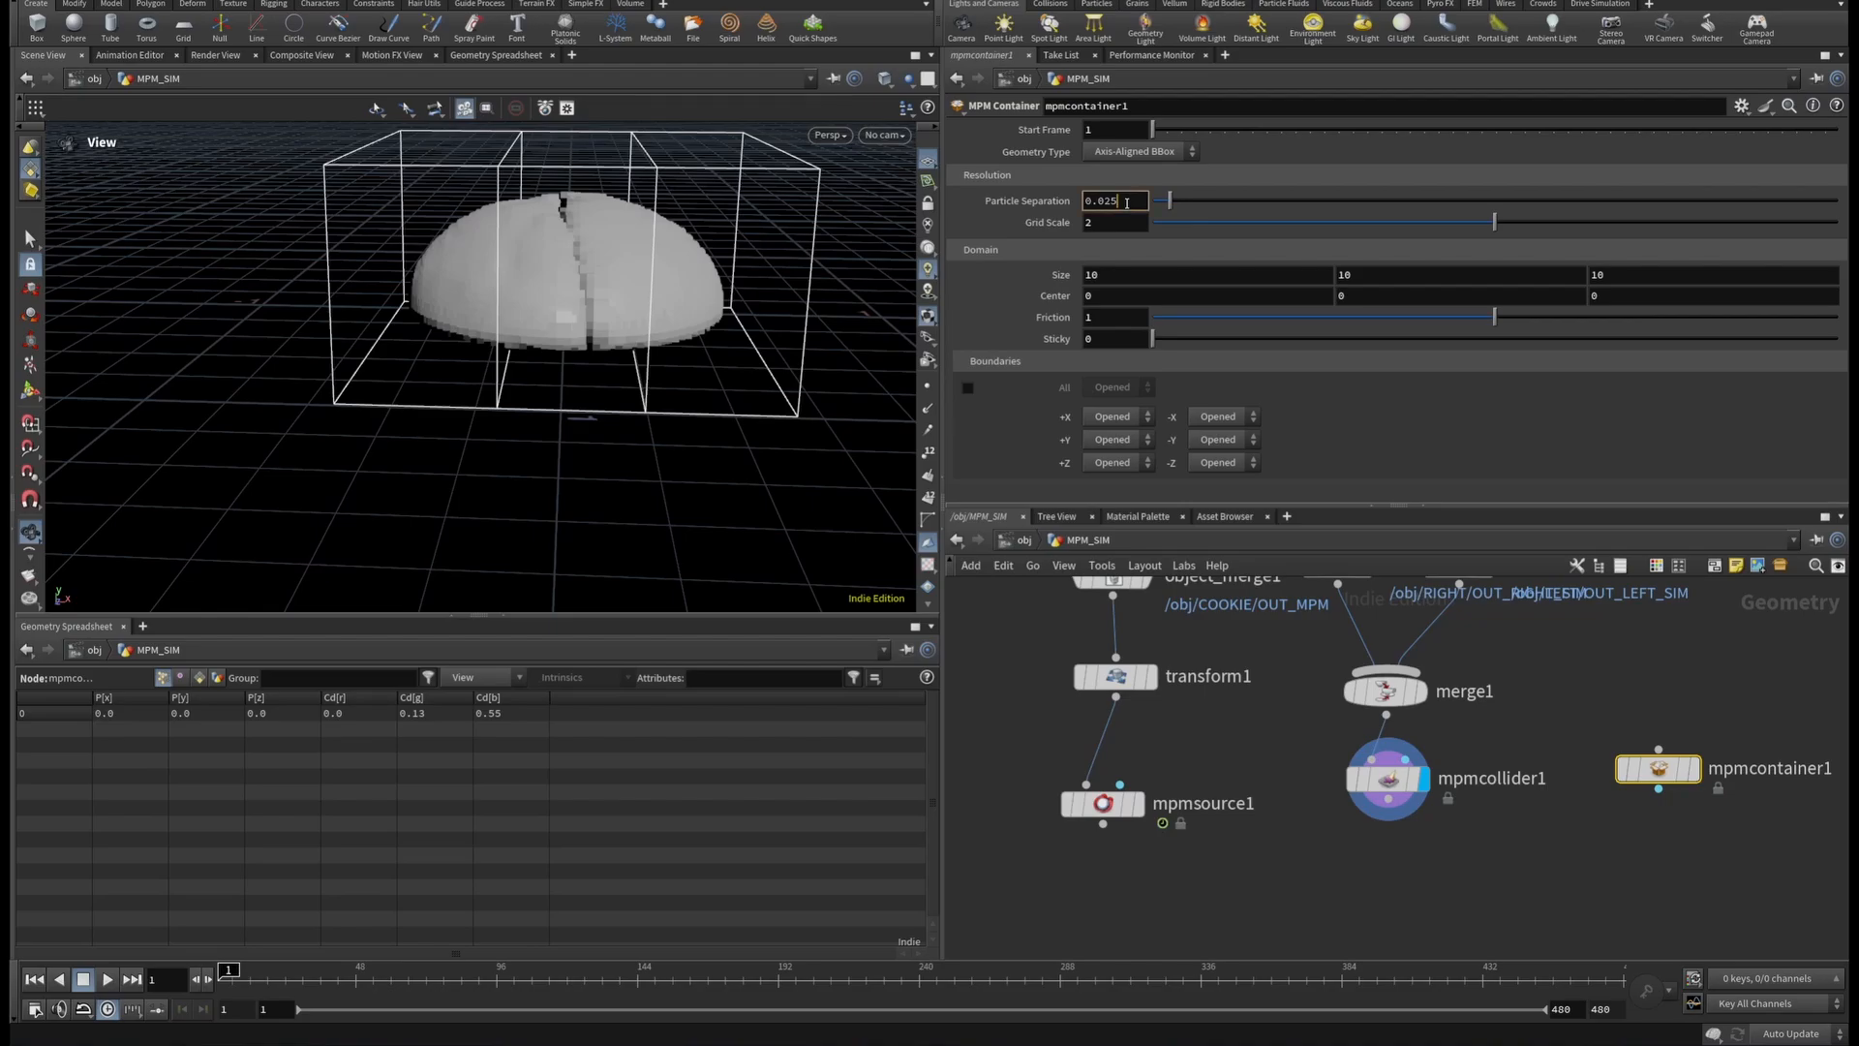
{"action": "key", "text": "BackSpace"}
{"action": "key", "text": "BackSpace"}
{"action": "type", "text": "1"}
{"action": "key", "text": "Return"}
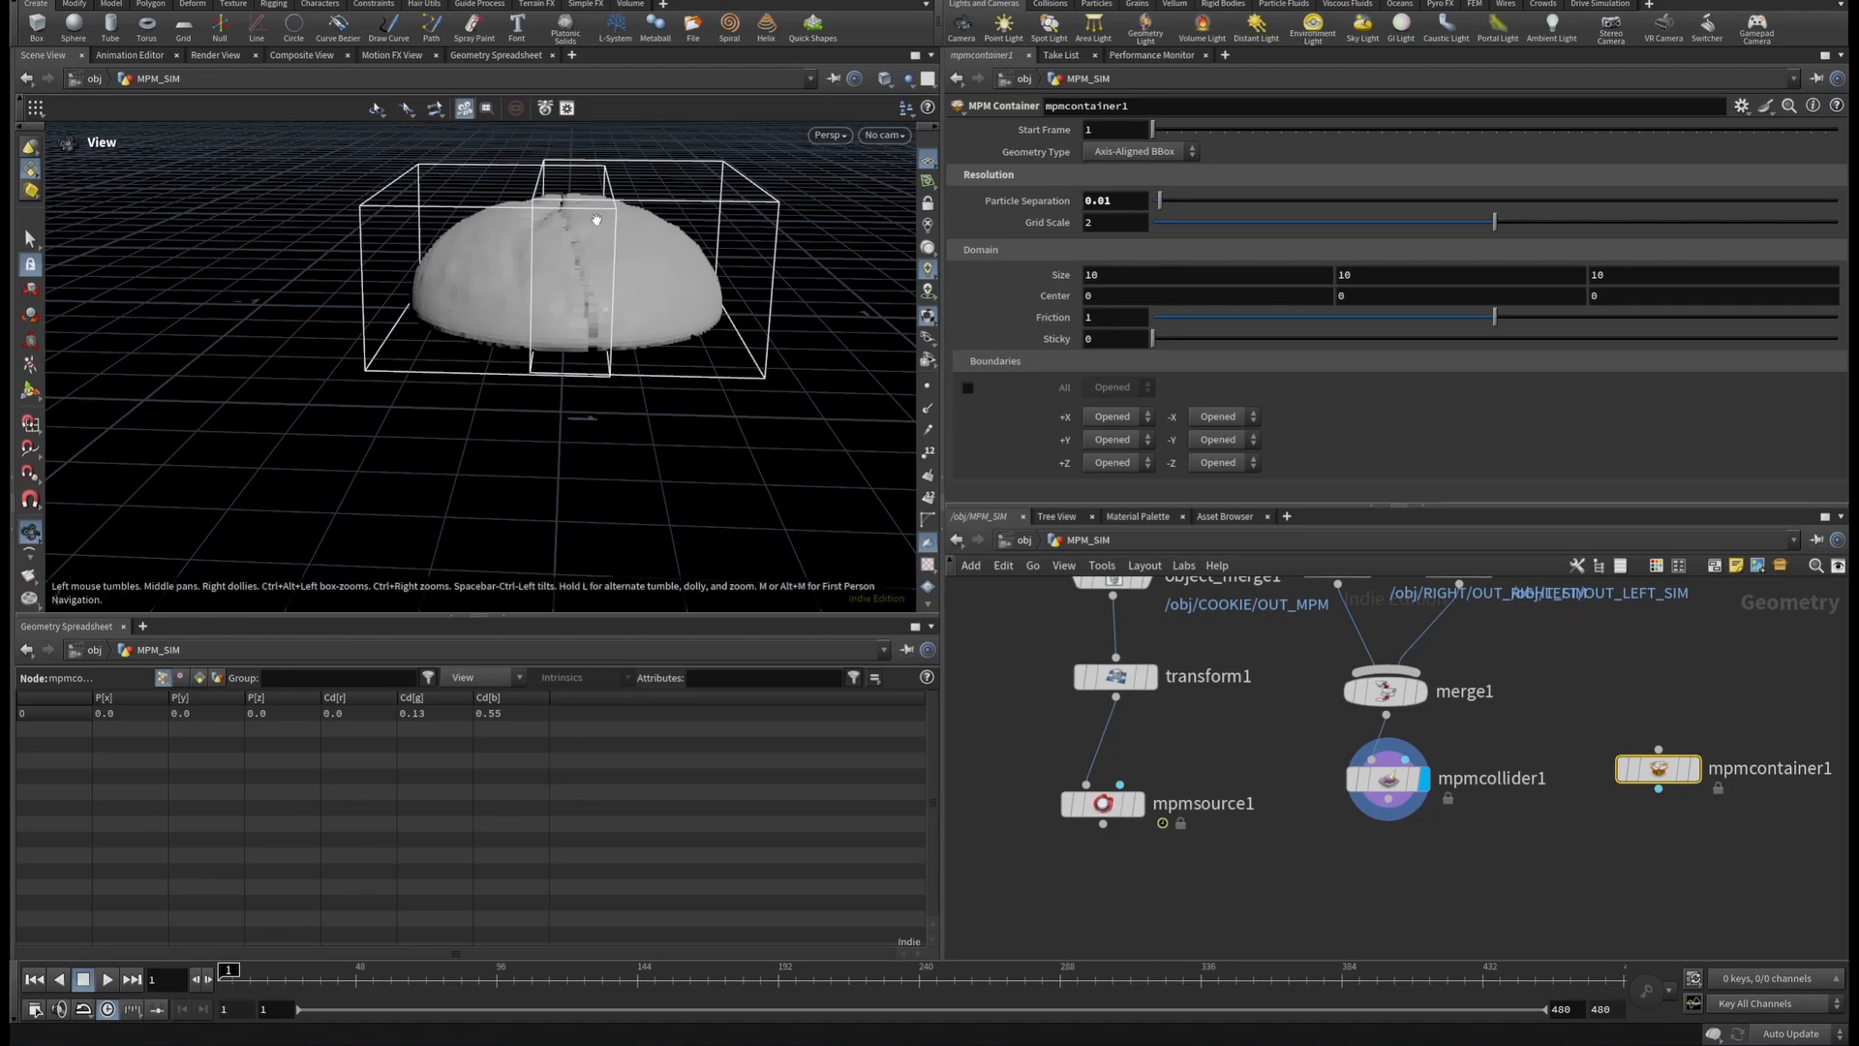
Display the mpmsource1 node to inspect the filling's particles from above.
{"action": "mouse_move", "coordinate": [589, 217]}
{"action": "left_mouse_down"}
{"action": "mouse_move", "coordinate": [593, 351]}
{"action": "mouse_move", "coordinate": [582, 218]}
{"action": "left_mouse_up"}
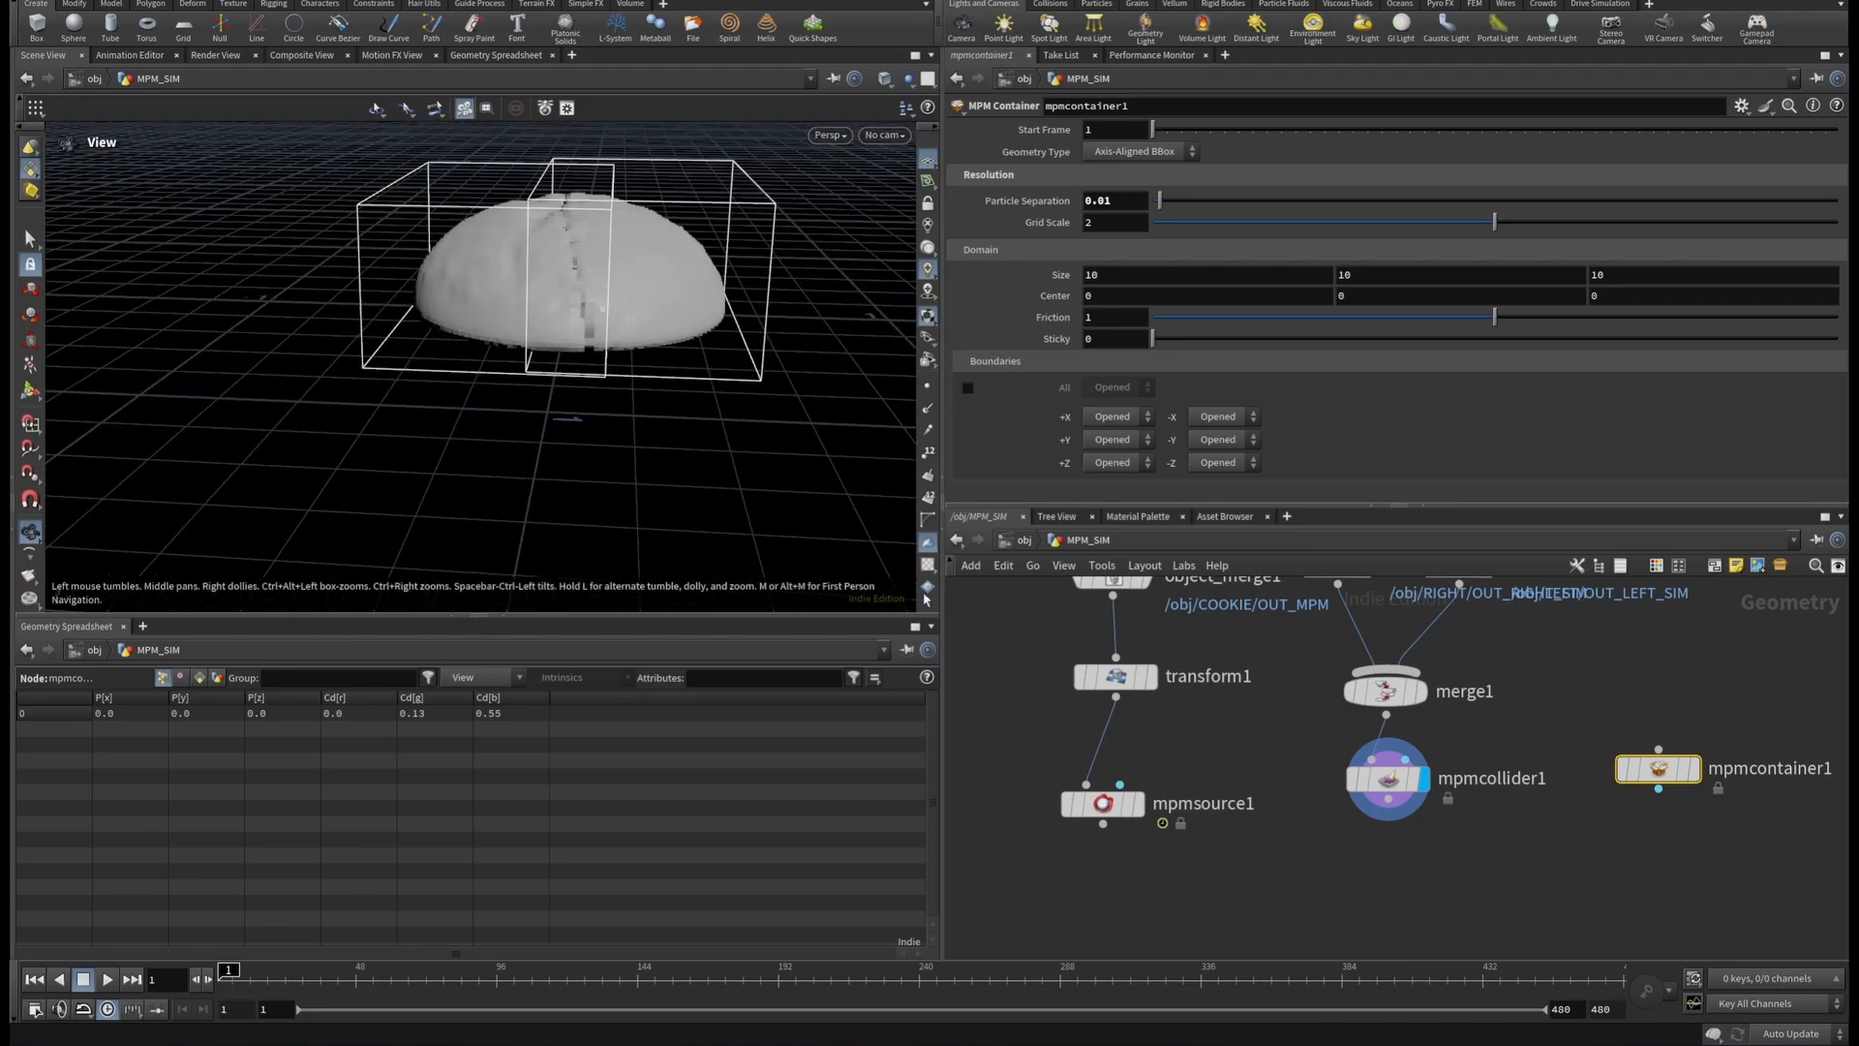
{"action": "left_click", "coordinate": [1139, 804]}
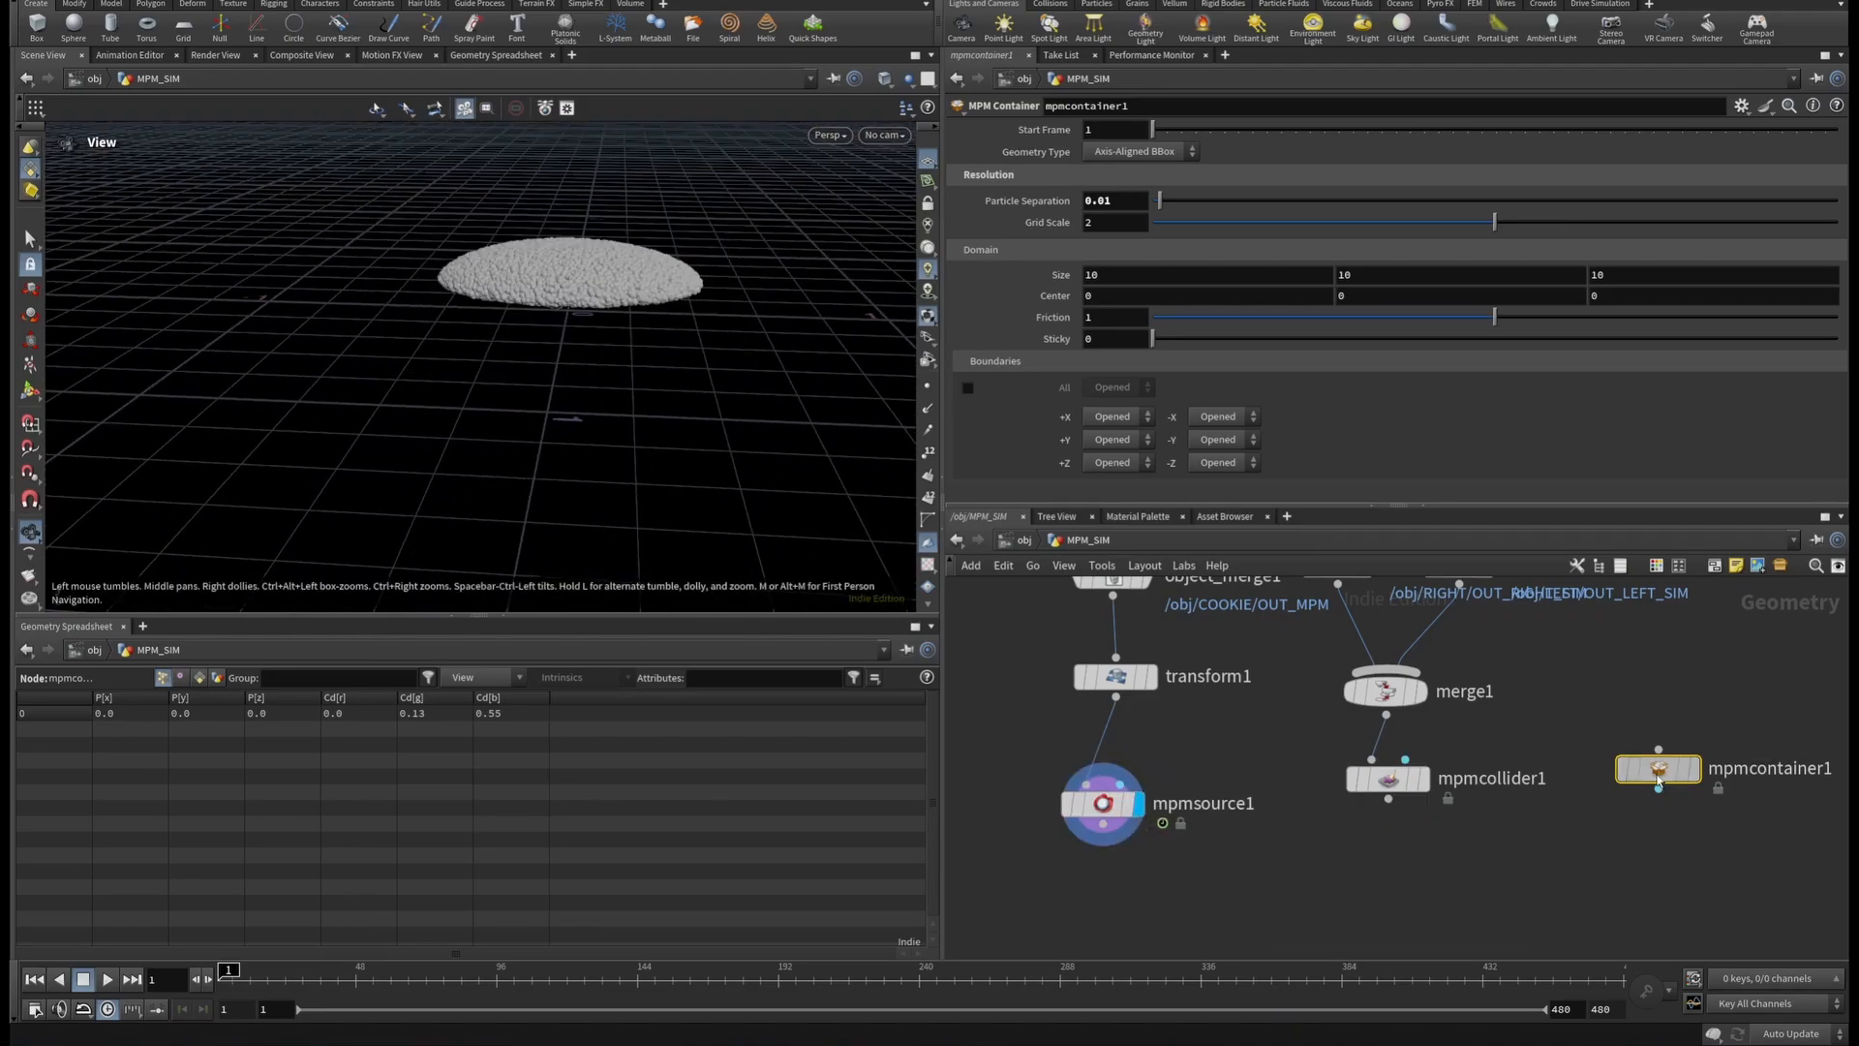
{"action": "left_click_drag", "start_coordinate": [569, 165], "coordinate": [698, 339]}
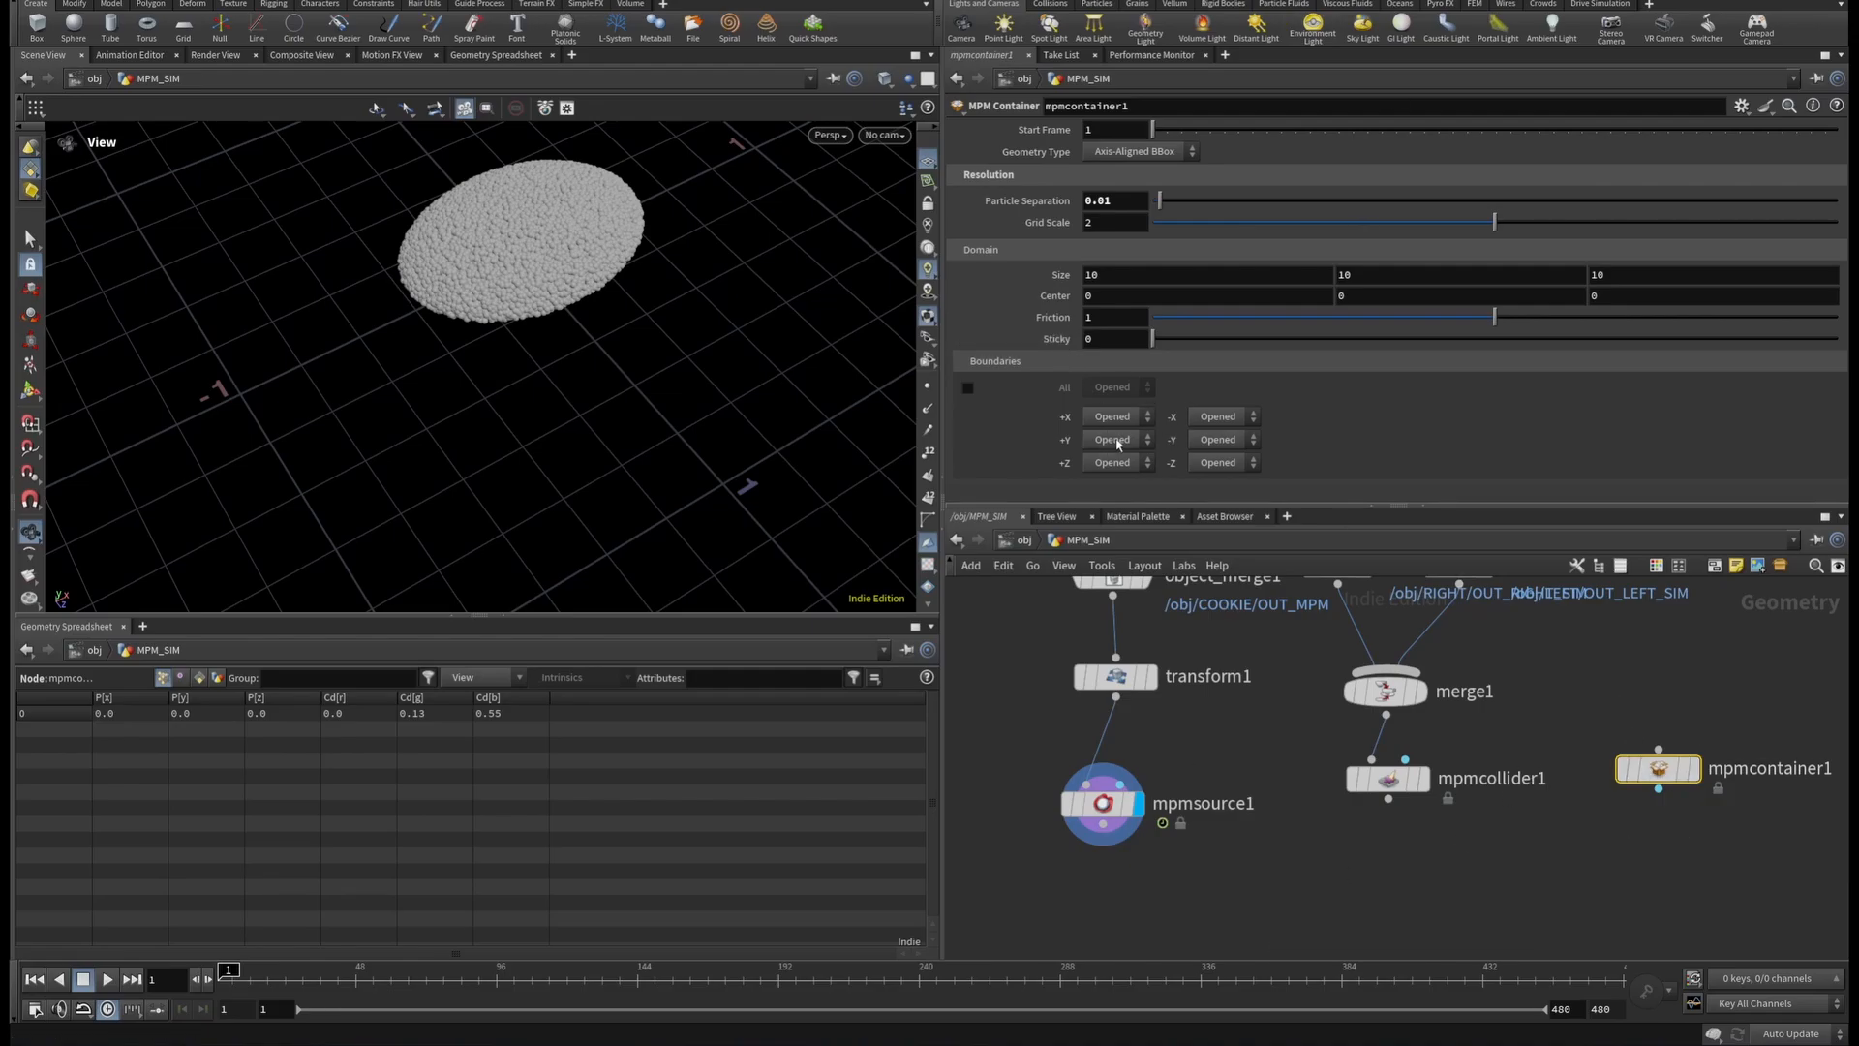
Enable the shared setting for all boundaries of the MPM container and set it to Closed.
{"action": "left_click", "coordinate": [967, 387]}
{"action": "left_click", "coordinate": [1114, 388]}
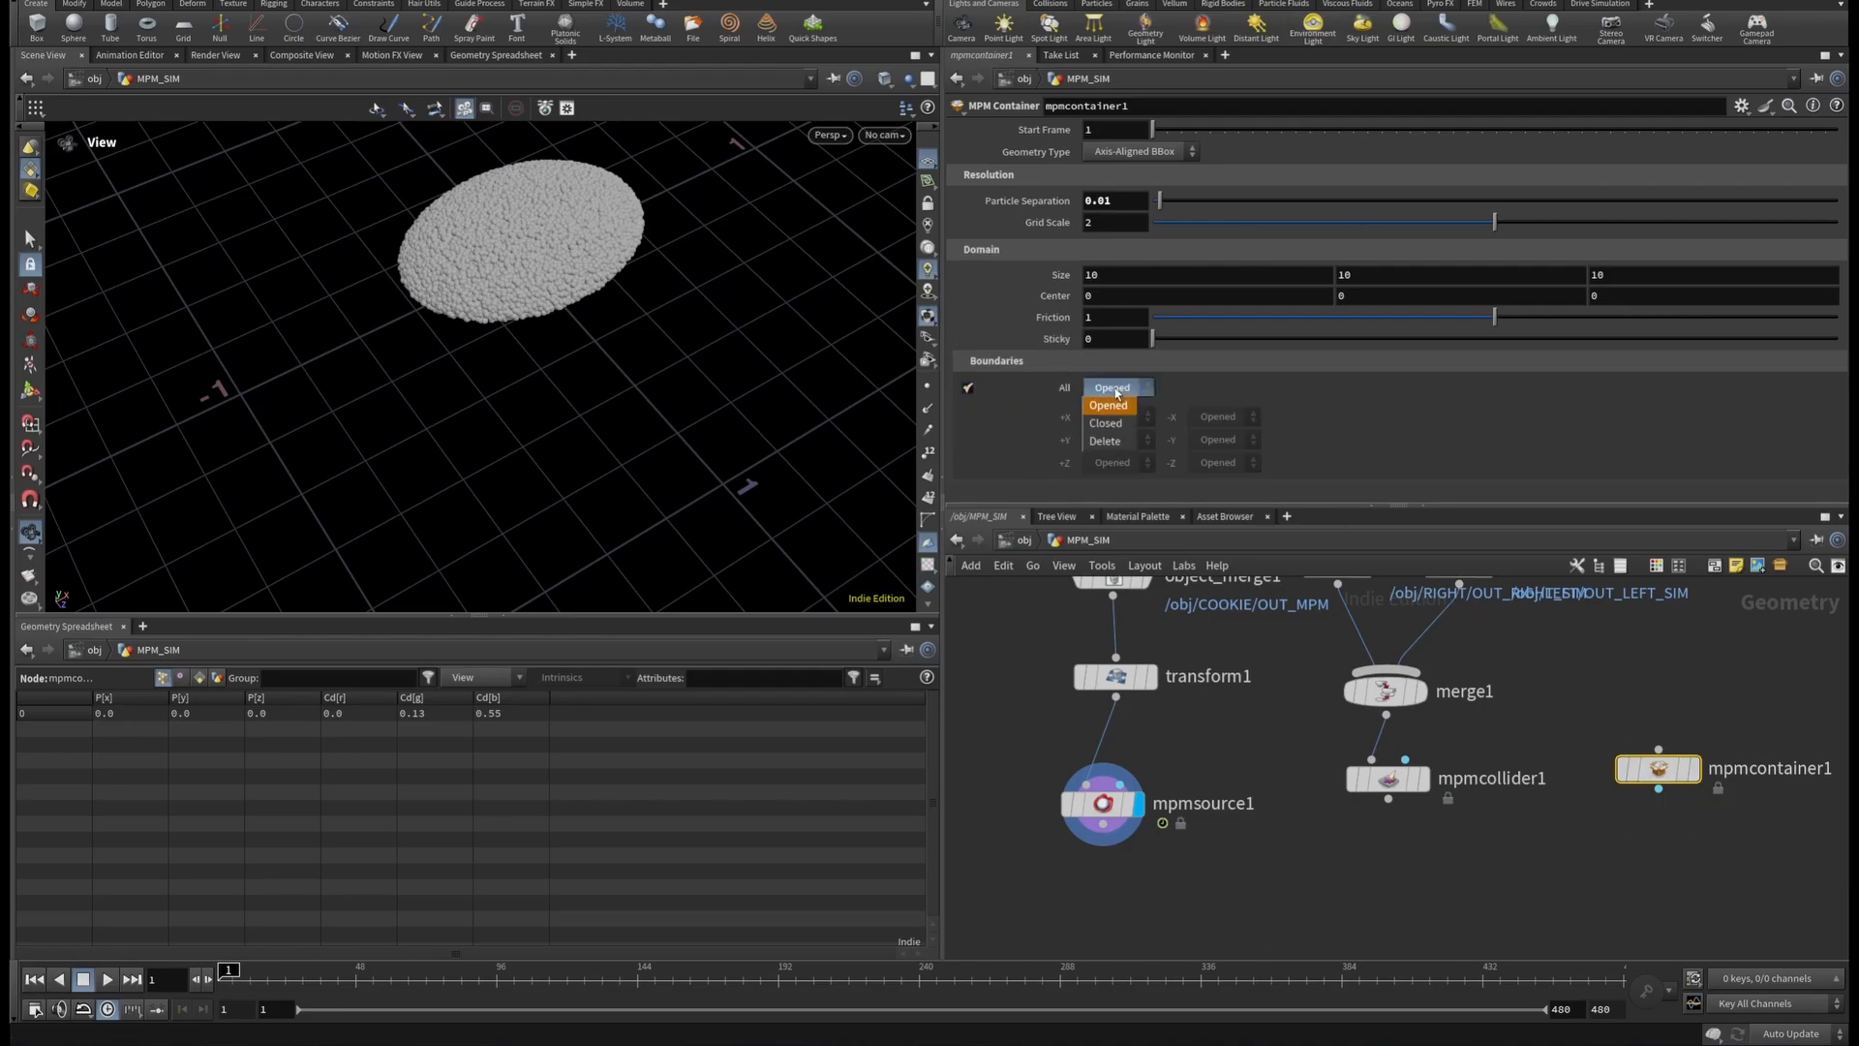
{"action": "left_click", "coordinate": [1106, 423]}
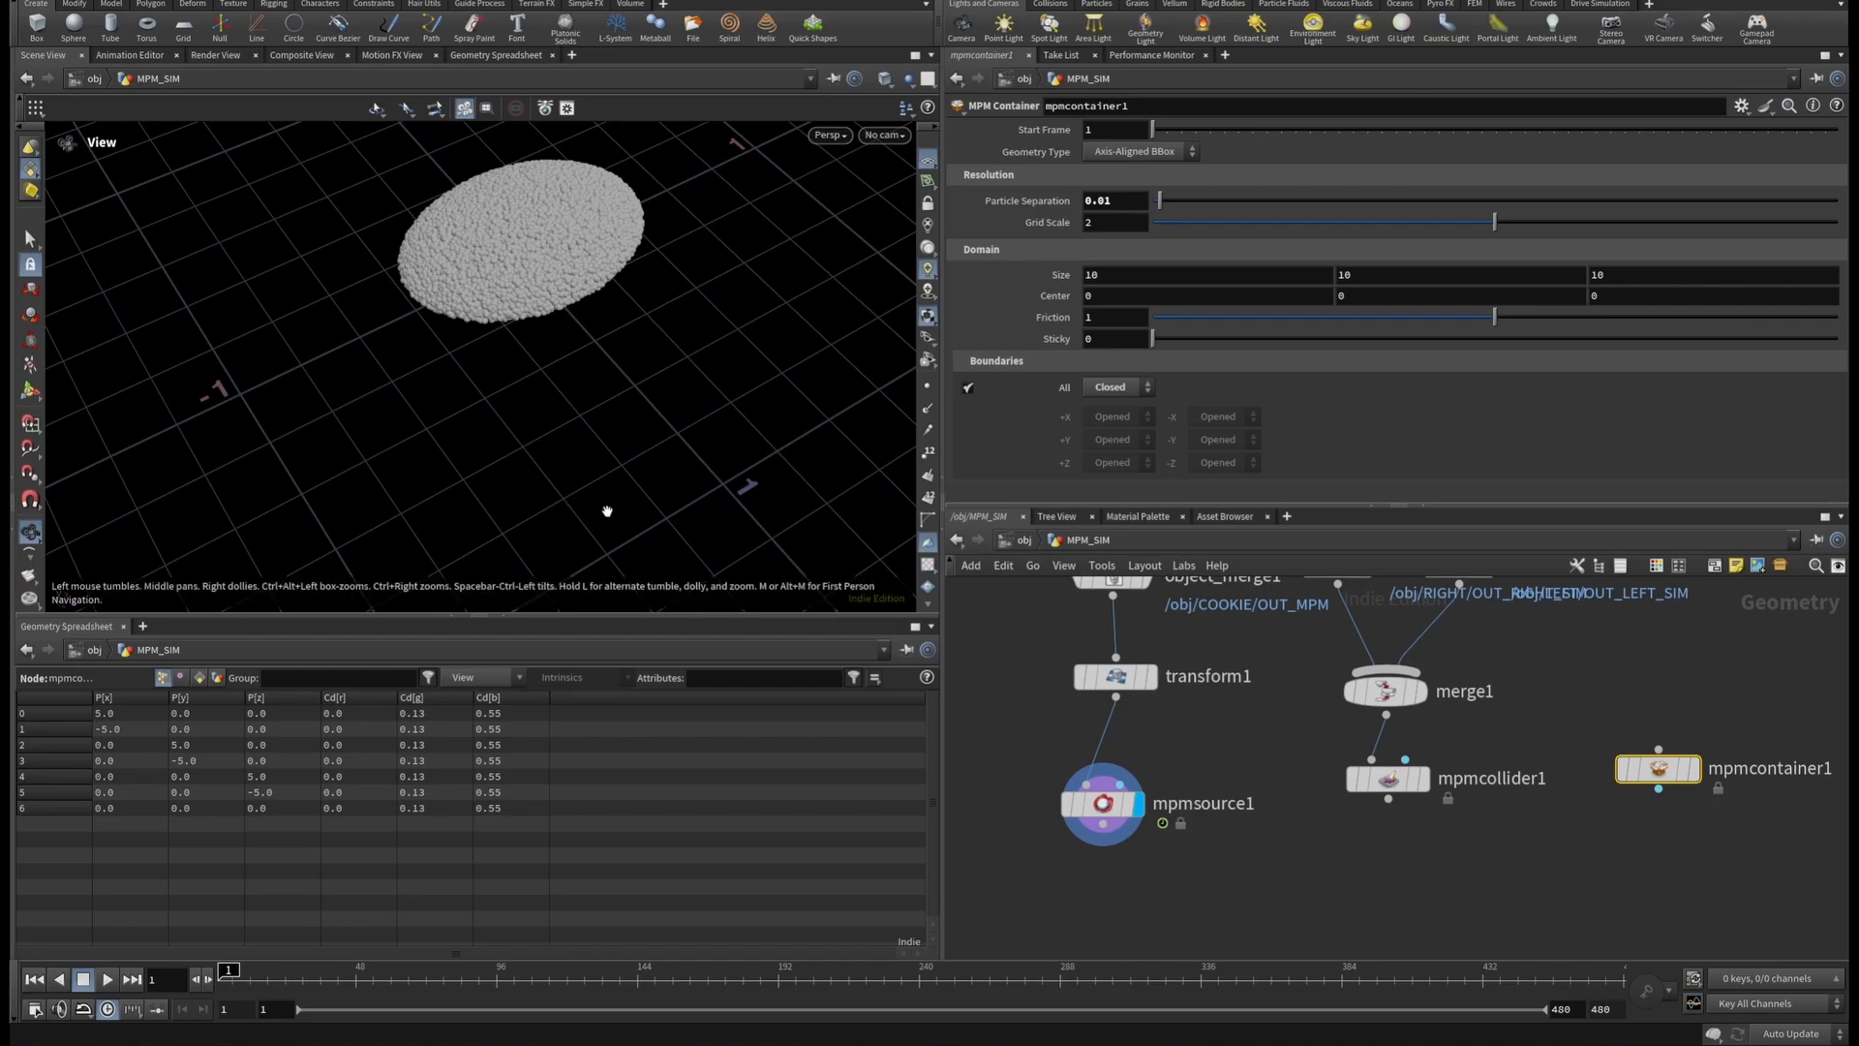
Apply the Water material preset to mpmsource1 and change its behavior to Viscous.
{"action": "left_click", "coordinate": [1103, 802]}
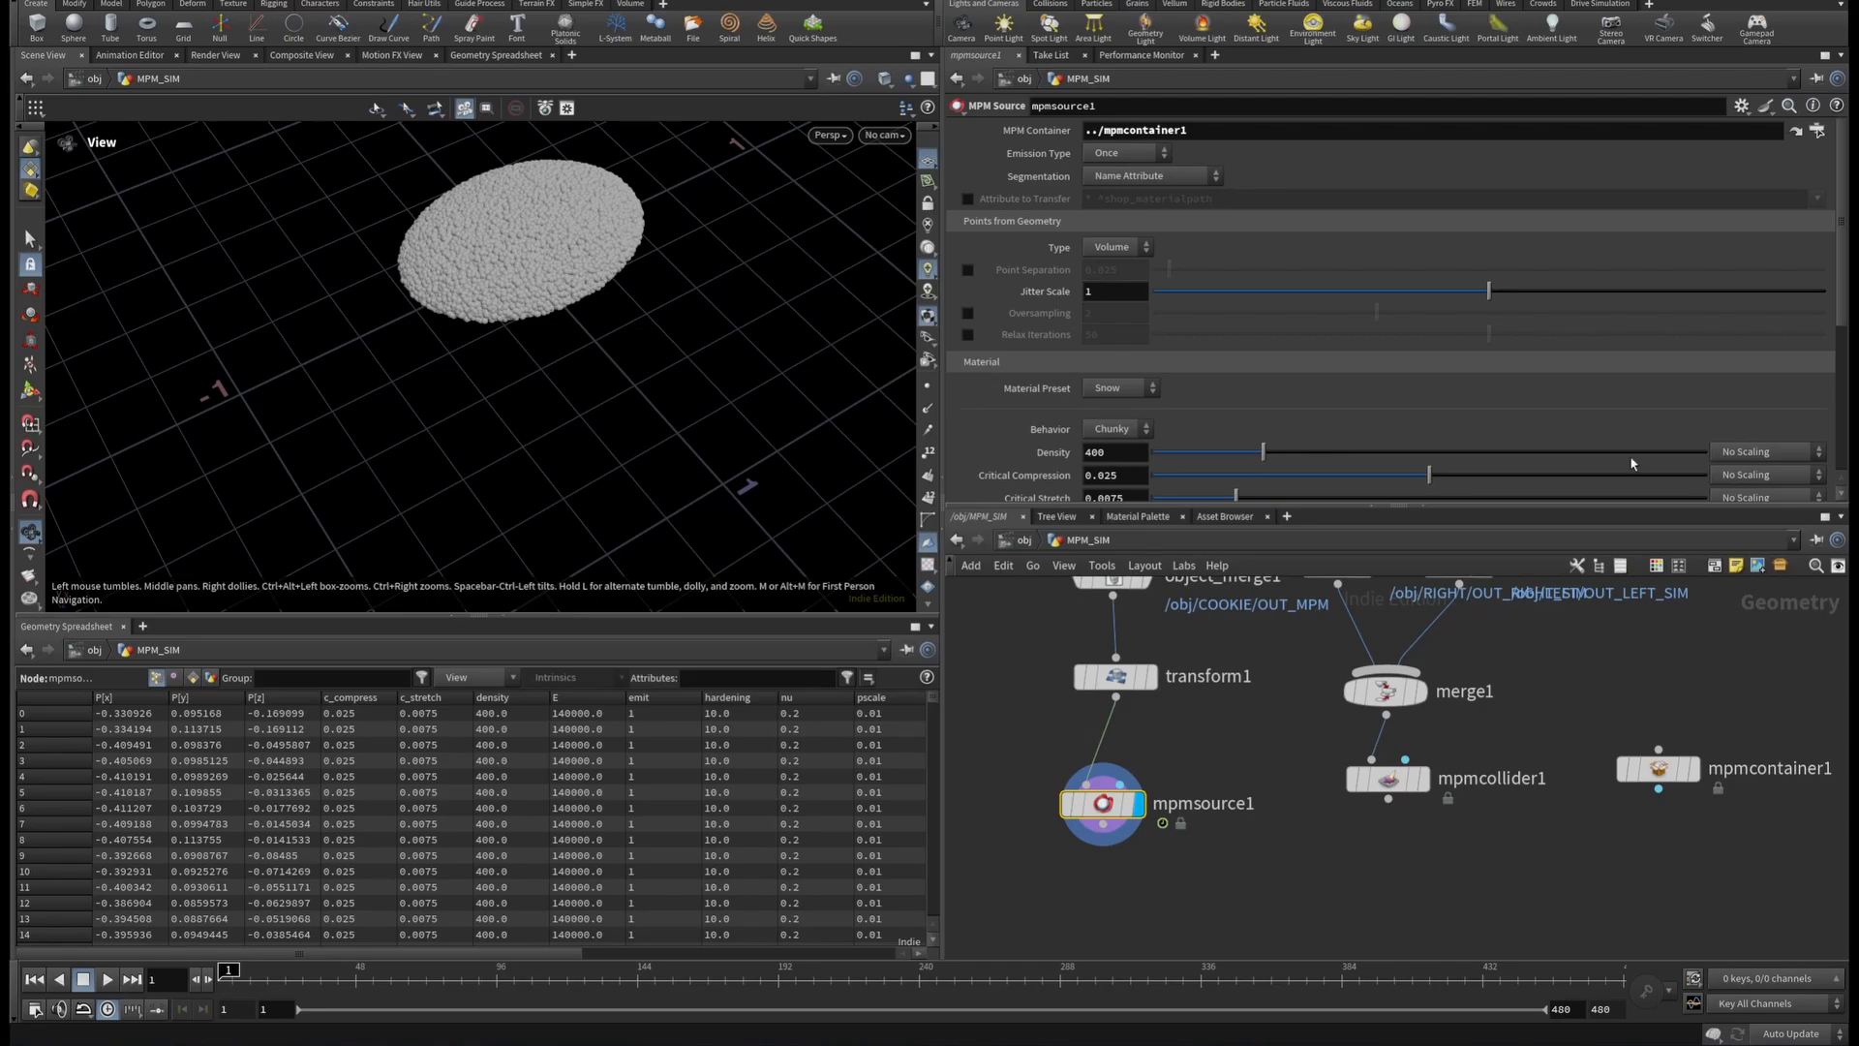
{"action": "left_click", "coordinate": [1104, 389]}
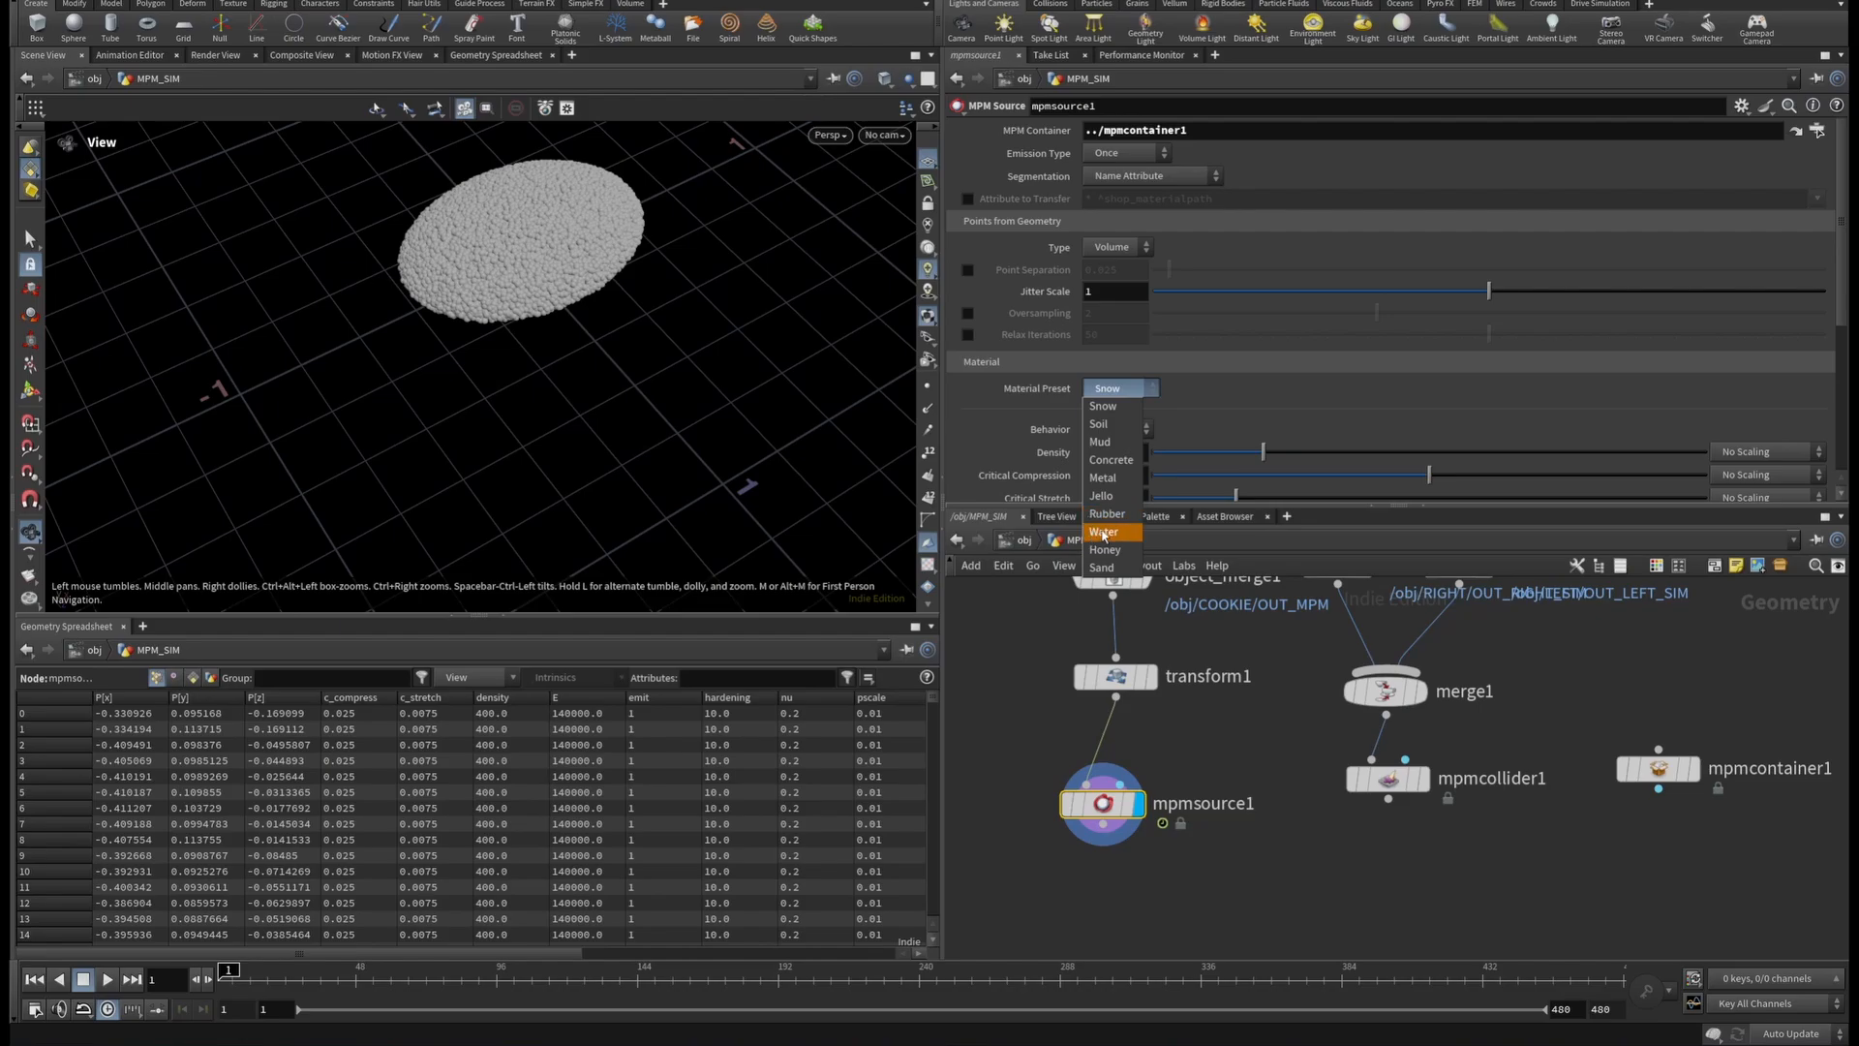
{"action": "left_click", "coordinate": [1103, 533]}
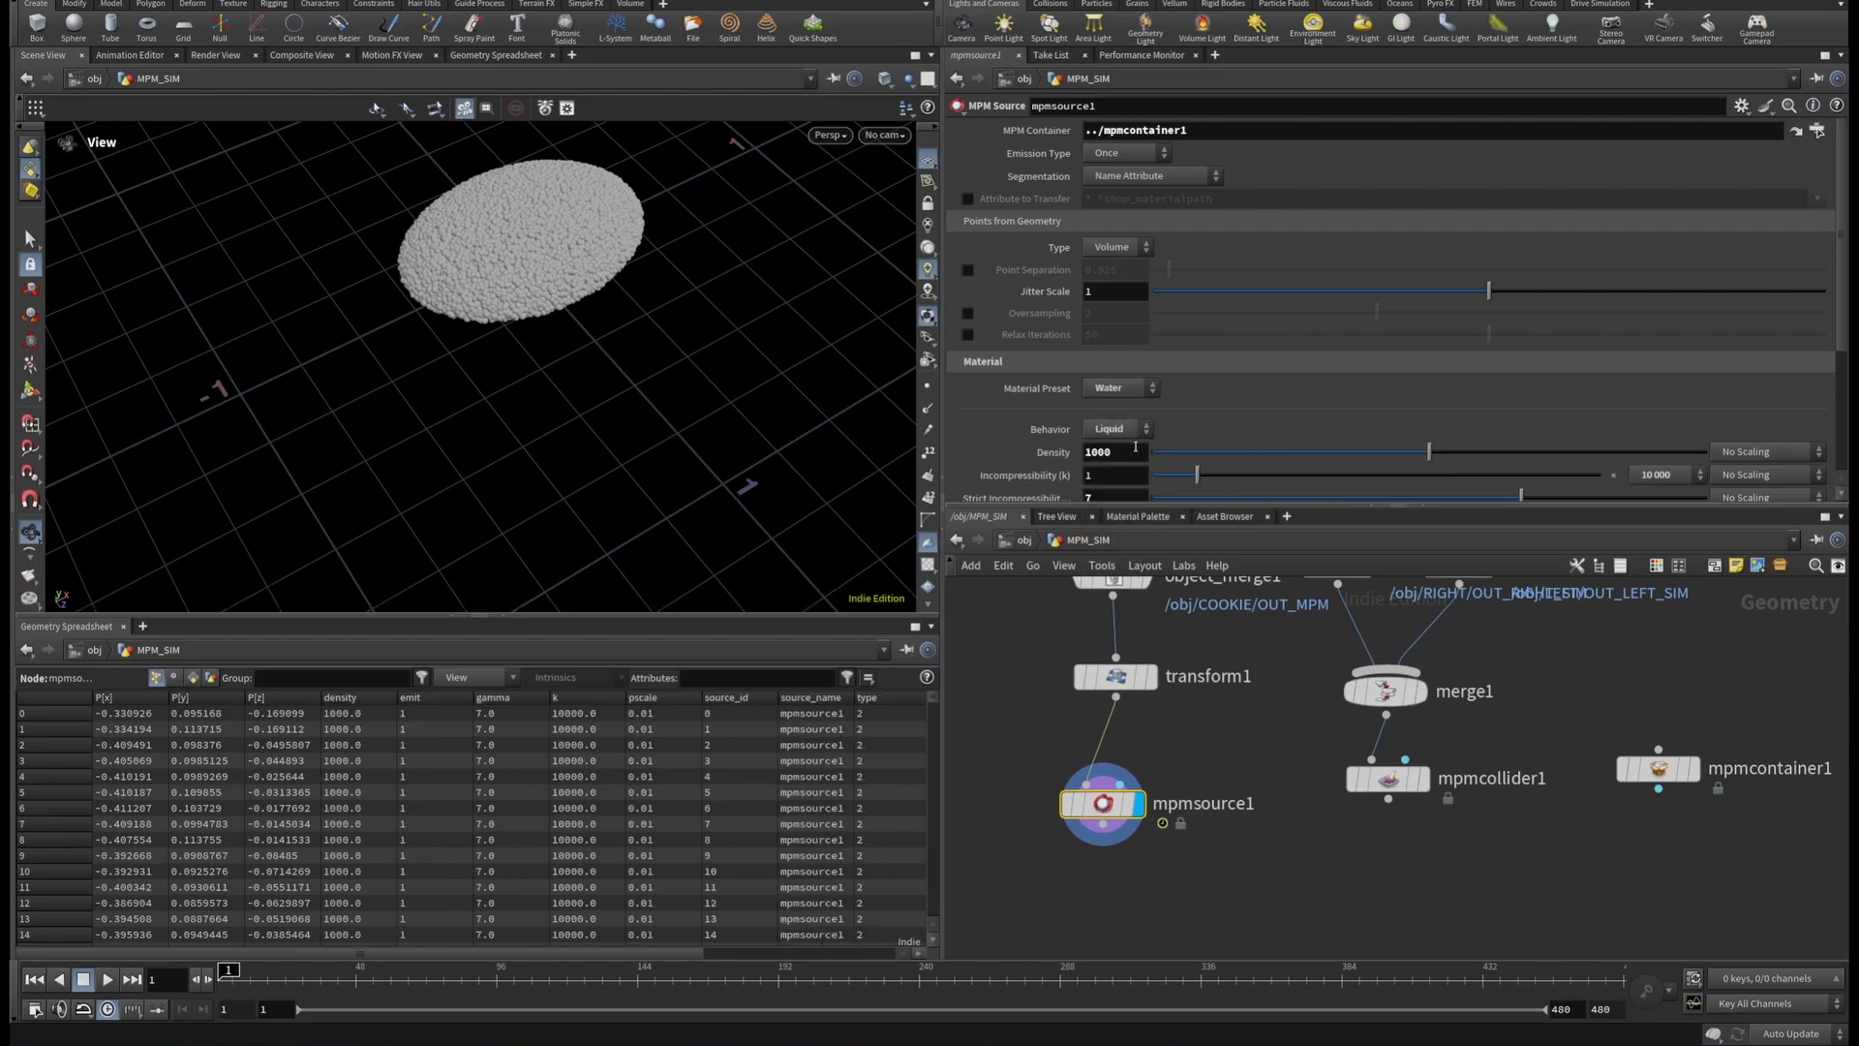
{"action": "left_click", "coordinate": [1115, 428]}
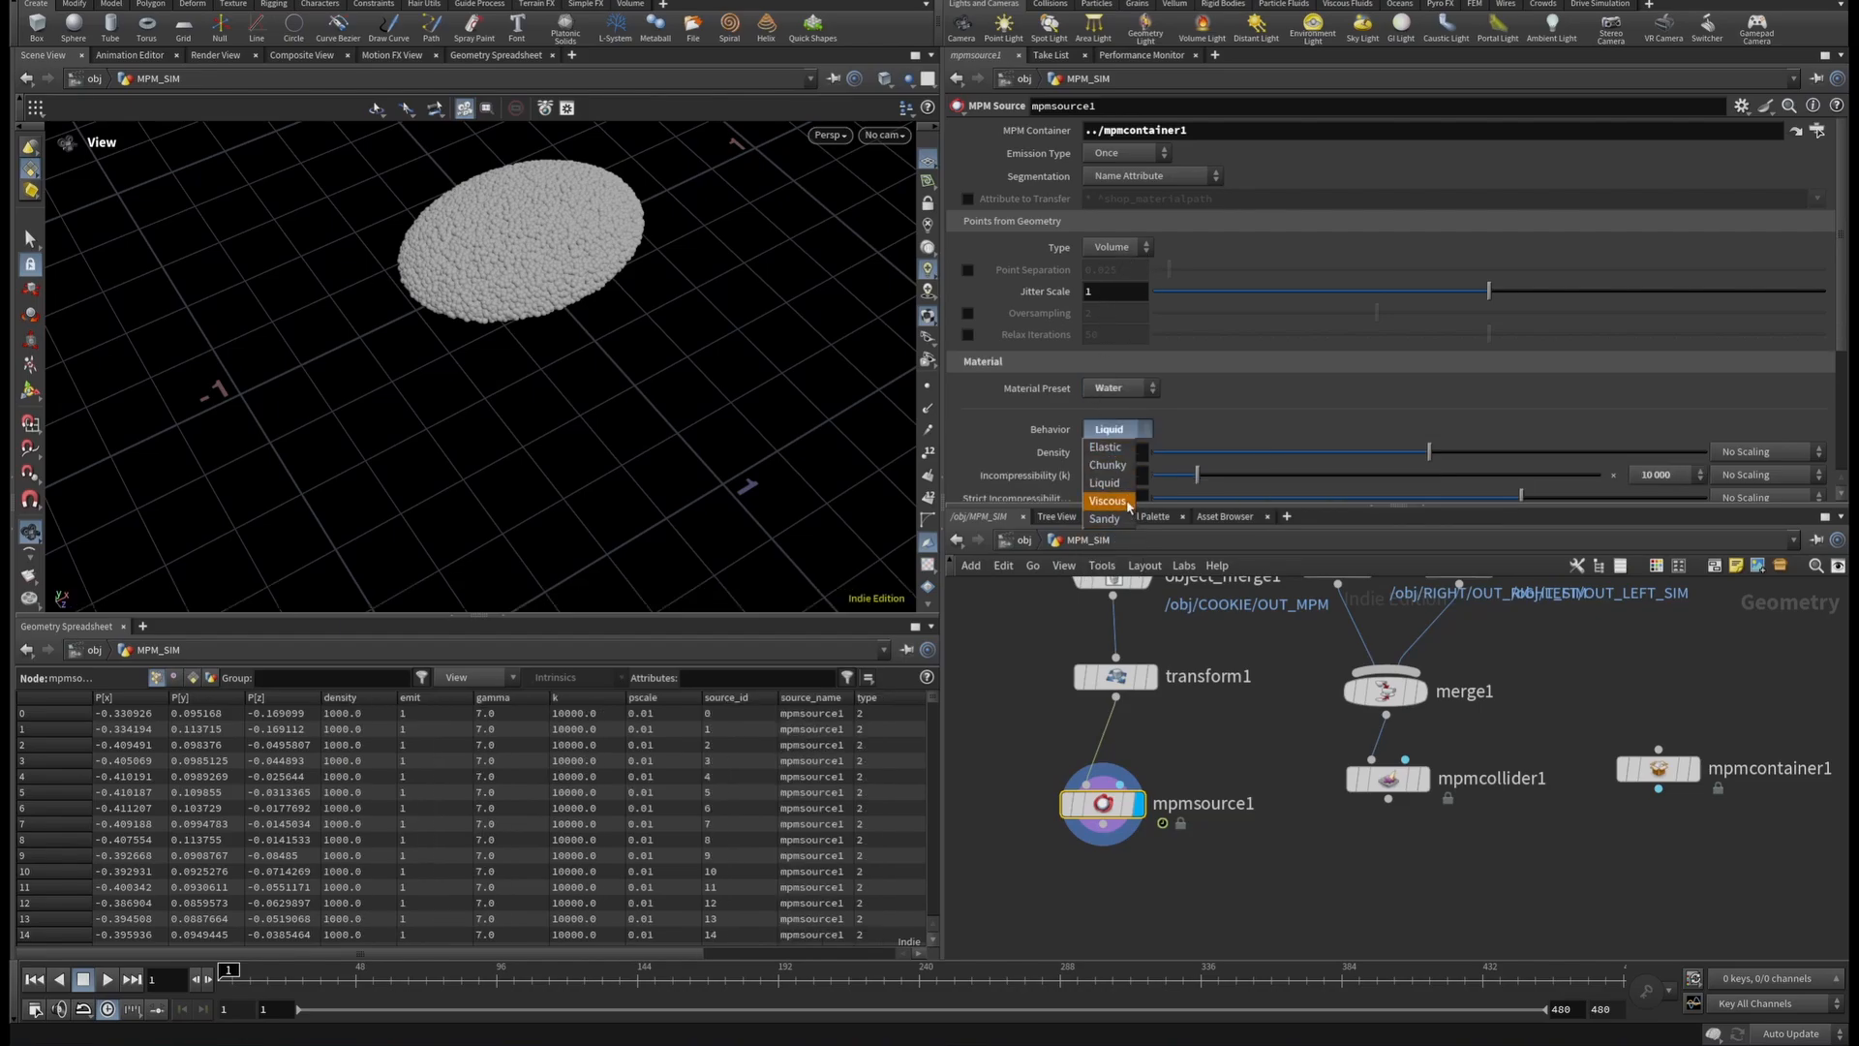
{"action": "left_click", "coordinate": [1109, 506]}
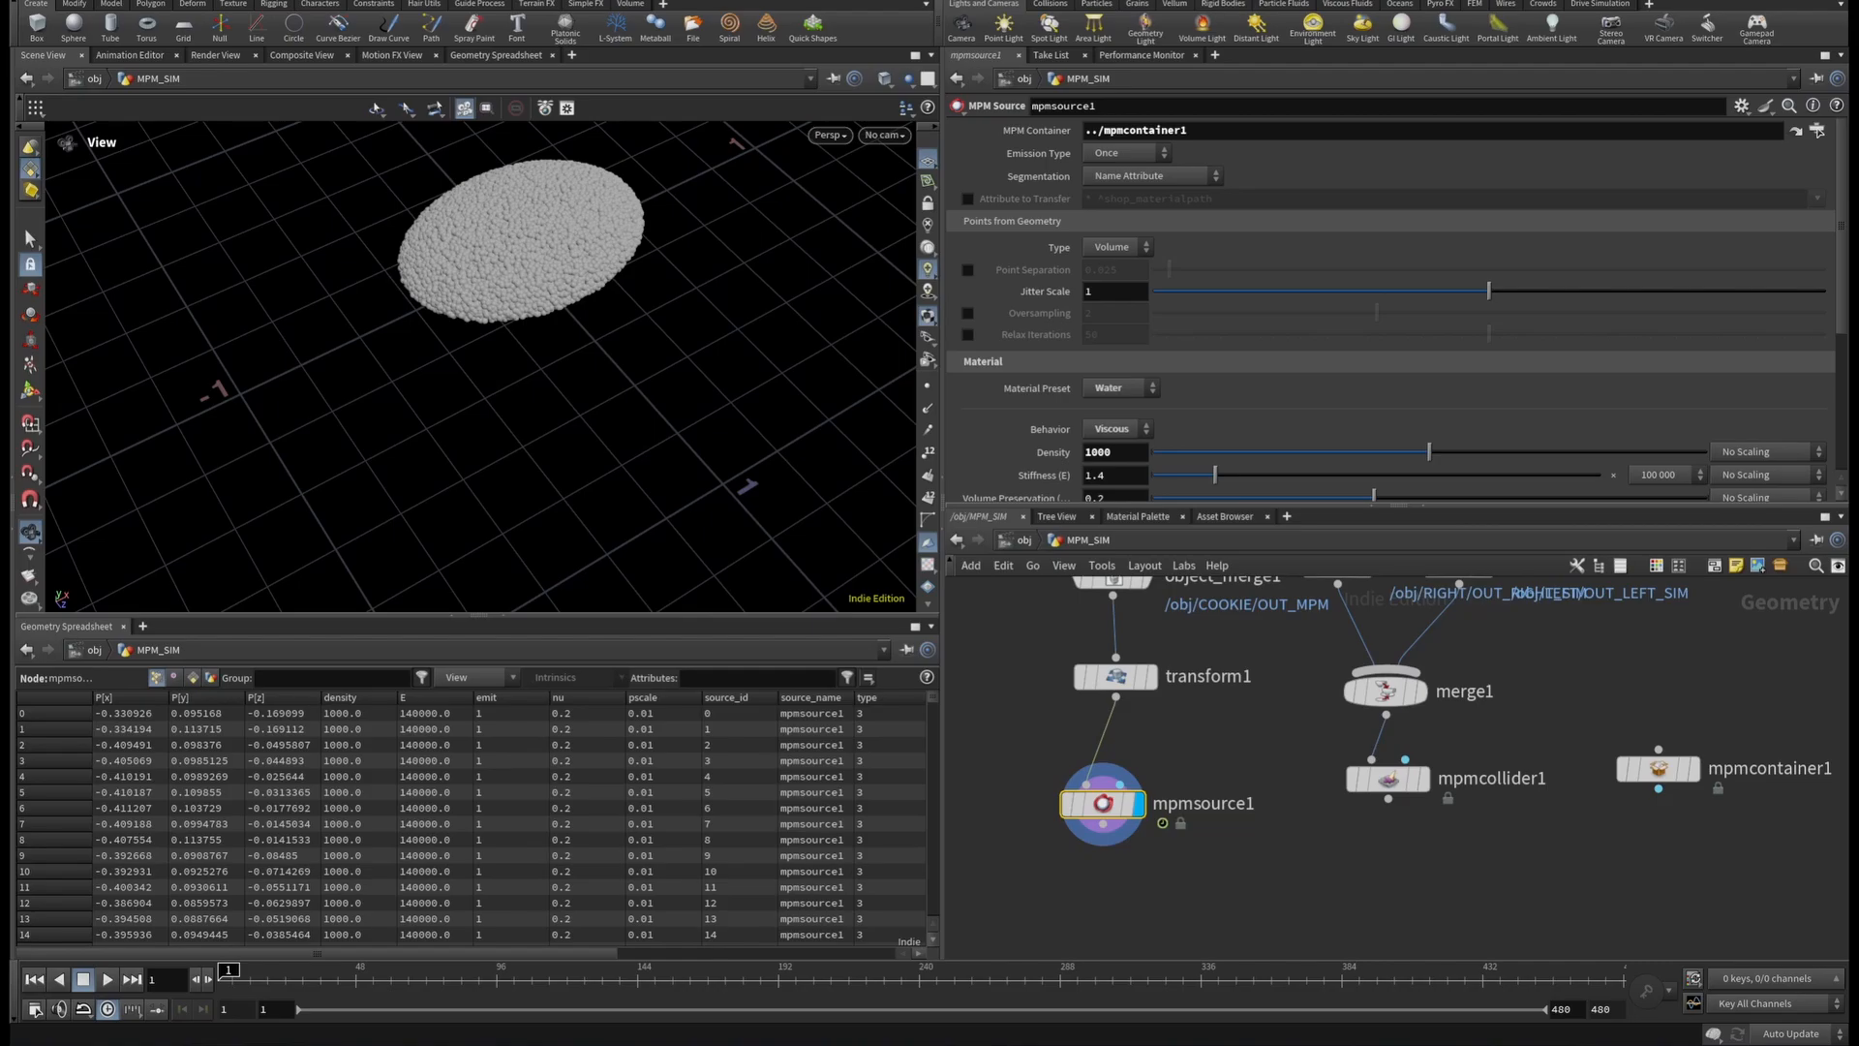
Set the filling material's stiffness to 2.5 and its volume preservation to 0.1.
{"action": "scroll", "coordinate": [1118, 406], "scroll_direction": "down", "scroll_amount": 2}
{"action": "left_click_drag", "start_coordinate": [1117, 406], "coordinate": [1058, 408]}
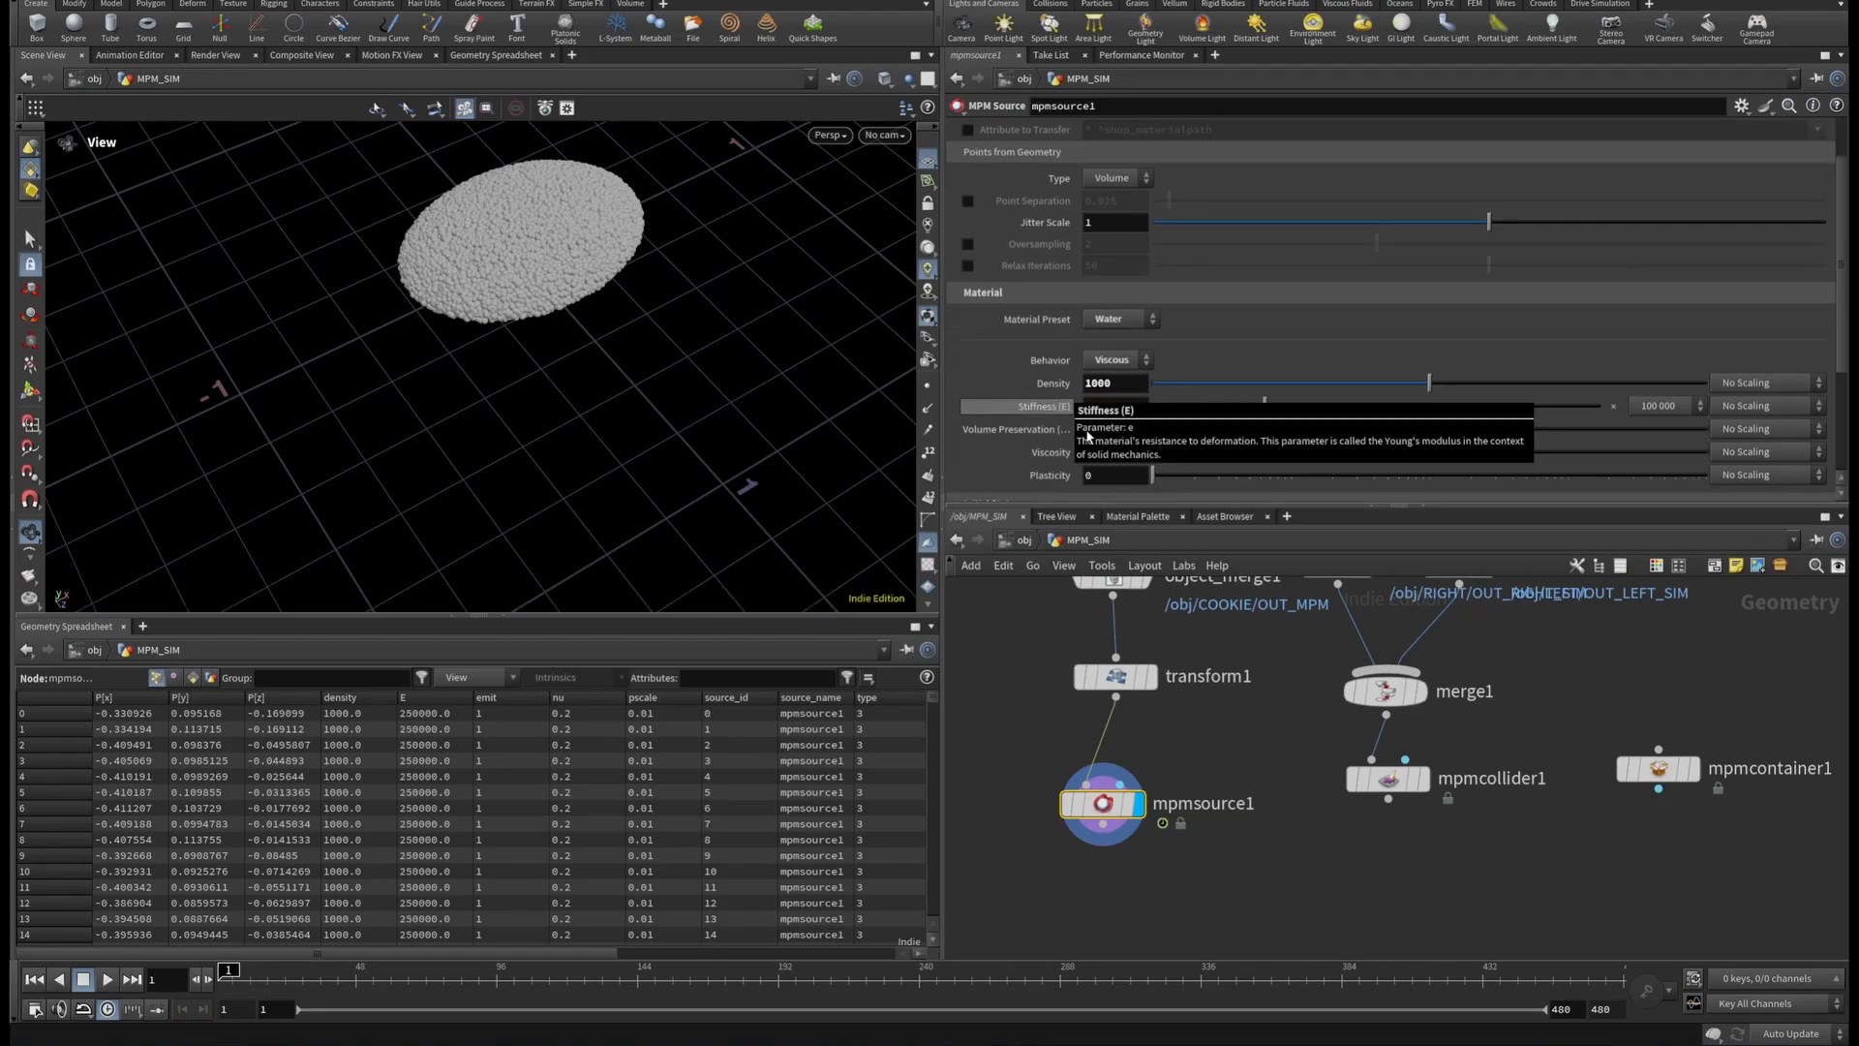
{"action": "type", "text": "2.5"}
{"action": "key", "text": "Return"}
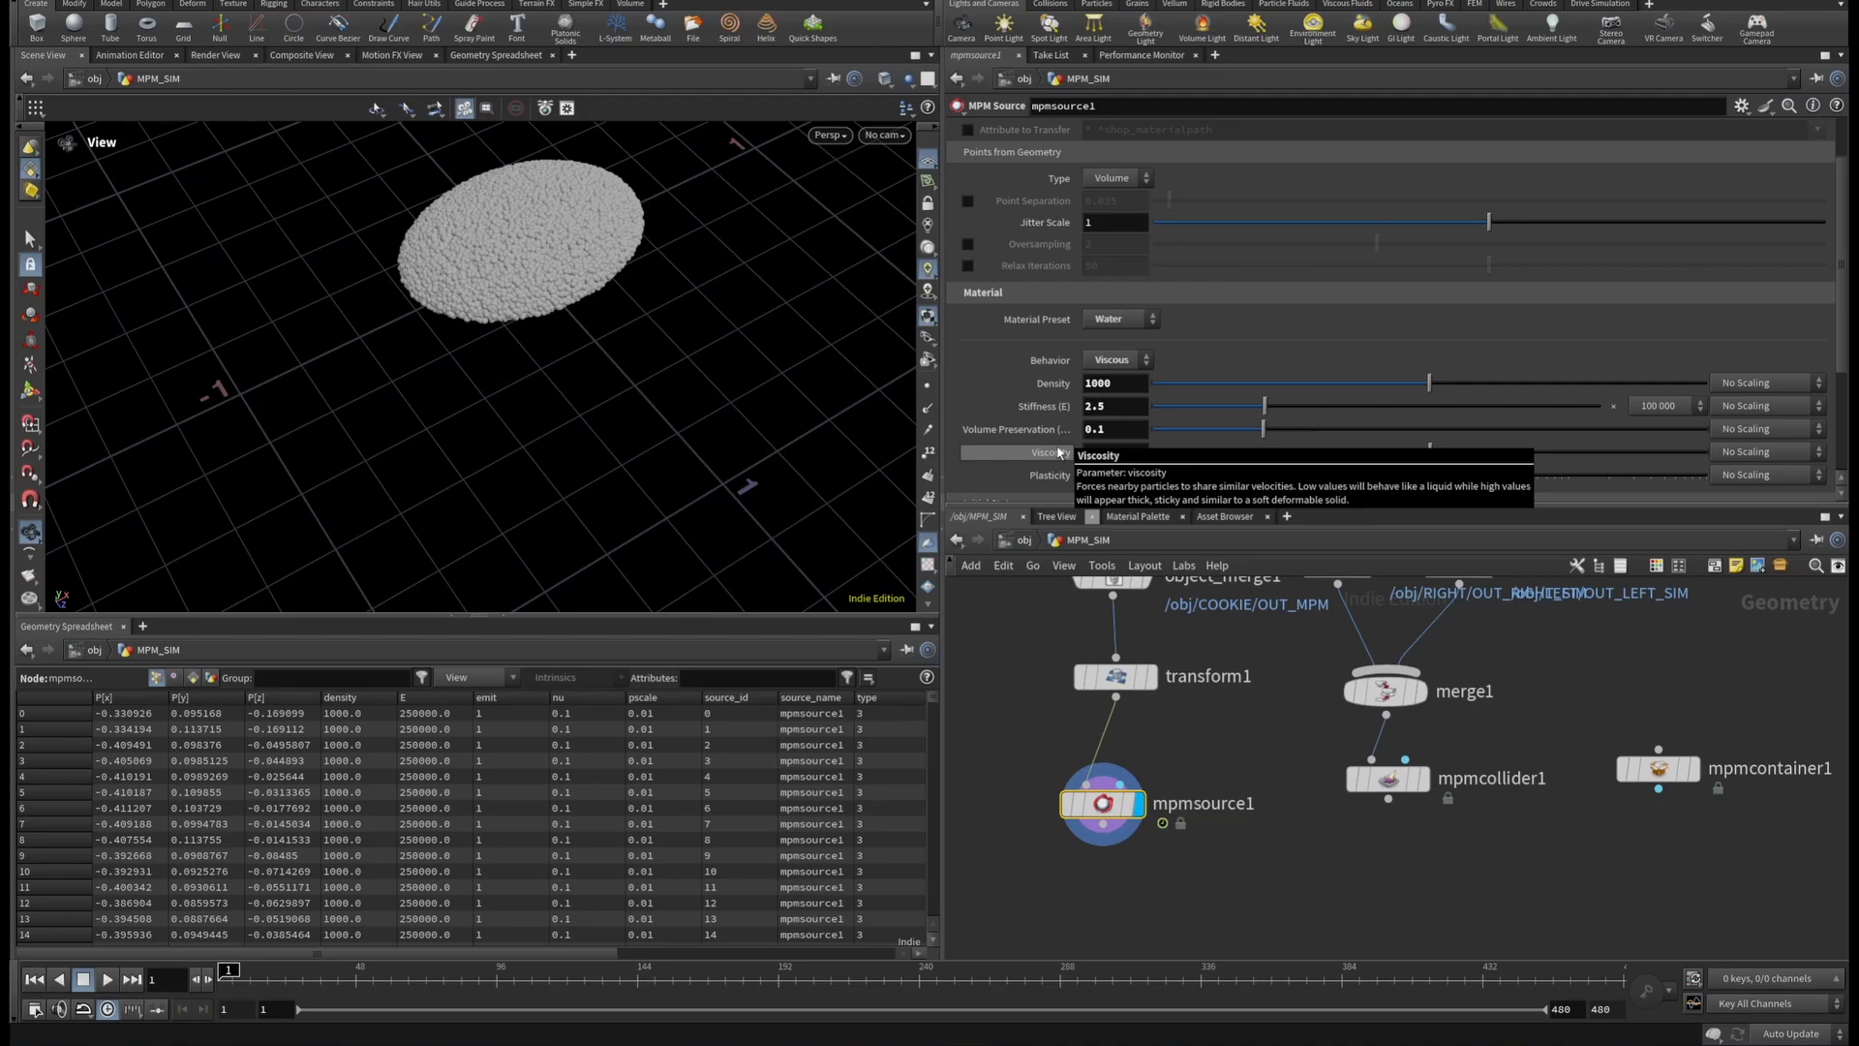
Set the viscosity of the filling material to 0.16.
{"action": "left_click_drag", "start_coordinate": [1123, 451], "coordinate": [1061, 453]}
{"action": "type", "text": "0.1"}
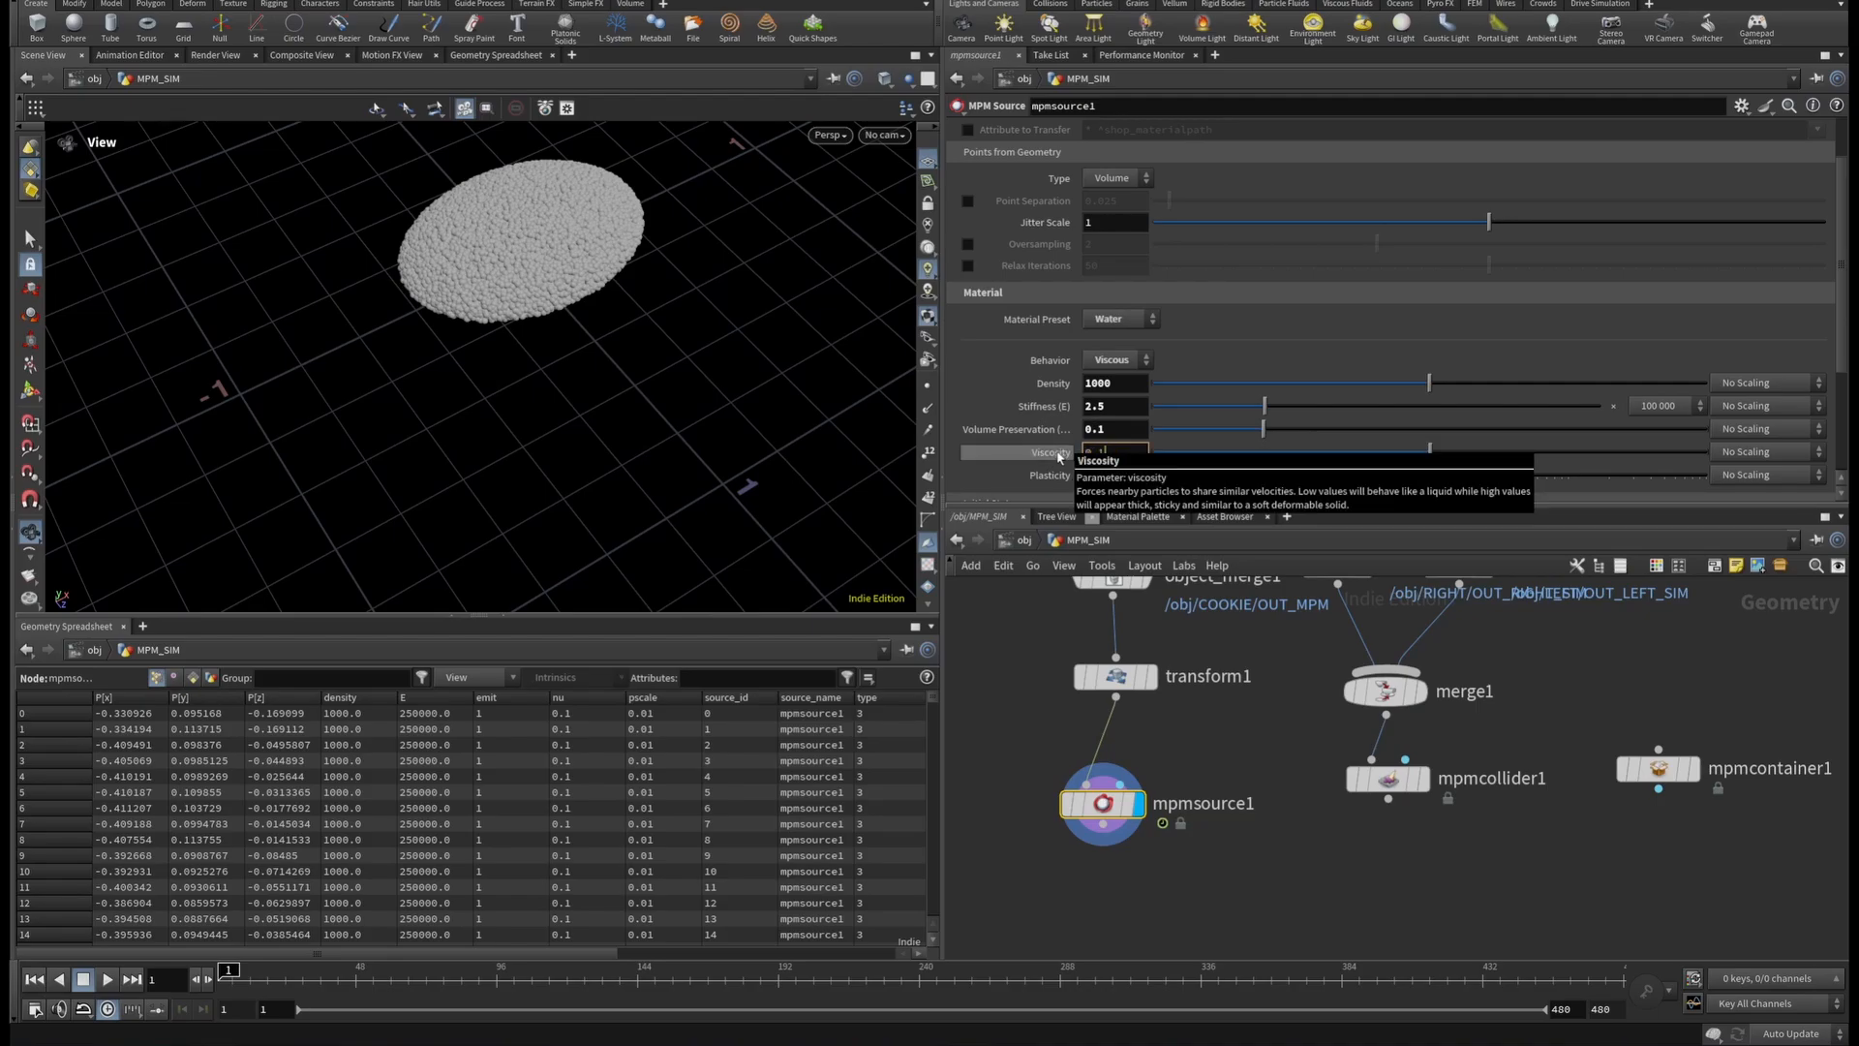
{"action": "type", "text": "6"}
{"action": "key", "text": "Return"}
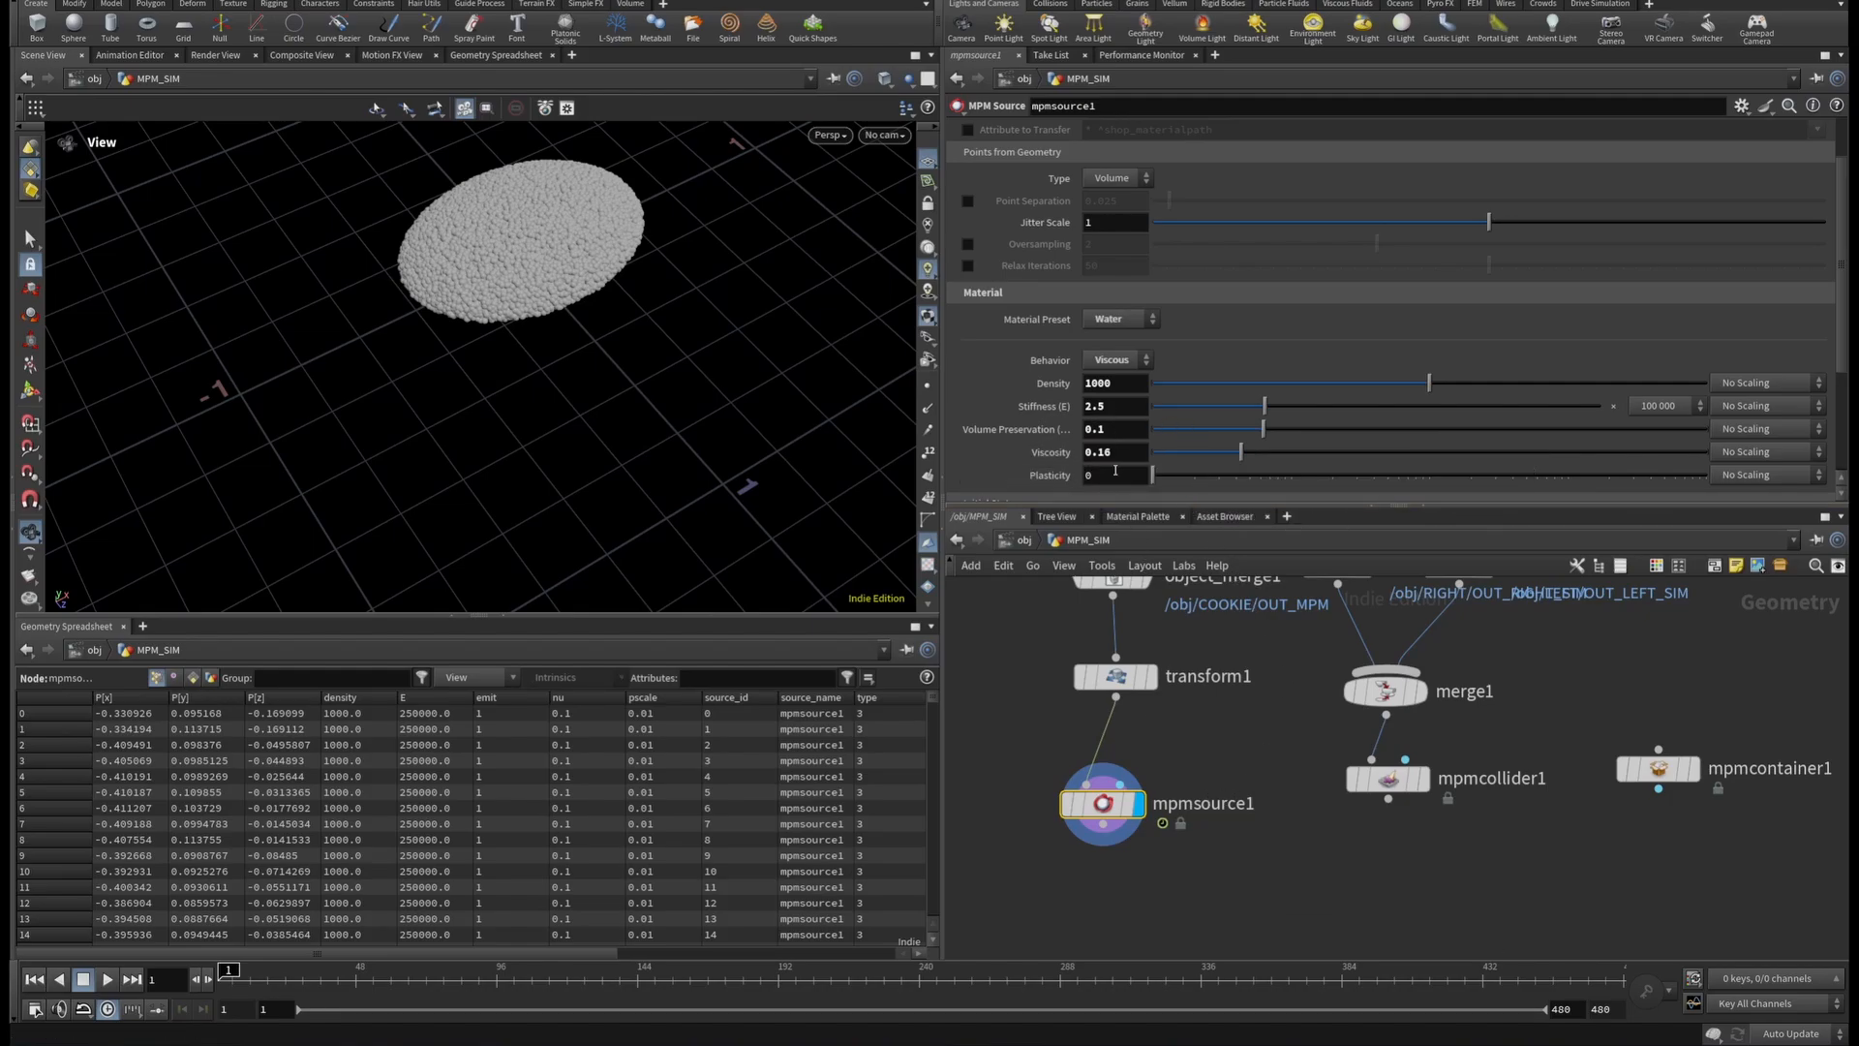
Set the plasticity of the filling material to 1e-5.
{"action": "left_click_drag", "start_coordinate": [1154, 480], "coordinate": [1164, 483]}
{"action": "double_click", "coordinate": [1116, 475]}
{"action": "type", "text": "1E-06"}
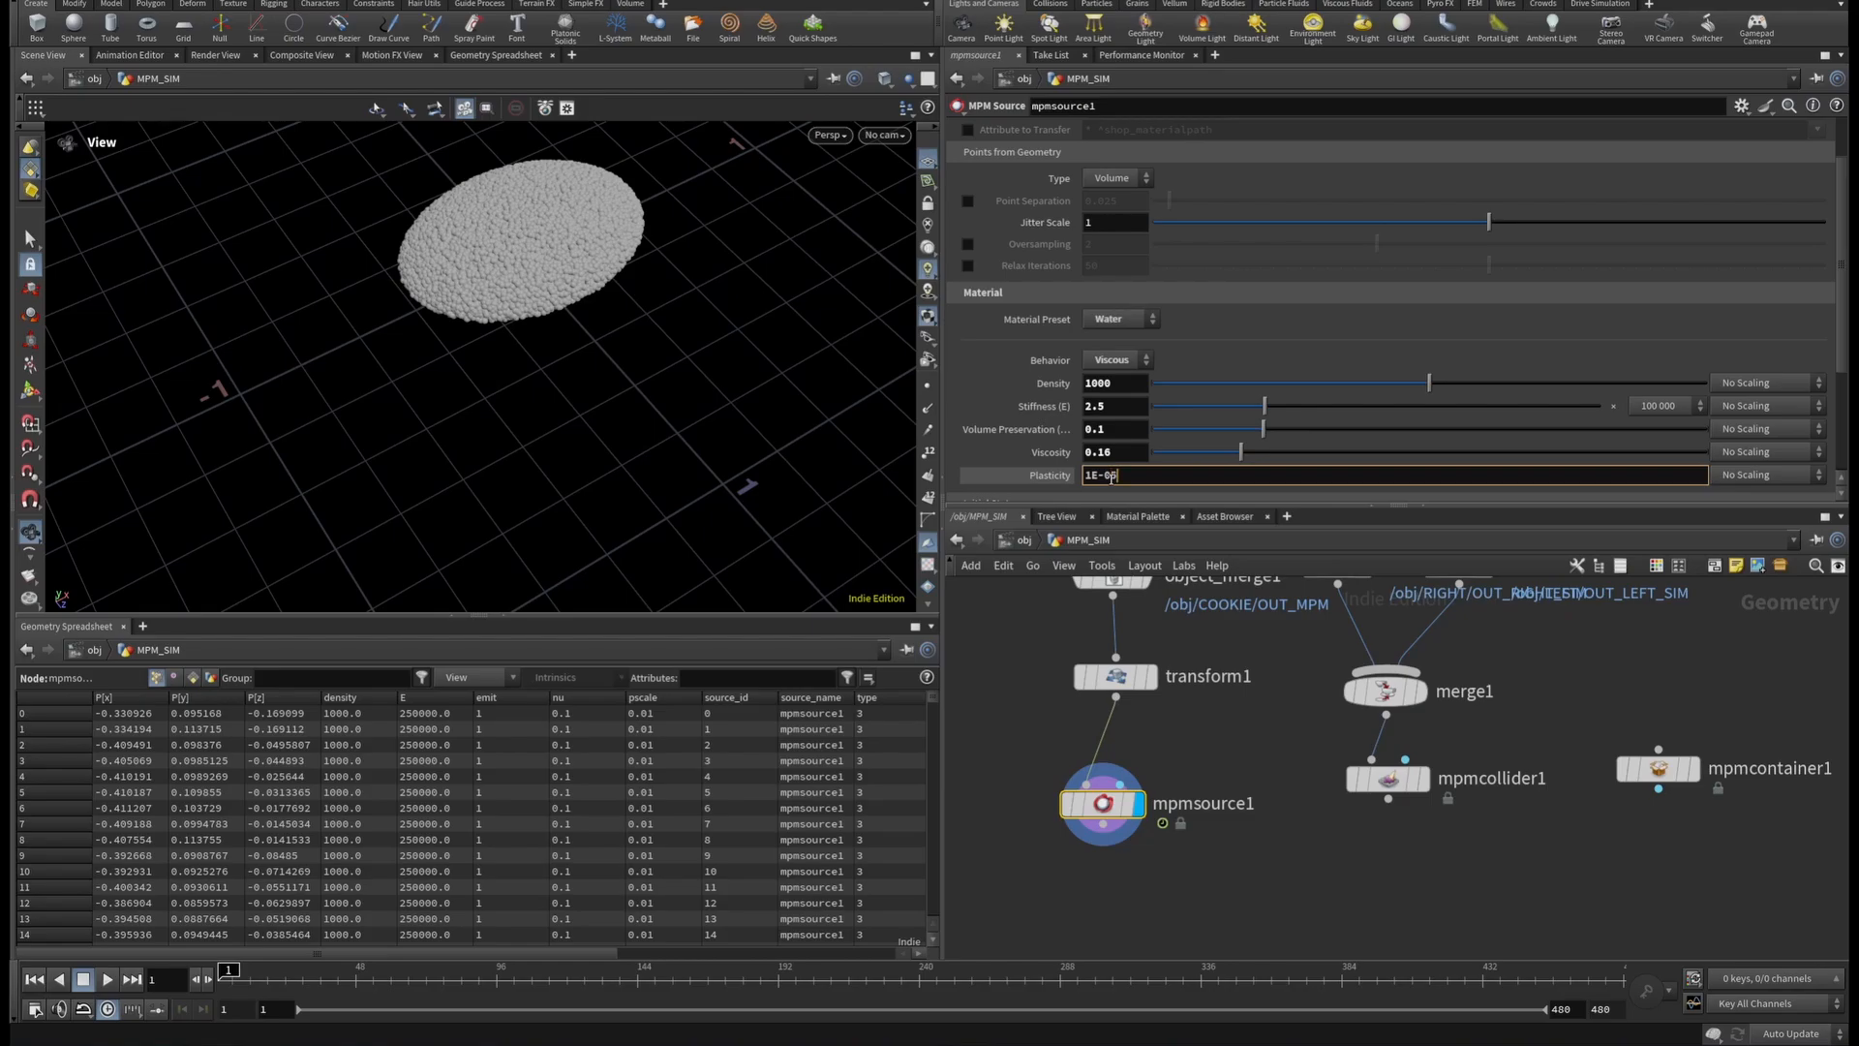
{"action": "type", "text": "-05"}
{"action": "key", "text": "Return"}
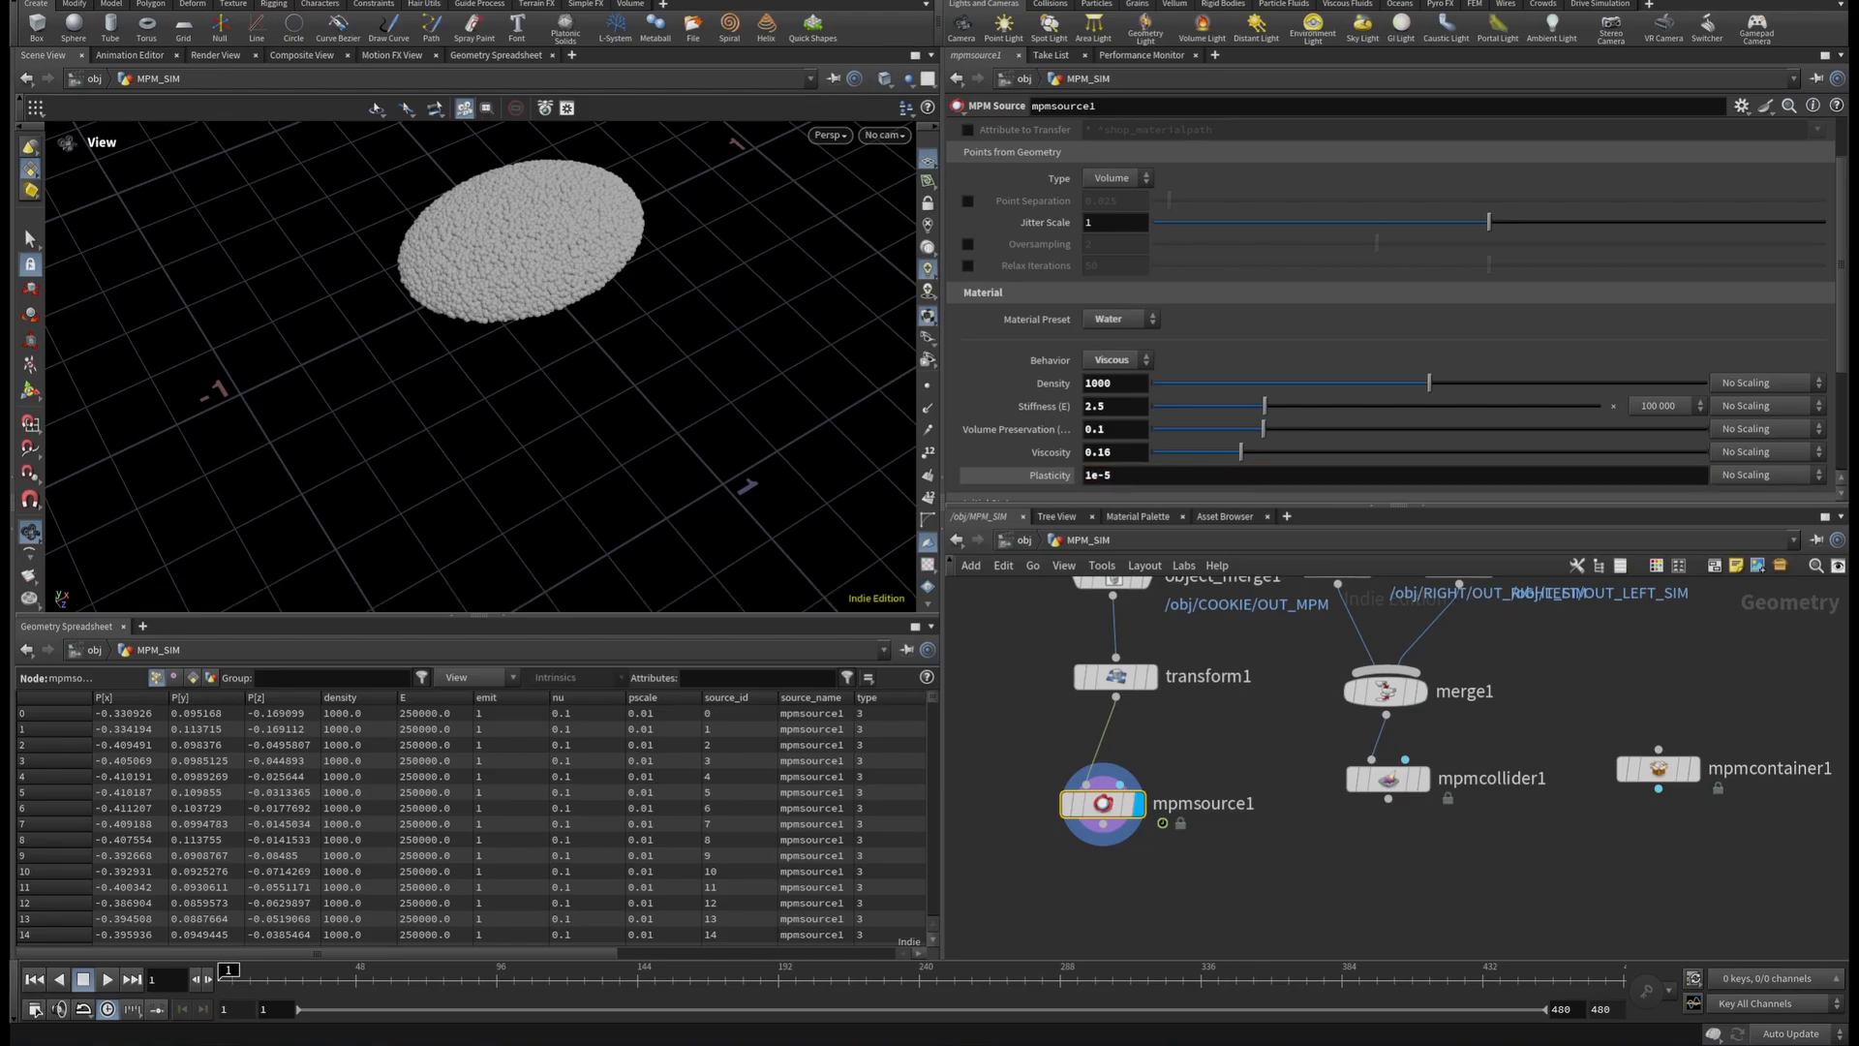
Enable the age attribute on mpmsource1 and reposition the node slightly beneath transform1.
{"action": "scroll", "coordinate": [1167, 417], "scroll_direction": "down", "scroll_amount": 5}
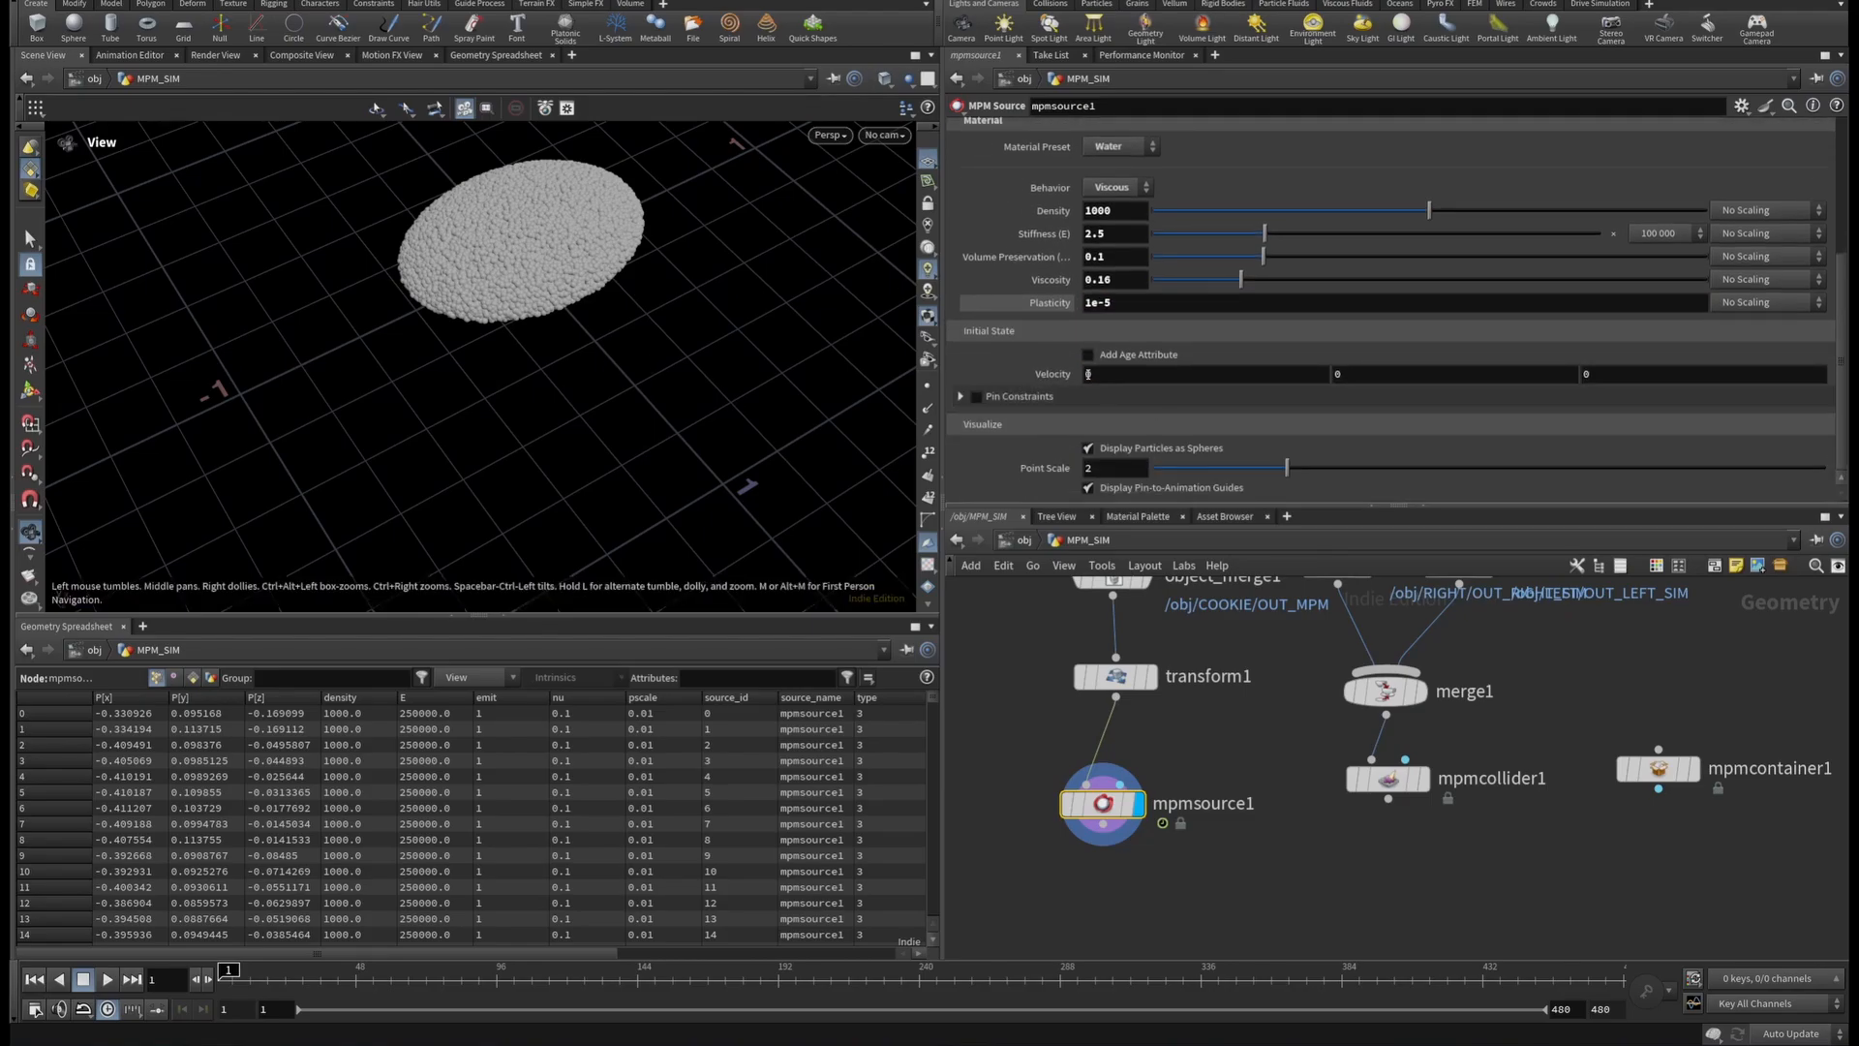
{"action": "left_click", "coordinate": [1088, 355]}
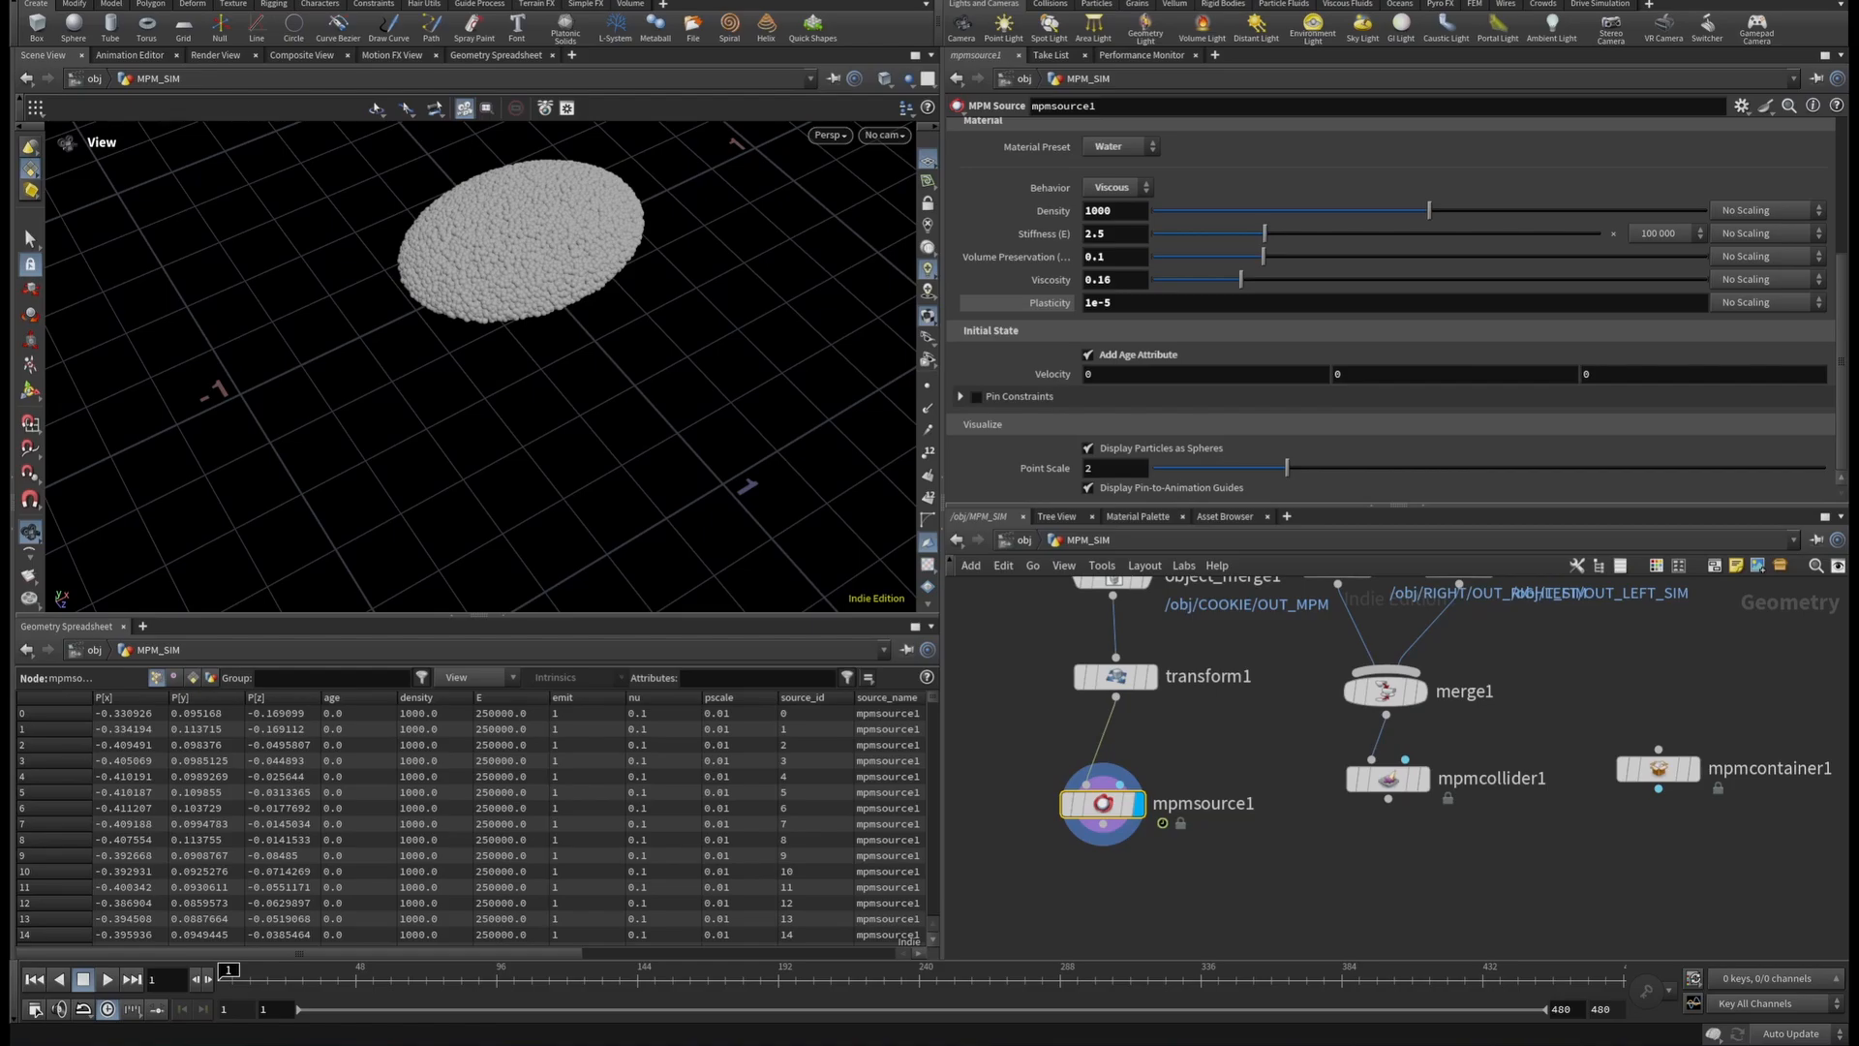
{"action": "left_click_drag", "start_coordinate": [1103, 803], "coordinate": [1148, 791]}
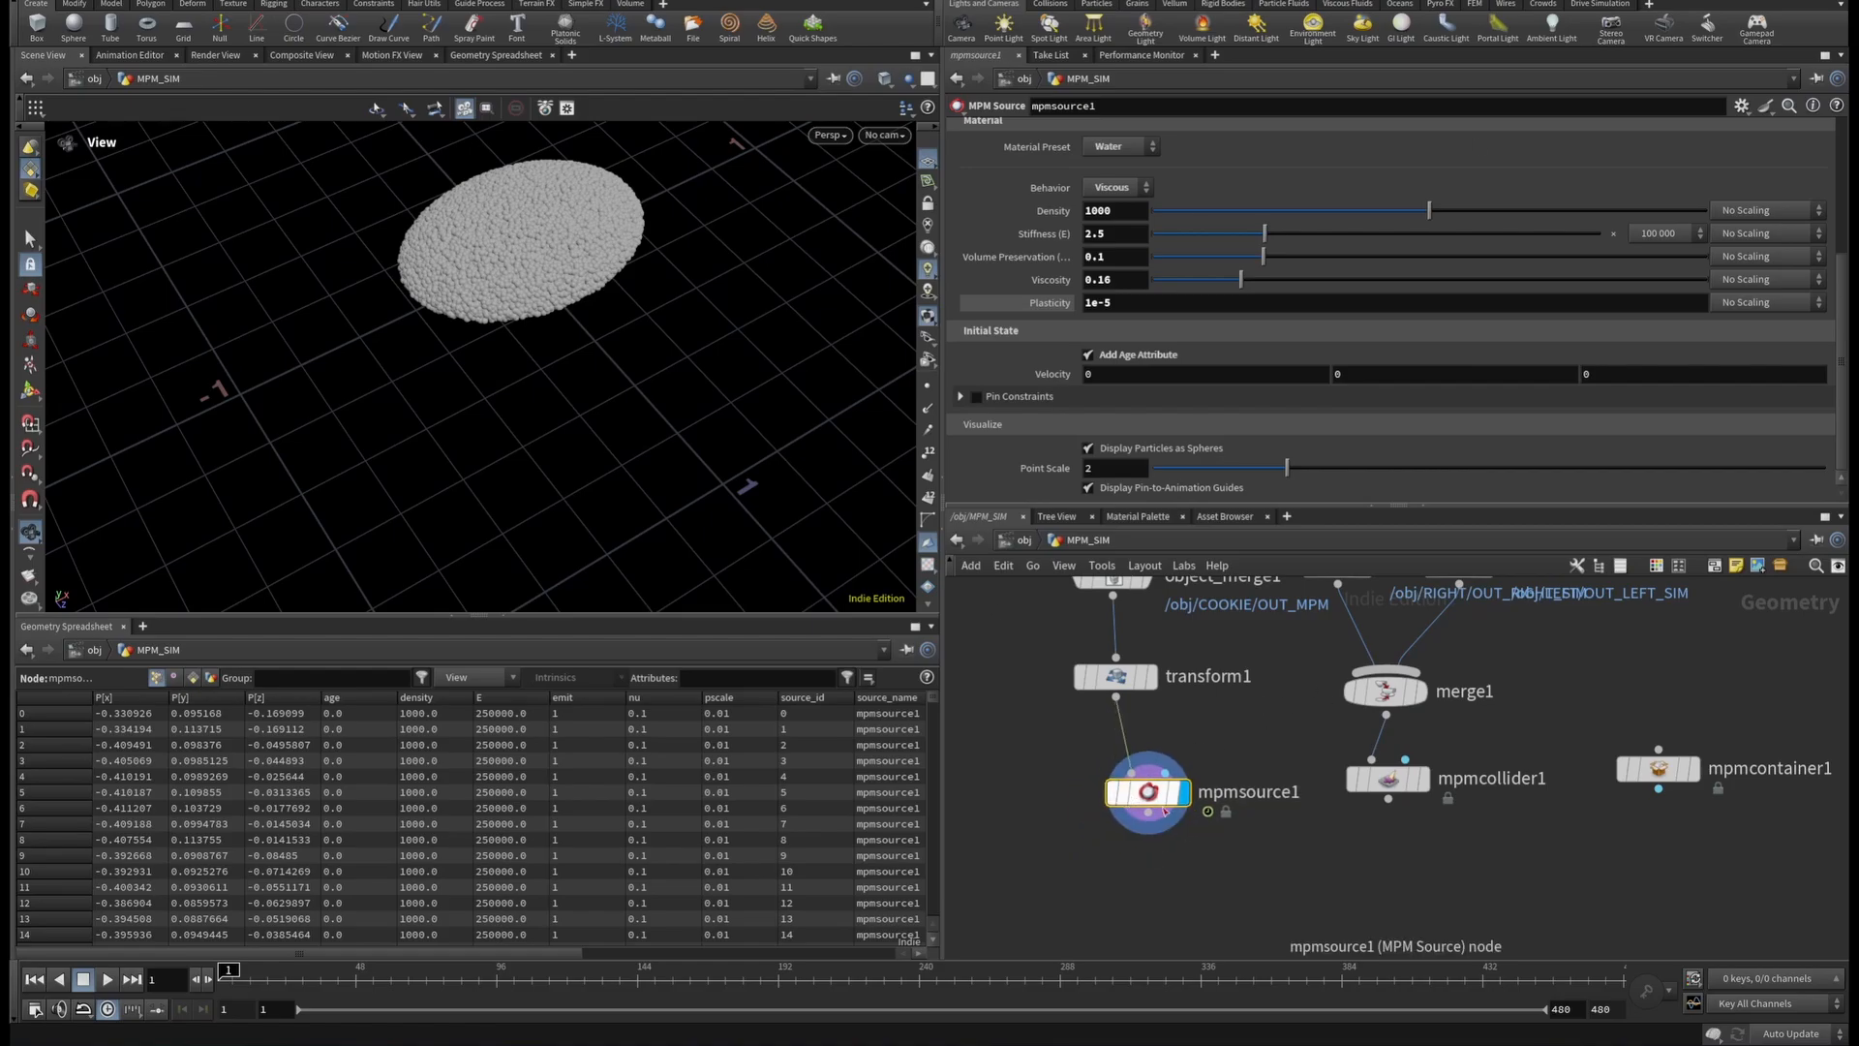
{"action": "scroll", "coordinate": [1224, 823], "scroll_direction": "down", "scroll_amount": 4}
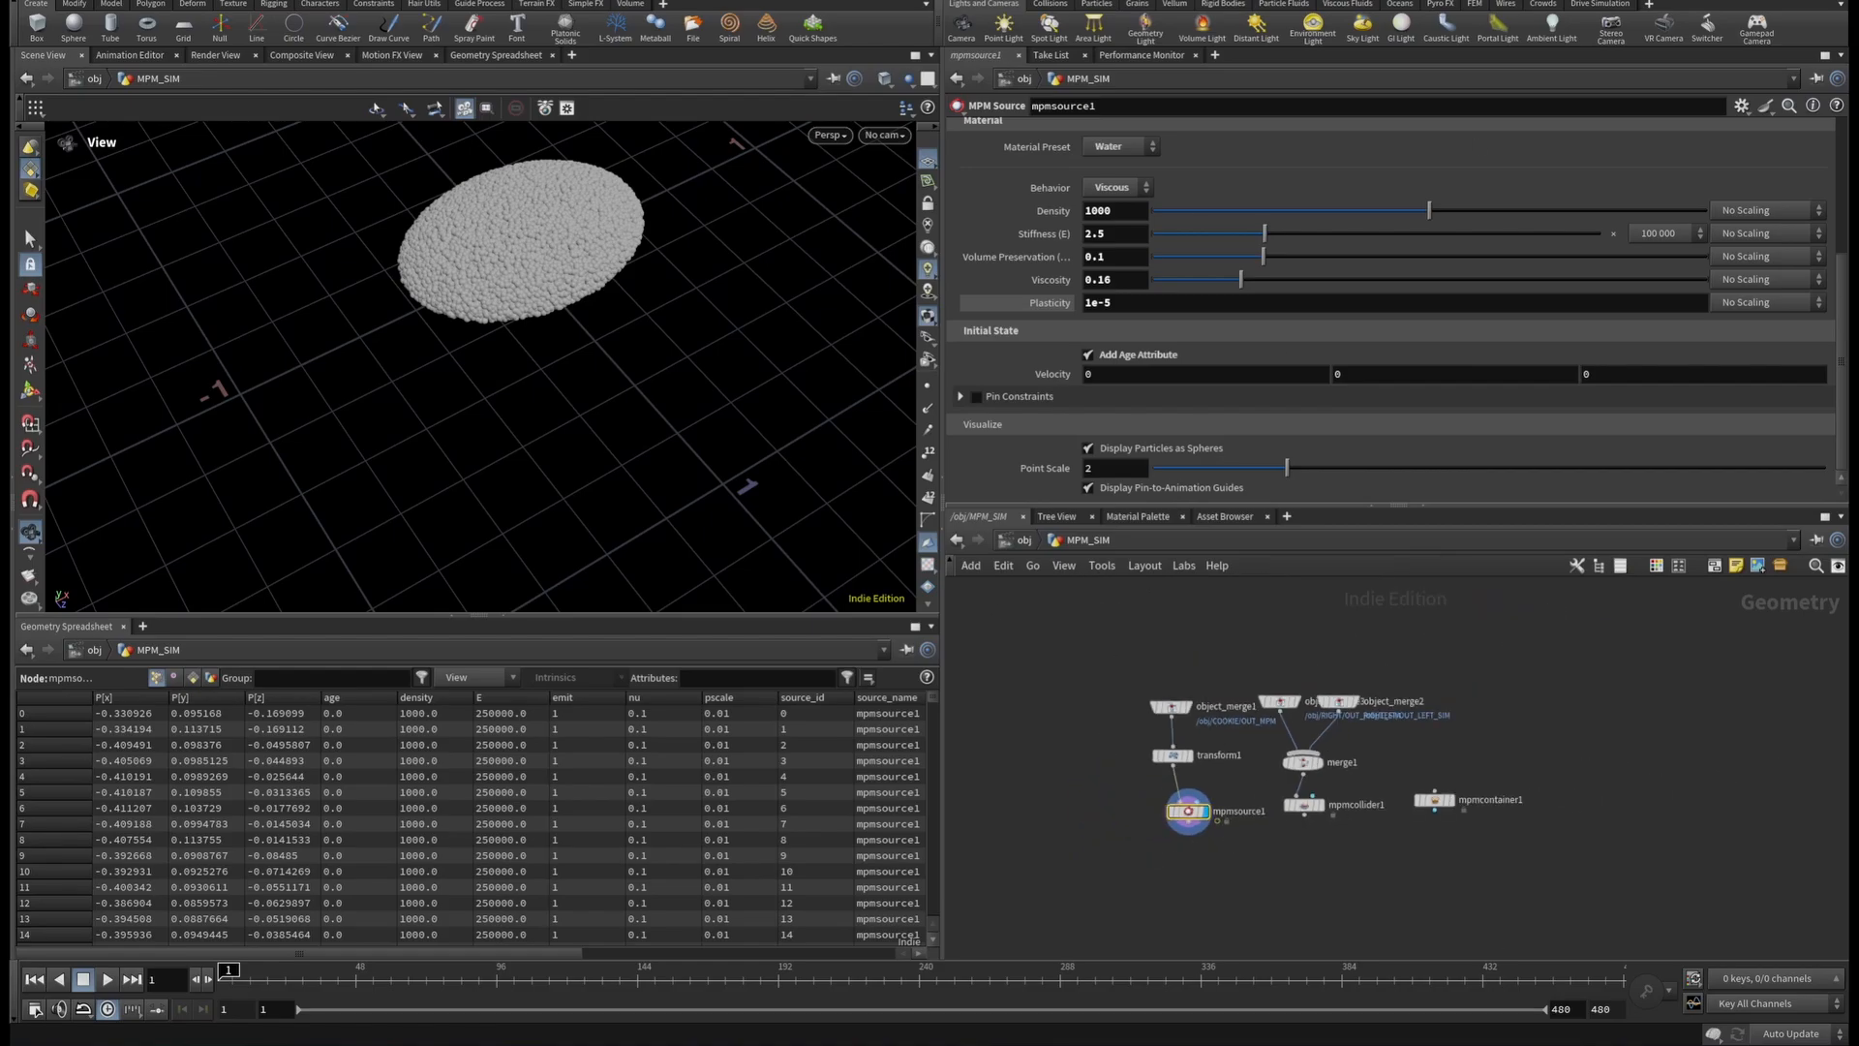
{"action": "scroll", "coordinate": [1195, 733], "scroll_direction": "up", "scroll_amount": 2}
Try the Elastic behavior on the filling material, returning it to Viscous.
{"action": "left_click", "coordinate": [1111, 187]}
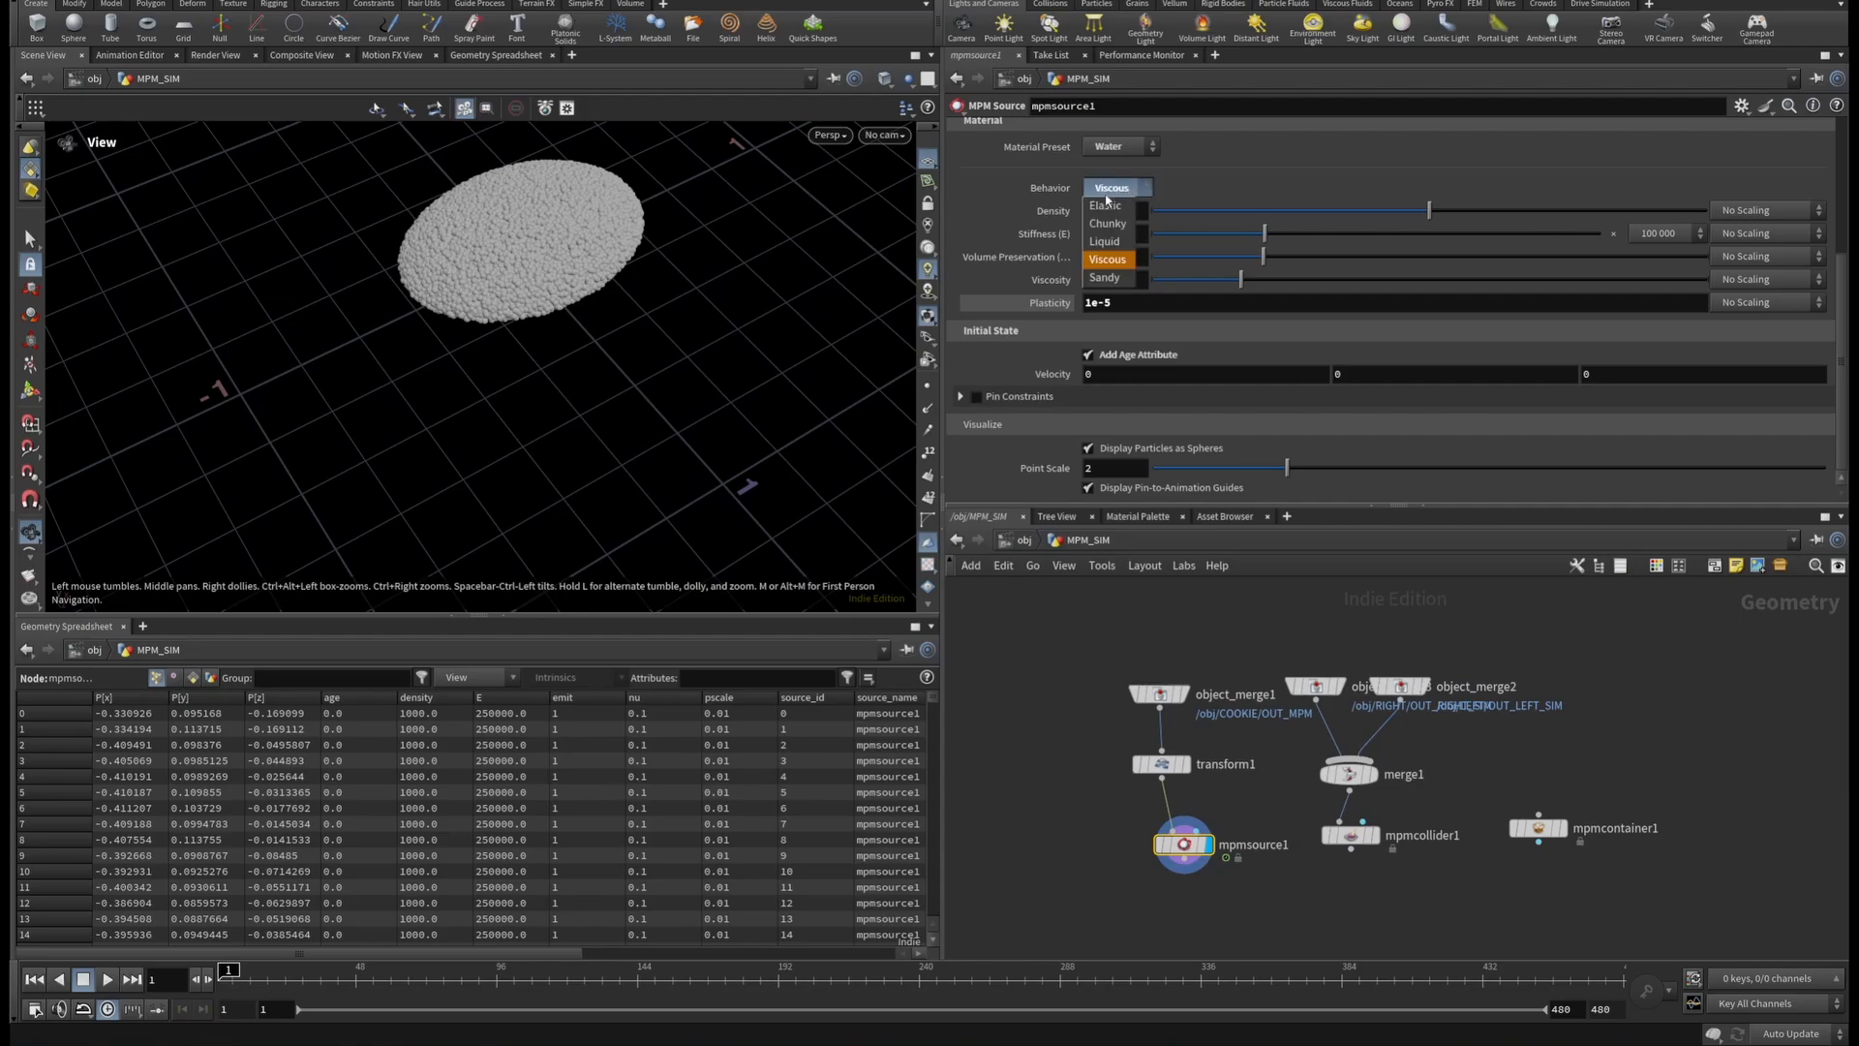
{"action": "left_click", "coordinate": [1222, 163]}
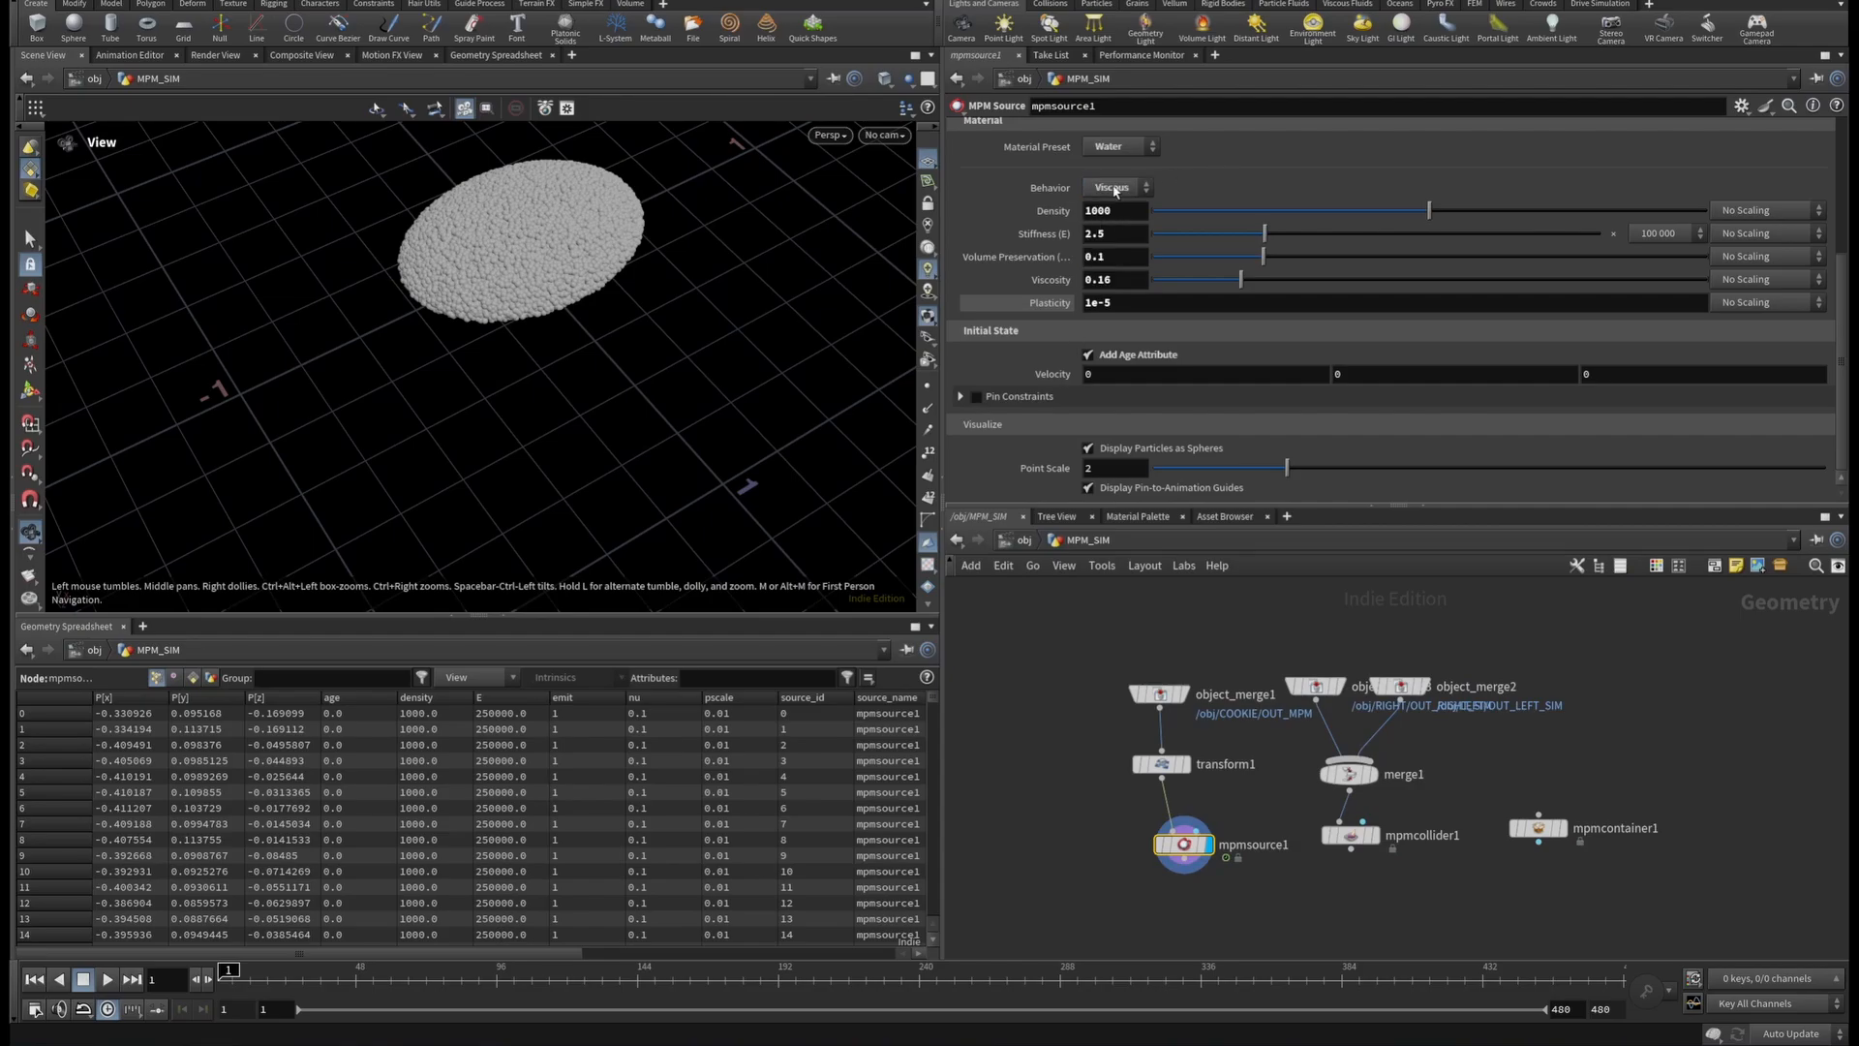
{"action": "left_click", "coordinate": [1115, 190]}
{"action": "left_click", "coordinate": [1118, 193]}
{"action": "left_click", "coordinate": [1121, 236]}
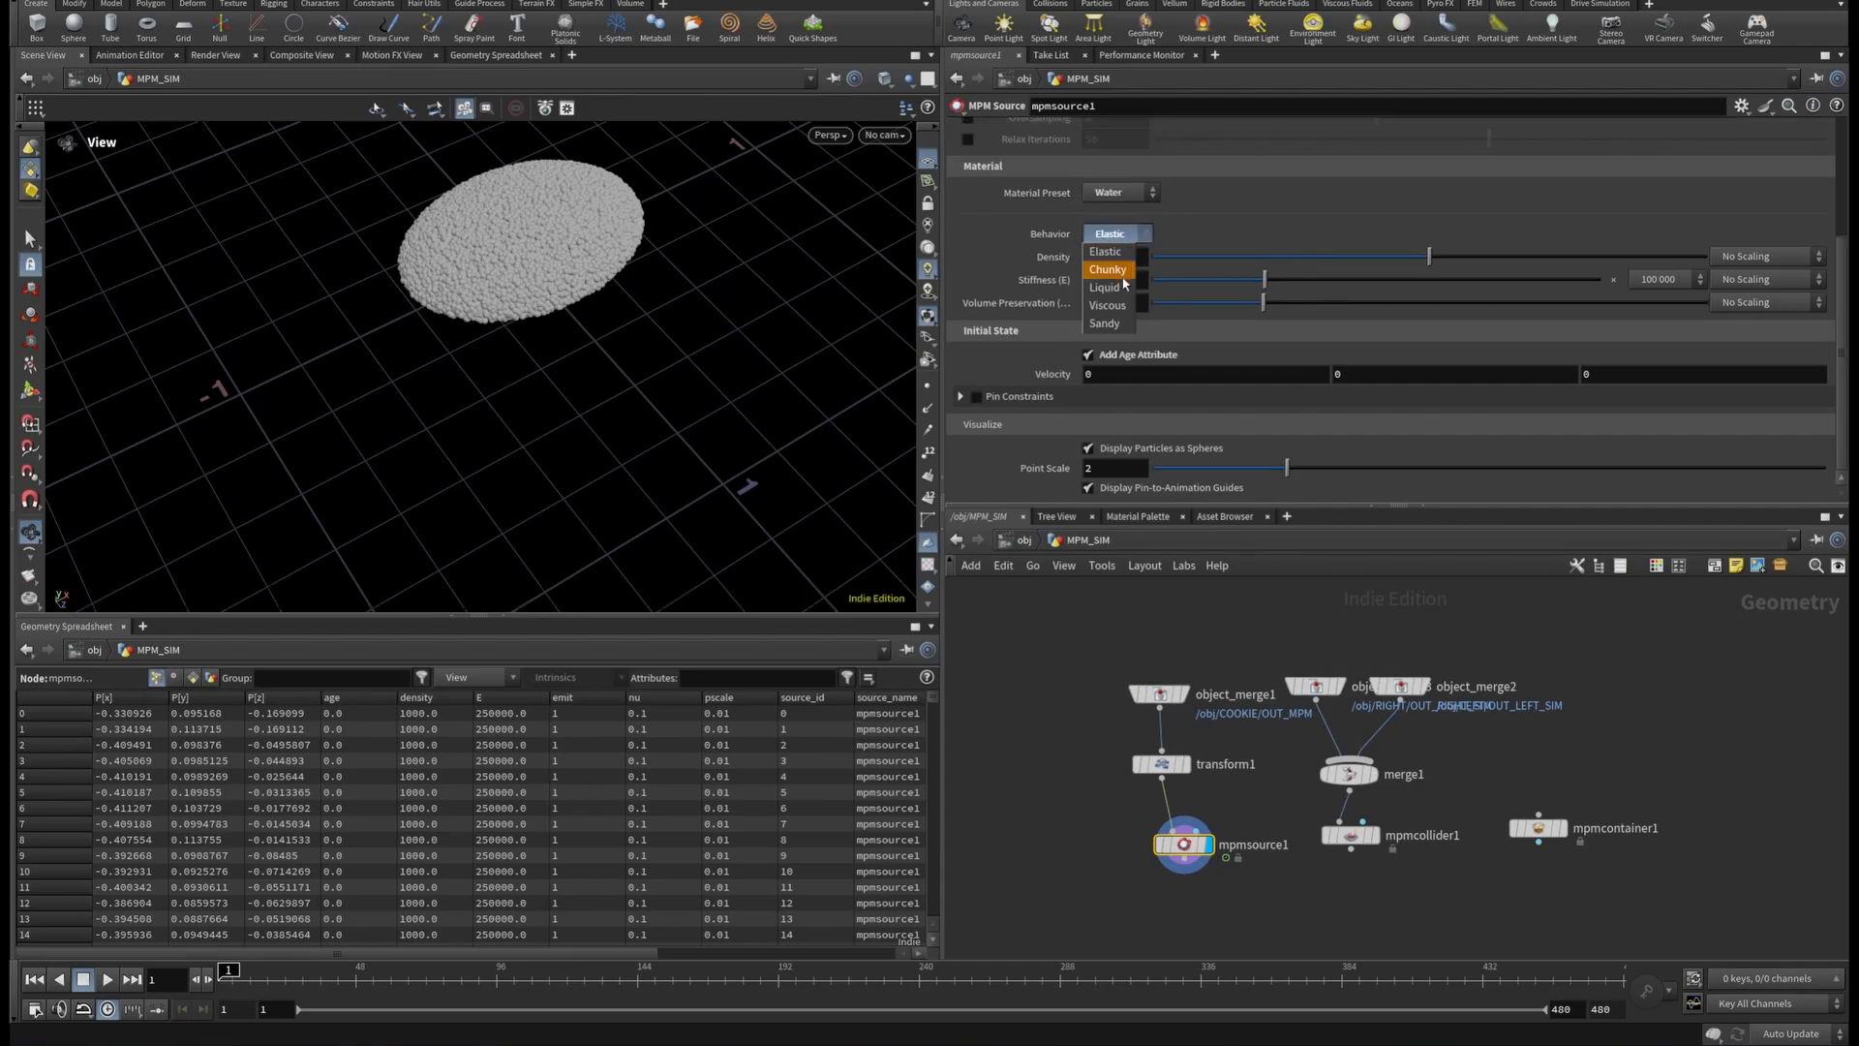
{"action": "left_click", "coordinate": [1124, 308]}
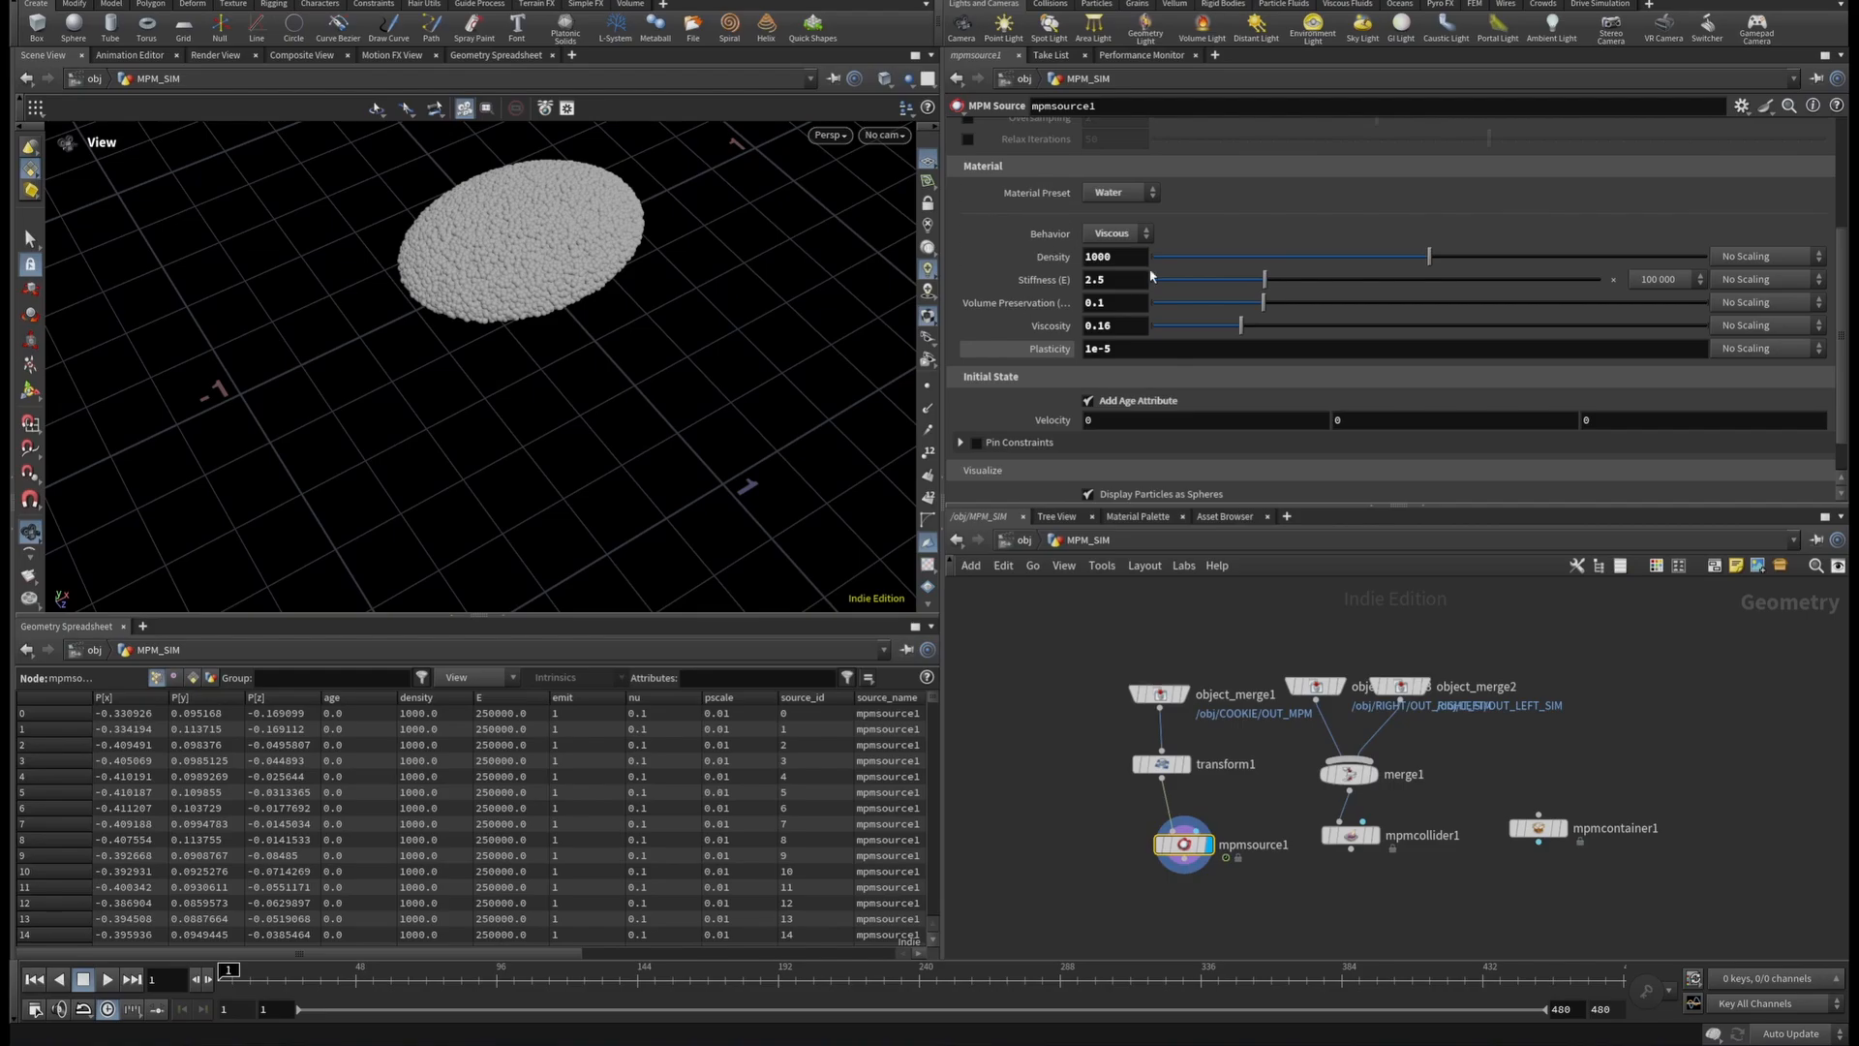
Add an Attribute Adjust Float node below mpmsource1.
{"action": "middle_click_drag", "start_coordinate": [1363, 897], "coordinate": [1229, 751]}
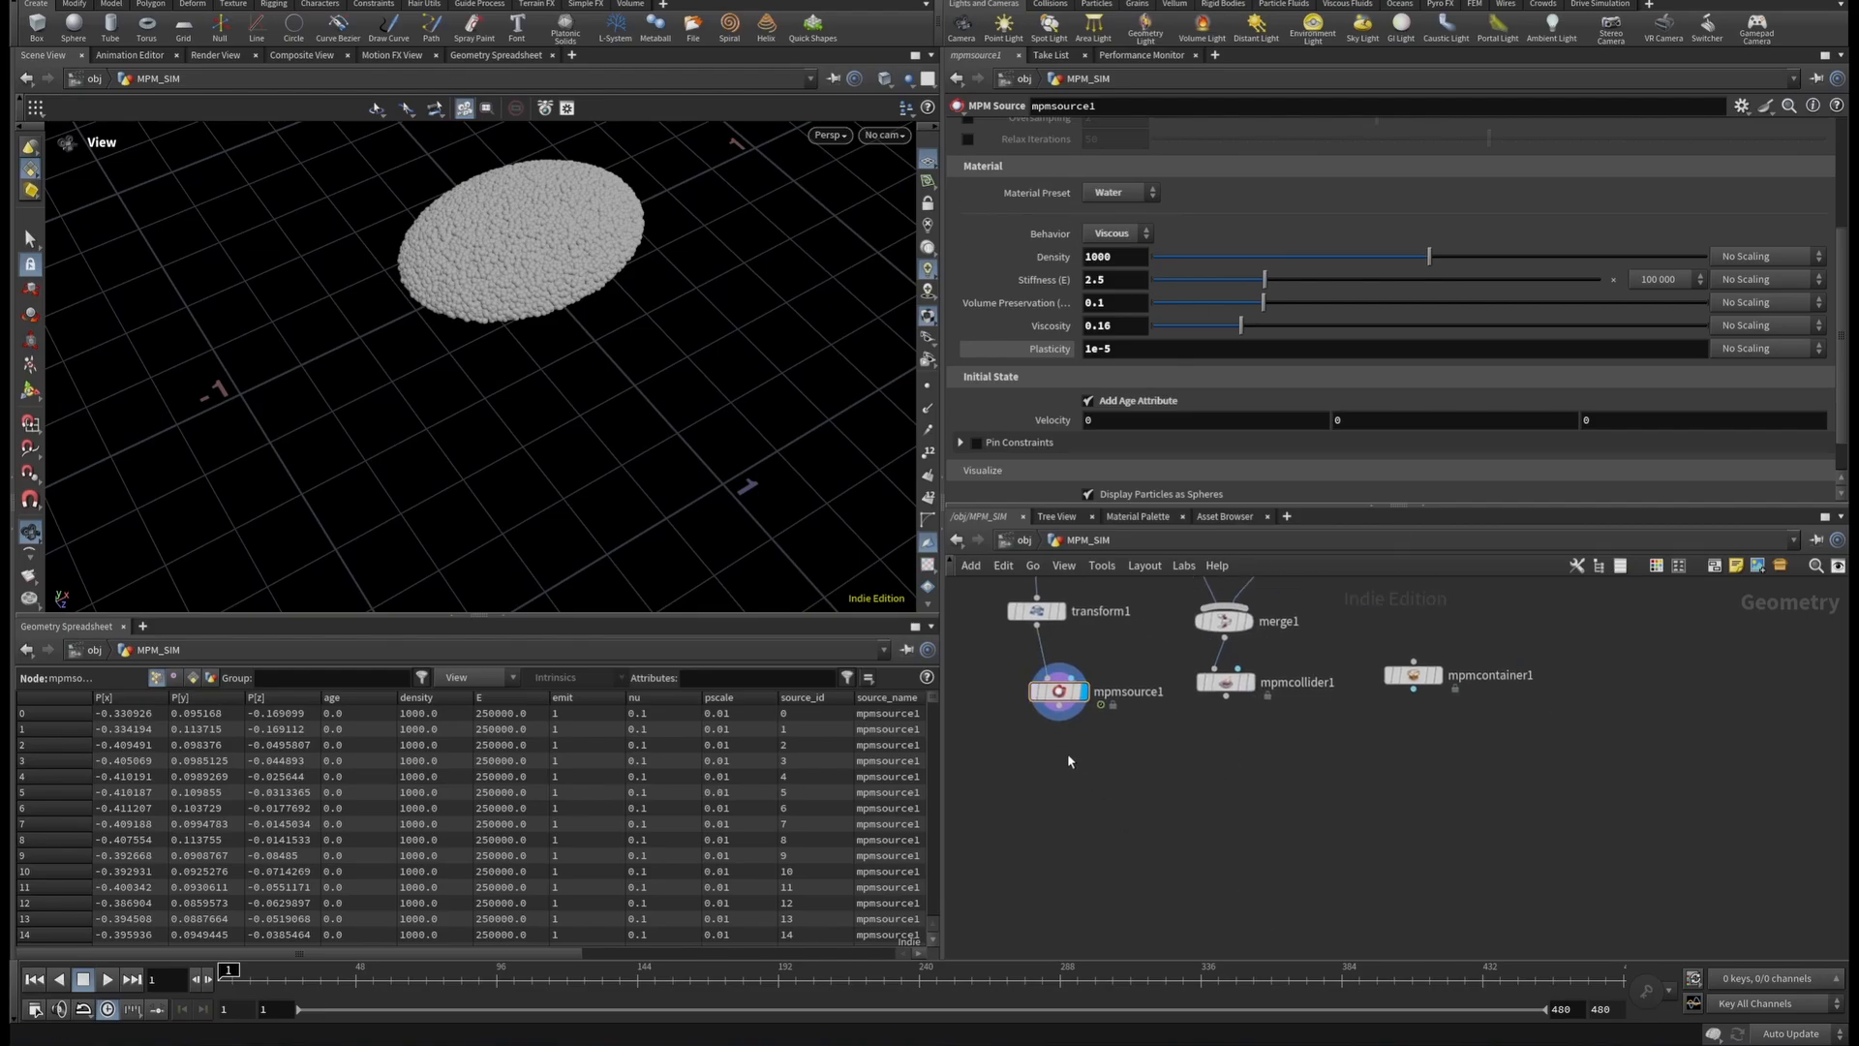
{"action": "key", "text": "Tab"}
{"action": "type", "text": "ATTRA"}
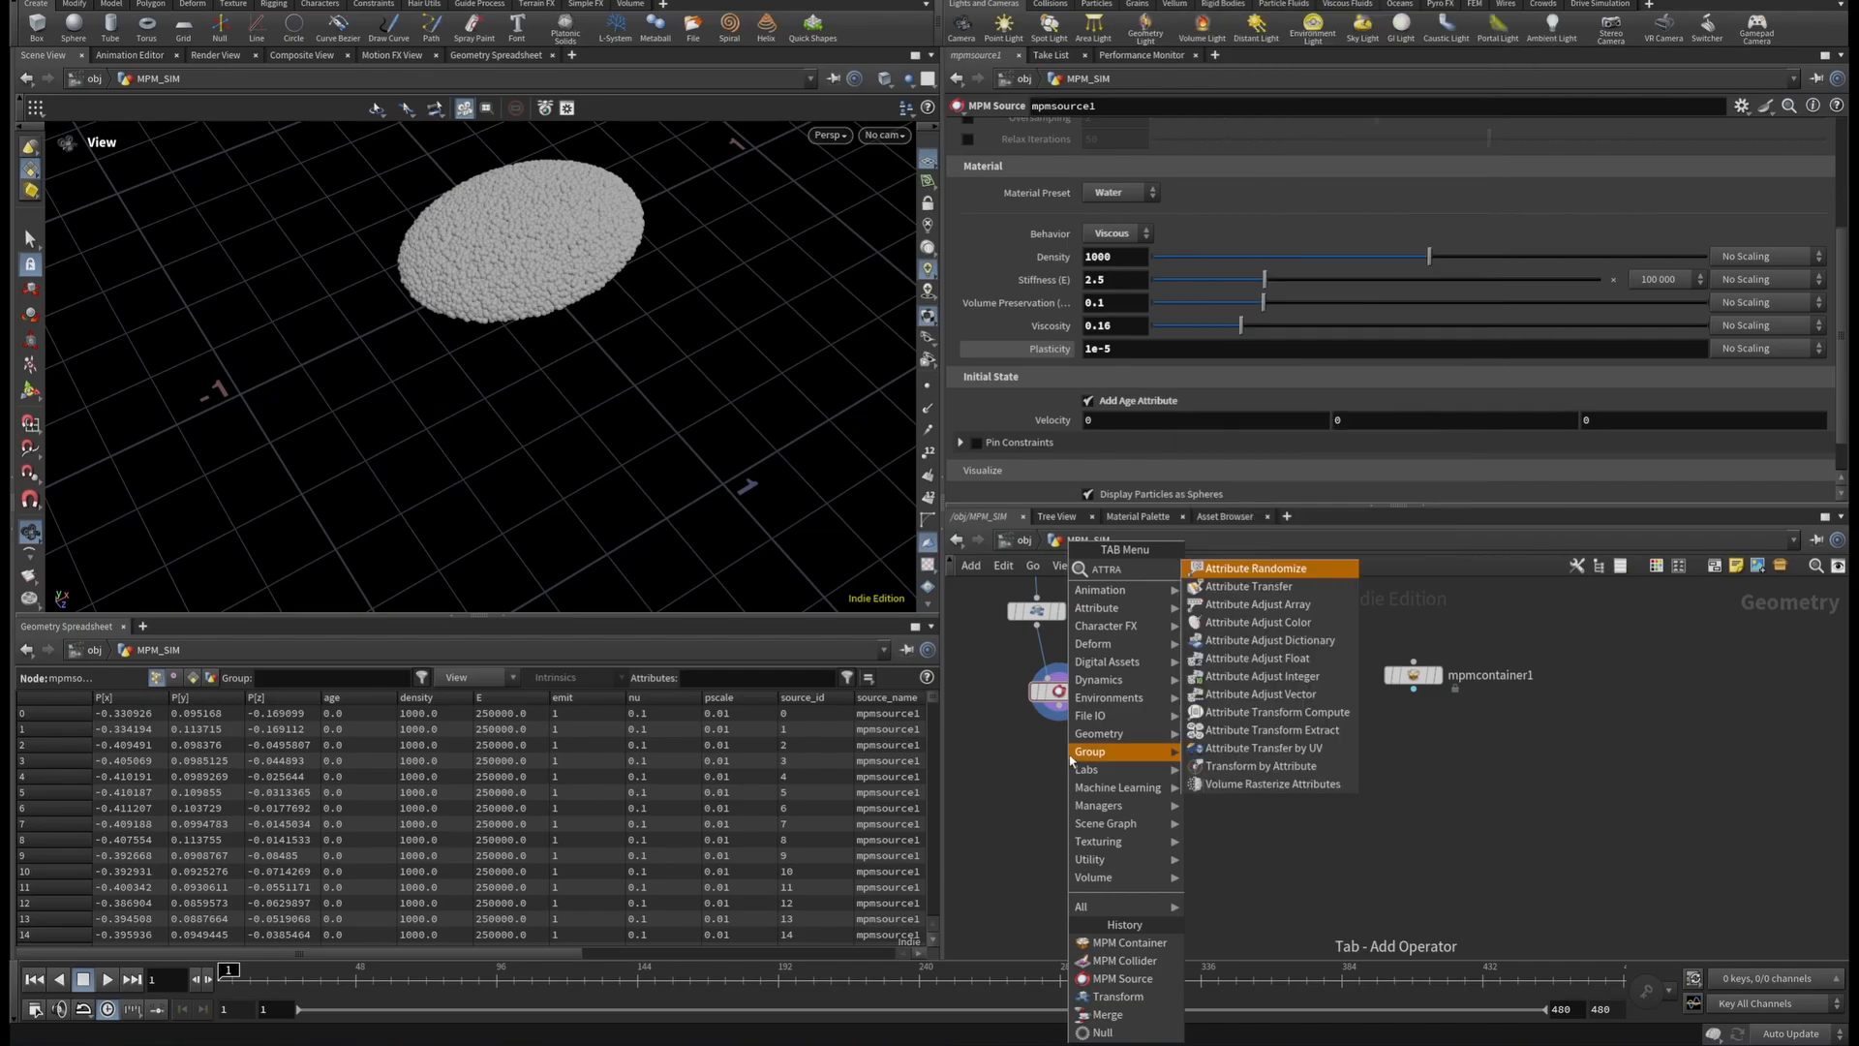
{"action": "type", "text": "DJU"}
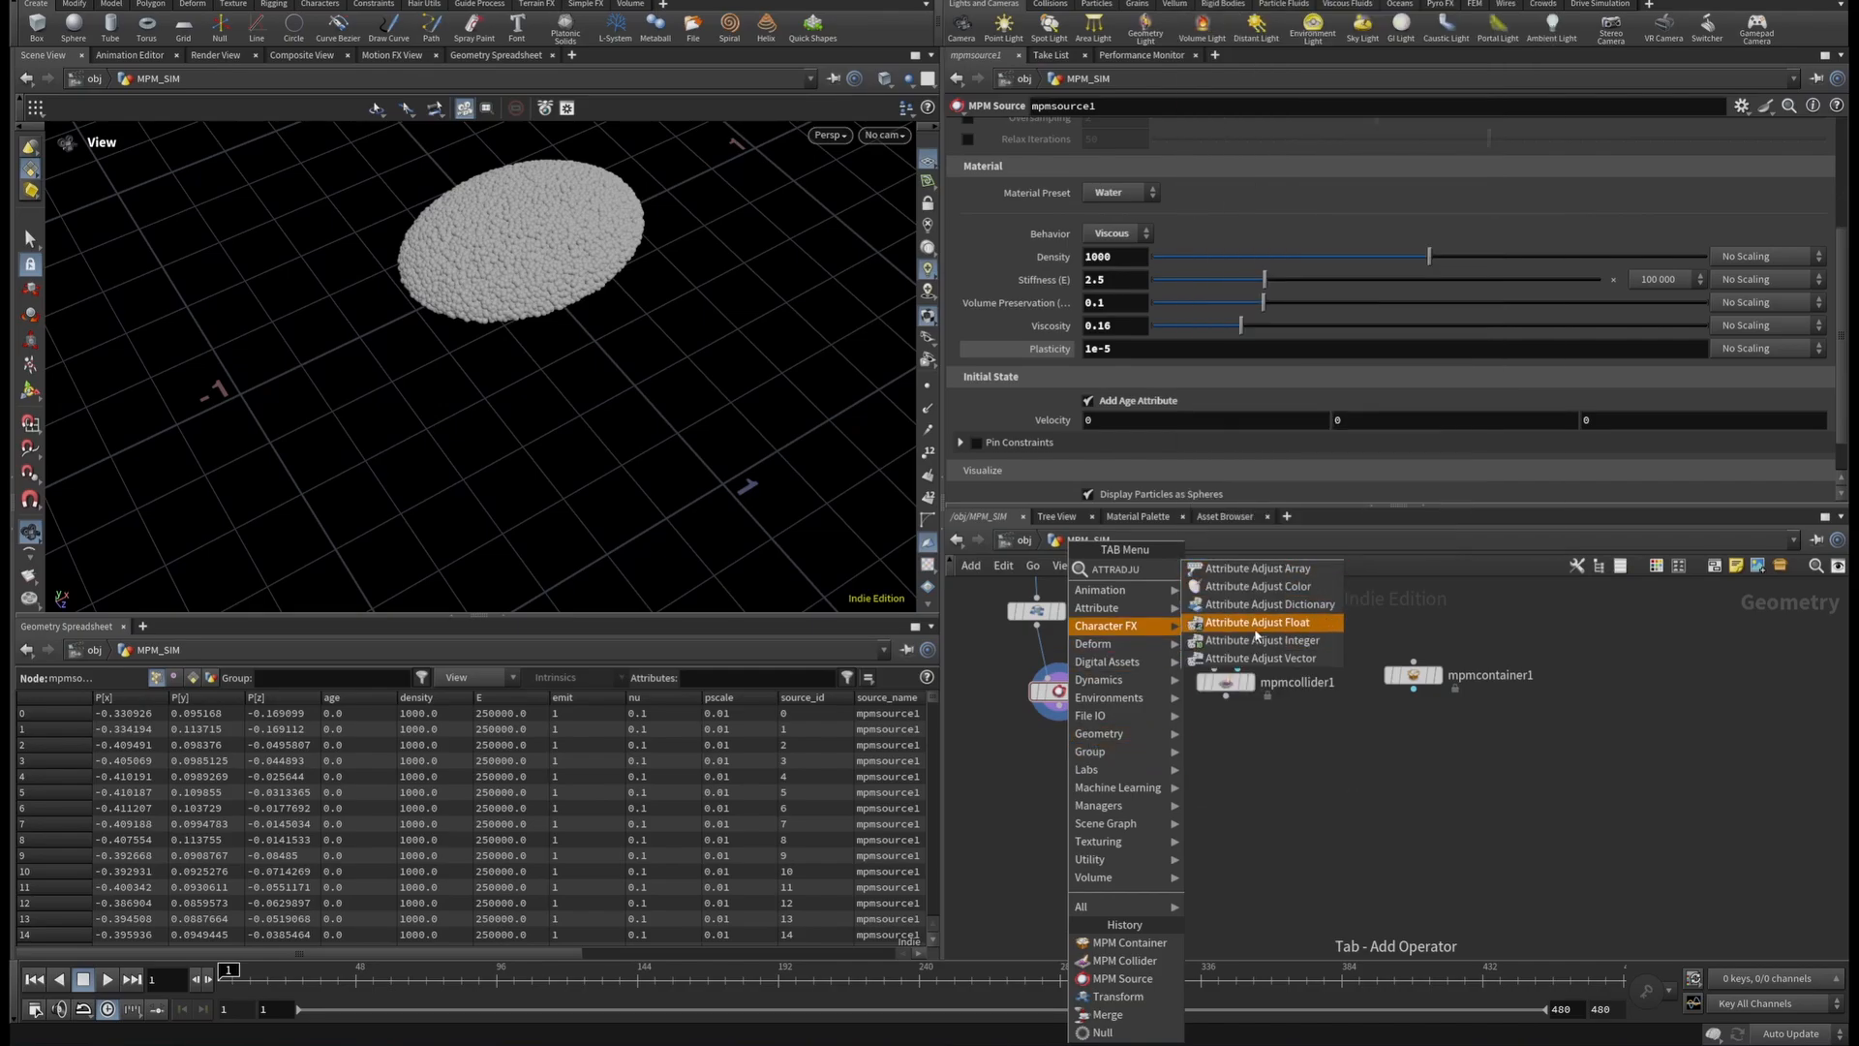
{"action": "left_click", "coordinate": [1257, 622]}
{"action": "left_click", "coordinate": [1080, 770]}
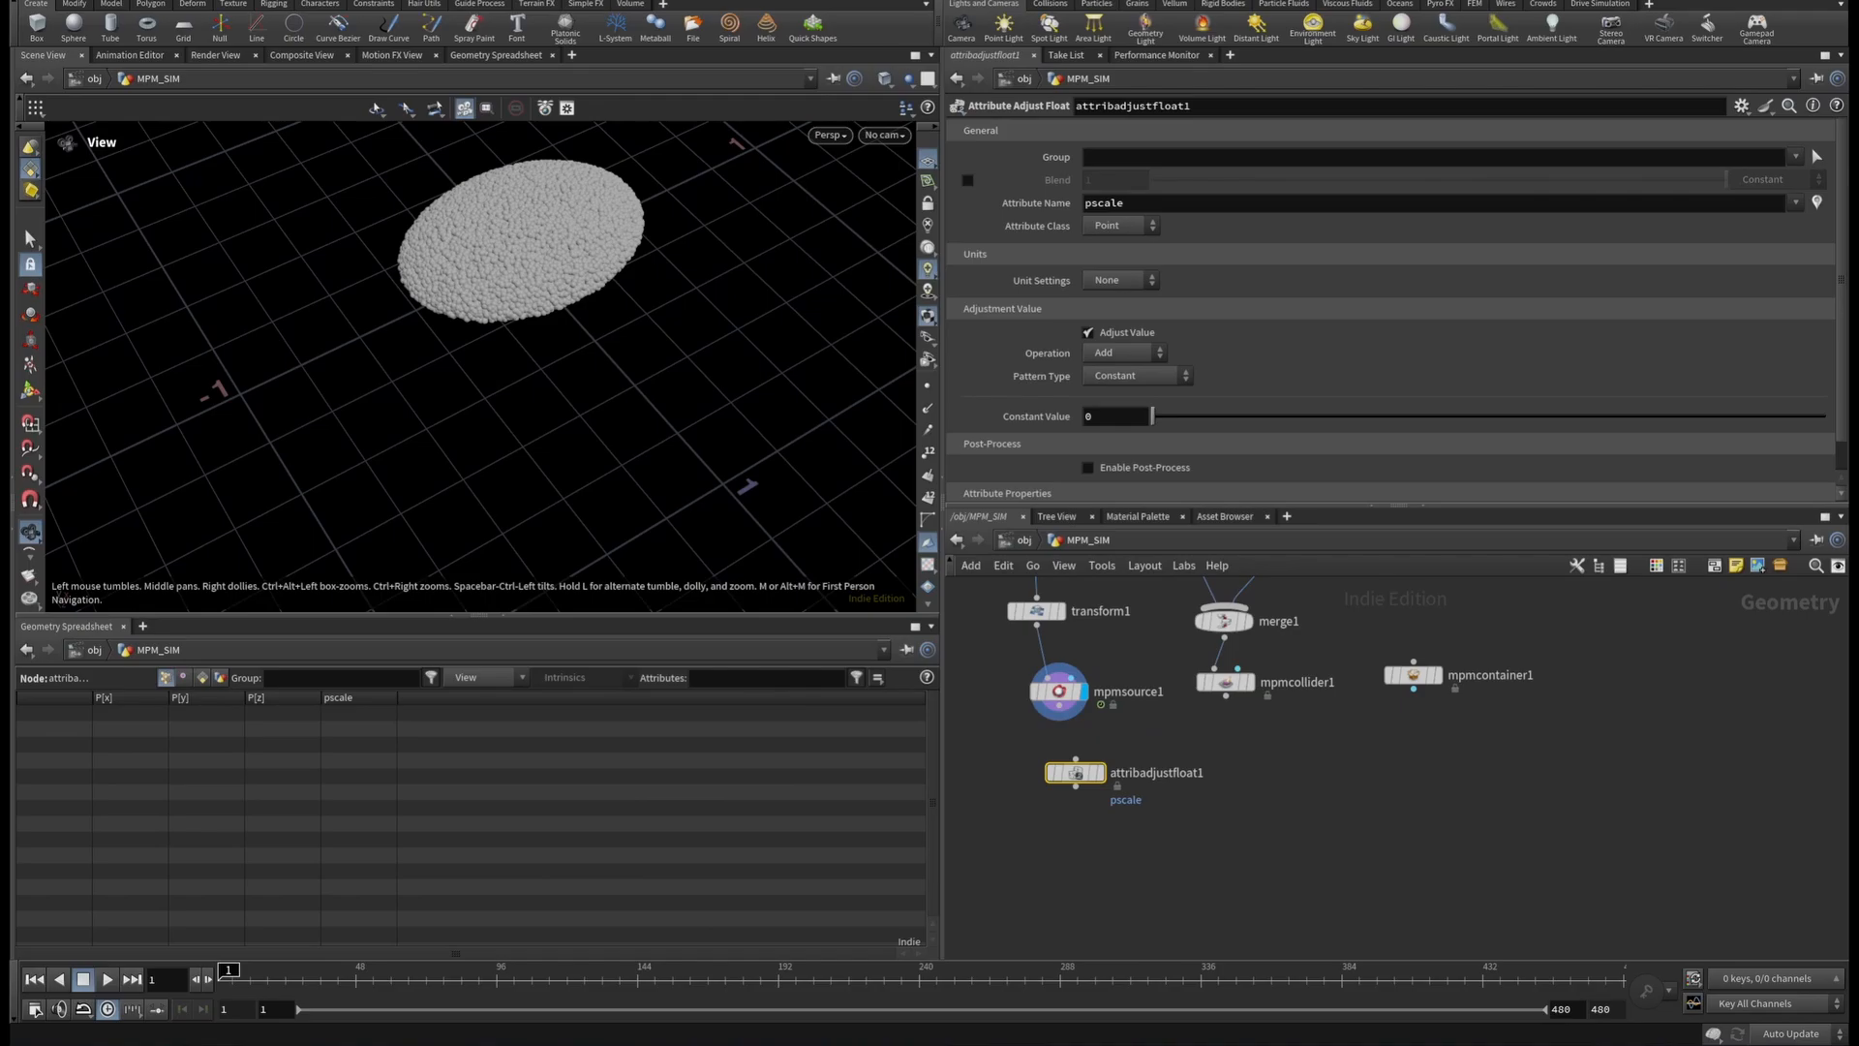
Connect mpmsource1's output to the Attribute Adjust Float node and display that node.
{"action": "left_click", "coordinate": [1059, 692]}
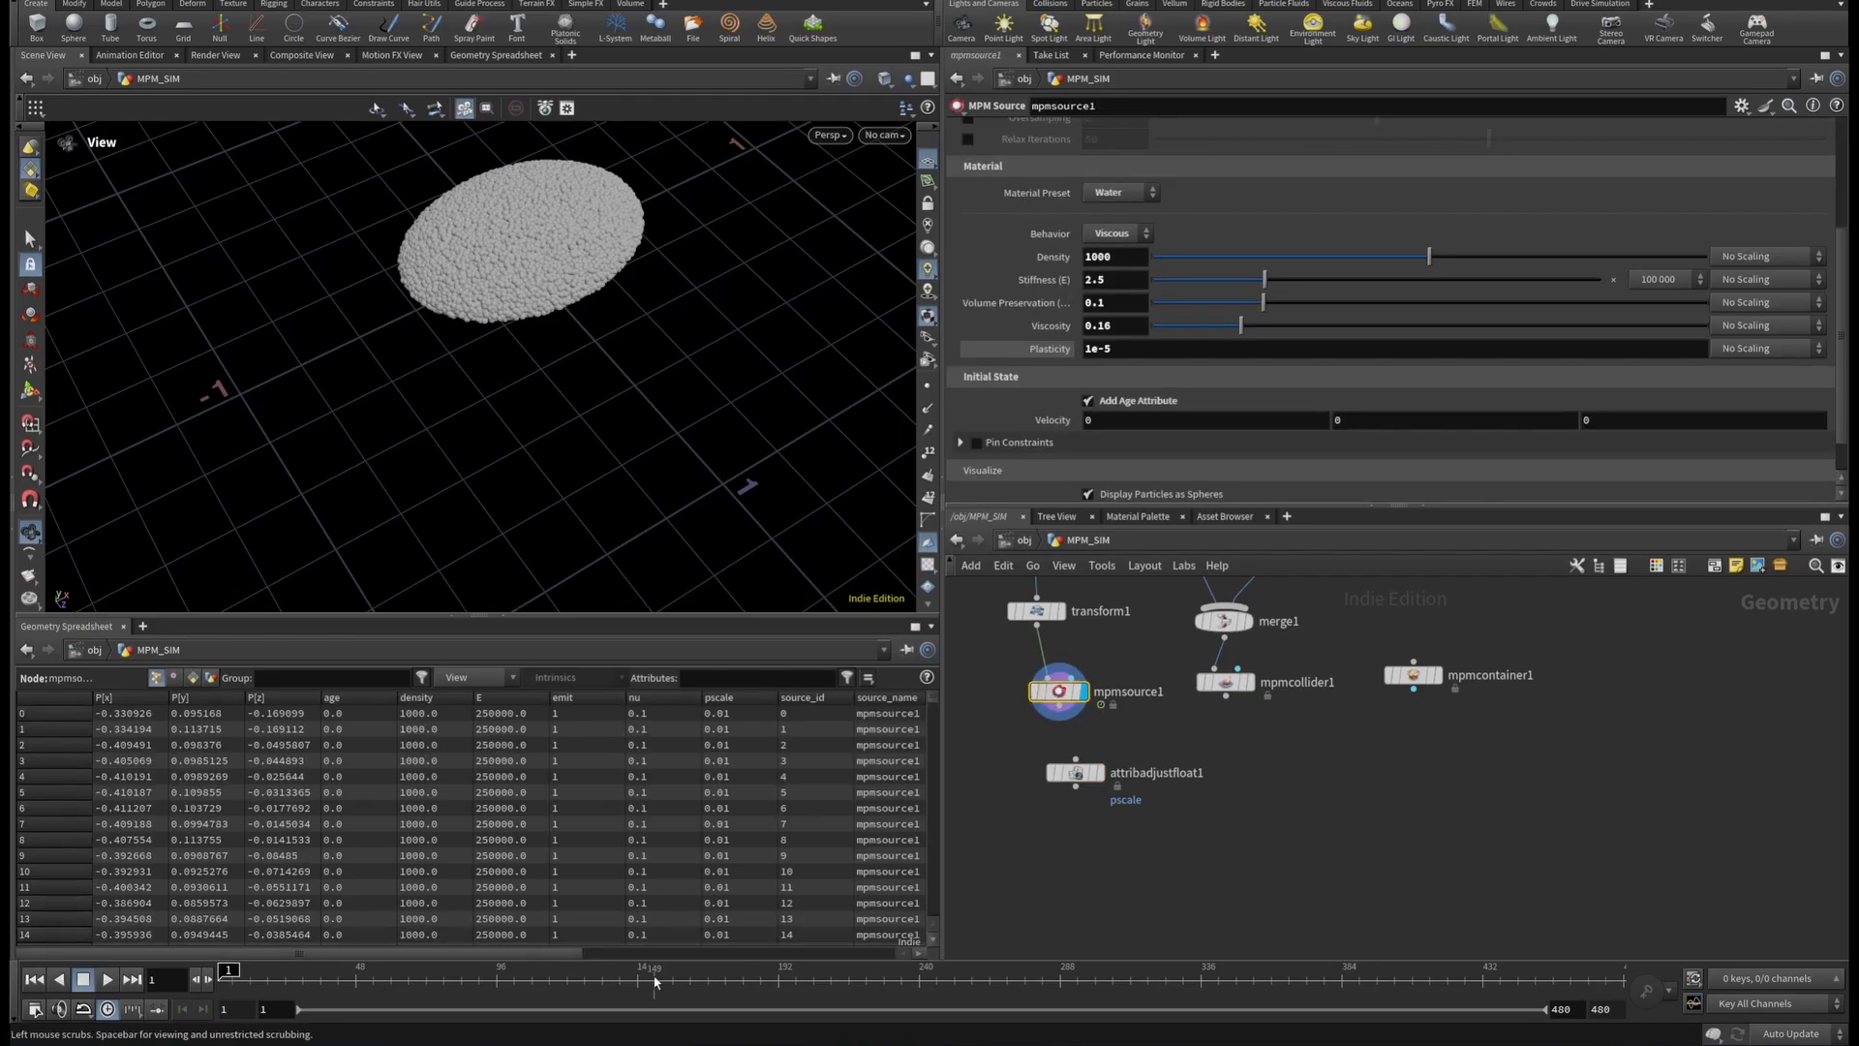
{"action": "left_click_drag", "start_coordinate": [571, 954], "coordinate": [885, 968]}
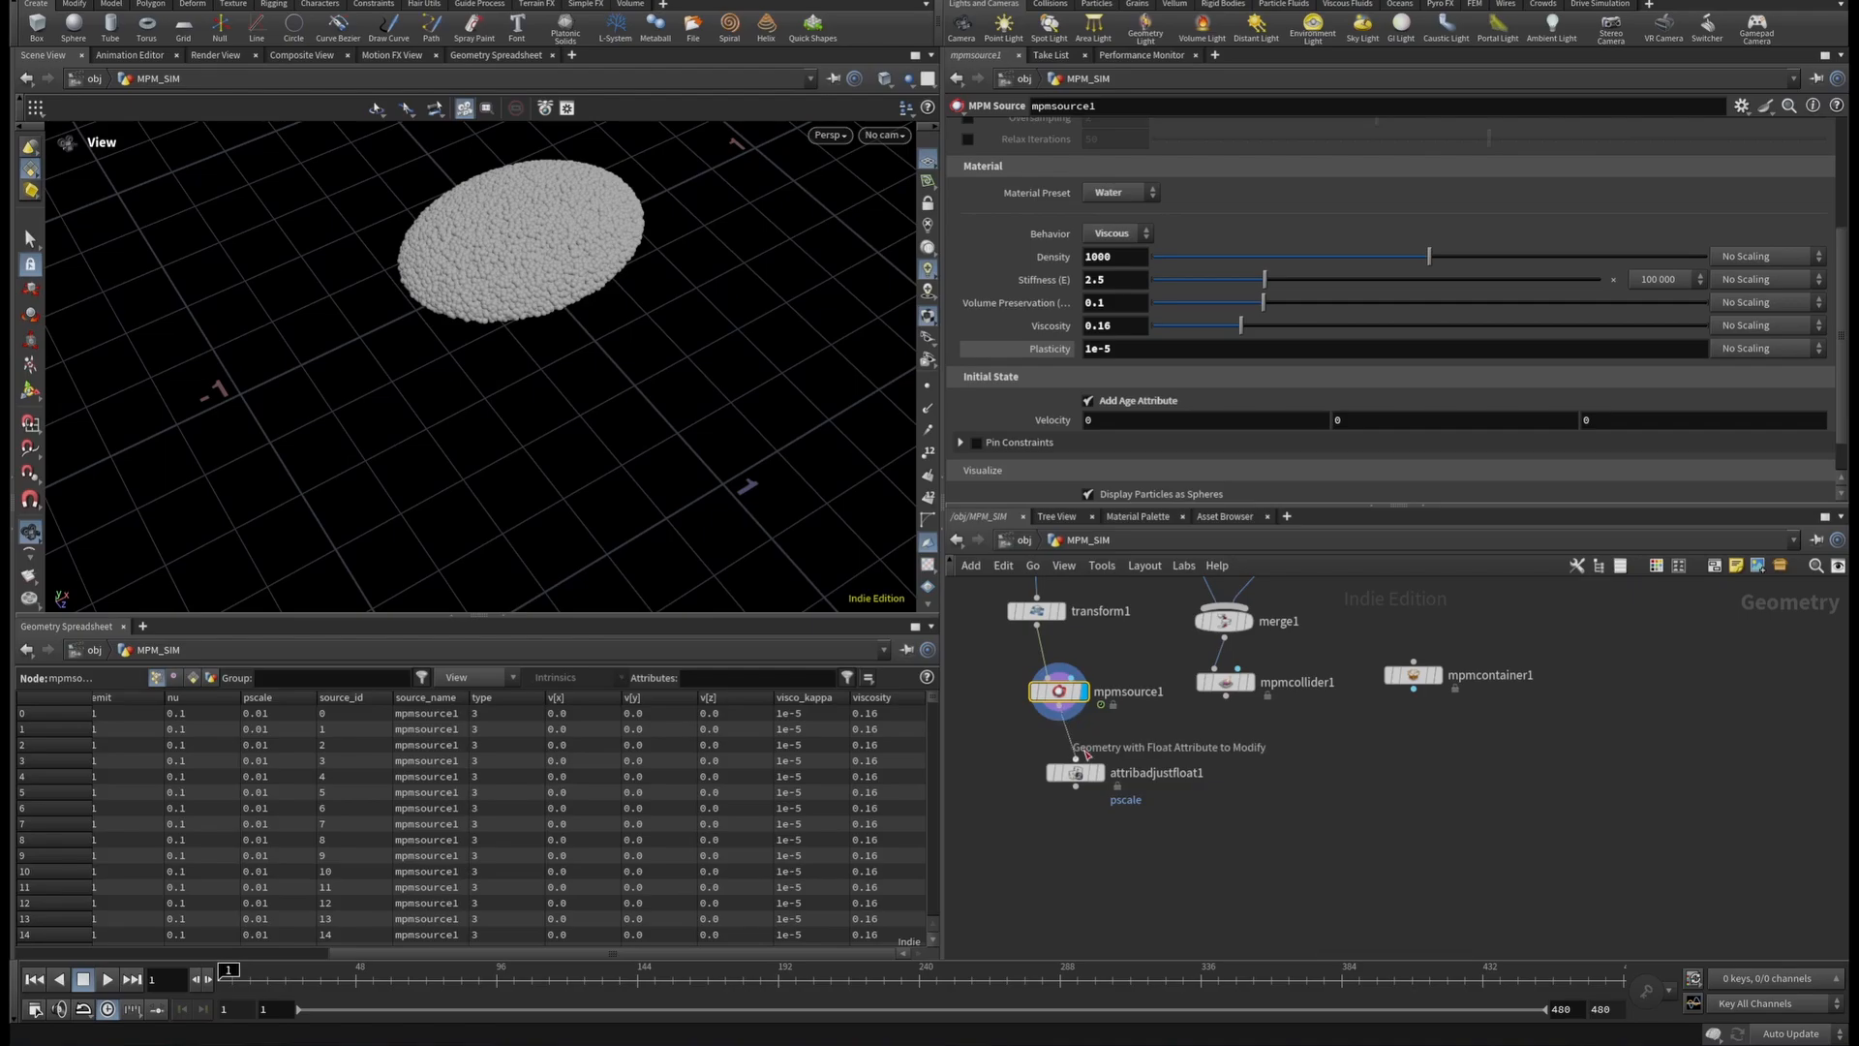
{"action": "mouse_move", "coordinate": [1098, 773]}
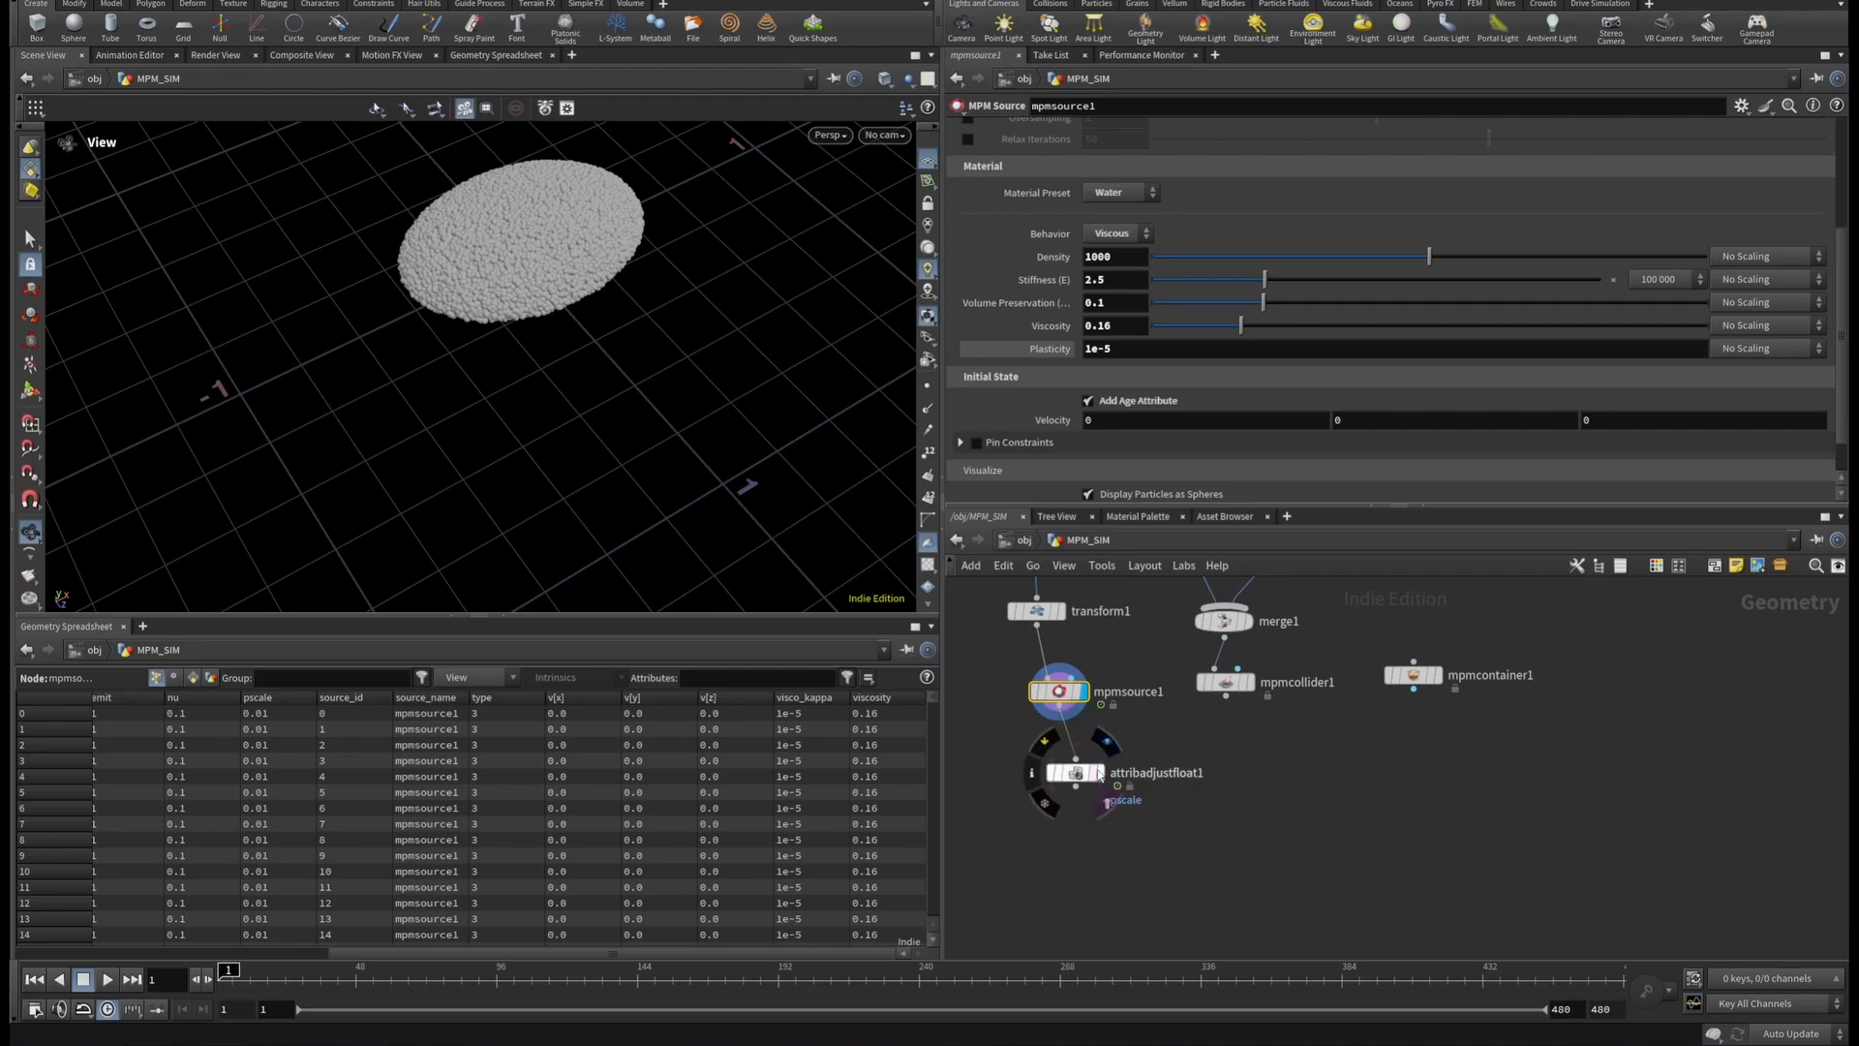
{"action": "left_click", "coordinate": [1077, 773]}
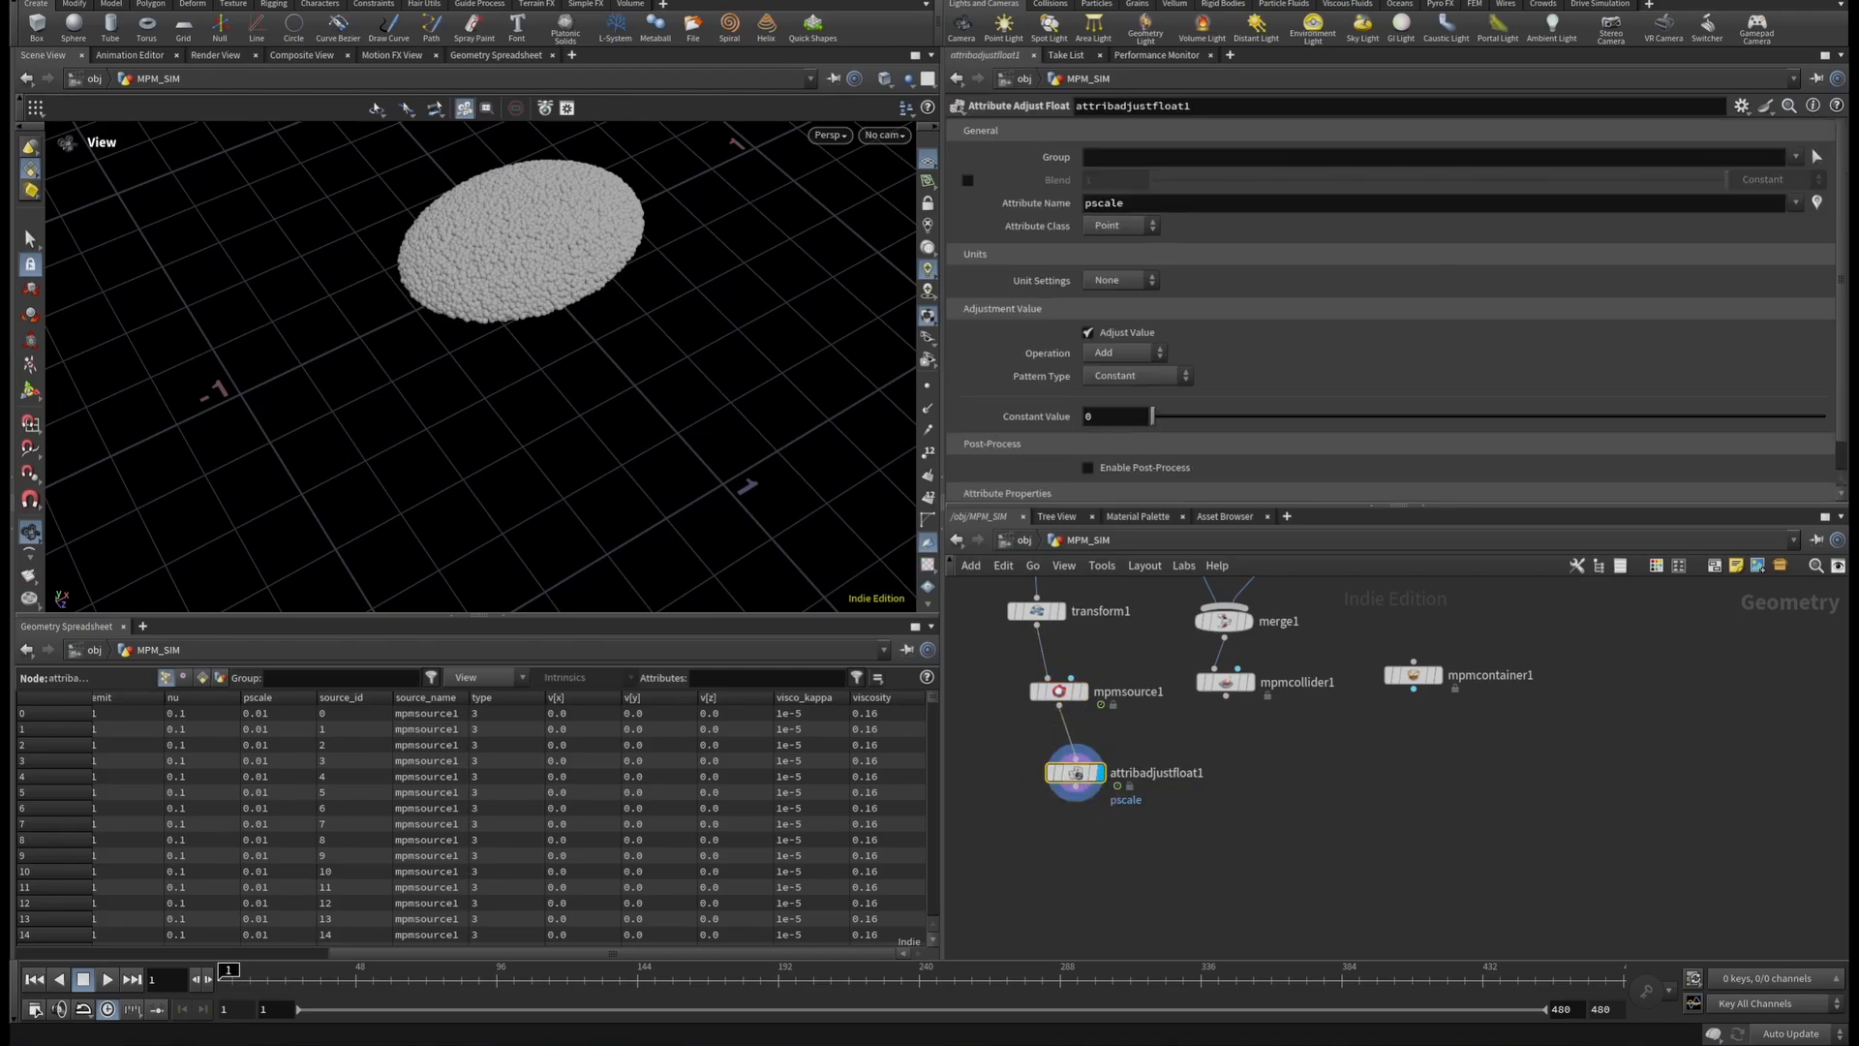
Make the Attribute Adjust Float node modify the viscosity attribute with a Noise pattern.
{"action": "double_click", "coordinate": [1145, 202]}
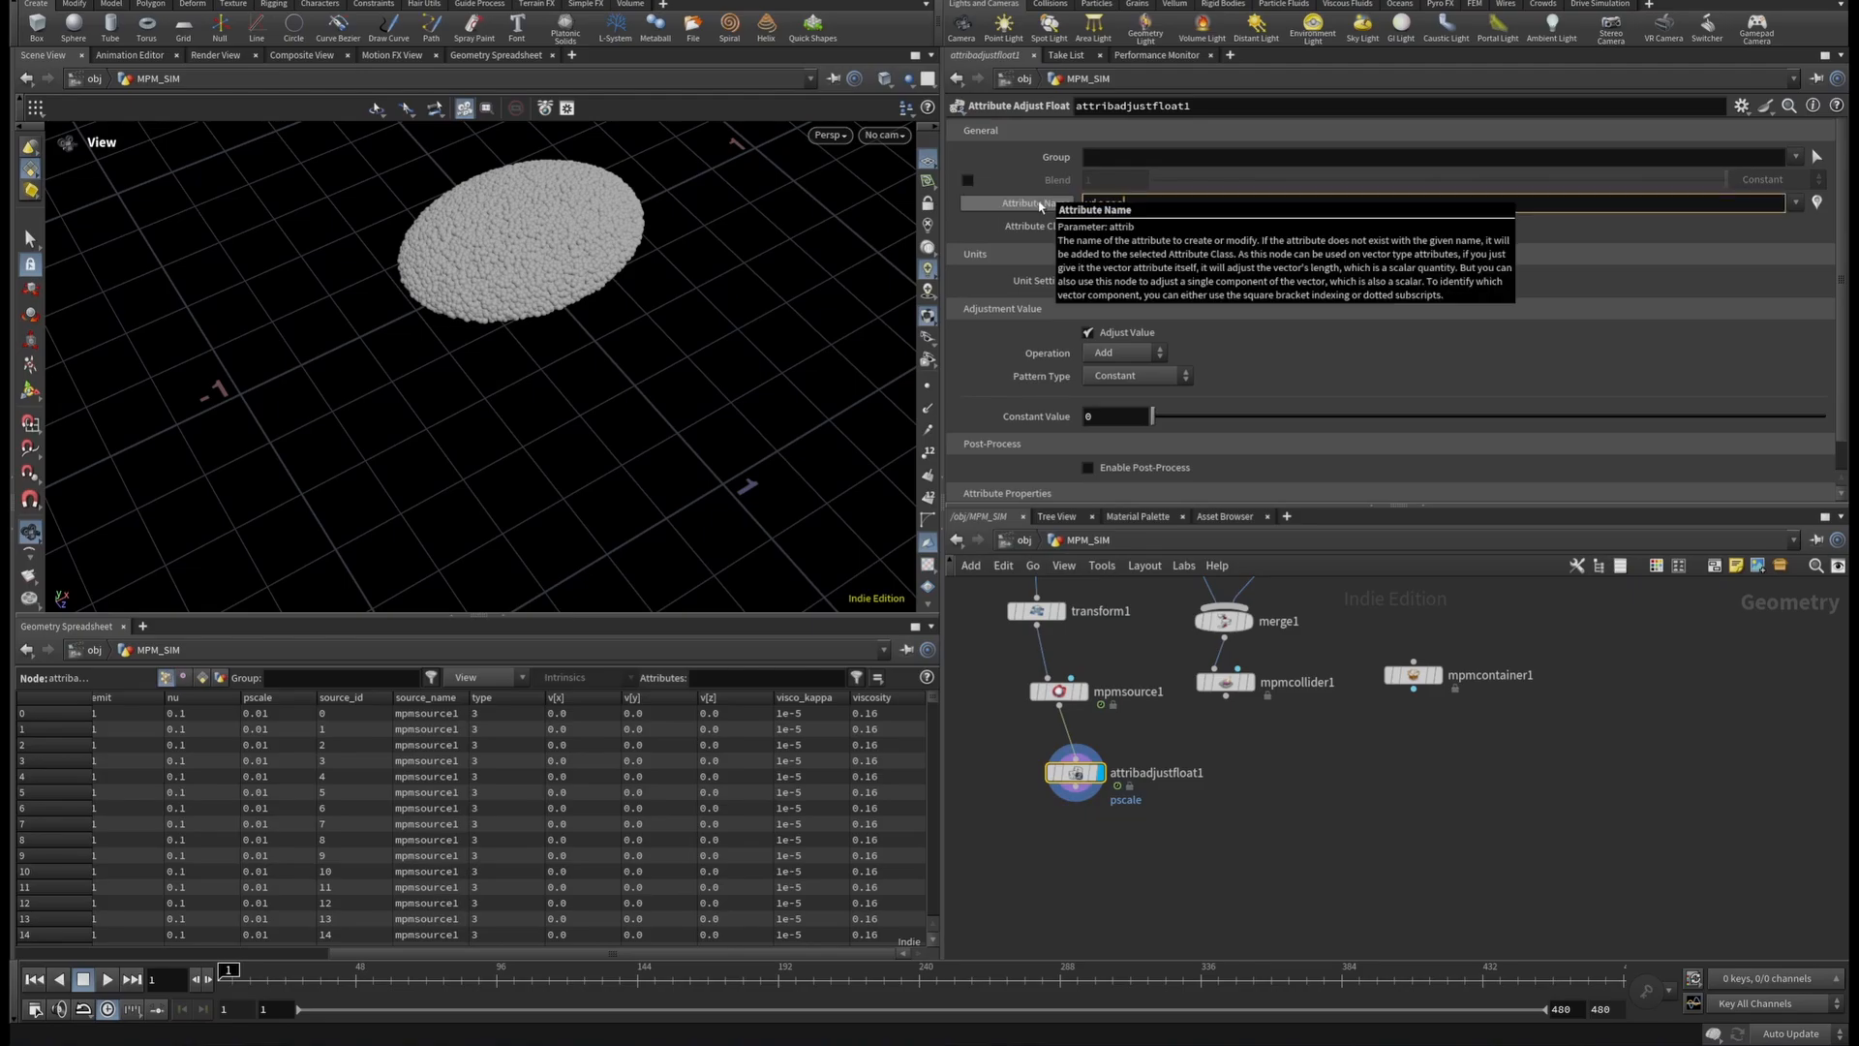
{"action": "type", "text": "viscosity"}
{"action": "key", "text": "Return"}
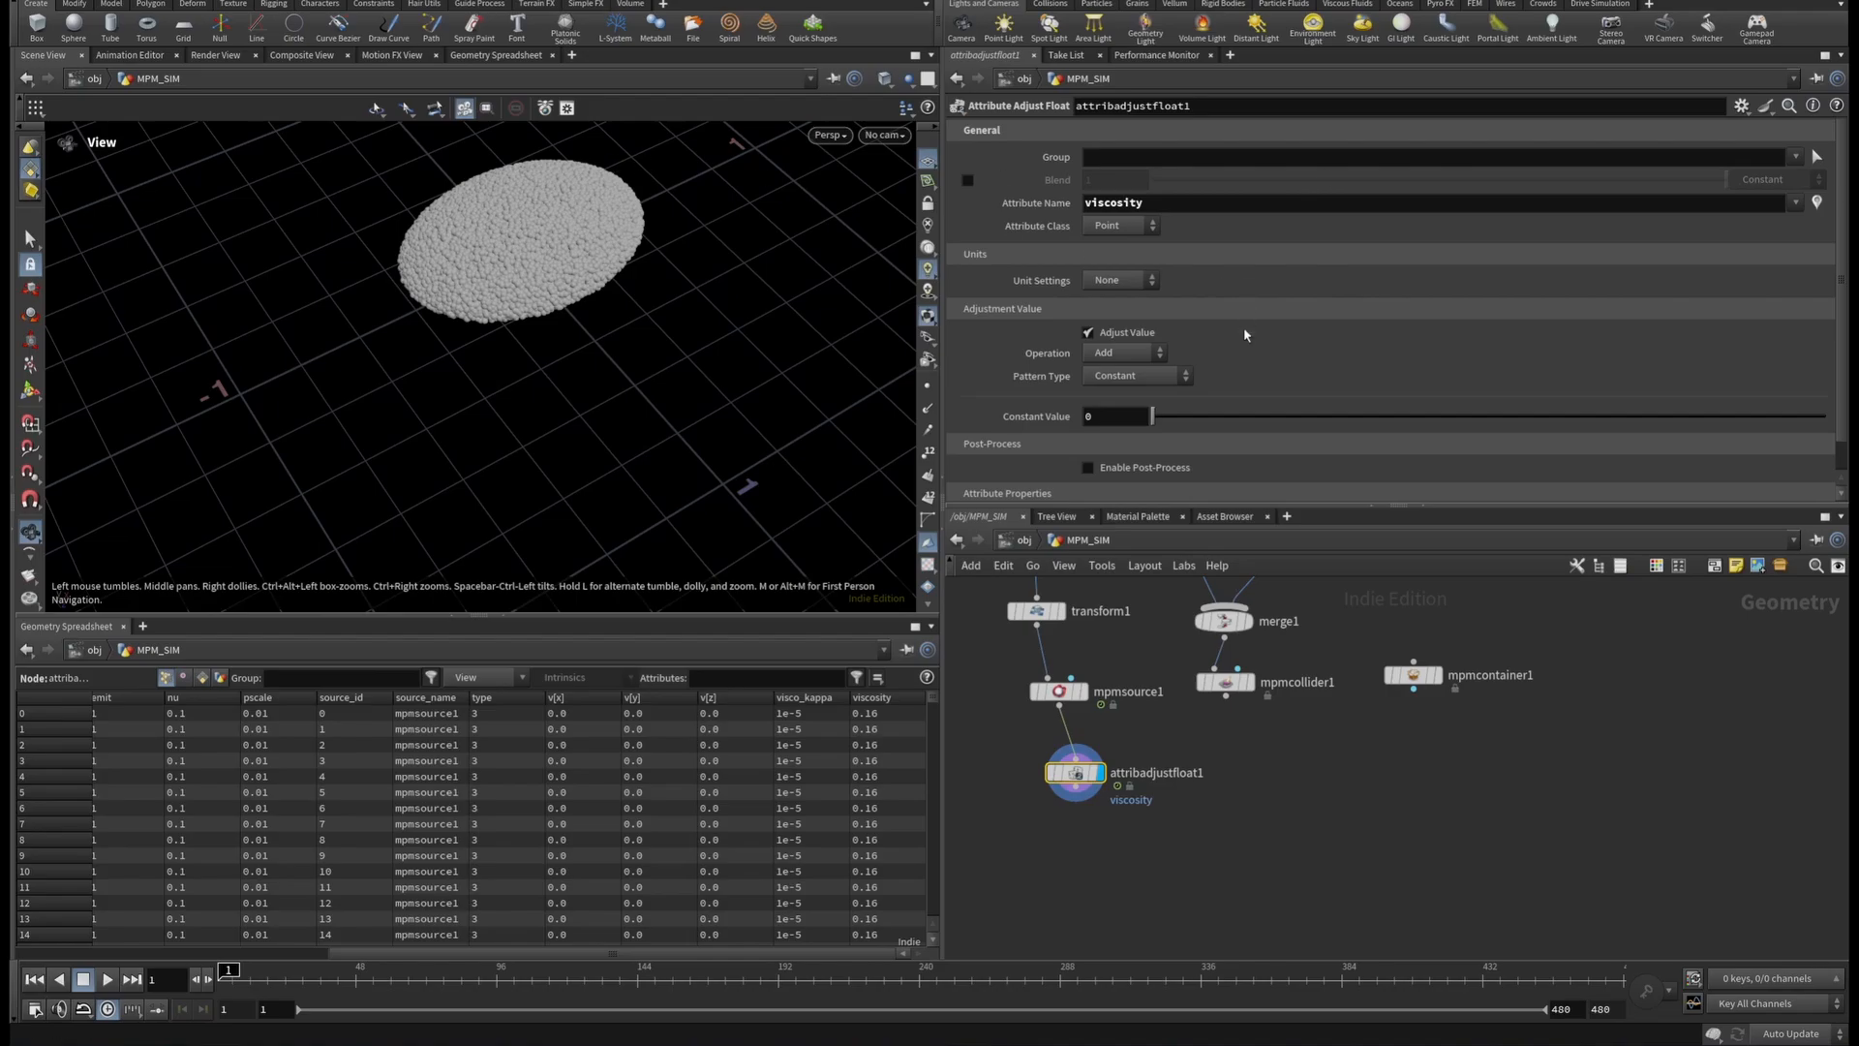
{"action": "scroll", "coordinate": [1093, 361], "scroll_direction": "down", "scroll_amount": 1}
{"action": "left_click", "coordinate": [1124, 358]}
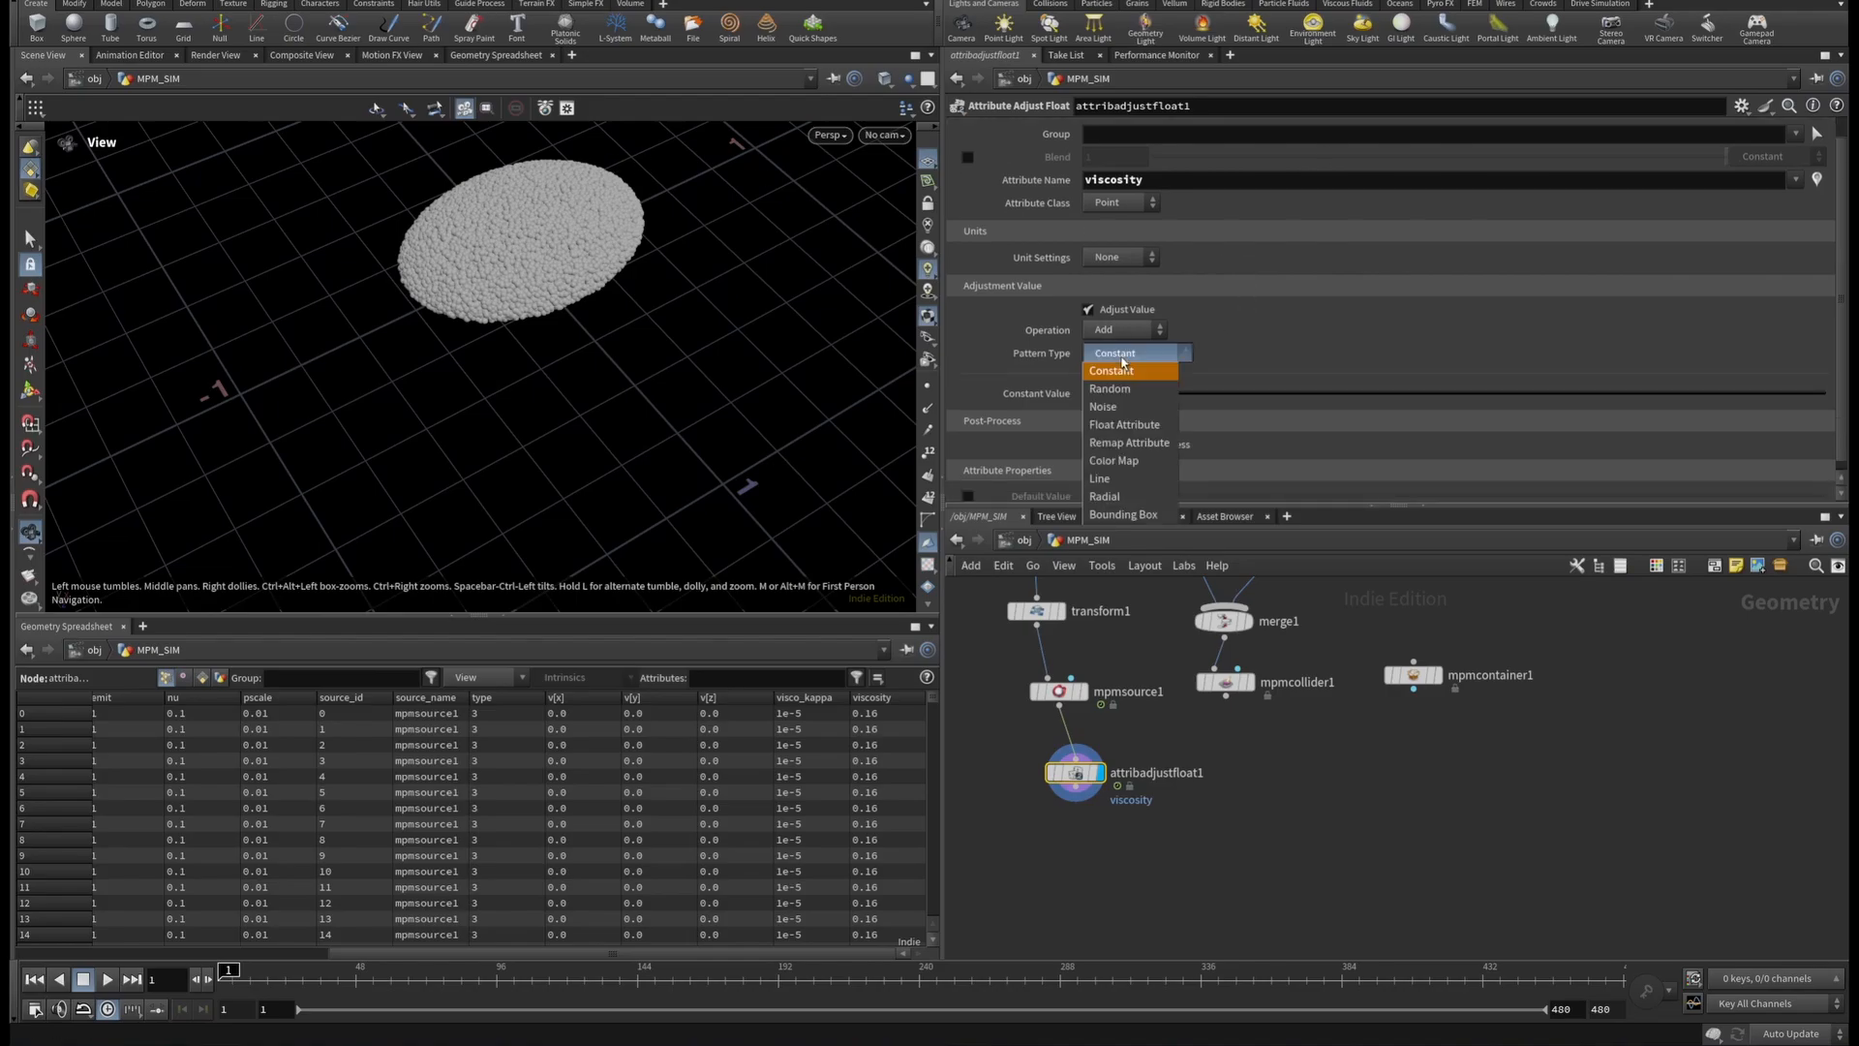
{"action": "left_click", "coordinate": [1116, 412]}
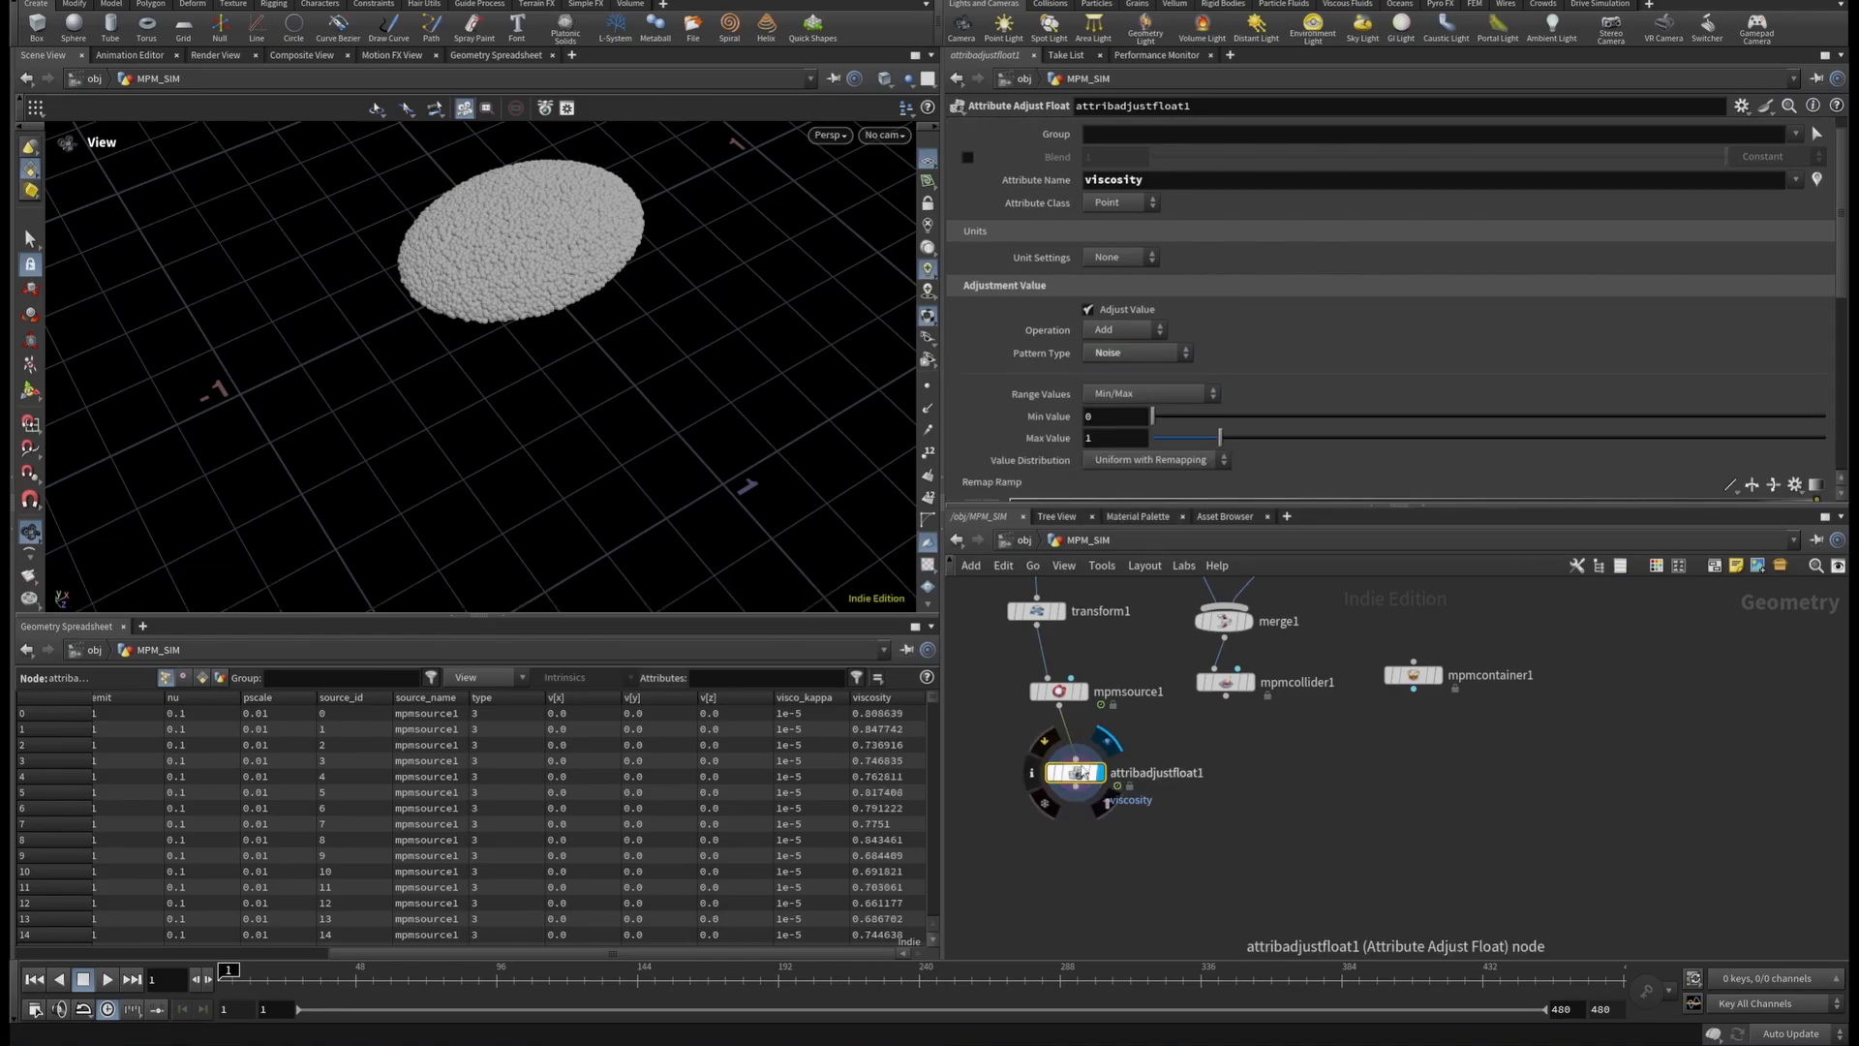
Visualize the viscosity point attribute as colors in the viewport from the Attribute Adjust Float node's info.
{"action": "left_click", "coordinate": [1046, 744]}
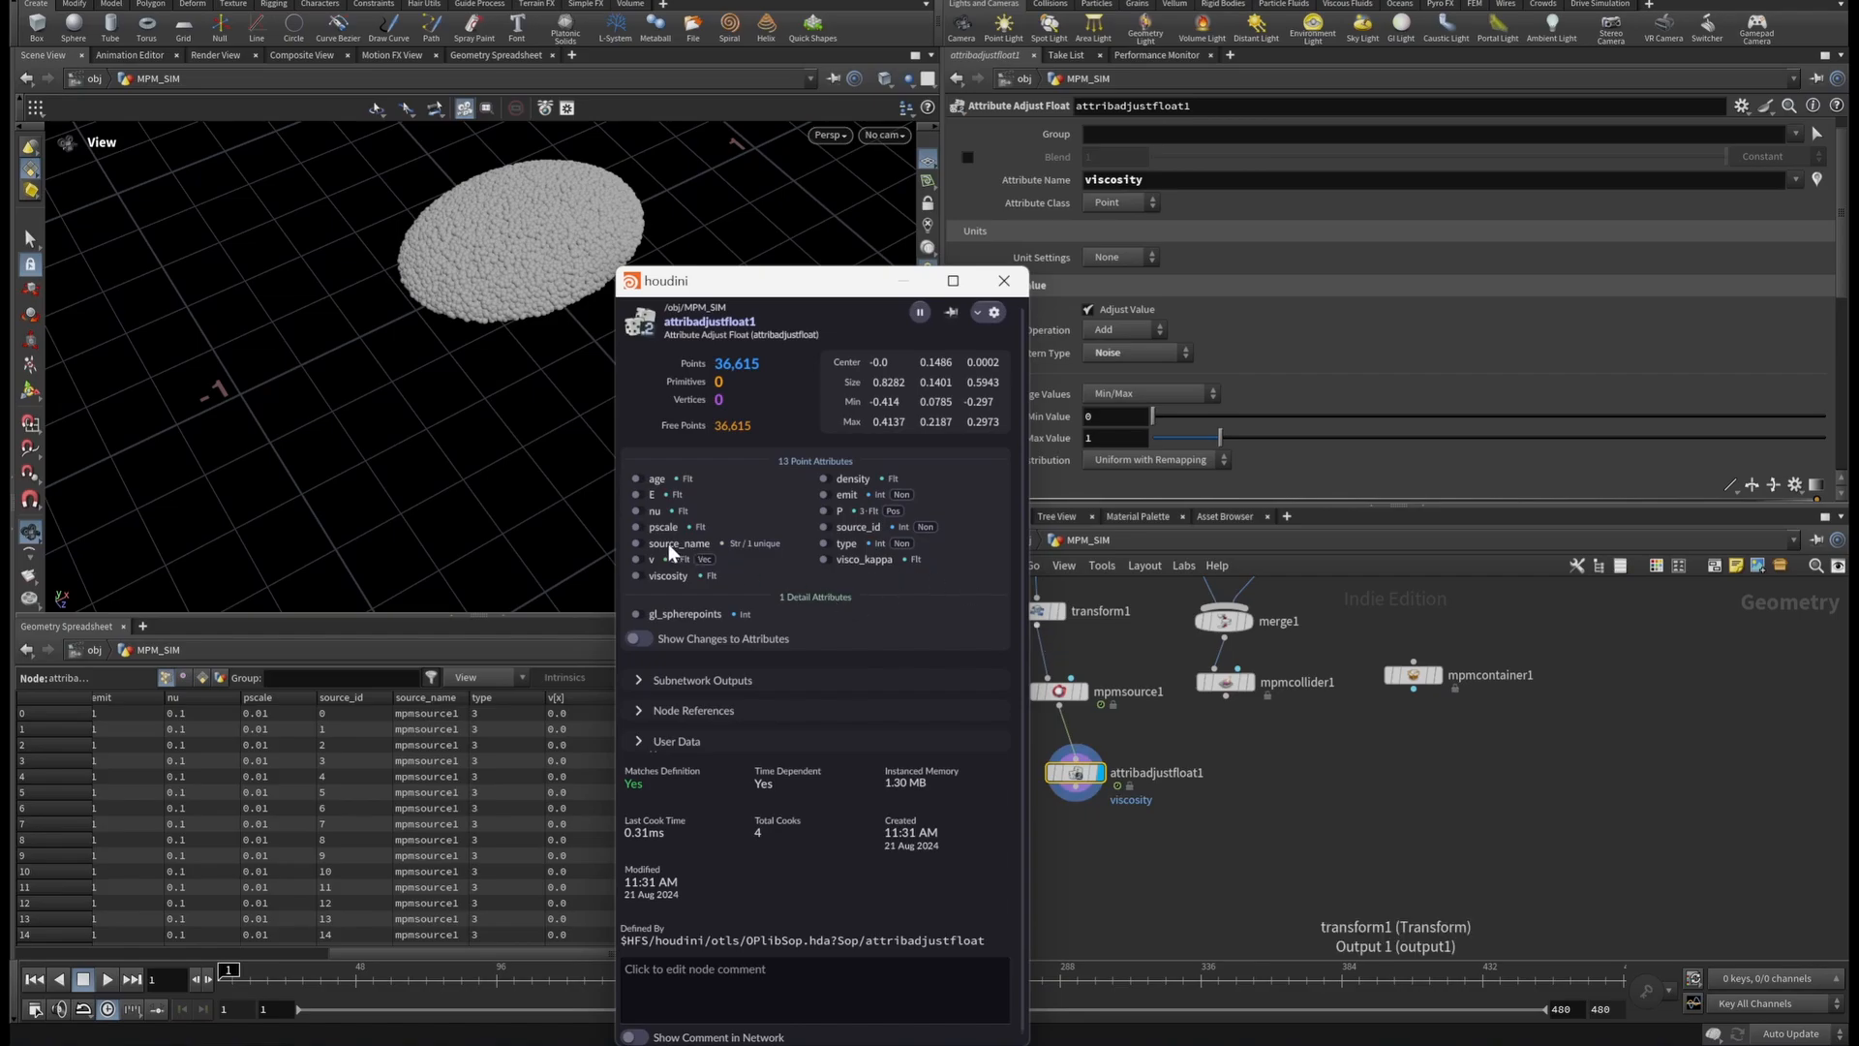
{"action": "left_click", "coordinate": [637, 575]}
{"action": "left_click", "coordinate": [1004, 281]}
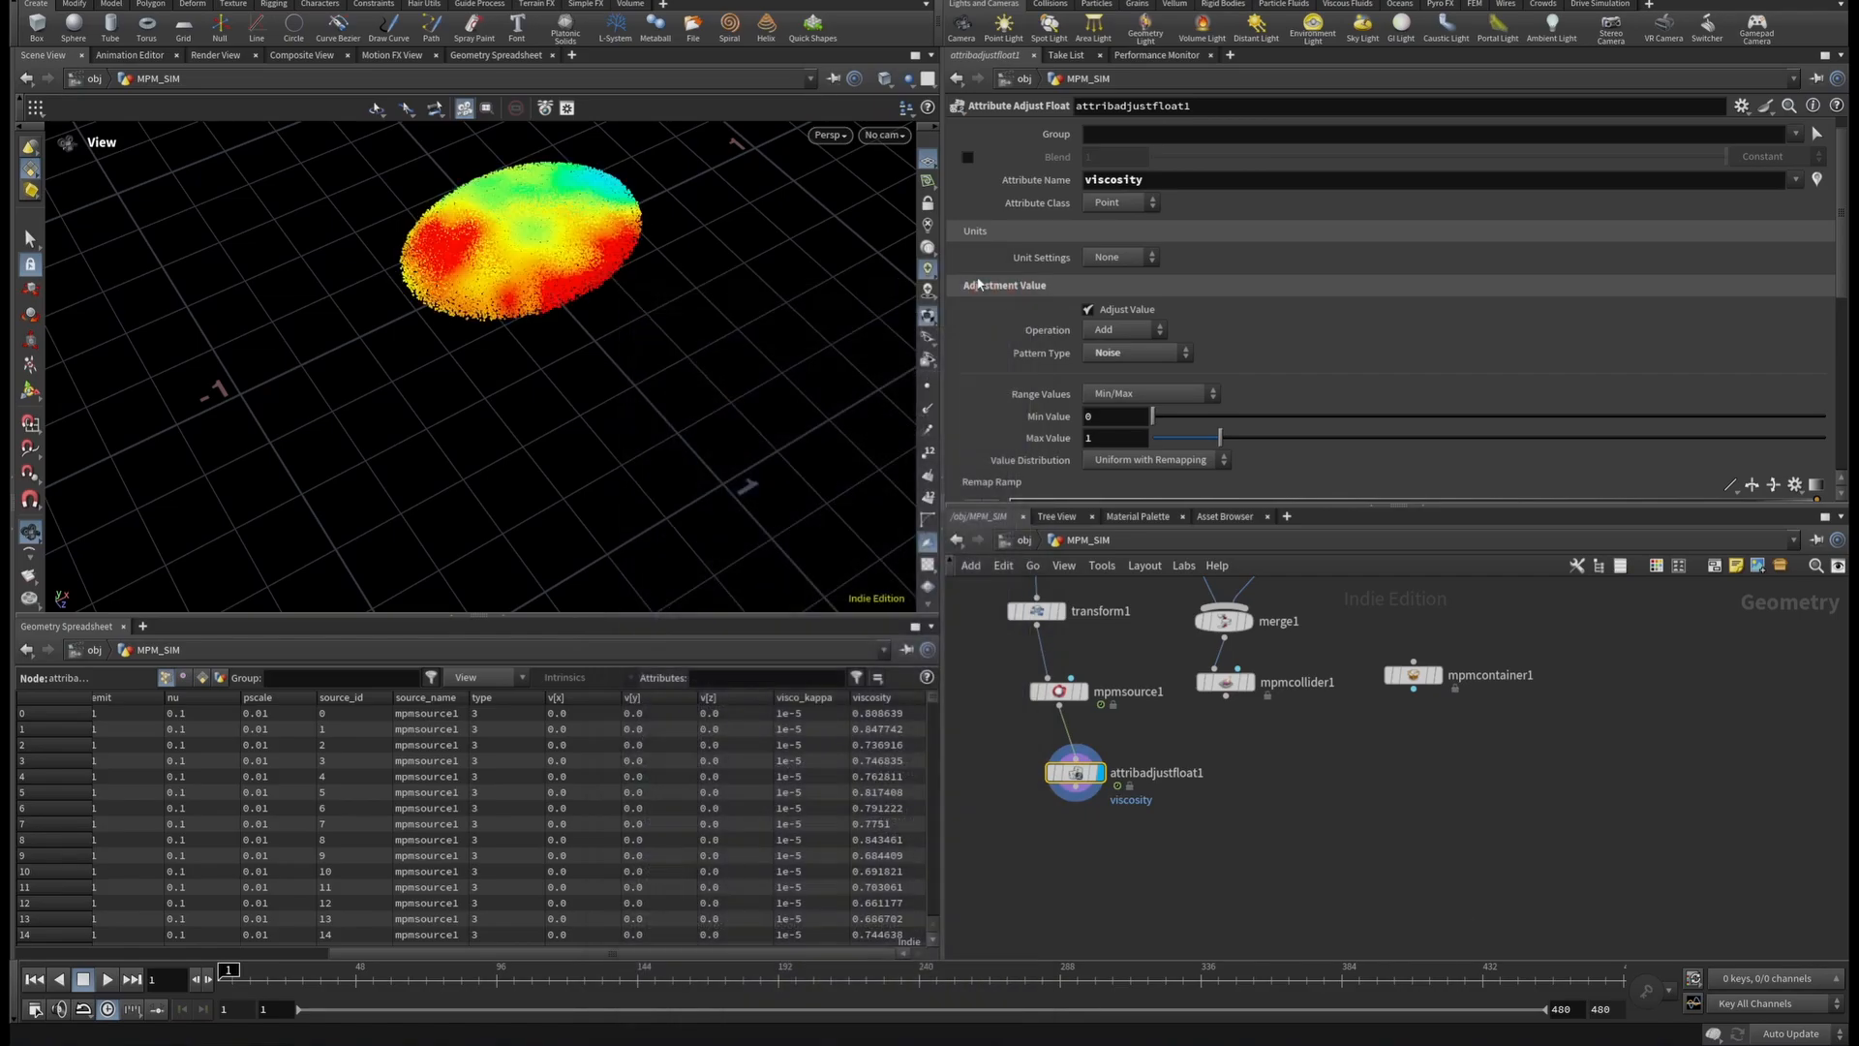
Compare the viscosity colors of mpmsource1 with those of the Attribute Adjust Float node.
{"action": "left_click_drag", "start_coordinate": [700, 232], "coordinate": [709, 190]}
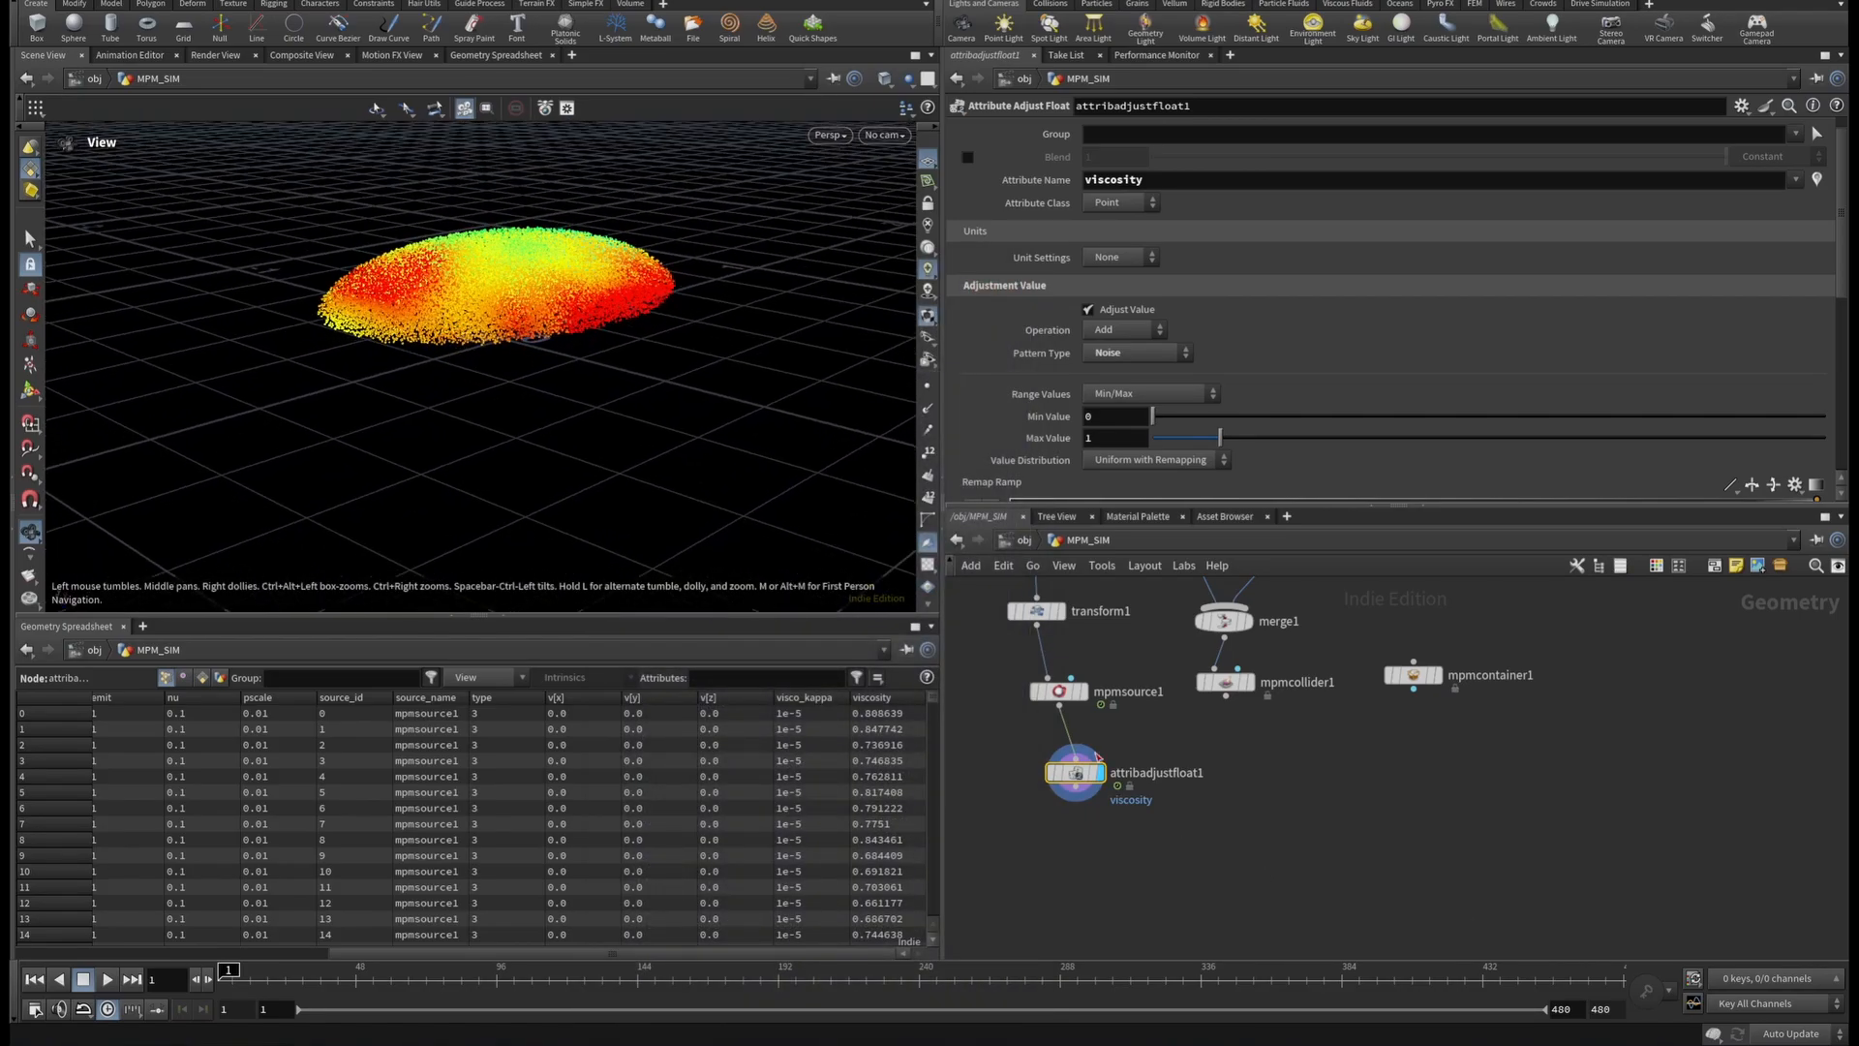
{"action": "left_click", "coordinate": [1083, 693]}
{"action": "left_click", "coordinate": [1069, 694]}
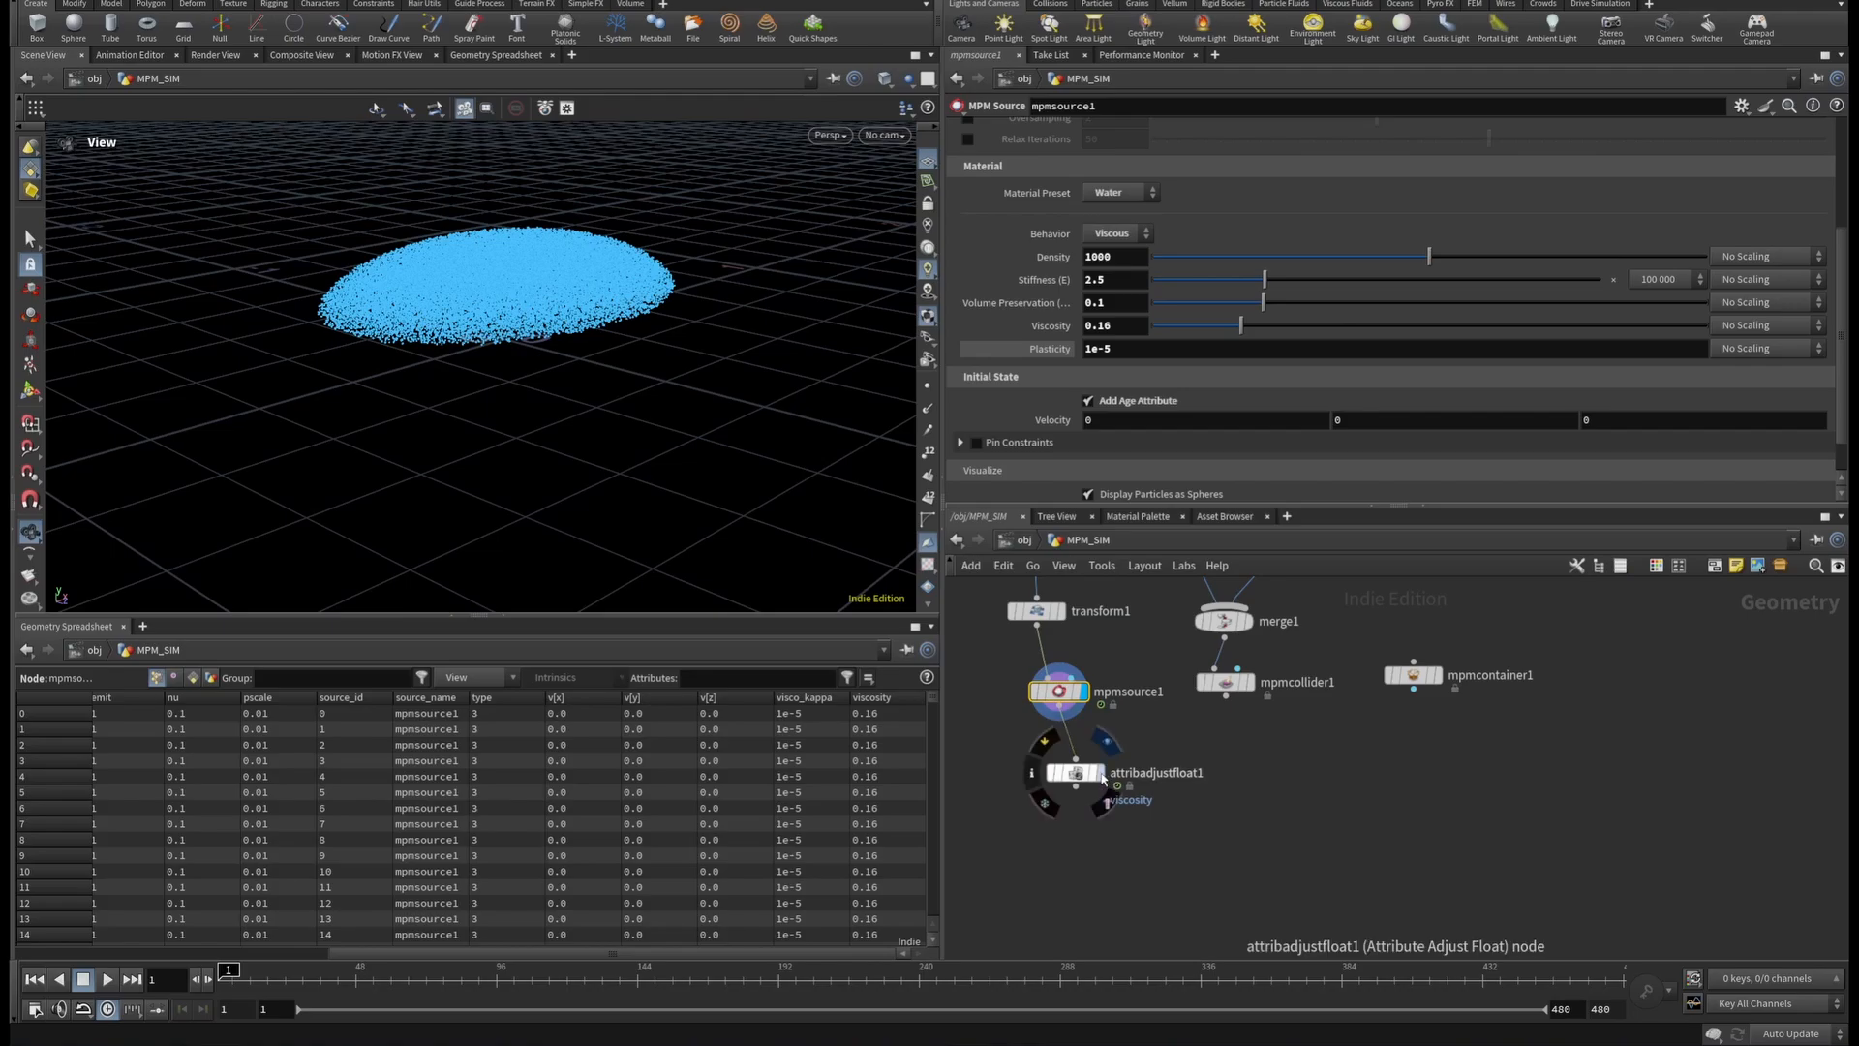
{"action": "left_click", "coordinate": [1096, 773]}
{"action": "left_click", "coordinate": [1075, 777]}
{"action": "left_click_drag", "start_coordinate": [543, 290], "coordinate": [668, 368]}
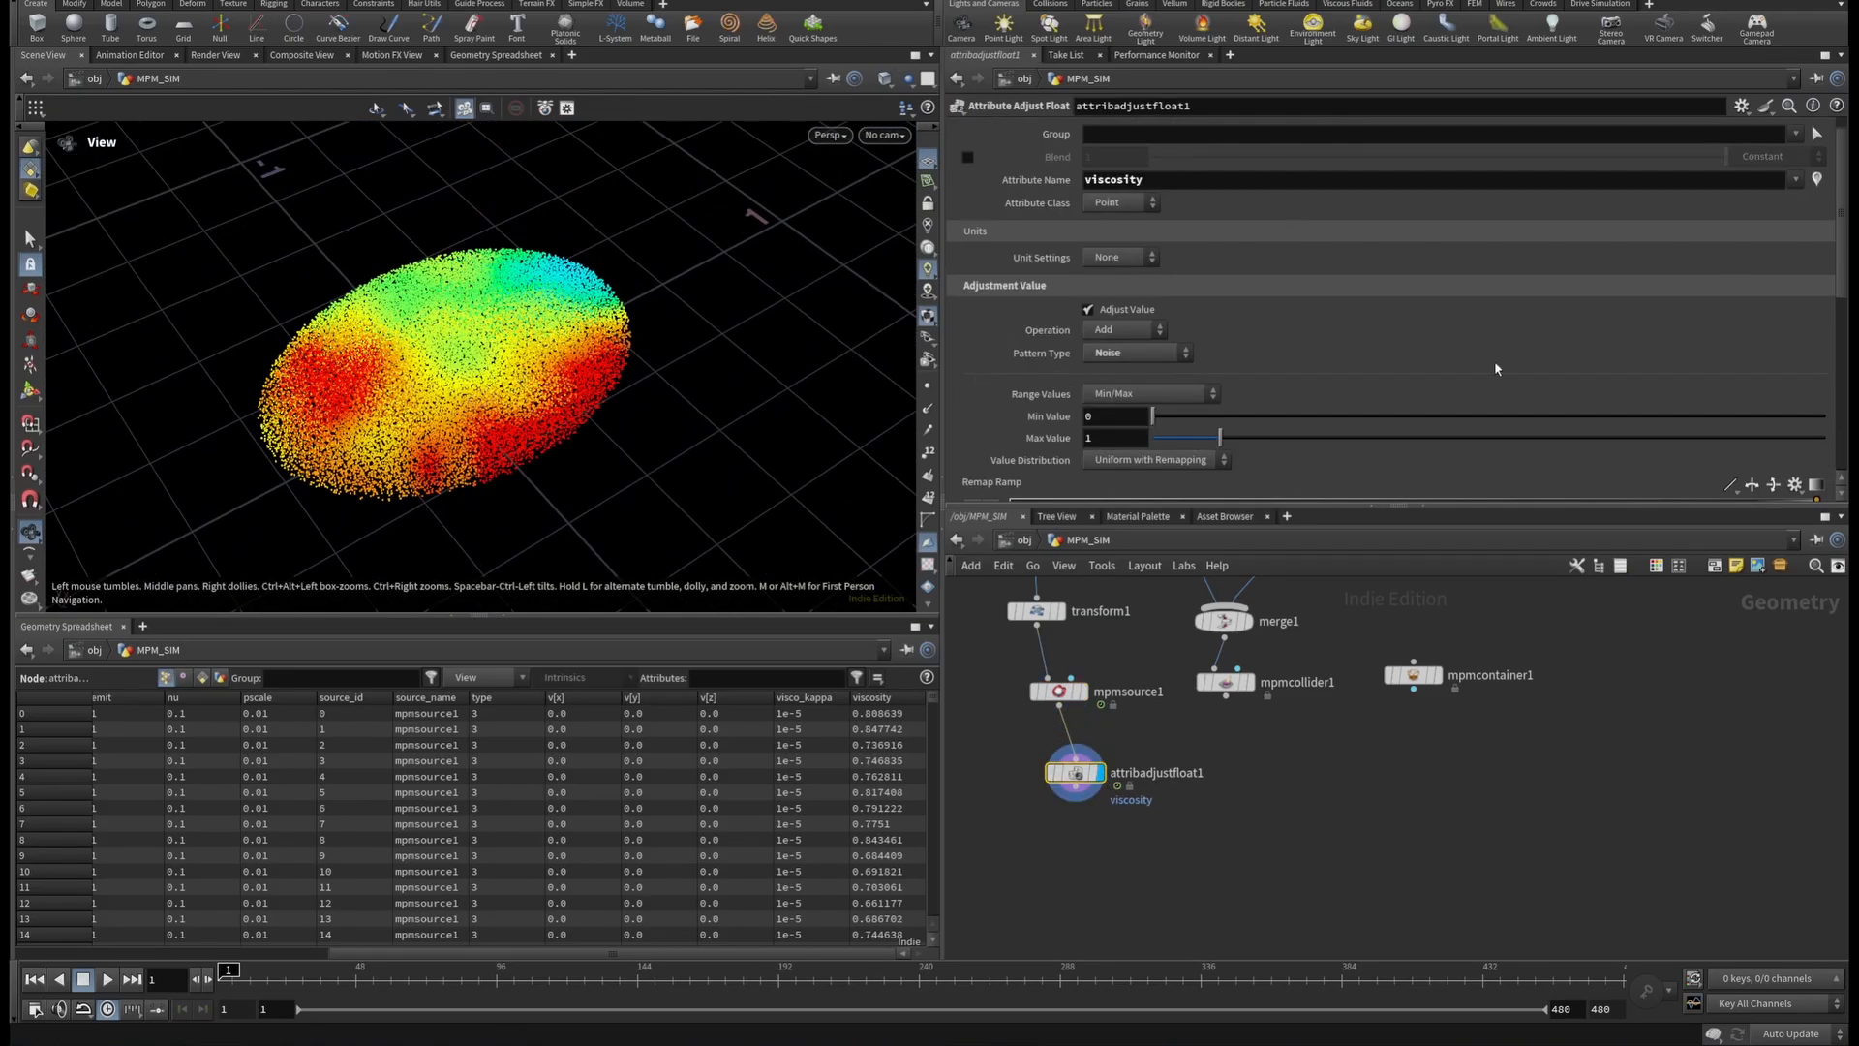
Reverse the domain of the viscosity noise's remap ramp and enlarge the ramp editor.
{"action": "scroll", "coordinate": [1496, 368], "scroll_direction": "down", "scroll_amount": 3}
{"action": "left_click", "coordinate": [1733, 355]}
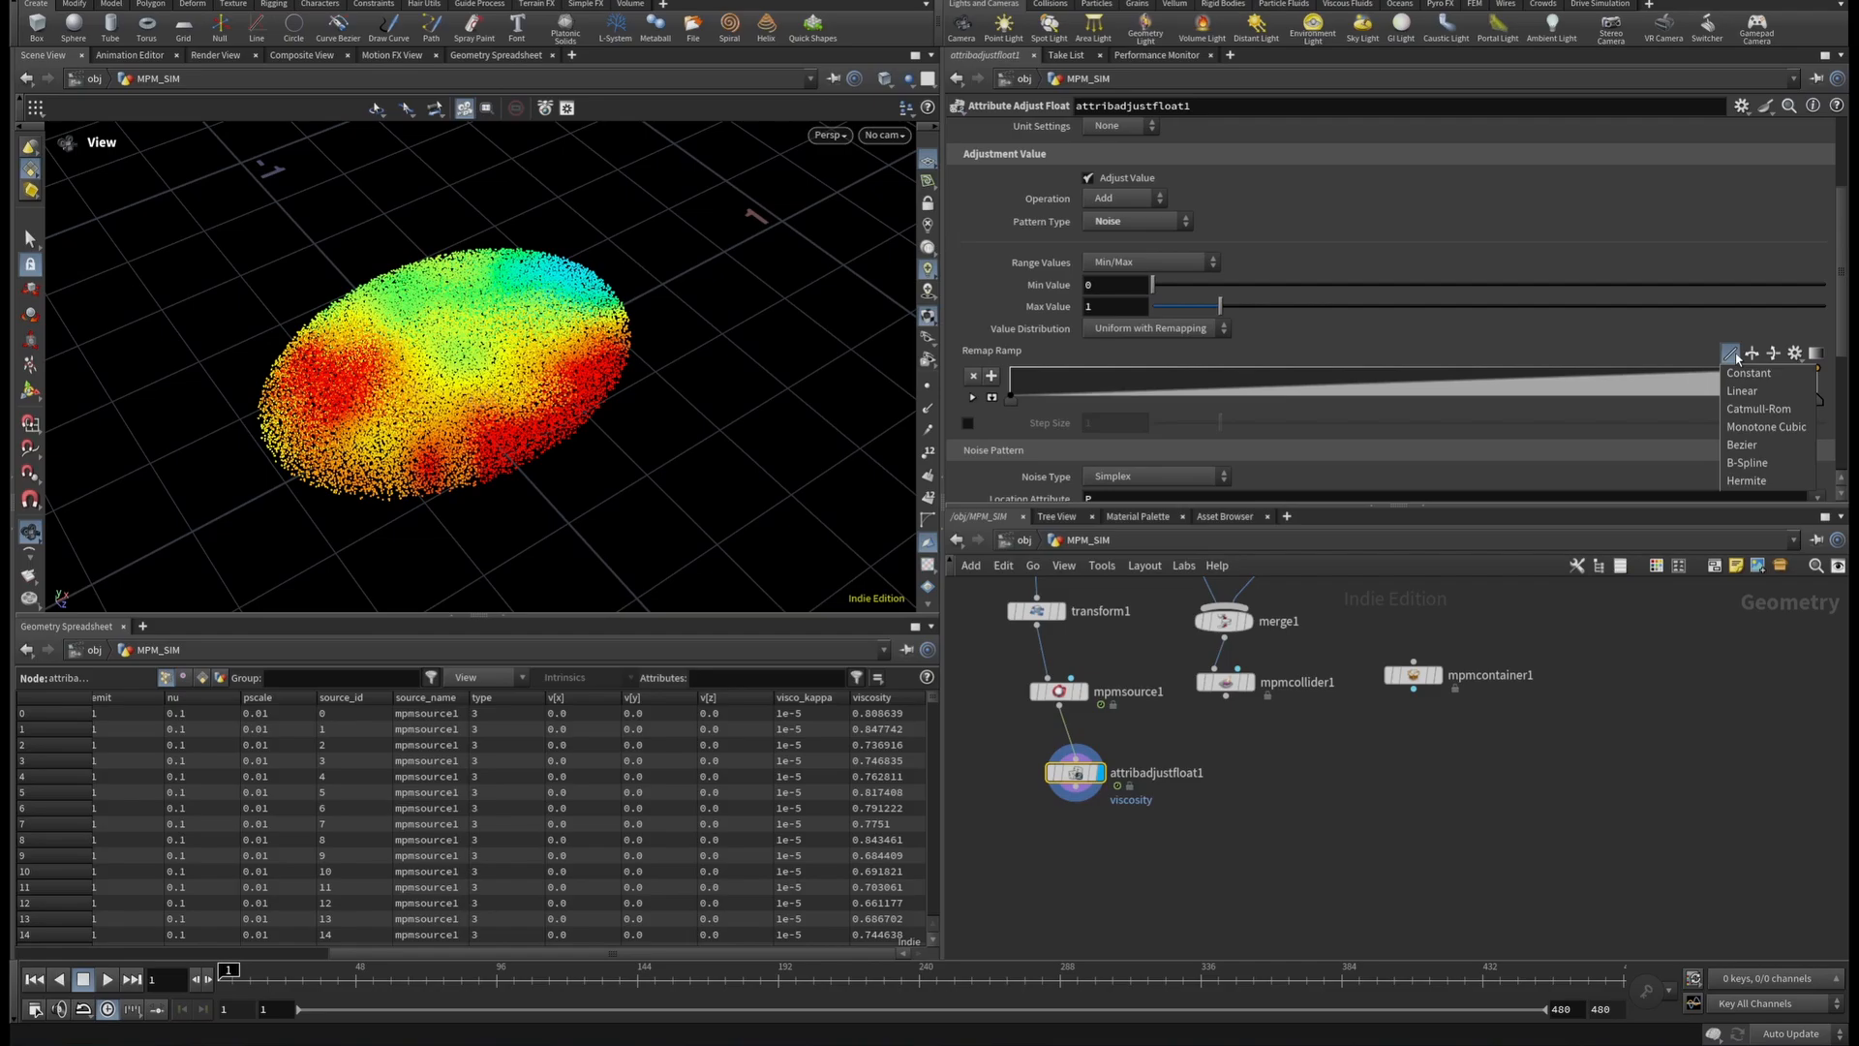
{"action": "left_click", "coordinate": [1753, 355]}
{"action": "left_click", "coordinate": [1753, 355]}
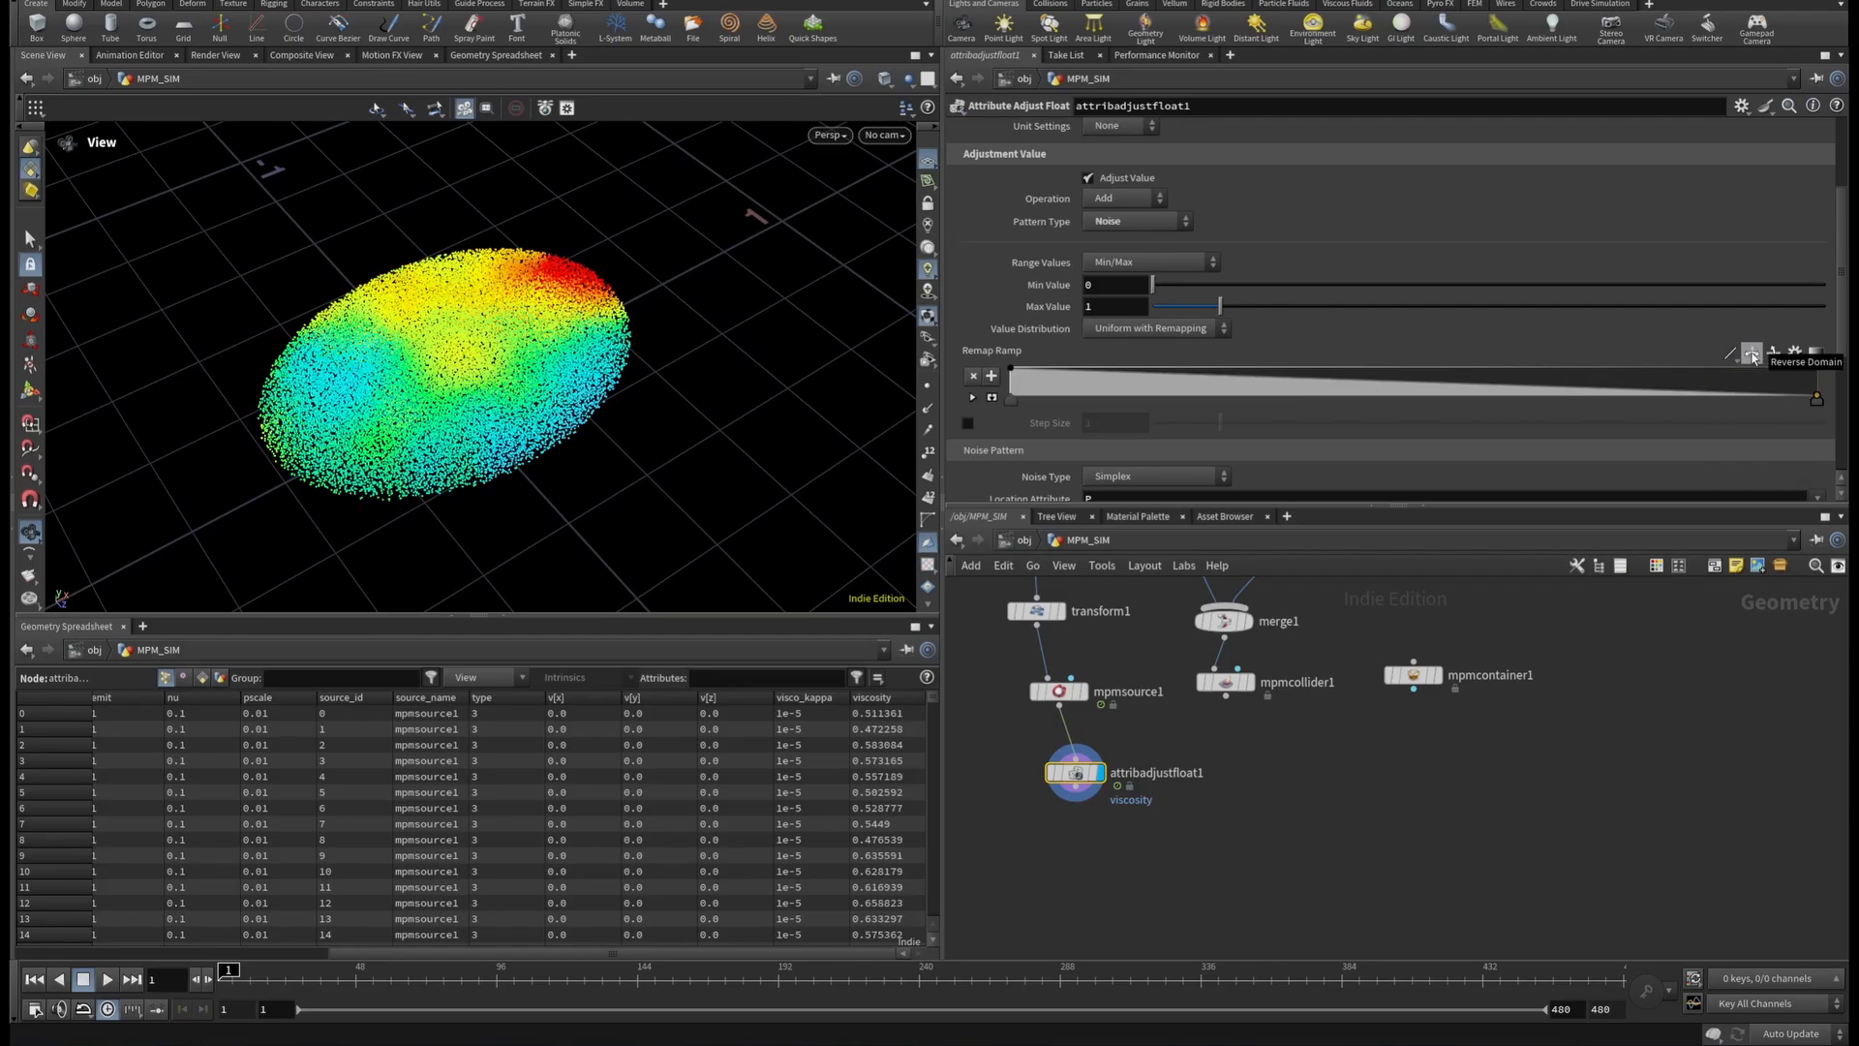
{"action": "scroll", "coordinate": [1145, 371], "scroll_direction": "down", "scroll_amount": 1}
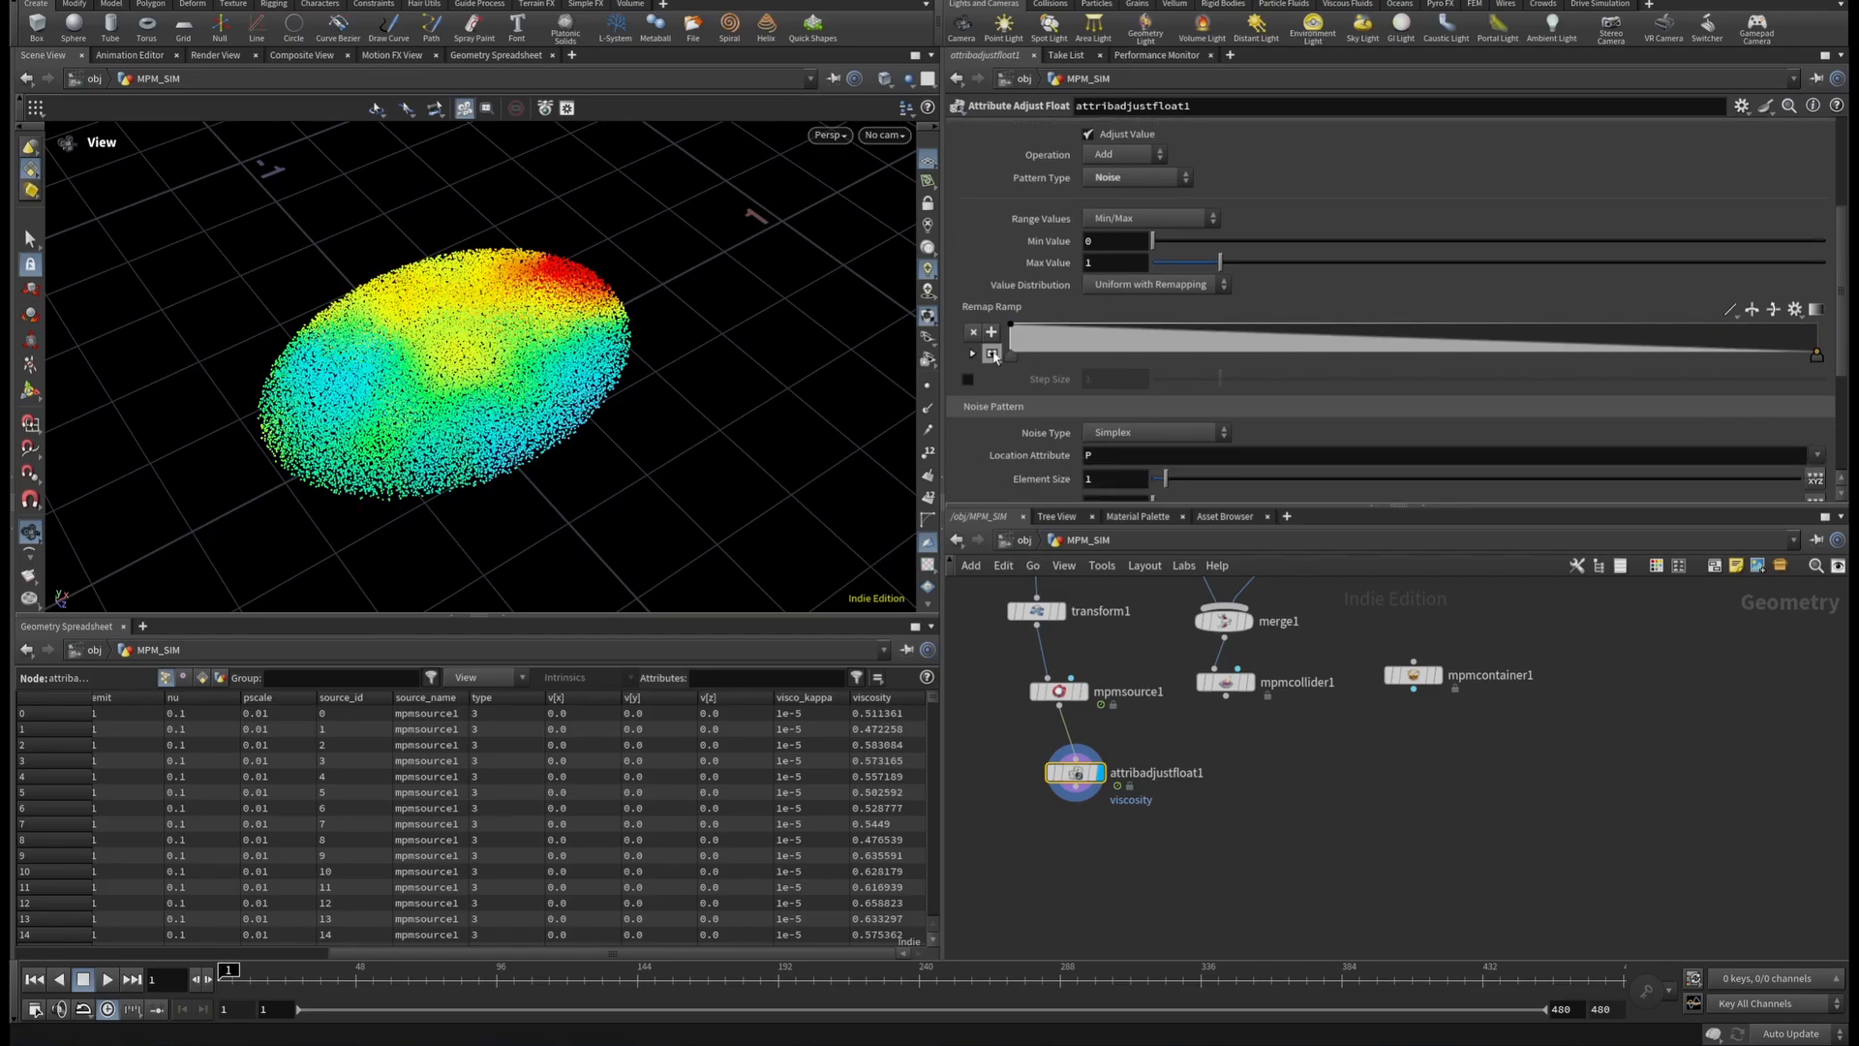
{"action": "left_click", "coordinate": [992, 352]}
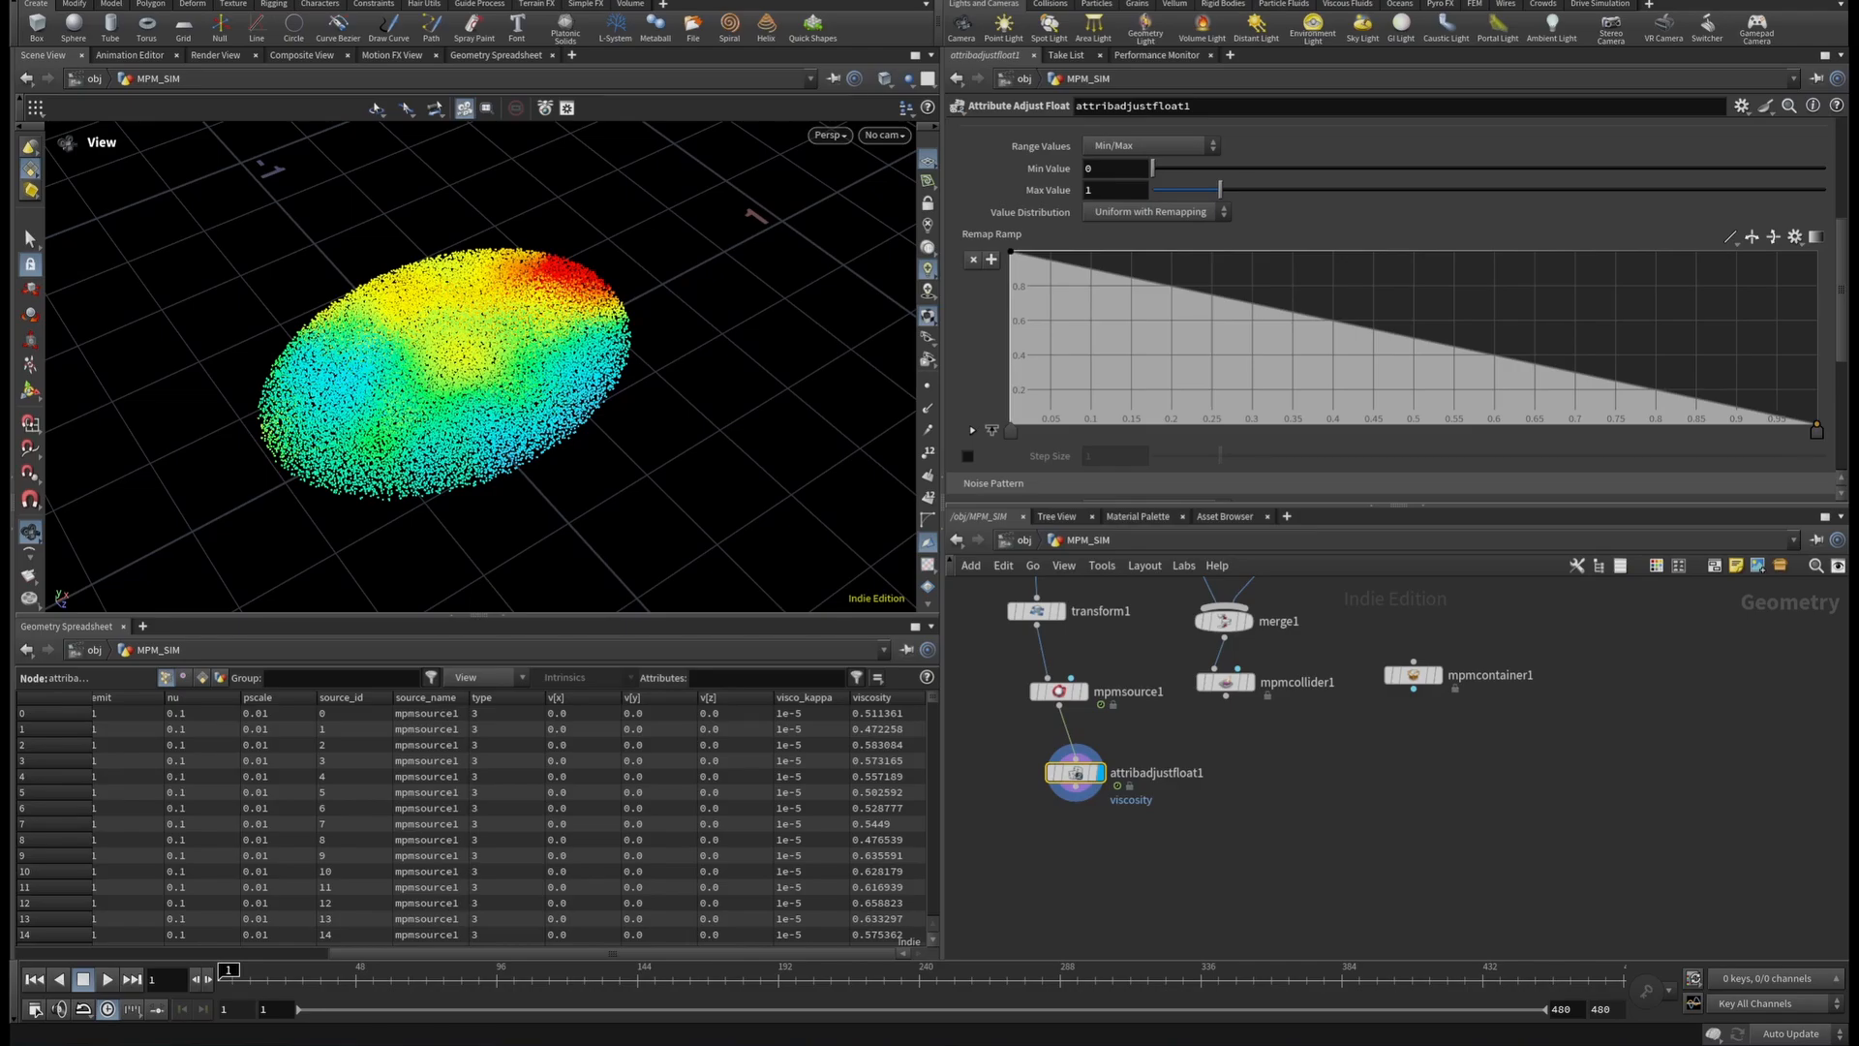
Set the viscosity noise's minimum value to 0.25 and inspect the colored particles.
{"action": "scroll", "coordinate": [1290, 196], "scroll_direction": "up", "scroll_amount": 2}
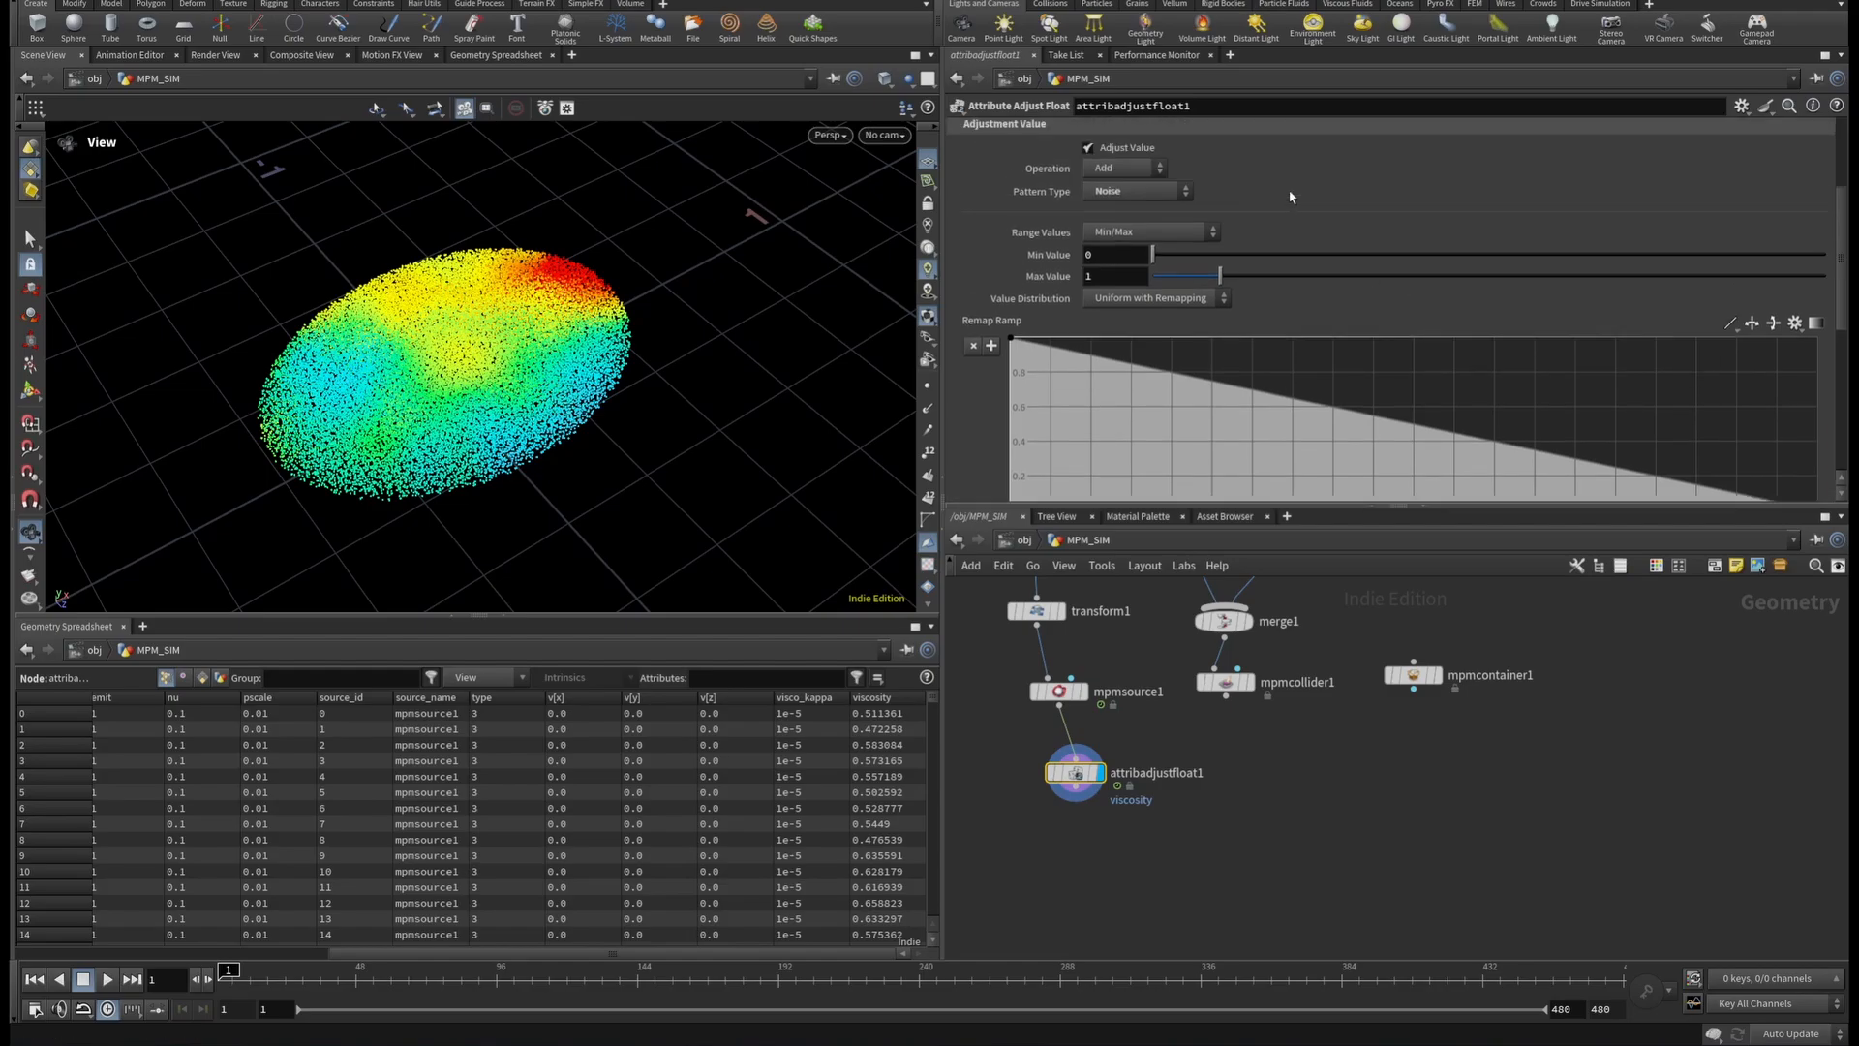
{"action": "left_click", "coordinate": [1099, 253]}
{"action": "type", "text": "25"}
{"action": "key", "text": "Return"}
{"action": "left_click_drag", "start_coordinate": [560, 273], "coordinate": [558, 297]}
{"action": "scroll", "coordinate": [559, 298], "scroll_direction": "up", "scroll_amount": 4}
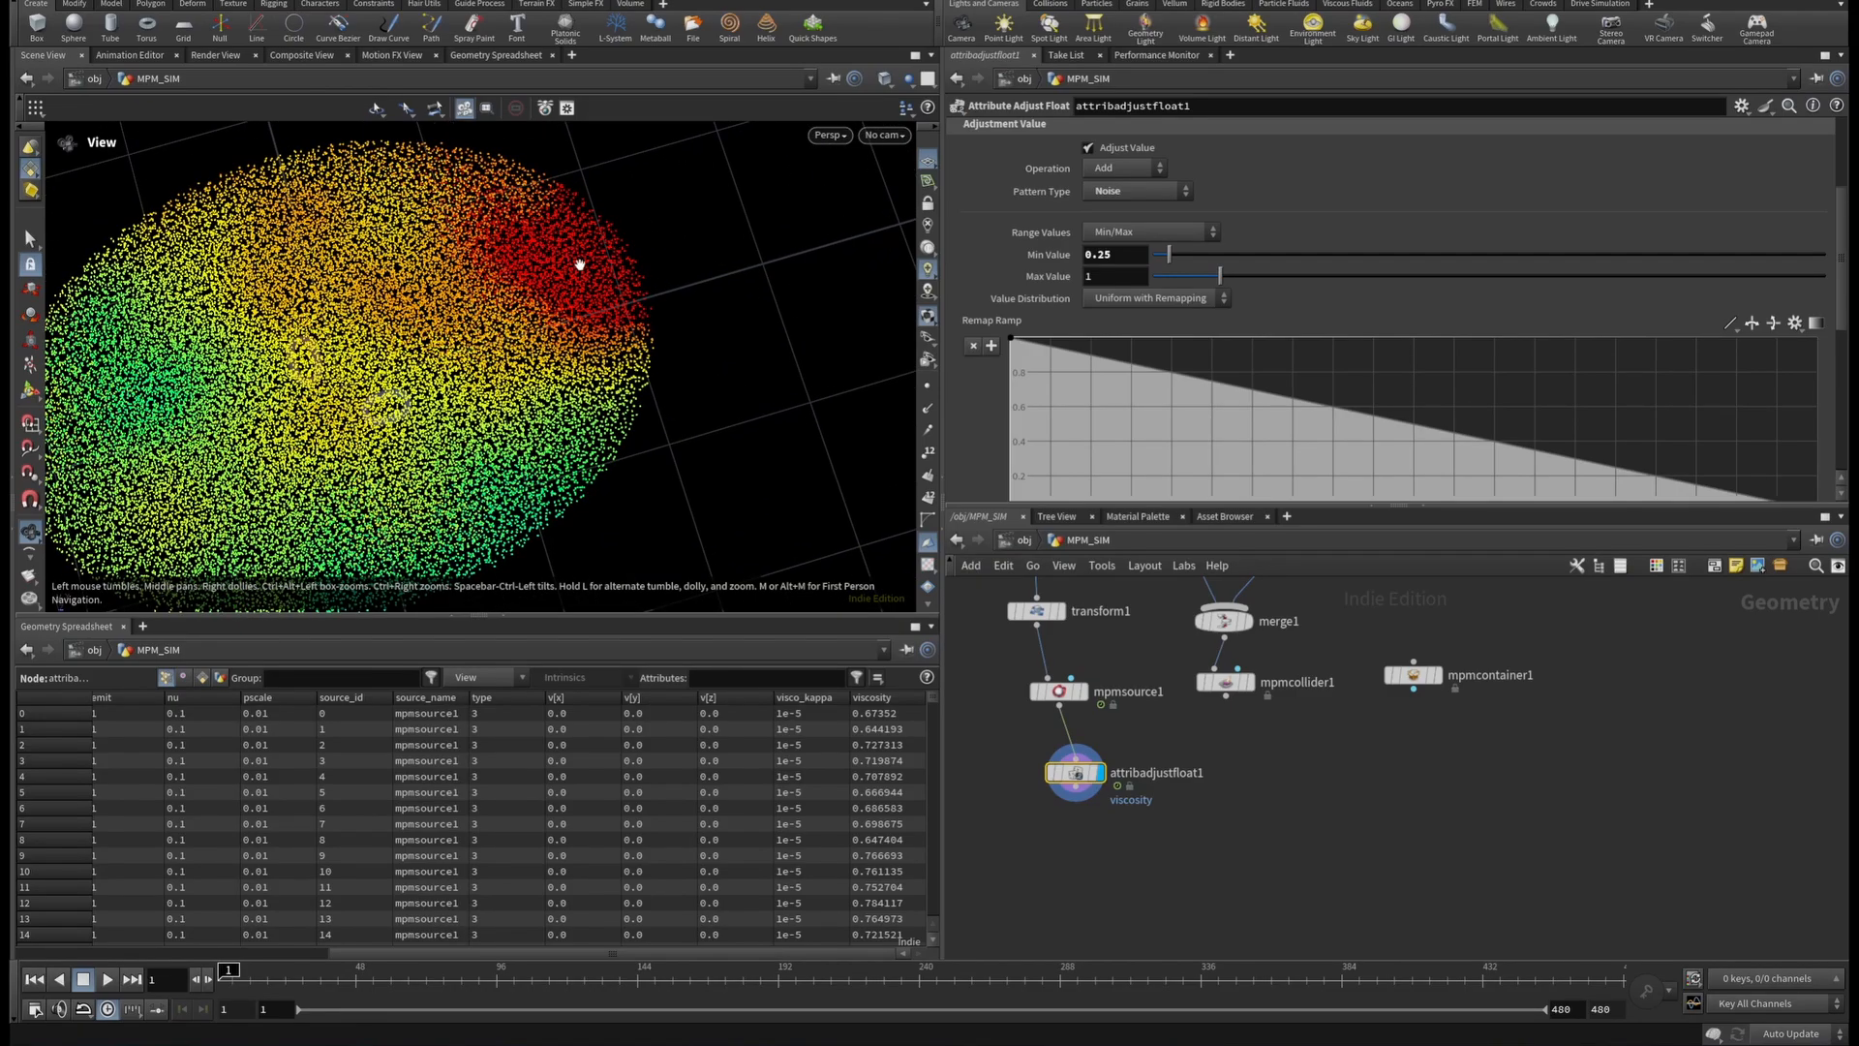
{"action": "scroll", "coordinate": [581, 266], "scroll_direction": "down", "scroll_amount": 4}
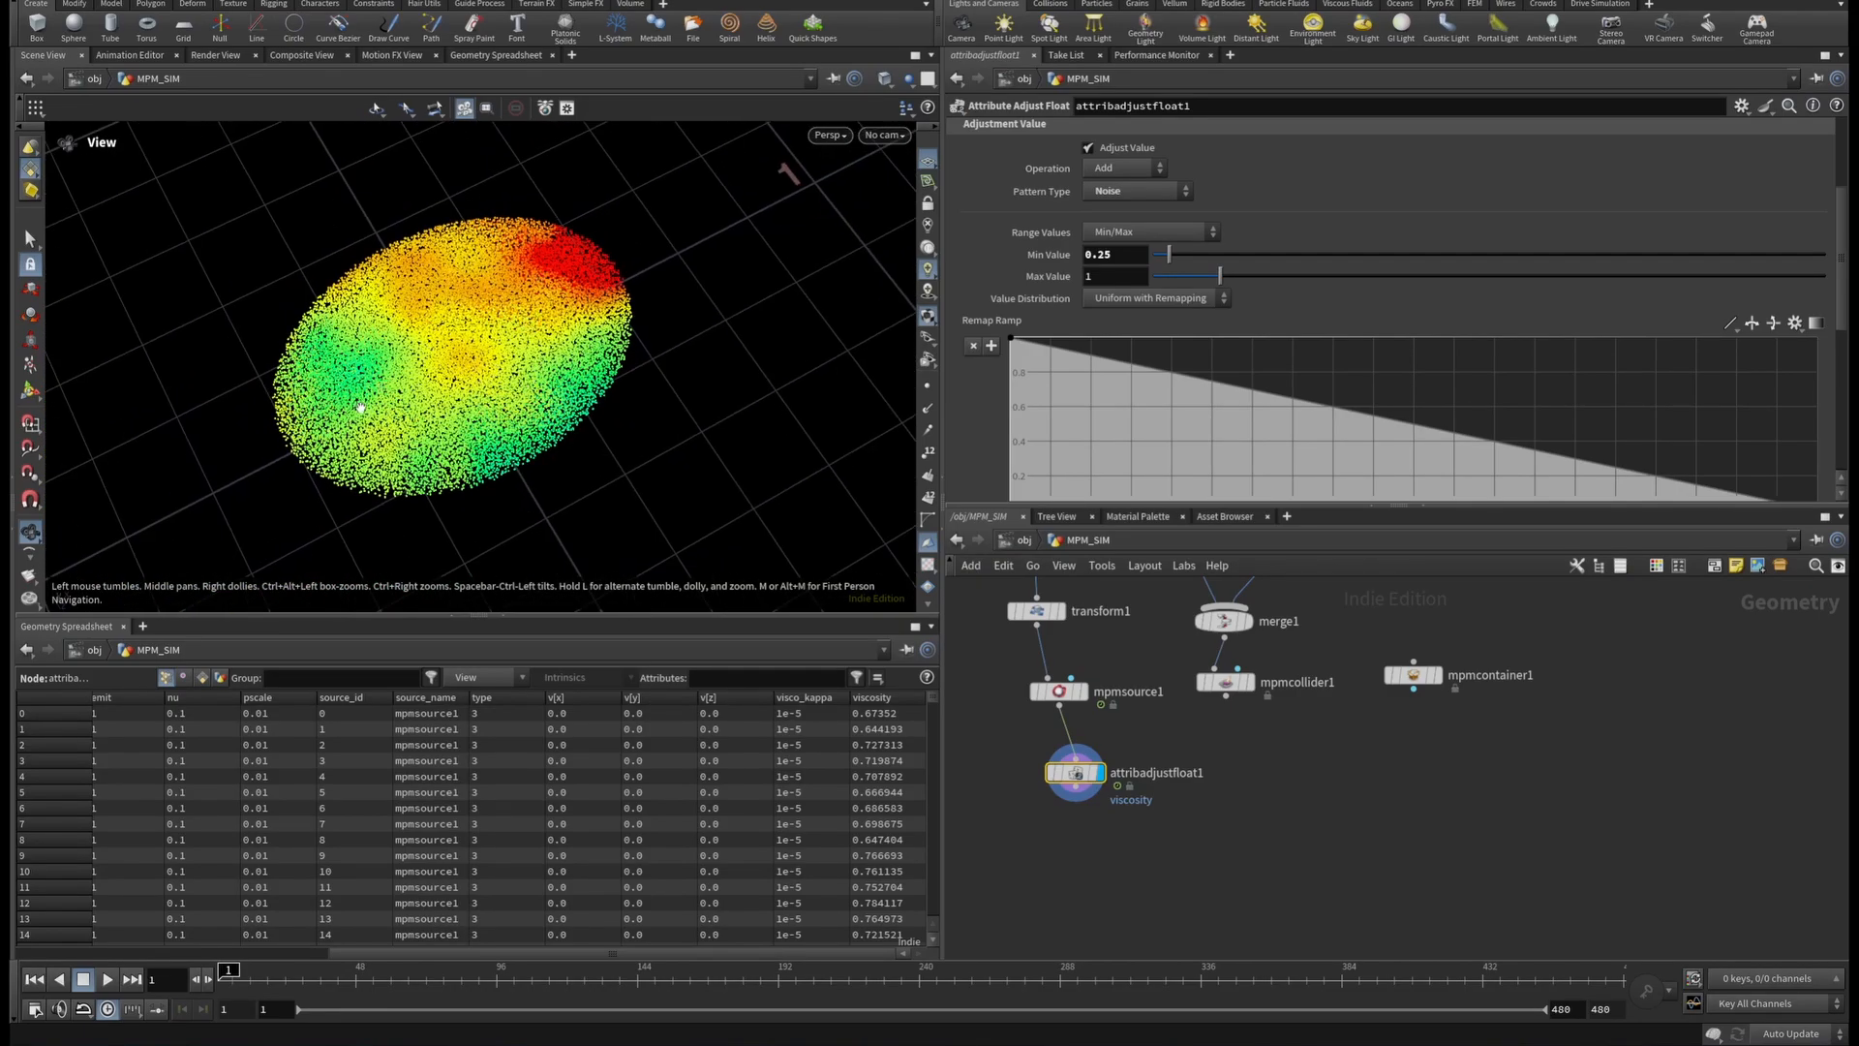
Set the viscosity noise's maximum value to 0.4.
{"action": "left_click", "coordinate": [1113, 275]}
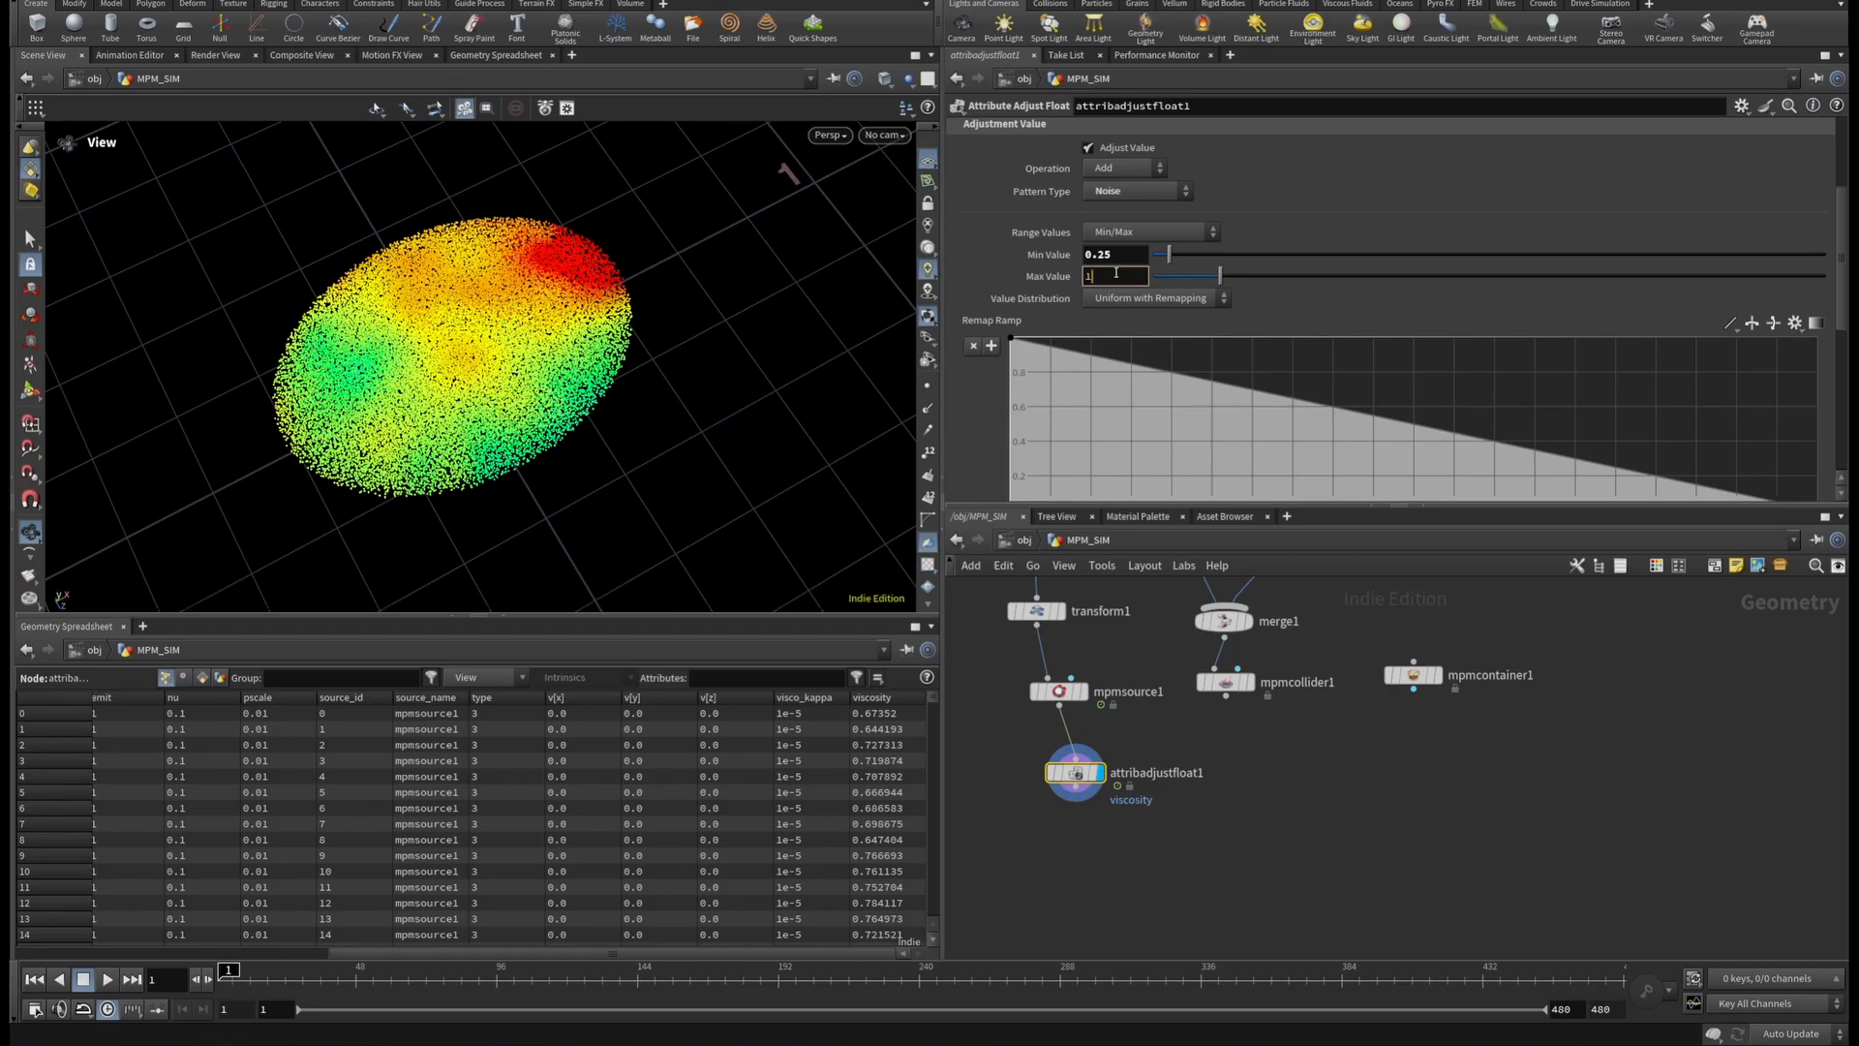
{"action": "type", "text": ".4"}
{"action": "key", "text": "Return"}
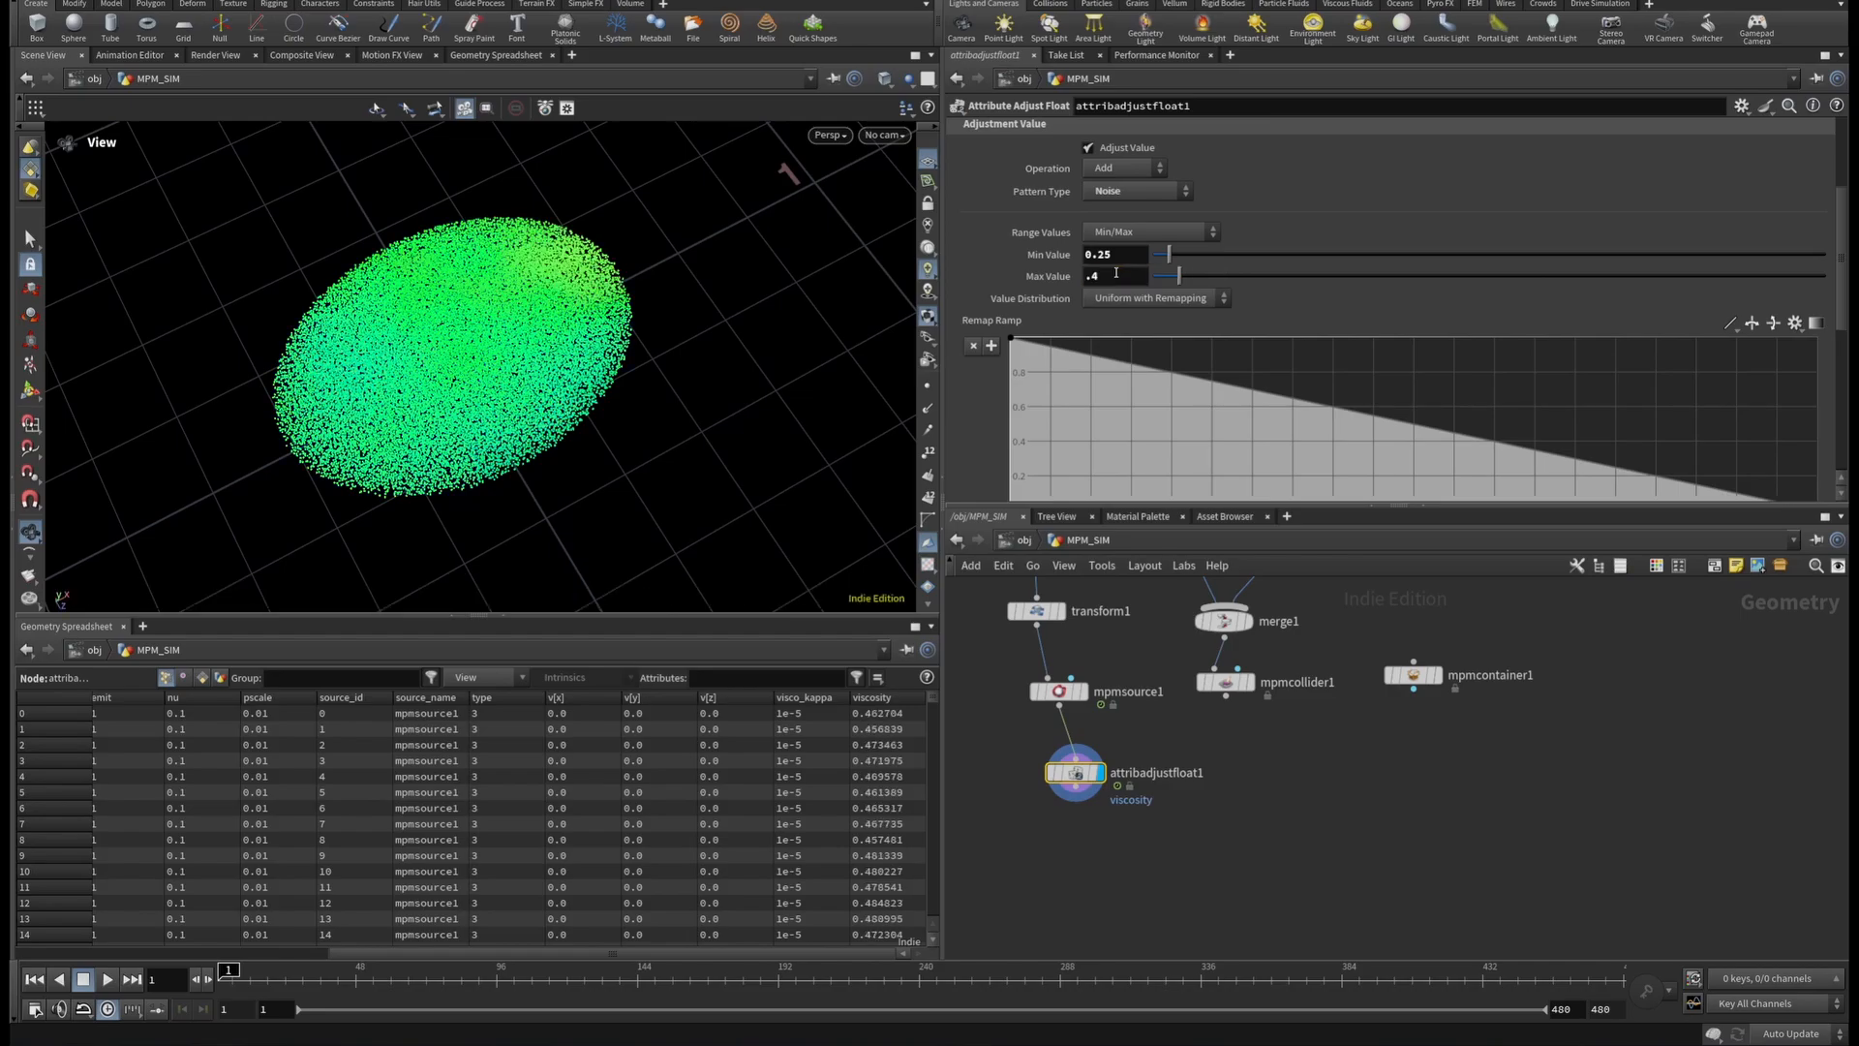
{"action": "scroll", "coordinate": [1625, 391], "scroll_direction": "down", "scroll_amount": 2}
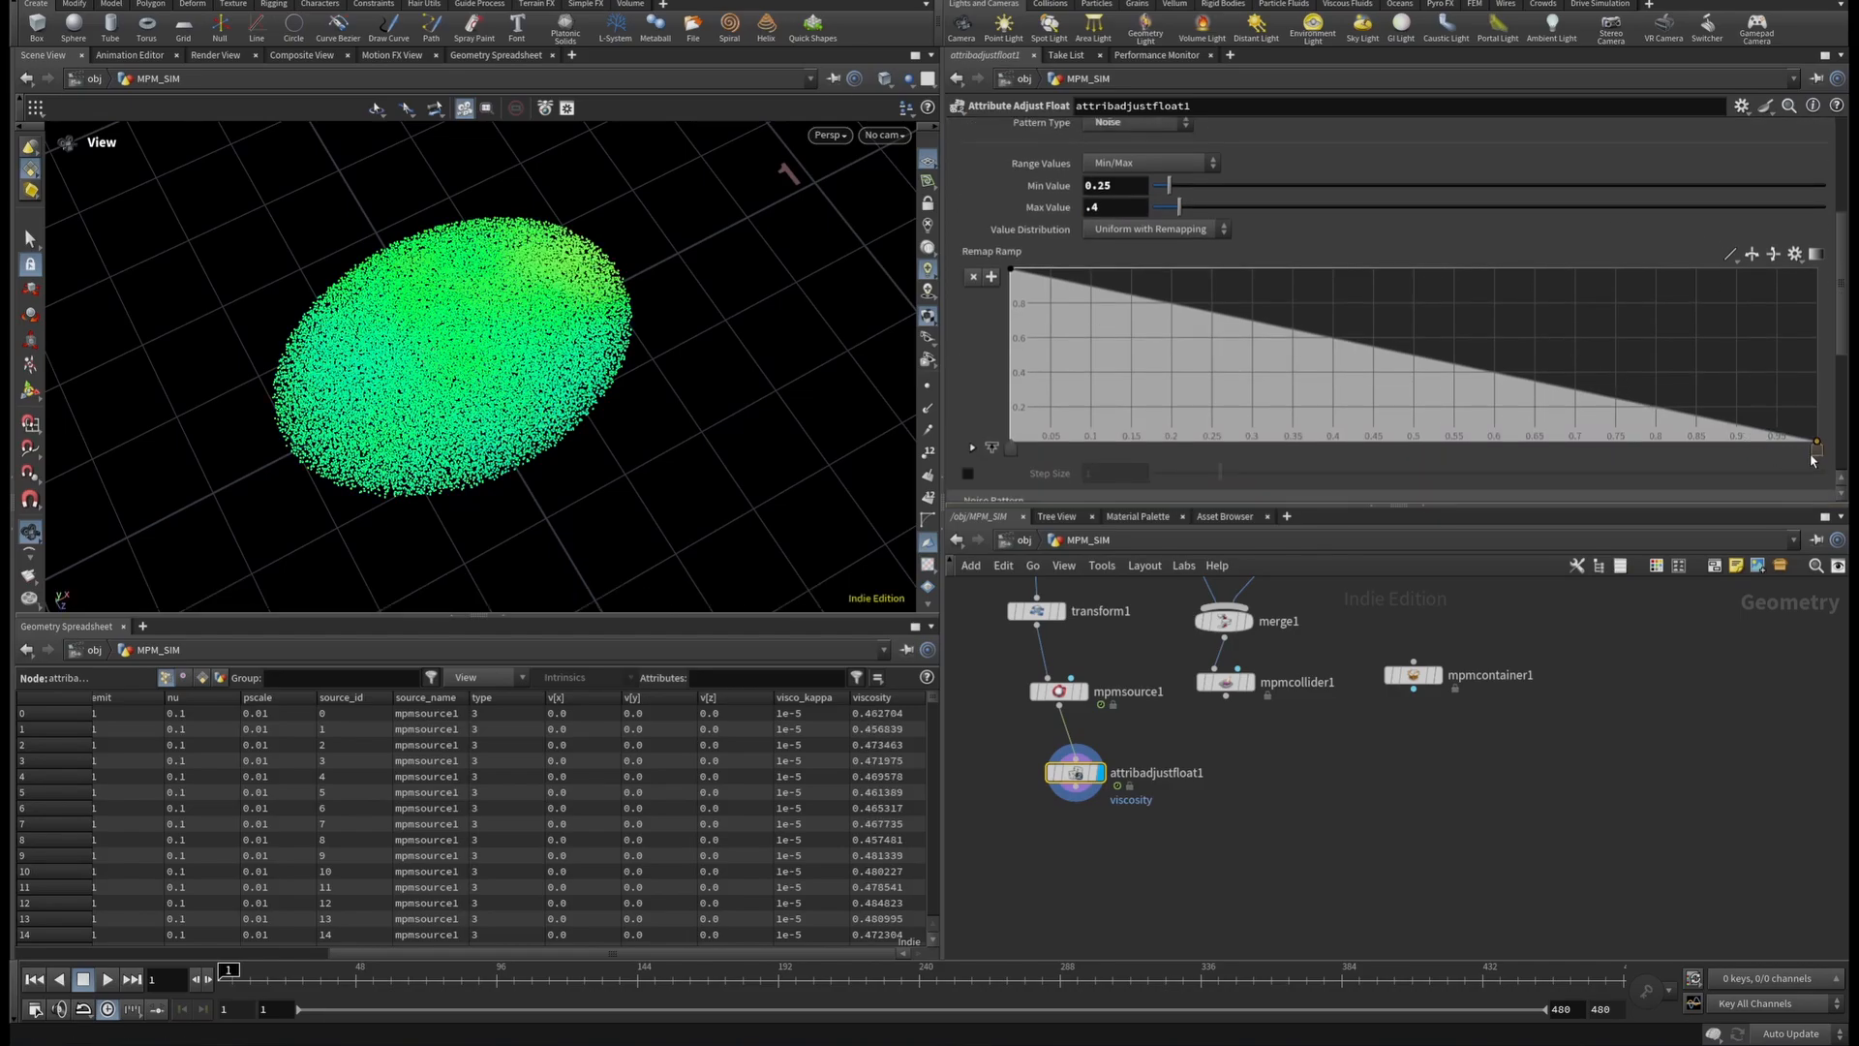
Move the end point of the viscosity remap ramp to about 0.44 and turn off the viscosity color visualization on the particles.
{"action": "left_click_drag", "start_coordinate": [1813, 460], "coordinate": [1364, 459]}
{"action": "left_click_drag", "start_coordinate": [495, 334], "coordinate": [476, 426]}
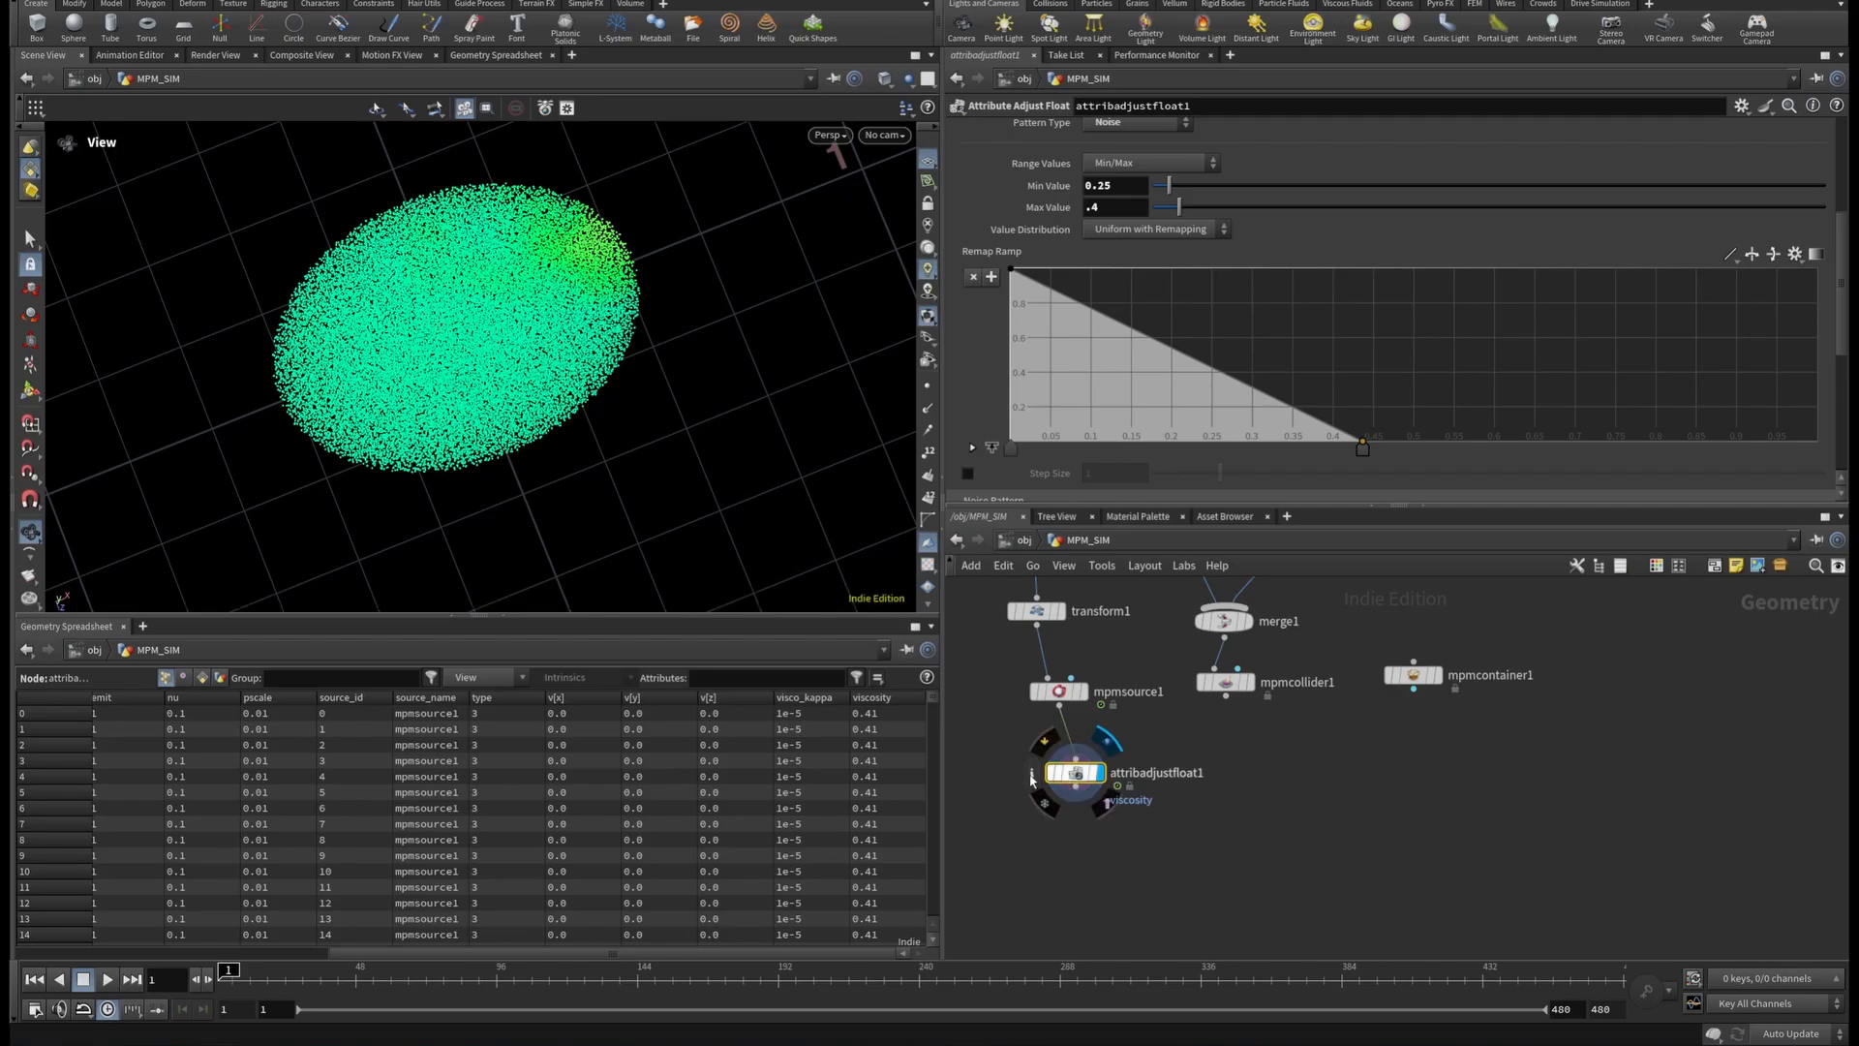
{"action": "left_click", "coordinate": [1033, 772]}
{"action": "left_click", "coordinate": [643, 565]}
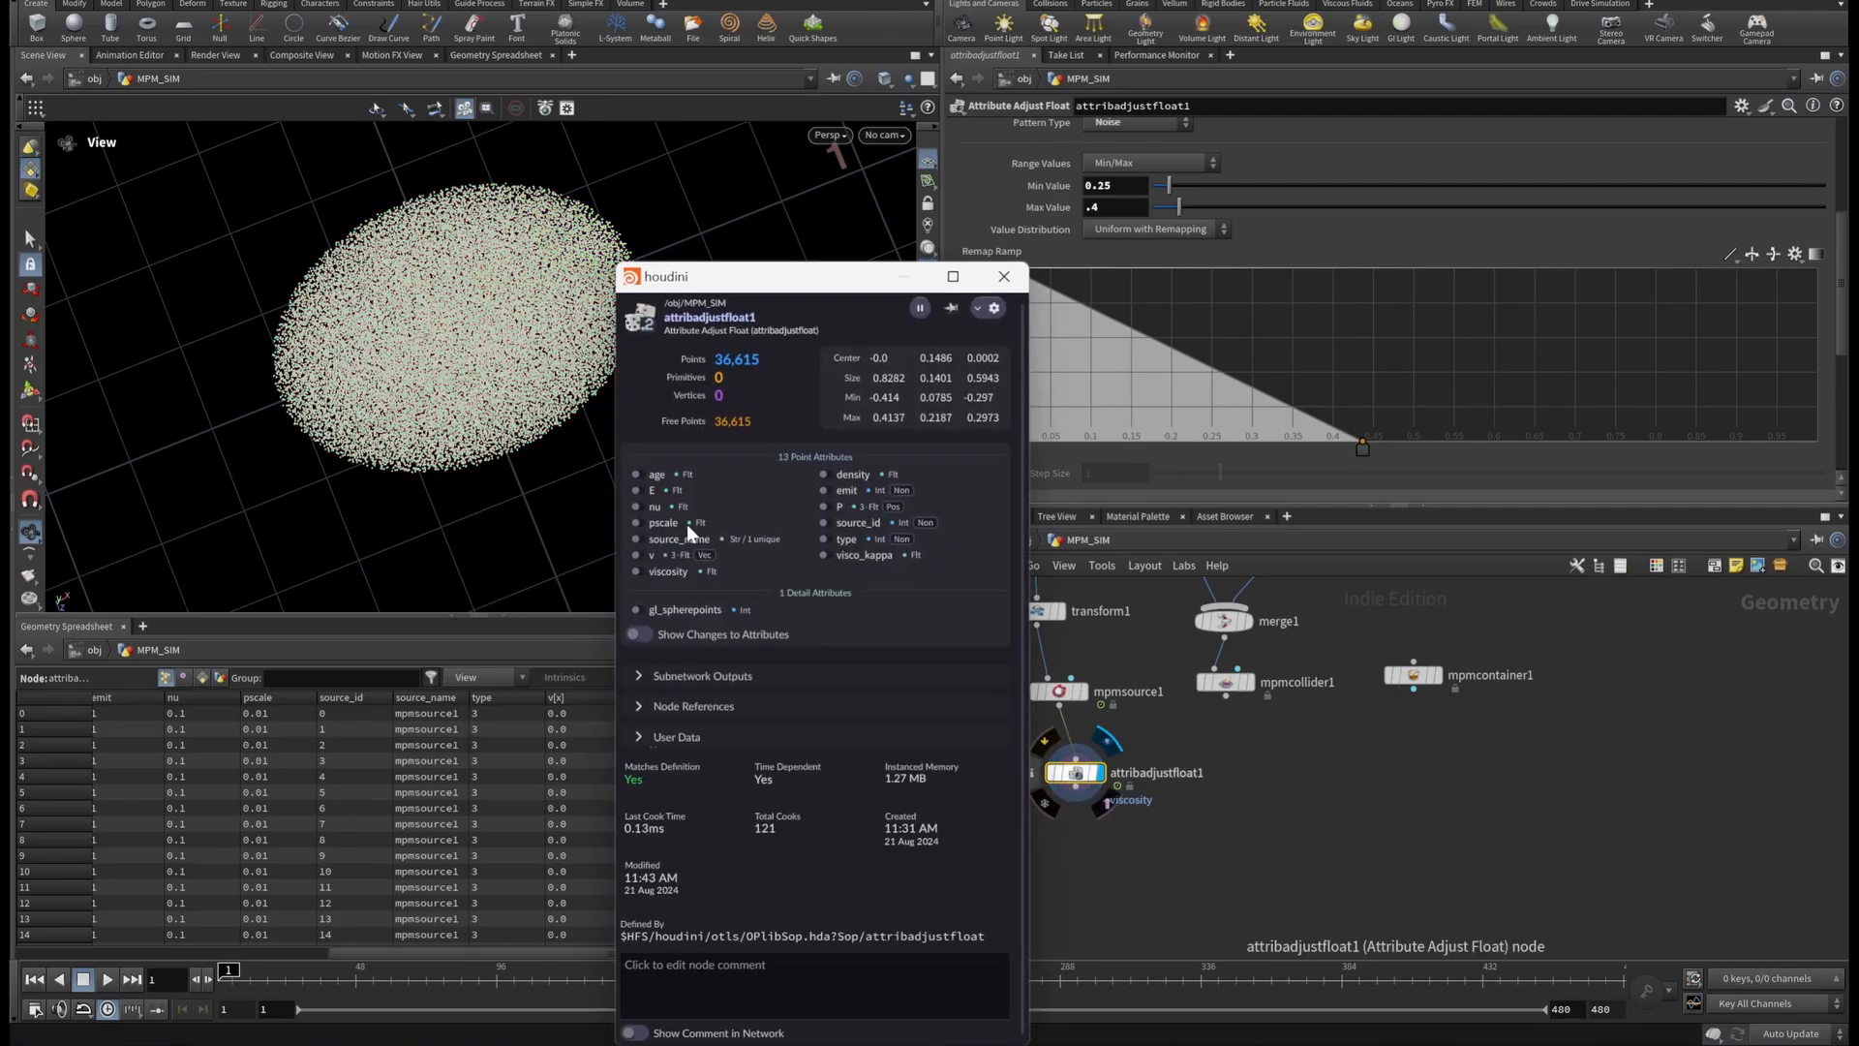
{"action": "left_click", "coordinate": [1004, 276]}
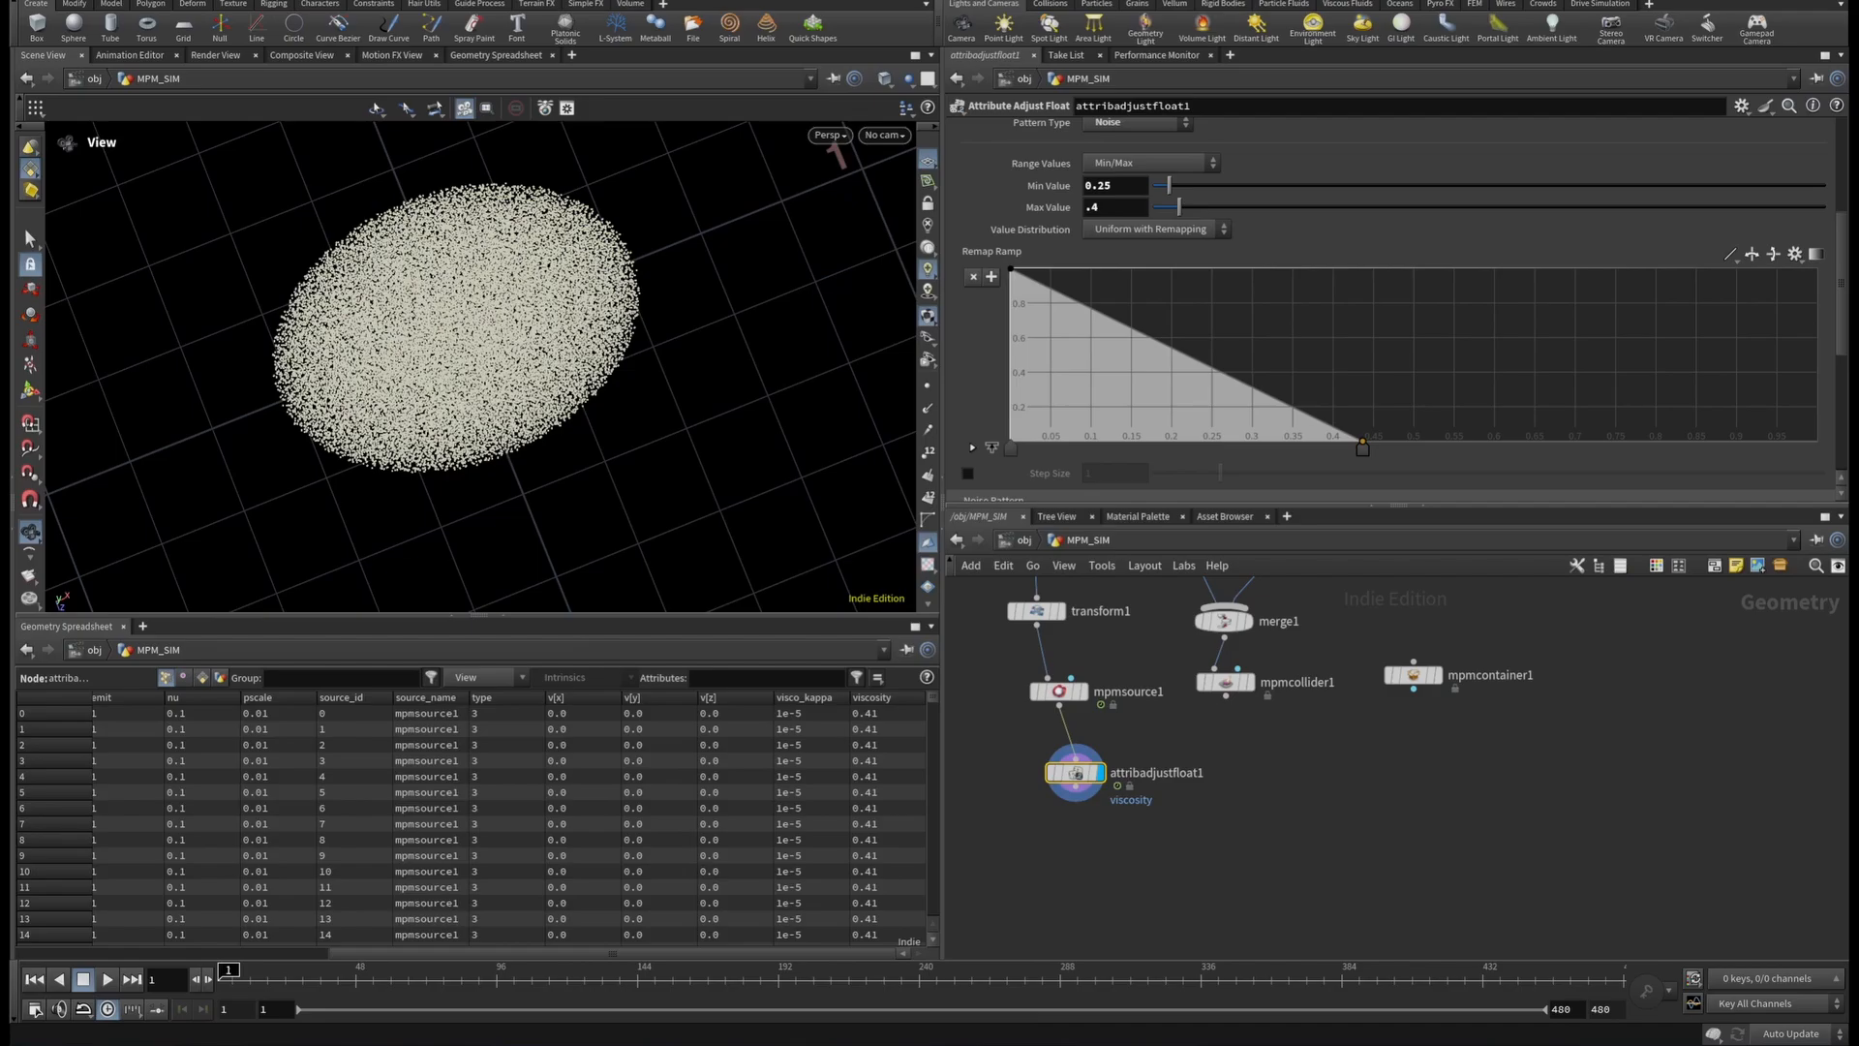
Add an MPM Solver node below the network and wire the Attribute Adjust Float output into its first input.
{"action": "key", "text": "Tab"}
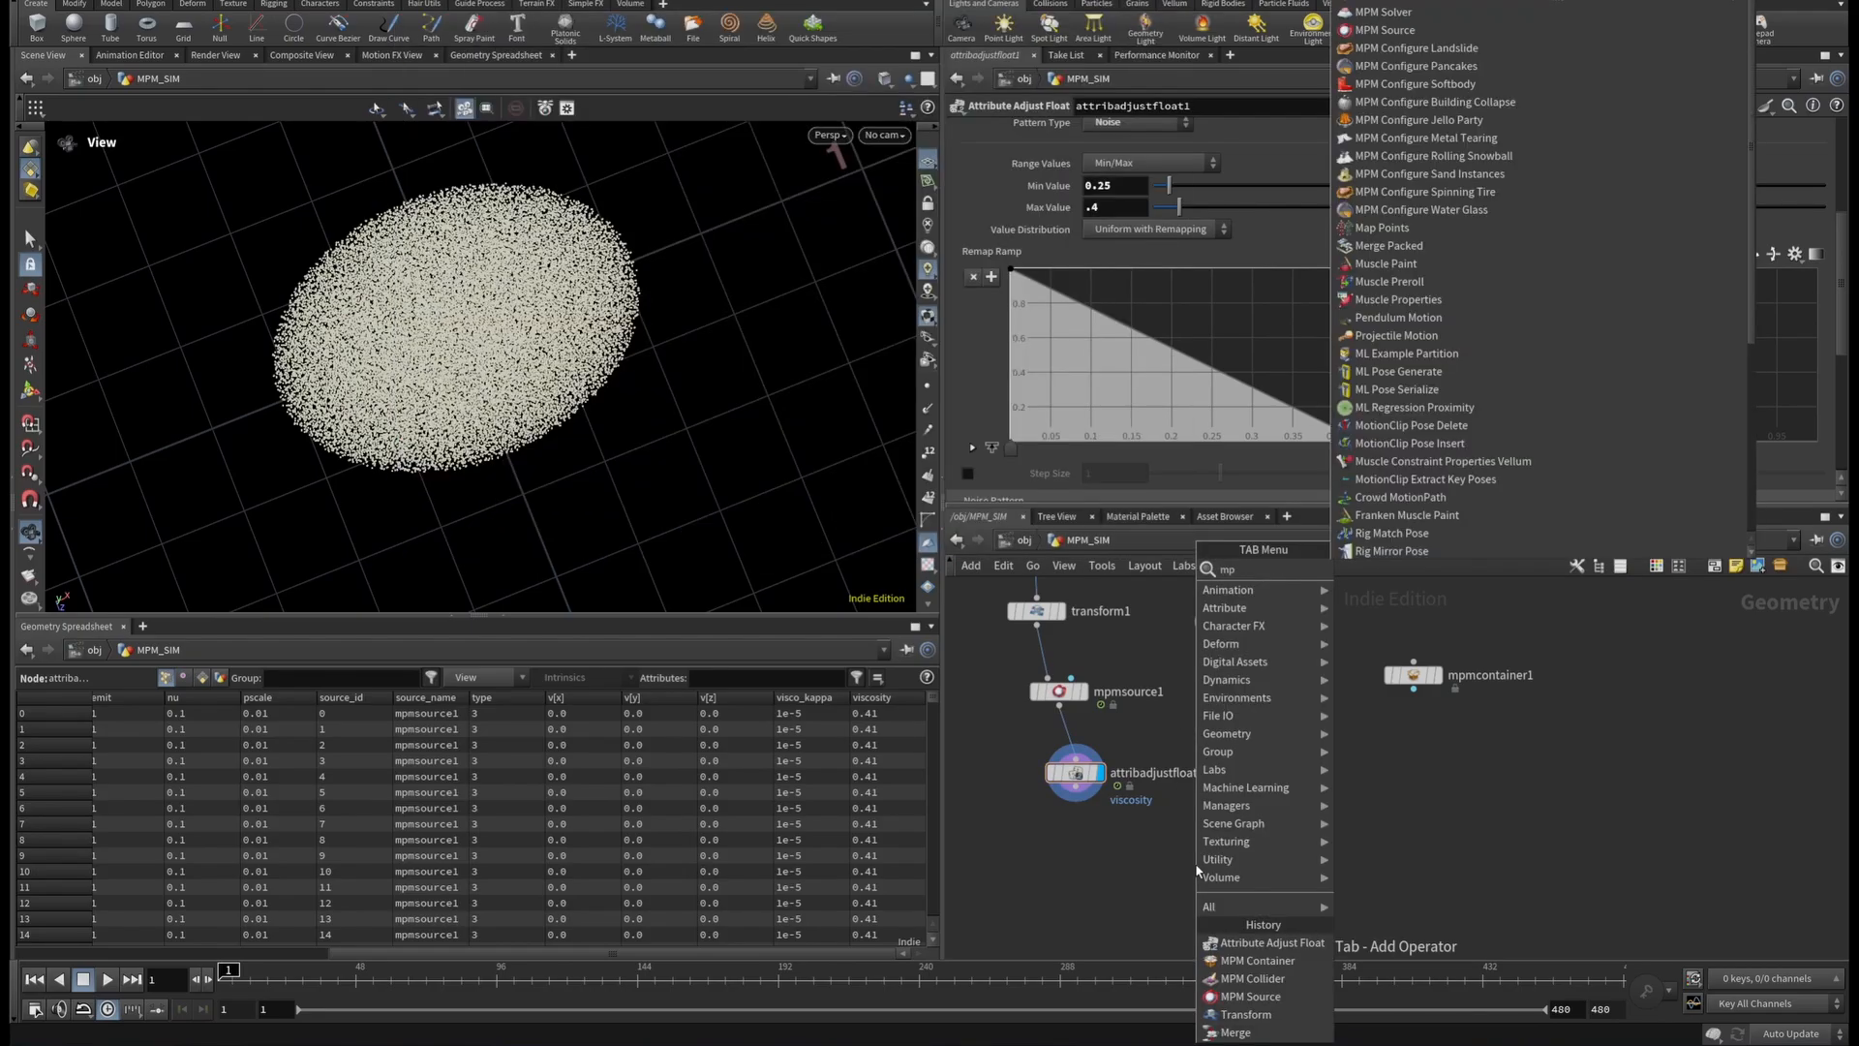
{"action": "type", "text": "mpms"}
{"action": "left_click", "coordinate": [1374, 571]}
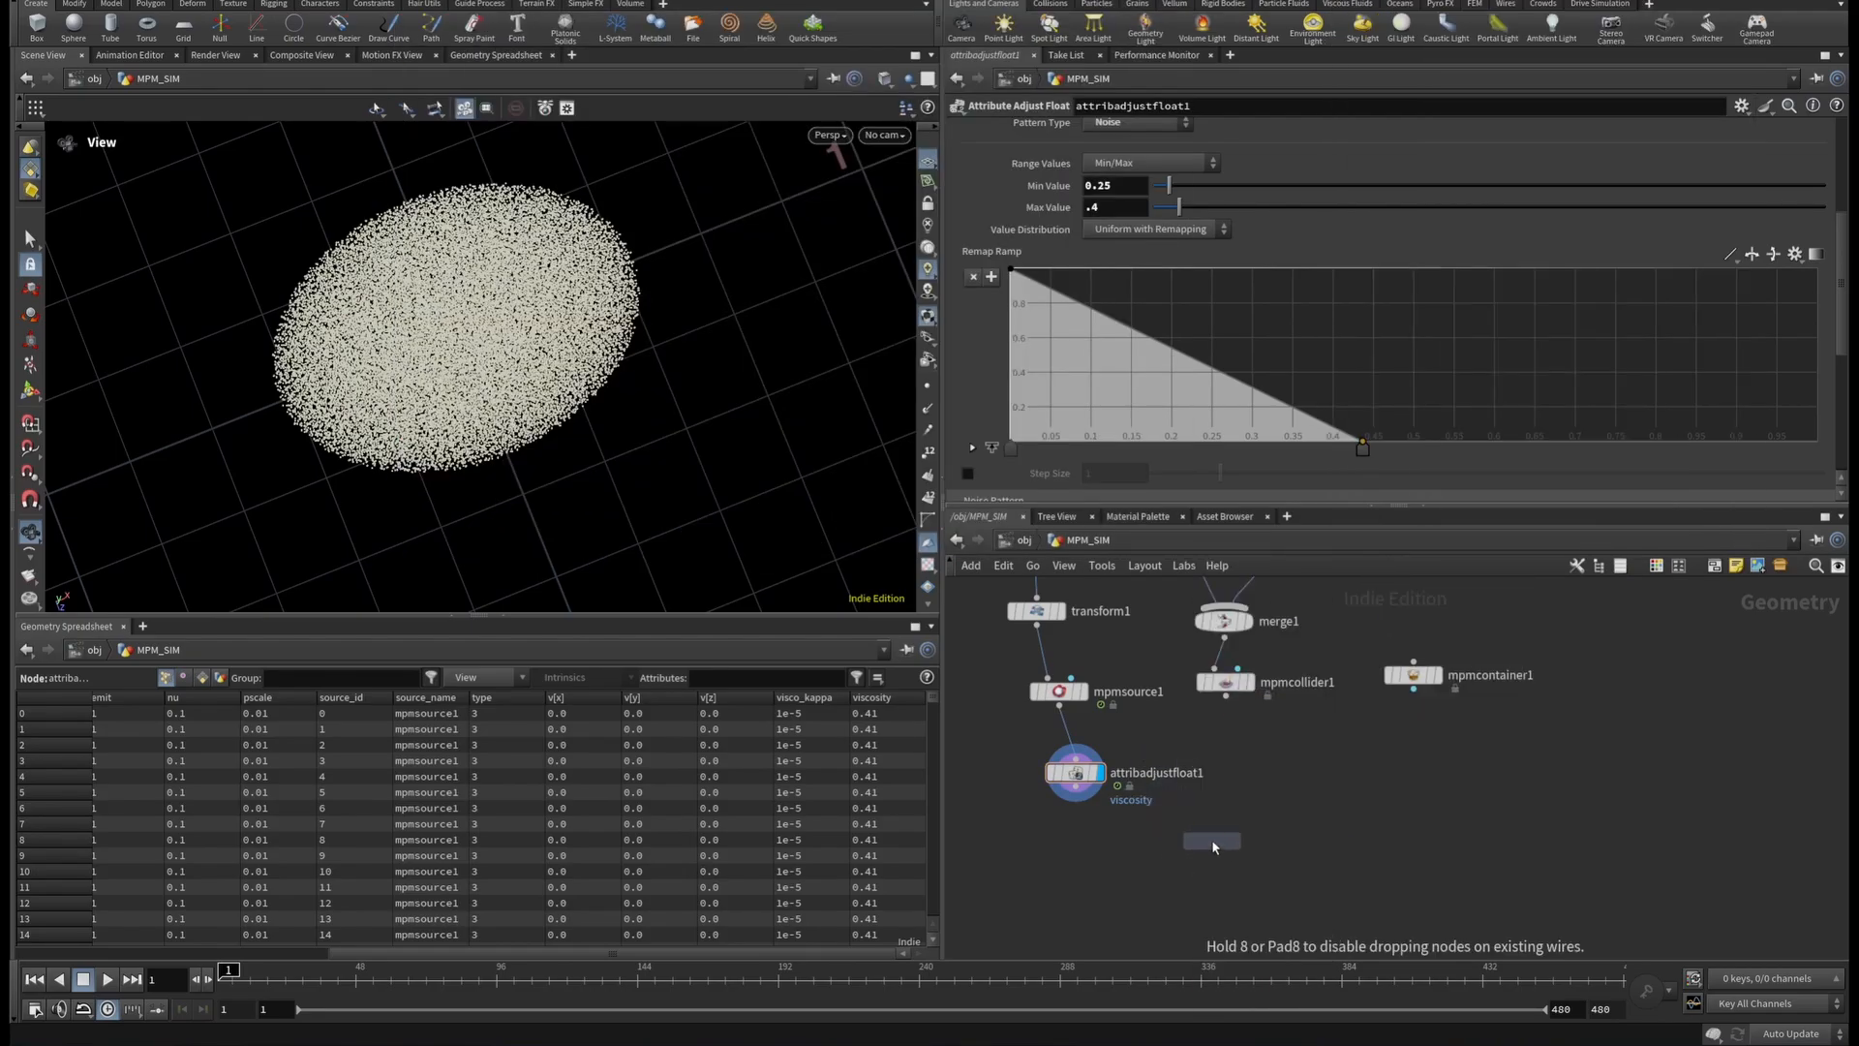
{"action": "left_click", "coordinate": [1213, 841]}
{"action": "left_click", "coordinate": [1077, 788]}
{"action": "left_click", "coordinate": [1198, 826]}
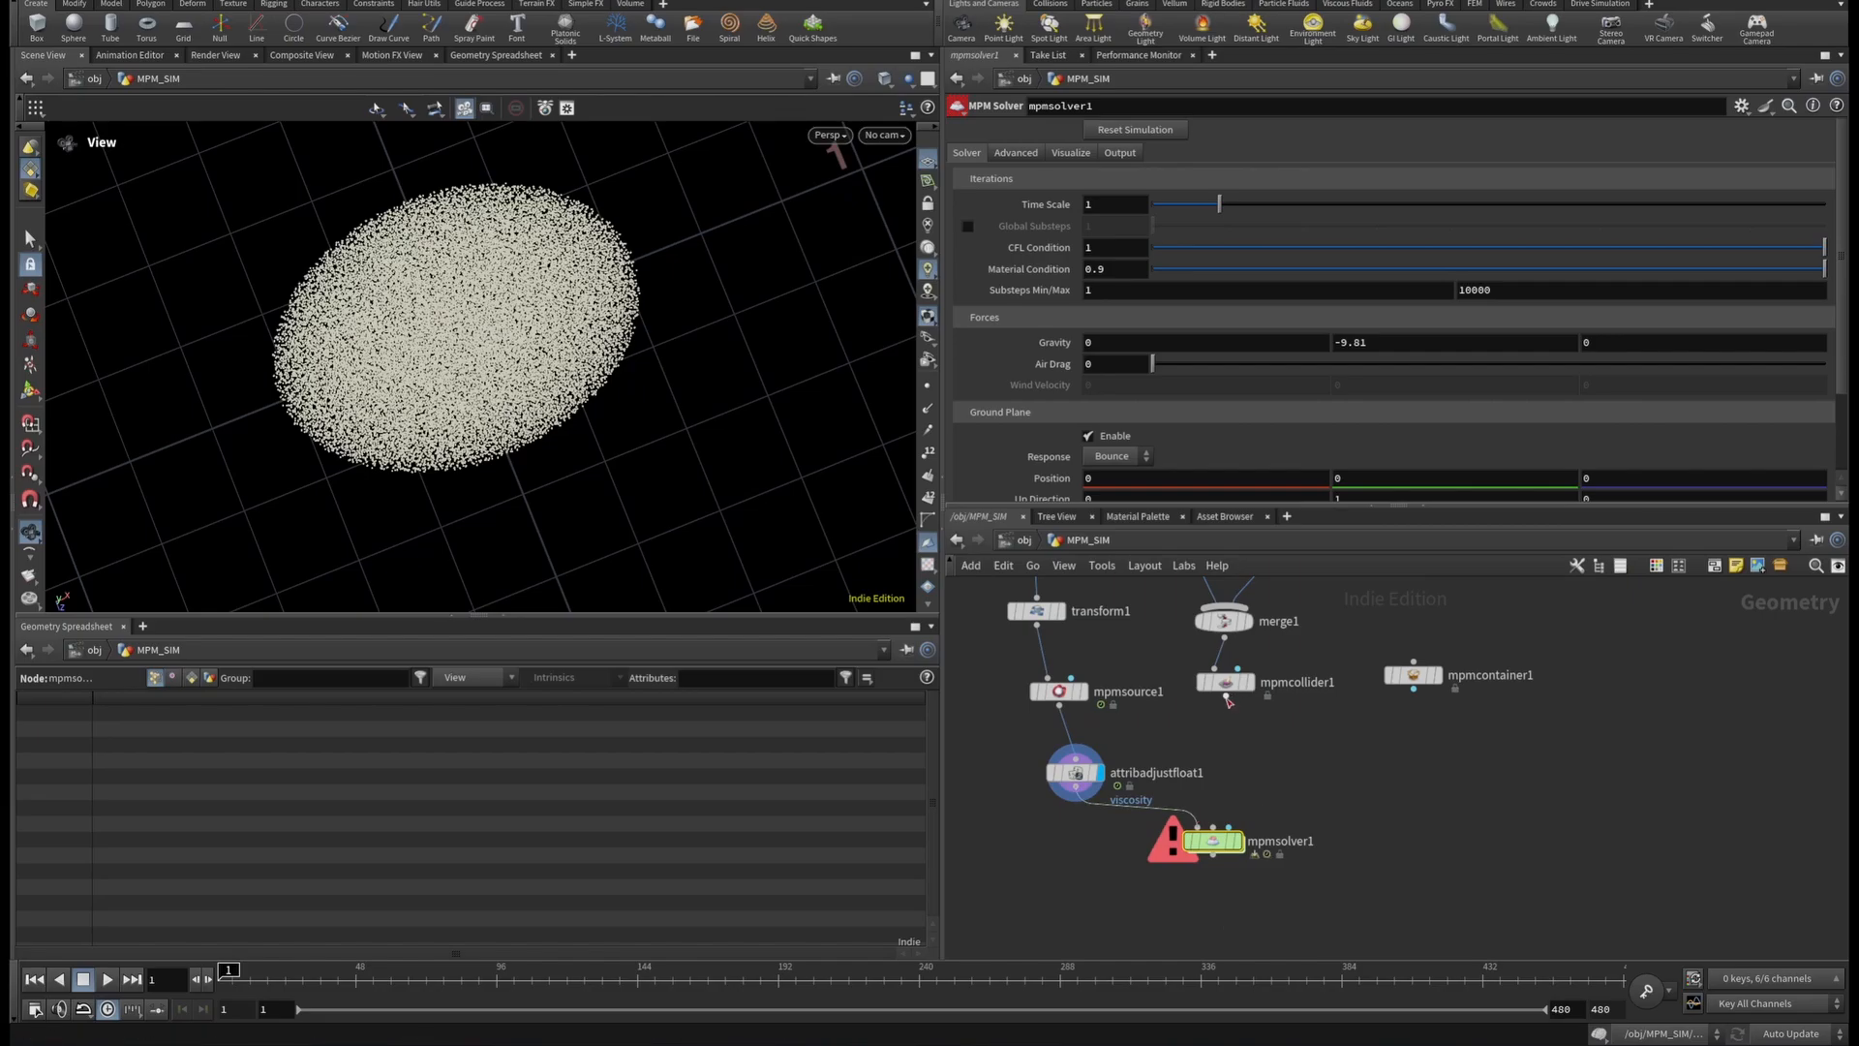
Wire mpmcollider1 and mpmcontainer1 into the second and third inputs of the MPM Solver.
{"action": "left_click", "coordinate": [1226, 696]}
{"action": "left_click", "coordinate": [1213, 829]}
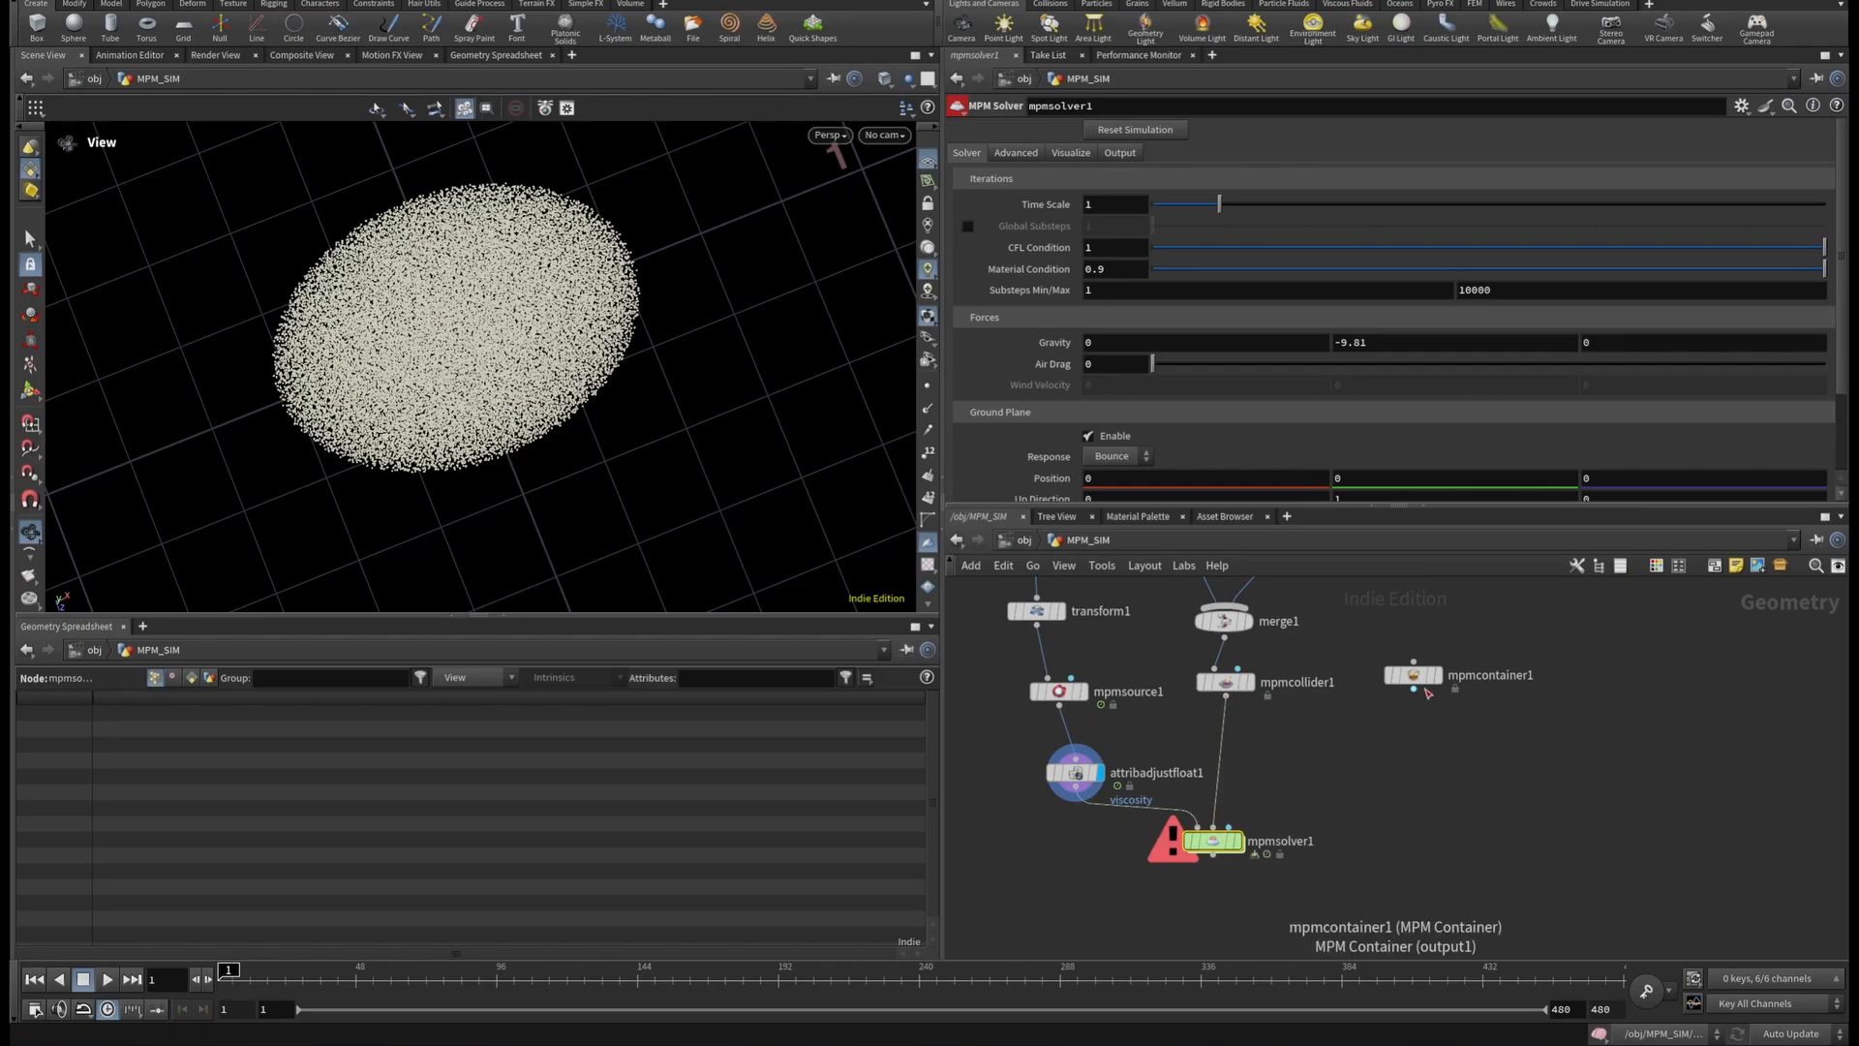
{"action": "left_click", "coordinate": [1414, 690]}
{"action": "left_click", "coordinate": [1228, 829]}
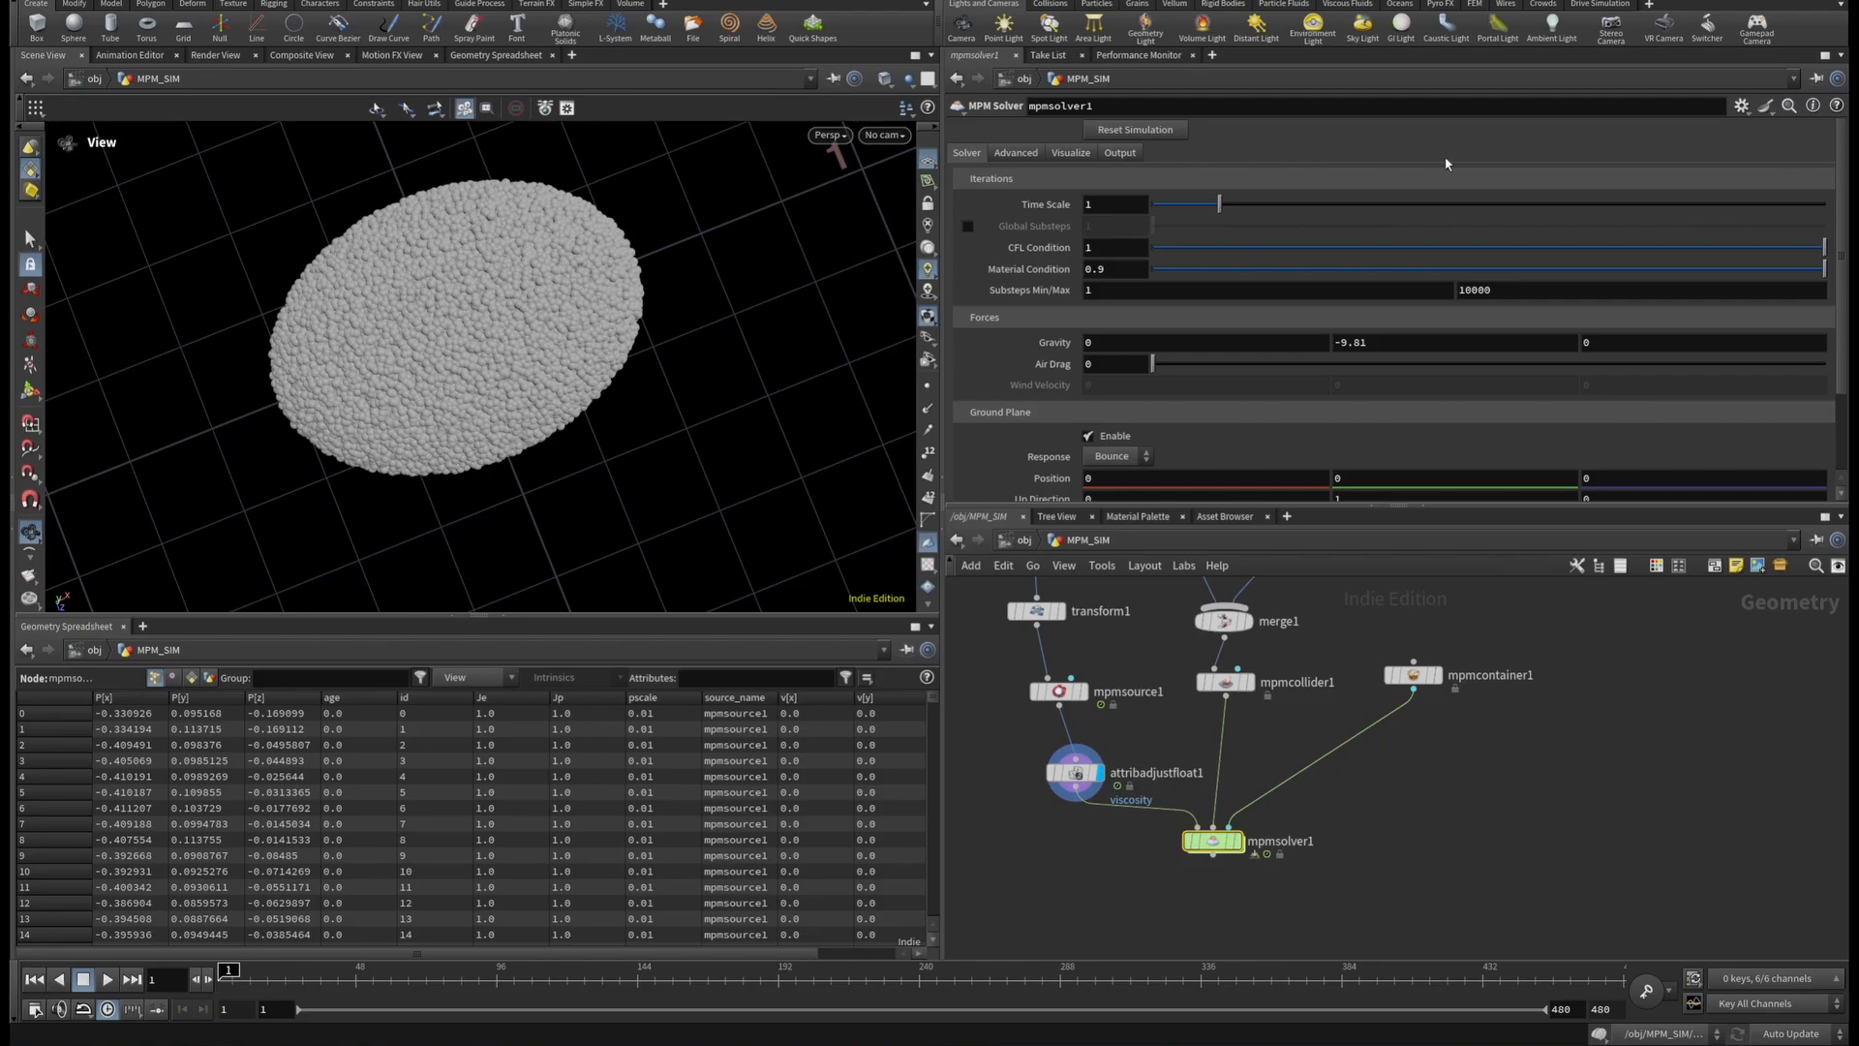
Set the MPM Solver's extra output point attributes to "Cd uv name viscosity" and display the solver.
{"action": "scroll", "coordinate": [1148, 227], "scroll_direction": "down", "scroll_amount": 2}
{"action": "scroll", "coordinate": [1147, 227], "scroll_direction": "up", "scroll_amount": 2}
{"action": "left_click", "coordinate": [1121, 155]}
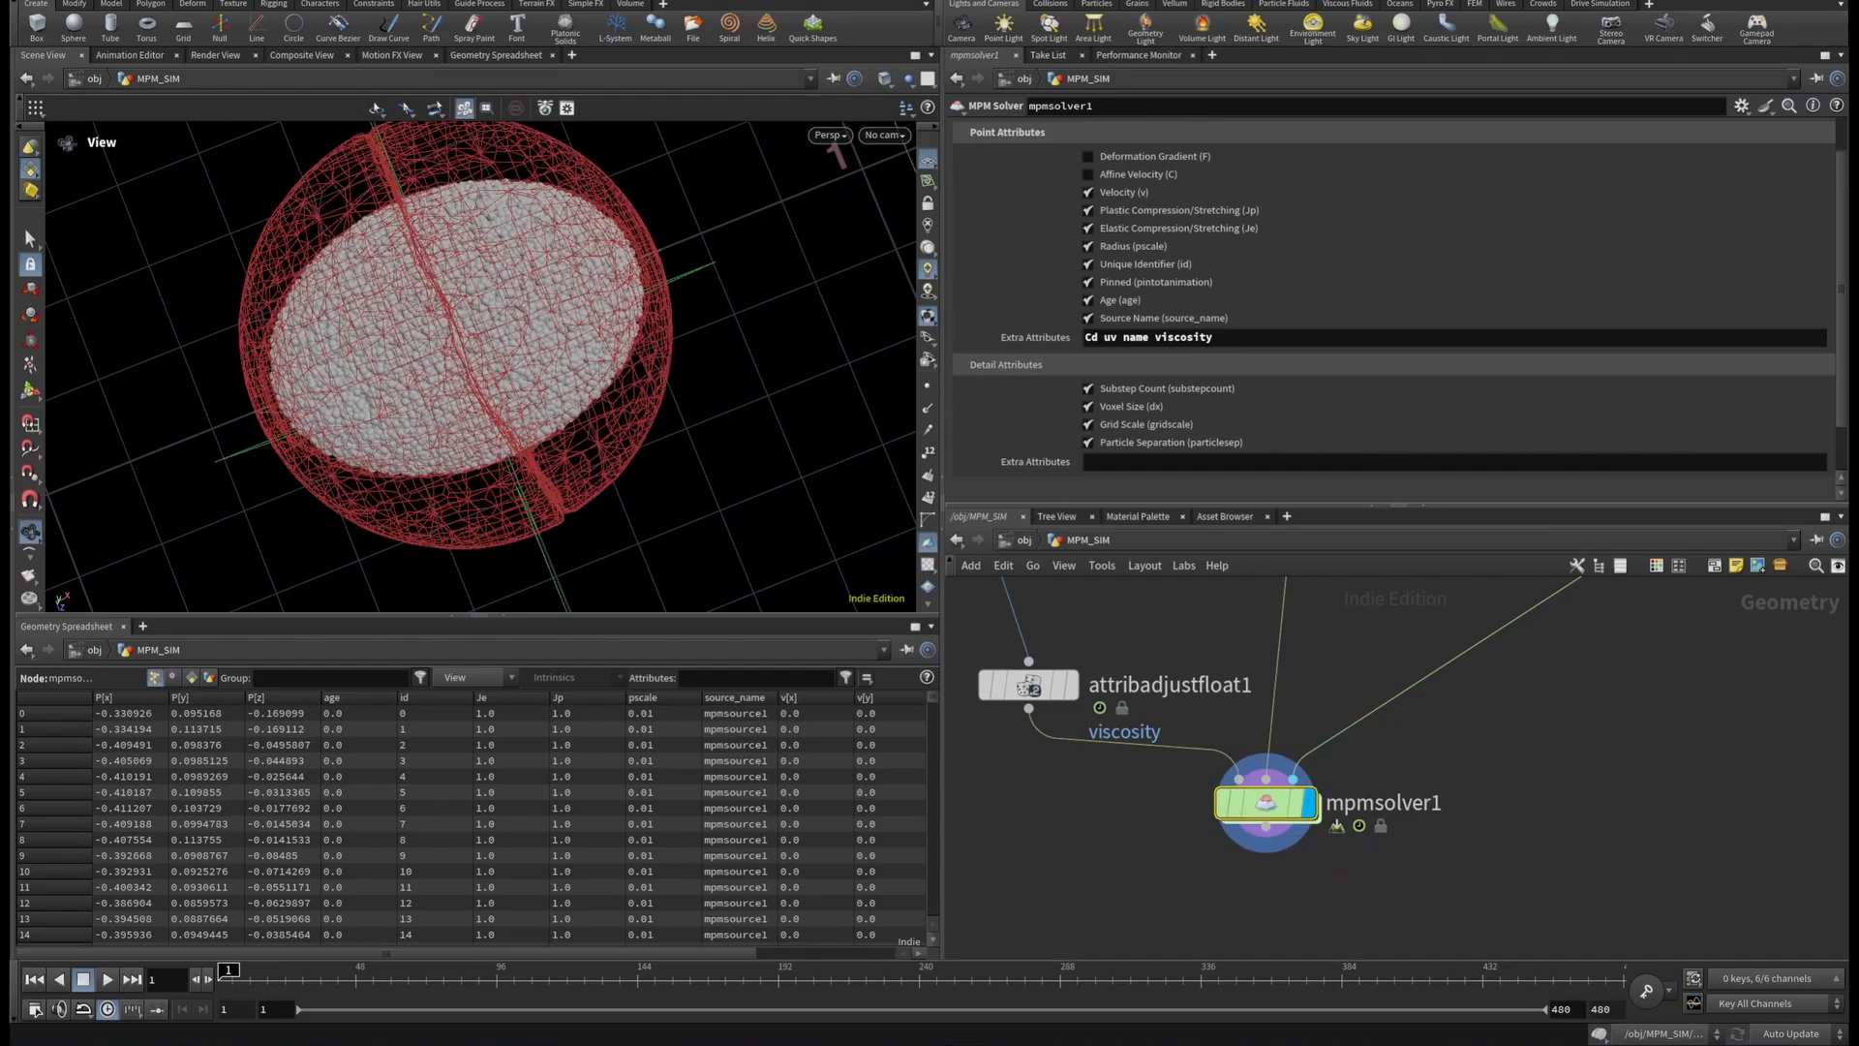
Set the transform of the Object Merge for the right cookie half to Into This Object and check its motion at frame 240.
{"action": "scroll", "coordinate": [1407, 757], "scroll_direction": "down", "scroll_amount": 3}
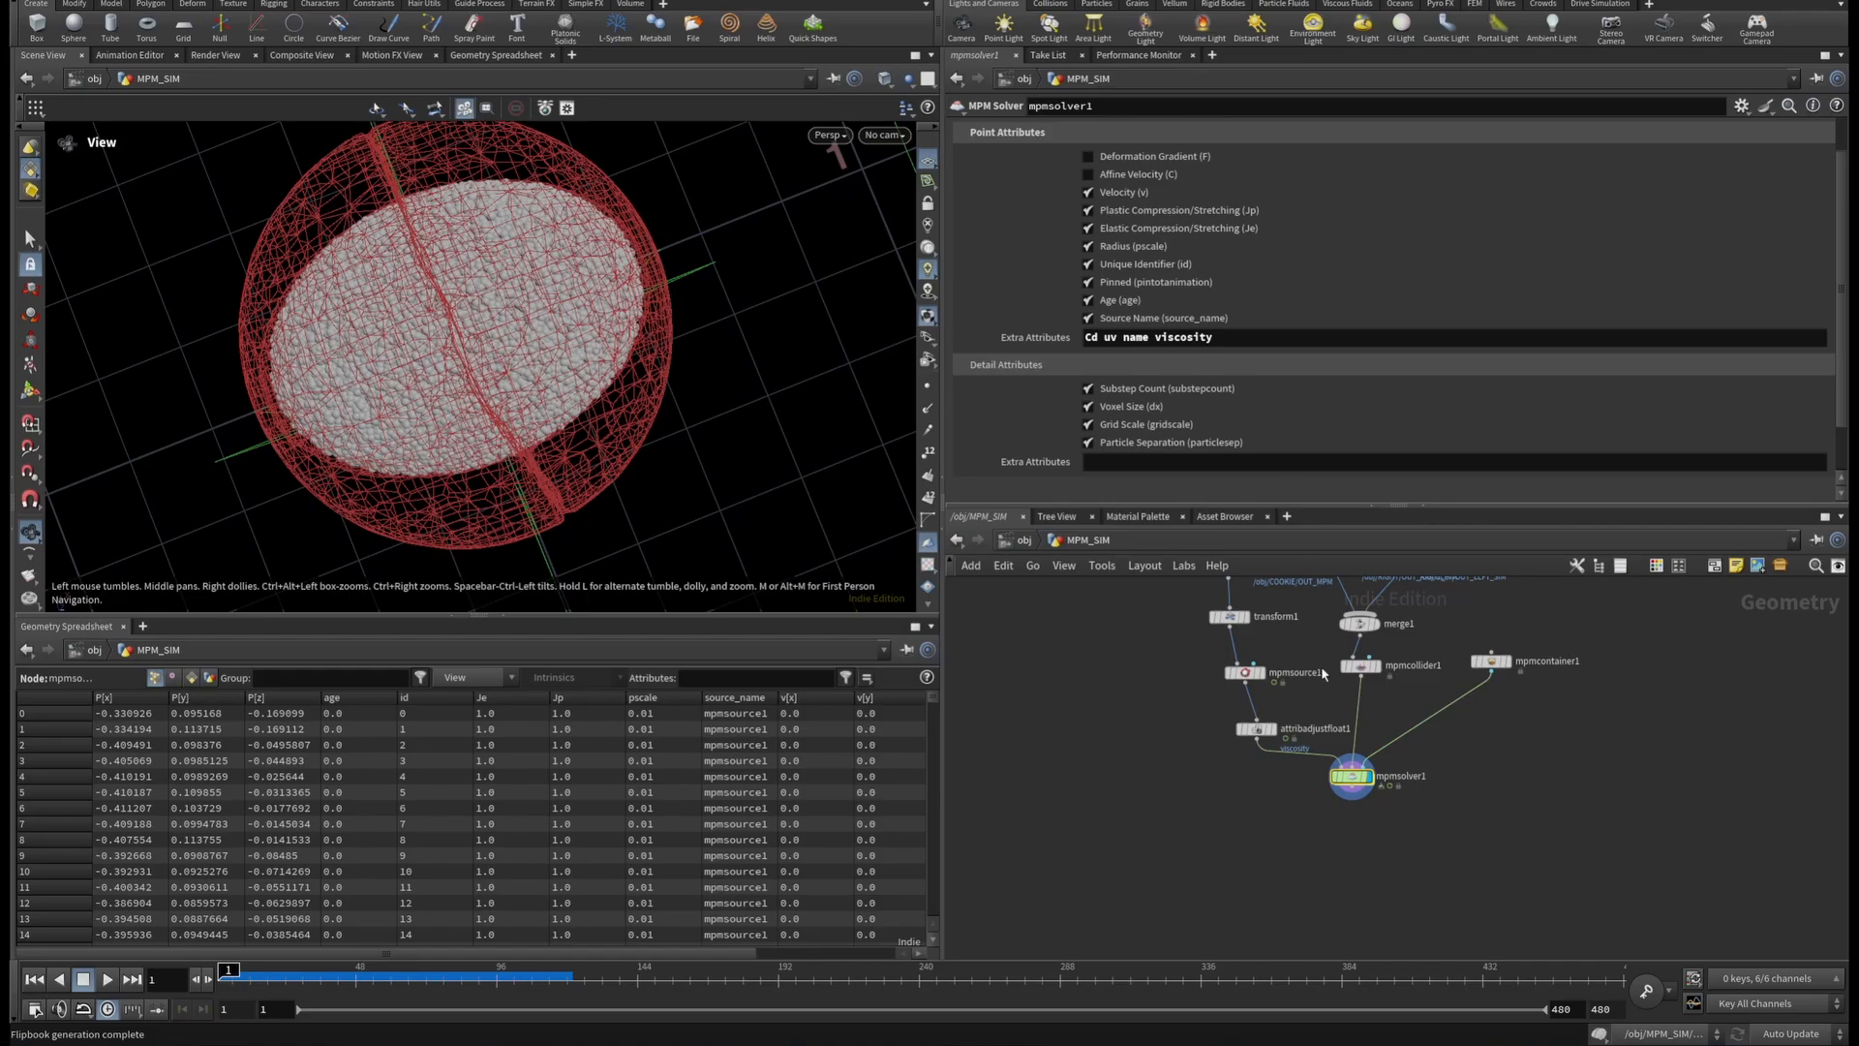
{"action": "scroll", "coordinate": [1324, 675], "scroll_direction": "up", "scroll_amount": 6}
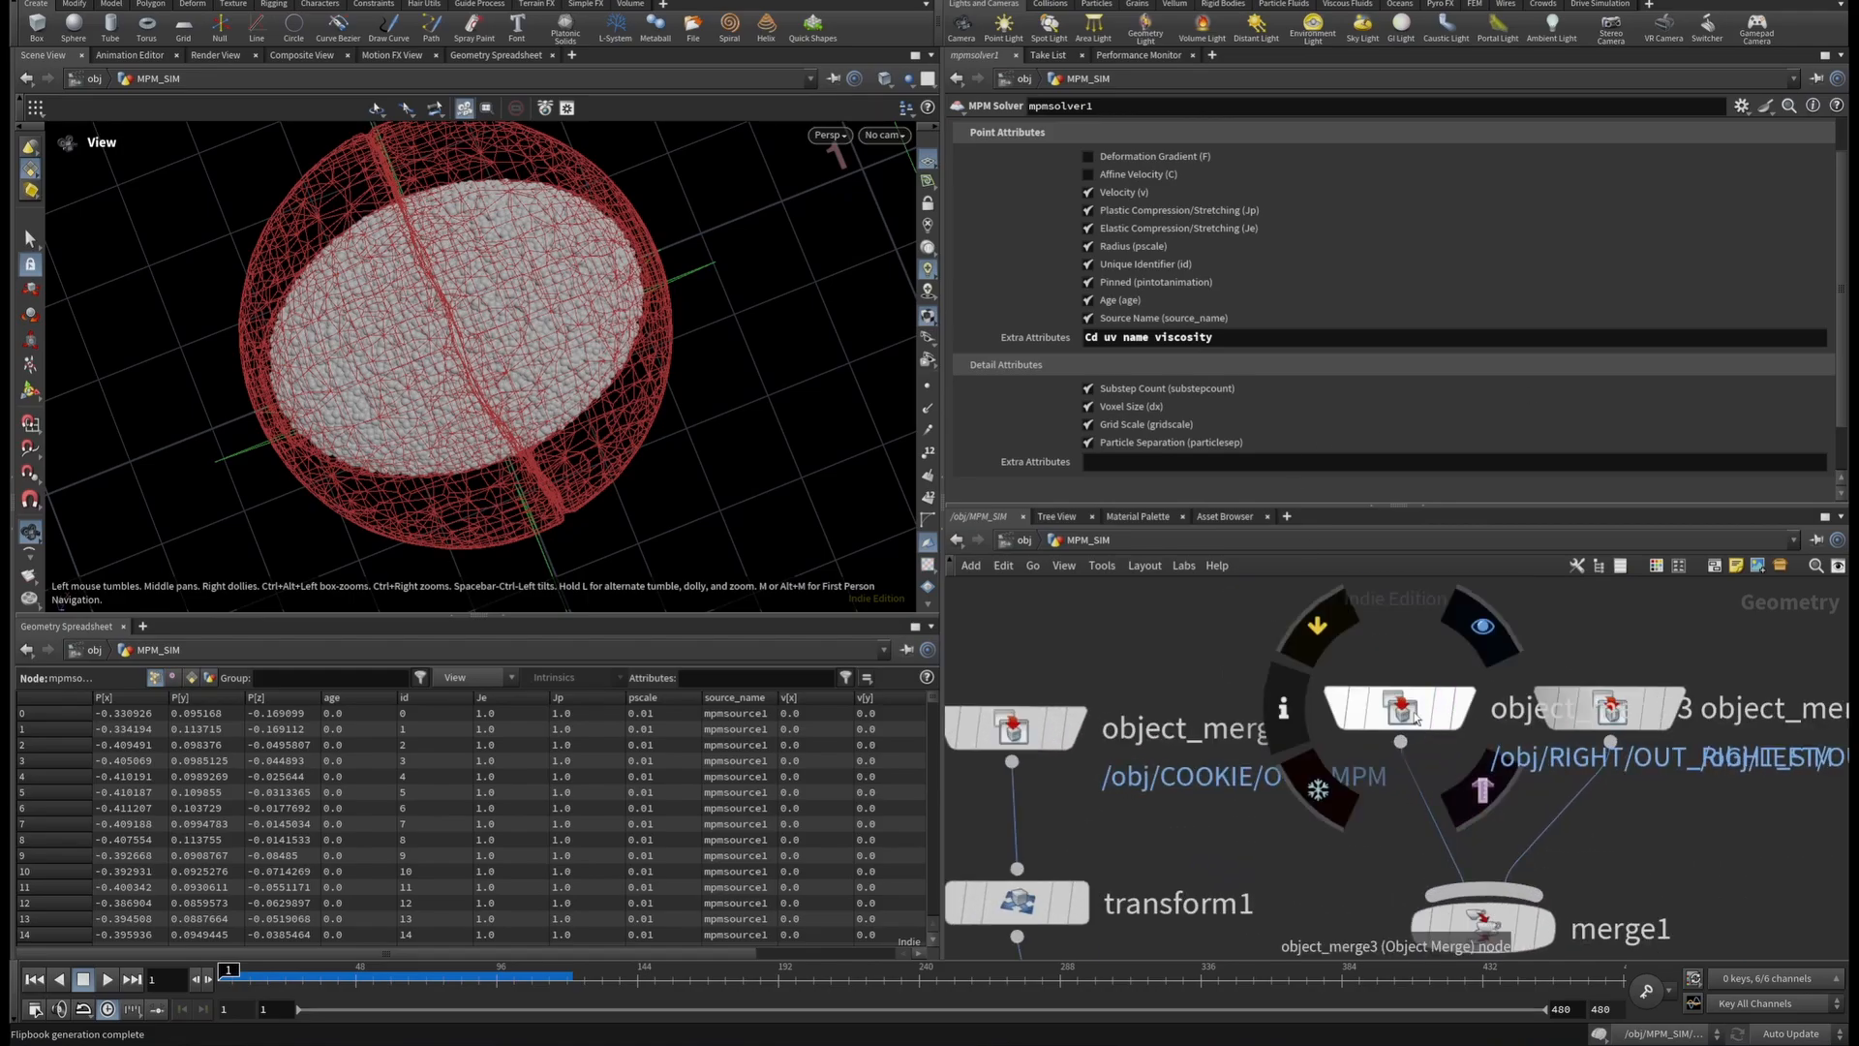
{"action": "left_click", "coordinate": [1404, 709]}
{"action": "left_click", "coordinate": [1145, 258]}
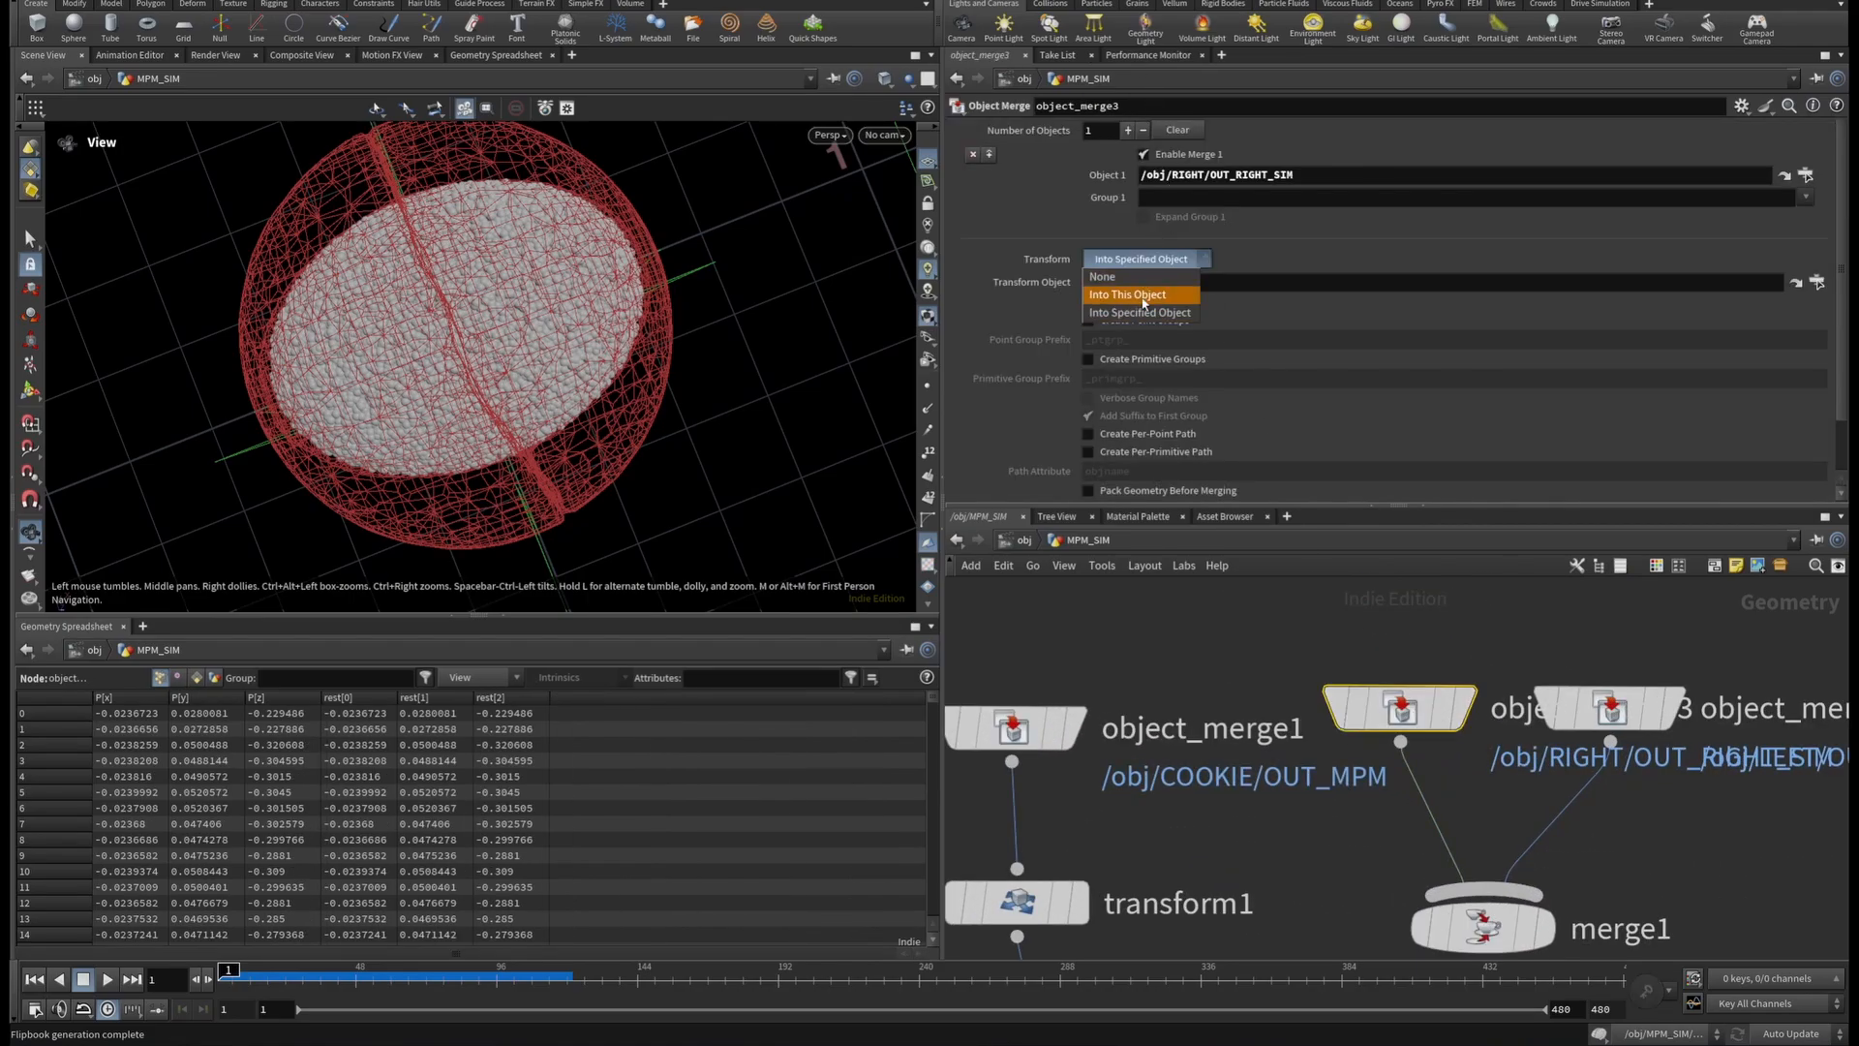
{"action": "left_click", "coordinate": [1138, 286]}
{"action": "left_click", "coordinate": [1469, 710]}
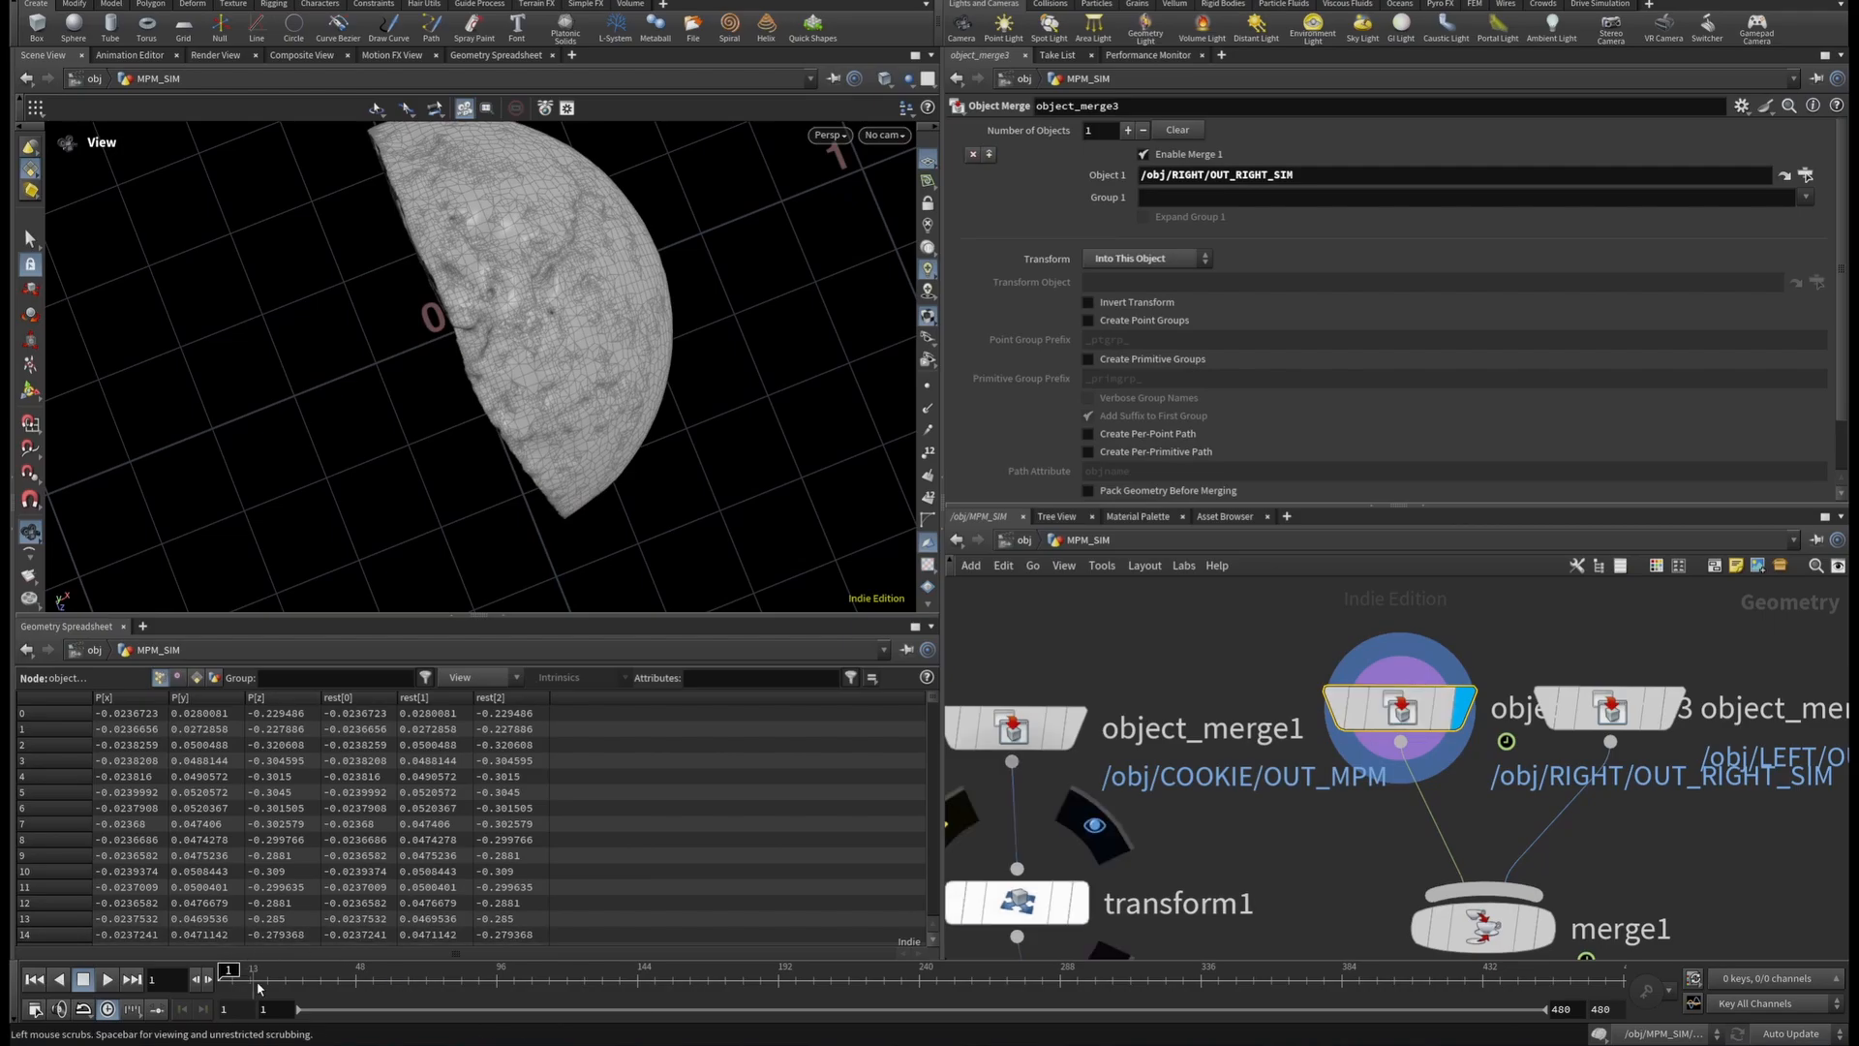
{"action": "left_click_drag", "start_coordinate": [351, 987], "coordinate": [919, 994]}
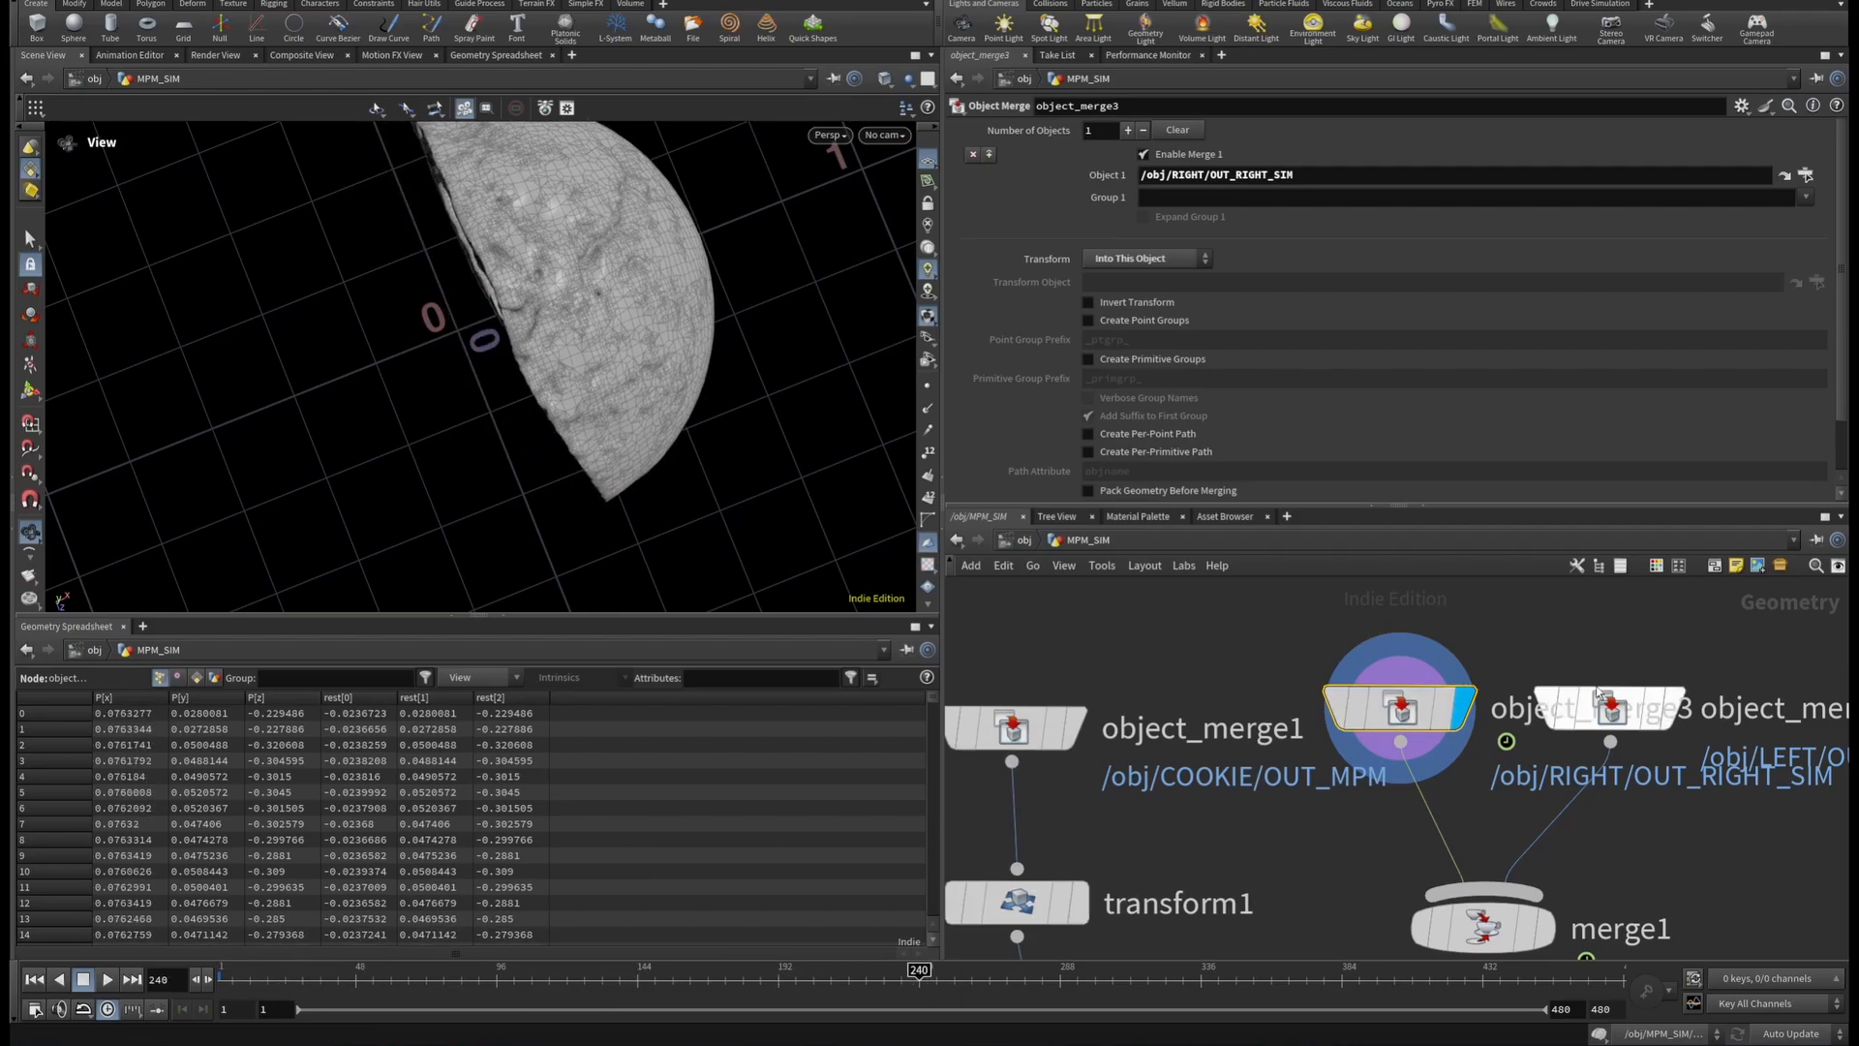
Display the Object Merge for the left cookie half and set its transform to Into This Object, checking its motion.
{"action": "left_click", "coordinate": [1673, 707]}
{"action": "left_click", "coordinate": [1629, 709]}
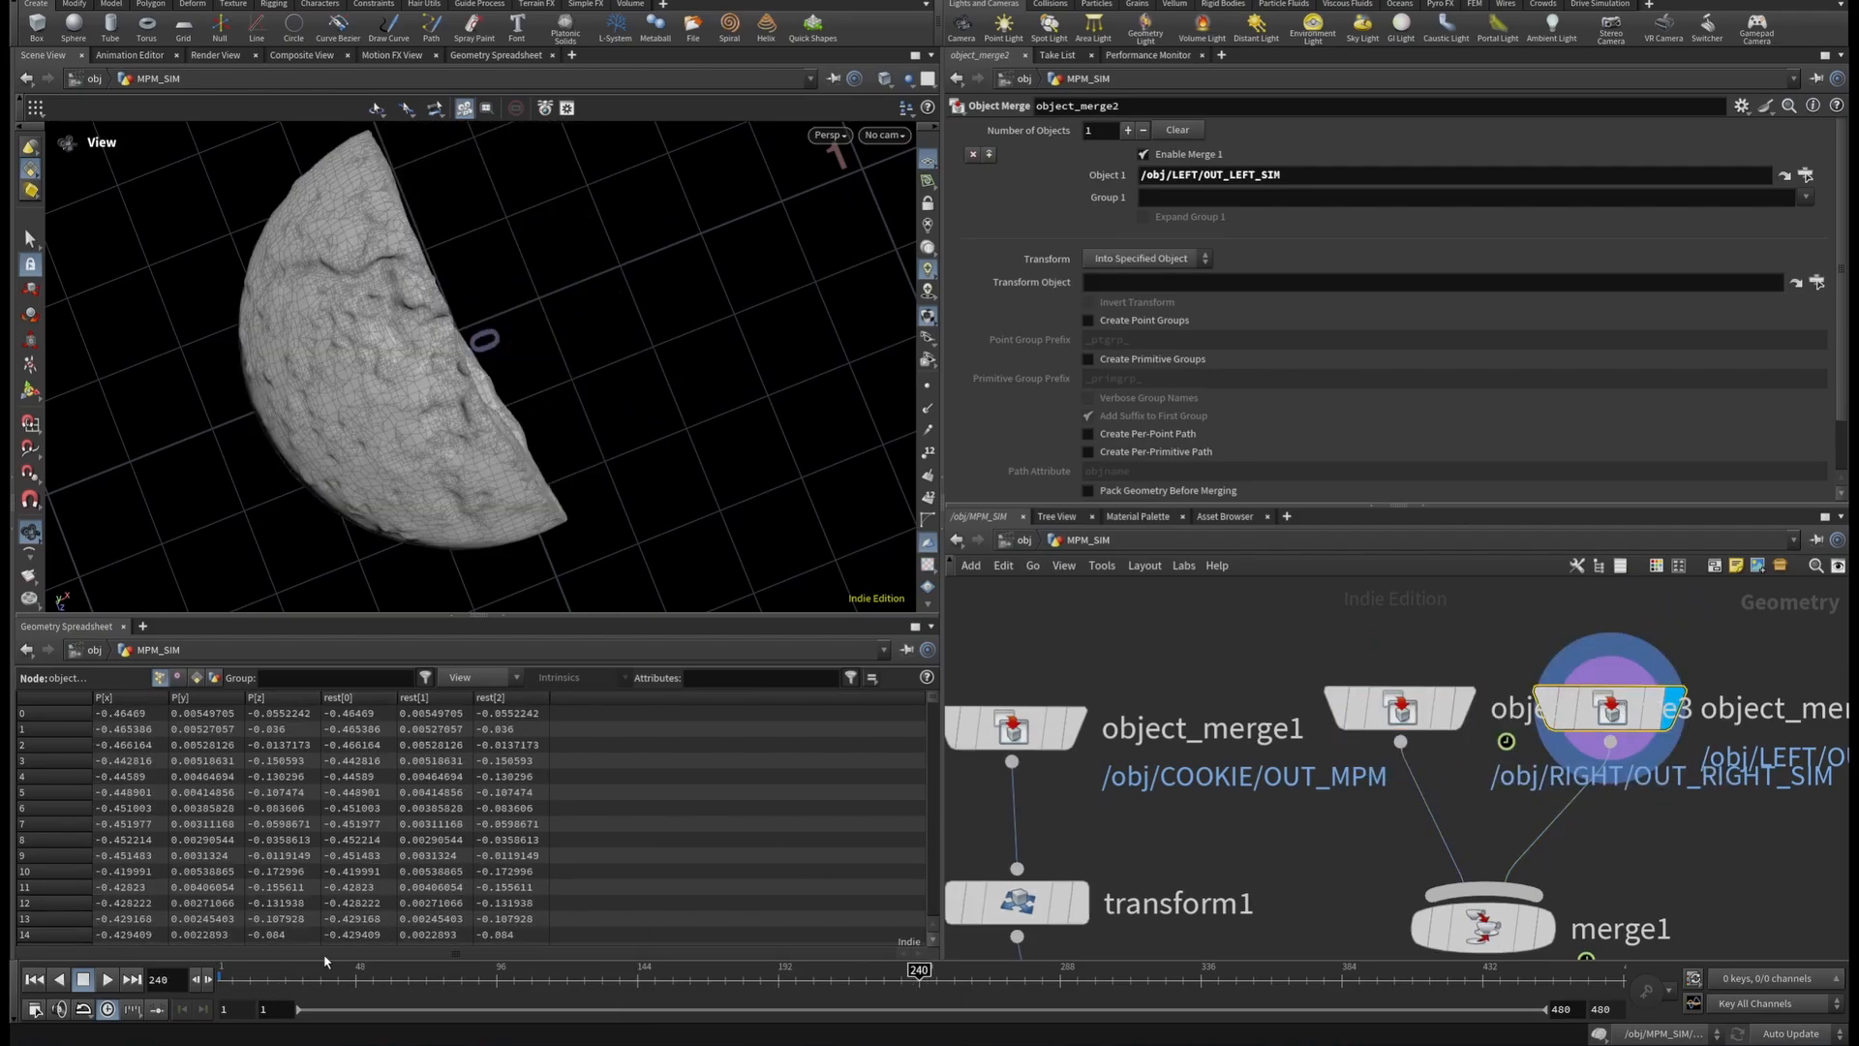
{"action": "left_click_drag", "start_coordinate": [416, 976], "coordinate": [229, 971]}
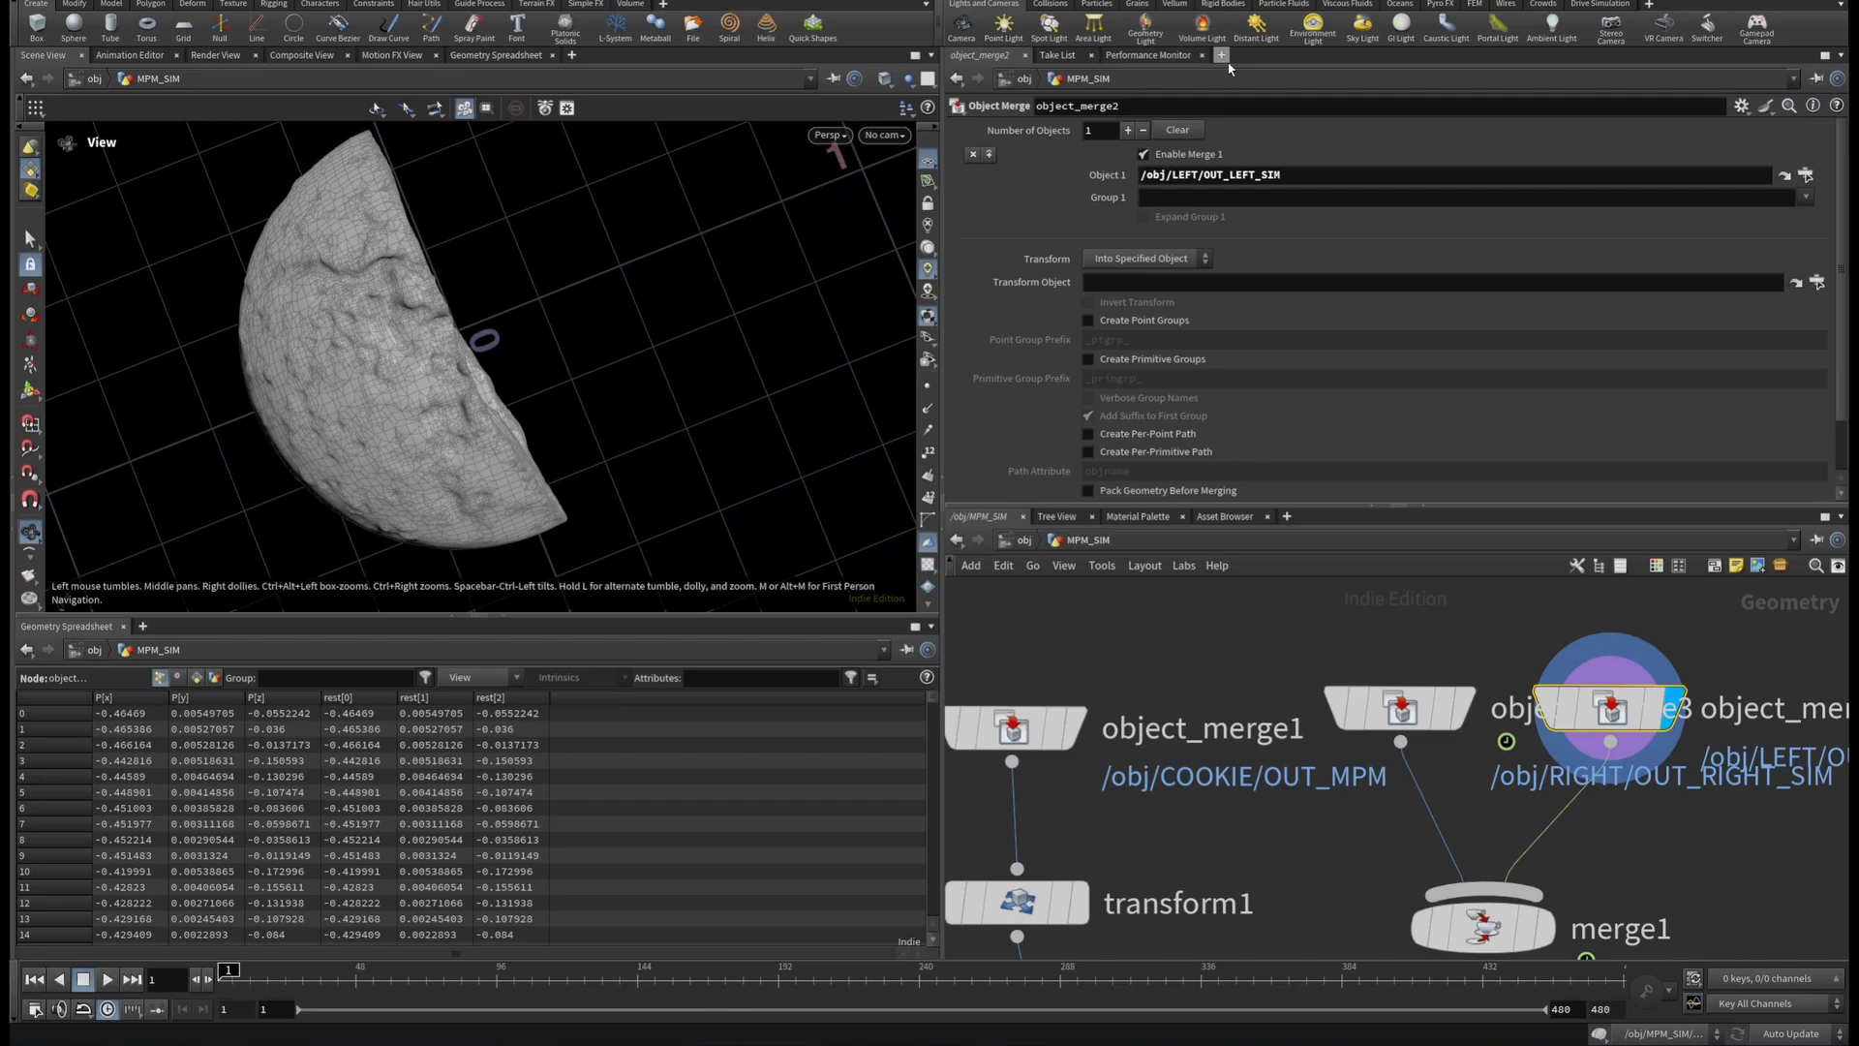
{"action": "left_click", "coordinate": [1147, 259]}
{"action": "left_click", "coordinate": [1141, 295]}
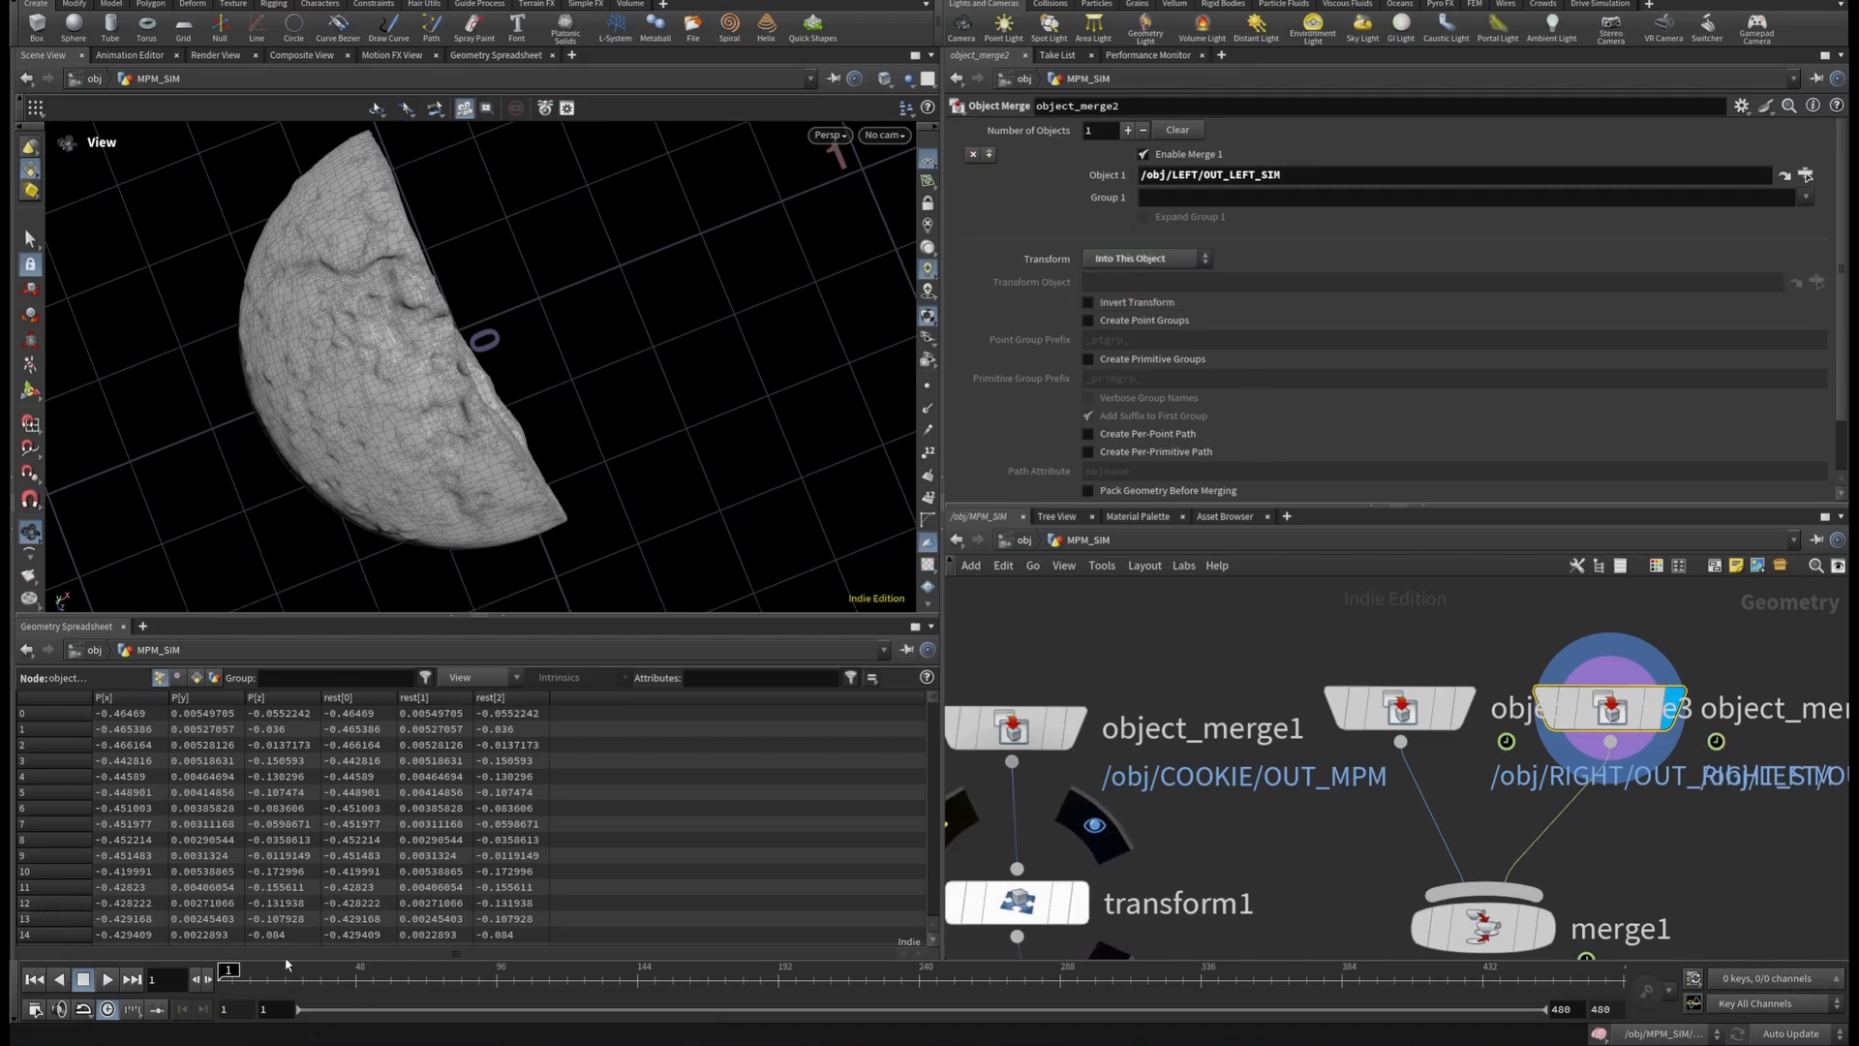
{"action": "left_click_drag", "start_coordinate": [291, 973], "coordinate": [228, 974]}
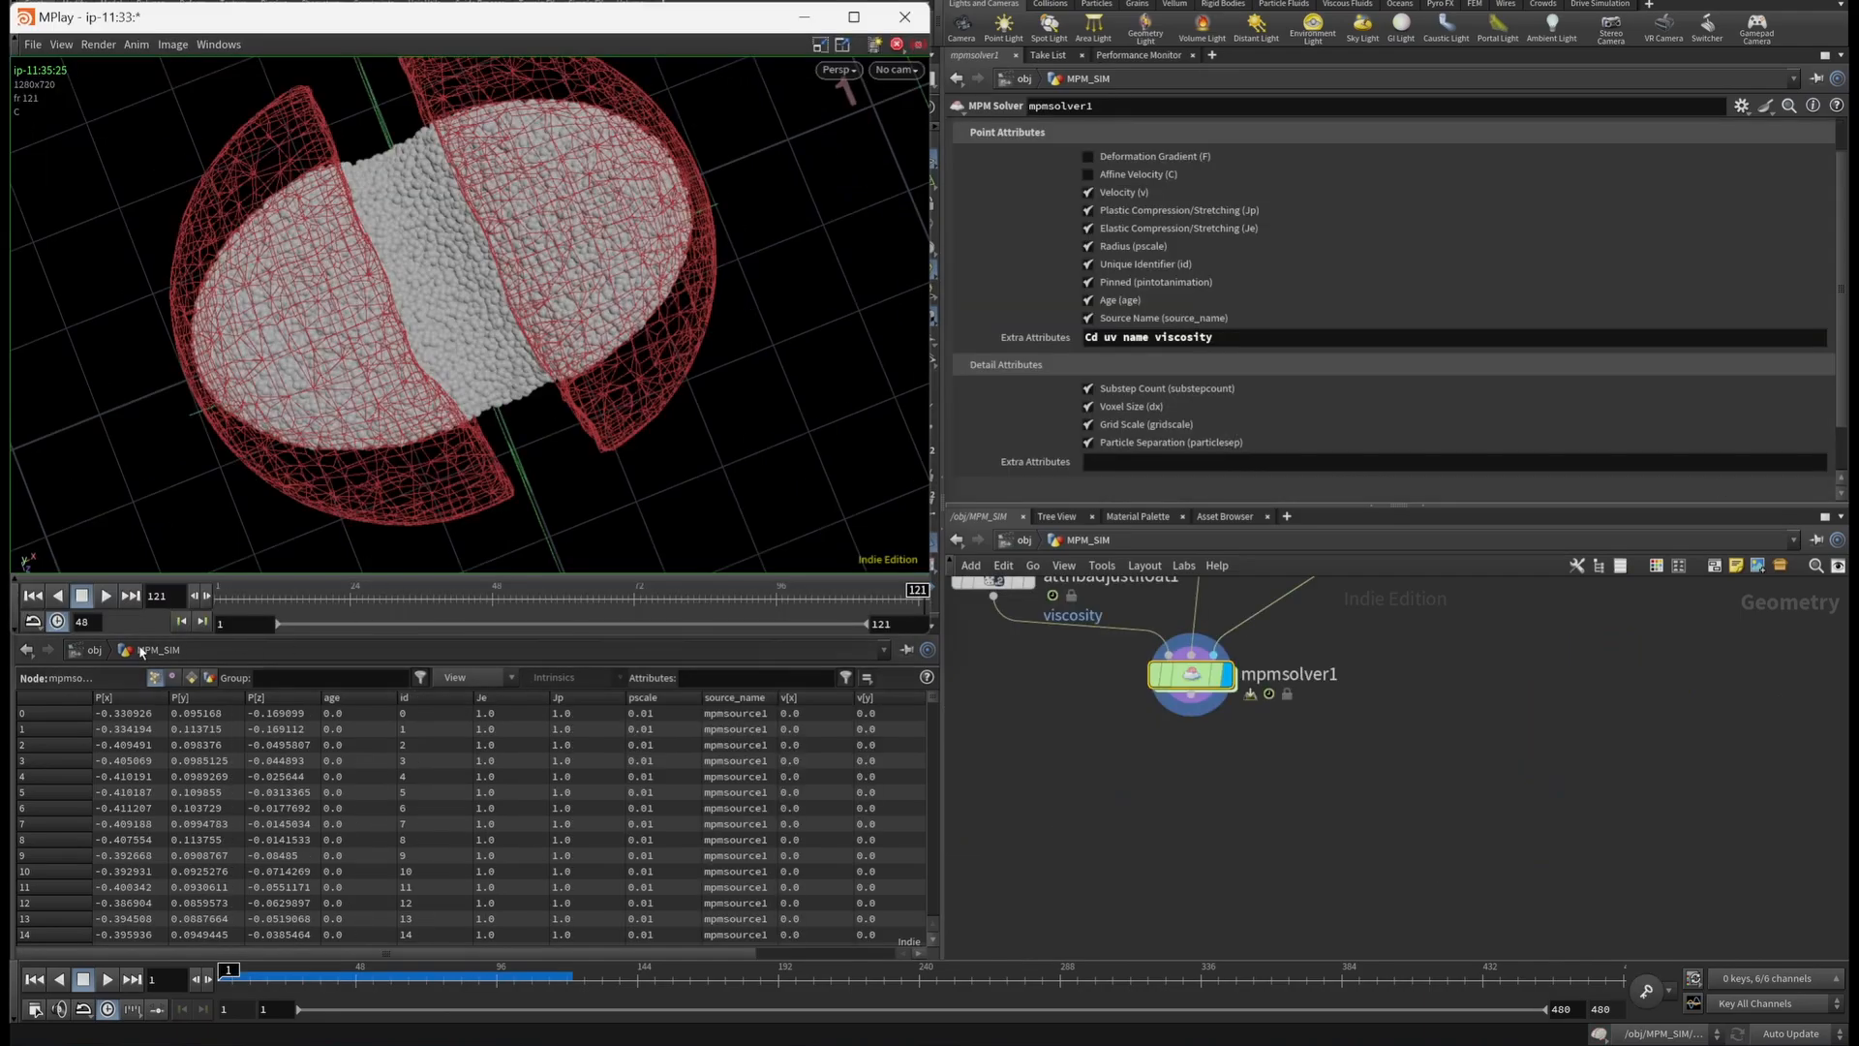
Play back the simulation flipbook and examine the stretched filling between the cookie halves at frames 91 and 118.
{"action": "left_click", "coordinate": [108, 598]}
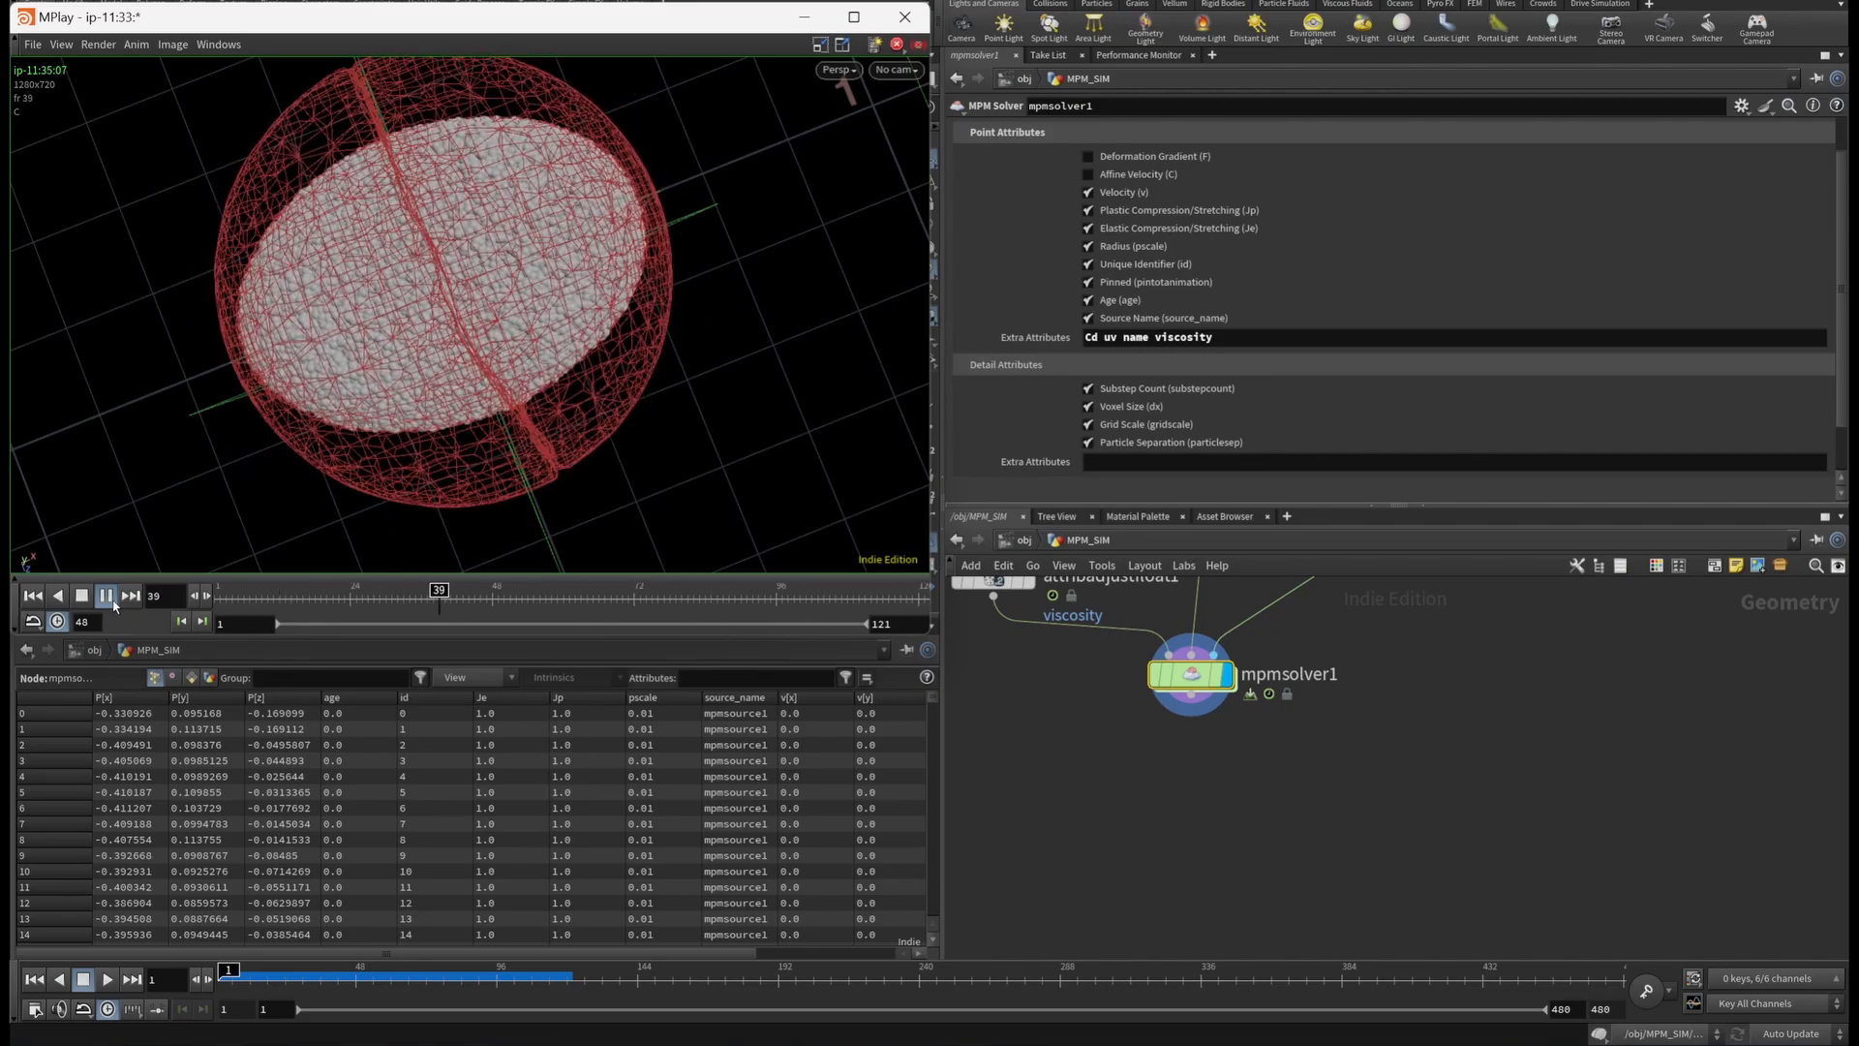
{"action": "left_click", "coordinate": [114, 606]}
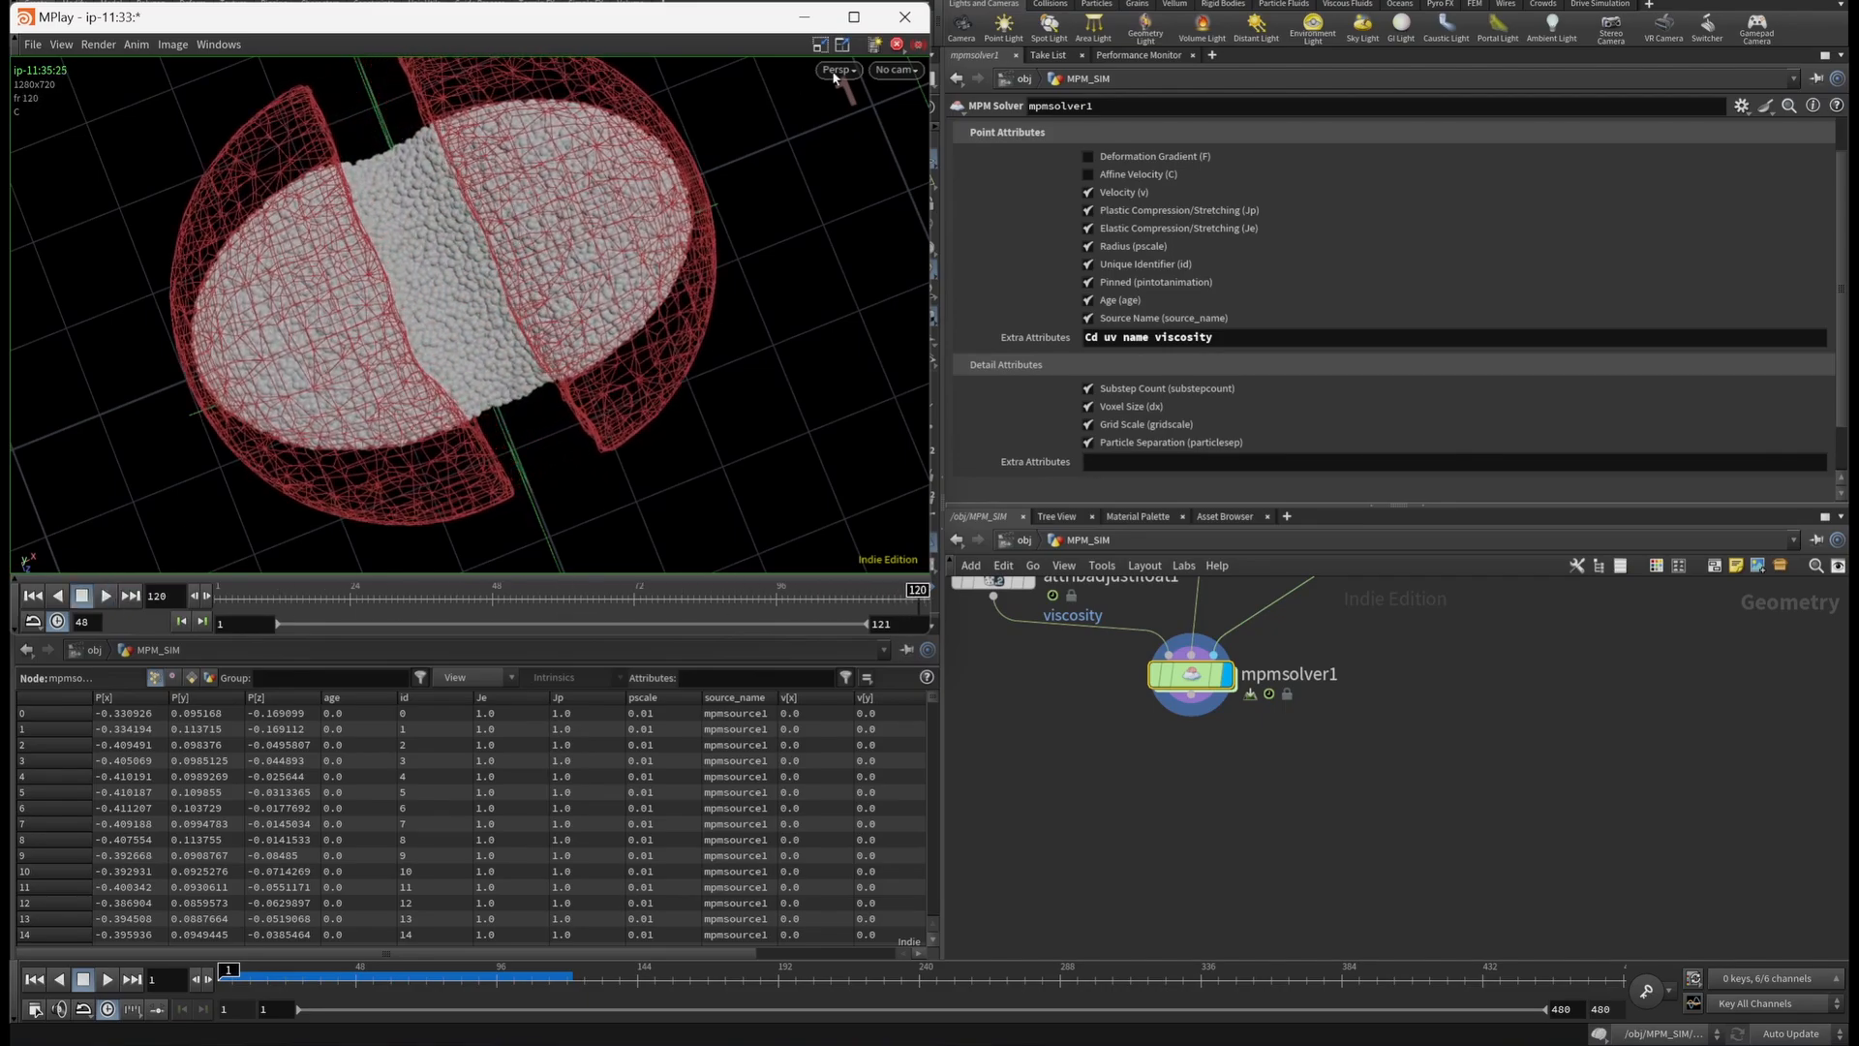
{"action": "left_click", "coordinate": [805, 16]}
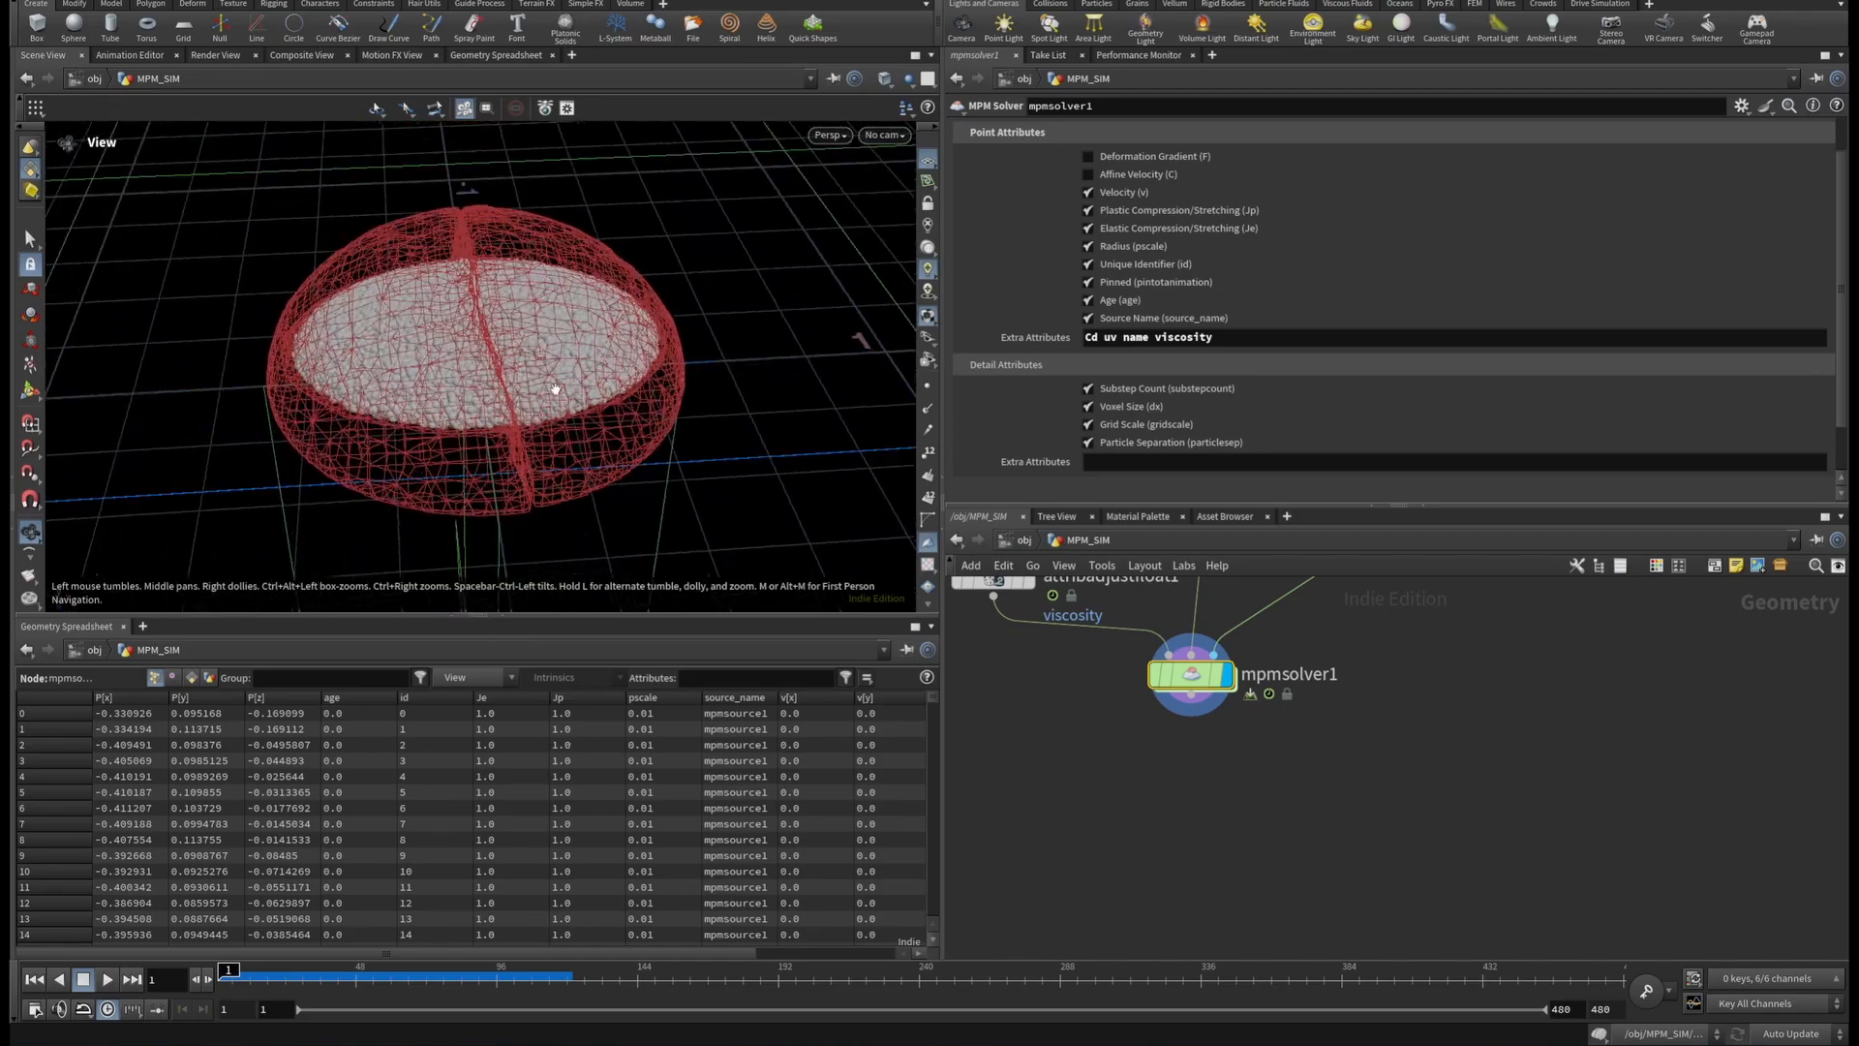
{"action": "left_click", "coordinate": [482, 985]}
{"action": "left_click_drag", "start_coordinate": [529, 462], "coordinate": [517, 416]}
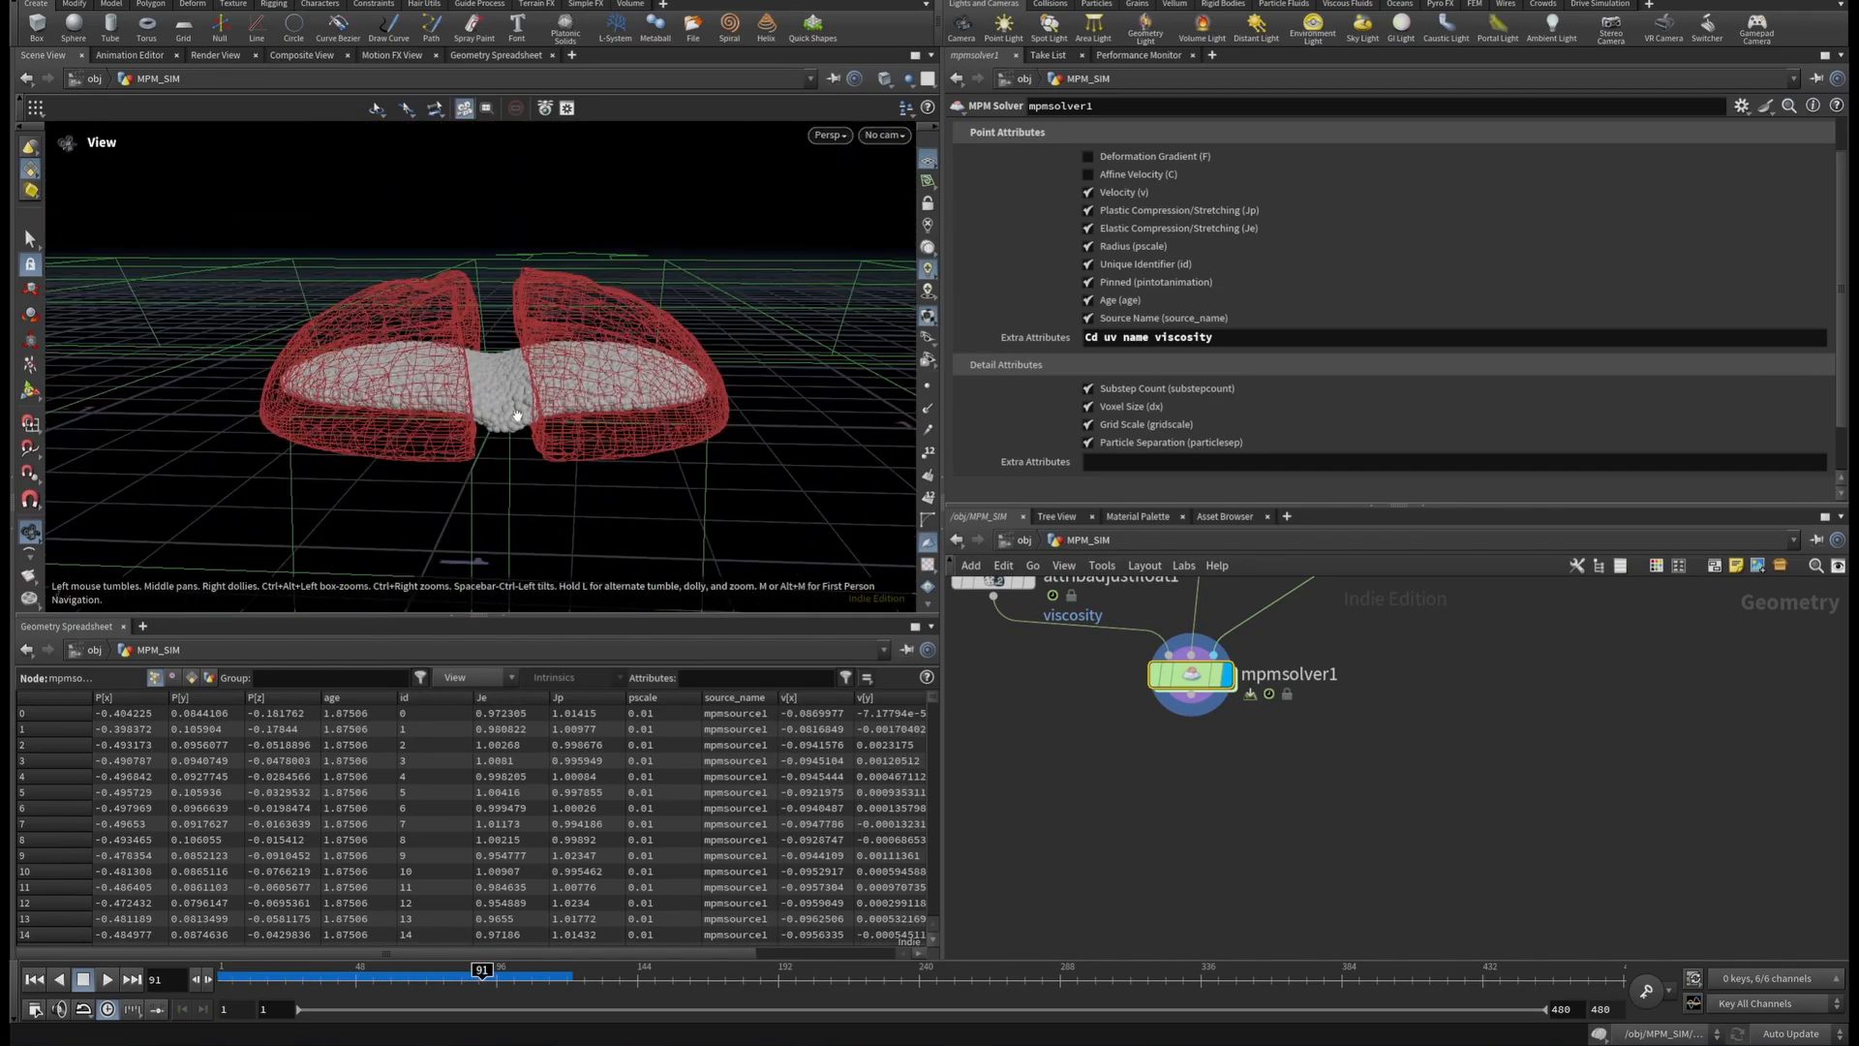
{"action": "scroll", "coordinate": [517, 416], "scroll_direction": "up", "scroll_amount": 5}
{"action": "left_click", "coordinate": [562, 986]}
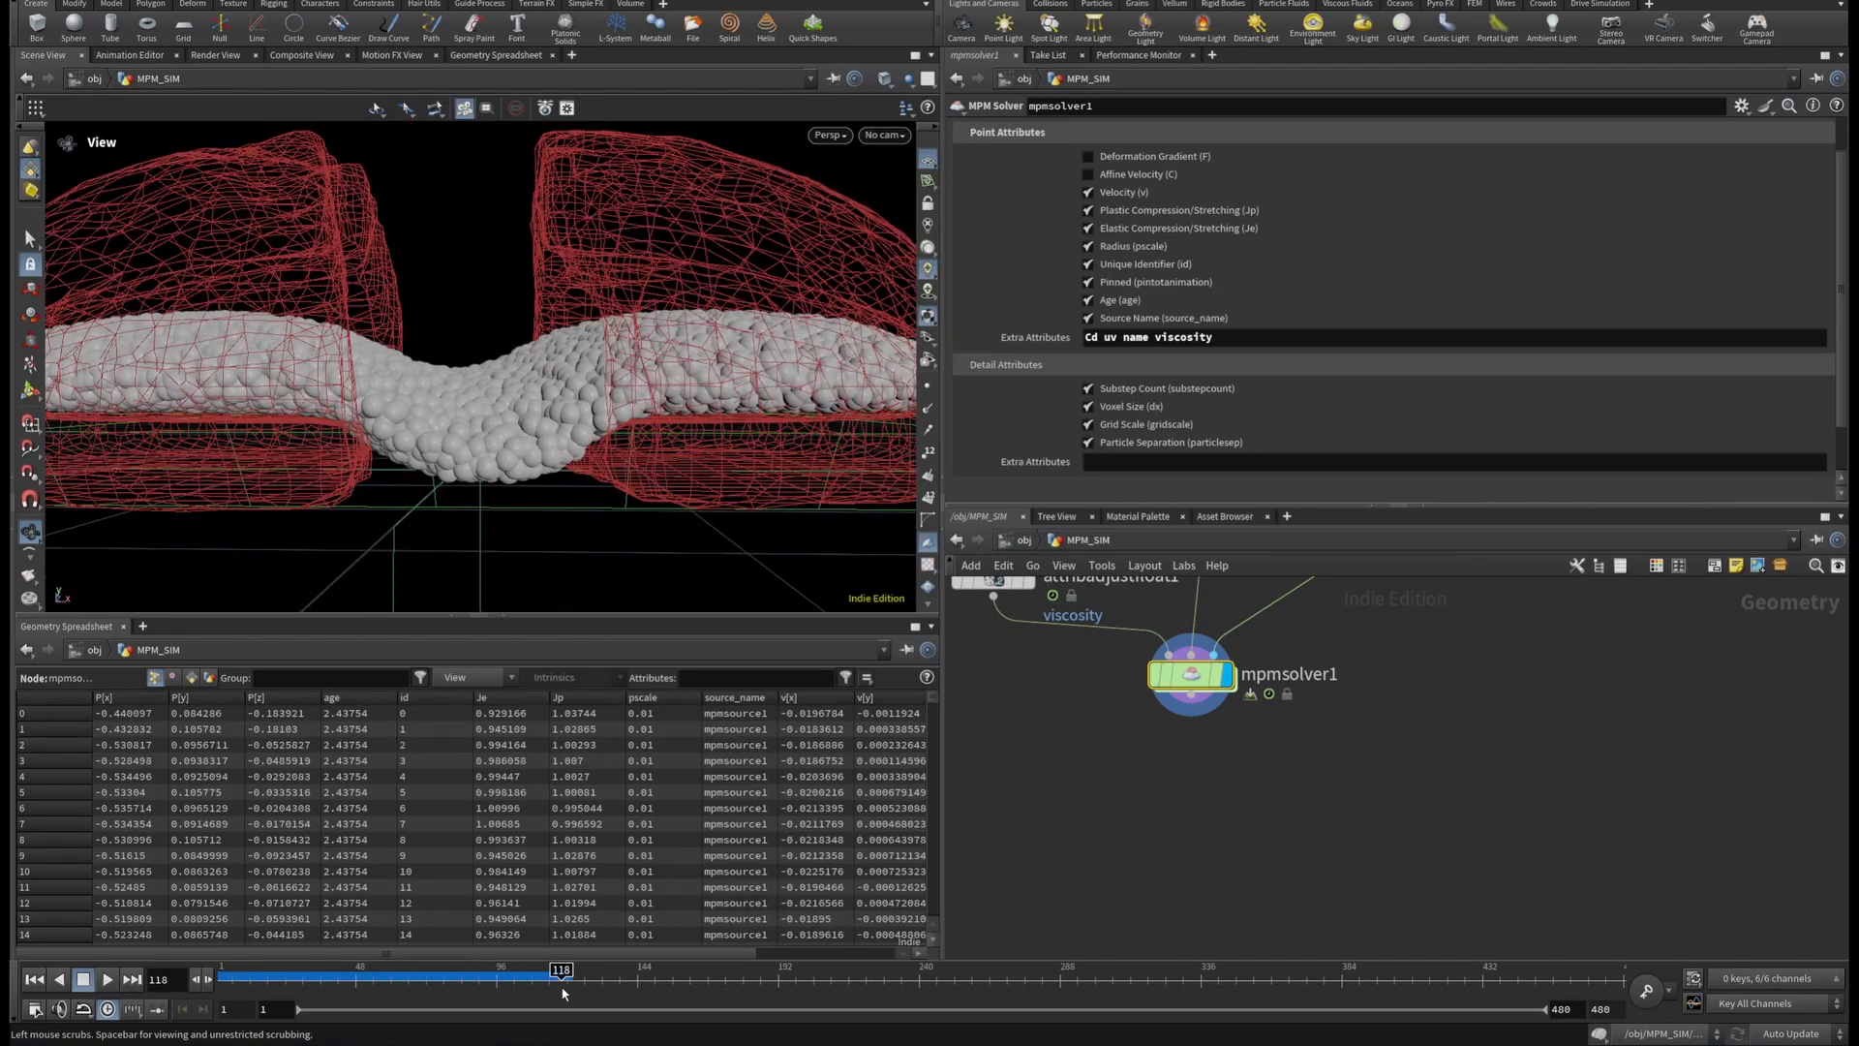
{"action": "left_click_drag", "start_coordinate": [523, 455], "coordinate": [475, 475]}
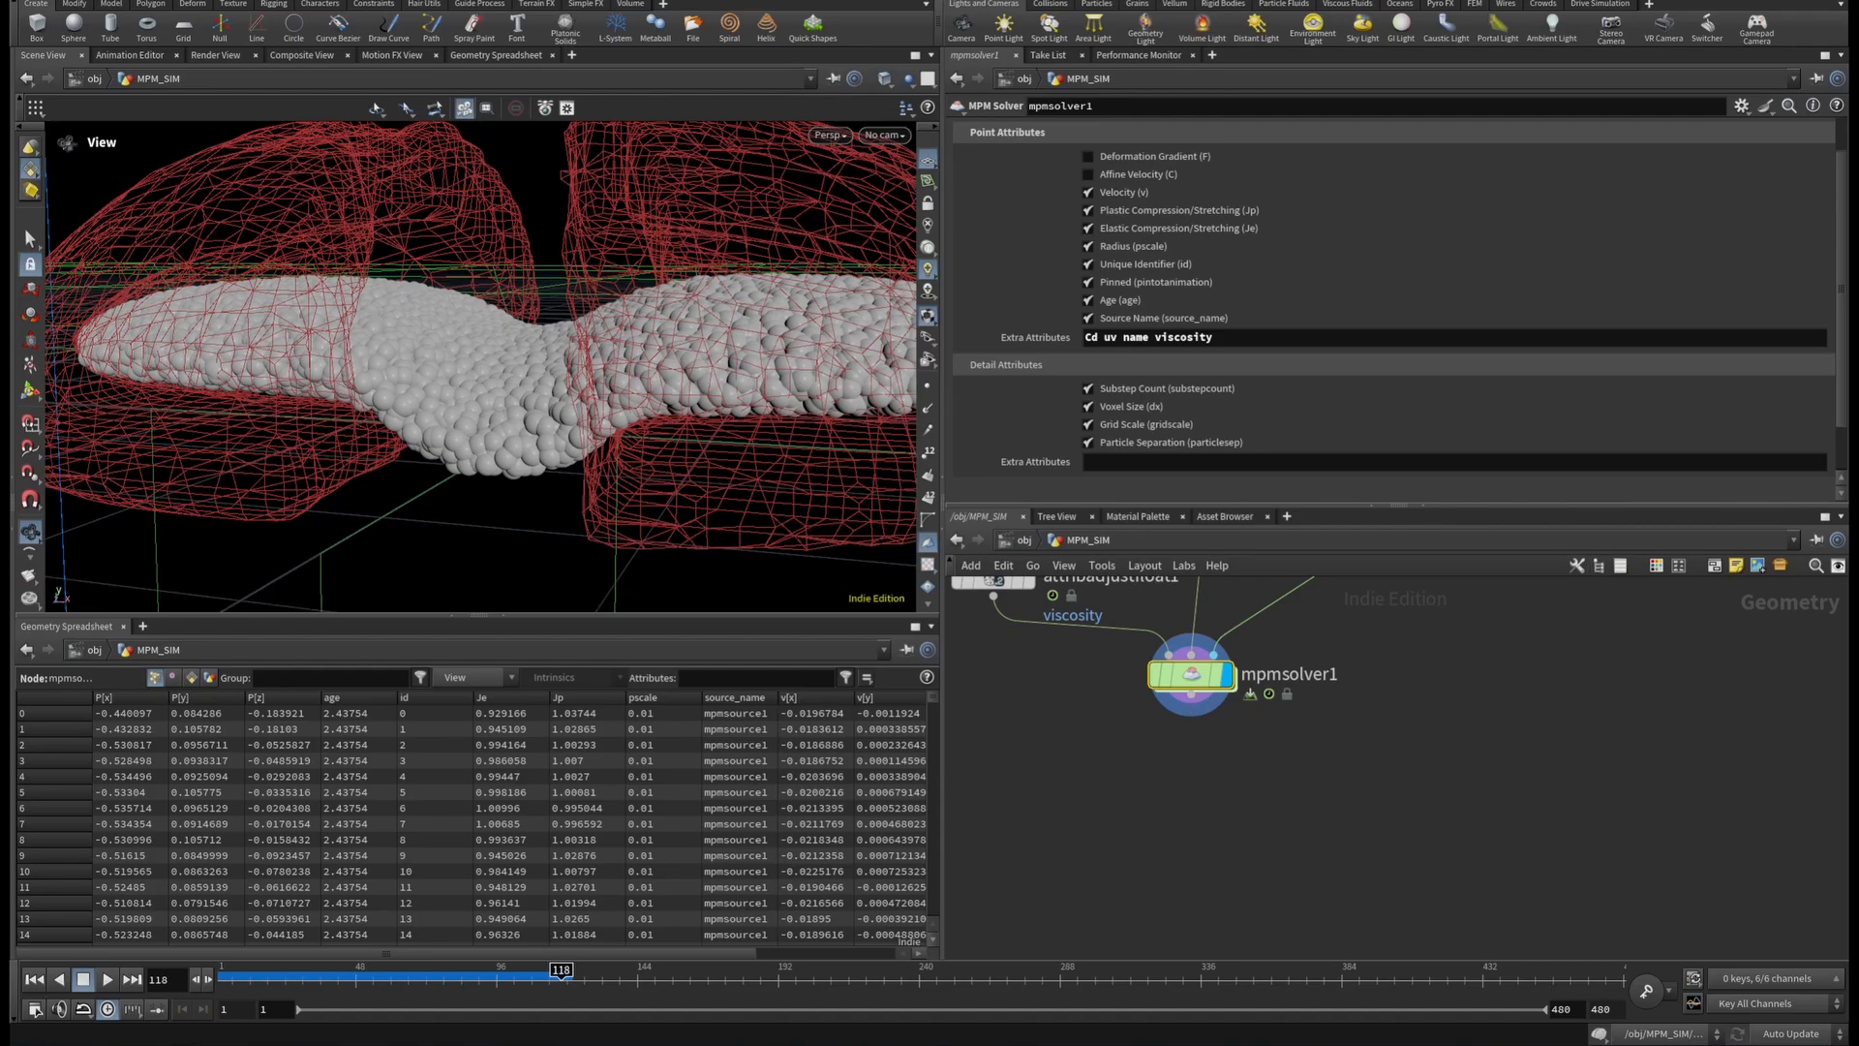
Add a VDB from Particles node to the MPM Solver's output and display it.
{"action": "left_click", "coordinate": [1192, 713]}
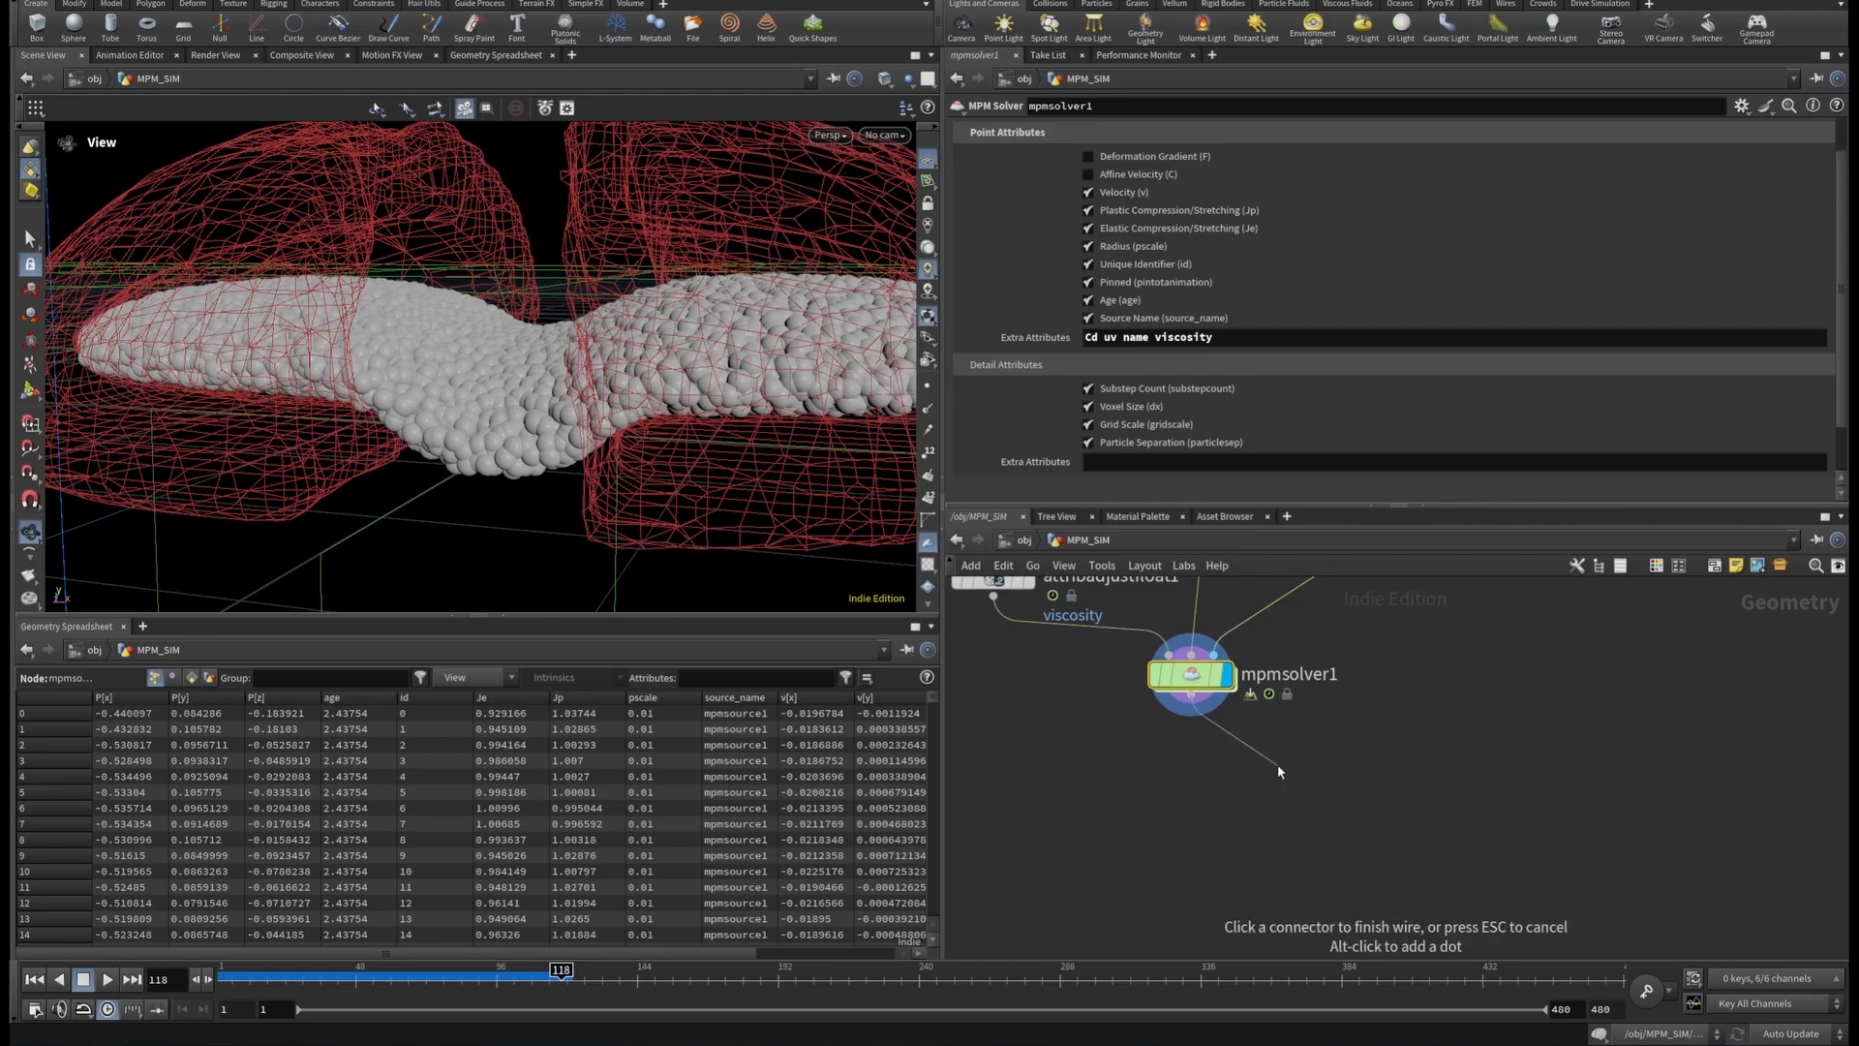
{"action": "left_click", "coordinate": [1279, 770]}
{"action": "type", "text": "vdbfrom"}
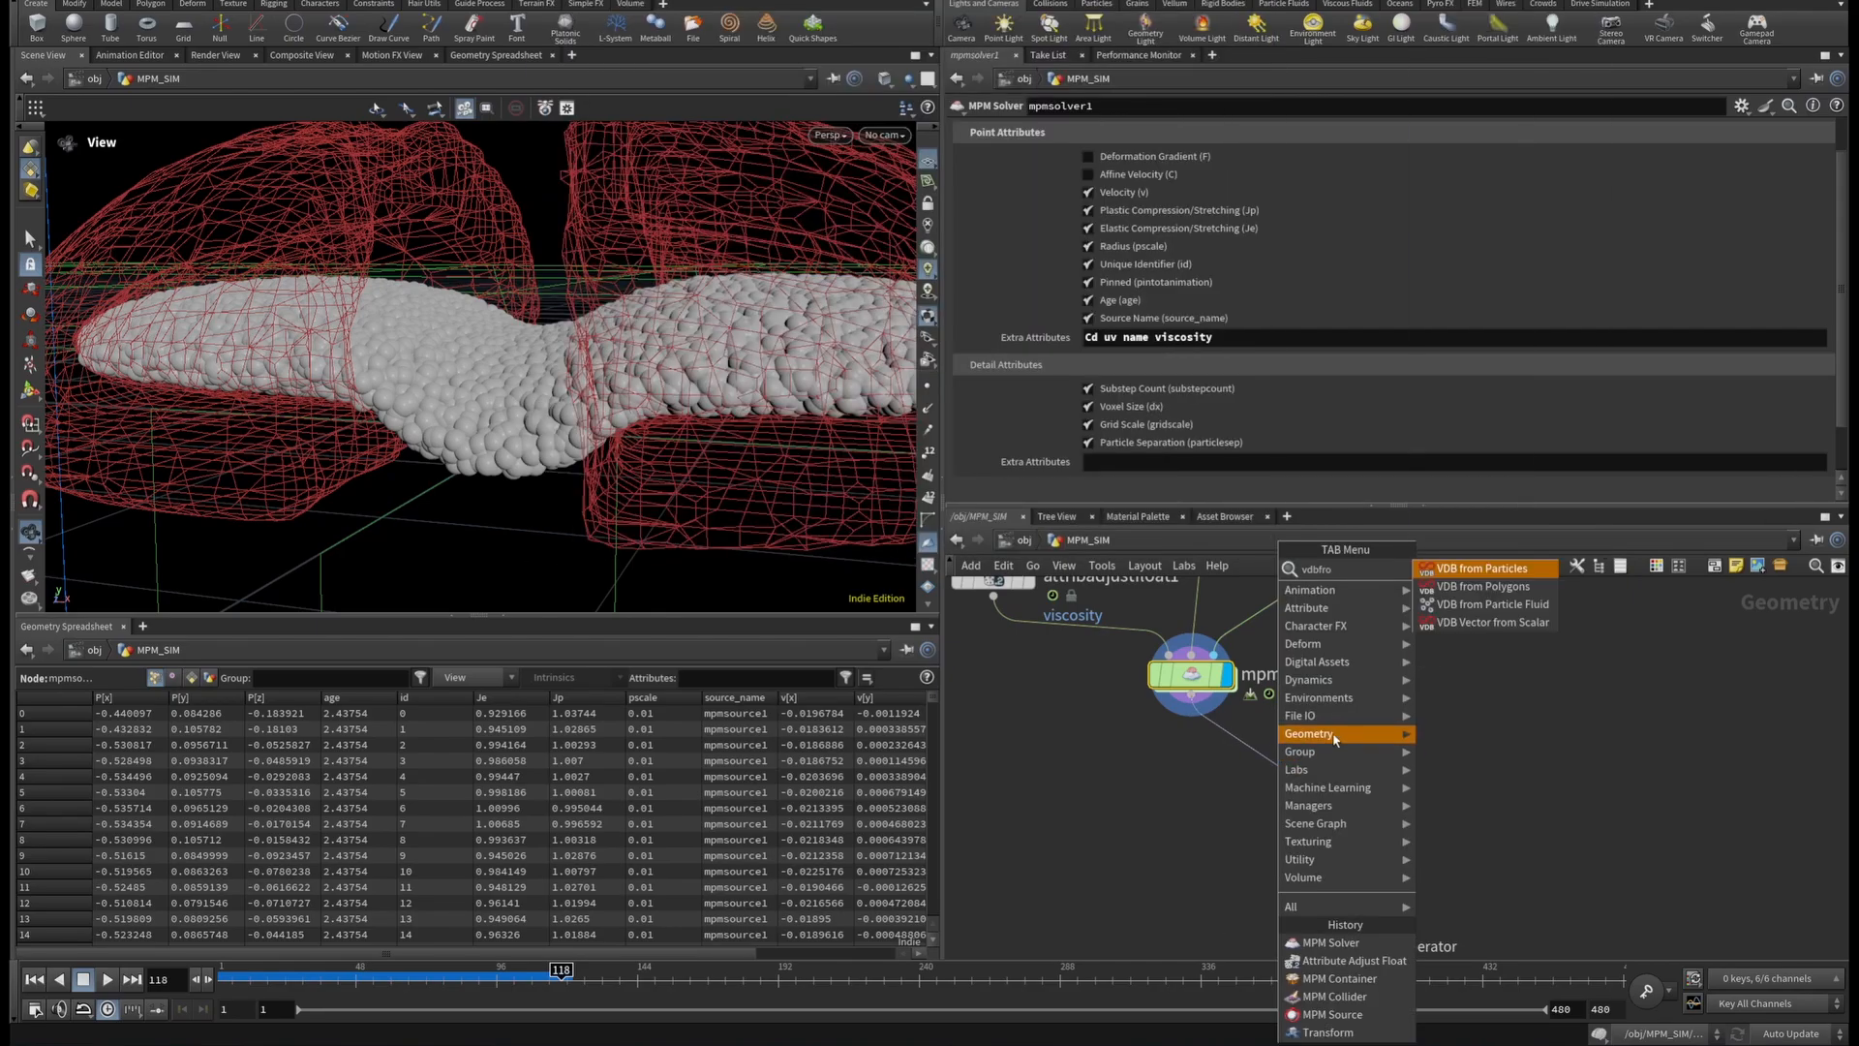
{"action": "left_click", "coordinate": [1479, 566]}
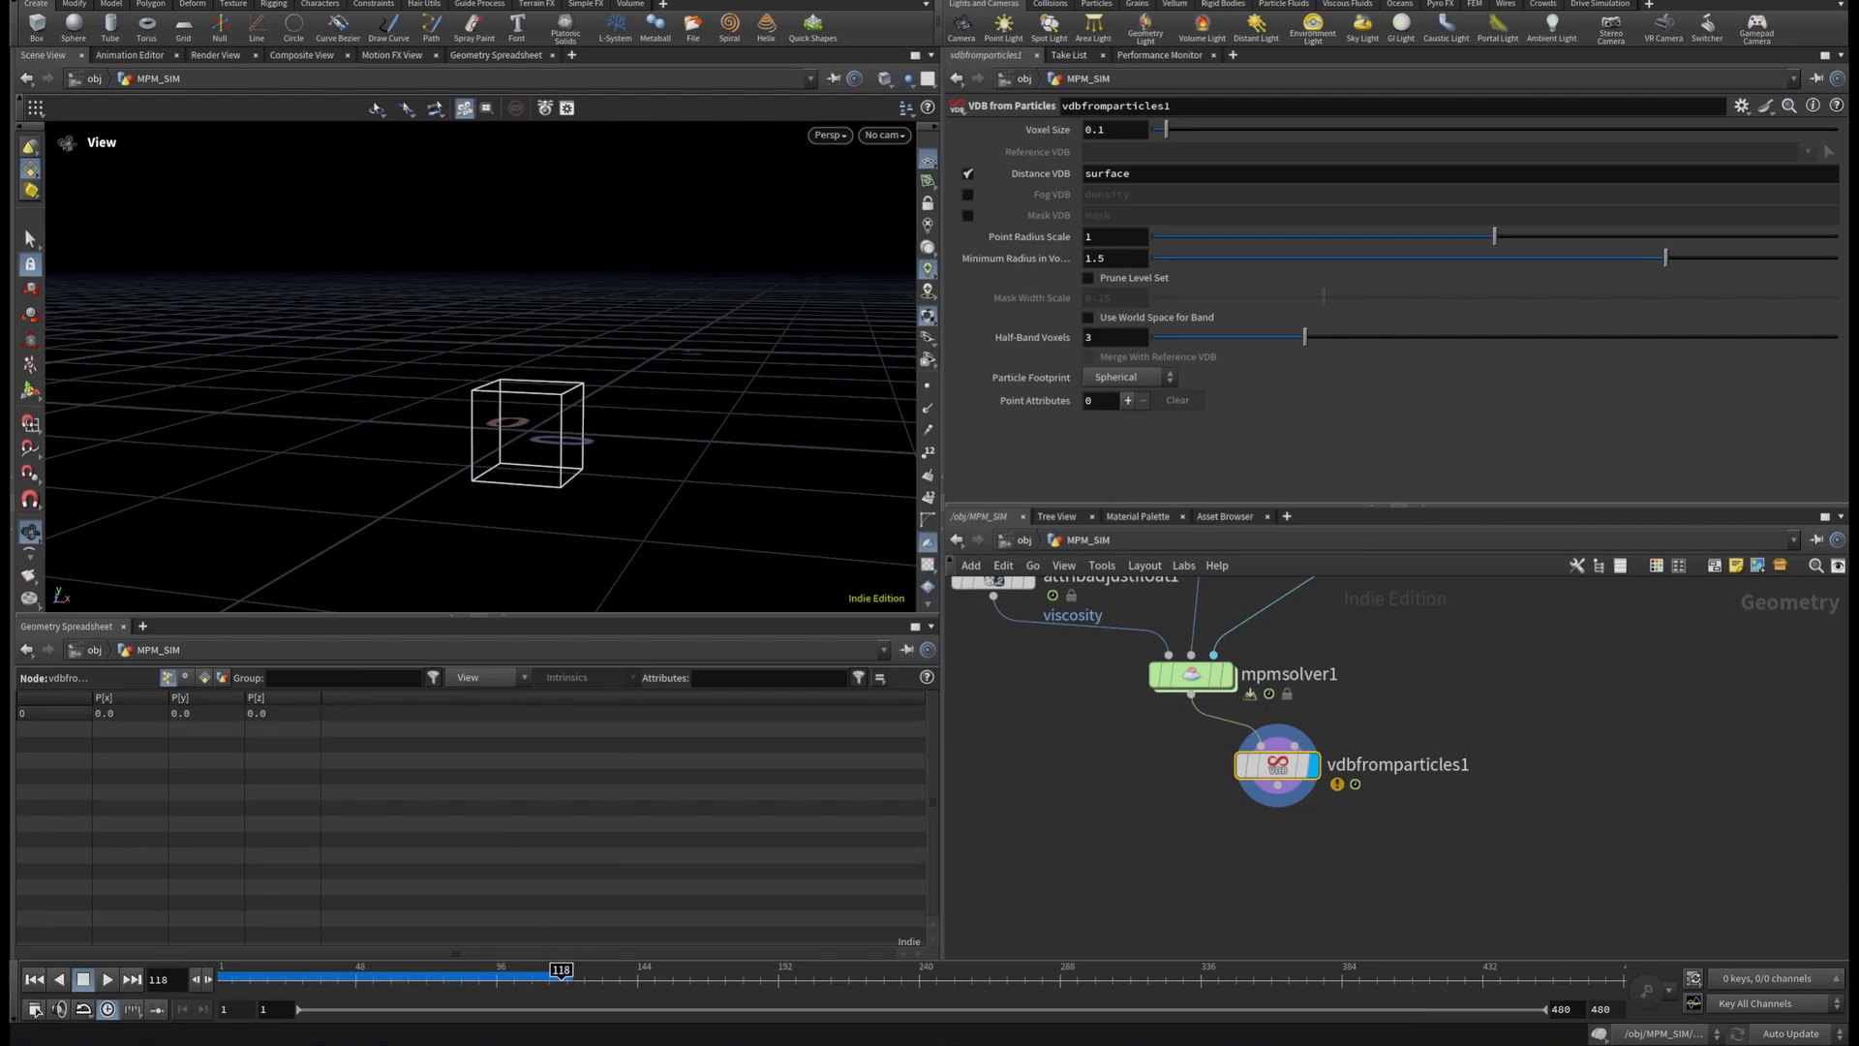
Set the VDB from Particles voxel size to 0.008 and its minimum radius in voxels to 0.05.
{"action": "left_click", "coordinate": [1124, 131]}
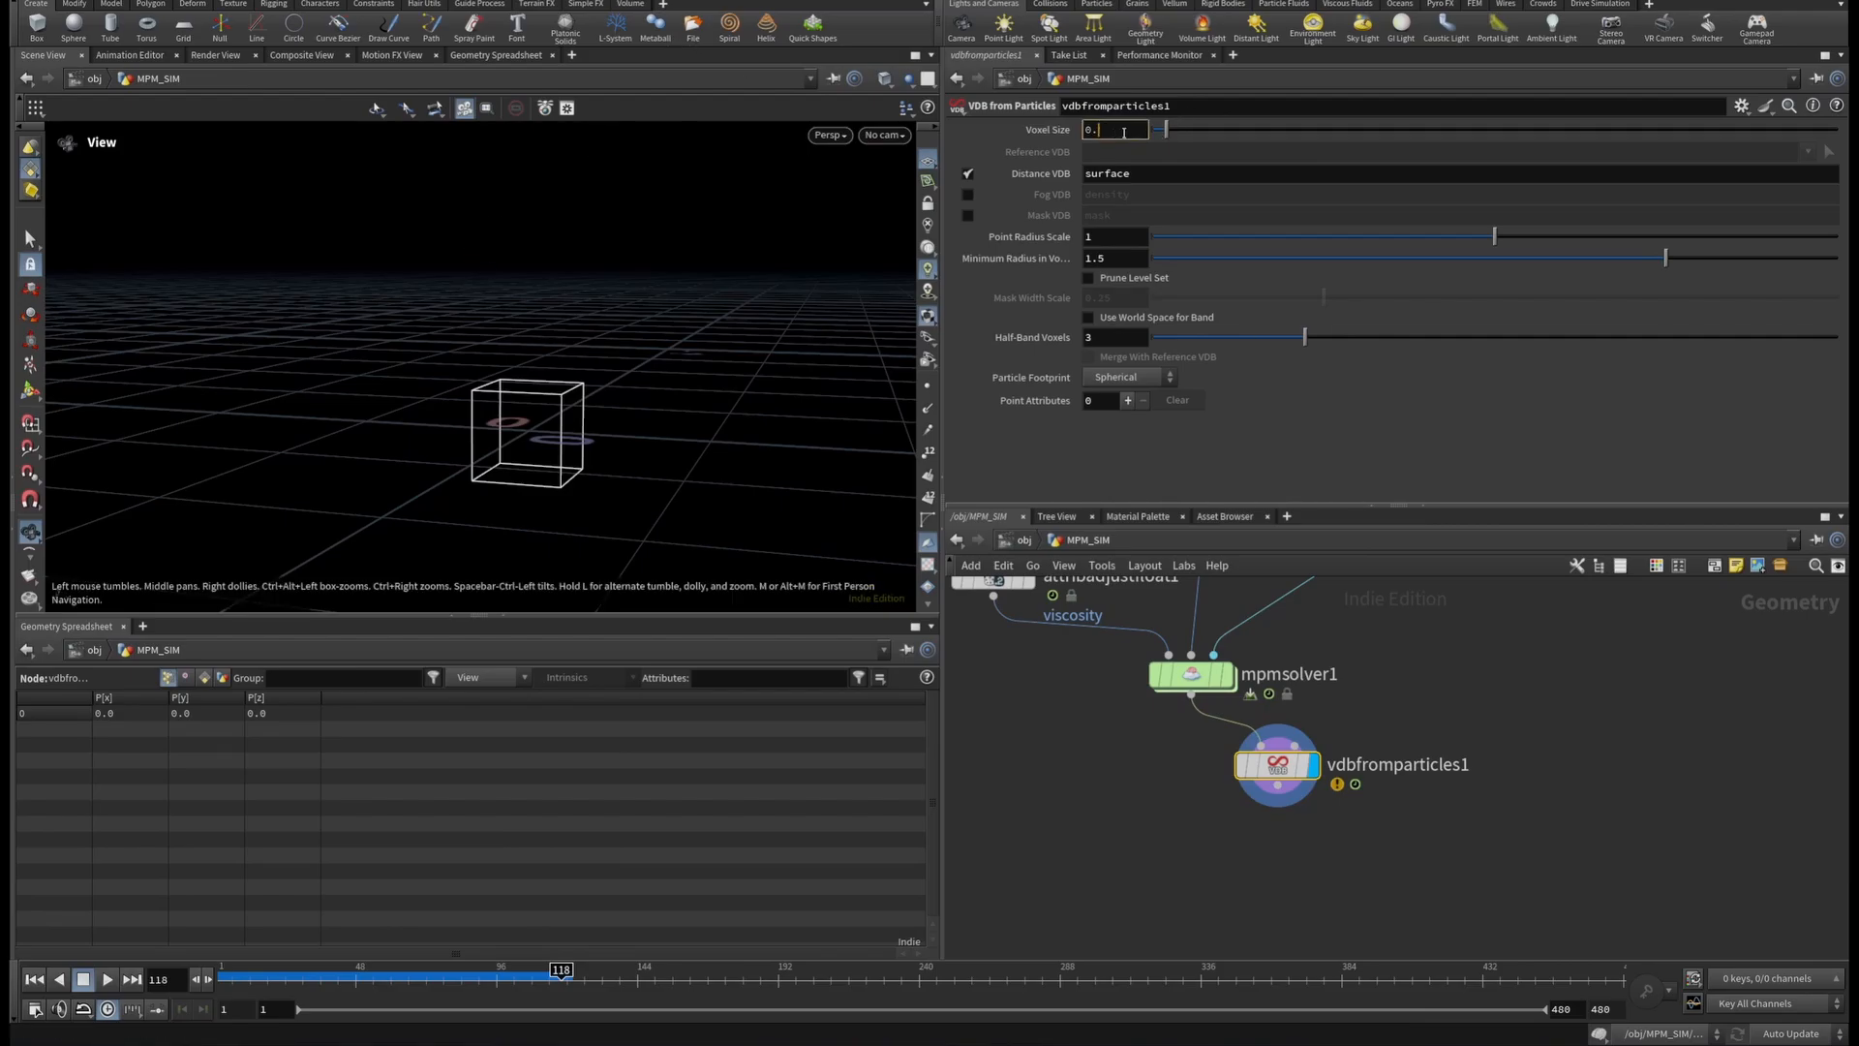
{"action": "type", "text": "0.008"}
{"action": "key", "text": "Return"}
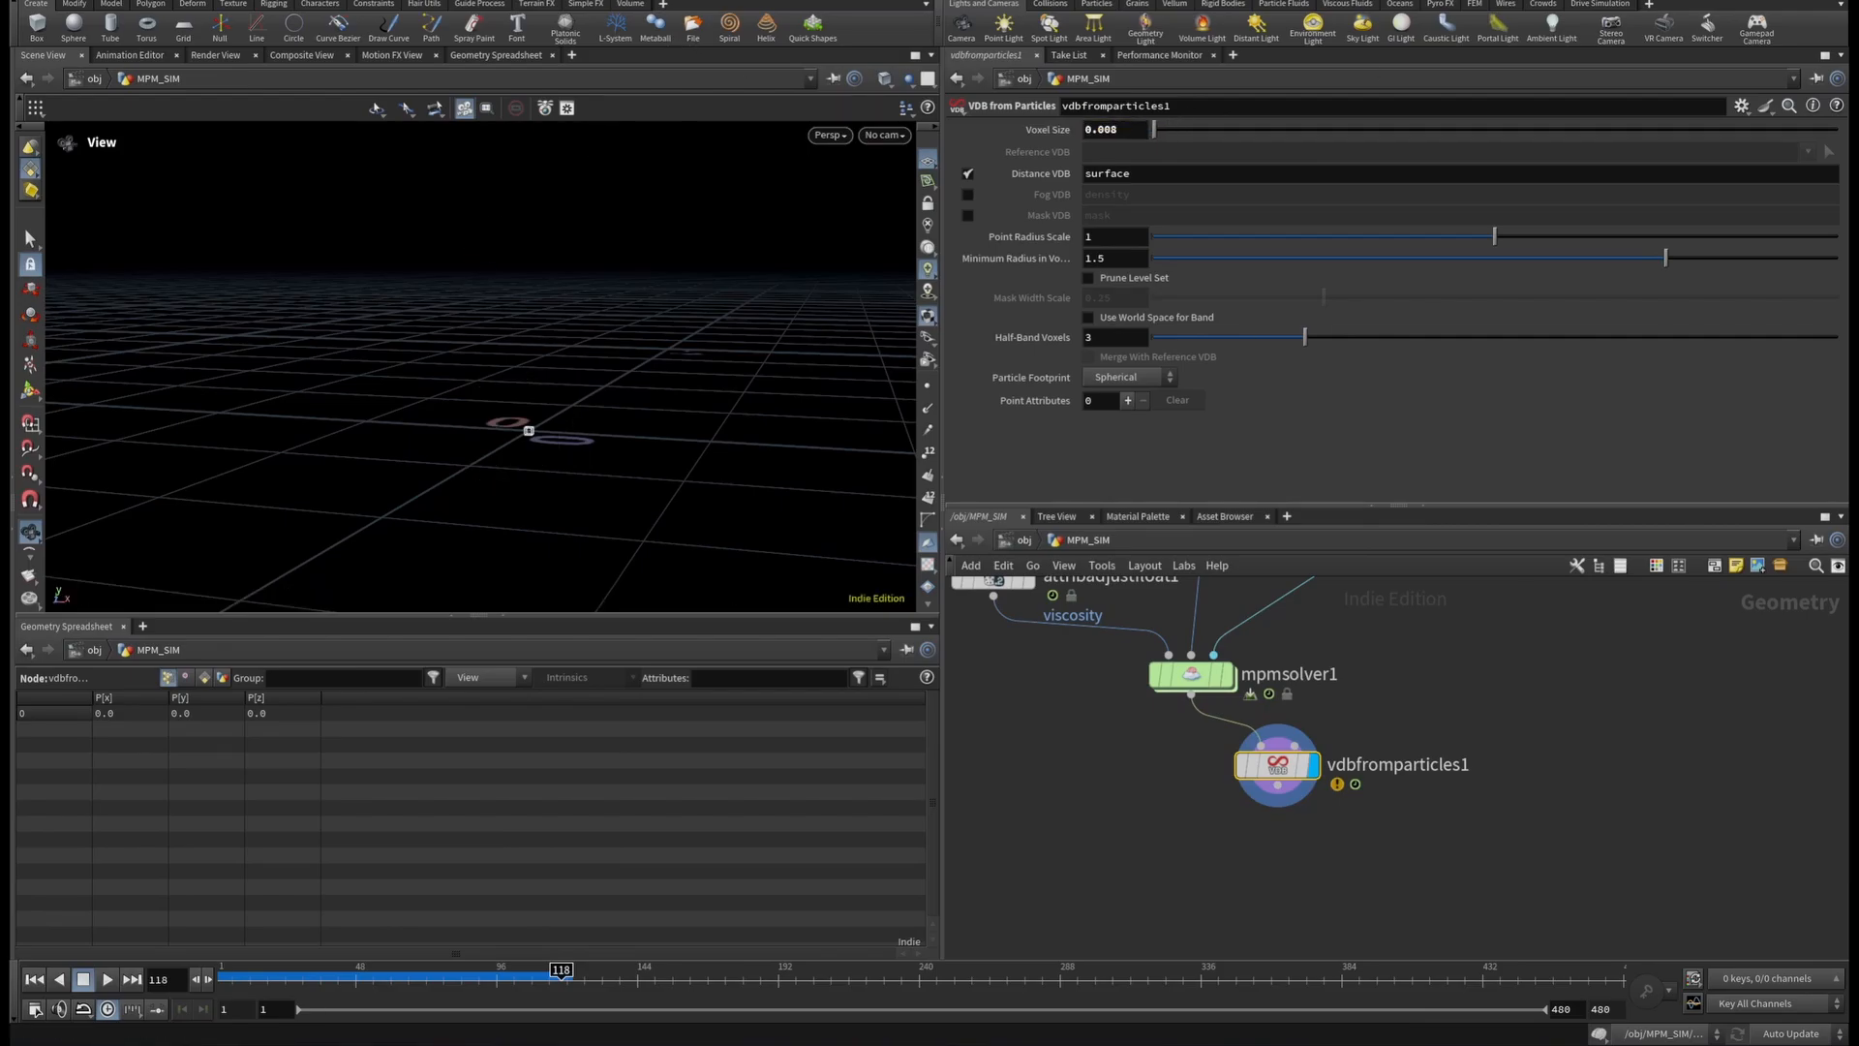
{"action": "double_click", "coordinate": [1117, 262]}
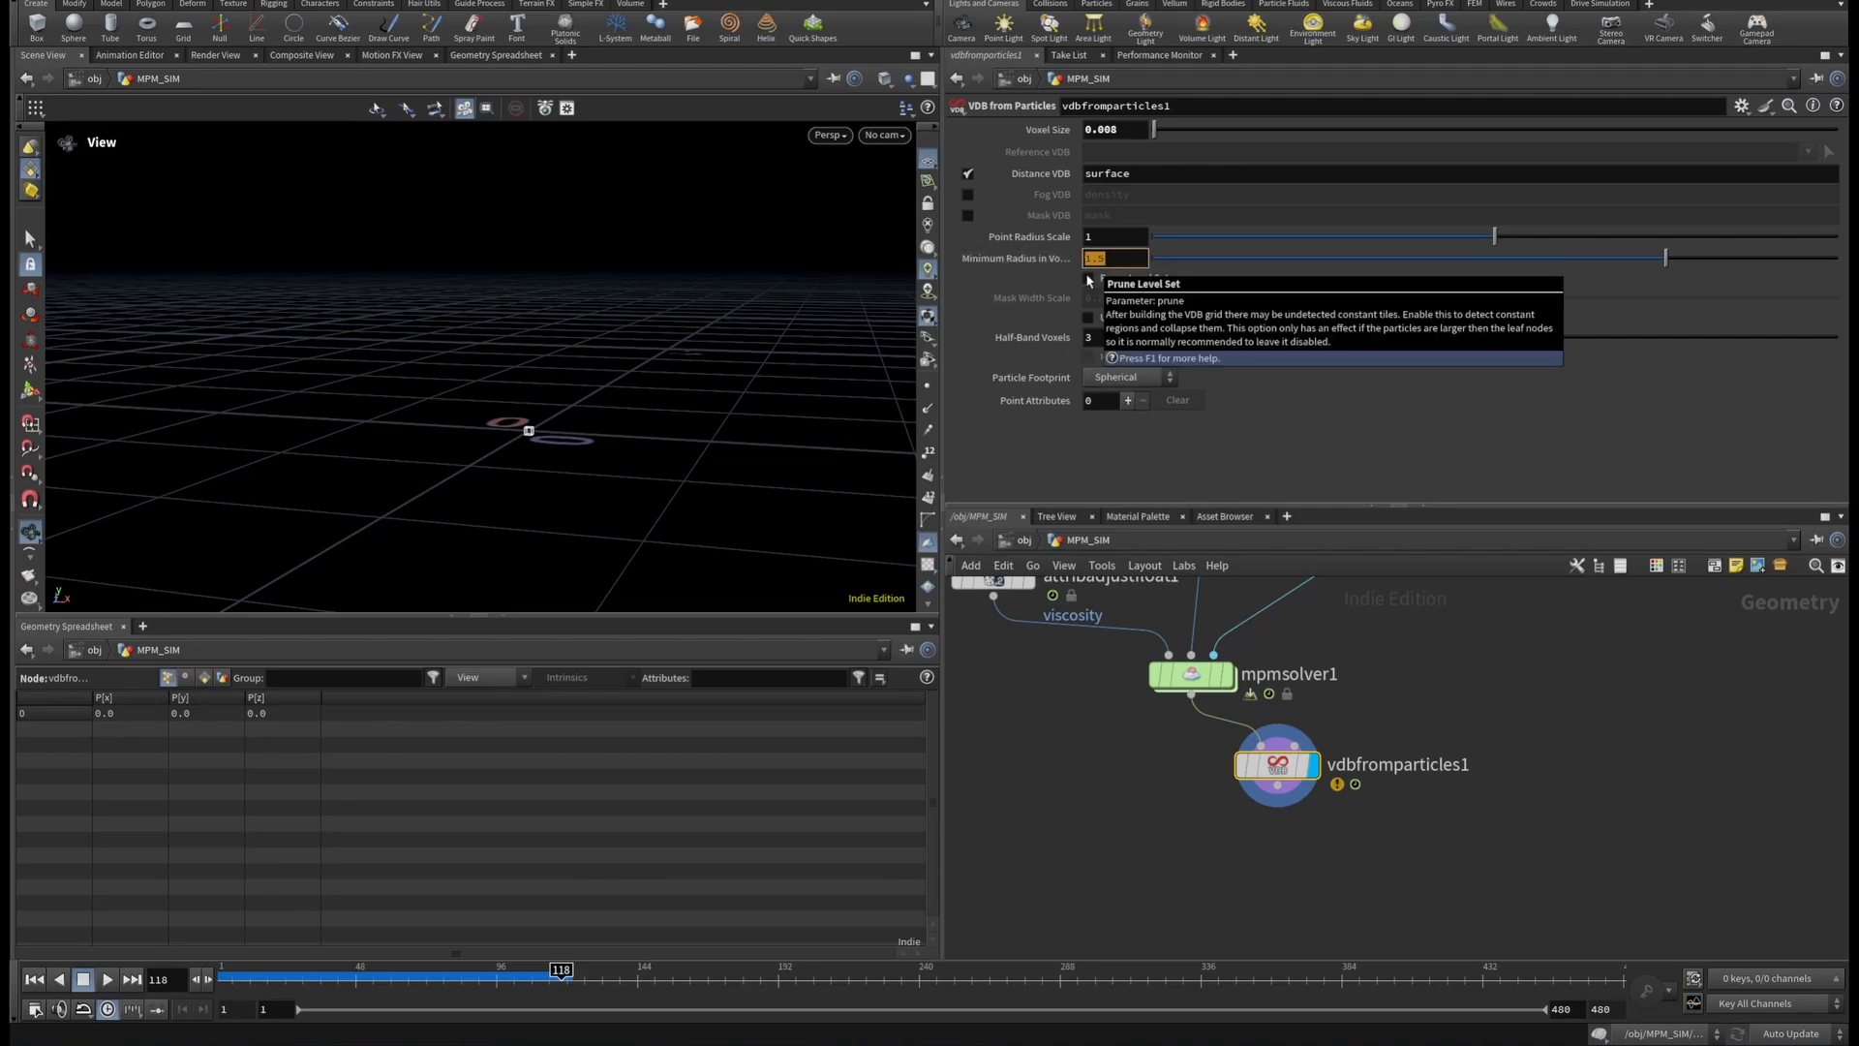
{"action": "type", "text": "0.05"}
{"action": "key", "text": "Return"}
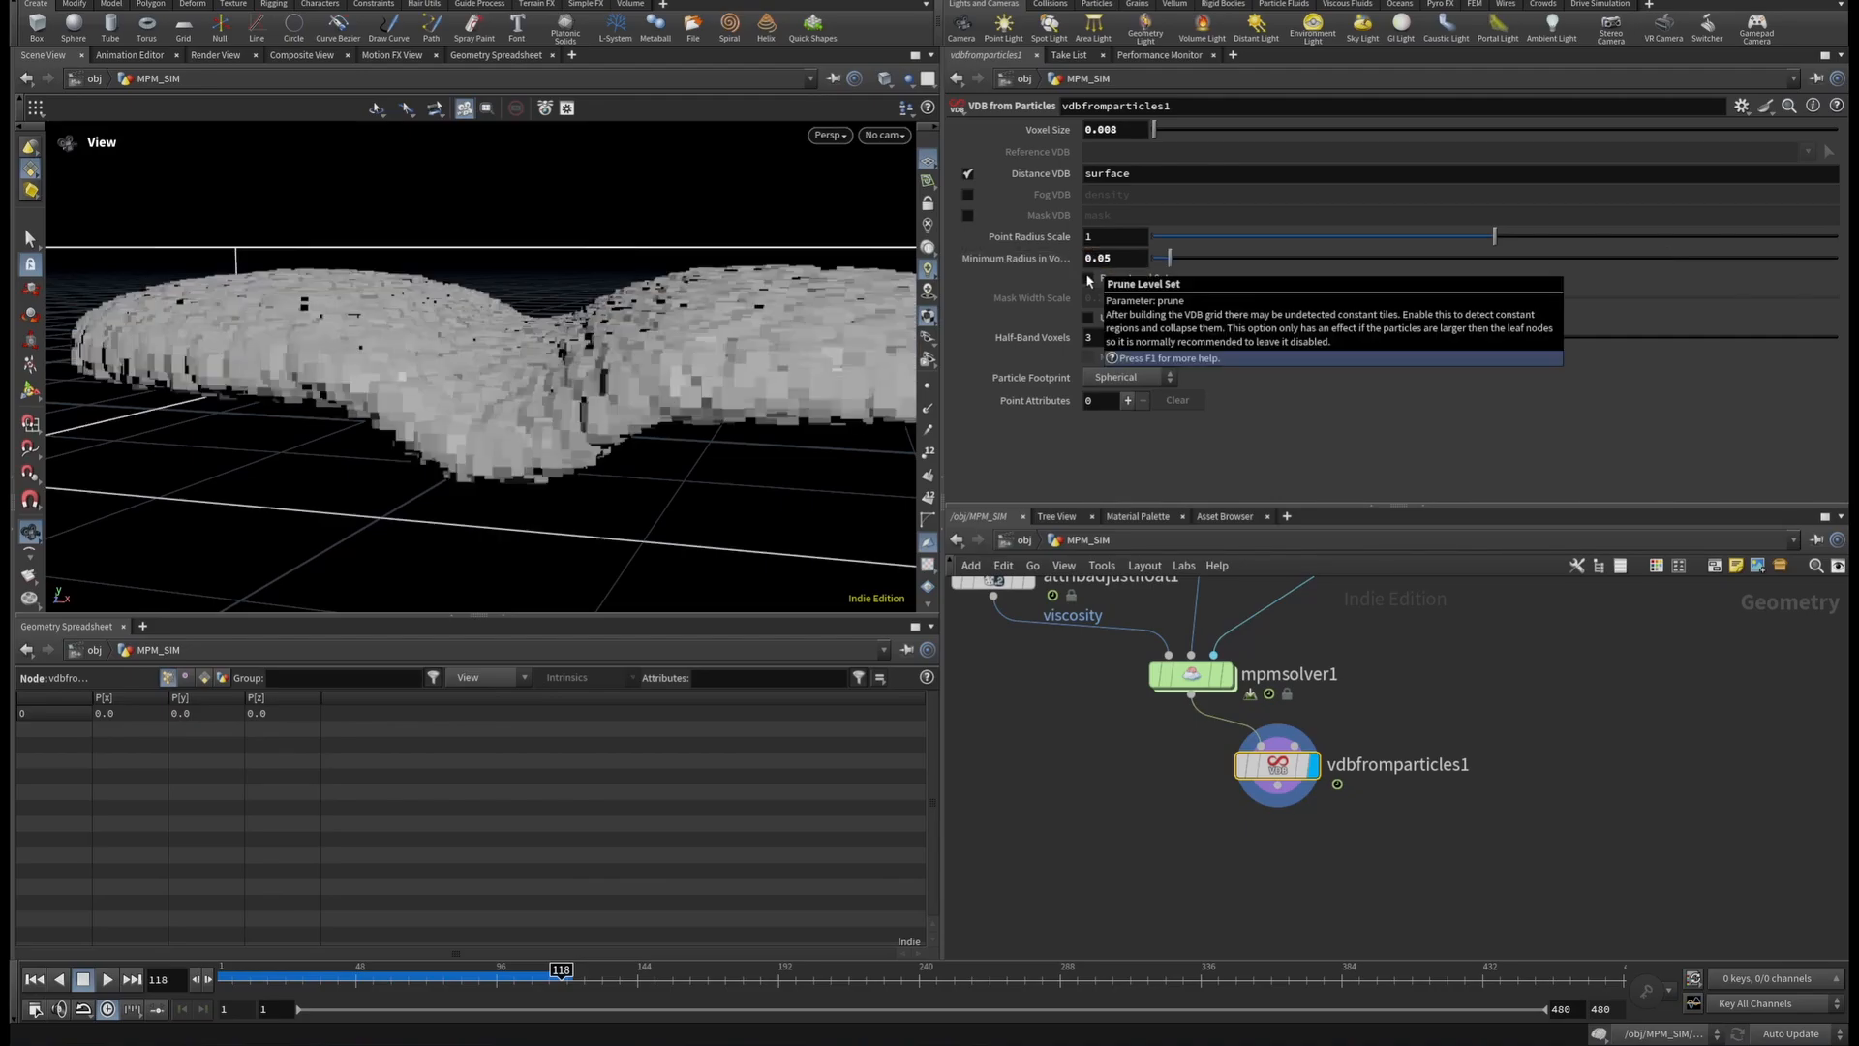
{"action": "left_click_drag", "start_coordinate": [542, 348], "coordinate": [526, 303]}
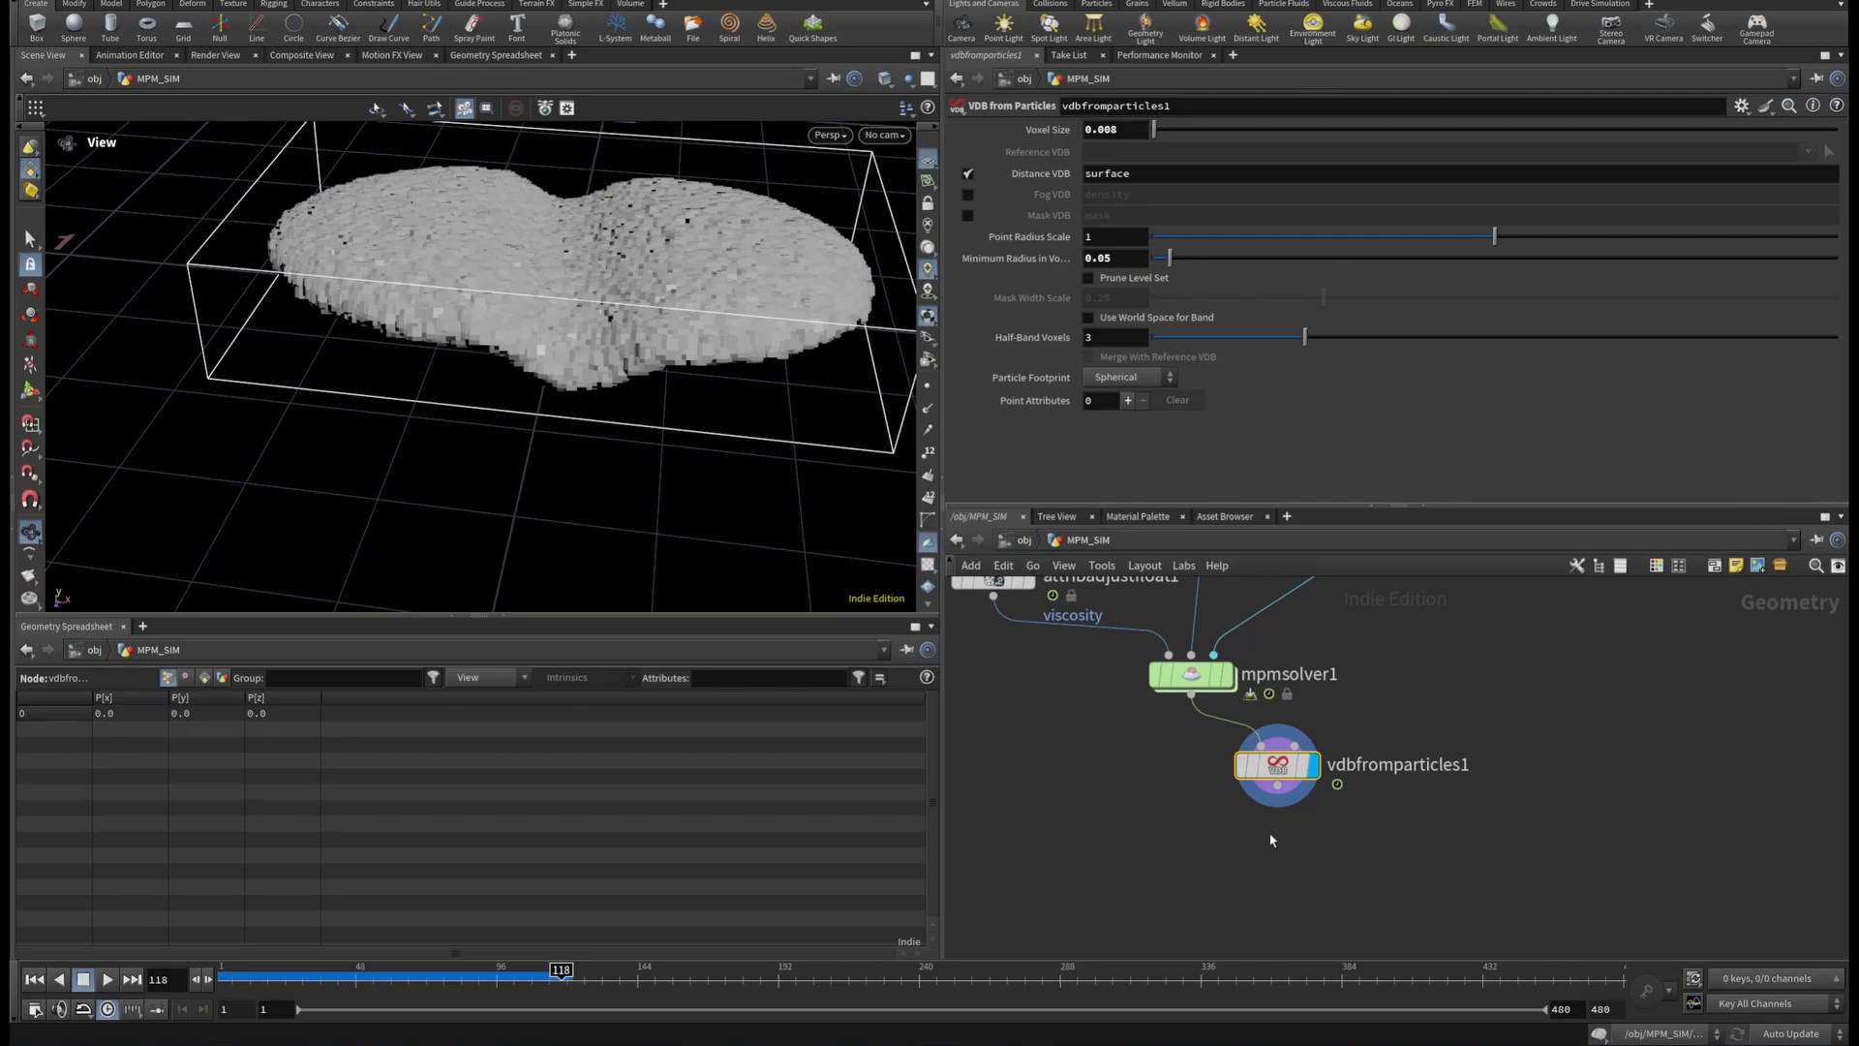
Add a VDB Smooth SDF node after VDB from Particles, then display and inspect the smoothed filling.
{"action": "left_click", "coordinate": [1278, 786]}
{"action": "key", "text": "Tab"}
{"action": "type", "text": "v"}
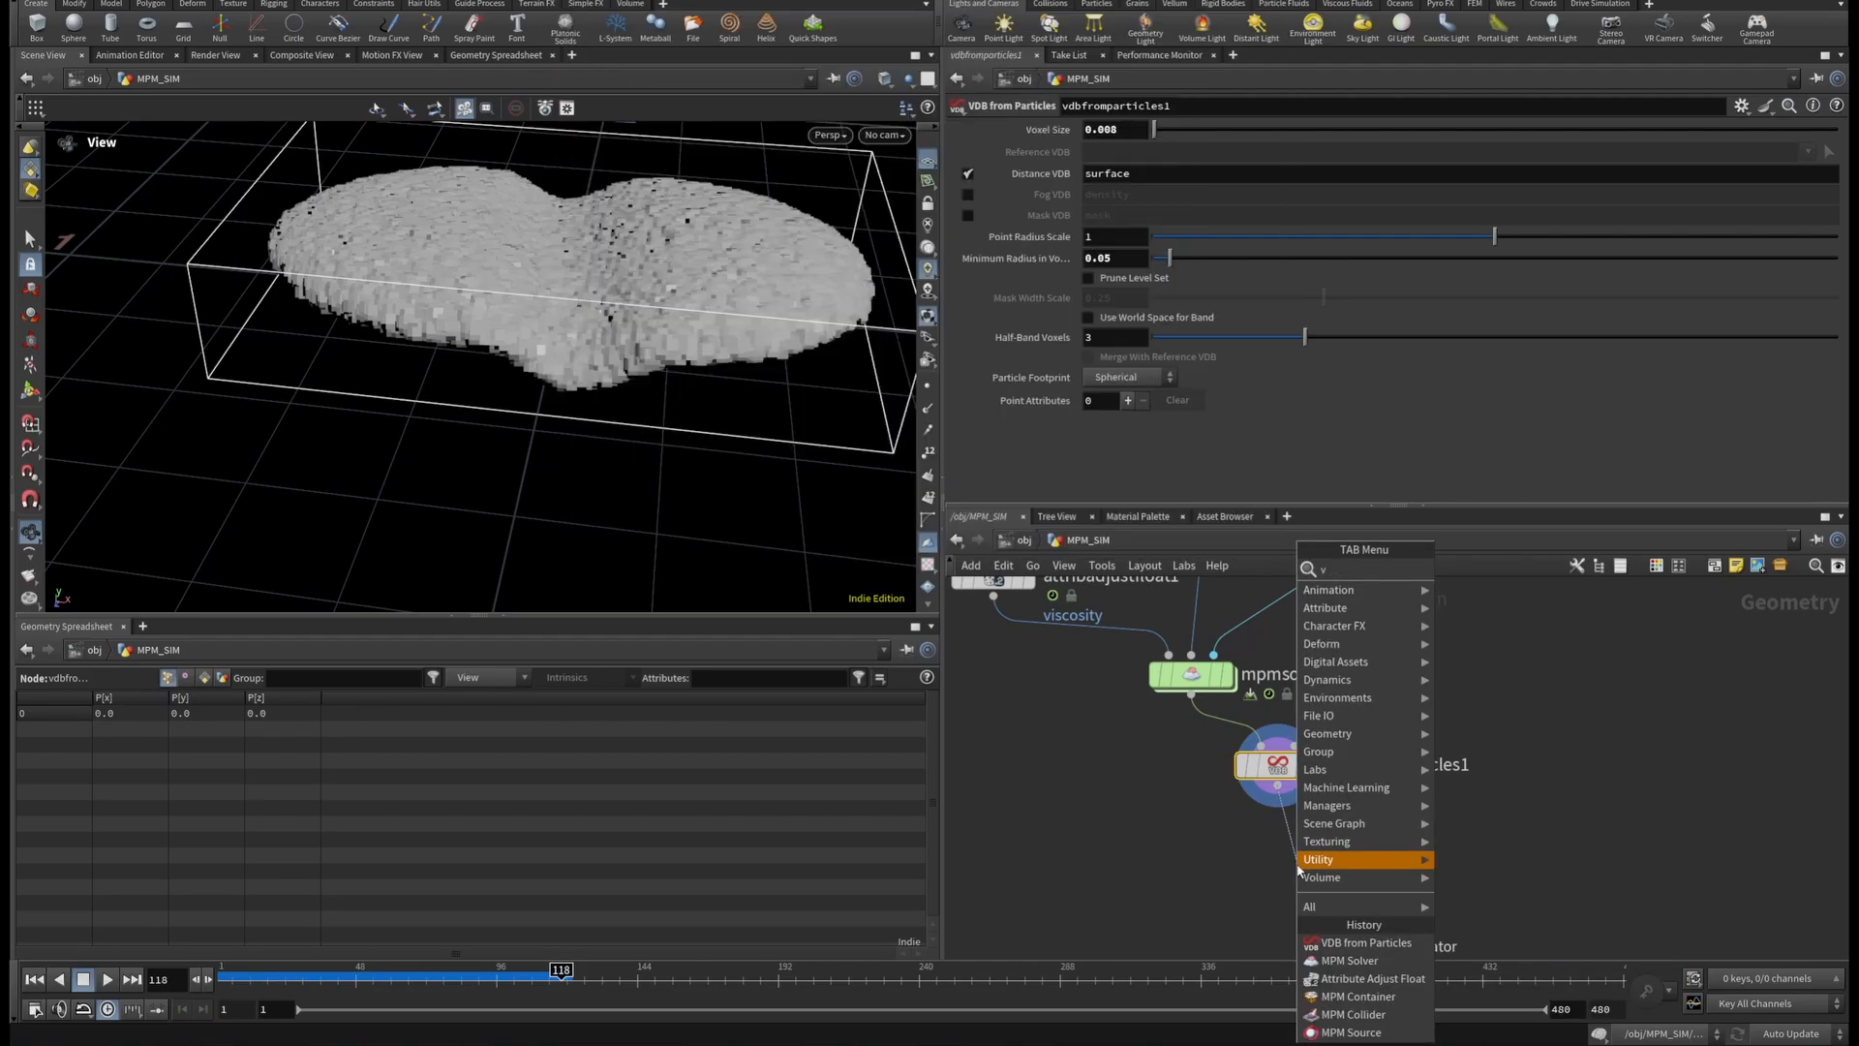
{"action": "type", "text": "dbsm"}
{"action": "left_click", "coordinate": [1478, 589]}
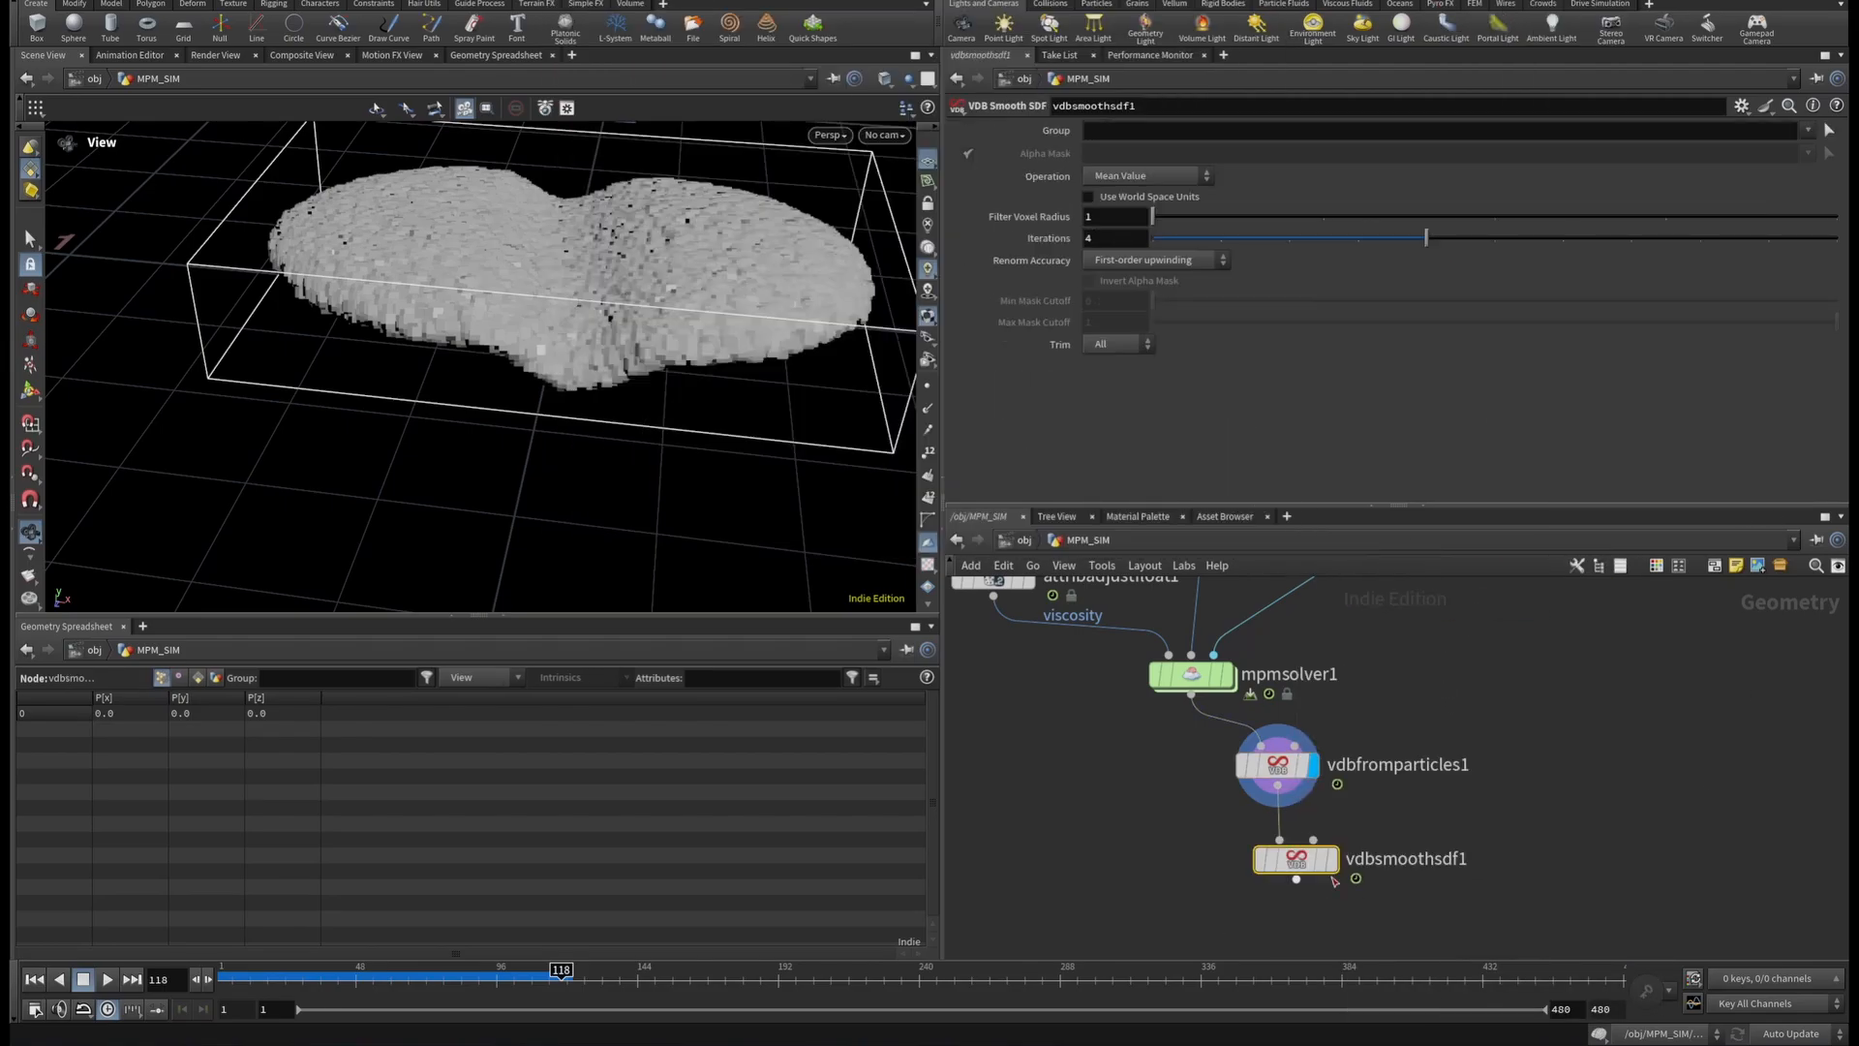
{"action": "left_click", "coordinate": [1331, 862]}
{"action": "left_click_drag", "start_coordinate": [622, 229], "coordinate": [639, 271]}
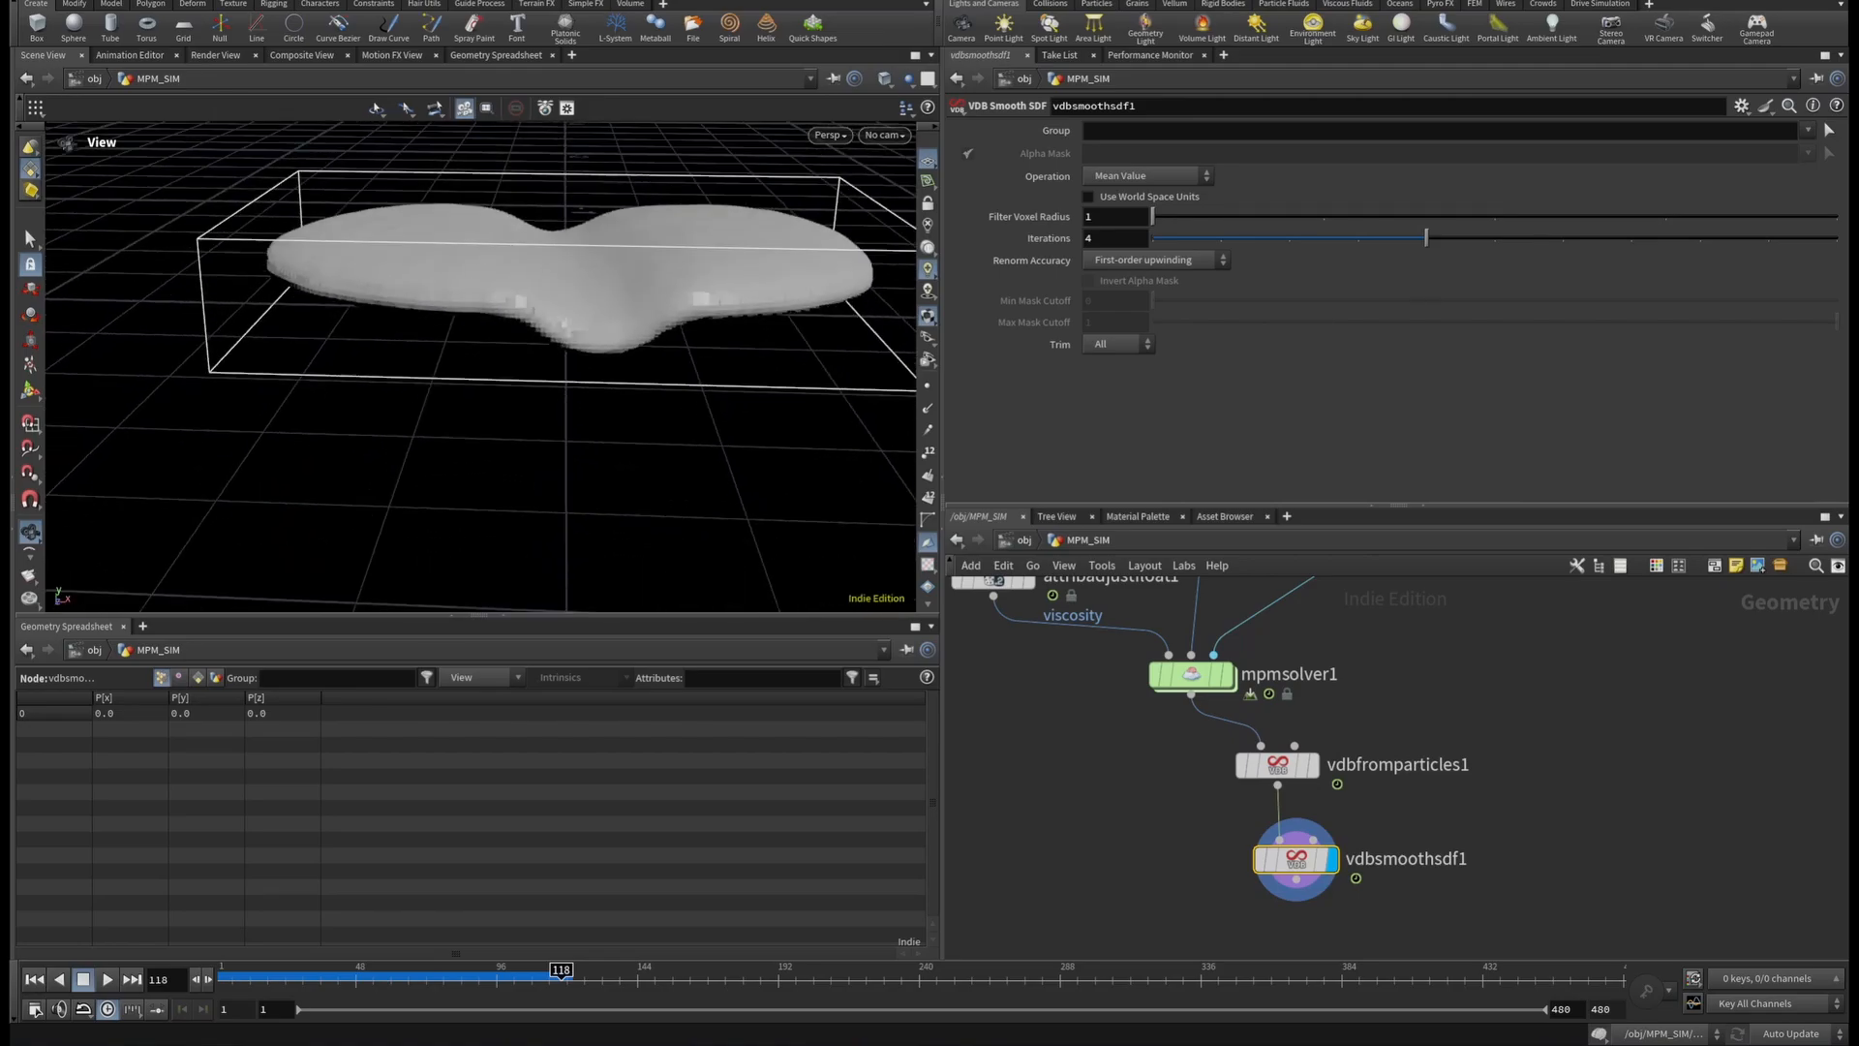
Add a Convert VDB node after the VDB Smooth SDF node and display its output.
{"action": "middle_click_drag", "start_coordinate": [1516, 898], "coordinate": [1512, 693]}
{"action": "left_click", "coordinate": [1293, 674]}
{"action": "left_click", "coordinate": [1256, 799]}
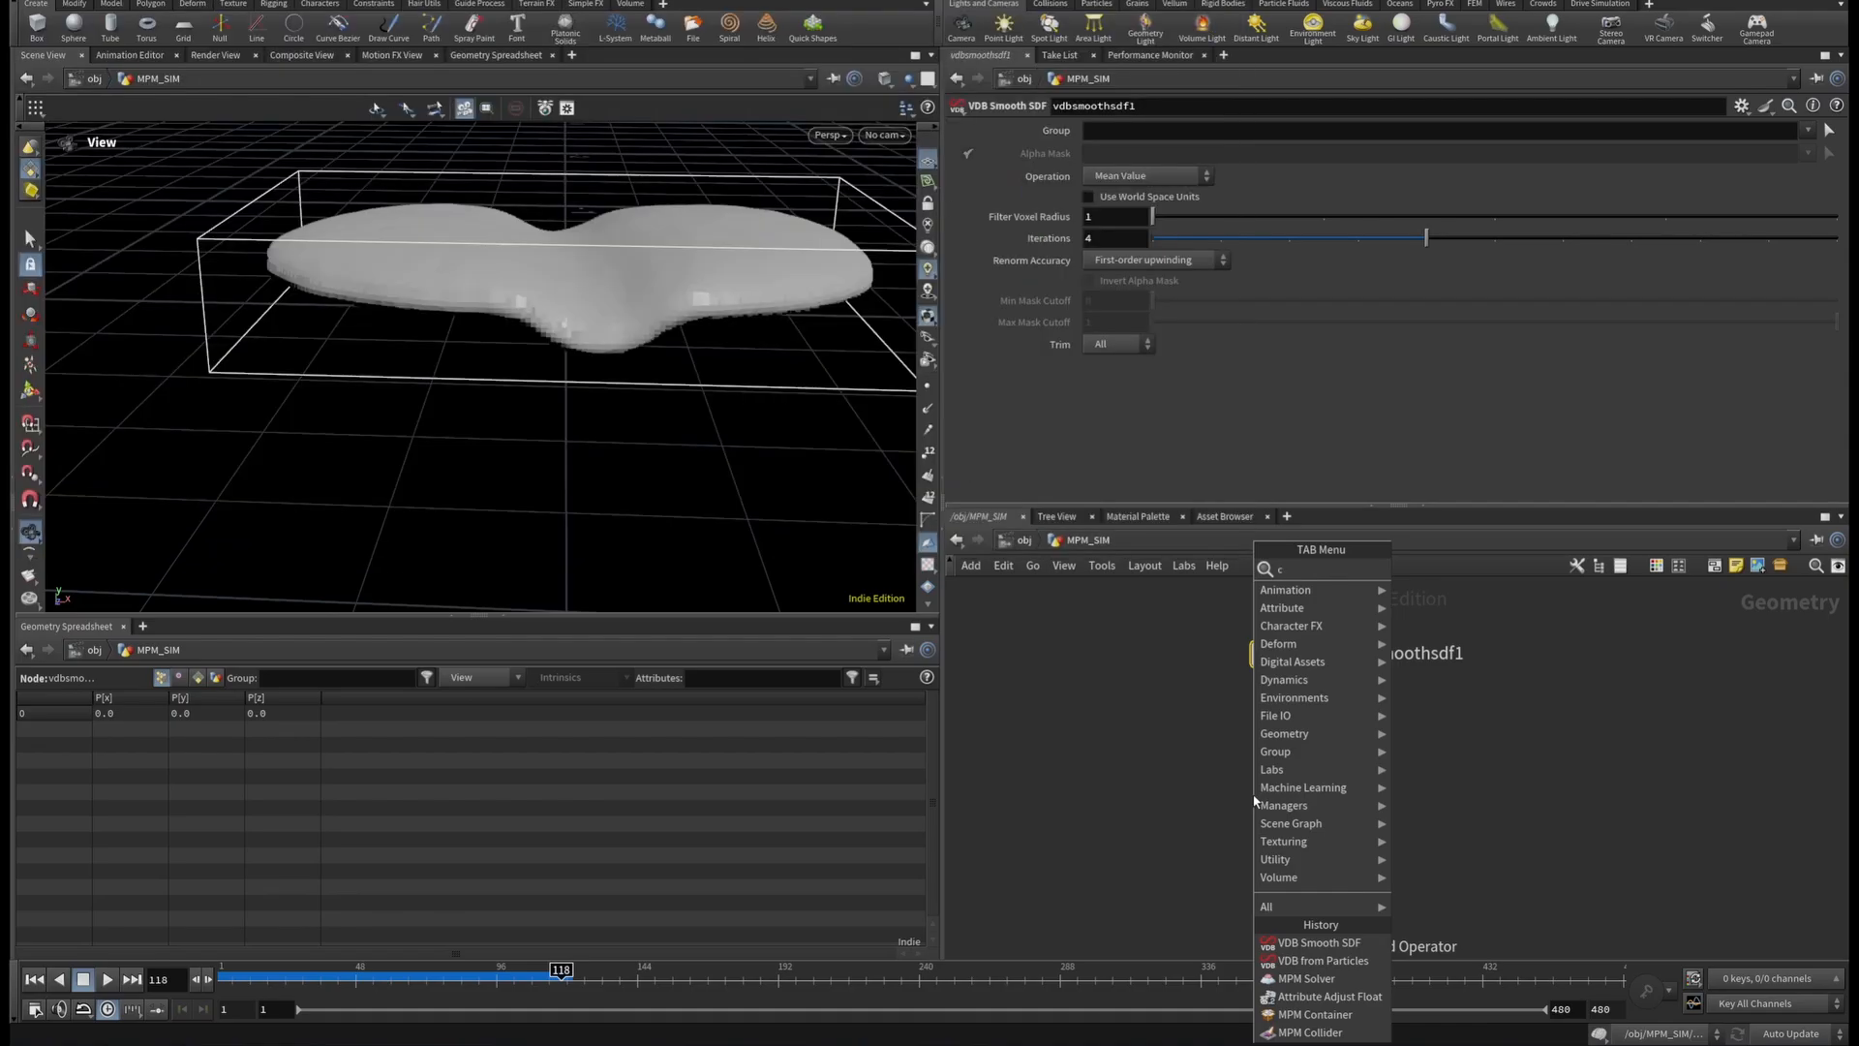
{"action": "type", "text": "convertvdb"}
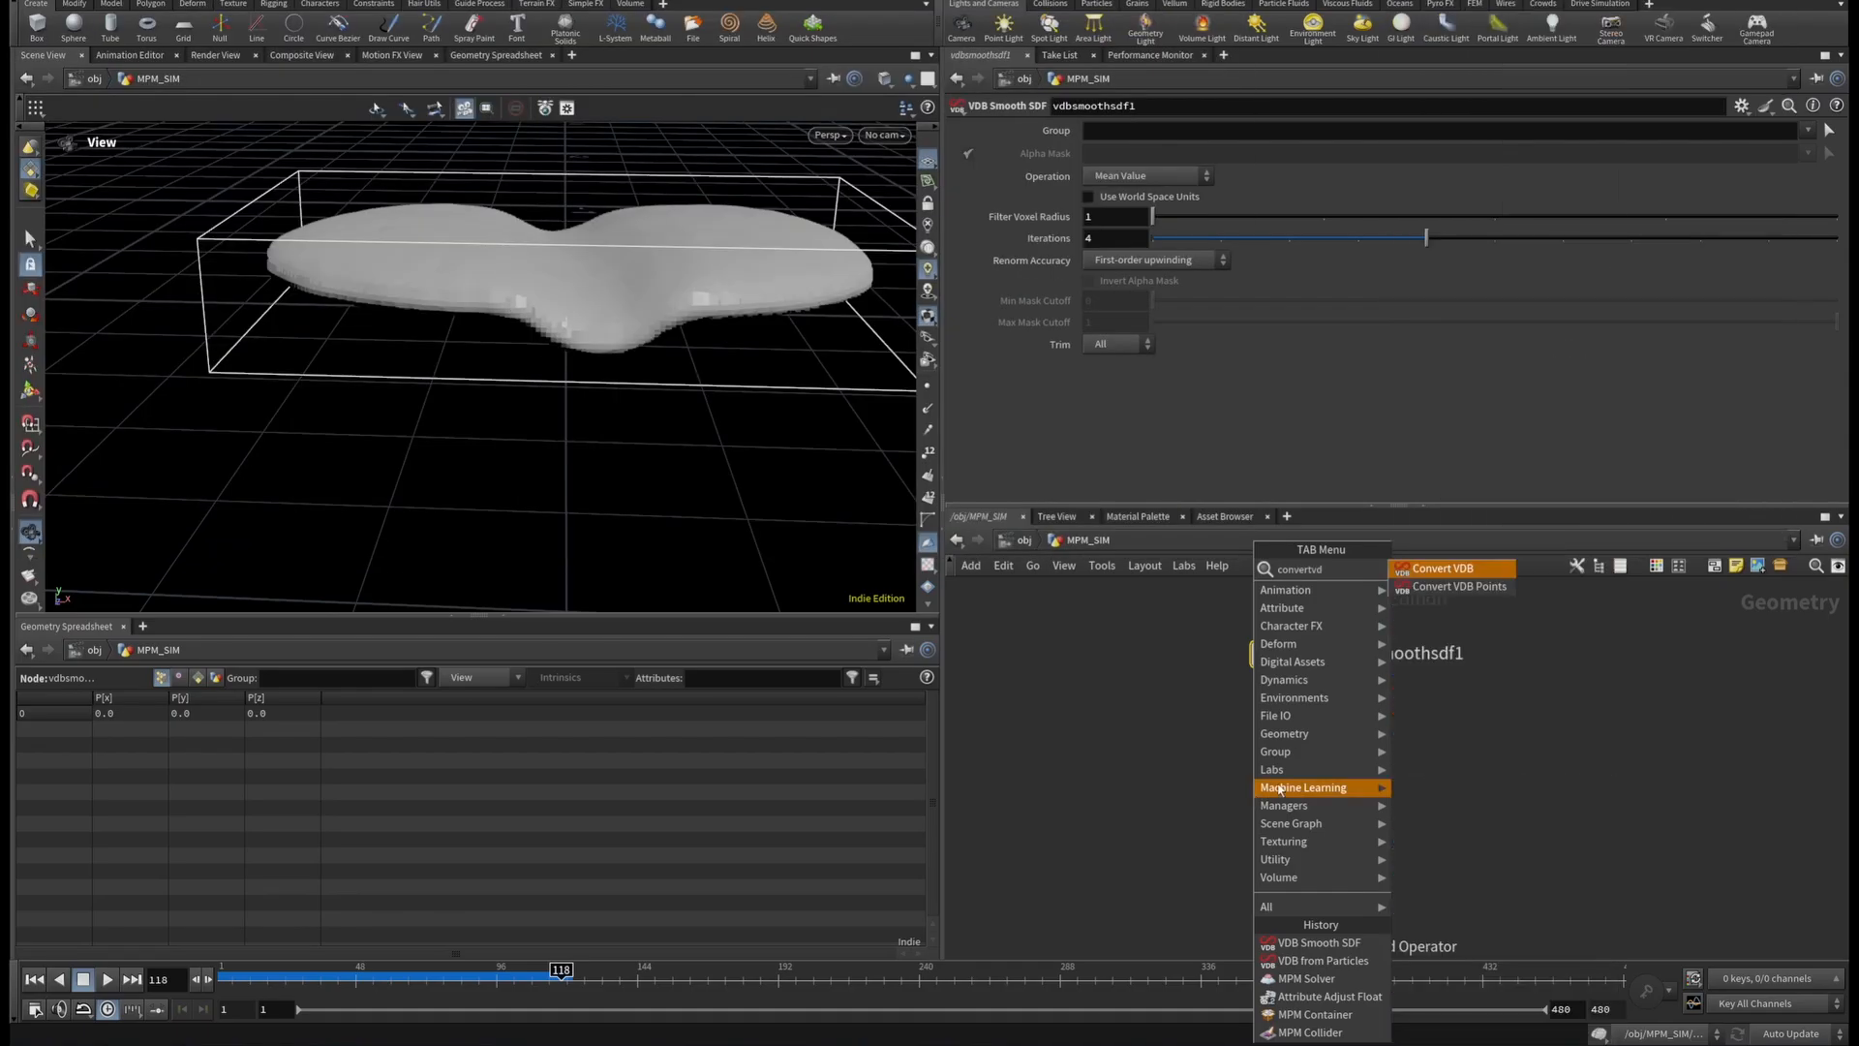
{"action": "left_click", "coordinate": [1450, 569]}
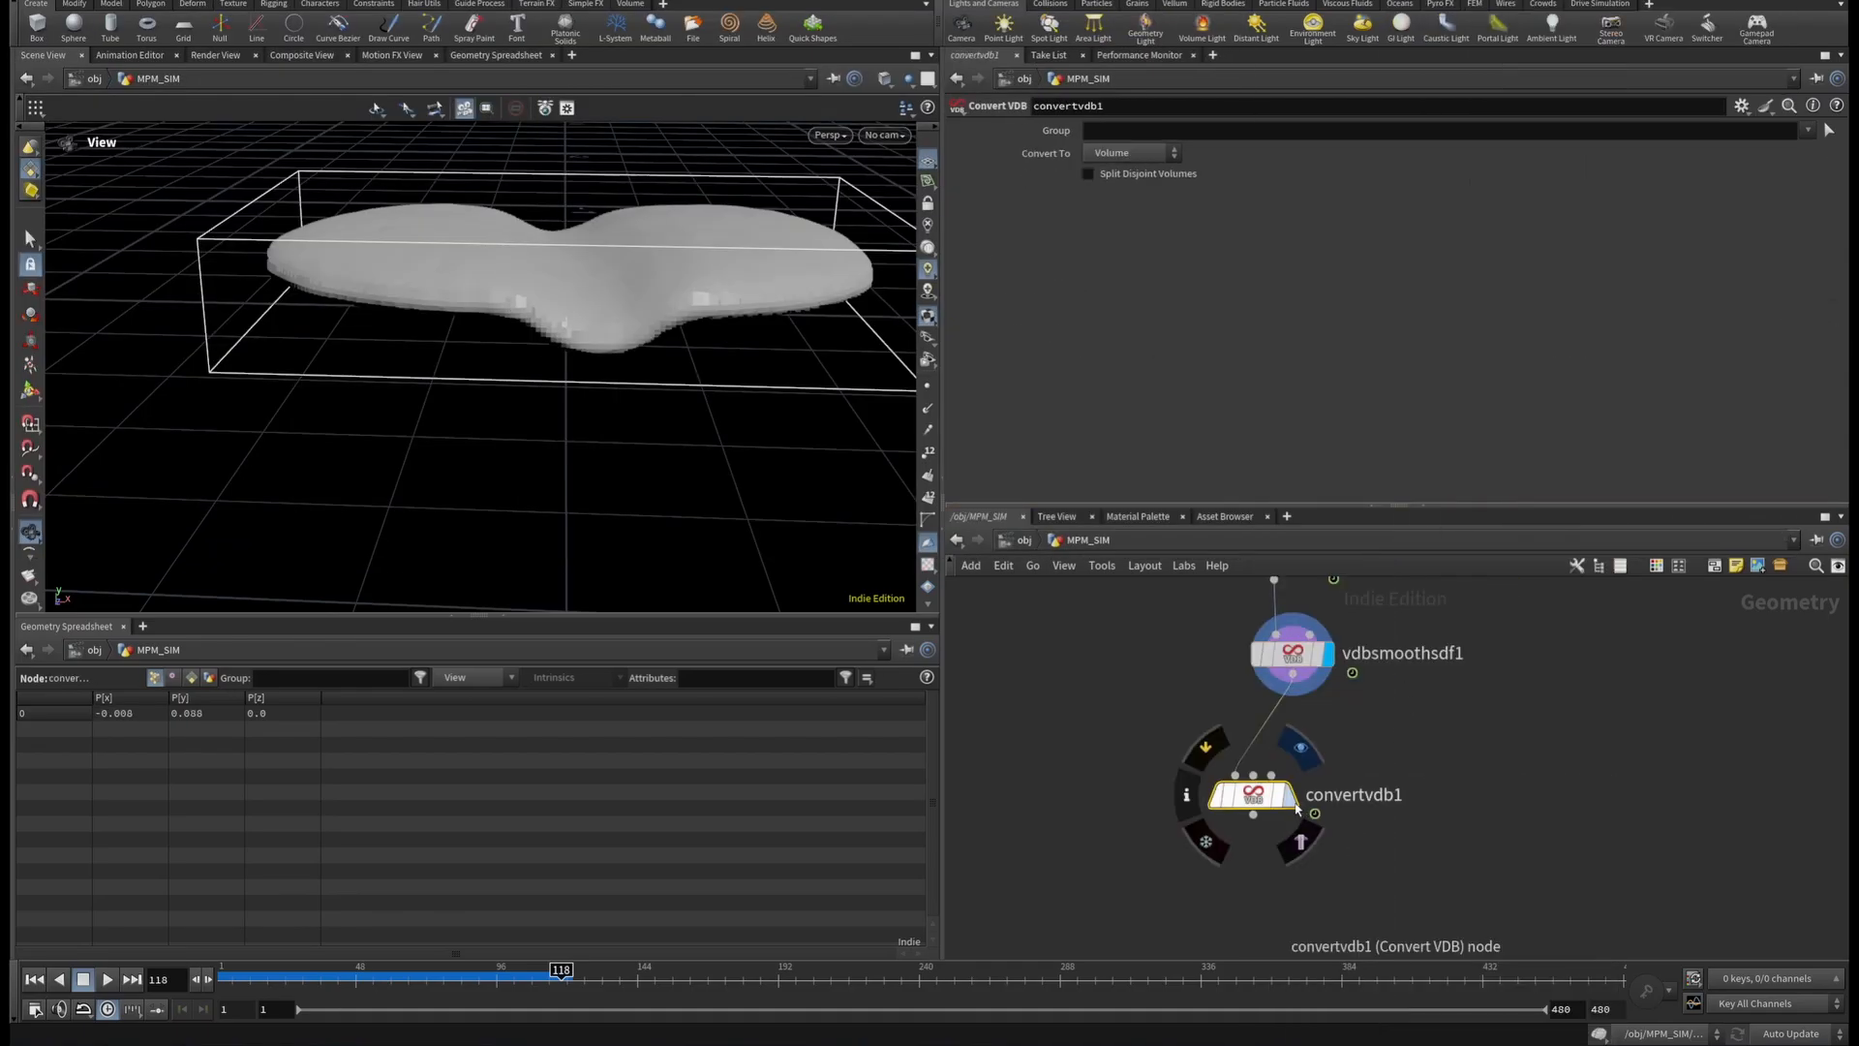
{"action": "left_click_drag", "start_coordinate": [1266, 793], "coordinate": [1319, 805]}
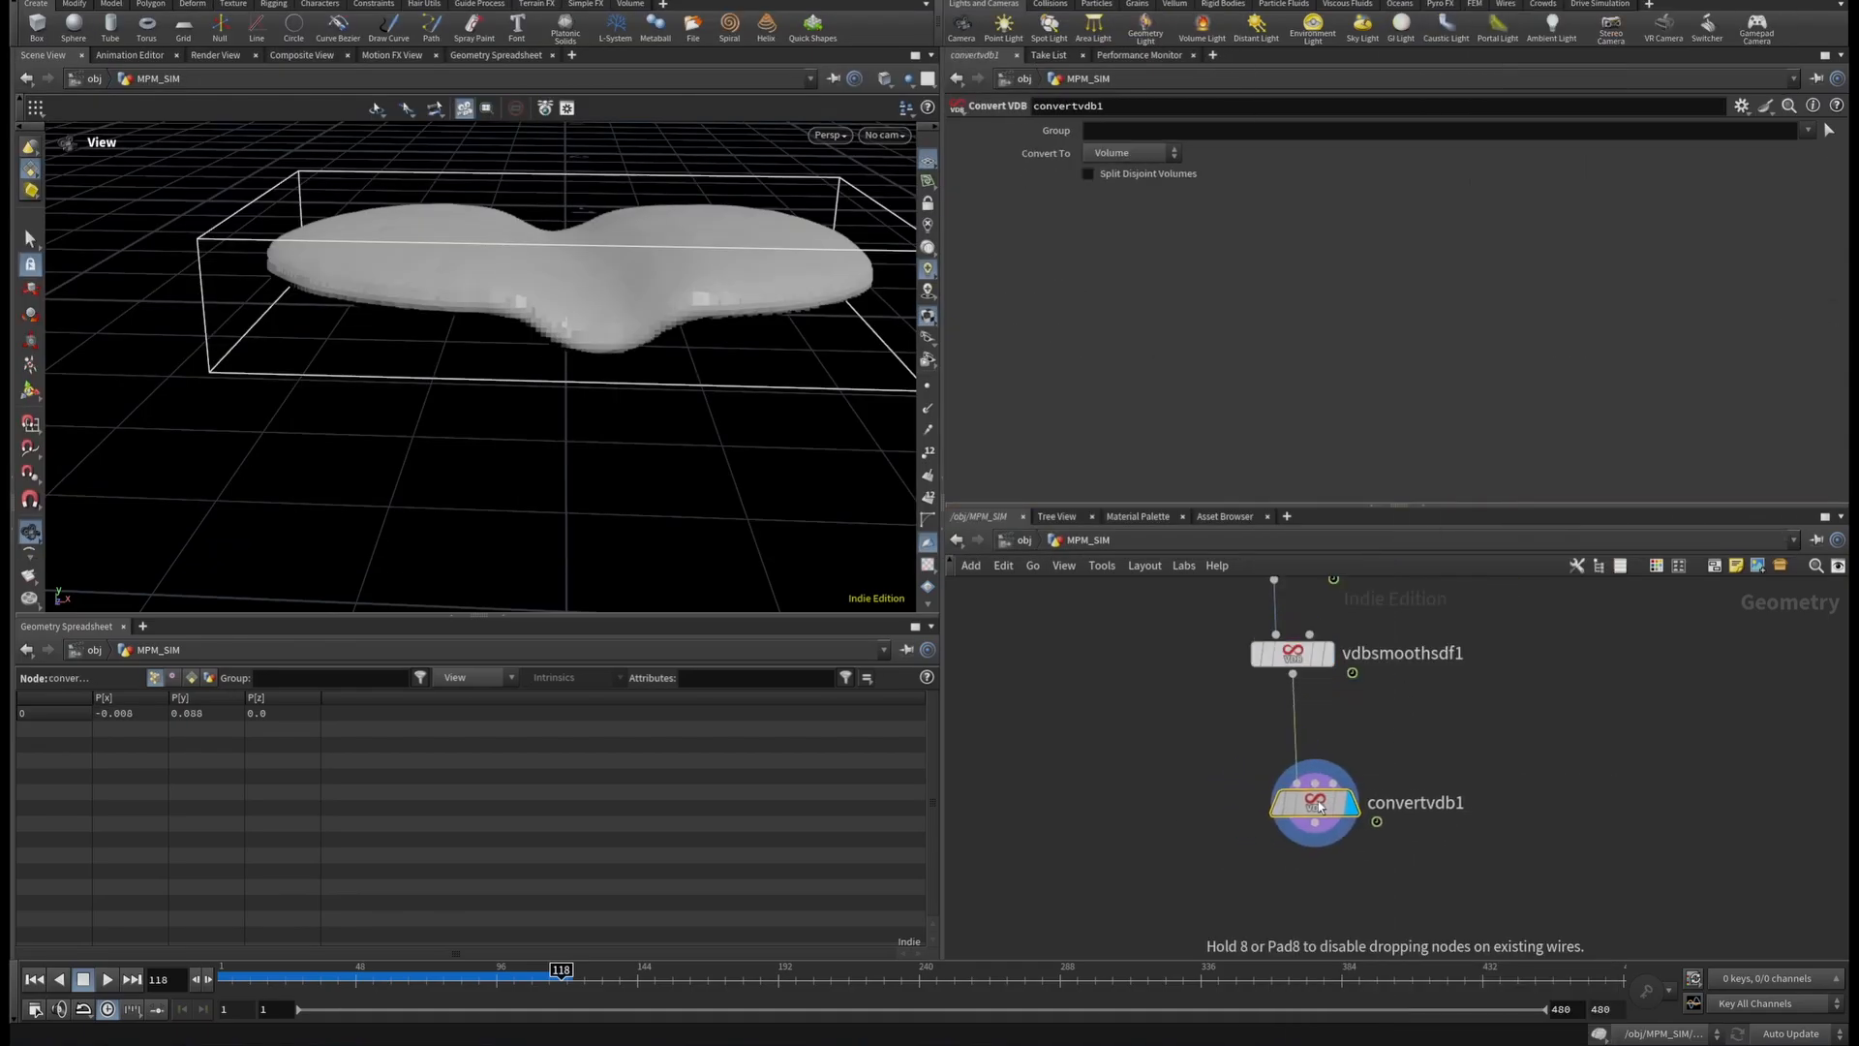
Convert the smoothed filling VDB to Polygons and set the viewport shading to Smooth Shaded.
{"action": "left_click", "coordinate": [1129, 153]}
{"action": "left_click", "coordinate": [1110, 207]}
{"action": "left_click_drag", "start_coordinate": [678, 406], "coordinate": [749, 176]}
{"action": "left_click", "coordinate": [885, 78]}
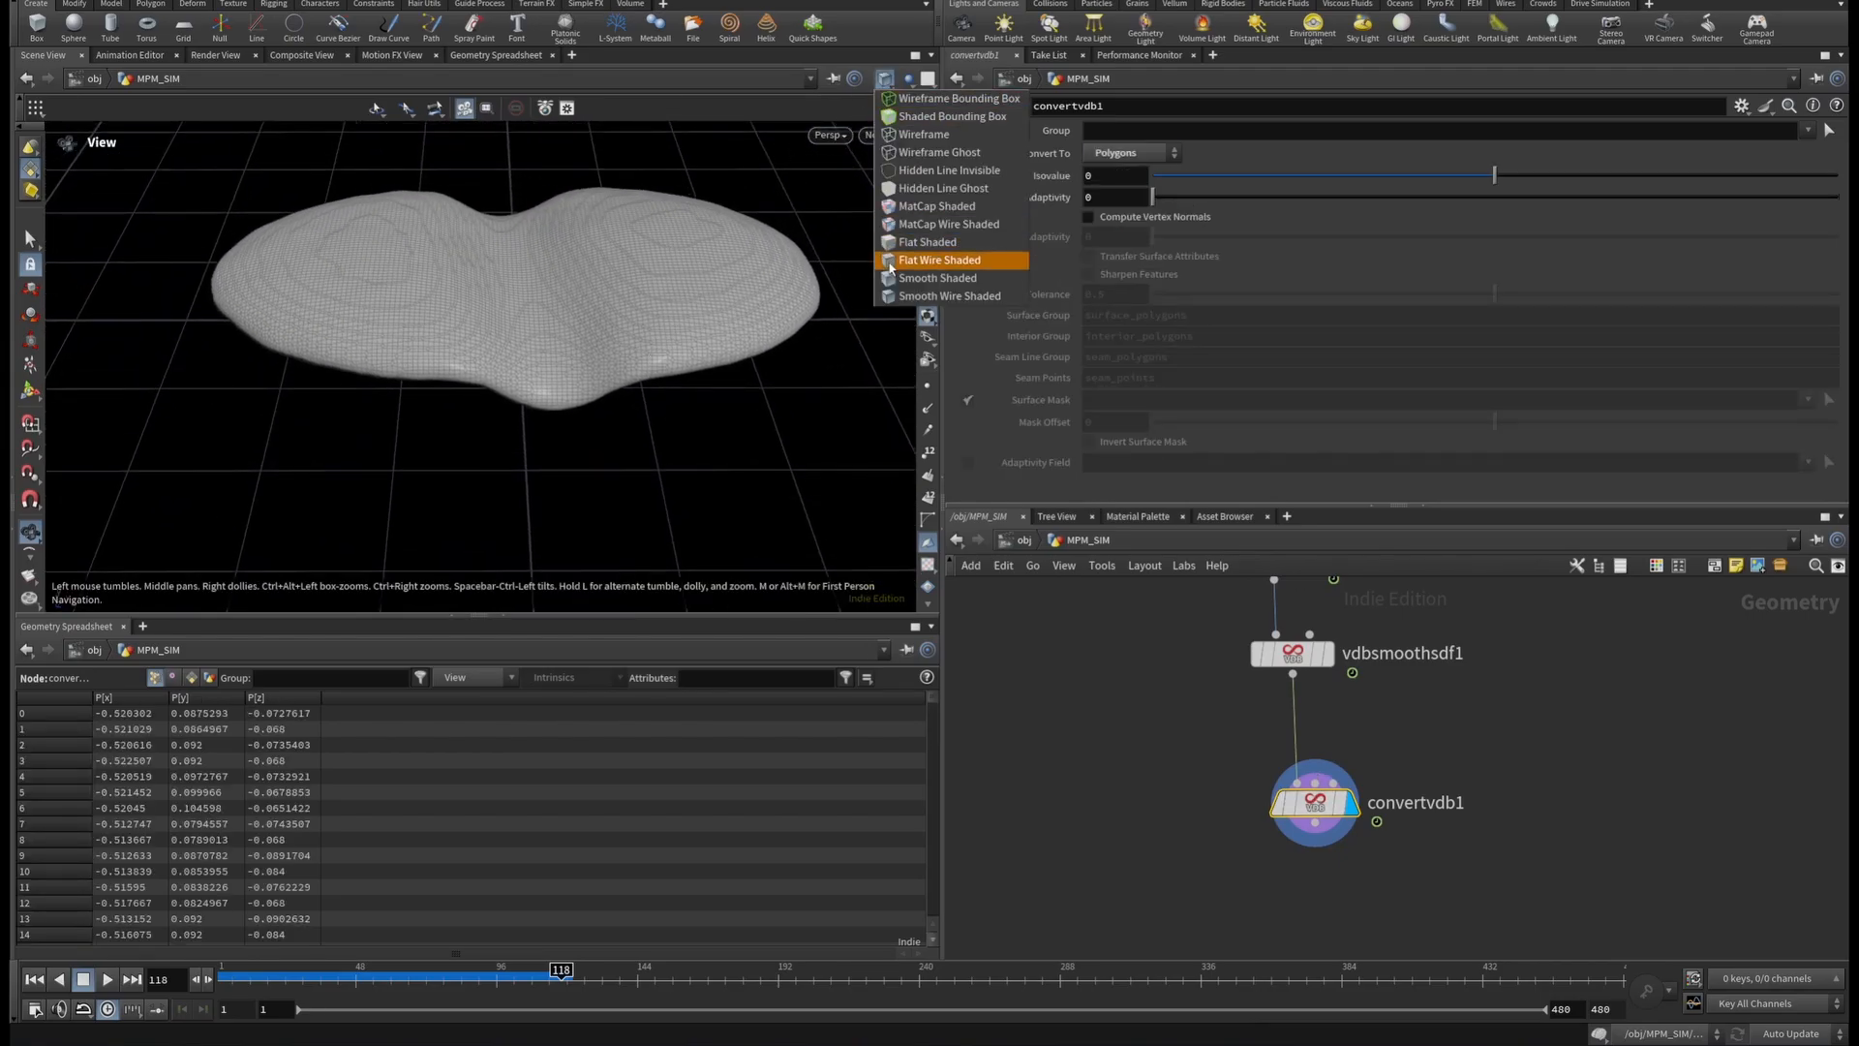
{"action": "left_click", "coordinate": [908, 273]}
Play back the polygon filling around frame 109 and examine its smooth surface from other angles.
{"action": "left_click_drag", "start_coordinate": [404, 985], "coordinate": [320, 981]}
{"action": "left_click", "coordinate": [108, 980]}
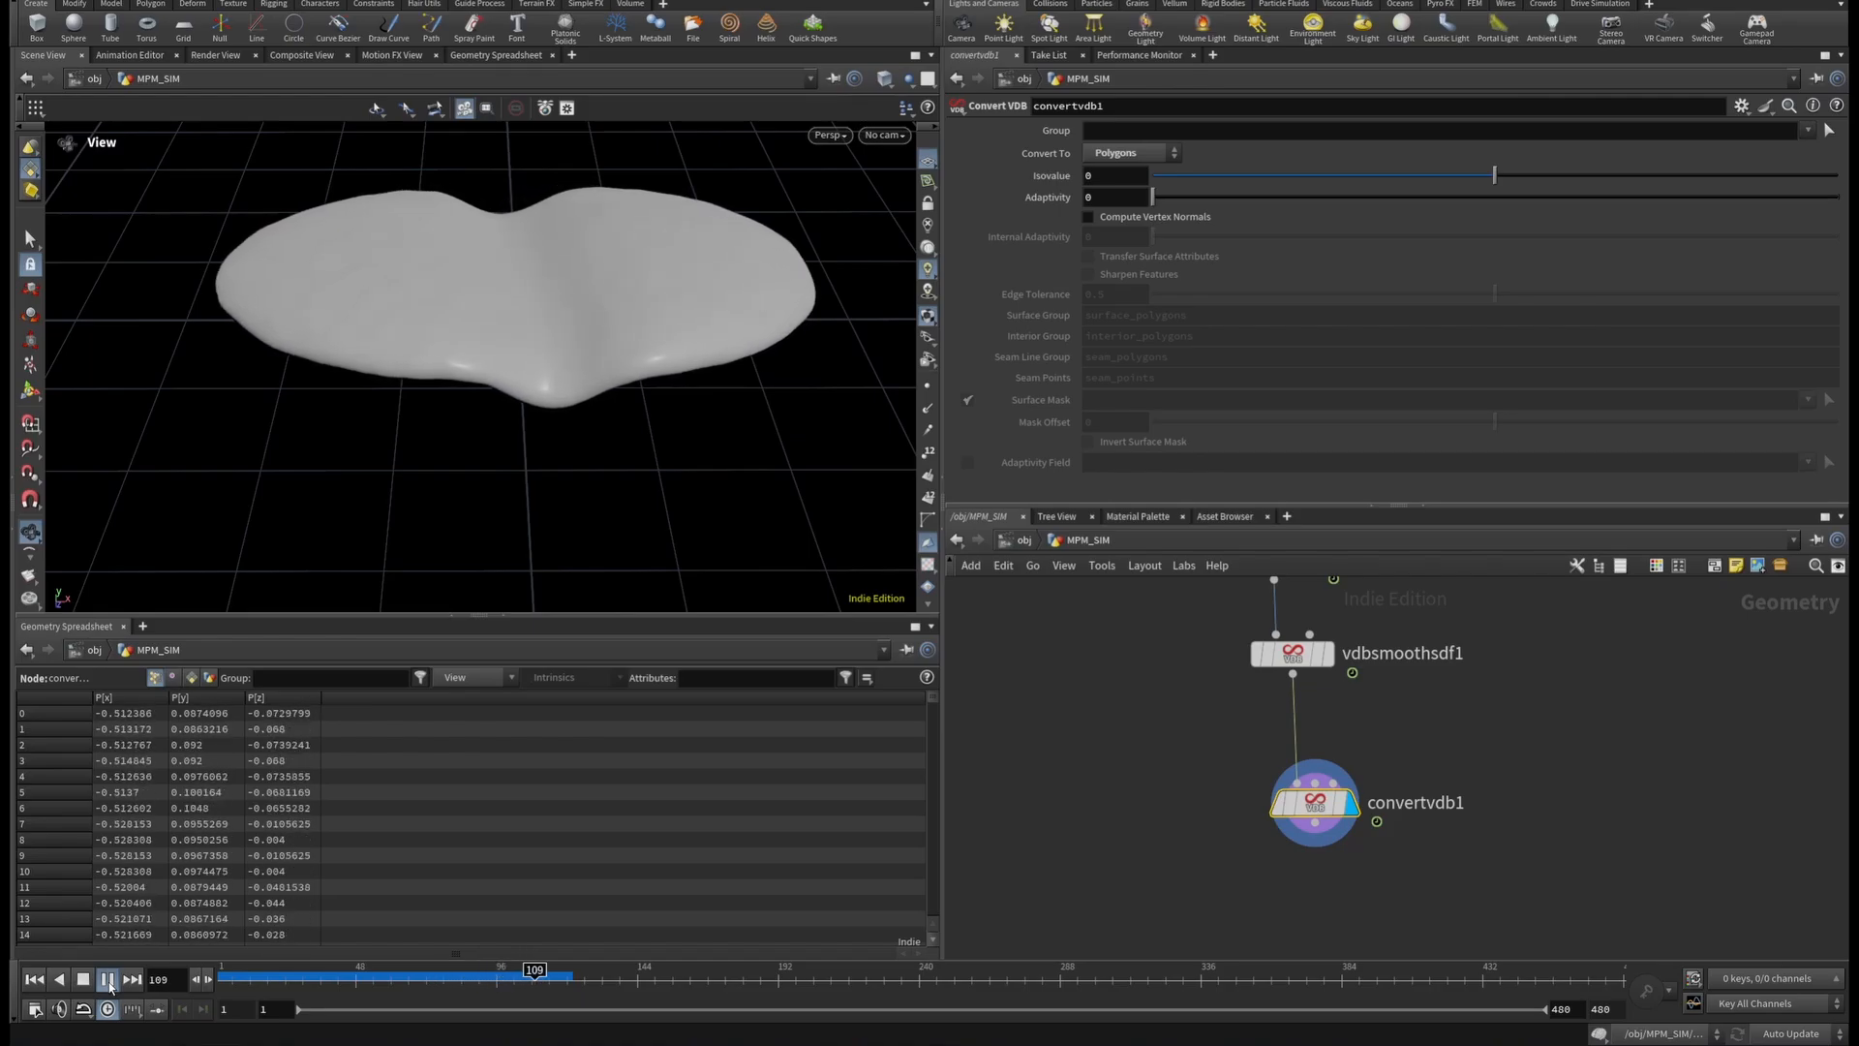
{"action": "left_click", "coordinate": [109, 982]}
{"action": "left_click_drag", "start_coordinate": [544, 242], "coordinate": [489, 220]}
{"action": "left_click_drag", "start_coordinate": [524, 311], "coordinate": [566, 241]}
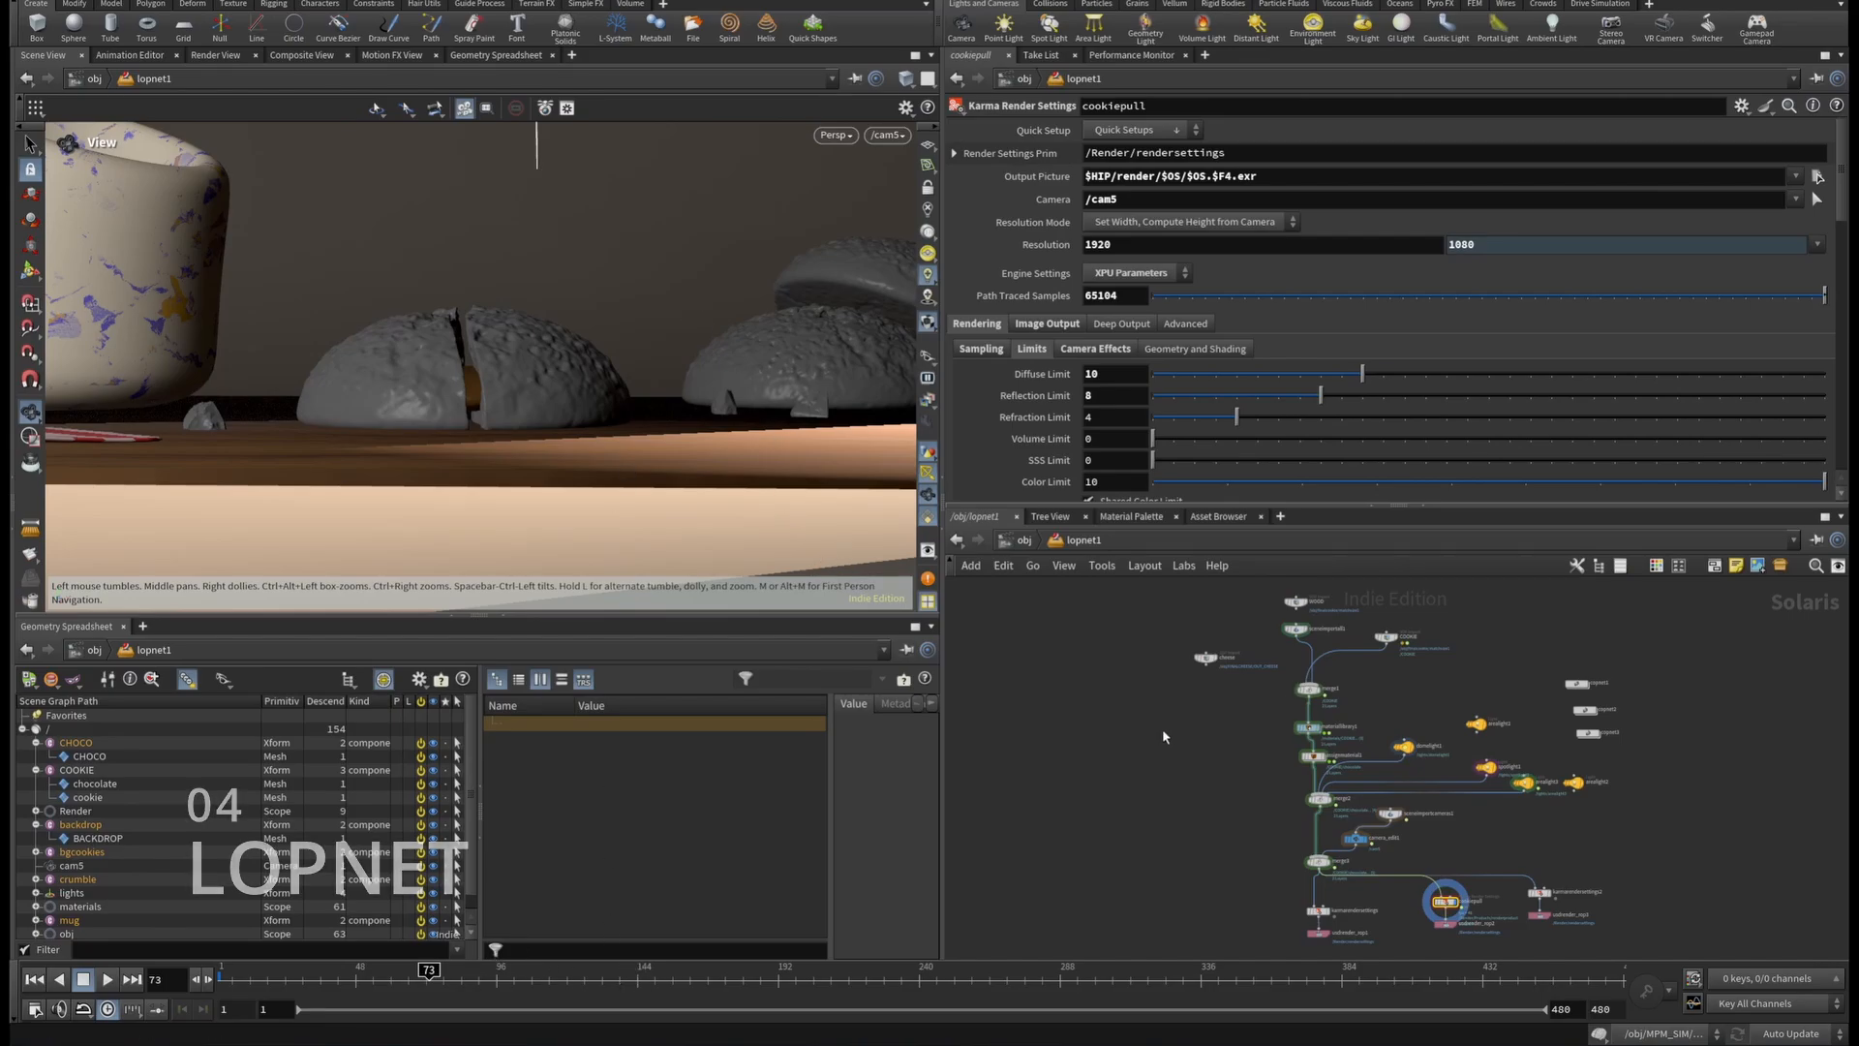
Review the settings of the COOKIE SOP Import, the sceneimportall1 Scene Import and the materiallibrary1 node in lopnet1.
{"action": "scroll", "coordinate": [1408, 694], "scroll_direction": "up", "scroll_amount": 10}
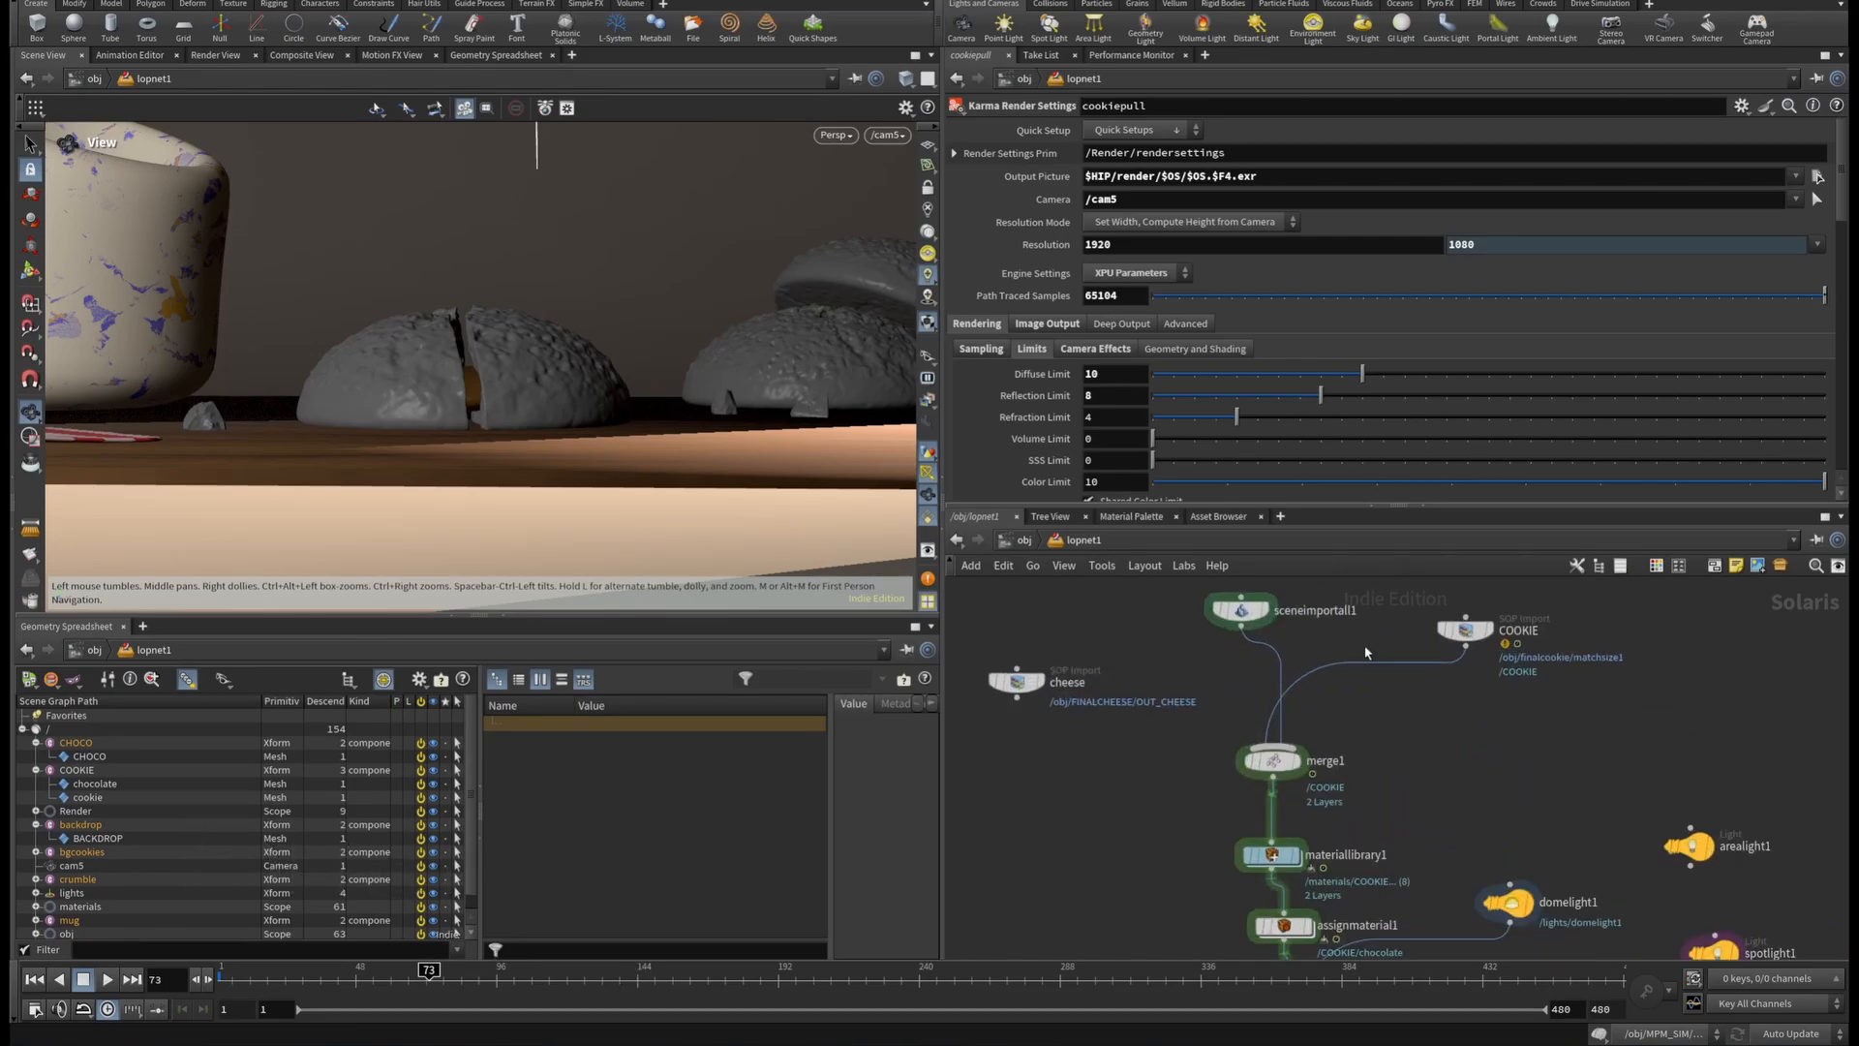
{"action": "left_click", "coordinate": [1452, 687]}
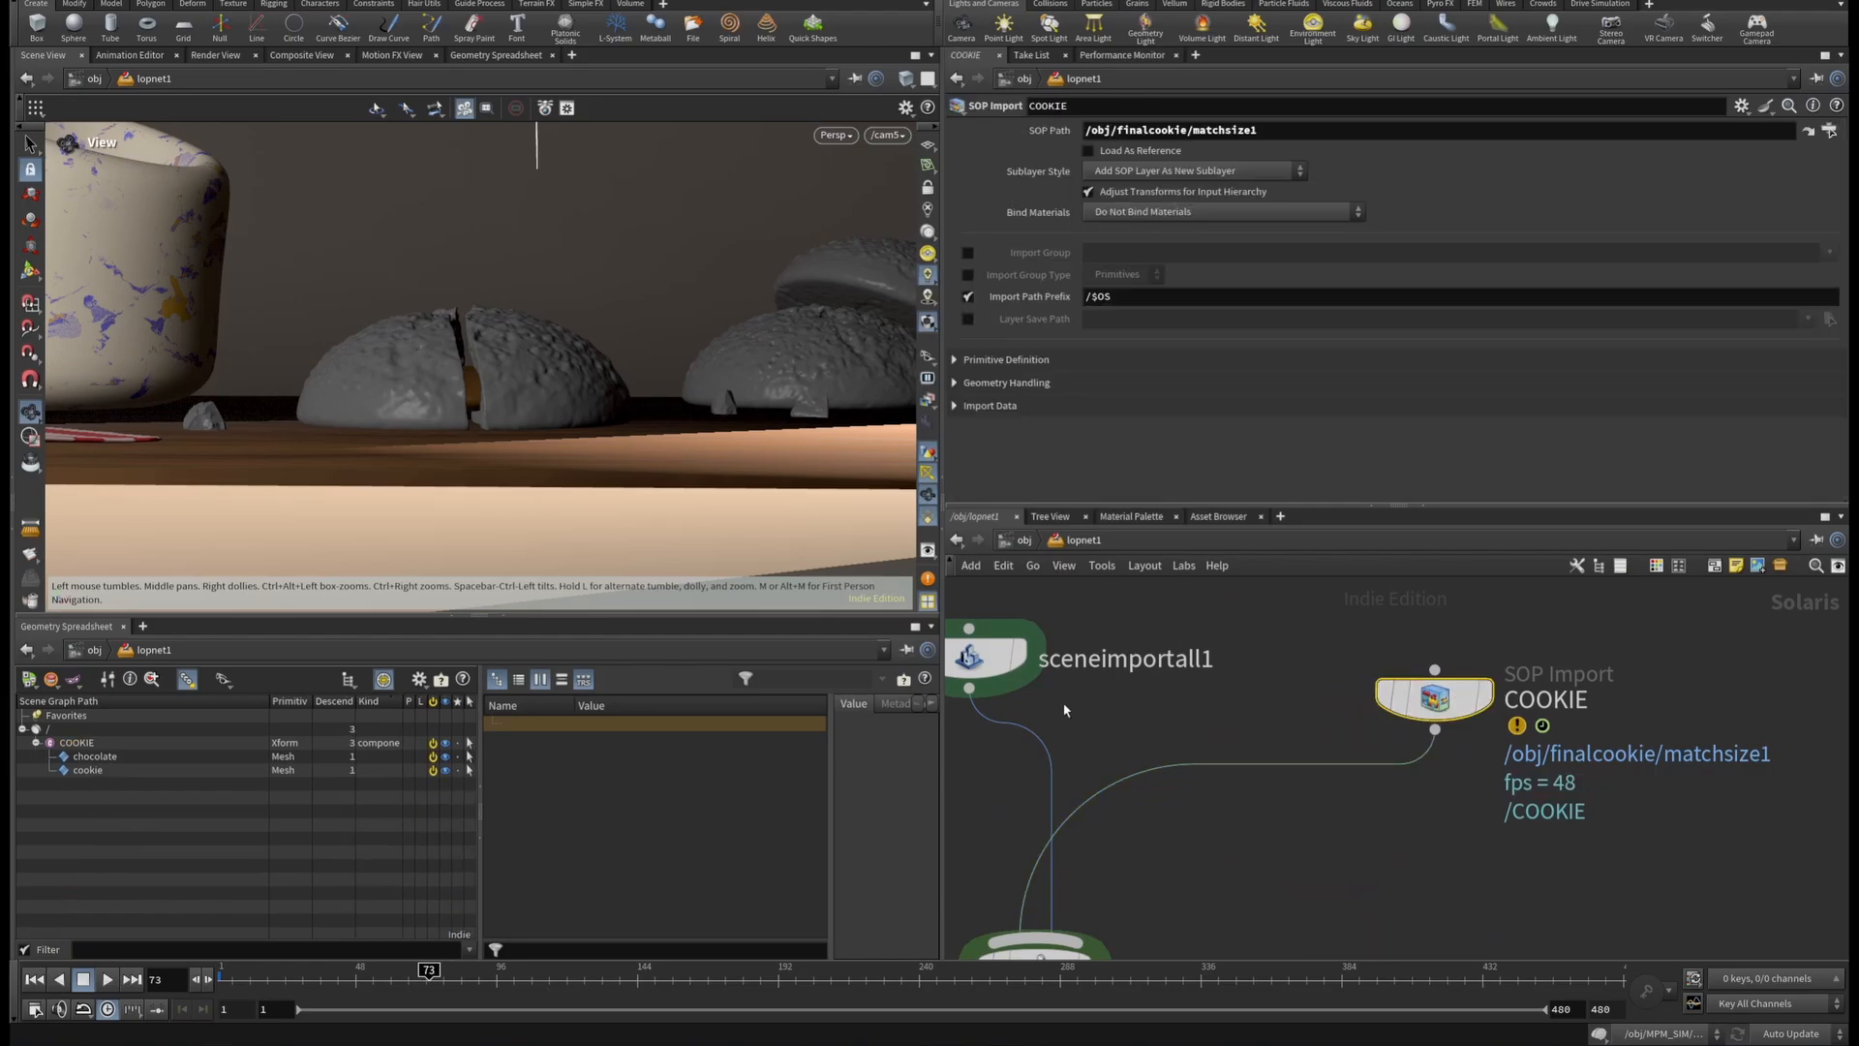
{"action": "middle_click_drag", "start_coordinate": [985, 656], "coordinate": [1206, 670]}
{"action": "left_click", "coordinate": [1206, 671]}
{"action": "scroll", "coordinate": [1326, 753], "scroll_direction": "down", "scroll_amount": 5}
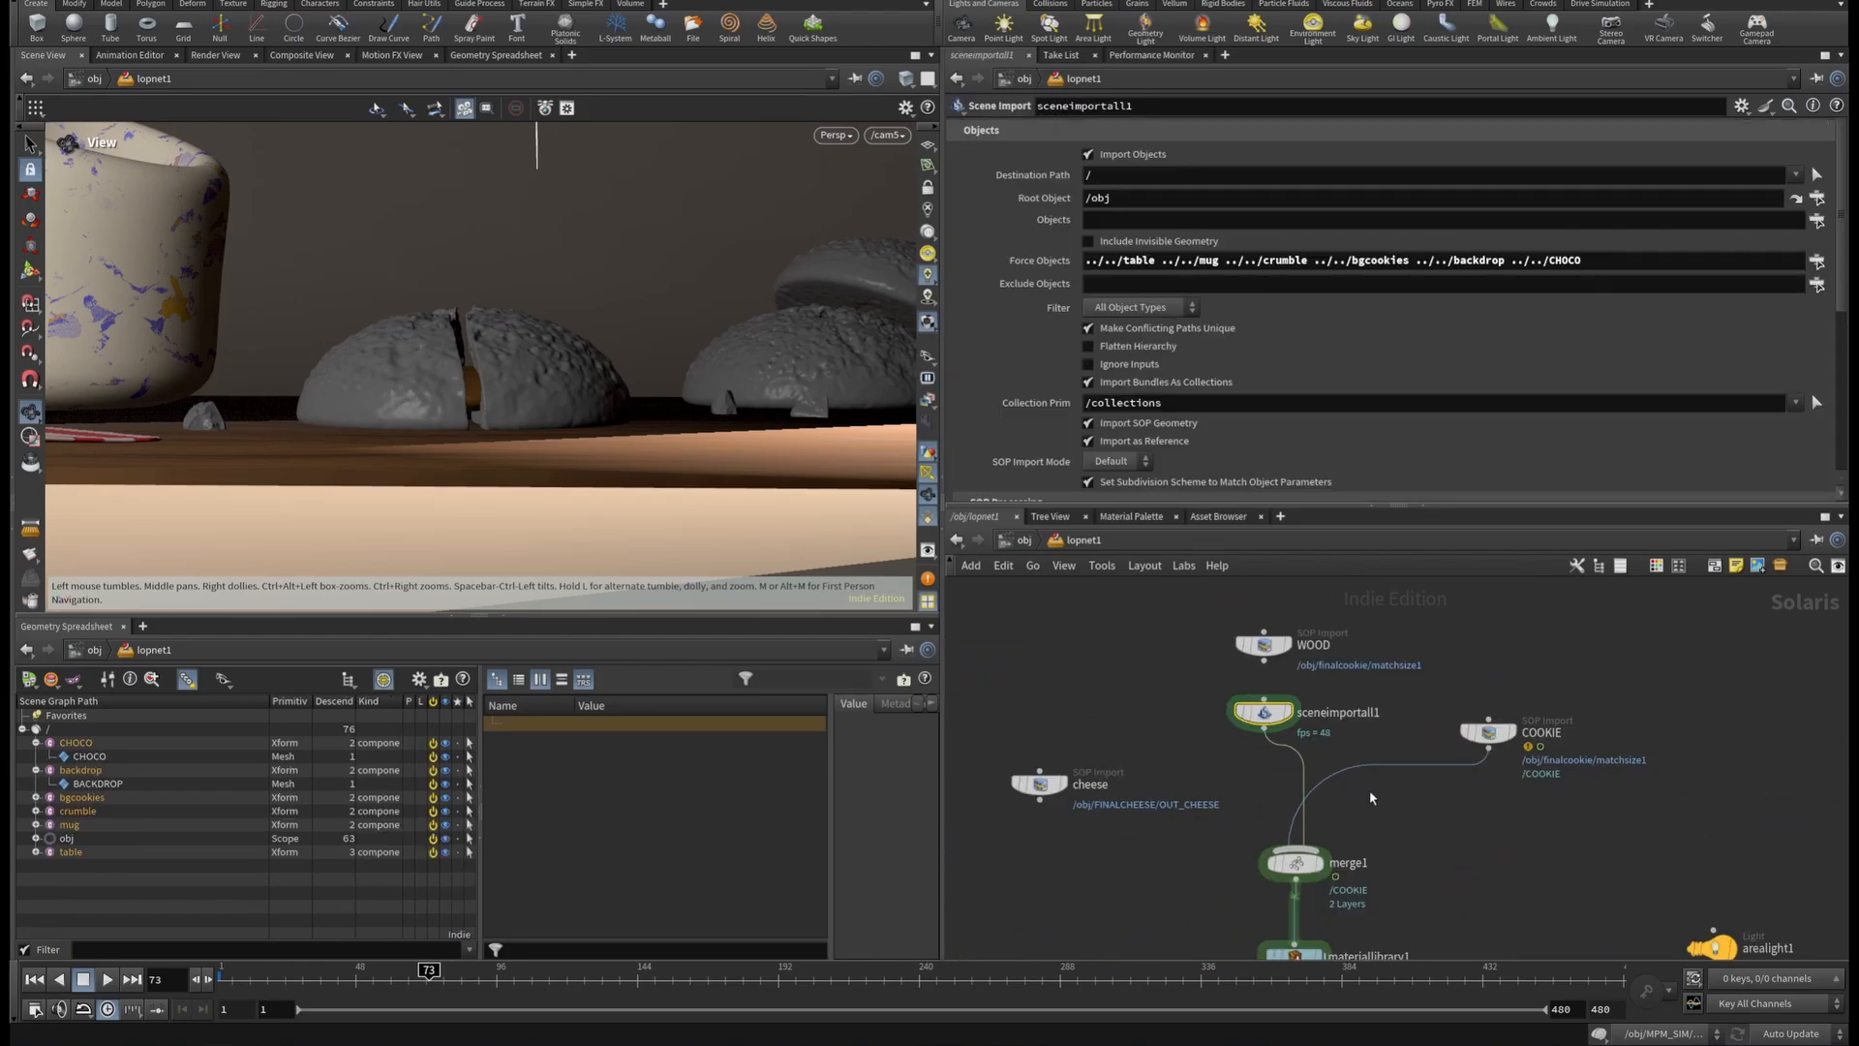
{"action": "middle_click_drag", "start_coordinate": [1367, 791], "coordinate": [1303, 595]}
{"action": "scroll", "coordinate": [1230, 776], "scroll_direction": "up", "scroll_amount": 4}
{"action": "scroll", "coordinate": [1232, 774], "scroll_direction": "down", "scroll_amount": 2}
{"action": "left_click", "coordinate": [1234, 758]}
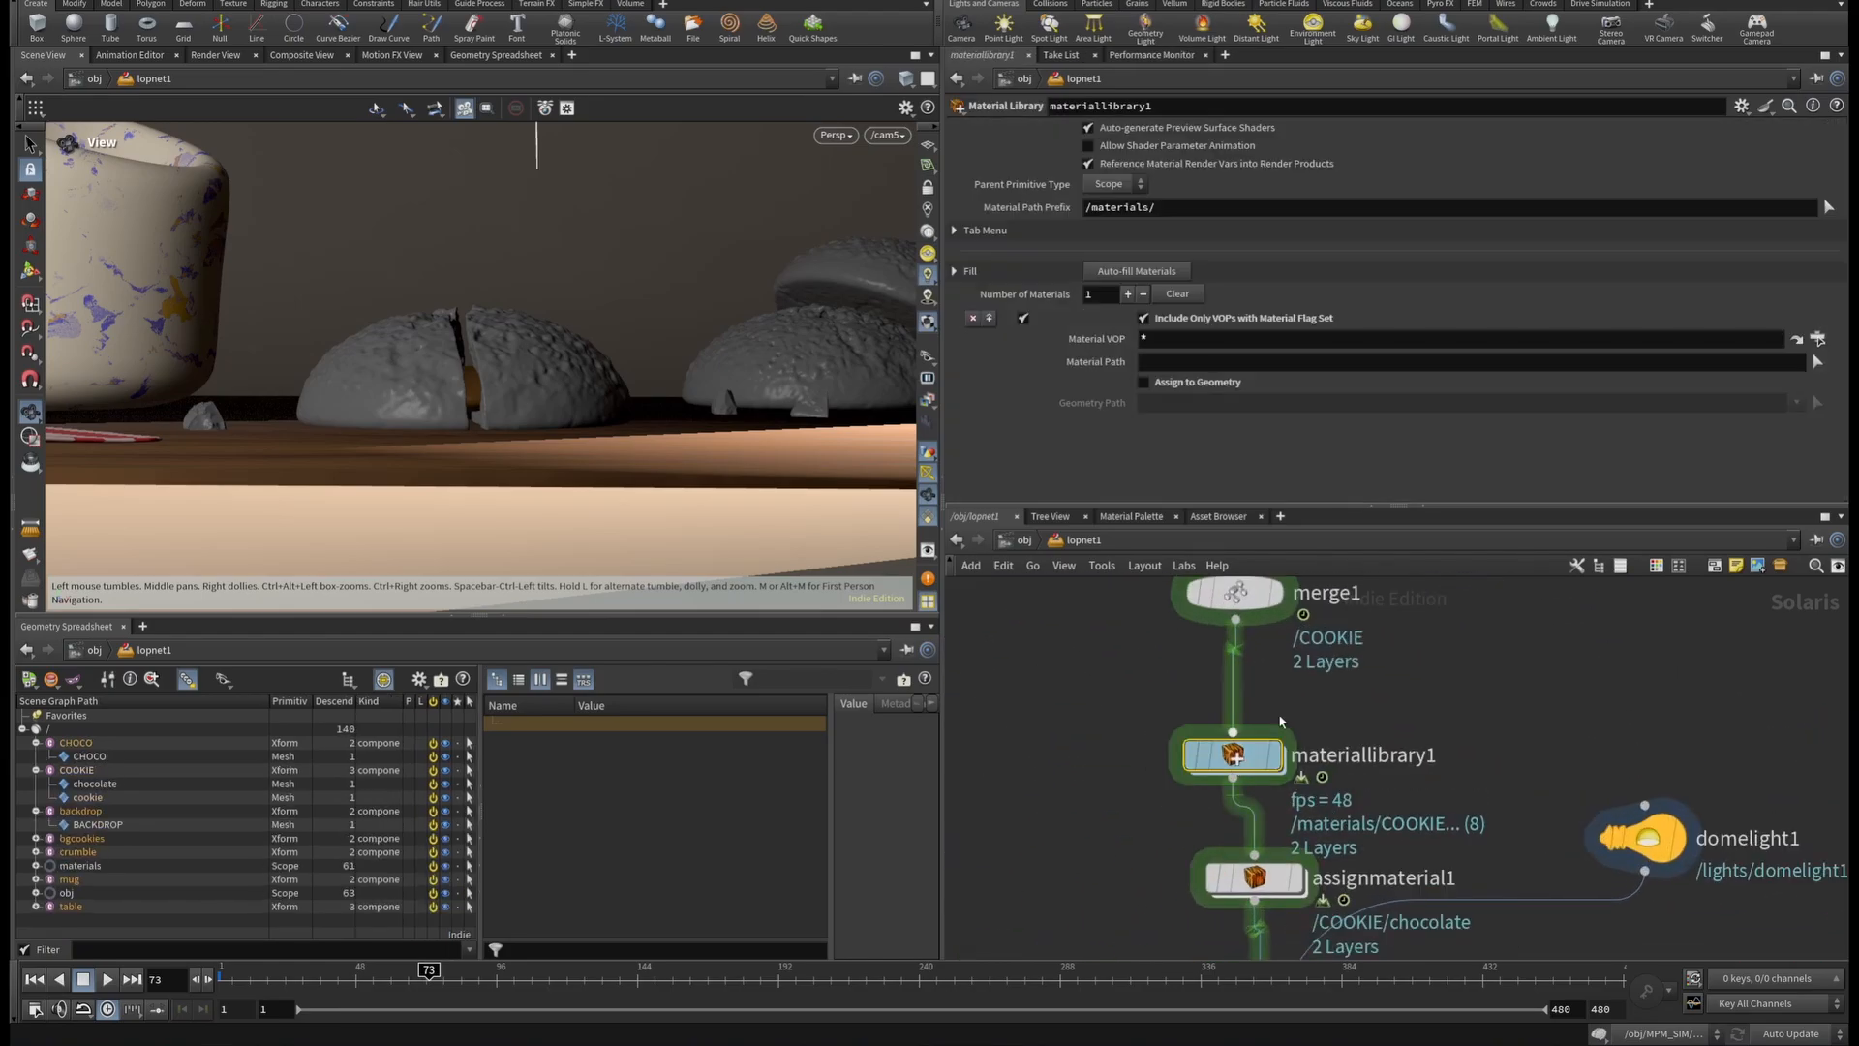
{"action": "scroll", "coordinate": [1317, 679], "scroll_direction": "down", "scroll_amount": 3}
{"action": "middle_click_drag", "start_coordinate": [1592, 879], "coordinate": [1437, 849]}
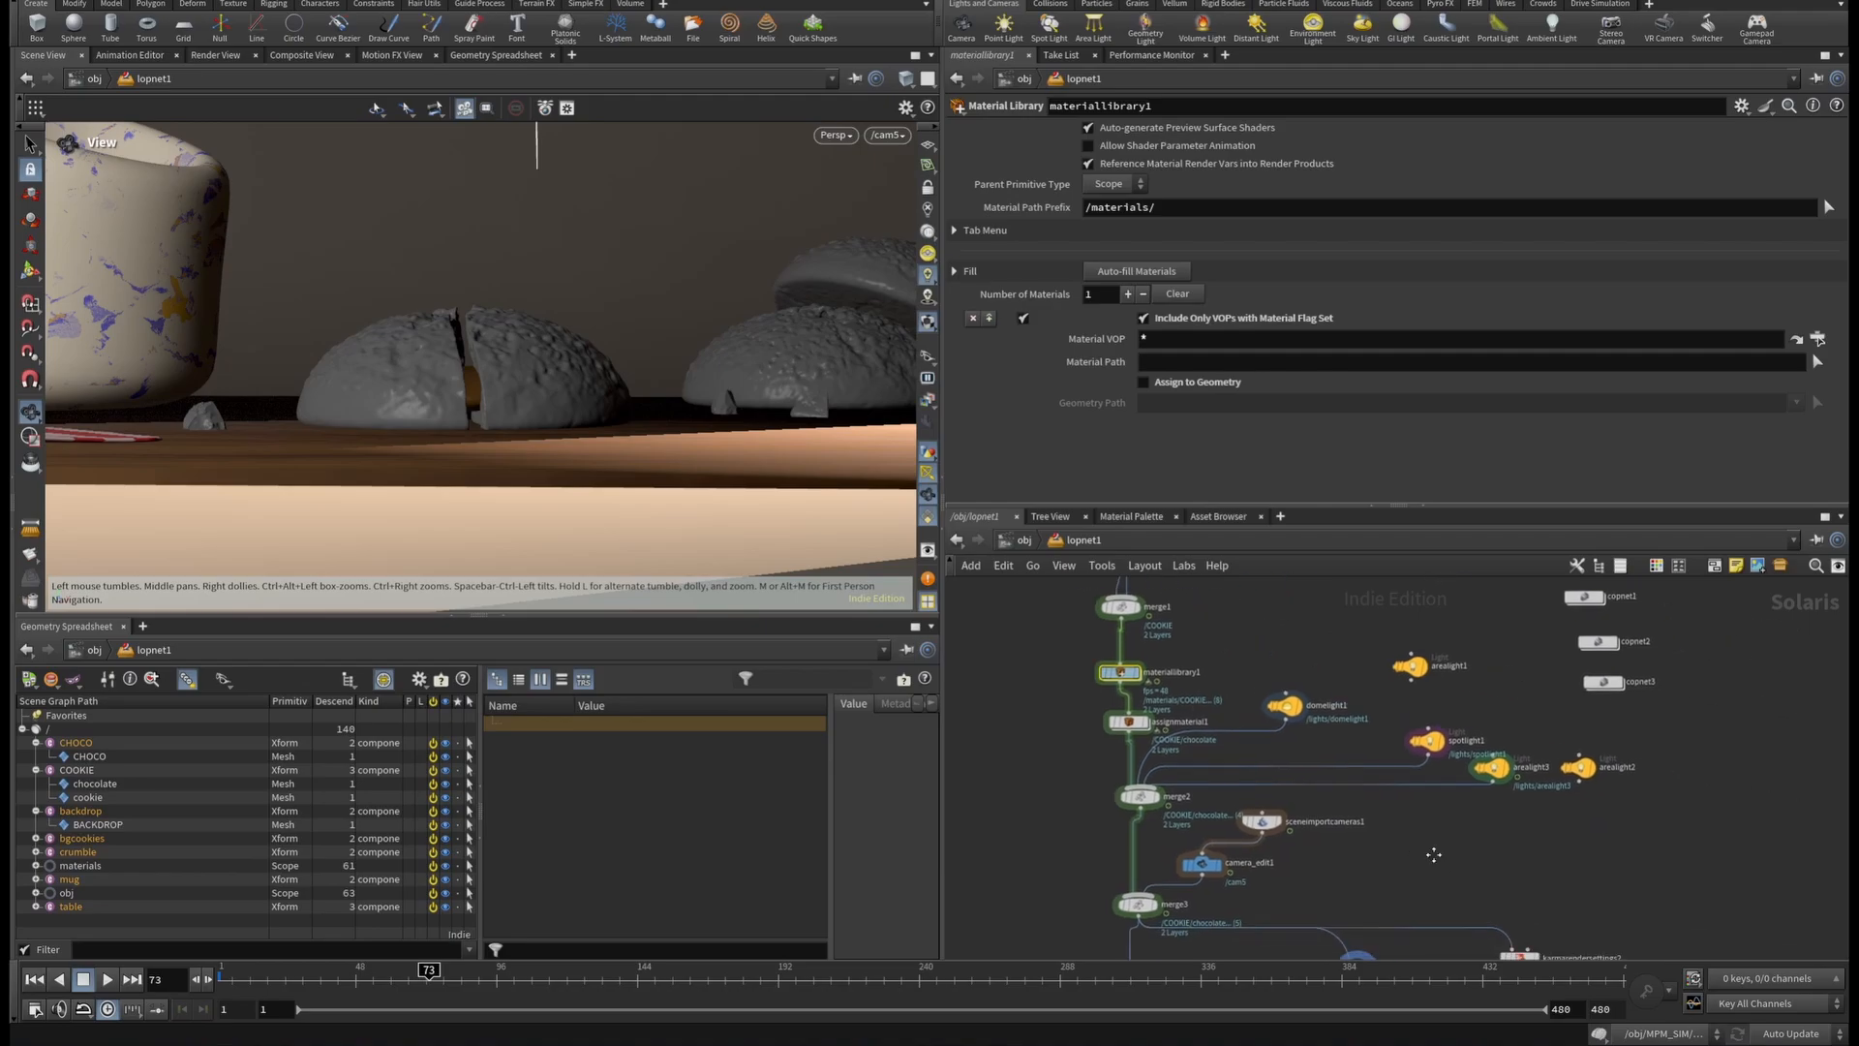
Inspect spotlight1's base and shaping properties and its lighting on the cookies.
{"action": "scroll", "coordinate": [1530, 771], "scroll_direction": "up", "scroll_amount": 3}
{"action": "left_click_drag", "start_coordinate": [1370, 728], "coordinate": [1356, 675]}
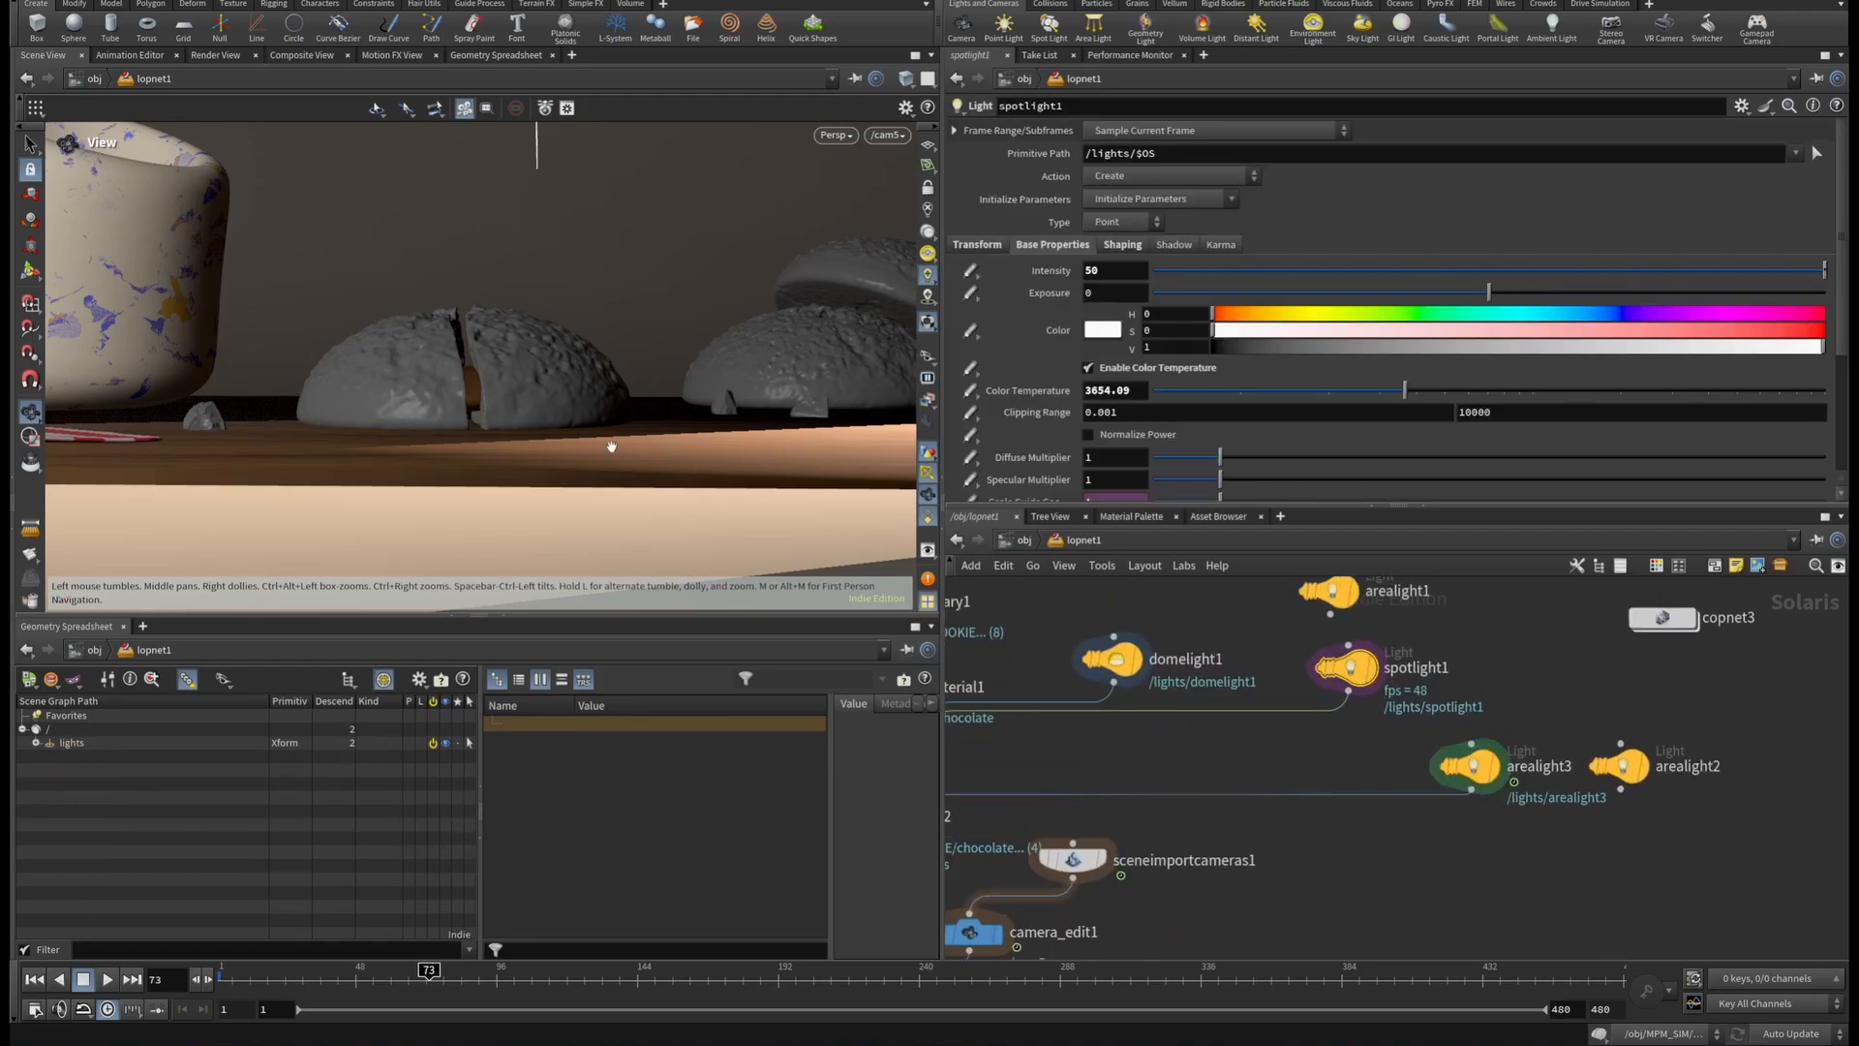
{"action": "left_click_drag", "start_coordinate": [612, 446], "coordinate": [661, 339]}
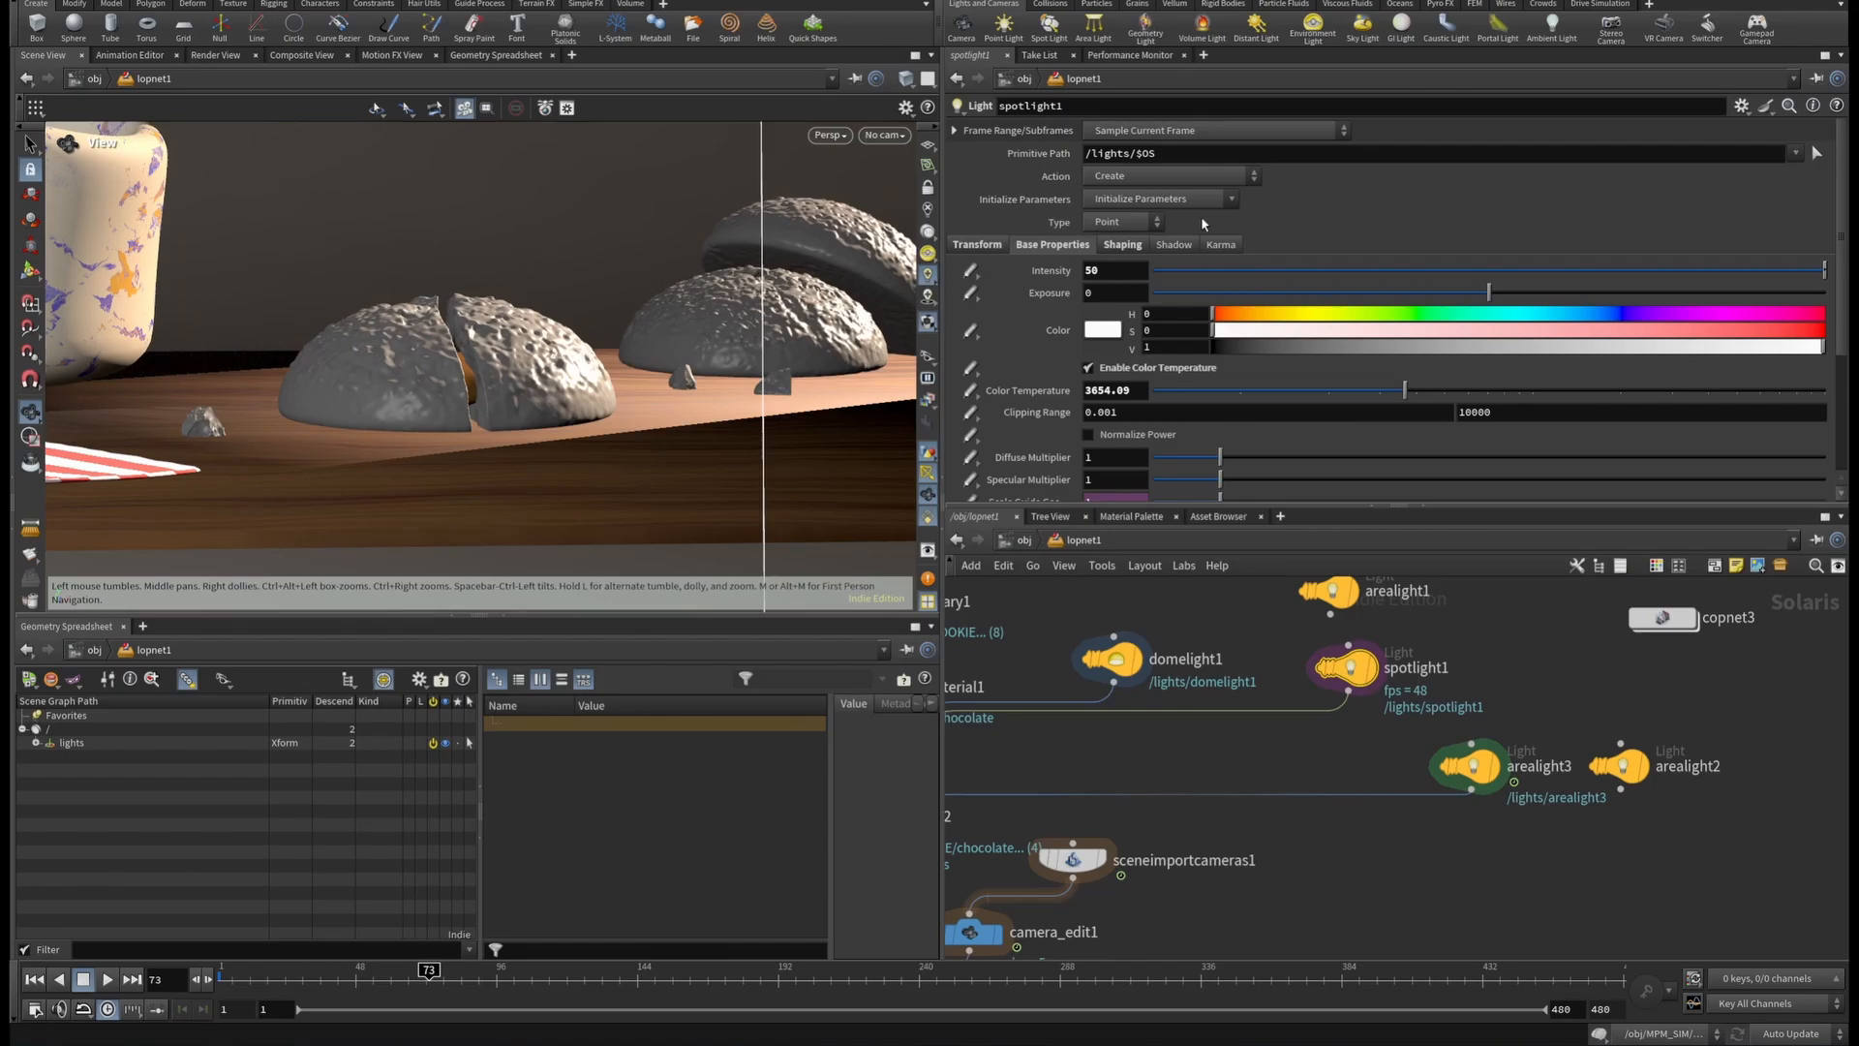
{"action": "left_click", "coordinate": [1107, 248]}
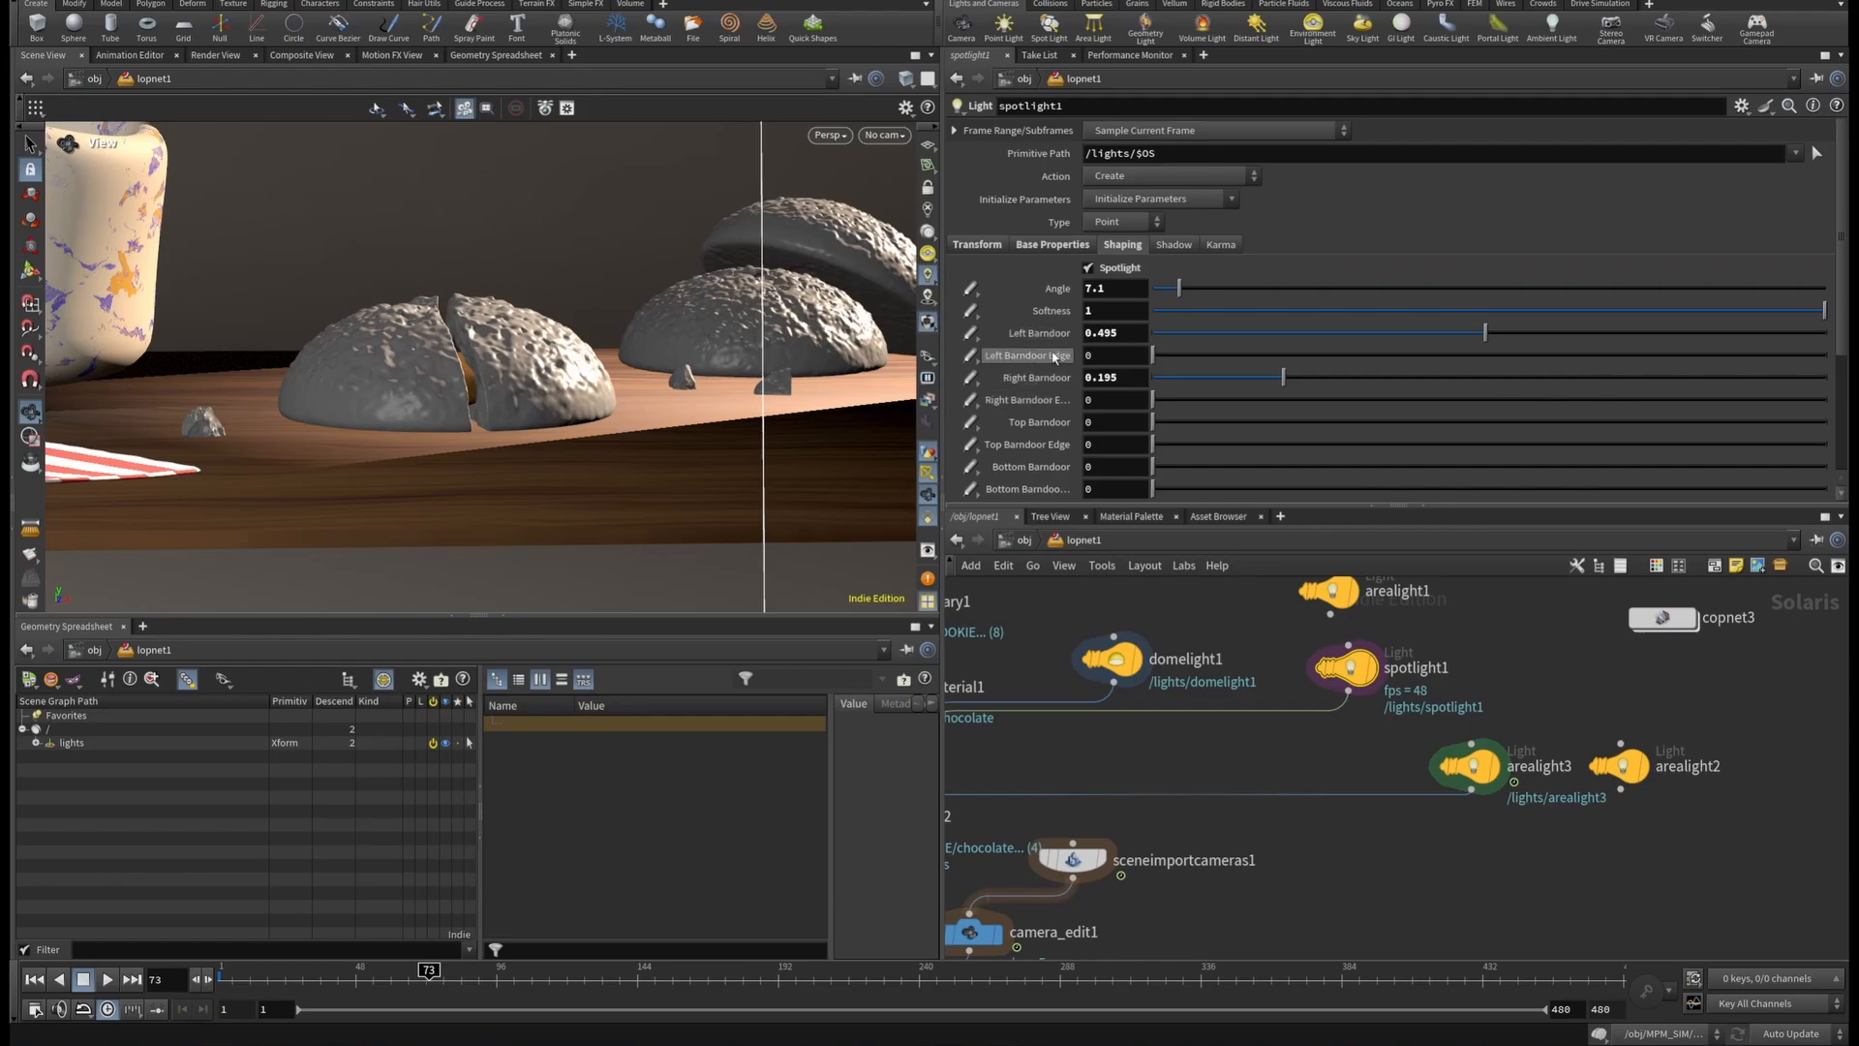
{"action": "scroll", "coordinate": [1235, 782], "scroll_direction": "down", "scroll_amount": 5}
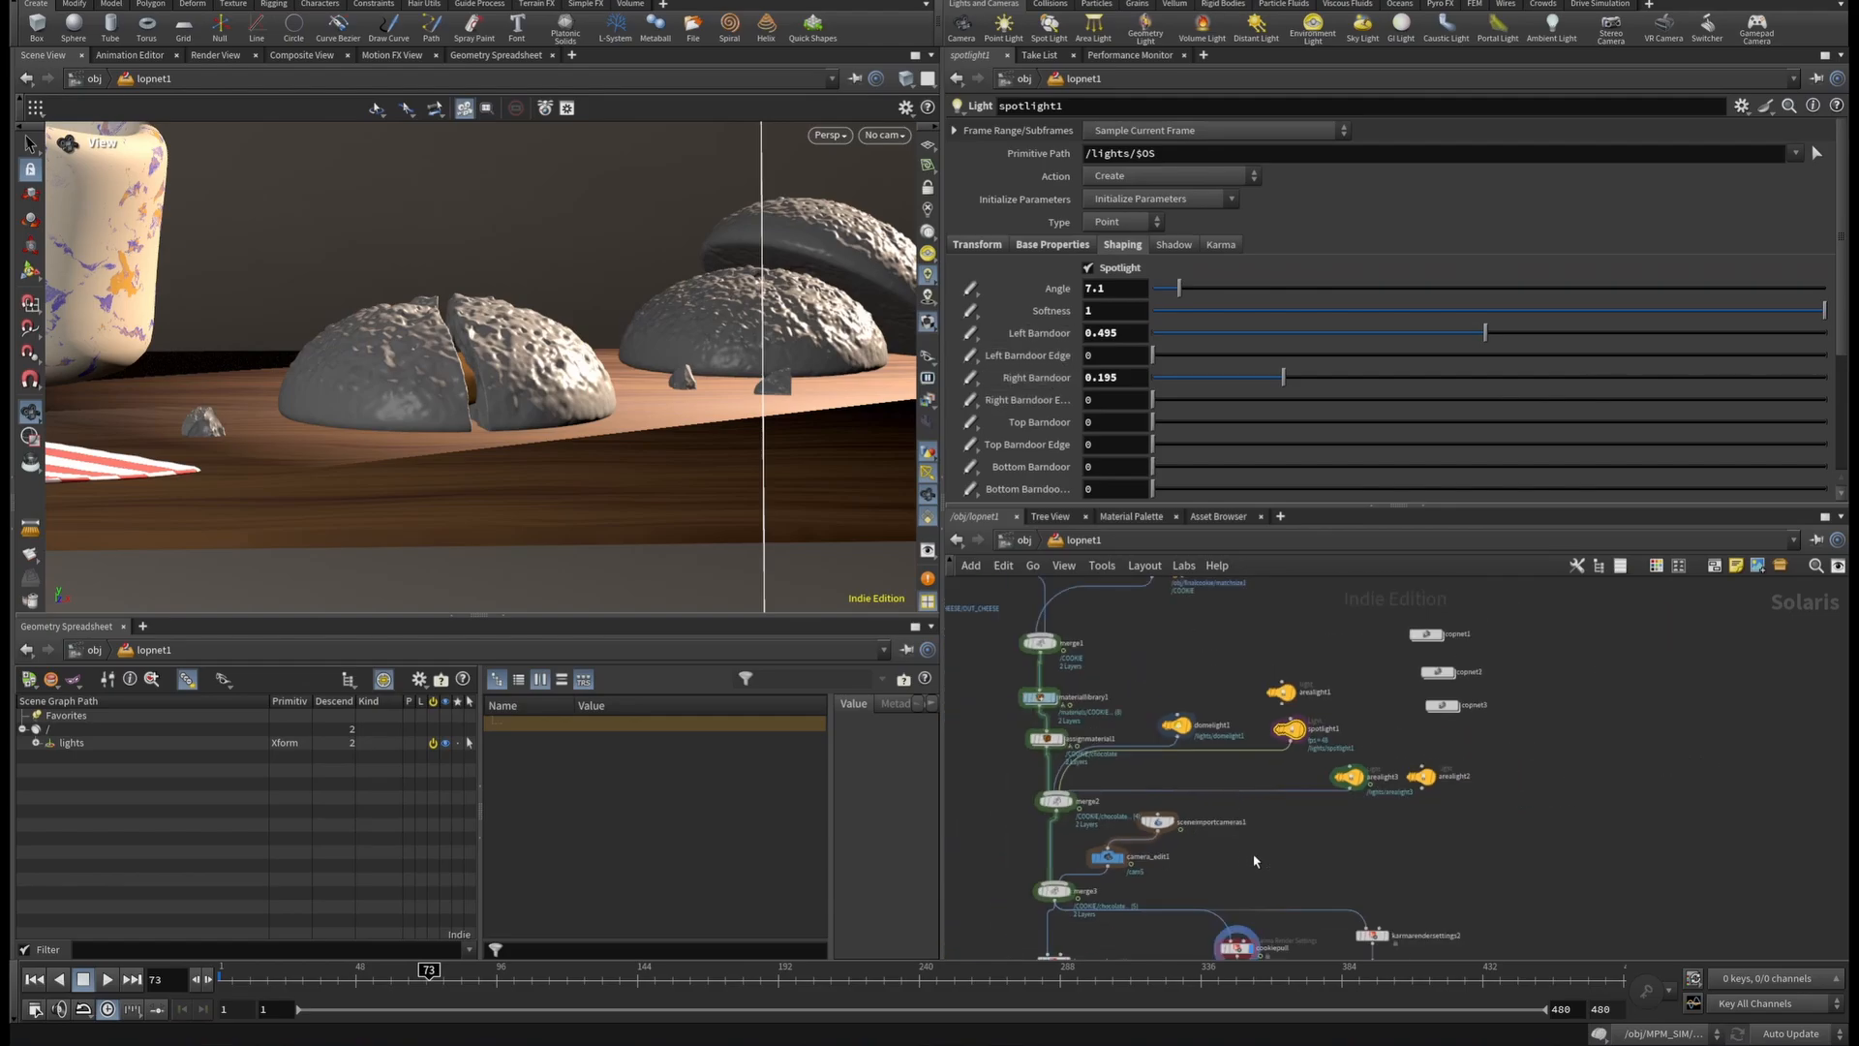
Inspect the cookiepull Karma Render Settings, then survey the light nodes and the imports feeding the network.
{"action": "scroll", "coordinate": [1396, 763], "scroll_direction": "up", "scroll_amount": 6}
{"action": "scroll", "coordinate": [1394, 736], "scroll_direction": "down", "scroll_amount": 5}
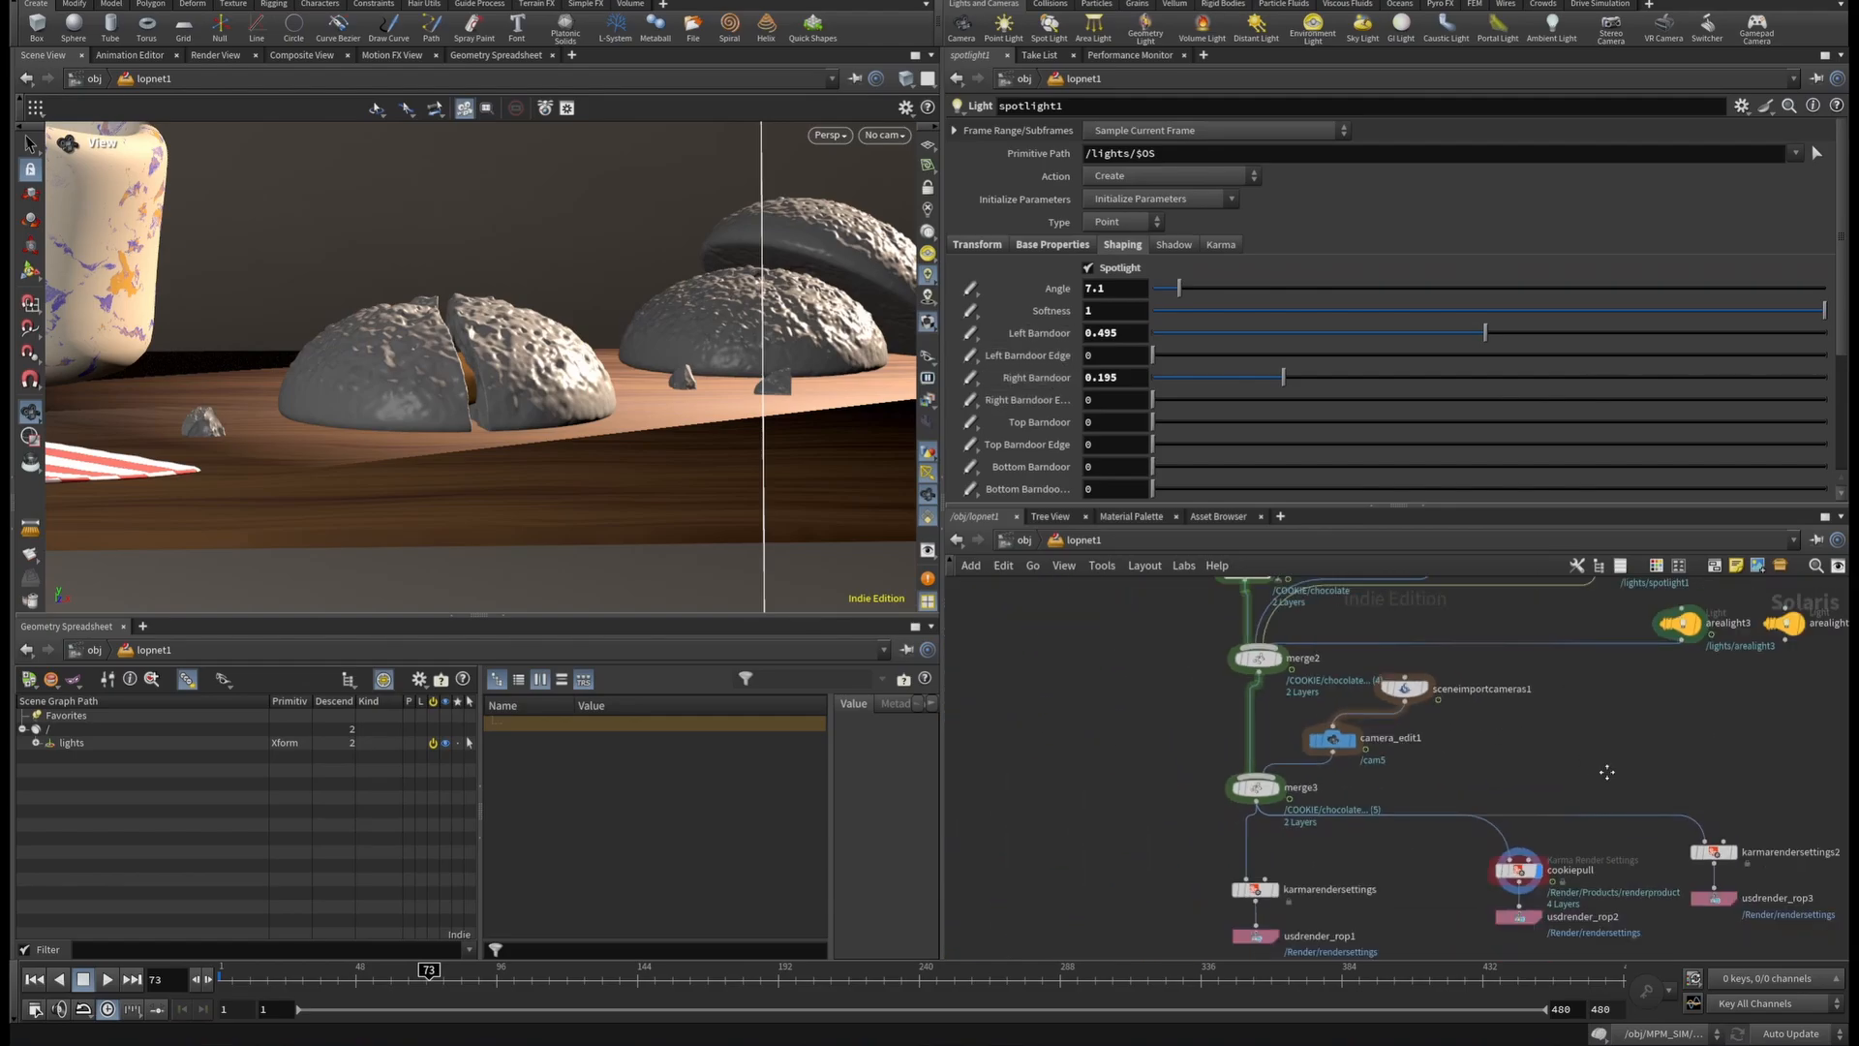
{"action": "scroll", "coordinate": [1427, 758], "scroll_direction": "up", "scroll_amount": 5}
{"action": "left_click", "coordinate": [1404, 806]}
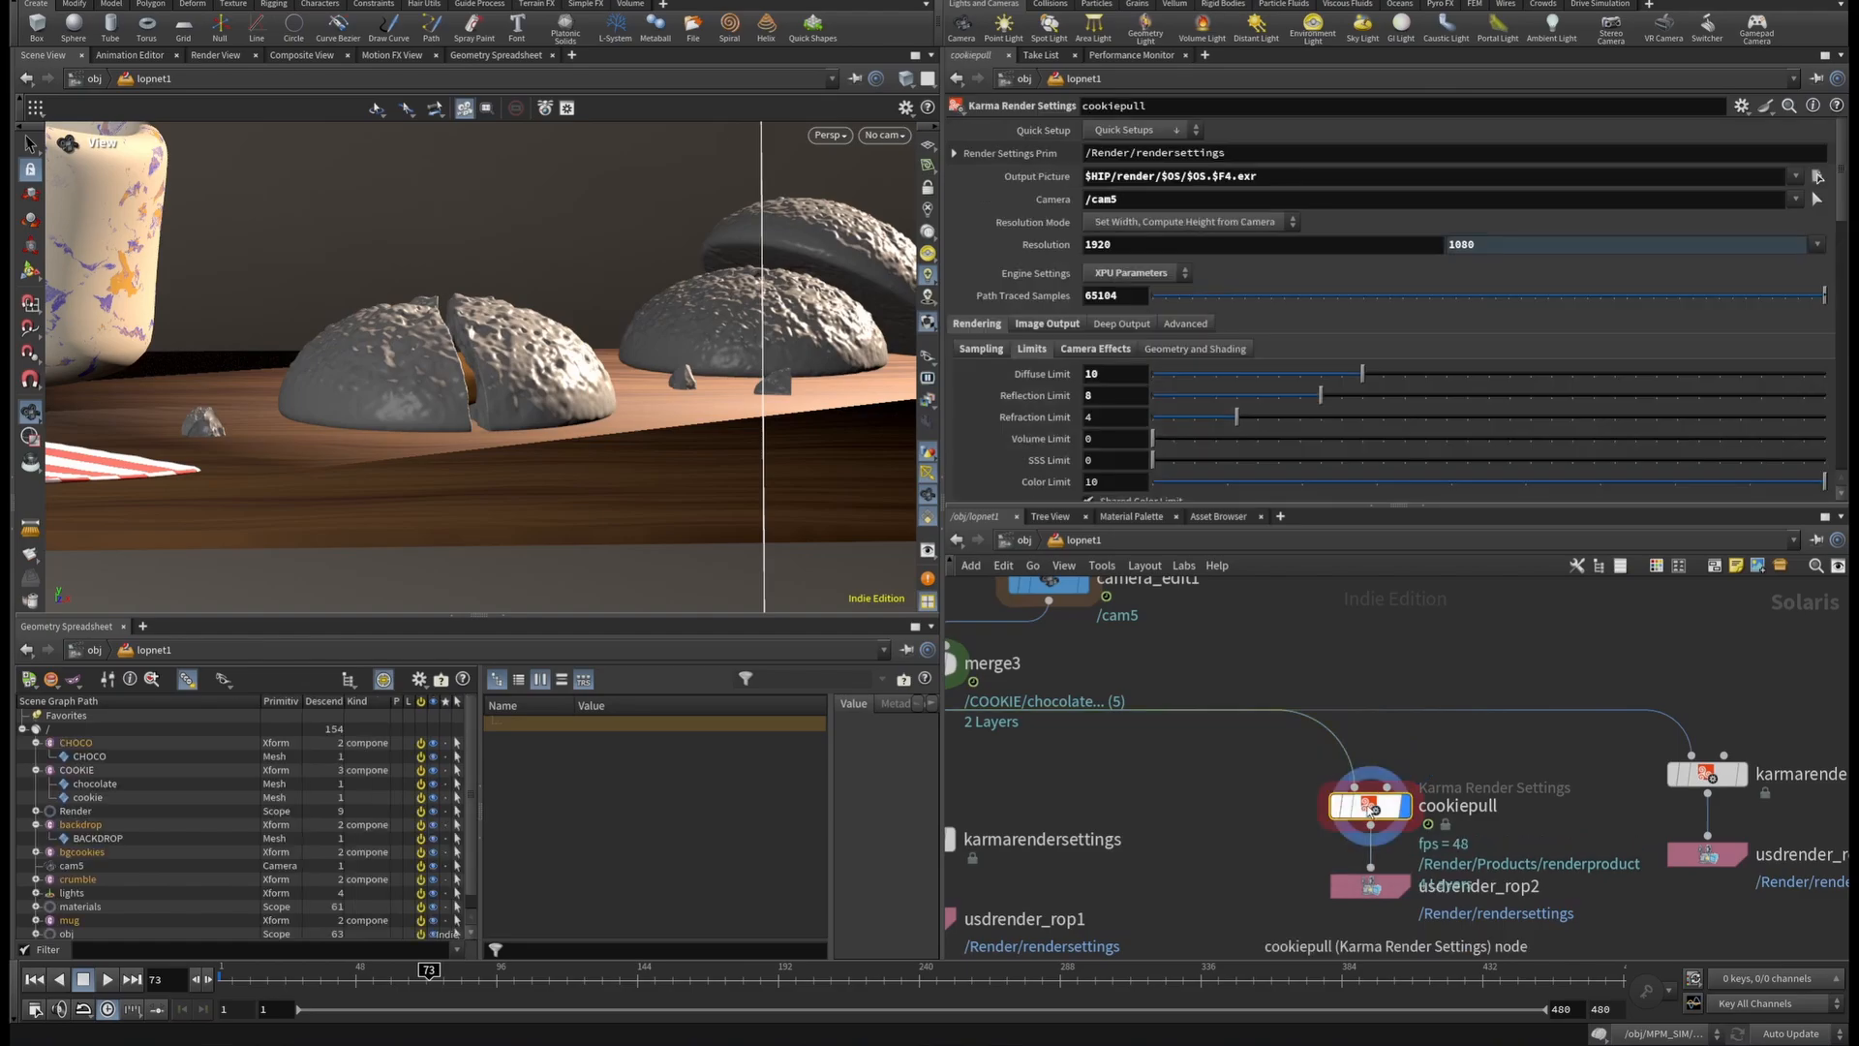
{"action": "scroll", "coordinate": [1453, 852], "scroll_direction": "down", "scroll_amount": 5}
{"action": "scroll", "coordinate": [1497, 765], "scroll_direction": "up", "scroll_amount": 6}
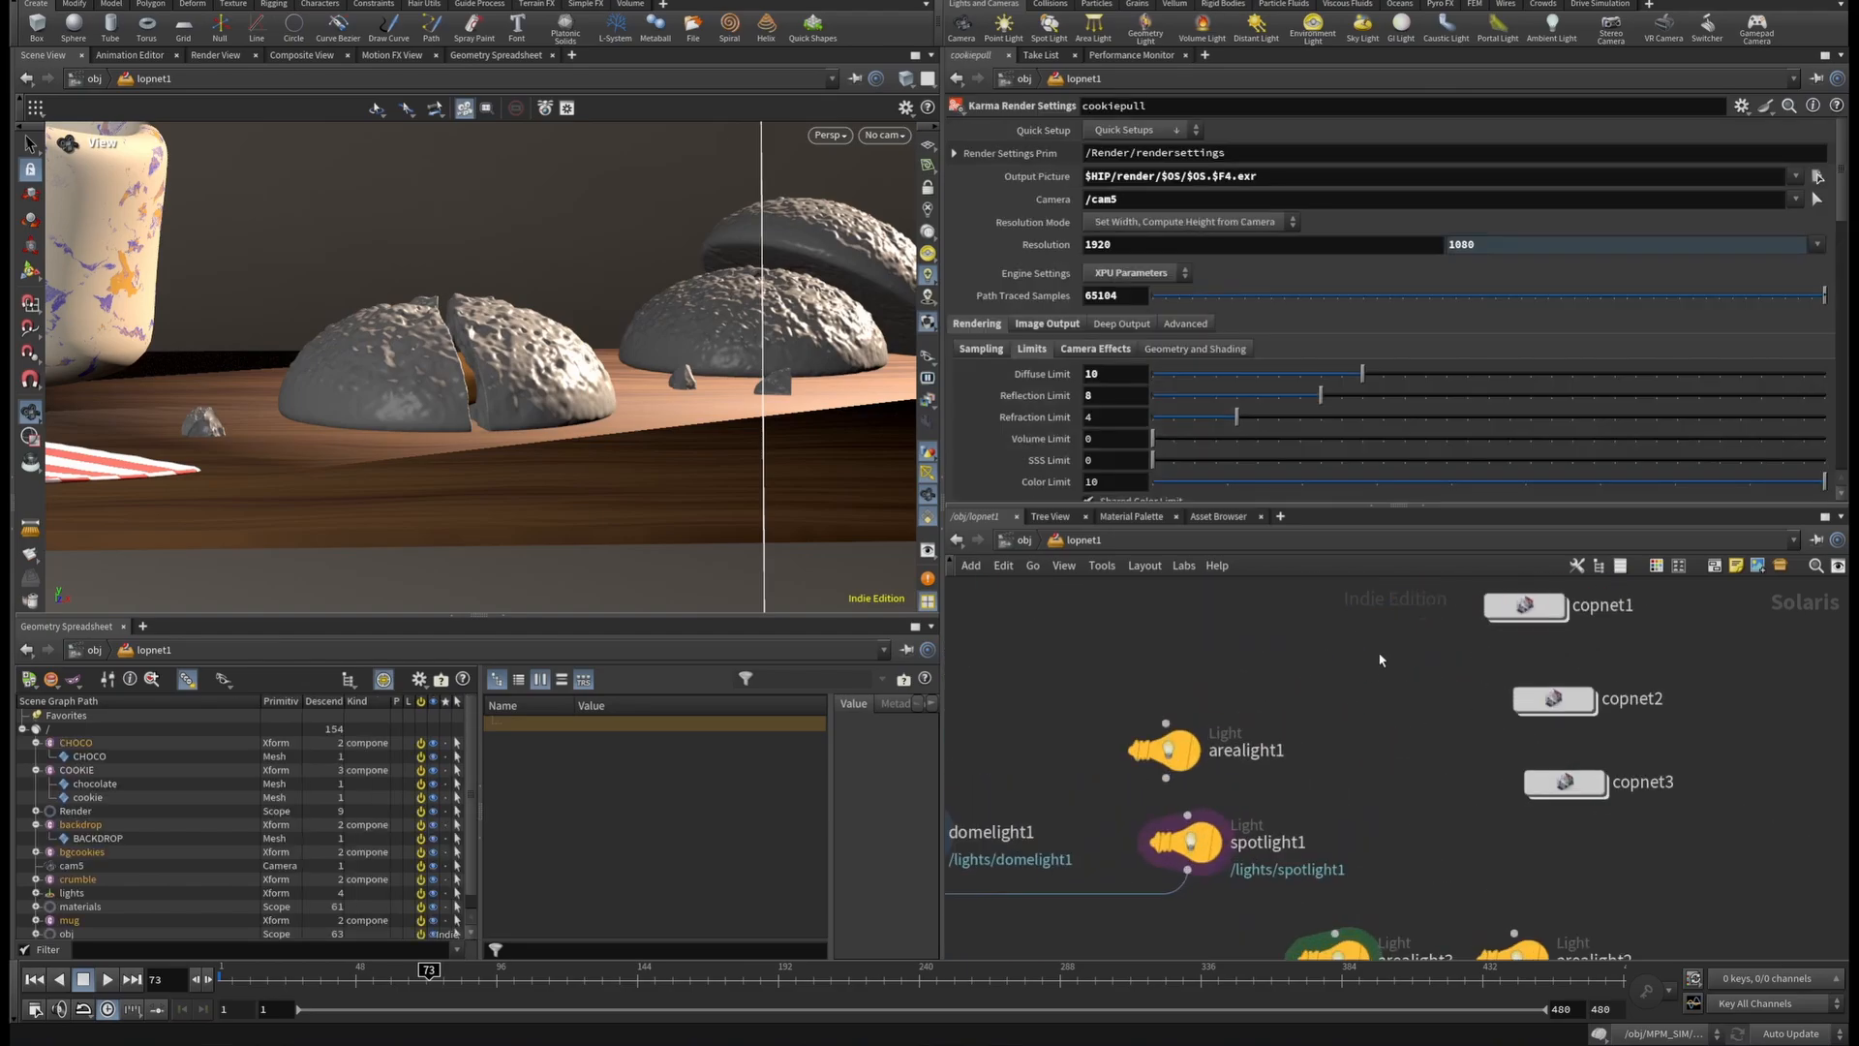
{"action": "middle_click_drag", "start_coordinate": [1157, 666], "coordinate": [1462, 676]}
{"action": "middle_click_drag", "start_coordinate": [1187, 762], "coordinate": [1427, 721]}
{"action": "scroll", "coordinate": [1397, 704], "scroll_direction": "down", "scroll_amount": 4}
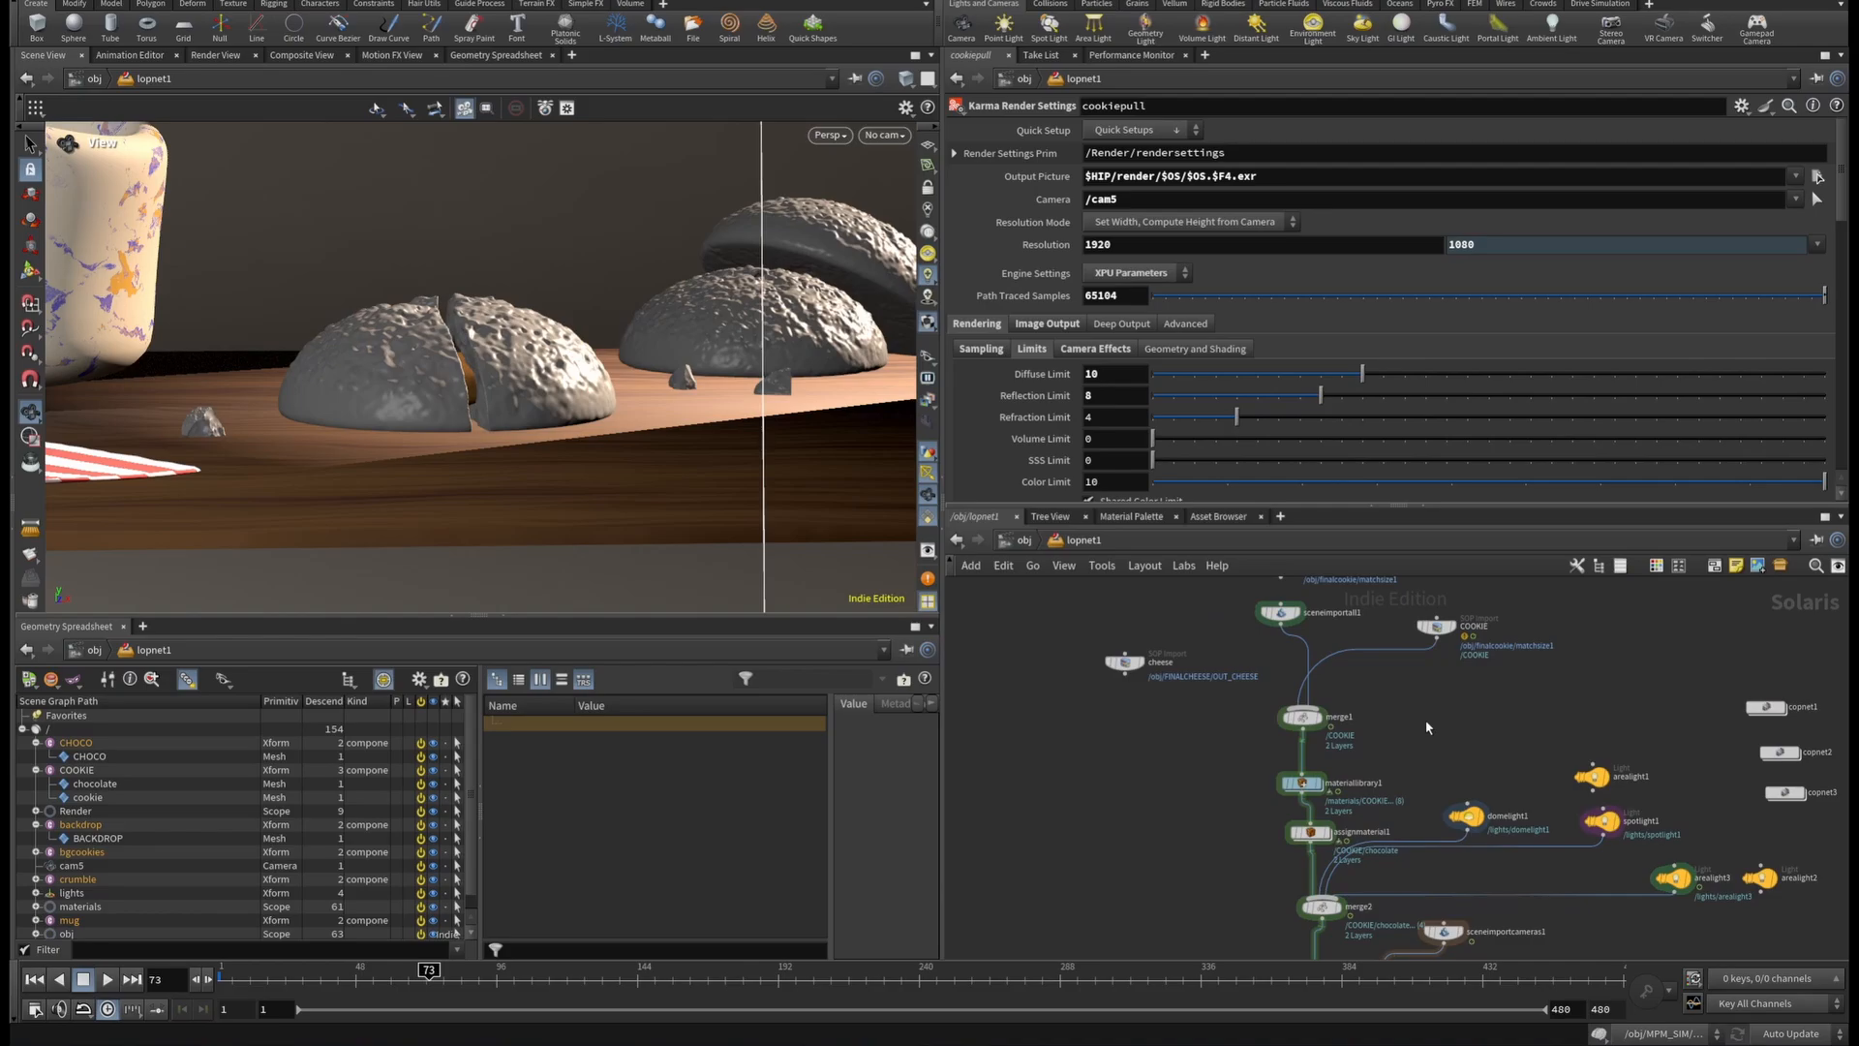
{"action": "middle_click_drag", "start_coordinate": [1607, 722], "coordinate": [1506, 772]}
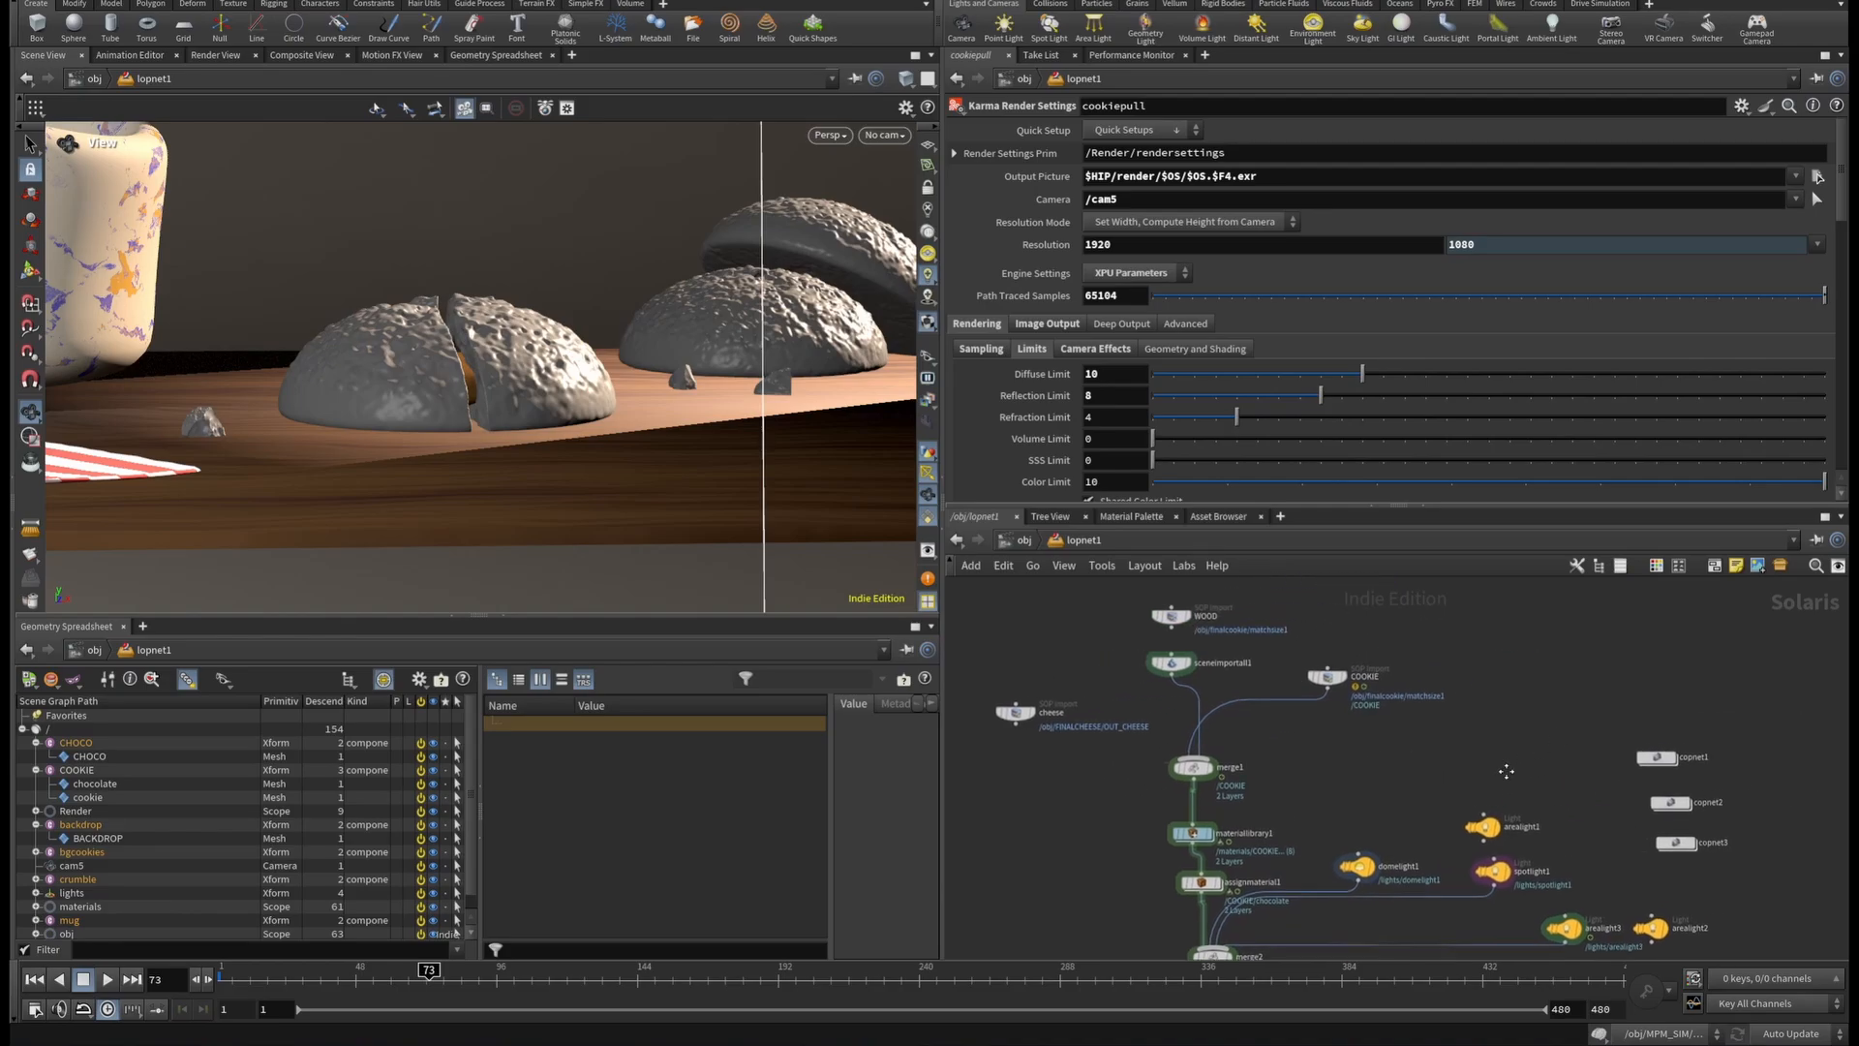
Examine the mug, napkin, split cookie and background cookies on the table from several angles.
{"action": "left_click_drag", "start_coordinate": [275, 251], "coordinate": [490, 408]}
{"action": "right_click_drag", "start_coordinate": [267, 423], "coordinate": [341, 417]}
{"action": "left_click_drag", "start_coordinate": [302, 388], "coordinate": [475, 414]}
{"action": "right_click_drag", "start_coordinate": [320, 412], "coordinate": [226, 407]}
{"action": "left_click_drag", "start_coordinate": [226, 407], "coordinate": [334, 399]}
{"action": "mouse_move", "coordinate": [388, 396]}
{"action": "right_mouse_down"}
{"action": "mouse_move", "coordinate": [568, 387]}
{"action": "mouse_move", "coordinate": [394, 384]}
{"action": "right_mouse_up"}
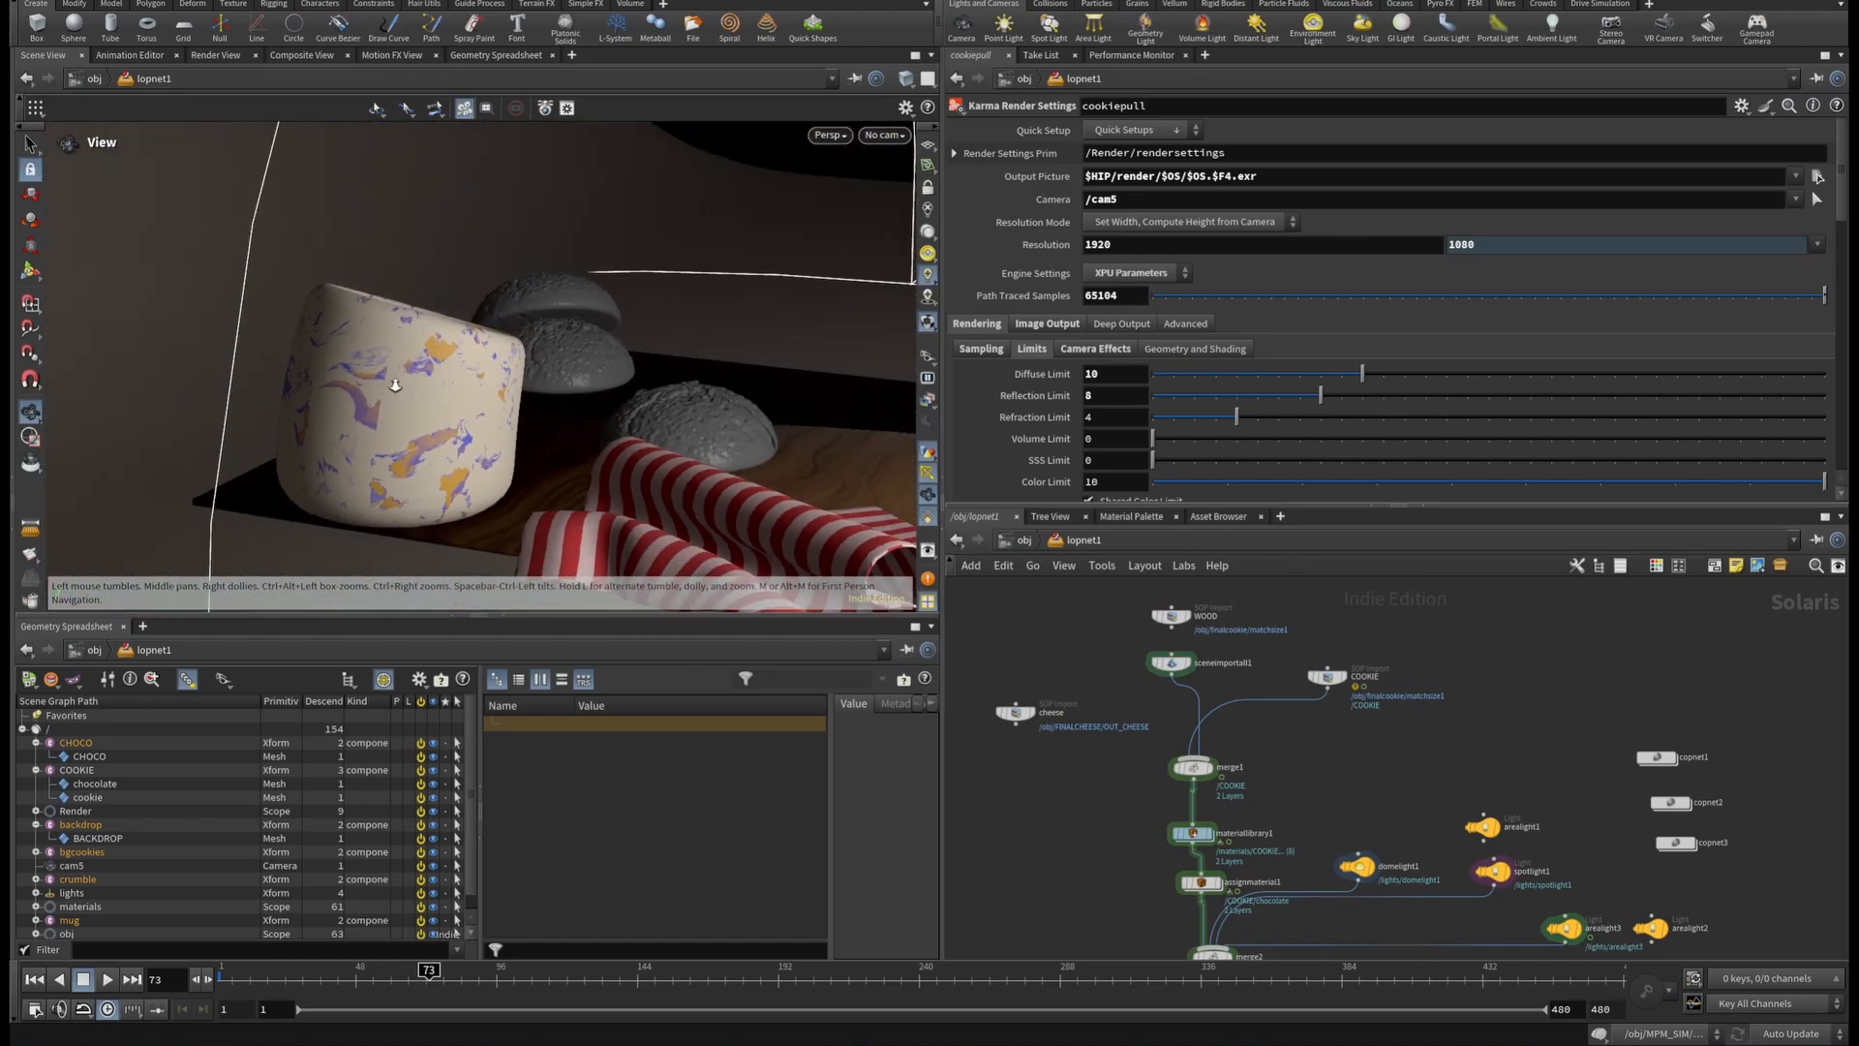
{"action": "left_click_drag", "start_coordinate": [439, 396], "coordinate": [556, 437]}
{"action": "left_click_drag", "start_coordinate": [654, 405], "coordinate": [391, 237]}
{"action": "right_click_drag", "start_coordinate": [390, 236], "coordinate": [413, 431]}
{"action": "middle_click_drag", "start_coordinate": [219, 440], "coordinate": [400, 260]}
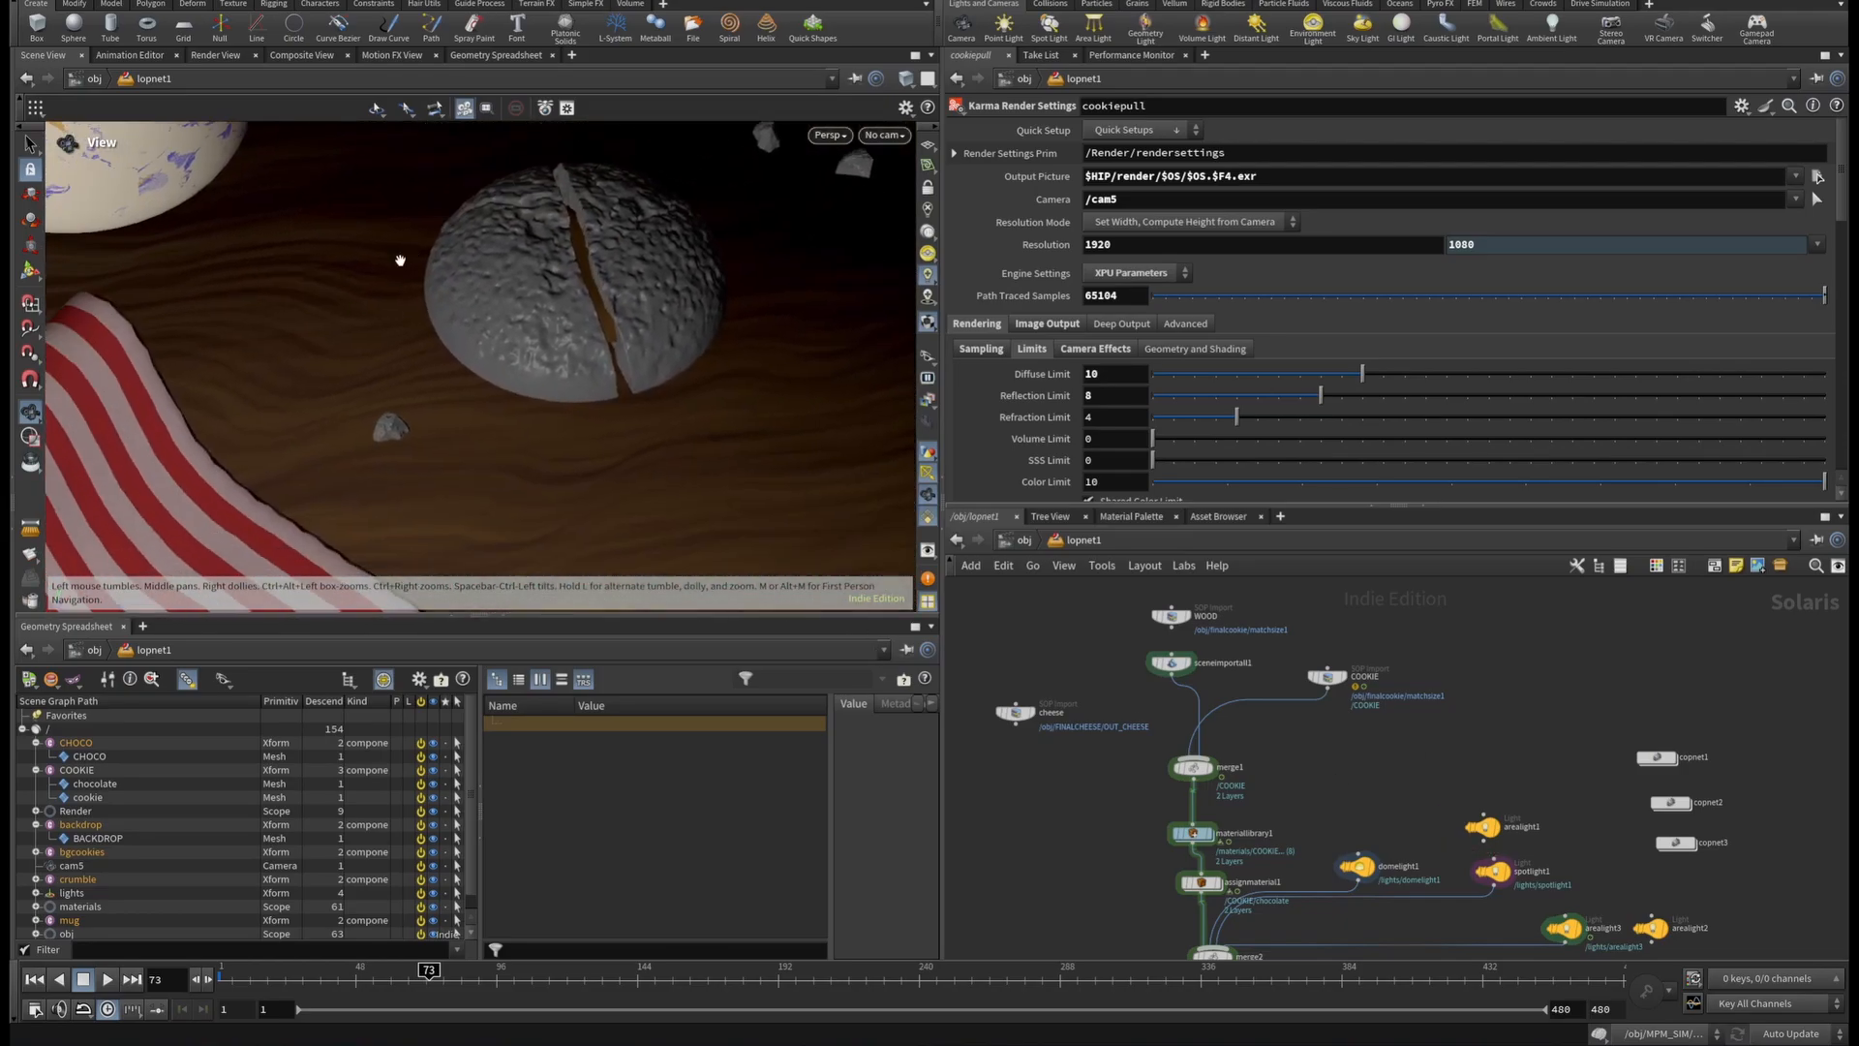
{"action": "left_click_drag", "start_coordinate": [394, 441], "coordinate": [524, 371]}
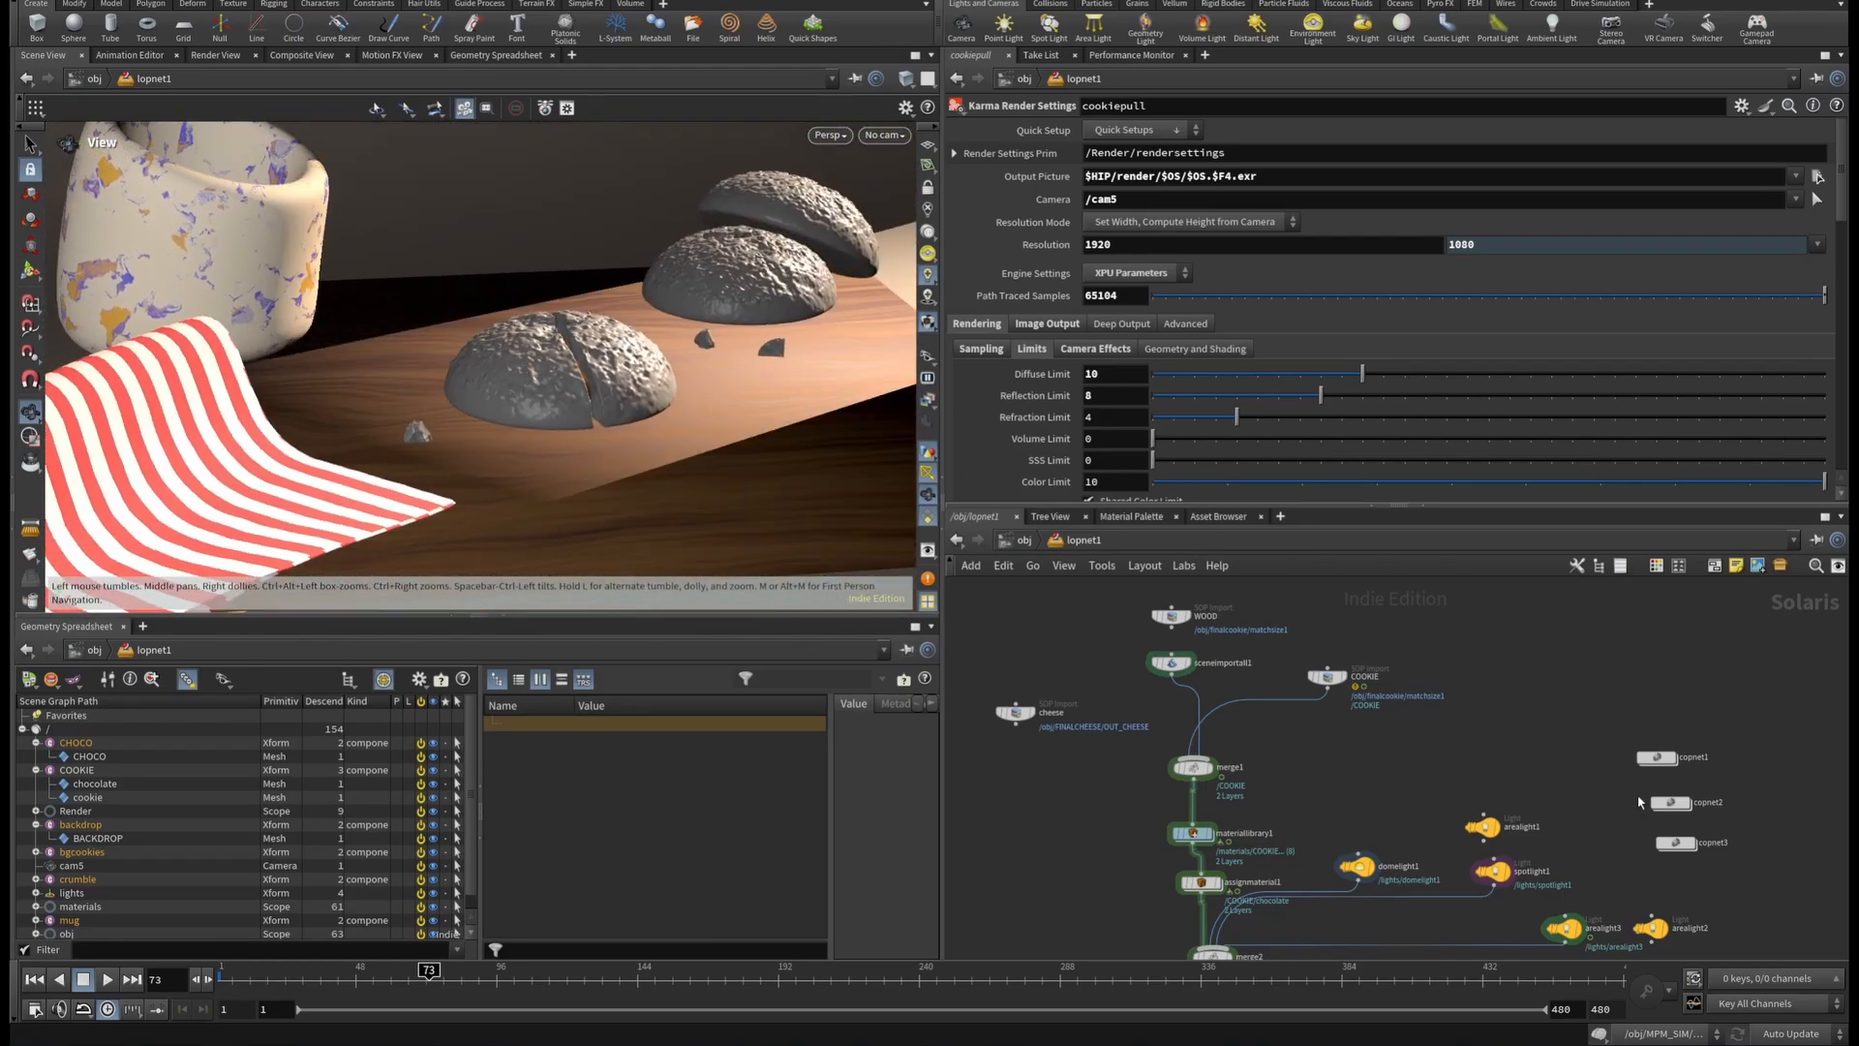
Set the path traced samples of the cookiepull Karma Render Settings to 128.
{"action": "middle_click_drag", "start_coordinate": [1599, 794], "coordinate": [1383, 742]}
{"action": "scroll", "coordinate": [1424, 699], "scroll_direction": "up", "scroll_amount": 4}
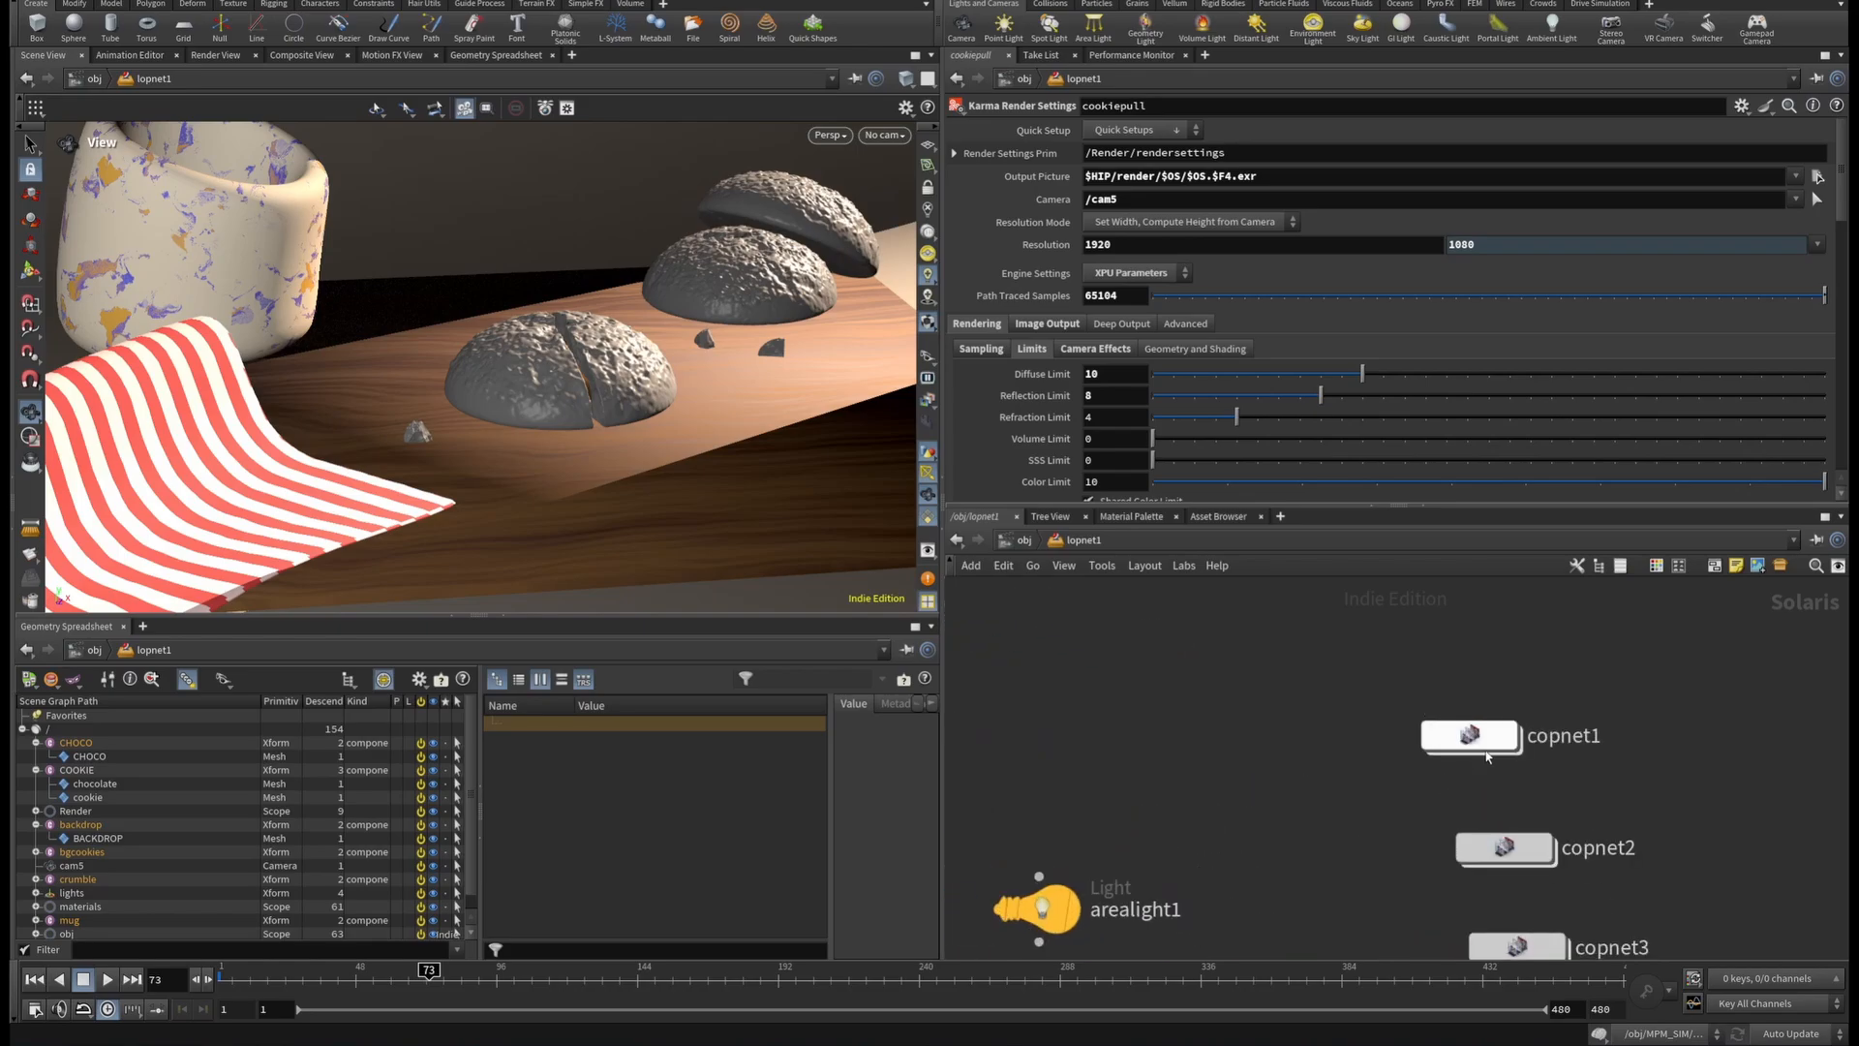
{"action": "scroll", "coordinate": [1230, 751], "scroll_direction": "down", "scroll_amount": 4}
{"action": "middle_click_drag", "start_coordinate": [1204, 736], "coordinate": [1470, 719]}
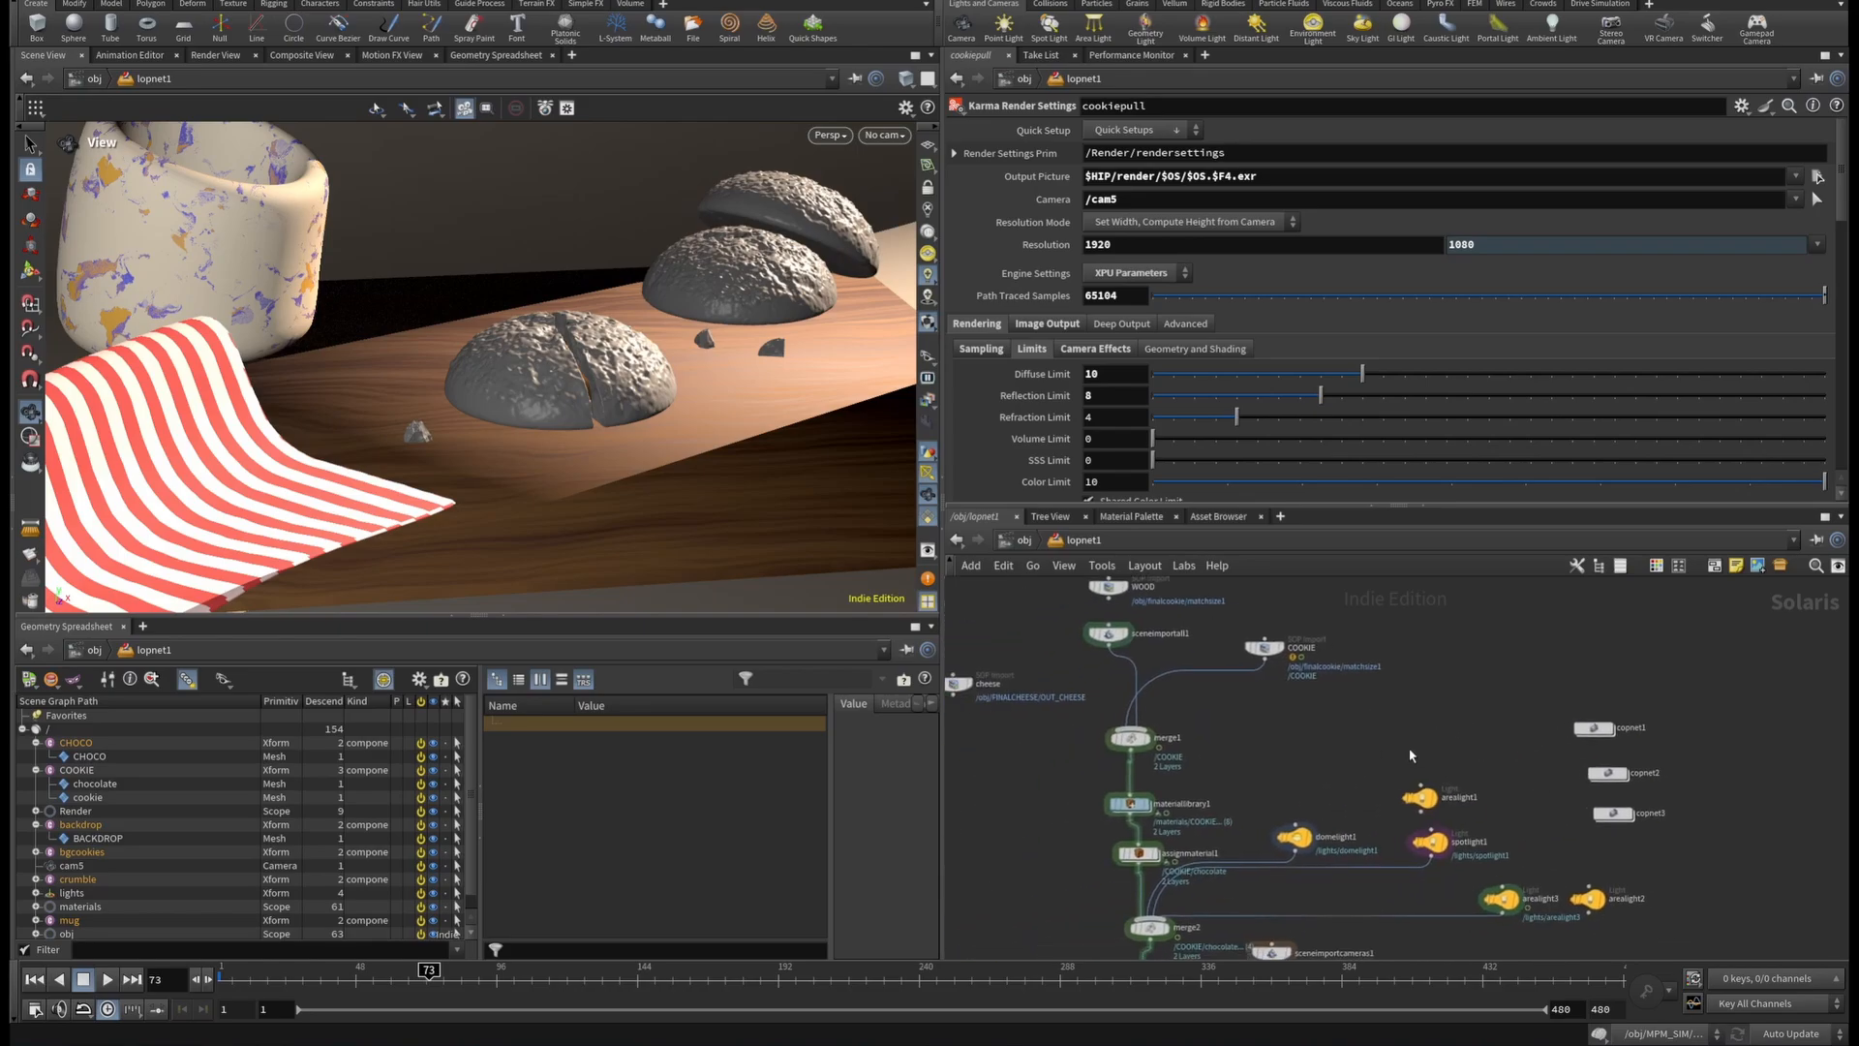
{"action": "scroll", "coordinate": [1413, 755], "scroll_direction": "down", "scroll_amount": 3}
{"action": "scroll", "coordinate": [1400, 877], "scroll_direction": "up", "scroll_amount": 4}
{"action": "middle_click_drag", "start_coordinate": [1436, 867], "coordinate": [1407, 742]}
{"action": "scroll", "coordinate": [1351, 833], "scroll_direction": "up", "scroll_amount": 4}
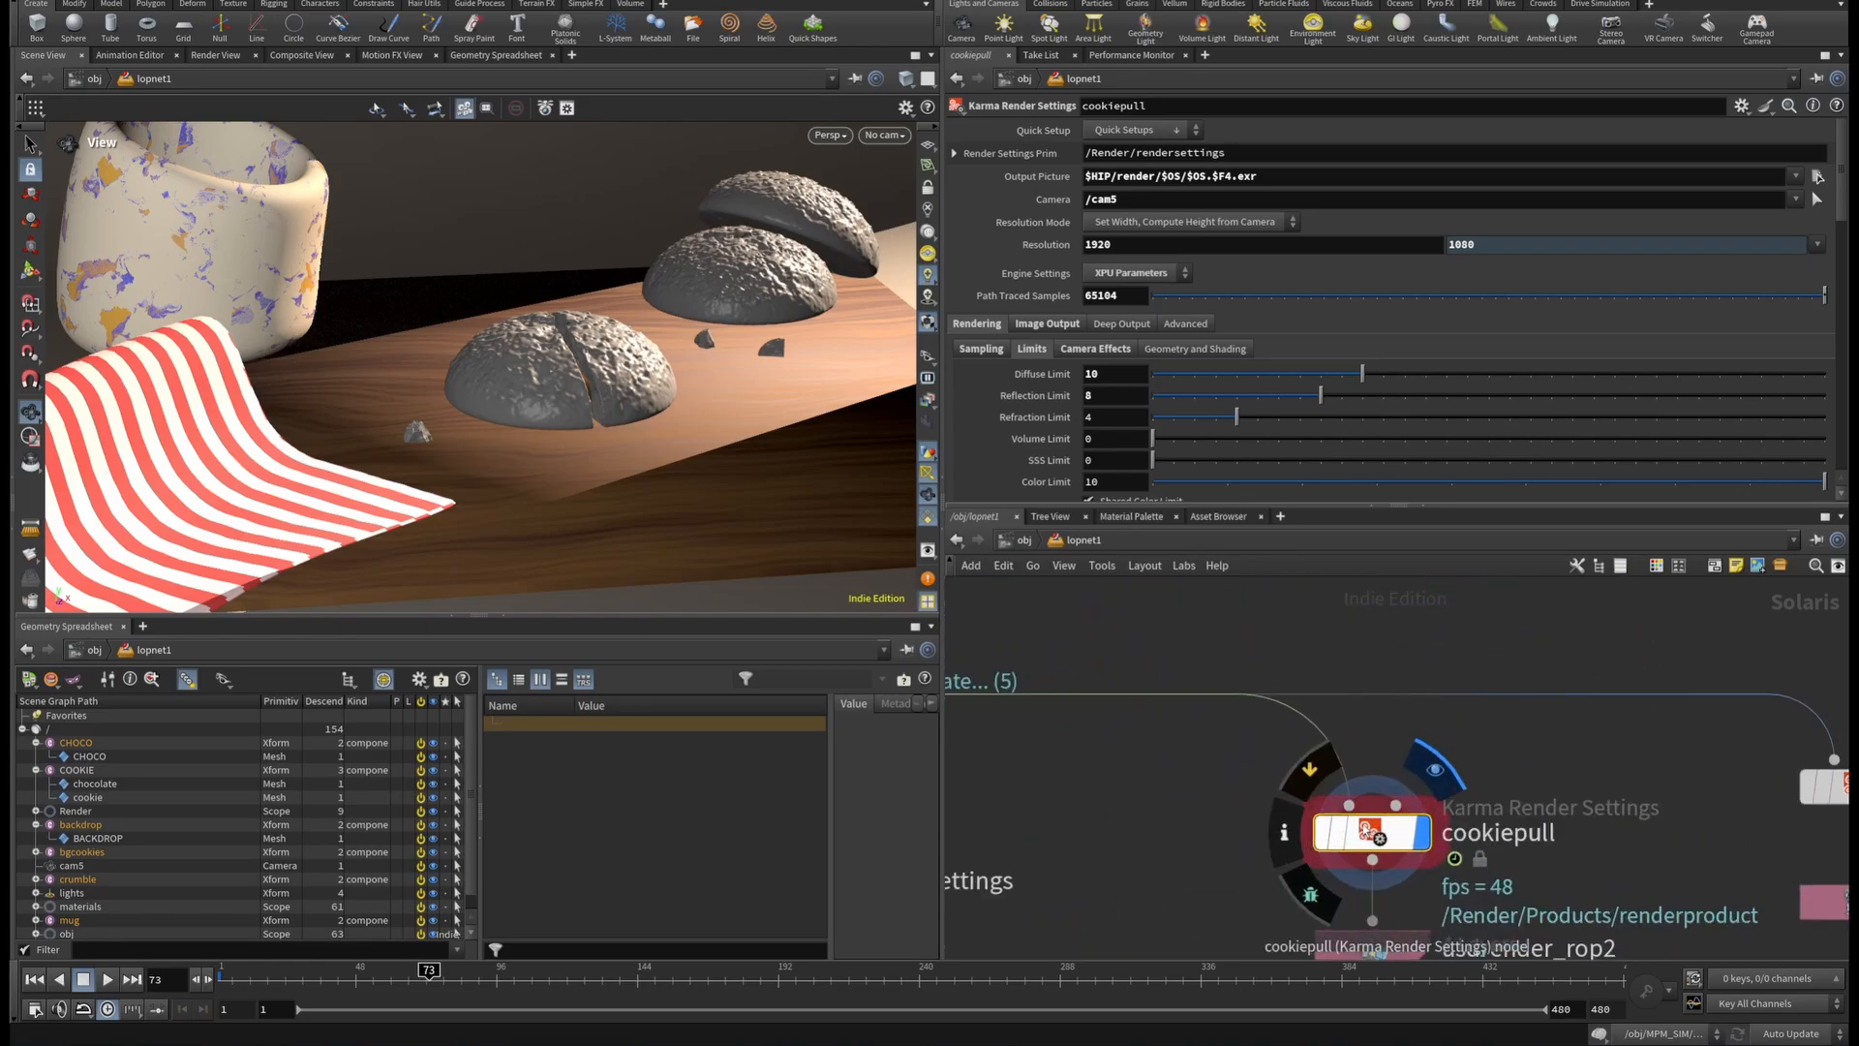
{"action": "double_click", "coordinate": [1129, 298]}
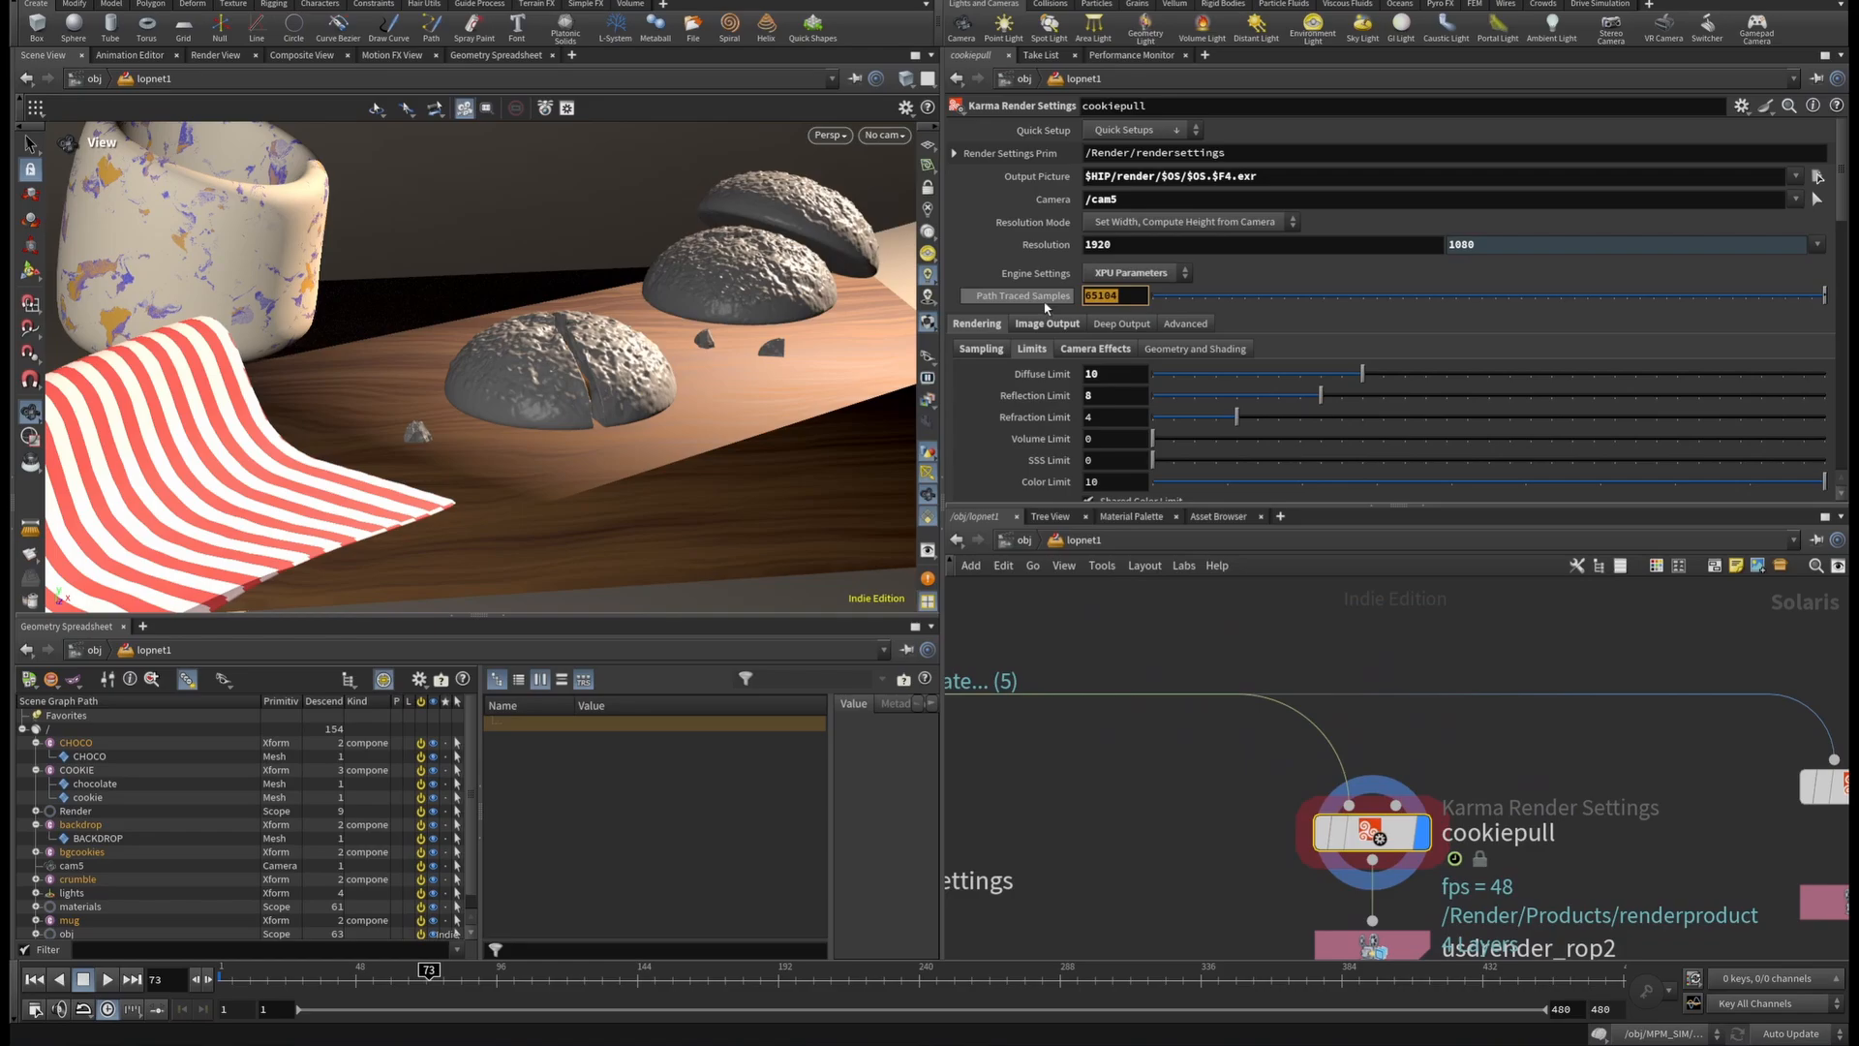
{"action": "type", "text": "128"}
{"action": "key", "text": "Return"}
Disconnect the COOKIE SOP Import from the merge1 node.
{"action": "scroll", "coordinate": [1286, 845], "scroll_direction": "down", "scroll_amount": 4}
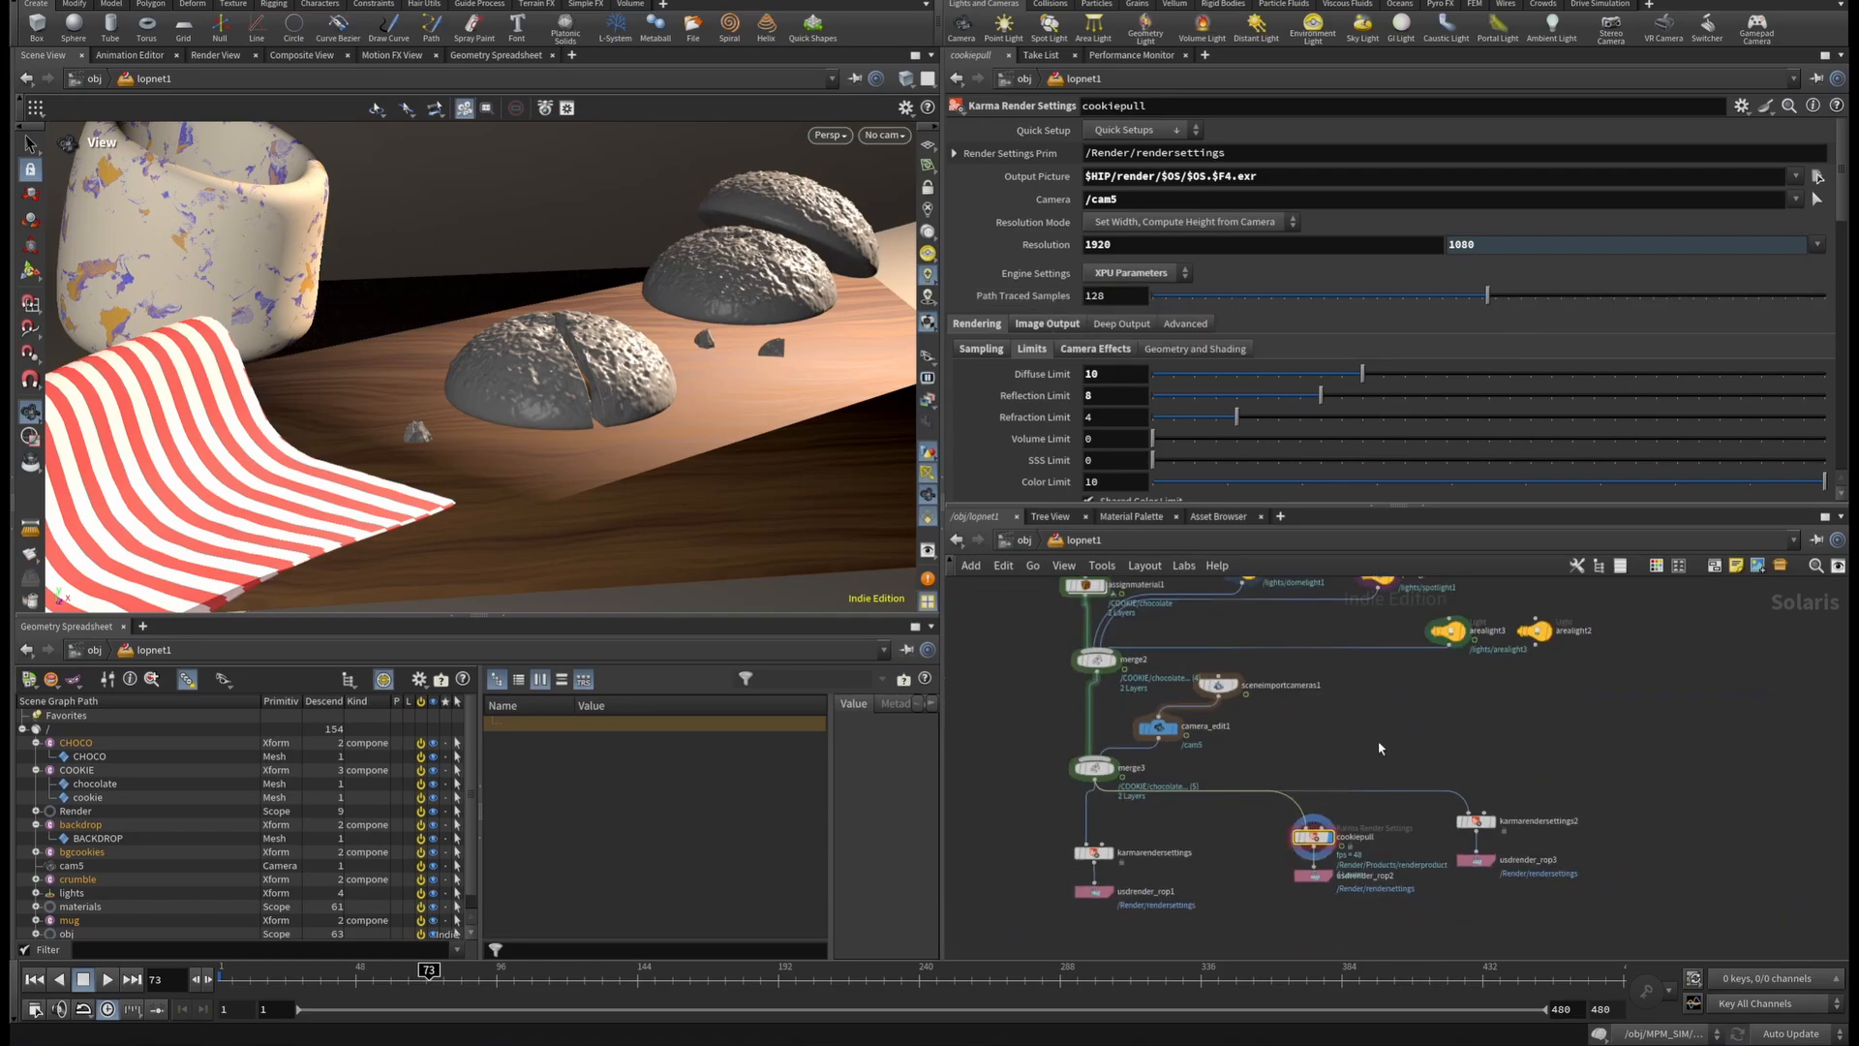
{"action": "middle_click_drag", "start_coordinate": [1444, 636], "coordinate": [1487, 729]}
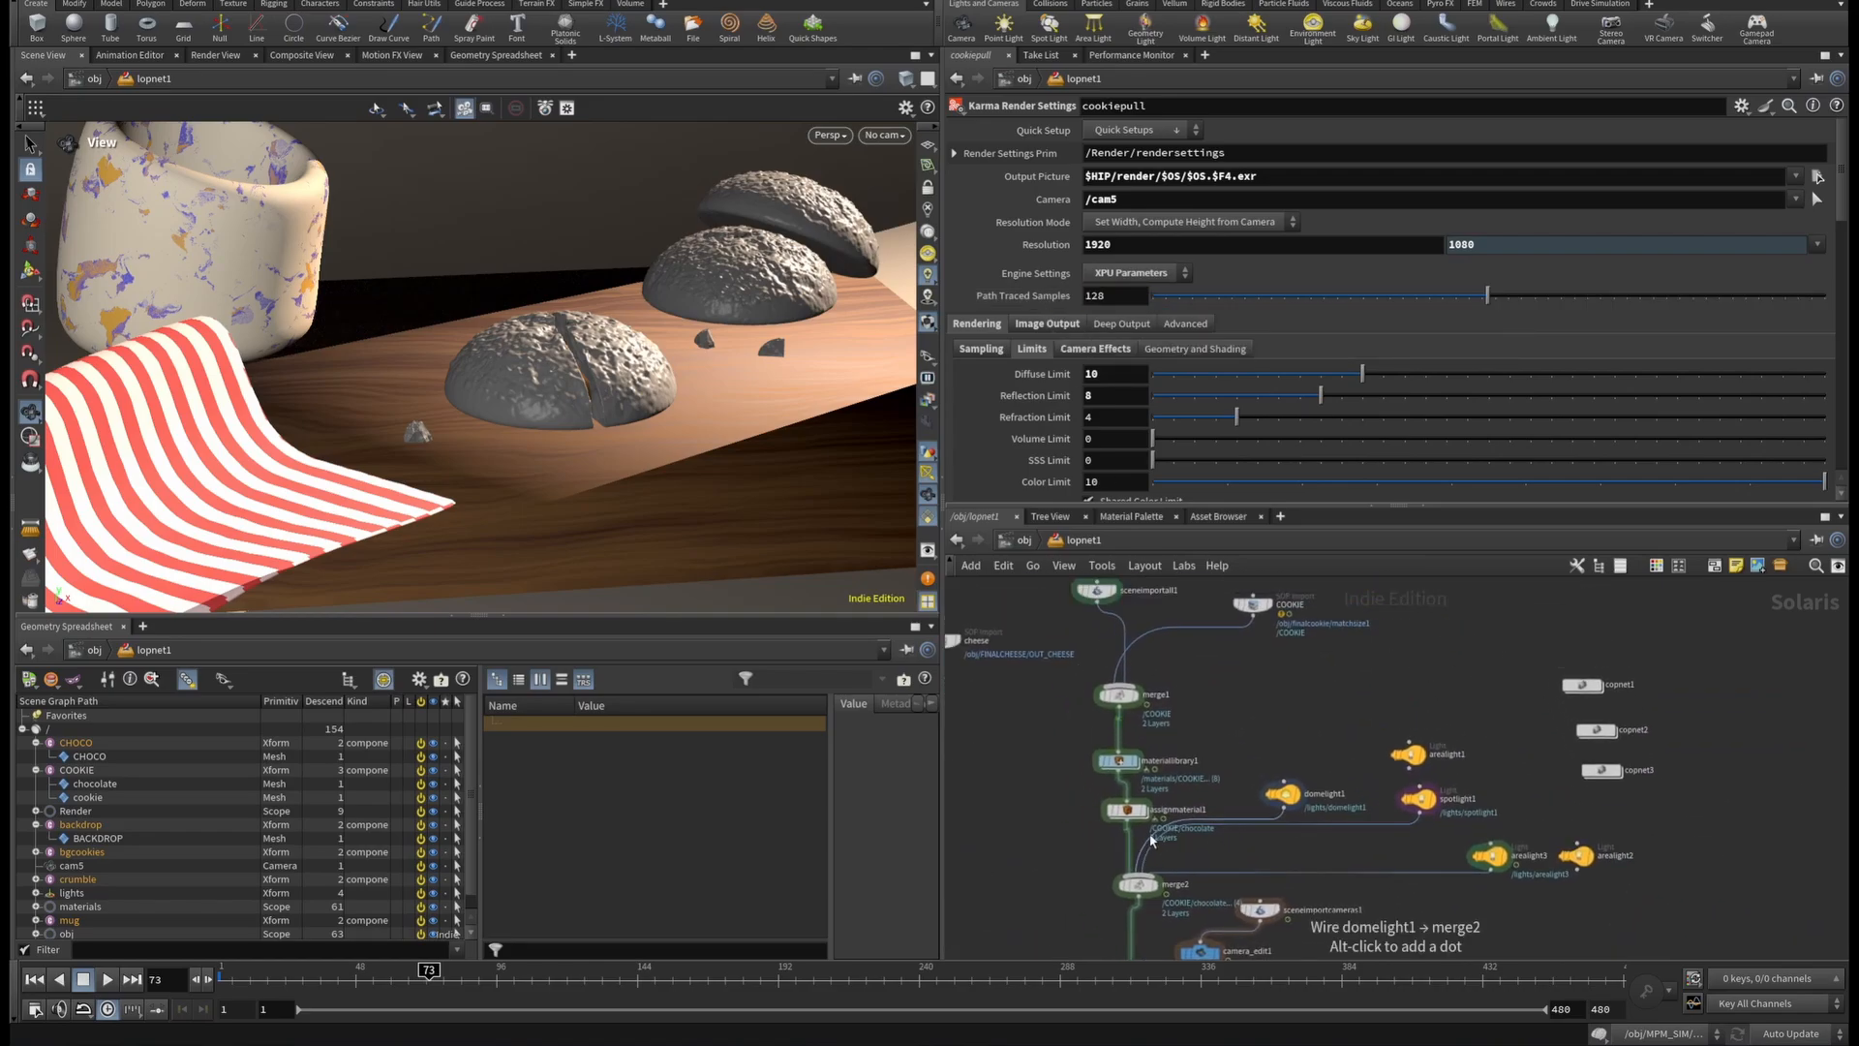
{"action": "scroll", "coordinate": [1153, 839], "scroll_direction": "up", "scroll_amount": 5}
{"action": "scroll", "coordinate": [1212, 807], "scroll_direction": "down", "scroll_amount": 3}
{"action": "middle_click_drag", "start_coordinate": [1211, 614], "coordinate": [1273, 747]}
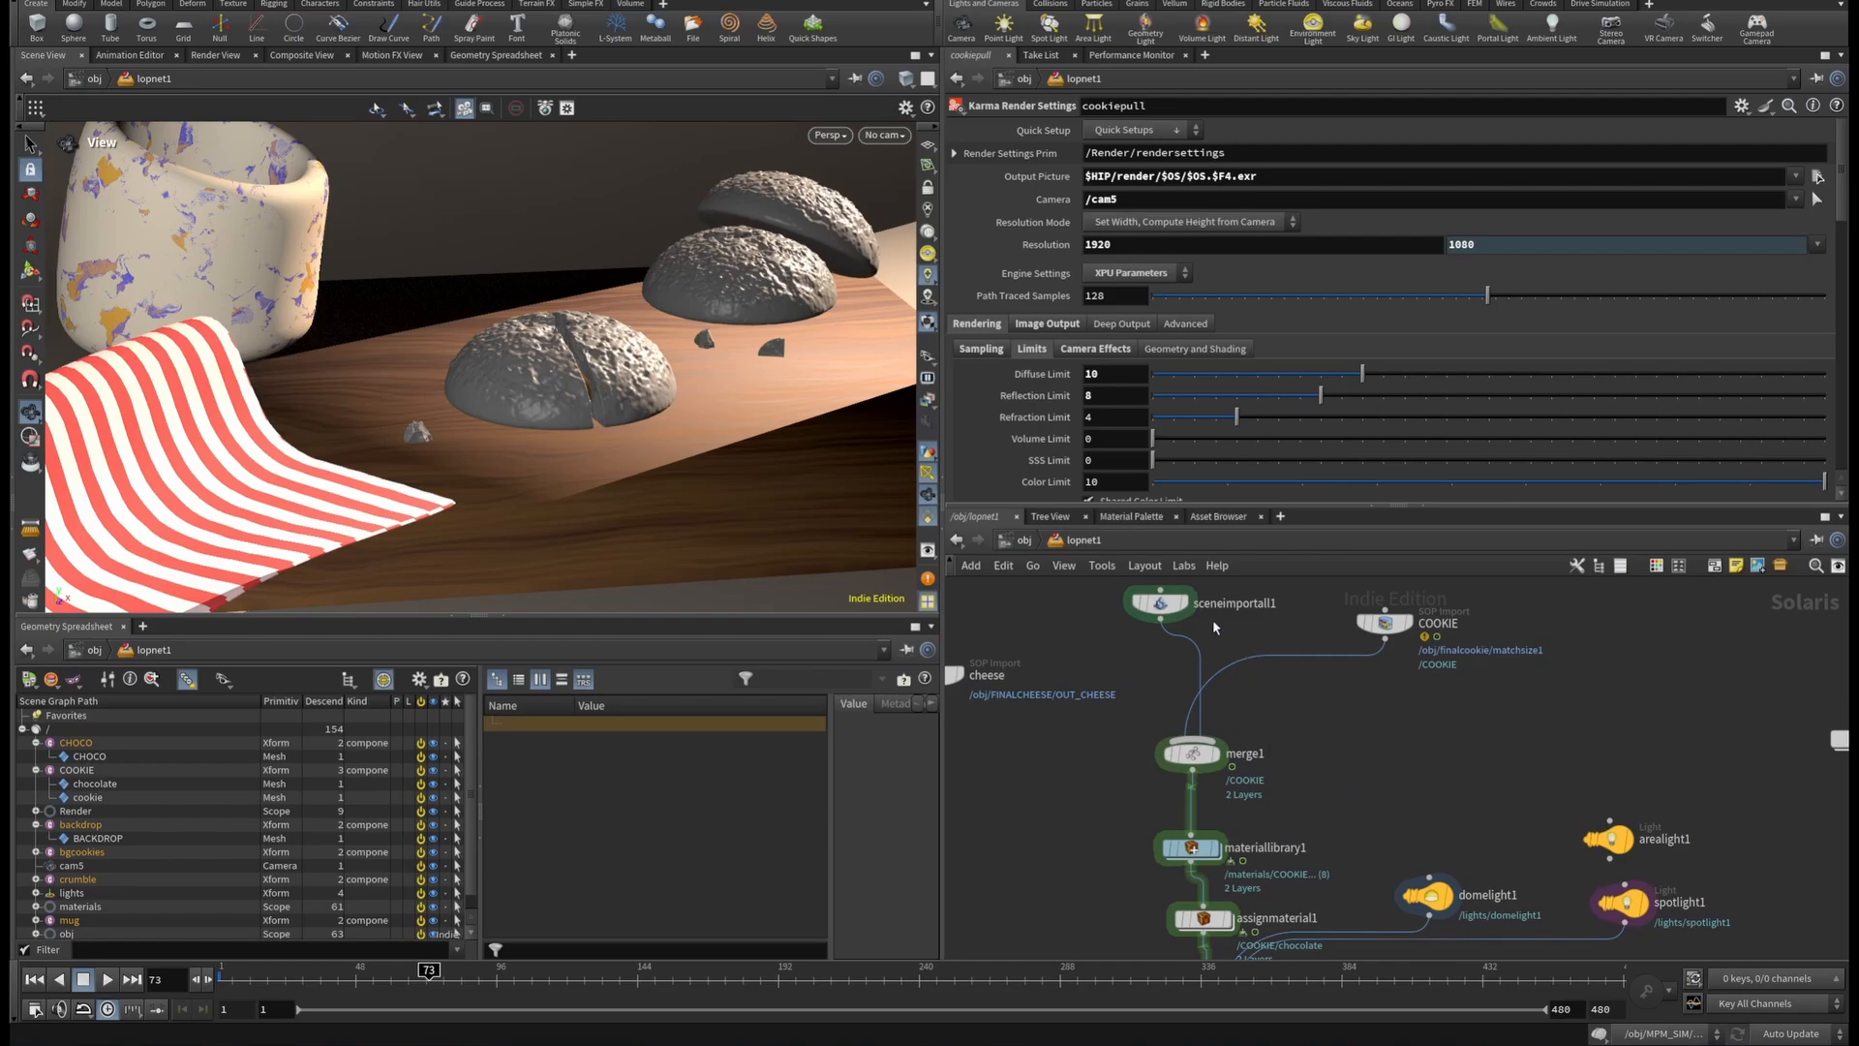
{"action": "key", "text": "y"}
{"action": "left_click_drag", "start_coordinate": [1266, 634], "coordinate": [1305, 690]}
{"action": "scroll", "coordinate": [1309, 756], "scroll_direction": "down", "scroll_amount": 1}
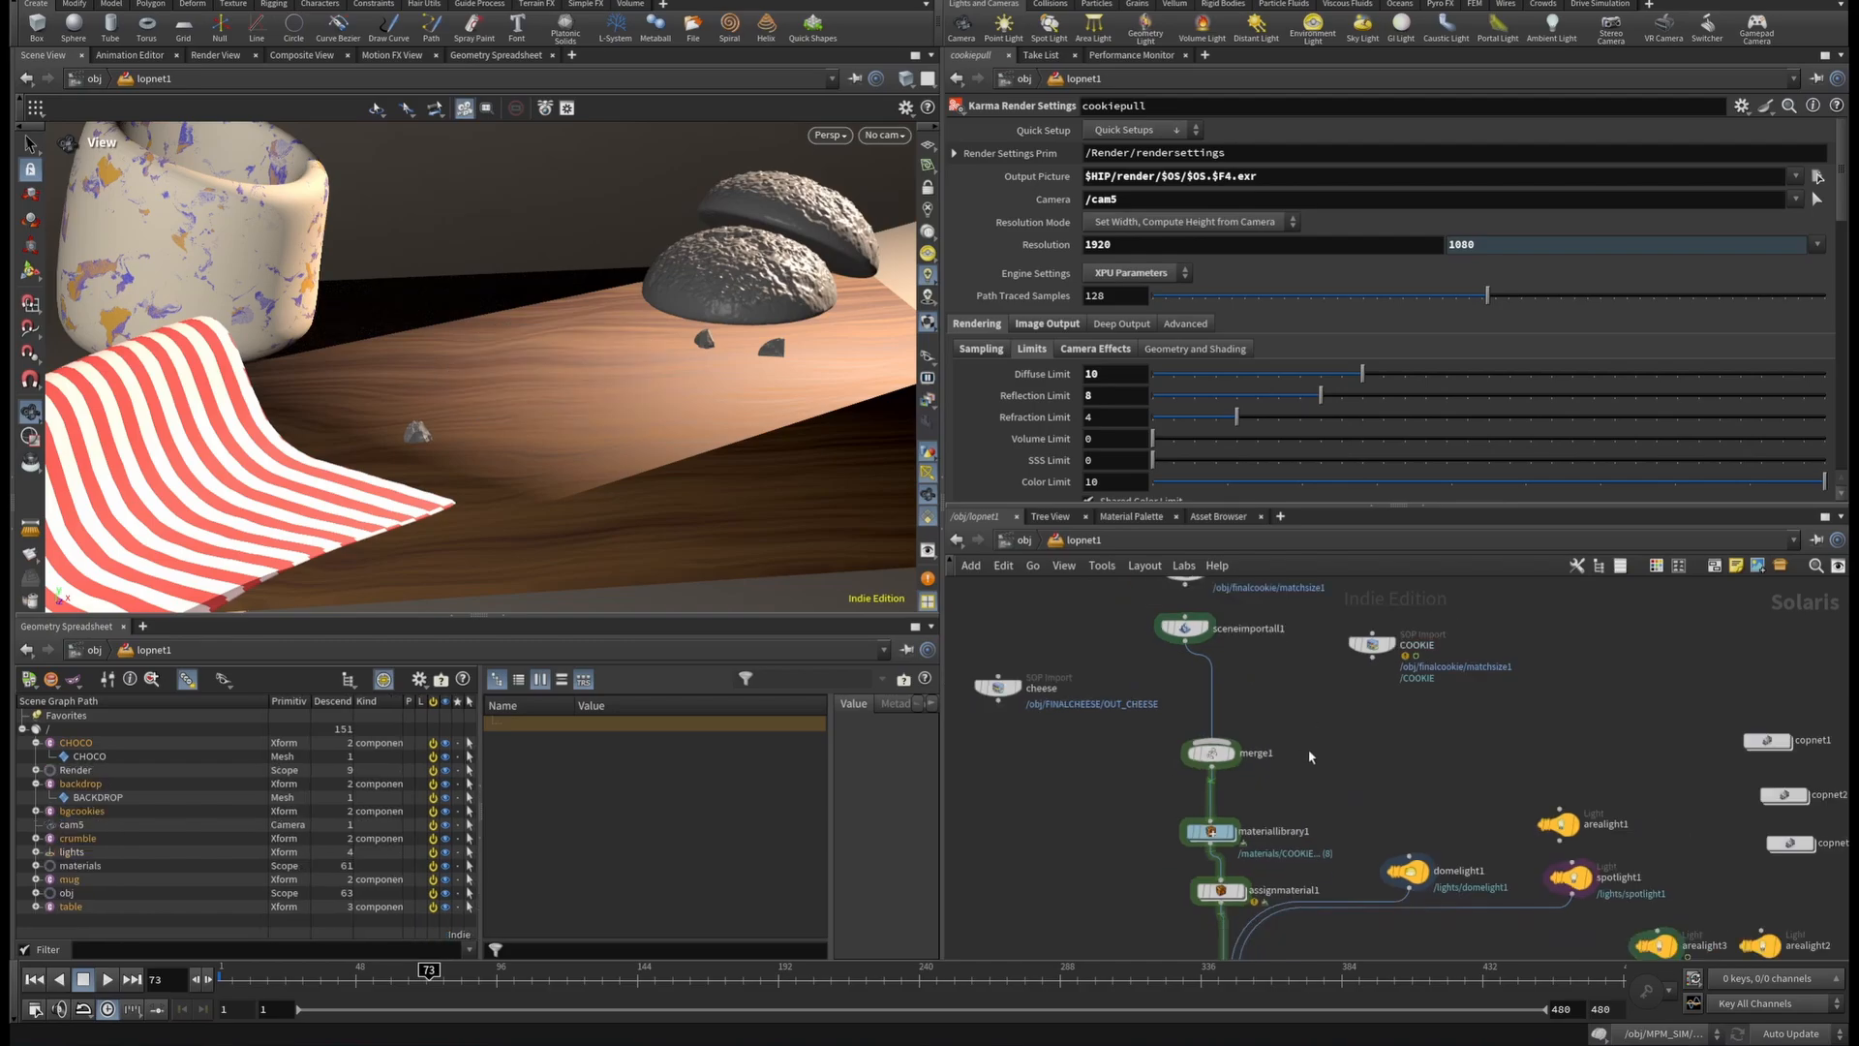
Disable the /COOKIE/cookie material assignment in the assignmaterial1 node.
{"action": "scroll", "coordinate": [1309, 757], "scroll_direction": "down", "scroll_amount": 2}
{"action": "middle_click_drag", "start_coordinate": [1335, 799], "coordinate": [1304, 676]}
{"action": "scroll", "coordinate": [1253, 729], "scroll_direction": "up", "scroll_amount": 4}
{"action": "left_click", "coordinate": [1174, 732]}
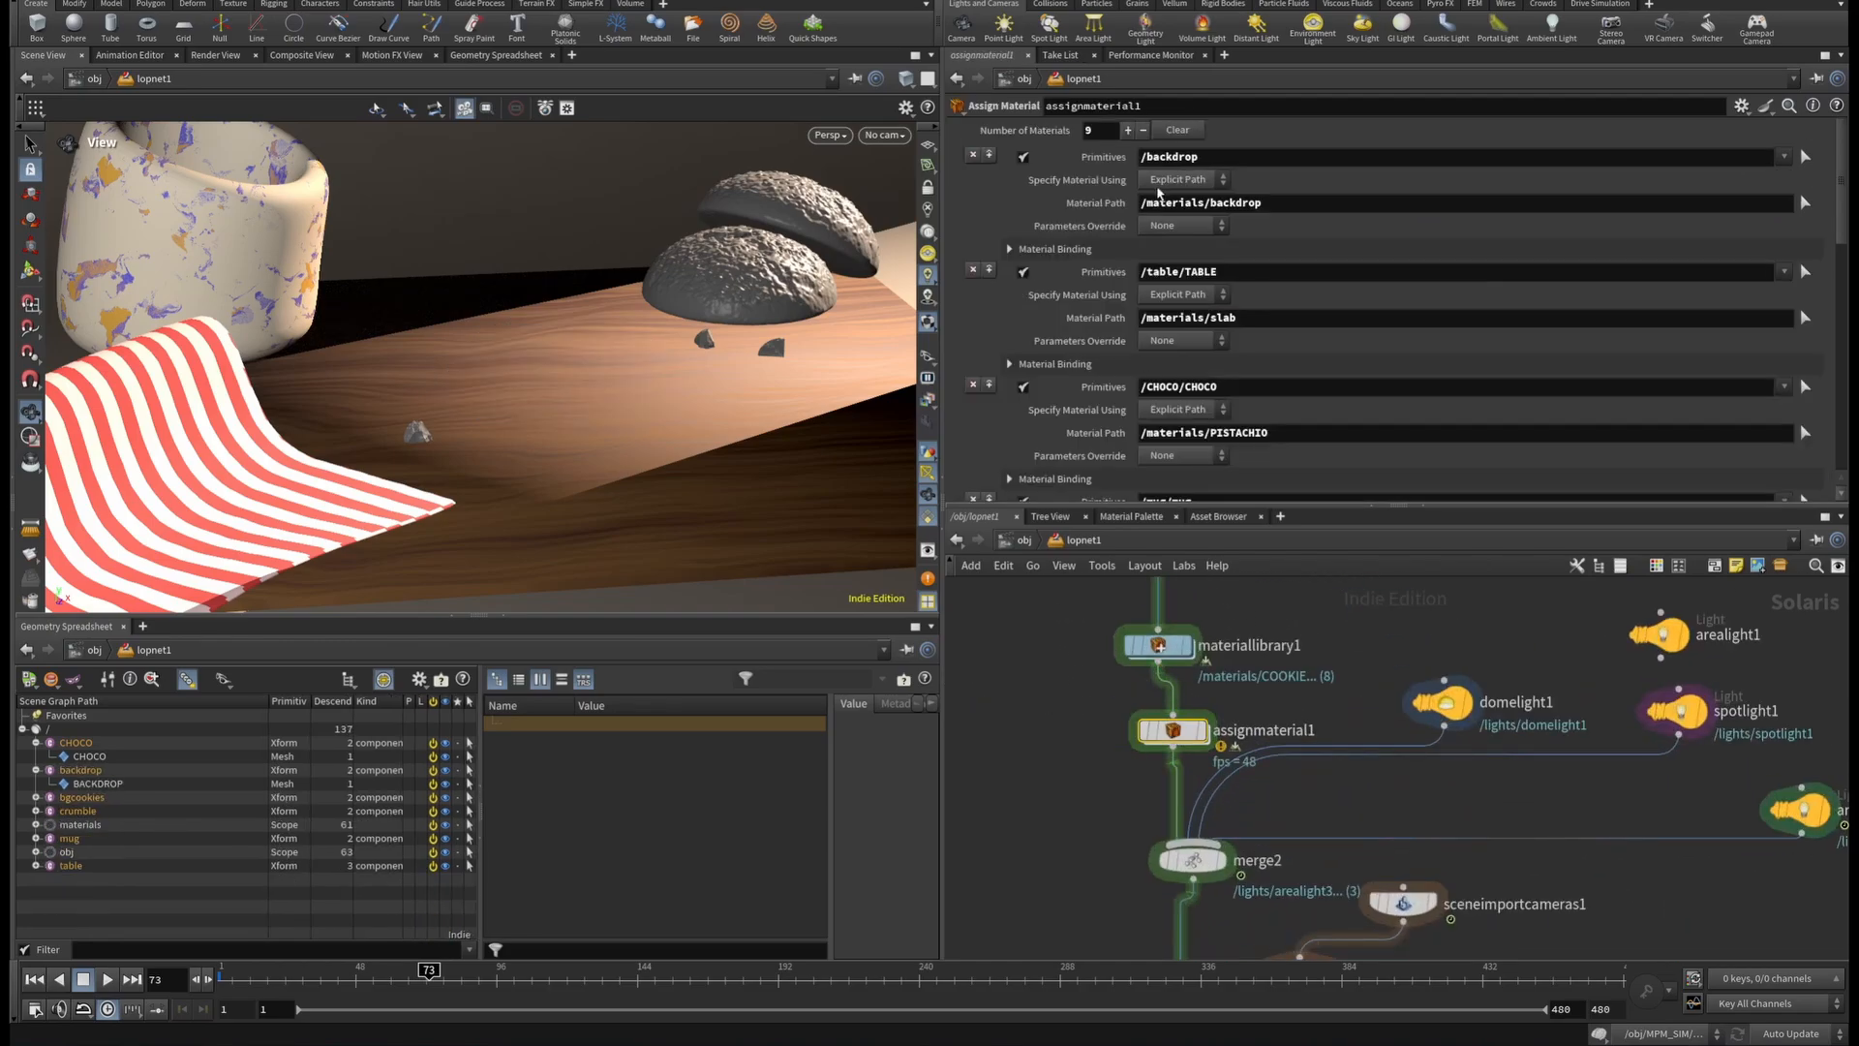
{"action": "scroll", "coordinate": [1085, 347], "scroll_direction": "down", "scroll_amount": 10}
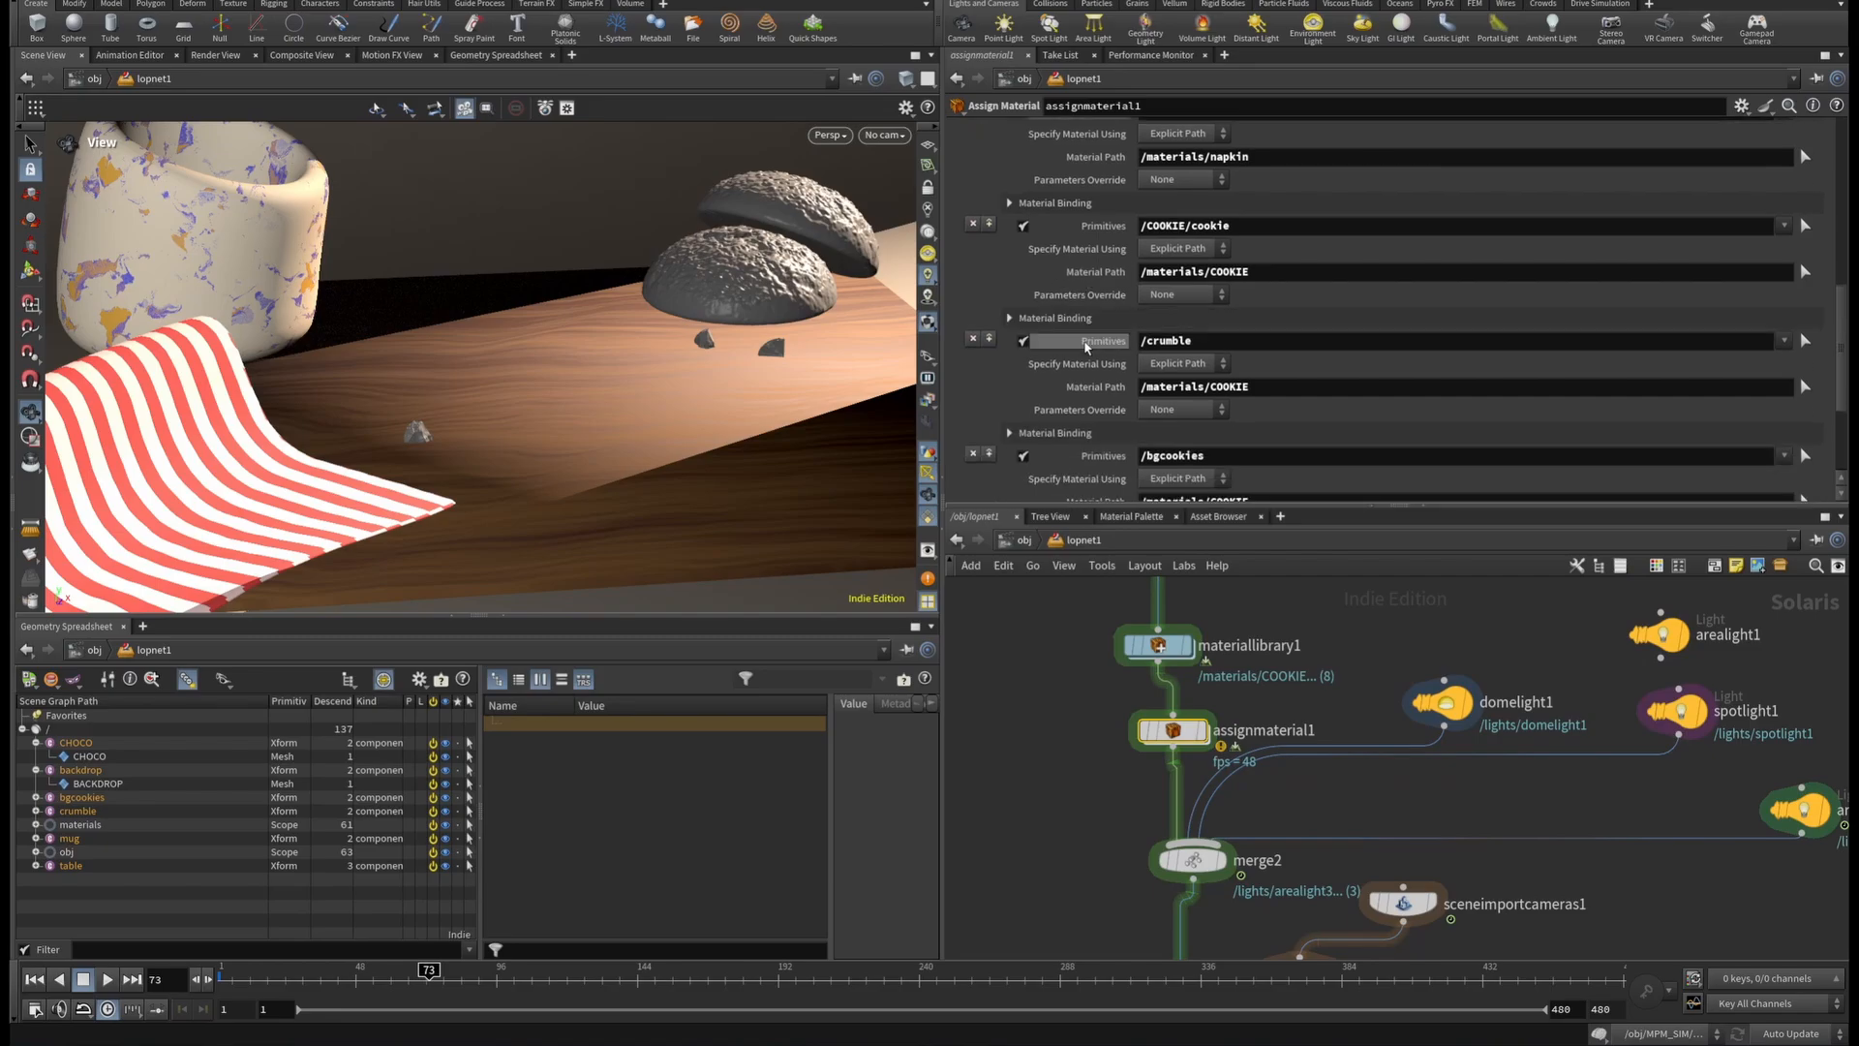
{"action": "left_click", "coordinate": [1023, 227]}
{"action": "scroll", "coordinate": [1326, 721], "scroll_direction": "down", "scroll_amount": 1}
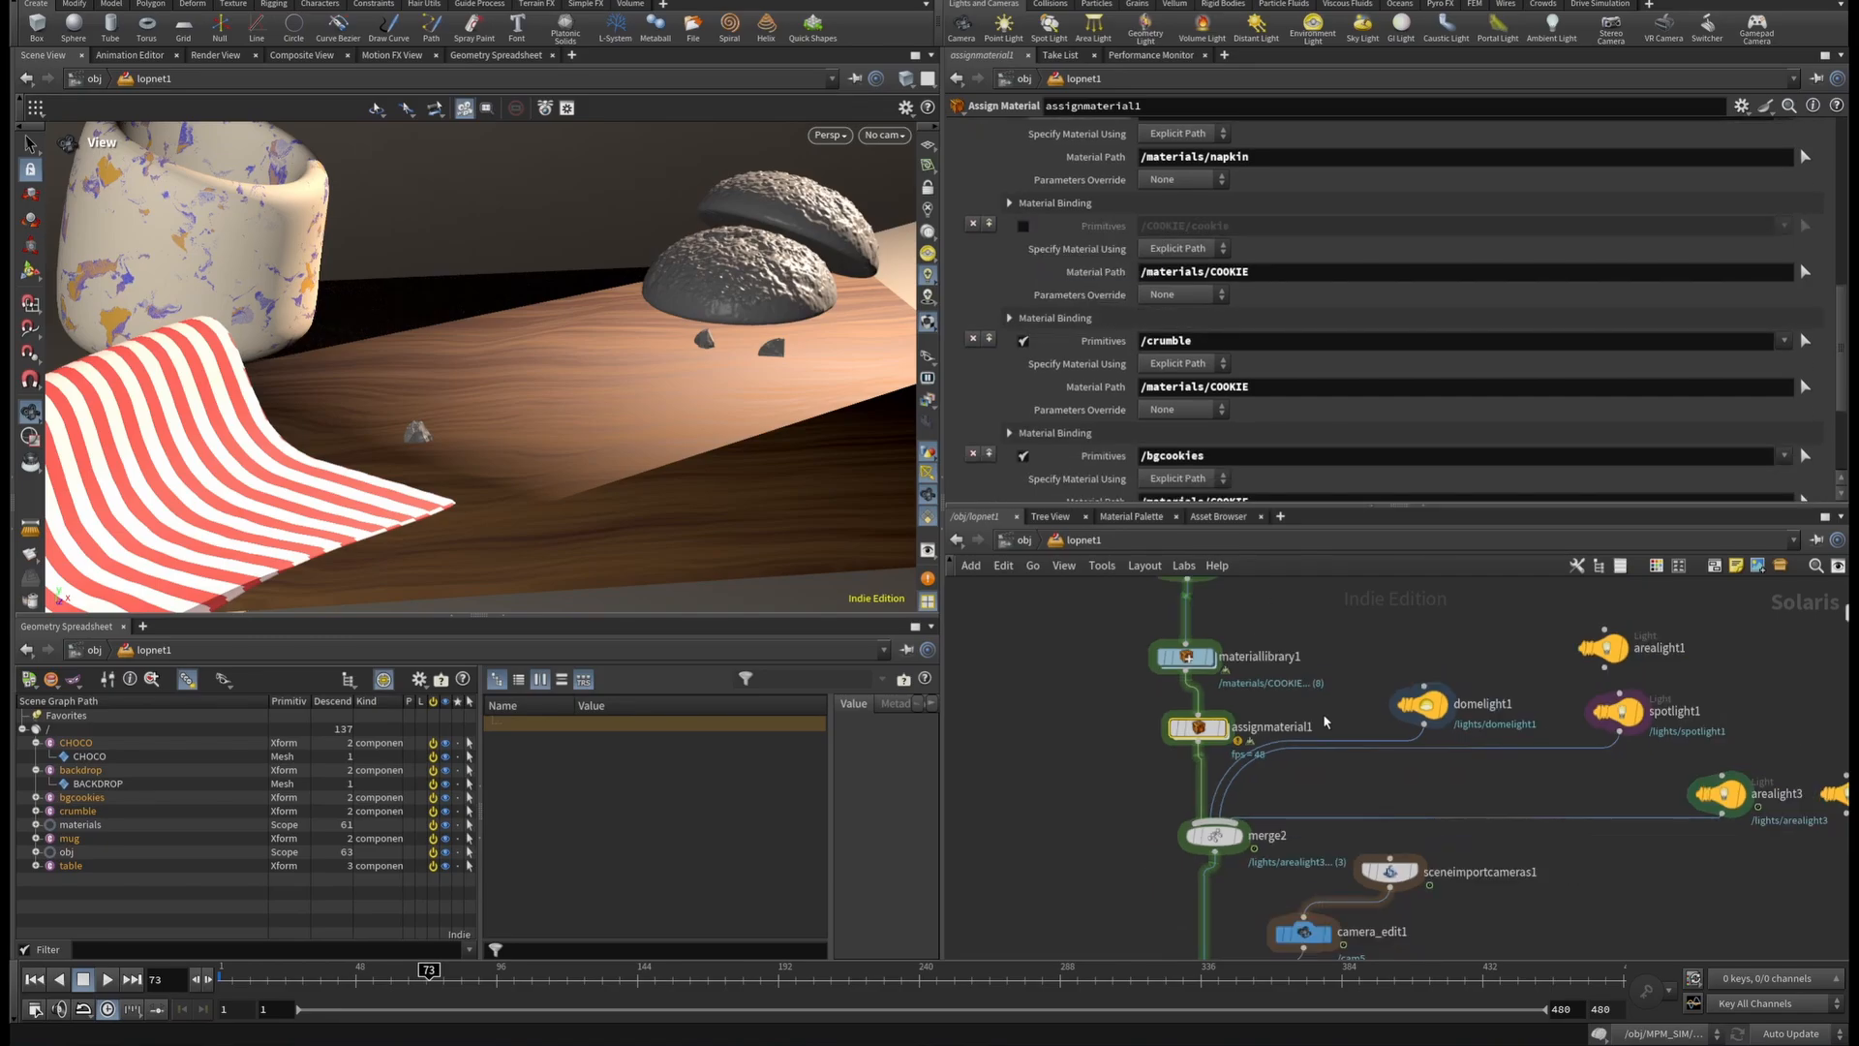
Disable the /crumble material assignment in the assignmaterial1 node.
{"action": "scroll", "coordinate": [1292, 649], "scroll_direction": "down", "scroll_amount": 2}
{"action": "scroll", "coordinate": [1386, 688], "scroll_direction": "down", "scroll_amount": 3}
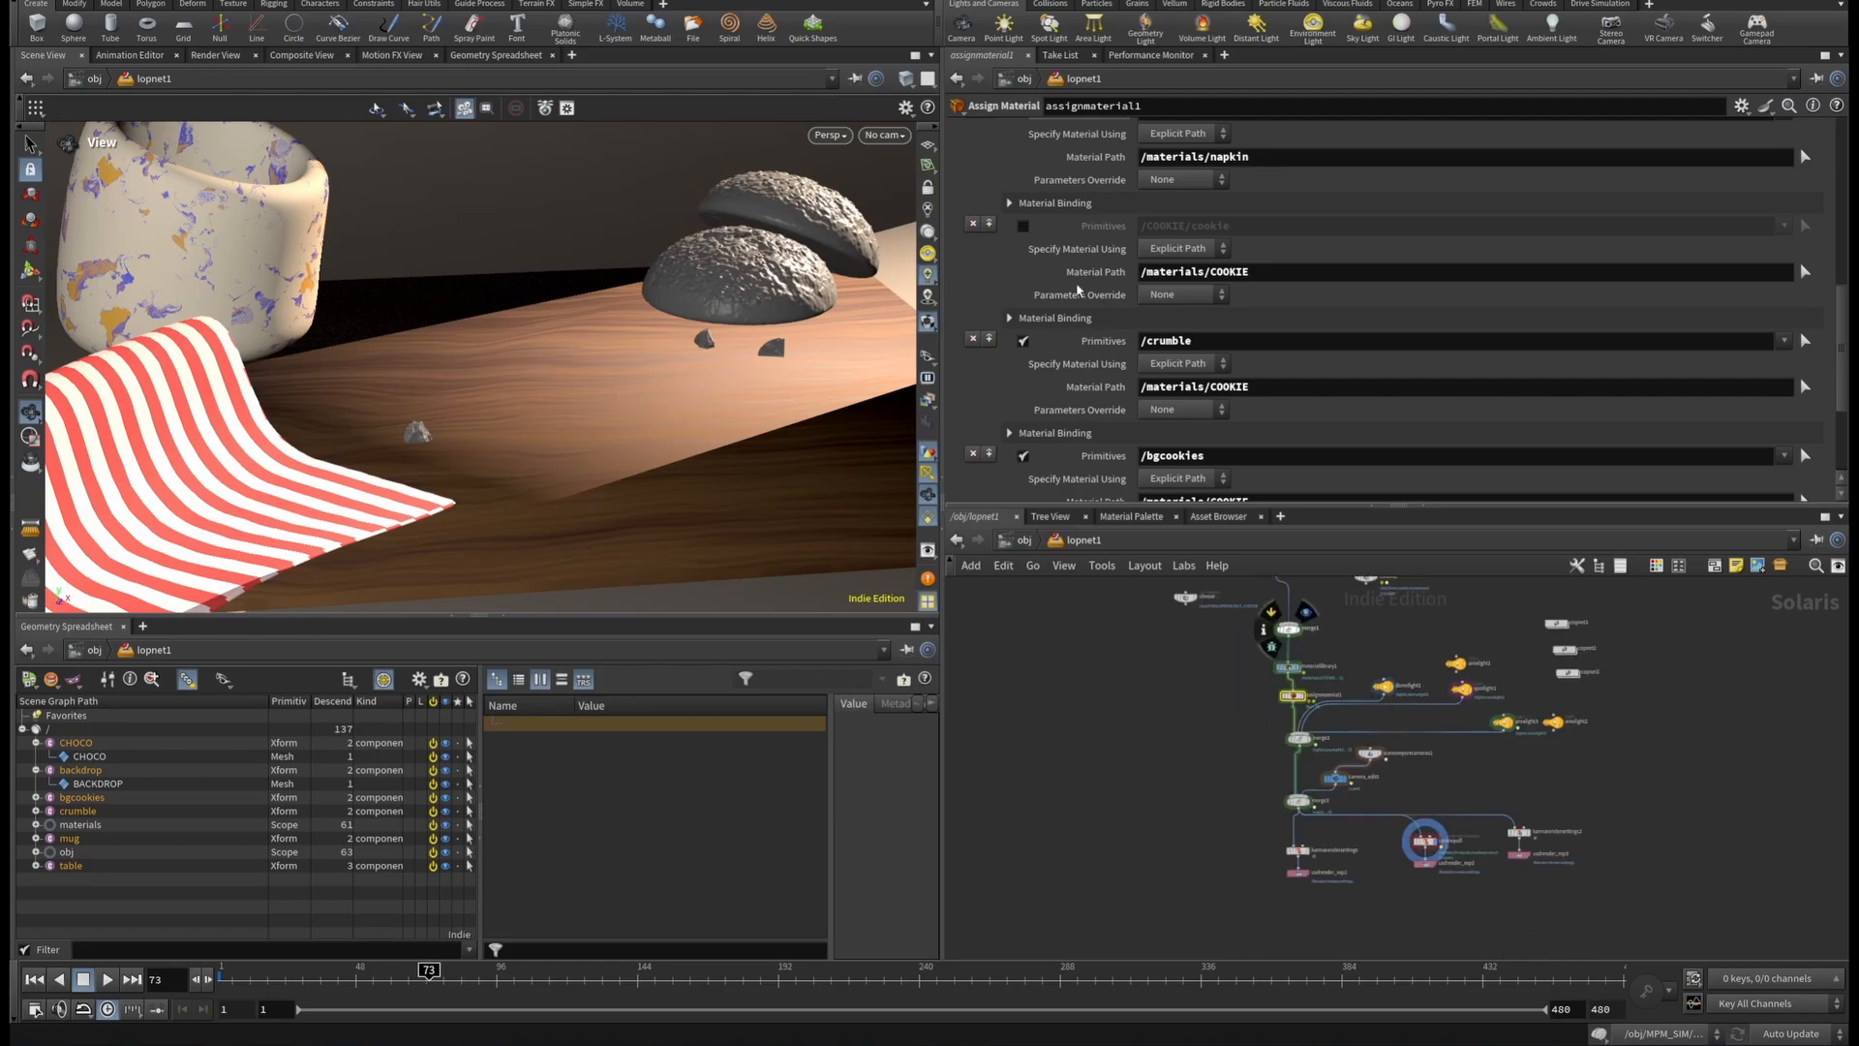
{"action": "scroll", "coordinate": [1055, 368], "scroll_direction": "up", "scroll_amount": 3}
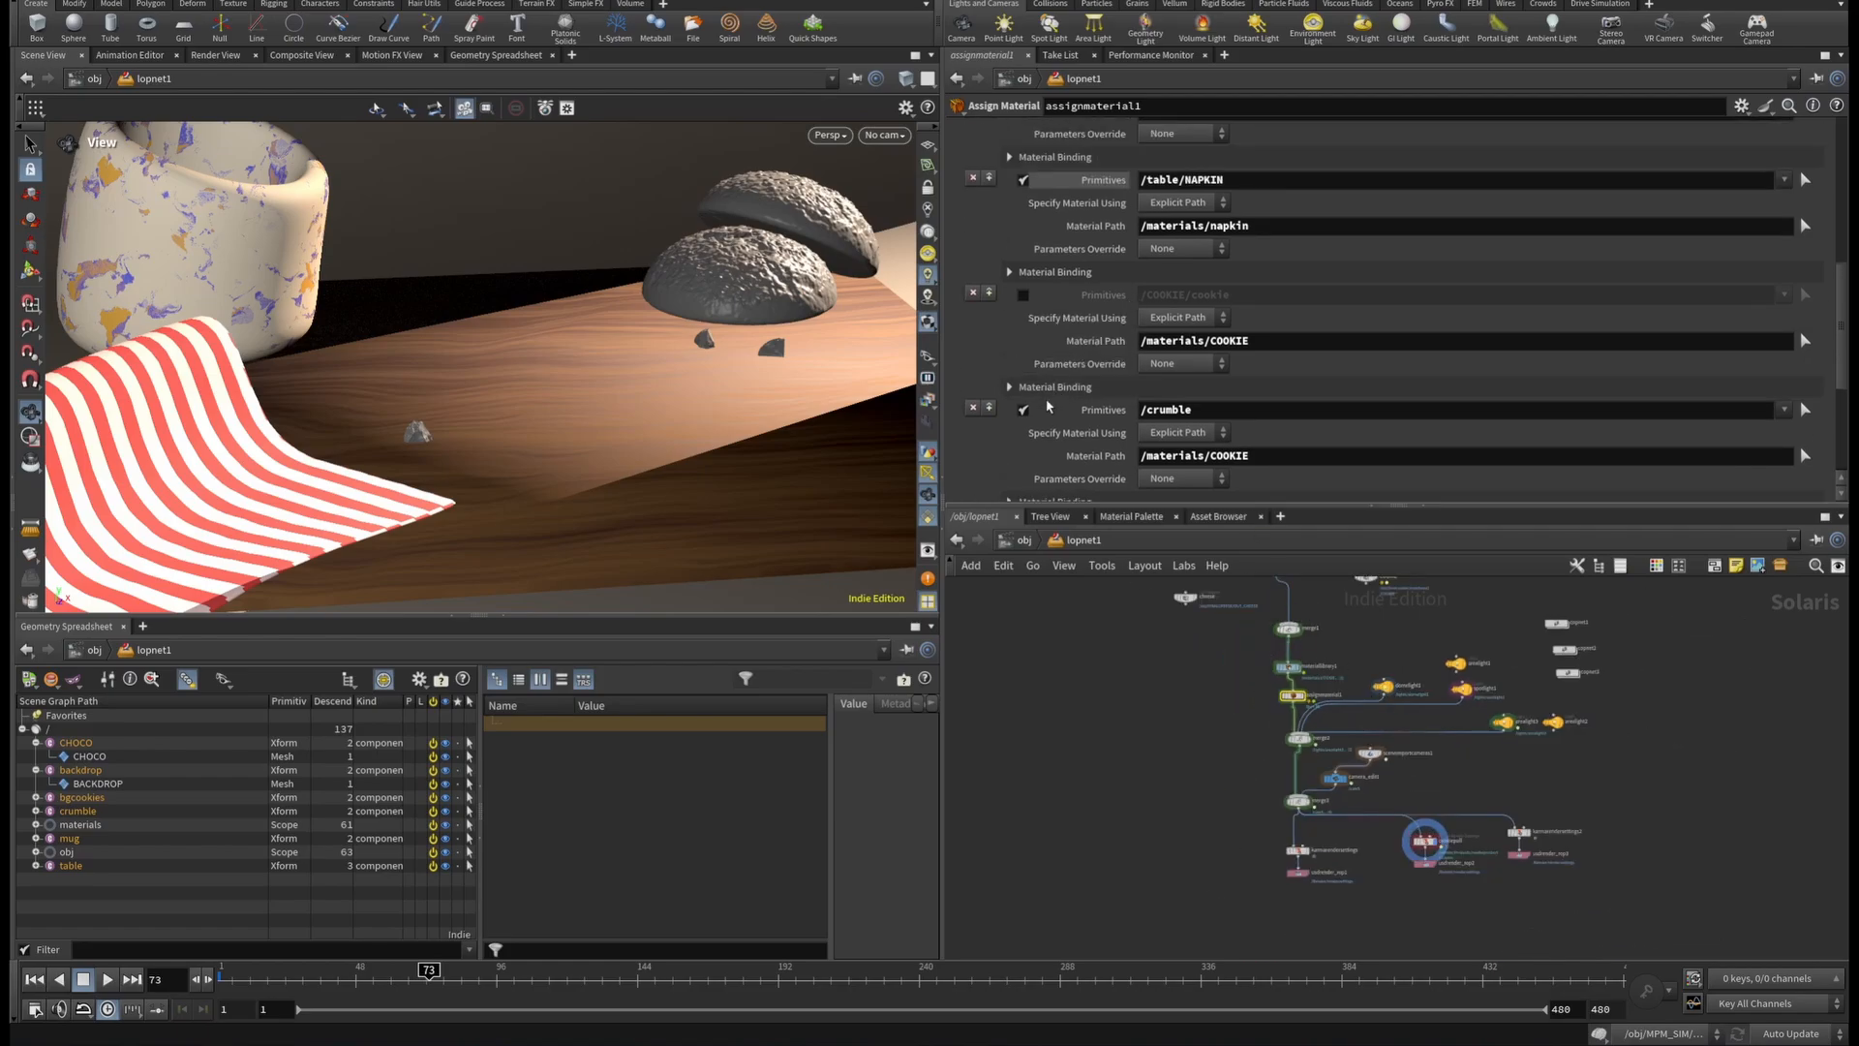
{"action": "left_click", "coordinate": [1024, 410]}
Open the copnet1 Copernicus network and view the striped napkin material on its preview grid.
{"action": "scroll", "coordinate": [1462, 711], "scroll_direction": "up", "scroll_amount": 5}
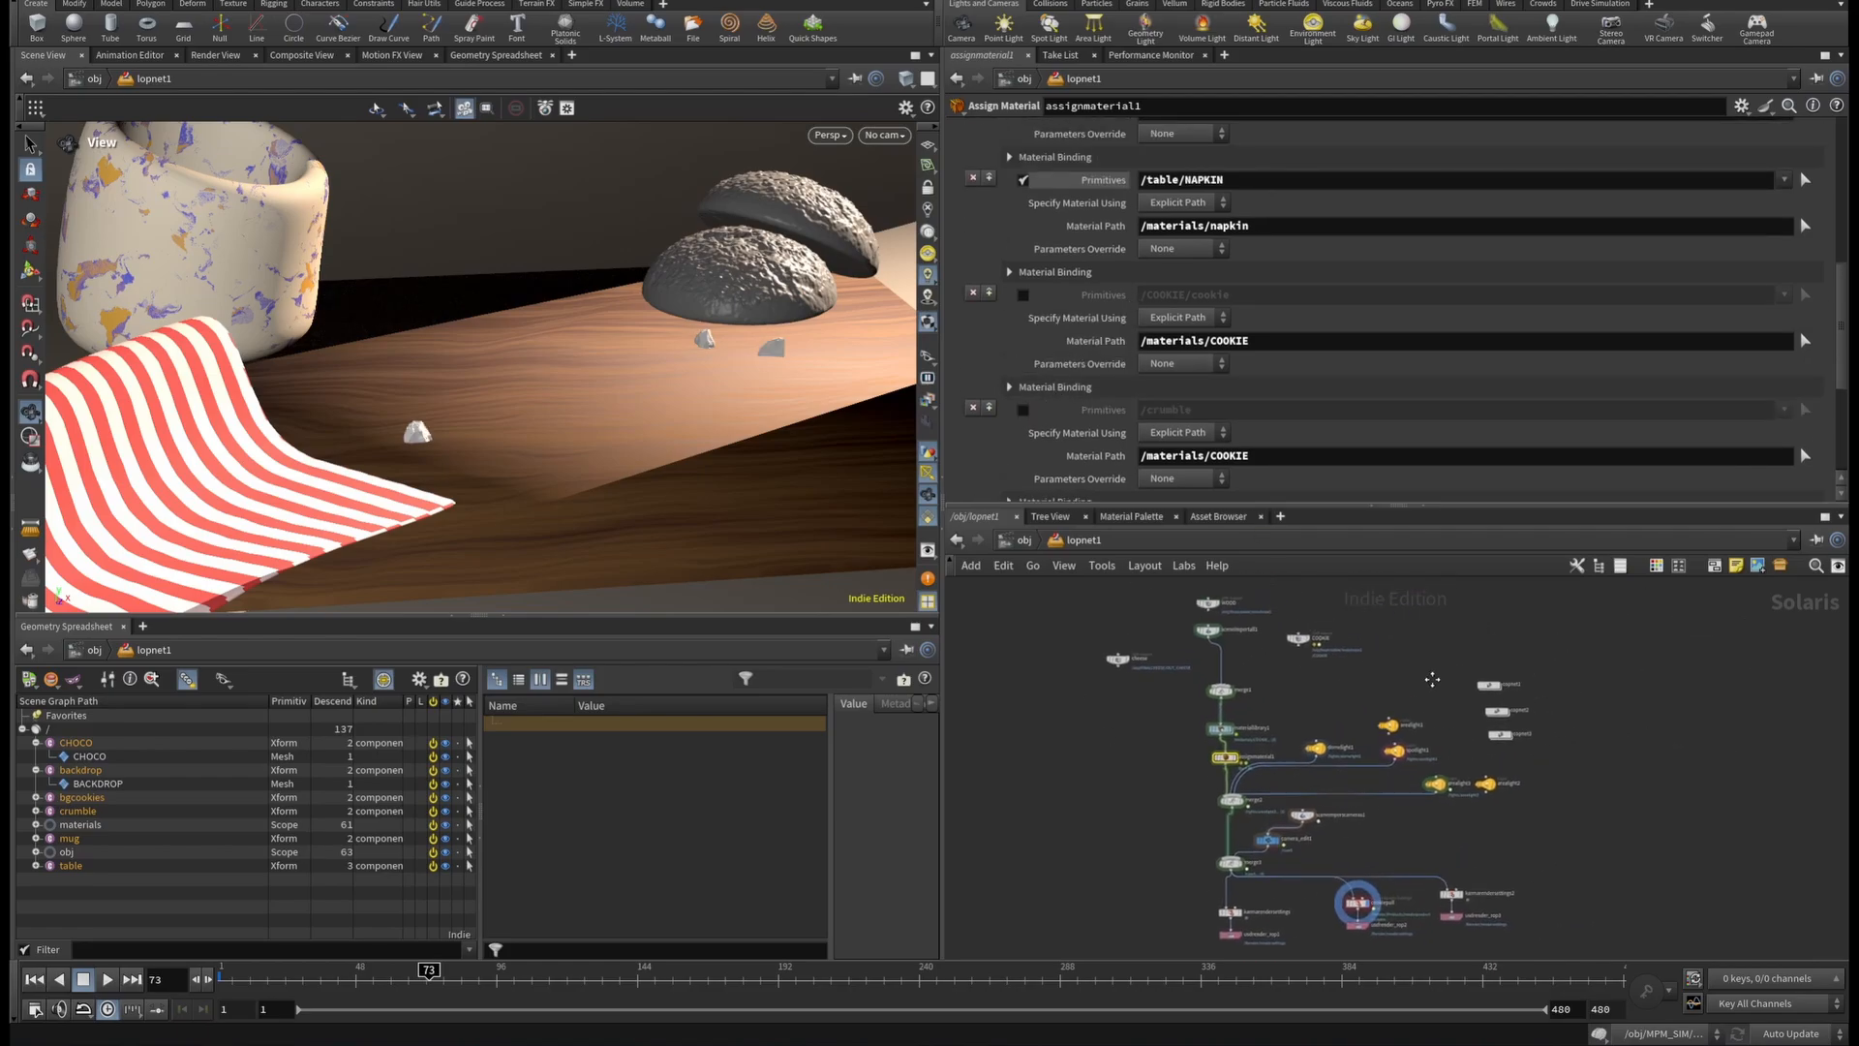
{"action": "double_click", "coordinate": [1500, 684]}
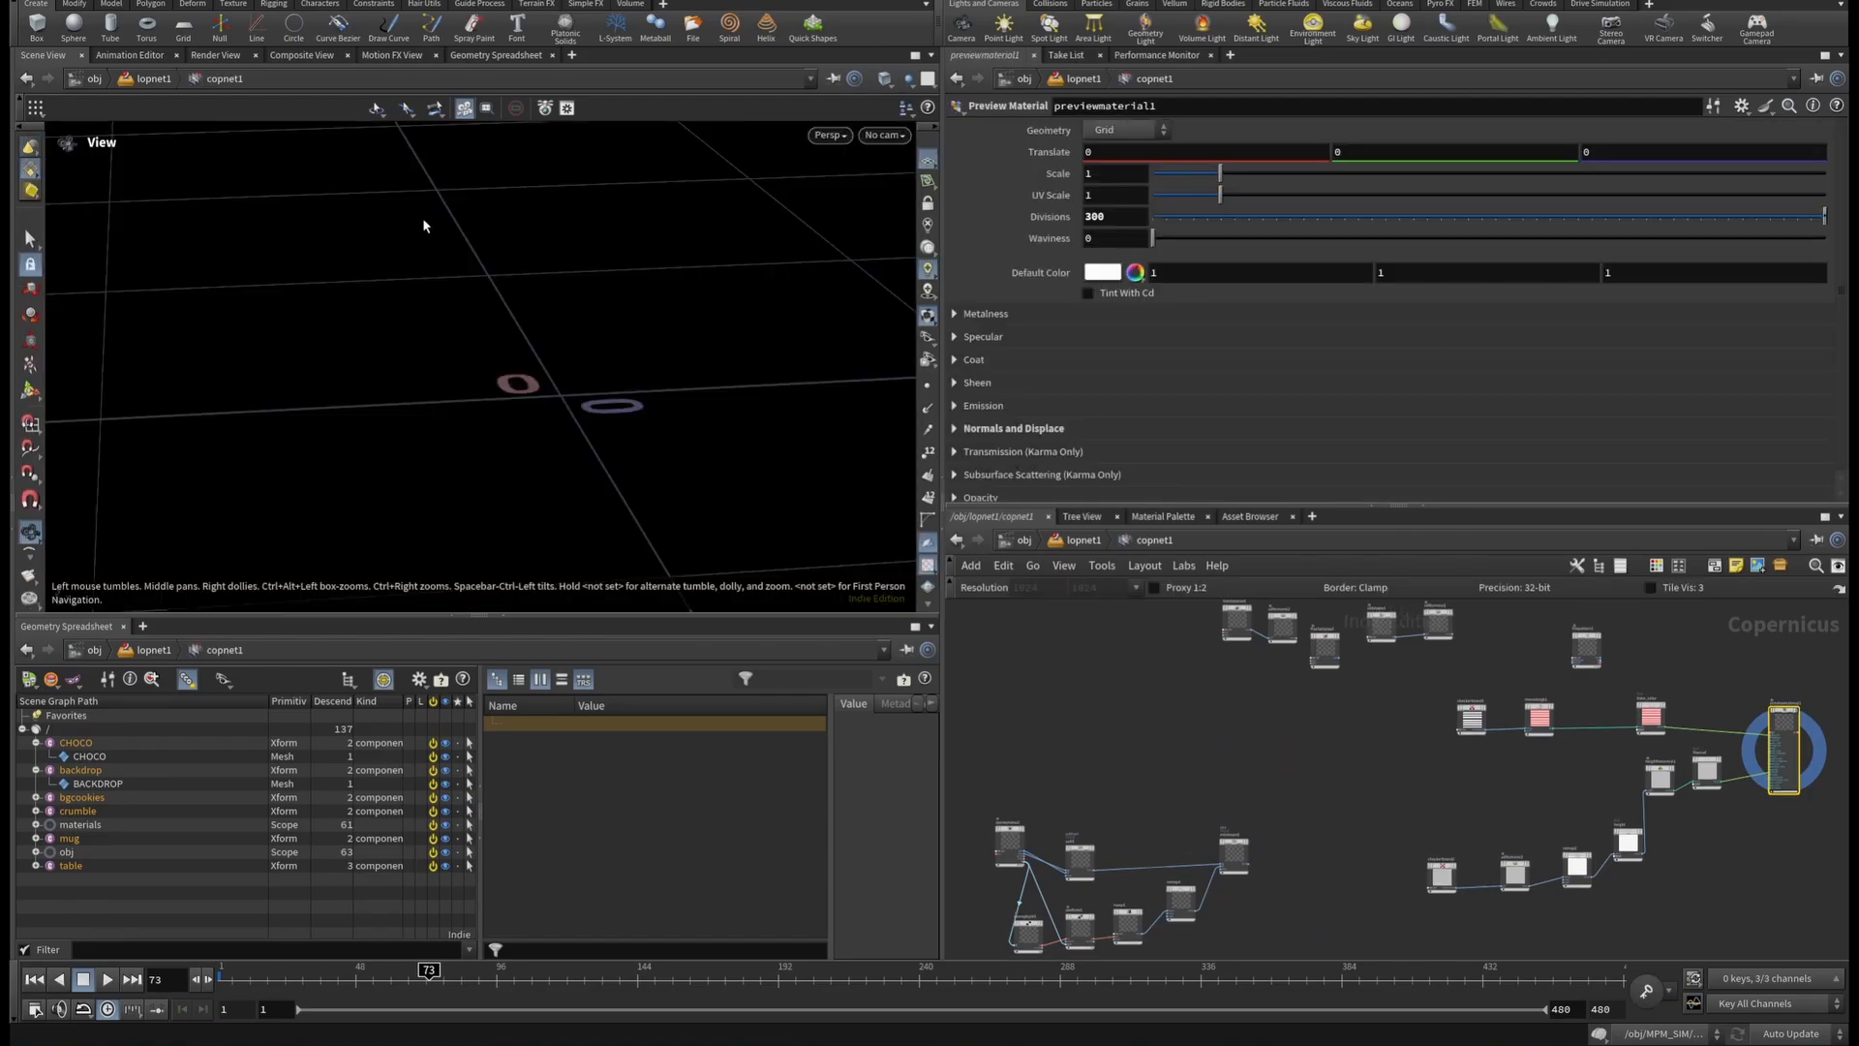
{"action": "scroll", "coordinate": [574, 360], "scroll_direction": "down", "scroll_amount": 5}
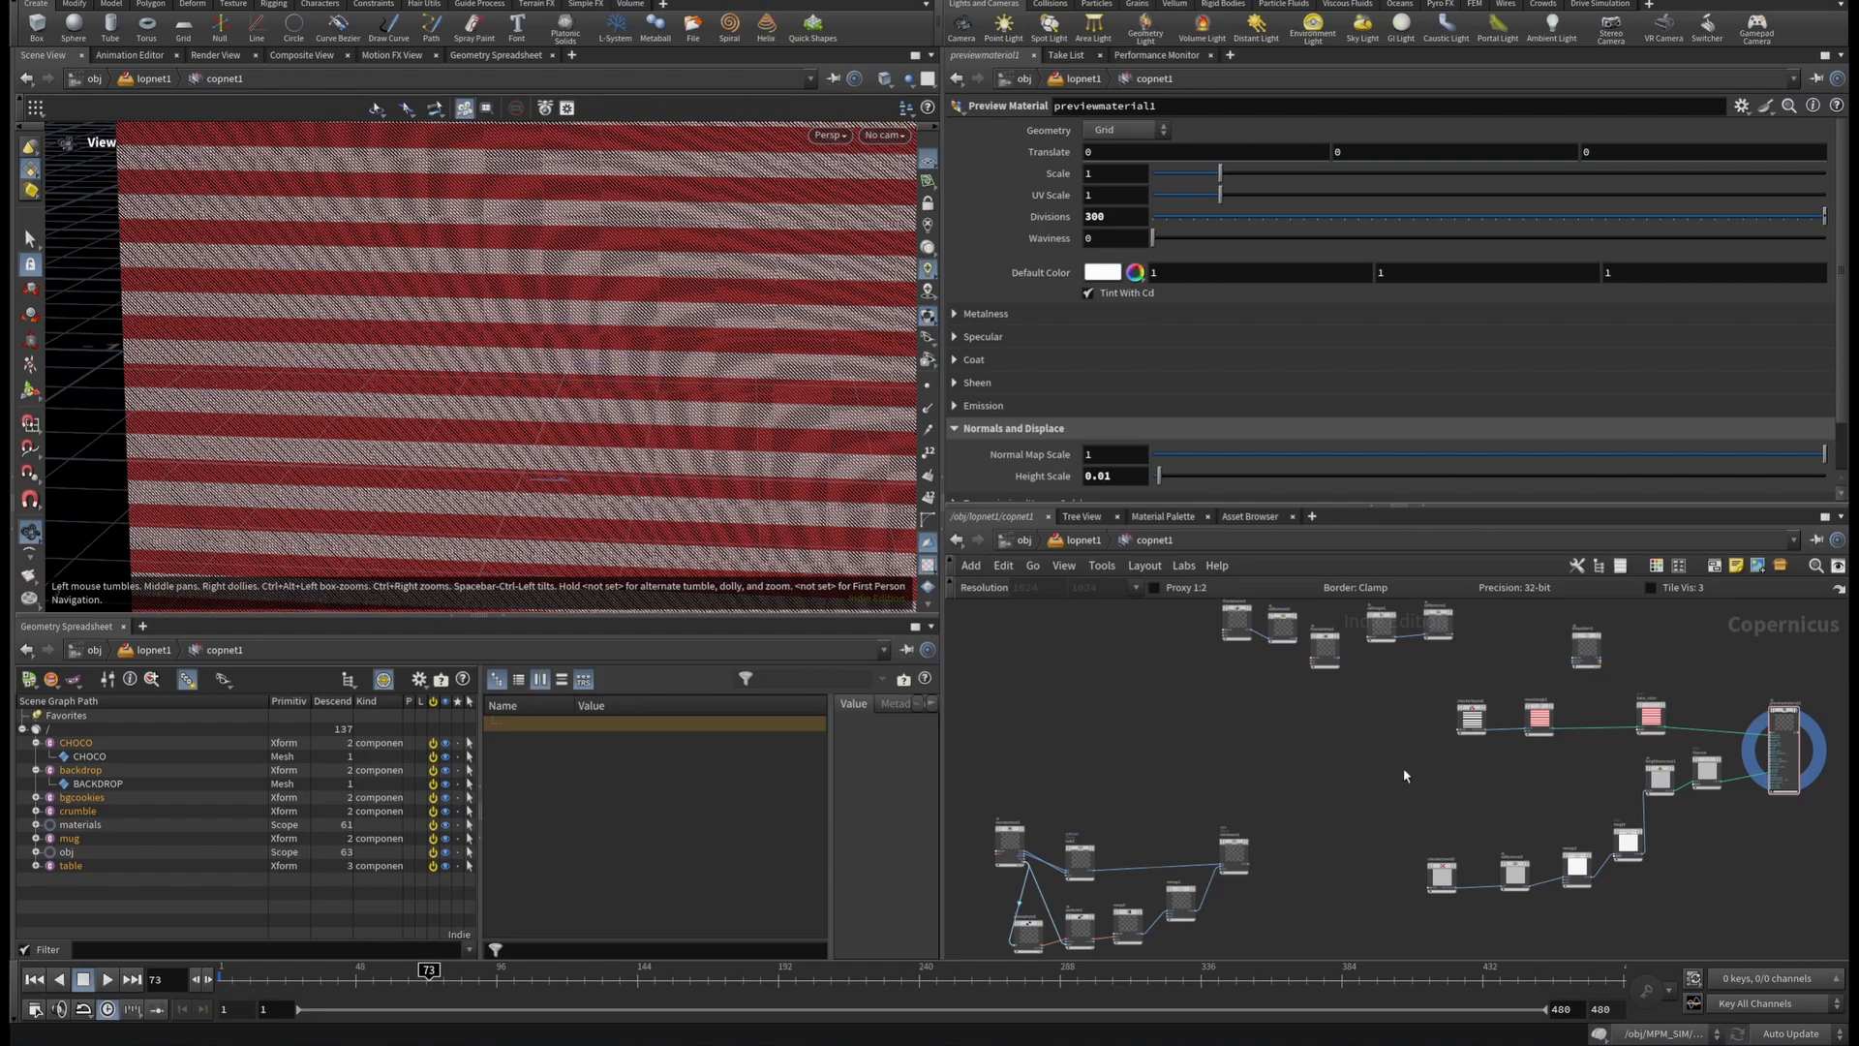
Display the checkerboard1 node and examine its stripe pattern and parameters.
{"action": "scroll", "coordinate": [1550, 721], "scroll_direction": "up", "scroll_amount": 10}
{"action": "left_click", "coordinate": [1202, 669]}
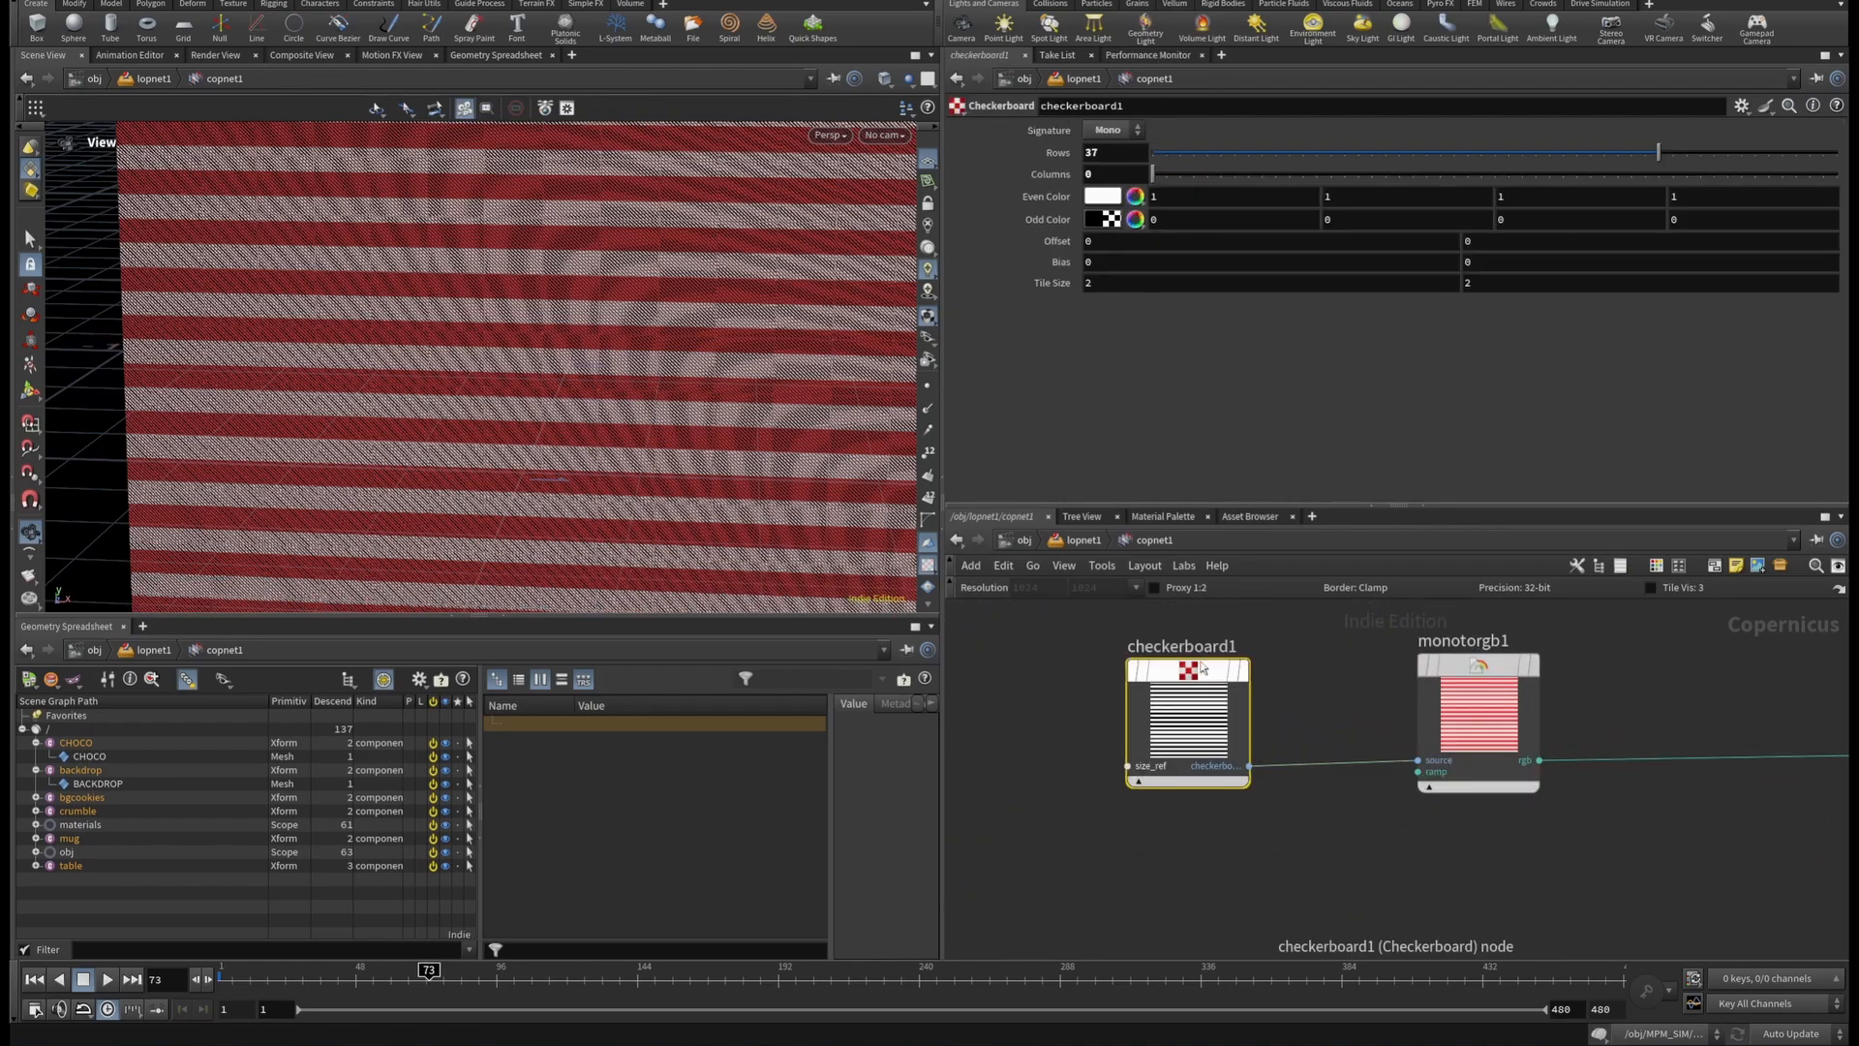
{"action": "mouse_move", "coordinate": [1202, 668]}
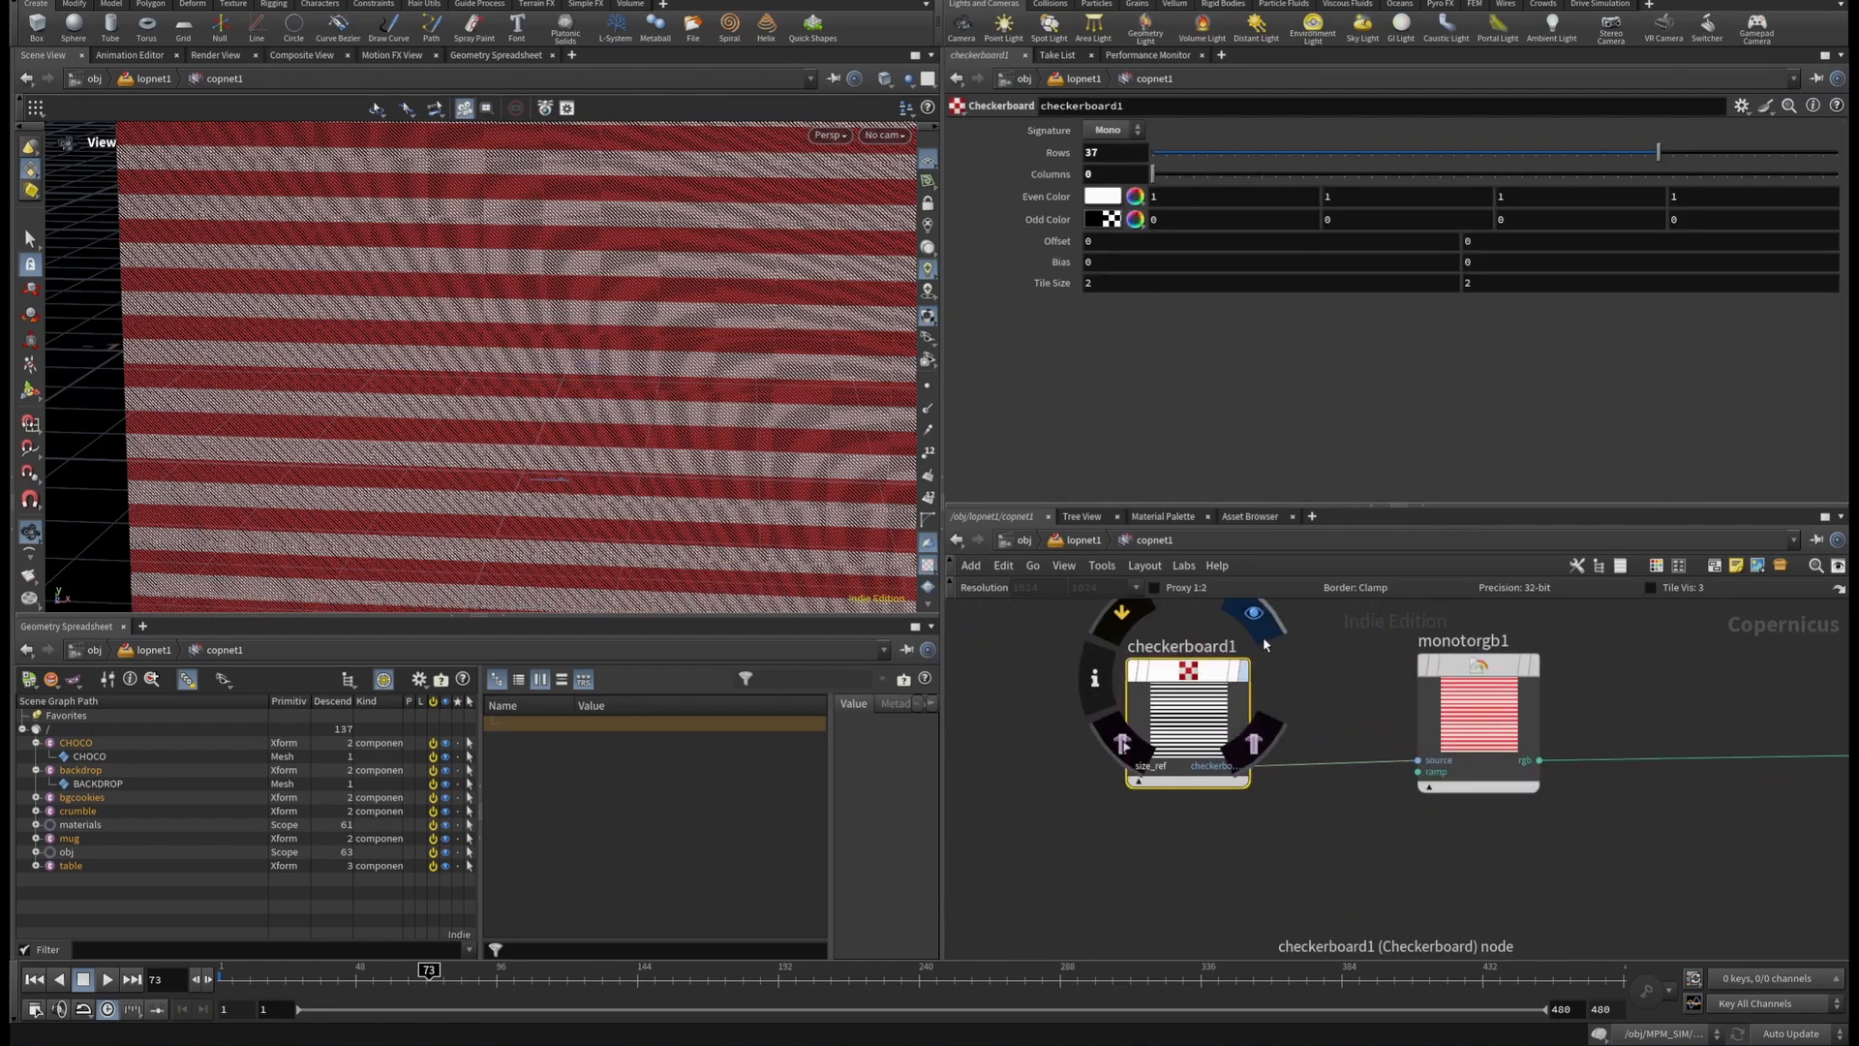
{"action": "left_click", "coordinate": [1257, 620]}
{"action": "scroll", "coordinate": [477, 403], "scroll_direction": "down", "scroll_amount": 6}
{"action": "left_click_drag", "start_coordinate": [477, 403], "coordinate": [489, 339]}
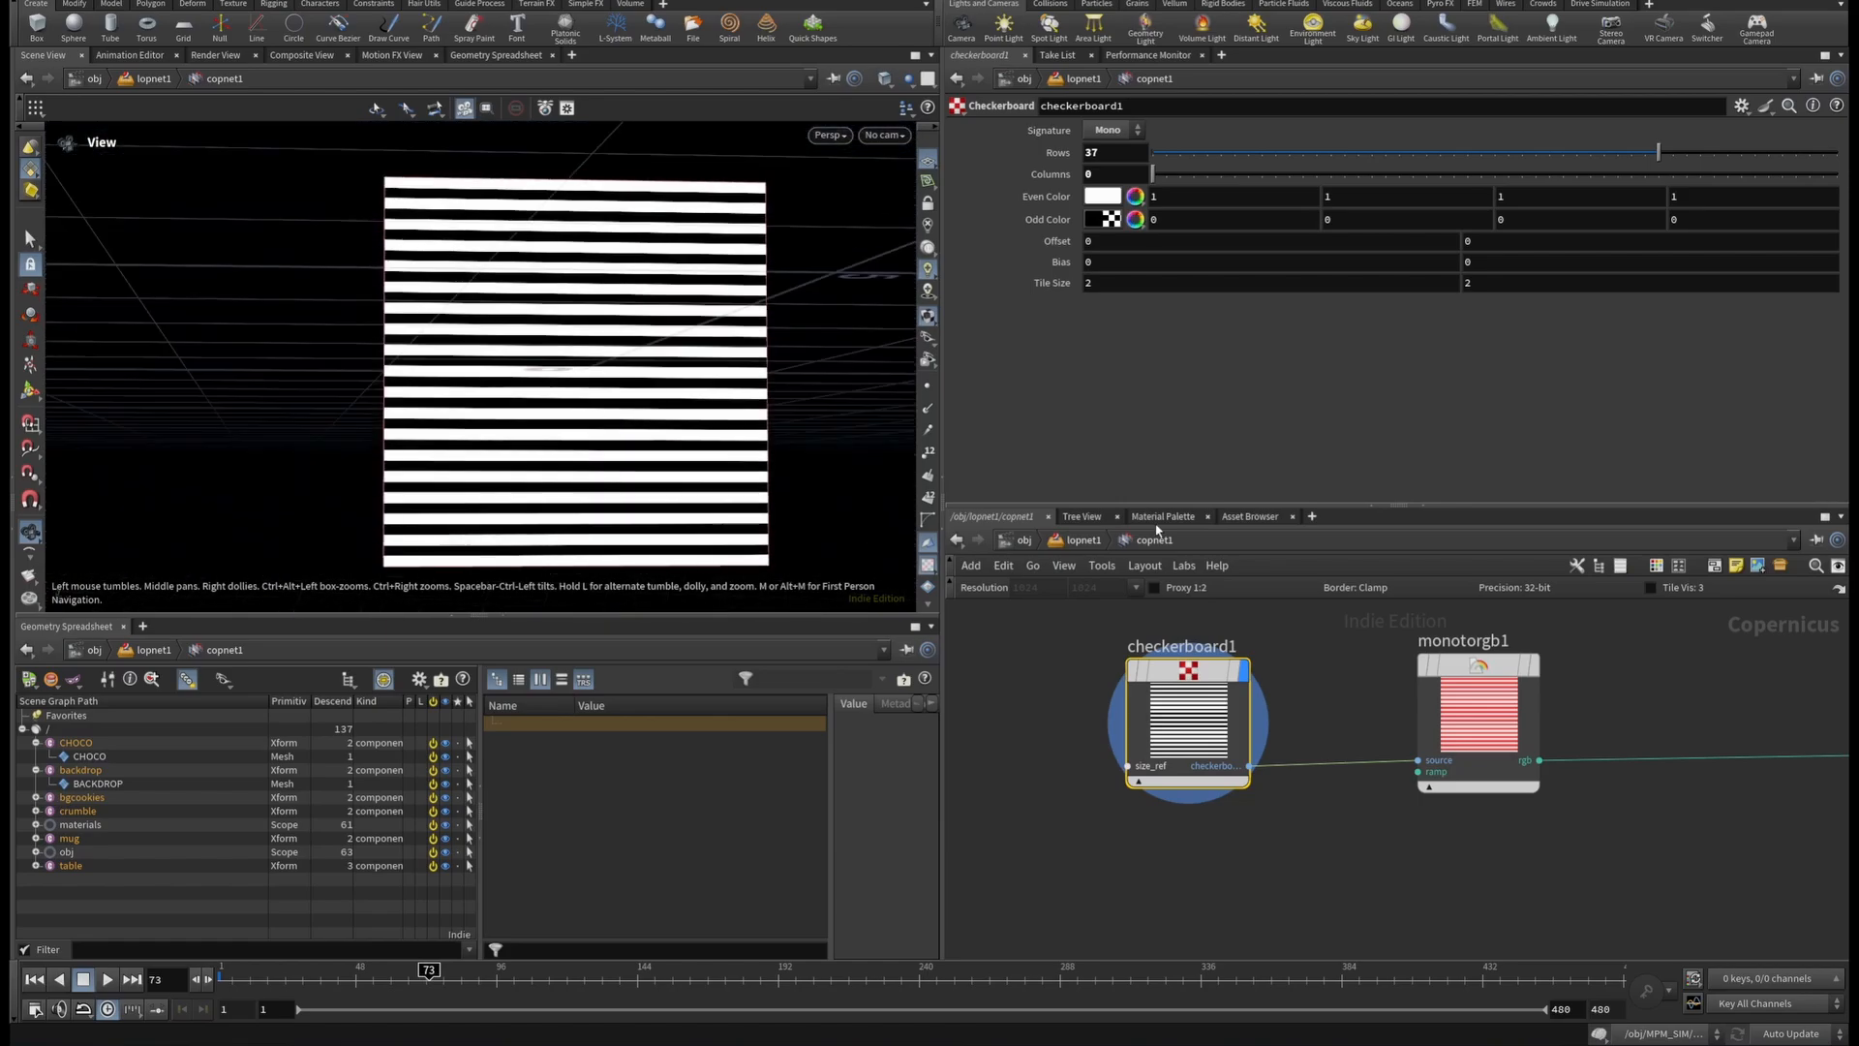
Display the monotorgb1 node and show its color ramp for the napkin stripes.
{"action": "scroll", "coordinate": [1564, 740], "scroll_direction": "down", "scroll_amount": 3}
{"action": "middle_click_drag", "start_coordinate": [1577, 694], "coordinate": [1358, 759]}
{"action": "scroll", "coordinate": [1073, 746], "scroll_direction": "up", "scroll_amount": 7}
{"action": "mouse_move", "coordinate": [1087, 776]}
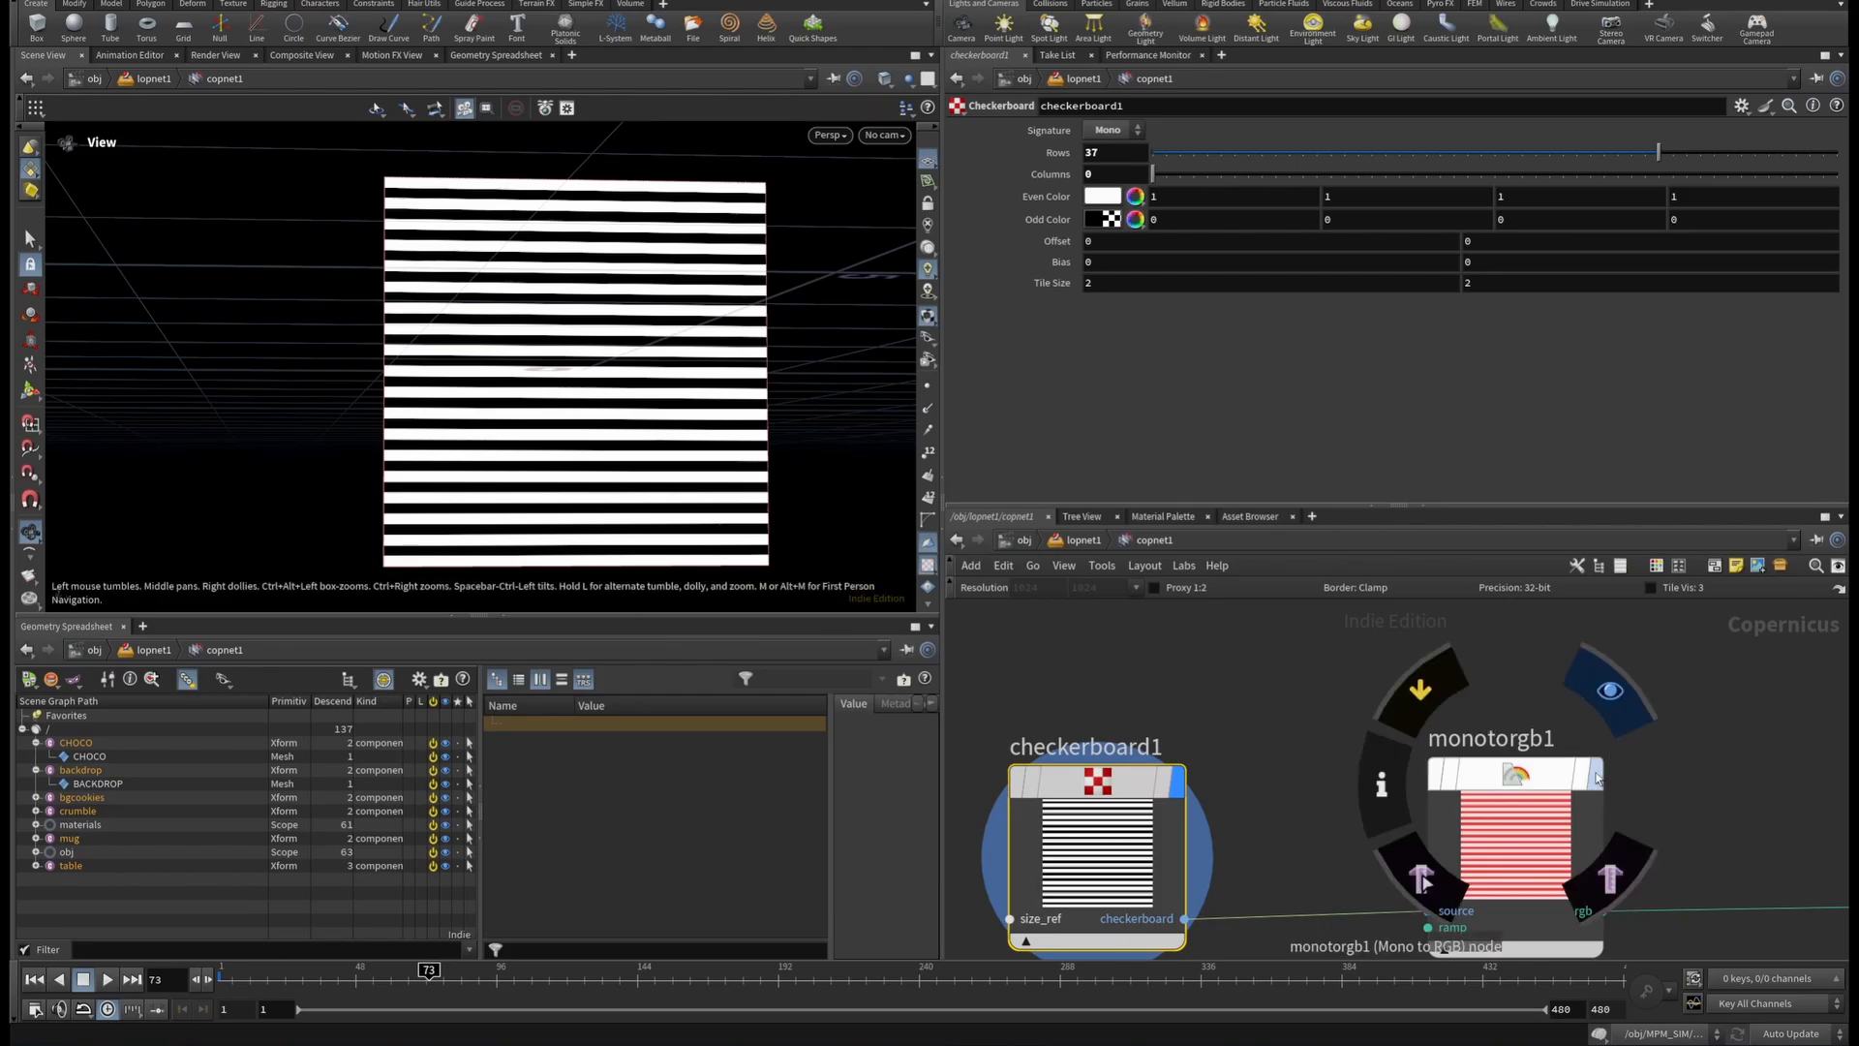
{"action": "left_click", "coordinate": [1596, 774]}
{"action": "right_click_drag", "start_coordinate": [520, 280], "coordinate": [765, 305]}
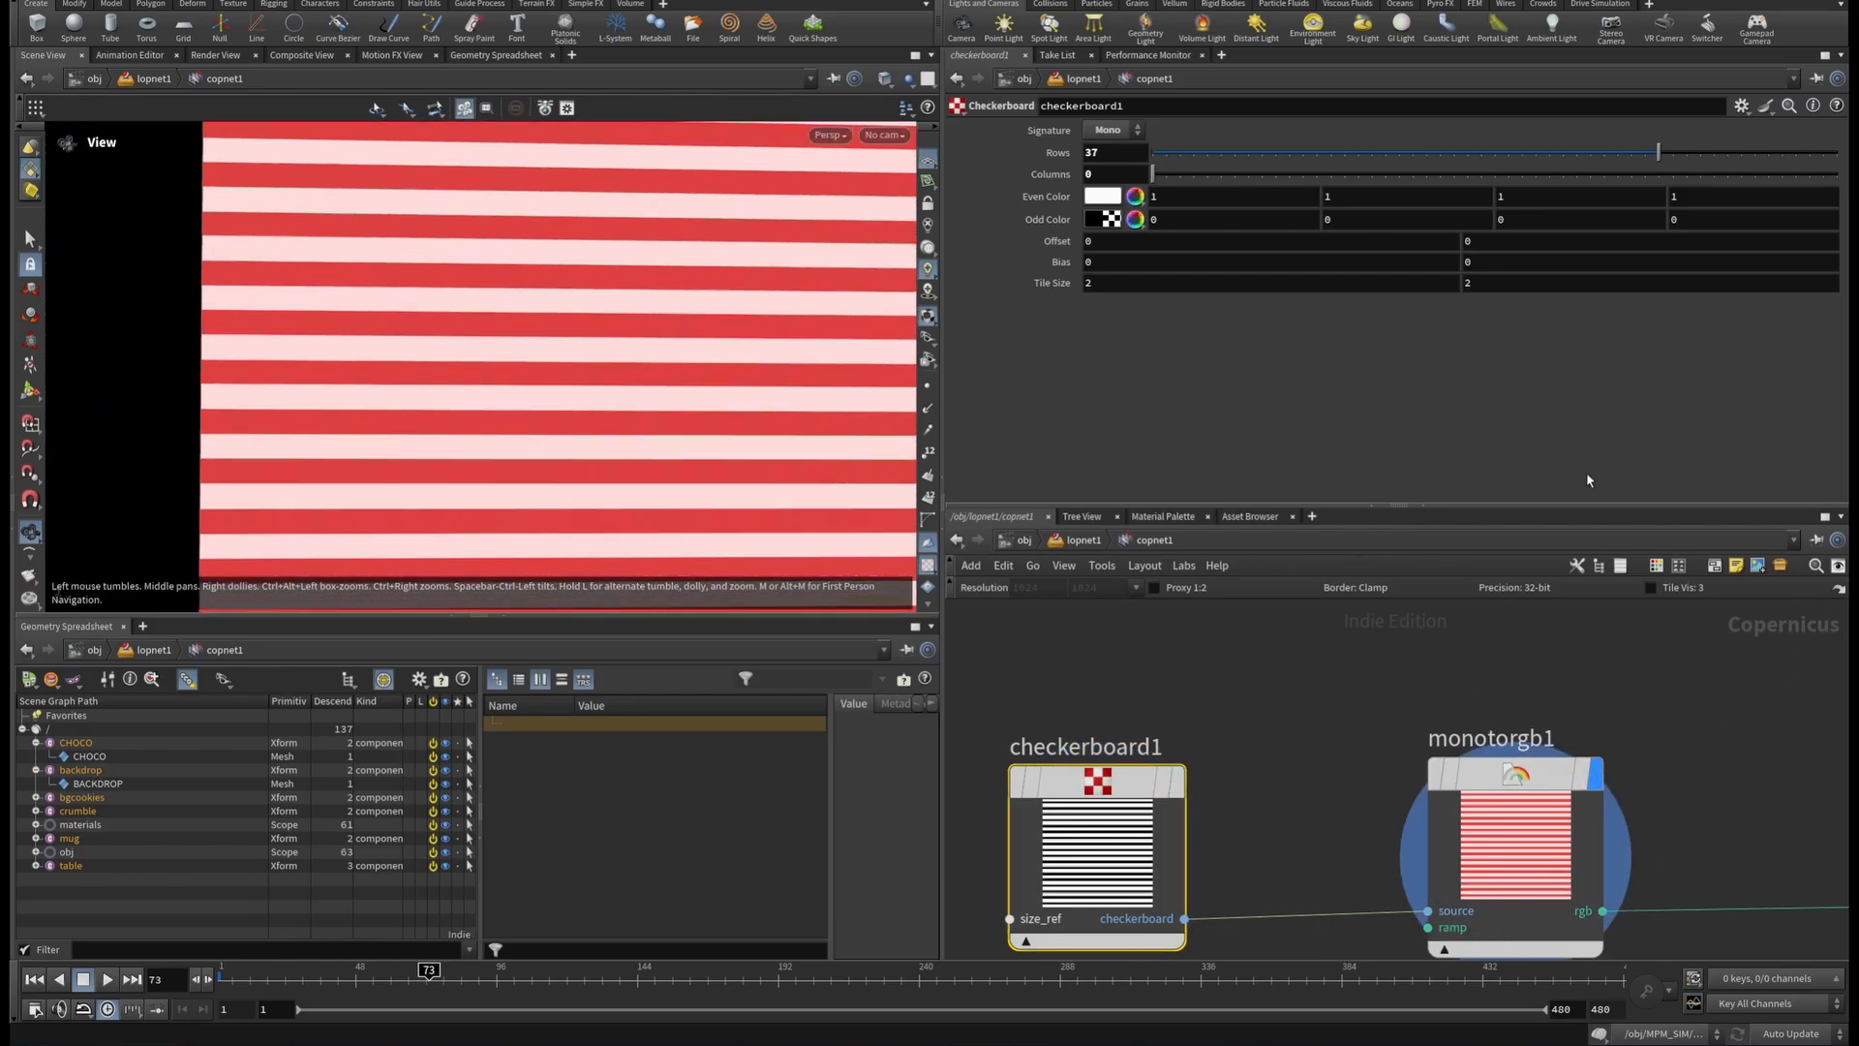
{"action": "left_click", "coordinate": [1530, 775]}
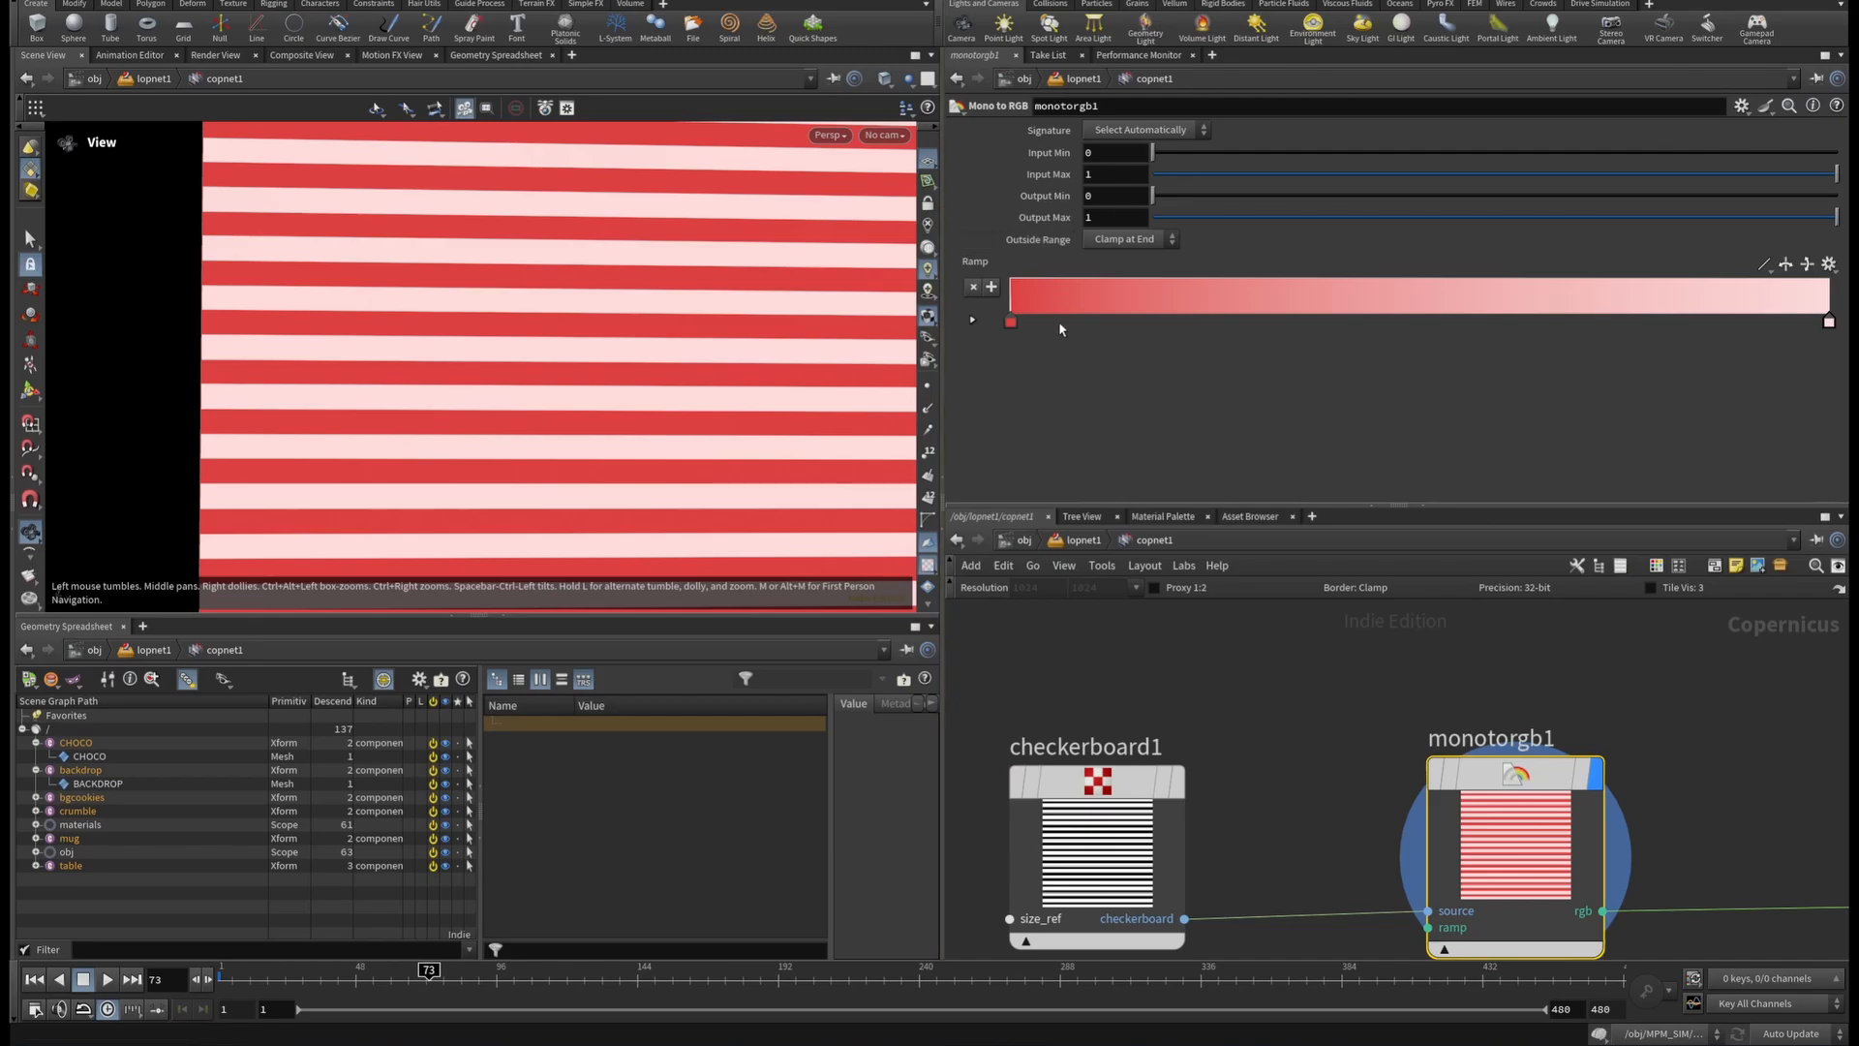
Display the base_color null and examine the whole striped texture.
{"action": "scroll", "coordinate": [1658, 745], "scroll_direction": "down", "scroll_amount": 5}
{"action": "middle_click_drag", "start_coordinate": [1747, 787], "coordinate": [1362, 789]}
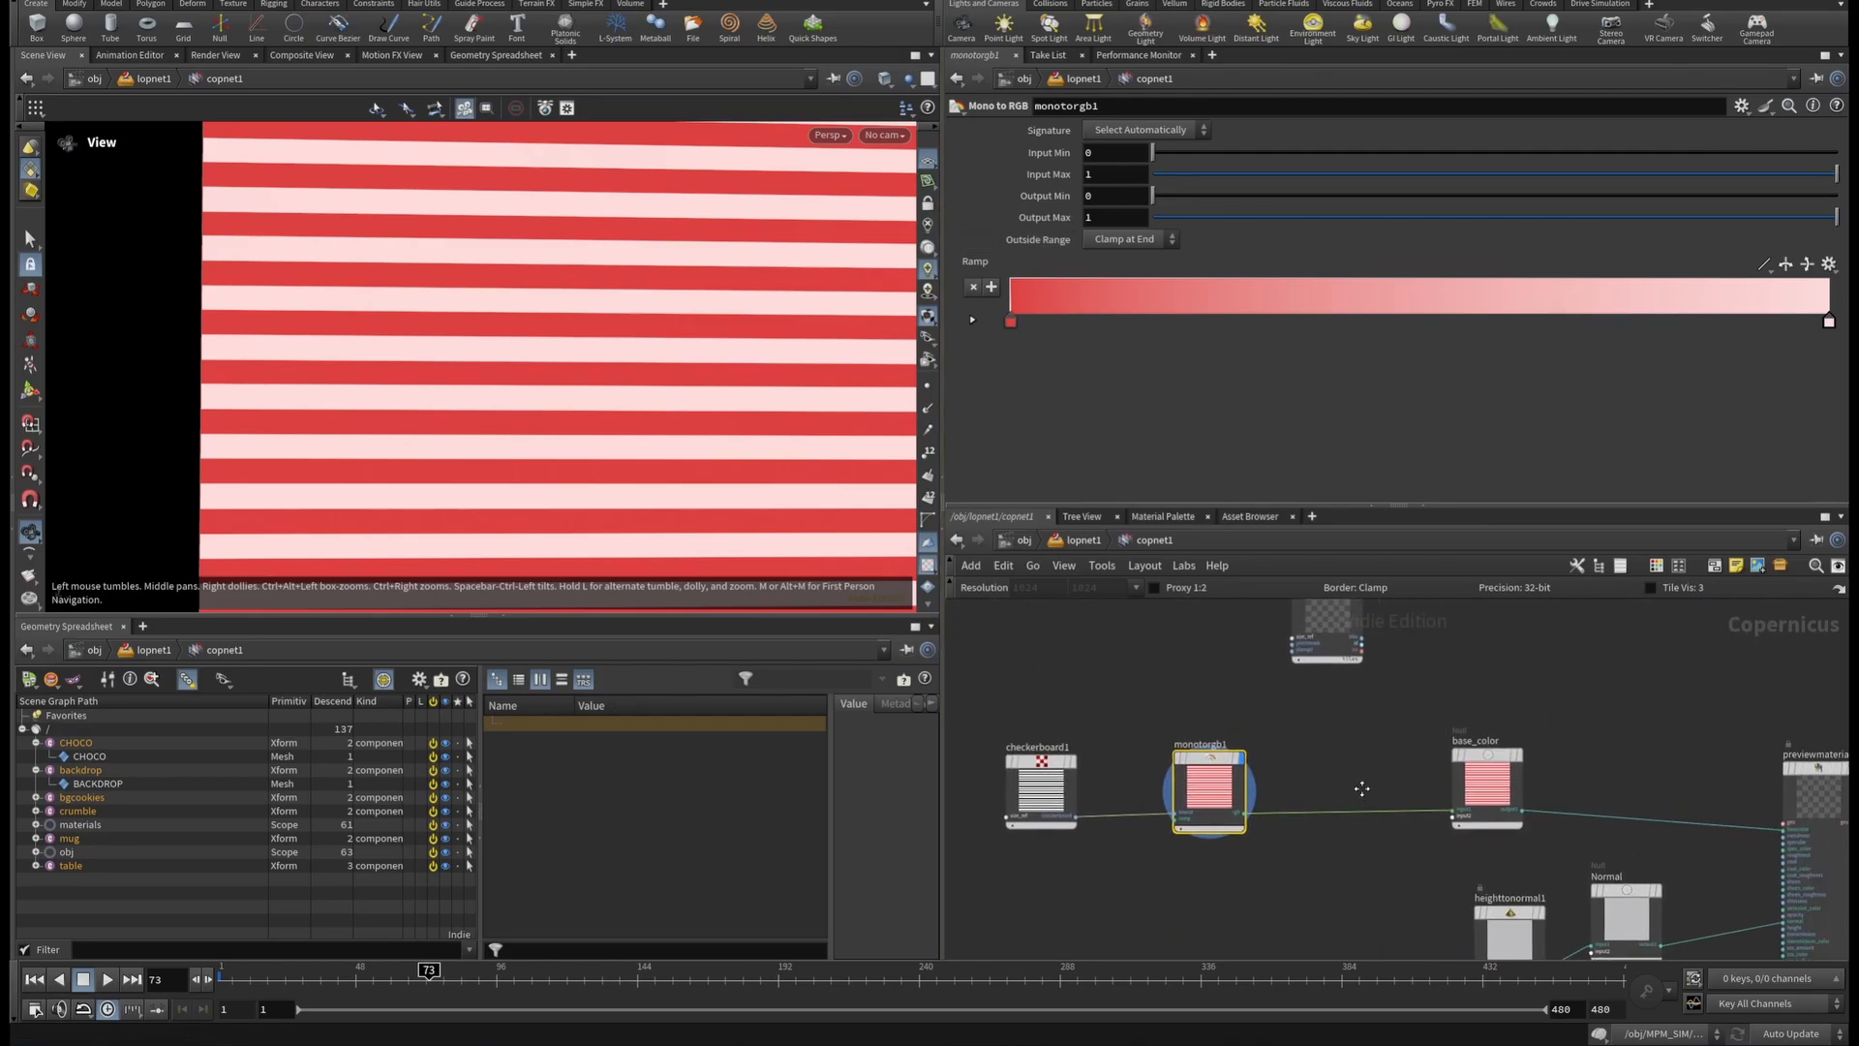
{"action": "scroll", "coordinate": [1545, 762], "scroll_direction": "up", "scroll_amount": 4}
{"action": "mouse_move", "coordinate": [1543, 762]}
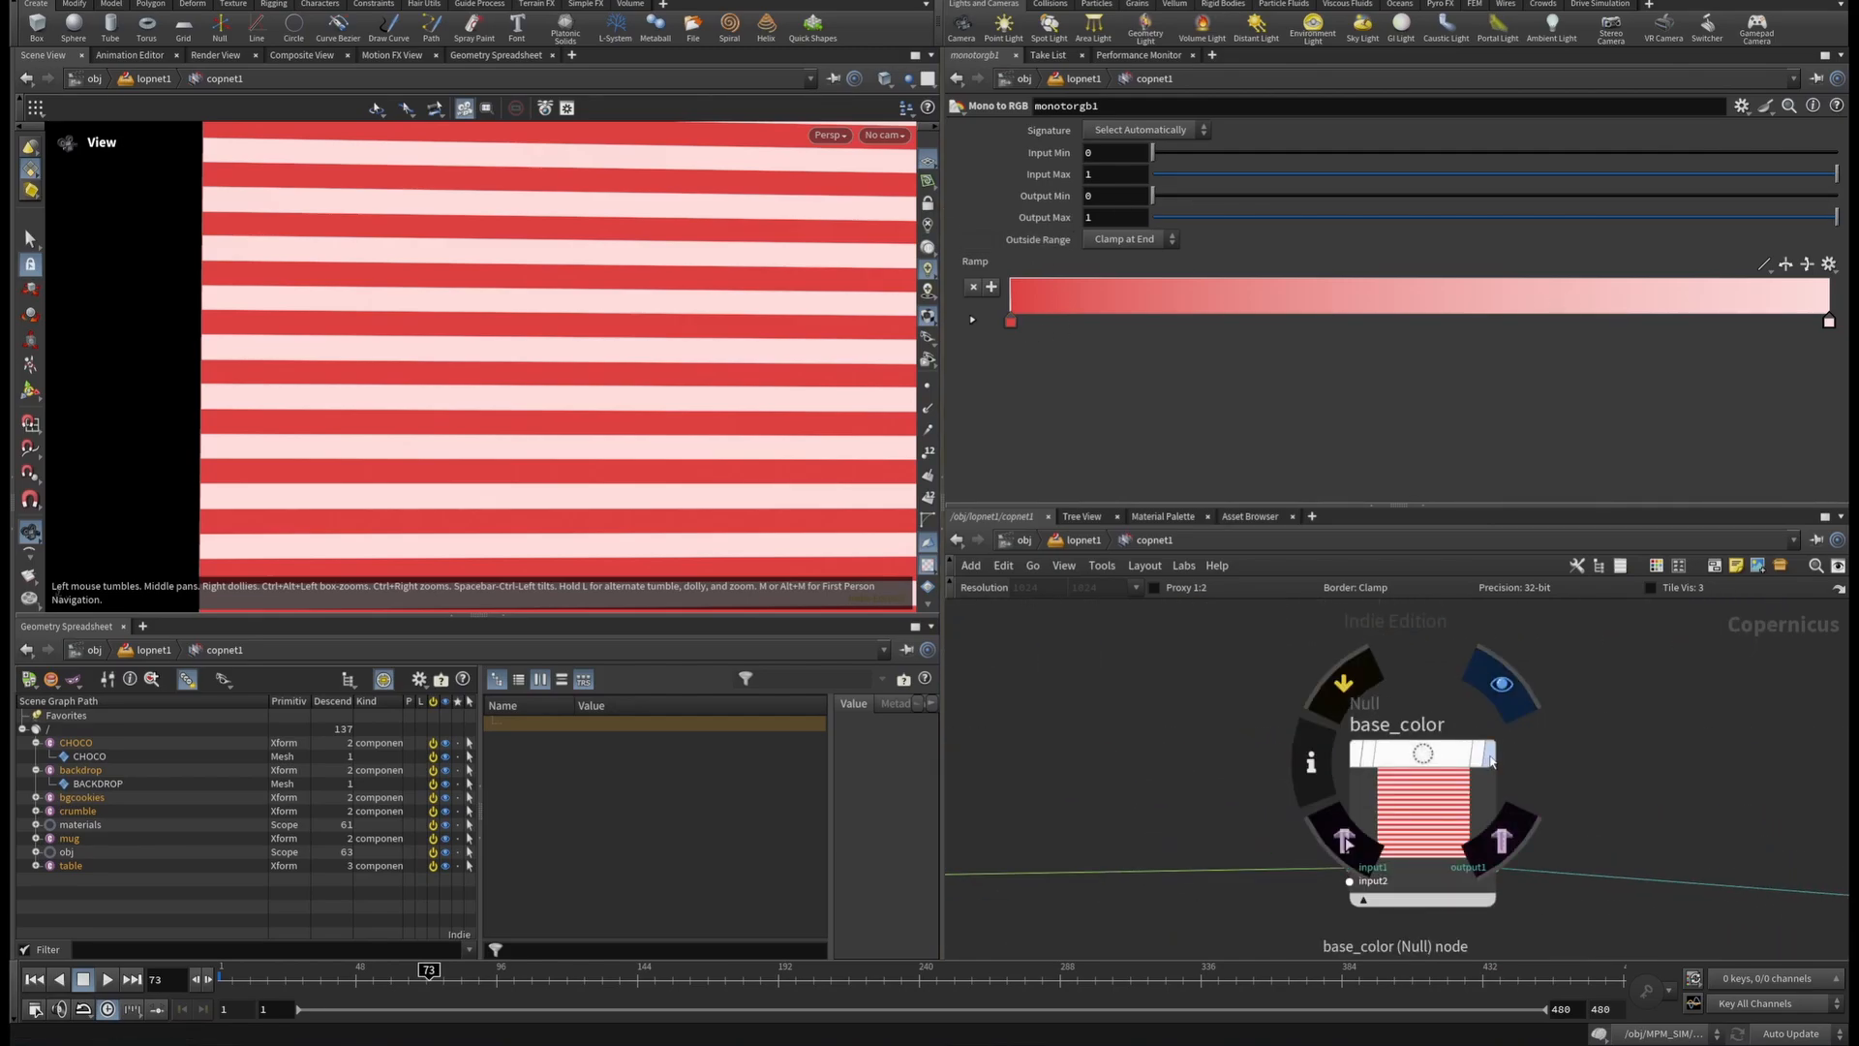
{"action": "left_click", "coordinate": [1516, 690]}
{"action": "left_click", "coordinate": [1515, 692]}
{"action": "scroll", "coordinate": [531, 419], "scroll_direction": "down", "scroll_amount": 6}
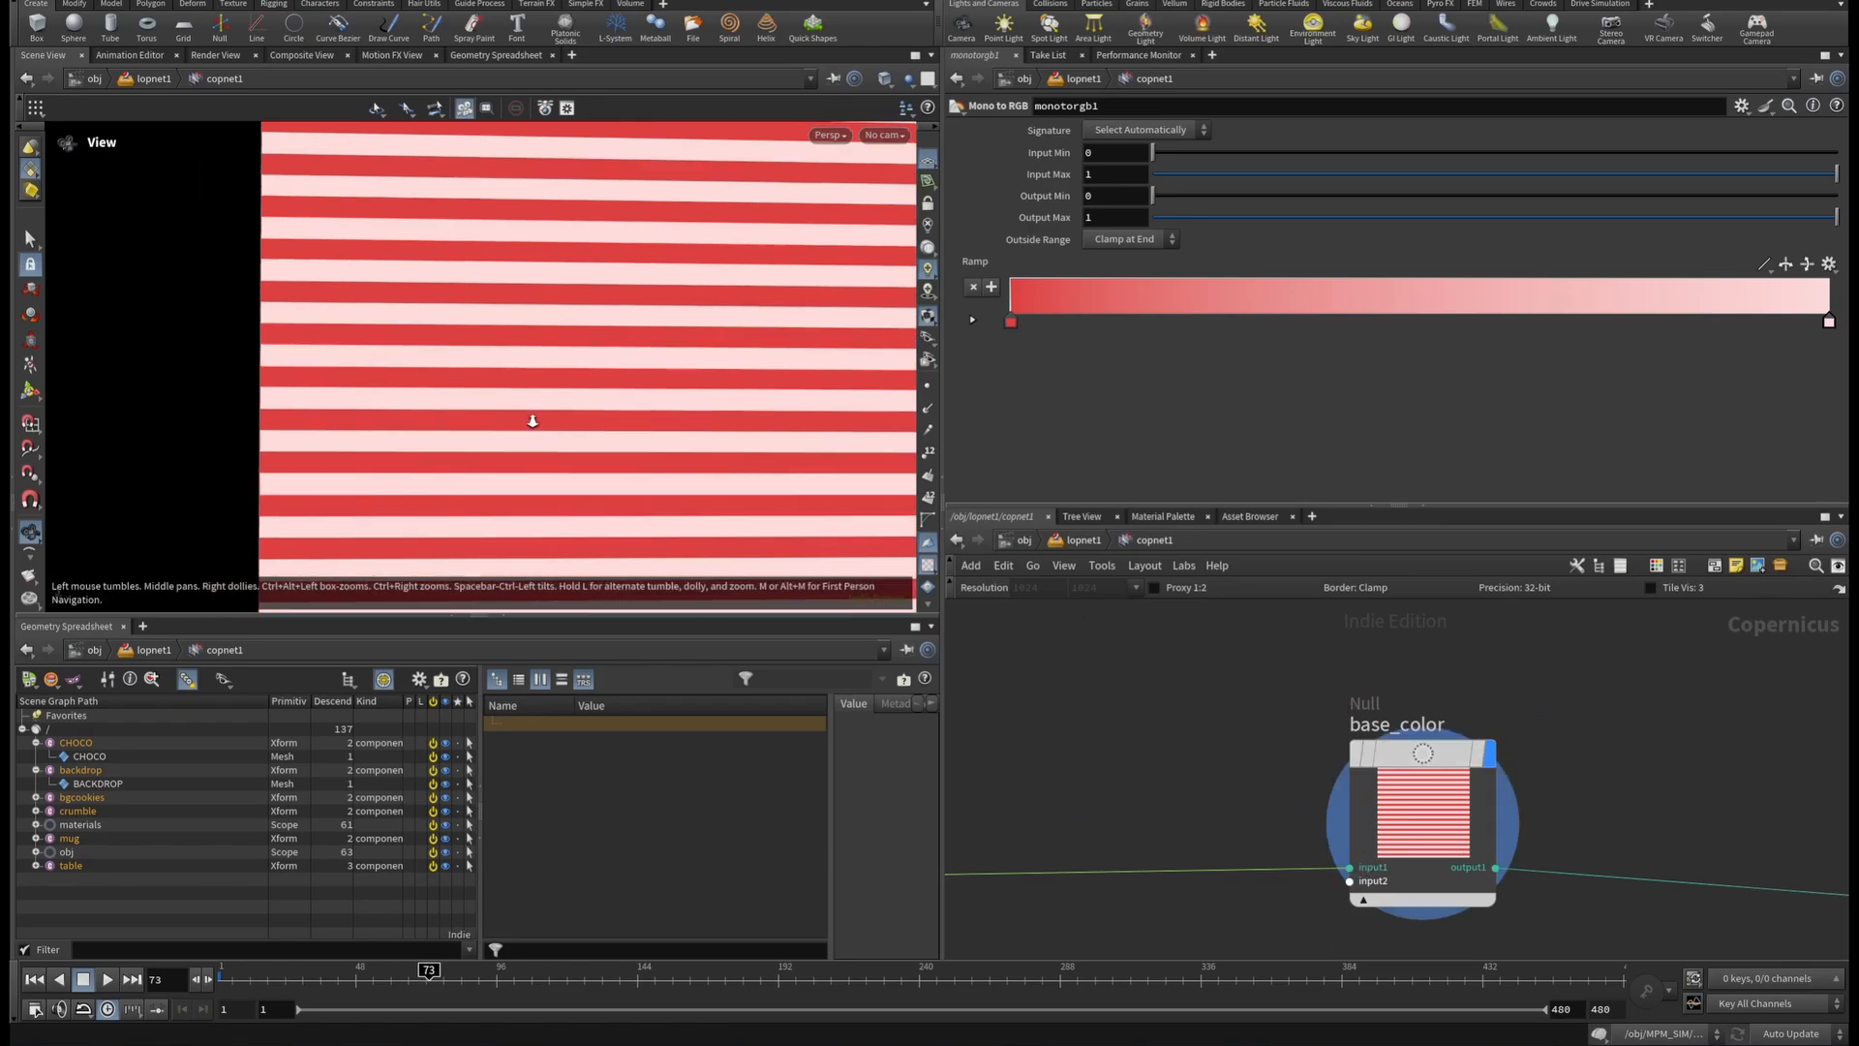
{"action": "left_click_drag", "start_coordinate": [531, 419], "coordinate": [719, 468]}
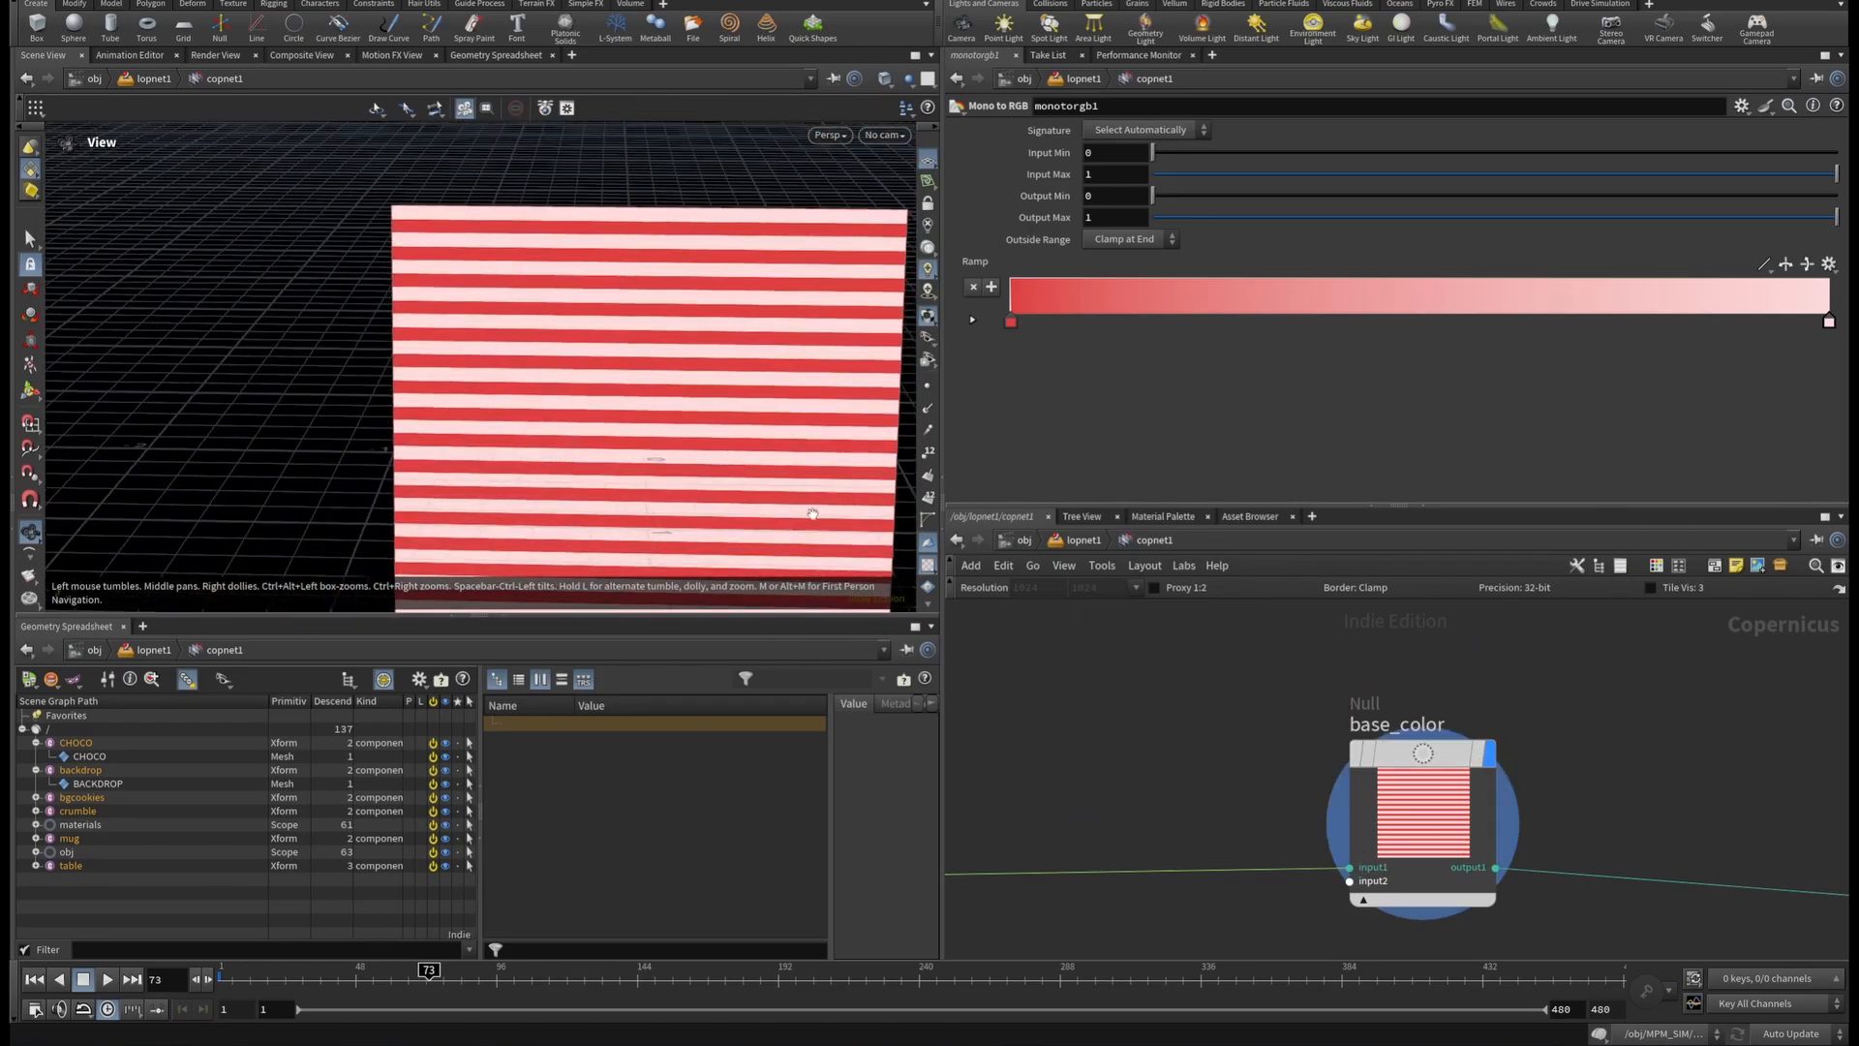
Display the checkerboard2 node of the height branch, examine its fine weave pattern up close and show its parameters.
{"action": "scroll", "coordinate": [1578, 825], "scroll_direction": "down", "scroll_amount": 4}
{"action": "middle_click_drag", "start_coordinate": [1656, 814], "coordinate": [1372, 712]}
{"action": "scroll", "coordinate": [1251, 840], "scroll_direction": "down", "scroll_amount": 3}
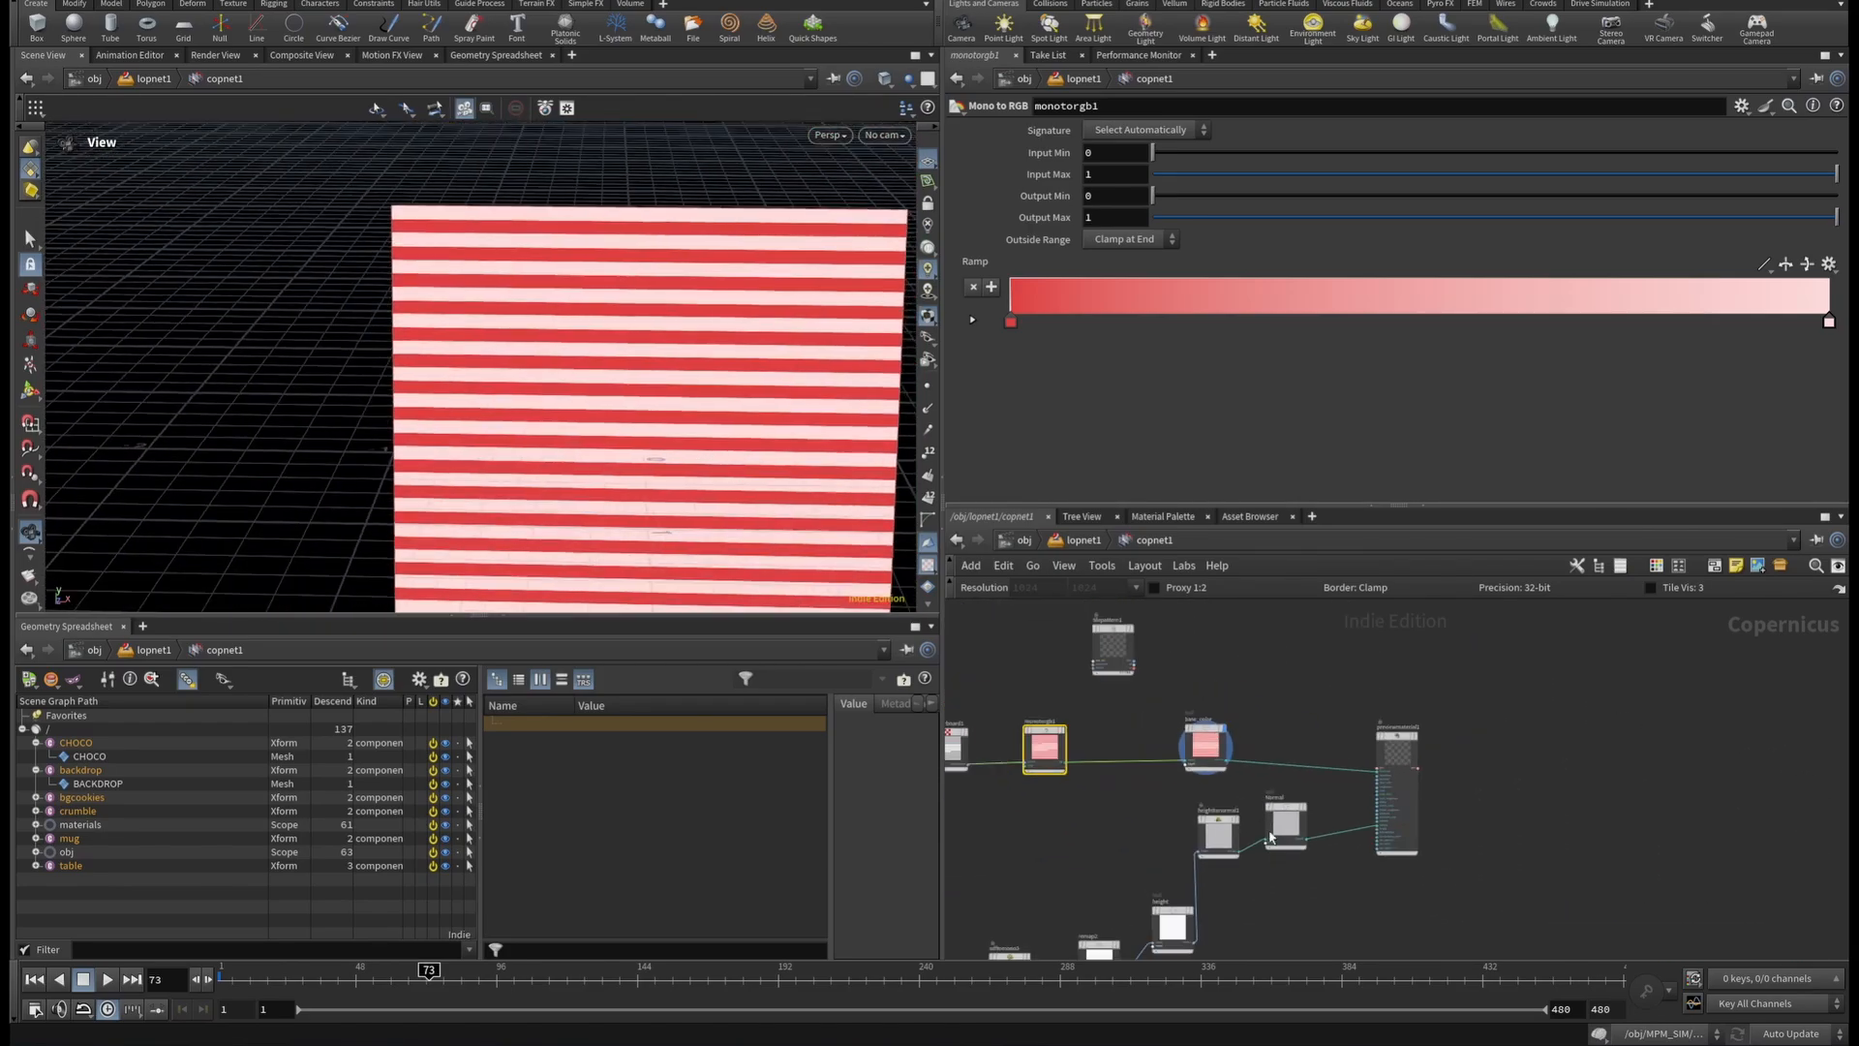
{"action": "middle_click_drag", "start_coordinate": [1285, 869], "coordinate": [1475, 729]}
{"action": "scroll", "coordinate": [1176, 798], "scroll_direction": "up", "scroll_amount": 3}
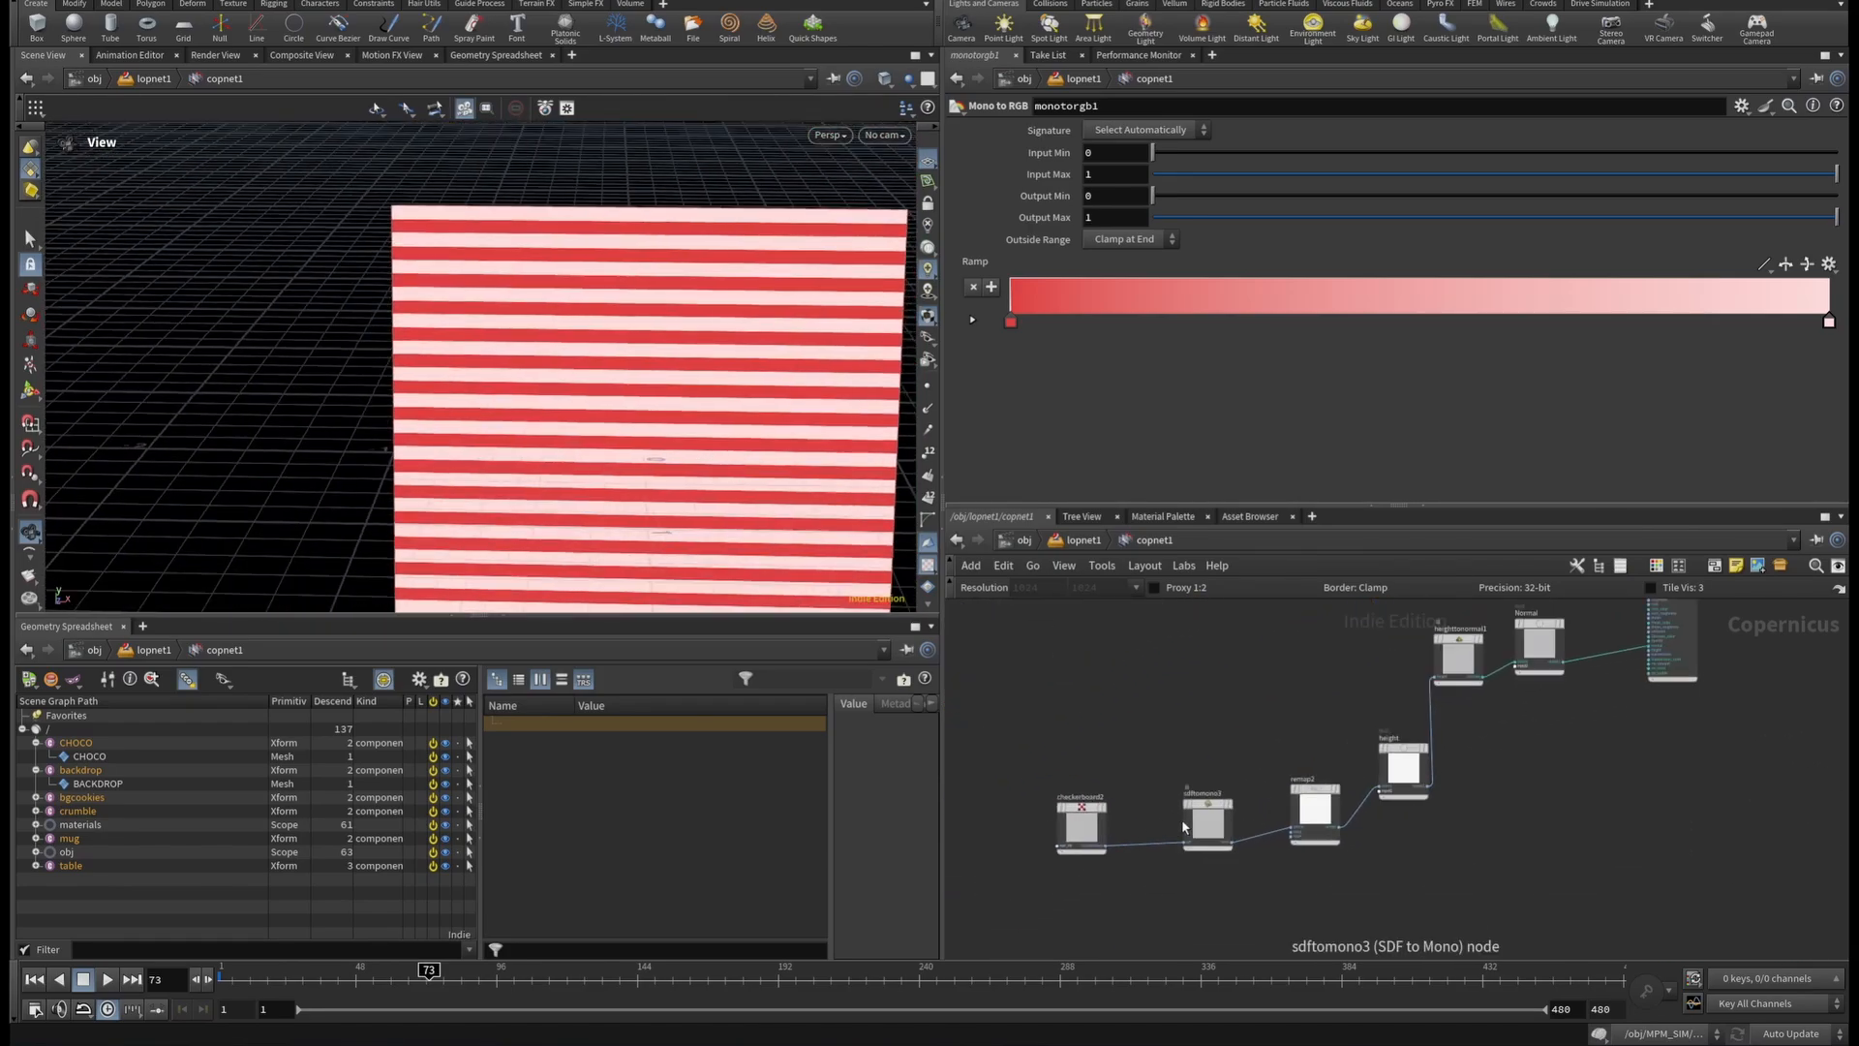
{"action": "left_click", "coordinate": [1071, 804]}
{"action": "right_click_drag", "start_coordinate": [510, 212], "coordinate": [760, 308]}
{"action": "left_click_drag", "start_coordinate": [452, 270], "coordinate": [514, 274]}
{"action": "right_click_drag", "start_coordinate": [514, 275], "coordinate": [835, 359]}
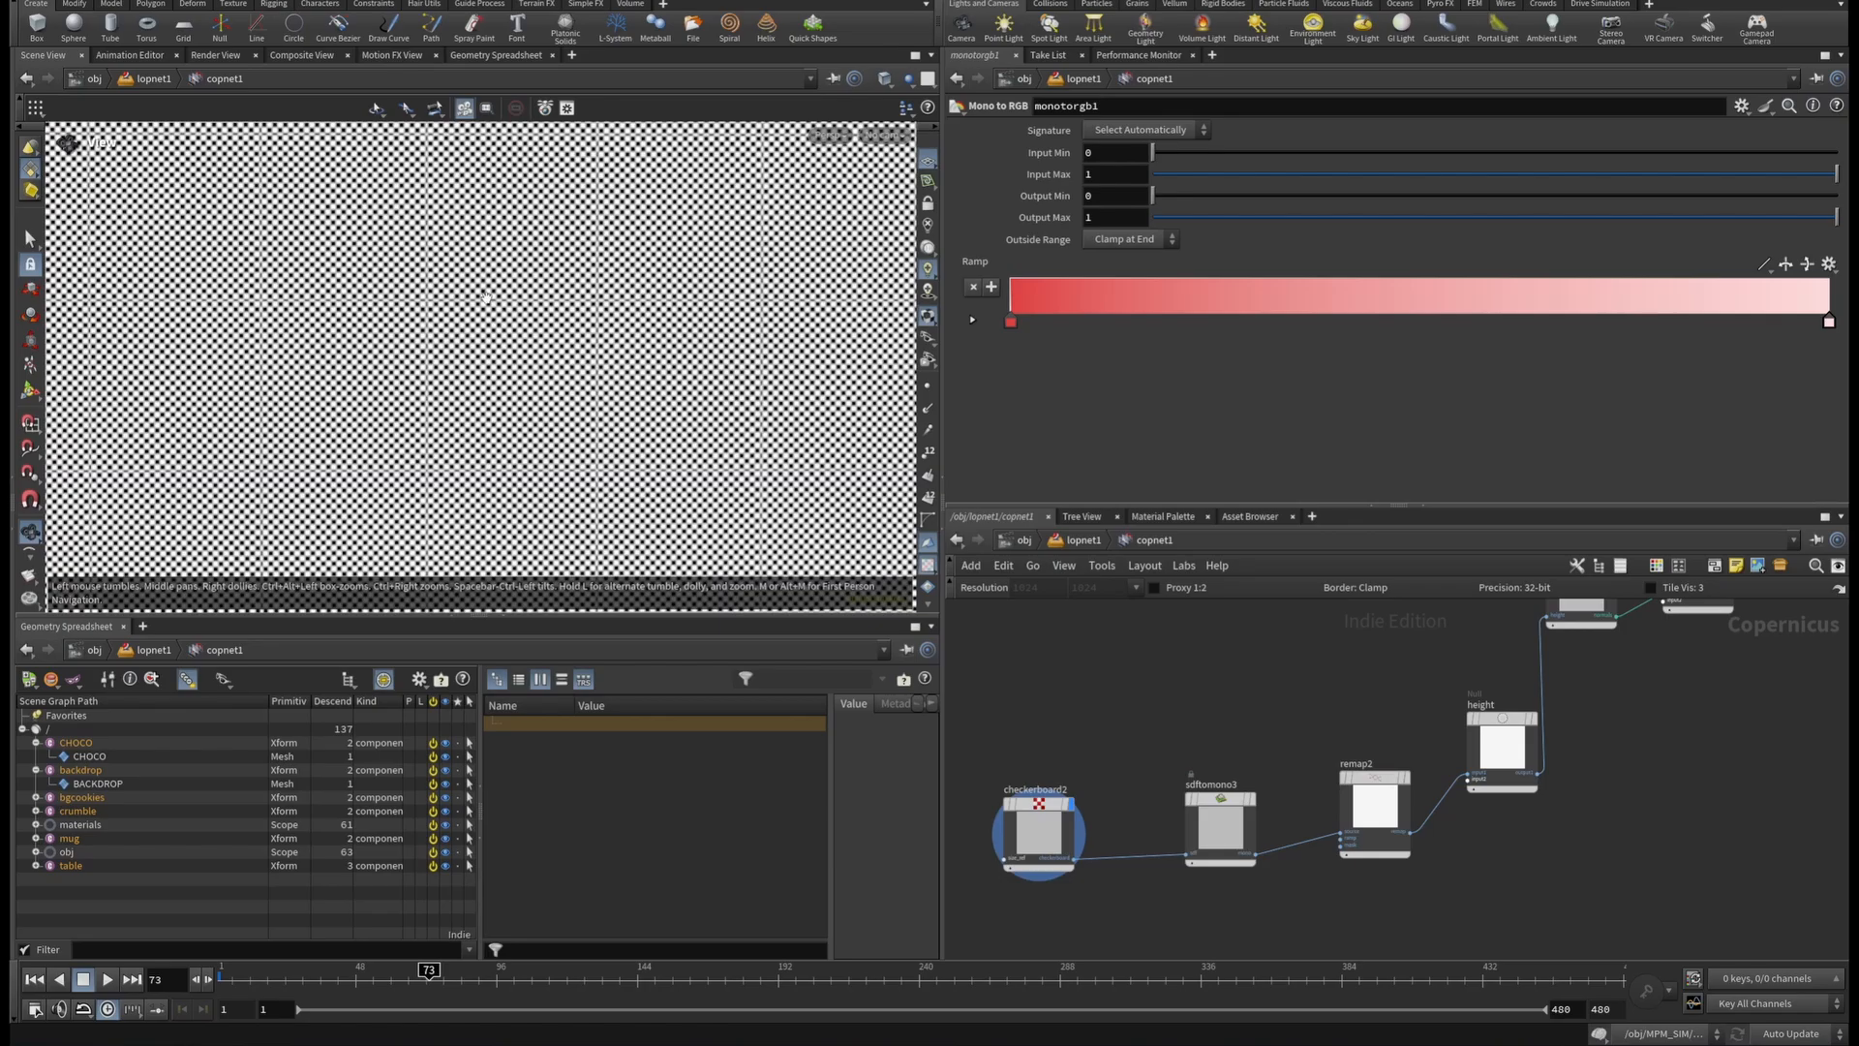
{"action": "right_click_drag", "start_coordinate": [484, 296], "coordinate": [606, 388]}
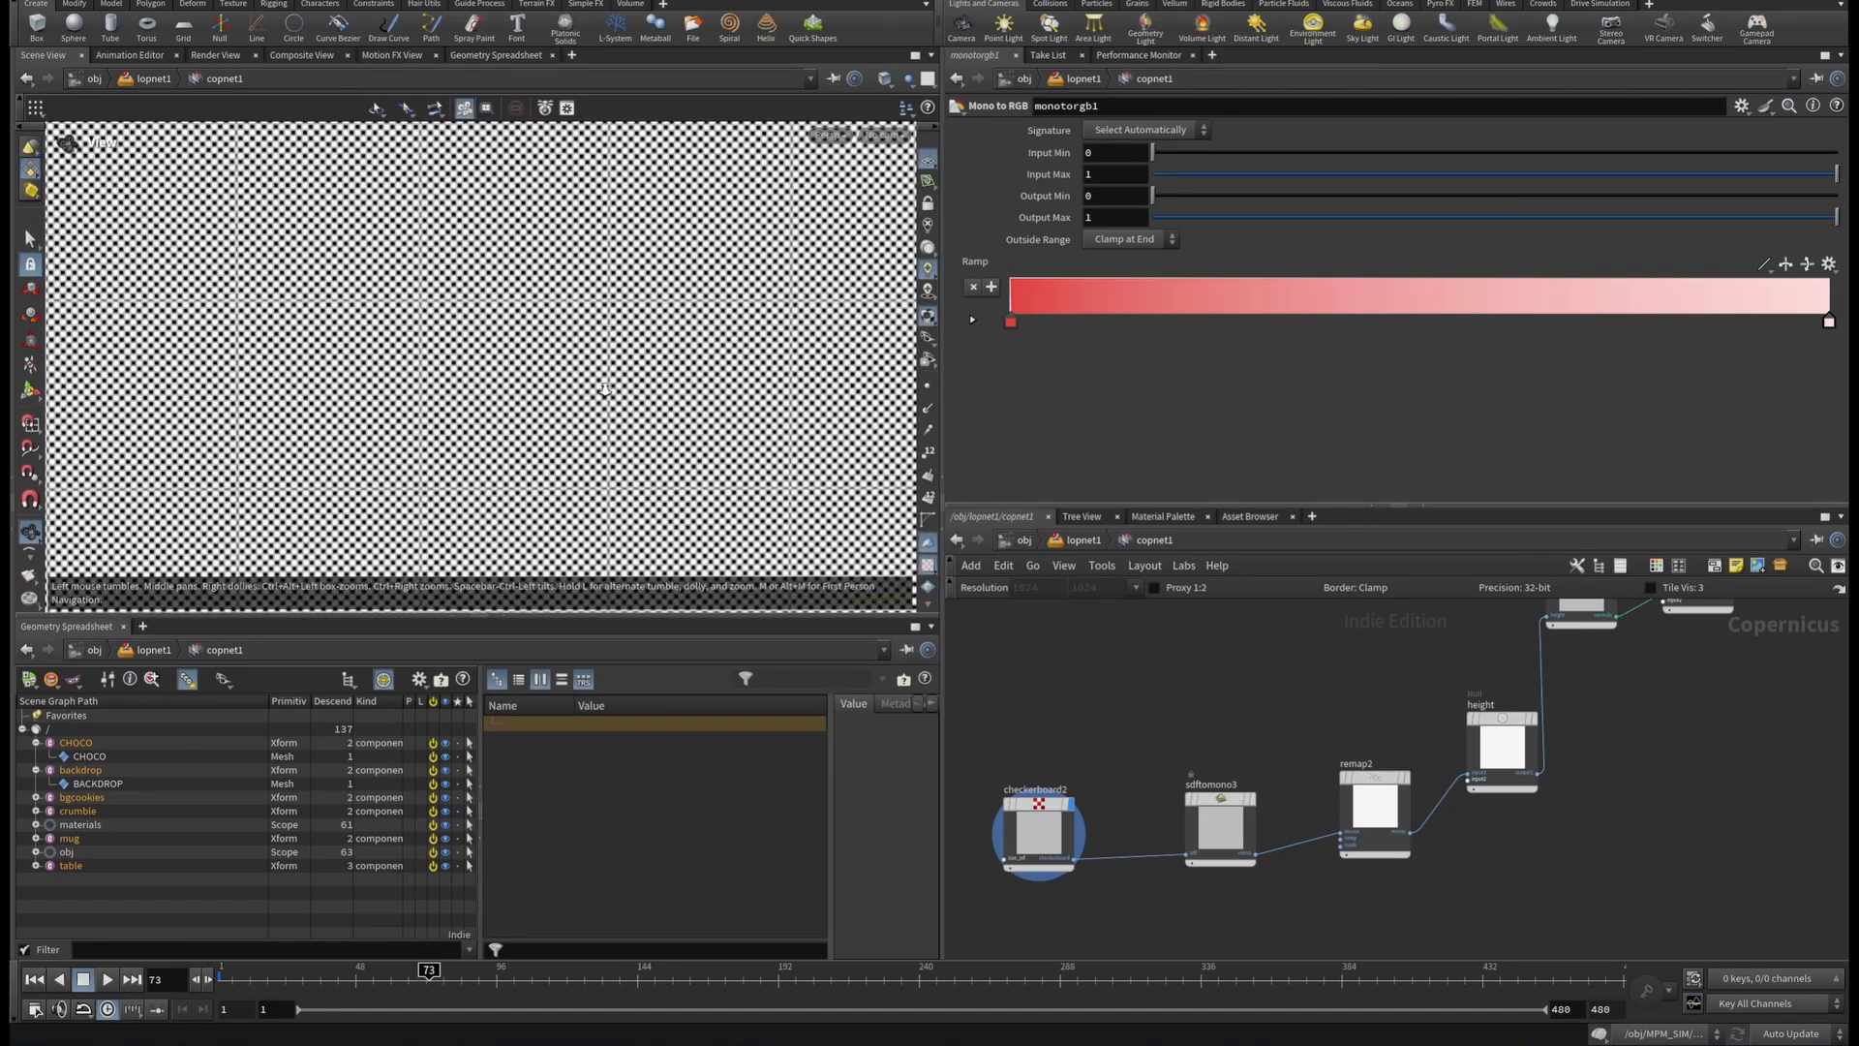
{"action": "scroll", "coordinate": [1036, 823], "scroll_direction": "up", "scroll_amount": 5}
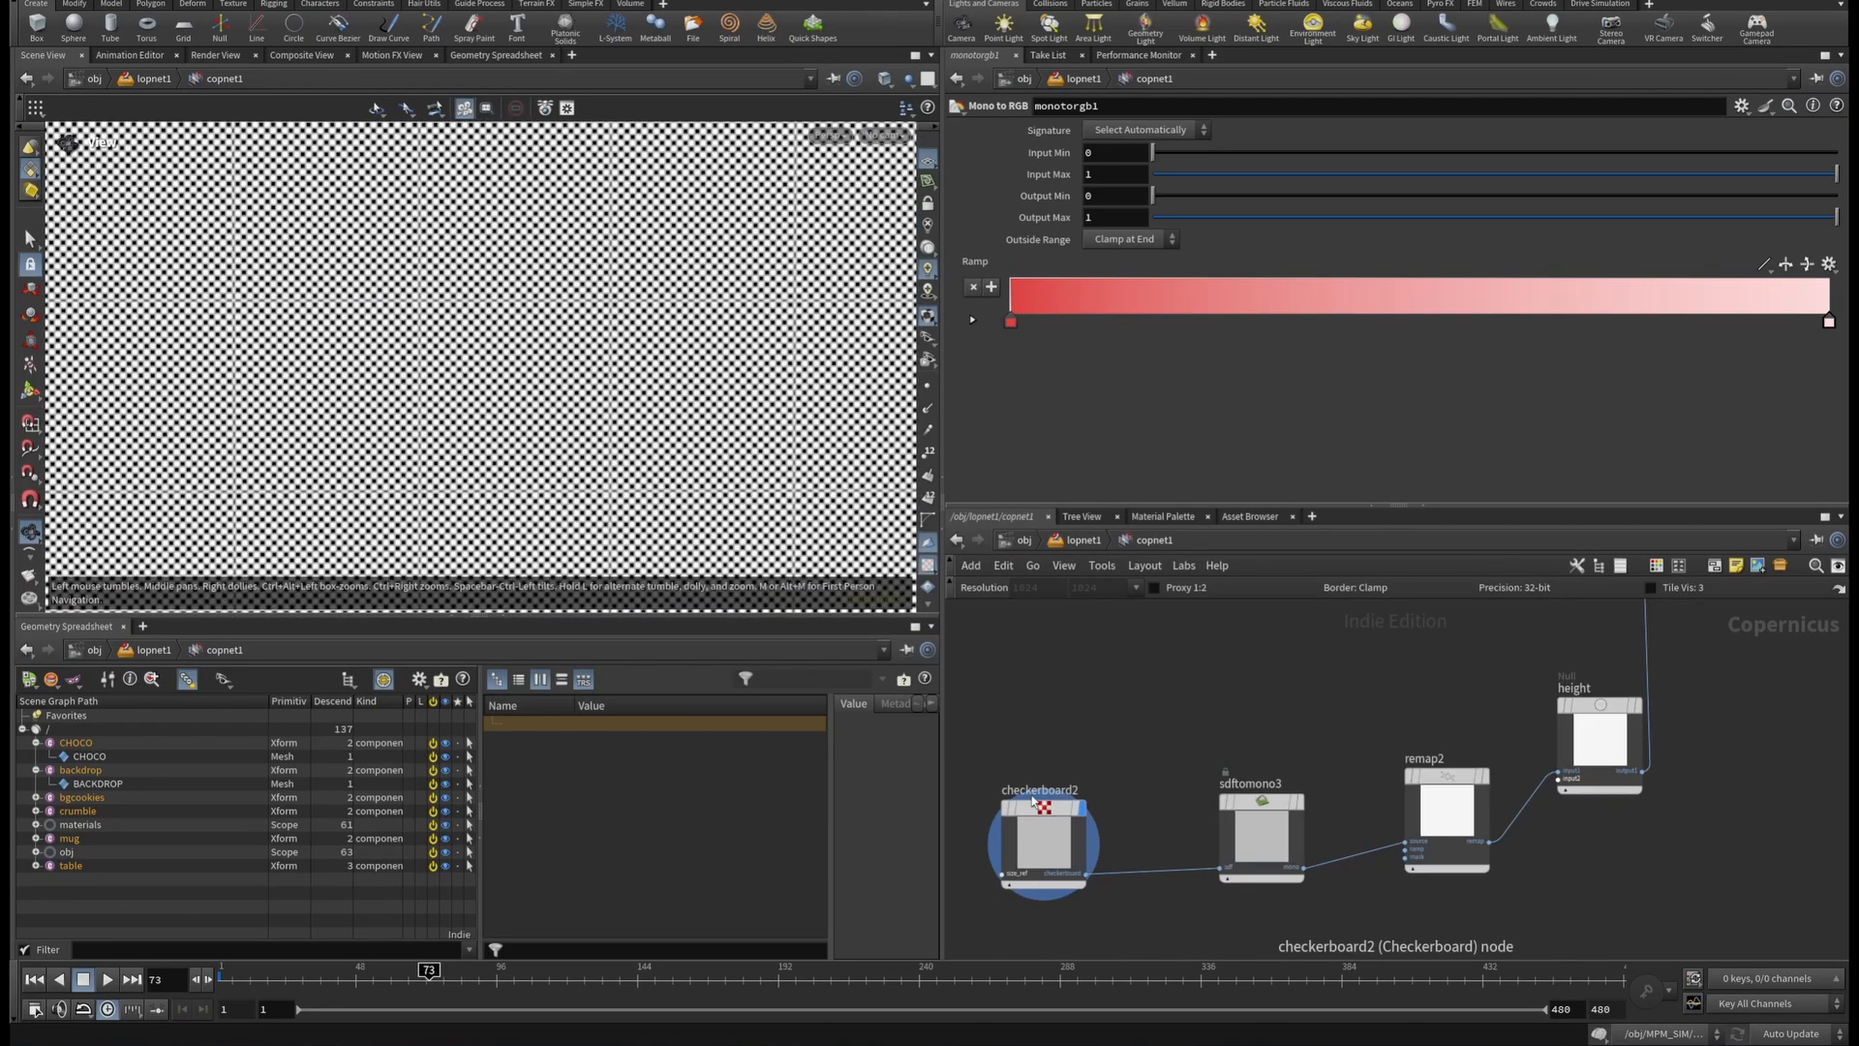
{"action": "left_click", "coordinate": [1040, 831]}
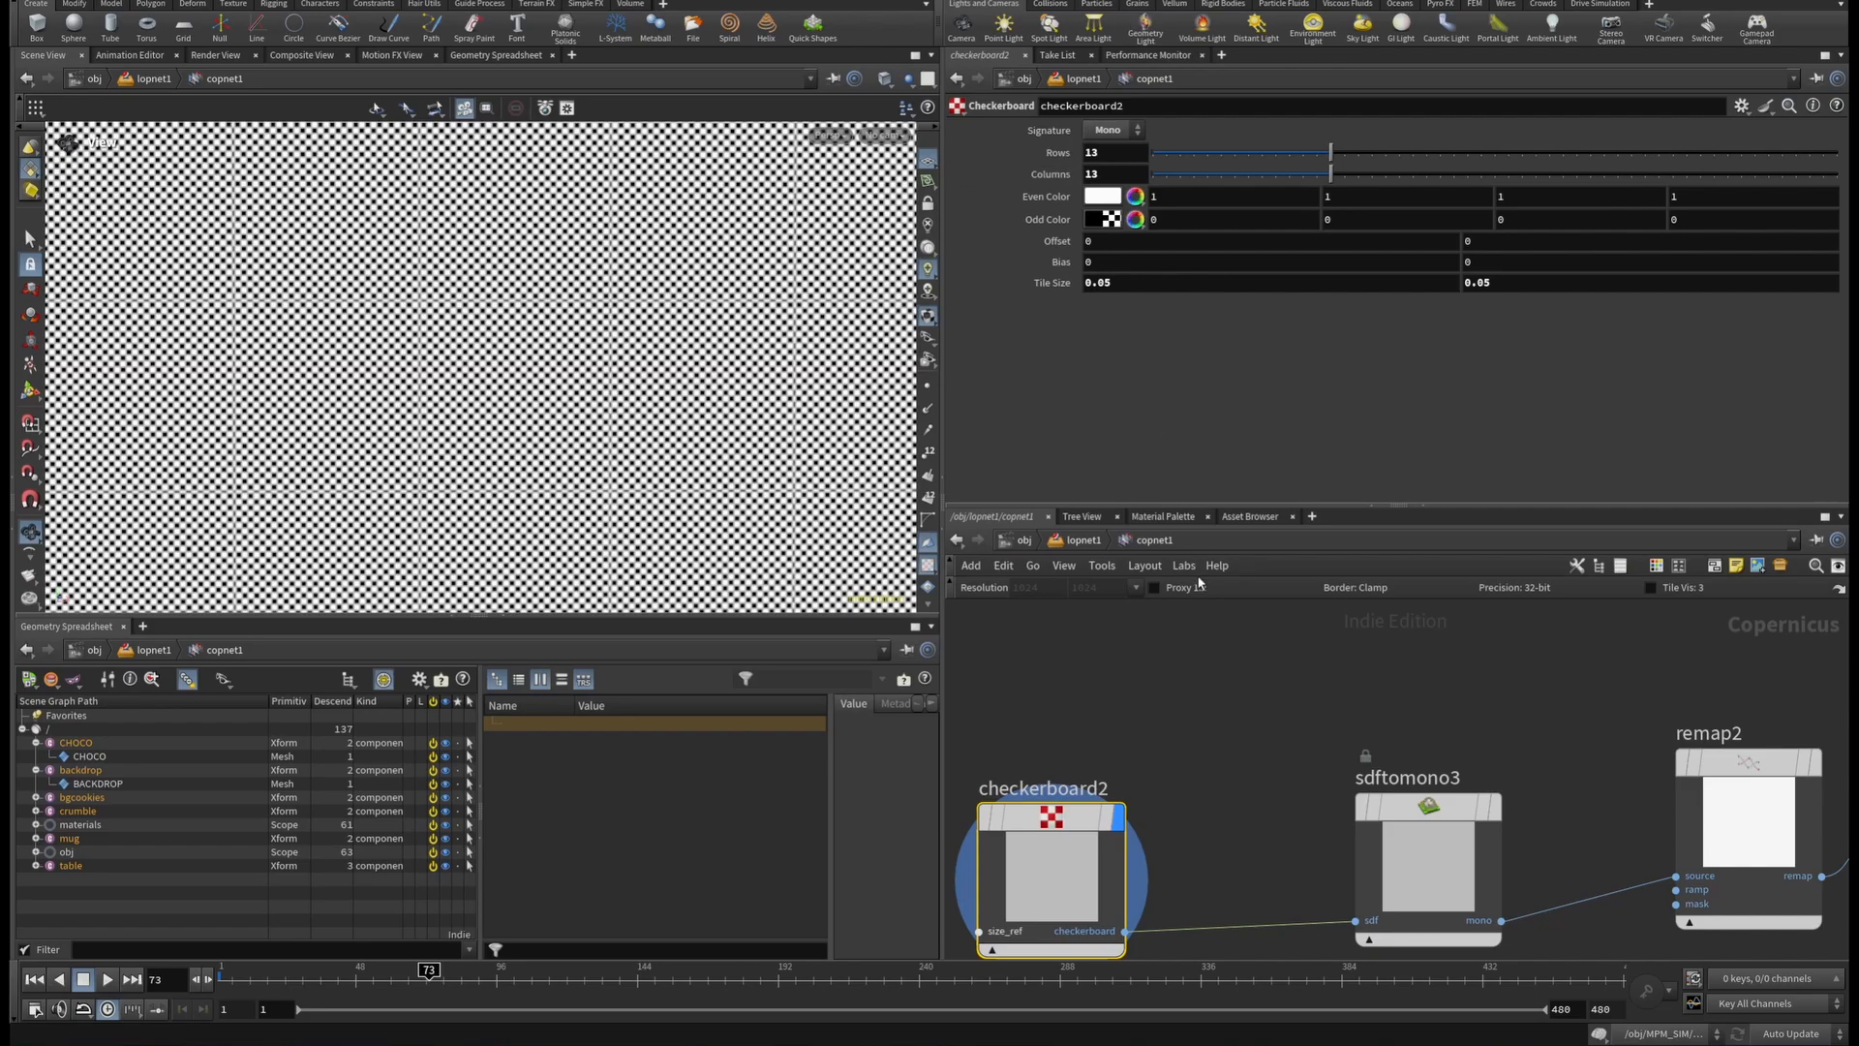
Return to checkerboard1, displaying its stripes and parameters to compare with the fine weave pattern.
{"action": "scroll", "coordinate": [1199, 650], "scroll_direction": "down", "scroll_amount": 5}
{"action": "middle_click_drag", "start_coordinate": [1199, 646], "coordinate": [1323, 868]}
{"action": "scroll", "coordinate": [1336, 835], "scroll_direction": "up", "scroll_amount": 5}
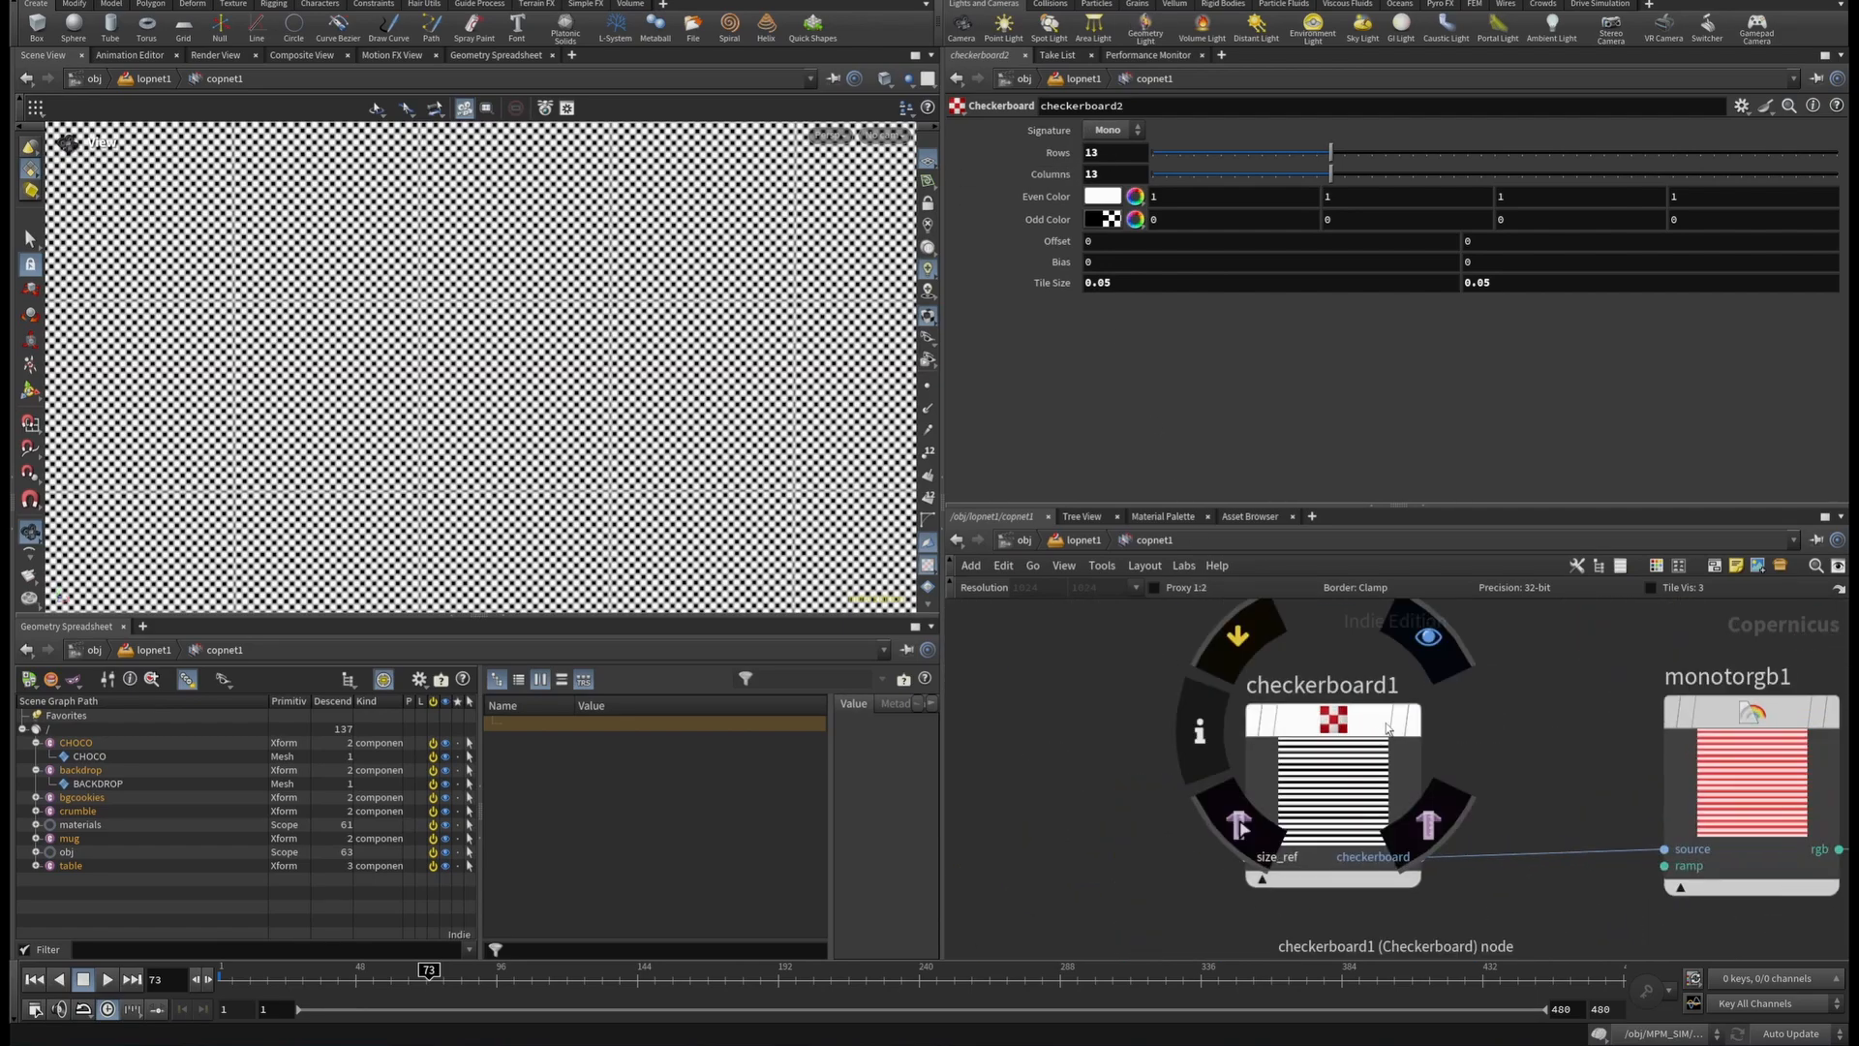
{"action": "left_click", "coordinate": [1431, 638]}
{"action": "left_click", "coordinate": [1356, 724]}
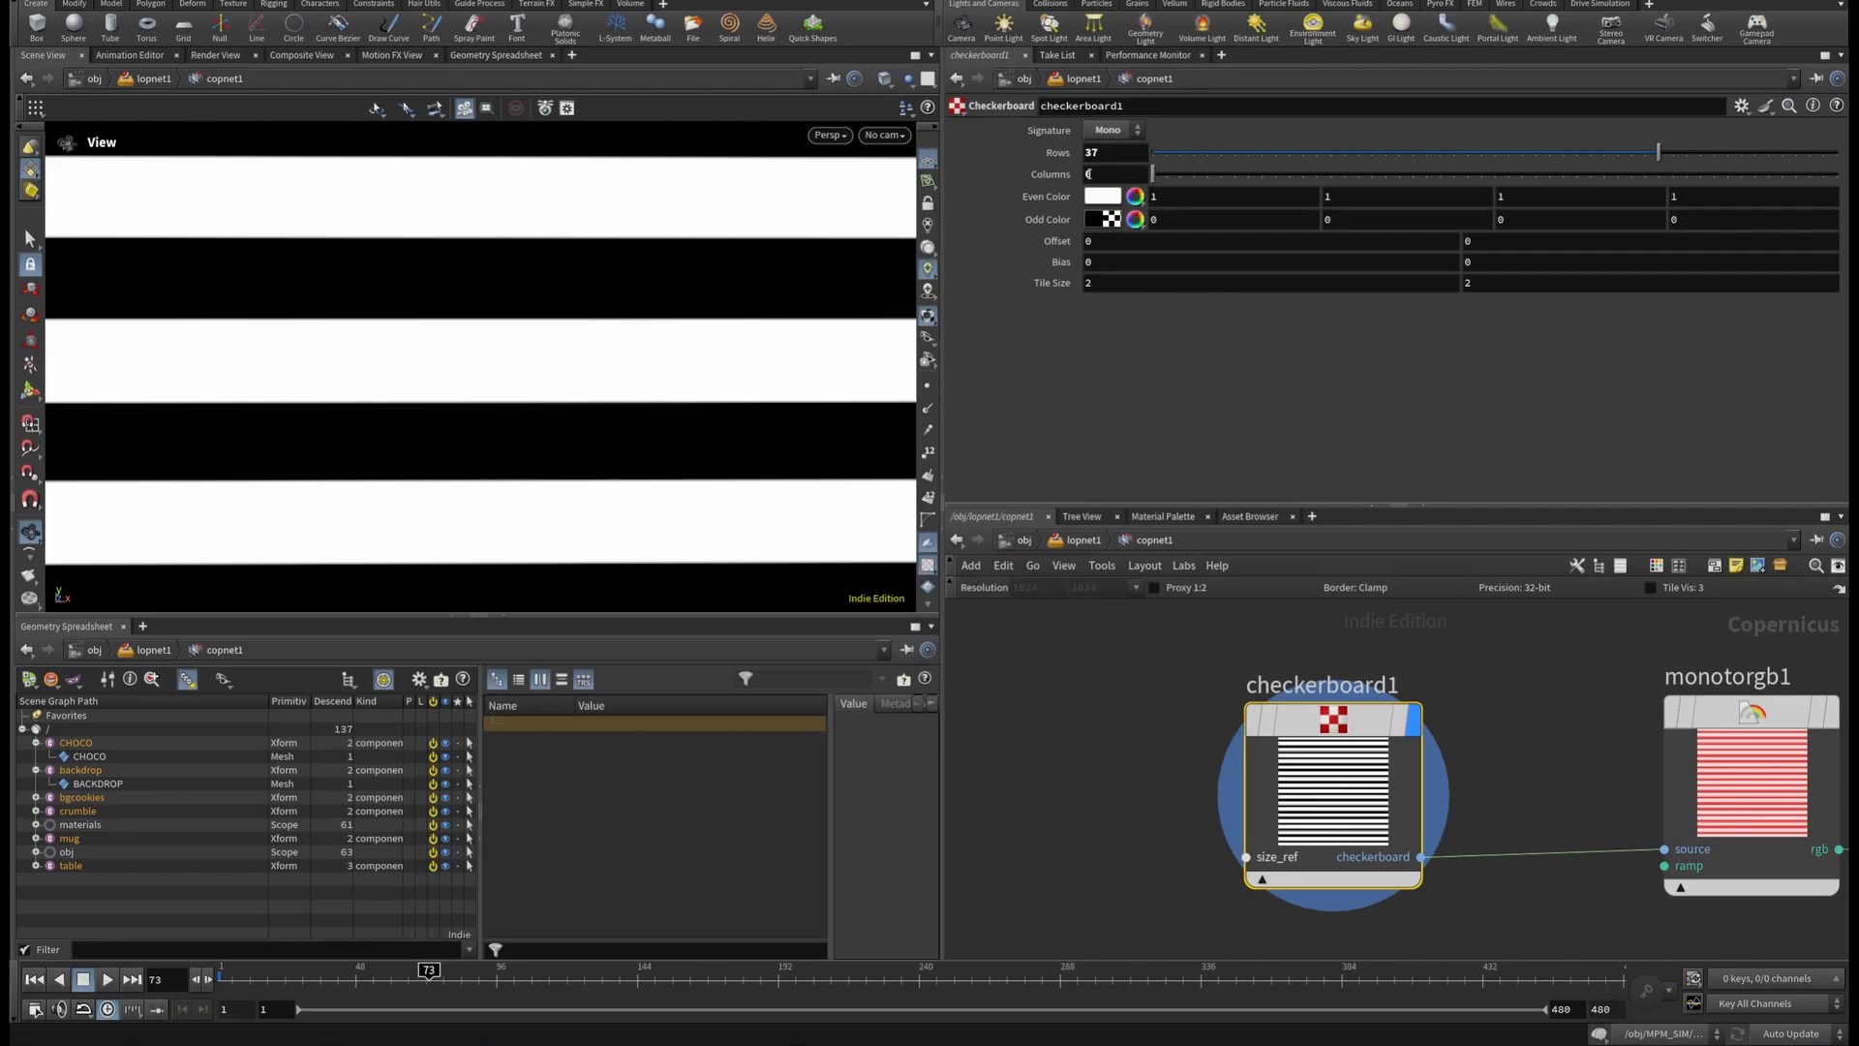
Switch the display back to checkerboard2 and review its row, column and tile size settings.
{"action": "scroll", "coordinate": [1152, 775], "scroll_direction": "down", "scroll_amount": 5}
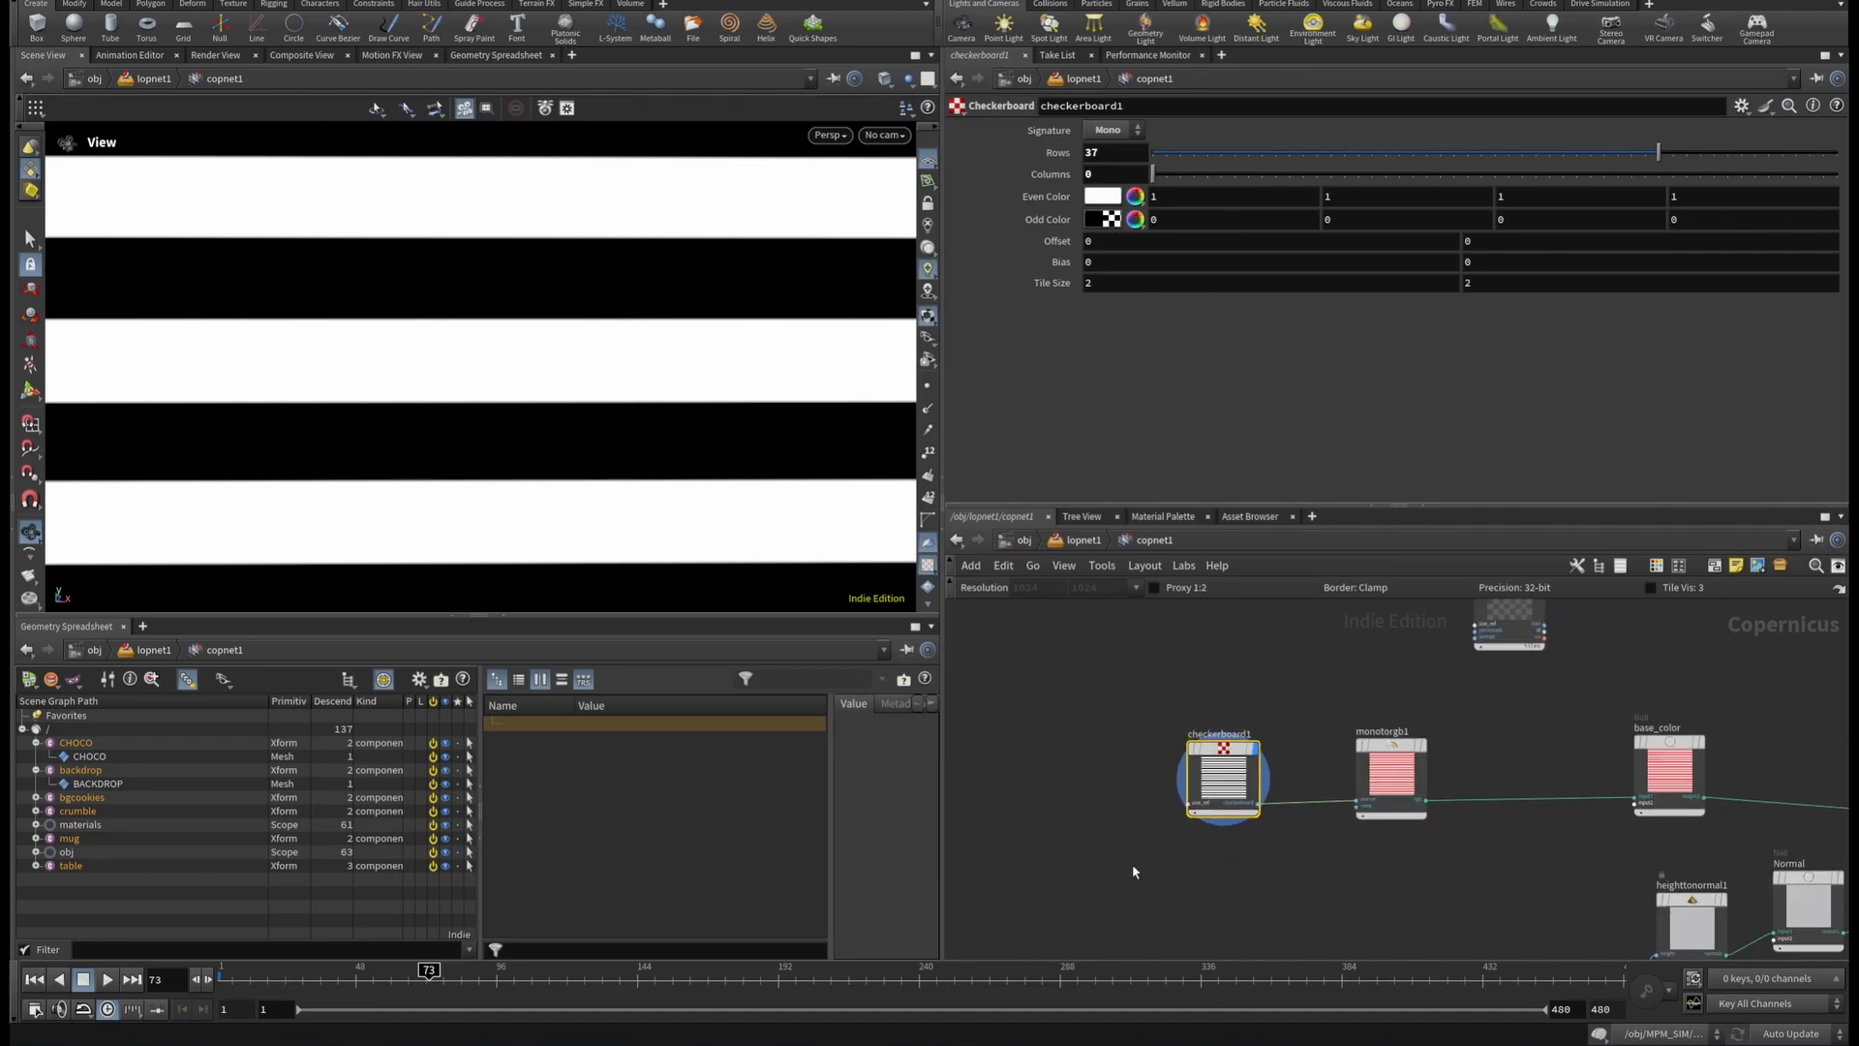
{"action": "middle_click_drag", "start_coordinate": [1131, 864], "coordinate": [1263, 780]}
{"action": "scroll", "coordinate": [1254, 813], "scroll_direction": "up", "scroll_amount": 5}
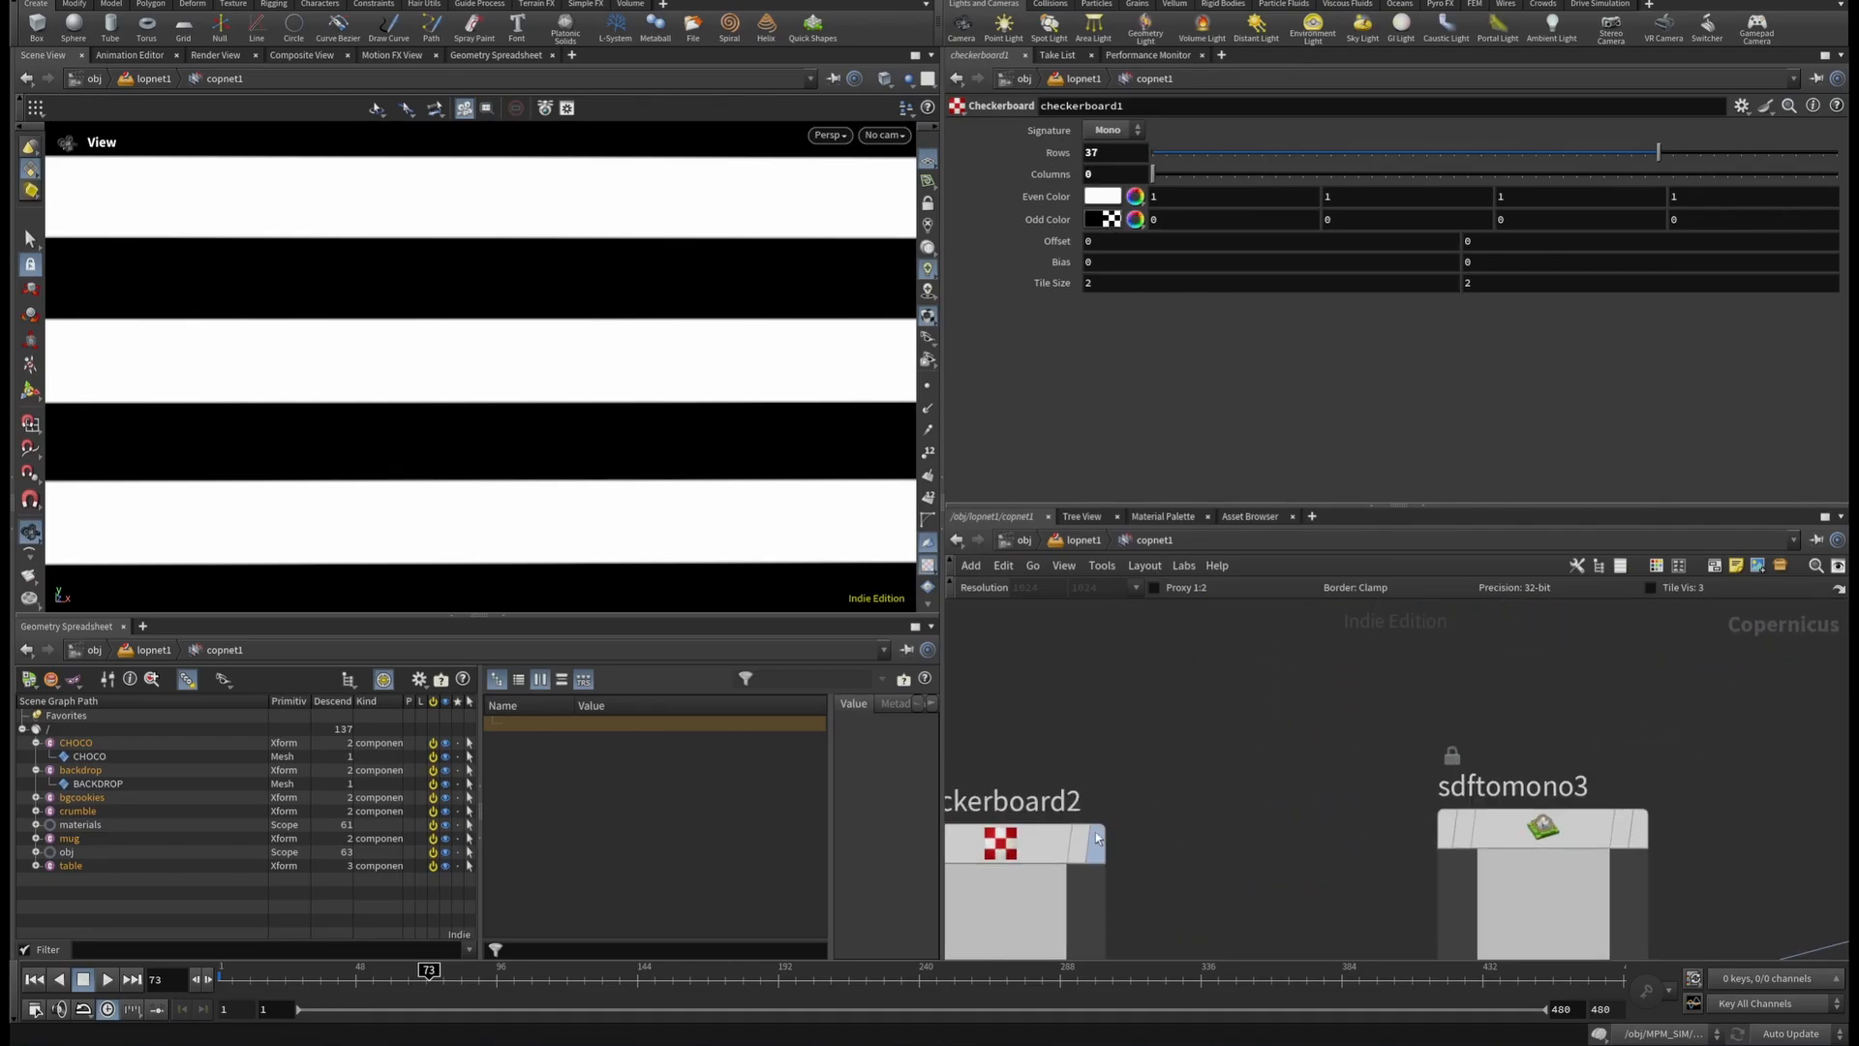
{"action": "left_click", "coordinate": [1099, 845]}
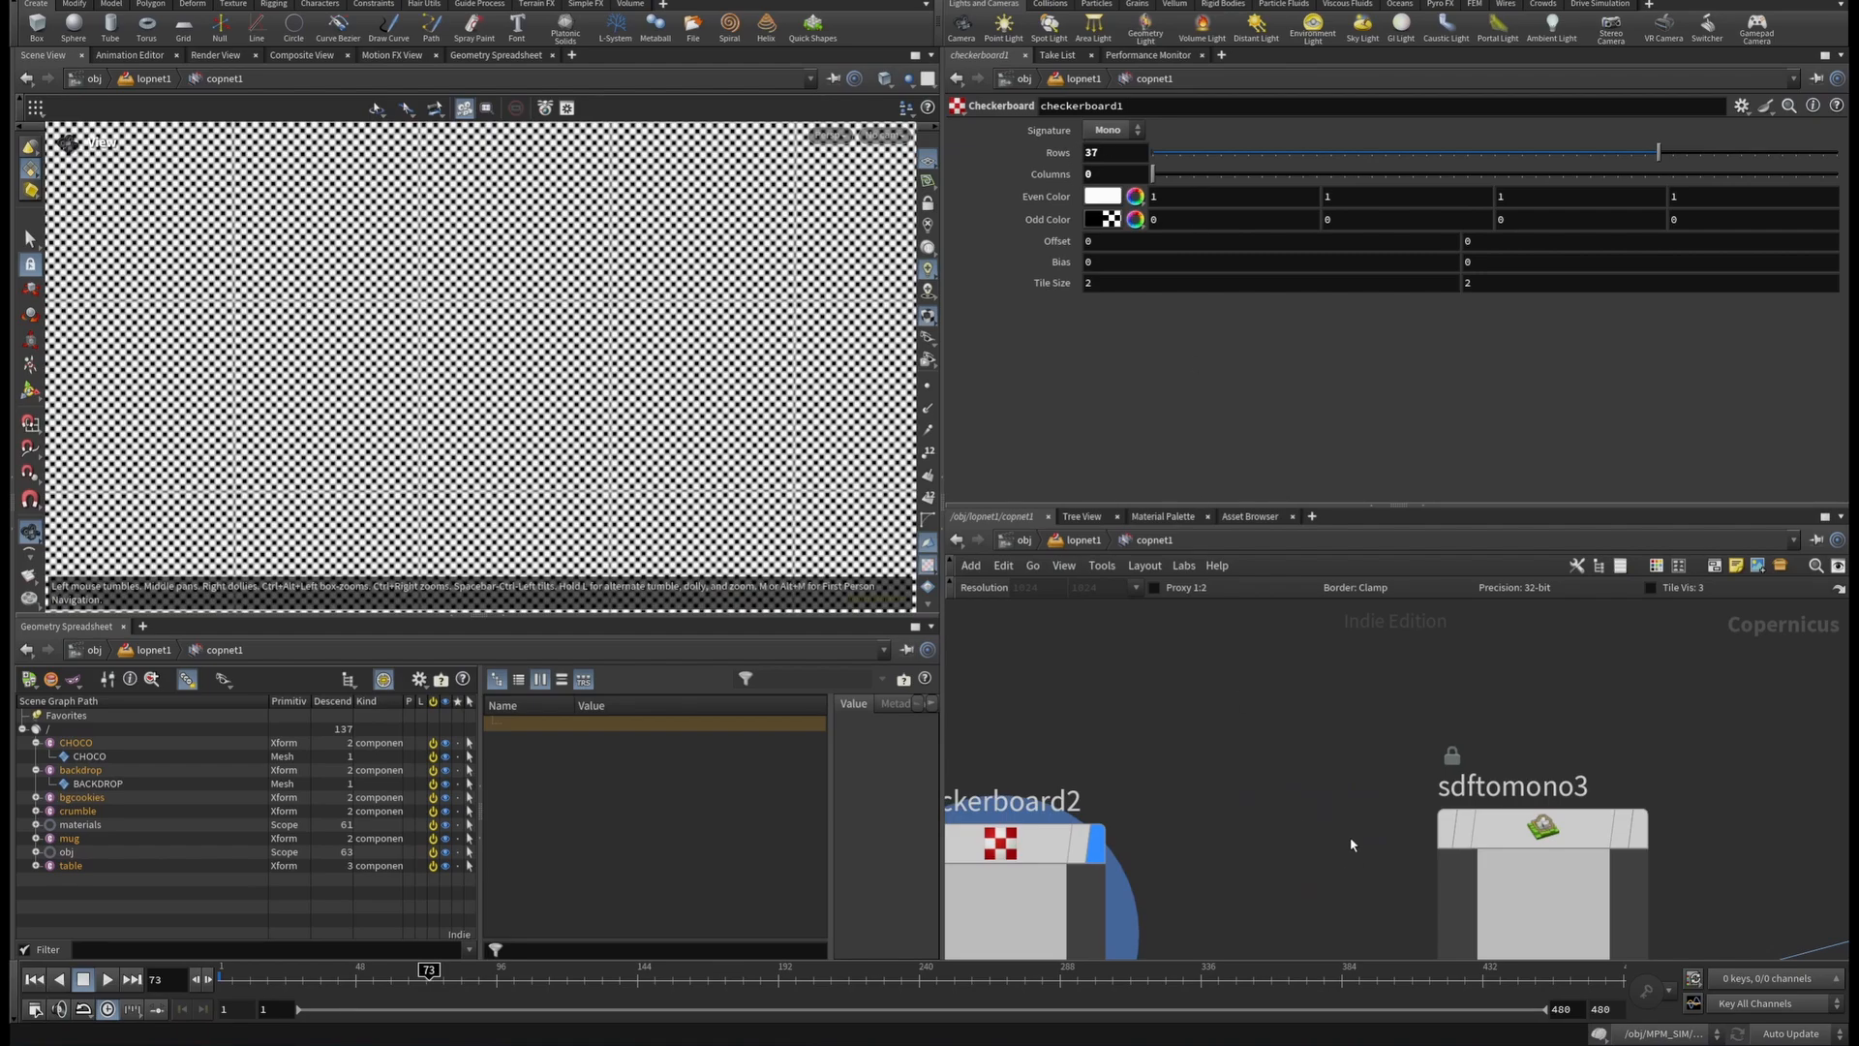
{"action": "scroll", "coordinate": [1353, 844], "scroll_direction": "down", "scroll_amount": 4}
{"action": "middle_click_drag", "start_coordinate": [1477, 812], "coordinate": [1220, 753]}
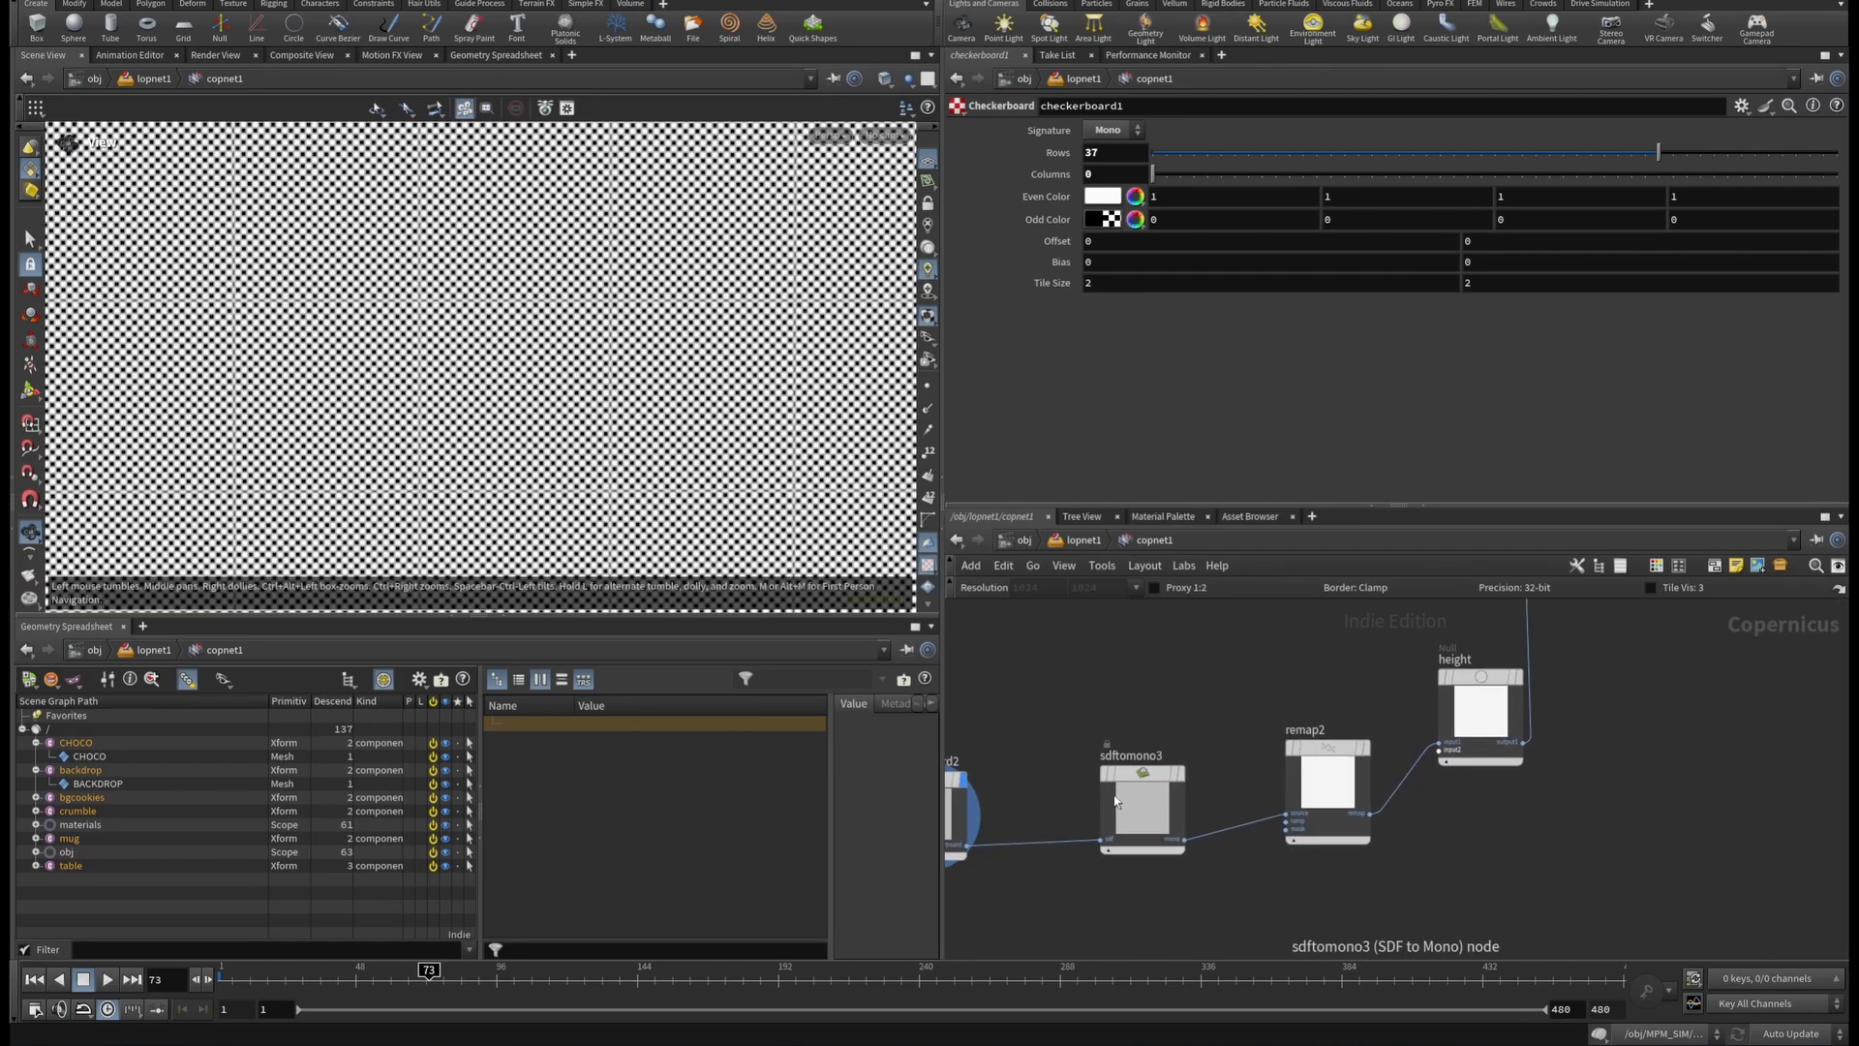
{"action": "middle_click_drag", "start_coordinate": [1063, 774], "coordinate": [1166, 722]}
{"action": "scroll", "coordinate": [1166, 721], "scroll_direction": "down", "scroll_amount": 1}
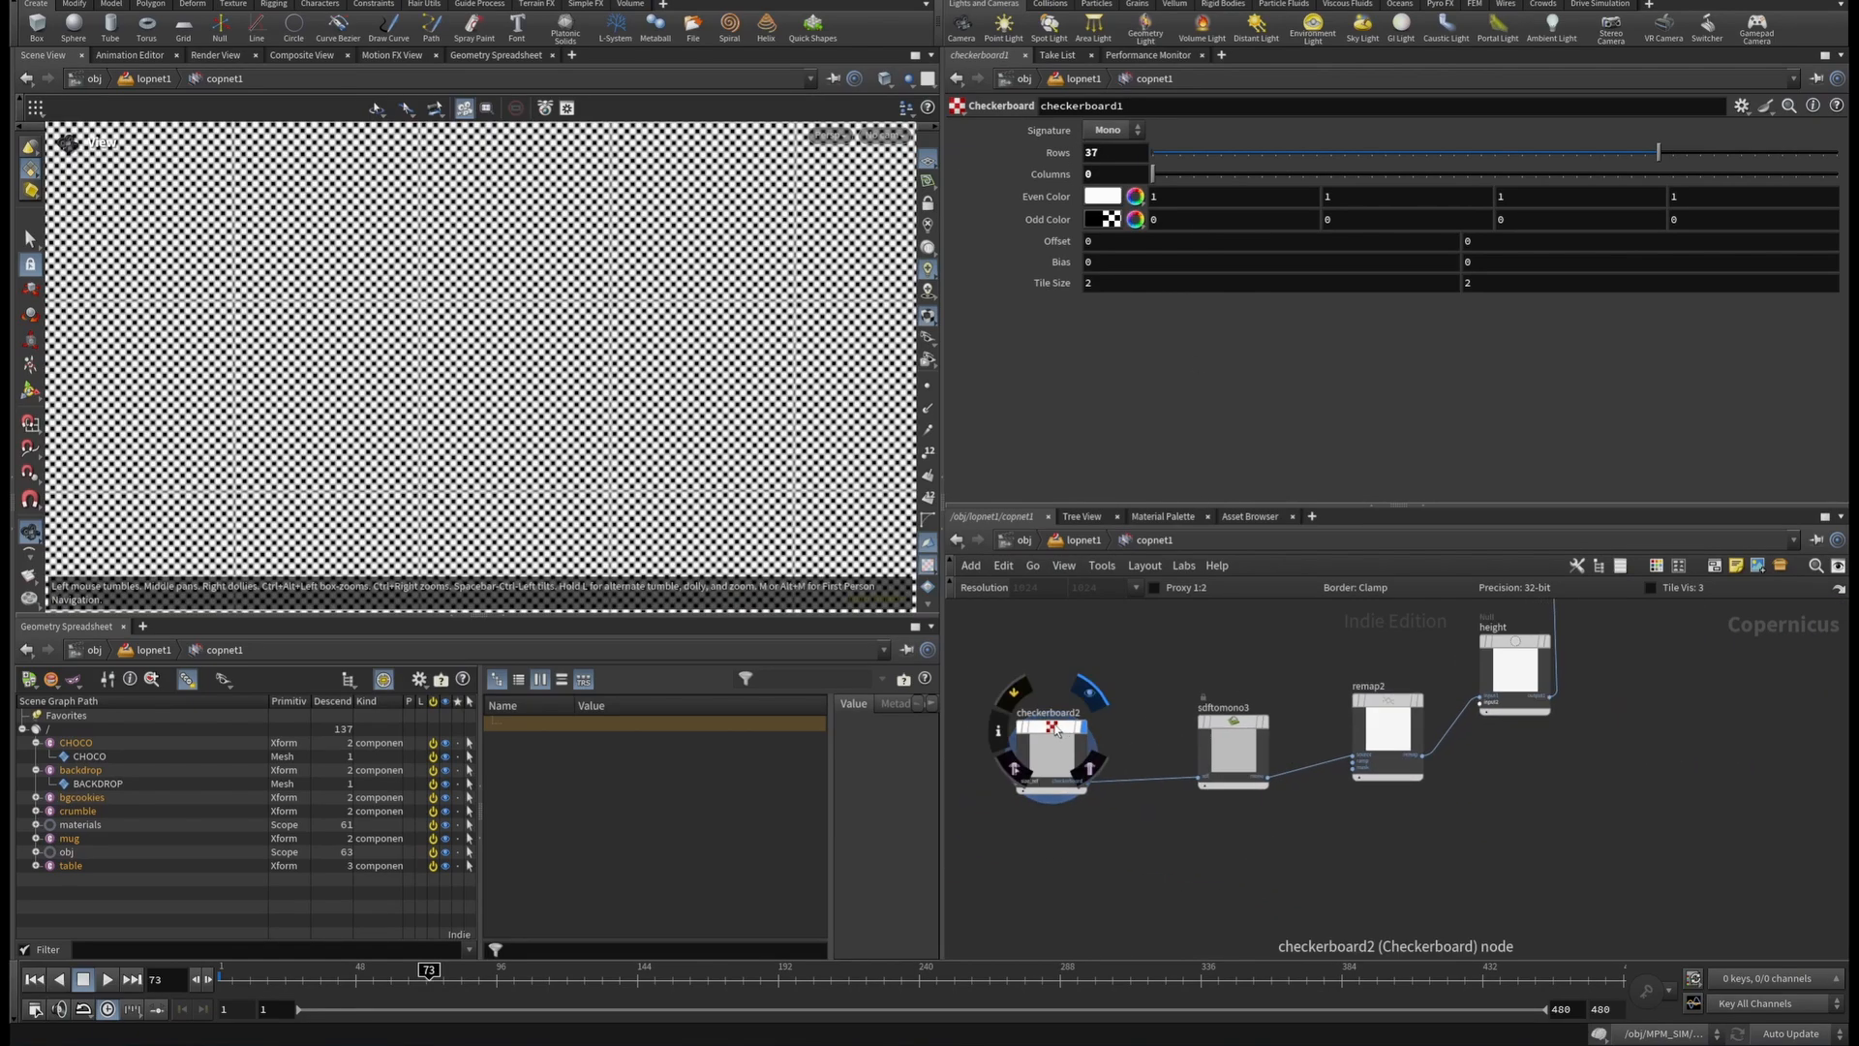
{"action": "left_click", "coordinate": [1053, 753]}
Display the sdftomono3 node and examine its gray output and SDF settings.
{"action": "scroll", "coordinate": [1251, 722], "scroll_direction": "up", "scroll_amount": 4}
{"action": "left_click", "coordinate": [1299, 762]}
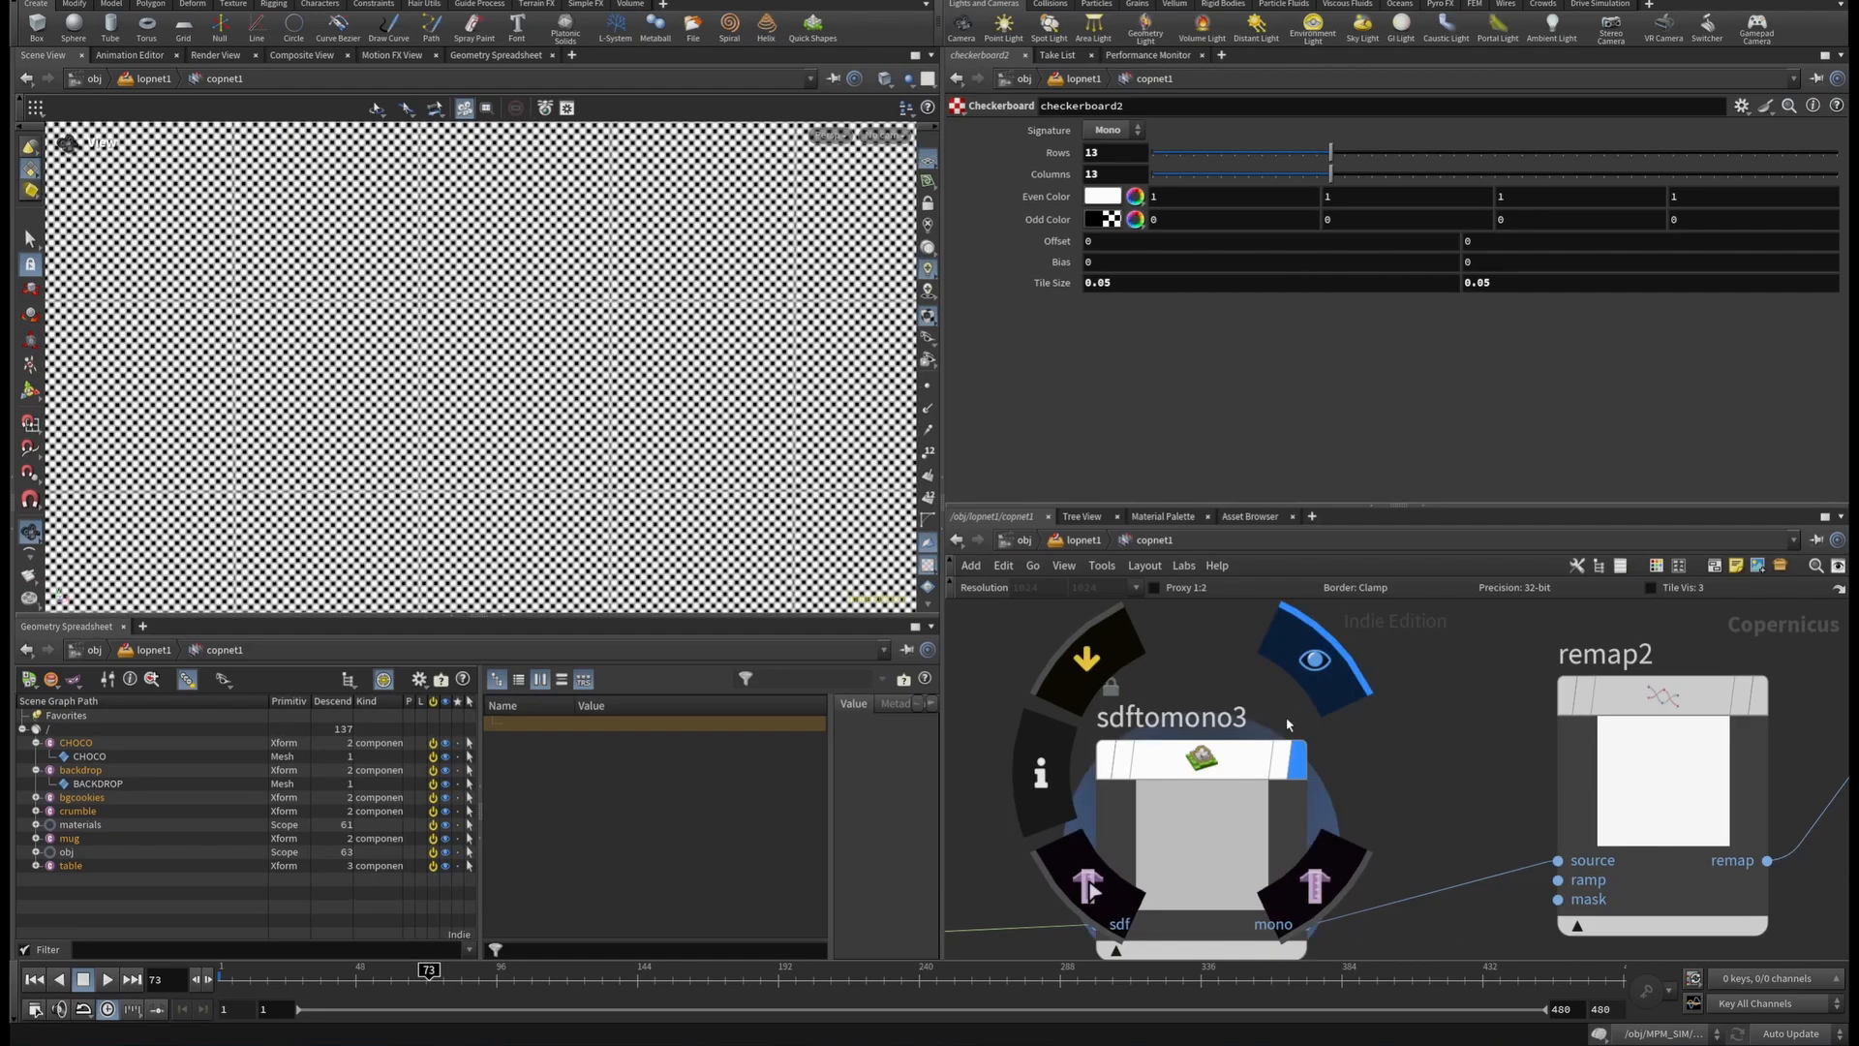
{"action": "right_click_drag", "start_coordinate": [598, 371], "coordinate": [398, 388]}
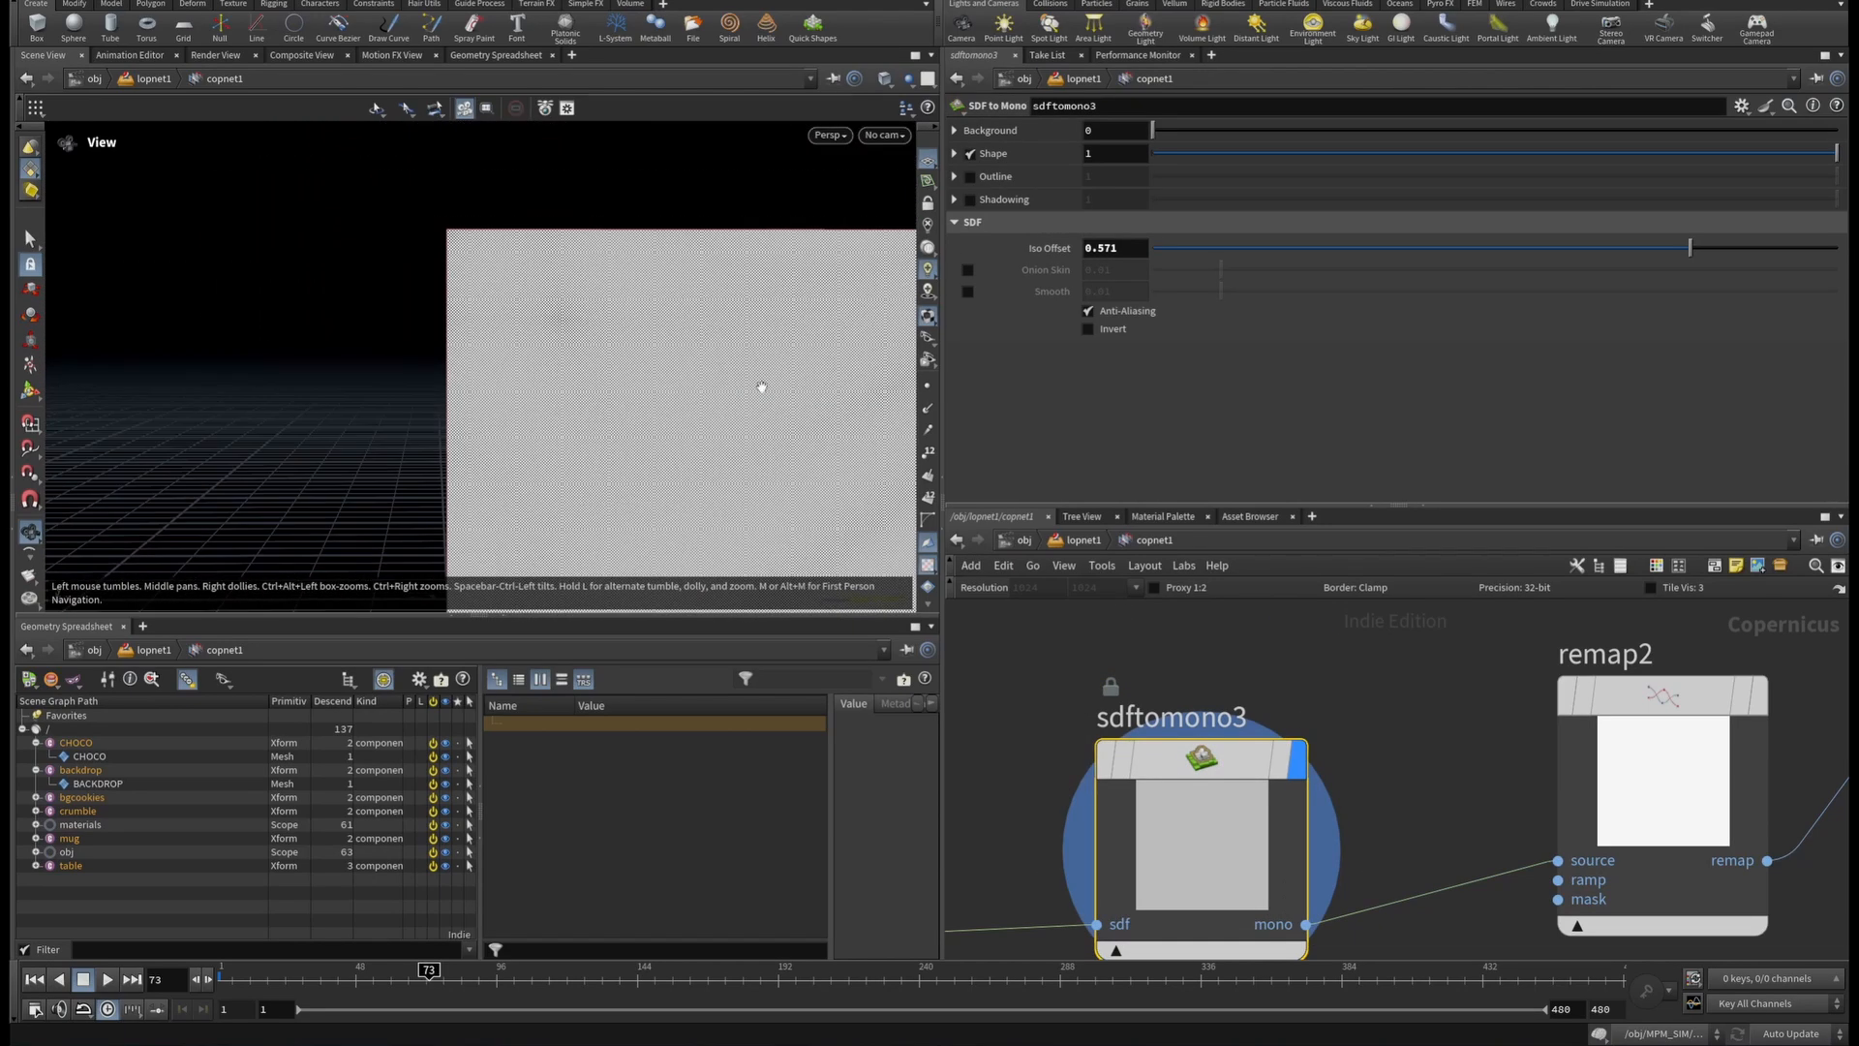
{"action": "middle_click_drag", "start_coordinate": [761, 386], "coordinate": [614, 282]}
{"action": "scroll", "coordinate": [1207, 763], "scroll_direction": "down", "scroll_amount": 3}
{"action": "middle_click_drag", "start_coordinate": [1208, 762], "coordinate": [1488, 704]}
{"action": "scroll", "coordinate": [1218, 713], "scroll_direction": "up", "scroll_amount": 3}
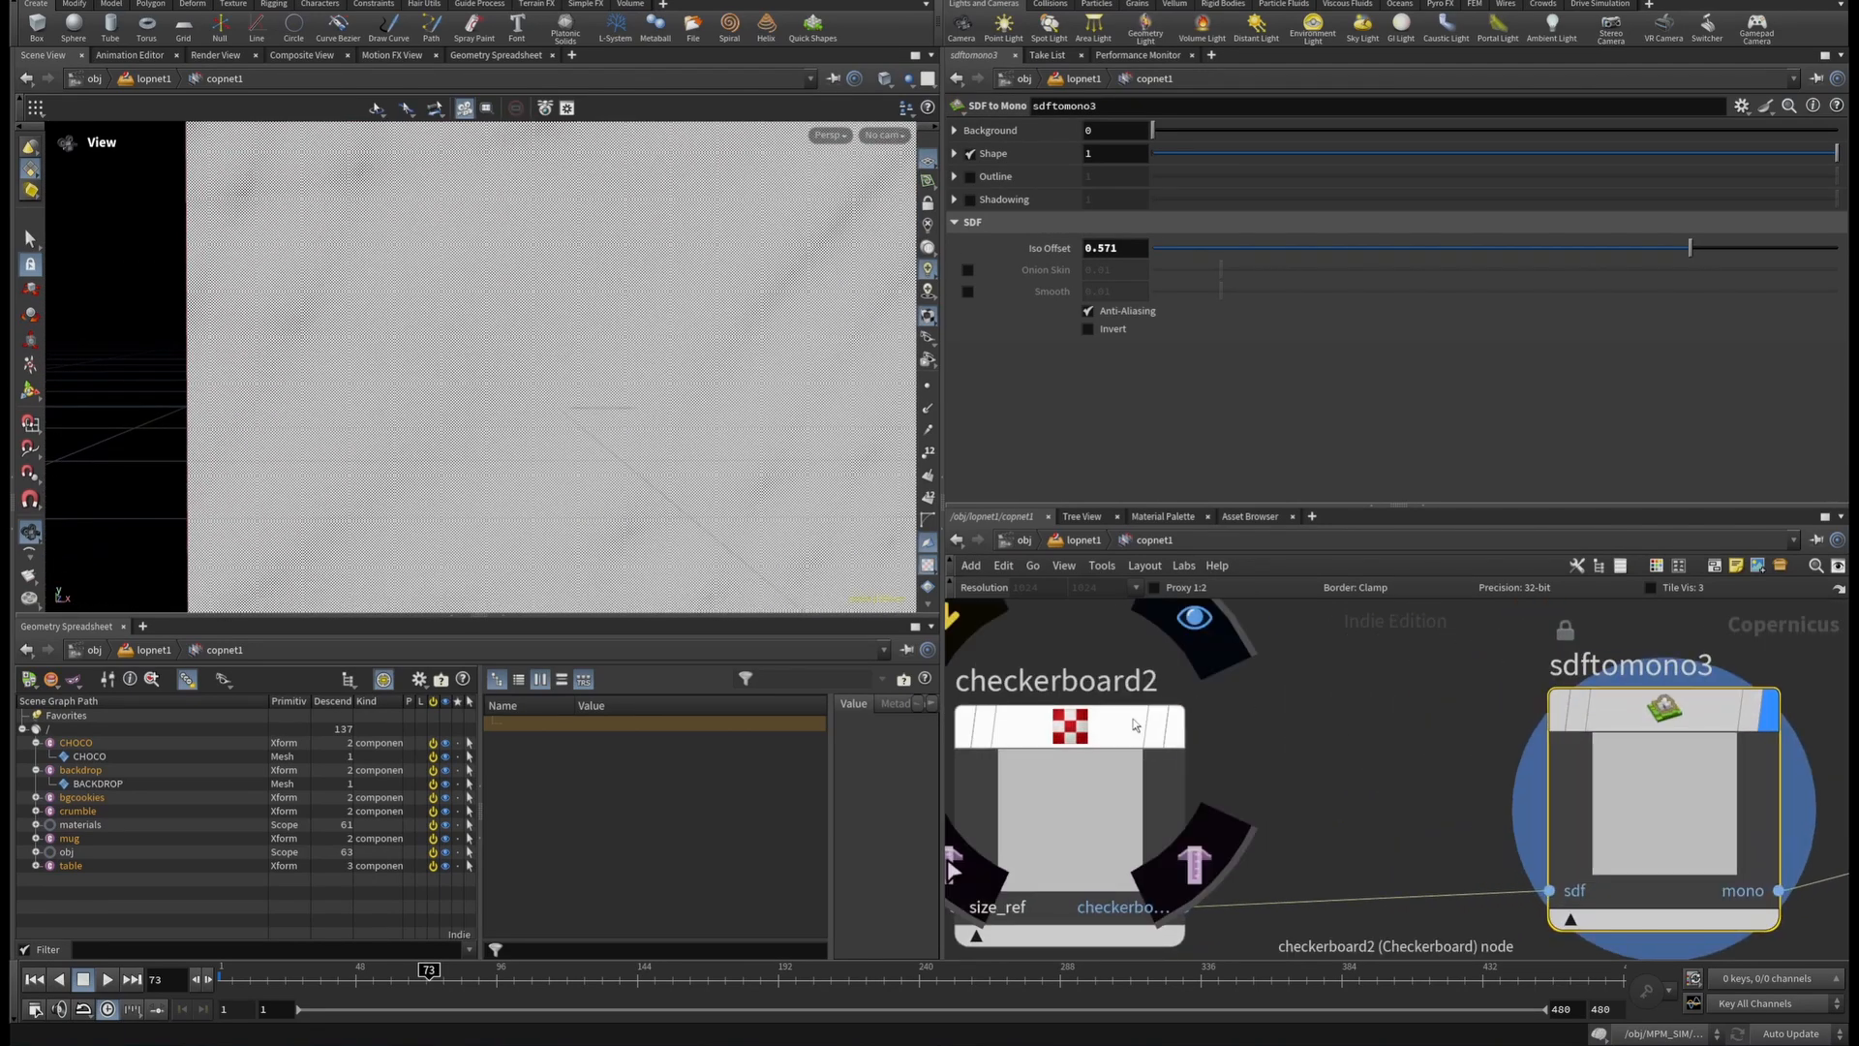
{"action": "middle_click_drag", "start_coordinate": [1733, 667], "coordinate": [1280, 751]}
{"action": "mouse_move", "coordinate": [1293, 777]}
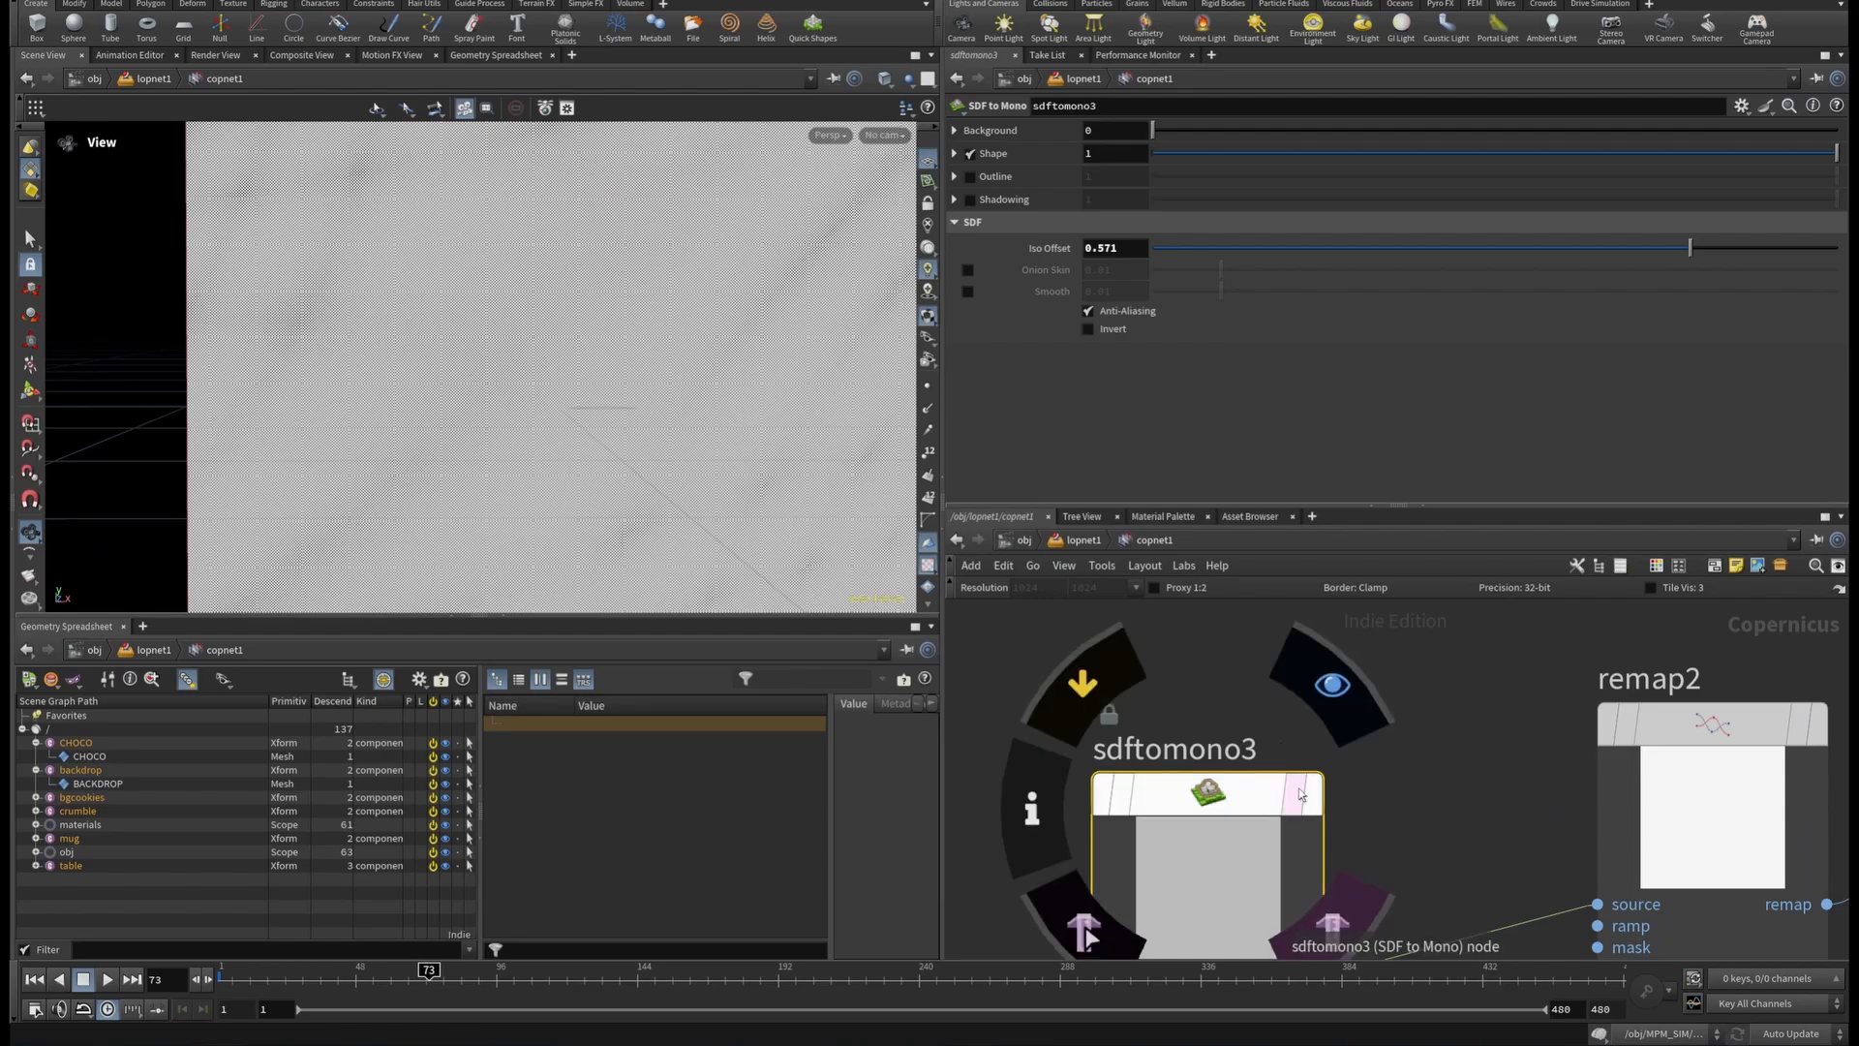
{"action": "left_click", "coordinate": [1331, 686]}
{"action": "scroll", "coordinate": [1383, 685], "scroll_direction": "down", "scroll_amount": 2}
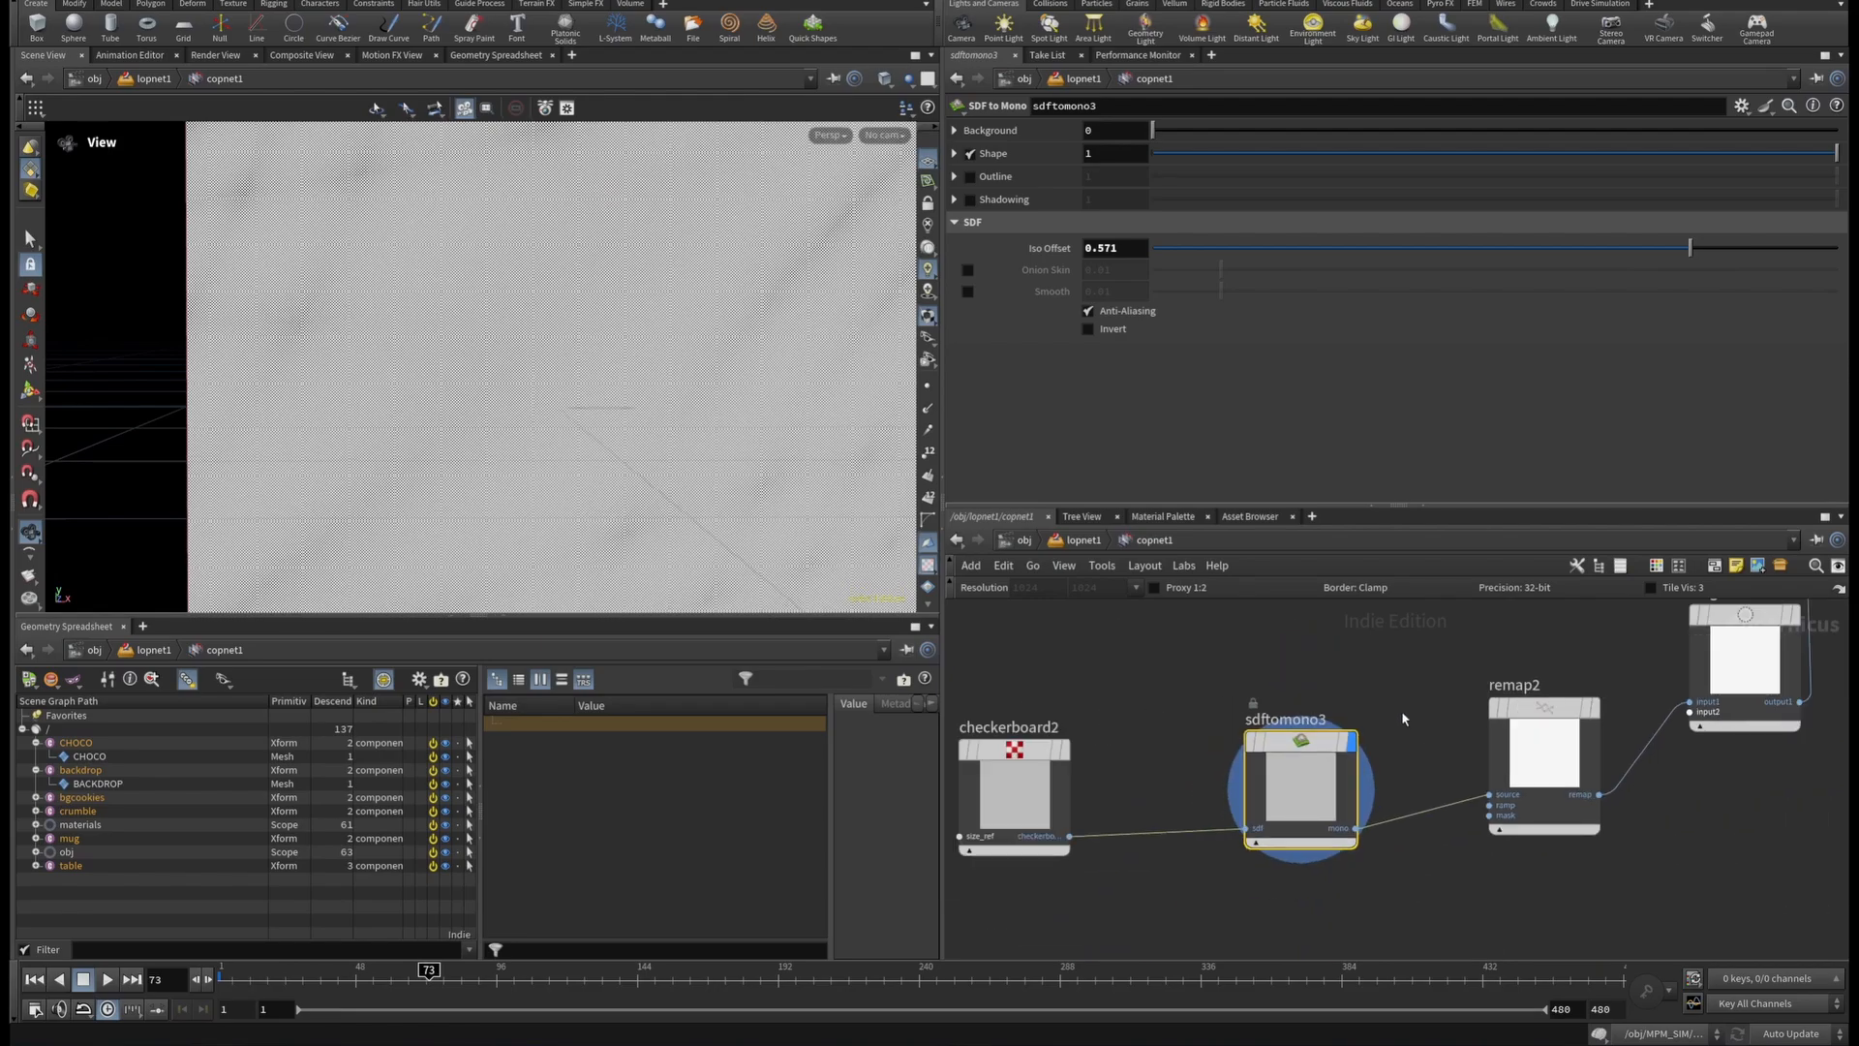
Display the remap2 node and show its remap ramp parameters.
{"action": "middle_click_drag", "start_coordinate": [1402, 710], "coordinate": [1078, 759]}
{"action": "scroll", "coordinate": [1206, 742], "scroll_direction": "up", "scroll_amount": 3}
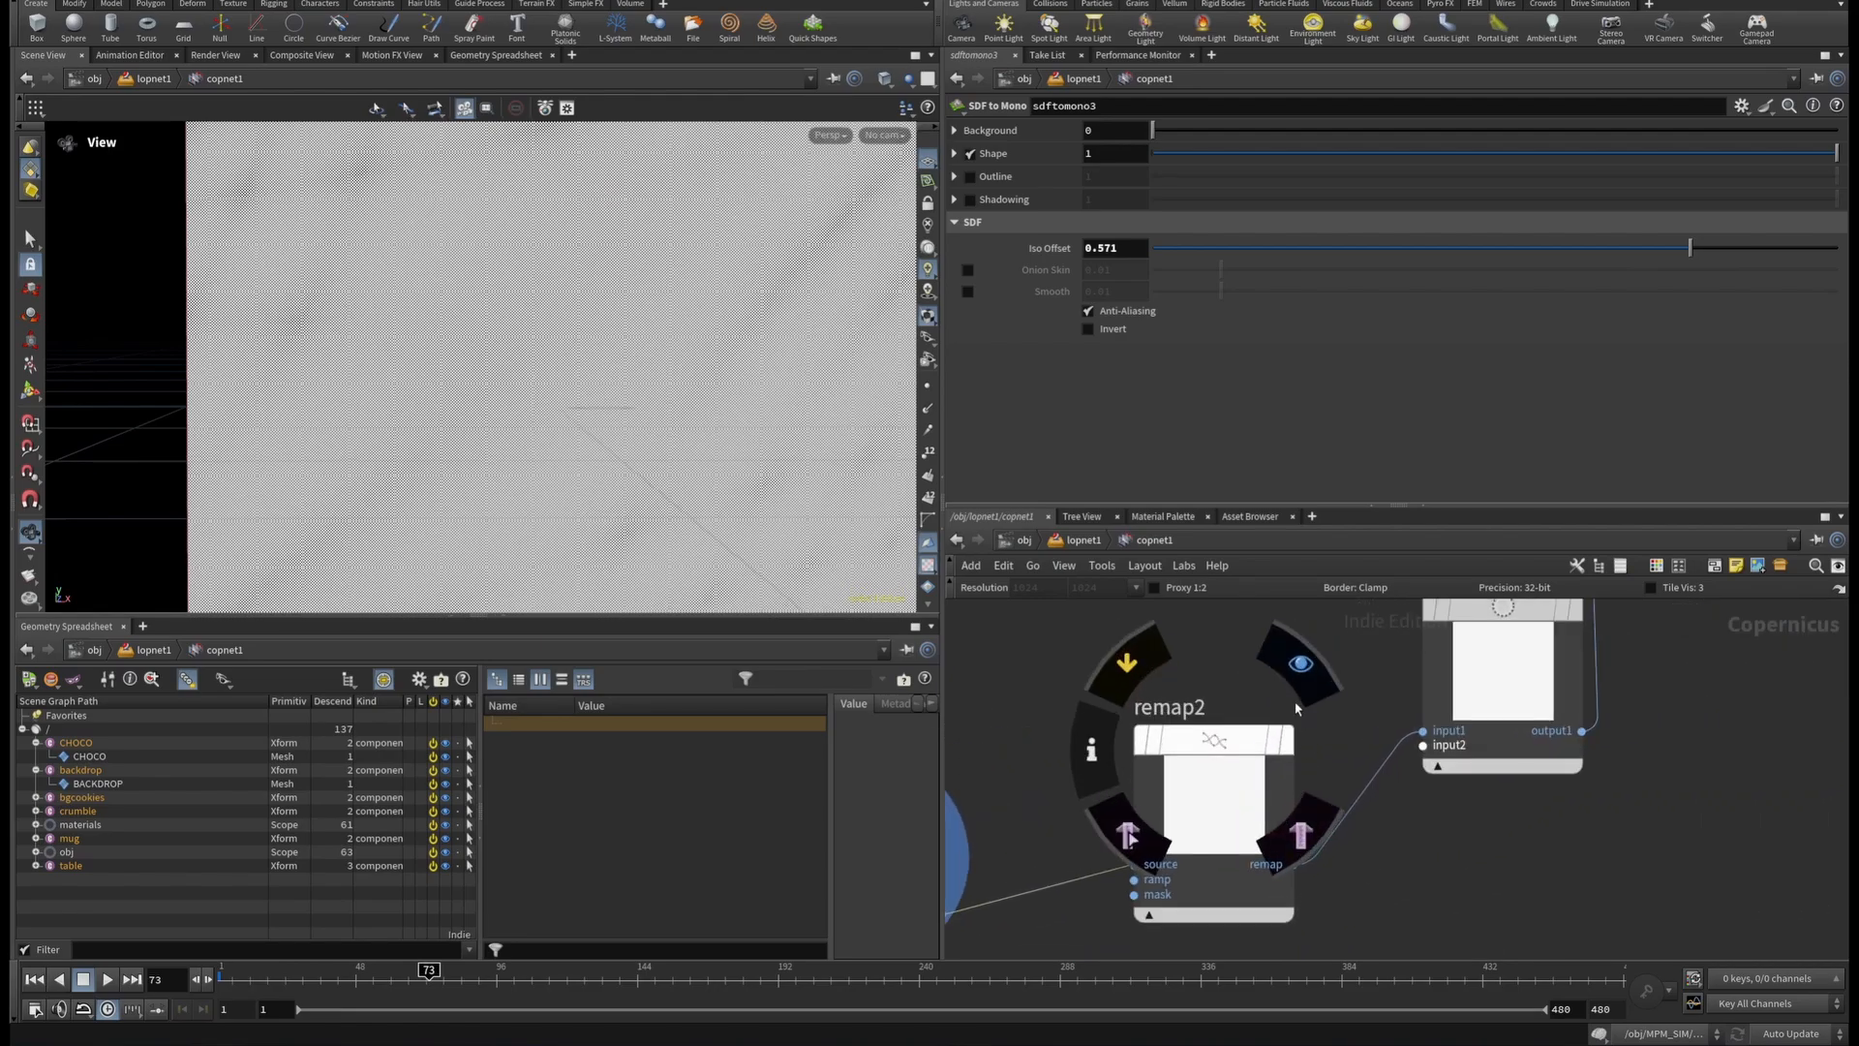
{"action": "left_click", "coordinate": [1300, 663]}
{"action": "left_click", "coordinate": [1213, 804]}
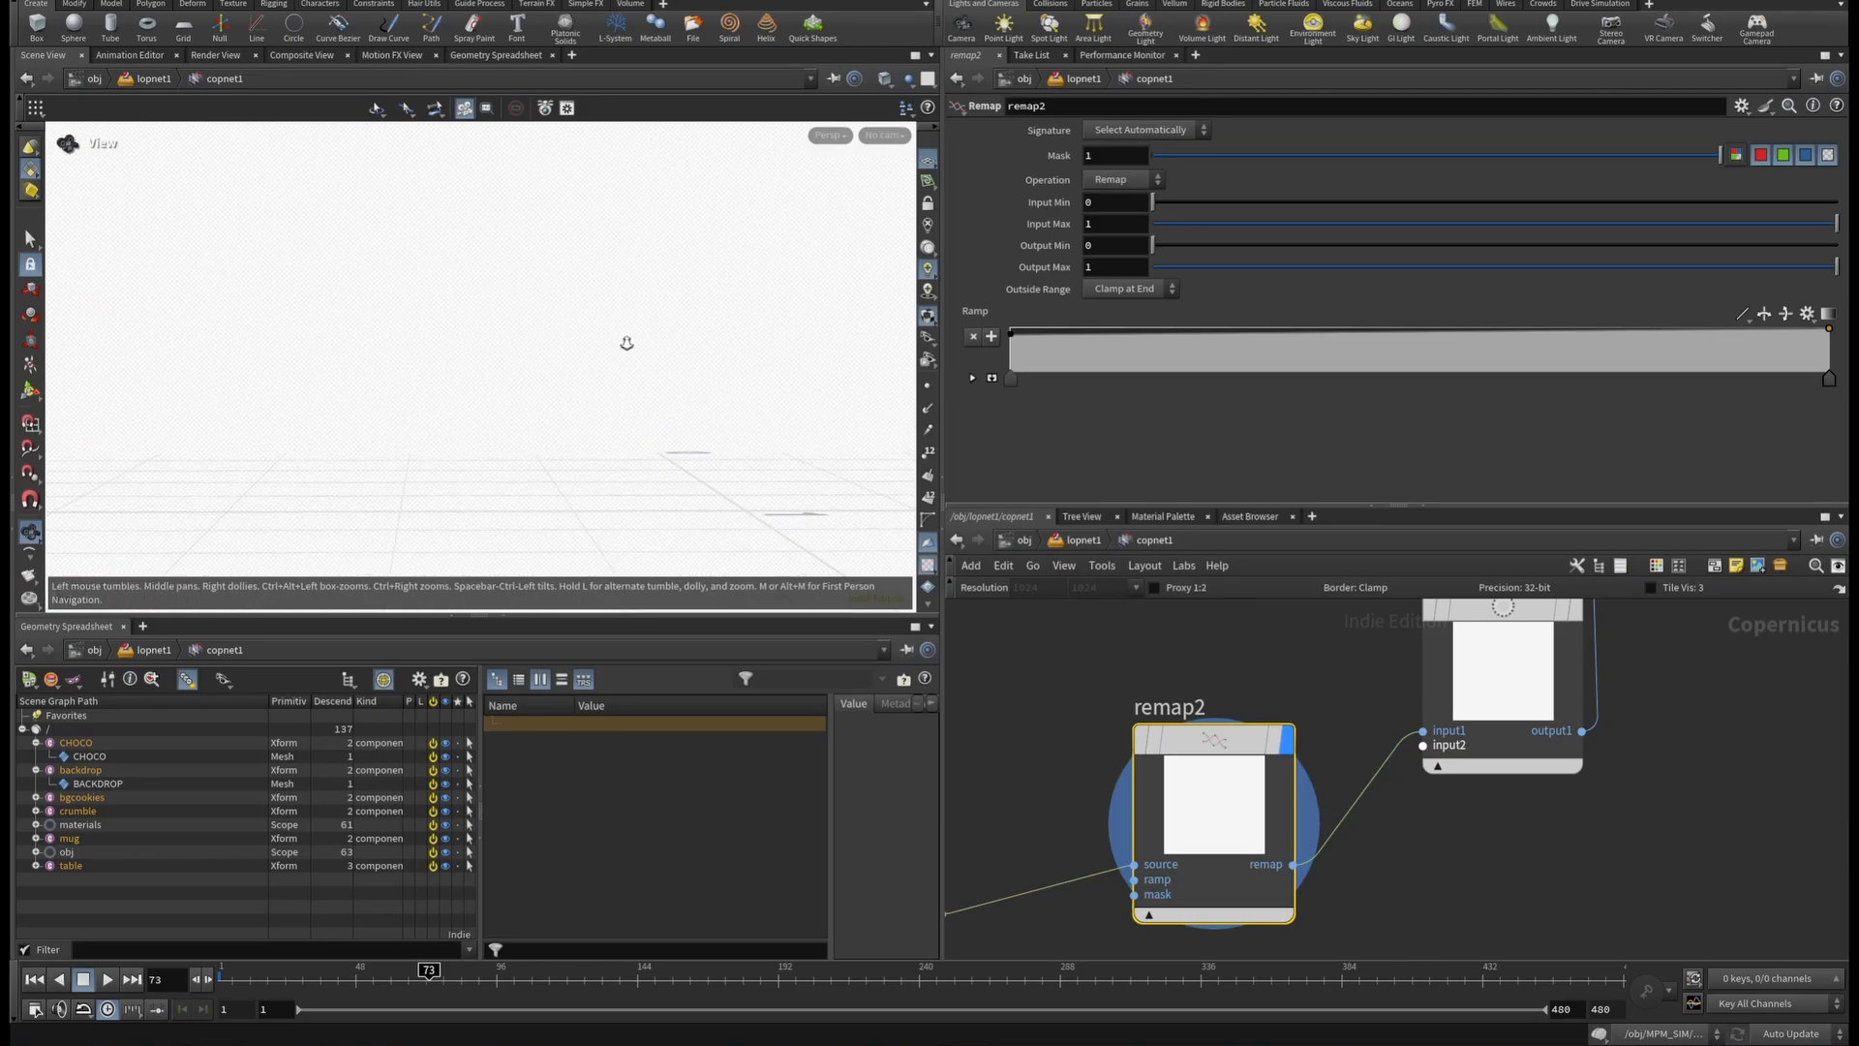
Display sdftomono3 and switch back to remap2 to compare the weave pattern before and after remapping.
{"action": "scroll", "coordinate": [536, 359], "scroll_direction": "up", "scroll_amount": 3}
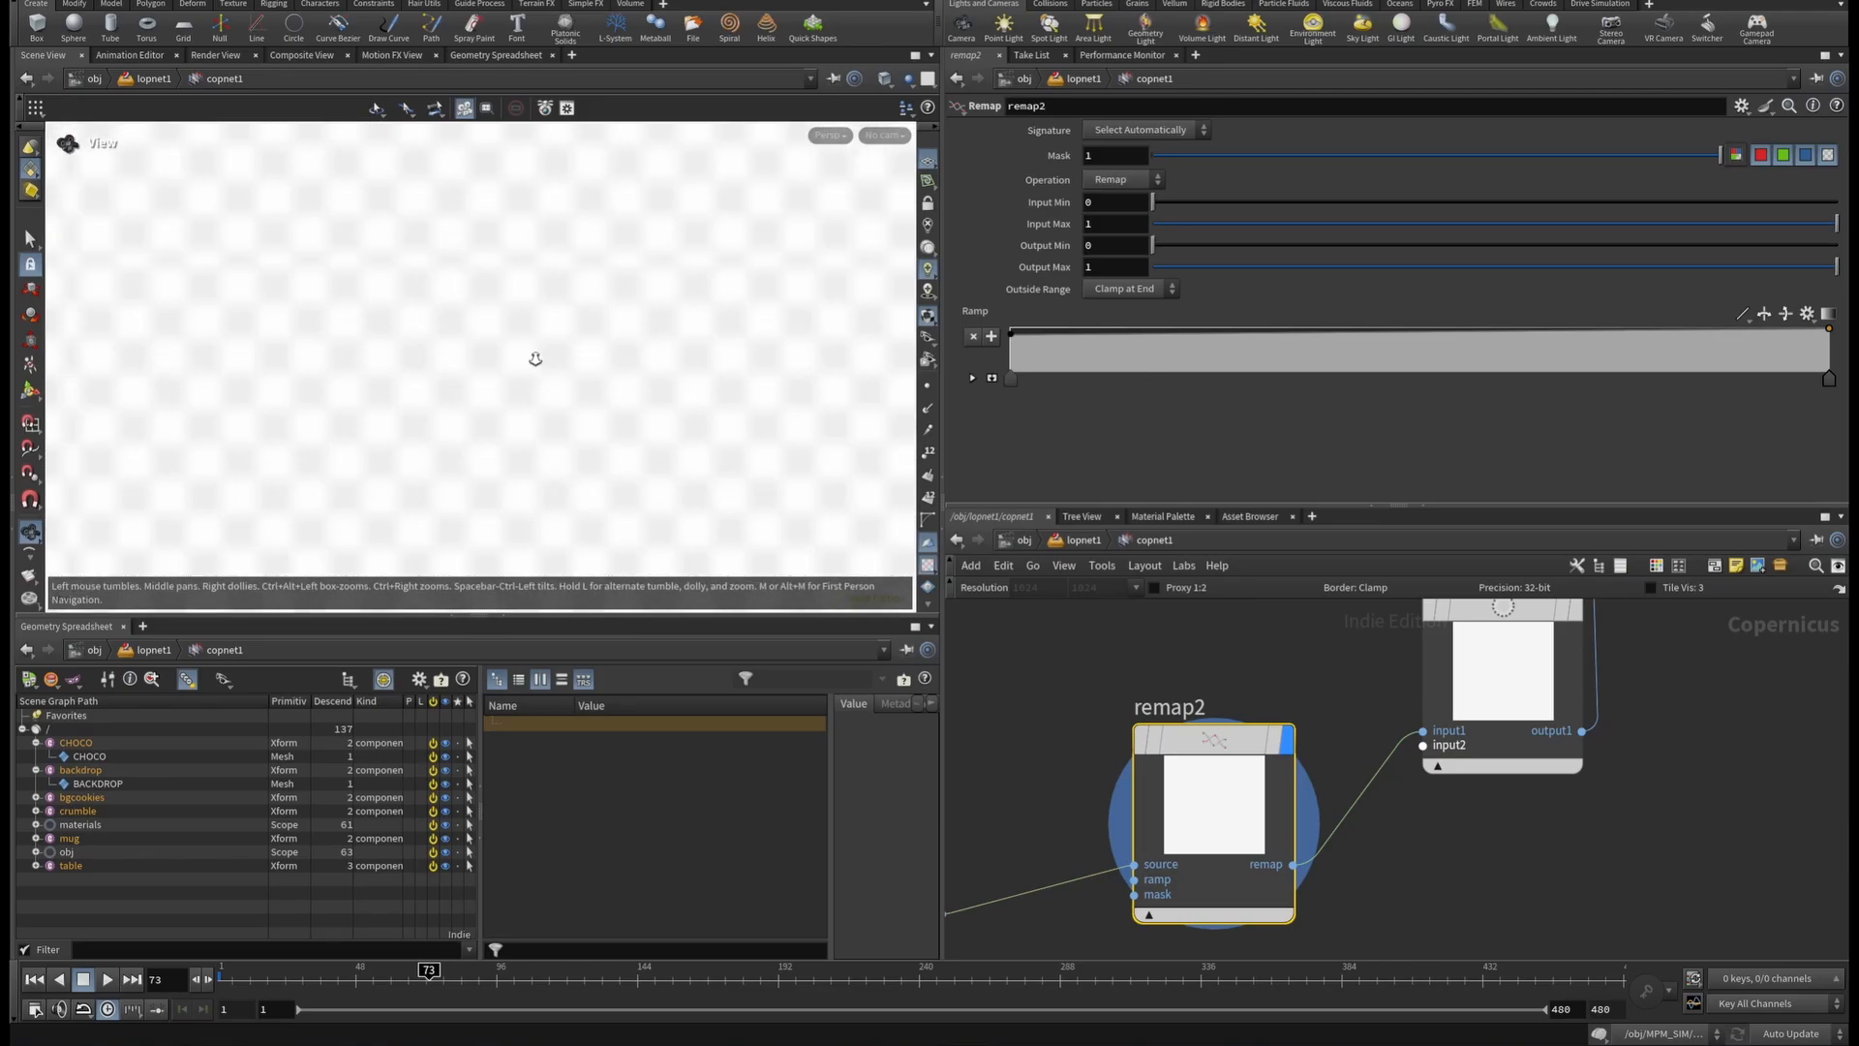
{"action": "scroll", "coordinate": [1089, 792], "scroll_direction": "down", "scroll_amount": 2}
{"action": "middle_click_drag", "start_coordinate": [1089, 792], "coordinate": [1399, 784]}
{"action": "scroll", "coordinate": [1288, 684], "scroll_direction": "up", "scroll_amount": 2}
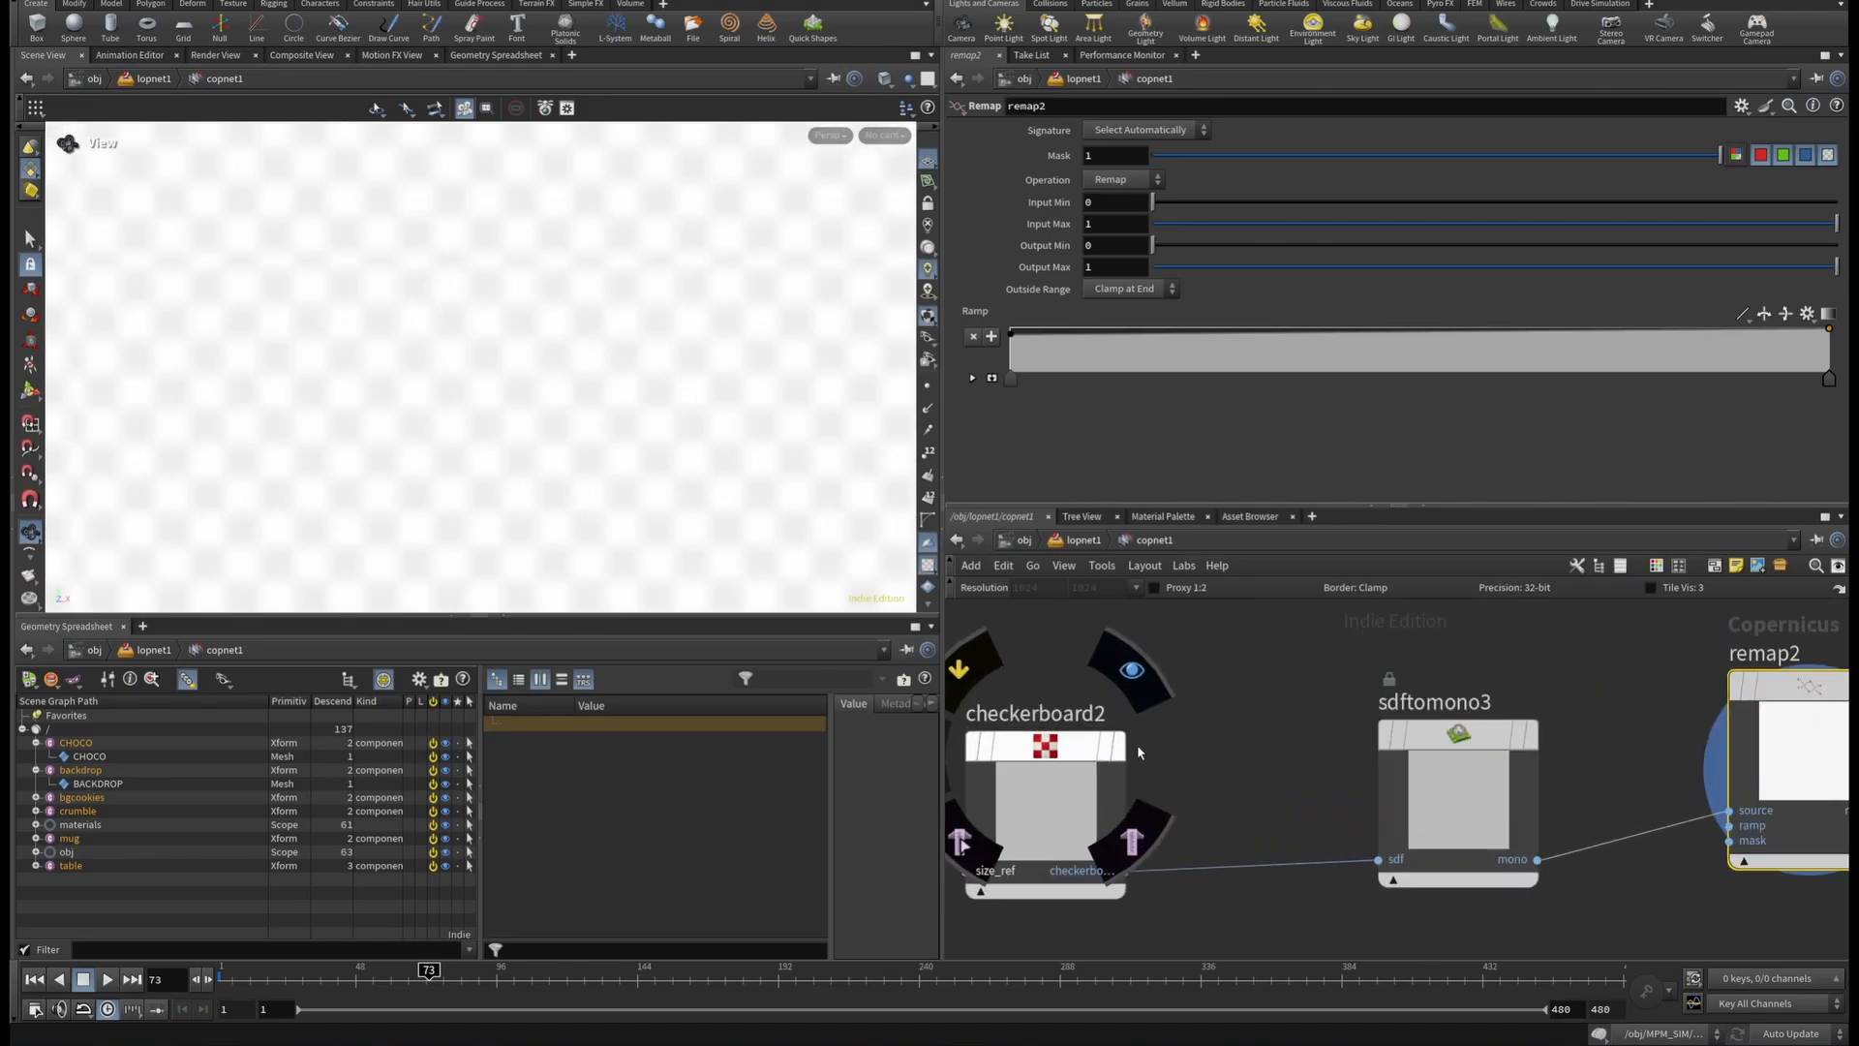
{"action": "left_click", "coordinate": [1535, 738]}
{"action": "scroll", "coordinate": [1592, 712], "scroll_direction": "down", "scroll_amount": 2}
{"action": "scroll", "coordinate": [1162, 765], "scroll_direction": "up", "scroll_amount": 3}
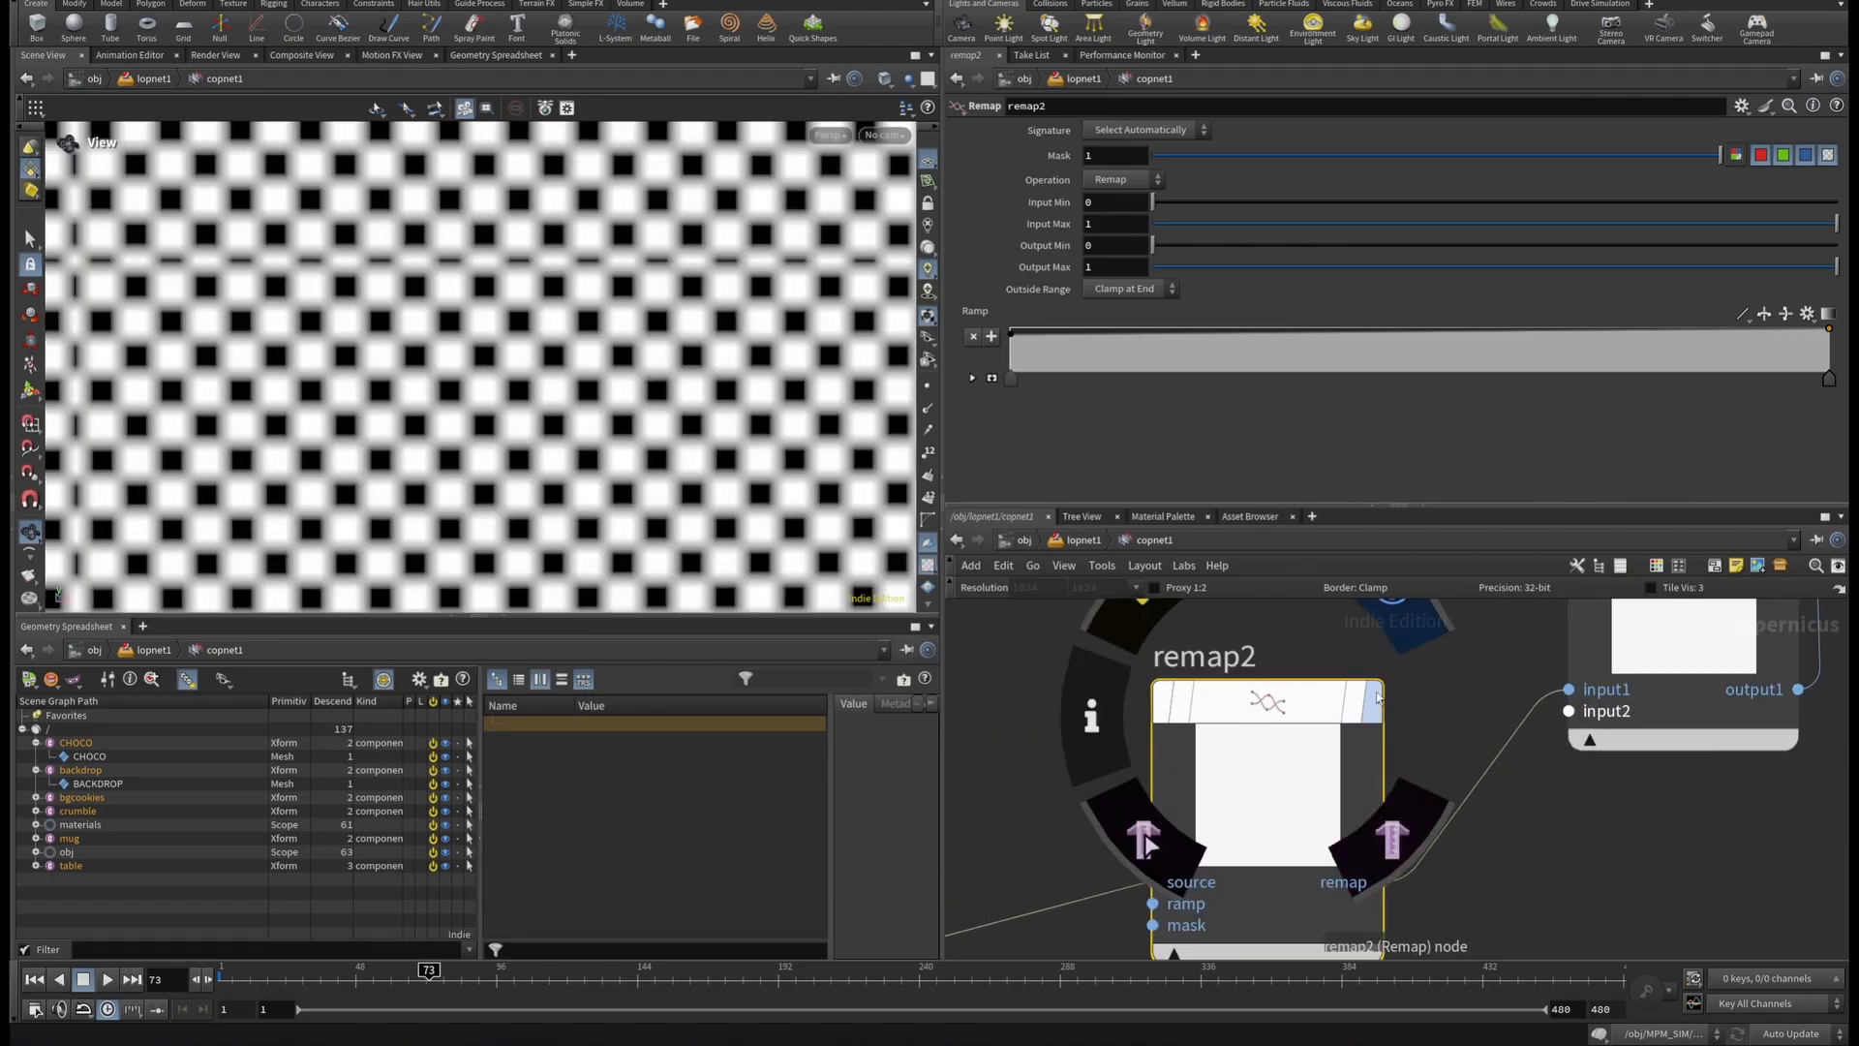
{"action": "left_click", "coordinate": [1397, 626]}
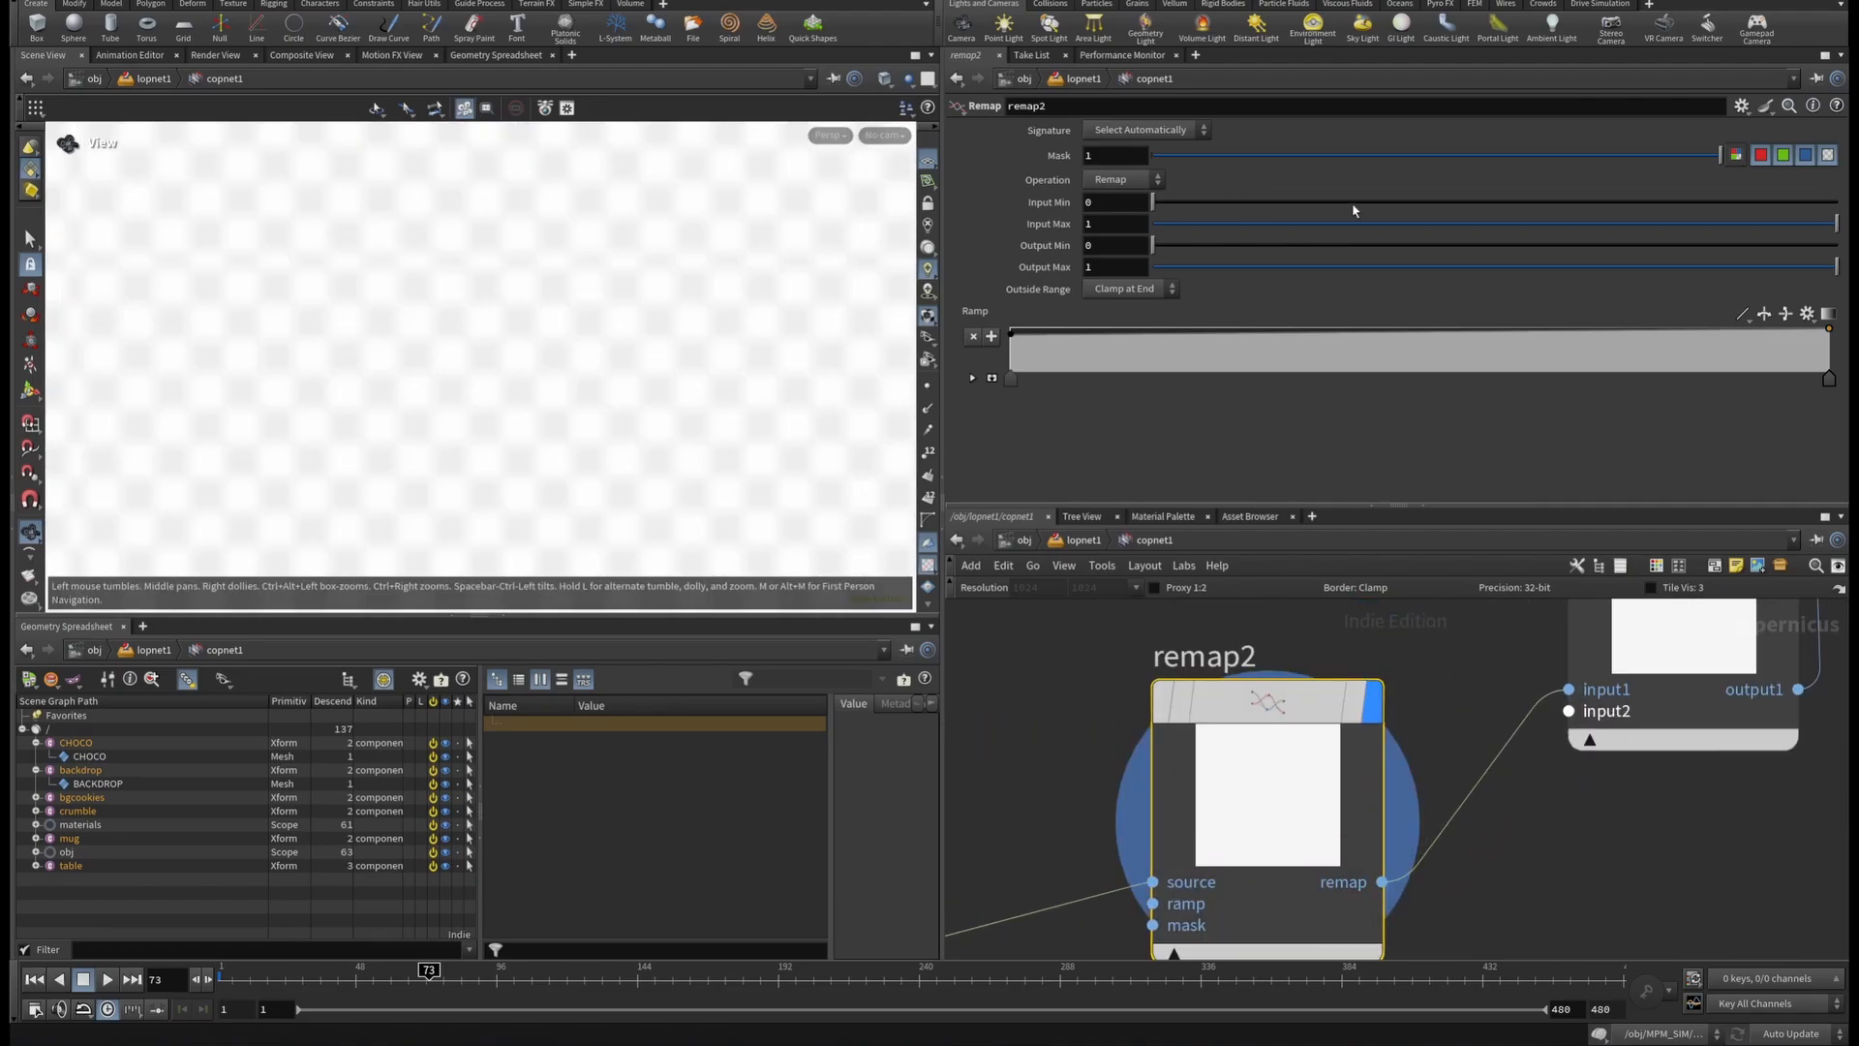
Display the output of the height null and examine its weave pattern.
{"action": "scroll", "coordinate": [1419, 775], "scroll_direction": "down", "scroll_amount": 5}
{"action": "middle_click_drag", "start_coordinate": [1607, 738], "coordinate": [1346, 811]}
{"action": "scroll", "coordinate": [1265, 755], "scroll_direction": "up", "scroll_amount": 4}
{"action": "mouse_move", "coordinate": [1289, 771]}
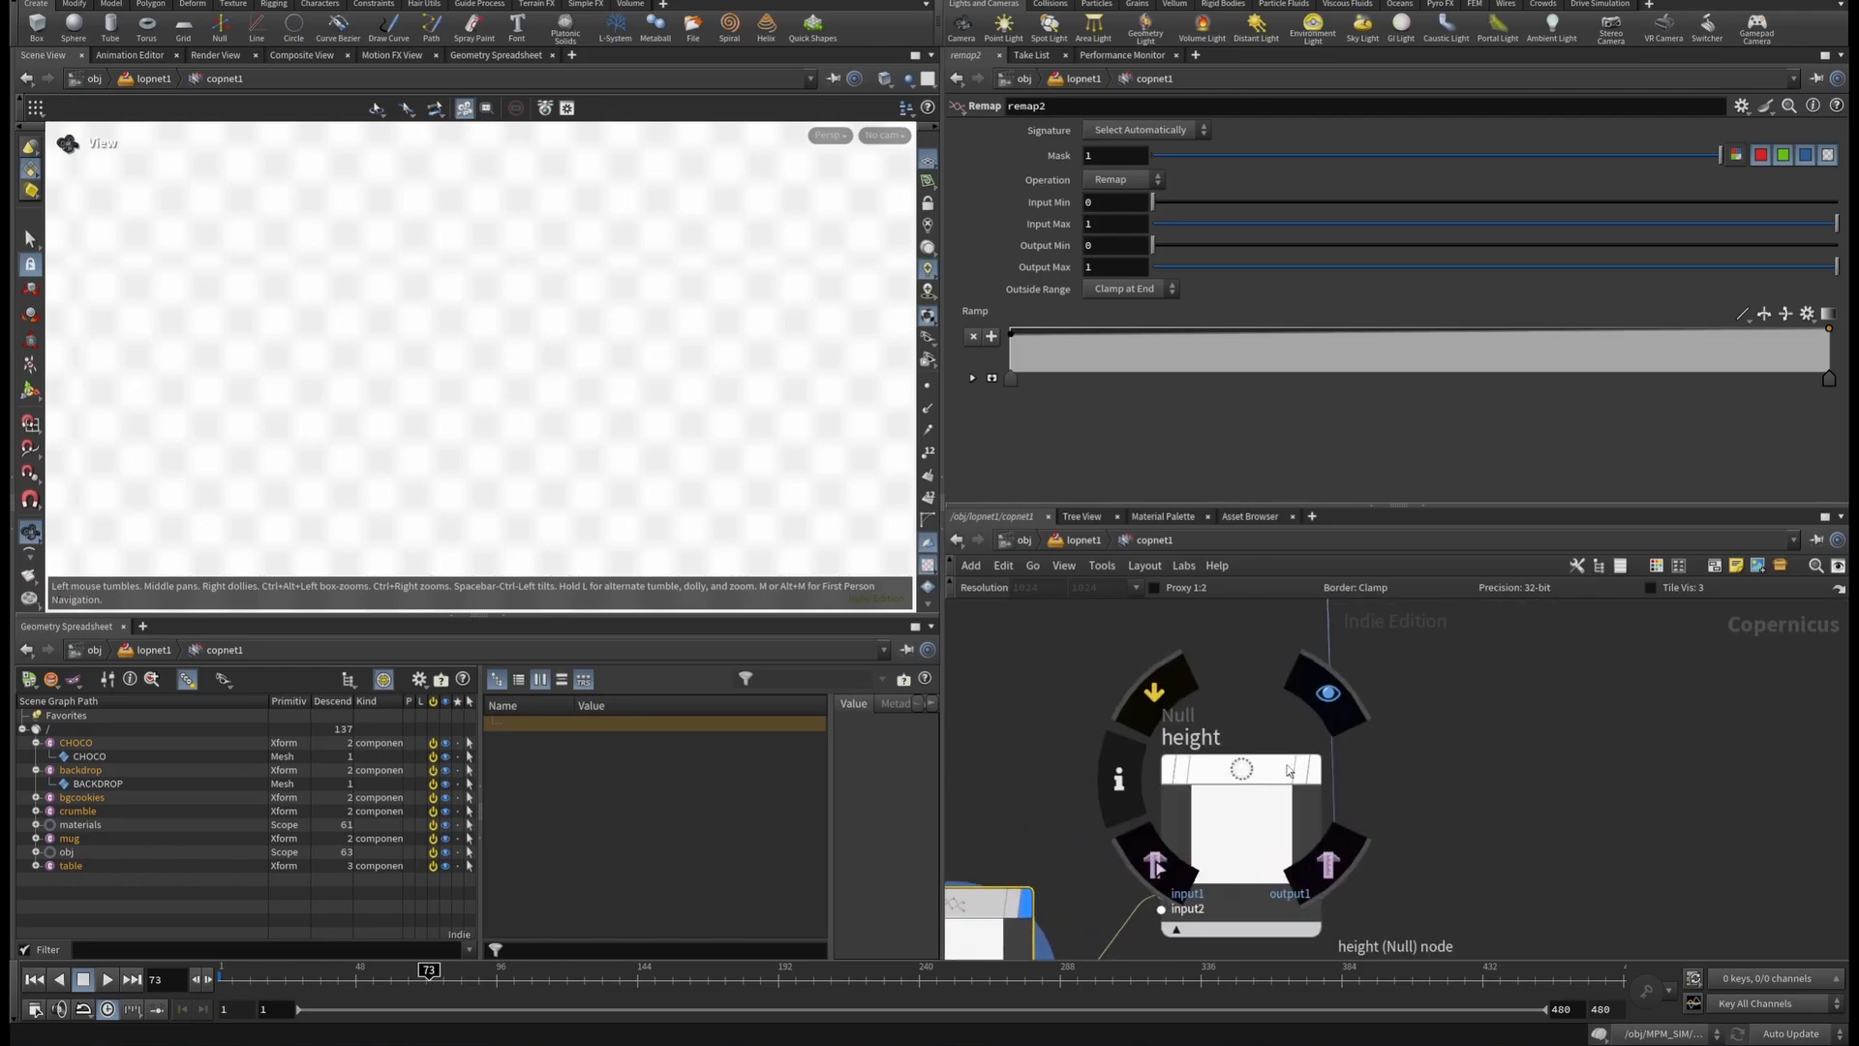
{"action": "left_click", "coordinate": [1328, 693]}
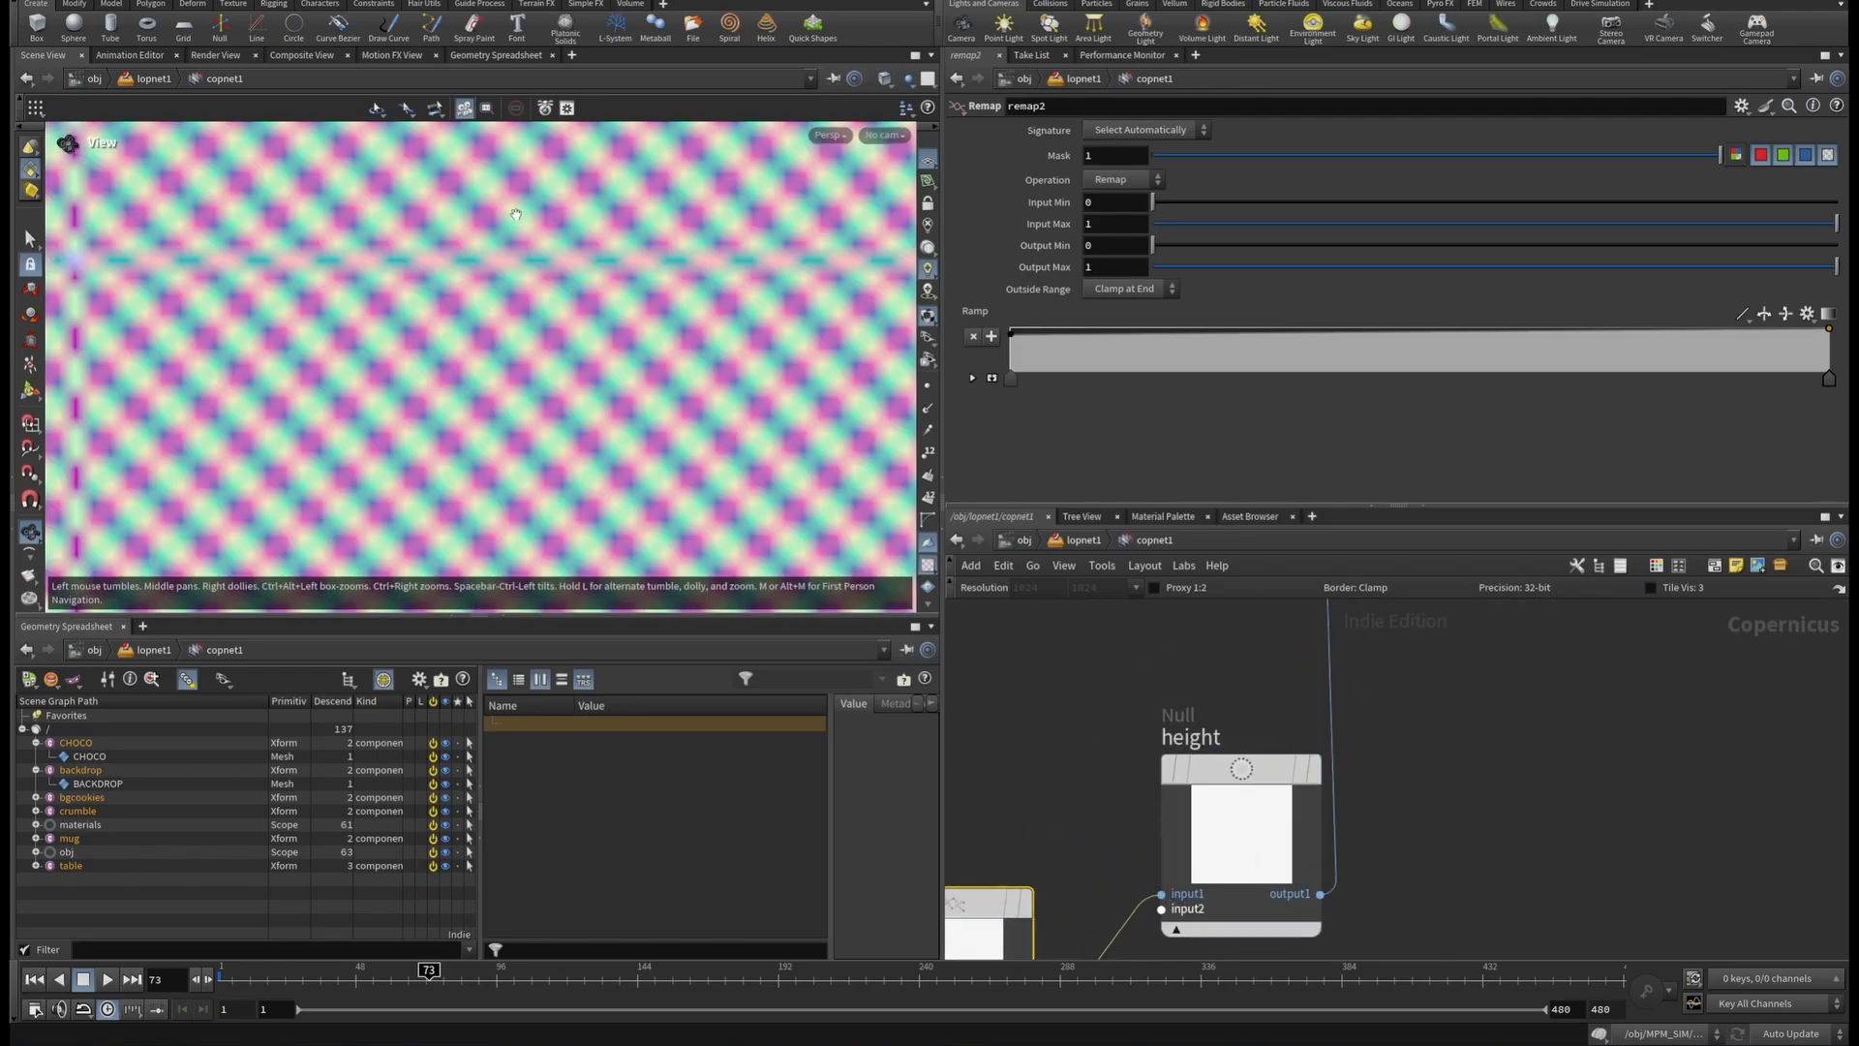
{"action": "scroll", "coordinate": [634, 289], "scroll_direction": "down", "scroll_amount": 3}
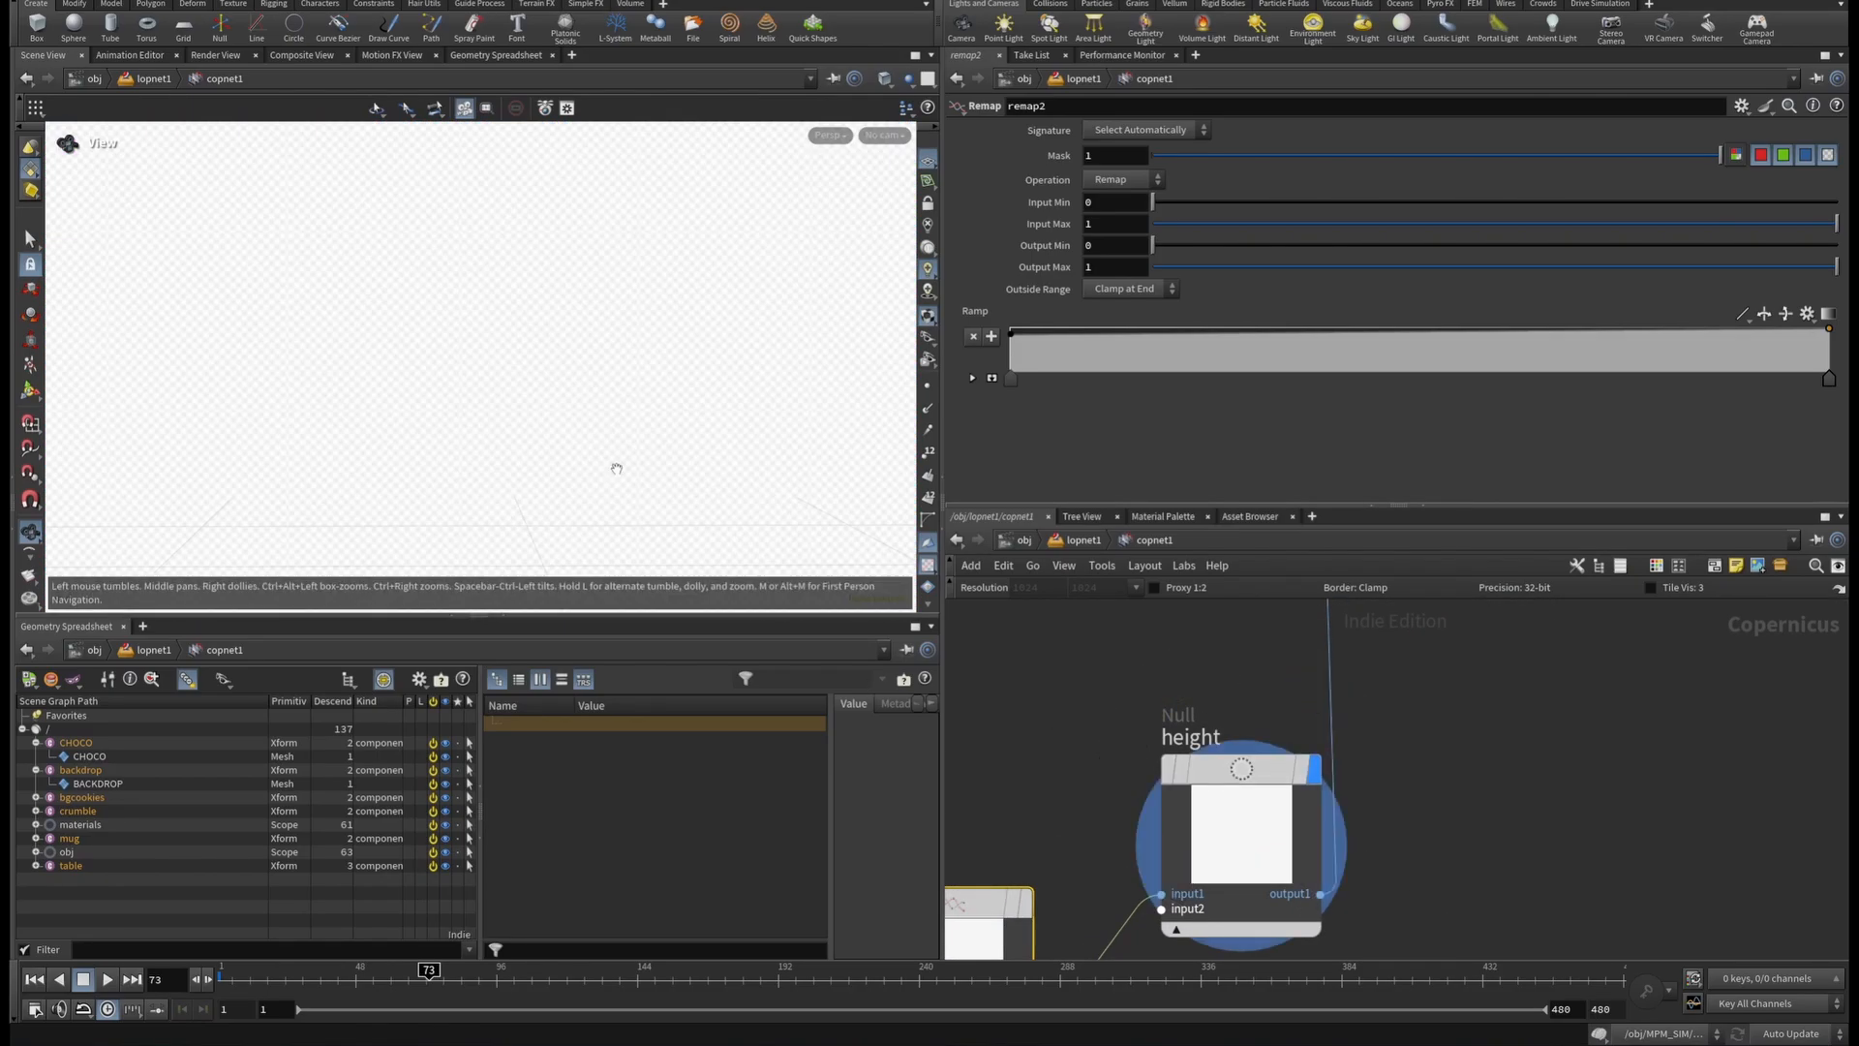
Display the heighttonormal1 node to view the normal map generated from the height pattern.
{"action": "scroll", "coordinate": [1404, 729], "scroll_direction": "down", "scroll_amount": 5}
{"action": "middle_click_drag", "start_coordinate": [1404, 729], "coordinate": [1249, 814]}
{"action": "scroll", "coordinate": [1255, 688], "scroll_direction": "up", "scroll_amount": 6}
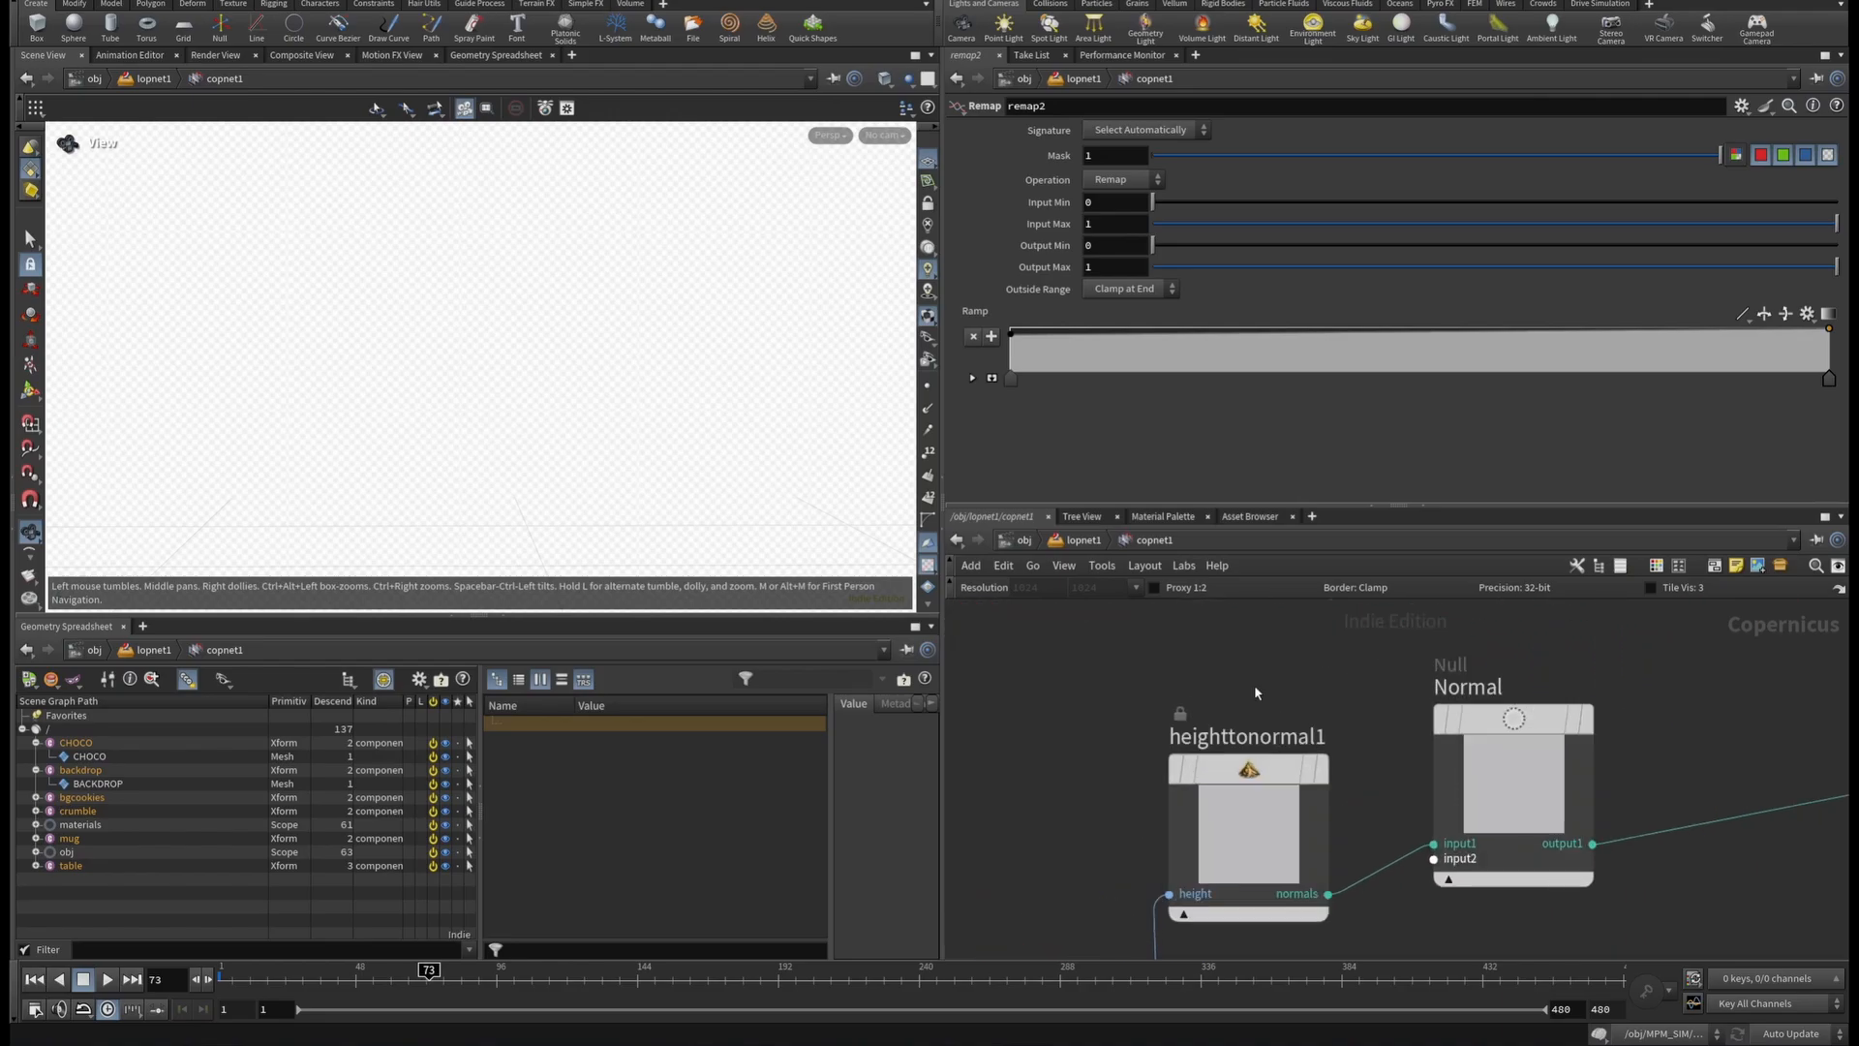
{"action": "left_click", "coordinate": [1337, 785]}
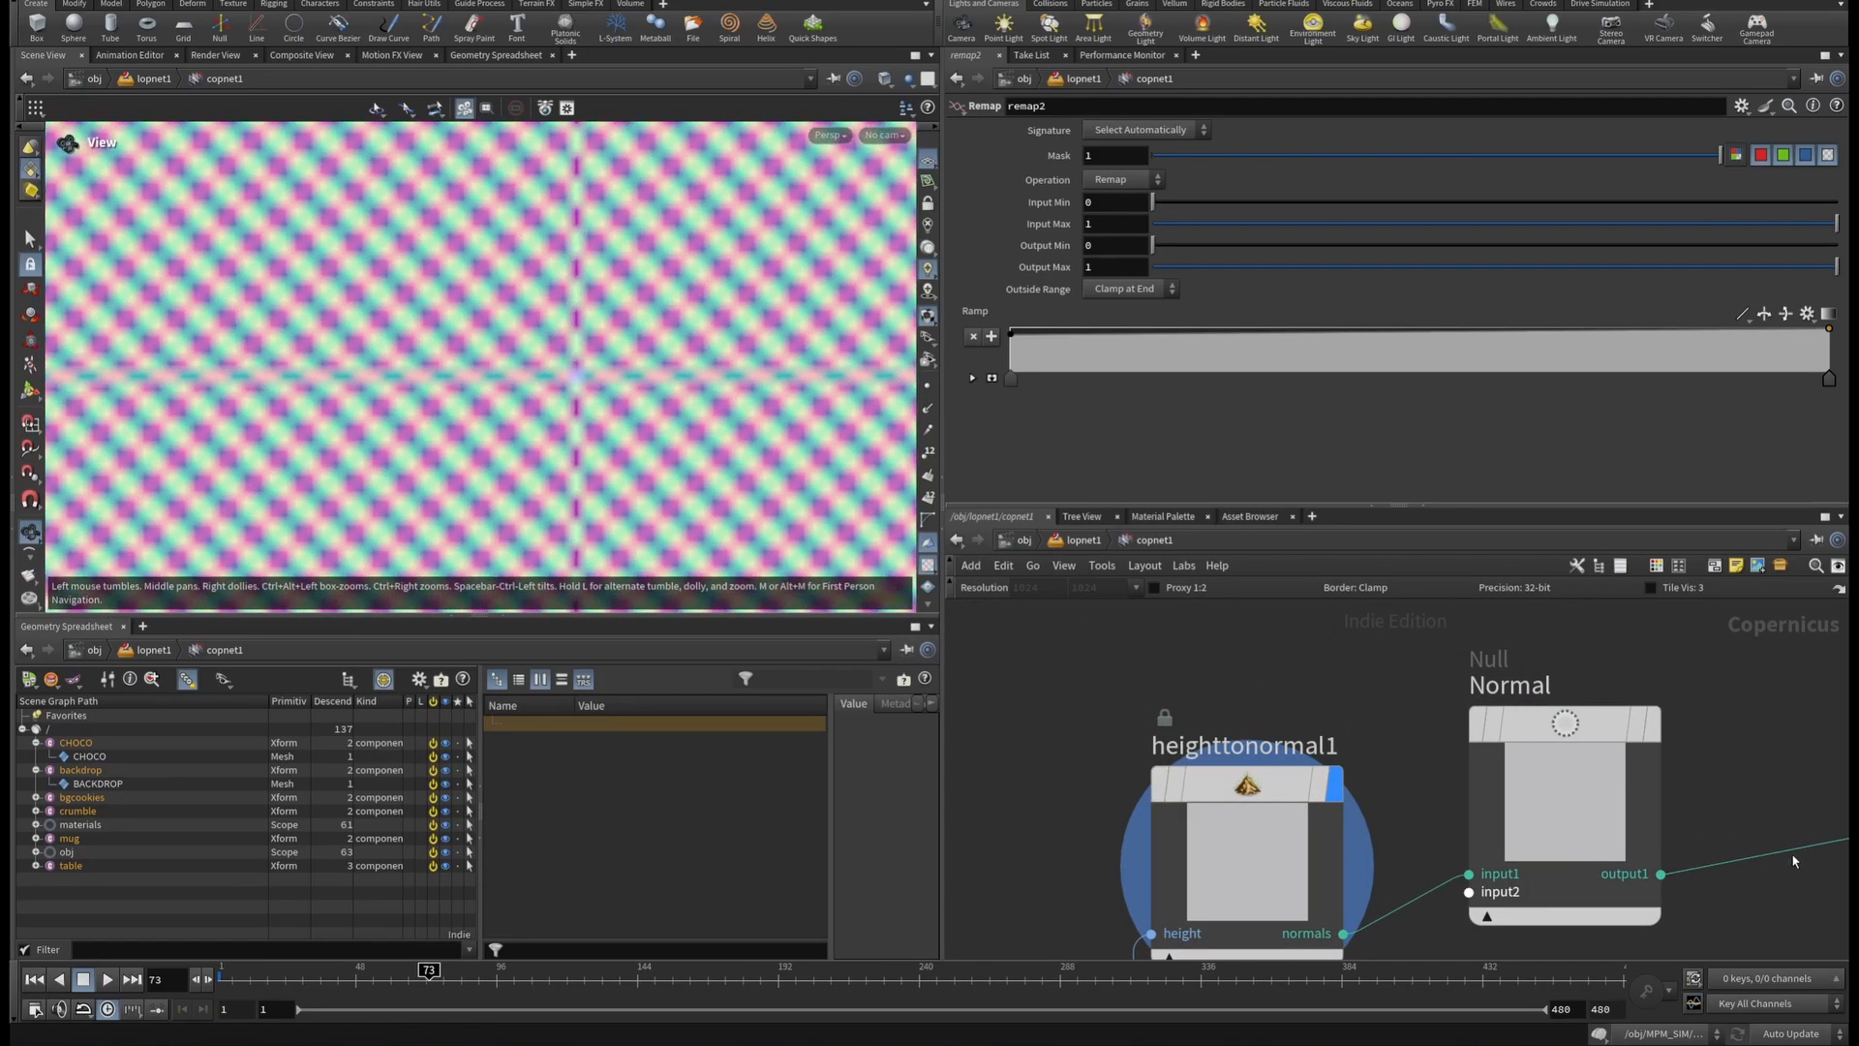
Trace the base_color and Normal connections into previewmaterial1, and select the height null that feeds heighttonormal1.
{"action": "scroll", "coordinate": [1620, 752], "scroll_direction": "down", "scroll_amount": 5}
{"action": "middle_click_drag", "start_coordinate": [1734, 773], "coordinate": [1536, 806]}
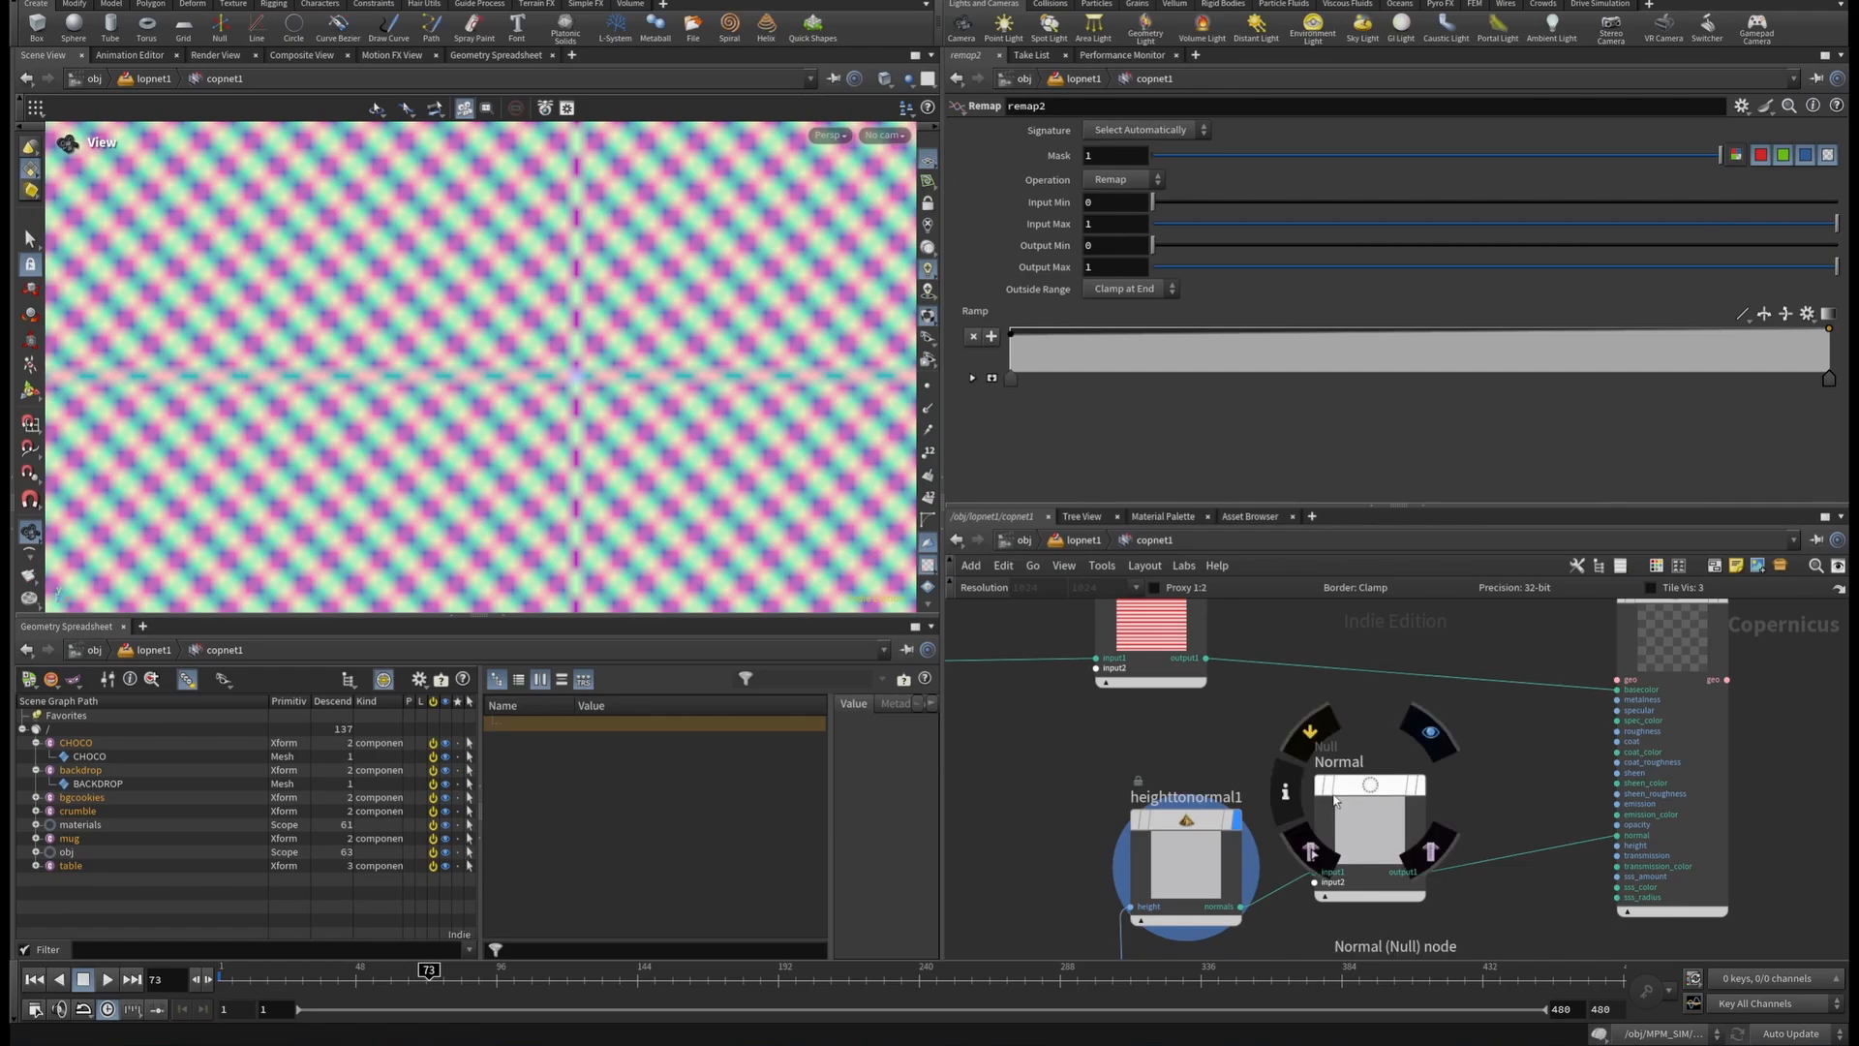
{"action": "scroll", "coordinate": [1269, 850], "scroll_direction": "down", "scroll_amount": 3}
{"action": "scroll", "coordinate": [1269, 850], "scroll_direction": "down", "scroll_amount": 2}
{"action": "middle_click", "coordinate": [1326, 833]}
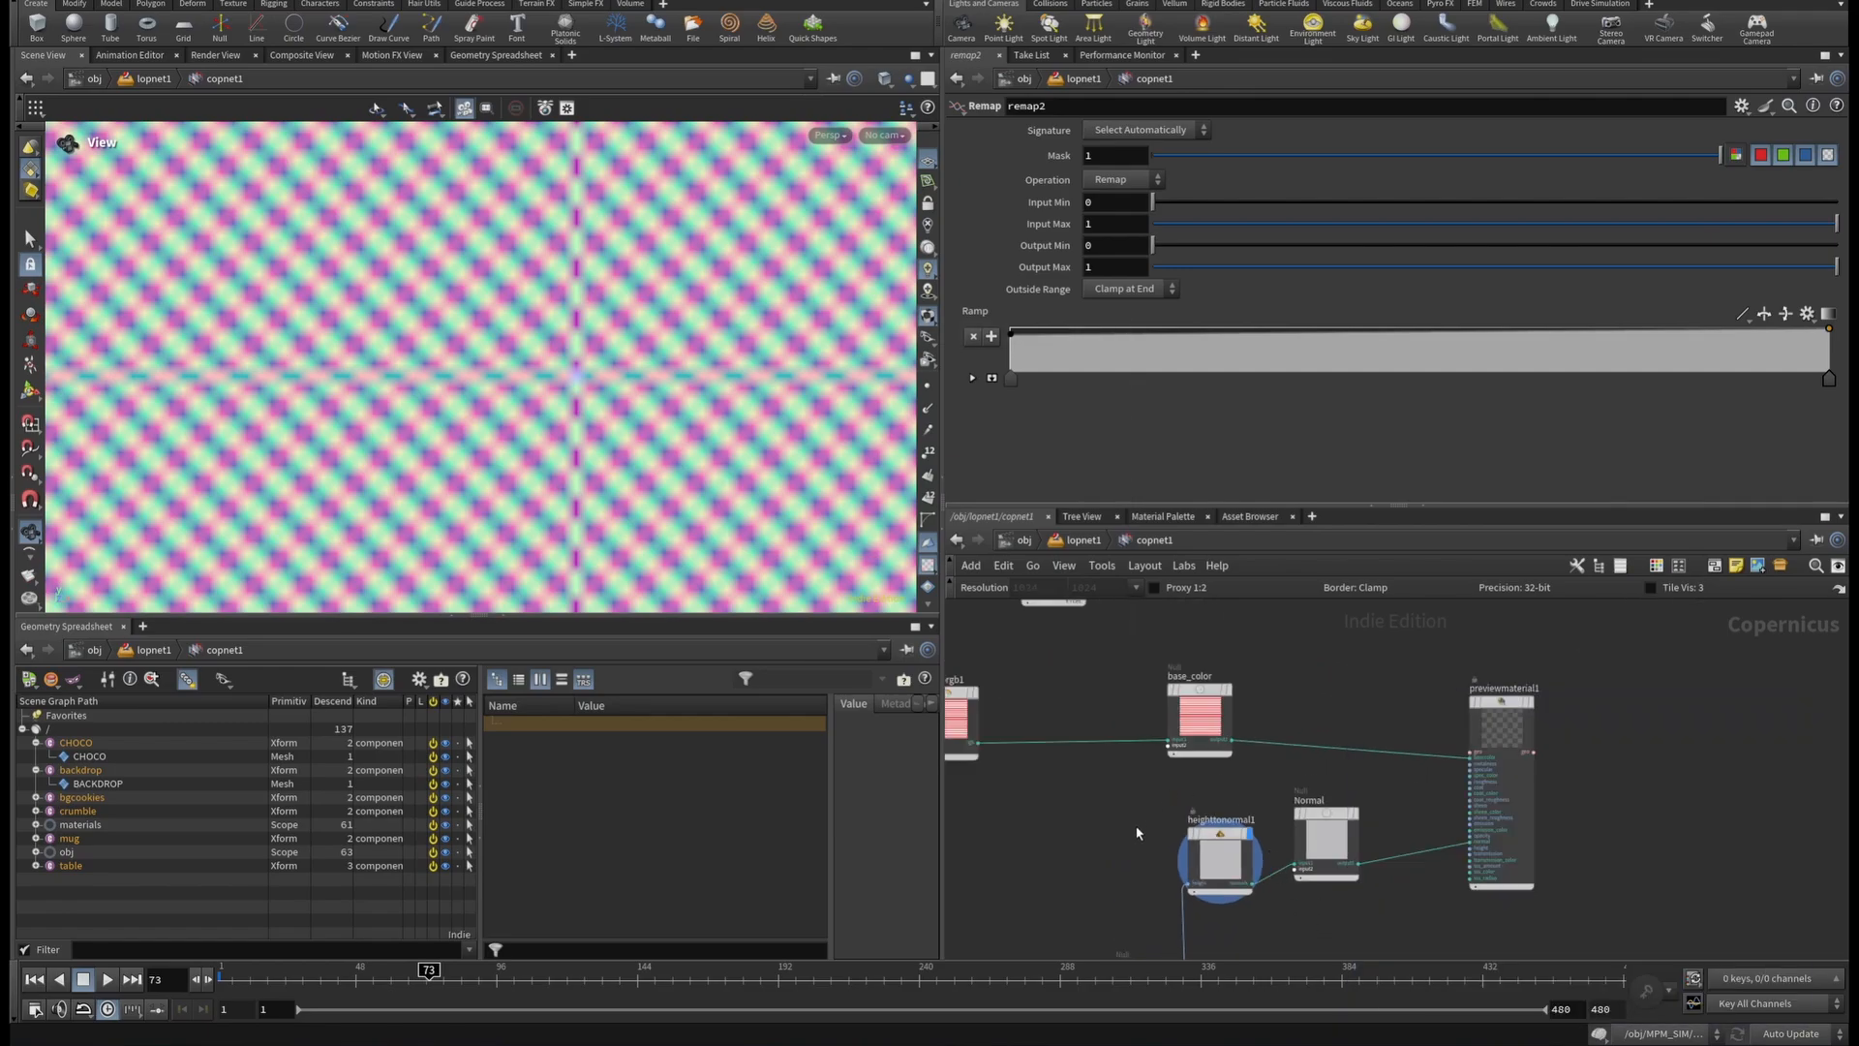
{"action": "middle_click_drag", "start_coordinate": [1127, 917], "coordinate": [1214, 758]}
{"action": "scroll", "coordinate": [1222, 789], "scroll_direction": "up", "scroll_amount": 5}
{"action": "left_click", "coordinate": [1234, 839]}
{"action": "scroll", "coordinate": [1434, 724], "scroll_direction": "down", "scroll_amount": 4}
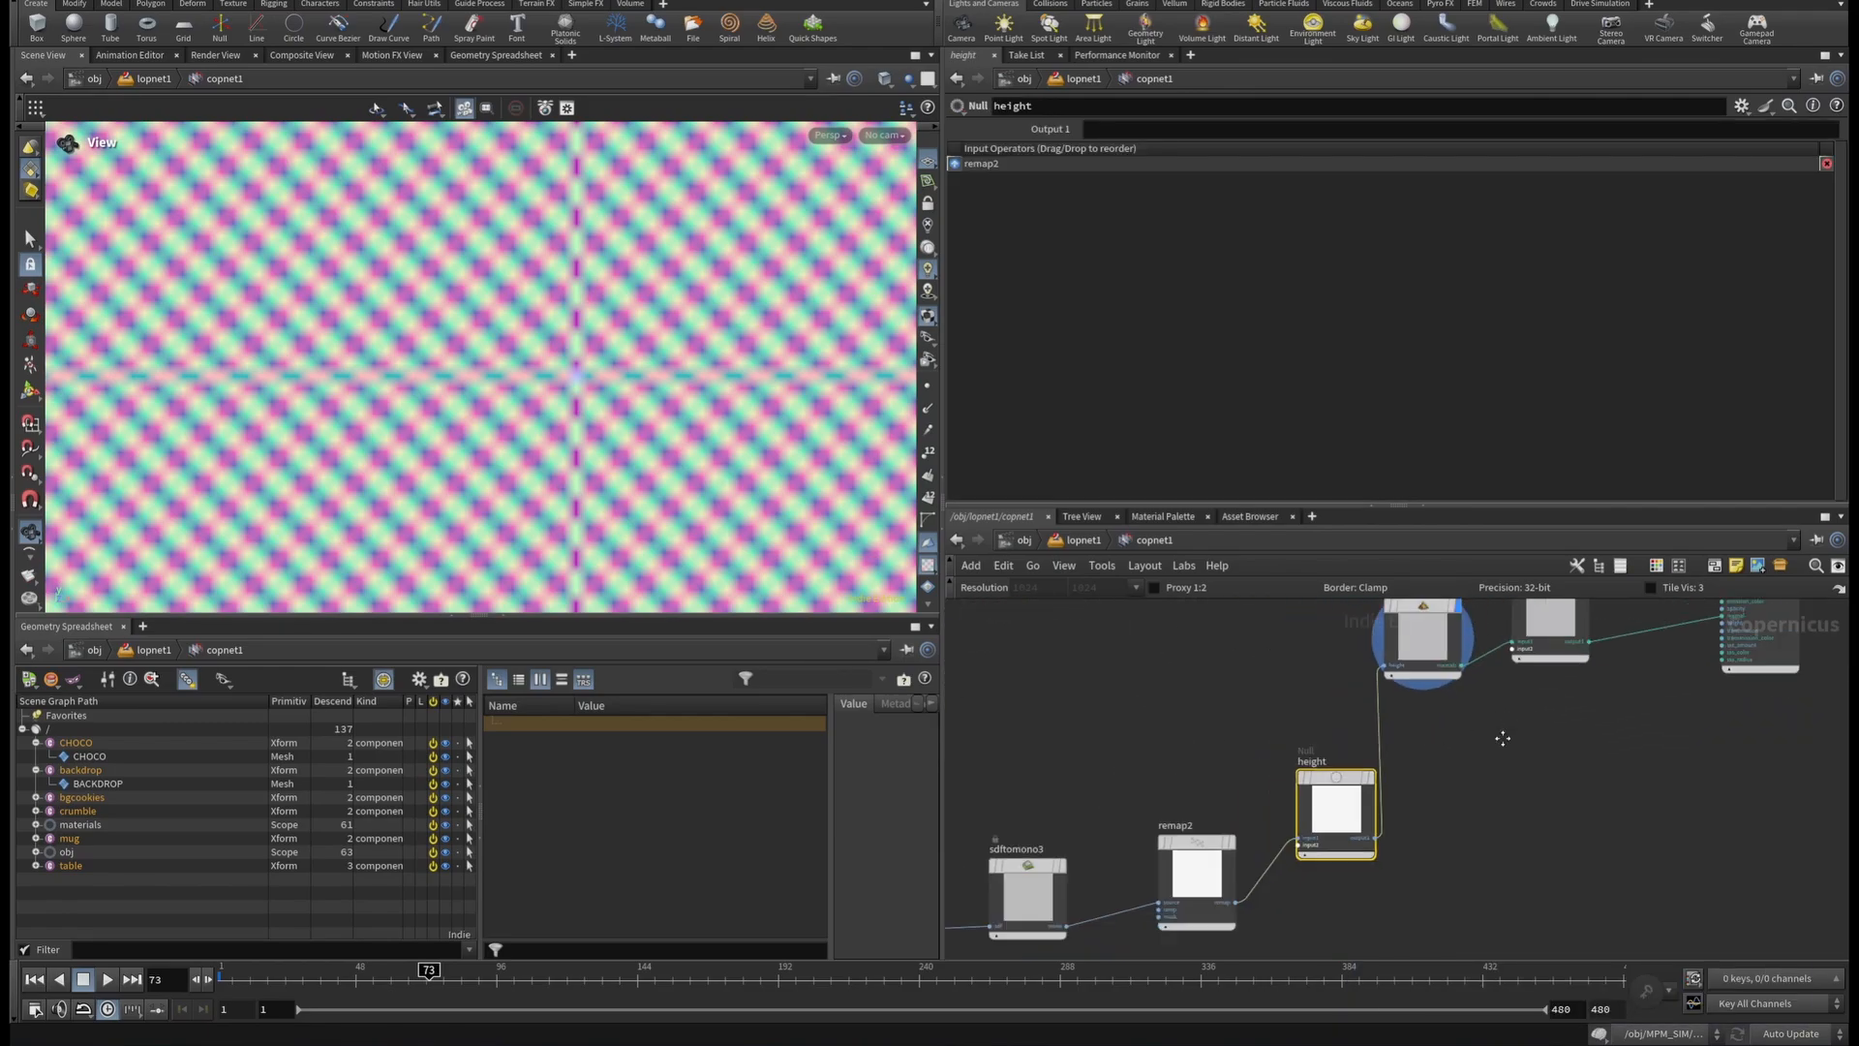
Display the output of the Normal null.
{"action": "middle_click_drag", "start_coordinate": [1506, 739], "coordinate": [1361, 866]}
{"action": "scroll", "coordinate": [1430, 718], "scroll_direction": "up", "scroll_amount": 1}
{"action": "scroll", "coordinate": [1429, 717], "scroll_direction": "up", "scroll_amount": 4}
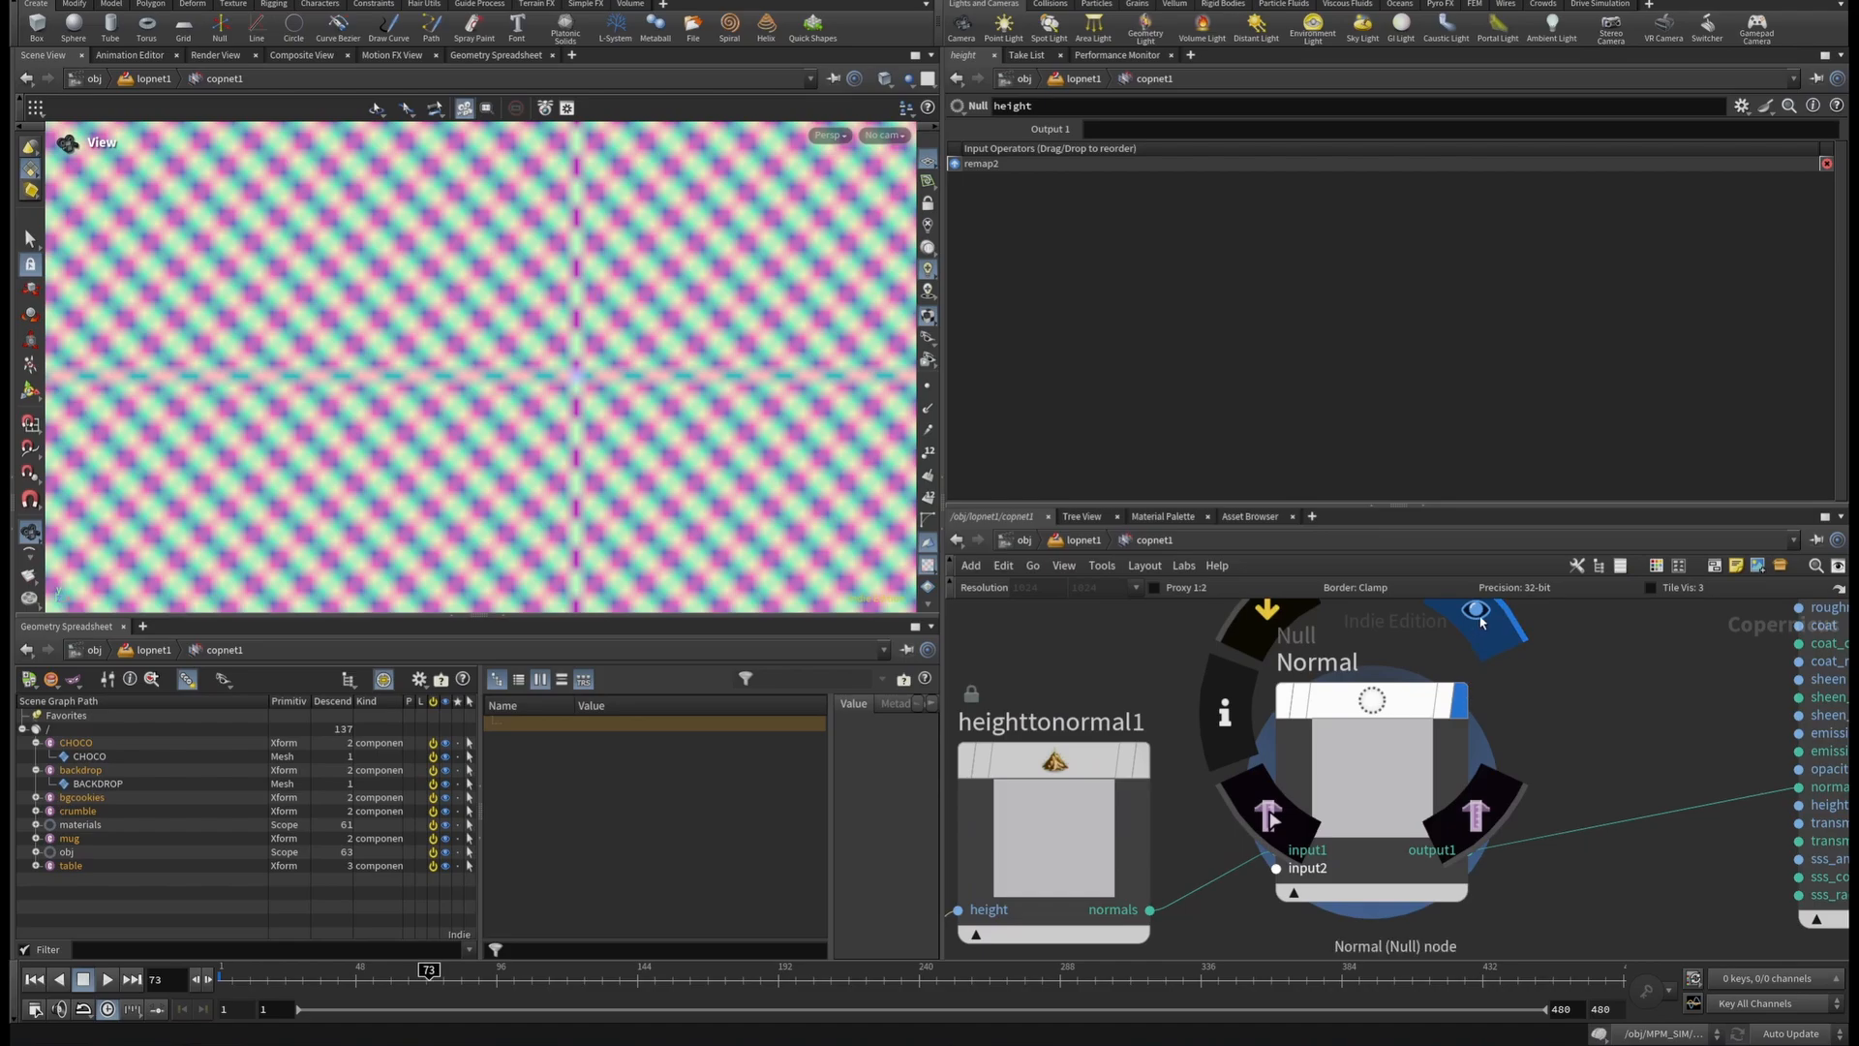
Leave copnet1 and open the napkin material's network inside materiallibrary1.
{"action": "key", "text": "u"}
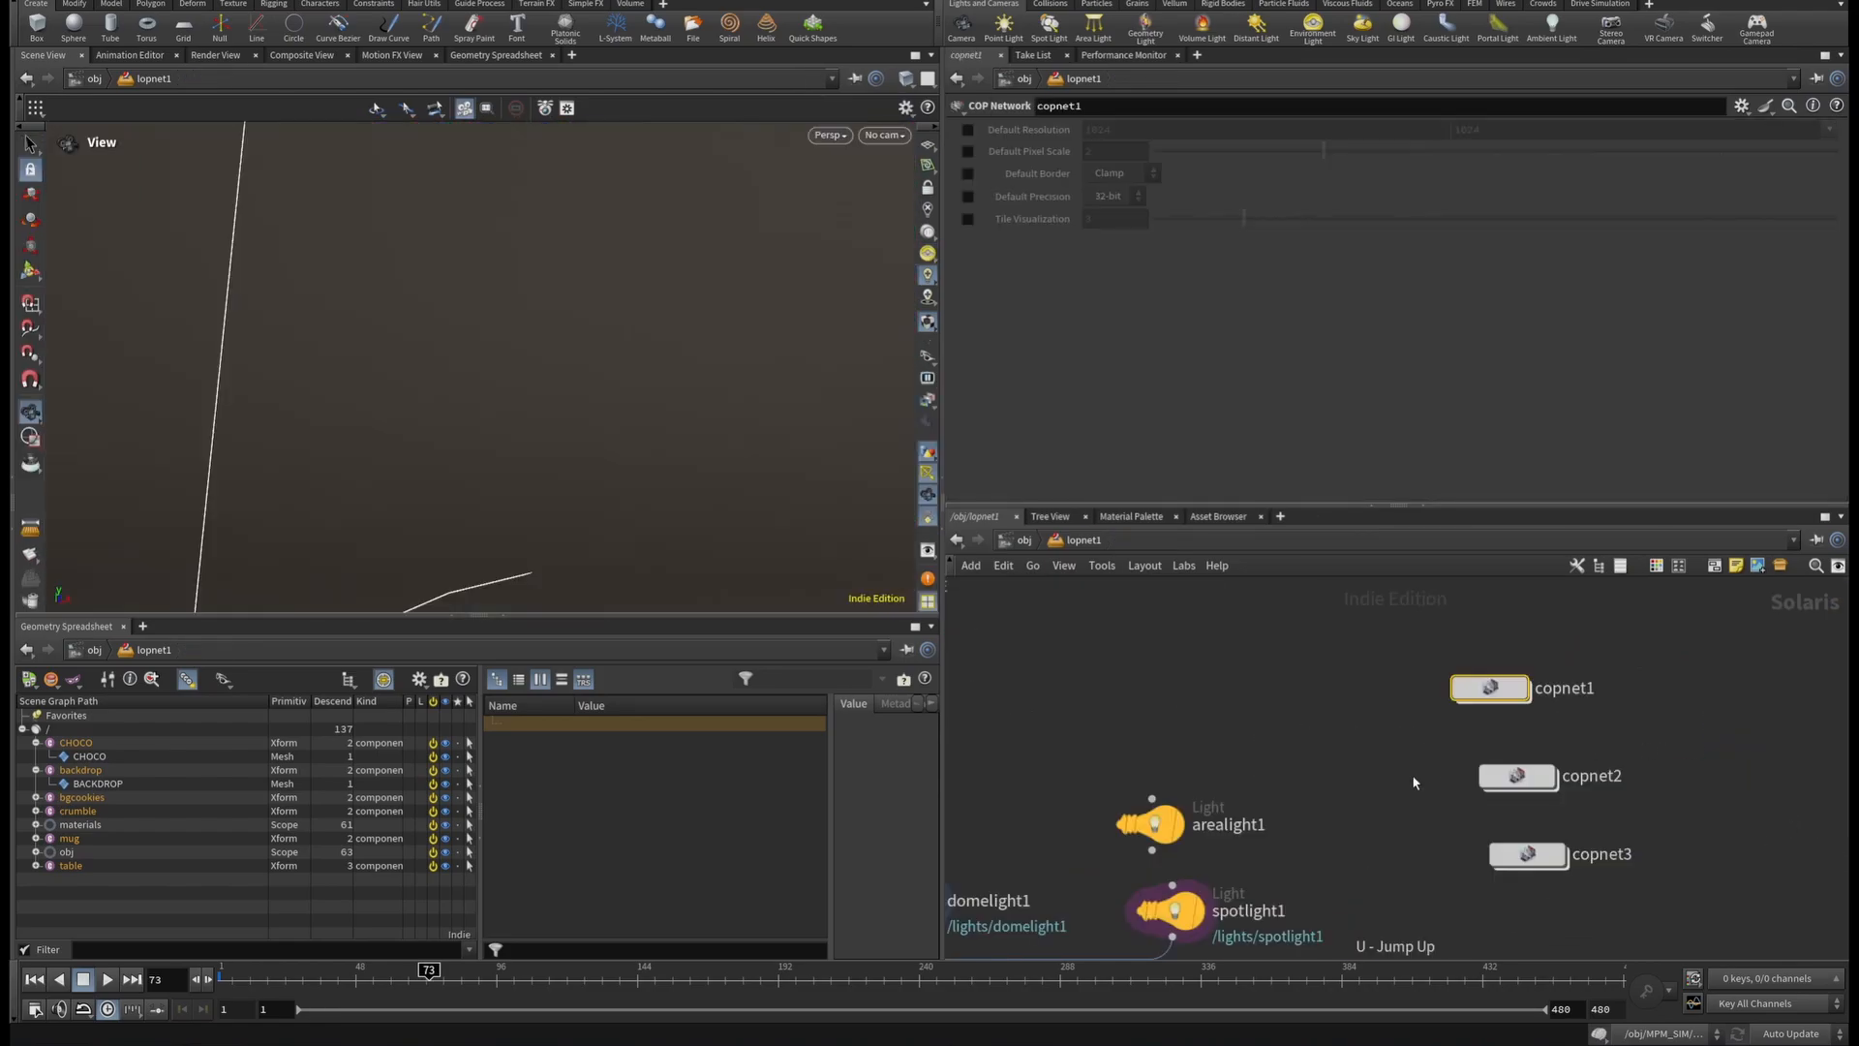
{"action": "scroll", "coordinate": [1413, 781], "scroll_direction": "down", "scroll_amount": 5}
{"action": "middle_click_drag", "start_coordinate": [1233, 722], "coordinate": [1481, 658]}
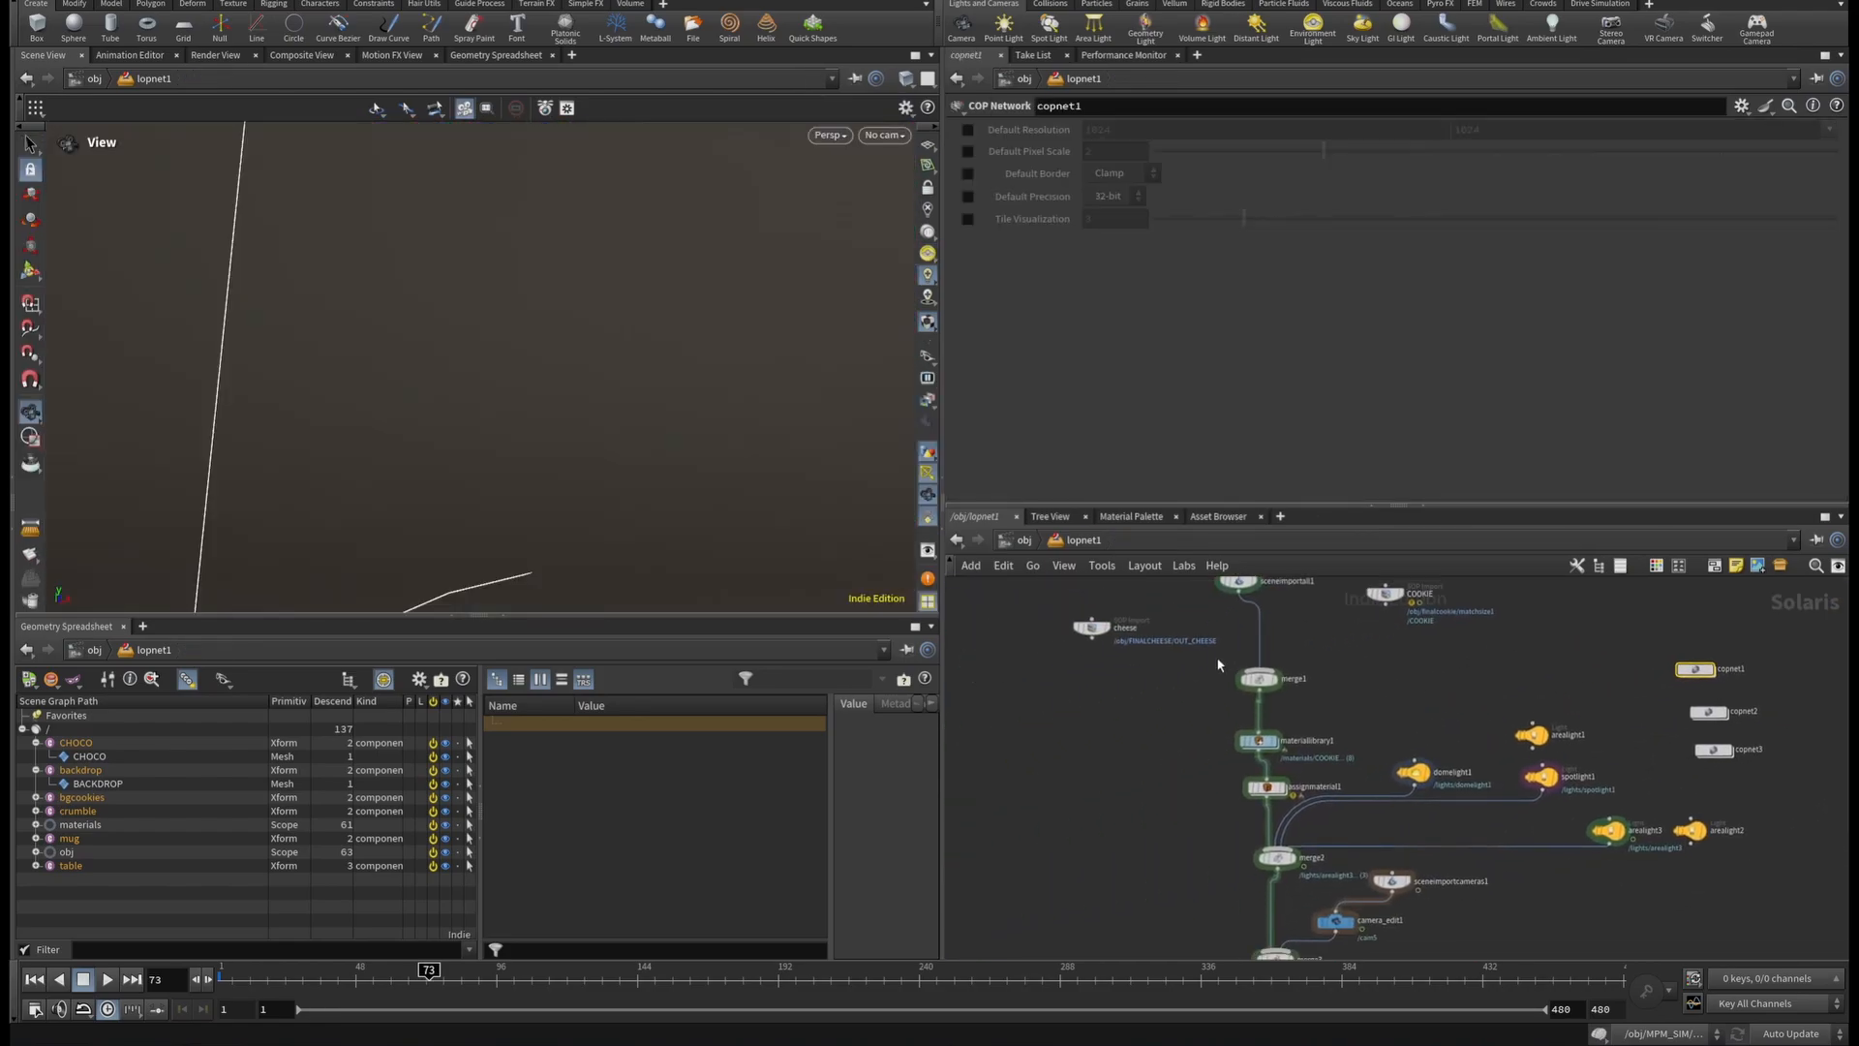
{"action": "scroll", "coordinate": [1360, 728], "scroll_direction": "up", "scroll_amount": 5}
{"action": "double_click", "coordinate": [1153, 756]}
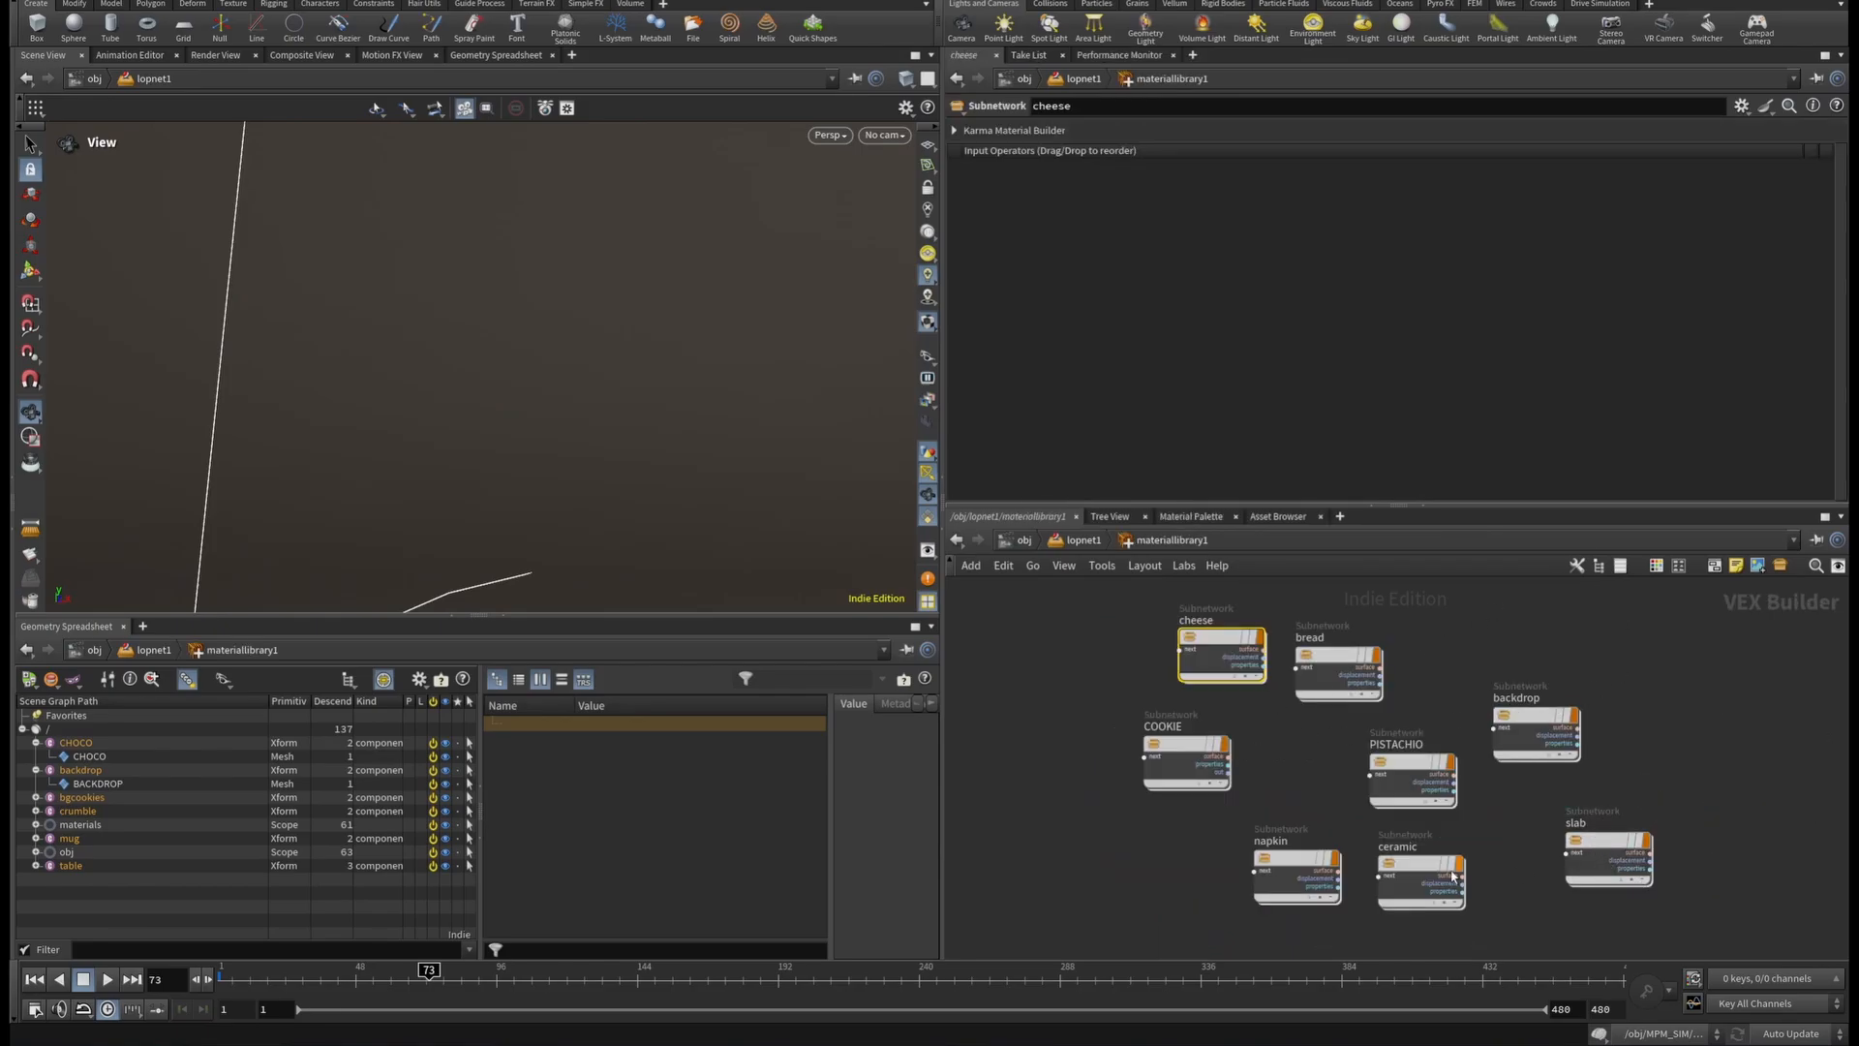
{"action": "double_click", "coordinate": [1289, 863]}
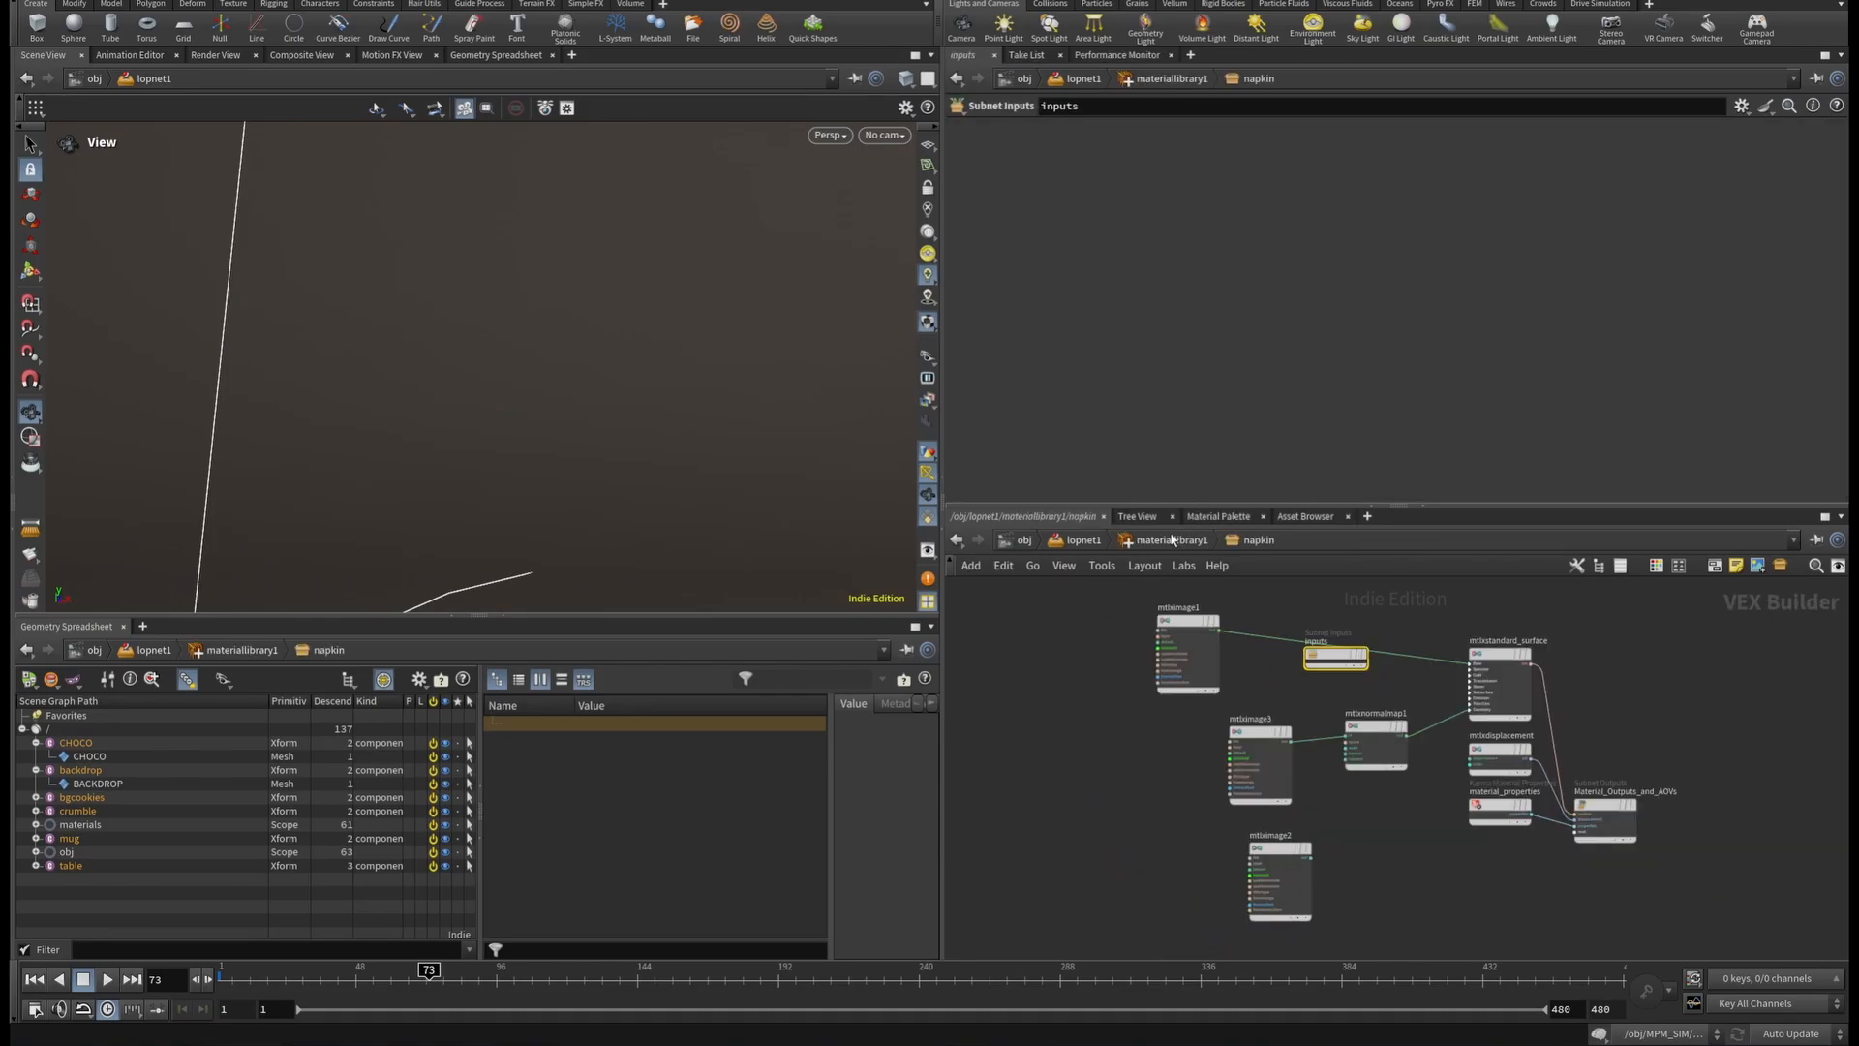
View the scene through /cam5 and orbit to a close view of the striped napkin beside the mug.
{"action": "left_click", "coordinate": [883, 135]}
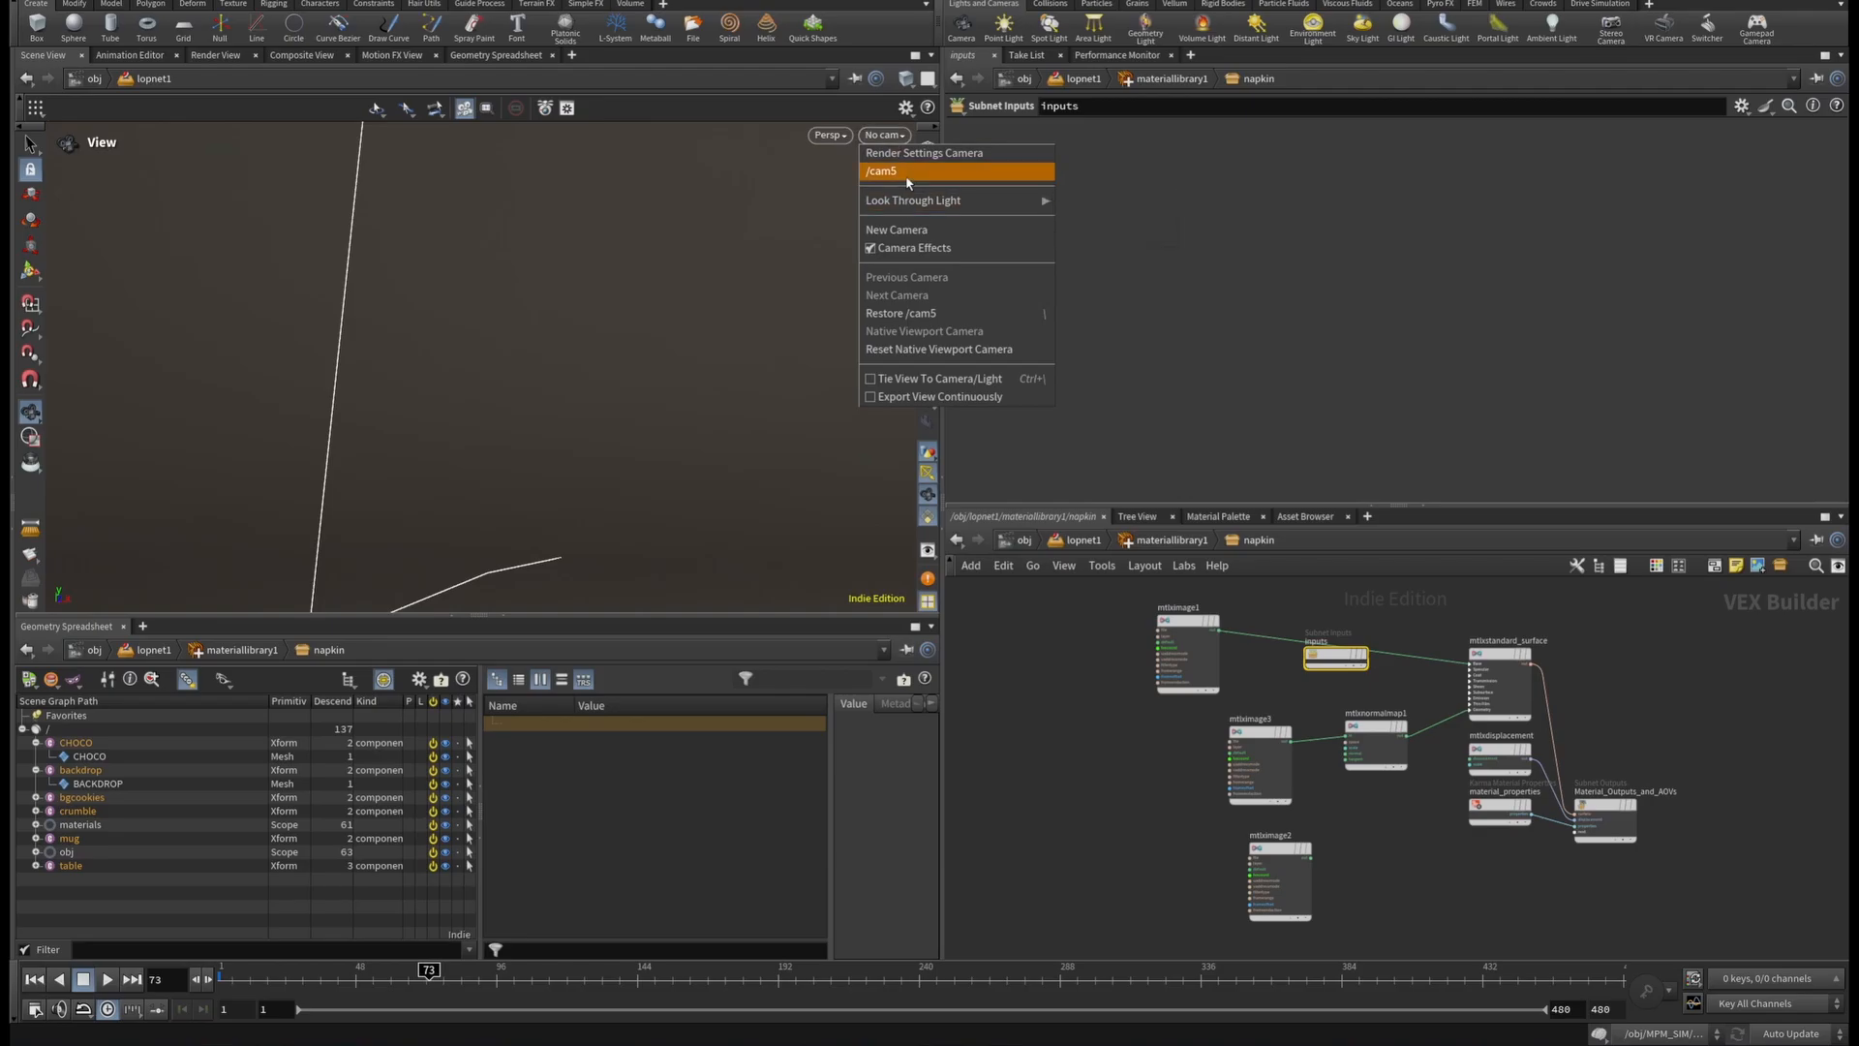
{"action": "left_click", "coordinate": [907, 178]}
{"action": "left_click_drag", "start_coordinate": [511, 374], "coordinate": [560, 340]}
{"action": "middle_click_drag", "start_coordinate": [561, 340], "coordinate": [700, 228]}
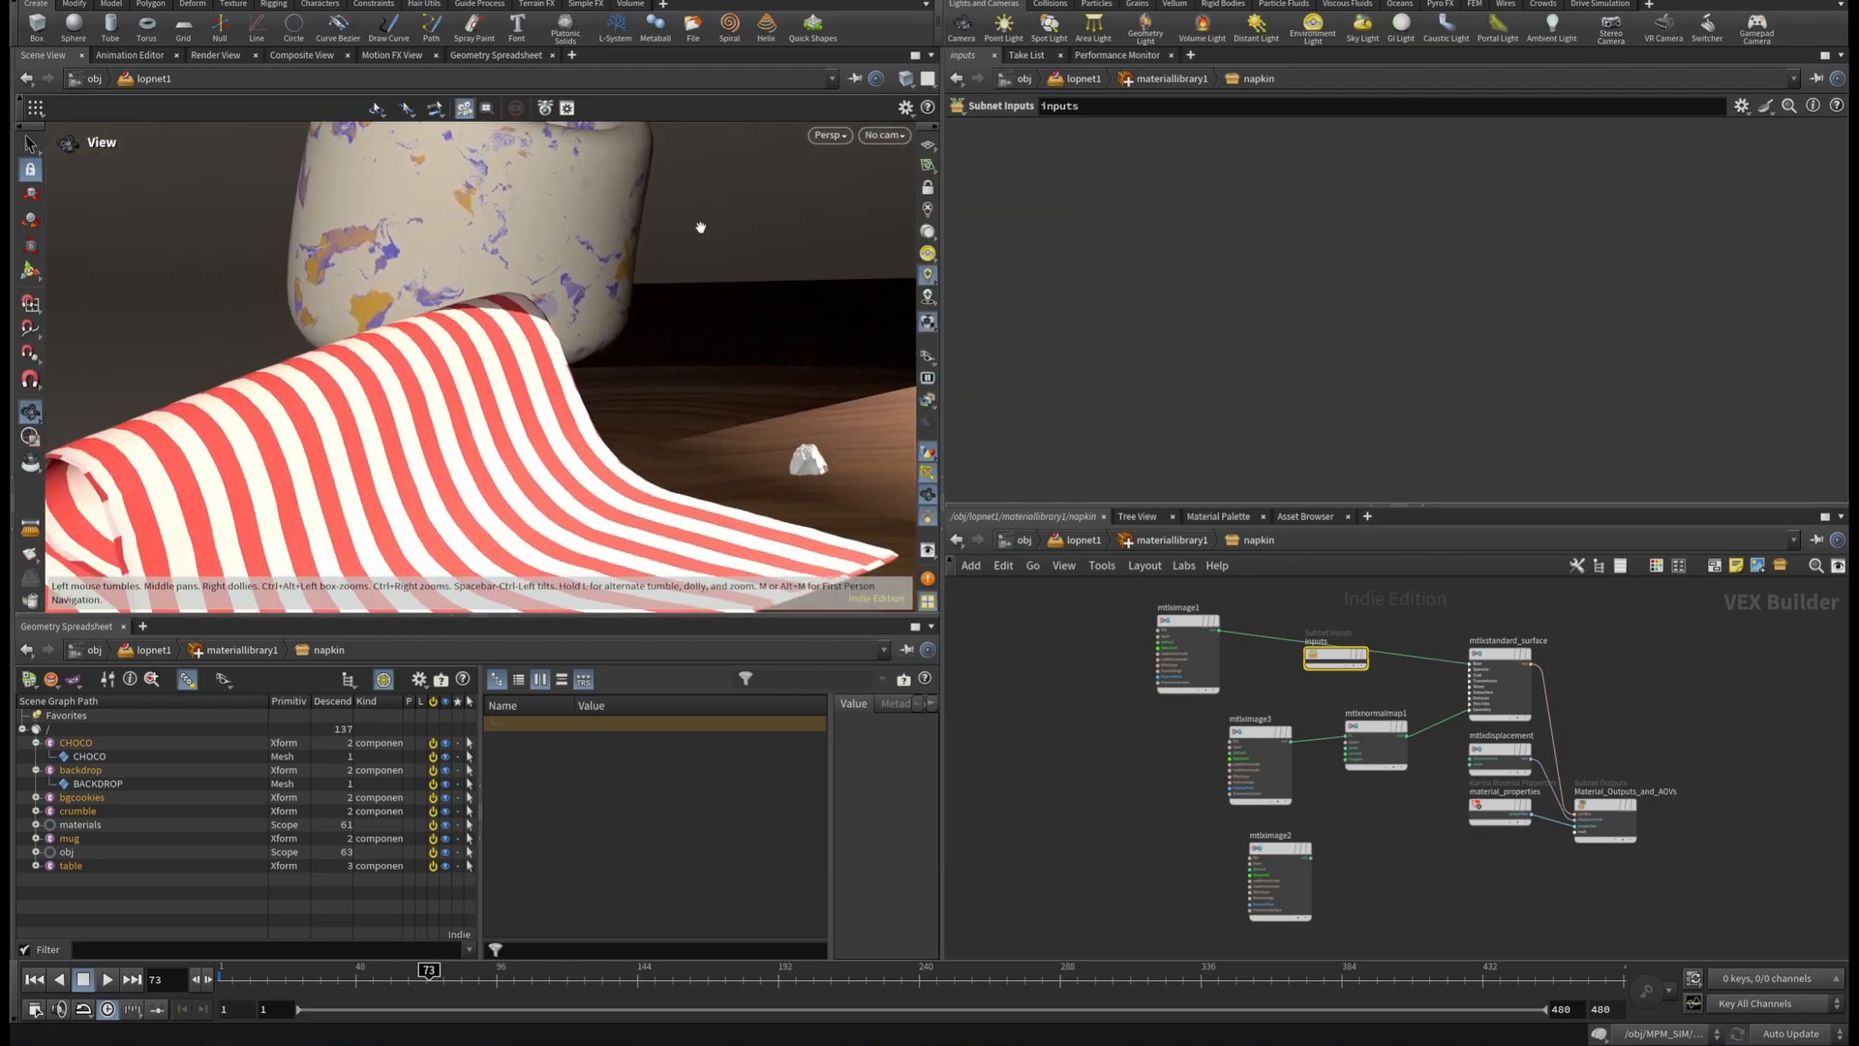
{"action": "right_click_drag", "start_coordinate": [466, 391], "coordinate": [558, 387]}
{"action": "left_click_drag", "start_coordinate": [559, 387], "coordinate": [800, 346]}
{"action": "scroll", "coordinate": [543, 286], "scroll_direction": "down", "scroll_amount": 10}
Move the inputs node clear of the base color connection and show the mtlximage1 parameters.
{"action": "scroll", "coordinate": [1256, 759], "scroll_direction": "up", "scroll_amount": 6}
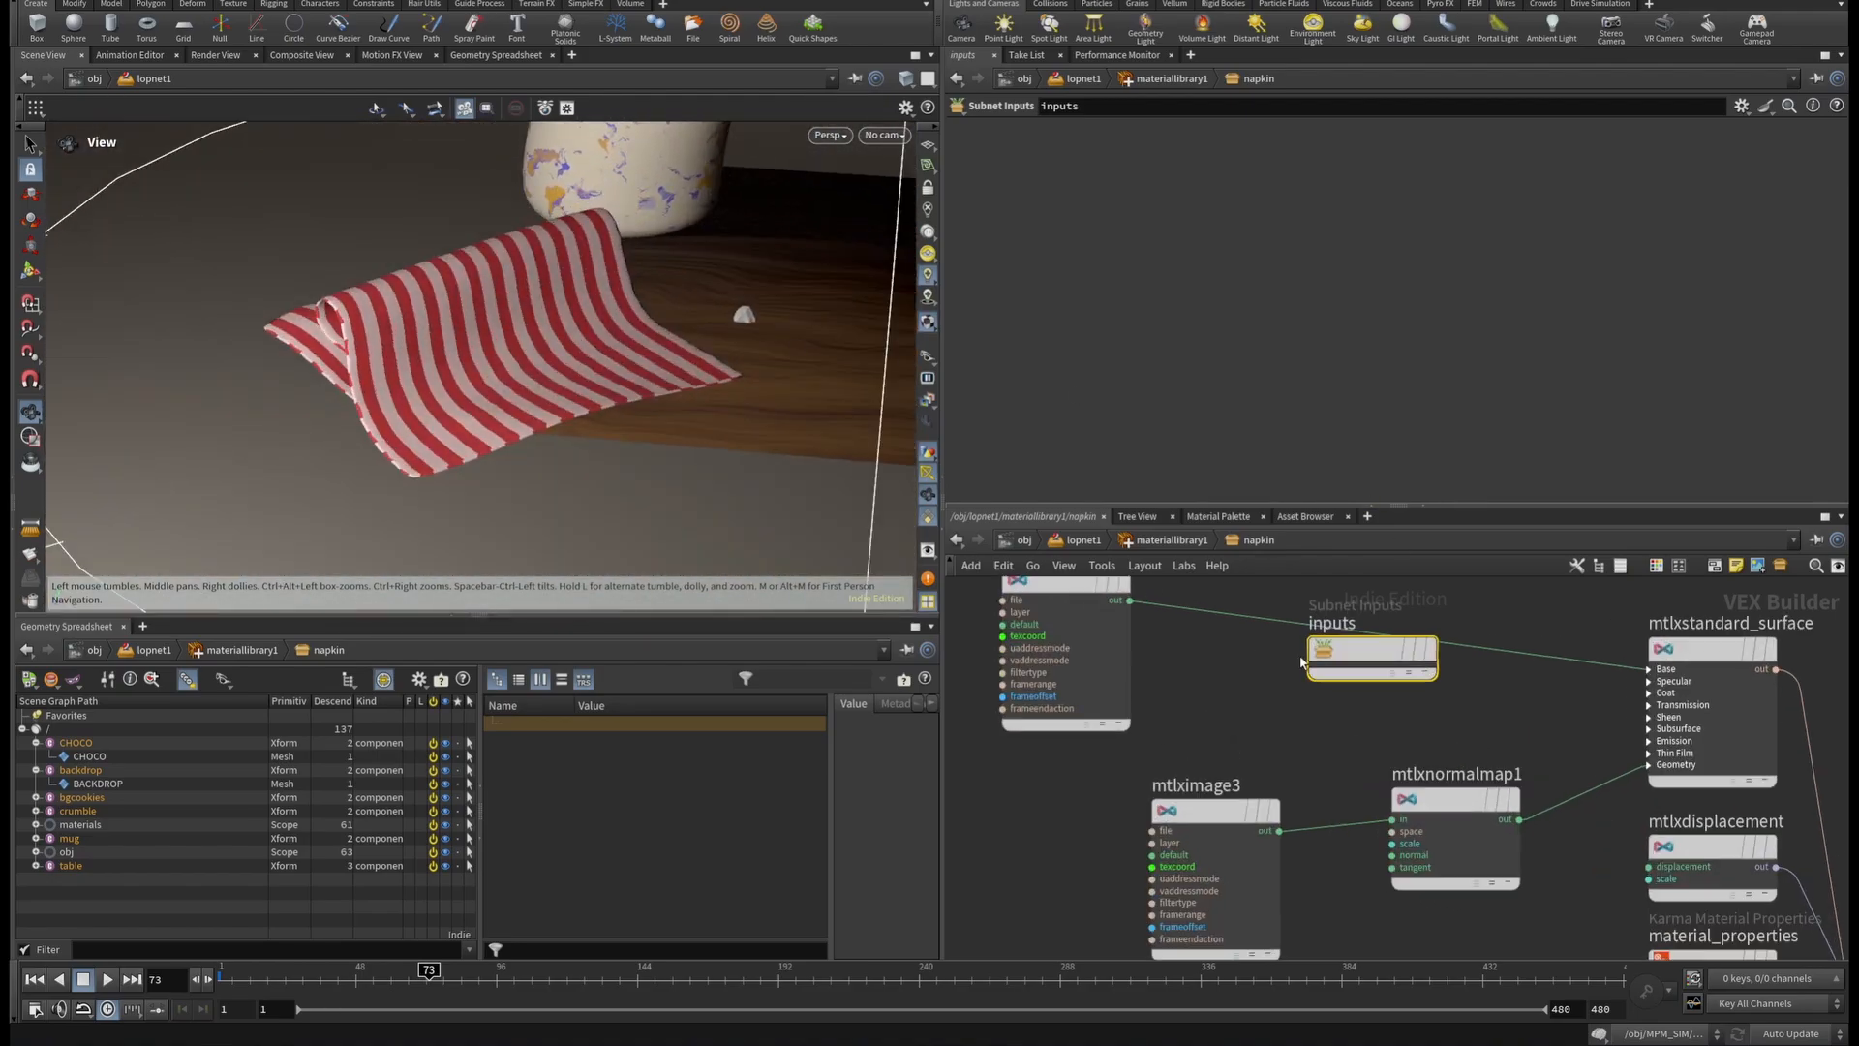
{"action": "scroll", "coordinate": [1611, 769], "scroll_direction": "down", "scroll_amount": 6}
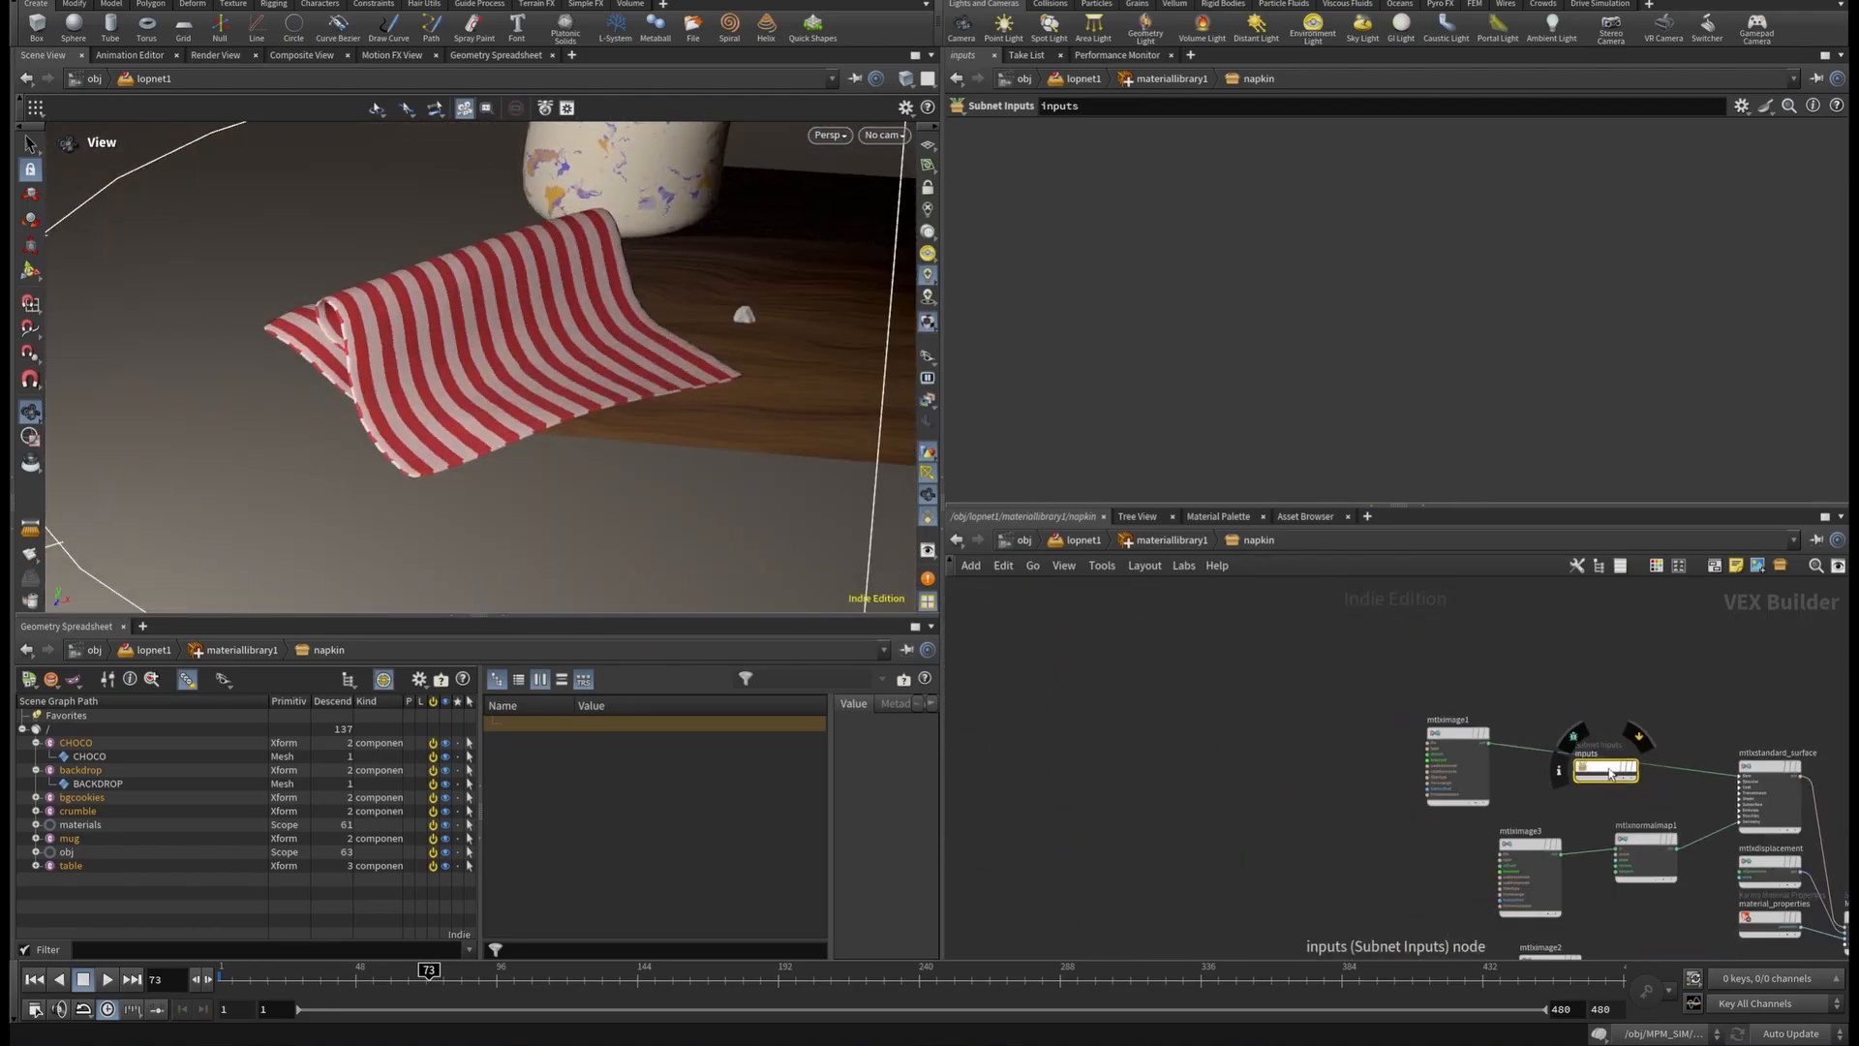
{"action": "left_click_drag", "start_coordinate": [1610, 769], "coordinate": [1221, 713]}
{"action": "scroll", "coordinate": [1469, 744], "scroll_direction": "up", "scroll_amount": 5}
{"action": "left_click", "coordinate": [1469, 744]}
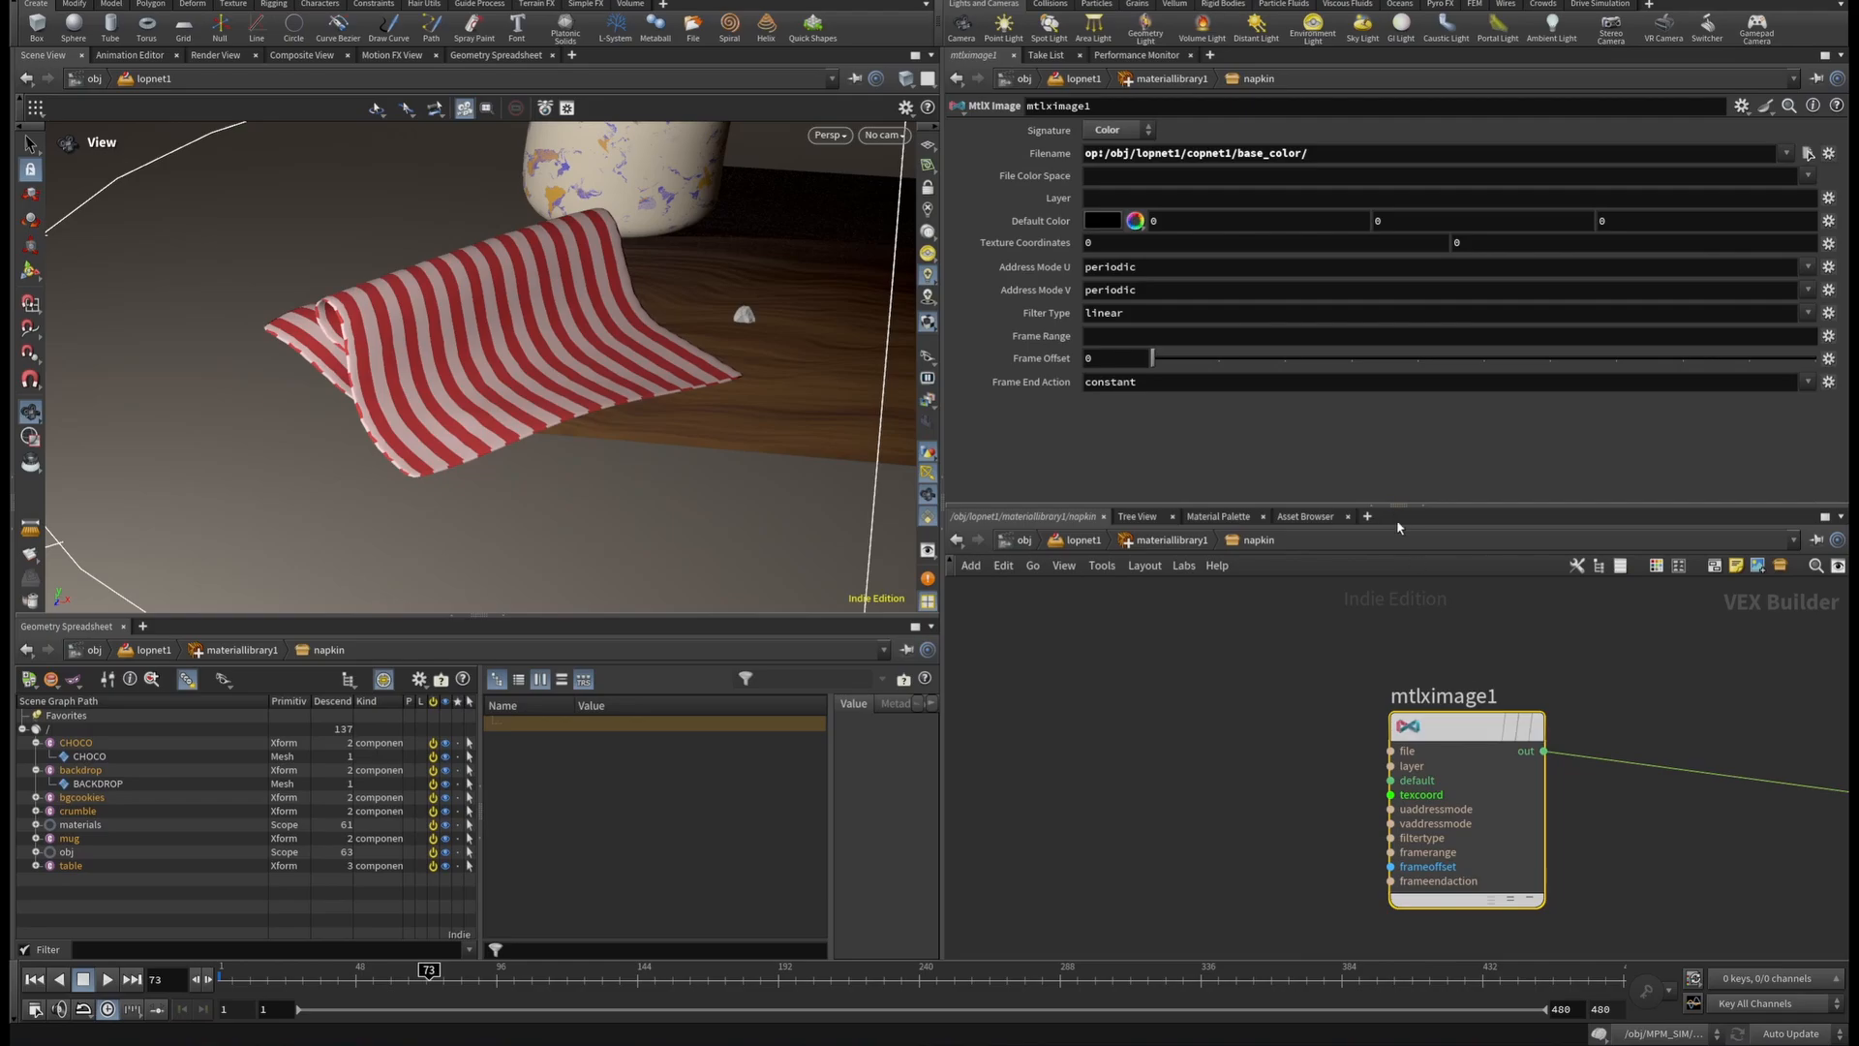
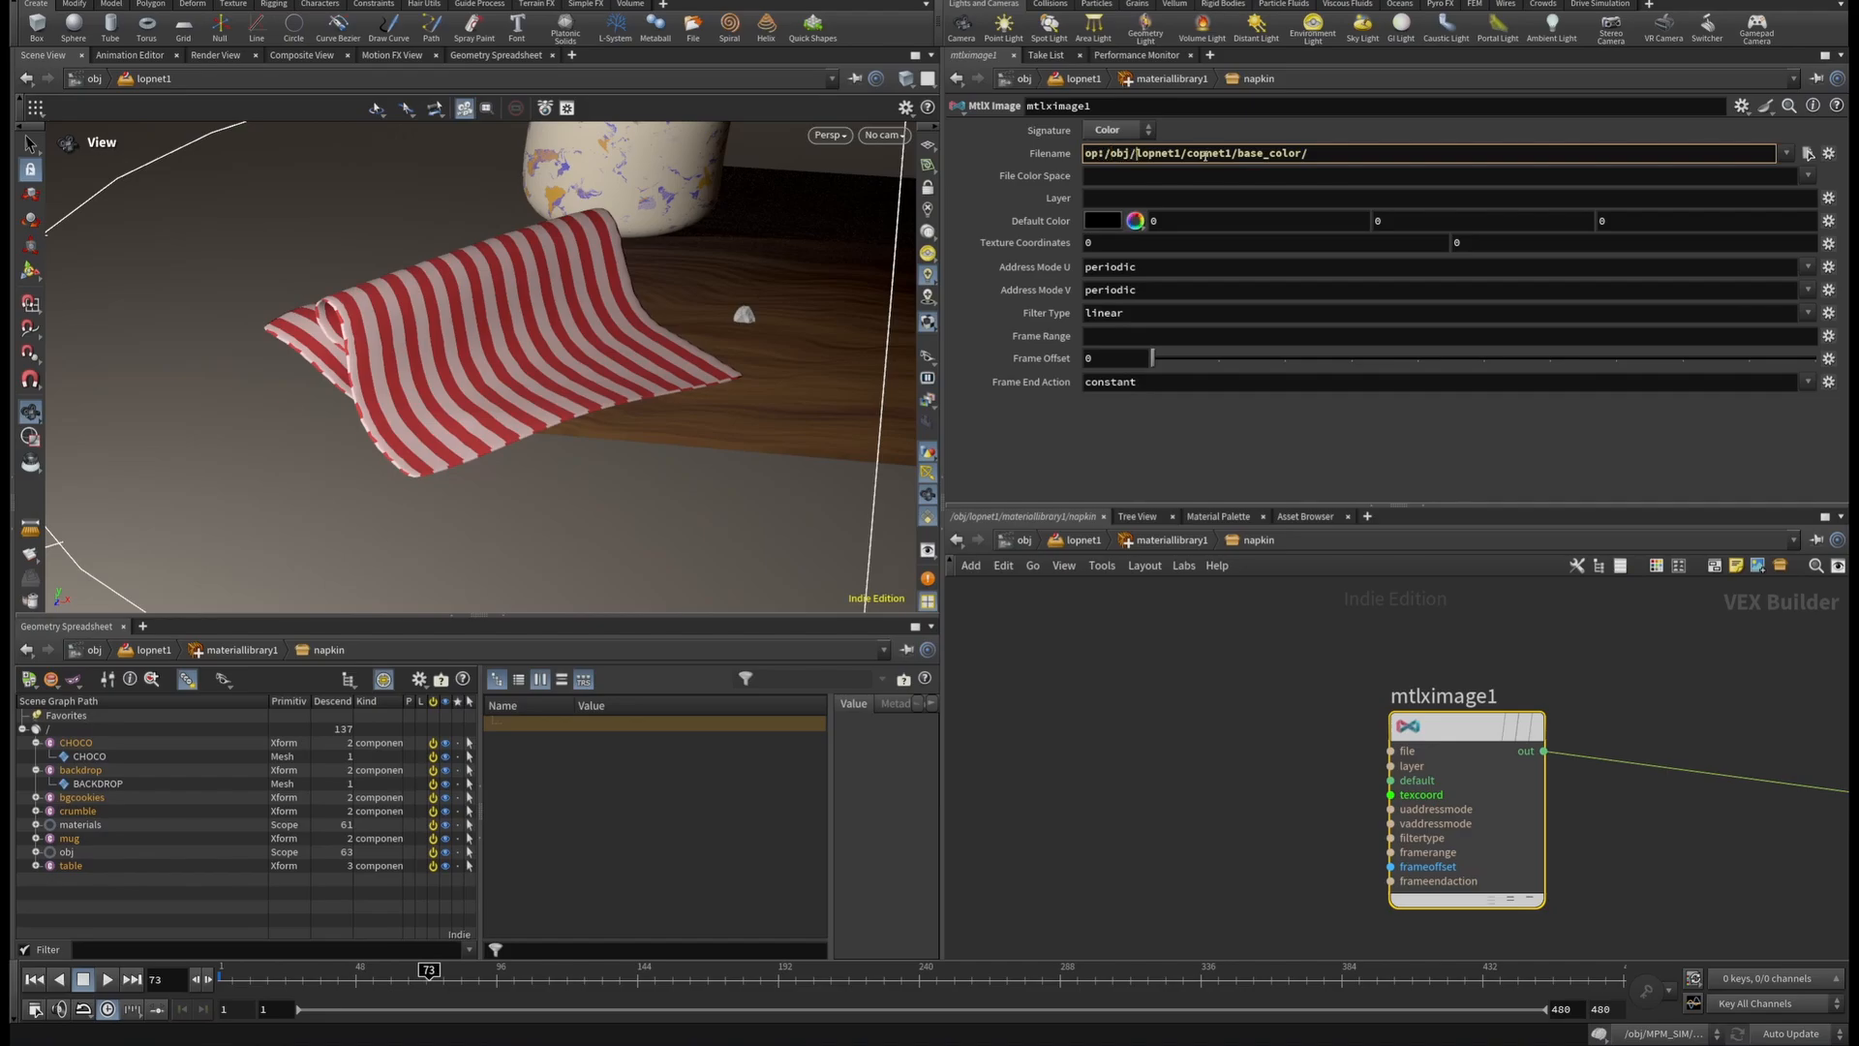
Duplicate mtlximage1 beside the original and clear the copy's filename down to the op: prefix.
{"action": "scroll", "coordinate": [1445, 740], "scroll_direction": "down", "scroll_amount": 4}
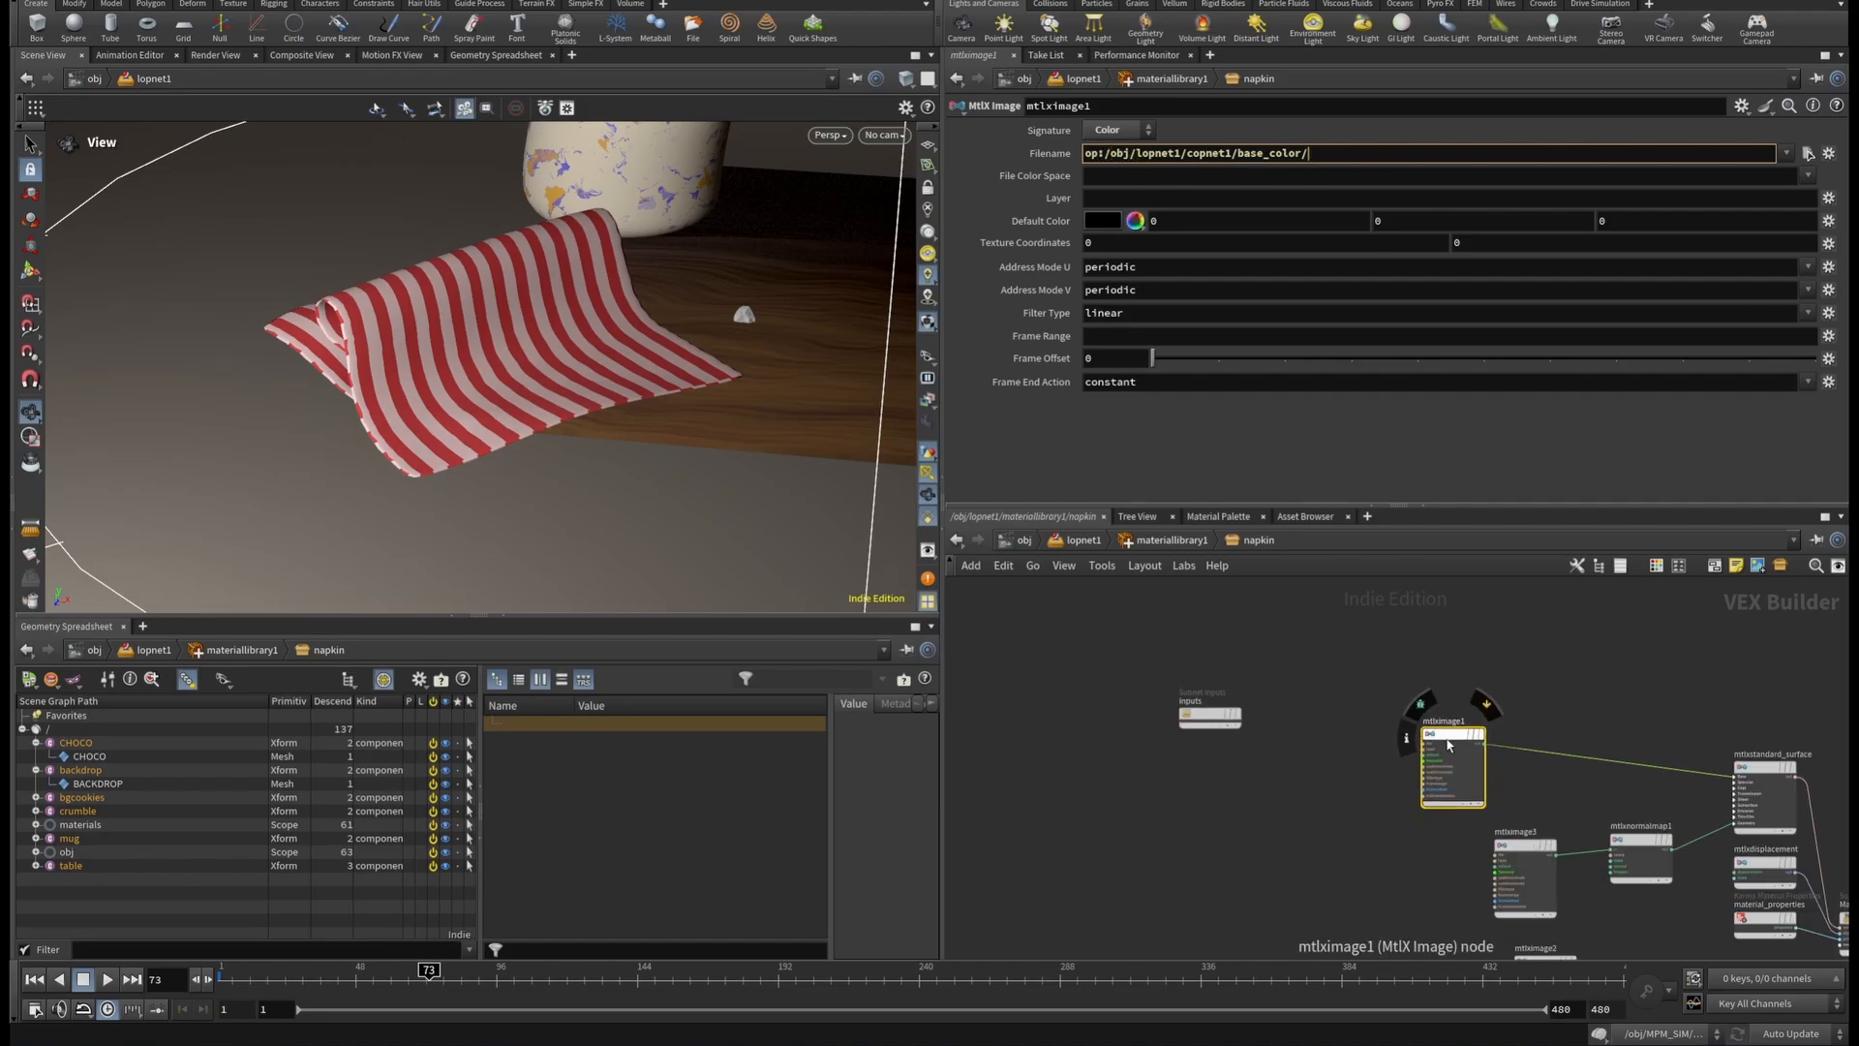
{"action": "left_click_drag", "start_coordinate": [1462, 736], "coordinate": [1326, 721], "text": "alt"}
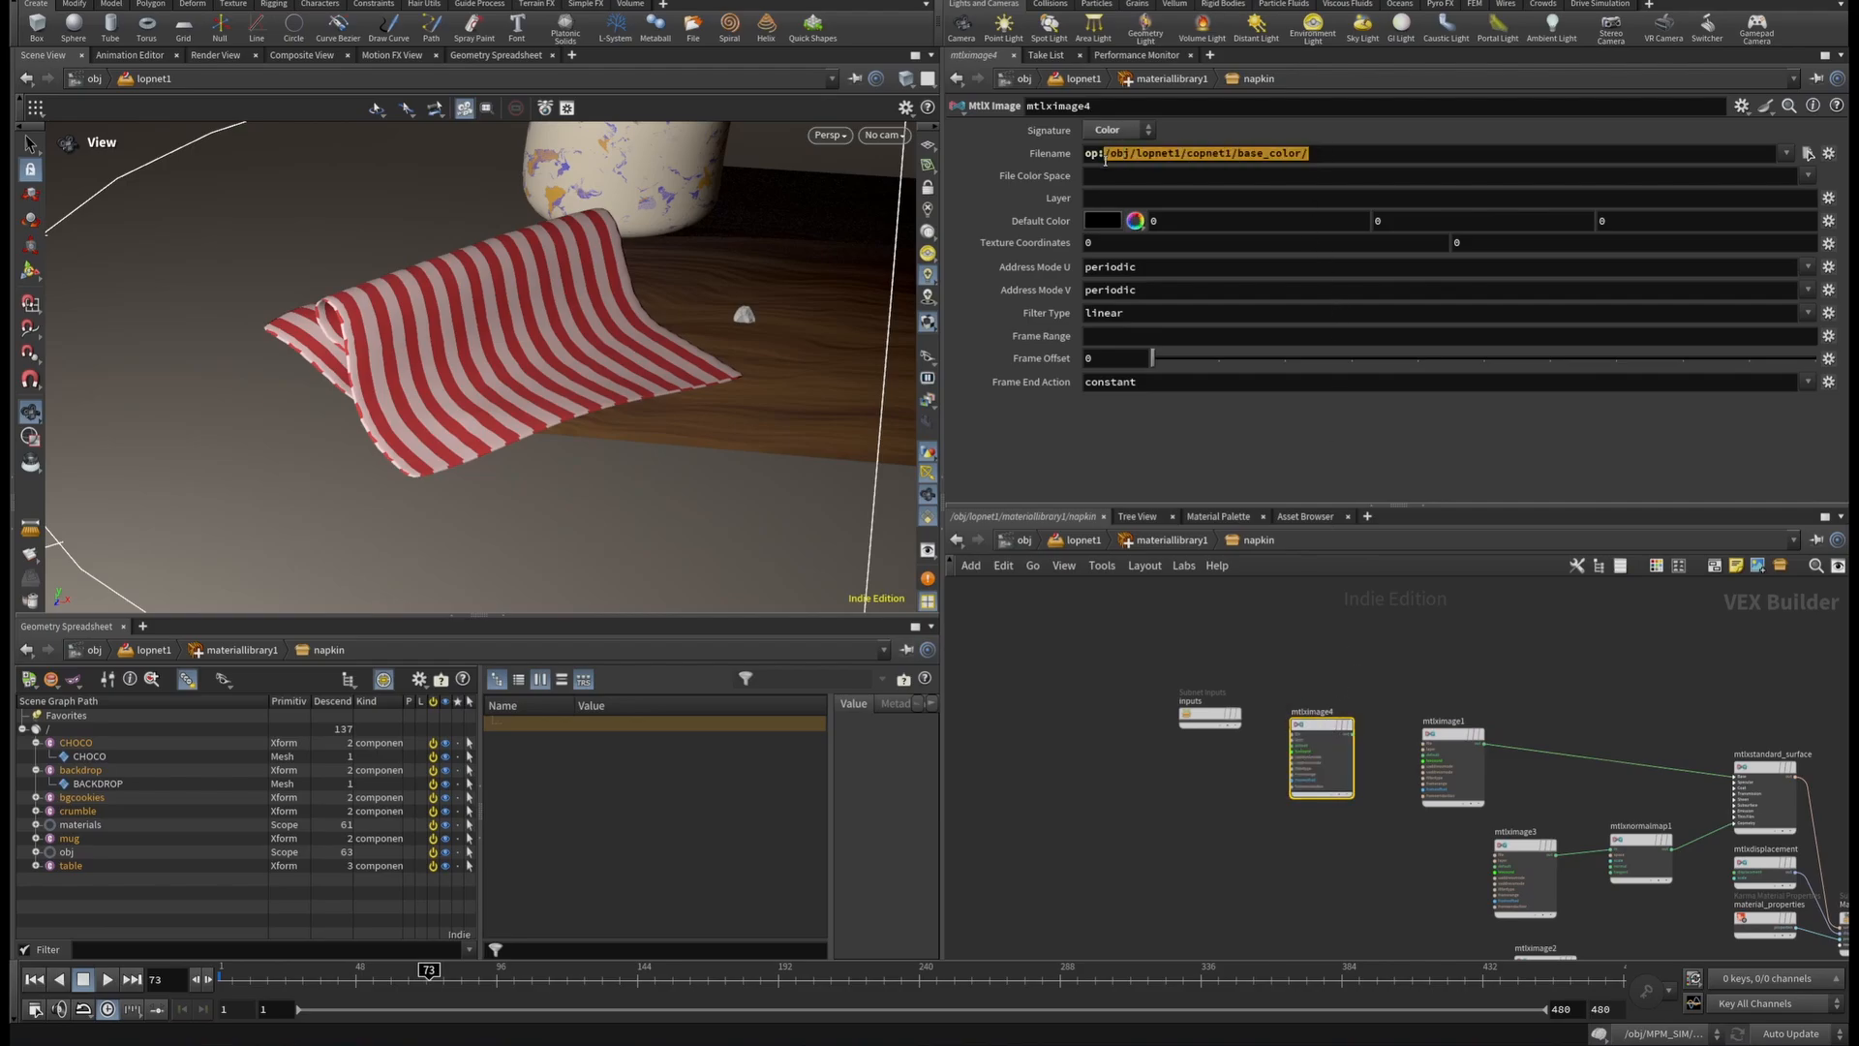
{"action": "key", "text": "BackSpace"}
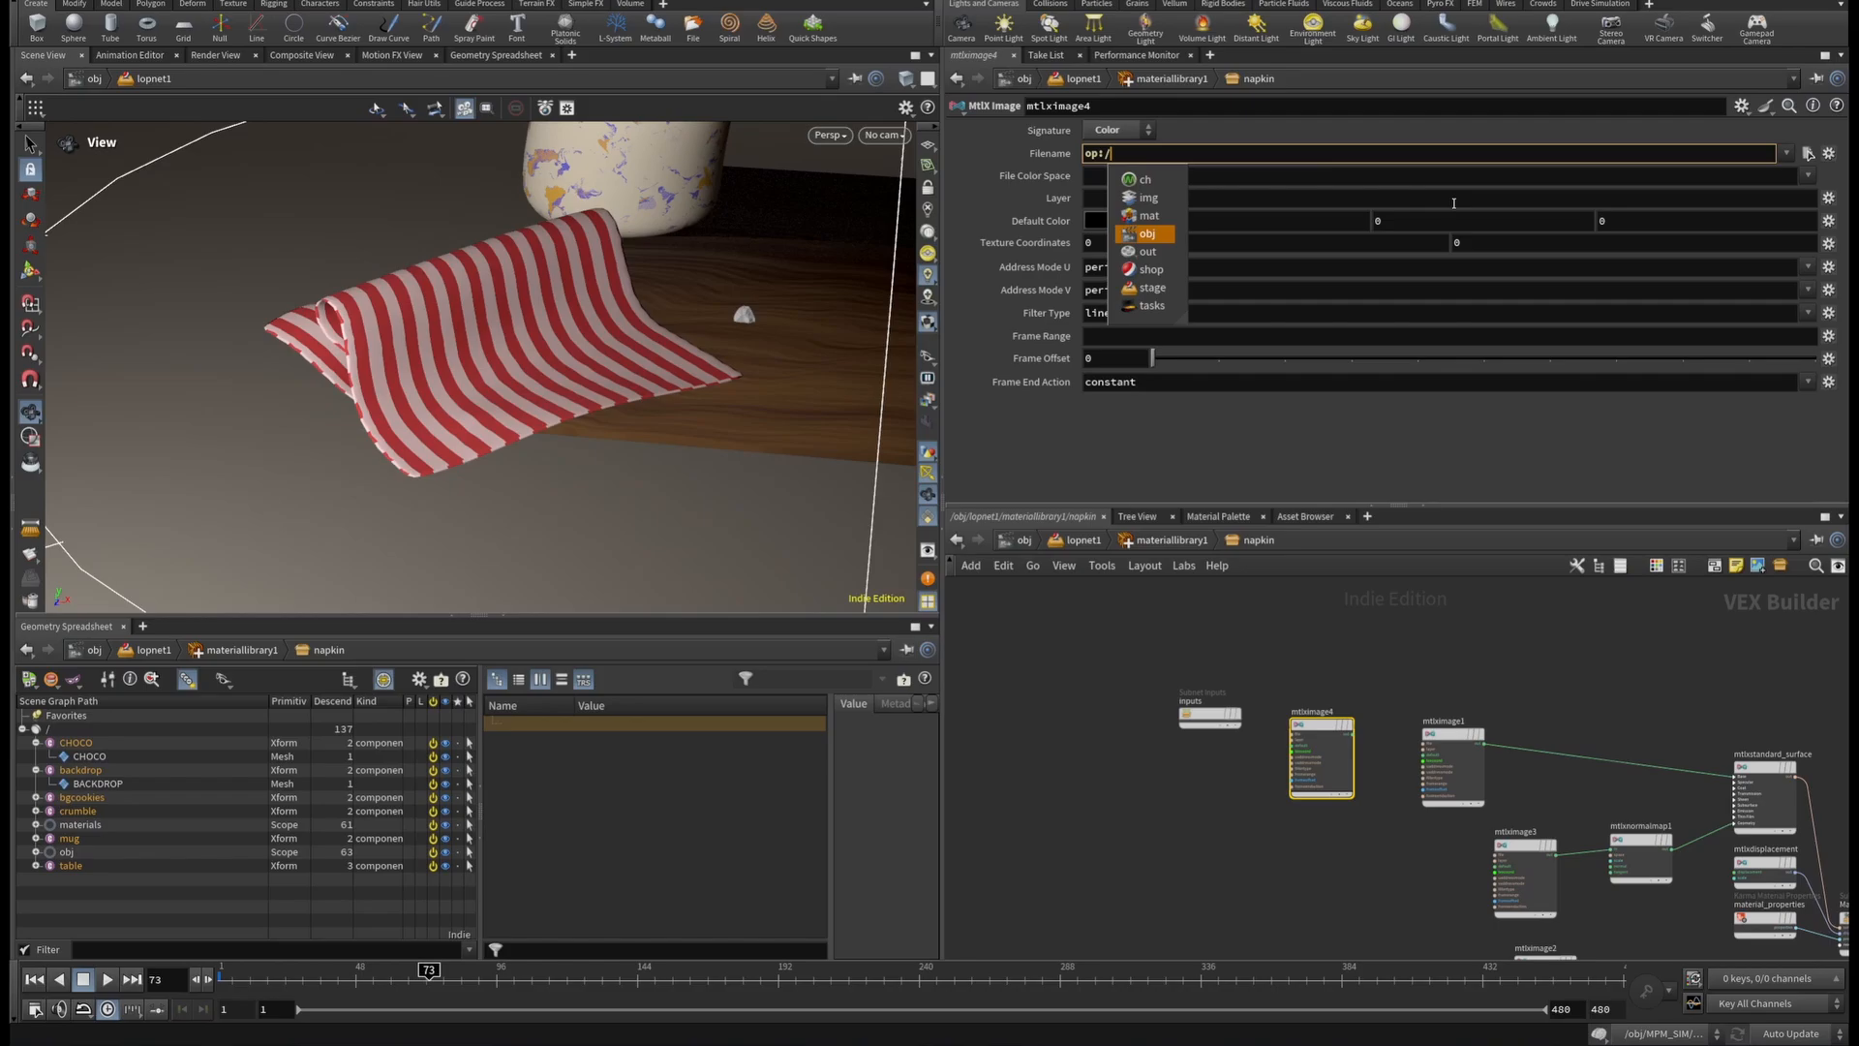
Point the duplicated image node's filename to op:/obj/lopnet1/ using the path suggestions.
{"action": "key", "text": "Return"}
{"action": "key", "text": "Down"}
{"action": "key", "text": "Down"}
{"action": "key", "text": "Down"}
{"action": "key", "text": "Down"}
{"action": "key", "text": "Down"}
{"action": "key", "text": "Down"}
{"action": "key", "text": "Down"}
{"action": "key", "text": "Down"}
{"action": "key", "text": "Down"}
{"action": "key", "text": "Down"}
{"action": "key", "text": "Down"}
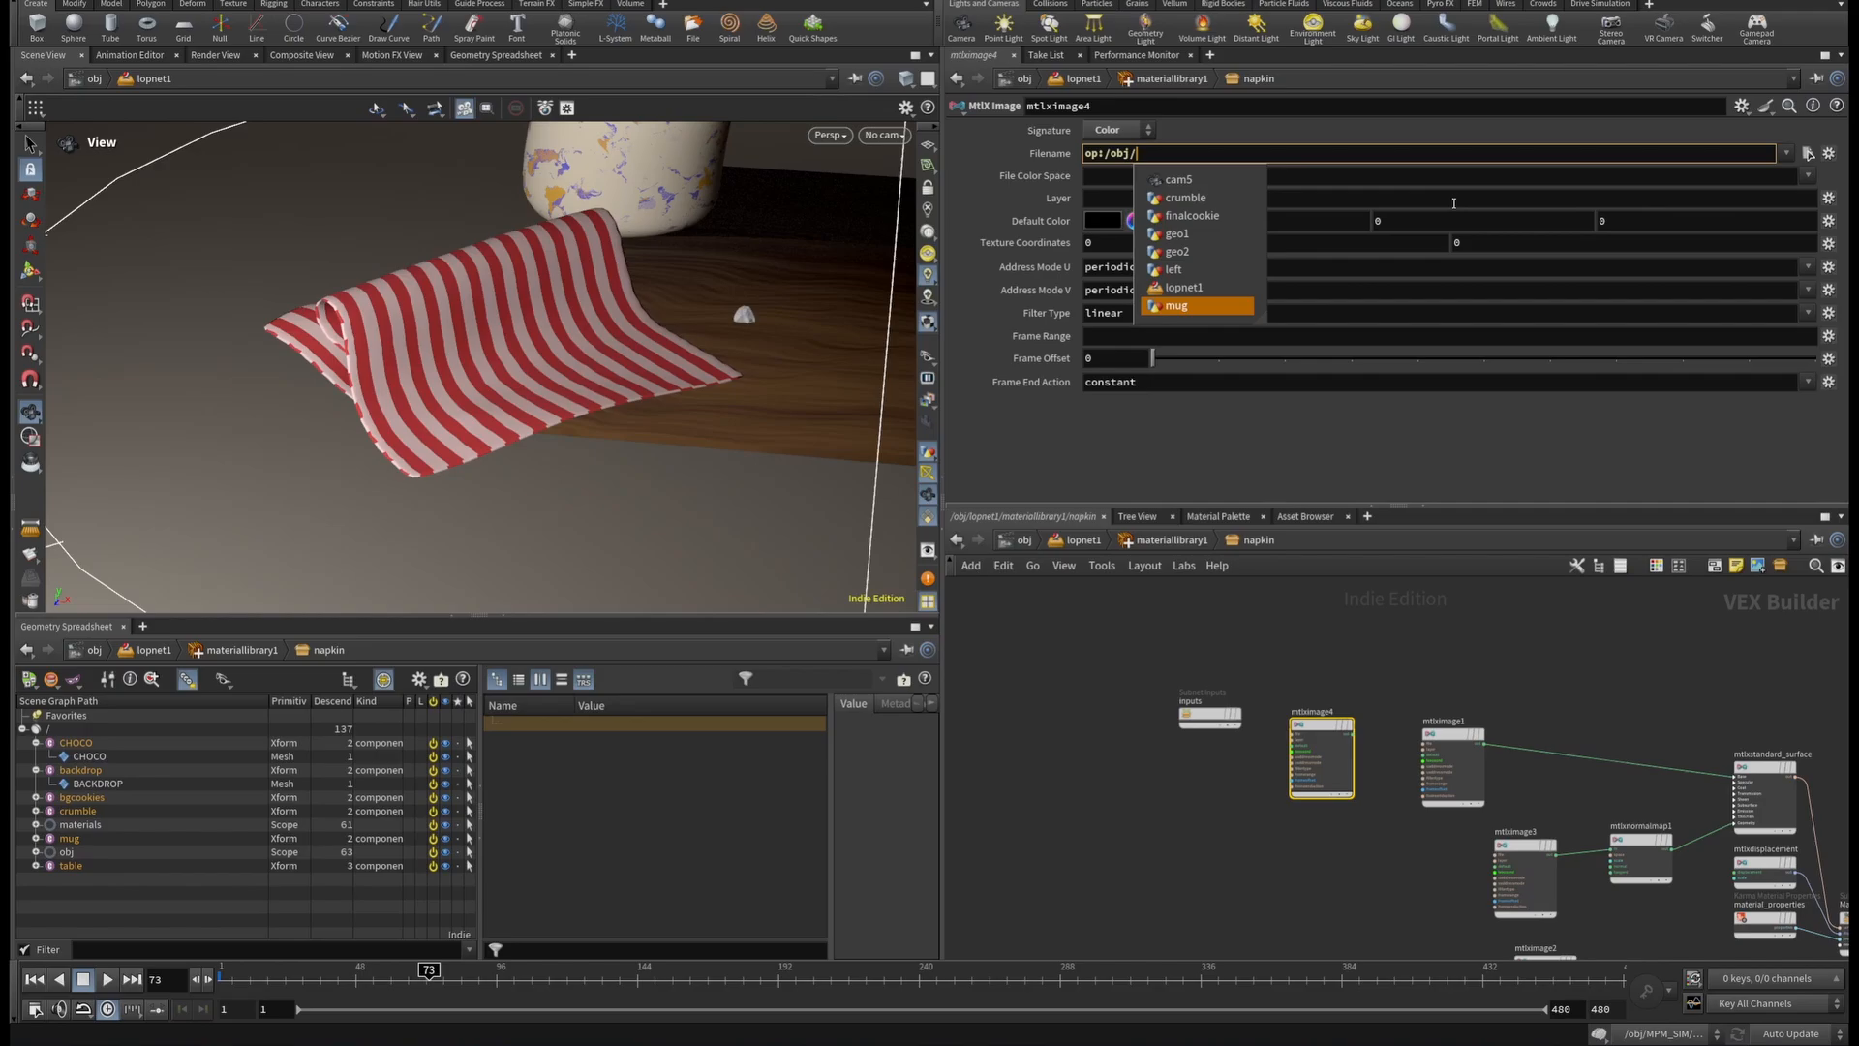
{"action": "key", "text": "Up"}
{"action": "key", "text": "Return"}
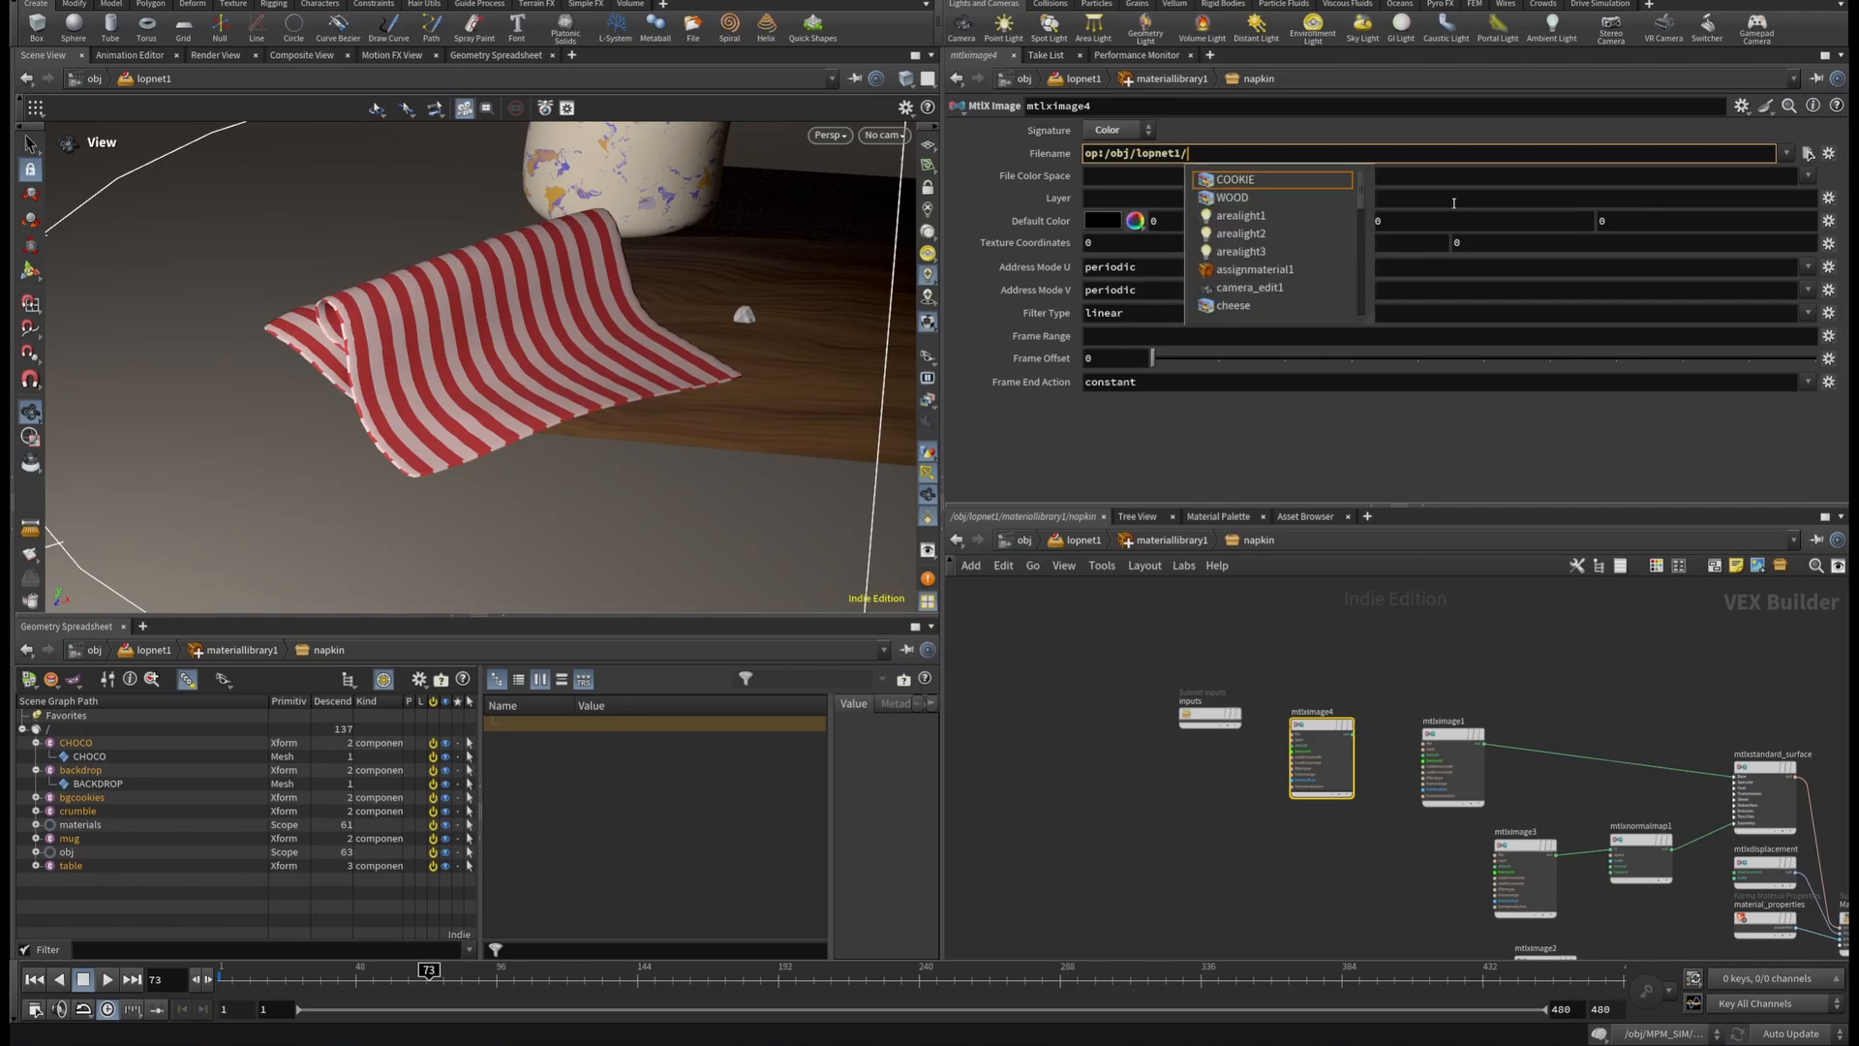
Extend the duplicated image node's filename to op:/obj/lopnet1/copnet1/base_color/.
{"action": "key", "text": "Down"}
{"action": "key", "text": "Down"}
{"action": "key", "text": "Down"}
{"action": "key", "text": "Down"}
{"action": "key", "text": "Down"}
{"action": "key", "text": "Down"}
{"action": "key", "text": "Down"}
{"action": "key", "text": "Down"}
{"action": "key", "text": "Down"}
{"action": "key", "text": "Down"}
{"action": "key", "text": "Down"}
{"action": "key", "text": "Down"}
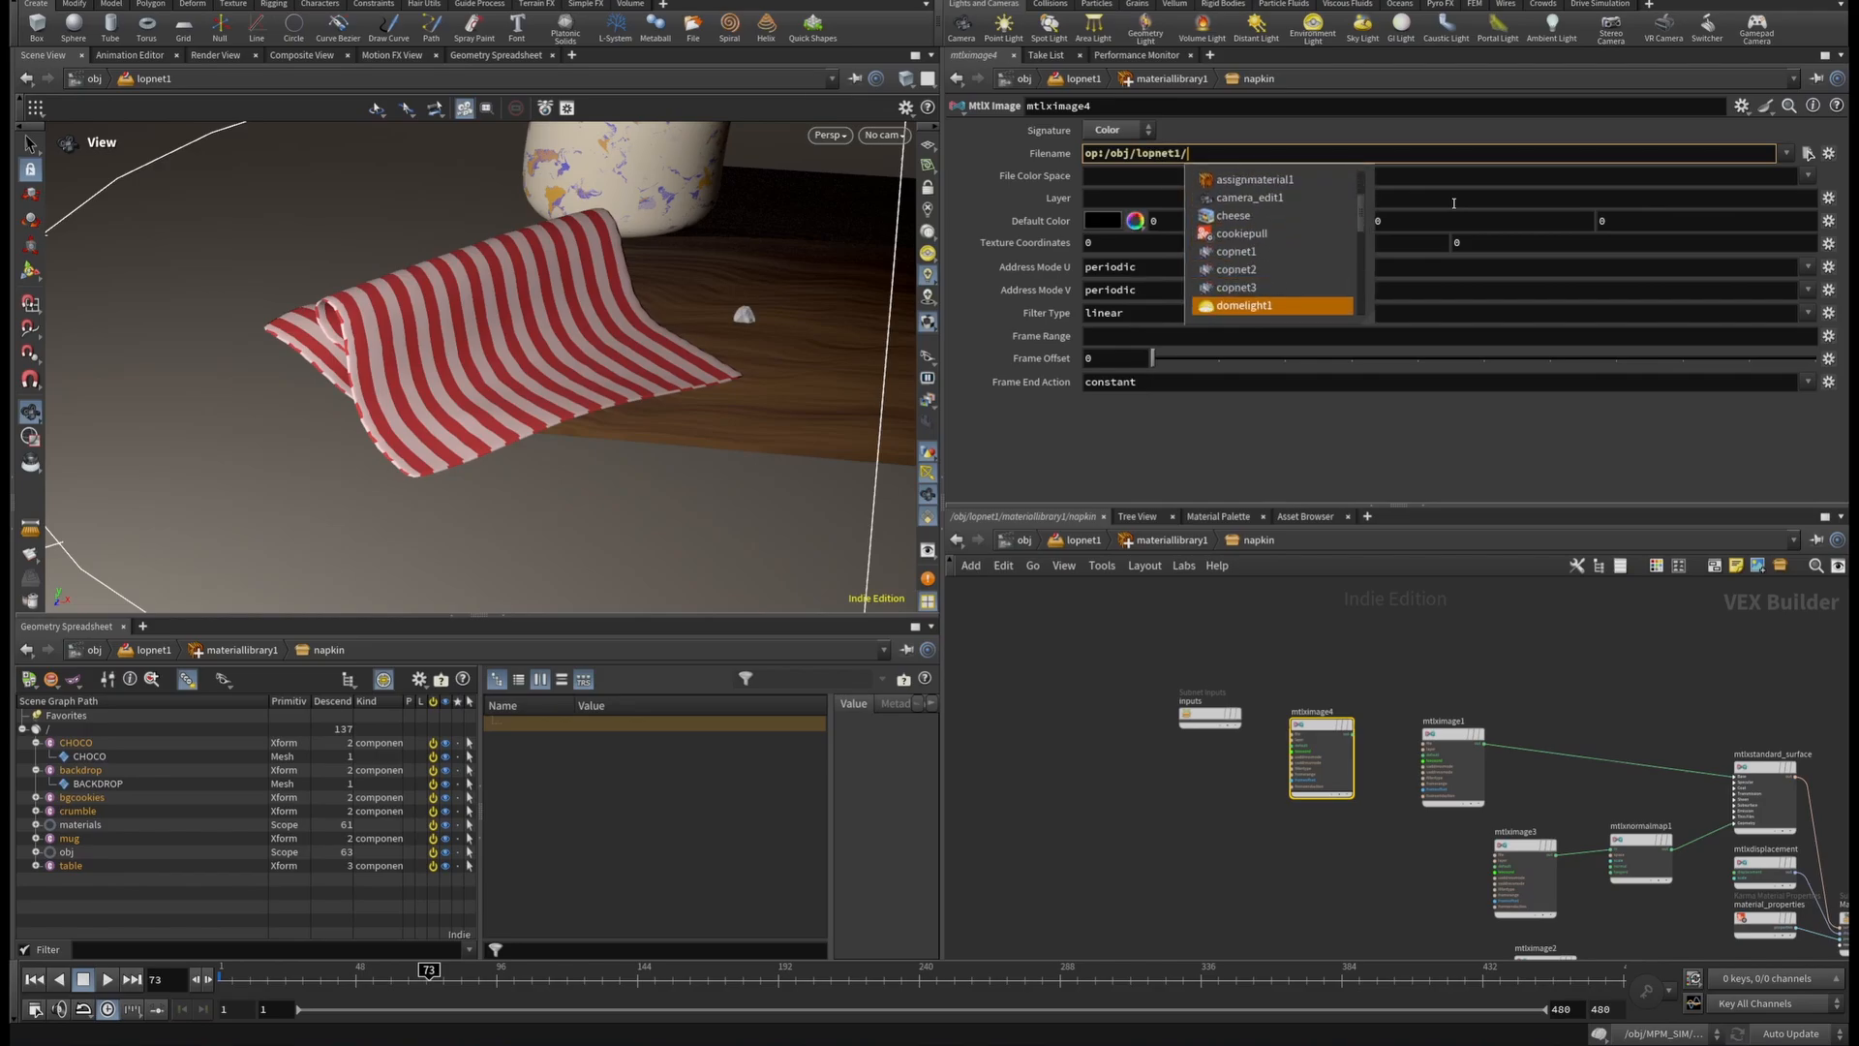
{"action": "key", "text": "Up"}
{"action": "key", "text": "Up"}
{"action": "key", "text": "Up"}
{"action": "key", "text": "Return"}
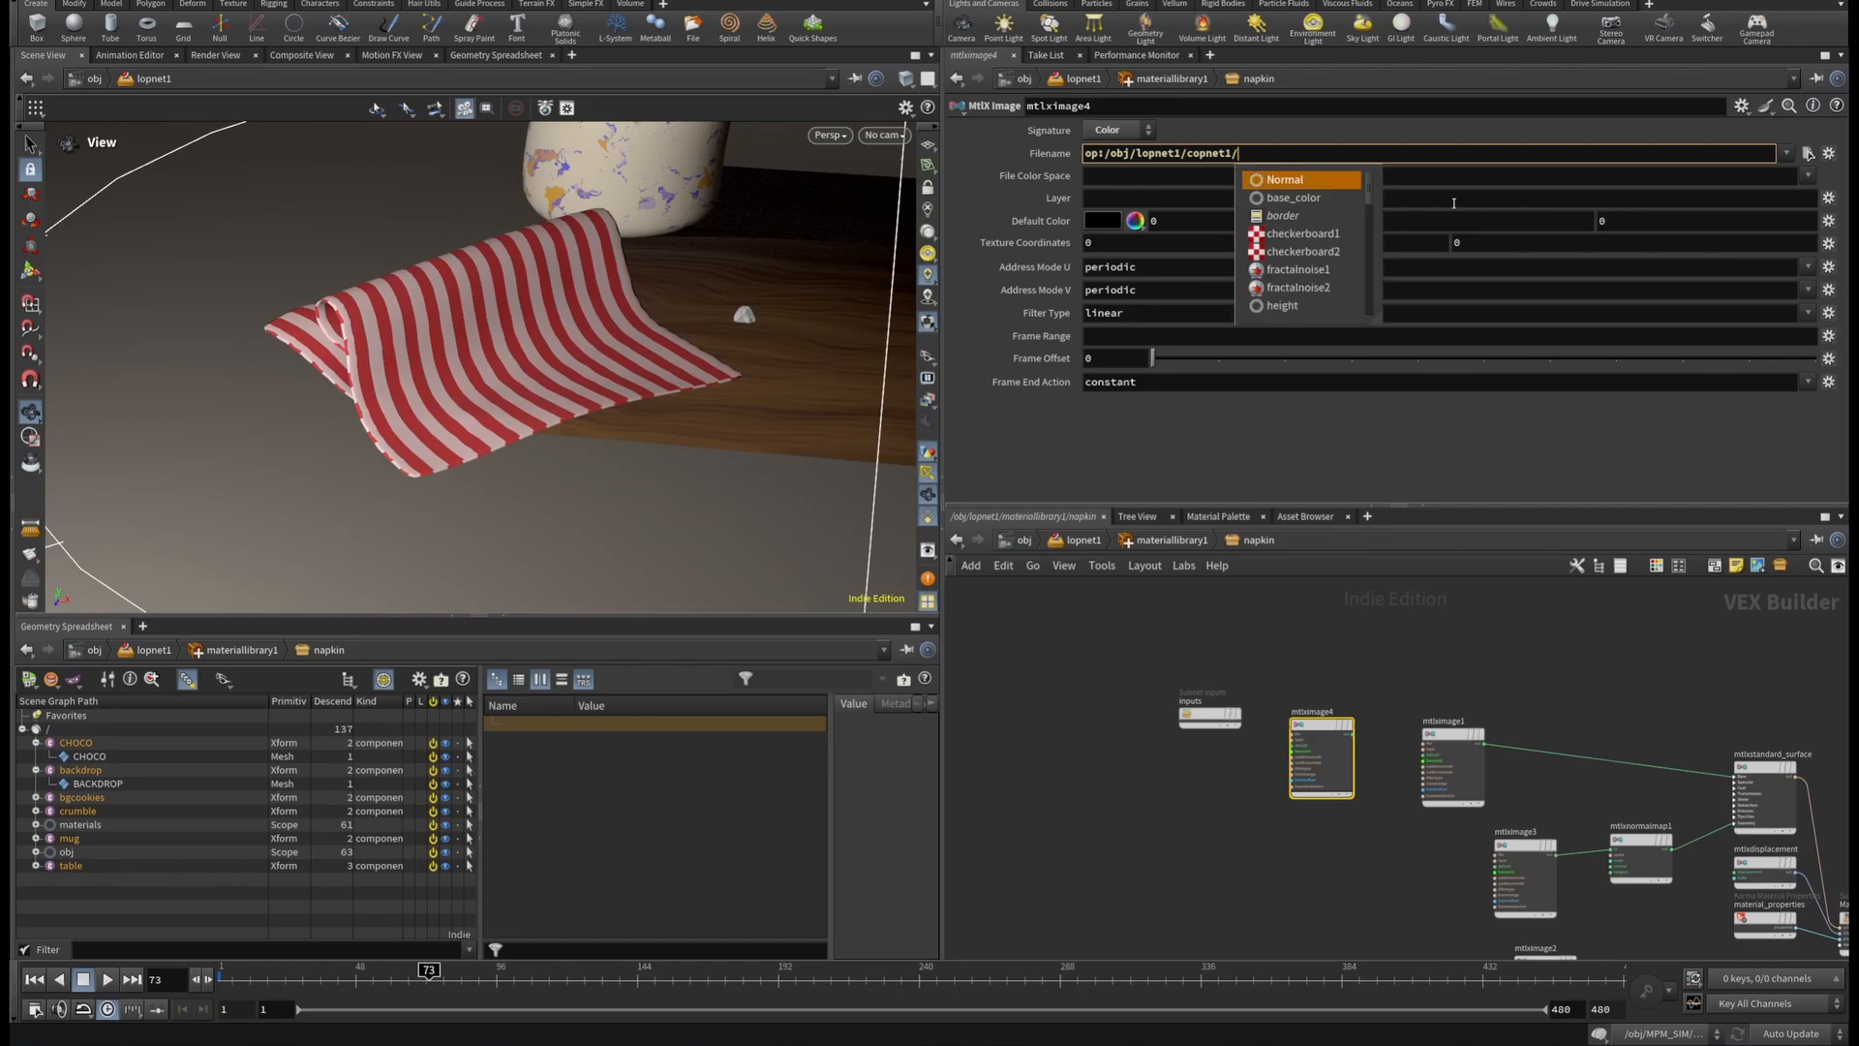
{"action": "key", "text": "Down"}
{"action": "key", "text": "Return"}
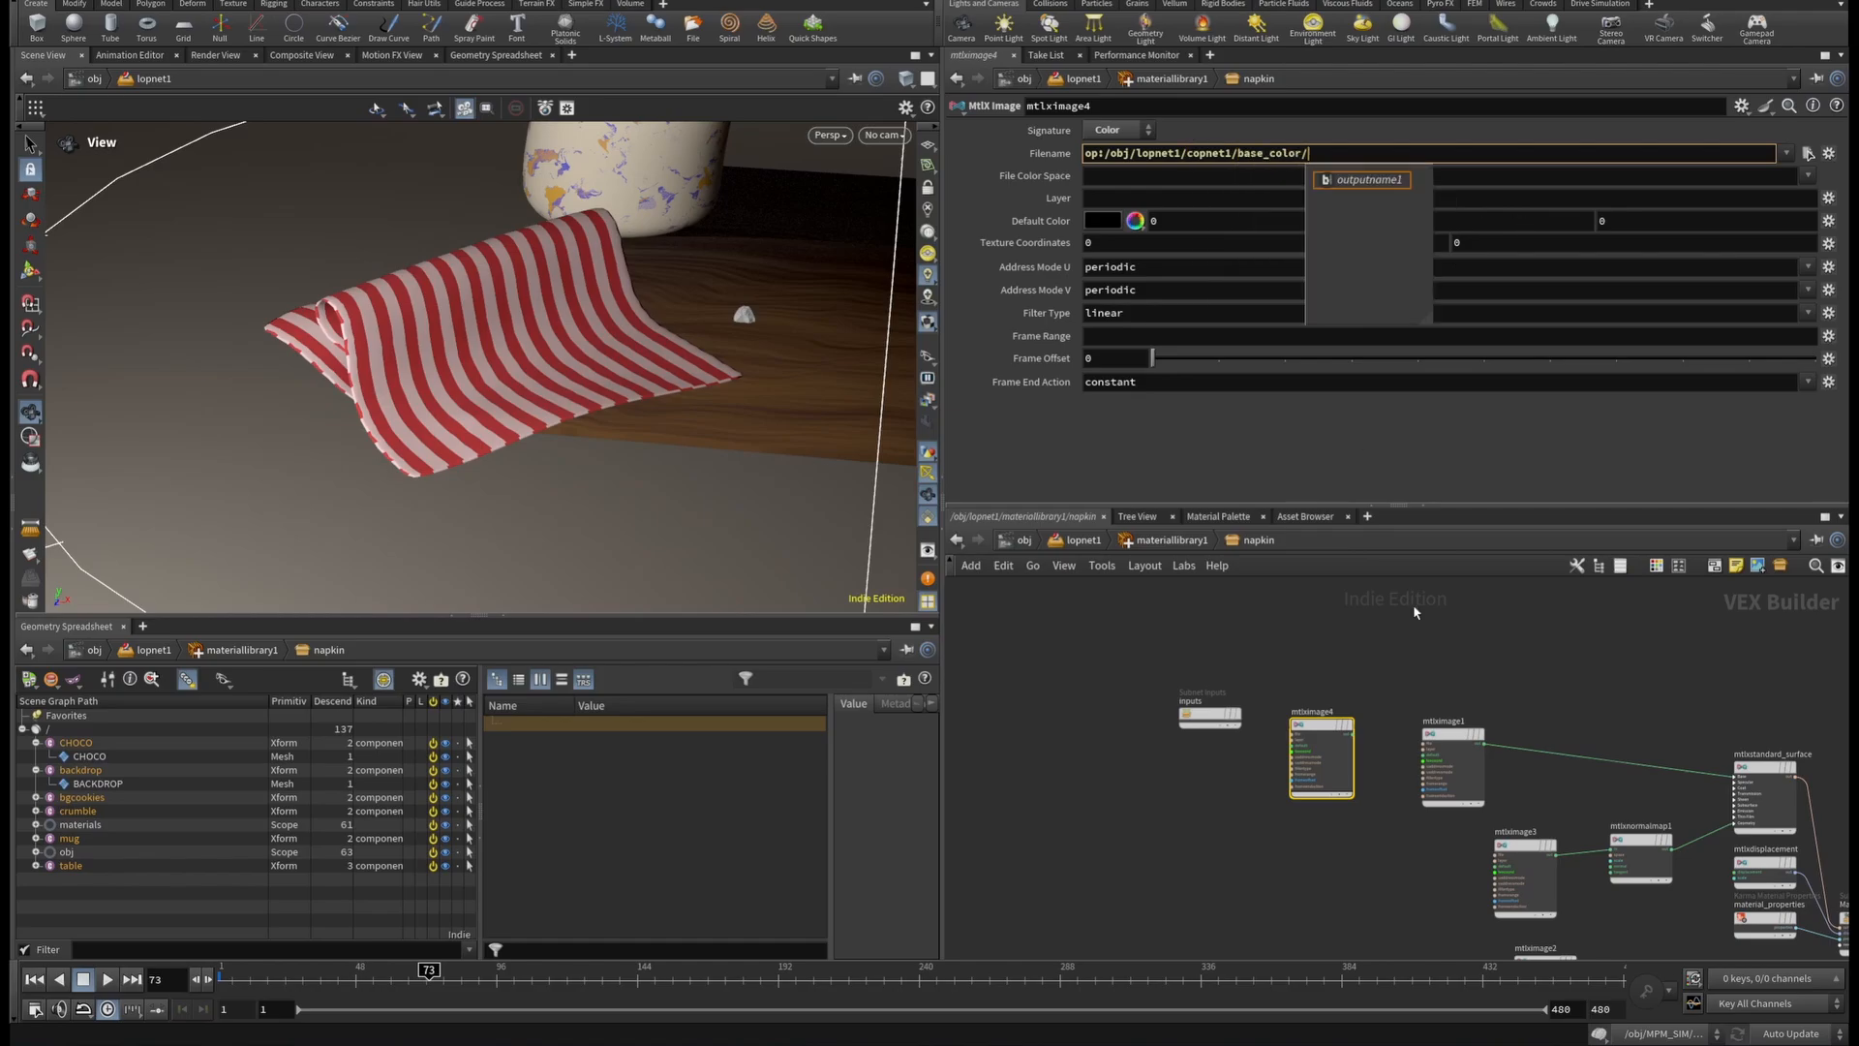
Examine the texture path of mtlximage3 and the mtlxnormalmap1 settings in the napkin material.
{"action": "left_click", "coordinate": [1453, 746]}
{"action": "scroll", "coordinate": [1414, 712], "scroll_direction": "up", "scroll_amount": 5}
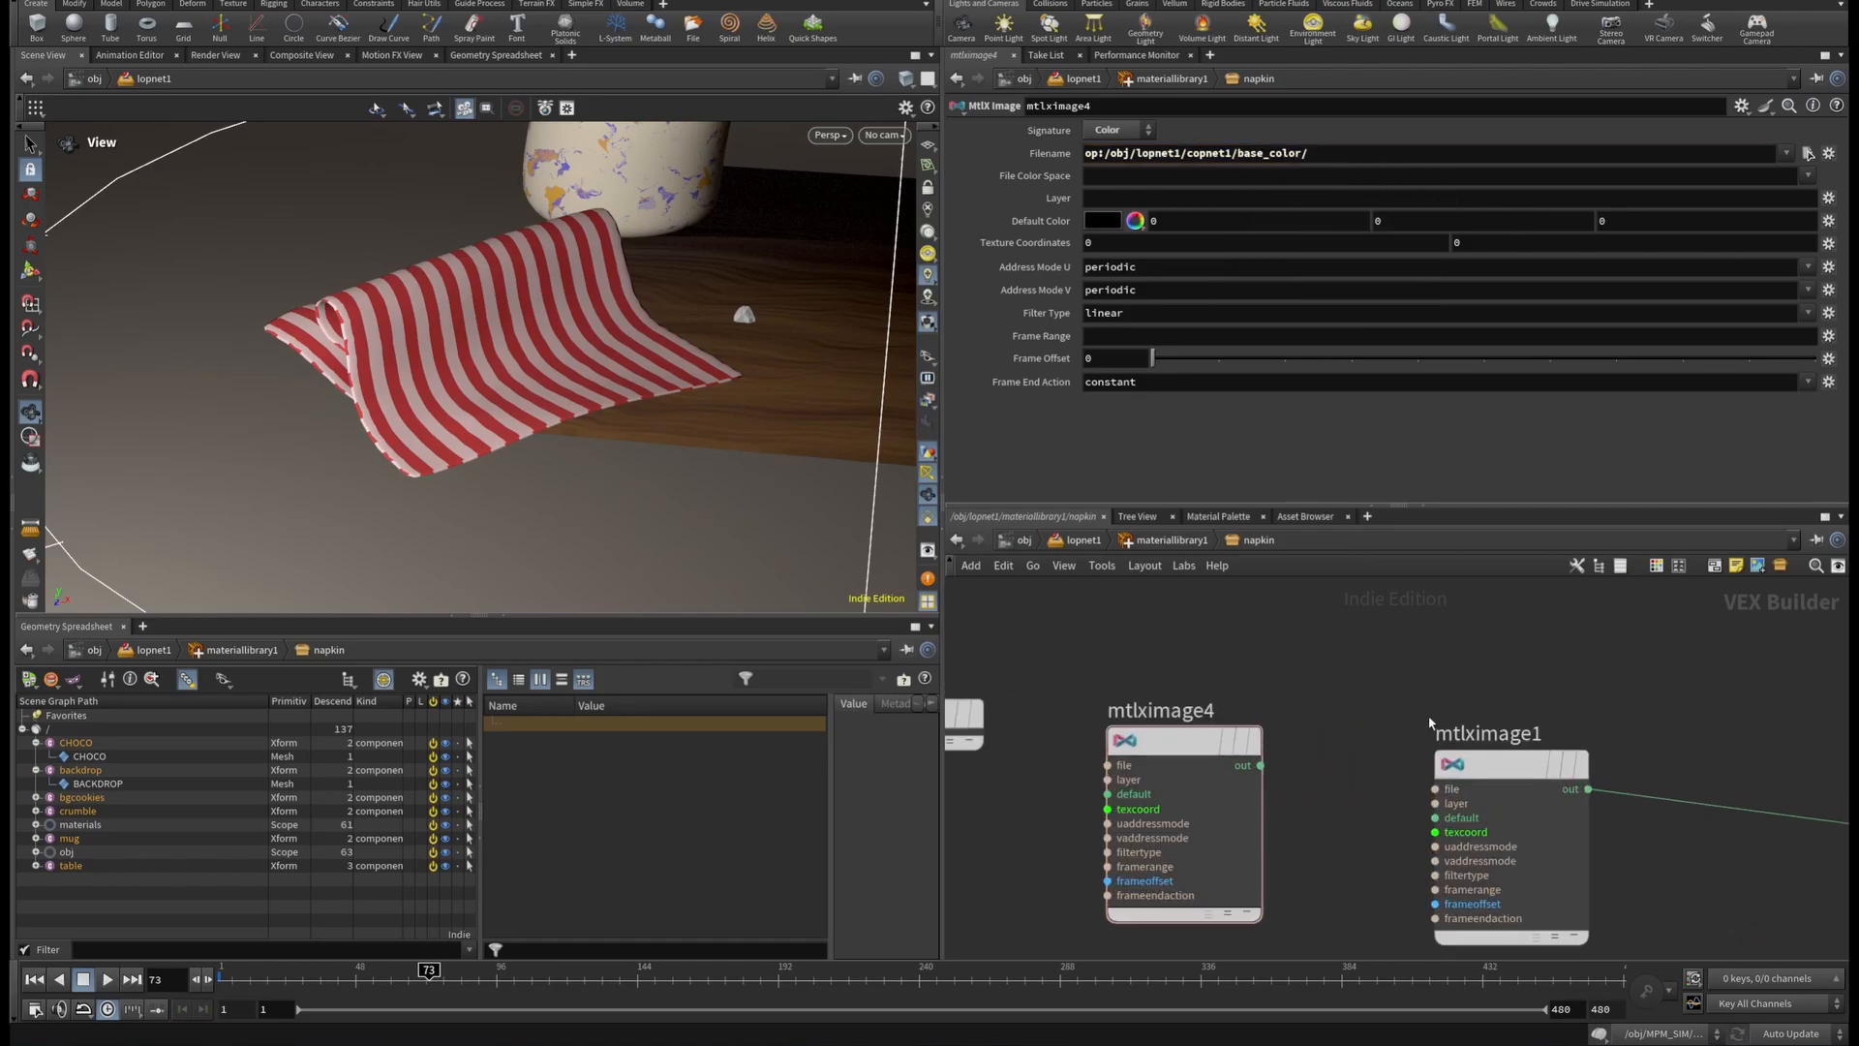
{"action": "left_click", "coordinate": [1136, 758]}
{"action": "scroll", "coordinate": [1136, 759], "scroll_direction": "down", "scroll_amount": 5}
{"action": "scroll", "coordinate": [1119, 692], "scroll_direction": "up", "scroll_amount": 4}
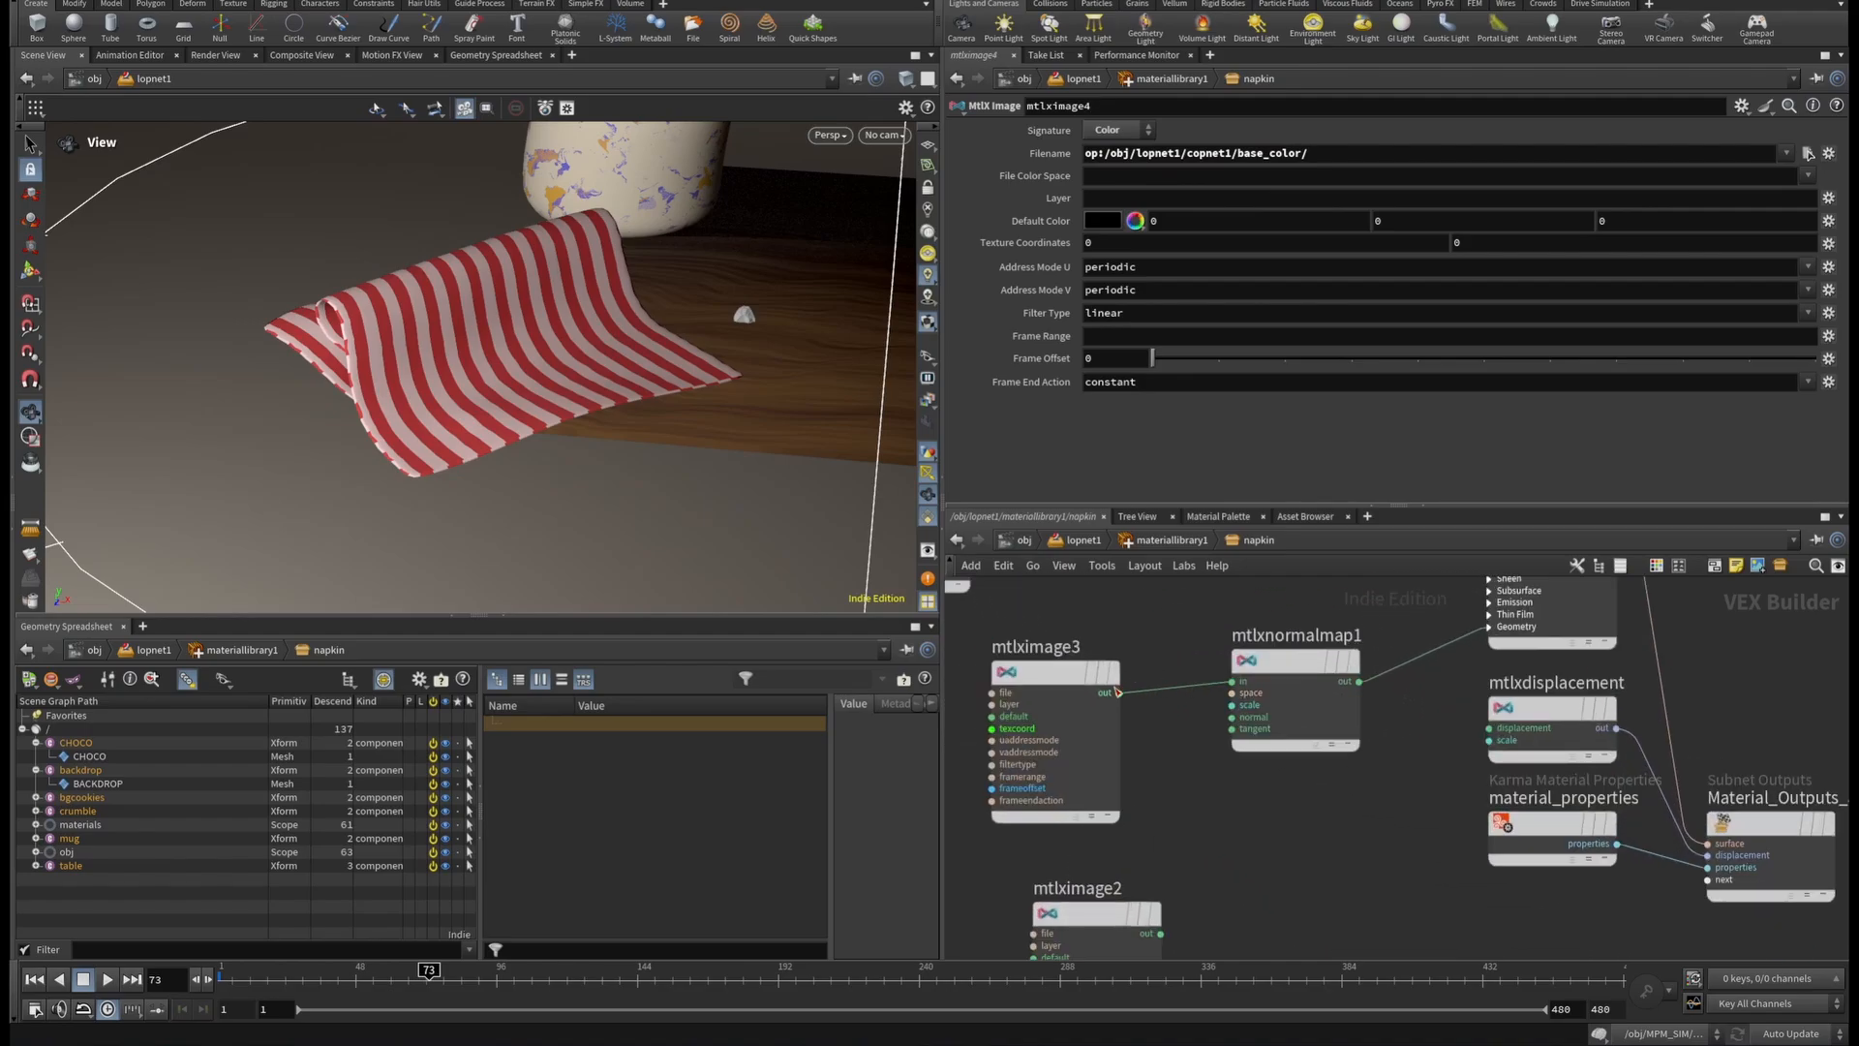
{"action": "left_click", "coordinate": [1067, 688]}
{"action": "scroll", "coordinate": [1320, 655], "scroll_direction": "down", "scroll_amount": 4}
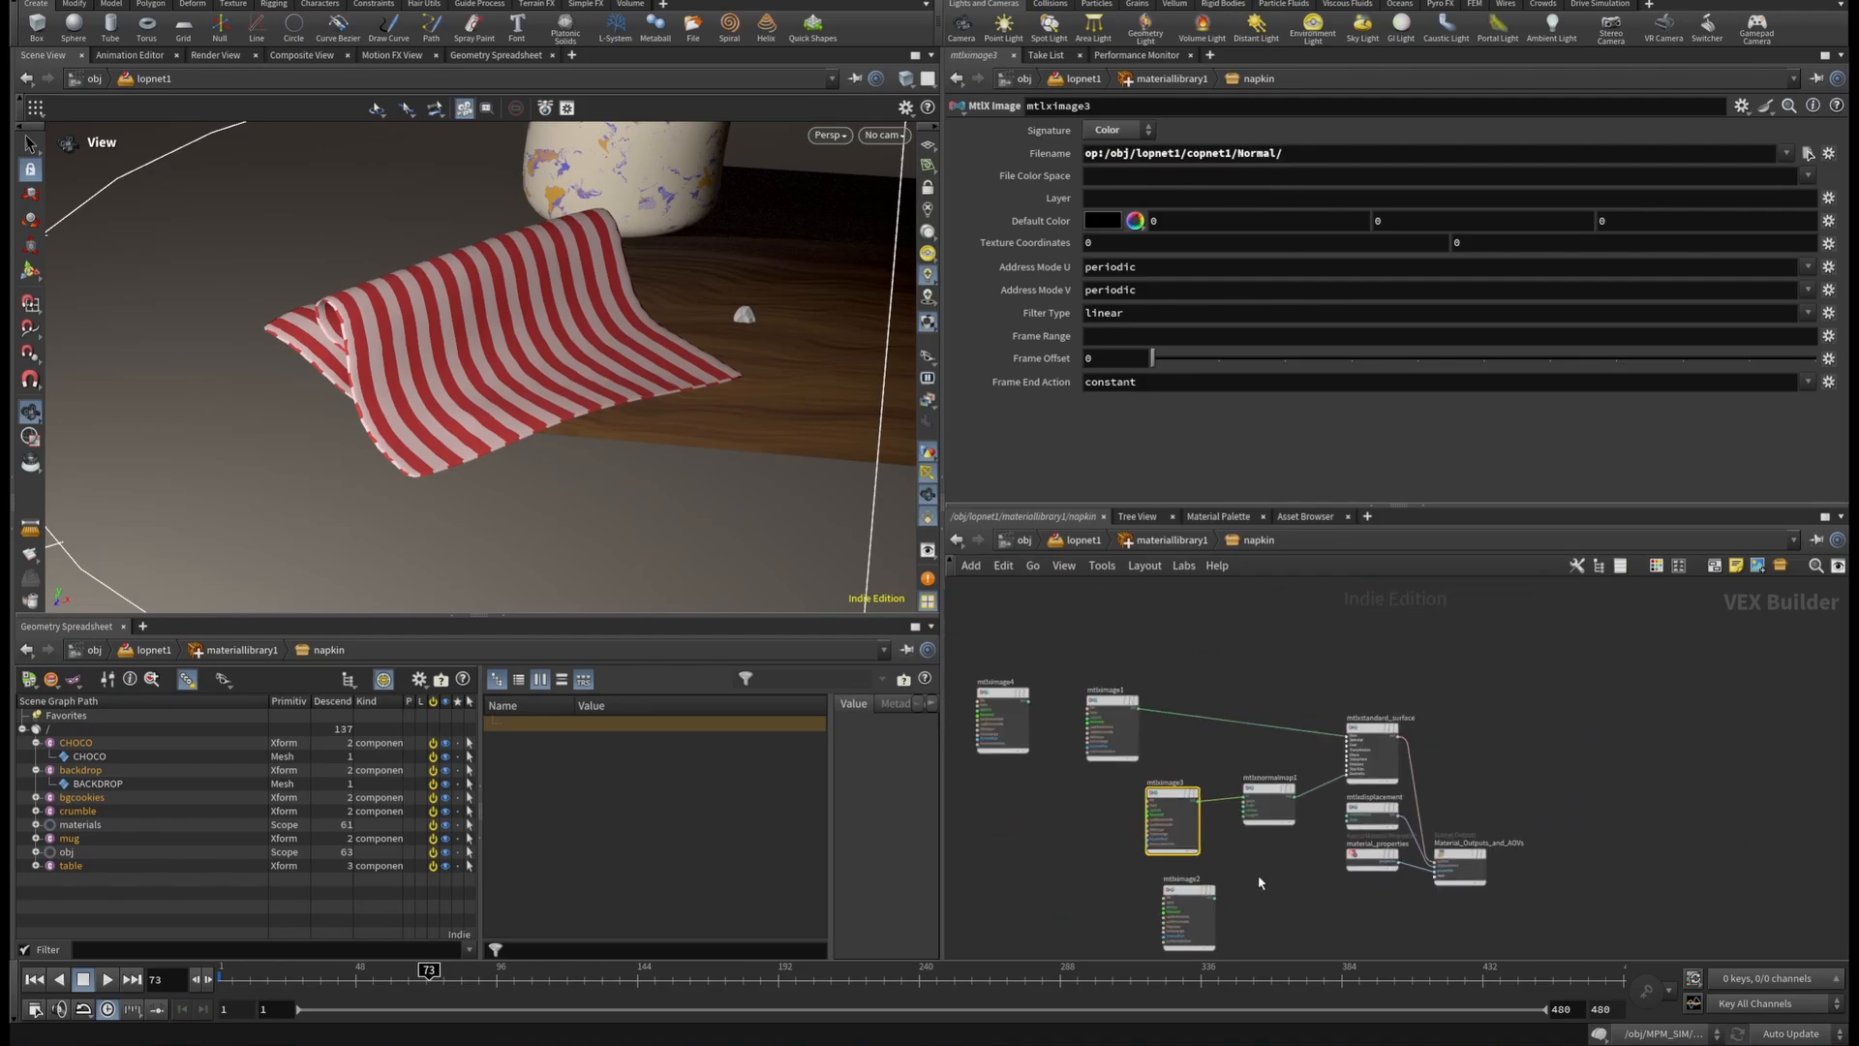
{"action": "scroll", "coordinate": [1356, 804], "scroll_direction": "up", "scroll_amount": 5}
{"action": "left_click", "coordinate": [1330, 804]}
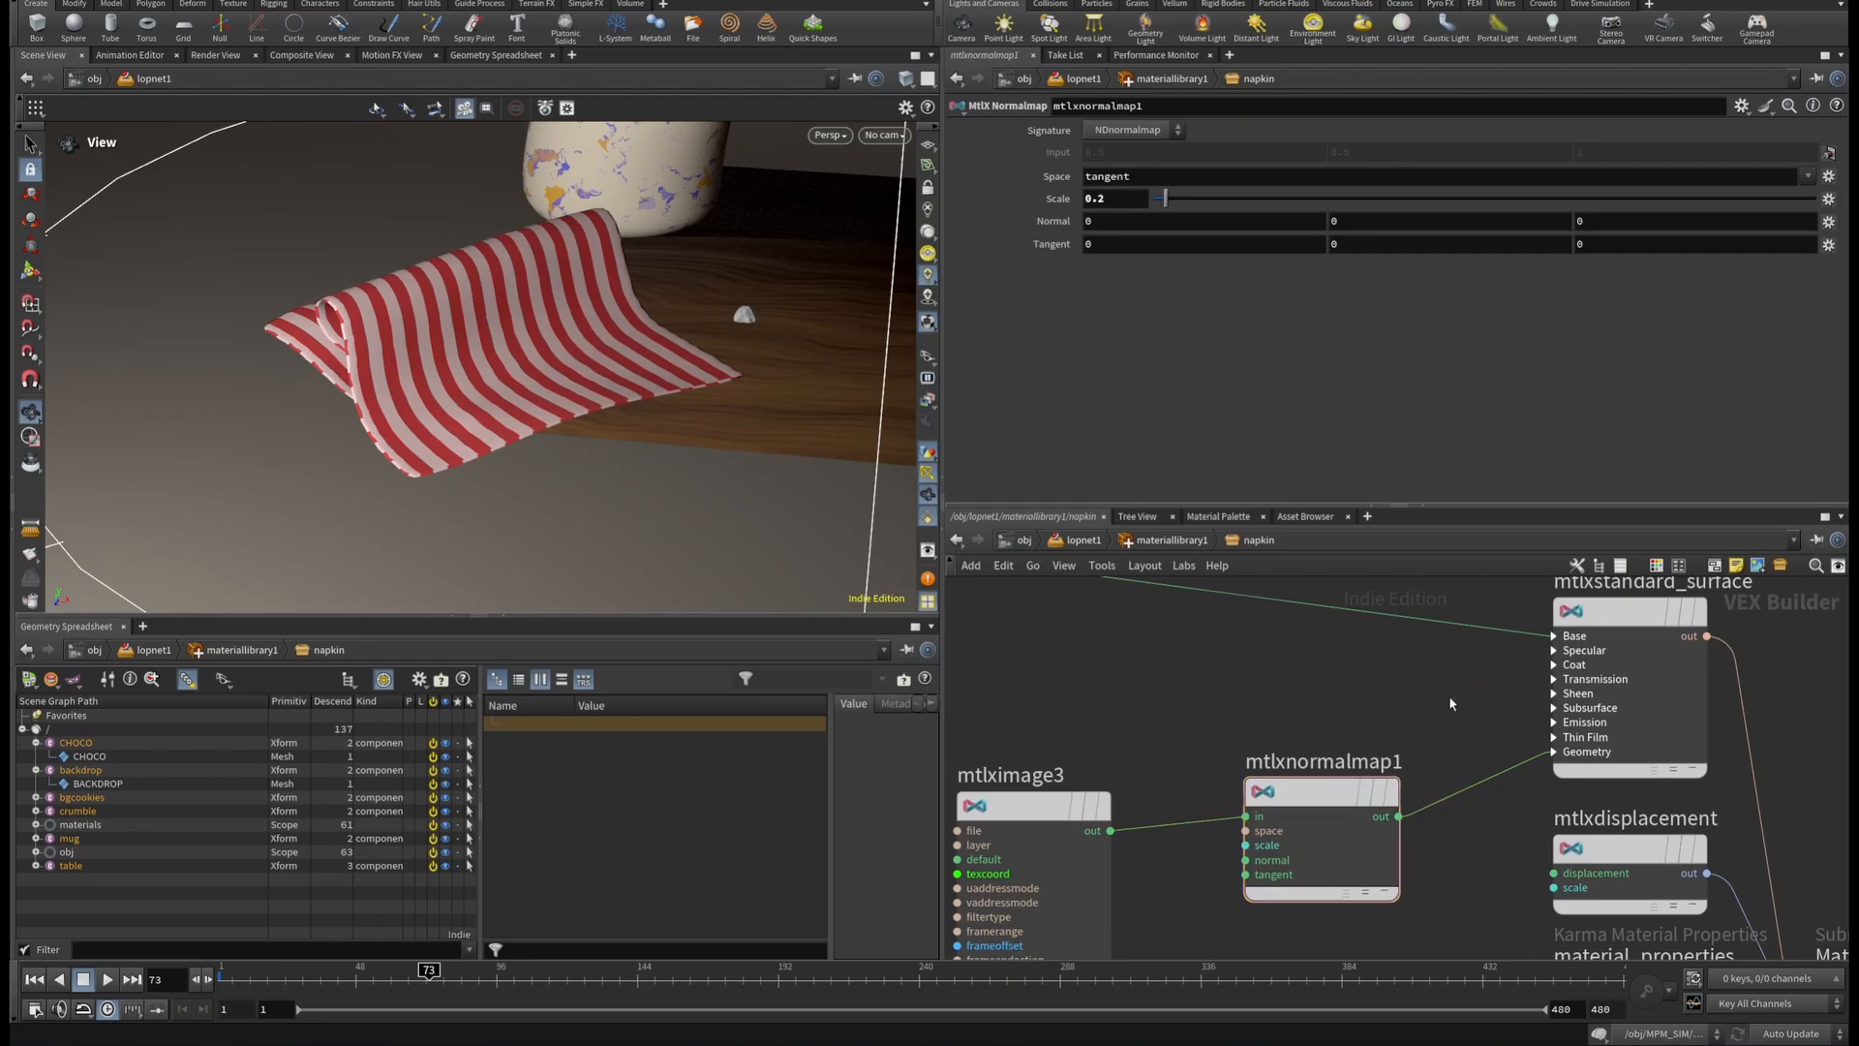
Open the copnet2 network and view its roughness and base_color textures in the viewport.
{"action": "key", "text": "u"}
{"action": "key", "text": "u"}
{"action": "middle_click_drag", "start_coordinate": [1641, 729], "coordinate": [1351, 703]}
{"action": "scroll", "coordinate": [1351, 701], "scroll_direction": "up", "scroll_amount": 6}
{"action": "double_click", "coordinate": [1307, 741]}
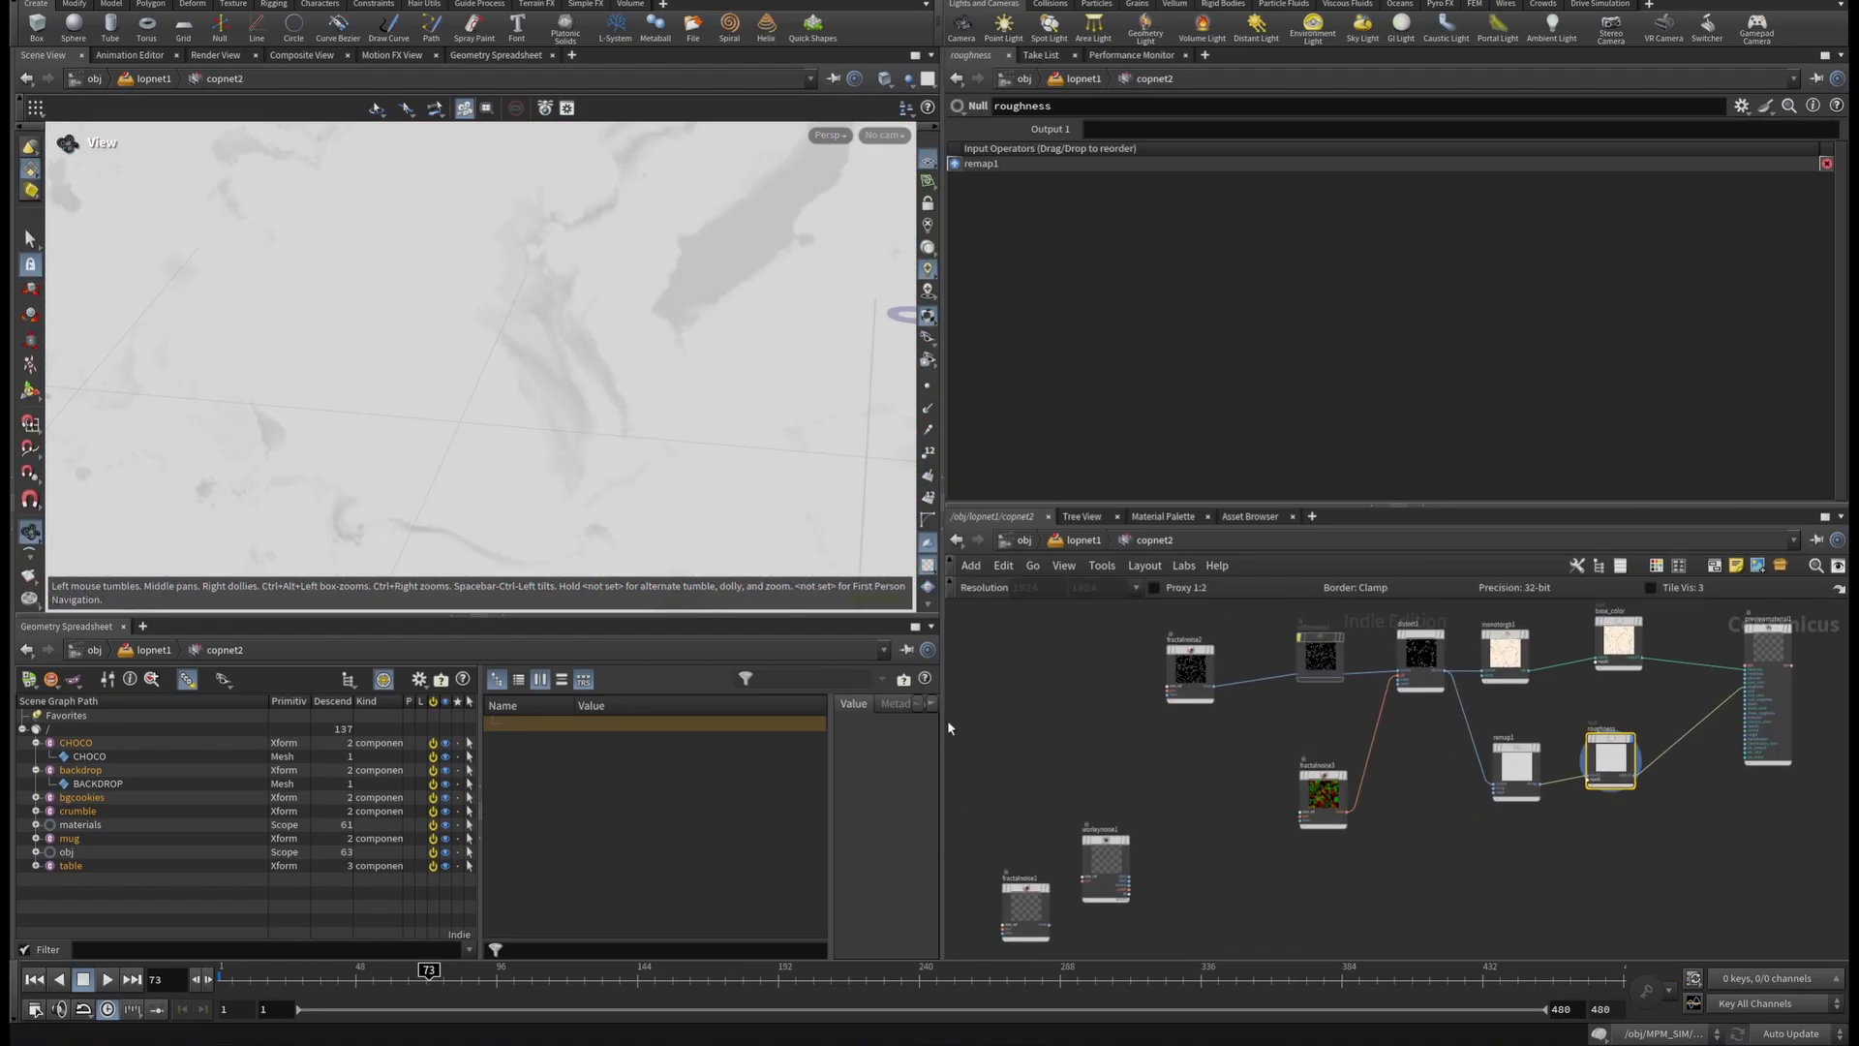
{"action": "scroll", "coordinate": [522, 278], "scroll_direction": "down", "scroll_amount": 8}
{"action": "left_click_drag", "start_coordinate": [528, 291], "coordinate": [747, 278]}
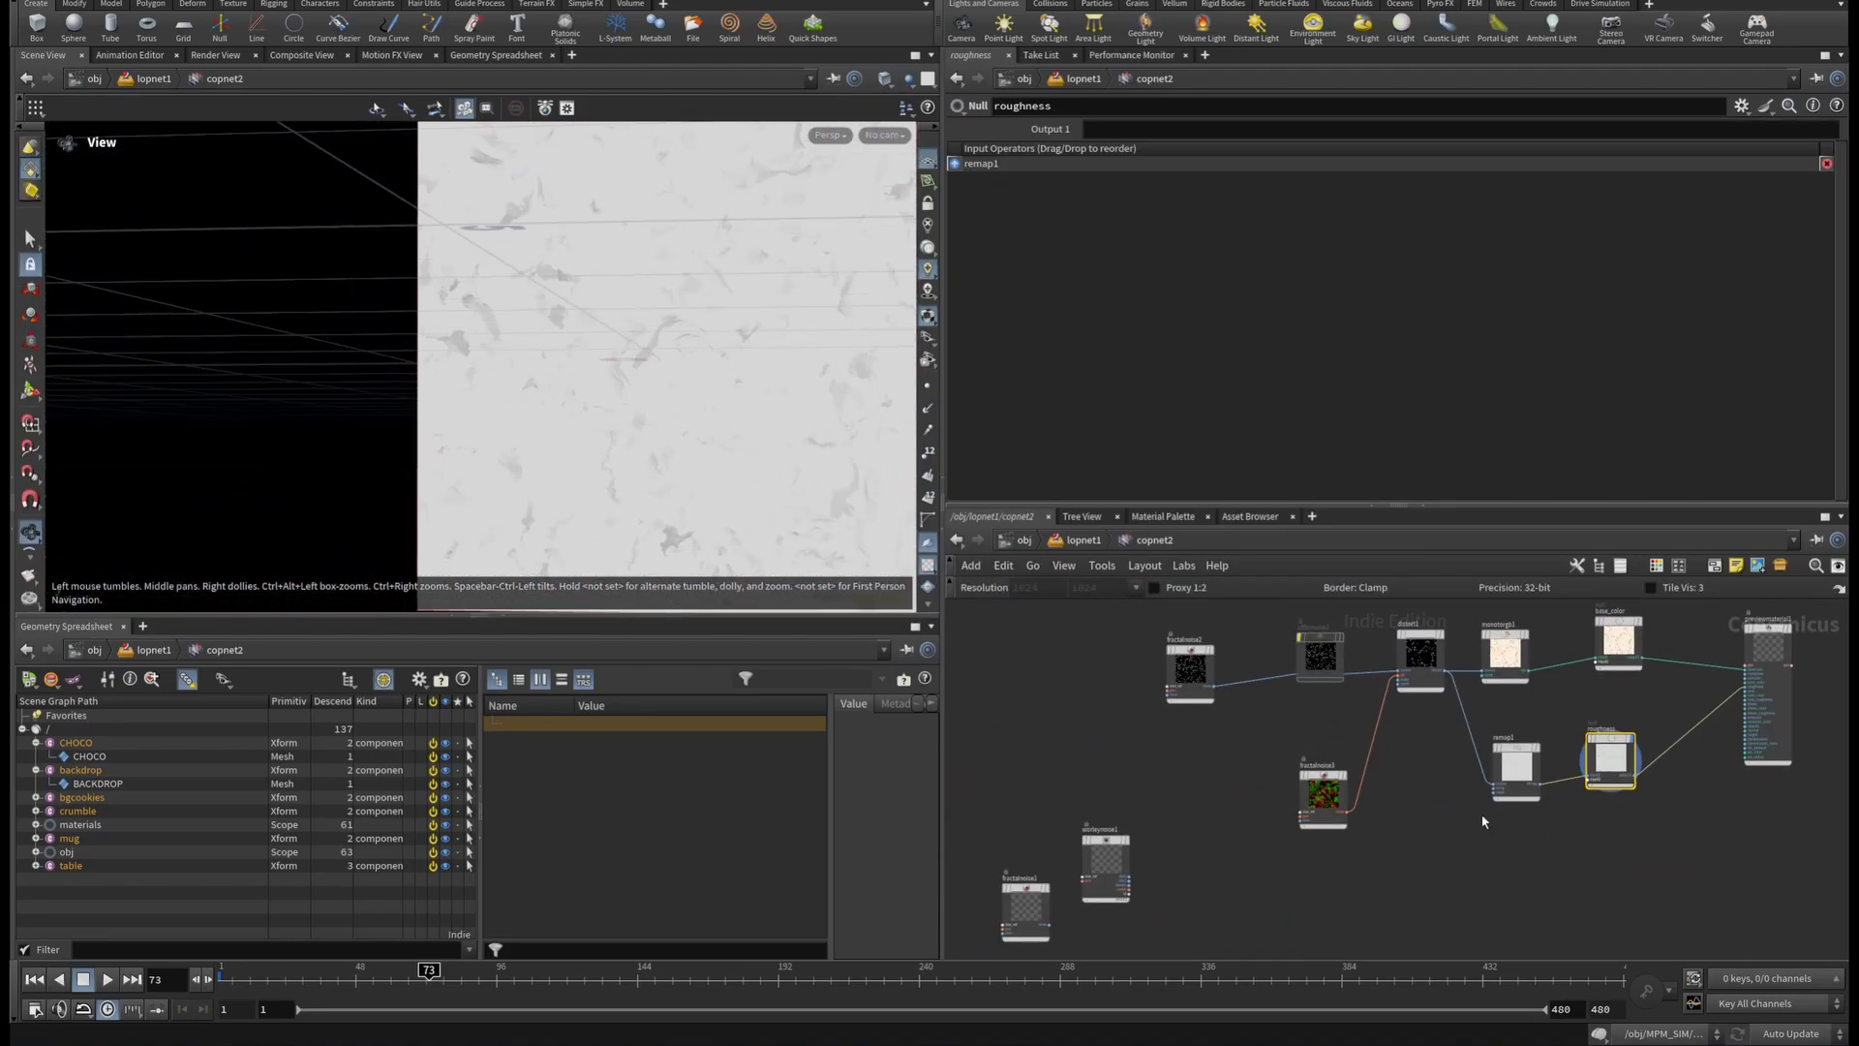
{"action": "left_click_drag", "start_coordinate": [591, 335], "coordinate": [583, 405]}
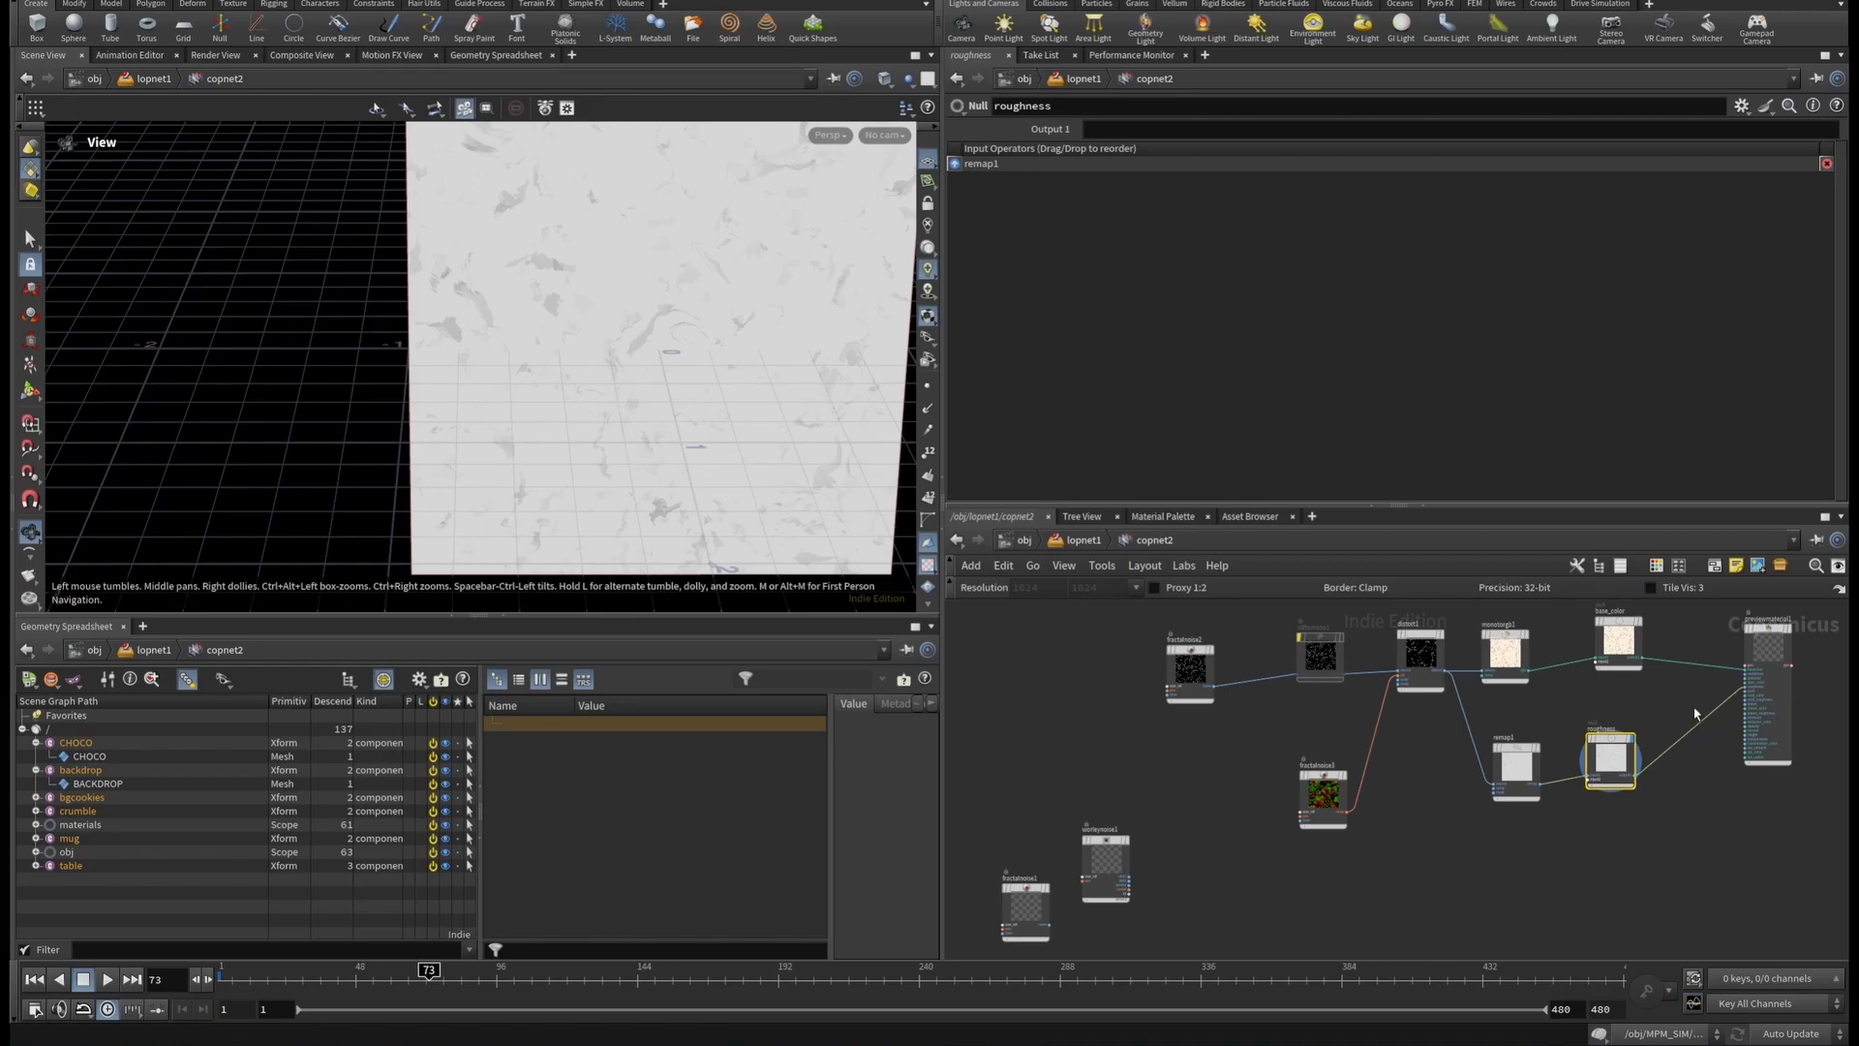
{"action": "scroll", "coordinate": [1626, 671], "scroll_direction": "up", "scroll_amount": 5}
{"action": "left_click", "coordinate": [1617, 676]}
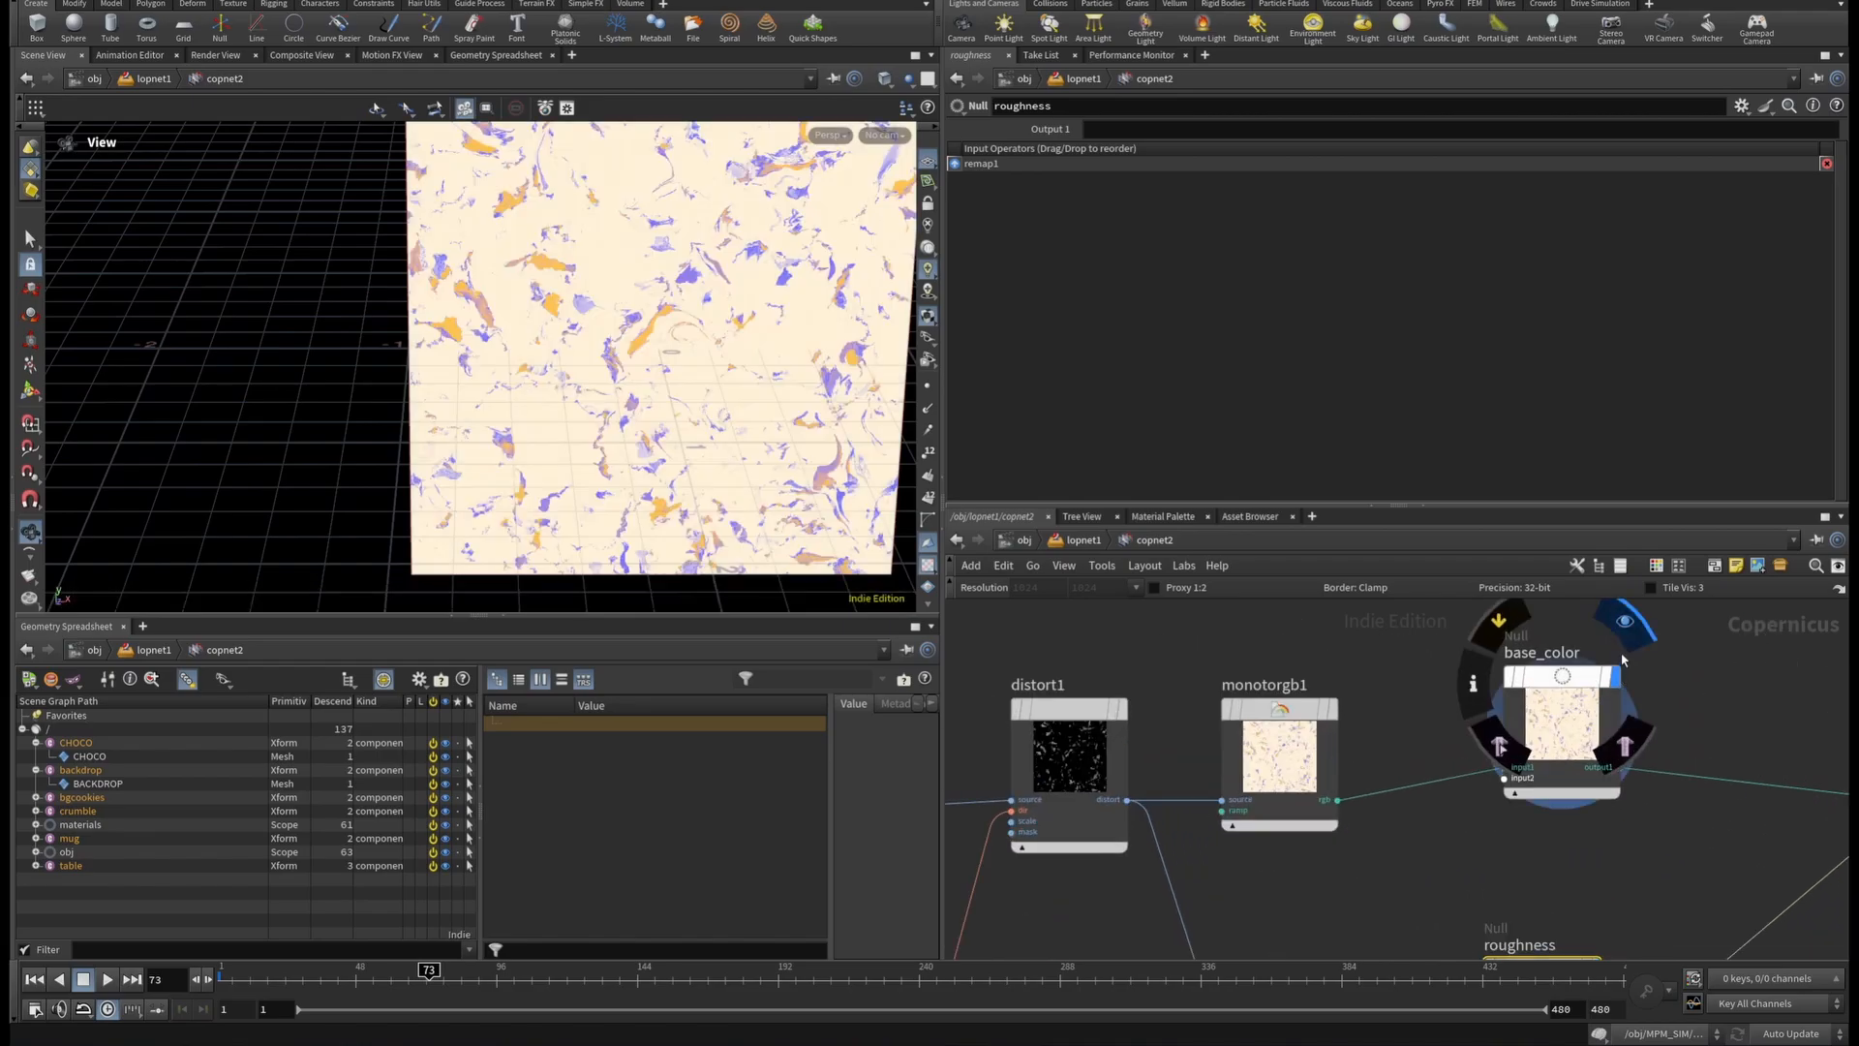
{"action": "scroll", "coordinate": [1313, 787], "scroll_direction": "down", "scroll_amount": 5}
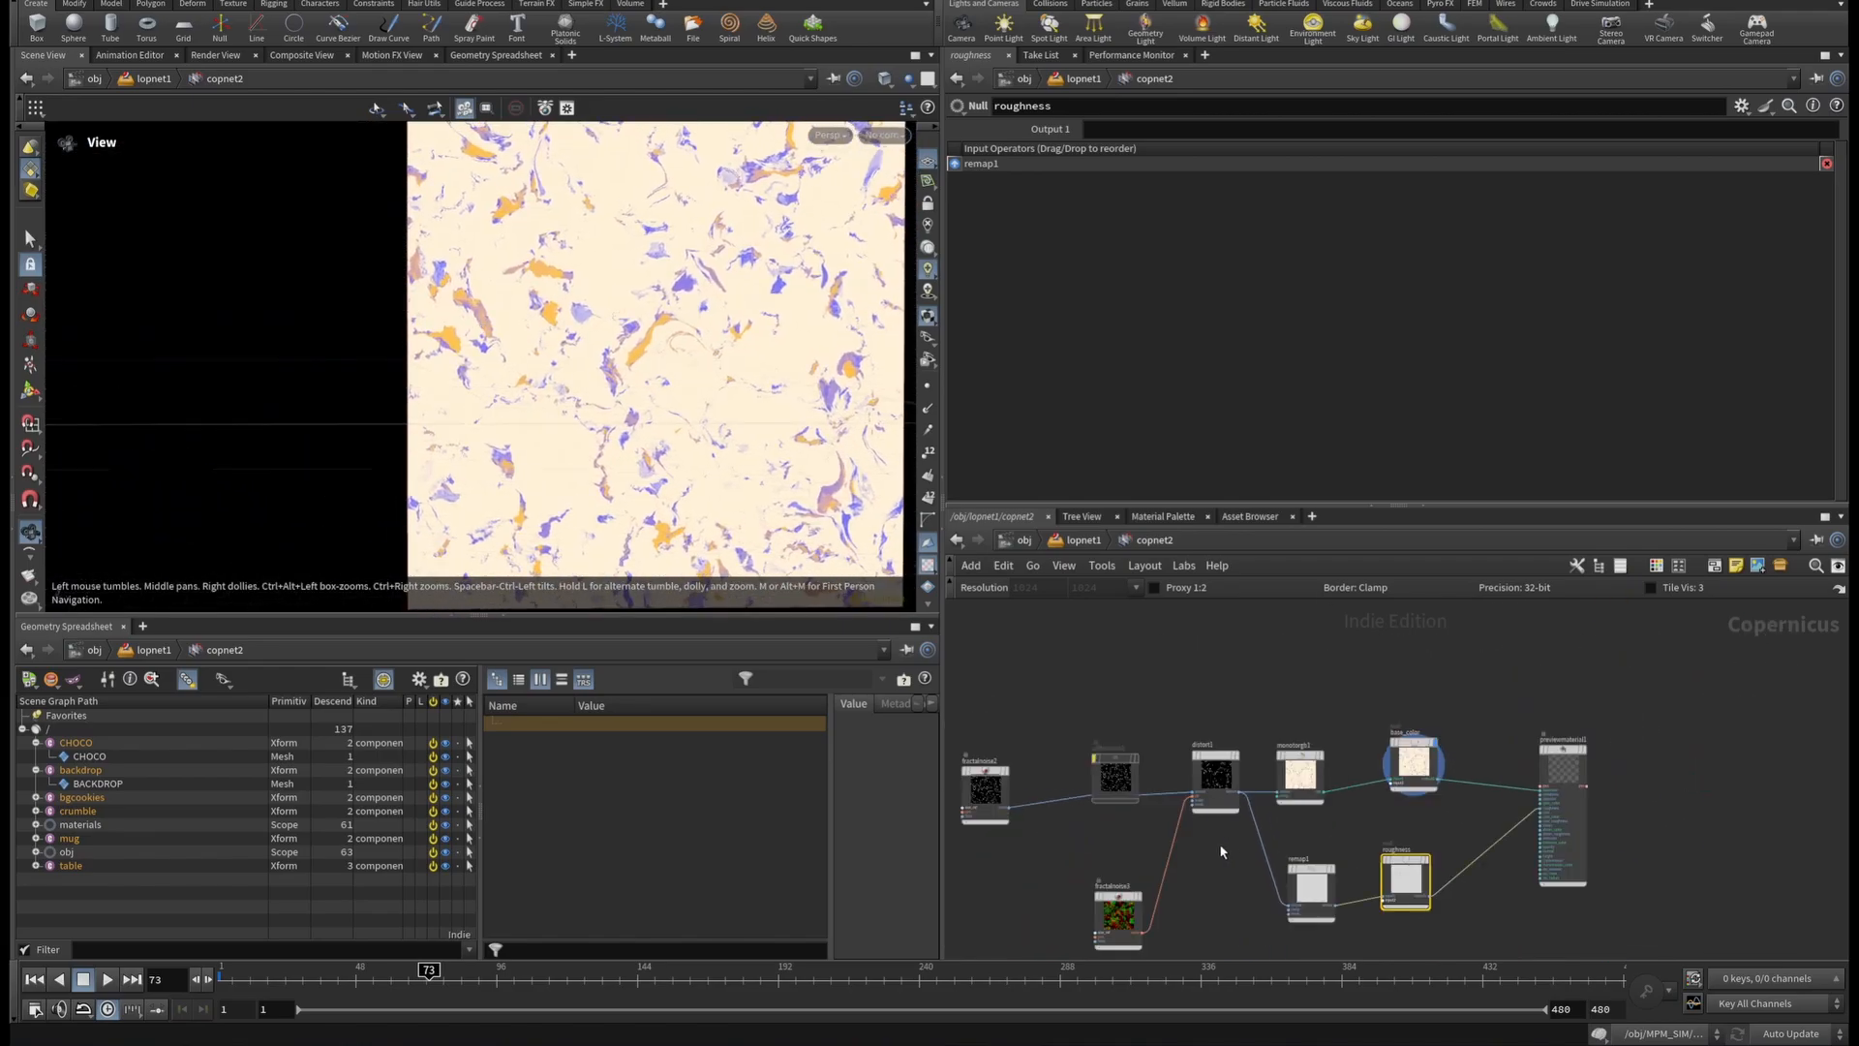
Display fractalnoise2 in the viewport and examine its noise type and pattern settings.
{"action": "scroll", "coordinate": [1000, 845], "scroll_direction": "up", "scroll_amount": 5}
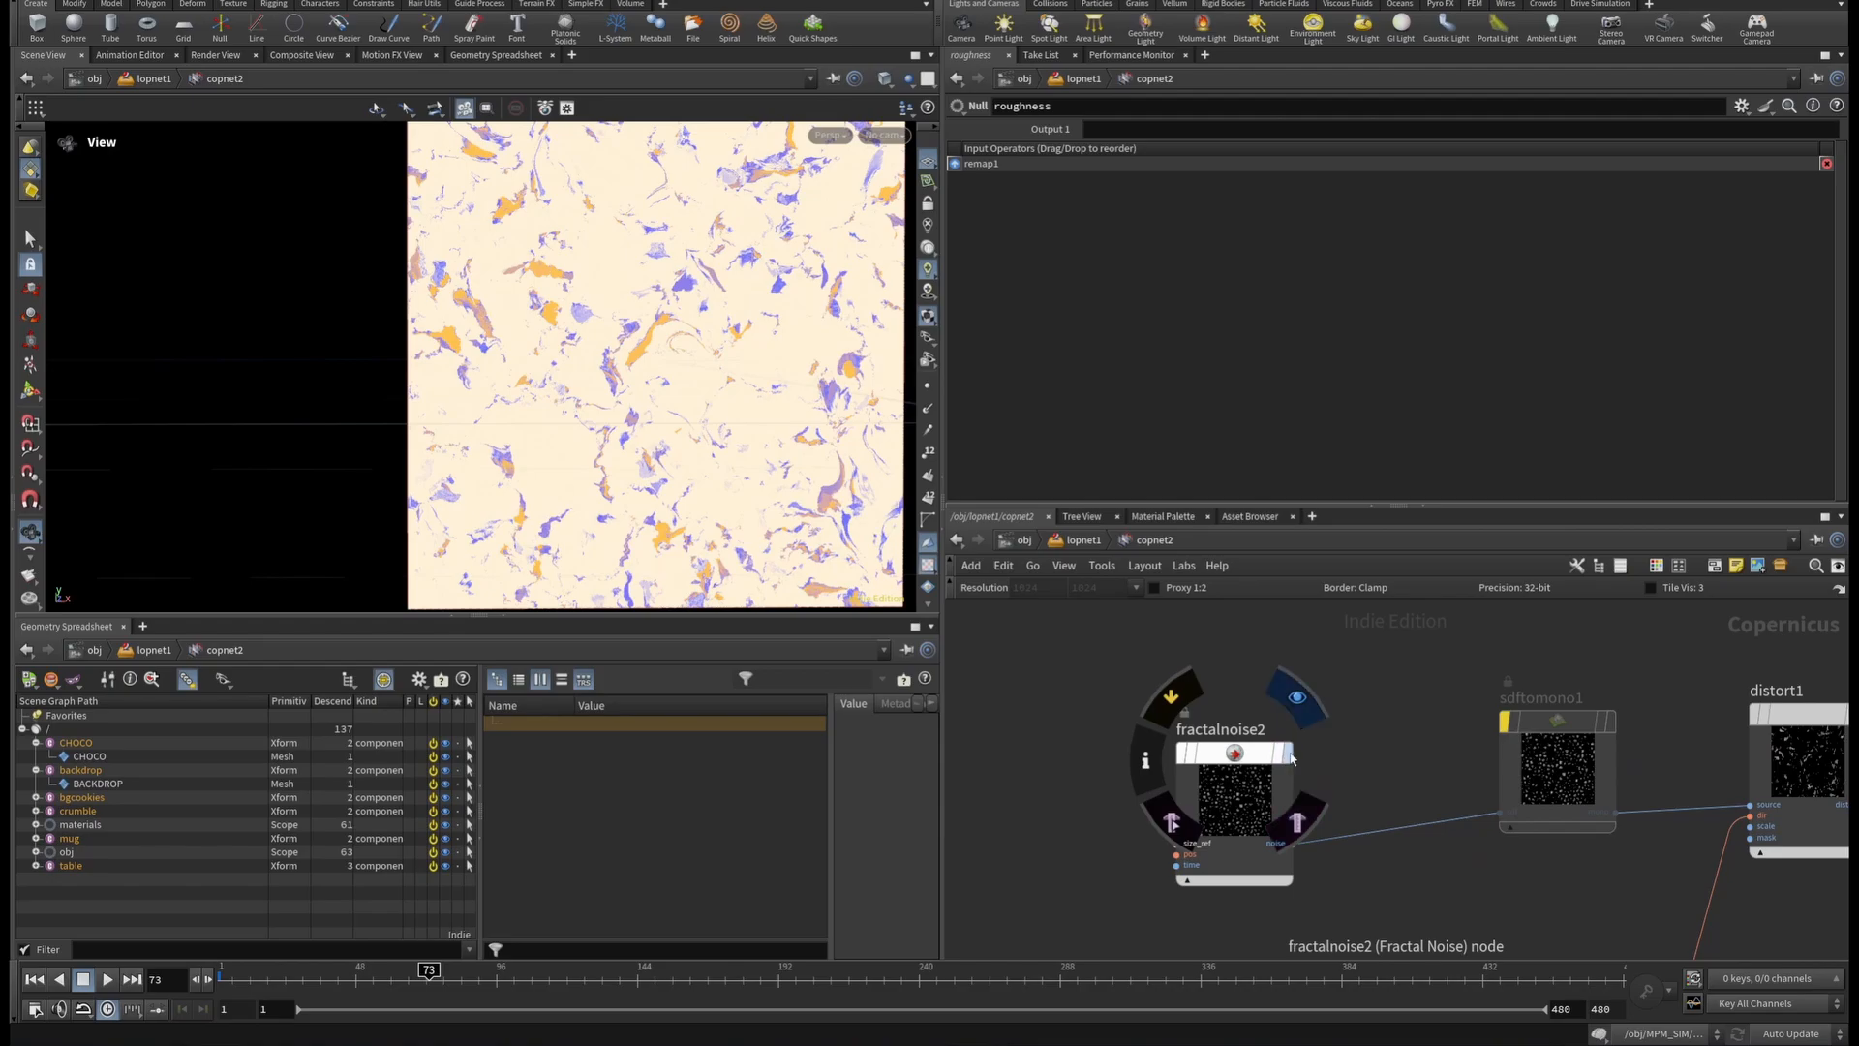
{"action": "left_click", "coordinate": [1298, 698]}
{"action": "left_click", "coordinate": [1248, 759]}
{"action": "scroll", "coordinate": [854, 294], "scroll_direction": "up", "scroll_amount": 3}
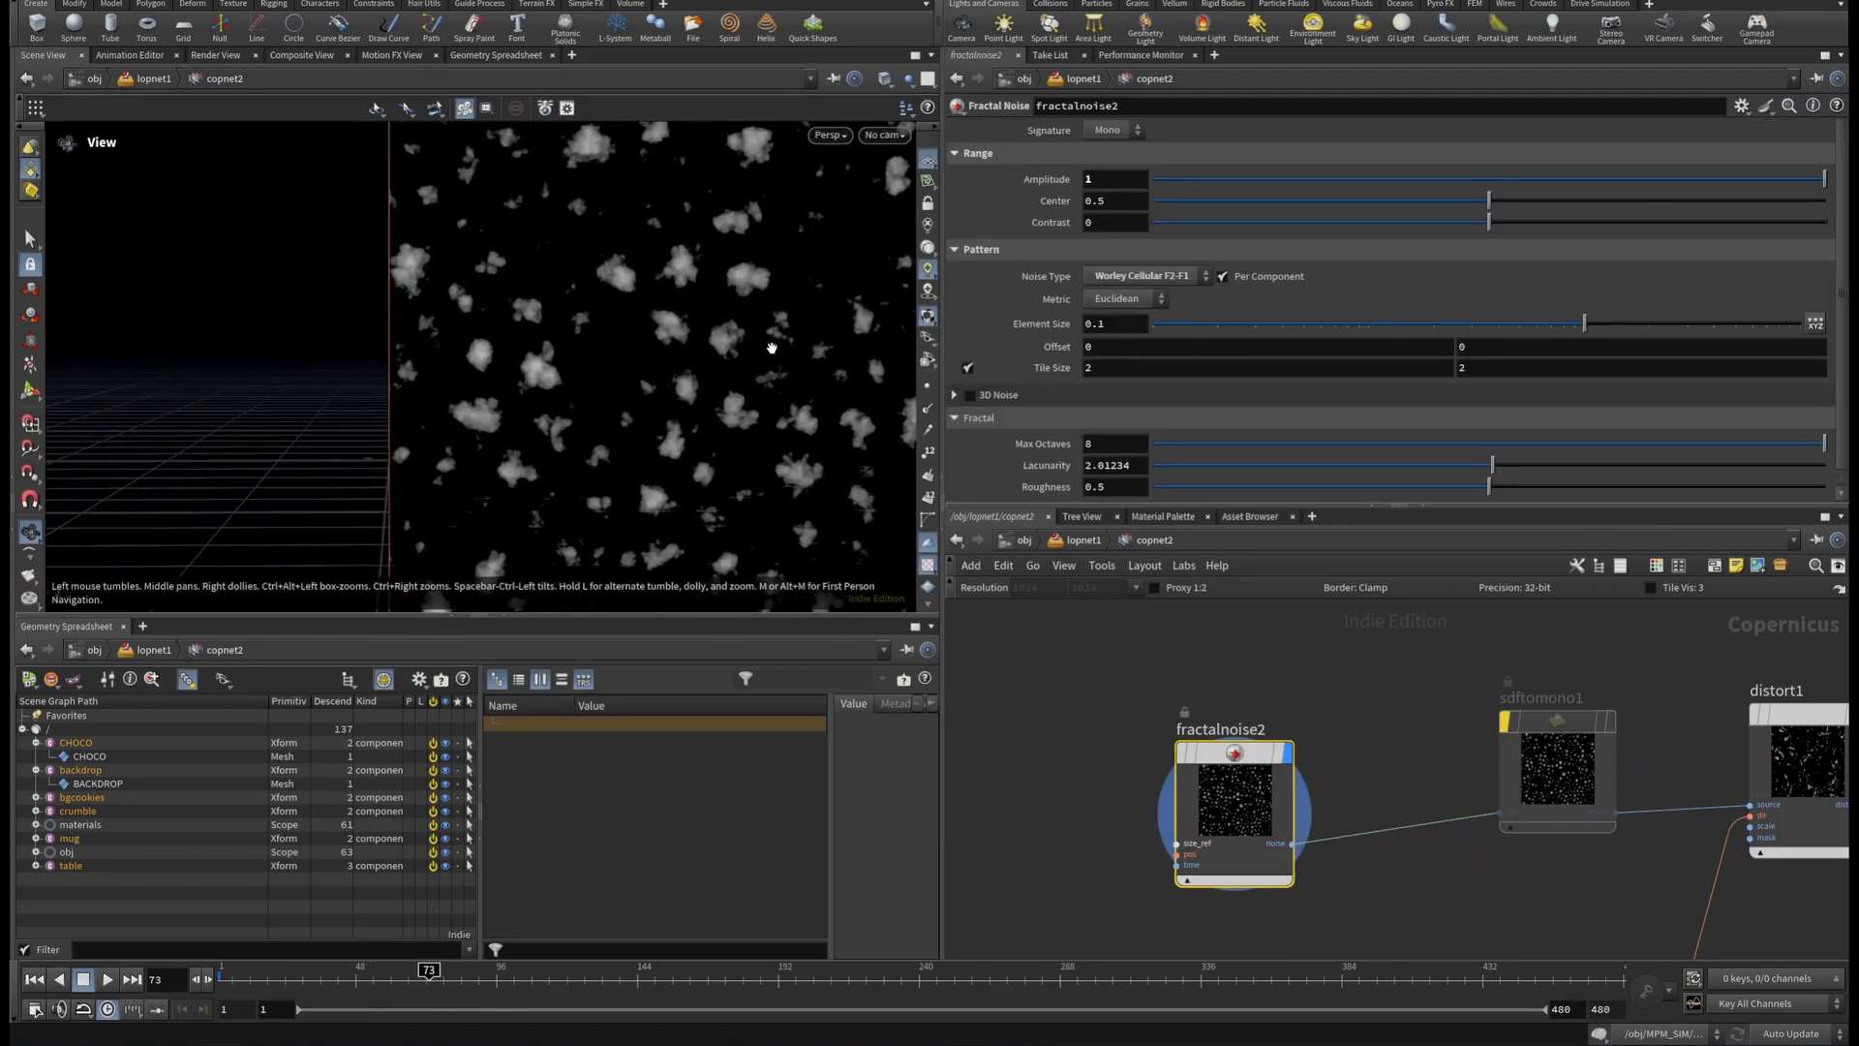
{"action": "scroll", "coordinate": [852, 294], "scroll_direction": "up", "scroll_amount": 3}
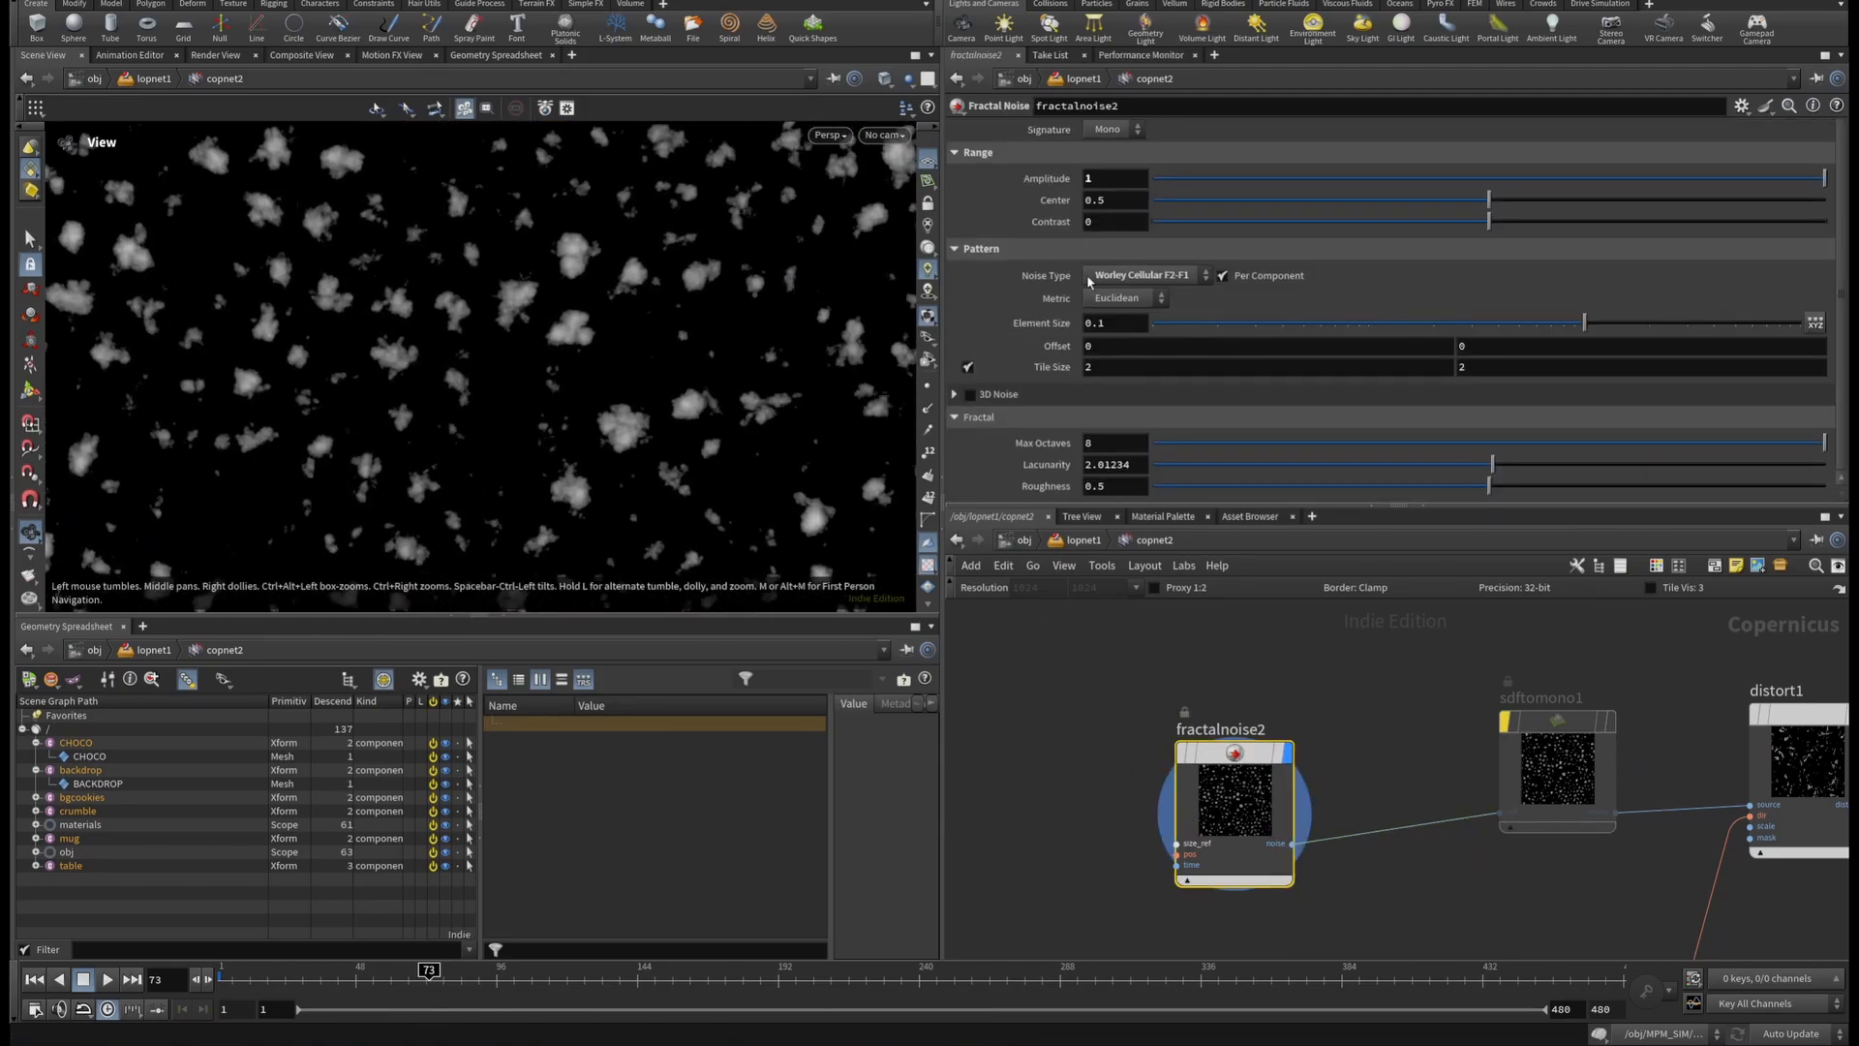
{"action": "middle_click_drag", "start_coordinate": [1698, 708], "coordinate": [1309, 728]}
Display distort1's output and view the full distorted noise texture.
{"action": "mouse_move", "coordinate": [1477, 735]}
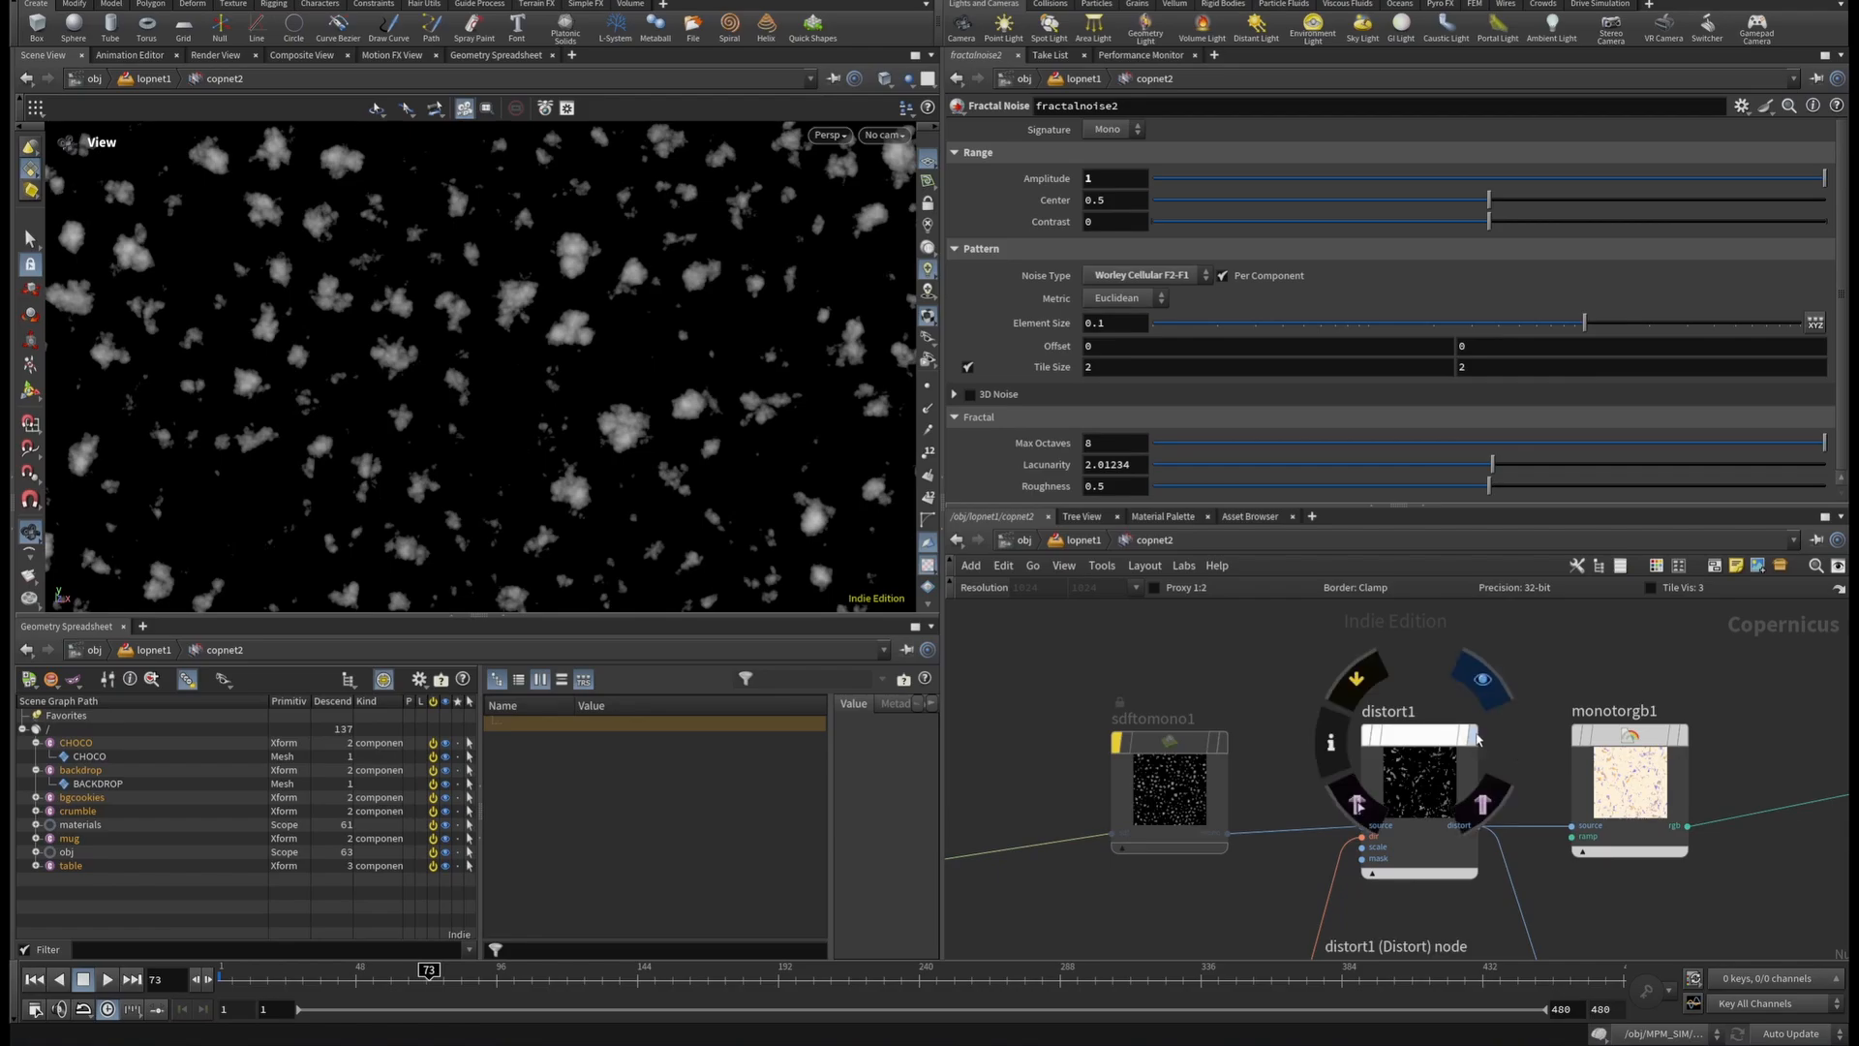
{"action": "scroll", "coordinate": [1433, 812], "scroll_direction": "down", "scroll_amount": 4}
{"action": "scroll", "coordinate": [1458, 783], "scroll_direction": "up", "scroll_amount": 4}
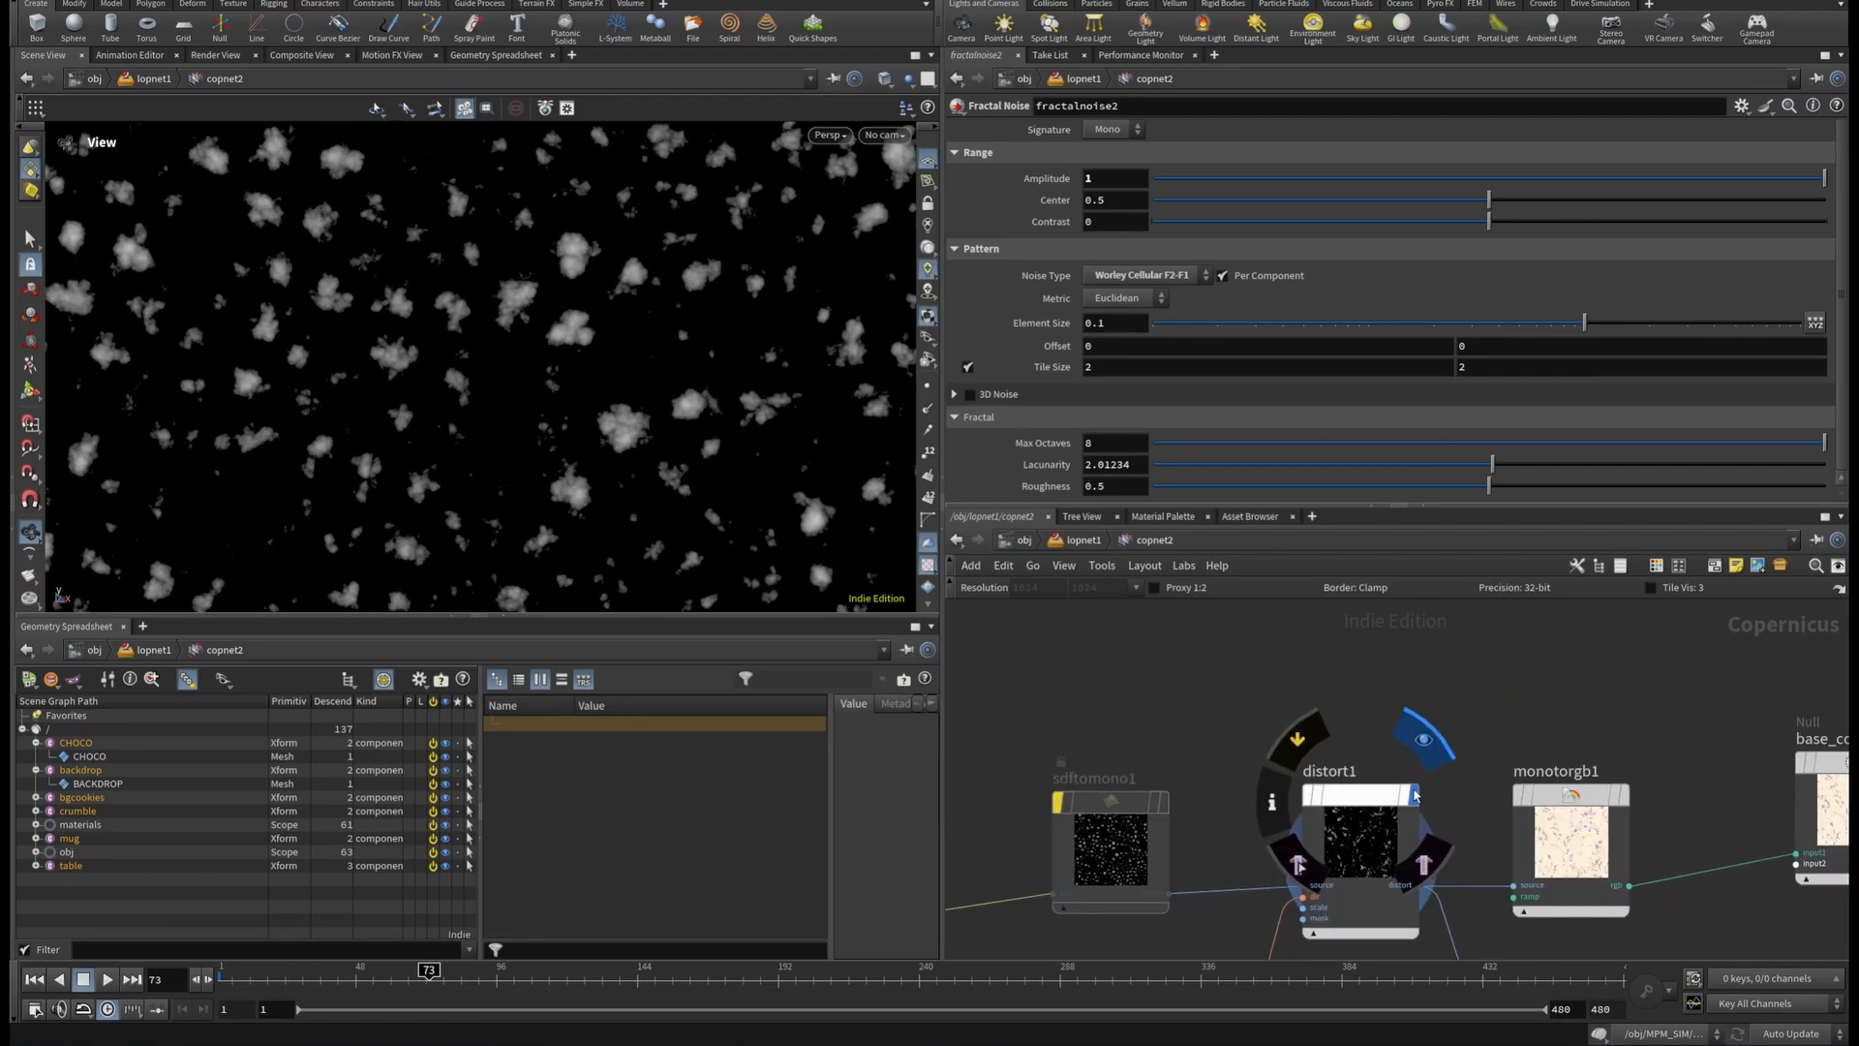
{"action": "left_click", "coordinate": [1413, 795]}
{"action": "right_click_drag", "start_coordinate": [483, 261], "coordinate": [136, 316]}
{"action": "scroll", "coordinate": [1397, 909], "scroll_direction": "down", "scroll_amount": 2}
Display fractalnoise3, the noise driving the distortion direction, and examine its settings and those of distort1.
{"action": "middle_click_drag", "start_coordinate": [1324, 952], "coordinate": [1429, 690]}
{"action": "scroll", "coordinate": [1356, 908], "scroll_direction": "up", "scroll_amount": 3}
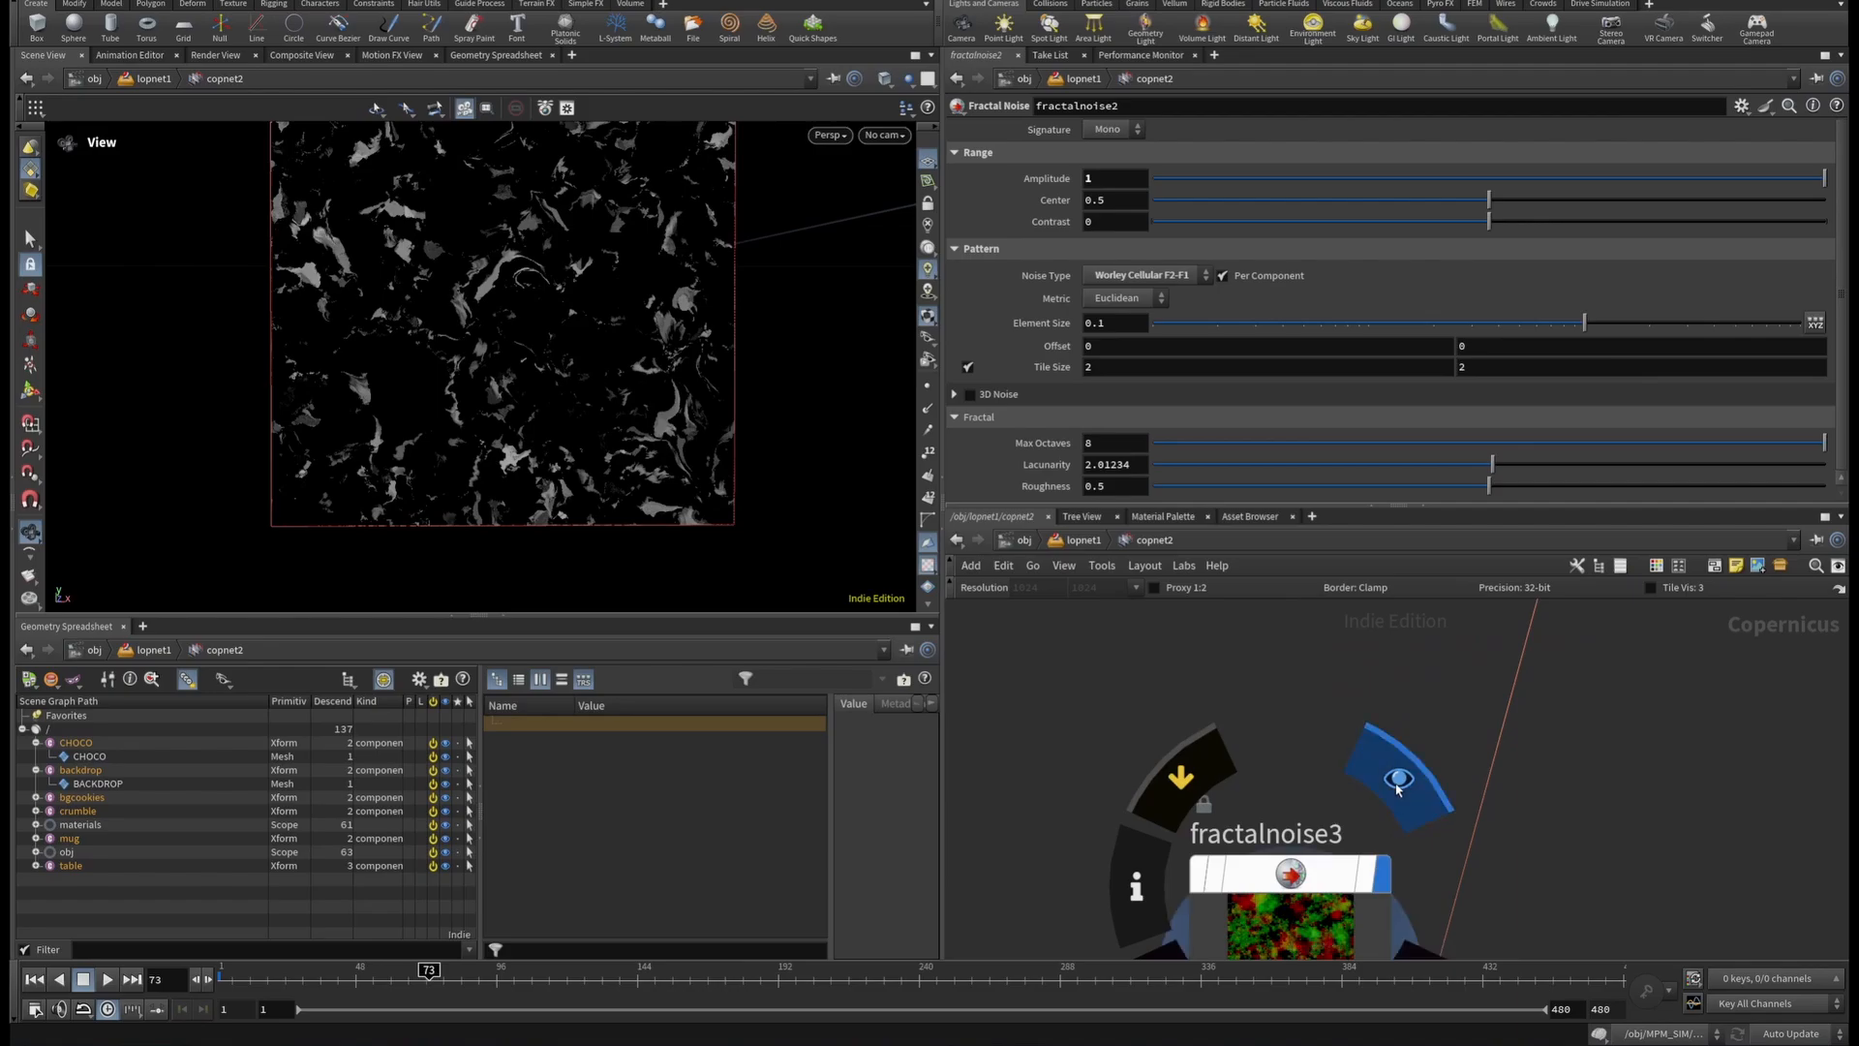
{"action": "left_click", "coordinate": [1395, 779]}
{"action": "left_click", "coordinate": [1325, 871]}
{"action": "scroll", "coordinate": [1397, 846], "scroll_direction": "down", "scroll_amount": 3}
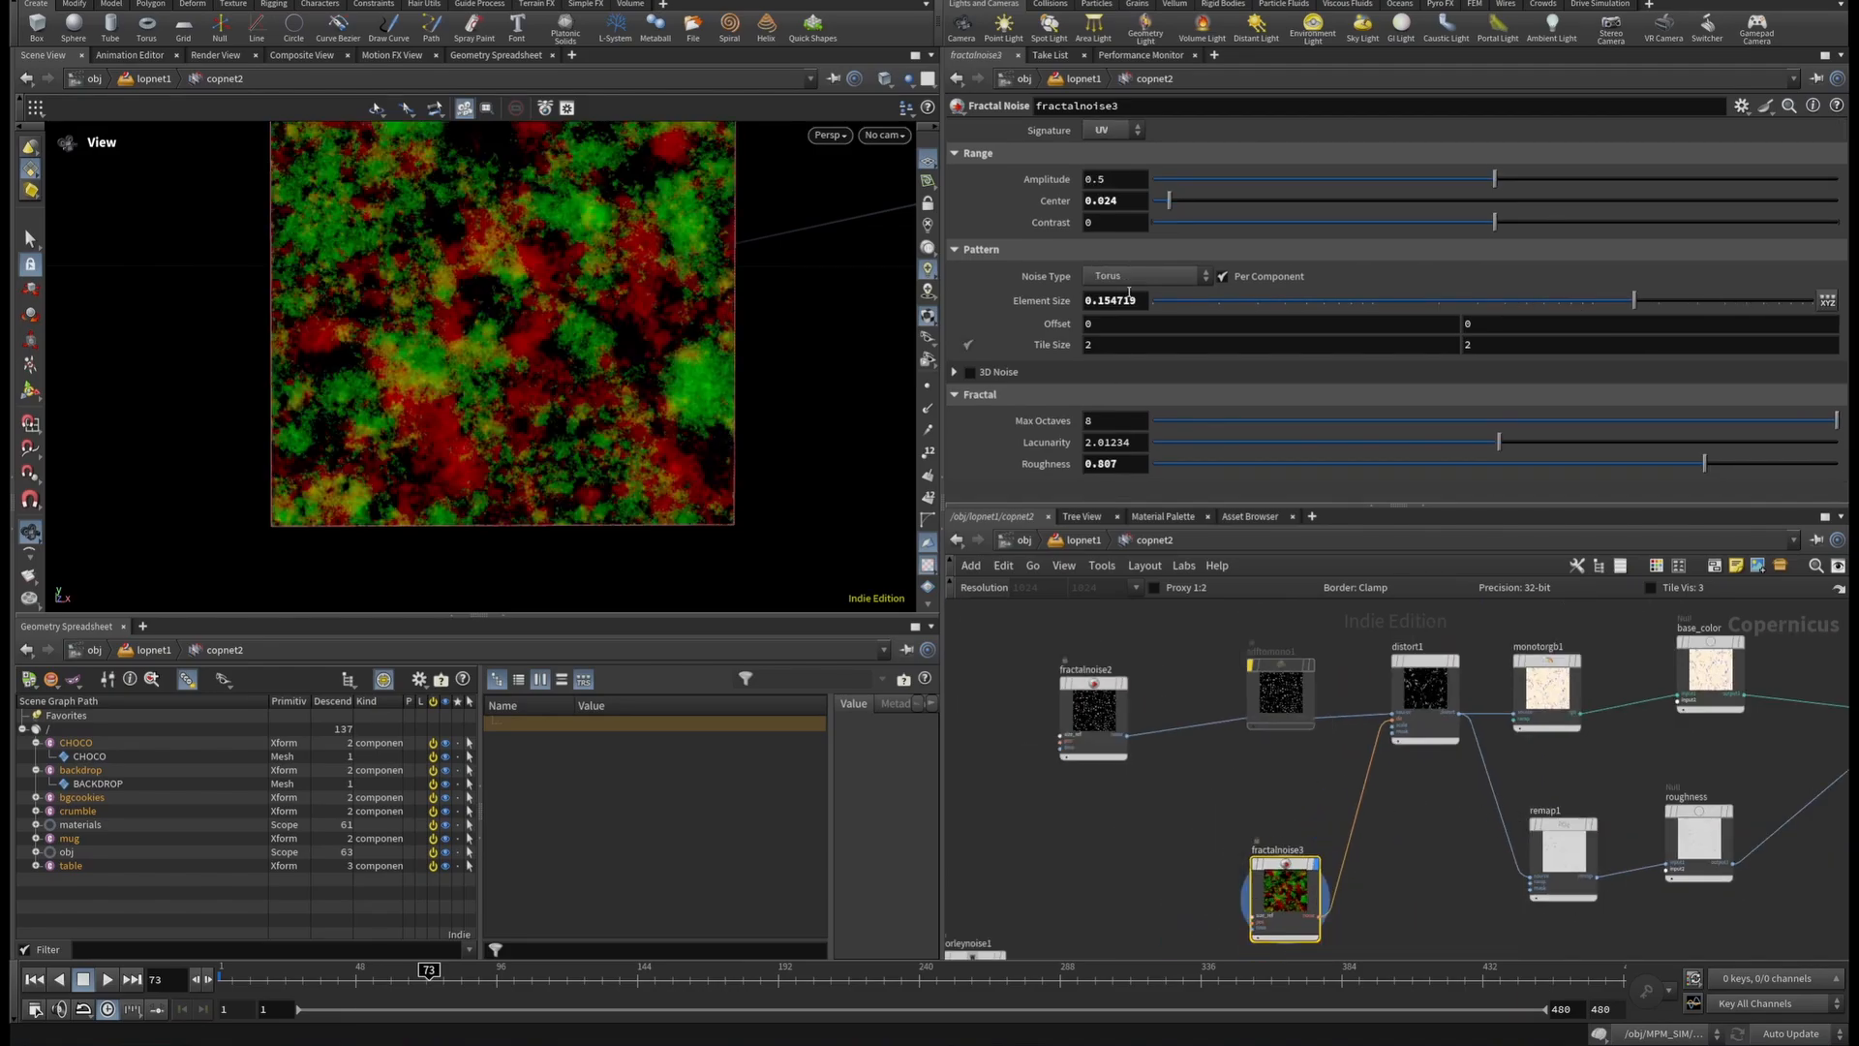
{"action": "scroll", "coordinate": [1367, 711], "scroll_direction": "up", "scroll_amount": 3}
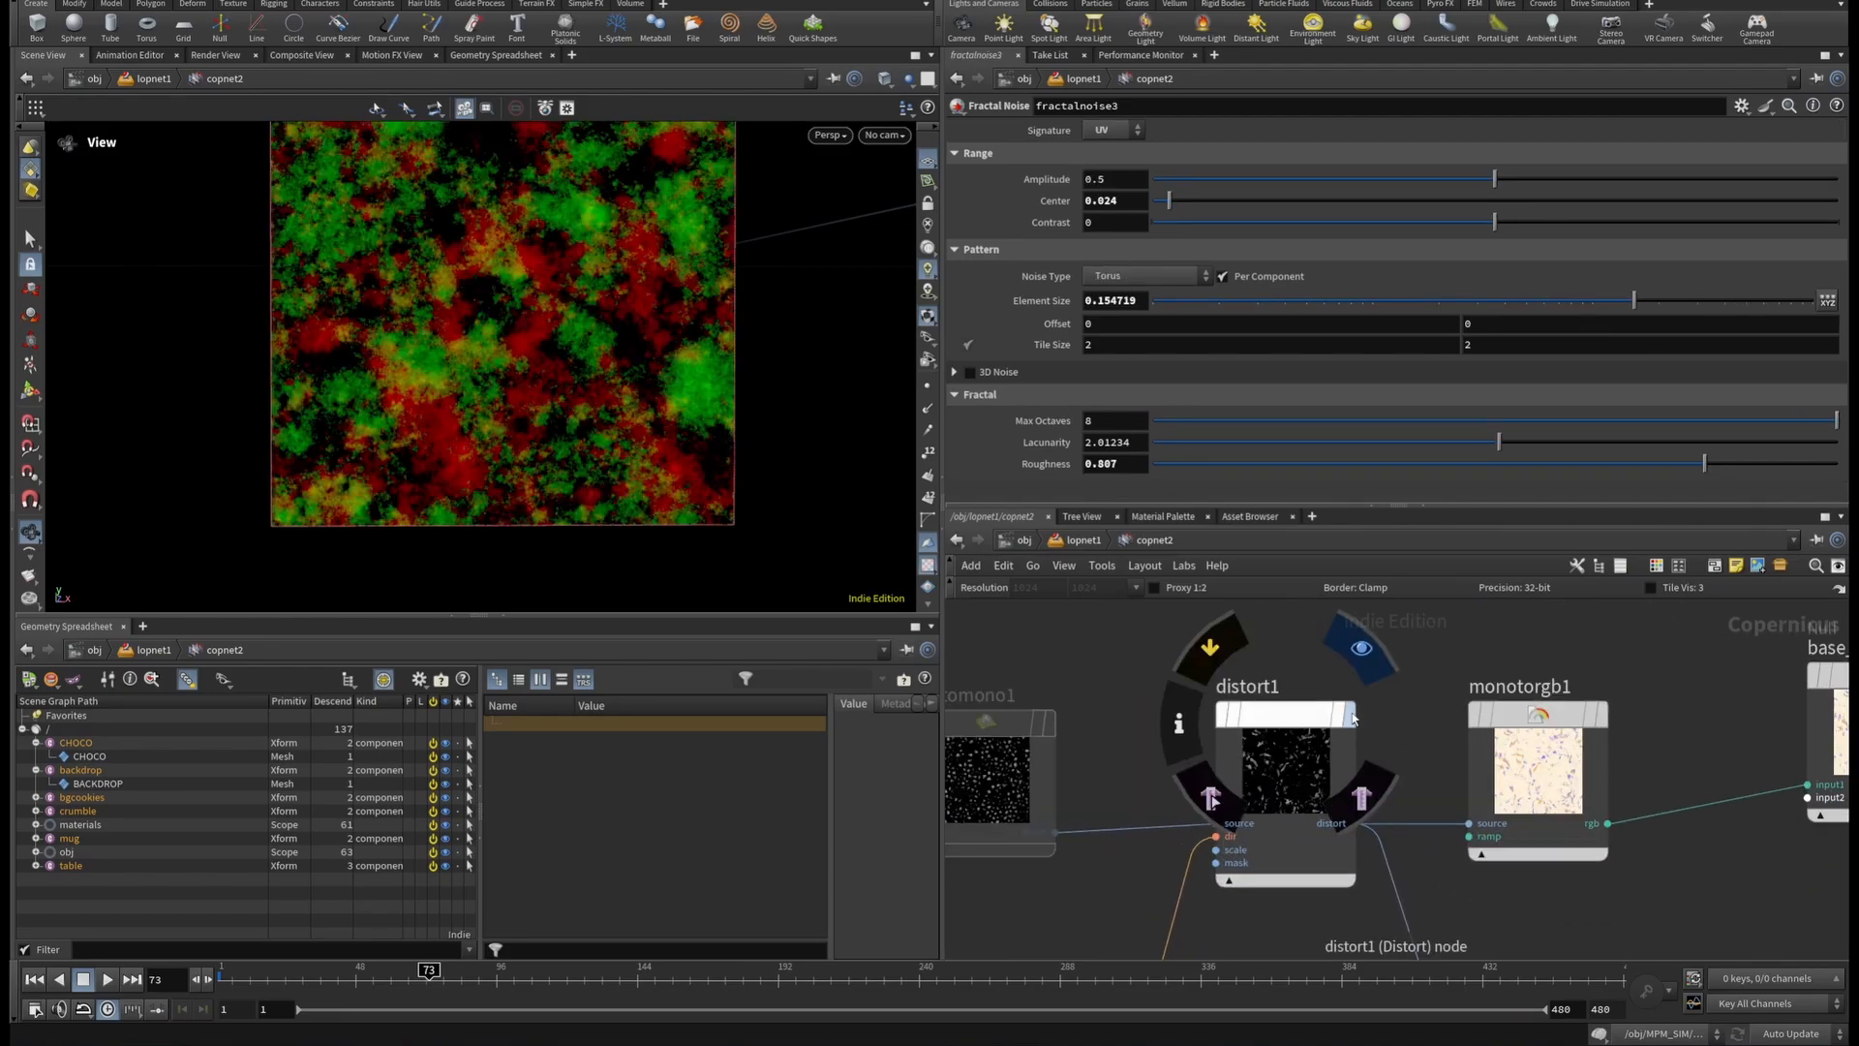
{"action": "left_click", "coordinate": [1354, 714]}
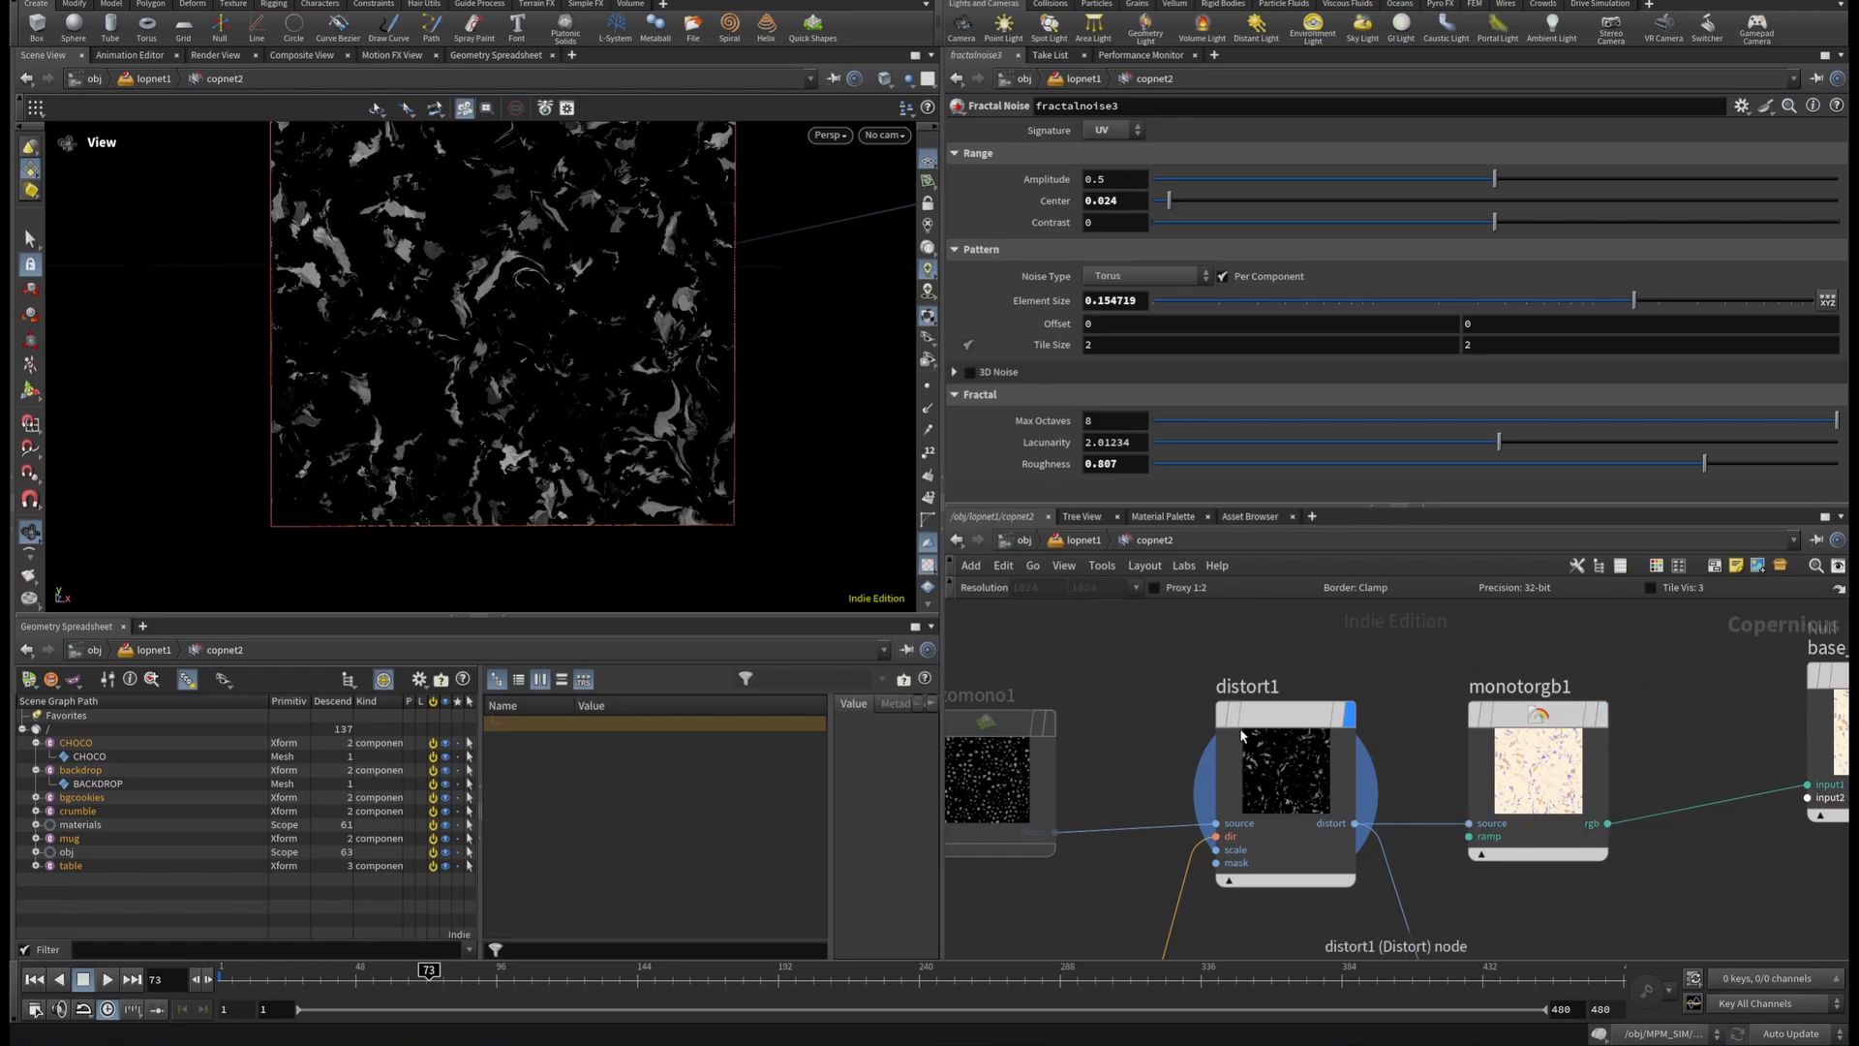
{"action": "left_click", "coordinate": [1253, 713]}
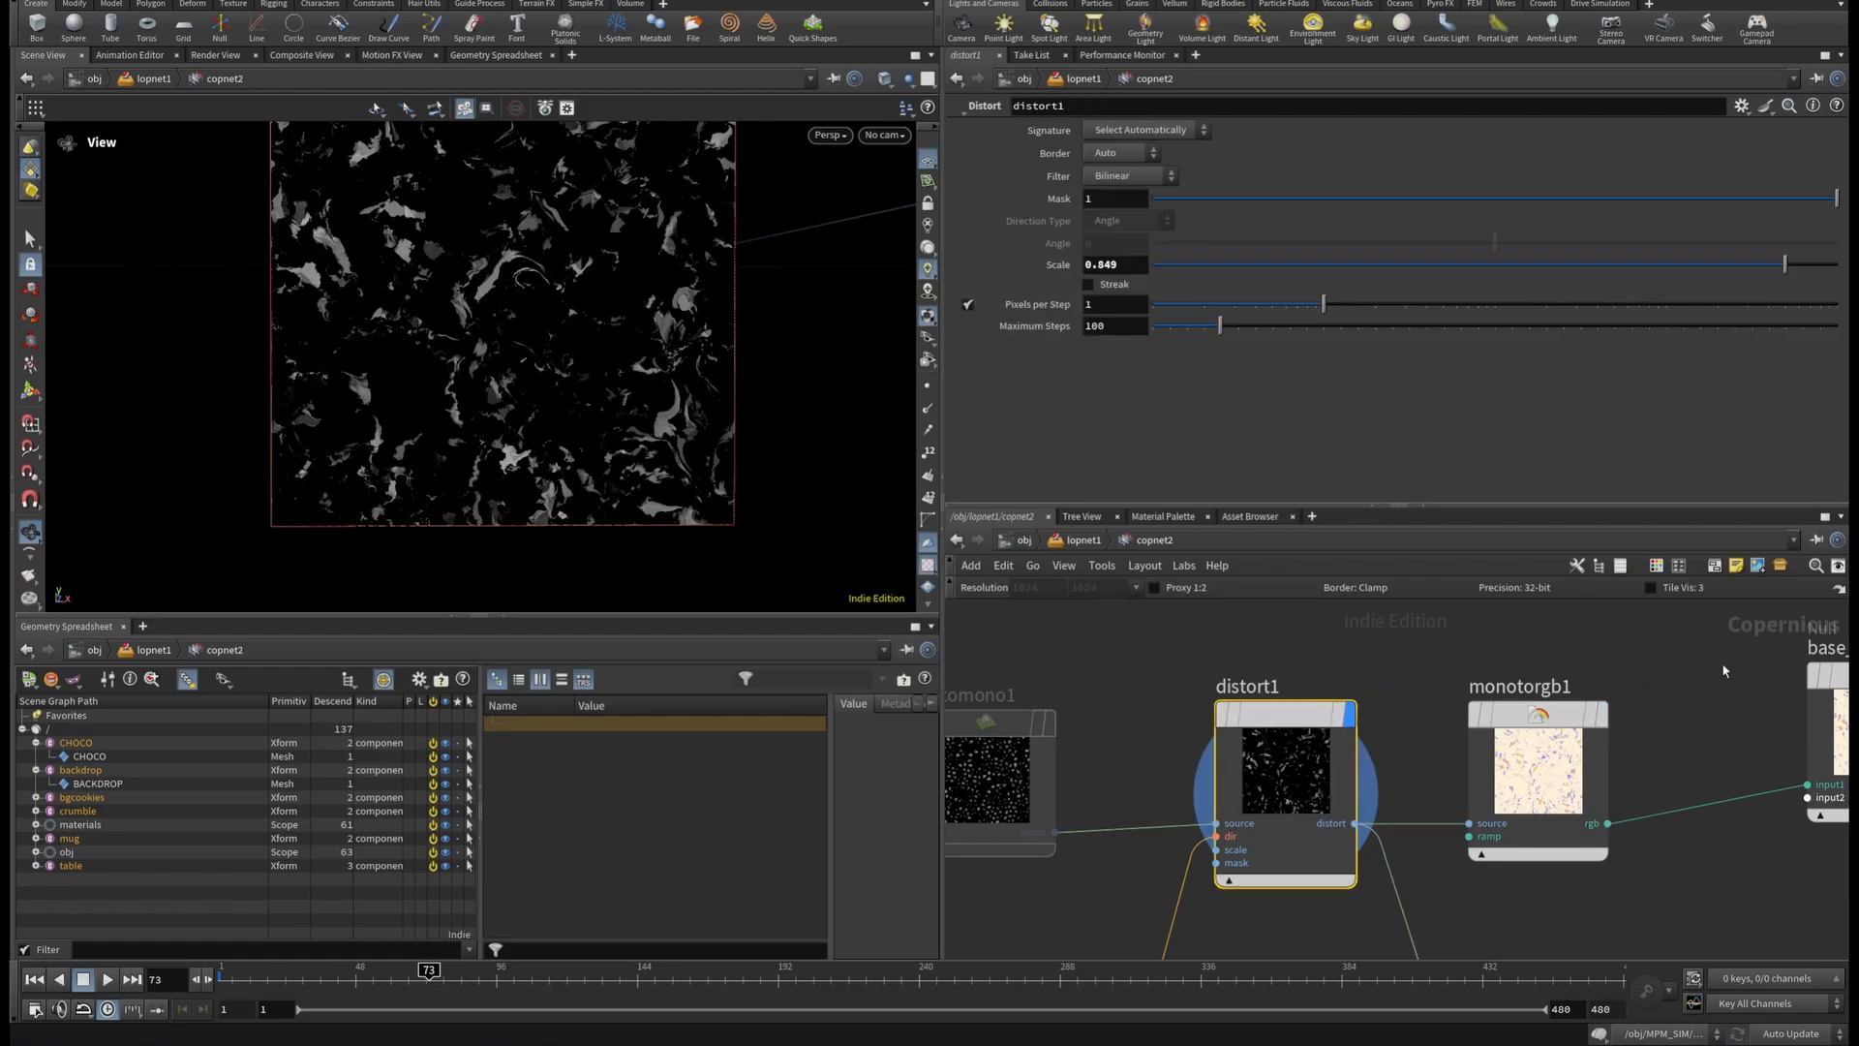
Display monotorgb1, examine its colour ramp, and inspect the coloured texture up close.
{"action": "left_click", "coordinate": [1614, 651]}
{"action": "left_click", "coordinate": [1560, 706]}
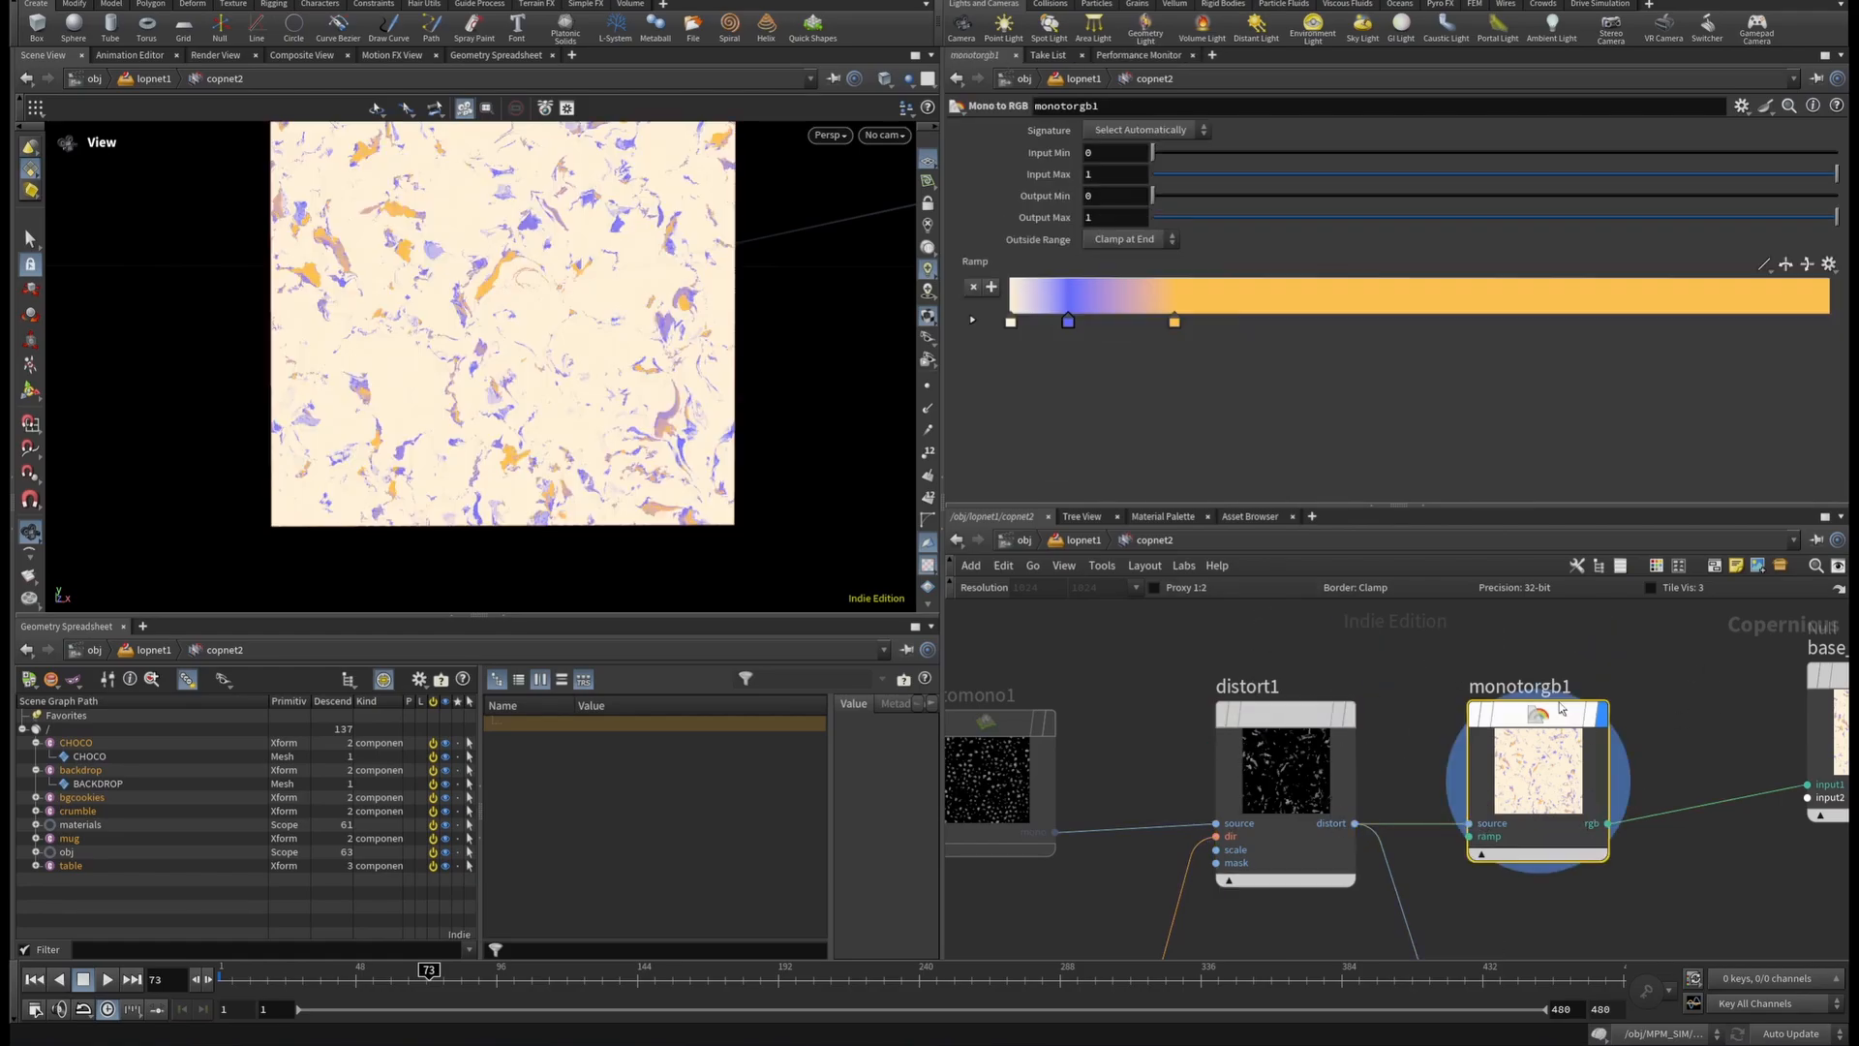
{"action": "scroll", "coordinate": [404, 309], "scroll_direction": "up", "scroll_amount": 5}
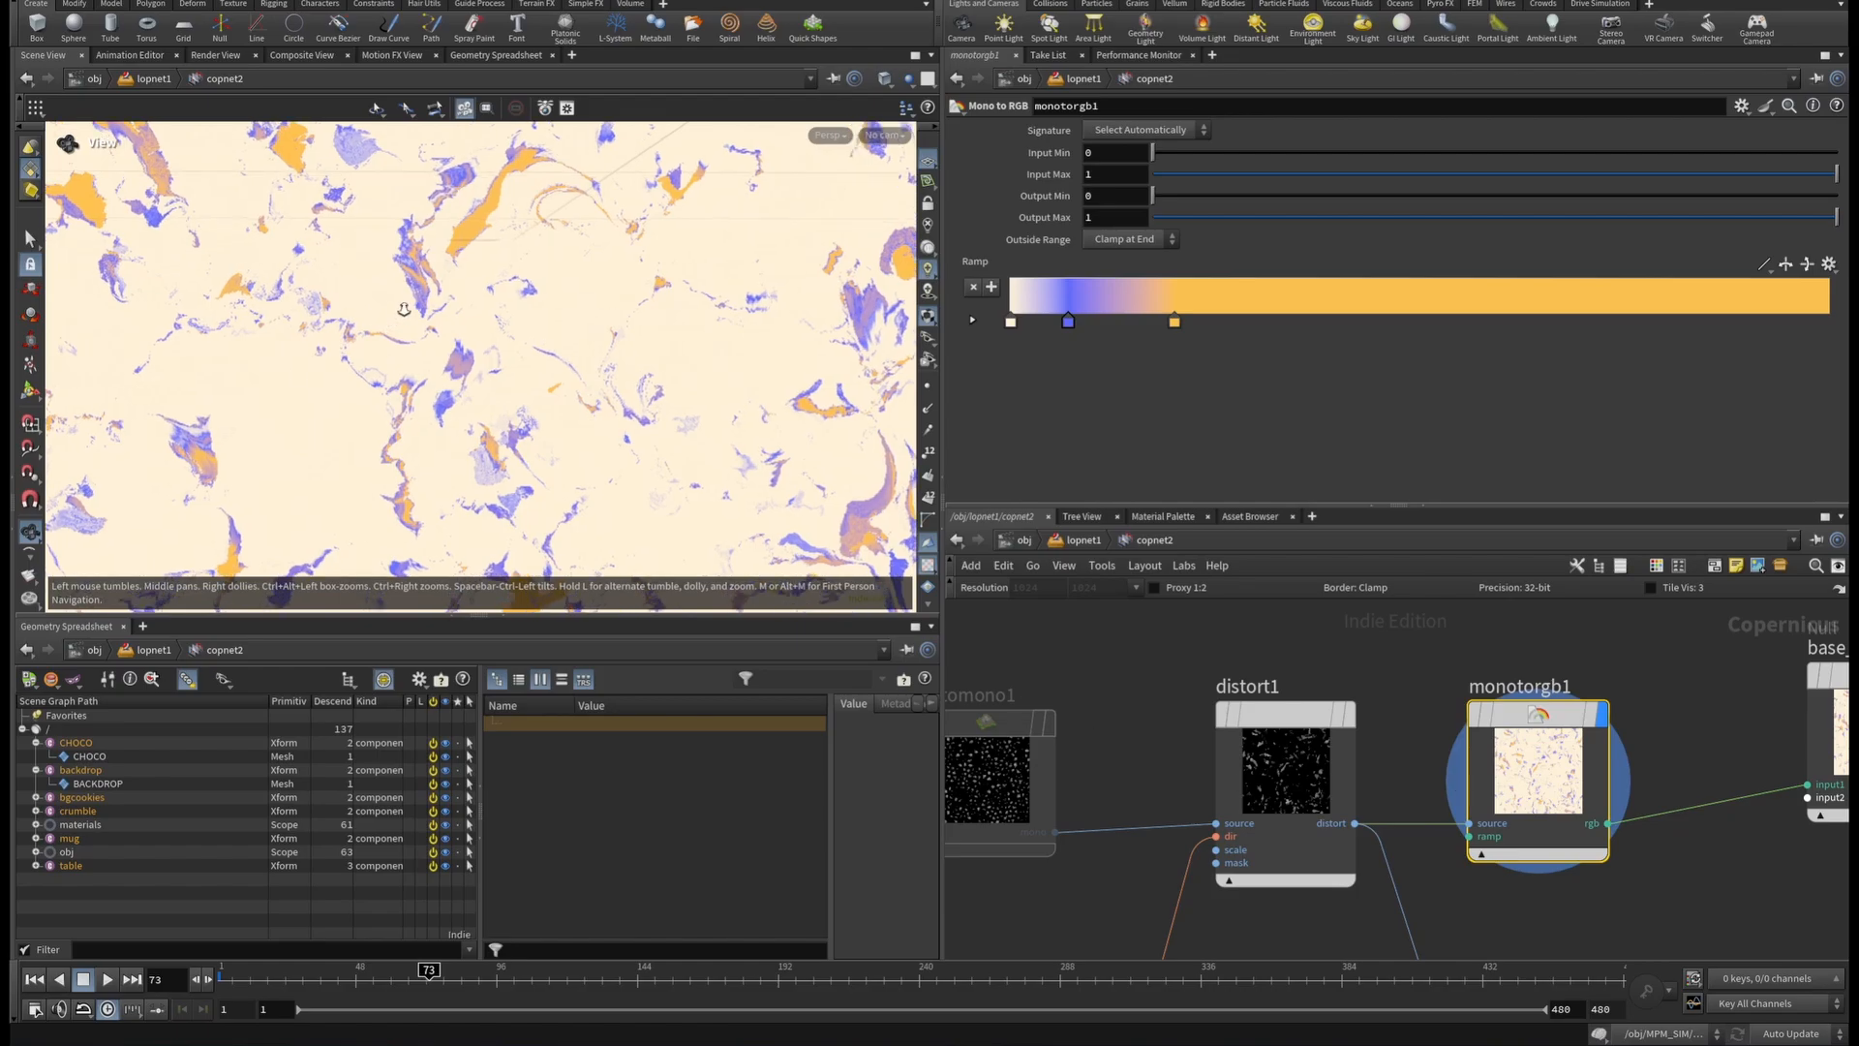
{"action": "scroll", "coordinate": [404, 309], "scroll_direction": "up", "scroll_amount": 5}
{"action": "left_click_drag", "start_coordinate": [599, 395], "coordinate": [678, 381]}
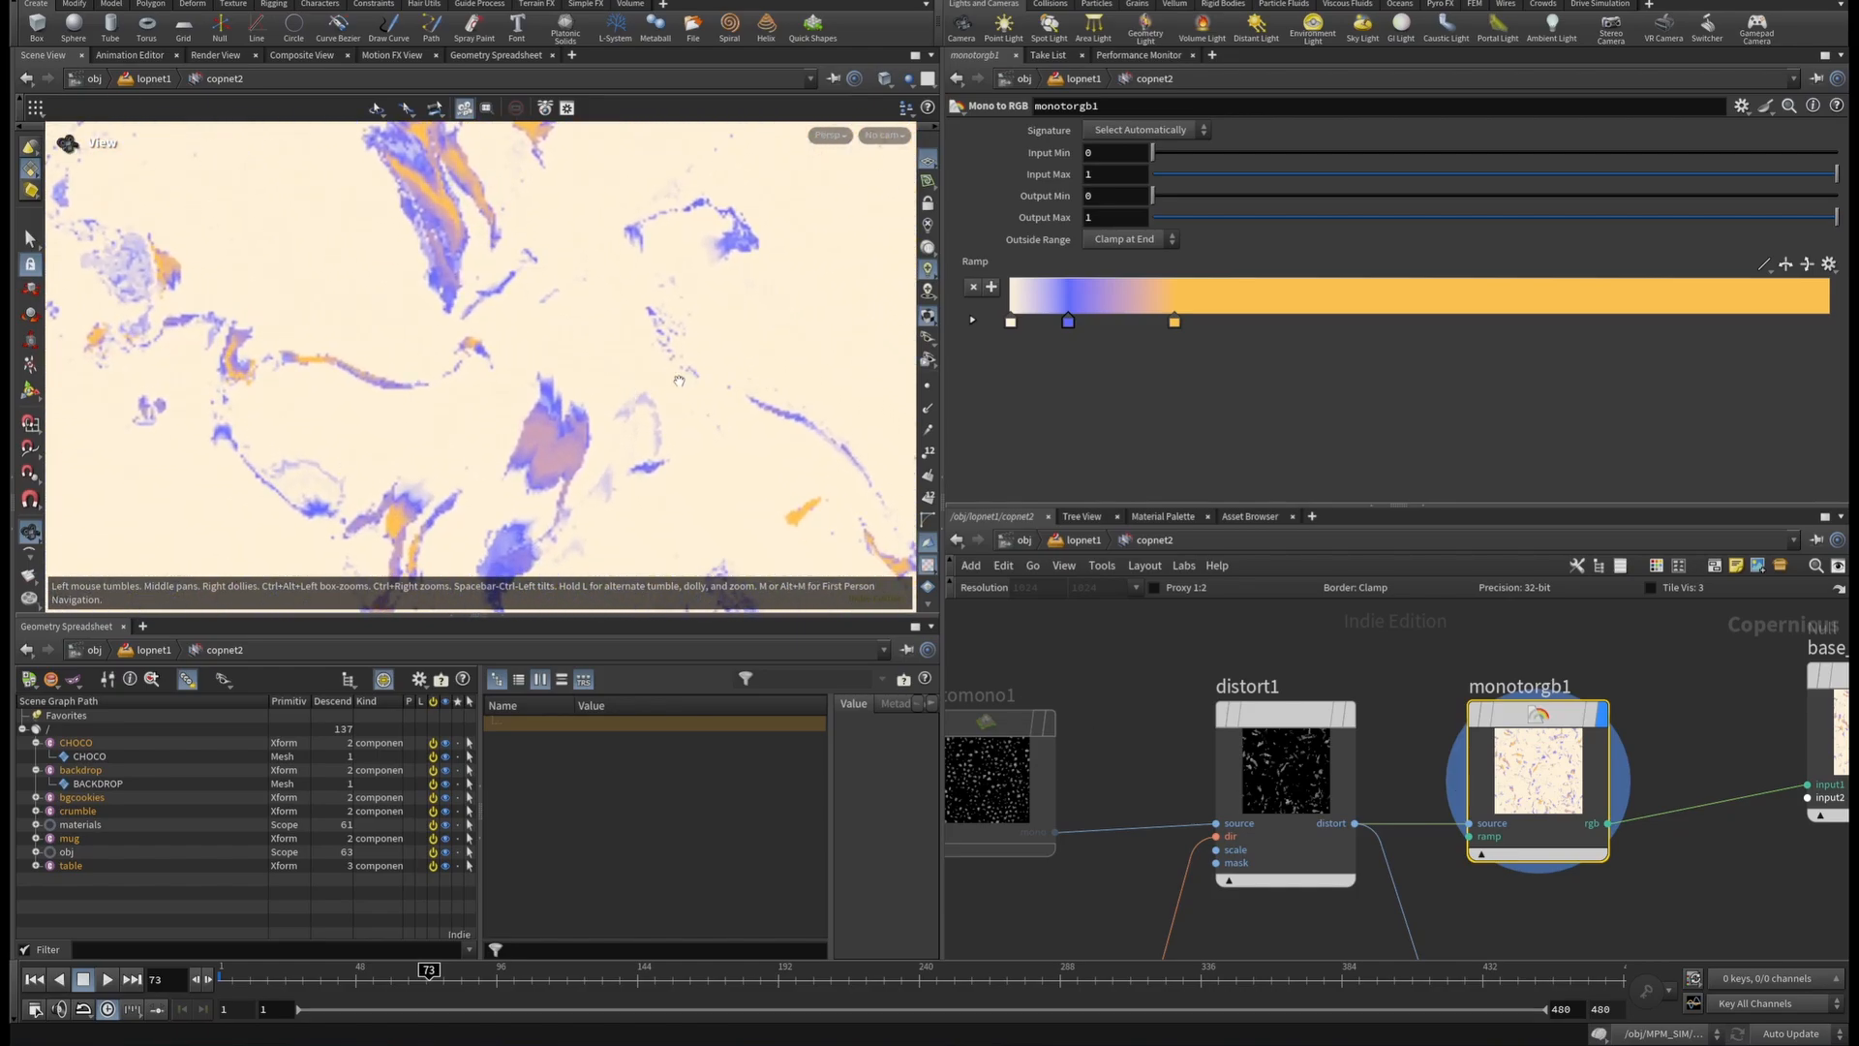
{"action": "key", "text": "h"}
{"action": "key", "text": "h"}
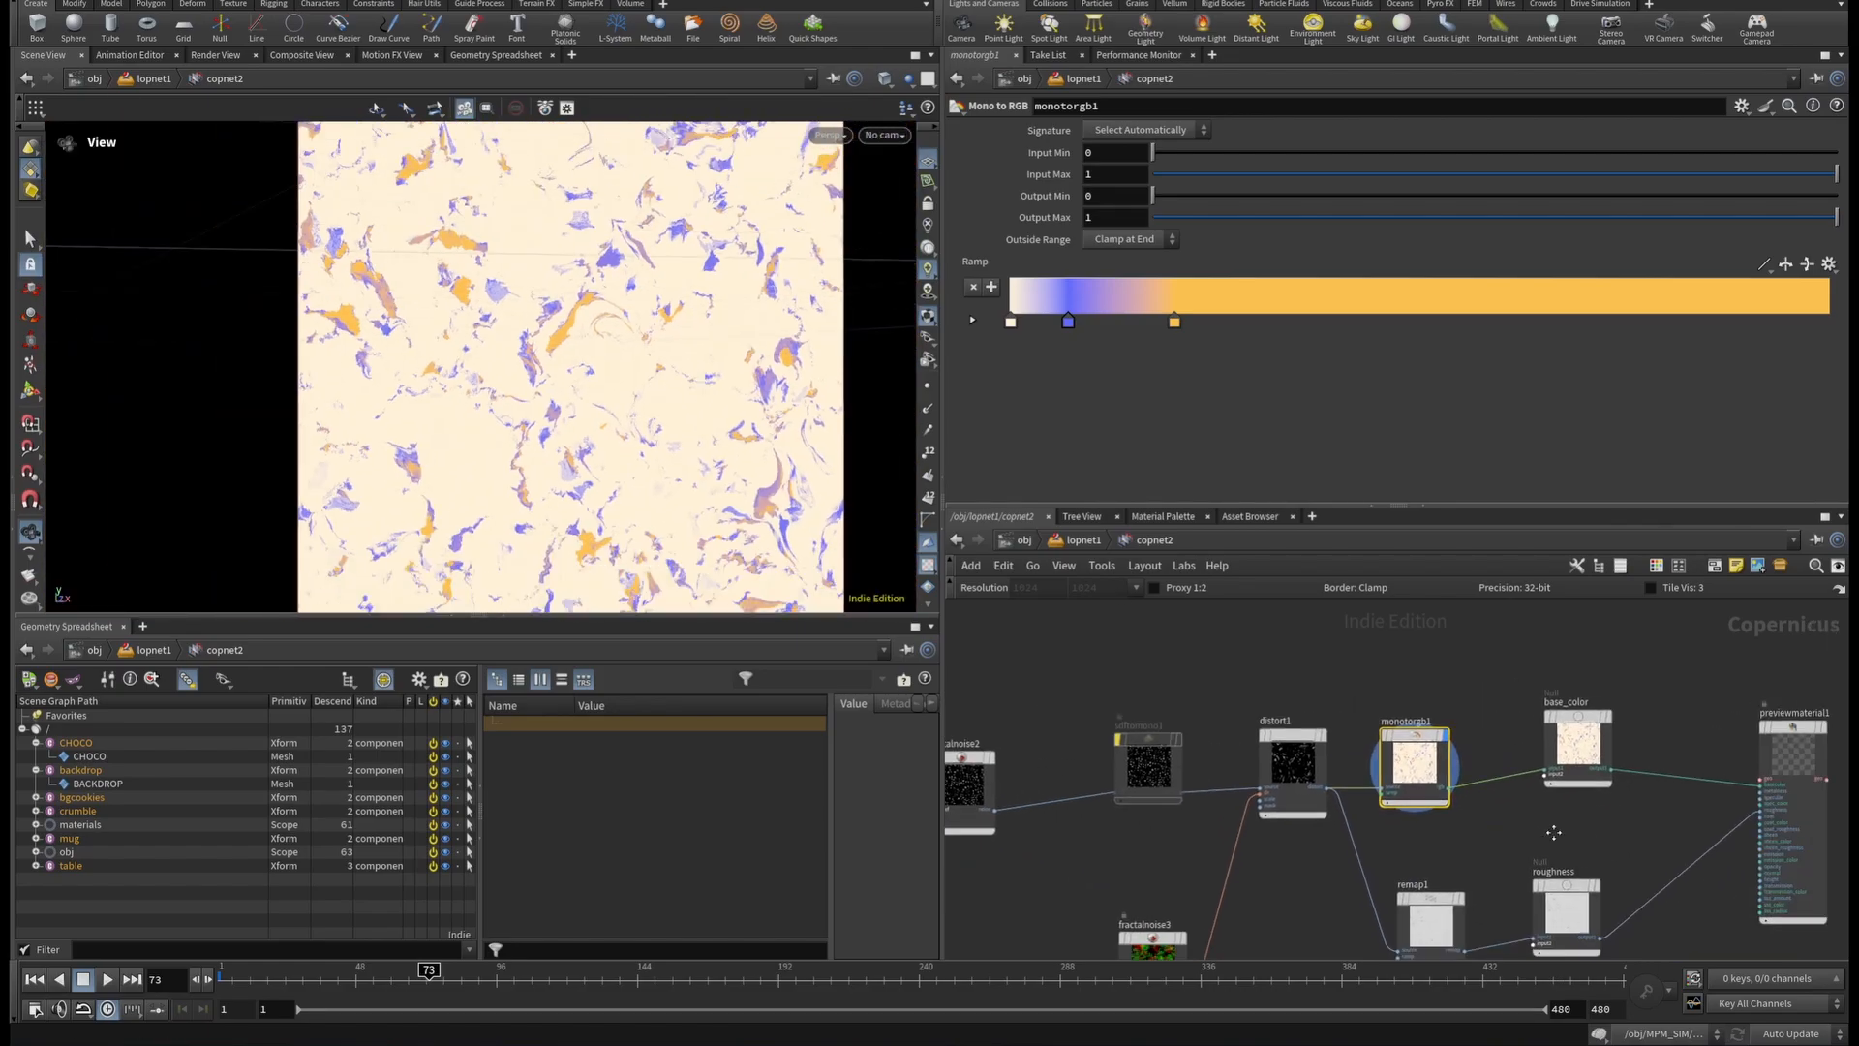
Display the base_color null that receives the Mono to RGB result and show its parameters.
{"action": "middle_click_drag", "start_coordinate": [1554, 833], "coordinate": [1347, 794]}
{"action": "scroll", "coordinate": [1374, 658], "scroll_direction": "up", "scroll_amount": 4}
{"action": "scroll", "coordinate": [1380, 726], "scroll_direction": "down", "scroll_amount": 5}
{"action": "scroll", "coordinate": [1383, 724], "scroll_direction": "up", "scroll_amount": 3}
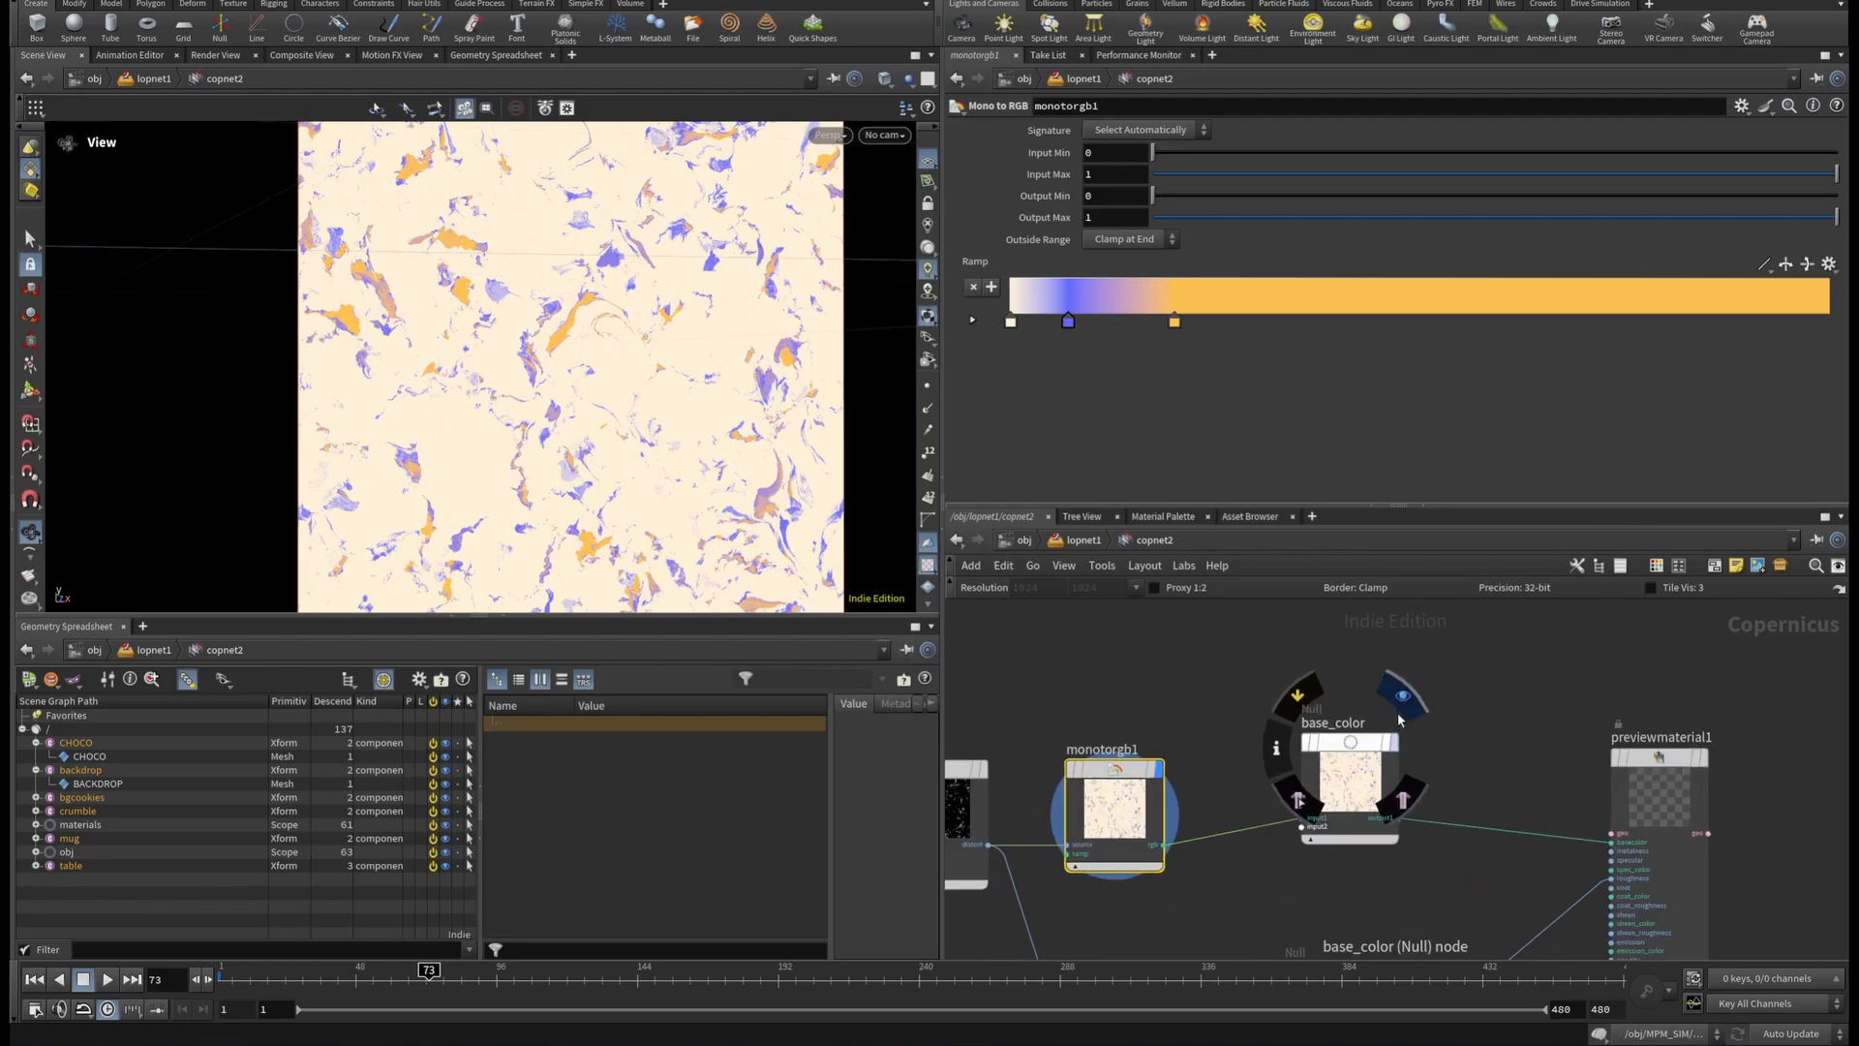
{"action": "left_click", "coordinate": [1410, 705]}
{"action": "left_click", "coordinate": [1368, 747]}
{"action": "scroll", "coordinate": [1368, 750], "scroll_direction": "down", "scroll_amount": 3}
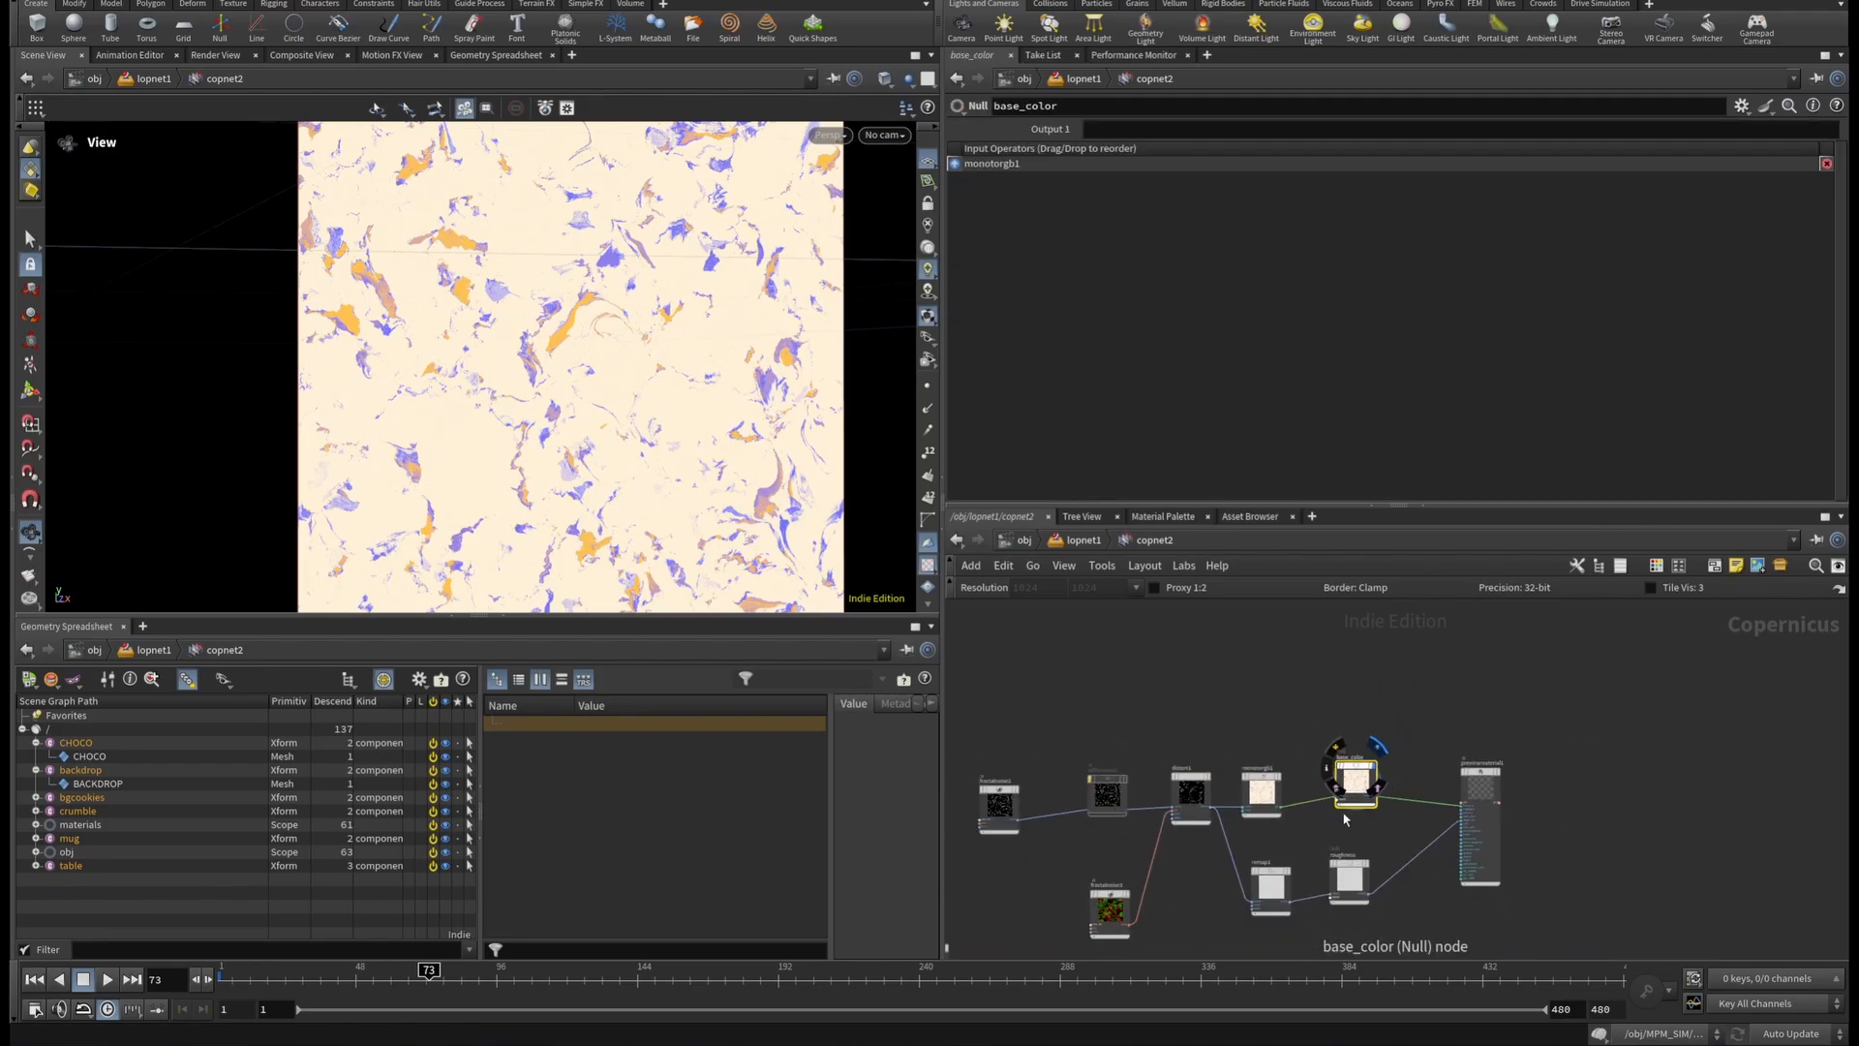
Display remap1 and examine its ramp and the greyscale texture it outputs.
{"action": "scroll", "coordinate": [1259, 784], "scroll_direction": "up", "scroll_amount": 2}
{"action": "scroll", "coordinate": [1252, 775], "scroll_direction": "up", "scroll_amount": 3}
{"action": "scroll", "coordinate": [1311, 920], "scroll_direction": "down", "scroll_amount": 2}
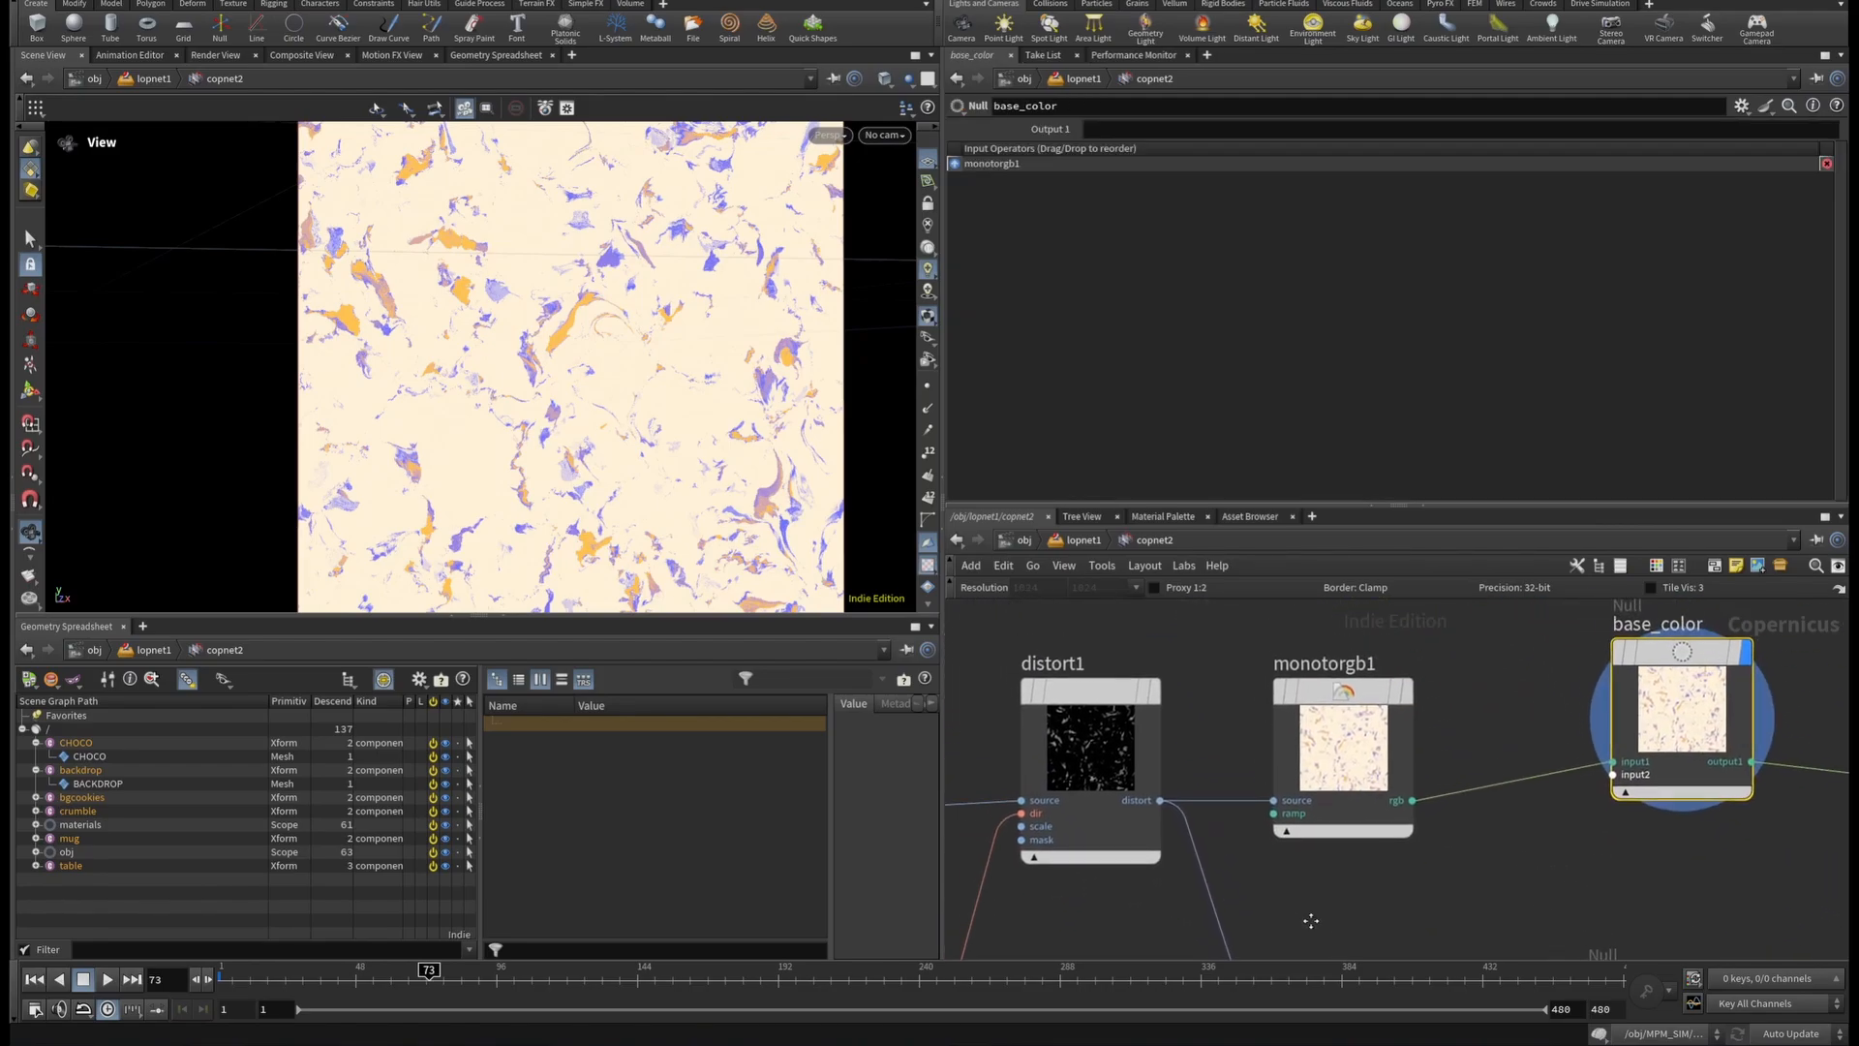
{"action": "scroll", "coordinate": [1254, 727], "scroll_direction": "up", "scroll_amount": 3}
{"action": "left_click", "coordinate": [1387, 755]}
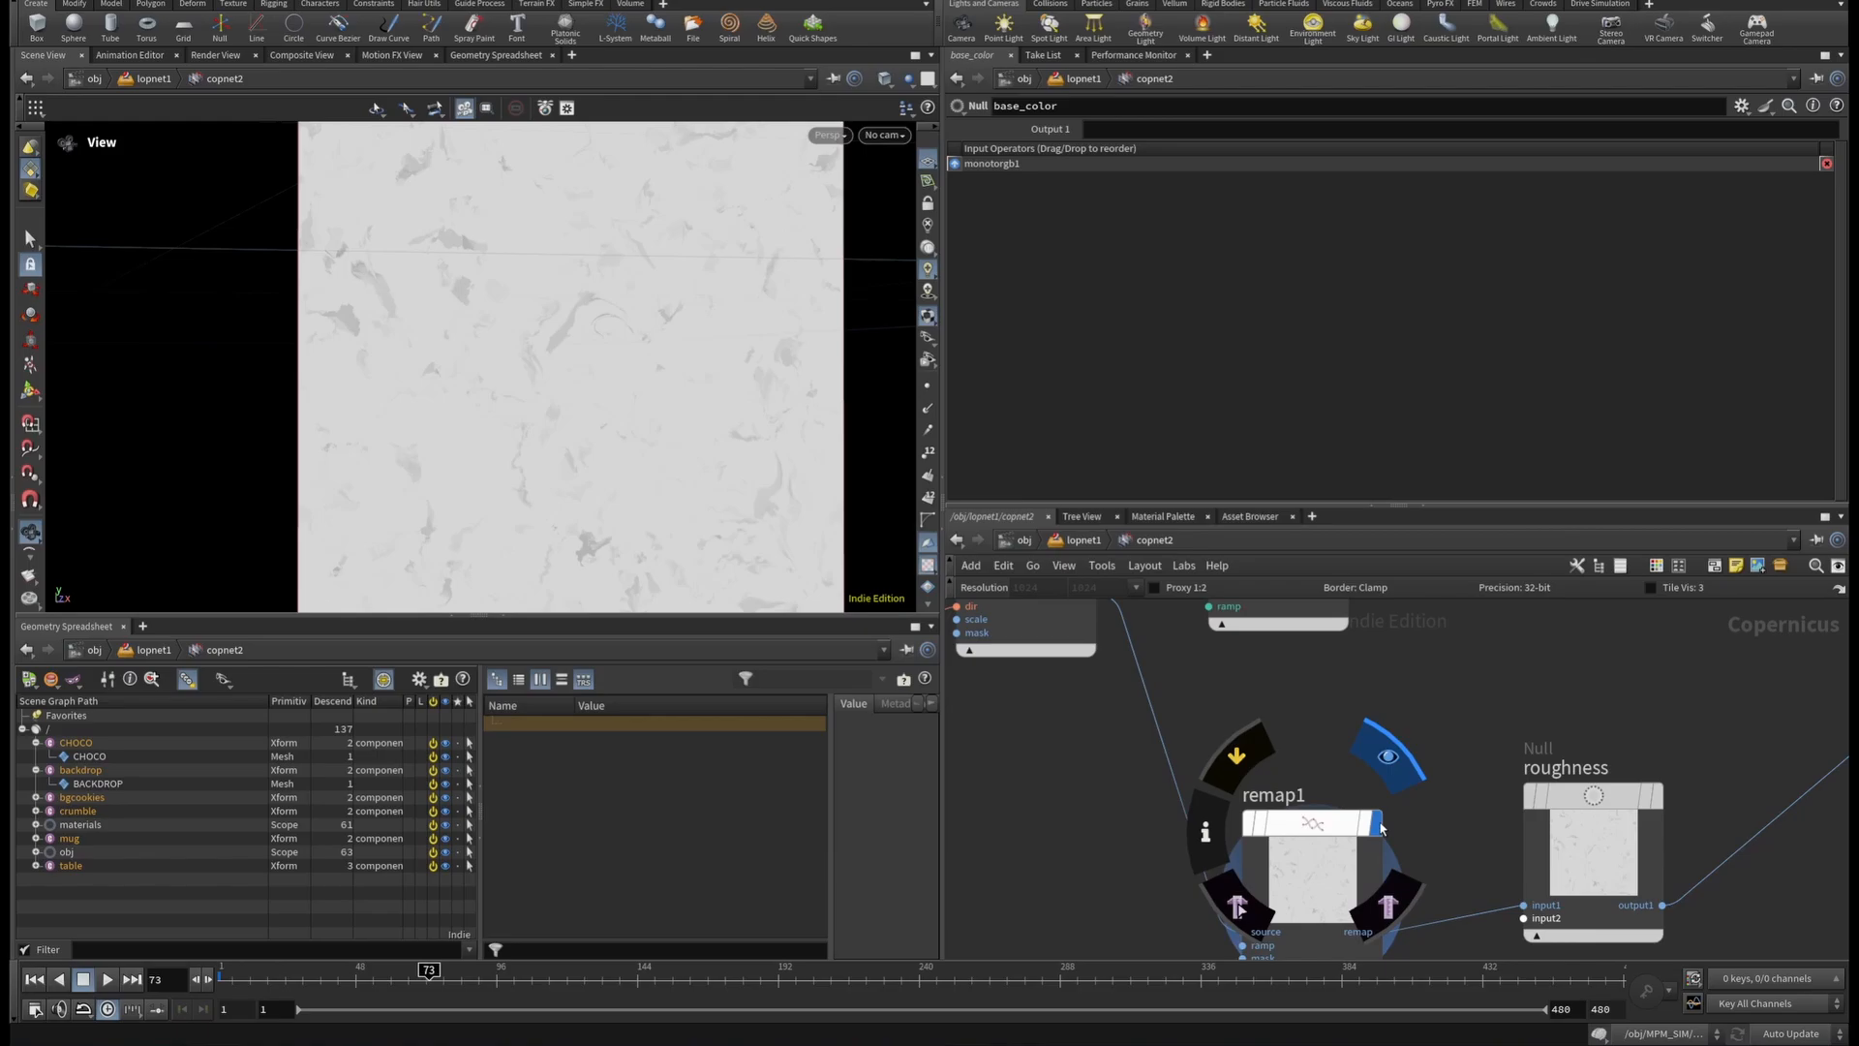
{"action": "left_click", "coordinate": [1317, 828]}
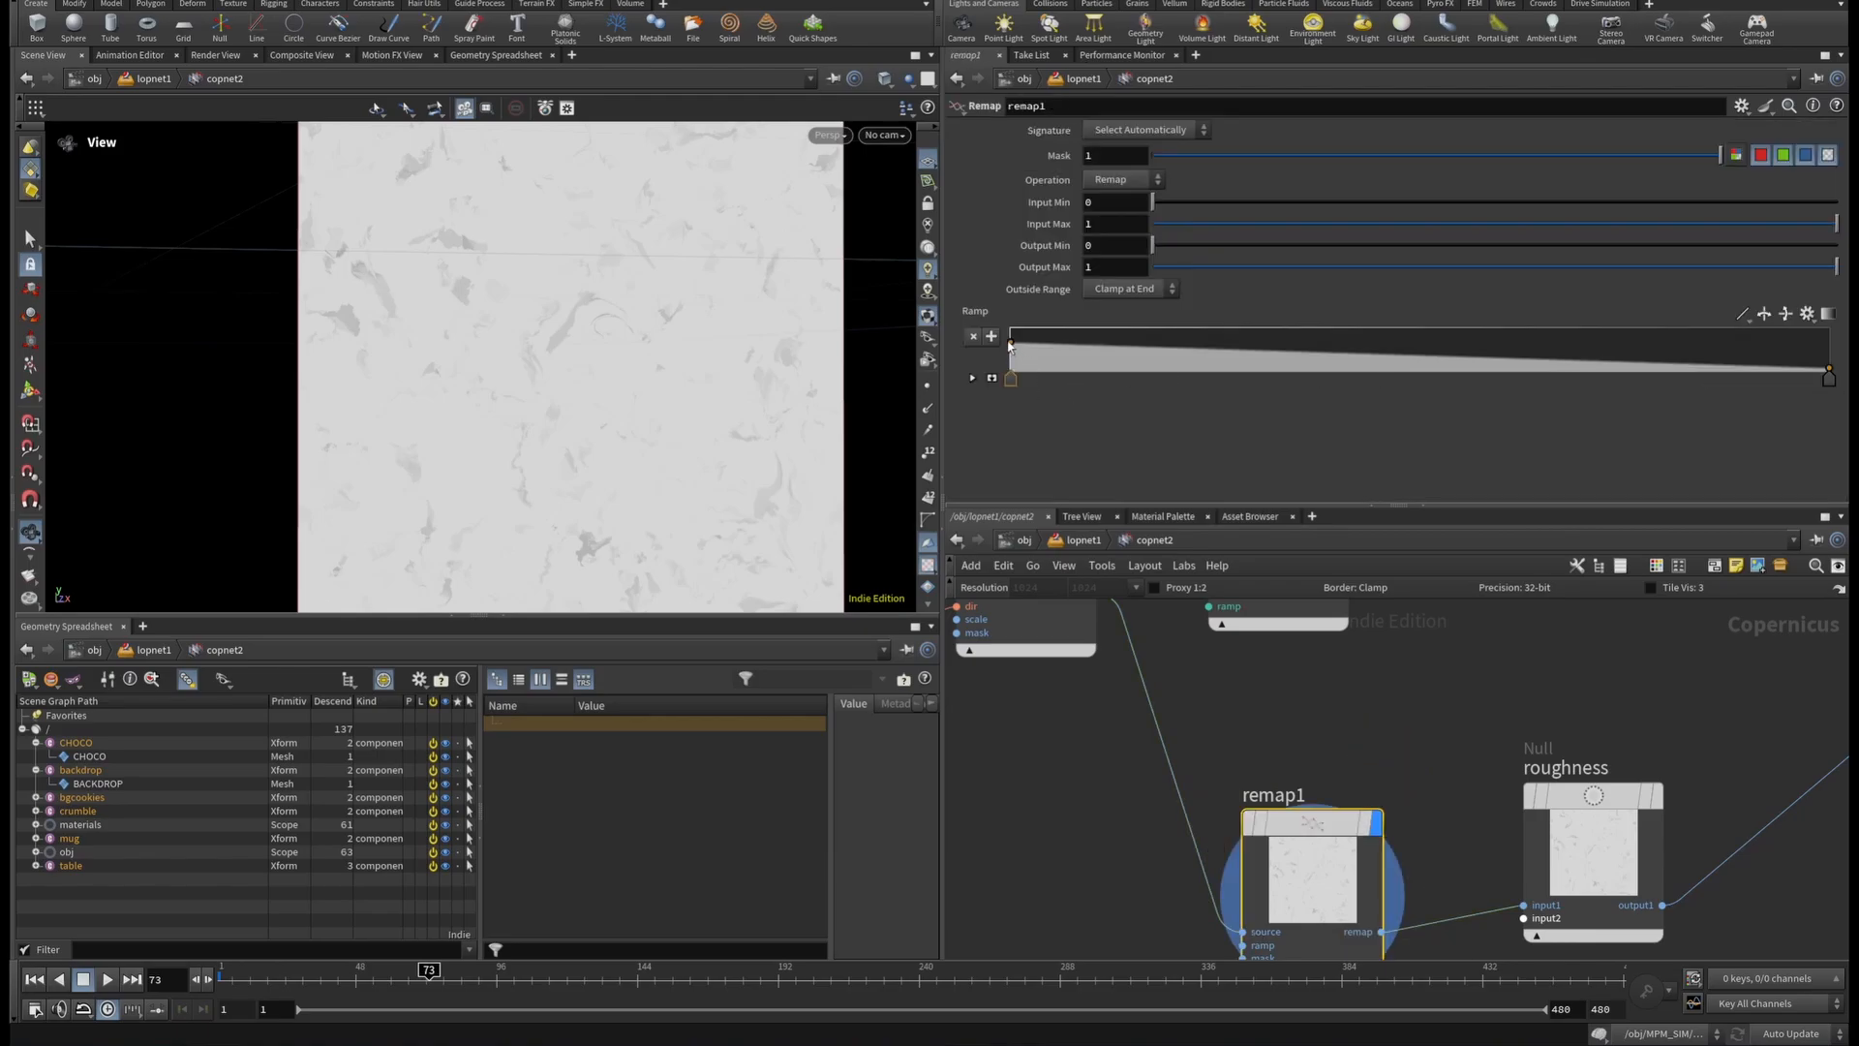
{"action": "scroll", "coordinate": [606, 294], "scroll_direction": "up", "scroll_amount": 6}
Display the roughness null, followed by previewmaterial1, to view the combined material on the preview grid.
{"action": "mouse_move", "coordinate": [1700, 765]}
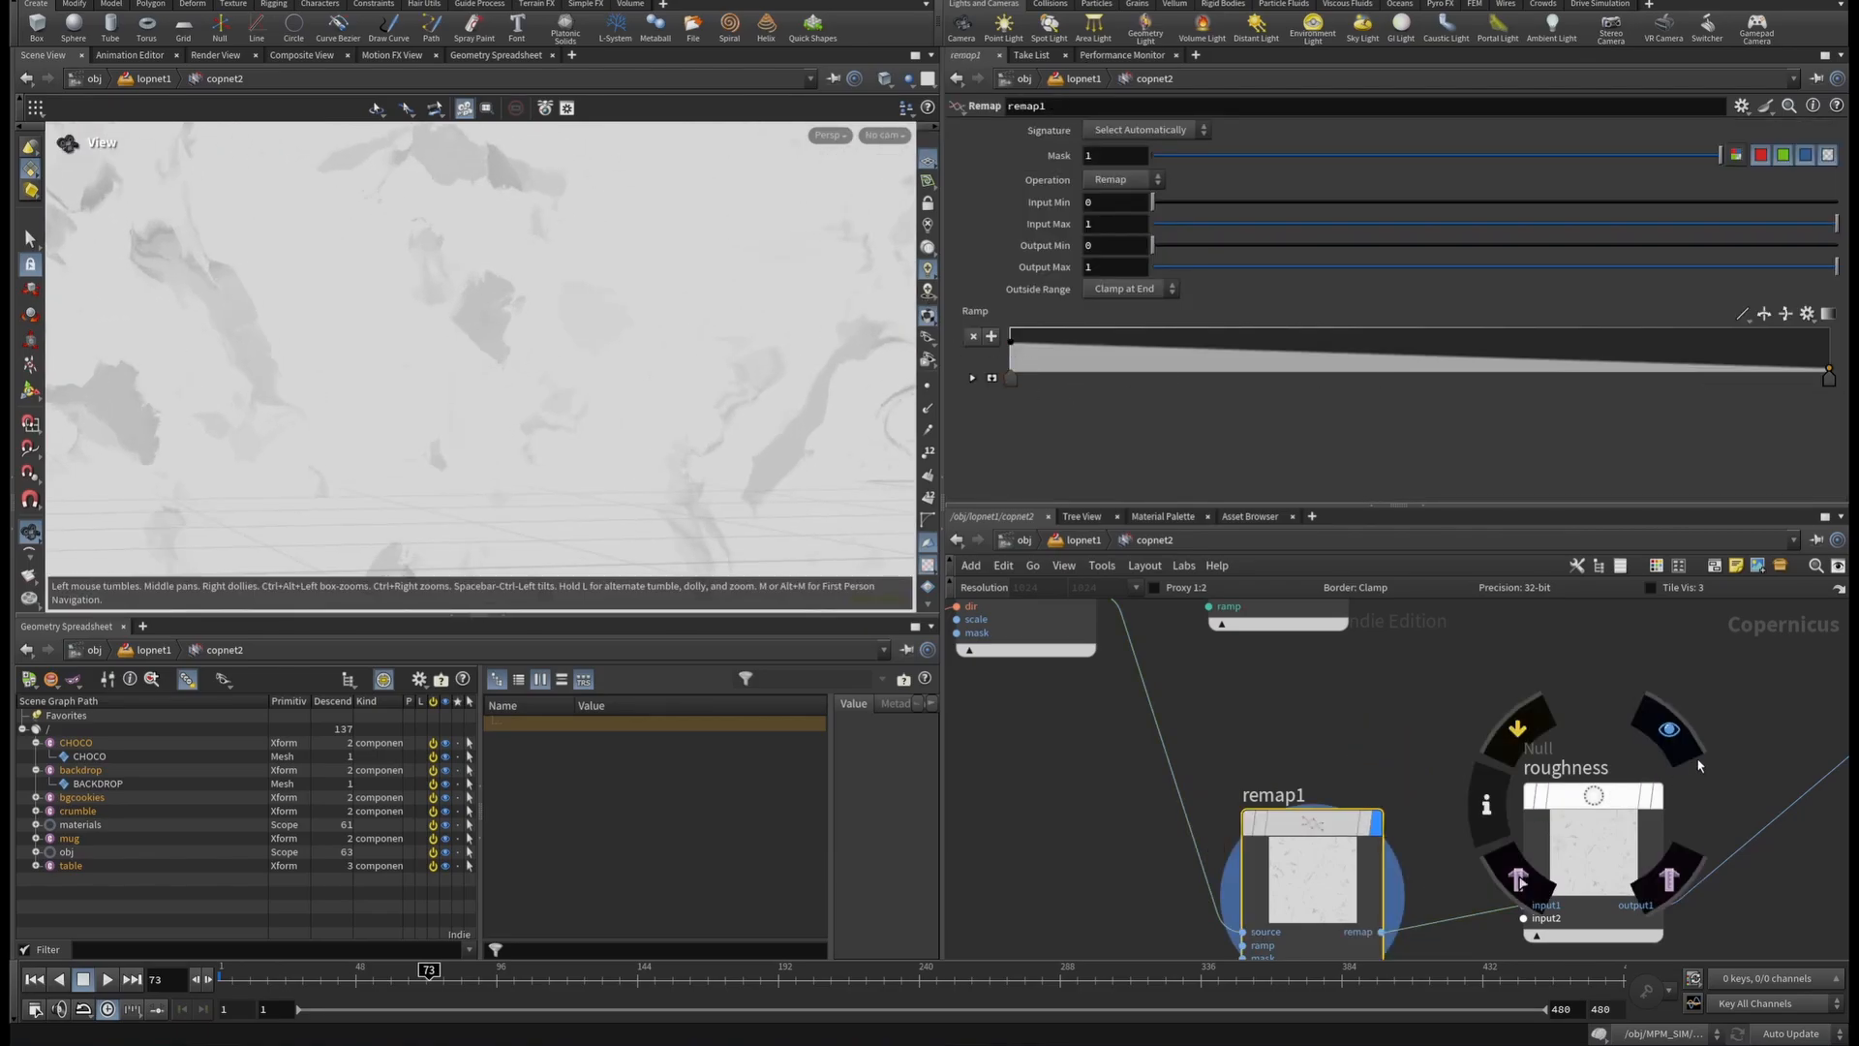
{"action": "middle_click_drag", "start_coordinate": [1727, 709], "coordinate": [1647, 718]}
{"action": "left_click", "coordinate": [1580, 746]}
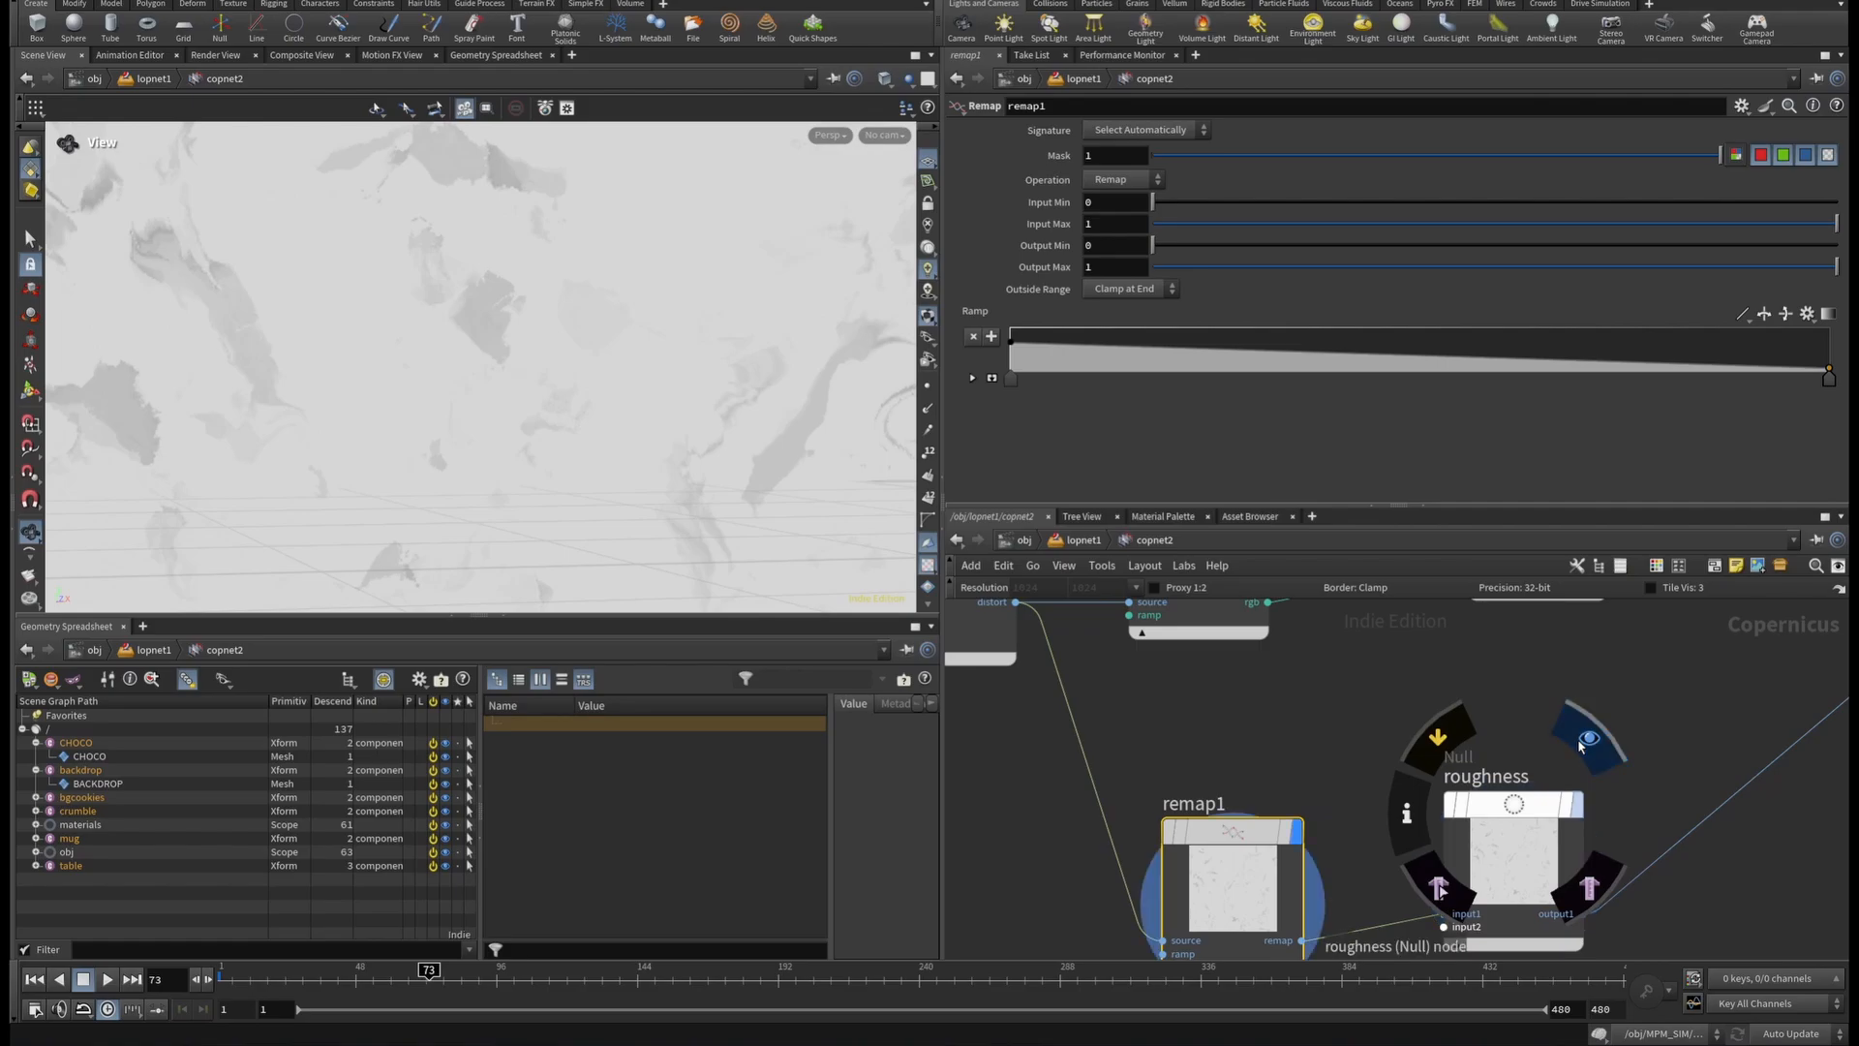
{"action": "left_click", "coordinate": [1580, 800]}
{"action": "left_click", "coordinate": [1504, 808]}
{"action": "scroll", "coordinate": [1547, 749], "scroll_direction": "down", "scroll_amount": 5}
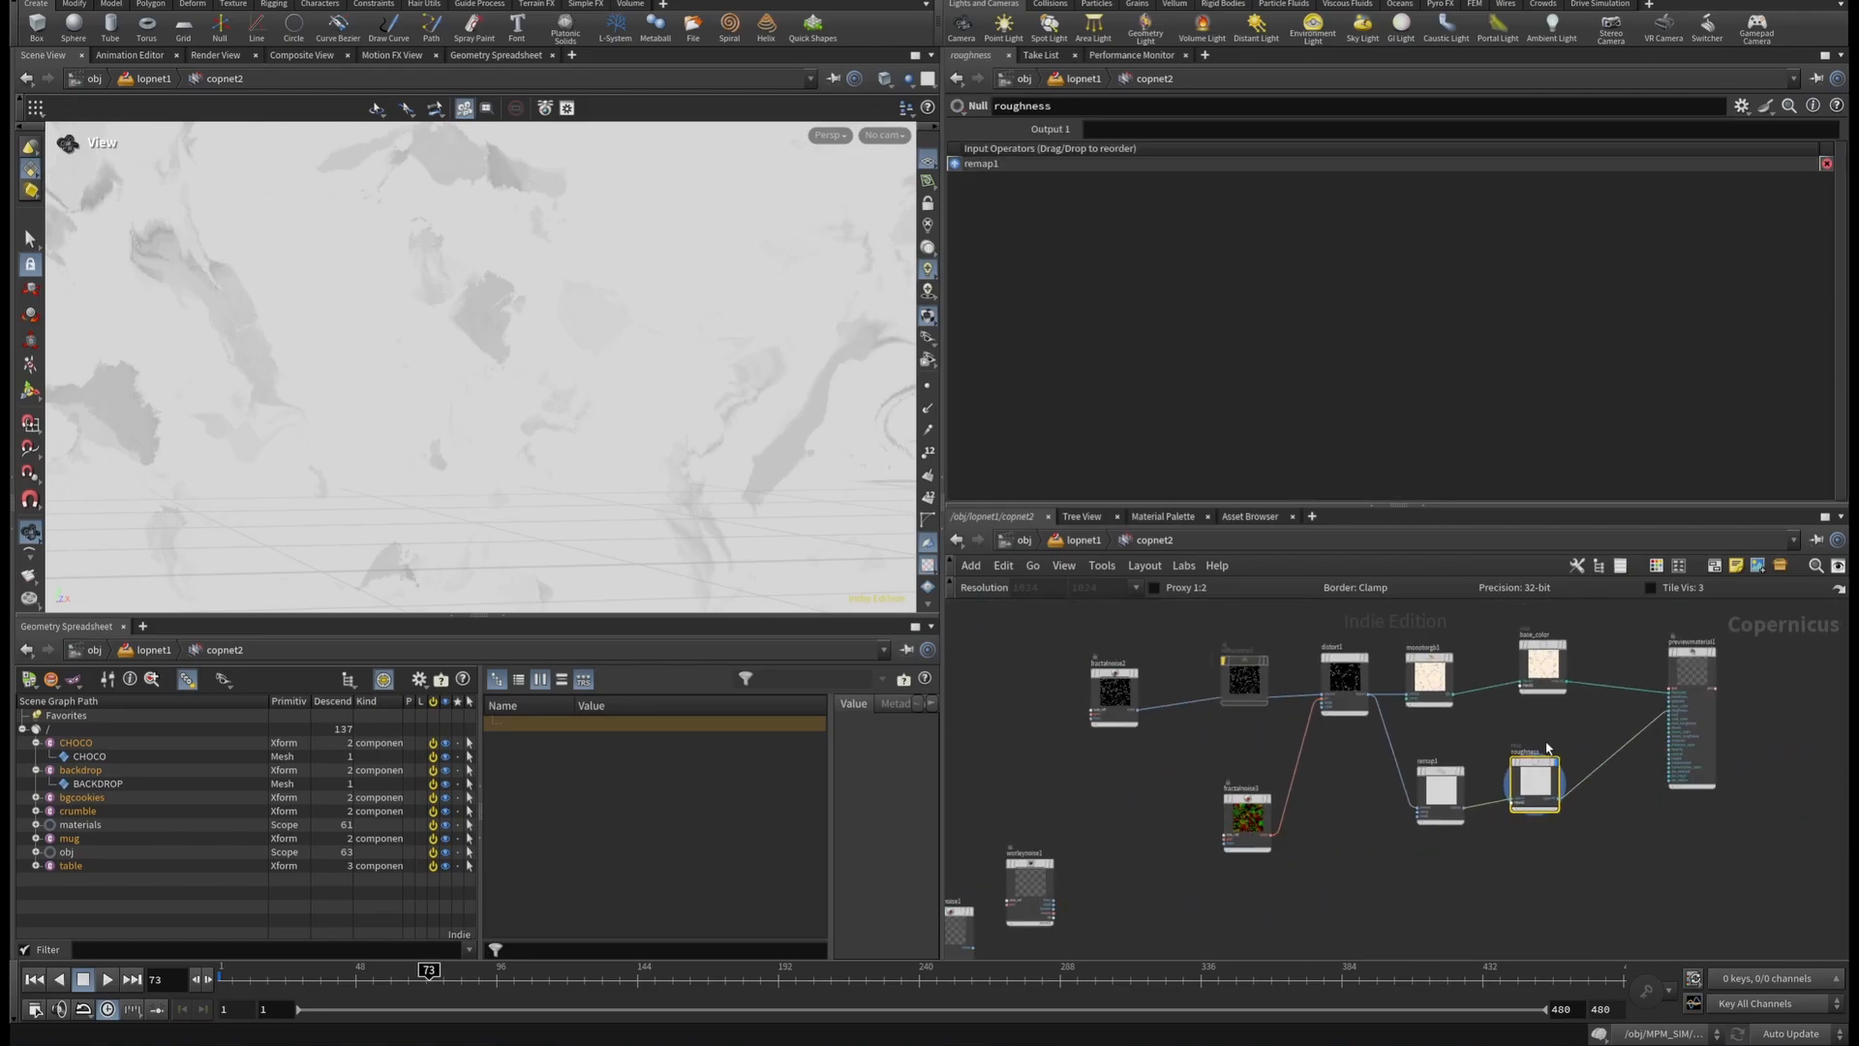
{"action": "scroll", "coordinate": [1645, 761], "scroll_direction": "up", "scroll_amount": 5}
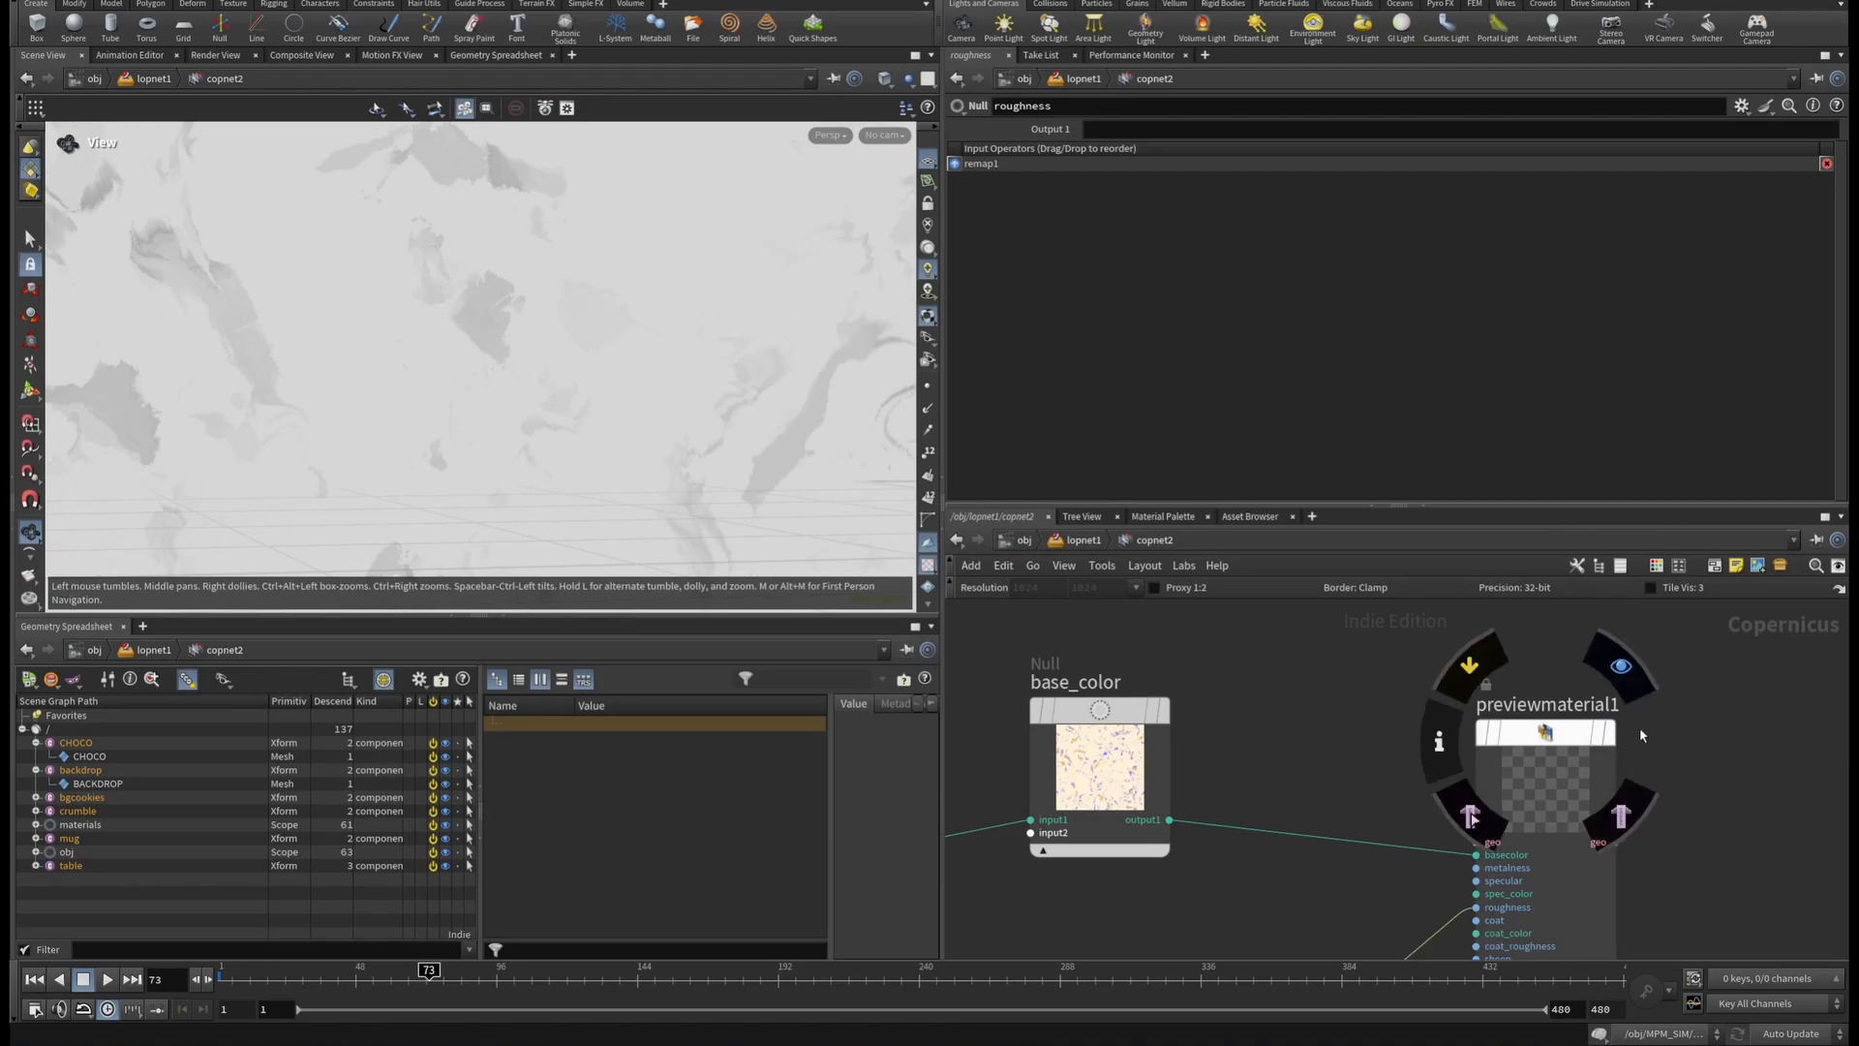
{"action": "left_click", "coordinate": [1621, 668]}
{"action": "right_click_drag", "start_coordinate": [616, 439], "coordinate": [978, 570]}
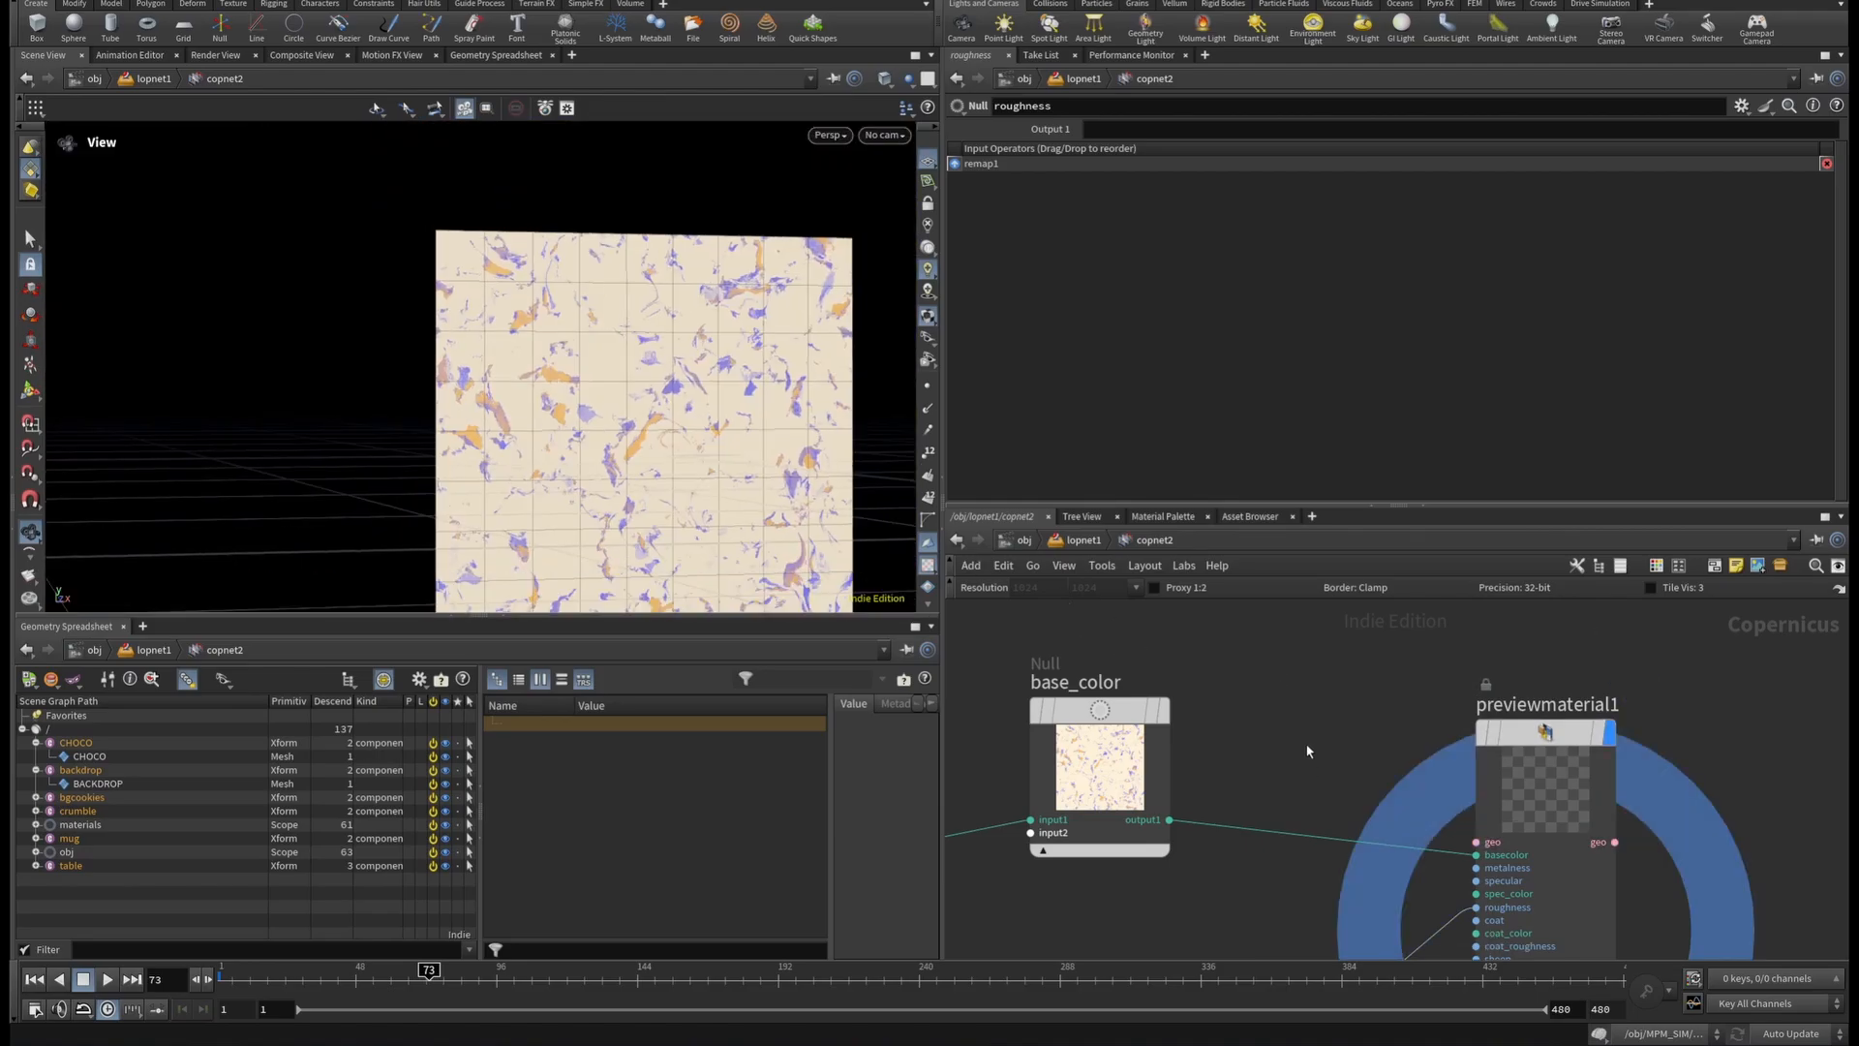
Switch to the copnet3 wood network and examine the outputs and settings of checkerboard1 and fractalnoise1.
{"action": "key", "text": "u"}
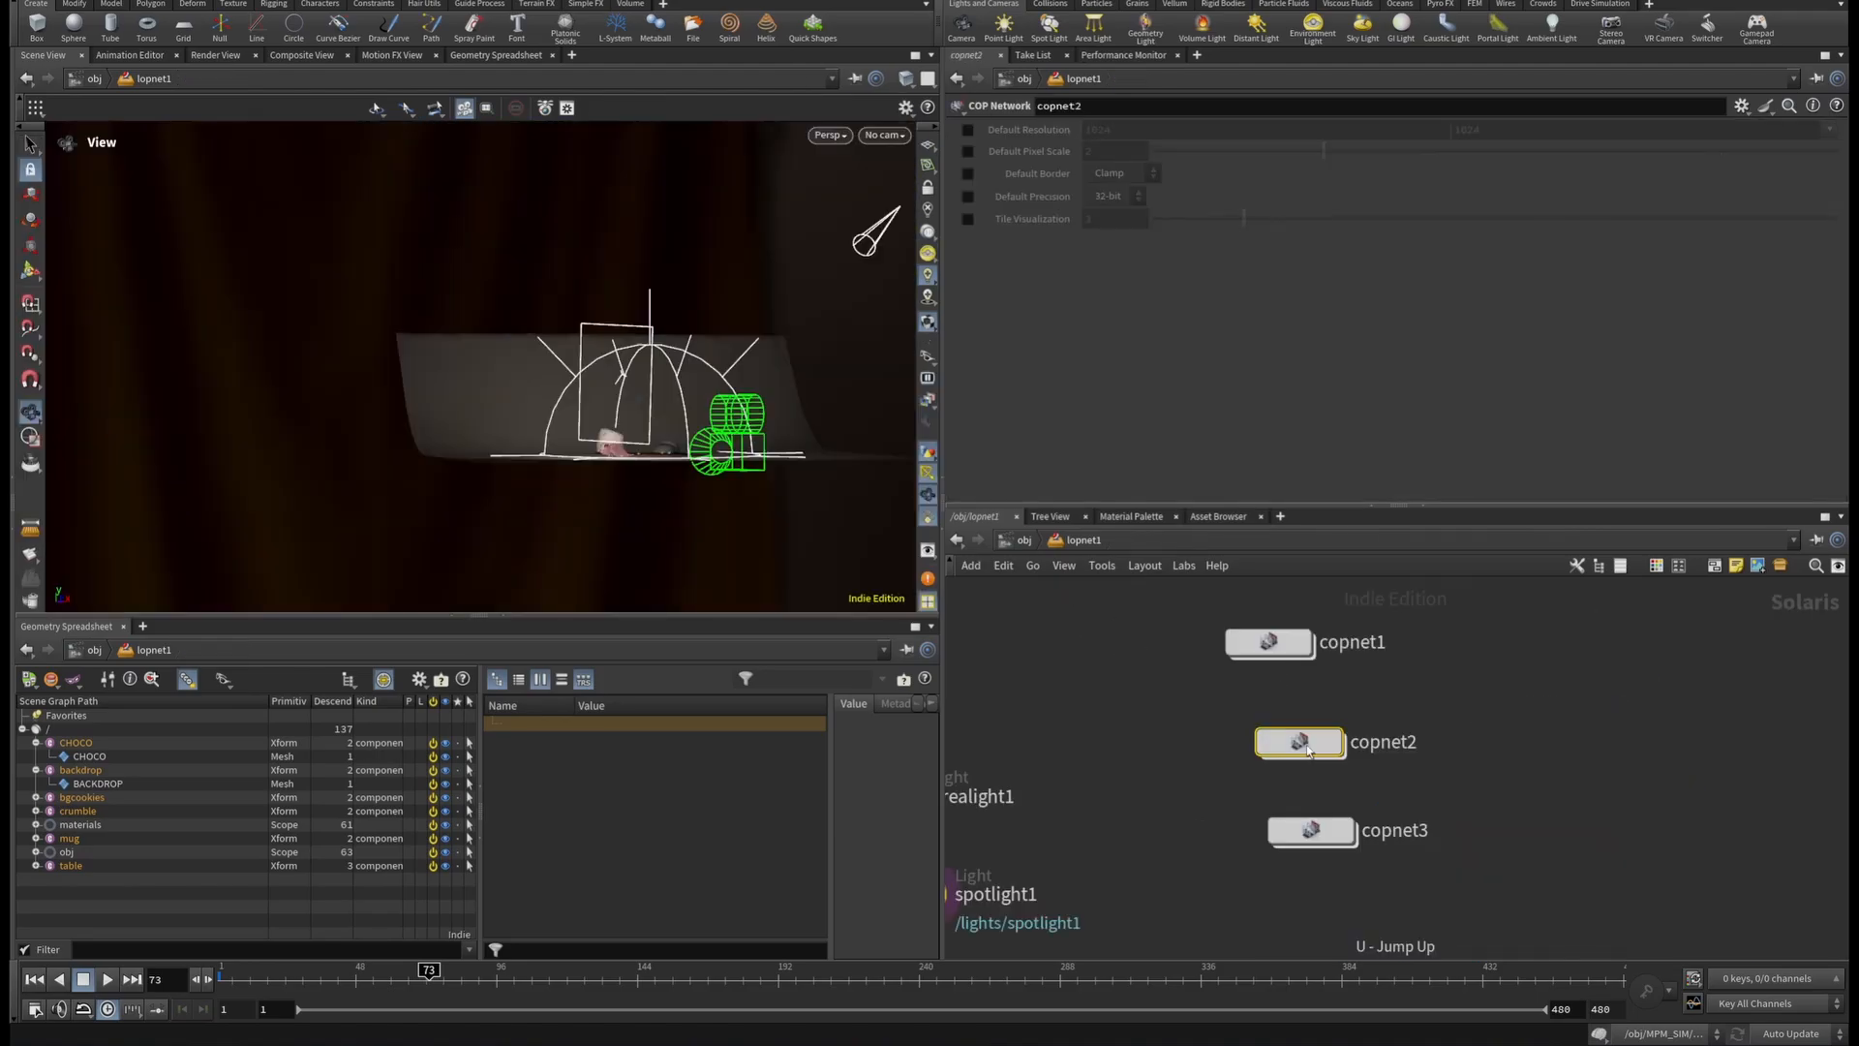
{"action": "double_click", "coordinate": [1312, 831]}
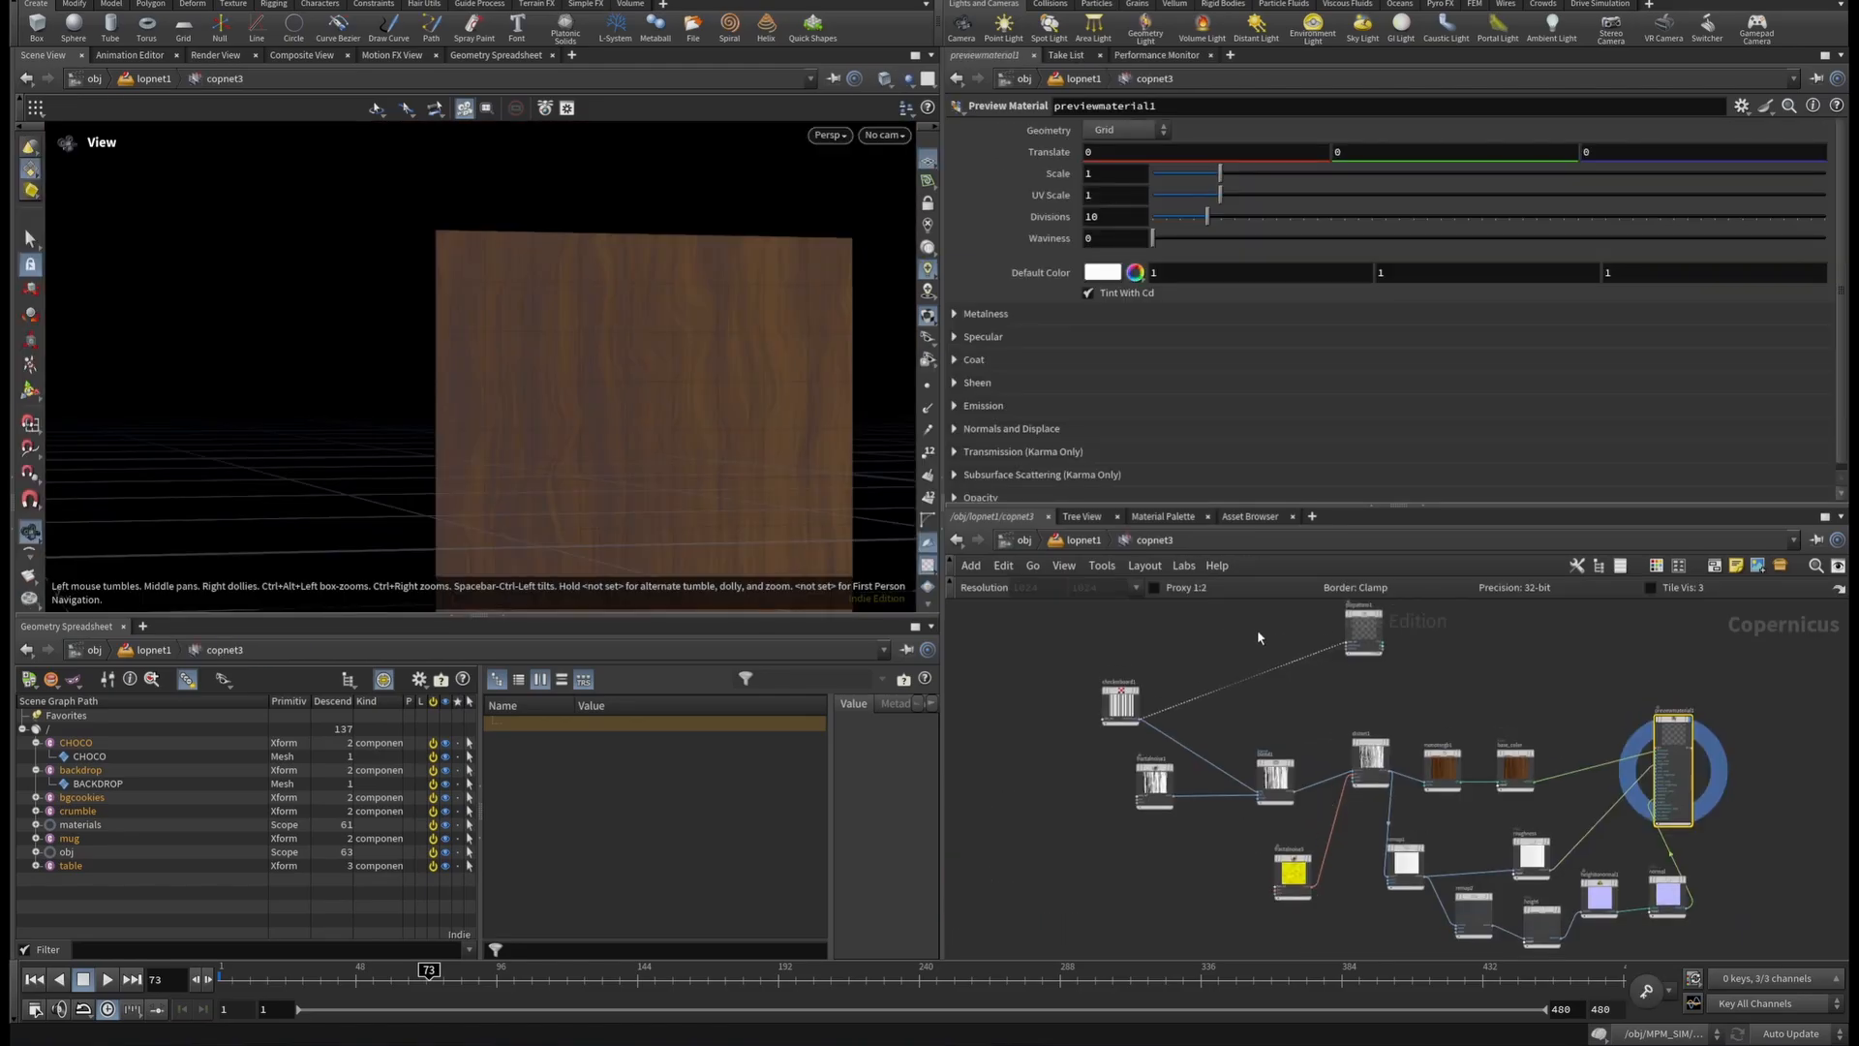
{"action": "scroll", "coordinate": [1192, 710], "scroll_direction": "up", "scroll_amount": 4}
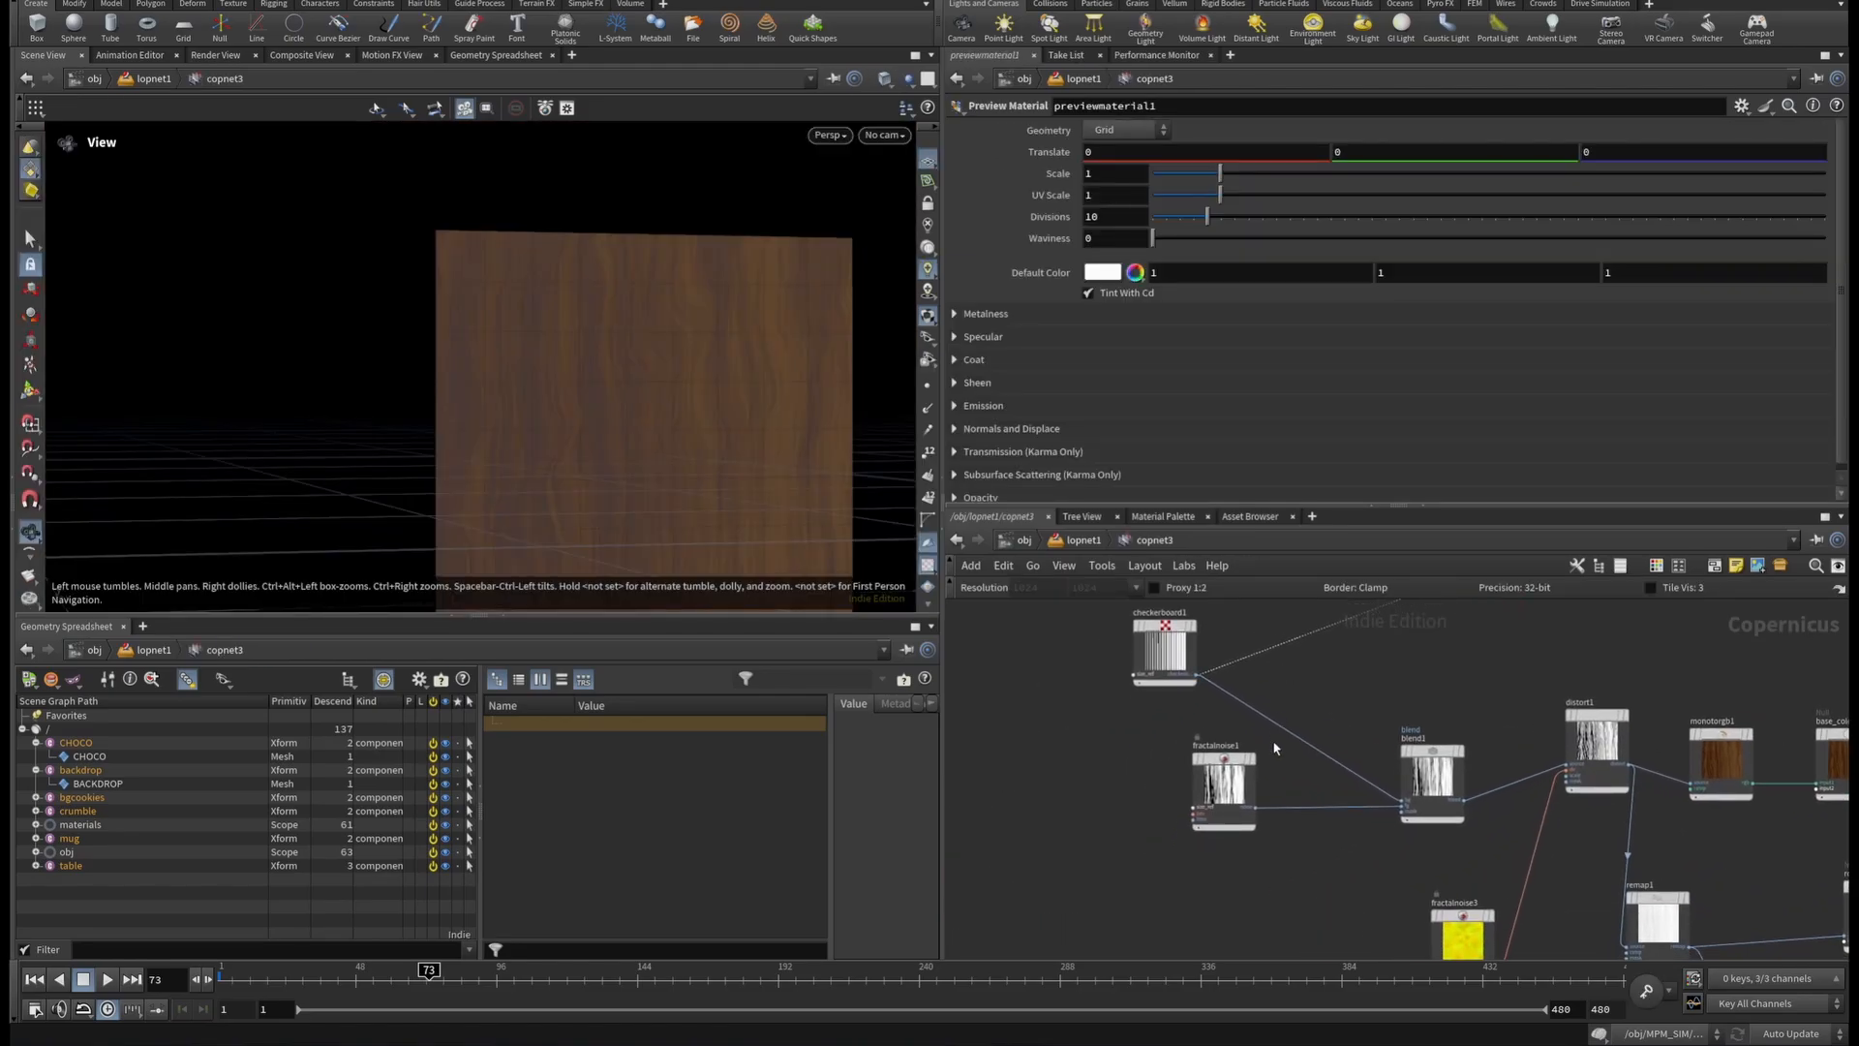
{"action": "scroll", "coordinate": [1157, 641], "scroll_direction": "up", "scroll_amount": 5}
{"action": "left_click", "coordinate": [1201, 636]}
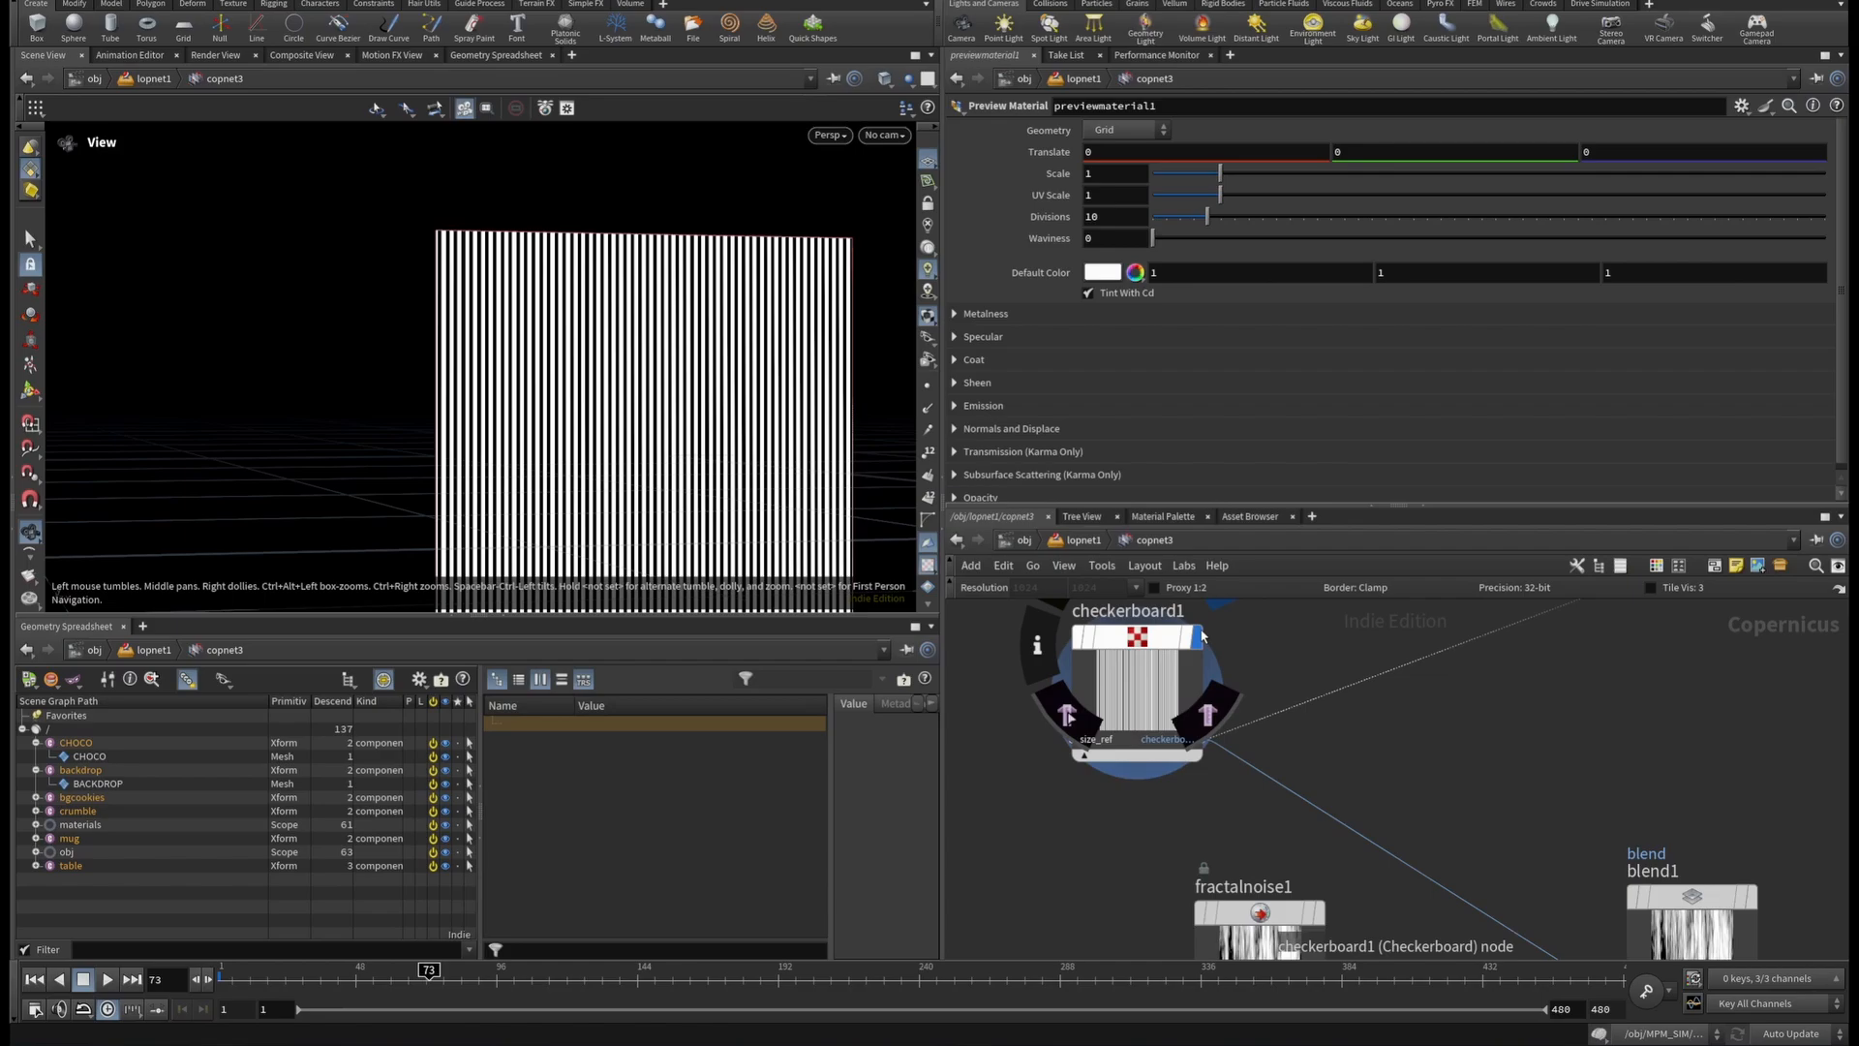
{"action": "left_click", "coordinate": [1150, 648]}
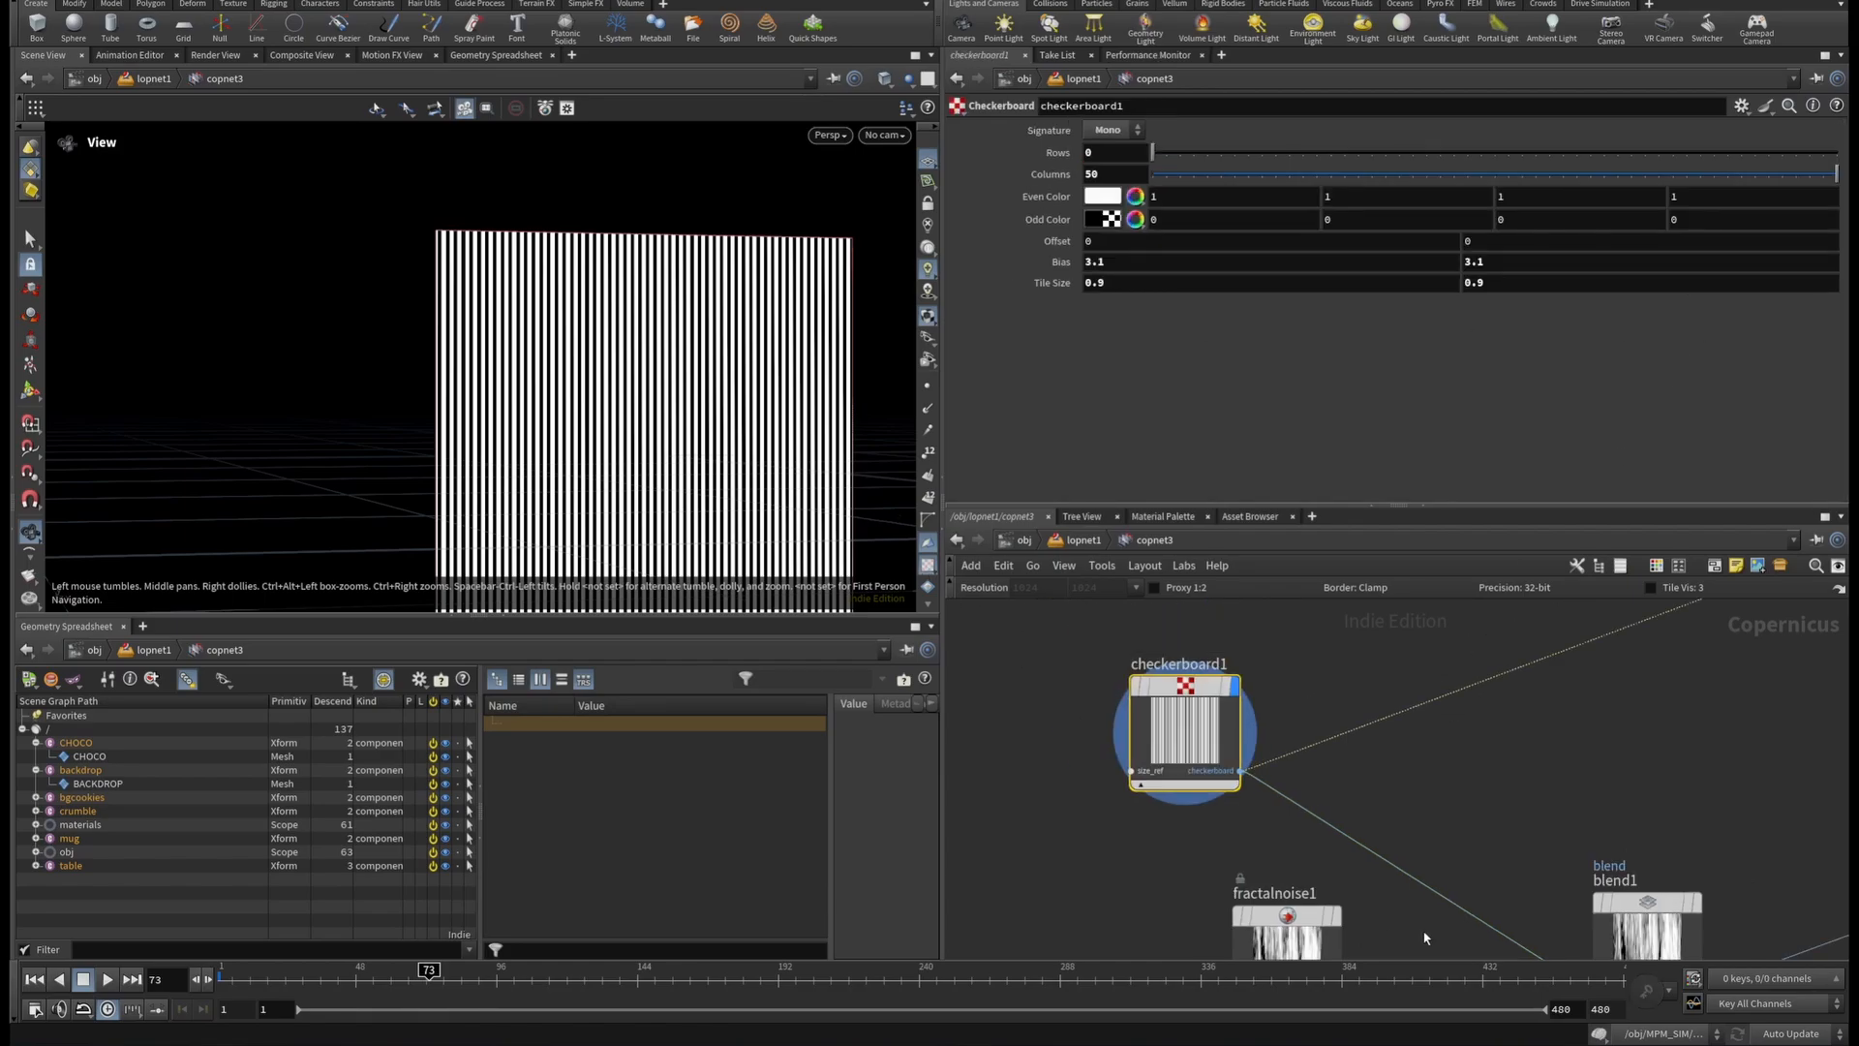
{"action": "left_click", "coordinate": [1250, 756]}
{"action": "left_click", "coordinate": [1209, 756]}
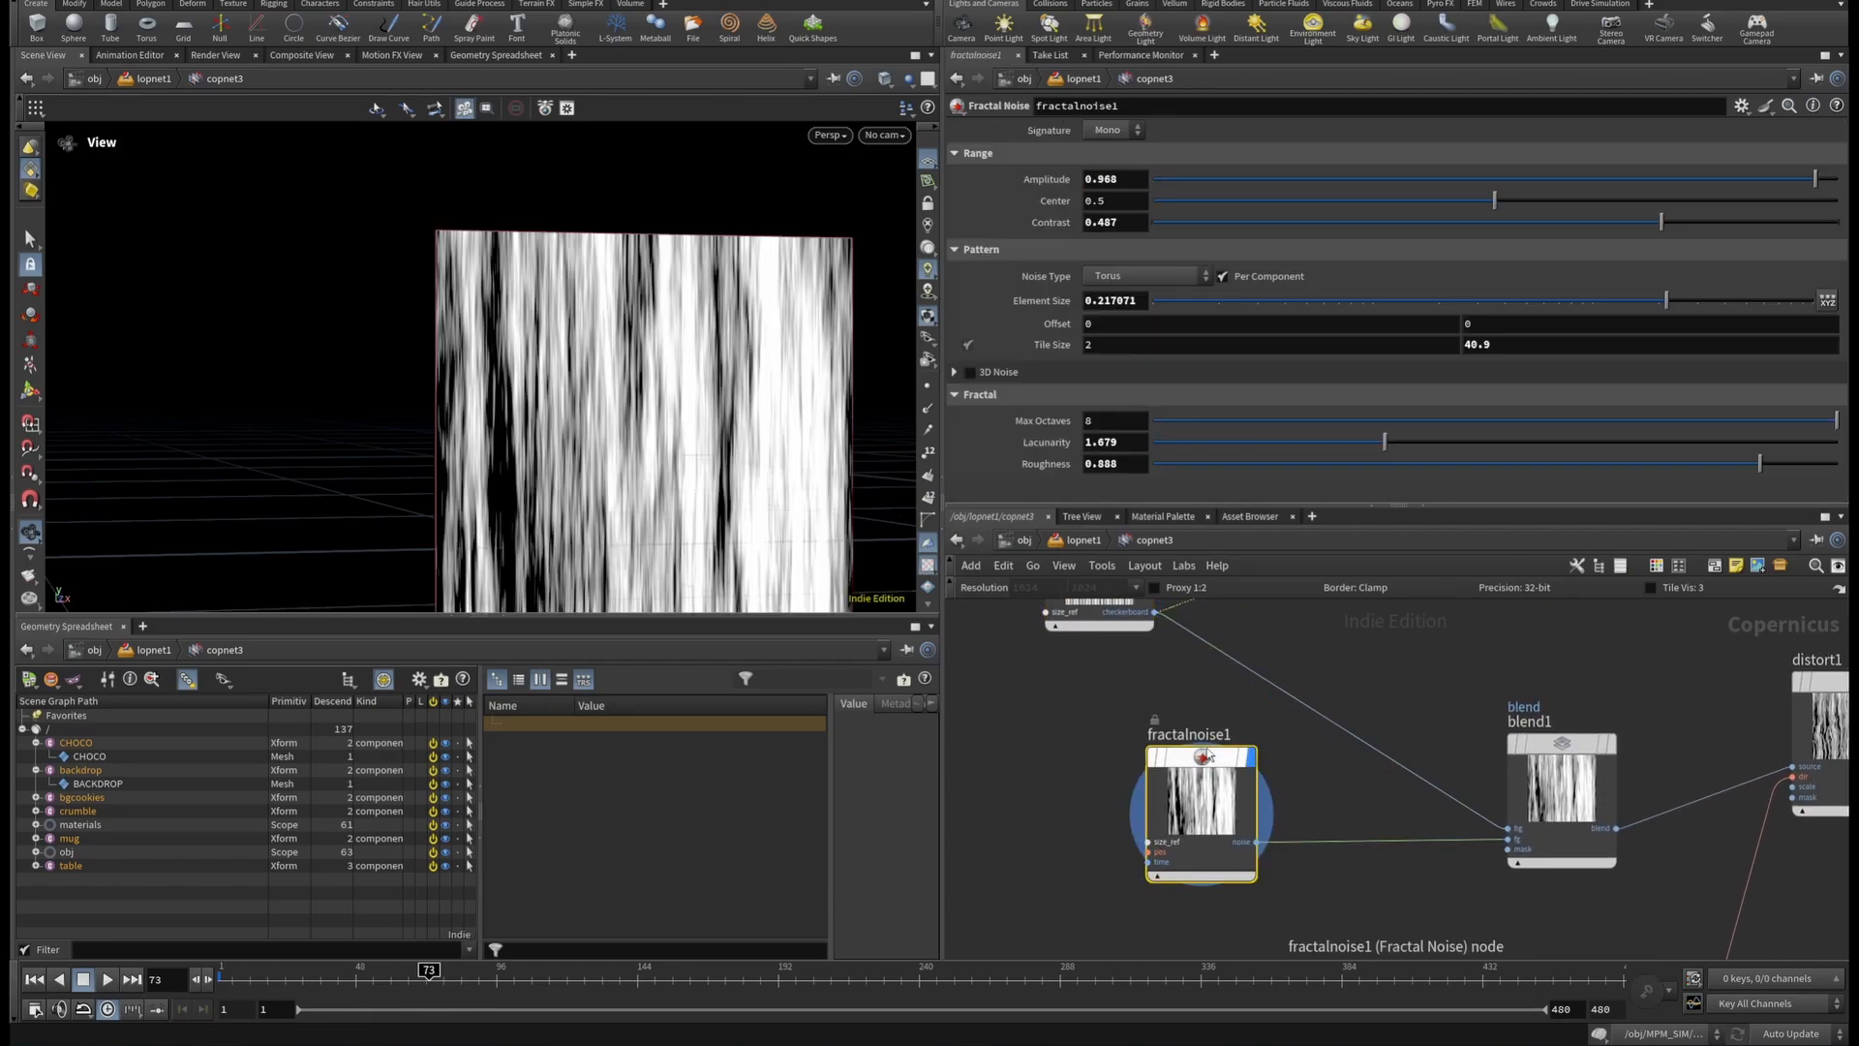
Examine the fractalnoise1 streaks up close, and display blend1 to inspect its blended output and mask setting.
{"action": "scroll", "coordinate": [502, 374], "scroll_direction": "down", "scroll_amount": 3}
{"action": "scroll", "coordinate": [502, 374], "scroll_direction": "up", "scroll_amount": 6}
{"action": "scroll", "coordinate": [326, 306], "scroll_direction": "up", "scroll_amount": 5}
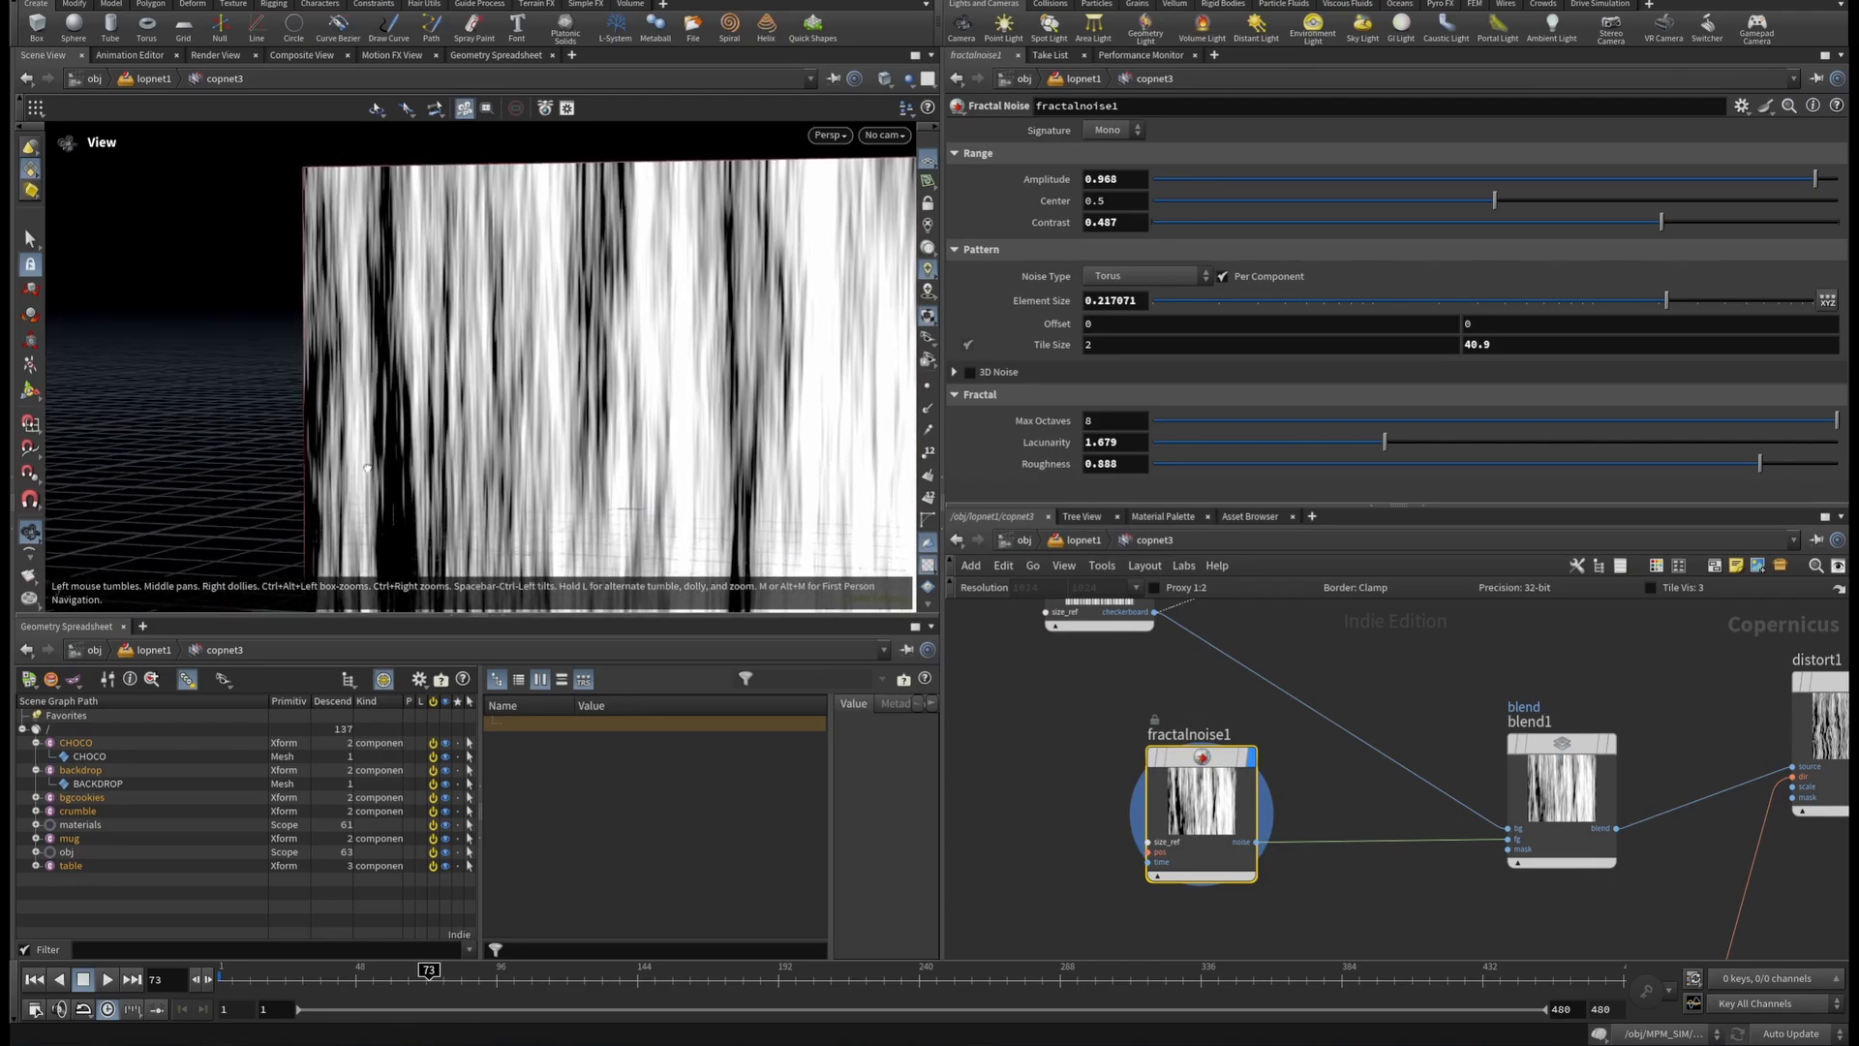
{"action": "middle_click_drag", "start_coordinate": [1514, 744], "coordinate": [1134, 745]}
{"action": "left_click", "coordinate": [1234, 744]}
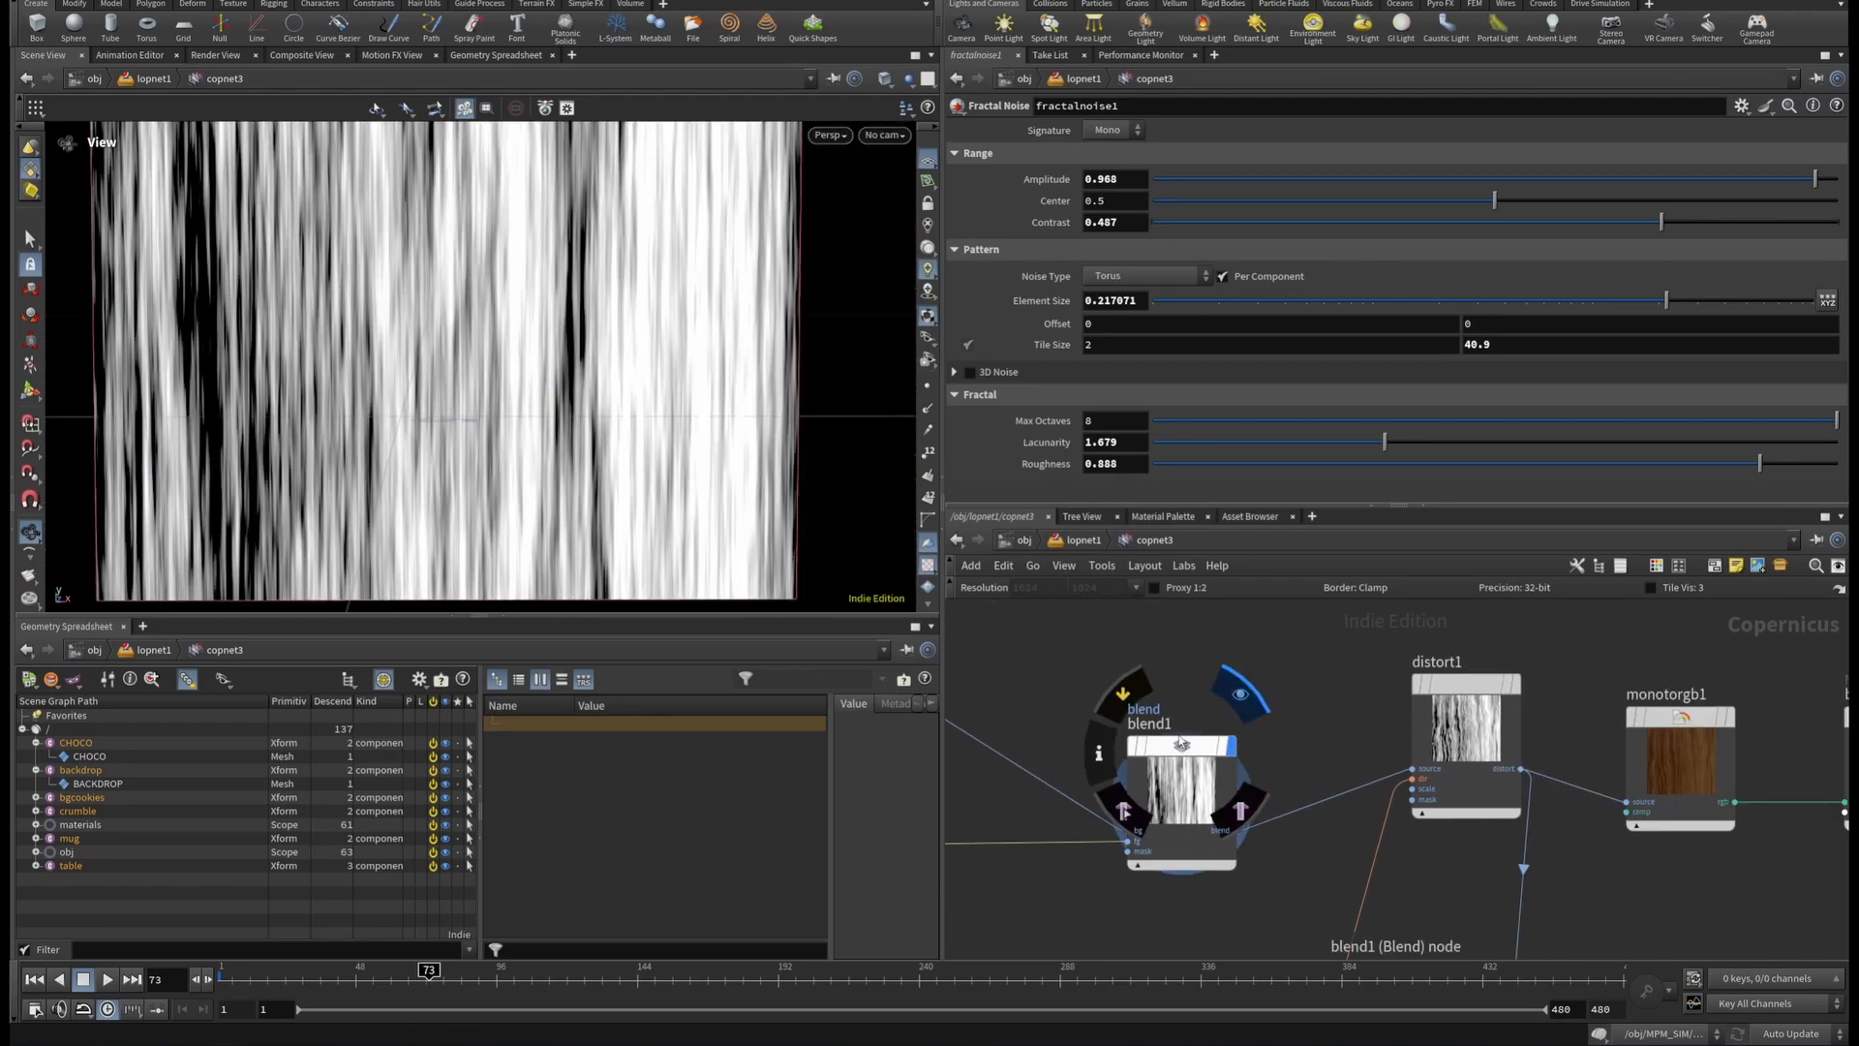
{"action": "left_click", "coordinate": [1181, 742]}
{"action": "scroll", "coordinate": [677, 384], "scroll_direction": "up", "scroll_amount": 4}
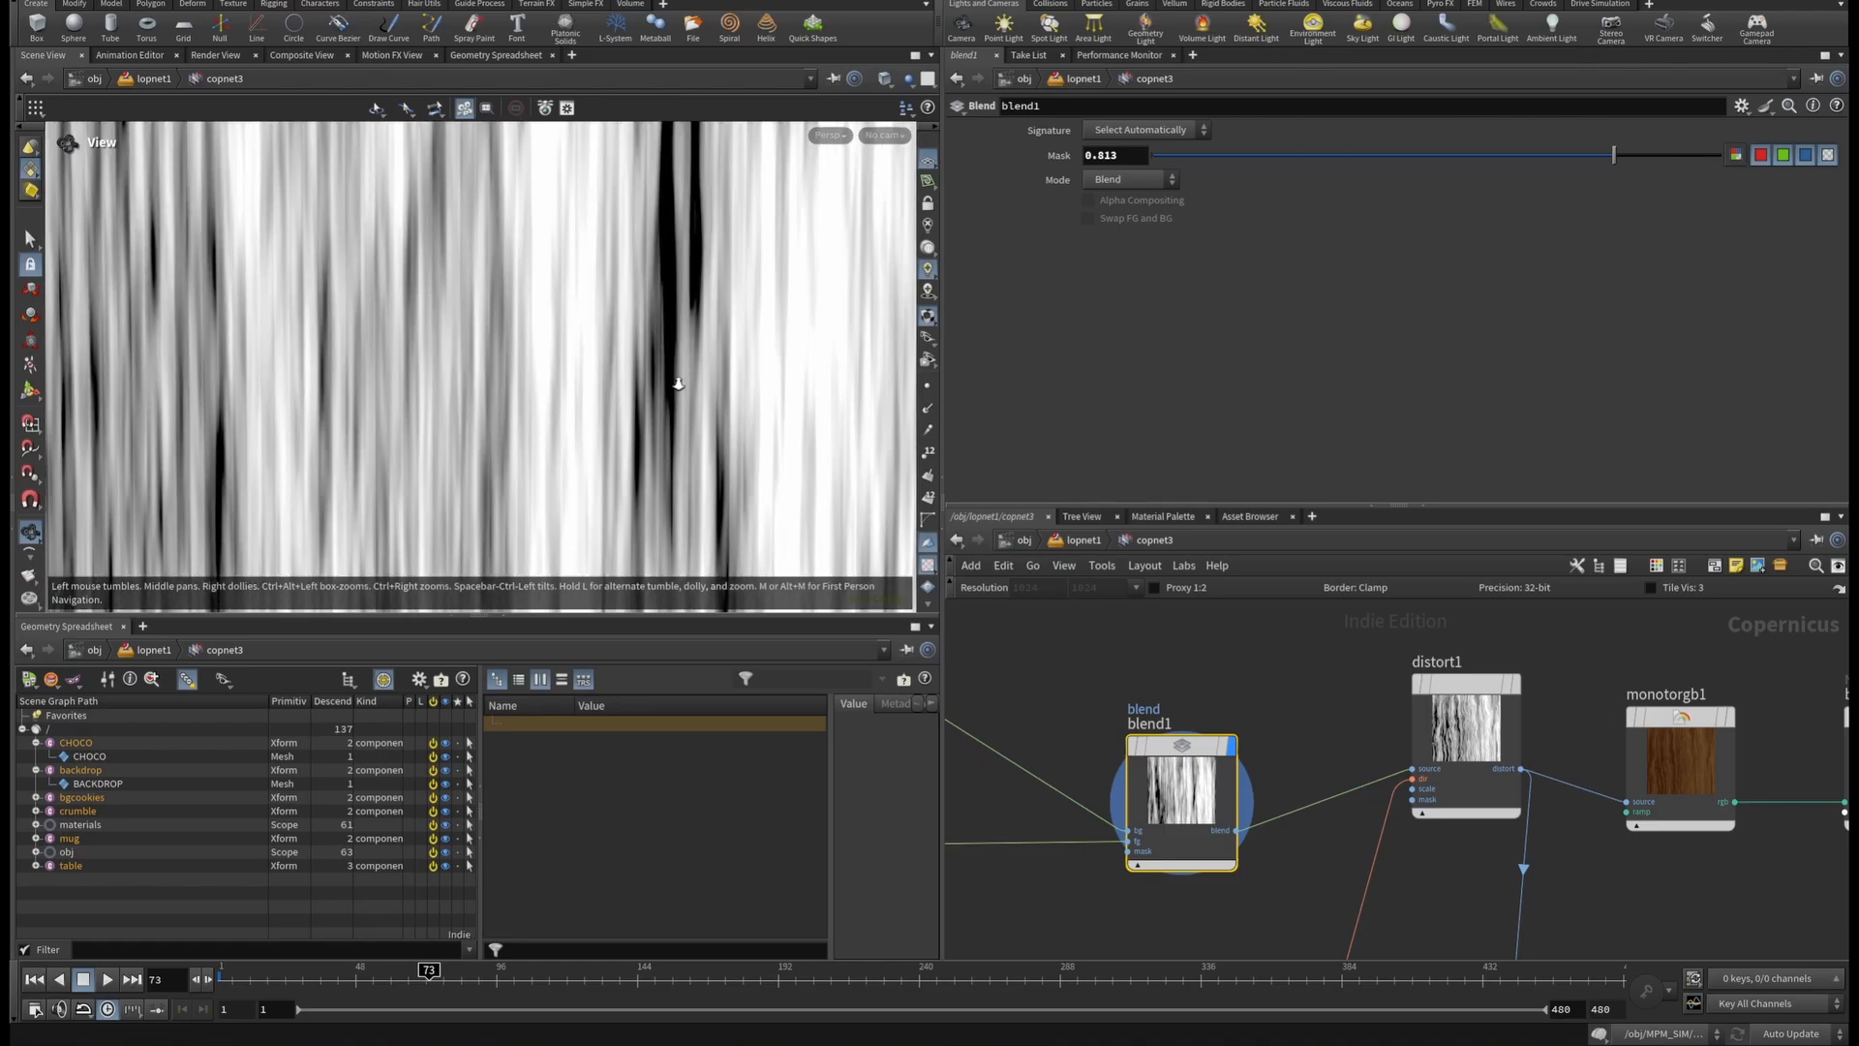
{"action": "left_click_drag", "start_coordinate": [1607, 153], "coordinate": [1541, 182]}
{"action": "right_click_drag", "start_coordinate": [495, 322], "coordinate": [270, 361]}
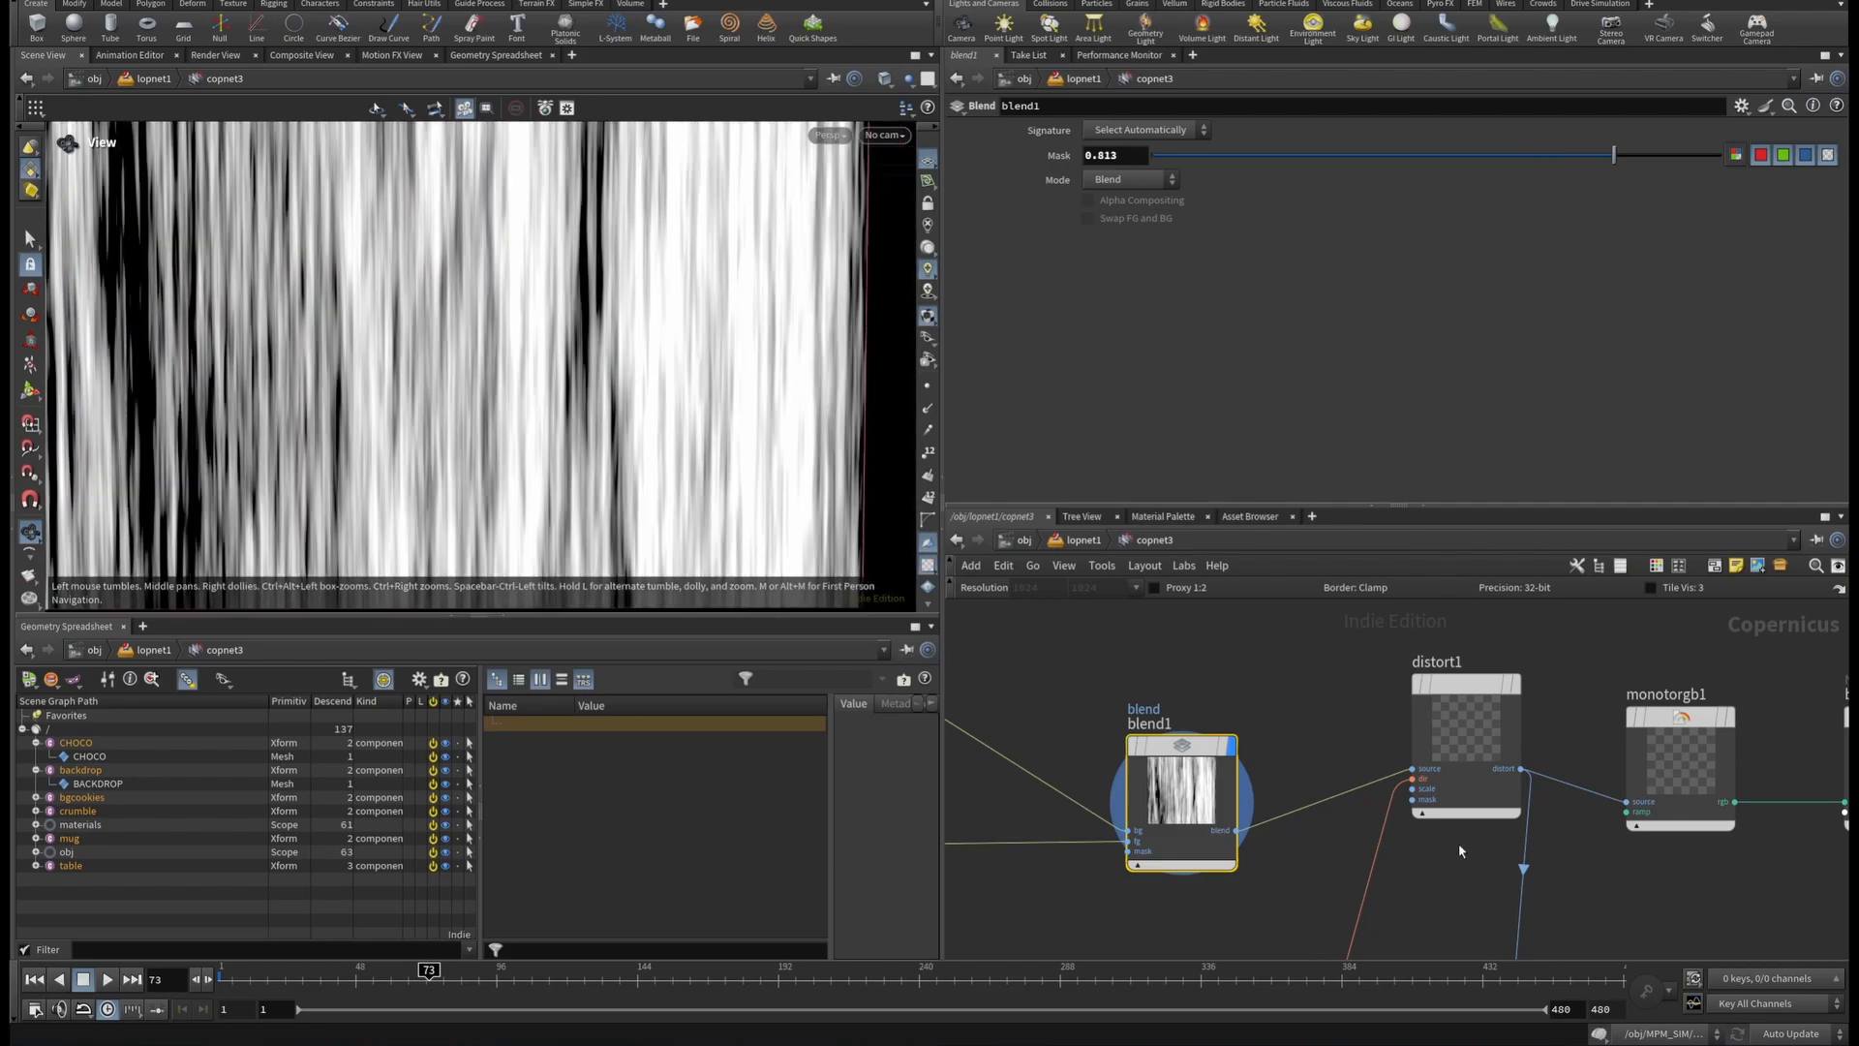
Display fractalnoise3, which drives the distortion direction, and view its whole colour noise texture.
{"action": "key", "text": "h"}
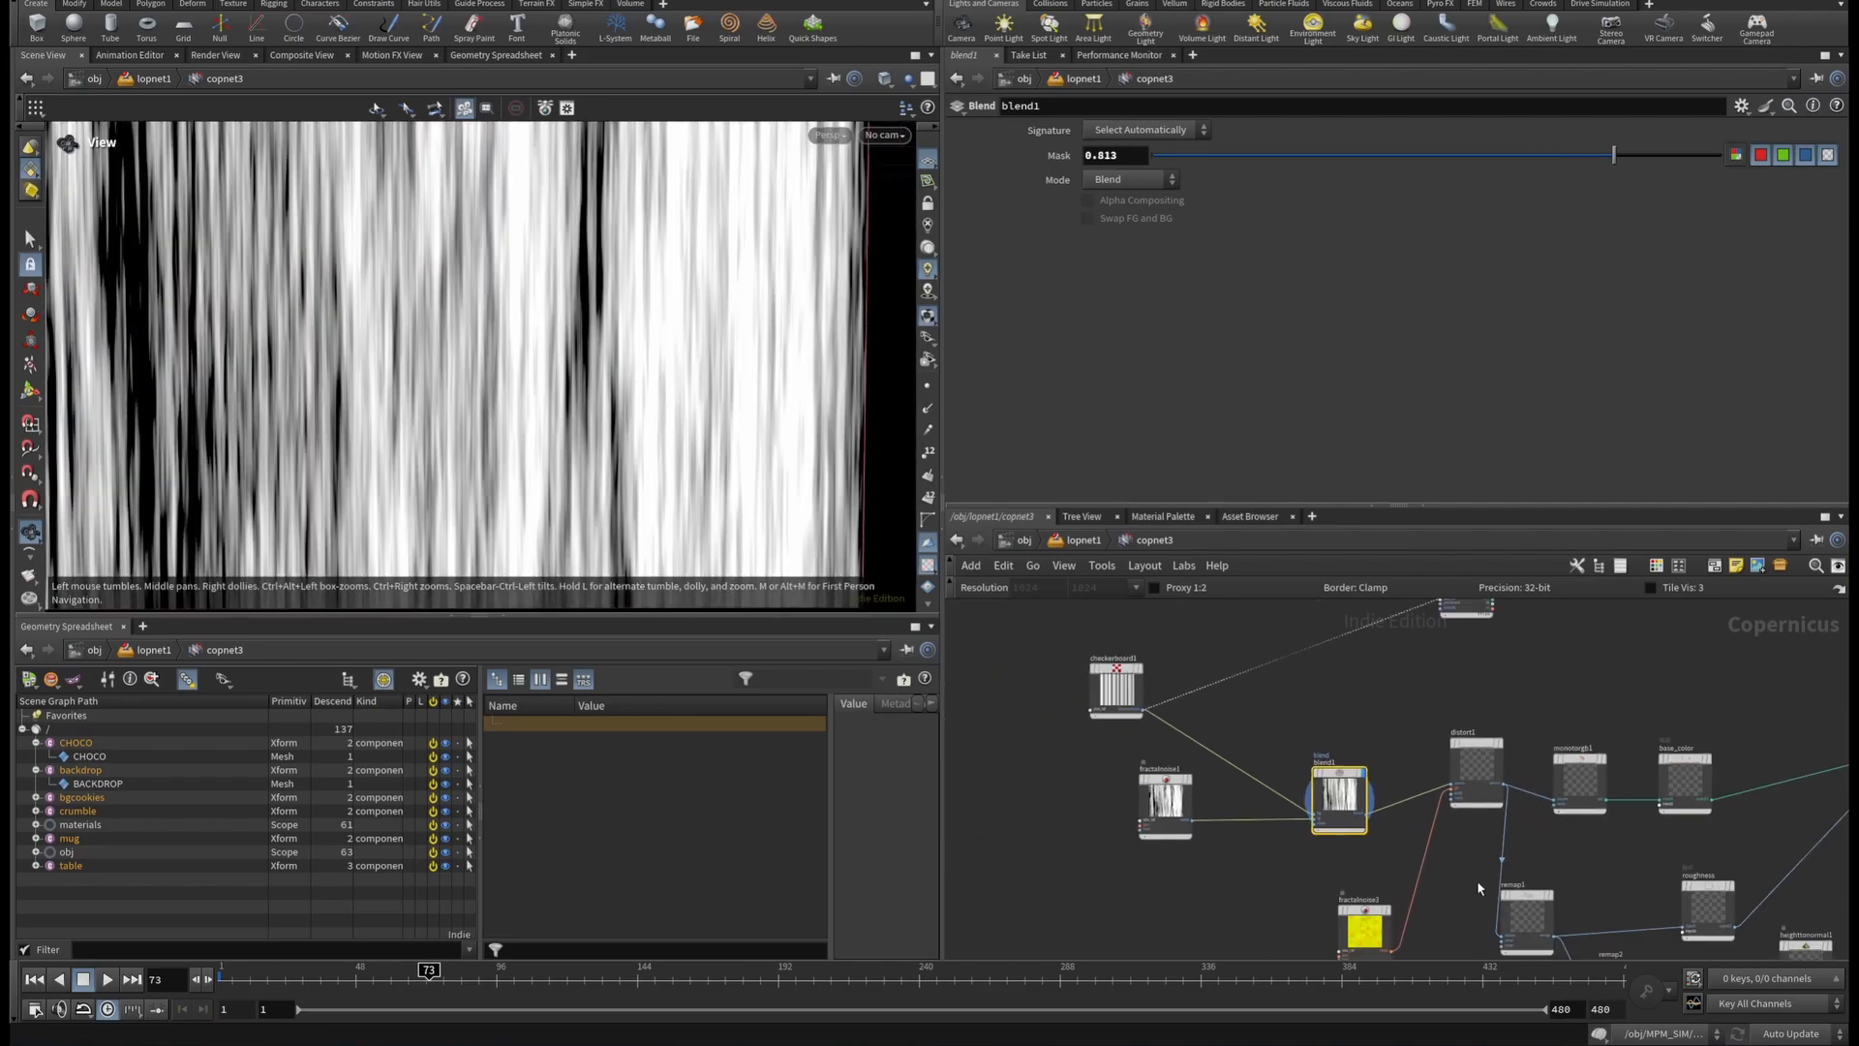
{"action": "scroll", "coordinate": [1208, 802], "scroll_direction": "up", "scroll_amount": 3}
{"action": "left_click", "coordinate": [1192, 739]}
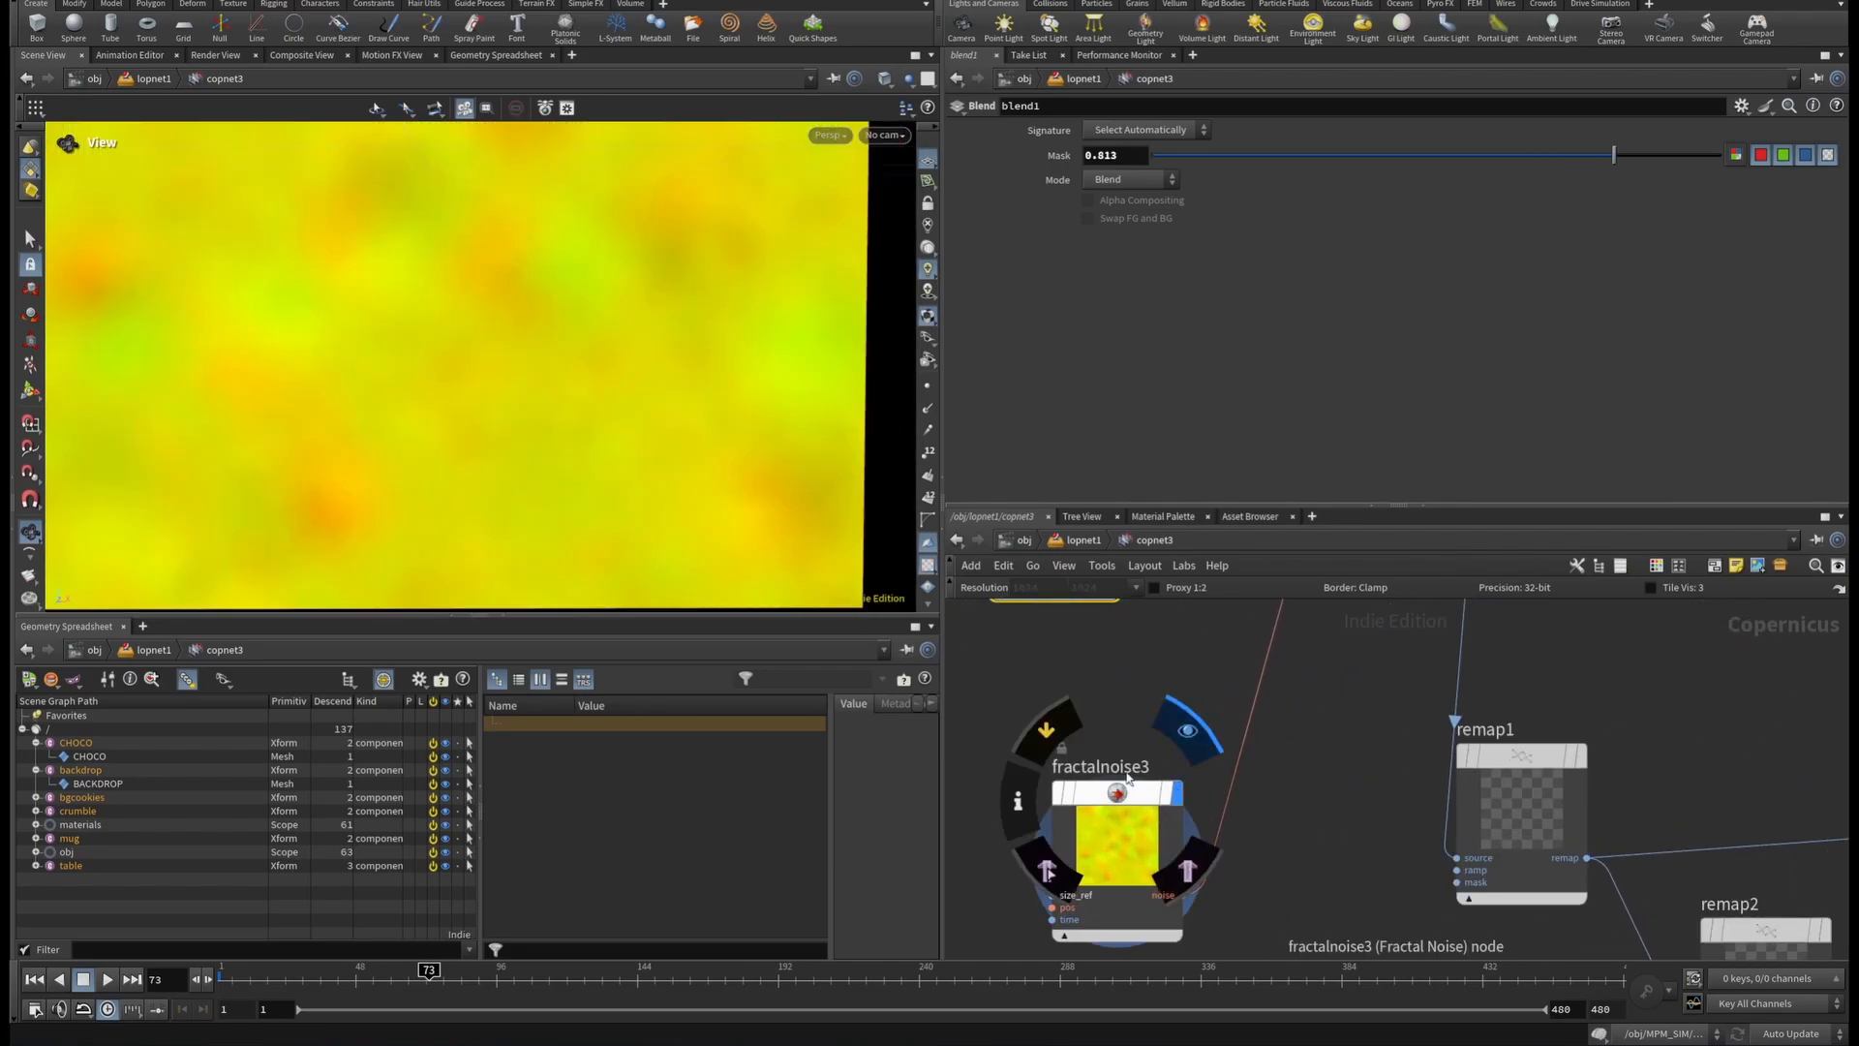
{"action": "scroll", "coordinate": [72, 325], "scroll_direction": "down", "scroll_amount": 3}
{"action": "right_click_drag", "start_coordinate": [72, 324], "coordinate": [56, 325]}
Display distort1 and examine its parameters and the wavy wood grain it outputs.
{"action": "middle_click_drag", "start_coordinate": [1369, 666], "coordinate": [1340, 957]}
{"action": "scroll", "coordinate": [1430, 685], "scroll_direction": "up", "scroll_amount": 3}
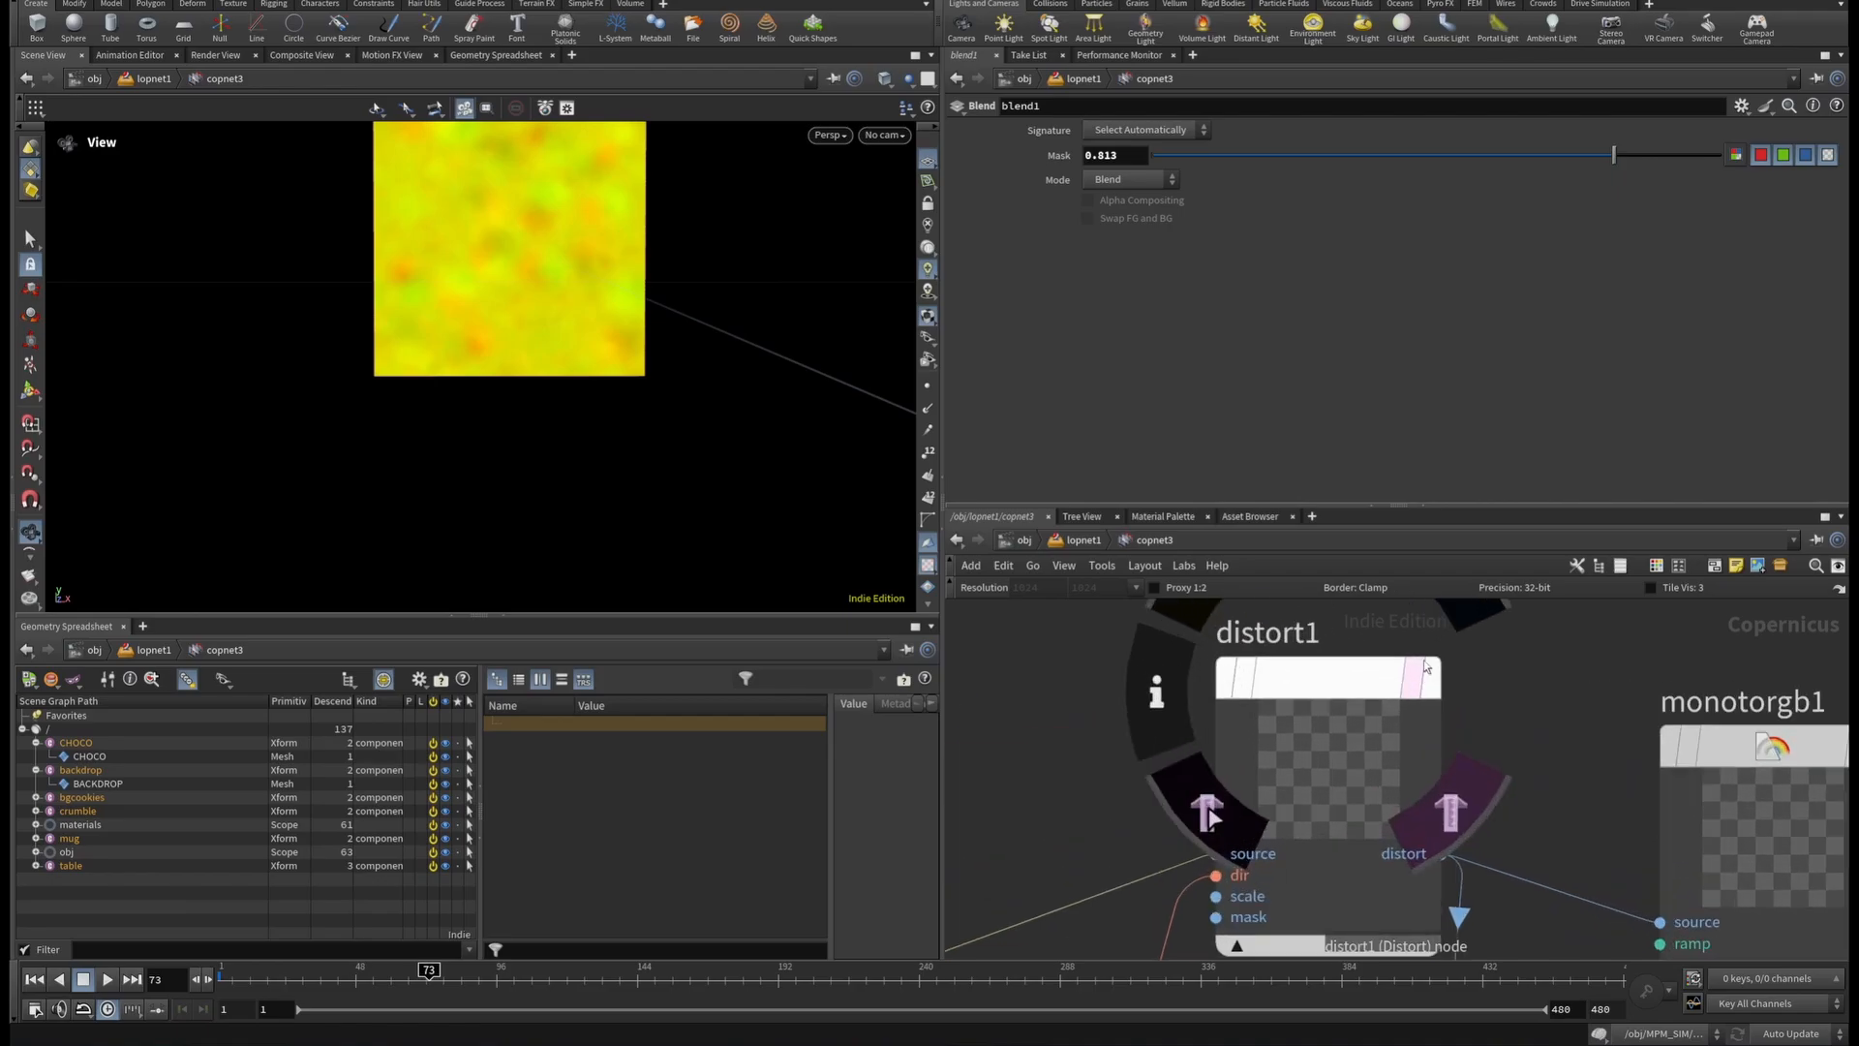
{"action": "left_click", "coordinate": [1432, 701]}
{"action": "left_click", "coordinate": [1346, 700]}
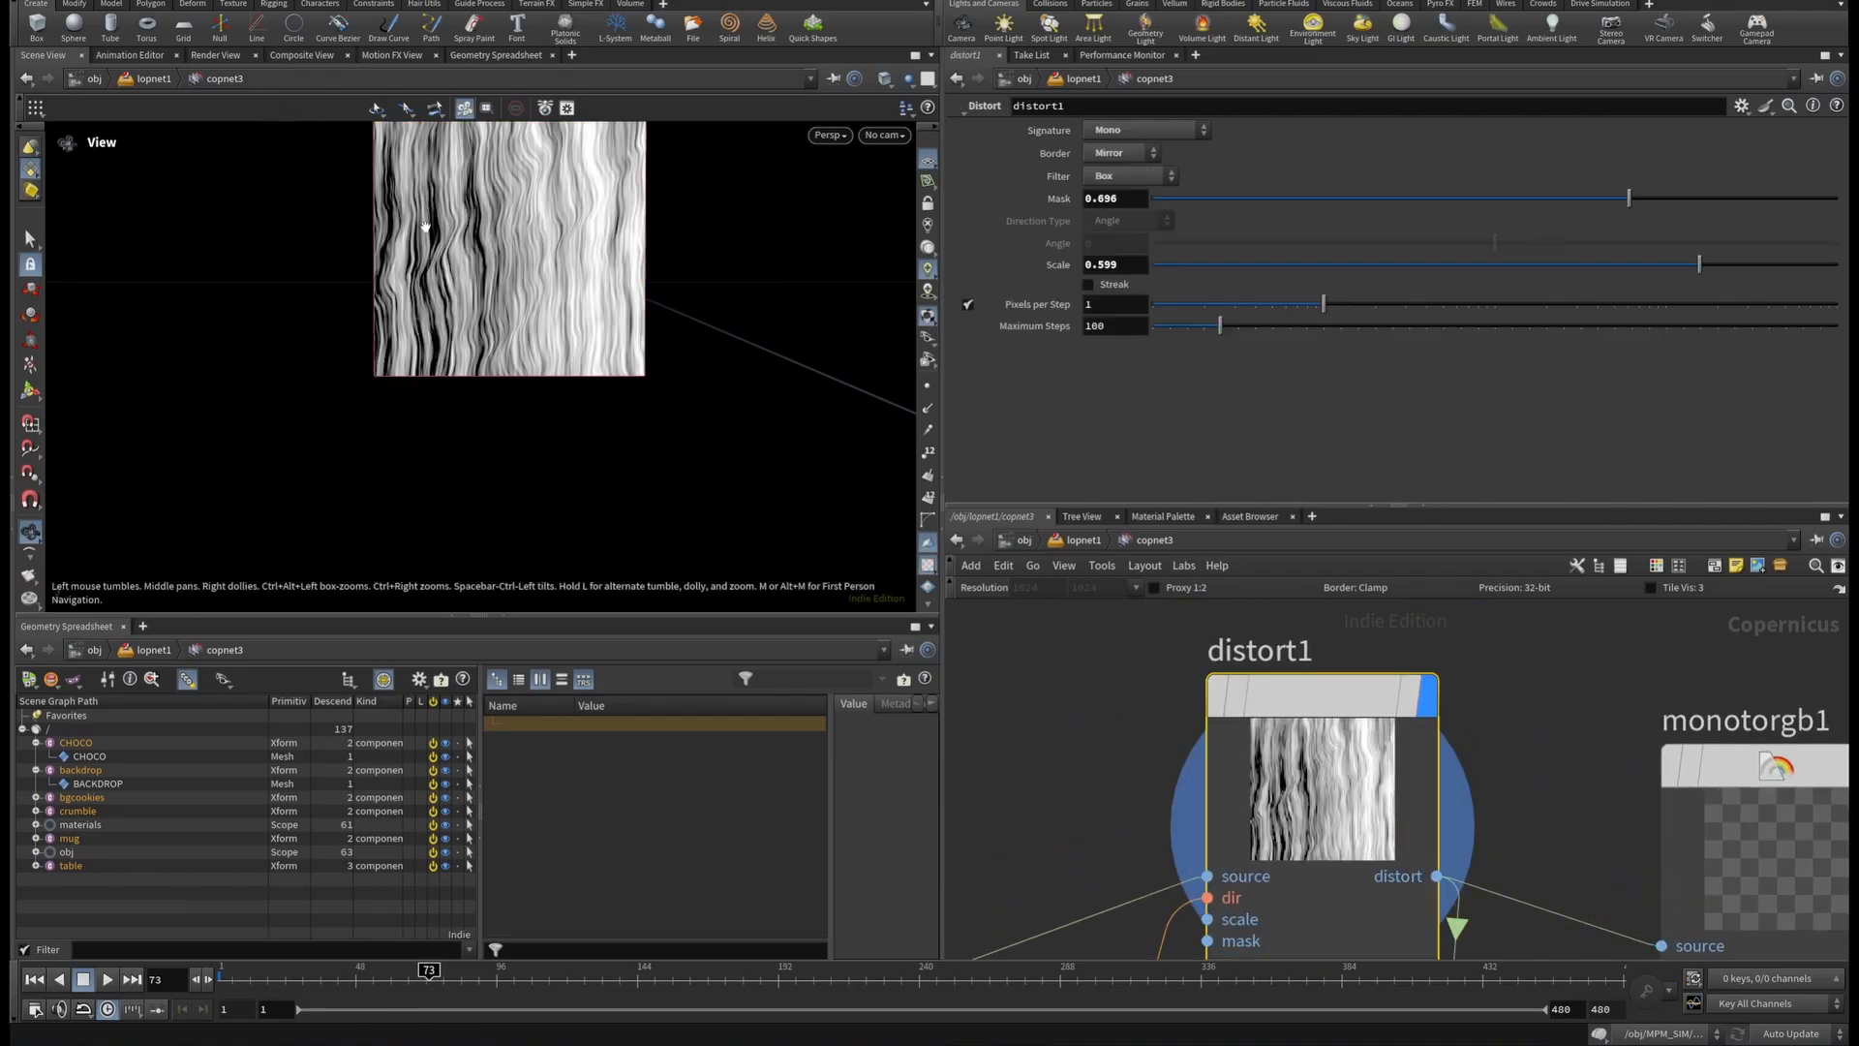
{"action": "middle_click_drag", "start_coordinate": [426, 236], "coordinate": [420, 375]}
{"action": "right_click_drag", "start_coordinate": [420, 376], "coordinate": [723, 388]}
{"action": "middle_click_drag", "start_coordinate": [722, 389], "coordinate": [681, 315]}
{"action": "scroll", "coordinate": [1610, 793], "scroll_direction": "down", "scroll_amount": 4}
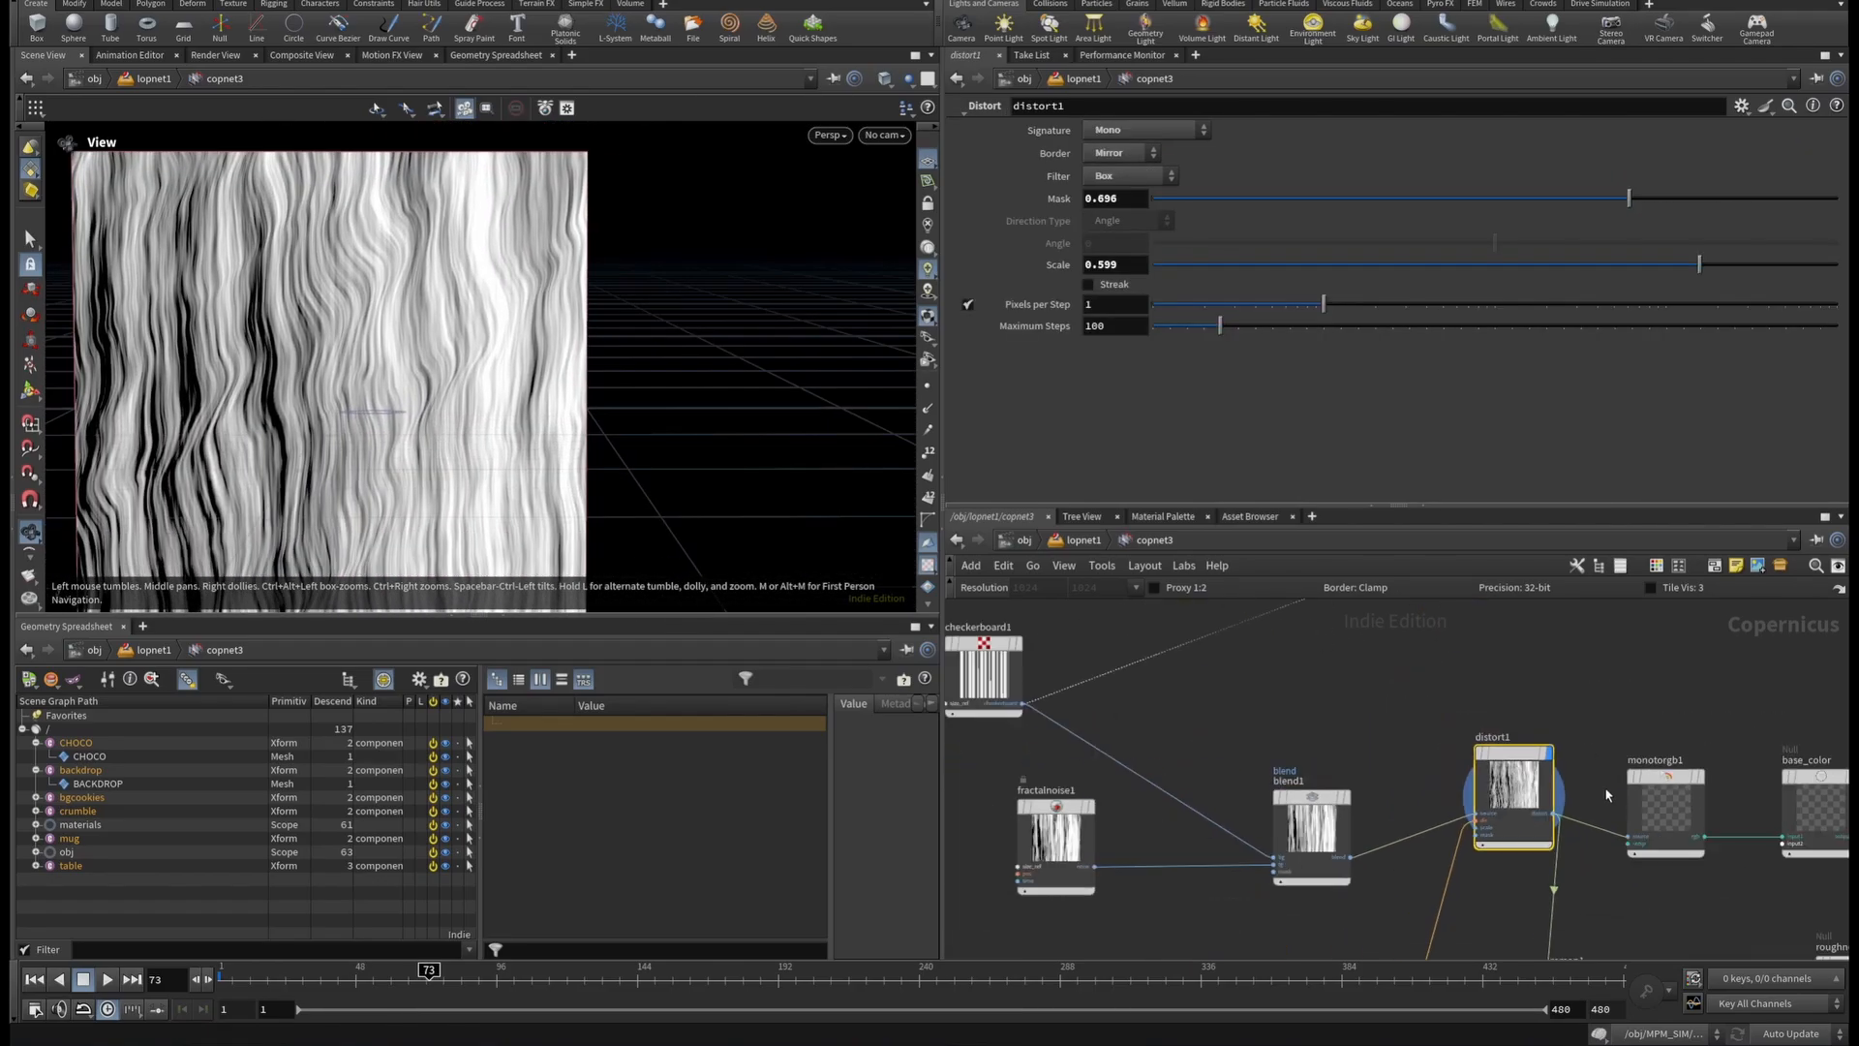
Display monotorgb1, followed by the base_color null, to view the brown wood colour texture.
{"action": "middle_click_drag", "start_coordinate": [1611, 793], "coordinate": [1229, 634]}
{"action": "middle_click_drag", "start_coordinate": [1378, 630], "coordinate": [1369, 668]}
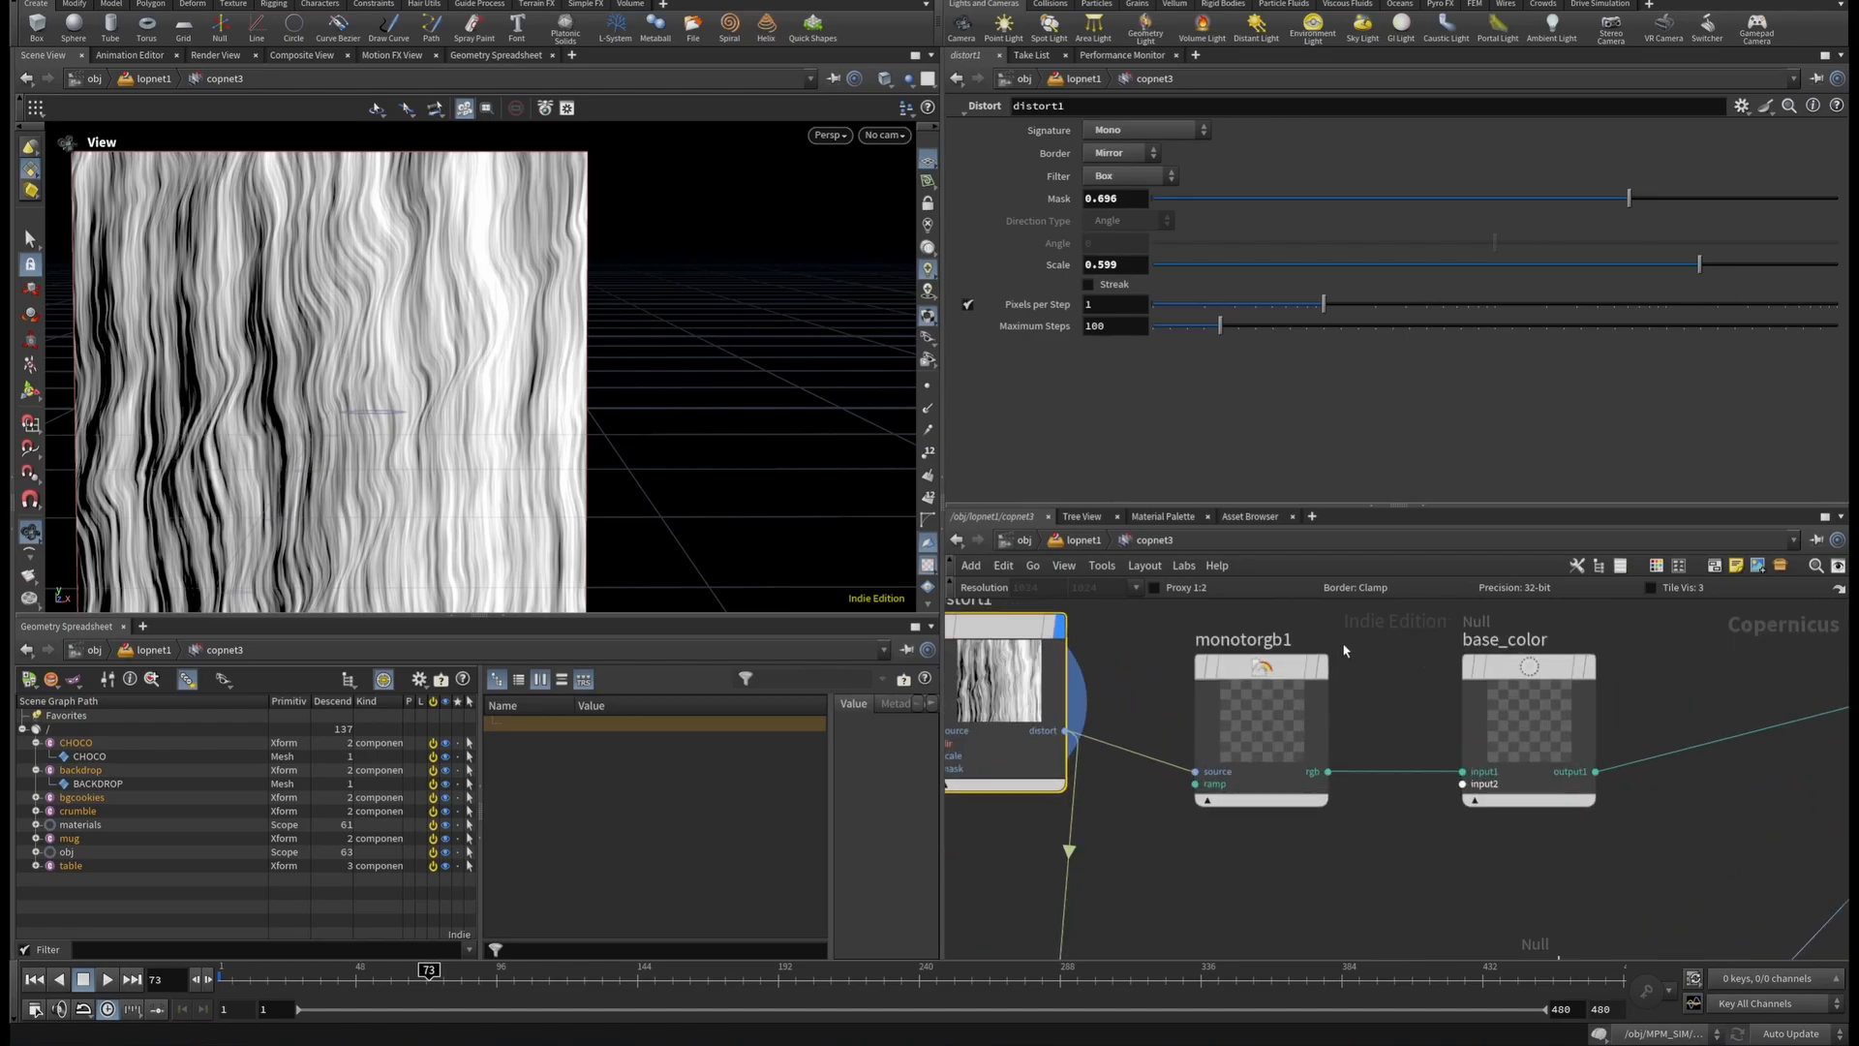
{"action": "scroll", "coordinate": [1346, 649], "scroll_direction": "up", "scroll_amount": 3}
{"action": "left_click", "coordinate": [1325, 669]}
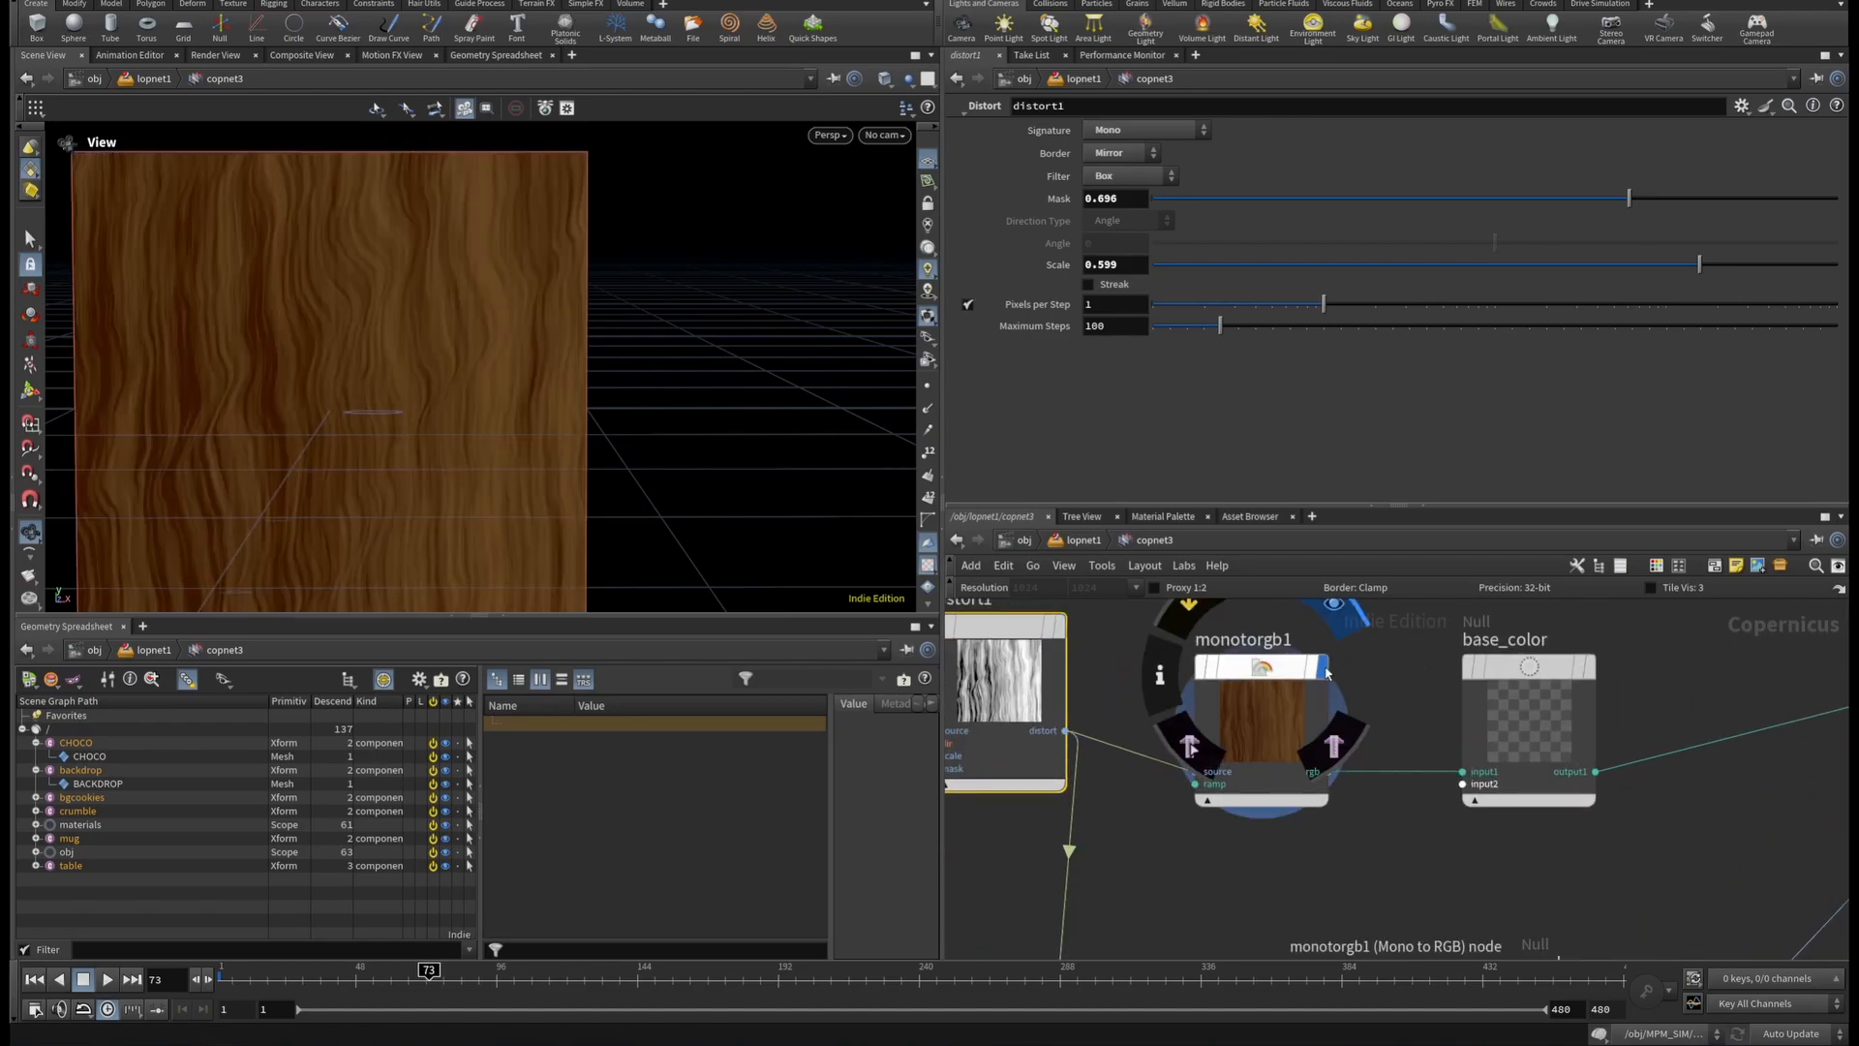
{"action": "left_click", "coordinate": [1589, 667]}
{"action": "mouse_move", "coordinate": [511, 352]}
{"action": "left_mouse_down"}
{"action": "mouse_move", "coordinate": [627, 345]}
{"action": "mouse_move", "coordinate": [509, 337]}
{"action": "left_mouse_up"}
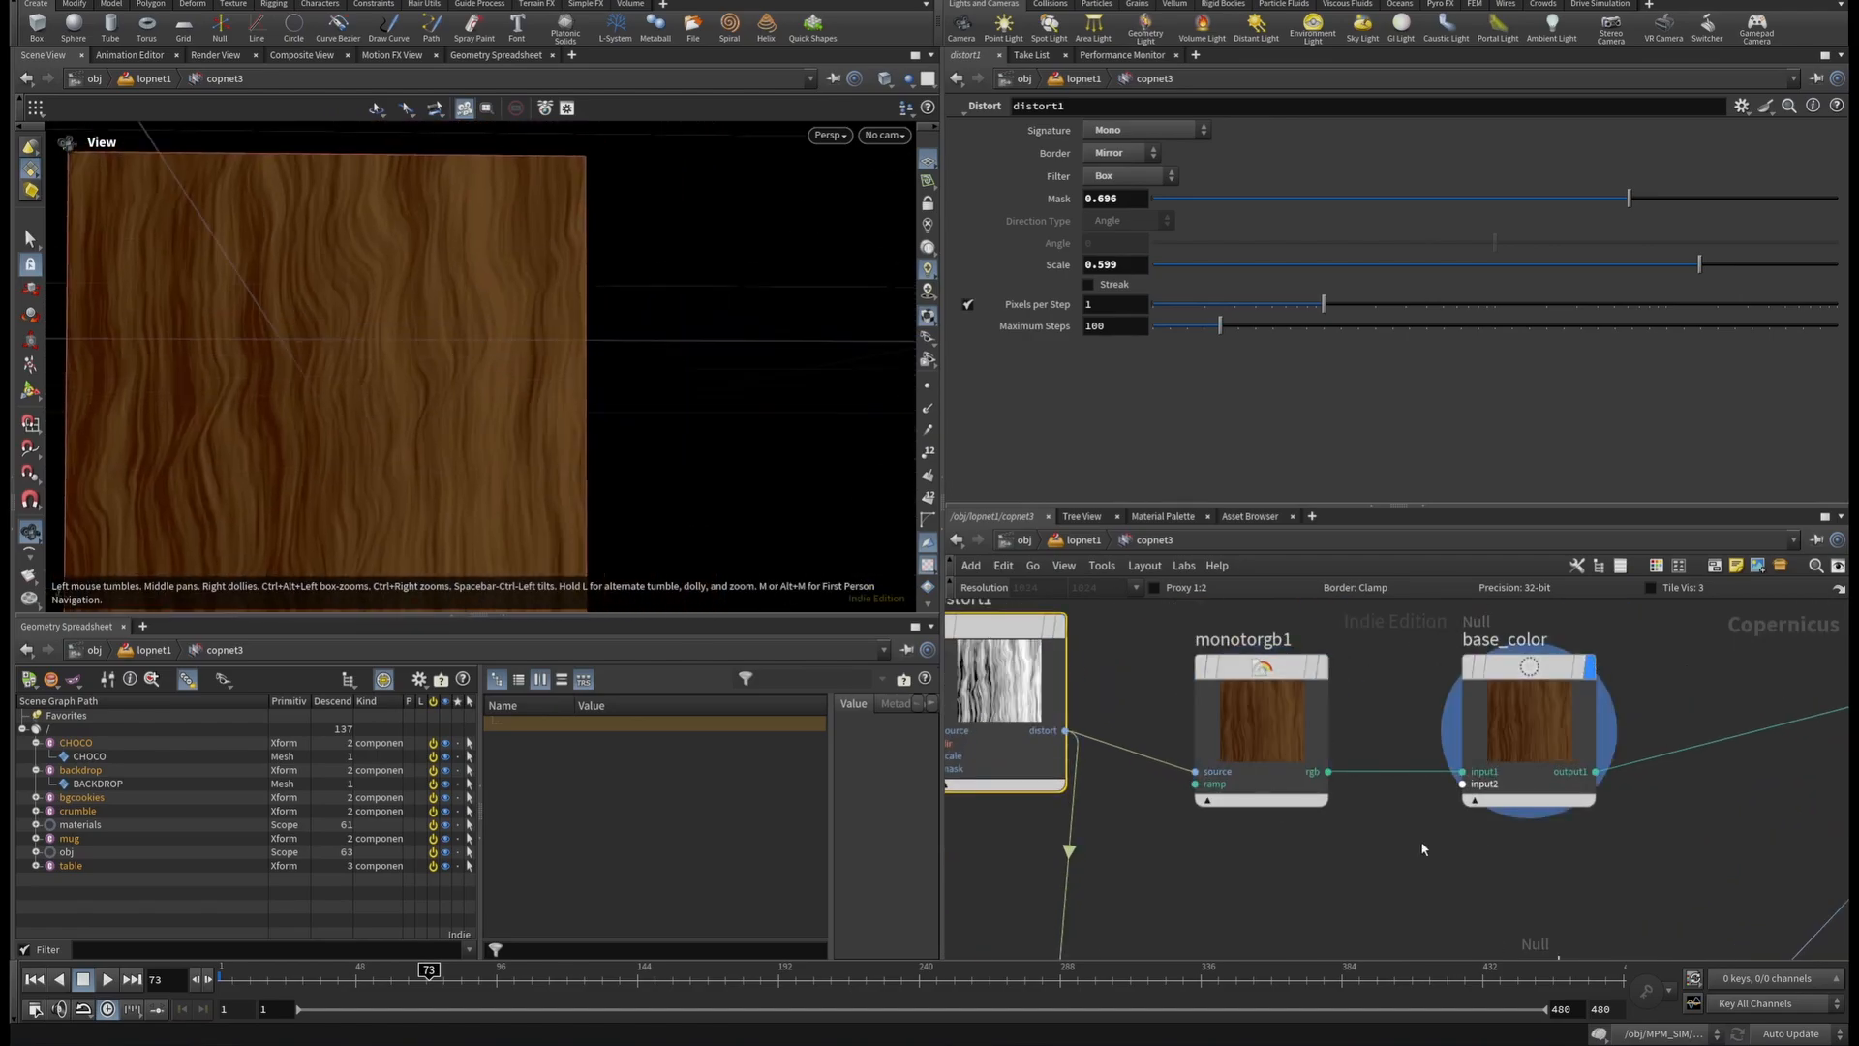
Display remap1 and inspect its ramp, followed by the roughness null that it feeds.
{"action": "scroll", "coordinate": [1424, 850], "scroll_direction": "down", "scroll_amount": 3}
{"action": "middle_click_drag", "start_coordinate": [1382, 934], "coordinate": [1349, 697]}
{"action": "left_click", "coordinate": [1278, 659]}
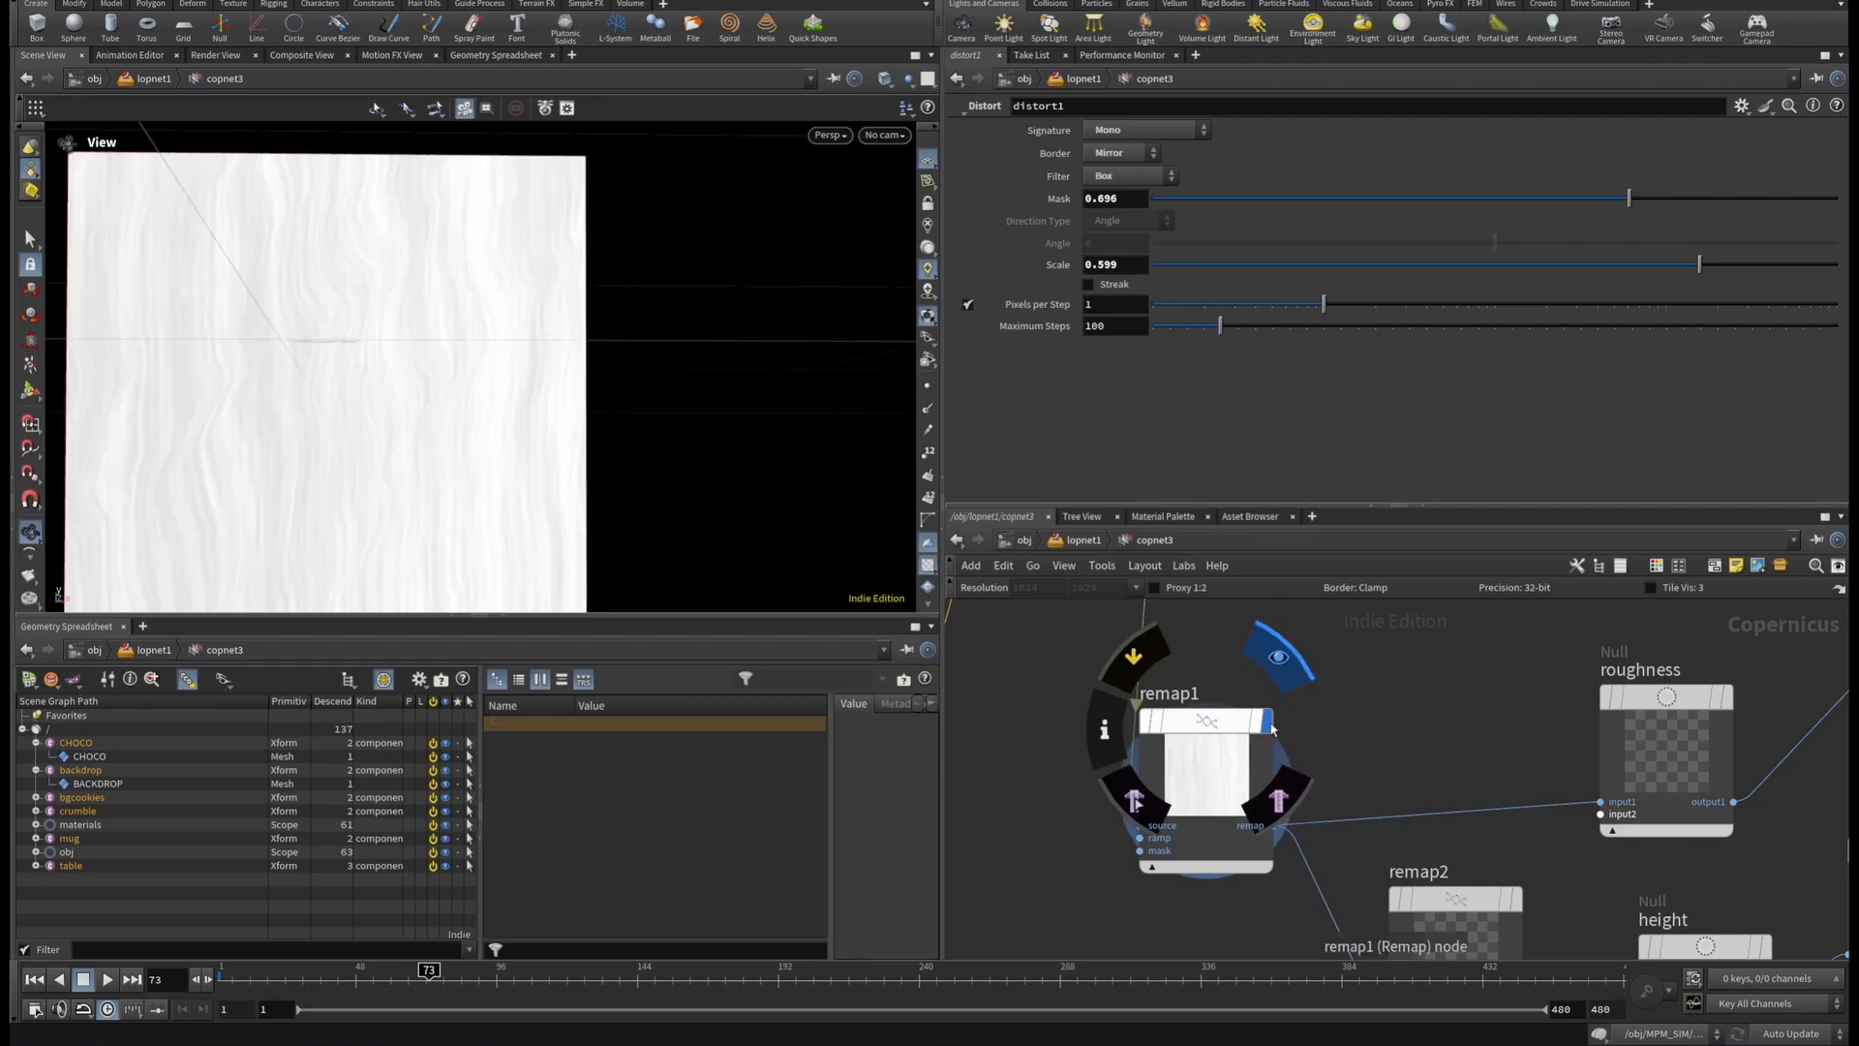
{"action": "scroll", "coordinate": [1390, 745], "scroll_direction": "up", "scroll_amount": 2}
{"action": "middle_click_drag", "start_coordinate": [1389, 746], "coordinate": [1525, 728]}
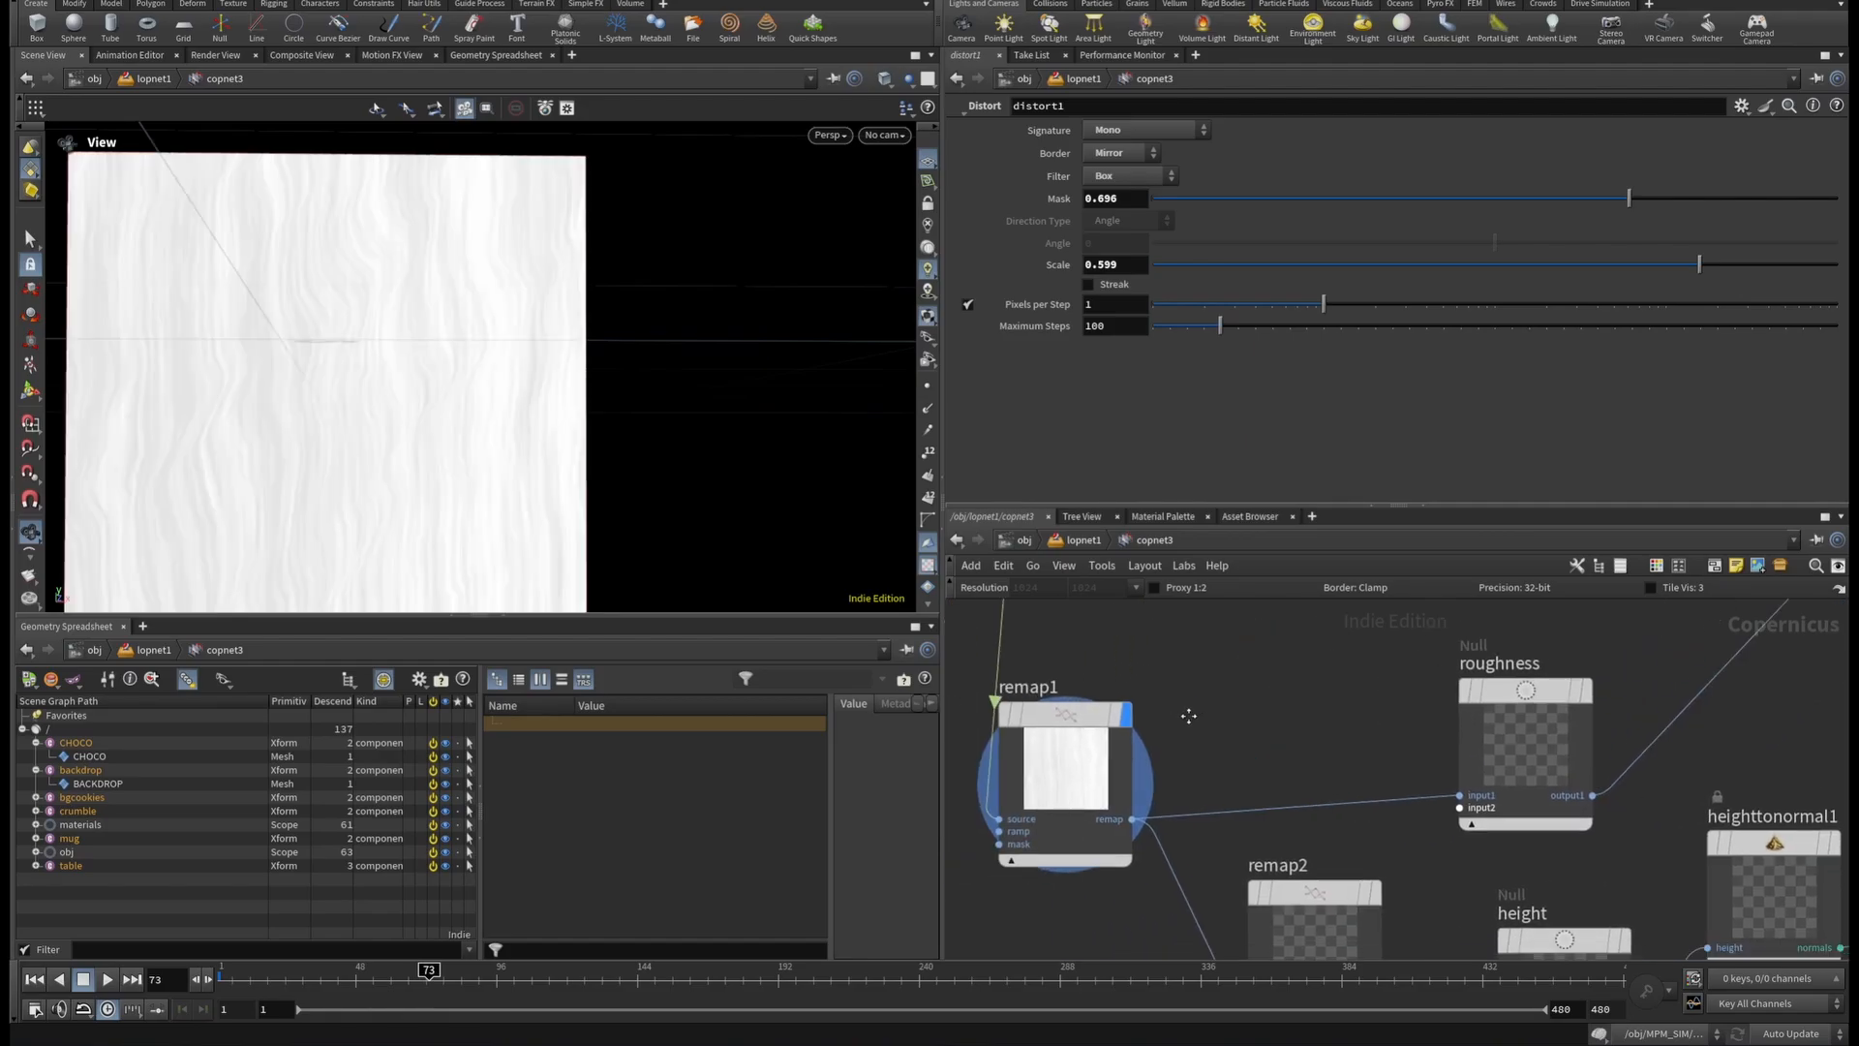
{"action": "left_click", "coordinate": [1034, 713]}
{"action": "mouse_move", "coordinate": [1586, 686]}
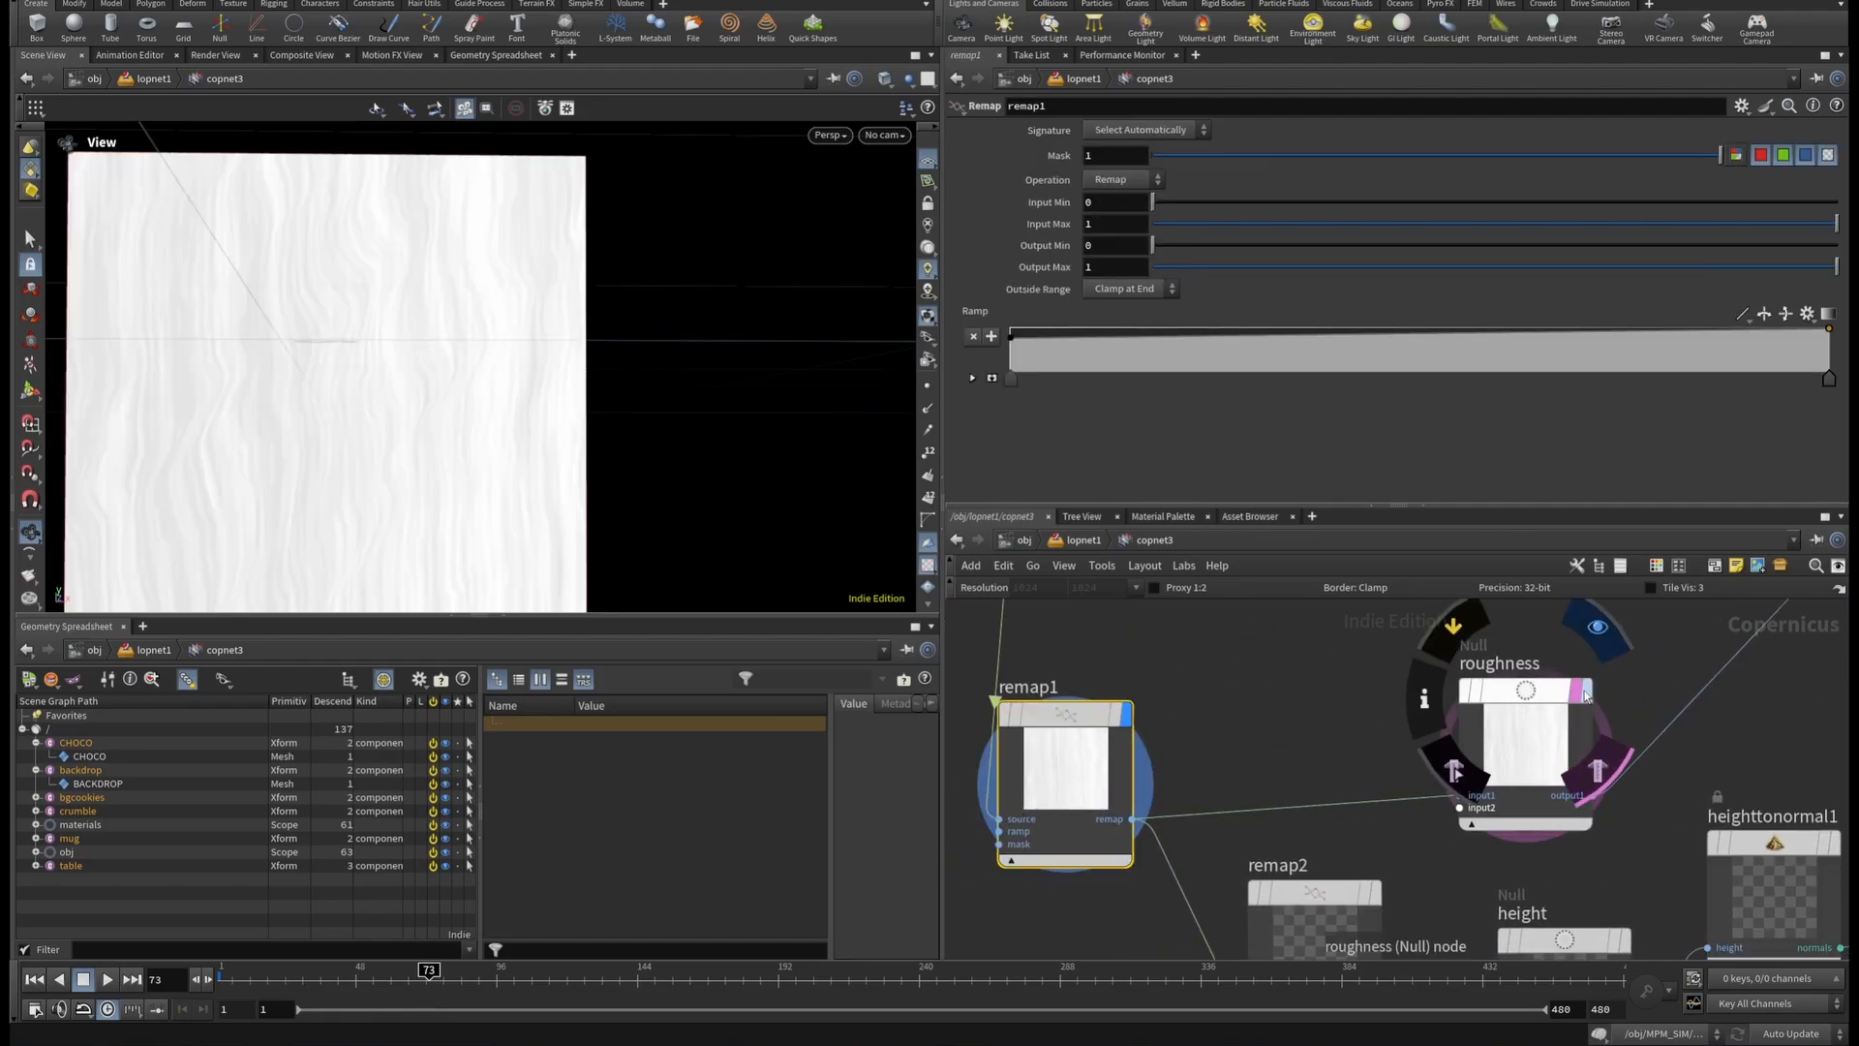
{"action": "left_click", "coordinate": [1591, 695]}
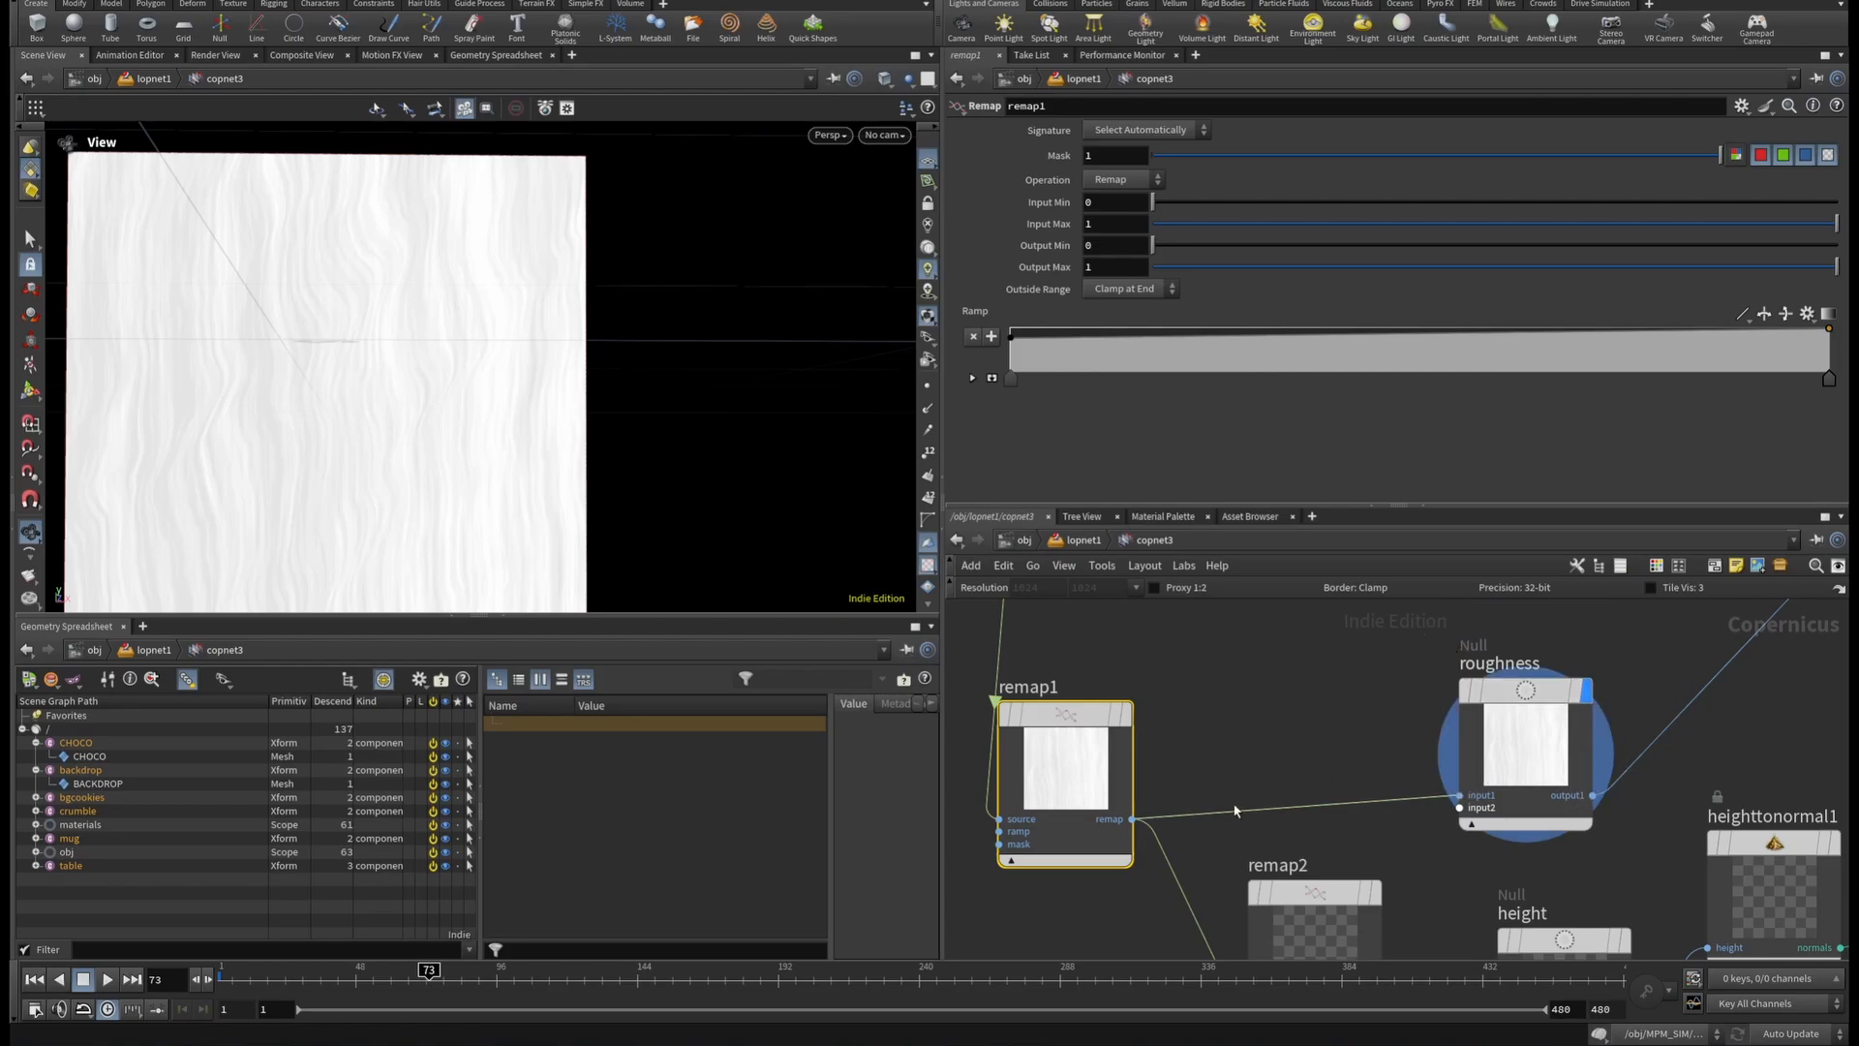
{"action": "scroll", "coordinate": [1269, 752], "scroll_direction": "down", "scroll_amount": 3}
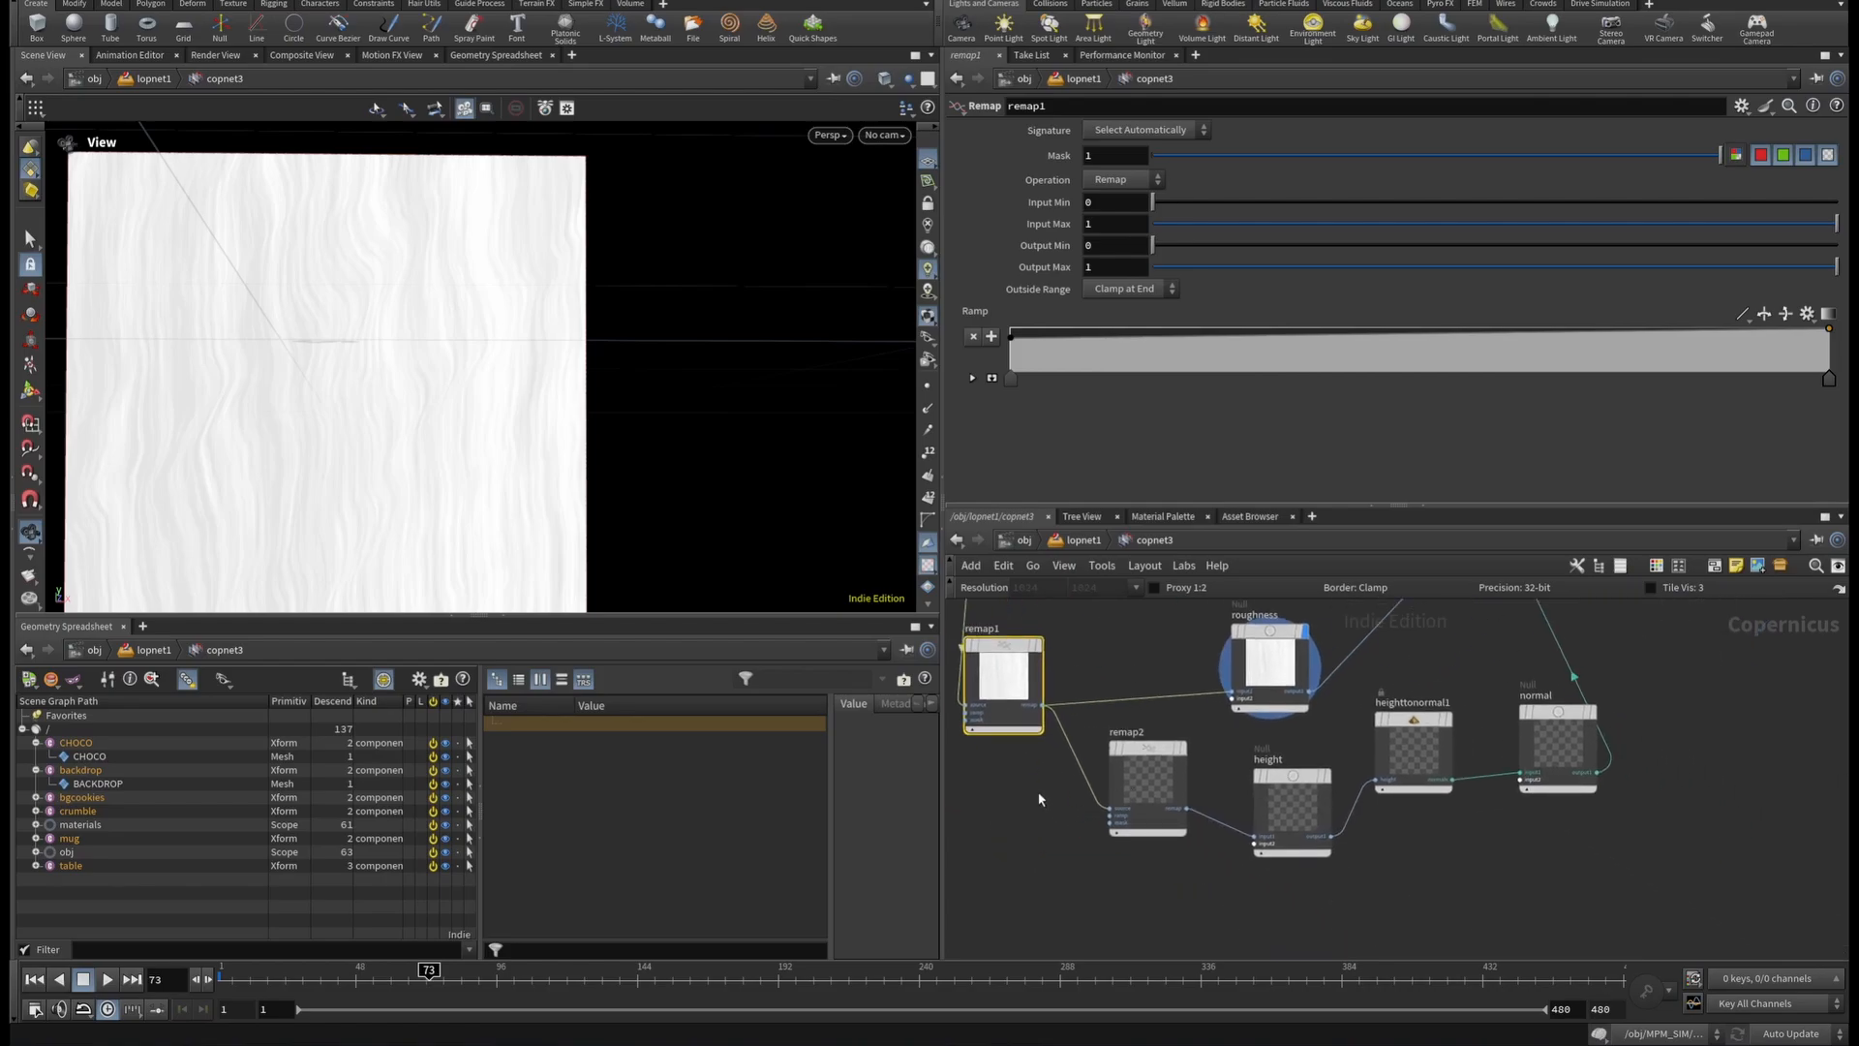
Display remap2 and examine its ramp and the dark height texture it outputs.
{"action": "scroll", "coordinate": [1141, 785], "scroll_direction": "up", "scroll_amount": 5}
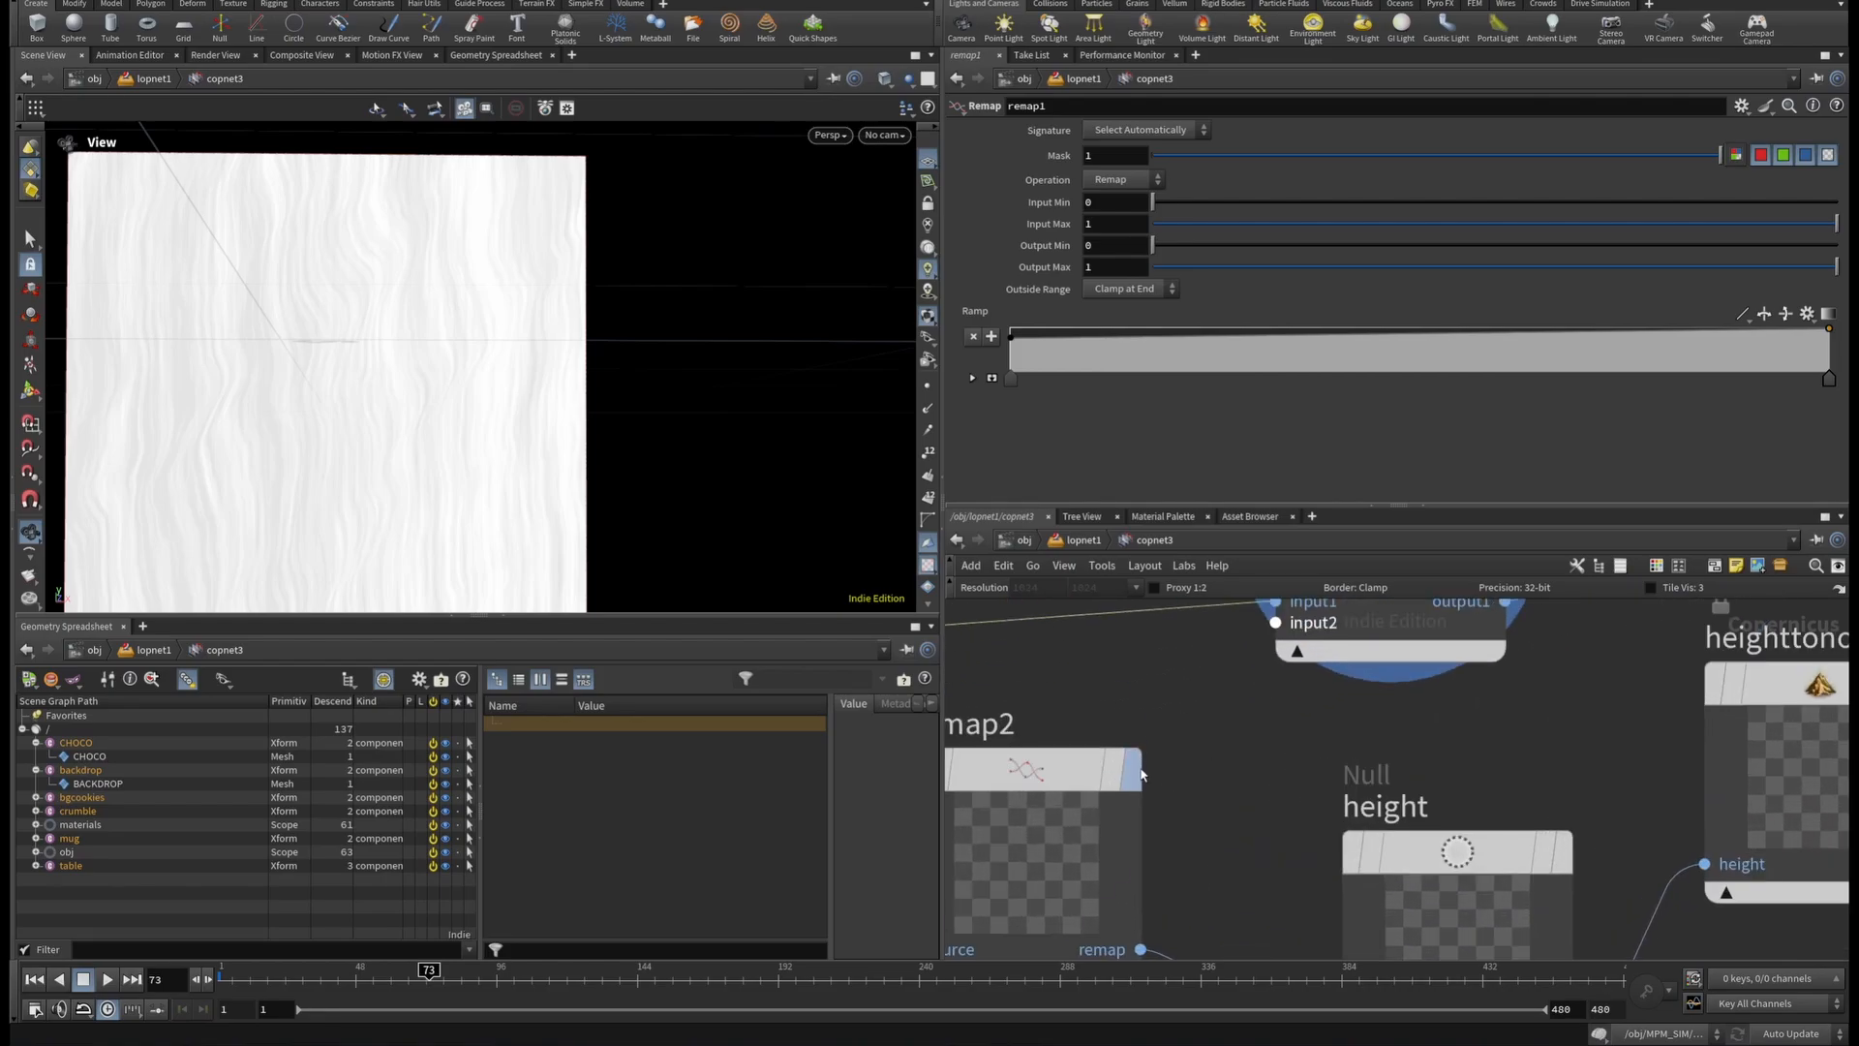
{"action": "left_click", "coordinate": [1139, 785]}
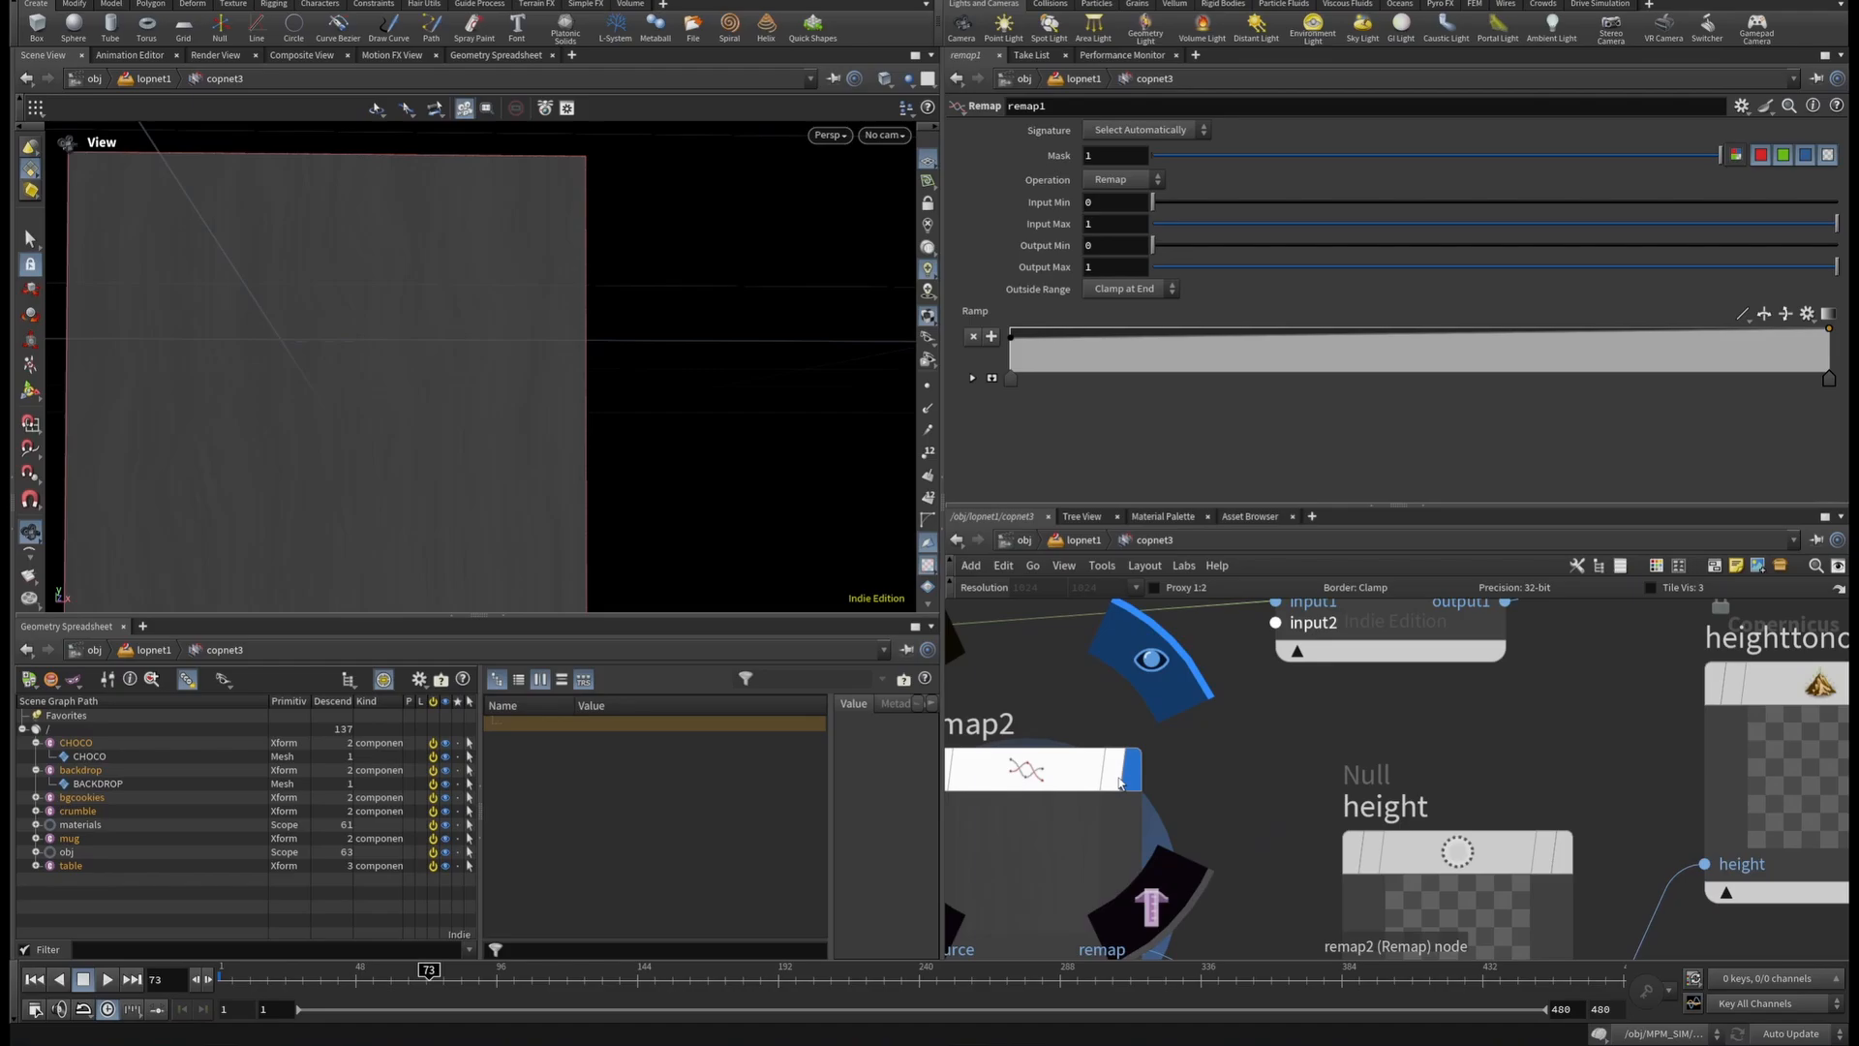
{"action": "left_click", "coordinate": [1025, 773]}
{"action": "scroll", "coordinate": [1240, 765], "scroll_direction": "down", "scroll_amount": 5}
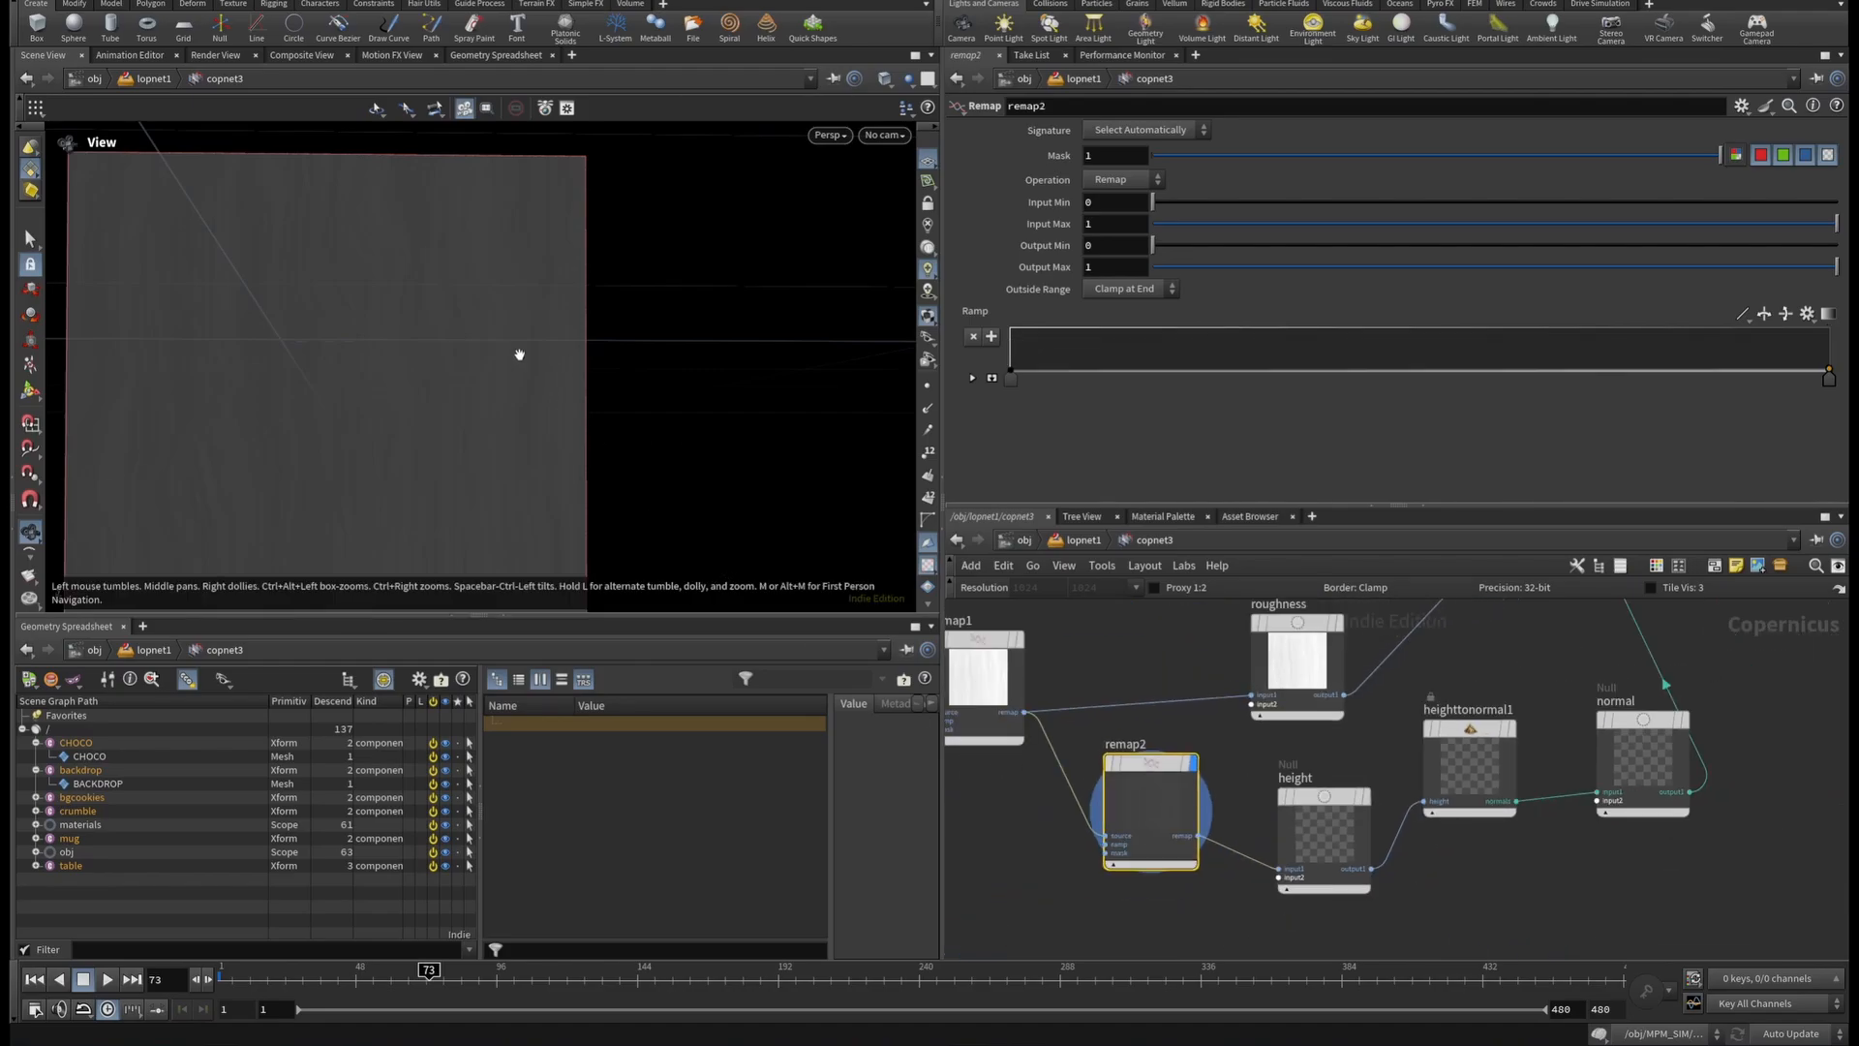
{"action": "left_click_drag", "start_coordinate": [519, 352], "coordinate": [490, 439]}
Display the height null, followed by heighttonormal1, and inspect the Height to Normal settings and normal map.
{"action": "scroll", "coordinate": [1383, 825], "scroll_direction": "up", "scroll_amount": 4}
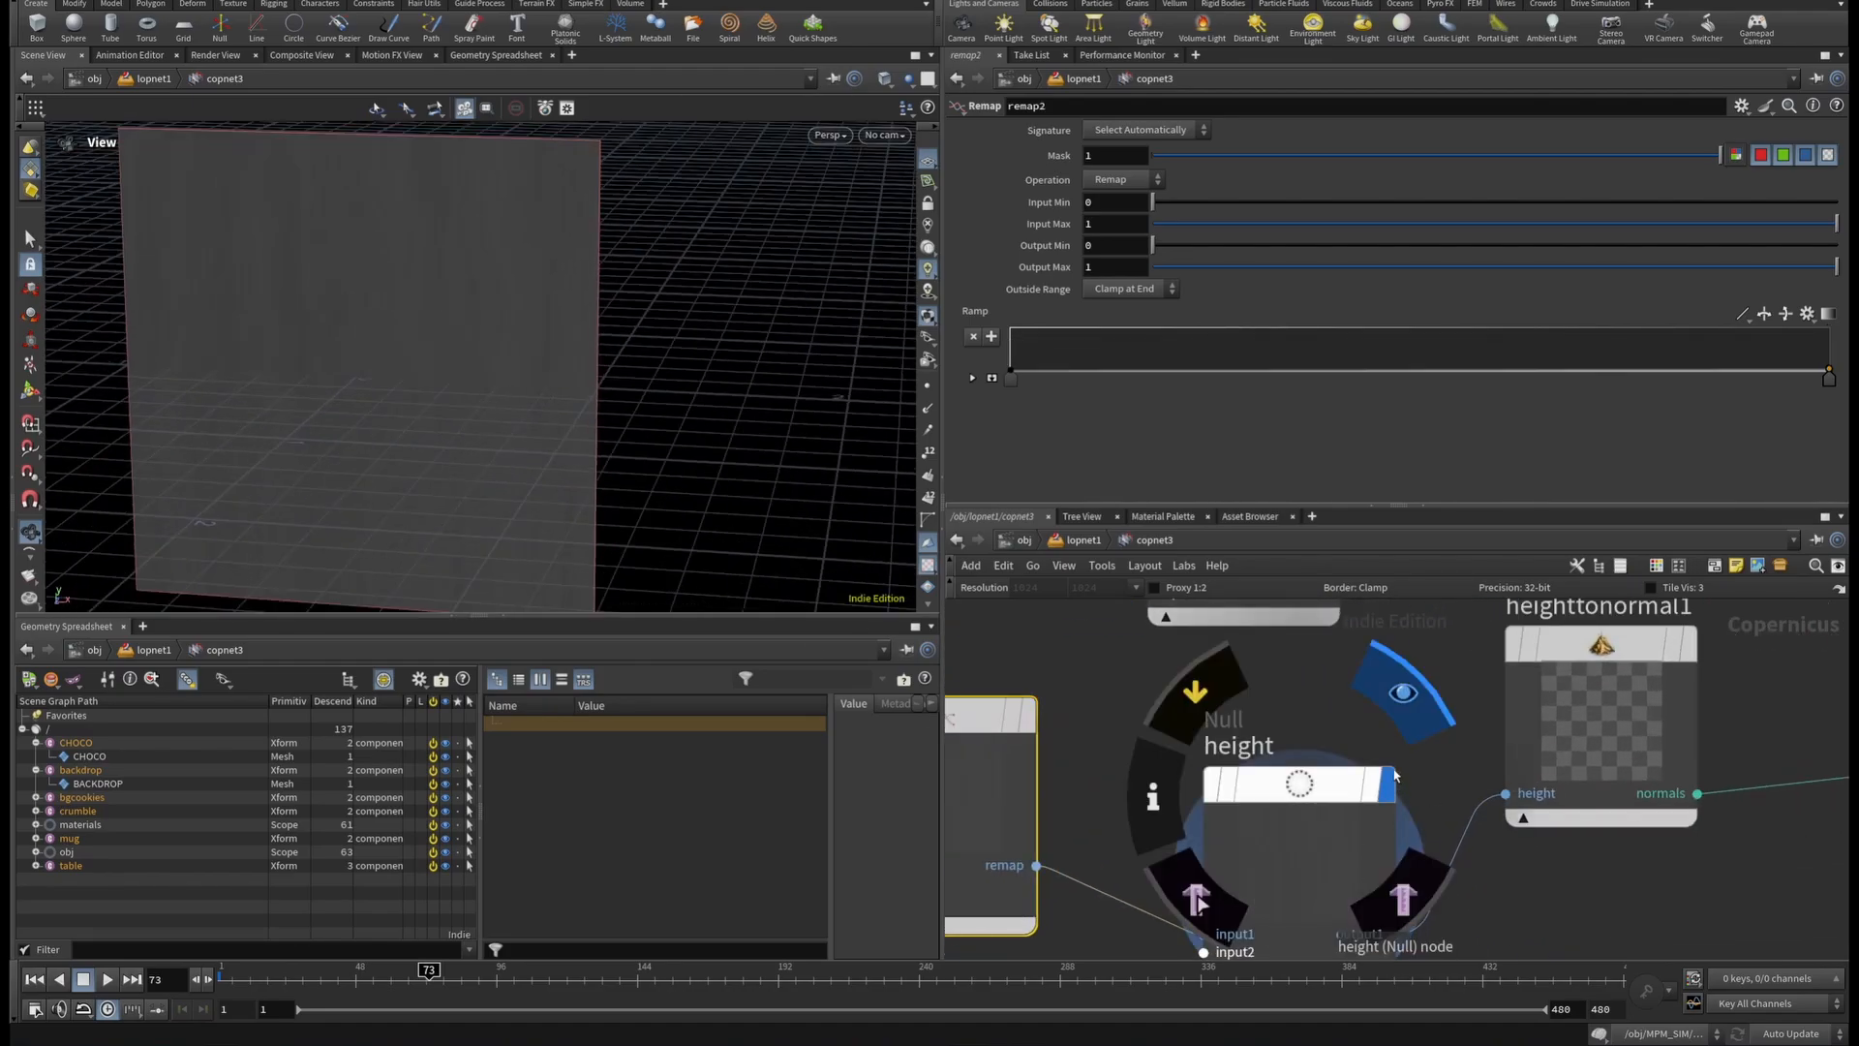
{"action": "left_click", "coordinate": [1392, 787]}
{"action": "middle_click_drag", "start_coordinate": [1722, 742], "coordinate": [1522, 827]}
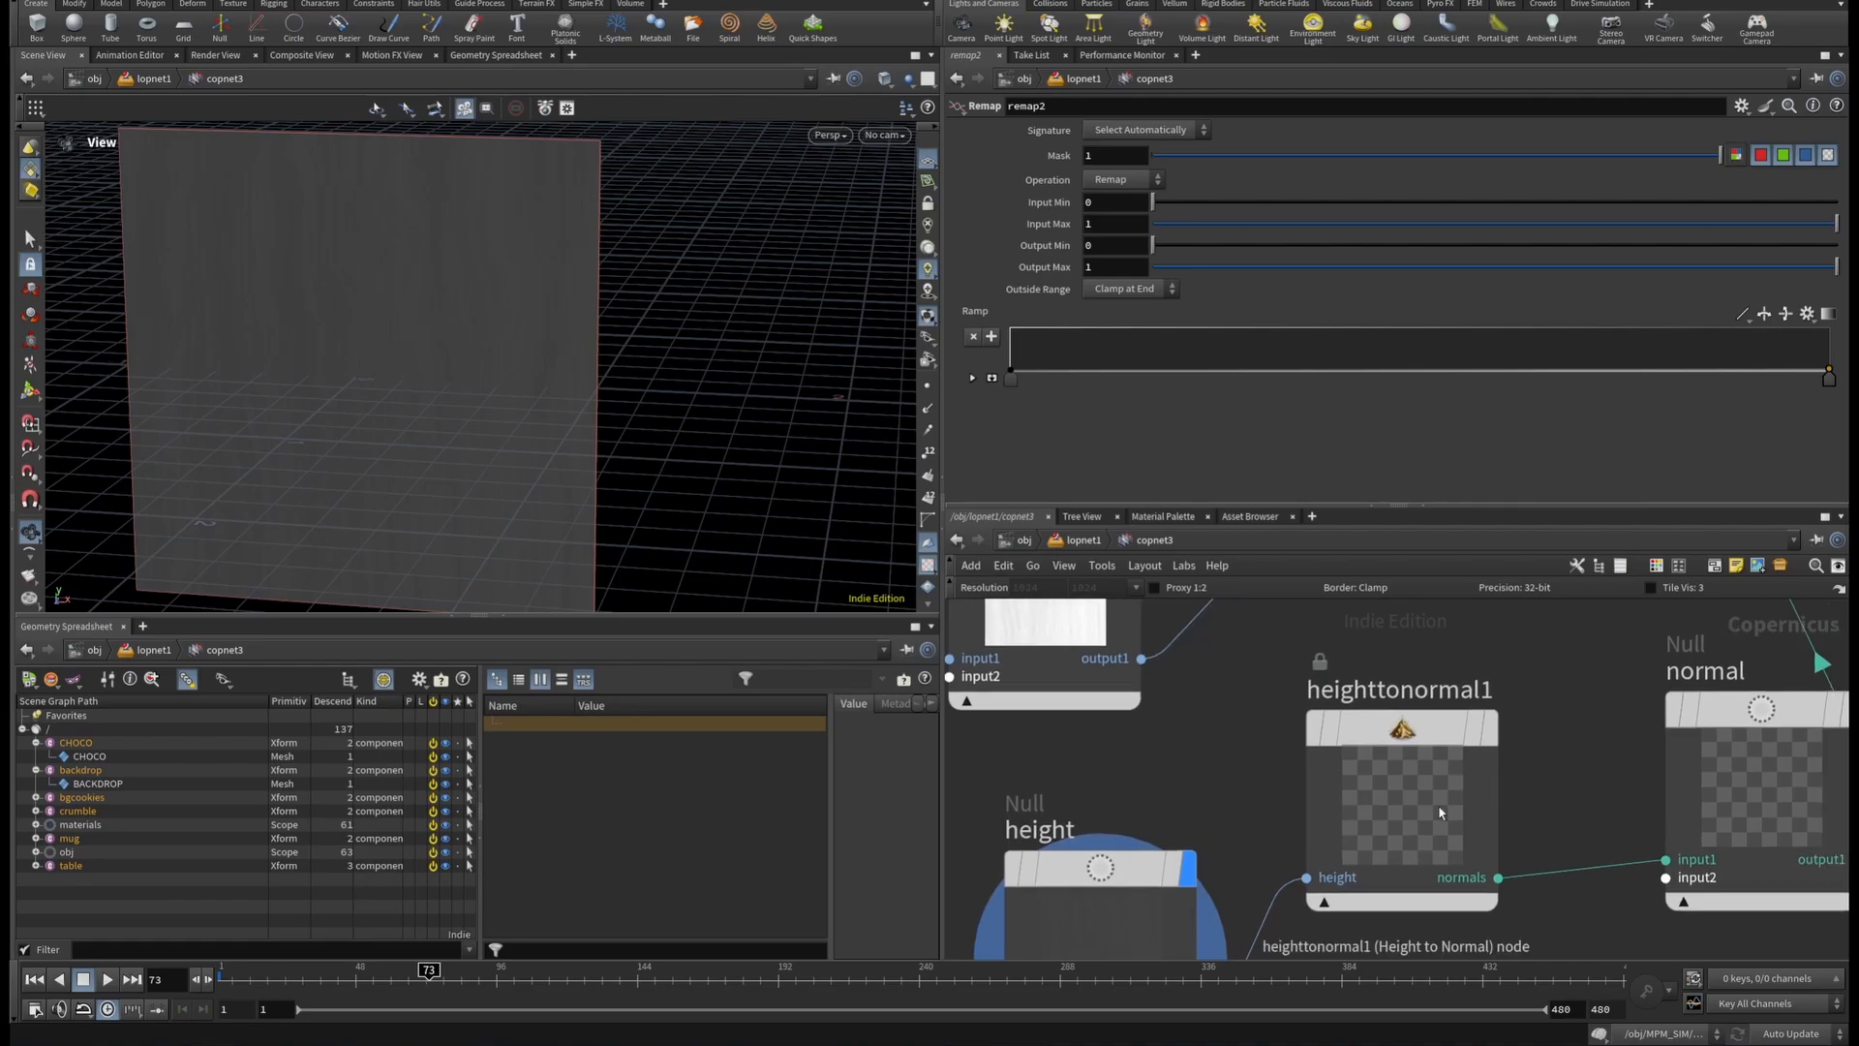
{"action": "mouse_move", "coordinate": [1459, 751]}
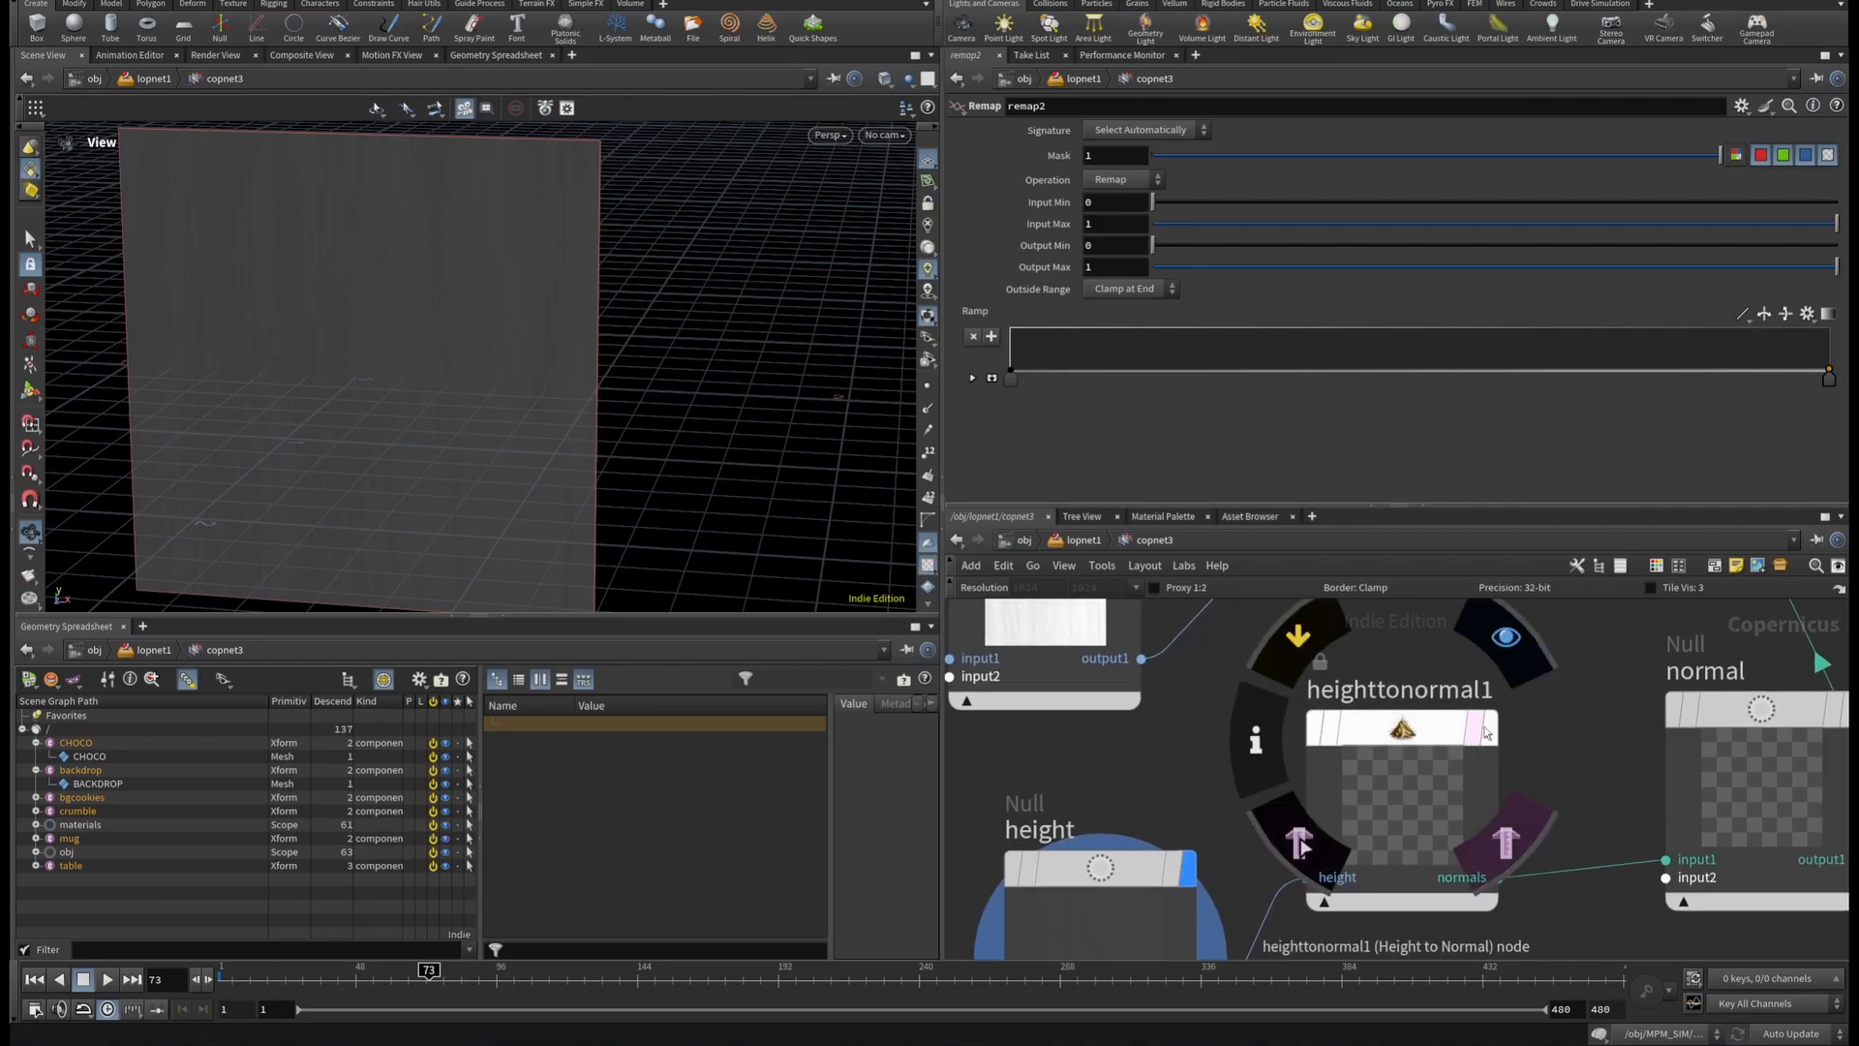
{"action": "left_click", "coordinate": [1503, 643]}
{"action": "left_click", "coordinate": [1436, 728]}
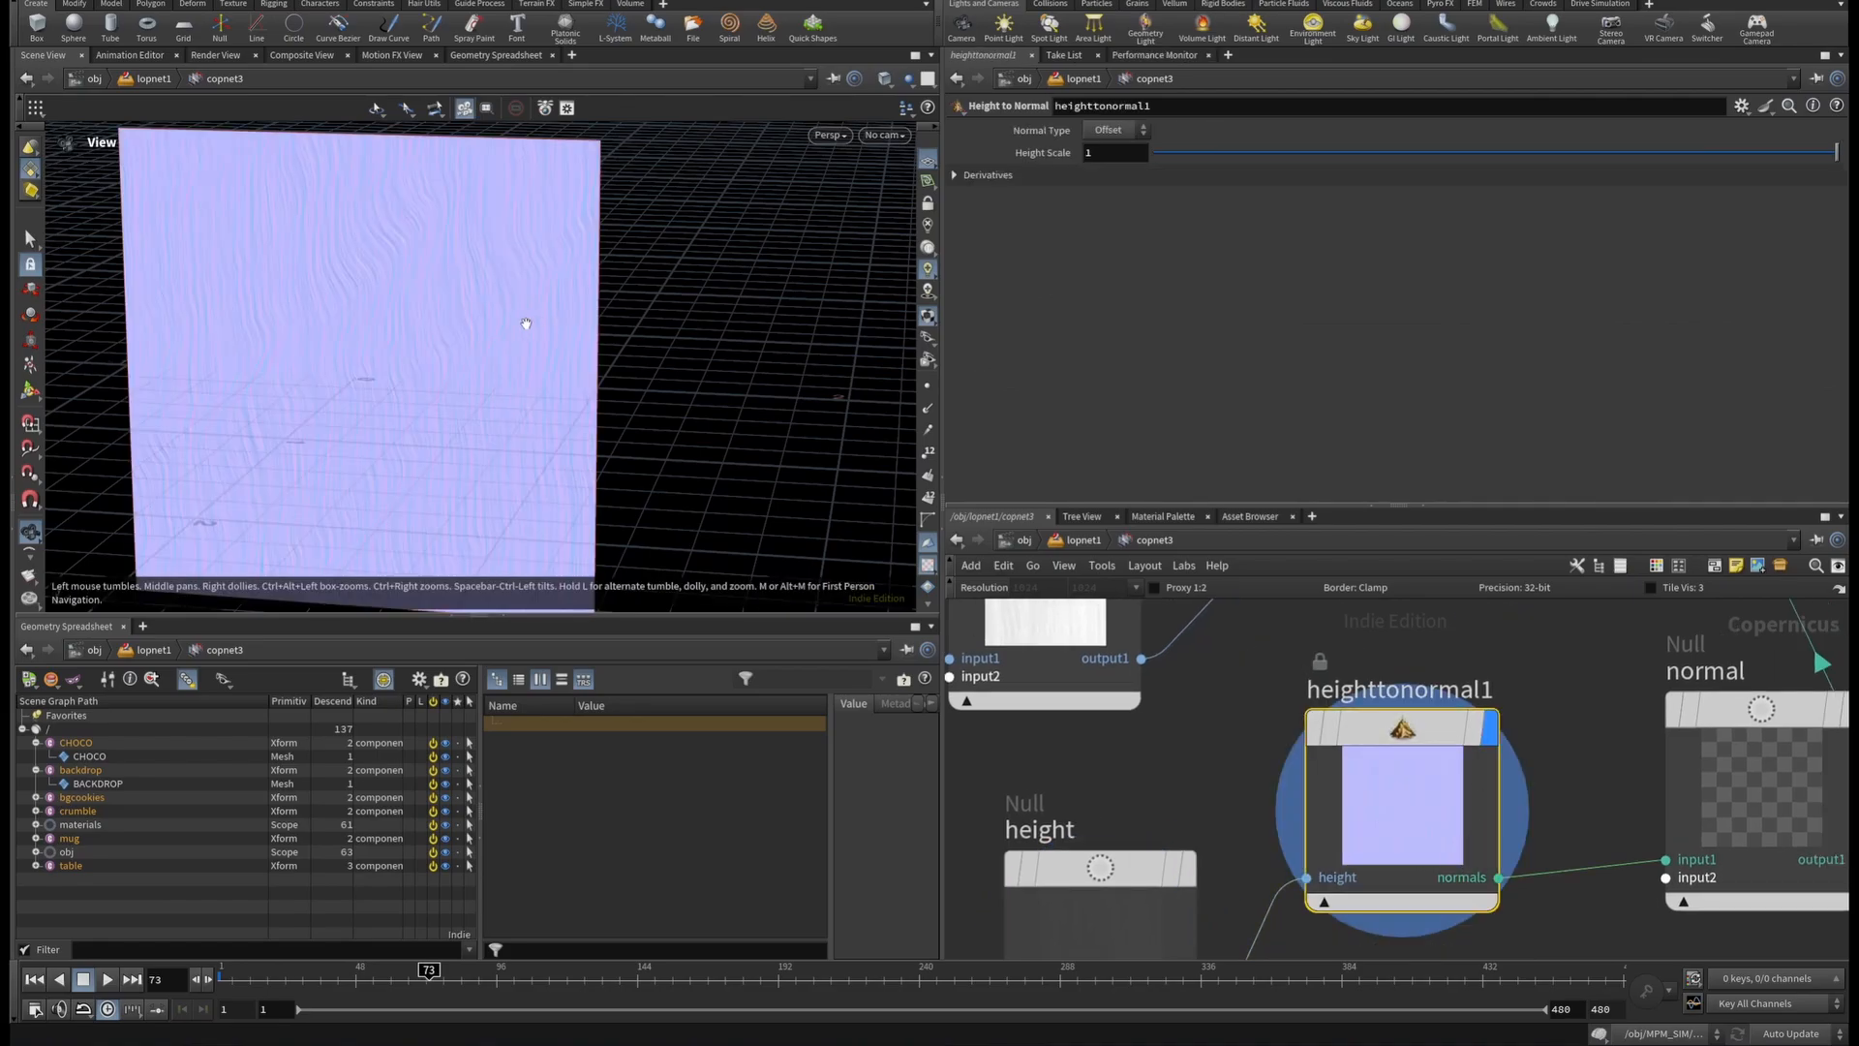
{"action": "scroll", "coordinate": [435, 394], "scroll_direction": "up", "scroll_amount": 3}
Display the normal null with its parameters and examine how the textures feed previewmaterial1's inputs.
{"action": "middle_click_drag", "start_coordinate": [1655, 790], "coordinate": [1206, 852]}
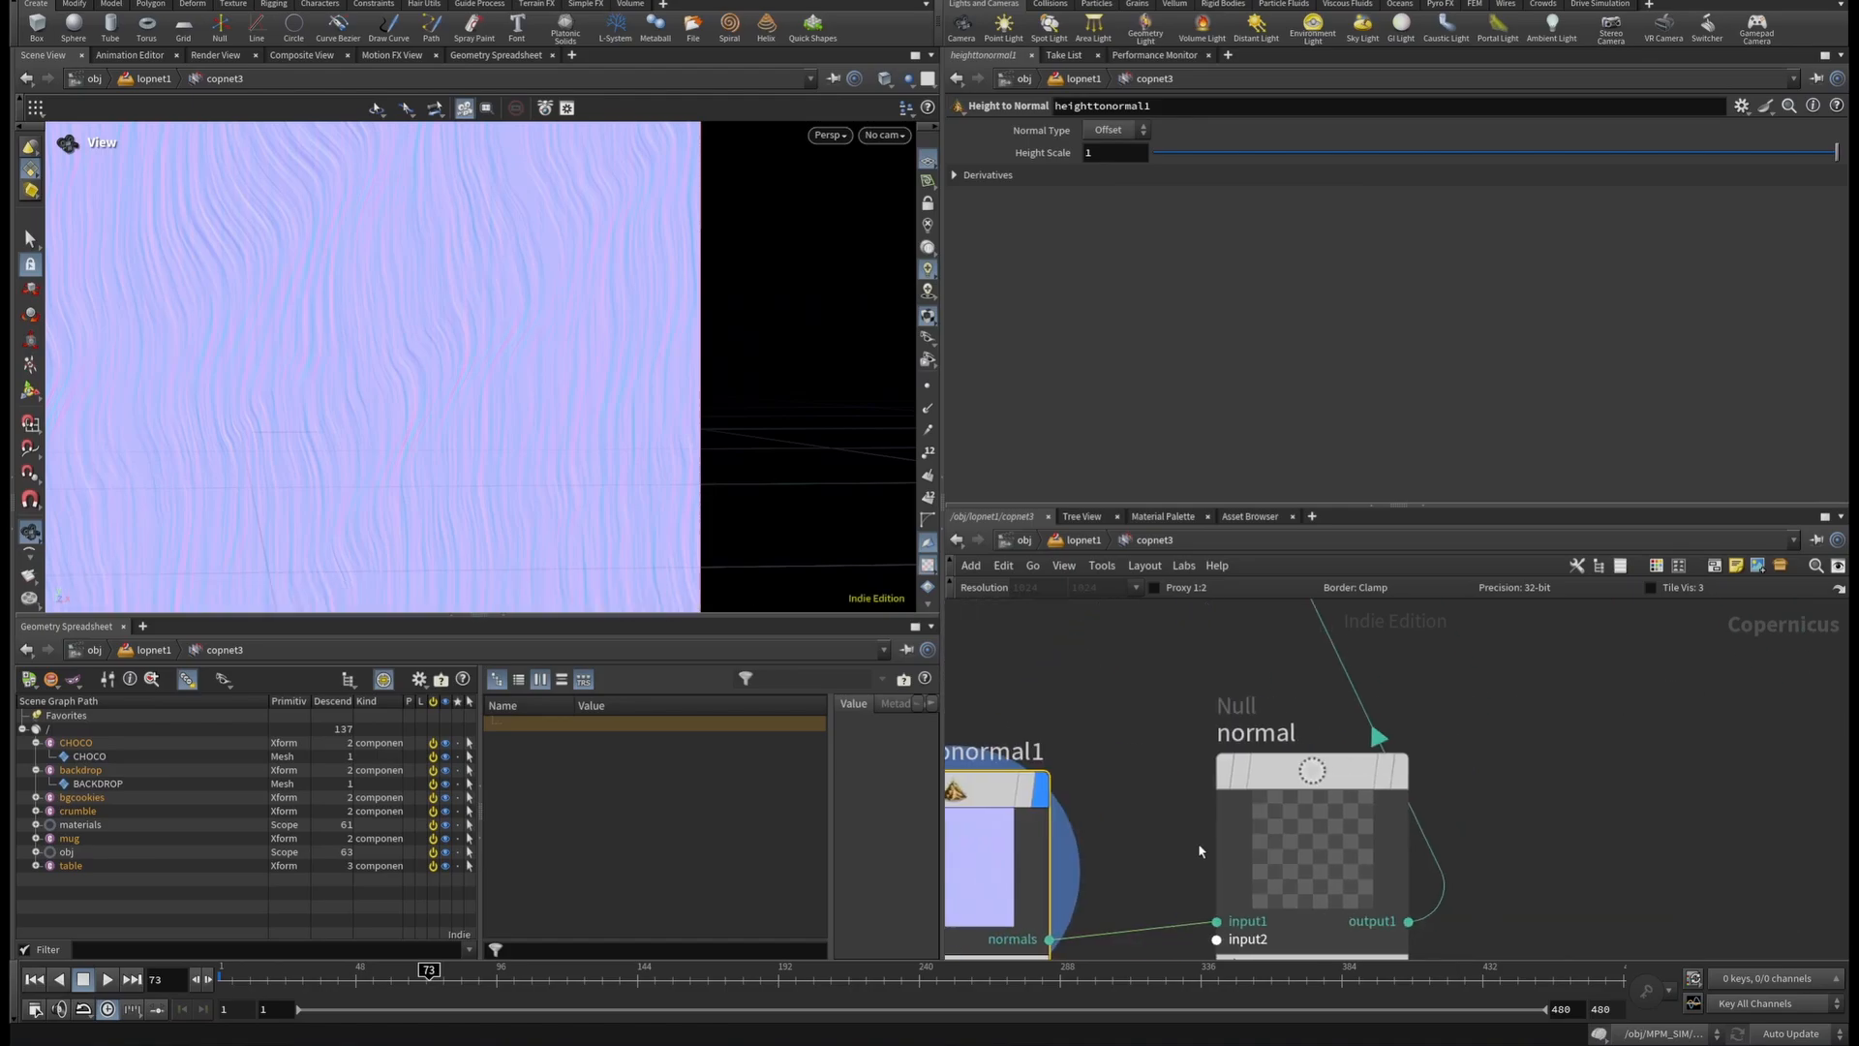
{"action": "mouse_move", "coordinate": [1360, 775]}
{"action": "left_click", "coordinate": [1413, 678]}
{"action": "left_click", "coordinate": [1354, 771]}
{"action": "scroll", "coordinate": [1559, 713], "scroll_direction": "down", "scroll_amount": 5}
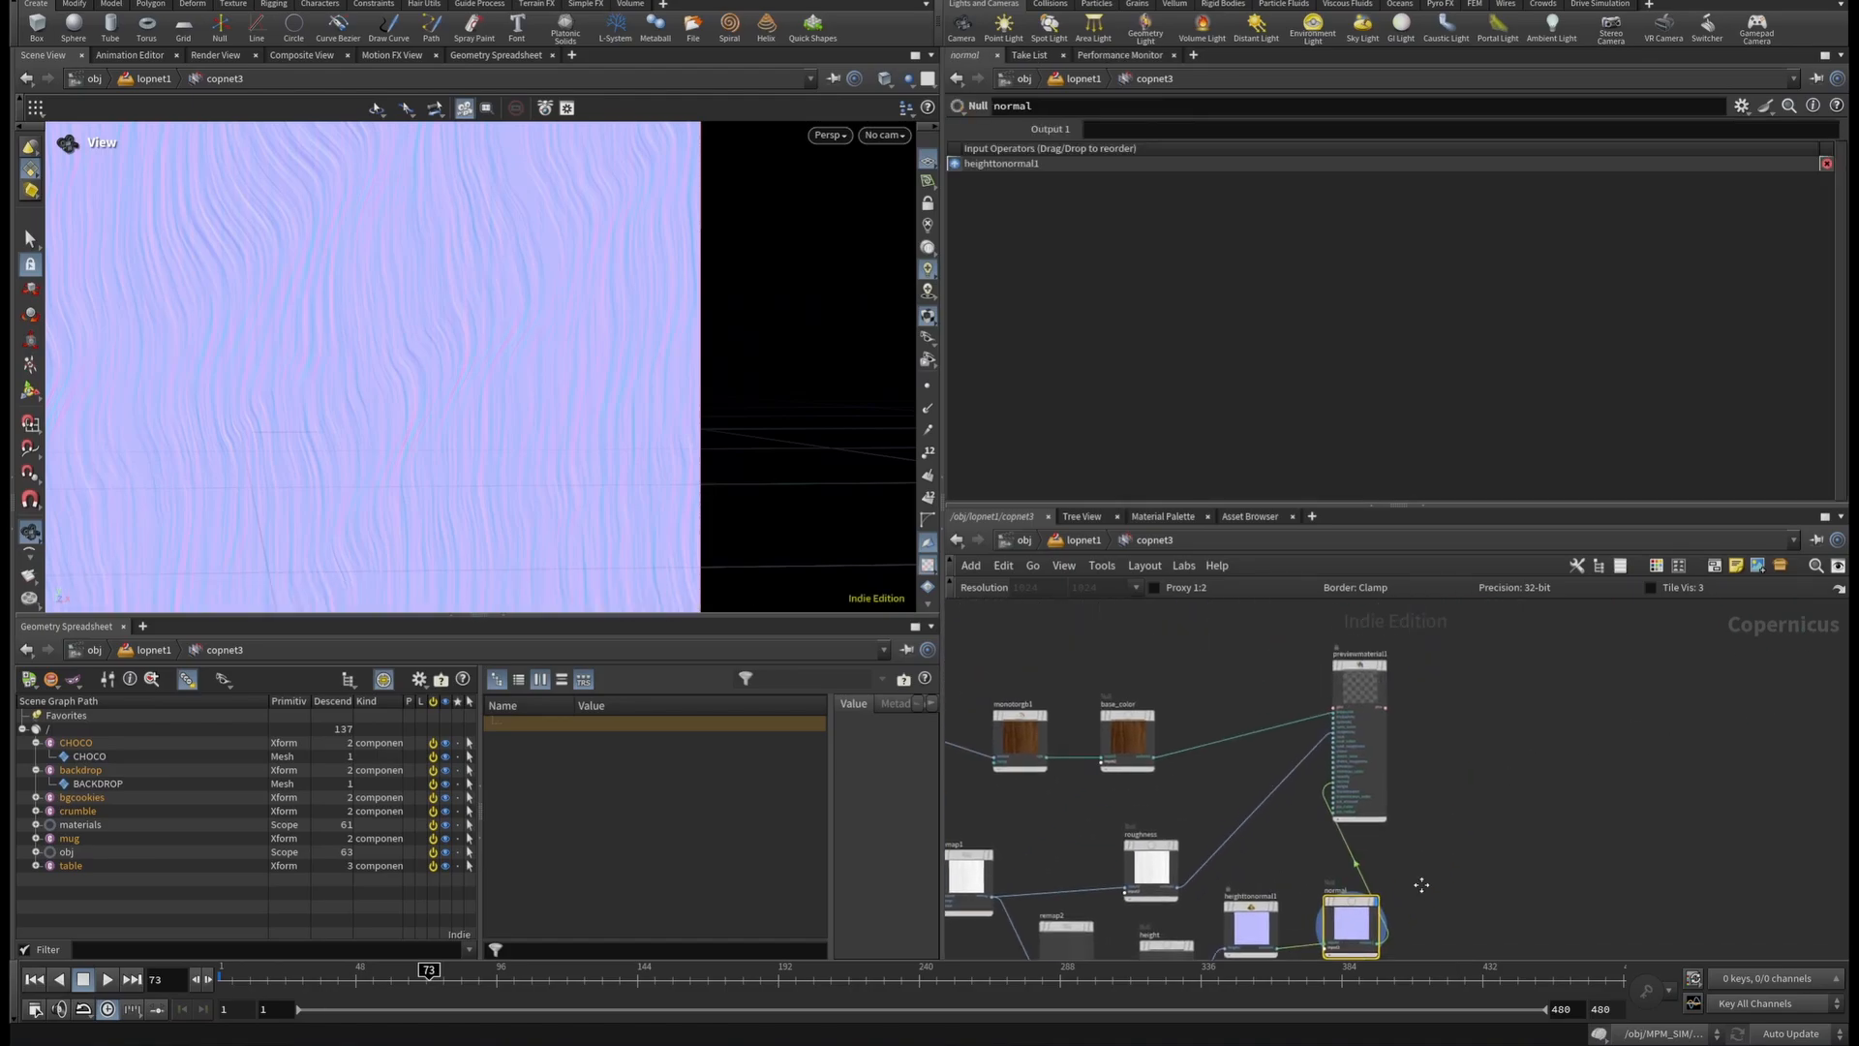
{"action": "scroll", "coordinate": [1361, 738], "scroll_direction": "up", "scroll_amount": 6}
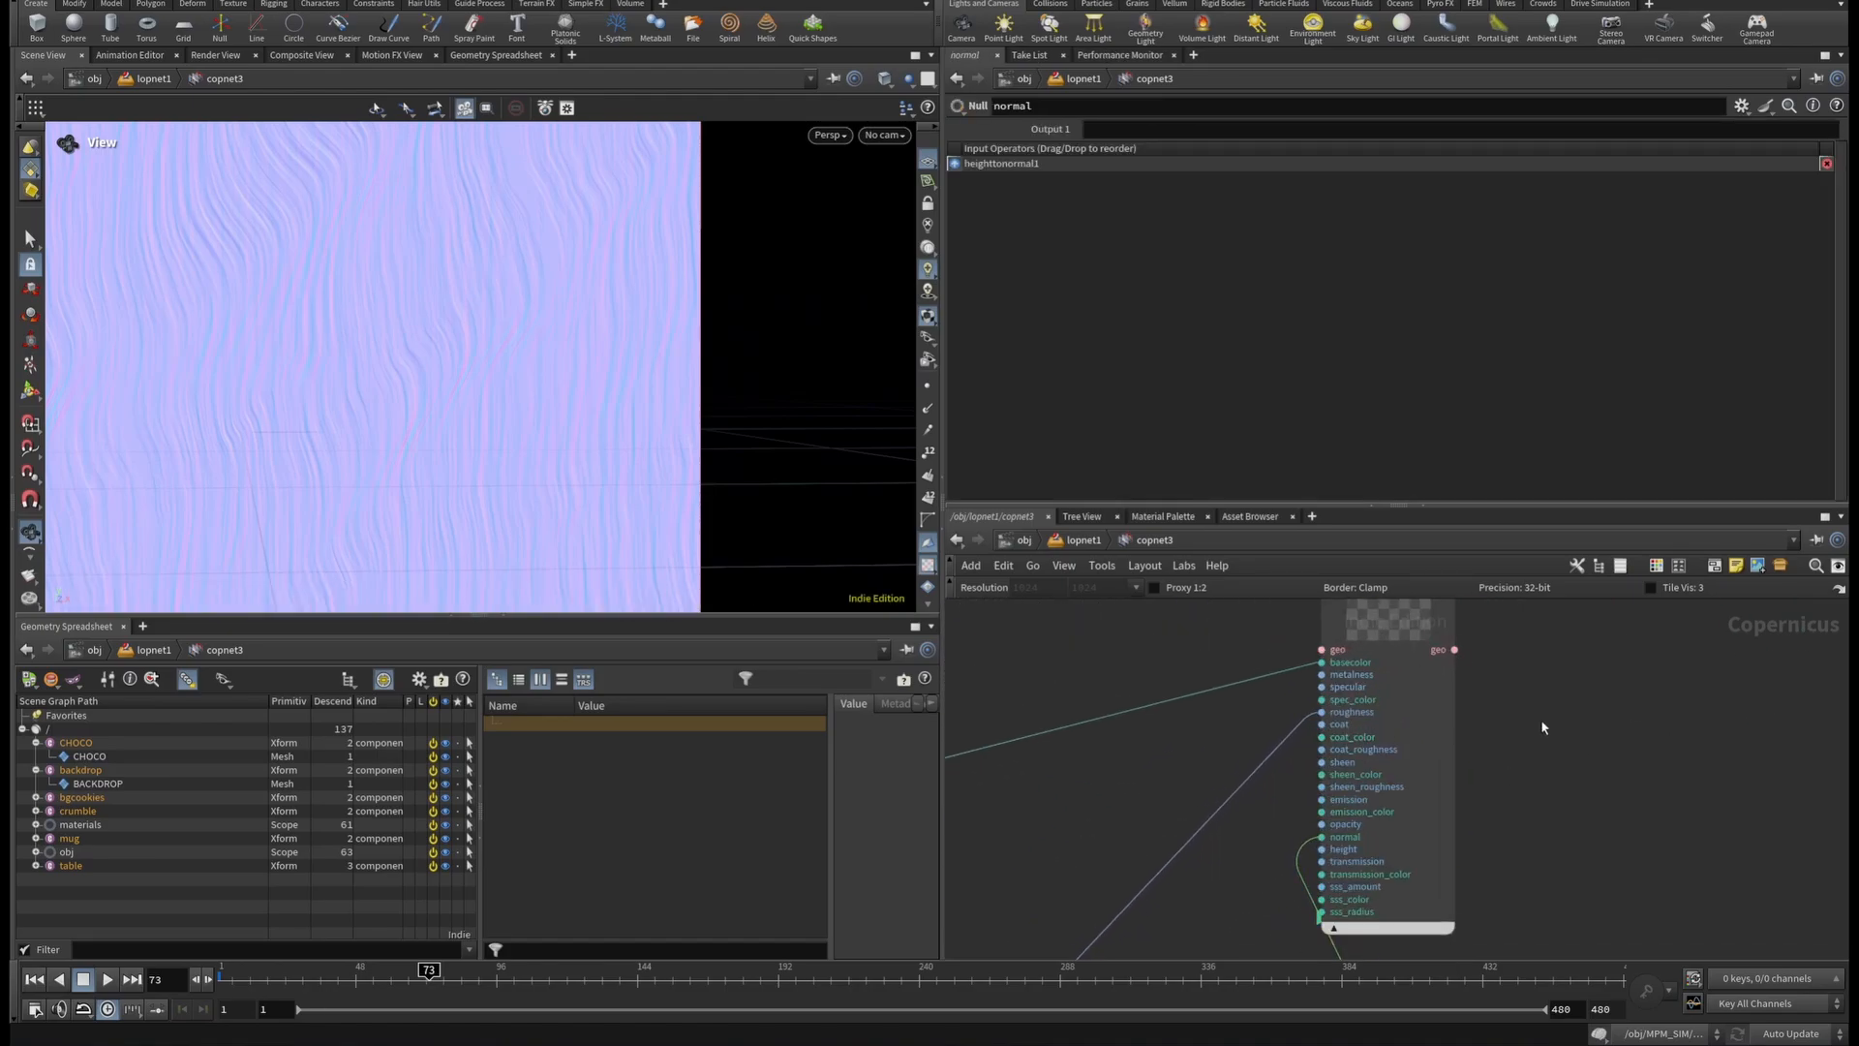
Return to the lopnet1 network and connect the COOKIE SOP Import to merge1.
{"action": "key", "text": "u"}
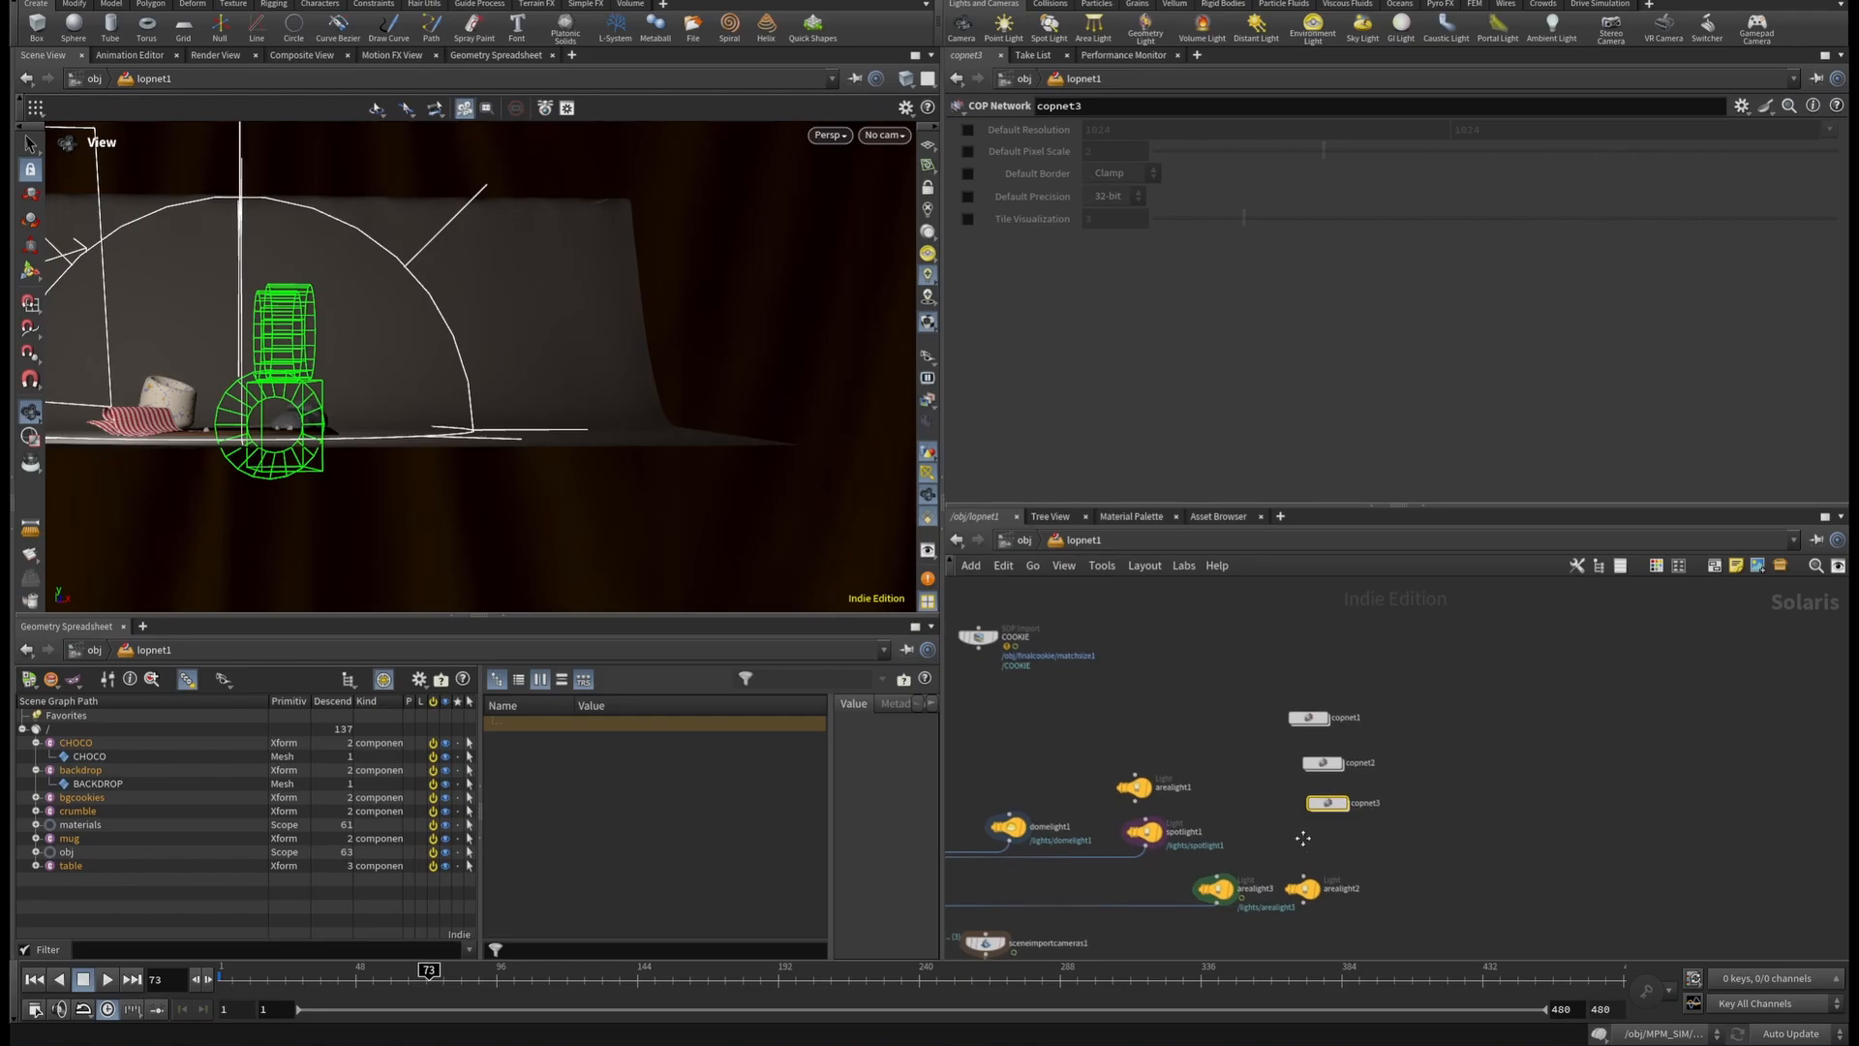
{"action": "scroll", "coordinate": [1443, 712], "scroll_direction": "up", "scroll_amount": 8}
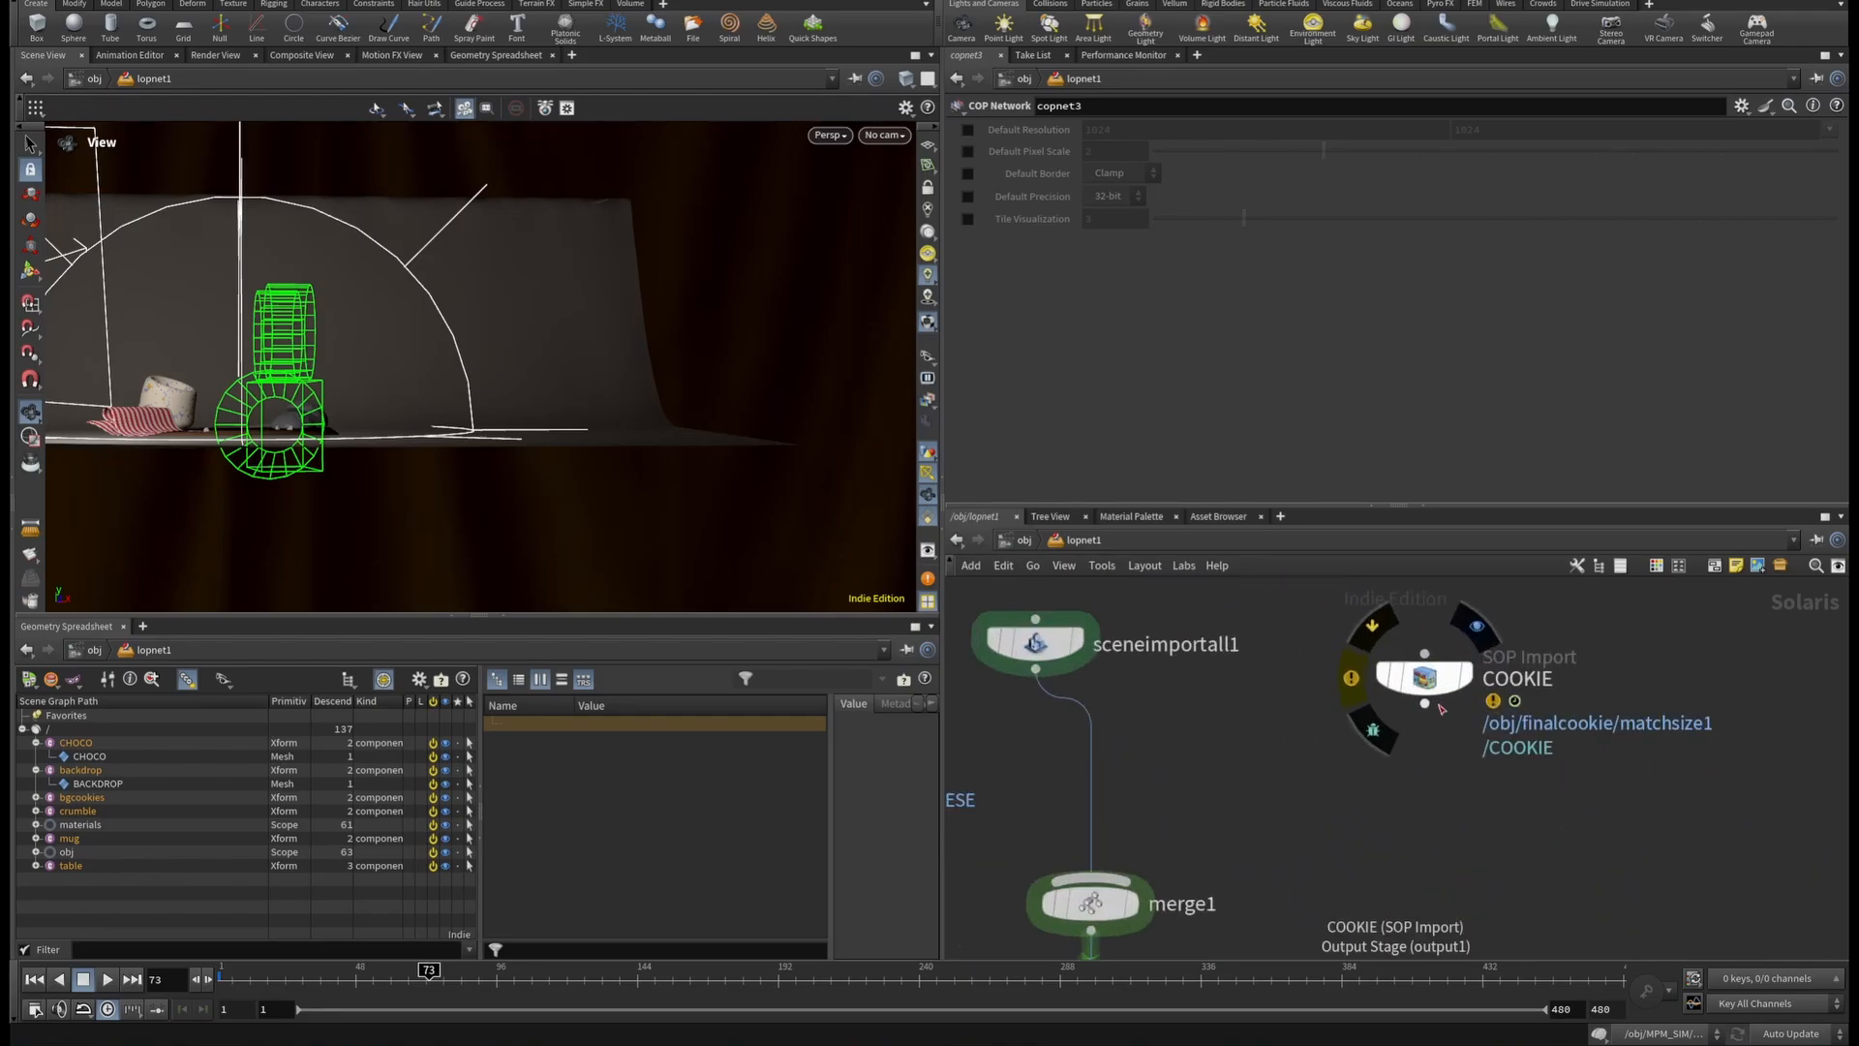
{"action": "left_click", "coordinate": [1425, 705]}
{"action": "left_click", "coordinate": [1092, 877]}
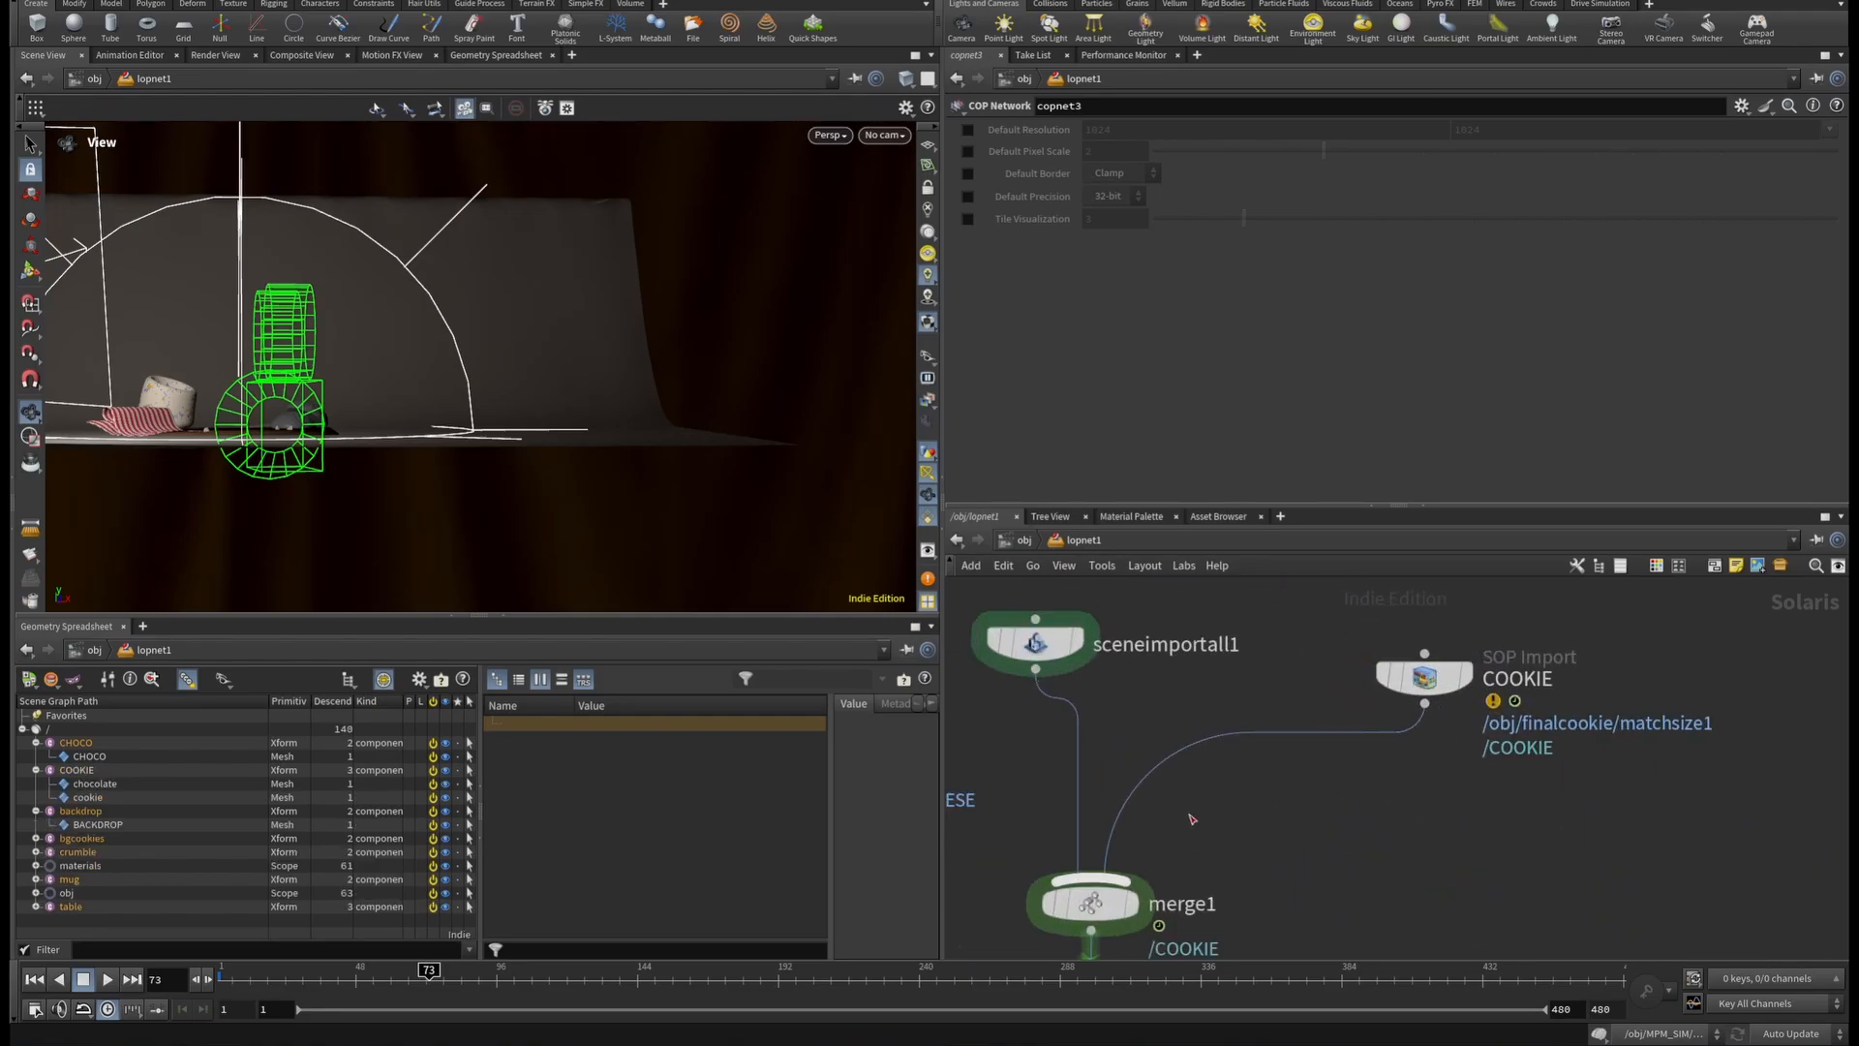
Enable the /crumble entry in assignmaterial1 so that it uses the /materials/COOKIE material.
{"action": "scroll", "coordinate": [1282, 821], "scroll_direction": "down", "scroll_amount": 5}
{"action": "scroll", "coordinate": [1211, 794], "scroll_direction": "up", "scroll_amount": 5}
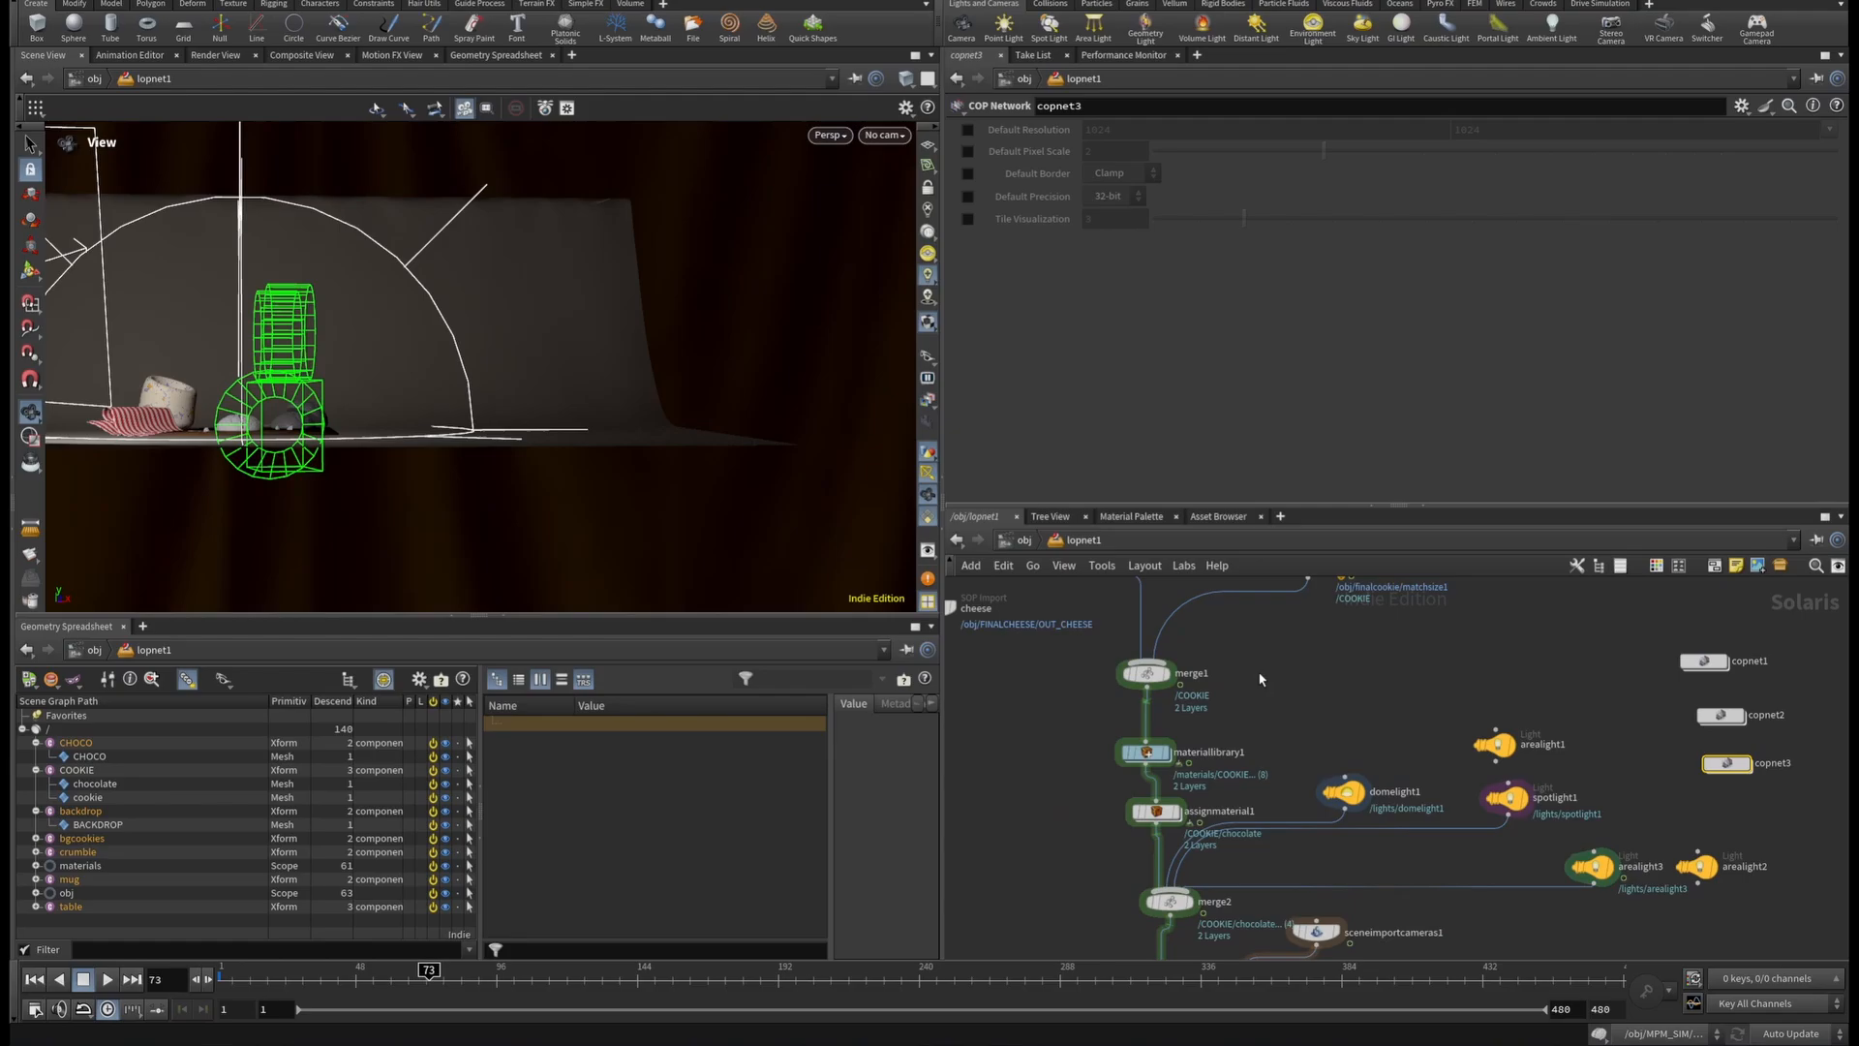
{"action": "left_click", "coordinate": [1152, 761]}
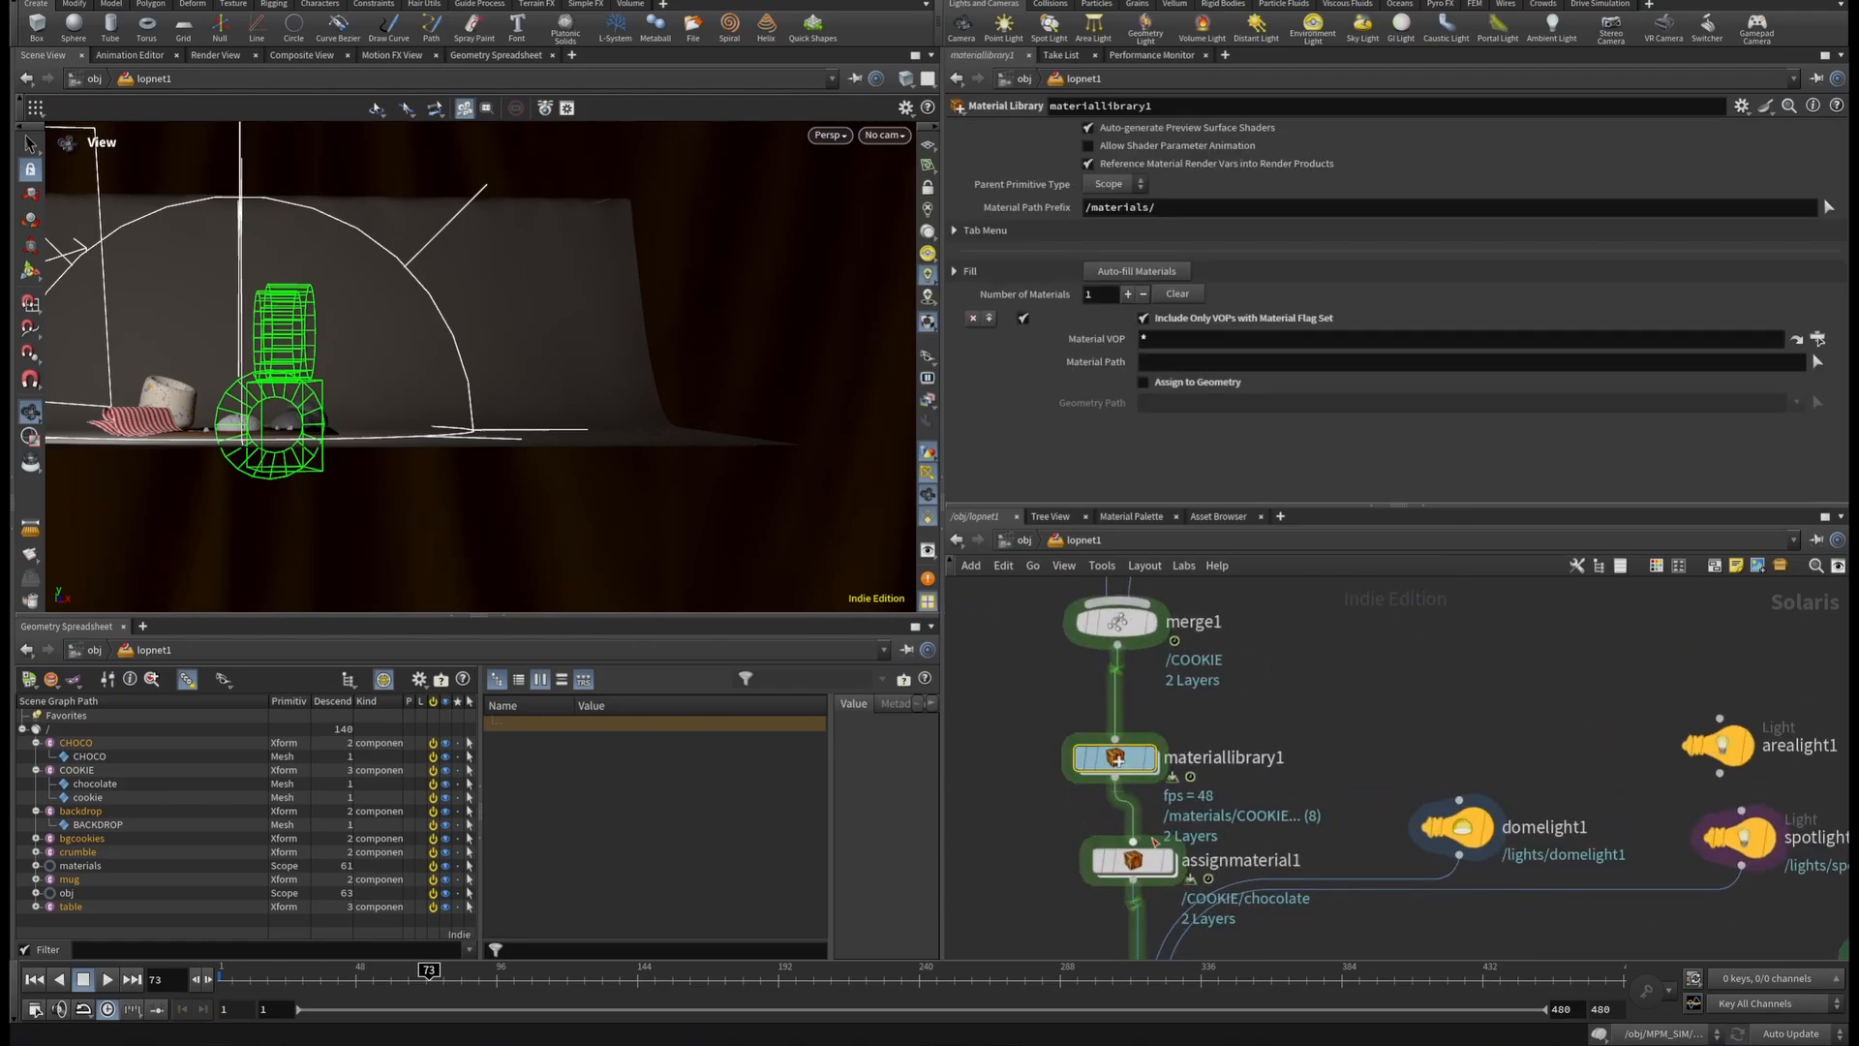
{"action": "left_click", "coordinate": [1139, 873]}
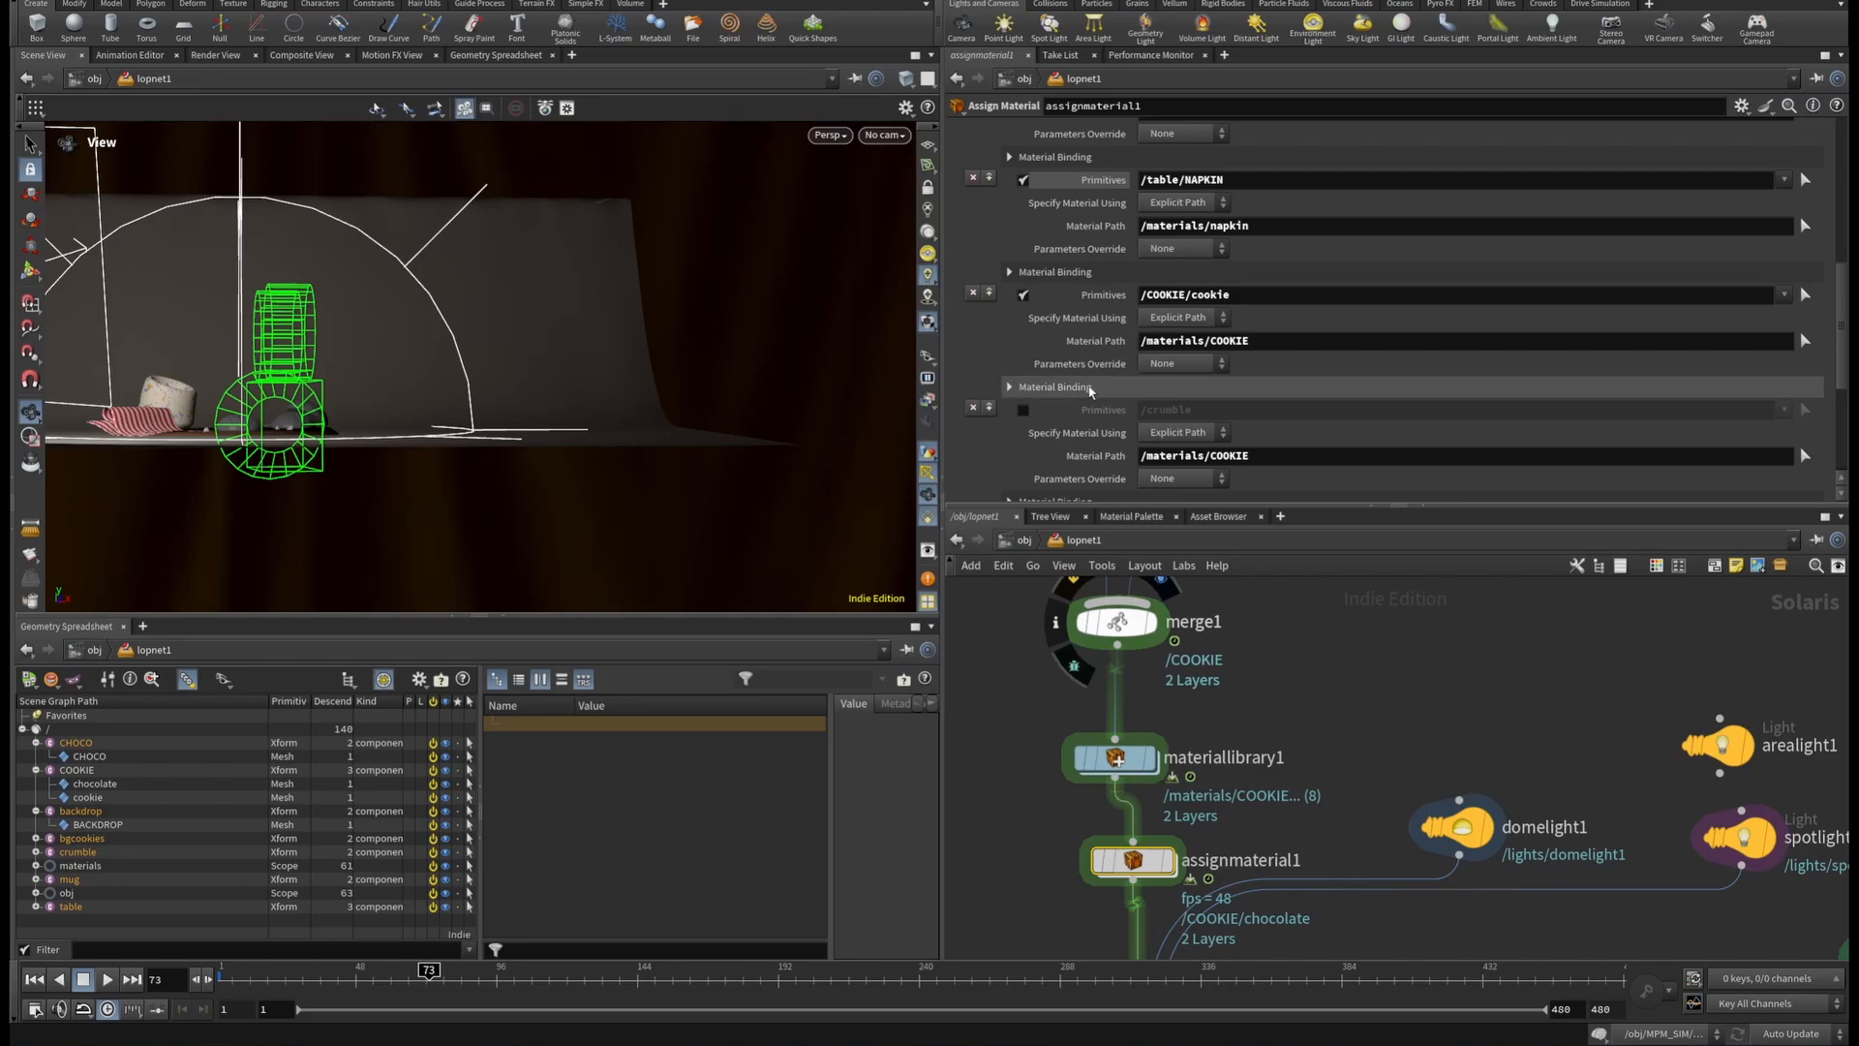
{"action": "left_click", "coordinate": [1024, 410]}
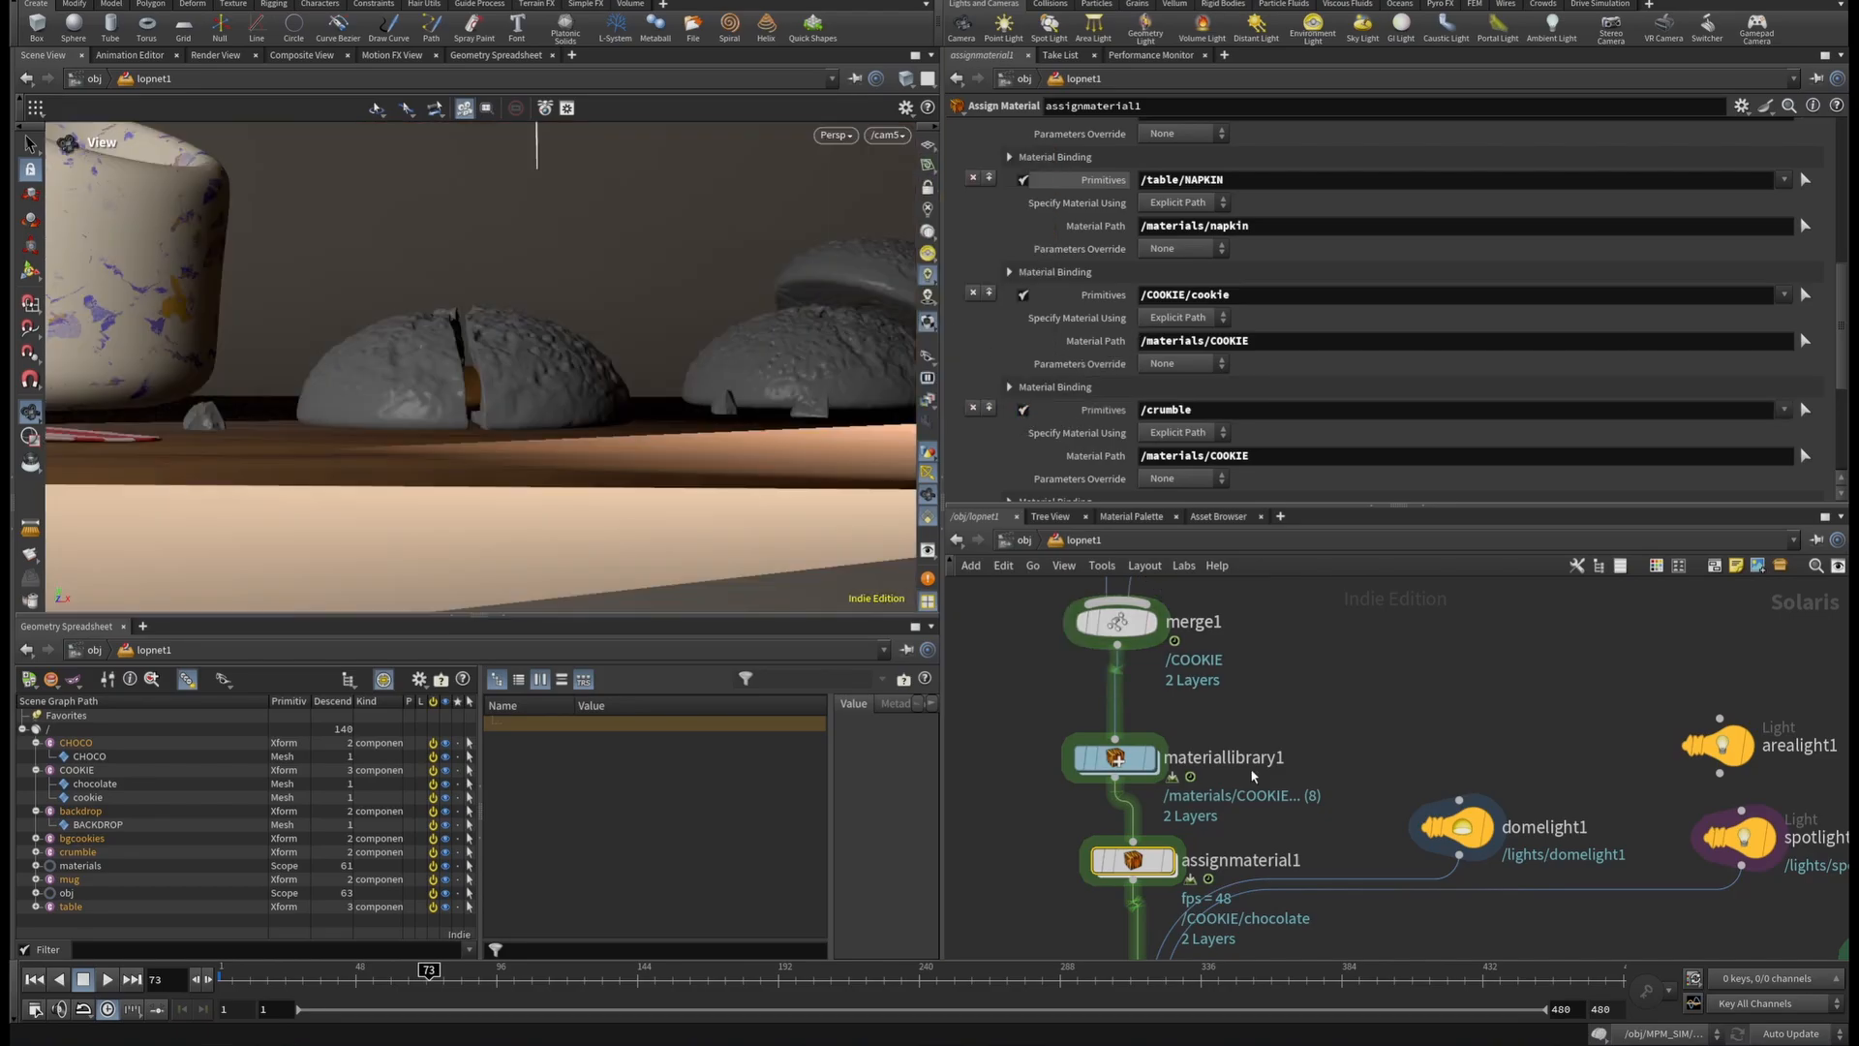
{"action": "scroll", "coordinate": [1251, 750], "scroll_direction": "down", "scroll_amount": 3}
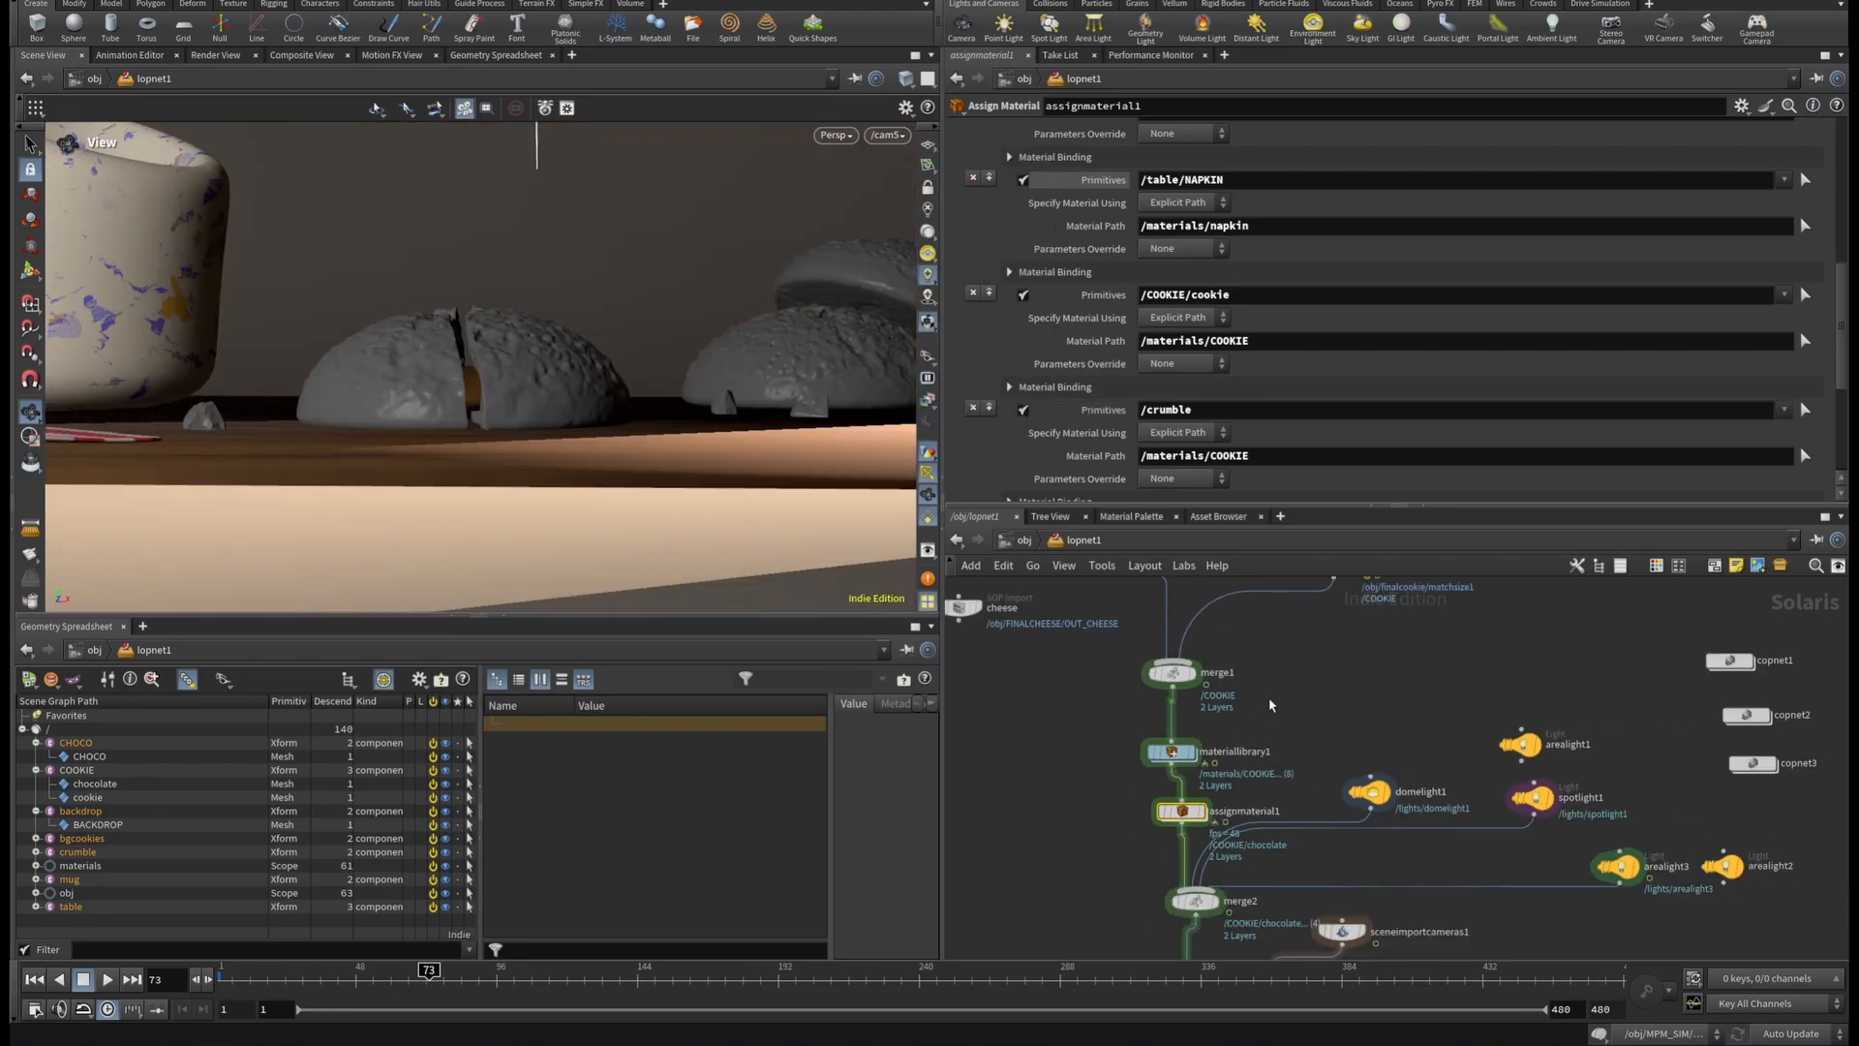
Open the COOKIE material's shader network inside materiallibrary1.
{"action": "middle_click_drag", "start_coordinate": [1270, 699], "coordinate": [1309, 771]}
{"action": "scroll", "coordinate": [1204, 833], "scroll_direction": "up", "scroll_amount": 5}
{"action": "double_click", "coordinate": [1222, 839]}
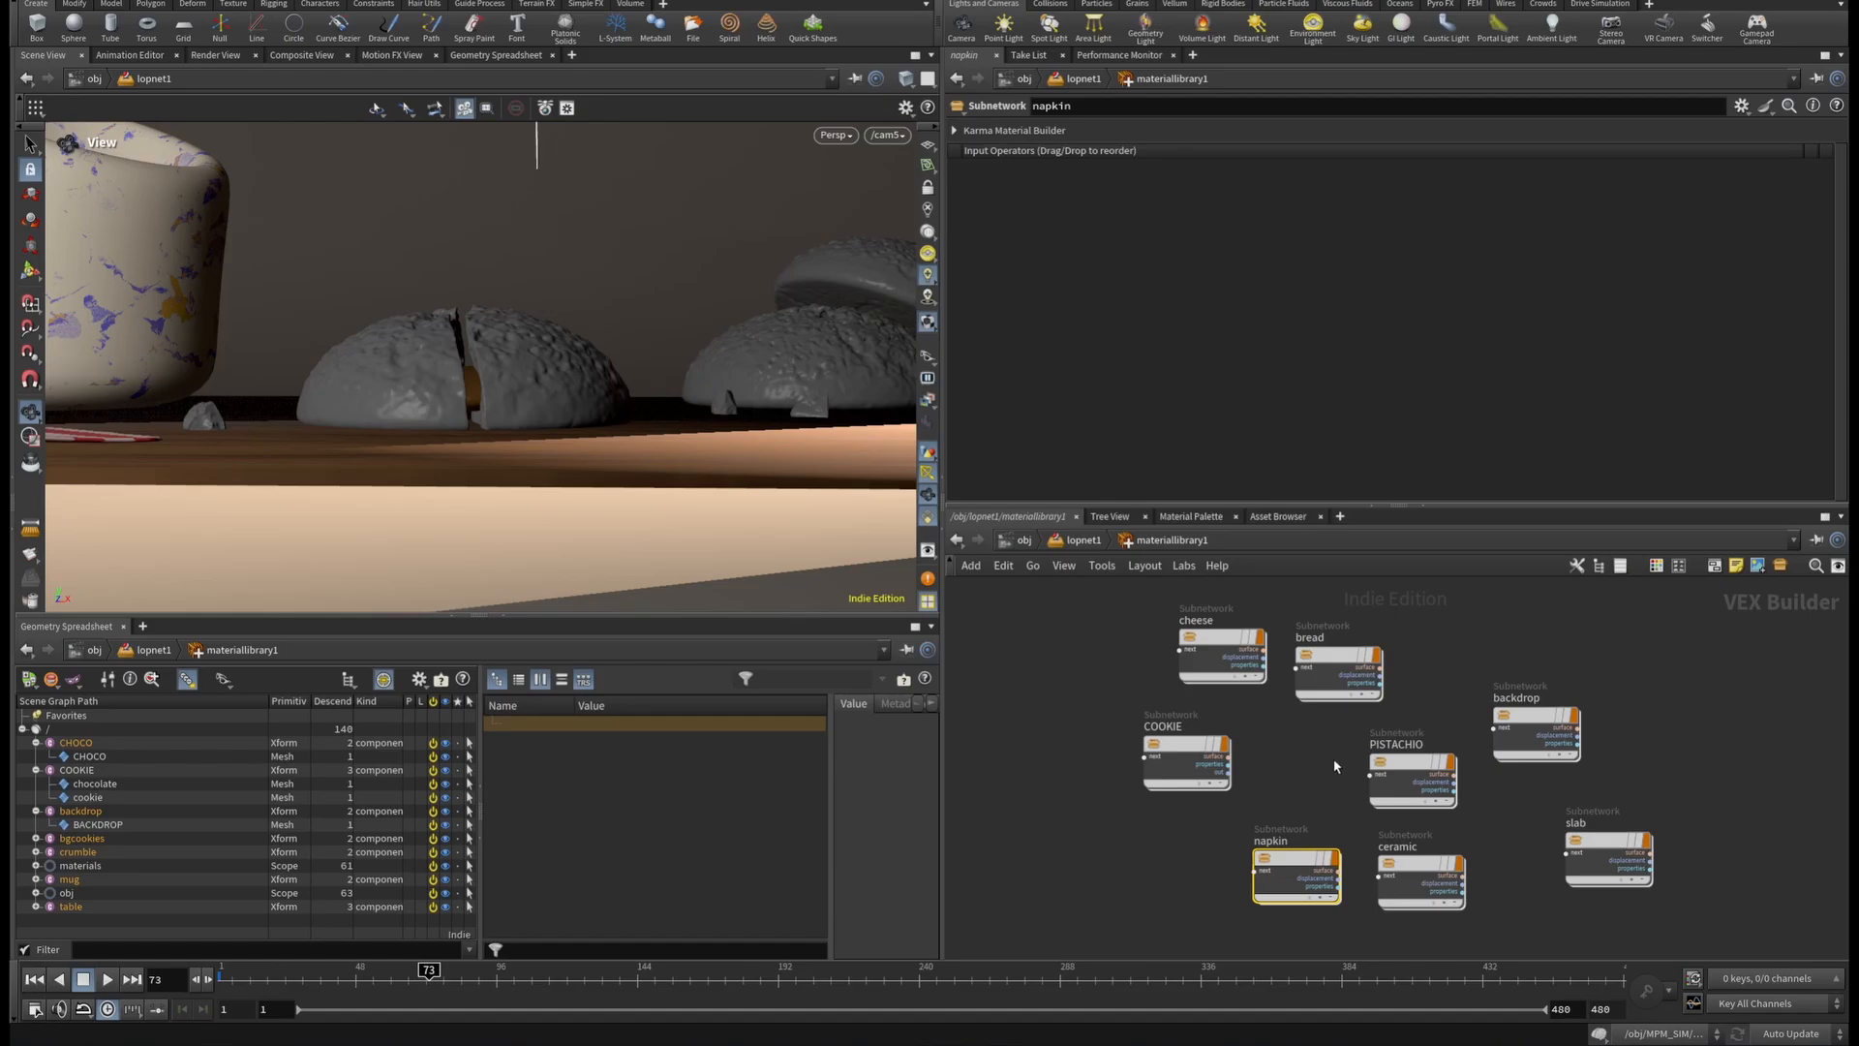
{"action": "double_click", "coordinate": [1191, 763]}
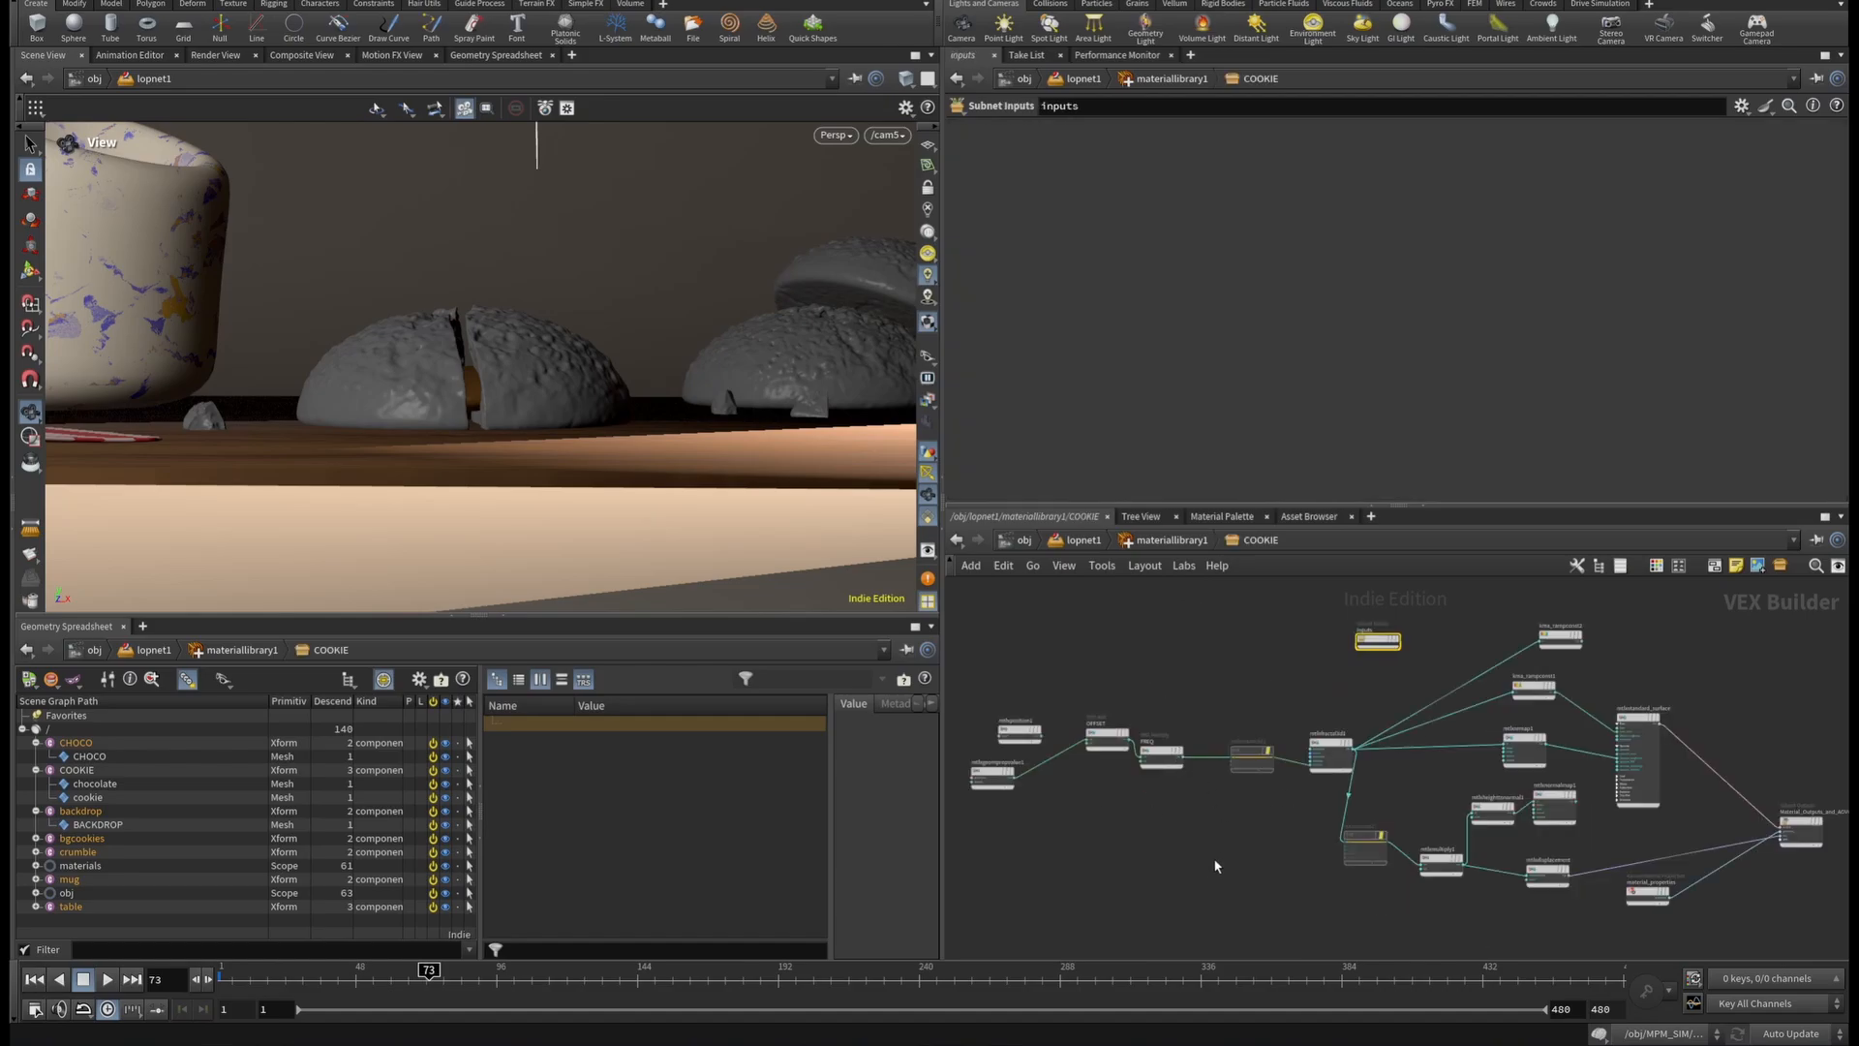
Examine the COOKIE shader graph from the position inputs through the fractal noise, ramps and remap to the standard surface and displacement.
{"action": "middle_click_drag", "start_coordinate": [1216, 862], "coordinate": [1352, 791]}
{"action": "scroll", "coordinate": [1037, 677], "scroll_direction": "up", "scroll_amount": 3}
{"action": "scroll", "coordinate": [1097, 815], "scroll_direction": "down", "scroll_amount": 3}
{"action": "scroll", "coordinate": [1152, 746], "scroll_direction": "up", "scroll_amount": 5}
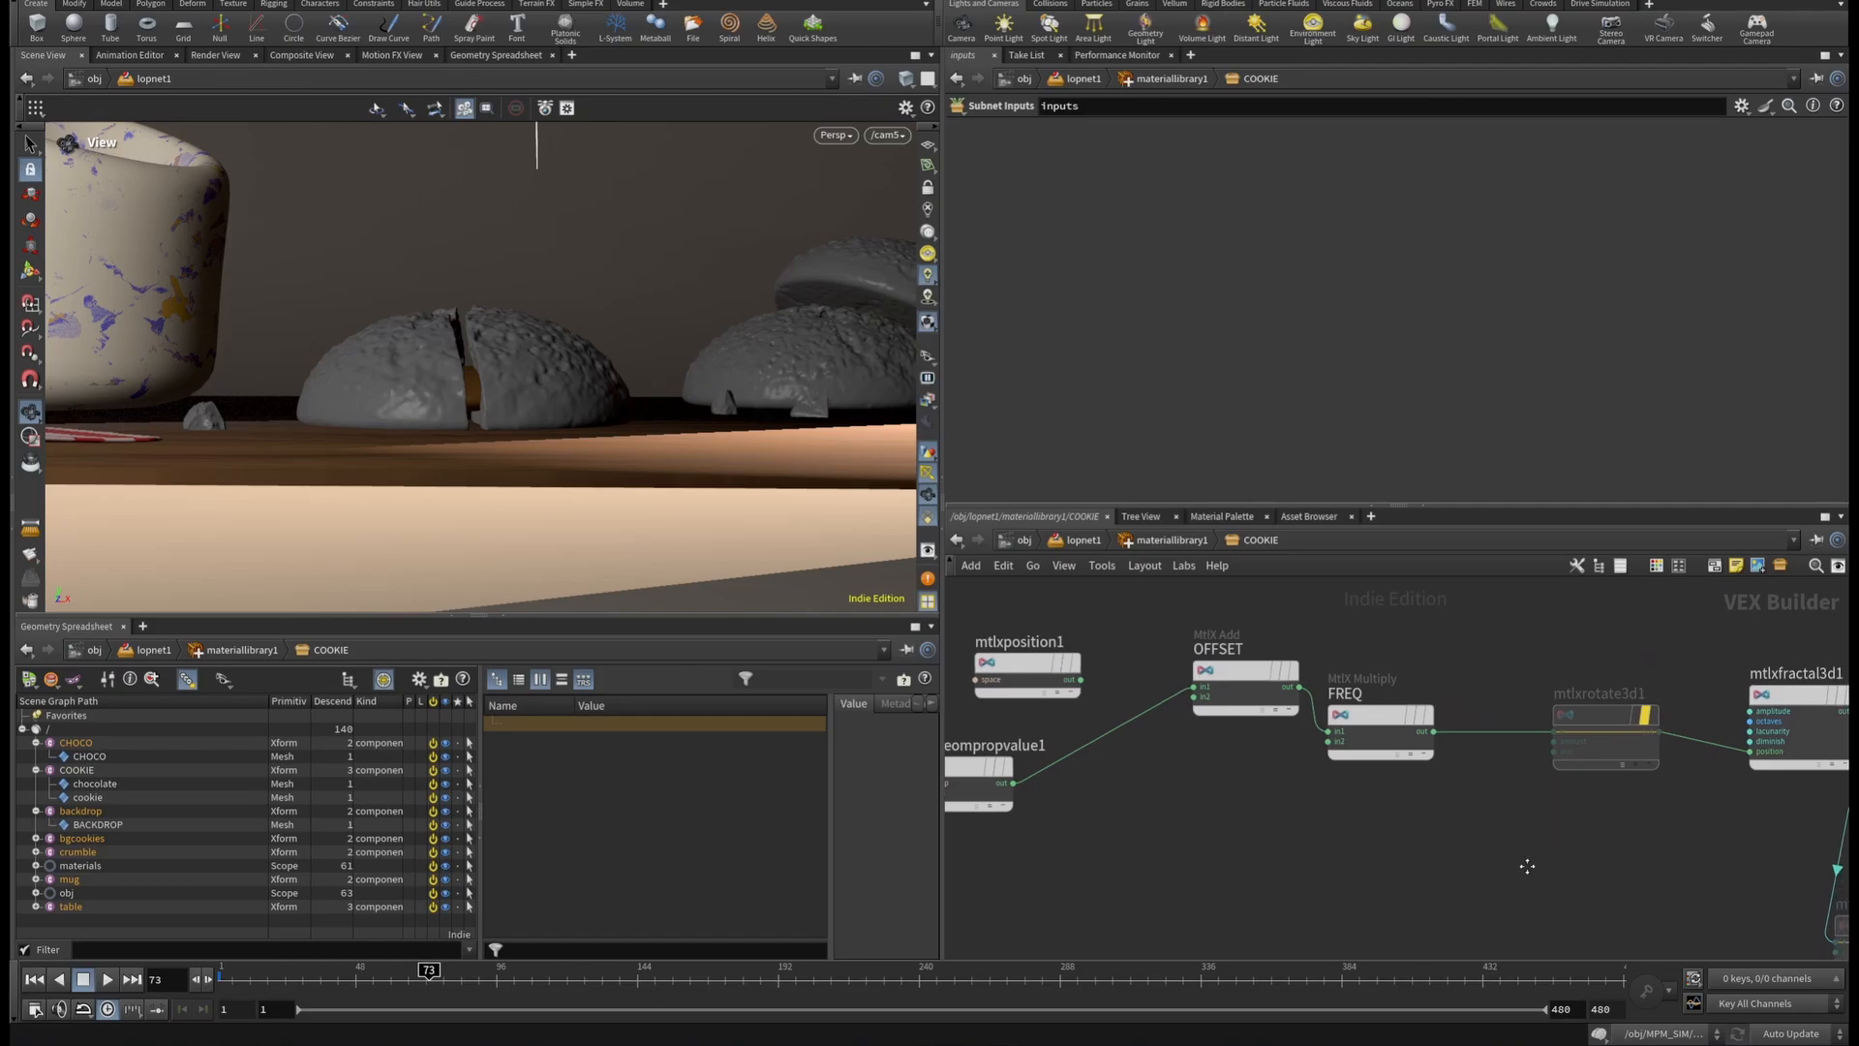
{"action": "middle_click_drag", "start_coordinate": [1530, 868], "coordinate": [1055, 813]}
{"action": "scroll", "coordinate": [1471, 712], "scroll_direction": "down", "scroll_amount": 2}
{"action": "middle_click_drag", "start_coordinate": [1502, 757], "coordinate": [1193, 792]}
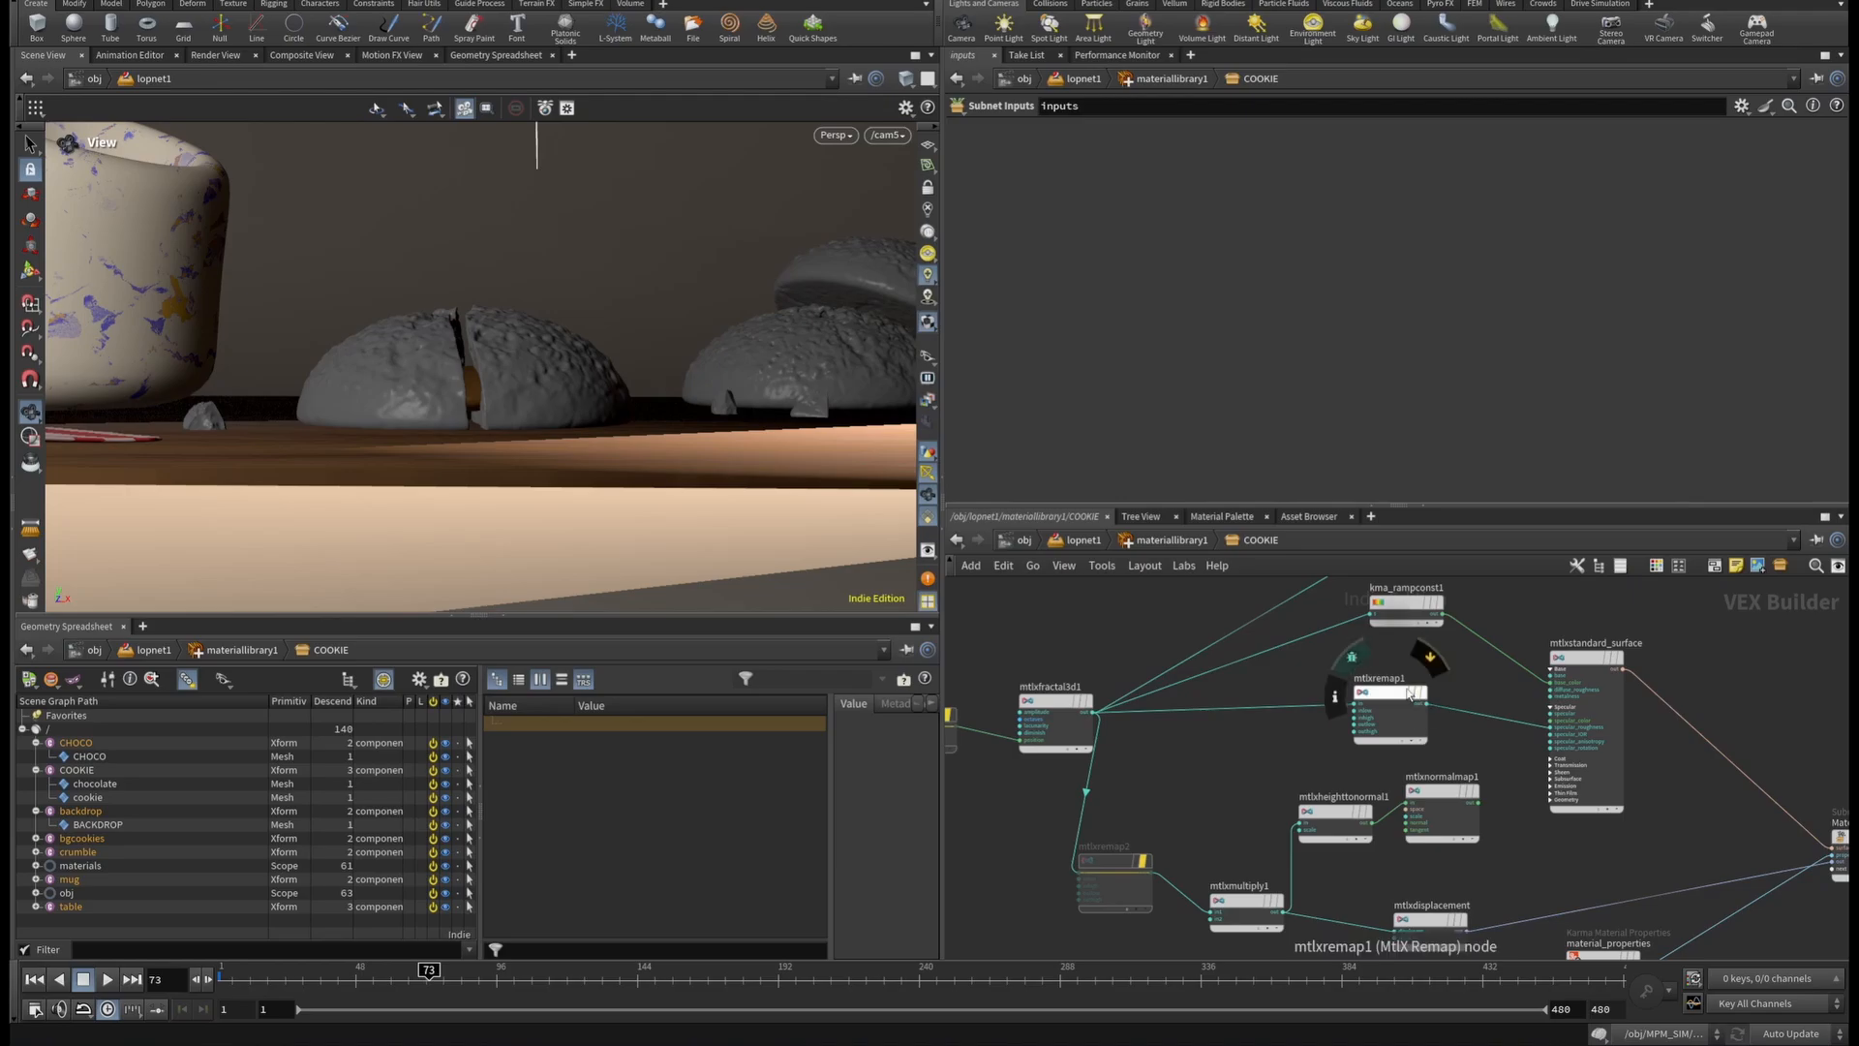
{"action": "scroll", "coordinate": [1599, 752], "scroll_direction": "up", "scroll_amount": 3}
{"action": "middle_click_drag", "start_coordinate": [1373, 614], "coordinate": [1426, 677]}
{"action": "scroll", "coordinate": [1566, 821], "scroll_direction": "down", "scroll_amount": 4}
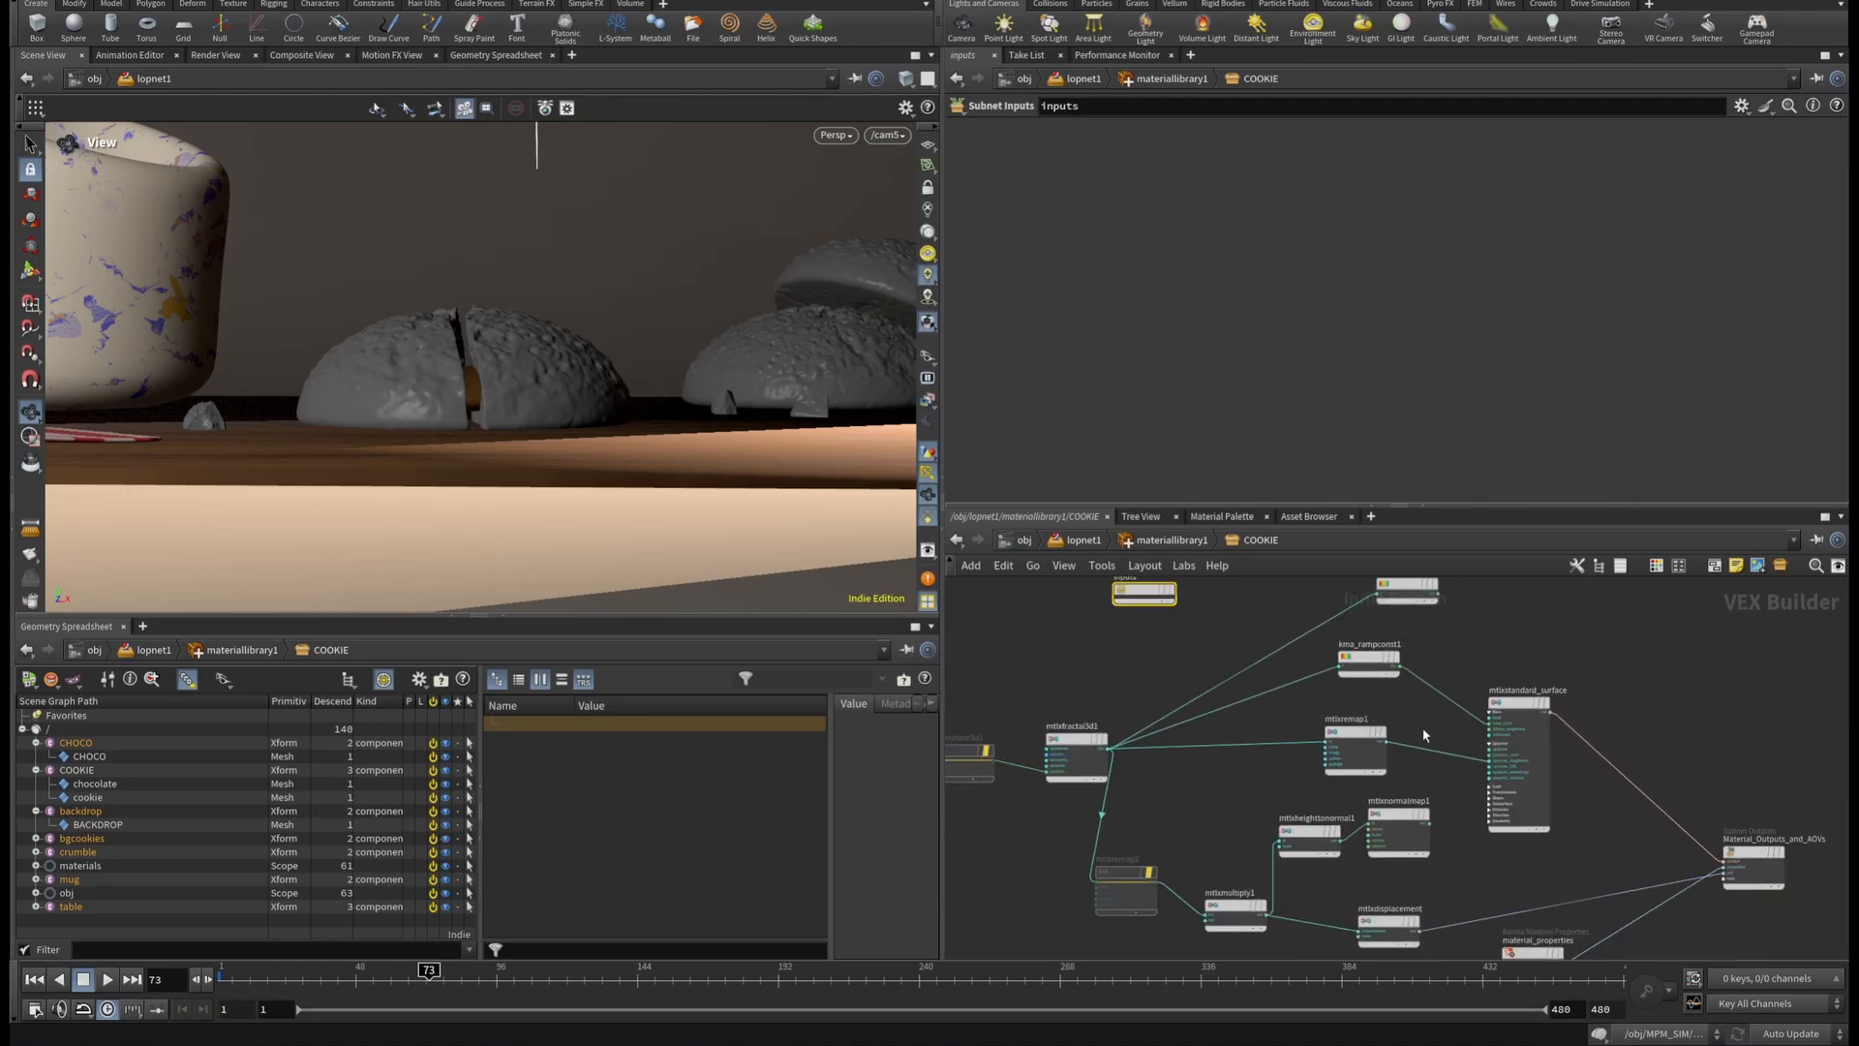
Inspect the parameters of mtlxfractal3d1, the FREQ multiply node and the OFFSET add node.
{"action": "scroll", "coordinate": [1179, 831], "scroll_direction": "up", "scroll_amount": 2}
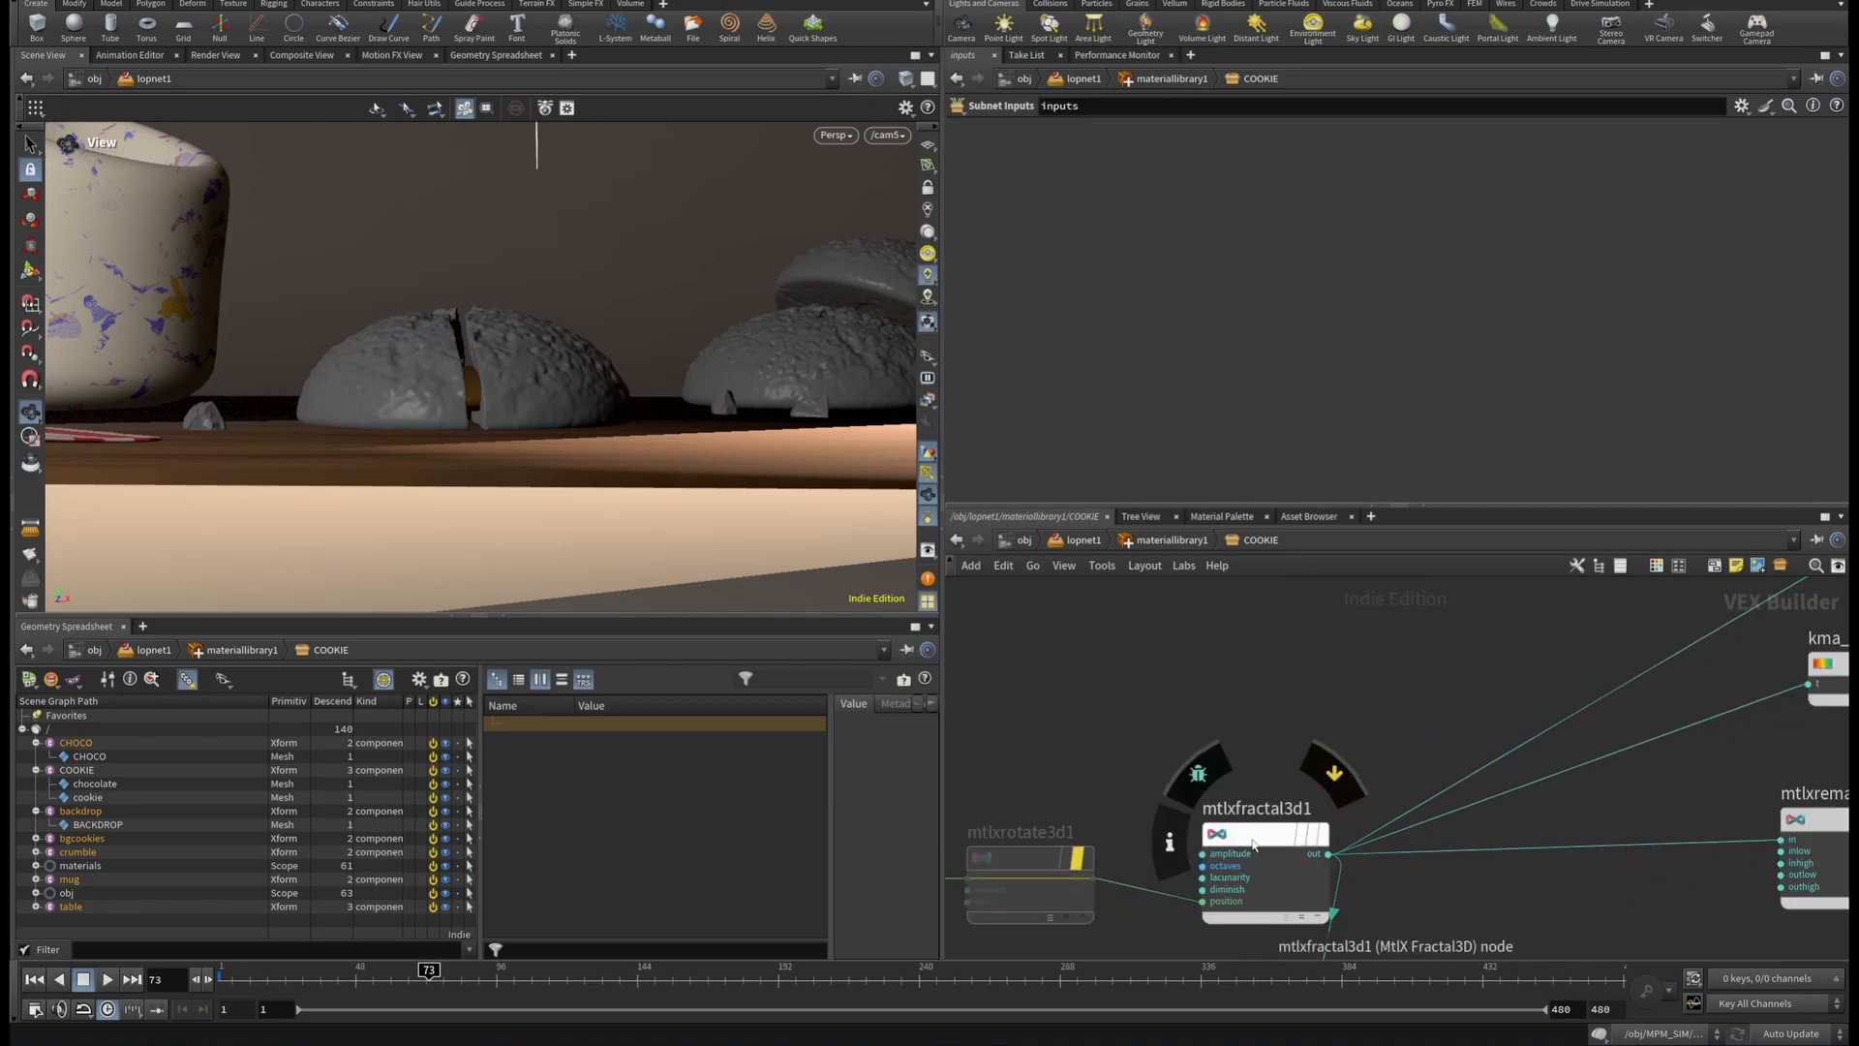
{"action": "left_click", "coordinate": [1245, 835]}
{"action": "scroll", "coordinate": [1240, 823], "scroll_direction": "down", "scroll_amount": 1}
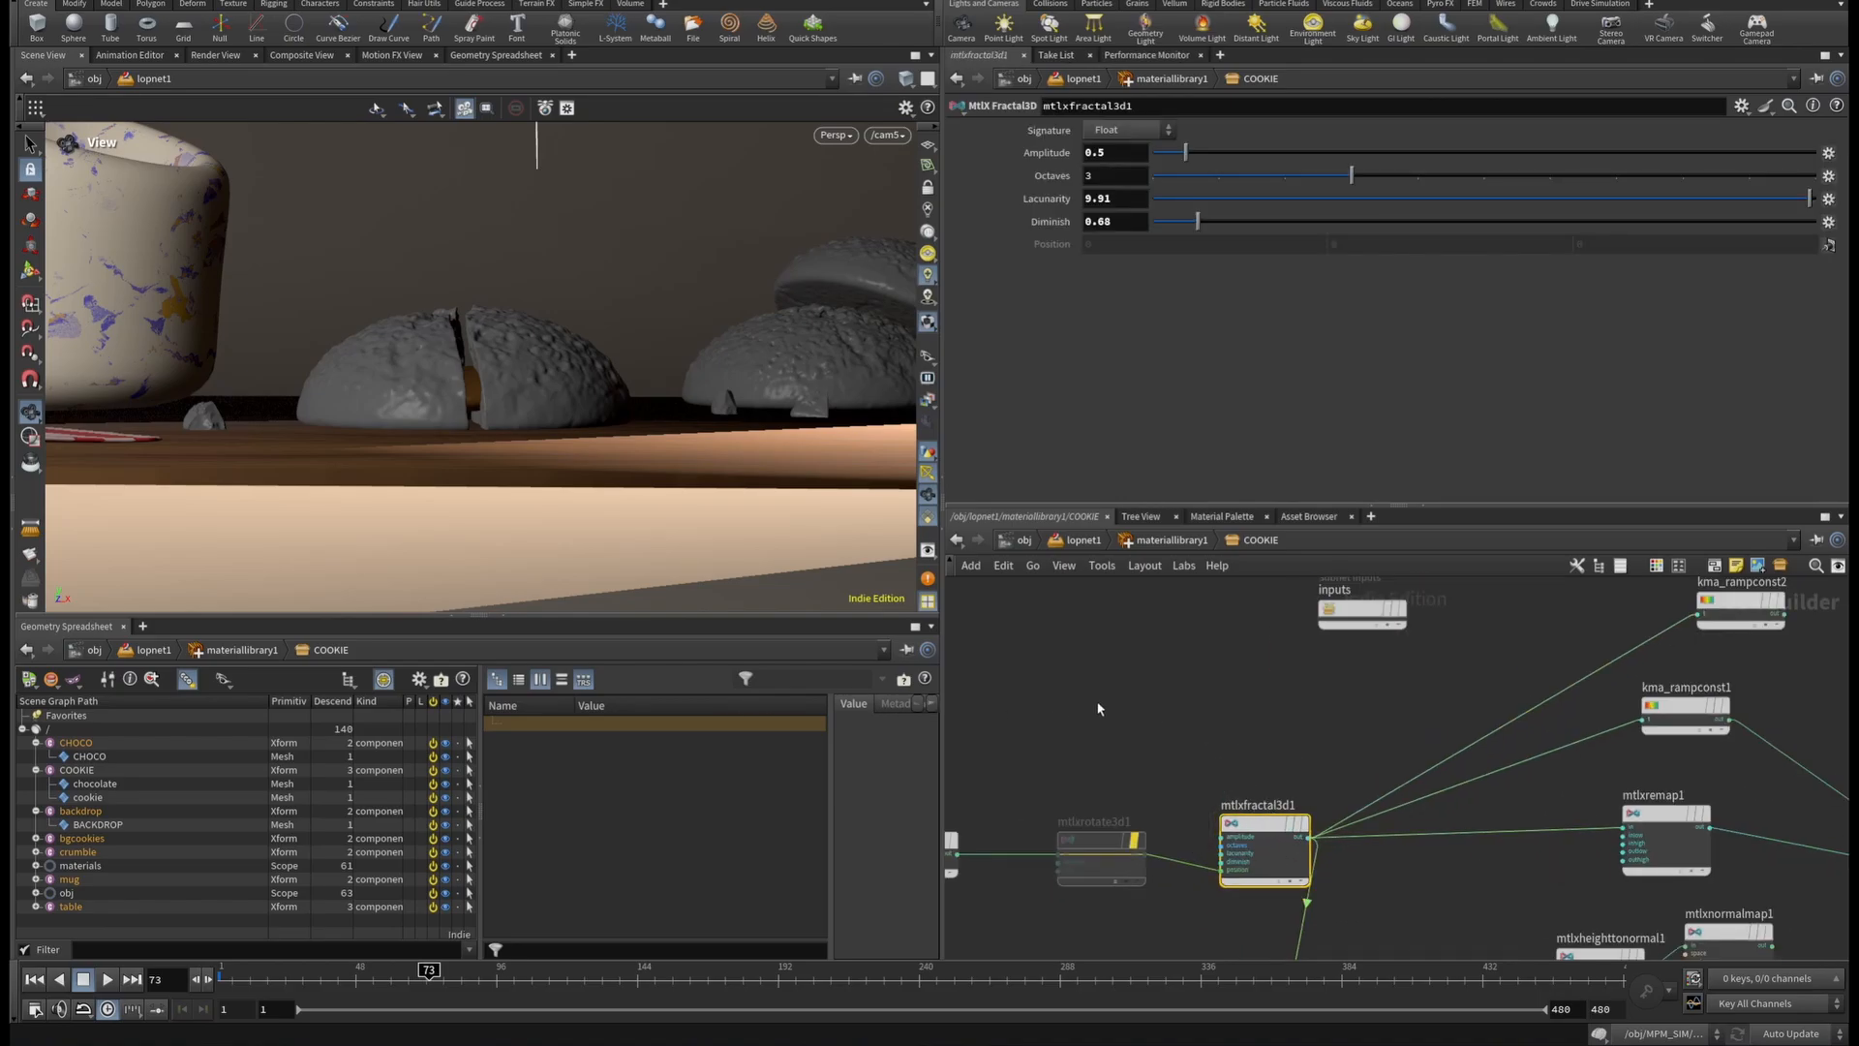
{"action": "middle_click_drag", "start_coordinate": [994, 794], "coordinate": [1334, 726]}
{"action": "scroll", "coordinate": [1317, 725], "scroll_direction": "up", "scroll_amount": 3}
{"action": "middle_click_drag", "start_coordinate": [1236, 805], "coordinate": [1289, 778]}
{"action": "left_click", "coordinate": [1286, 777]}
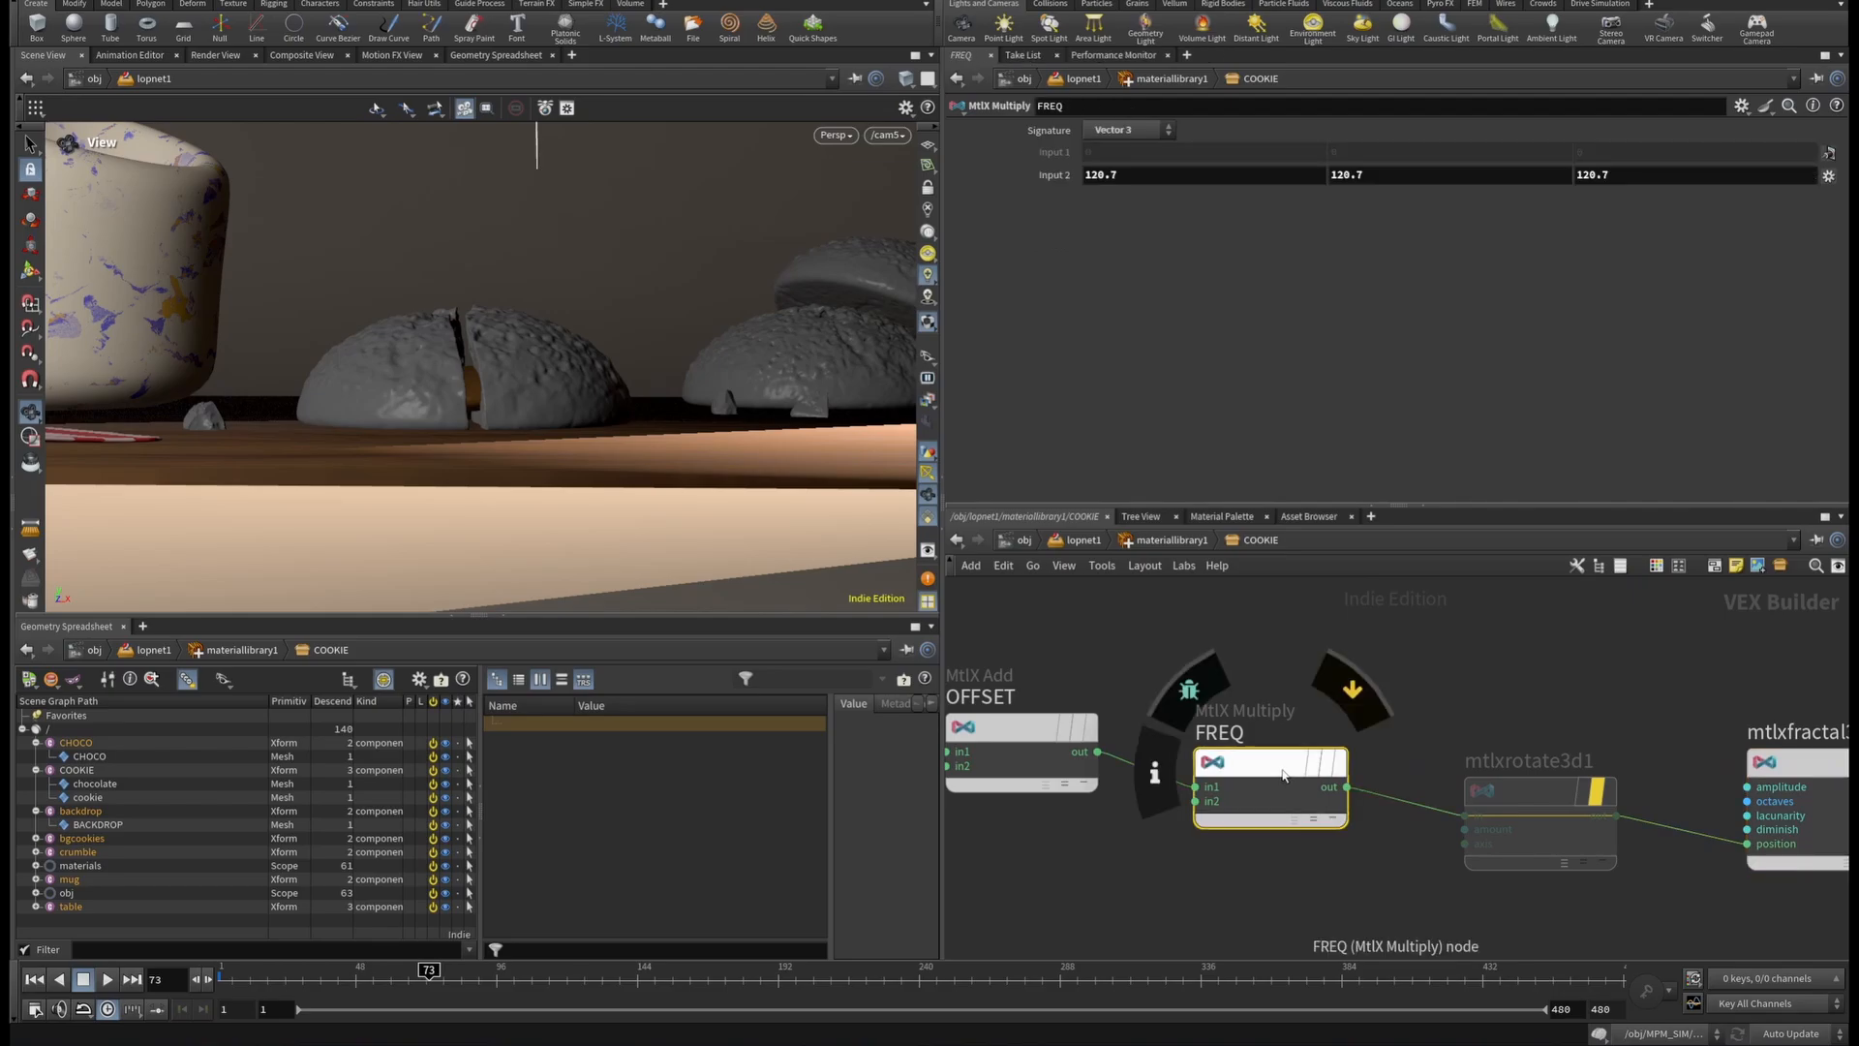
{"action": "middle_click_drag", "start_coordinate": [1131, 683], "coordinate": [1414, 636]}
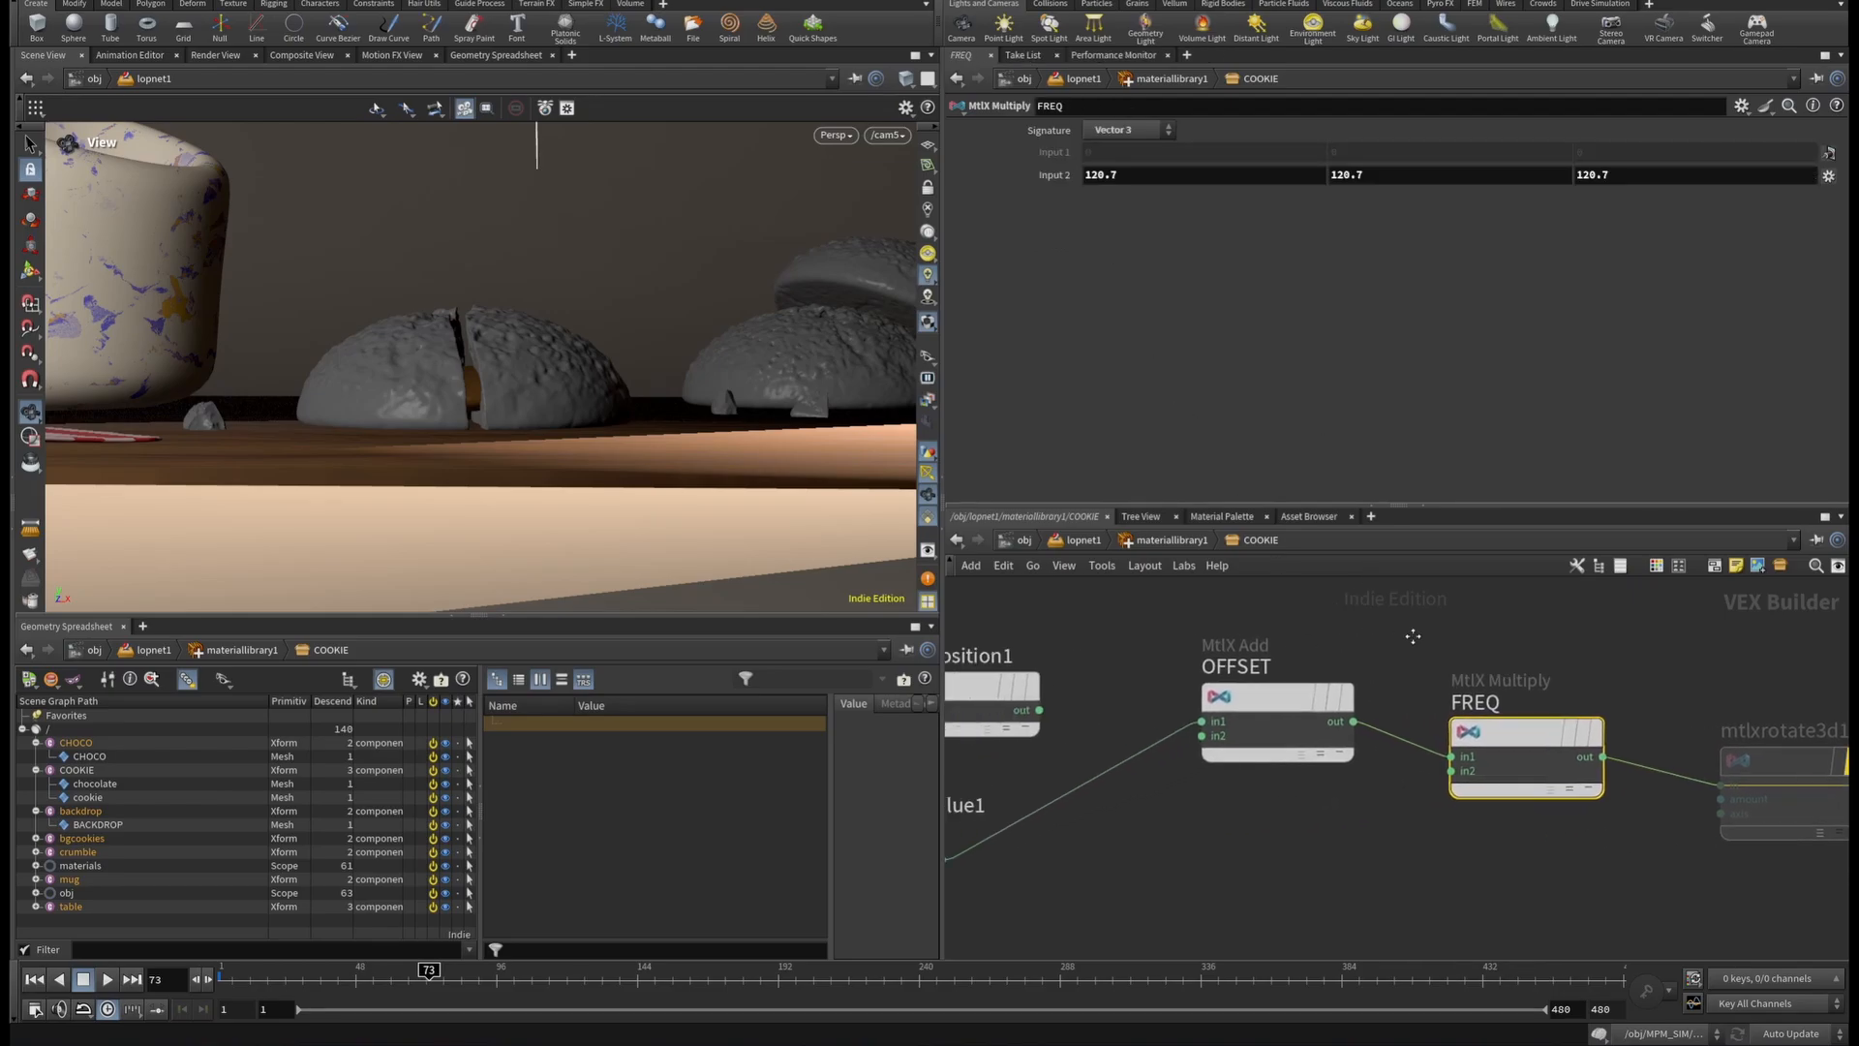
{"action": "left_click", "coordinate": [1269, 699]}
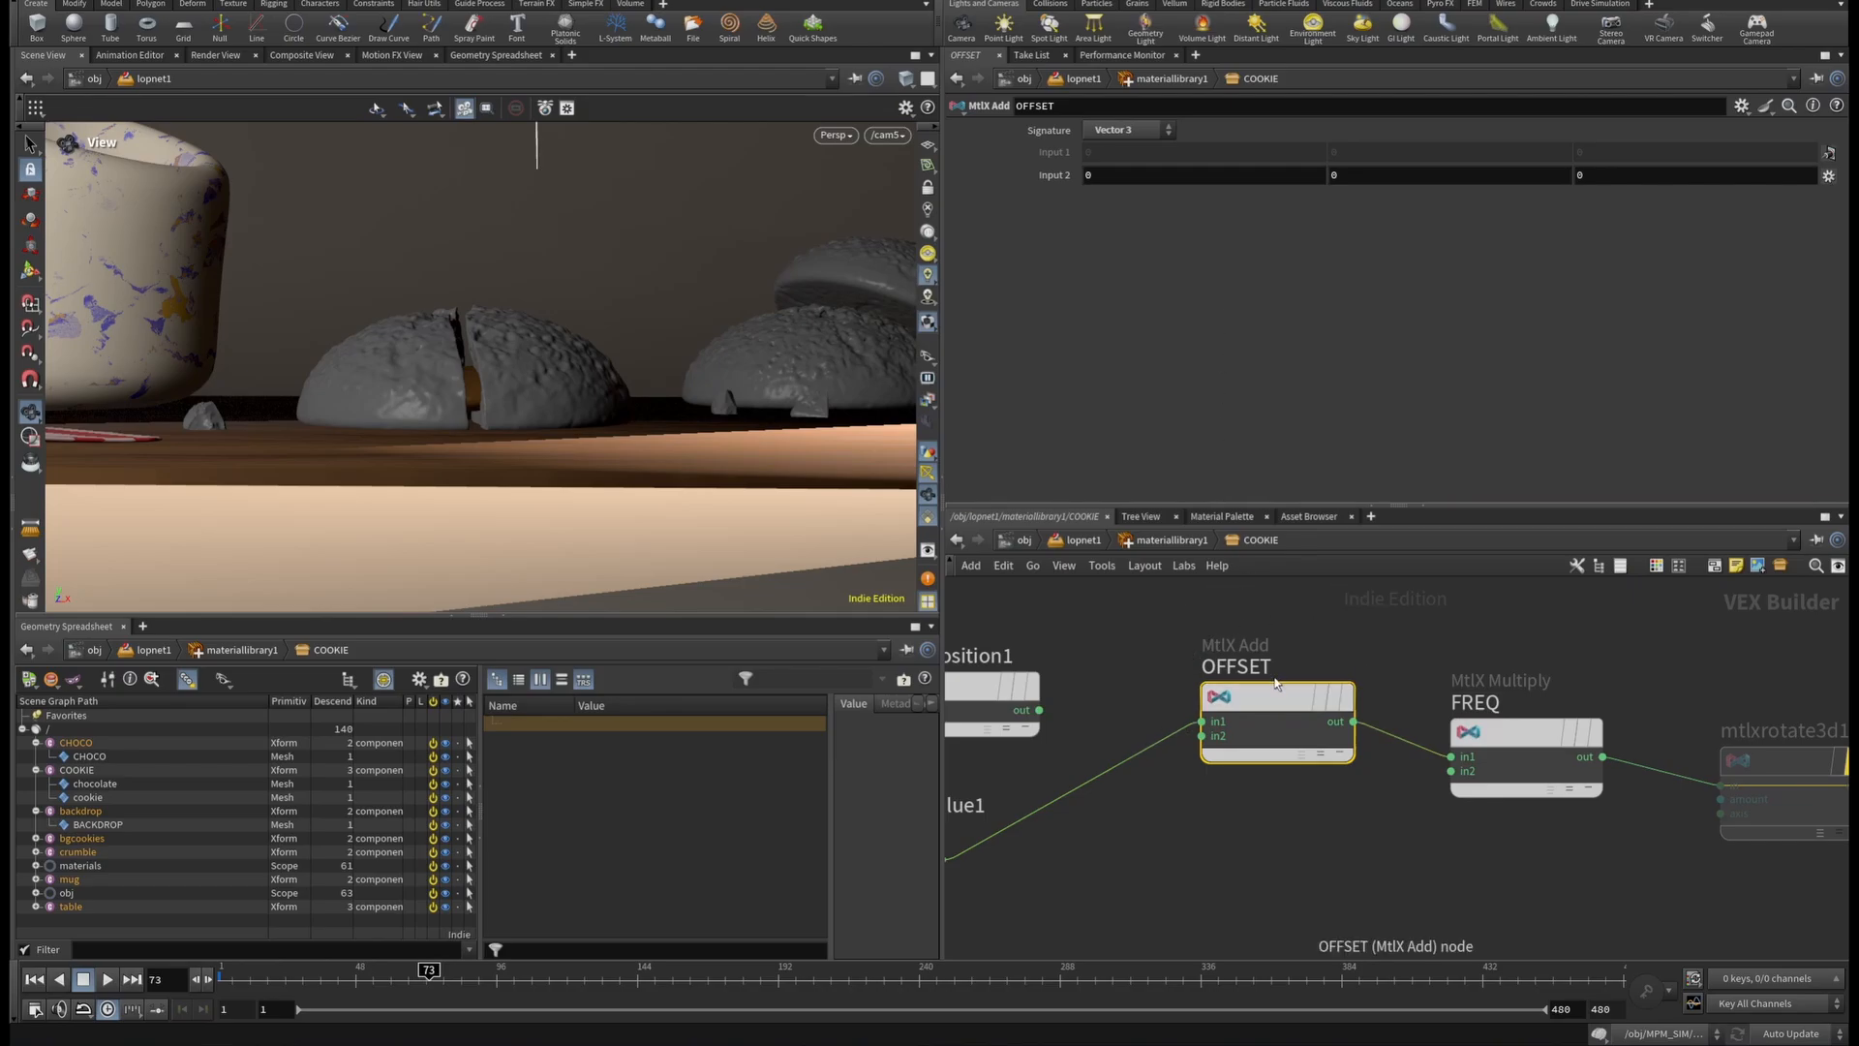
{"action": "scroll", "coordinate": [1259, 717], "scroll_direction": "down", "scroll_amount": 5}
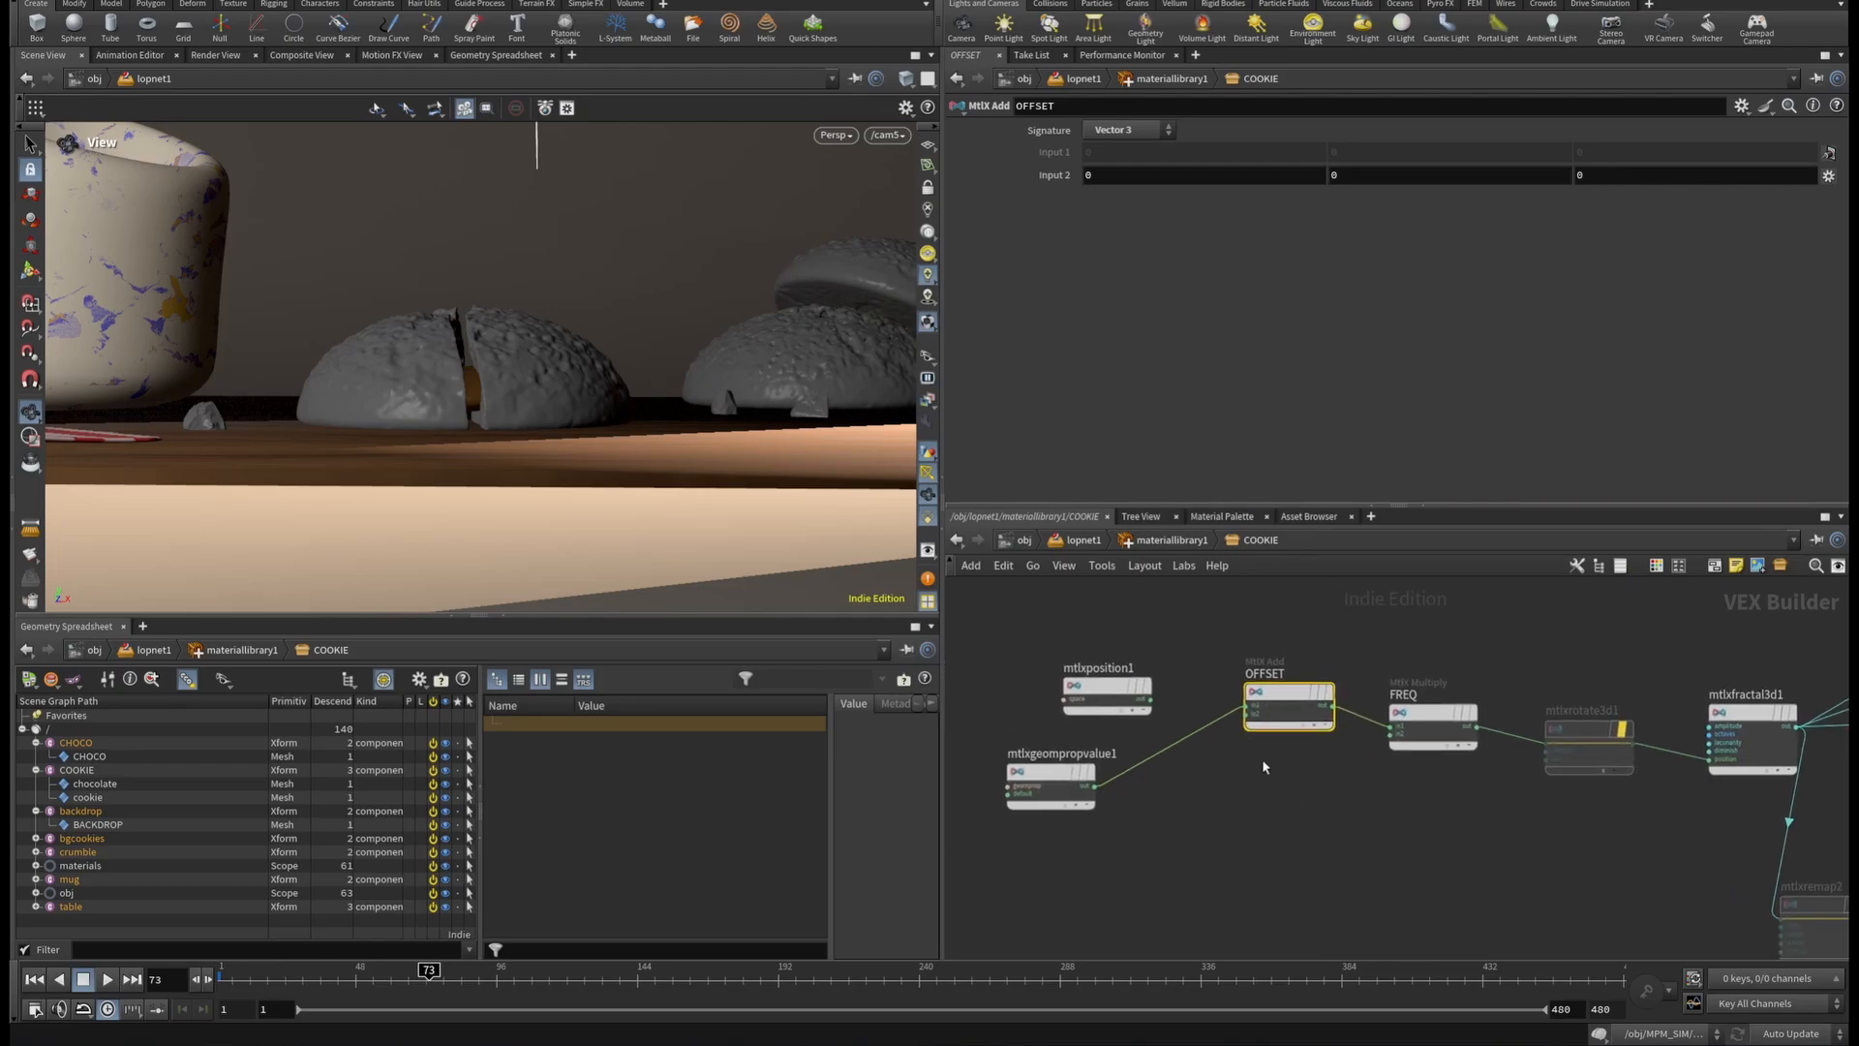
Inspect the space setting of mtlxposition1 and the geometry property read by mtlxgeompropvalue1.
{"action": "scroll", "coordinate": [1188, 686], "scroll_direction": "up", "scroll_amount": 4}
{"action": "left_click", "coordinate": [1084, 731]}
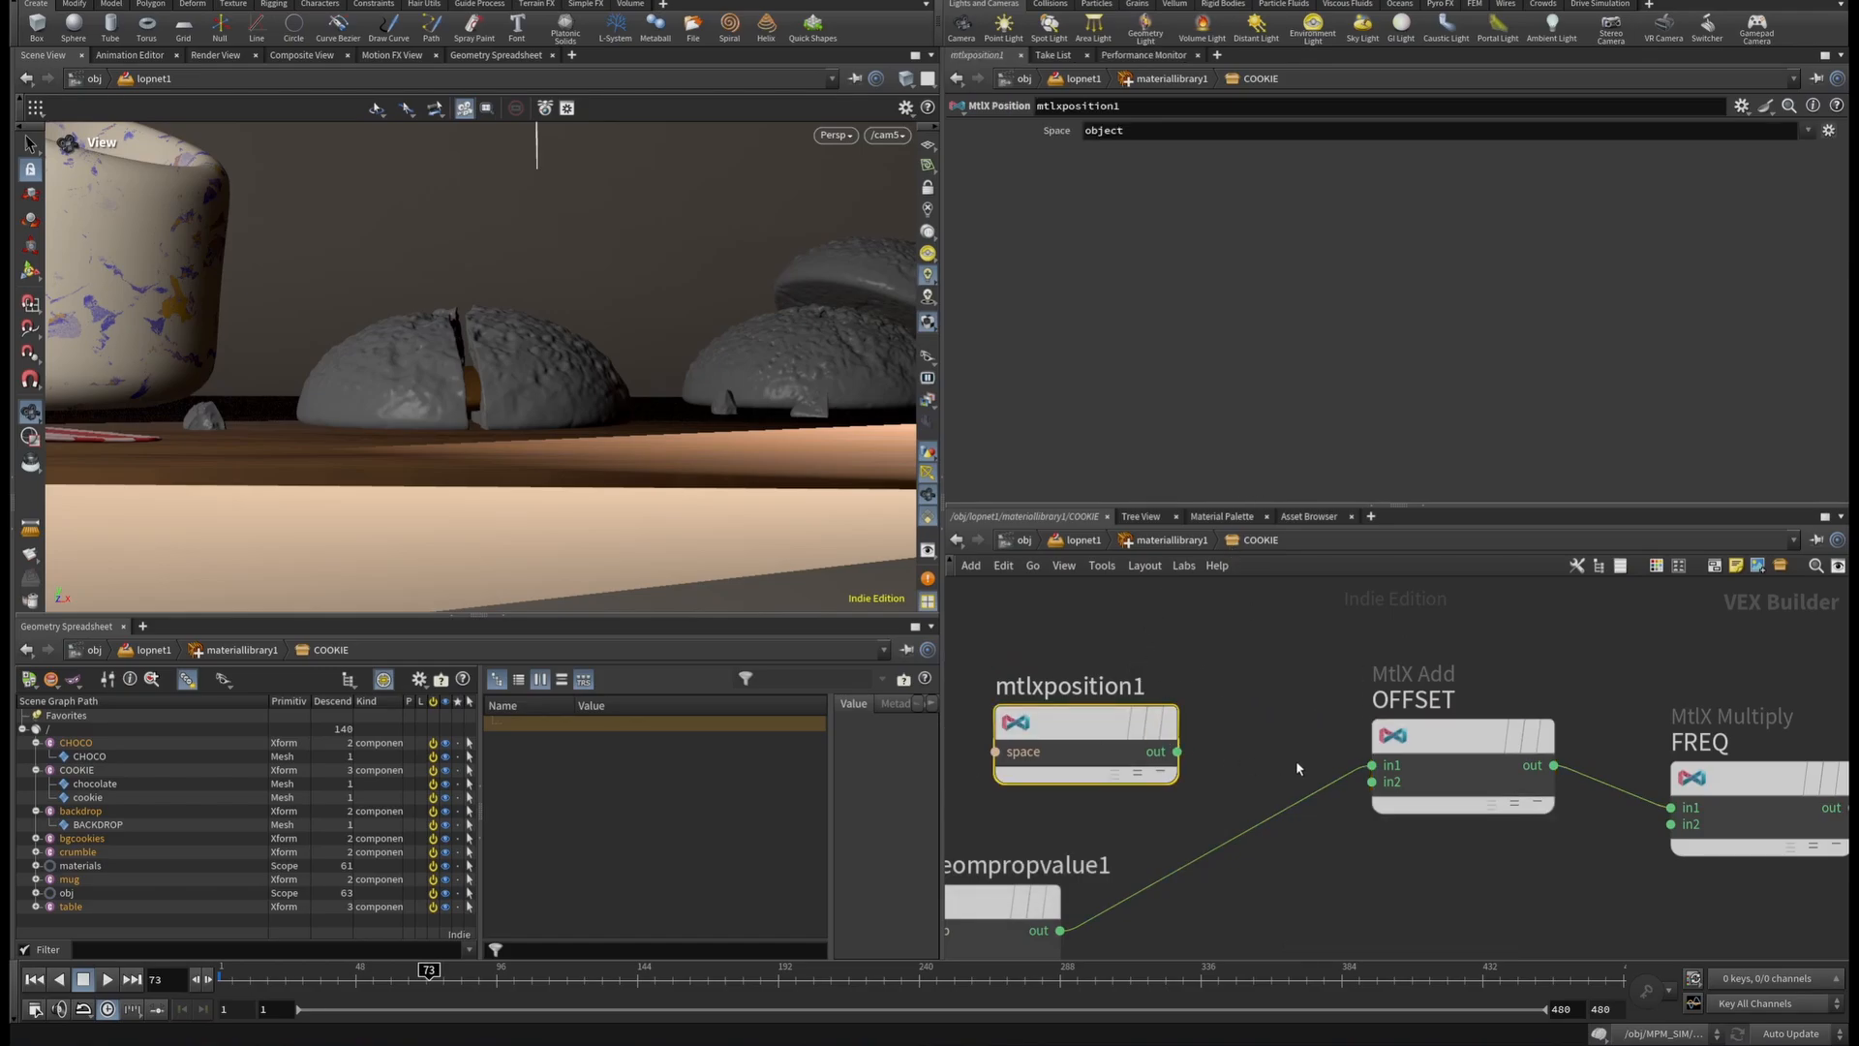
{"action": "scroll", "coordinate": [1297, 765], "scroll_direction": "down", "scroll_amount": 3}
{"action": "middle_click_drag", "start_coordinate": [1259, 847], "coordinate": [1481, 790]}
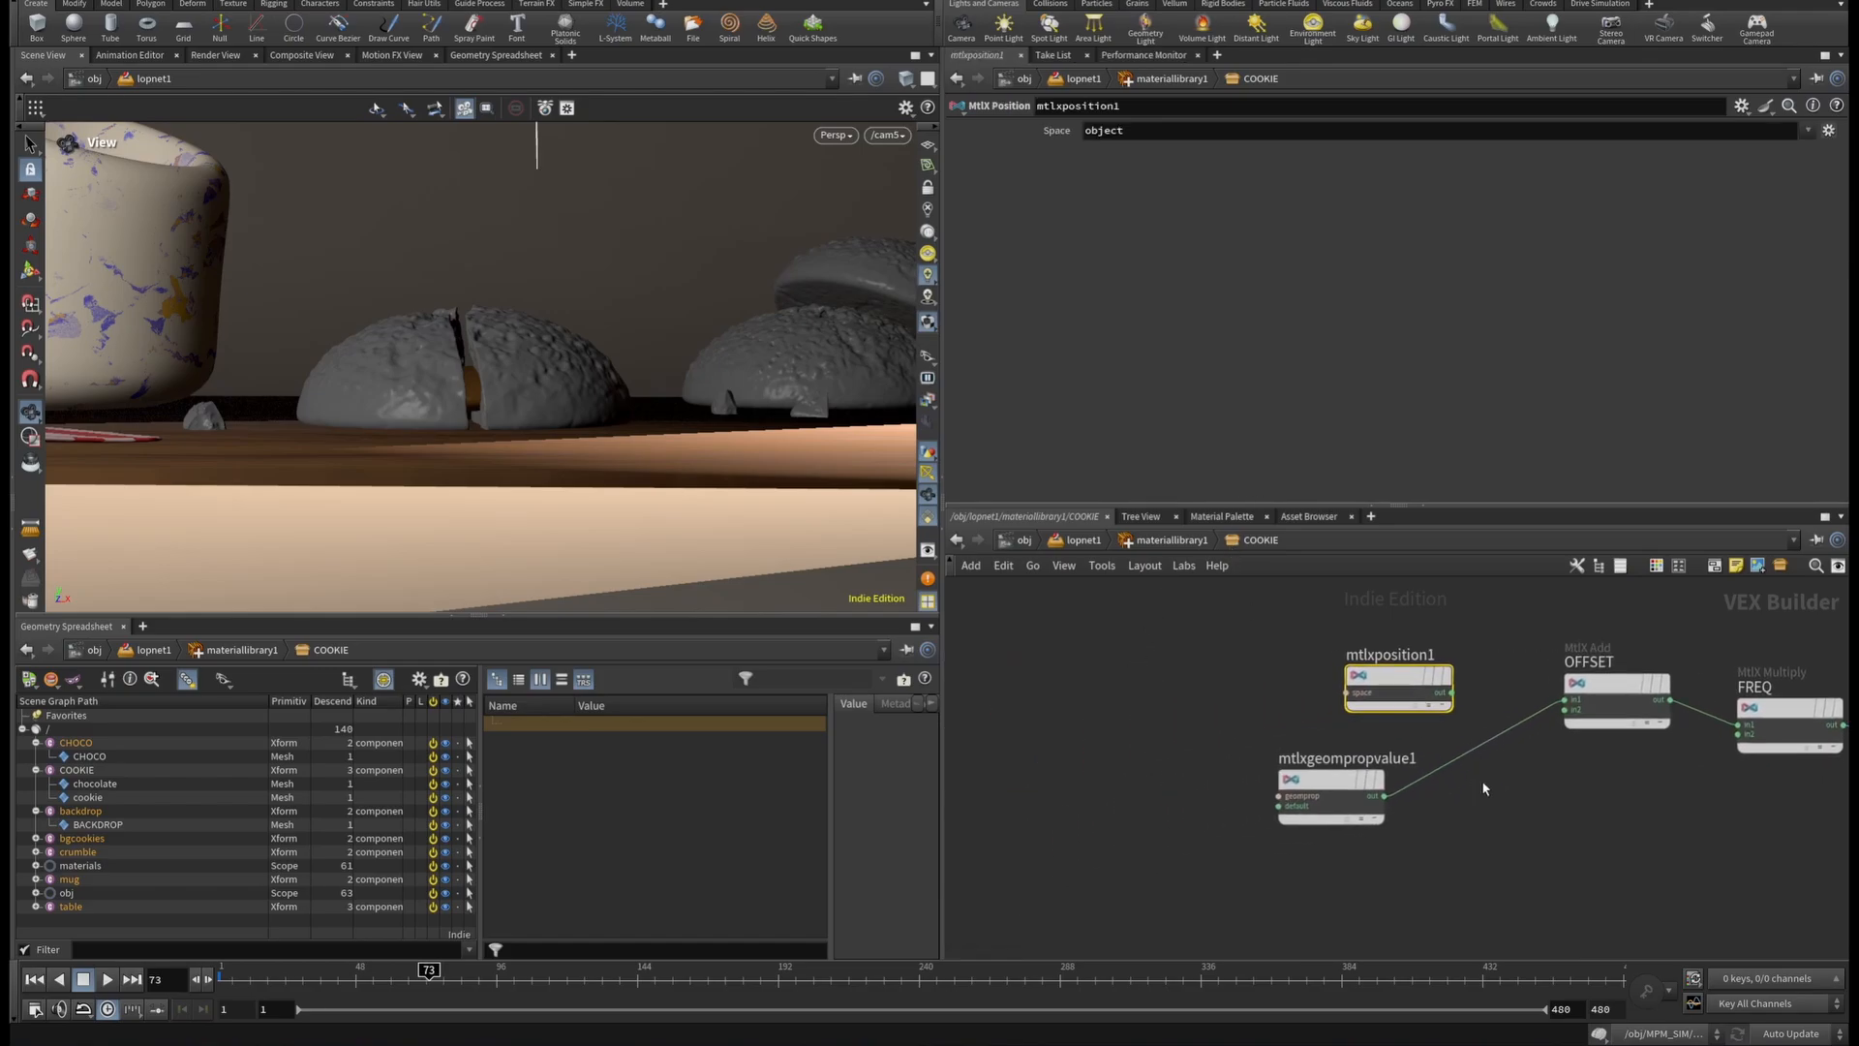
{"action": "left_click", "coordinate": [1326, 786]}
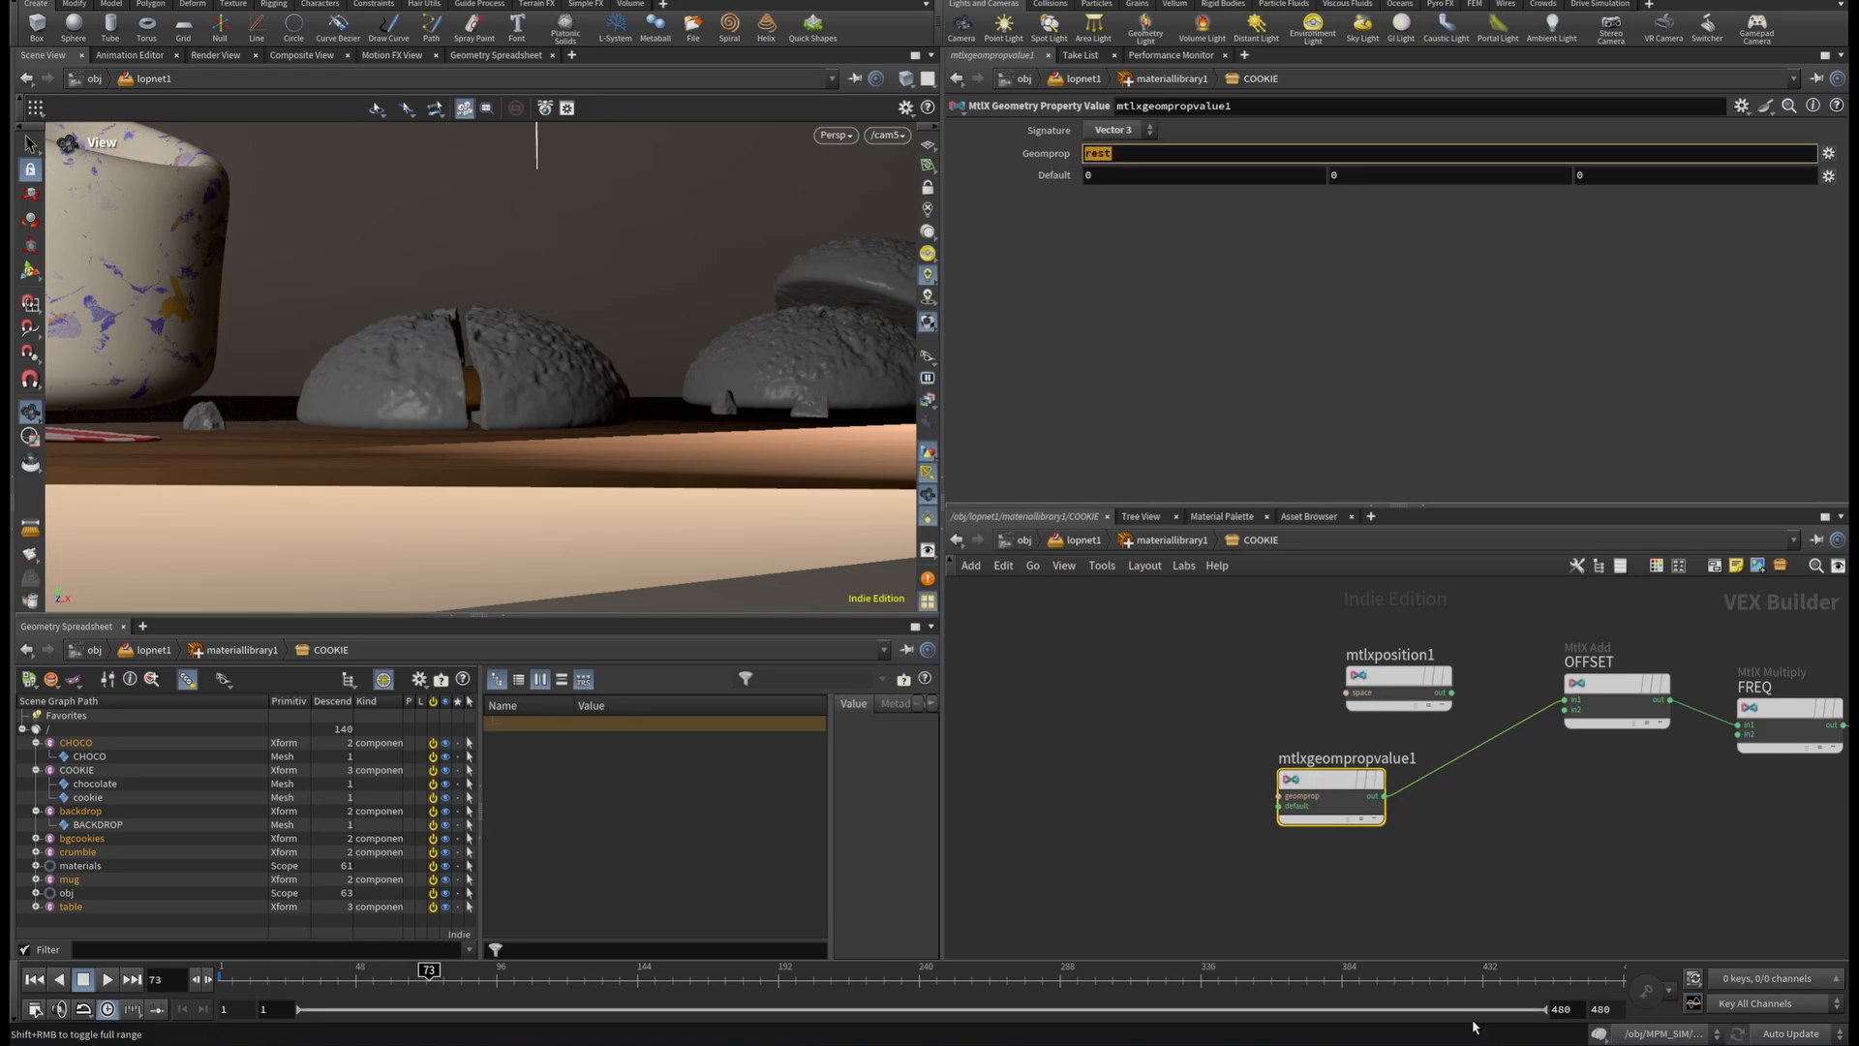
Move mtlxgeompropvalue1 closer to the OFFSET node, just beneath mtlxposition1, and display its parameters.
{"action": "middle_click_drag", "start_coordinate": [1603, 810], "coordinate": [1276, 821]}
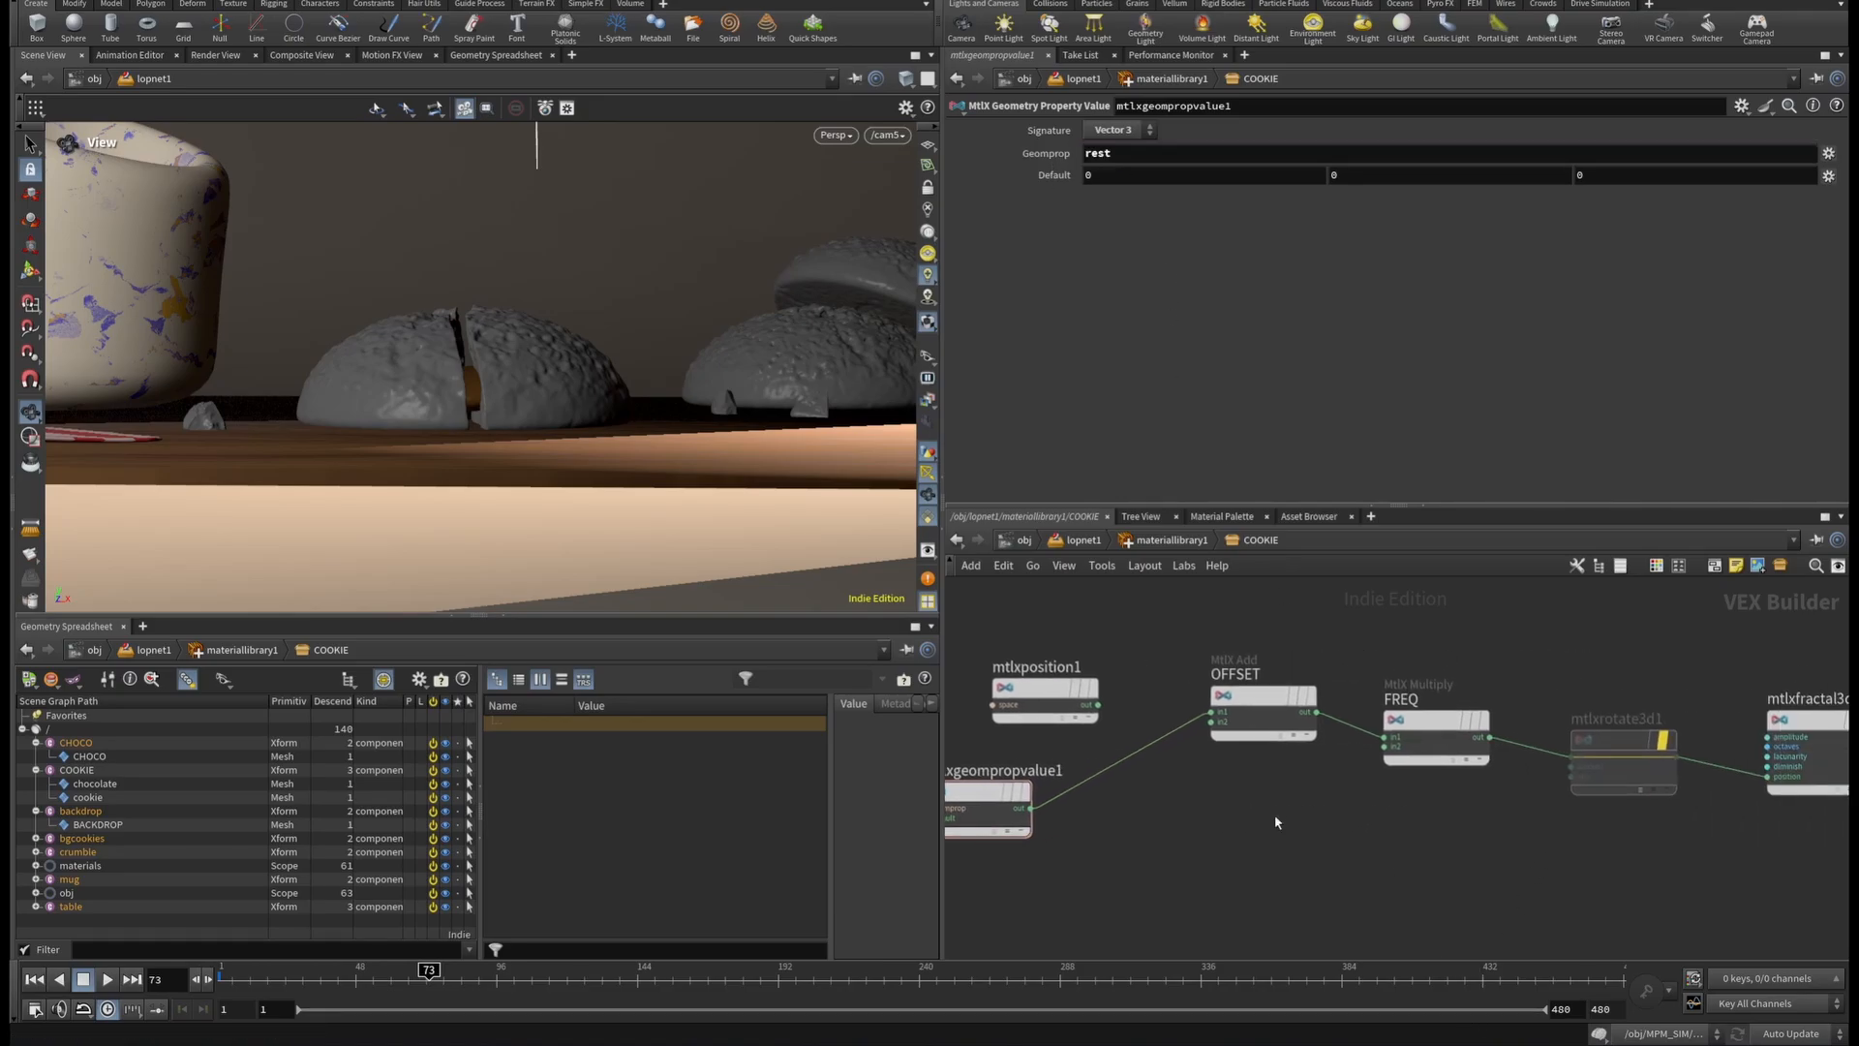
{"action": "left_click", "coordinate": [1260, 697]}
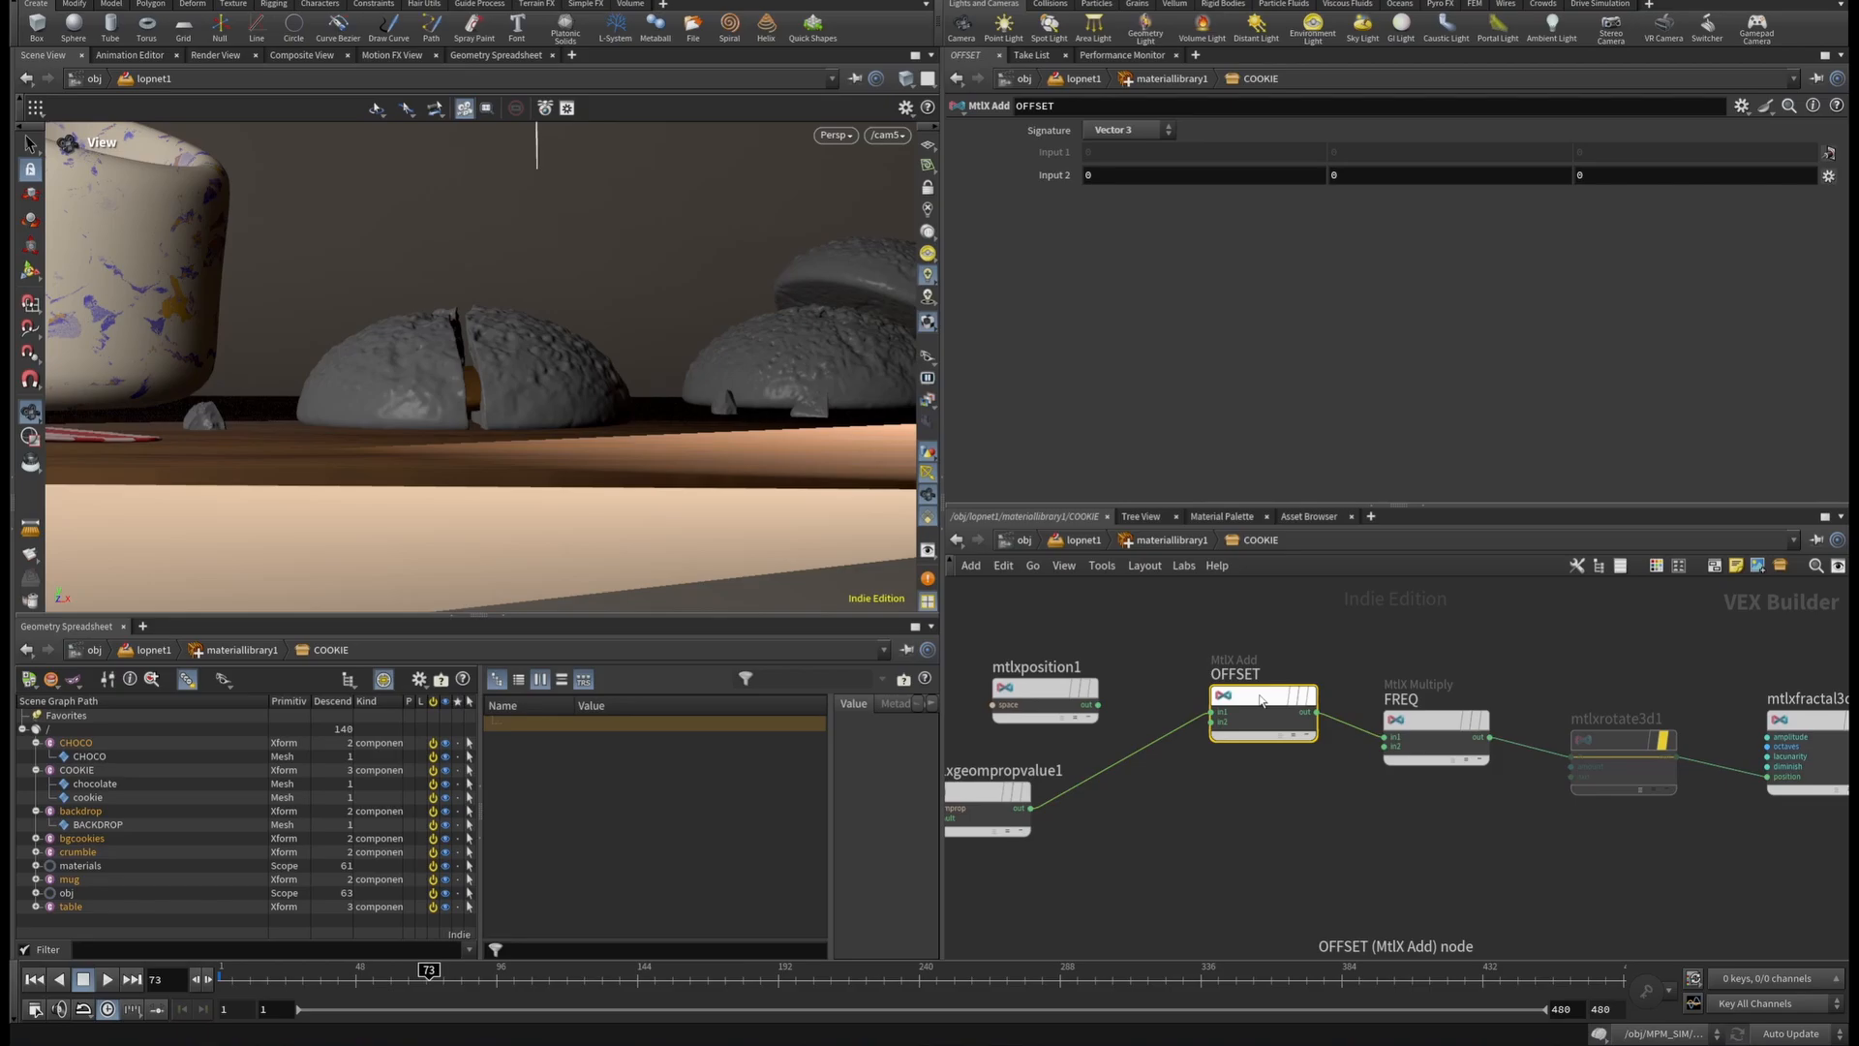
{"action": "left_click_drag", "start_coordinate": [997, 794], "coordinate": [1081, 776]}
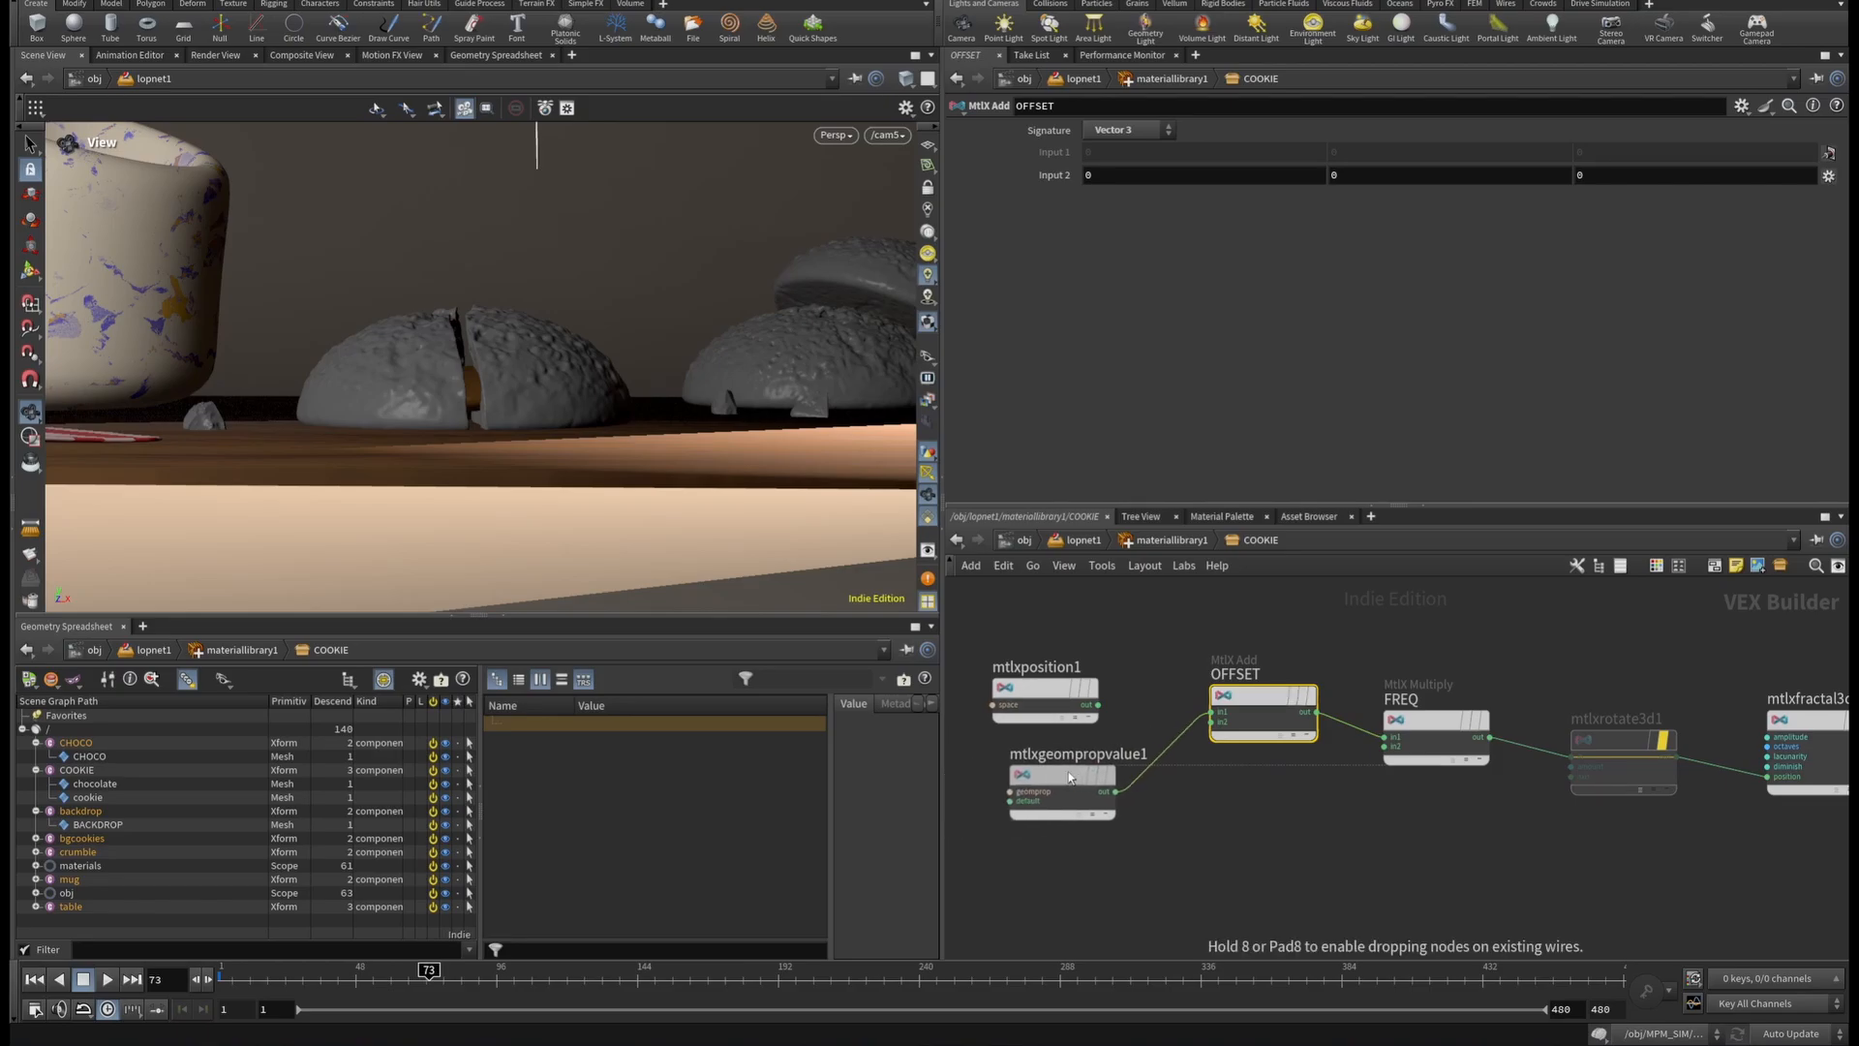
{"action": "left_click", "coordinate": [1082, 777]}
Examine the cracked cookie's surface up close in the viewport alongside the COOKIE shader graph.
{"action": "scroll", "coordinate": [1274, 788], "scroll_direction": "down", "scroll_amount": 6}
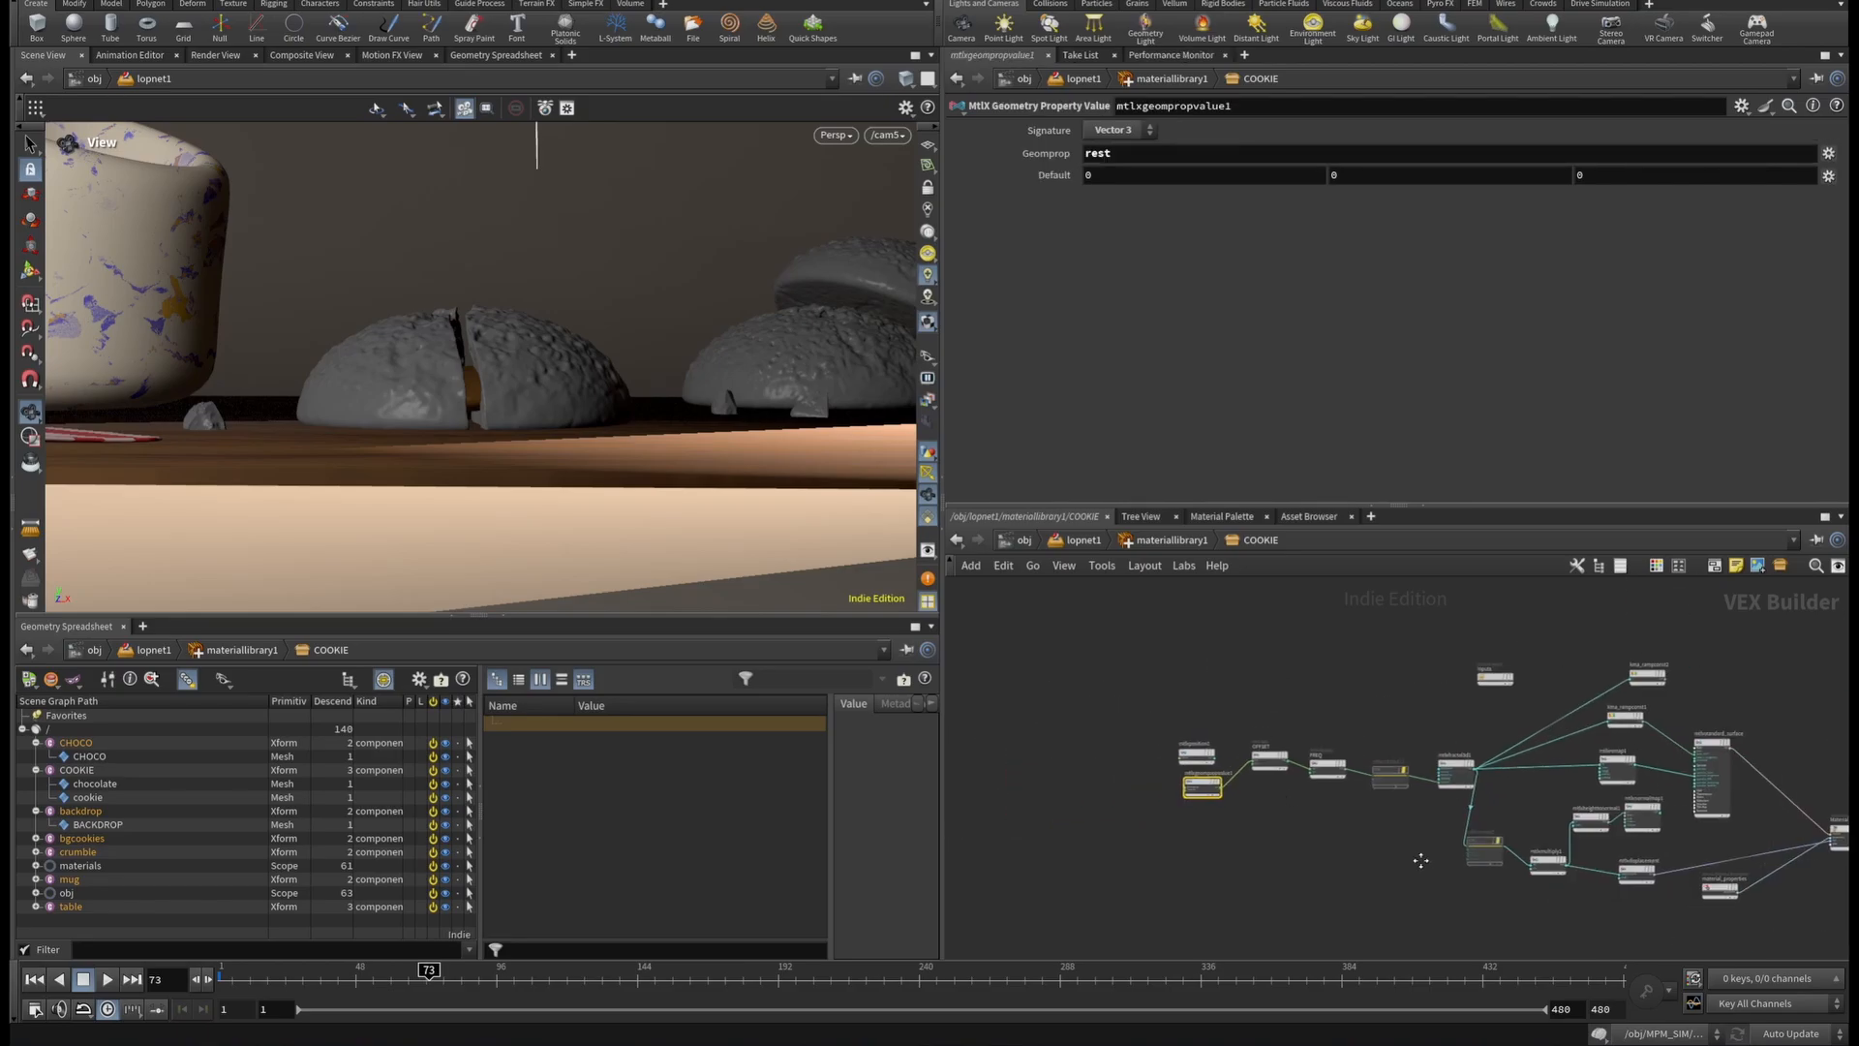
{"action": "middle_click_drag", "start_coordinate": [1421, 858], "coordinate": [1133, 839]}
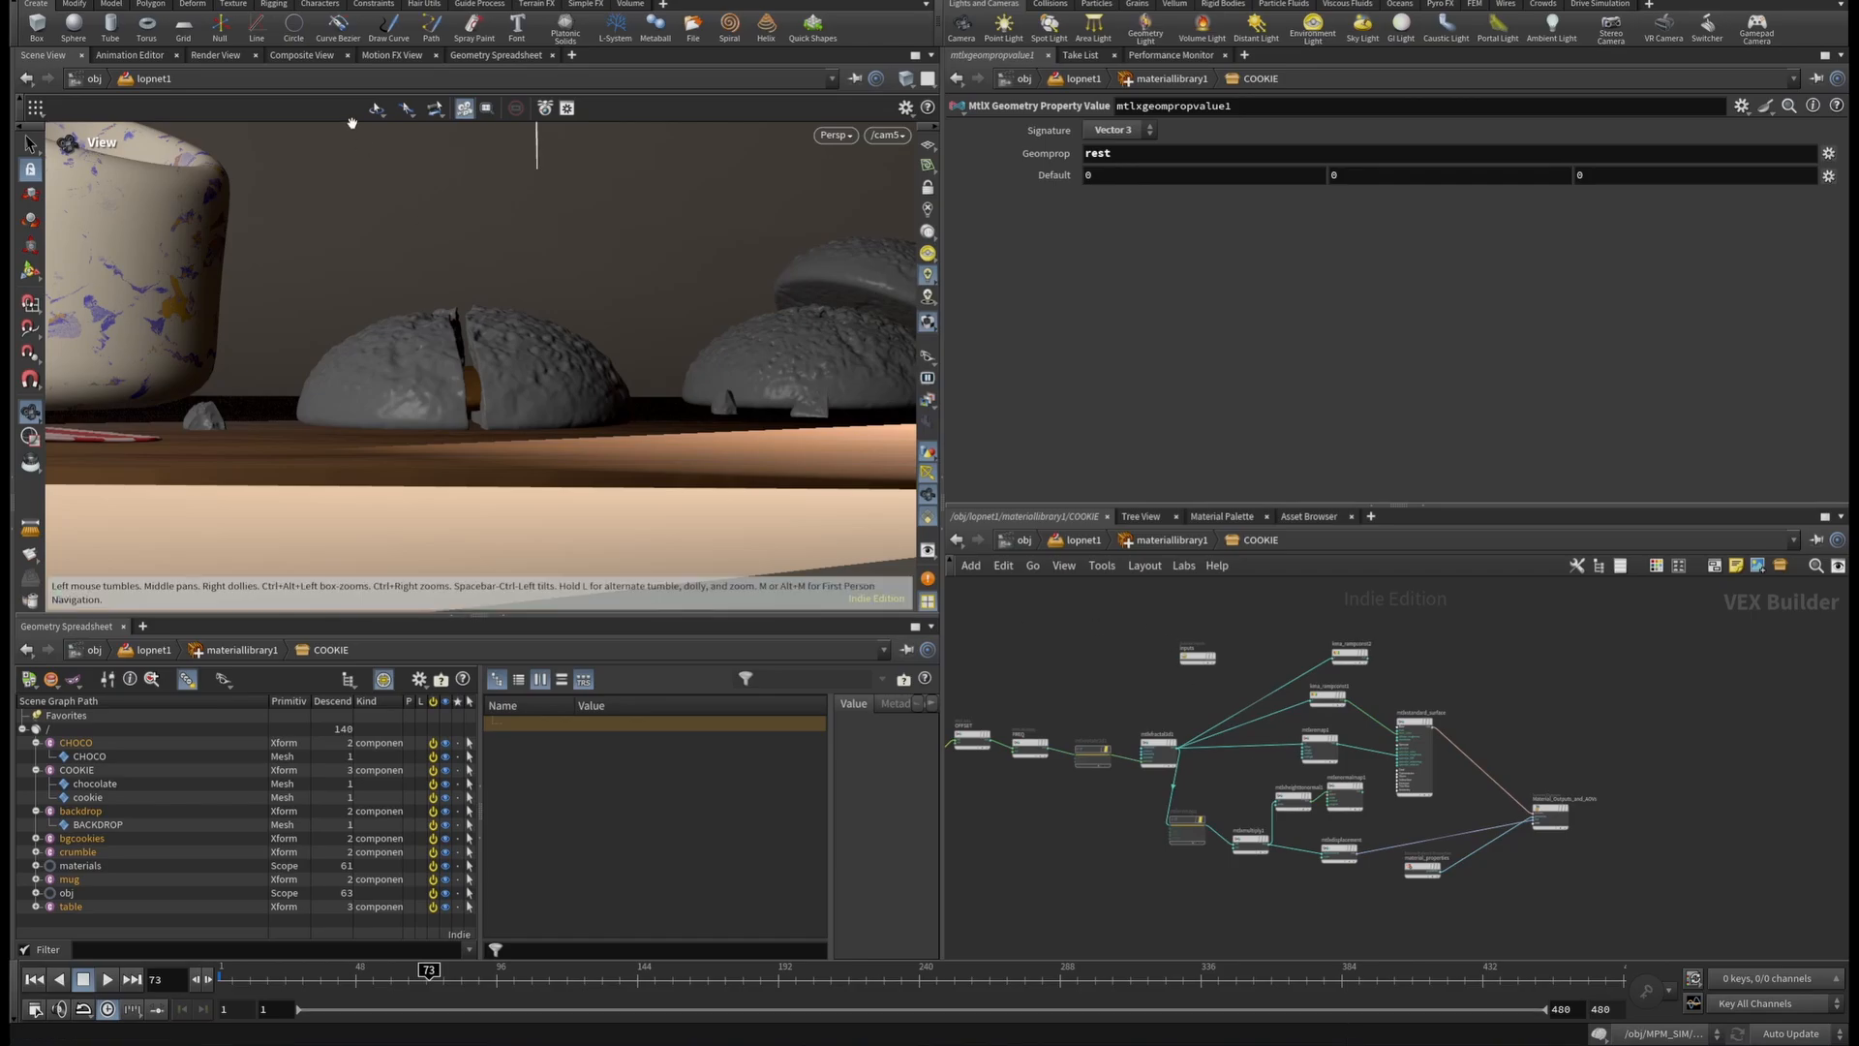
{"action": "scroll", "coordinate": [585, 416], "scroll_direction": "up", "scroll_amount": 4}
{"action": "scroll", "coordinate": [585, 416], "scroll_direction": "down", "scroll_amount": 3}
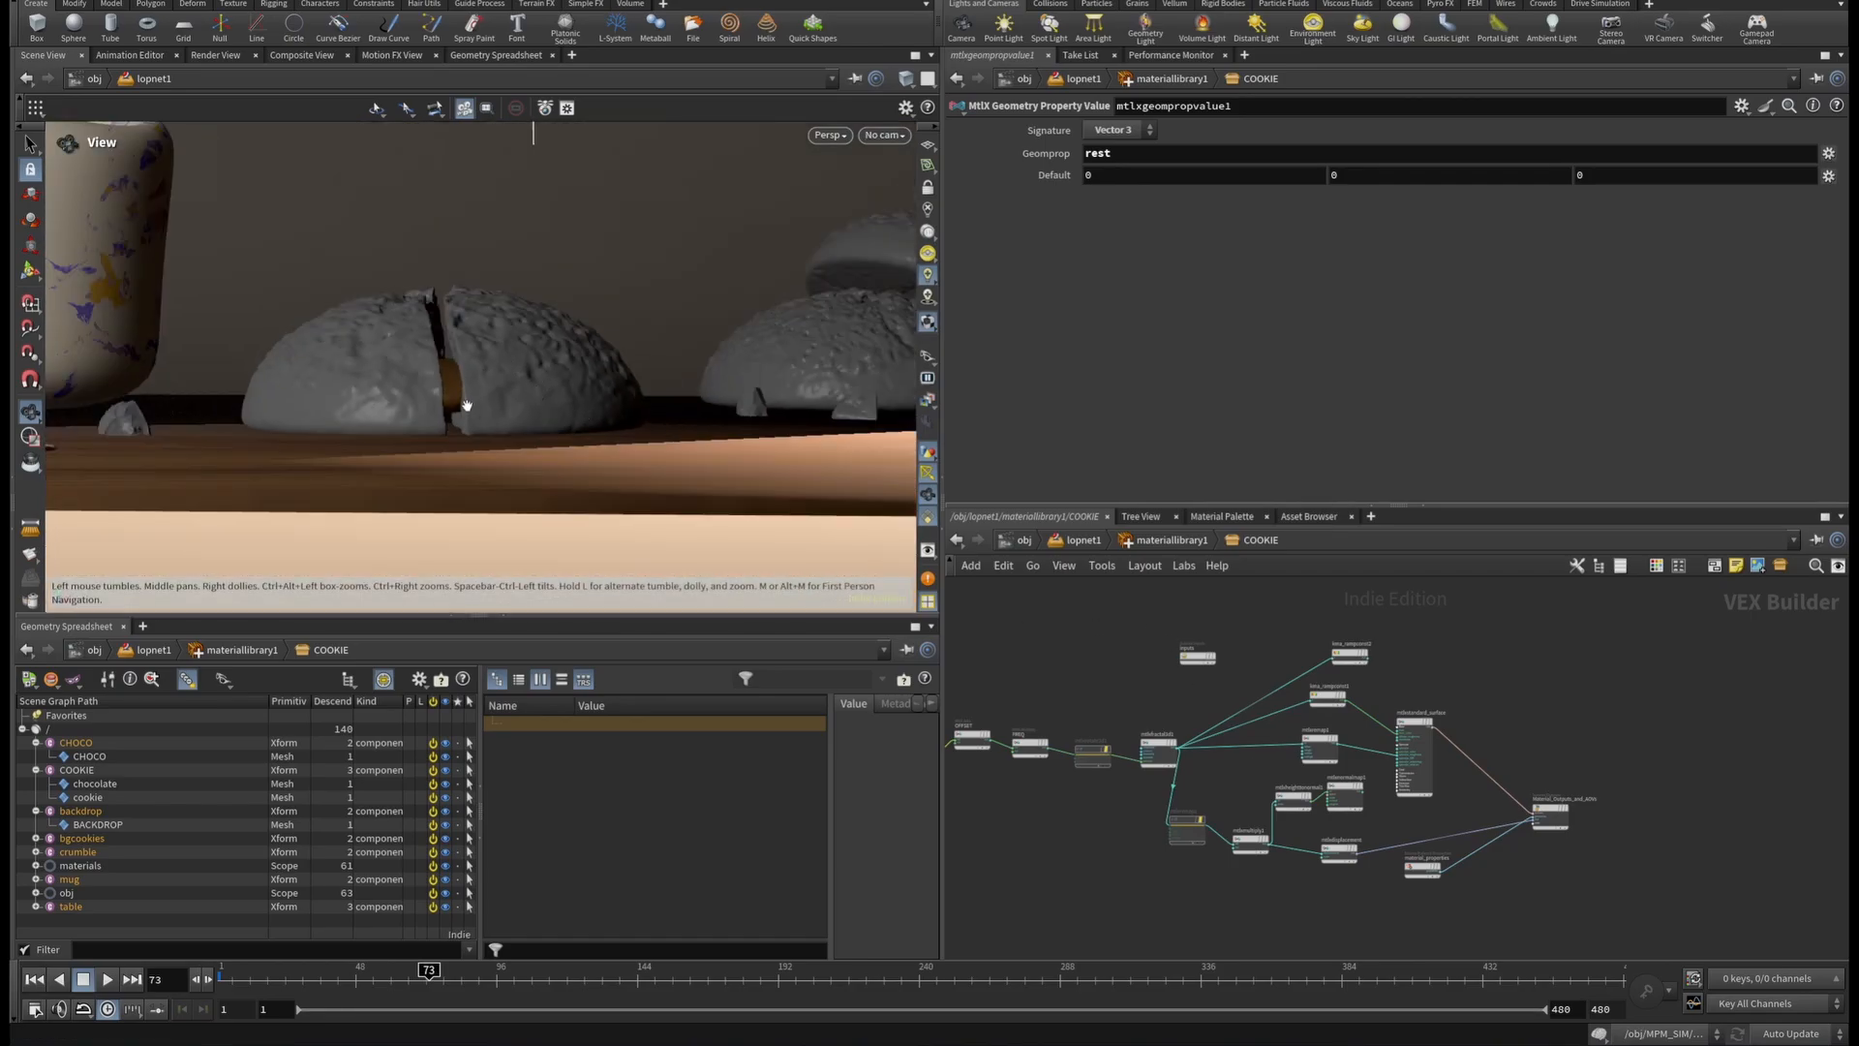
{"action": "right_click_drag", "start_coordinate": [467, 405], "coordinate": [608, 401]}
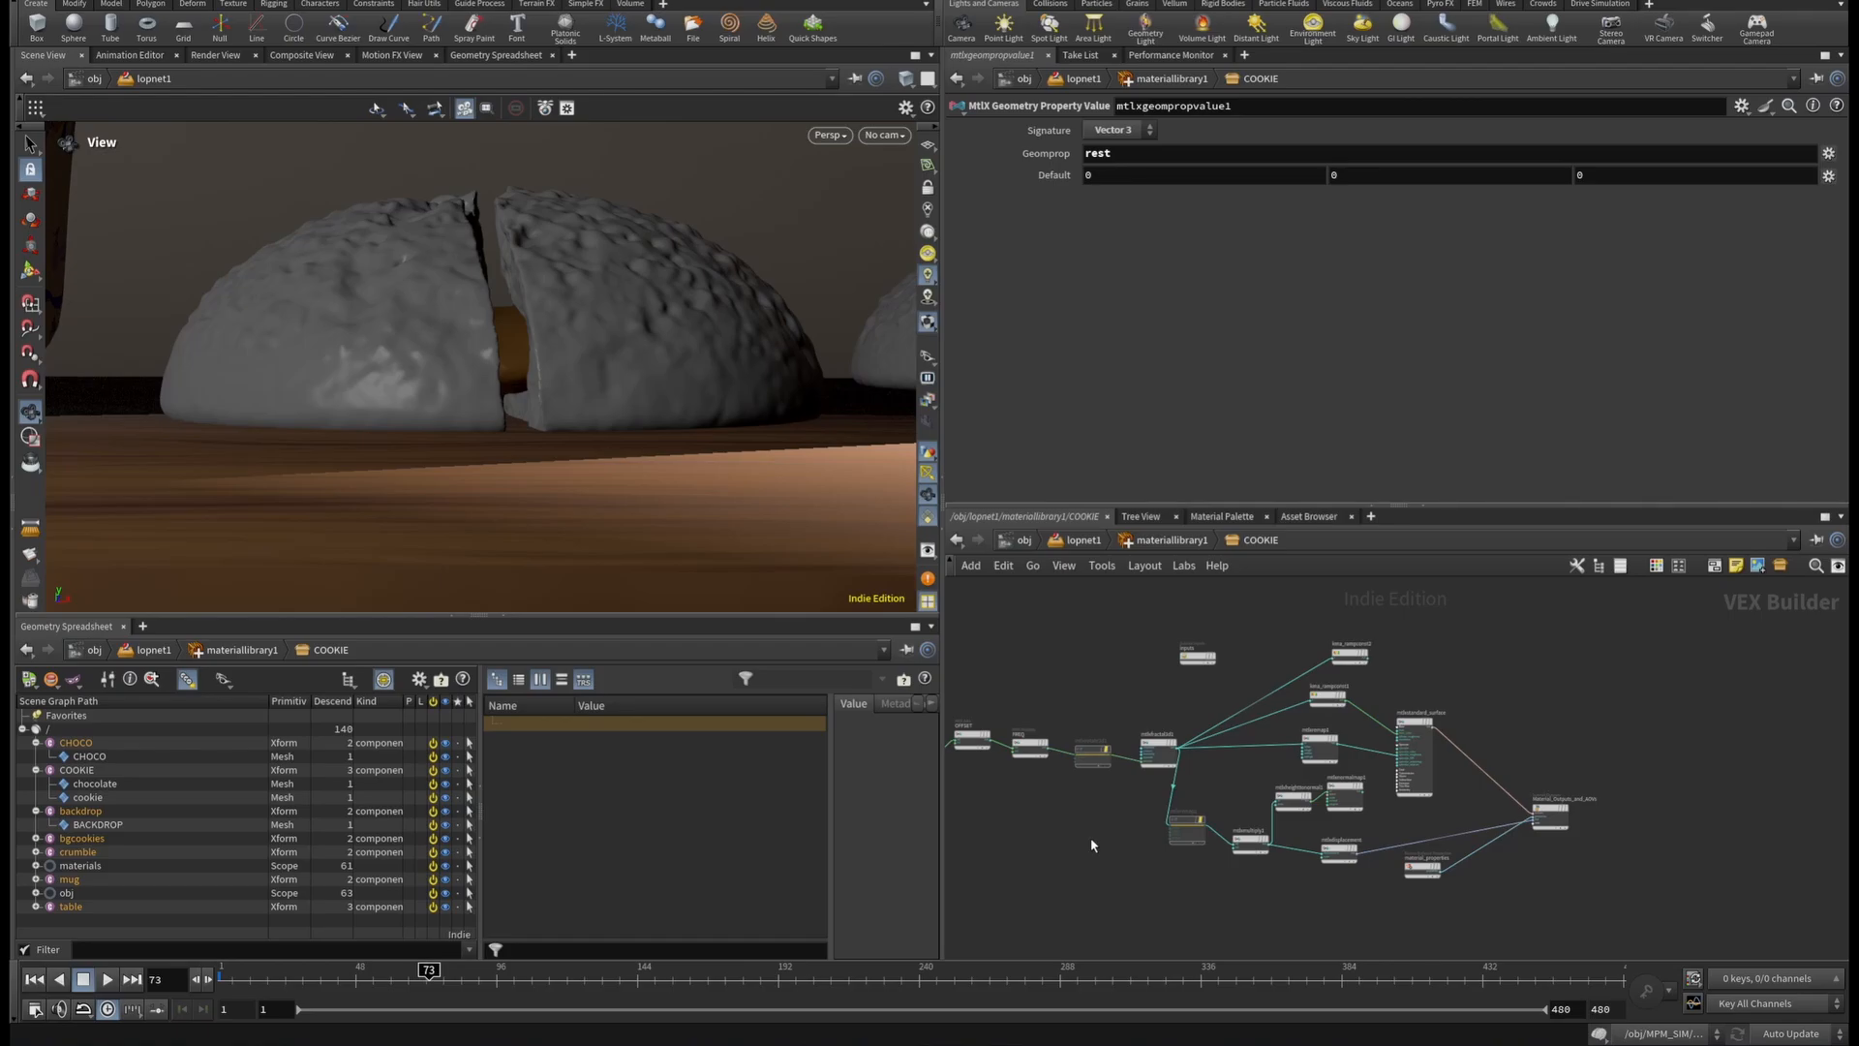
{"action": "middle_click_drag", "start_coordinate": [1053, 808], "coordinate": [1421, 792]}
{"action": "scroll", "coordinate": [1137, 752], "scroll_direction": "up", "scroll_amount": 4}
{"action": "scroll", "coordinate": [1185, 850], "scroll_direction": "down", "scroll_amount": 3}
{"action": "scroll", "coordinate": [1176, 864], "scroll_direction": "up", "scroll_amount": 1}
{"action": "scroll", "coordinate": [1181, 852], "scroll_direction": "up", "scroll_amount": 3}
{"action": "scroll", "coordinate": [1194, 822], "scroll_direction": "down", "scroll_amount": 2}
{"action": "middle_click_drag", "start_coordinate": [988, 783], "coordinate": [1272, 811]}
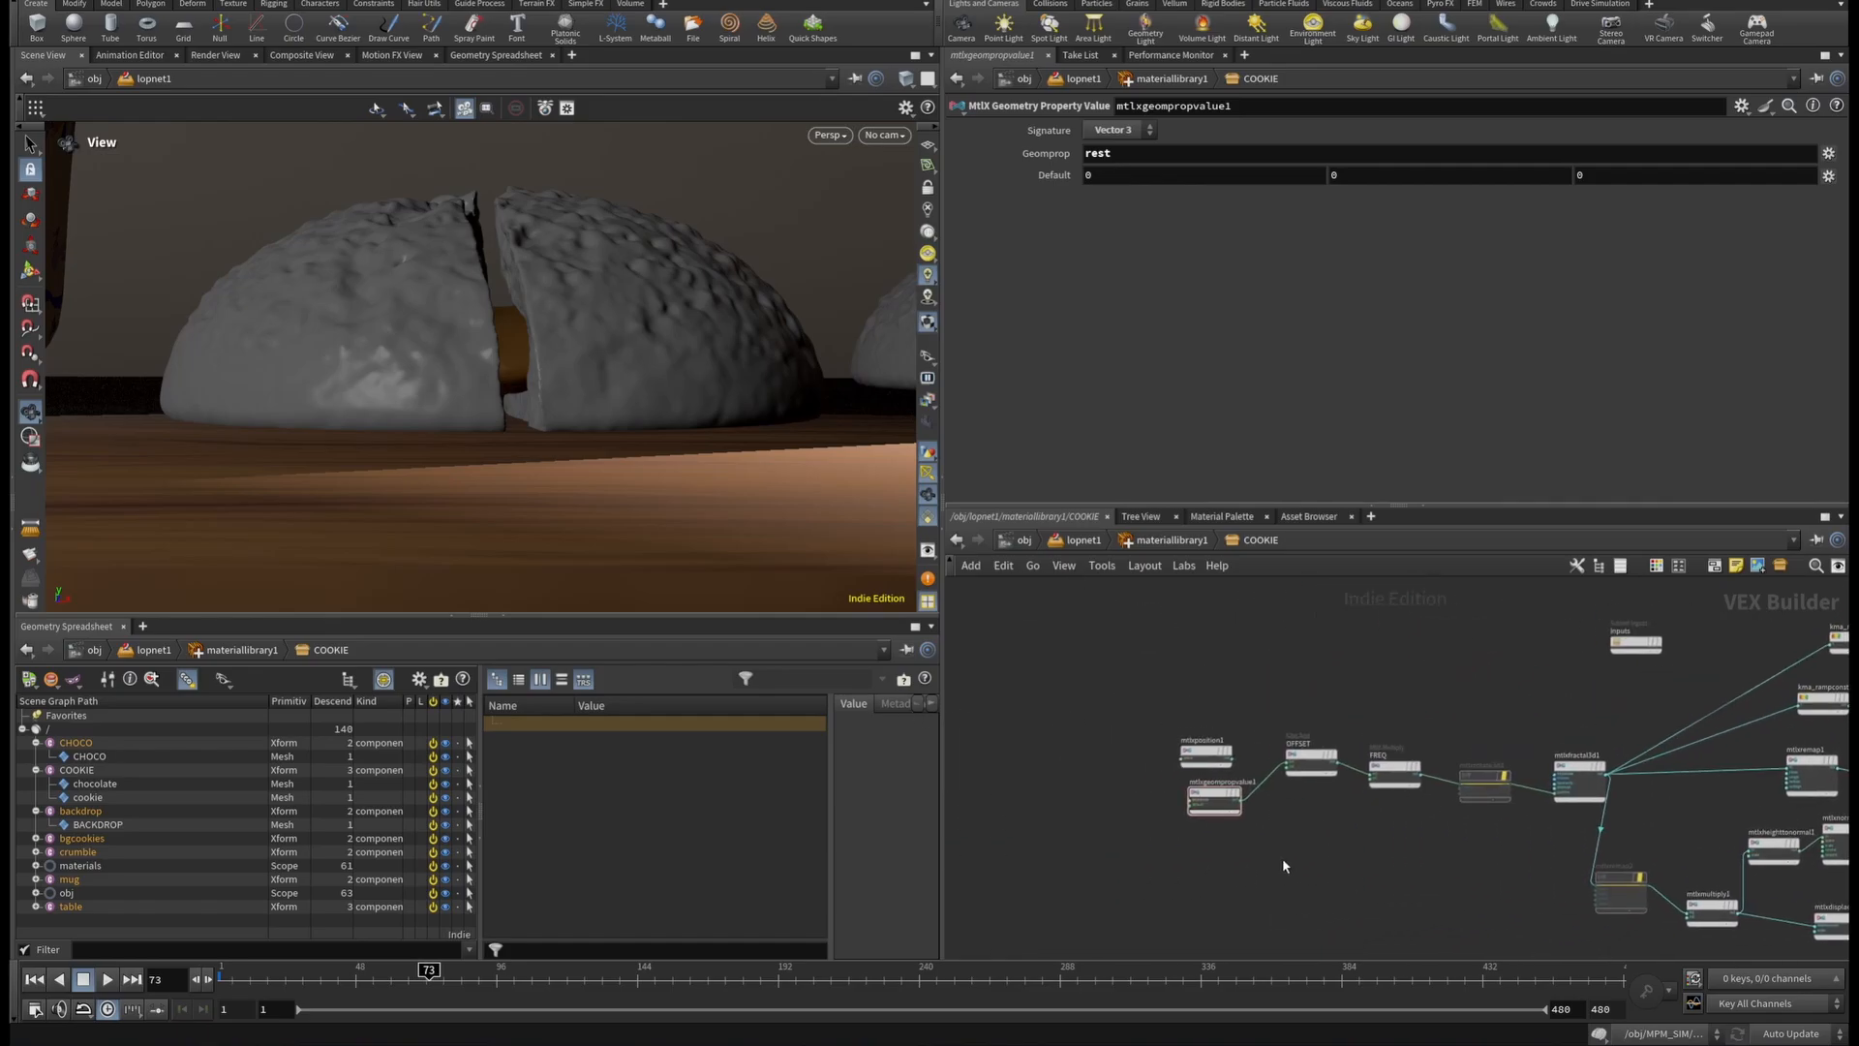
Return to the lopnet1 network and inspect spotlight1, arealight3 and the placement of the lights around the scene.
{"action": "key", "text": "u"}
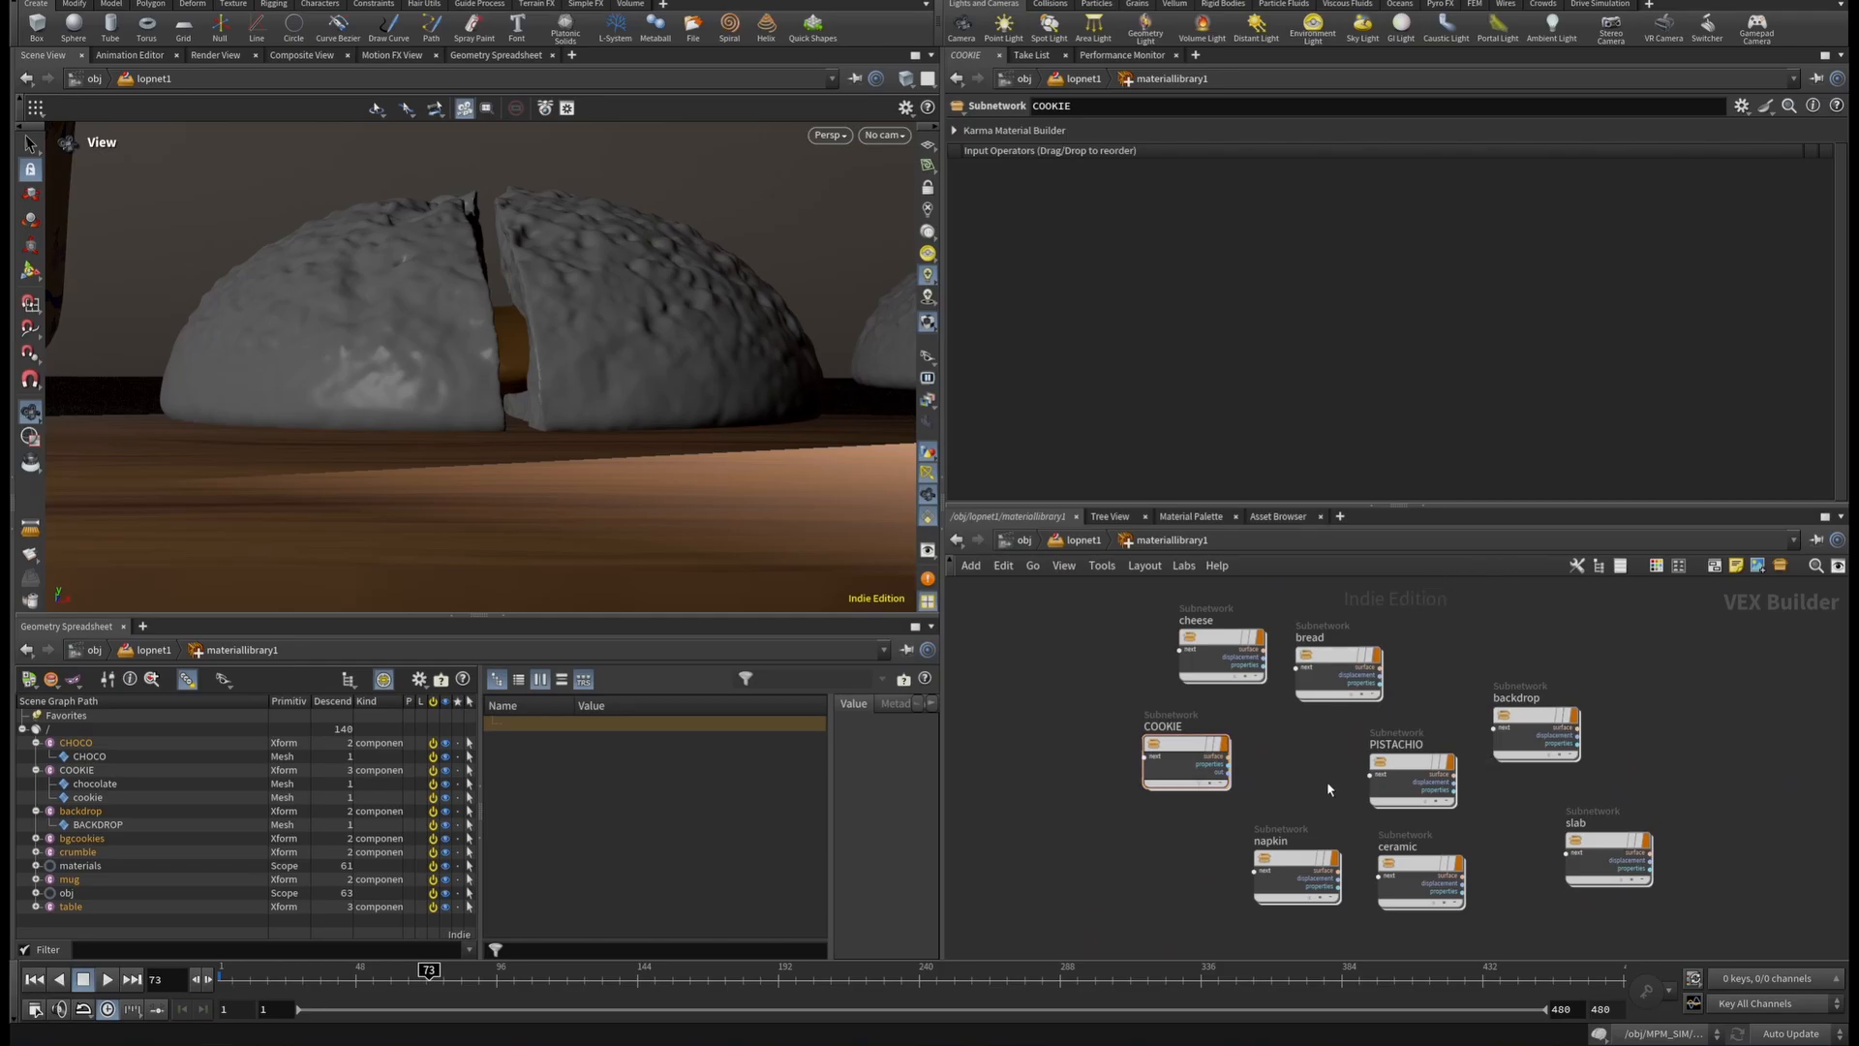
{"action": "key", "text": "u"}
{"action": "scroll", "coordinate": [1376, 770], "scroll_direction": "down", "scroll_amount": 4}
{"action": "middle_click_drag", "start_coordinate": [1447, 753], "coordinate": [1294, 676]}
{"action": "scroll", "coordinate": [1485, 771], "scroll_direction": "up", "scroll_amount": 3}
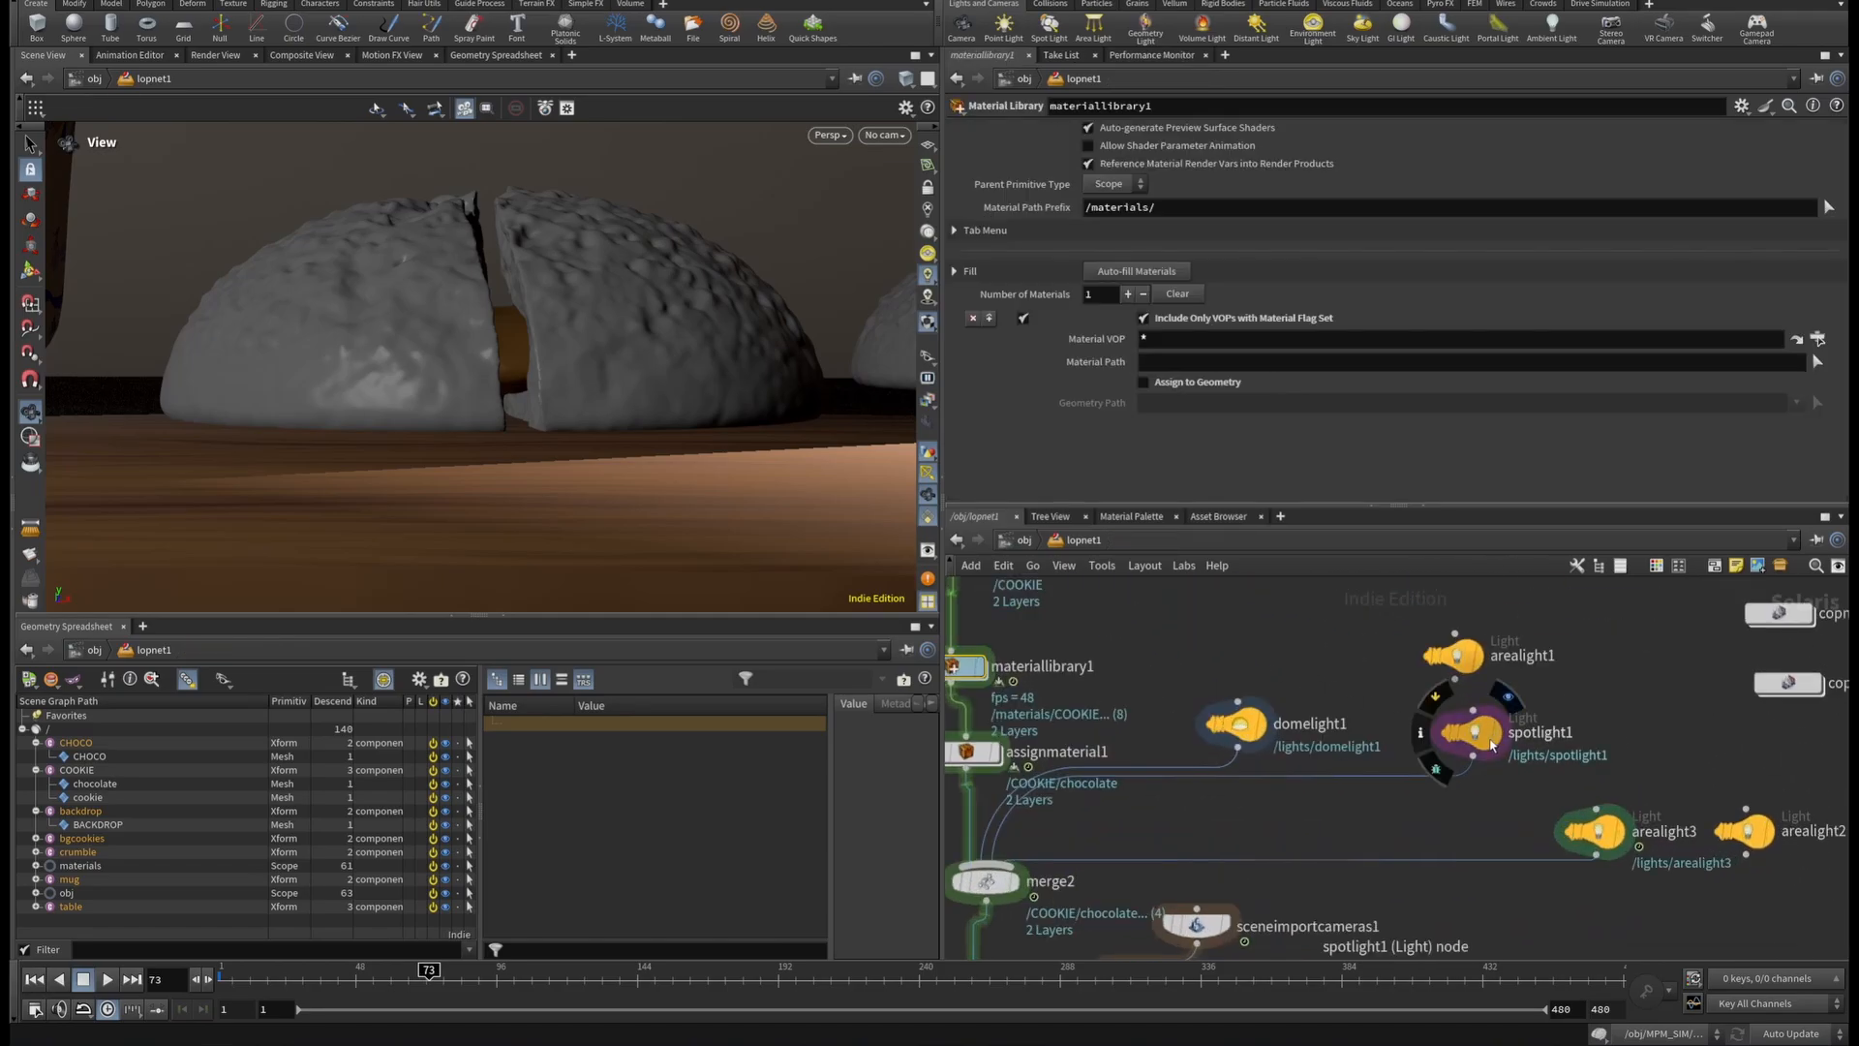
{"action": "left_click", "coordinate": [1492, 746]}
{"action": "left_click", "coordinate": [1597, 829]}
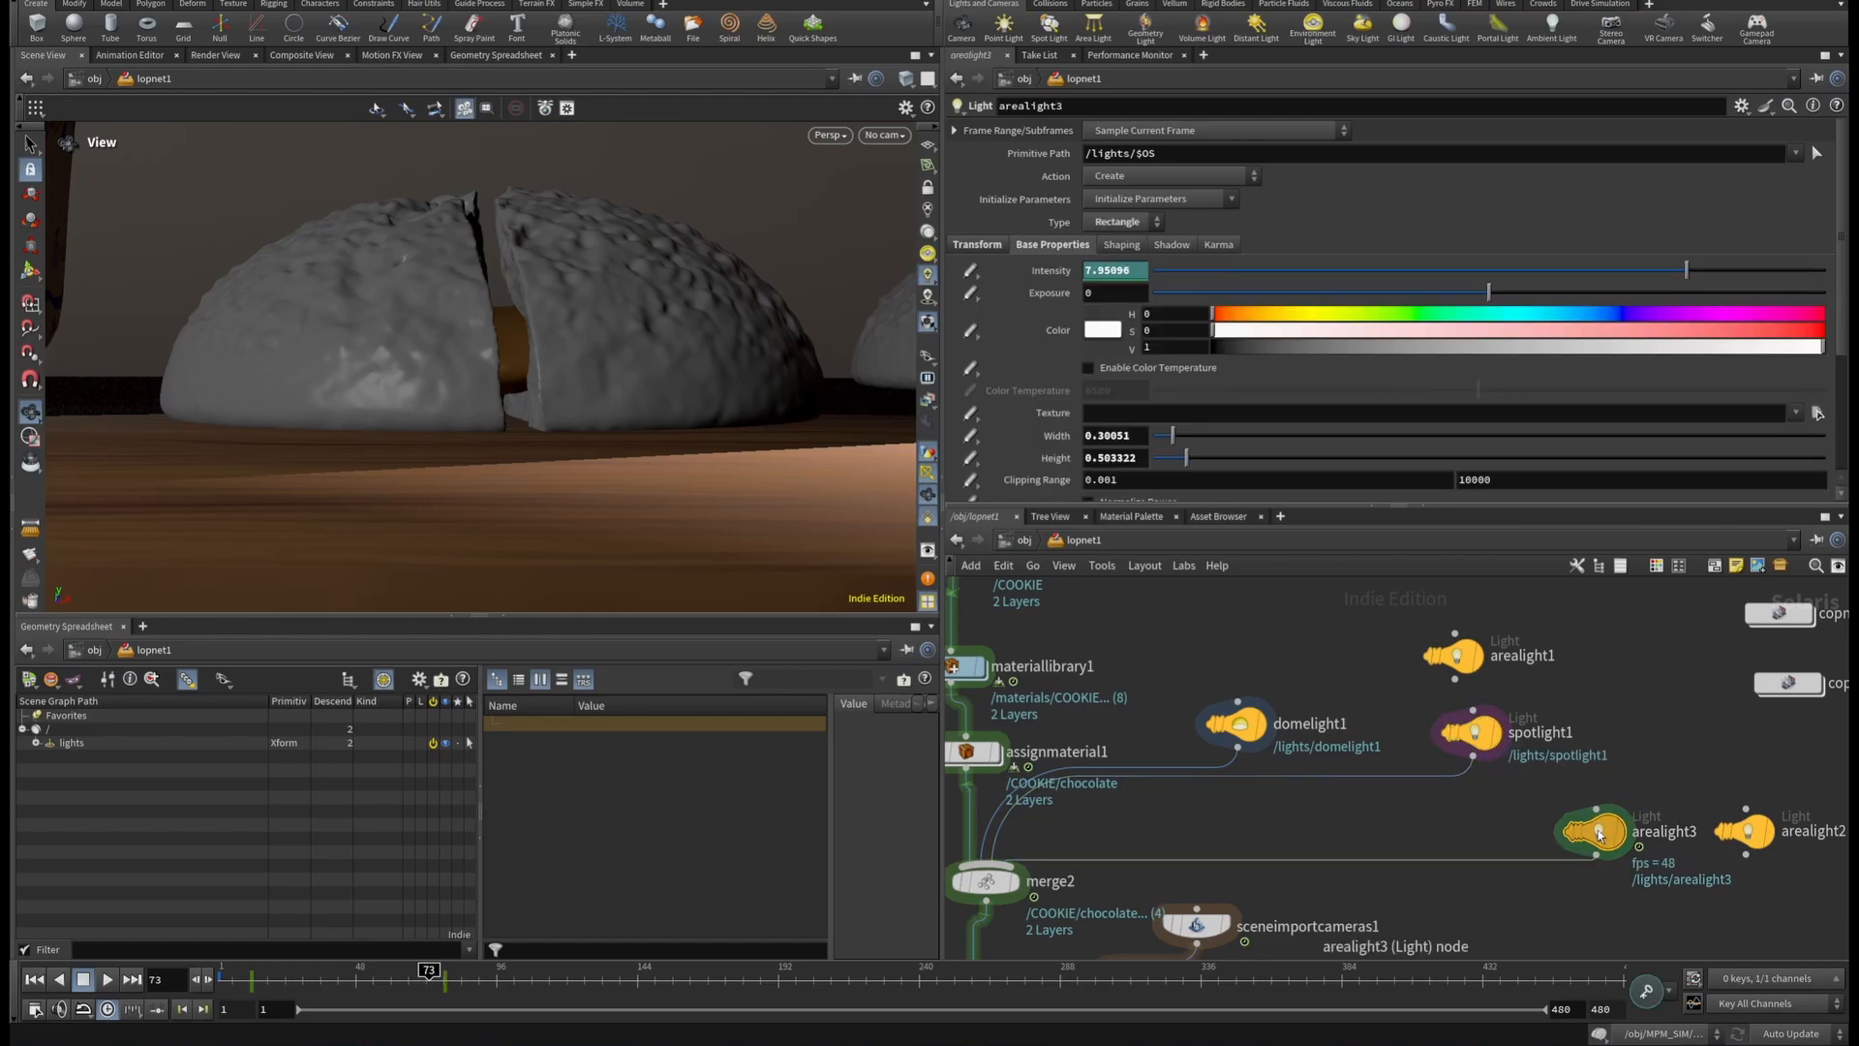
{"action": "right_click_drag", "start_coordinate": [622, 308], "coordinate": [435, 348]}
{"action": "left_click_drag", "start_coordinate": [436, 349], "coordinate": [628, 388]}
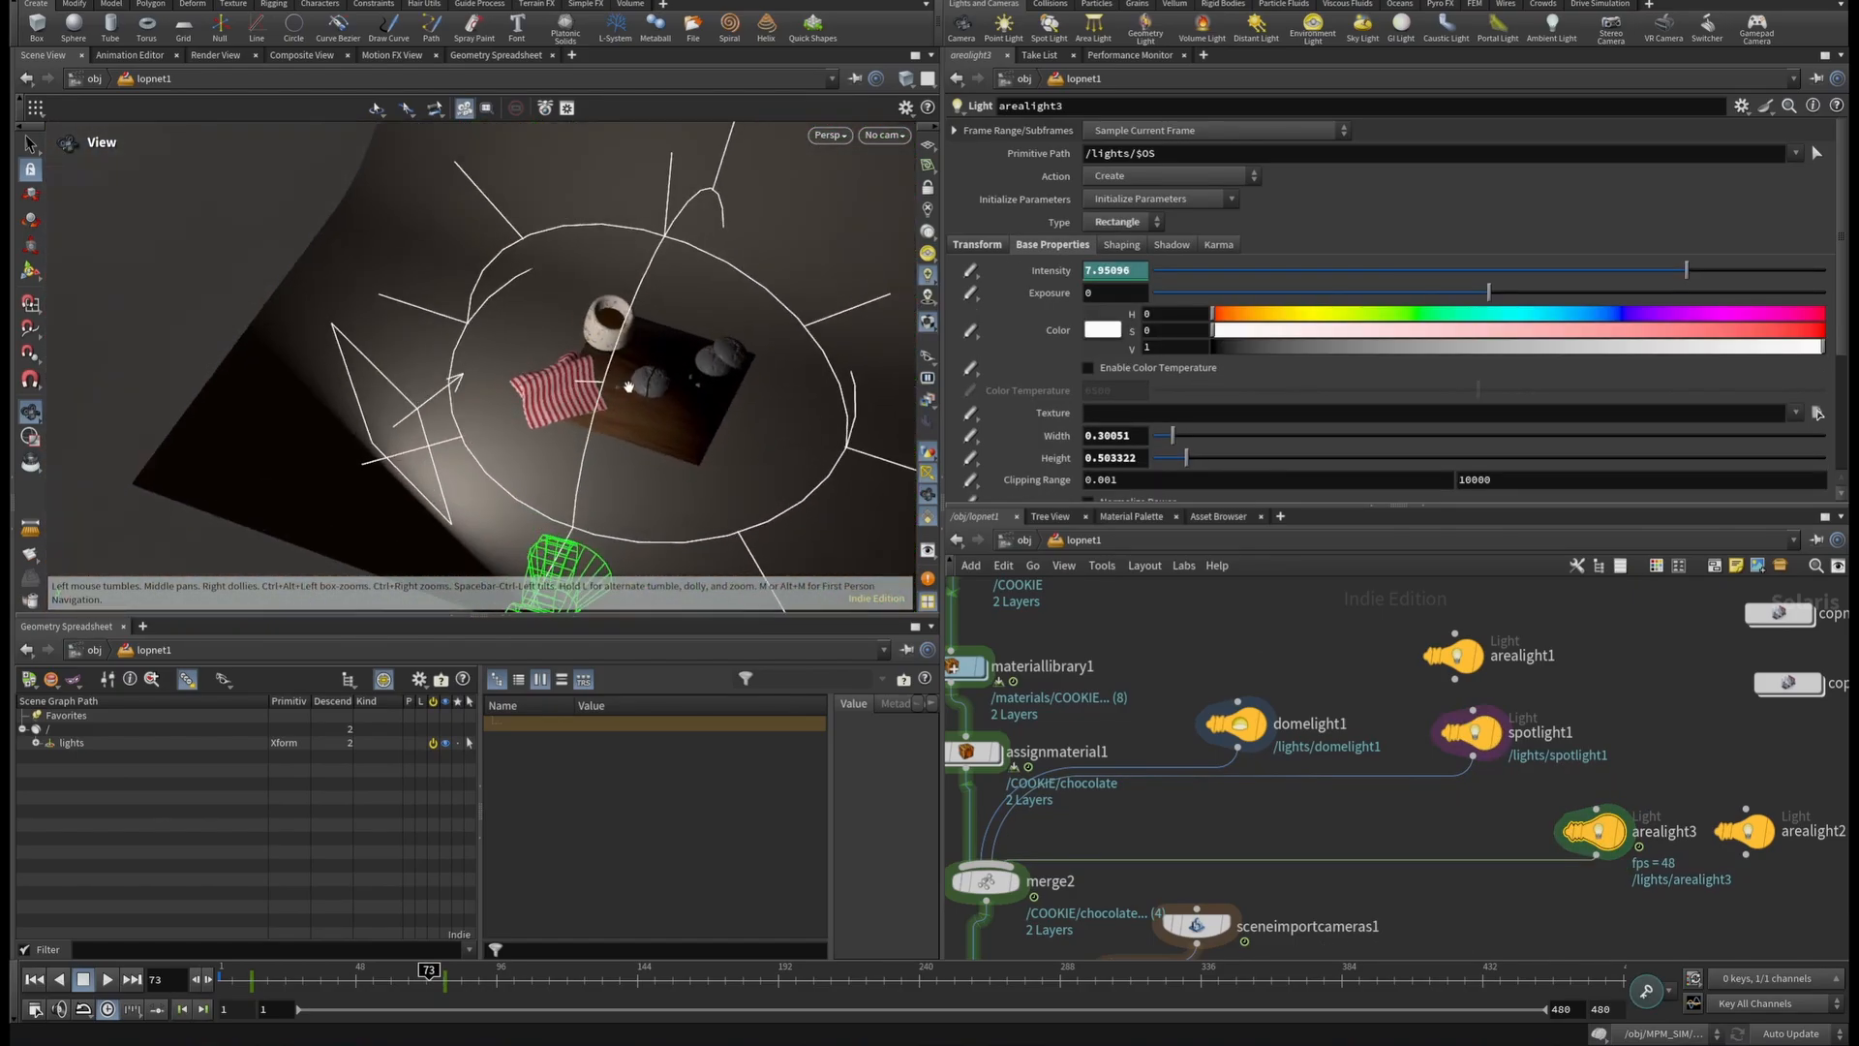
{"action": "right_click_drag", "start_coordinate": [590, 348], "coordinate": [605, 321]}
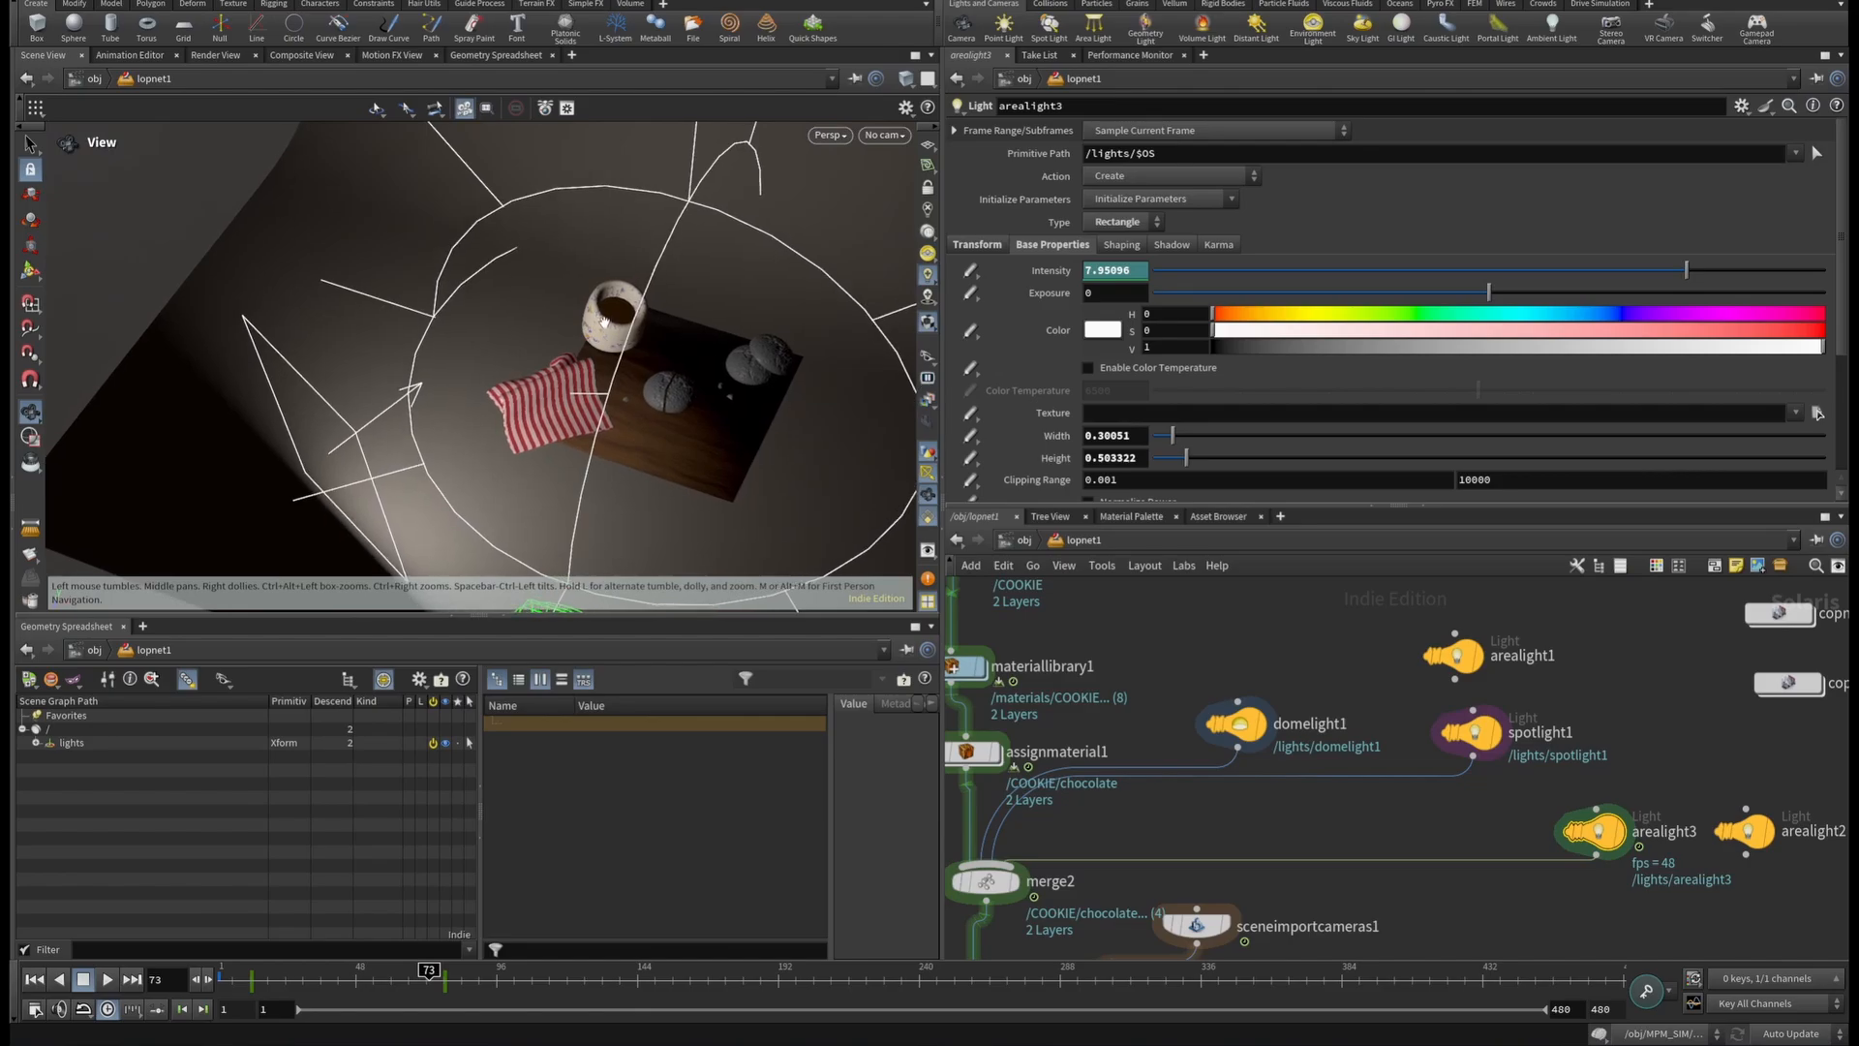
Look through /cam5 and render the viewport with Karma XPU.
{"action": "left_click", "coordinate": [881, 136]}
{"action": "left_click", "coordinate": [920, 175]}
{"action": "left_click", "coordinate": [849, 136]}
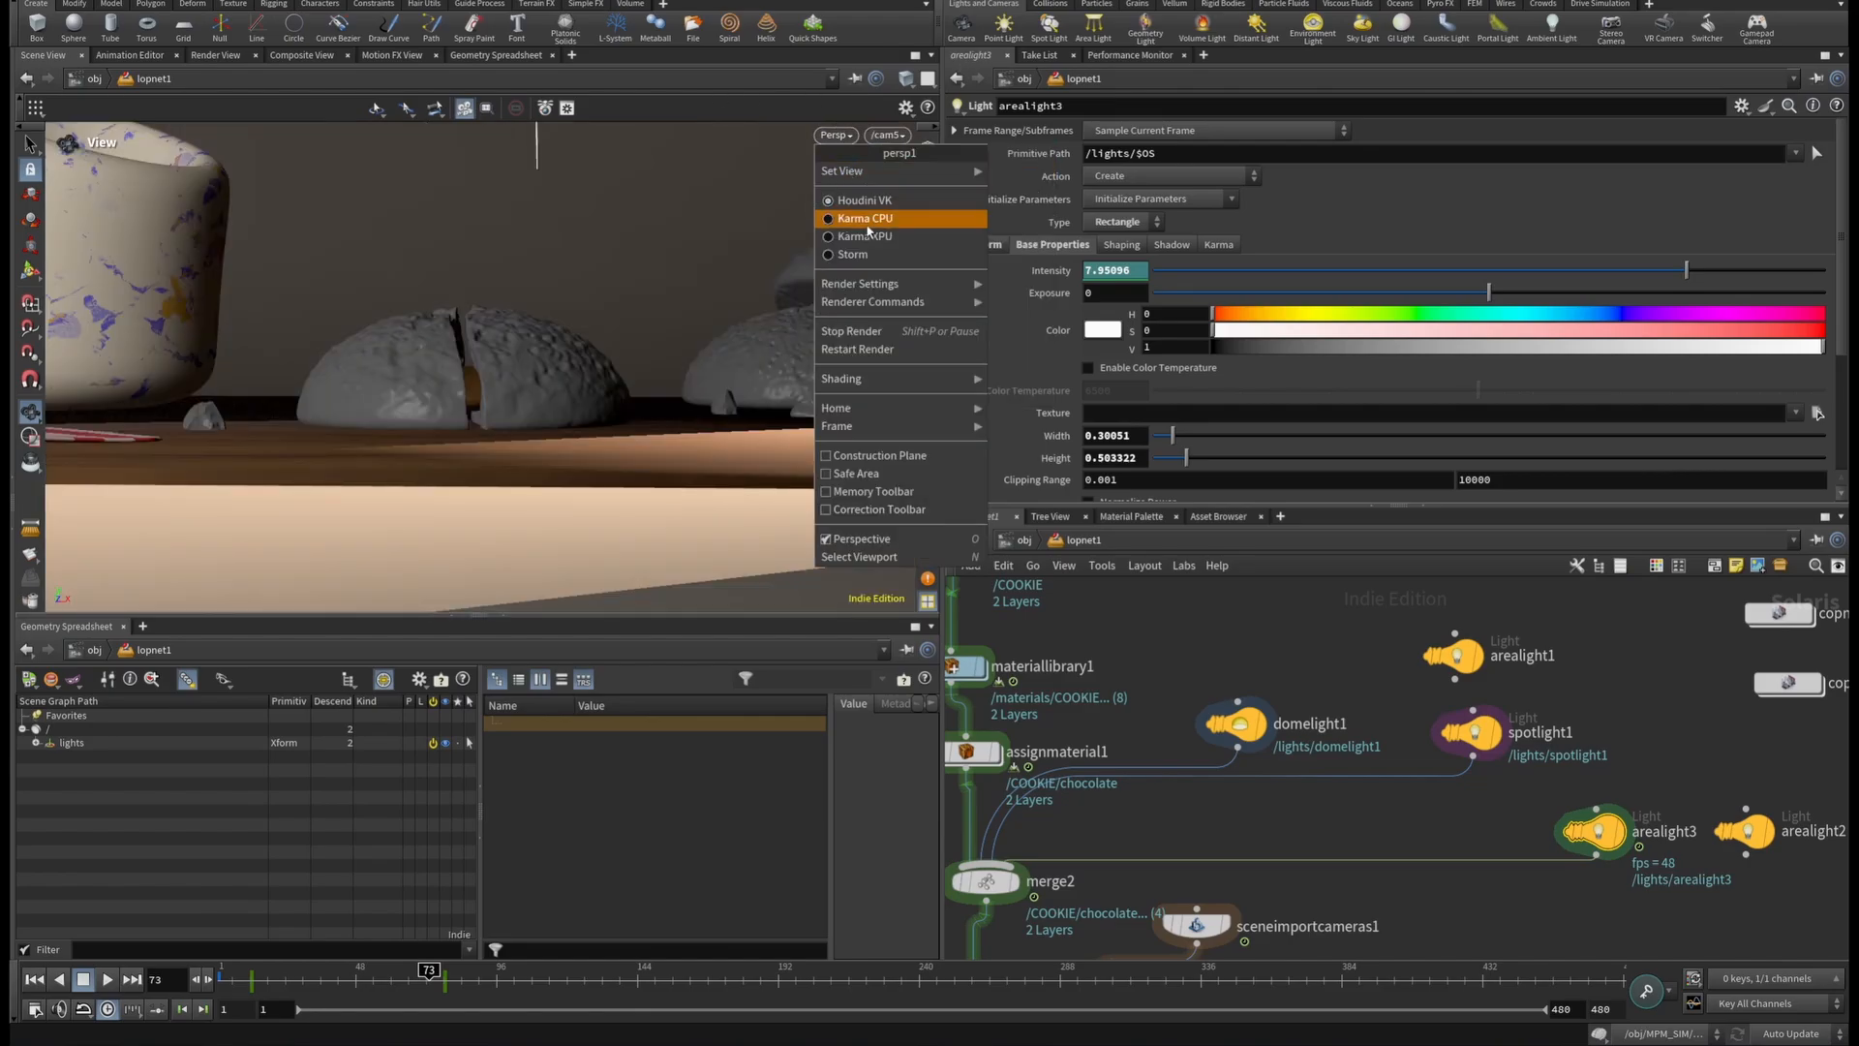
{"action": "left_click", "coordinate": [870, 232]}
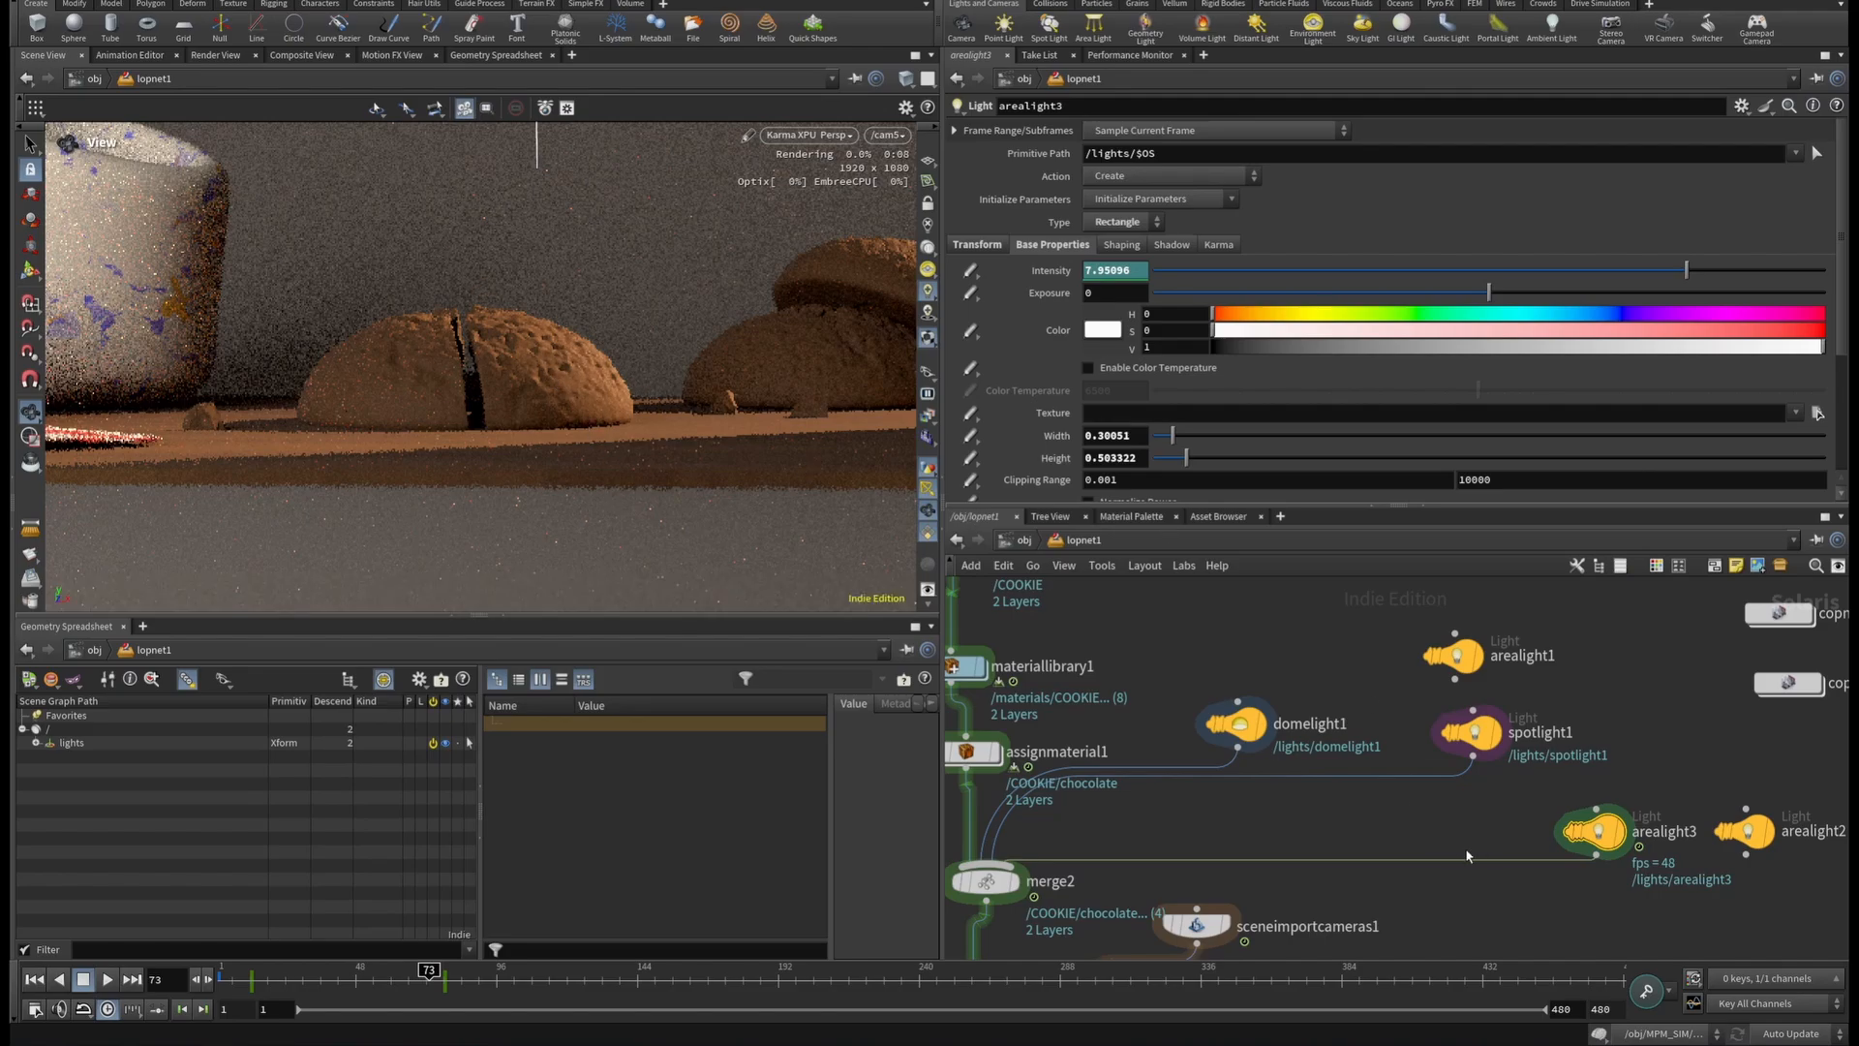
Disconnect arealight3 from merge2 to preview the render without it, and reconnect it to merge2.
{"action": "left_click_drag", "start_coordinate": [1457, 840], "coordinate": [1470, 871]}
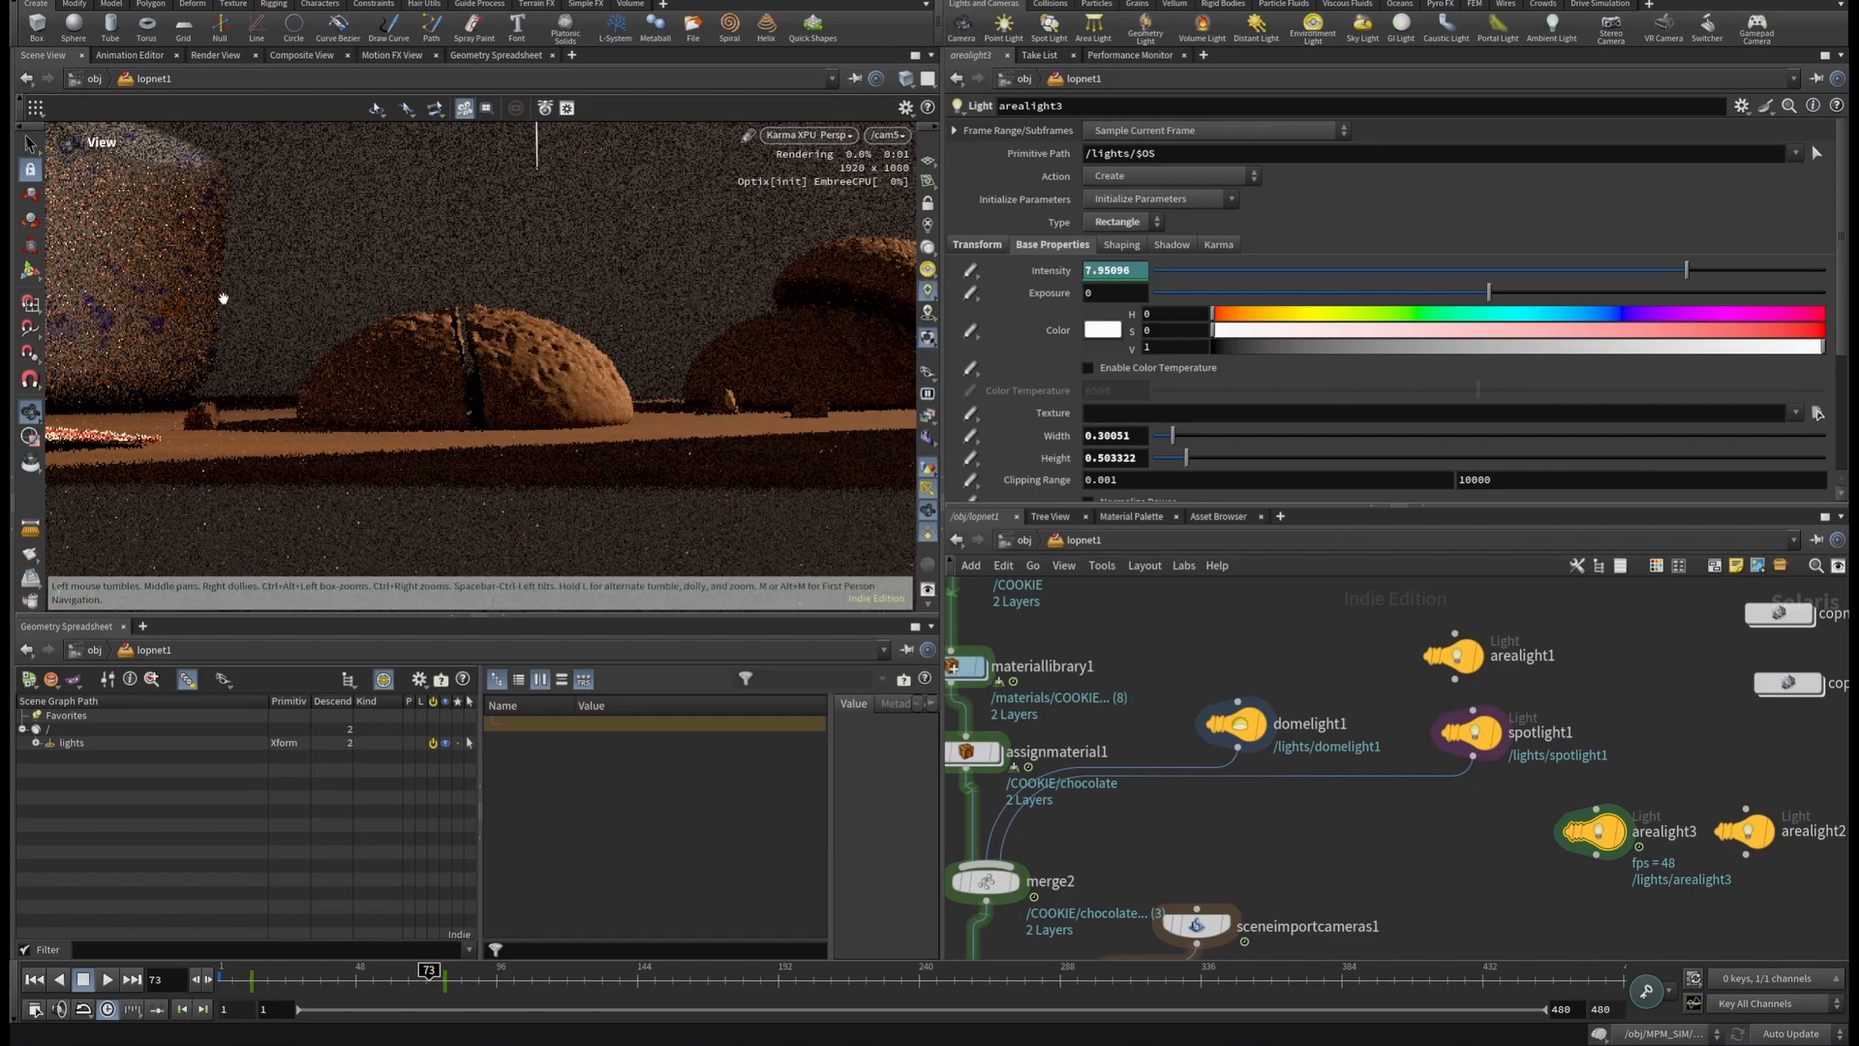
{"action": "left_click", "coordinate": [1595, 856]}
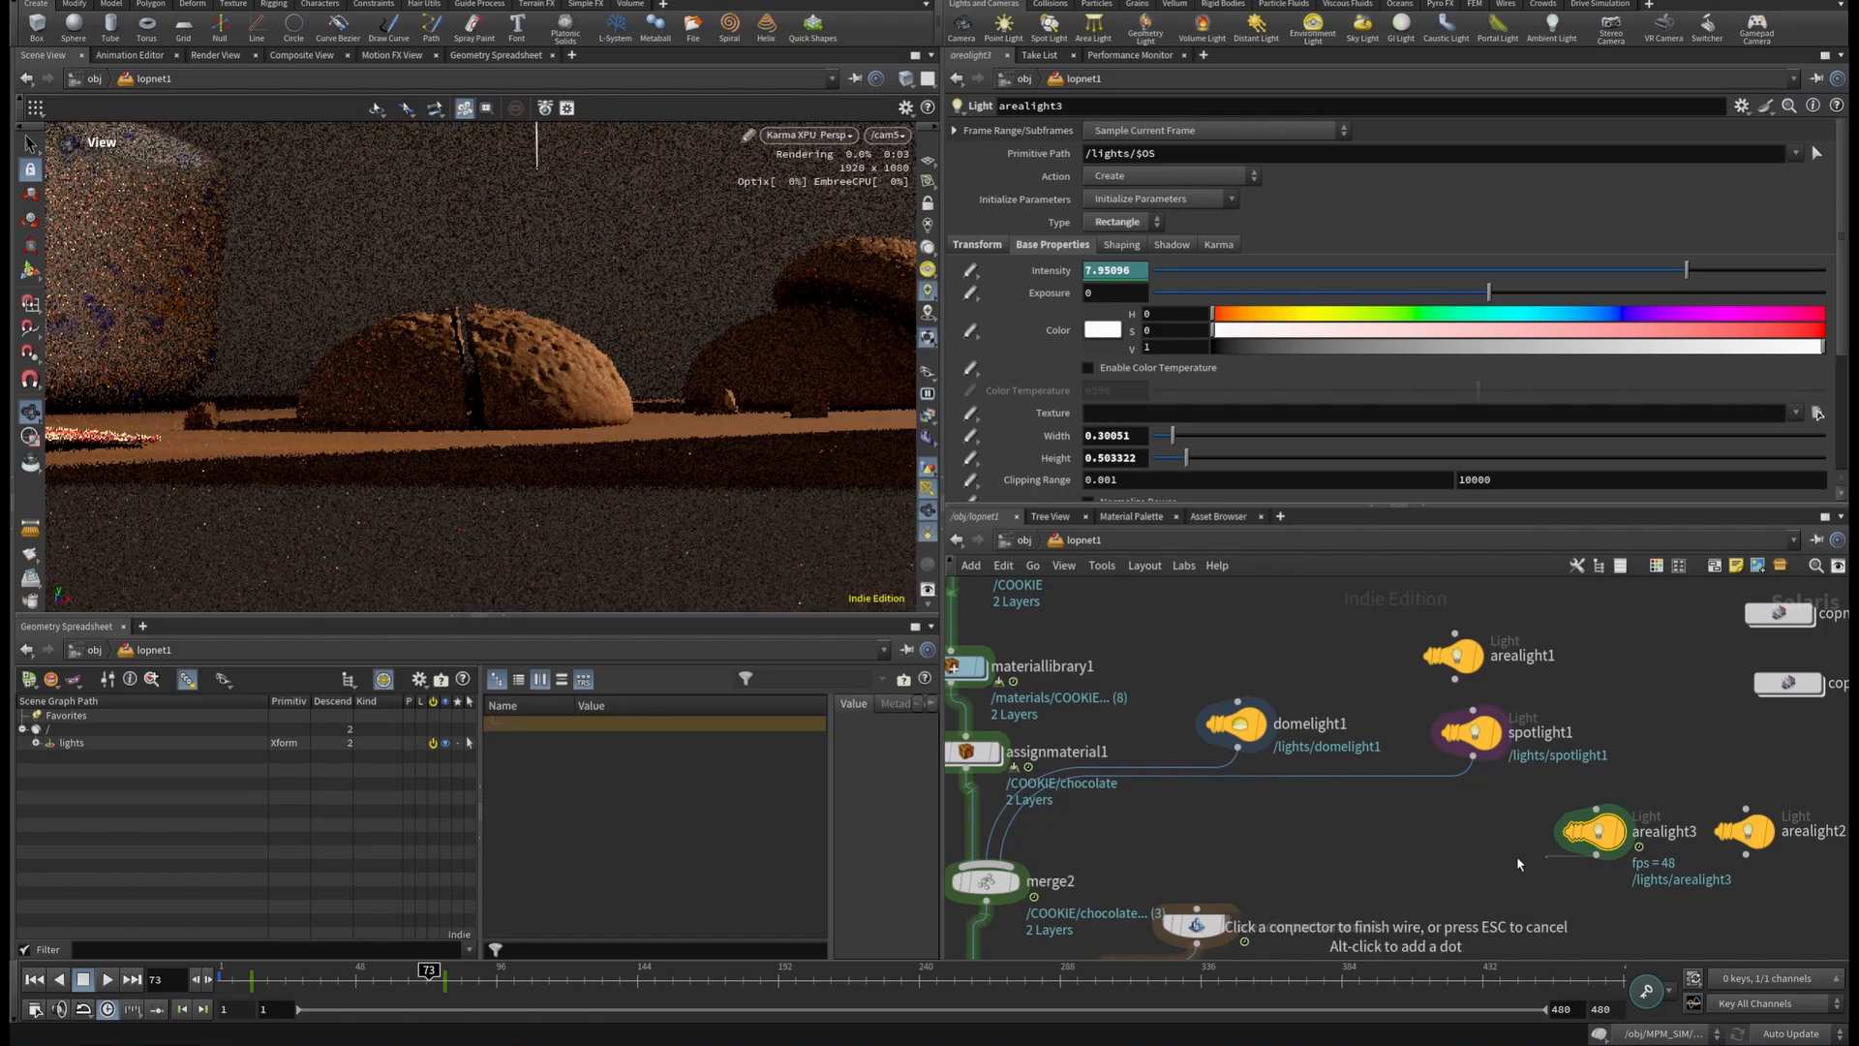
{"action": "left_click", "coordinate": [1024, 857]}
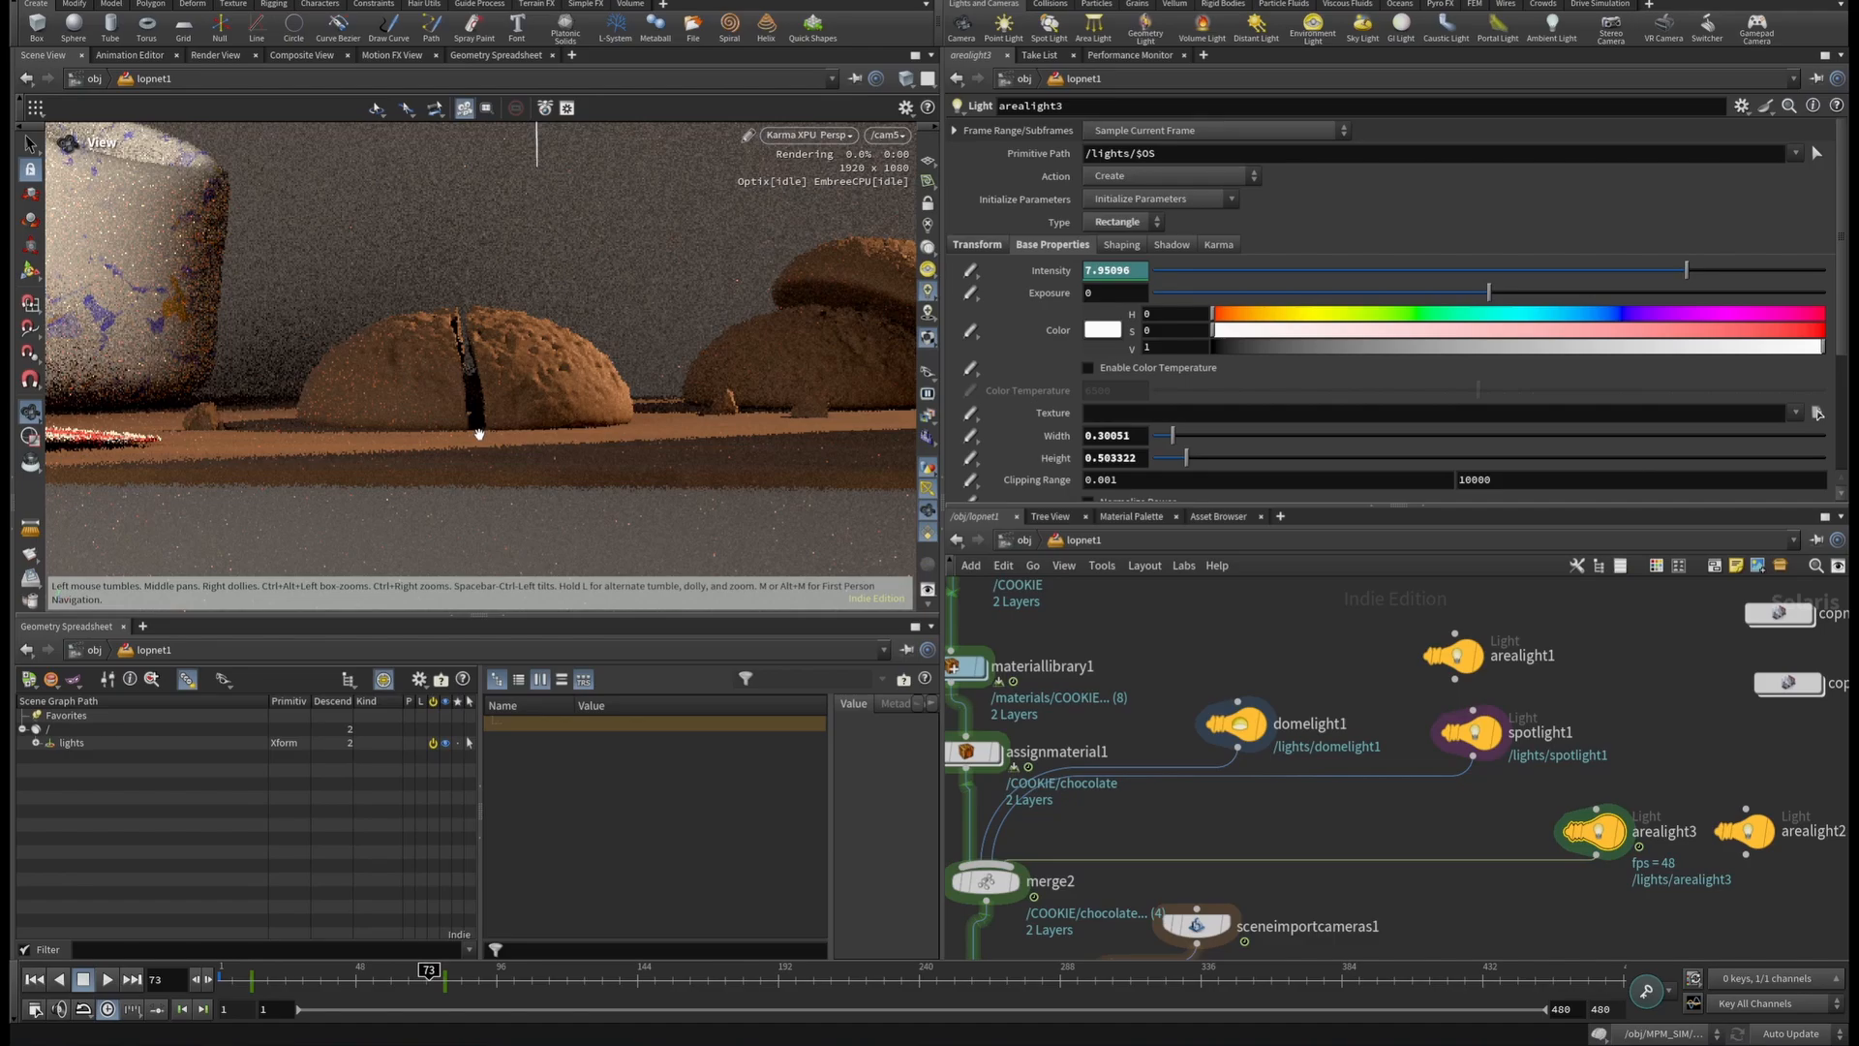
{"action": "scroll", "coordinate": [1383, 799], "scroll_direction": "down", "scroll_amount": 3}
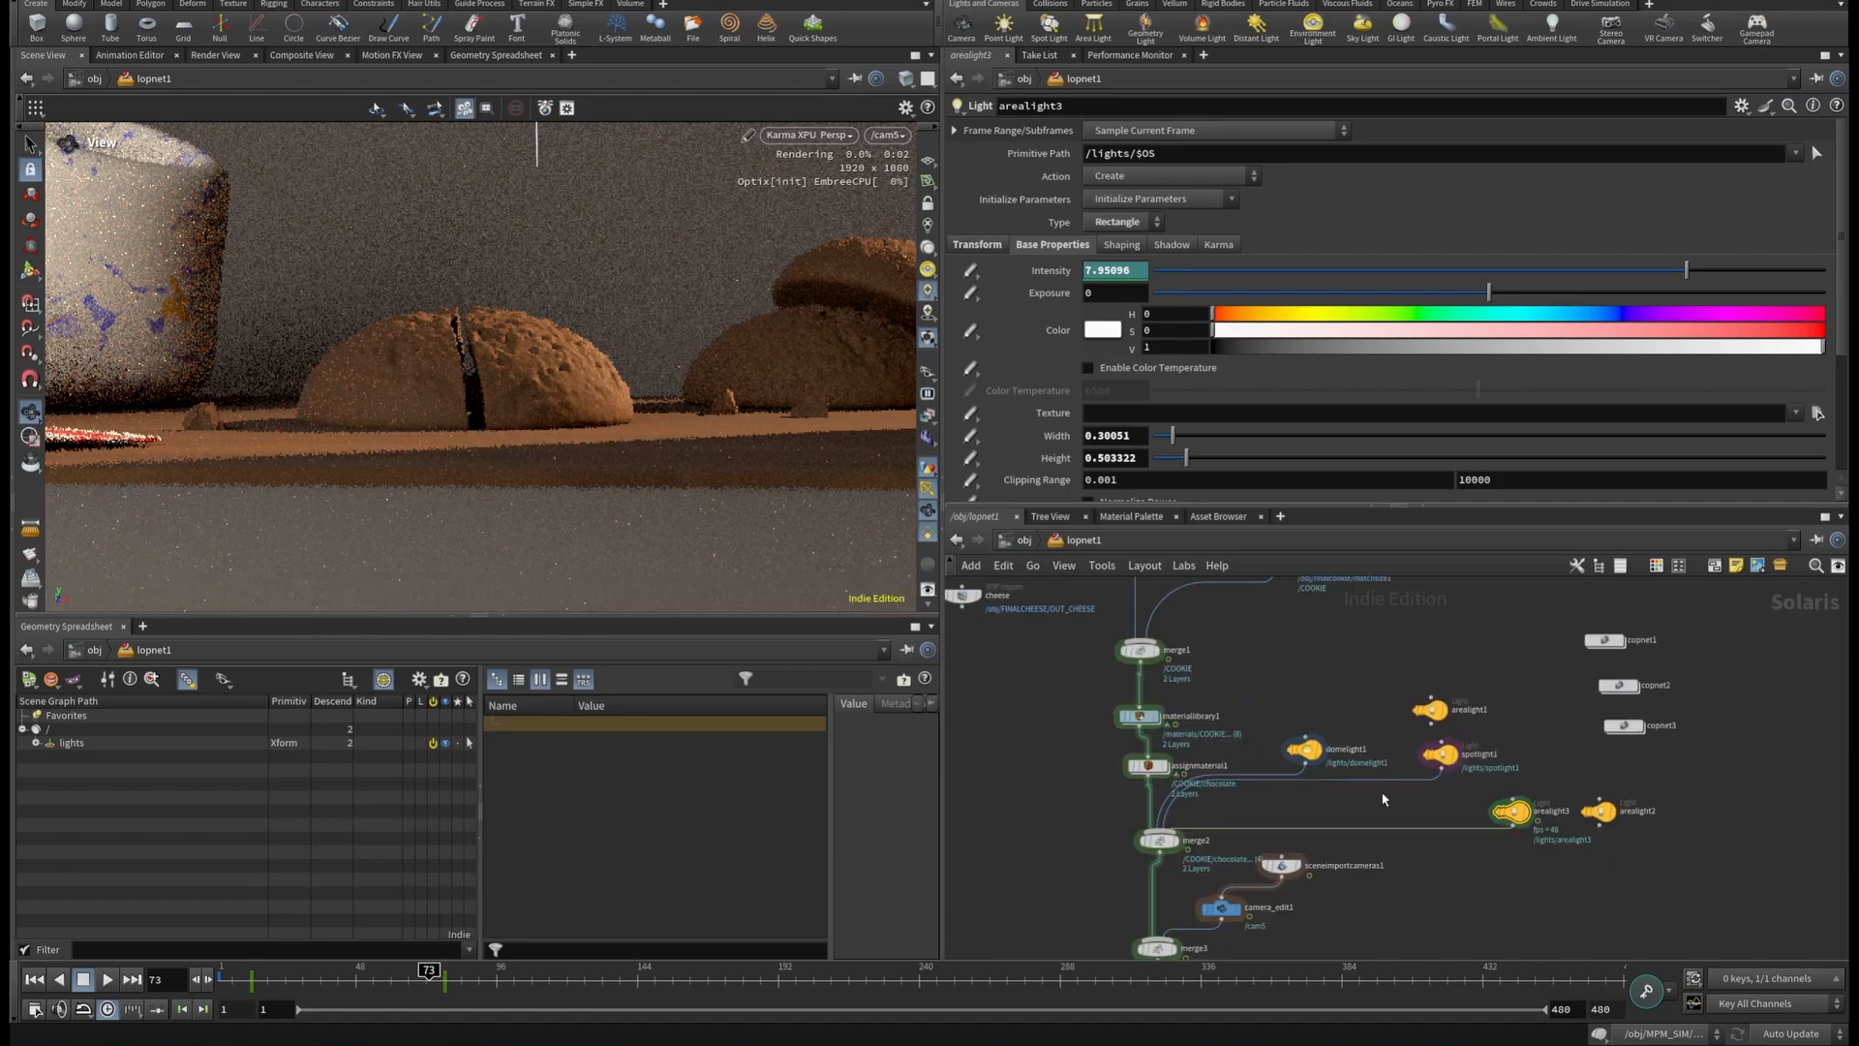
{"action": "middle_click_drag", "start_coordinate": [1383, 798], "coordinate": [1328, 801]}
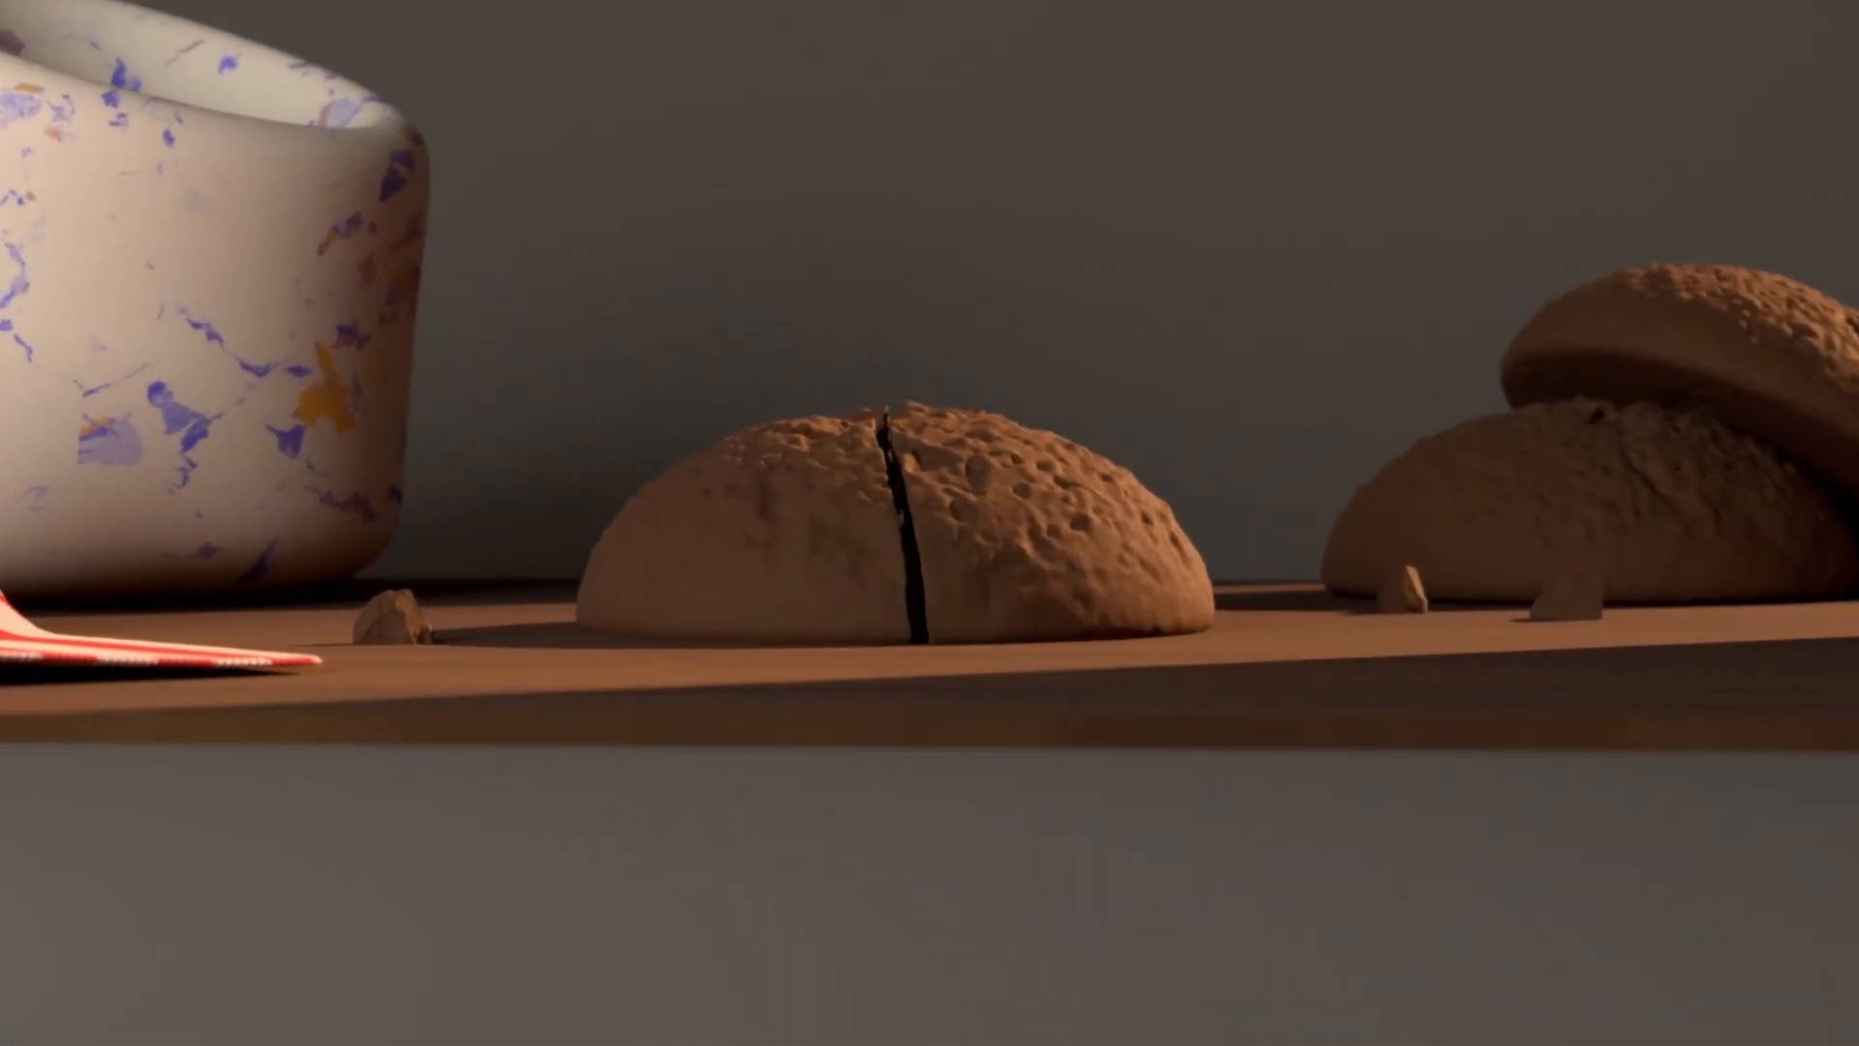